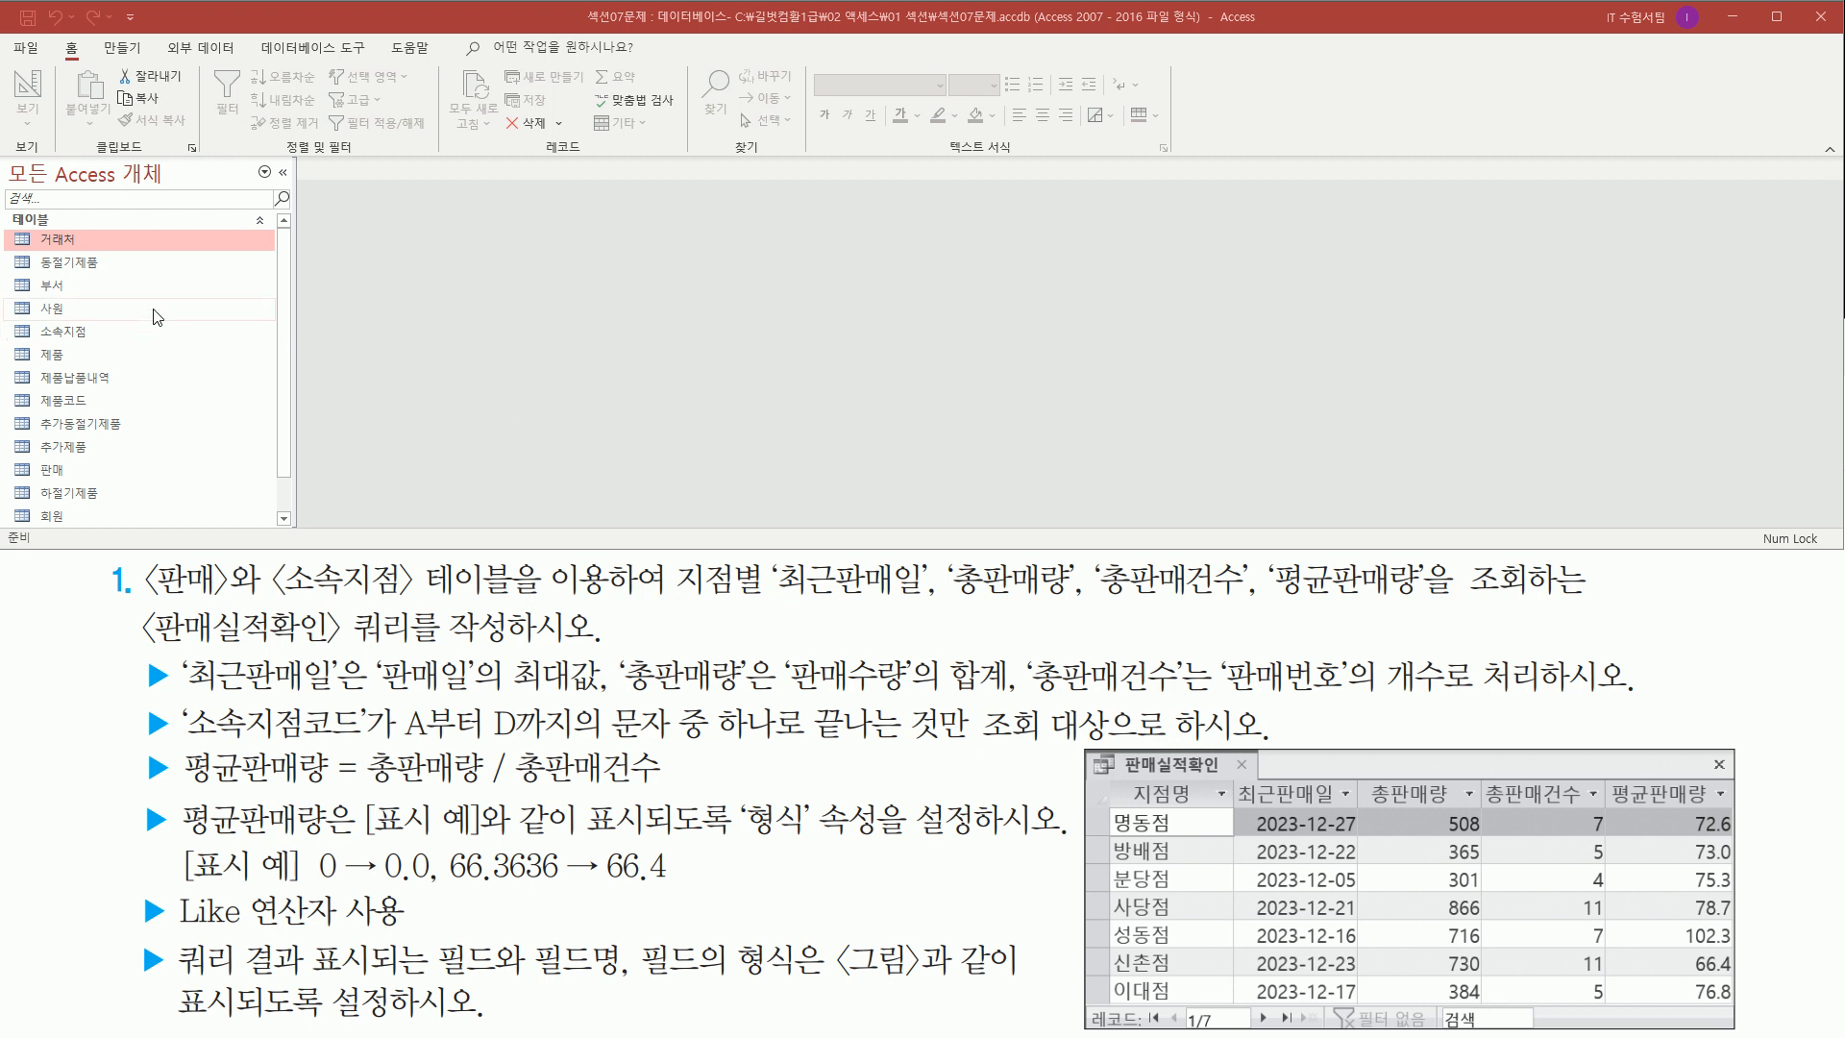
- Open the 사원 table, examine its 근무년수, 부서코드 and 성별 columns, and close it
left_click(76, 310)
double_click(71, 309)
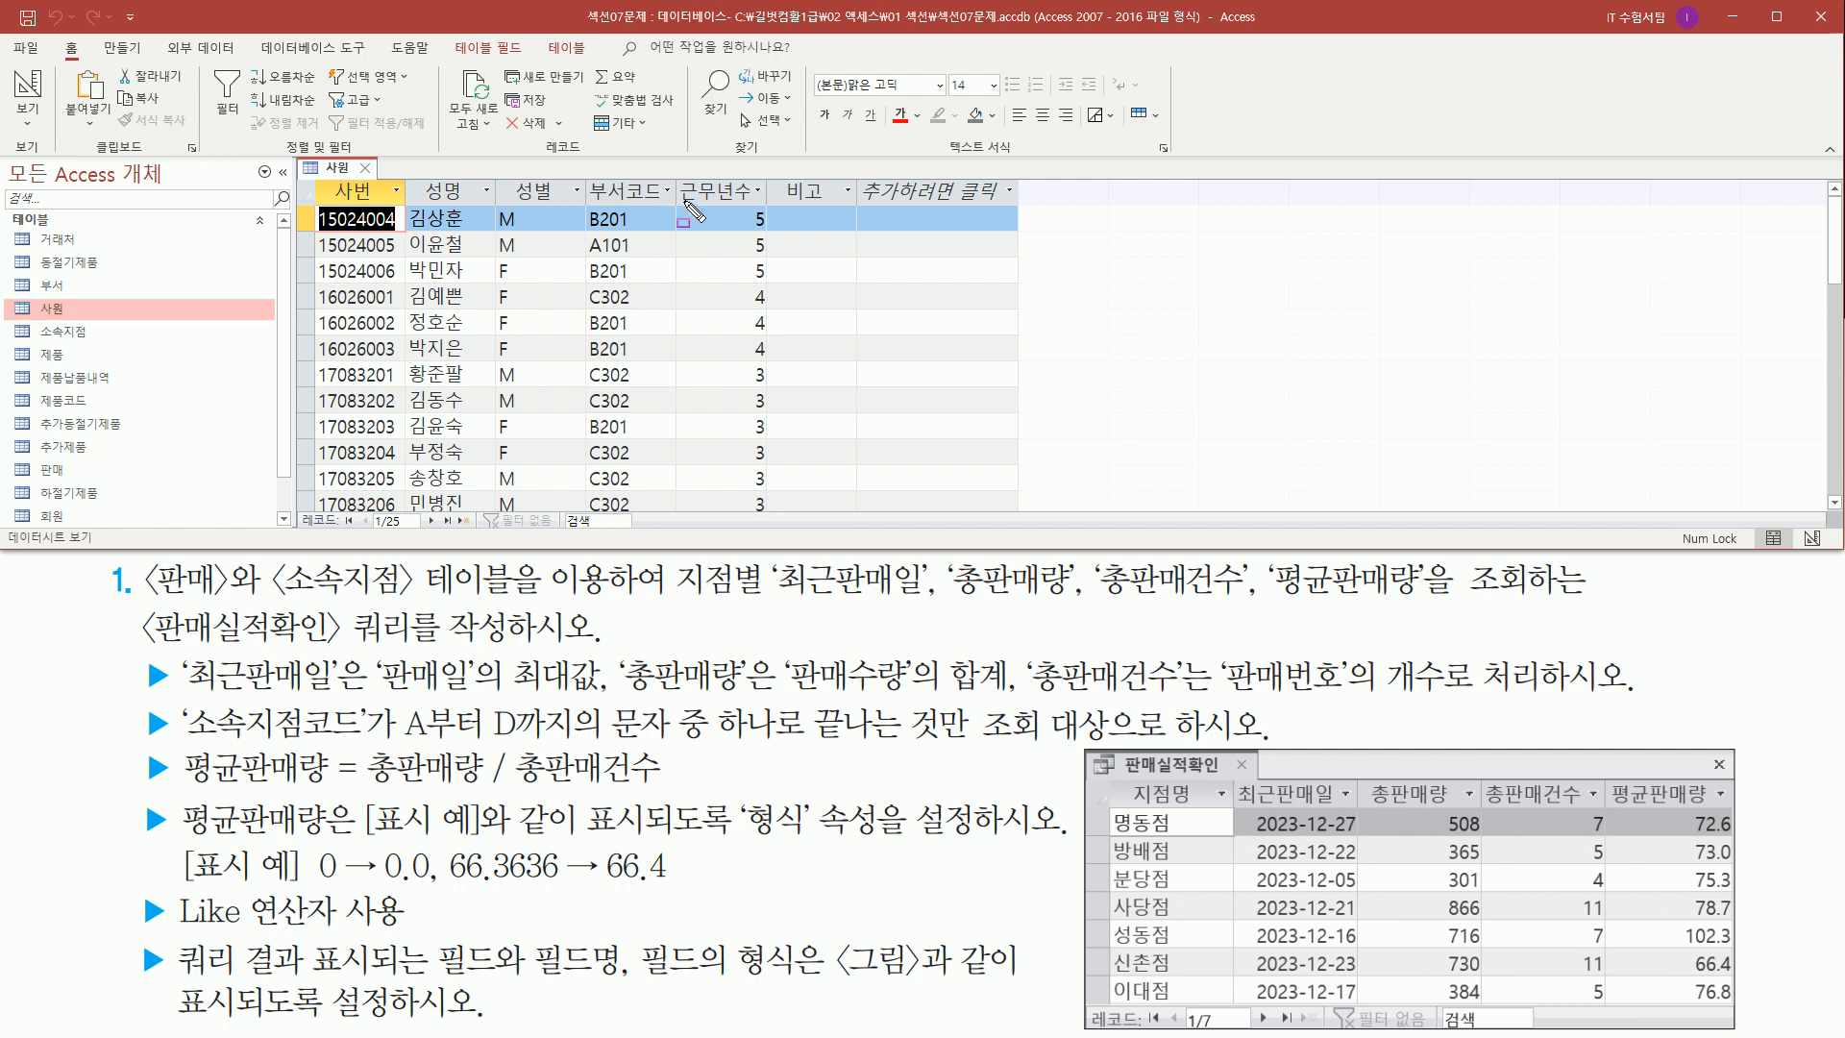
mouse_move(677, 176)
left_mouse_down()
mouse_move(711, 228)
mouse_move(773, 492)
left_mouse_up()
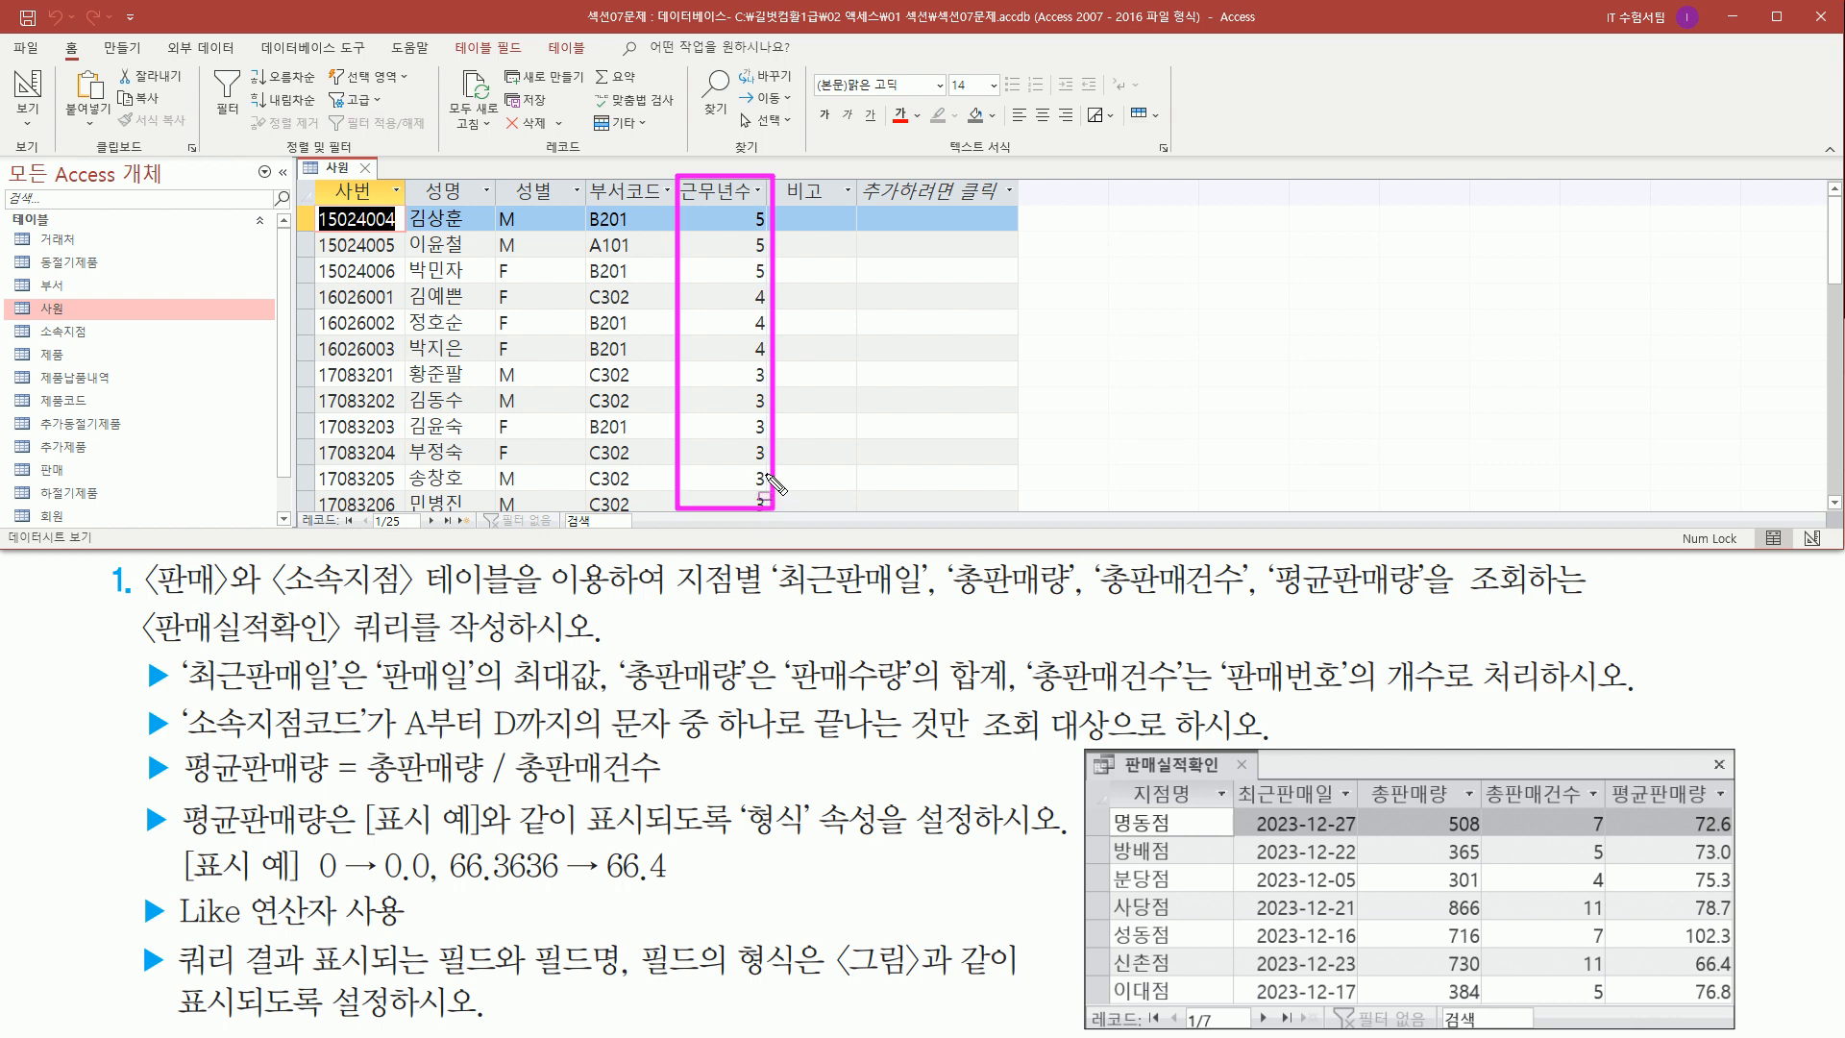
key("Escape")
left_click_drag(586, 174, 673, 501)
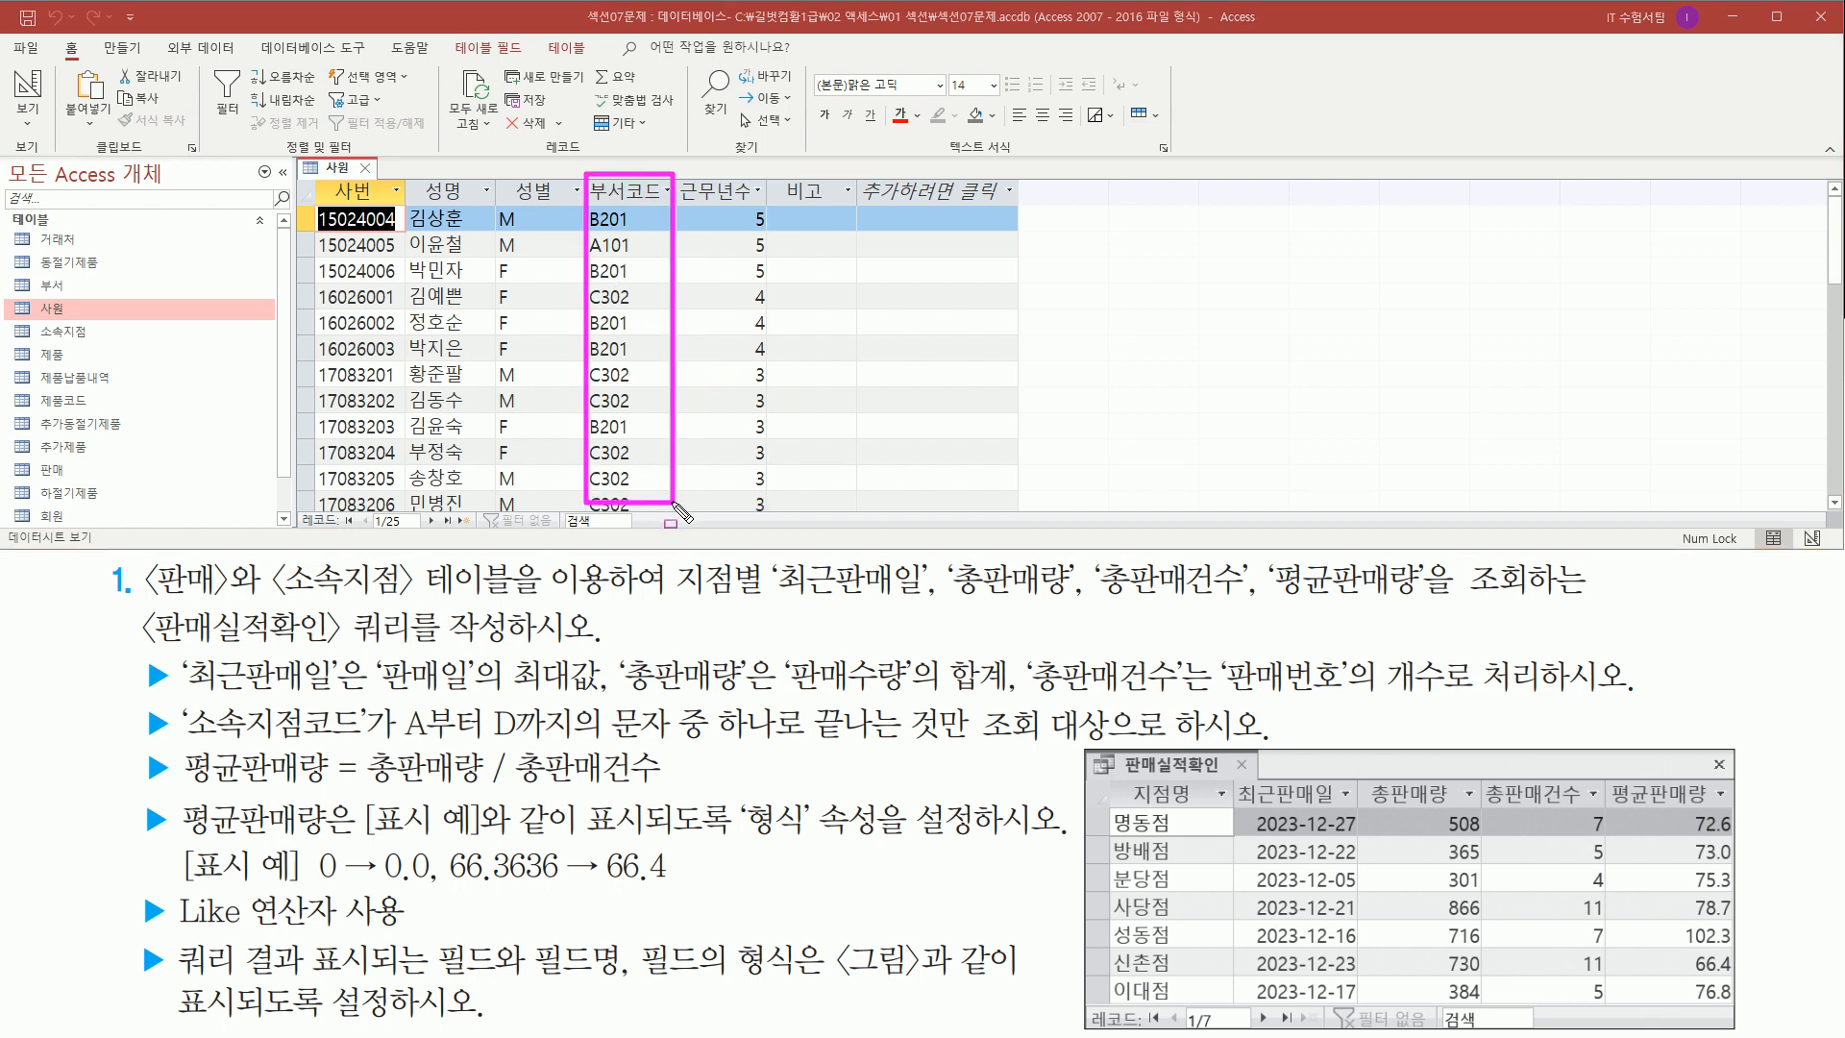
key("Escape")
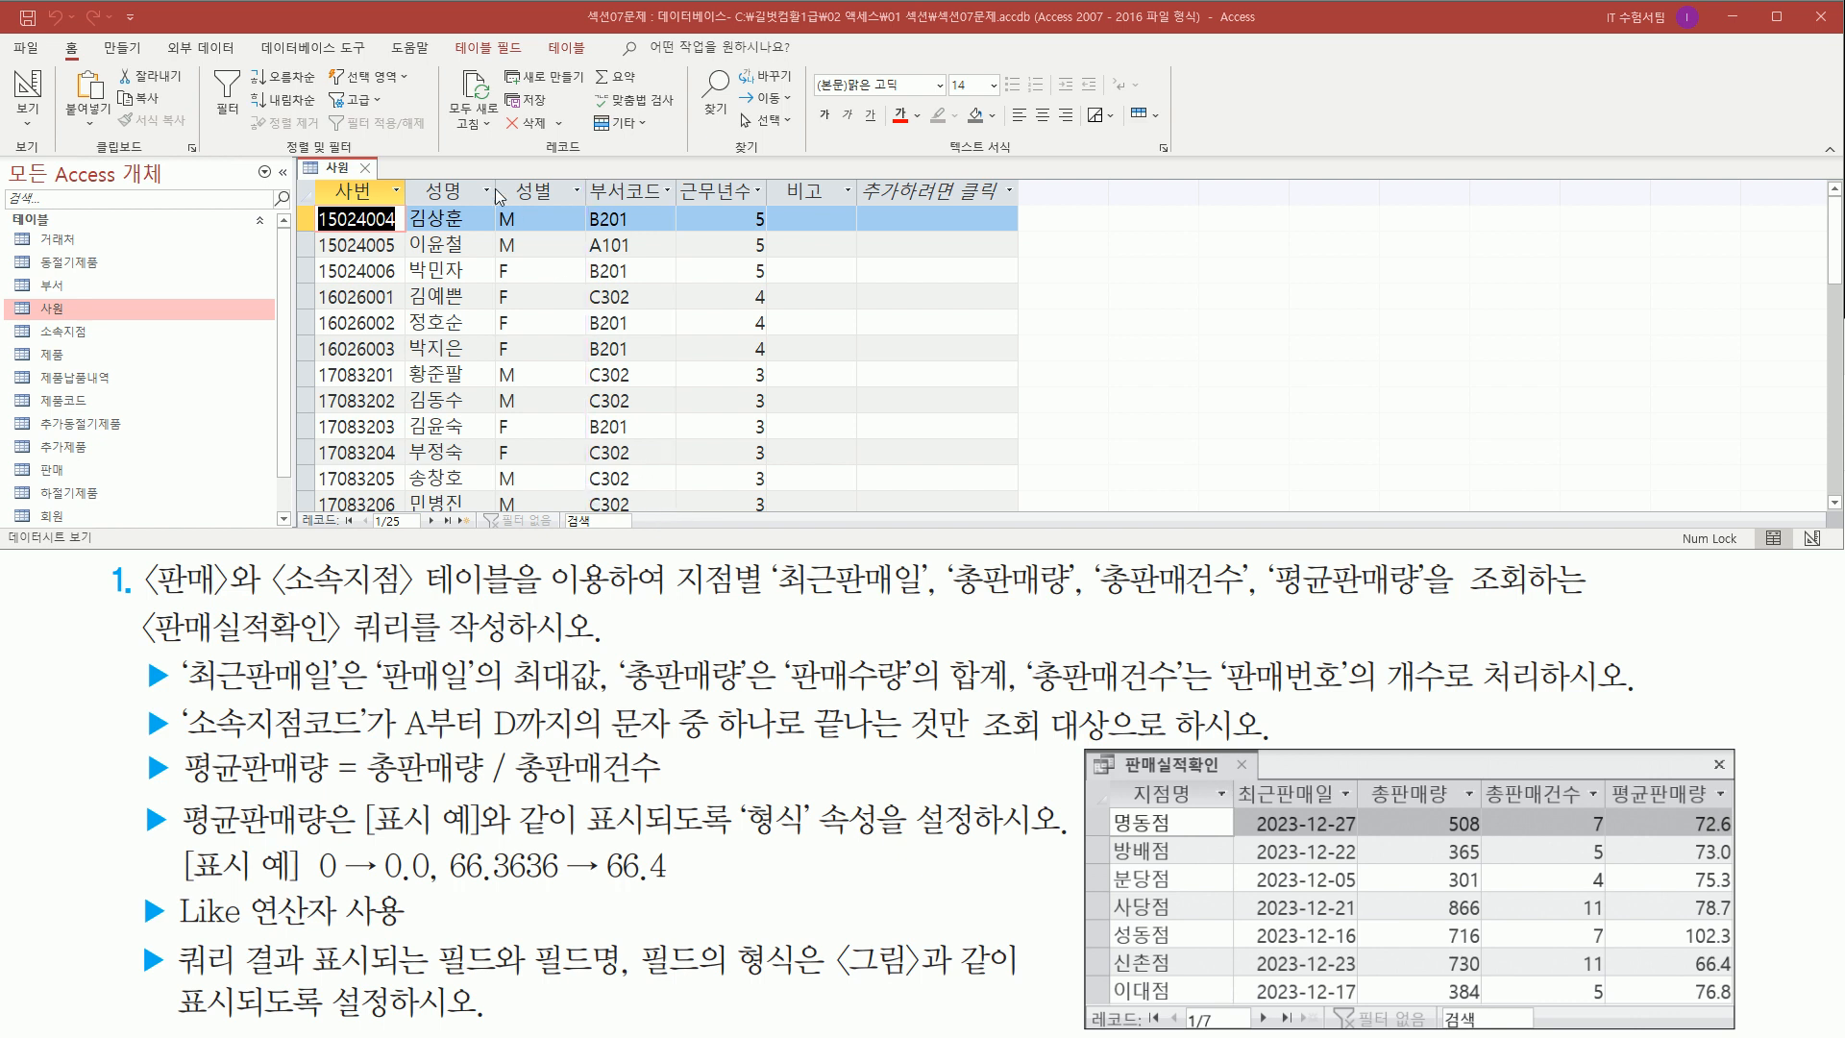
key("ctrl+shift+d")
left_click_drag(495, 175, 586, 512)
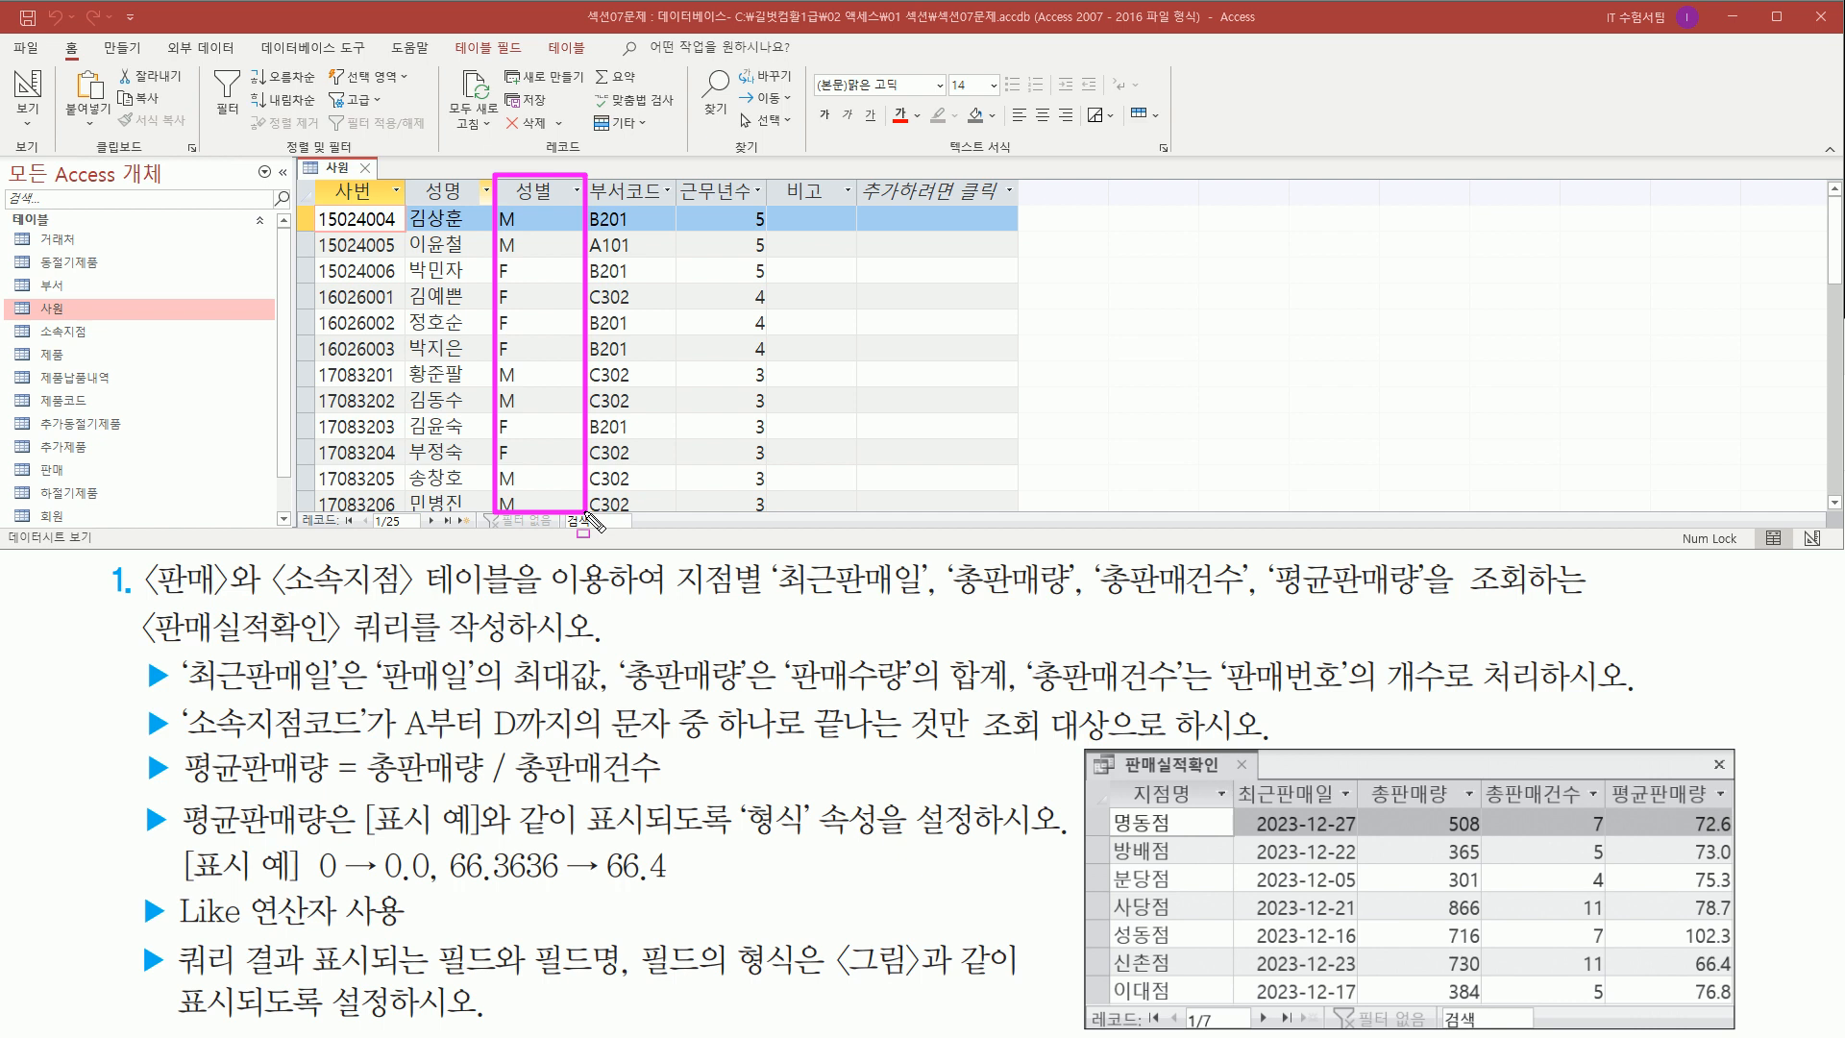
left_click_drag(8, 295, 93, 321)
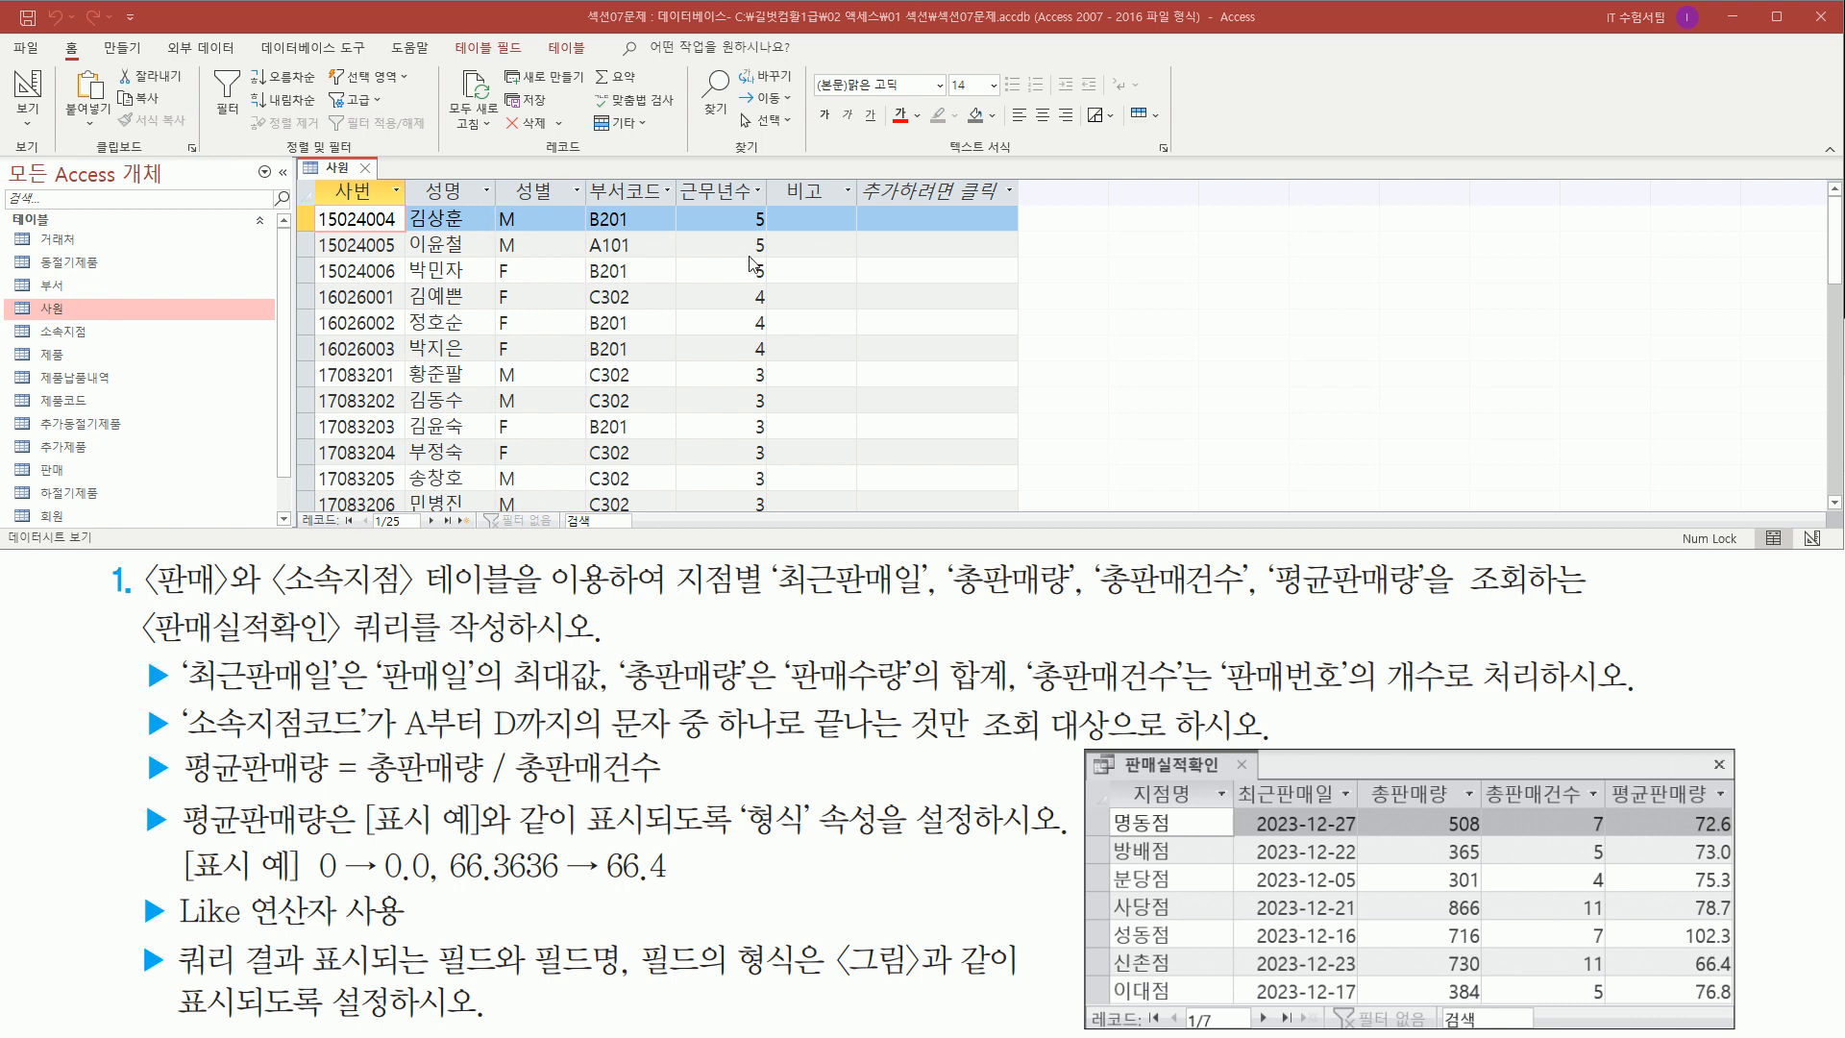
left_click_drag(672, 176, 772, 512)
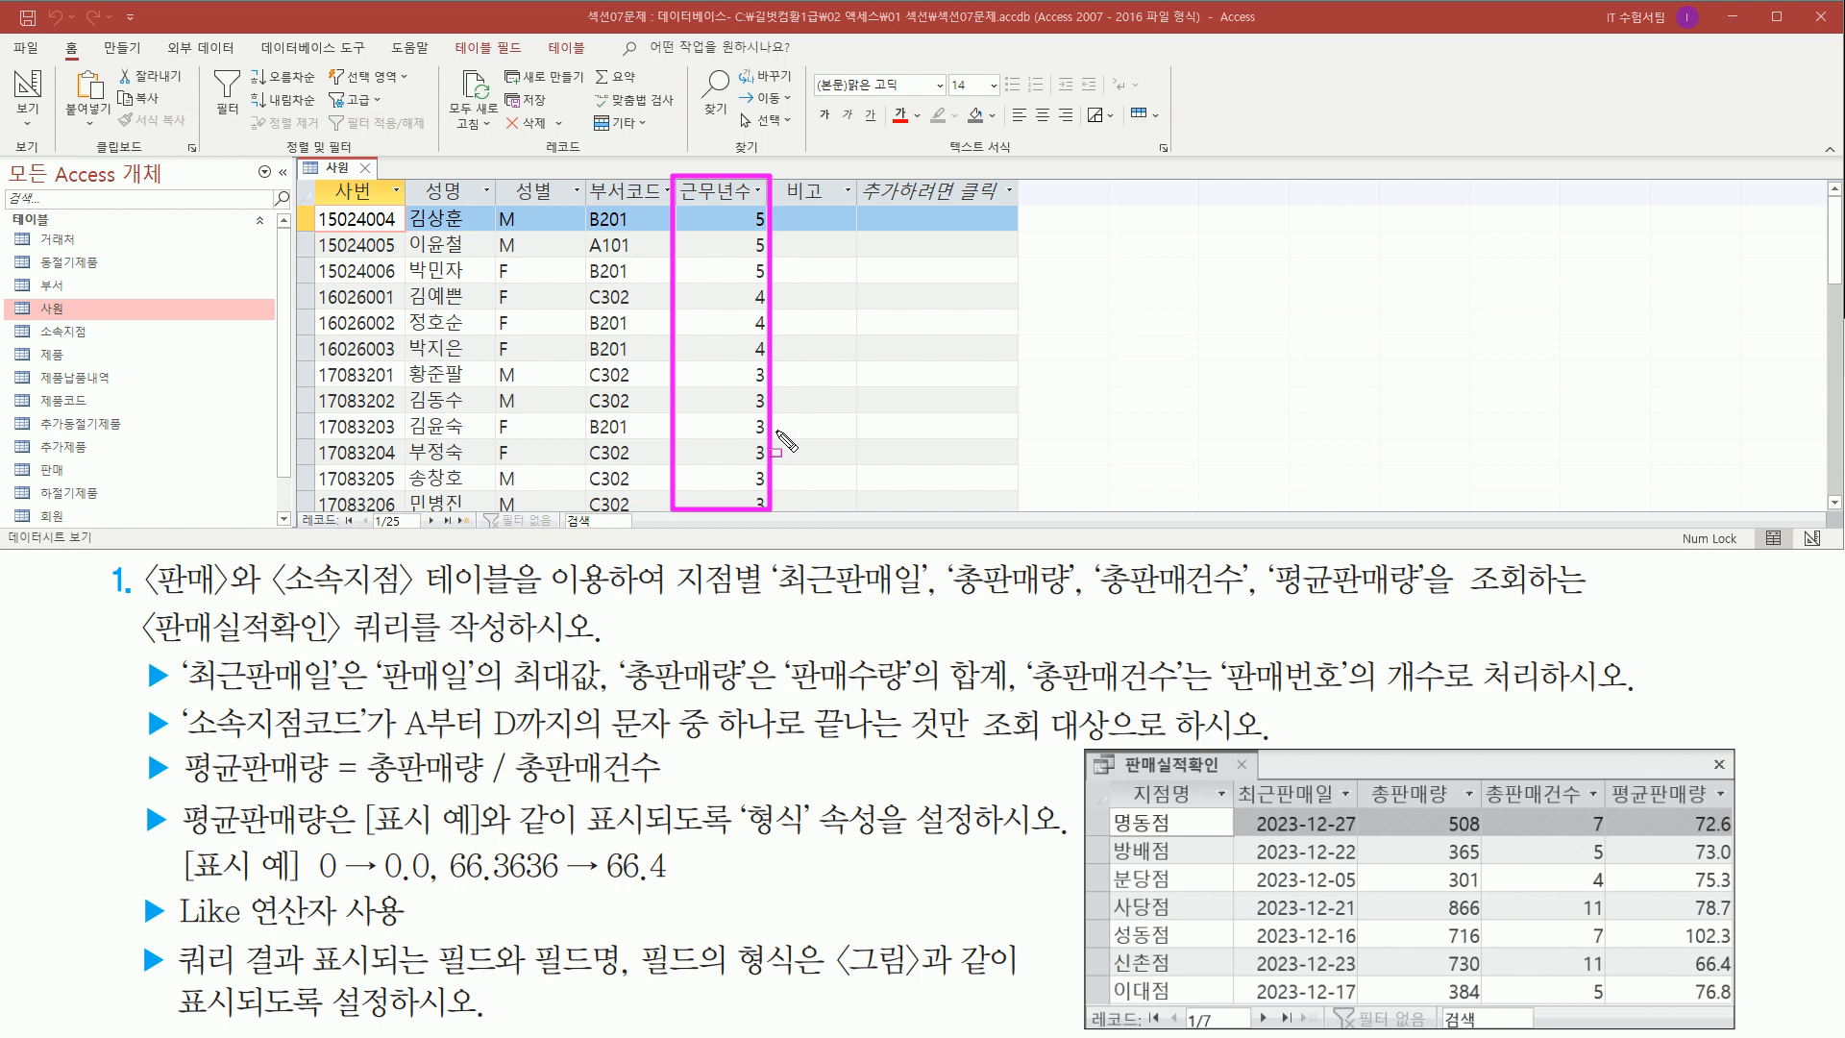
left_click(364, 167)
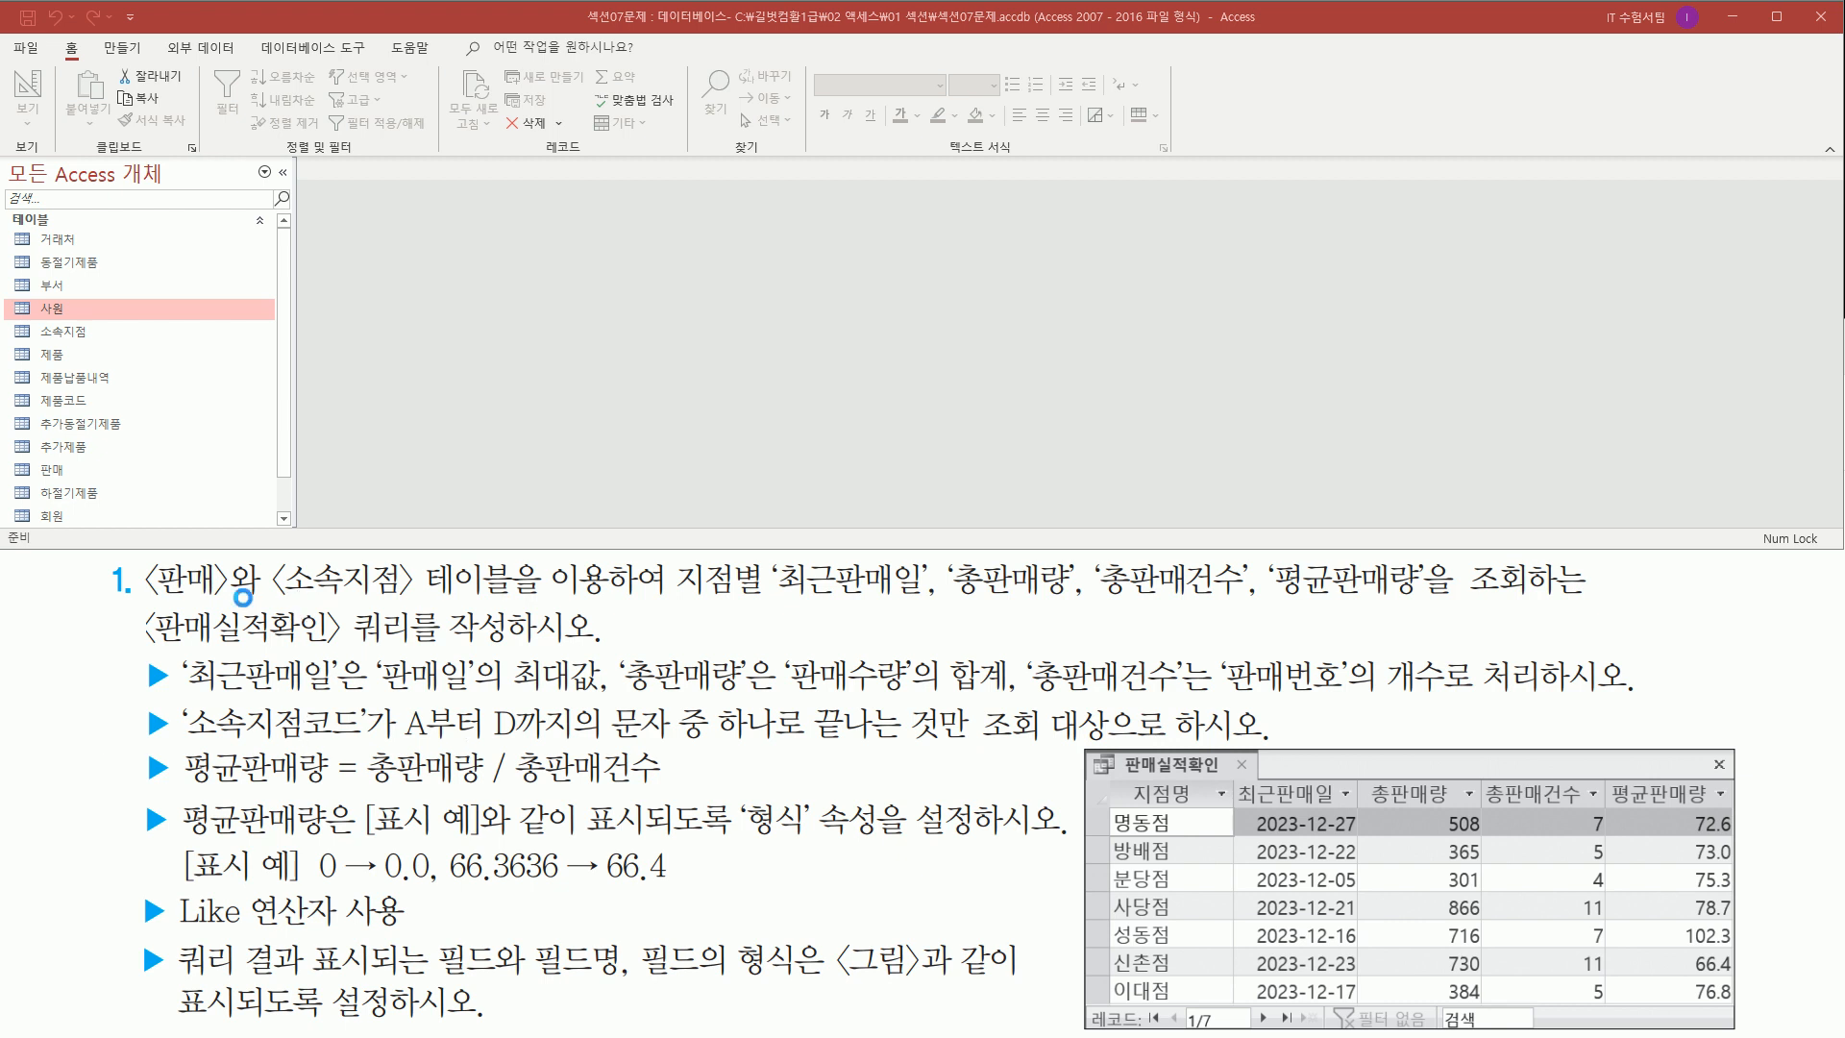
left_click_drag(151, 600, 408, 599)
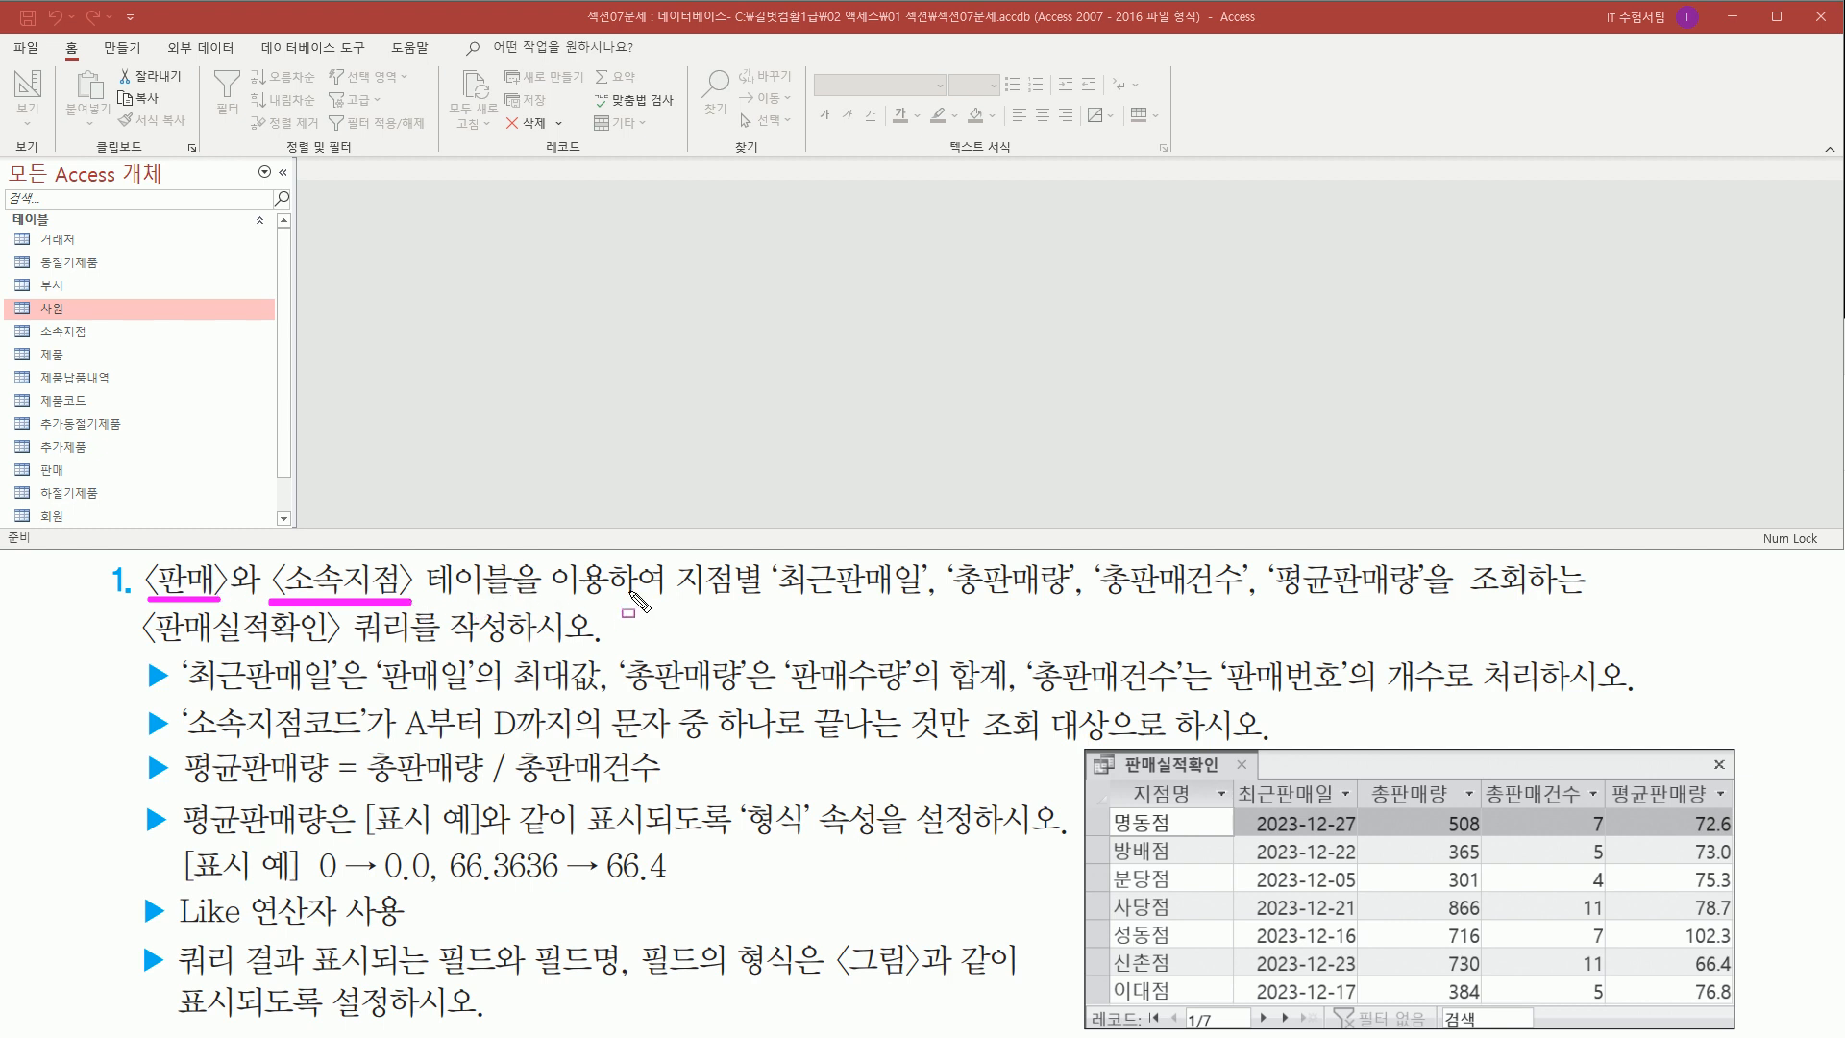
mouse_move(678, 605)
left_mouse_down()
mouse_move(764, 606)
mouse_move(766, 567)
mouse_move(917, 606)
mouse_move(1420, 606)
left_mouse_up()
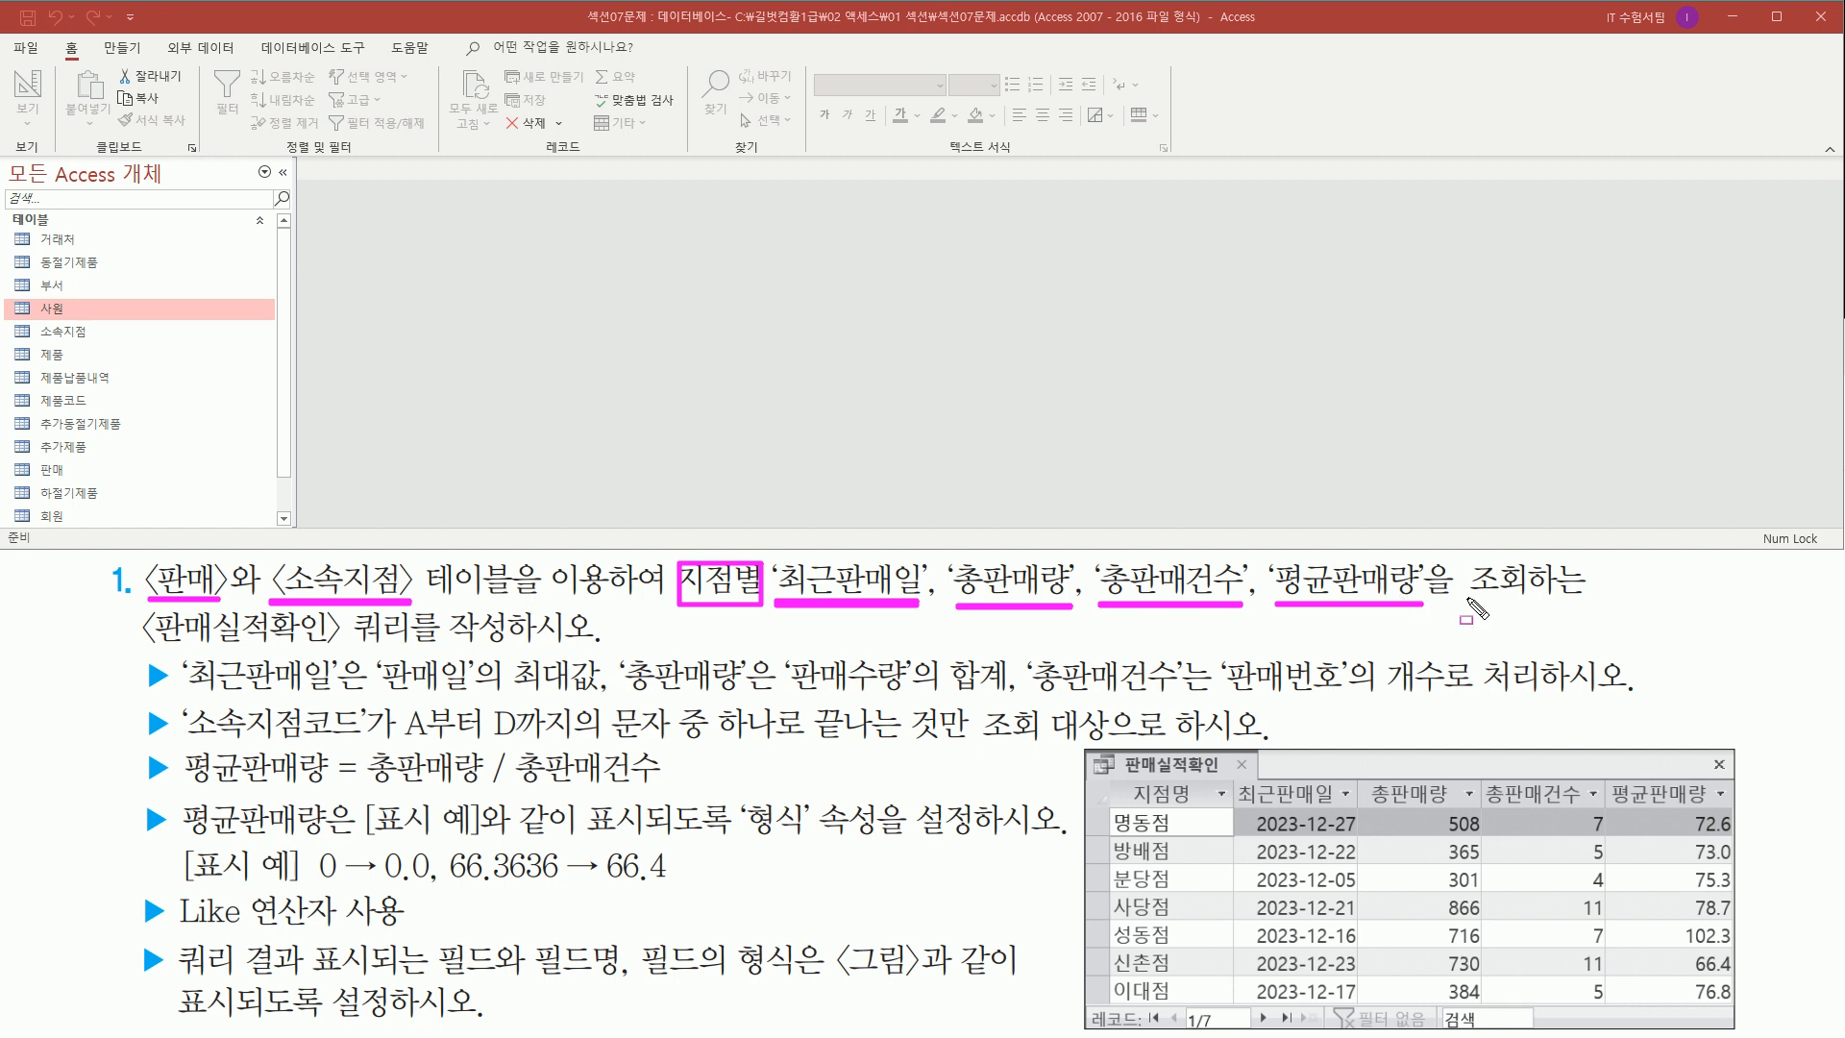
left_click_drag(142, 644, 413, 642)
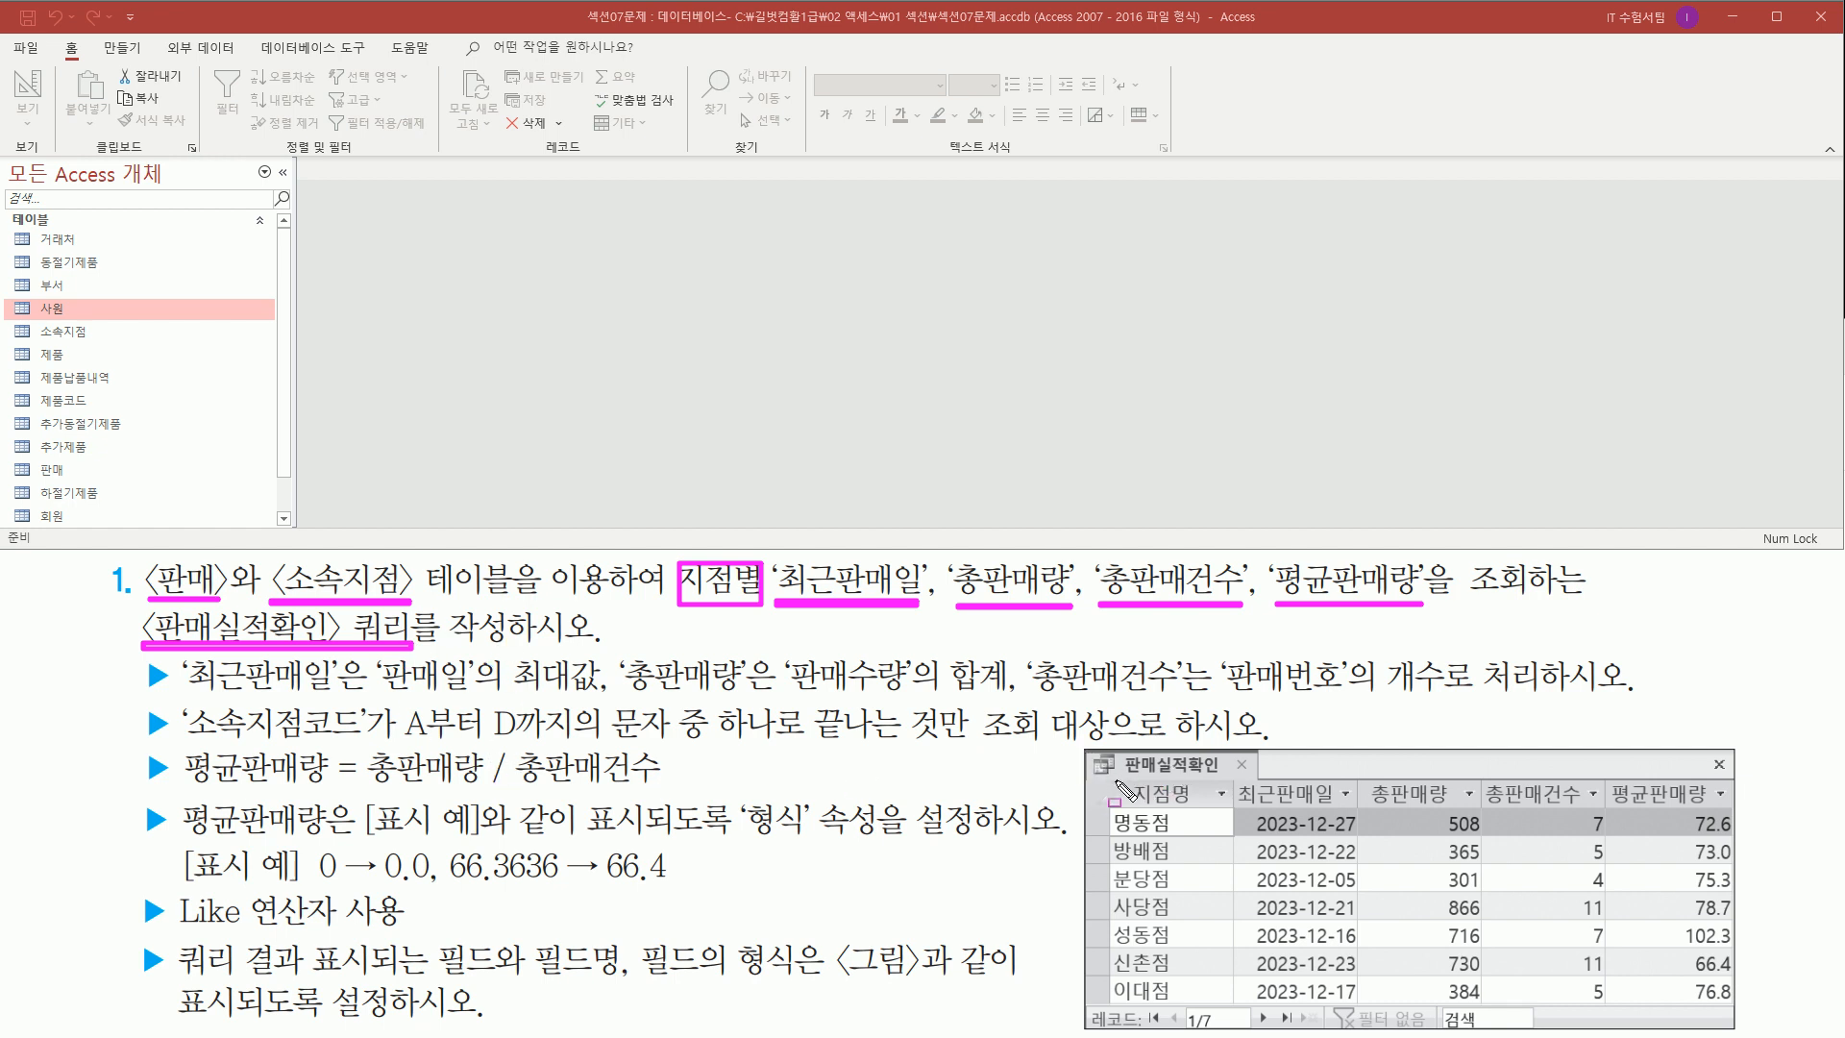
mouse_move(1115, 780)
left_mouse_down()
mouse_move(1233, 804)
mouse_move(1233, 754)
left_mouse_up()
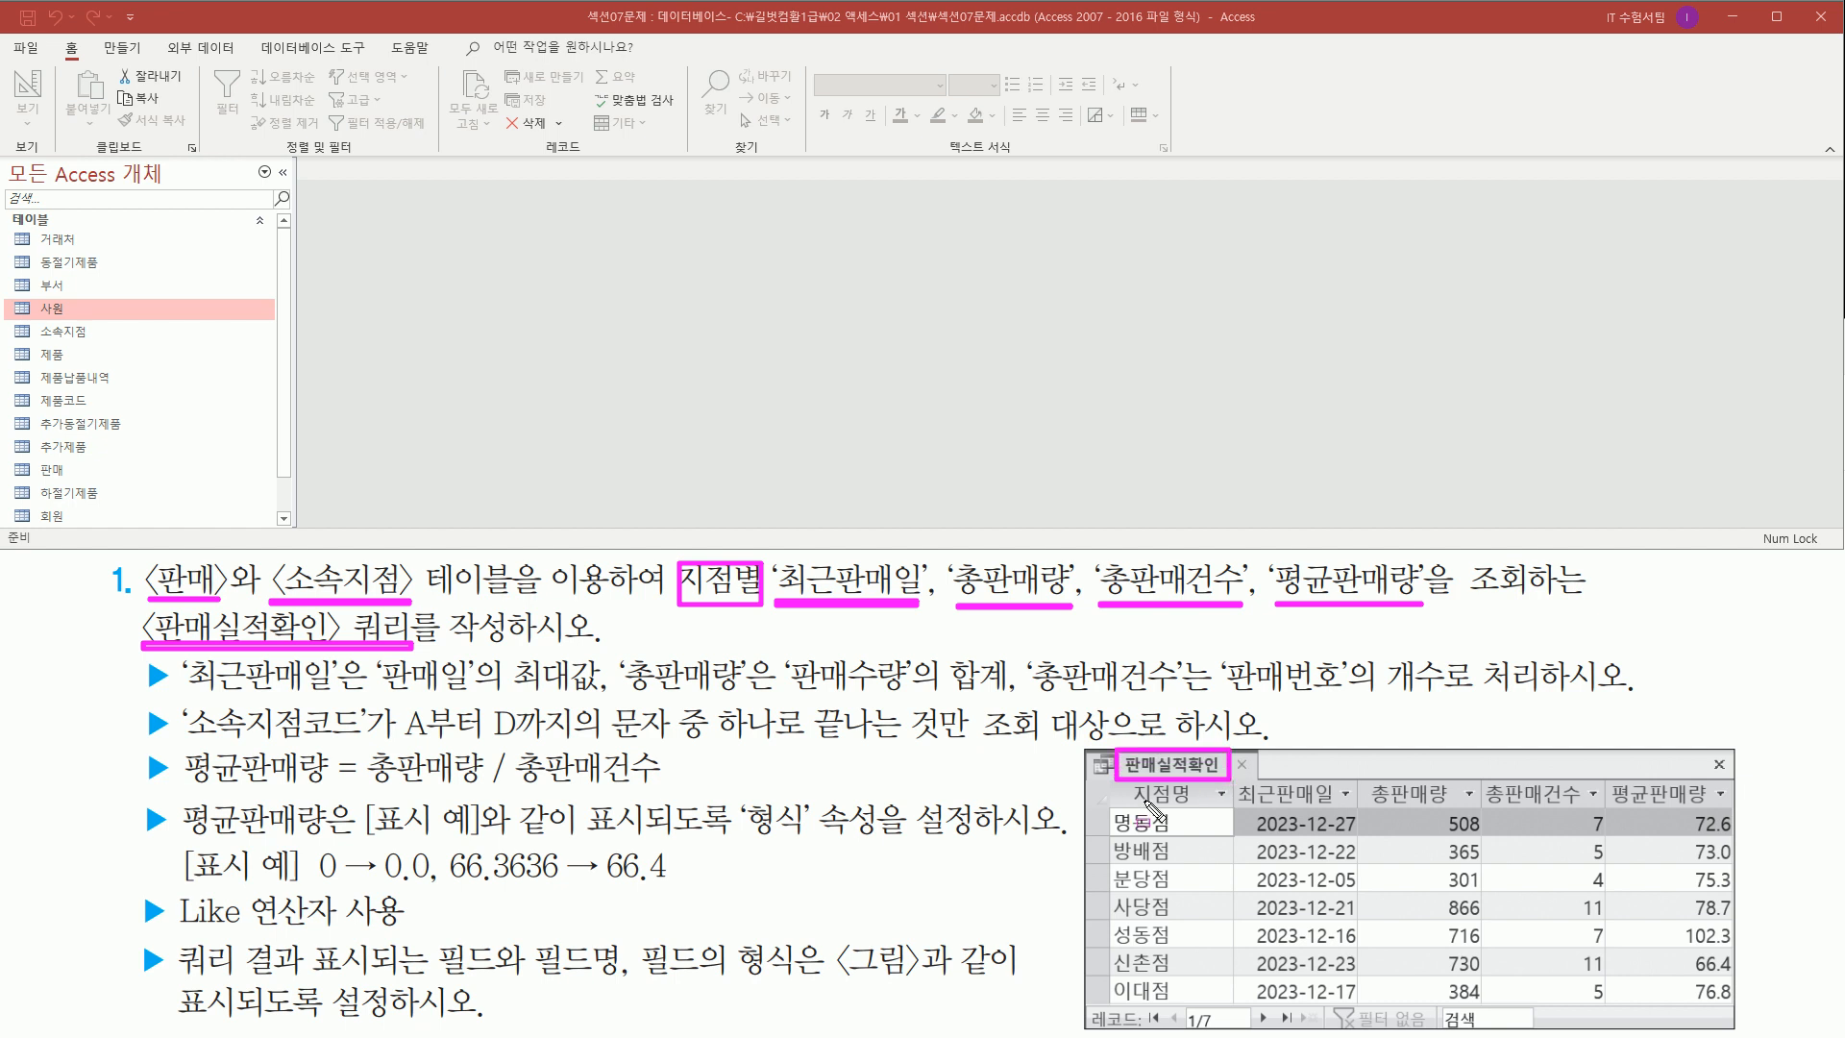
left_click_drag(1616, 992, 1739, 1007)
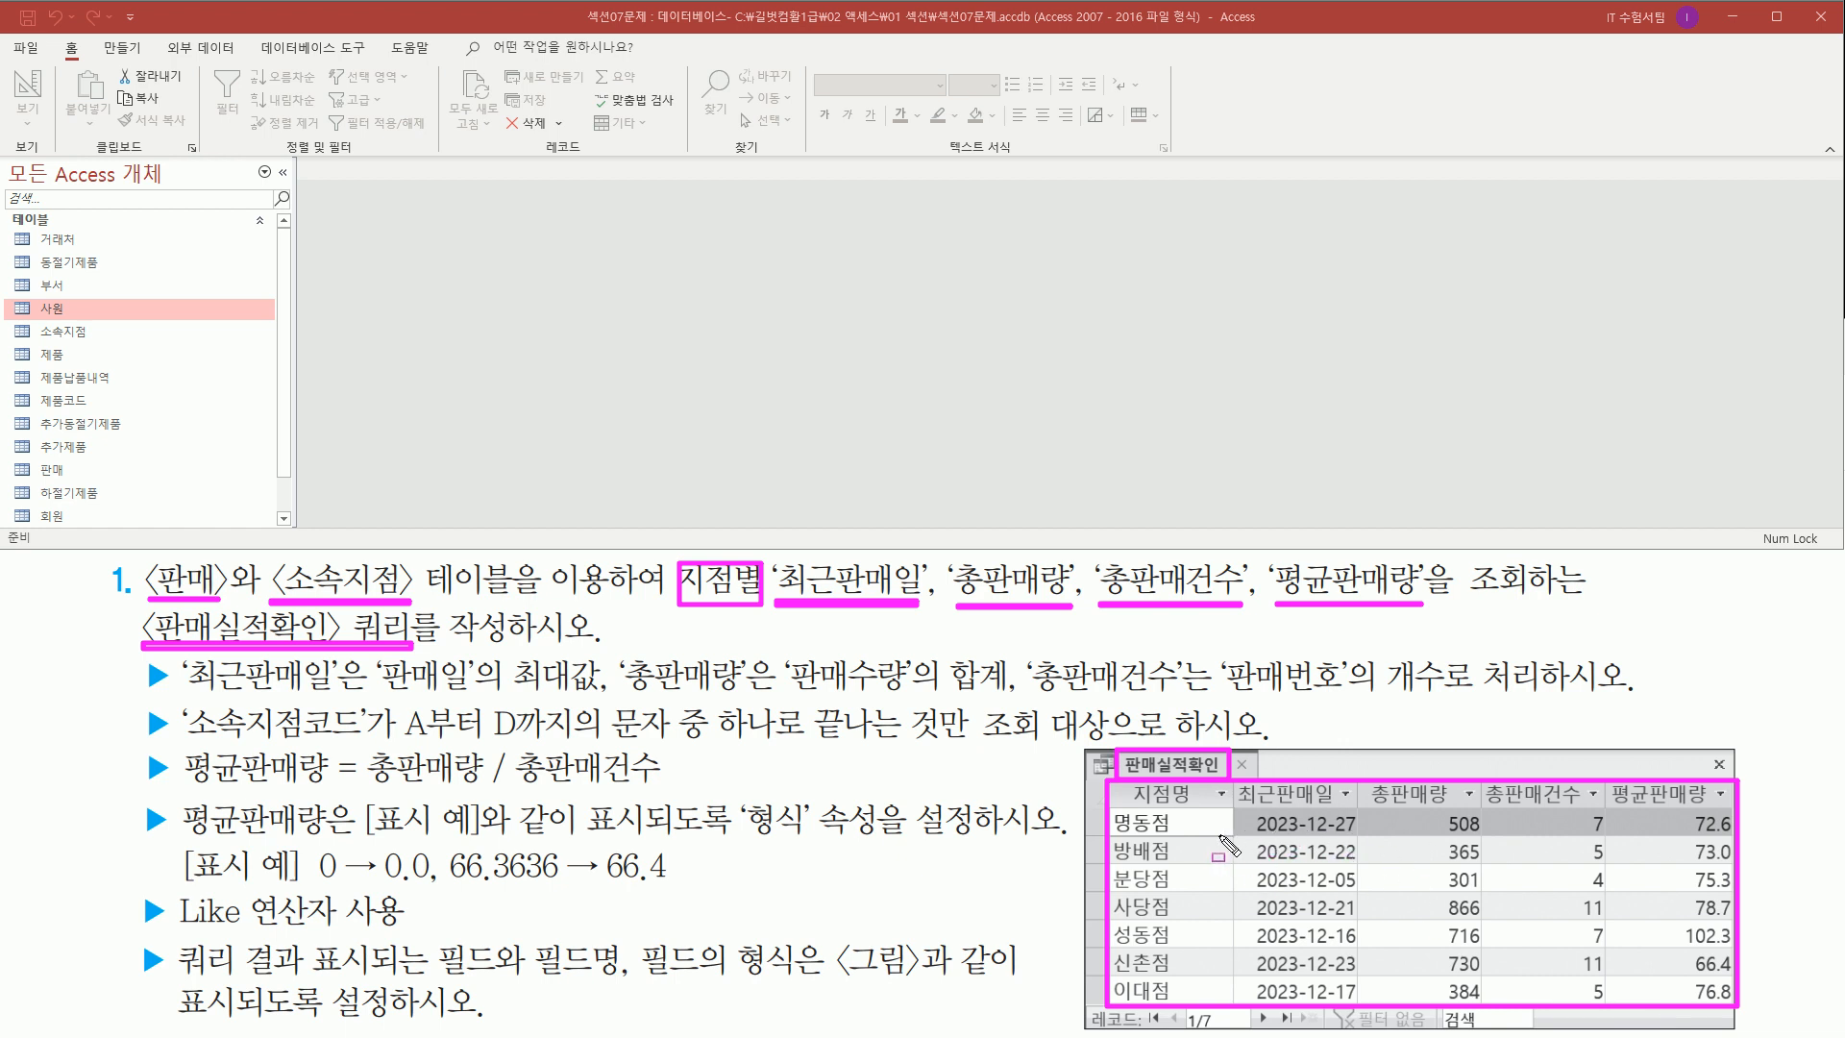
key("Escape")
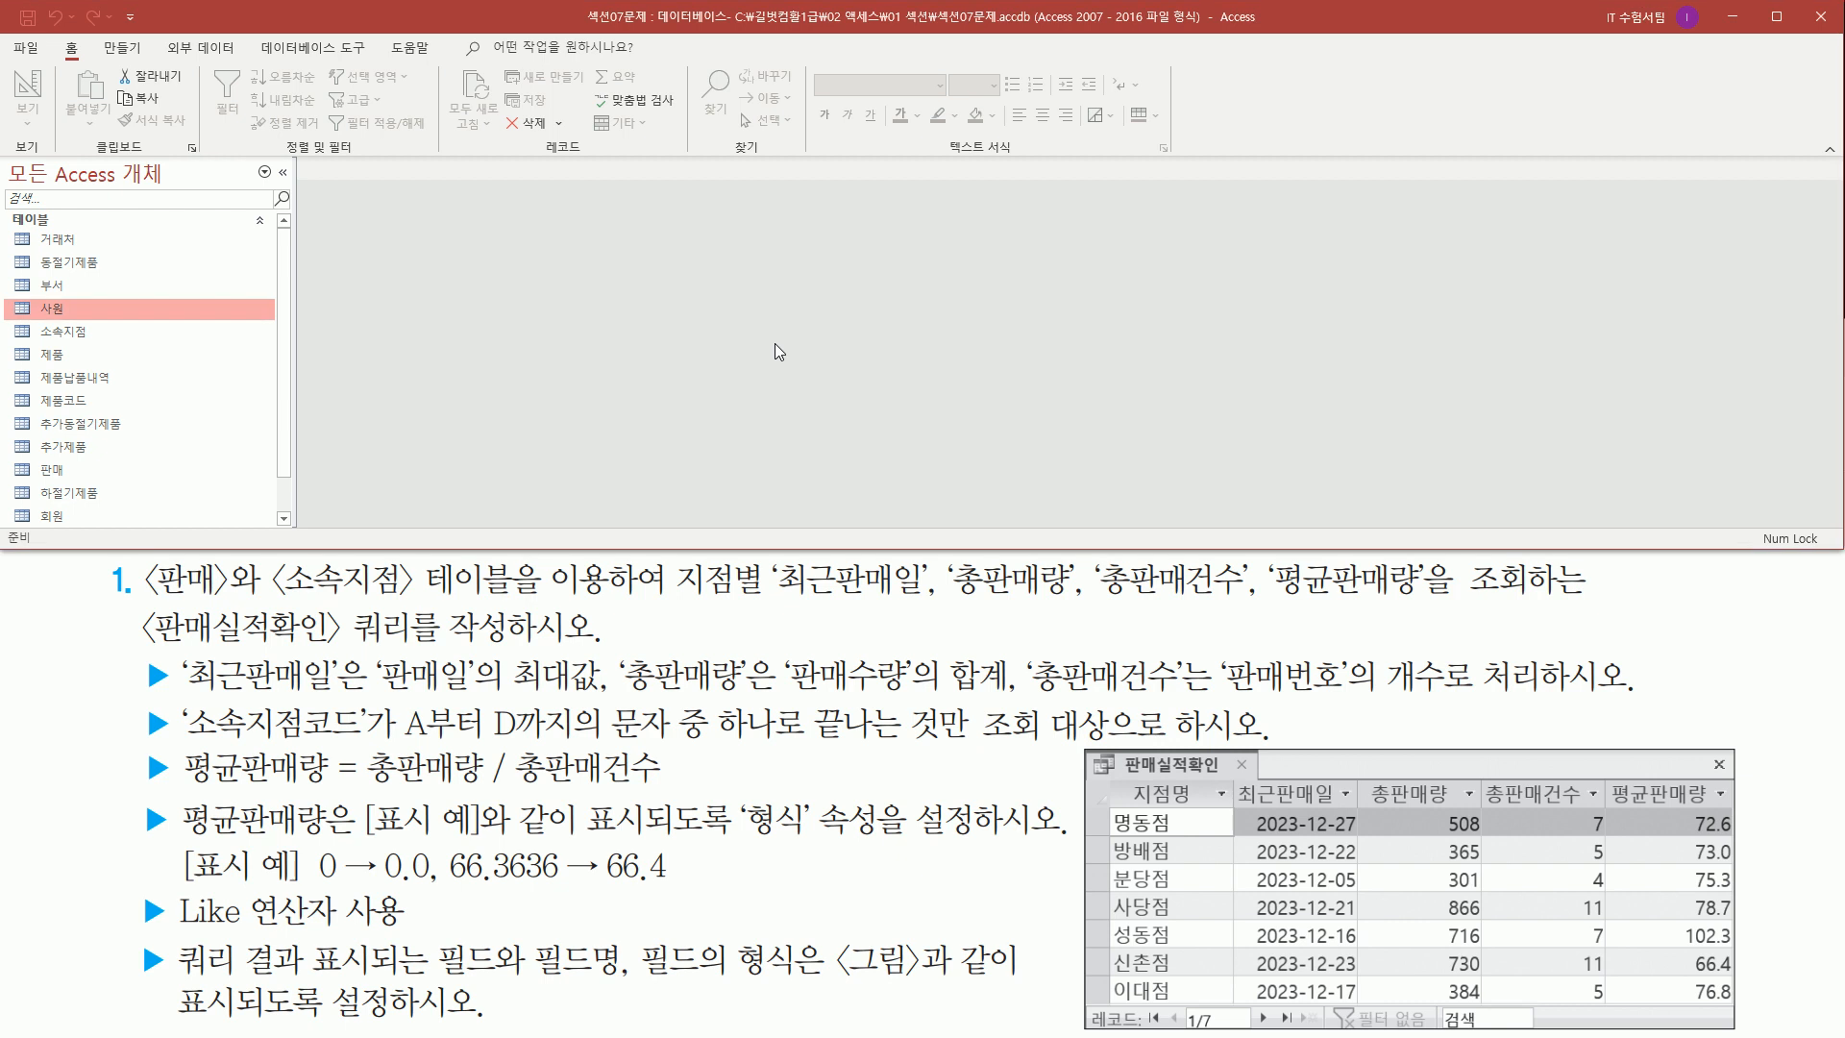
- Create a new query in Design view and enlarge its field grid
left_click(119, 48)
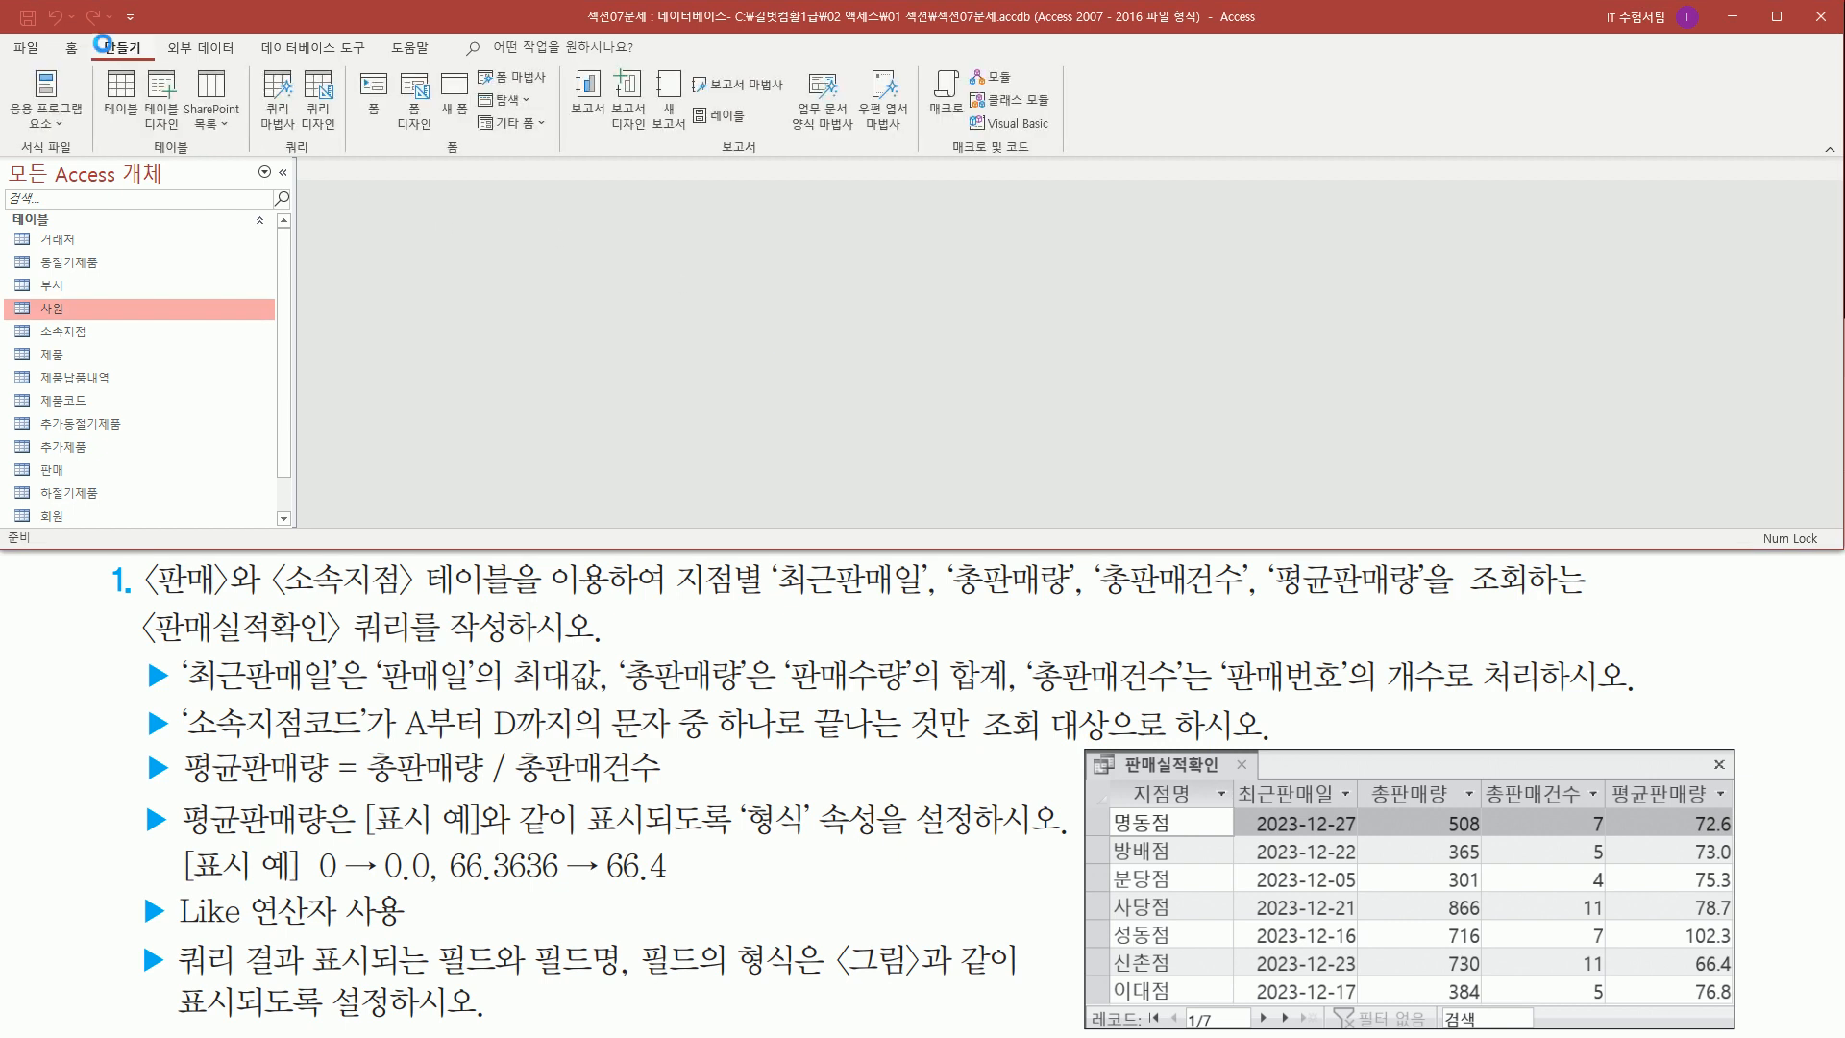
left_click_drag(94, 40, 147, 60)
left_click_drag(277, 157, 318, 158)
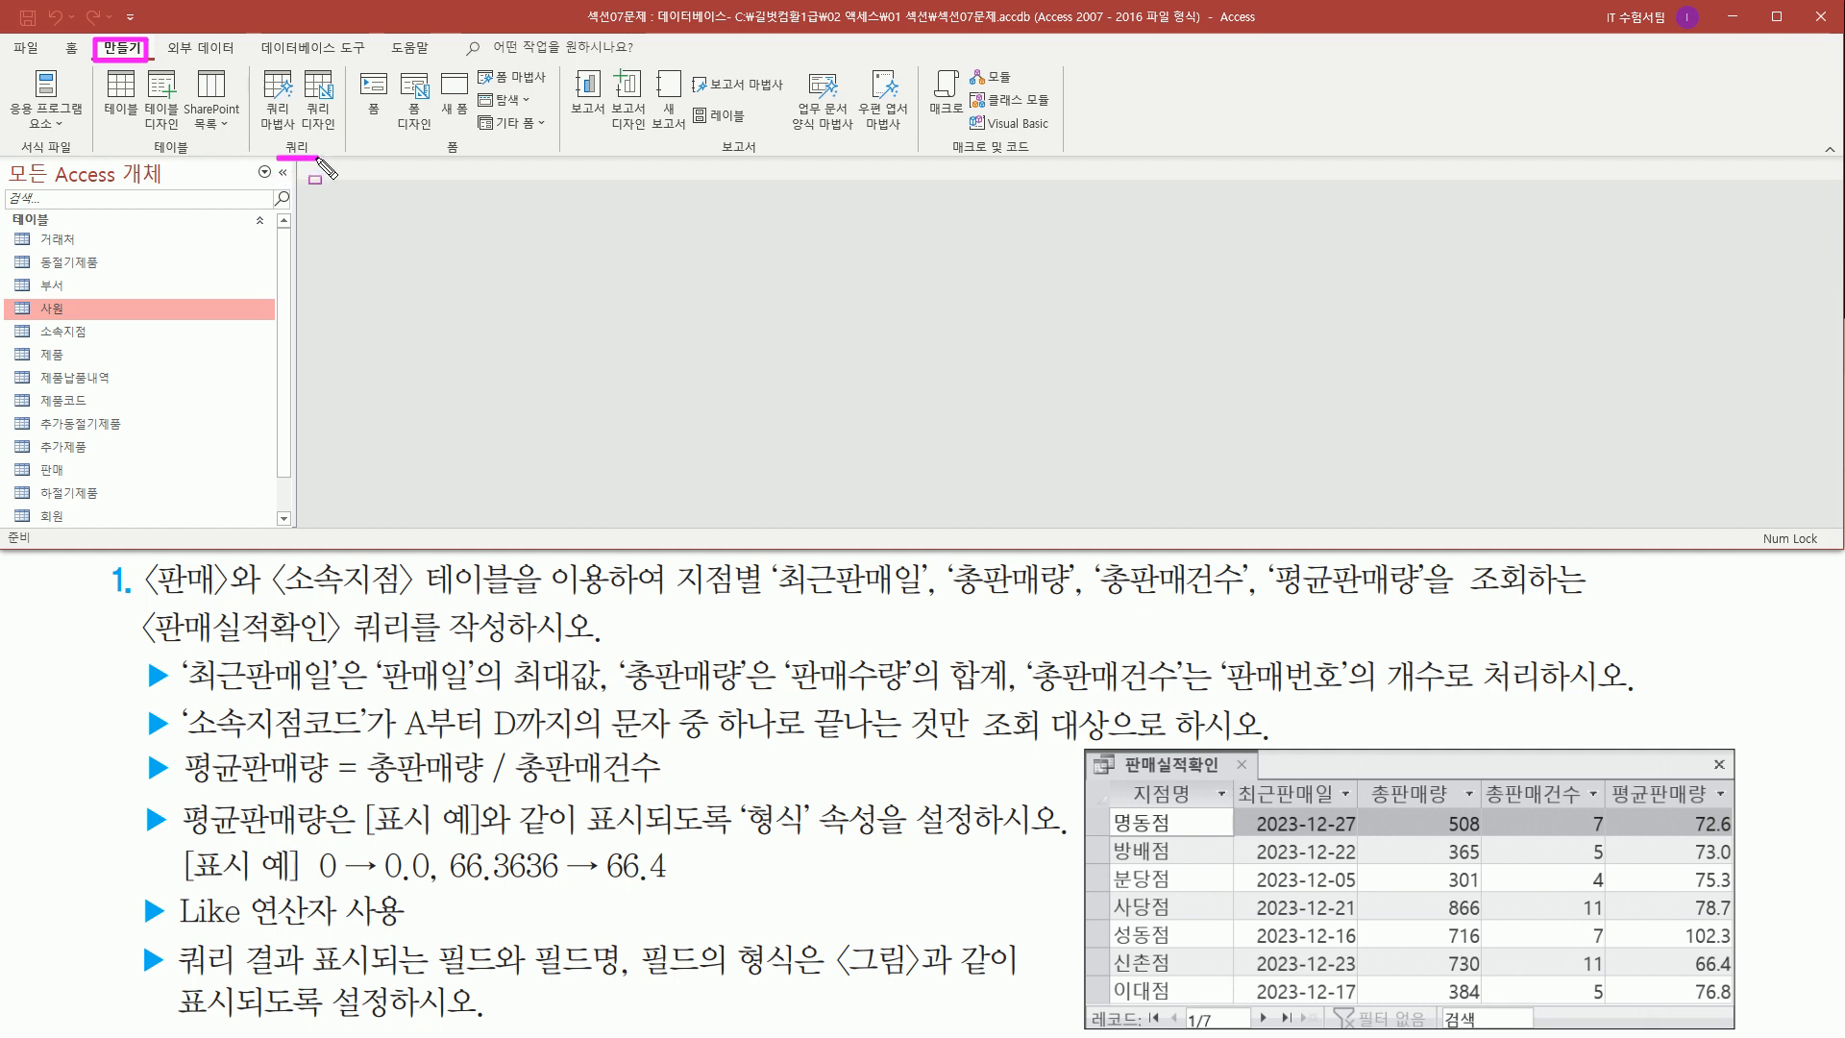
left_click_drag(299, 65, 343, 137)
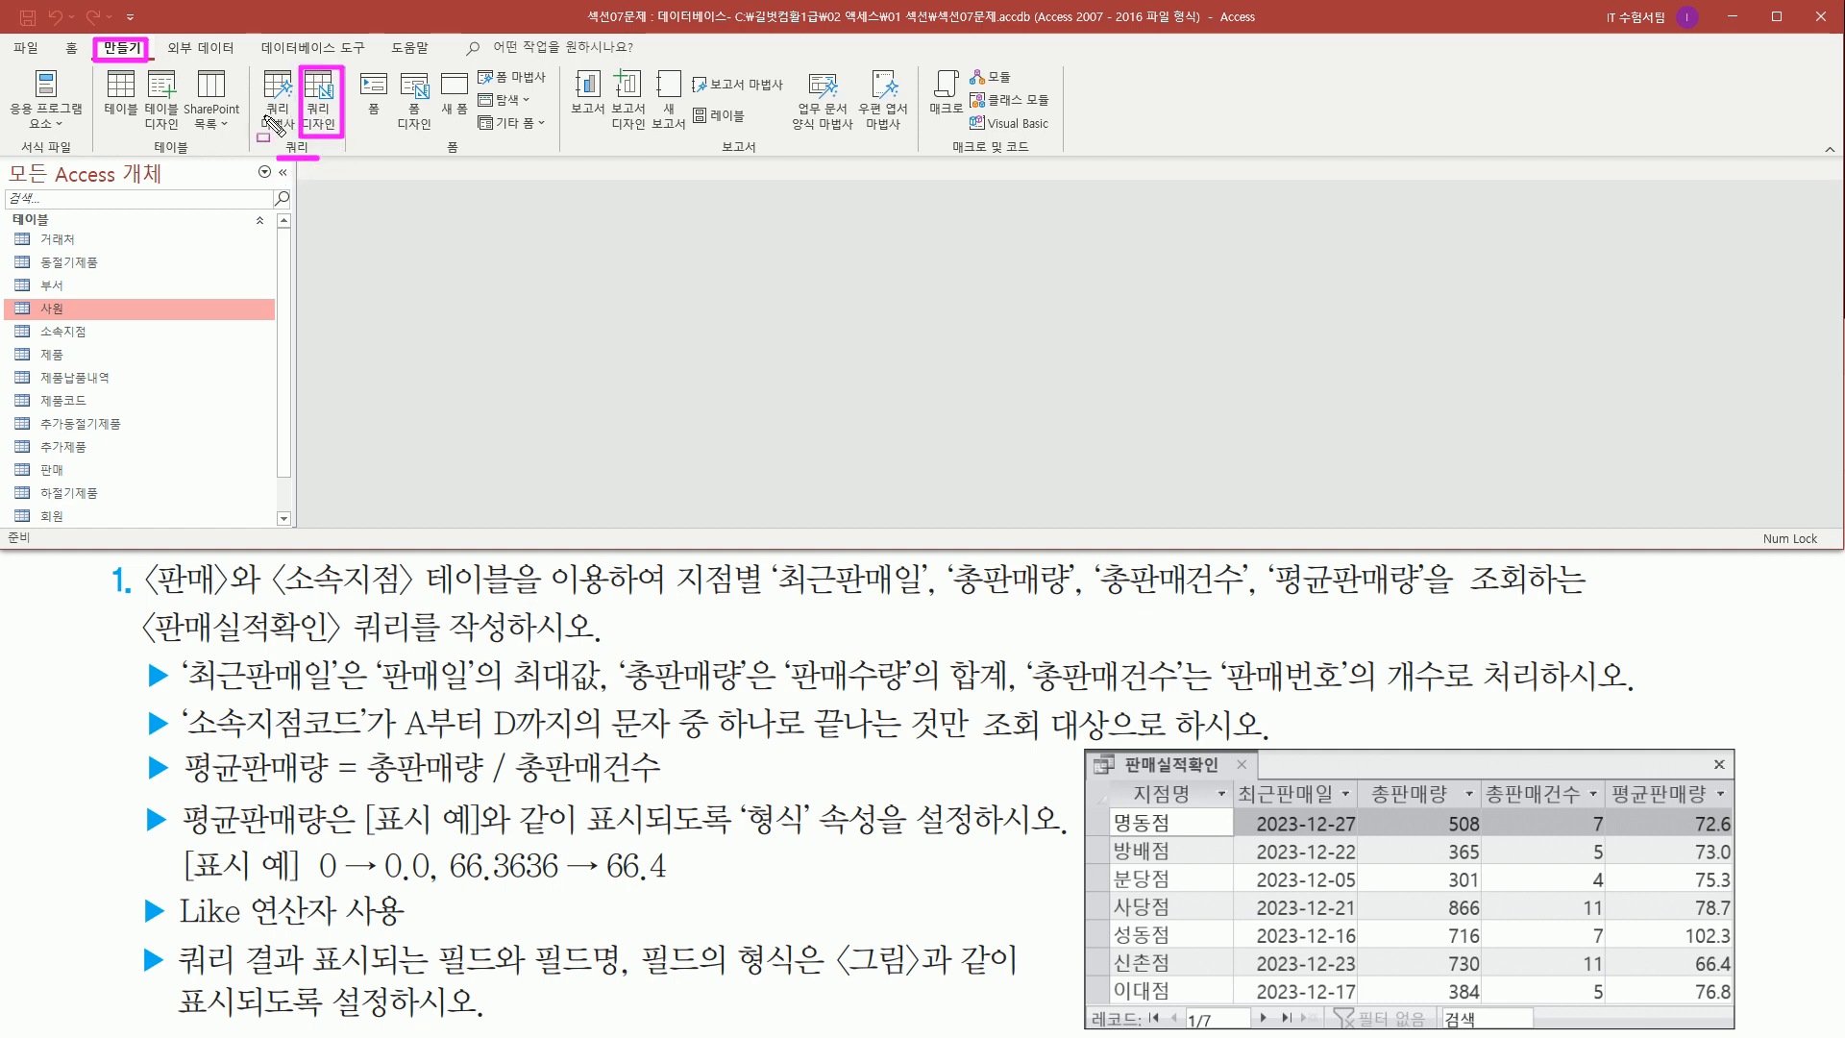
key("Escape")
left_click(325, 102)
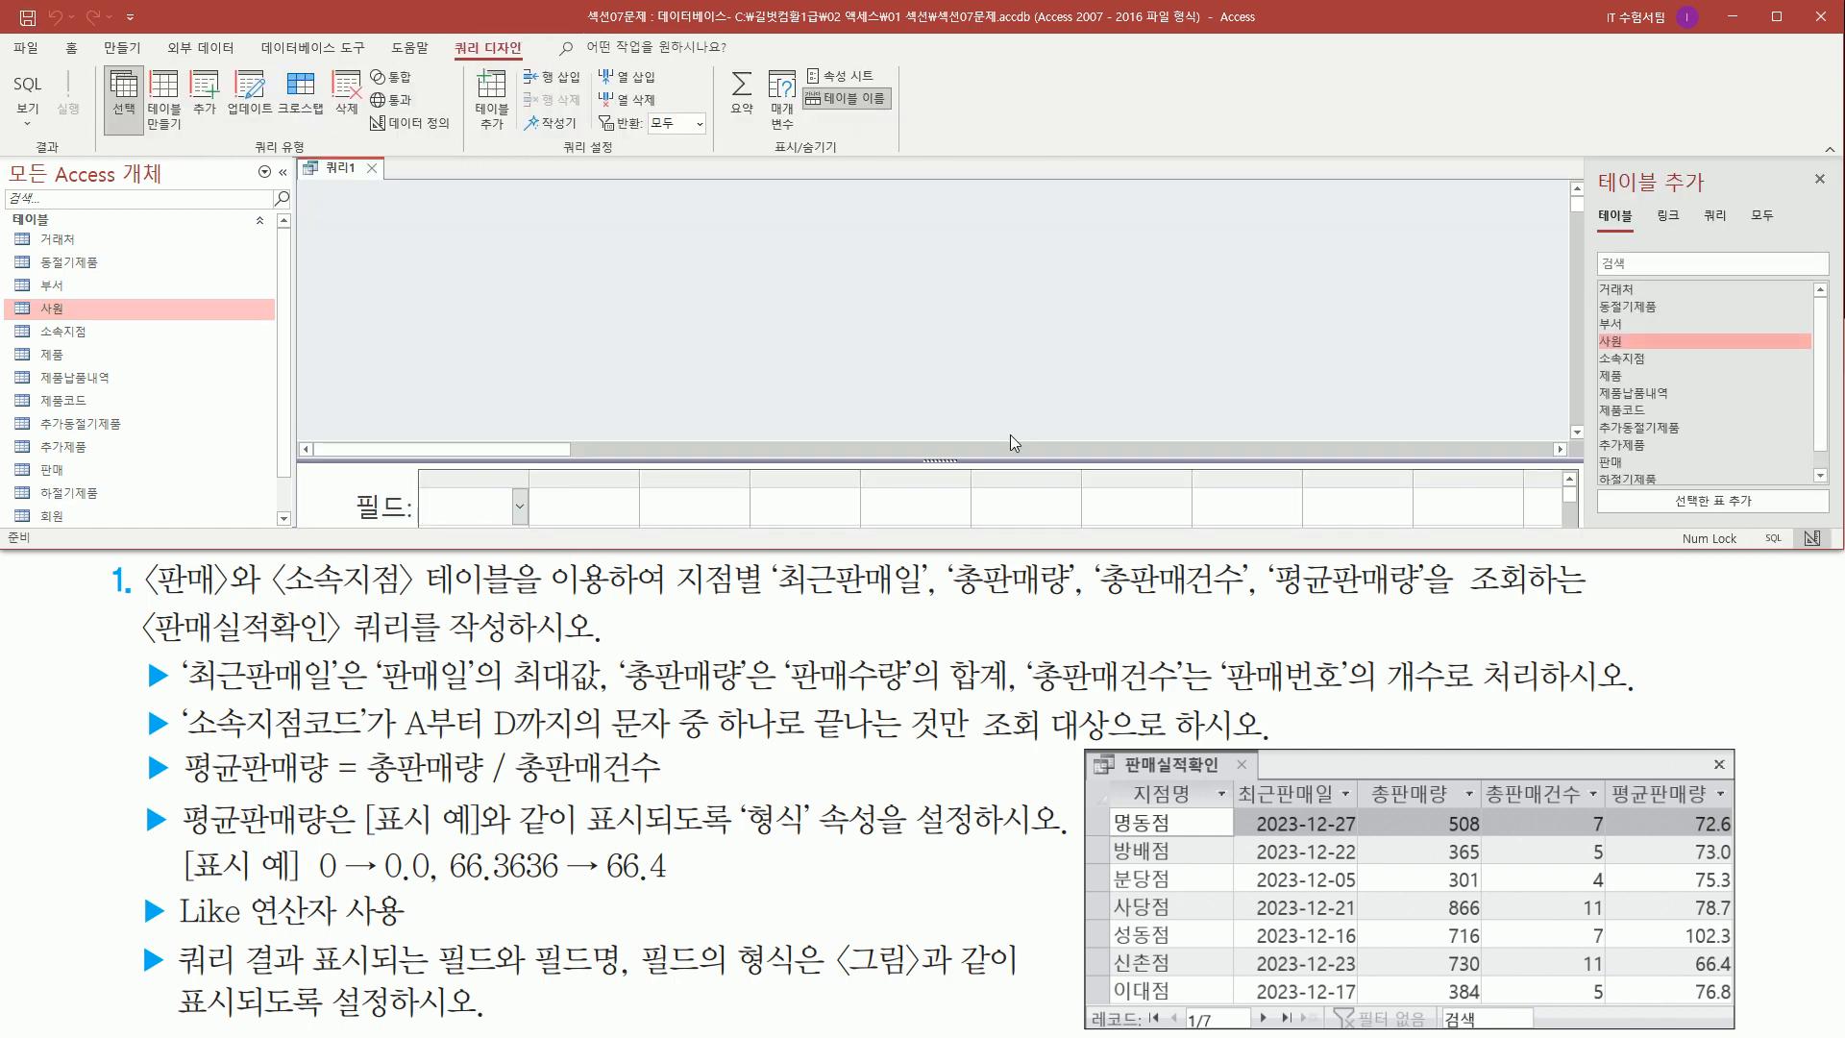
left_click_drag(854, 442, 857, 337)
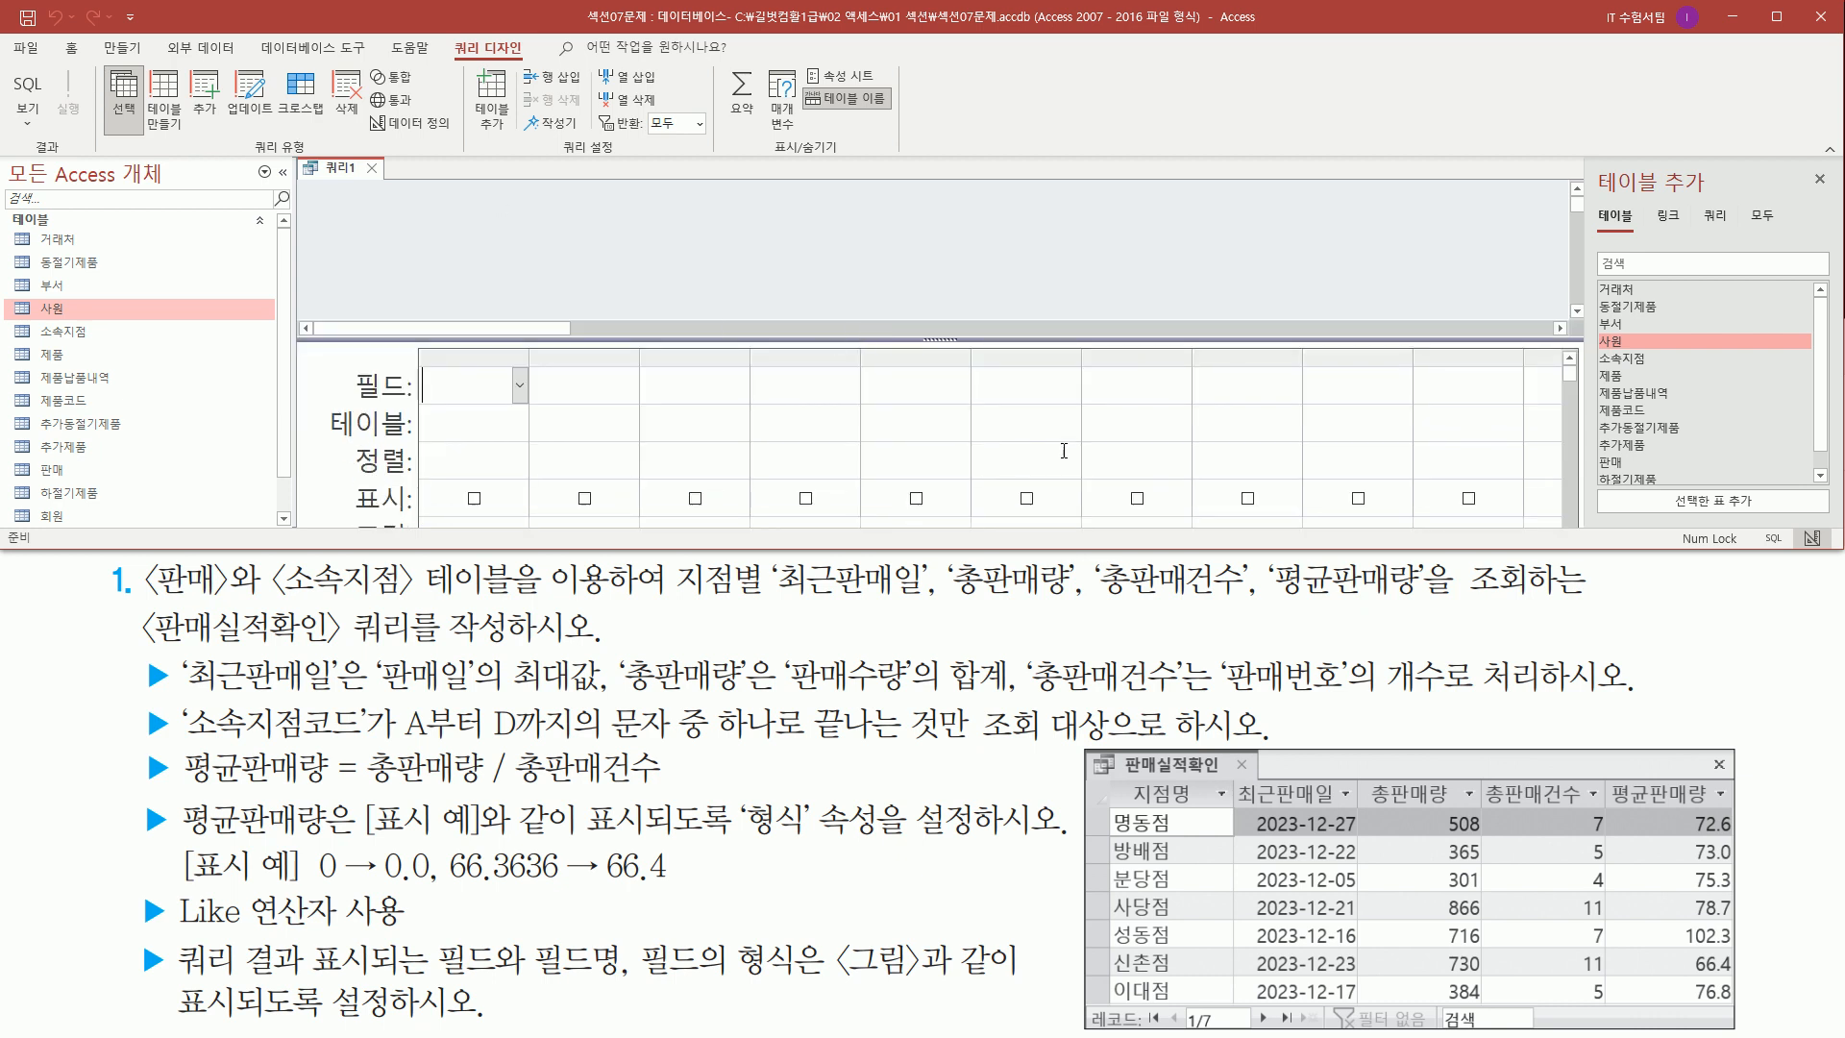
- Add the 판매 and 소속지점 tables to the new query
mouse_move(1585, 161)
left_mouse_down()
mouse_move(1653, 423)
mouse_move(1795, 529)
mouse_move(1835, 527)
left_mouse_up()
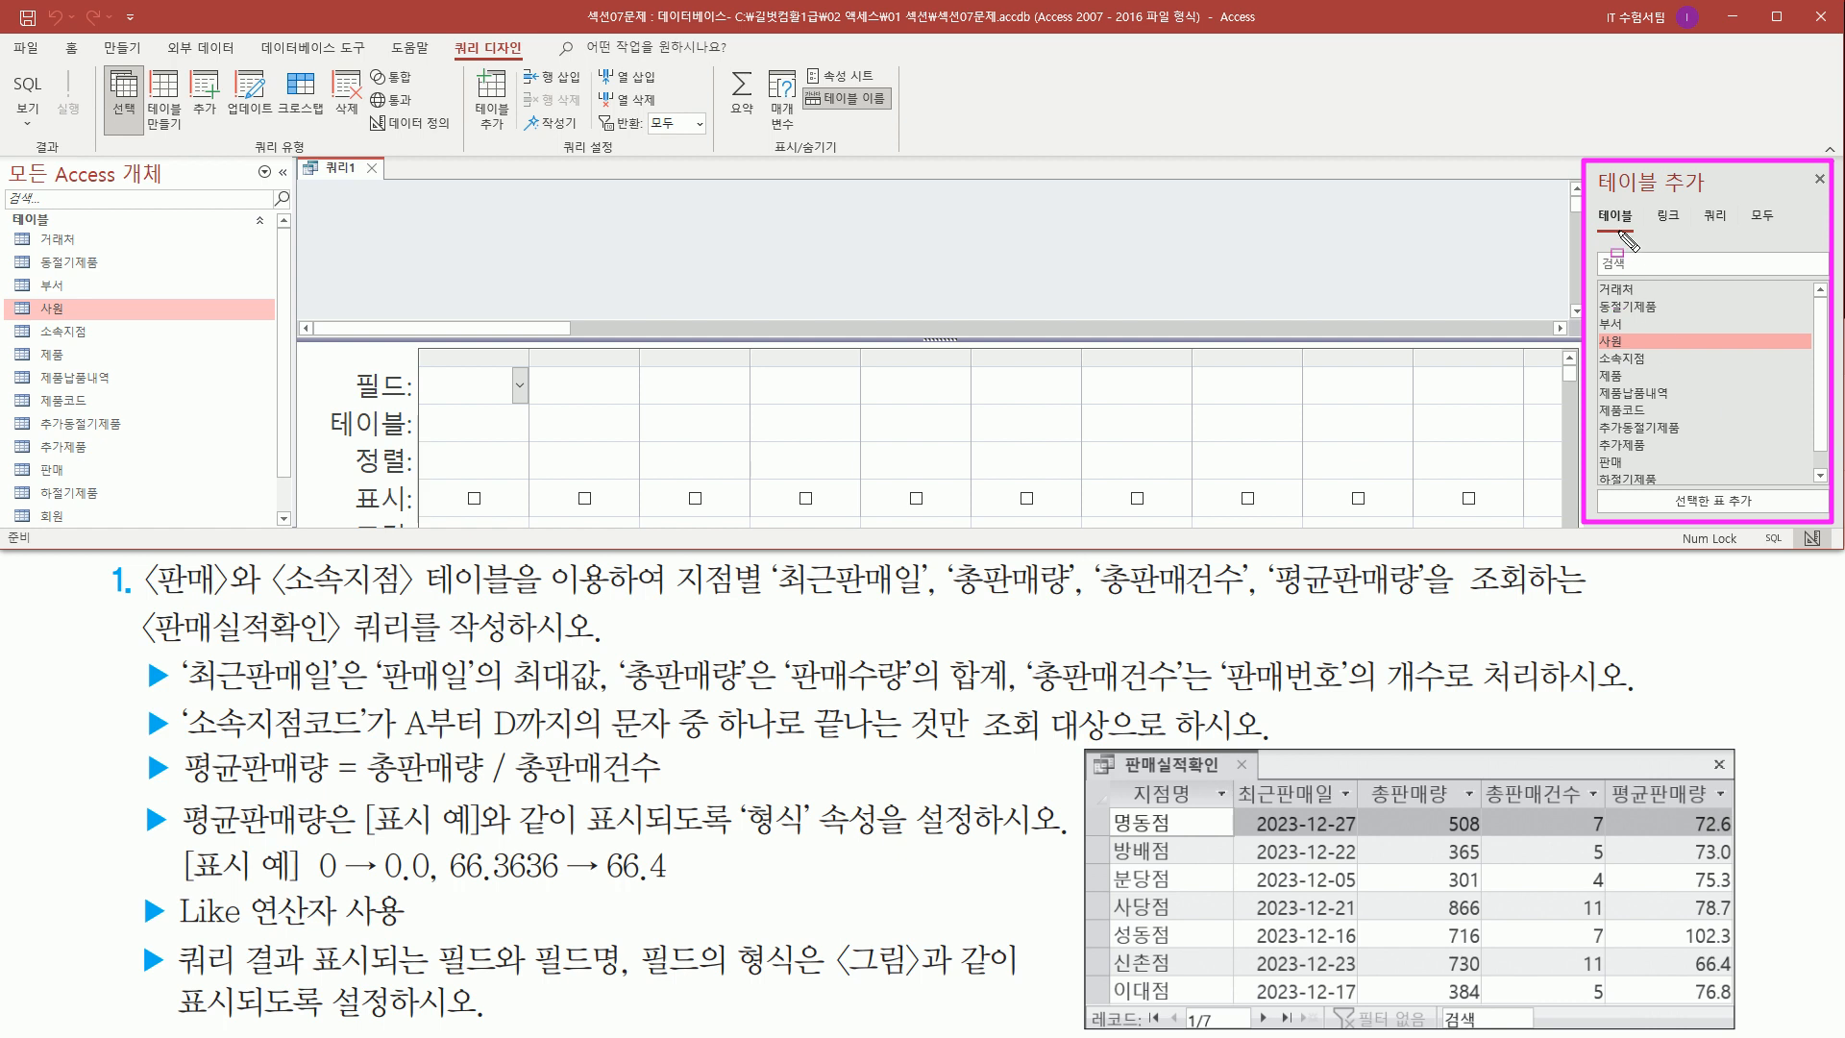
mouse_move(1597, 278)
left_mouse_down()
mouse_move(1628, 450)
mouse_move(1688, 494)
left_mouse_up()
key("Escape")
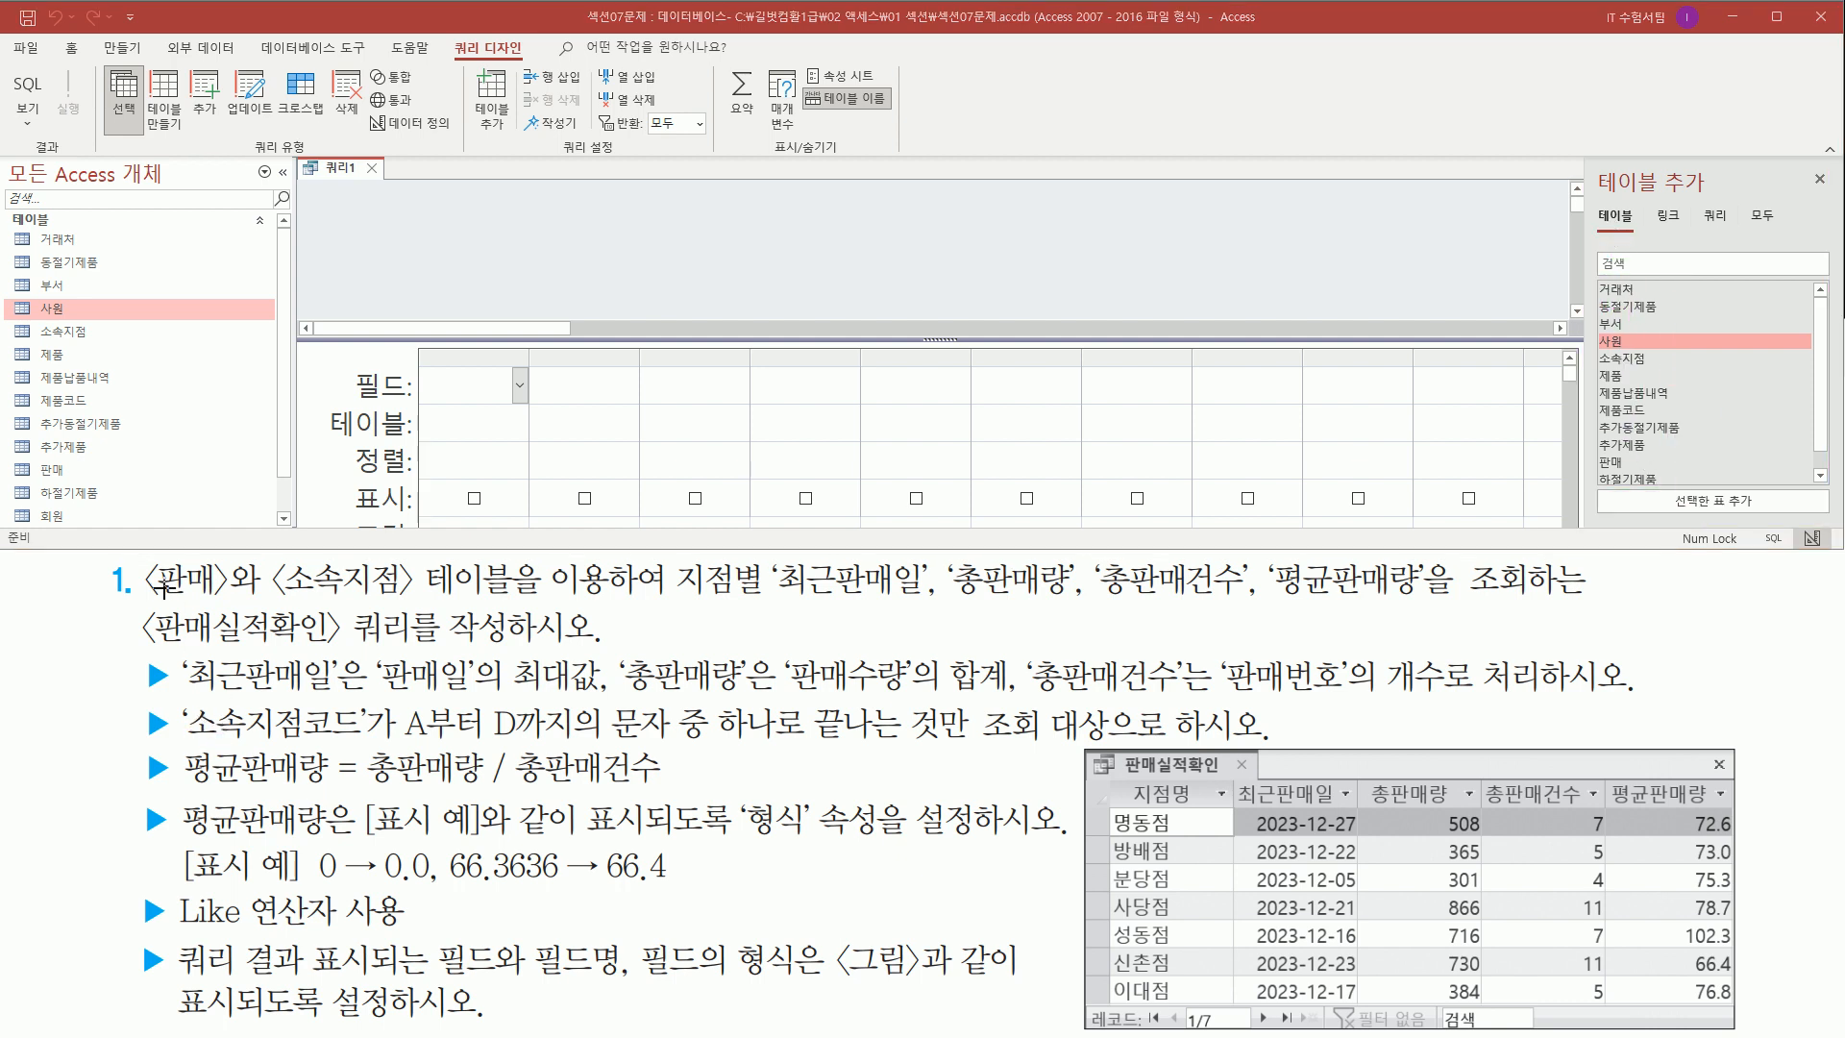
left_click_drag(149, 600, 412, 601)
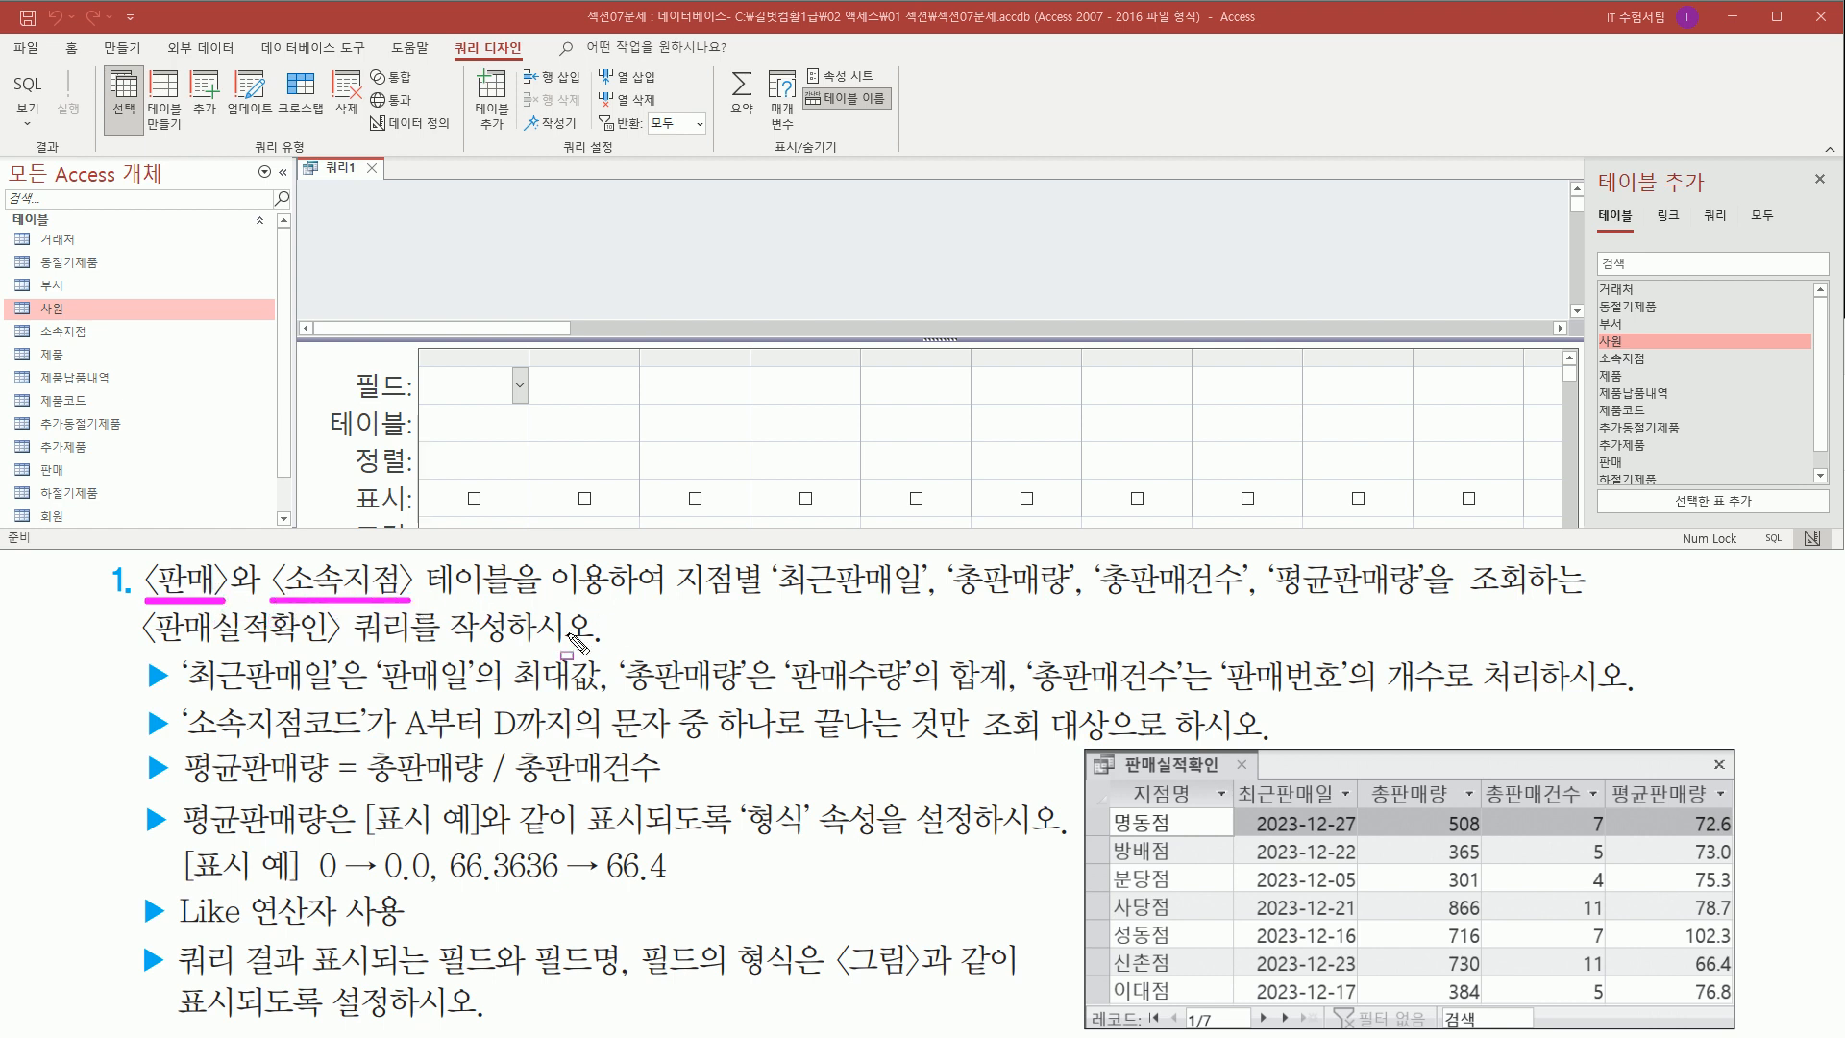
key("Escape")
left_click(1617, 465)
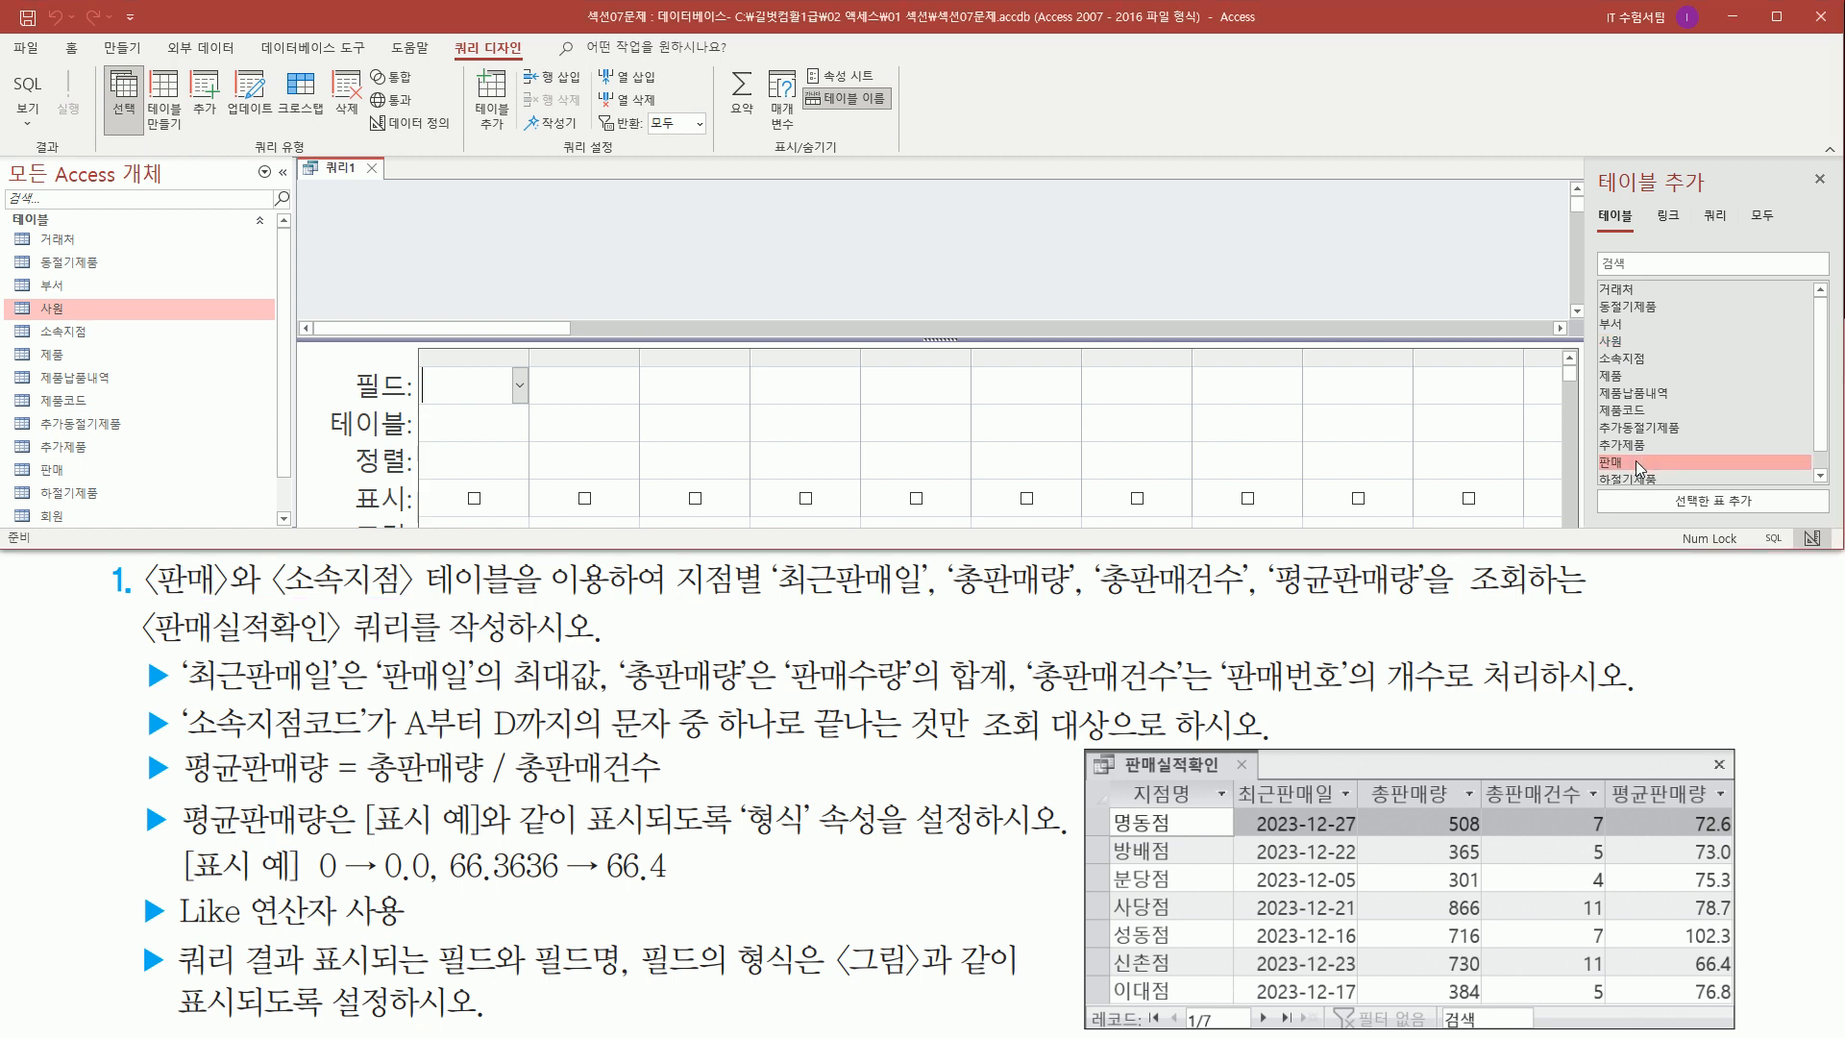
double_click(1634, 461)
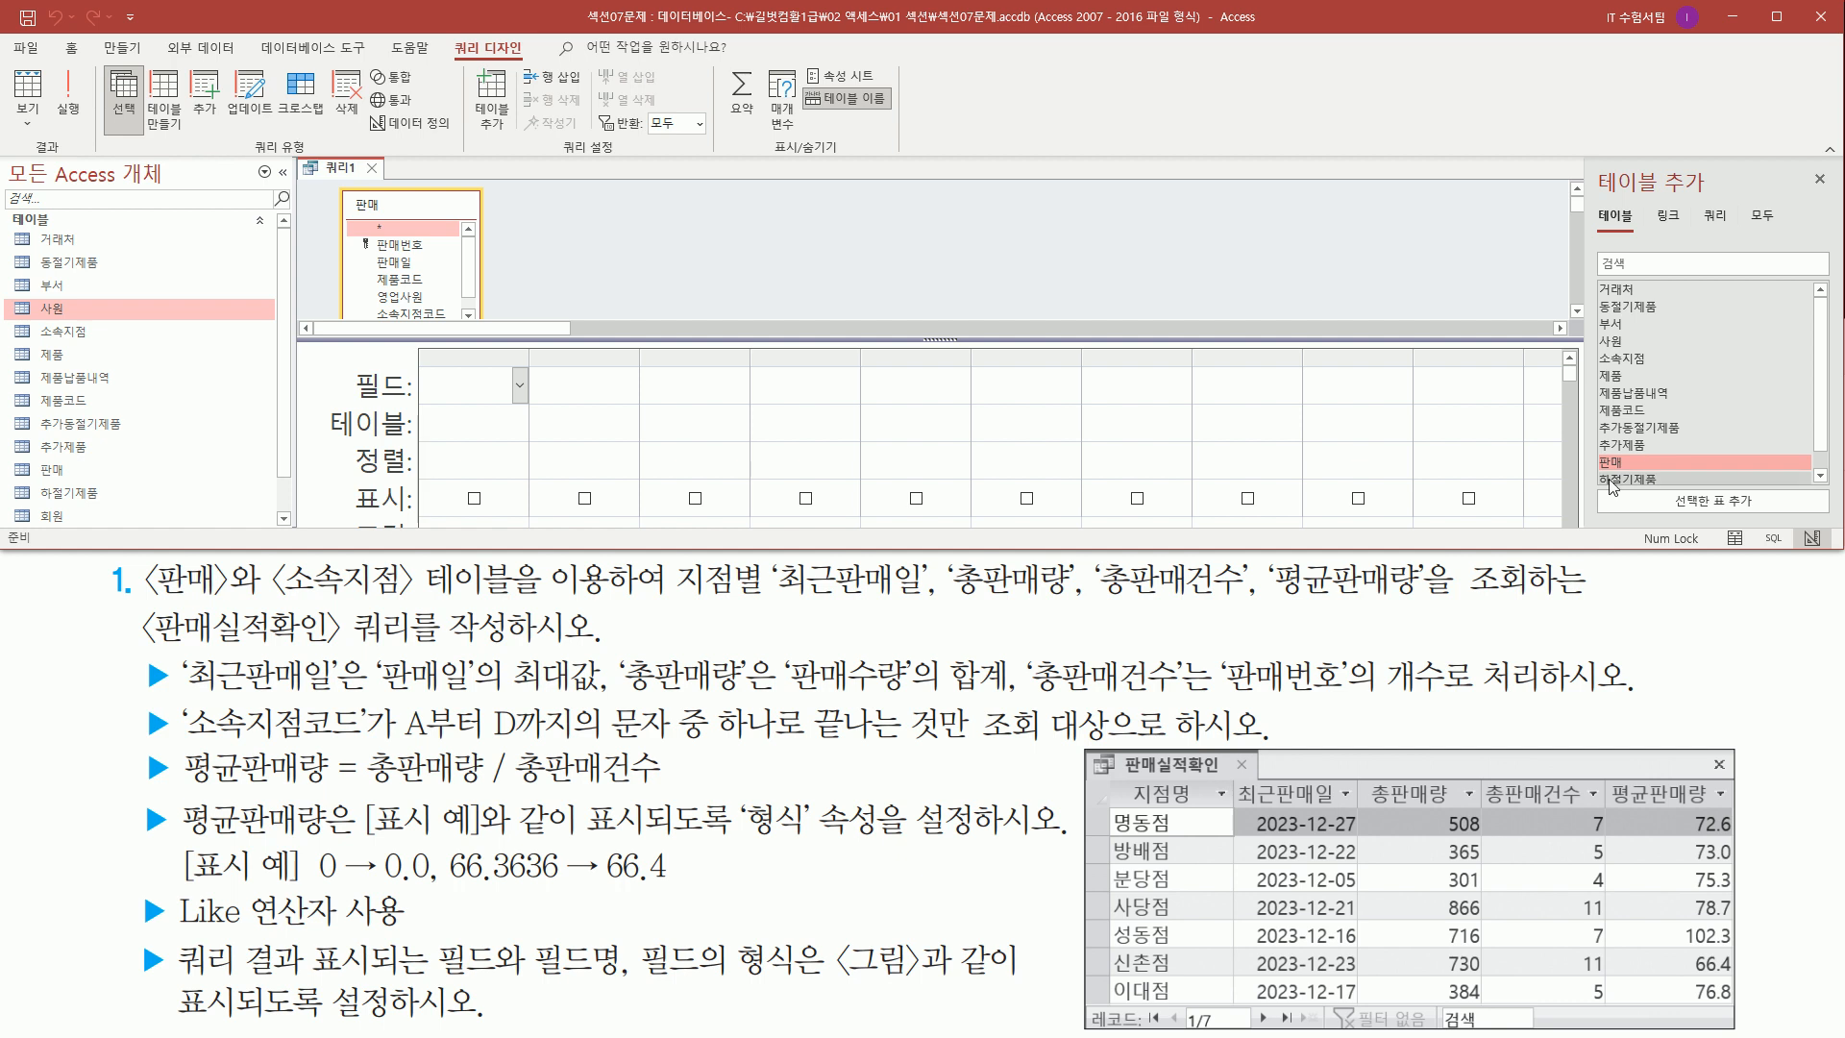
mouse_move(345, 193)
left_mouse_down()
mouse_move(370, 288)
mouse_move(494, 302)
mouse_move(488, 325)
left_mouse_up()
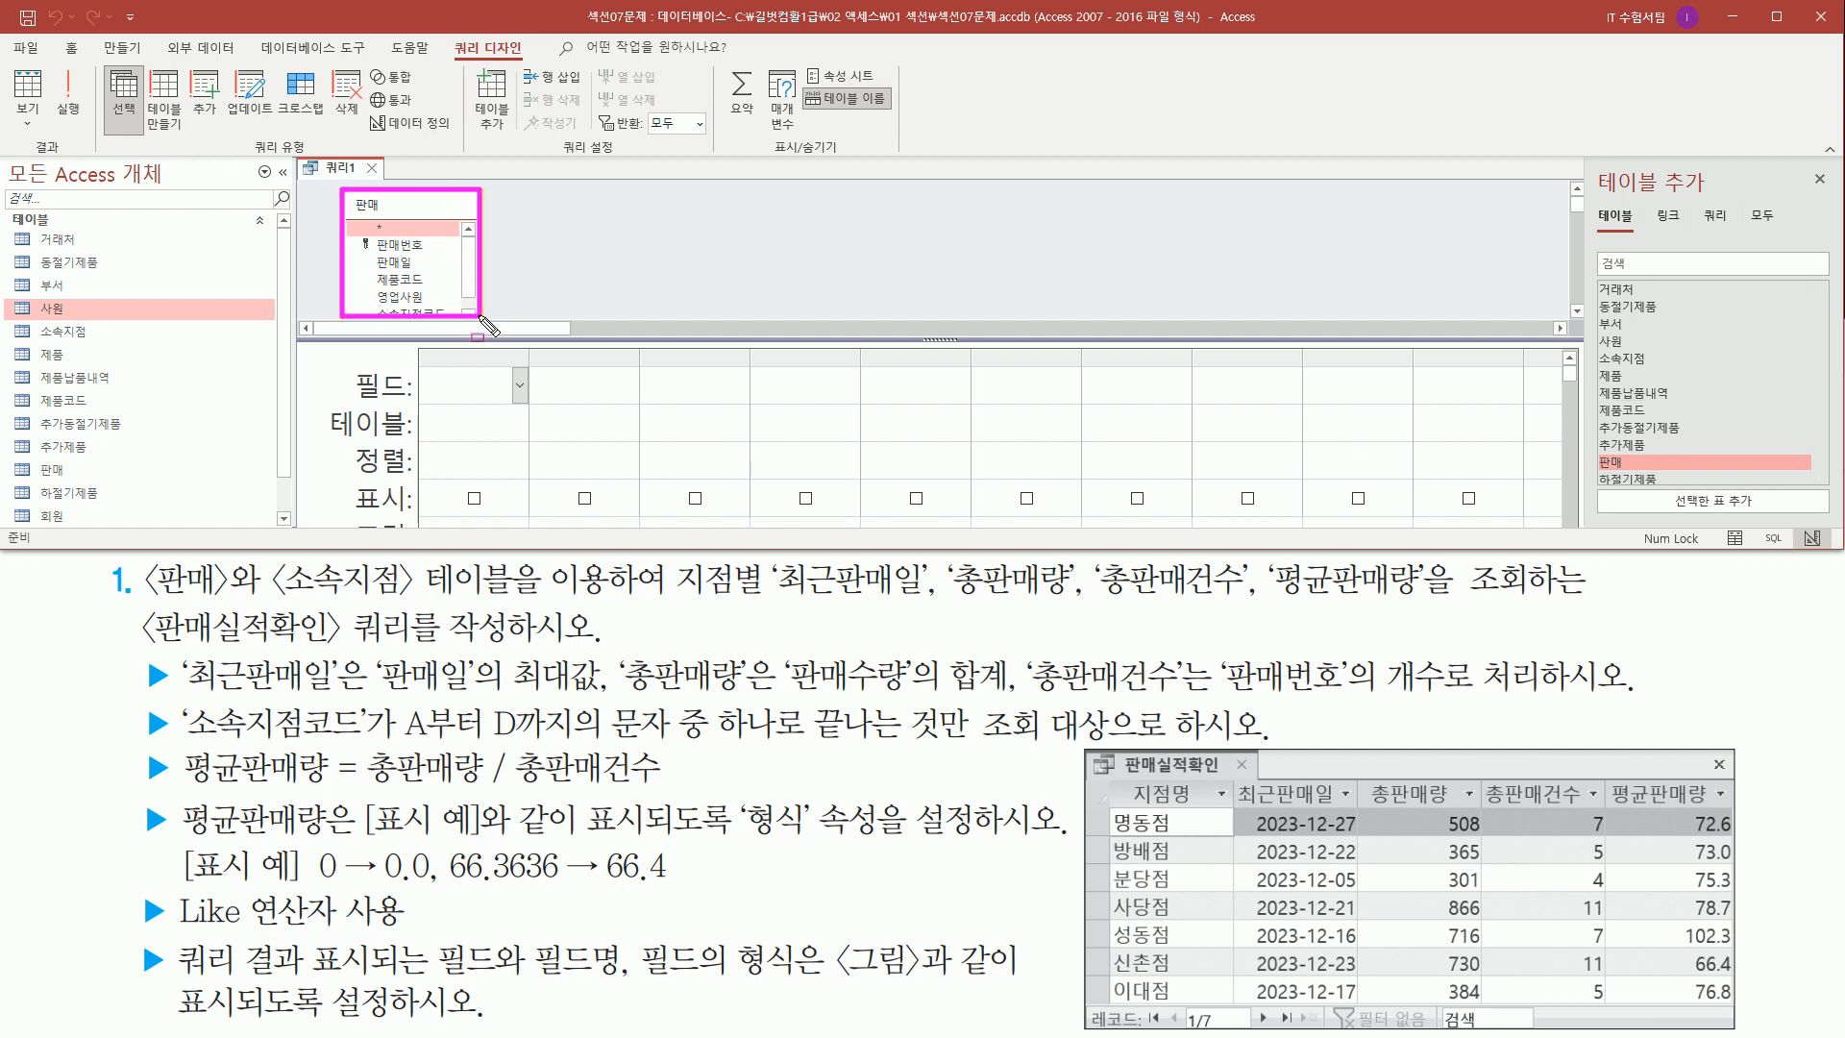
left_click_drag(1603, 351, 1667, 373)
key("Escape")
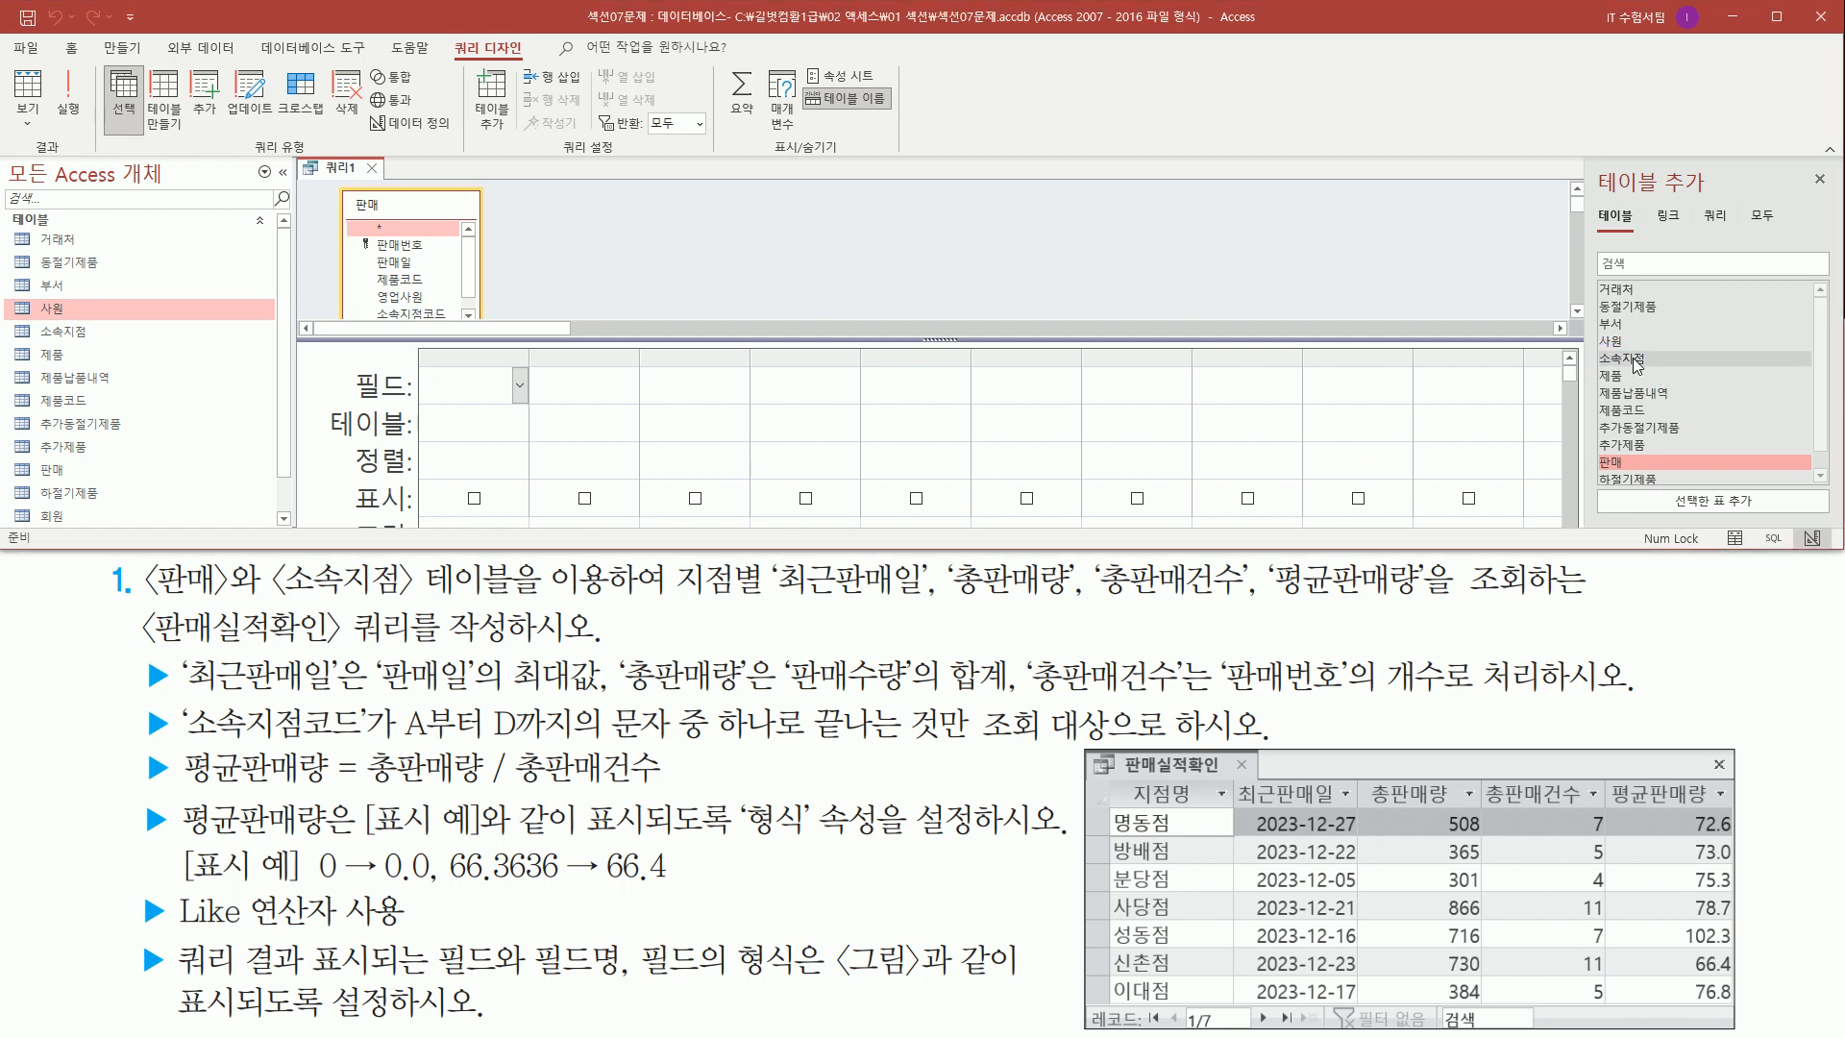
left_click(1657, 362)
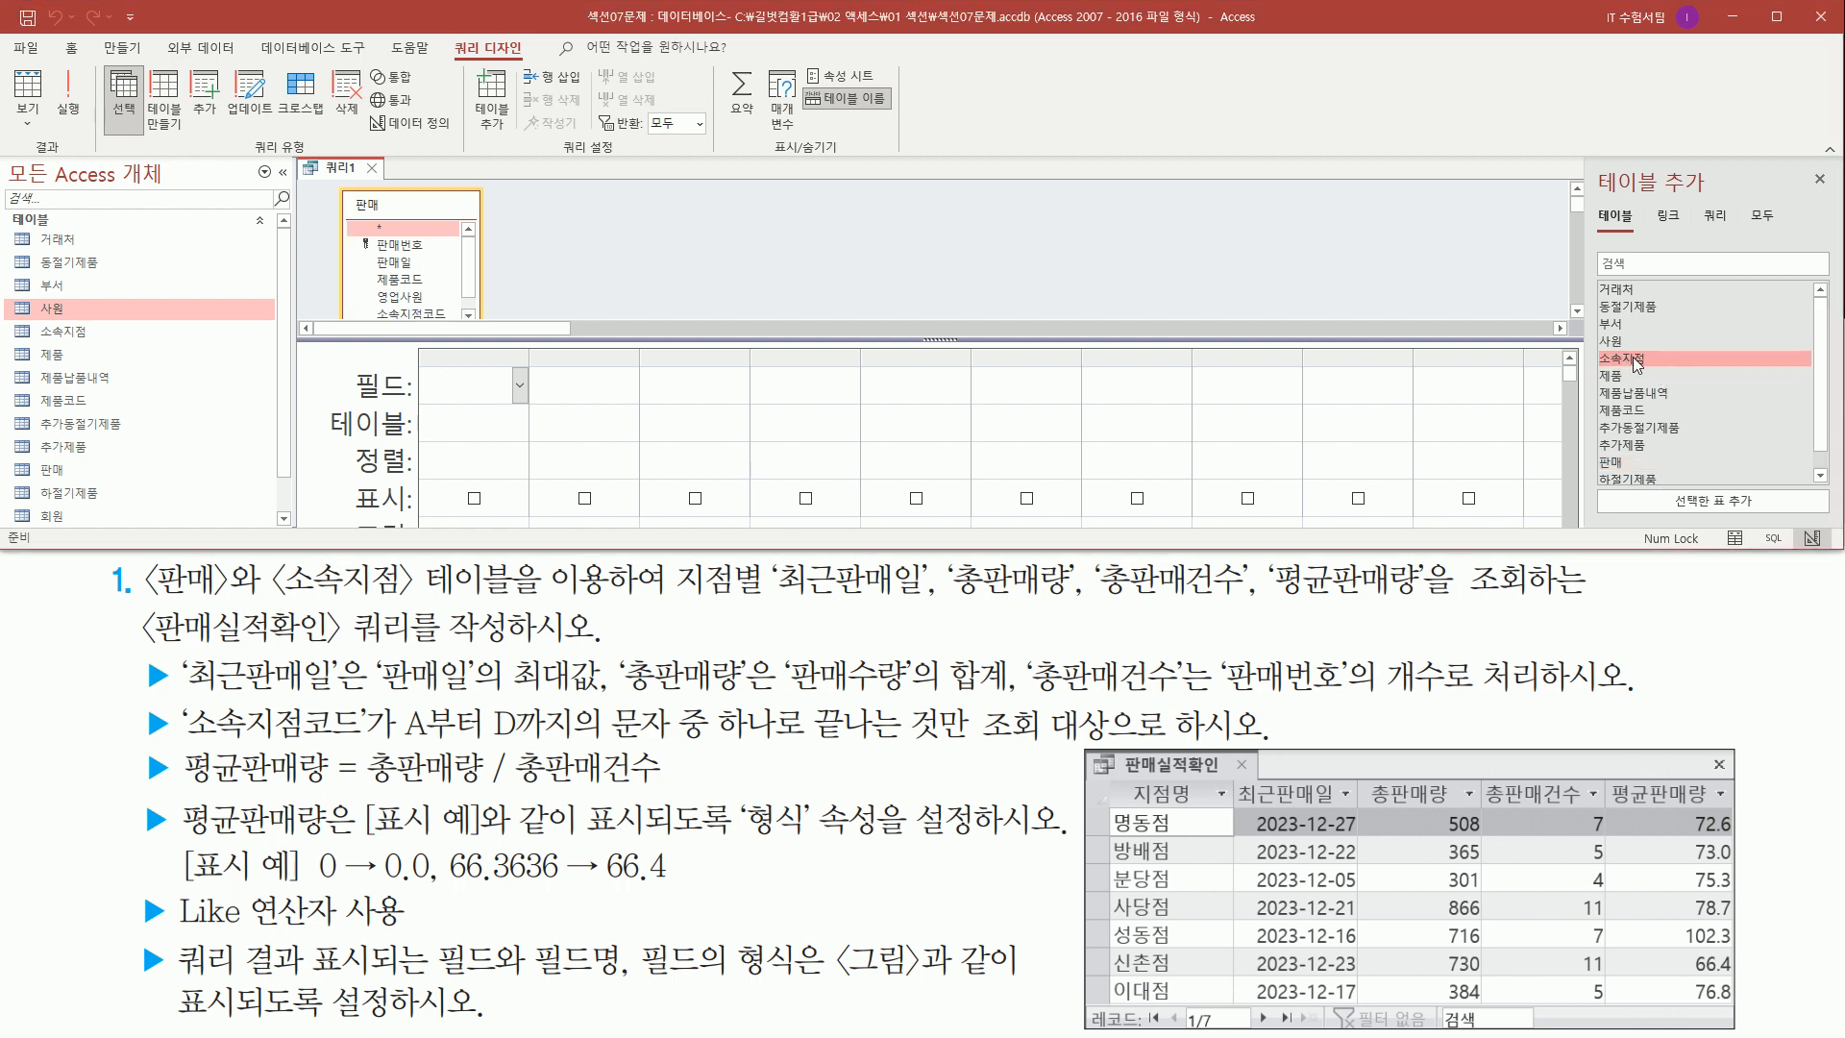
double_click(1636, 359)
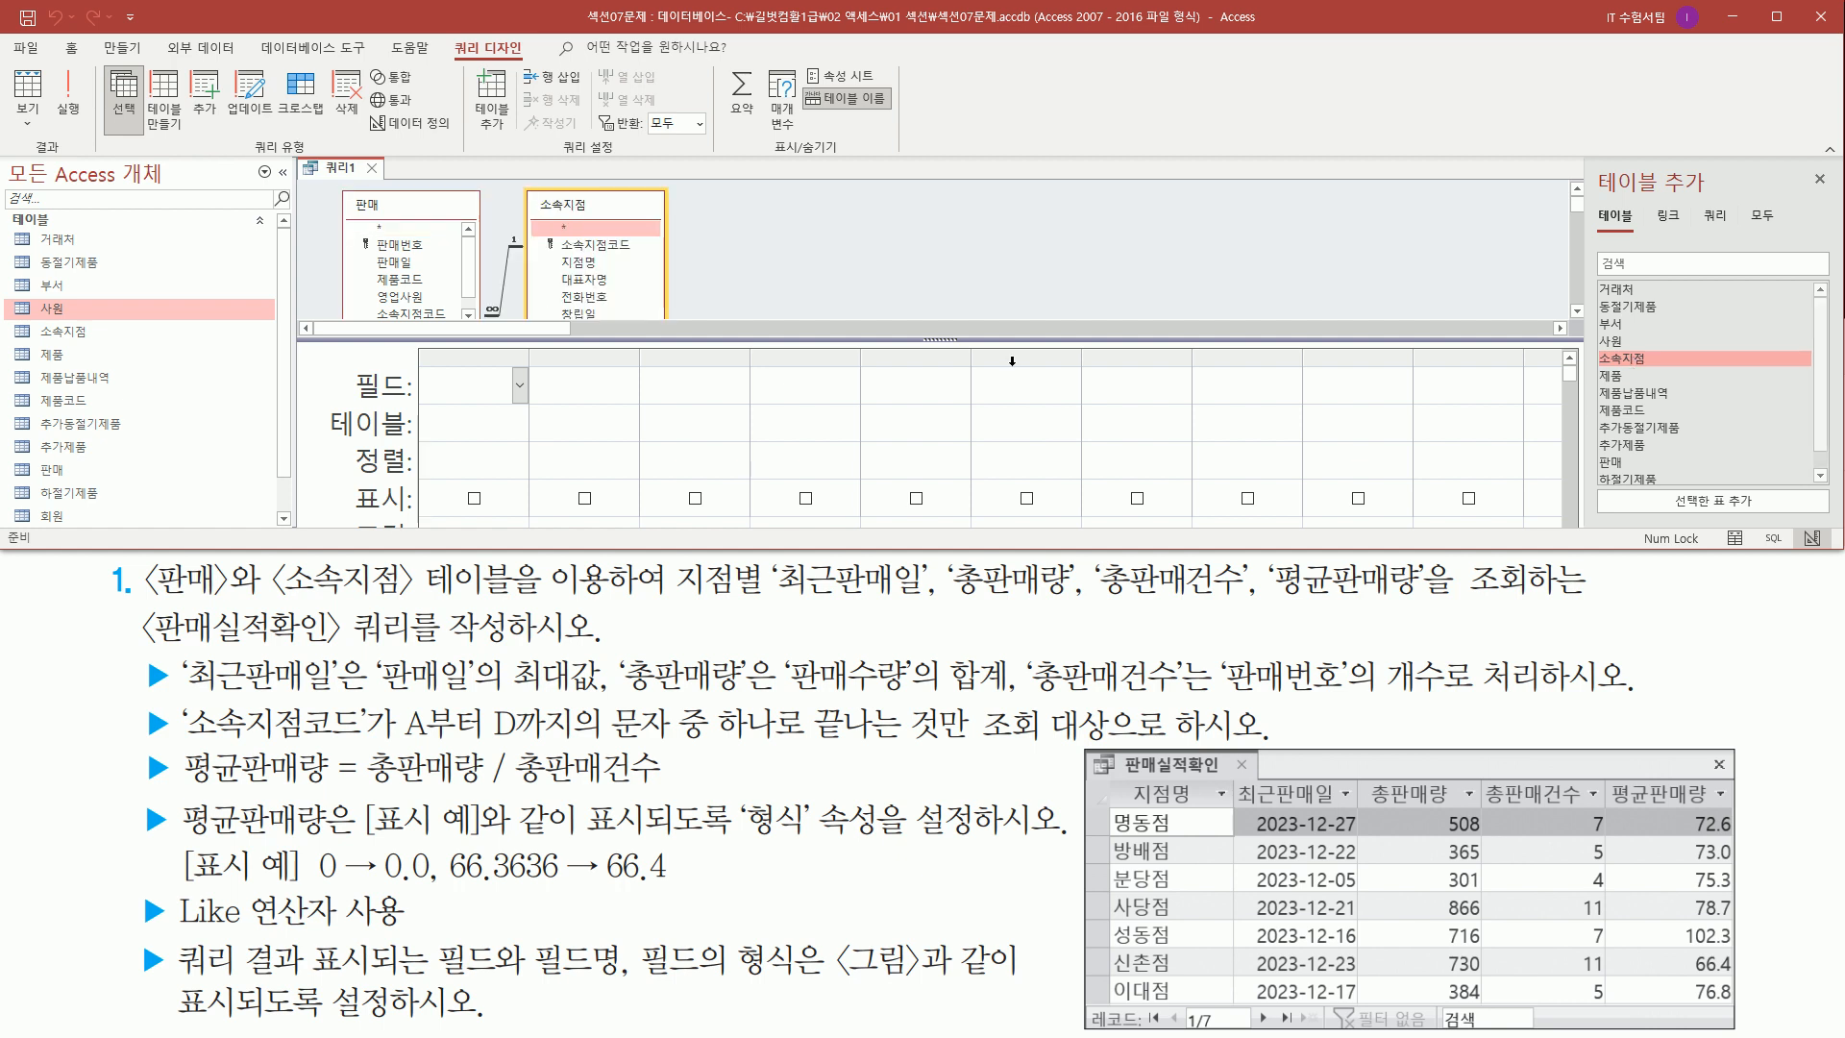
- Finish adding tables and enlarge the query's table area so both field lists fit completely
key("ctrl+2")
mouse_move(340, 187)
left_mouse_down()
mouse_move(477, 277)
mouse_move(667, 324)
left_mouse_up()
key("Escape")
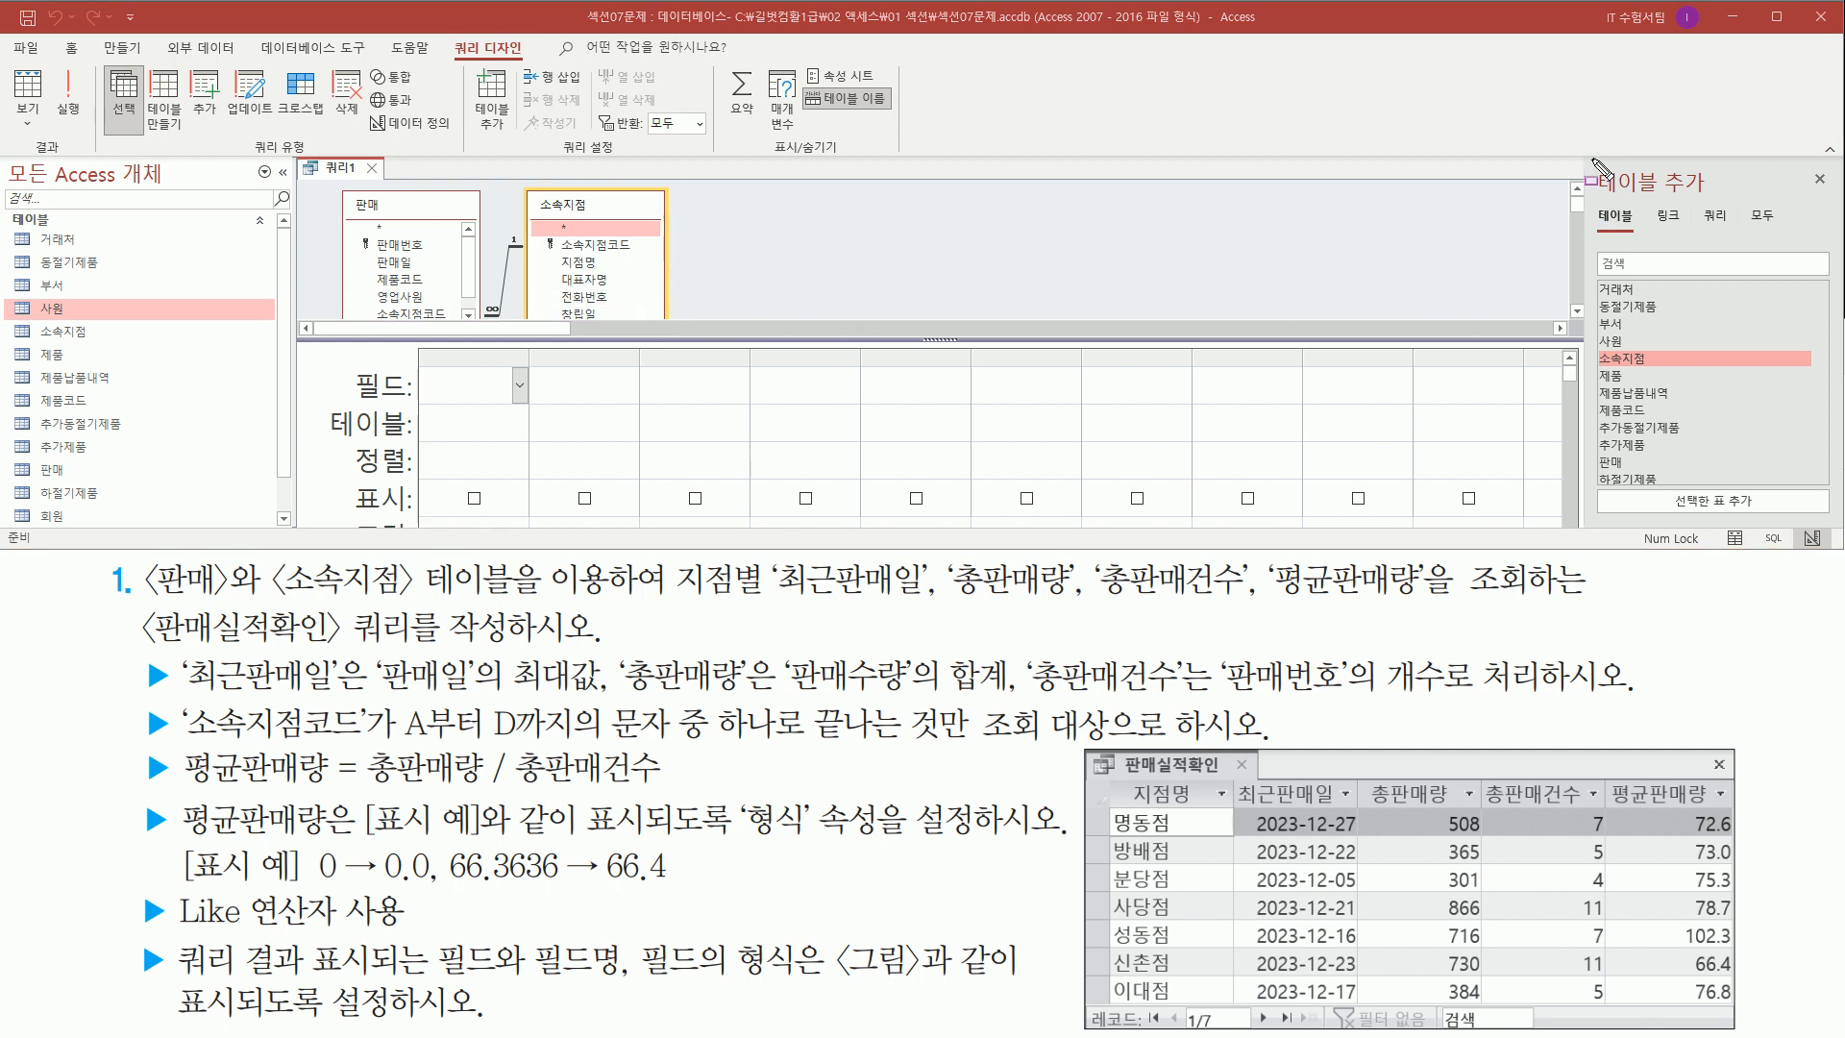
mouse_move(1583, 161)
left_mouse_down()
mouse_move(1662, 485)
mouse_move(1840, 512)
left_mouse_up()
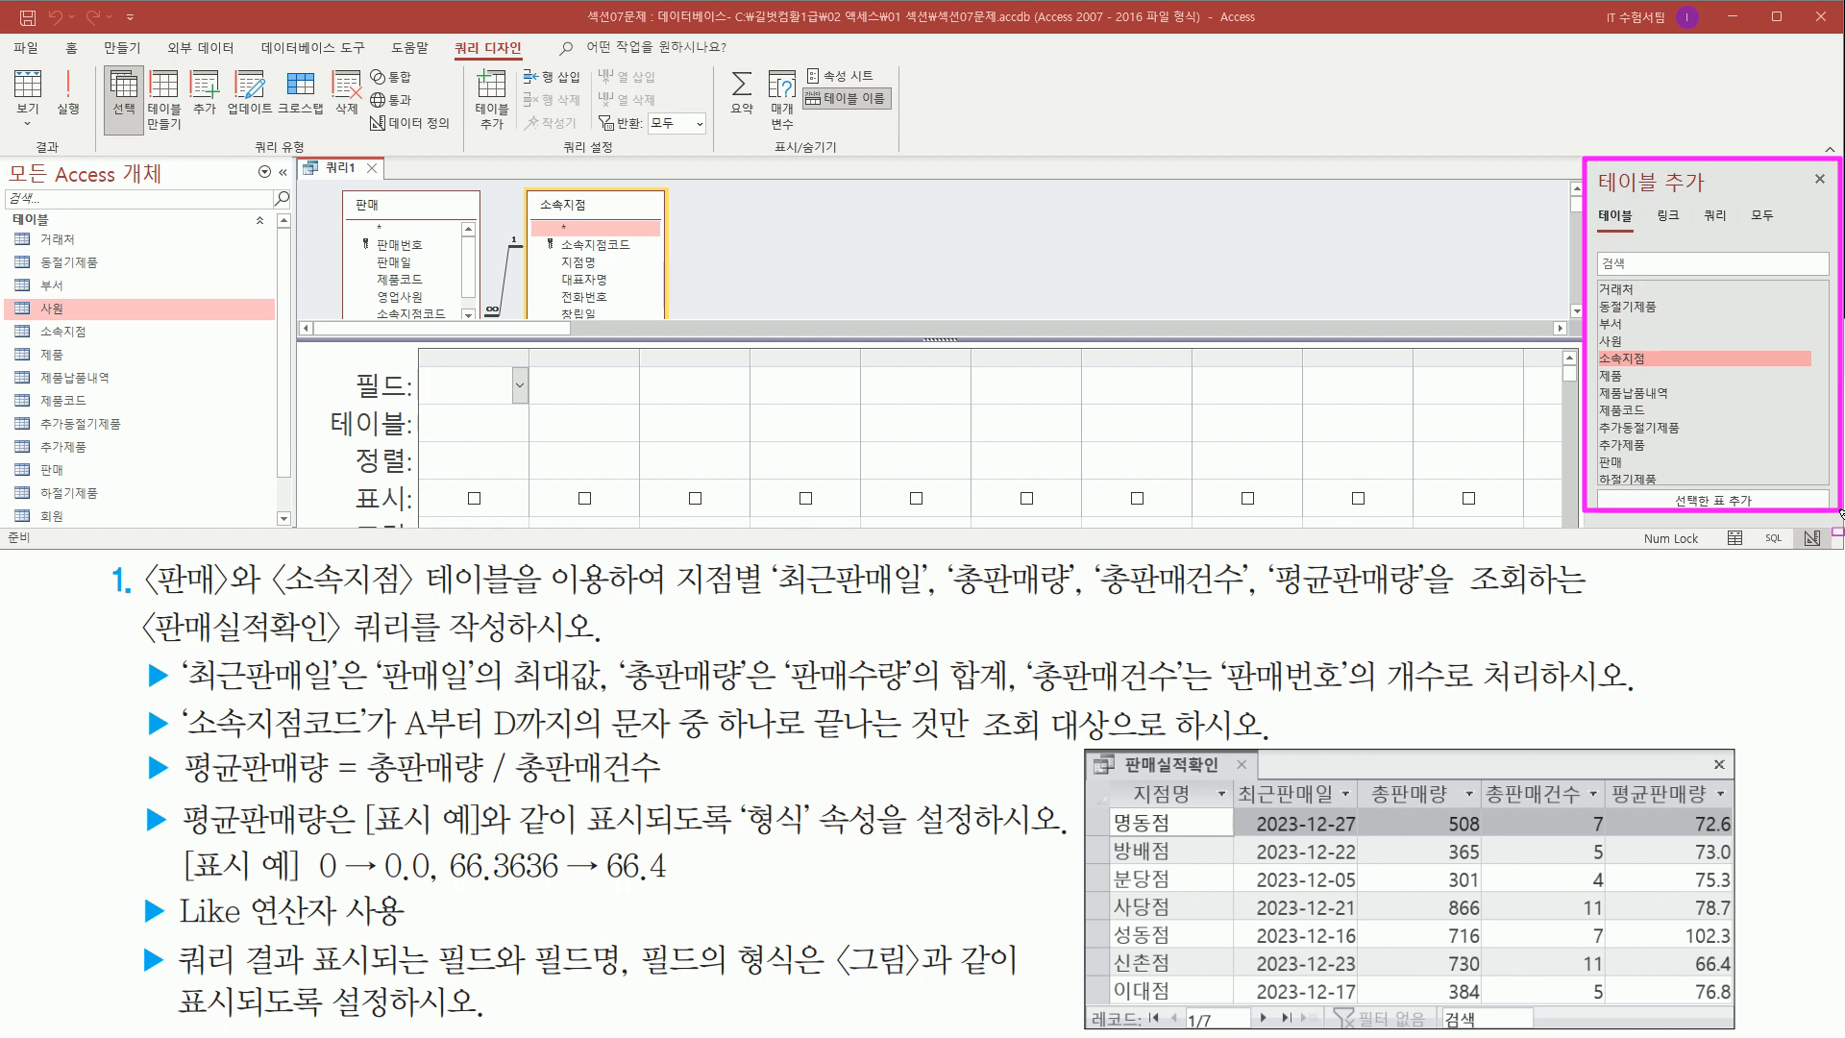
key("Escape")
key("ctrl+2")
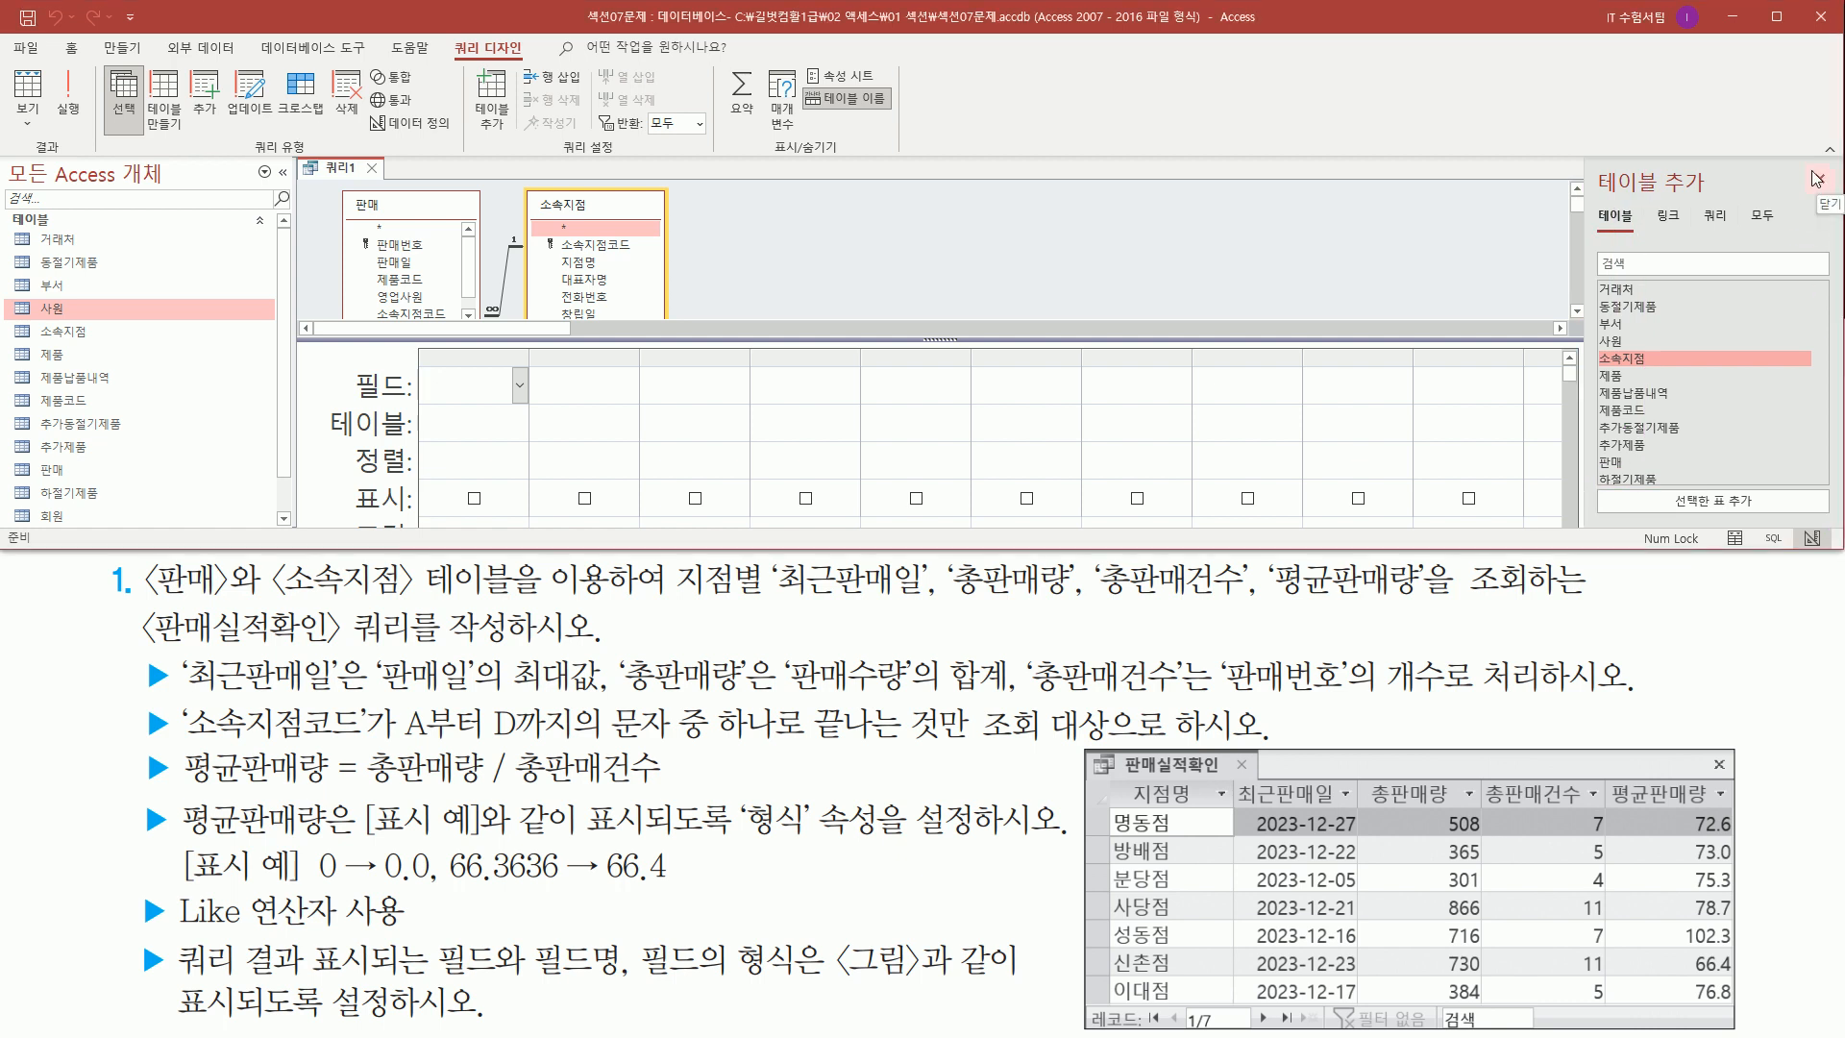
left_click_drag(1804, 163, 1837, 198)
key("Escape")
left_click(1820, 180)
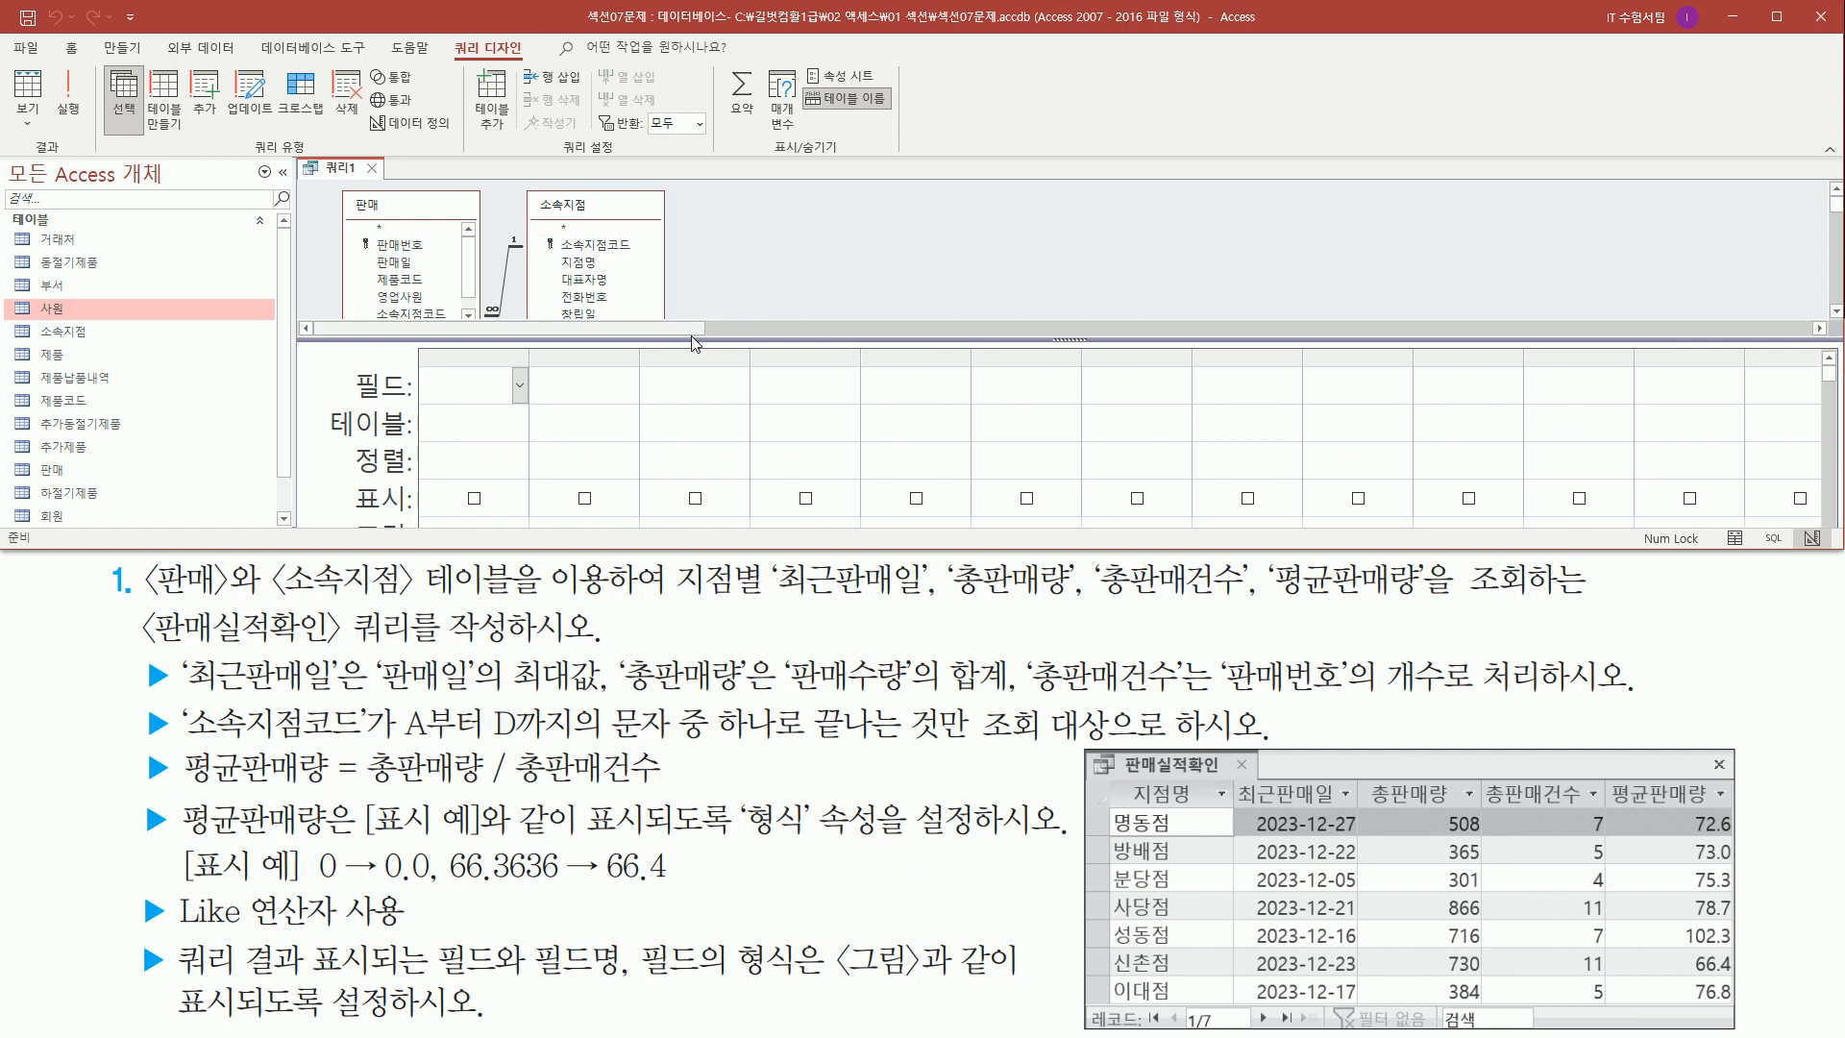
left_click_drag(691, 338, 692, 386)
key("ctrl+2")
left_click_drag(483, 224, 530, 333)
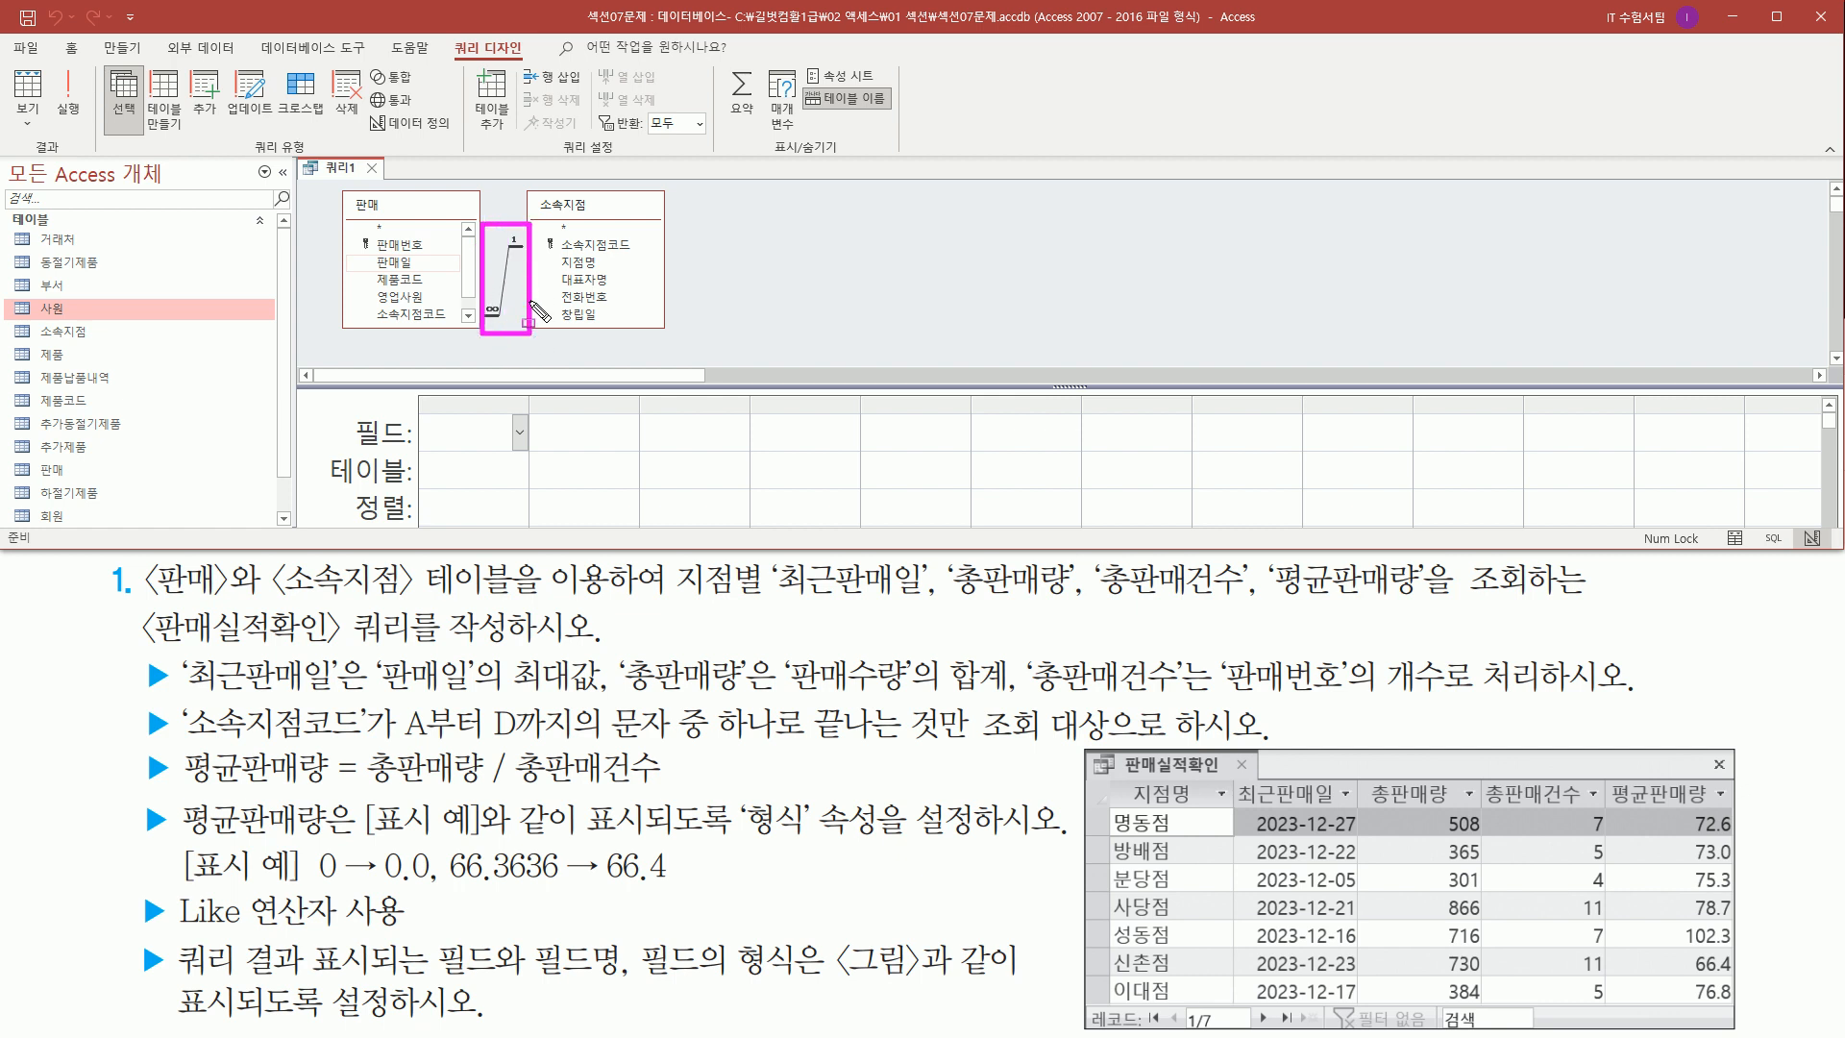
mouse_move(509, 232)
left_mouse_down()
mouse_move(526, 249)
mouse_move(510, 321)
left_mouse_up()
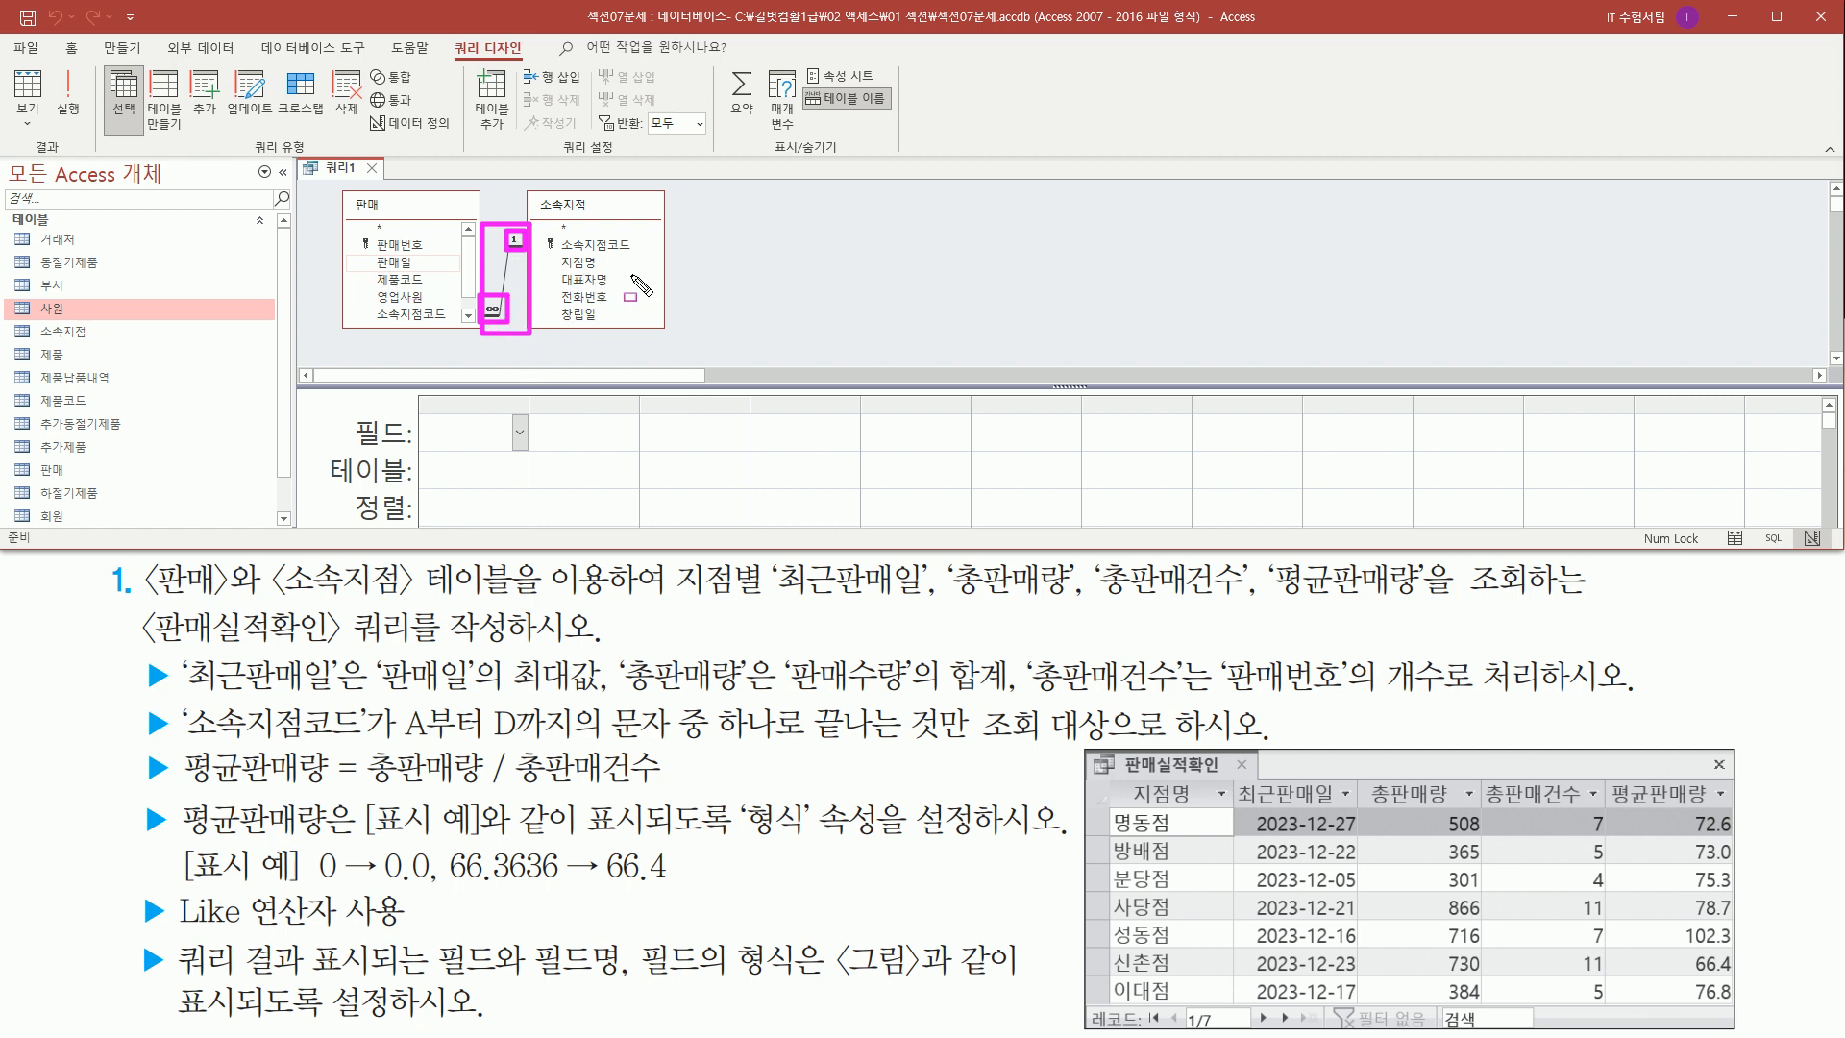
key("Escape")
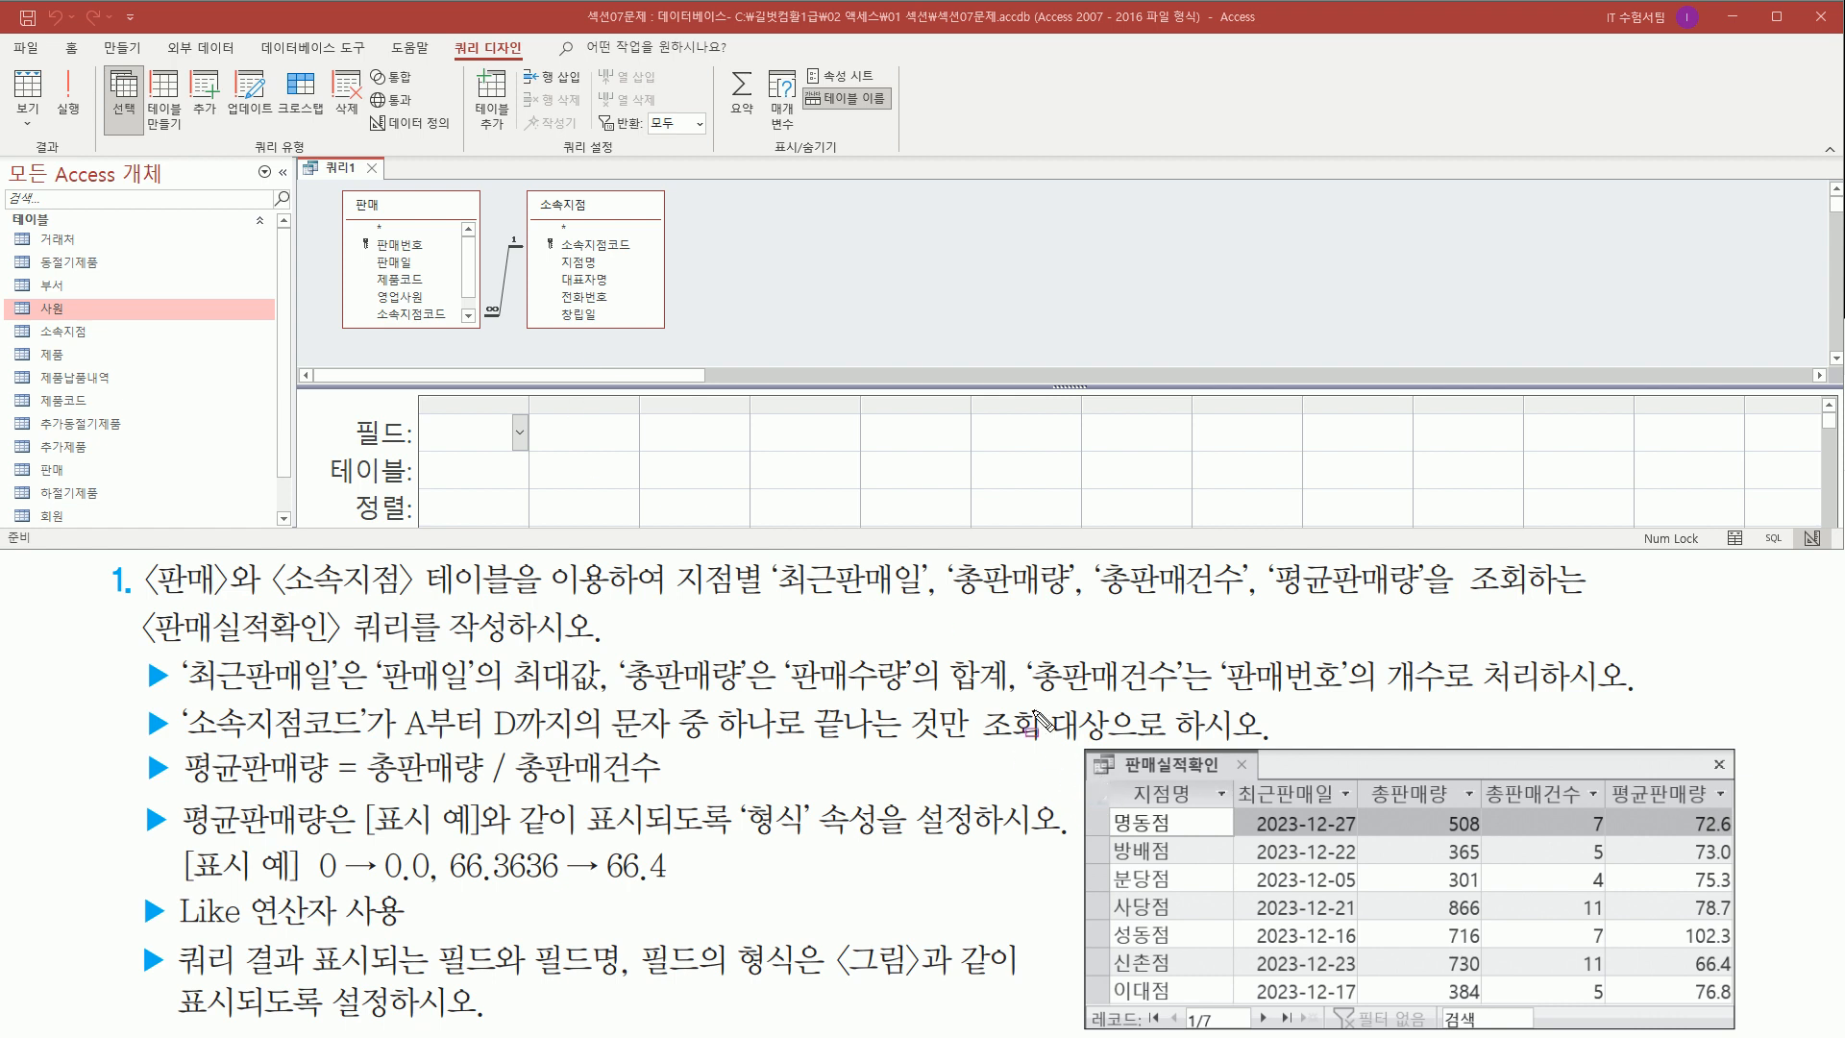
mouse_move(420, 394)
left_mouse_down()
mouse_move(681, 531)
mouse_move(1335, 548)
mouse_move(1313, 522)
left_mouse_up()
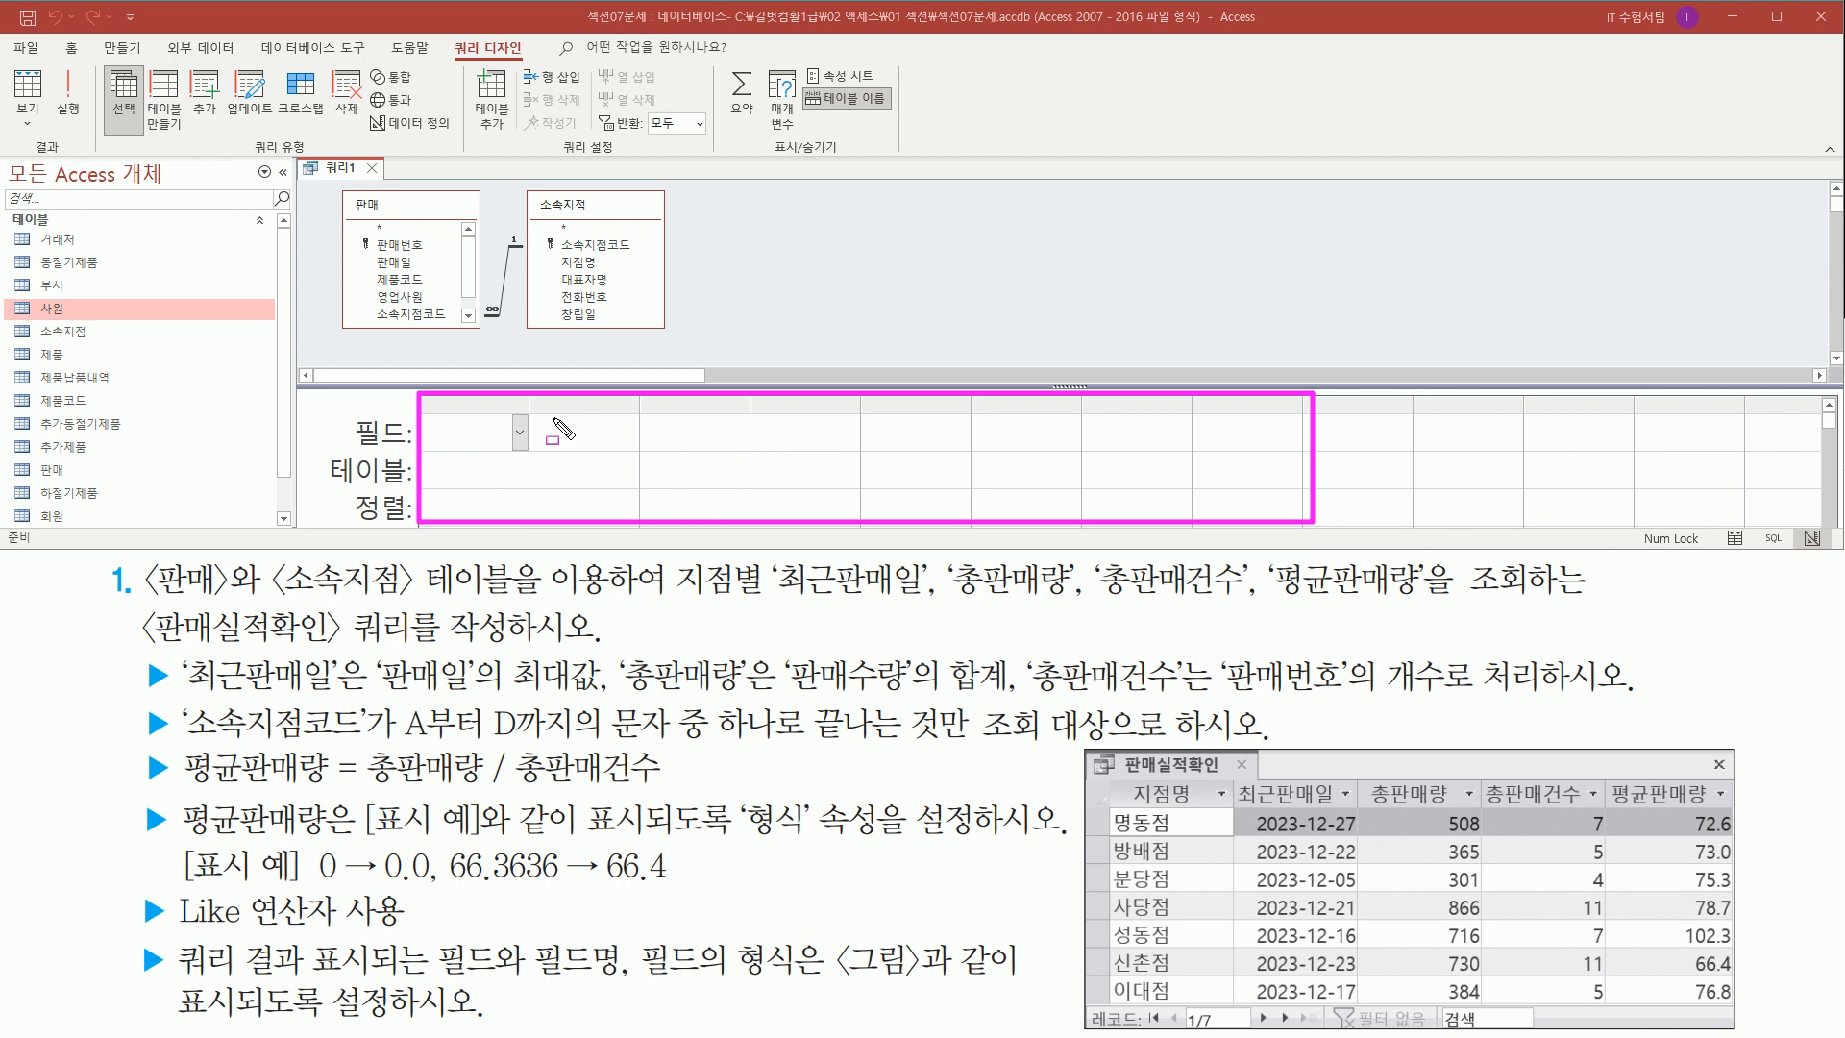
key("Escape")
left_click_drag(364, 238, 447, 330)
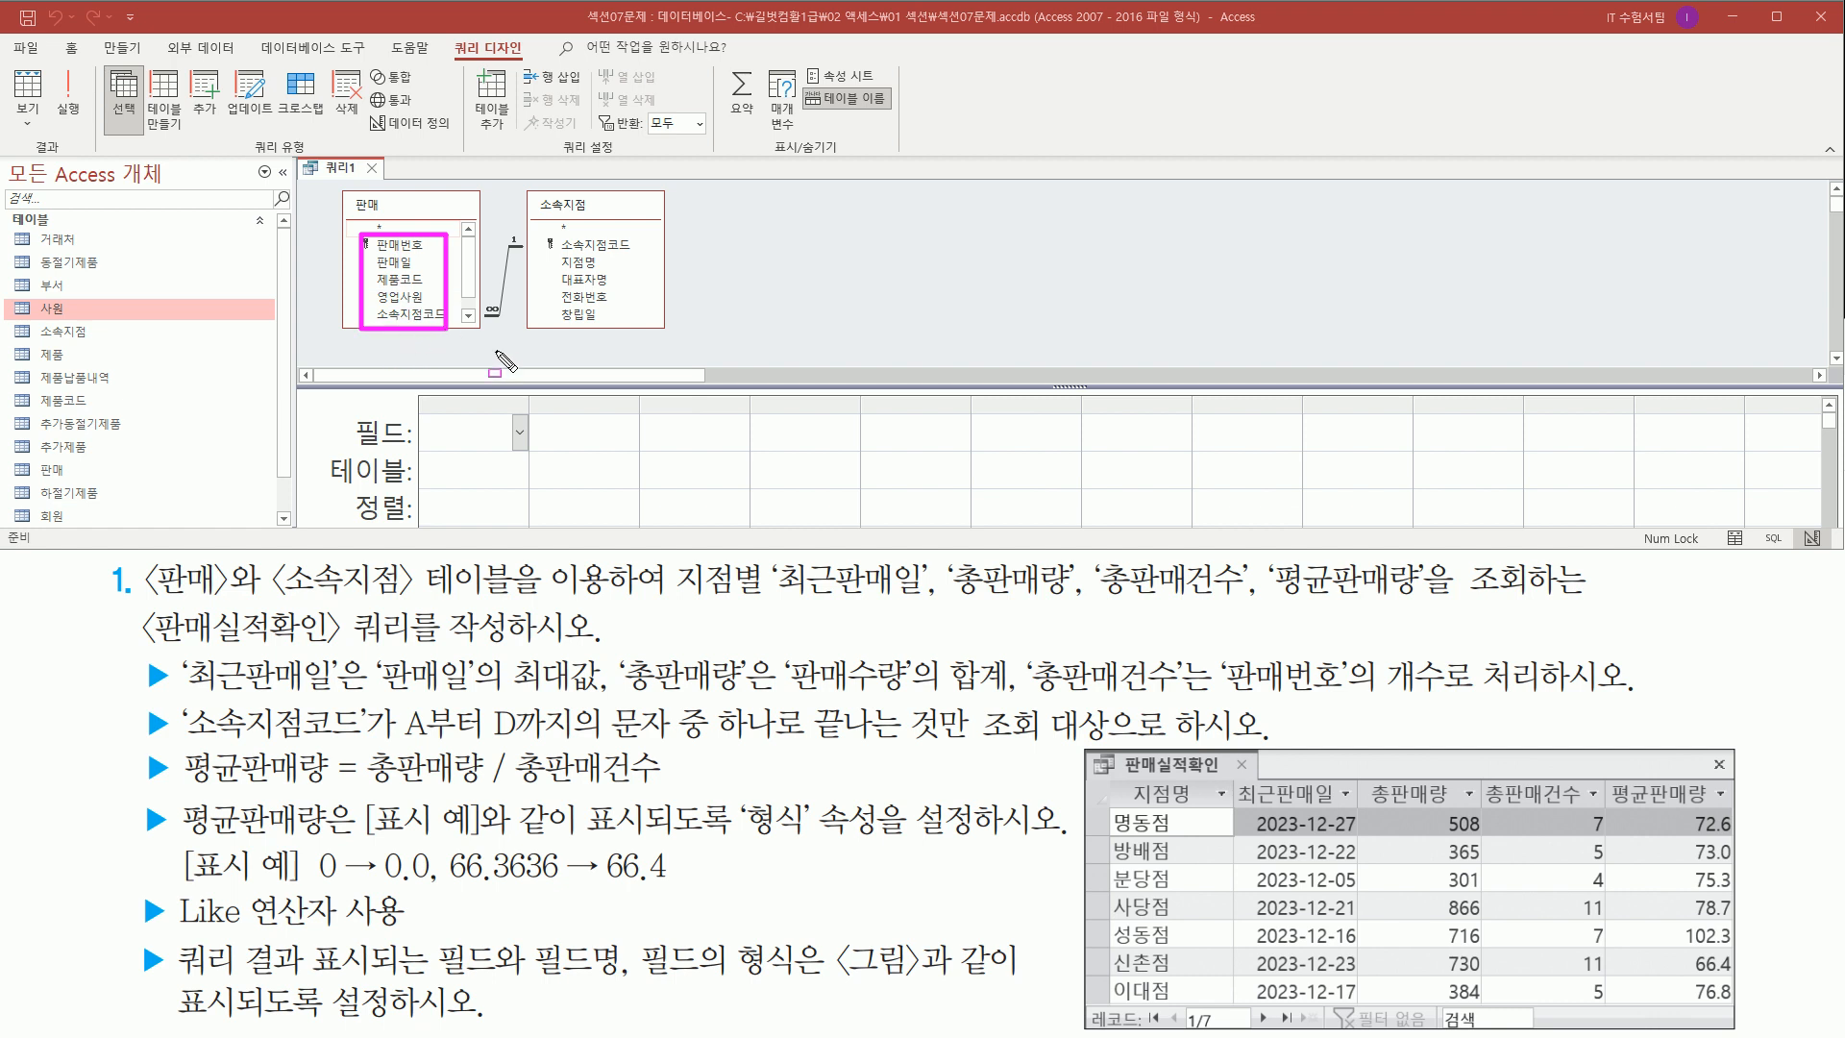
key("Escape")
- Add the 판매번호 and 판매일 fields of the 판매 table to the query grid and clear both columns
left_click(422, 246)
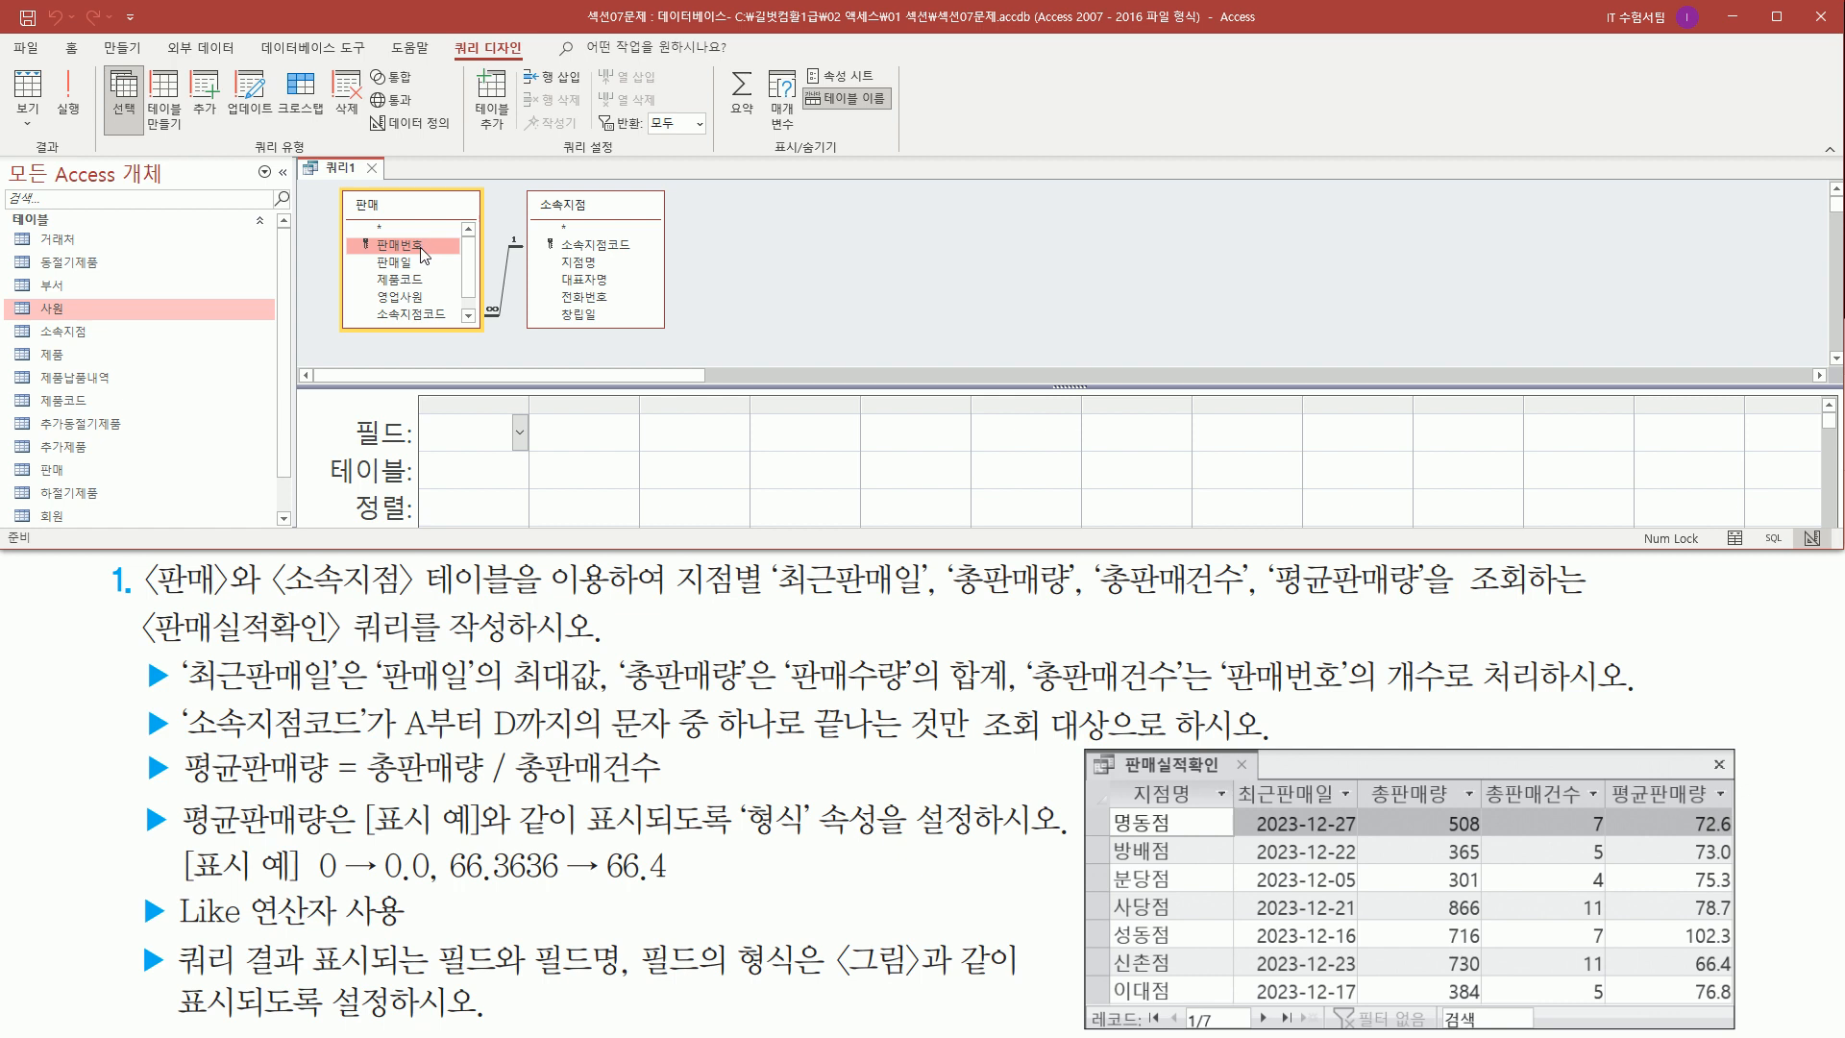
double_click(422, 254)
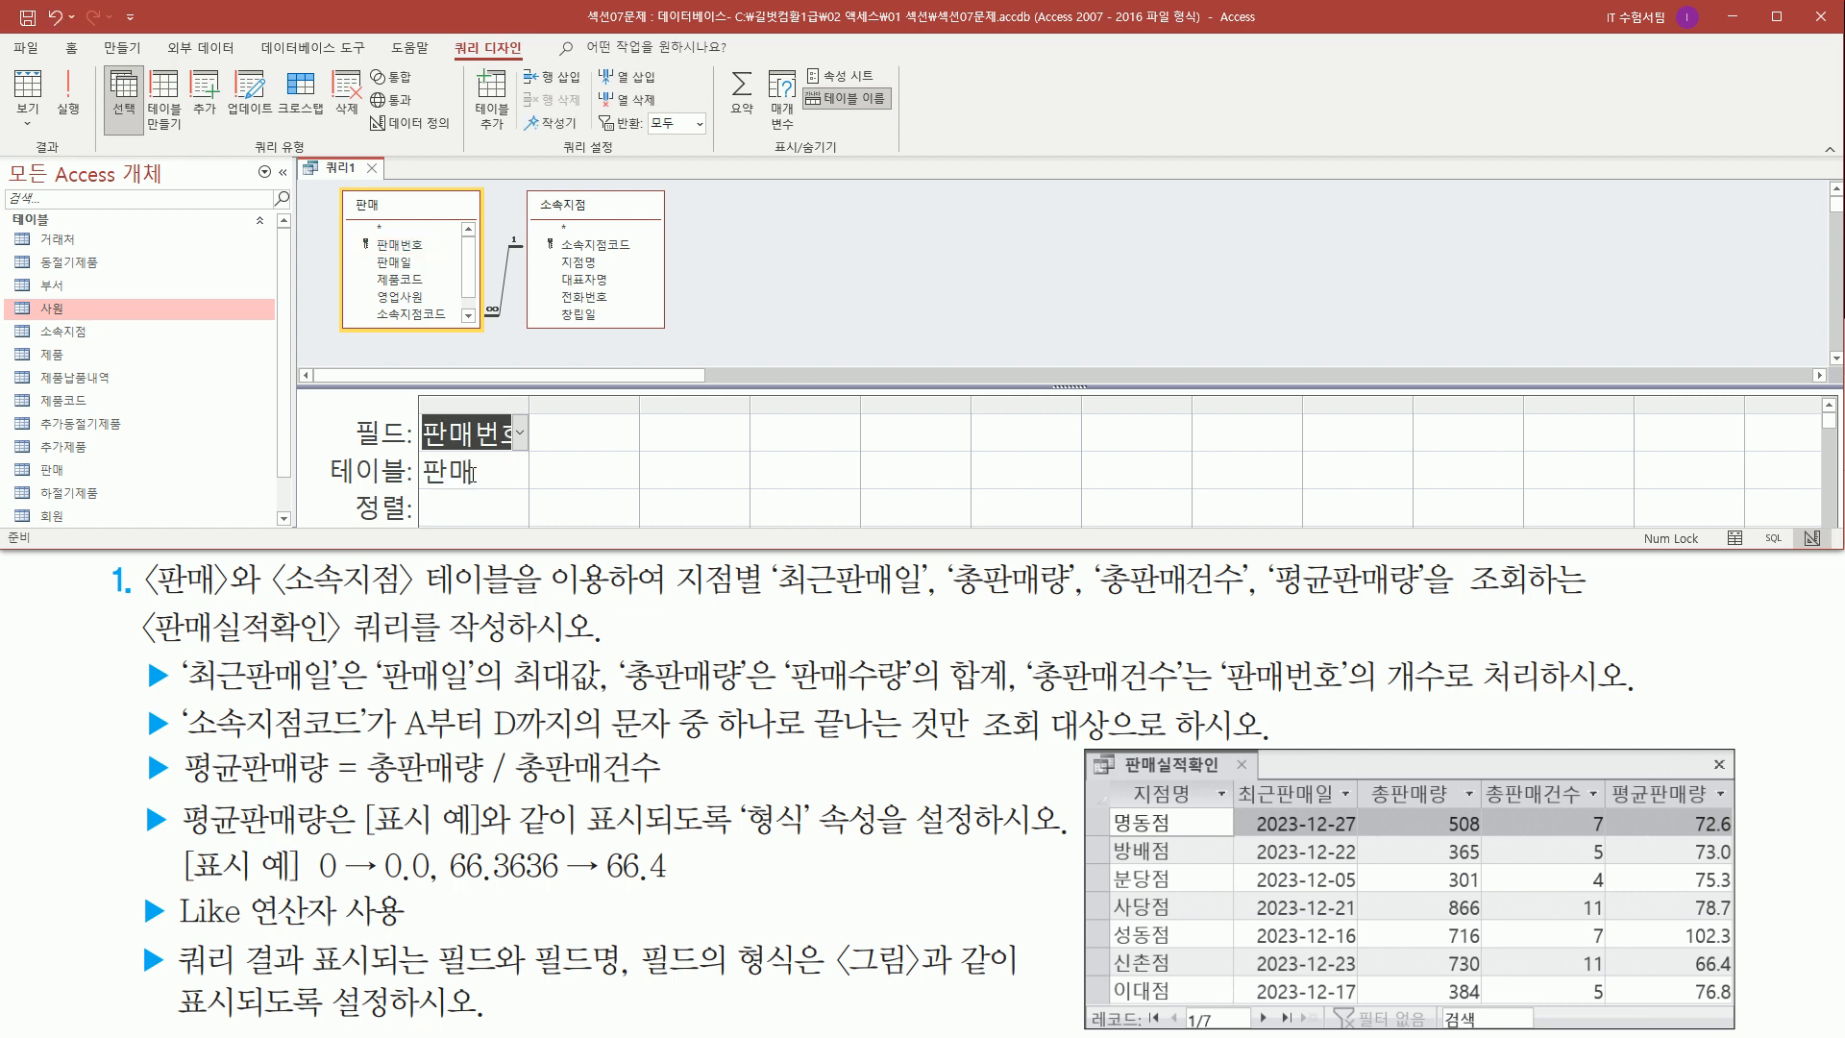
left_click(407, 264)
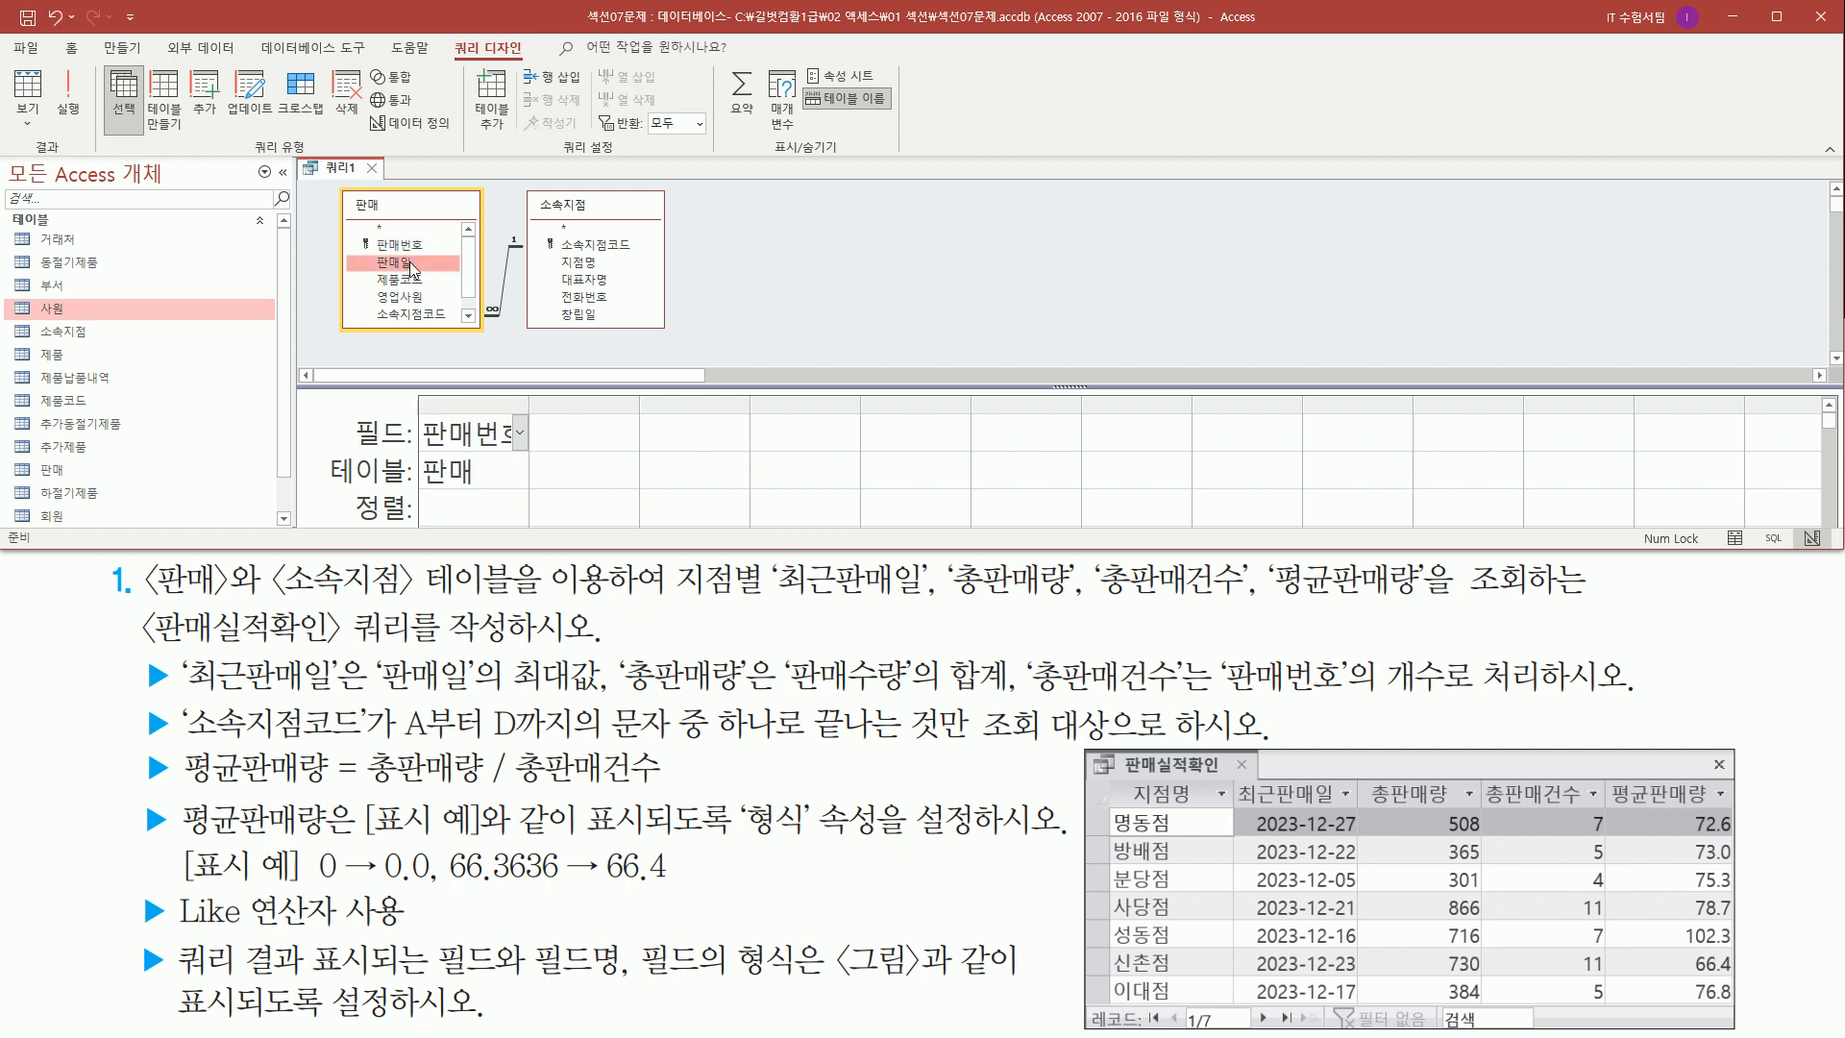
double_click(409, 264)
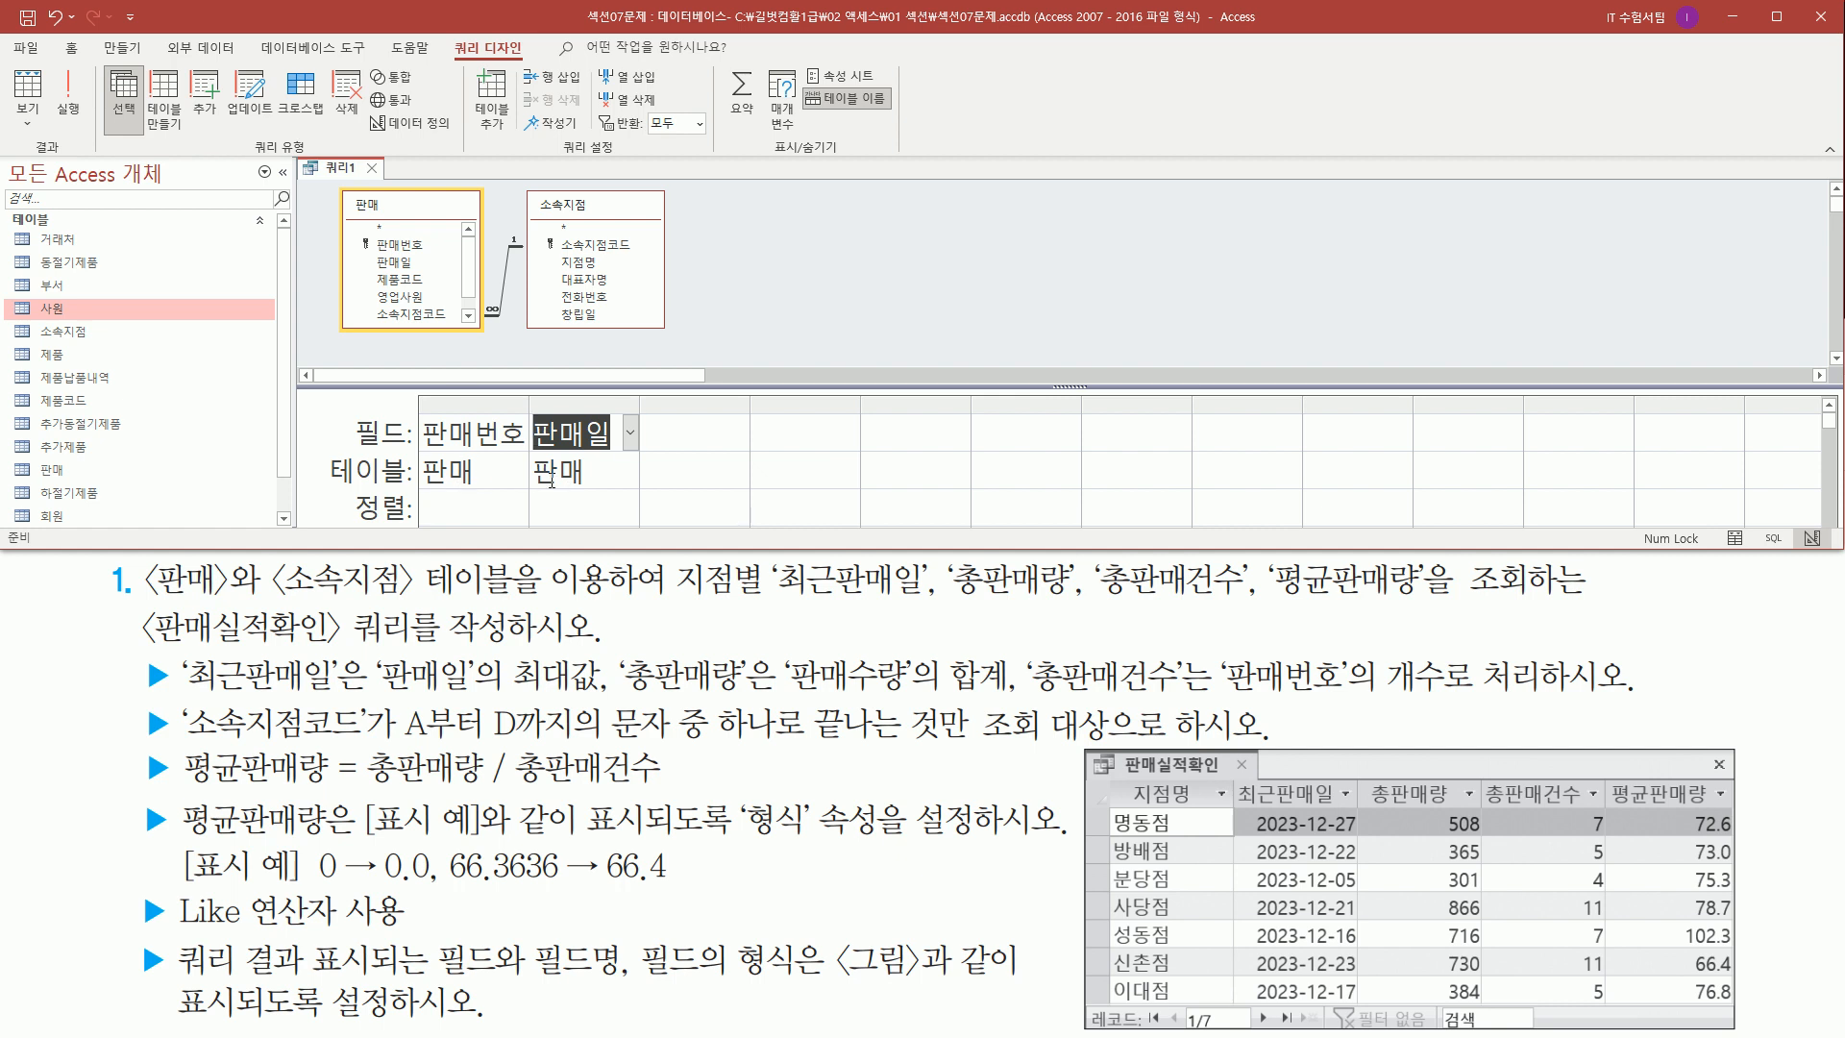
key("Delete")
left_click(519, 434)
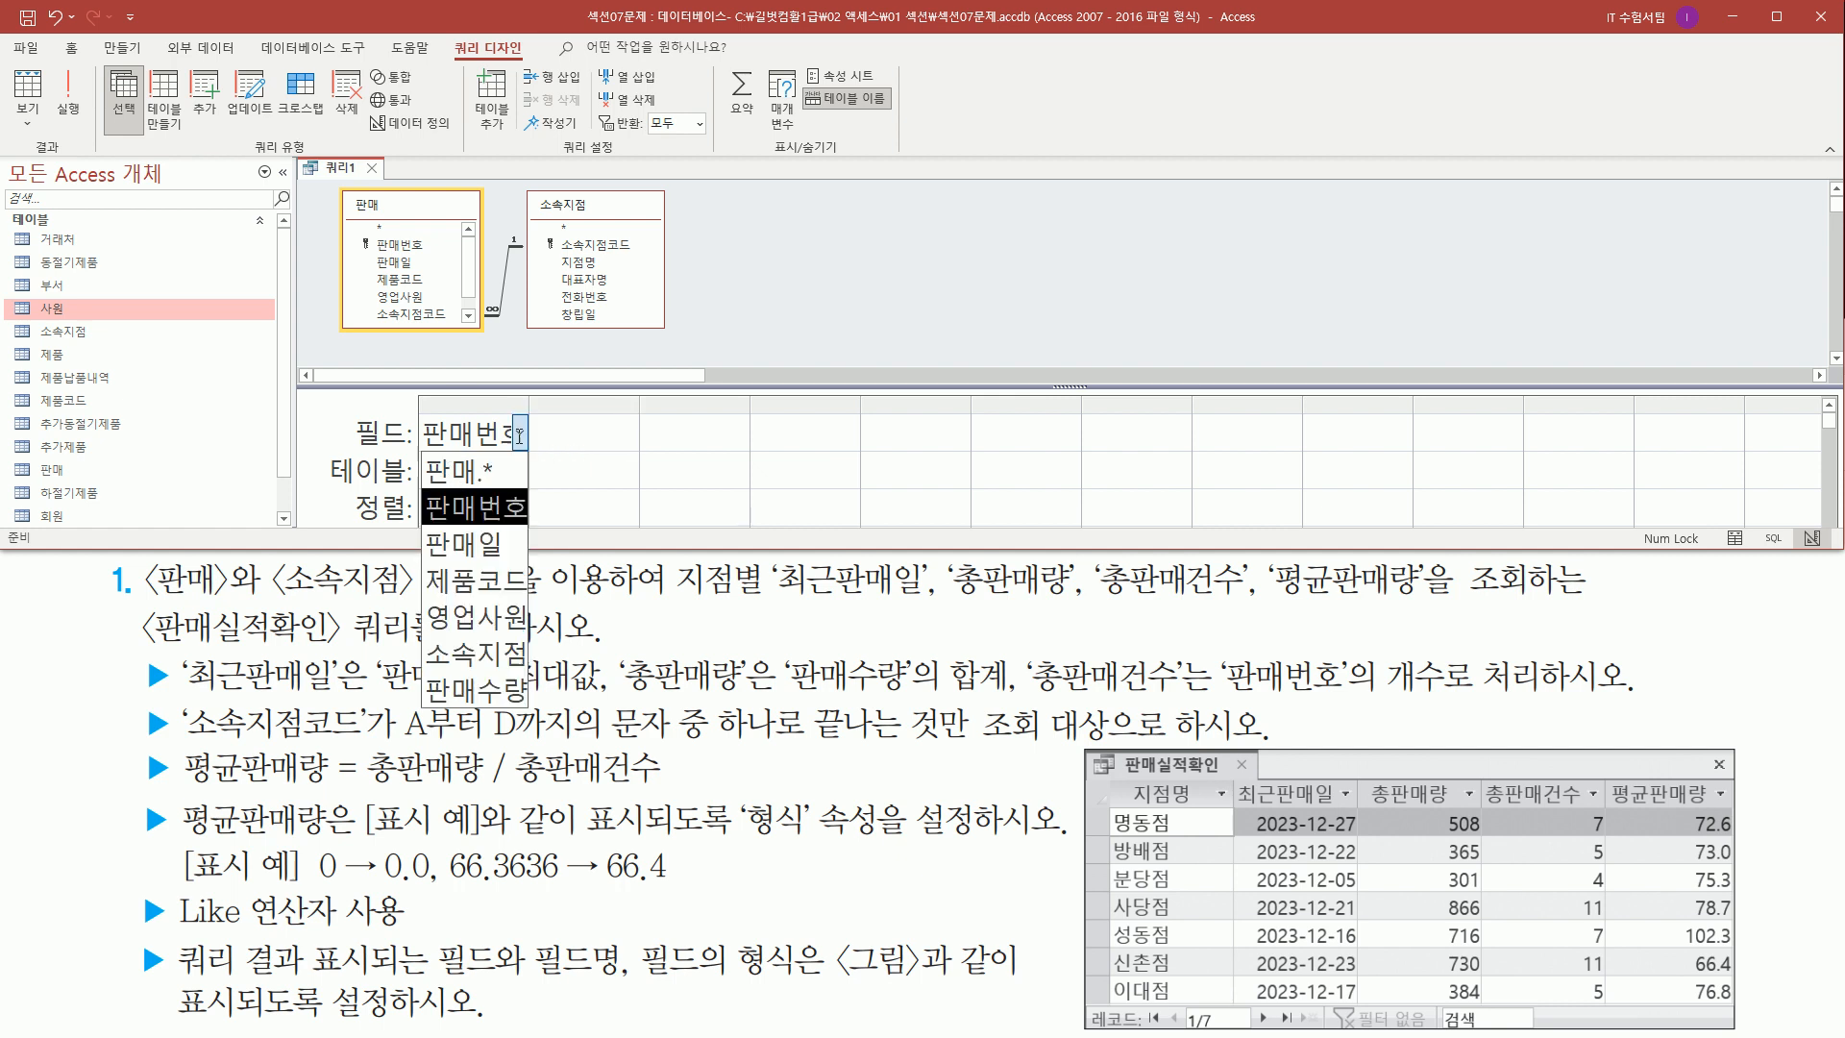
key("Delete")
left_click(754, 290)
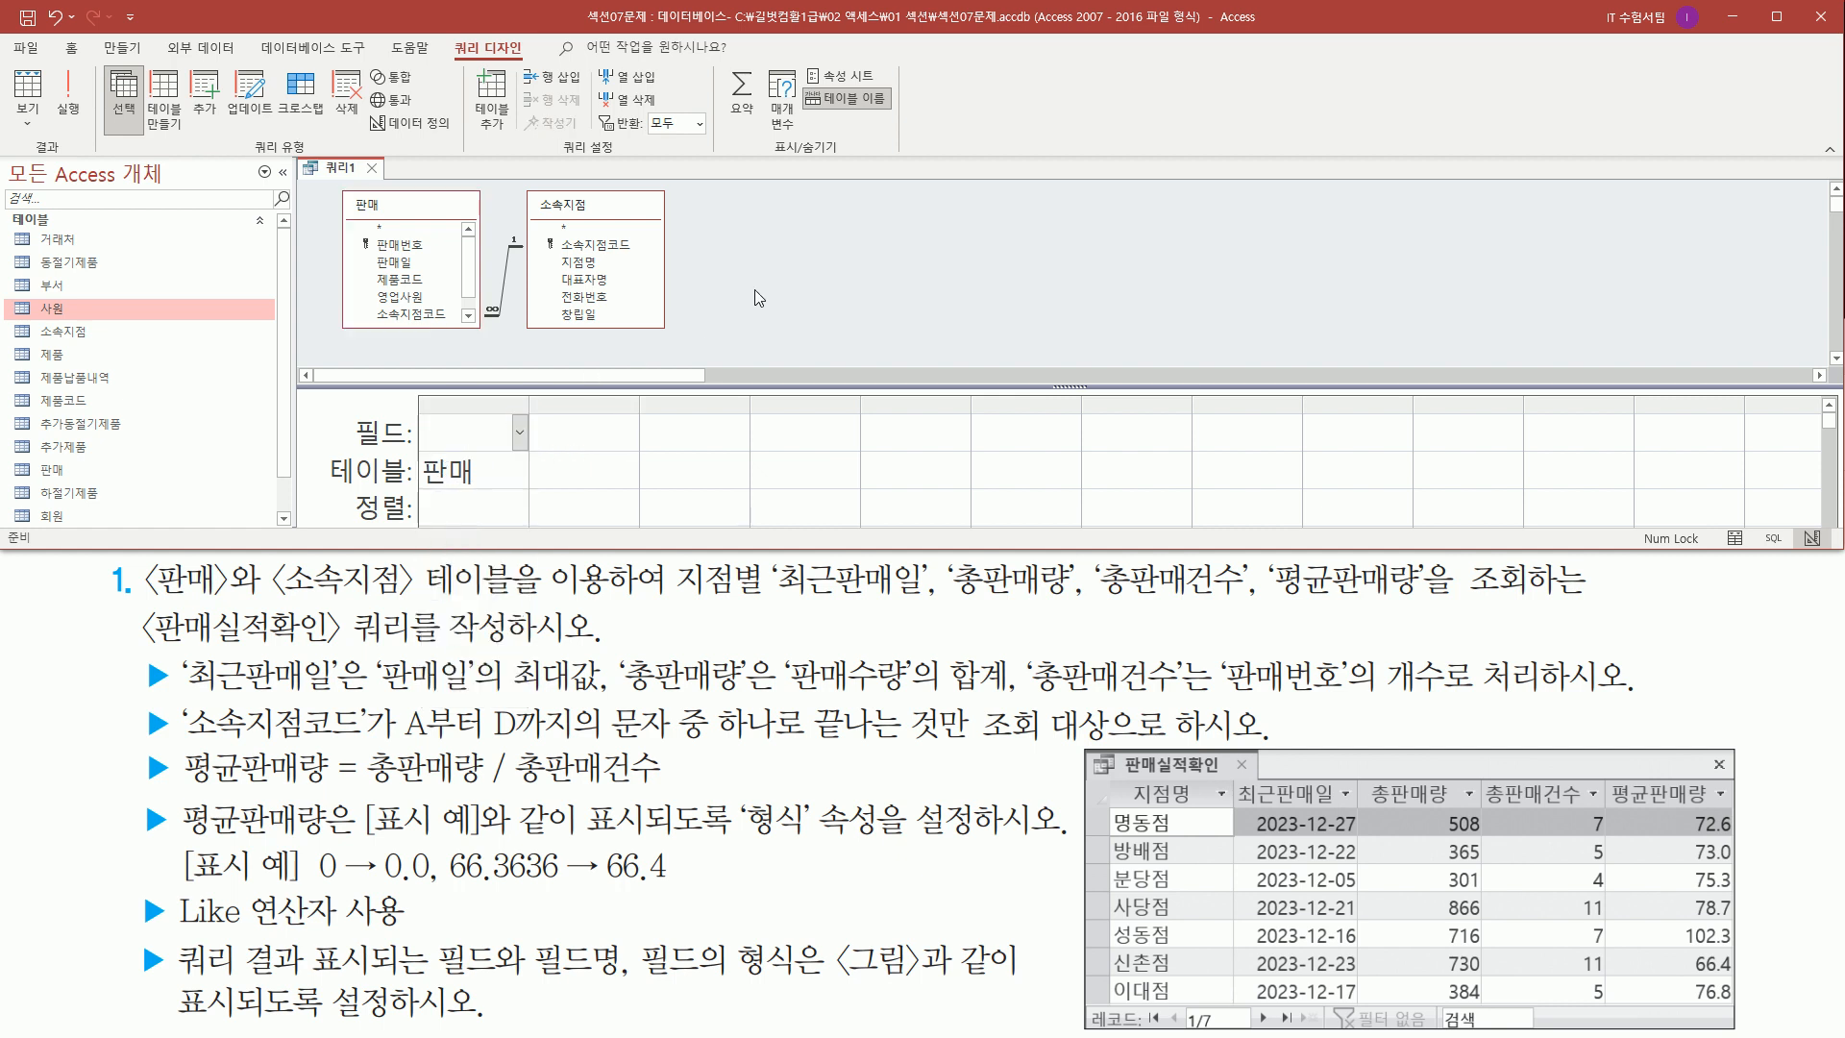
left_click(490, 472)
left_click(477, 430)
- Add all fields of the 판매 table to the grid as 판매.* and clear that column
left_click_drag(373, 239, 457, 331)
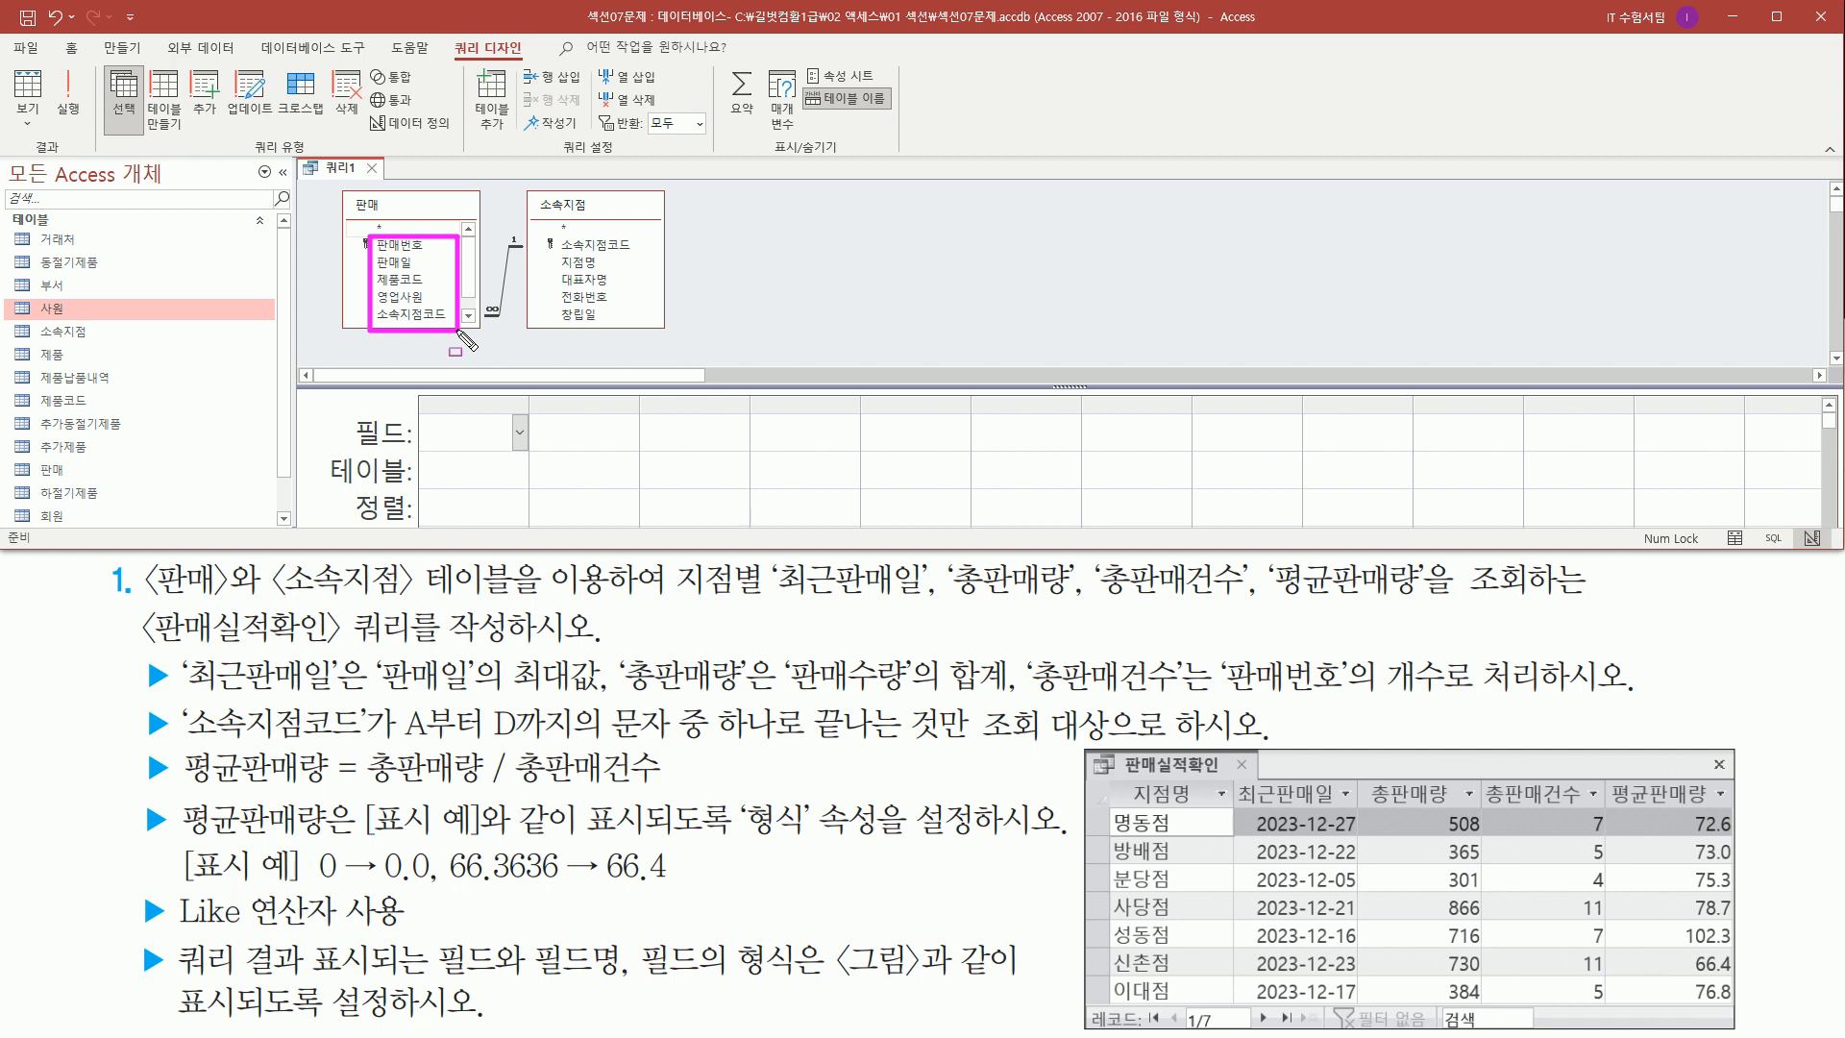
left_click_drag(379, 228, 393, 236)
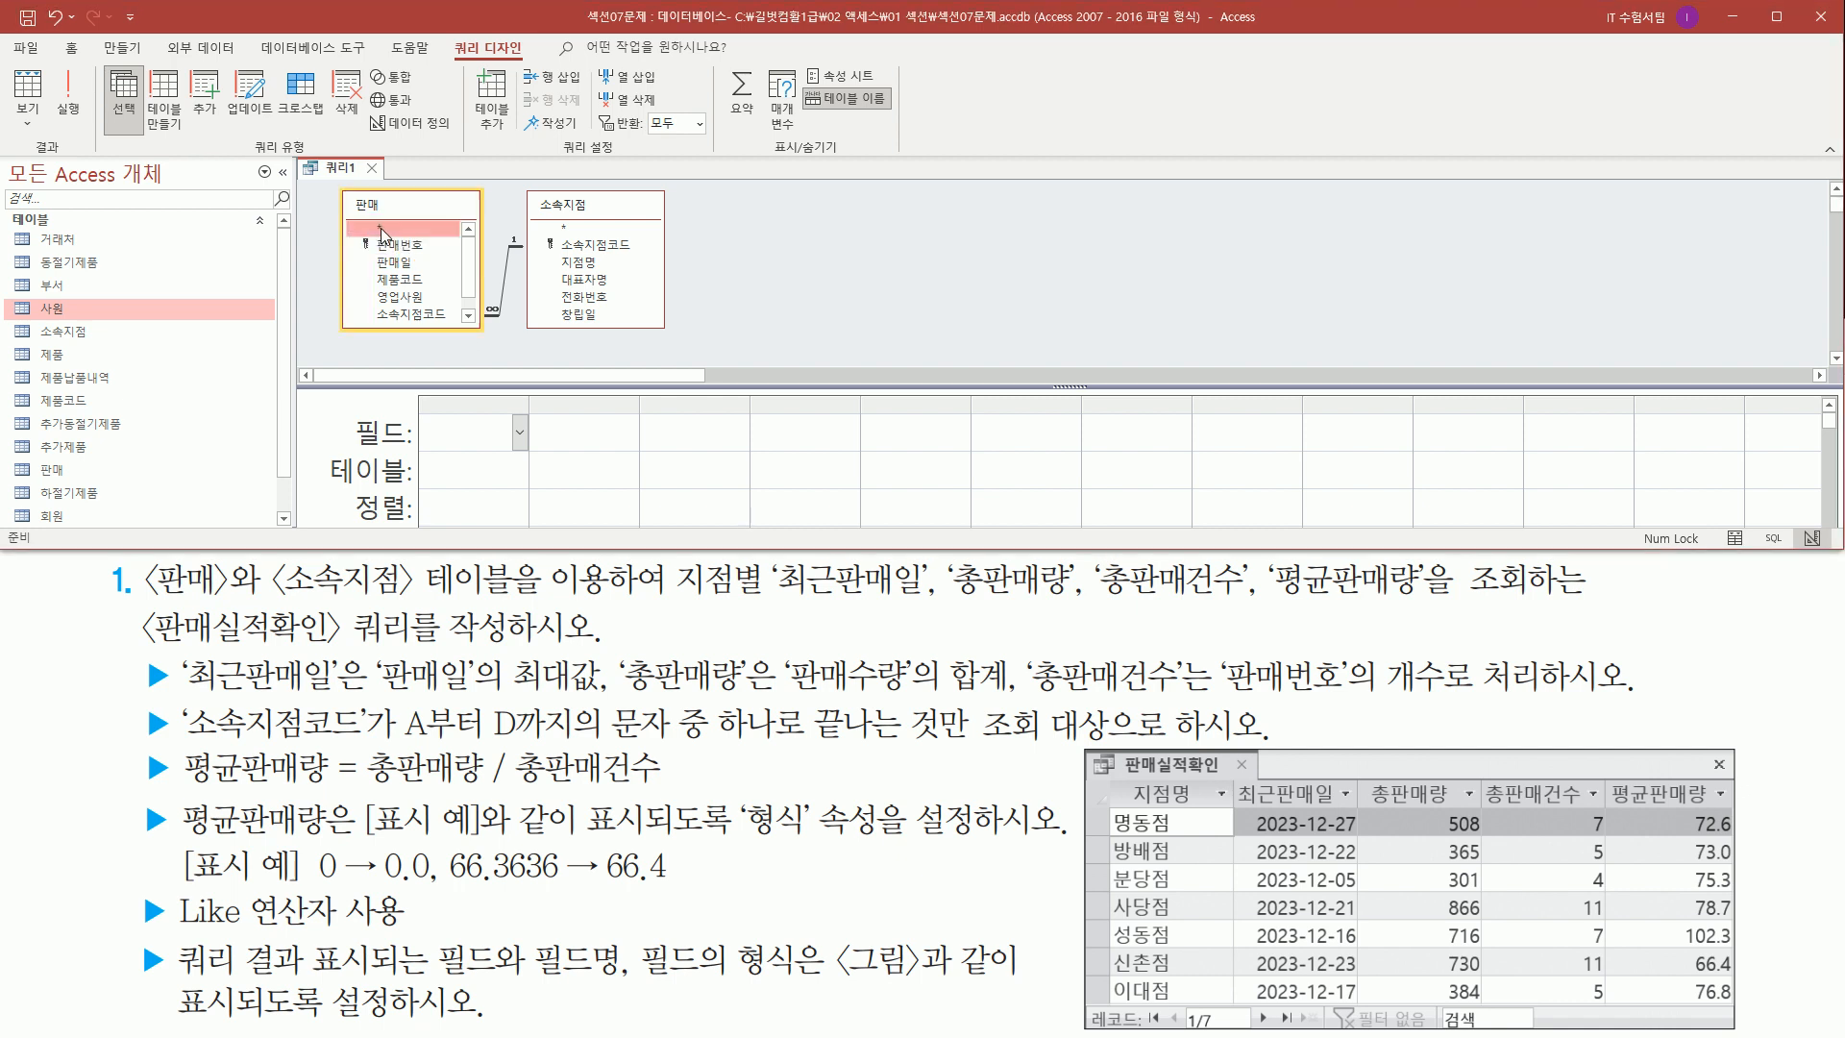
double_click(381, 229)
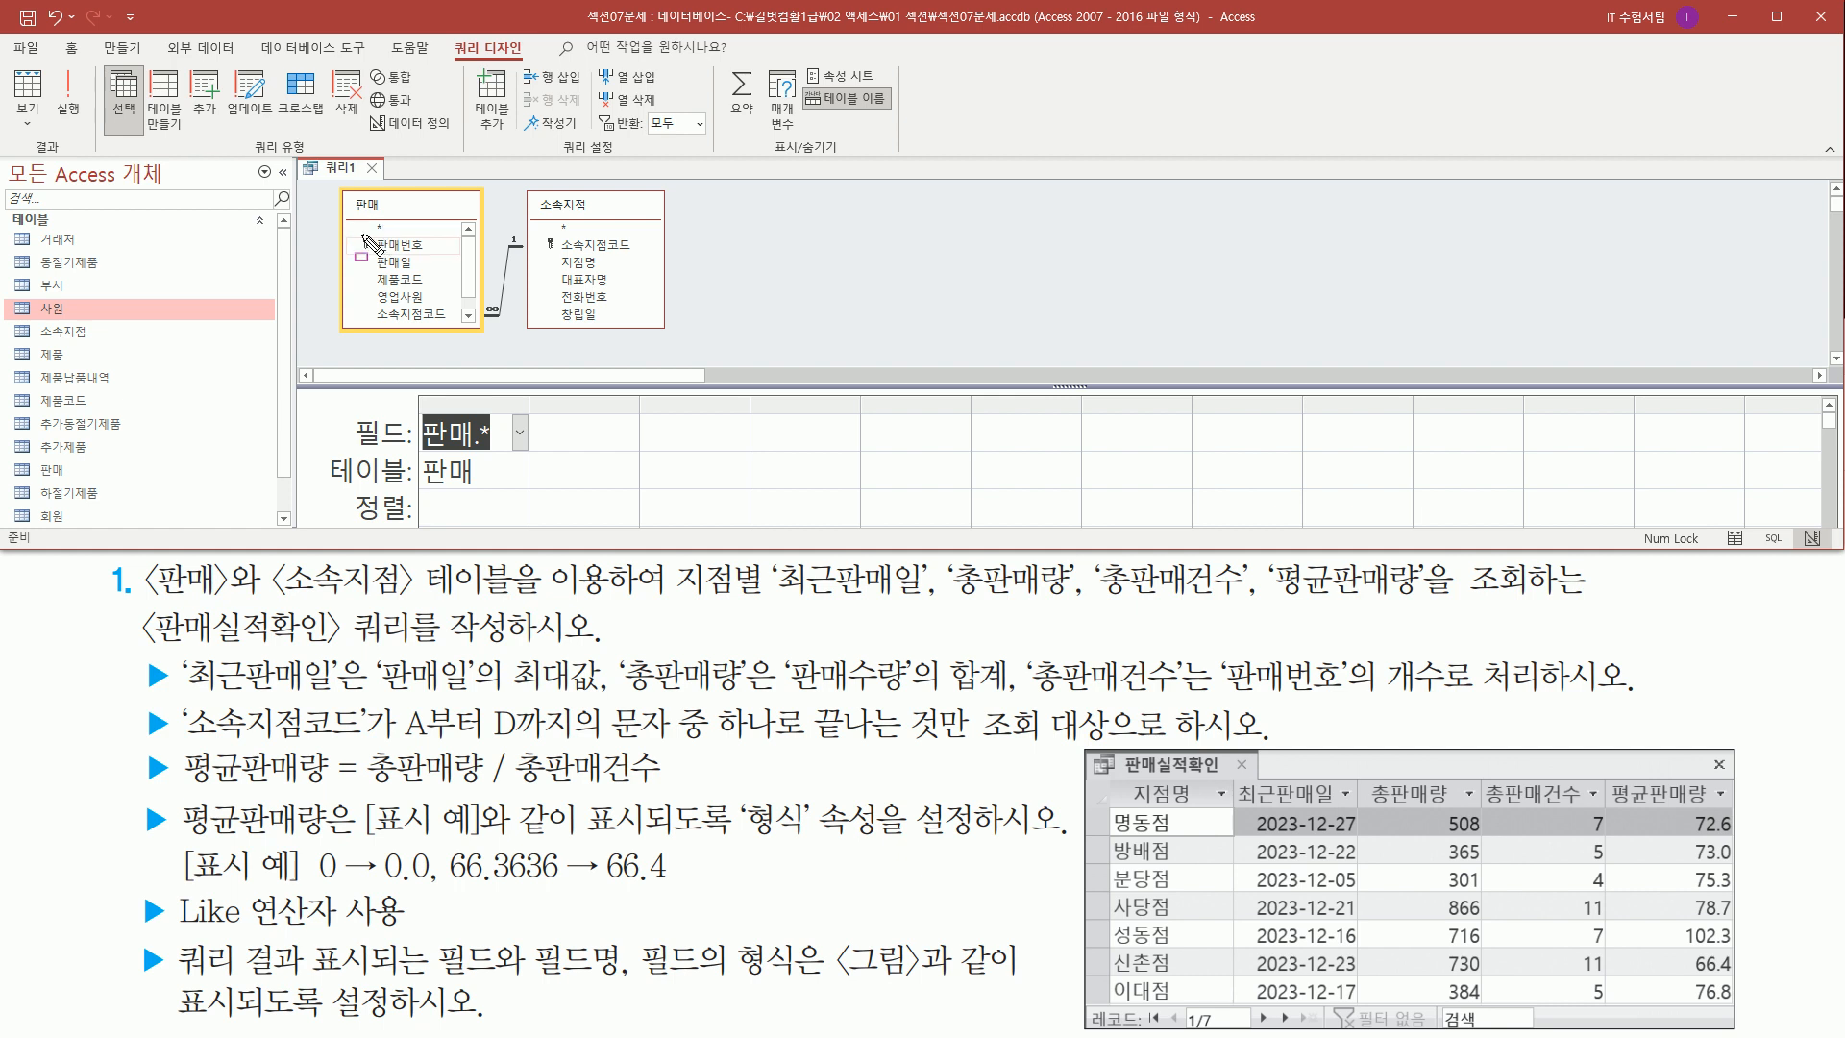
left_click_drag(361, 231, 461, 344)
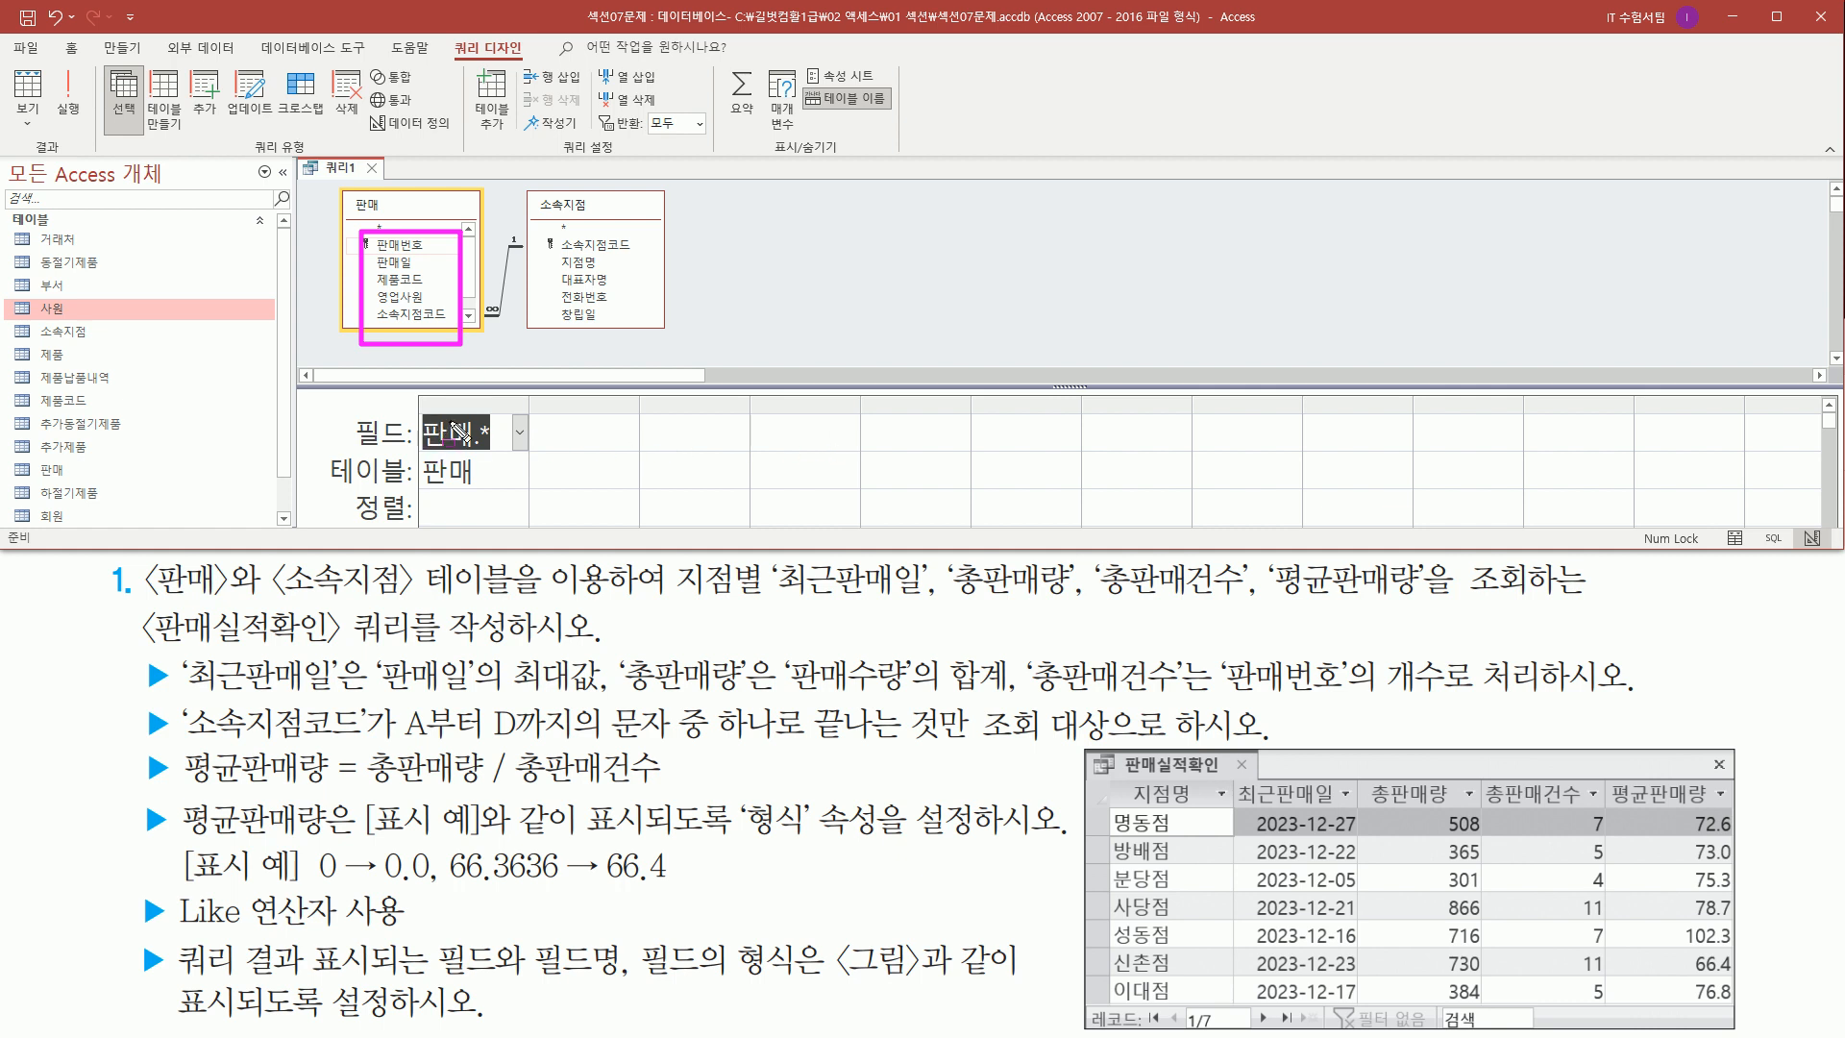
left_click_drag(478, 417, 493, 445)
key("Escape")
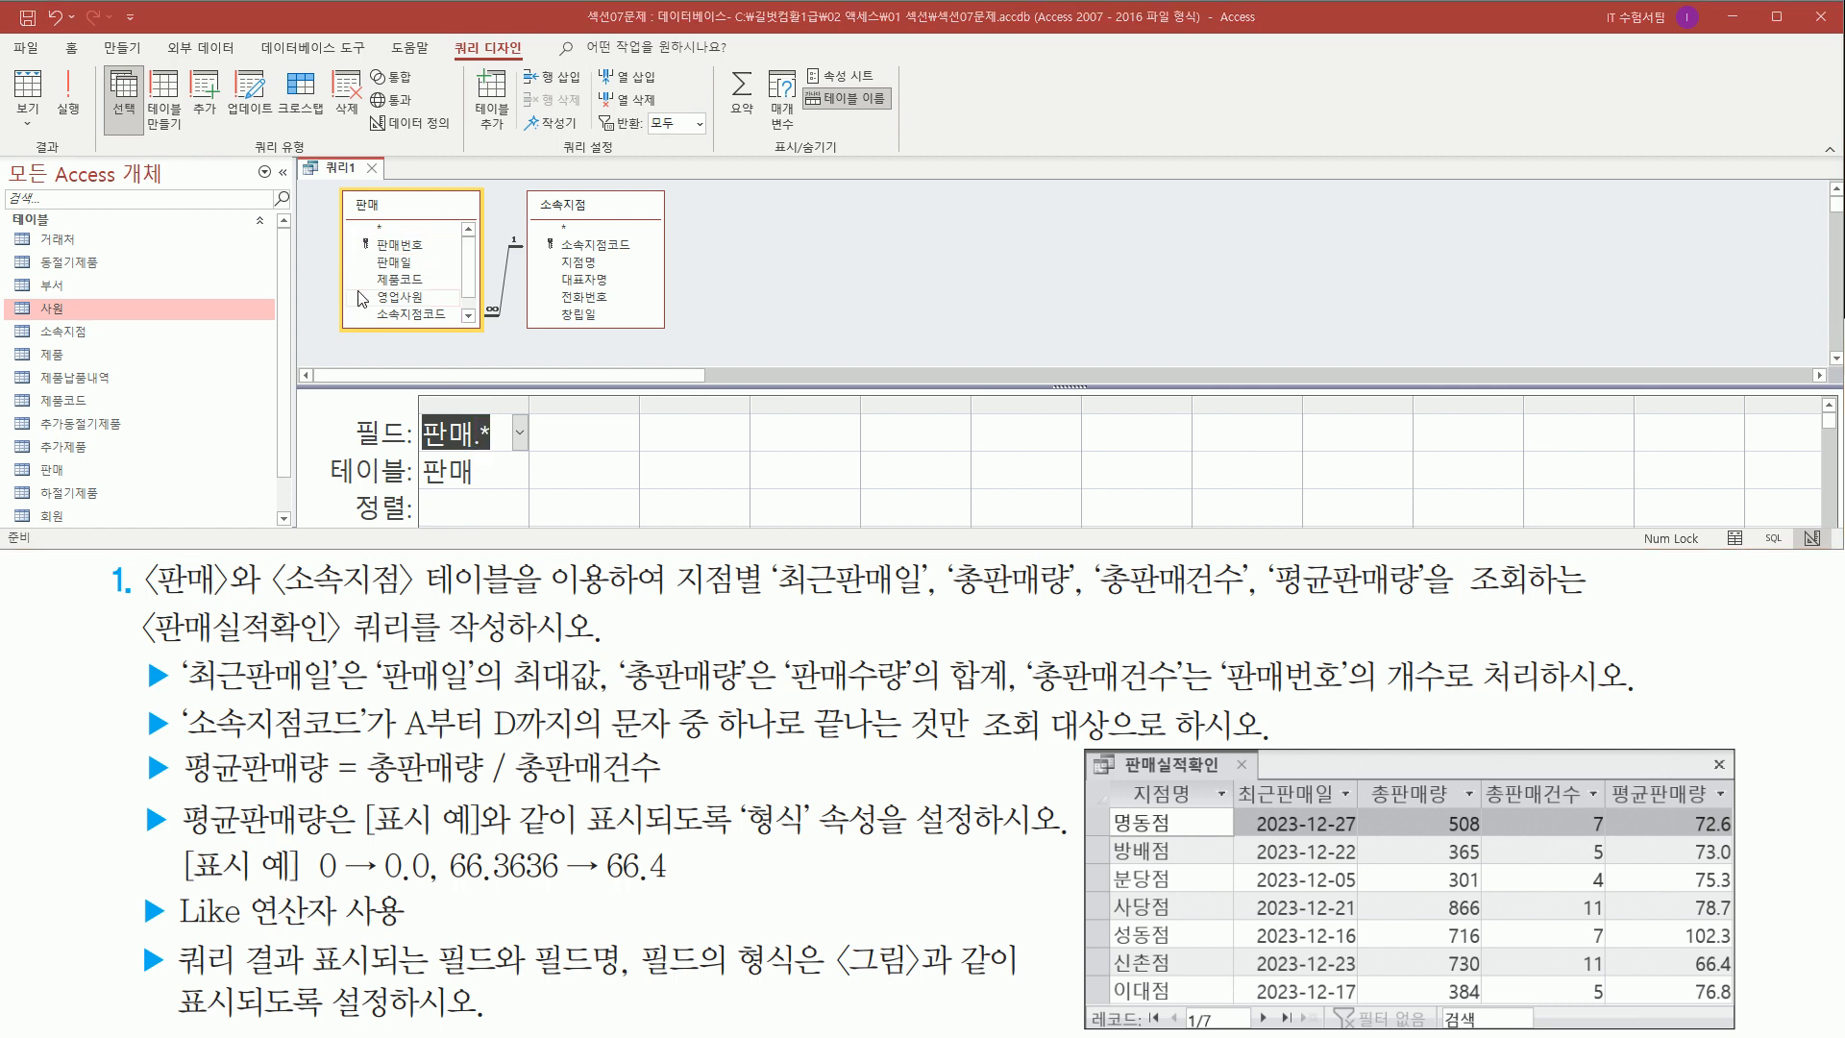
left_click(493, 423)
key("BackSpace")
key("BackSpace")
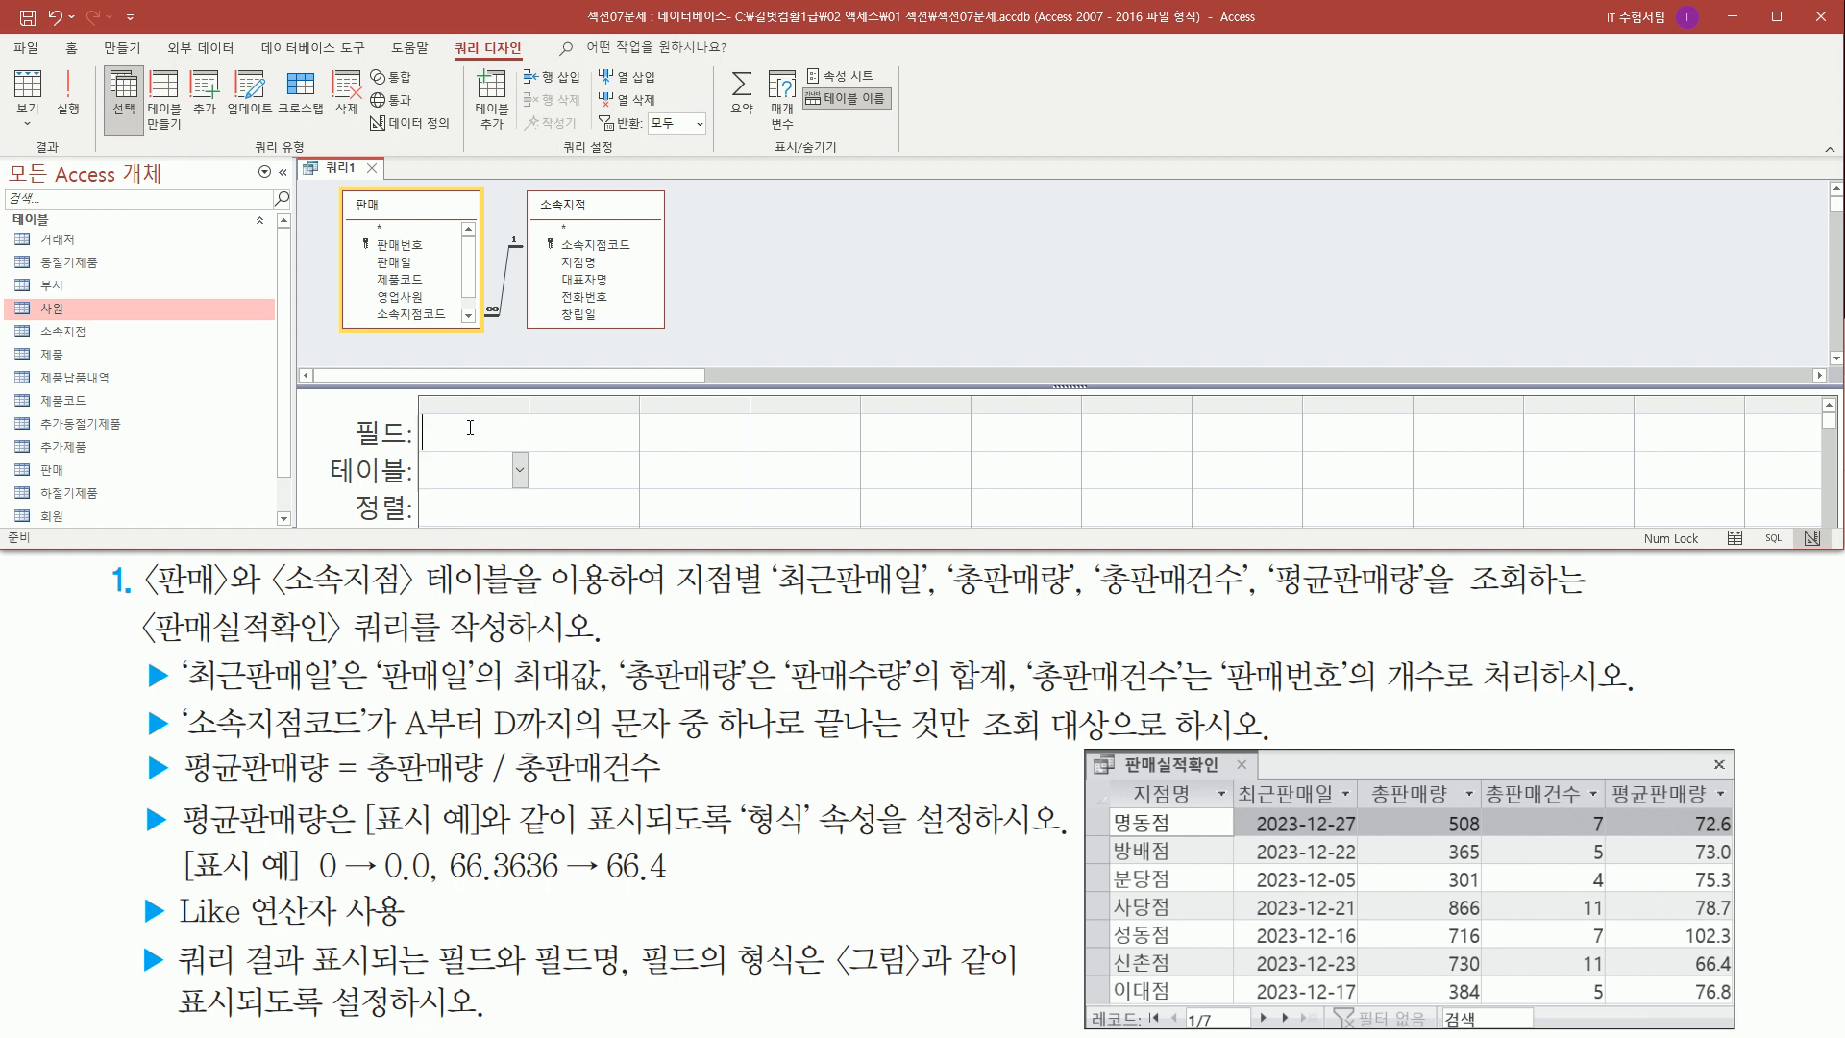
left_click(470, 427)
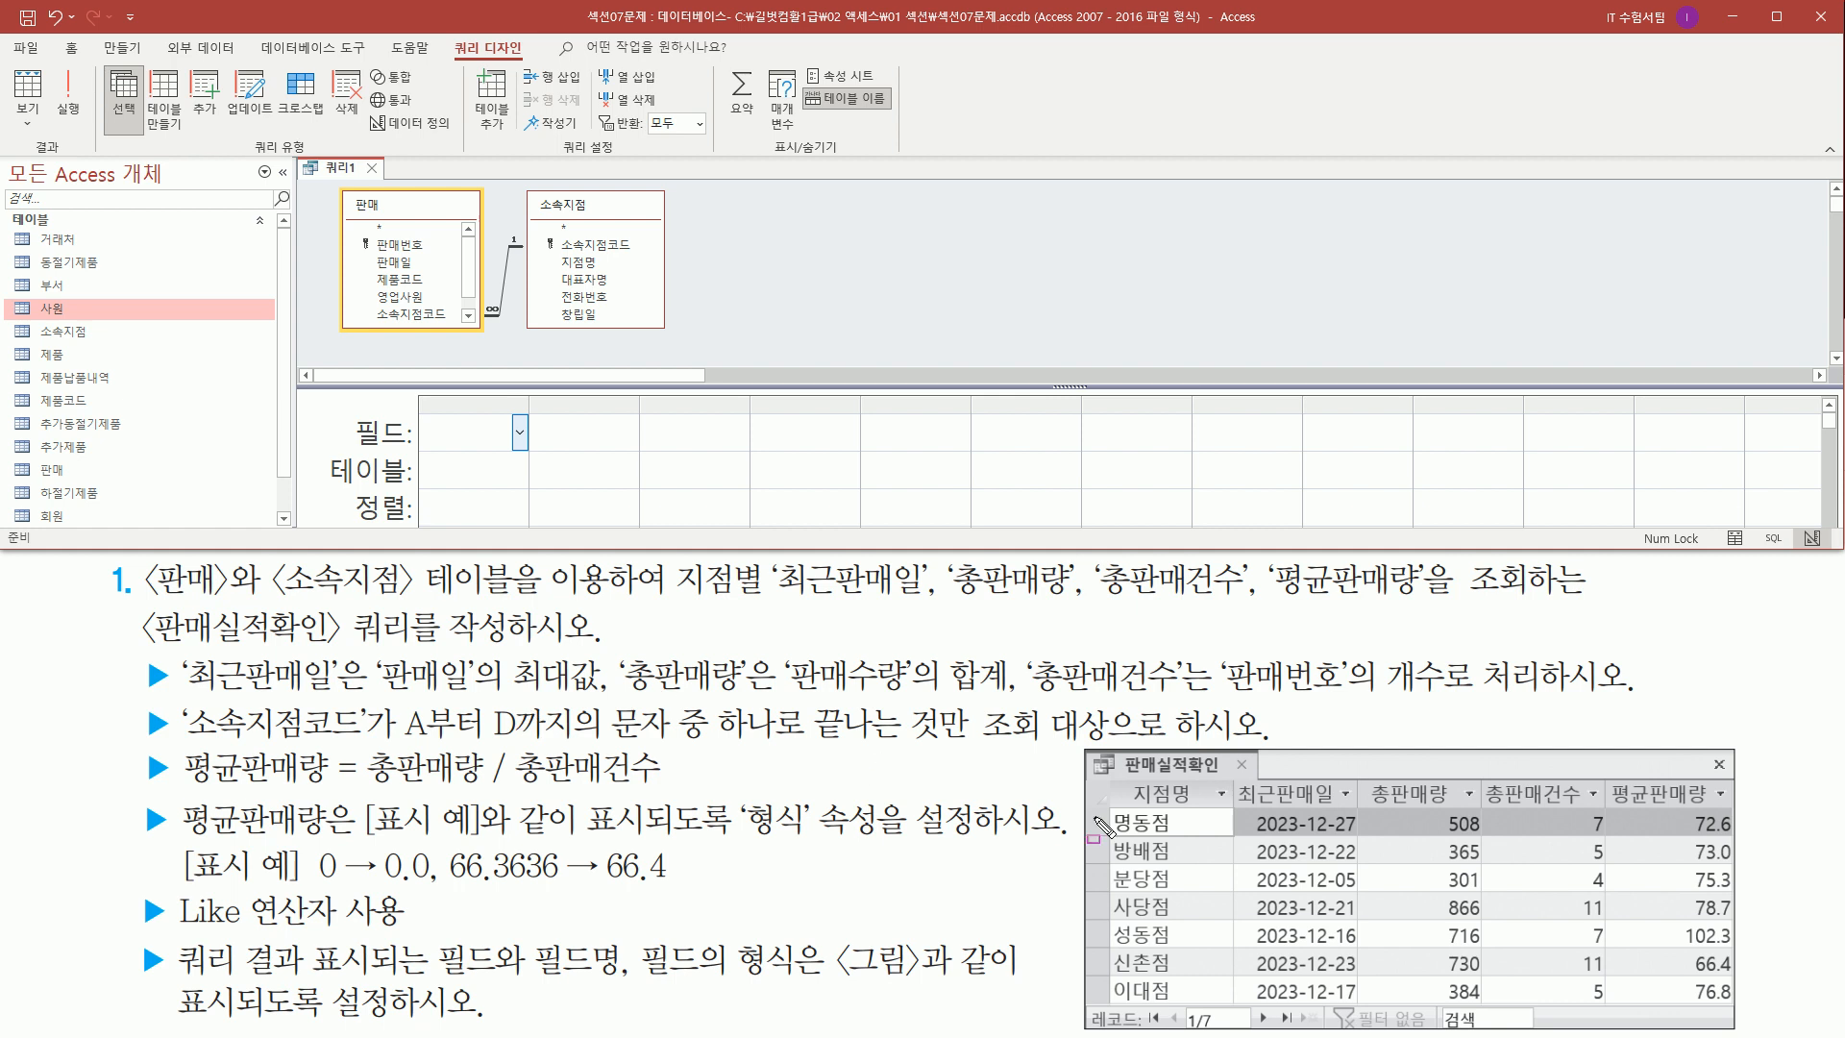
- Add the 지점명 field of the 소속지점 table as the query's first column
left_click_drag(1126, 778, 1202, 808)
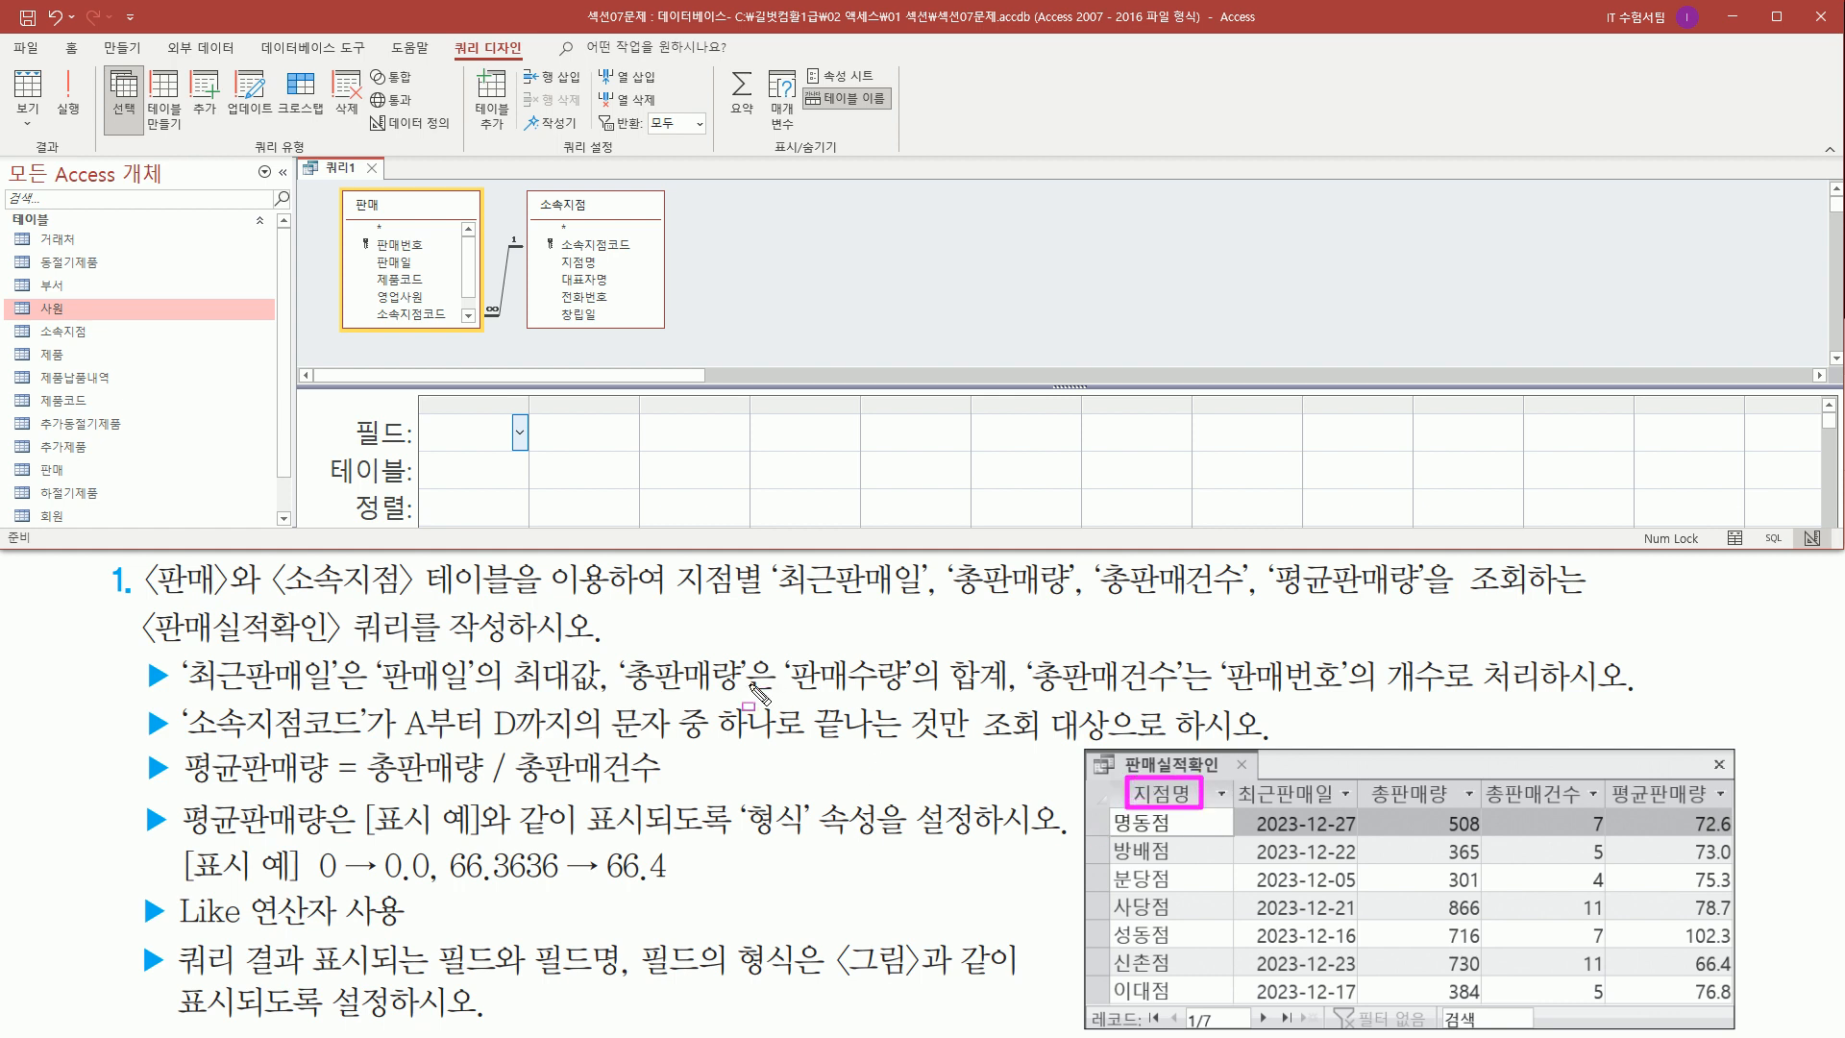
left_click_drag(529, 188, 668, 334)
left_click_drag(552, 252, 610, 273)
key("Escape")
left_click(582, 261)
double_click(586, 262)
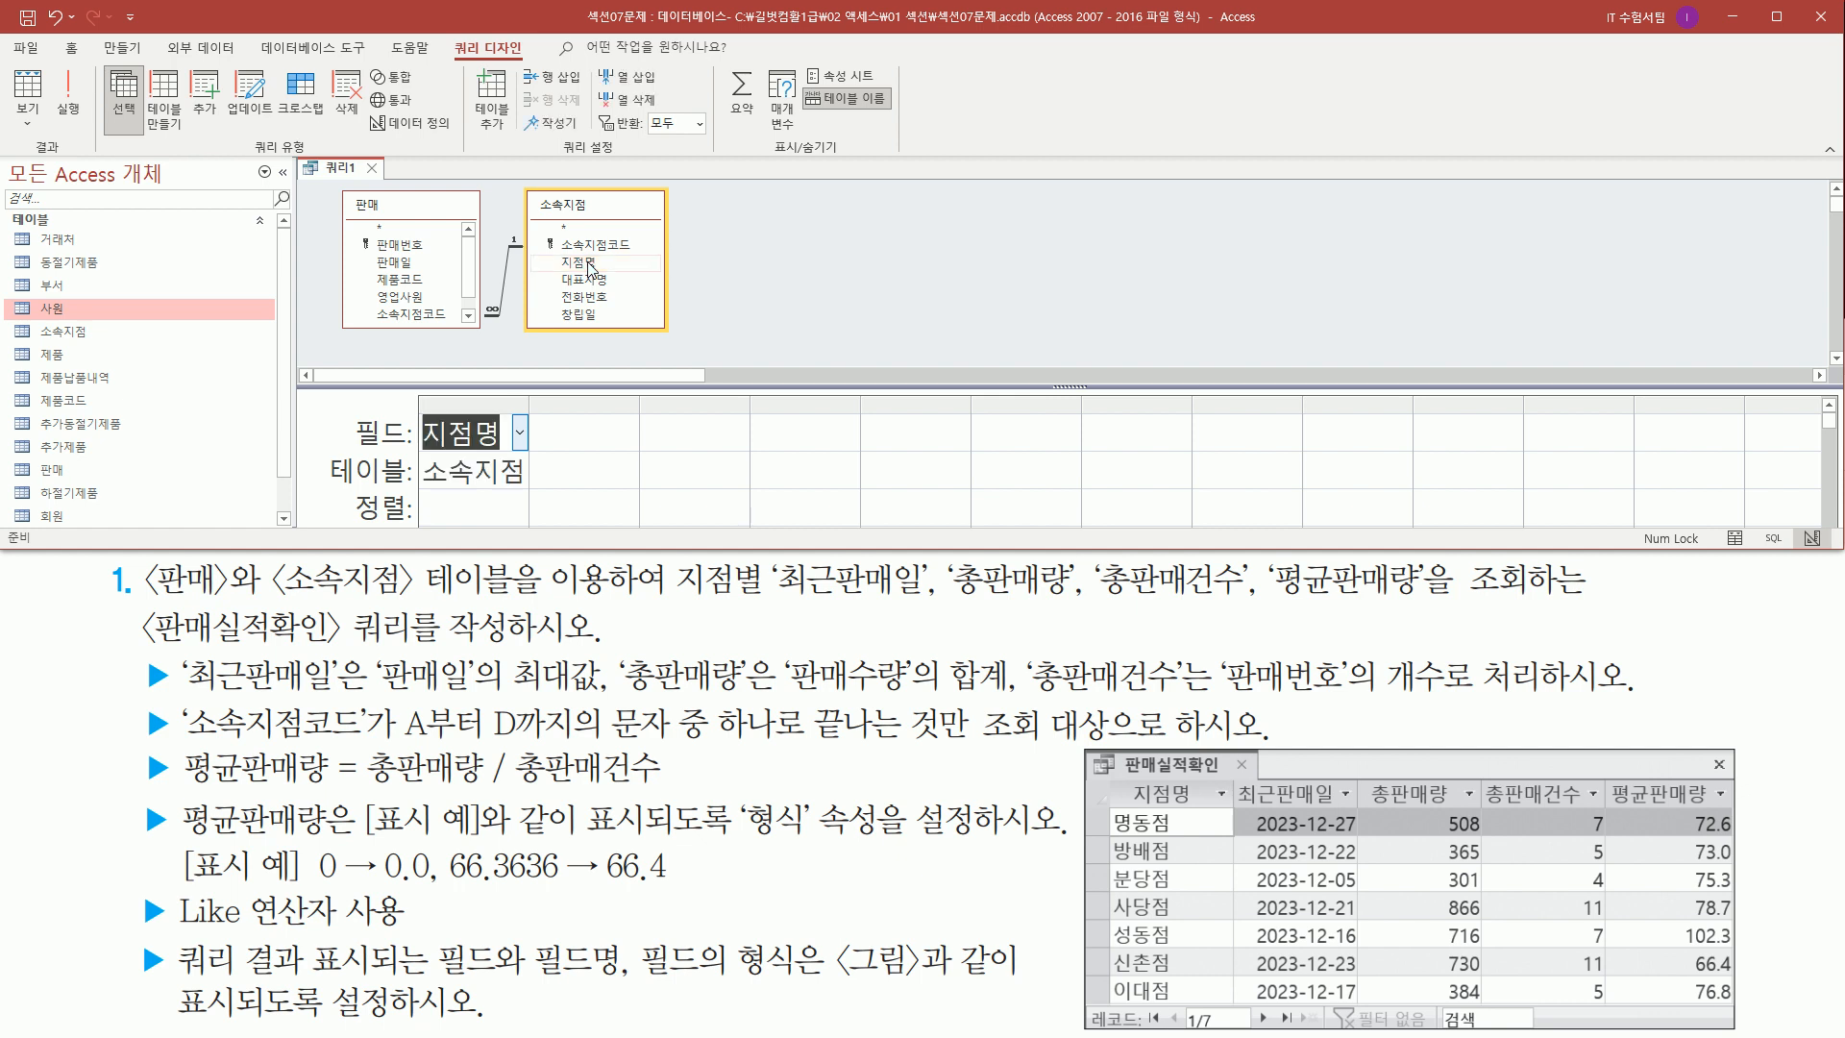
key("ctrl+2")
left_click_drag(415, 403, 532, 492)
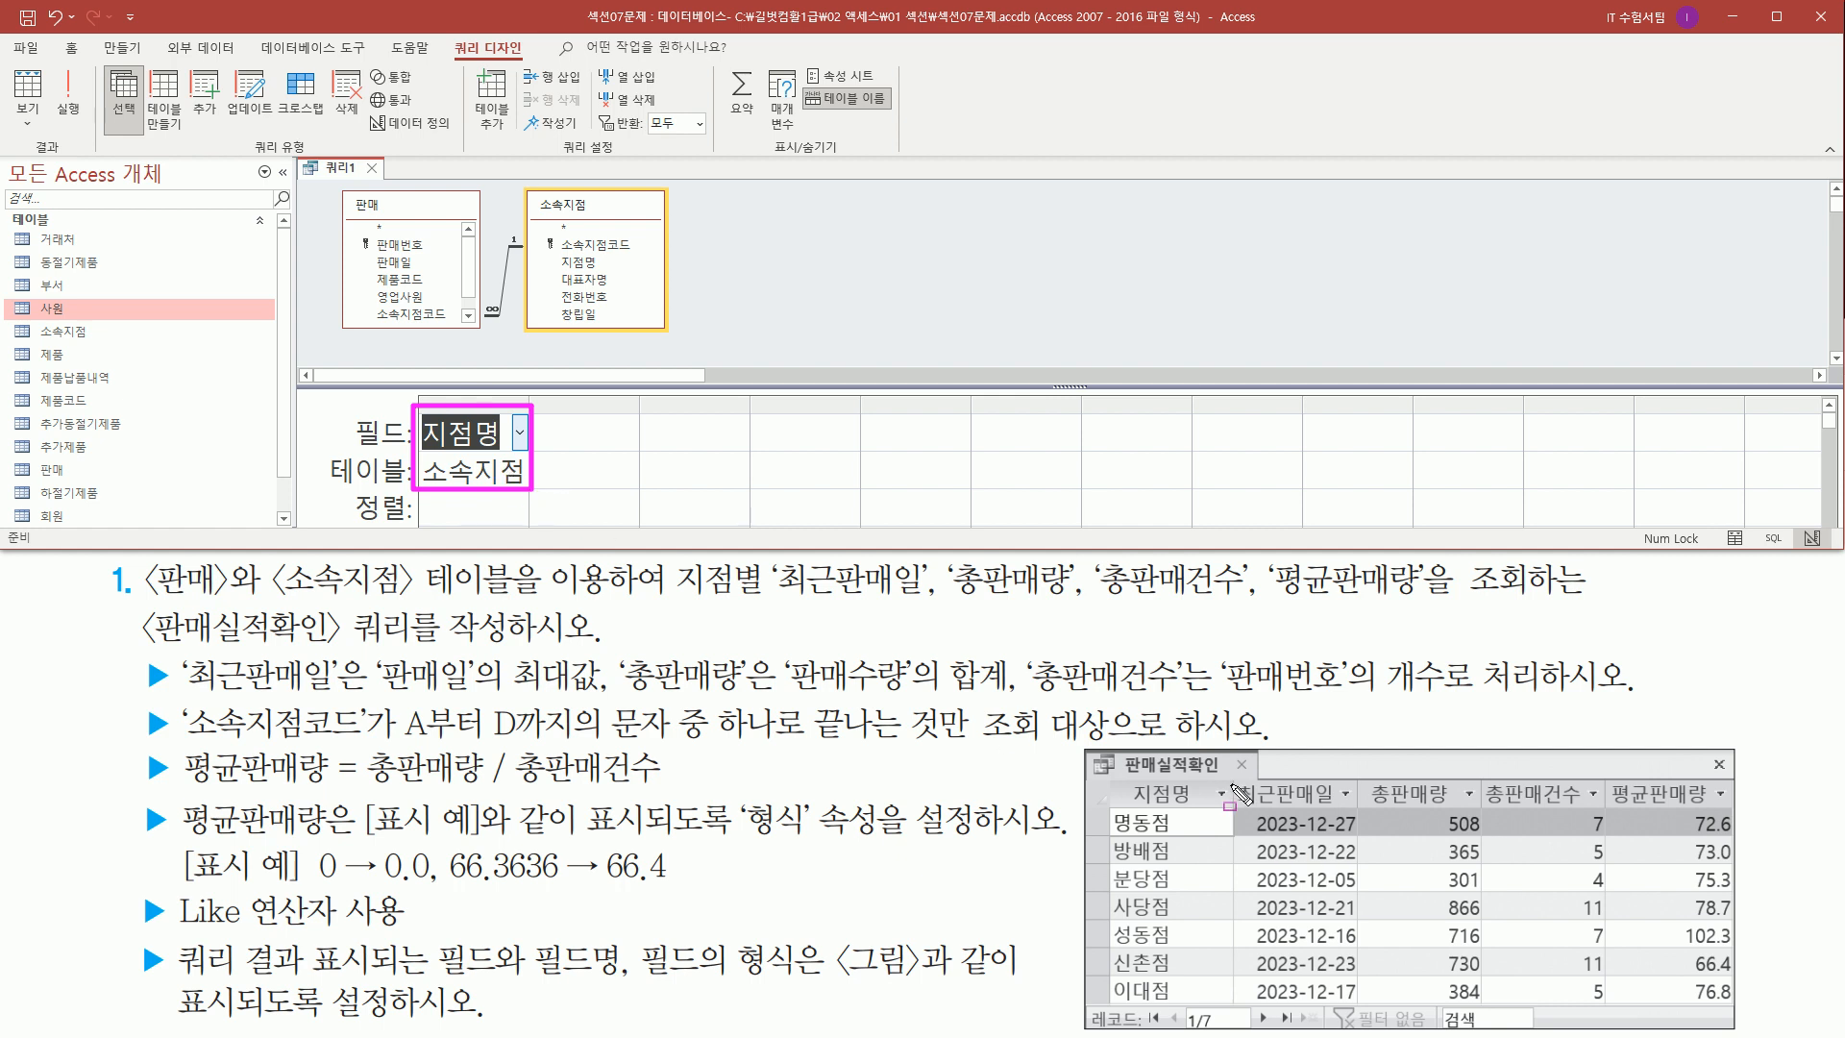
- Add the 판매일 field of the 판매 table as the query's second column
left_click_drag(1233, 780, 1359, 813)
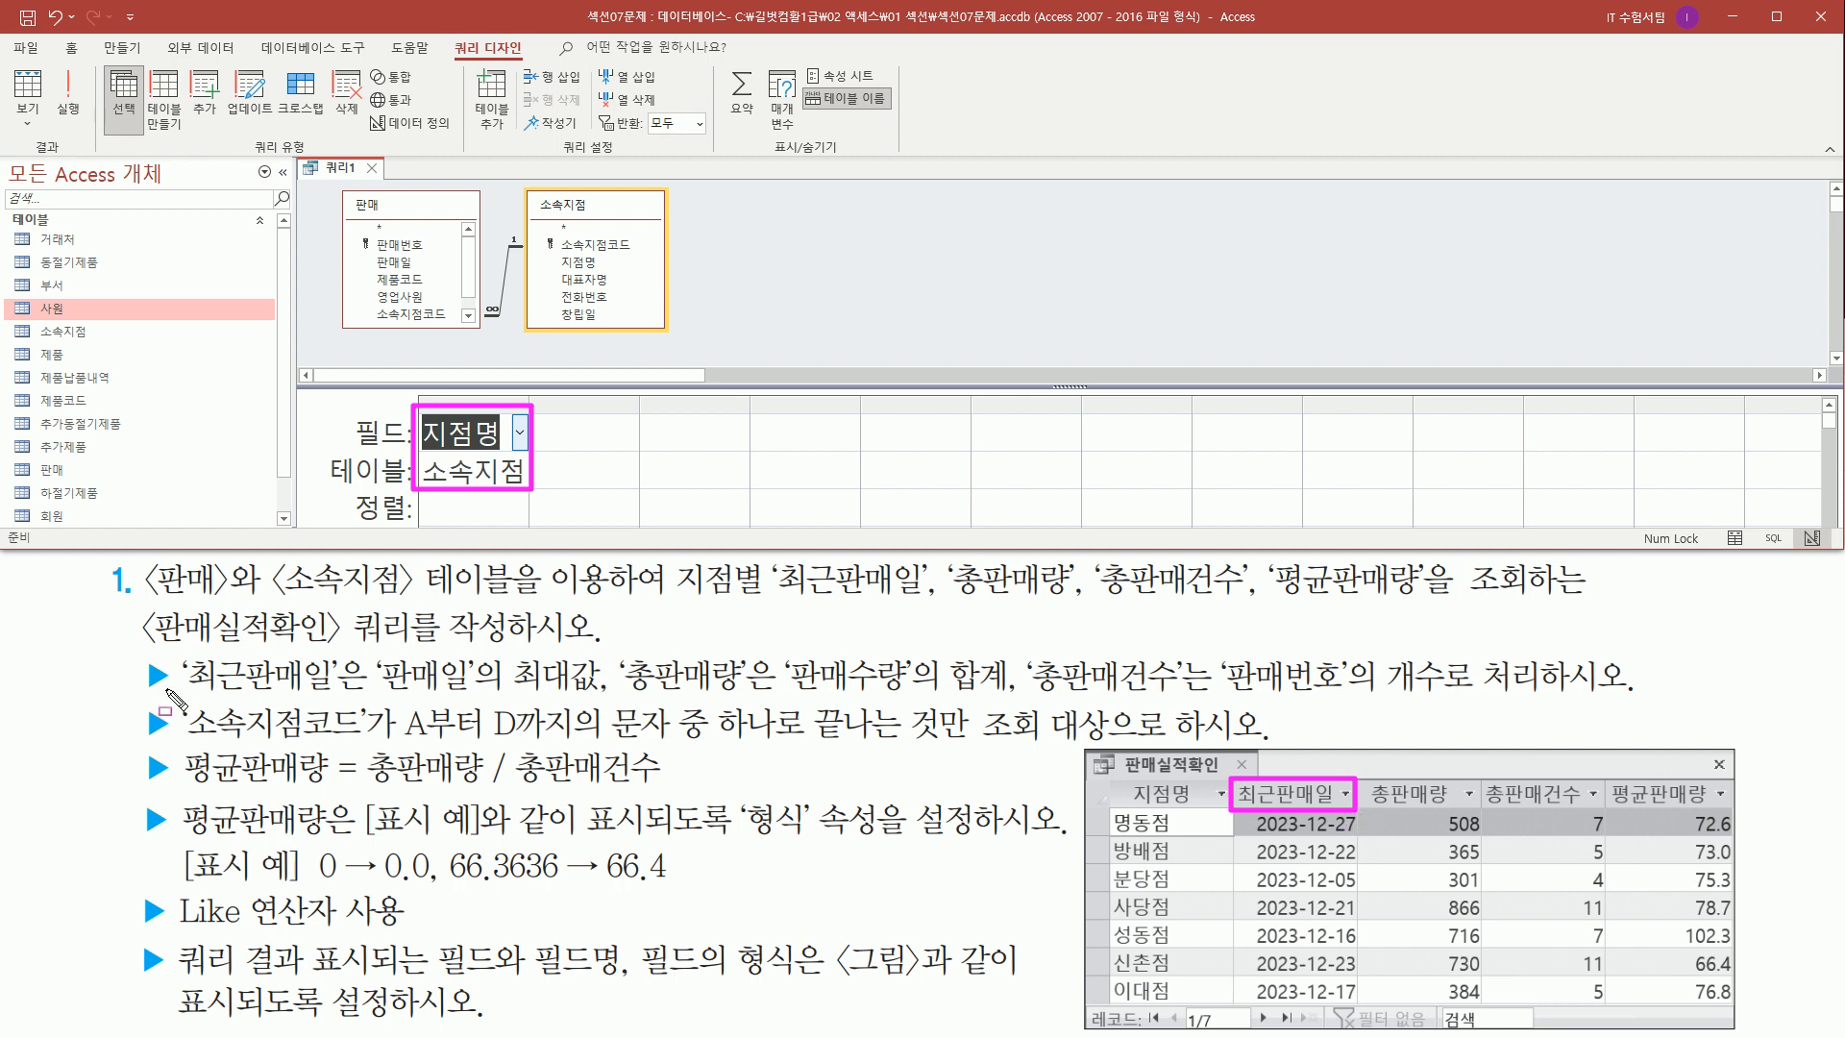
mouse_move(144, 661)
left_mouse_down()
mouse_move(176, 693)
mouse_move(615, 697)
left_mouse_up()
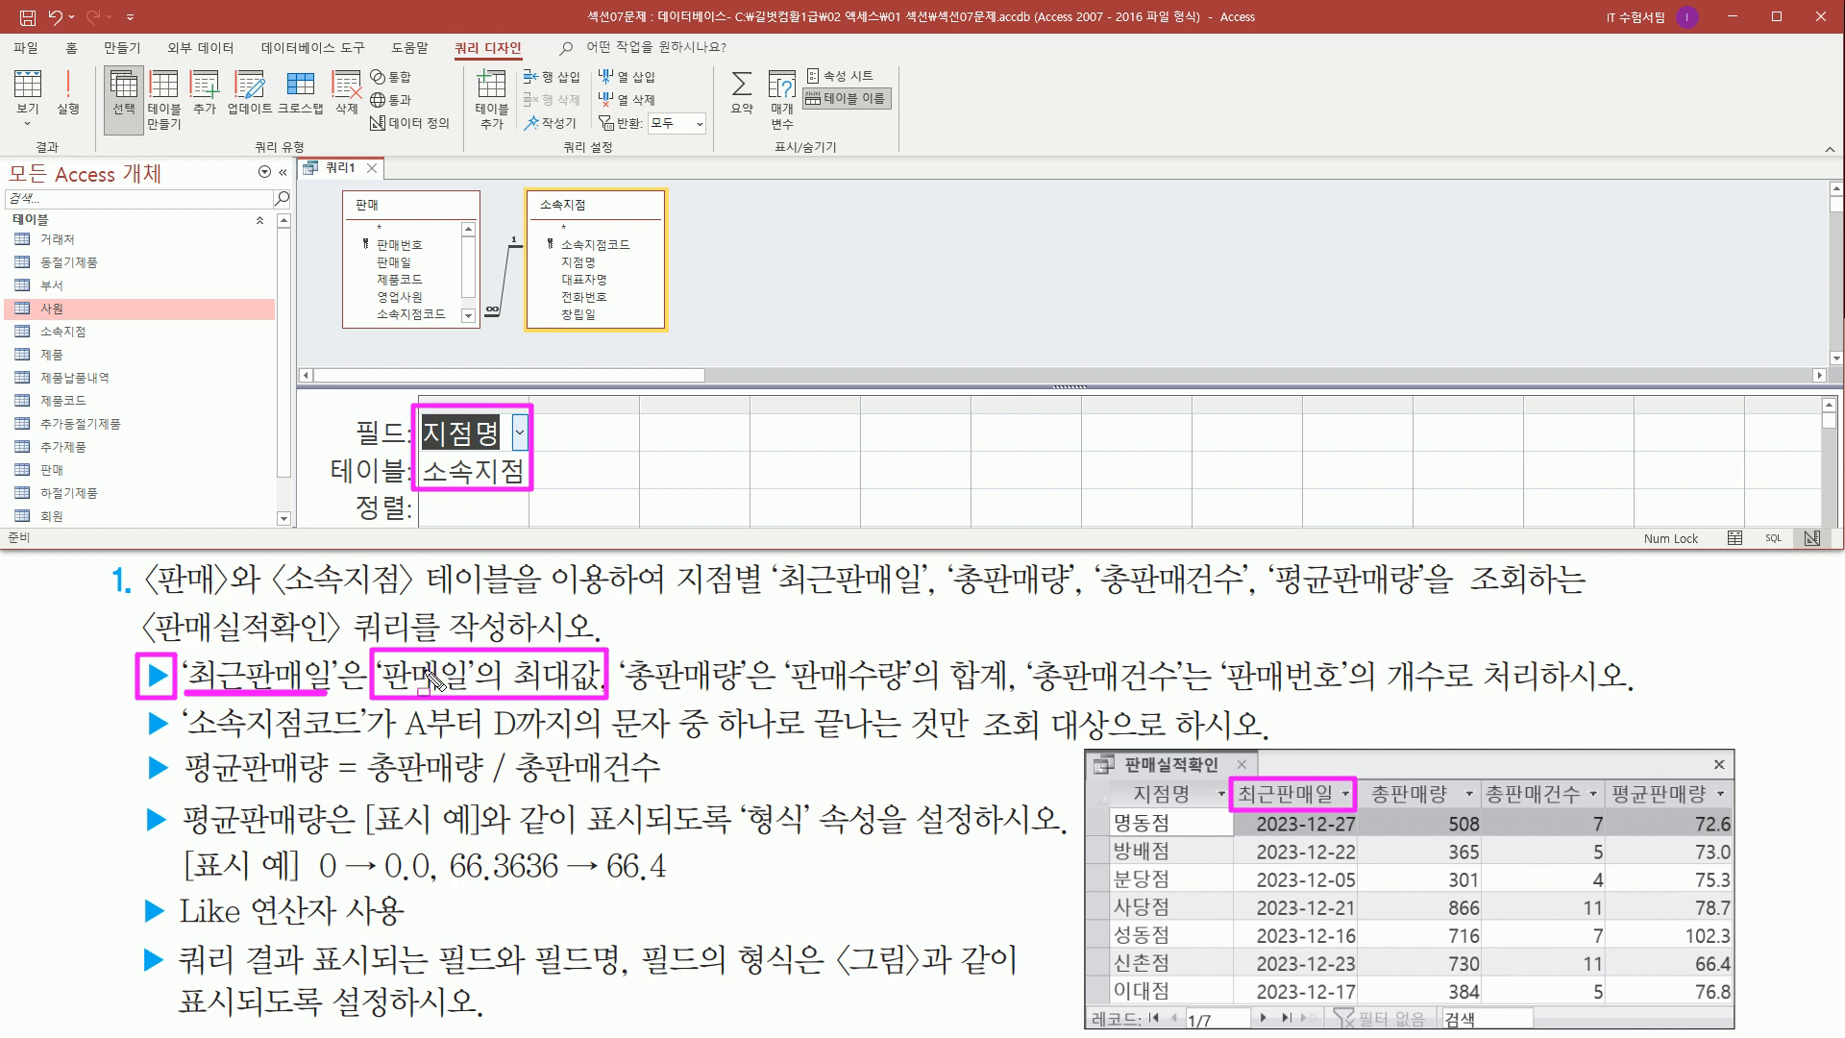
left_click_drag(368, 252, 417, 274)
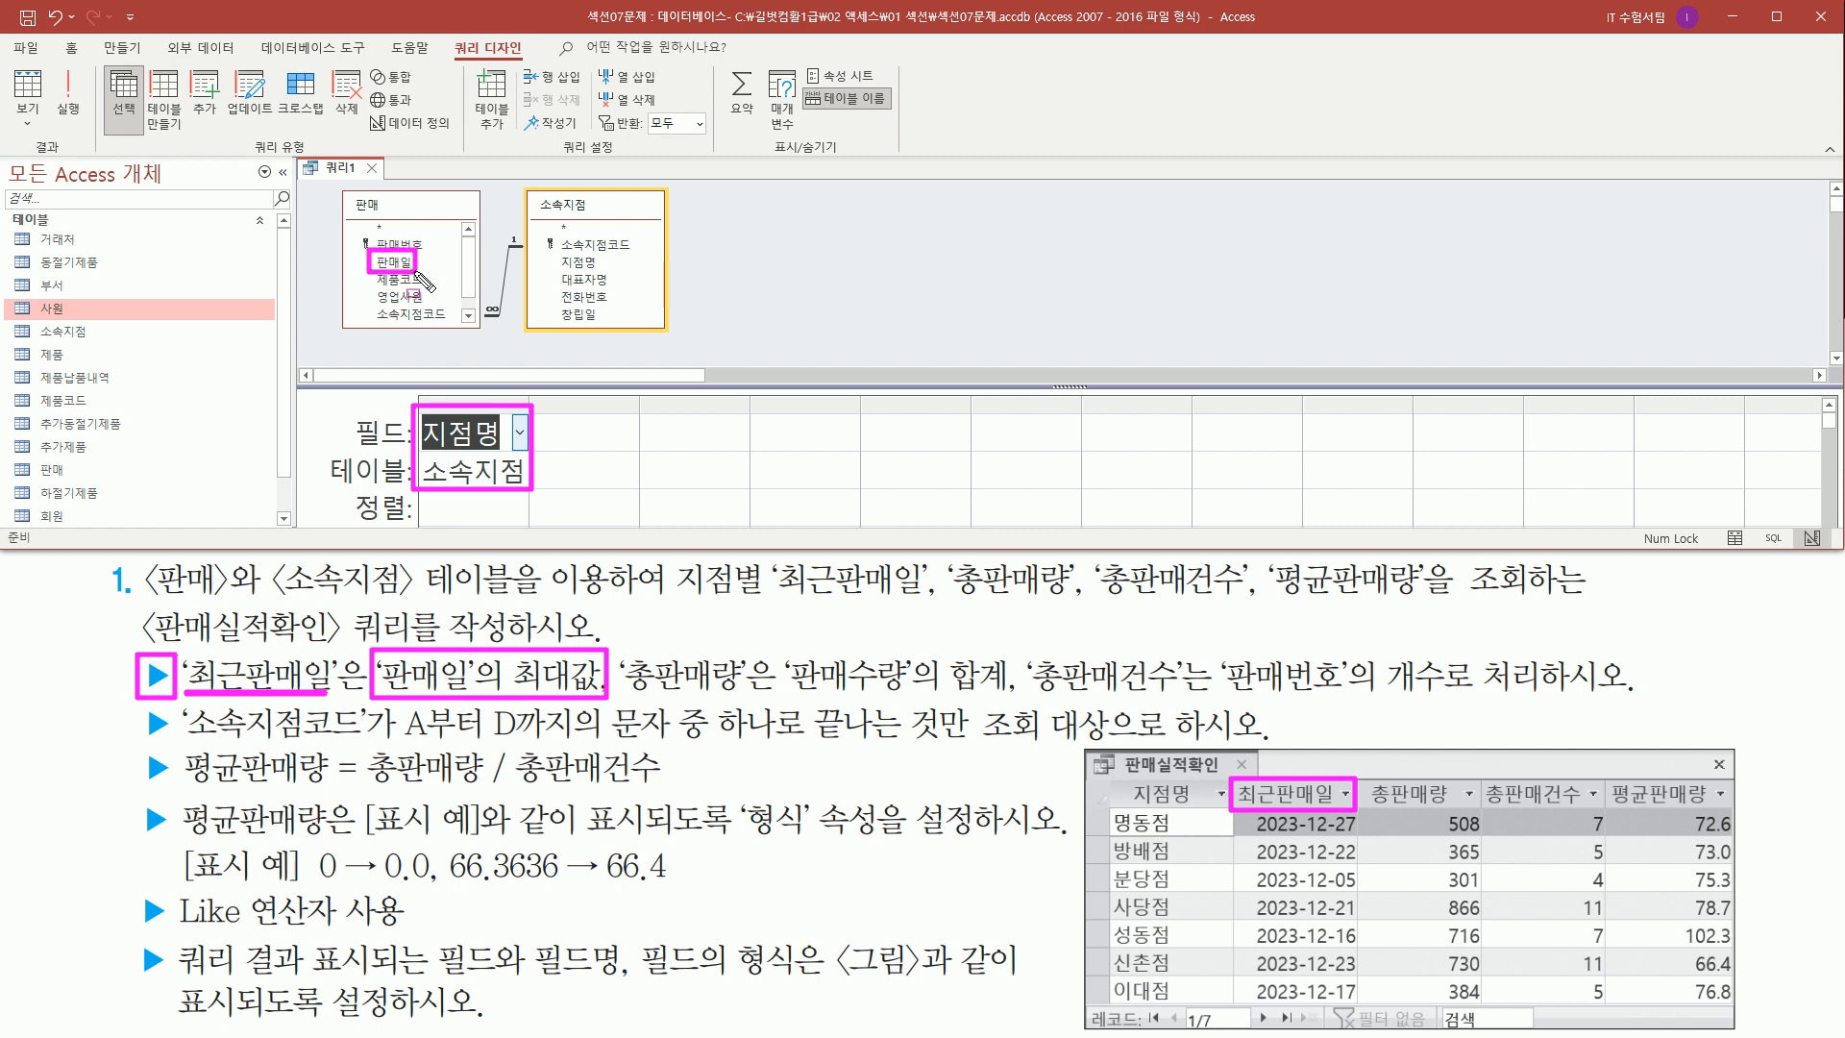
left_click(401, 263)
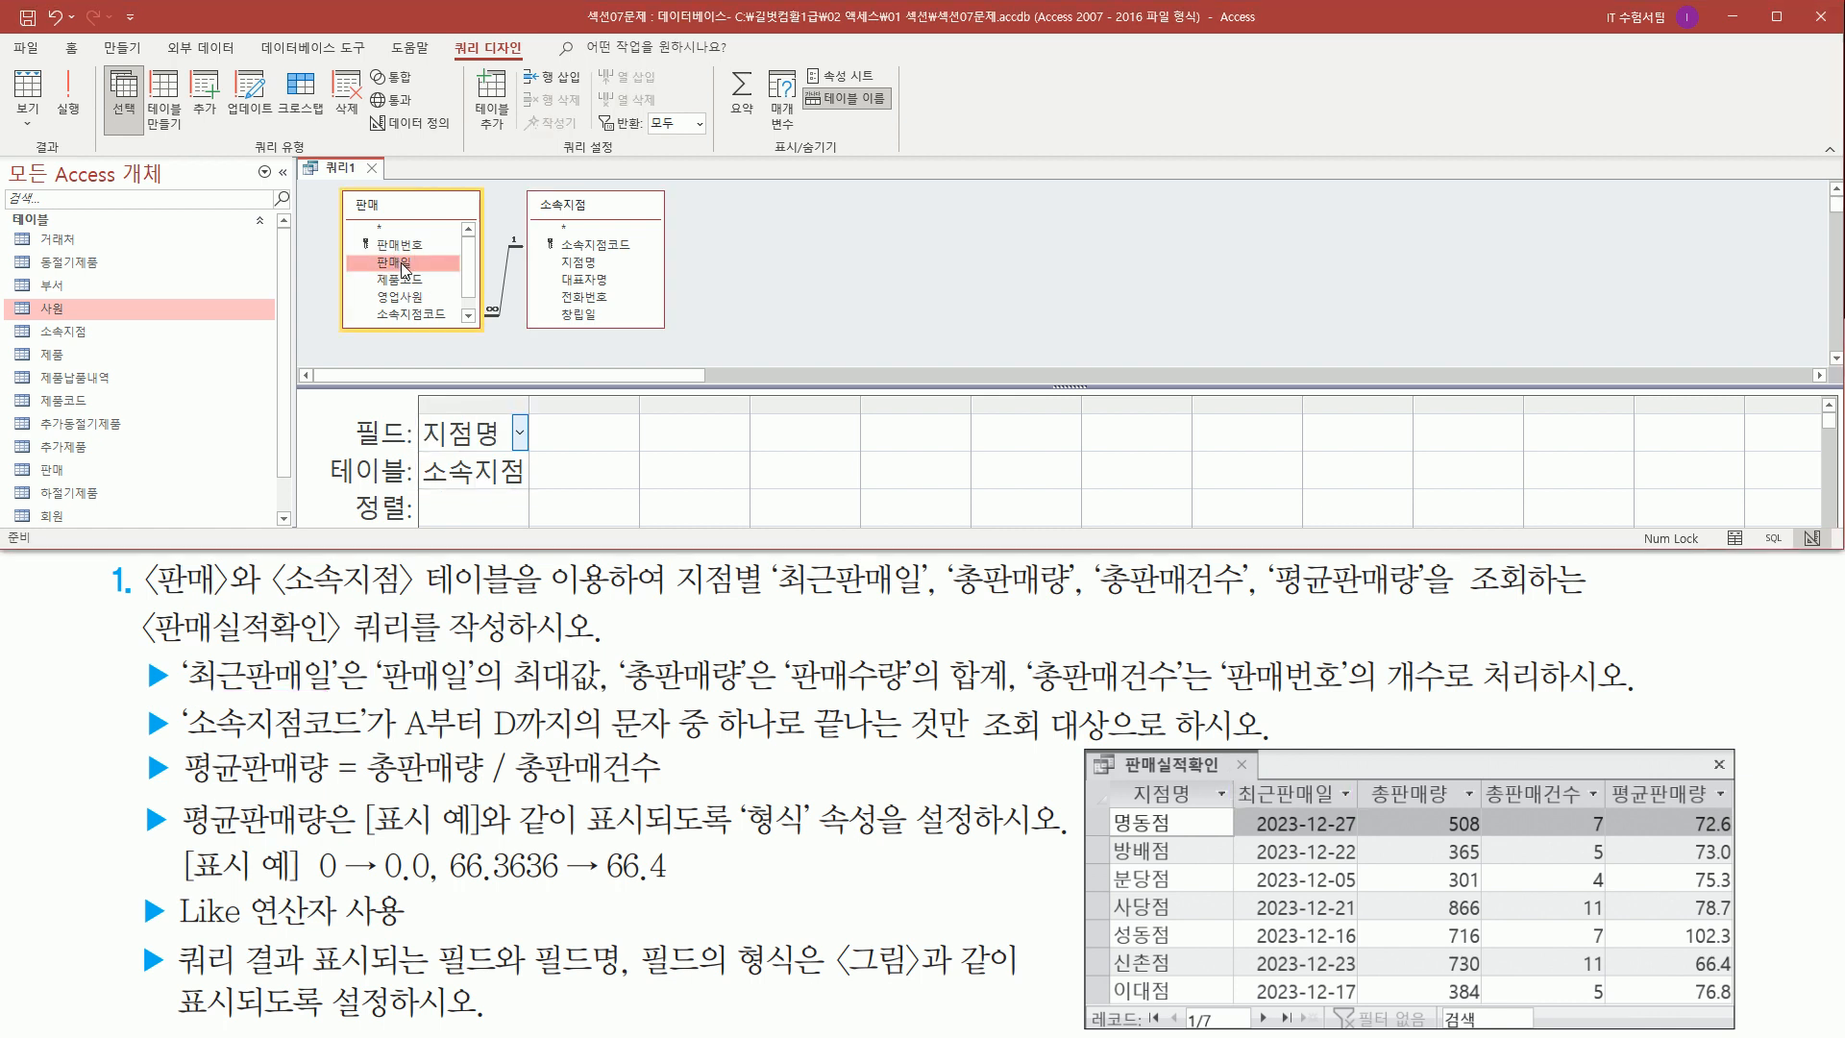
double_click(402, 264)
key("ctrl+2")
mouse_move(527, 402)
left_mouse_down()
mouse_move(574, 476)
mouse_move(634, 500)
left_mouse_up()
- Add the 판매수량 field of the 판매 table as the query's third column
mouse_move(1365, 776)
left_mouse_down()
mouse_move(1475, 827)
mouse_move(1462, 812)
left_mouse_up()
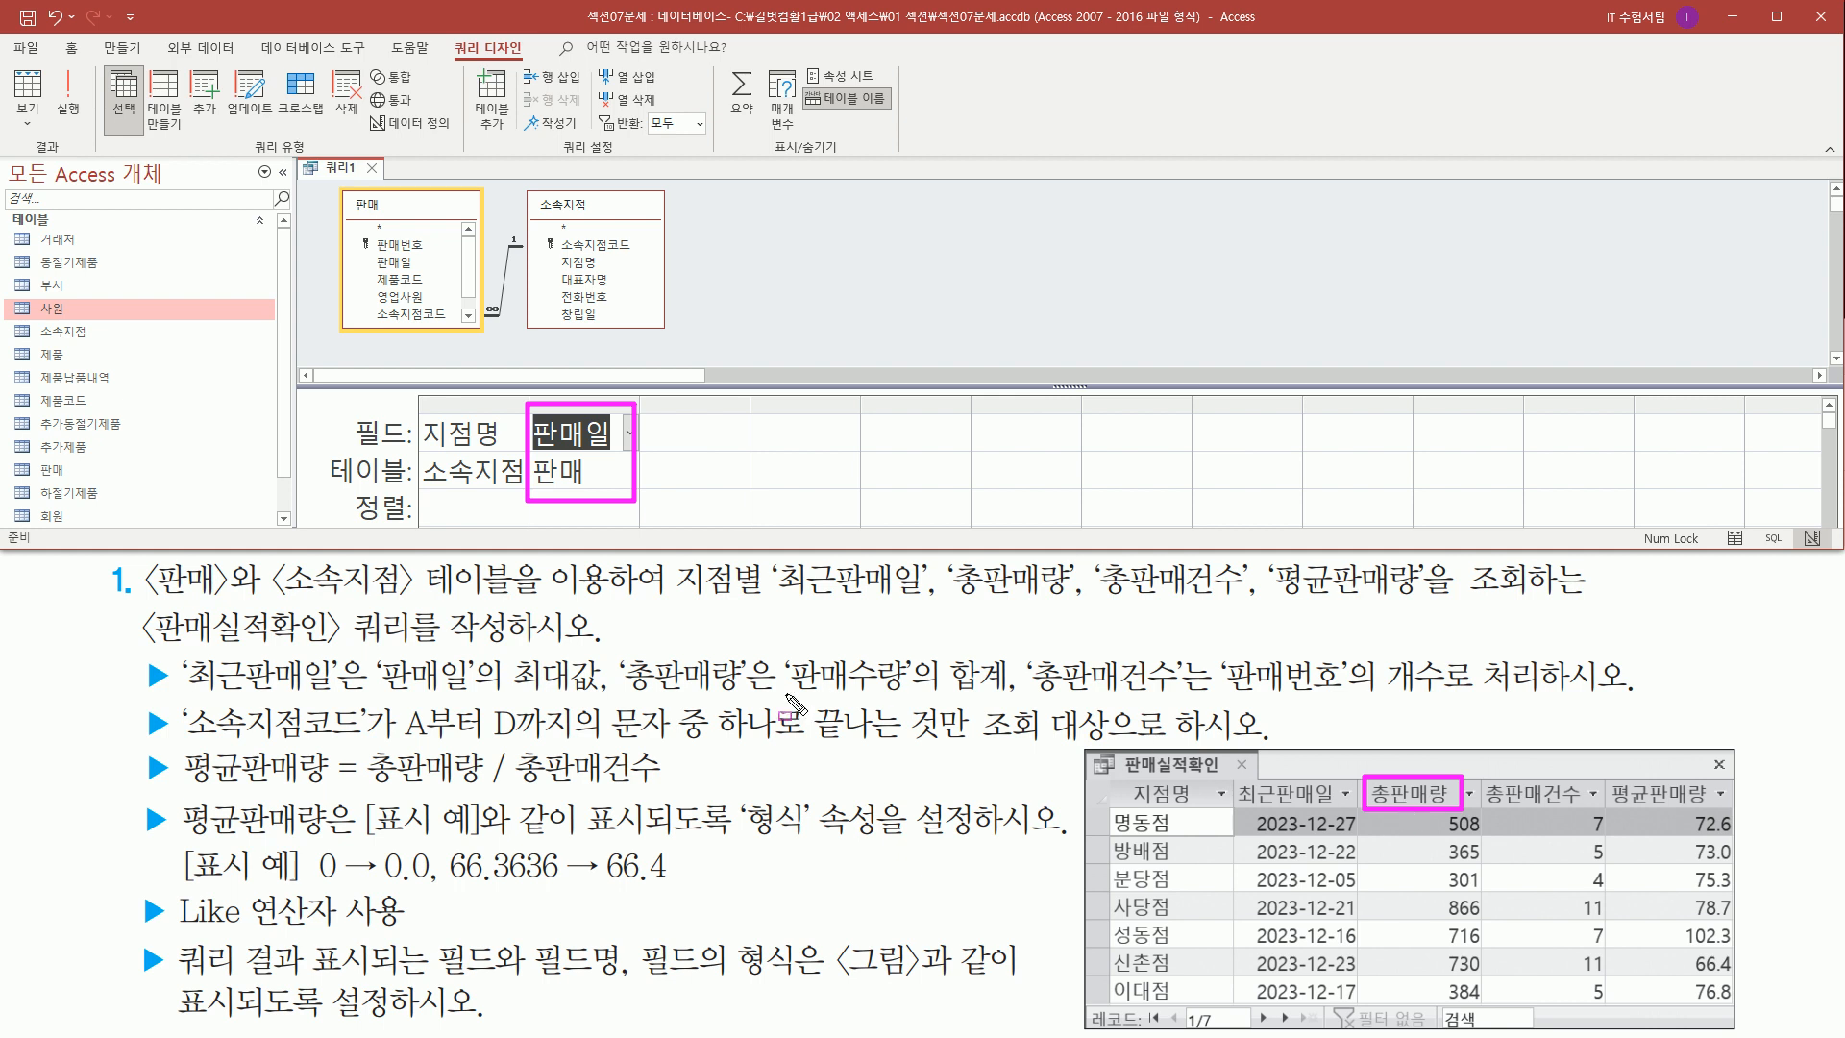
mouse_move(625, 655)
left_mouse_down()
mouse_move(745, 693)
mouse_move(1016, 700)
left_mouse_up()
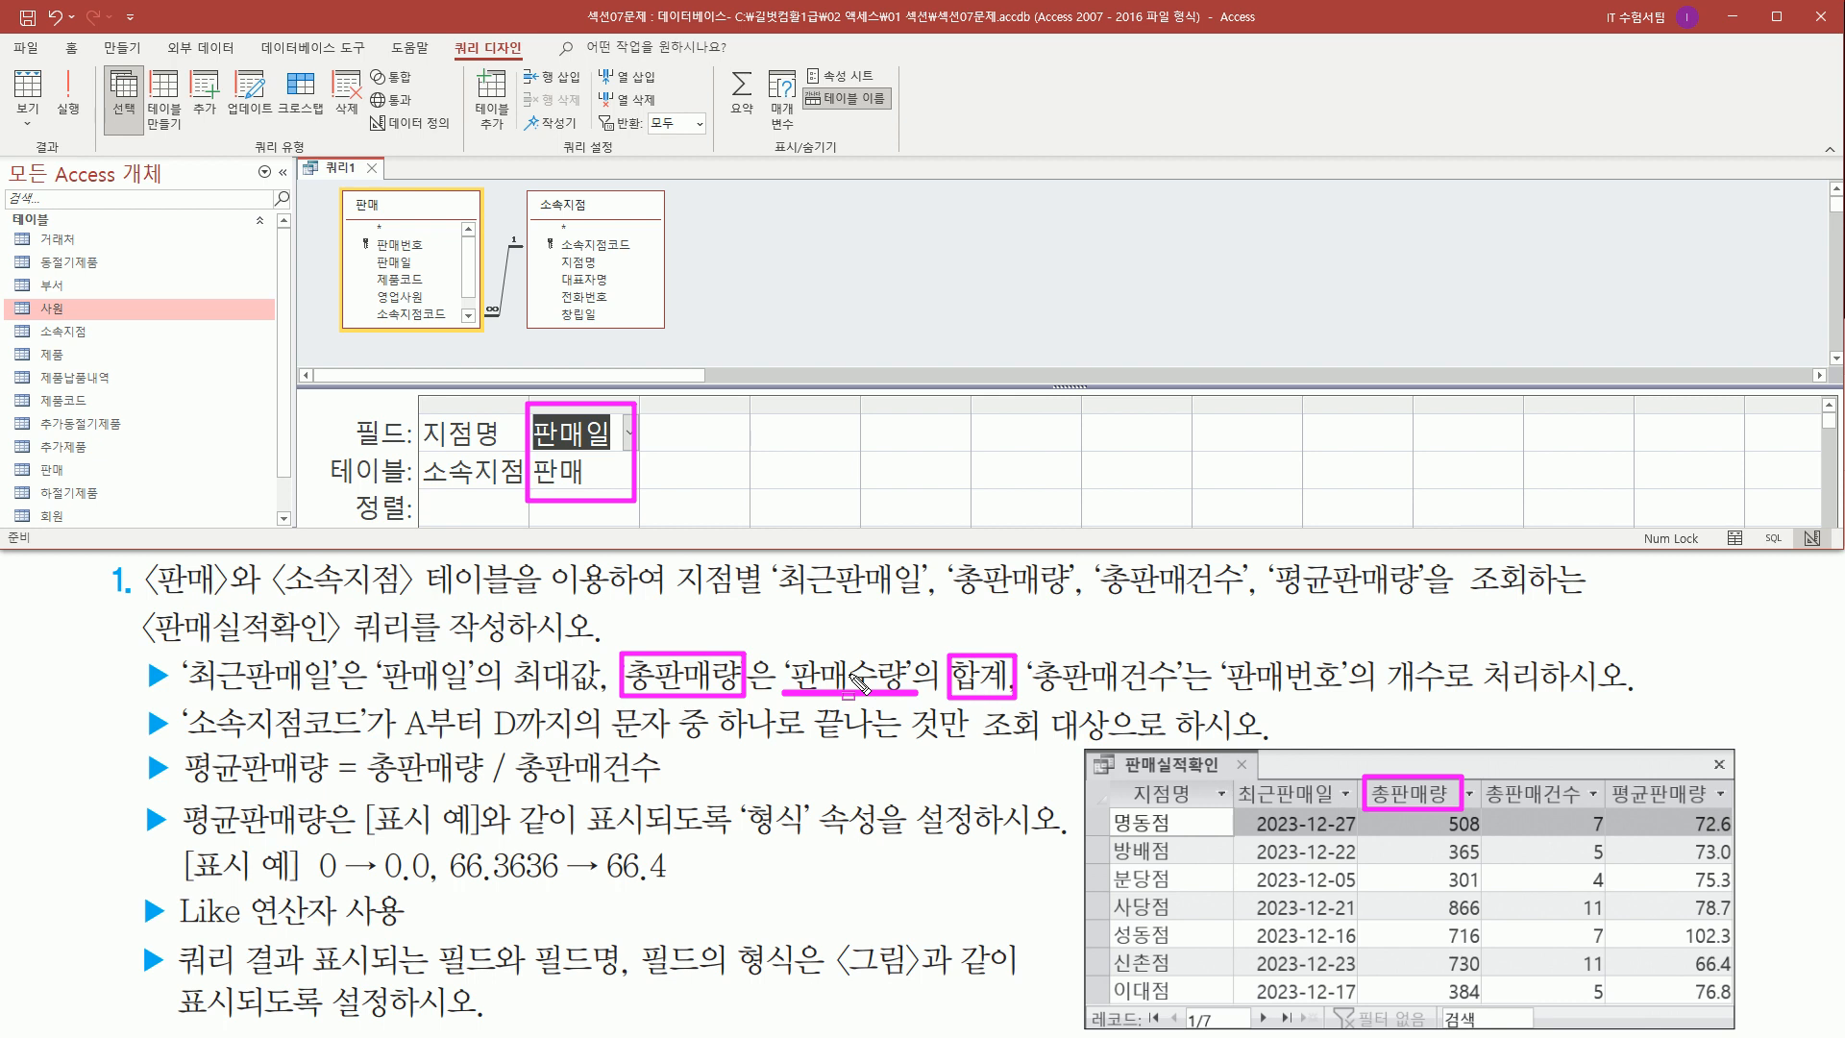
key("Escape")
scroll(471, 298, "down", 1)
left_click(411, 321)
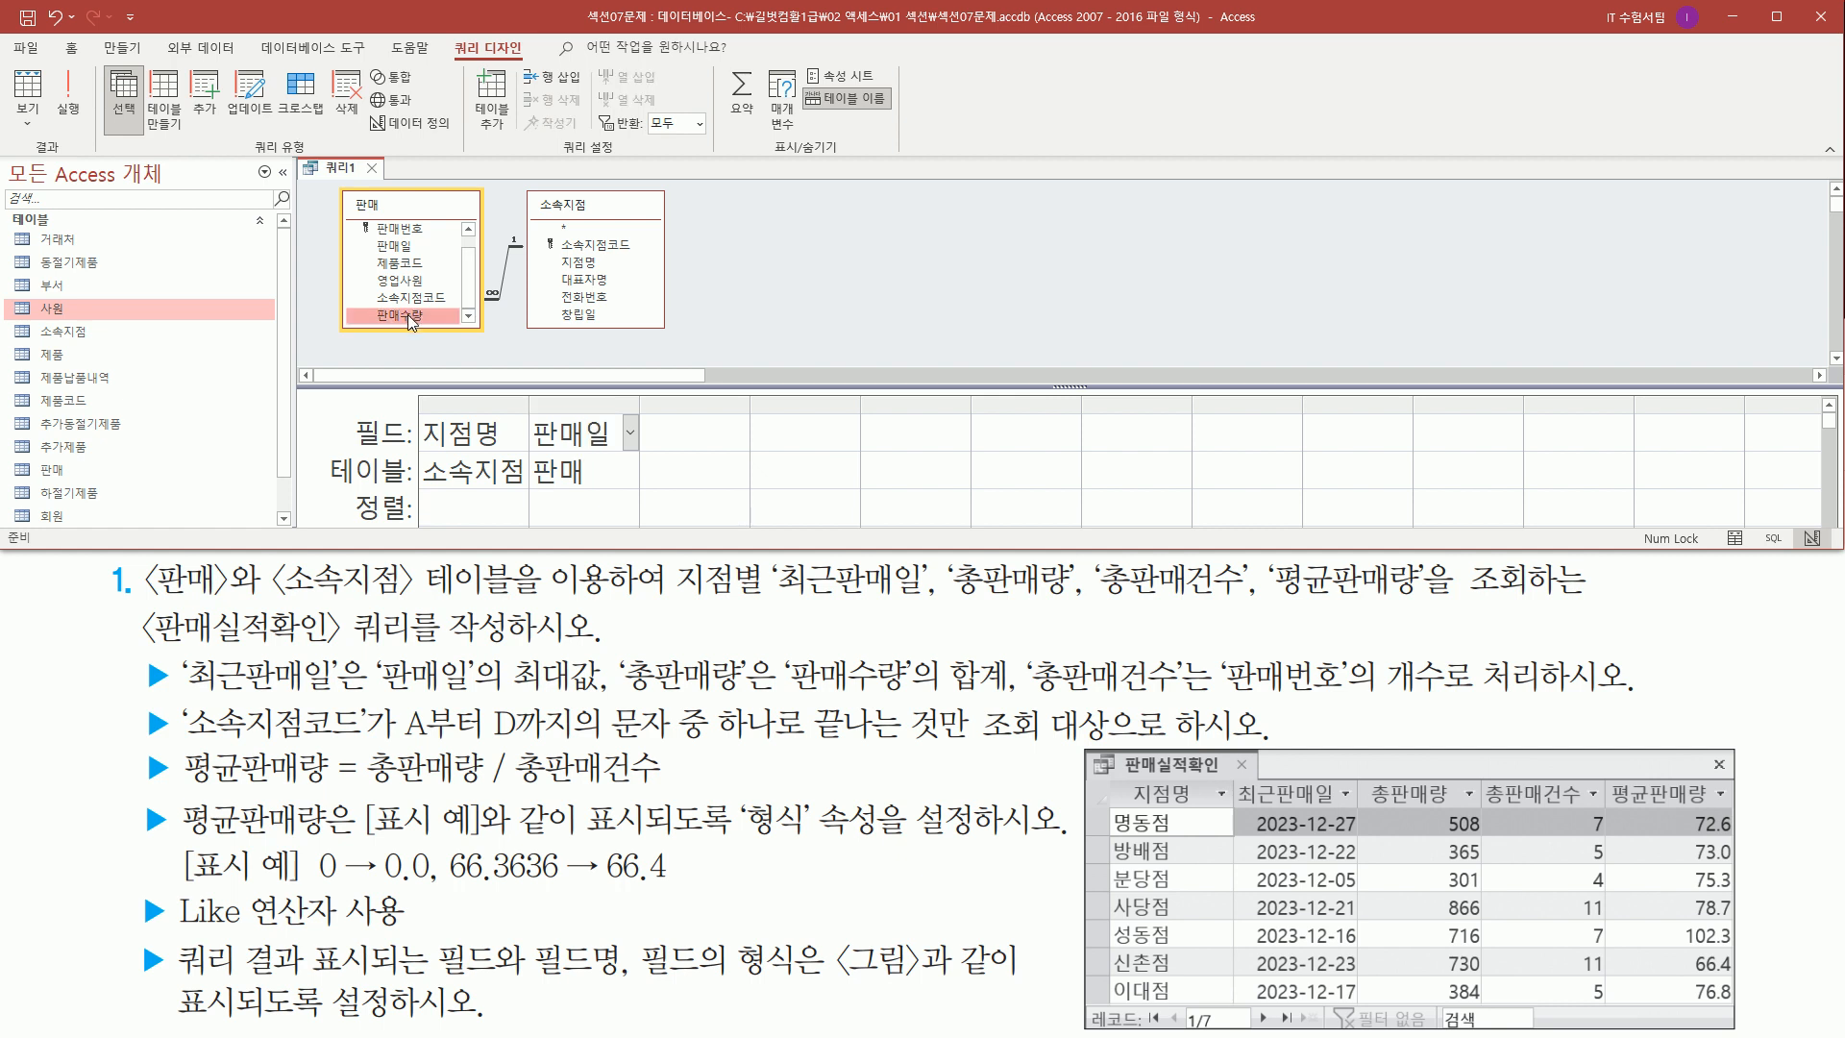
double_click(411, 321)
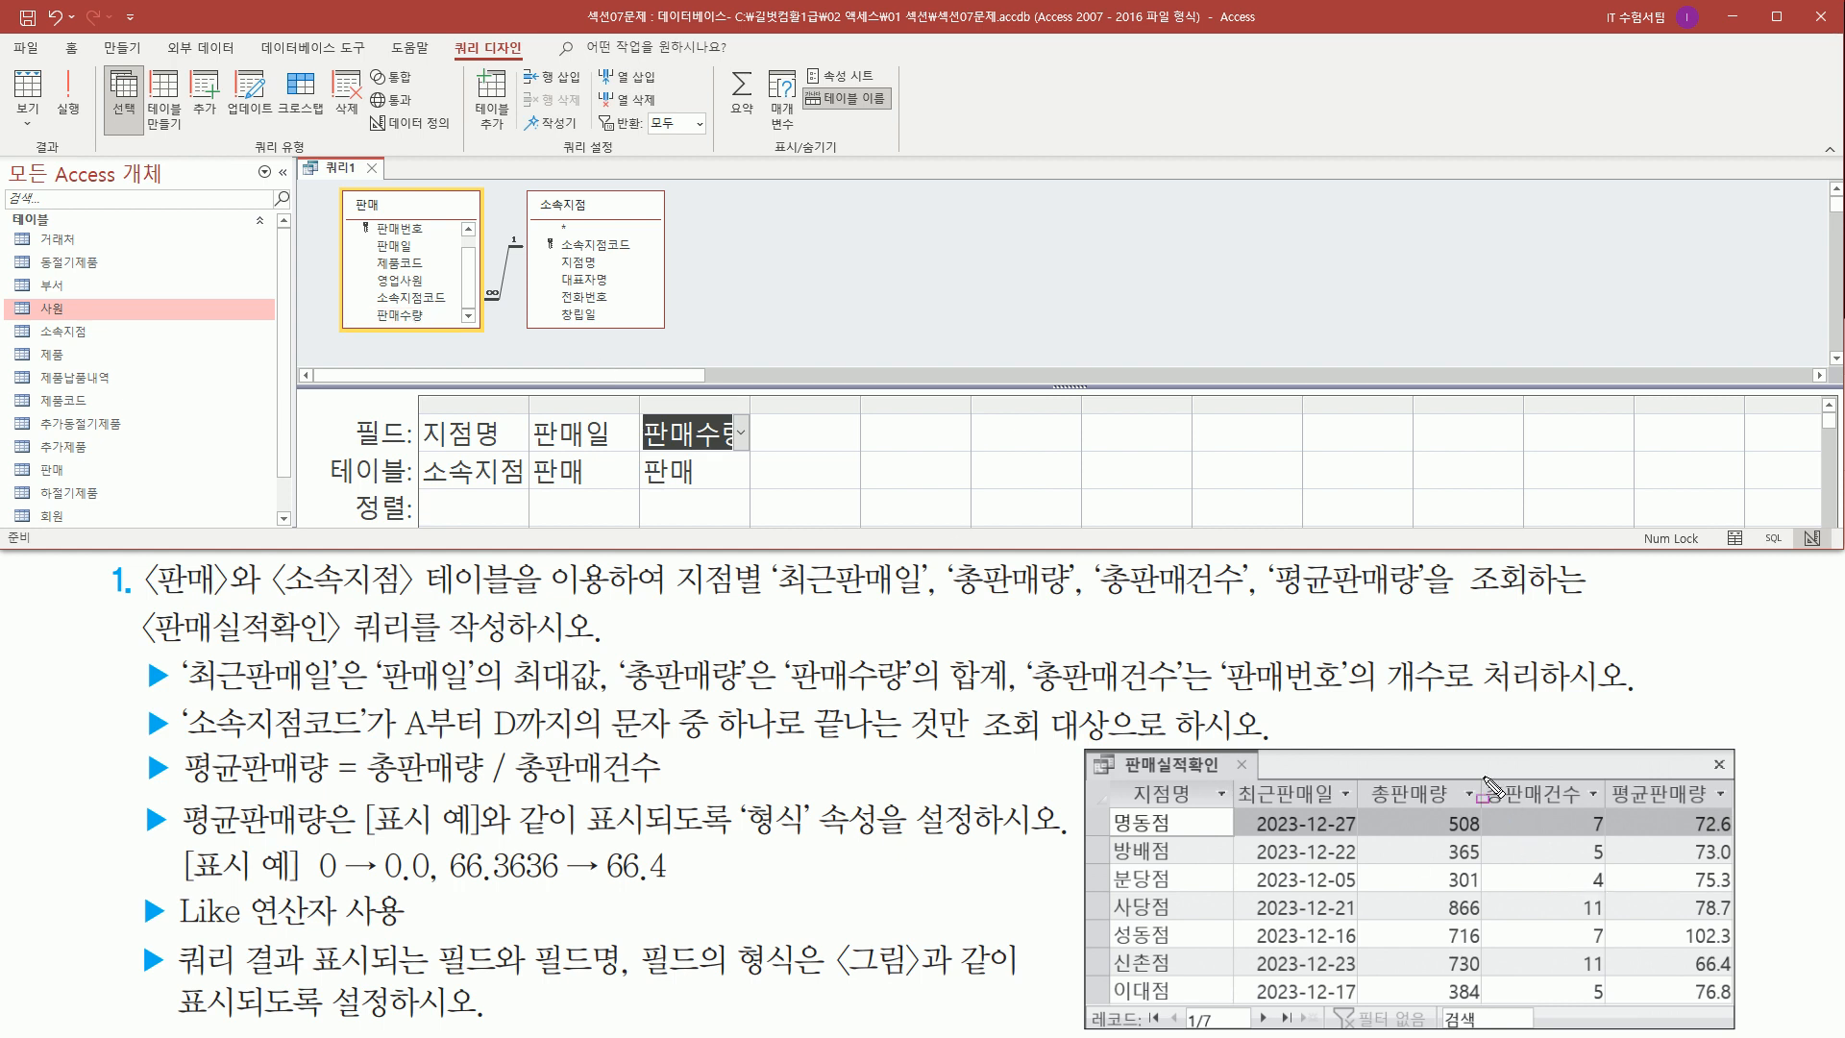
- Add the 판매번호 field of the 판매 table as the query's fourth column
left_click_drag(1481, 776, 1597, 815)
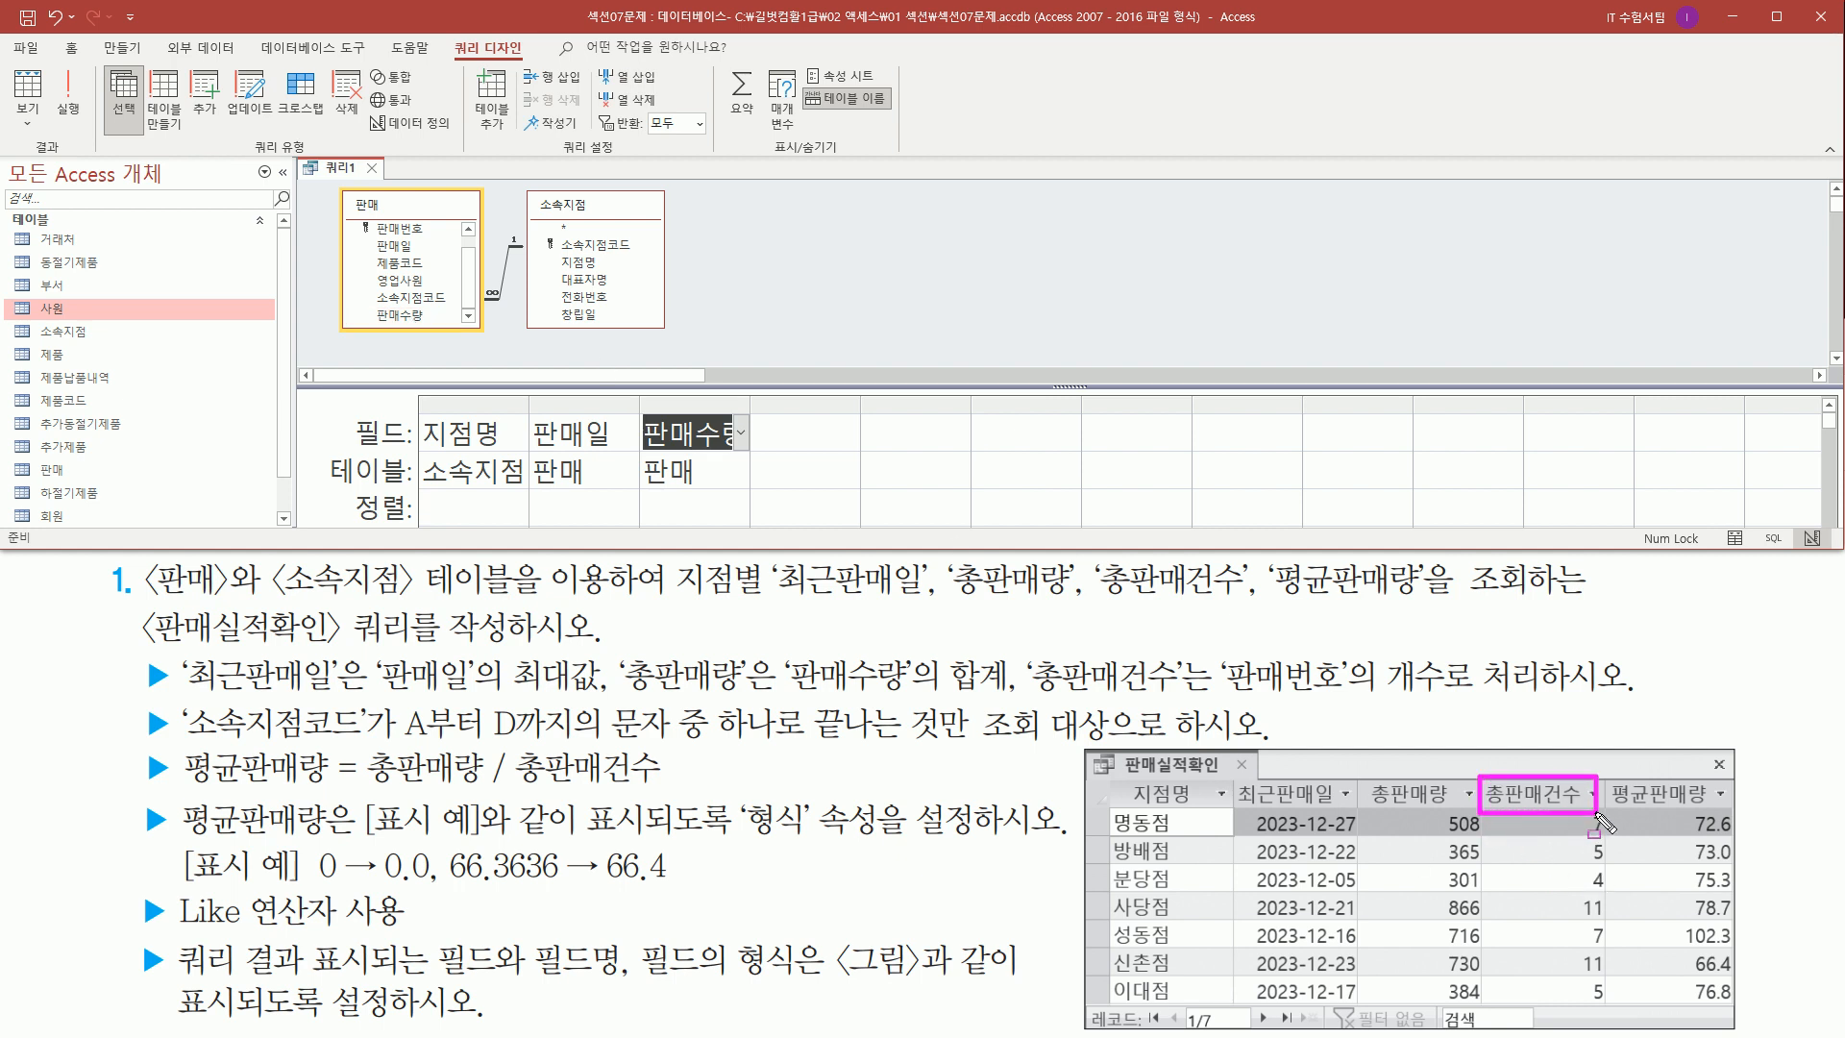
mouse_move(1028, 649)
left_mouse_down()
mouse_move(1202, 709)
mouse_move(1186, 707)
mouse_move(1343, 699)
mouse_move(1386, 653)
mouse_move(1449, 699)
left_mouse_up()
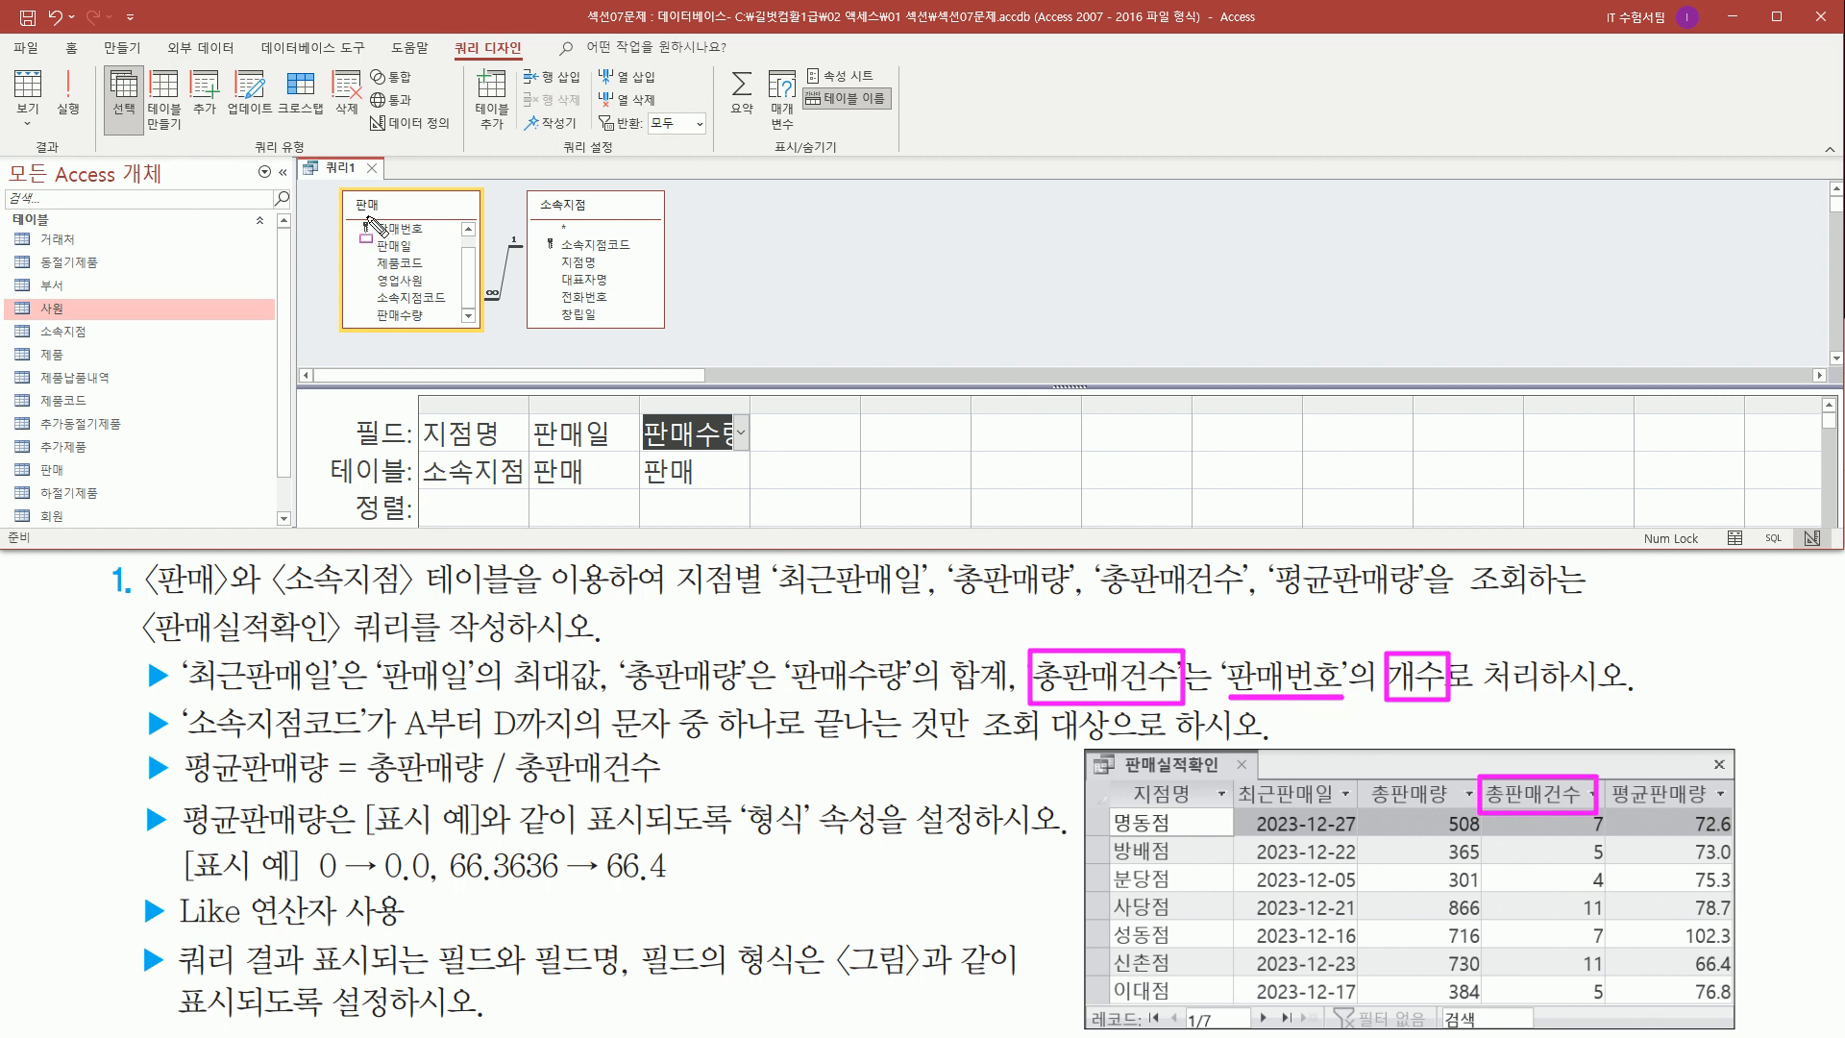
left_click_drag(369, 218, 443, 241)
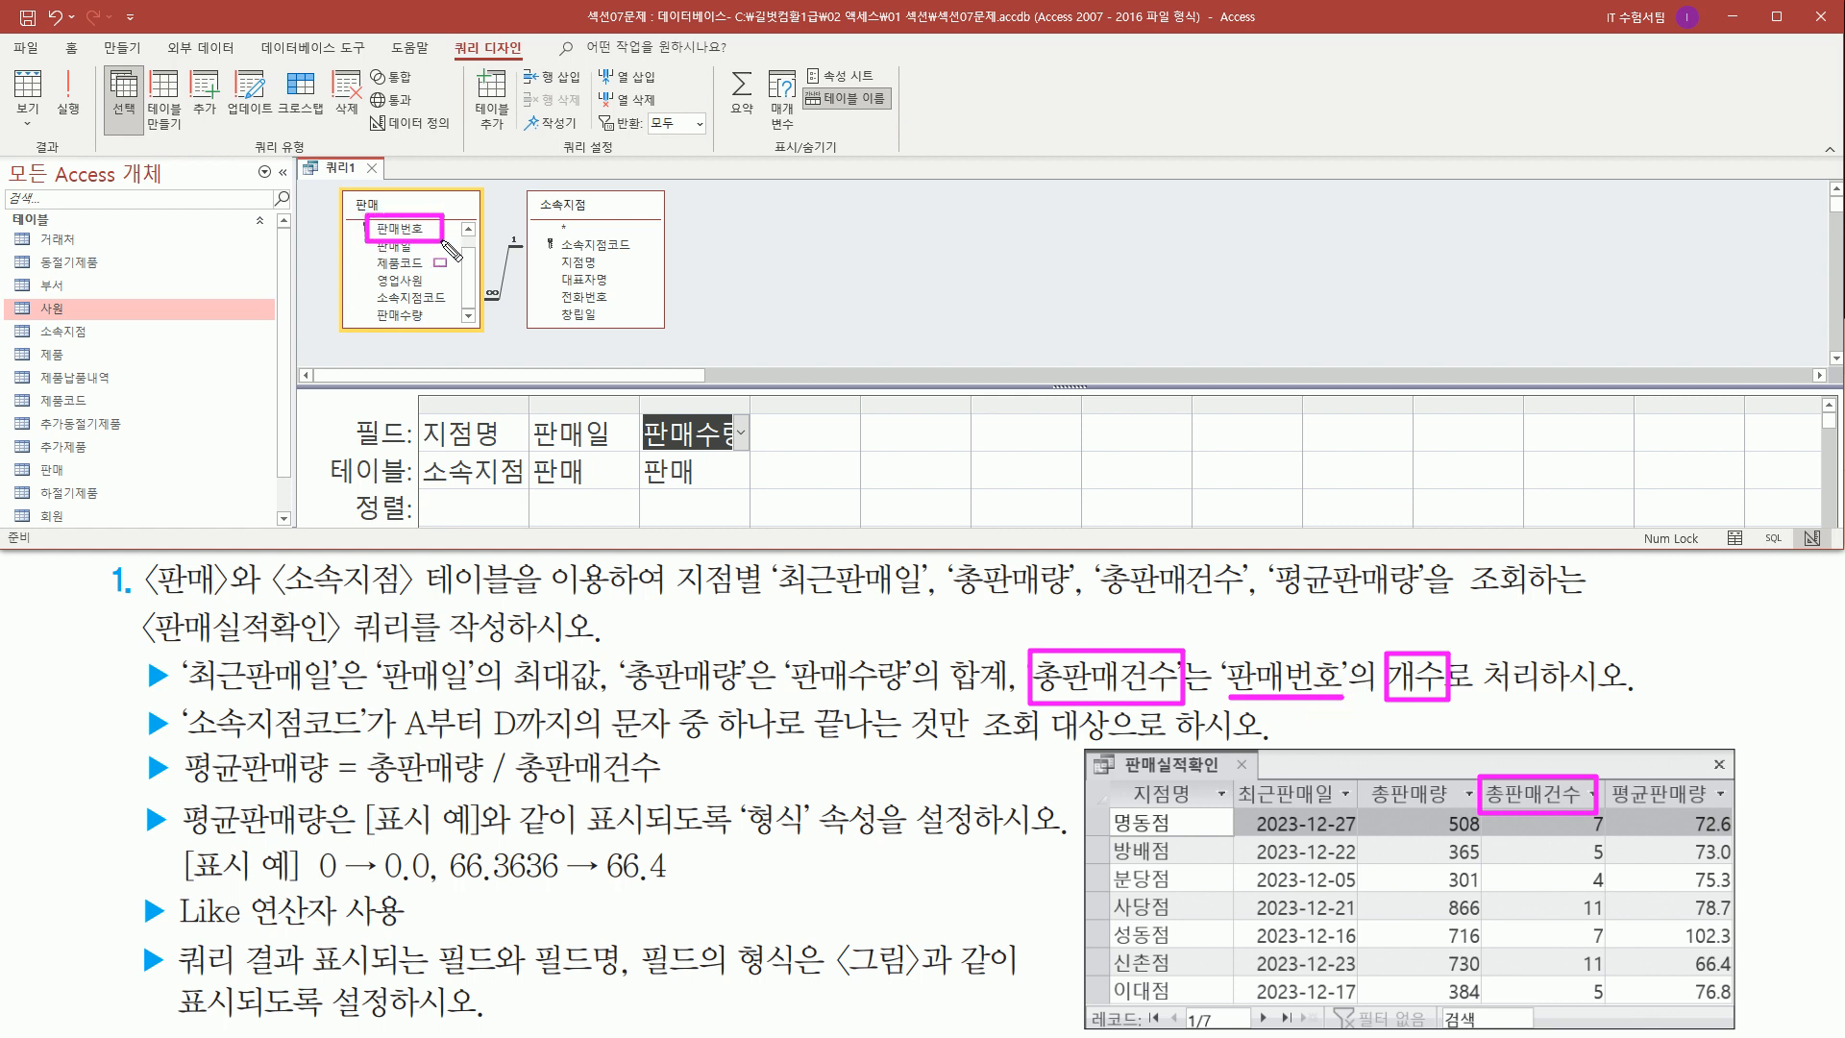
key("Escape")
left_click(405, 229)
double_click(406, 232)
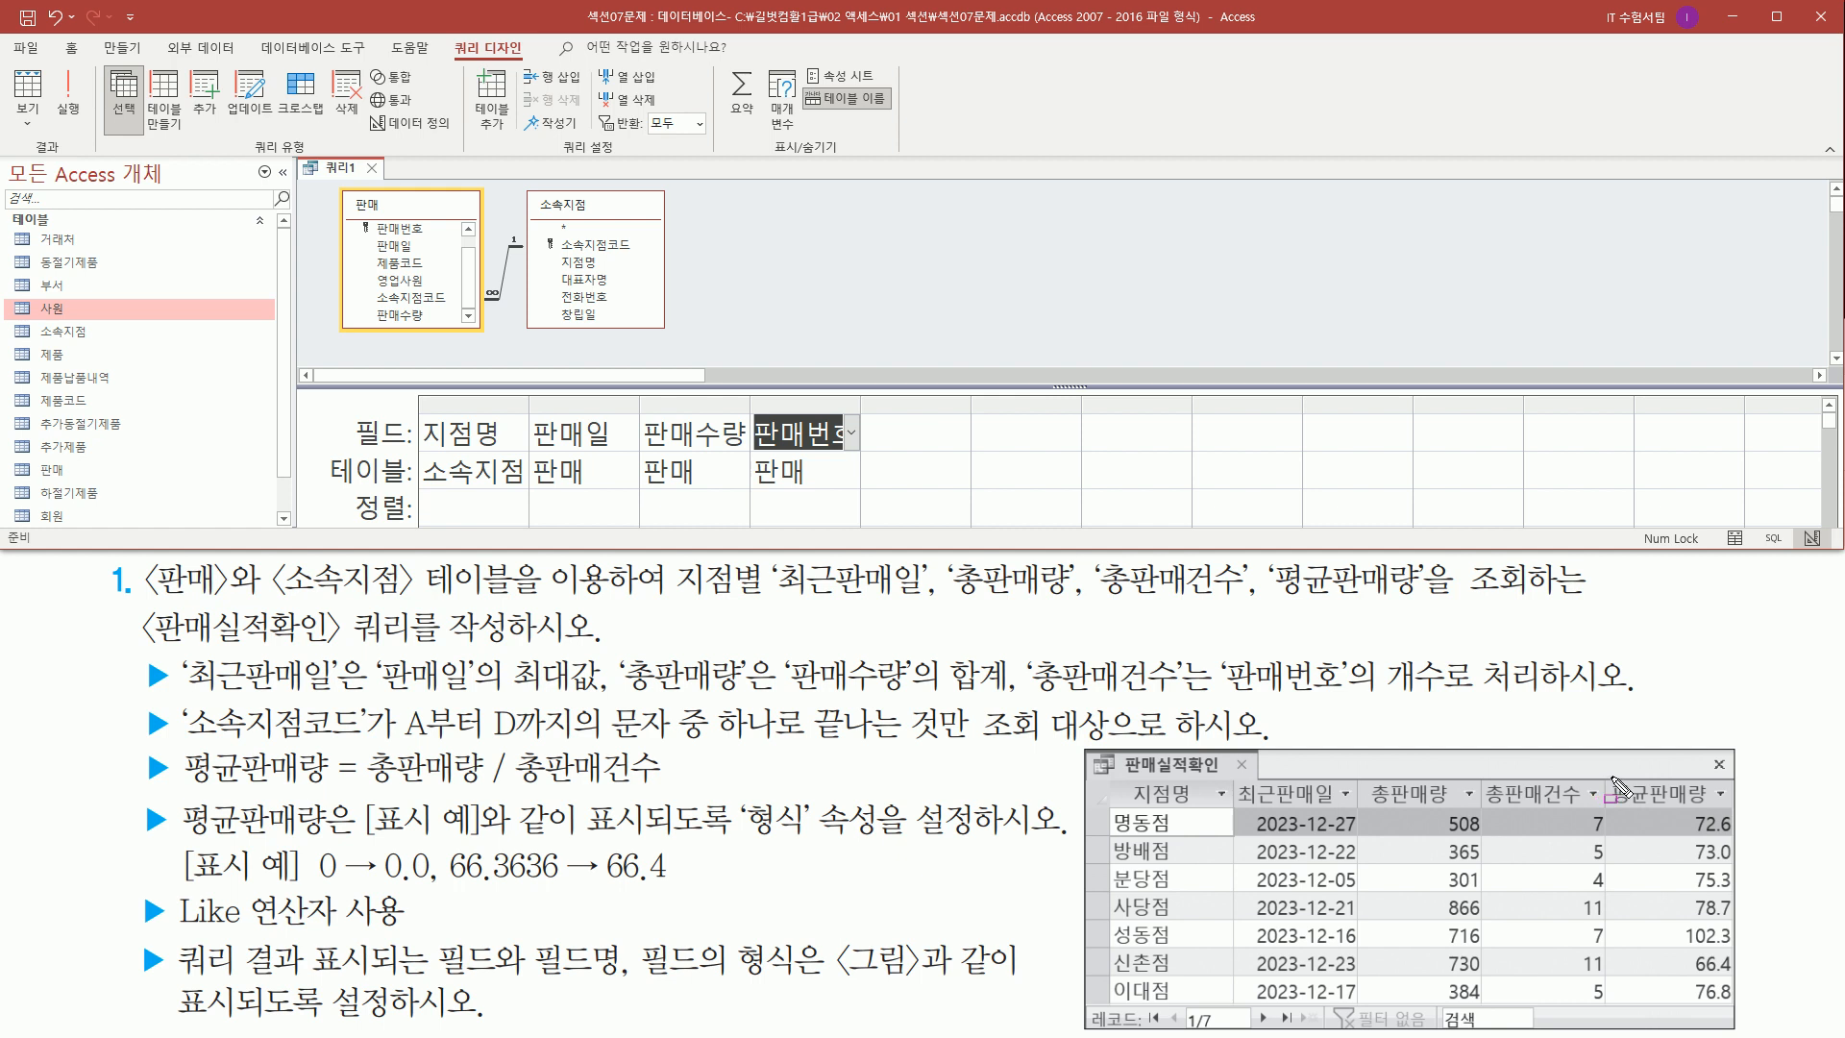
left_click_drag(1605, 777, 1721, 815)
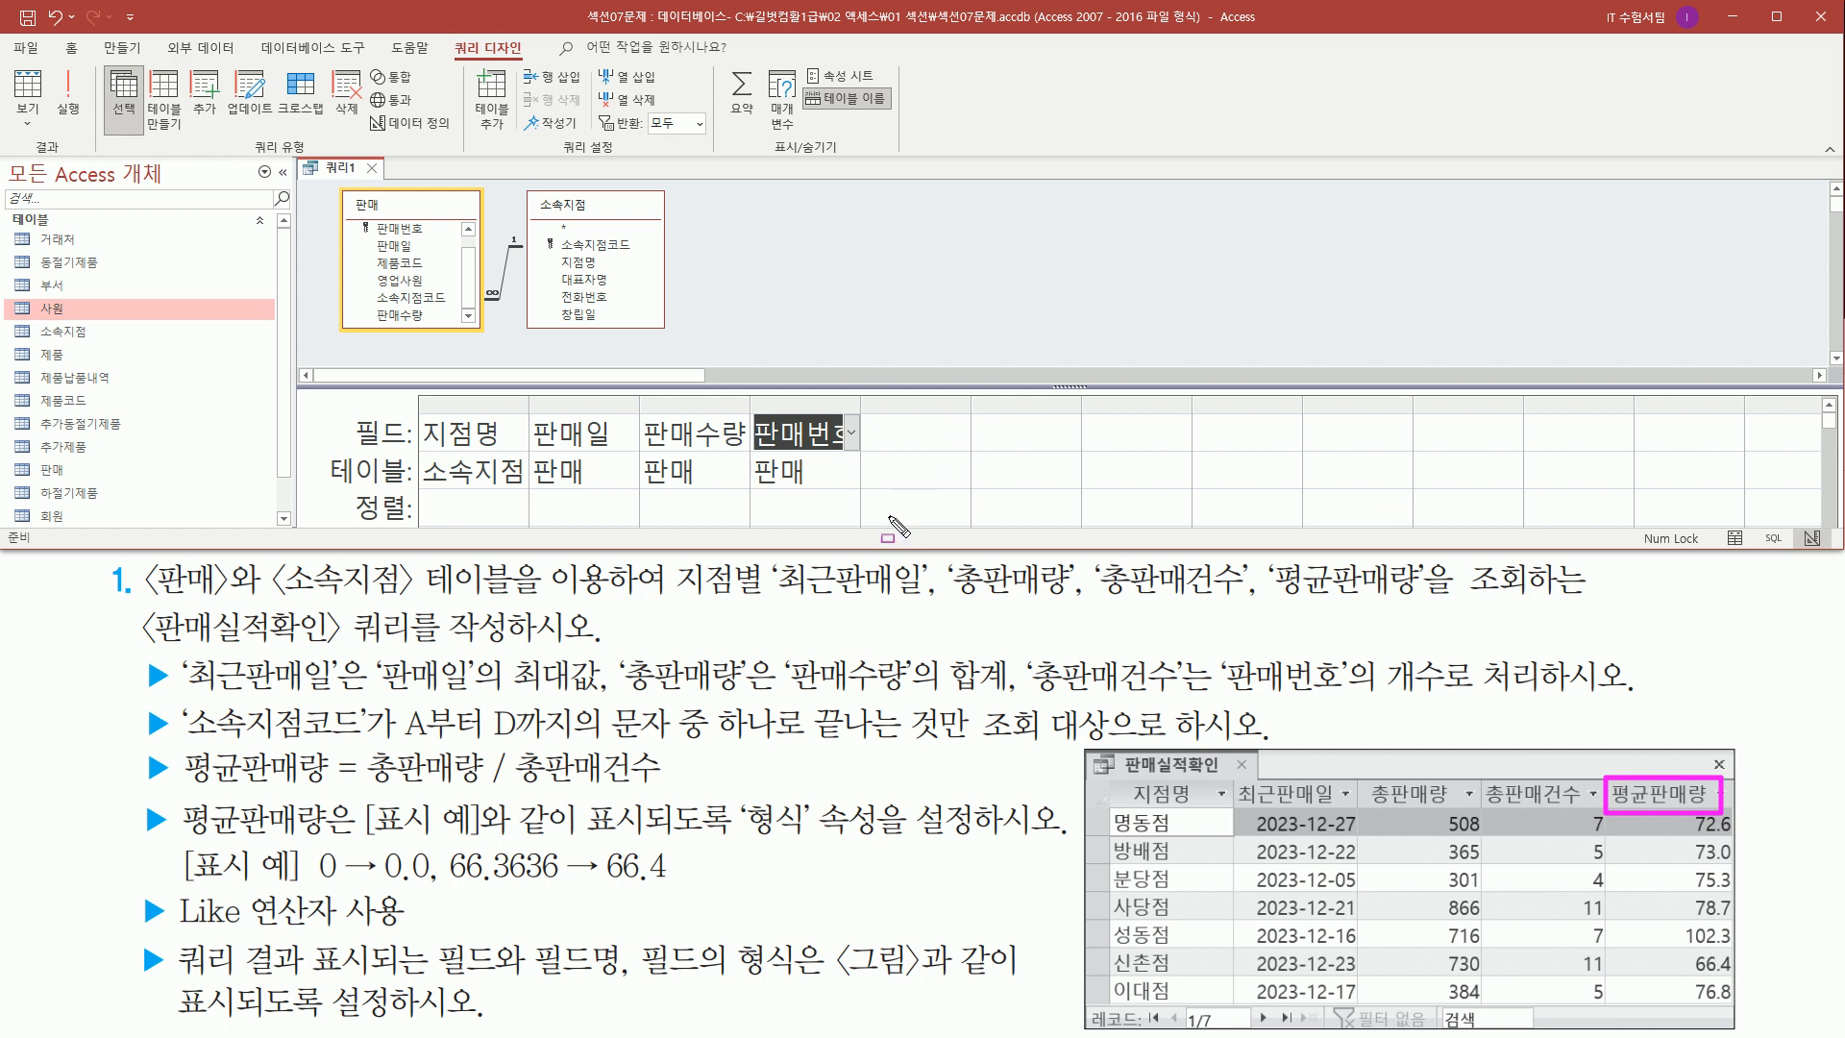
mouse_move(140, 747)
left_mouse_down()
mouse_move(176, 789)
mouse_move(331, 787)
mouse_move(395, 810)
mouse_move(675, 792)
left_mouse_up()
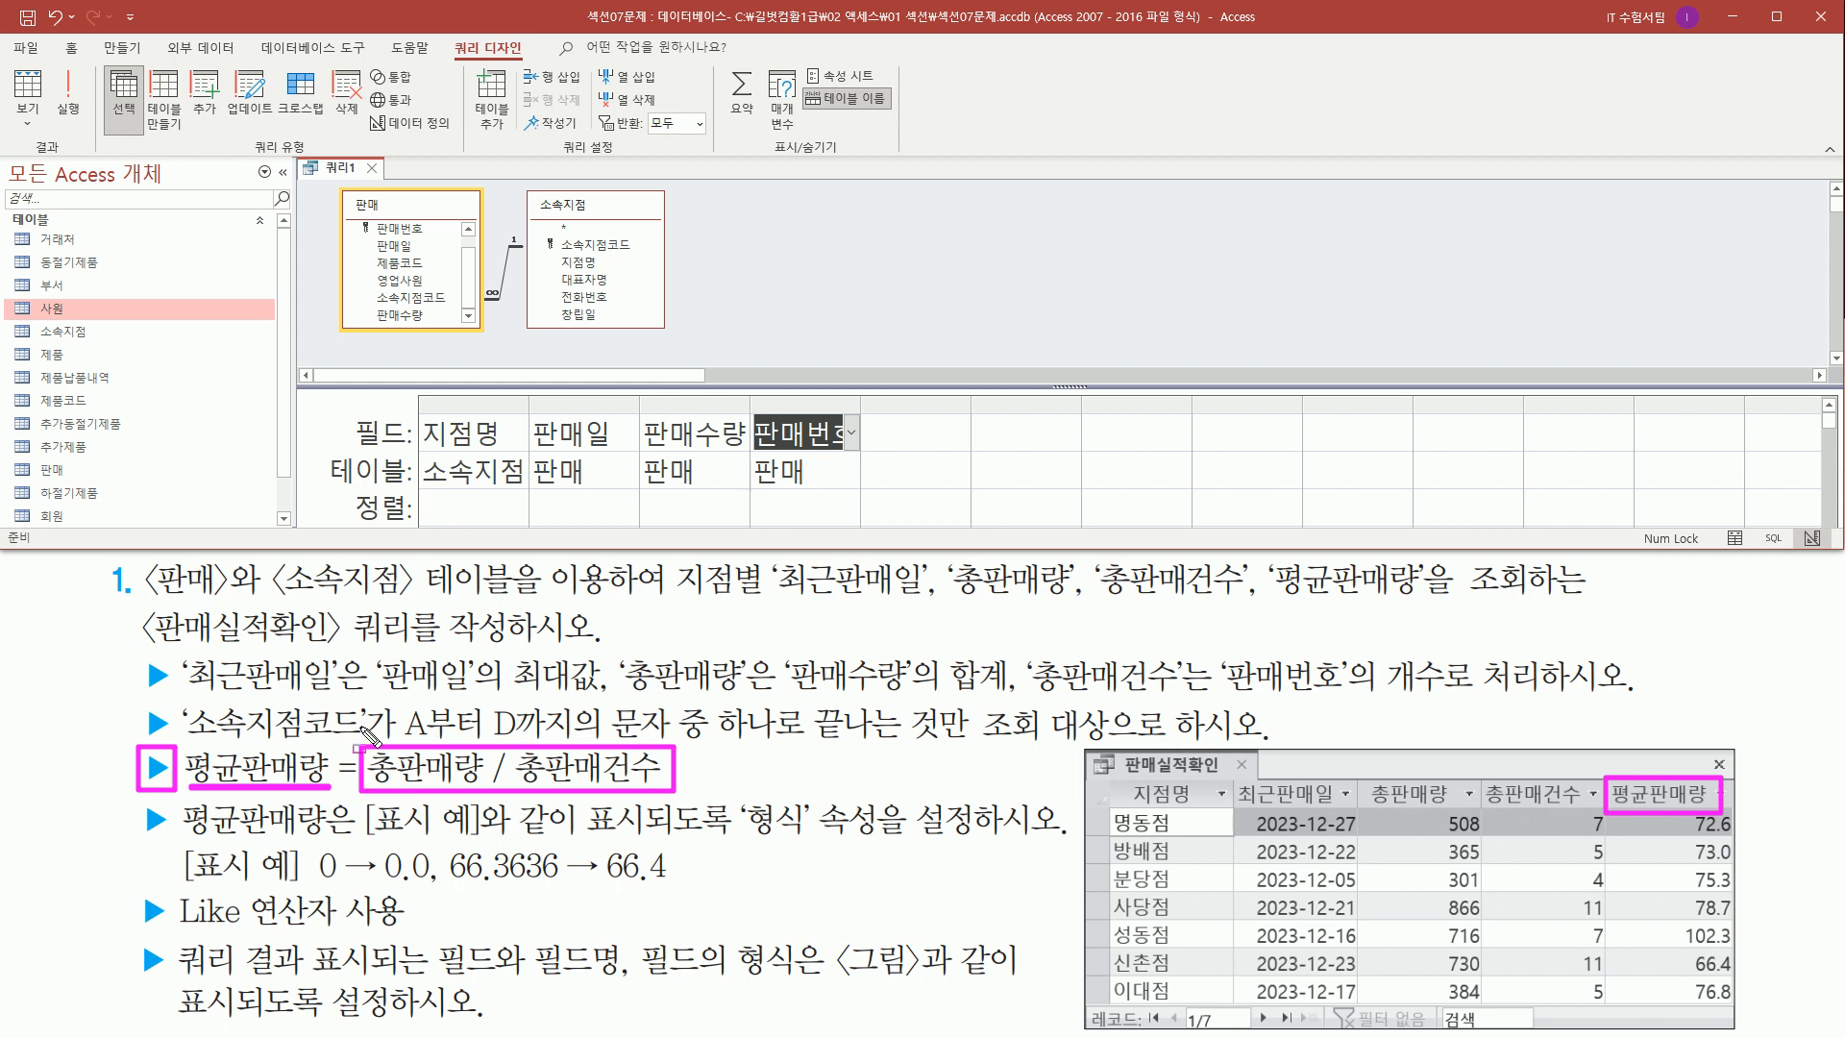
left_click_drag(353, 732, 682, 807)
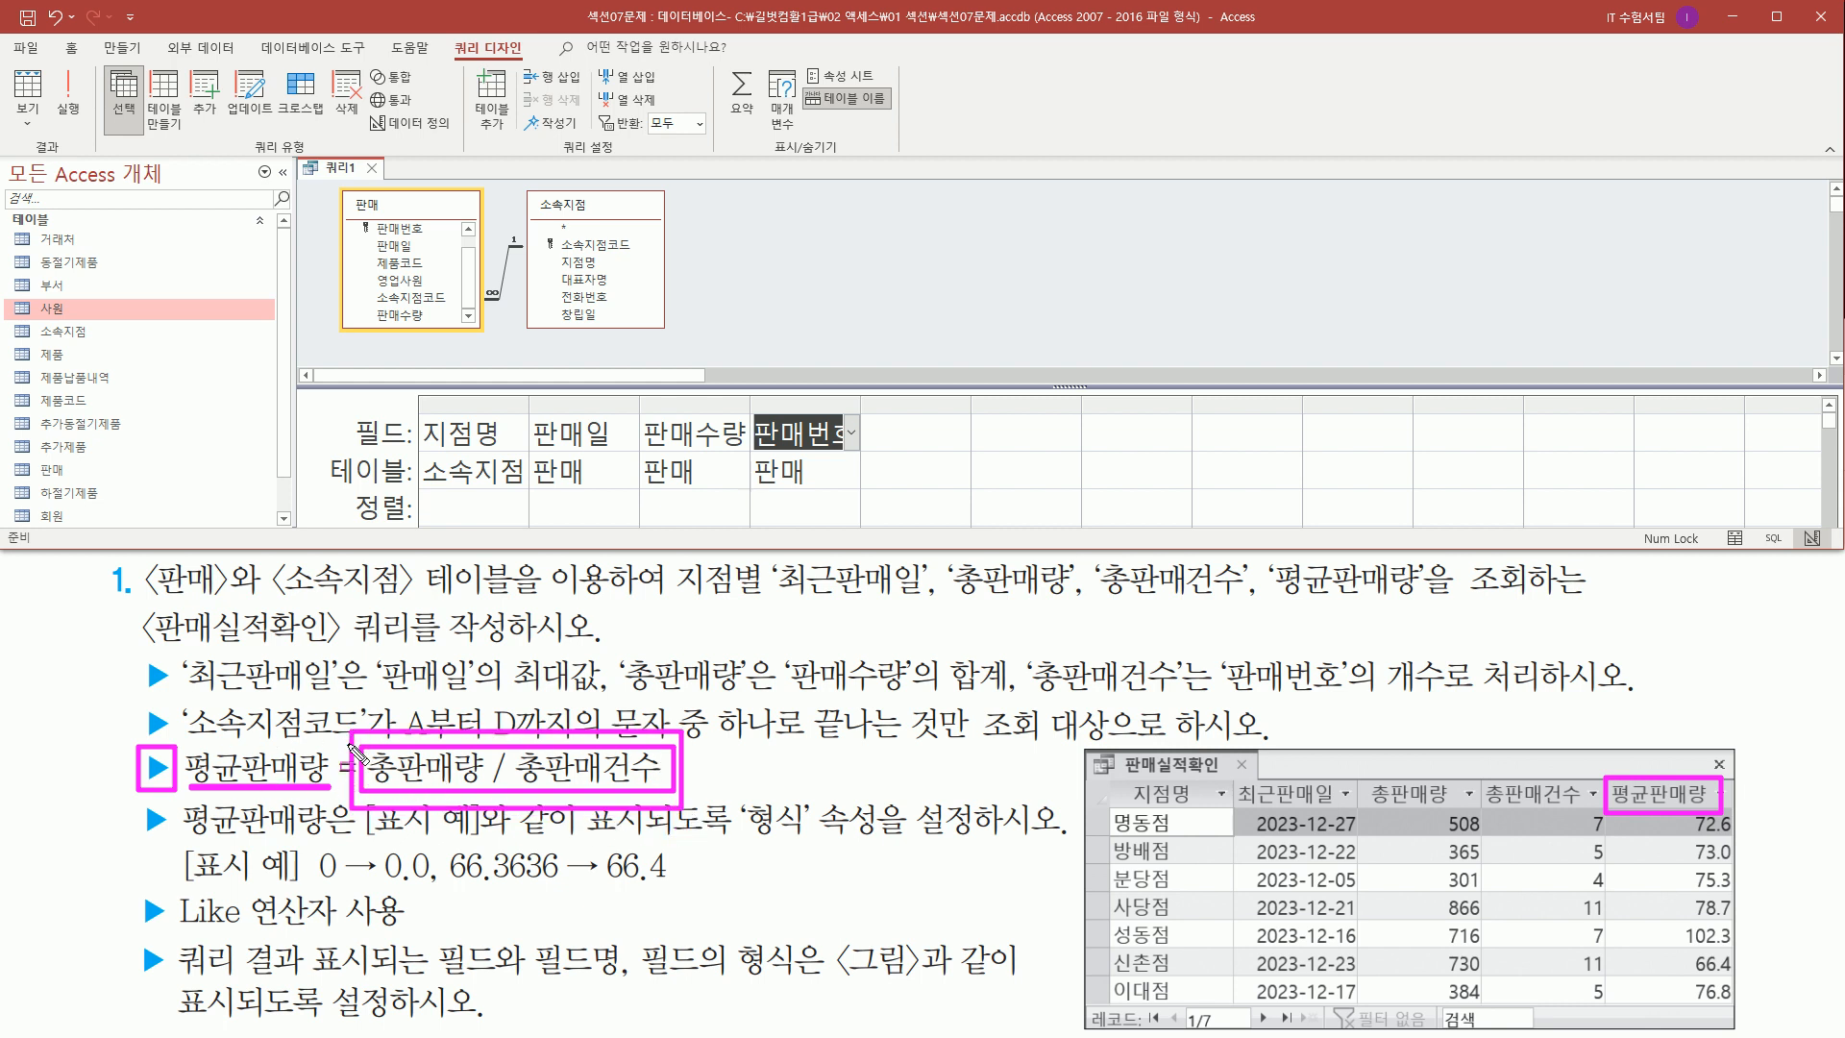
key("Escape")
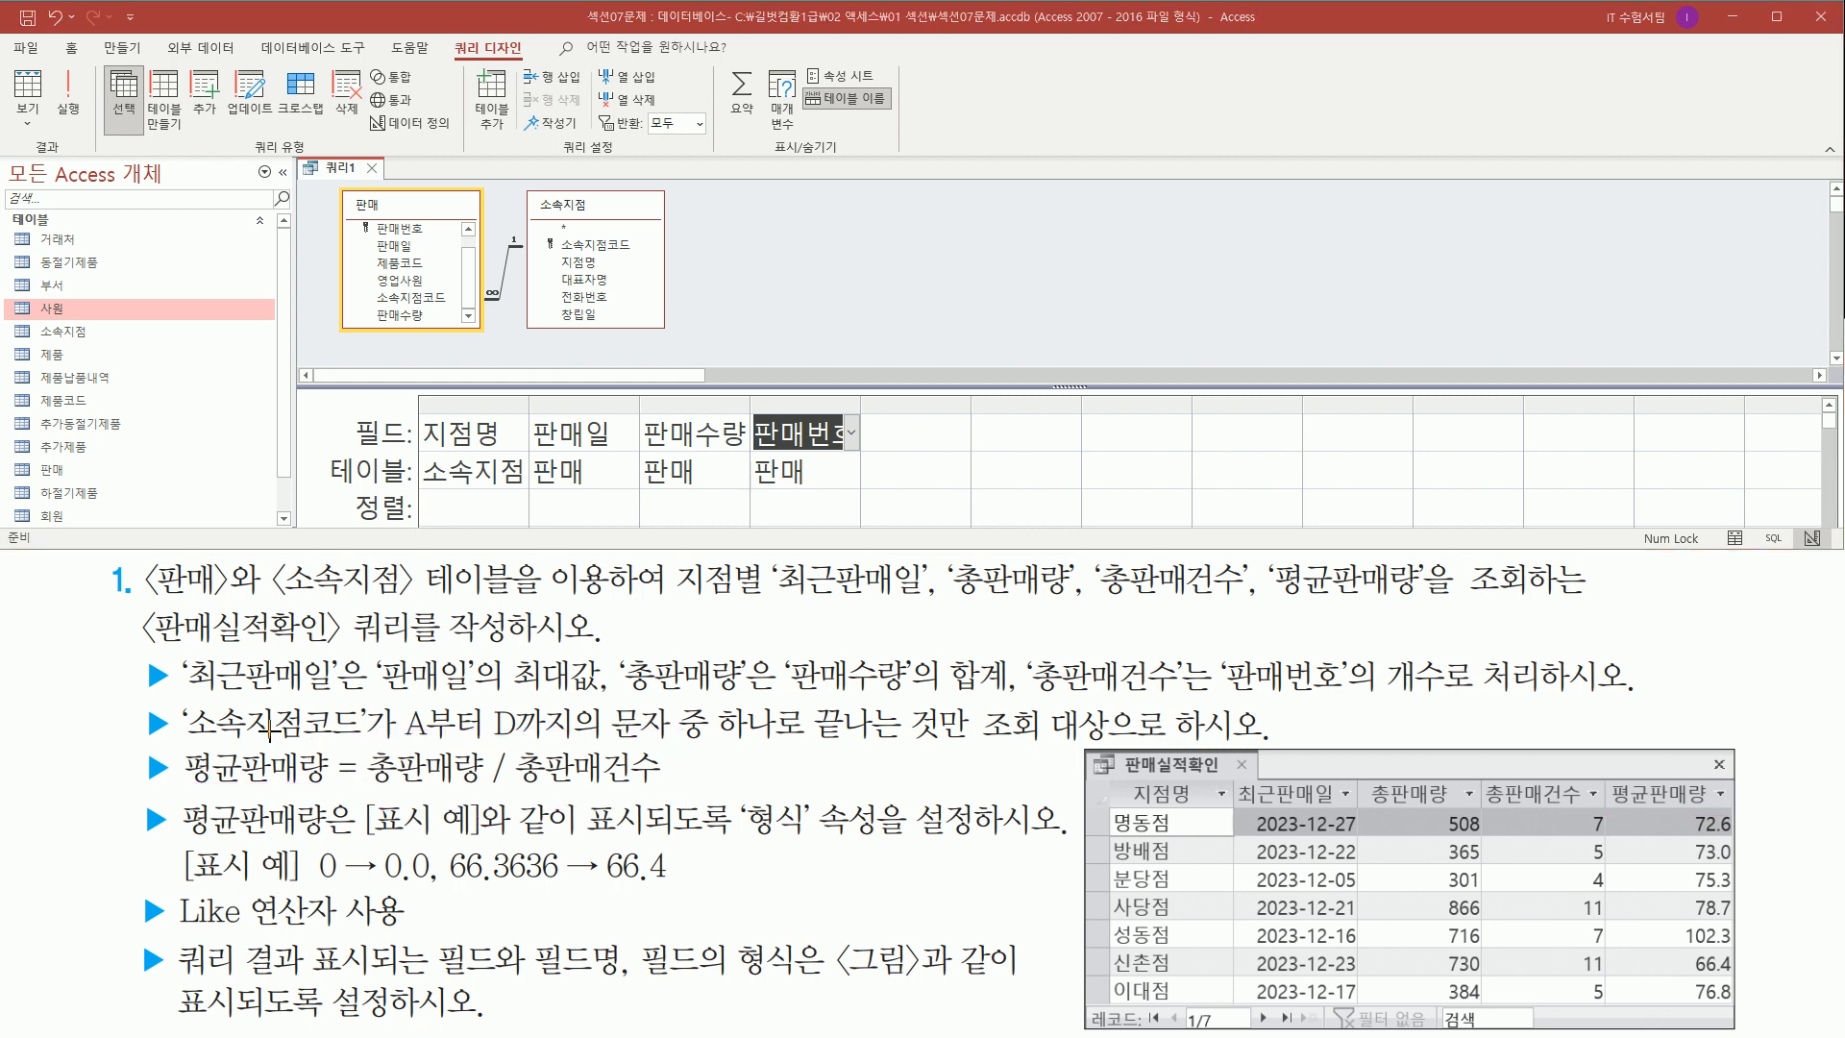
mouse_move(140, 695)
left_mouse_down()
mouse_move(178, 747)
mouse_move(1261, 742)
left_mouse_up()
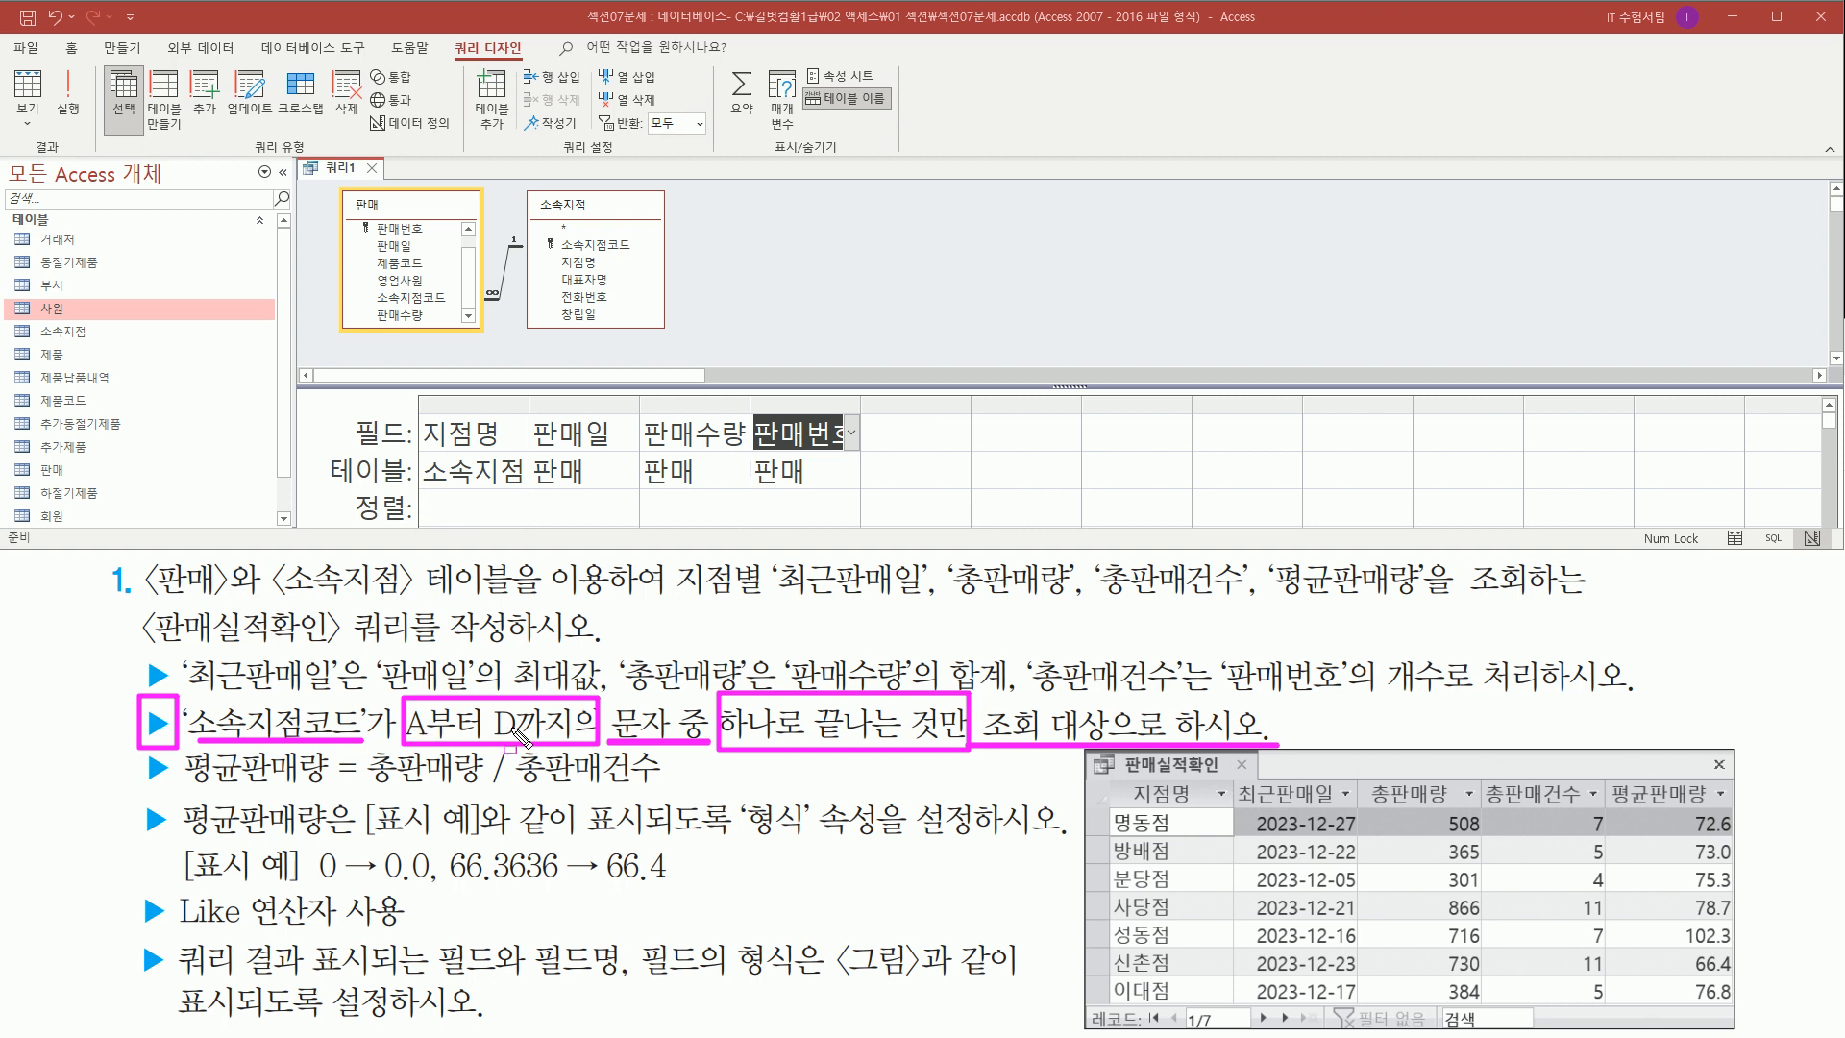
mouse_move(1105, 776)
left_mouse_down()
mouse_move(1663, 948)
mouse_move(1741, 1003)
left_mouse_up()
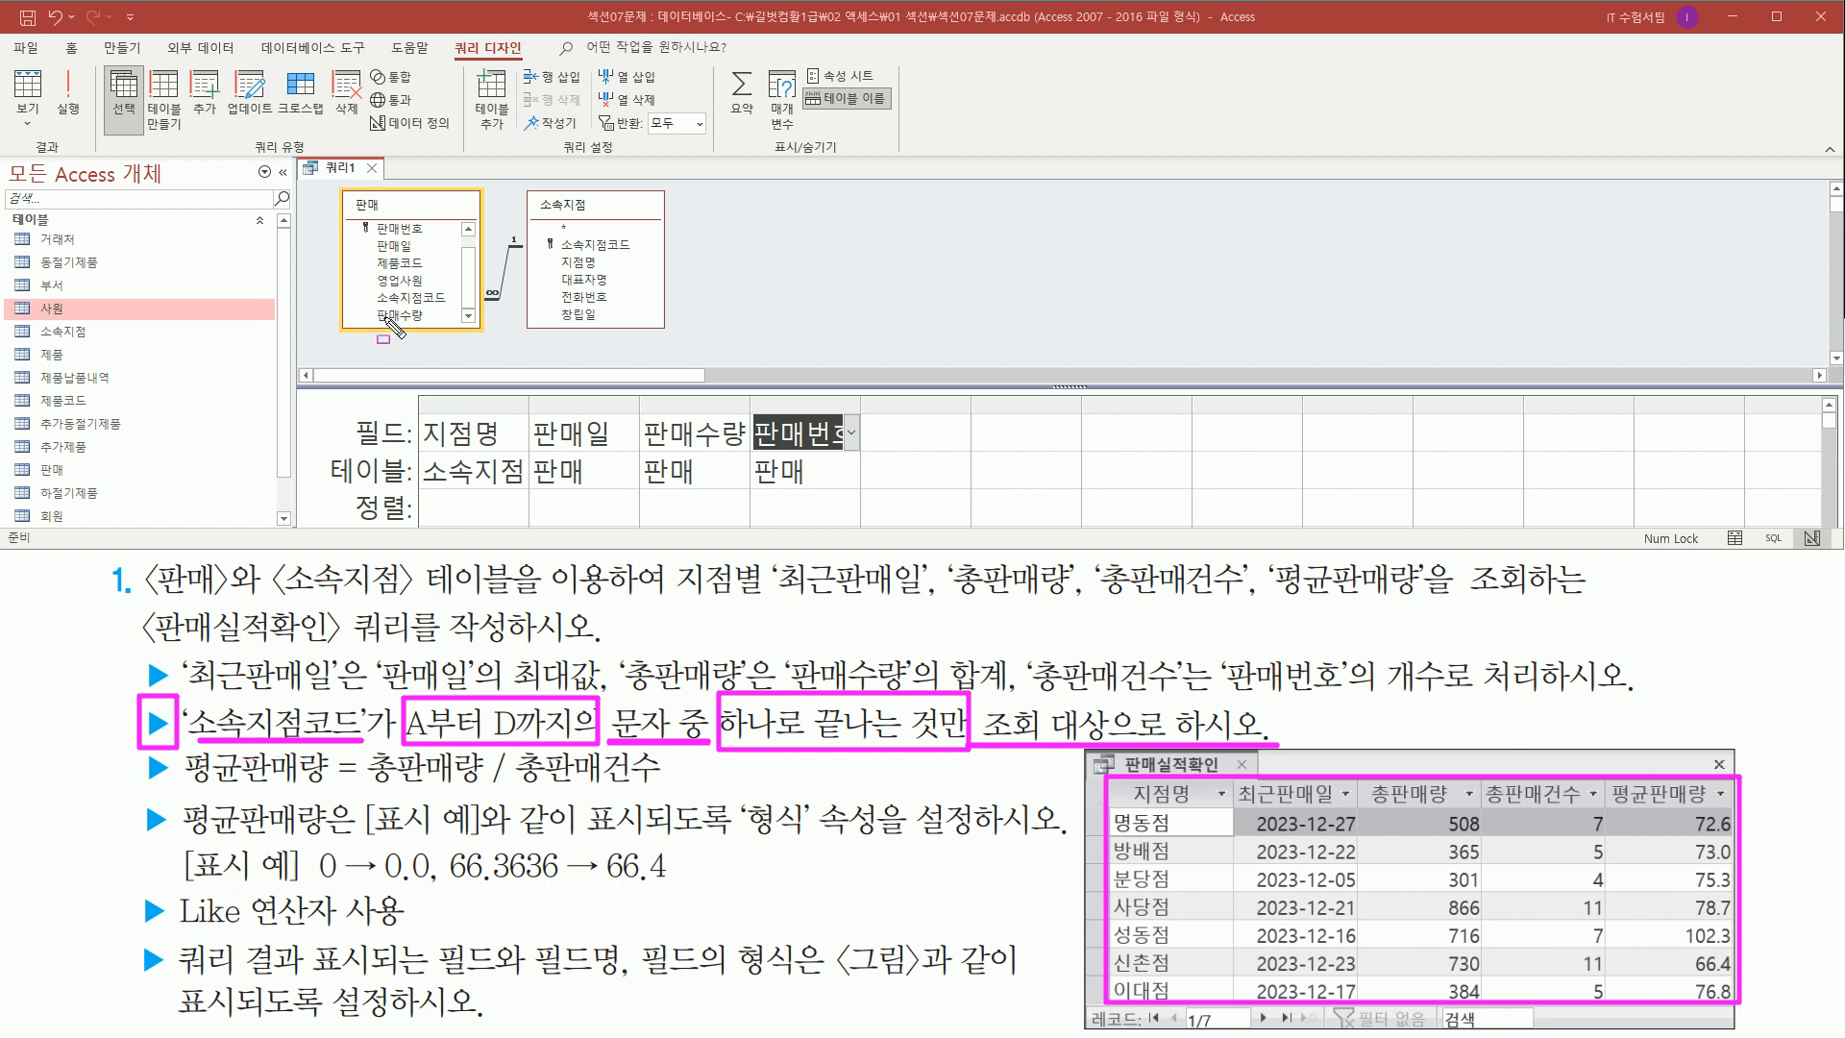
left_click_drag(347, 190, 405, 218)
left_click_drag(362, 285, 456, 311)
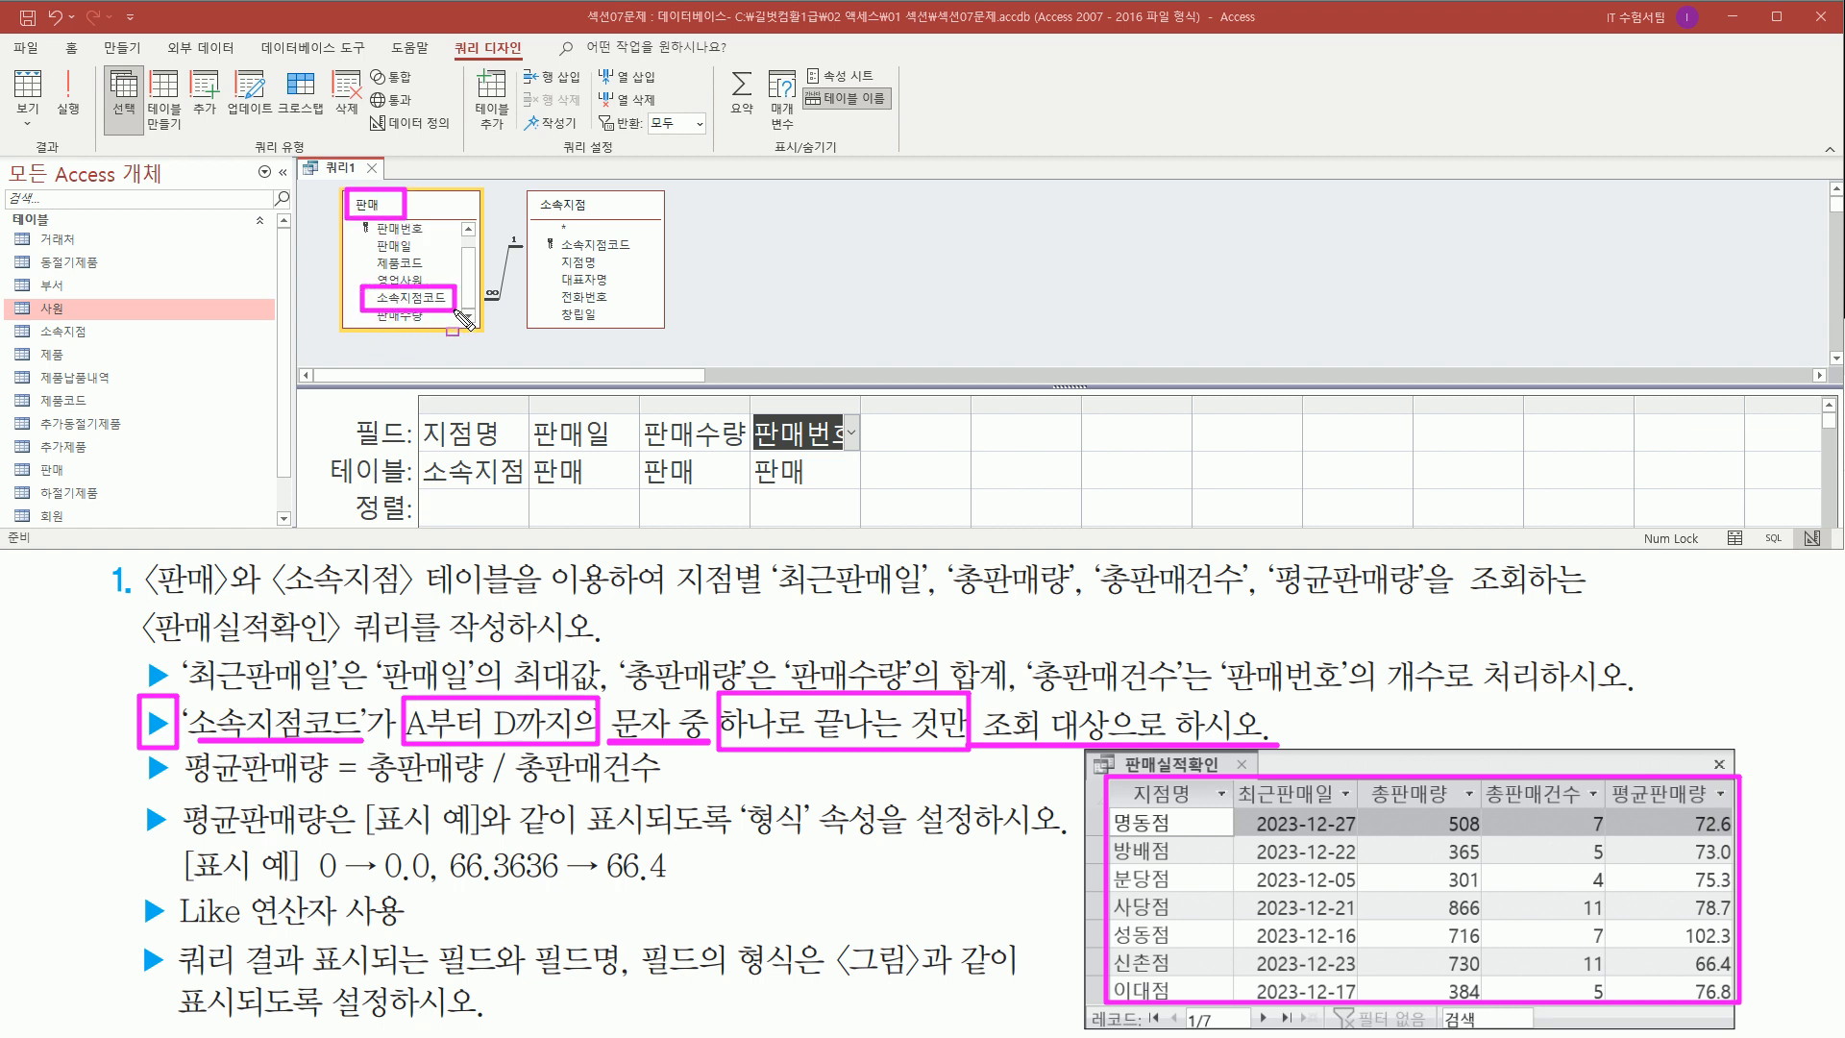
left_click_drag(527, 188, 670, 218)
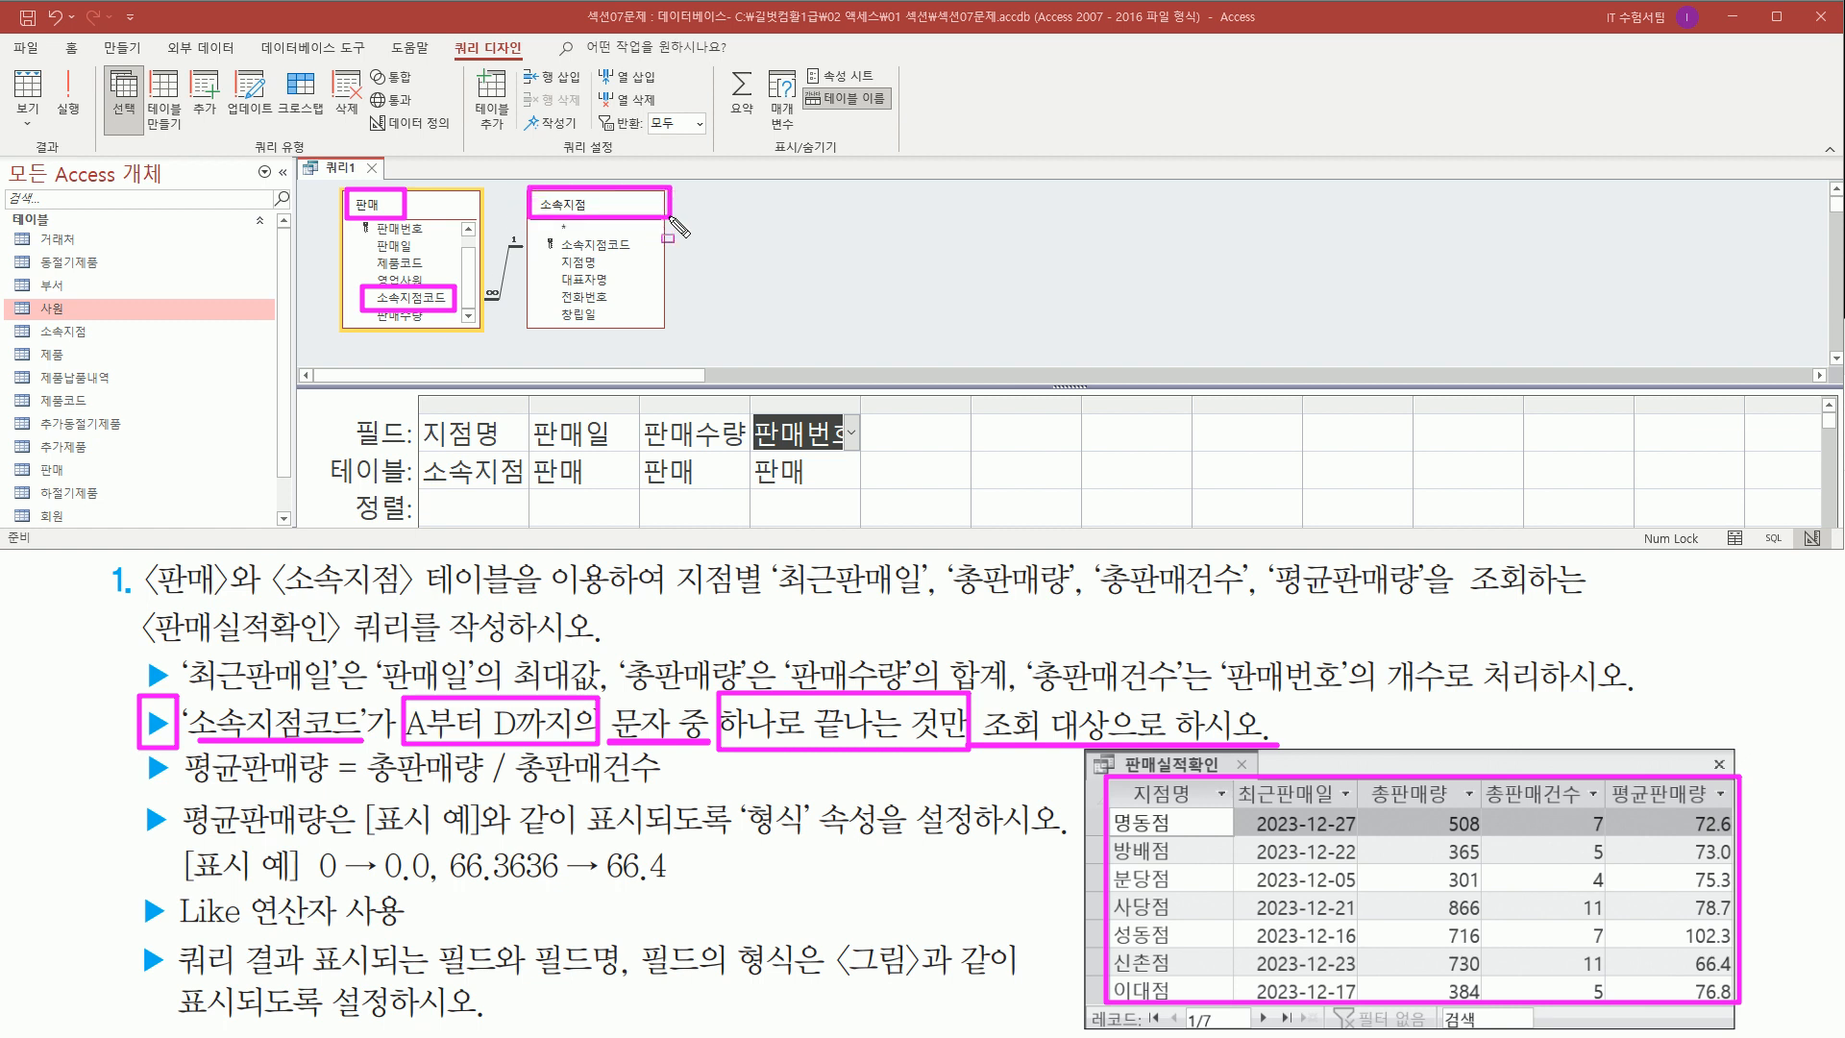
left_click_drag(554, 230, 654, 258)
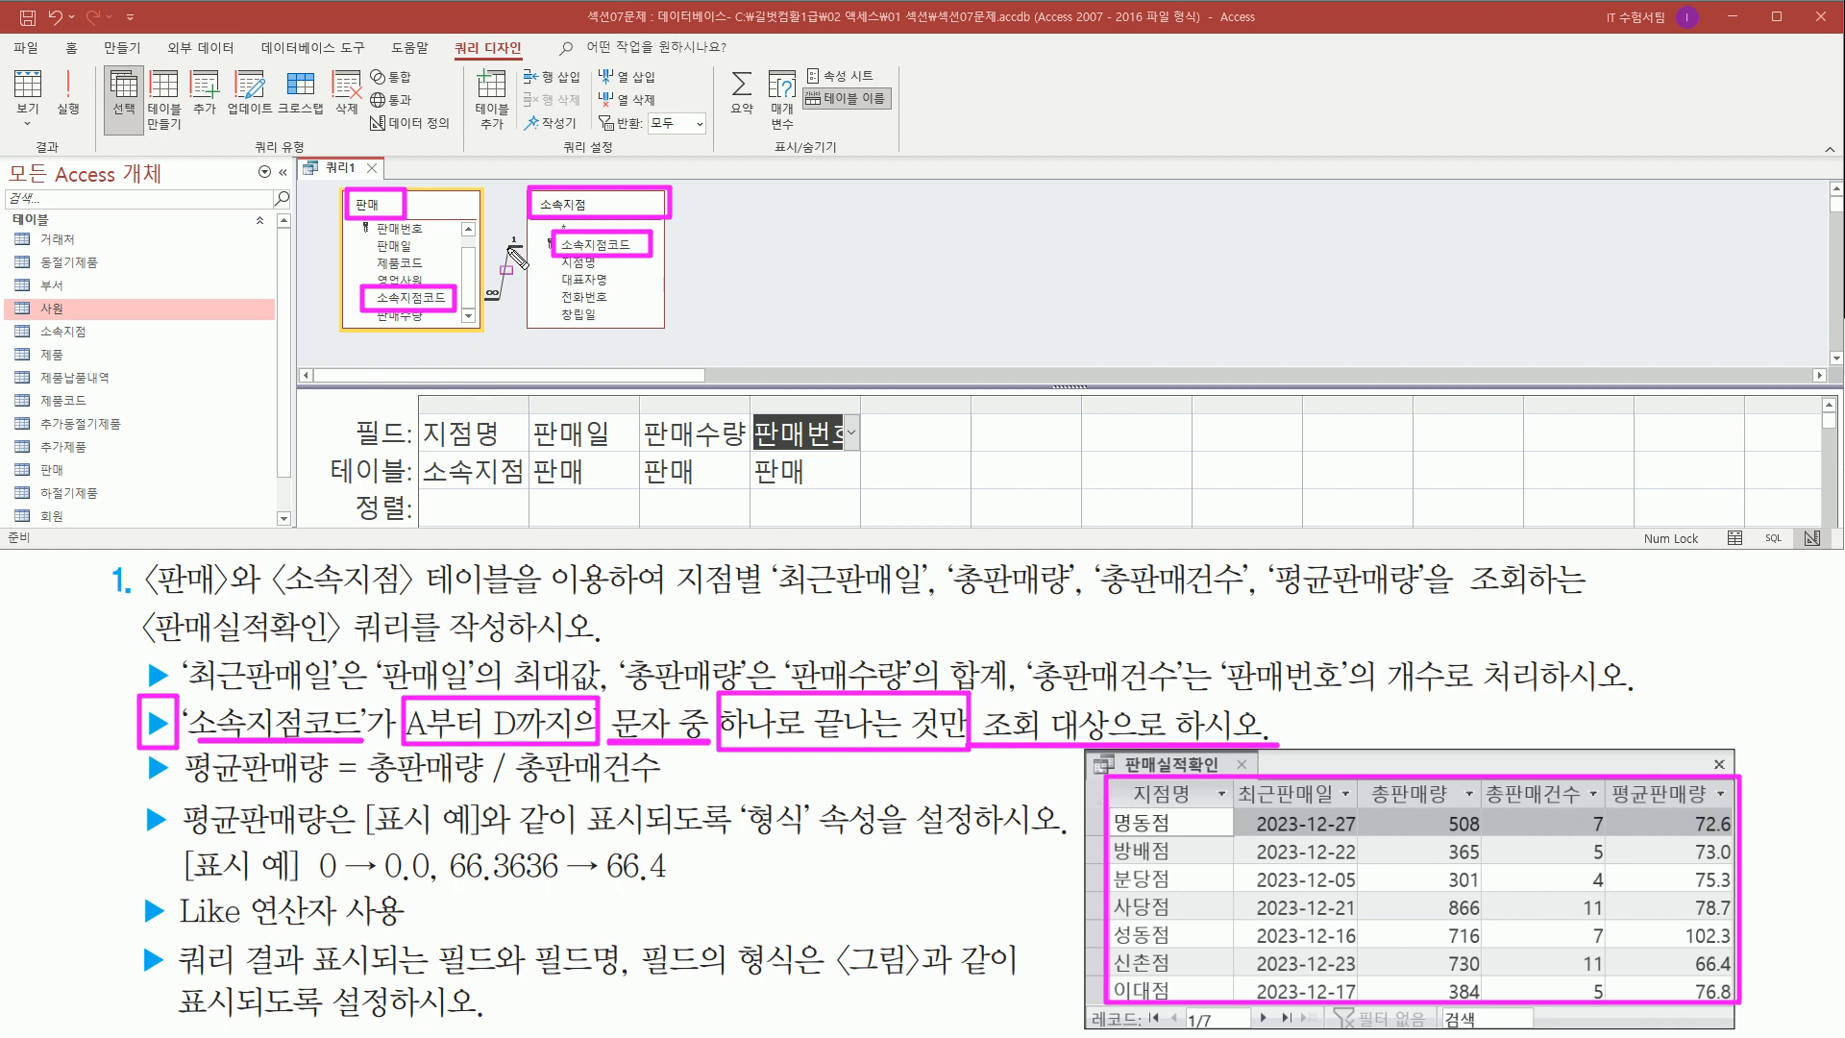
key("Escape")
mouse_move(480, 223)
left_mouse_down()
mouse_move(548, 342)
mouse_move(519, 248)
mouse_move(642, 254)
left_mouse_up()
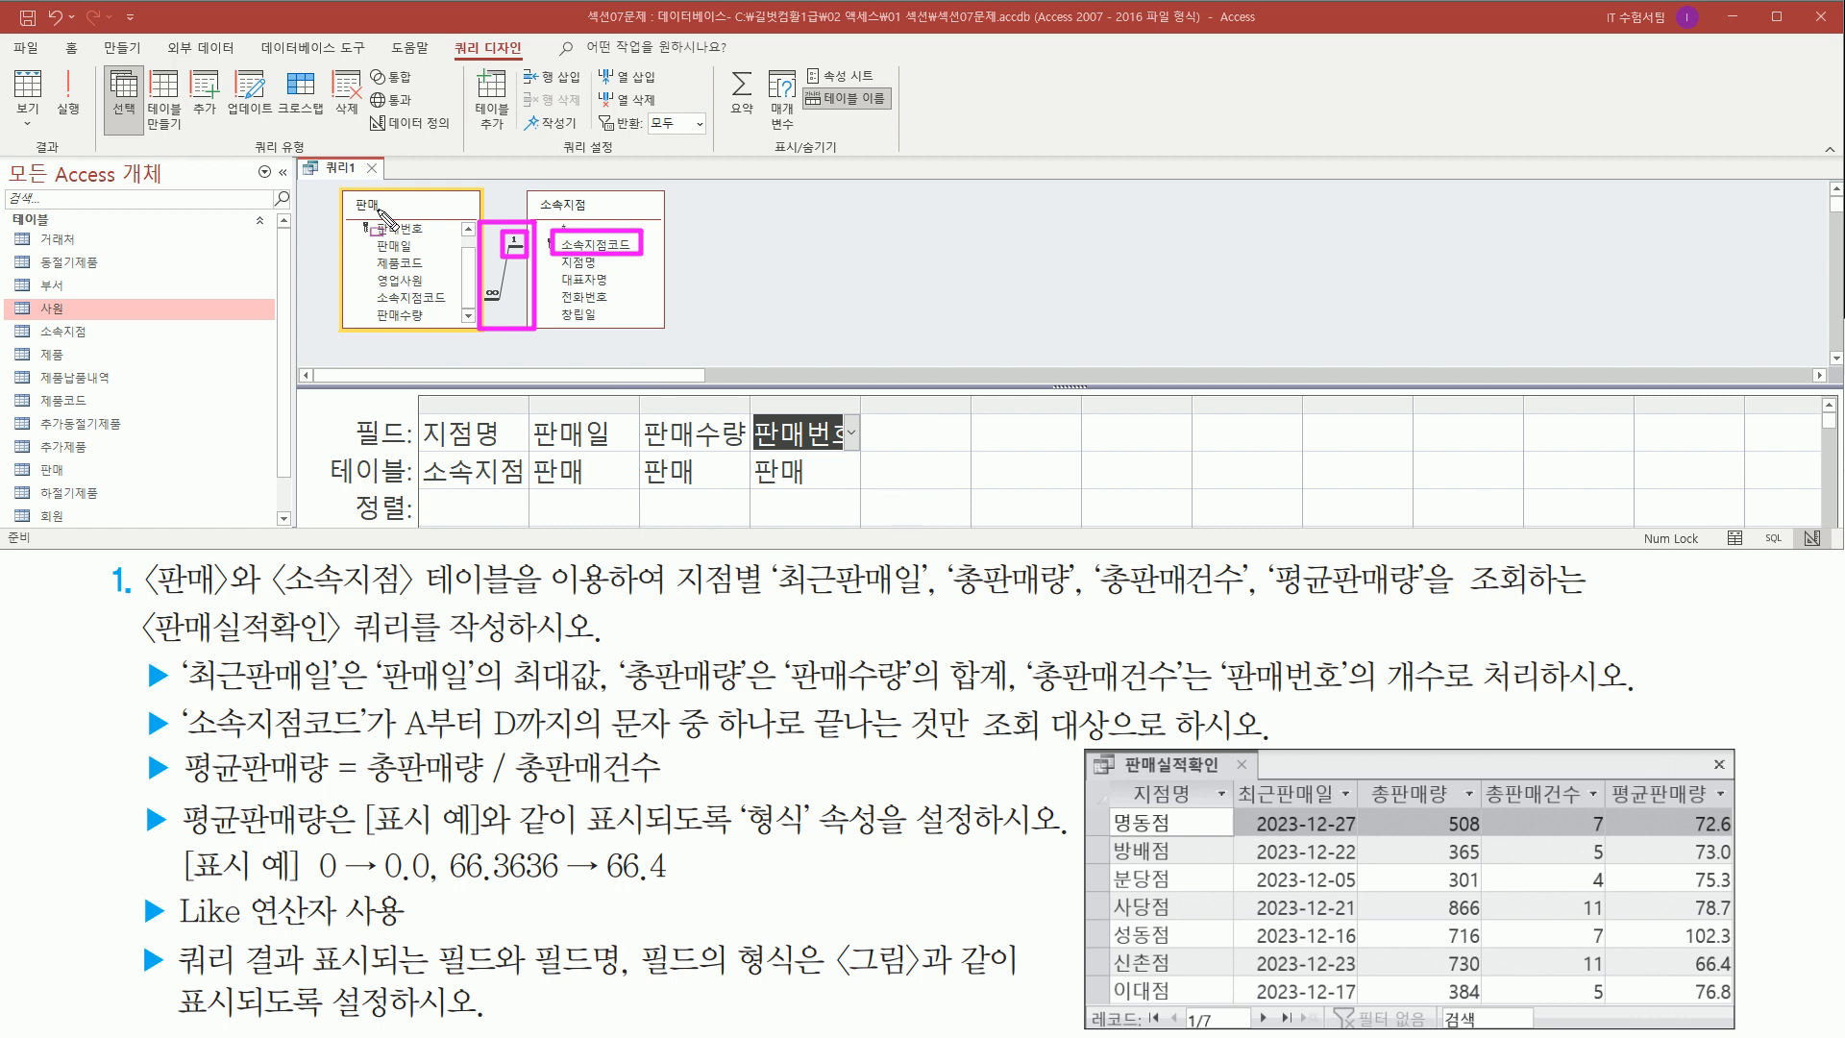
key("Escape")
left_click_drag(344, 192, 476, 329)
mouse_move(369, 289)
left_mouse_down()
mouse_move(471, 329)
mouse_move(452, 308)
left_mouse_up()
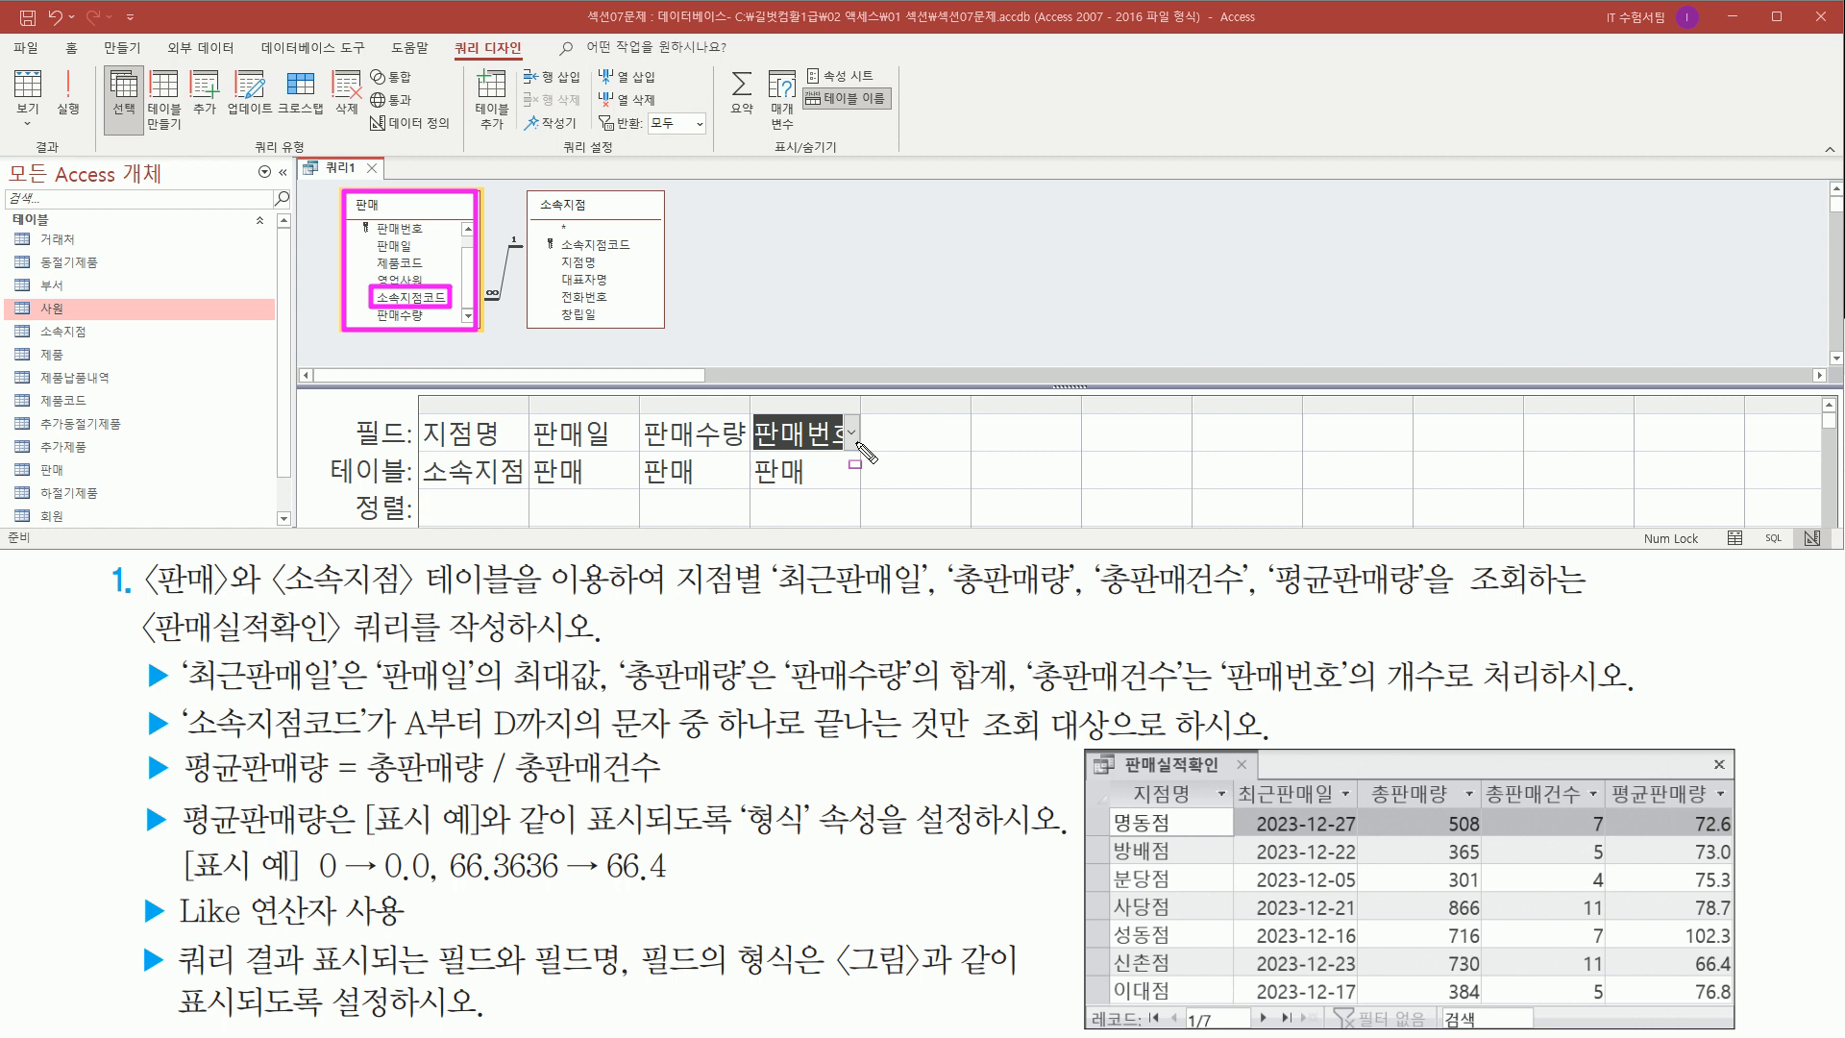
left_click_drag(554, 232, 638, 257)
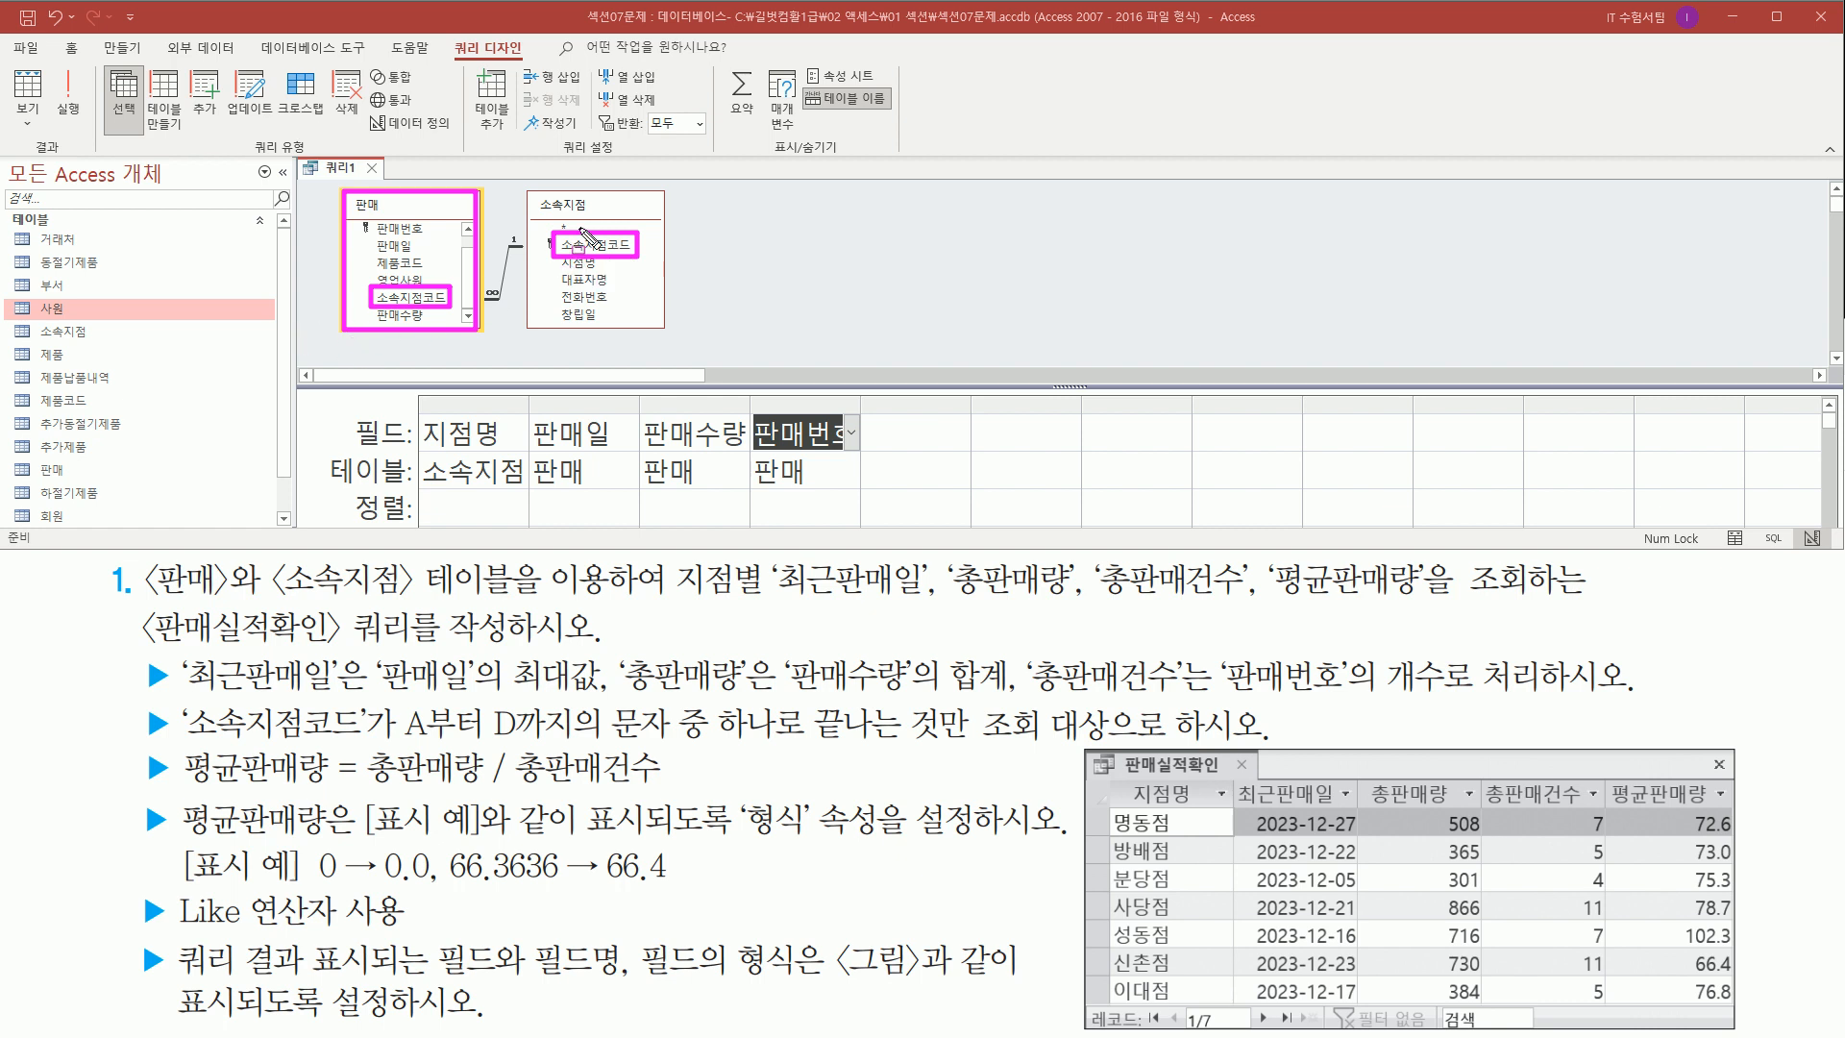
key("Escape")
- Add the 소속지점코드 field of the 소속지점 table as the query's fifth column
left_click(607, 246)
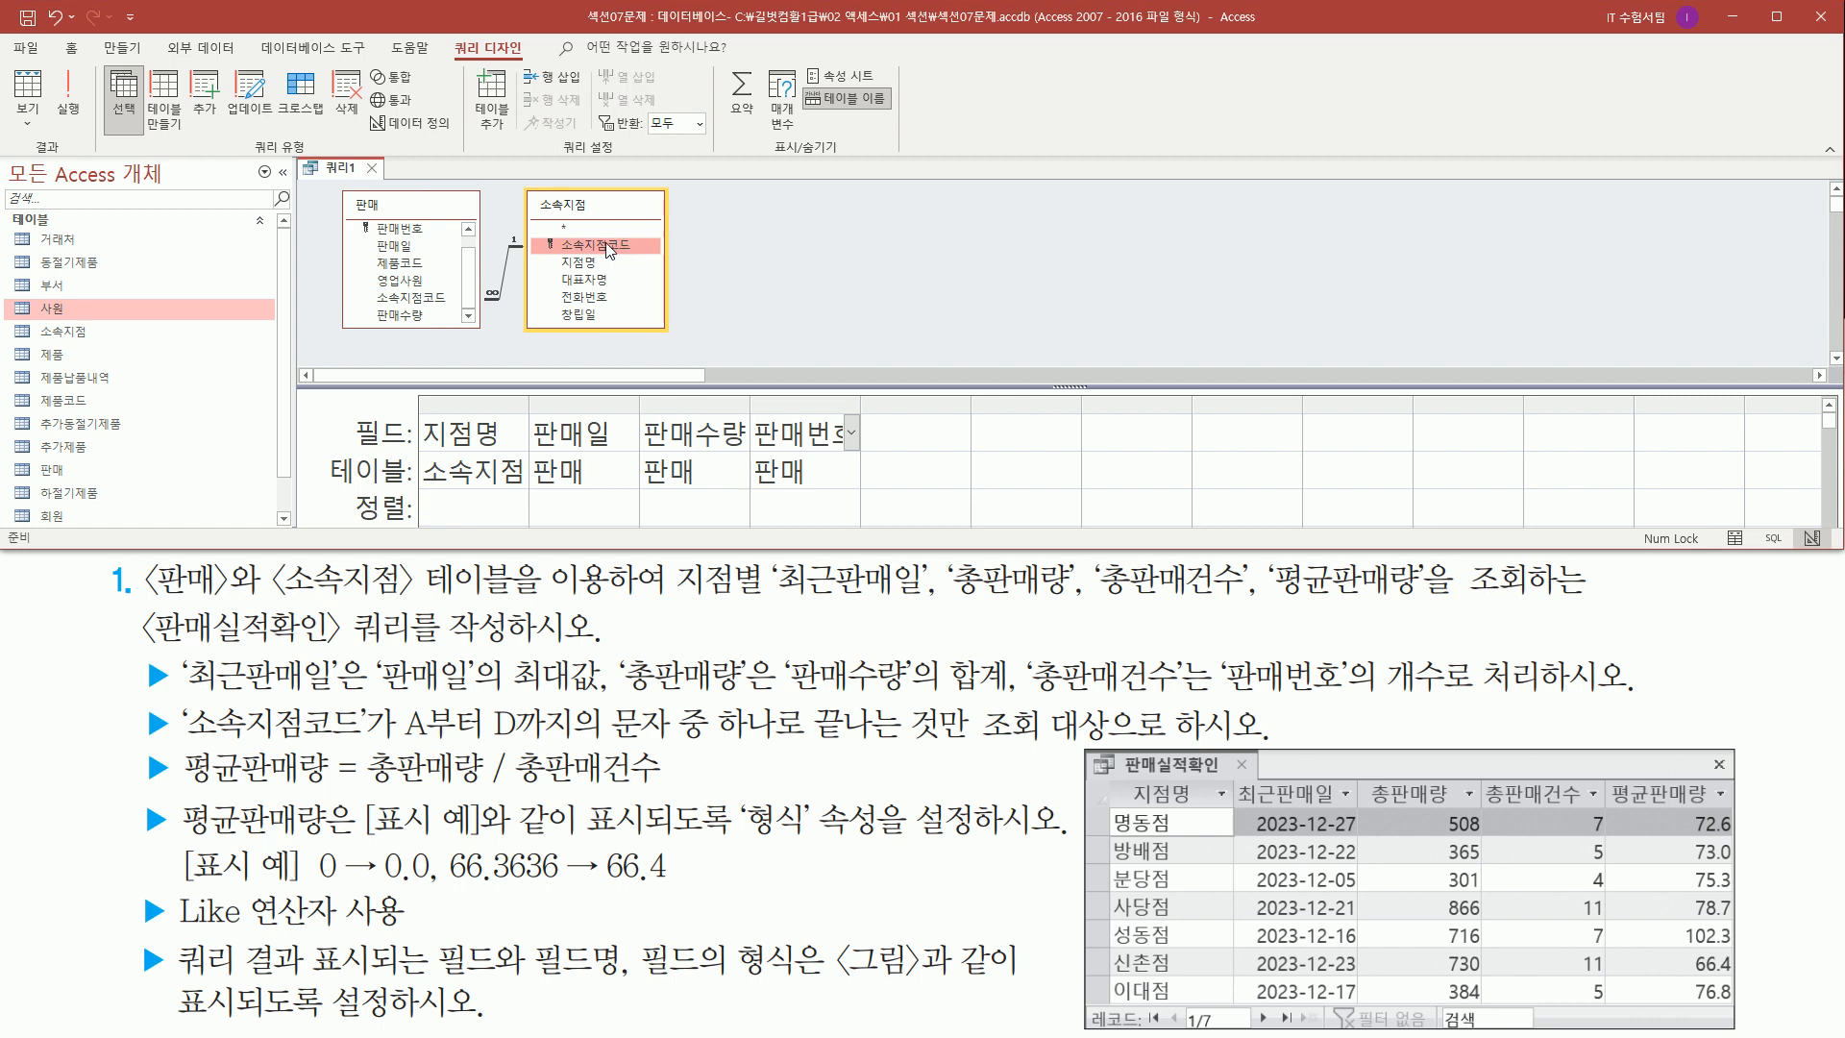
left_click_drag(607, 246, 966, 487)
key("ctrl+2")
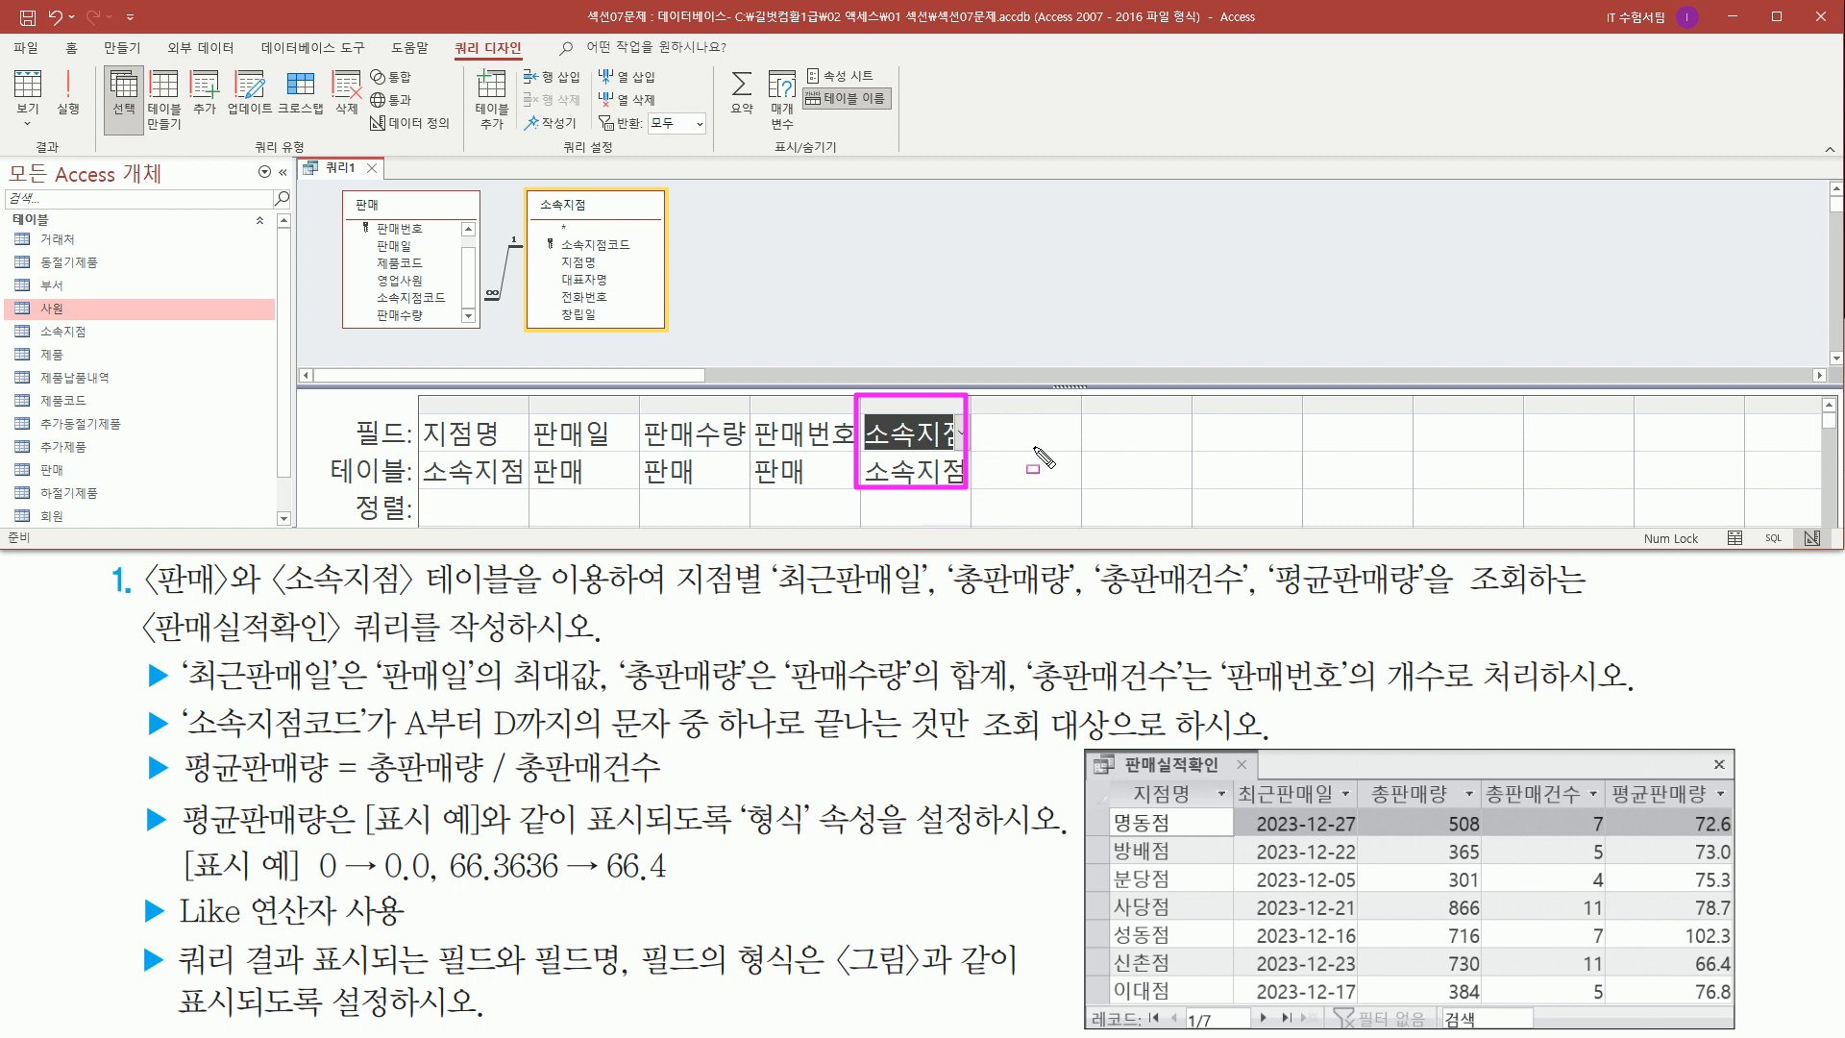
key("Escape")
- Run the query and widen the 판매일 column of its results to fit the full dates
left_click(809, 259)
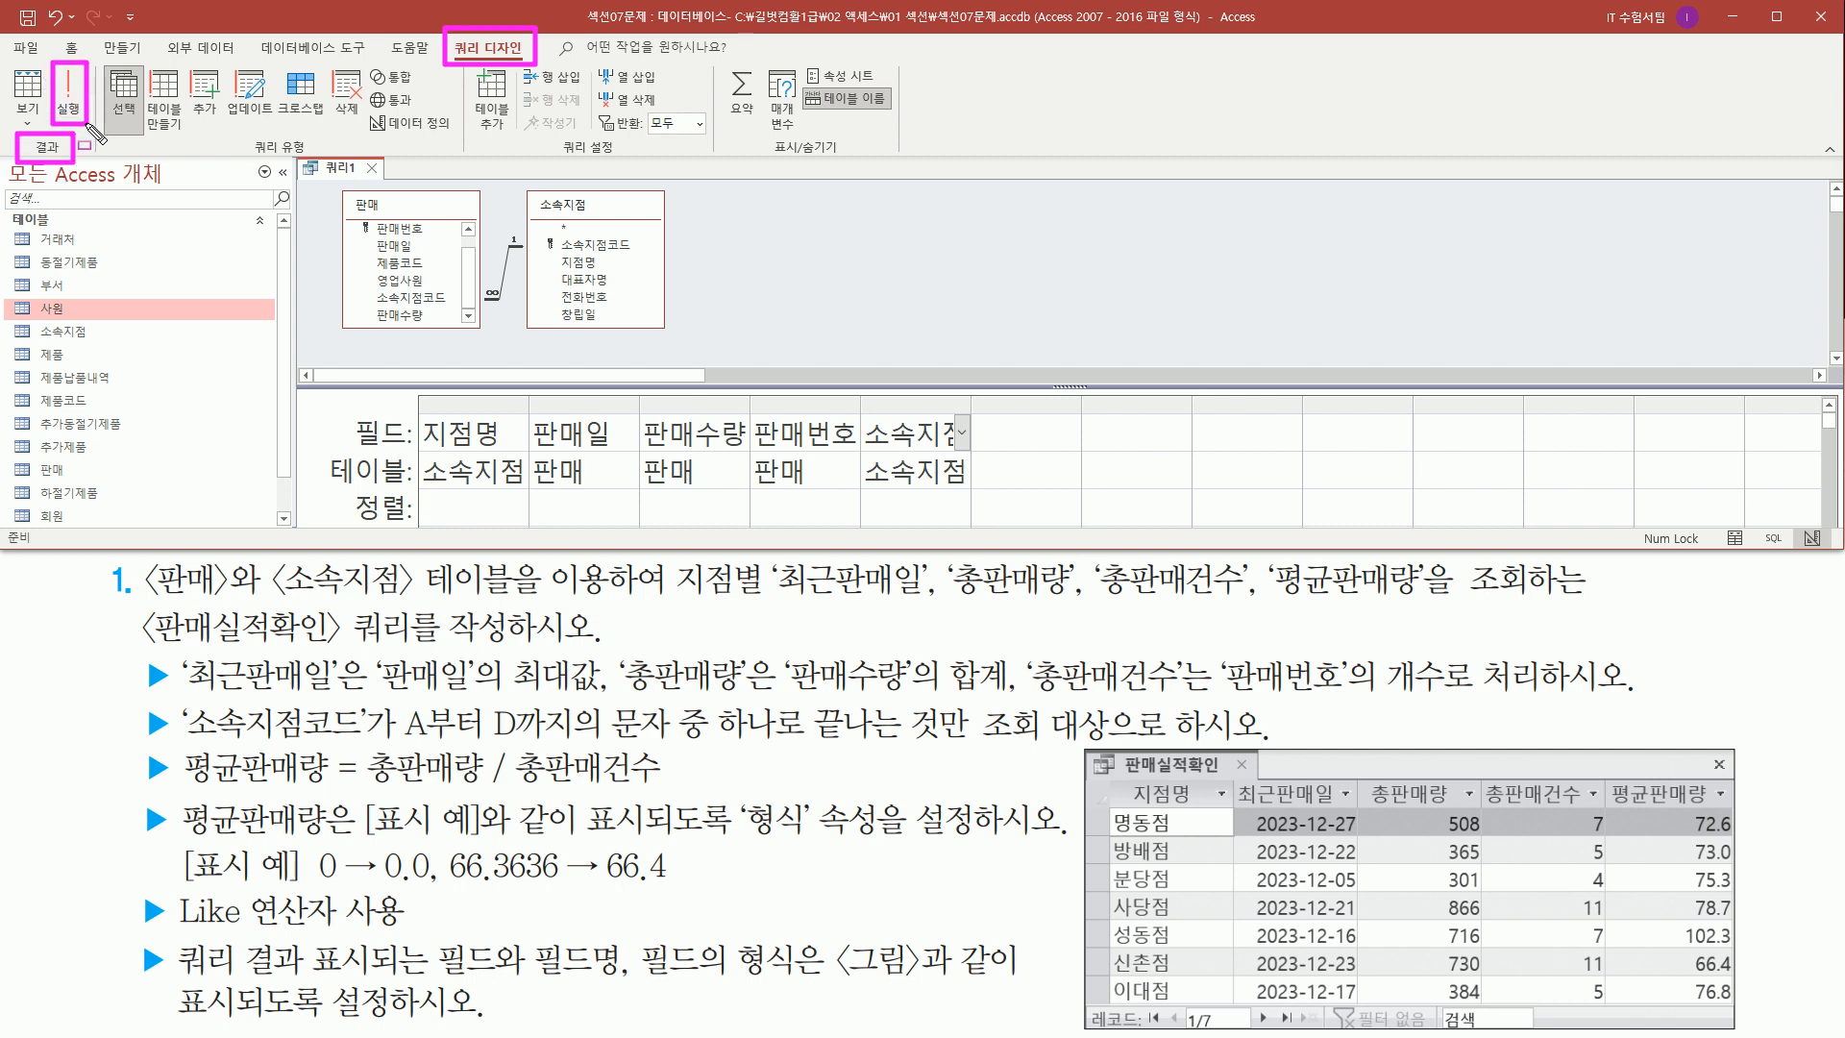
left_click(79, 85)
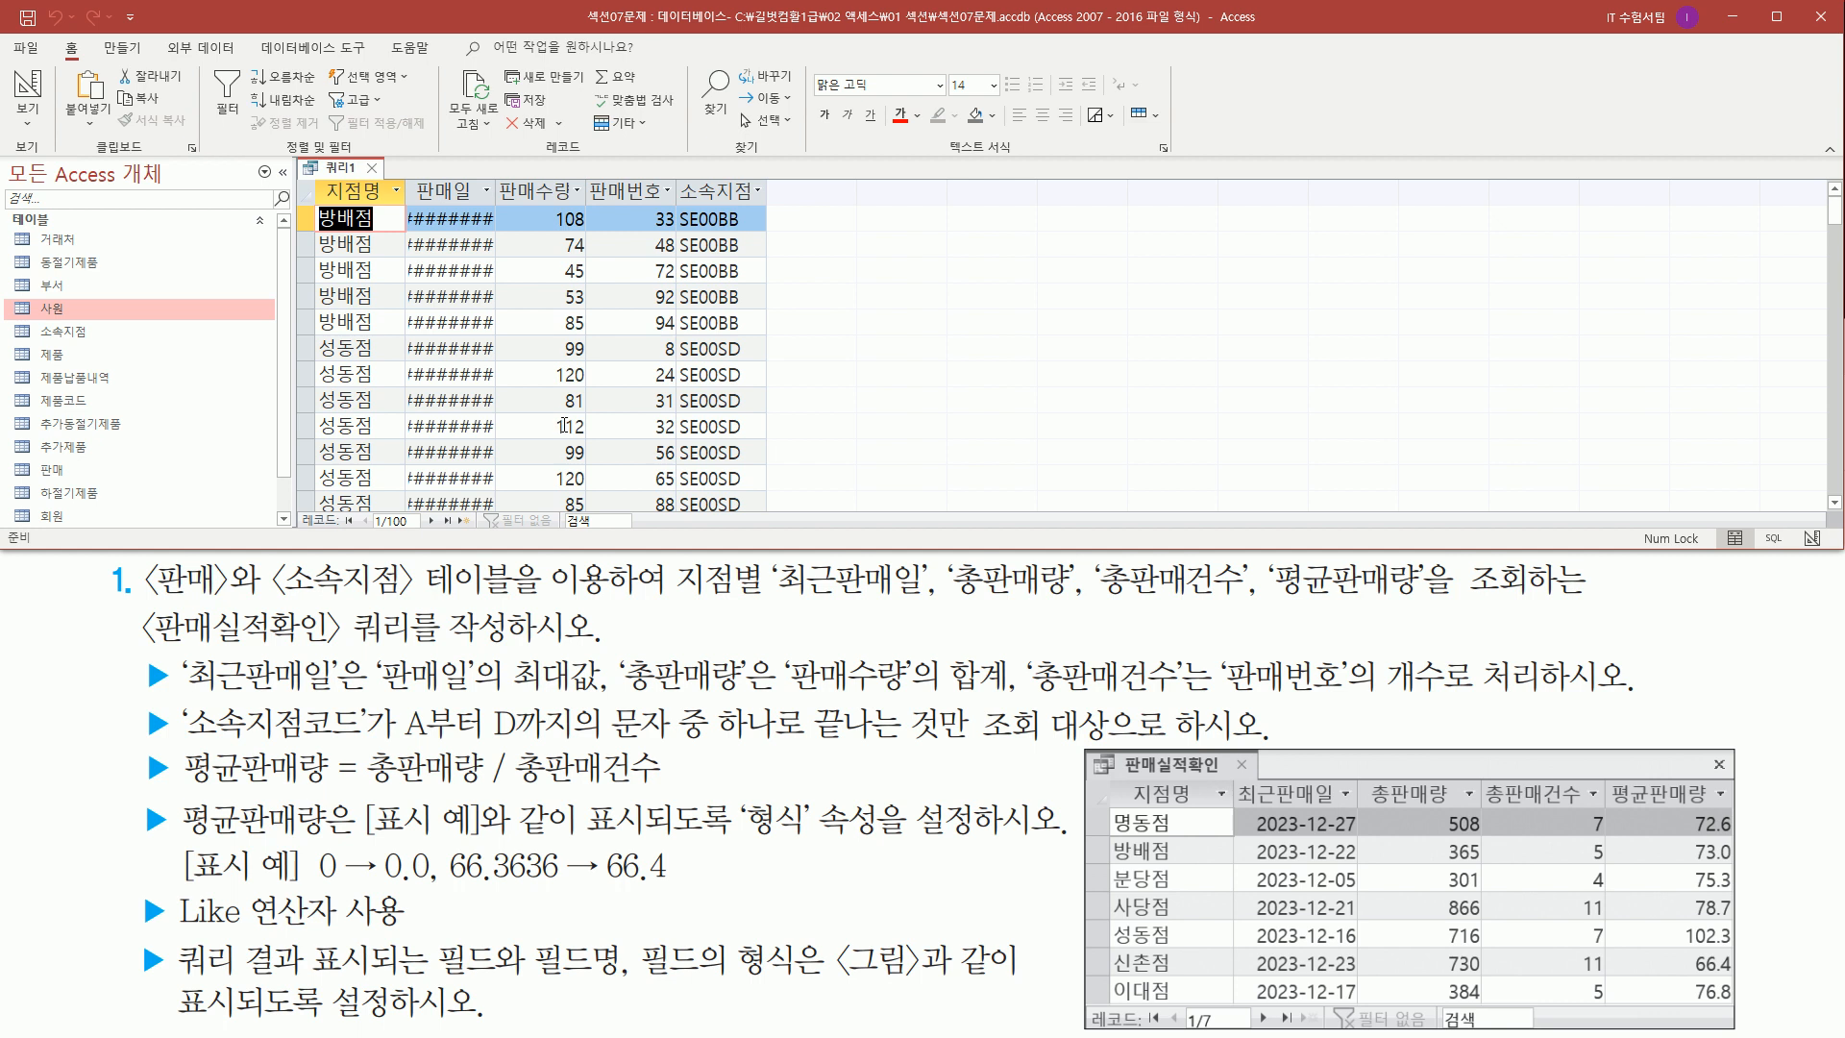
left_click_drag(403, 205, 505, 520)
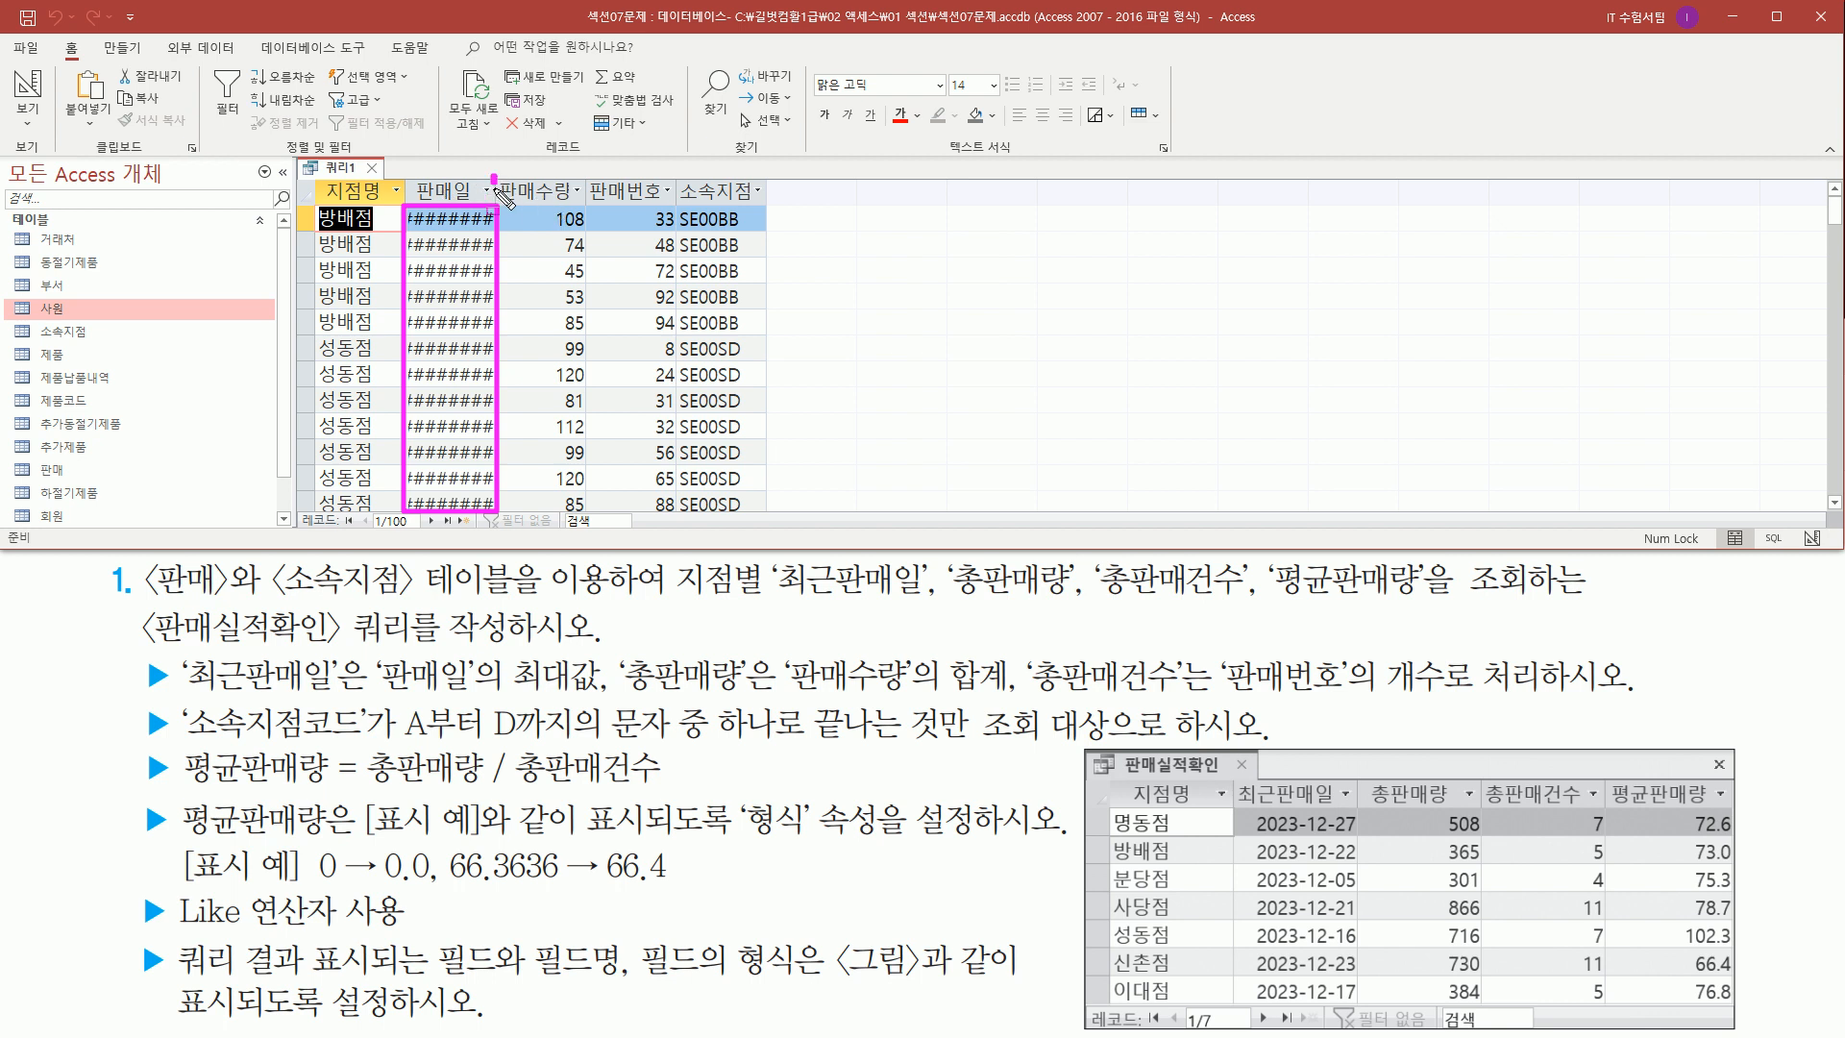
key("Escape")
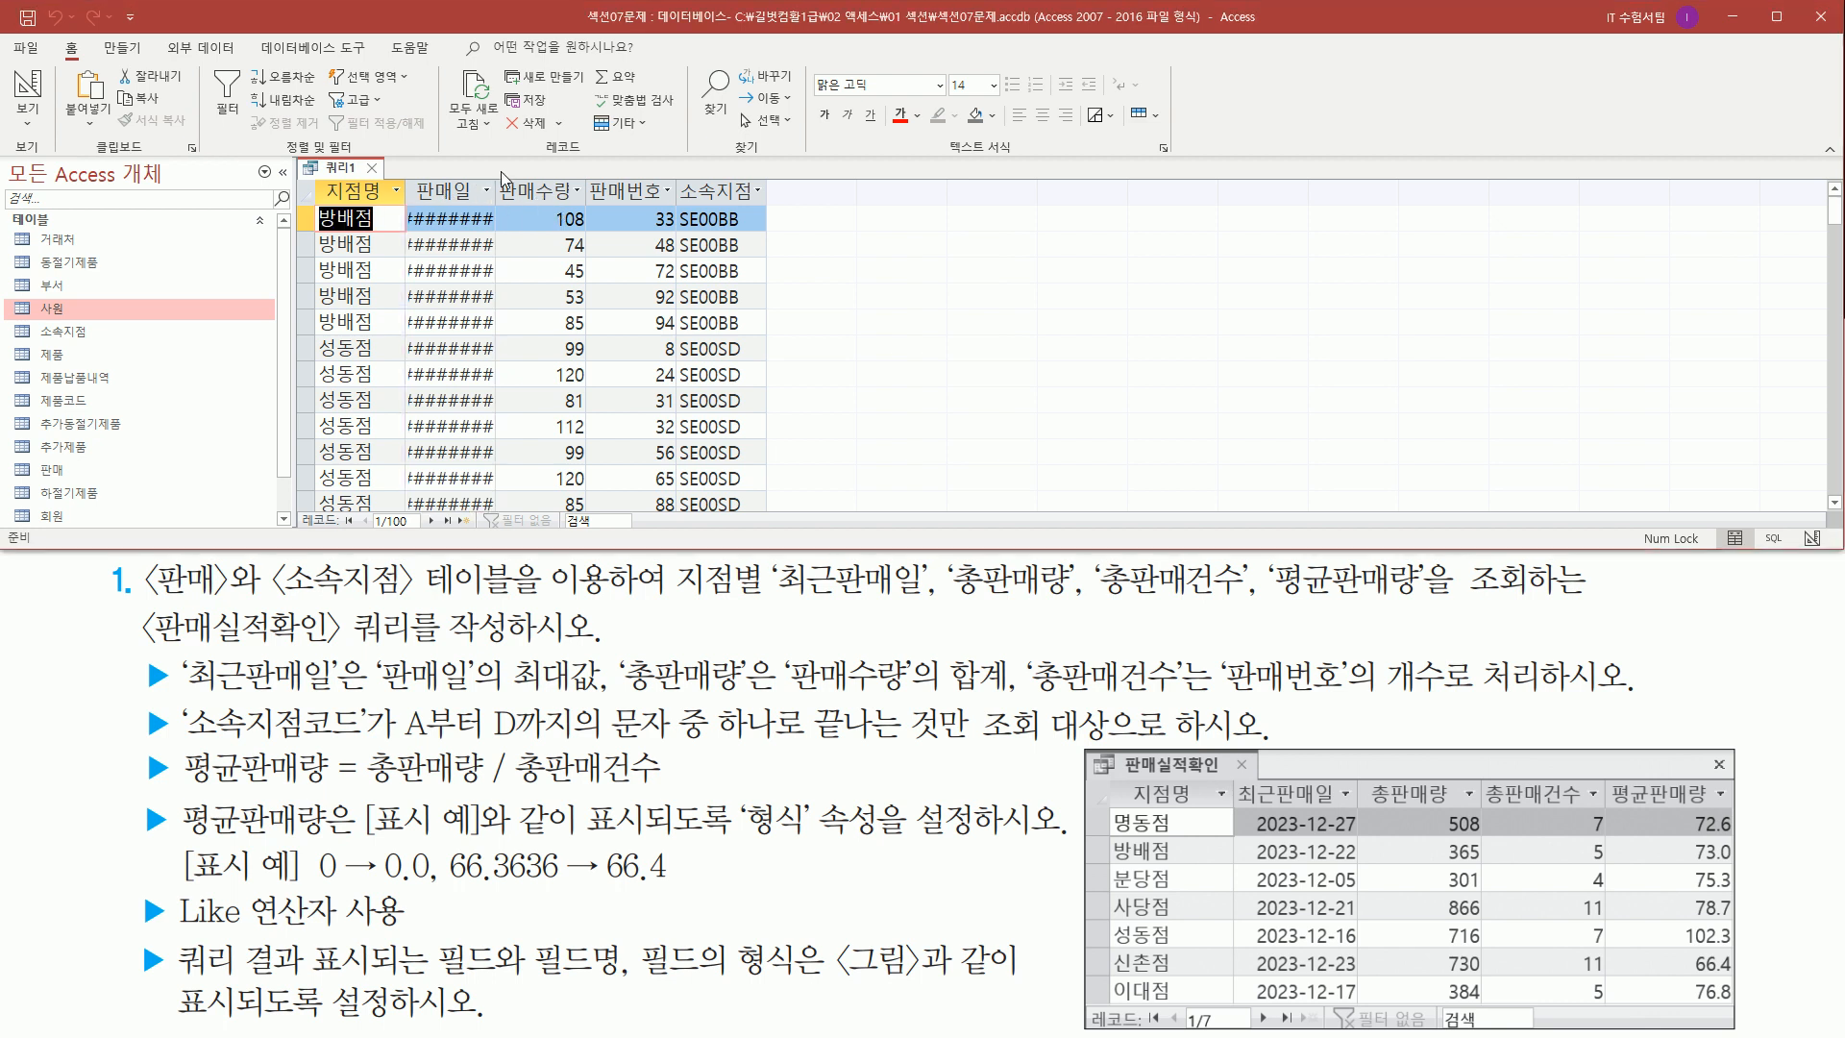
double_click(495, 191)
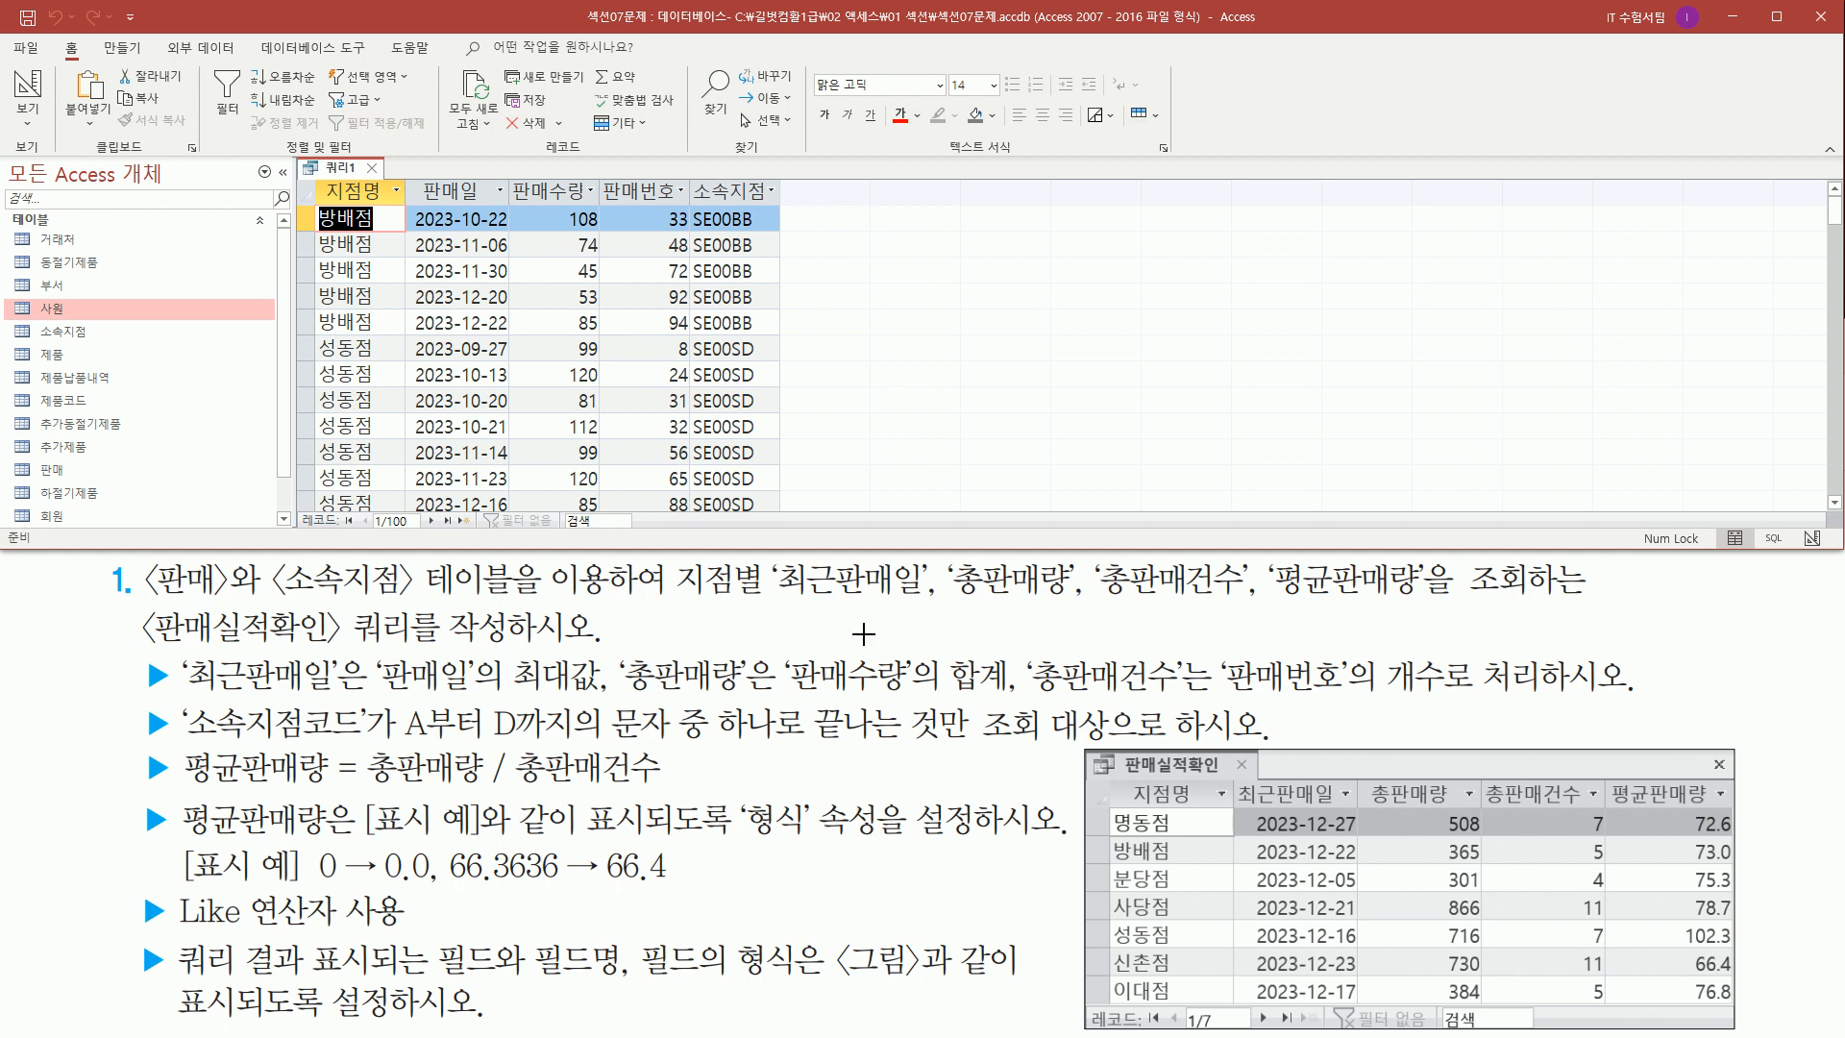
mouse_move(673, 563)
left_mouse_down()
mouse_move(766, 601)
mouse_move(1429, 603)
left_mouse_up()
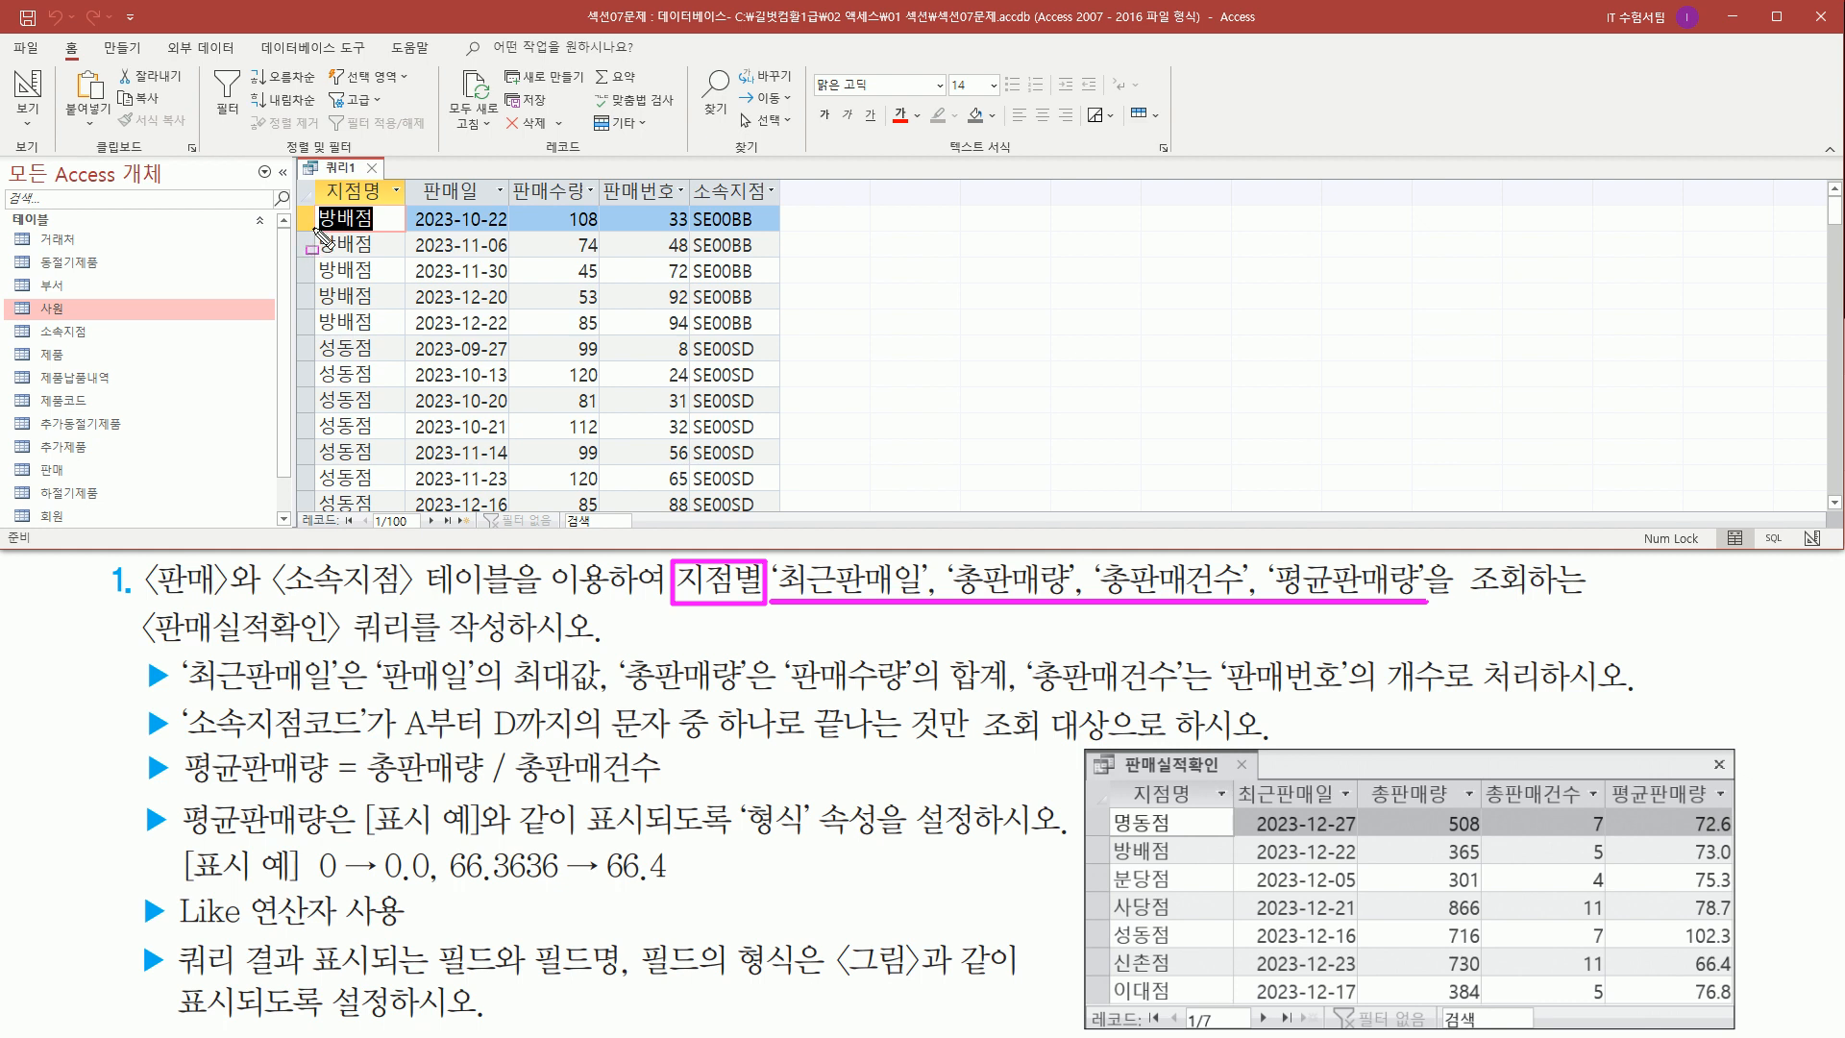
mouse_move(318, 203)
left_mouse_down()
mouse_move(352, 336)
mouse_move(393, 351)
mouse_move(388, 332)
mouse_move(351, 488)
mouse_move(386, 518)
left_mouse_up()
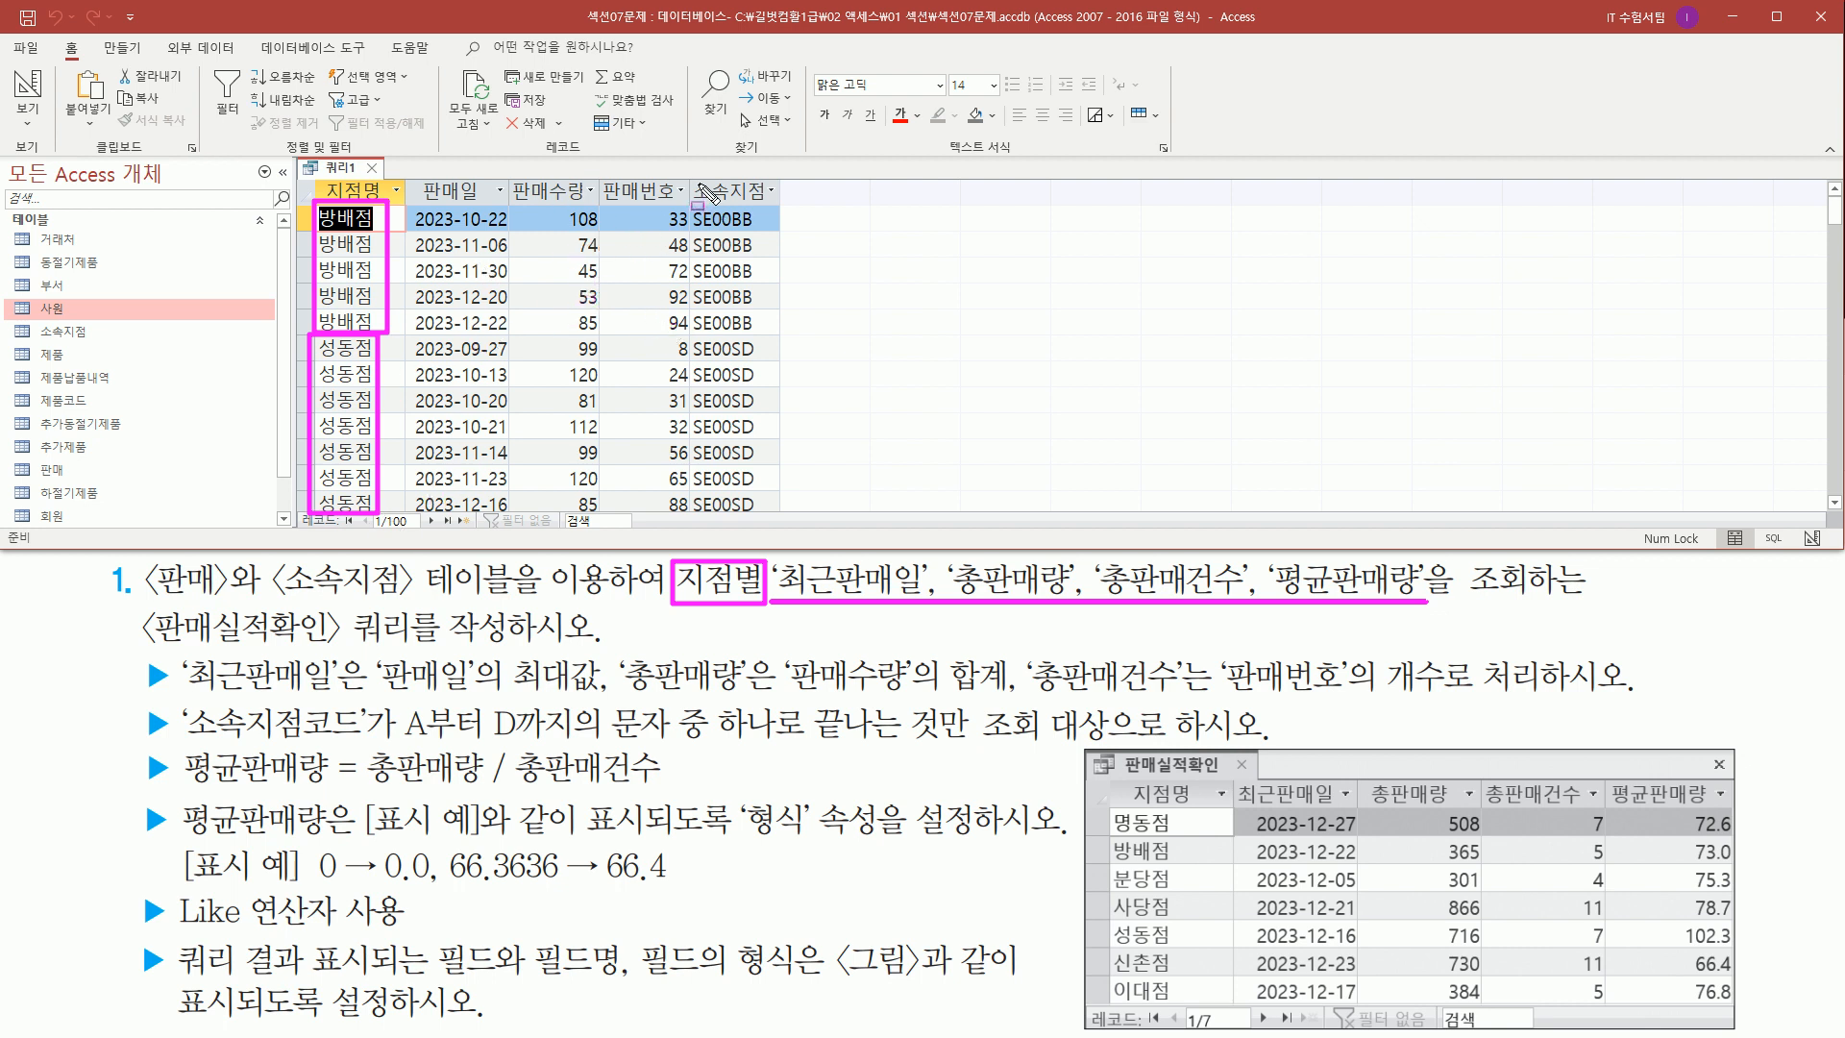
mouse_move(689, 178)
left_mouse_down()
mouse_move(706, 199)
mouse_move(783, 207)
left_mouse_up()
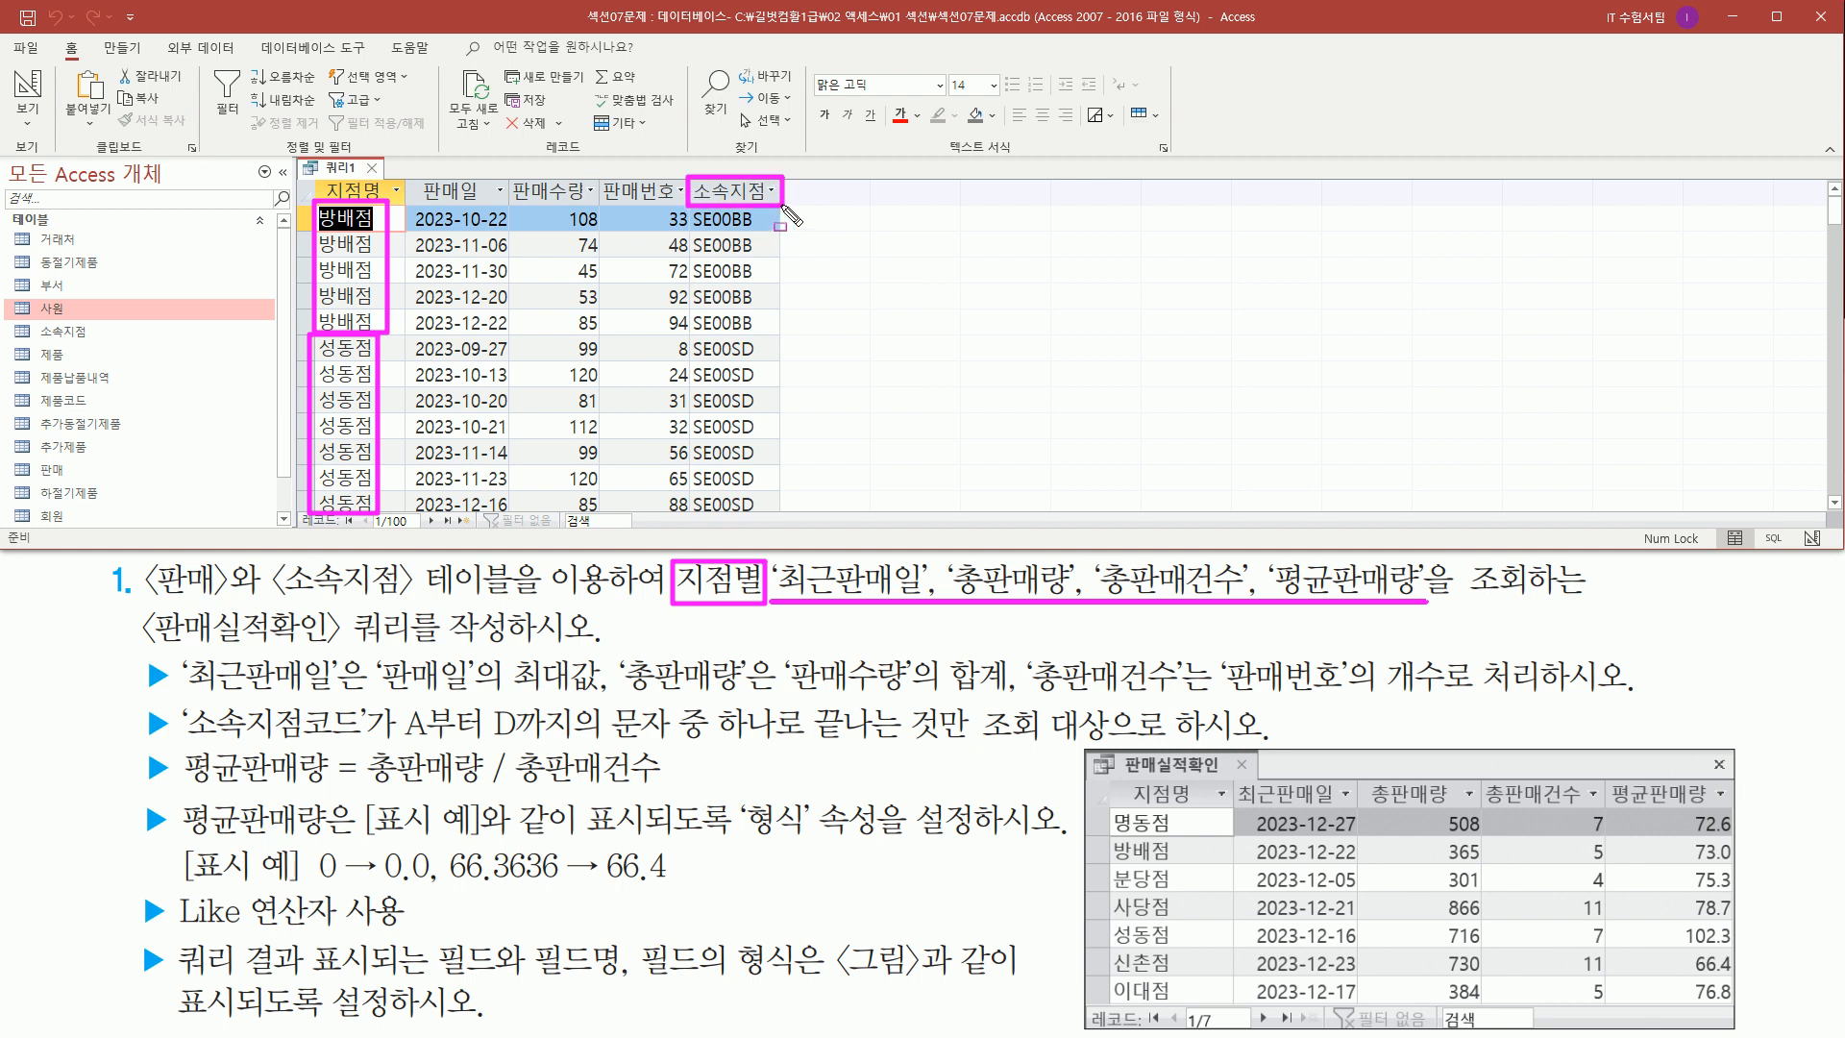
key("Escape")
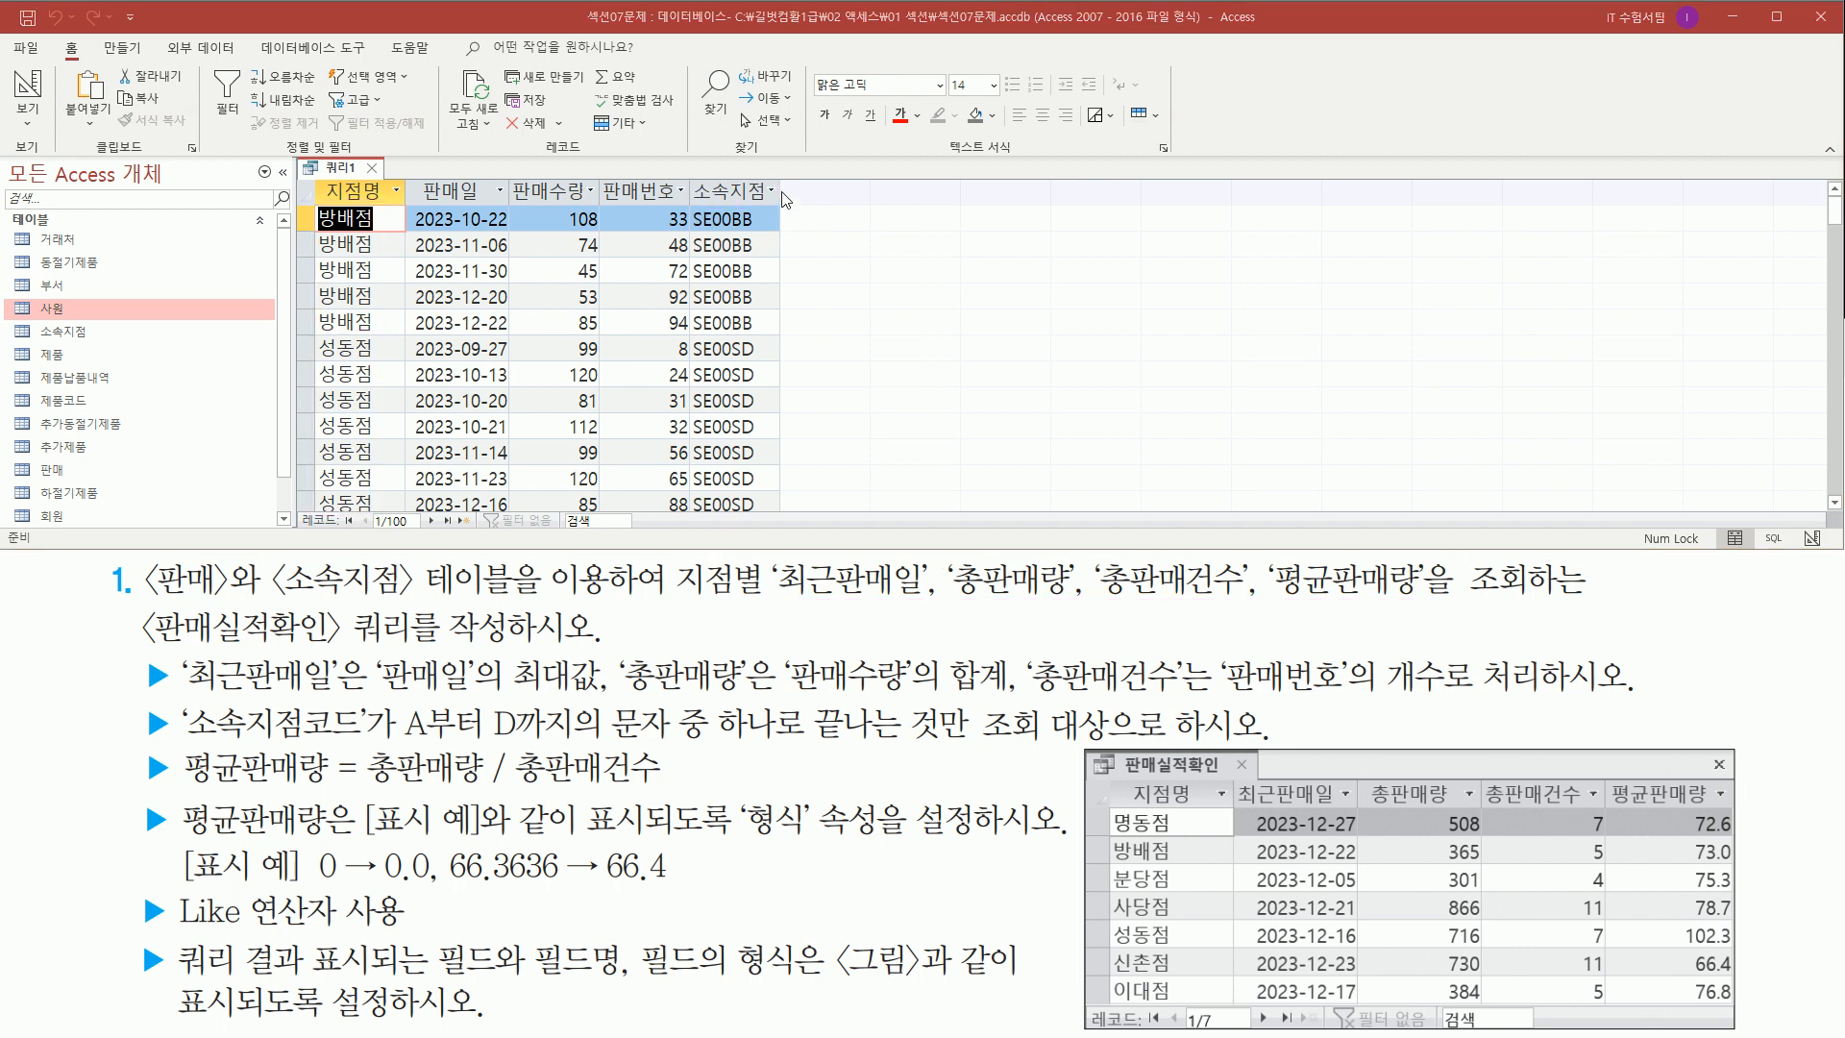
- Widen the 소속지점코드 column of the query results to fit its full heading
key("ctrl+shift+d")
left_click_drag(781, 178, 784, 205)
key("Escape")
double_click(780, 190)
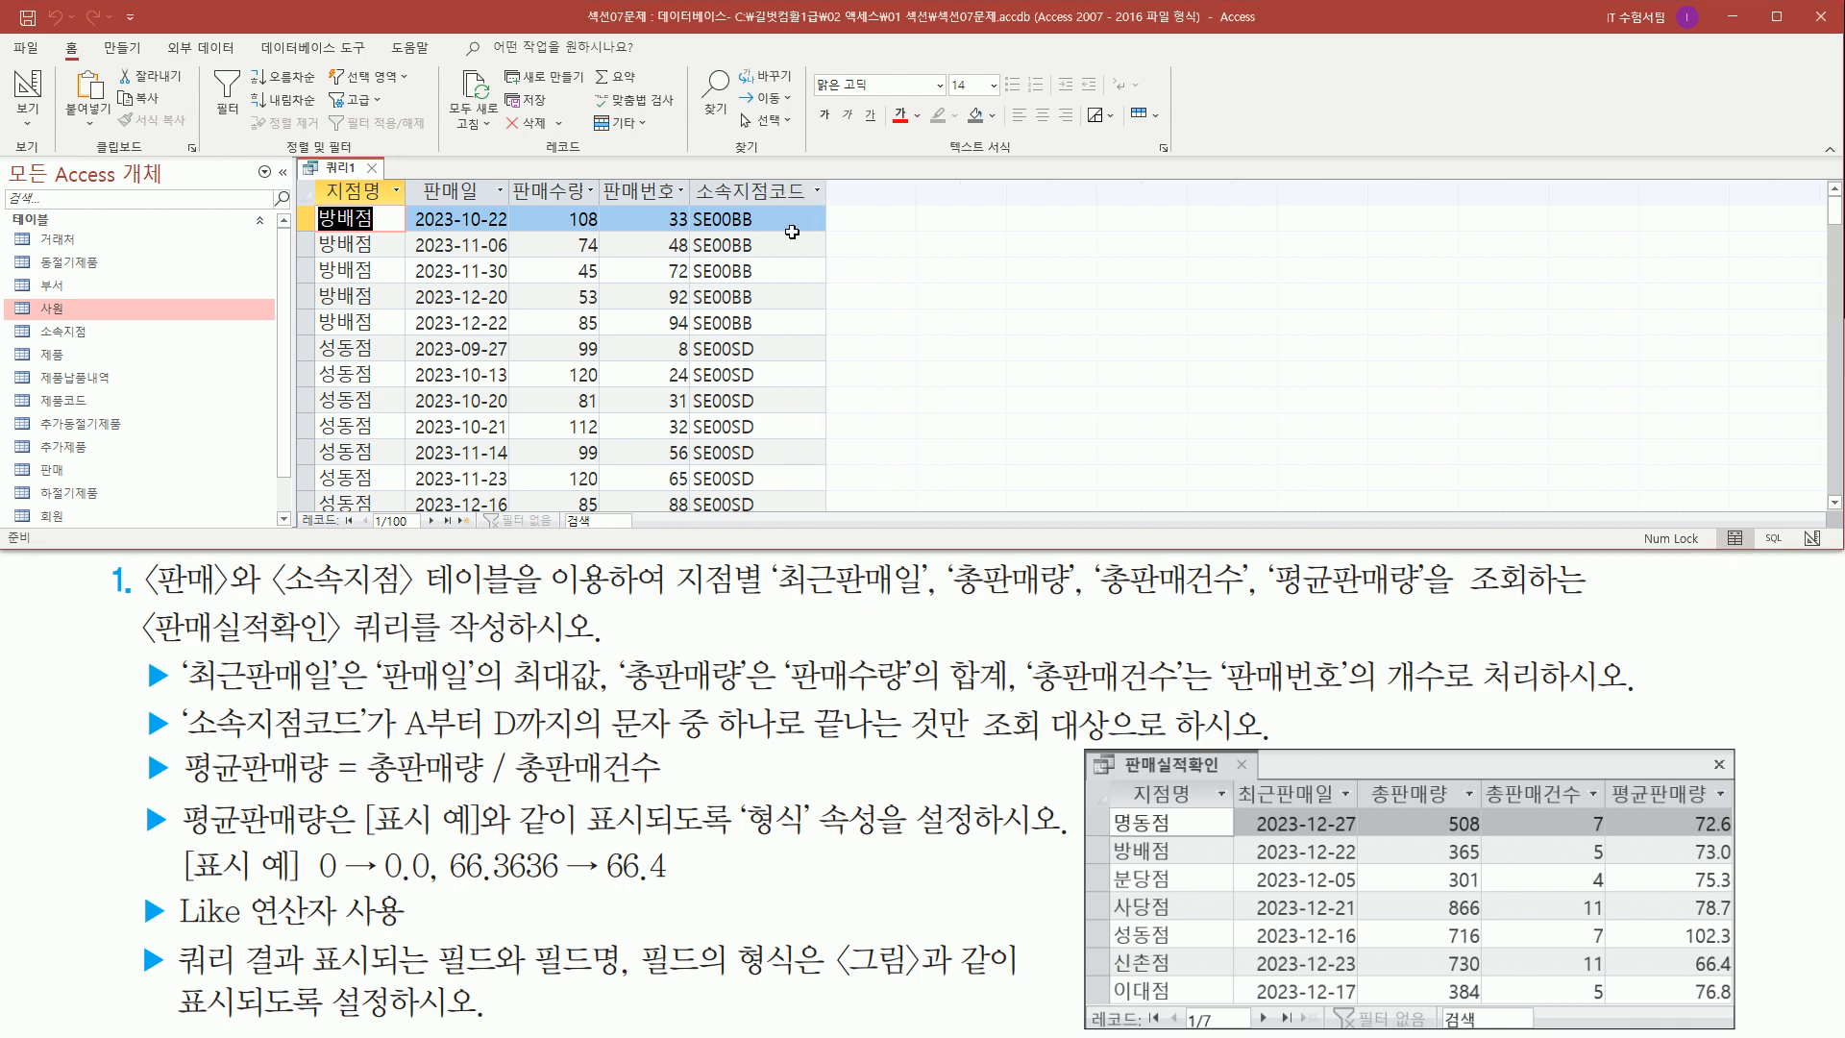
- Examine the last letter of the 소속지점코드 values throughout the query results against the A-to-D condition
key("ctrl+shift+d")
mouse_move(687, 174)
left_mouse_down()
mouse_move(735, 206)
mouse_move(824, 206)
left_mouse_up()
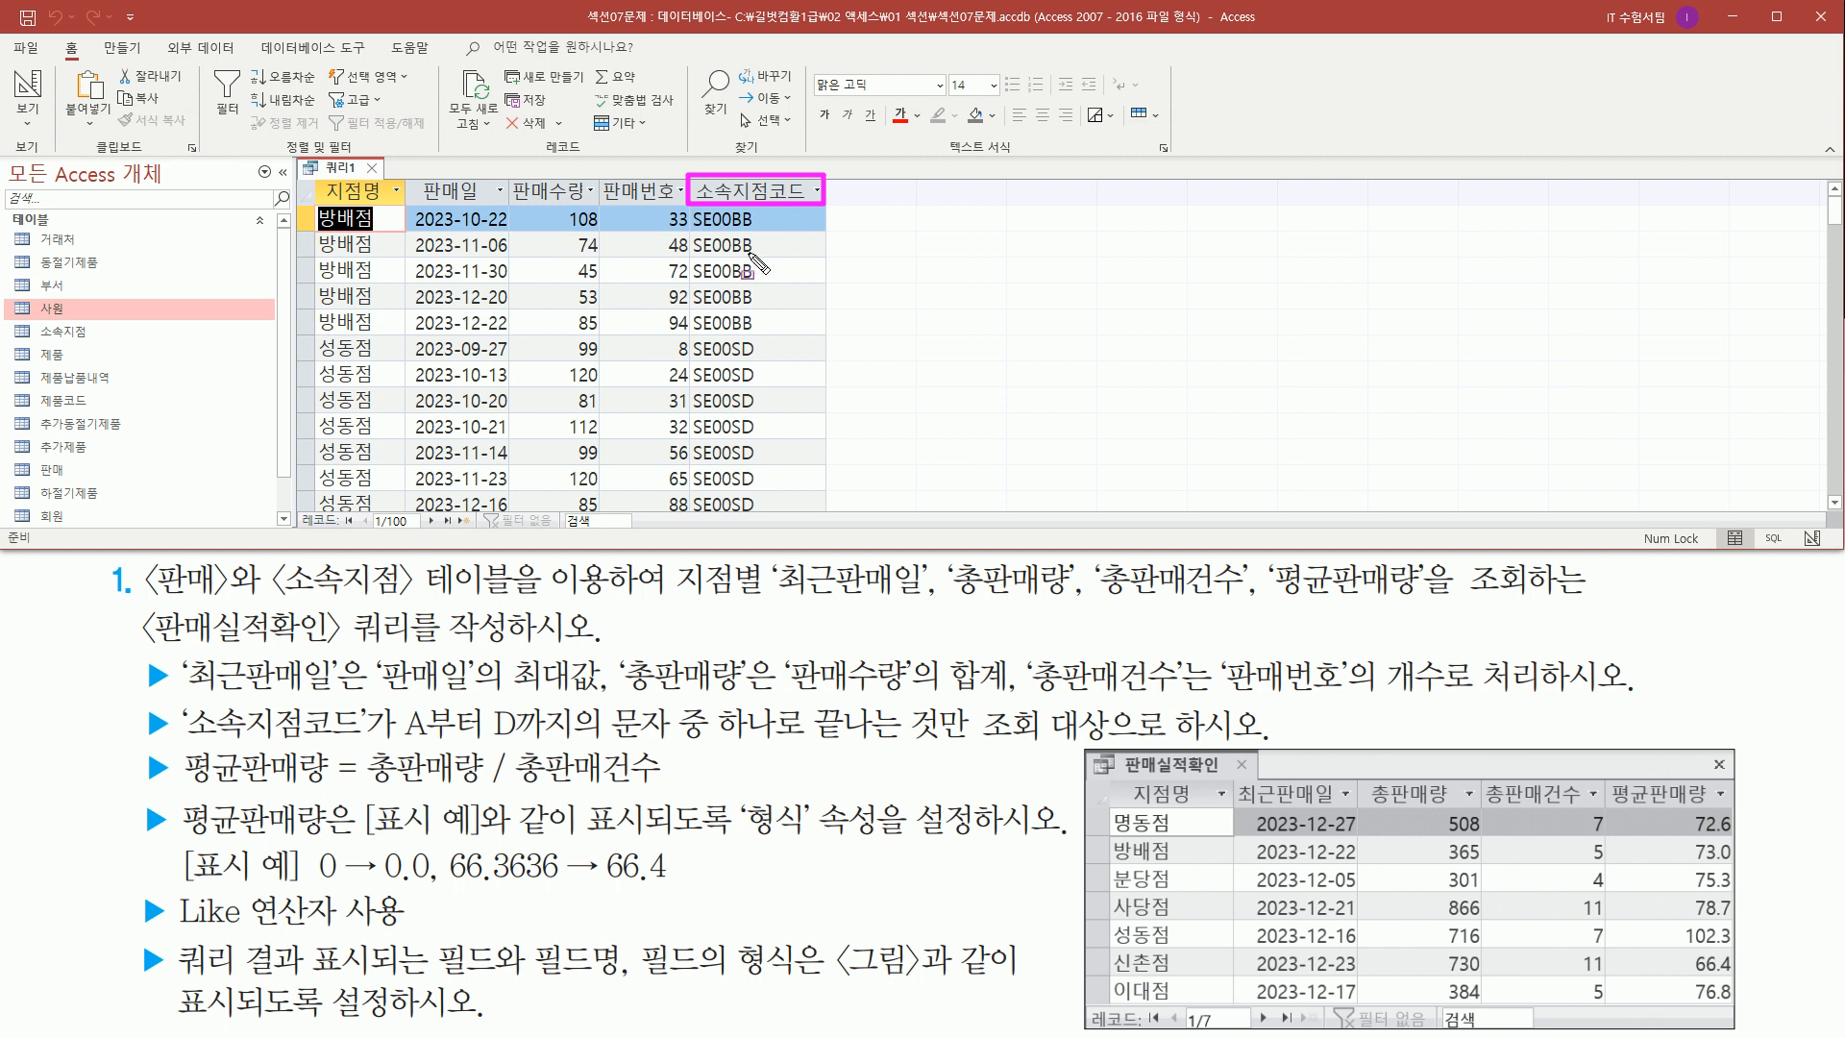
left_click_drag(739, 206, 767, 514)
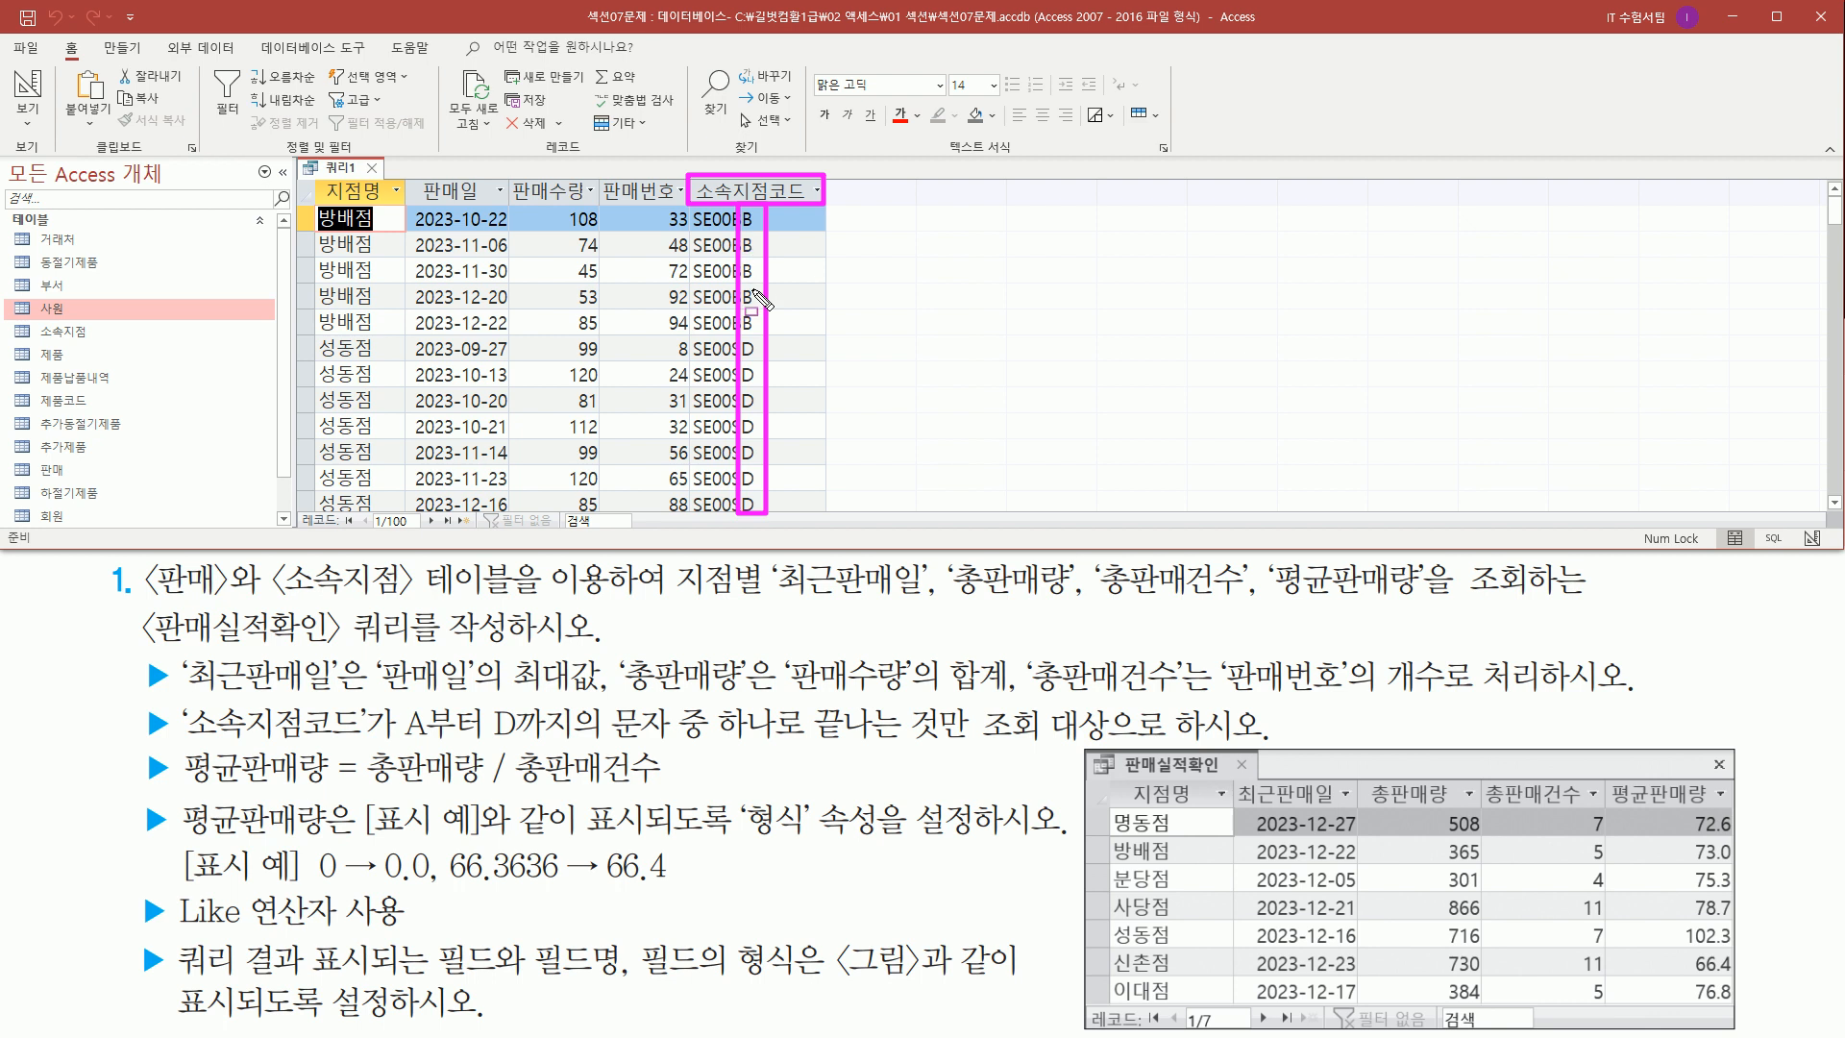
key("Escape")
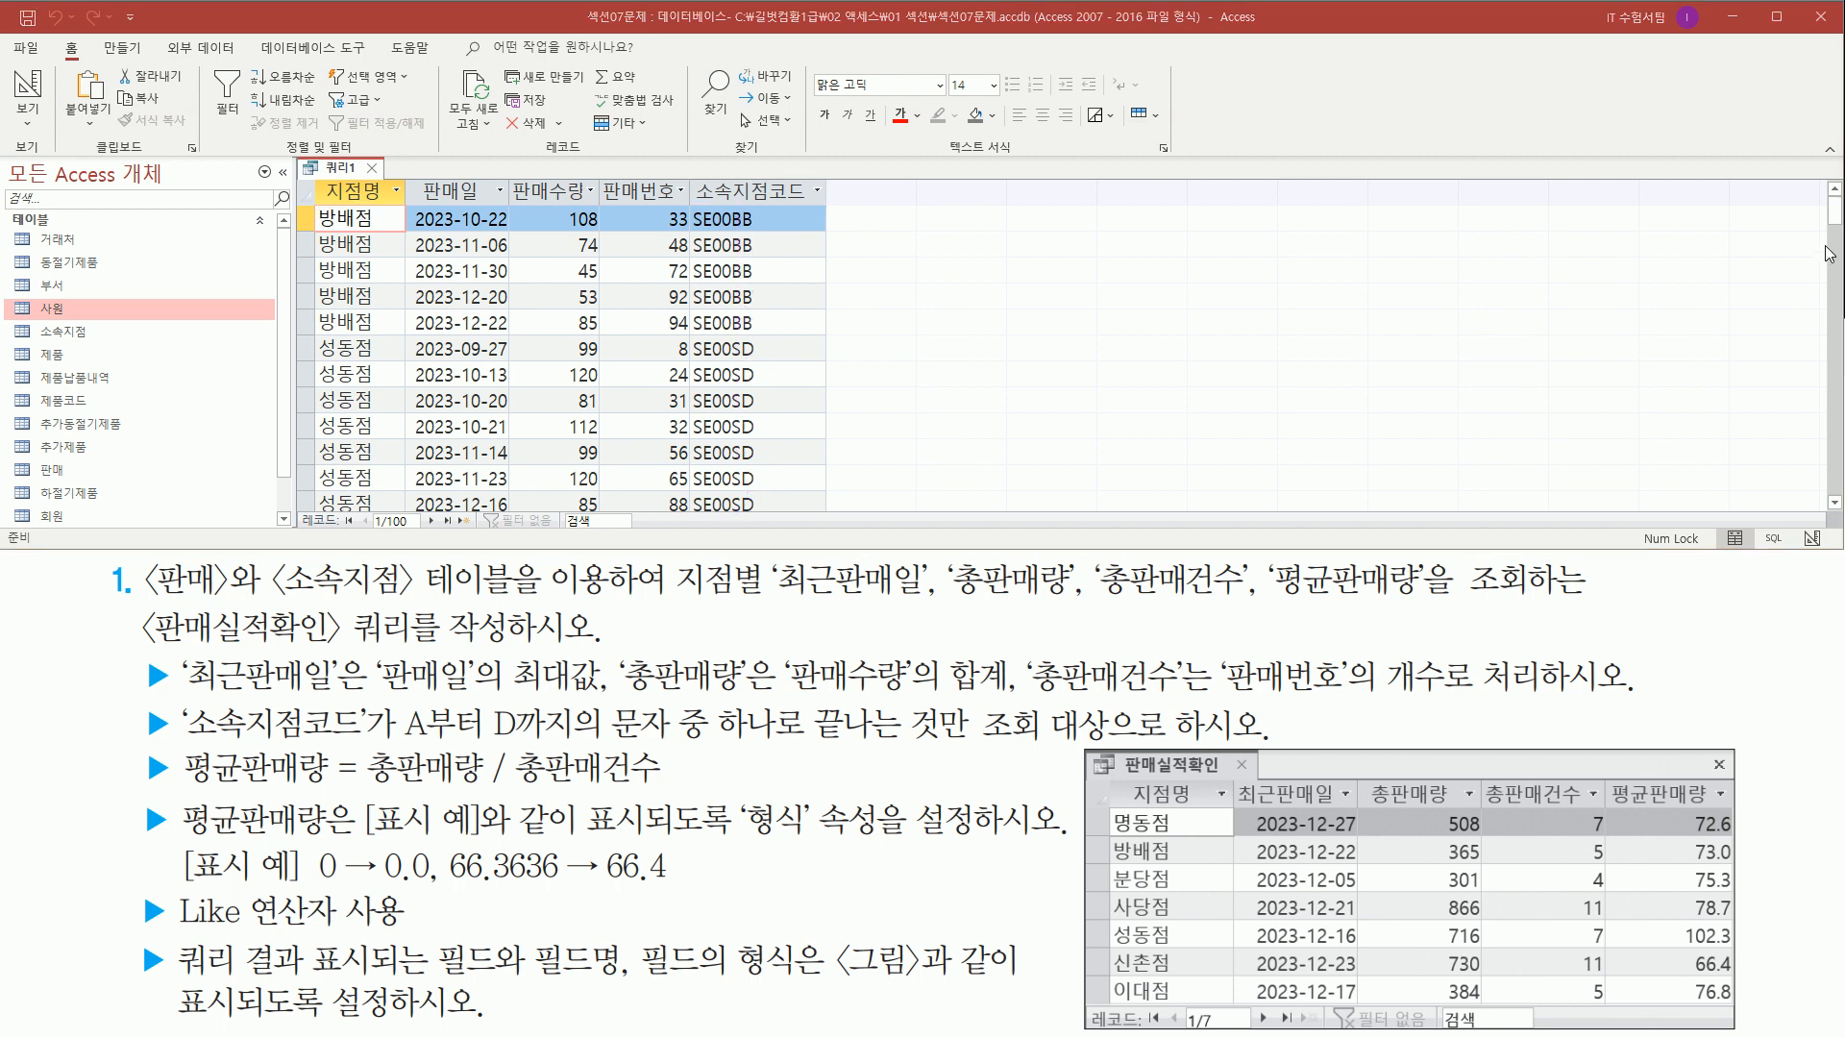
left_click_drag(1838, 214, 1826, 269)
key("ctrl+shift+d")
left_click_drag(738, 202, 762, 501)
key("Escape")
left_click_drag(1836, 260, 1806, 306)
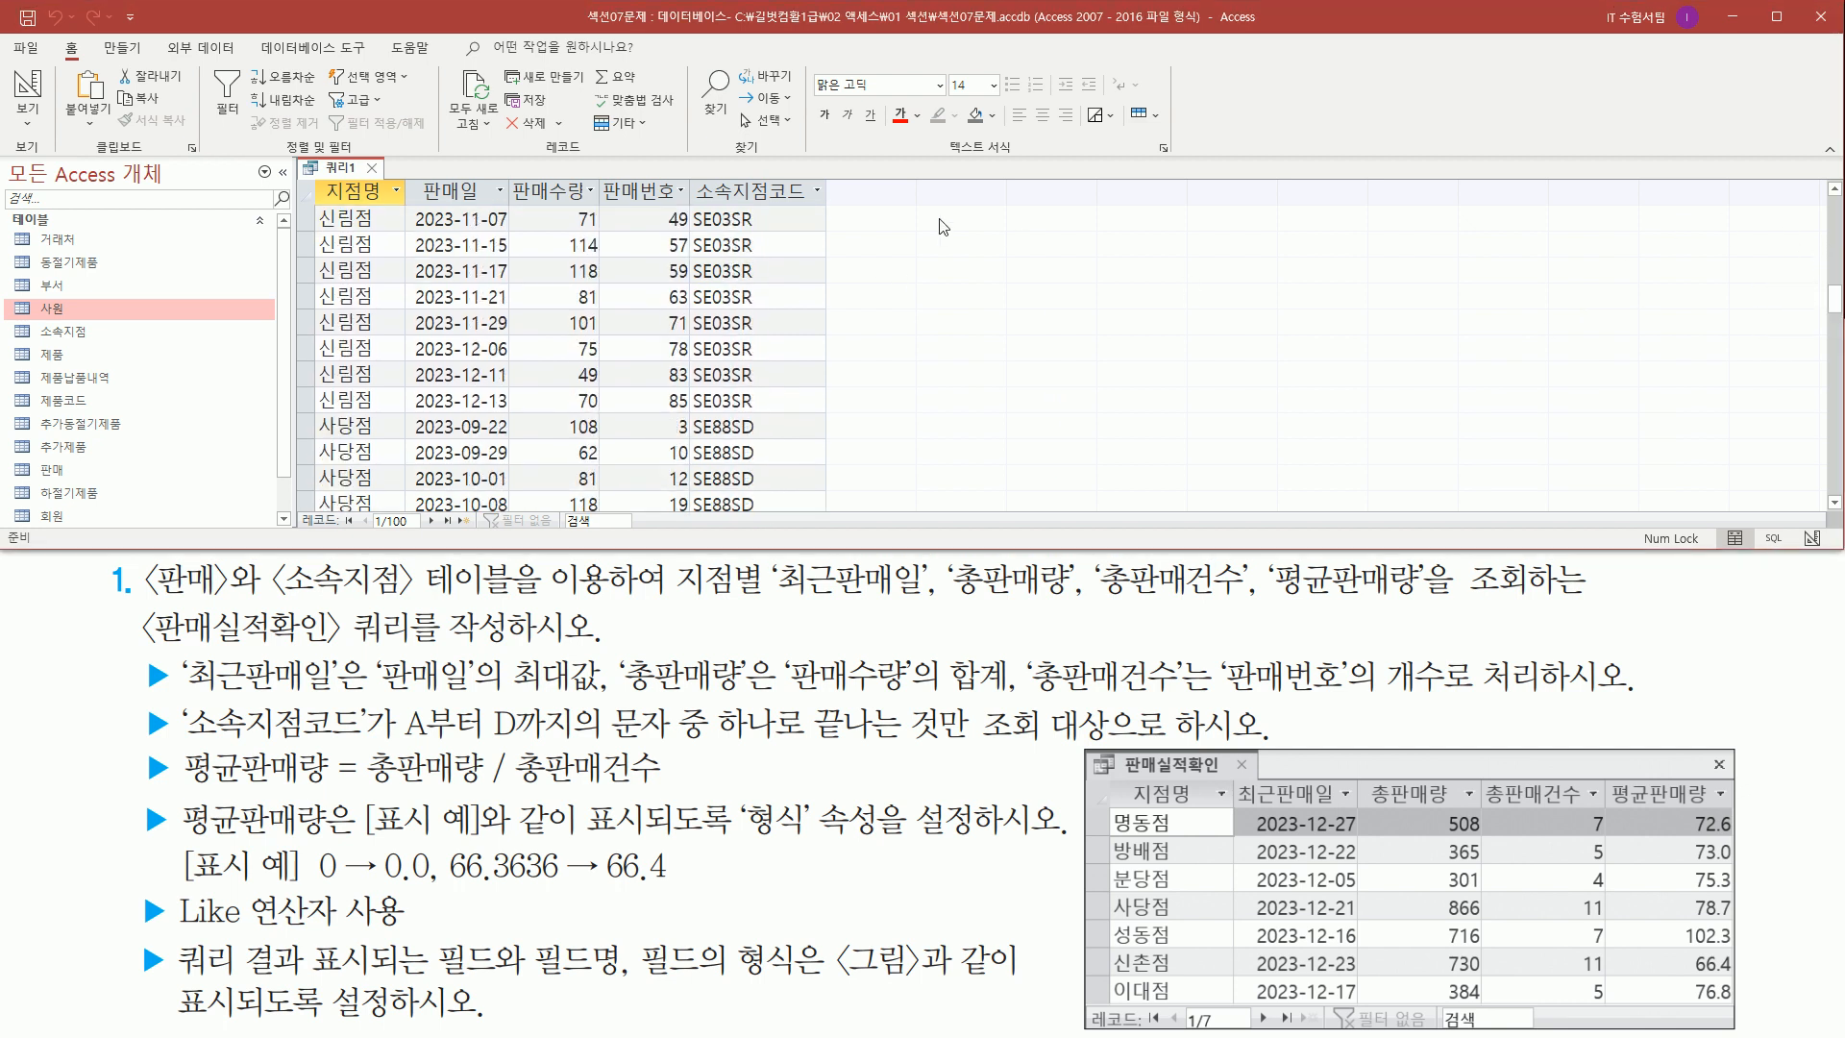
key("ctrl+shift+d")
left_click_drag(738, 203, 759, 415)
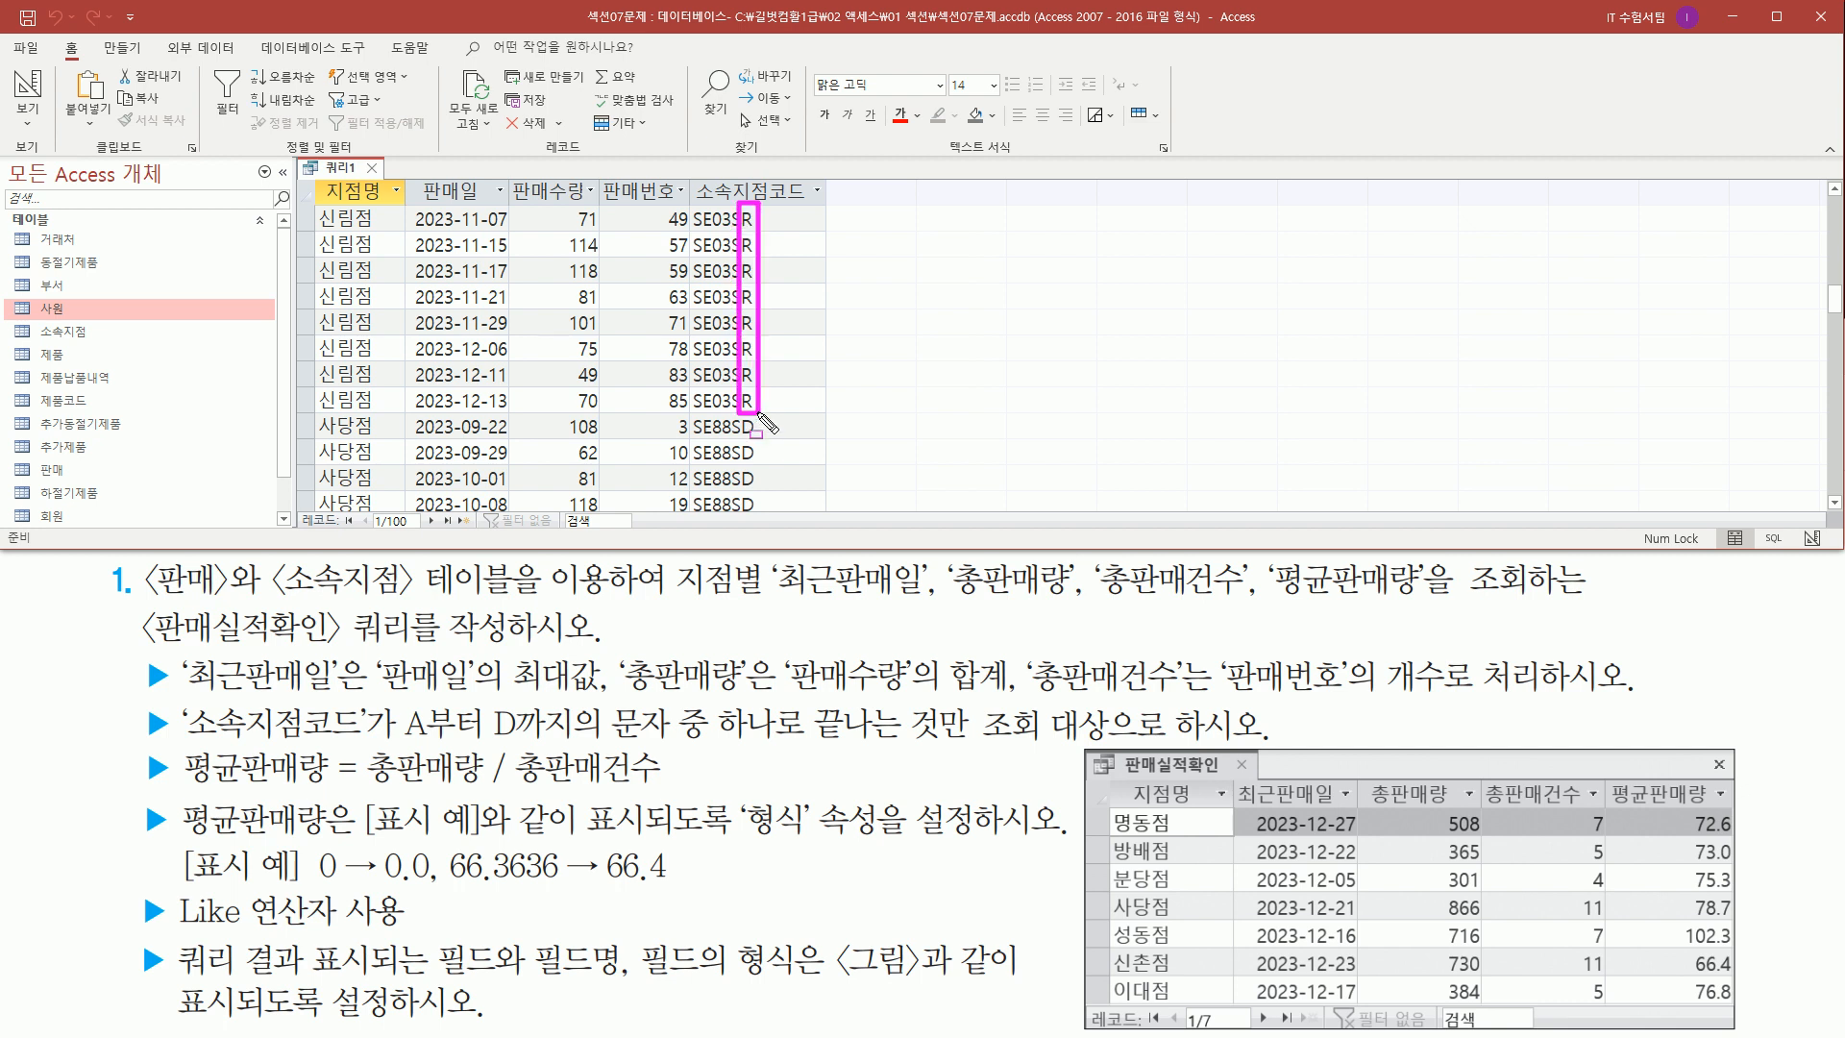
key("Escape")
left_click_drag(1834, 307, 1828, 378)
key("ctrl+shift+d")
left_click_drag(738, 234, 752, 512)
left_click_drag(398, 739, 579, 740)
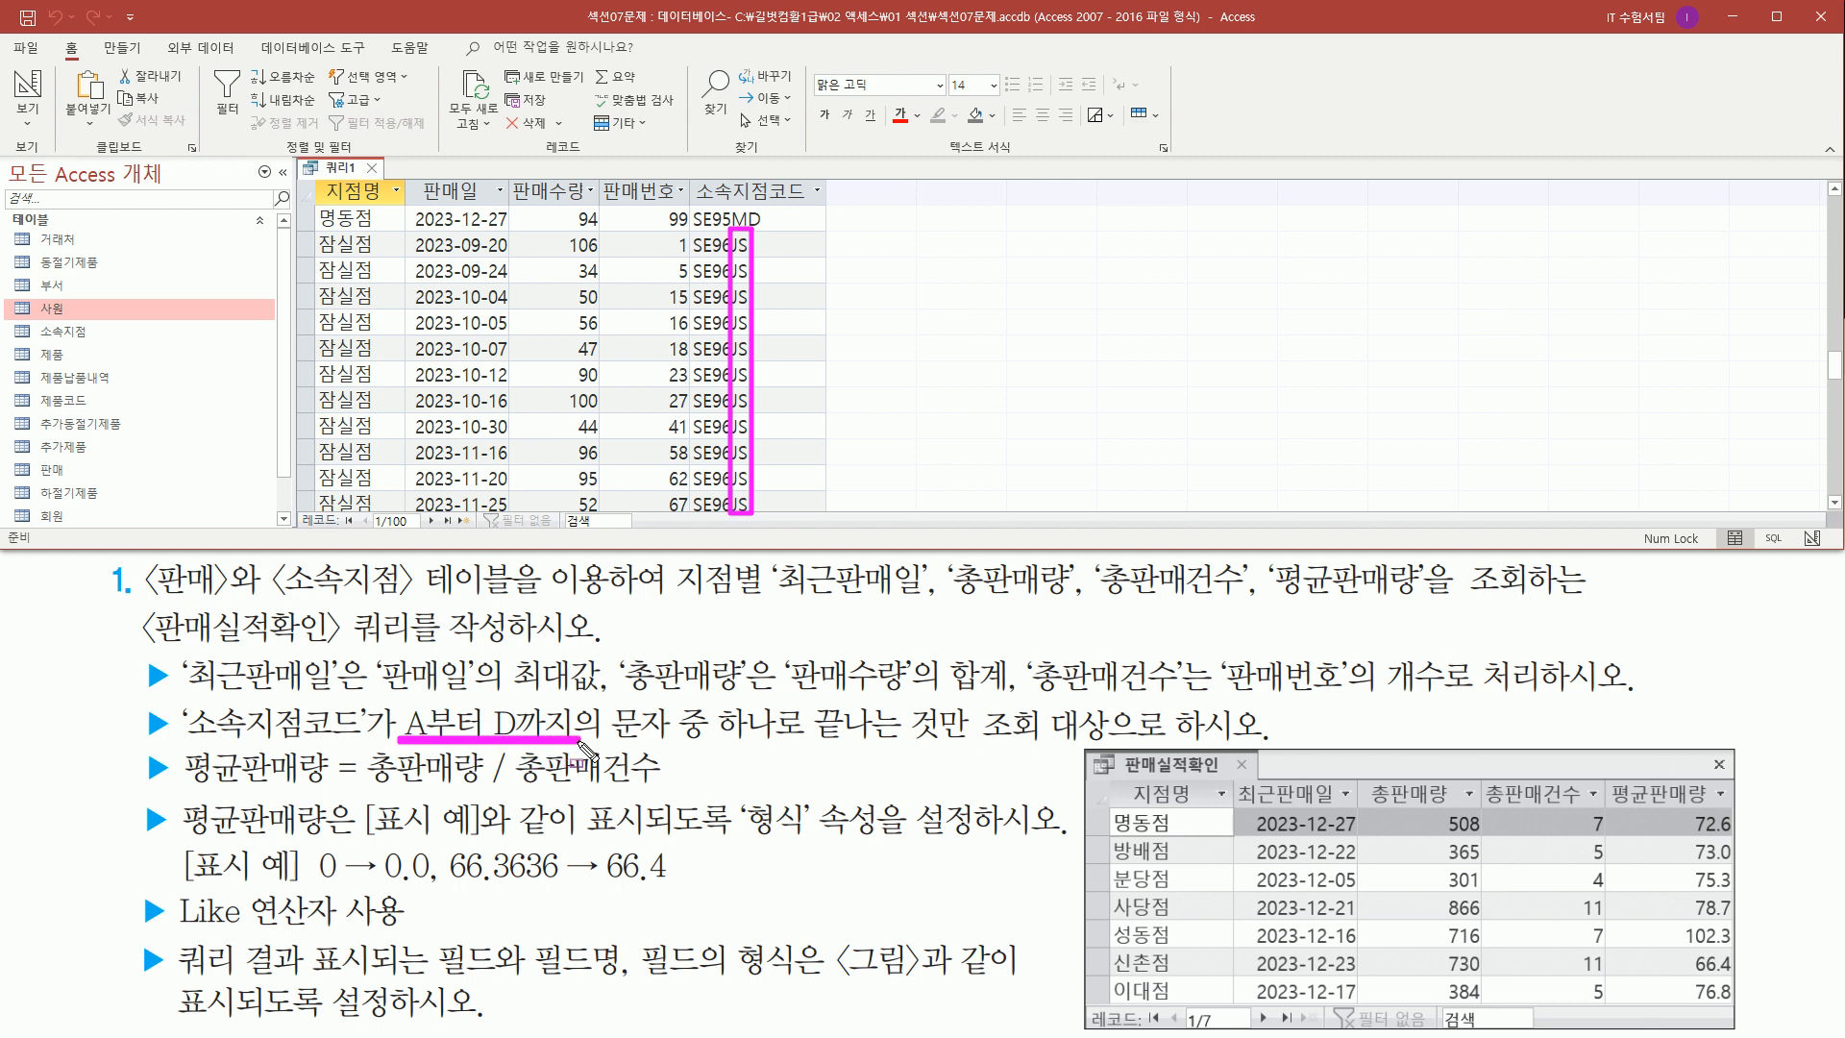
left_click_drag(713, 743, 973, 742)
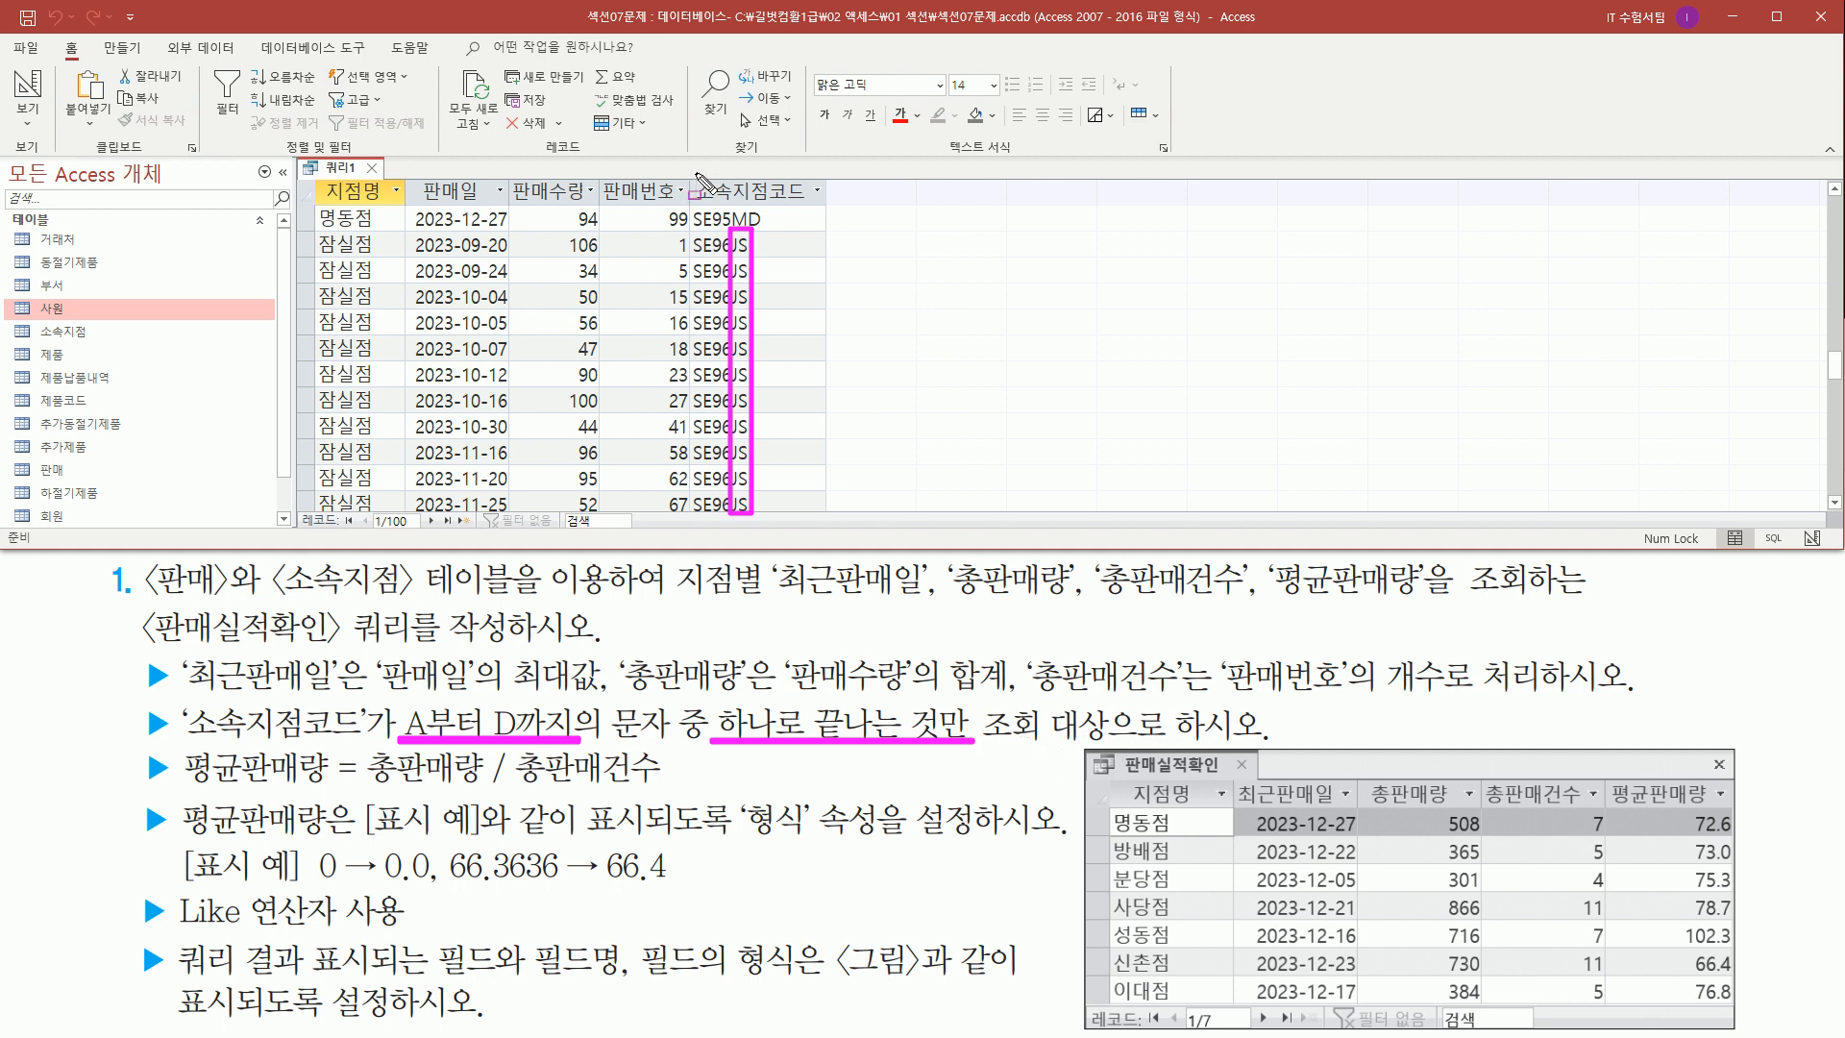
mouse_move(690, 175)
left_mouse_down()
mouse_move(732, 375)
mouse_move(817, 463)
mouse_move(827, 520)
left_mouse_up()
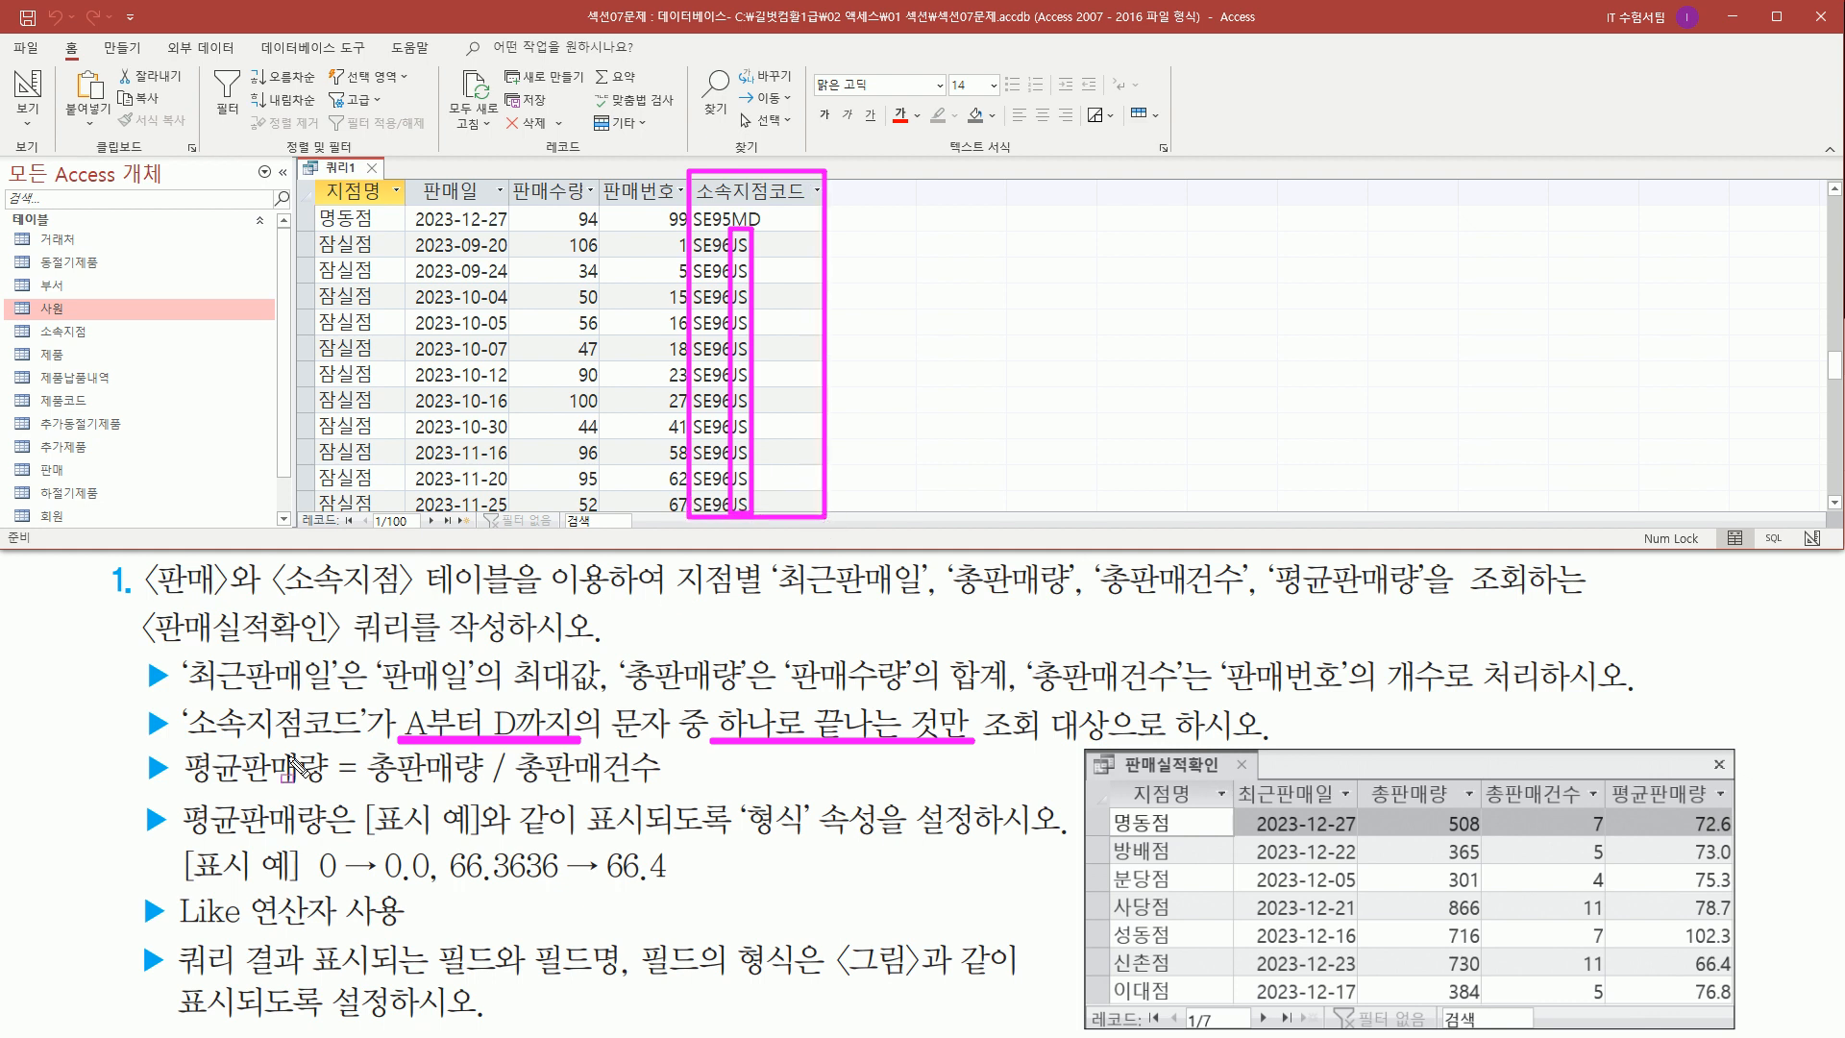
mouse_move(400, 702)
left_mouse_down()
mouse_move(428, 736)
mouse_move(707, 742)
left_mouse_up()
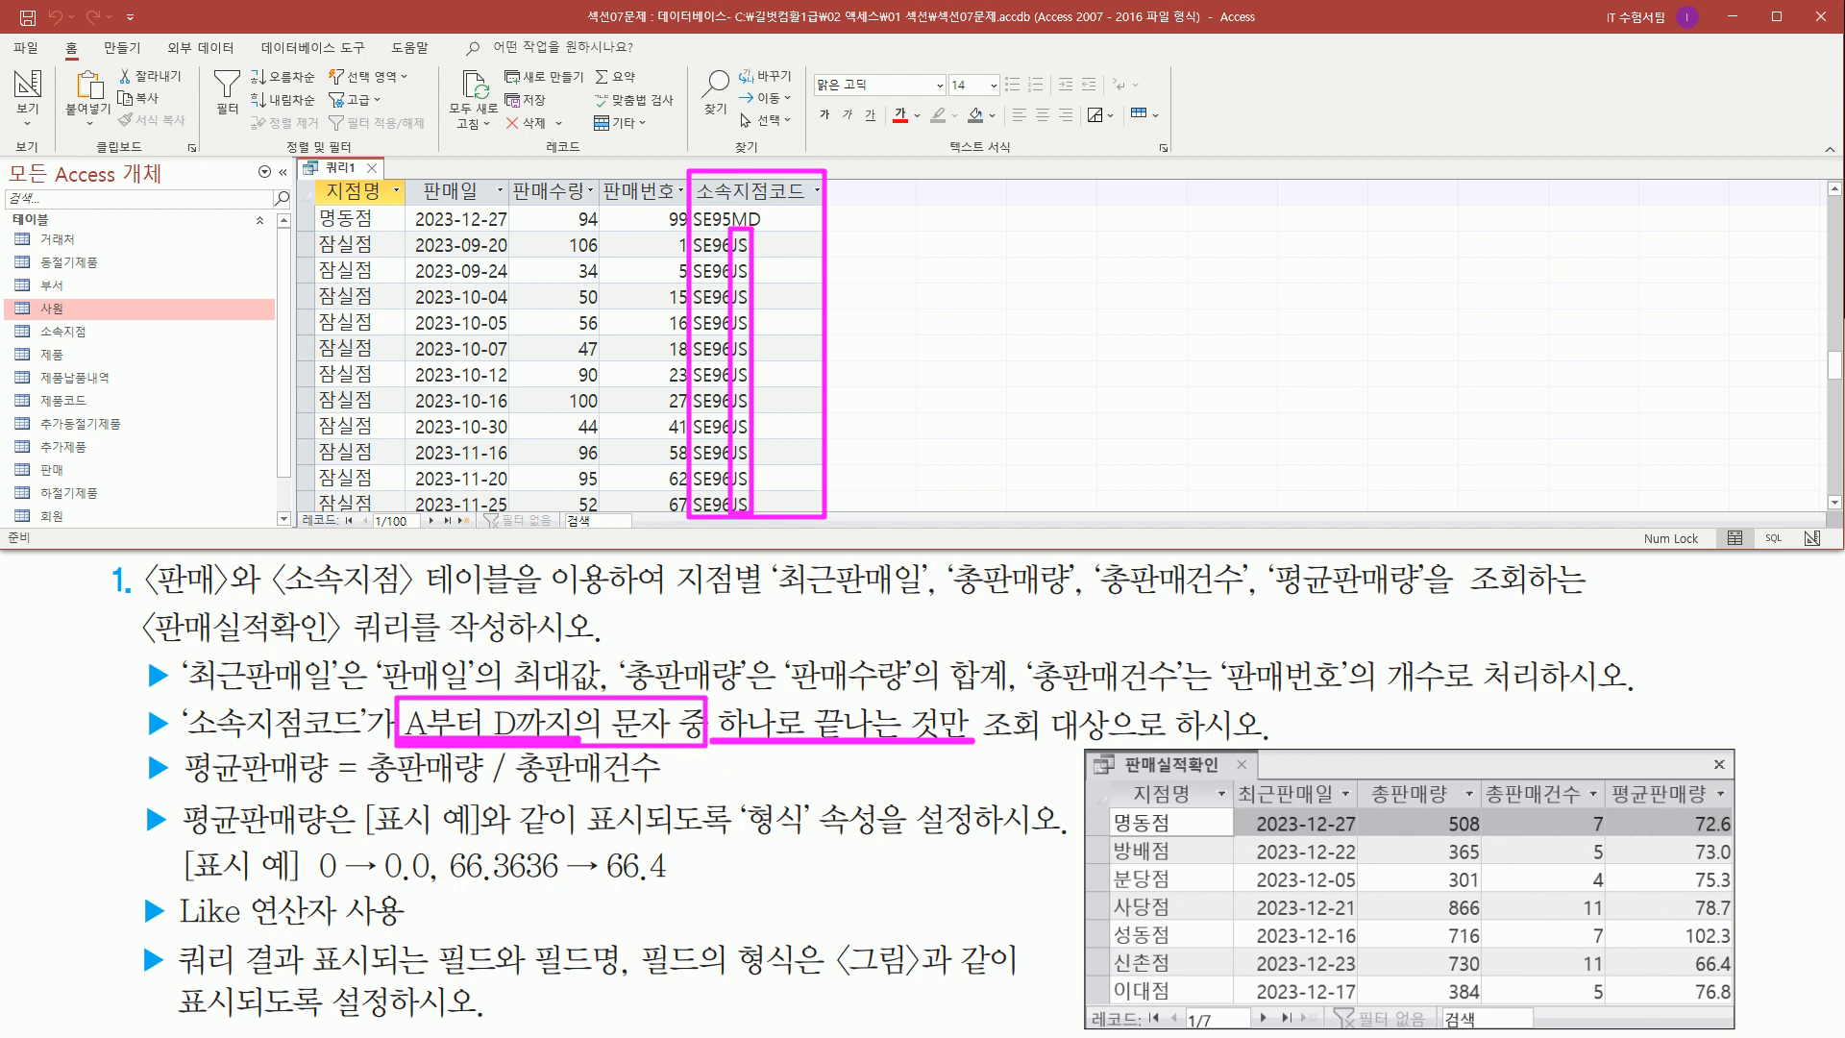
key("Escape")
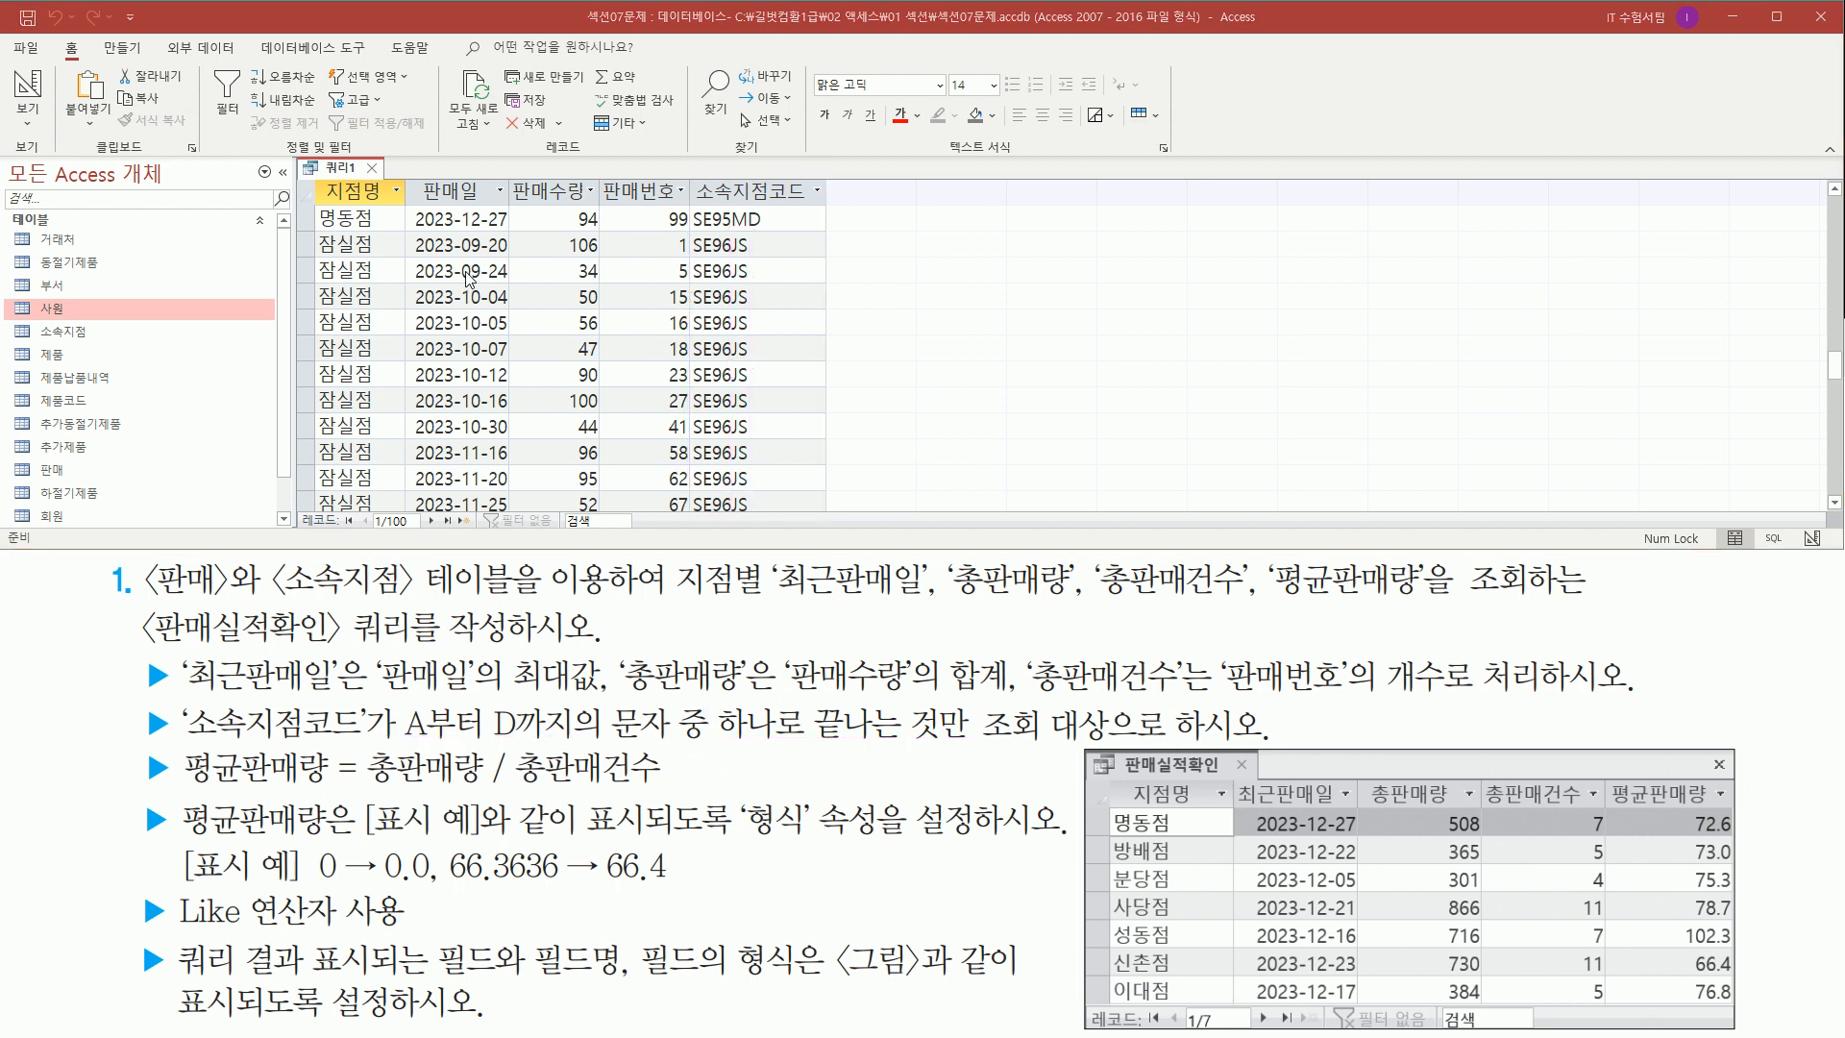
key("ctrl+2")
left_click_drag(319, 180, 401, 214)
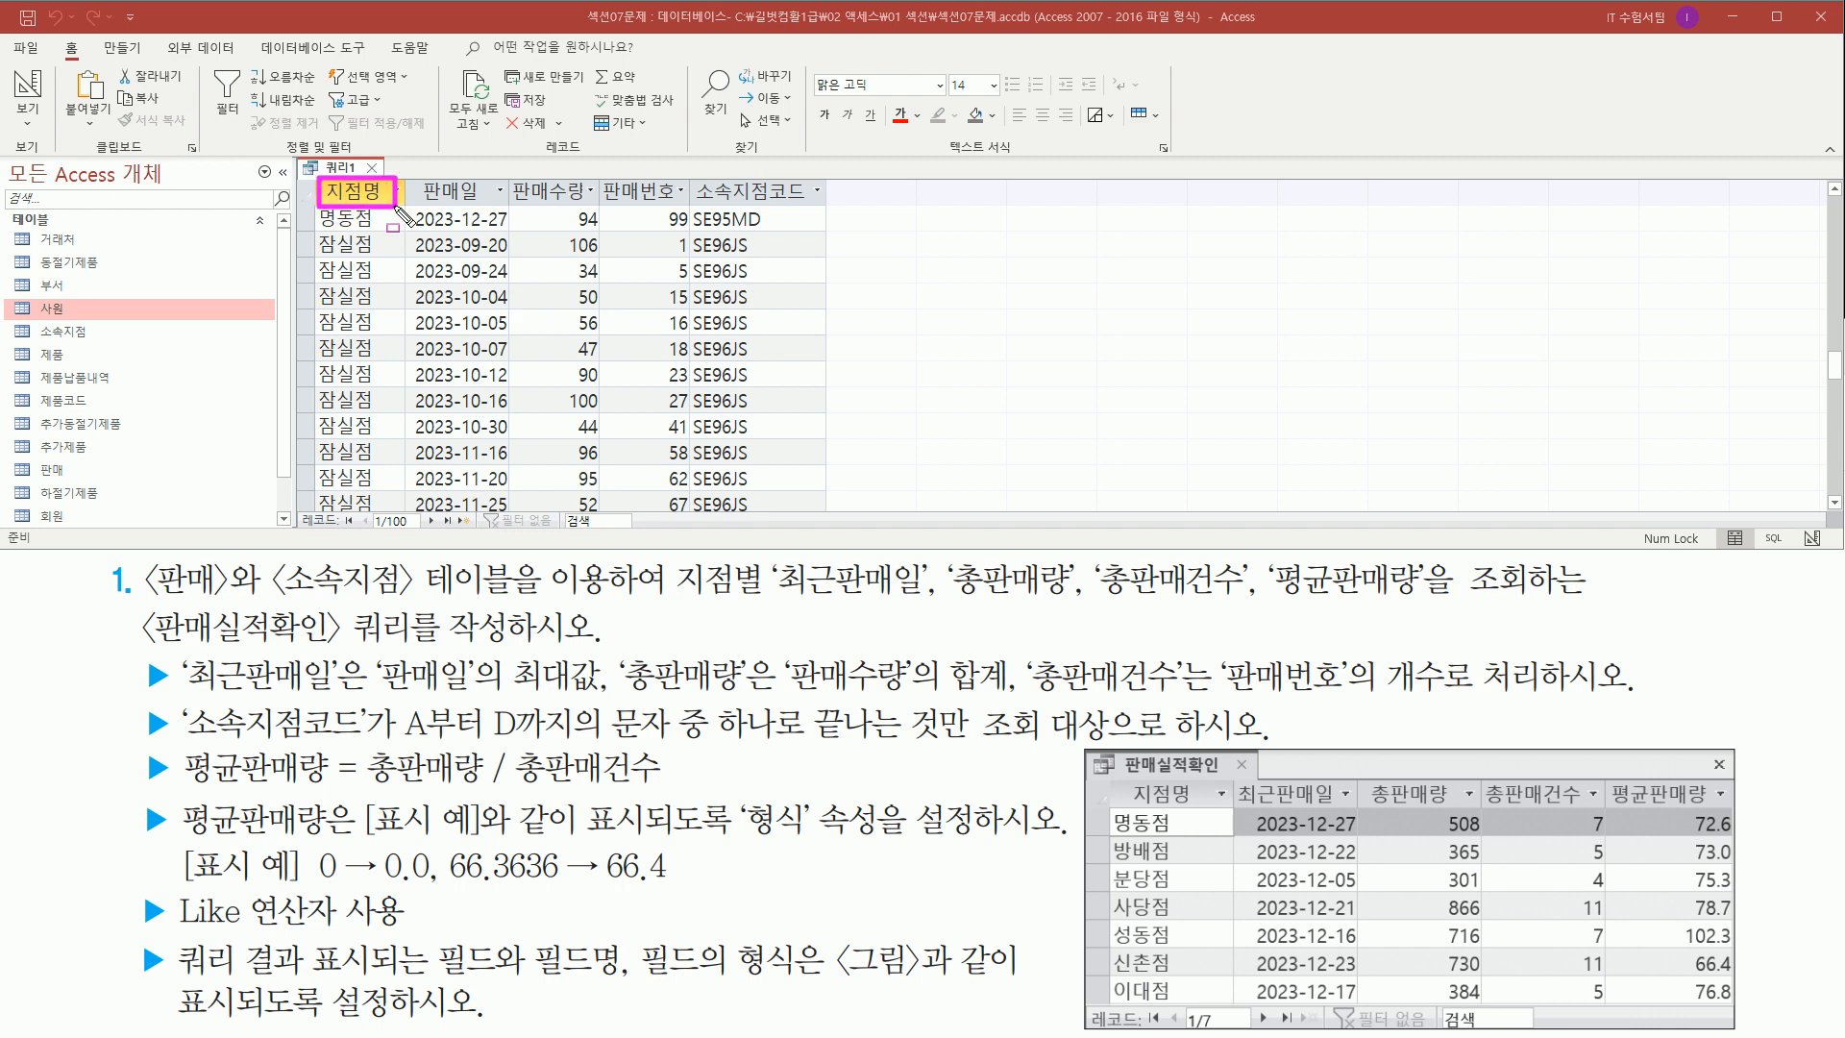
left_click_drag(1129, 789, 1216, 816)
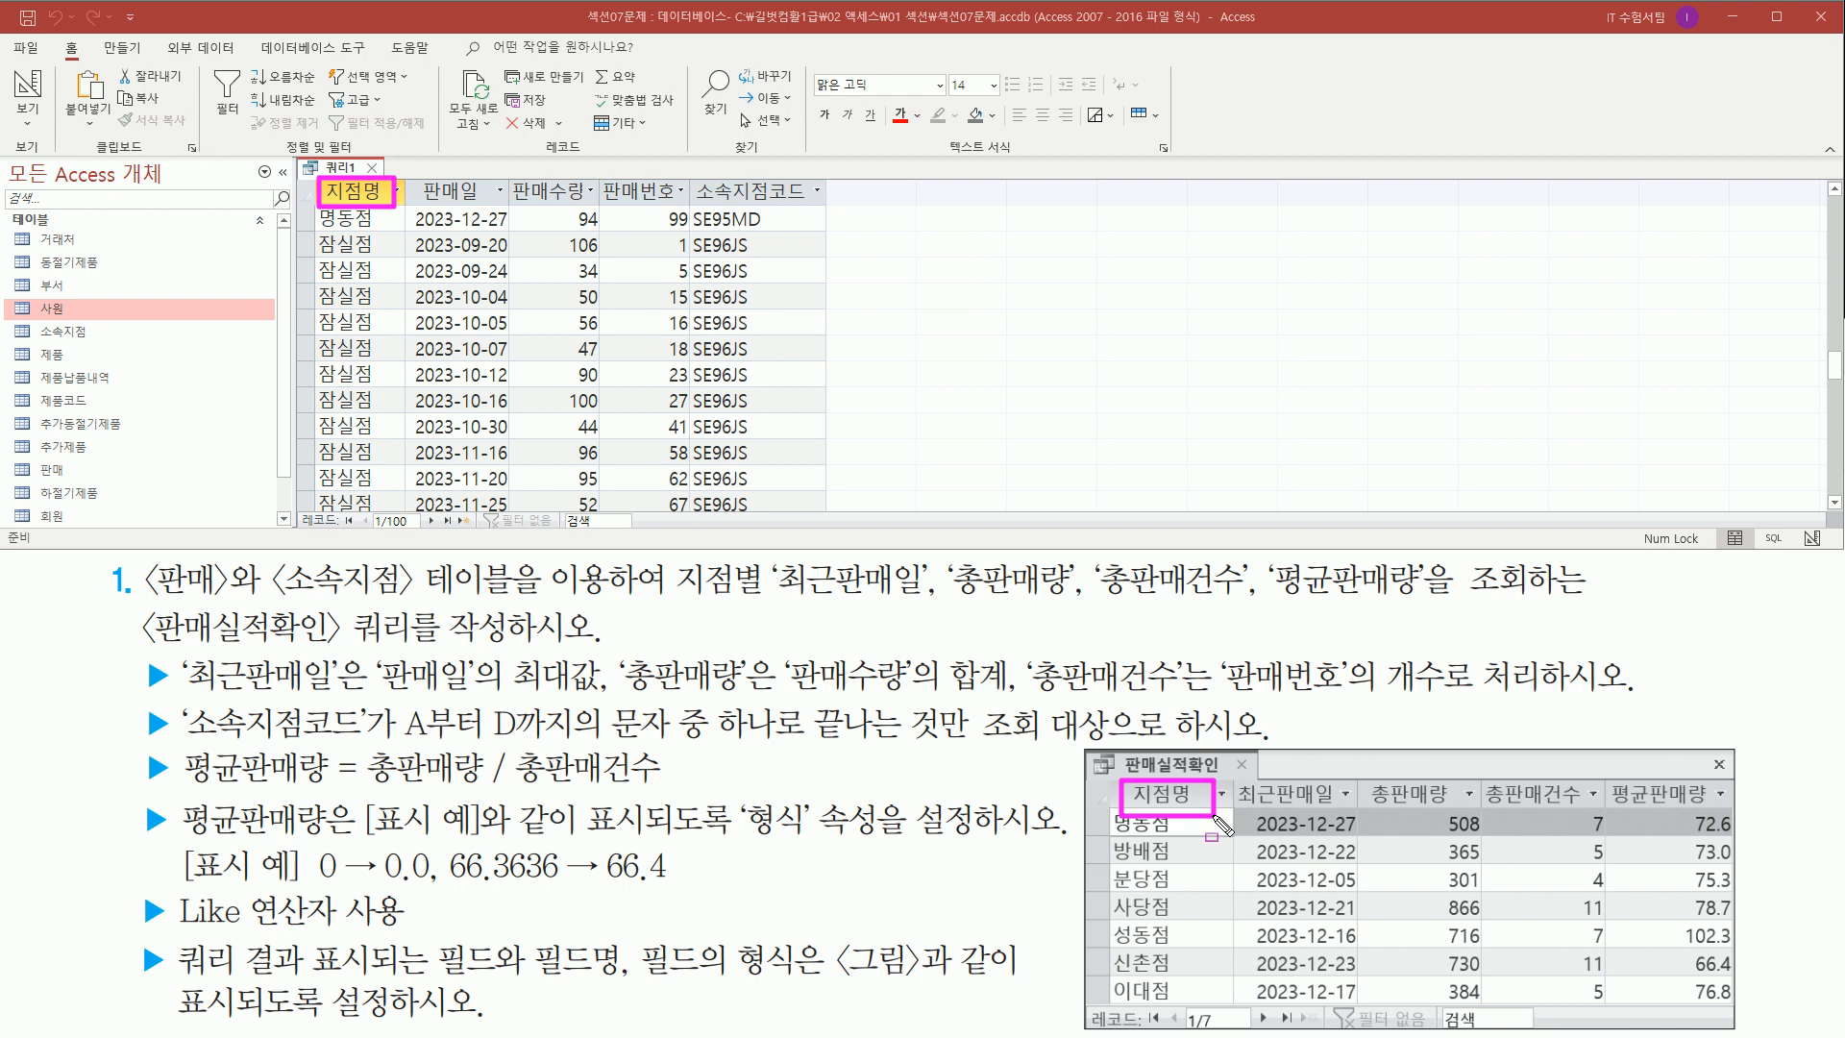
left_click_drag(423, 204, 485, 205)
left_click_drag(1236, 810, 1341, 810)
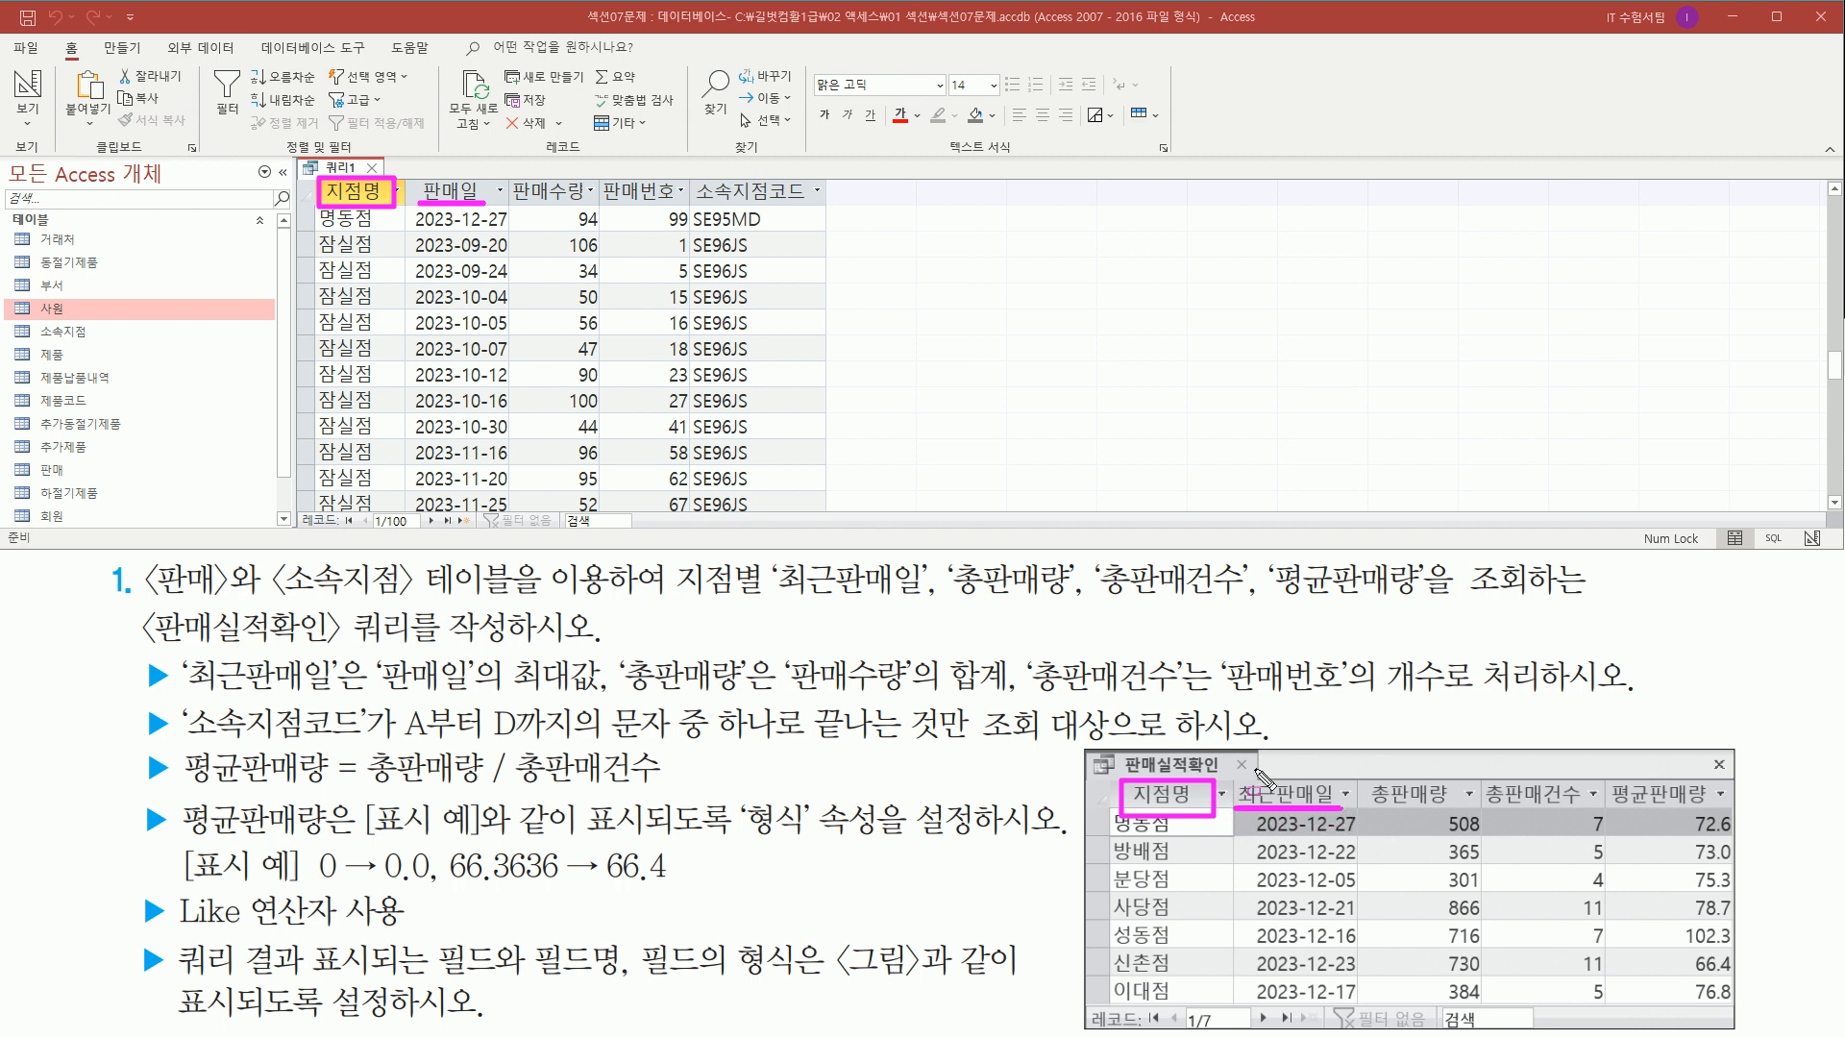
left_click_drag(512, 204, 588, 203)
left_click_drag(1369, 807, 1461, 808)
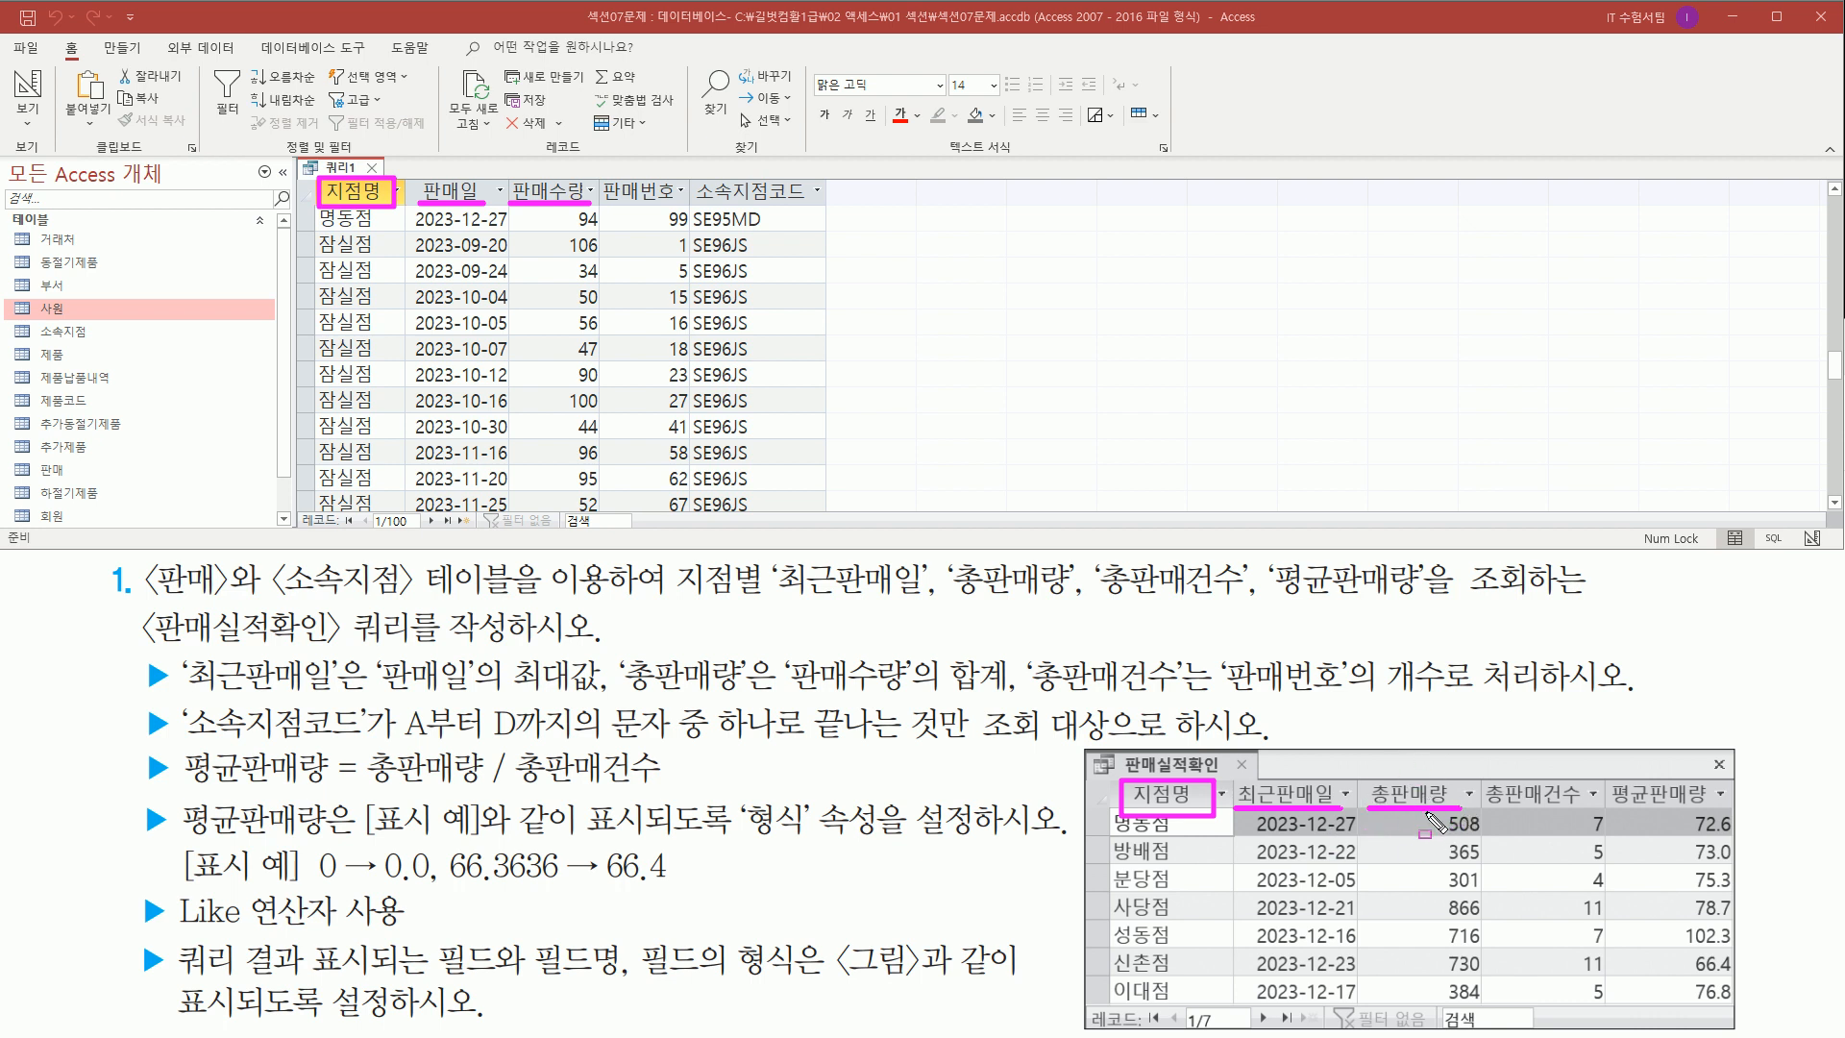
left_click_drag(601, 203, 681, 203)
left_click_drag(1483, 810, 1572, 812)
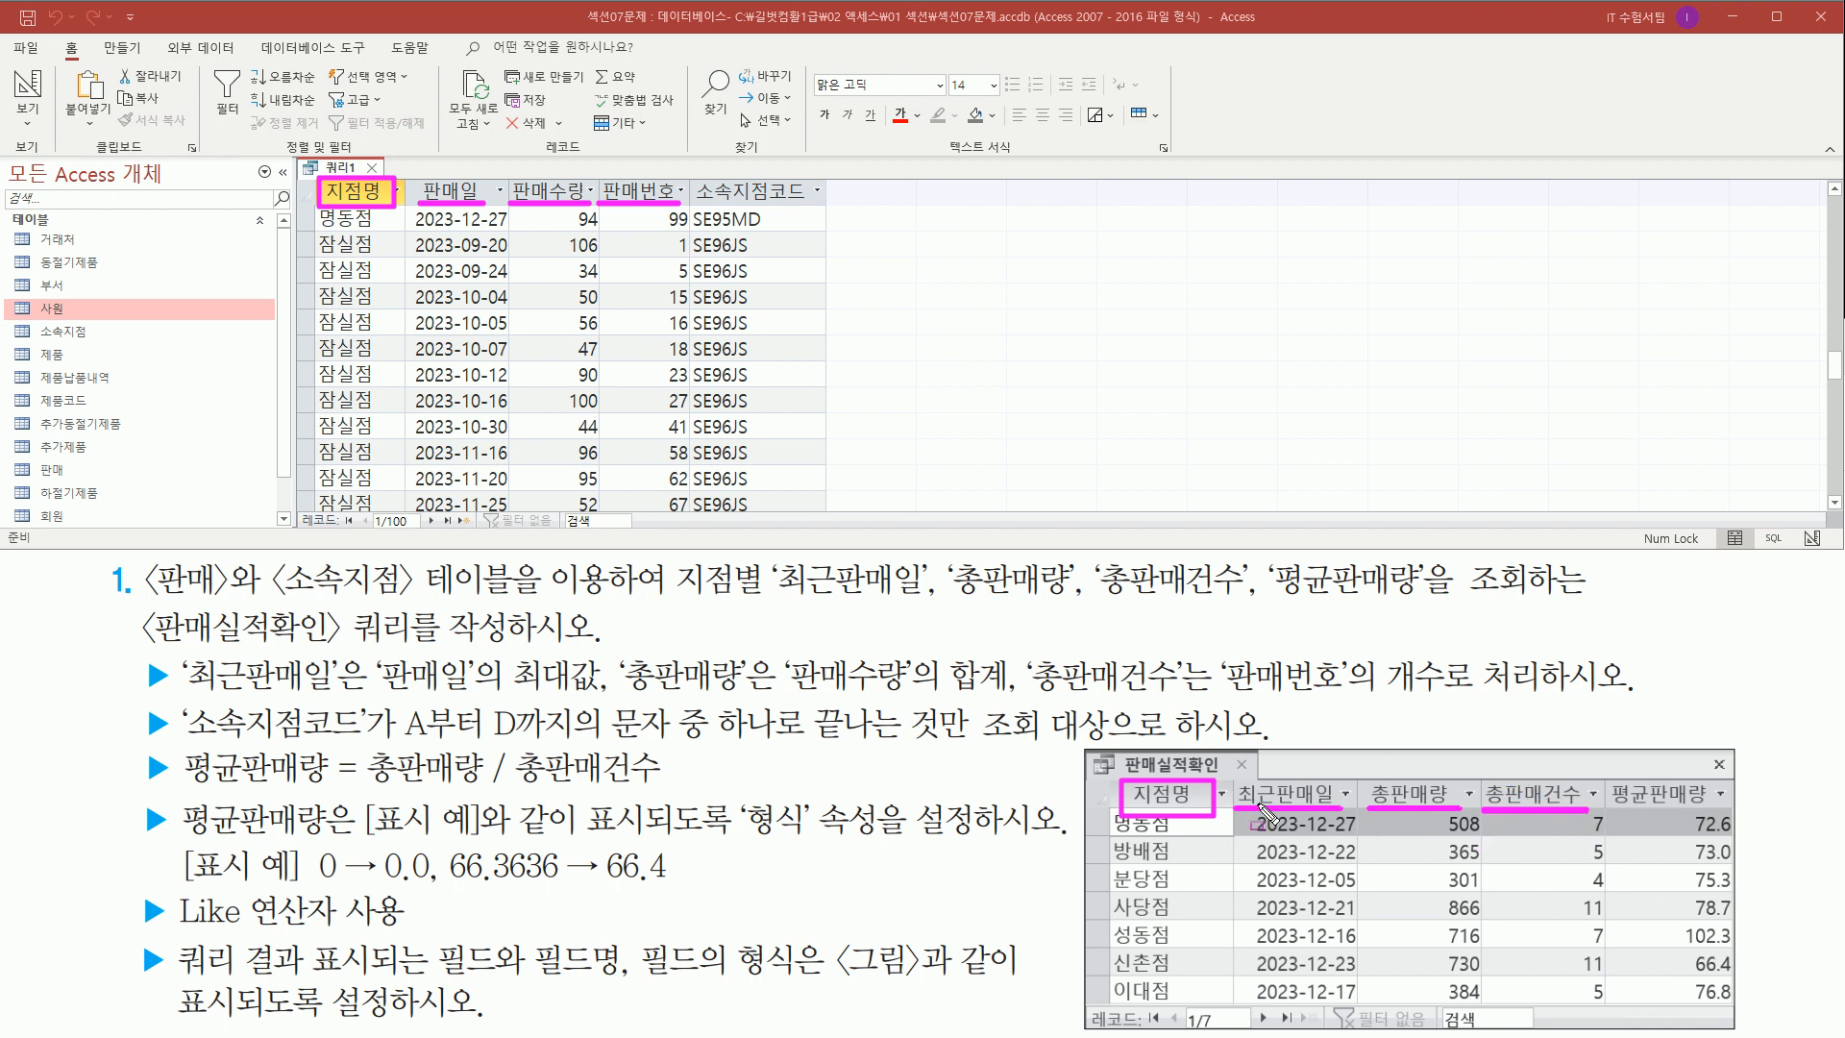
key("Escape")
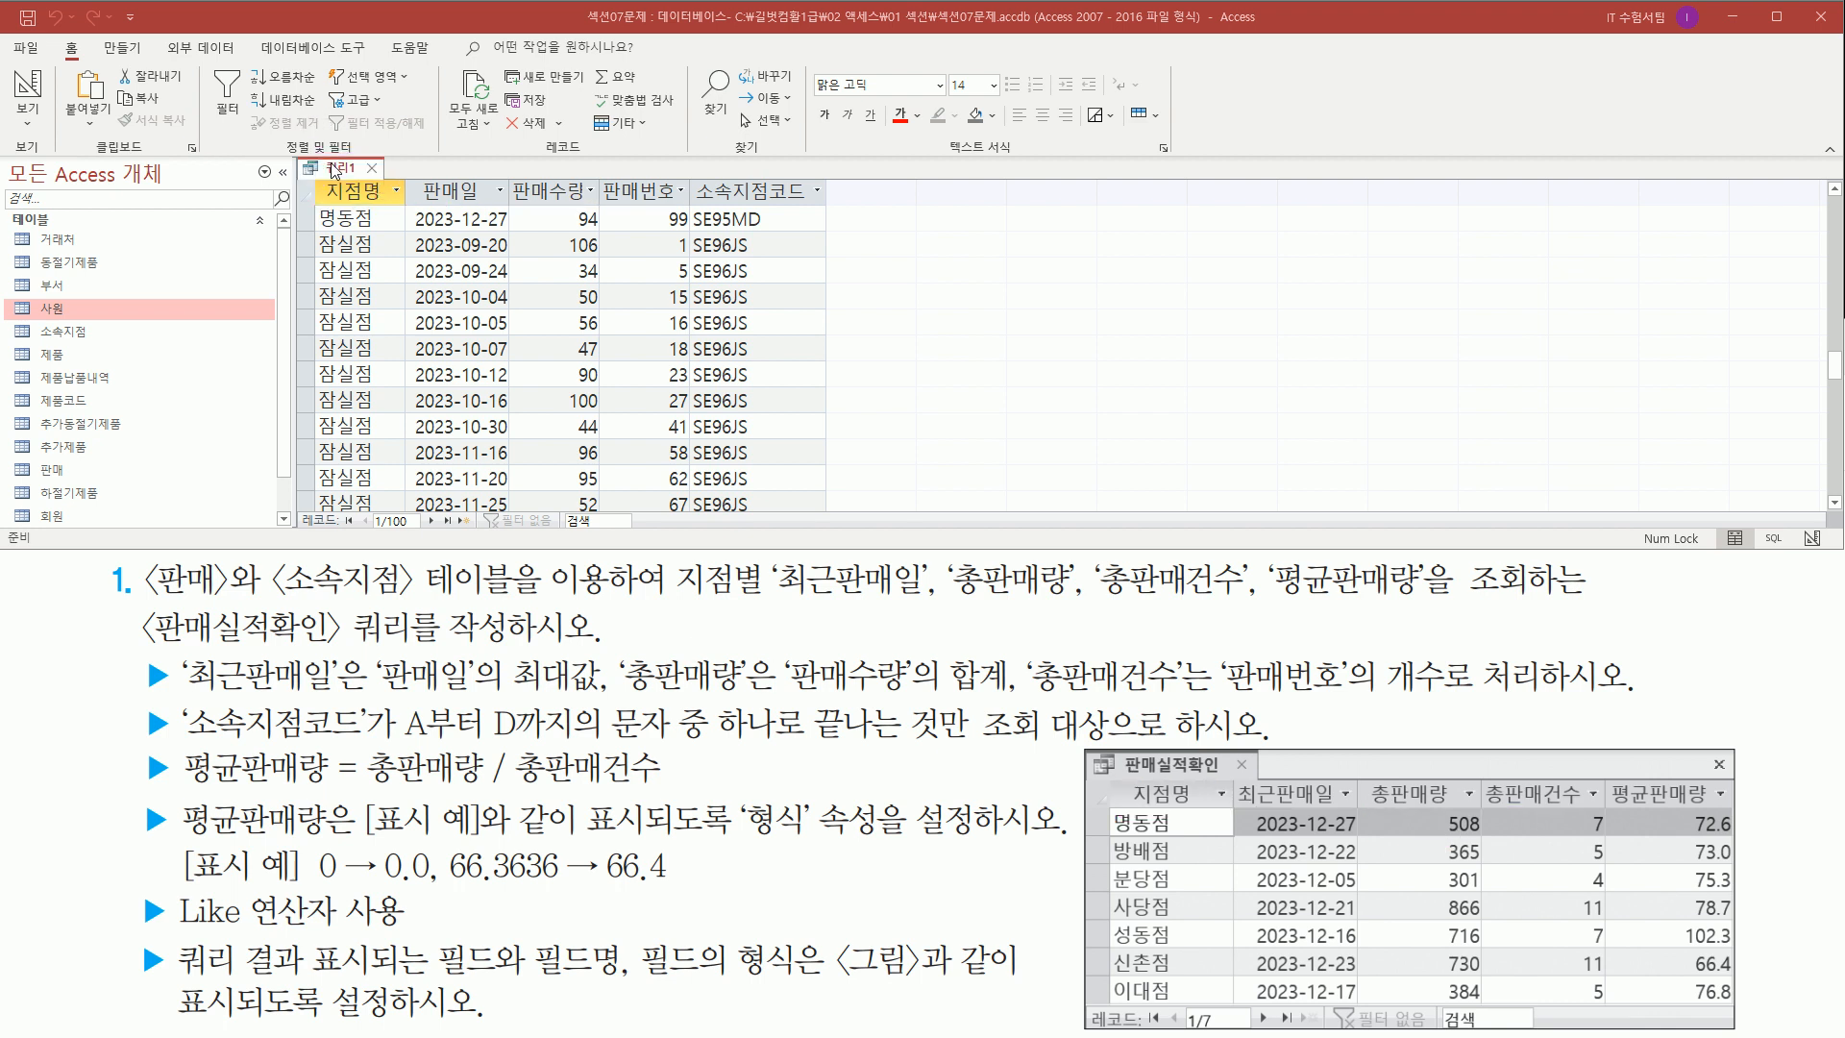
- Return the query to design view and give the 판매일 field the alias 최근판매일
right_click(336, 177)
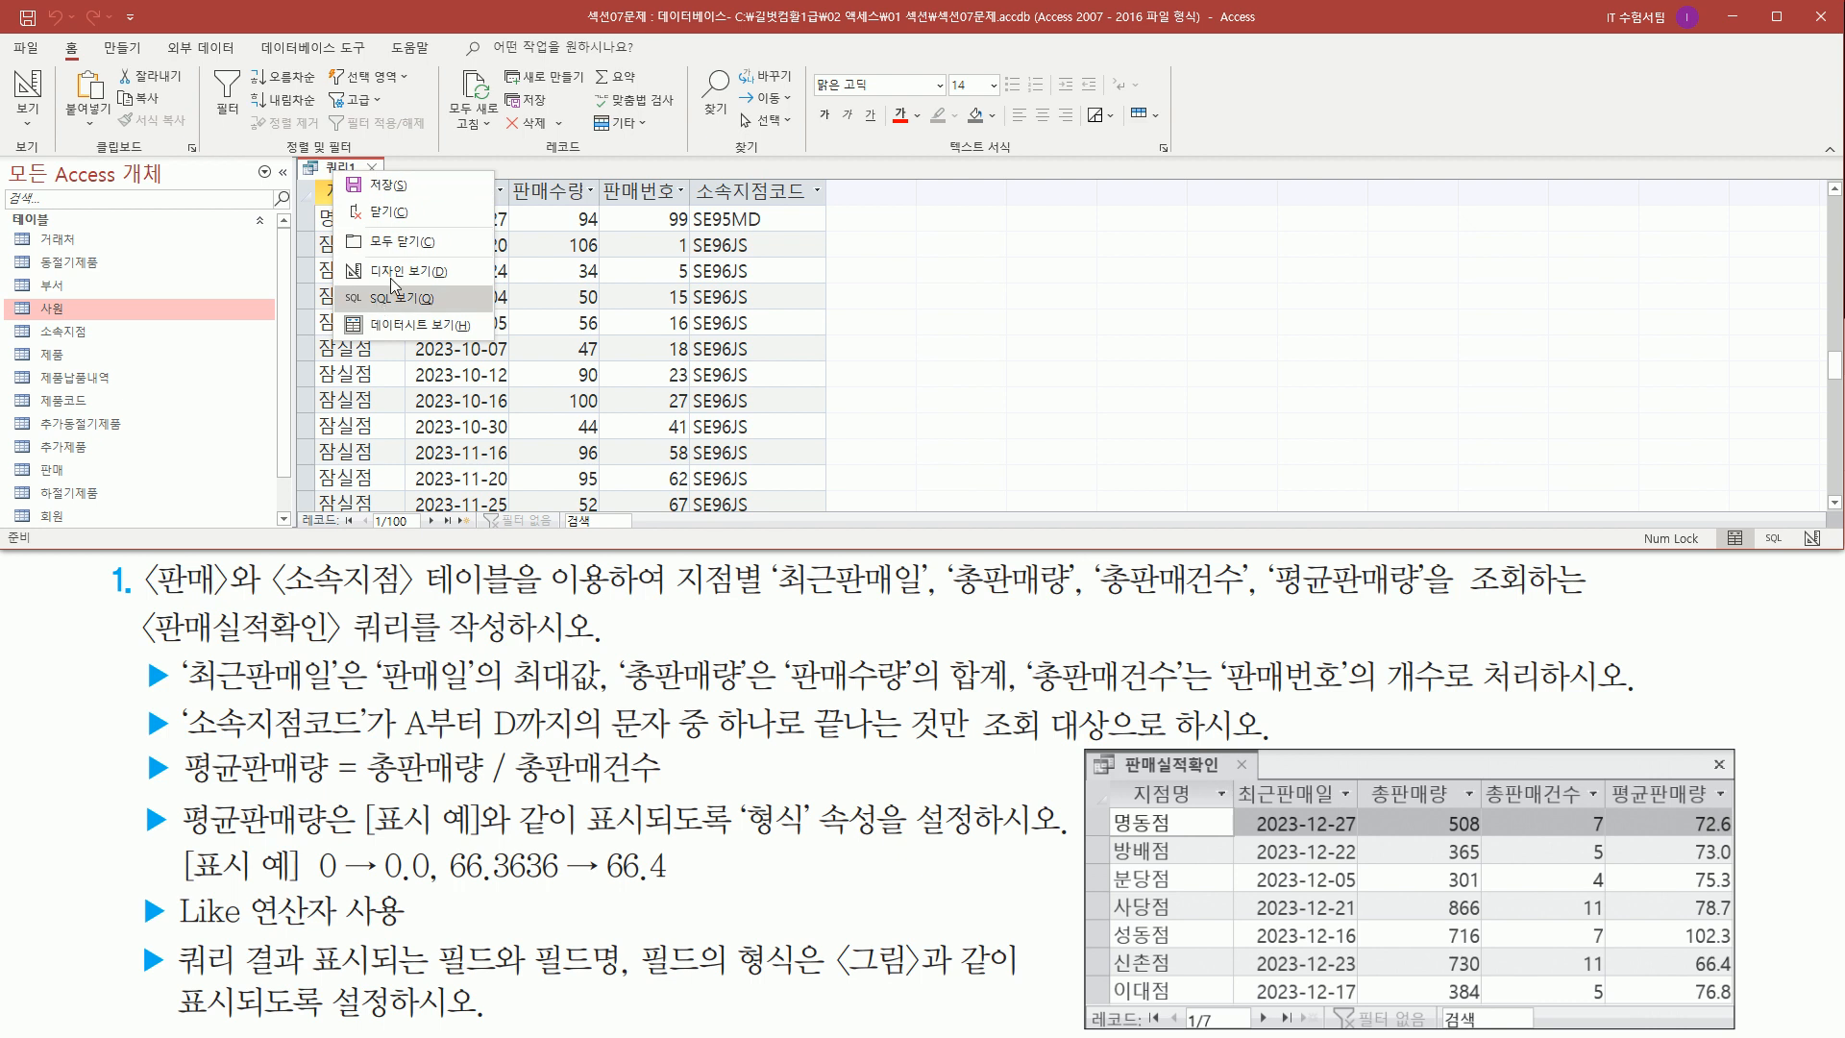
left_click(406, 270)
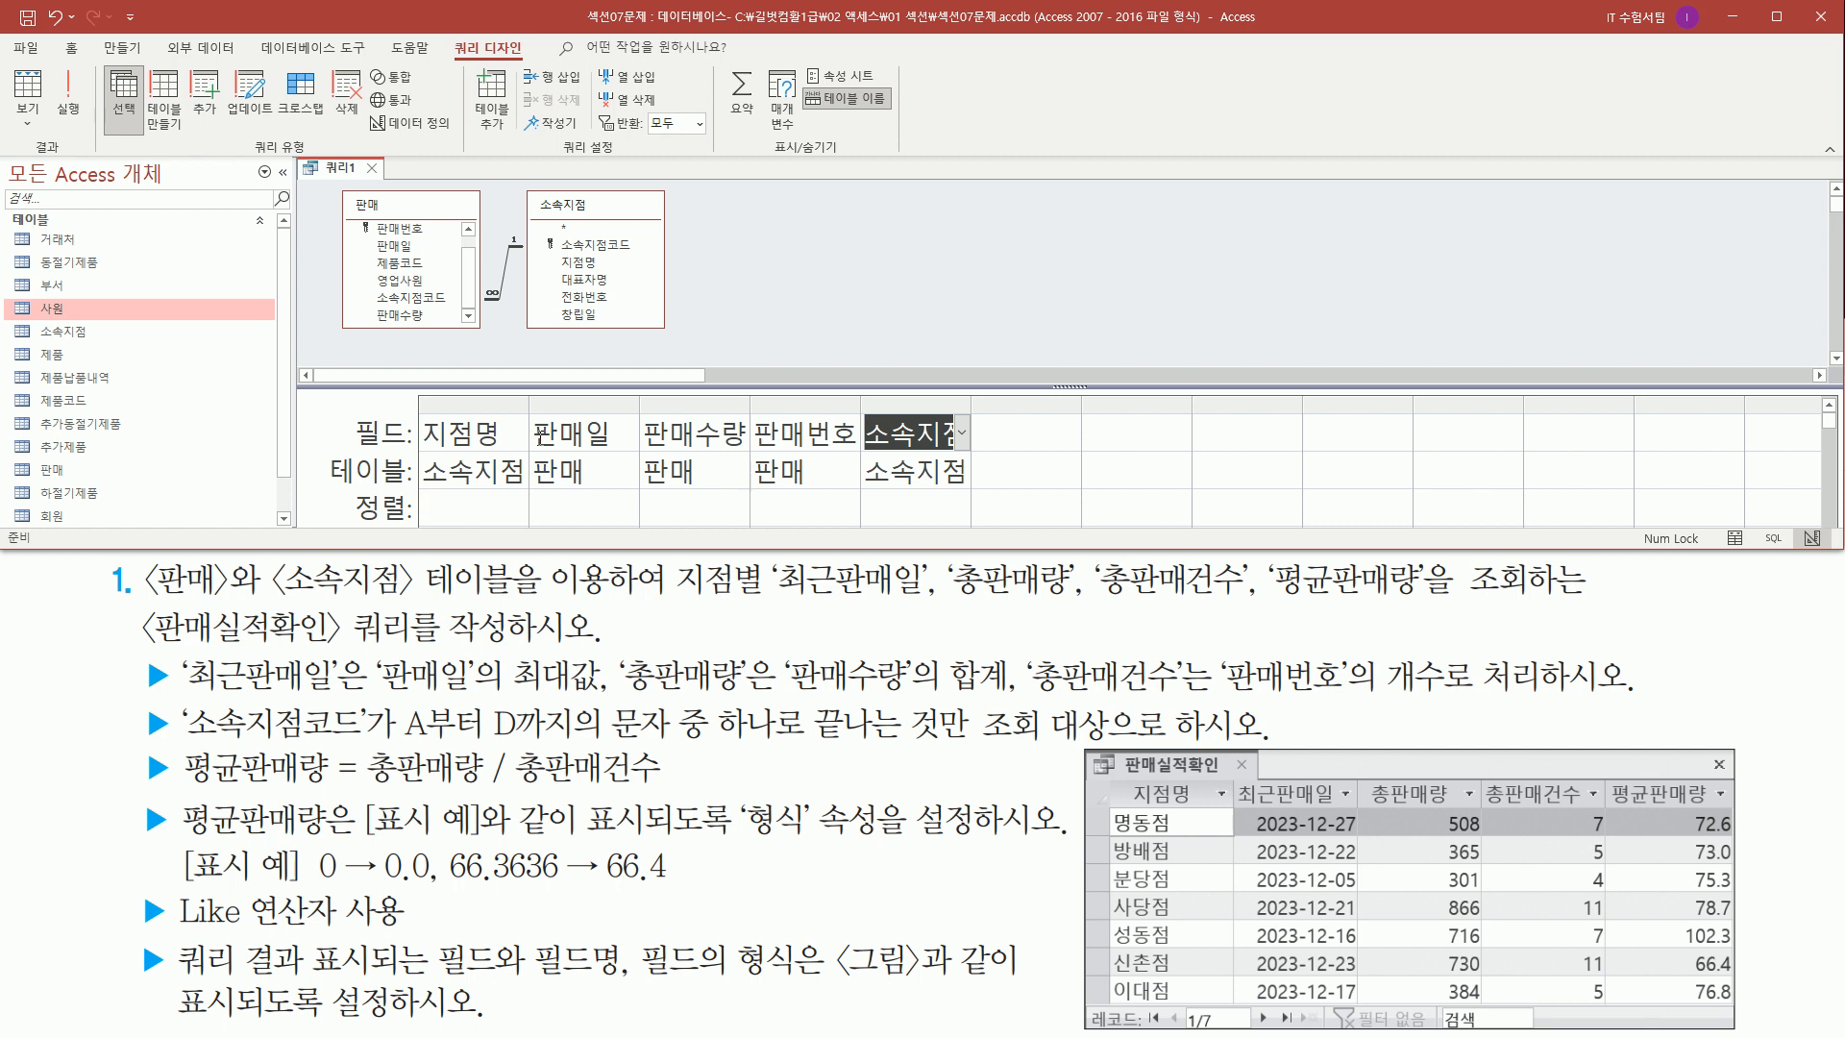
left_click(540, 435)
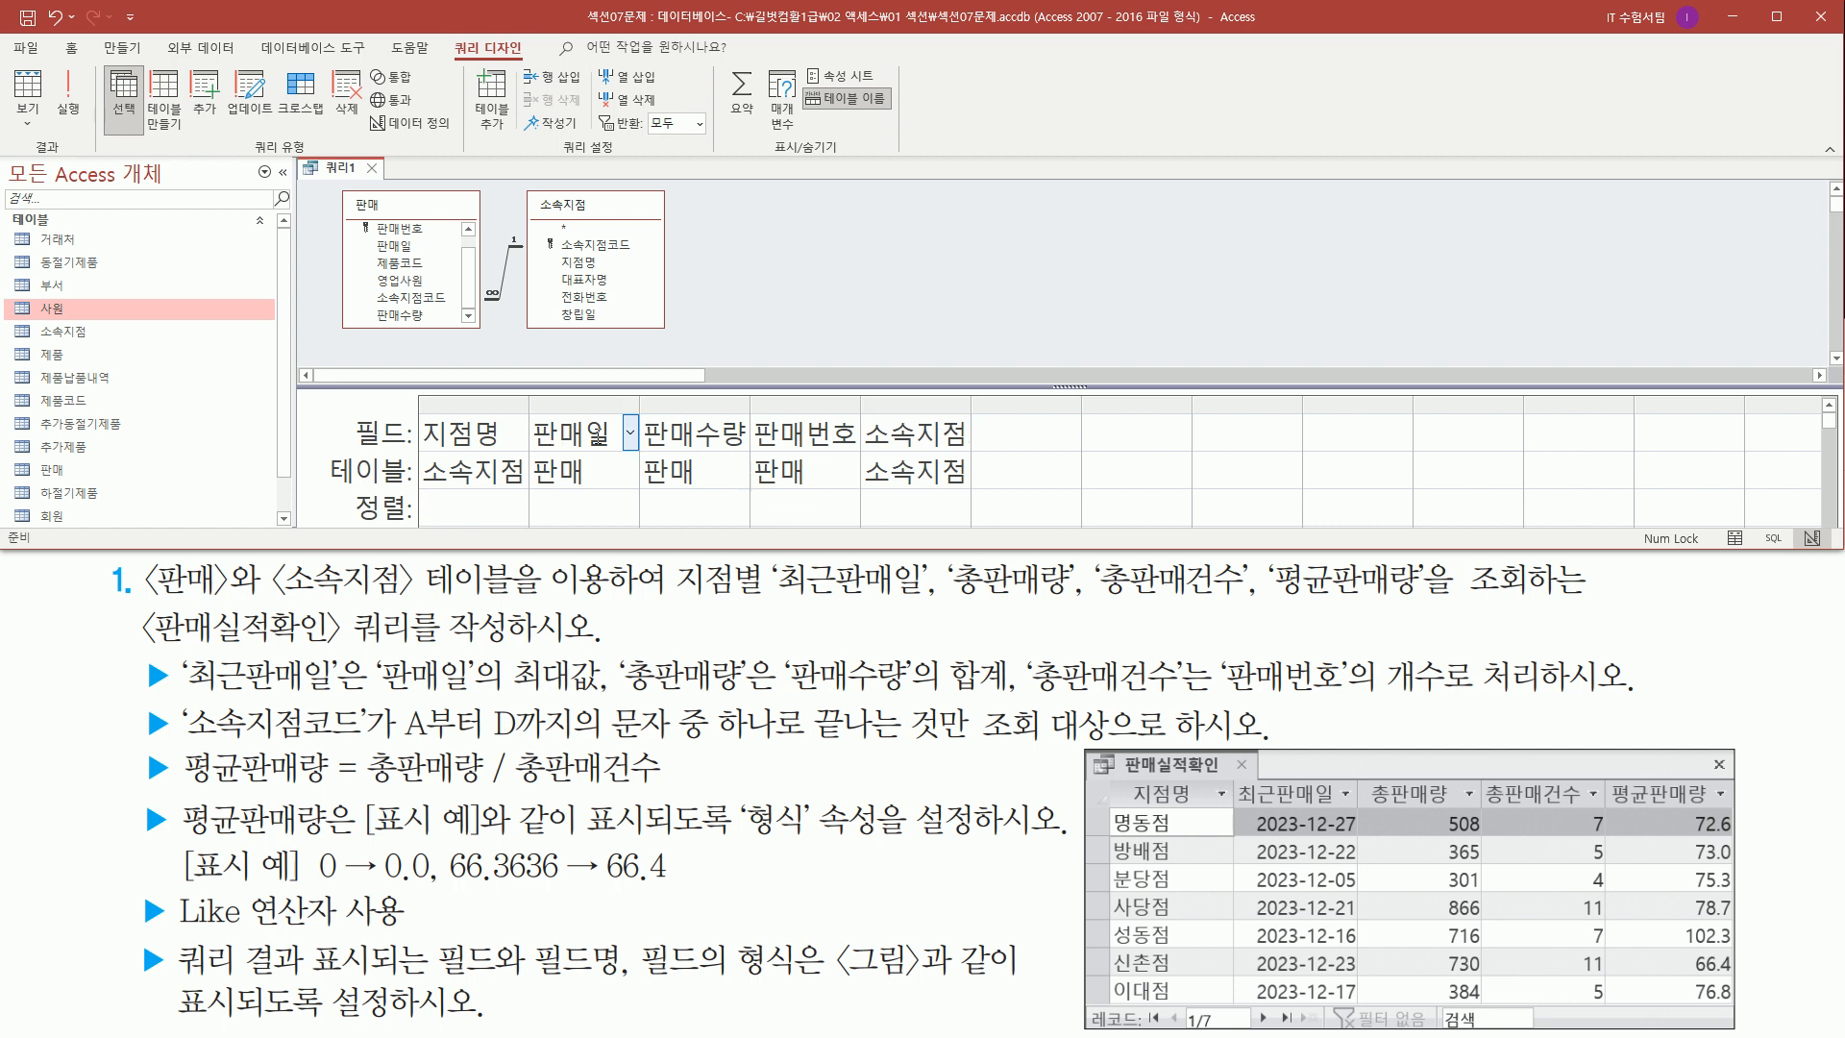
left_click_drag(1233, 809, 1366, 811)
key("Escape")
left_click(546, 441)
type("초")
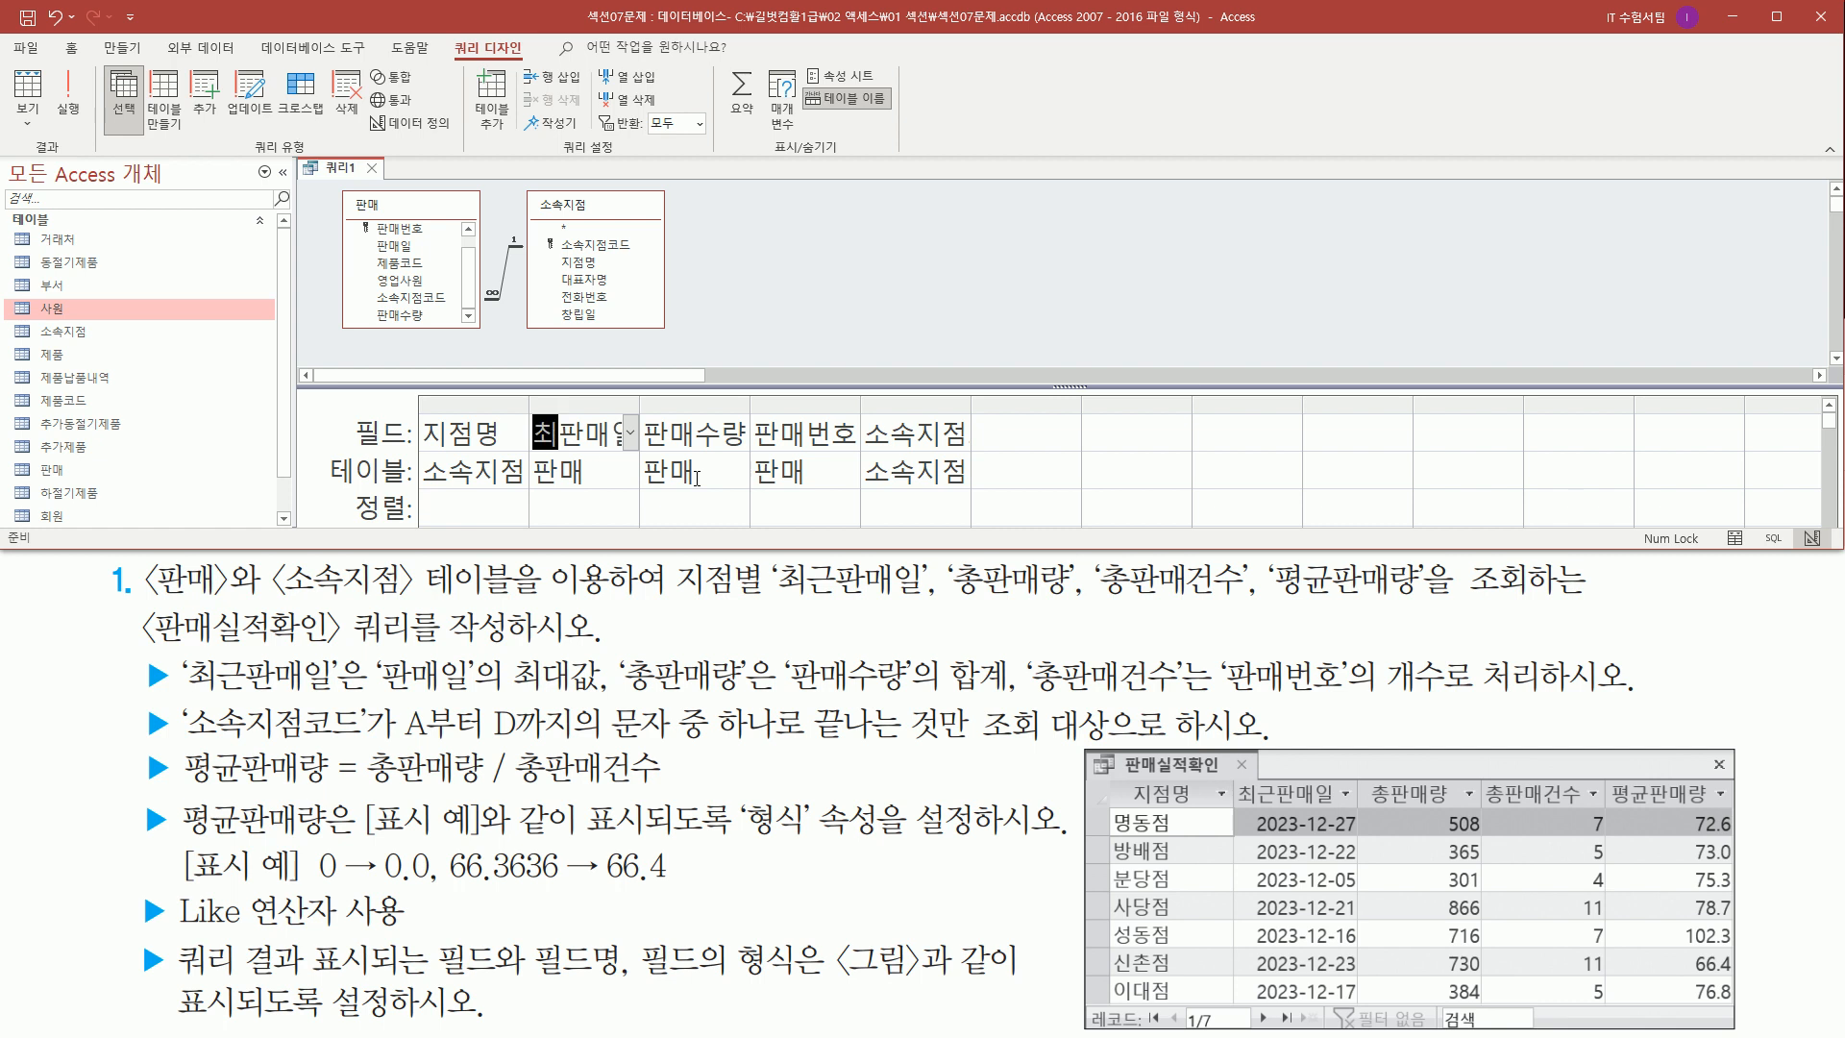
type("근판매이")
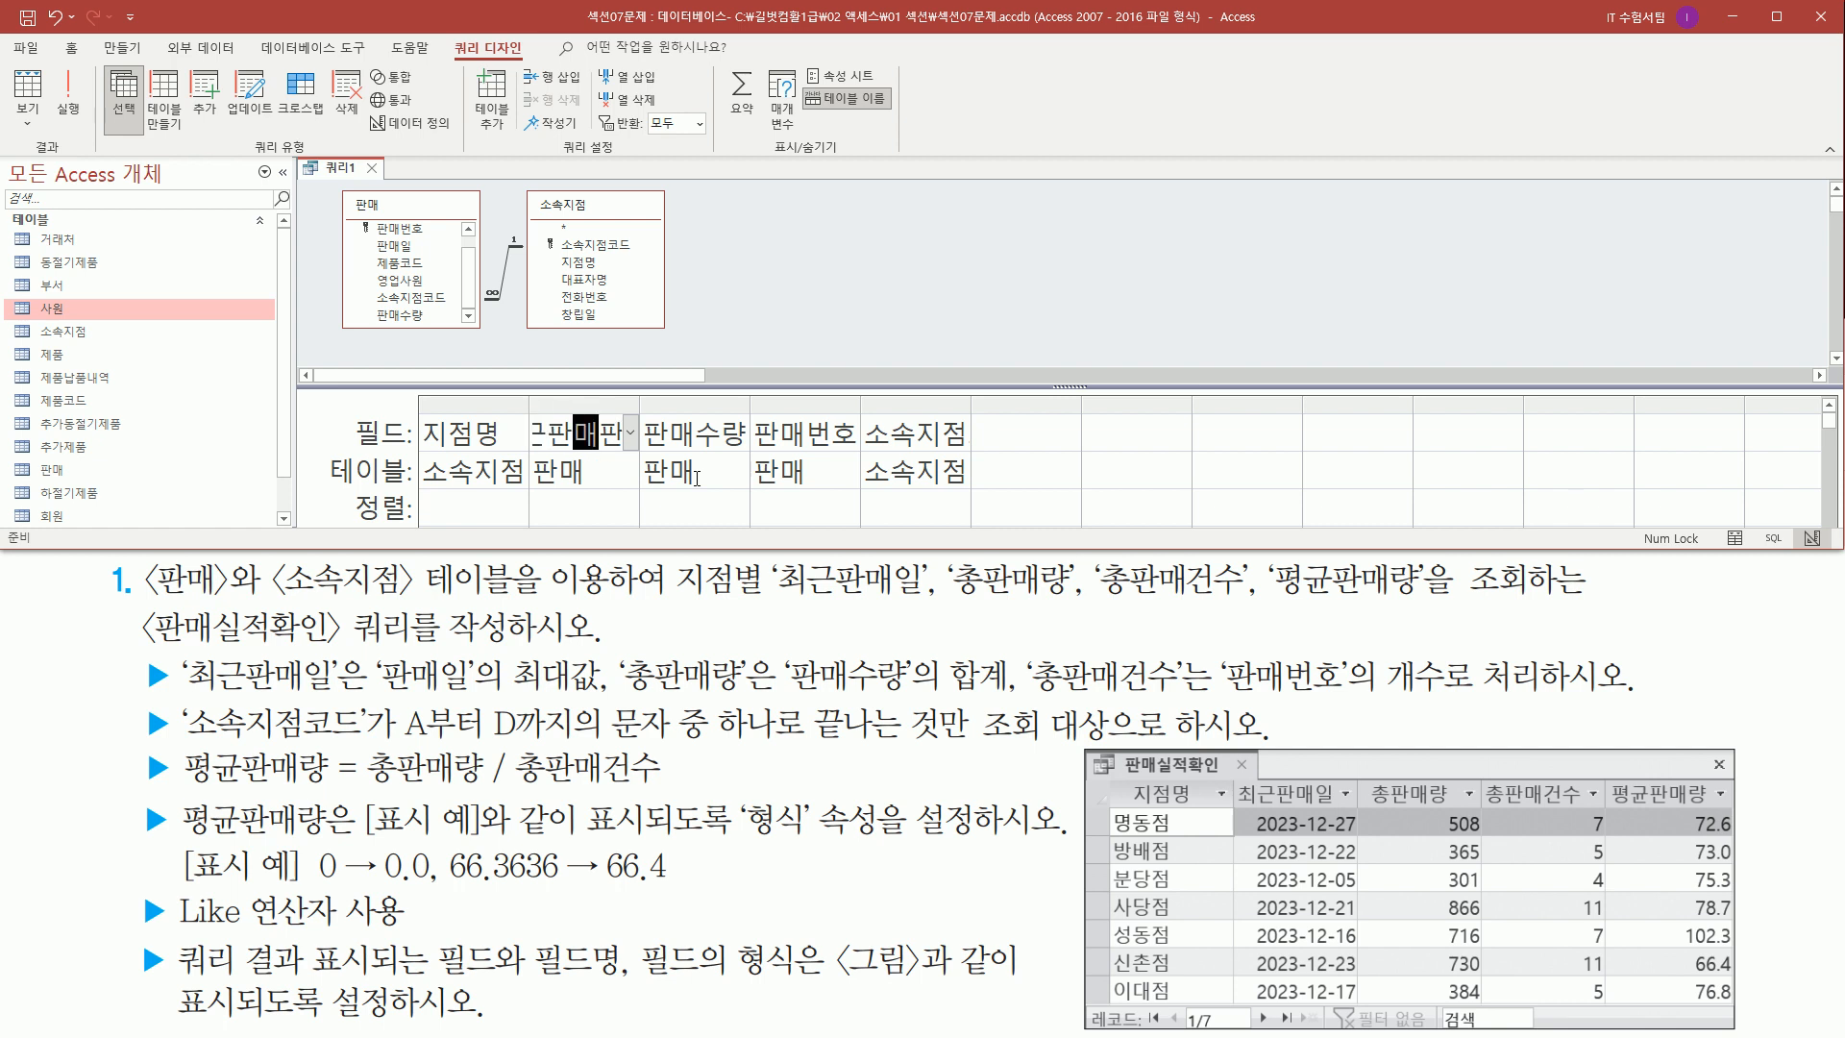
type(":")
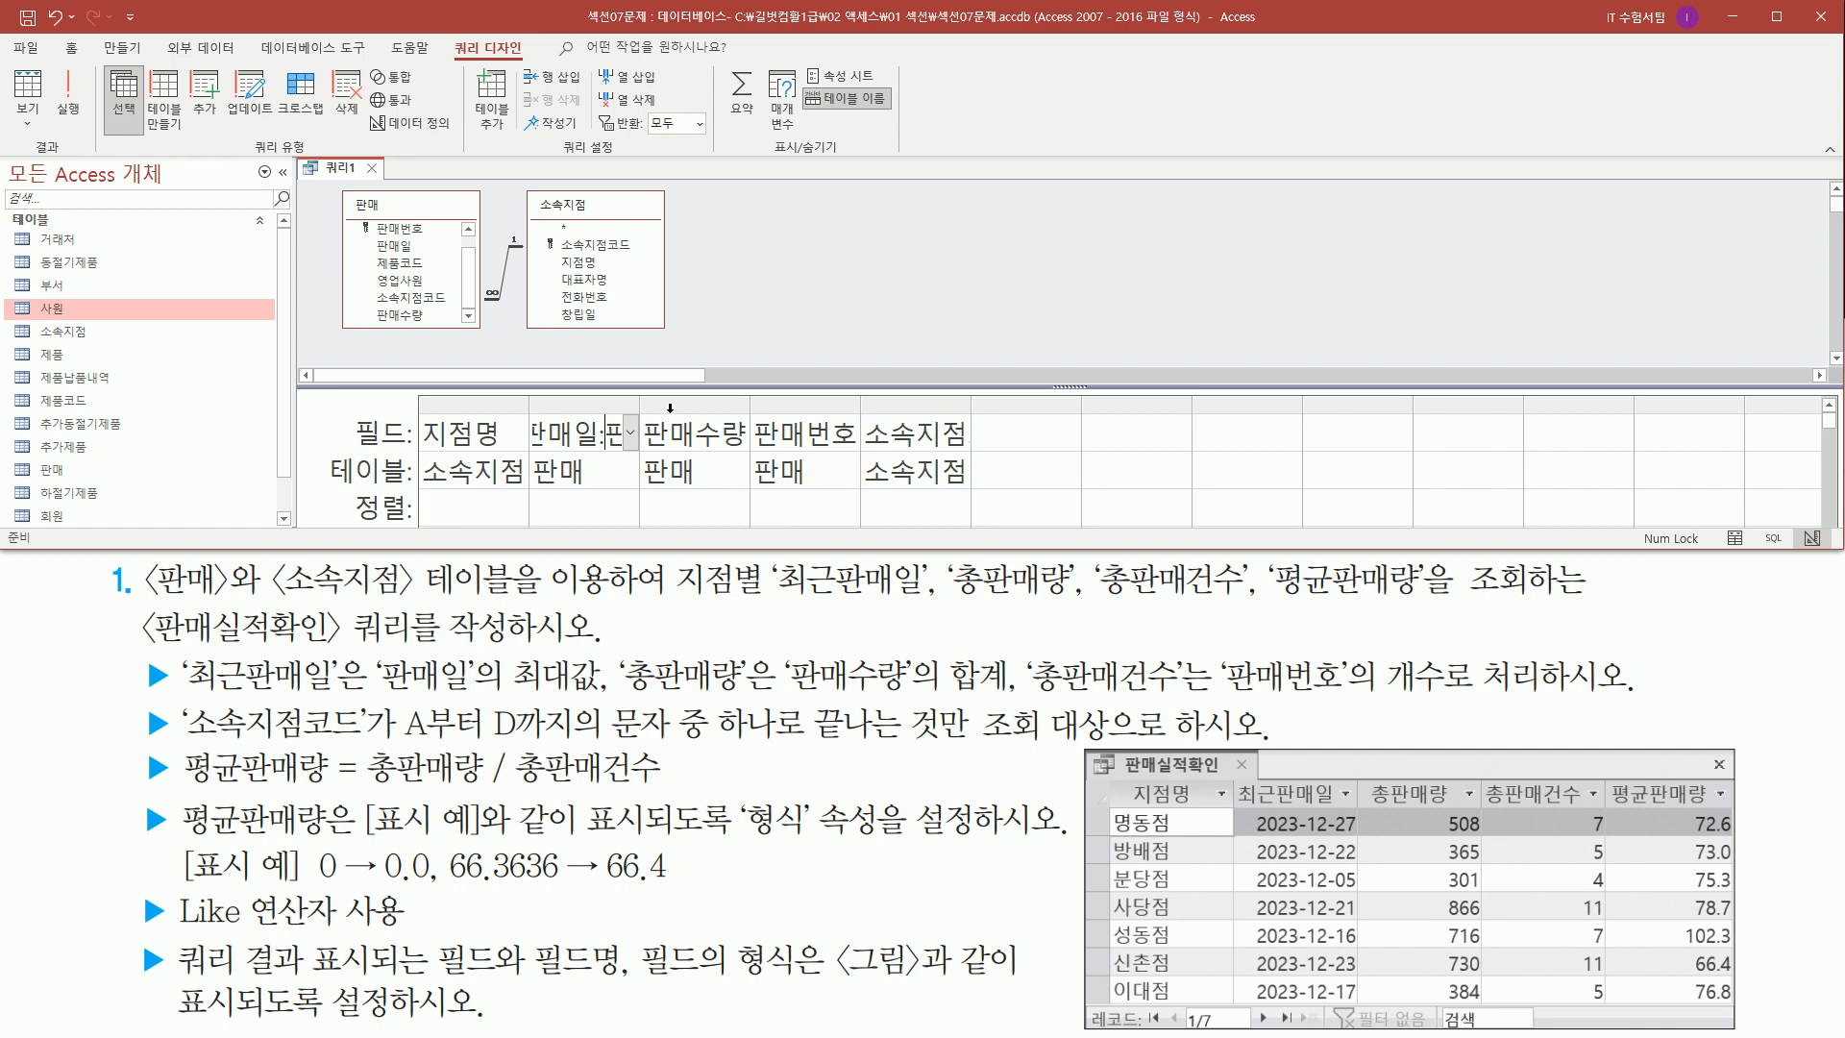
- Widen the 최근판매일 column of the design grid so its whole field expression fits
left_click_drag(641, 404, 790, 404)
left_click(806, 410)
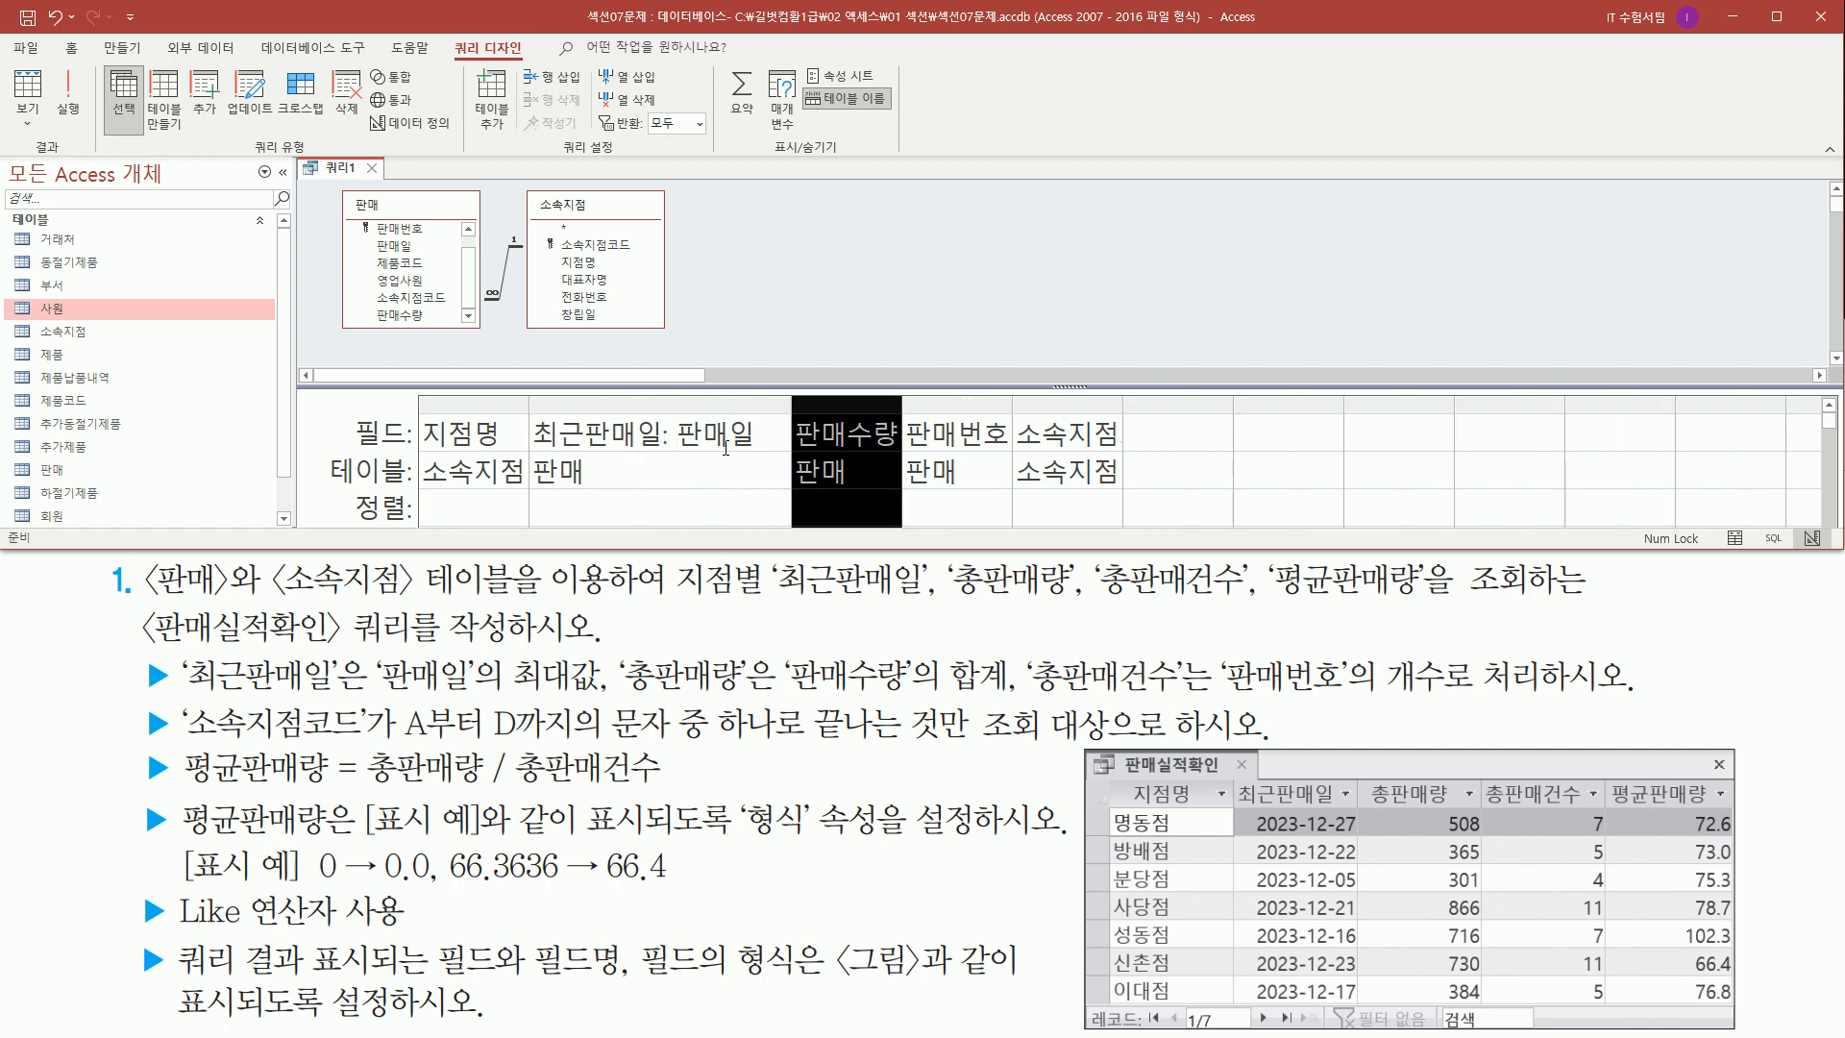
left_click(675, 463)
left_click_drag(533, 445, 669, 453)
left_click_drag(678, 449, 754, 449)
key("Escape")
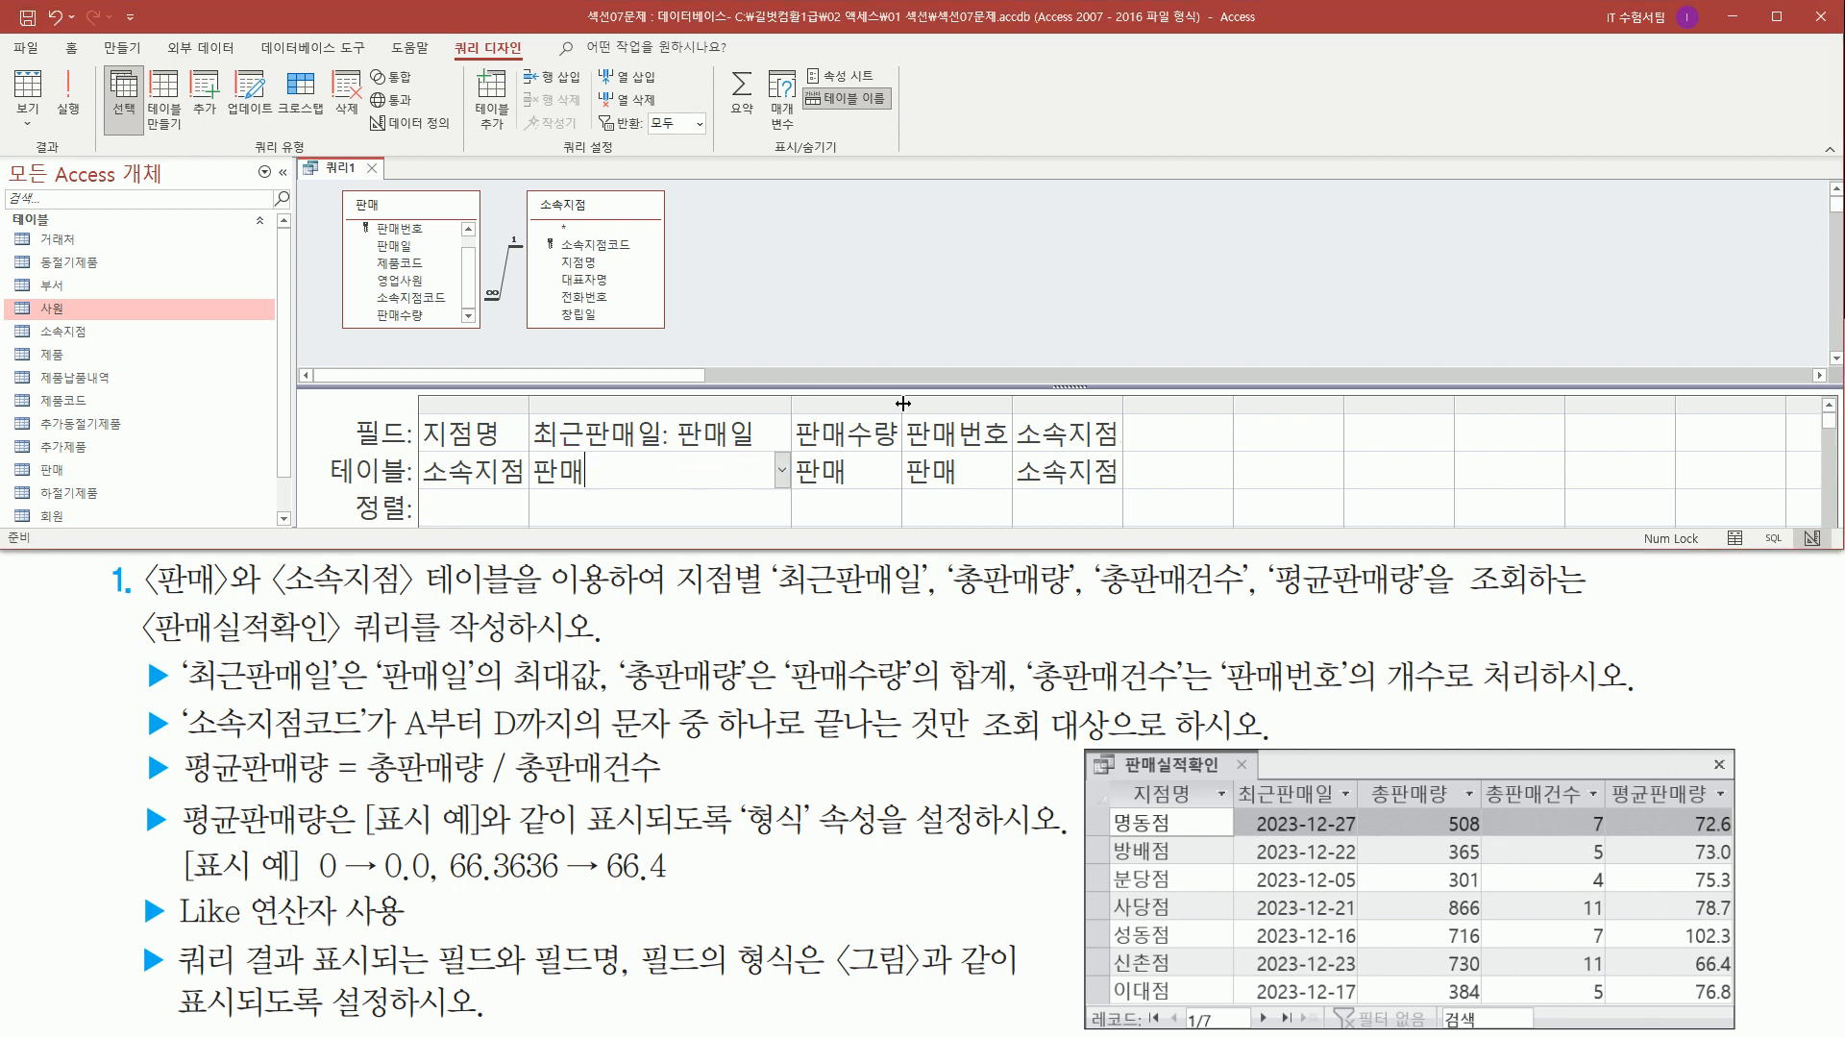
- Widen the 판매수량 column of the design grid and give the field the alias 총판매량
double_click(902, 404)
left_click_drag(924, 405, 1069, 405)
left_click(848, 433)
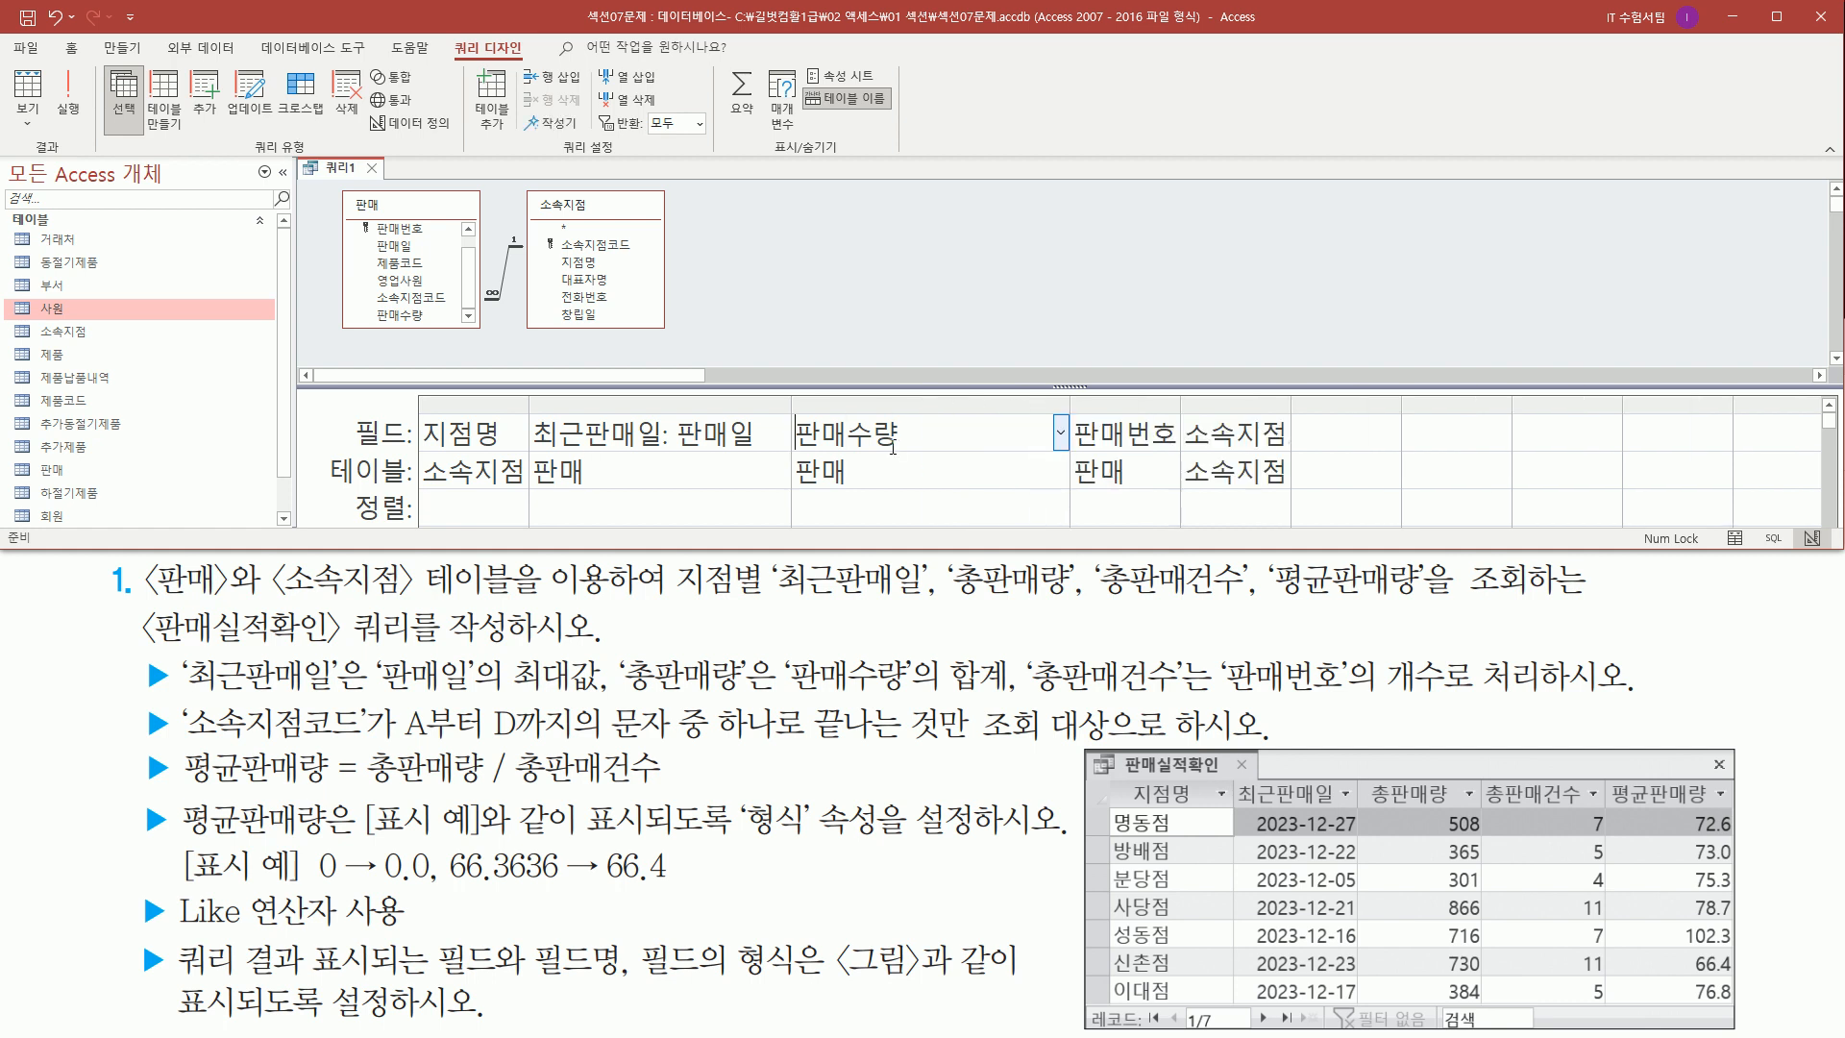
left_click_drag(1365, 775, 1458, 814)
key("Escape")
left_click(799, 434)
type("총판")
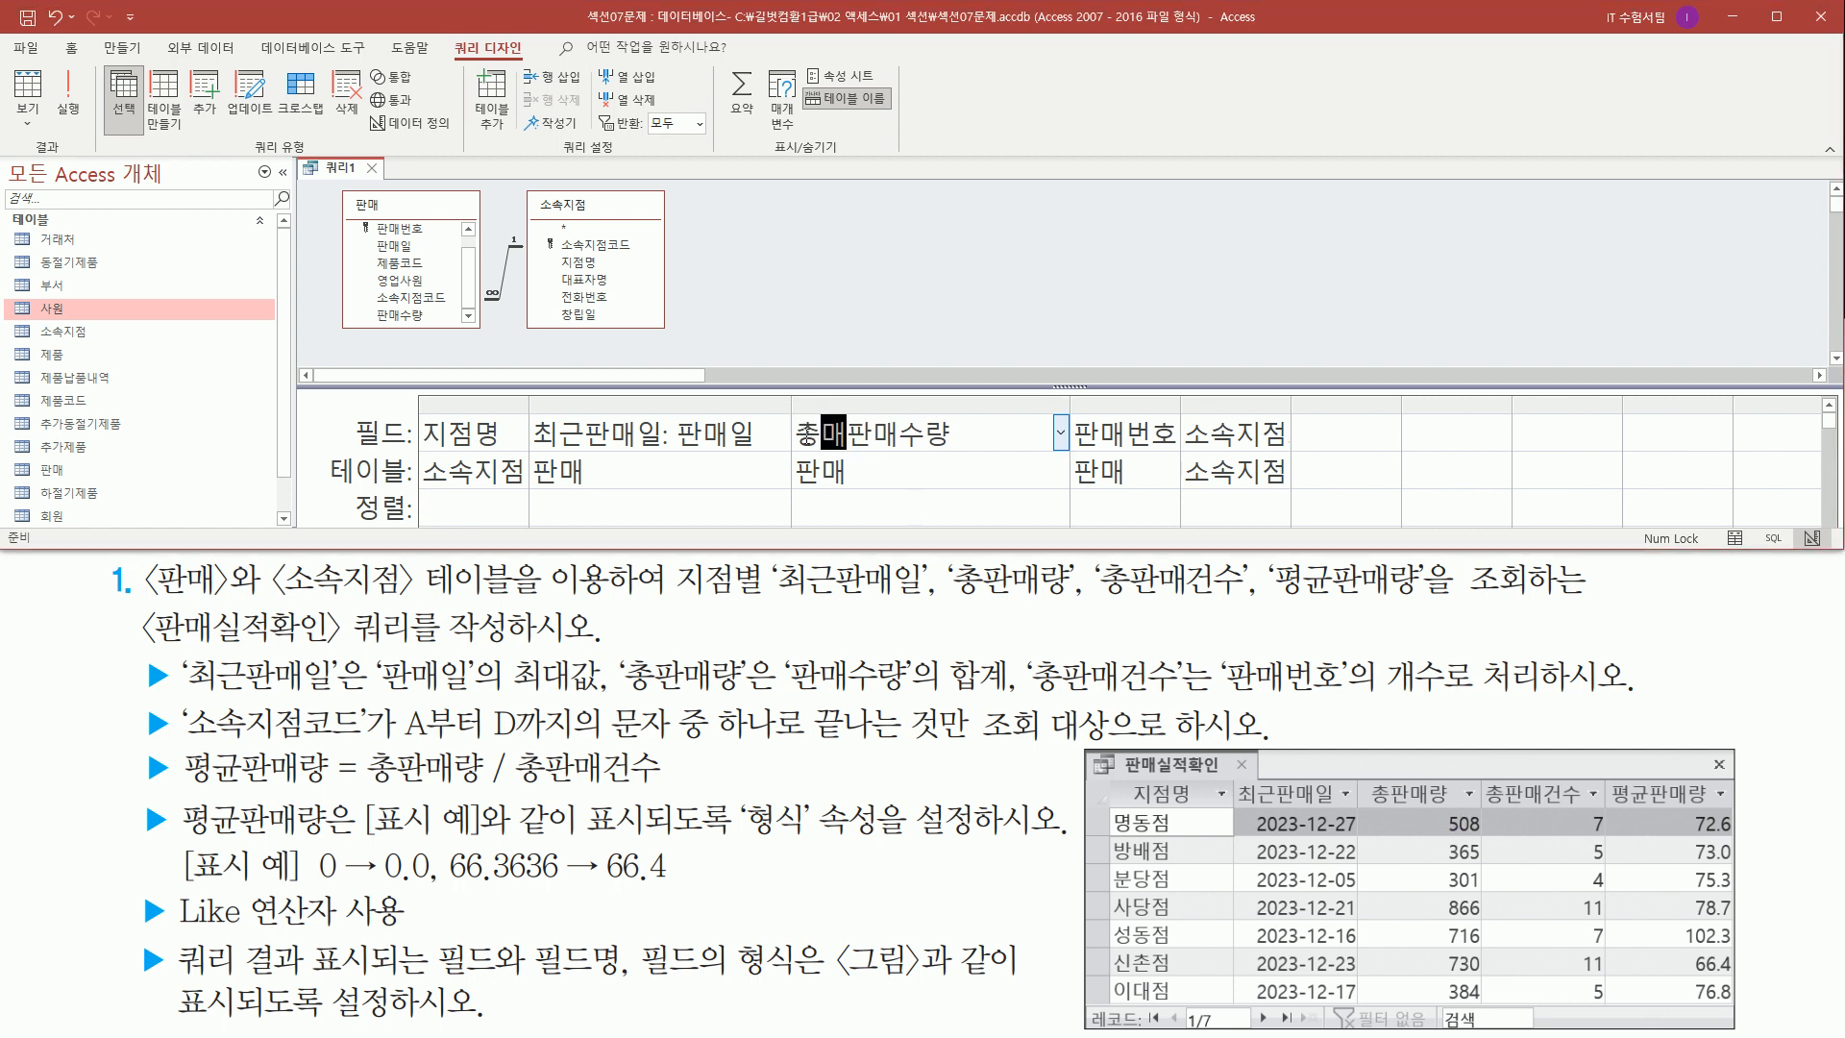
type("매량:")
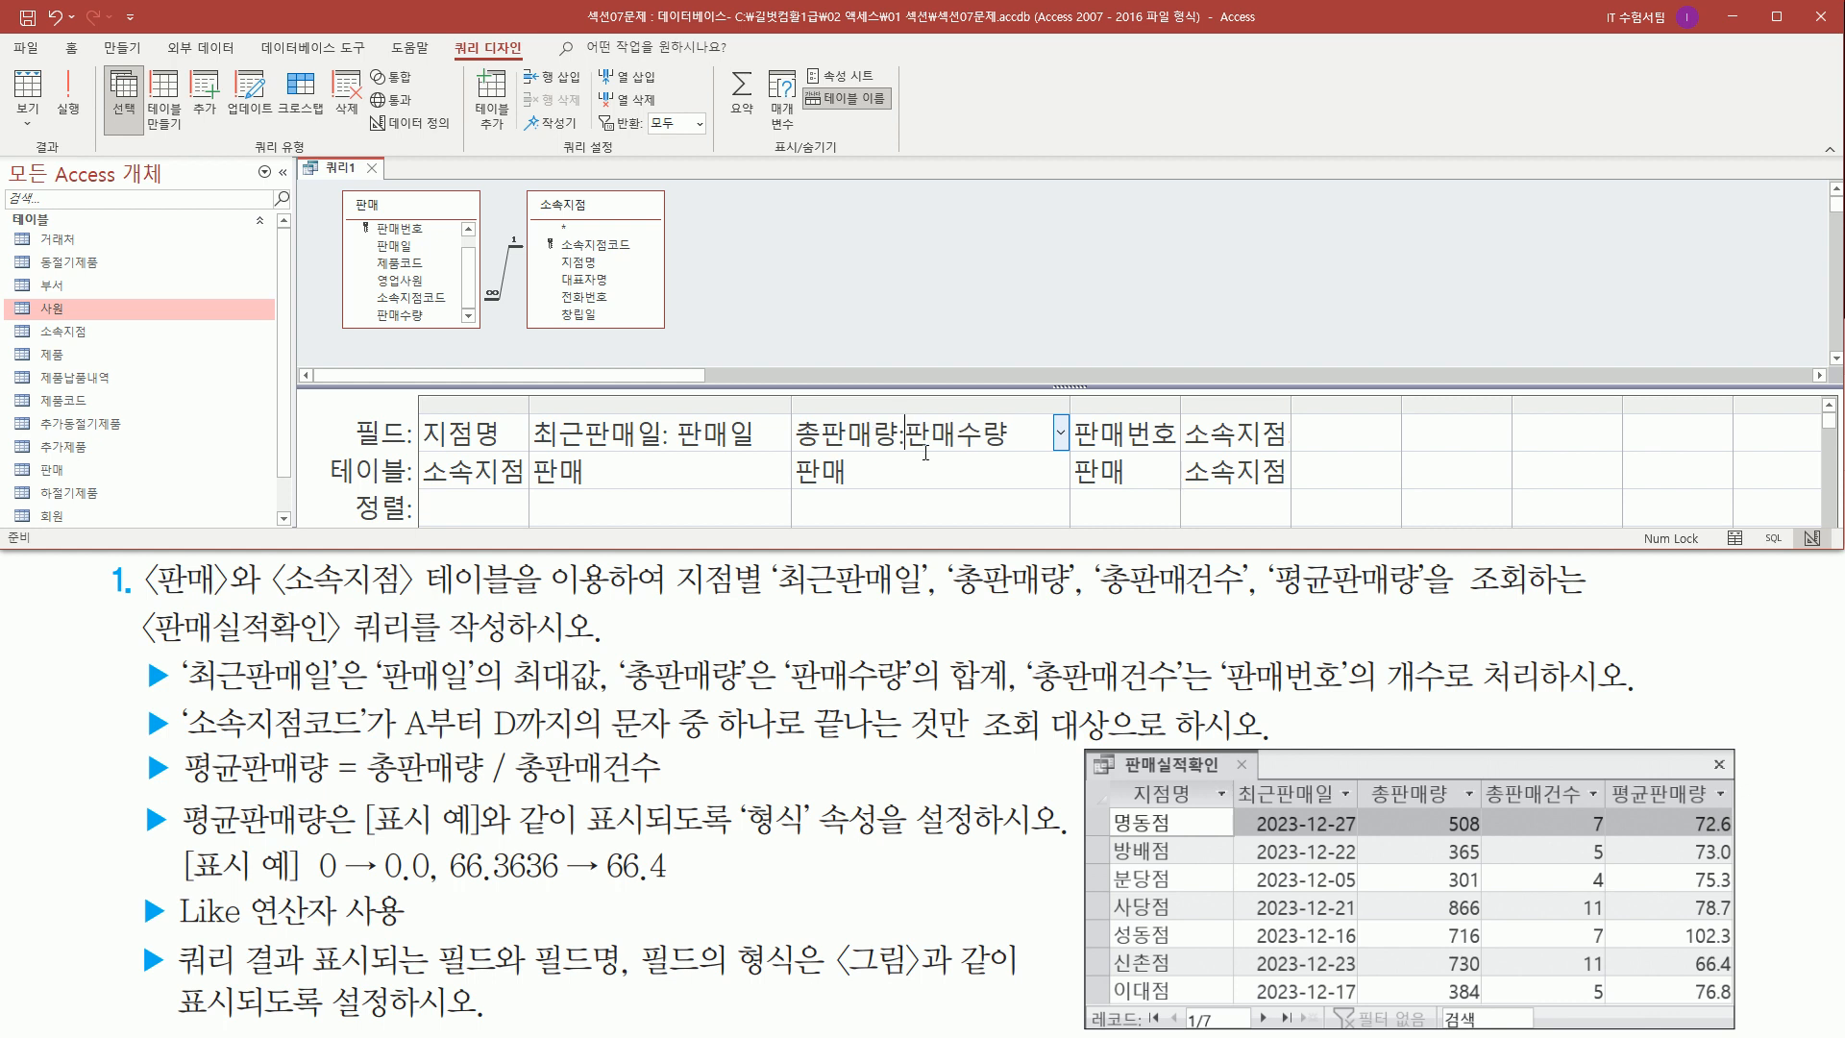
- Give the 판매번호 field the alias 총판매건수 and widen its design grid column to fit the expression
left_click_drag(1181, 400, 1287, 400)
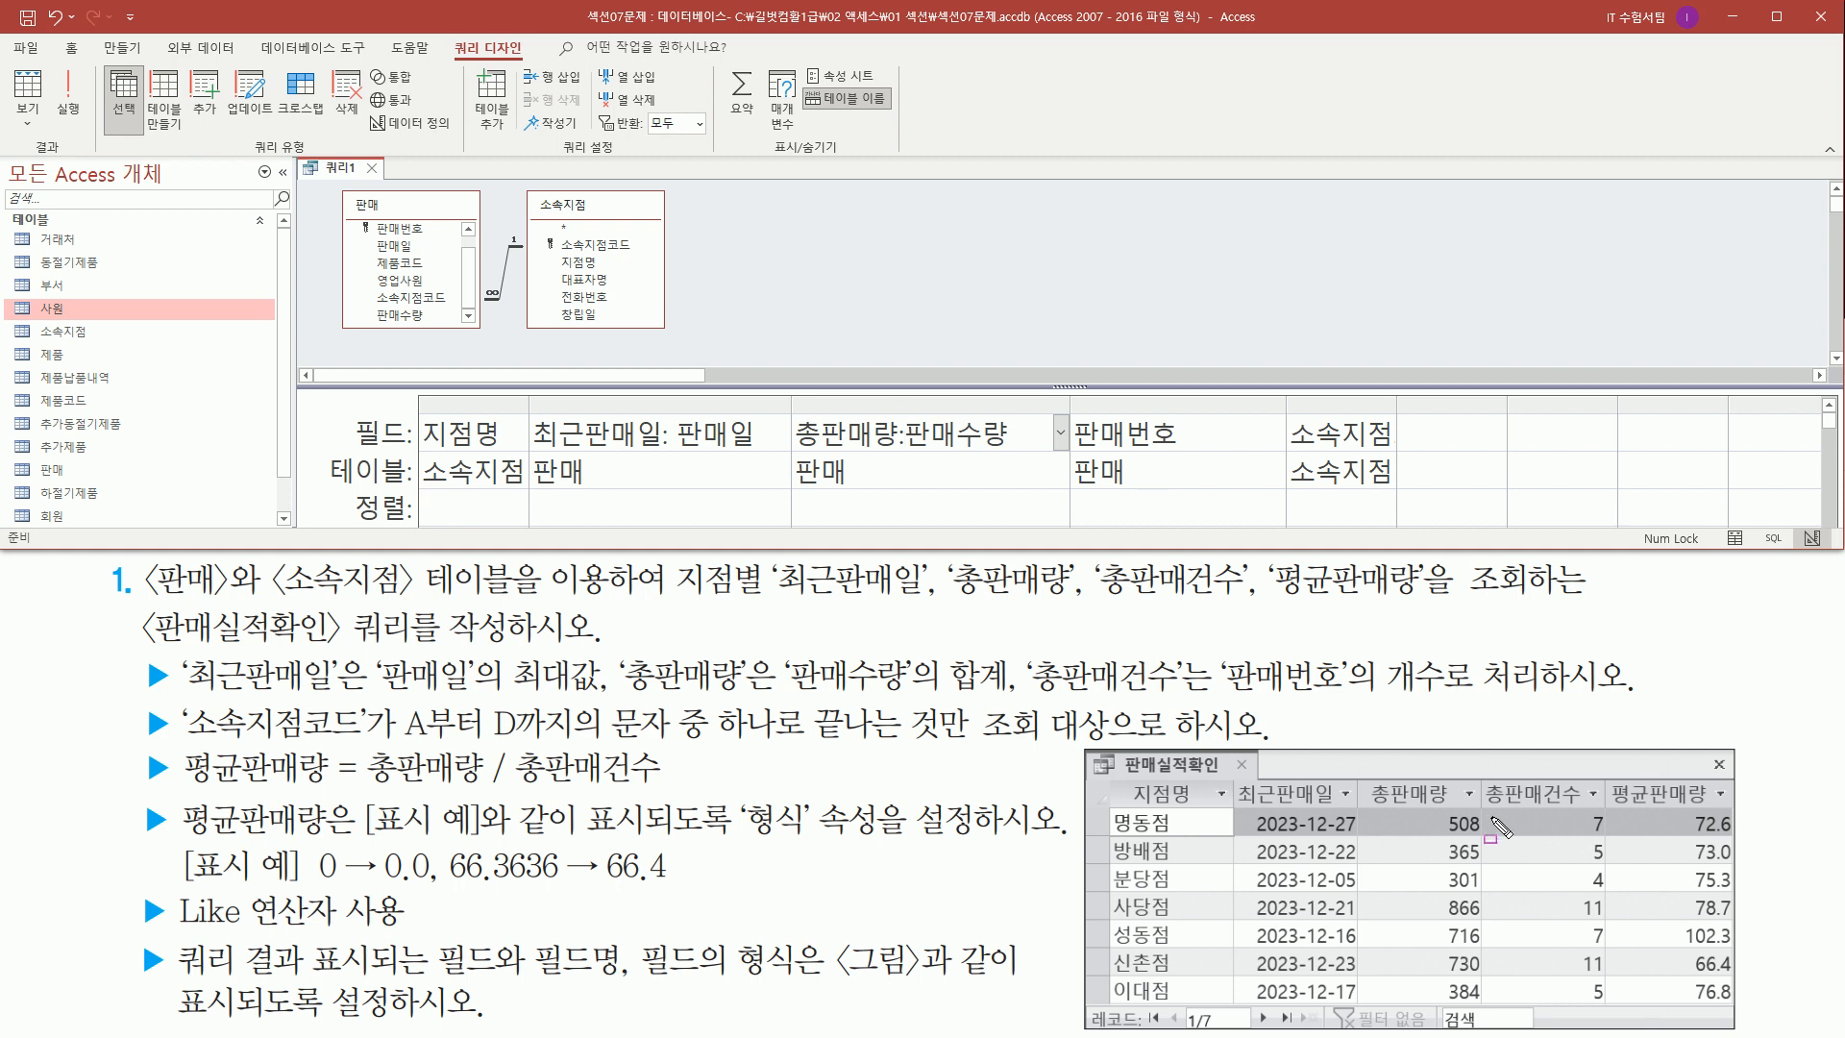
left_click_drag(1483, 809, 1596, 808)
key("Escape")
left_click(1086, 437)
type("총판매건")
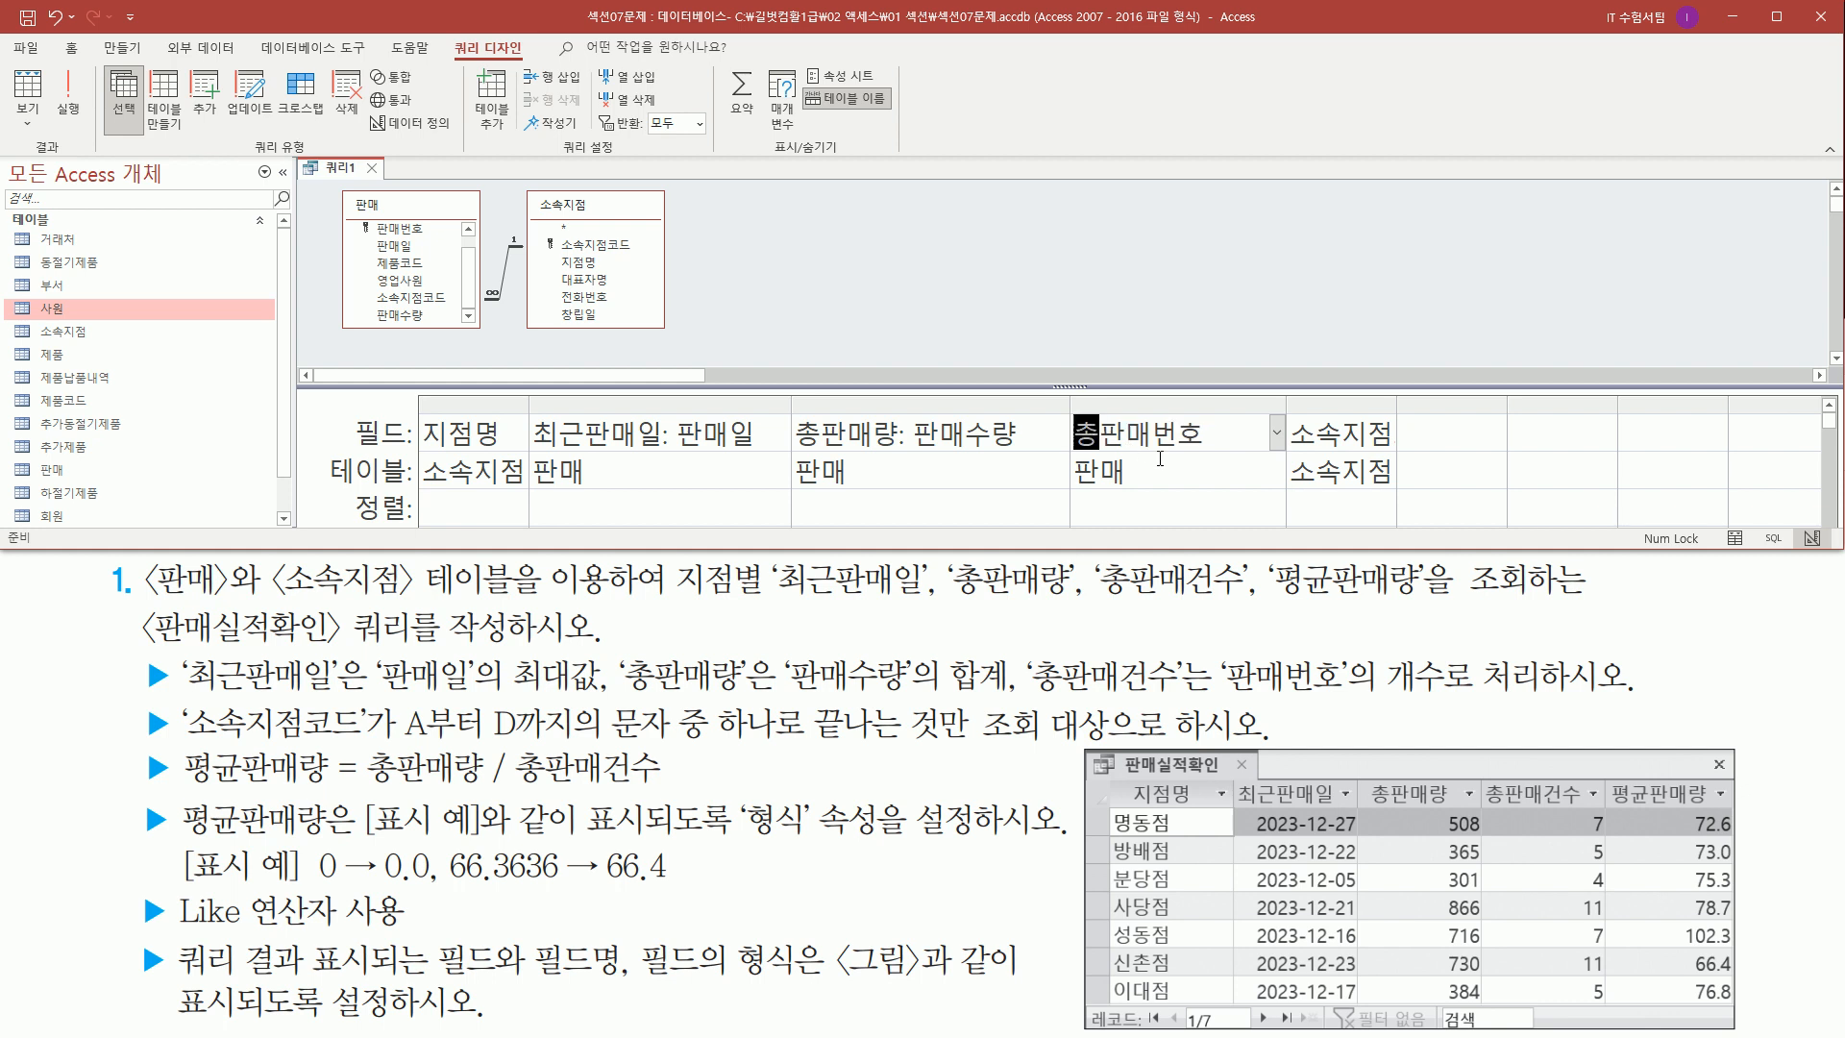
type("수:")
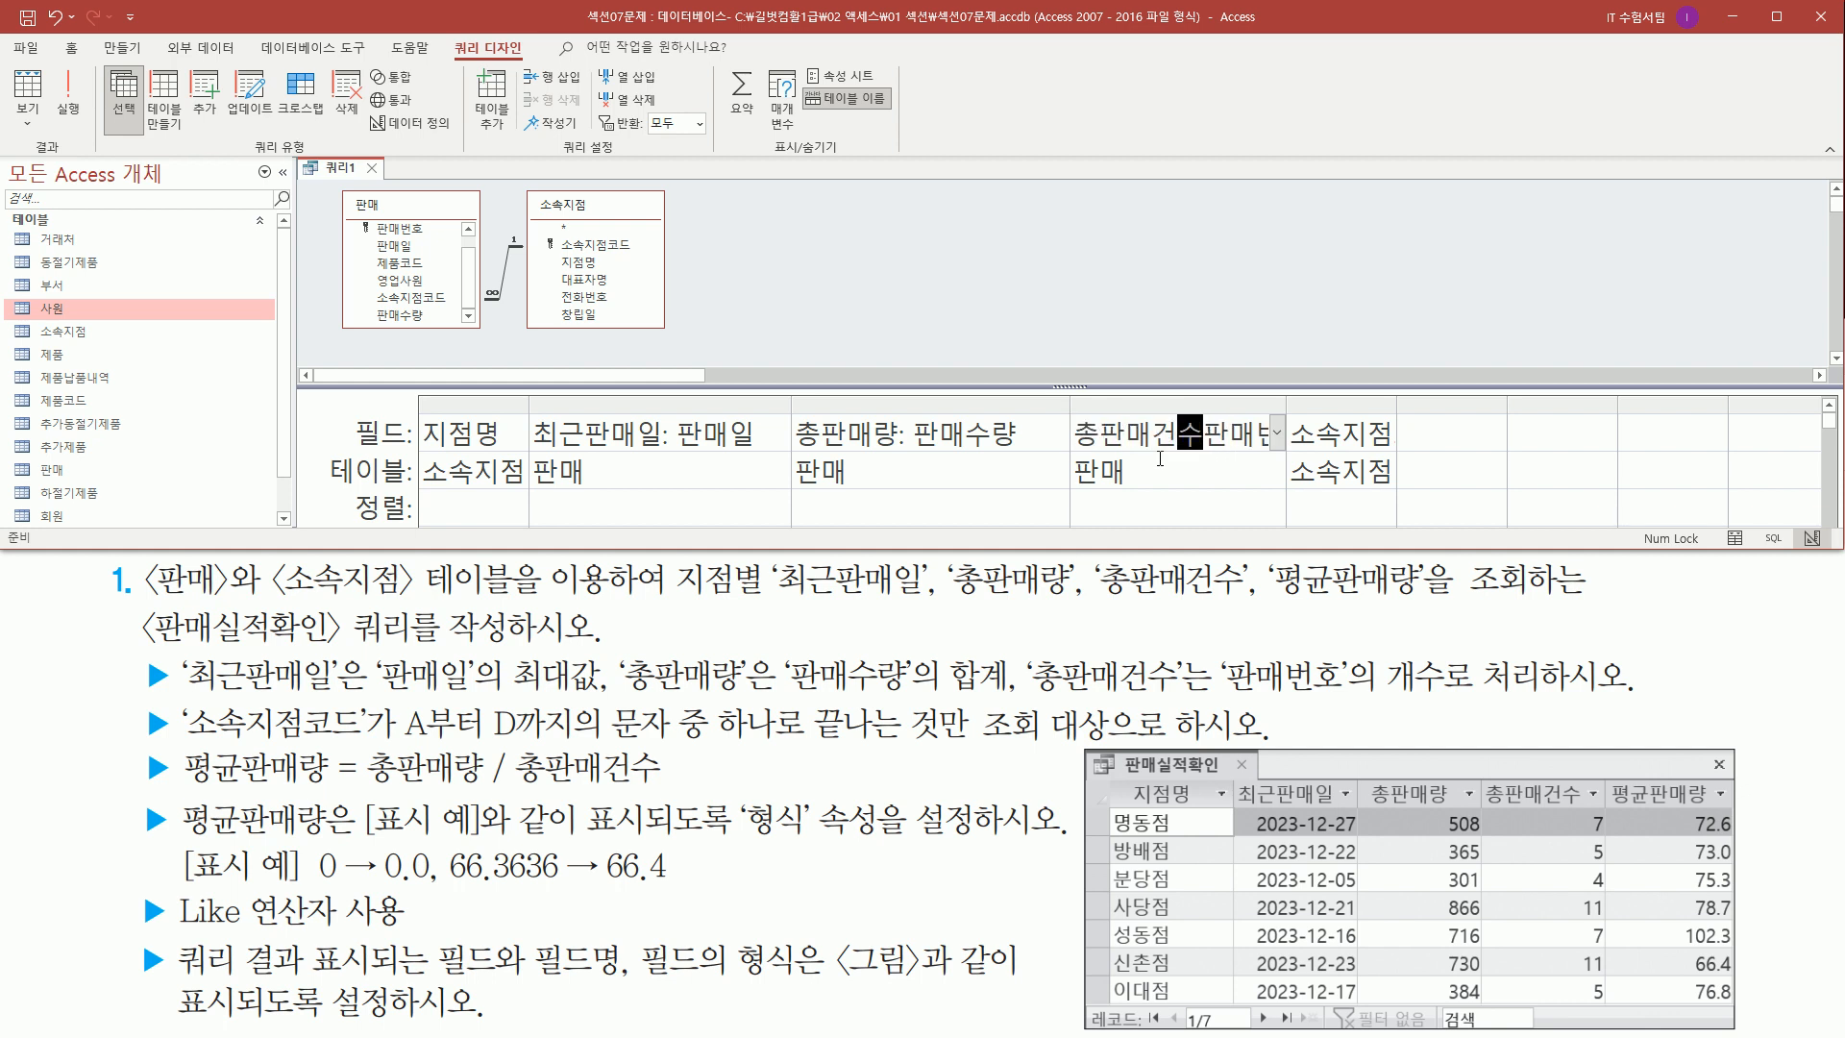
double_click(1285, 407)
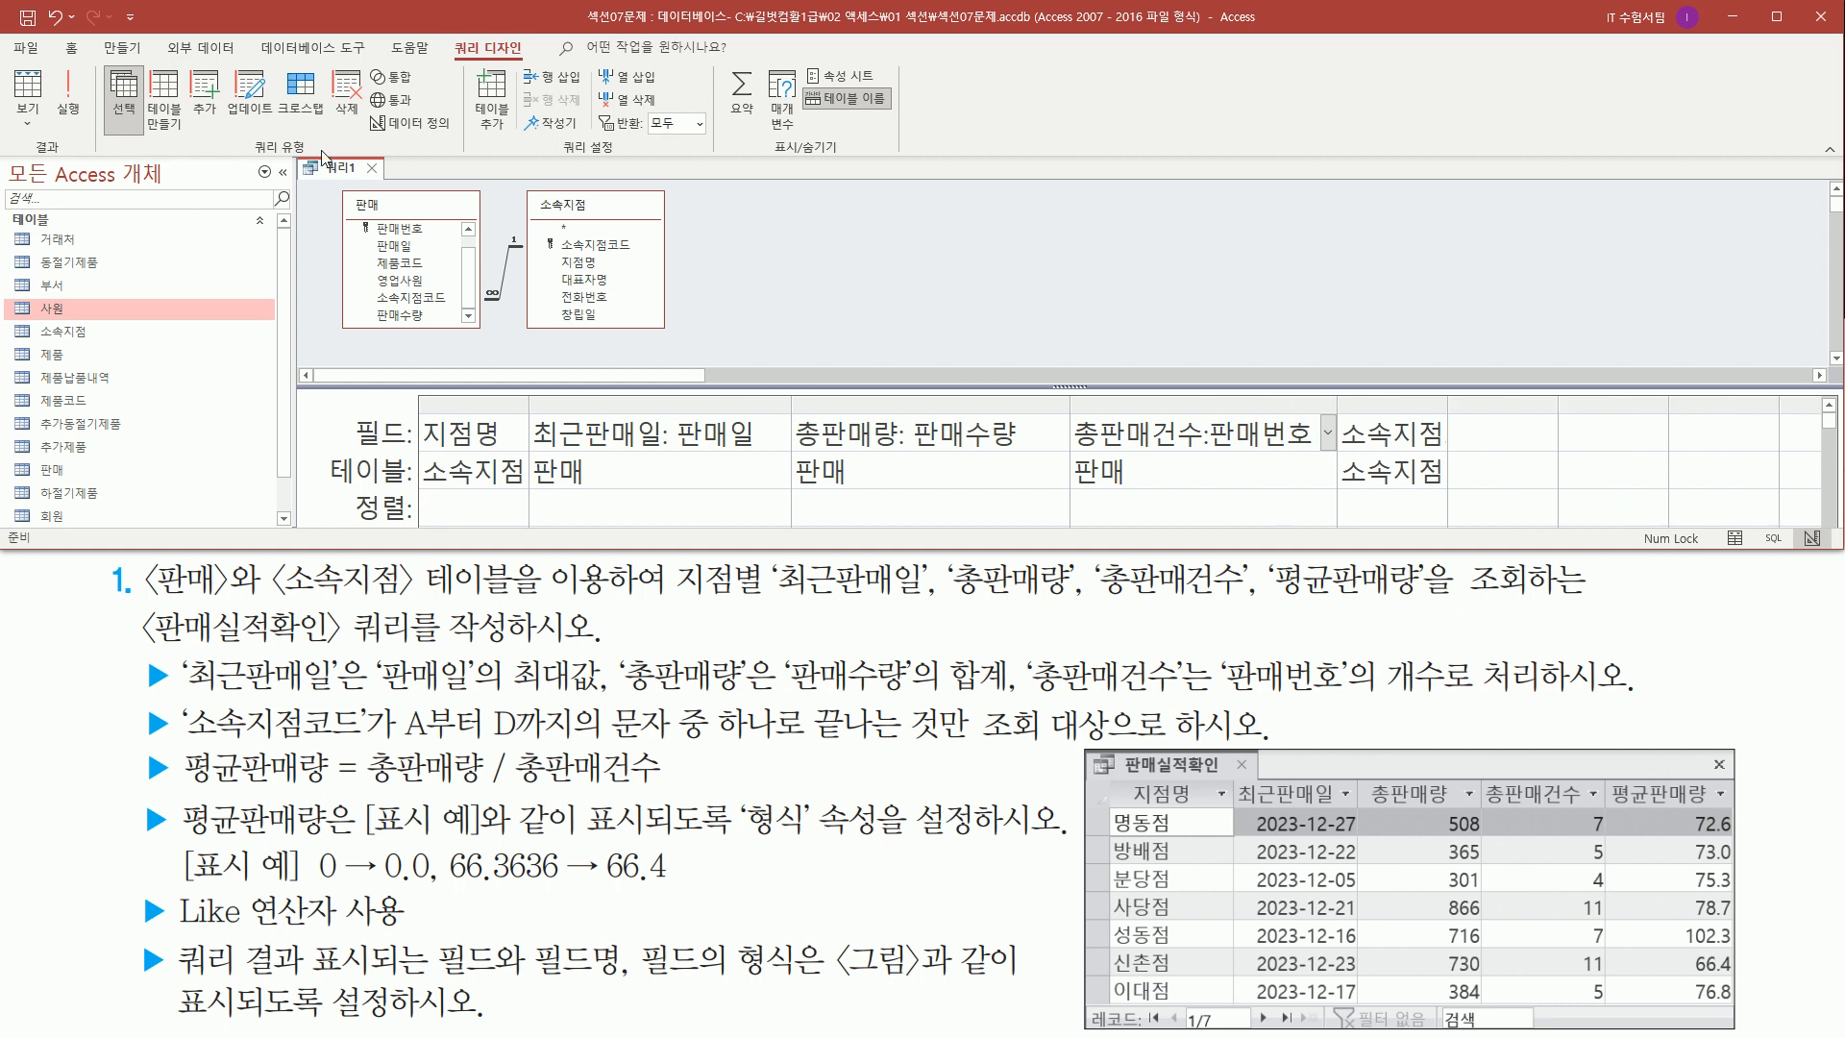
- Run the query and widen the 최근판매일, 총판매량 and 총판매건수 result columns to fit their headings
left_click(64, 91)
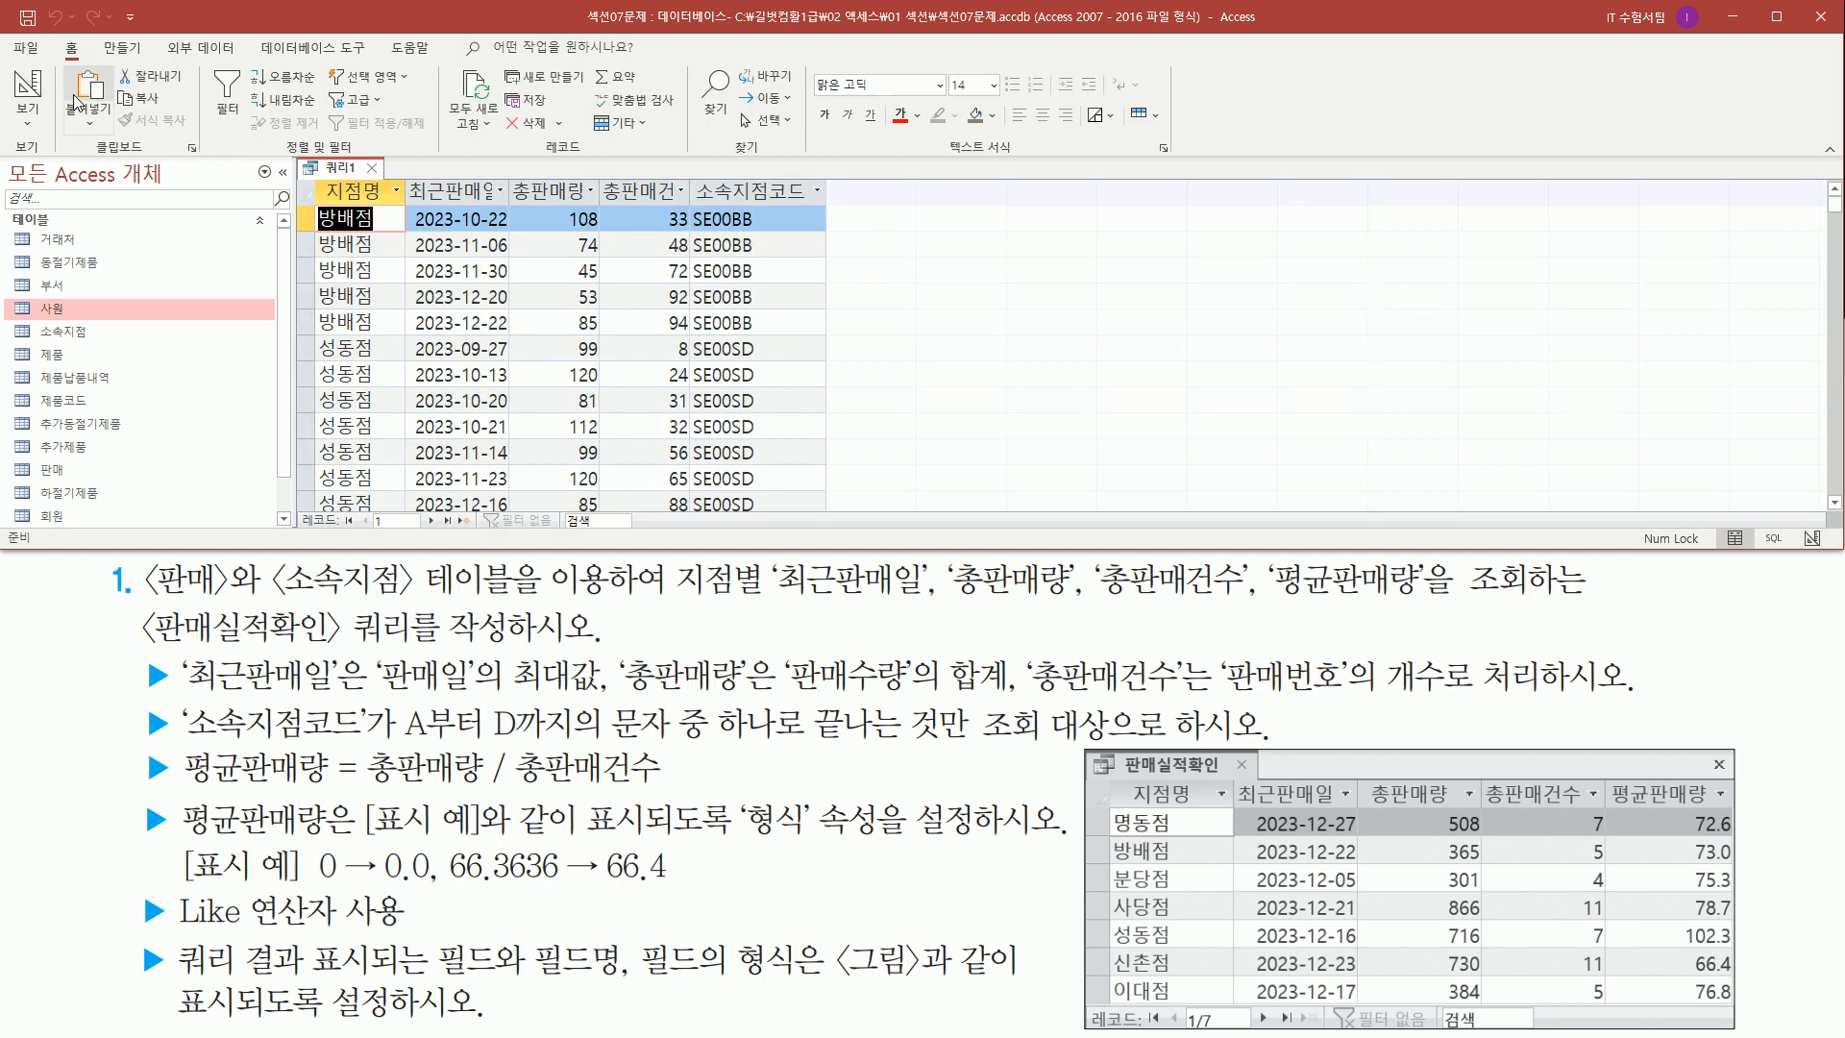
double_click(510, 190)
double_click(616, 190)
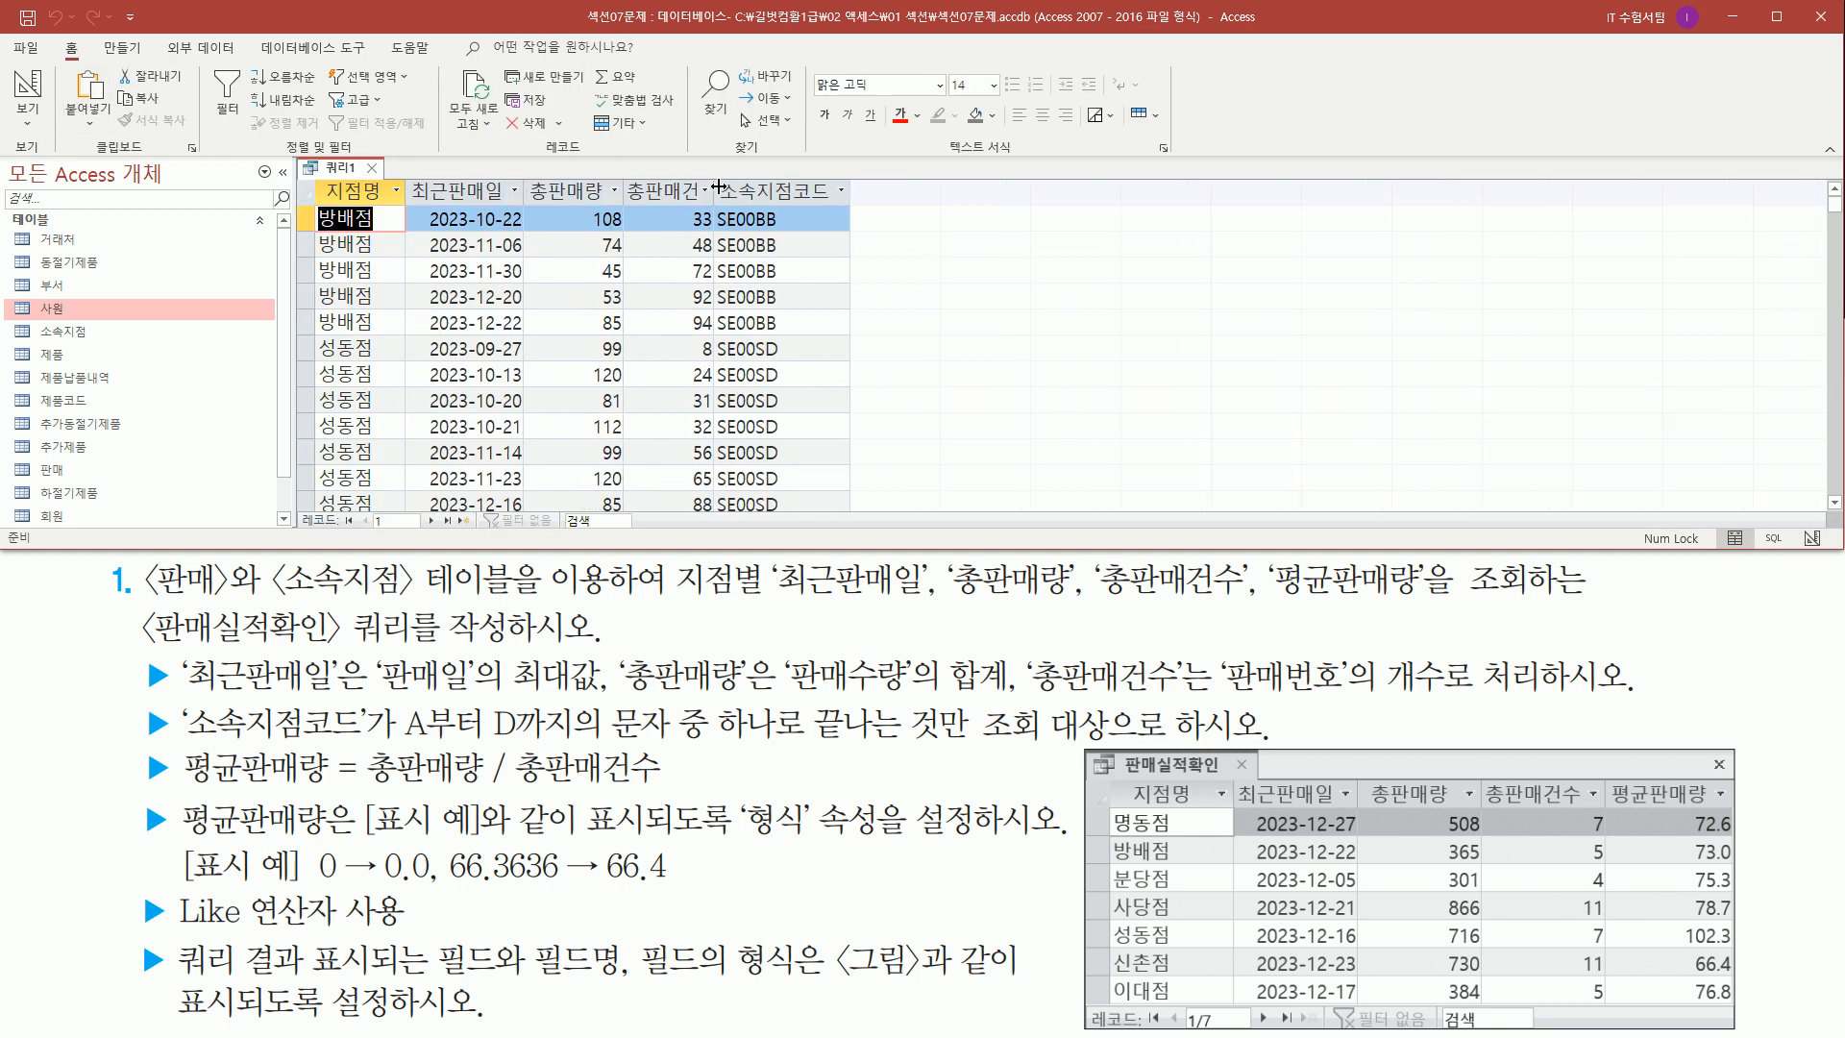
double_click(718, 190)
left_click_drag(411, 203, 727, 206)
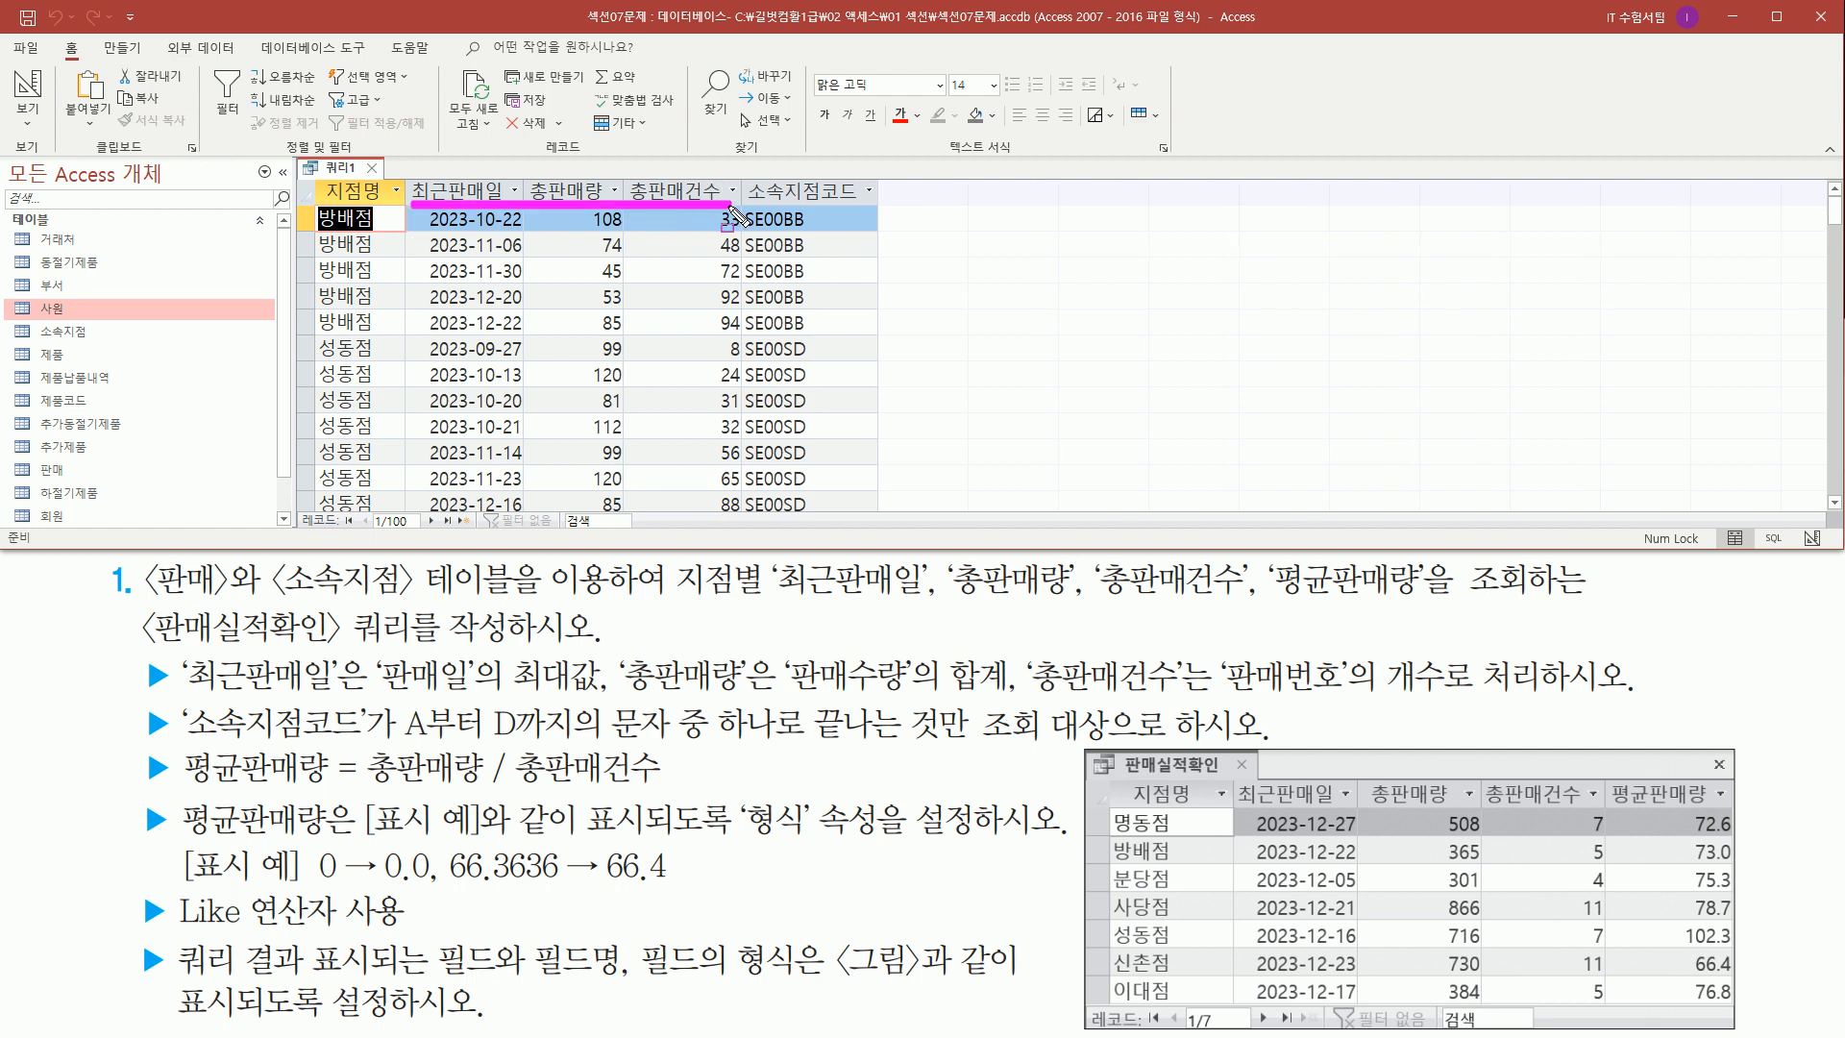
- Turn on the 요약 row in the query's design view and enlarge the window to show the 표시 row
right_click(332, 170)
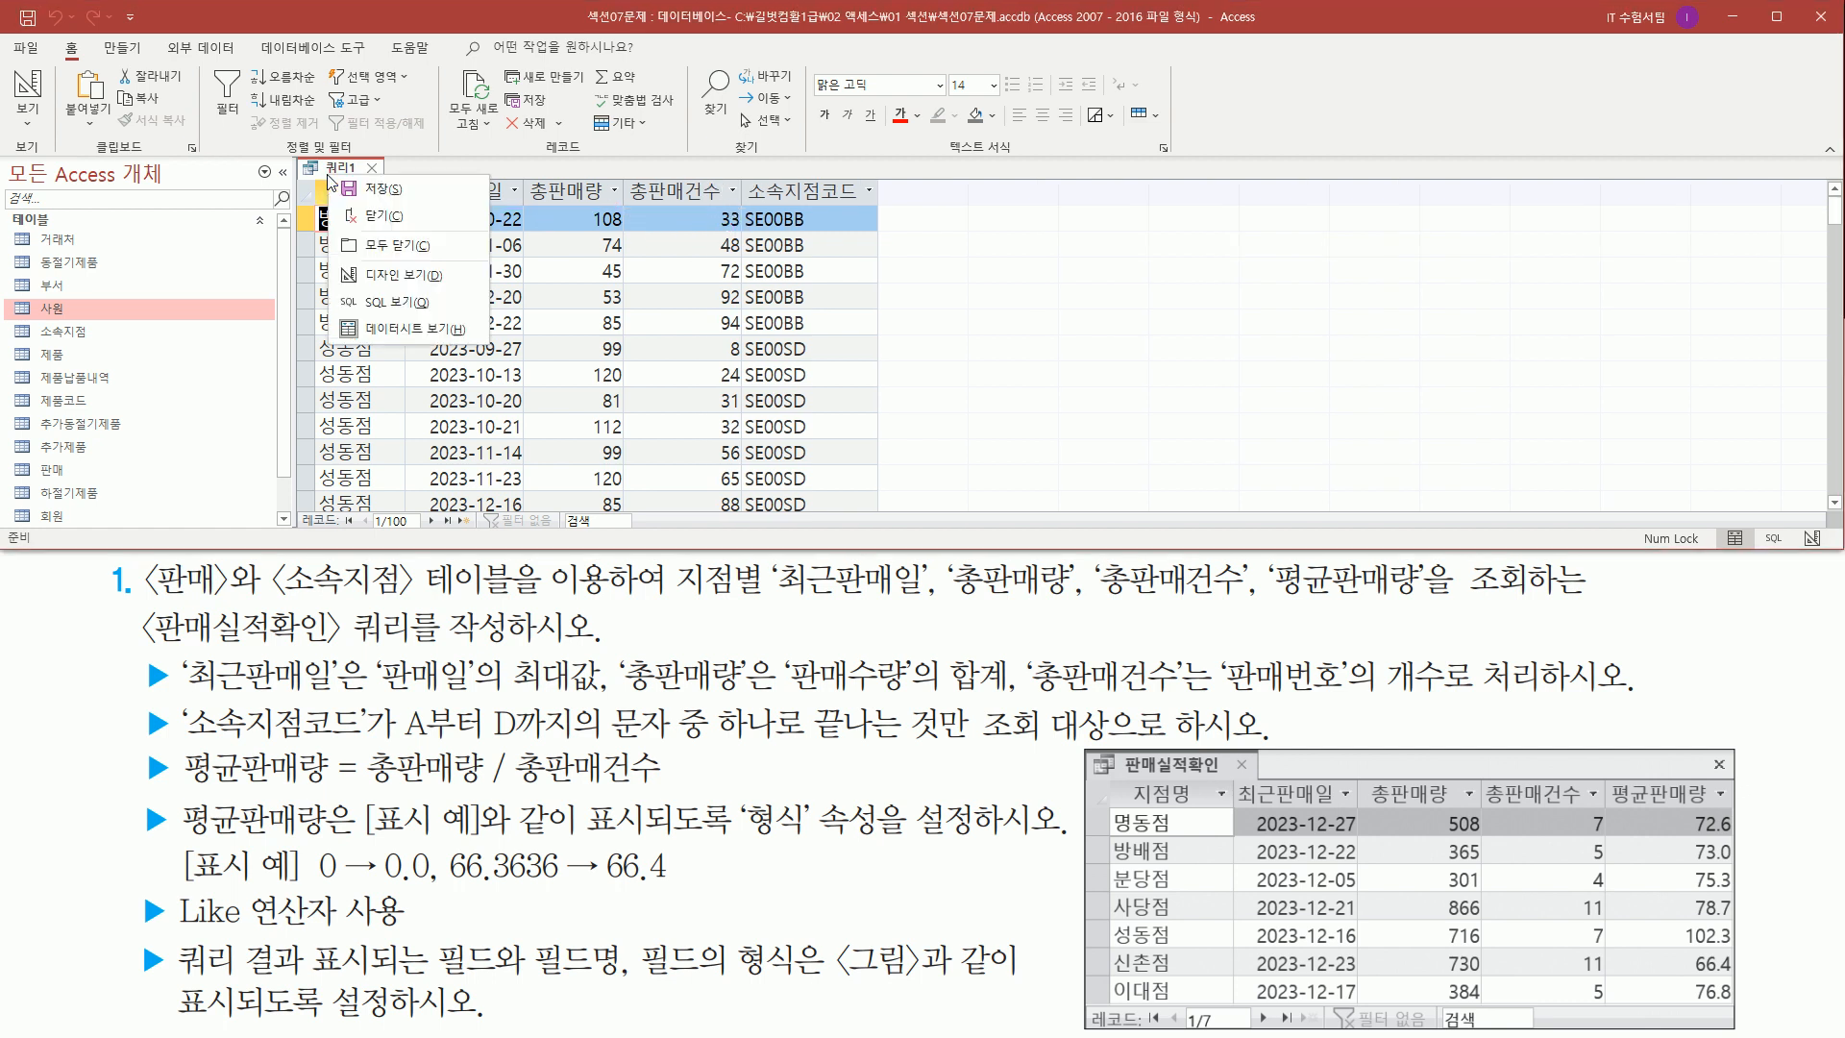
left_click(377, 278)
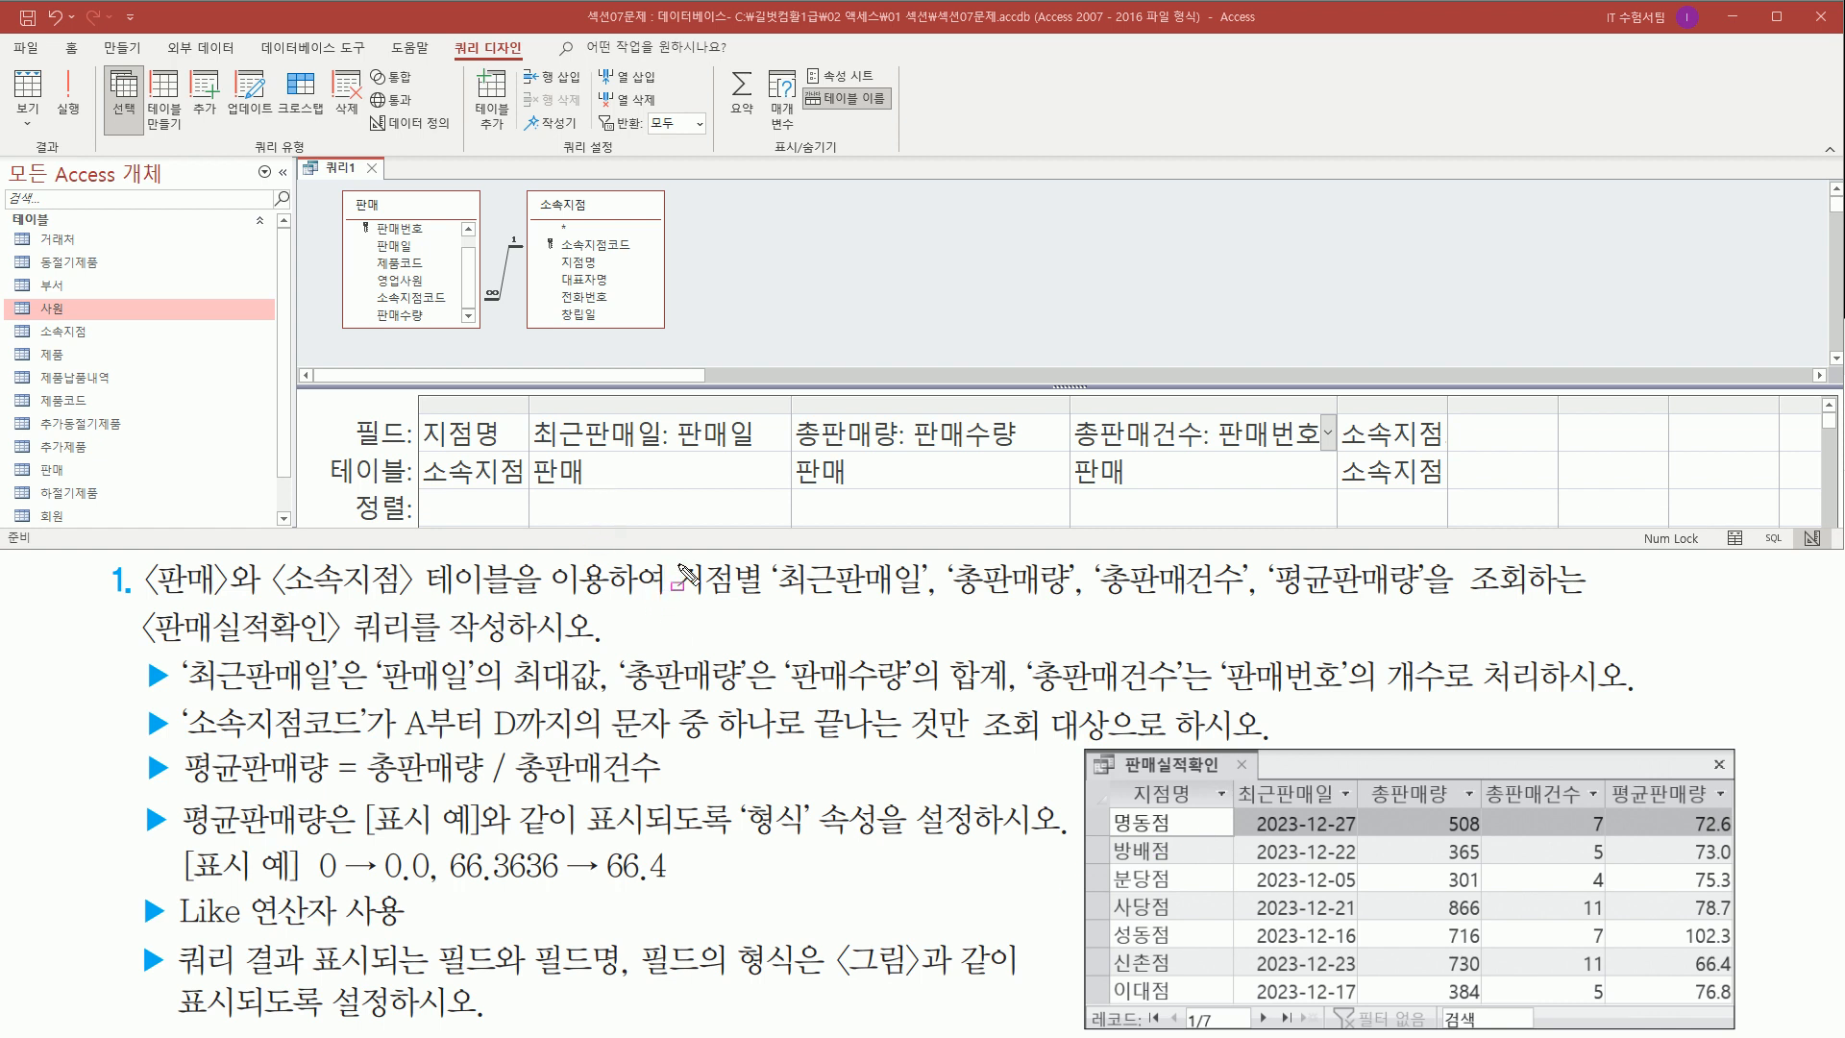
left_click_drag(673, 559, 770, 603)
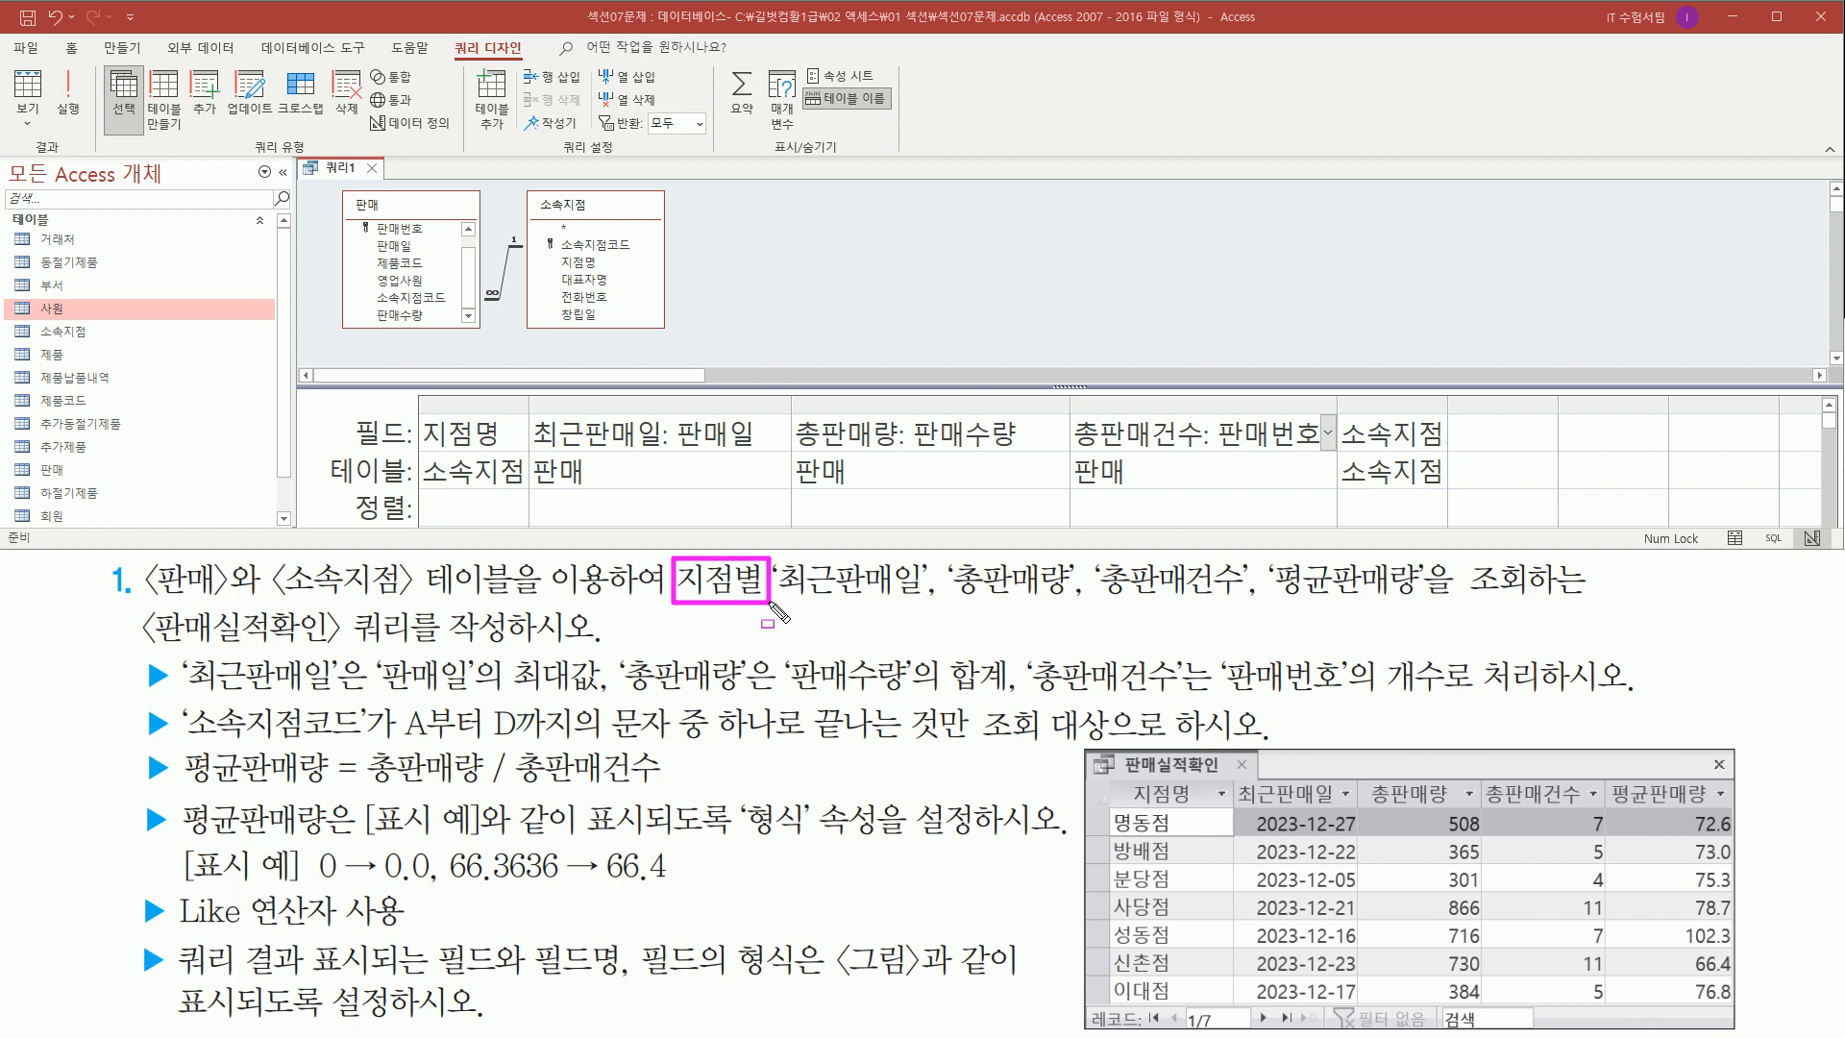
mouse_move(449, 36)
left_mouse_down()
mouse_move(562, 85)
mouse_move(535, 65)
left_mouse_up()
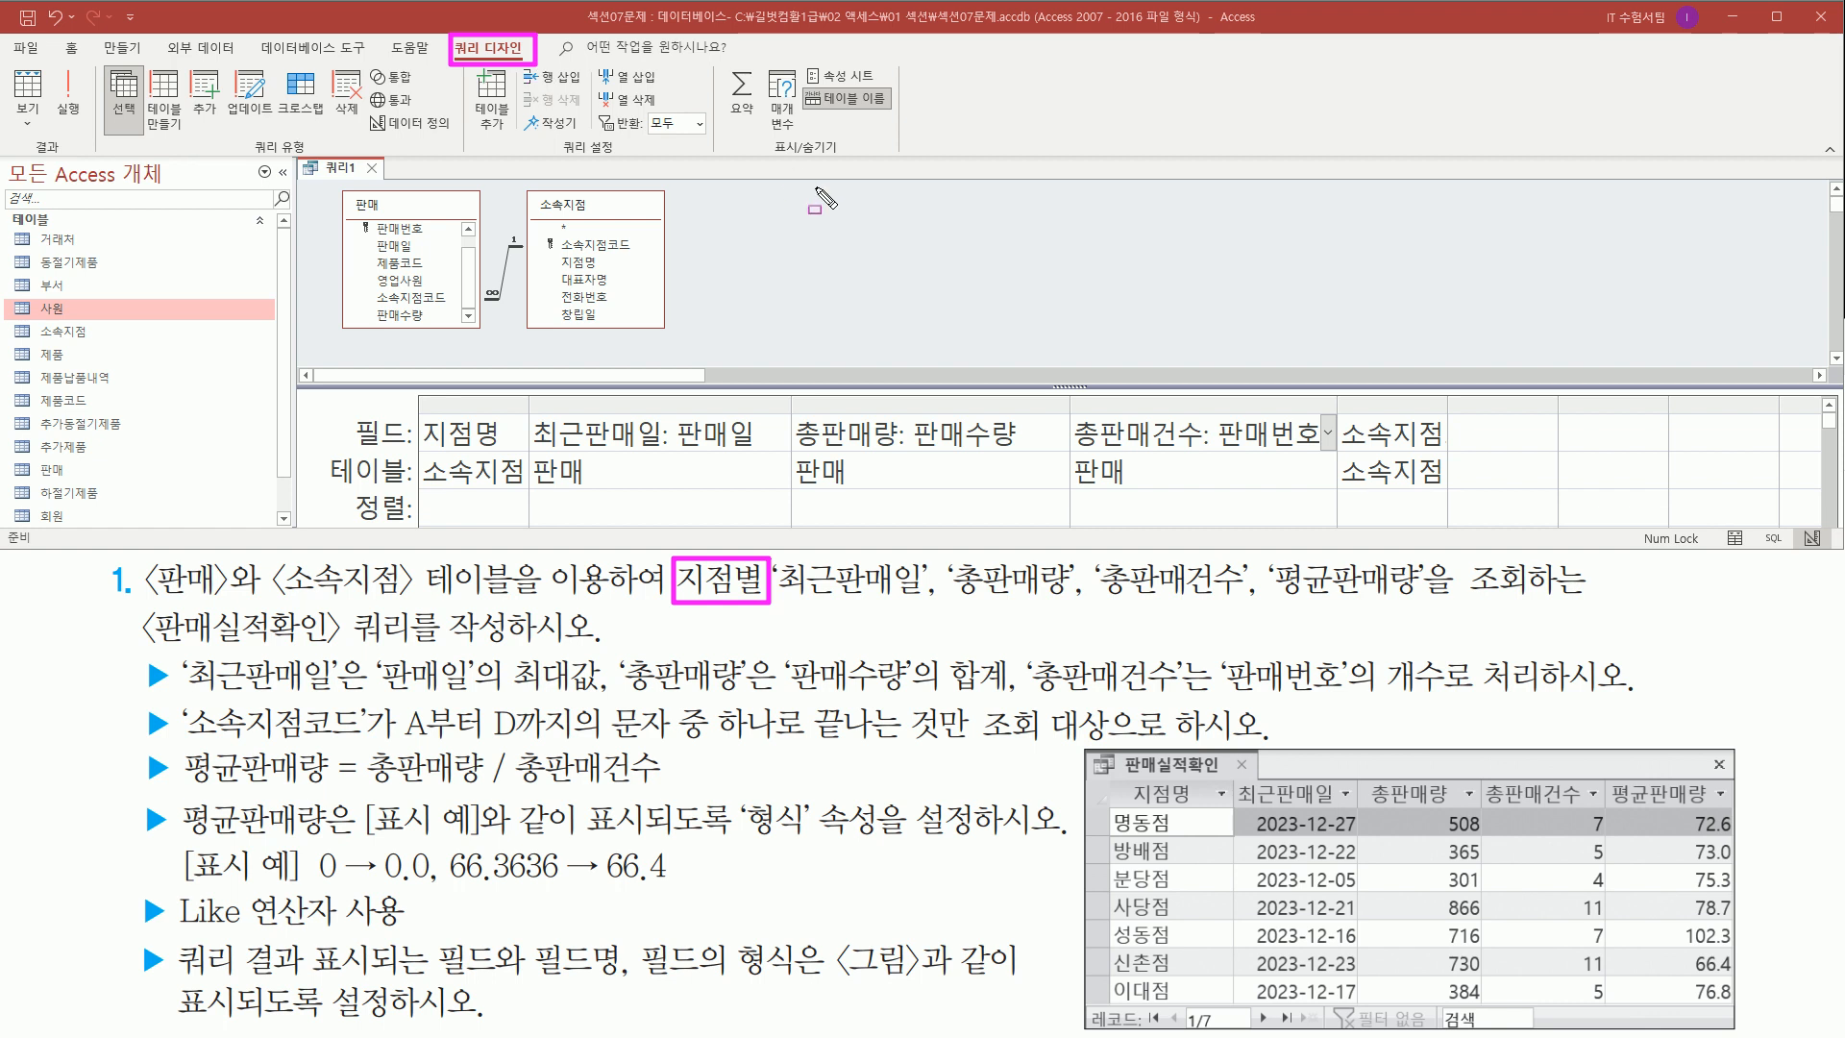
left_click_drag(759, 164, 853, 164)
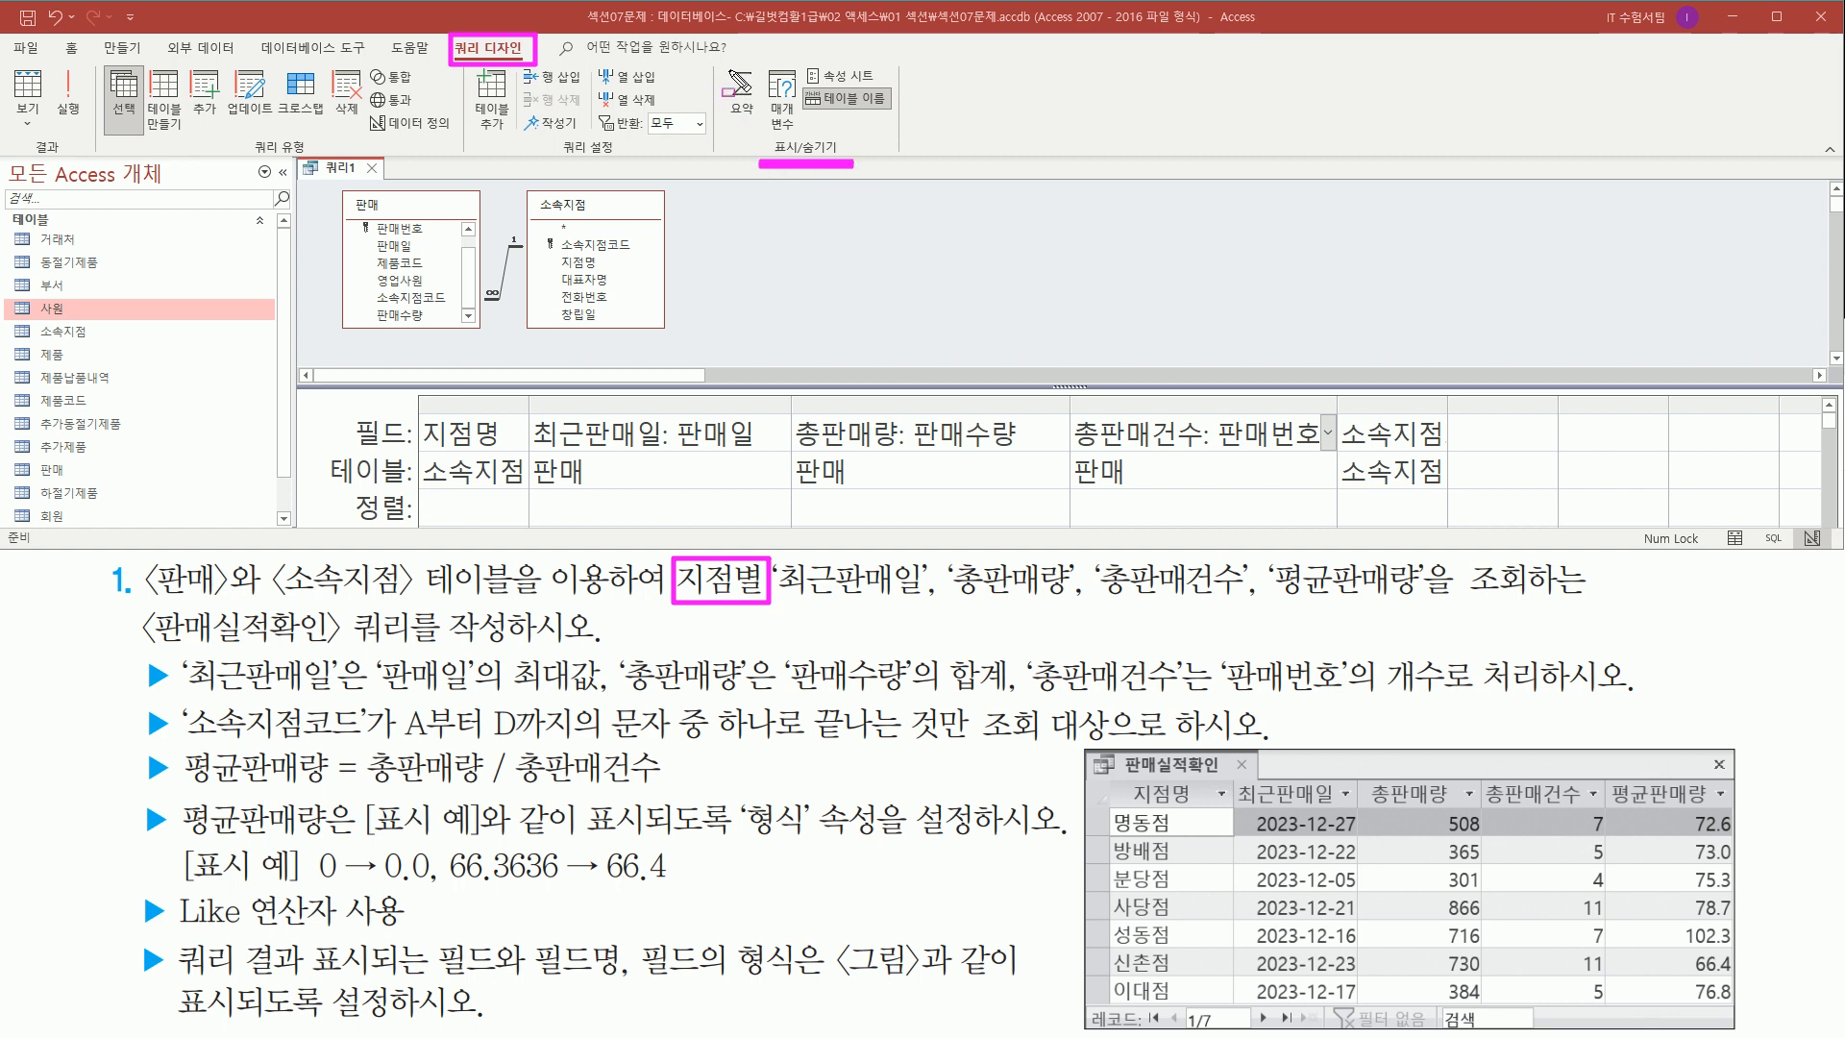
left_click_drag(712, 57, 769, 129)
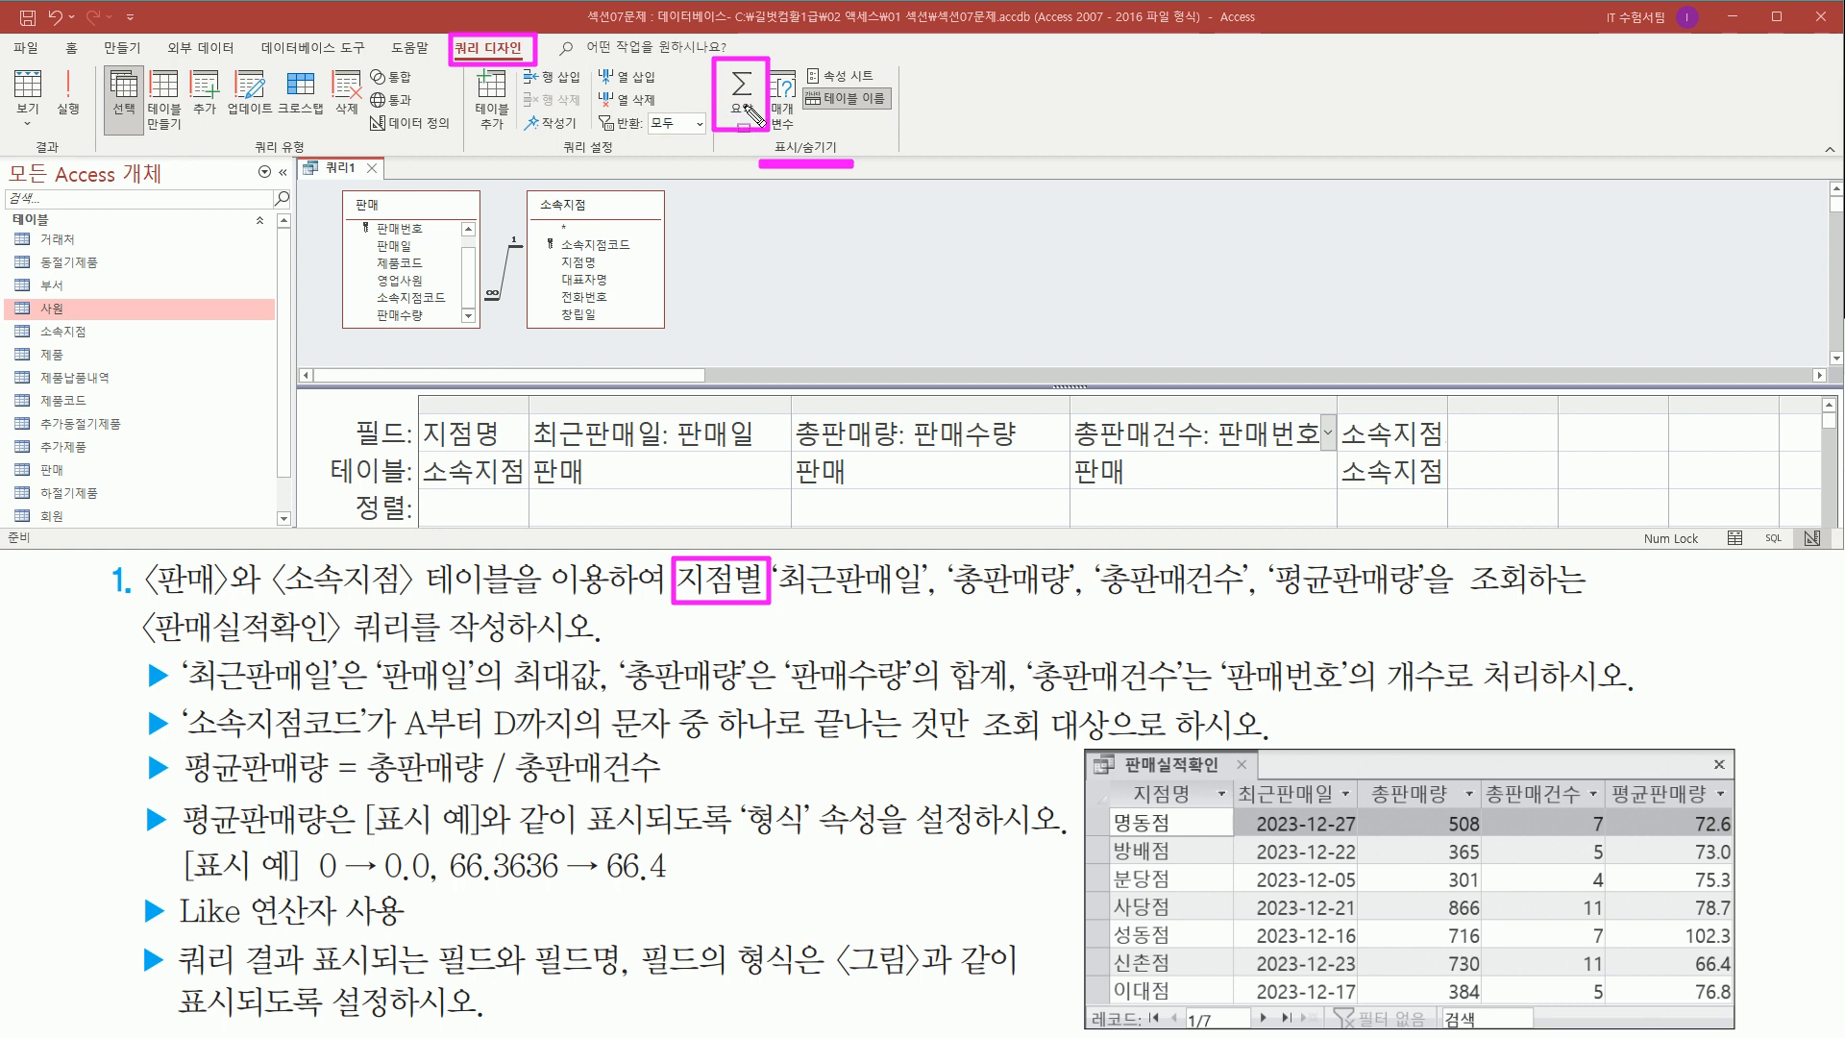
key("Escape")
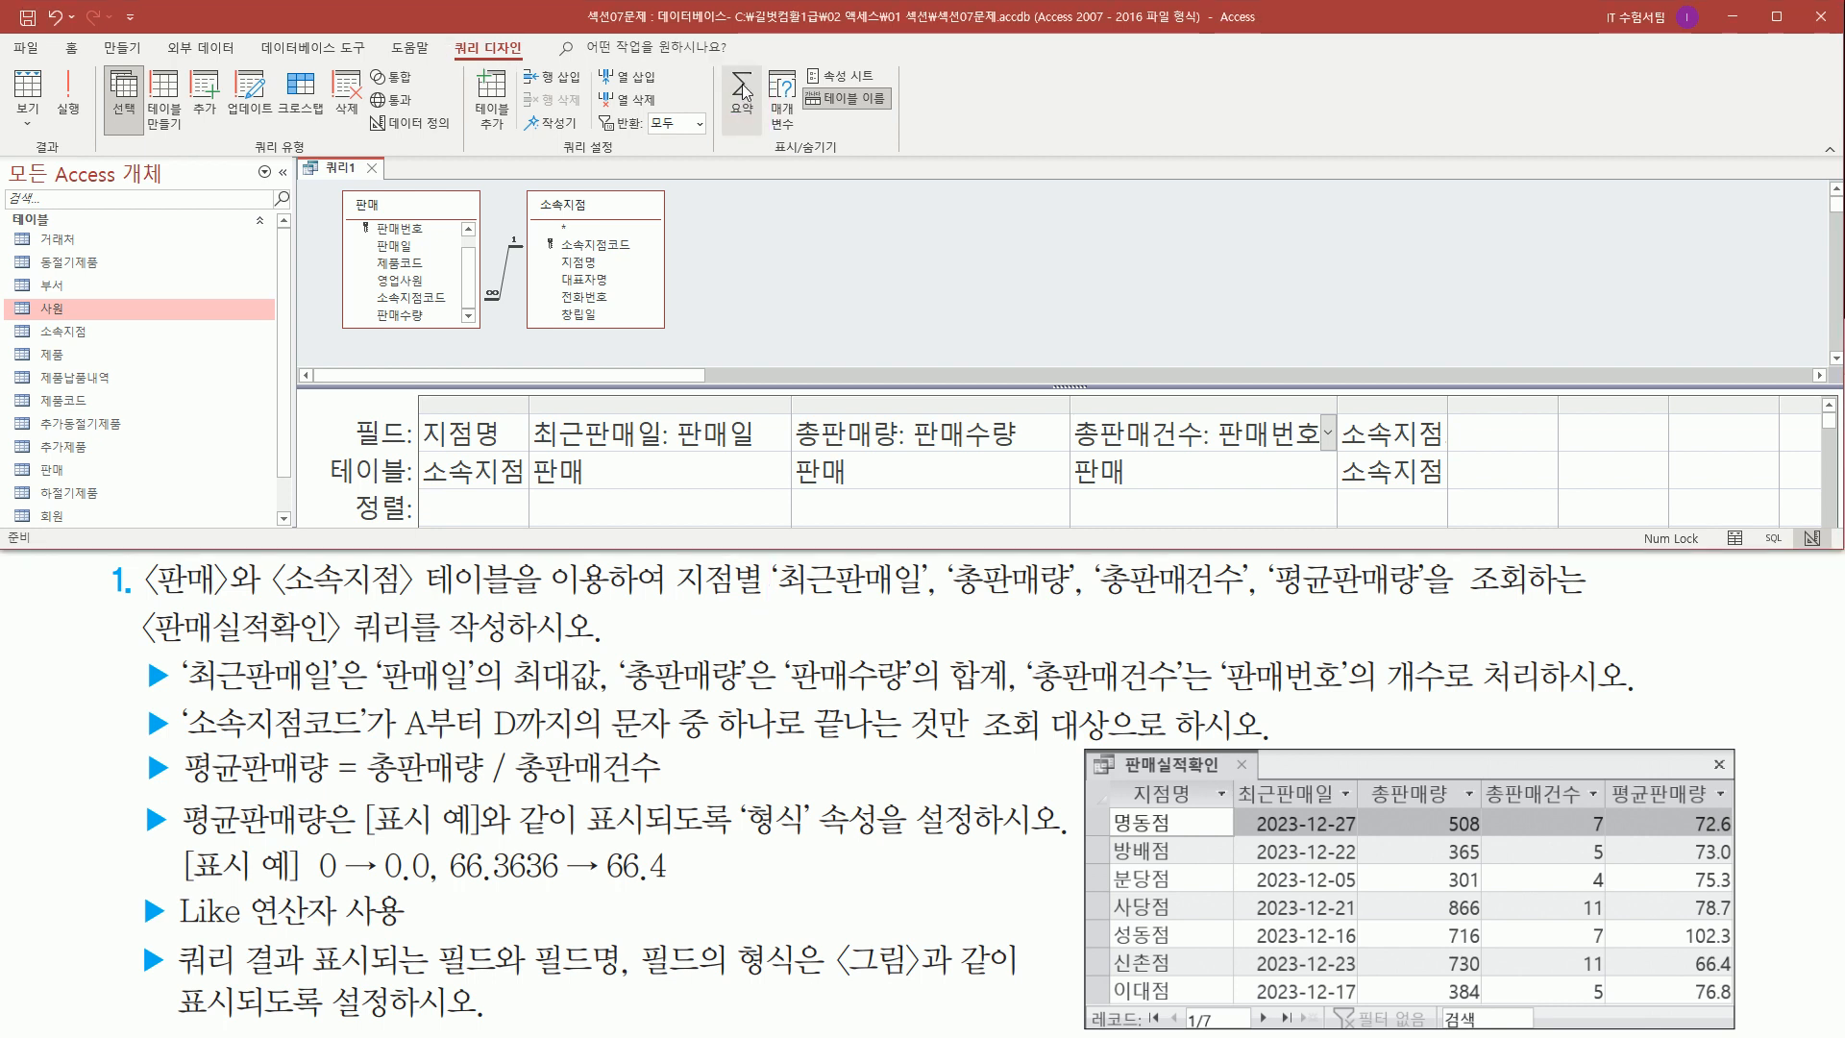
left_click(742, 91)
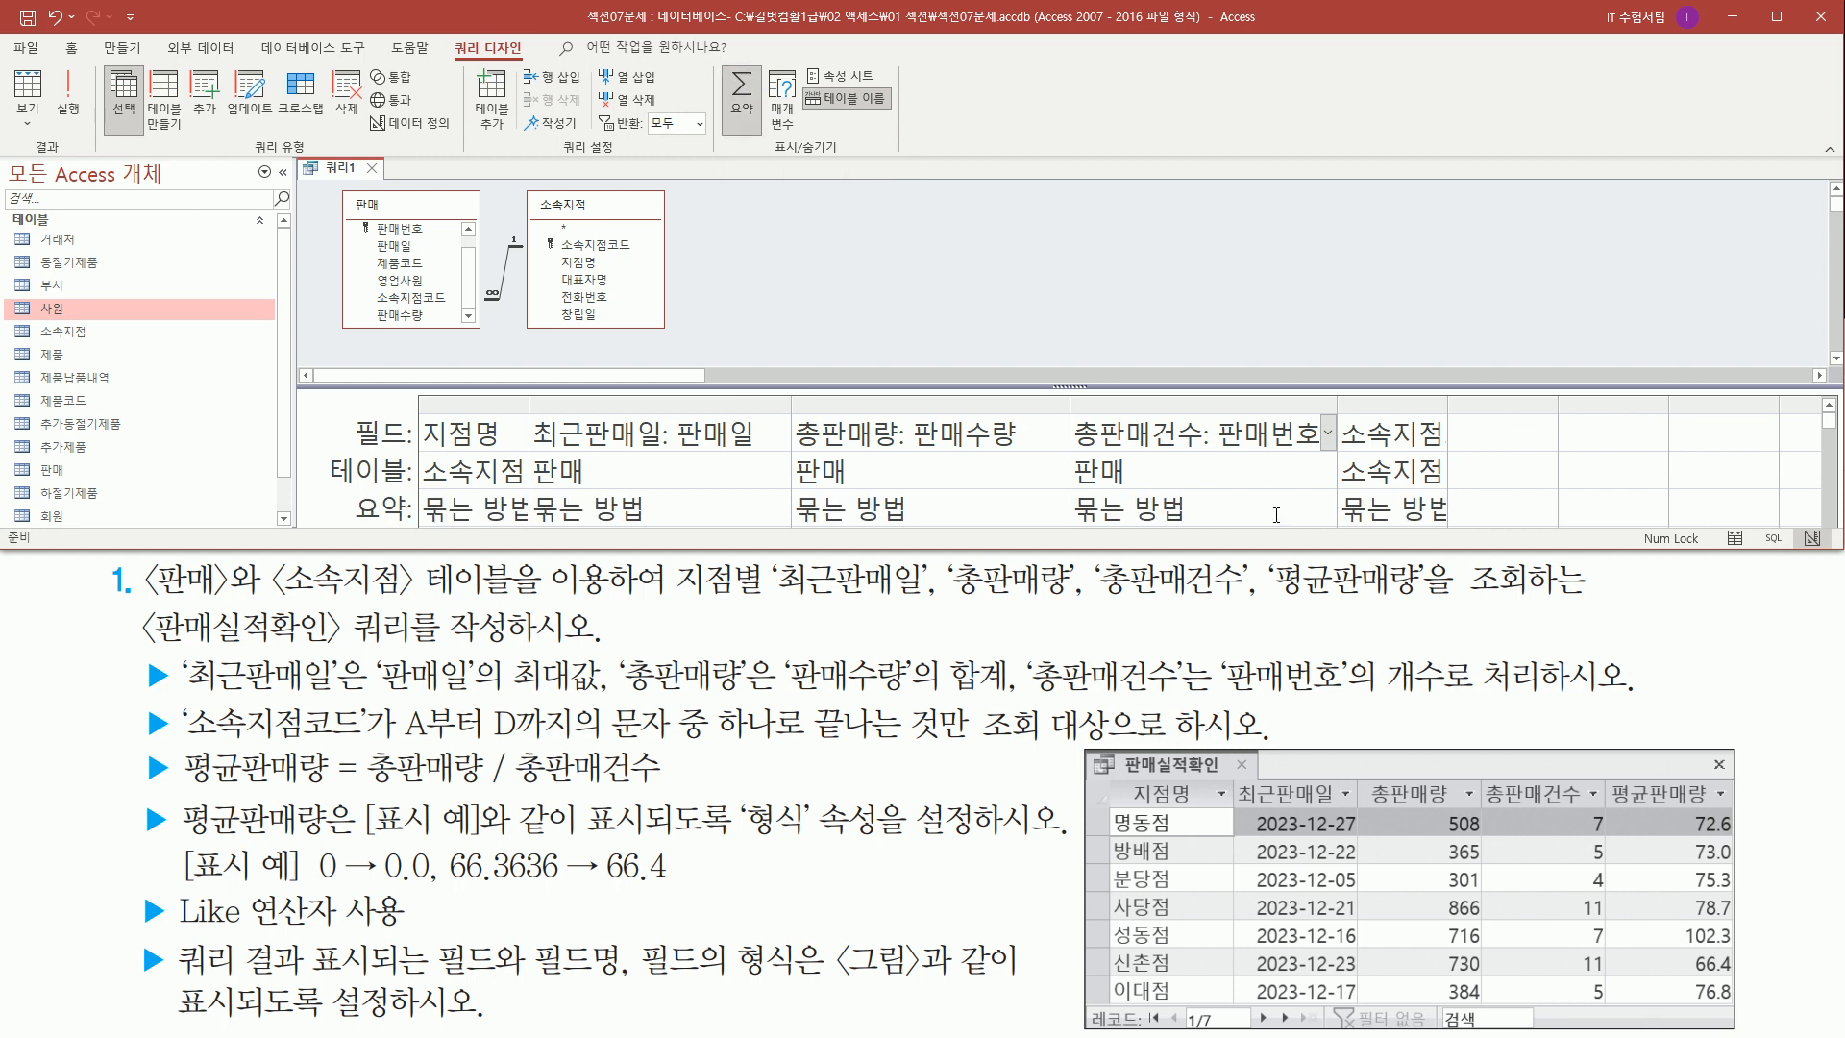
left_click_drag(1340, 550, 1345, 642)
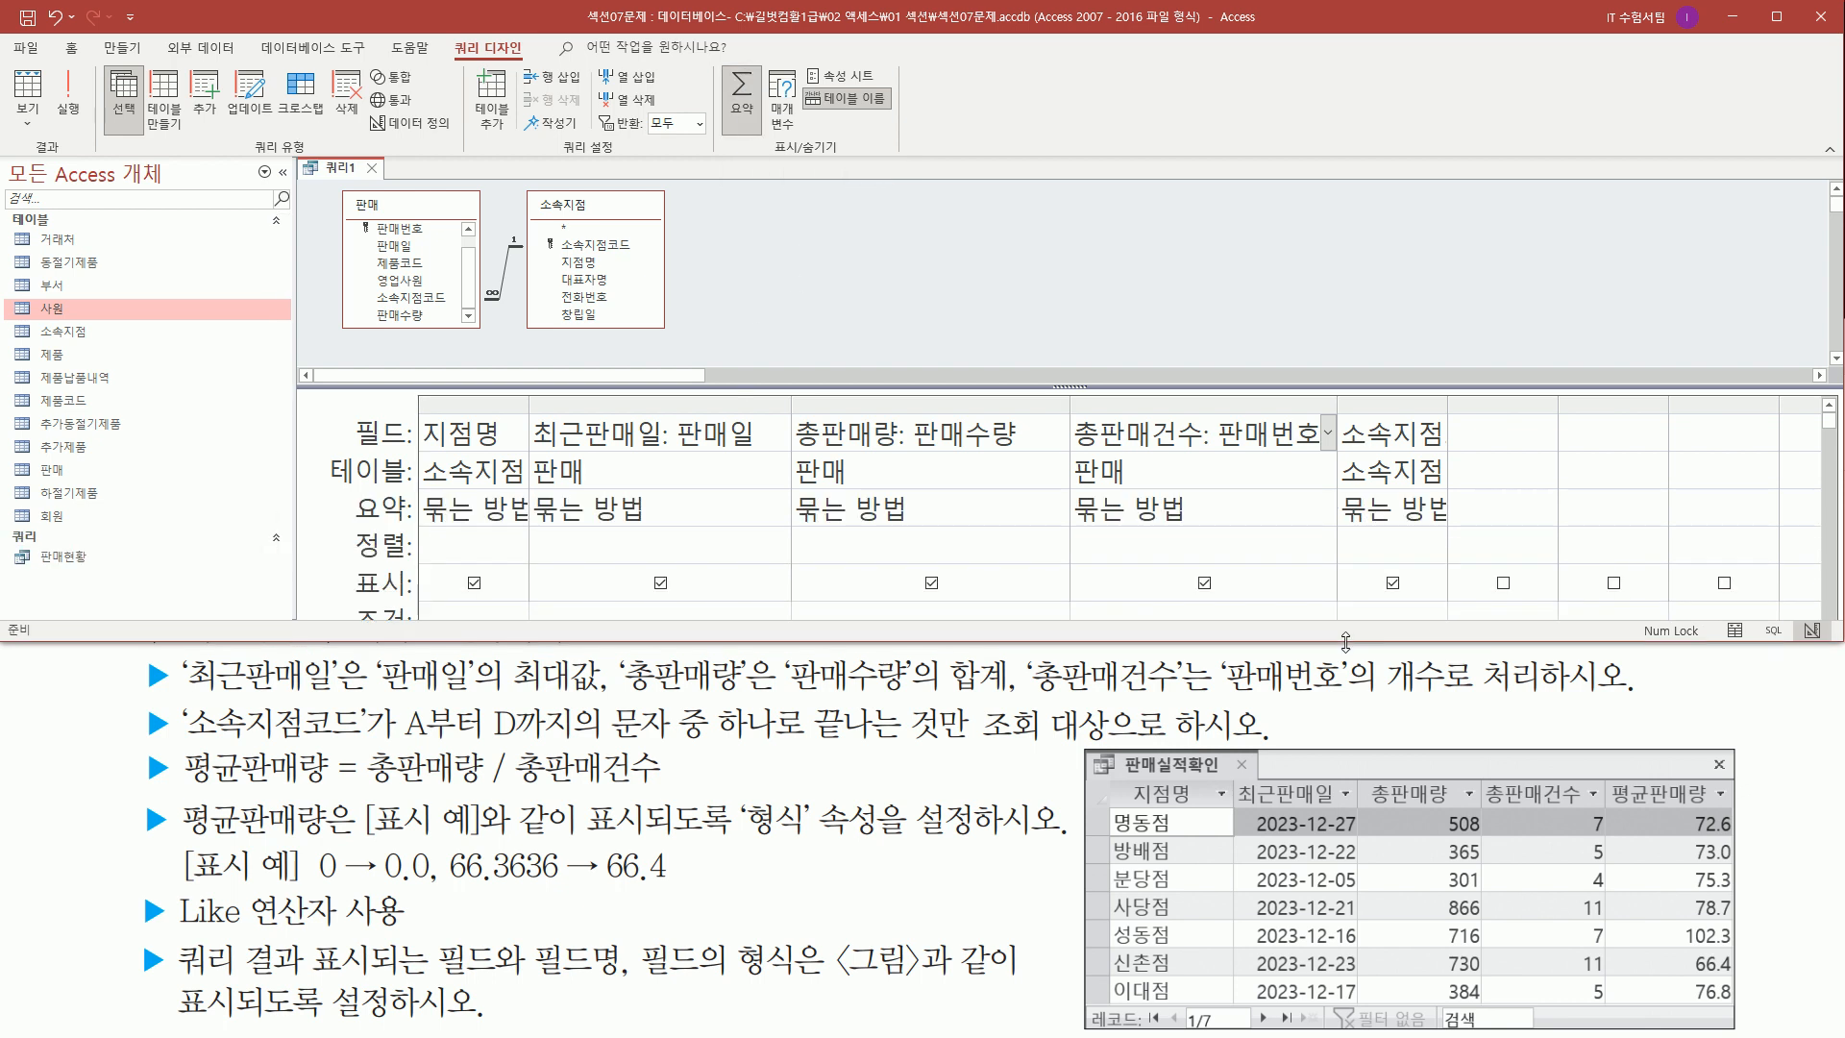
mouse_move(348, 484)
left_mouse_down()
mouse_move(417, 529)
mouse_move(558, 538)
mouse_move(1152, 556)
mouse_move(1461, 529)
left_mouse_up()
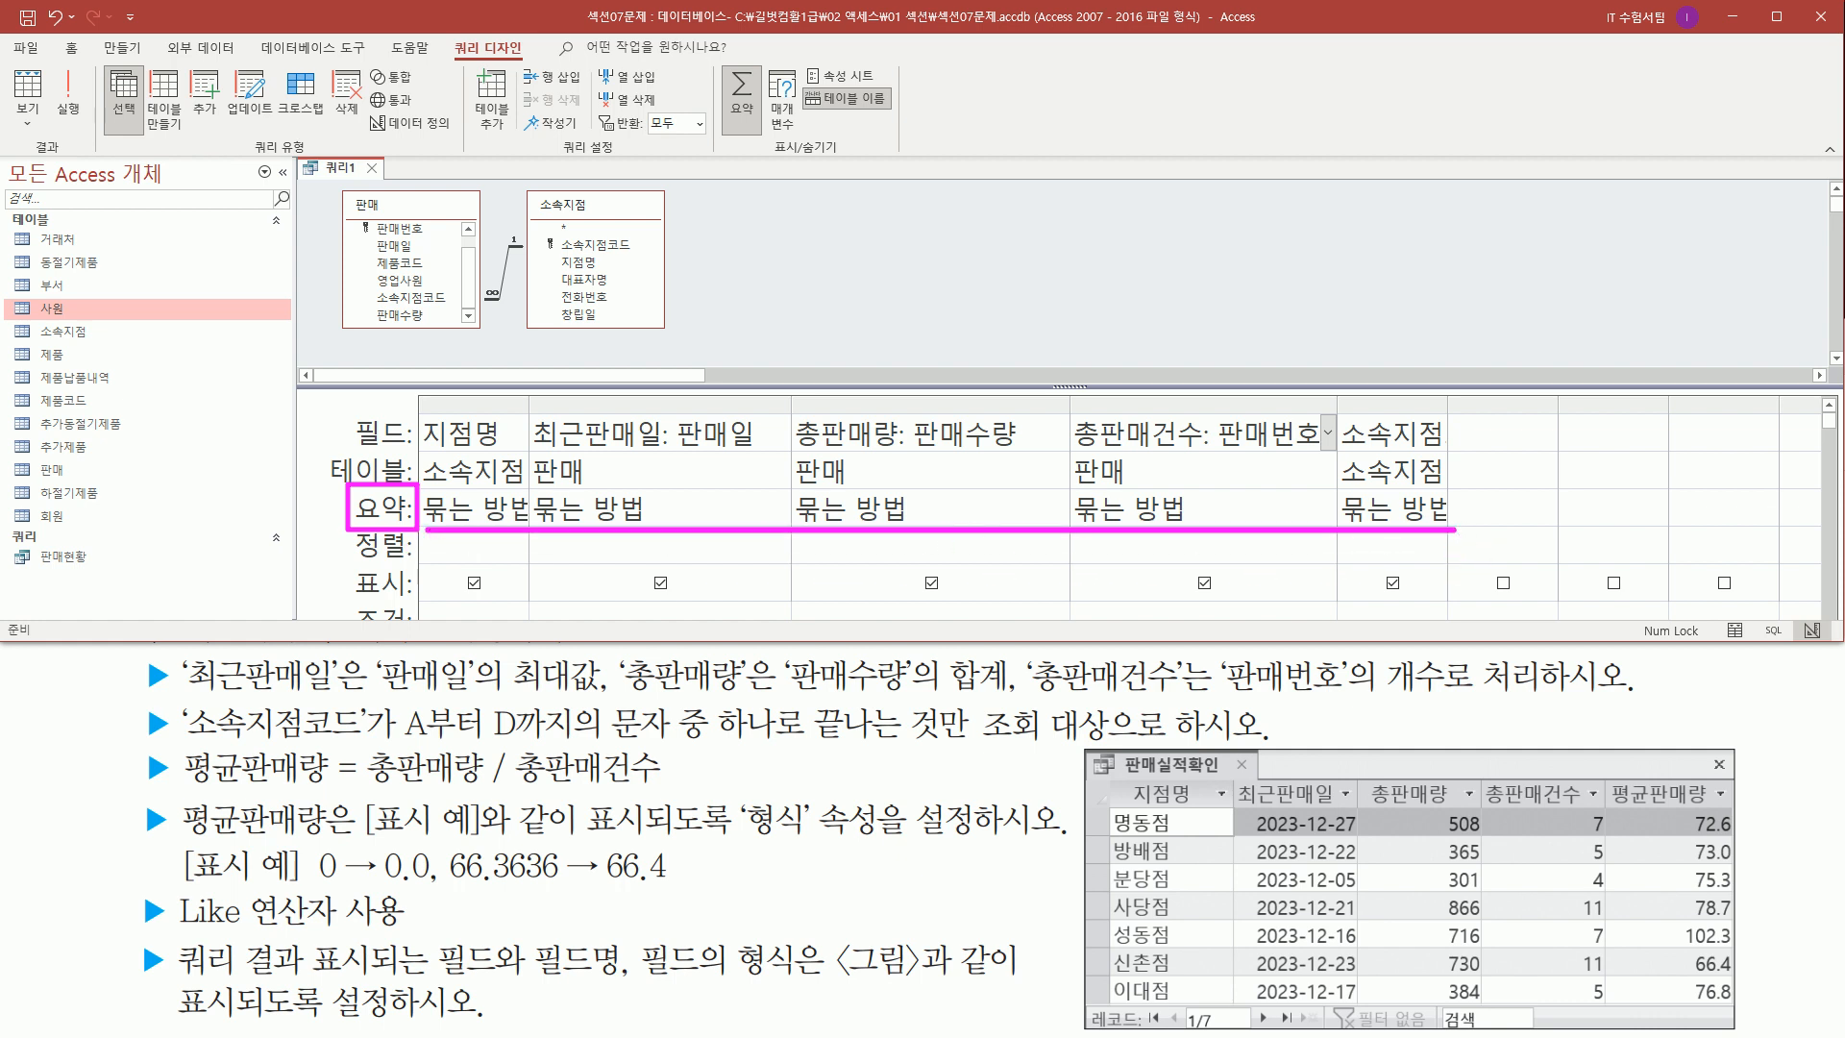
- Set the 요약 function of the 최근판매일 column to 최대값
left_click_drag(181, 692, 605, 692)
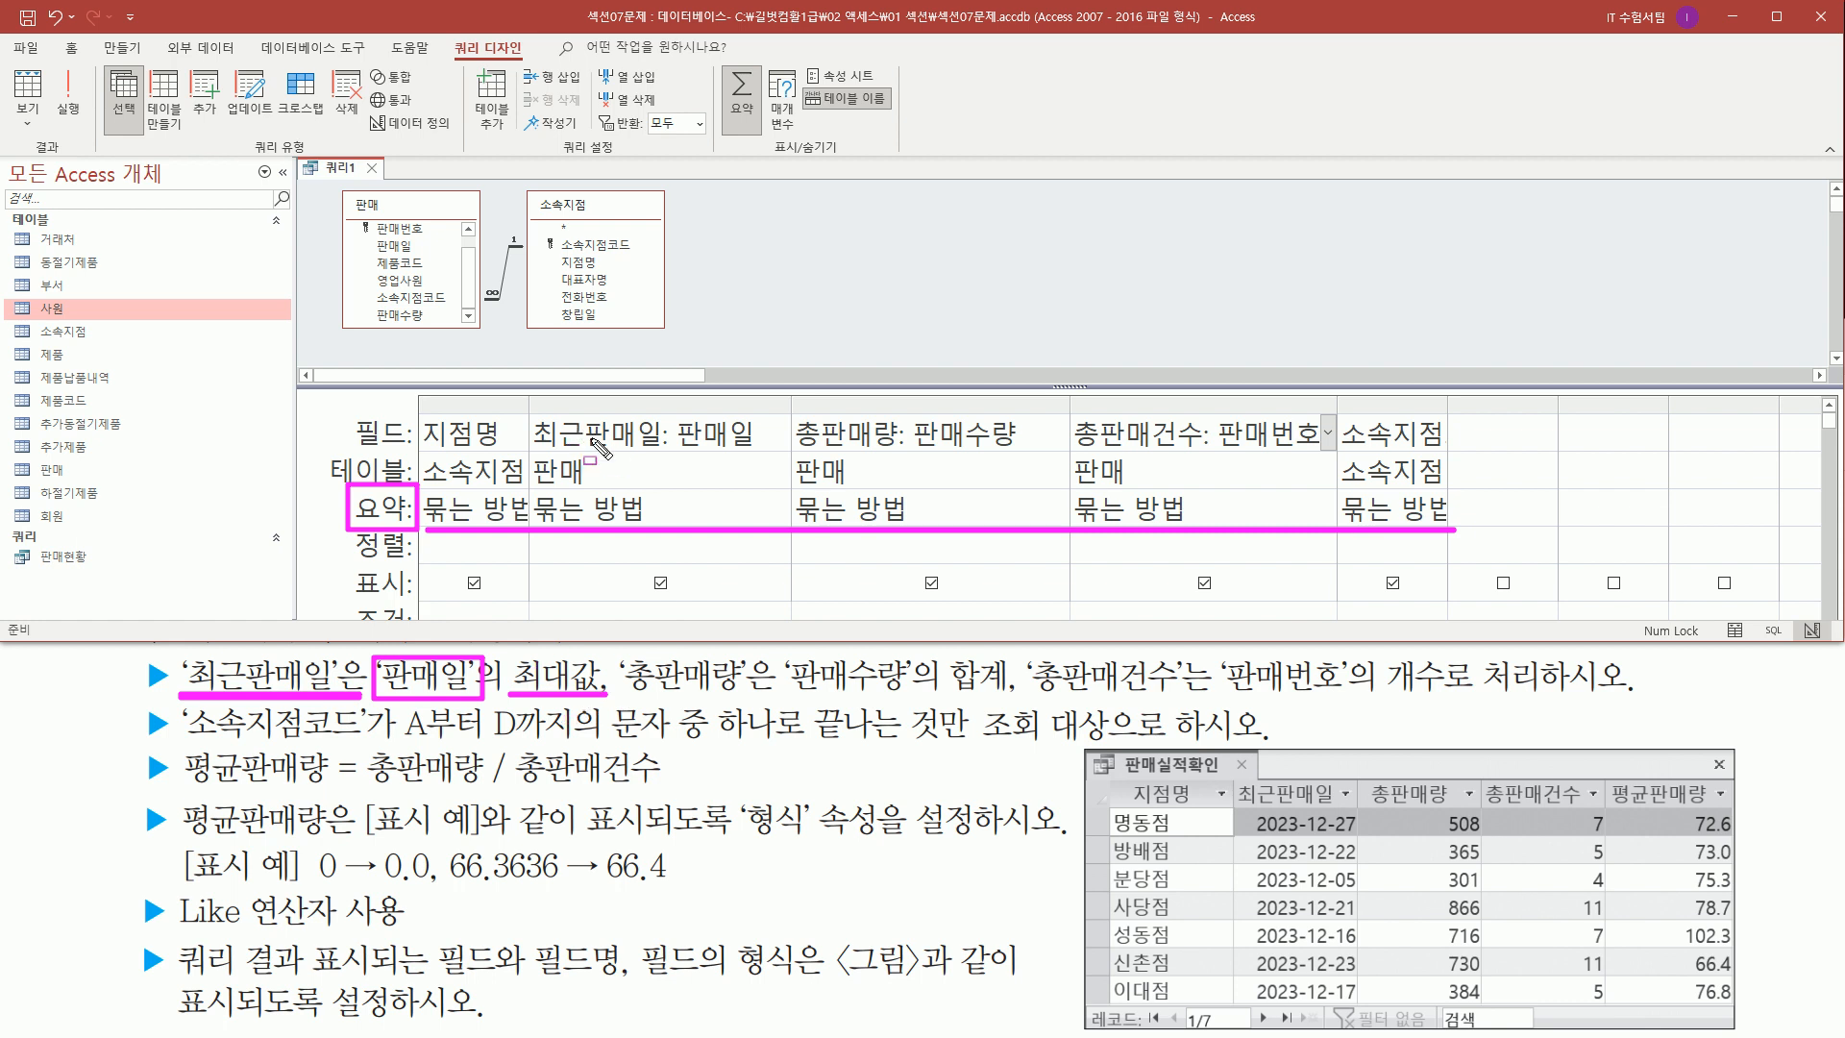
left_click_drag(534, 450, 762, 459)
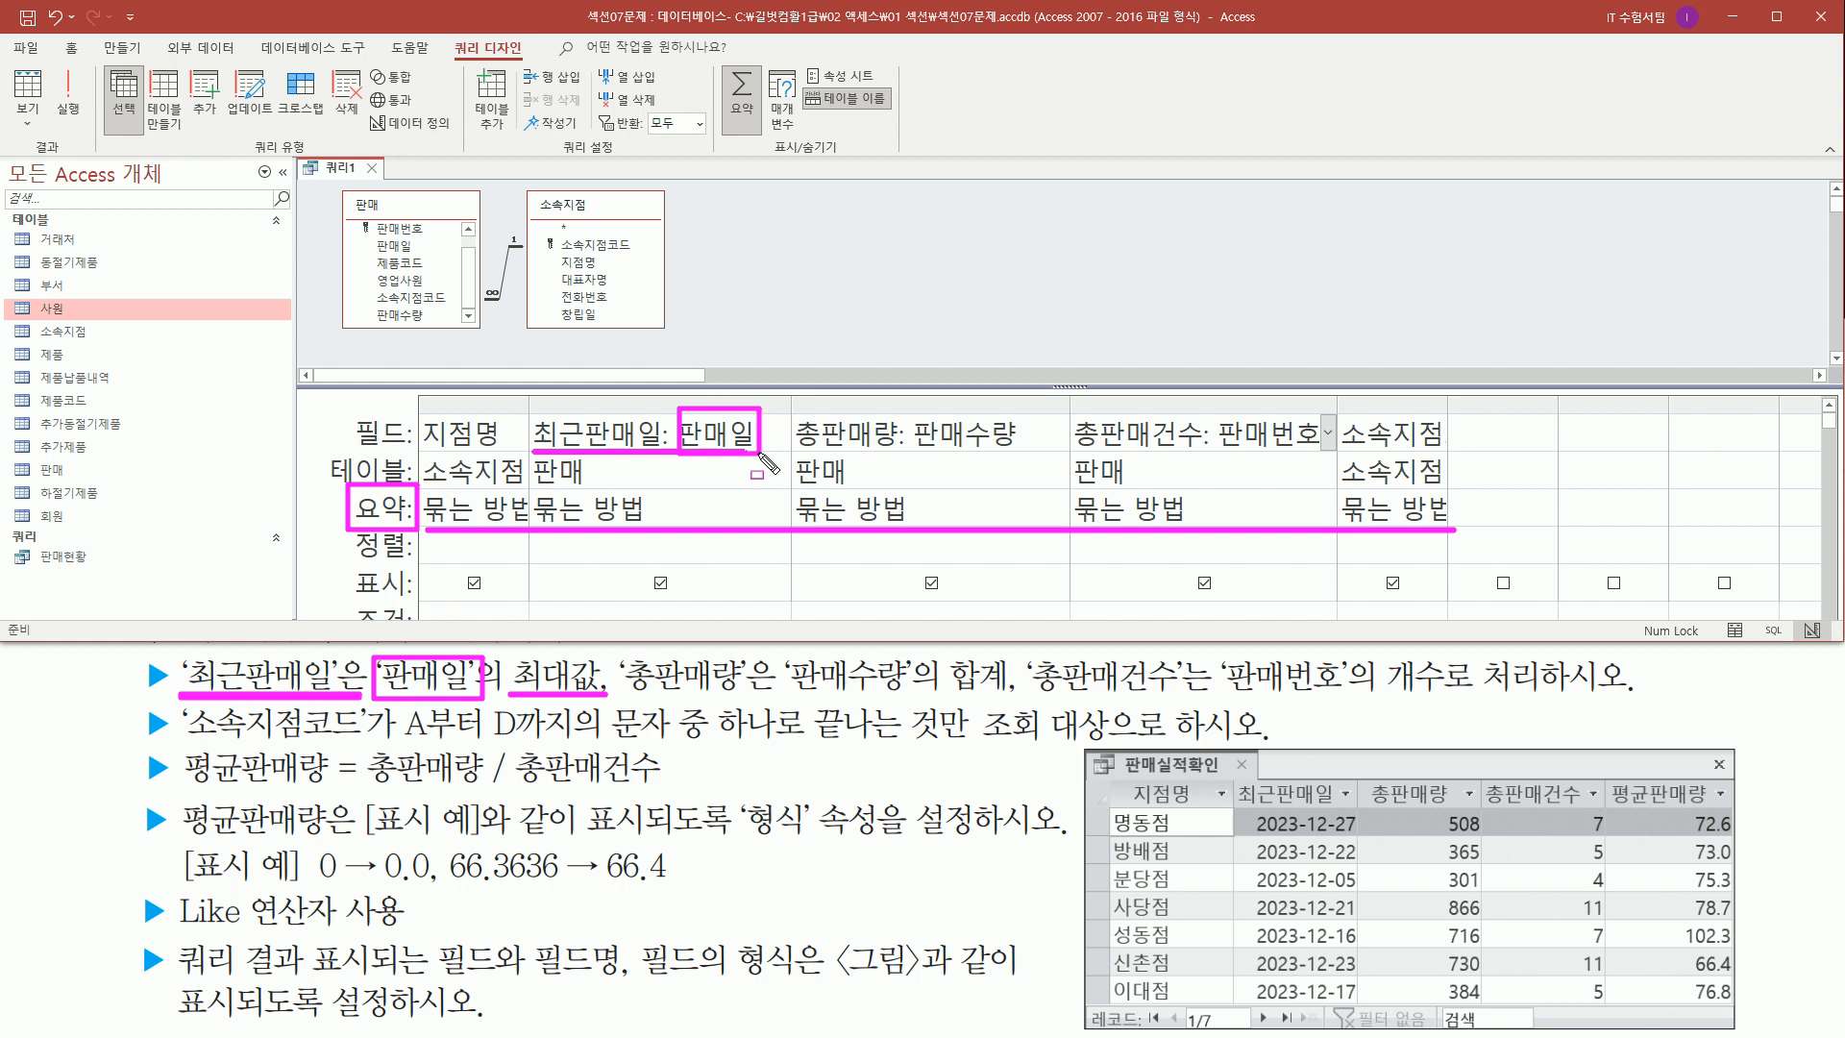
key("Escape")
left_click_drag(531, 489, 685, 525)
key("Escape")
left_click(683, 506)
left_click(783, 509)
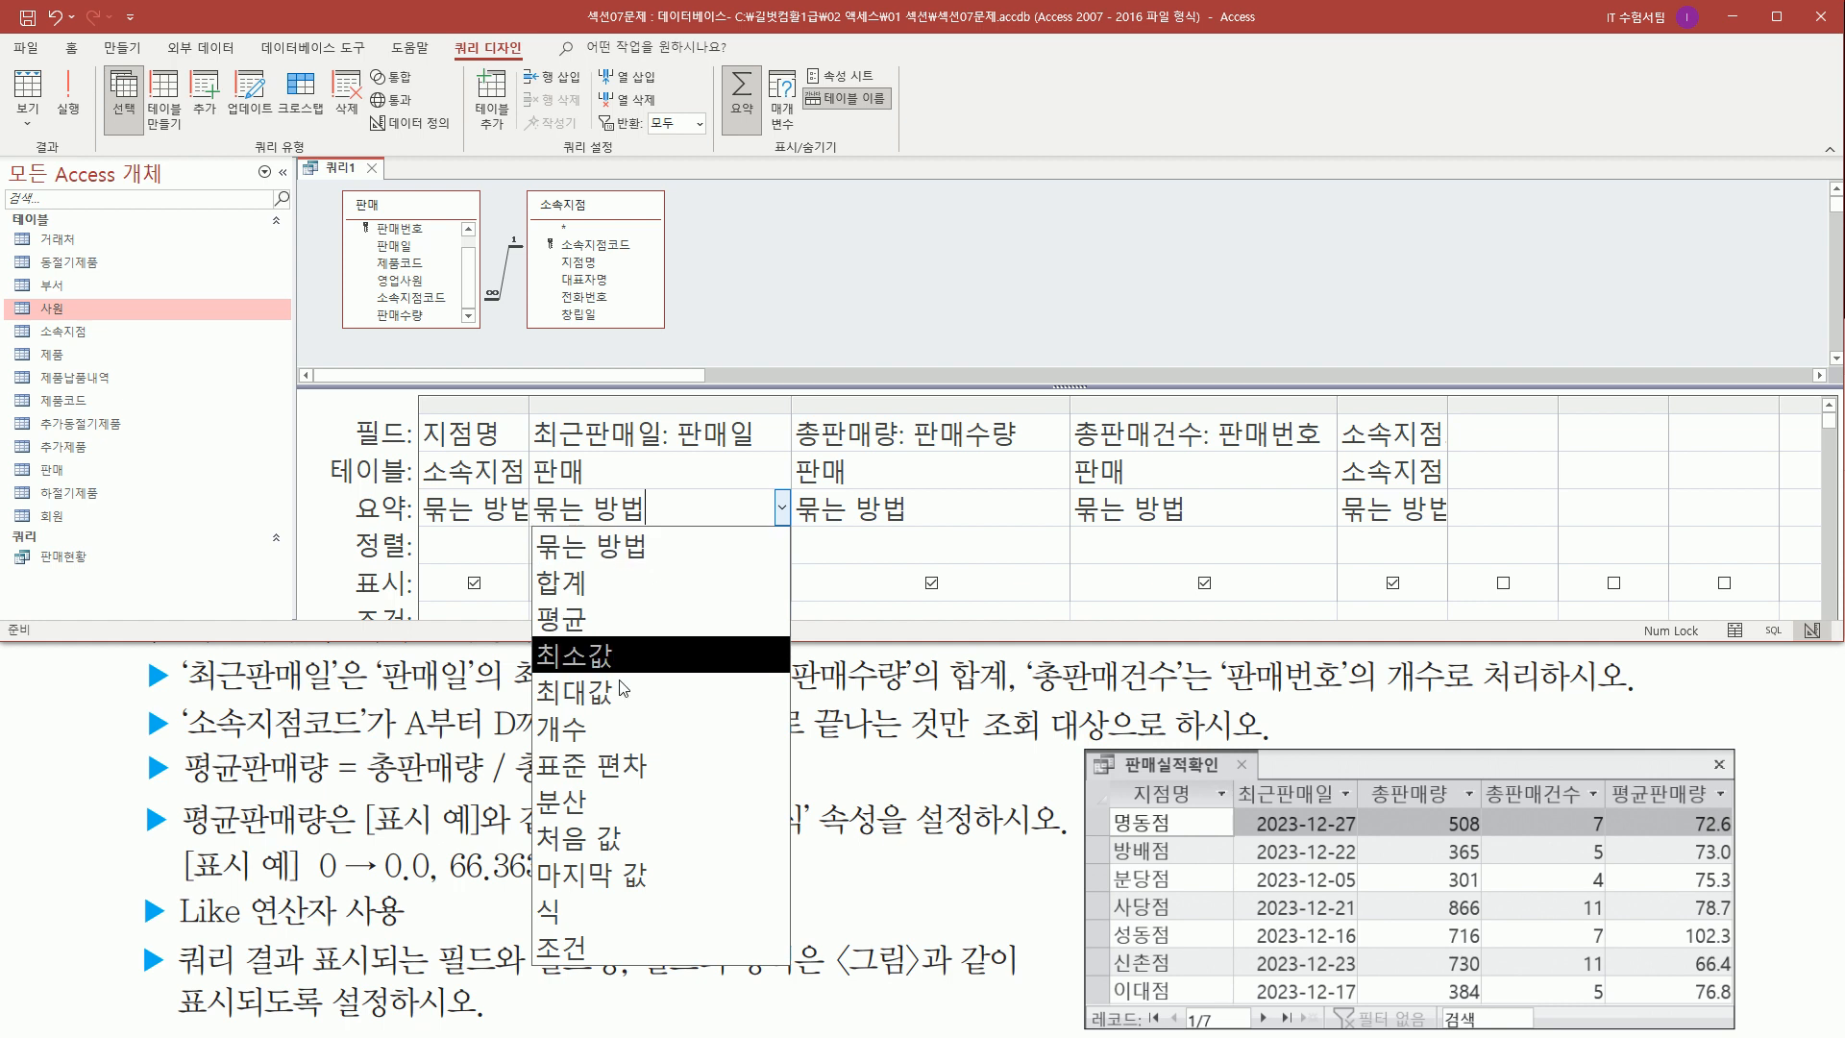
left_click(612, 692)
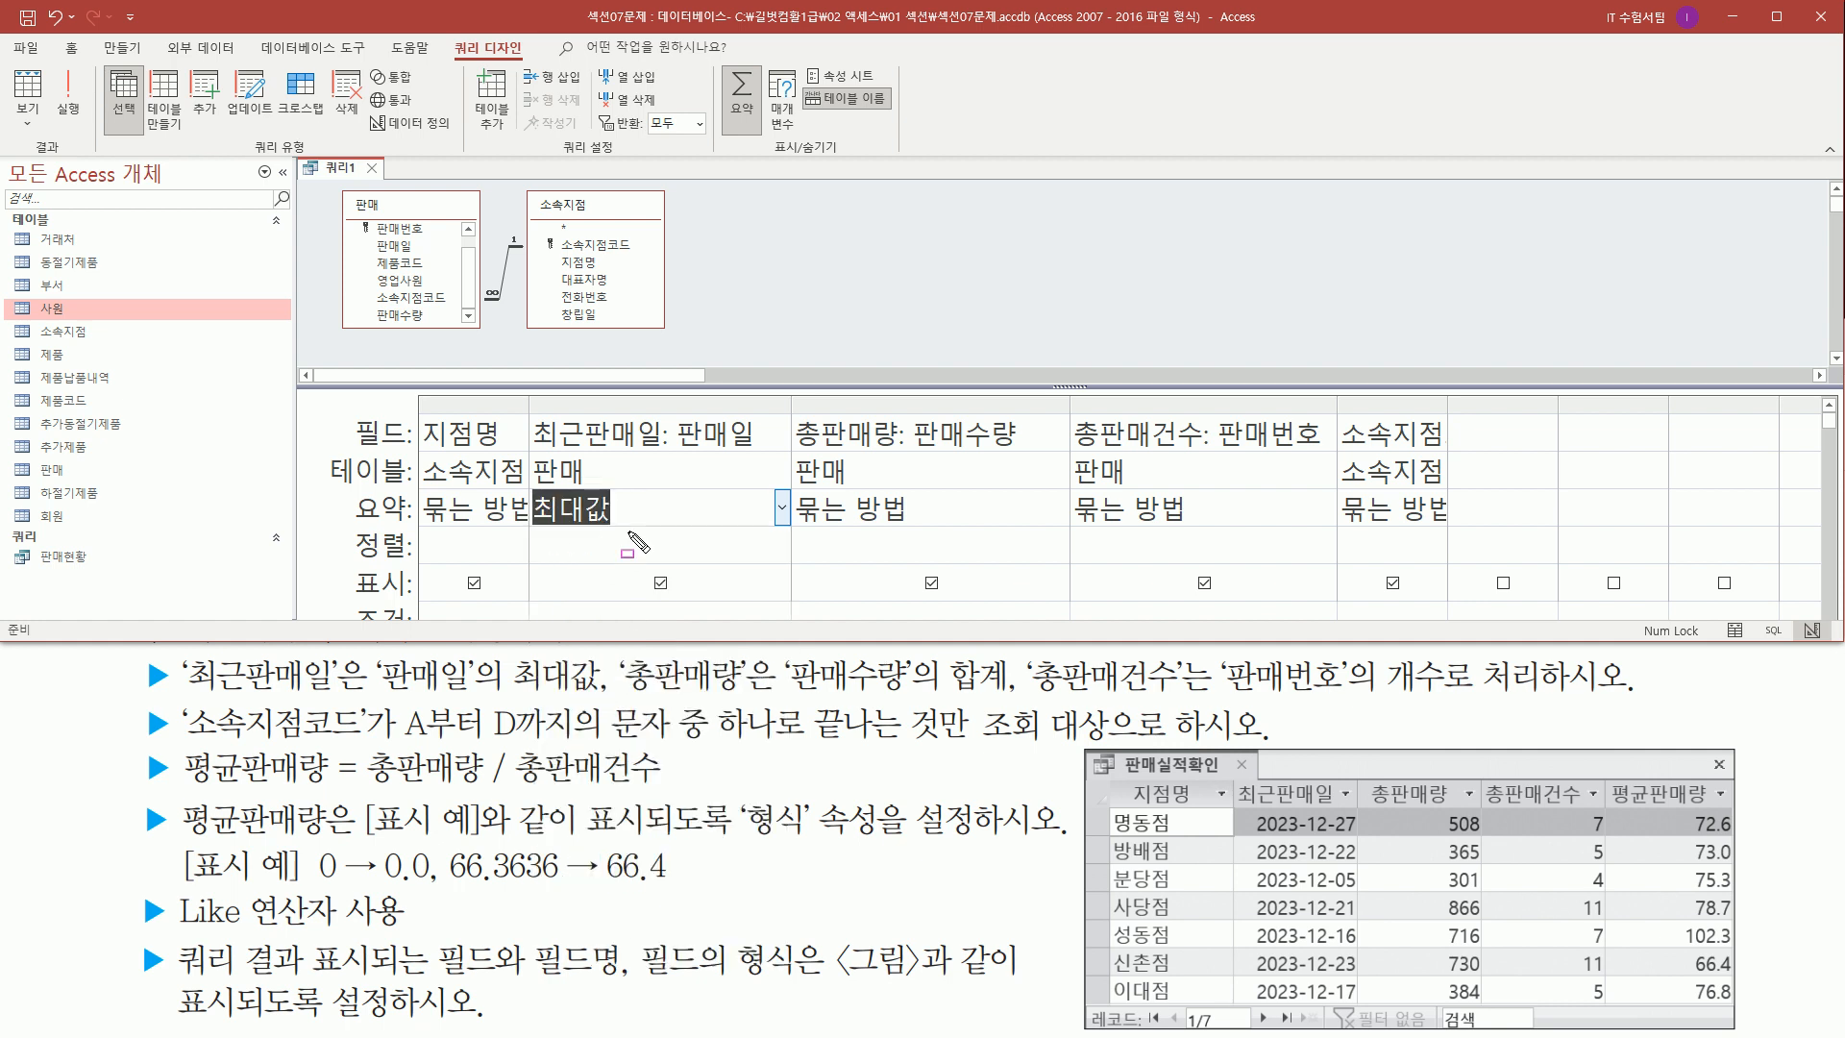
left_click_drag(673, 412, 771, 452)
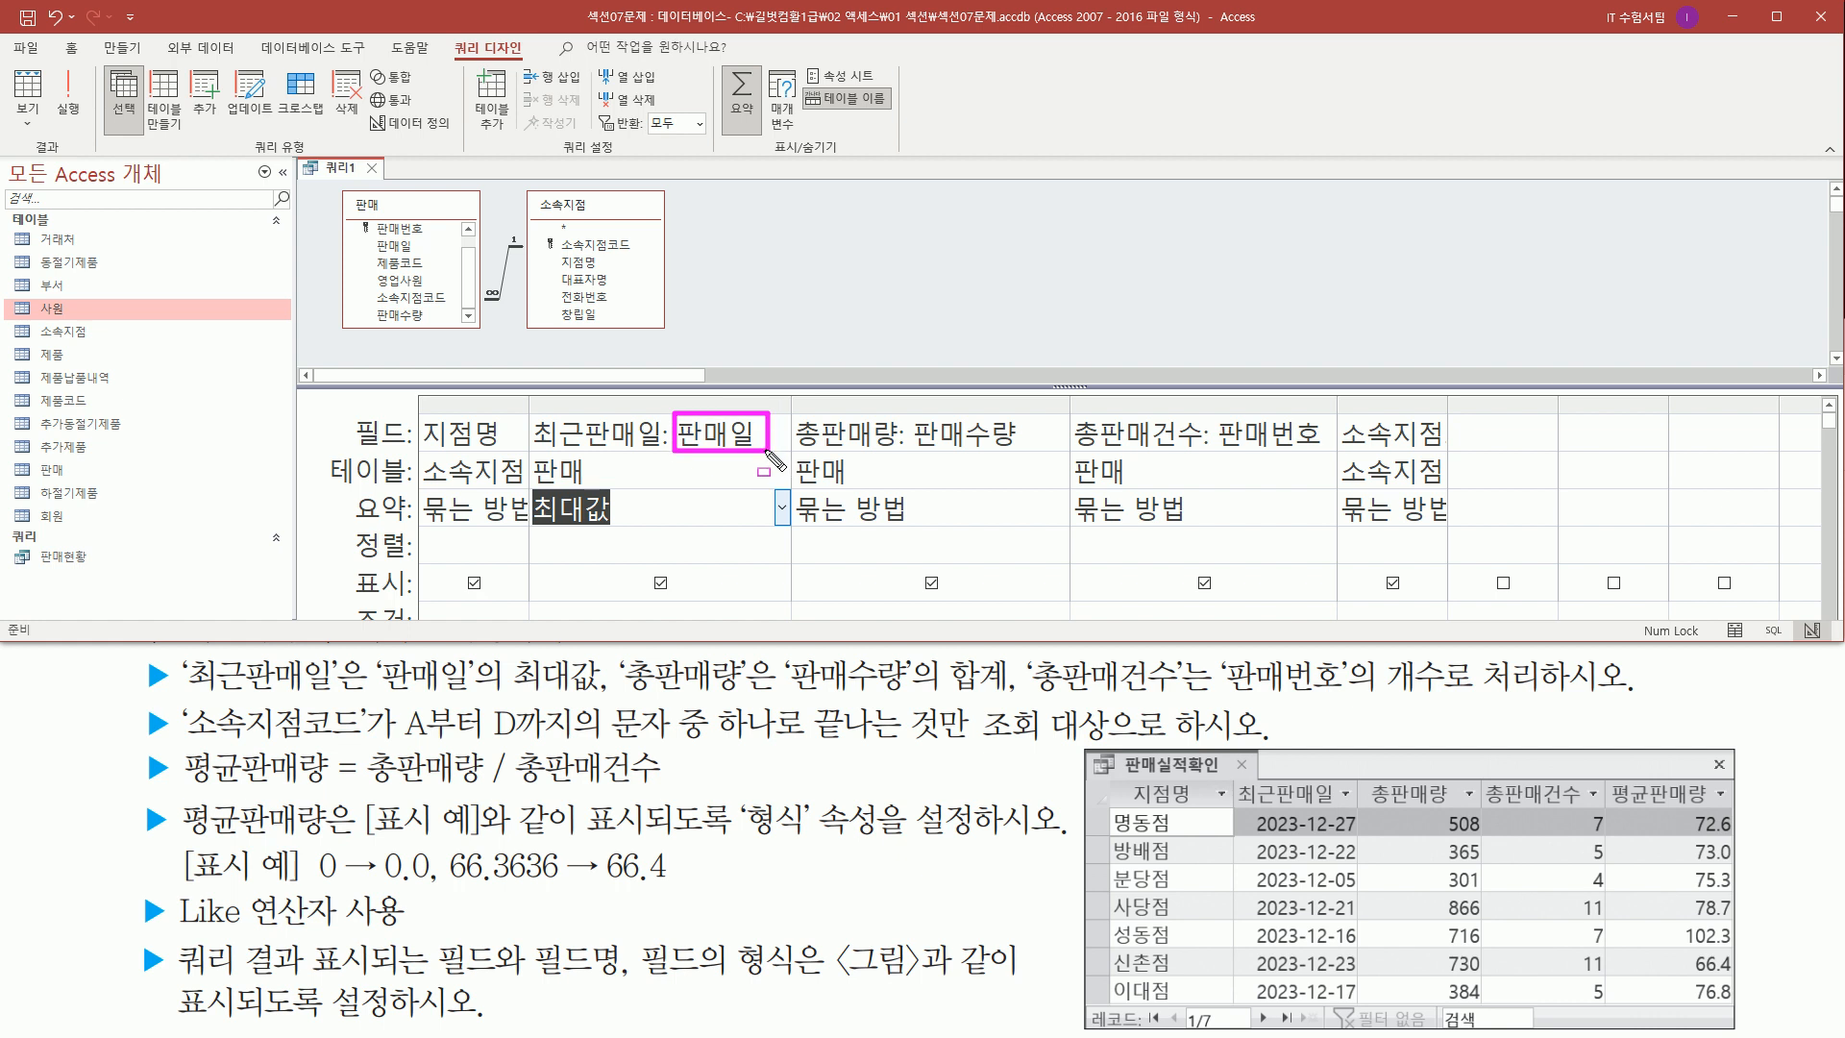
left_click_drag(530, 527, 616, 528)
left_click_drag(622, 692, 747, 693)
mouse_move(794, 415)
left_mouse_down()
mouse_move(971, 463)
mouse_move(1031, 454)
mouse_move(1051, 575)
left_mouse_up()
left_click_drag(919, 448, 1002, 449)
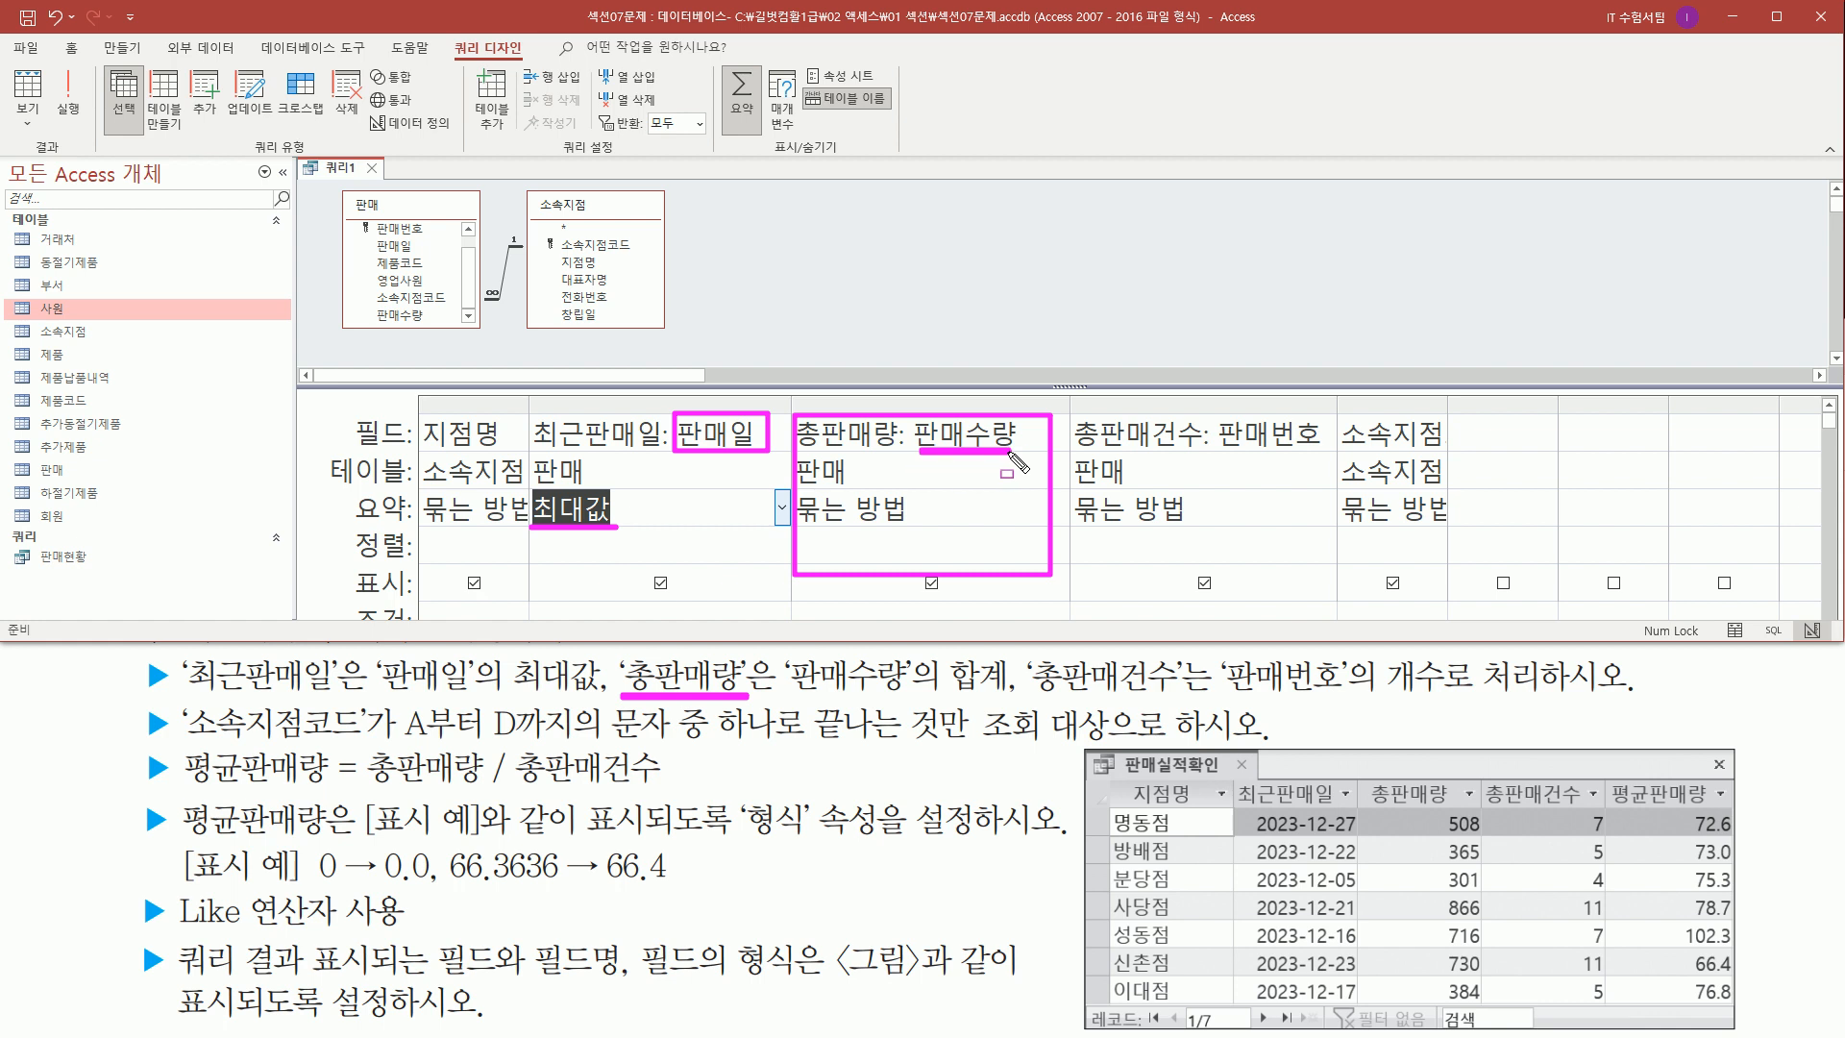
left_click_drag(783, 692, 1020, 704)
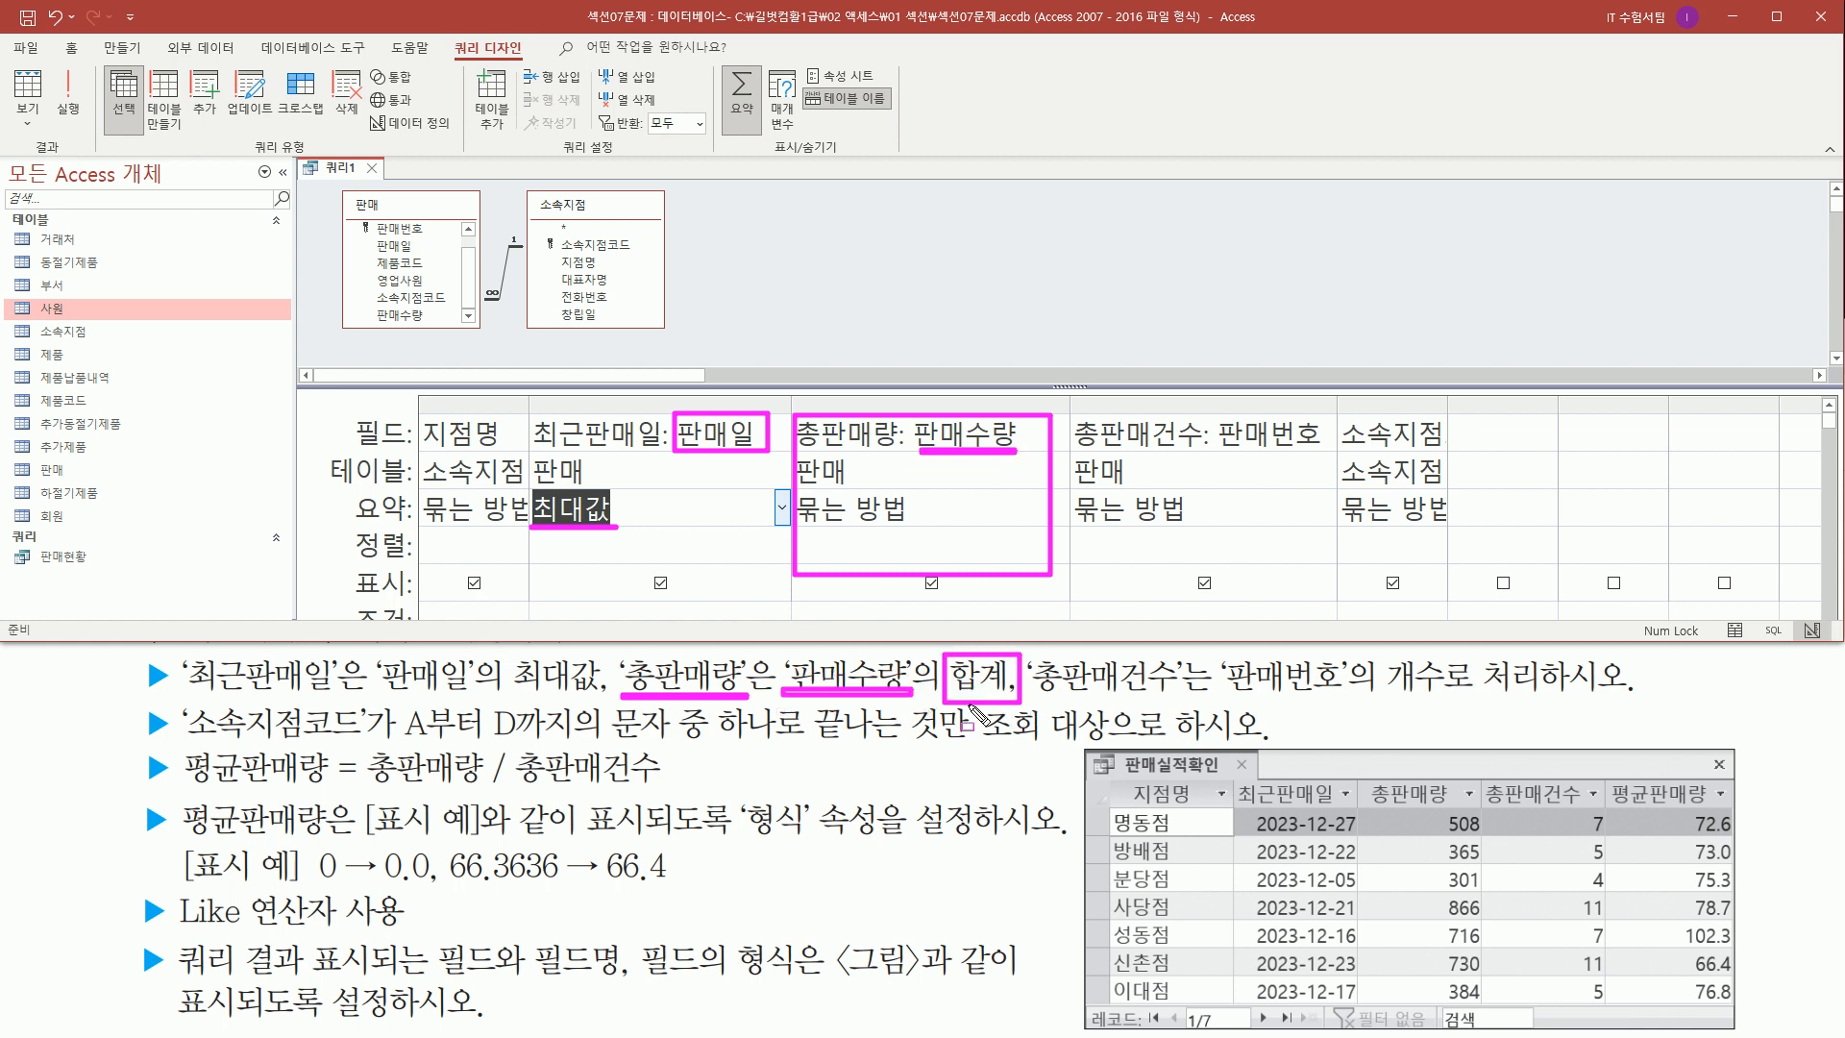
- Set the 요약 function of the 총판매량 column to 합계
key("Escape")
left_click(1061, 509)
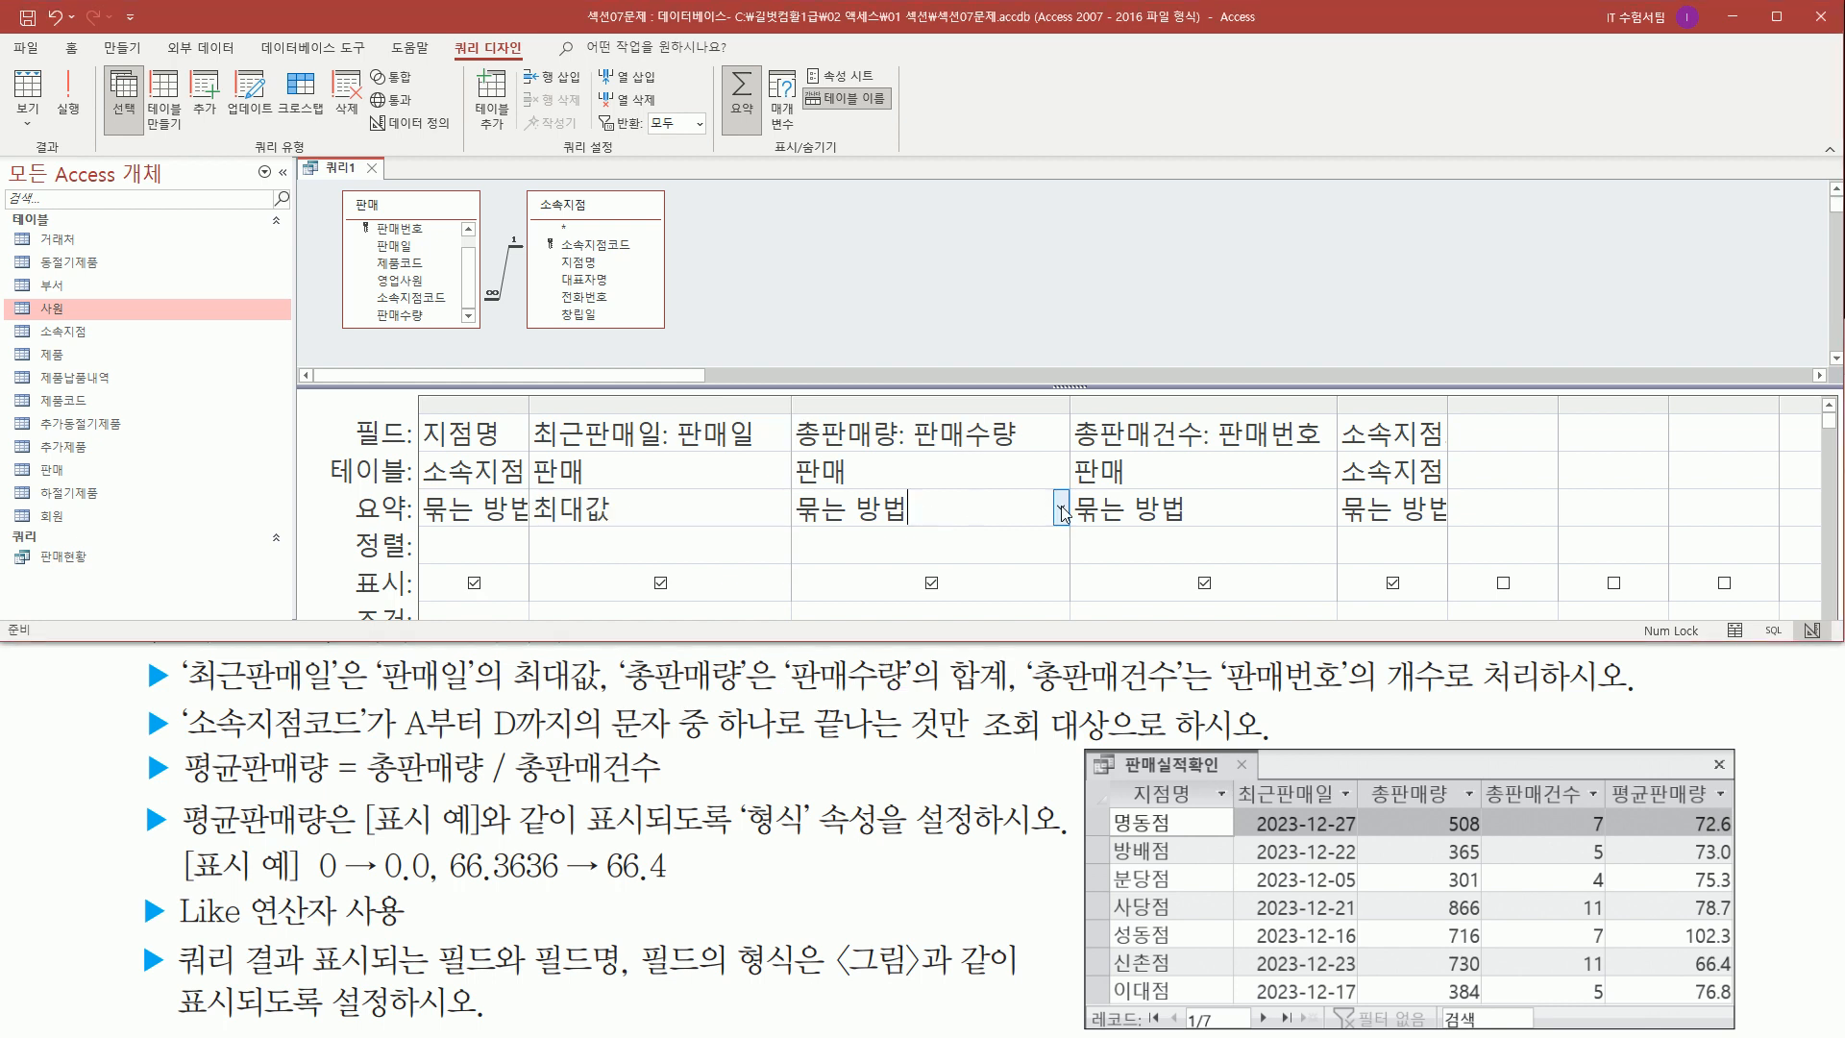
left_click(1060, 509)
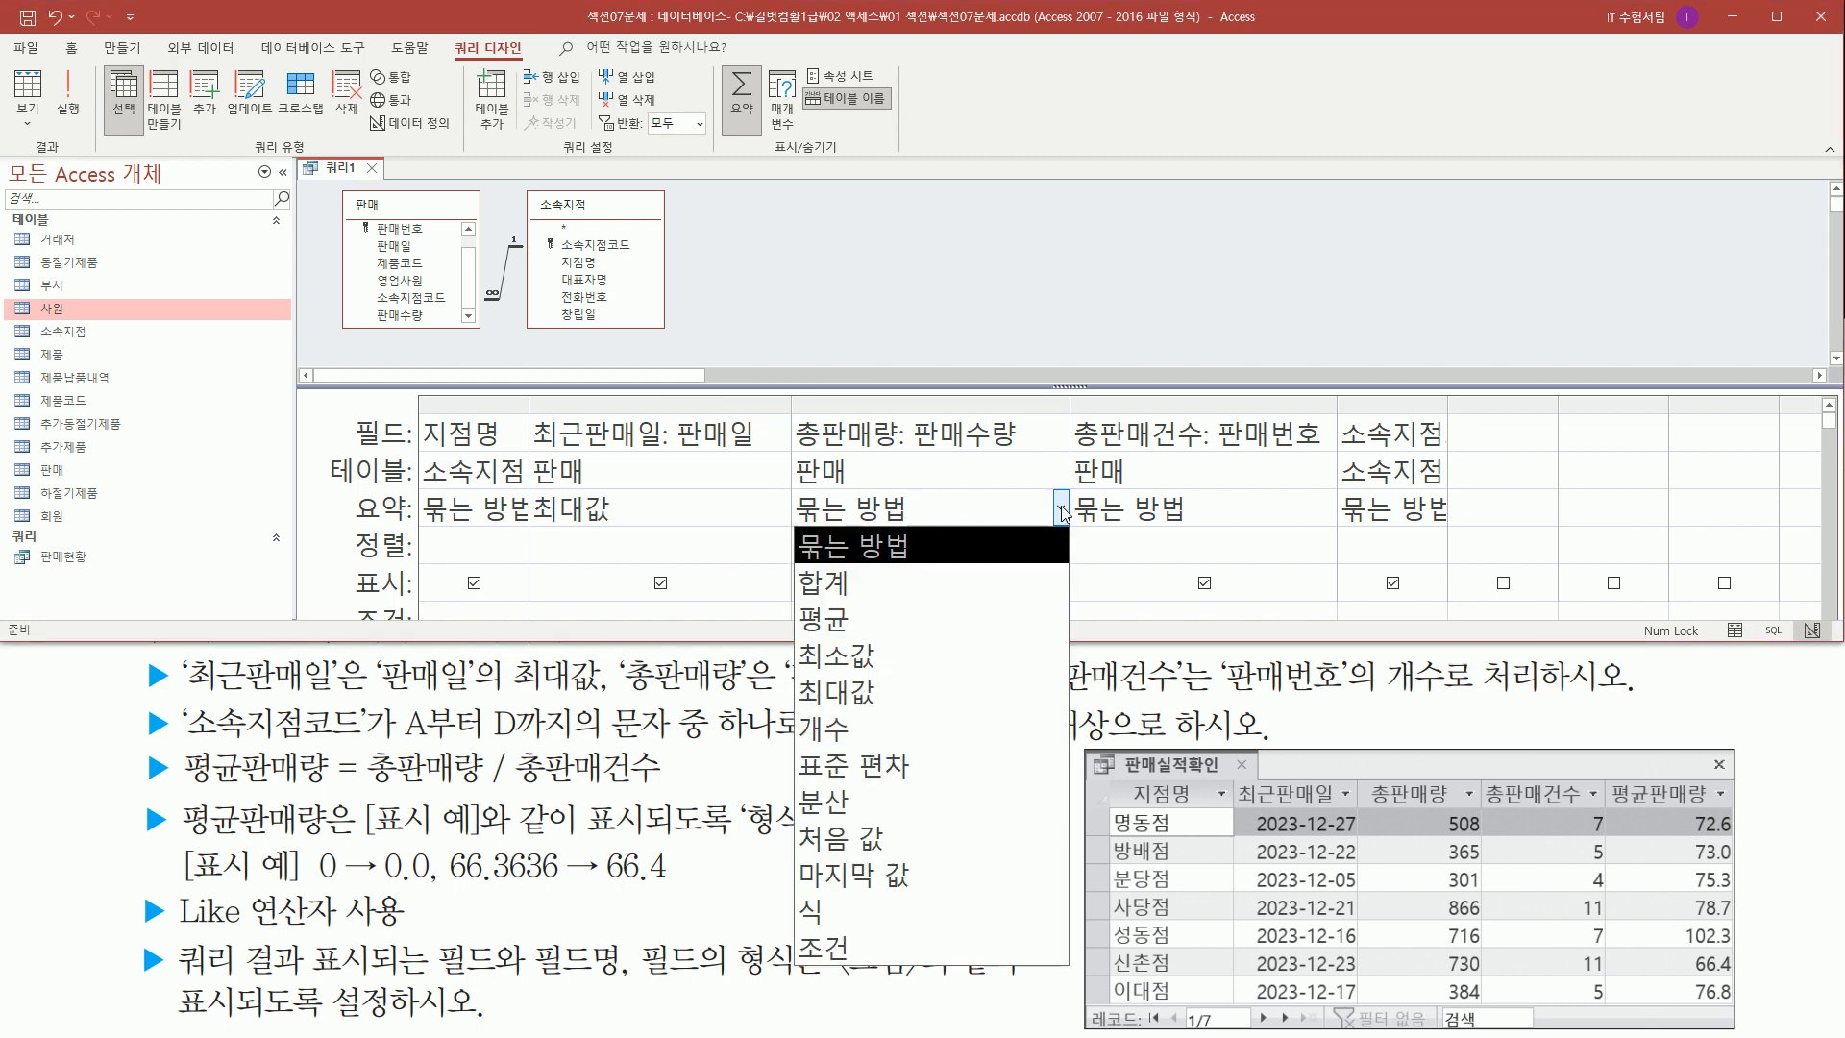
left_click(952, 584)
- Set the 요약 function of the 총판매건수 column to 개수
left_click_drag(1023, 692, 1188, 693)
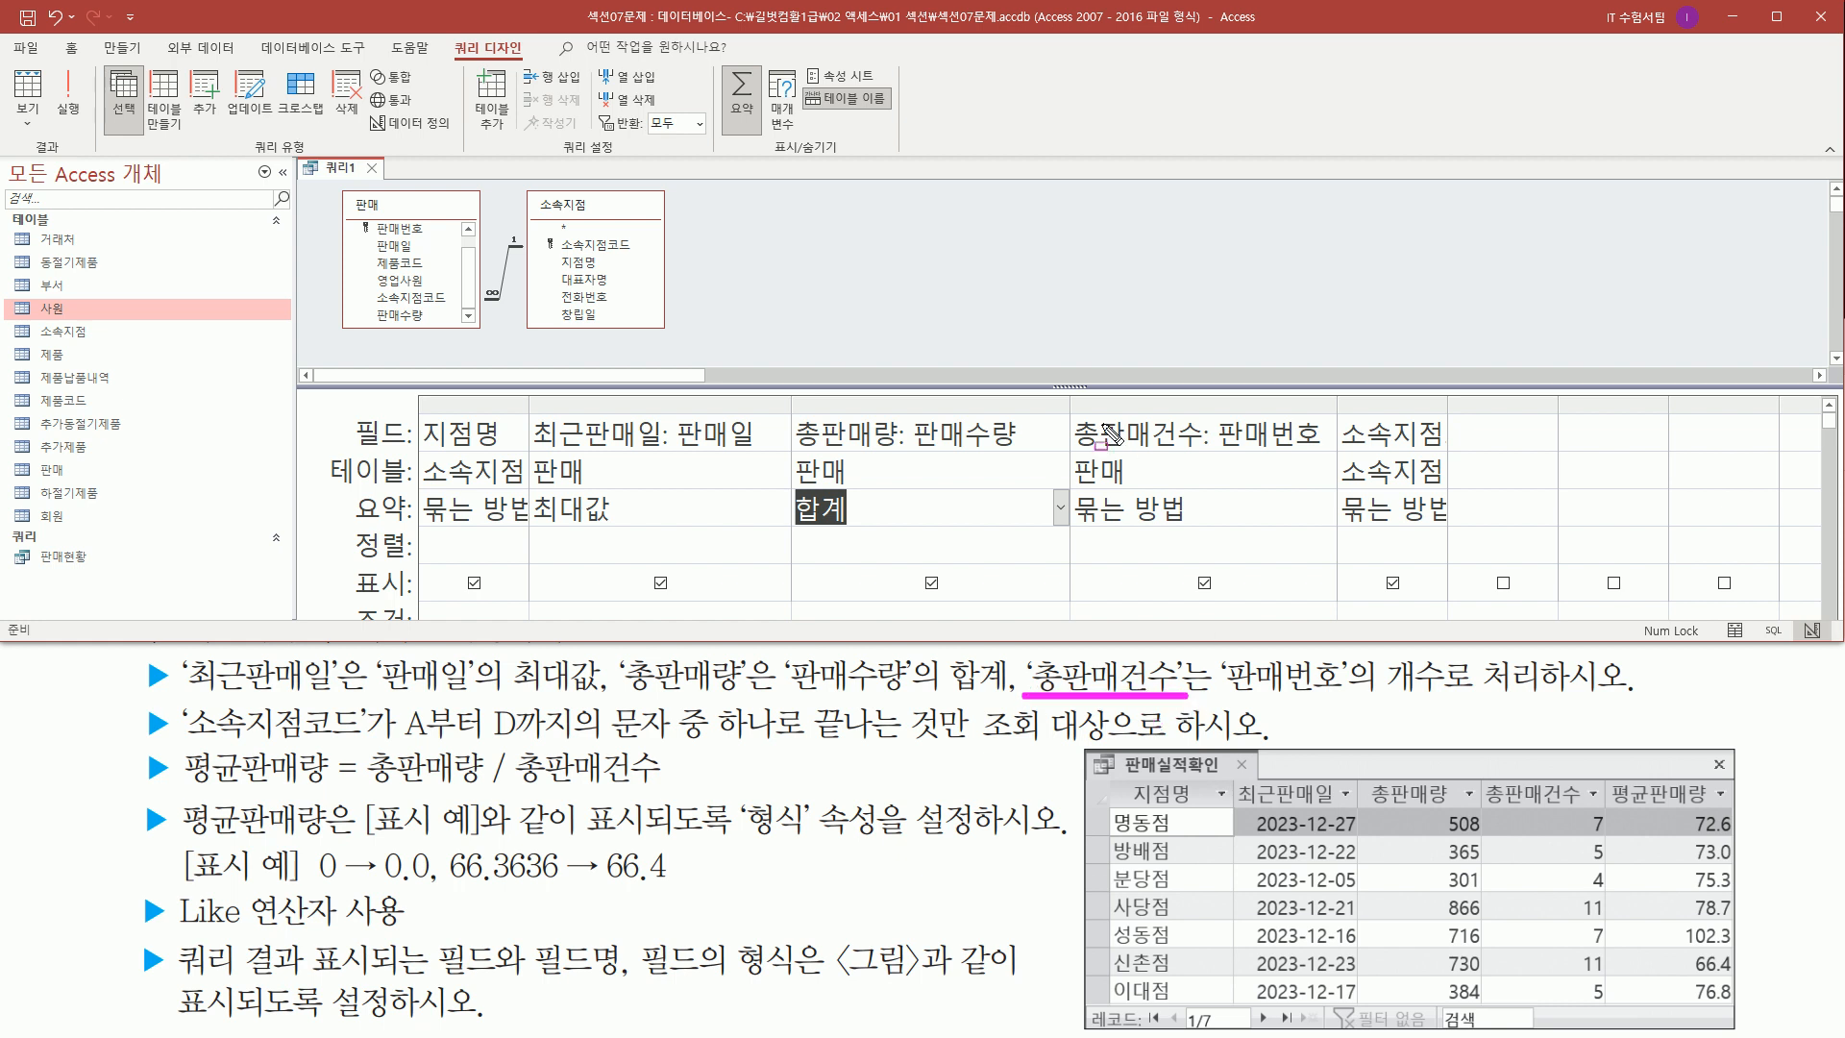
mouse_move(1069, 408)
left_mouse_down()
mouse_move(1380, 458)
mouse_move(1347, 453)
left_mouse_up()
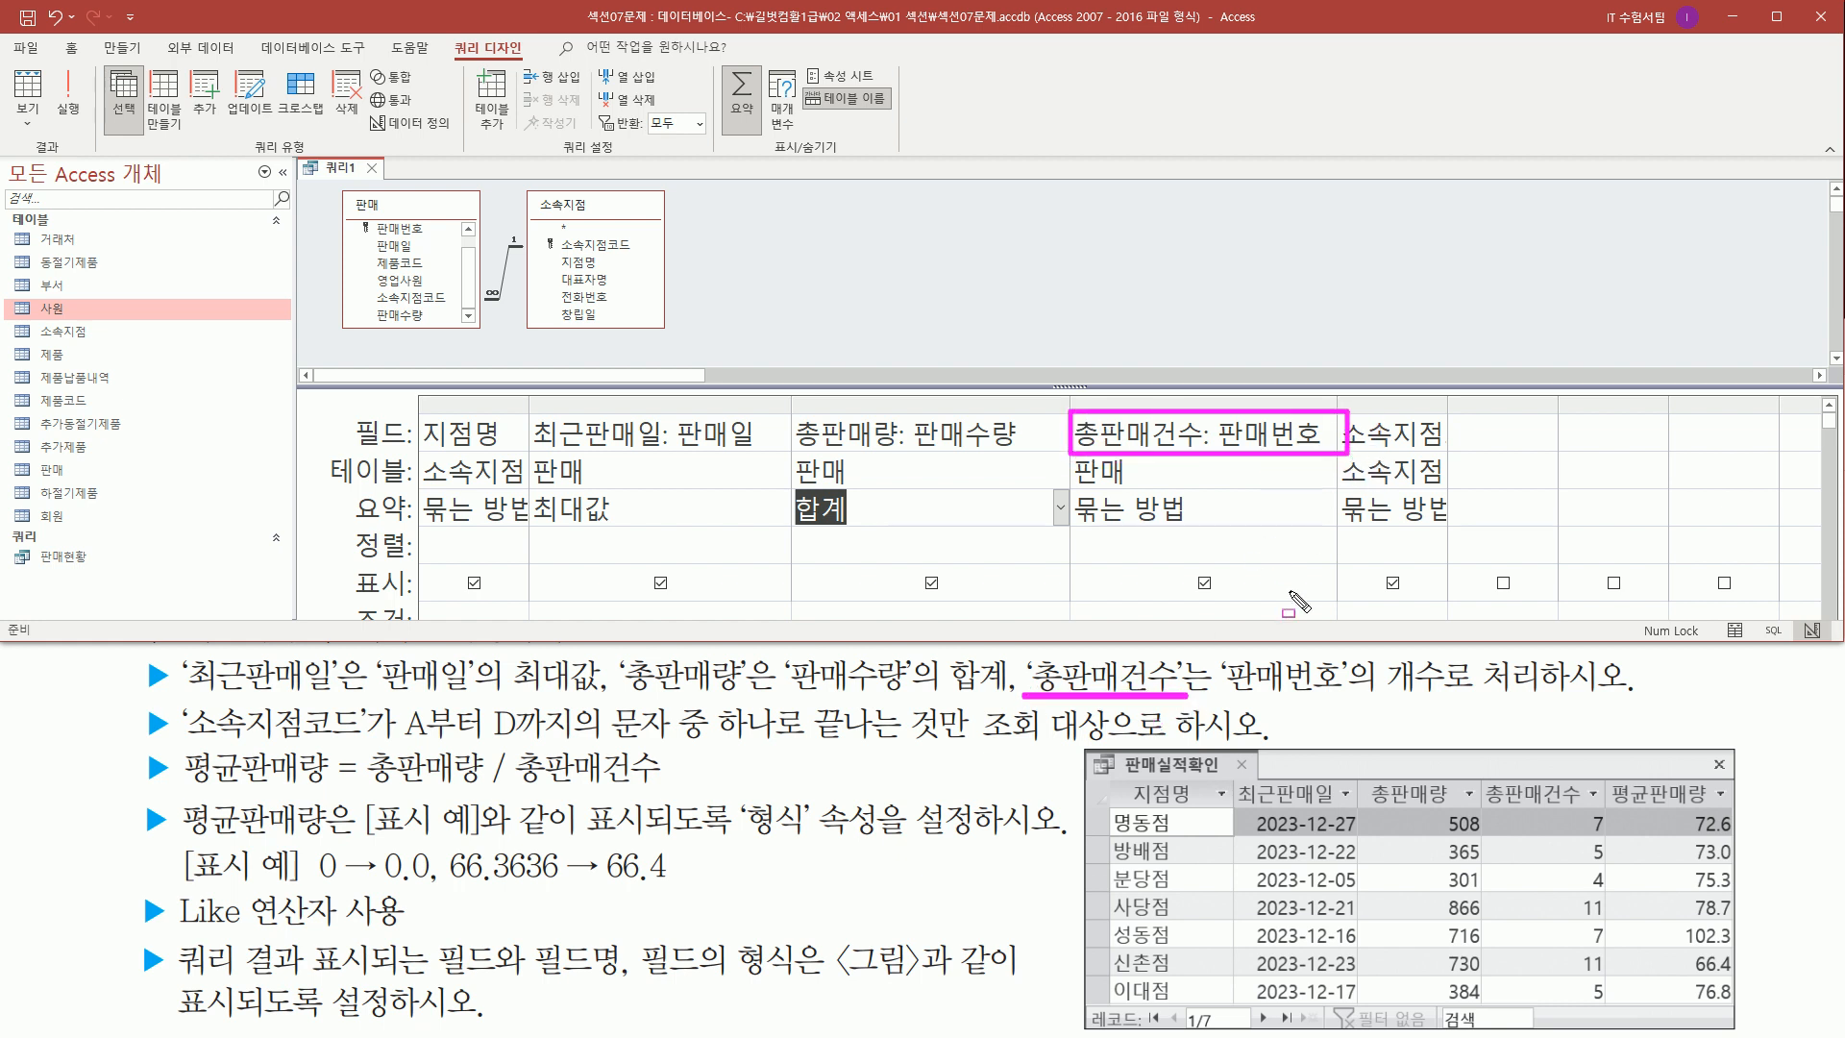
left_click_drag(1222, 701, 1454, 704)
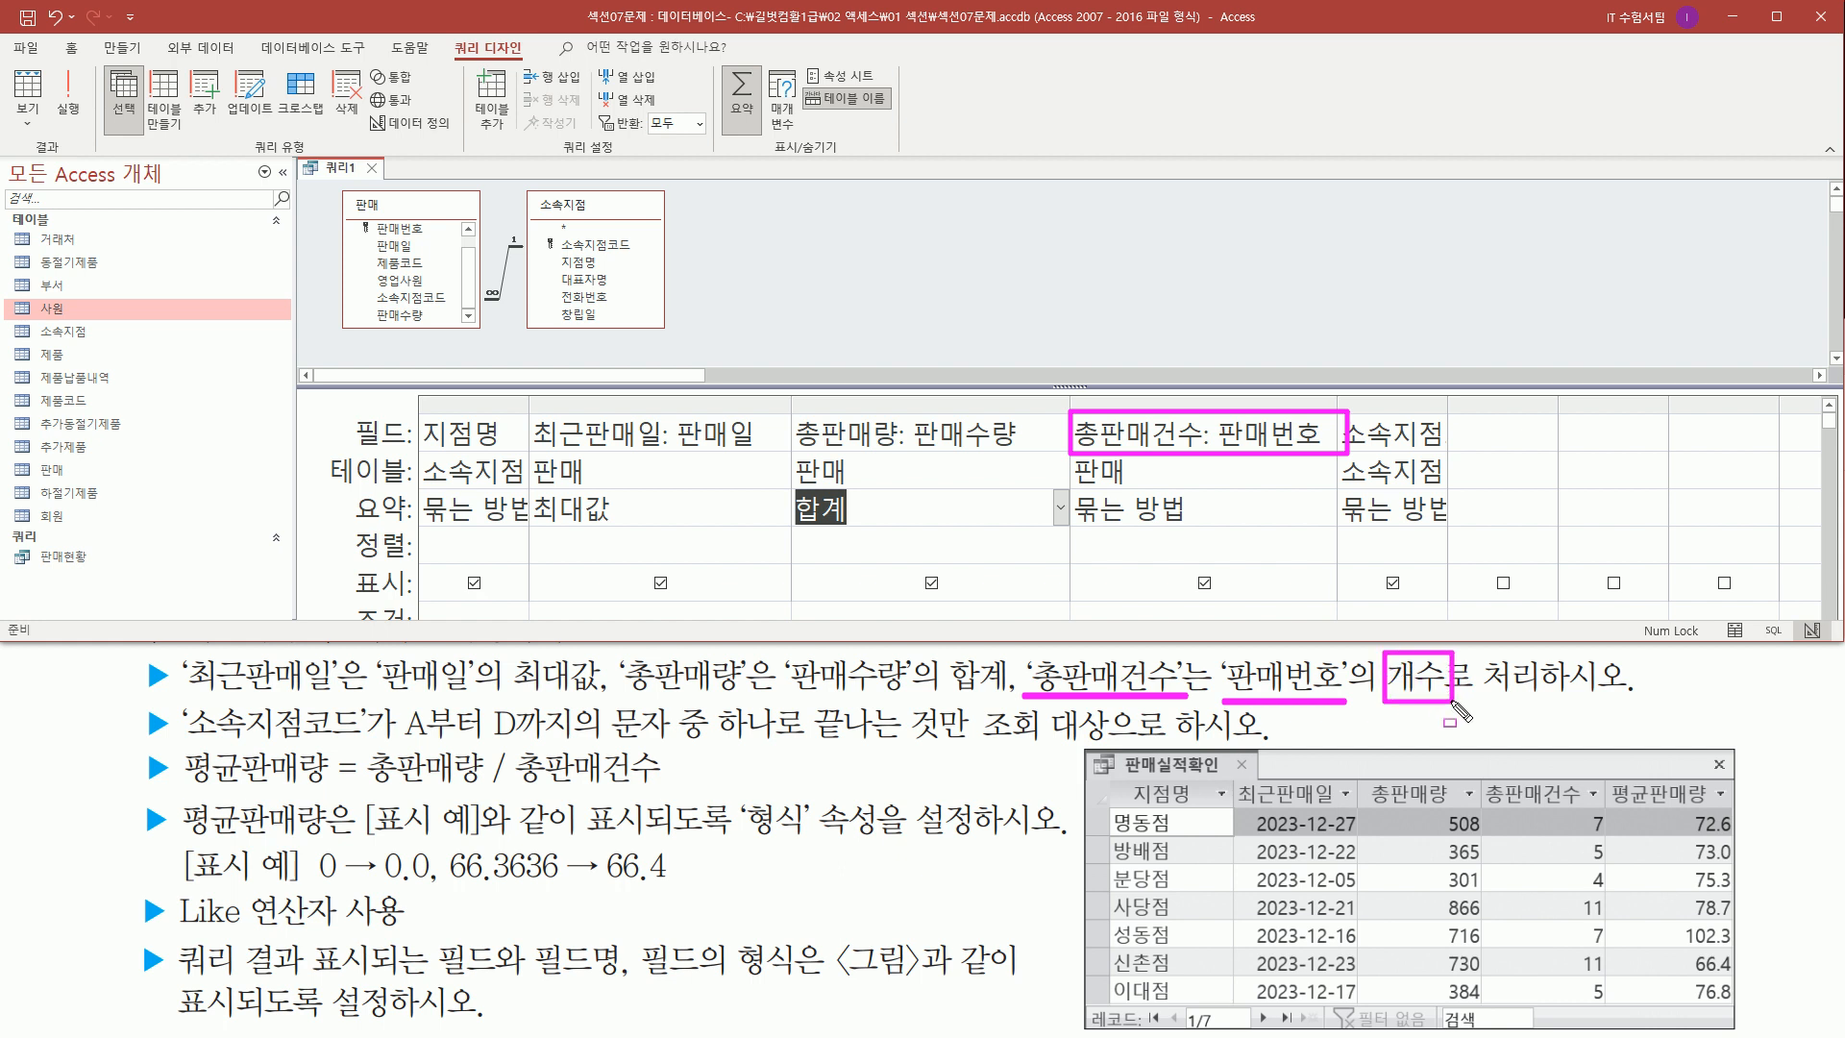
mouse_move(1213, 405)
left_mouse_down()
mouse_move(1220, 440)
mouse_move(1319, 462)
left_mouse_up()
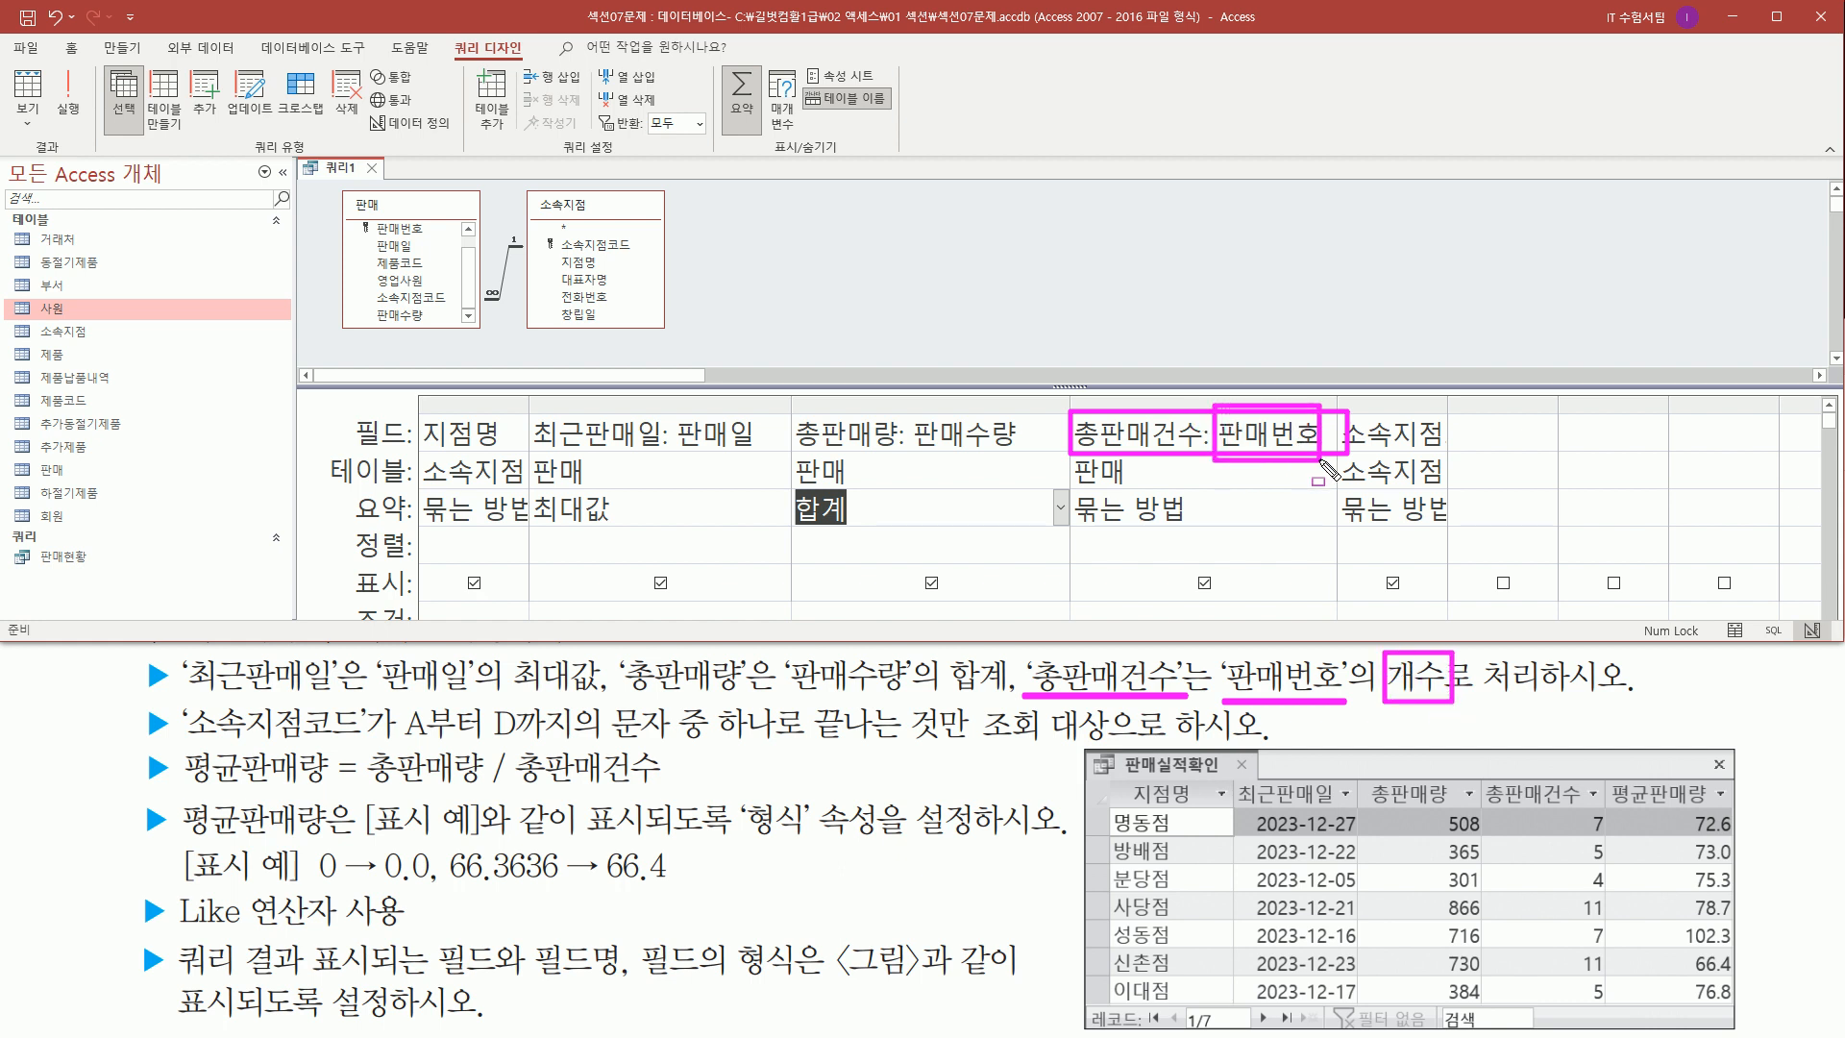
key("Escape")
left_click(1092, 485)
left_click(1250, 507)
left_click(1327, 507)
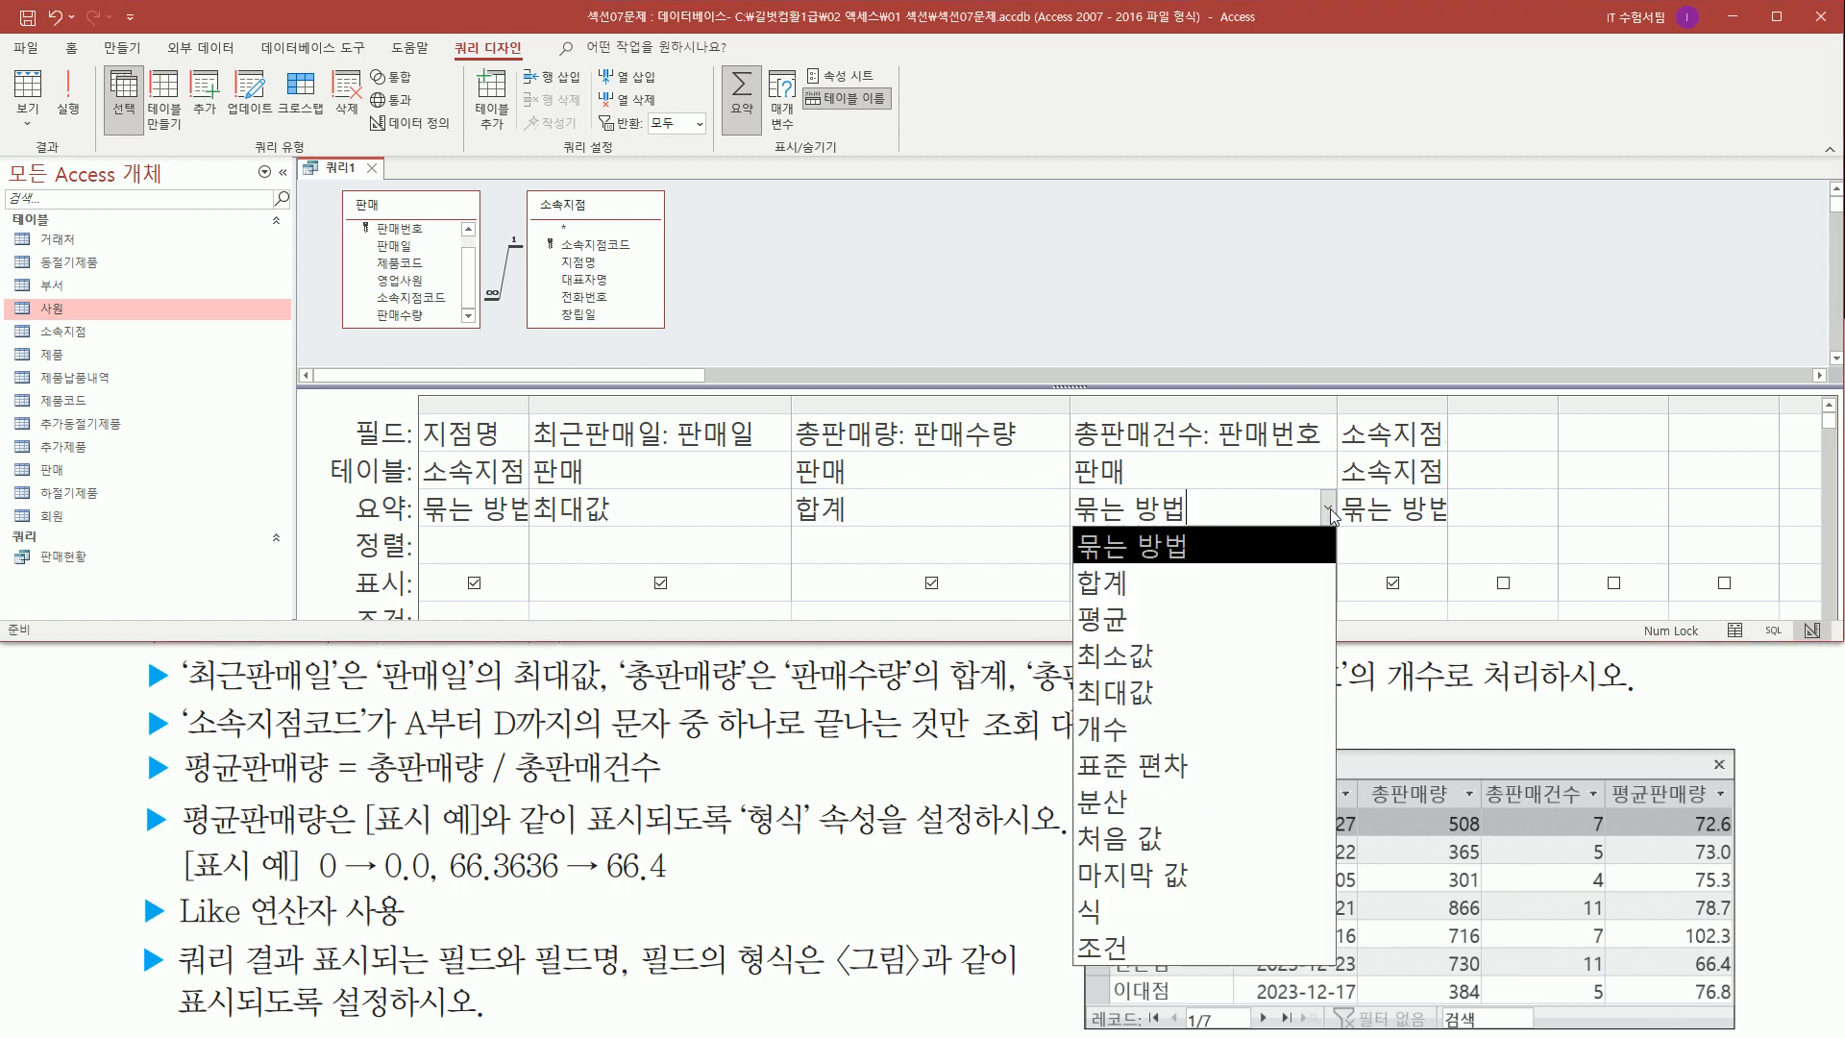
left_click(1208, 735)
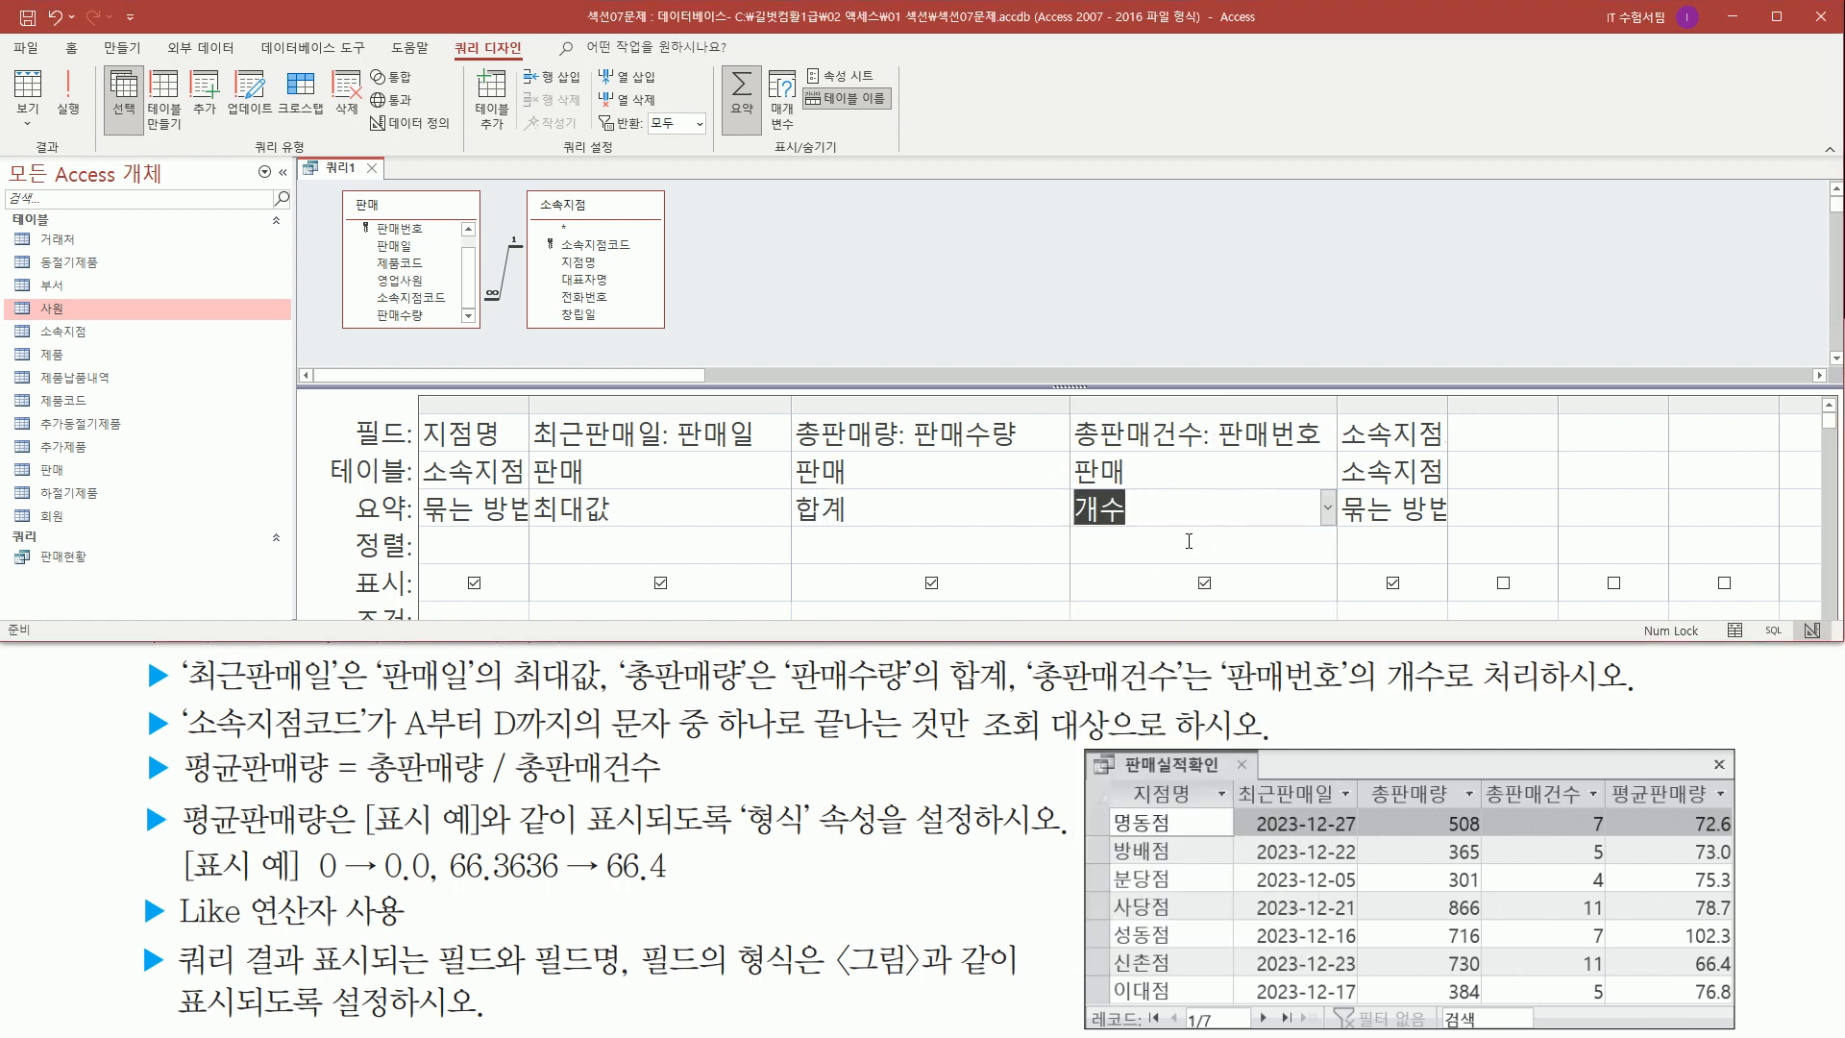
- Check the 요약 functions of the 판매일, 판매수량 and 판매번호 columns and run the query
left_click_drag(677, 448, 757, 448)
left_click_drag(535, 527, 612, 528)
left_click_drag(913, 452, 1014, 452)
left_click_drag(798, 527, 856, 527)
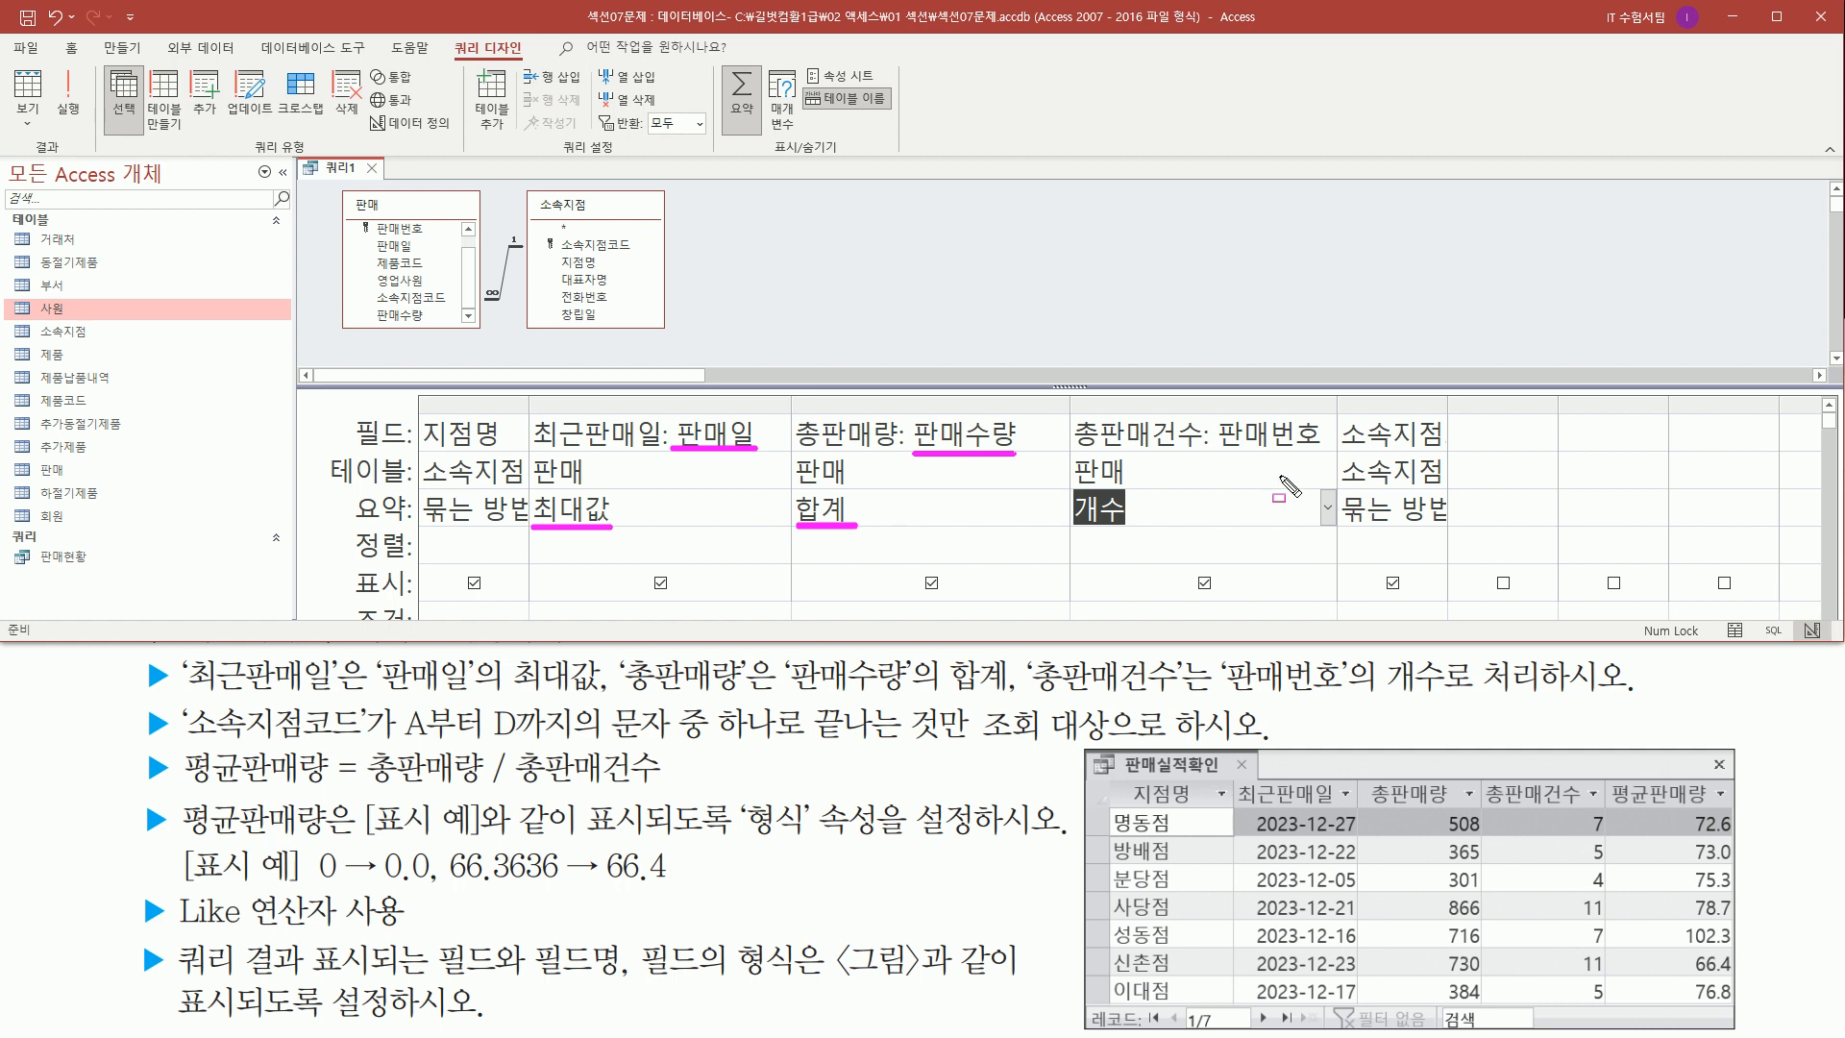
left_click_drag(1208, 451, 1326, 452)
left_click_drag(1068, 531, 1122, 531)
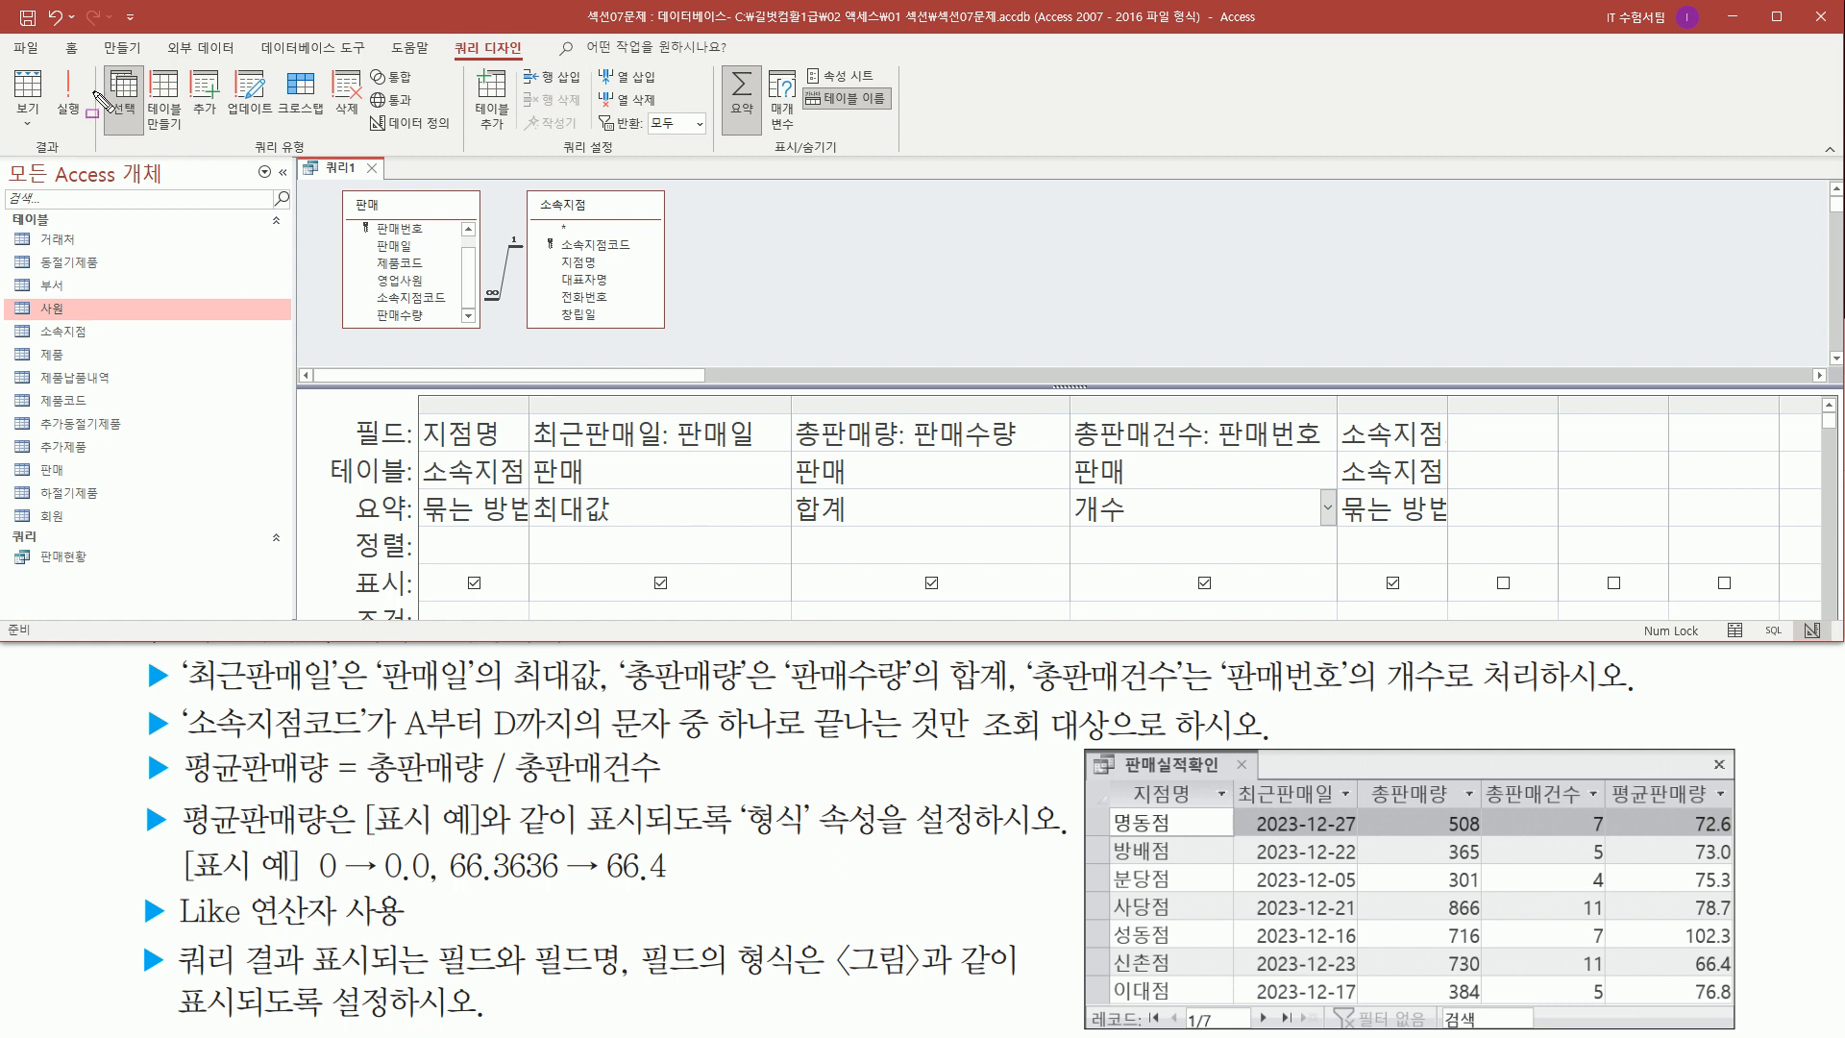
mouse_move(87, 60)
left_mouse_down()
mouse_move(55, 136)
mouse_move(87, 62)
left_mouse_up()
key("Escape")
left_click(71, 111)
left_click(71, 111)
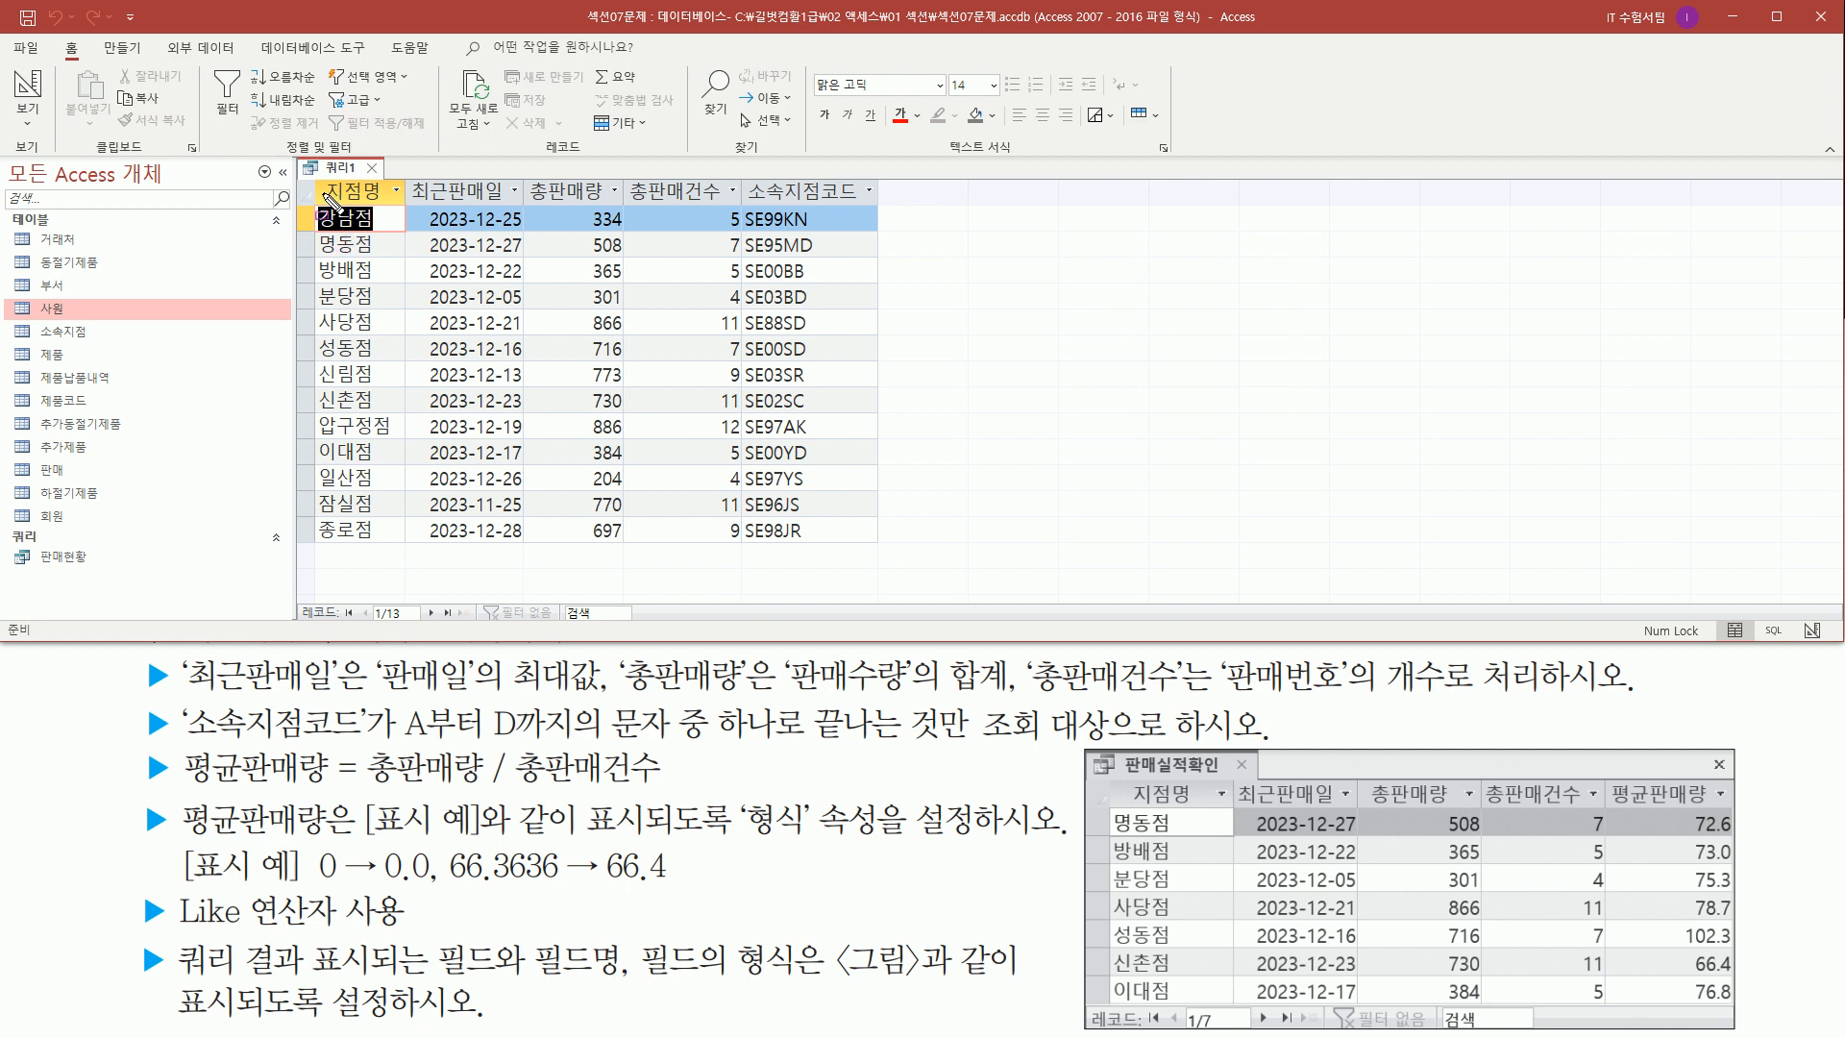
- Compare the 명동점 row with the expected output and examine the endings of the 소속지점코드 values
left_click_drag(315, 203, 397, 546)
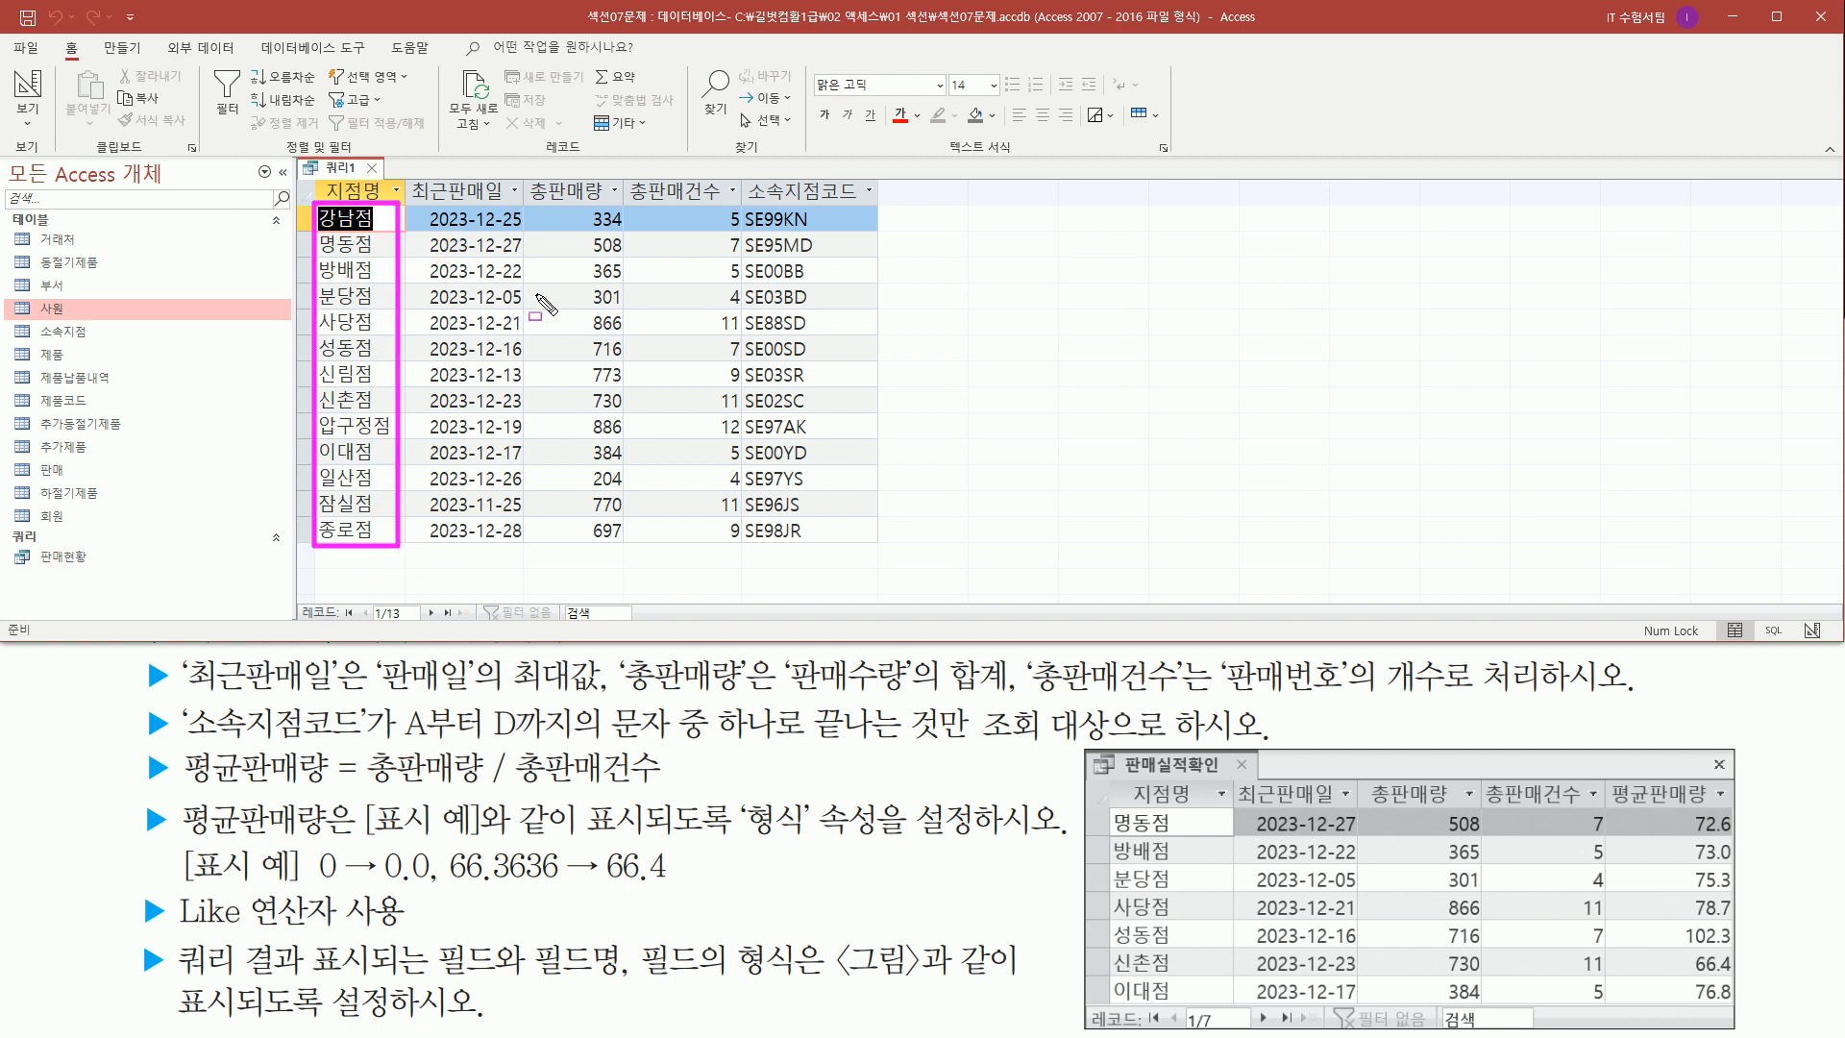
key("Escape")
left_click_drag(310, 229, 387, 262)
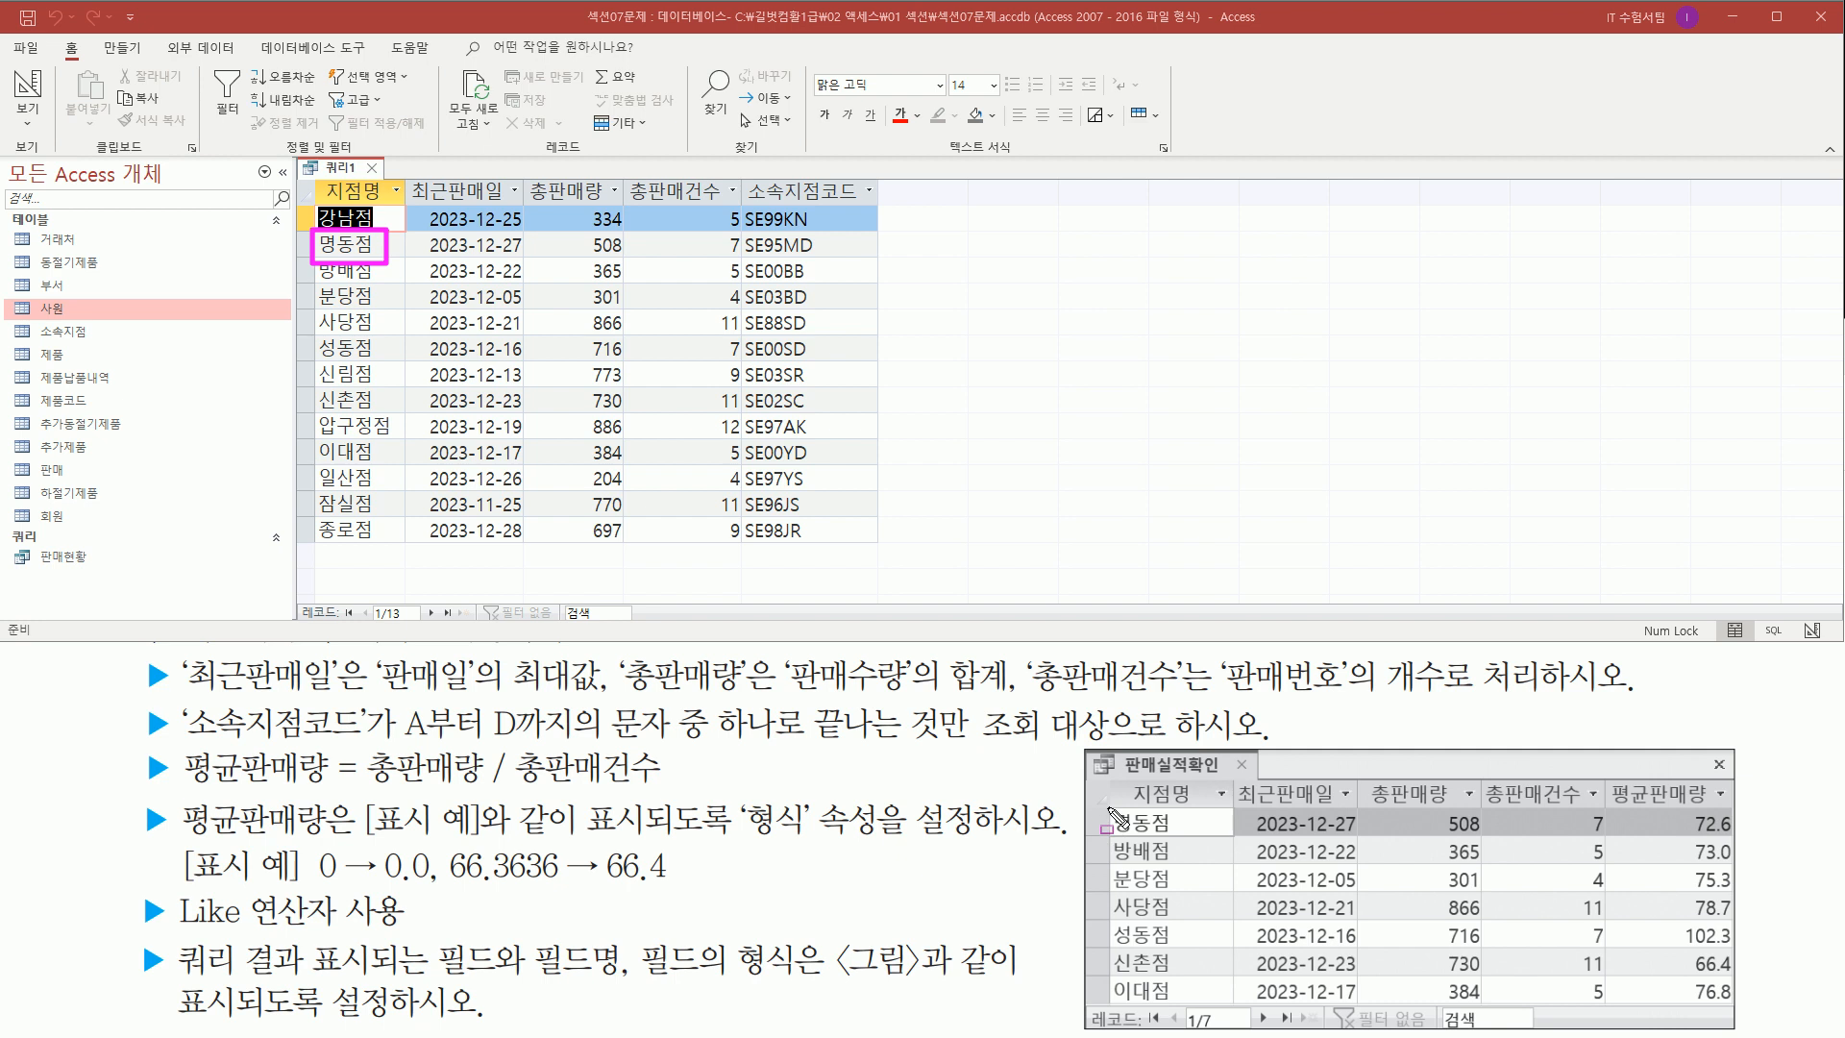
left_click_drag(1111, 808, 1178, 843)
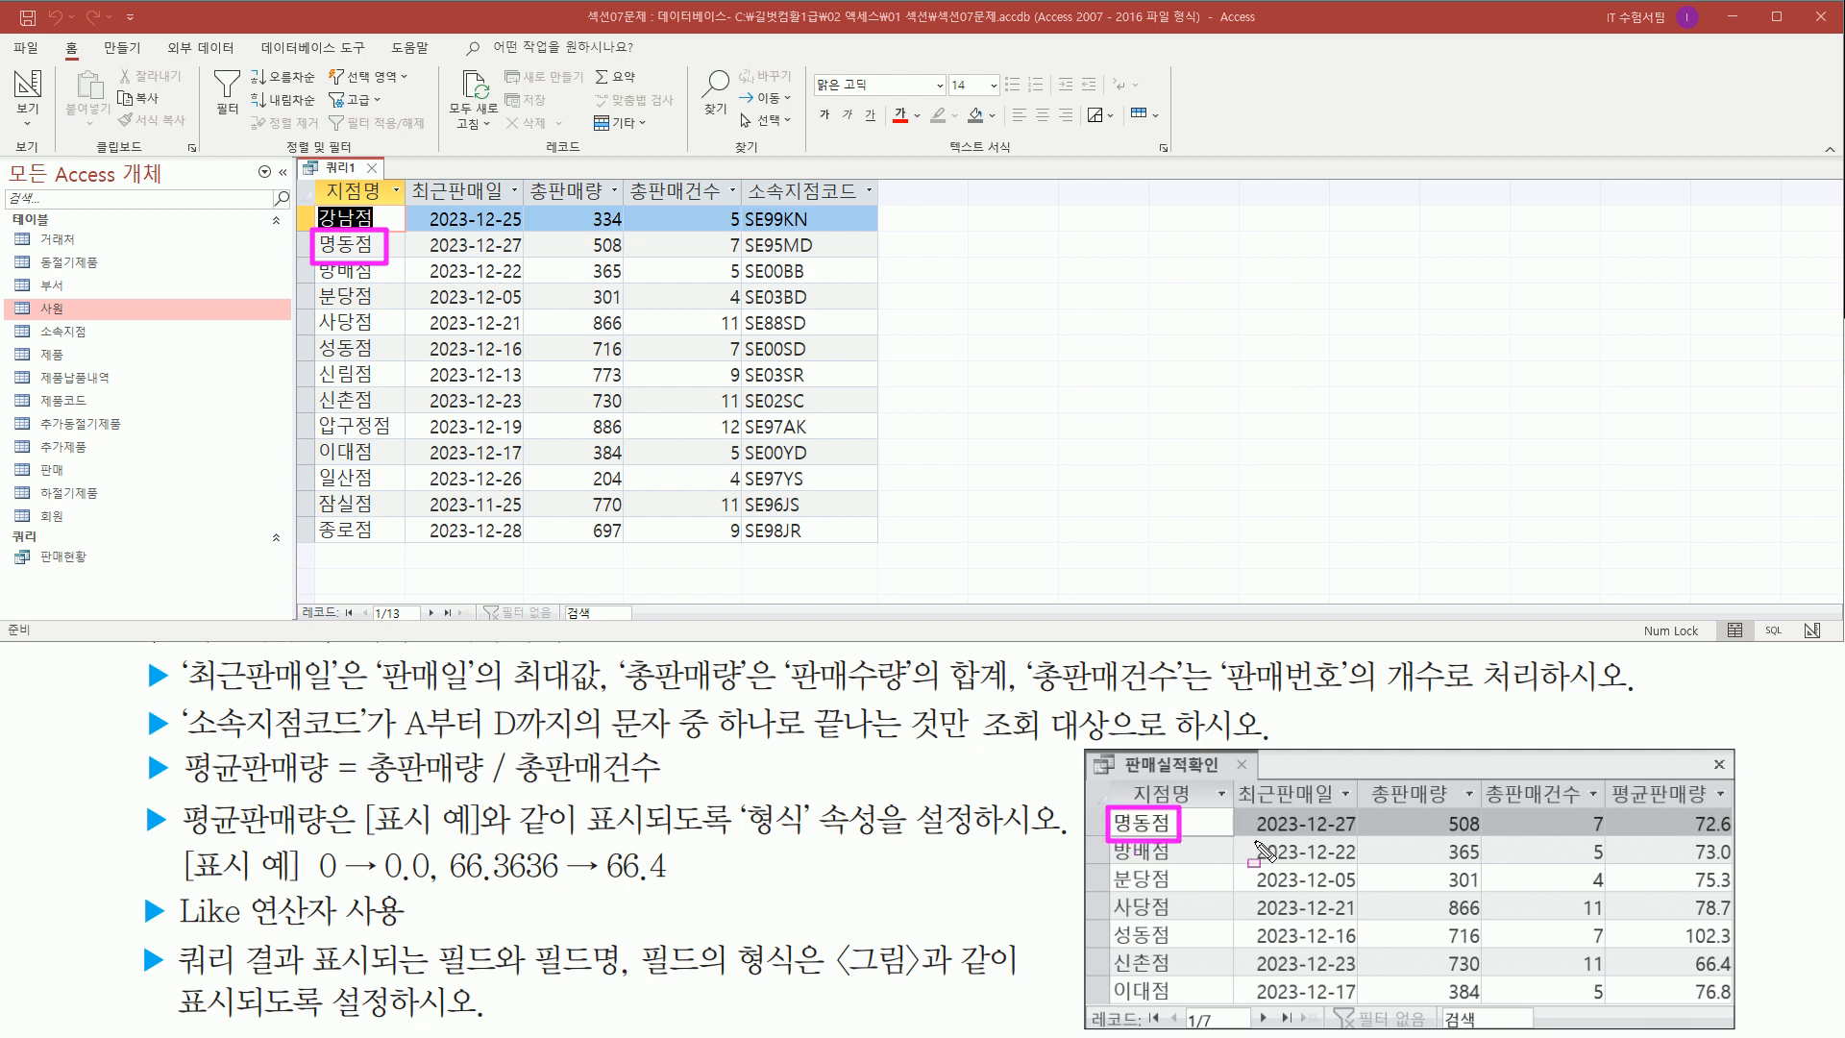
left_click_drag(1251, 837, 1363, 837)
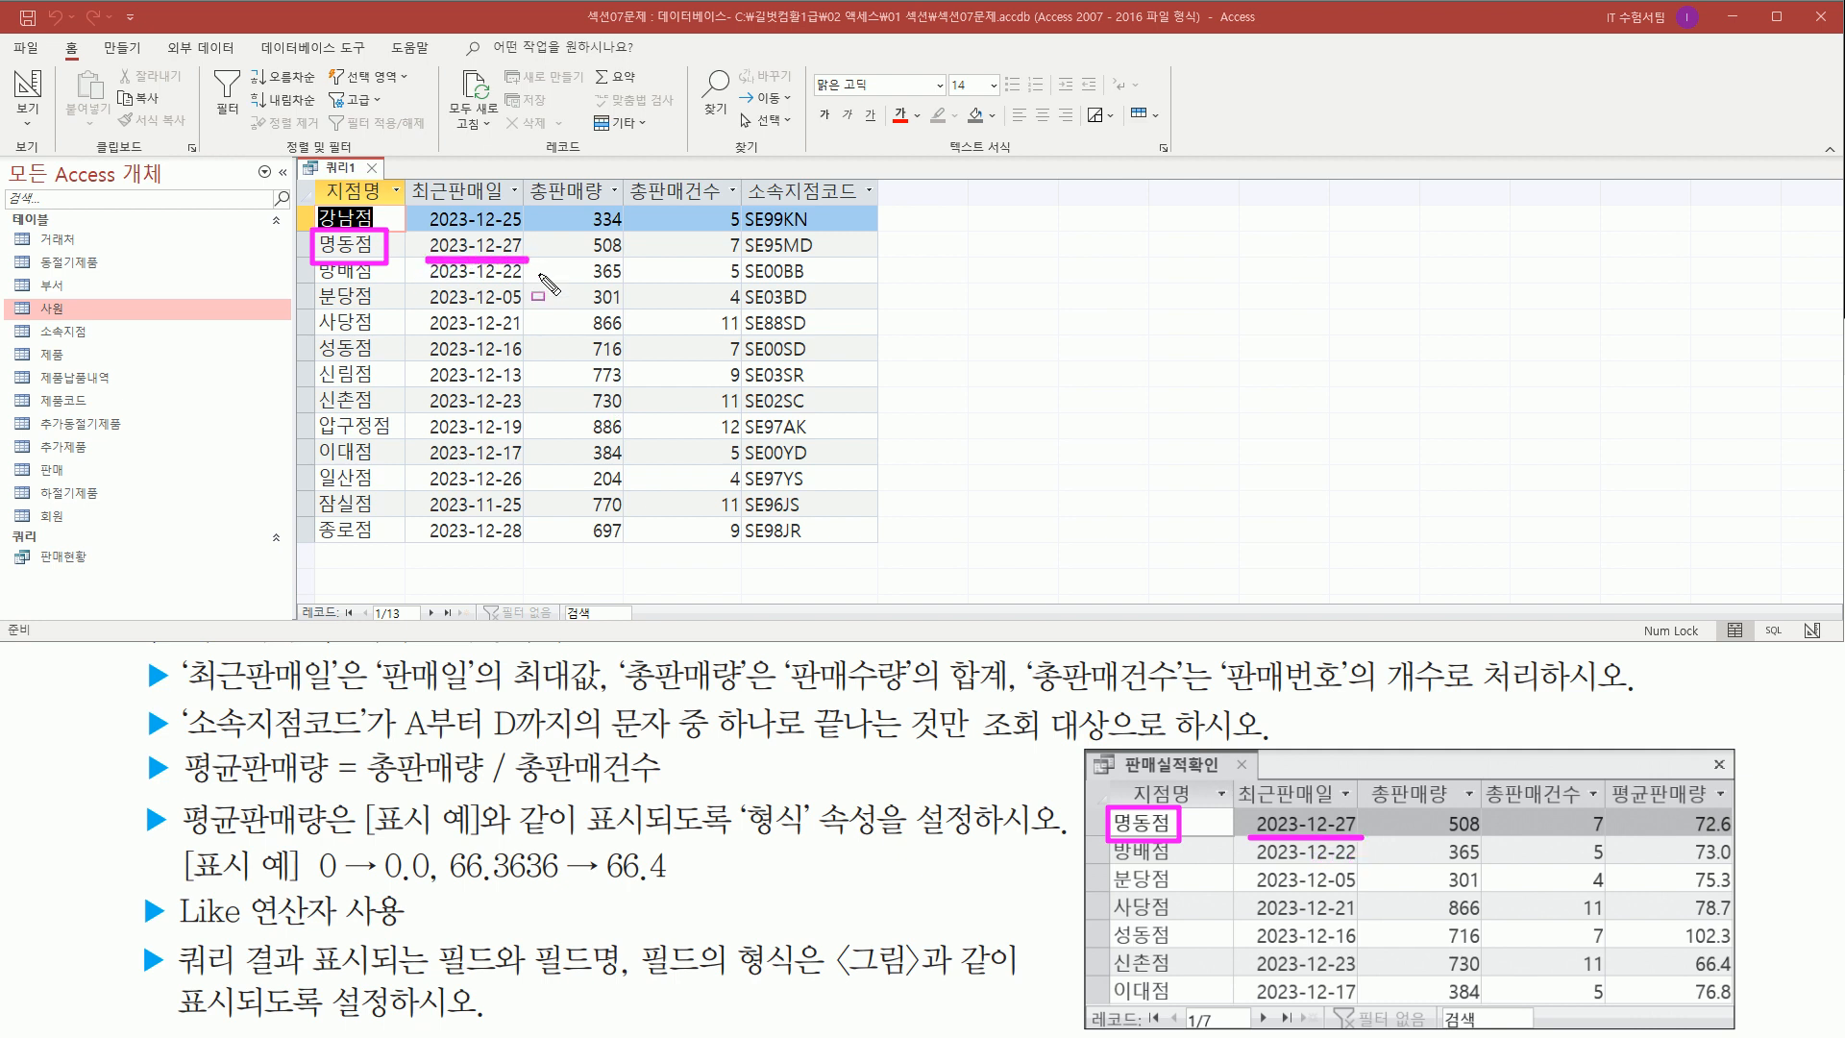
left_click_drag(1438, 837, 1490, 837)
left_click_drag(588, 256, 634, 257)
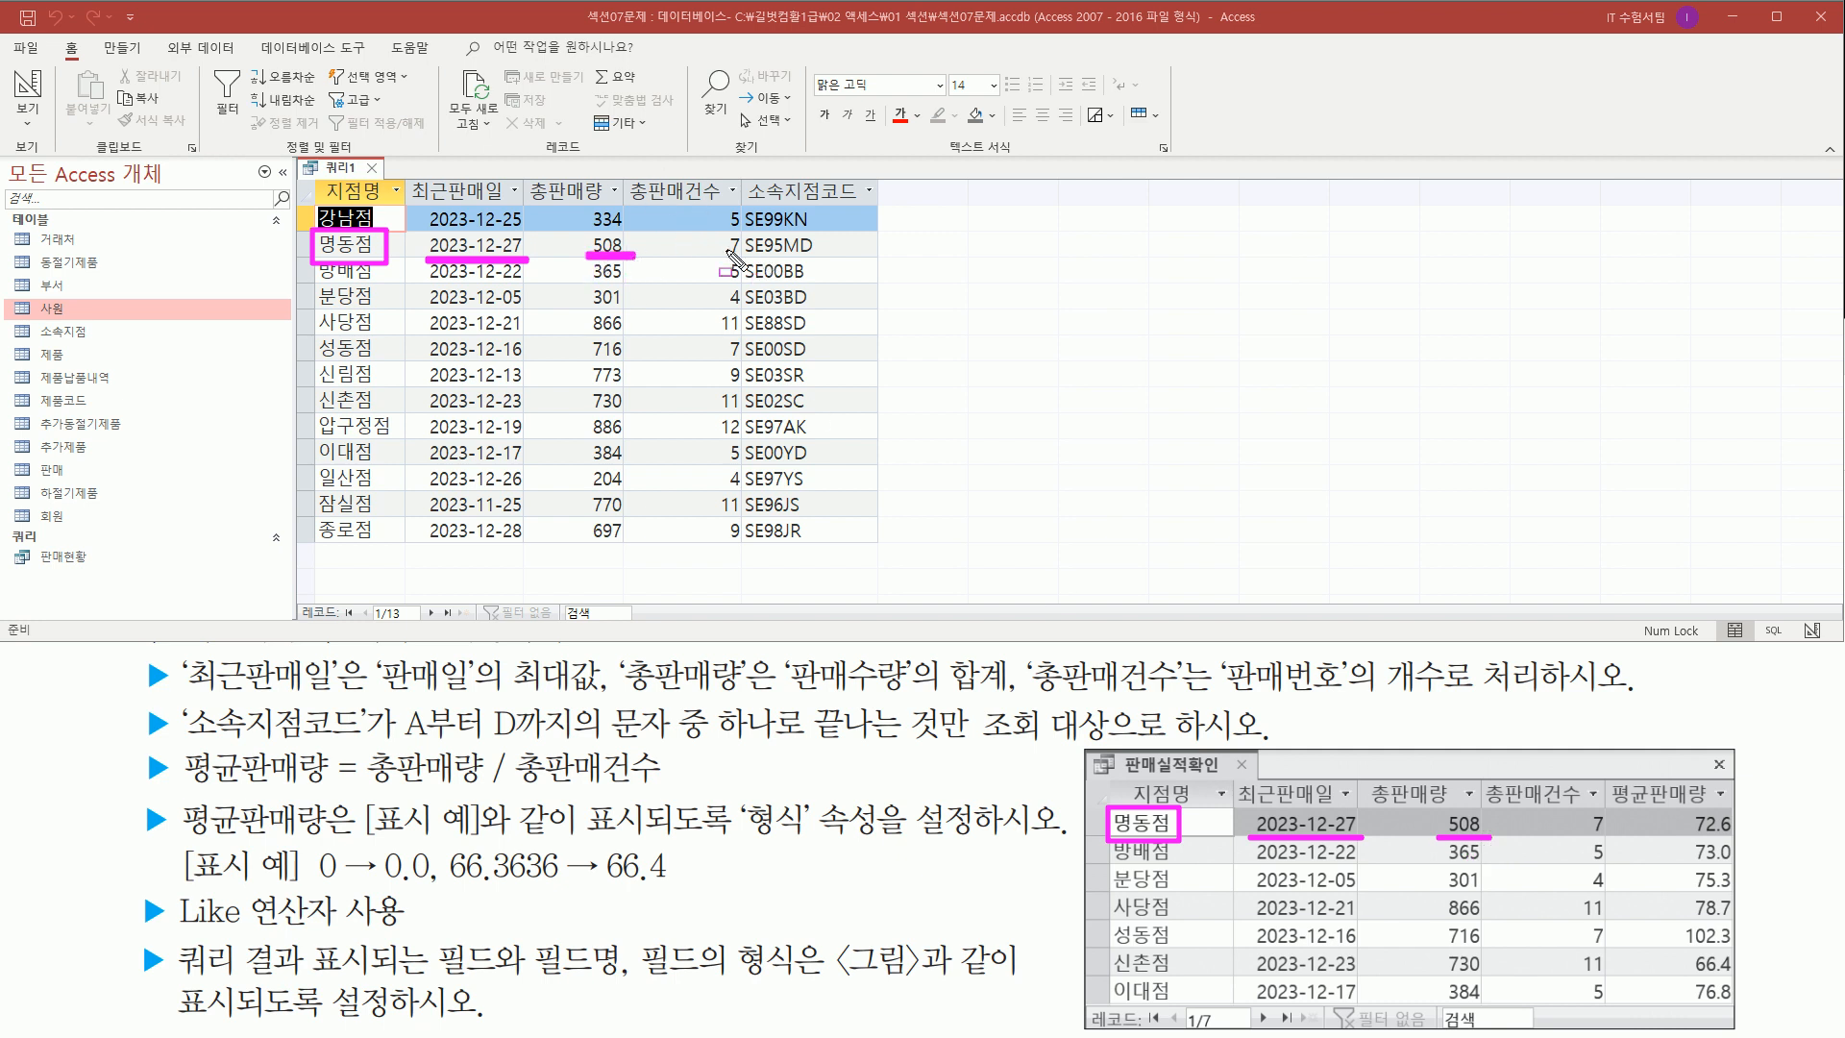
left_click_drag(721, 256, 756, 256)
left_click_drag(1579, 836, 1605, 836)
mouse_move(1102, 805)
left_mouse_down()
mouse_move(1634, 865)
mouse_move(1610, 770)
mouse_move(1612, 817)
mouse_move(1747, 773)
mouse_move(1755, 852)
left_mouse_up()
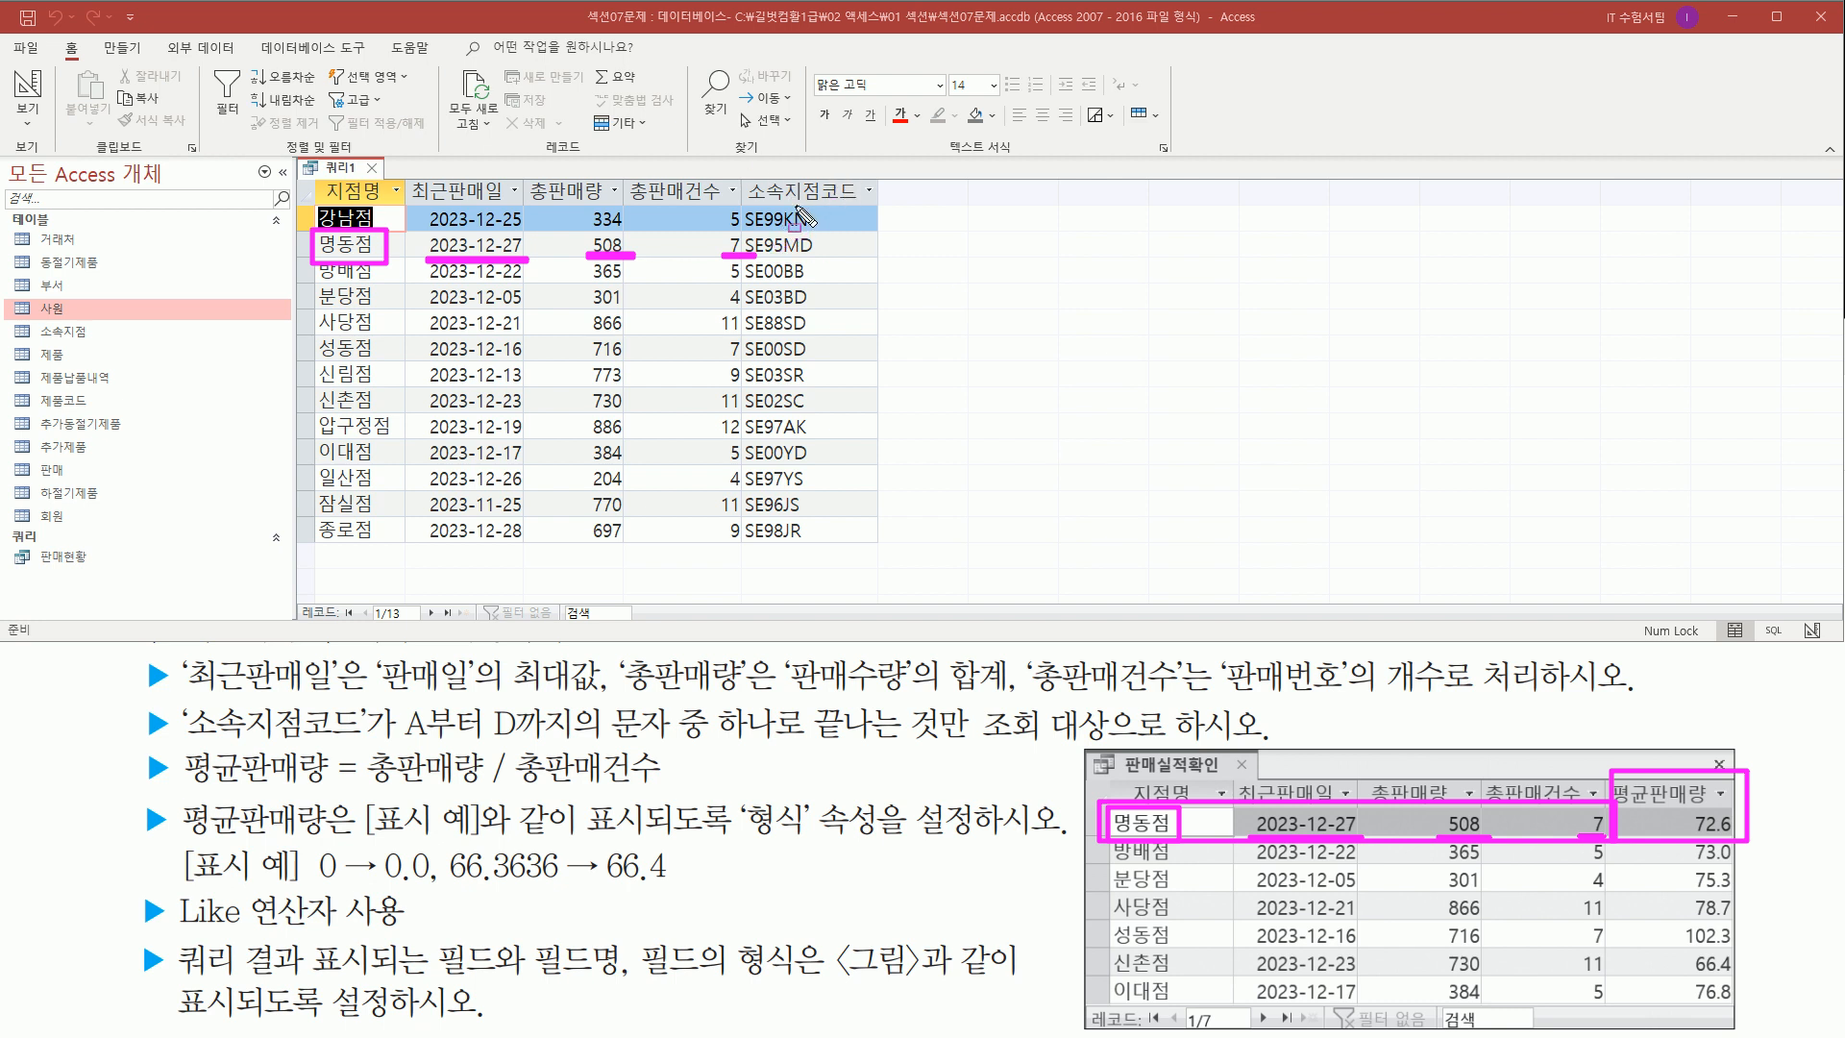
left_click_drag(791, 228, 809, 311)
left_click_drag(788, 340, 815, 540)
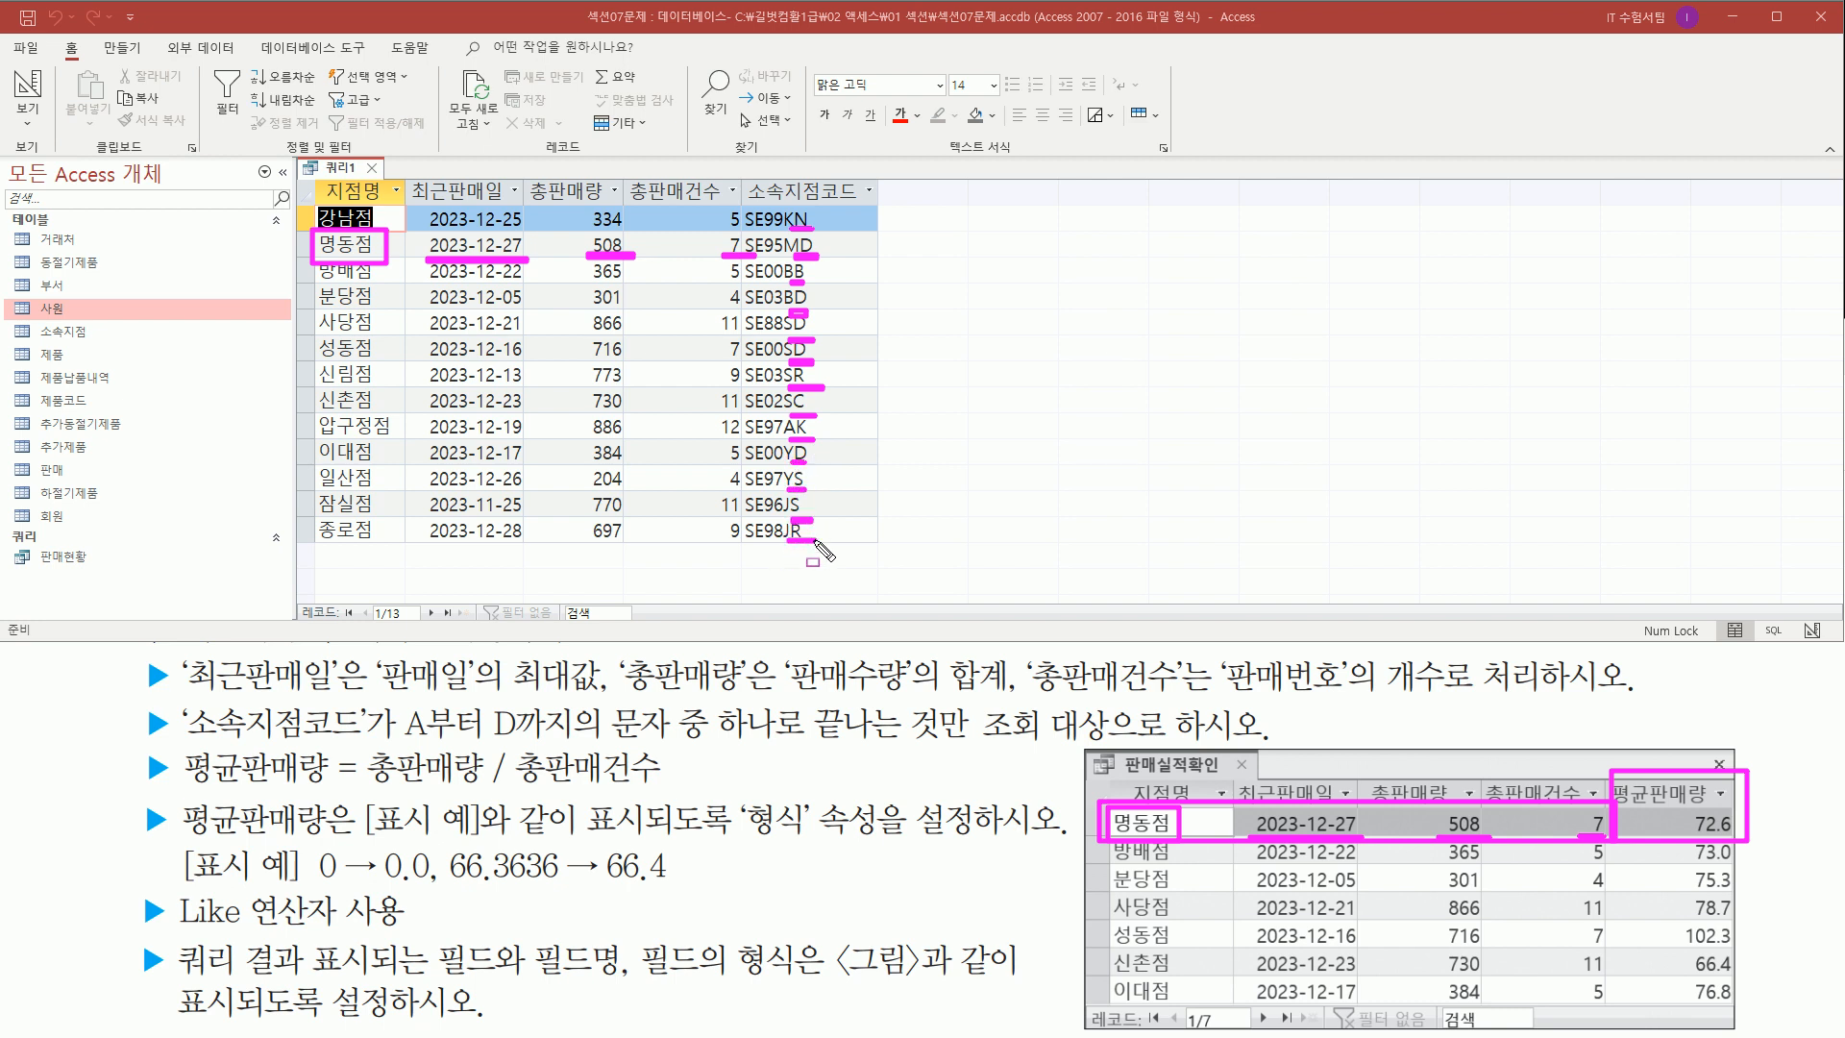
key("Escape")
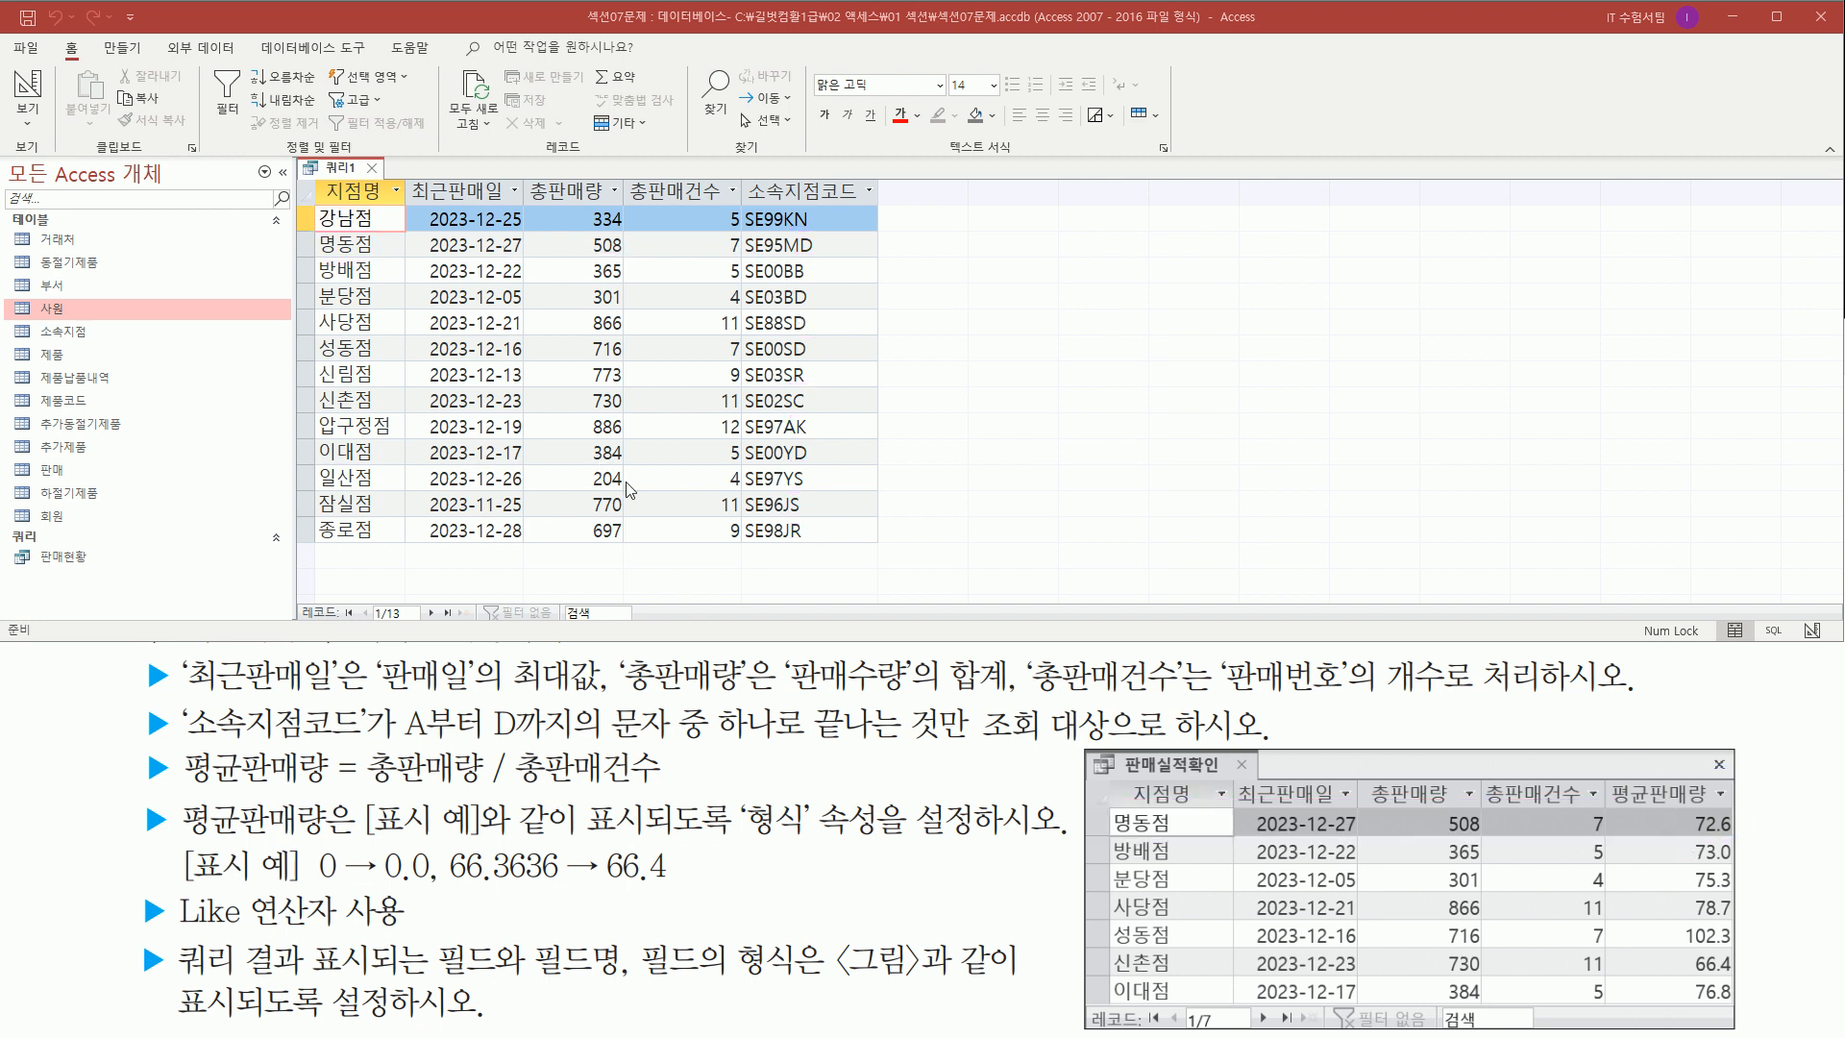
- Return to the query's design view and remove the 소속지점코드 column from the design grid
right_click(336, 170)
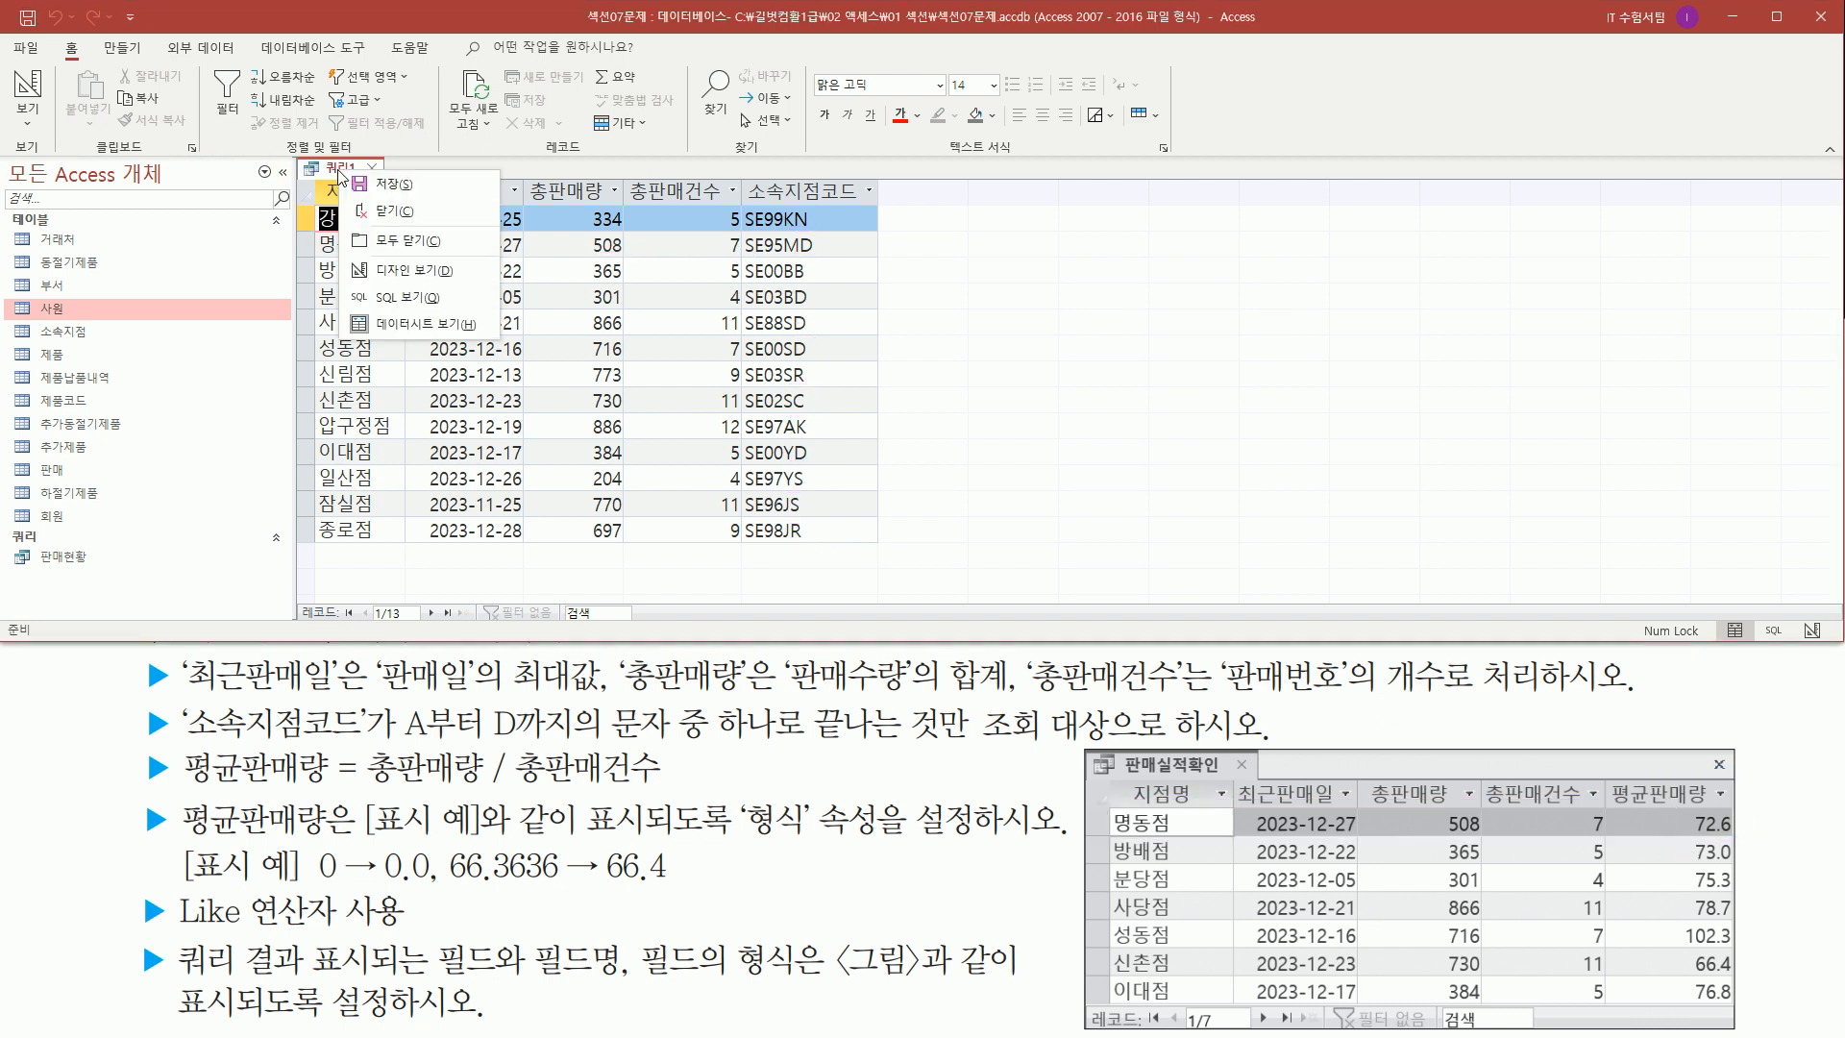
left_click(407, 280)
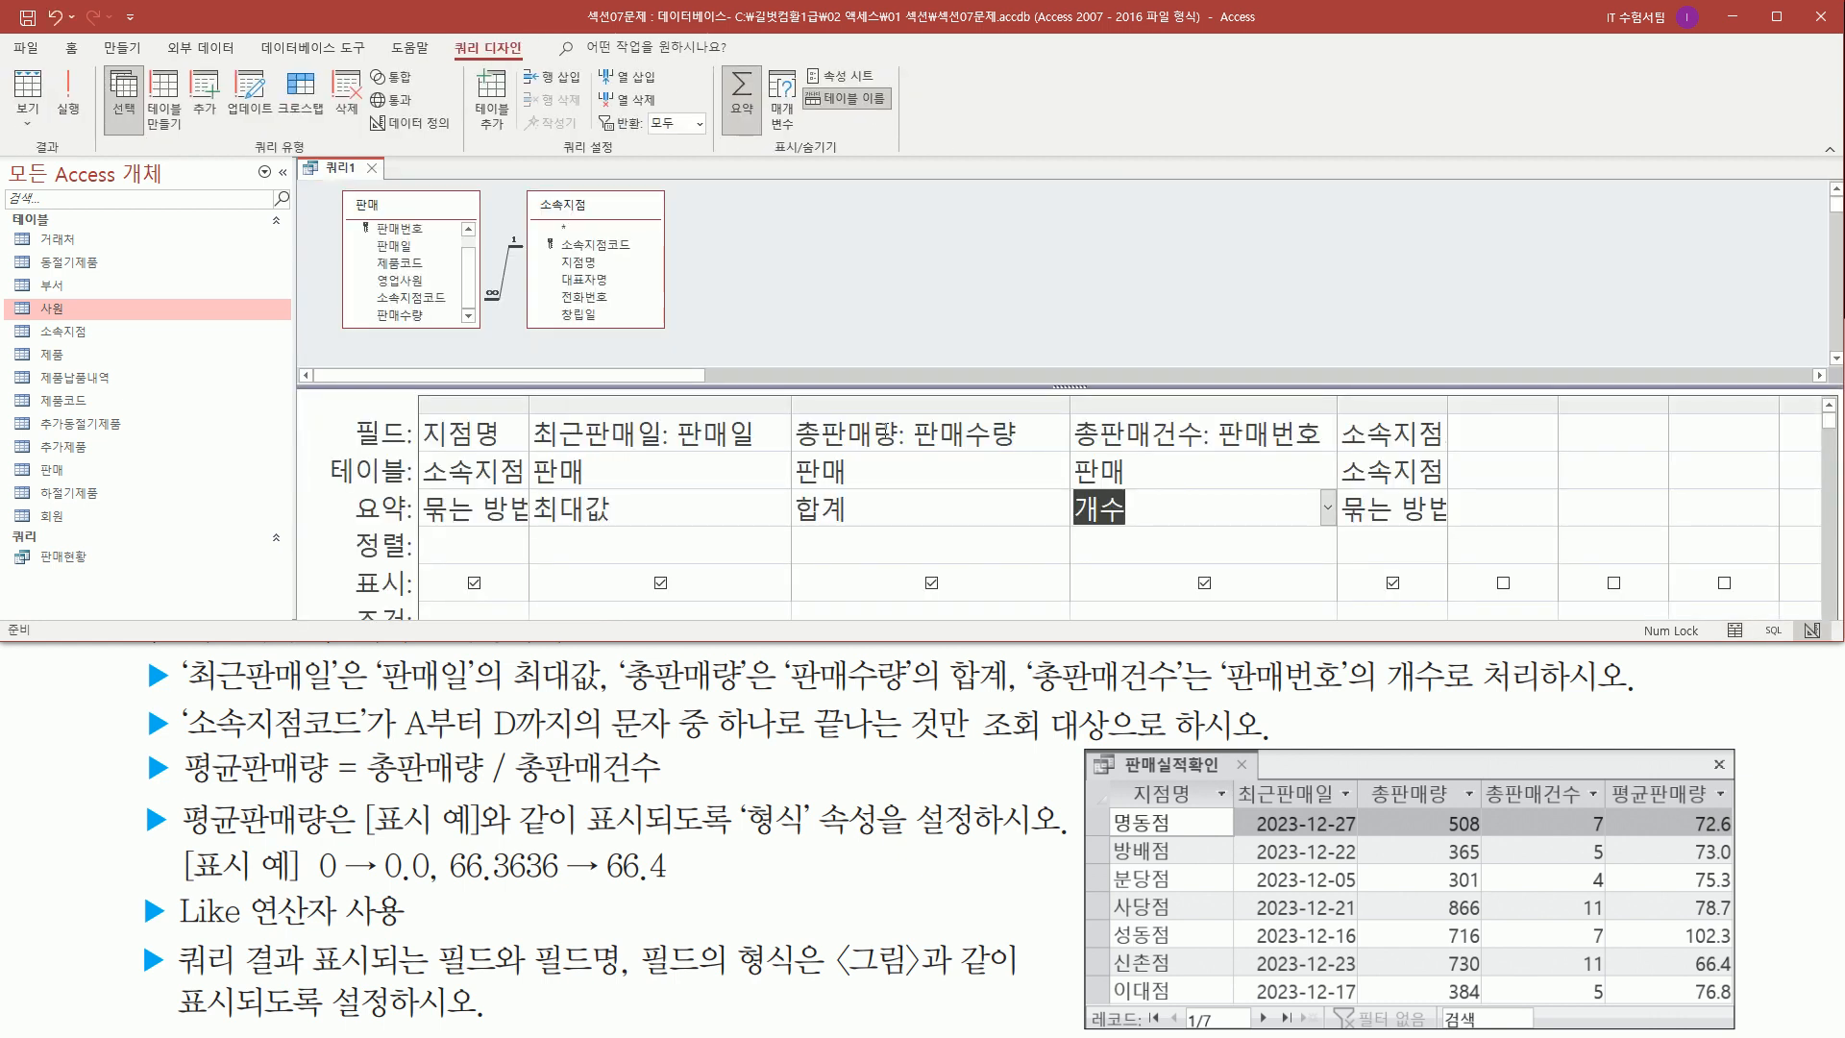
left_click(1422, 437)
type("코드")
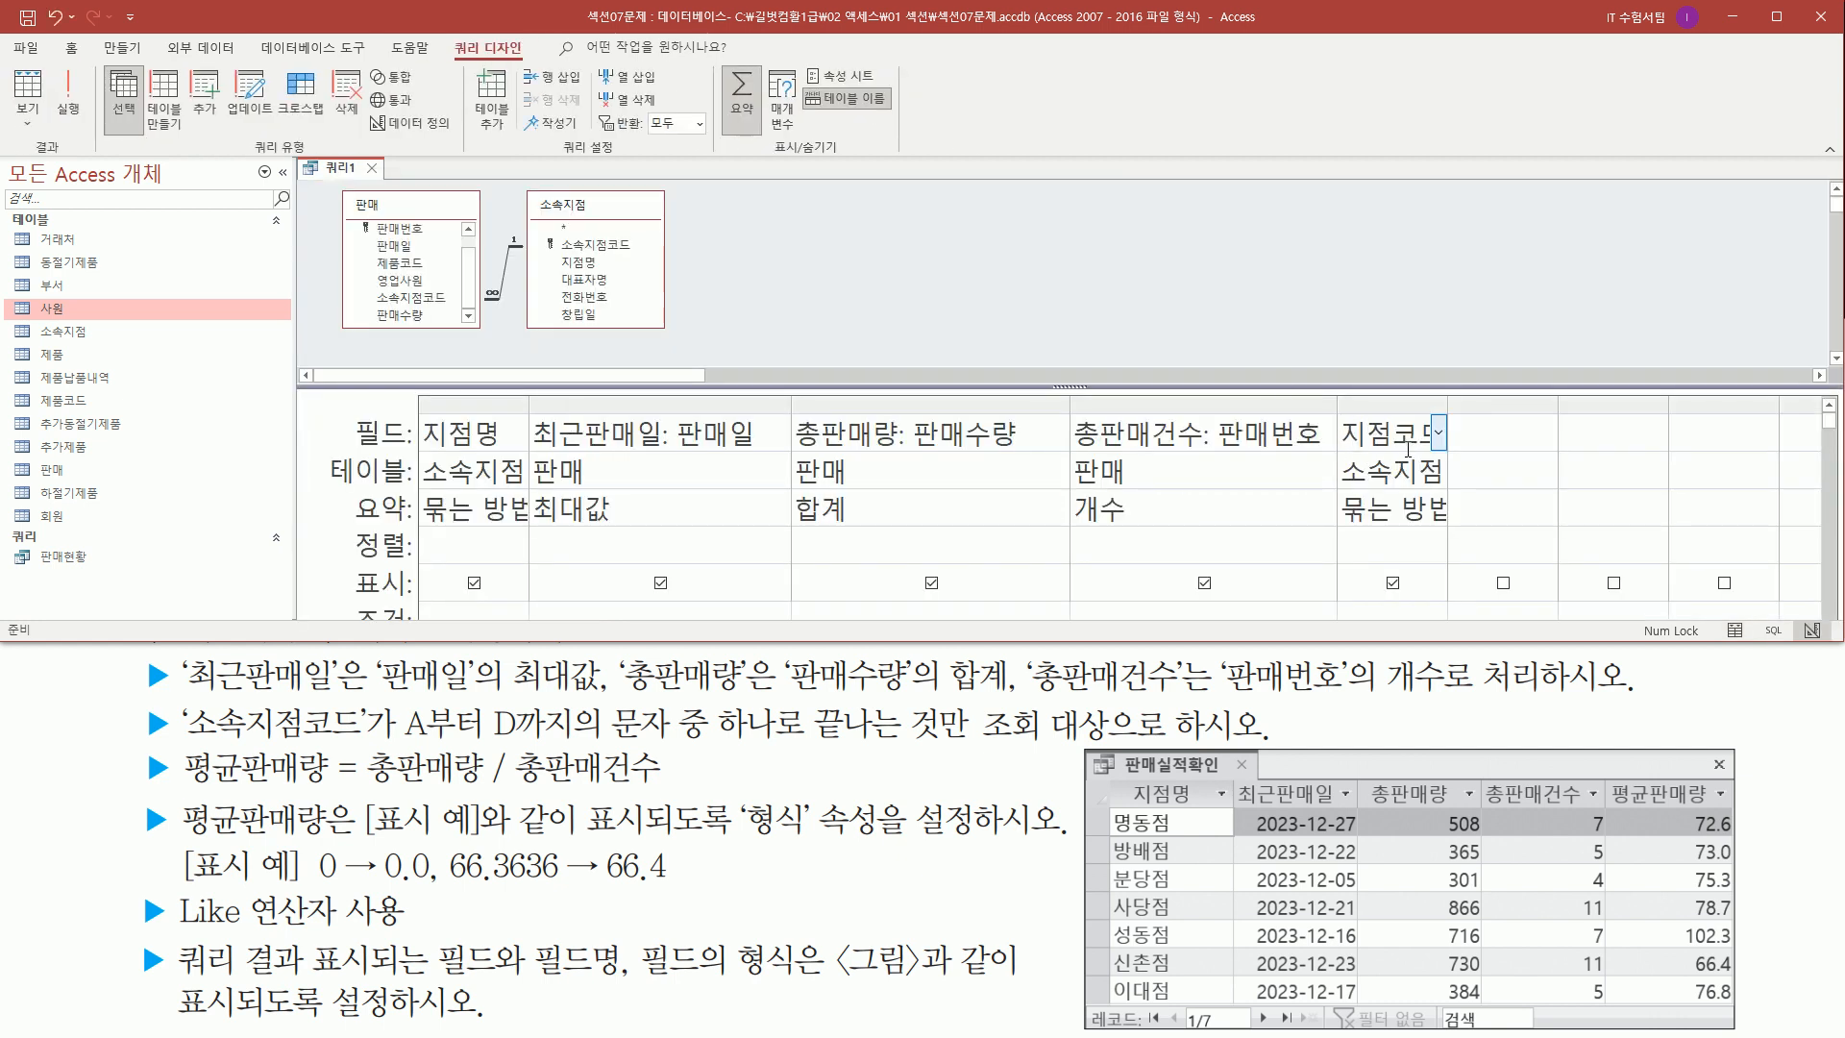
left_click(1355, 473)
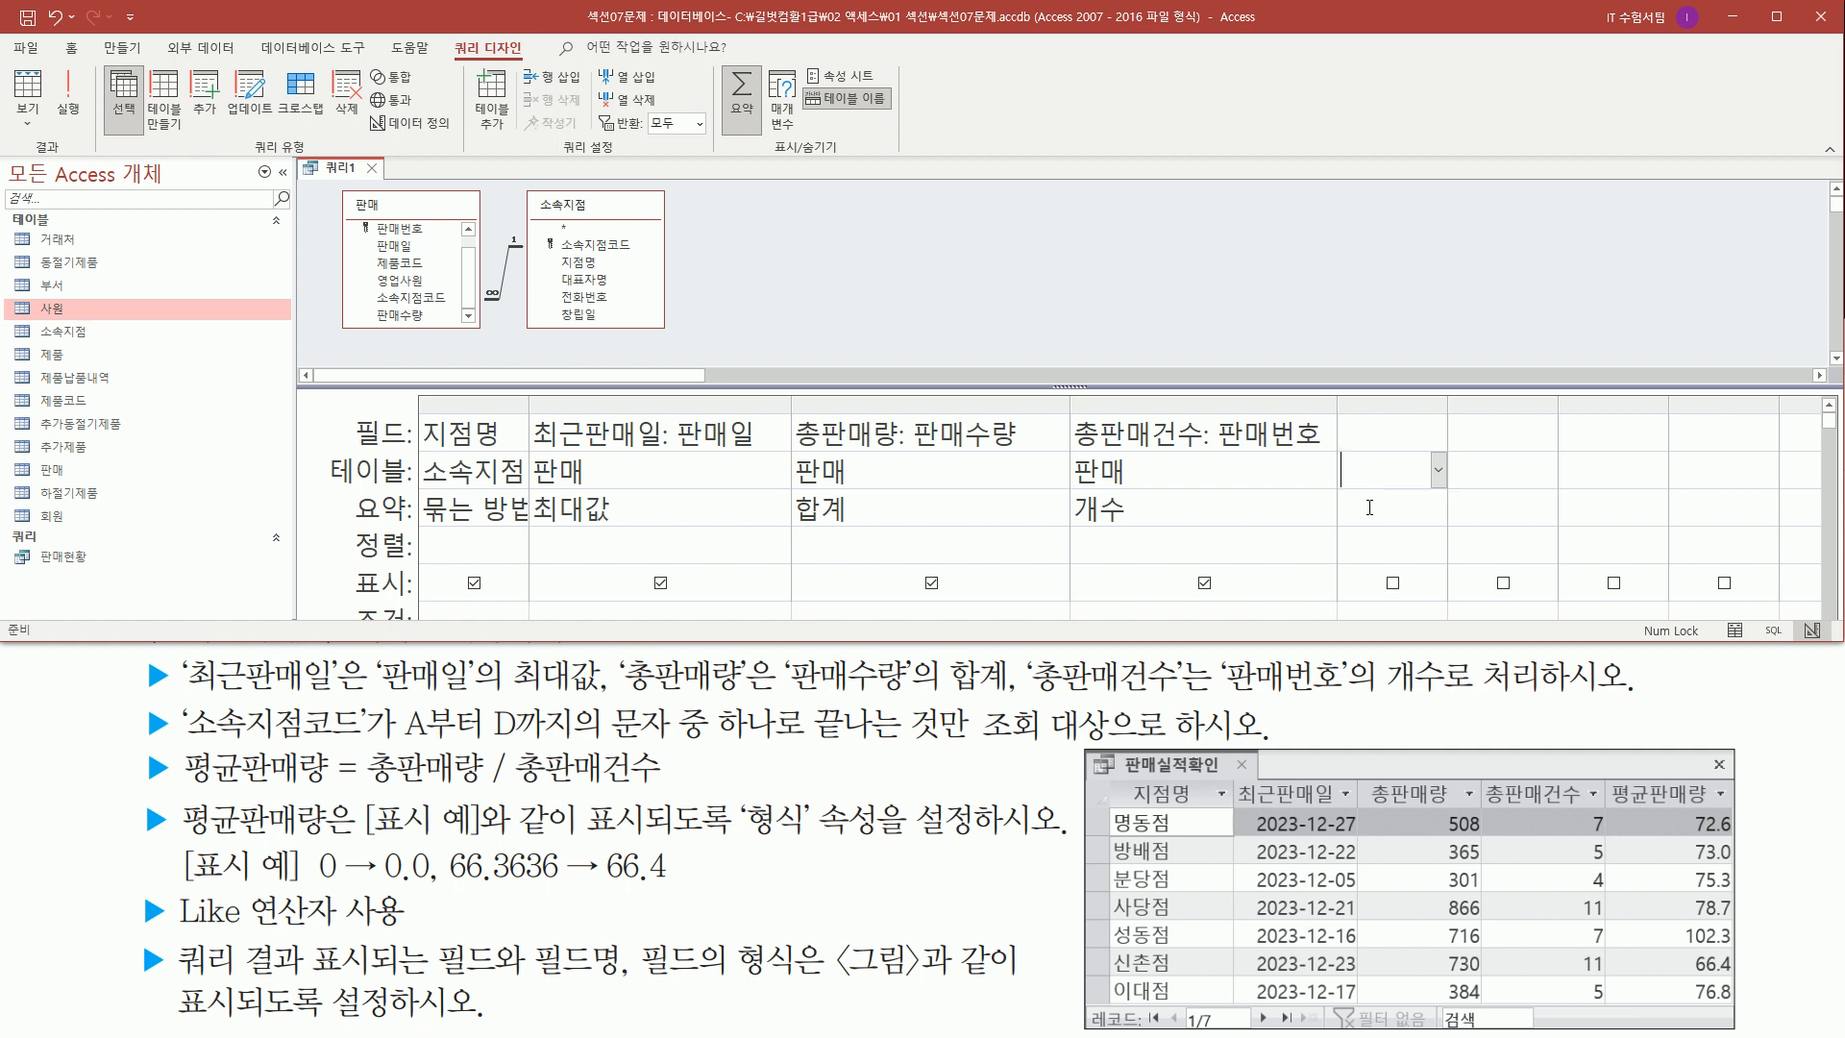
left_click(1381, 437)
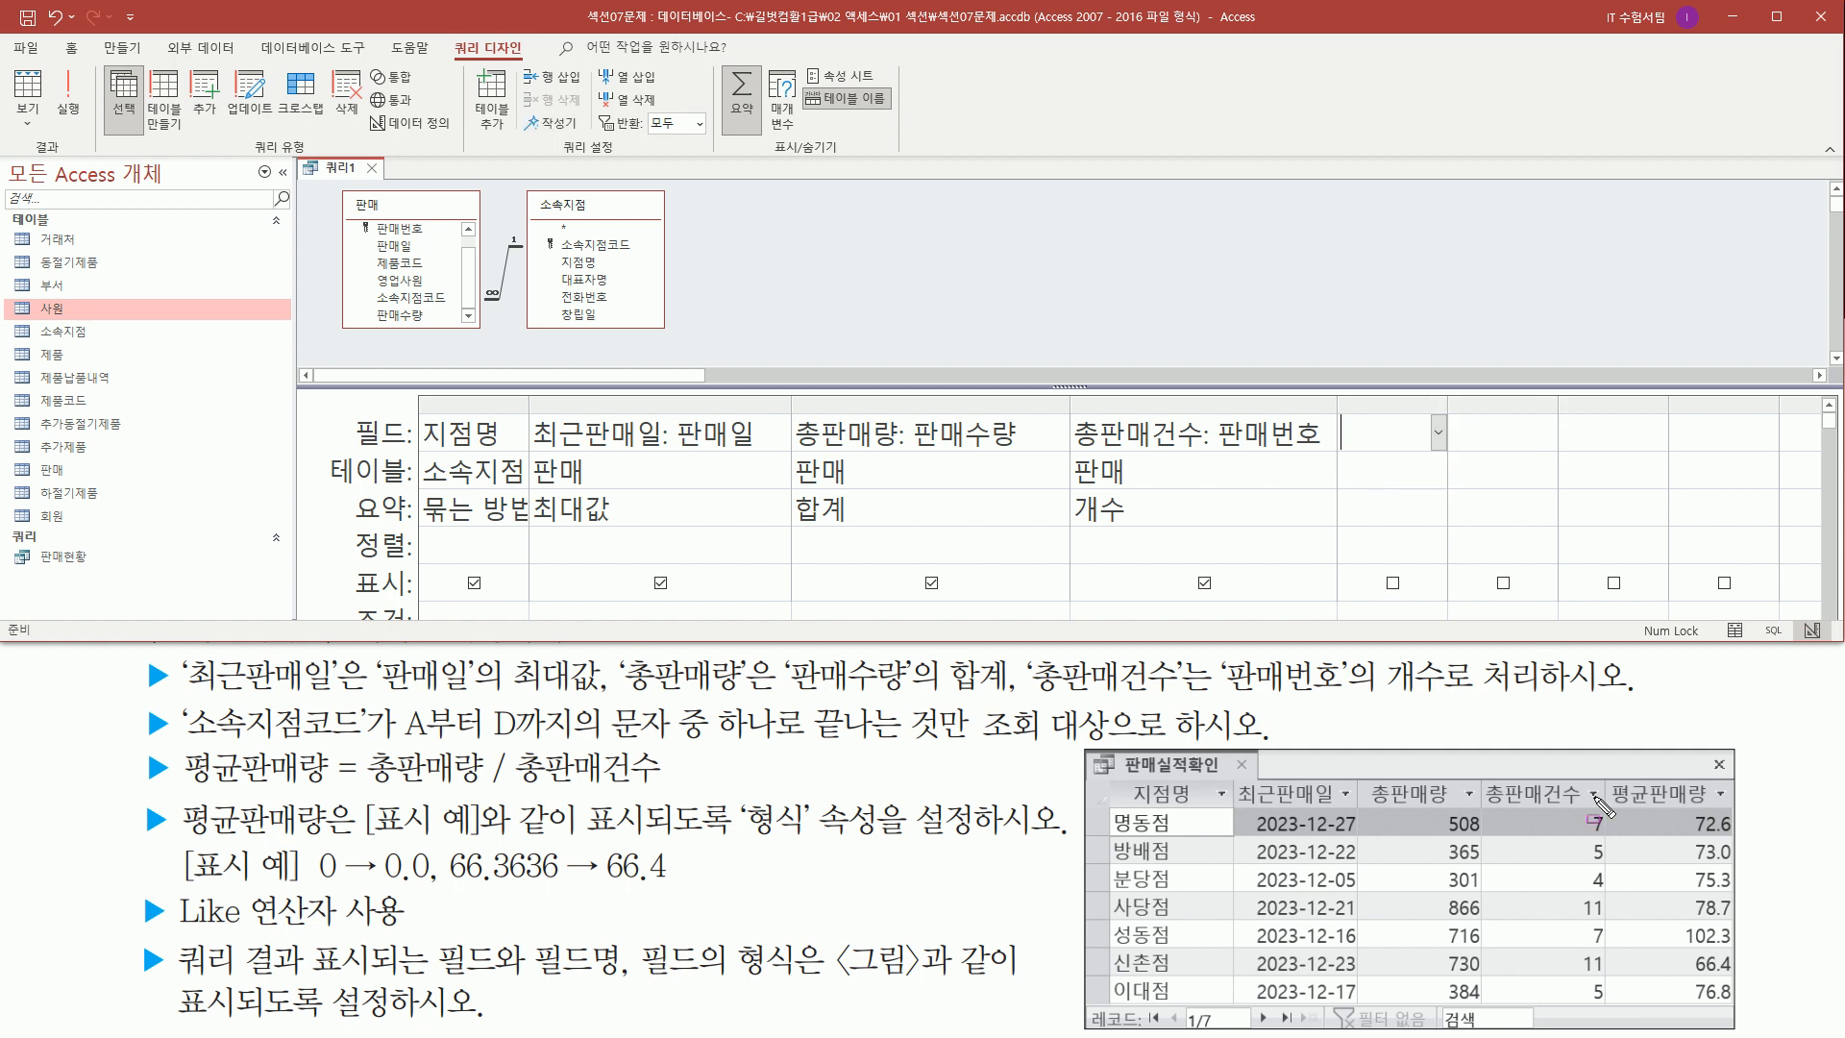
- Examine the required 평균판매량 formula, 총판매량 / 총판매건수, and the grid columns it draws on
left_click_drag(1602, 807, 1703, 808)
key("Escape")
left_click(1377, 434)
mouse_move(178, 789)
left_mouse_down()
mouse_move(629, 824)
mouse_move(670, 796)
left_mouse_up()
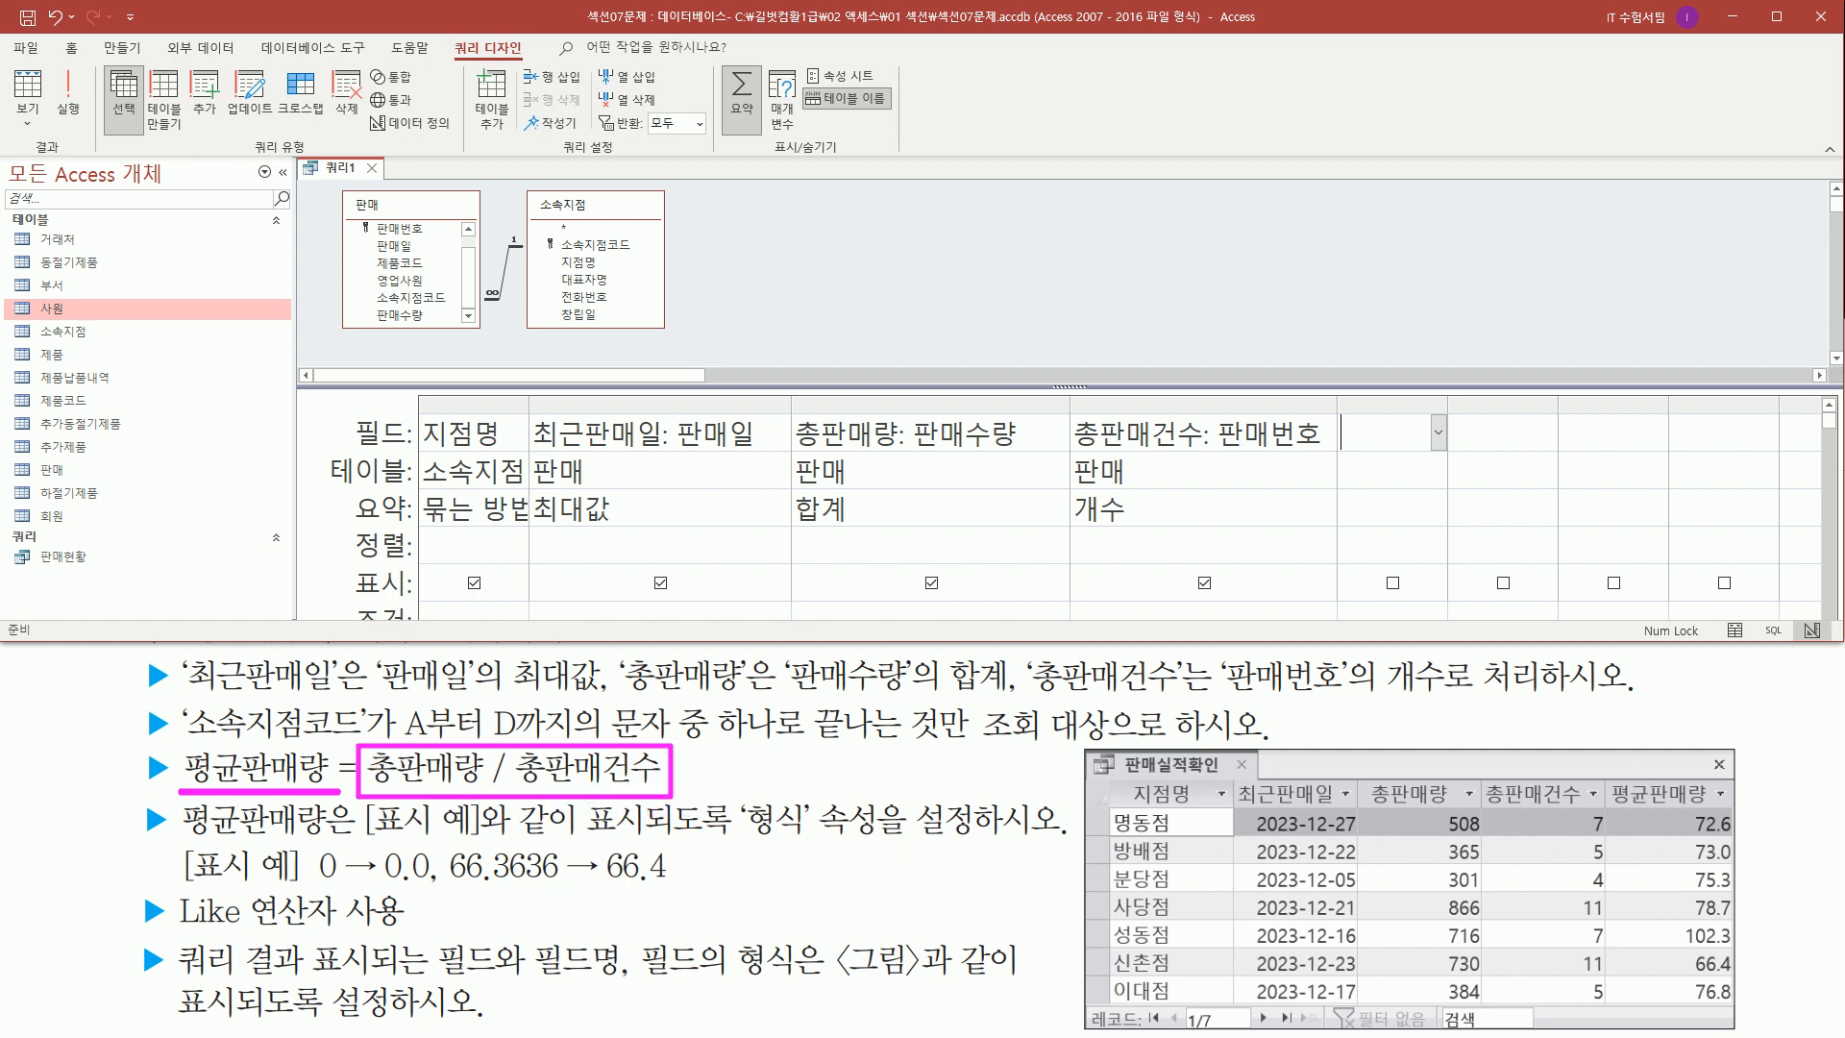
left_click_drag(364, 792, 495, 795)
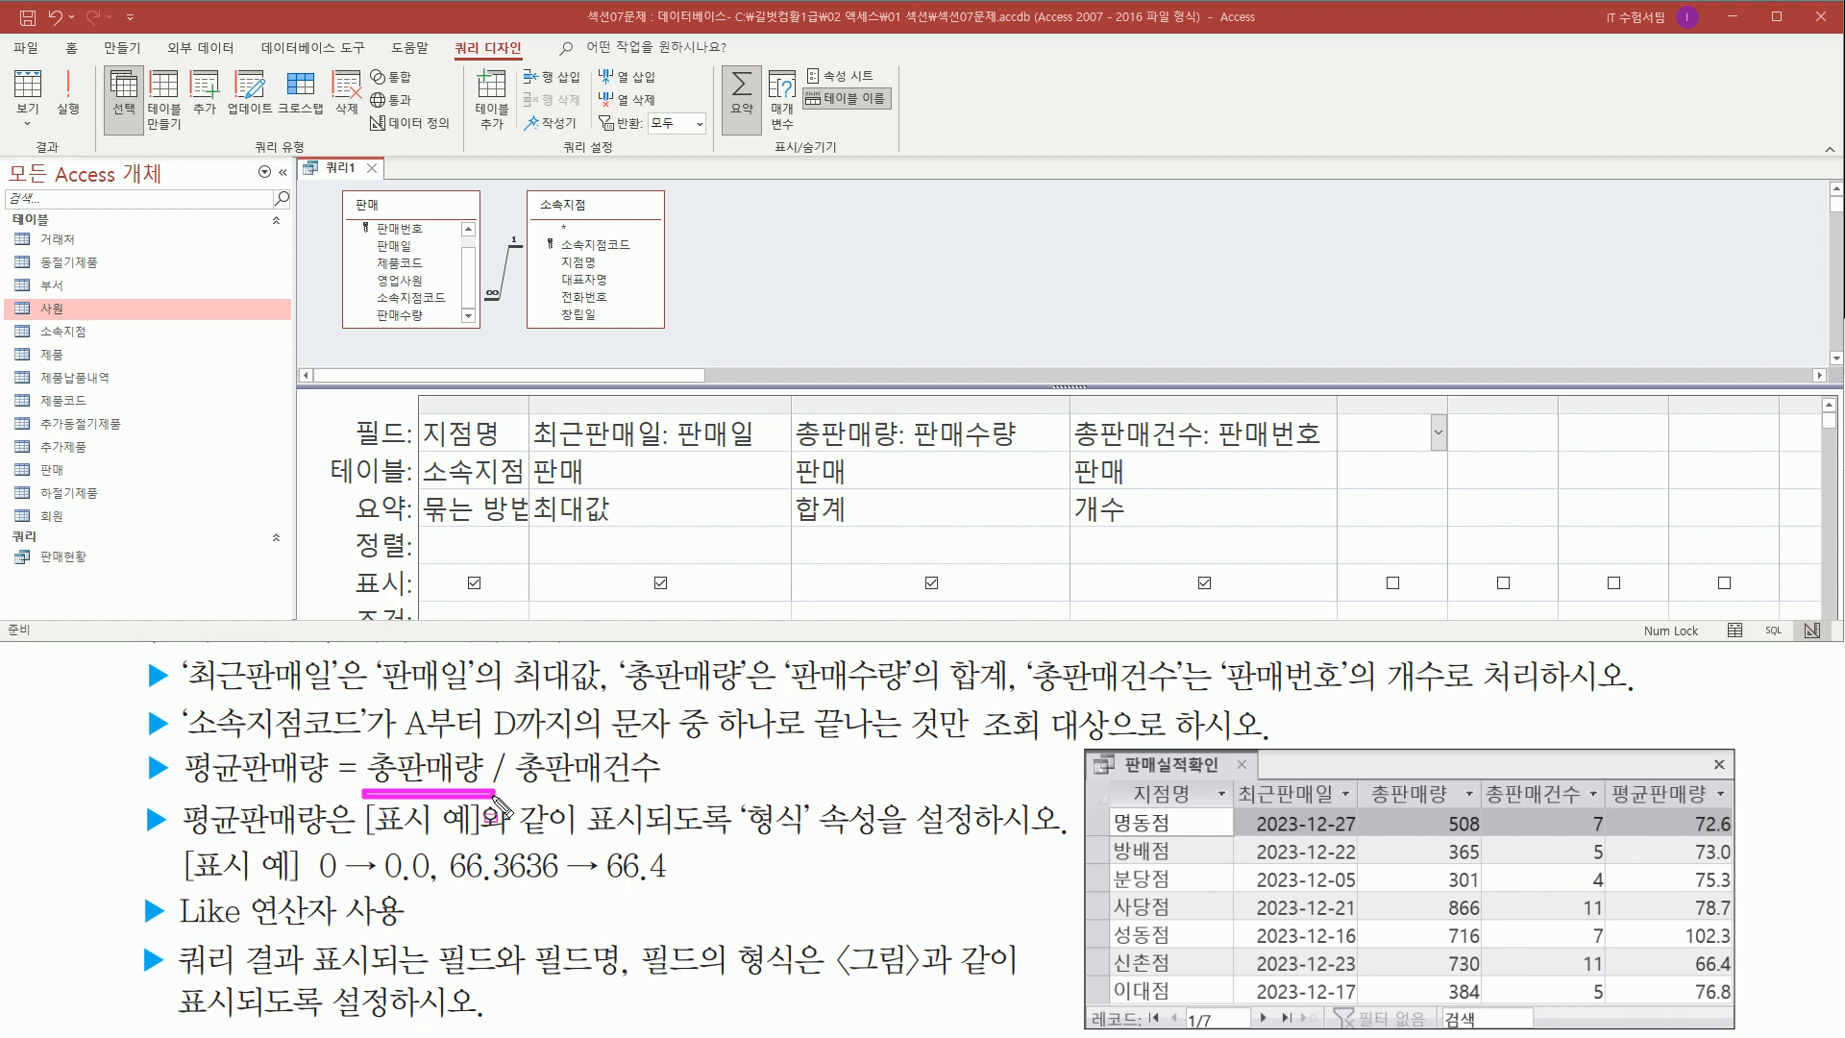
mouse_move(794, 410)
left_mouse_down()
mouse_move(893, 452)
mouse_move(1015, 445)
left_mouse_up()
left_click_drag(796, 528, 871, 527)
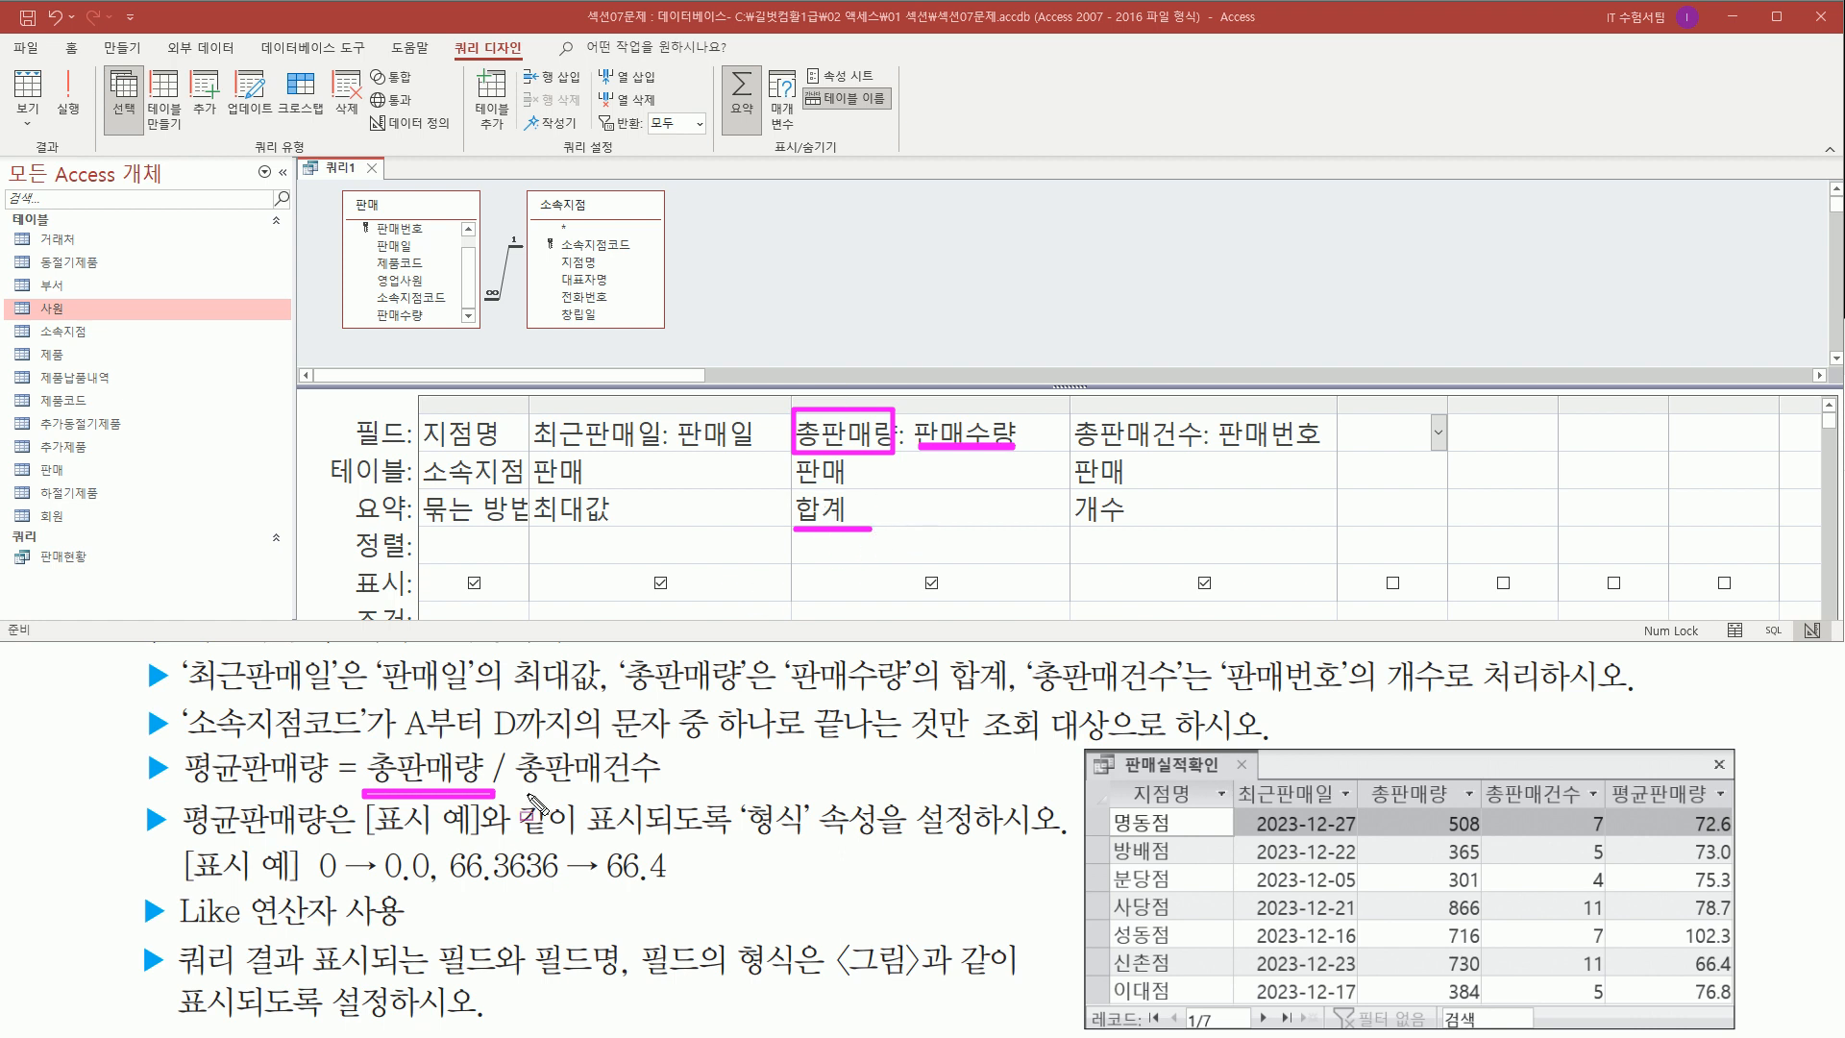
left_click_drag(514, 791, 676, 793)
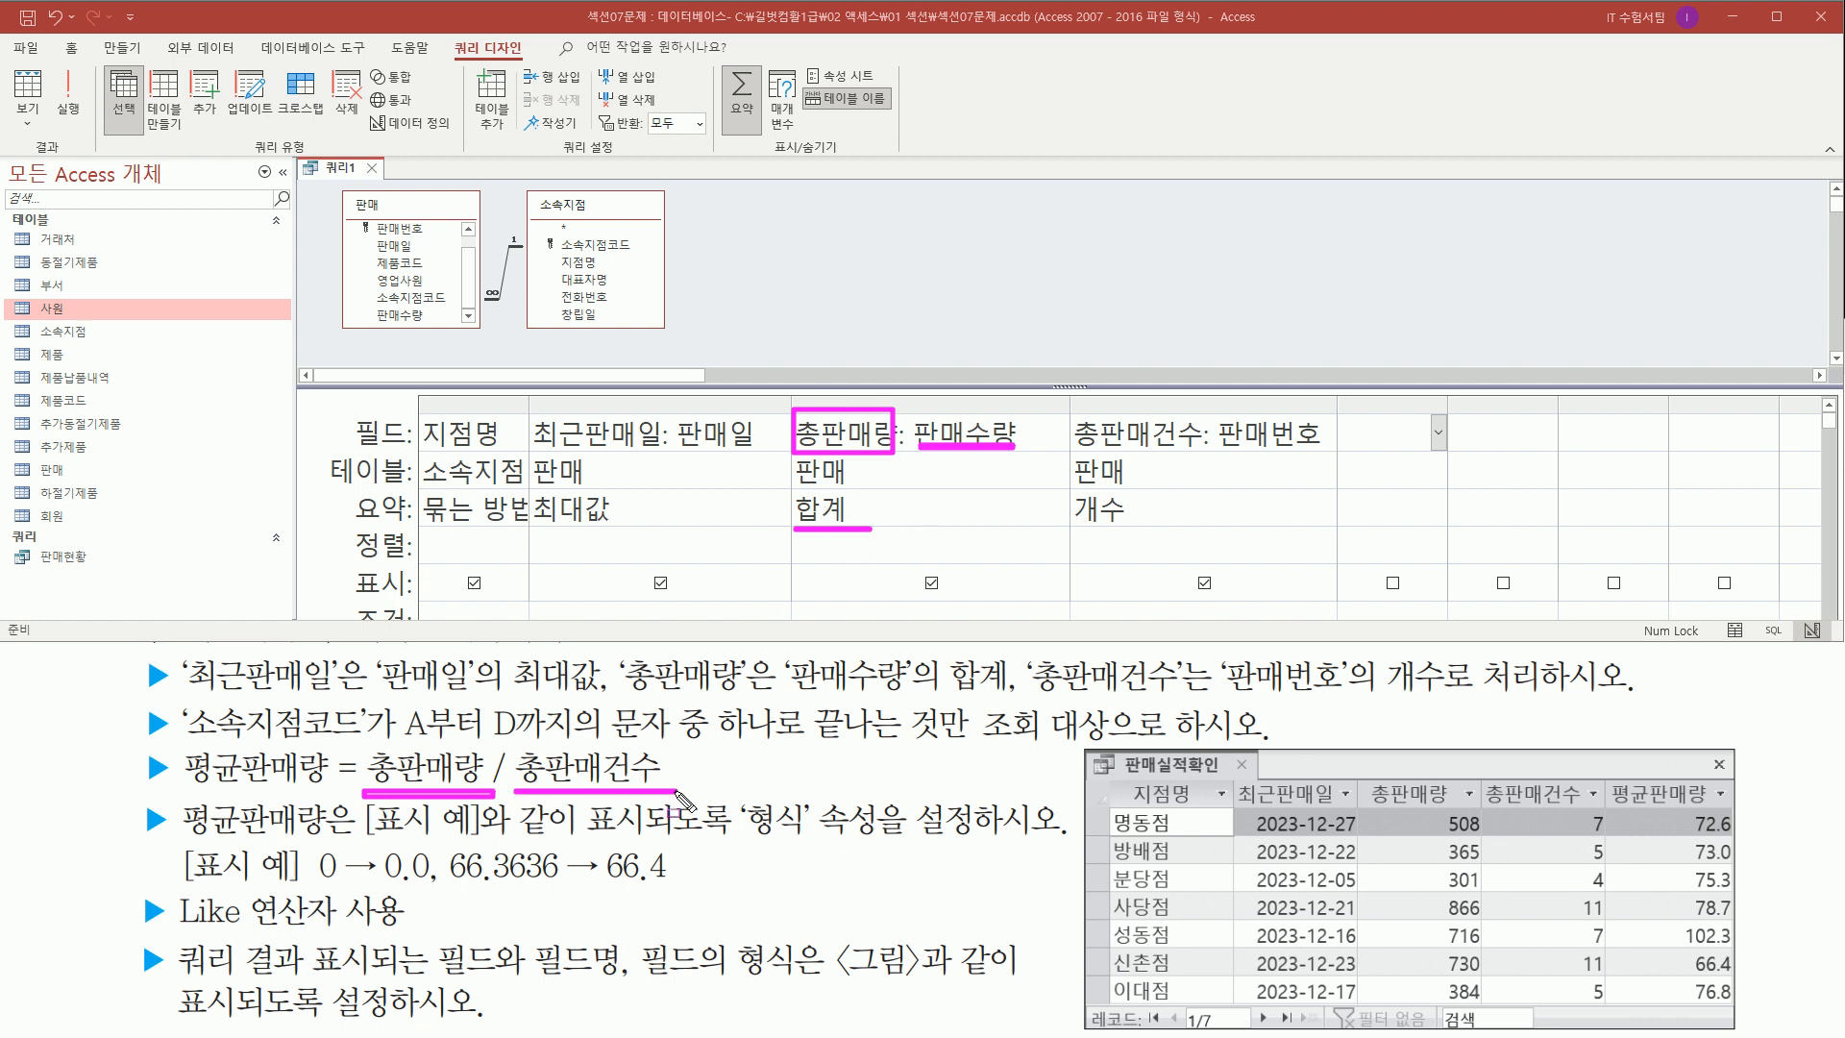
mouse_move(1070, 412)
left_mouse_down()
mouse_move(1204, 451)
mouse_move(1313, 448)
left_mouse_up()
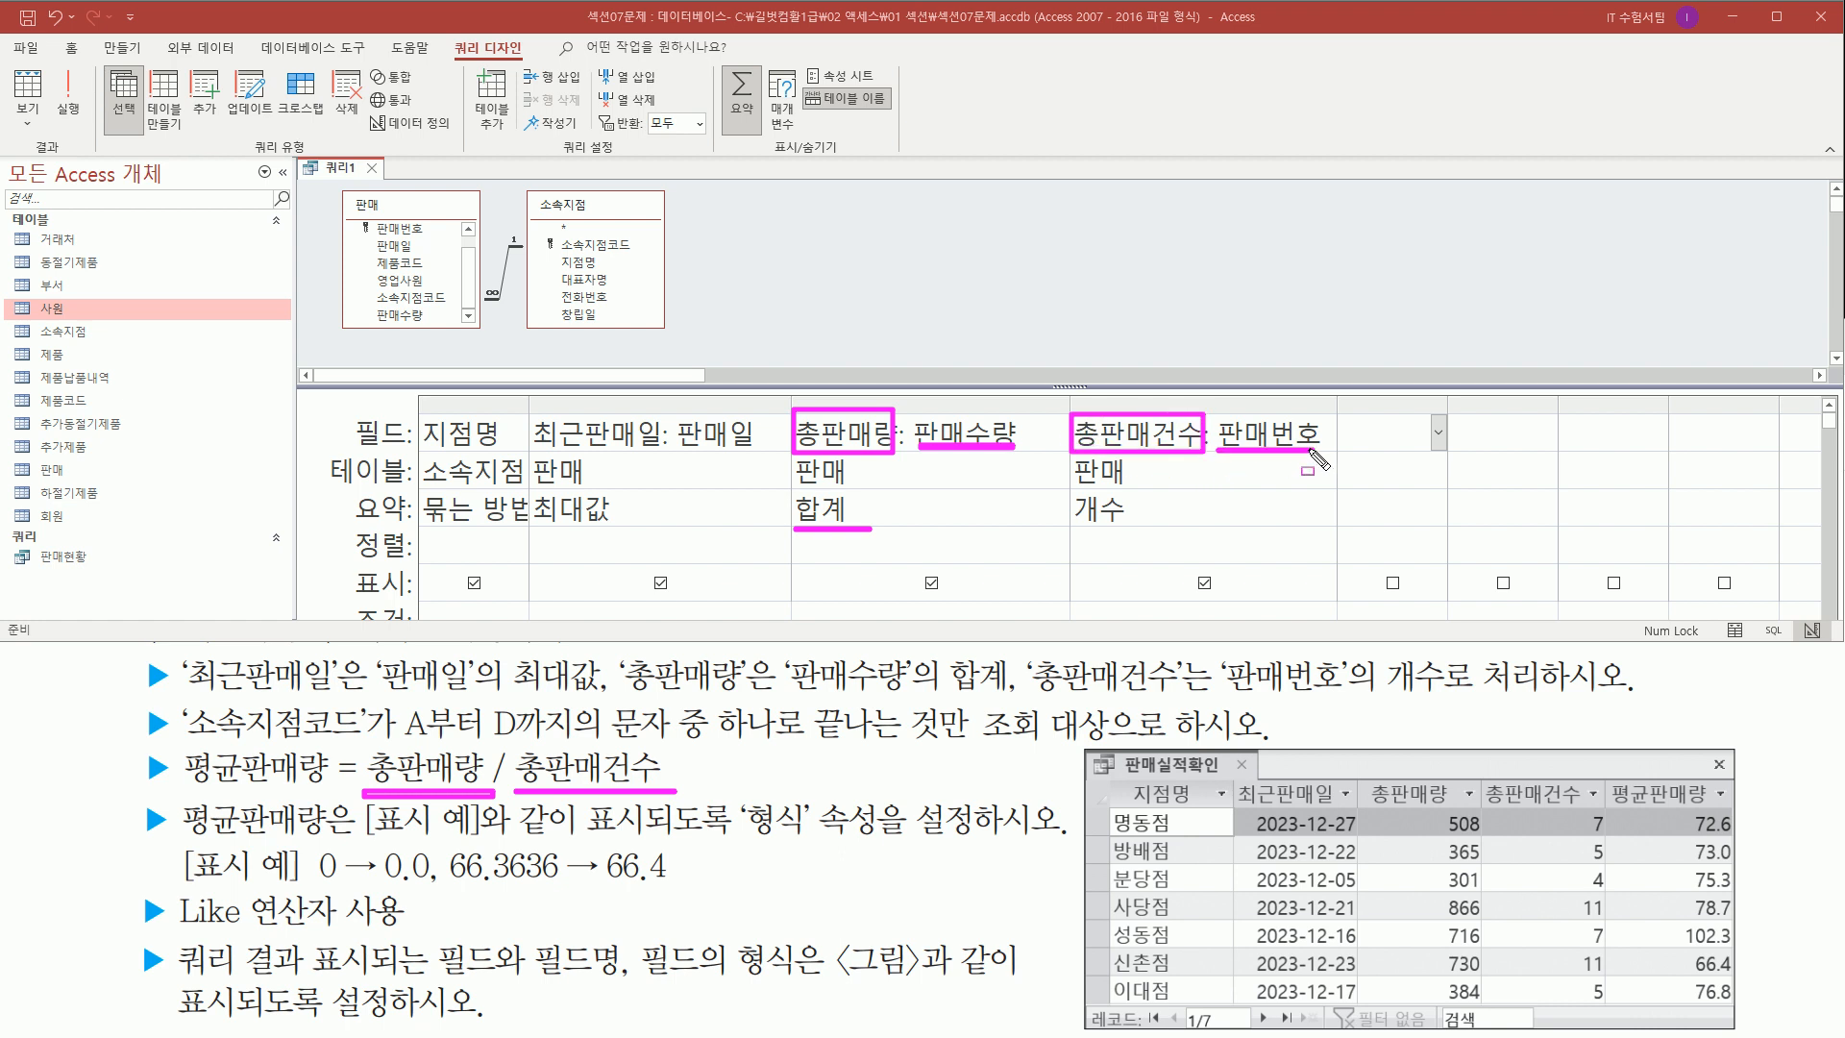
left_click_drag(1067, 530, 1119, 531)
left_click_drag(1337, 443, 1446, 443)
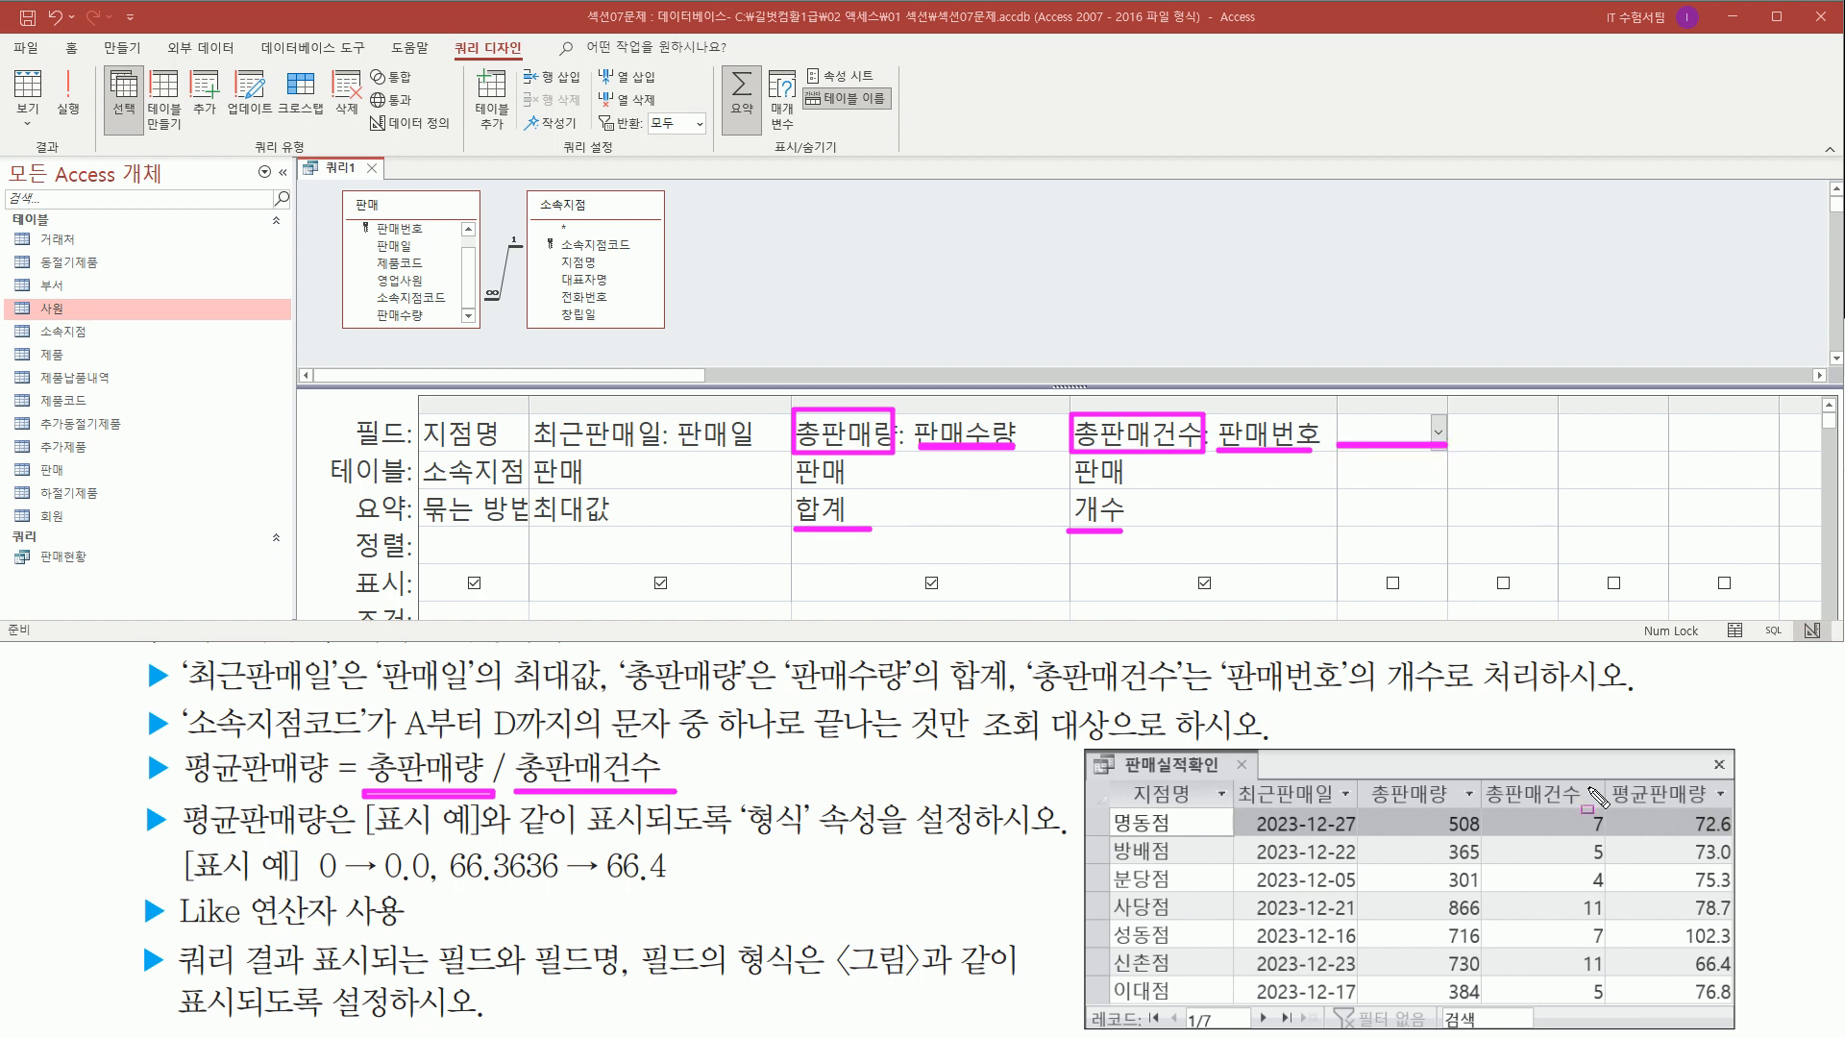
mouse_move(1604, 780)
left_mouse_down()
mouse_move(1742, 828)
mouse_move(1727, 817)
left_mouse_up()
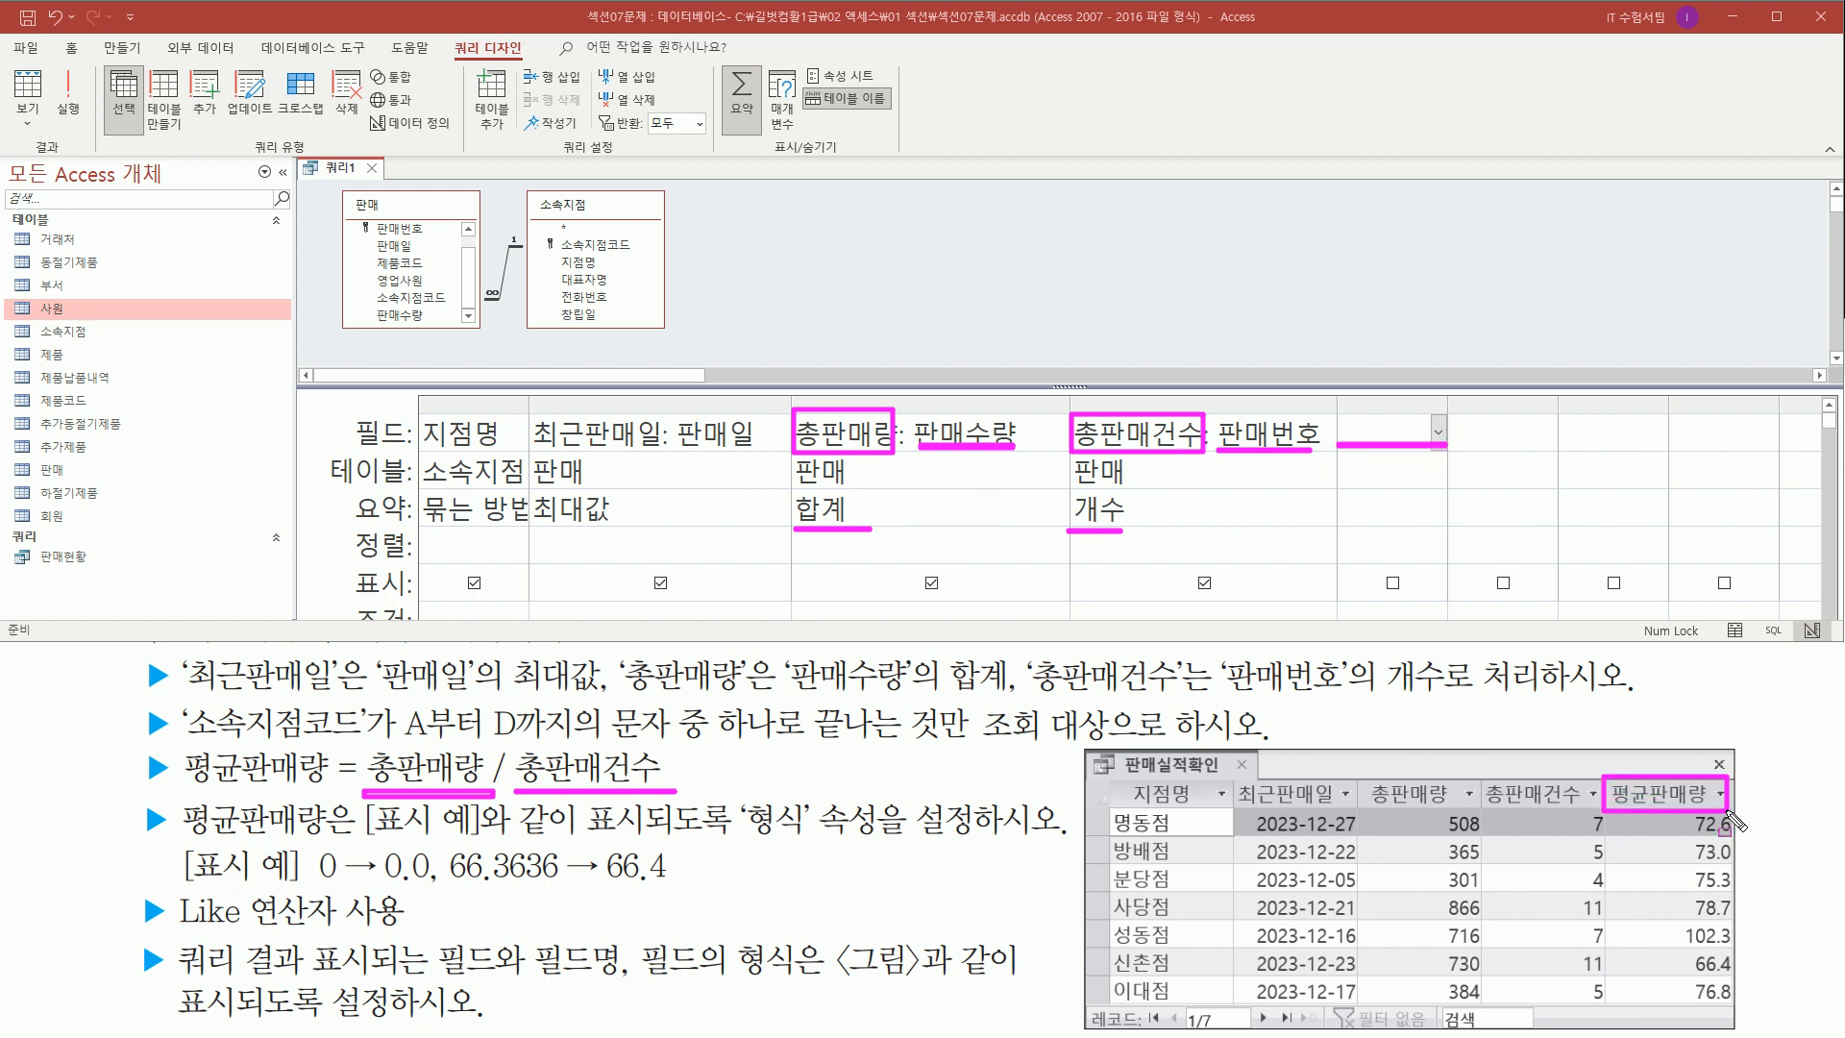
key("Escape")
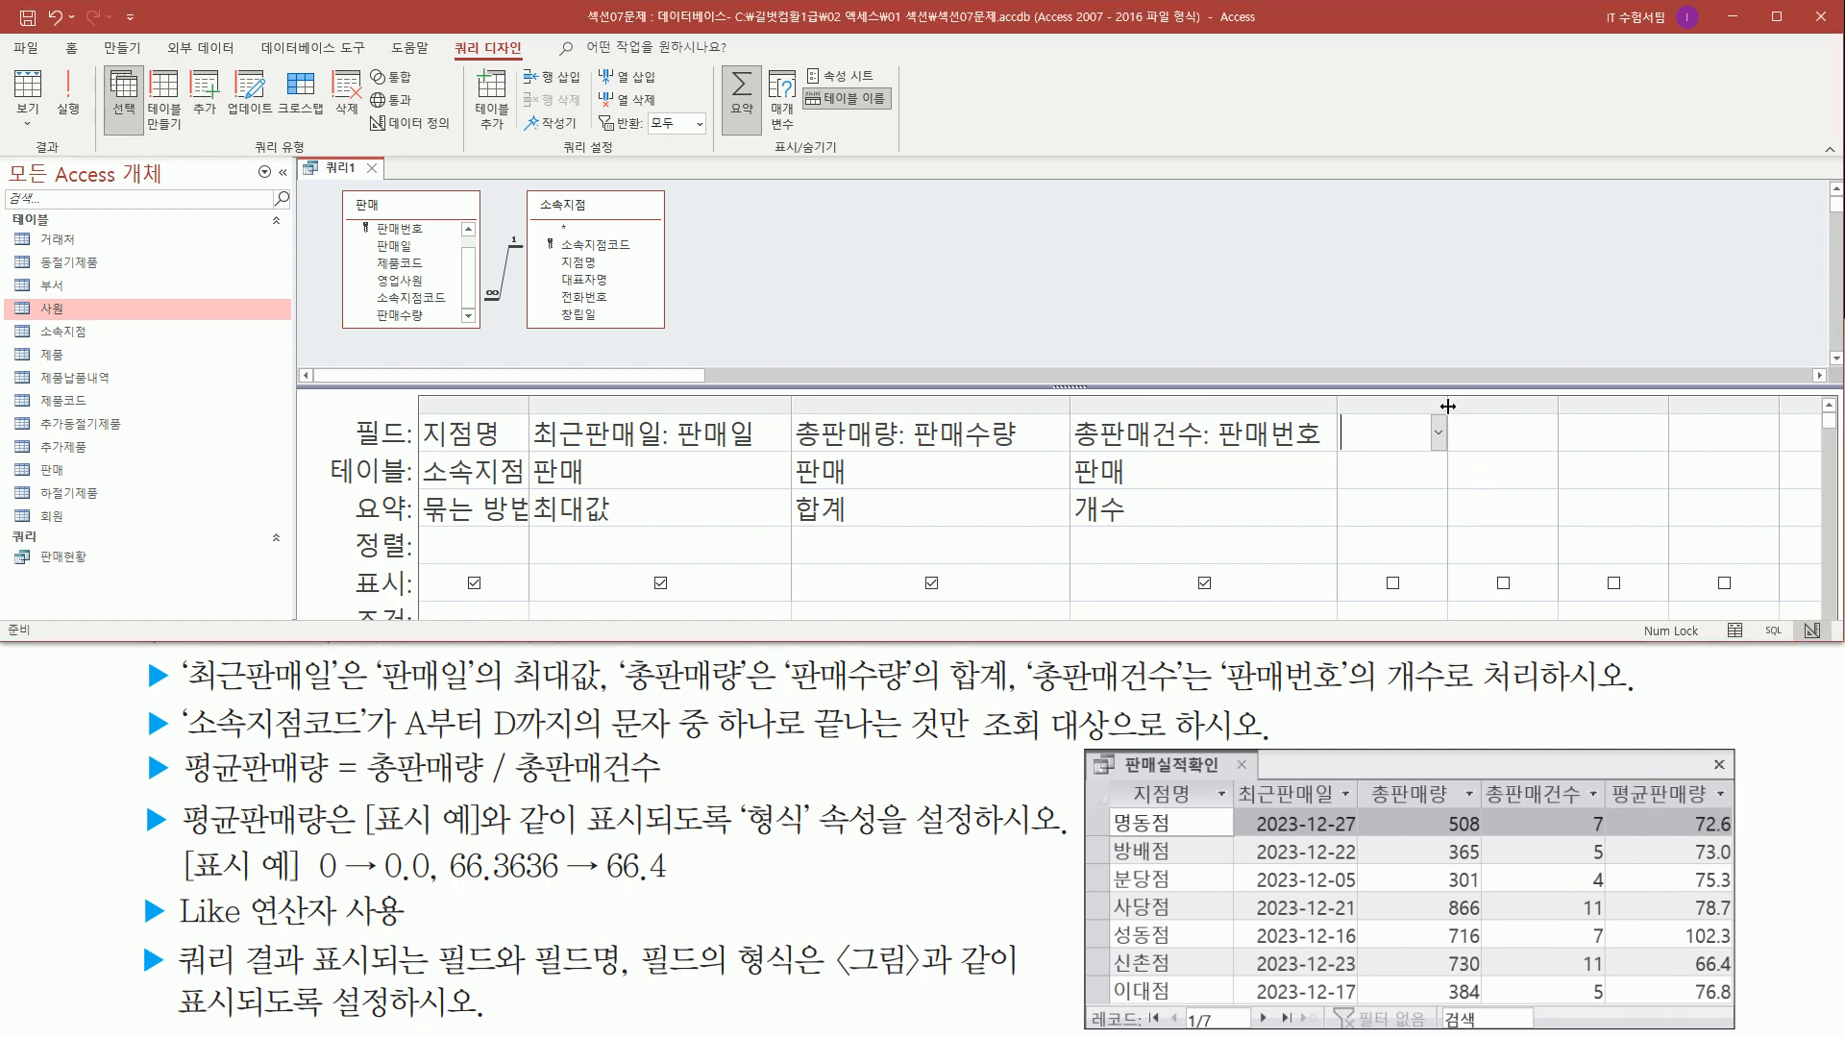
- Add a calculated field 평균판매량:[총판매량]/[총판매건수] in the first empty column of the design grid, widening that column for the entry
left_click_drag(1447, 406, 1612, 406)
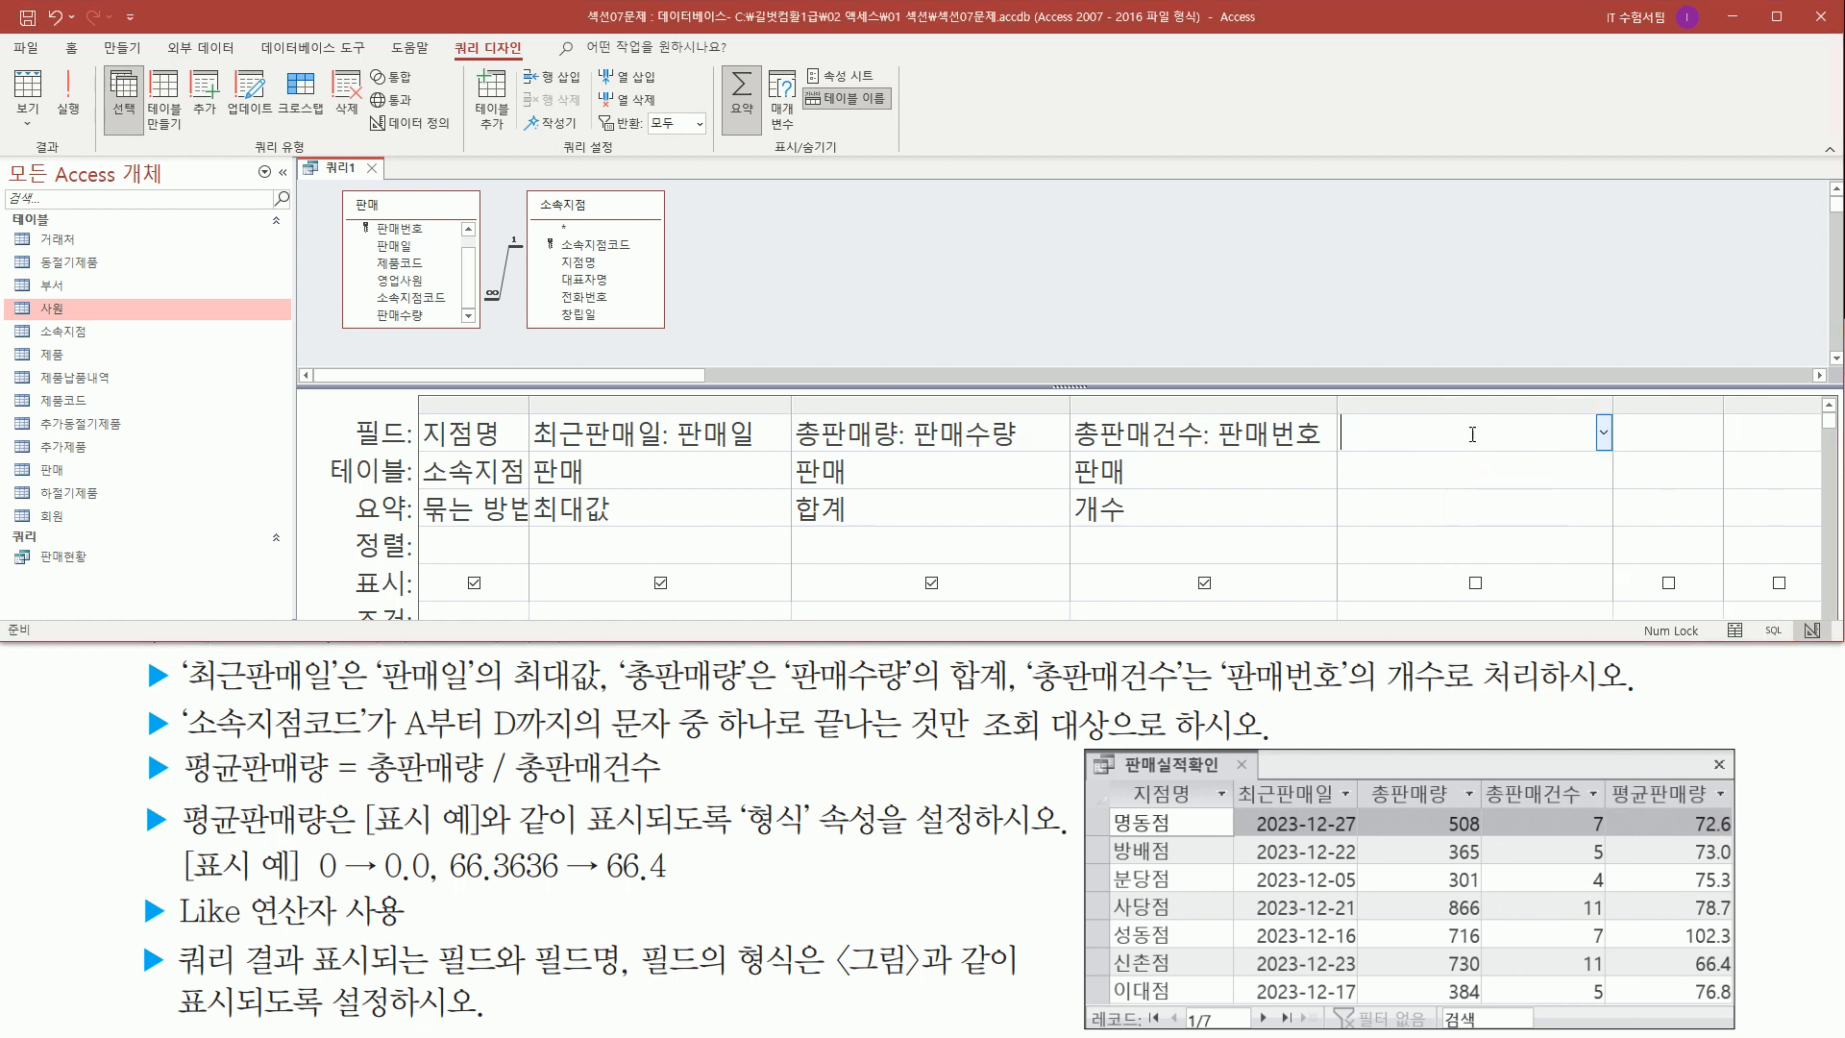
type("평ㄱ")
type("ㅠ")
type("ㄴ")
type("판매랴")
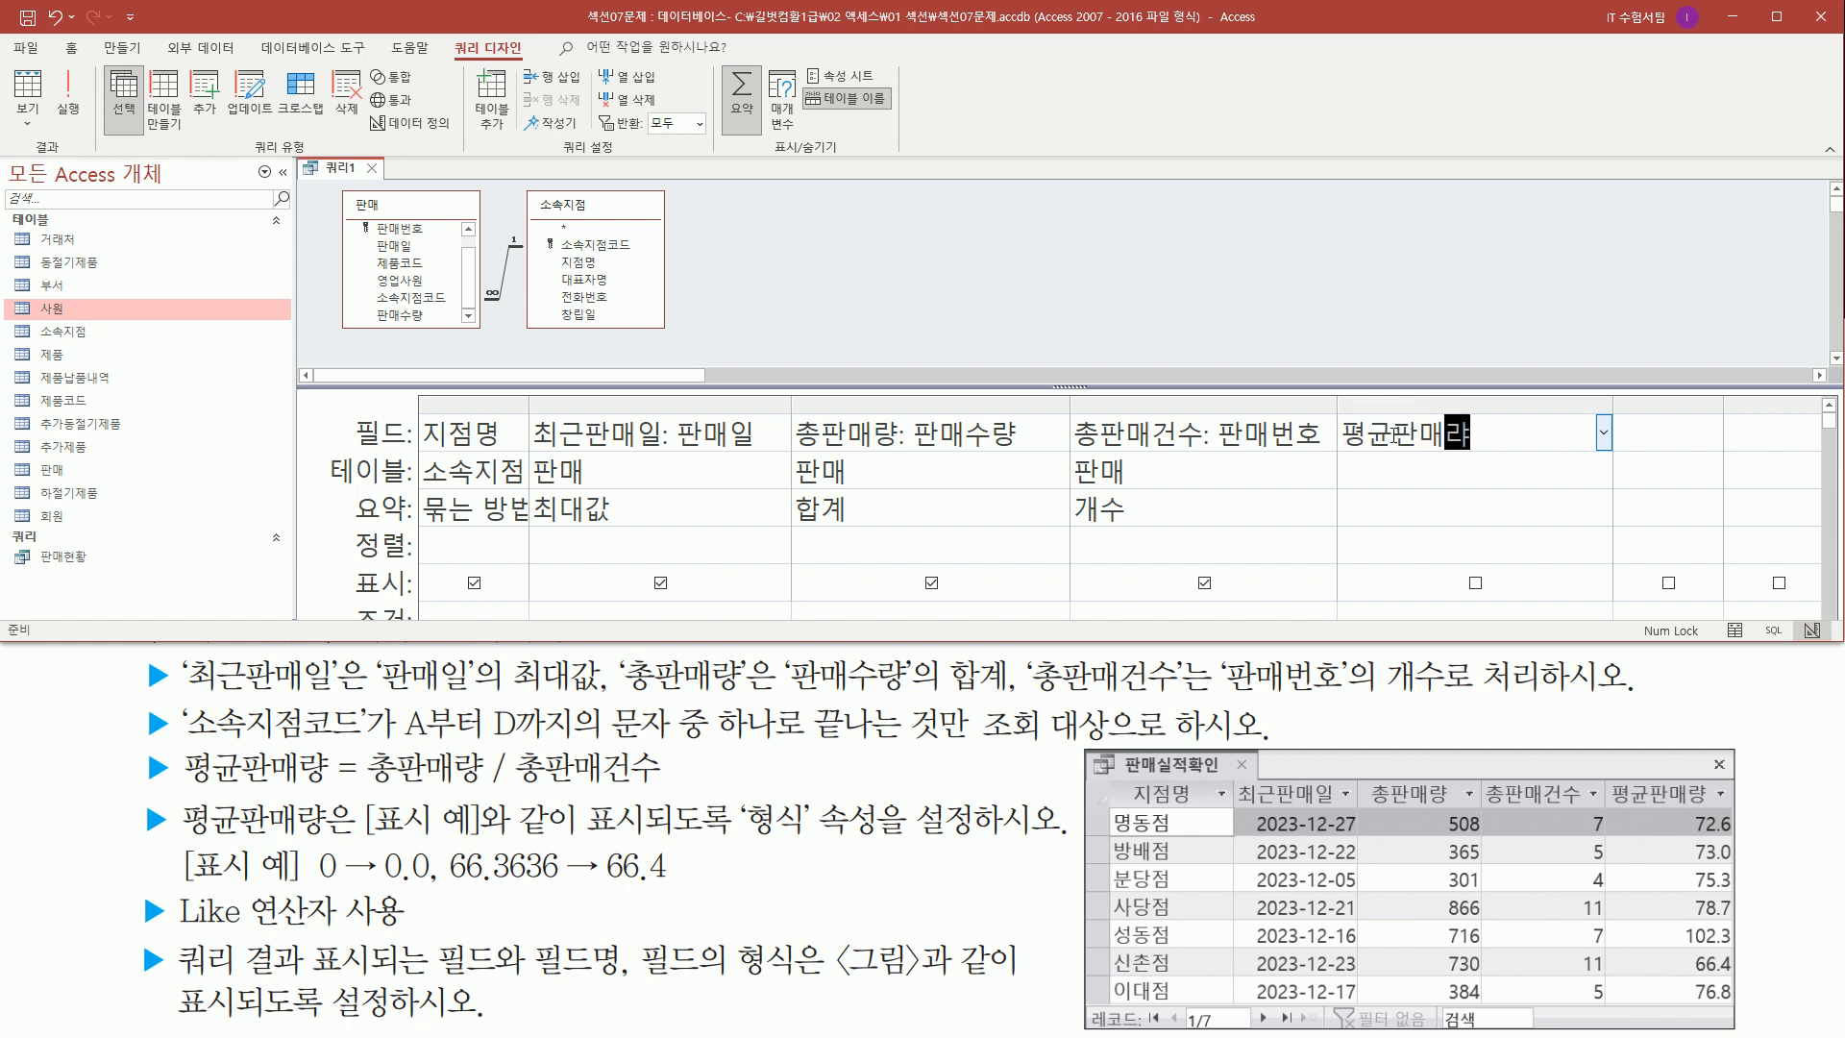
type("ㅇ")
type(":[")
type("총")
type("판매량")
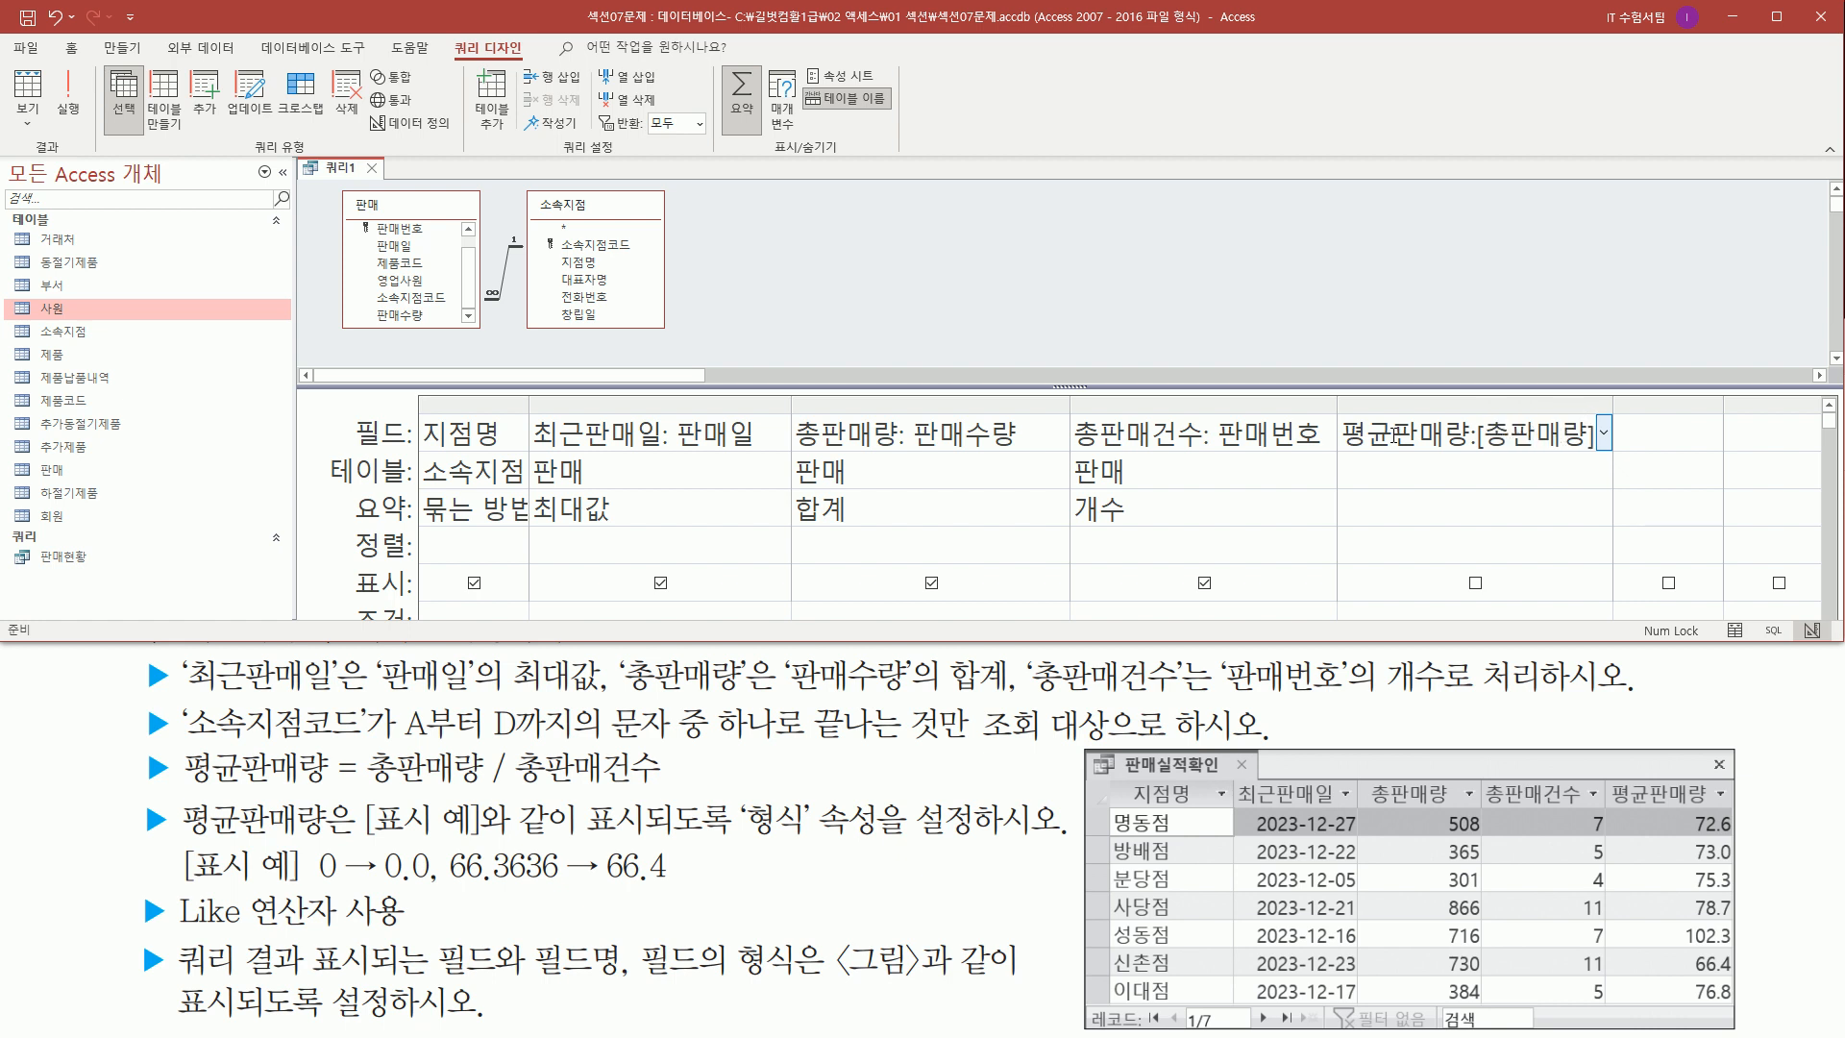
type("]/")
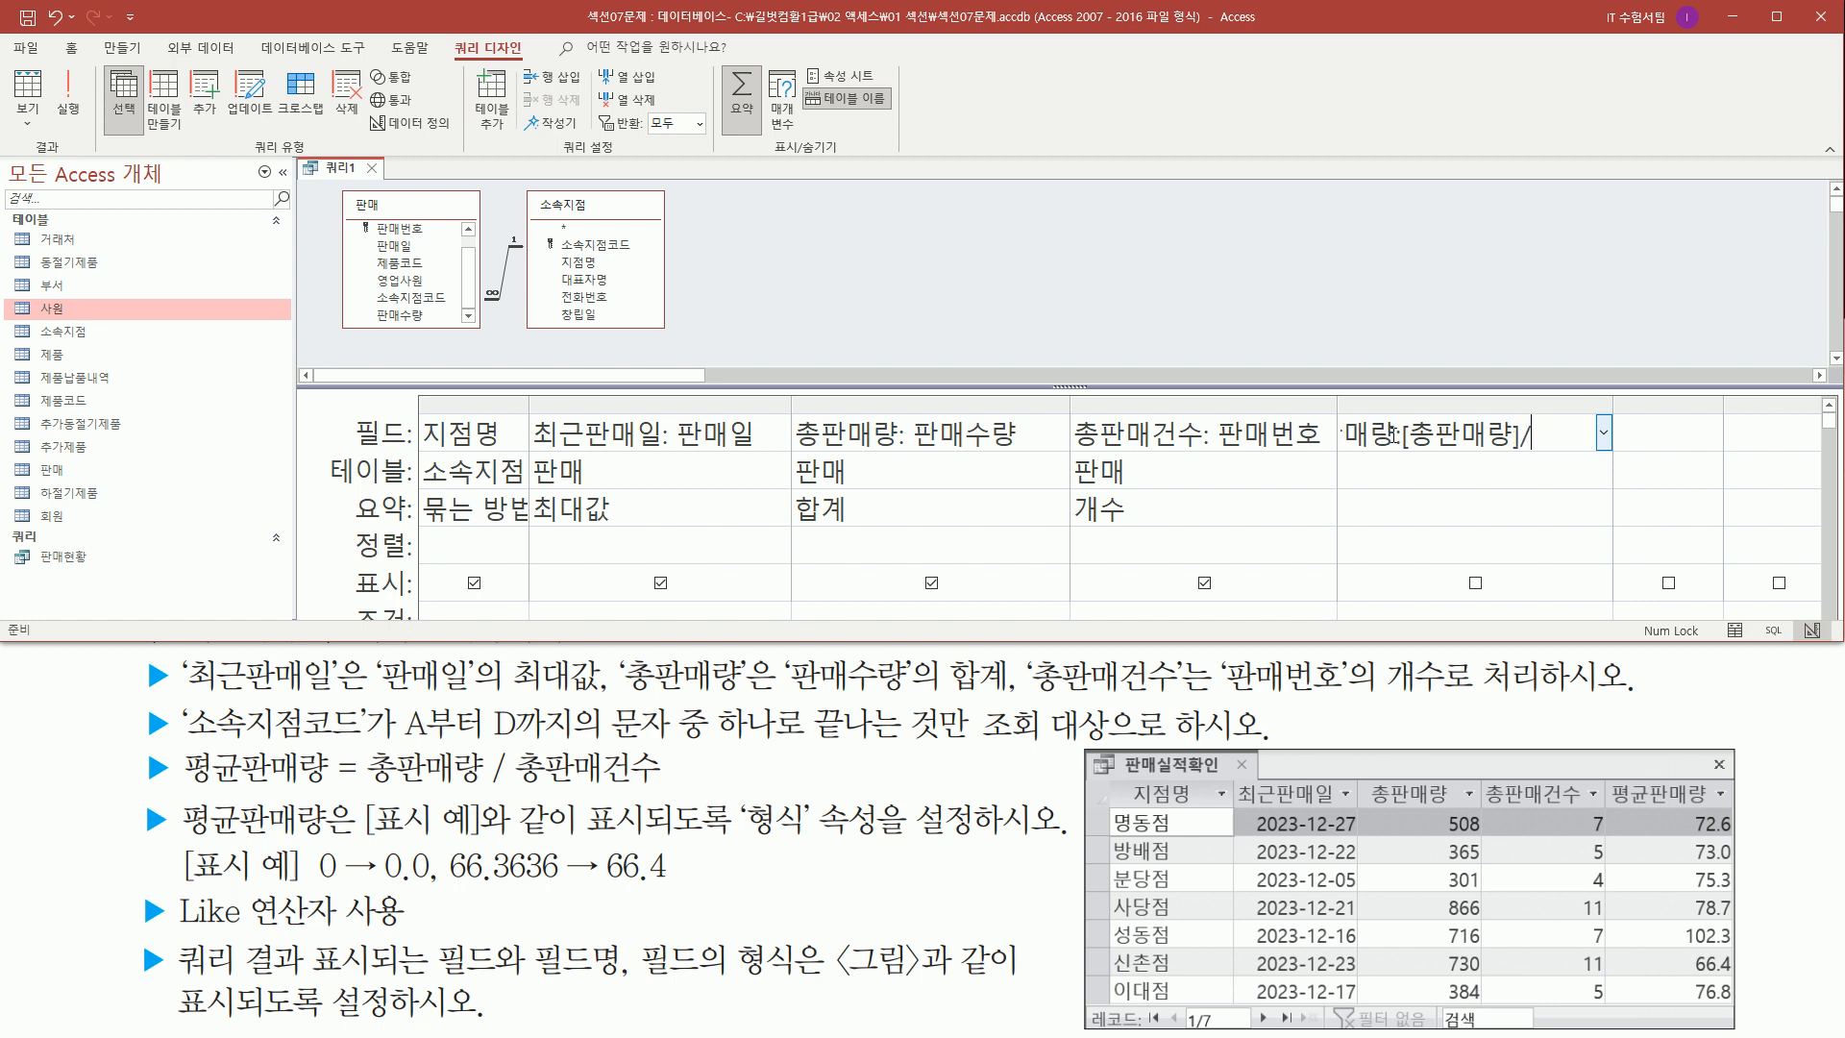
type("[총판매건")
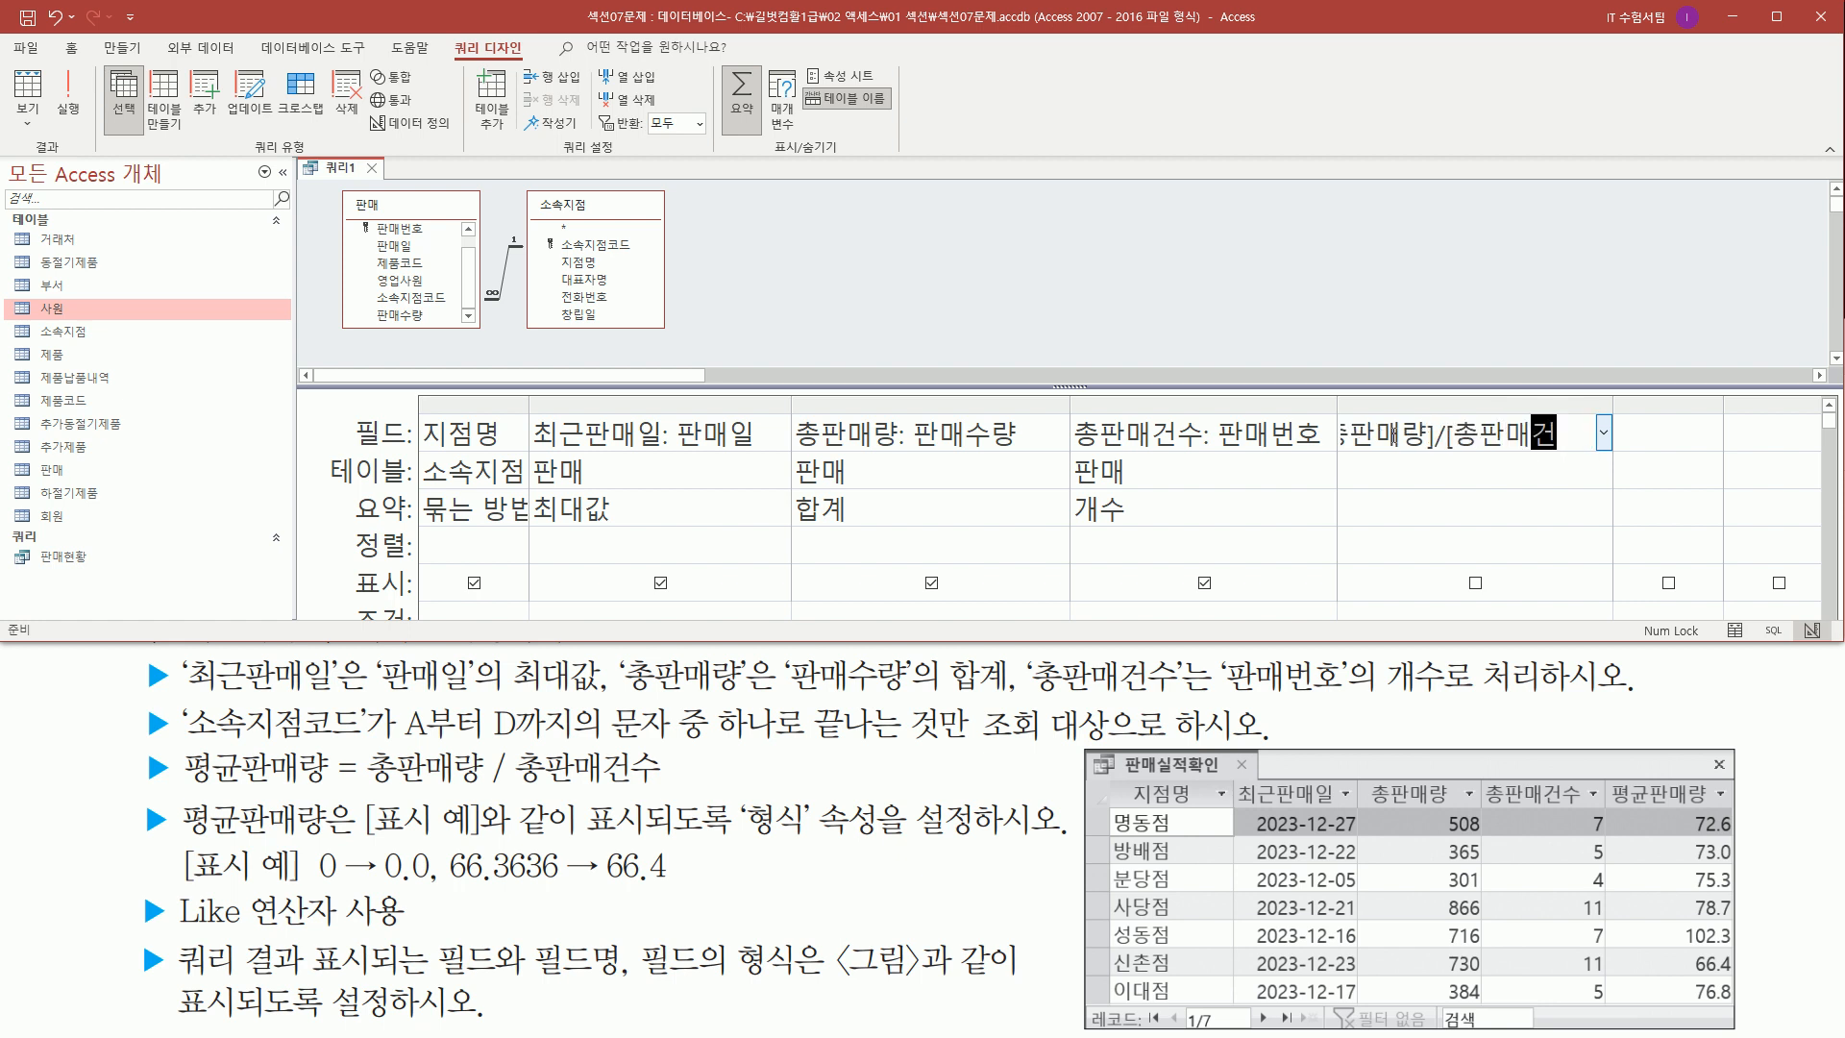
type("수]")
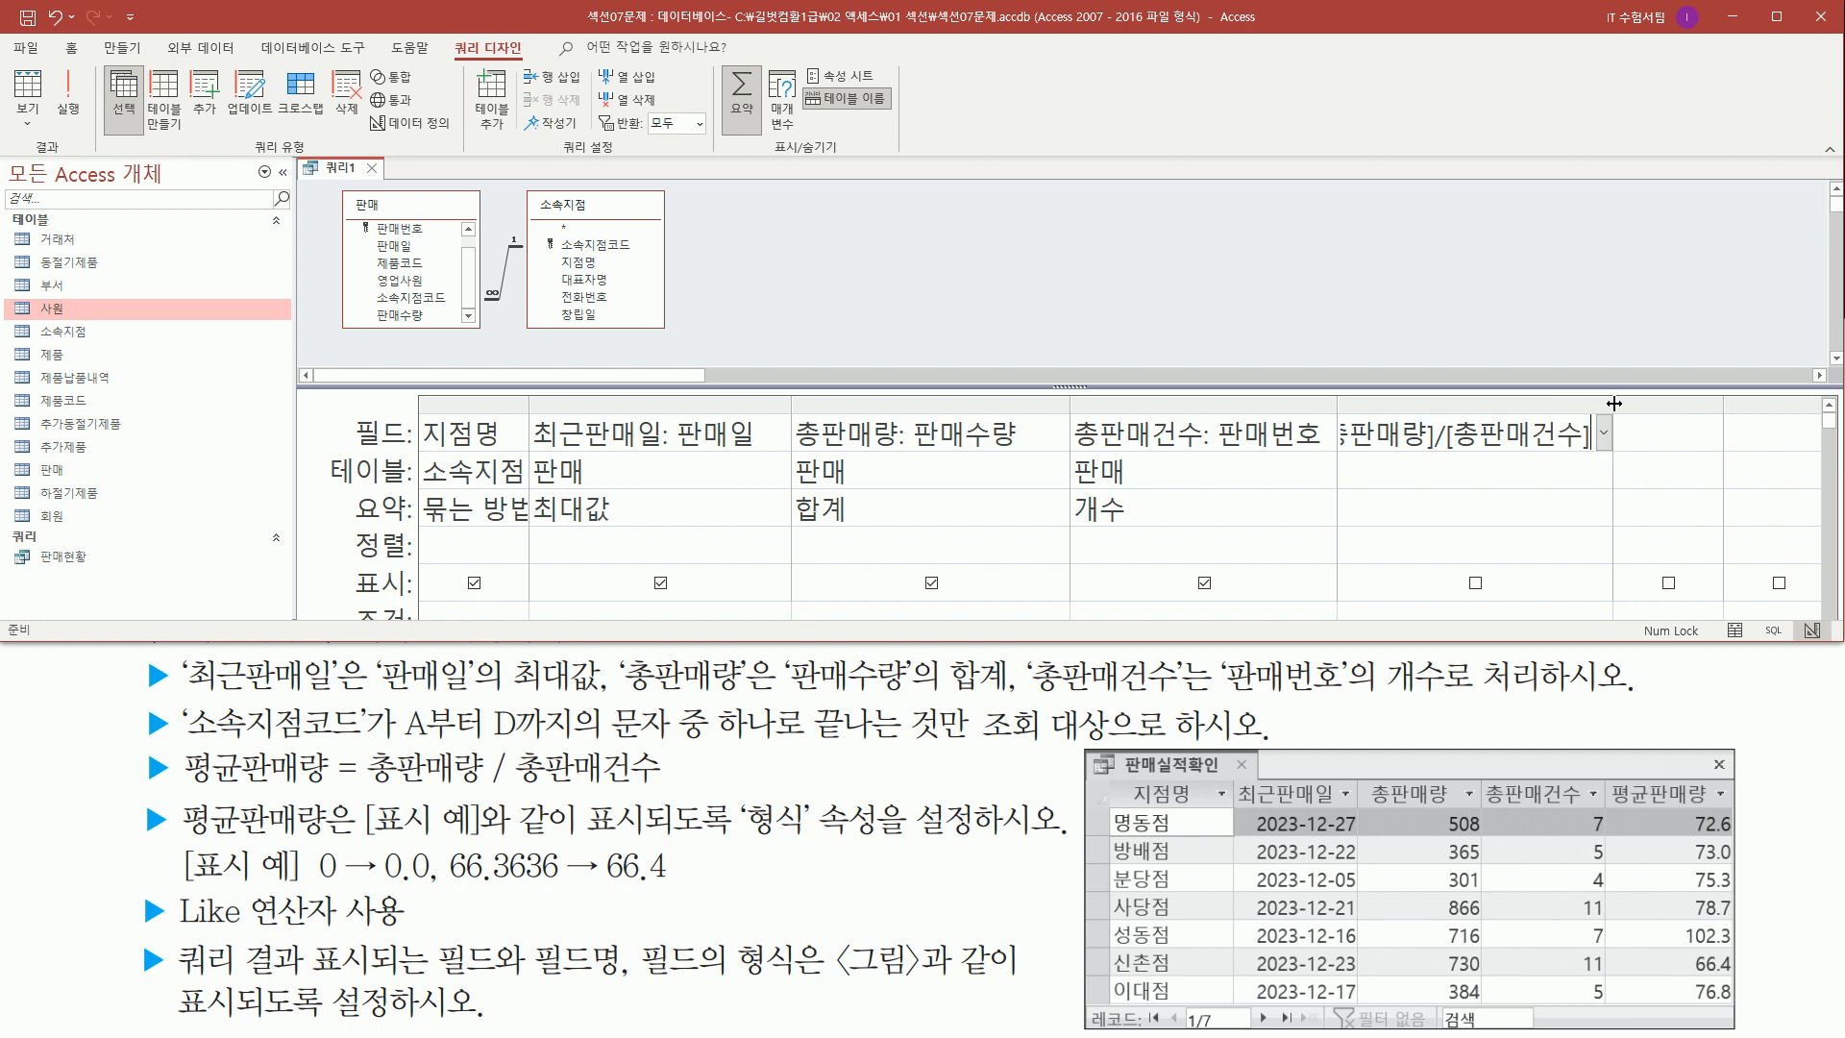
- Widen the 평균판매량 column in the design grid until its whole expression fits, and commit the field entry
left_click_drag(1615, 403, 1765, 409)
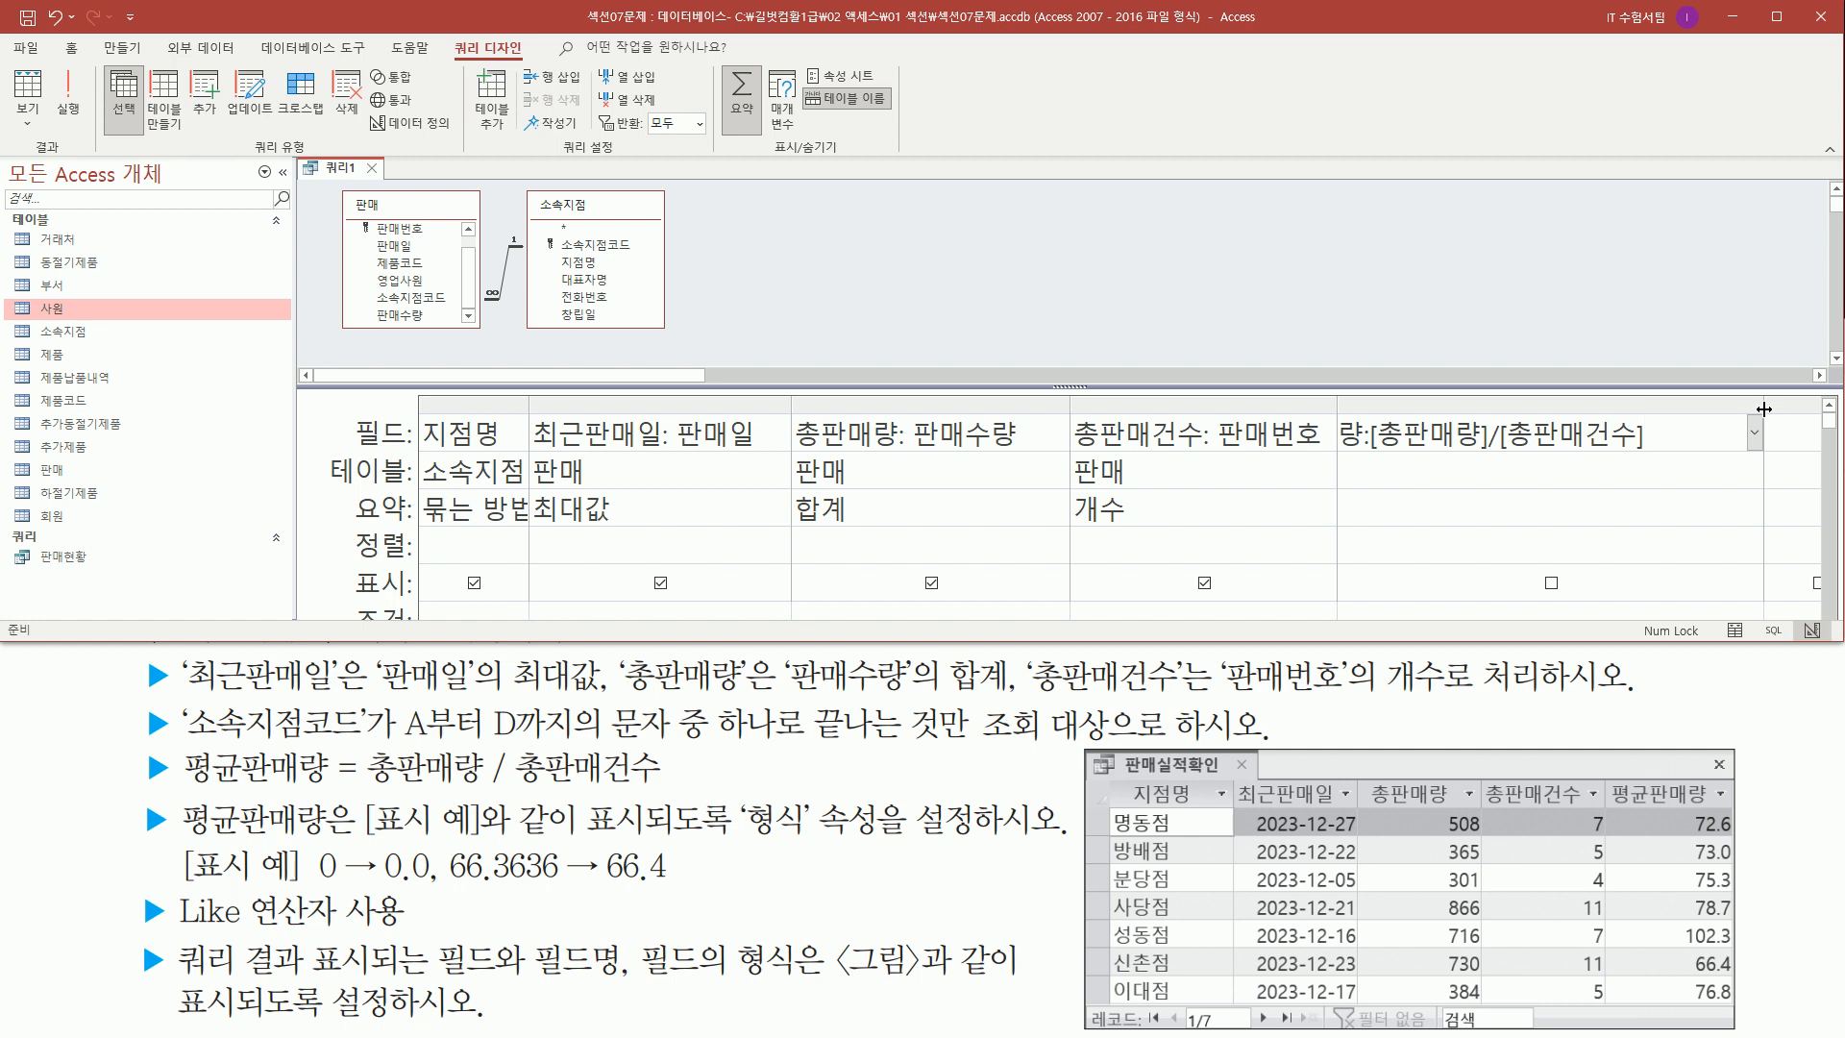
left_click_drag(1660, 441, 1177, 445)
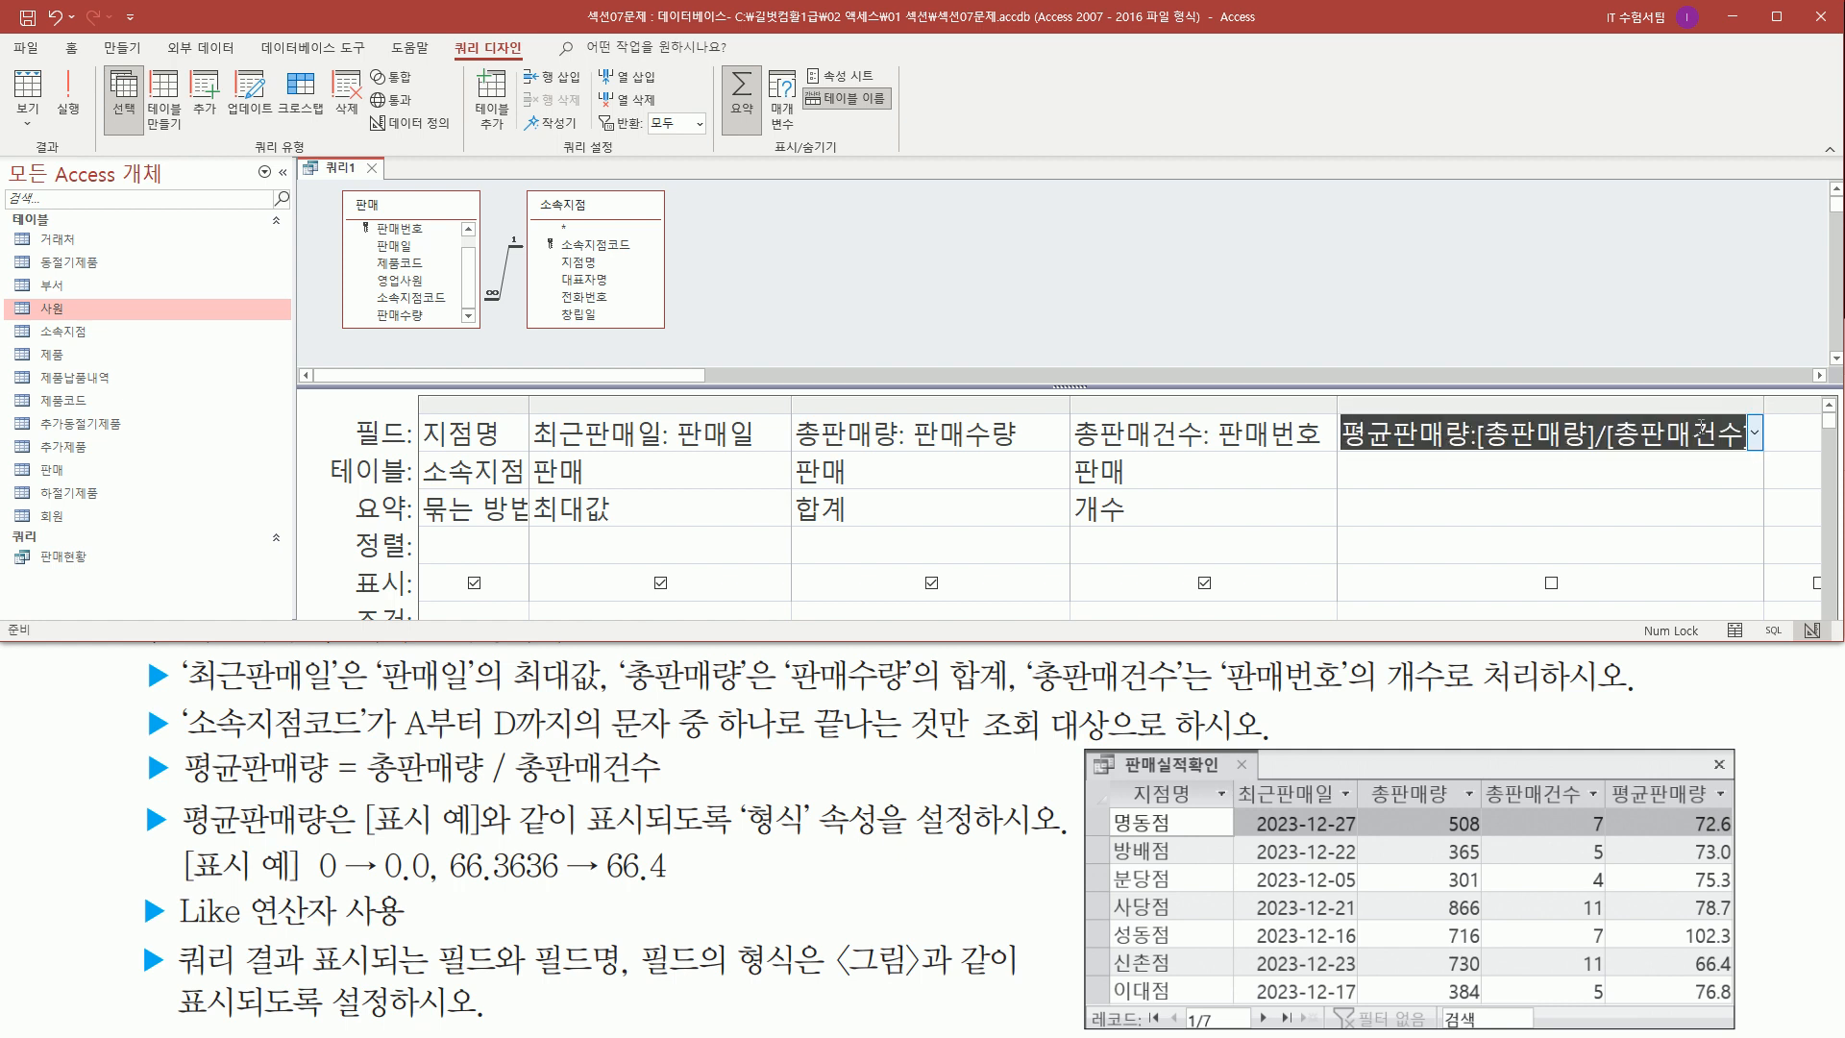
left_click_drag(1766, 406, 1796, 406)
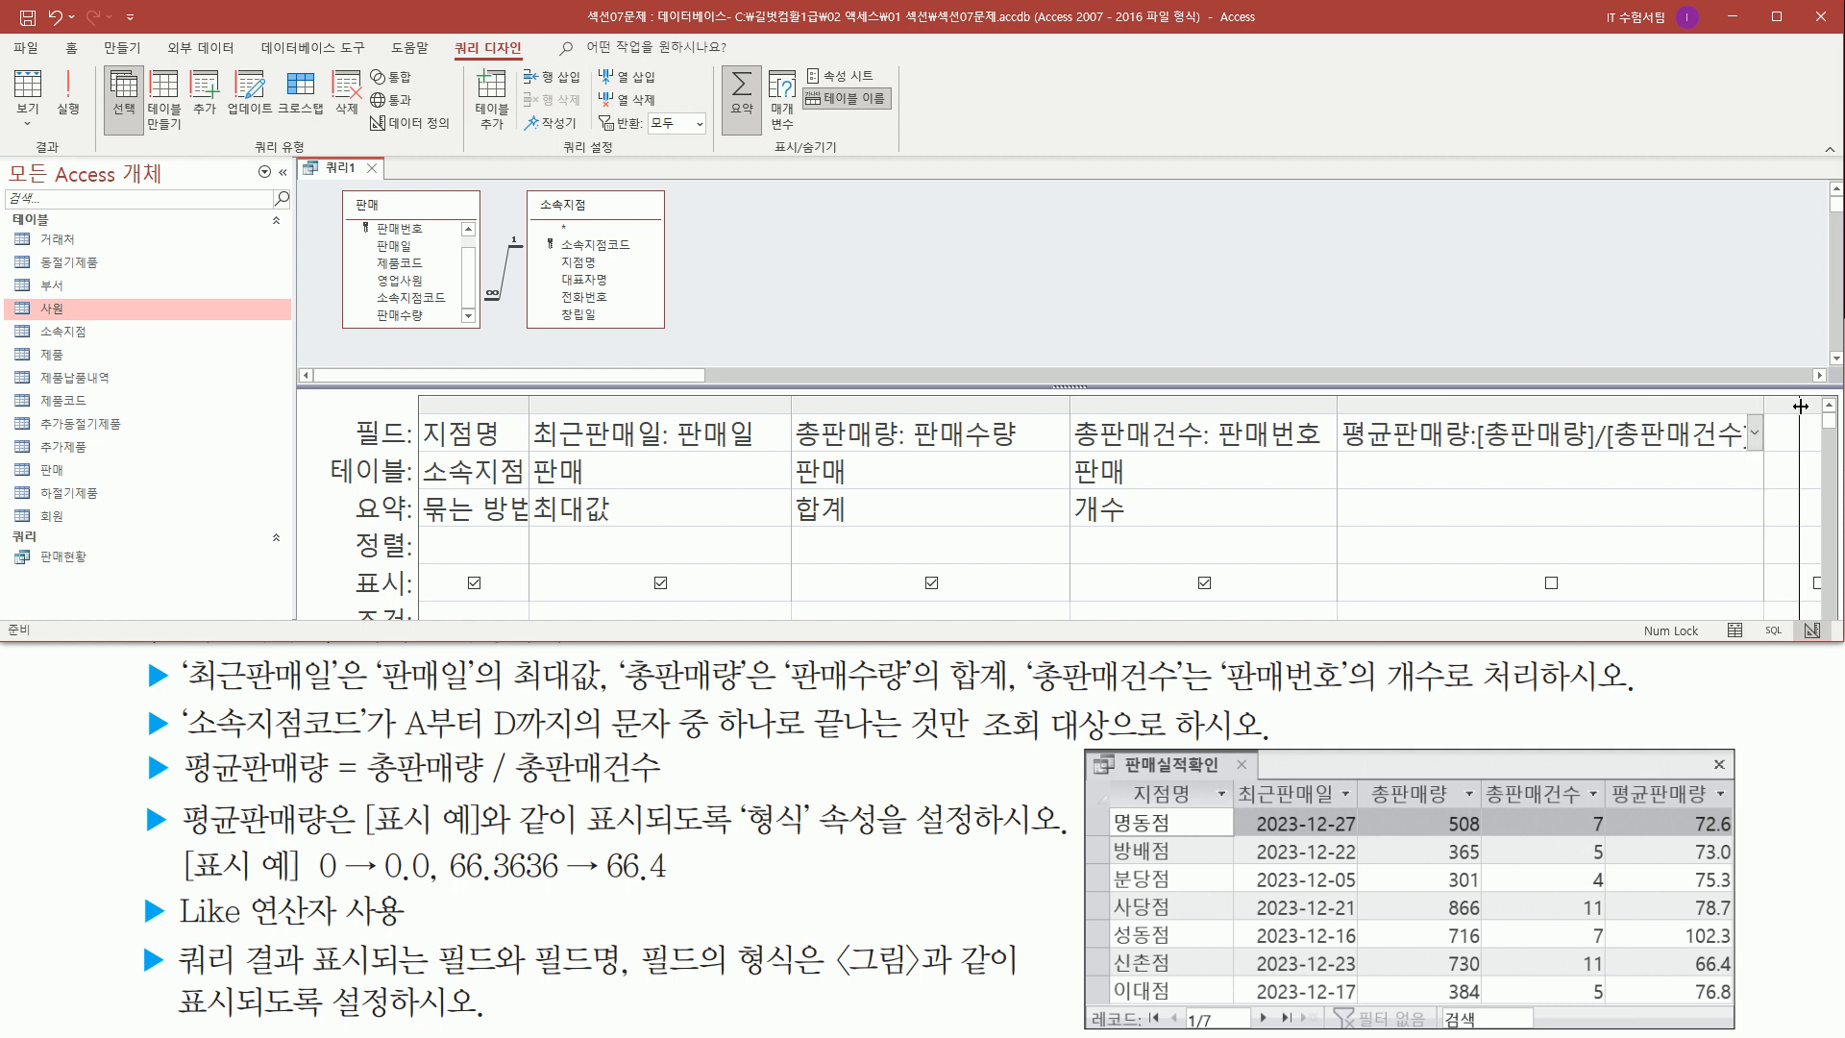
left_click(1394, 473)
- Check the 평균판매량 alias and expression against the required formula and the 총판매량 and 총판매건수 columns
left_click_drag(1335, 413, 1470, 454)
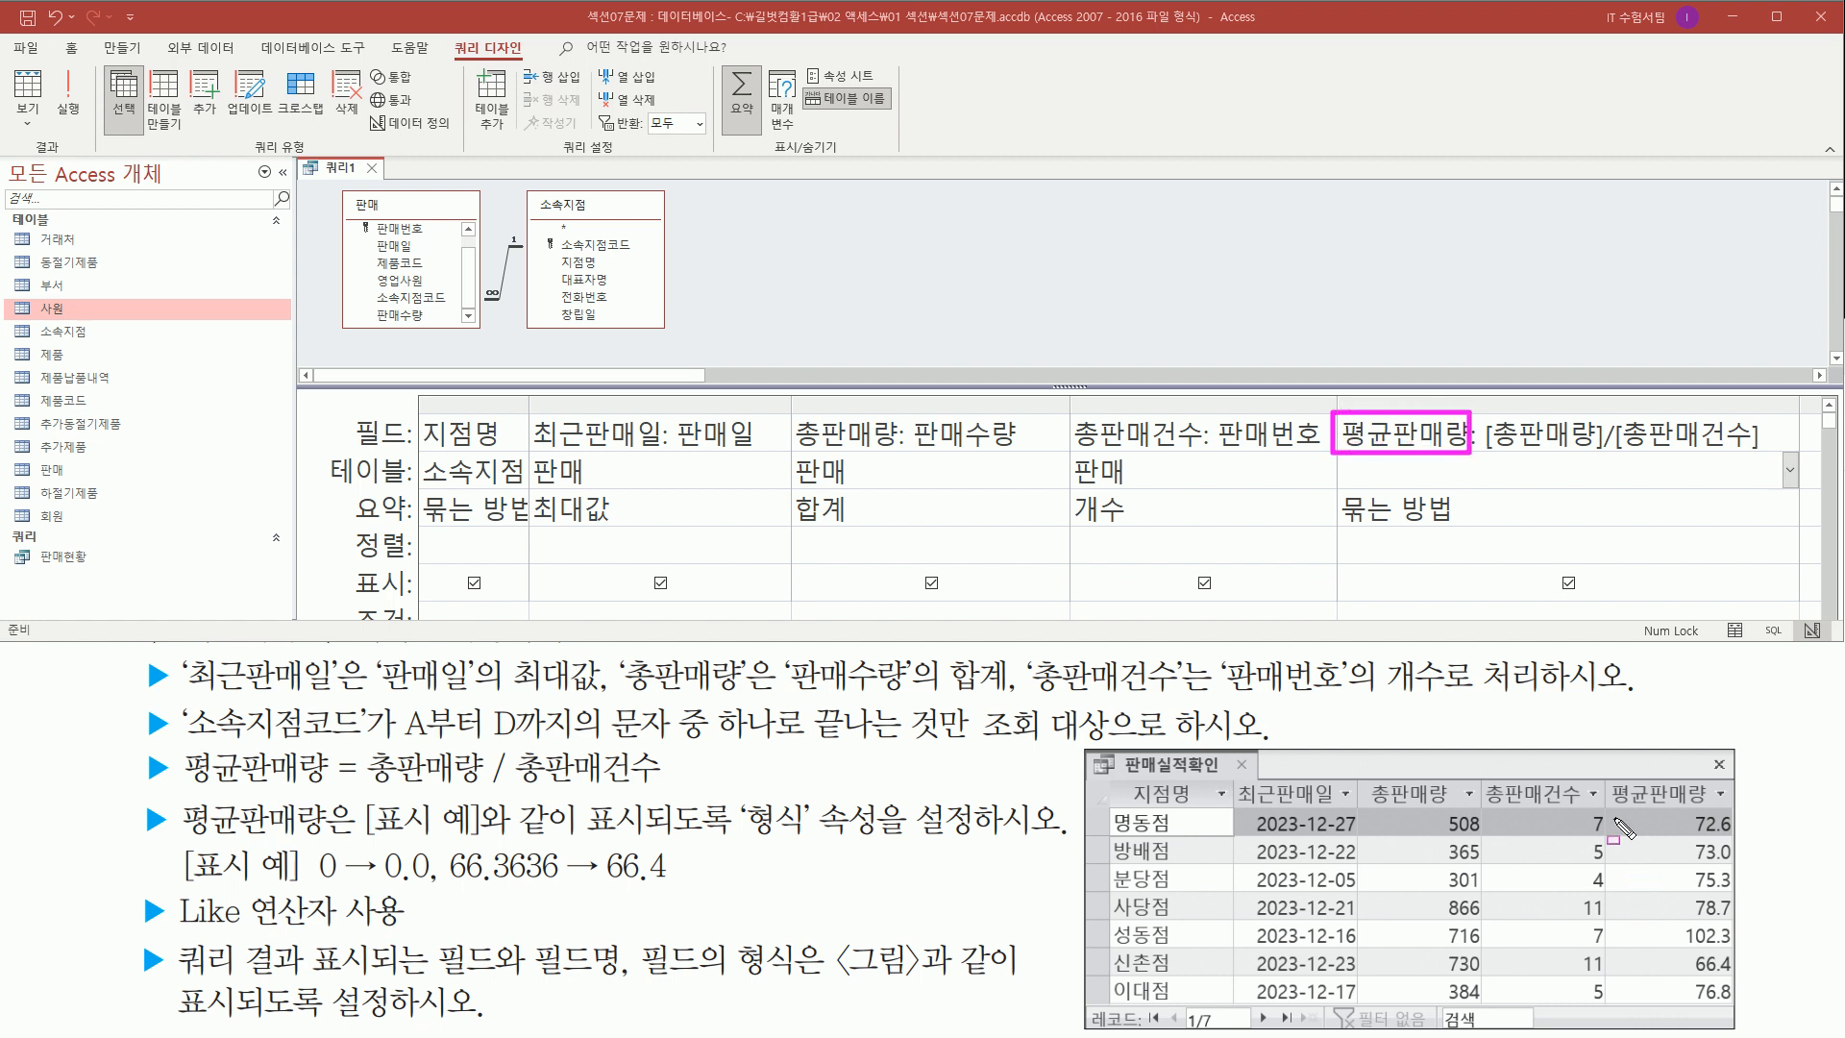
left_click_drag(1614, 805, 1713, 805)
left_click_drag(365, 789, 663, 790)
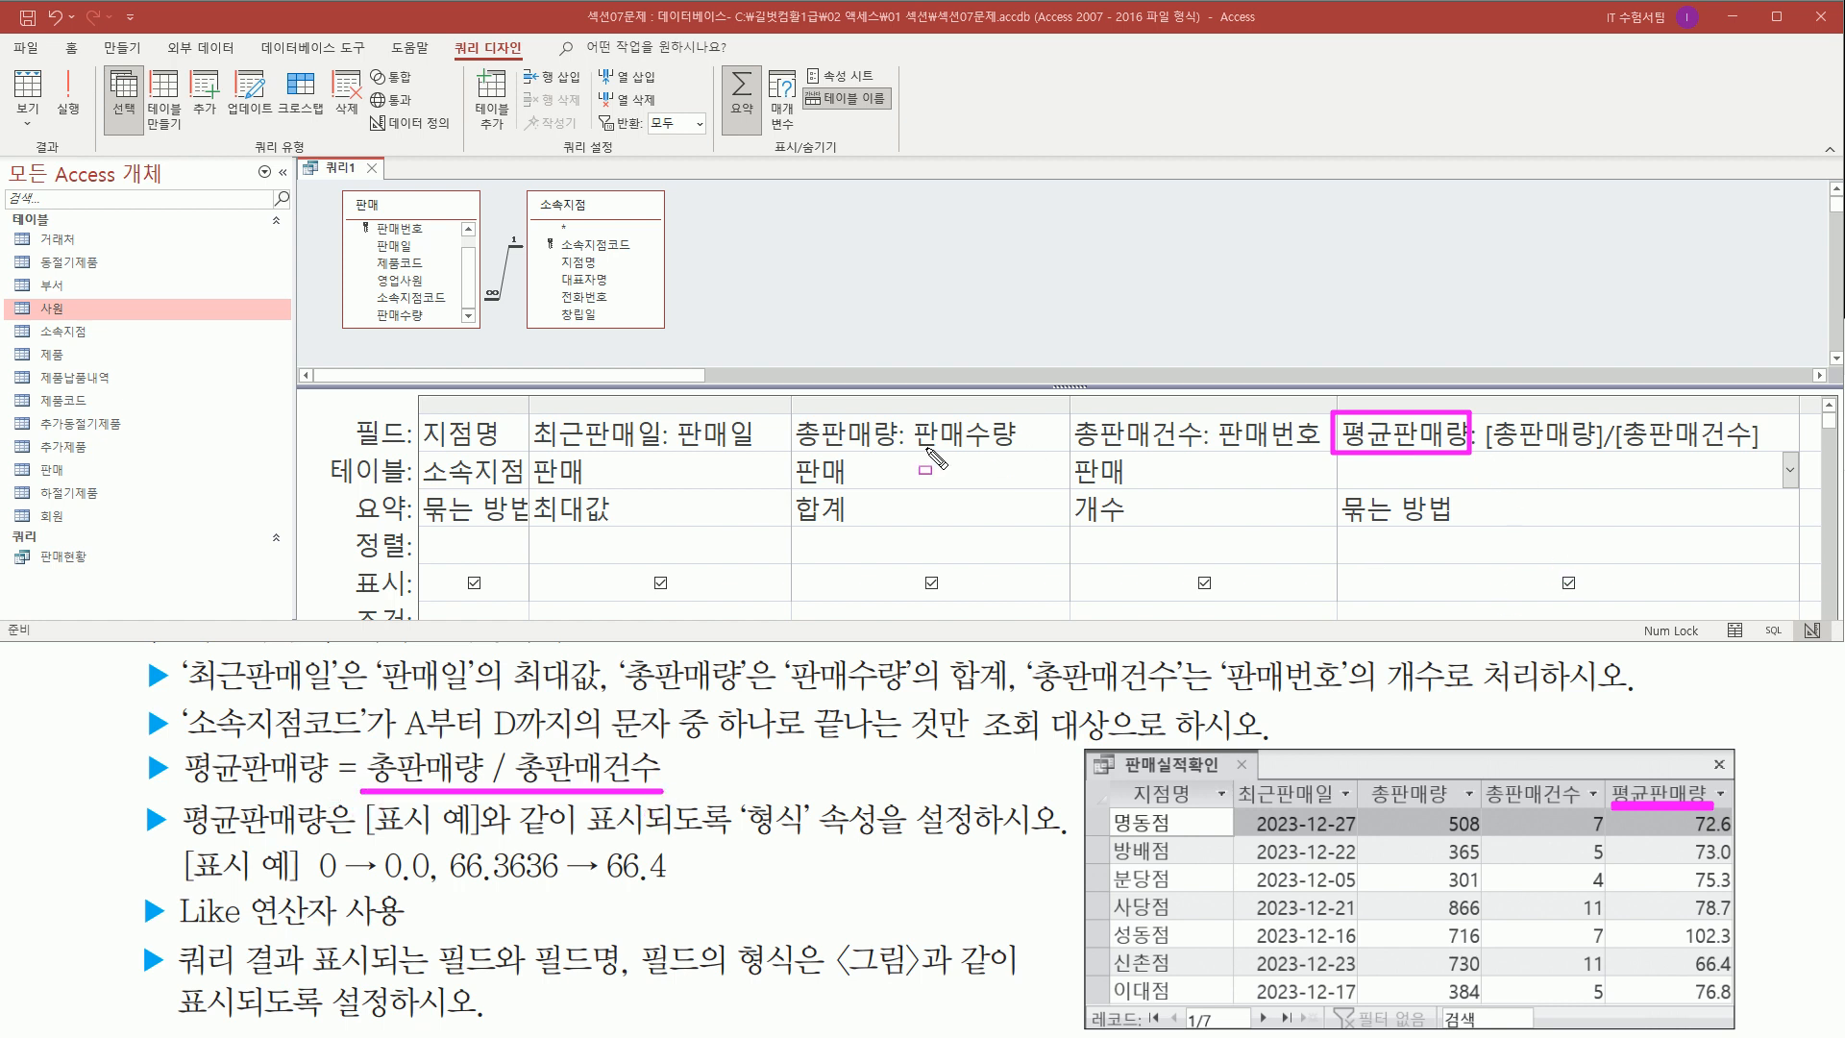
left_click_drag(790, 411, 884, 447)
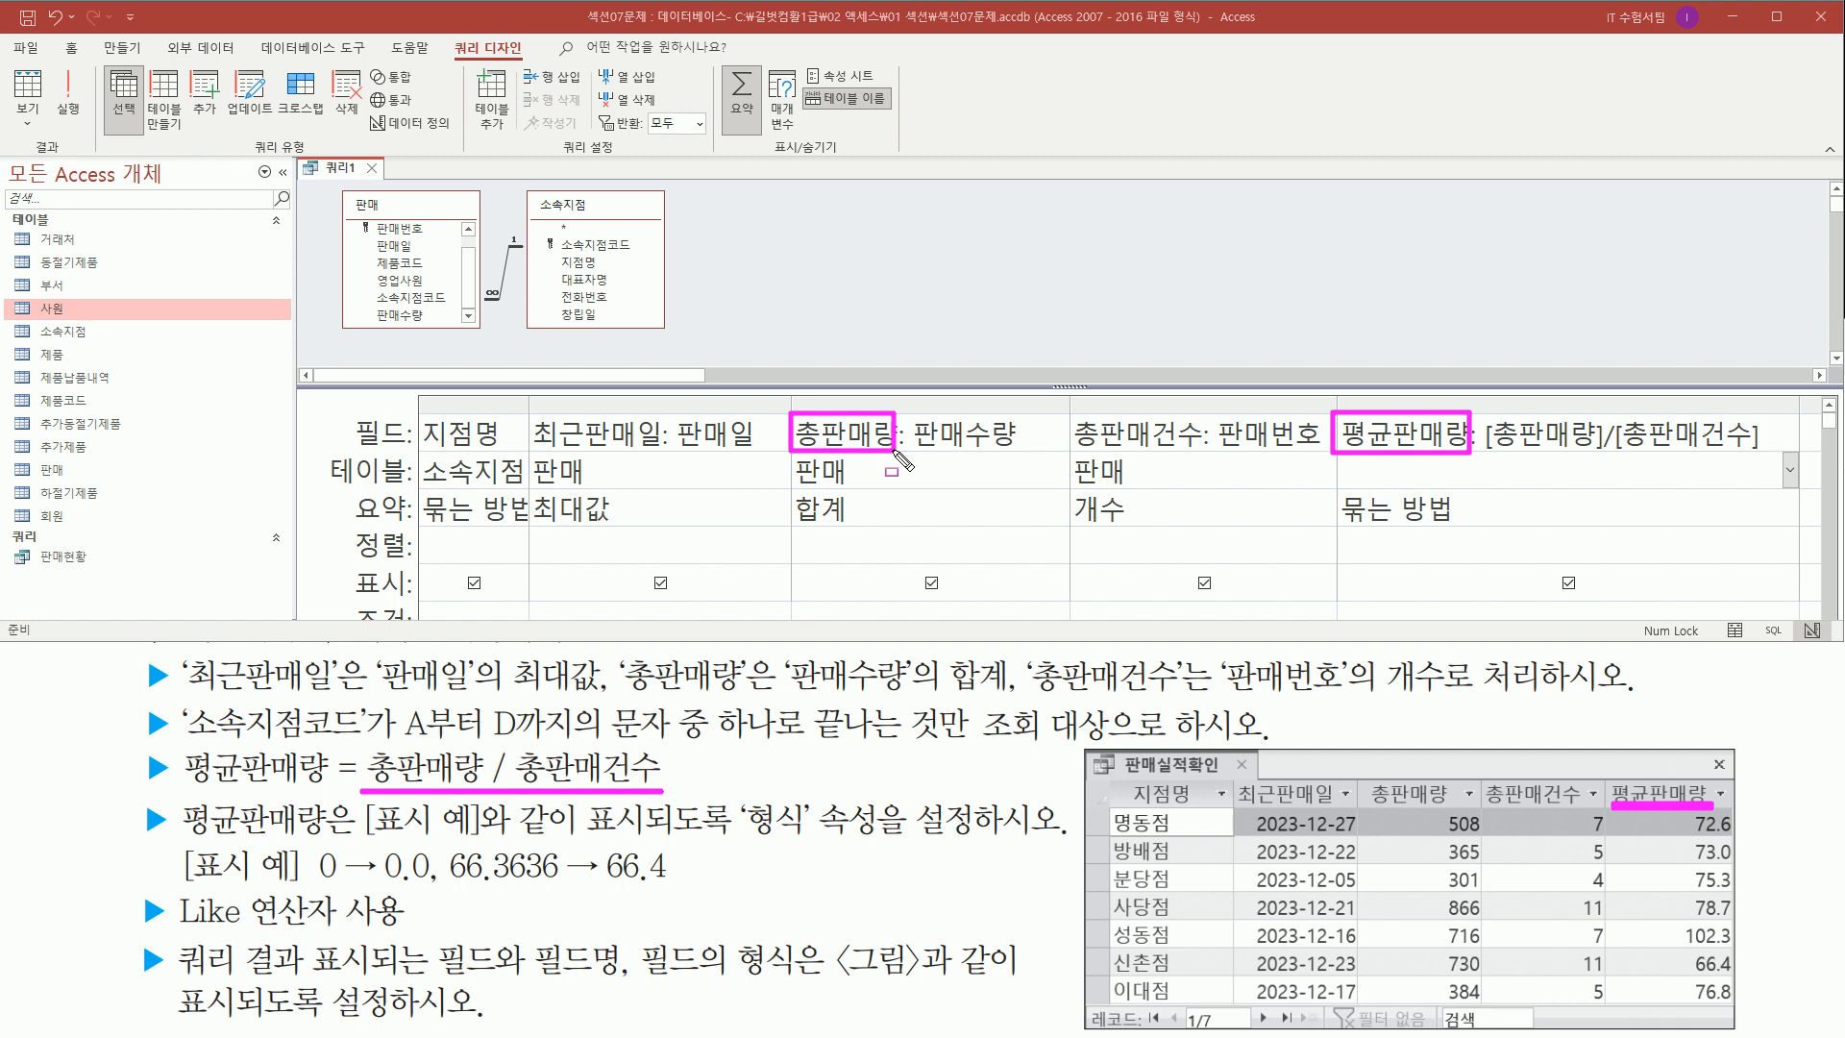
mouse_move(1069, 413)
left_mouse_down()
mouse_move(1100, 444)
mouse_move(1194, 444)
left_mouse_up()
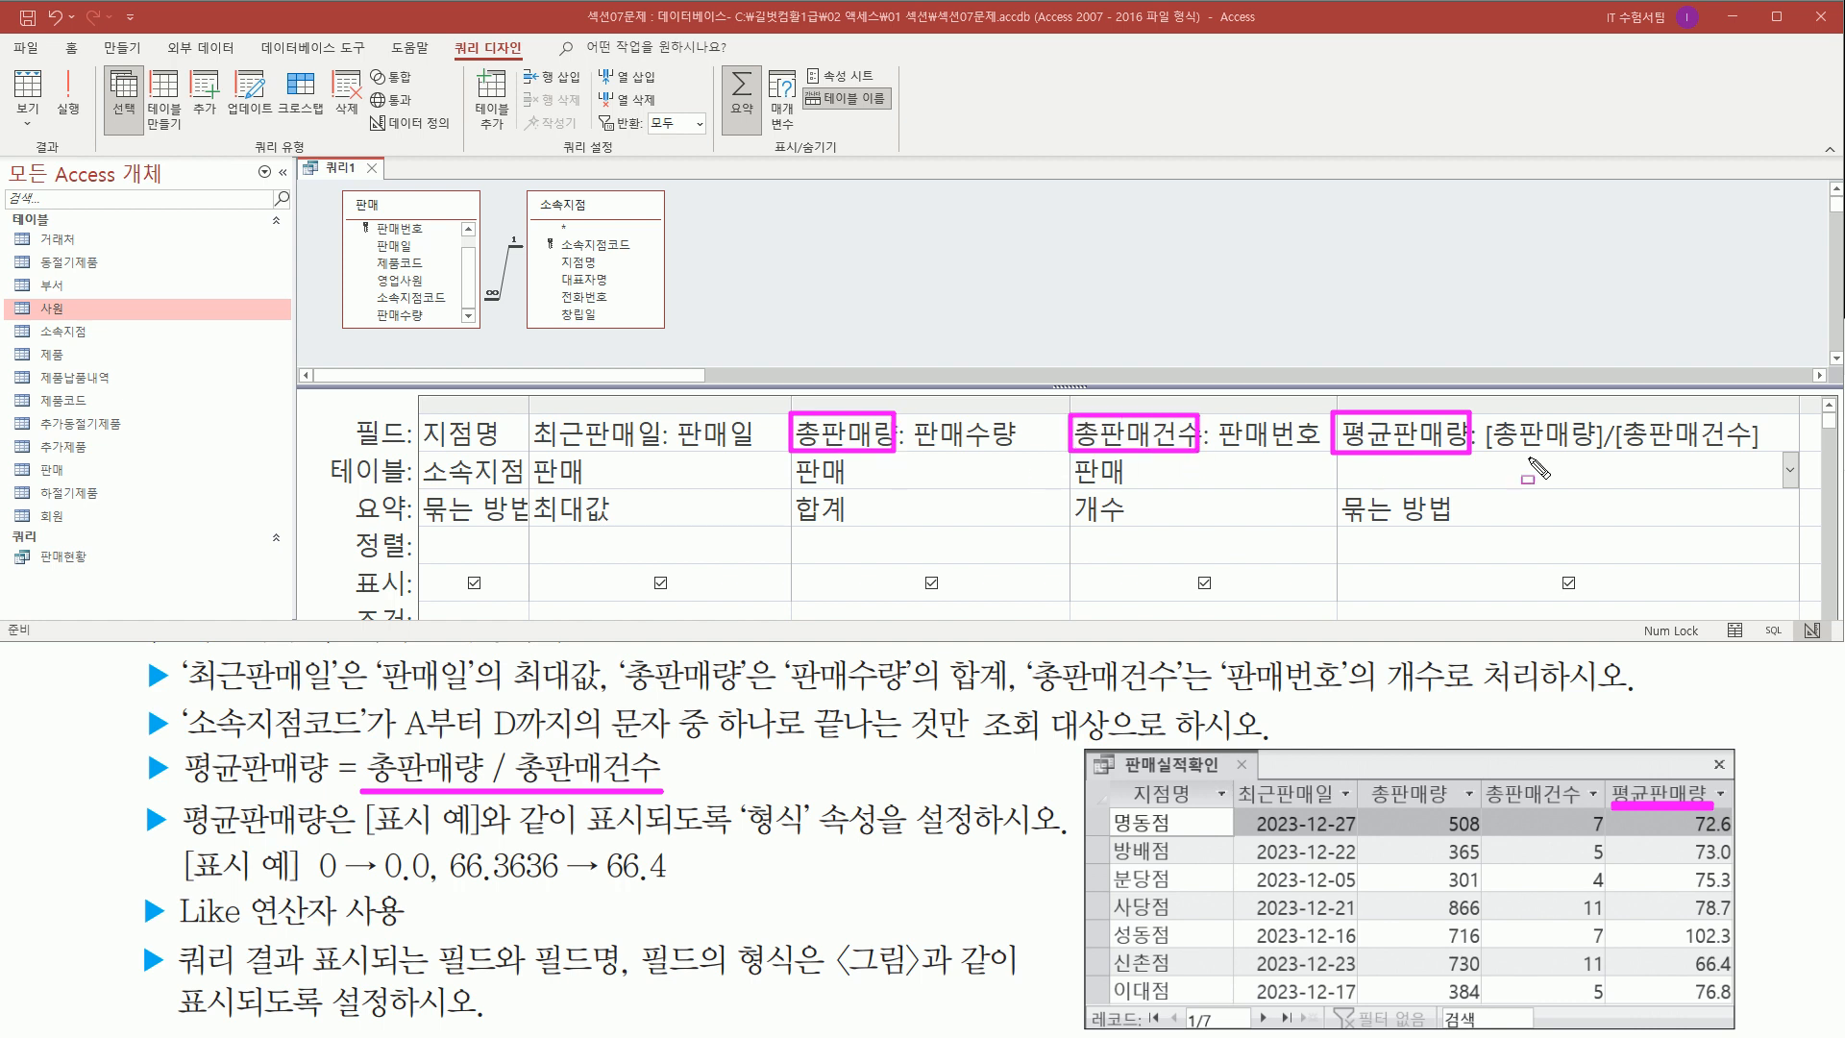
left_click_drag(1484, 454, 1771, 456)
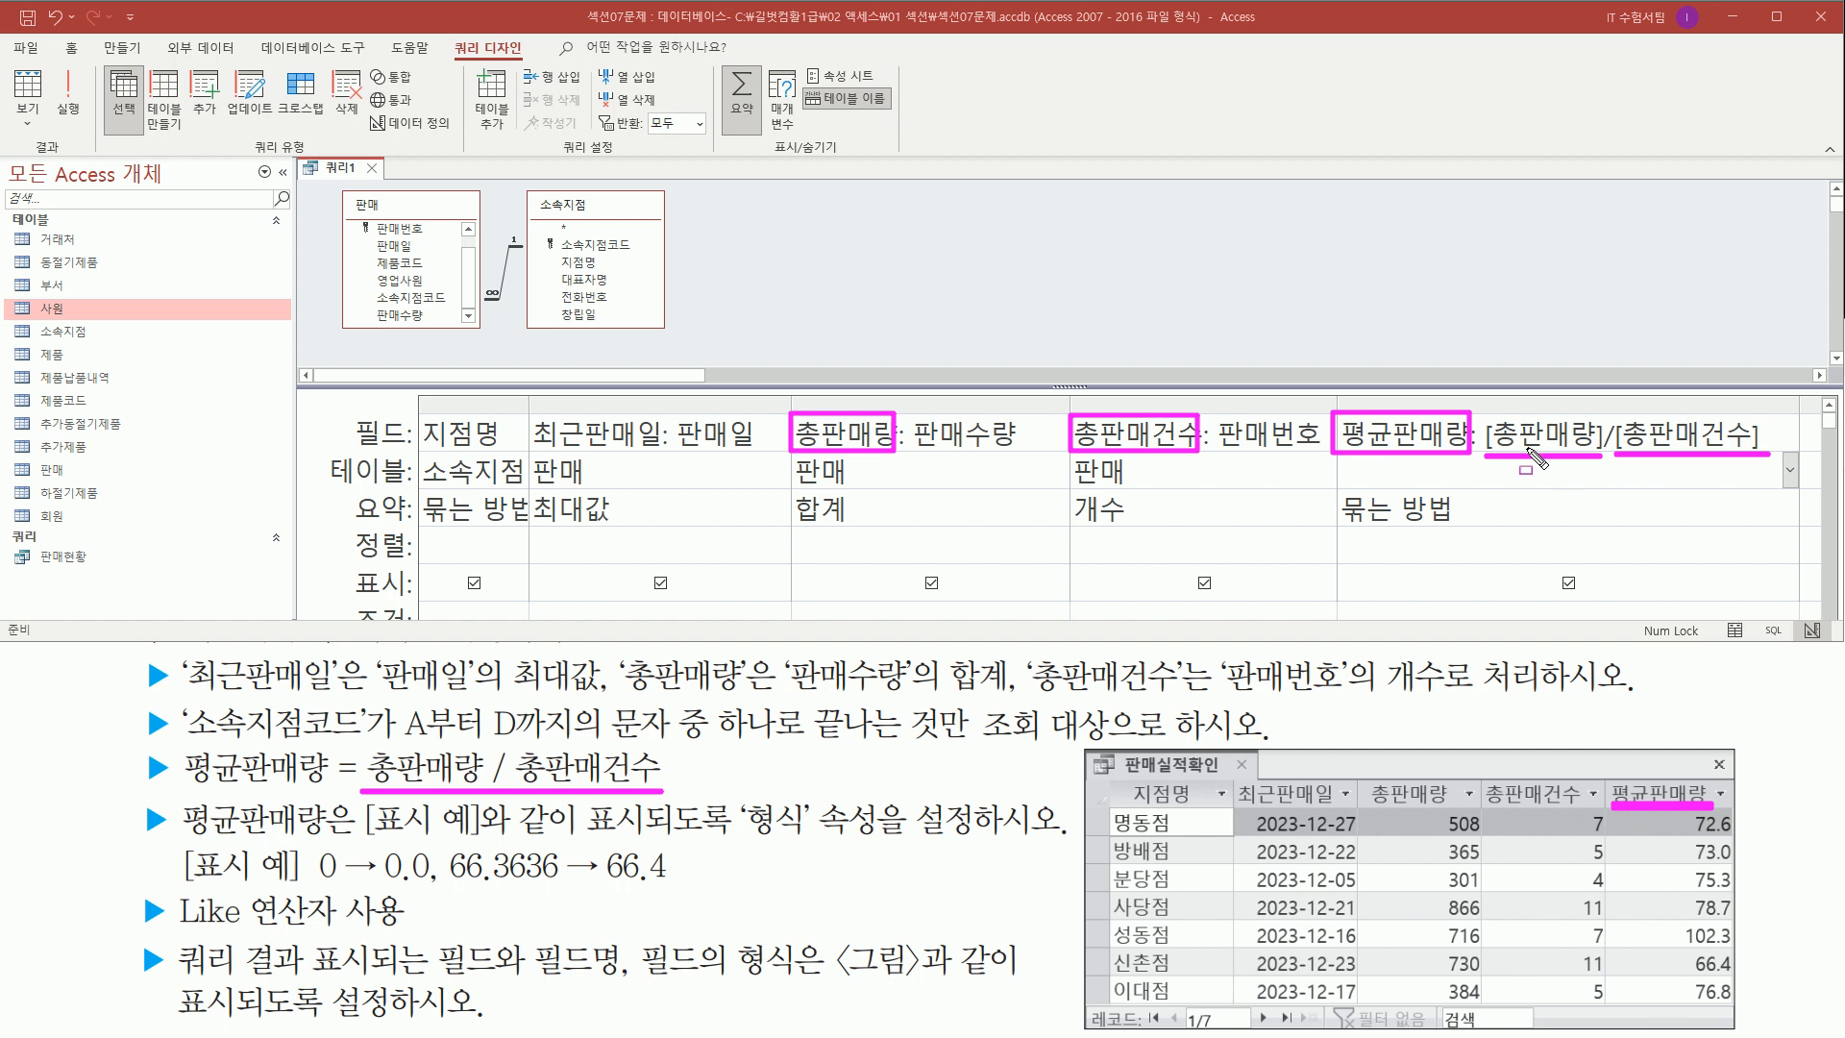
key("Escape")
mouse_move(1479, 409)
left_mouse_down()
mouse_move(1542, 492)
mouse_move(1766, 459)
left_mouse_up()
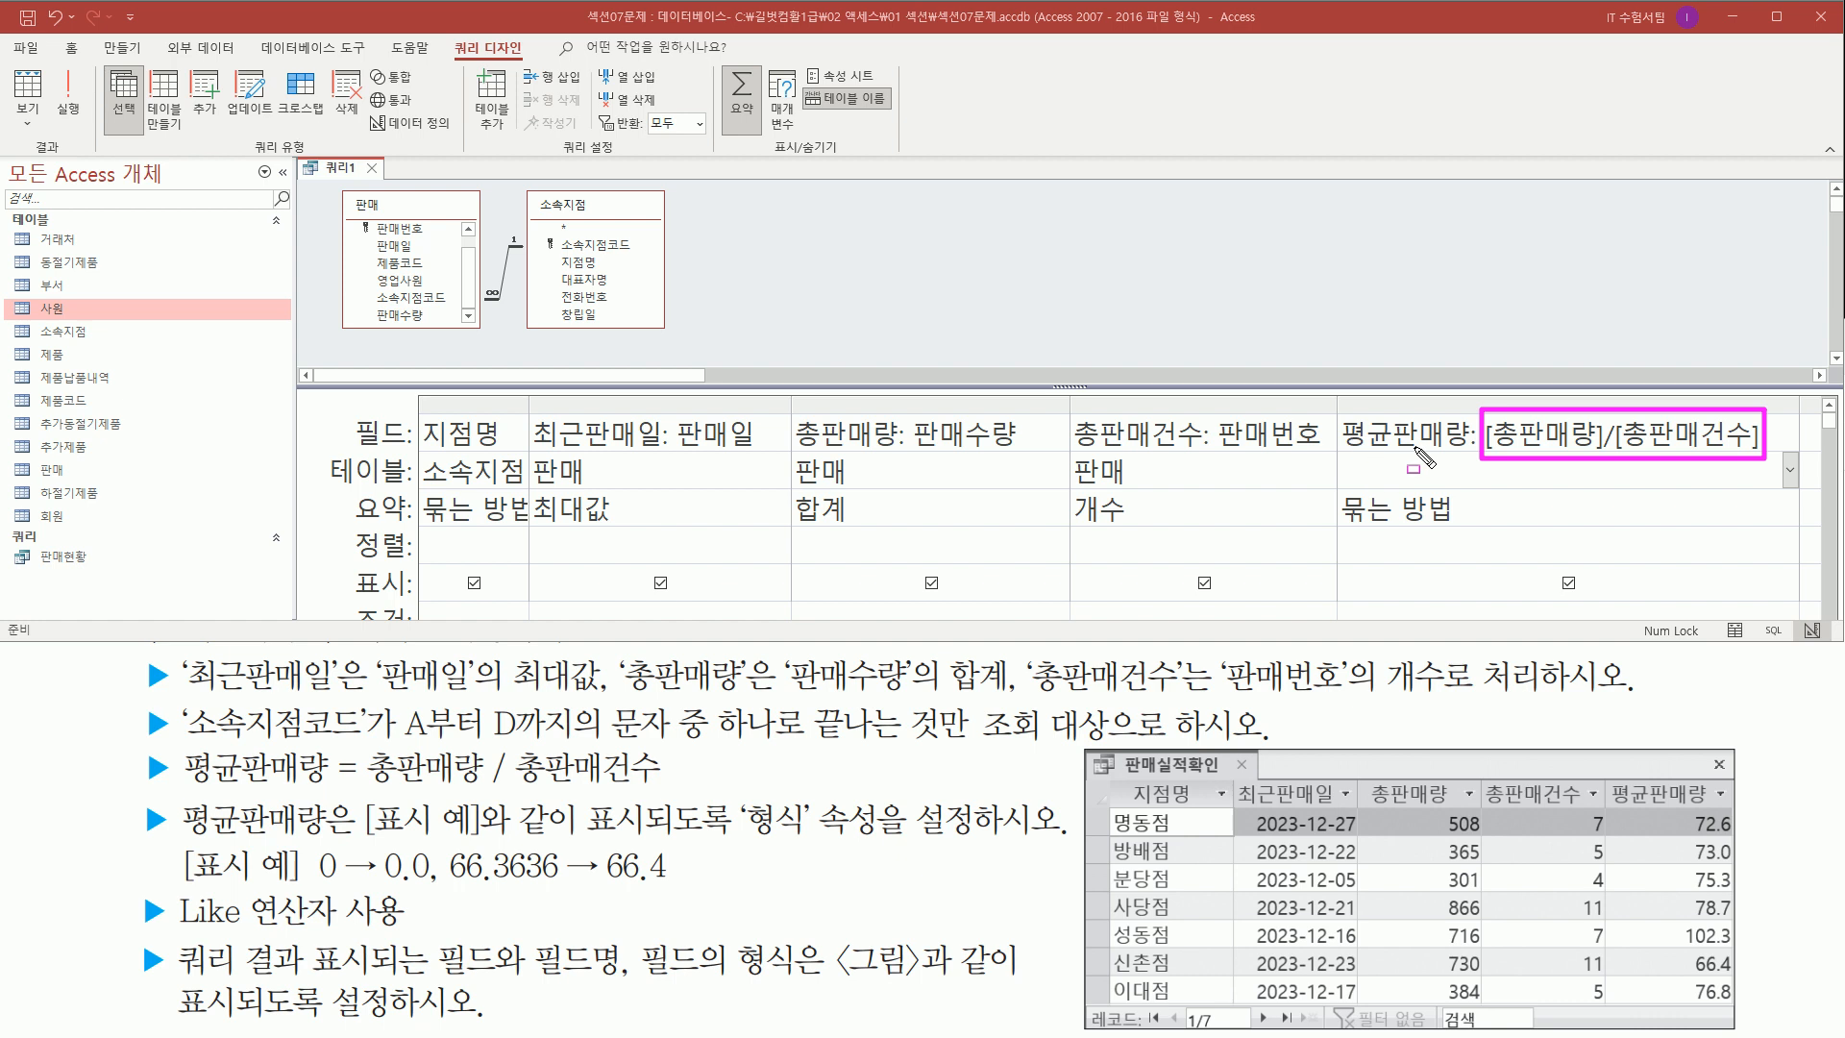
key("Escape")
- Set the 요약 function of the calculated 평균판매량 column to 식
left_click(1742, 521)
left_click_drag(1340, 543, 1470, 541)
key("Escape")
mouse_move(1481, 460)
left_mouse_down()
mouse_move(1788, 459)
mouse_move(1773, 418)
left_mouse_up()
key("Escape")
left_click(1789, 507)
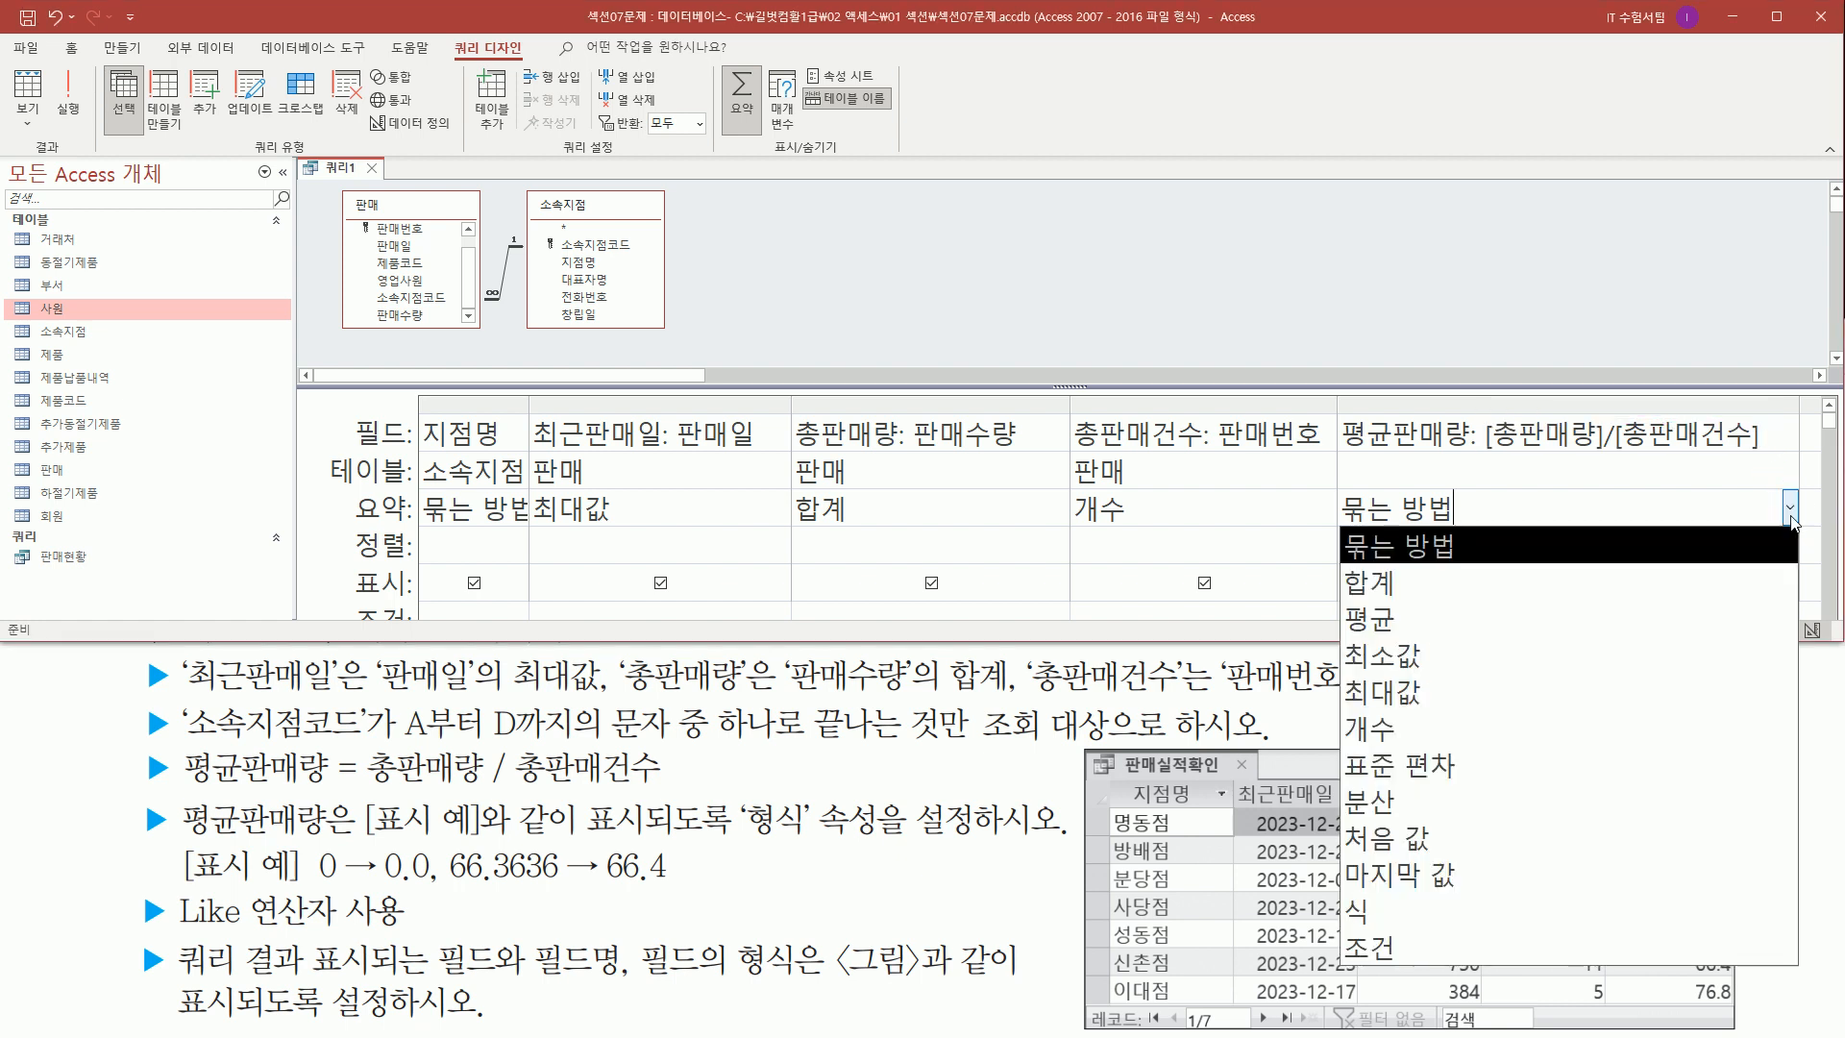
left_click(1495, 907)
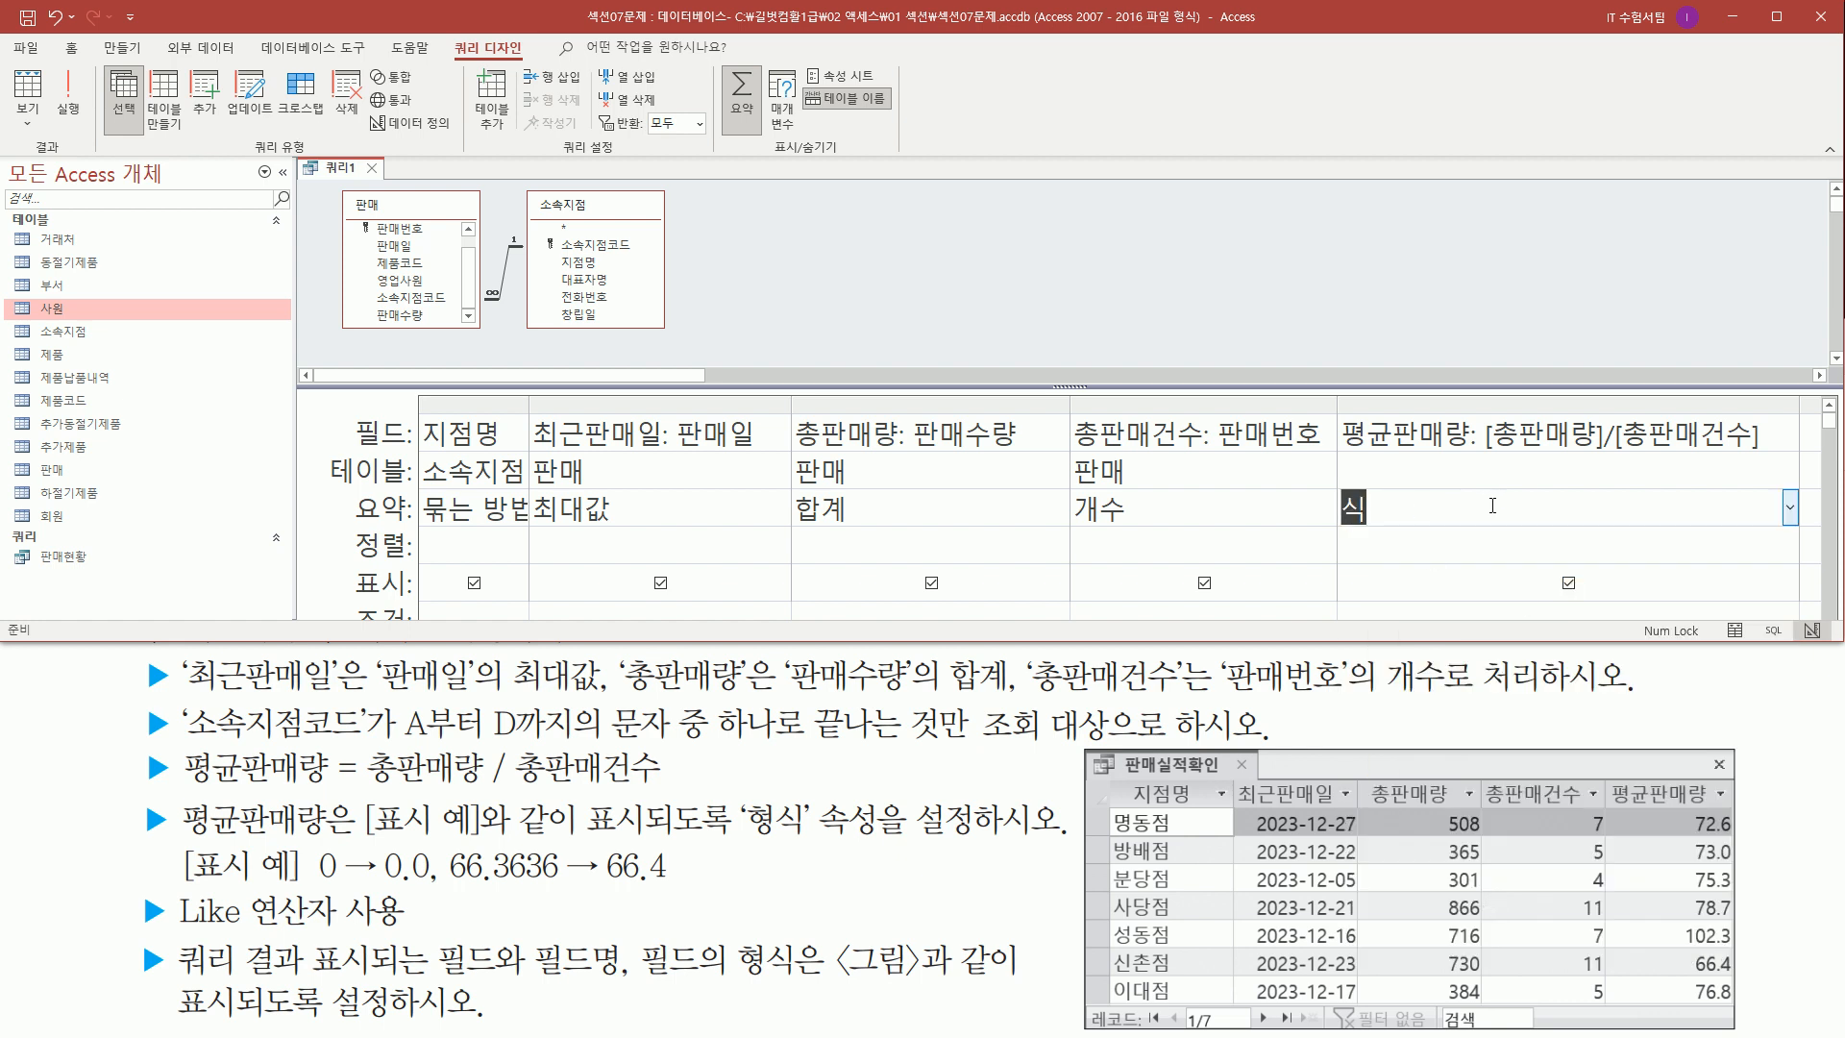
- Check the 평균판매량 column's alias, expression and 요약 setting against the expected output and run the query
left_click_drag(1336, 412, 1482, 453)
left_click_drag(1601, 766, 1746, 1023)
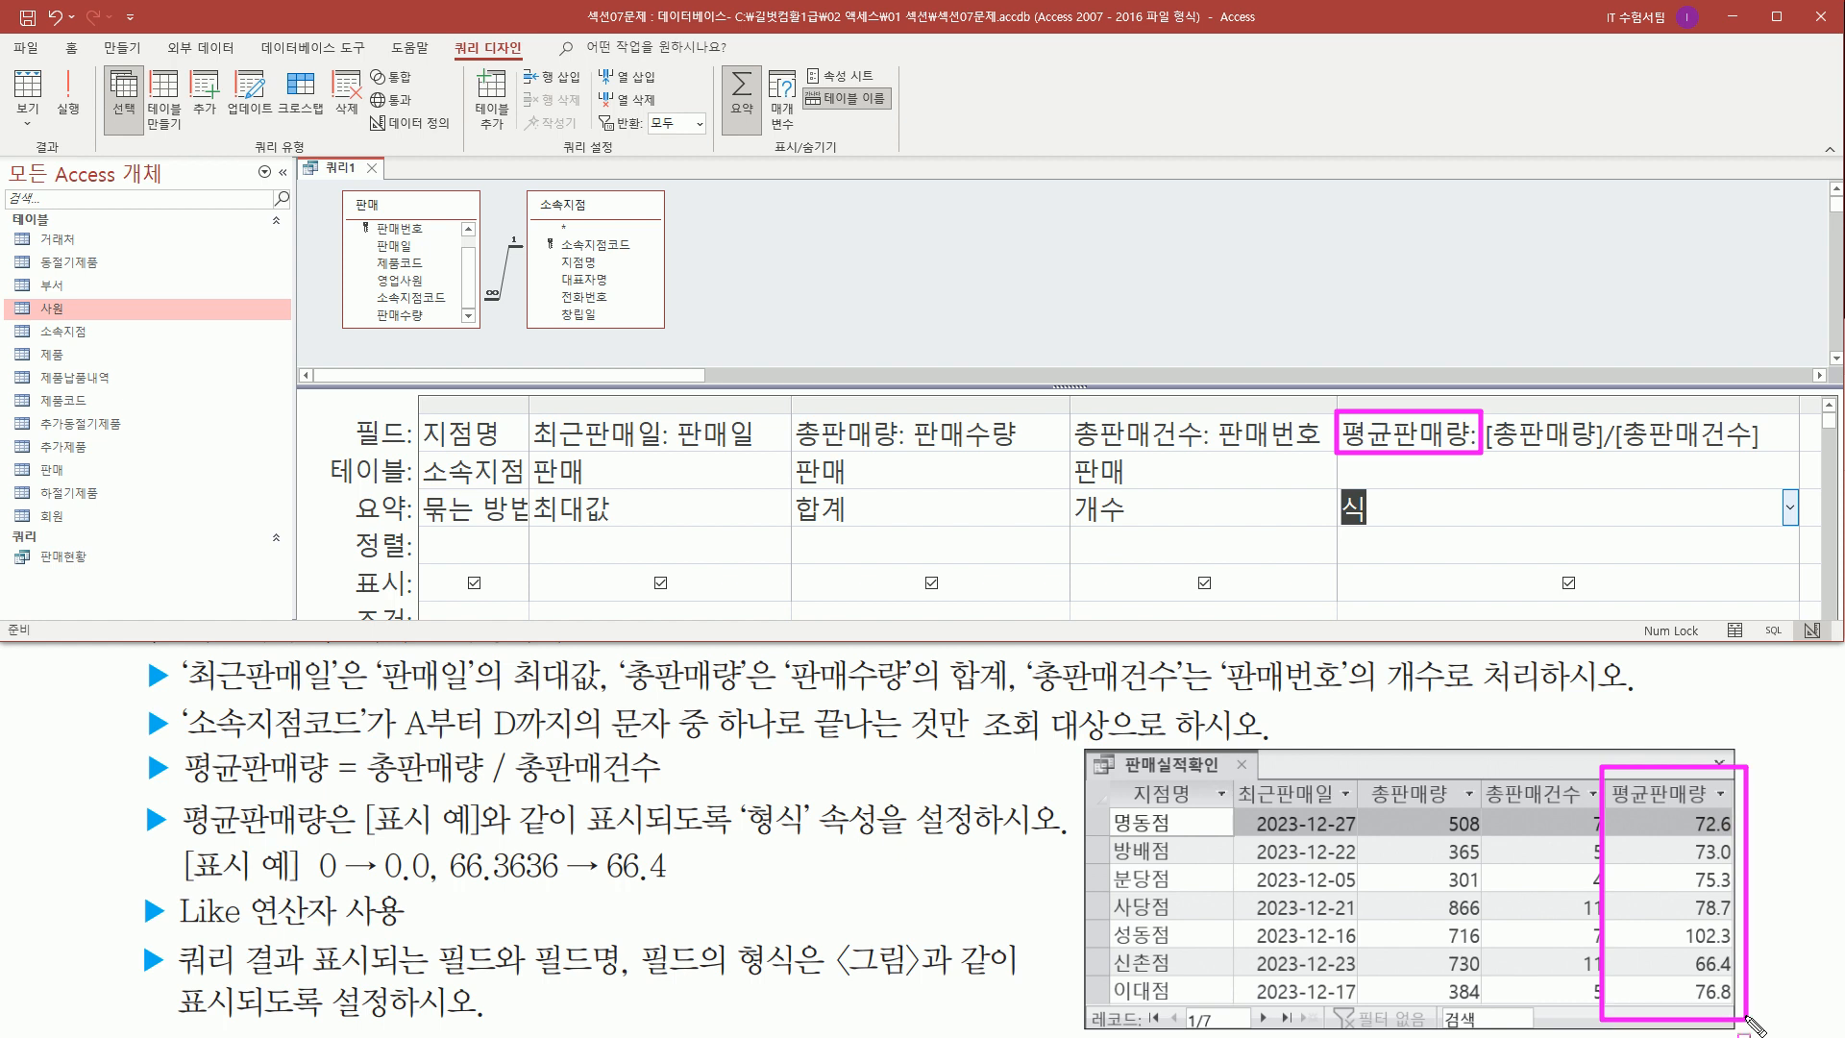
left_click_drag(1492, 451, 1754, 451)
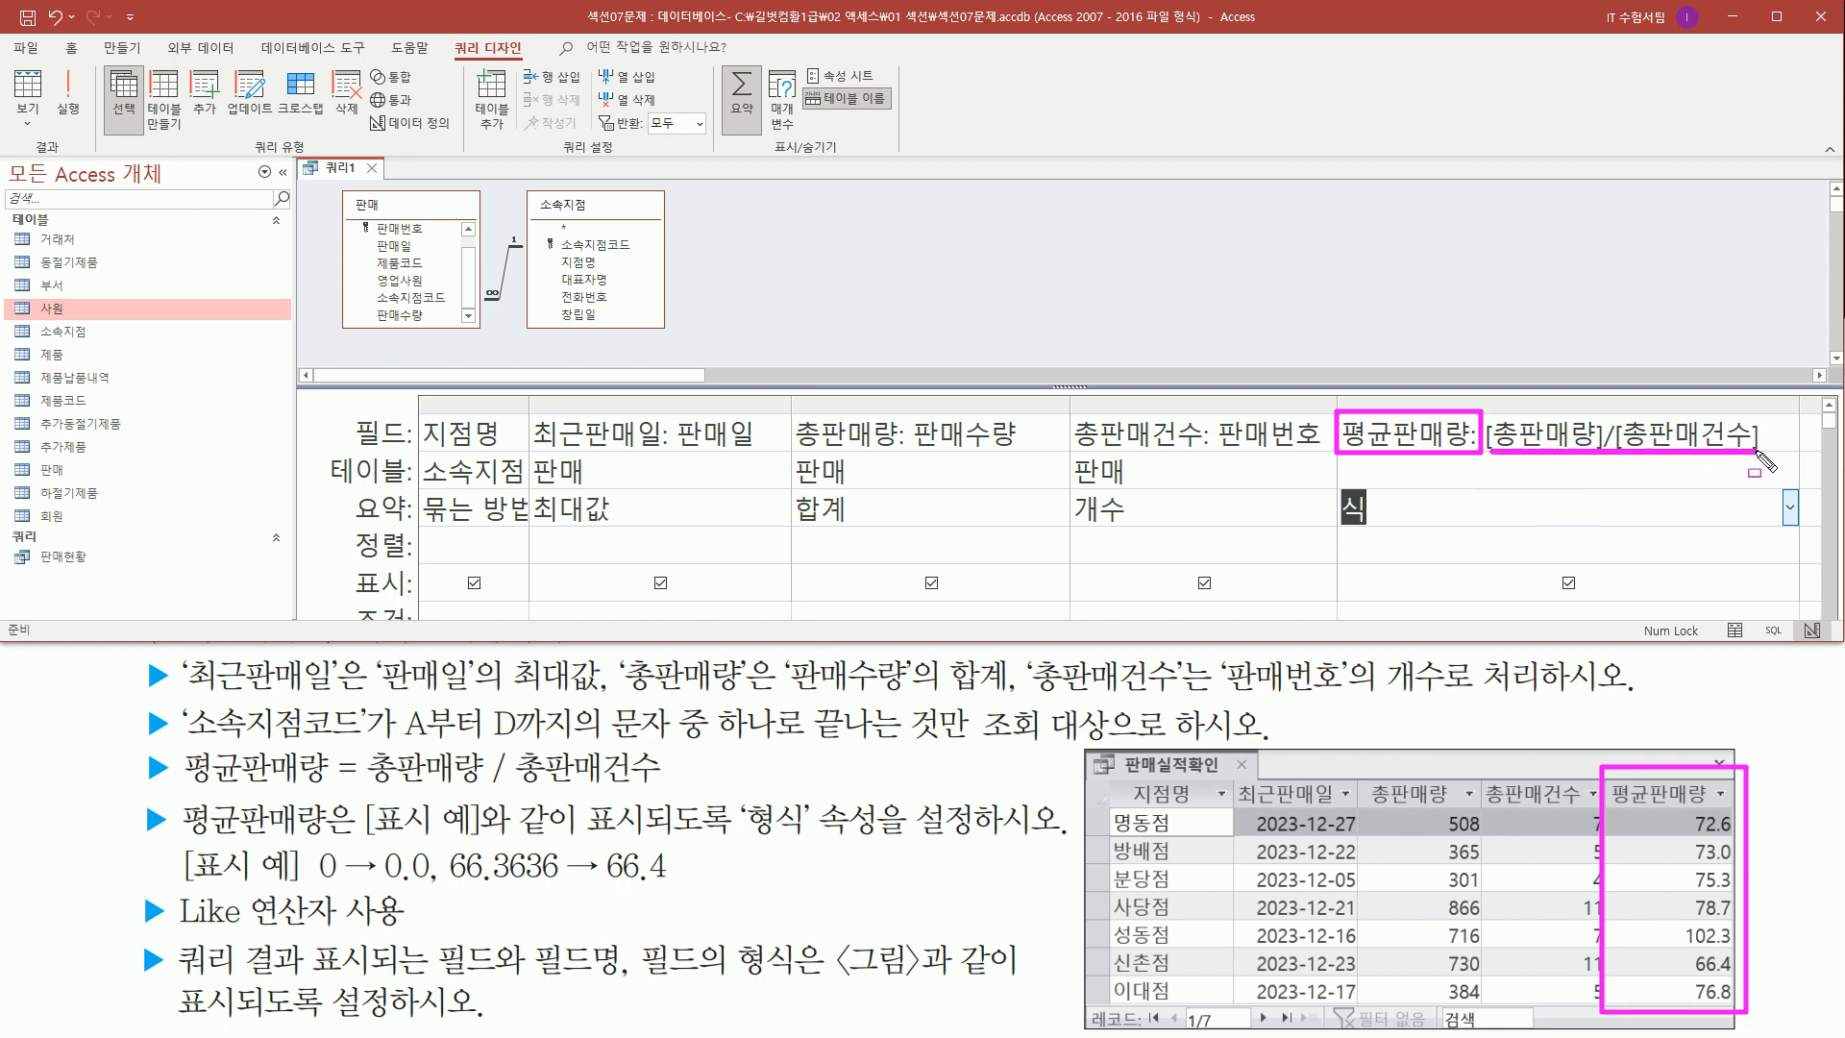
mouse_move(1336, 478)
left_mouse_down()
mouse_move(1332, 501)
mouse_move(1396, 536)
left_mouse_up()
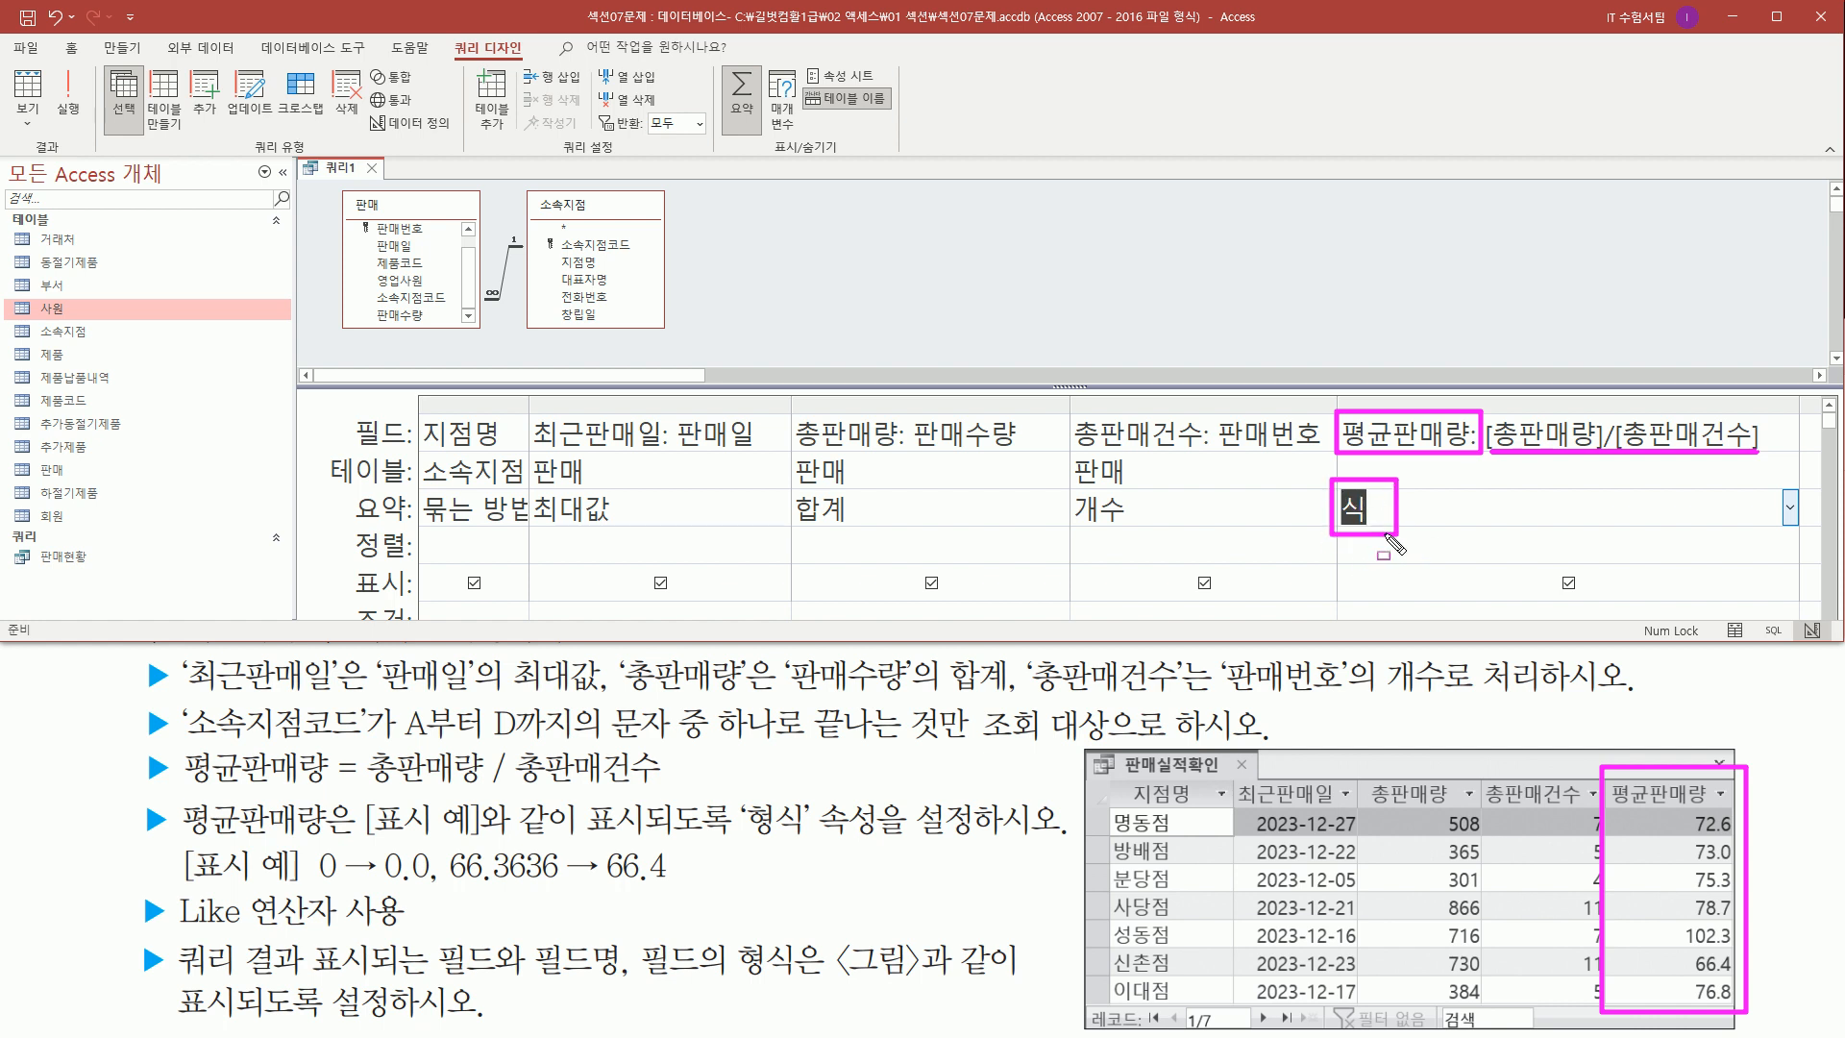
key("Escape")
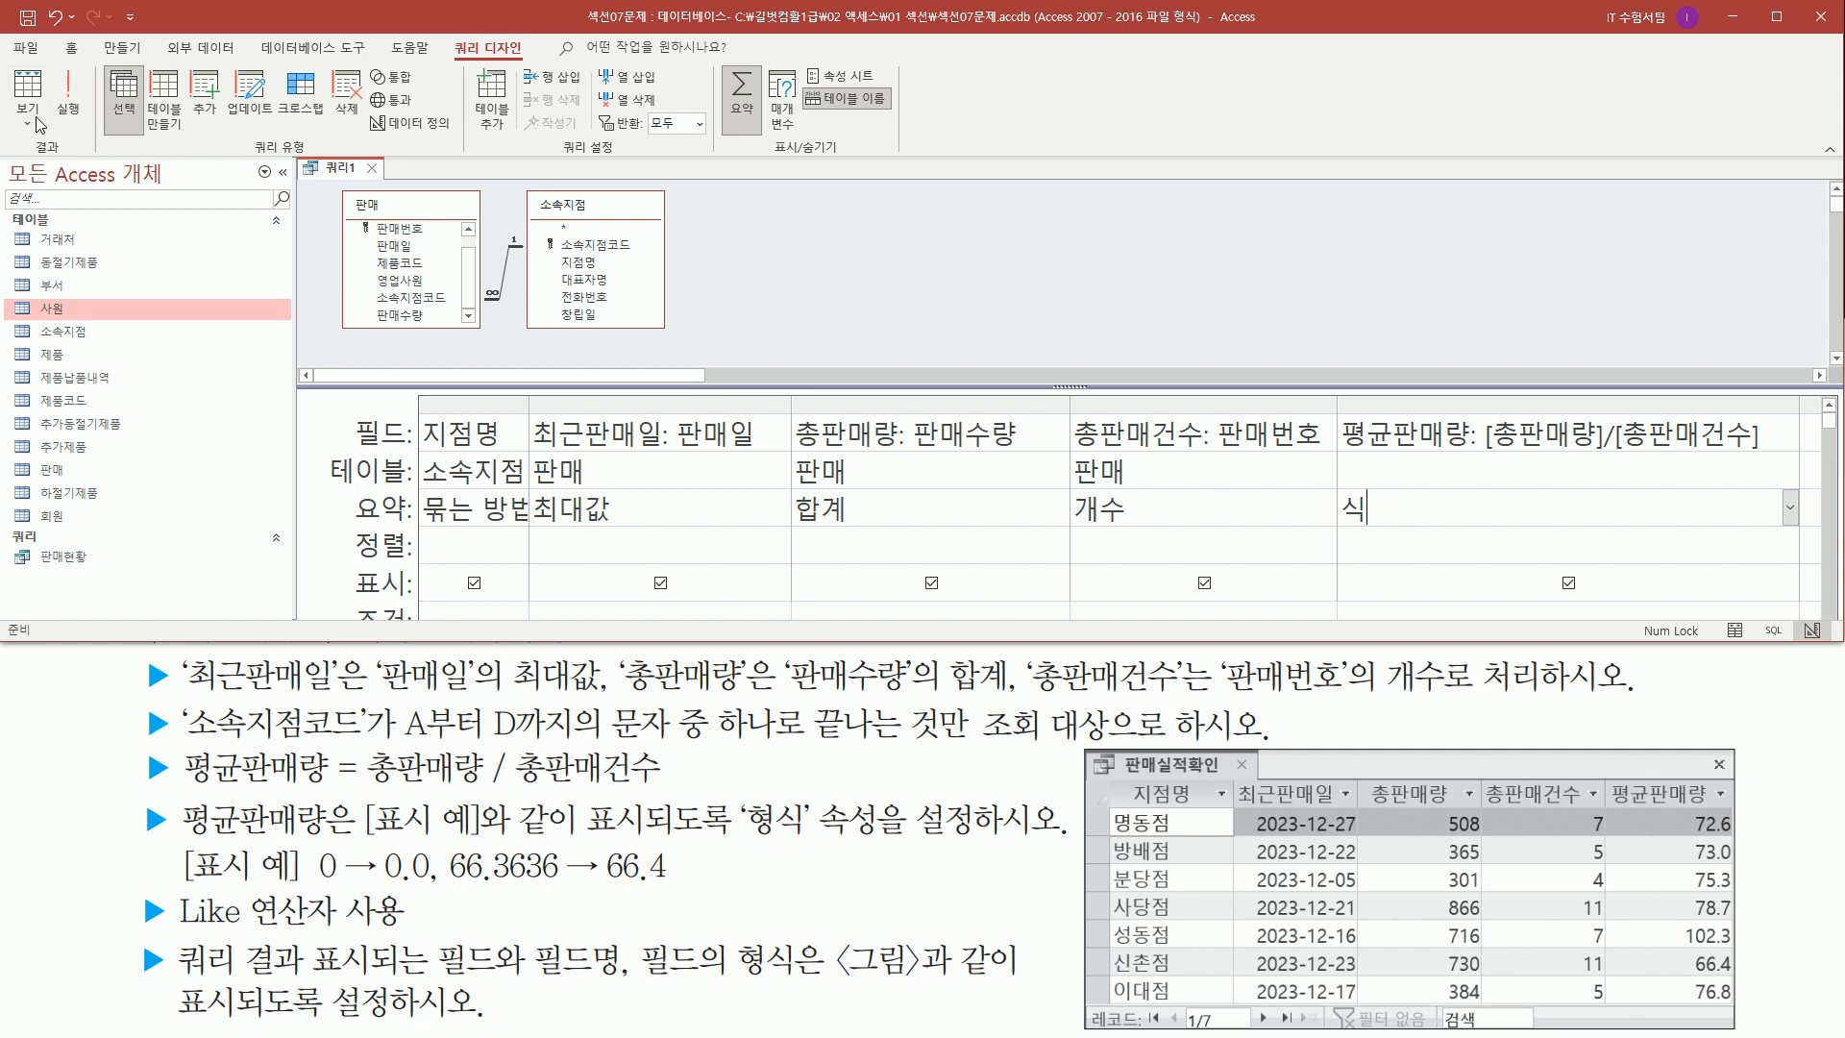
key("ctrl+2")
left_click_drag(51, 64, 89, 137)
key("Escape")
left_click(68, 110)
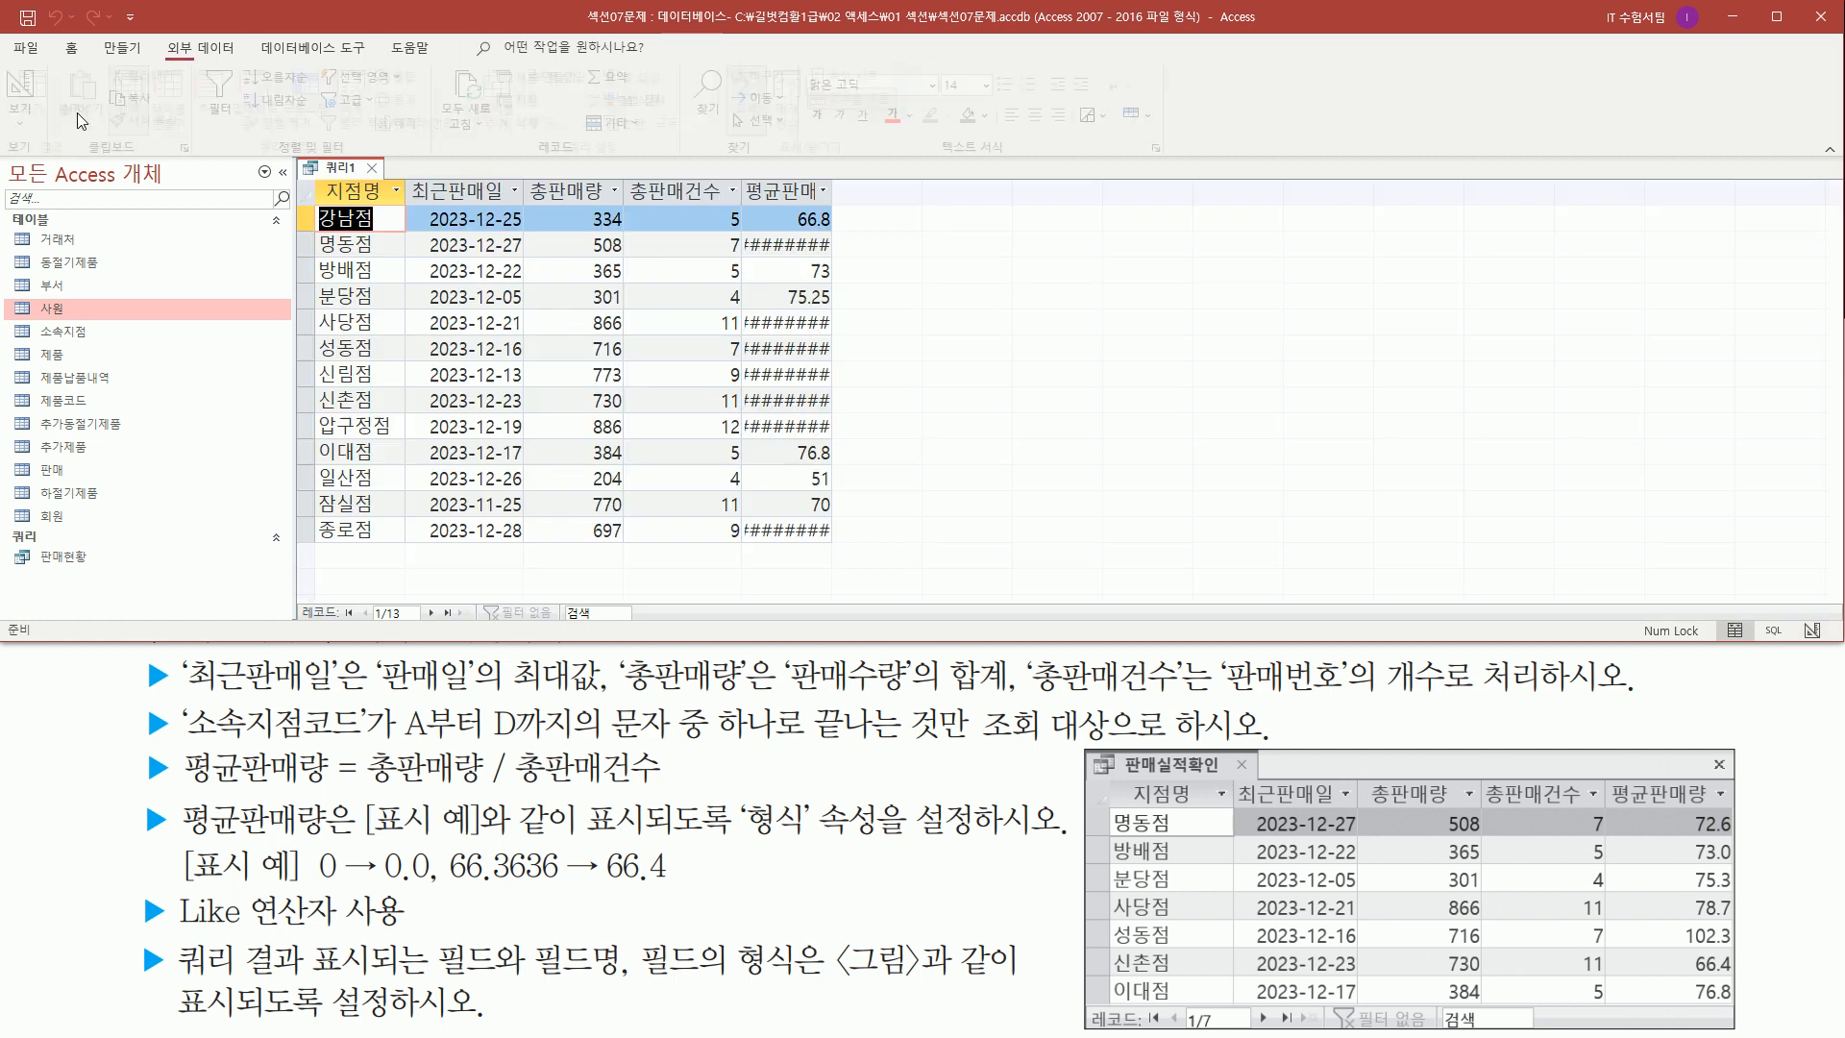
- Fit the width of the 평균판매량 column to its contents in the query results
left_click_drag(738, 176, 852, 553)
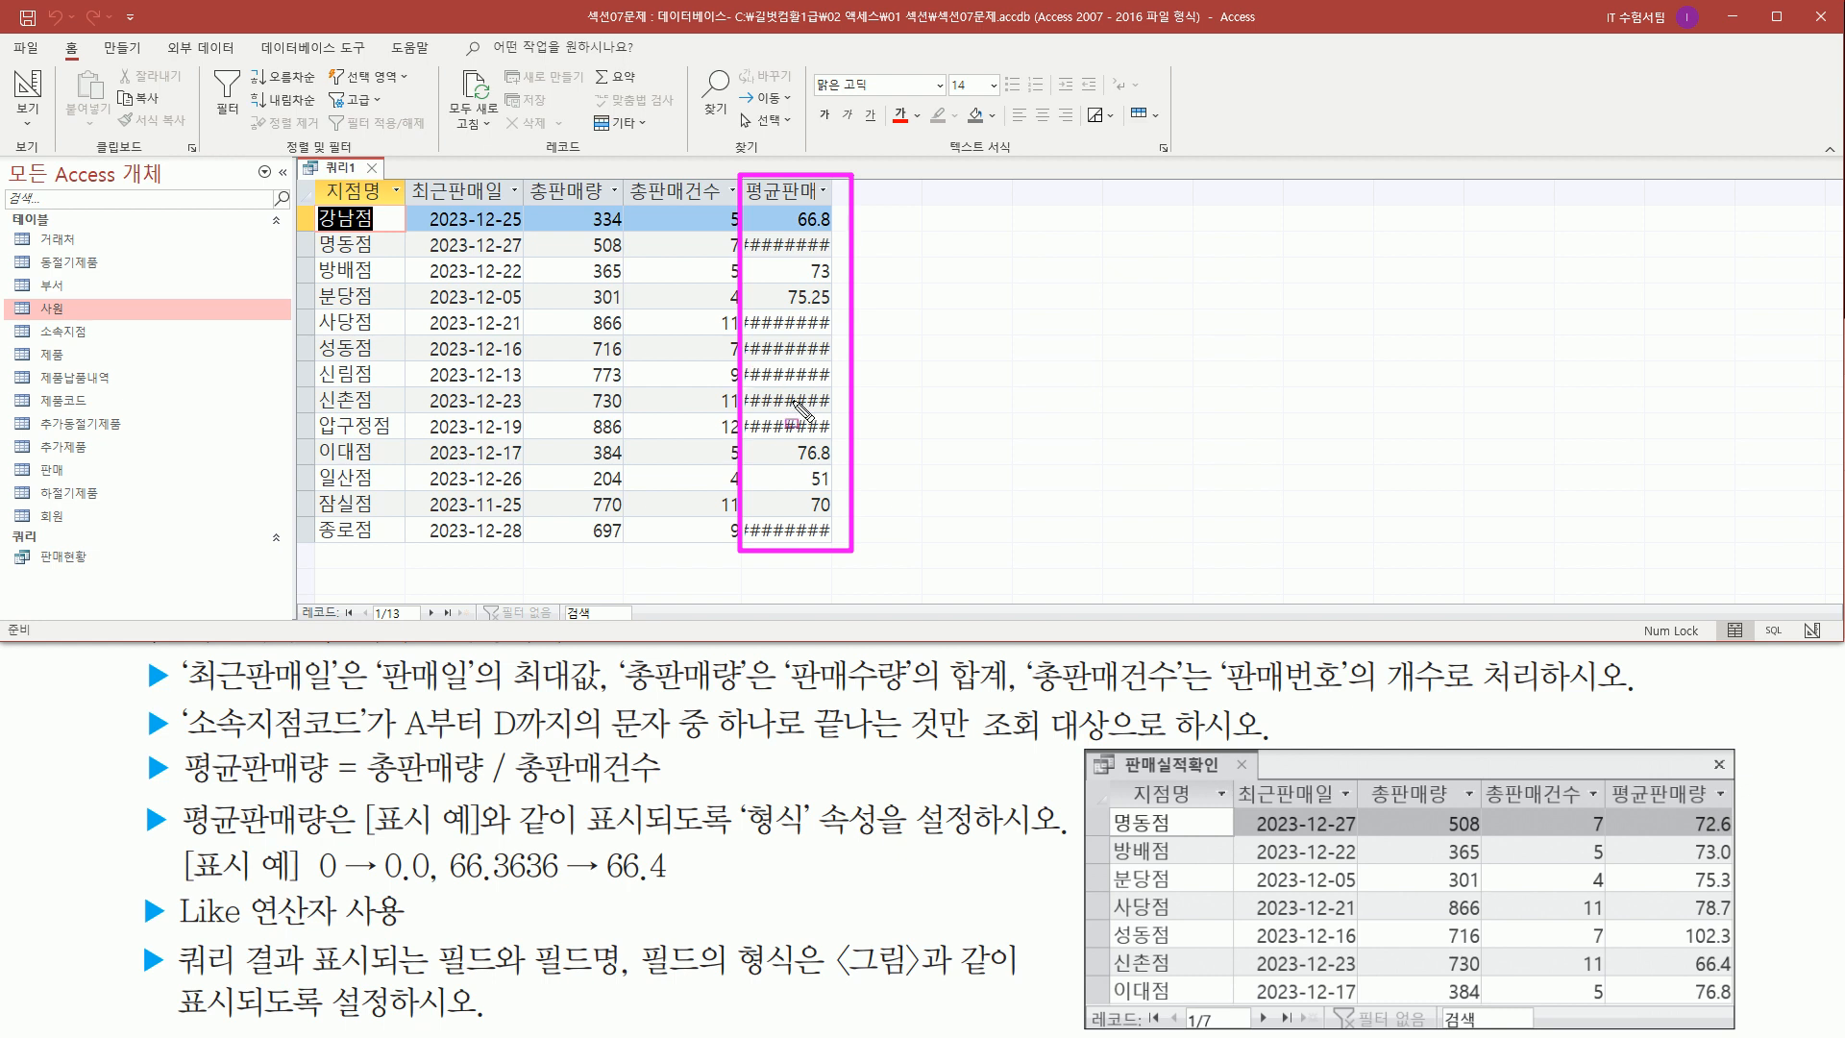
key("Escape")
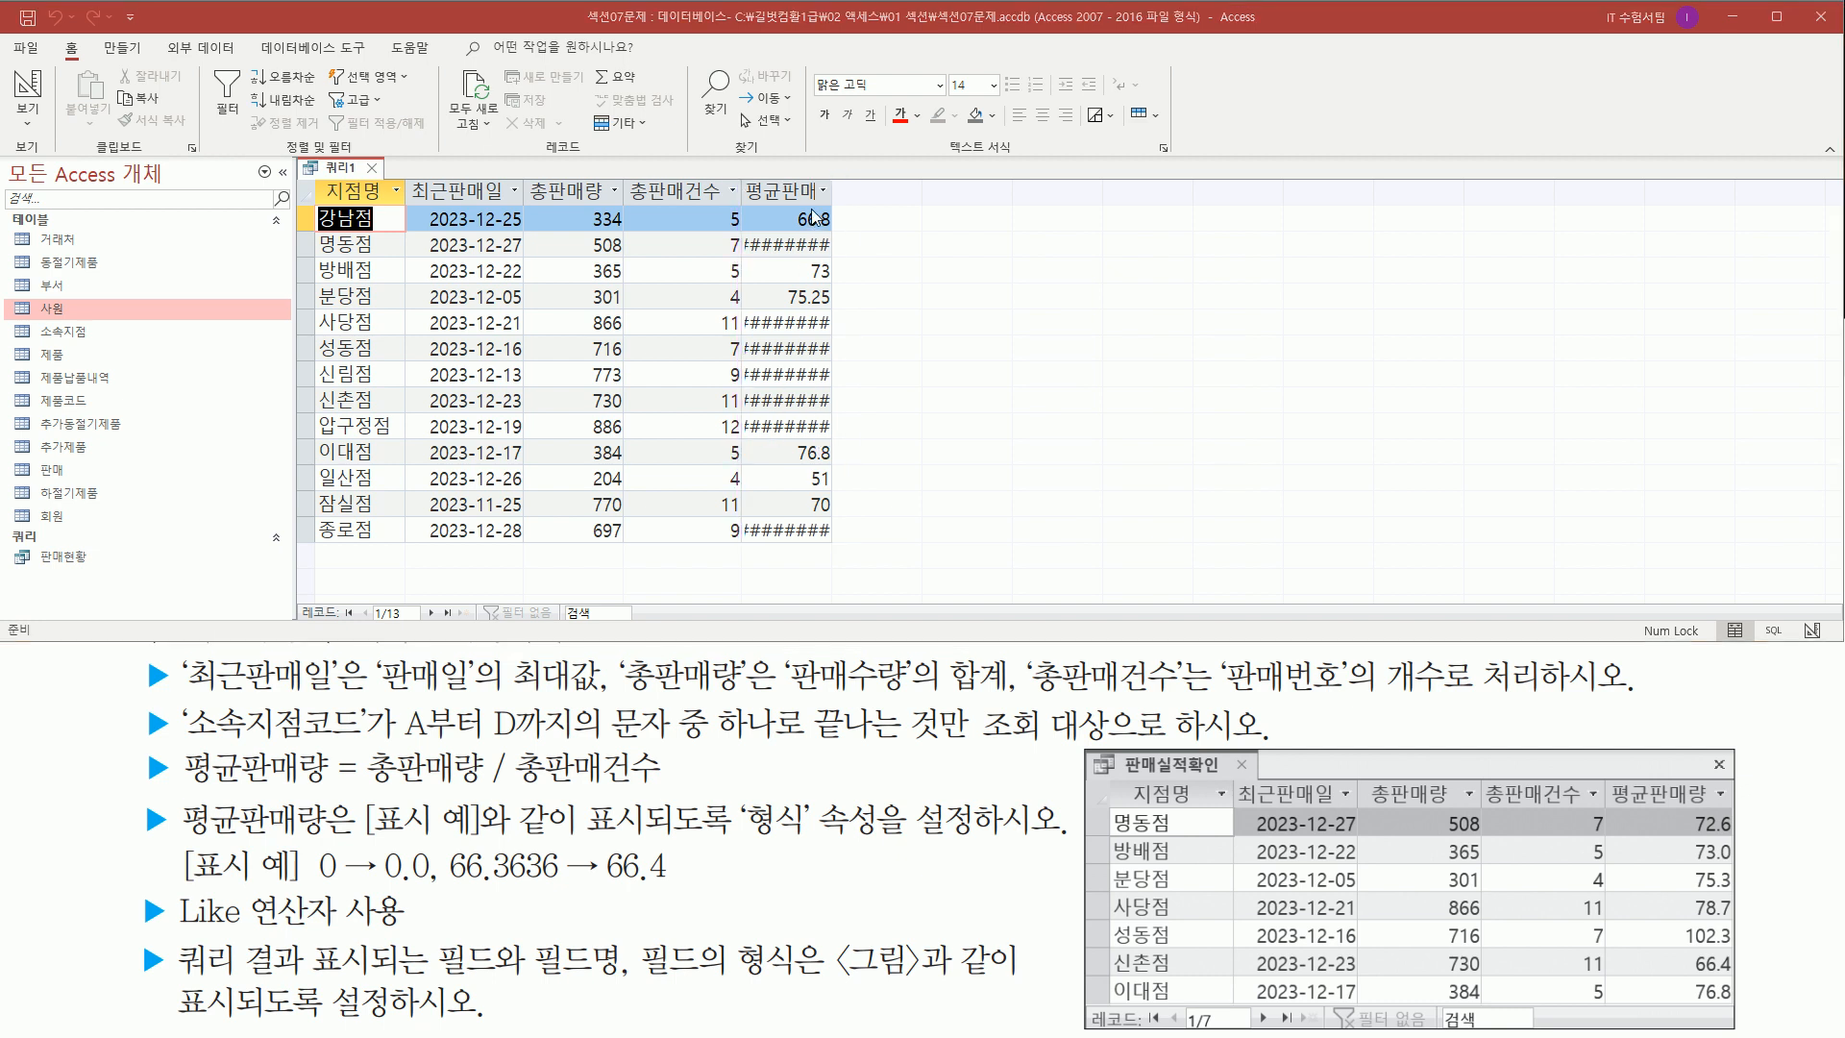
left_click_drag(831, 178, 832, 212)
key("Escape")
left_click(849, 167)
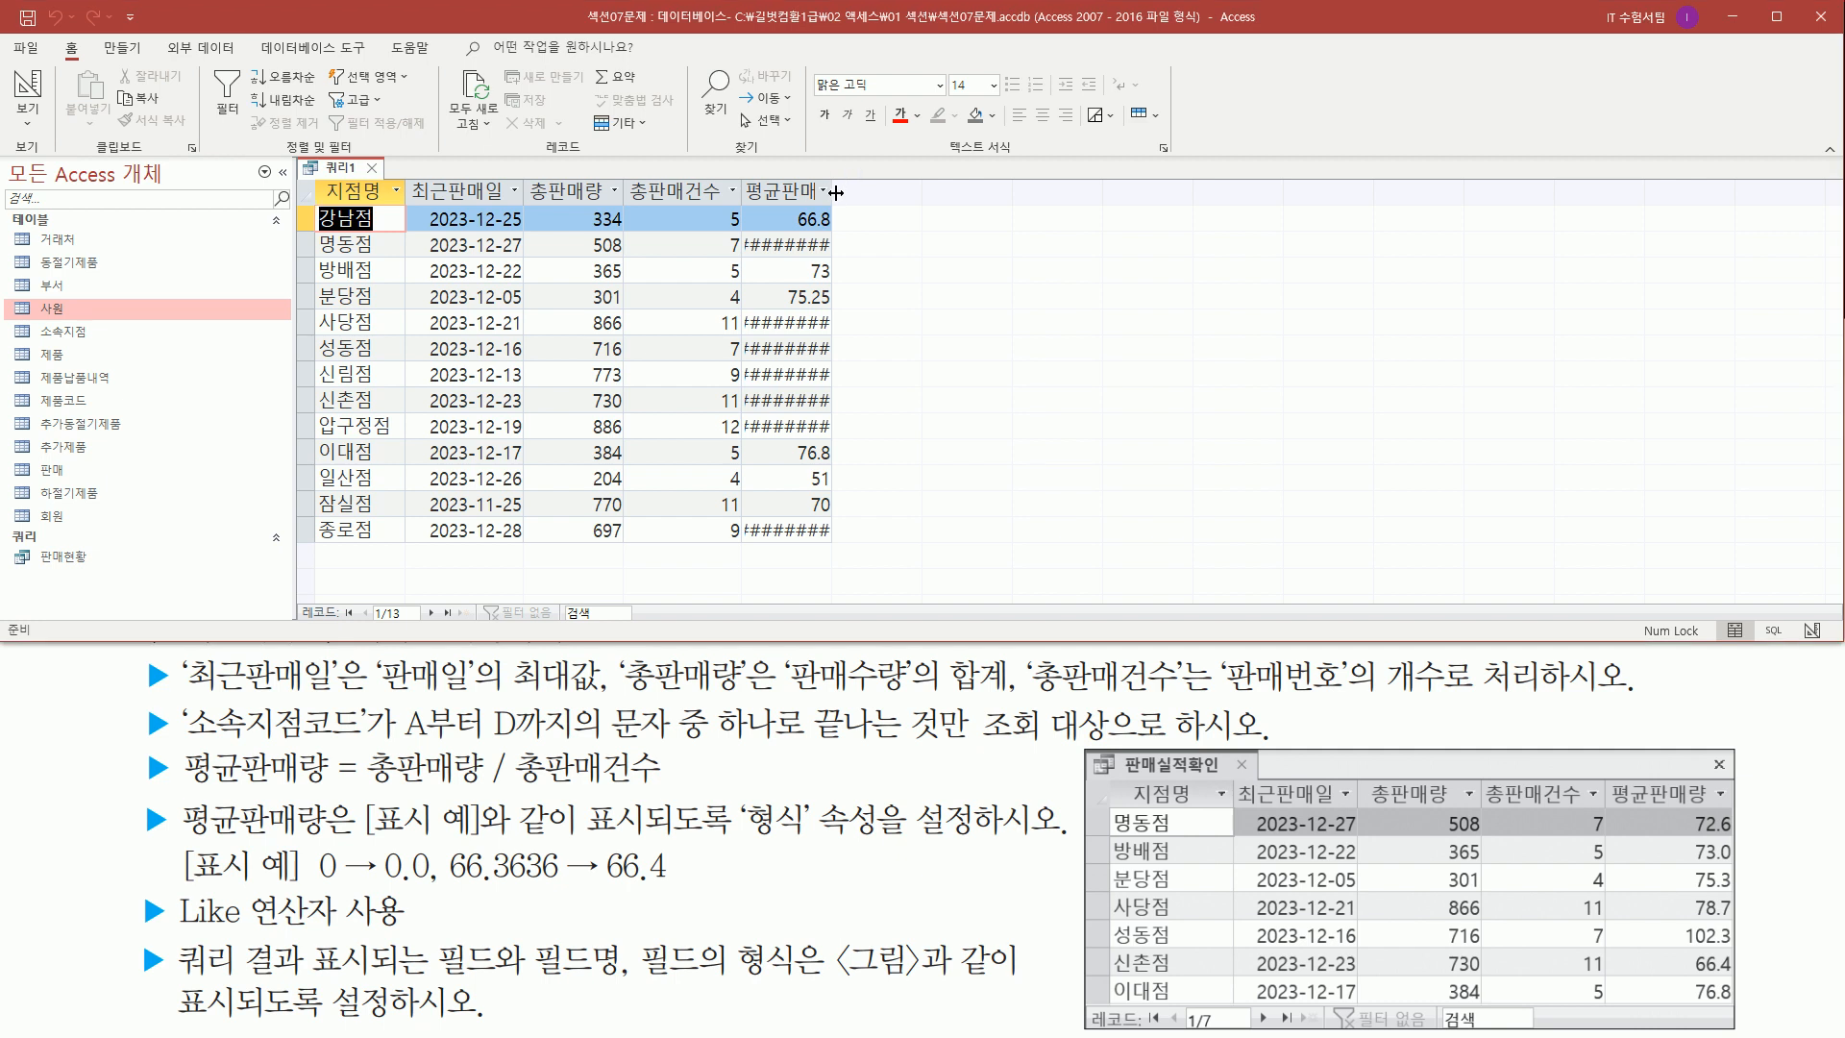
double_click(836, 192)
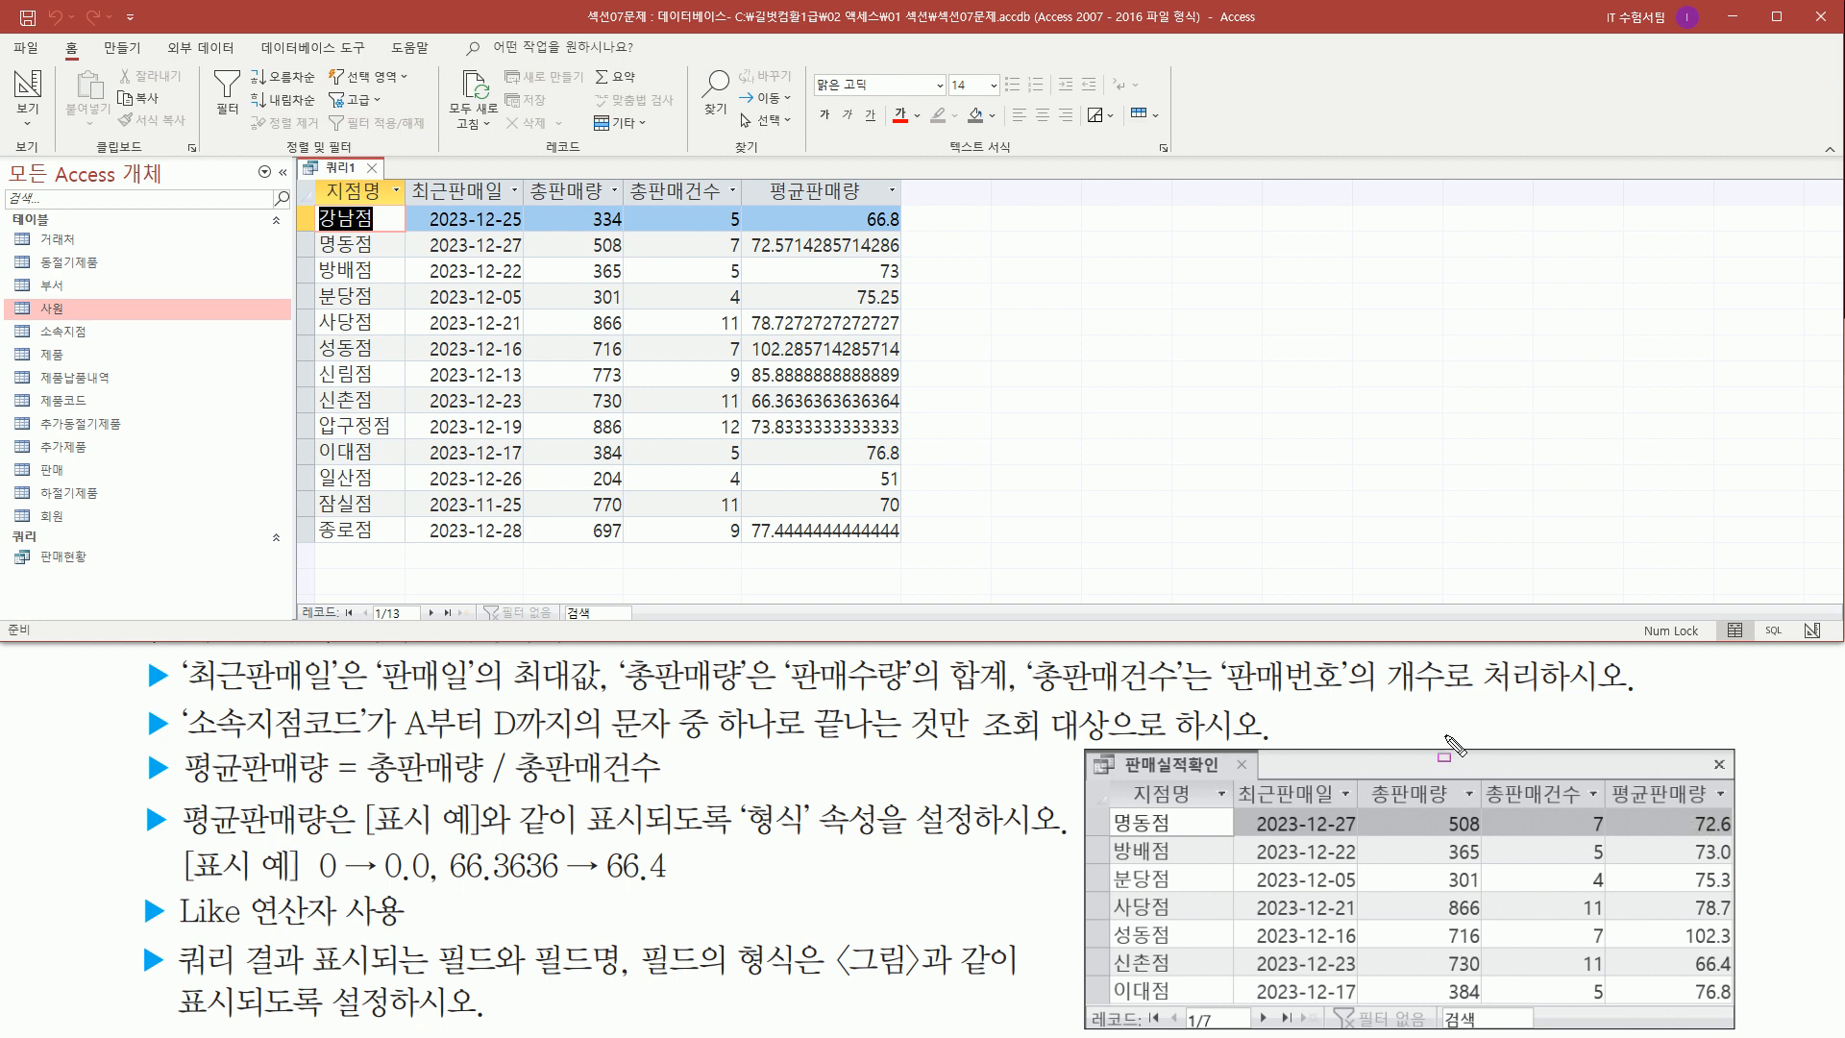
- Compare 명동점's 평균판매량 value with the expected output and examine the 표시 예 requirement for the 형식 property
mouse_move(333, 258)
left_mouse_down()
mouse_move(383, 231)
mouse_move(315, 228)
mouse_move(384, 256)
left_mouse_up()
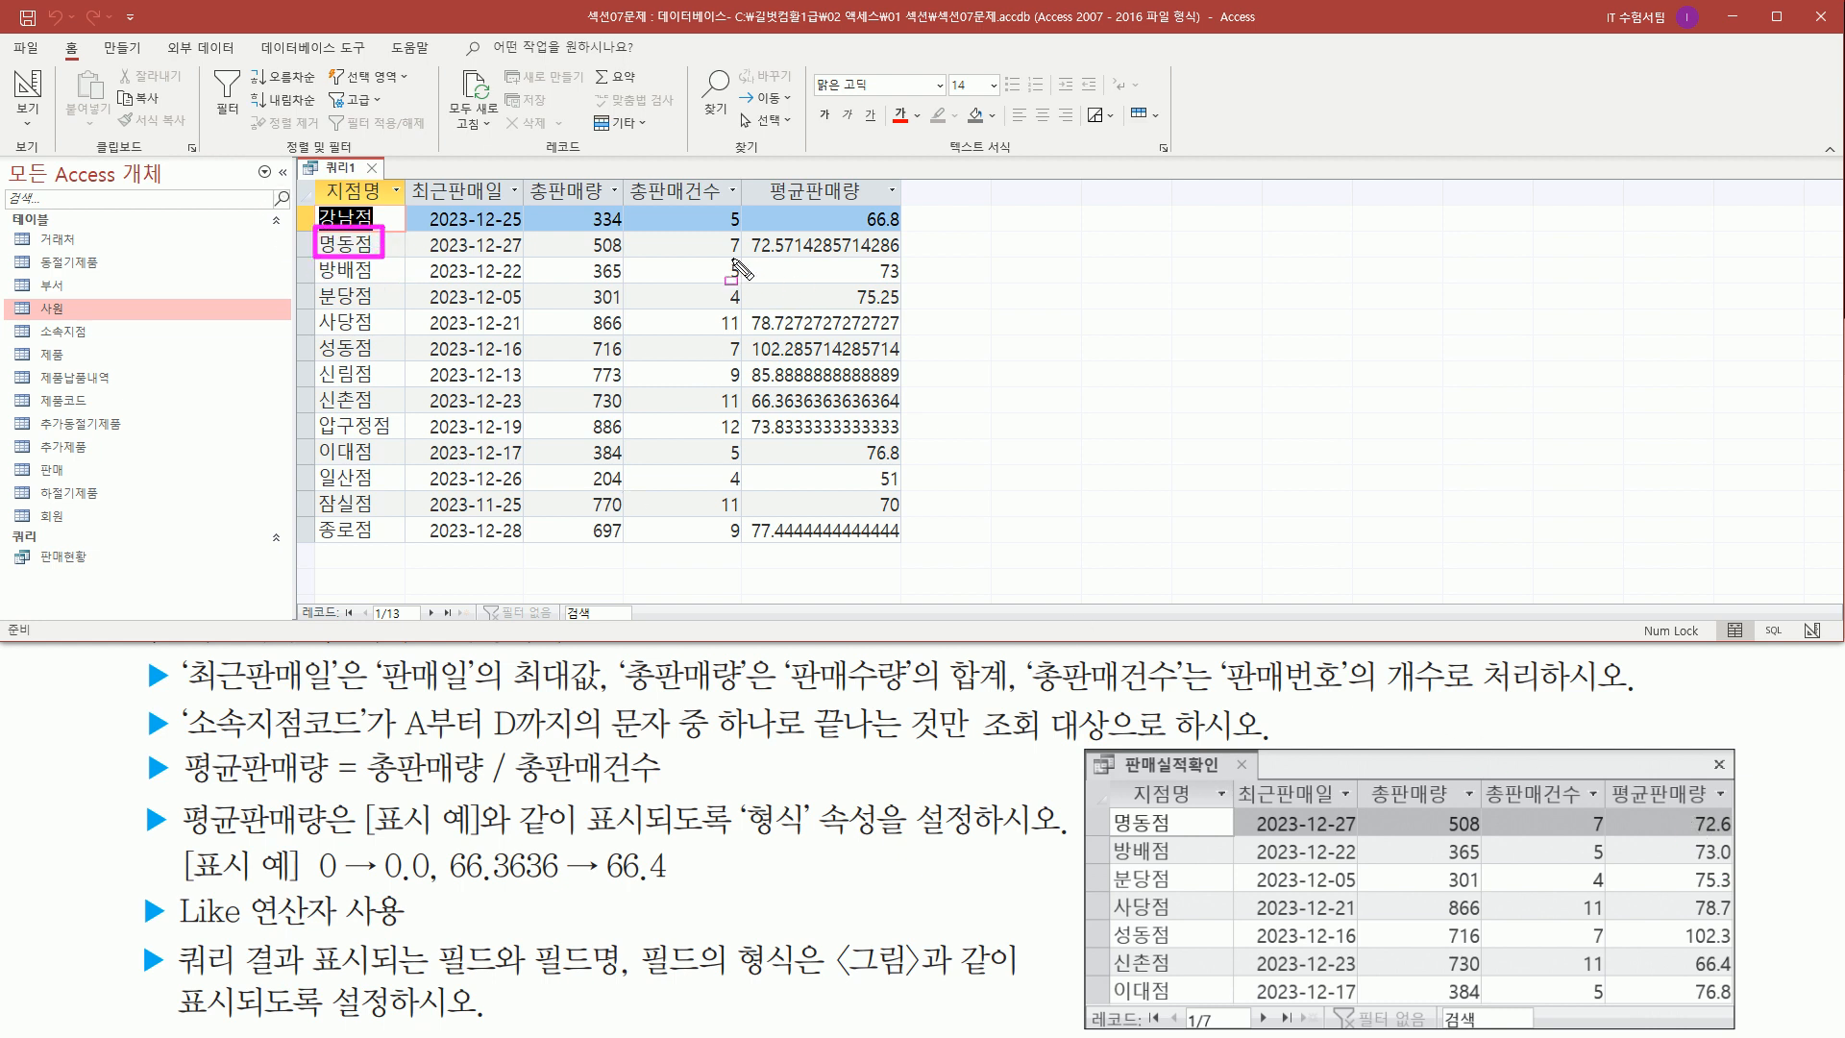
key("Escape")
key("ctrl+2")
mouse_move(742, 230)
left_mouse_down()
mouse_move(742, 260)
mouse_move(927, 259)
left_mouse_up()
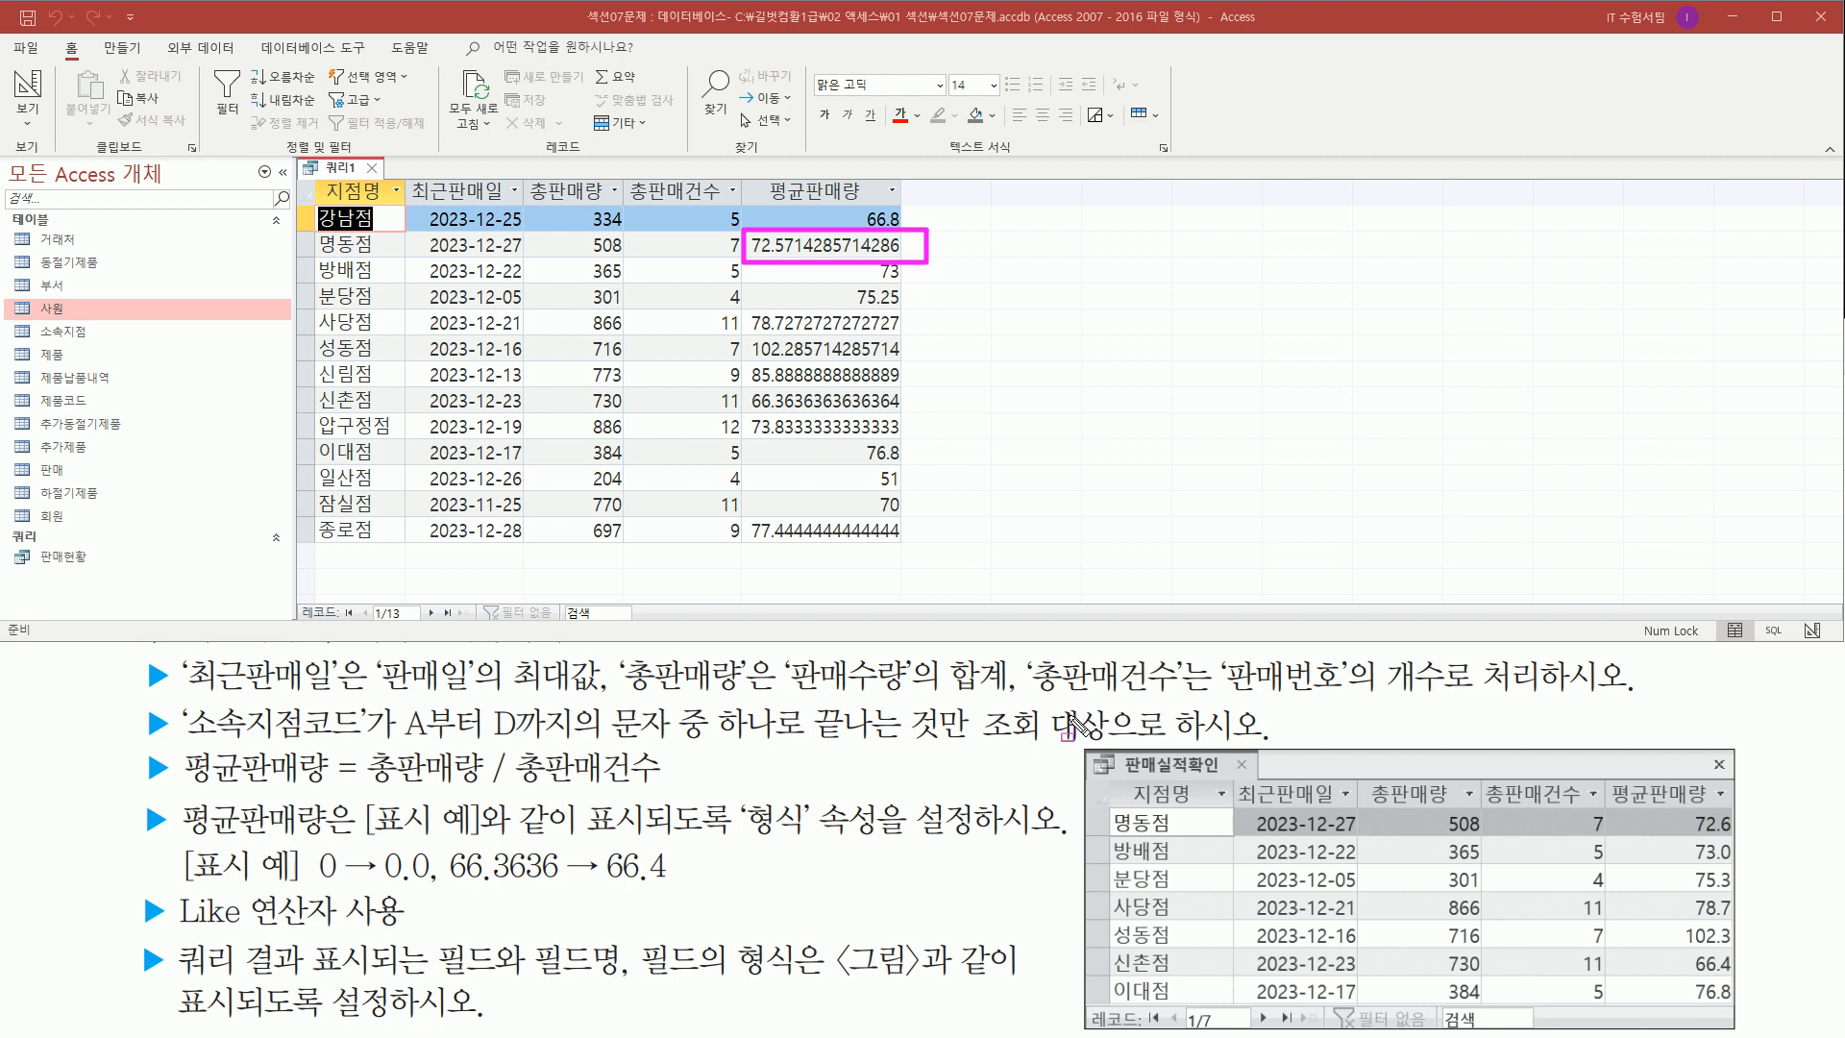
left_click_drag(1109, 802, 1199, 837)
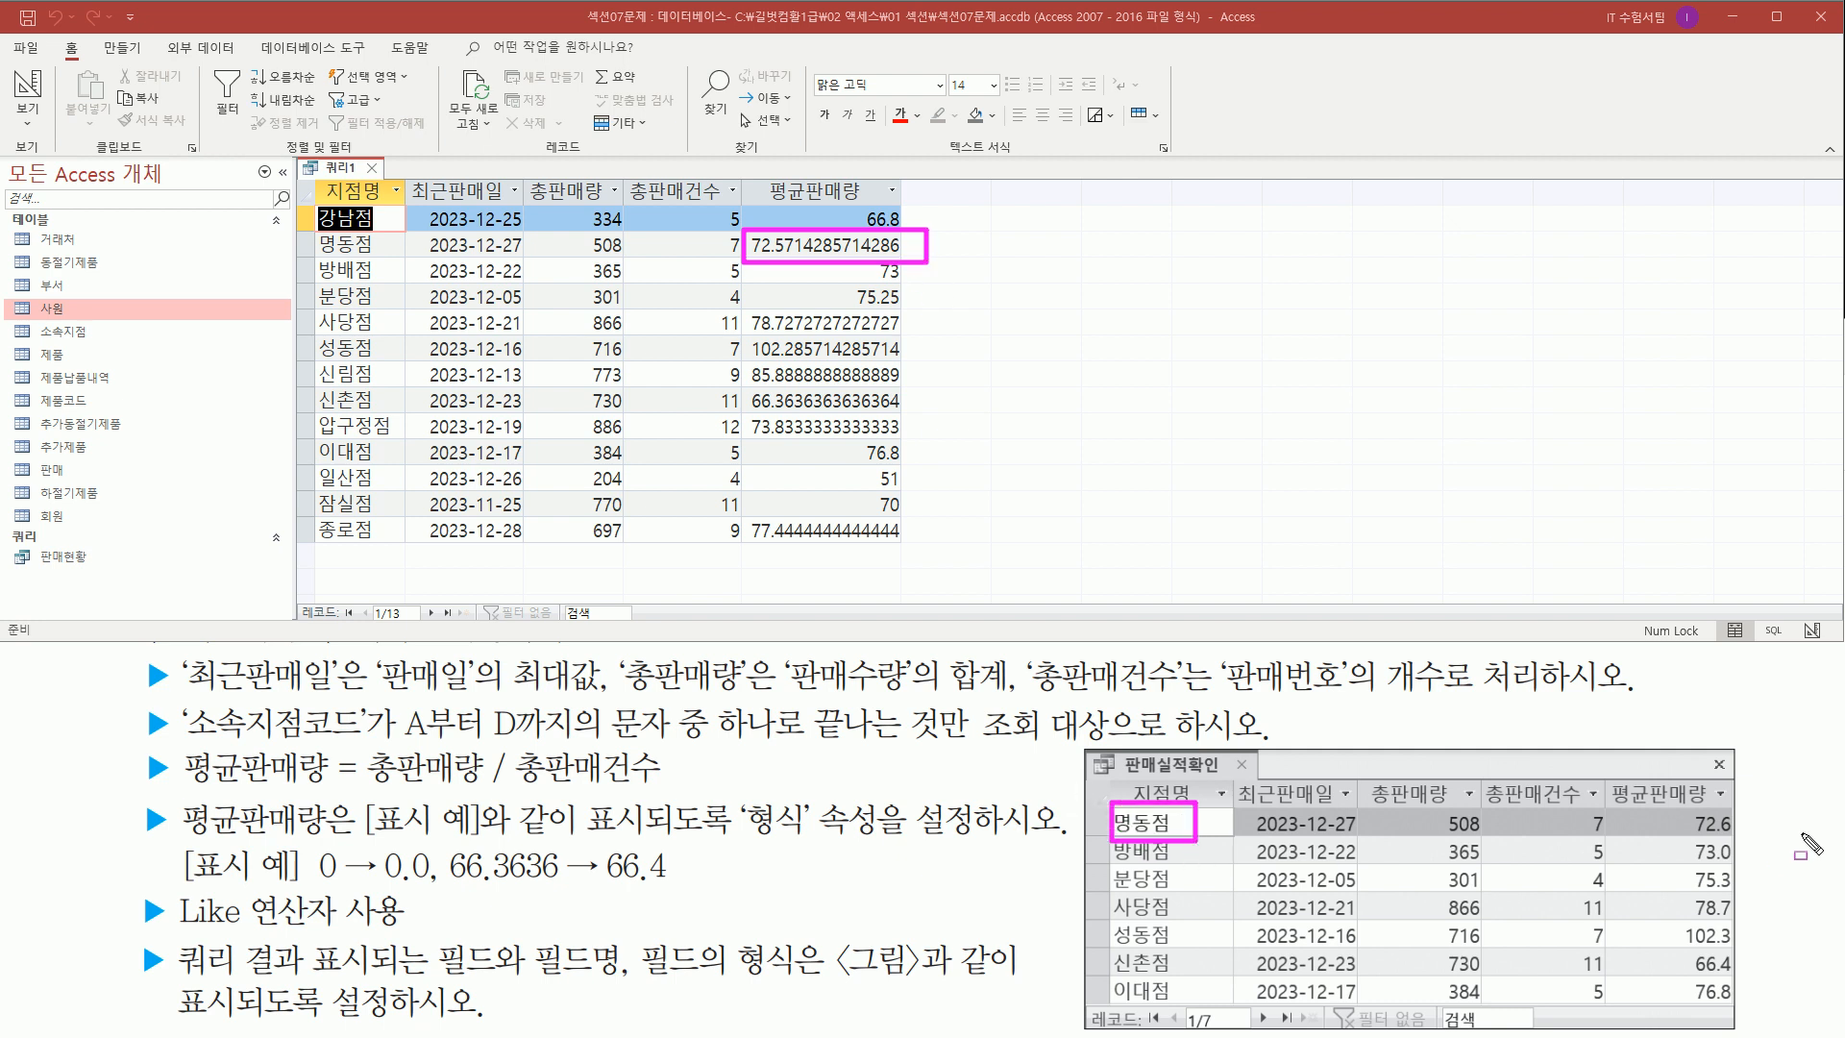
left_click_drag(1690, 838, 1740, 840)
mouse_move(136, 799)
left_mouse_down()
mouse_move(173, 846)
mouse_move(349, 835)
mouse_move(501, 859)
left_mouse_up()
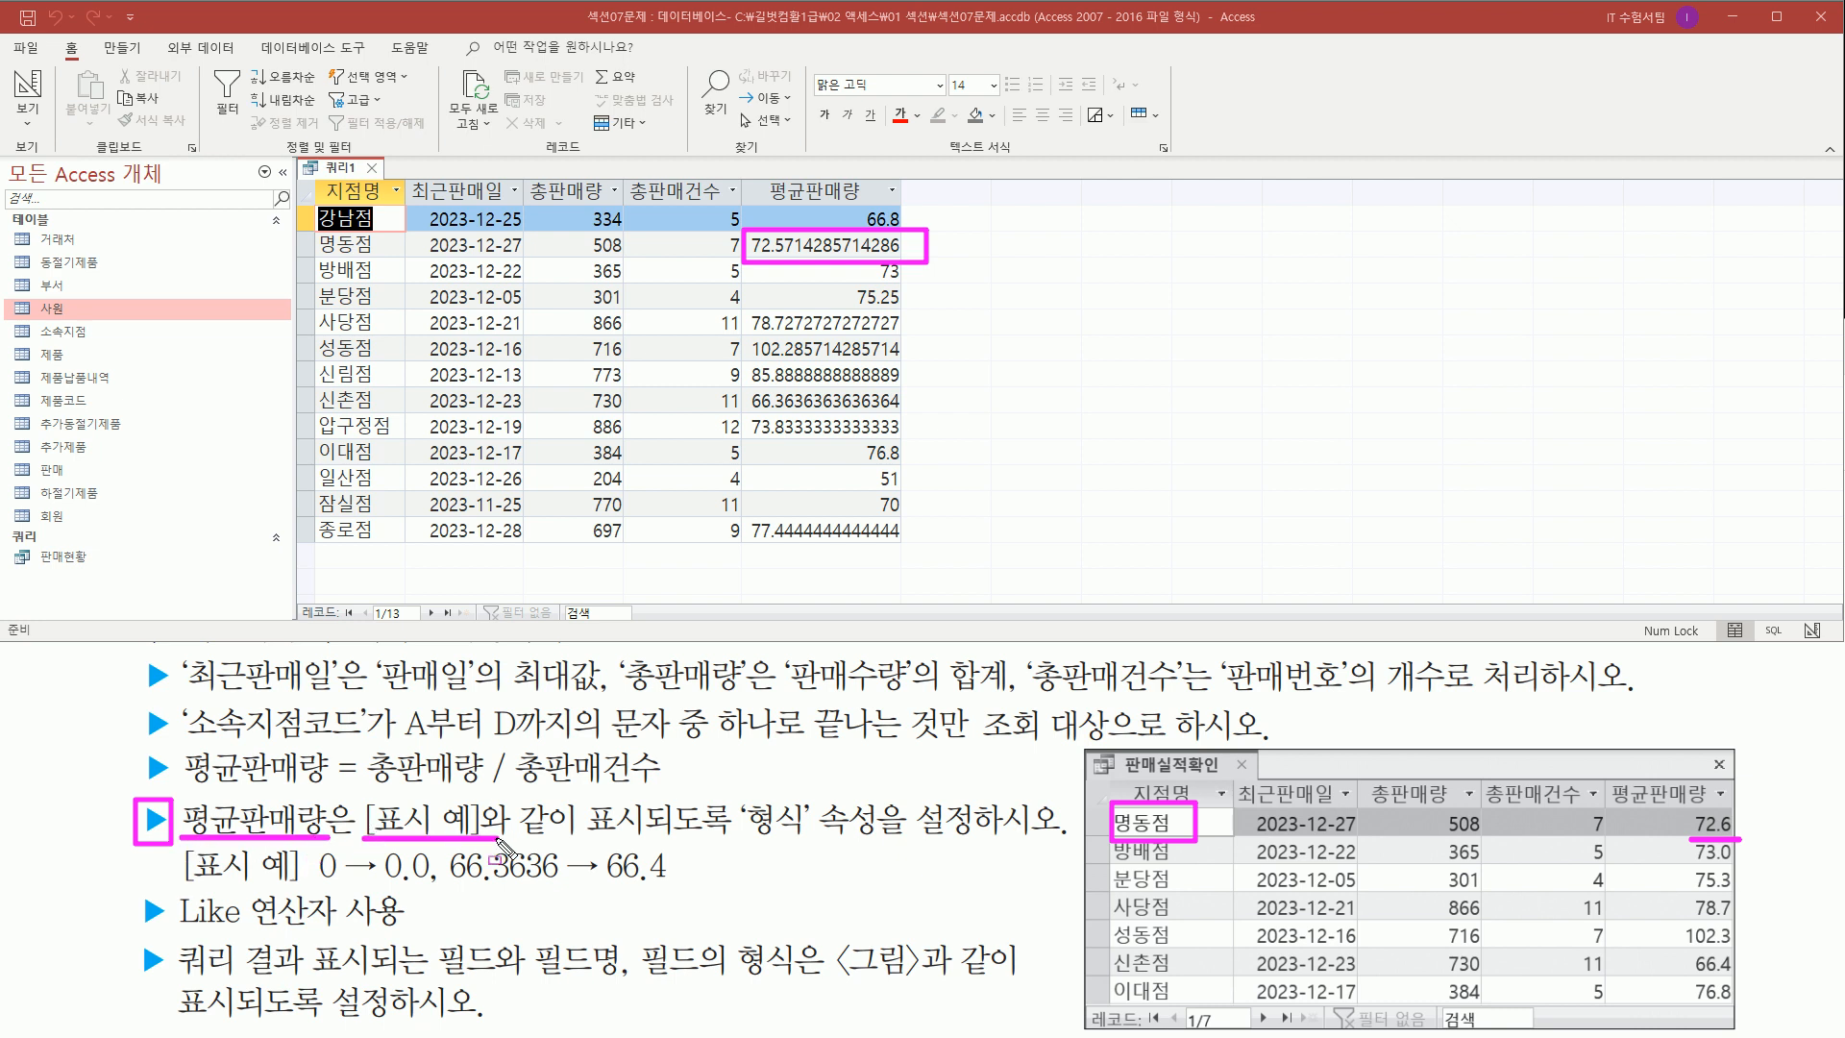
mouse_move(738, 792)
left_mouse_down()
mouse_move(762, 845)
mouse_move(978, 847)
left_mouse_up()
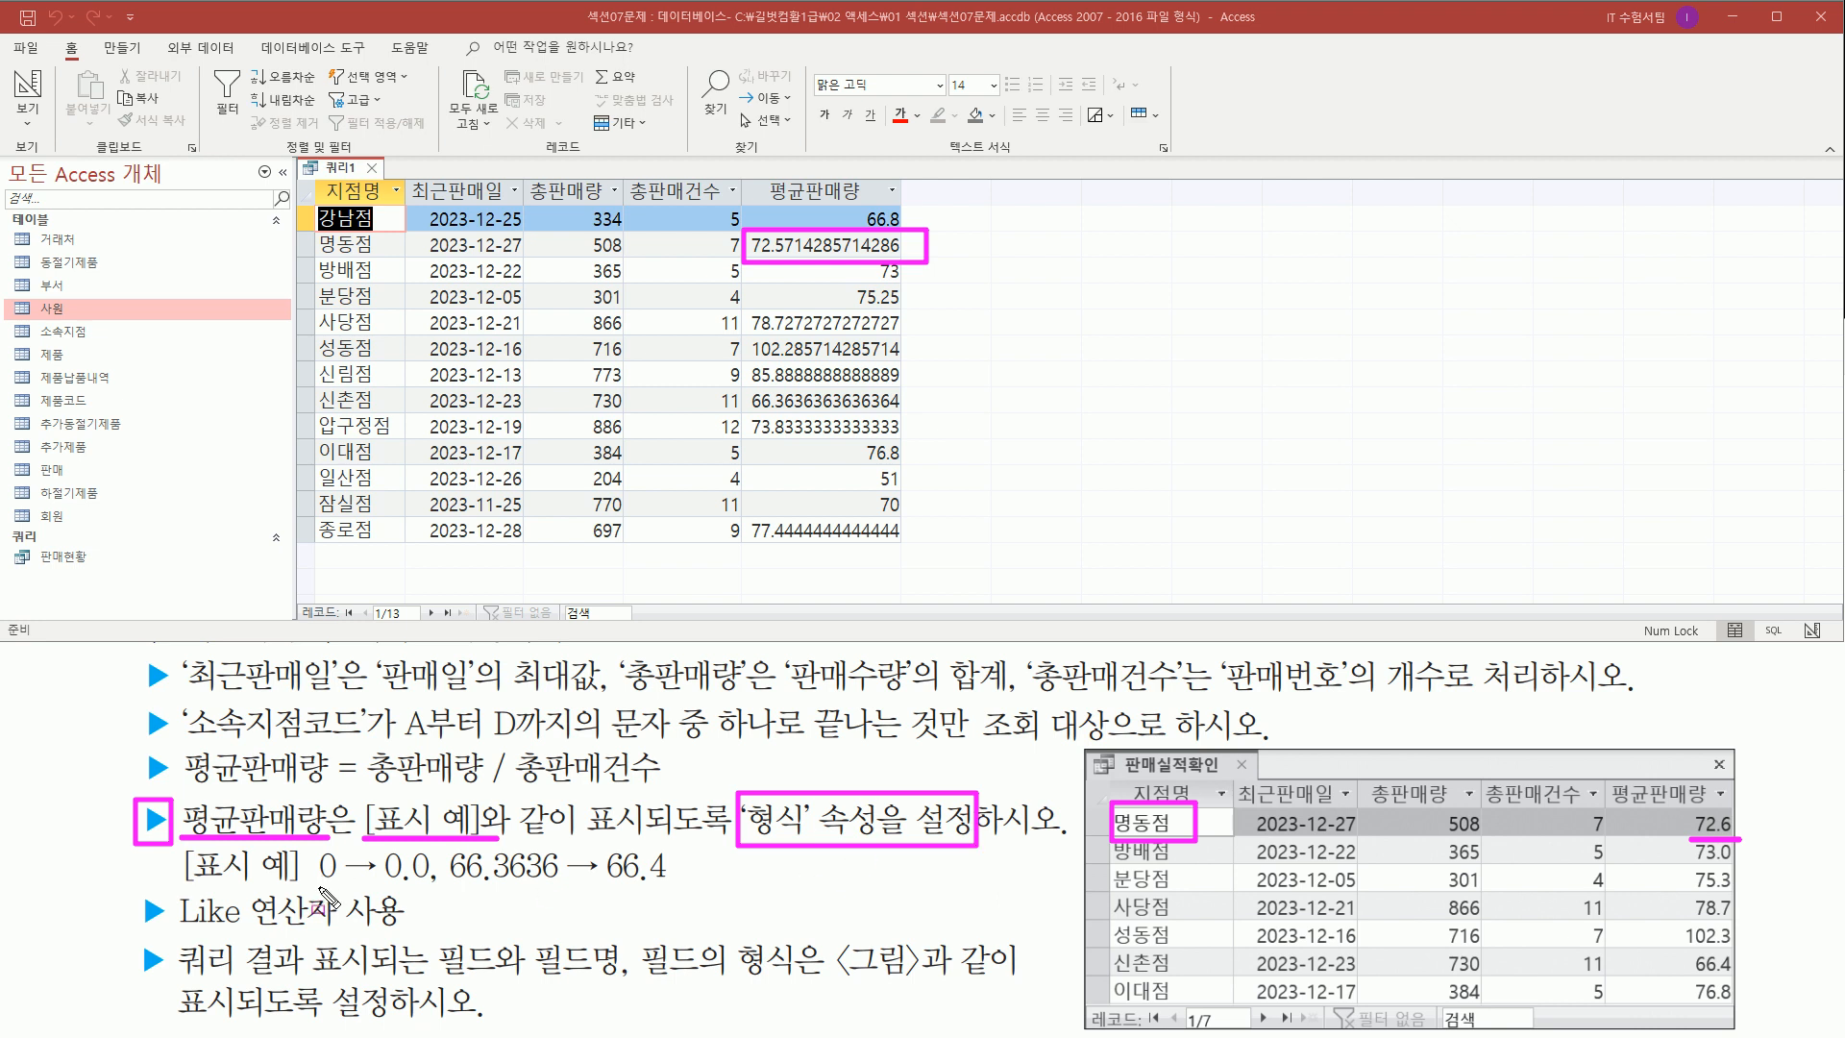
mouse_move(319, 884)
left_mouse_down()
mouse_move(432, 882)
mouse_move(434, 854)
mouse_move(559, 882)
mouse_move(600, 844)
mouse_move(665, 837)
mouse_move(674, 887)
left_mouse_up()
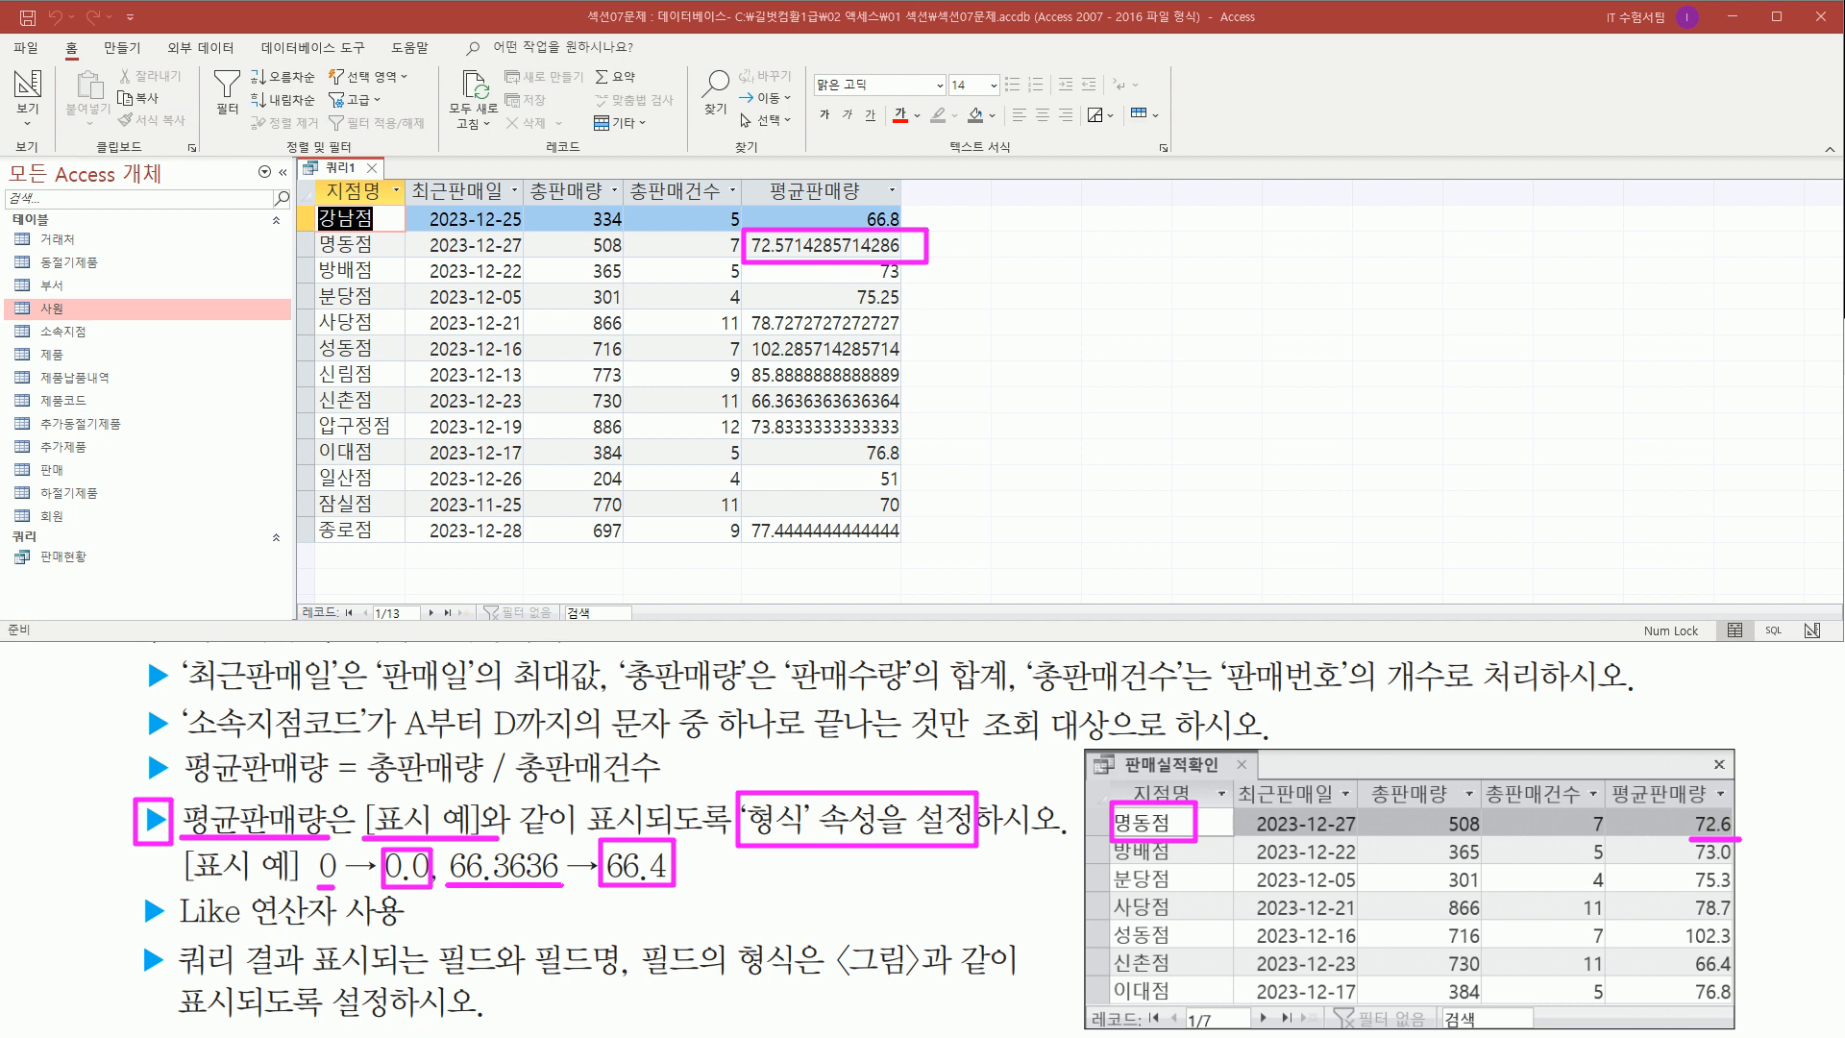
- Return the query to design view
key("Escape")
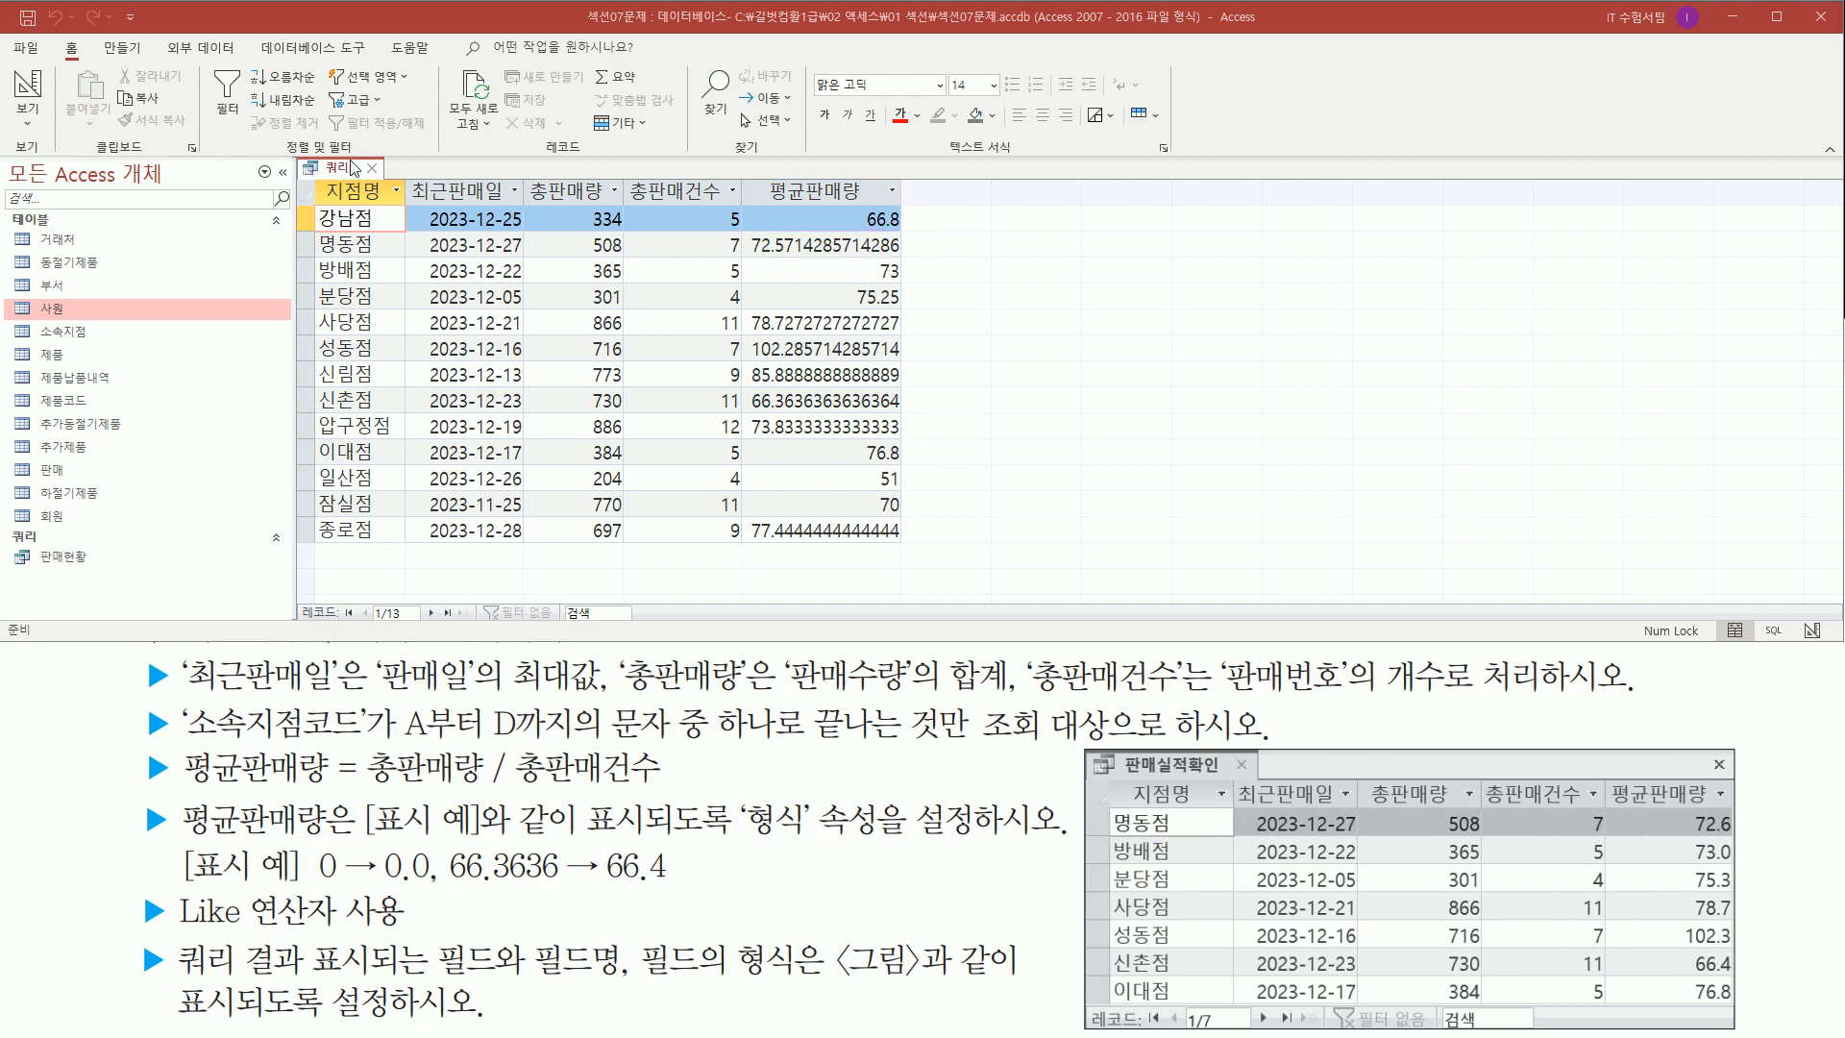
left_click(339, 170)
right_click(337, 171)
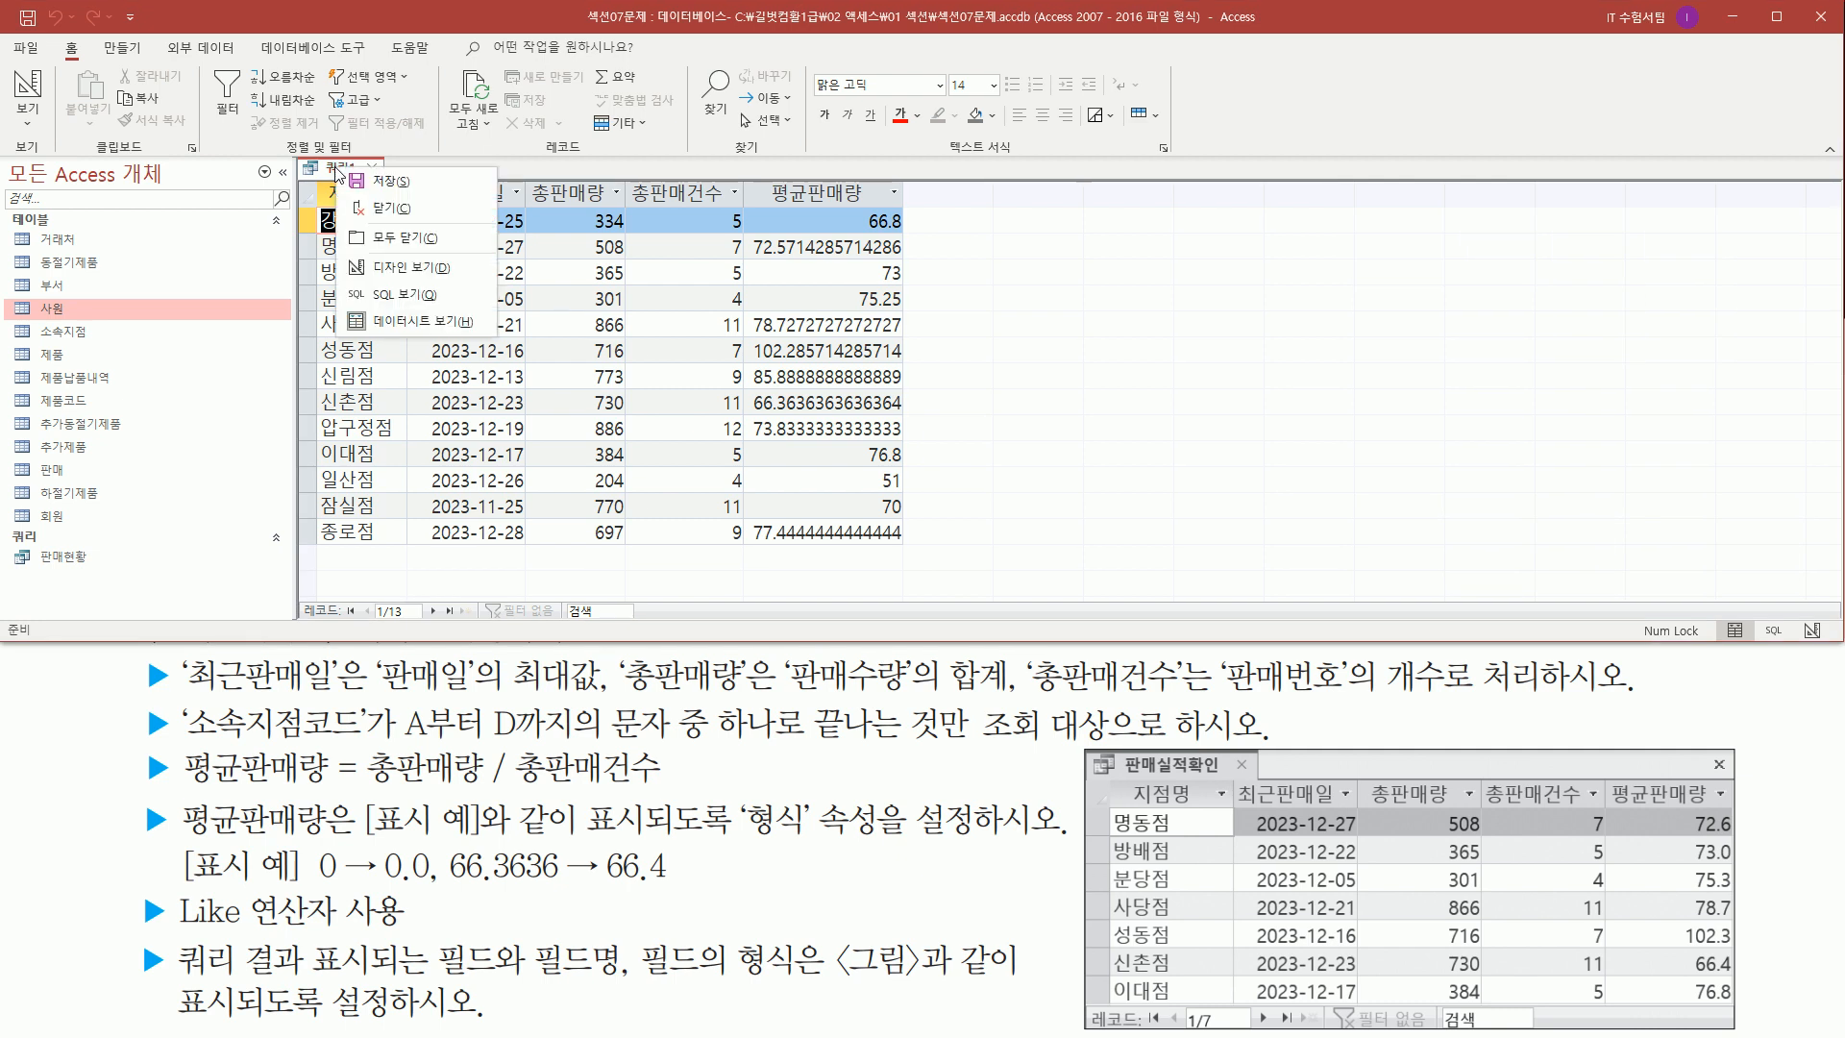
left_click(396, 272)
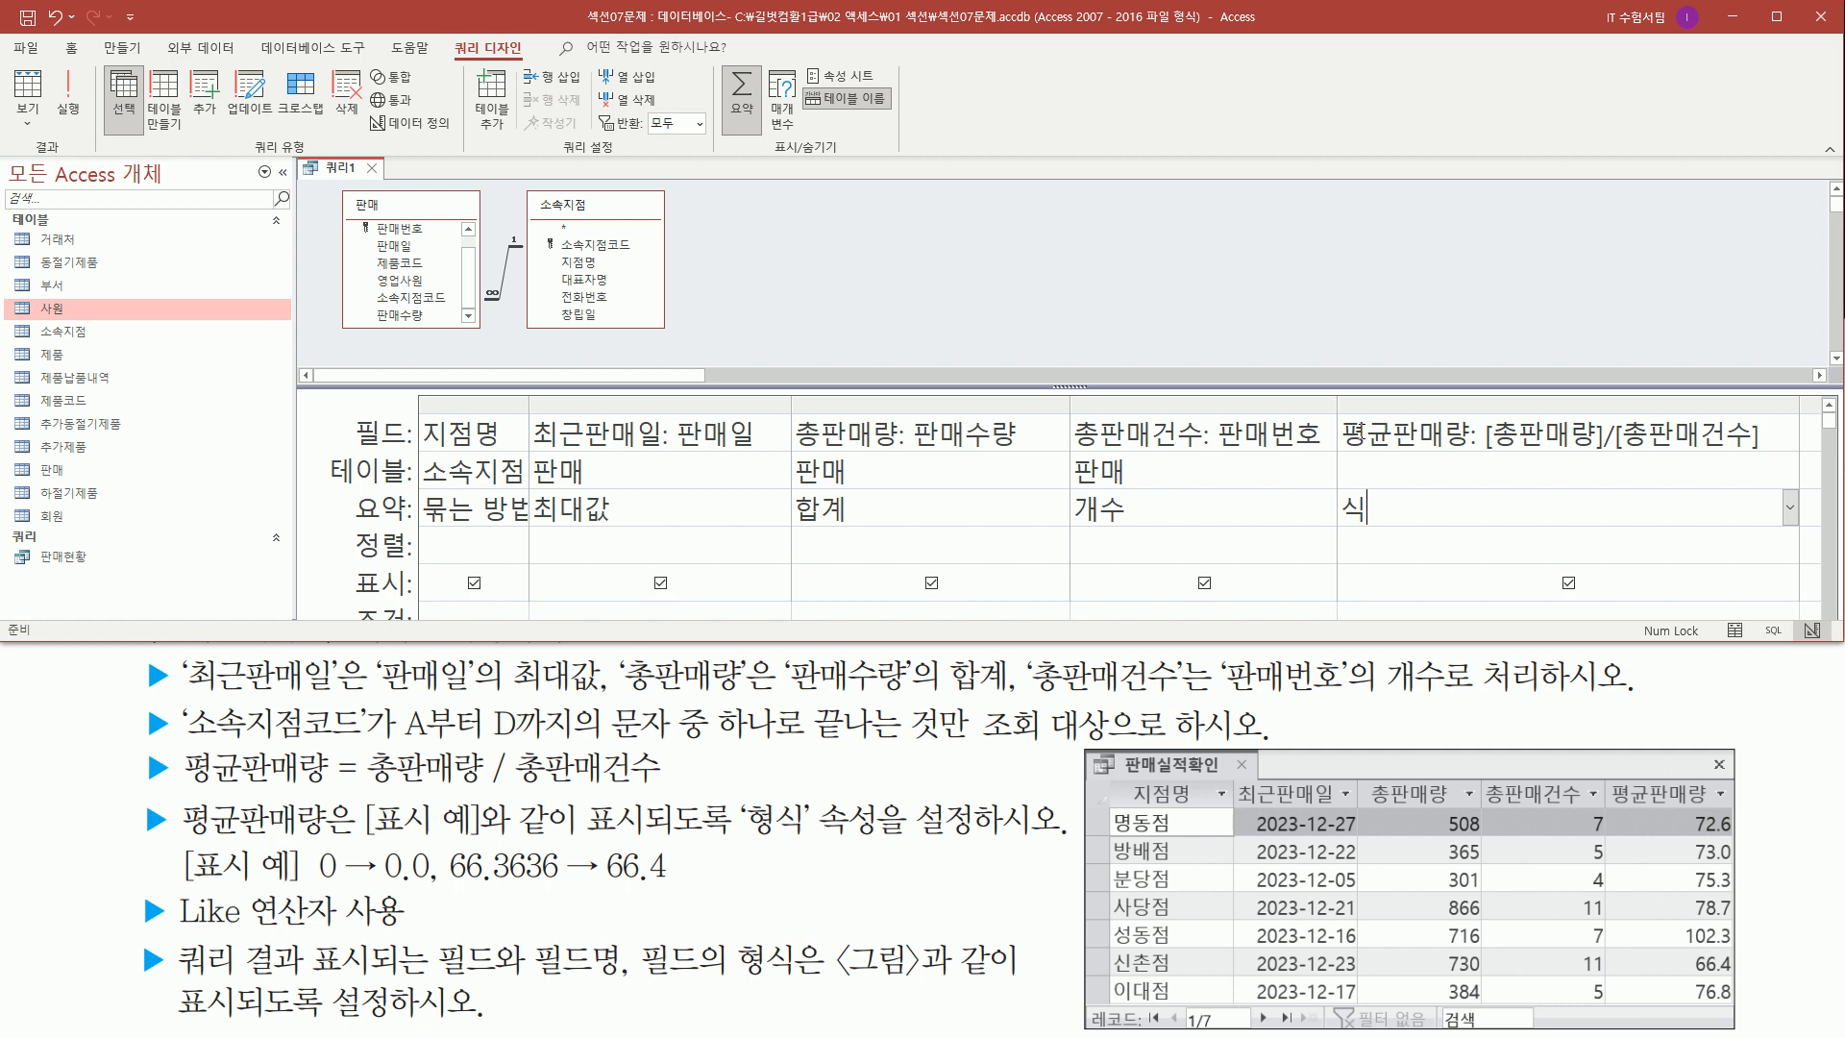
- Examine the 표시 예 formats 0.0 and 66.4, the required 형식 property and the 평균판매량 column it applies to
left_click_drag(604, 885, 695, 886)
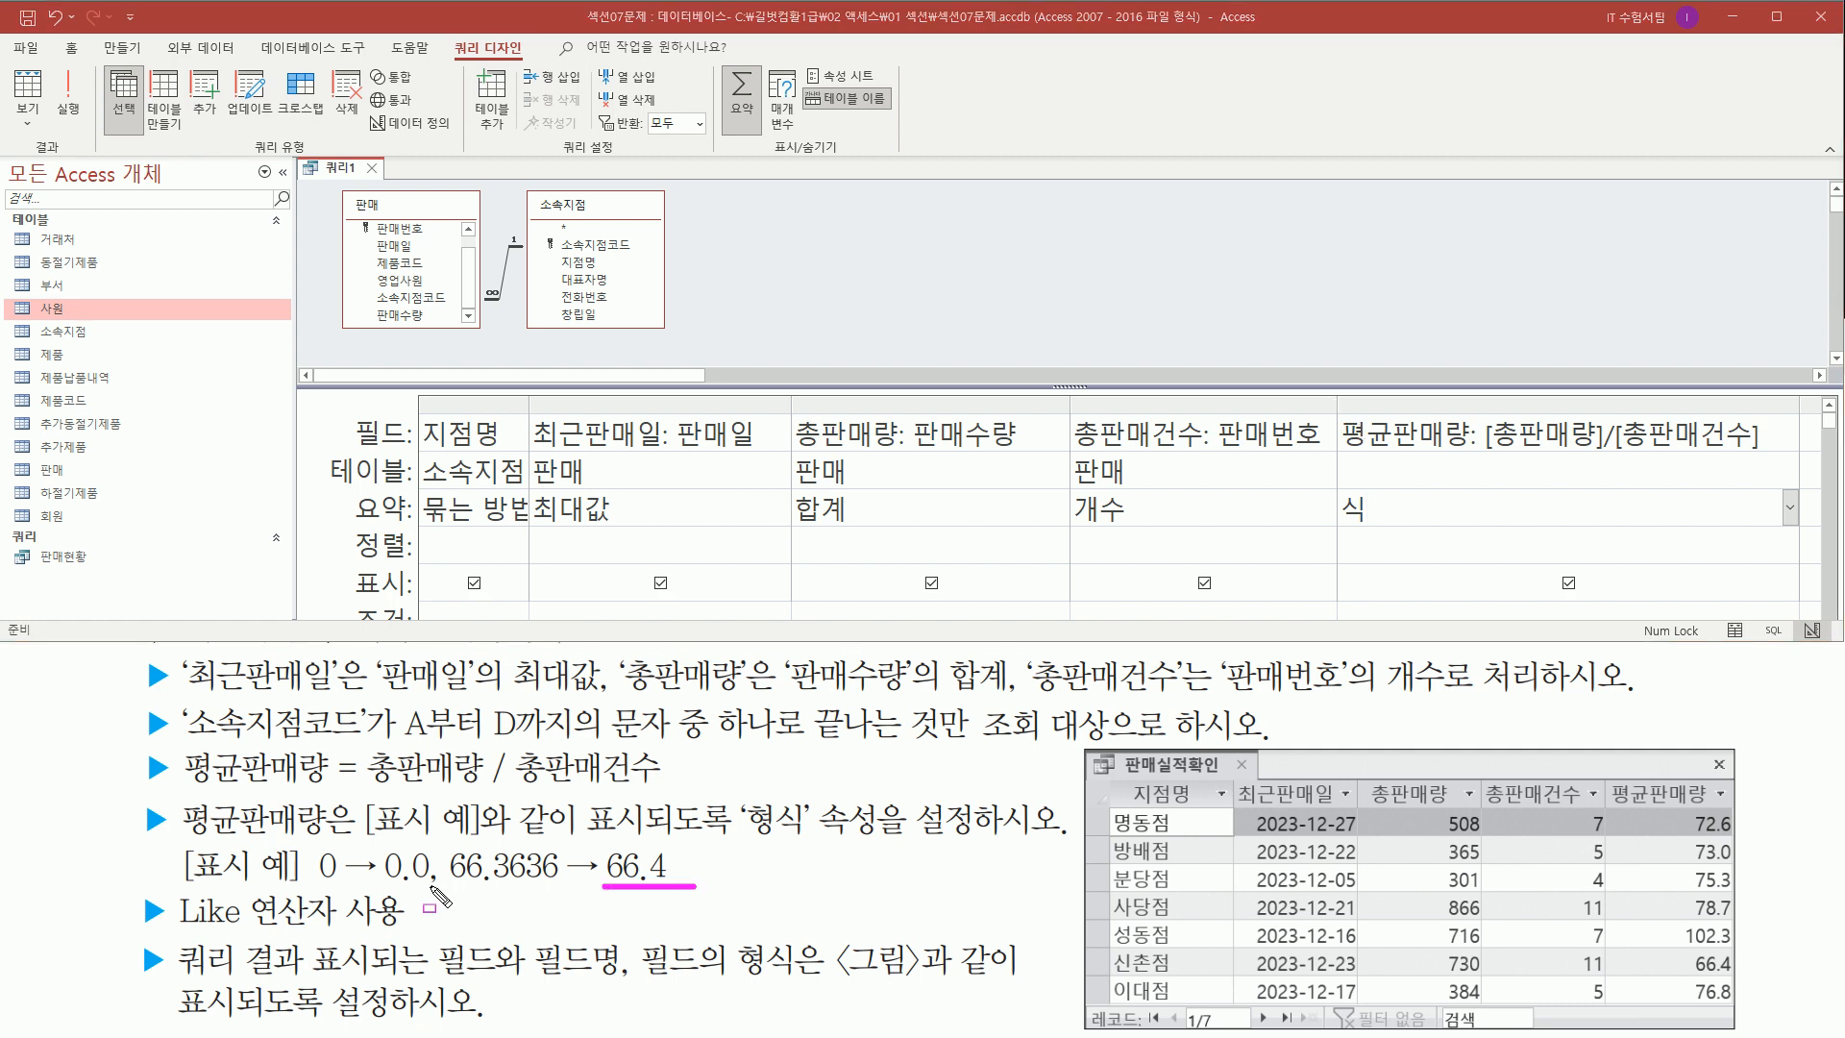
left_click_drag(377, 884, 438, 884)
mouse_move(740, 793)
left_mouse_down()
mouse_move(775, 865)
mouse_move(817, 851)
left_mouse_up()
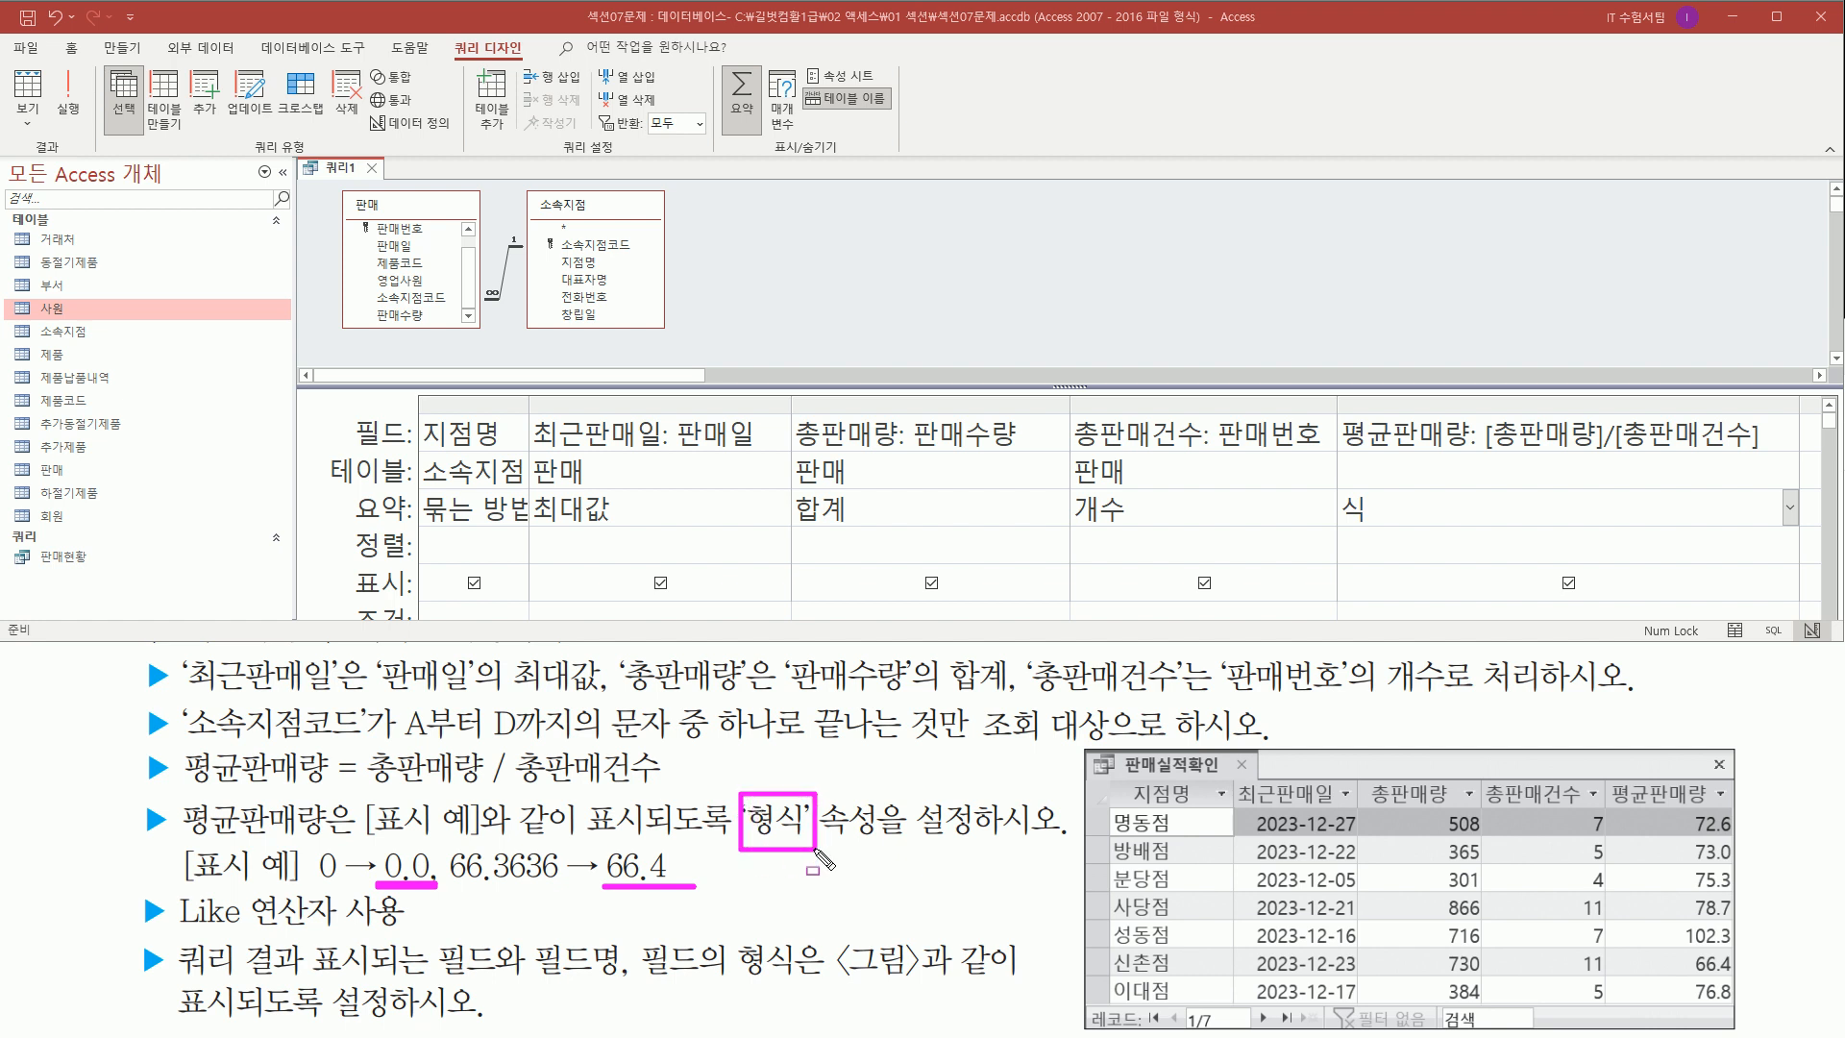
mouse_move(1336, 400)
left_mouse_down()
mouse_move(1410, 498)
mouse_move(1773, 586)
left_mouse_up()
key("Escape")
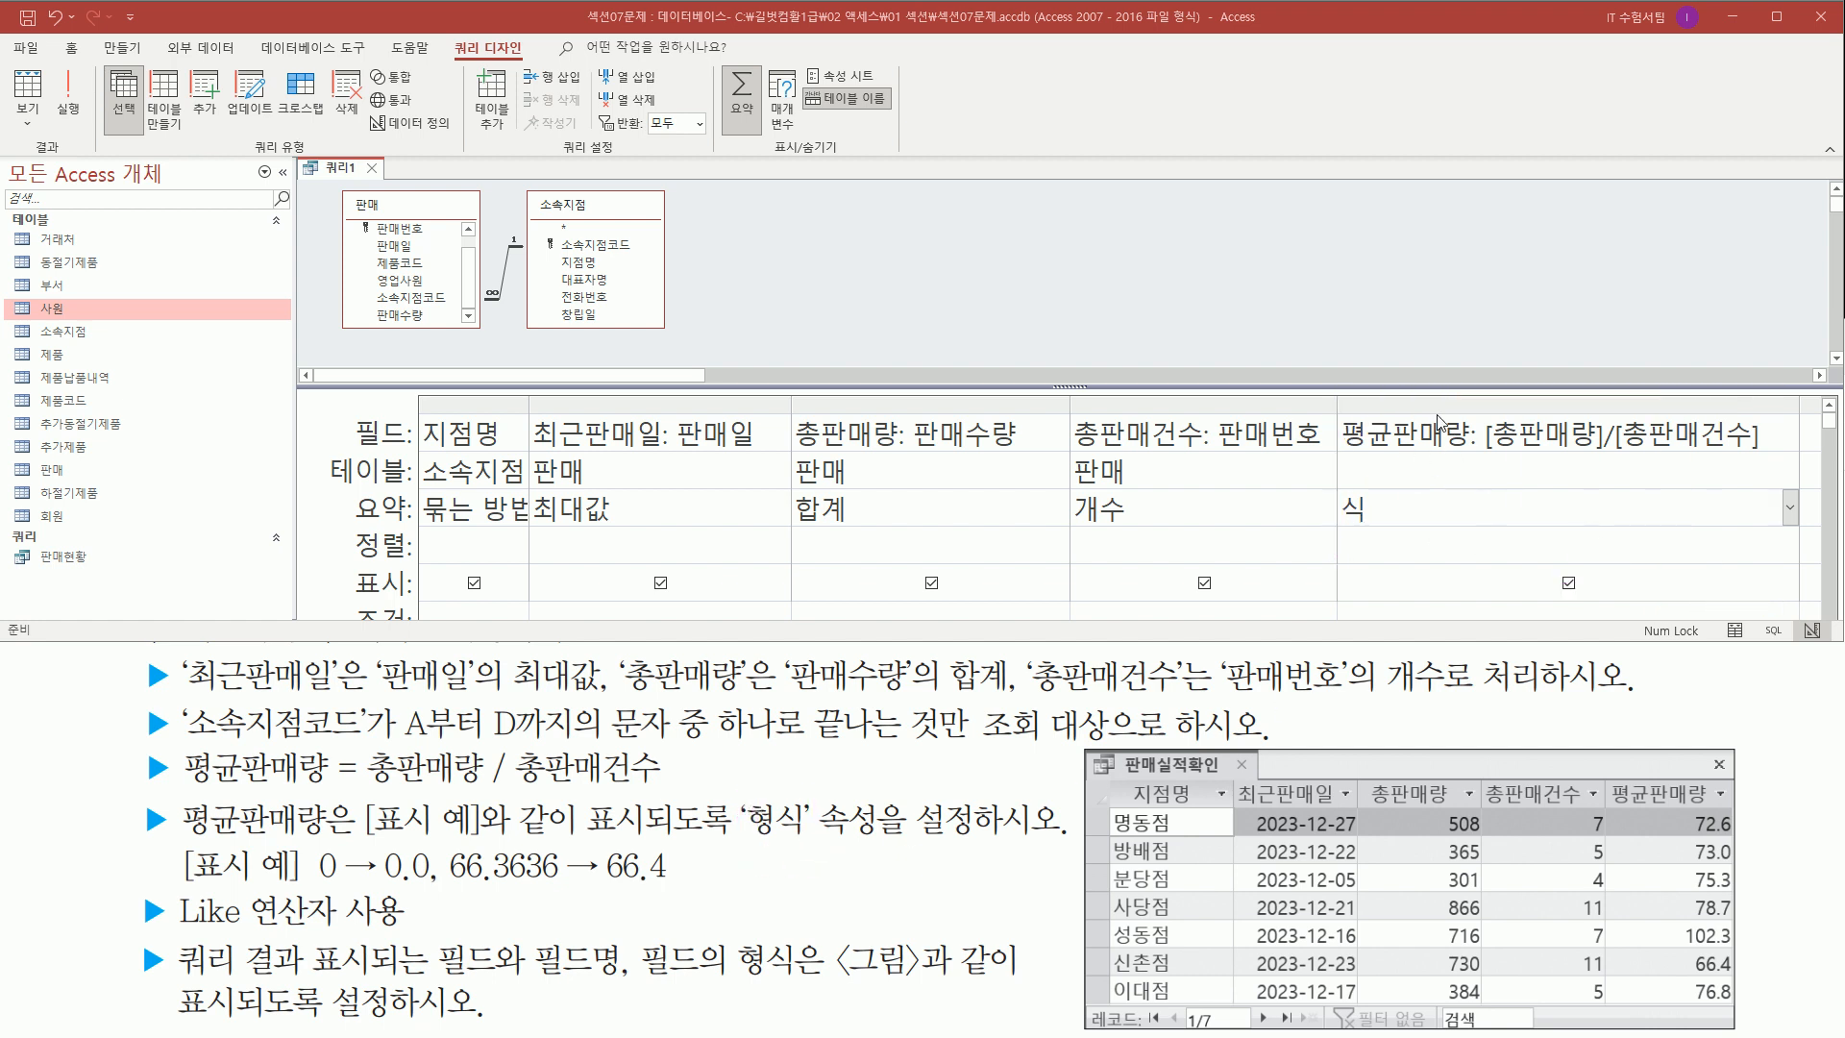
left_click_drag(1340, 396, 1758, 423)
key("Escape")
- Open the field properties of the 평균판매량 column and locate its 형식 property
left_click(1509, 405)
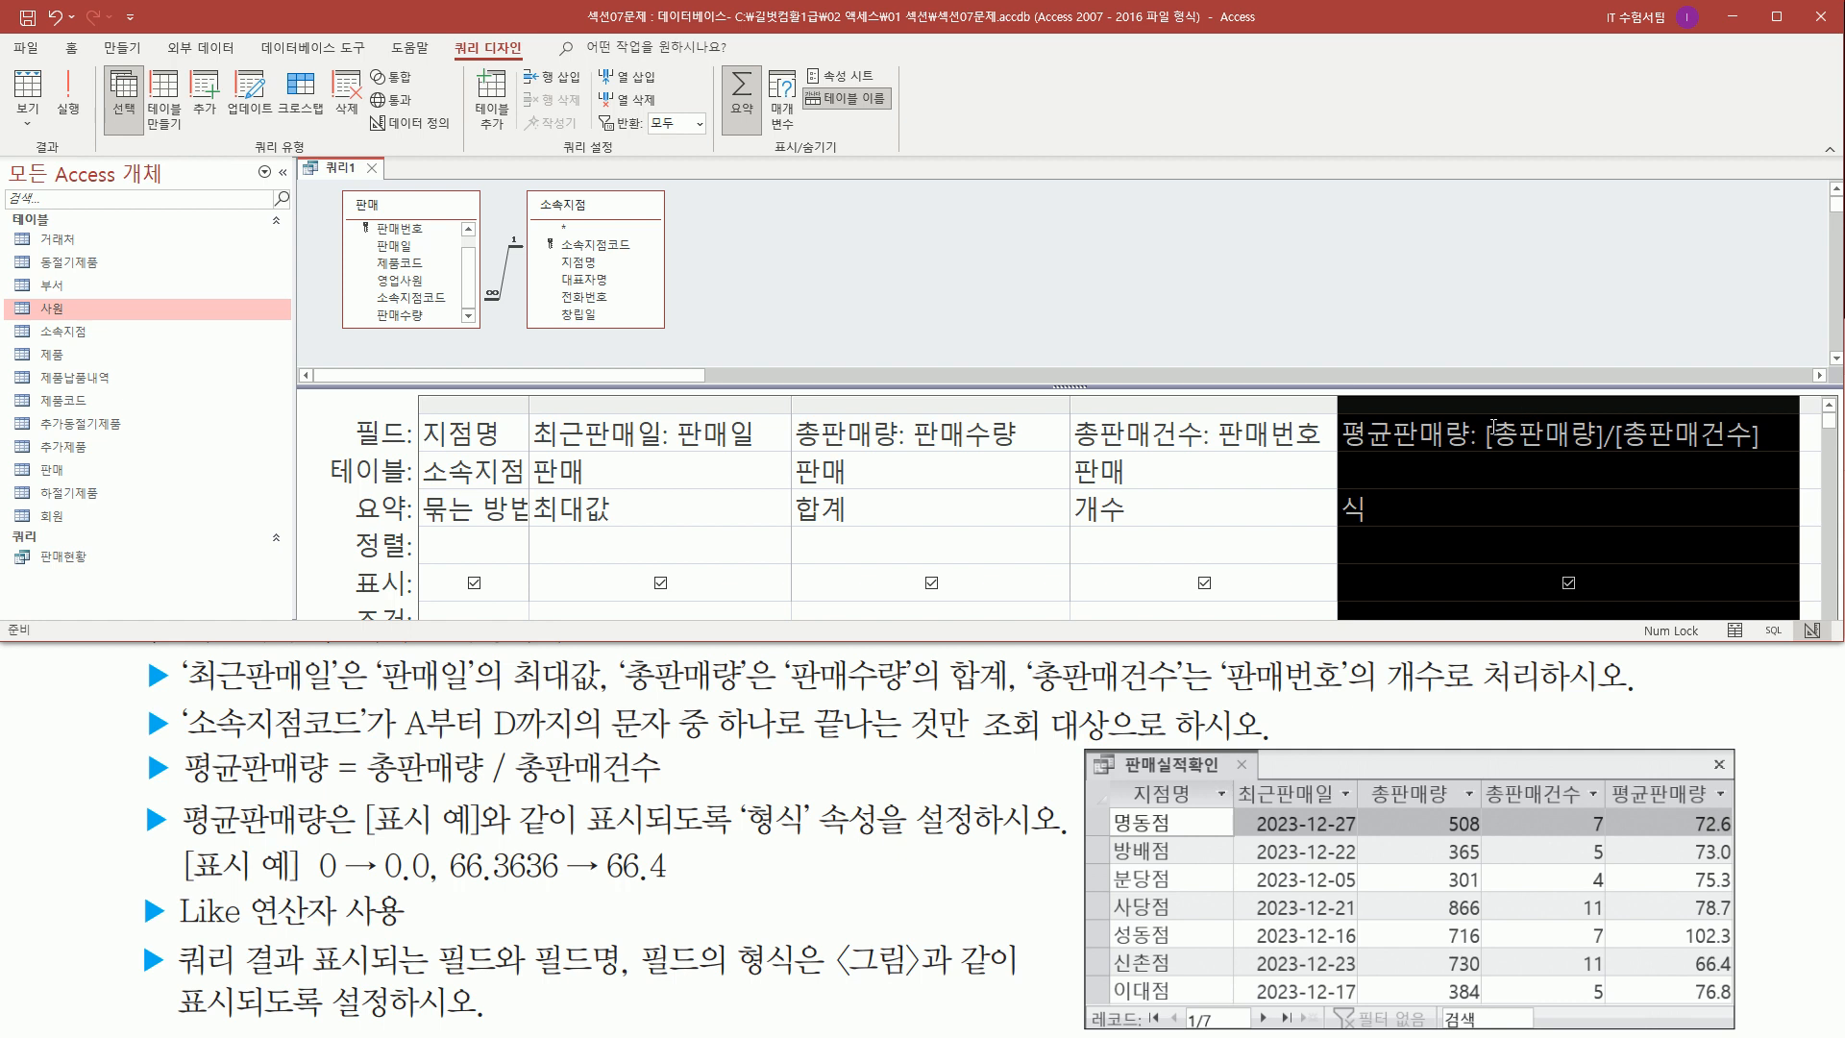
right_click(1489, 411)
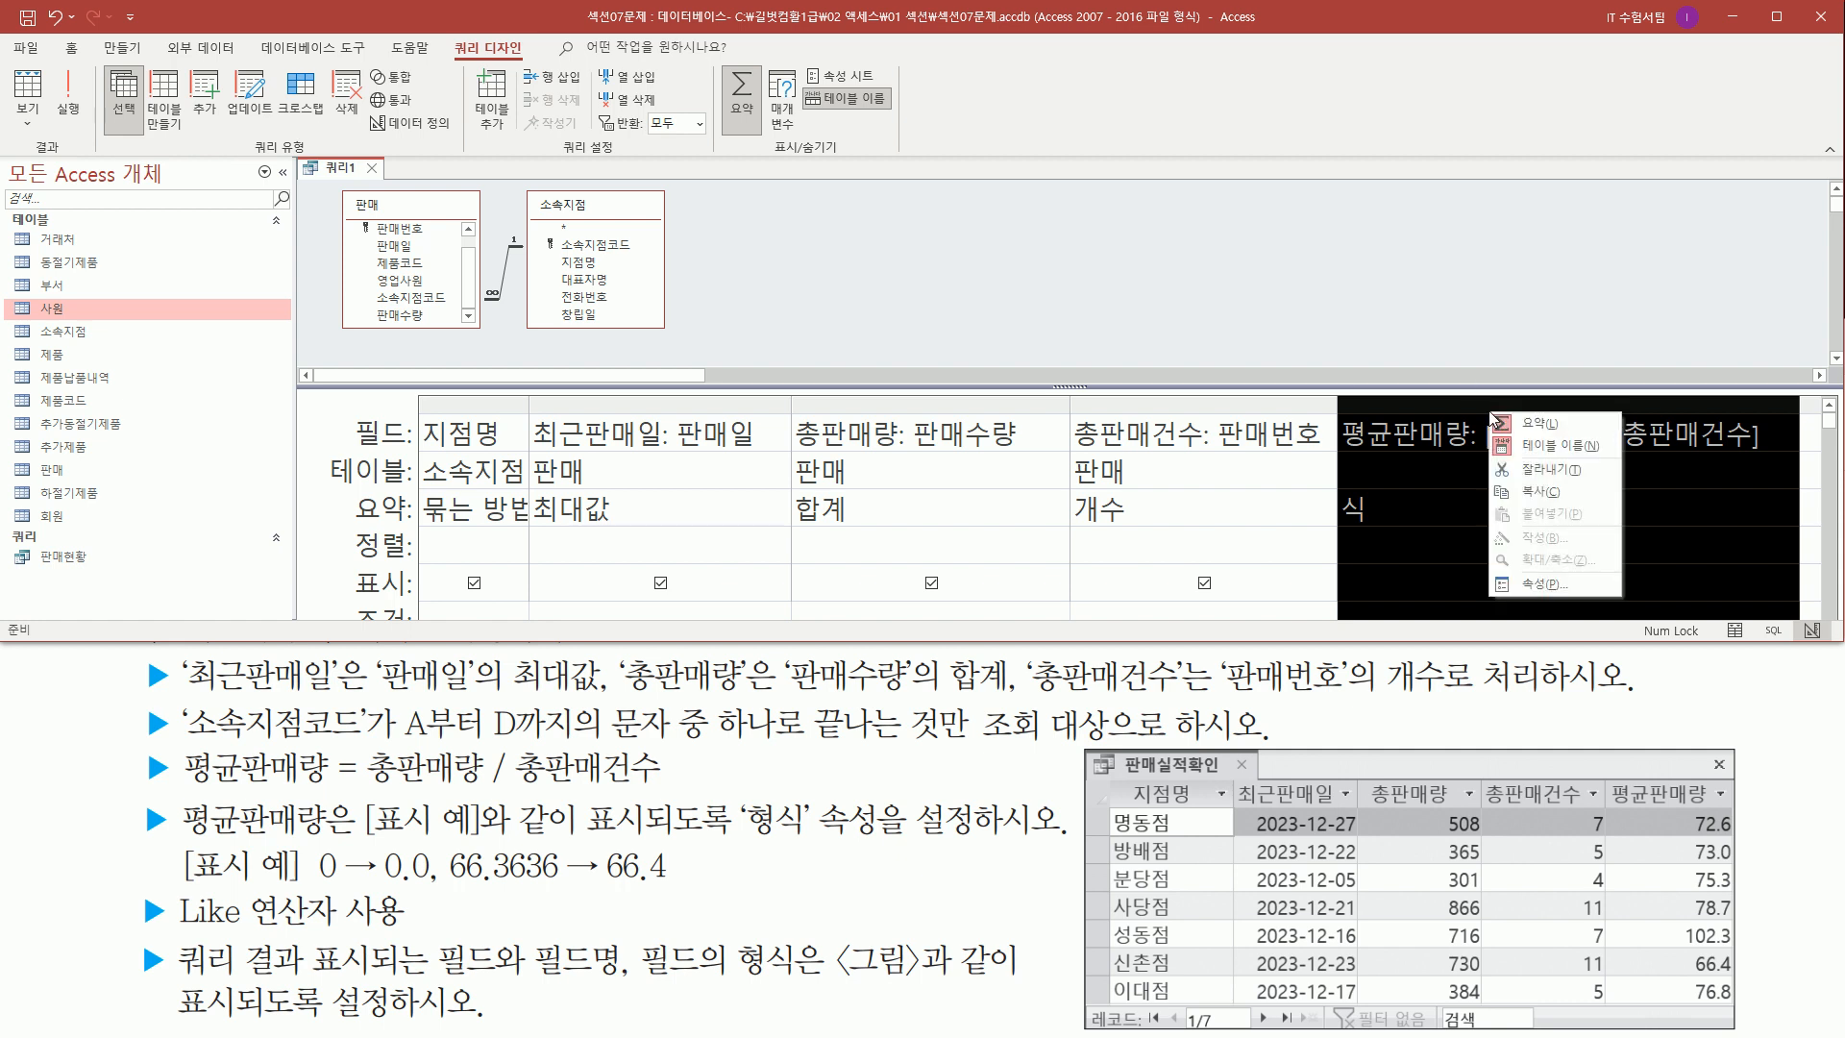
left_click(1543, 581)
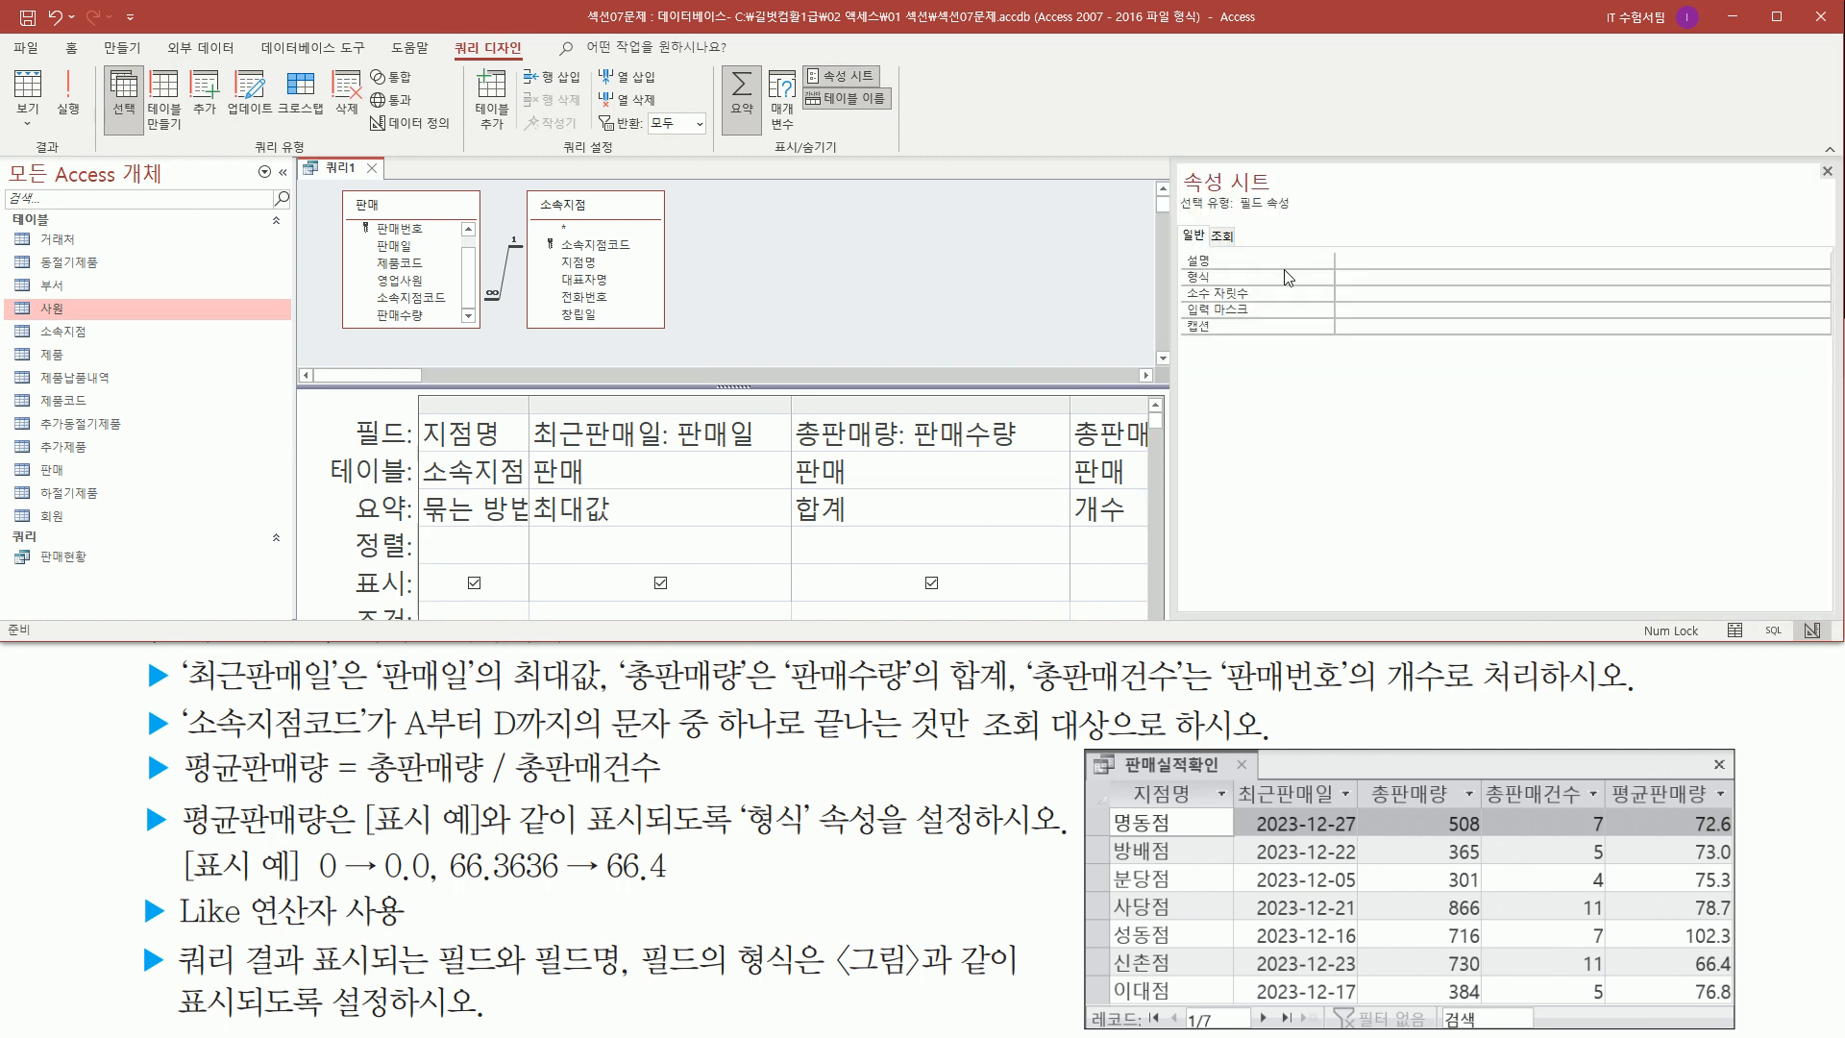
mouse_move(1180, 164)
left_mouse_down()
mouse_move(1439, 350)
mouse_move(1839, 501)
left_mouse_up()
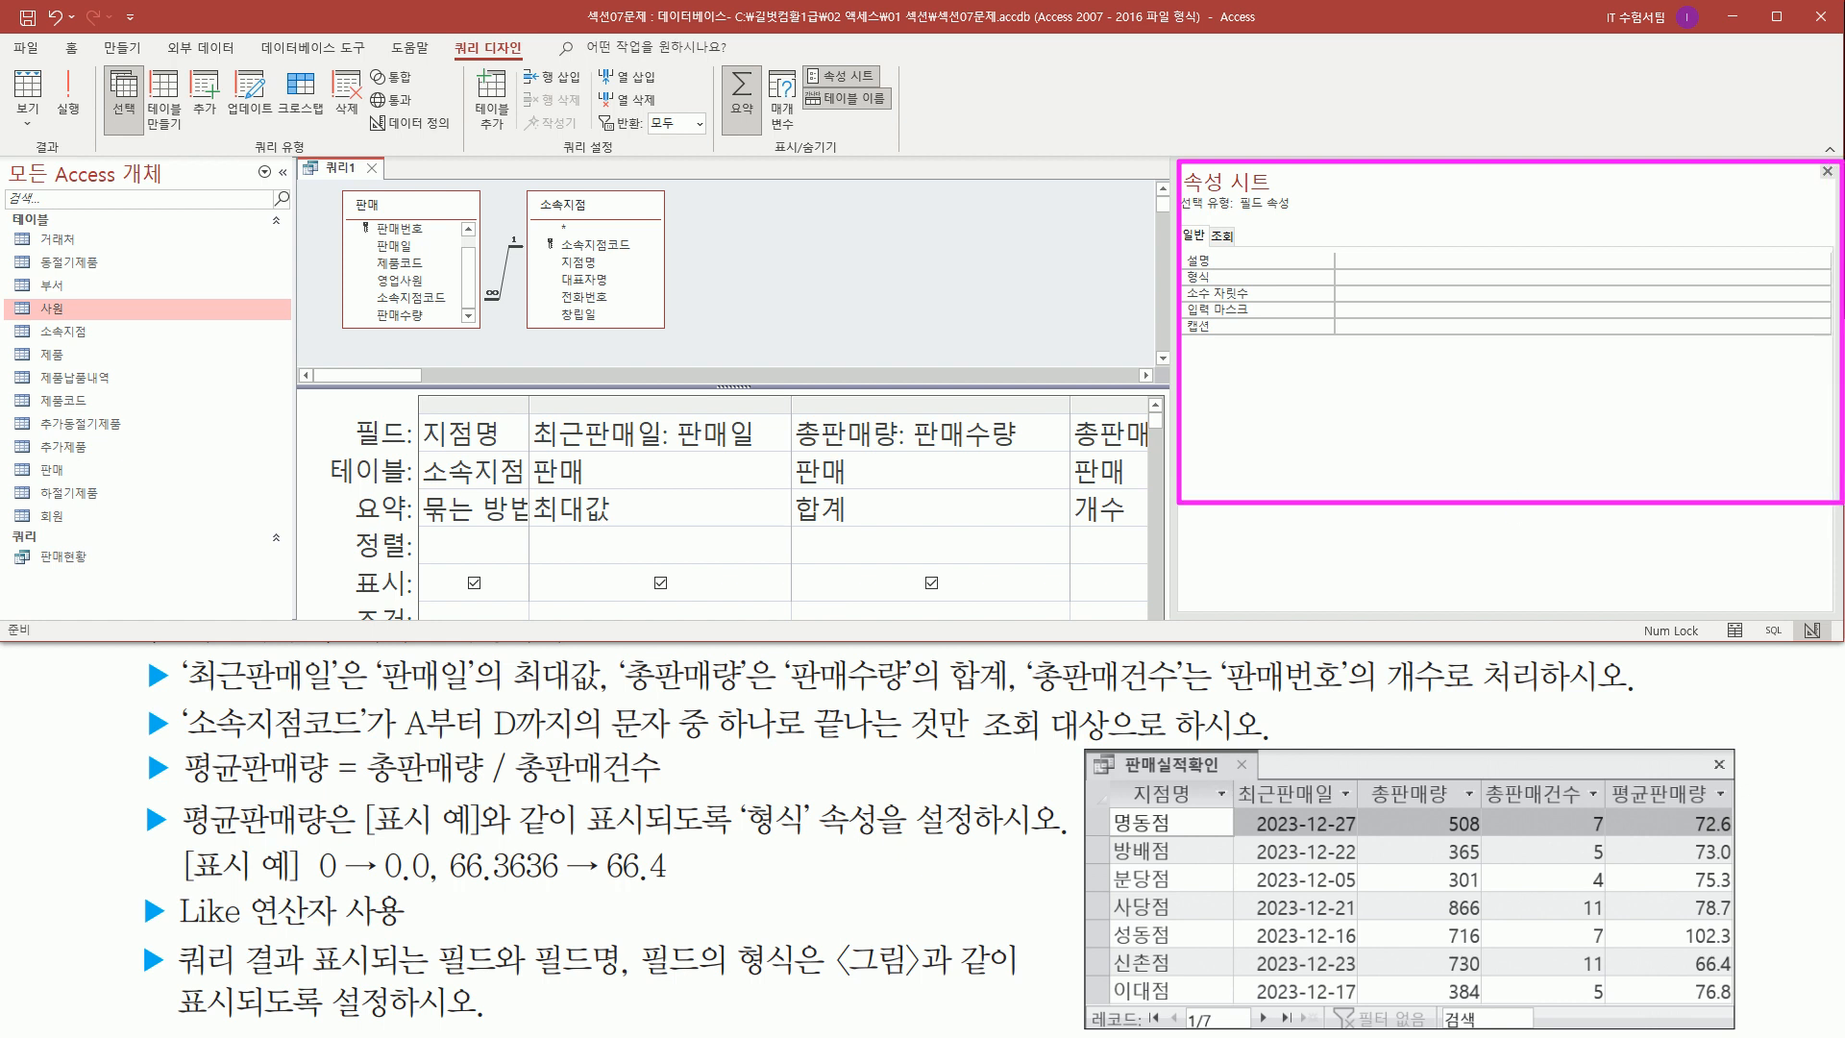
left_click_drag(1182, 267, 1218, 285)
key("Escape")
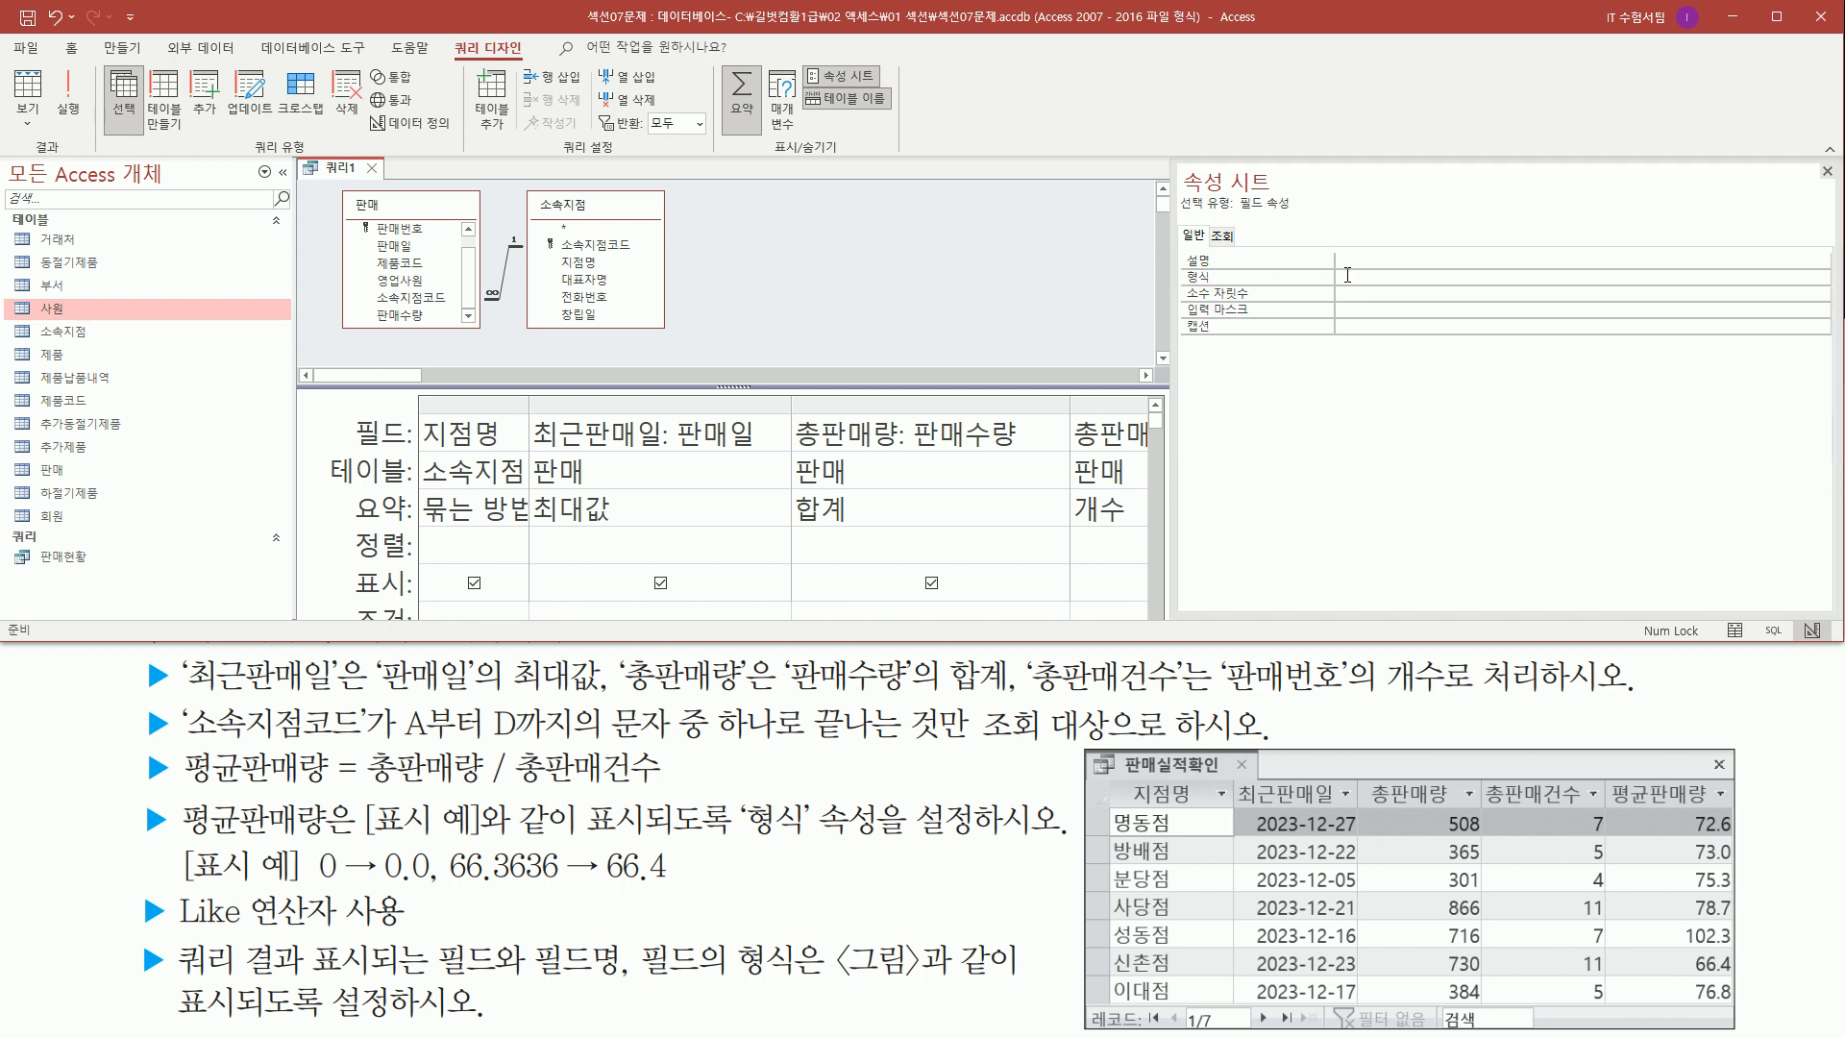
- Set the 형식 property of the 평균판매량 column to 0.0 and close the property sheet
left_click(1351, 275)
key("ctrl+2")
left_click_drag(1332, 286, 1366, 287)
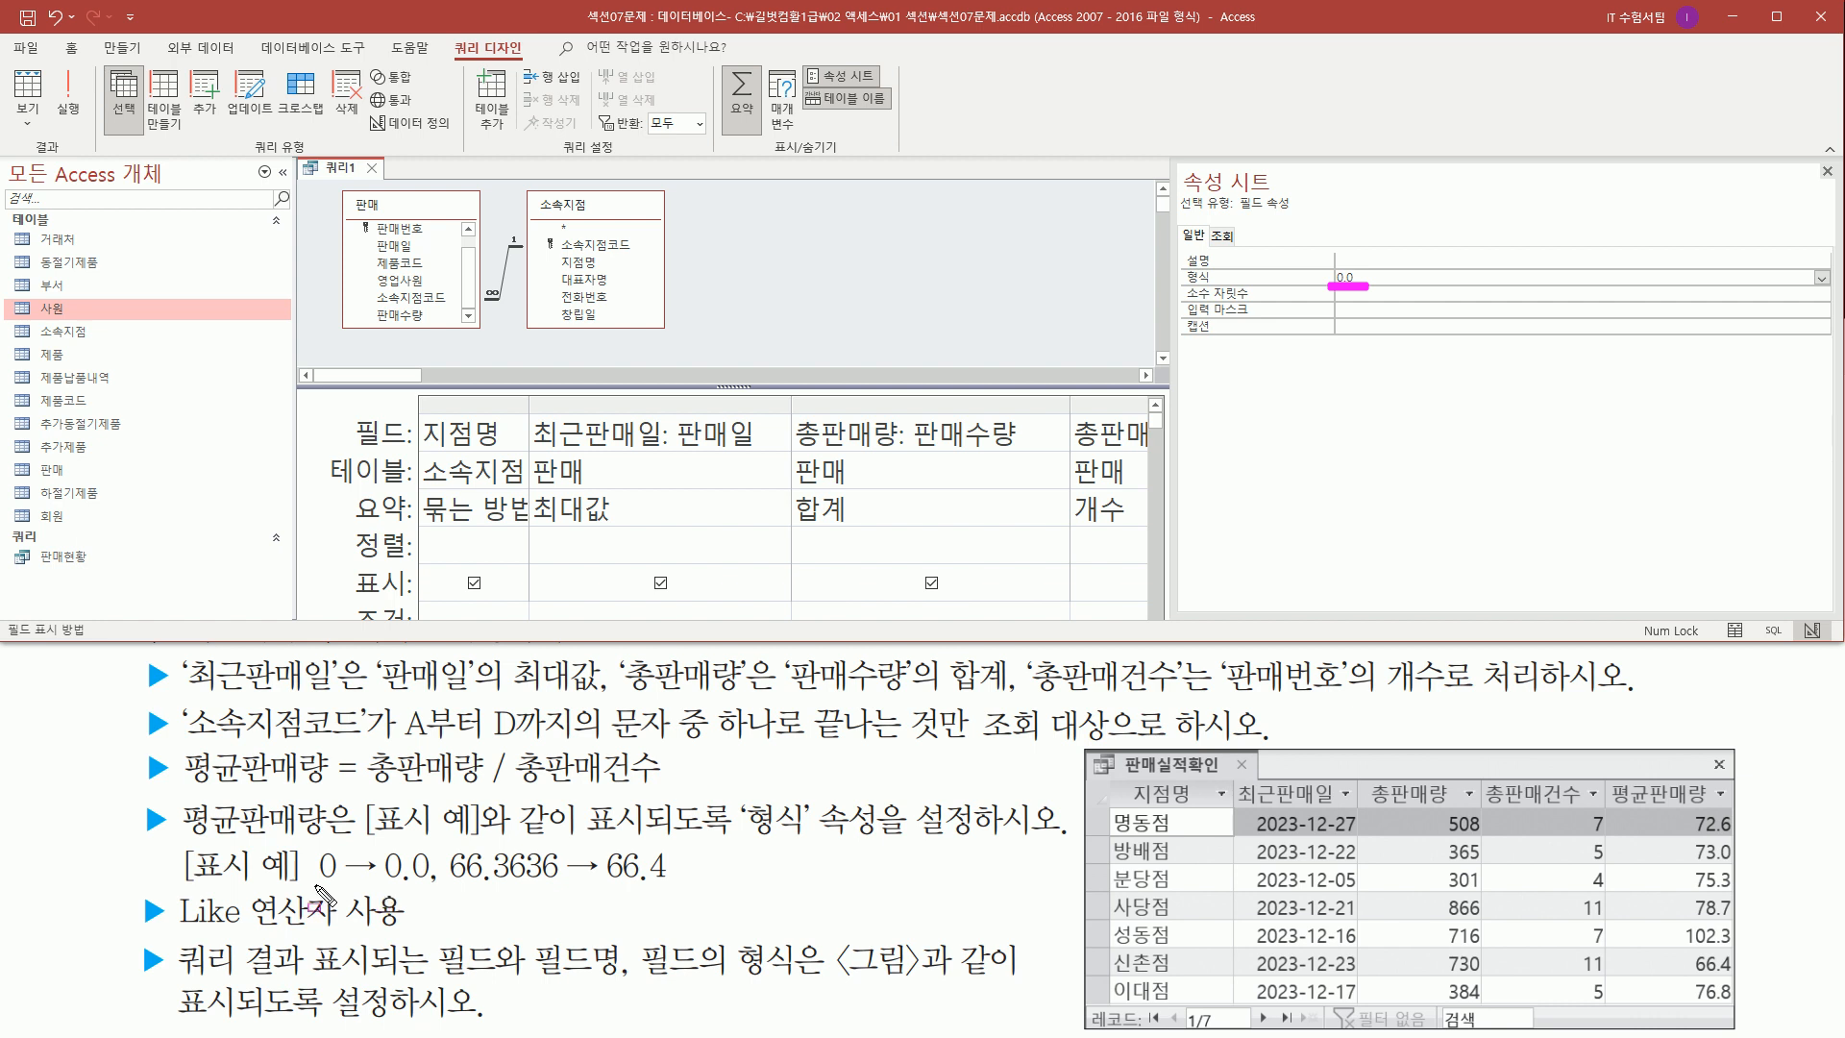
left_click_drag(313, 881, 441, 884)
left_click_drag(1327, 267, 1371, 288)
key("Escape")
left_click_drag(1813, 160, 1836, 186)
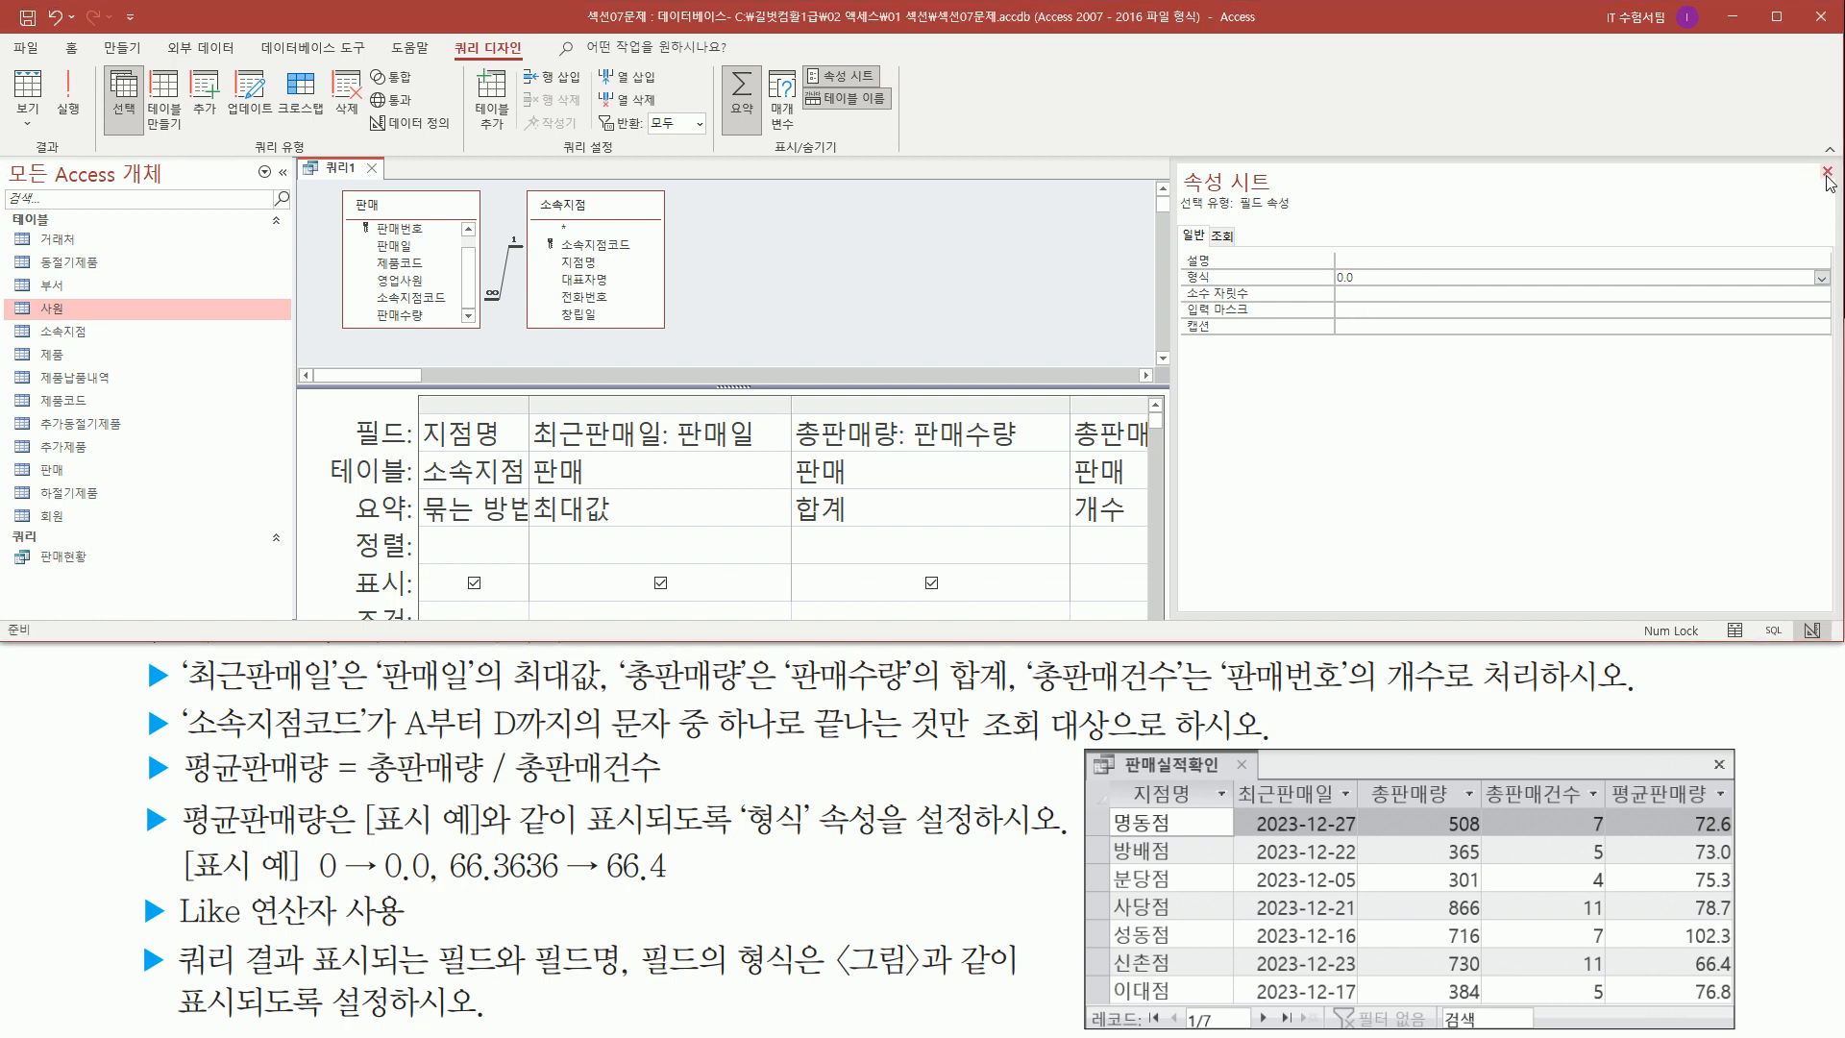
left_click(1826, 171)
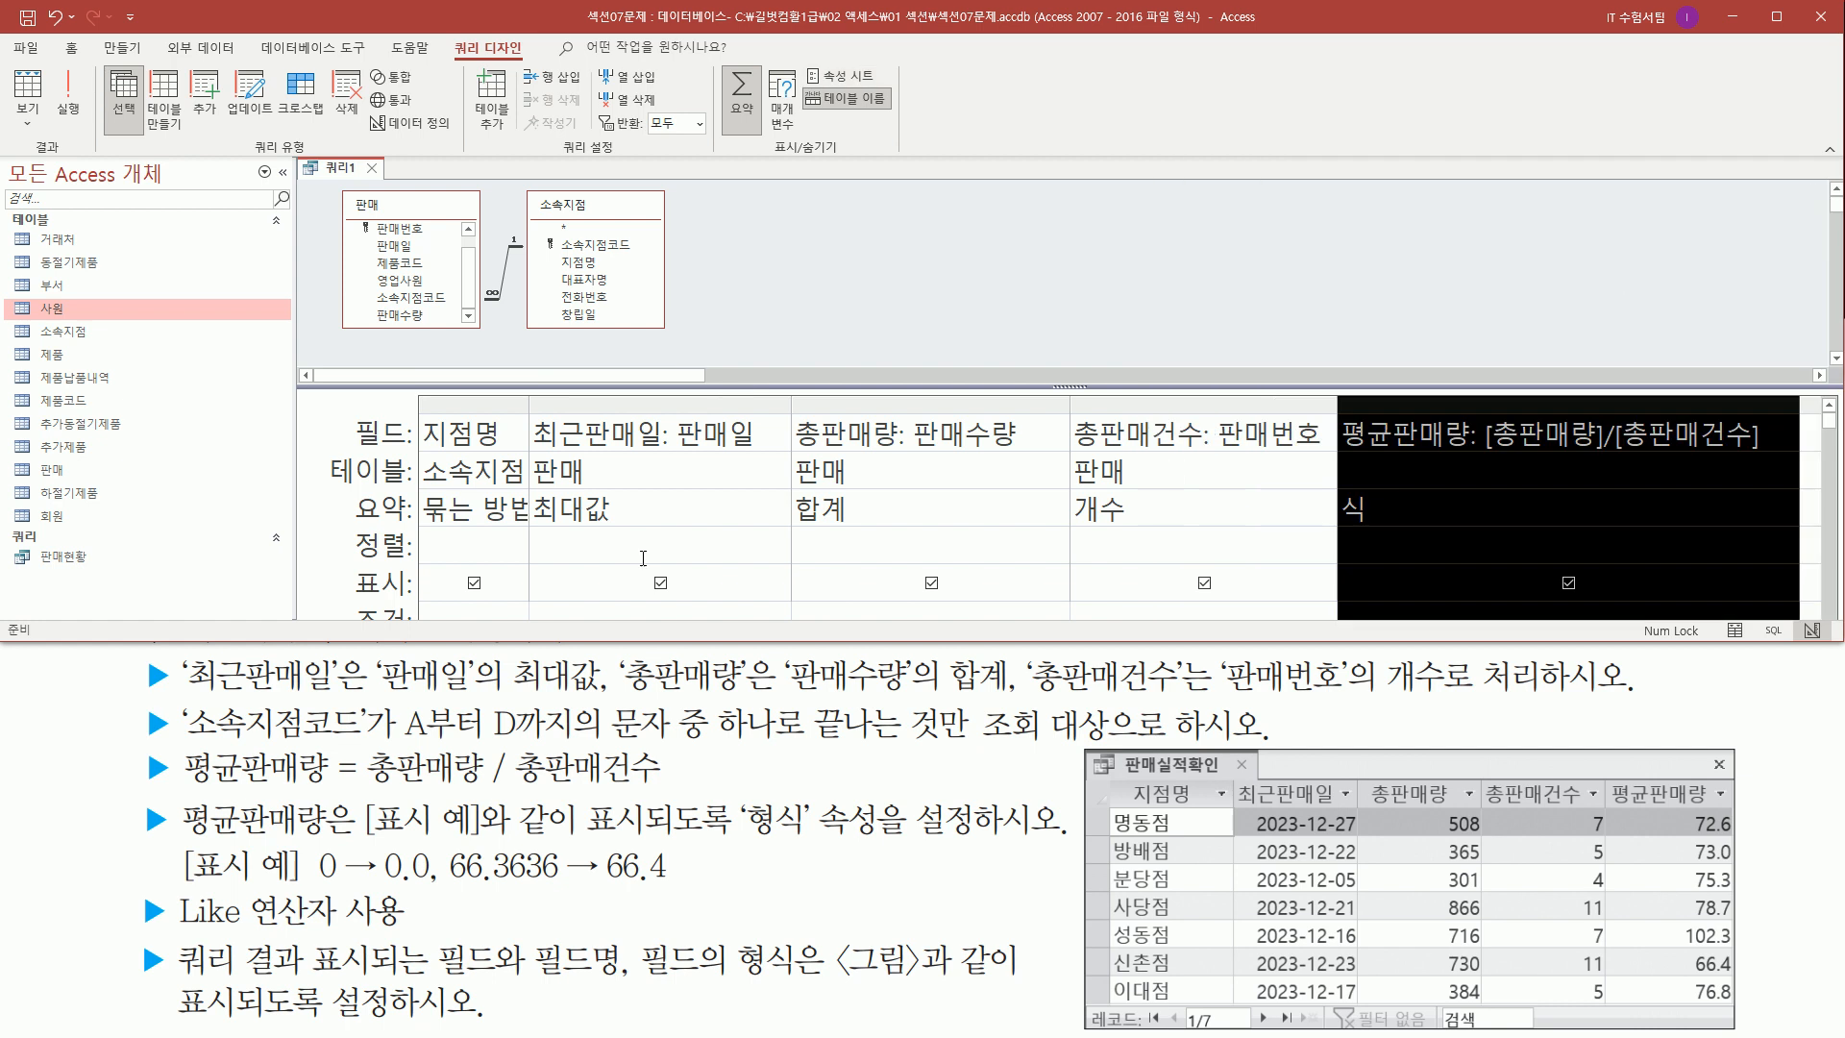
- Run the query and check the decimal format of the 평균판매량 values
left_click(793, 252)
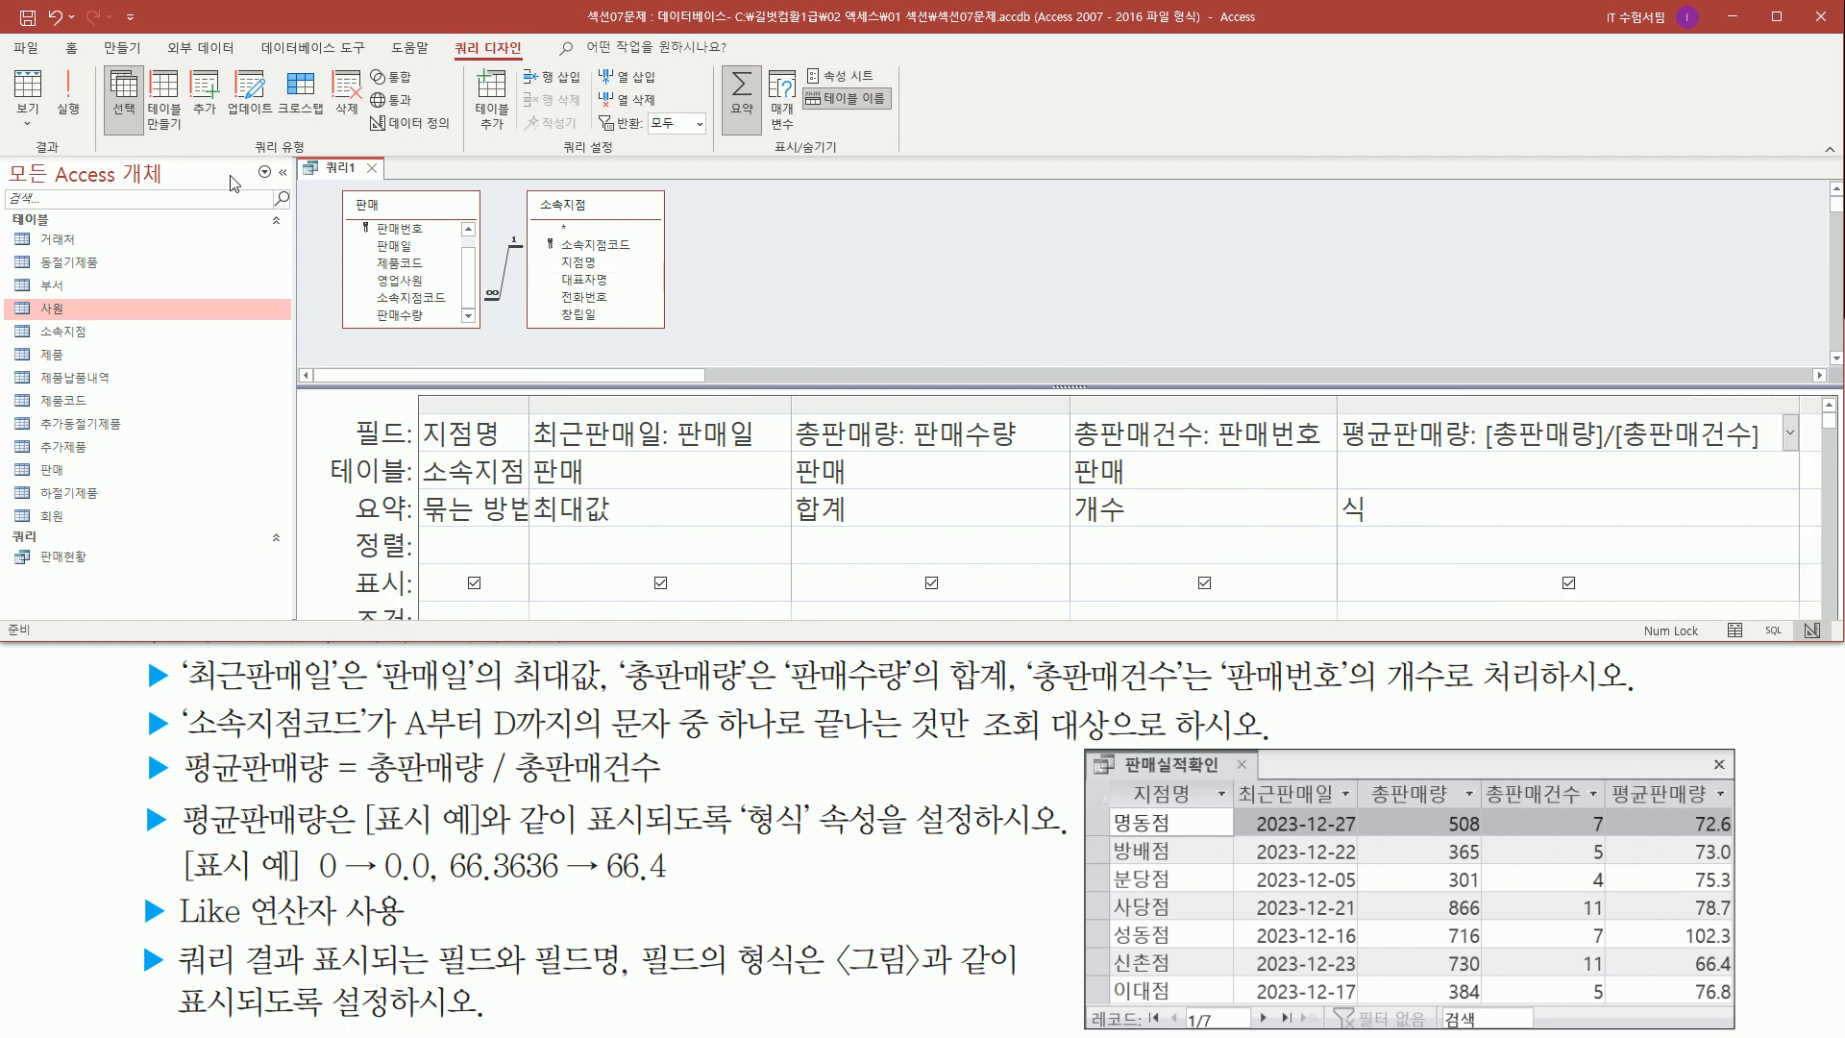
left_click(73, 101)
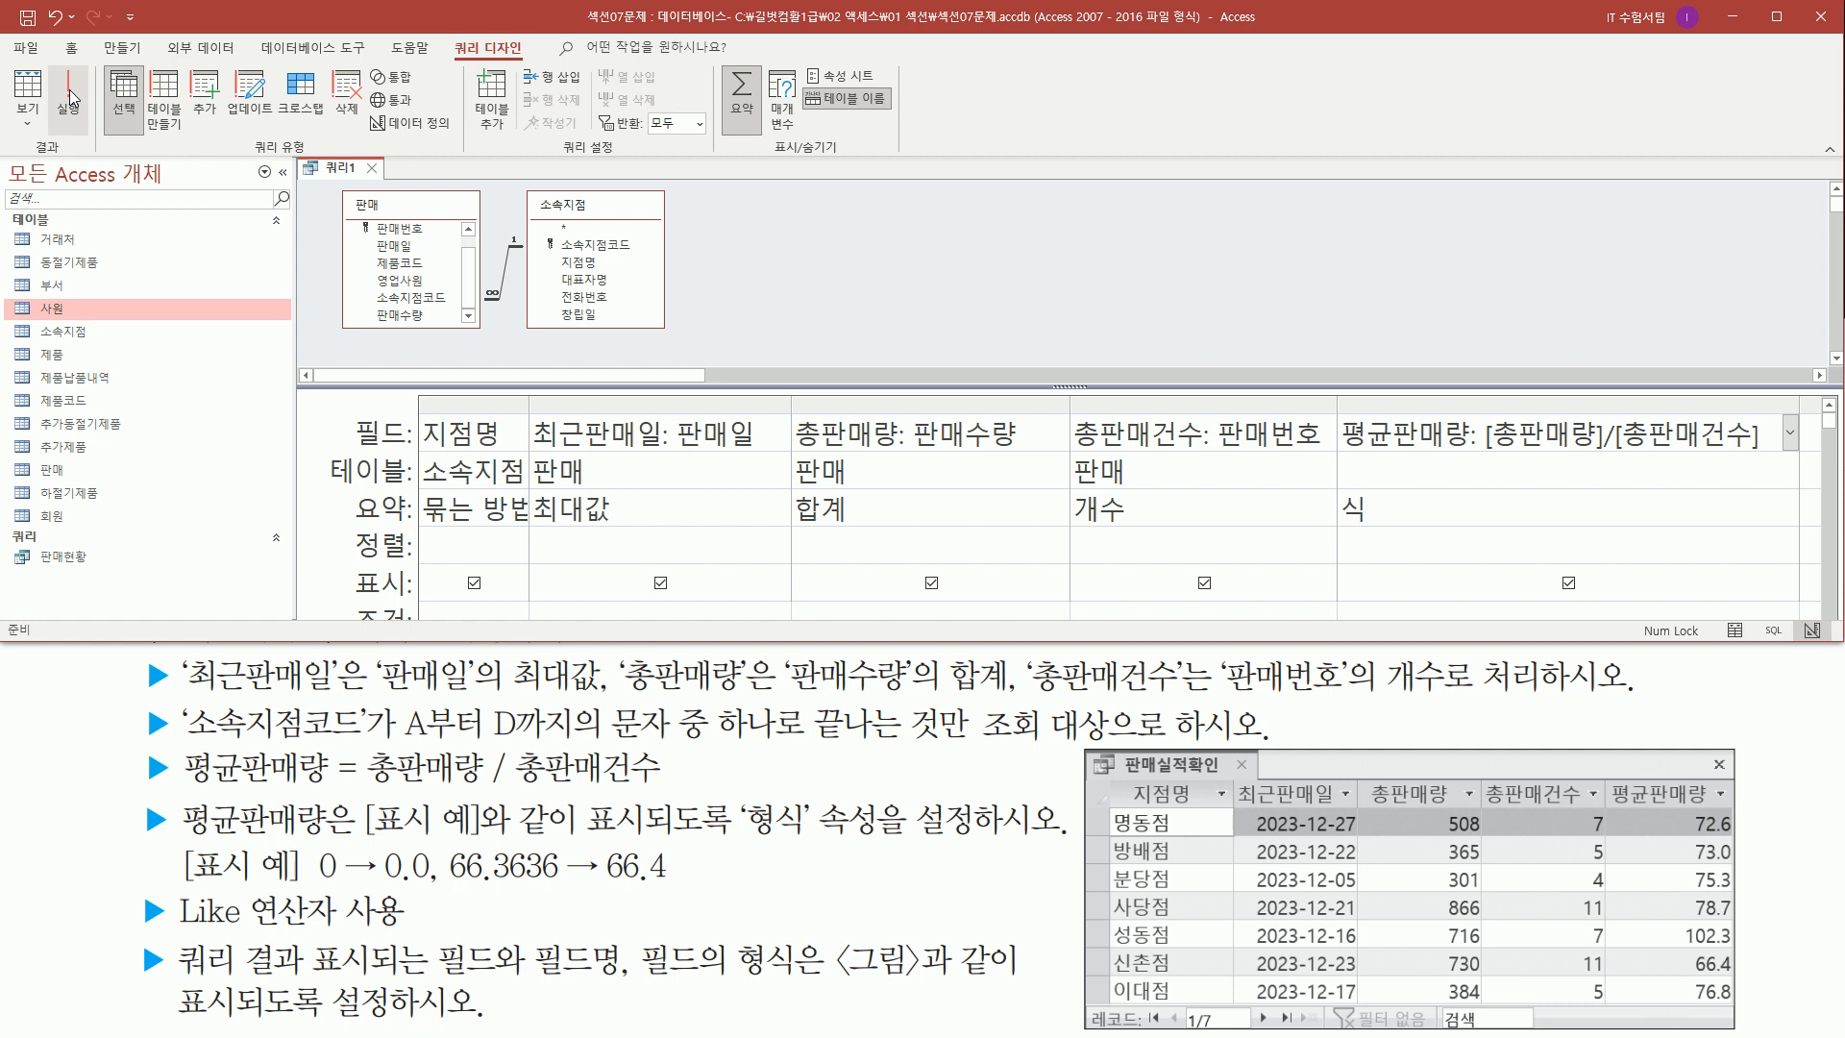
left_click(73, 97)
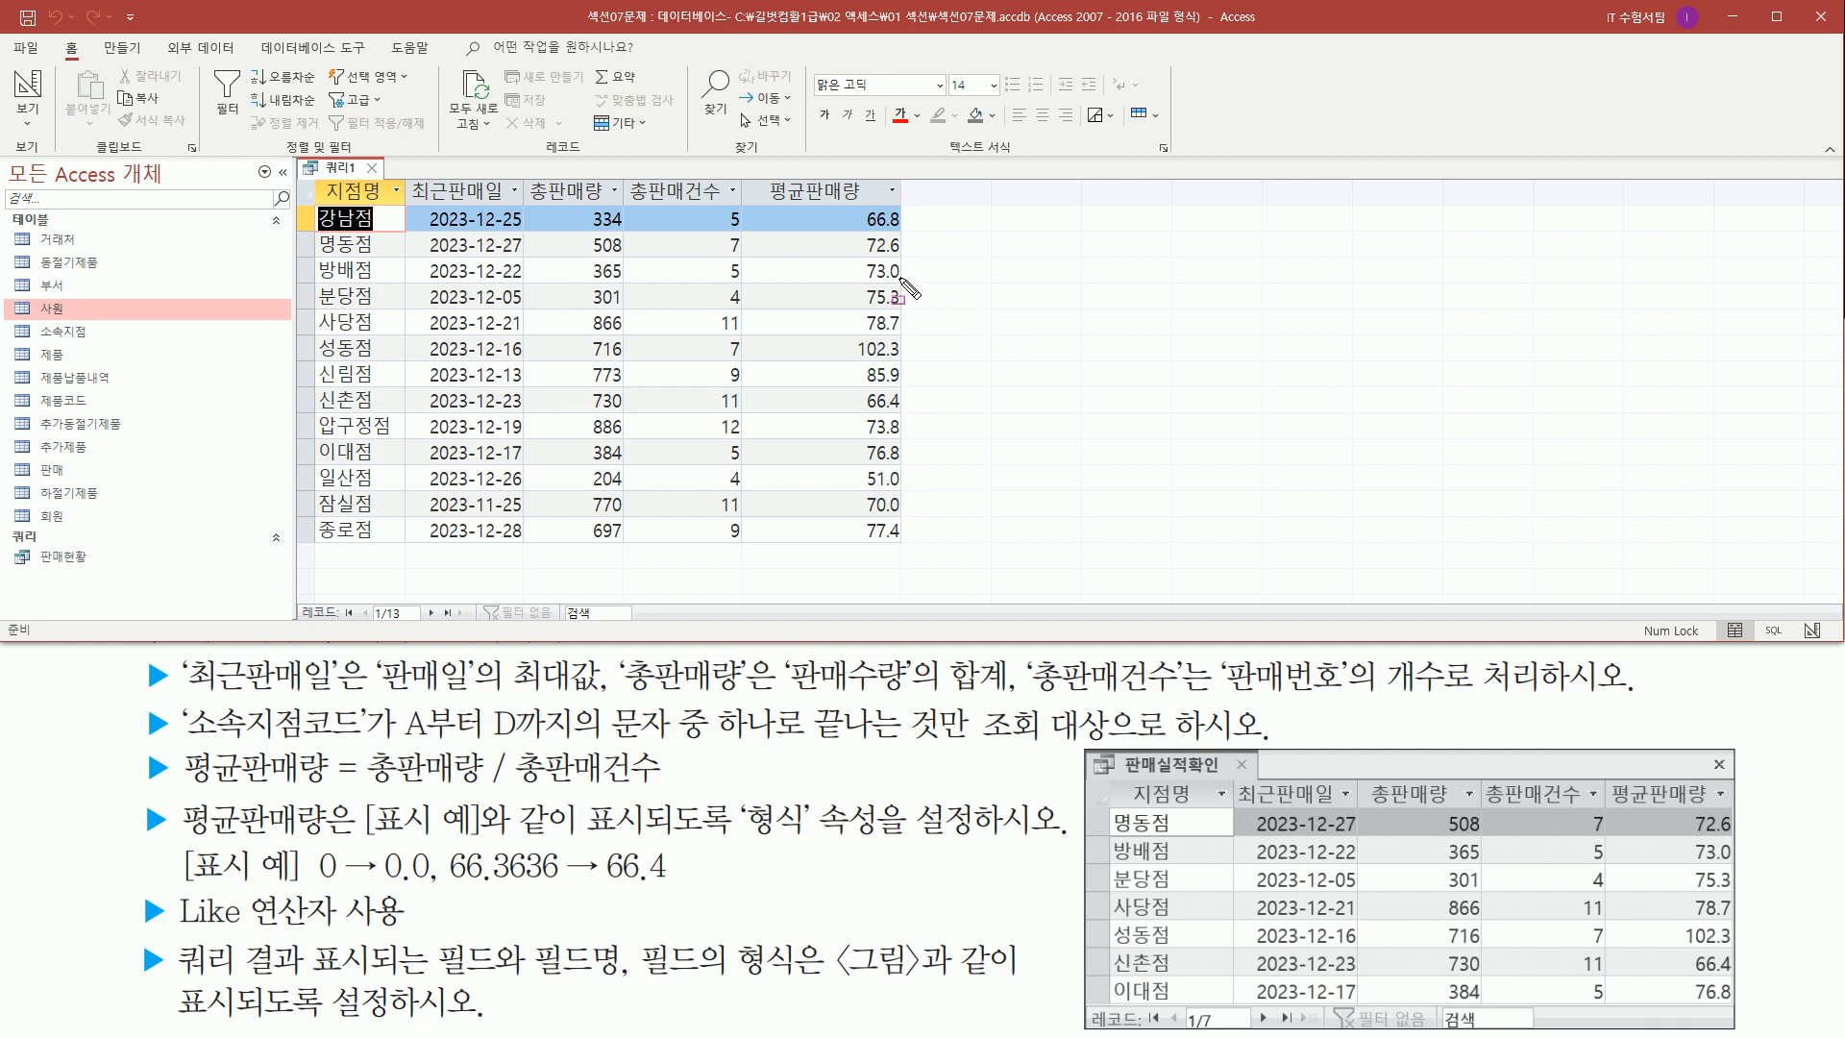
left_click_drag(858, 205, 915, 552)
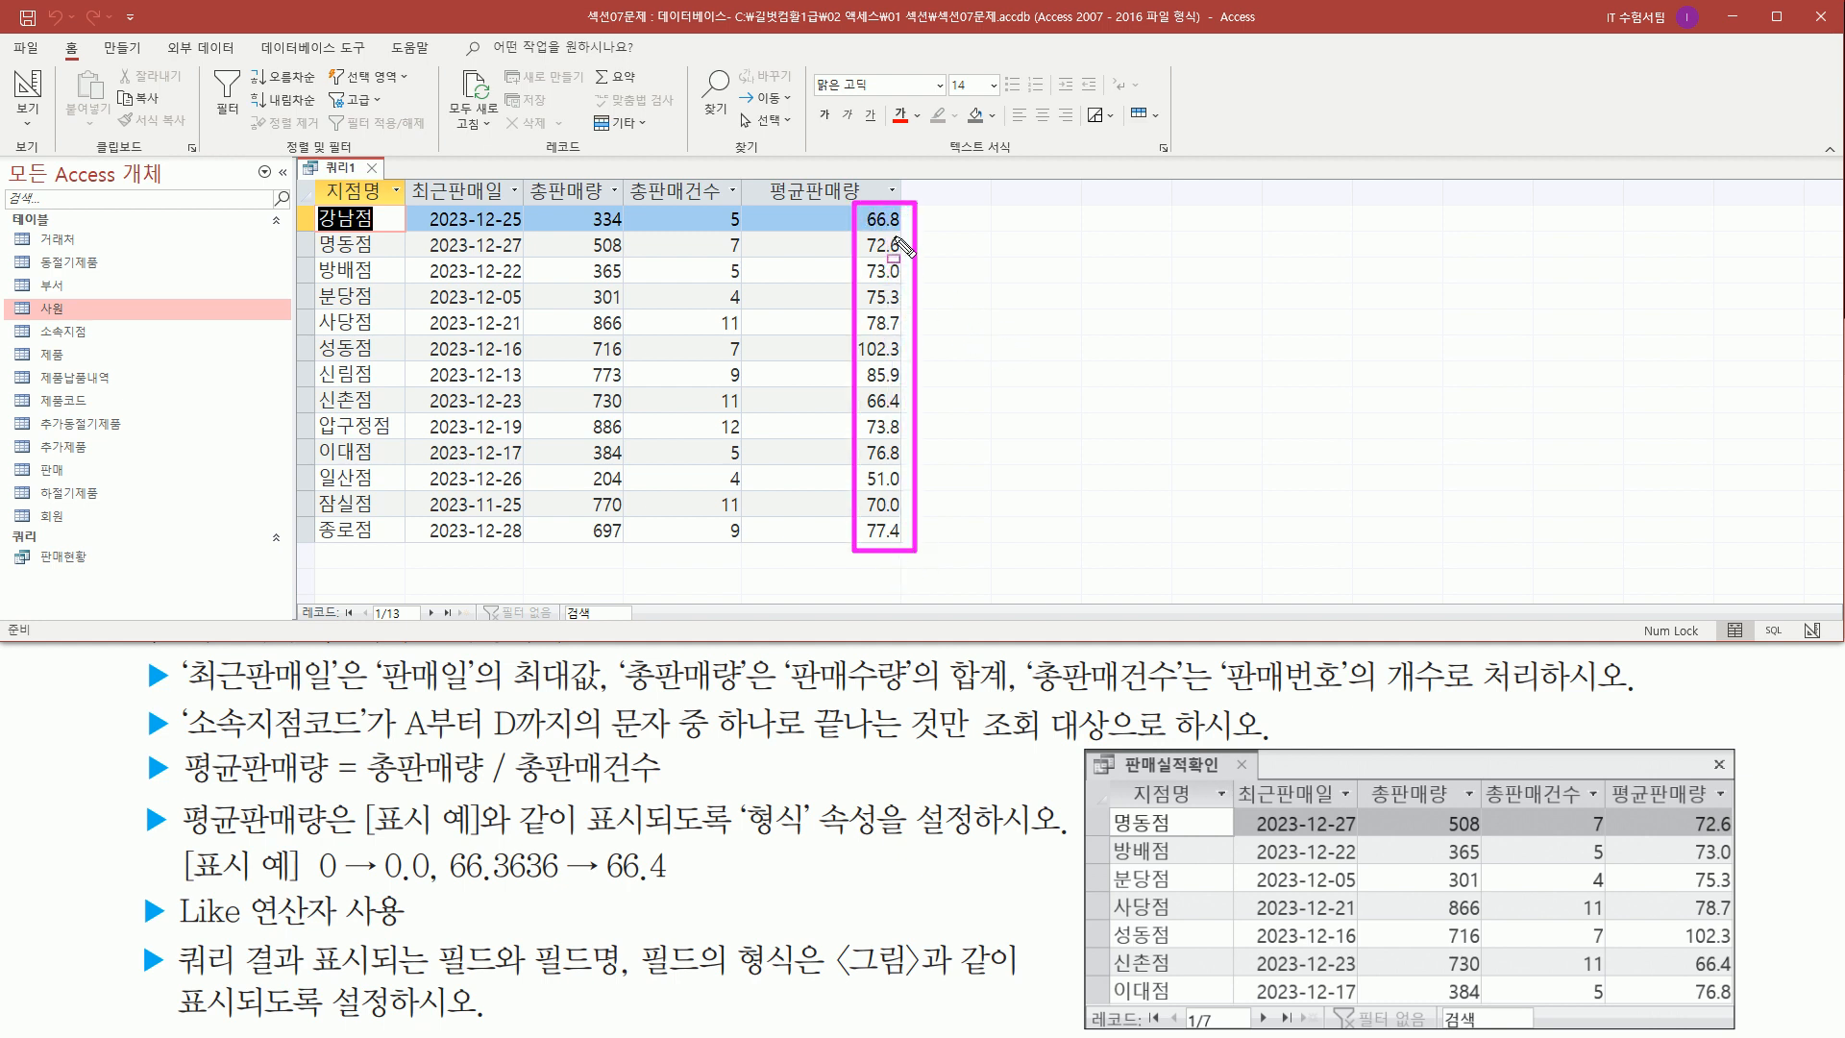
key("Escape")
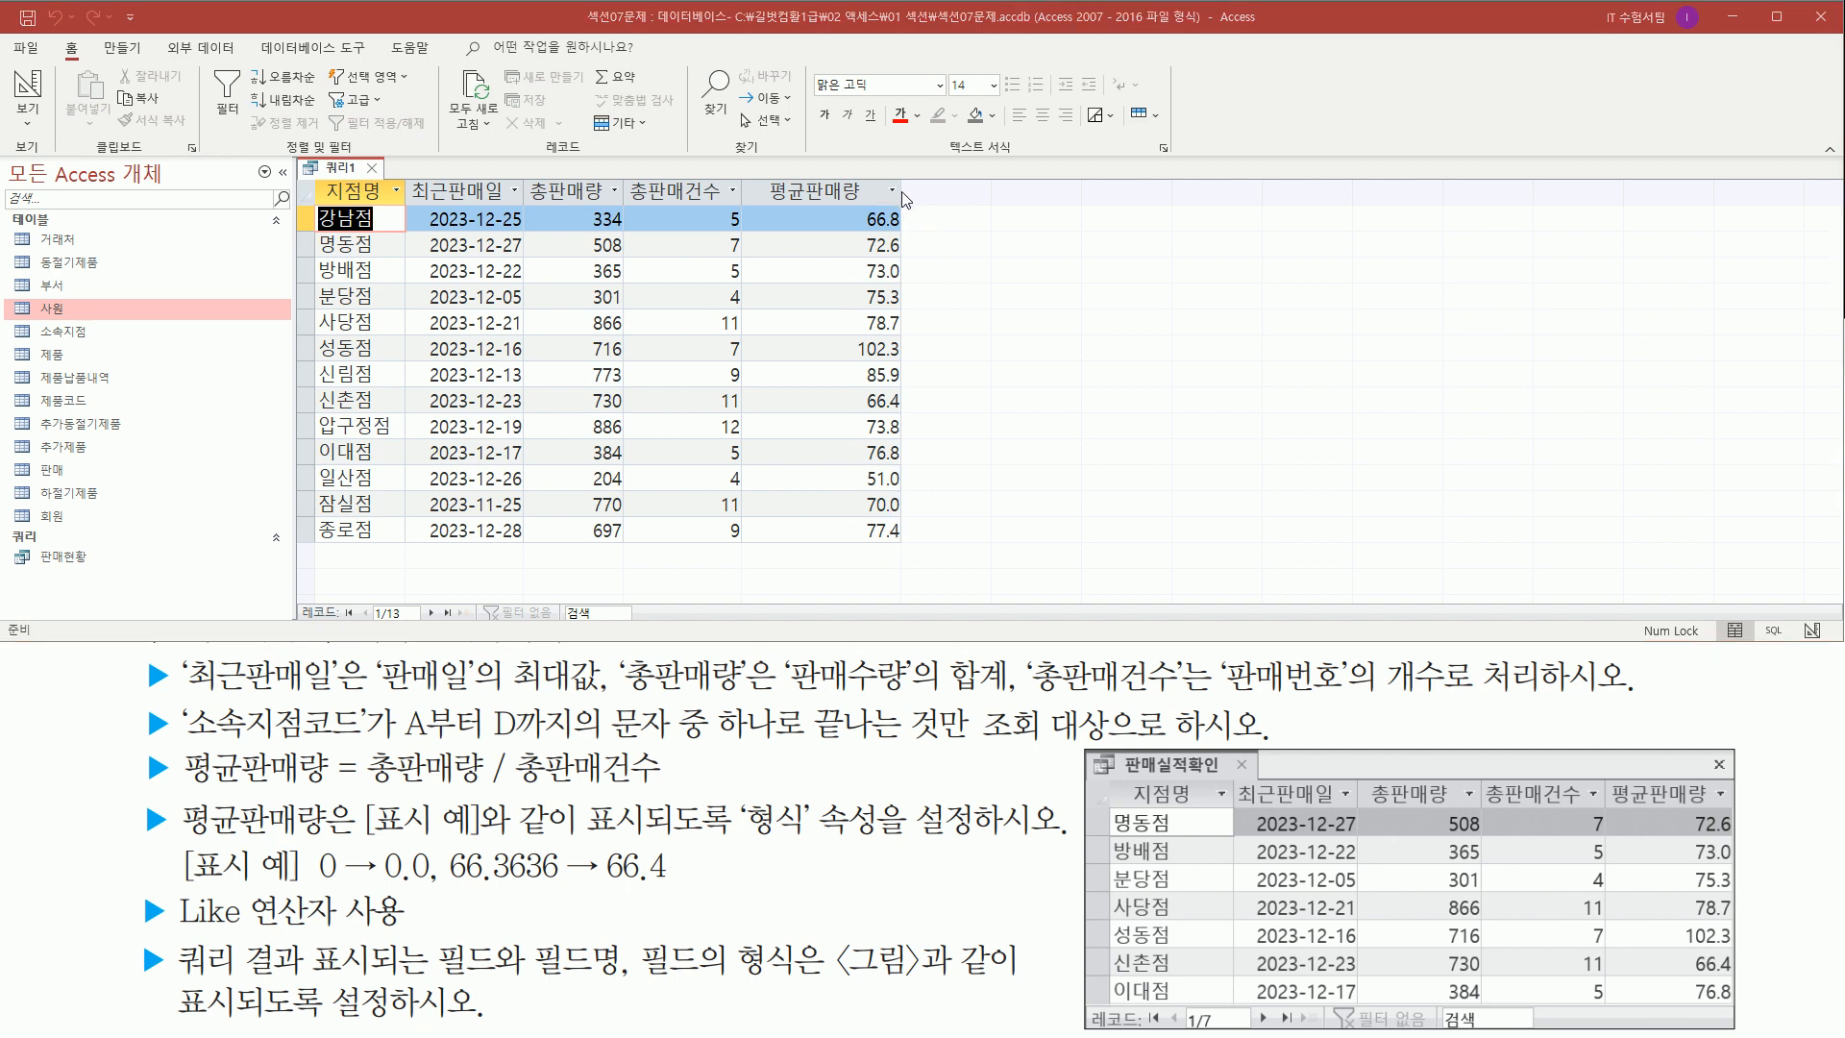
- Read the 소속지점코드 requirement for codes ending in A to D and return the query to design view
mouse_move(180, 695)
left_mouse_down()
mouse_move(248, 740)
mouse_move(774, 759)
left_mouse_up()
key("Escape")
right_click(336, 170)
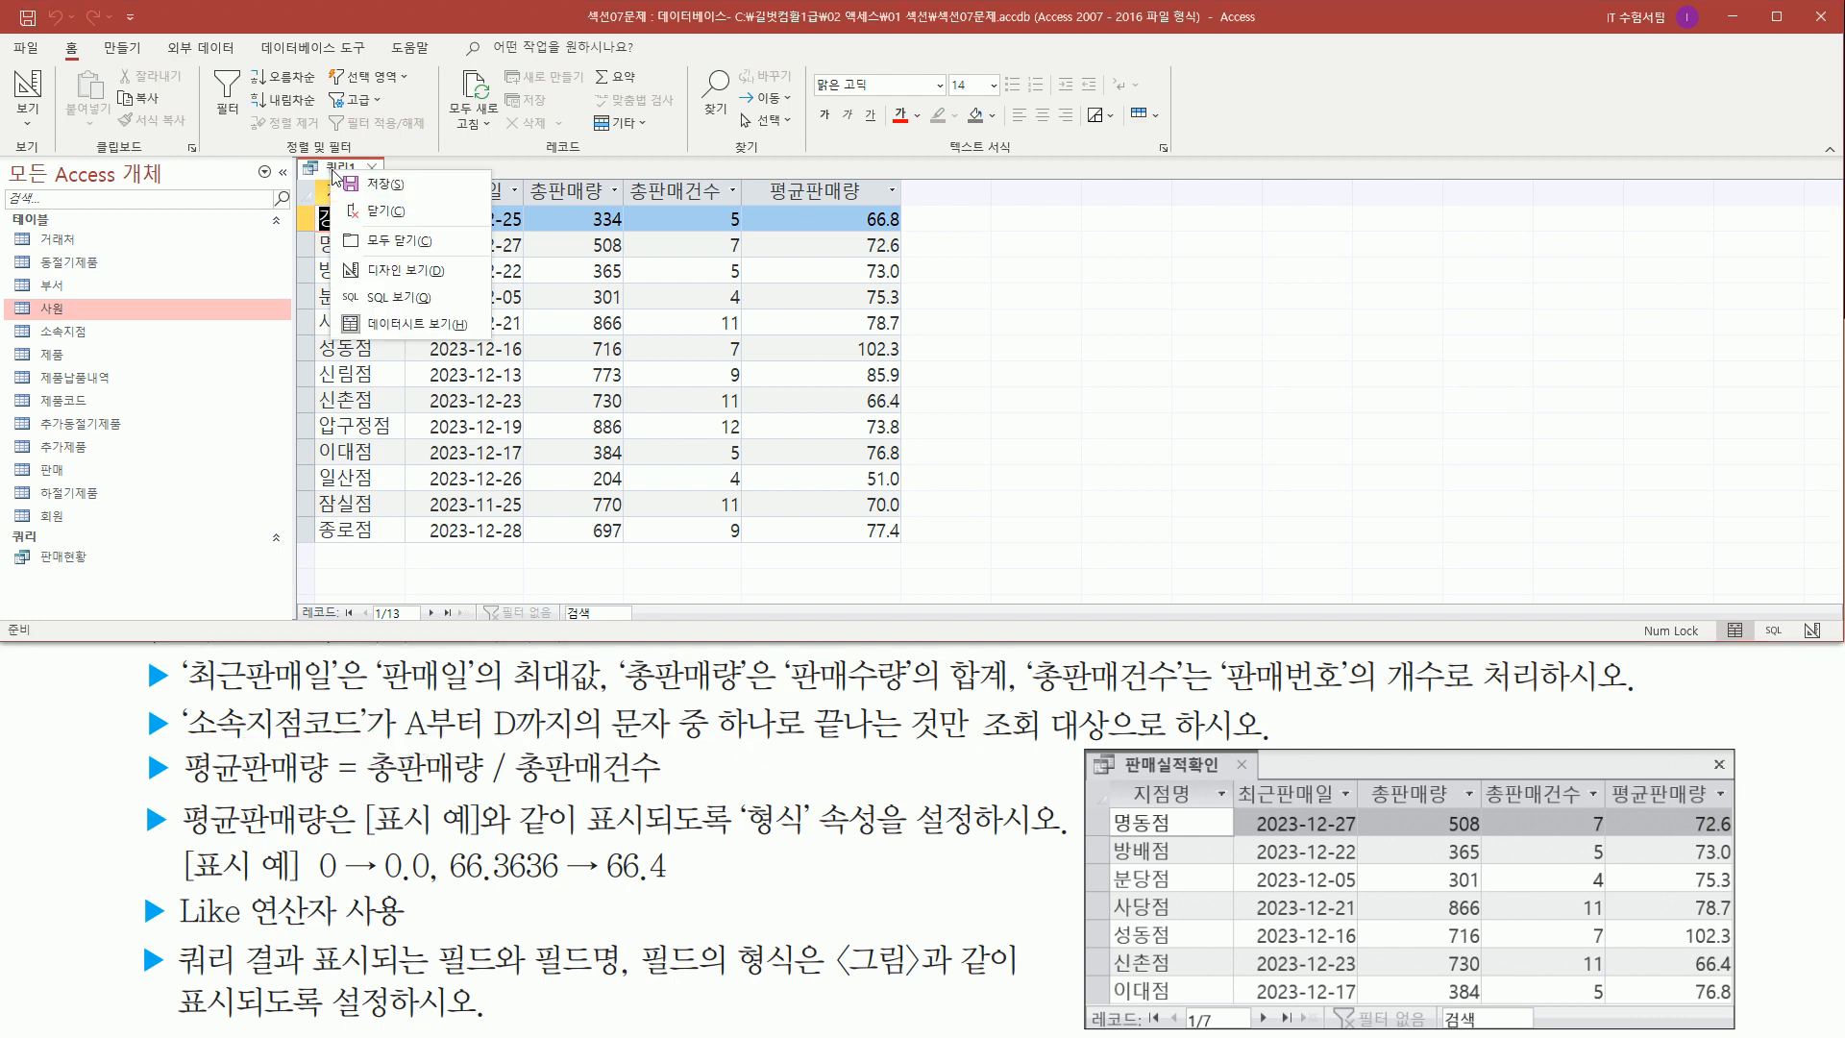
left_click(381, 273)
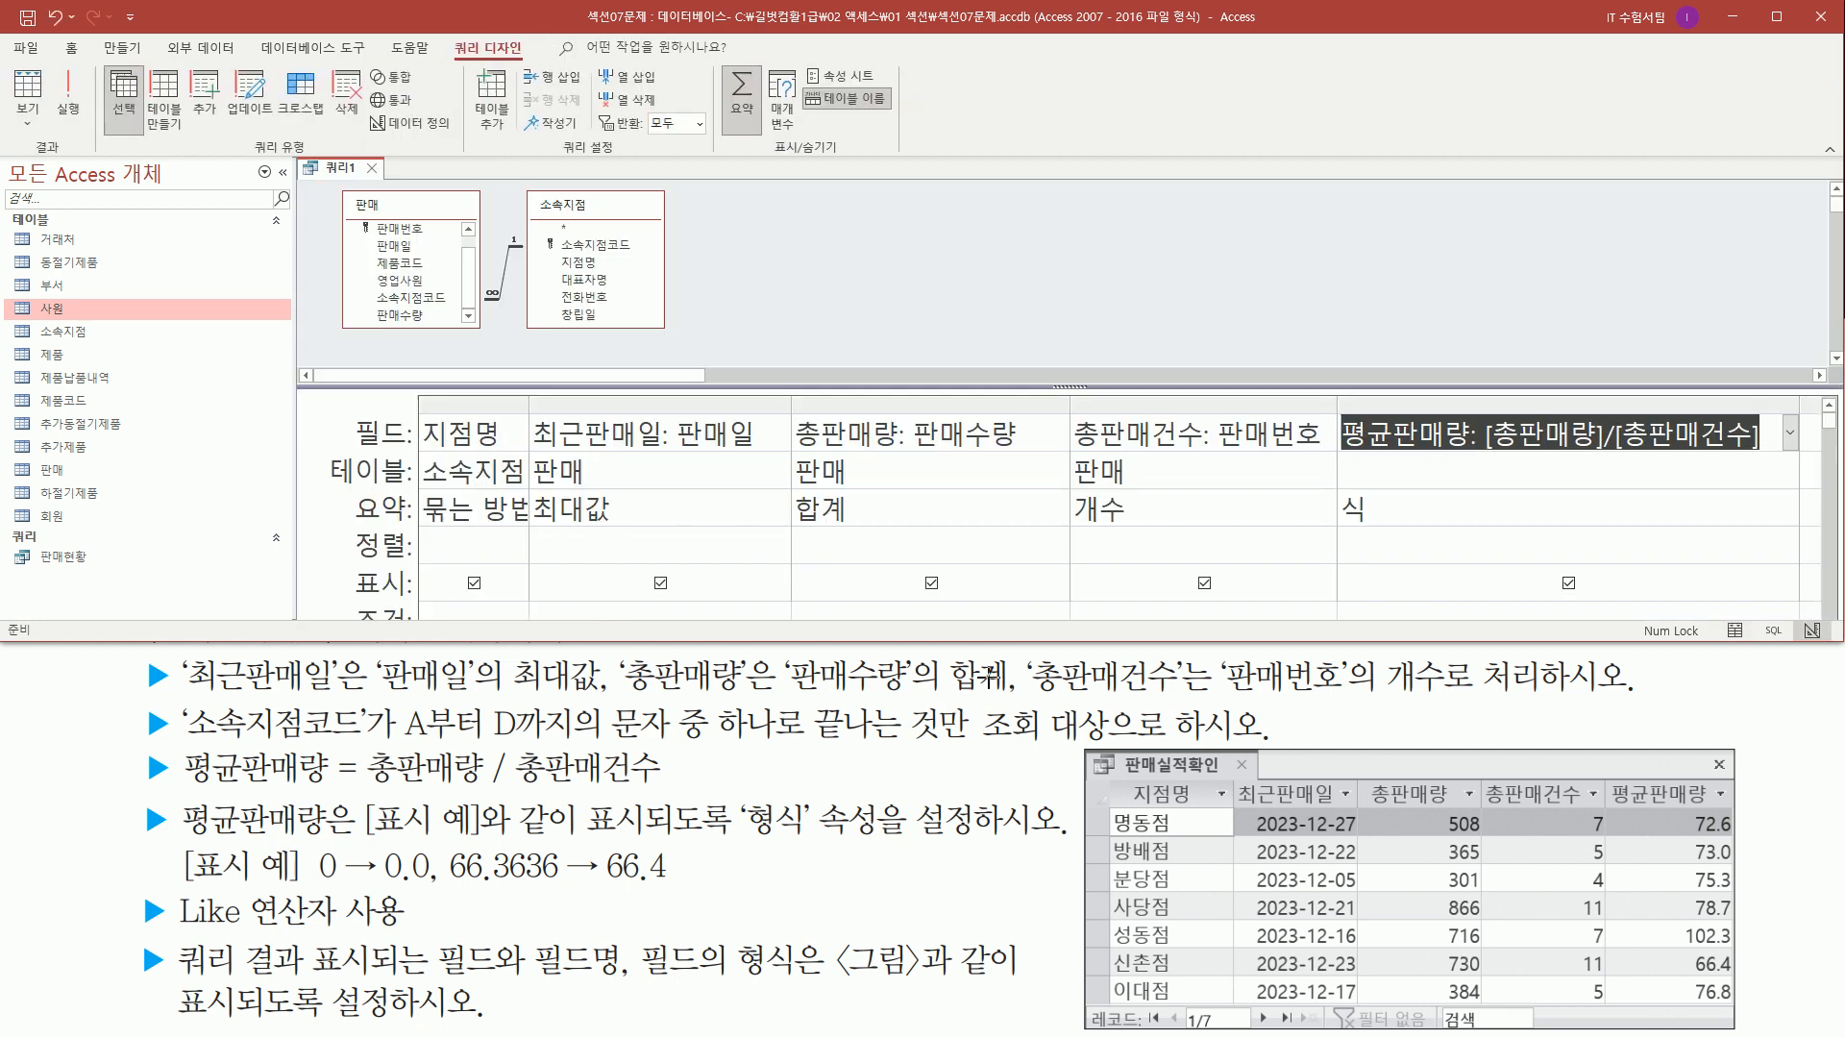
- Add the 소속지점코드 field from the 소속지점 table to the query grid
left_click_drag(552, 230, 637, 255)
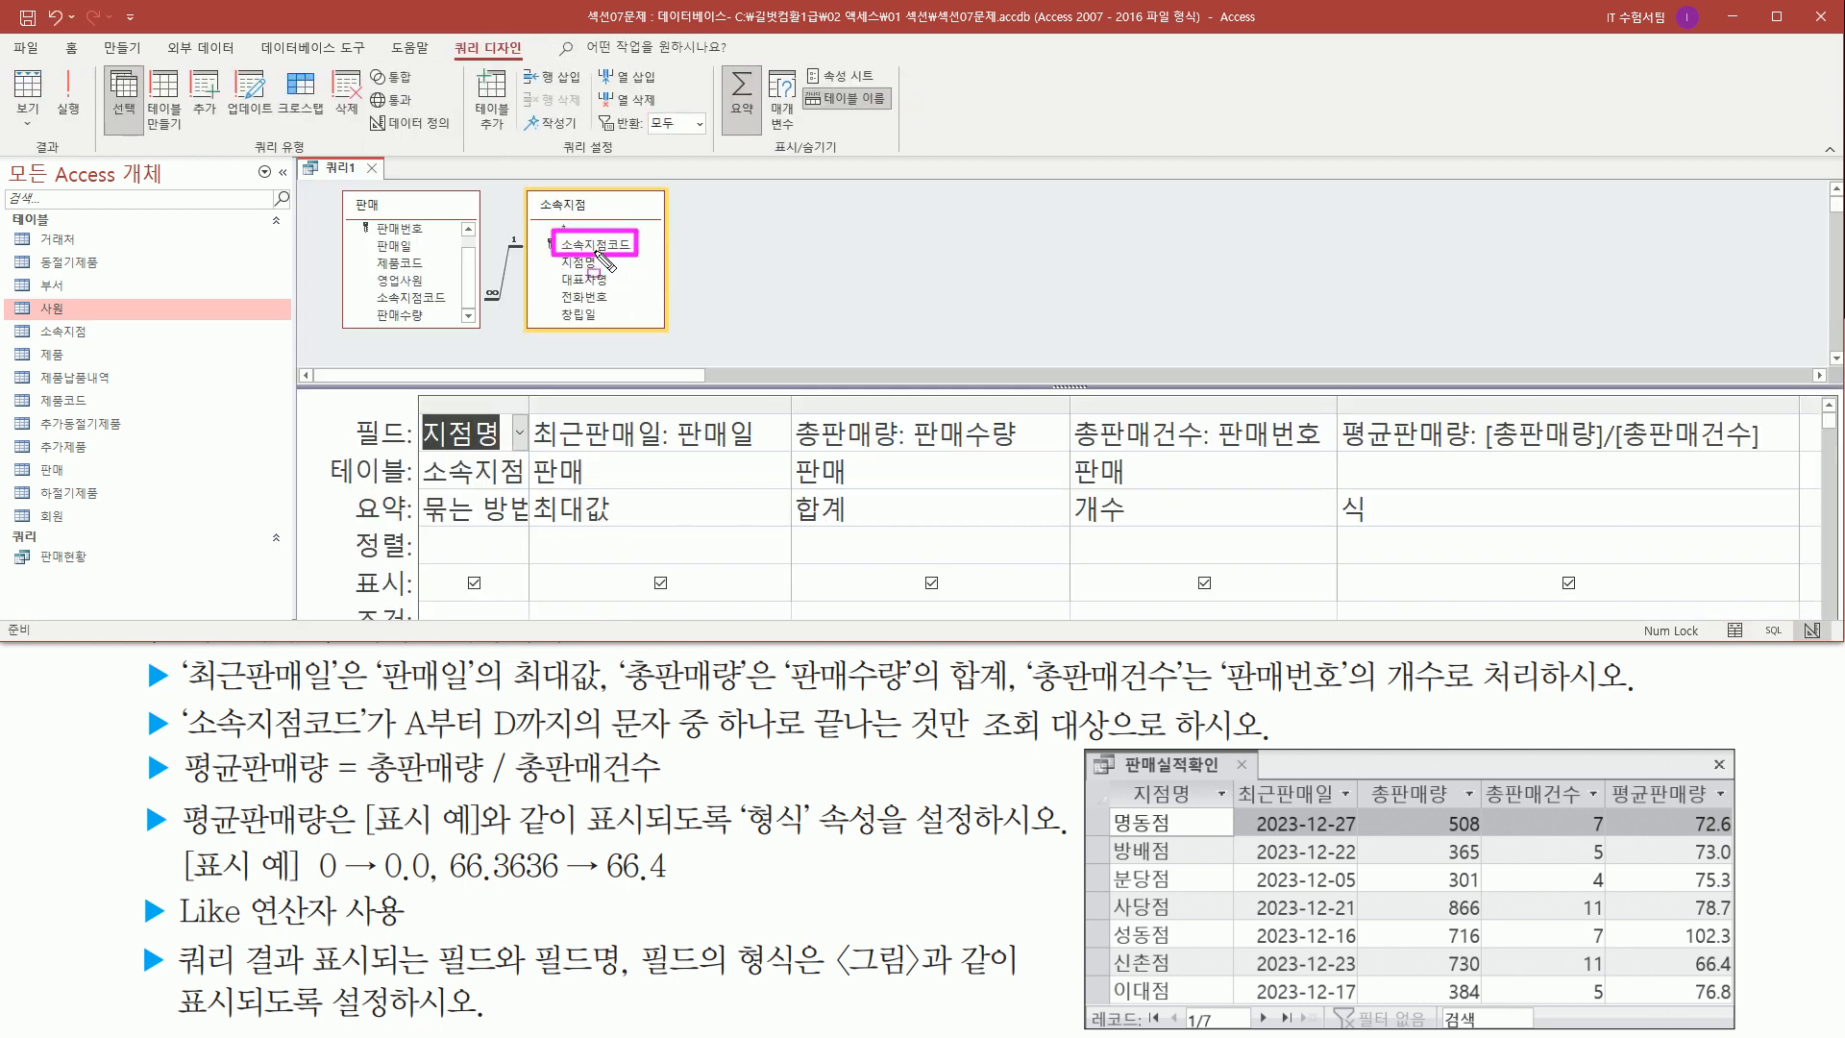
left_click(597, 248)
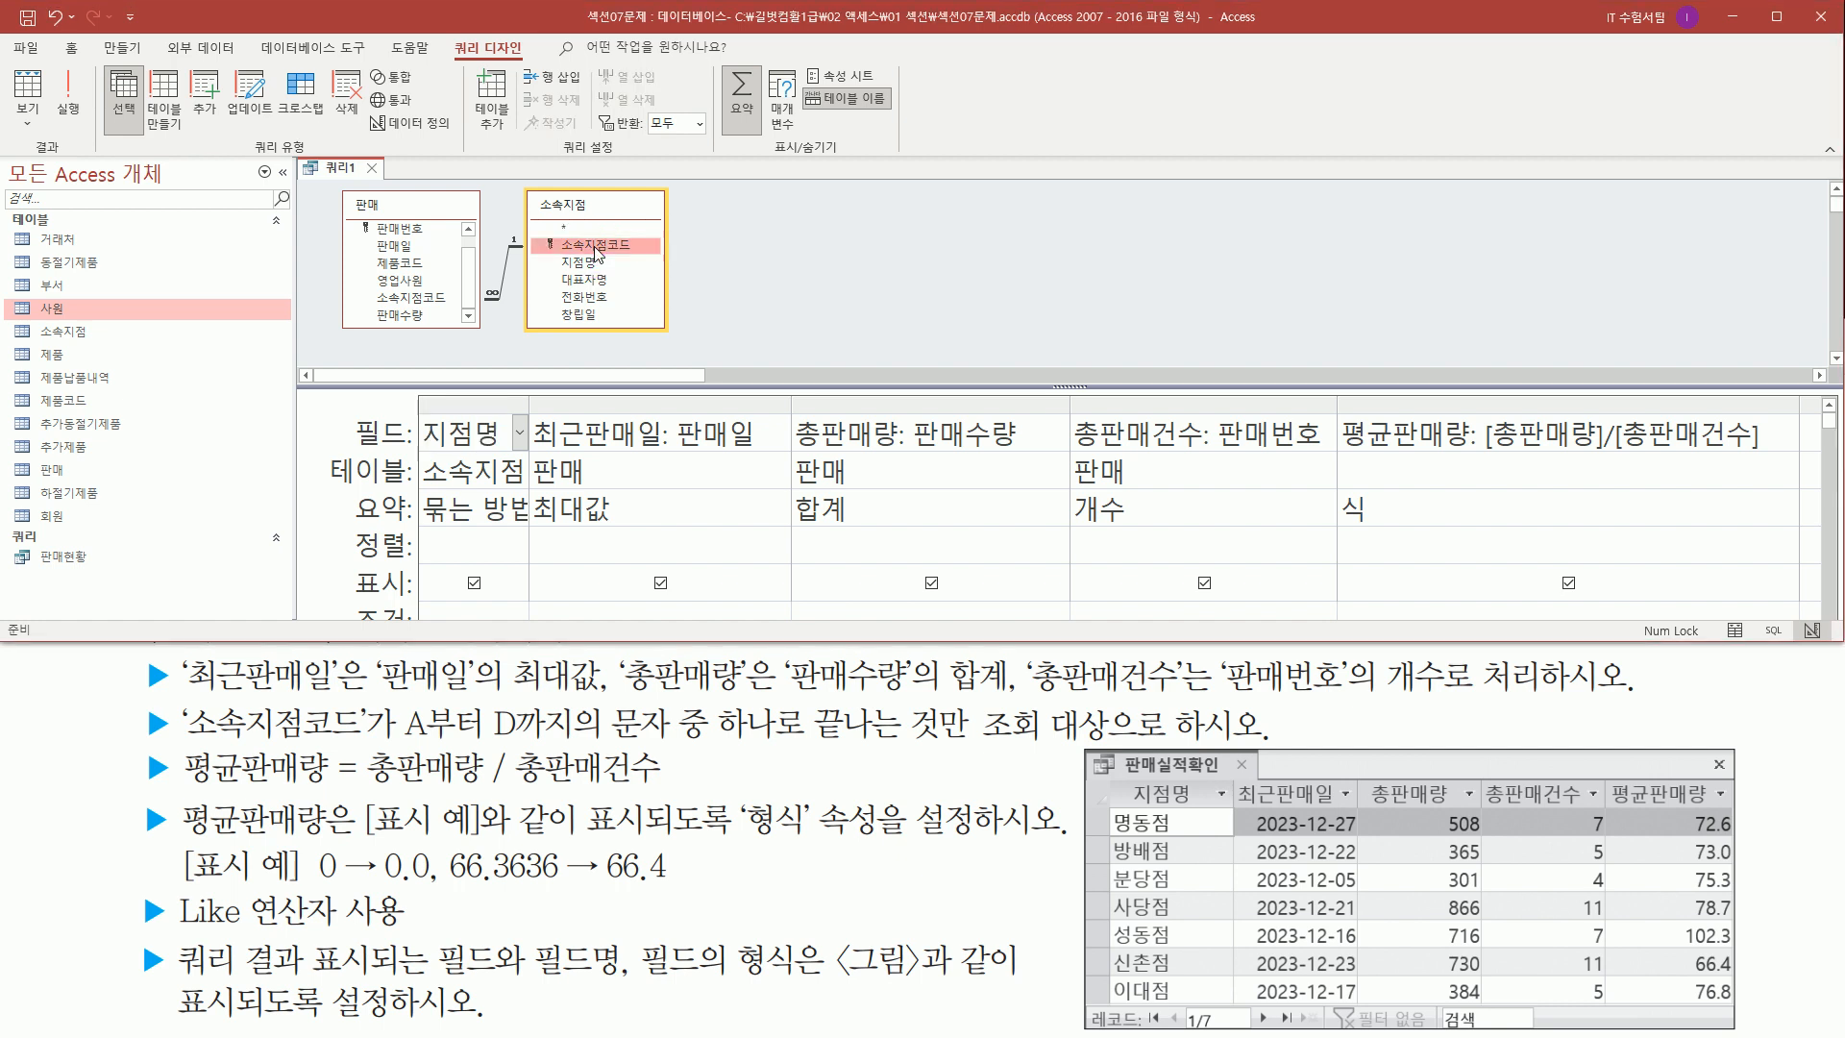
double_click(596, 247)
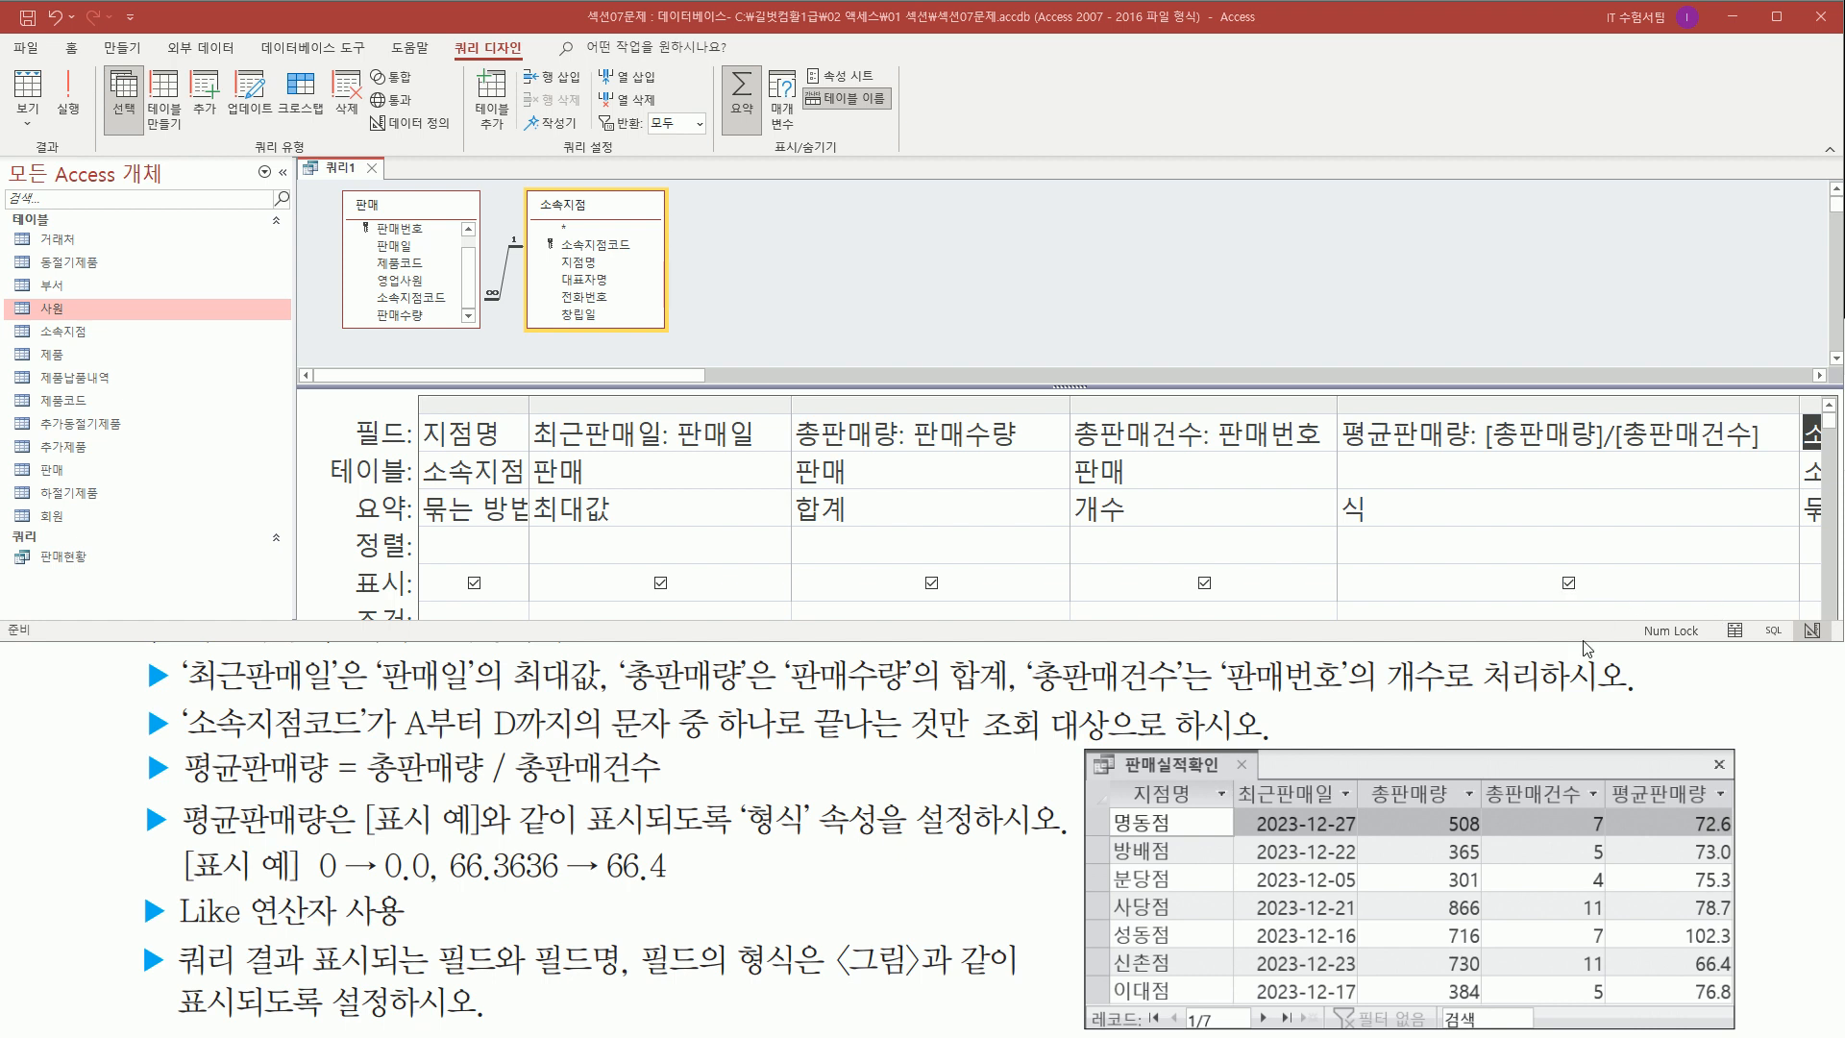
- Enter the criterion LIKE "*[A-D]" in the 조건 row of the 소속지점코드 column
left_click_drag(1586, 649, 1586, 709)
left_click(1811, 661)
left_click(1810, 661)
left_click(1810, 661)
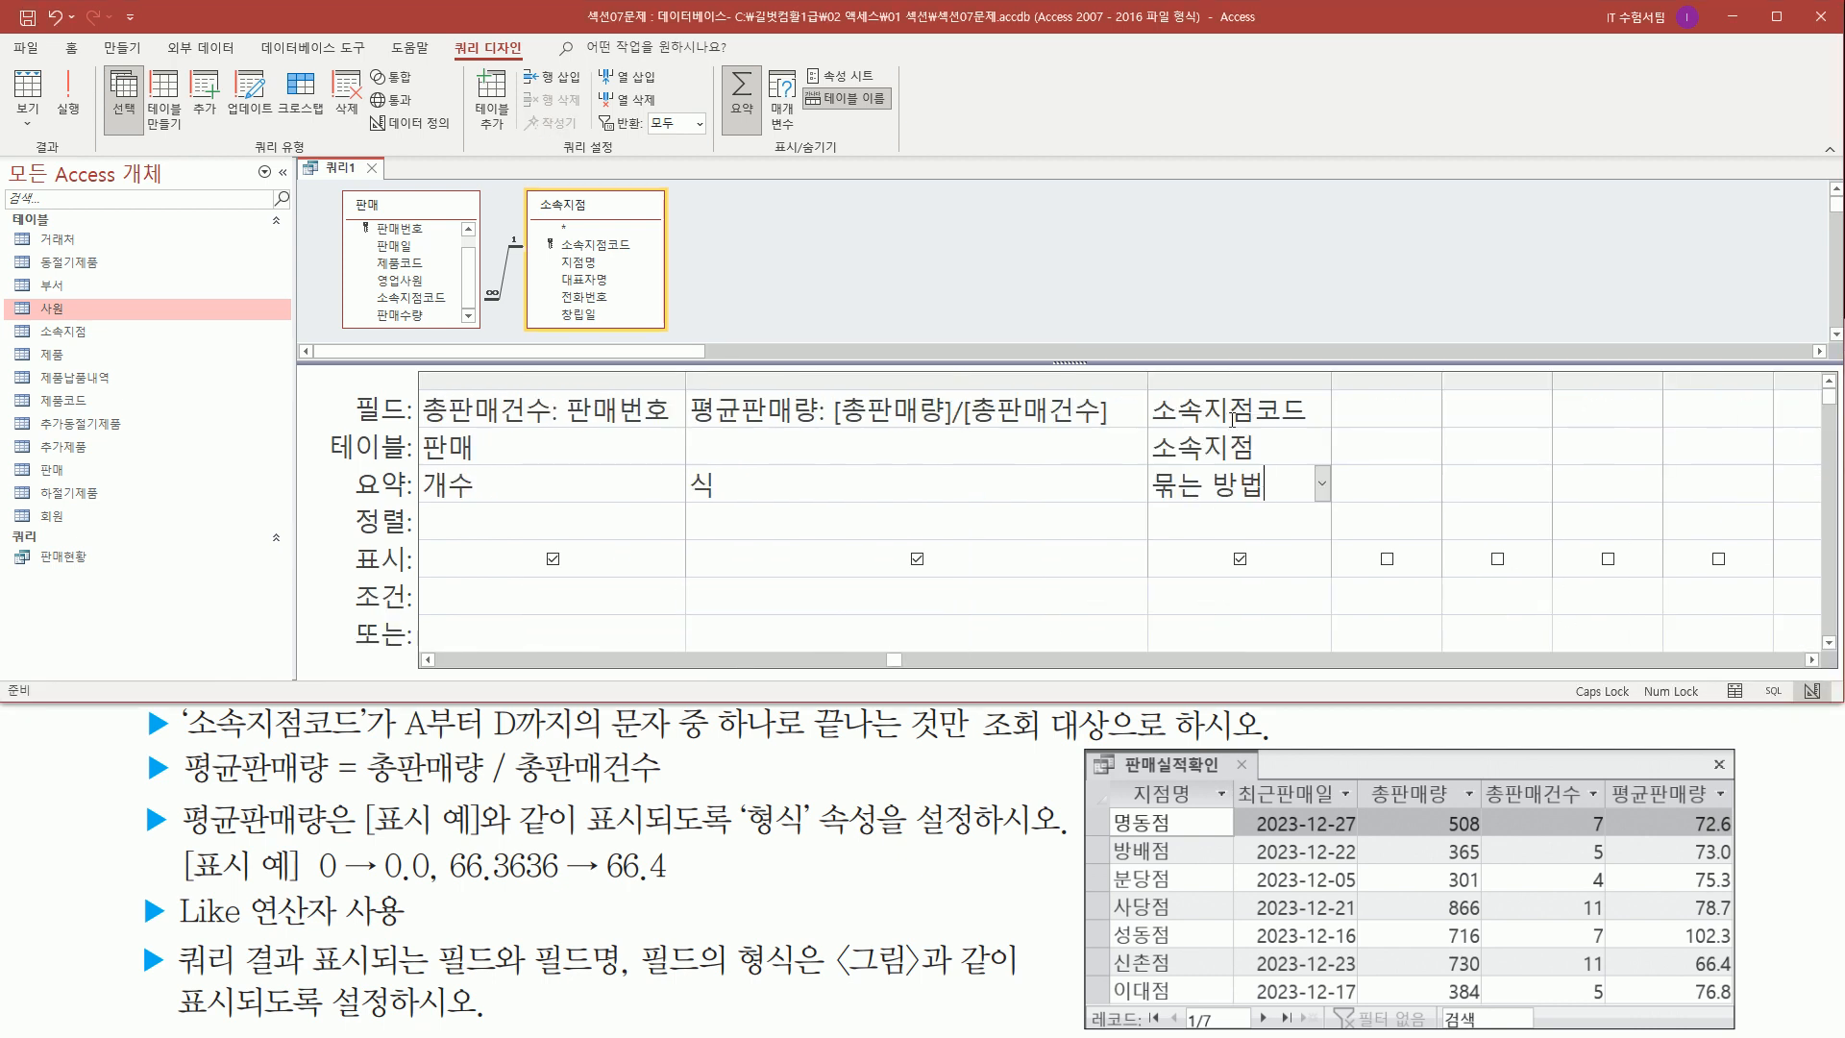
left_click(1810, 661)
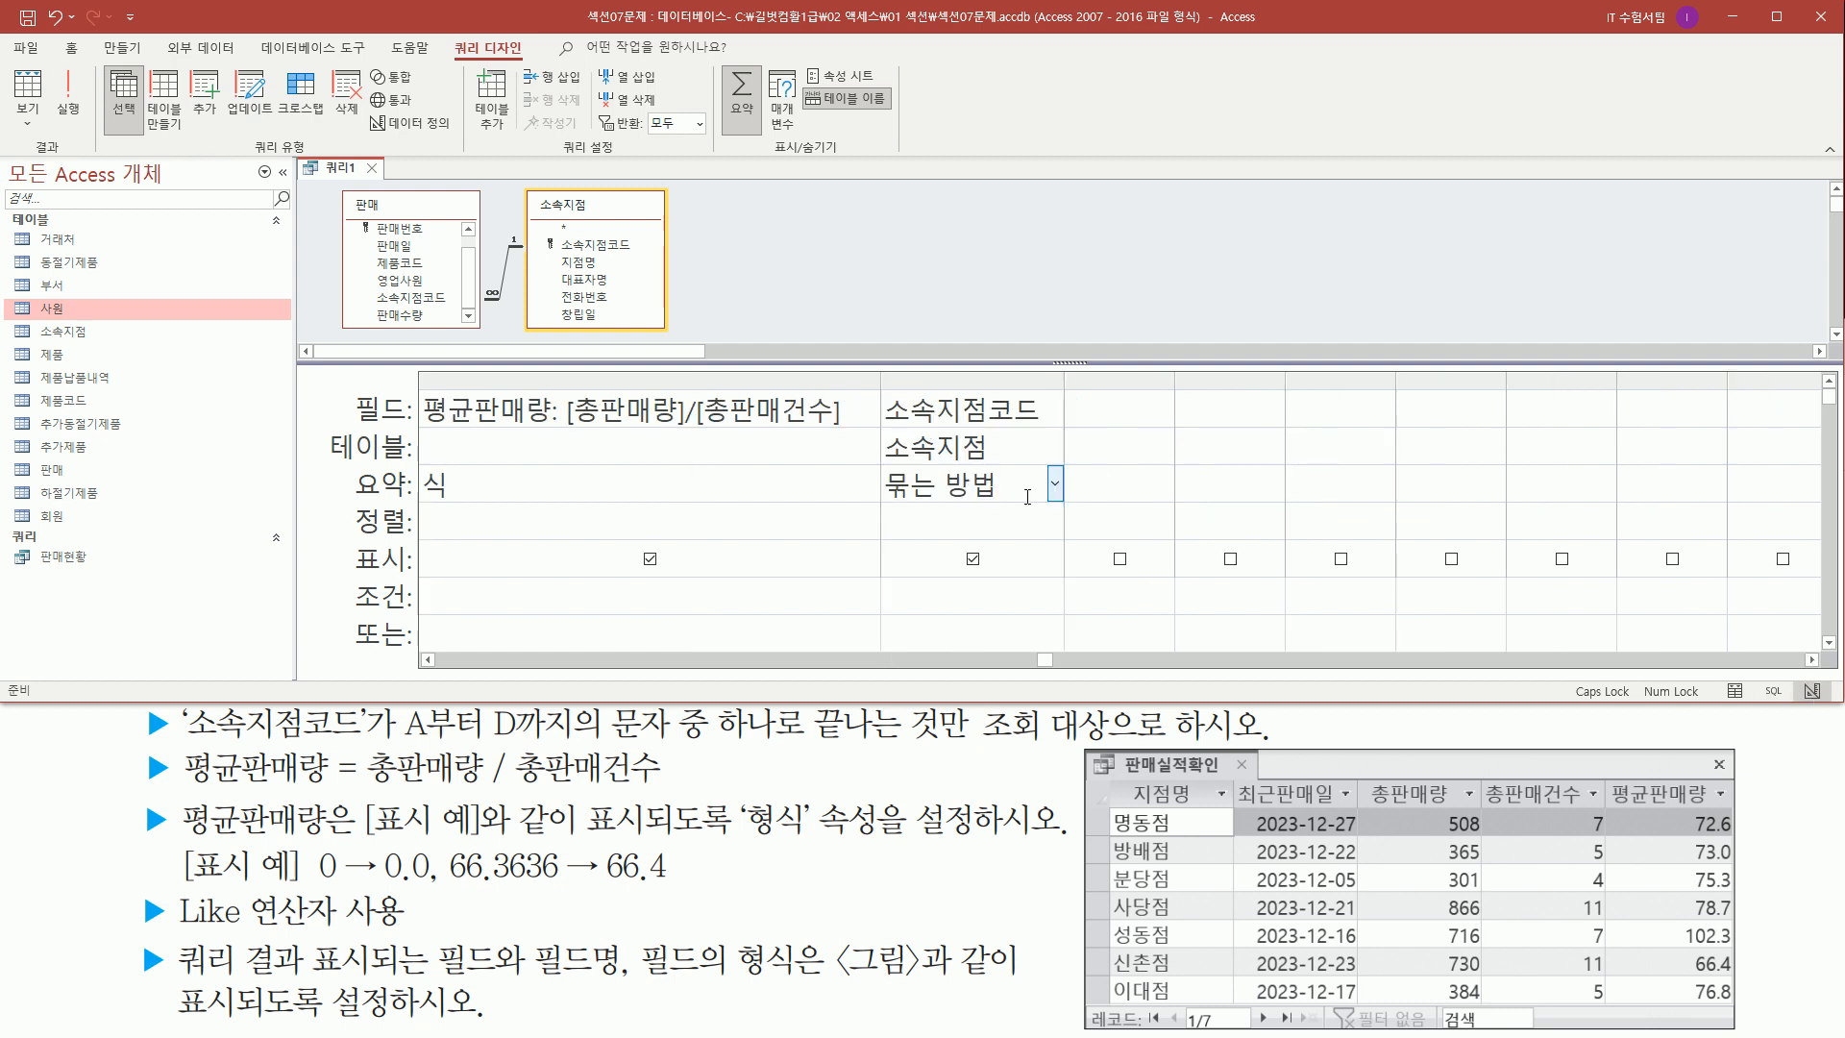
left_click(920, 597)
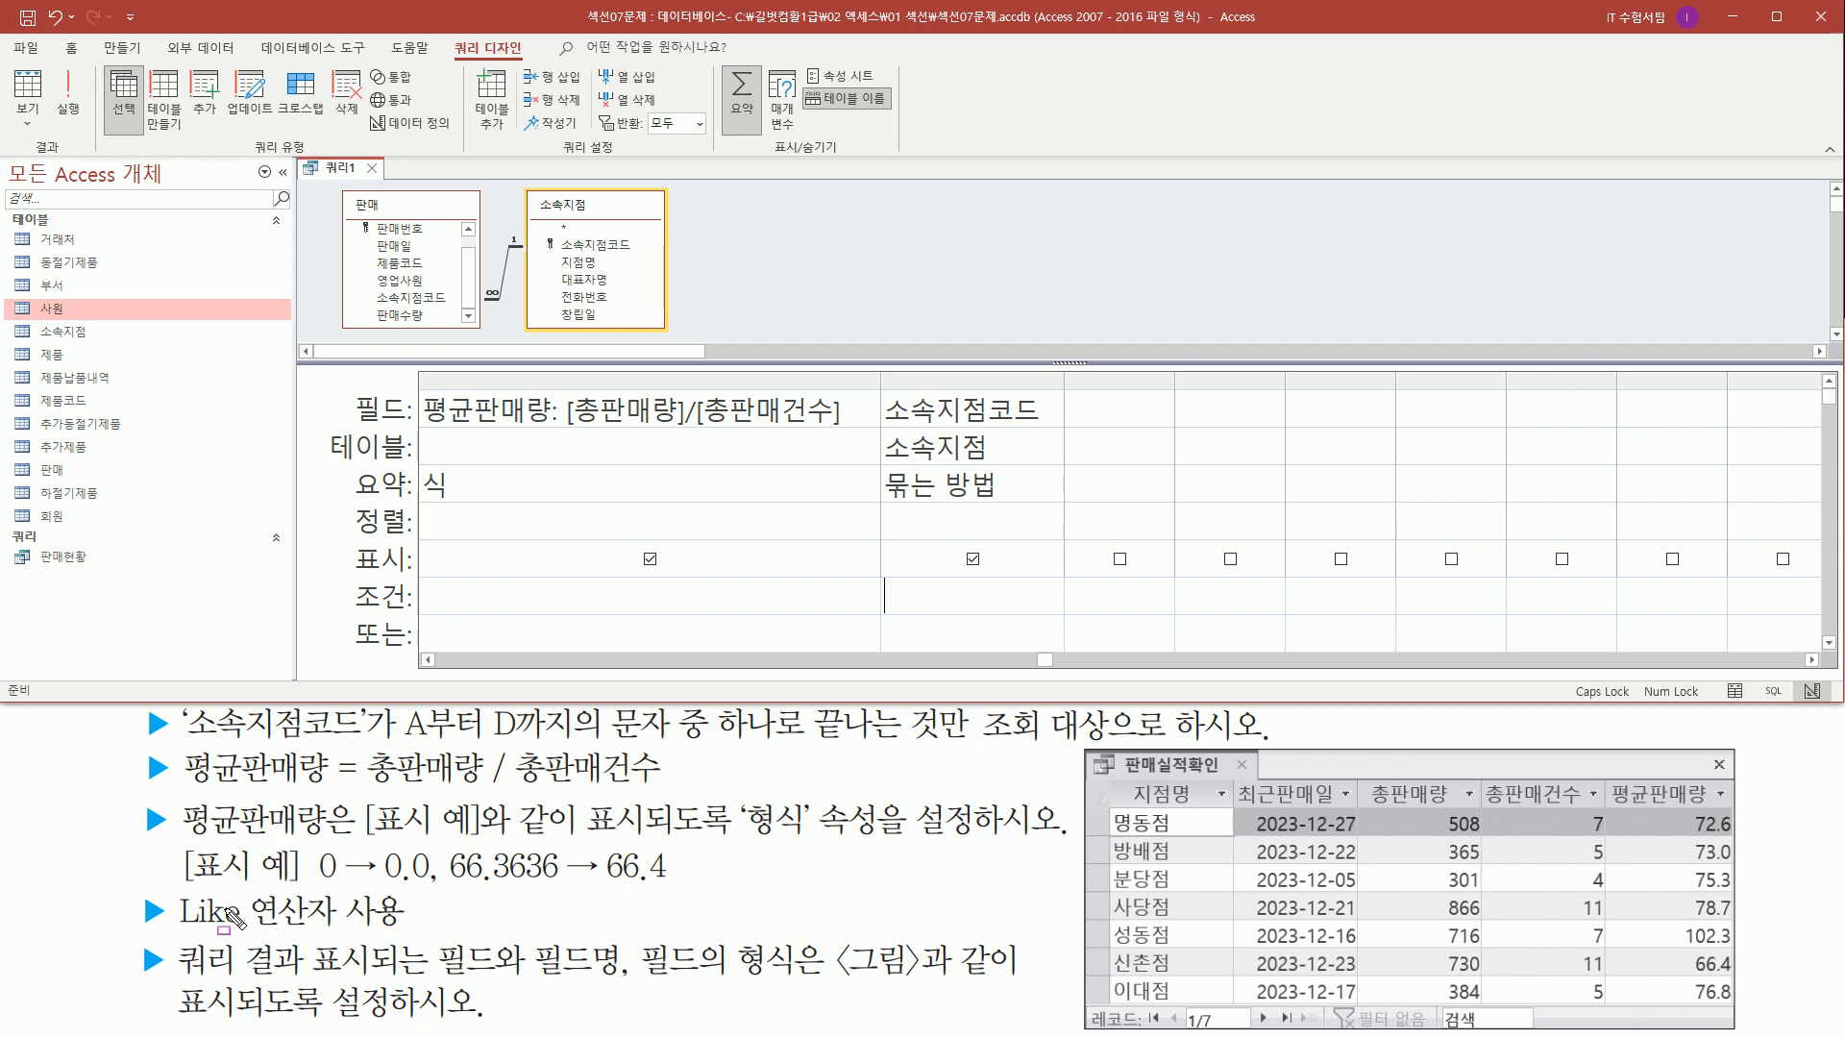
mouse_move(171, 884)
left_mouse_down()
mouse_move(245, 942)
mouse_move(394, 937)
left_mouse_up()
left_click_drag(391, 932, 425, 937)
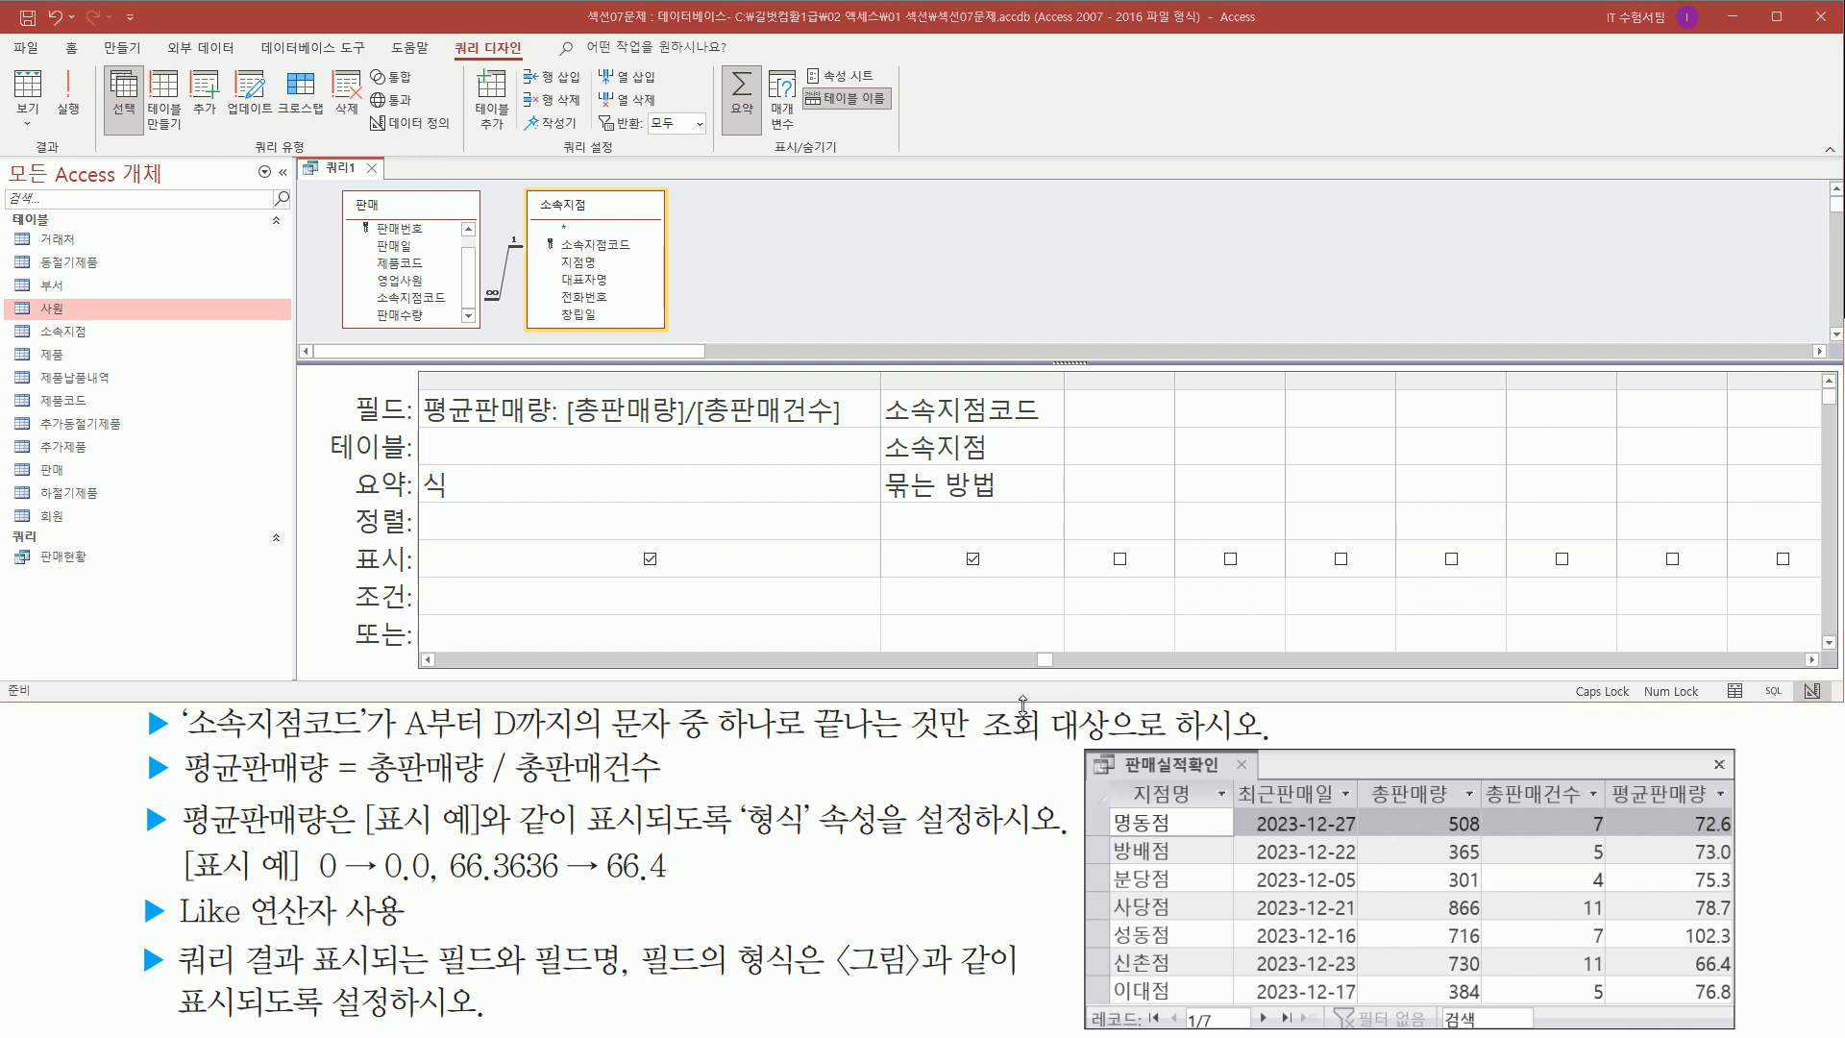
left_click(937, 600)
type("LKI")
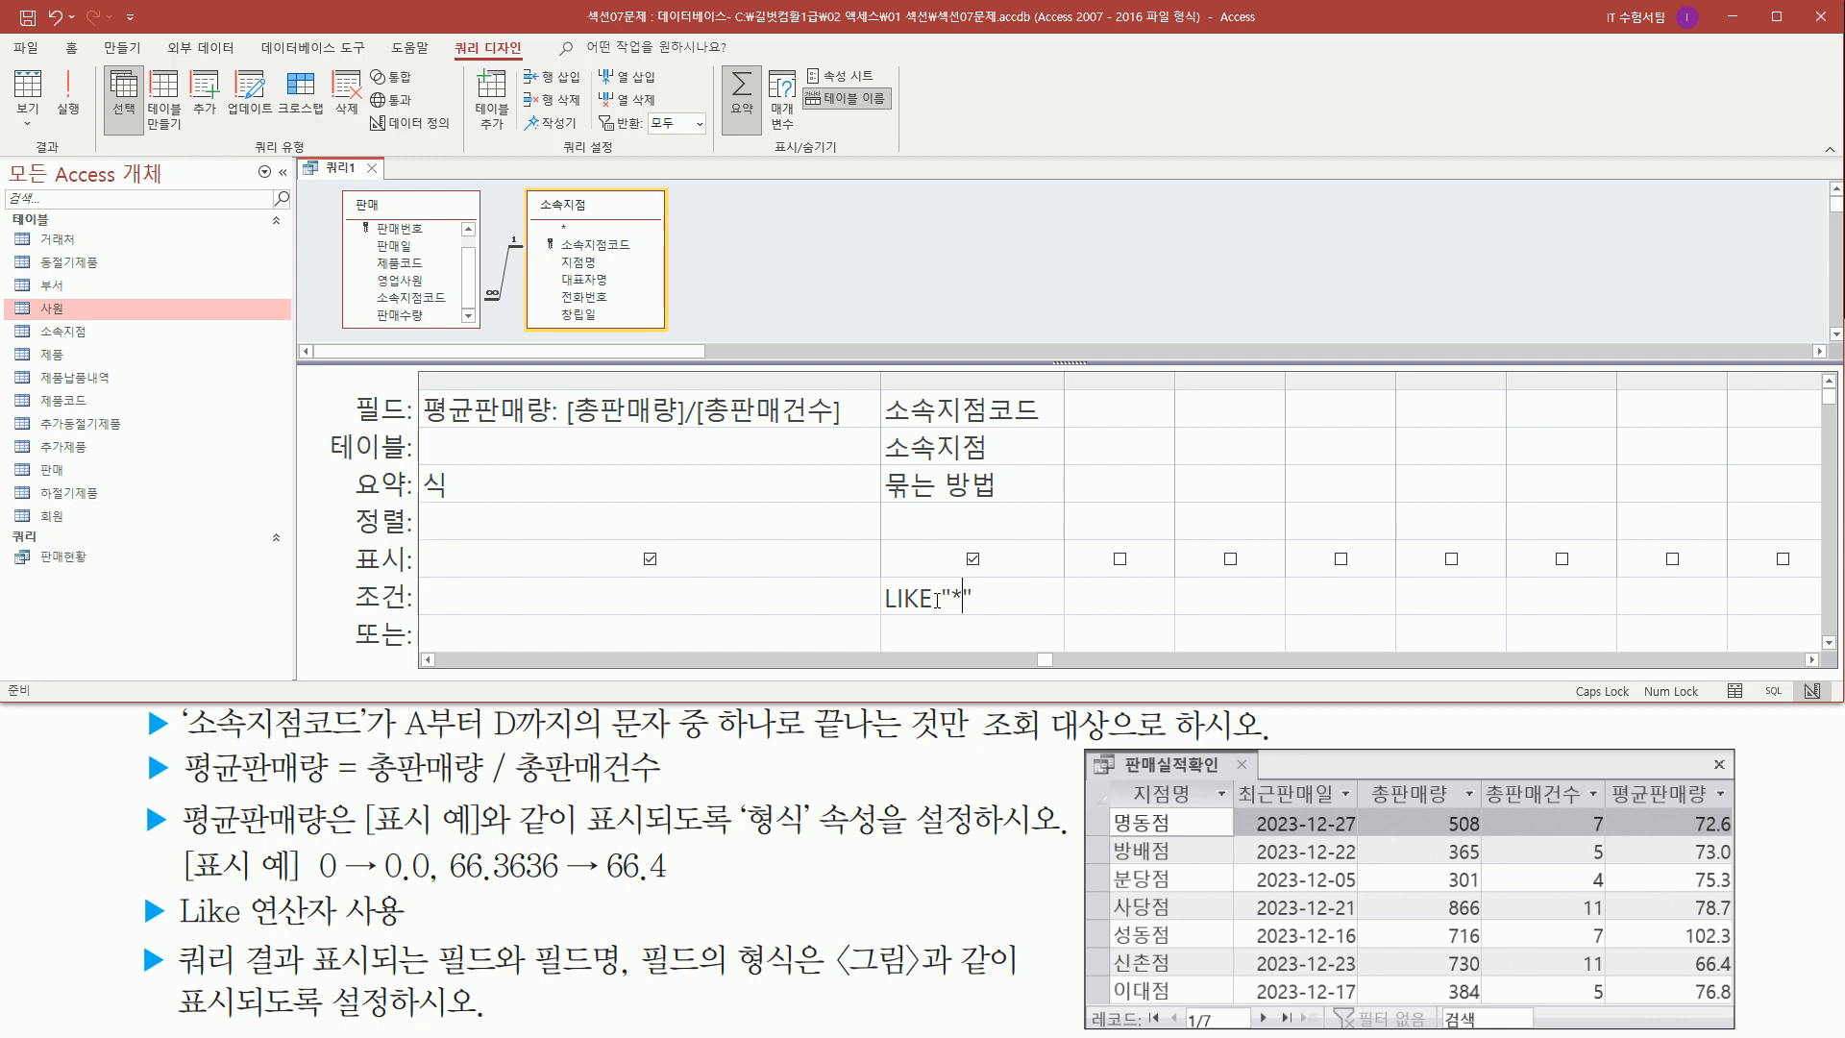
type("A-D")
left_click_drag(964, 616, 1027, 617)
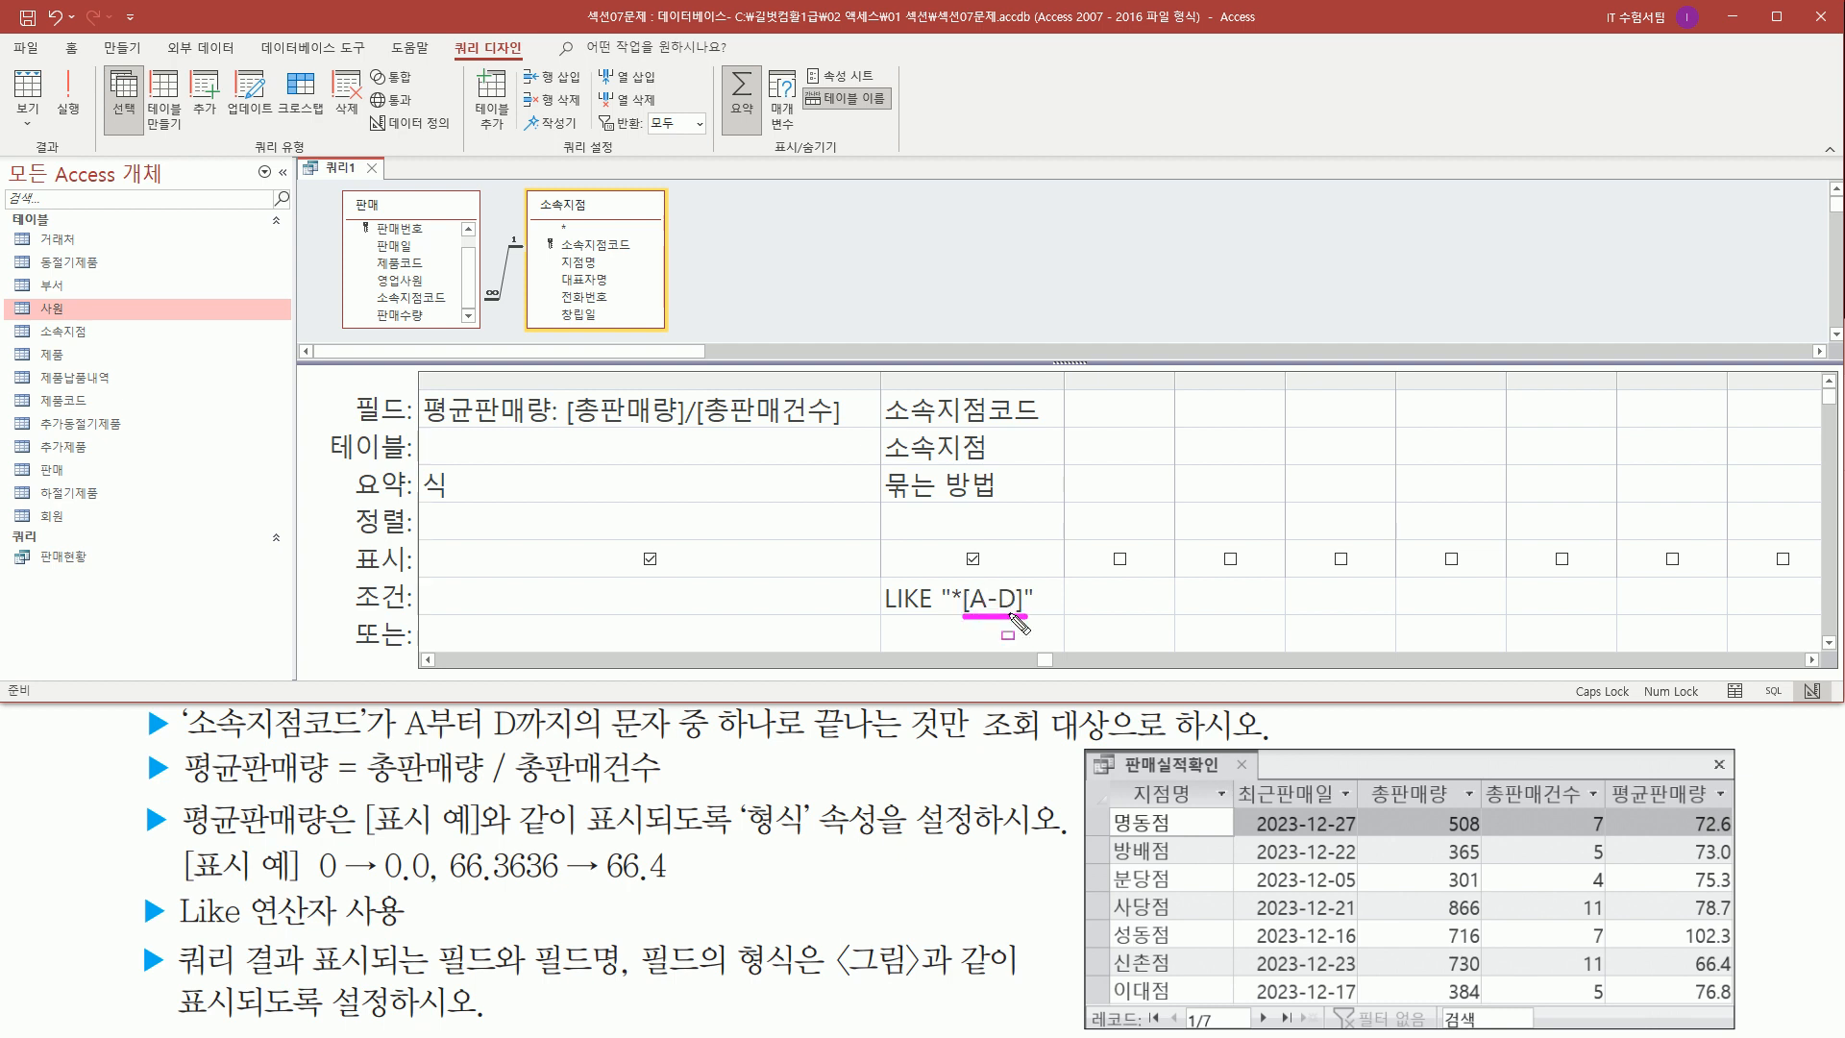
key("Escape")
- Run the query to check the final letters of the 소속지점코드 values and return to design view
left_click(75, 94)
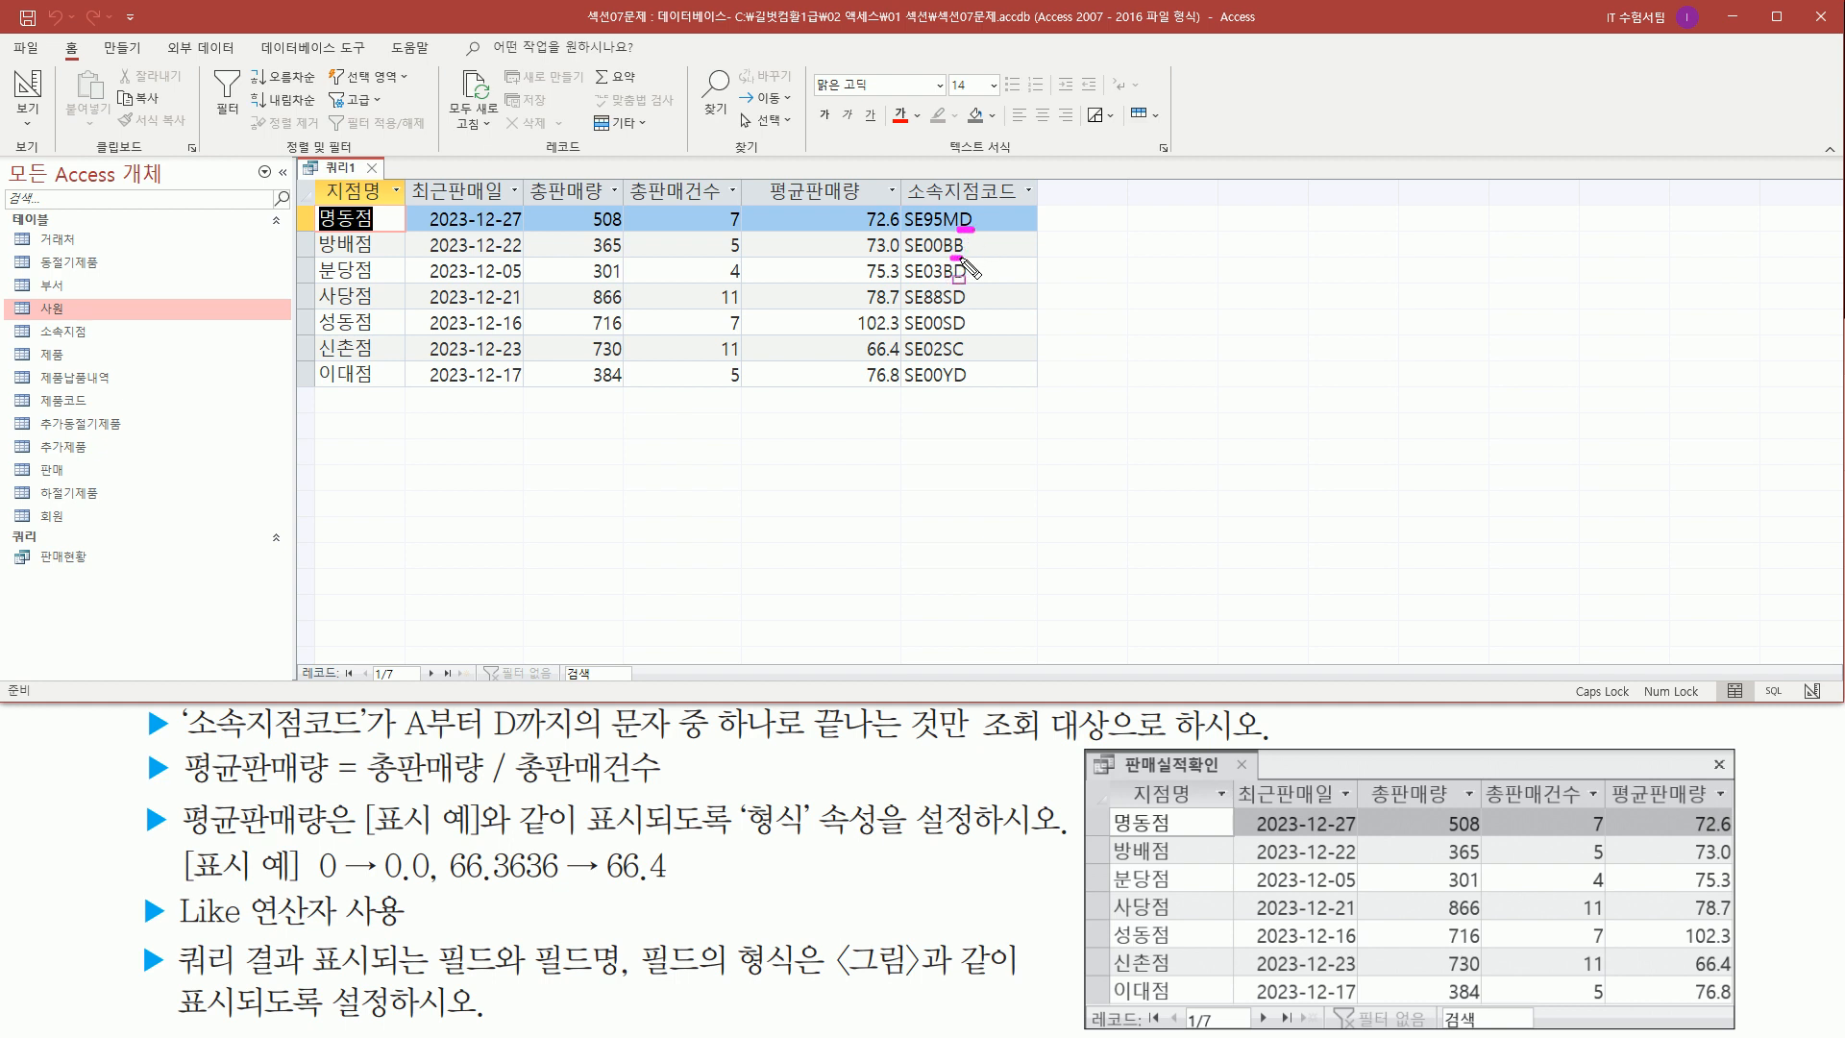
left_click_drag(952, 305, 968, 386)
right_click(338, 168)
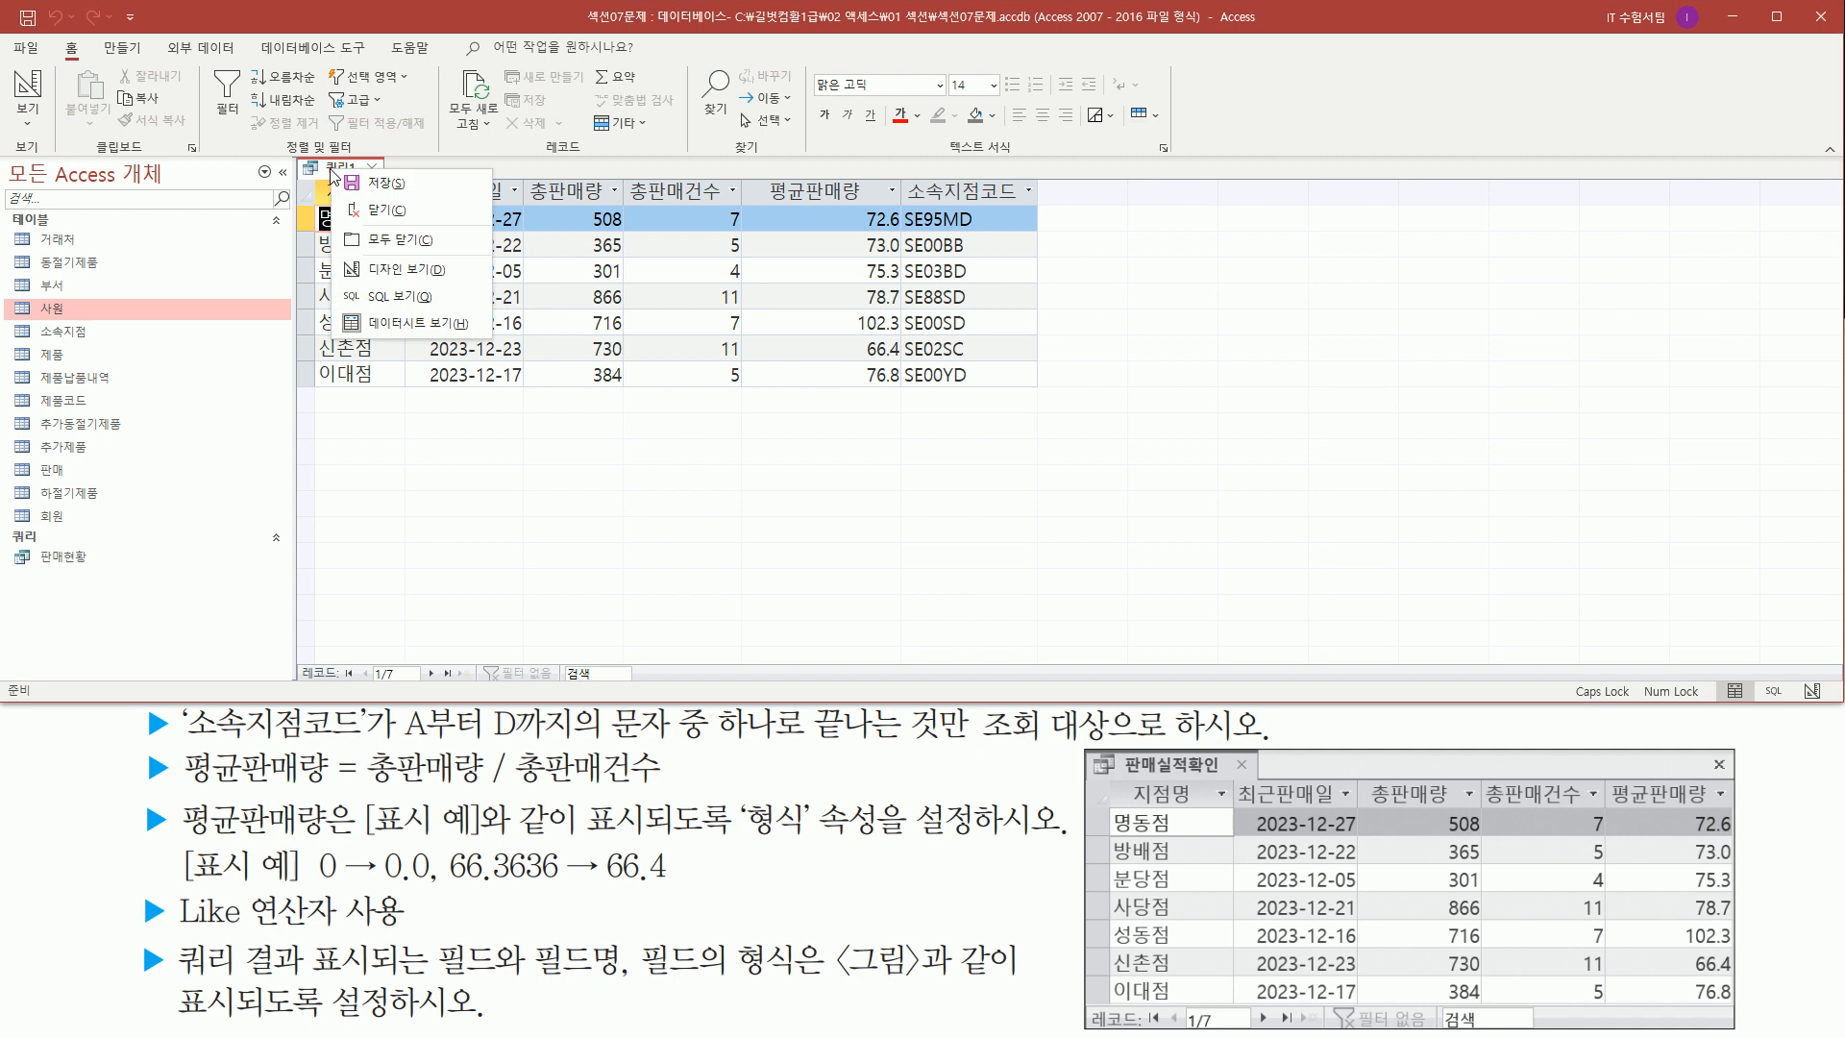
left_click(382, 270)
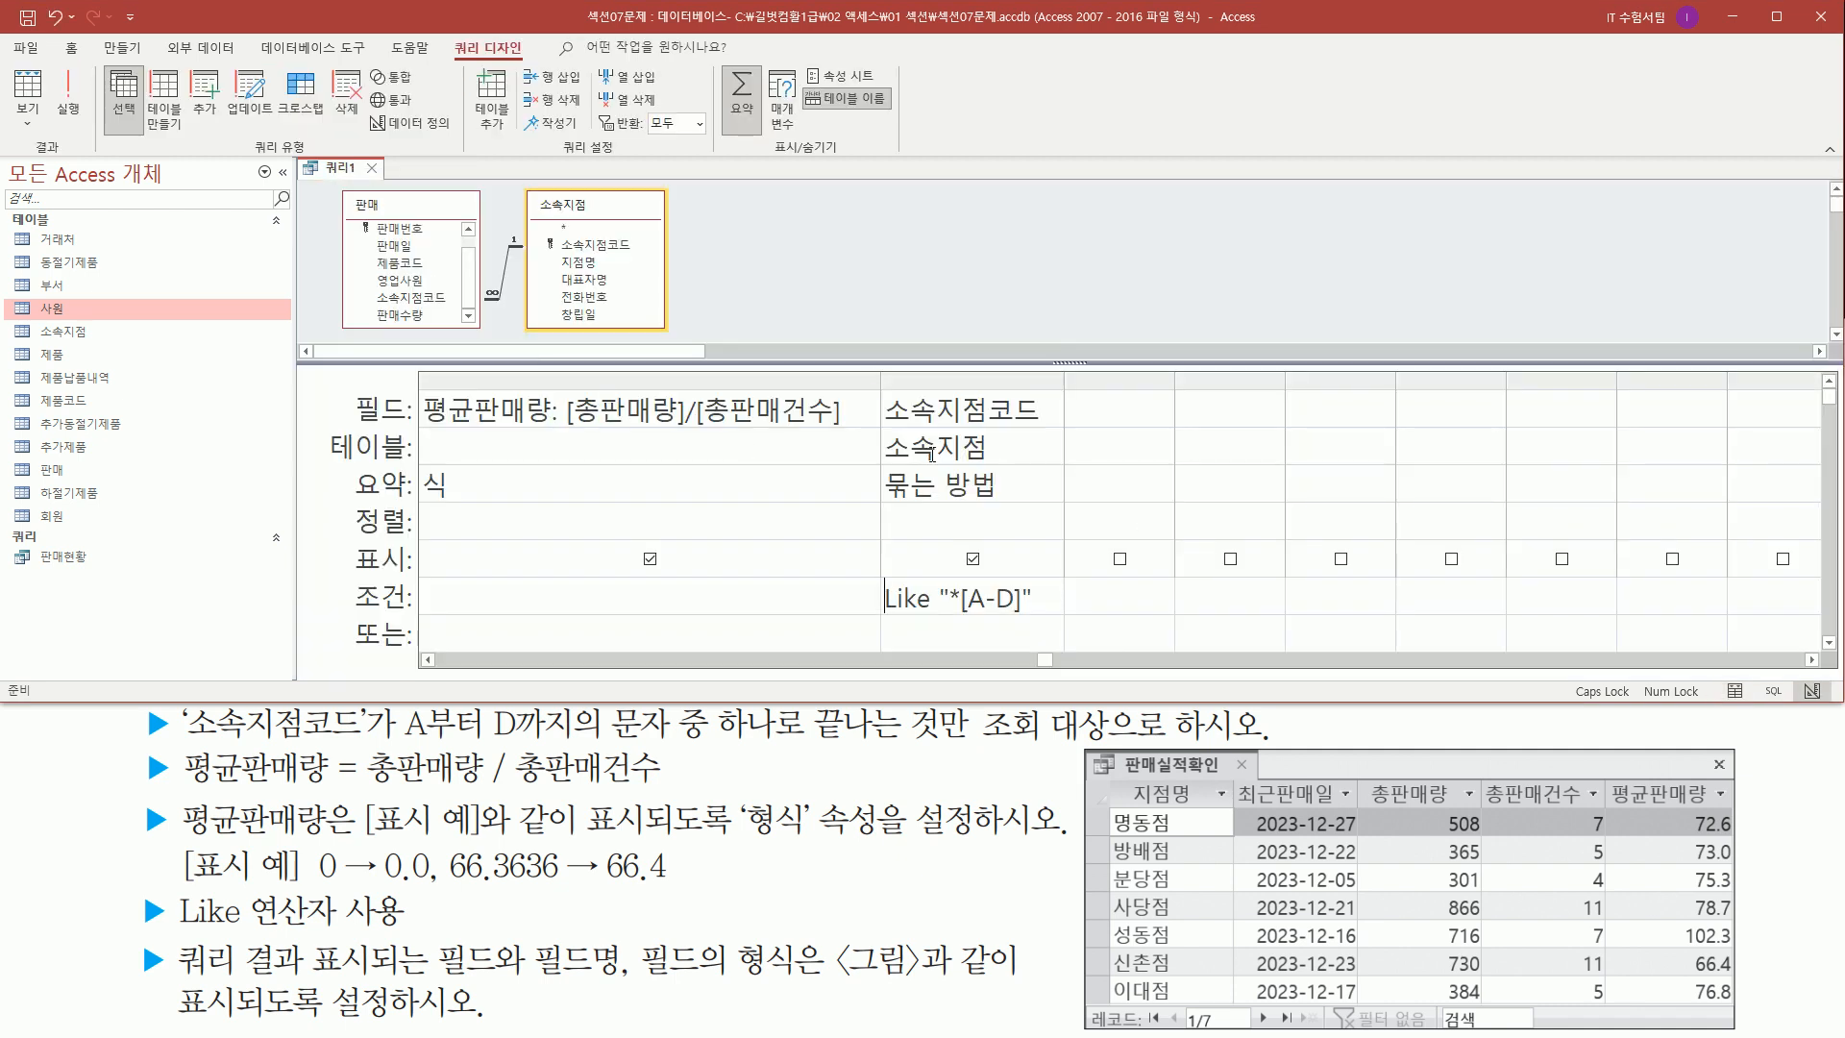
- Compare the 소속지점코드 column's settings and 요약 row with the requirement that it only restricts the records queried
left_click_drag(878, 378, 1055, 627)
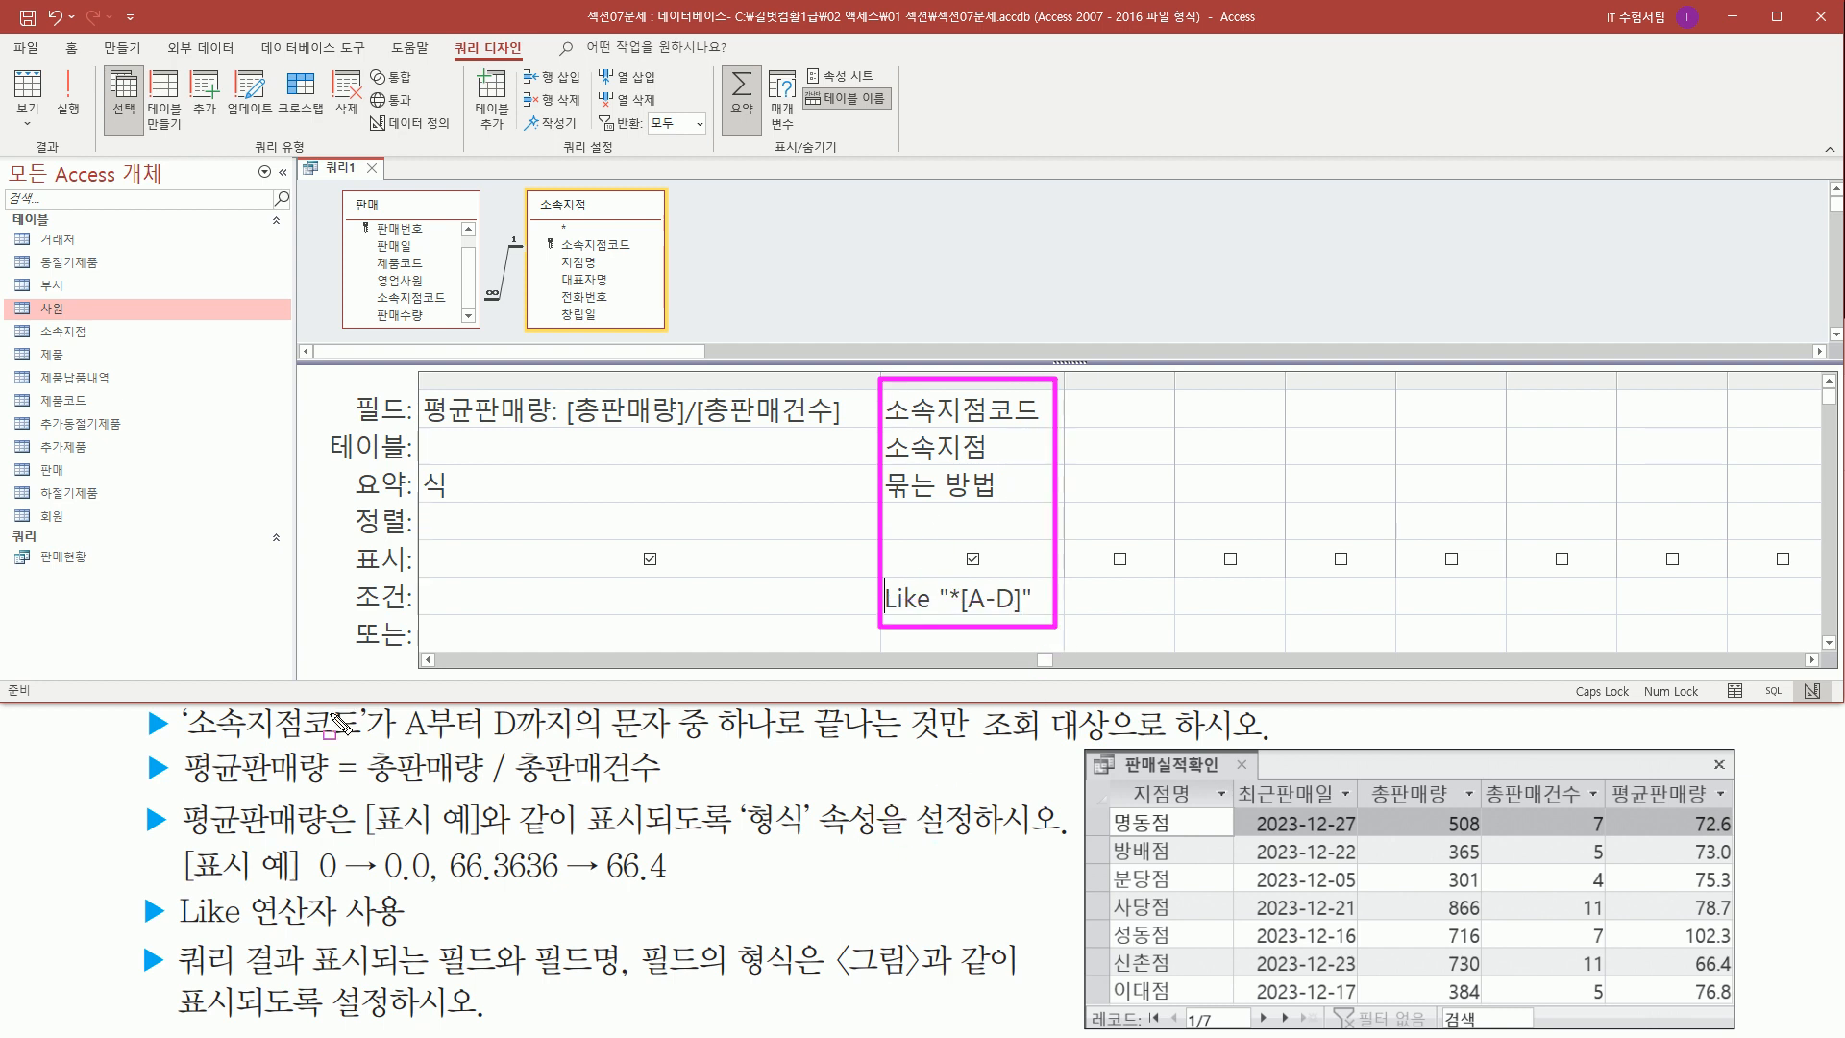
mouse_move(394, 741)
left_mouse_down()
mouse_move(1220, 748)
mouse_move(1284, 723)
mouse_move(978, 740)
left_mouse_up()
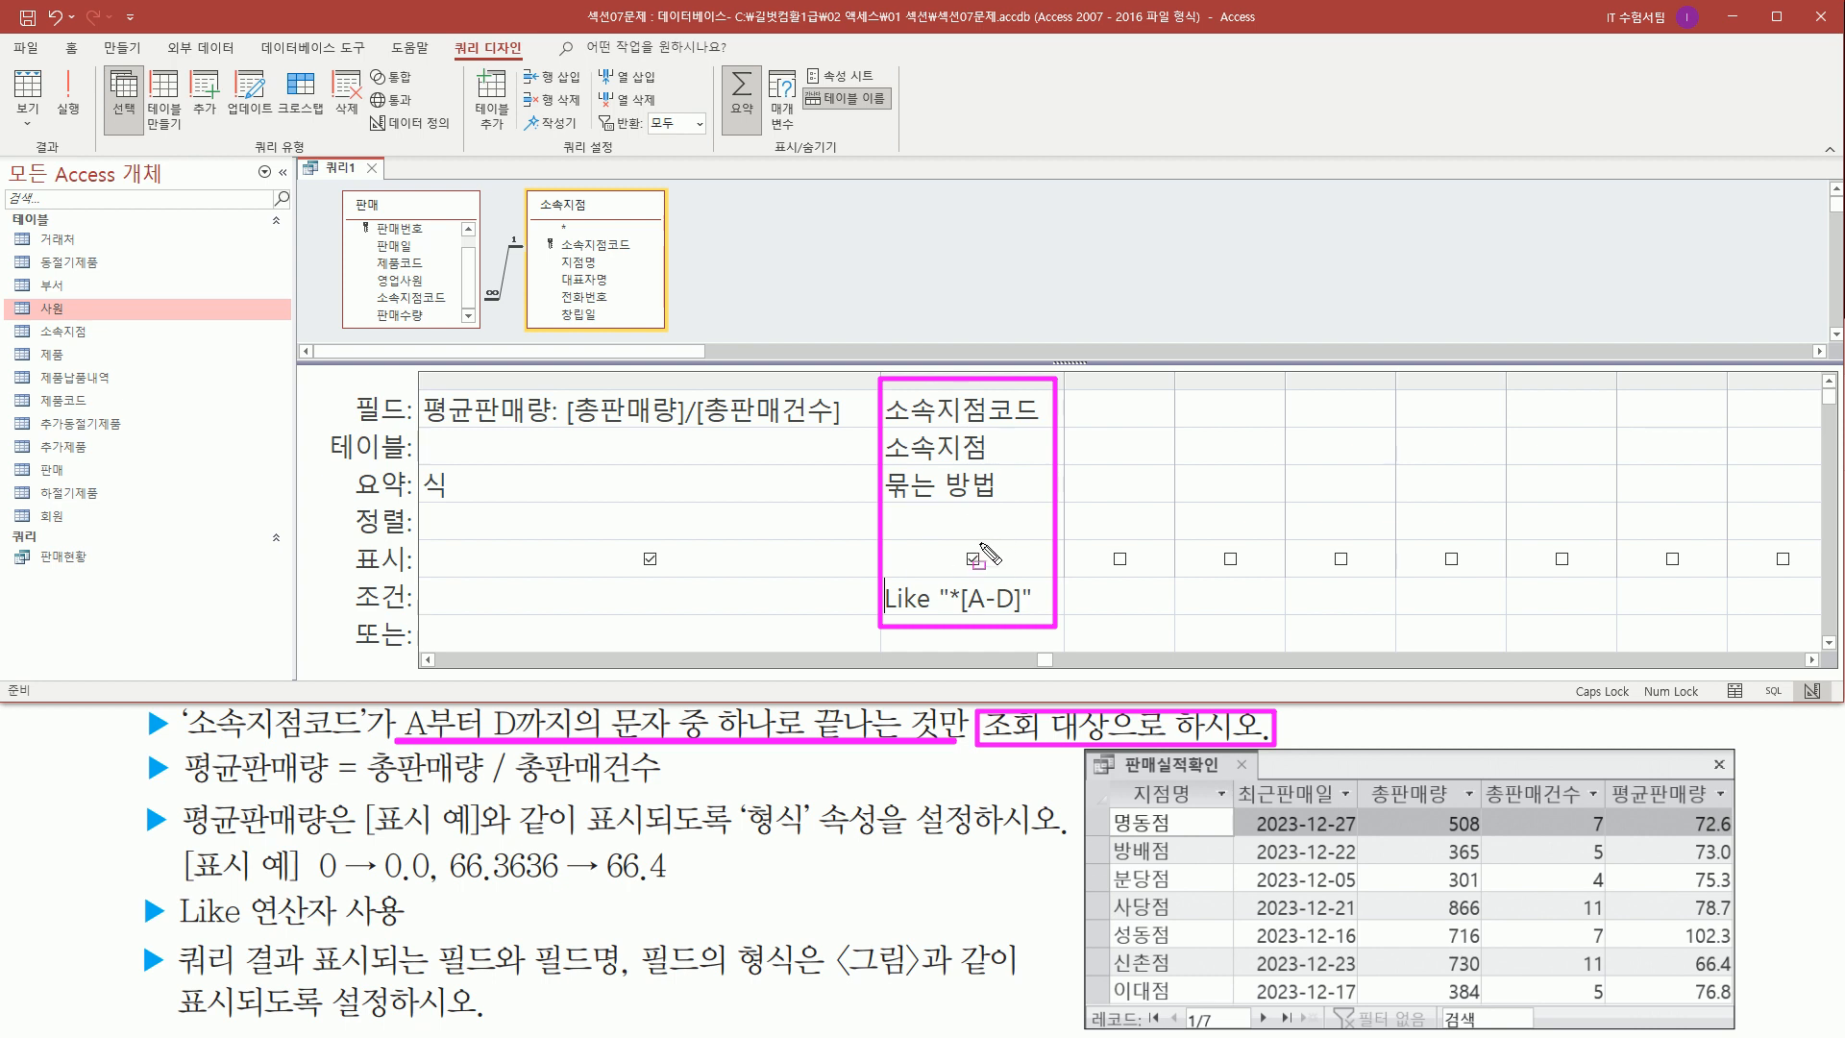
mouse_move(355, 459)
left_mouse_down()
mouse_move(415, 470)
mouse_move(419, 509)
left_mouse_up()
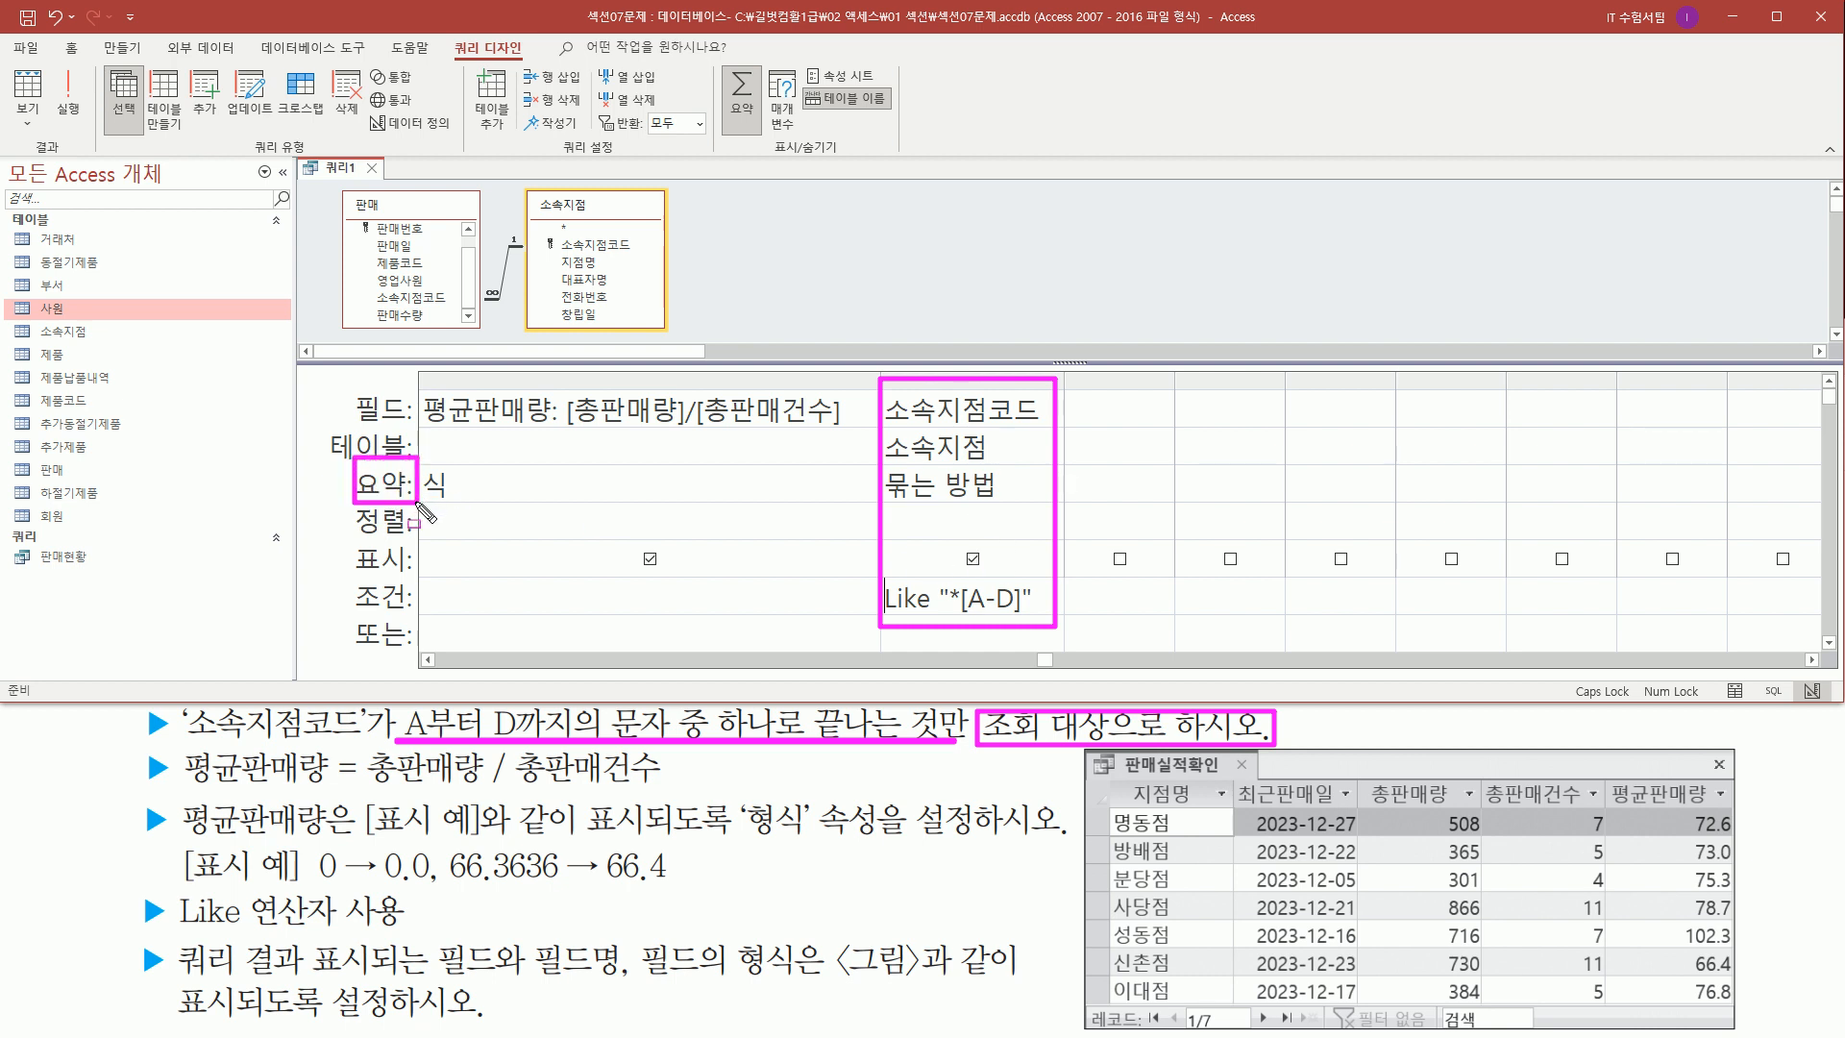
key("Escape")
- Set the 요약 row of the 소속지점코드 column to 조건 so the field only filters records
left_click(1040, 487)
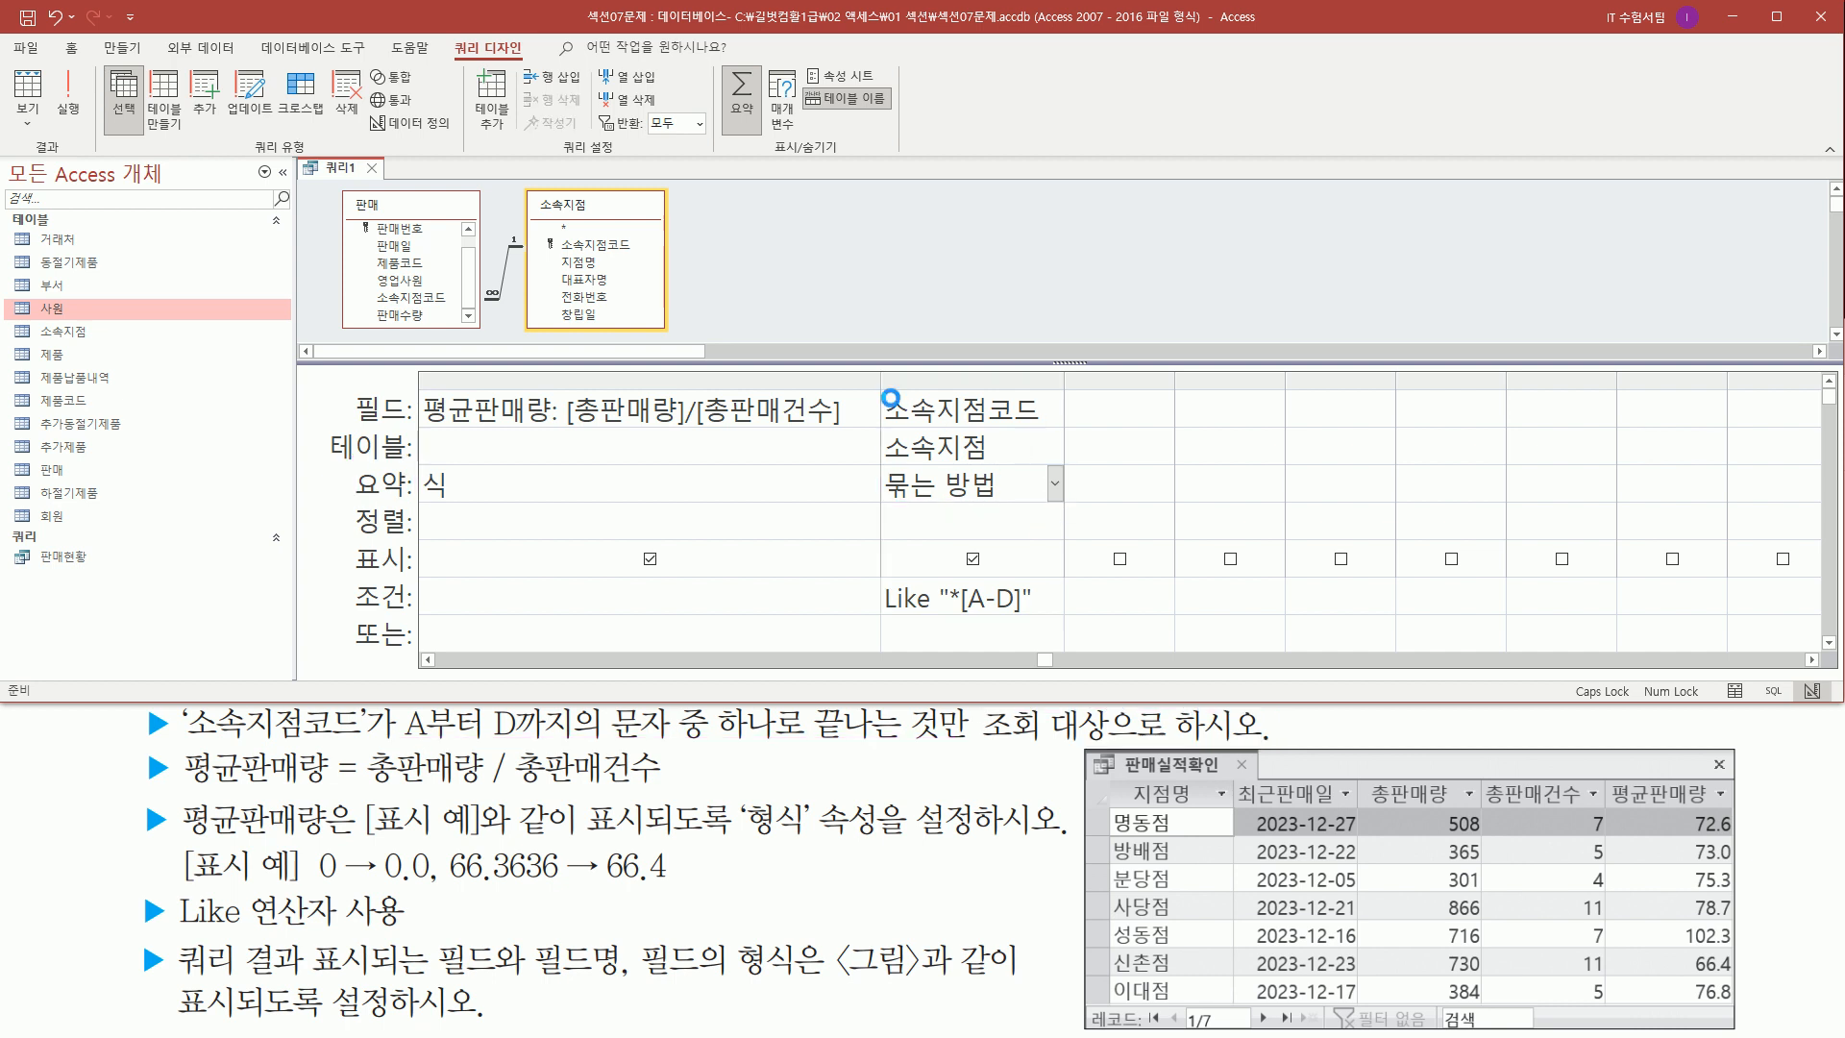
left_click(1055, 485)
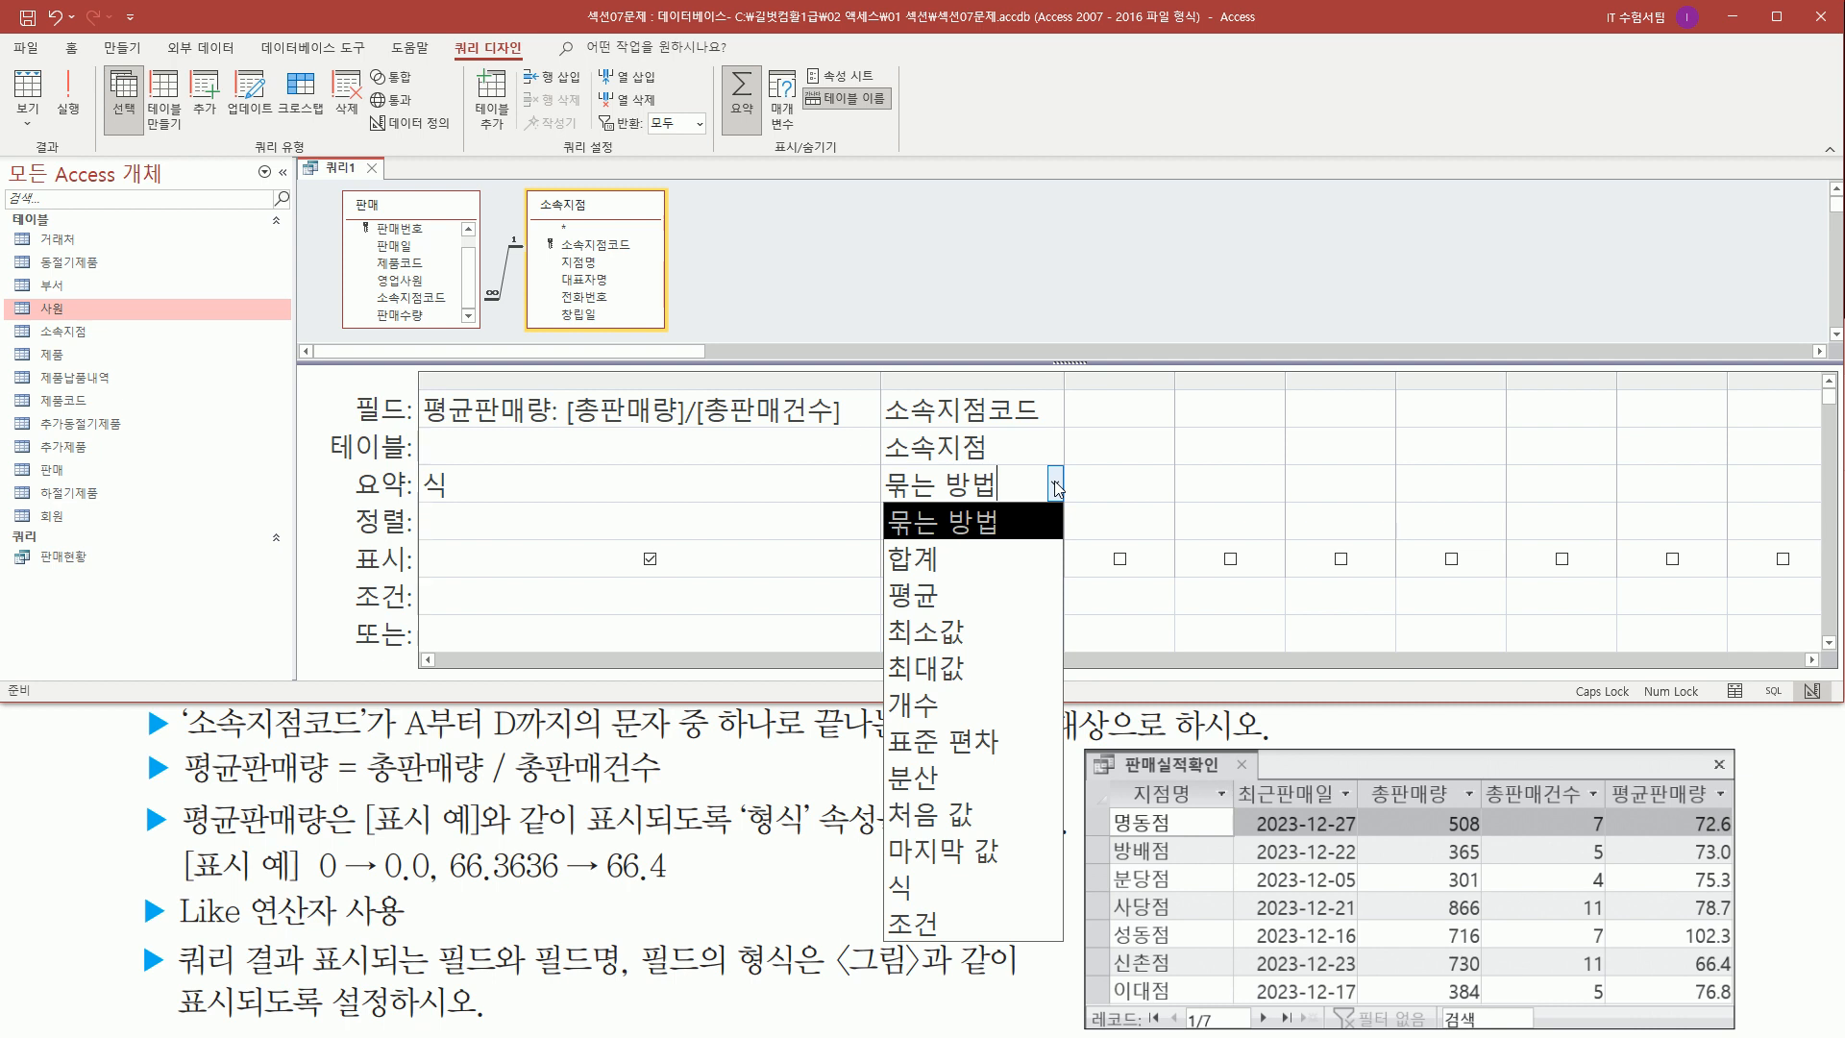
left_click(940, 909)
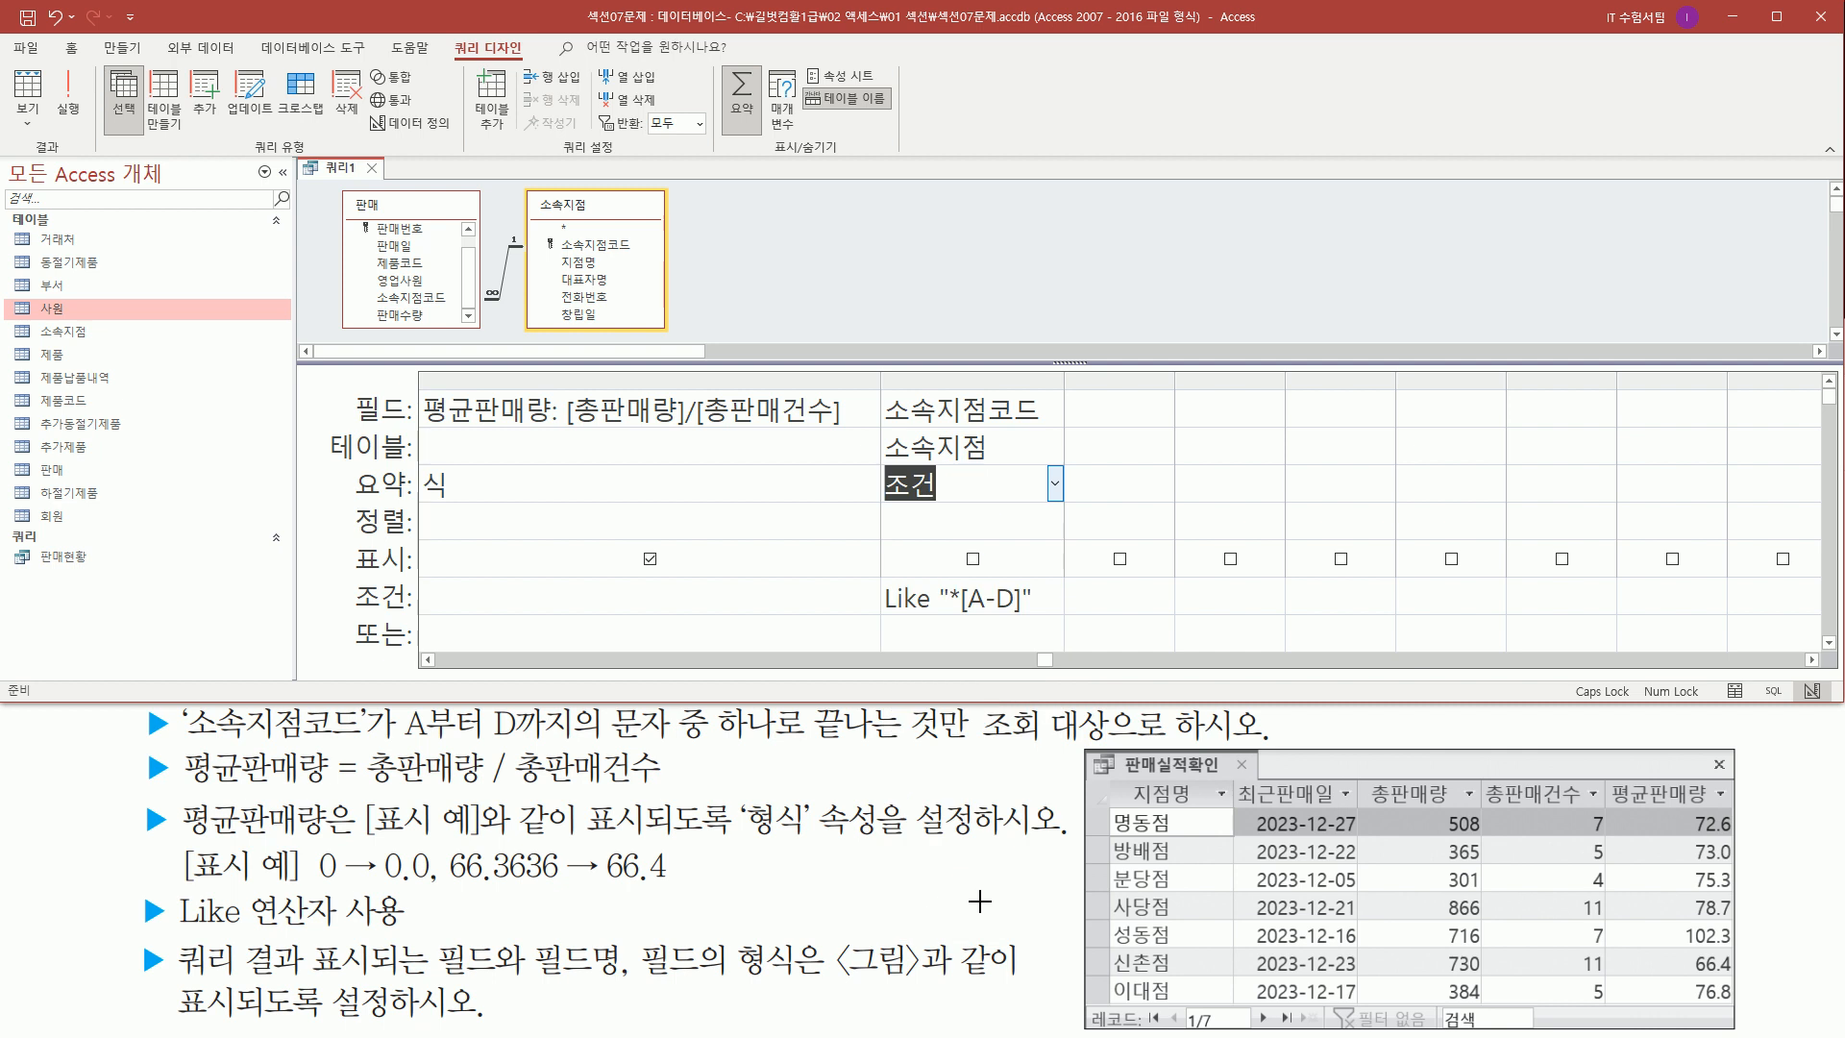
key("ctrl+2")
mouse_move(869, 462)
left_mouse_down()
mouse_move(961, 514)
mouse_move(1065, 510)
left_mouse_up()
left_click_drag(339, 540, 420, 584)
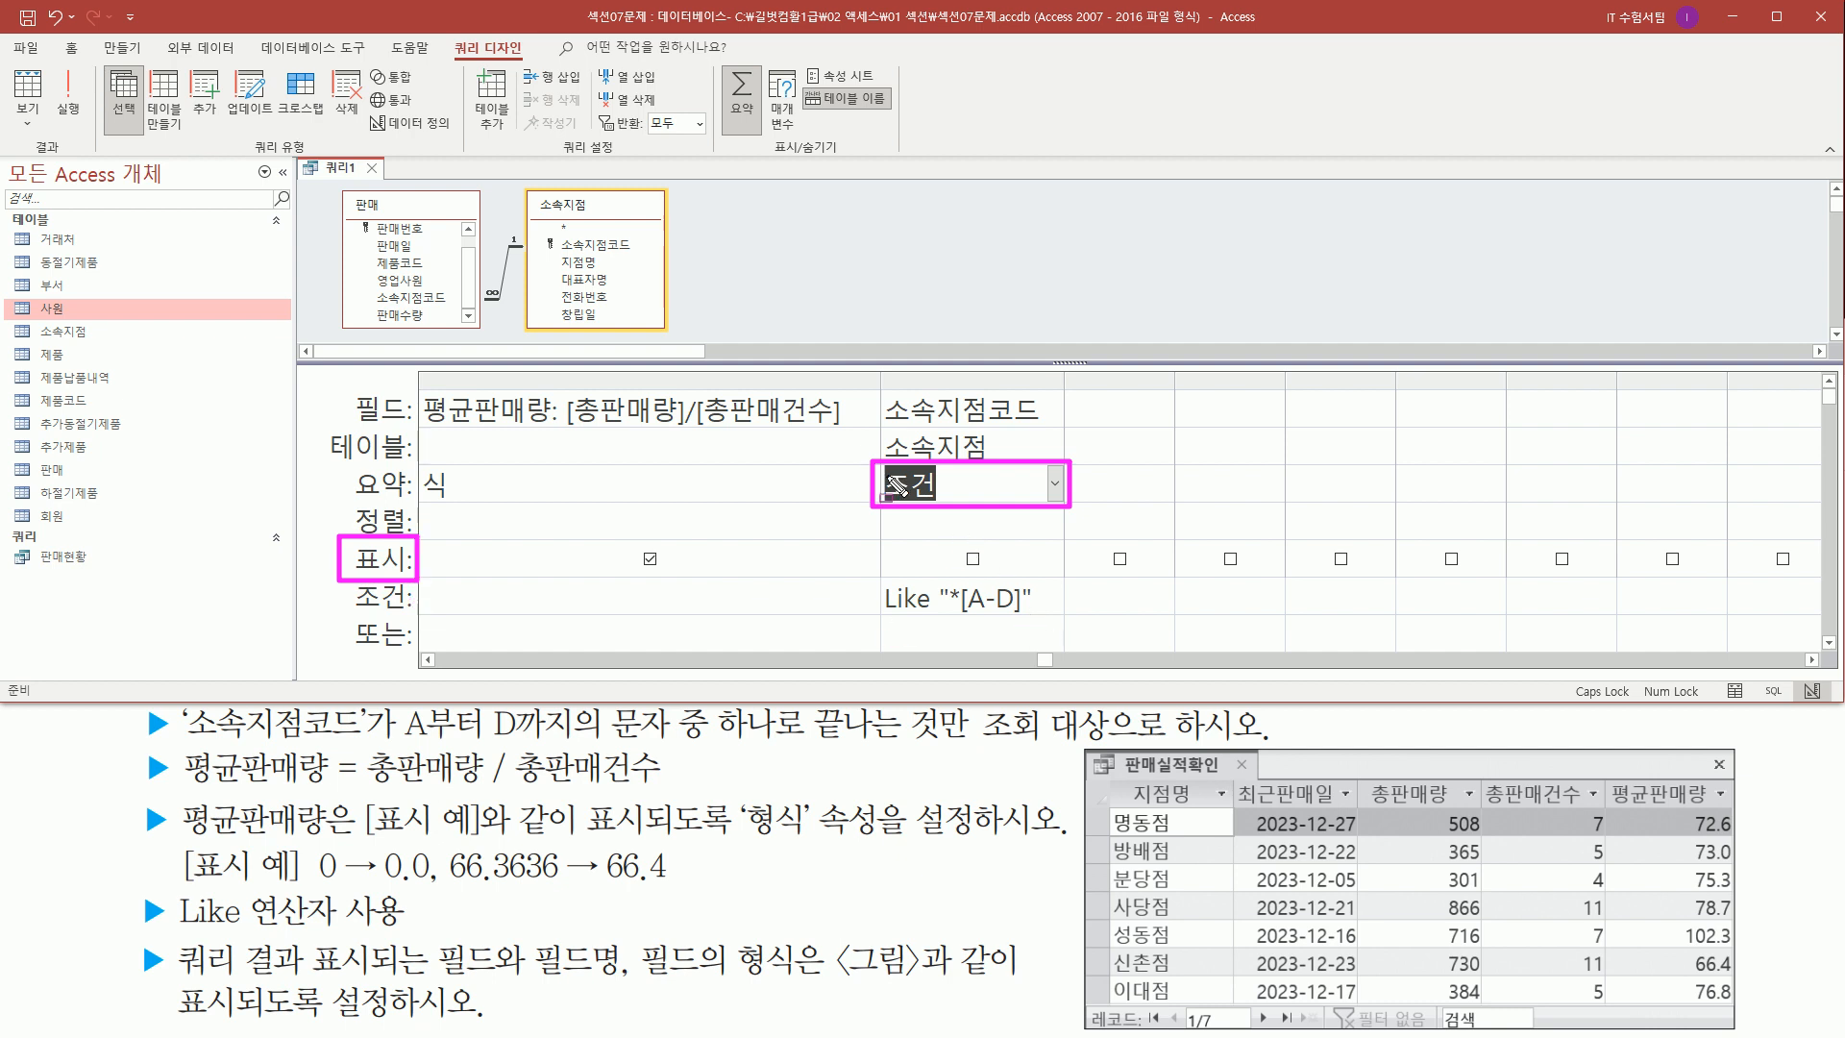
left_click_drag(952, 544, 997, 576)
key("Escape")
- Run the query and compare its branch names and field names with the 판매실적확인 reference figure
left_click(71, 91)
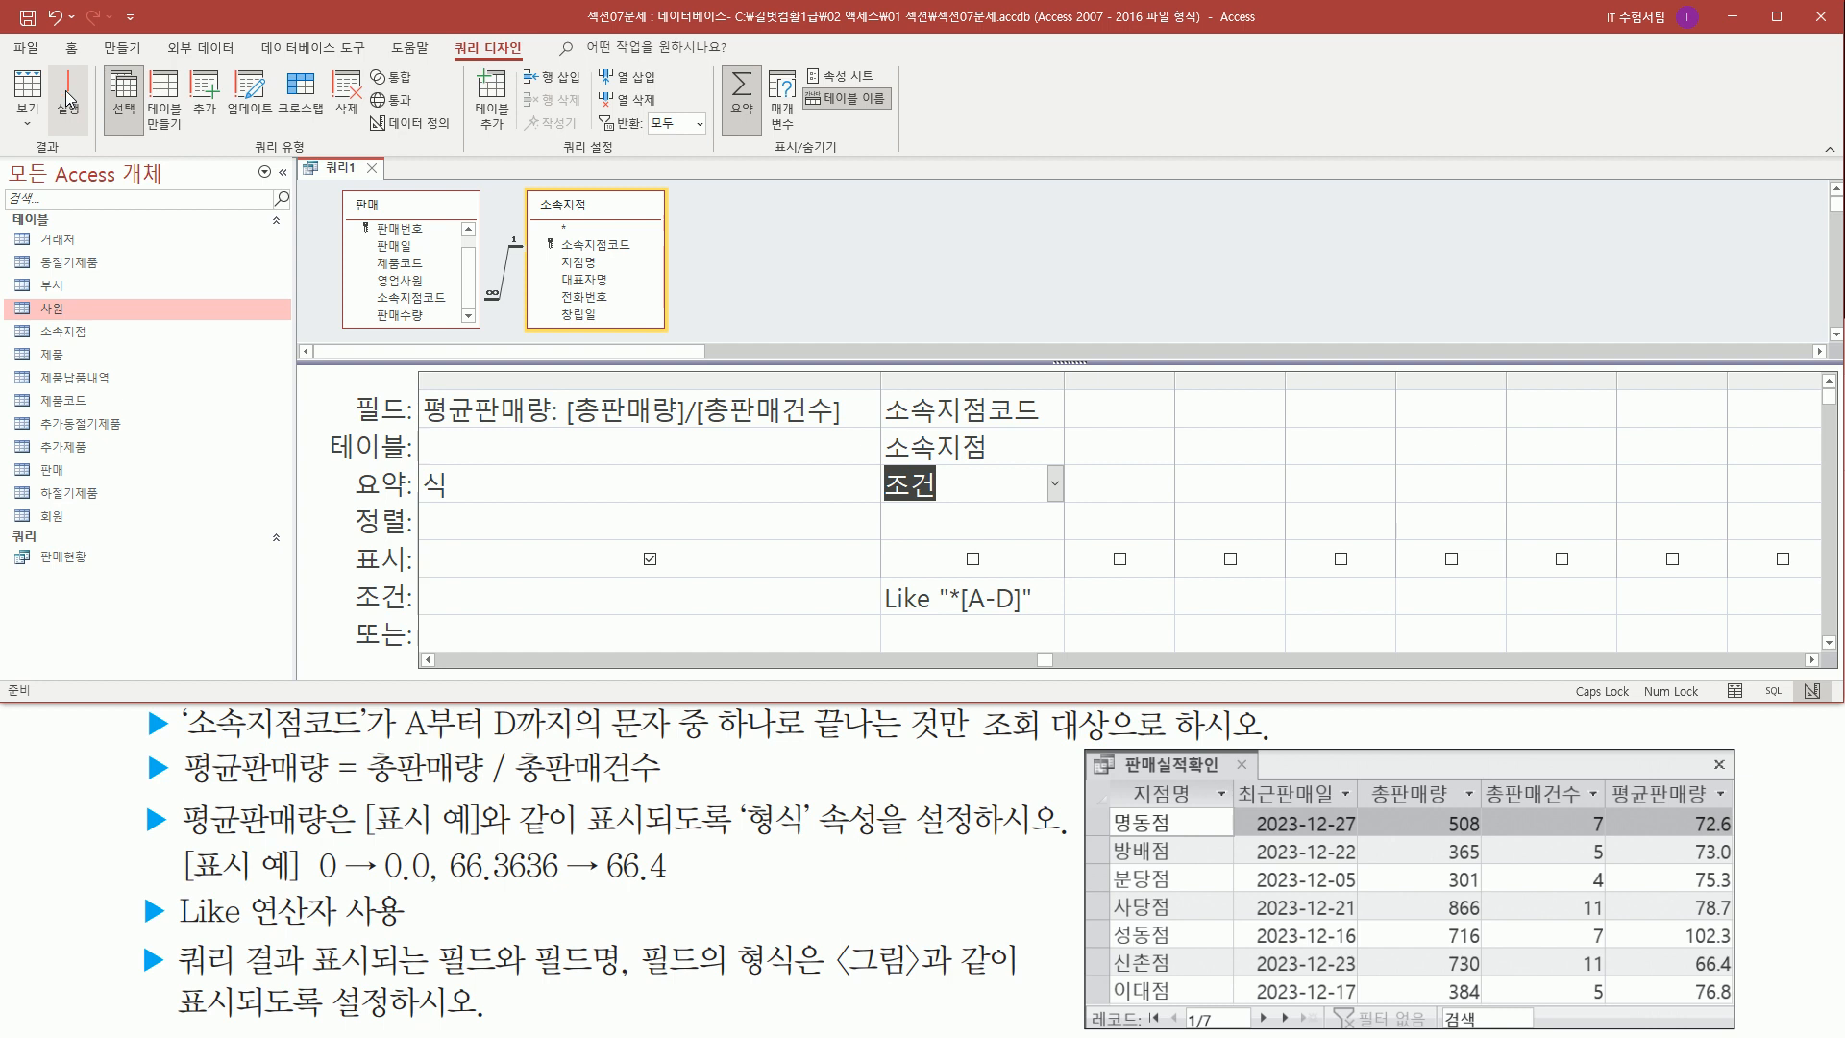
key("ctrl+2")
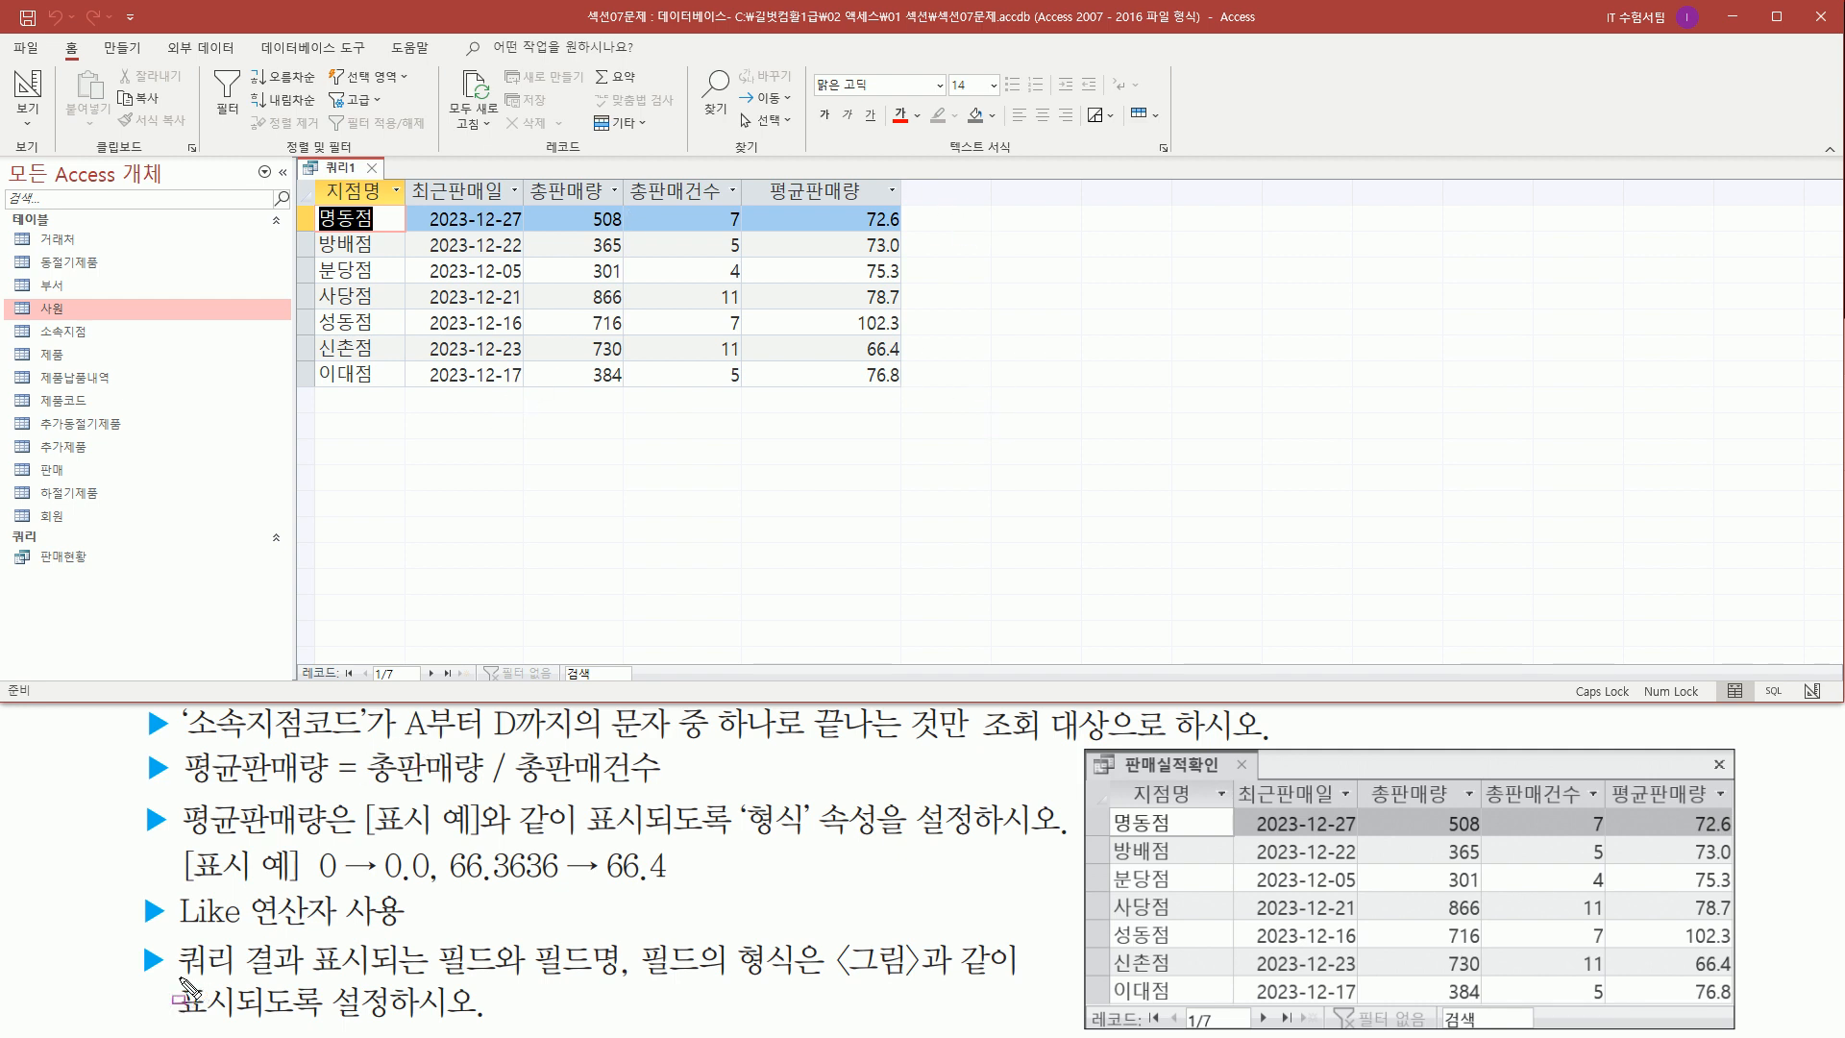
left_click_drag(175, 979, 1029, 991)
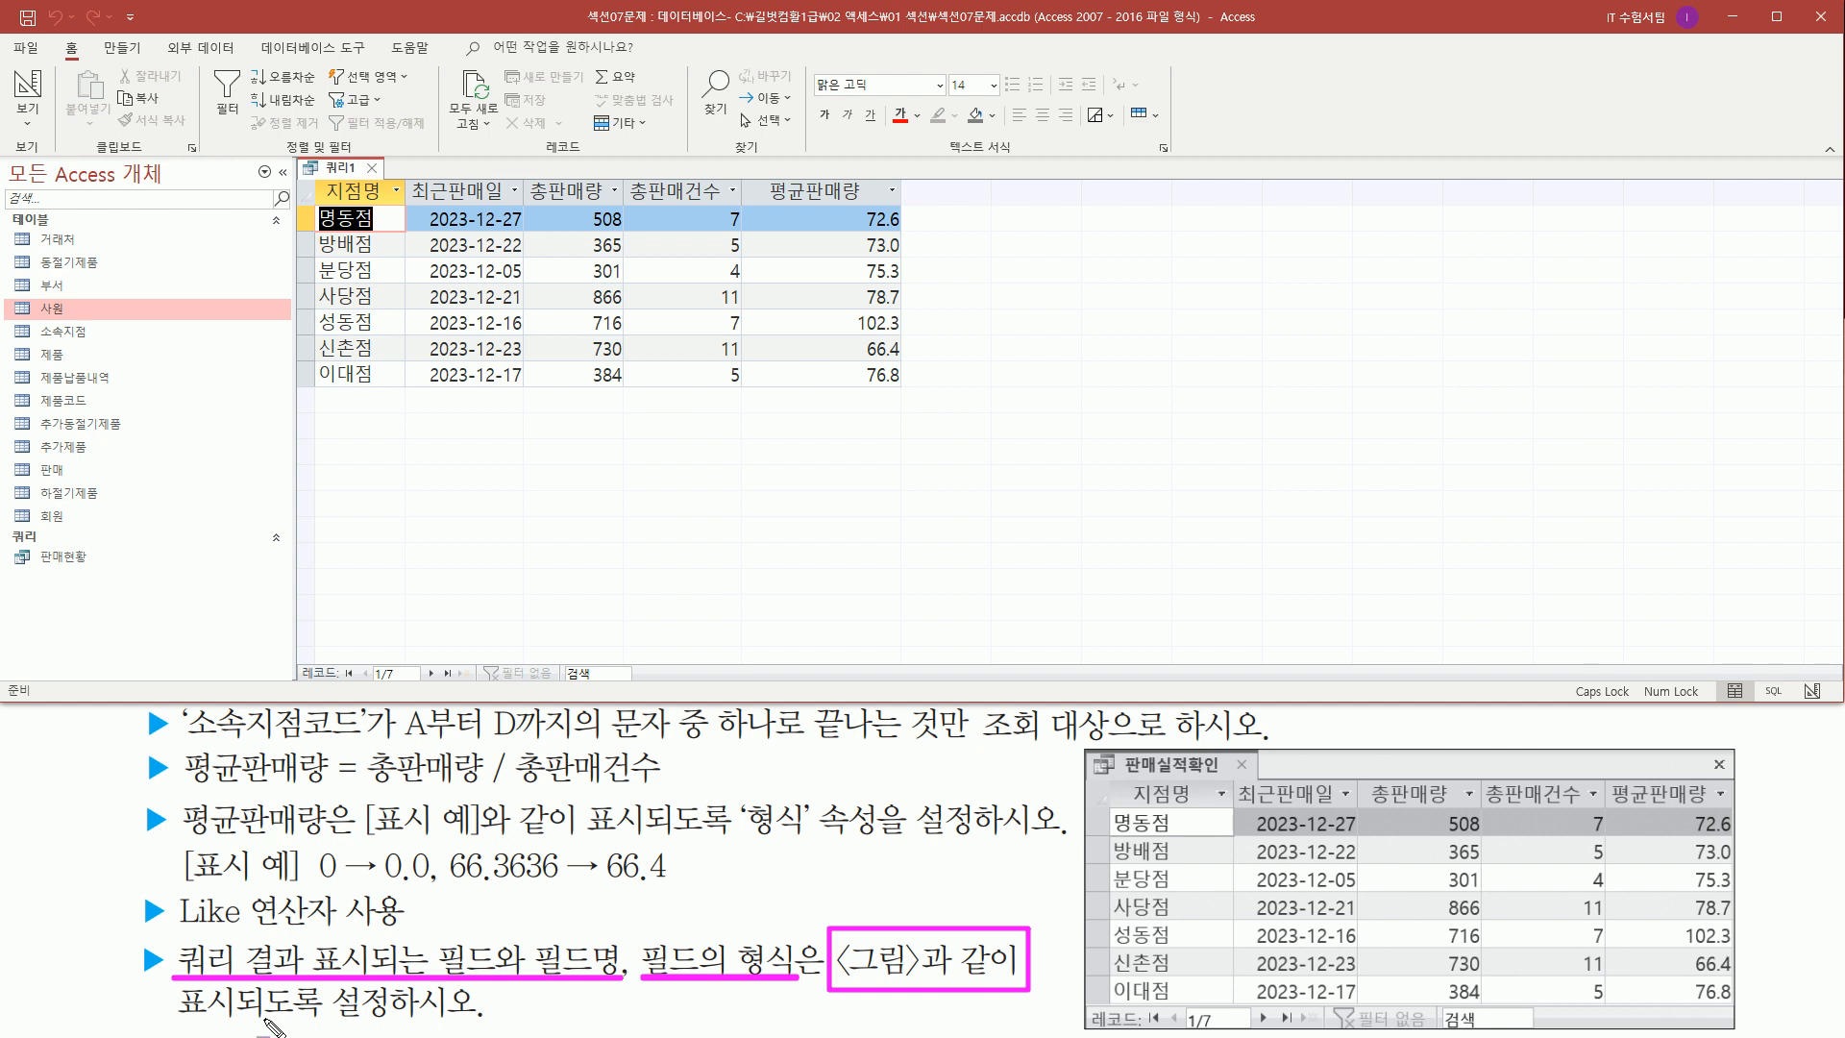
left_click_drag(175, 1025, 389, 1027)
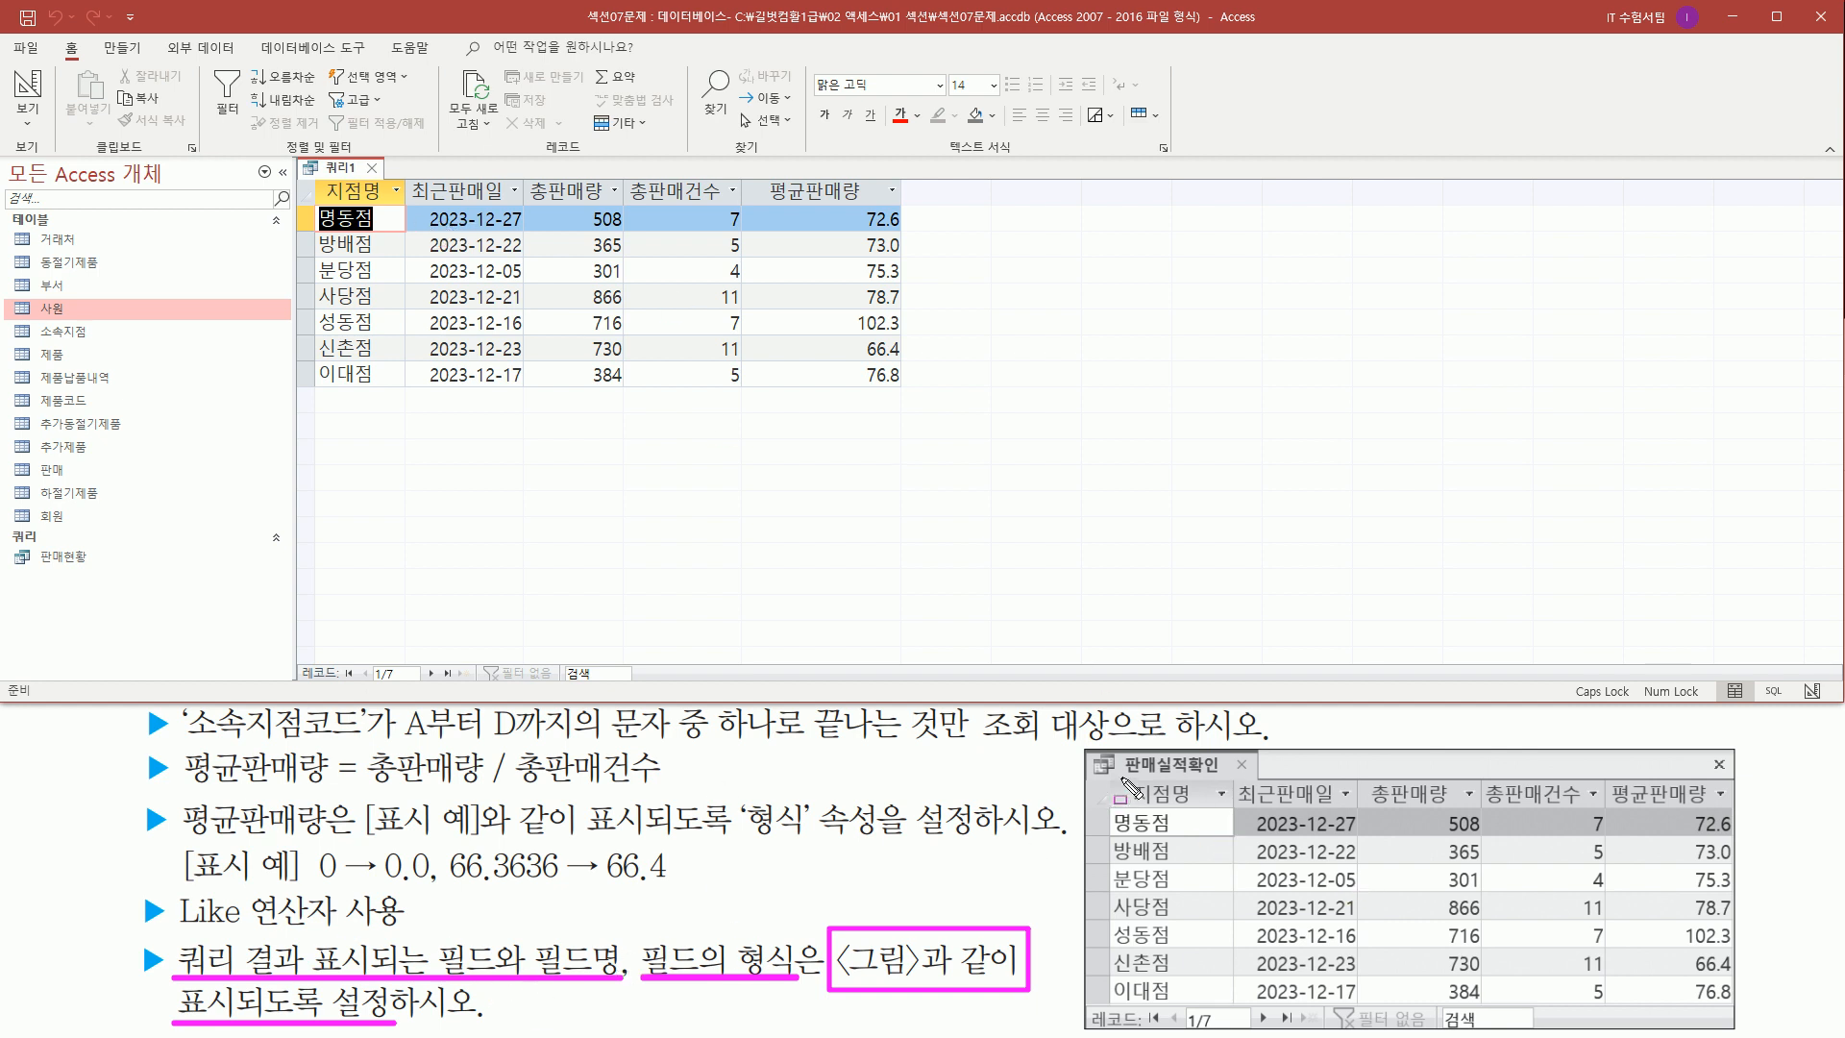
mouse_move(1116, 781)
left_mouse_down()
mouse_move(1198, 835)
mouse_move(1203, 1030)
mouse_move(1202, 1004)
left_mouse_up()
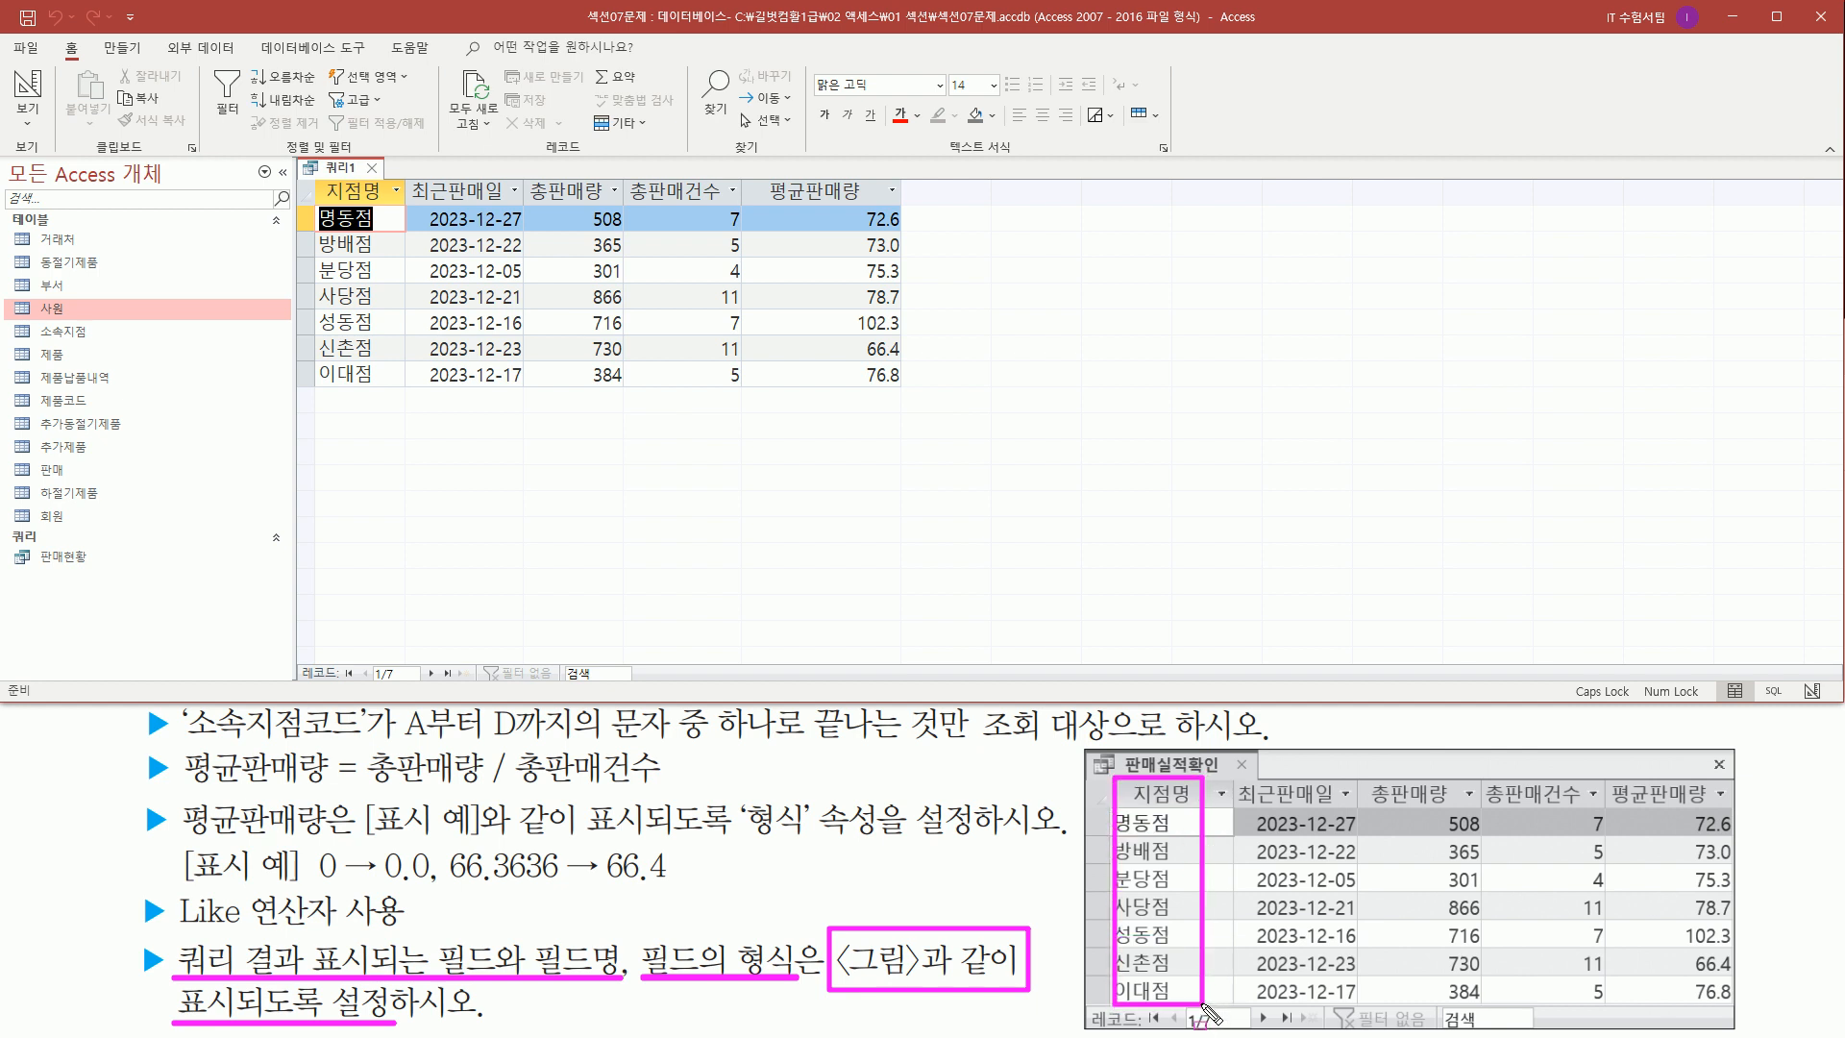
mouse_move(310, 182)
left_mouse_down()
mouse_move(375, 227)
mouse_move(377, 387)
left_mouse_up()
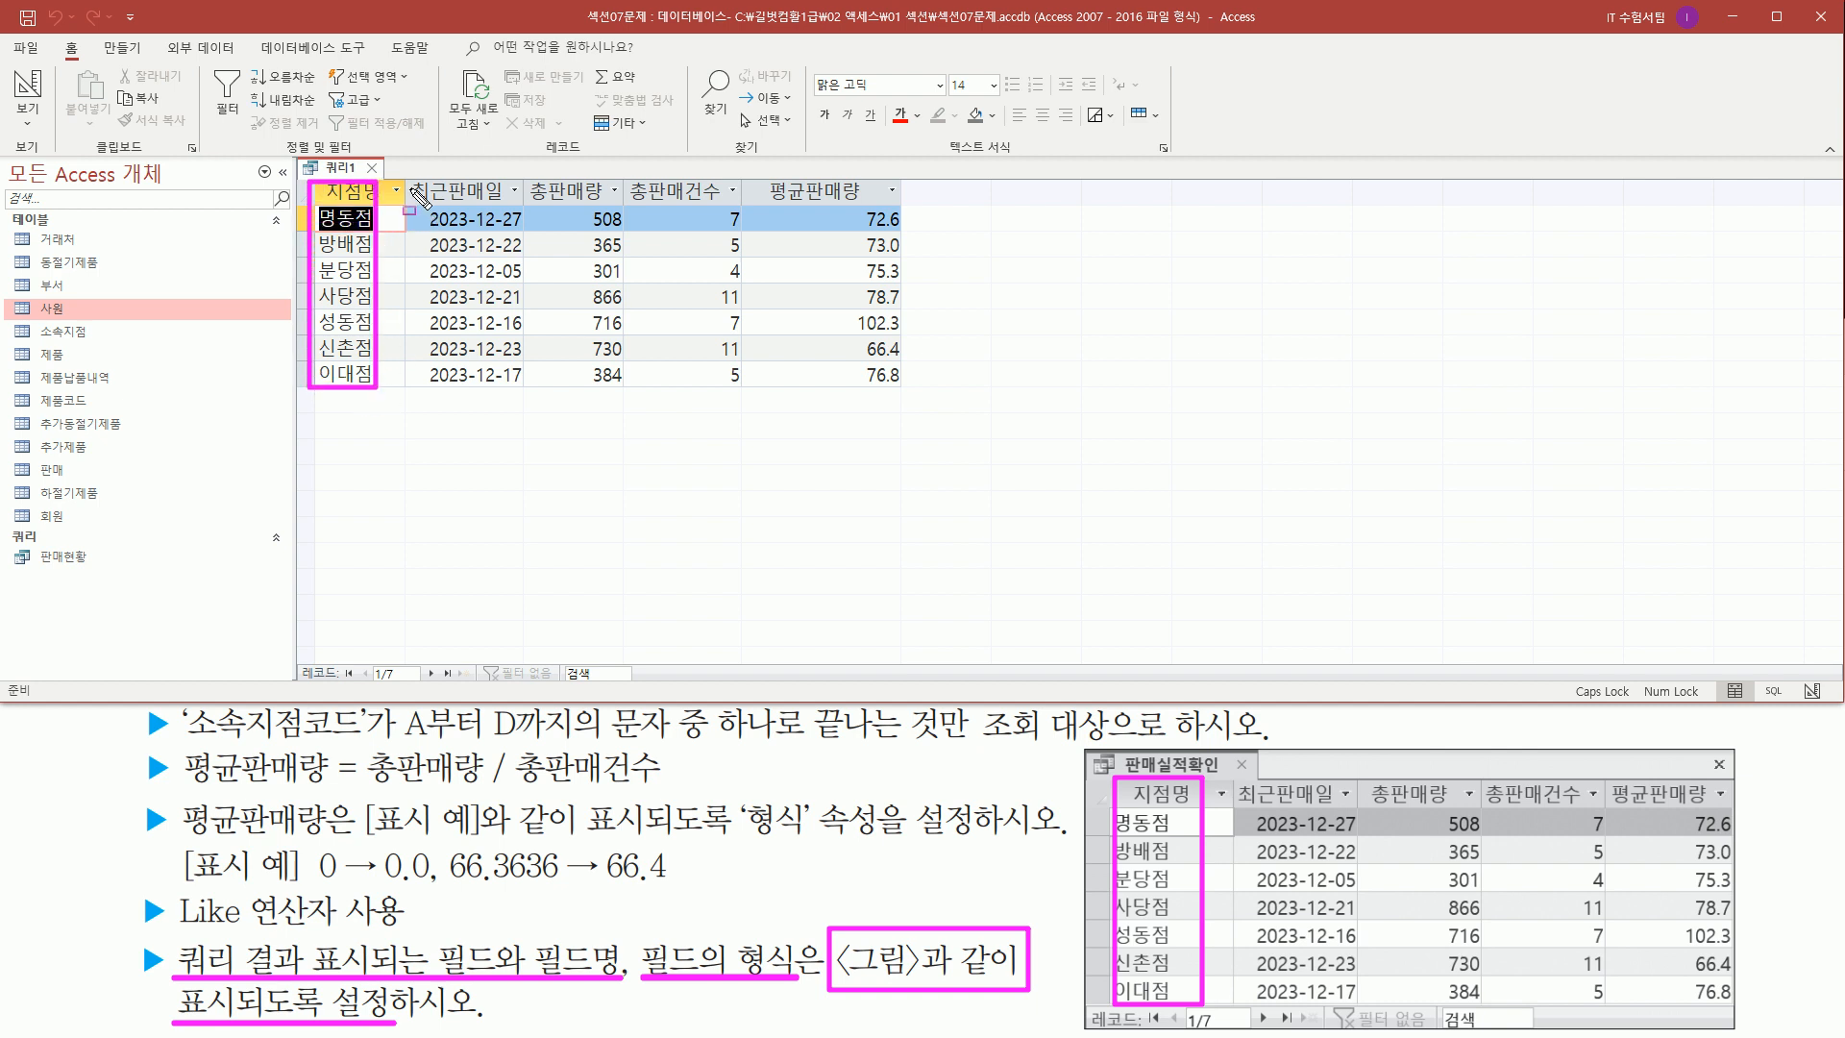
mouse_move(407, 175)
left_mouse_down()
mouse_move(437, 206)
mouse_move(908, 208)
left_mouse_up()
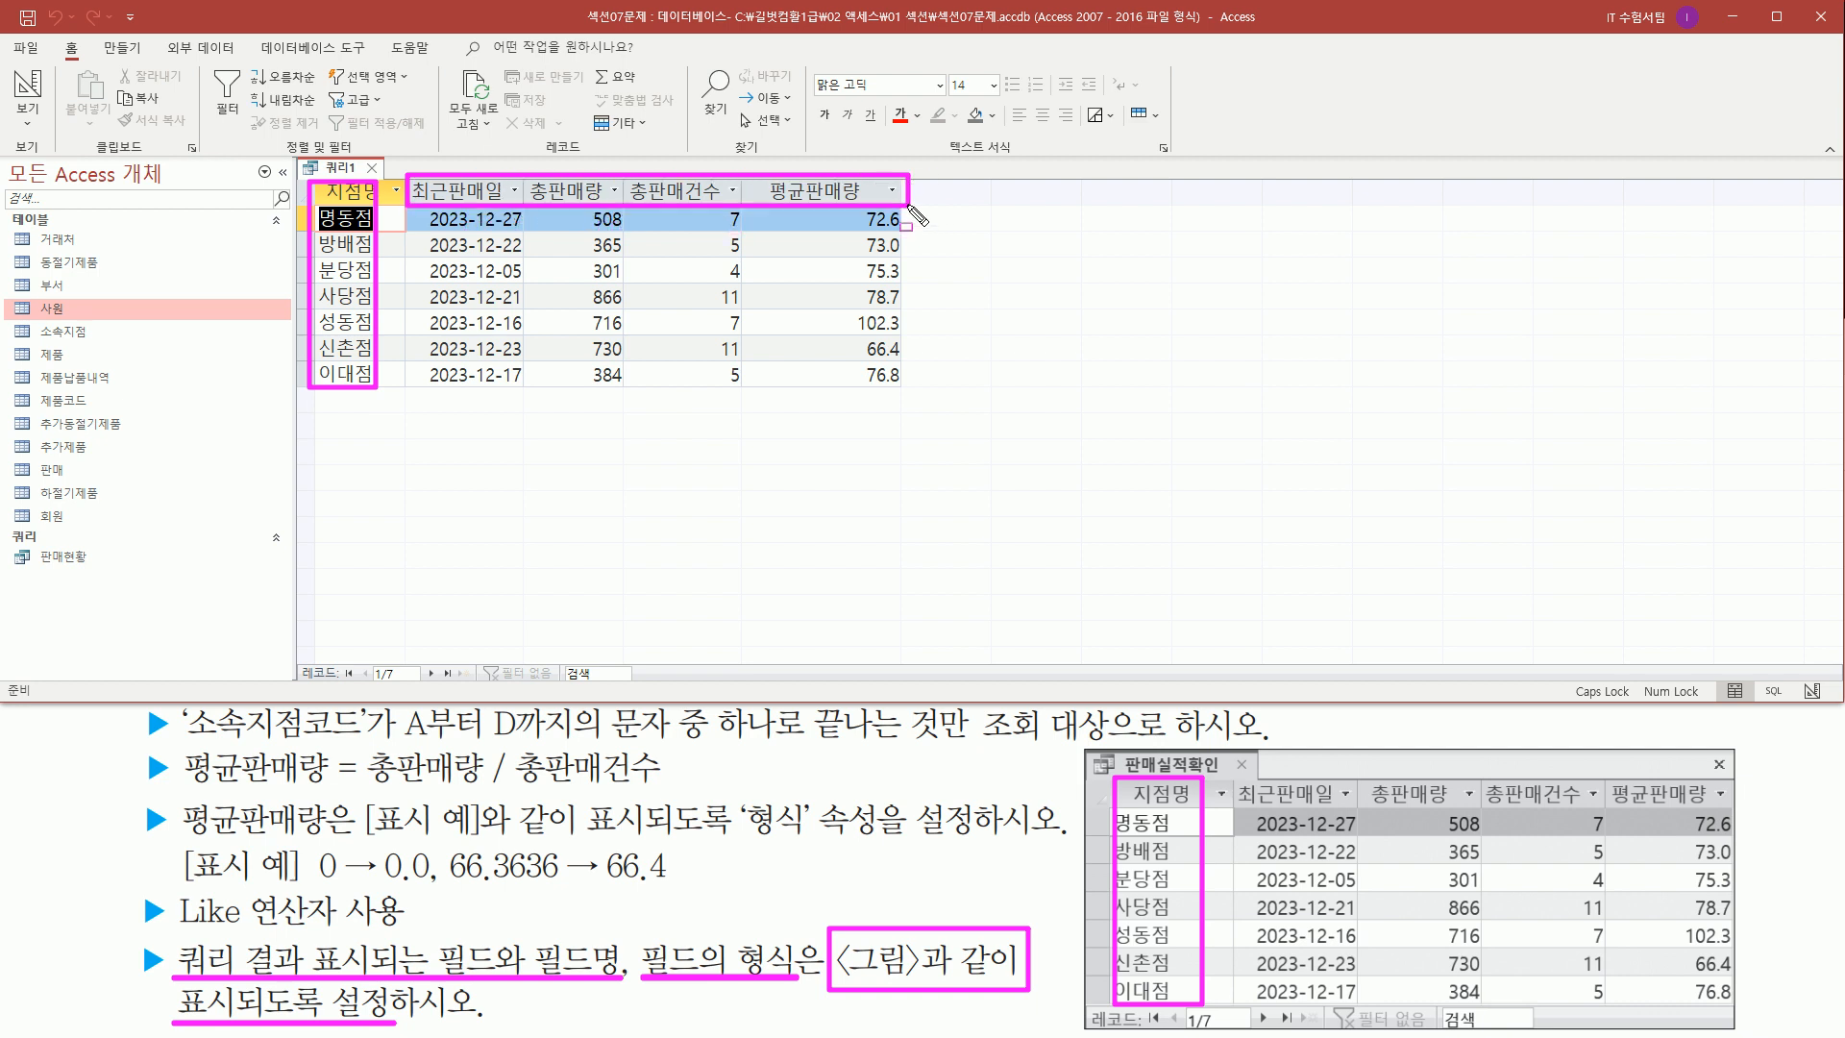
mouse_move(1251, 784)
left_mouse_down()
mouse_move(1364, 816)
mouse_move(1739, 817)
left_mouse_up()
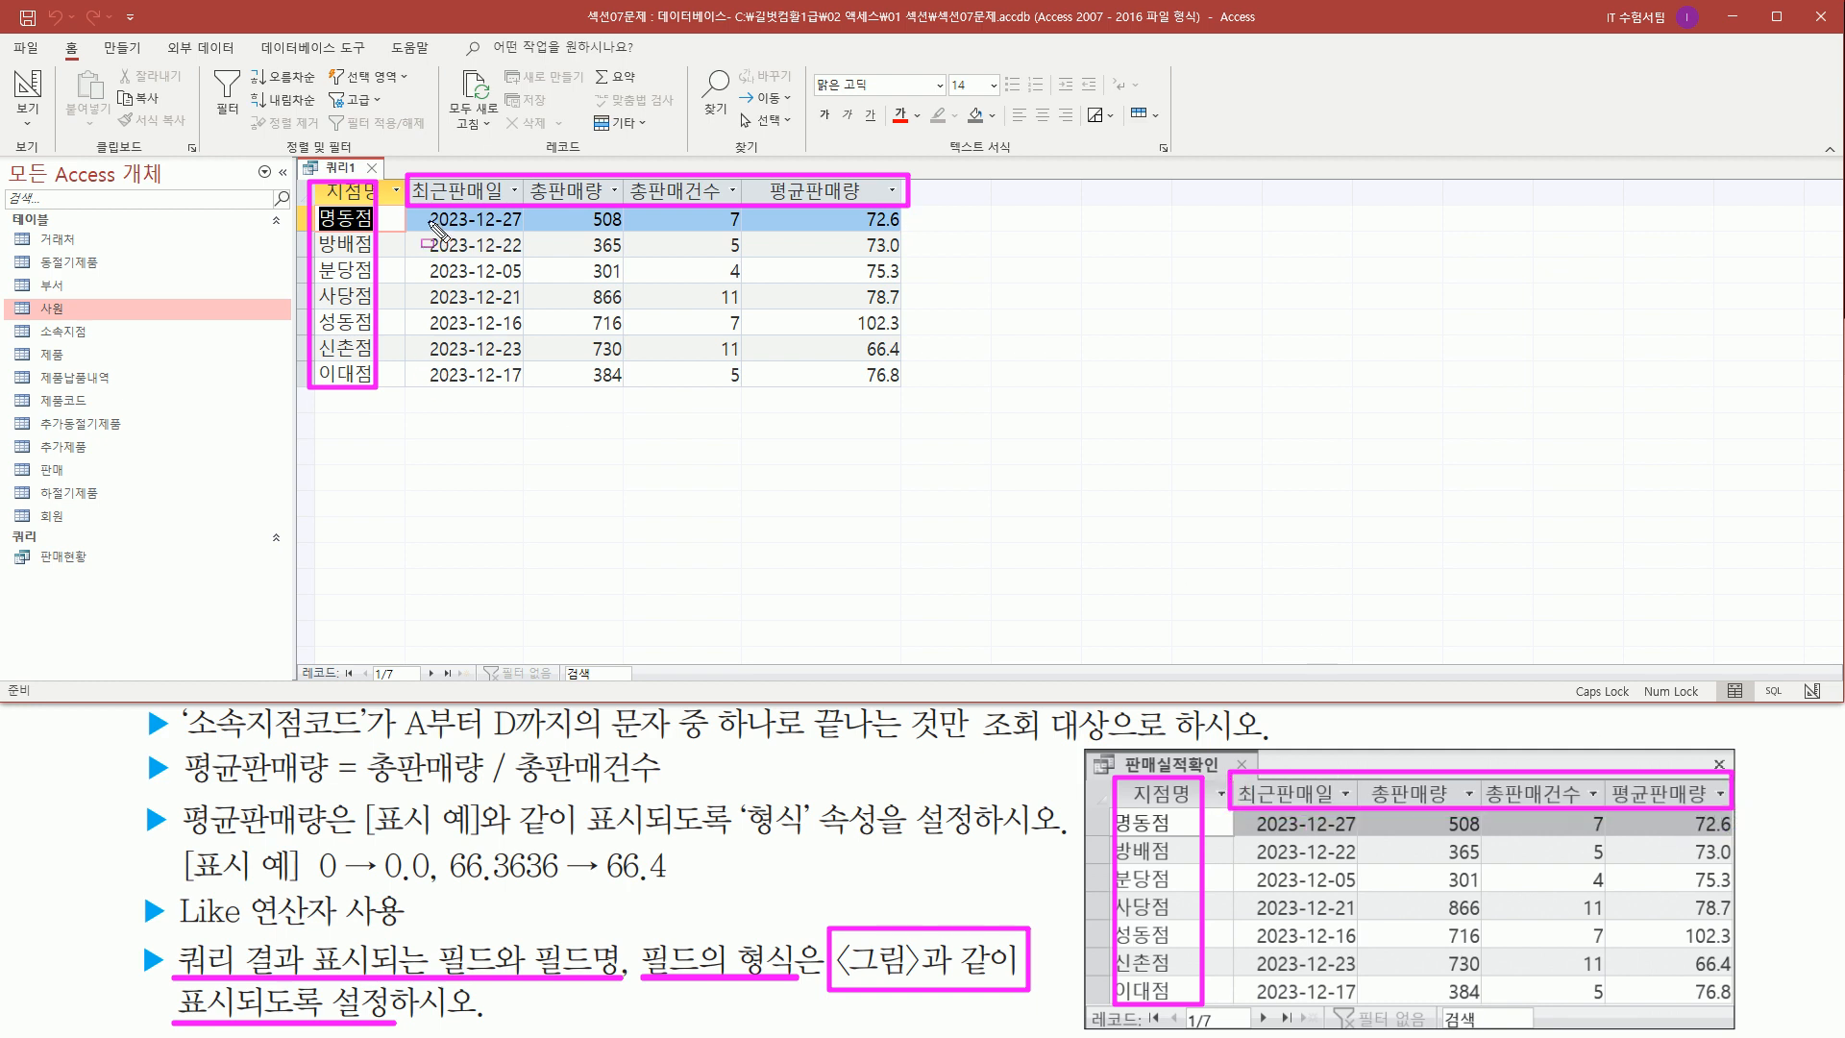
- Compare the record count and the date, quantity, count and average values with the reference figure
left_click_drag(368, 663, 402, 687)
mouse_move(421, 208)
left_mouse_down()
mouse_move(469, 382)
mouse_move(535, 389)
left_mouse_up()
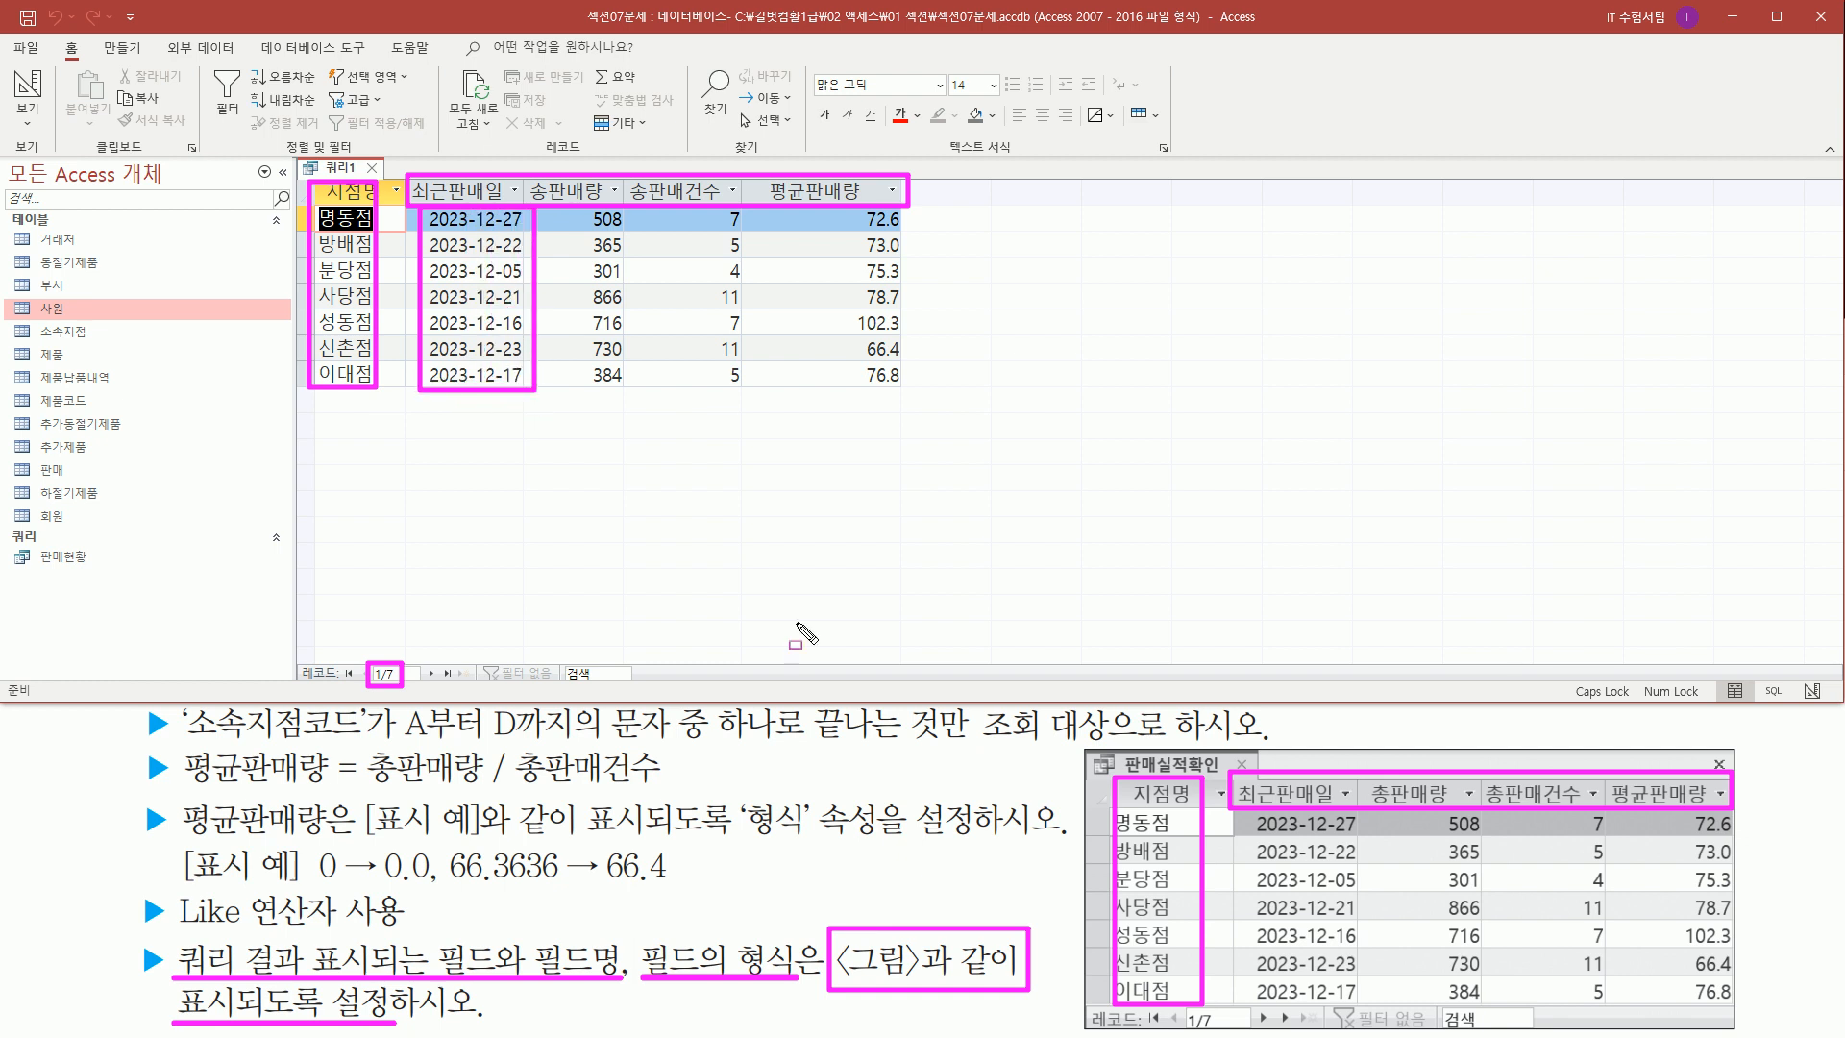
mouse_move(1247, 806)
left_mouse_down()
mouse_move(1305, 961)
mouse_move(1376, 1022)
left_mouse_up()
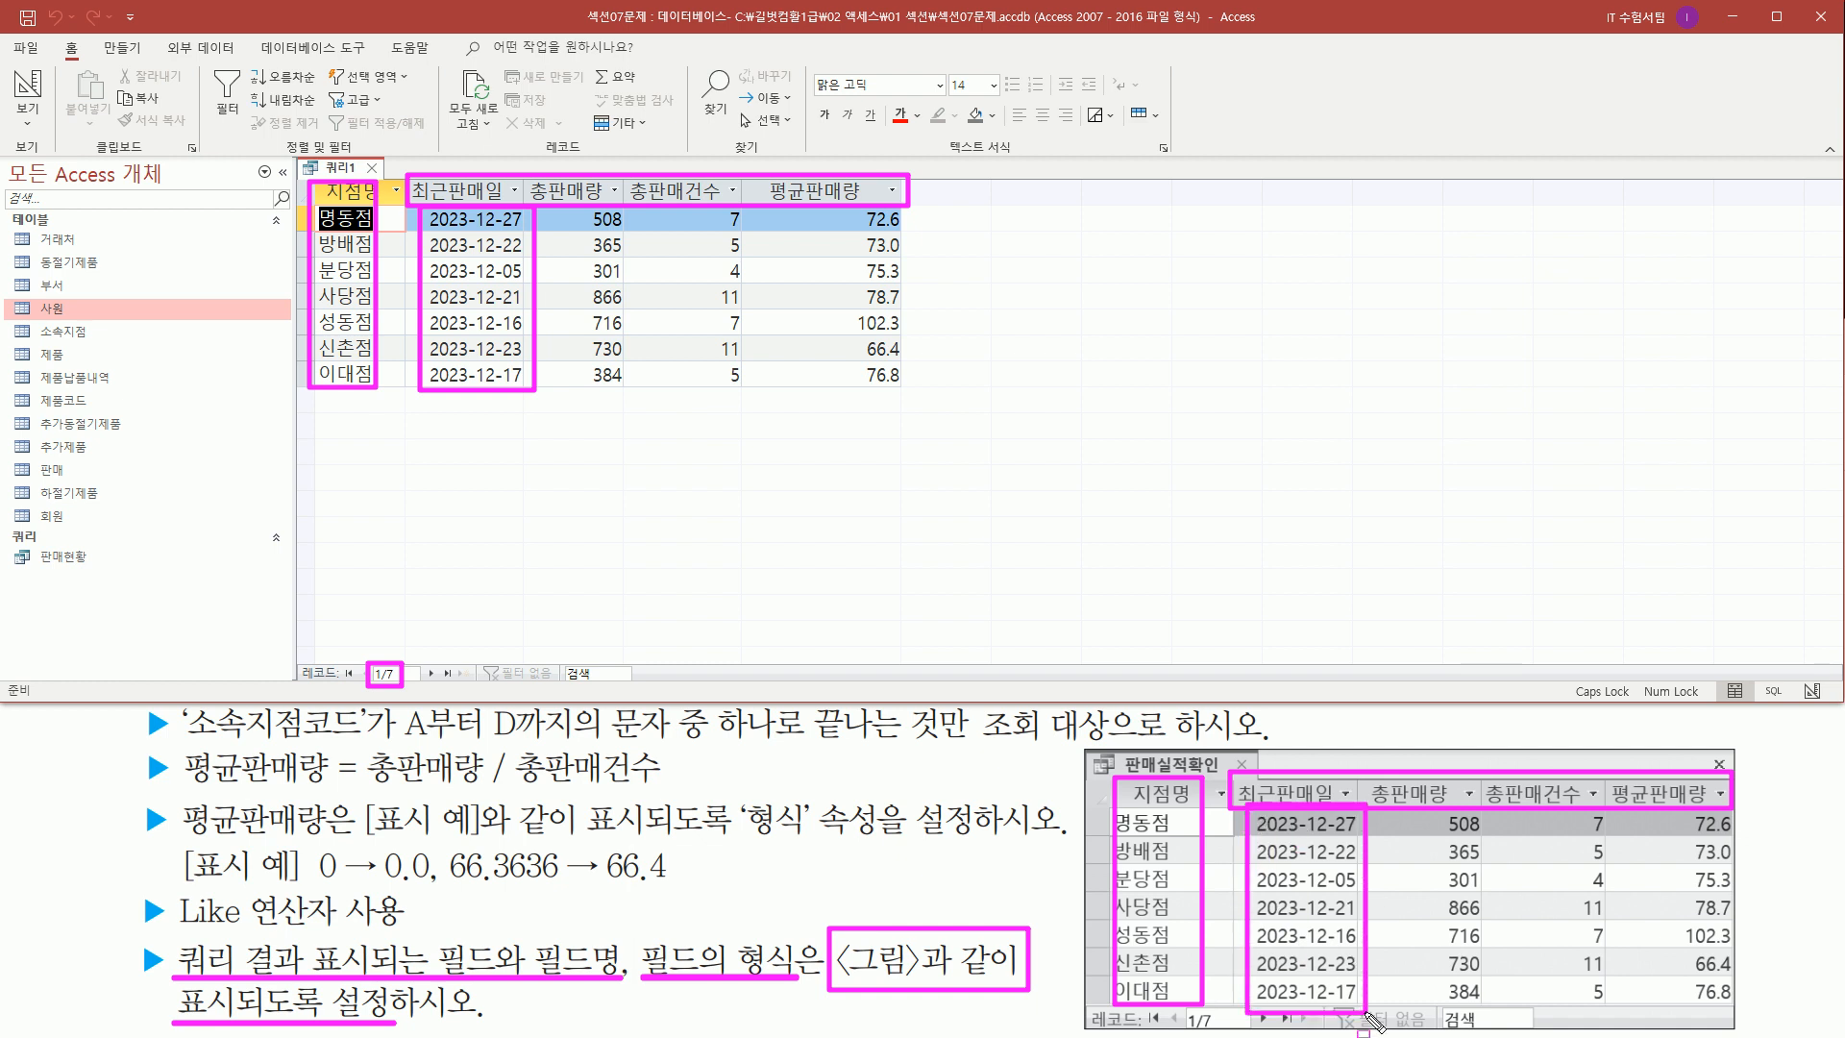
mouse_move(577, 206)
left_mouse_down()
mouse_move(628, 229)
mouse_move(629, 391)
left_mouse_up()
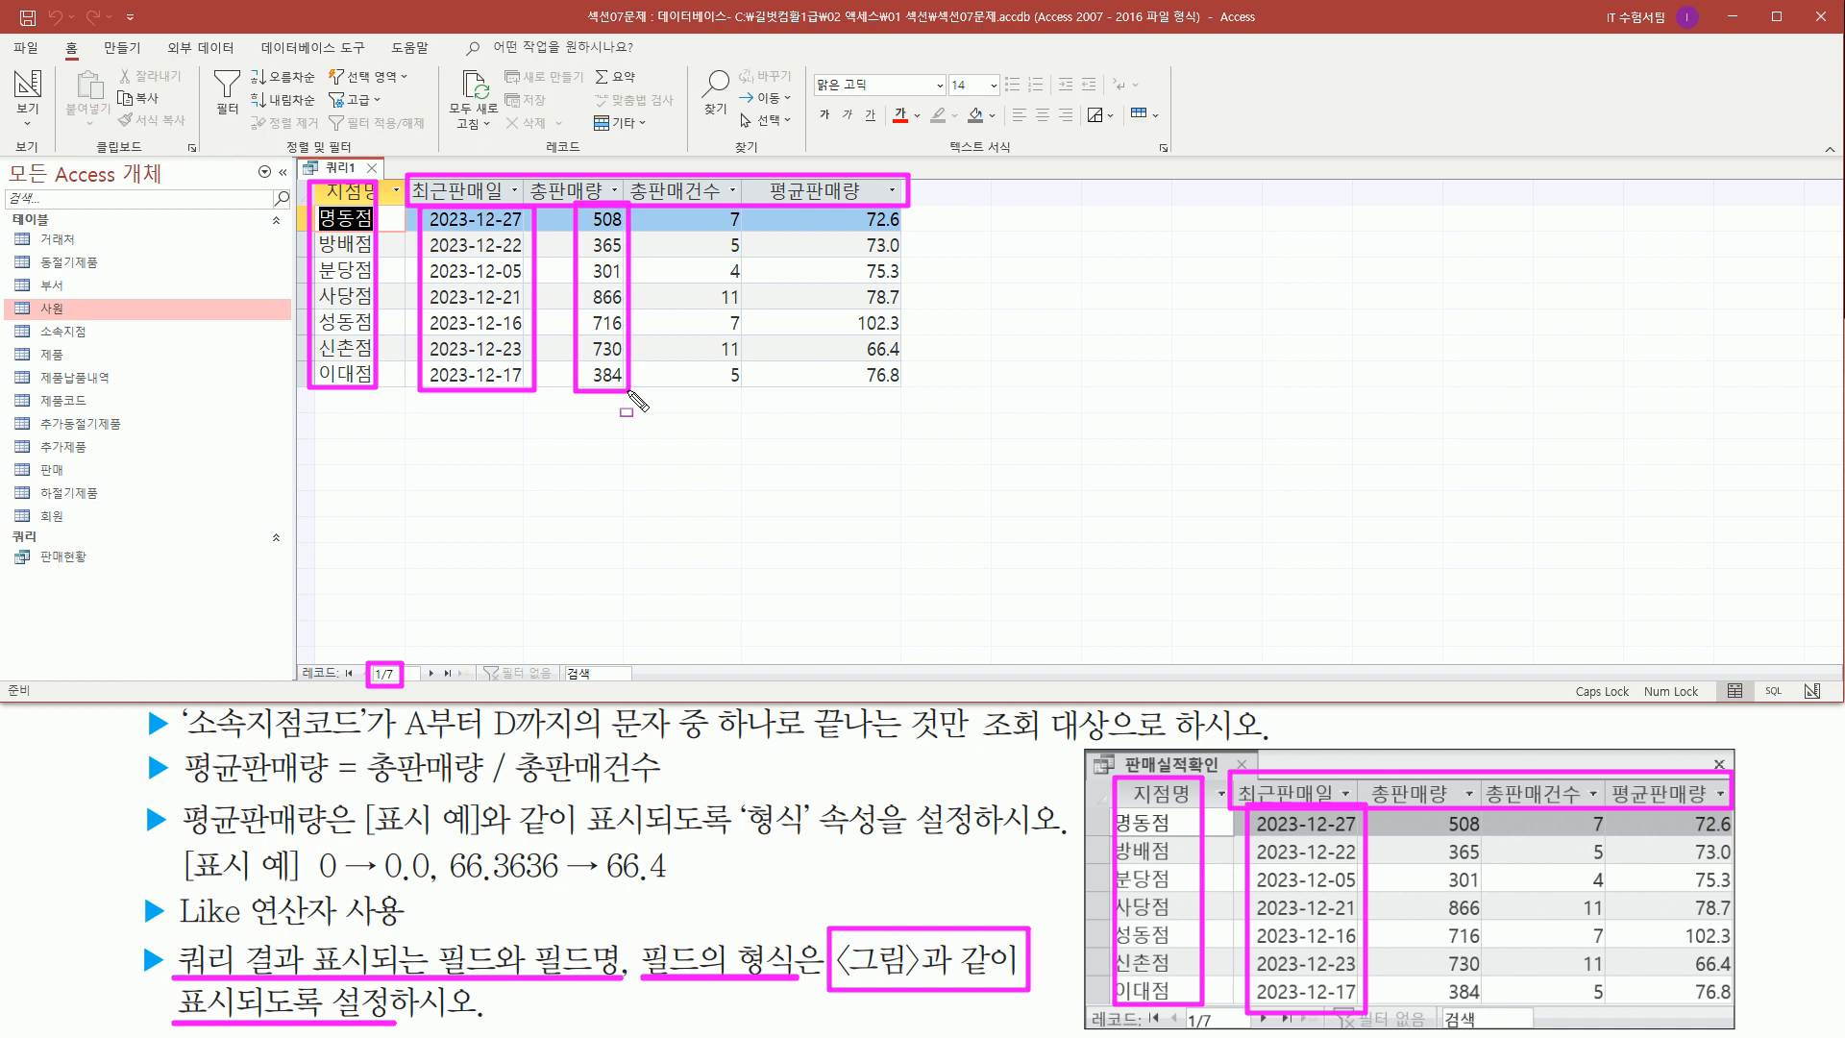
left_click_drag(1431, 805, 1489, 1012)
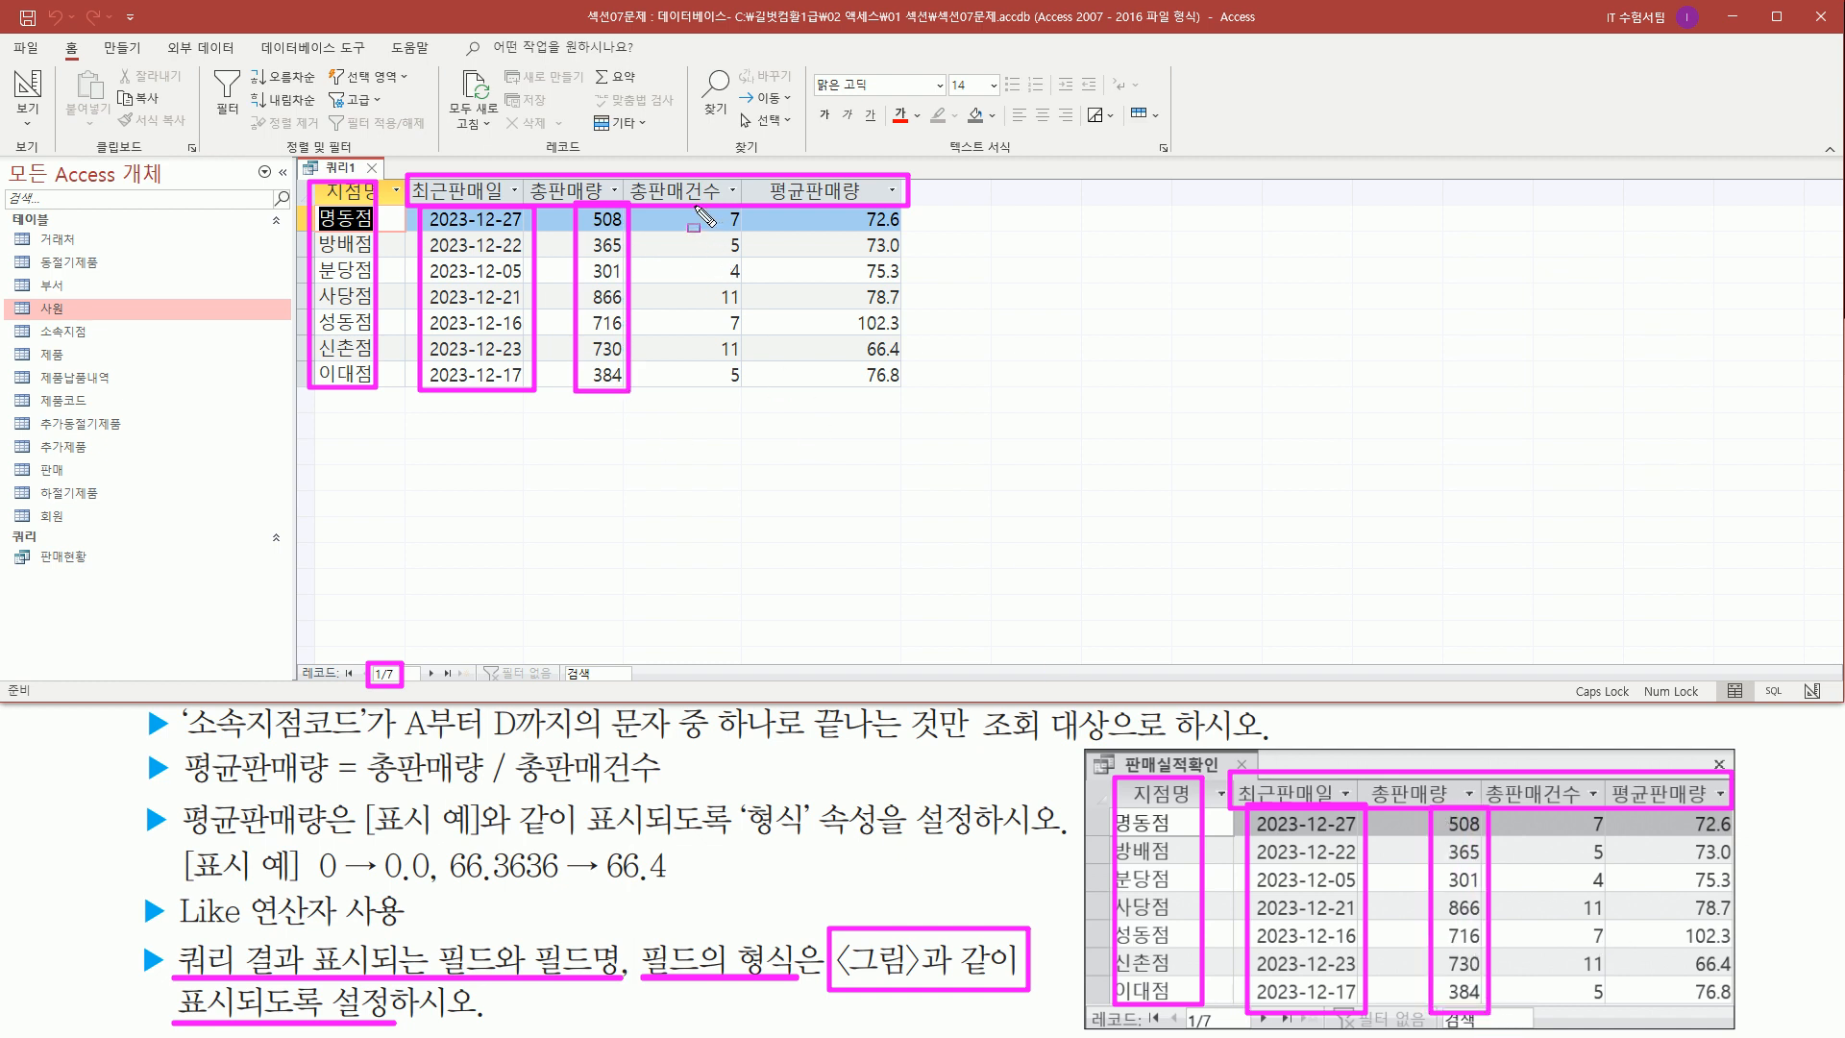
mouse_move(702, 204)
left_mouse_down()
mouse_move(749, 248)
mouse_move(748, 423)
mouse_move(749, 407)
left_mouse_up()
mouse_move(1569, 810)
left_mouse_down()
mouse_move(1597, 840)
mouse_move(1617, 1015)
left_mouse_up()
mouse_move(842, 203)
left_mouse_down()
mouse_move(858, 234)
mouse_move(910, 233)
mouse_move(911, 390)
left_mouse_up()
left_click_drag(1677, 812, 1745, 1007)
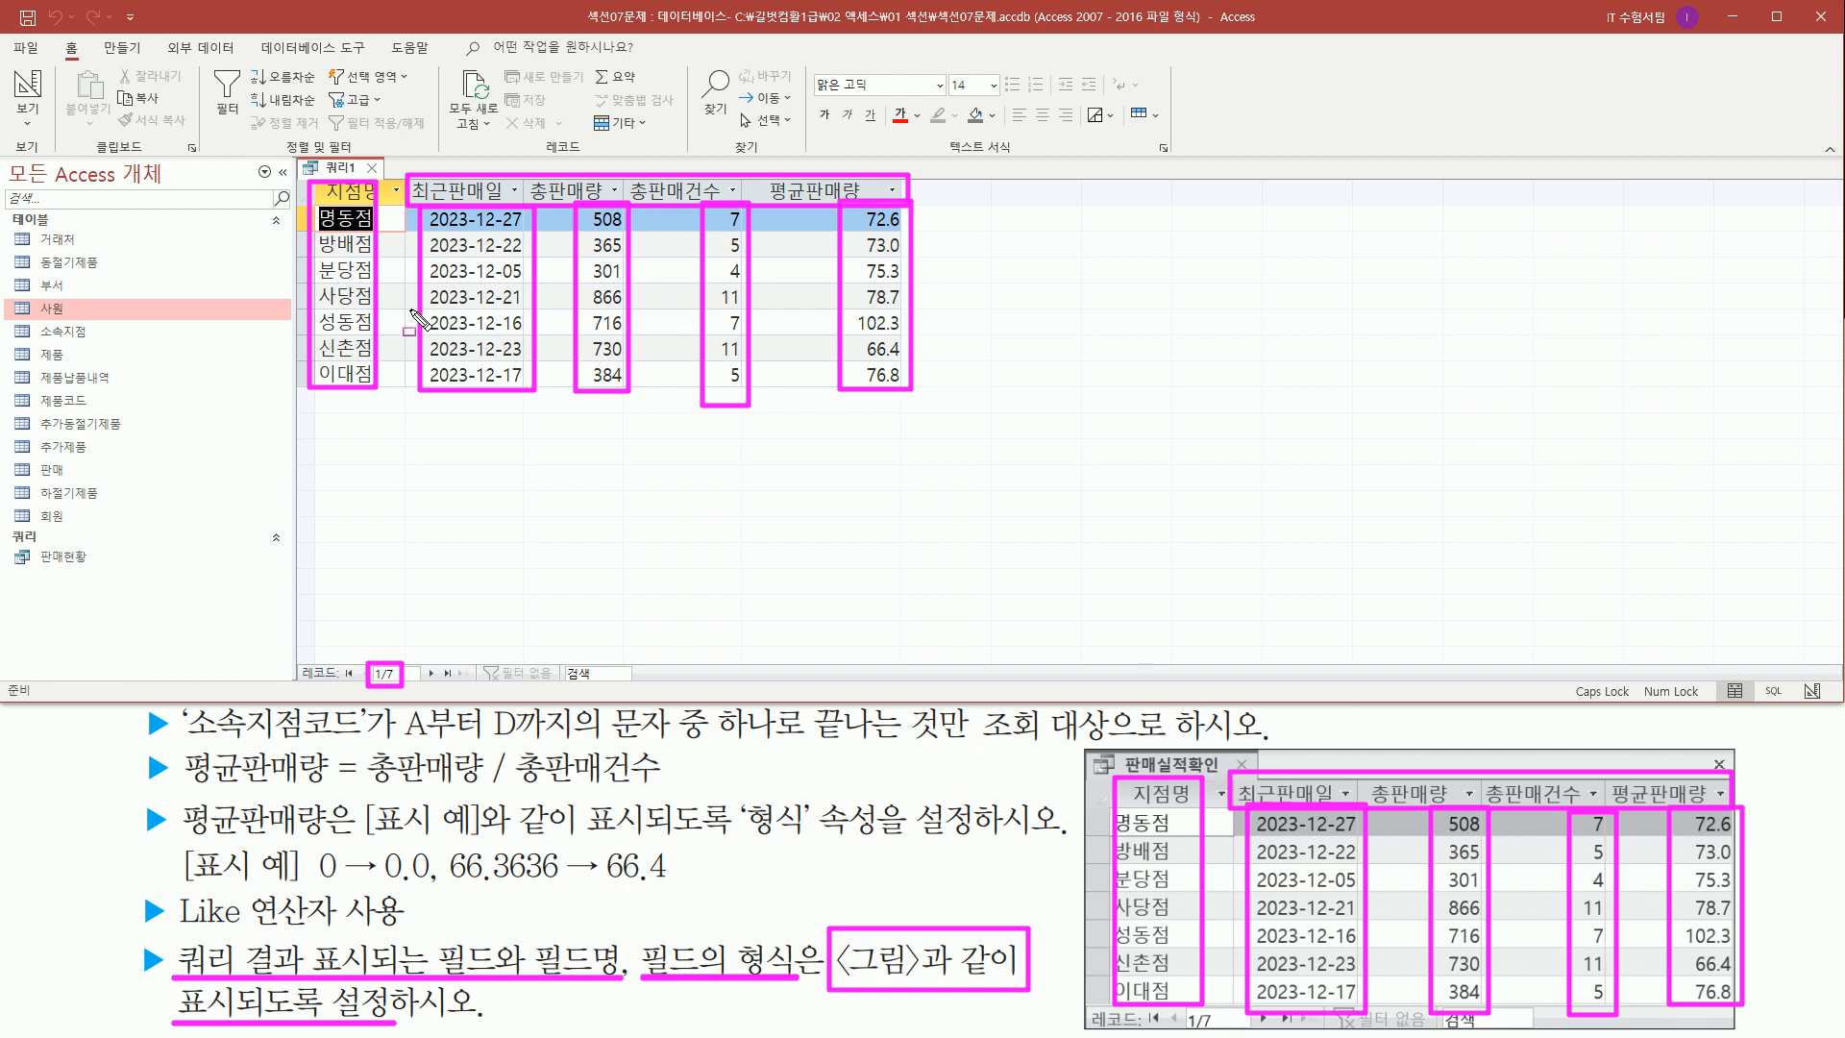
key("Escape")
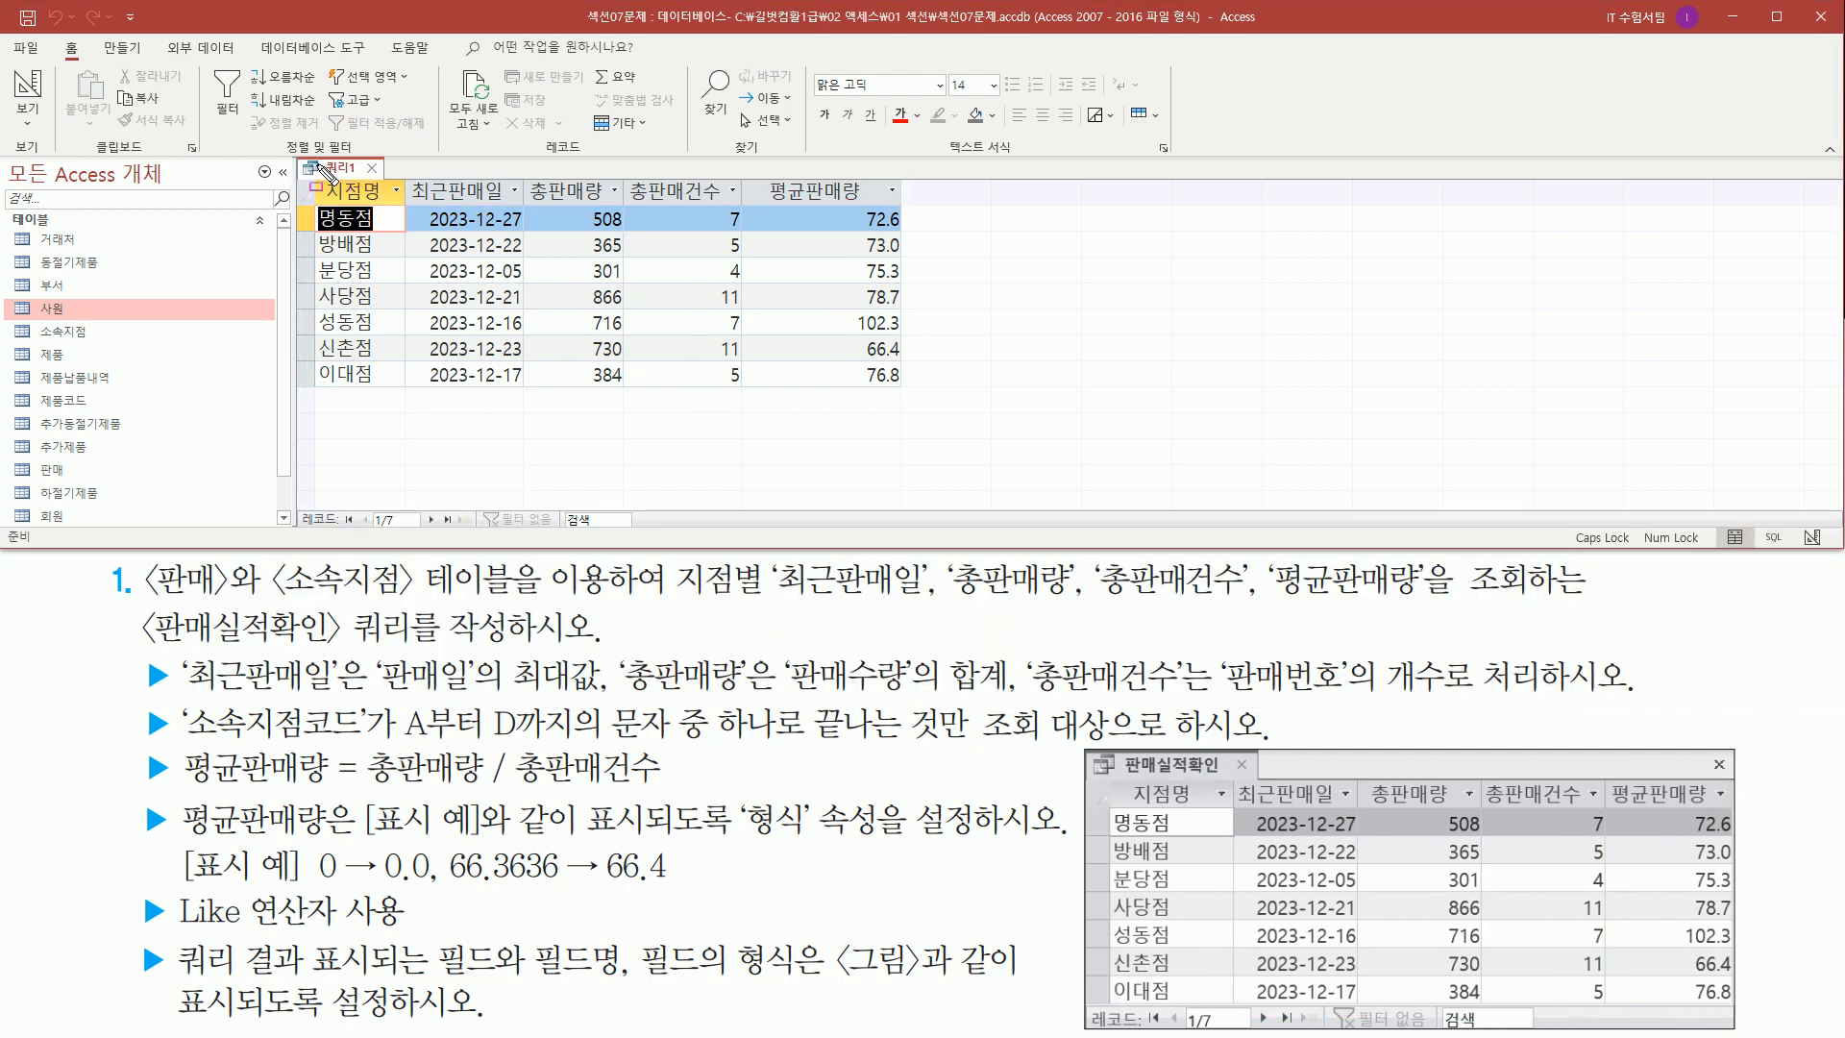
- Close the query and choose to save its design changes
left_click_drag(318, 154, 382, 179)
key("Escape")
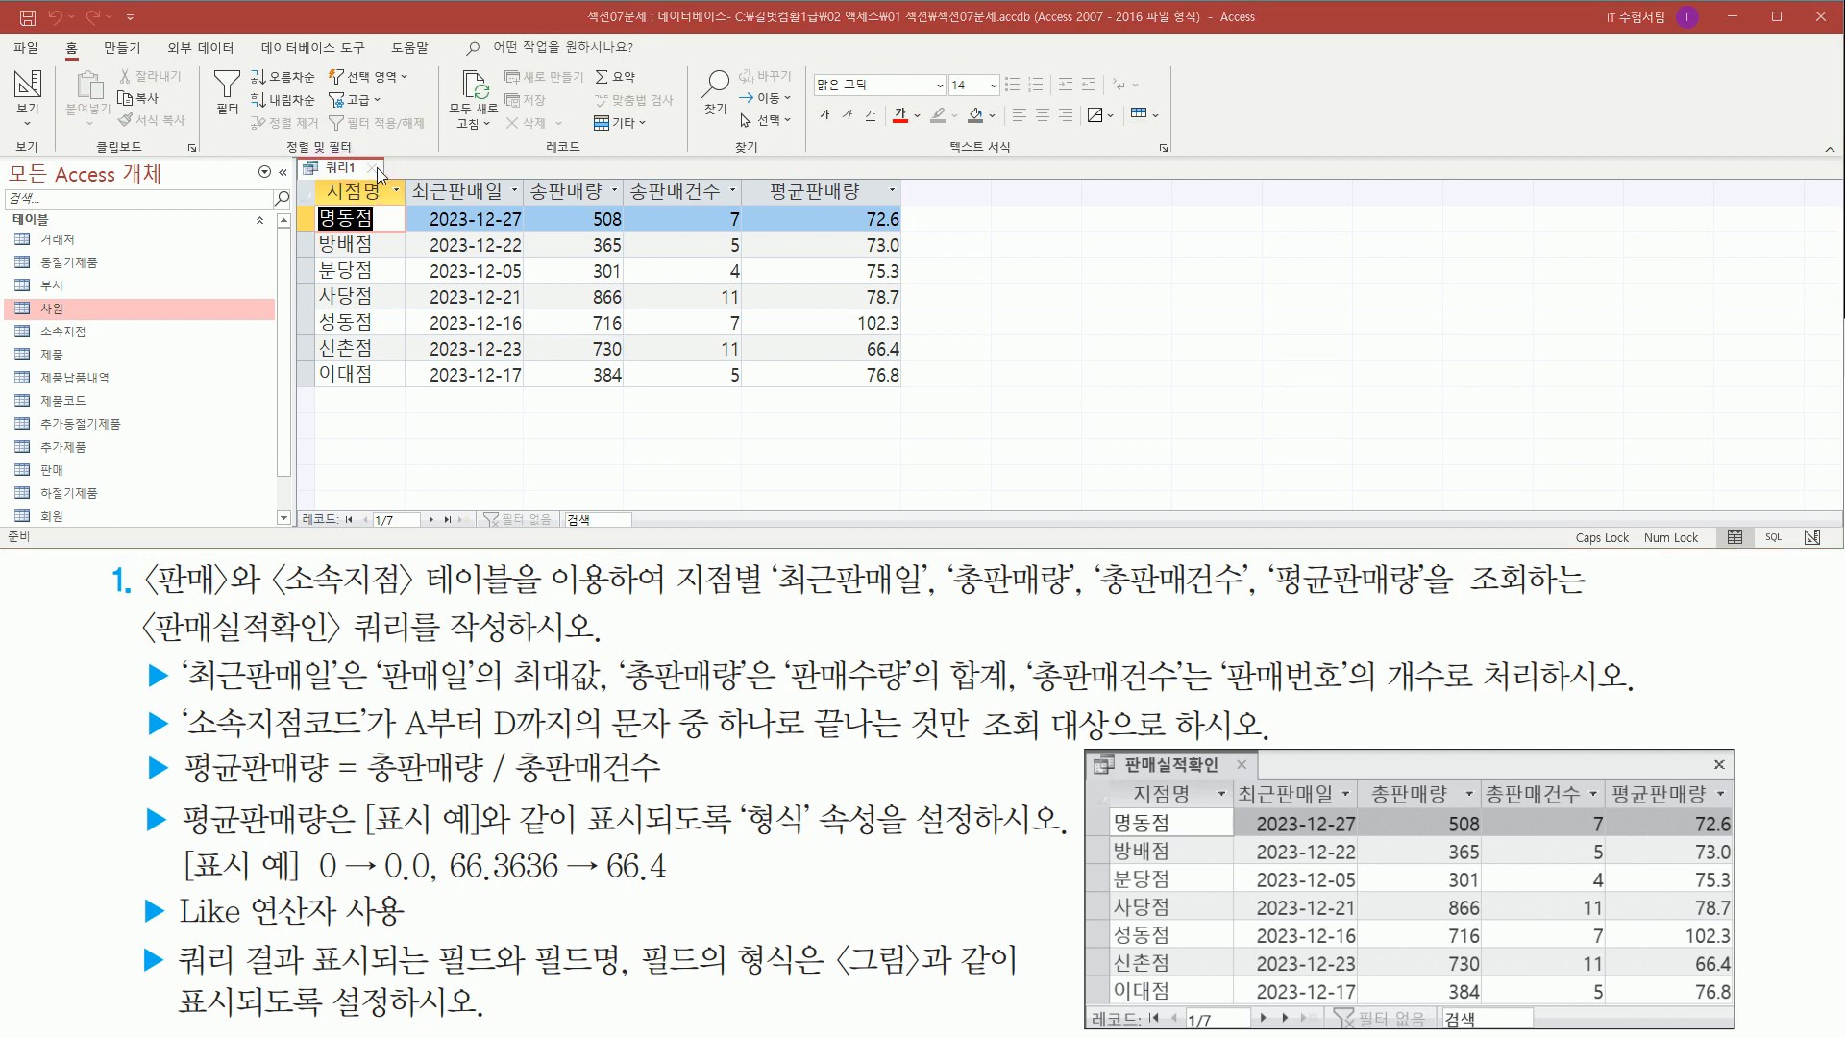
left_click(375, 167)
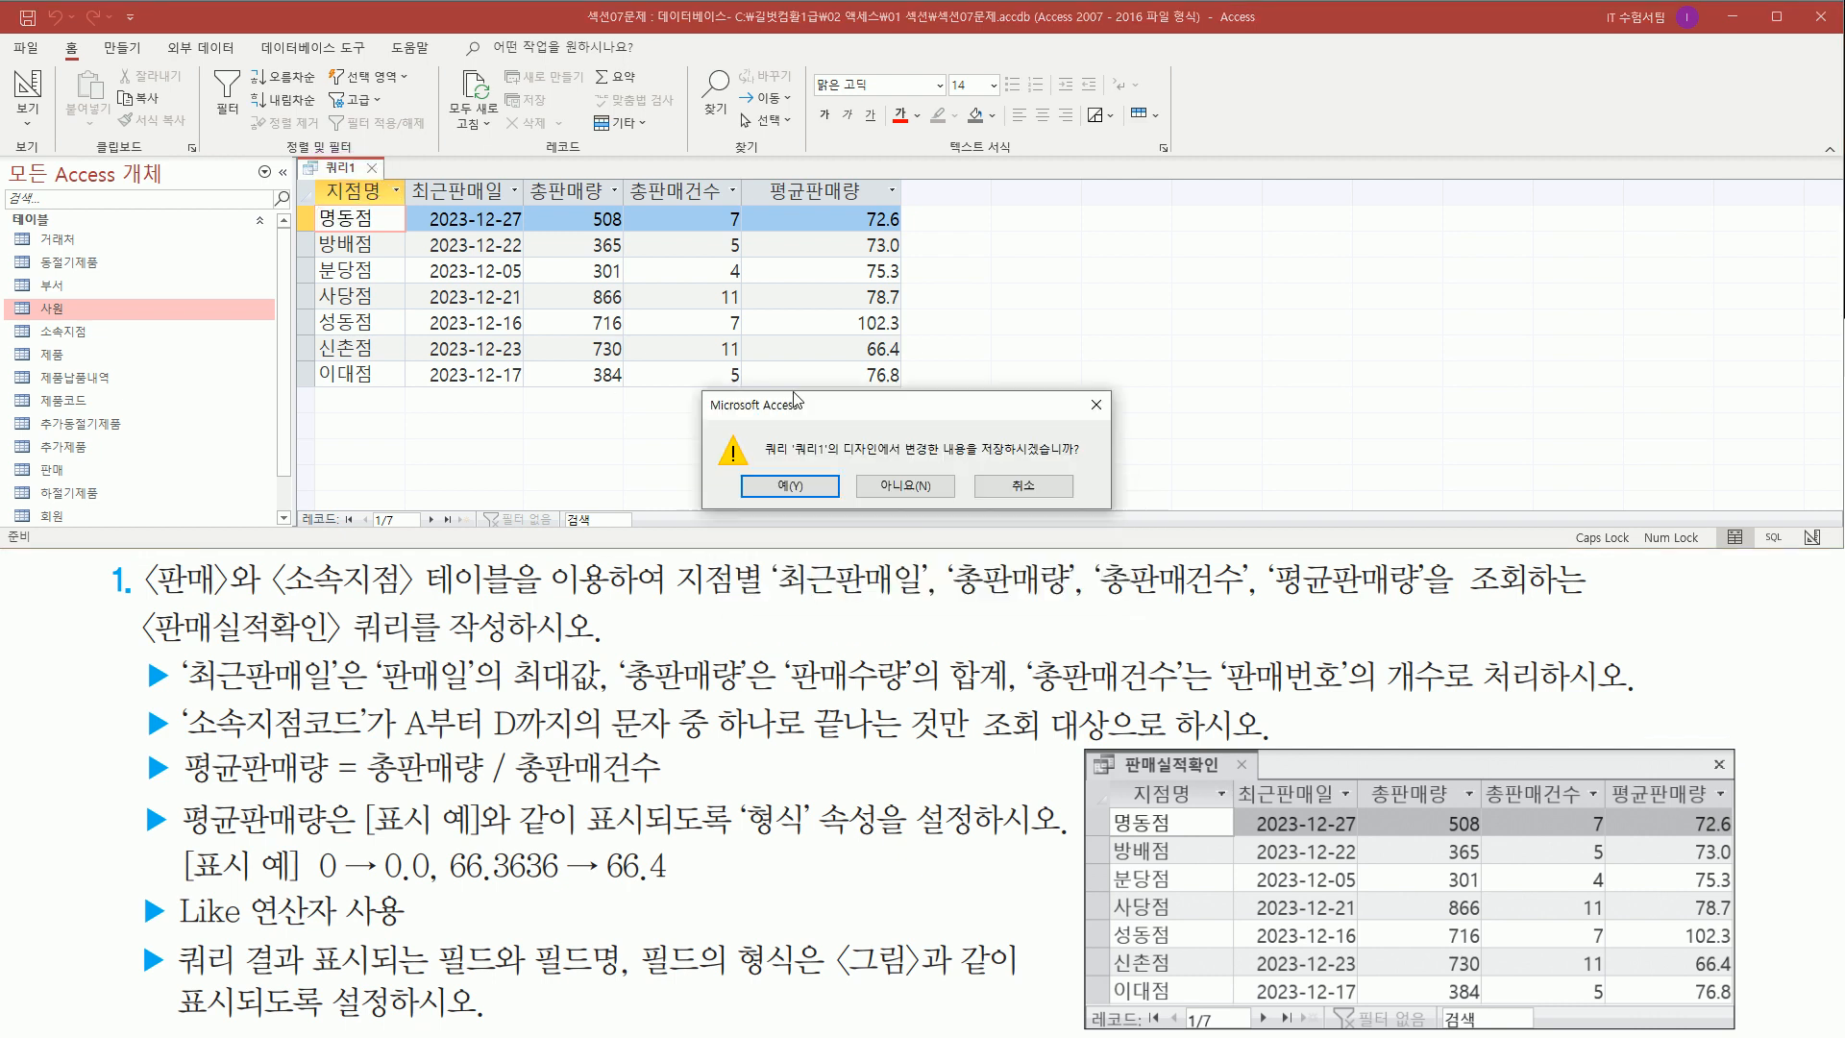
left_click_drag(895, 447, 1086, 453)
left_click_drag(750, 454, 812, 489)
key("Escape")
left_click(798, 475)
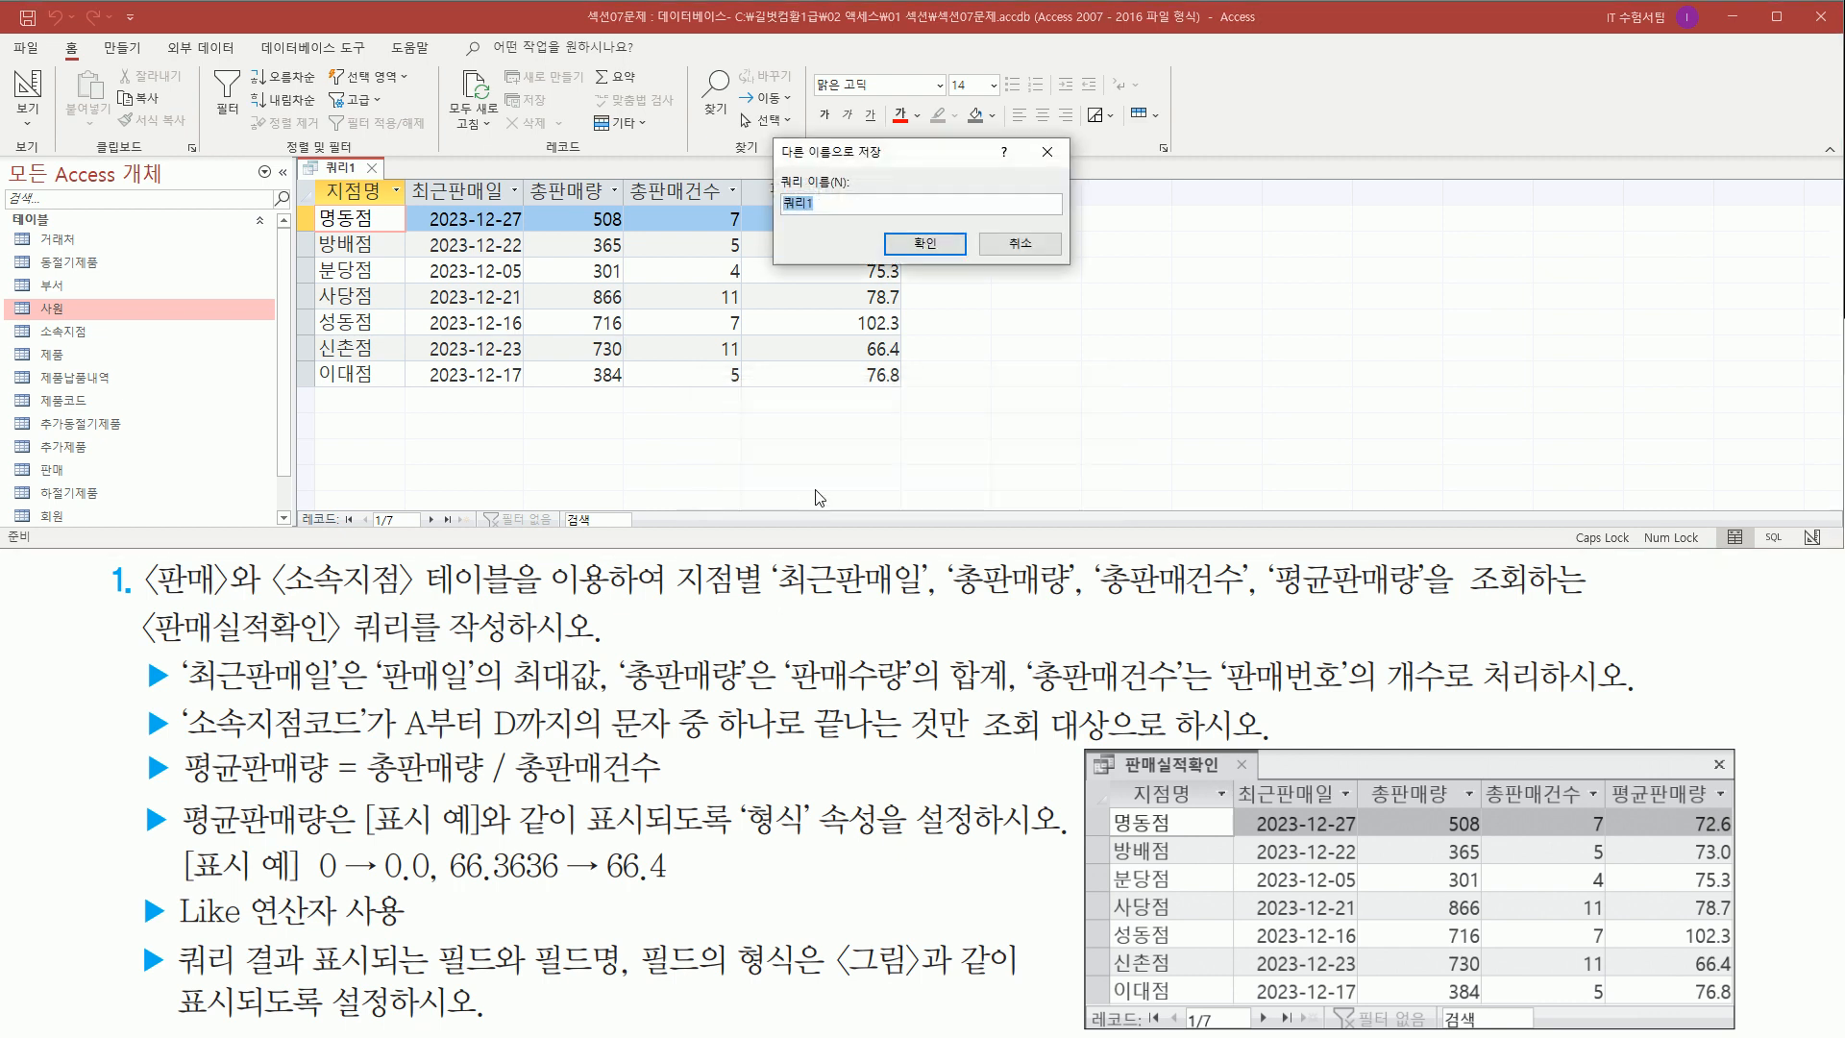
- Save the query under the name 판매실적확인 and check for it among the 쿼리 objects
left_click_drag(774, 142, 1073, 266)
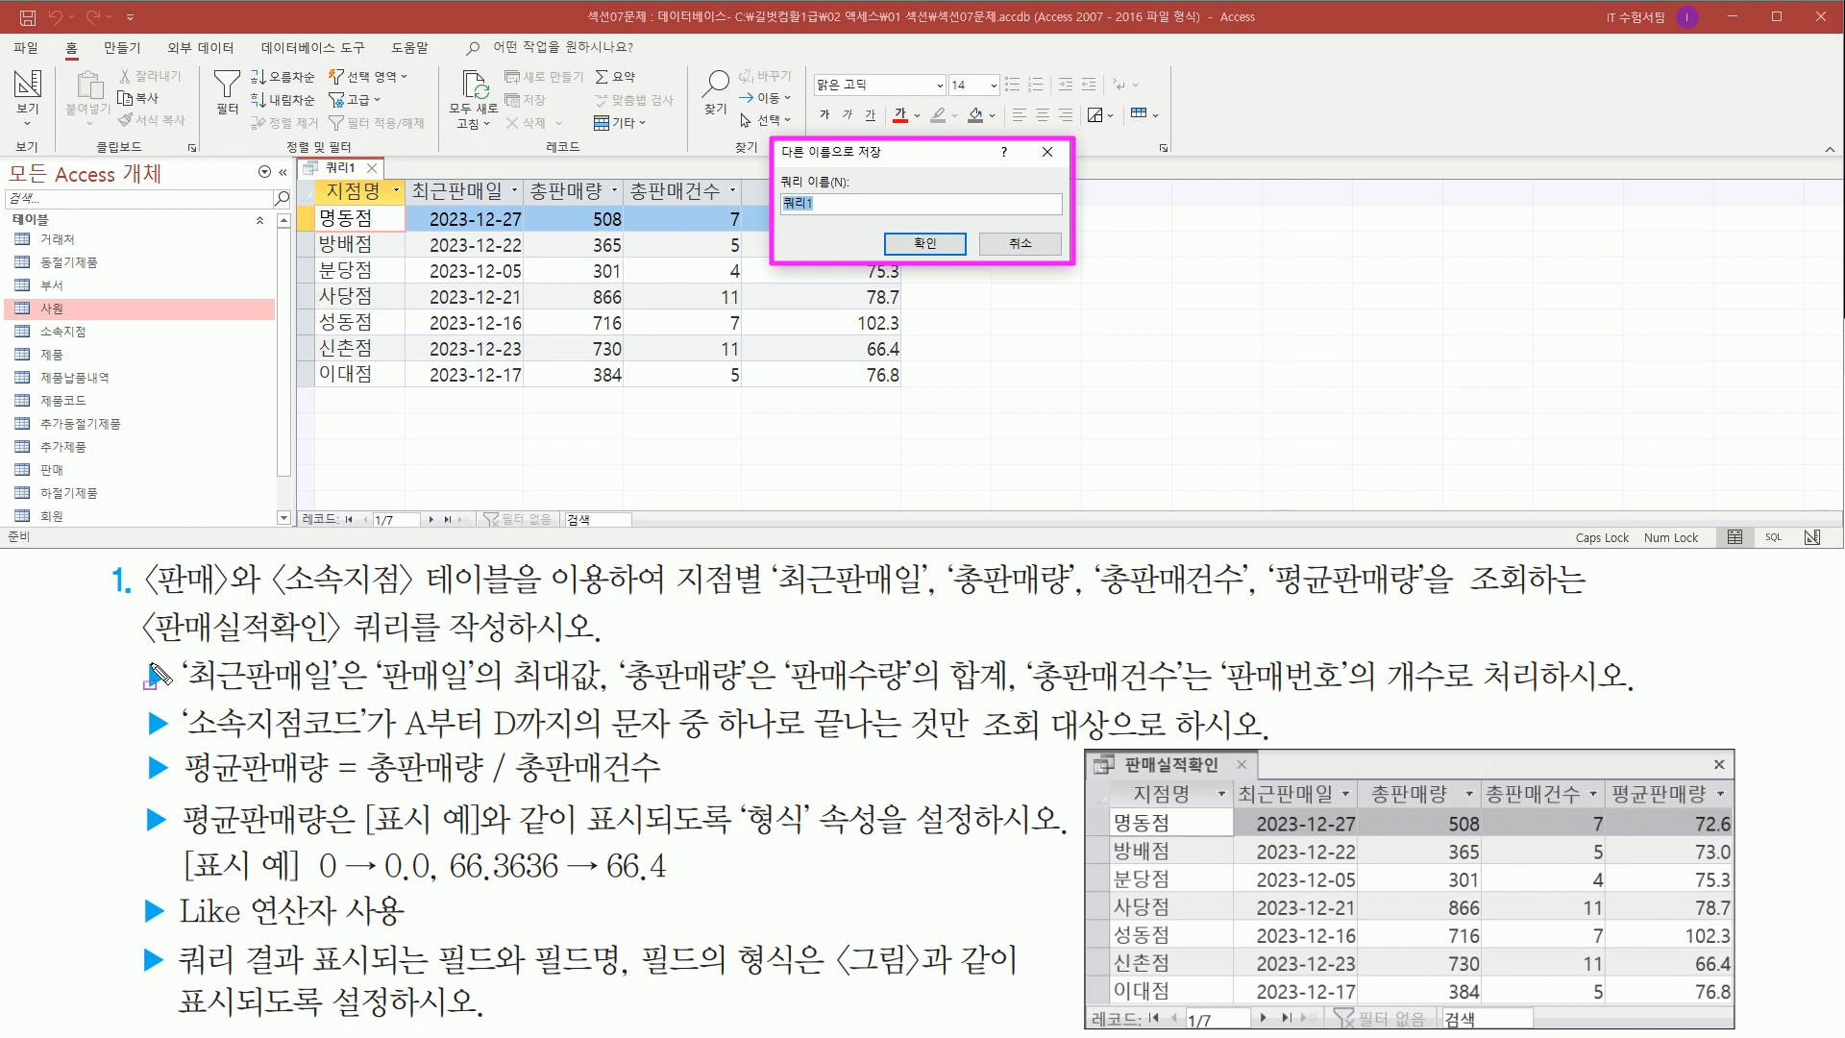
left_click_drag(144, 648, 614, 656)
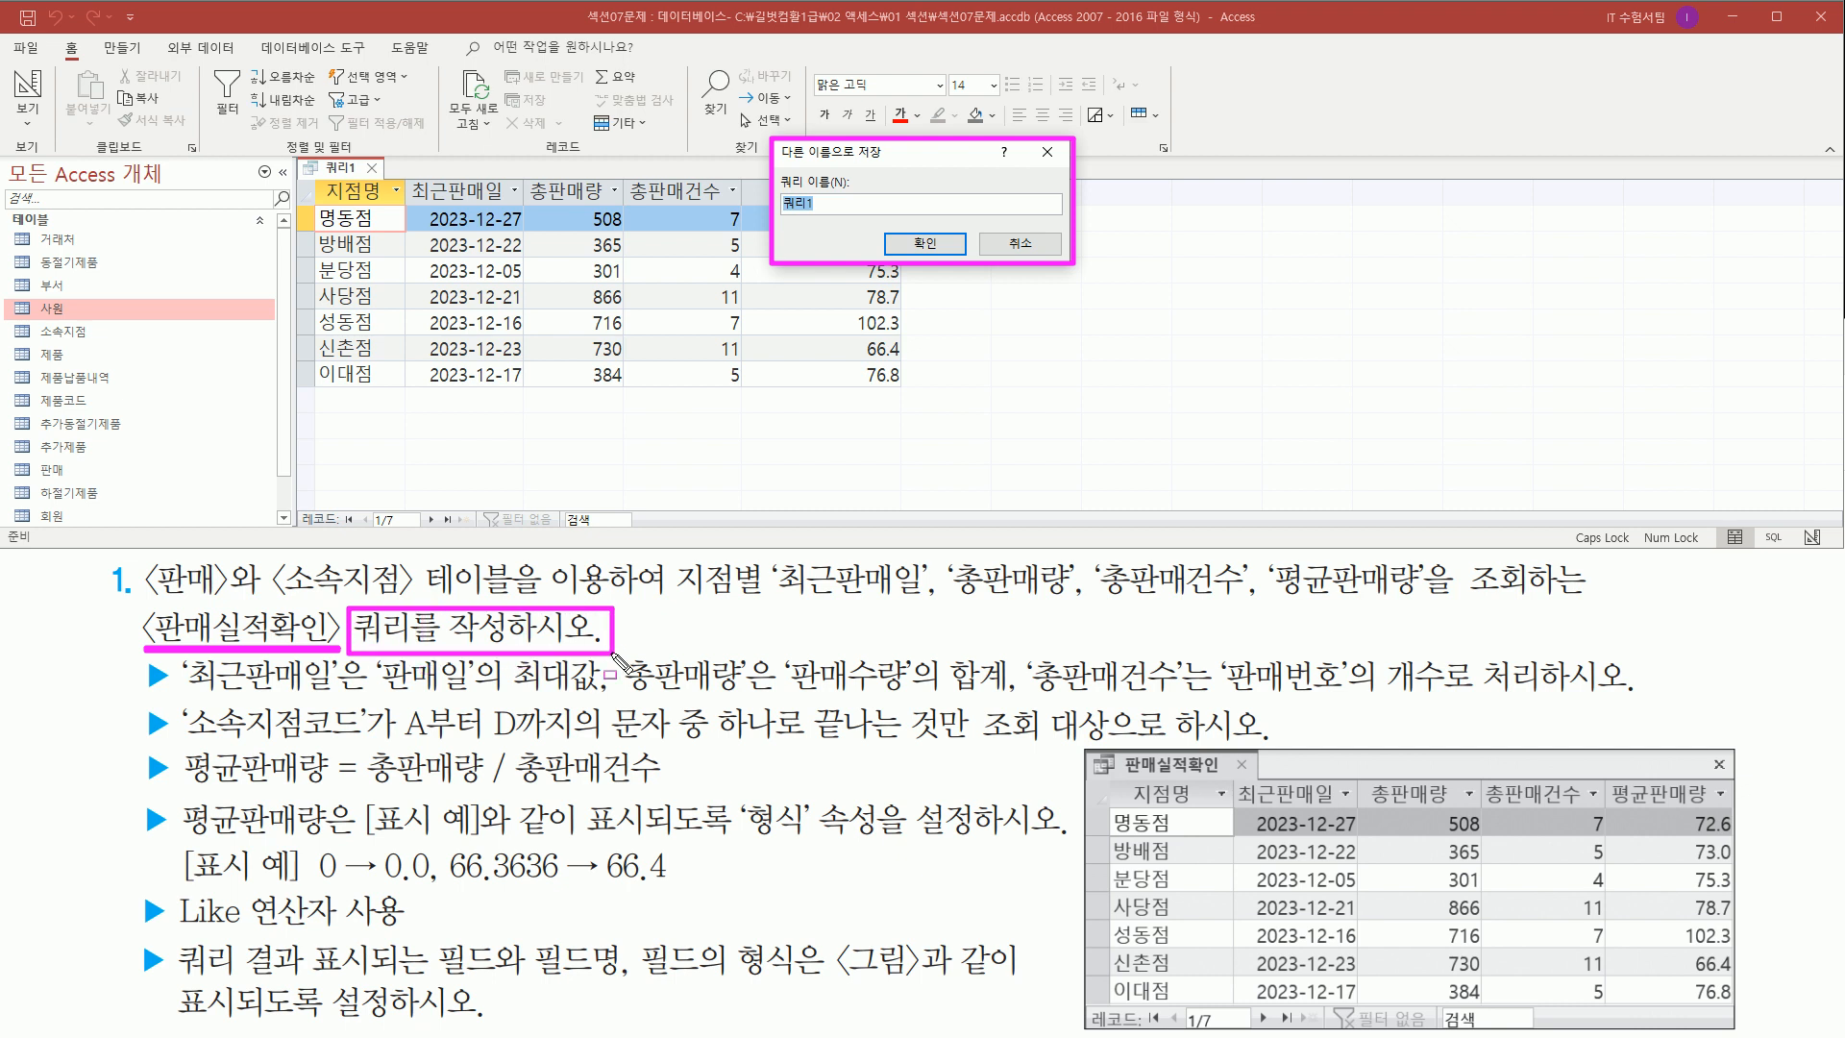
key("Escape")
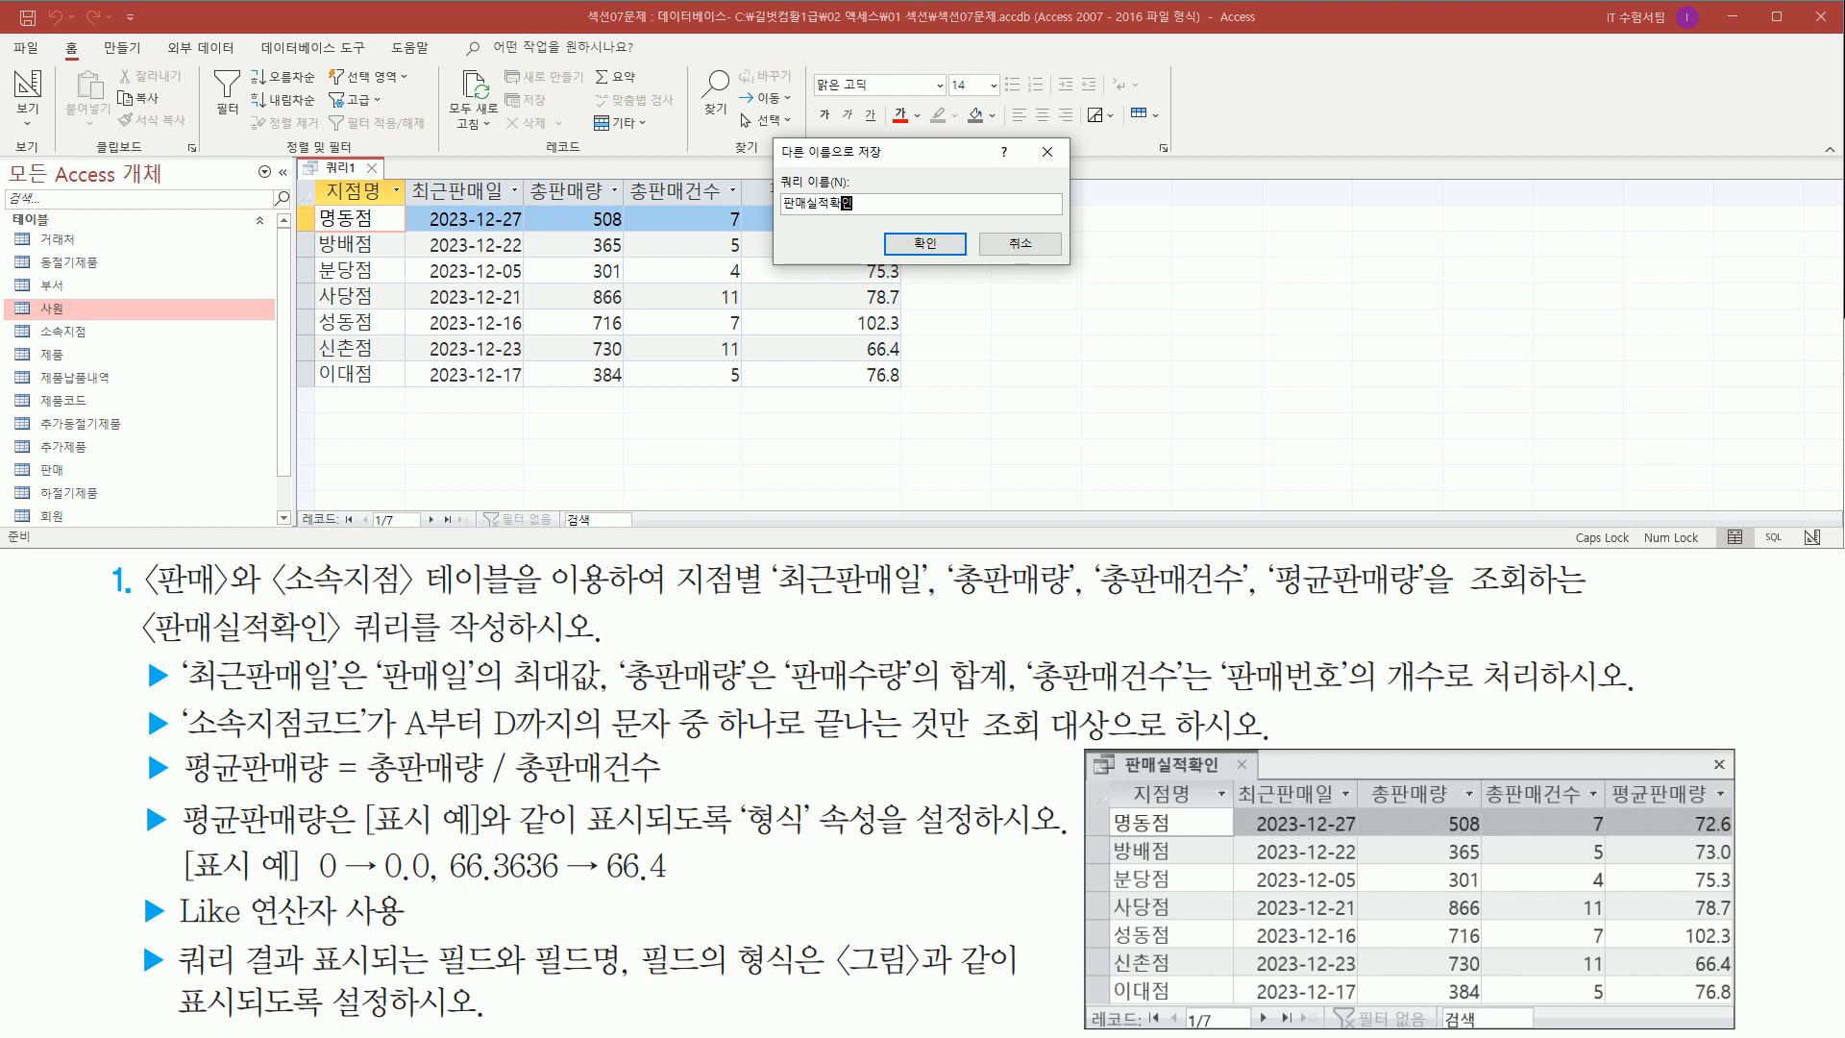
left_click_drag(779, 219, 862, 215)
left_click_drag(146, 641, 336, 642)
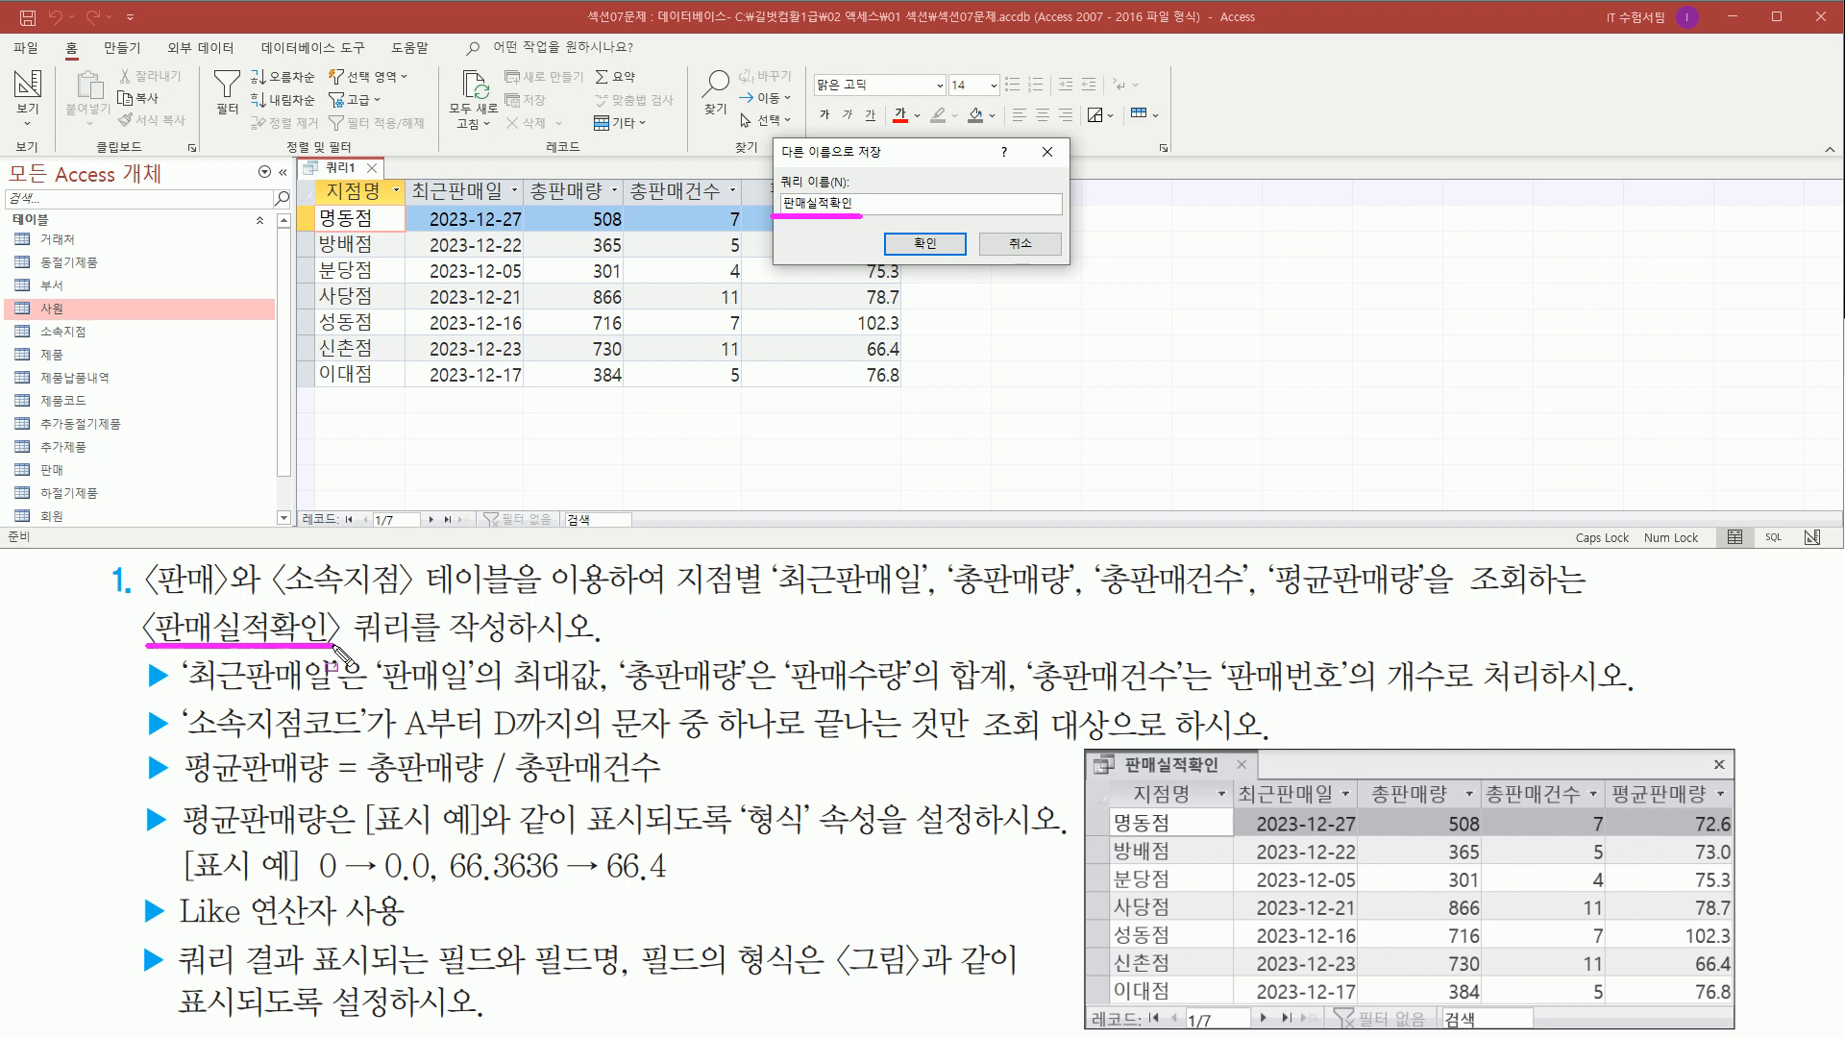
left_click_drag(882, 229, 966, 260)
key("Escape")
left_click(925, 244)
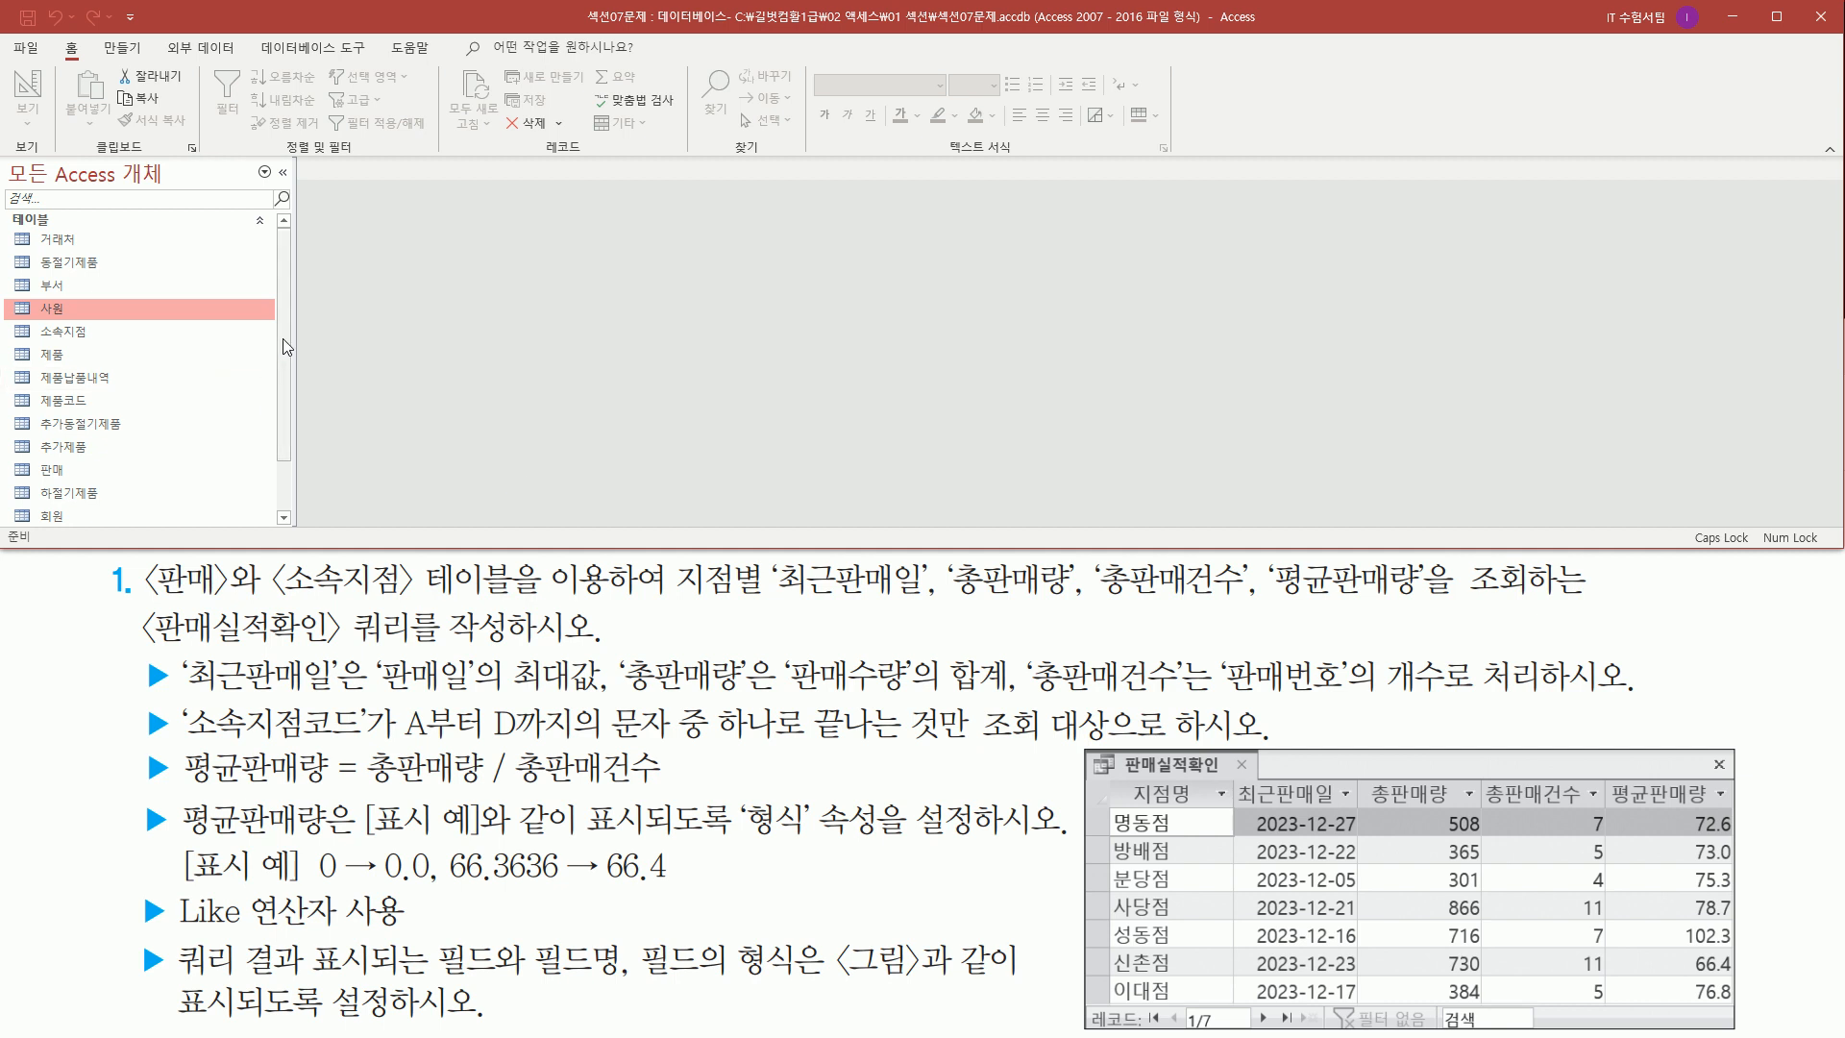
scroll(286, 425, "down", 2)
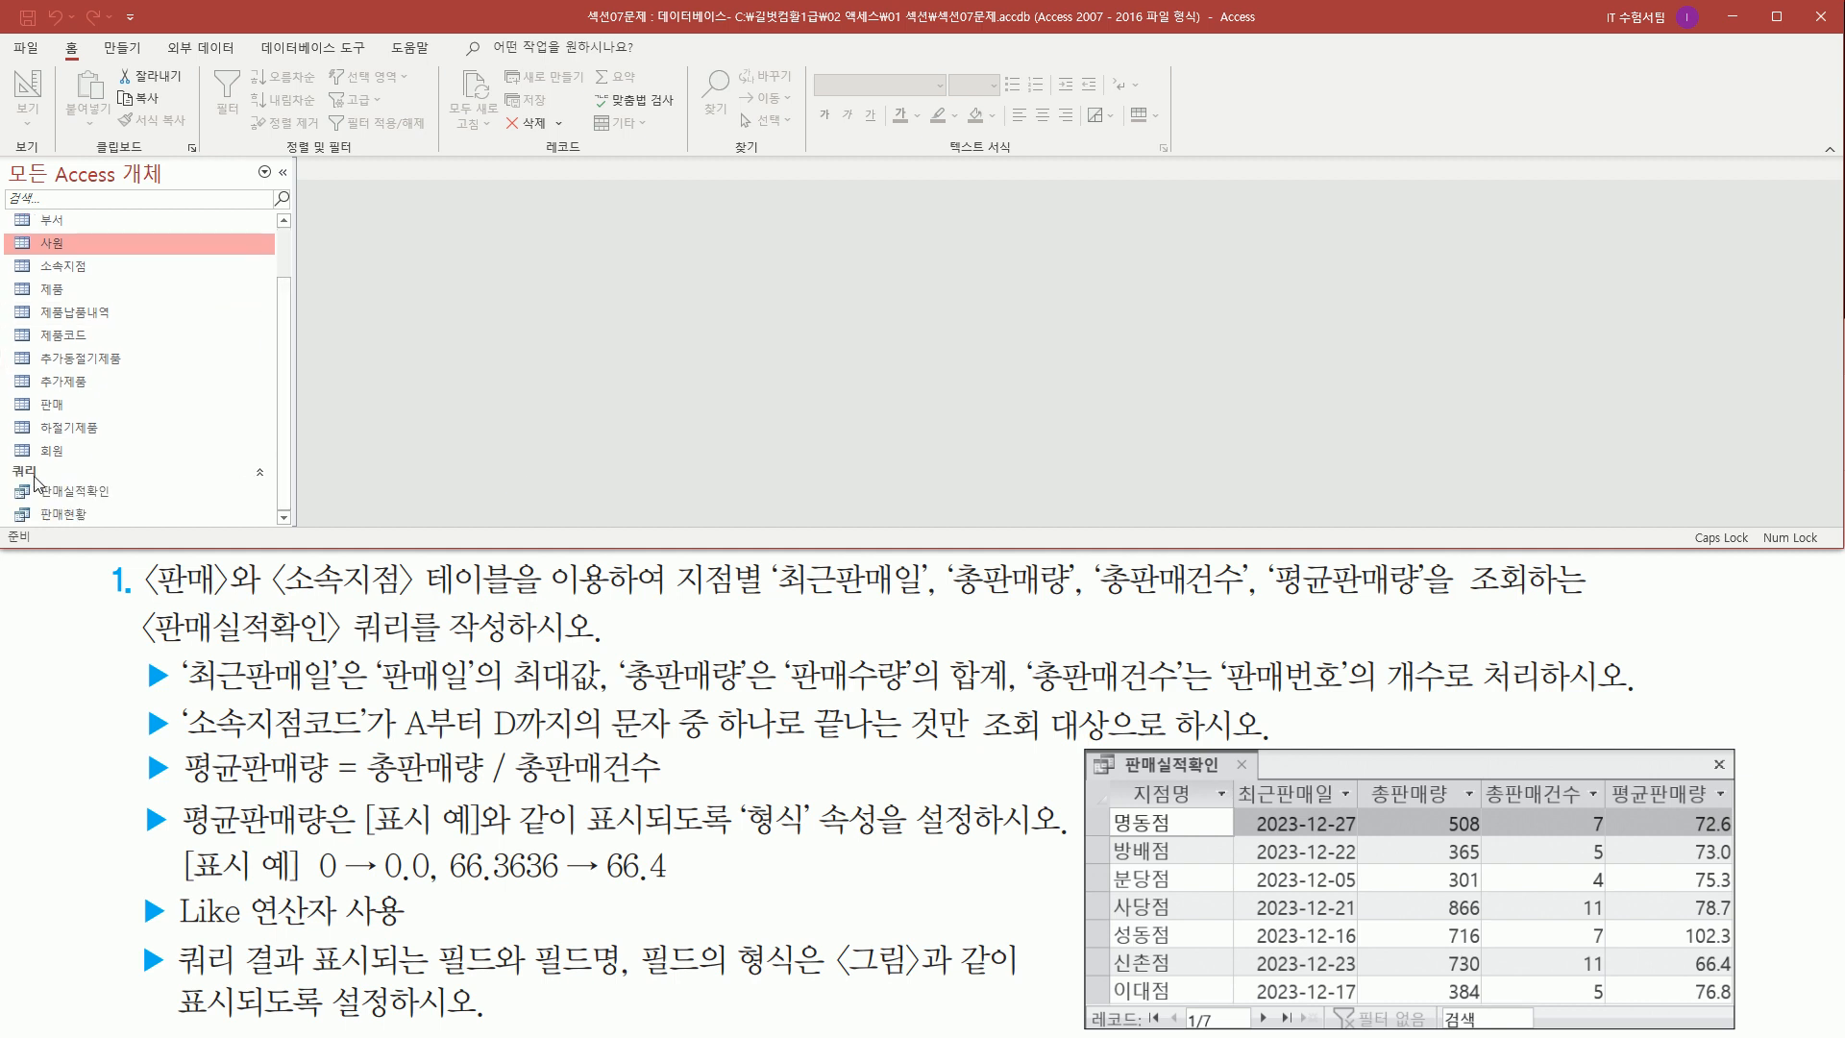
mouse_move(5, 459)
left_mouse_down()
mouse_move(108, 509)
mouse_move(125, 507)
mouse_move(120, 481)
left_mouse_up()
key("Escape")
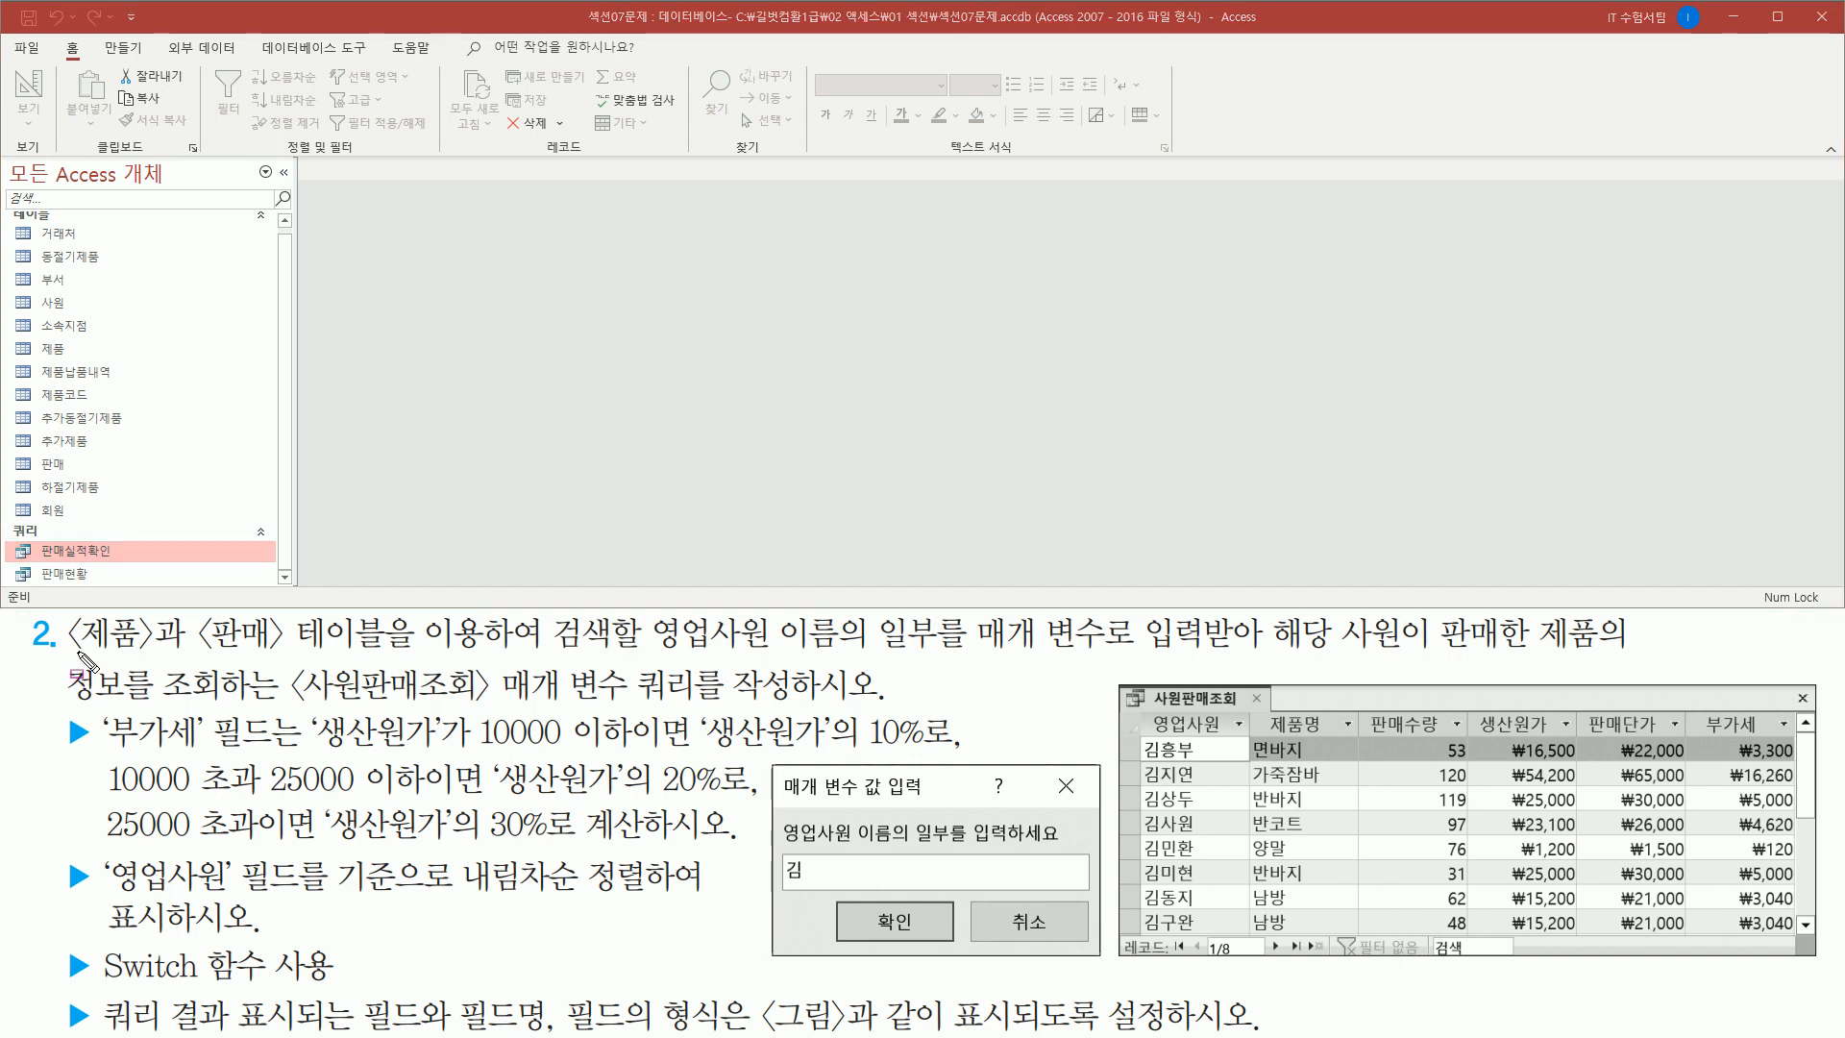
- Read the 사원판매조회 task for its source tables, name-fragment parameter, required fields and 부가세 rate conditions based on 생산원가
left_click_drag(68, 657, 389, 657)
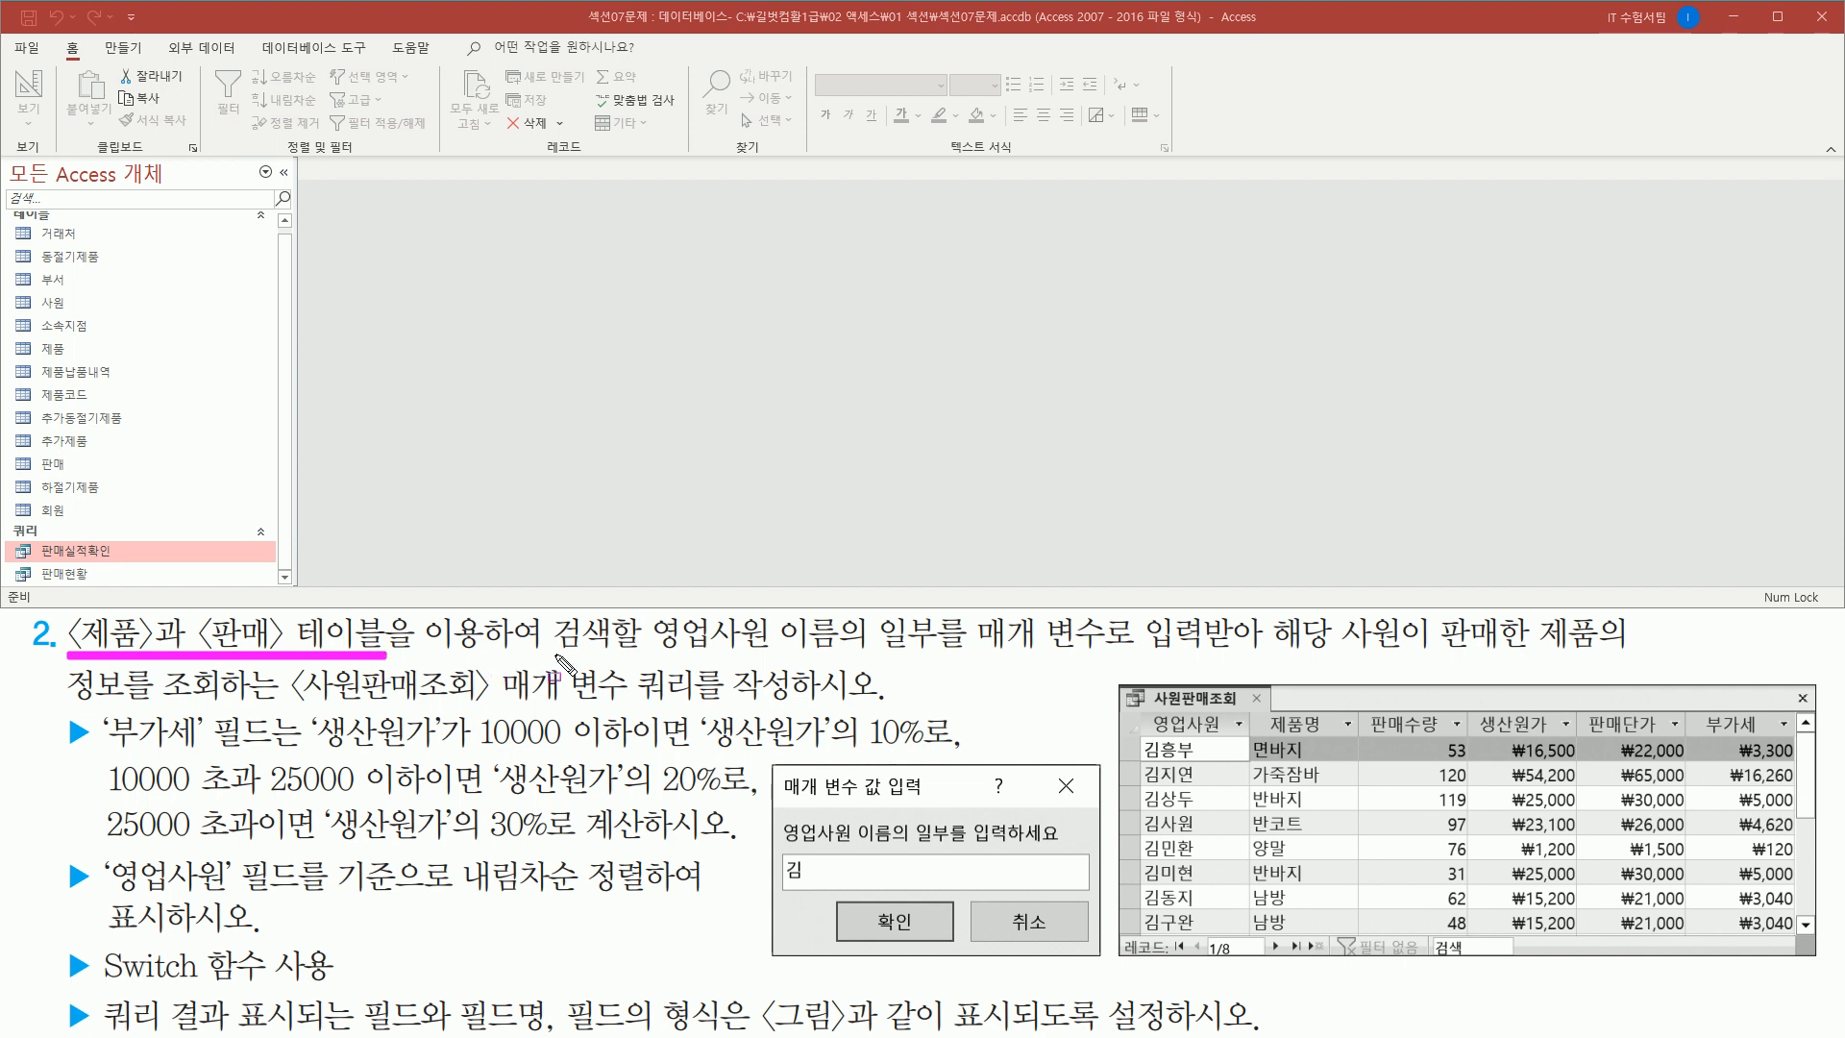
left_click_drag(654, 657, 1433, 660)
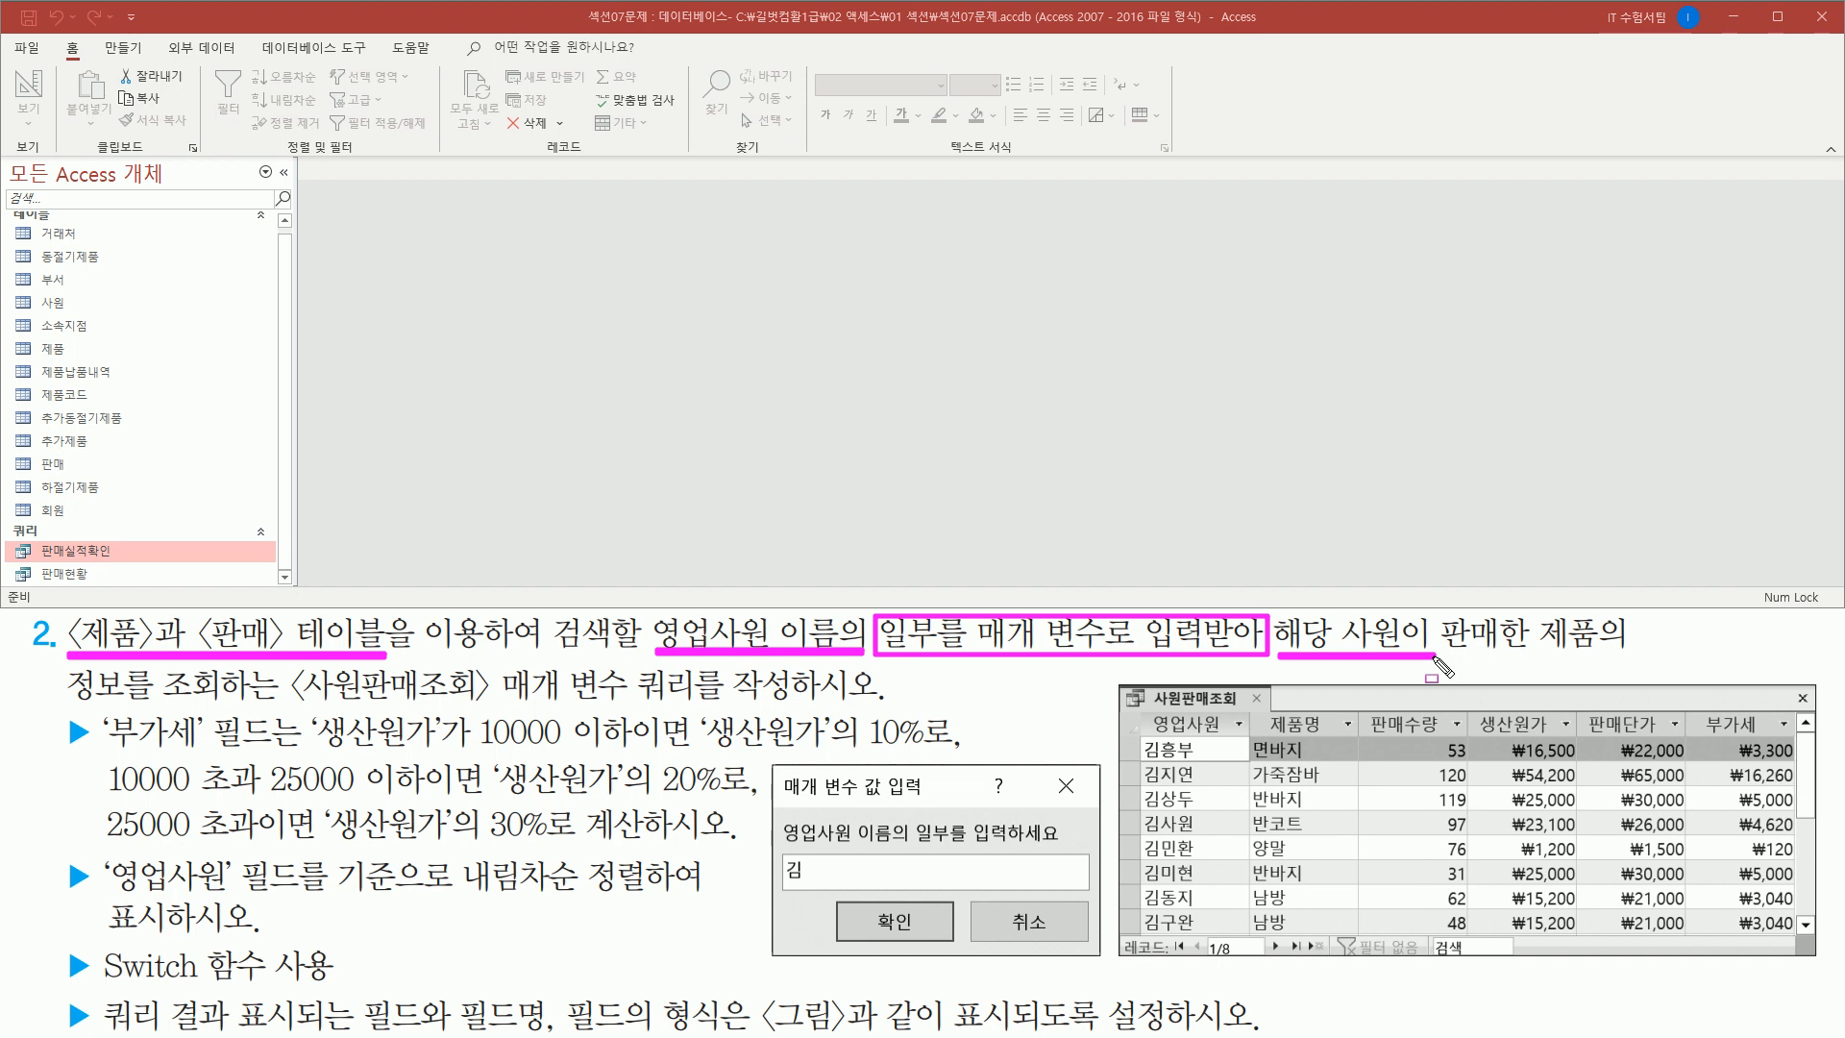
left_click_drag(300, 711, 802, 707)
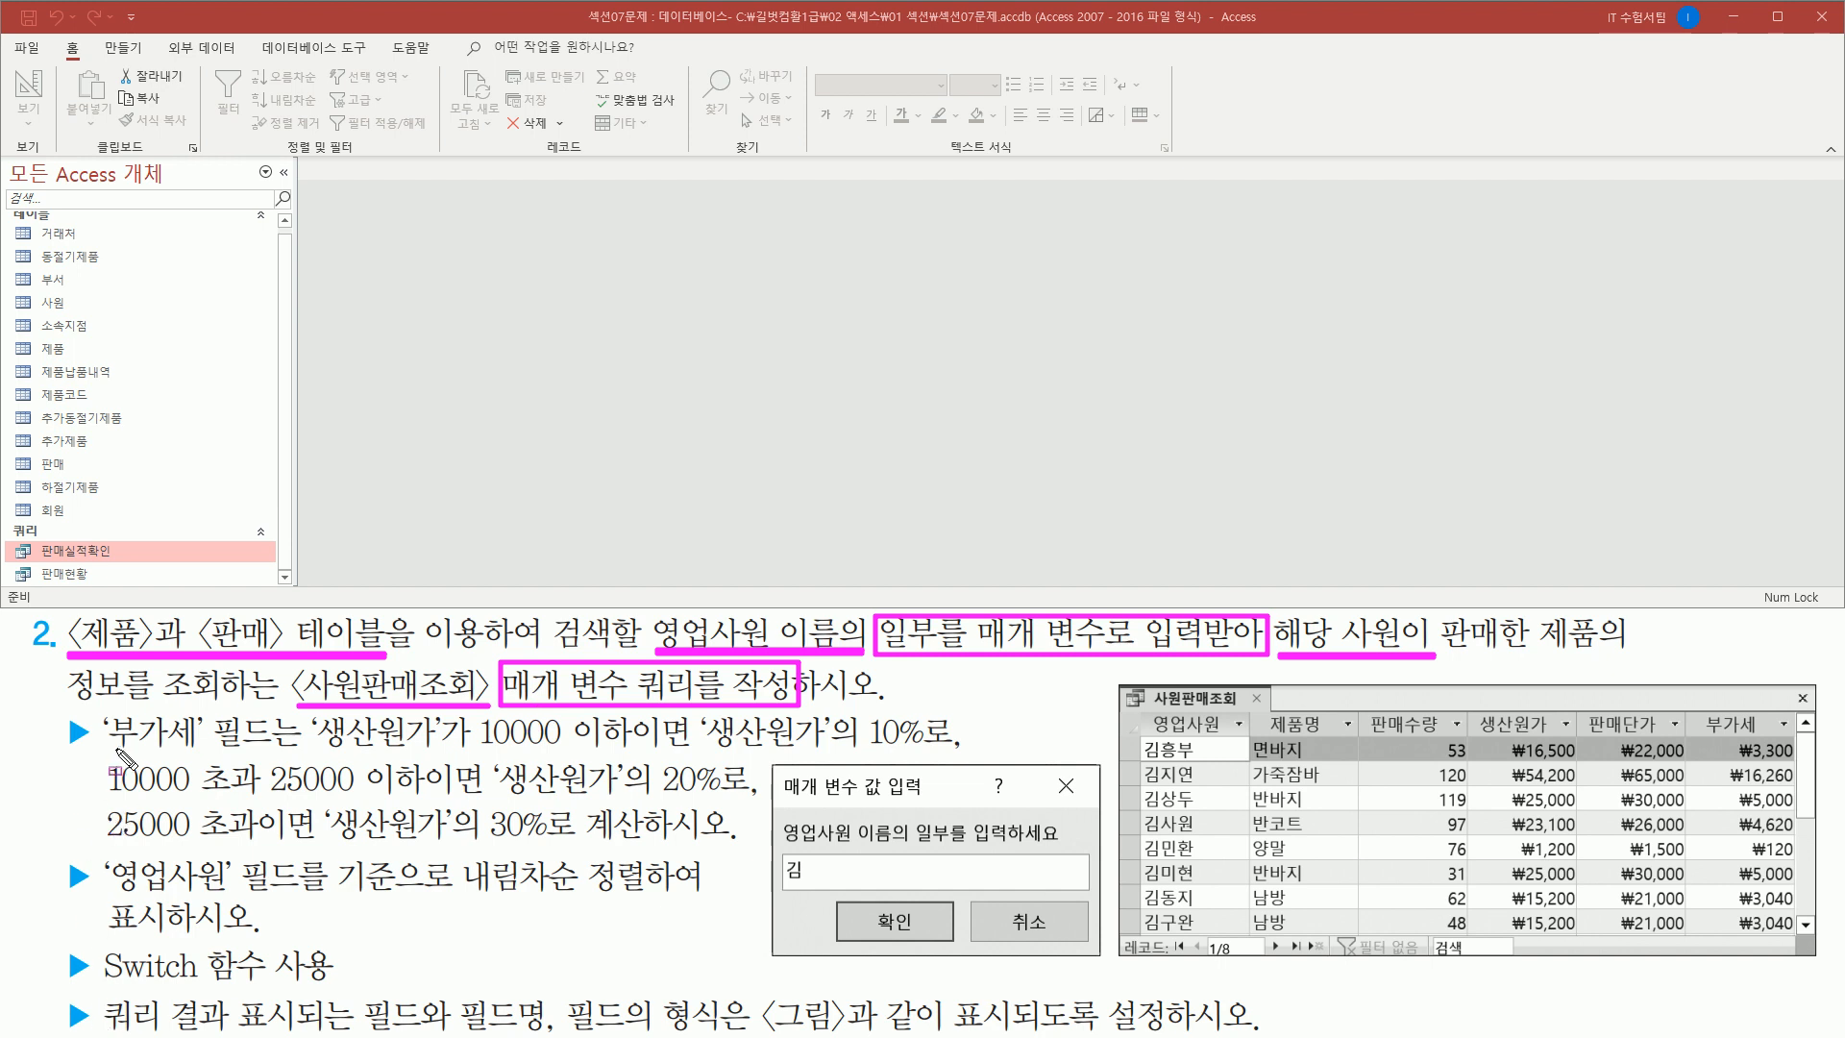
left_click_drag(100, 712, 274, 755)
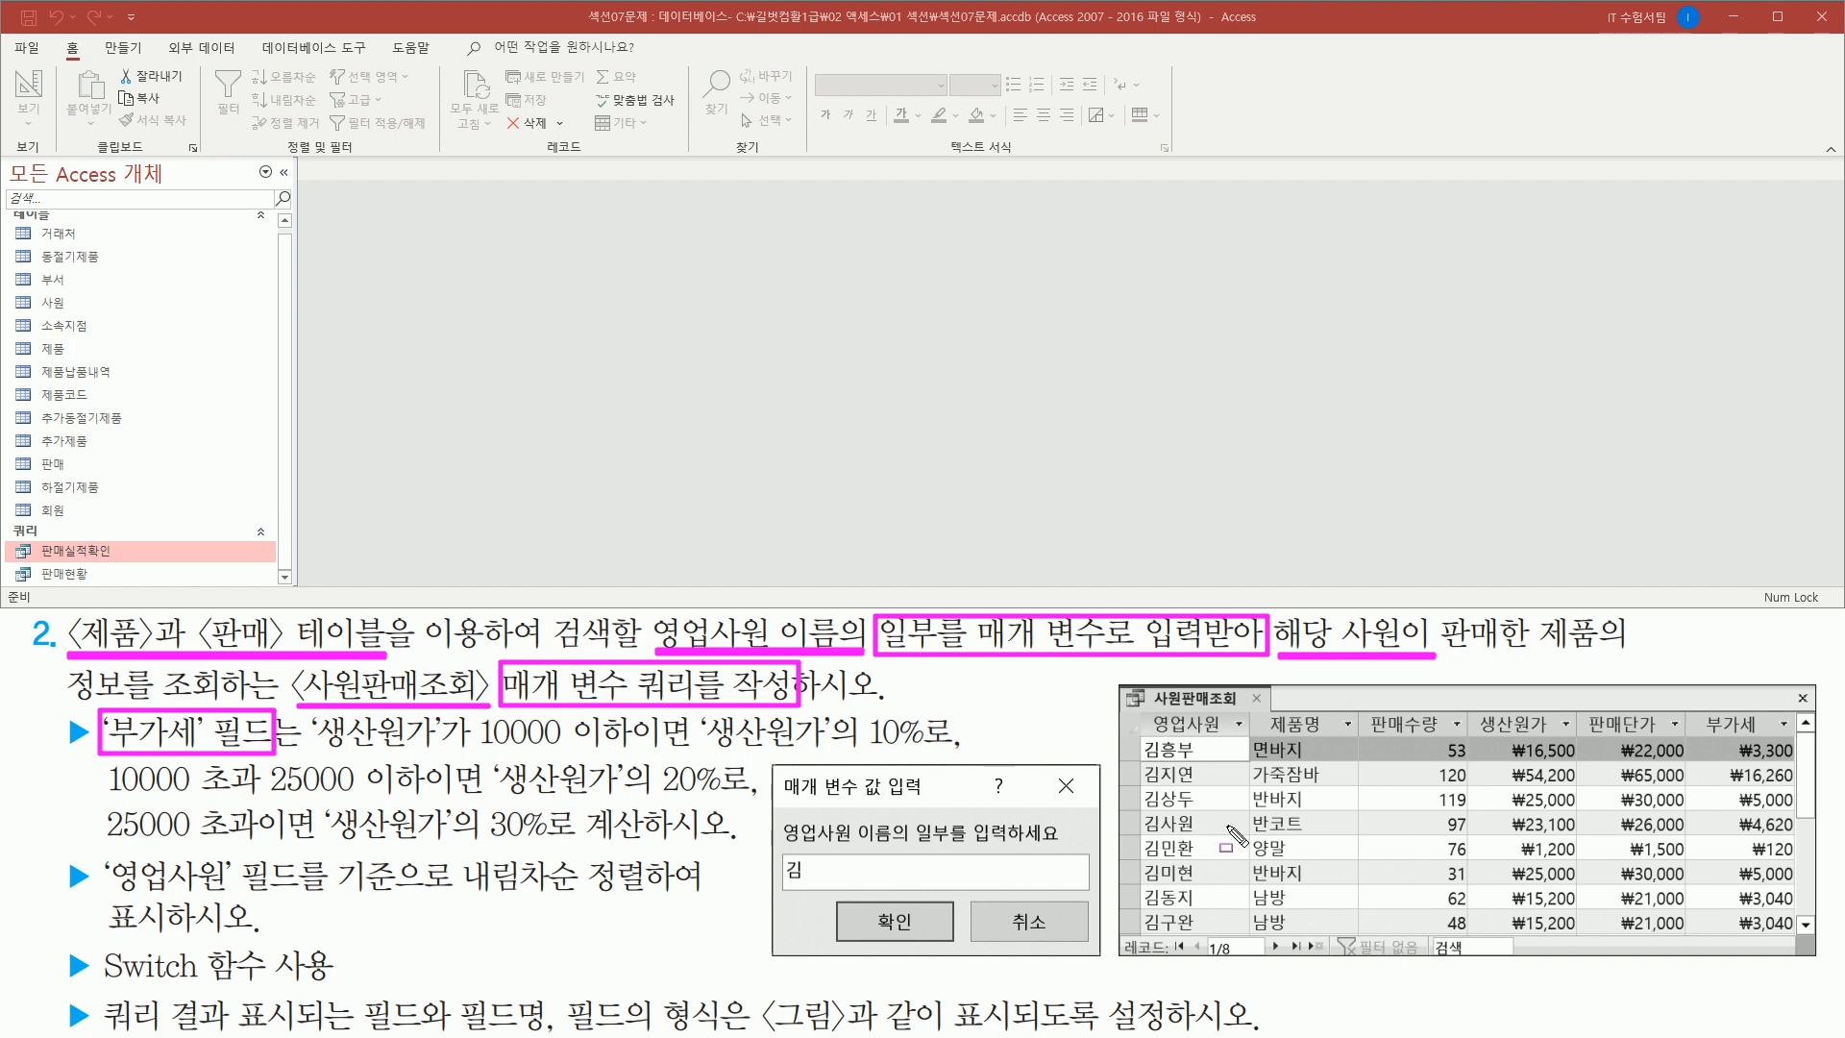
left_click_drag(1153, 736, 1792, 736)
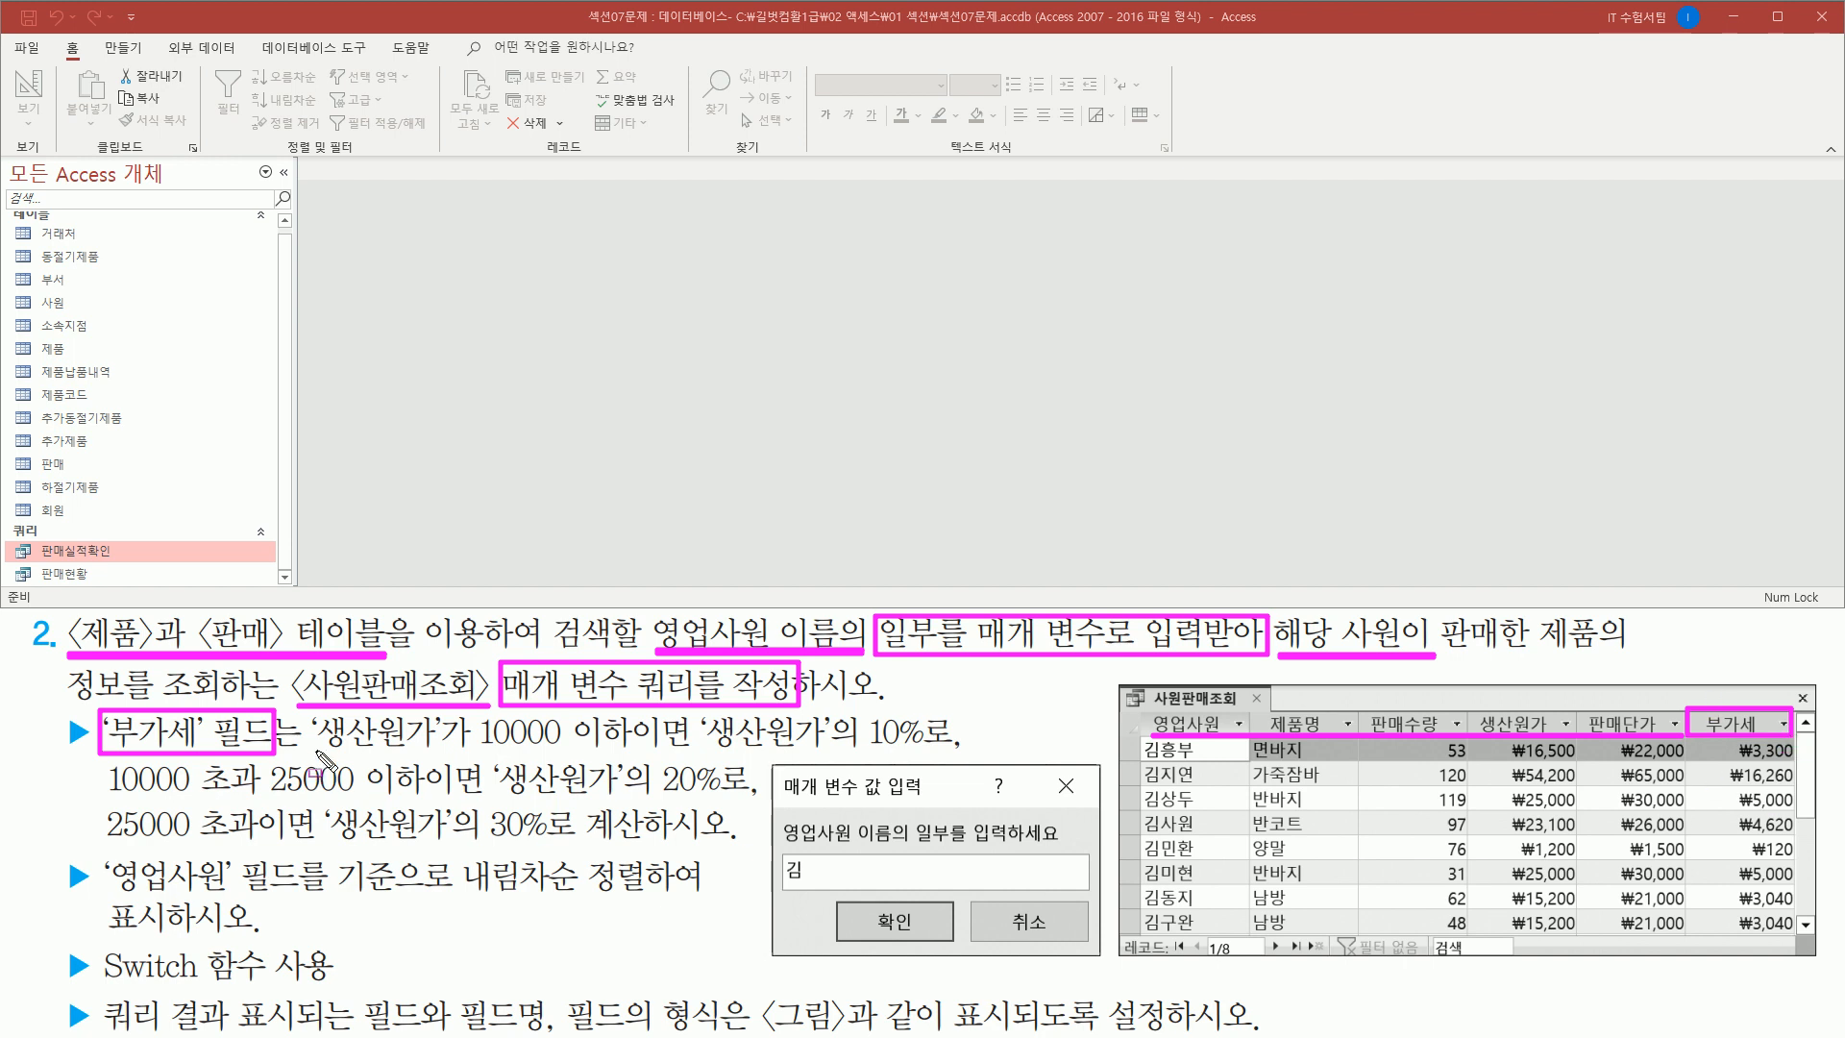
left_click_drag(309, 751, 922, 750)
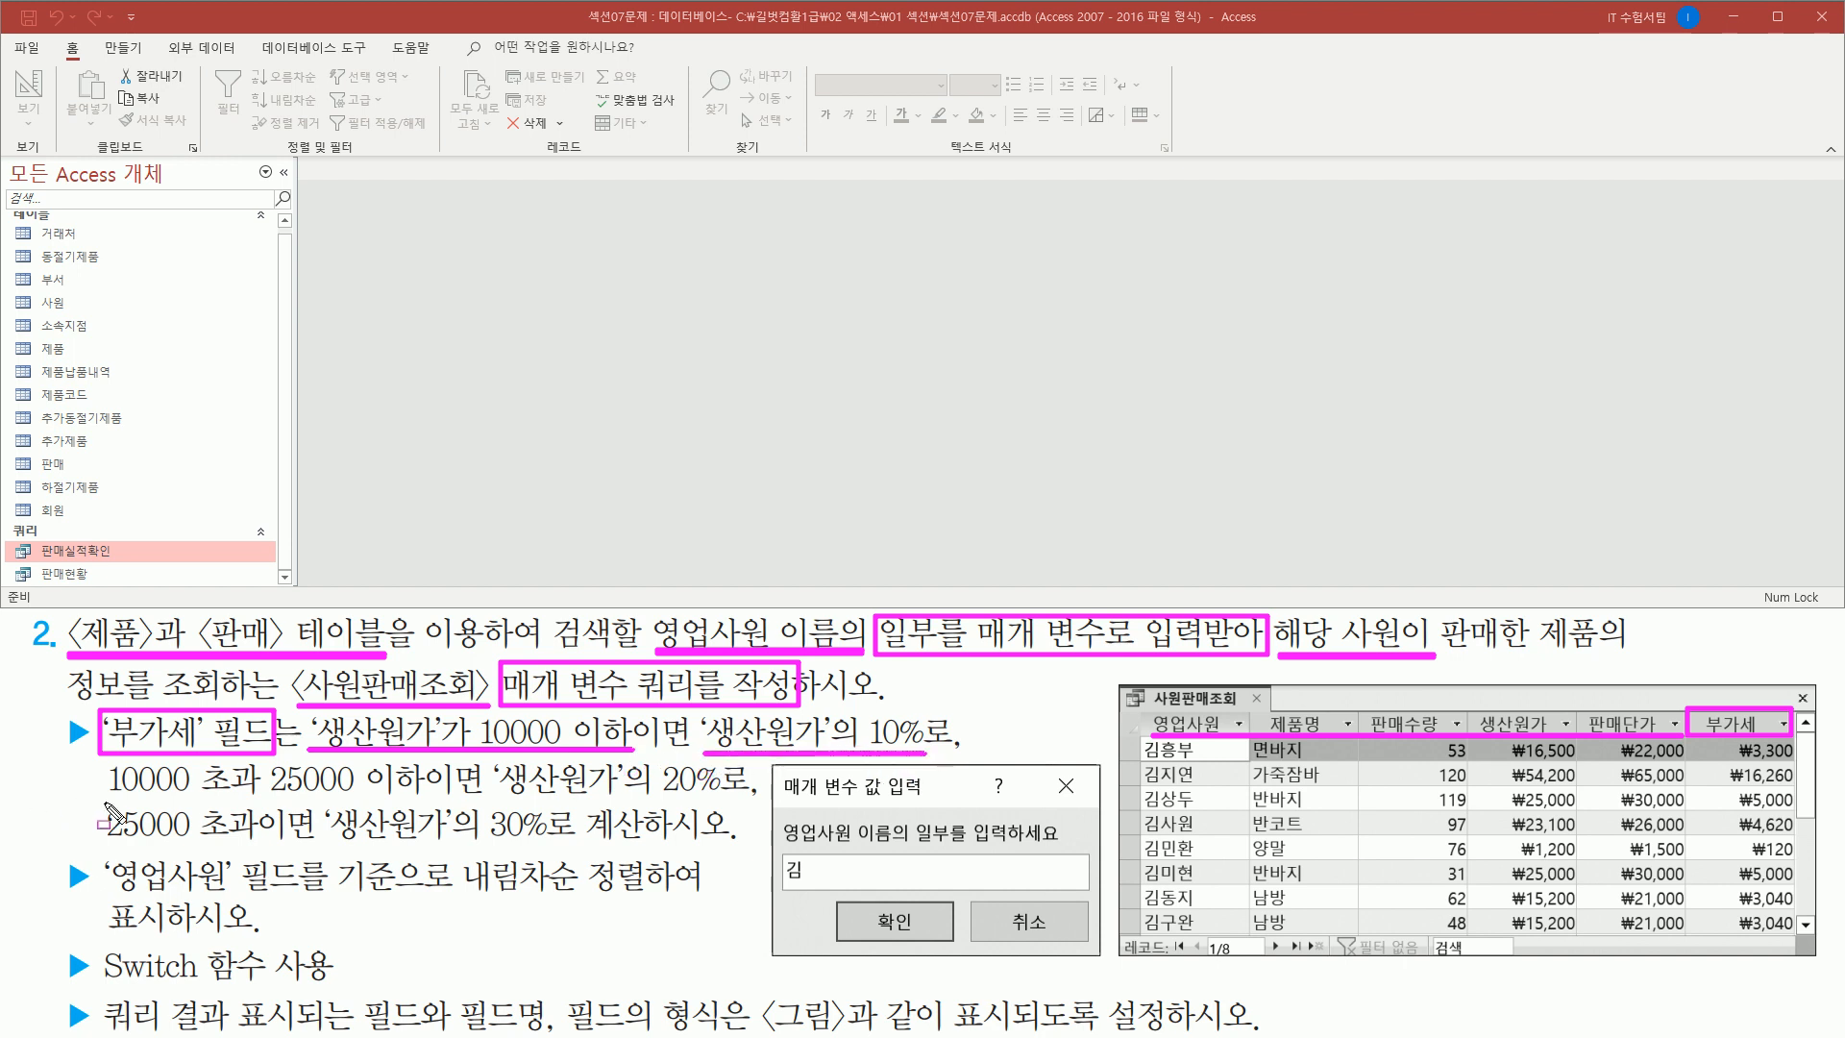
left_click_drag(100, 797, 722, 797)
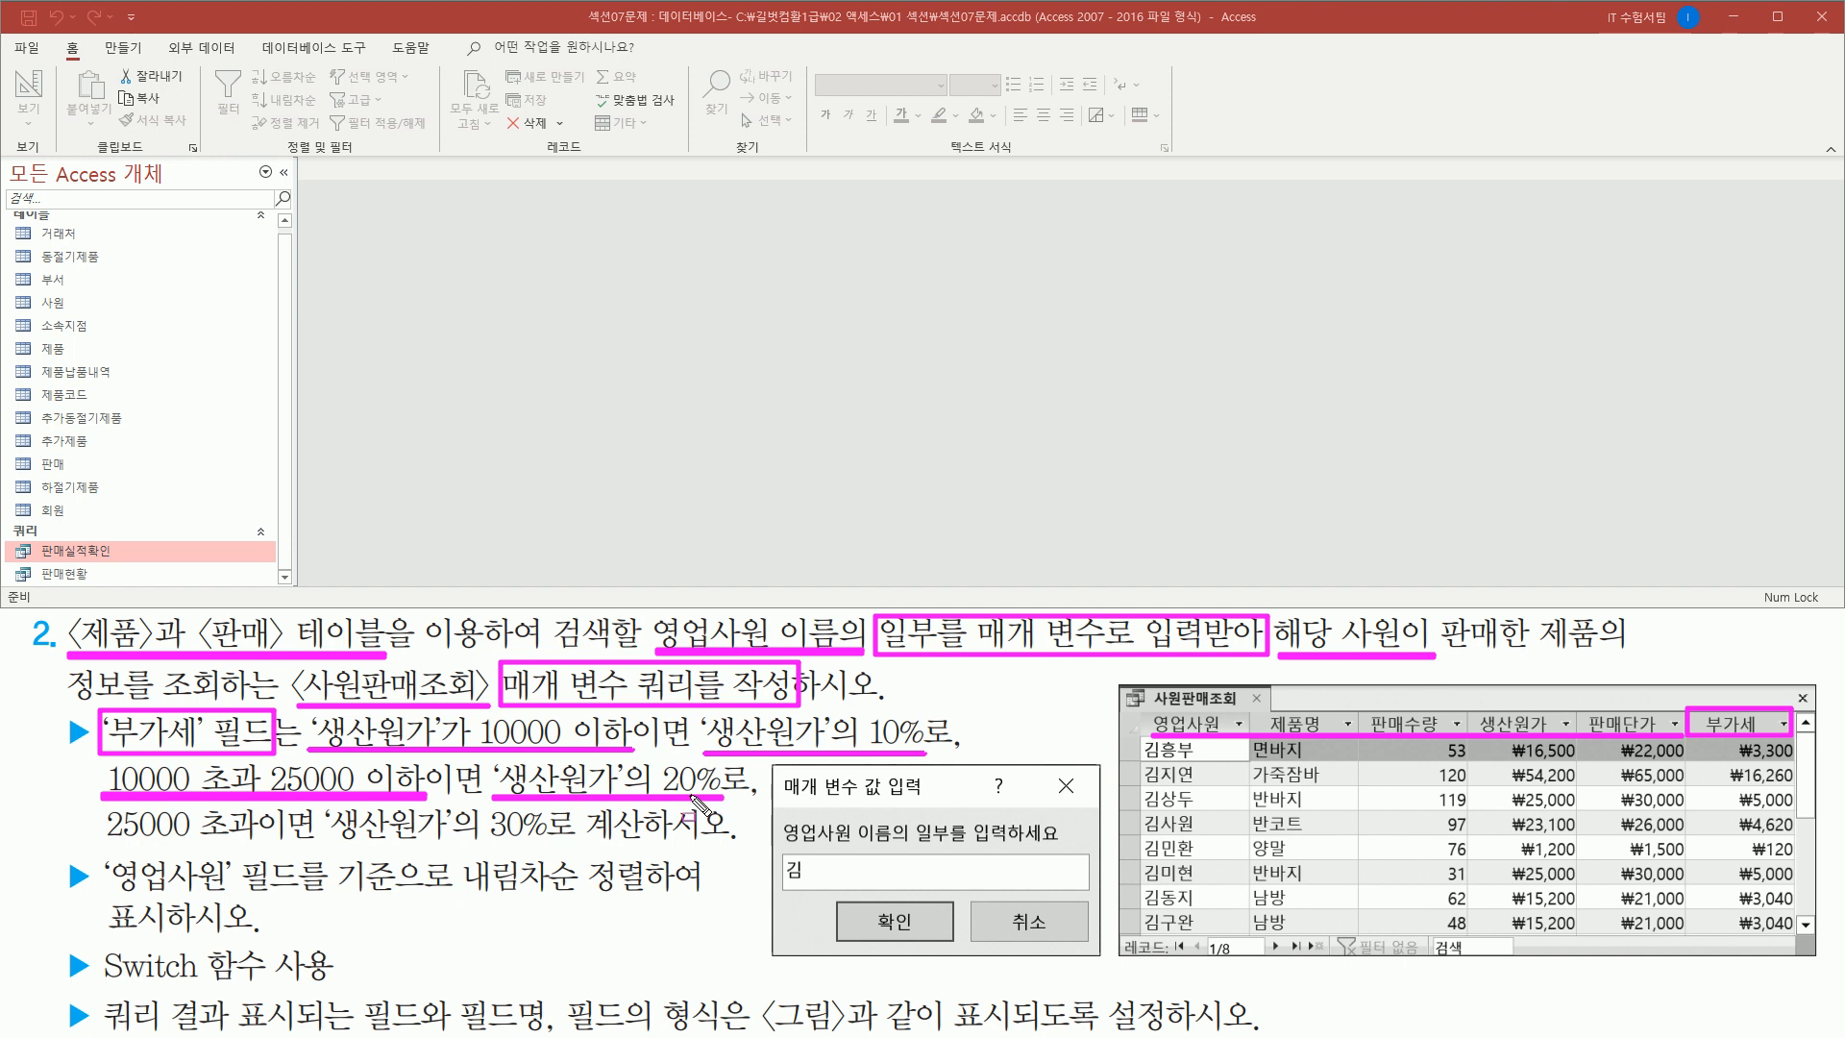
left_click_drag(104, 843, 272, 843)
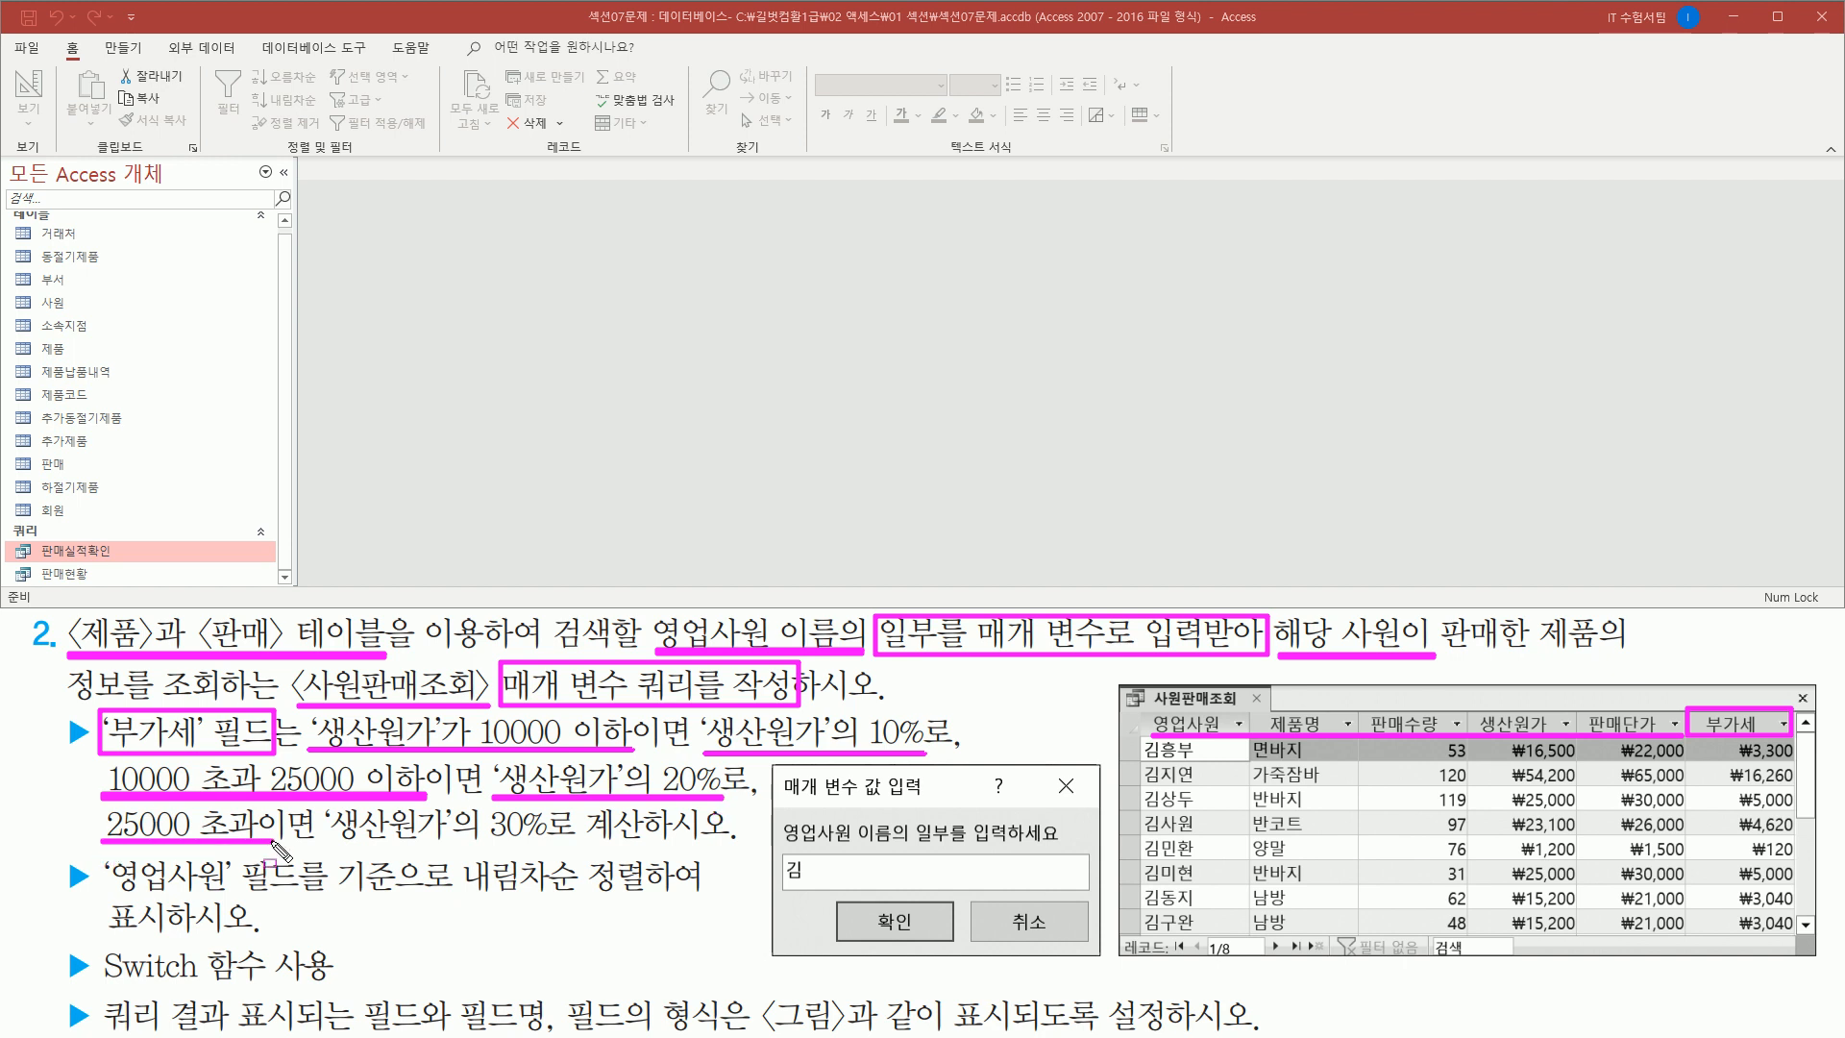
left_click_drag(328, 841, 543, 840)
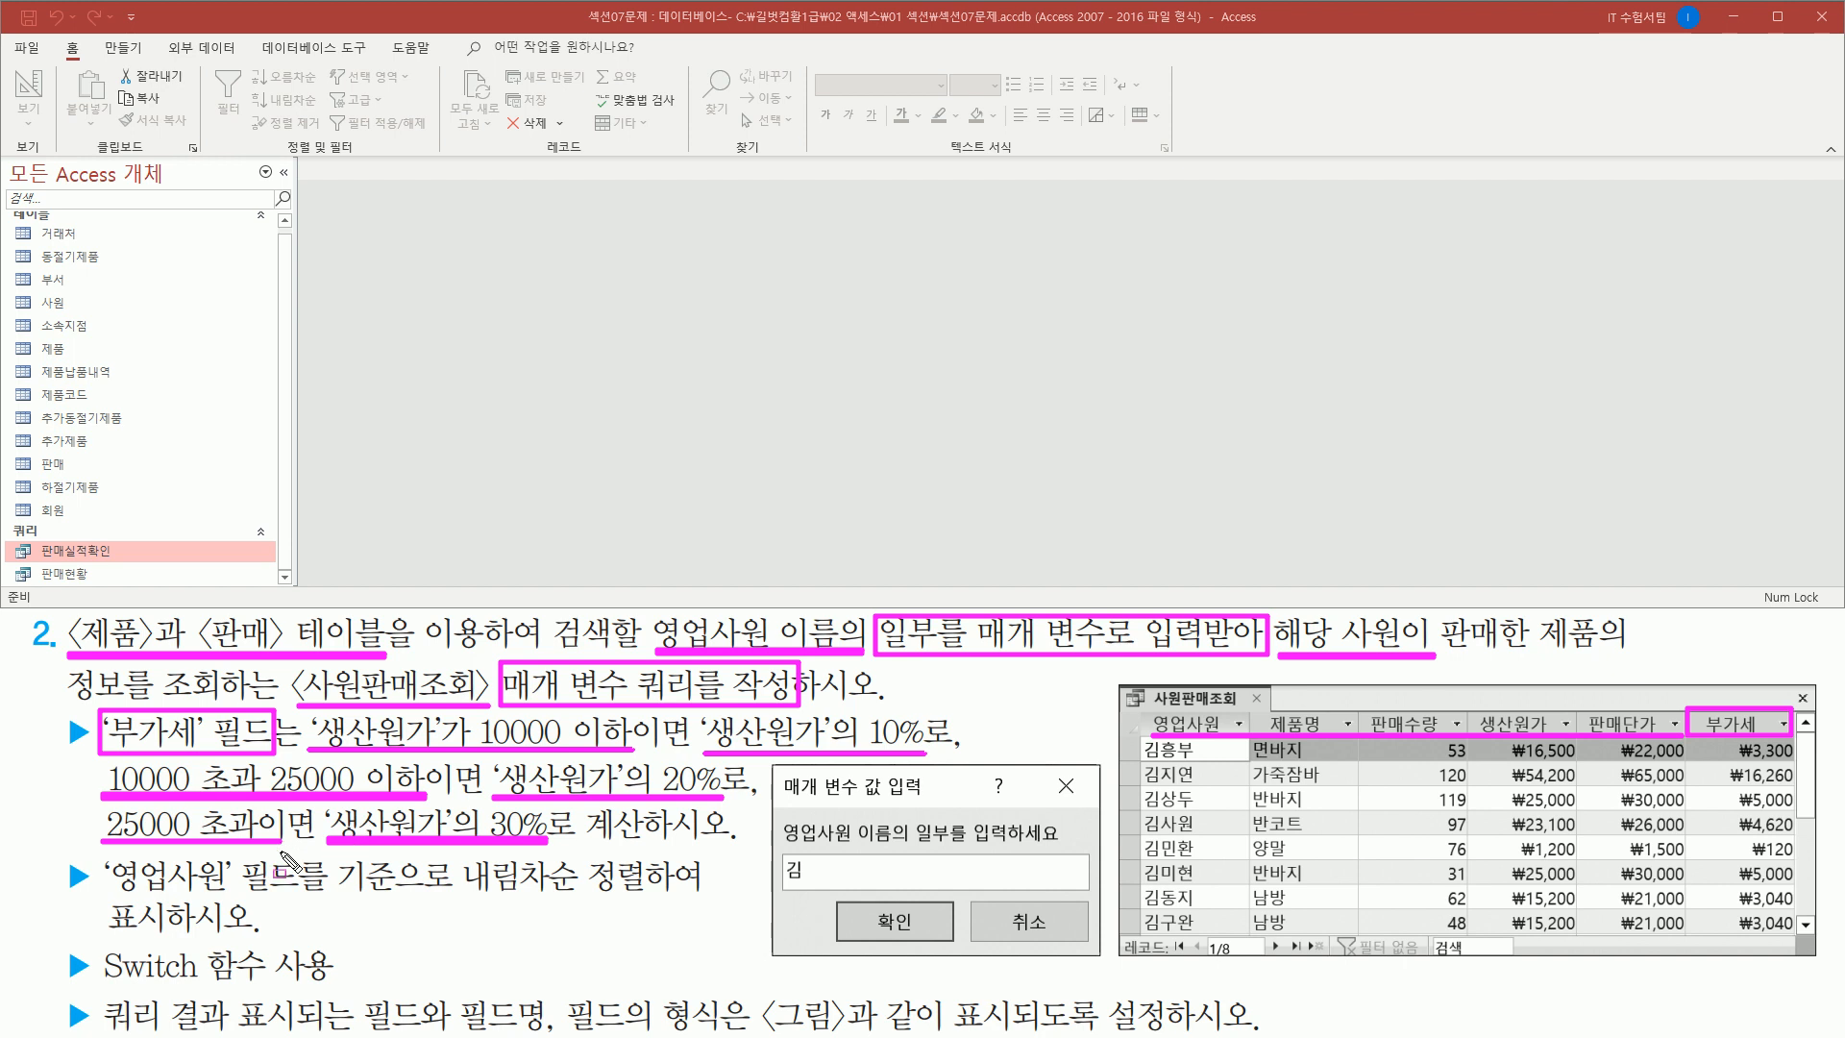
- Read the 영업사원 descending sort, Switch function and field format requirements alongside the reference result figure
mouse_move(91, 892)
left_mouse_down()
mouse_move(234, 879)
mouse_move(238, 858)
left_mouse_up()
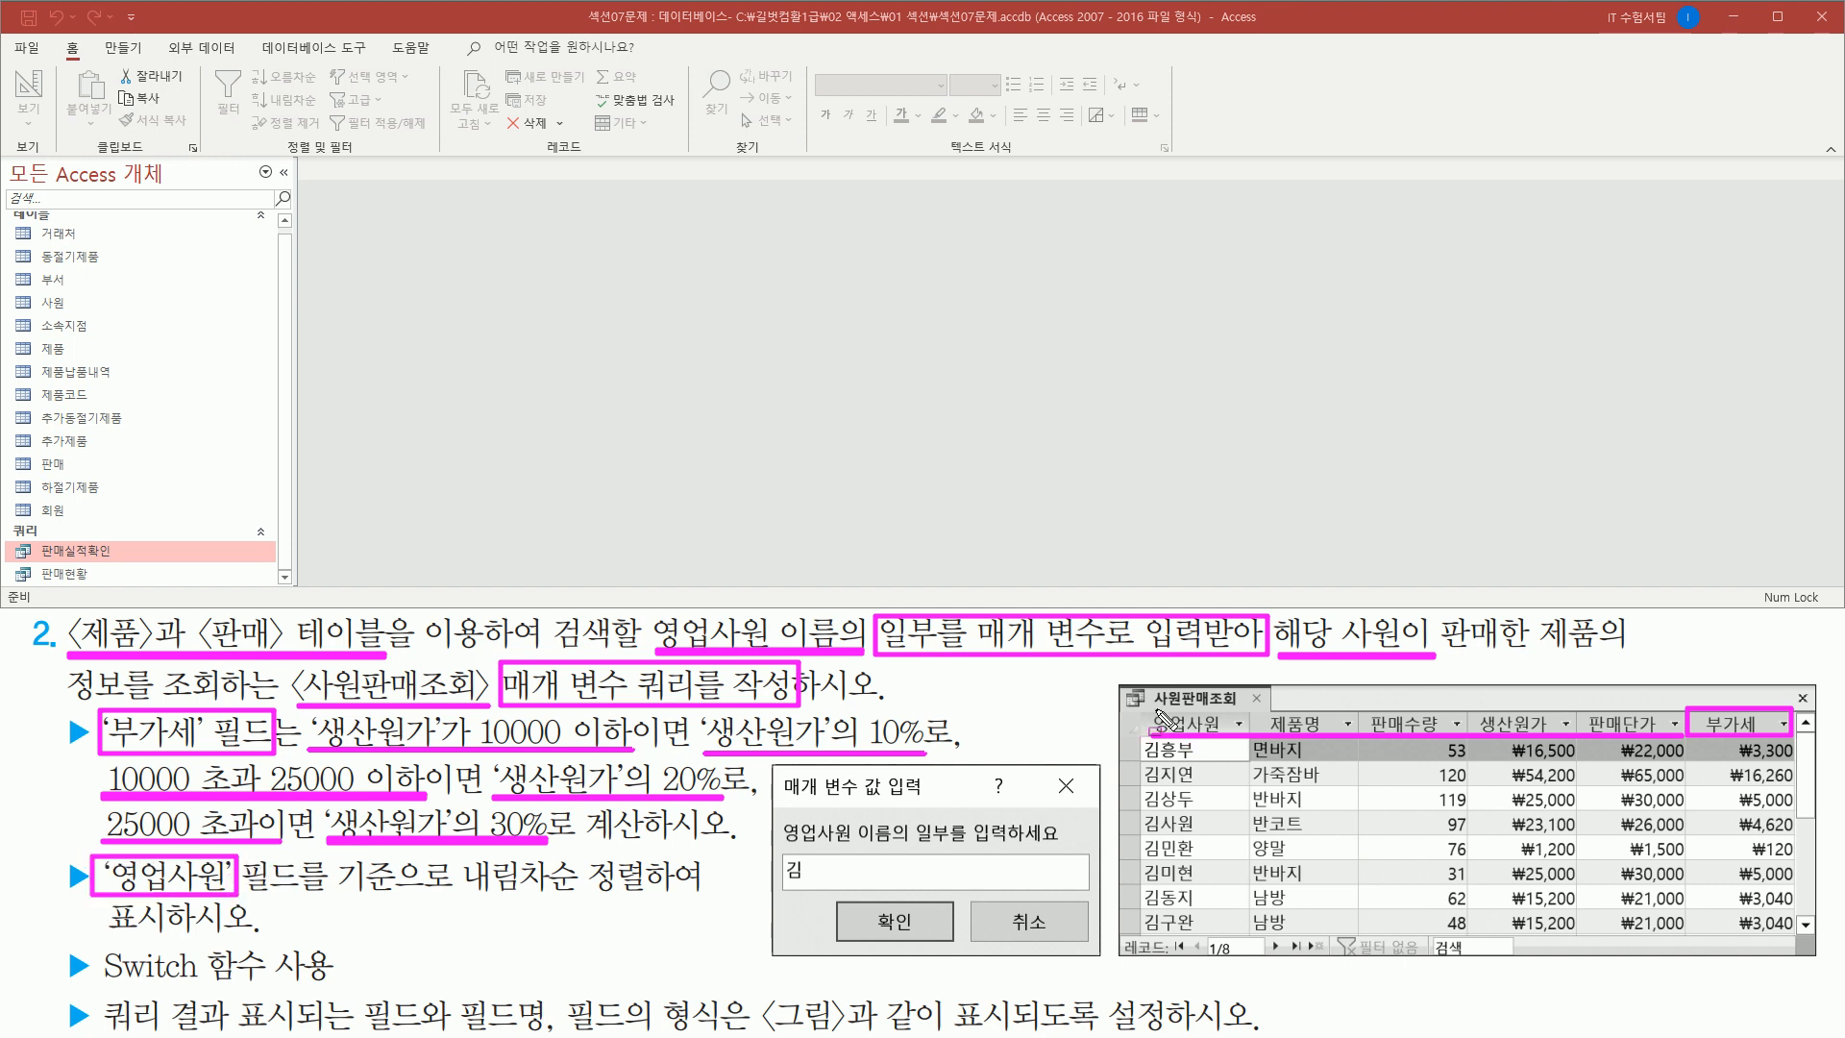
mouse_move(1150, 716)
left_mouse_down()
mouse_move(1248, 747)
mouse_move(1213, 944)
left_mouse_up()
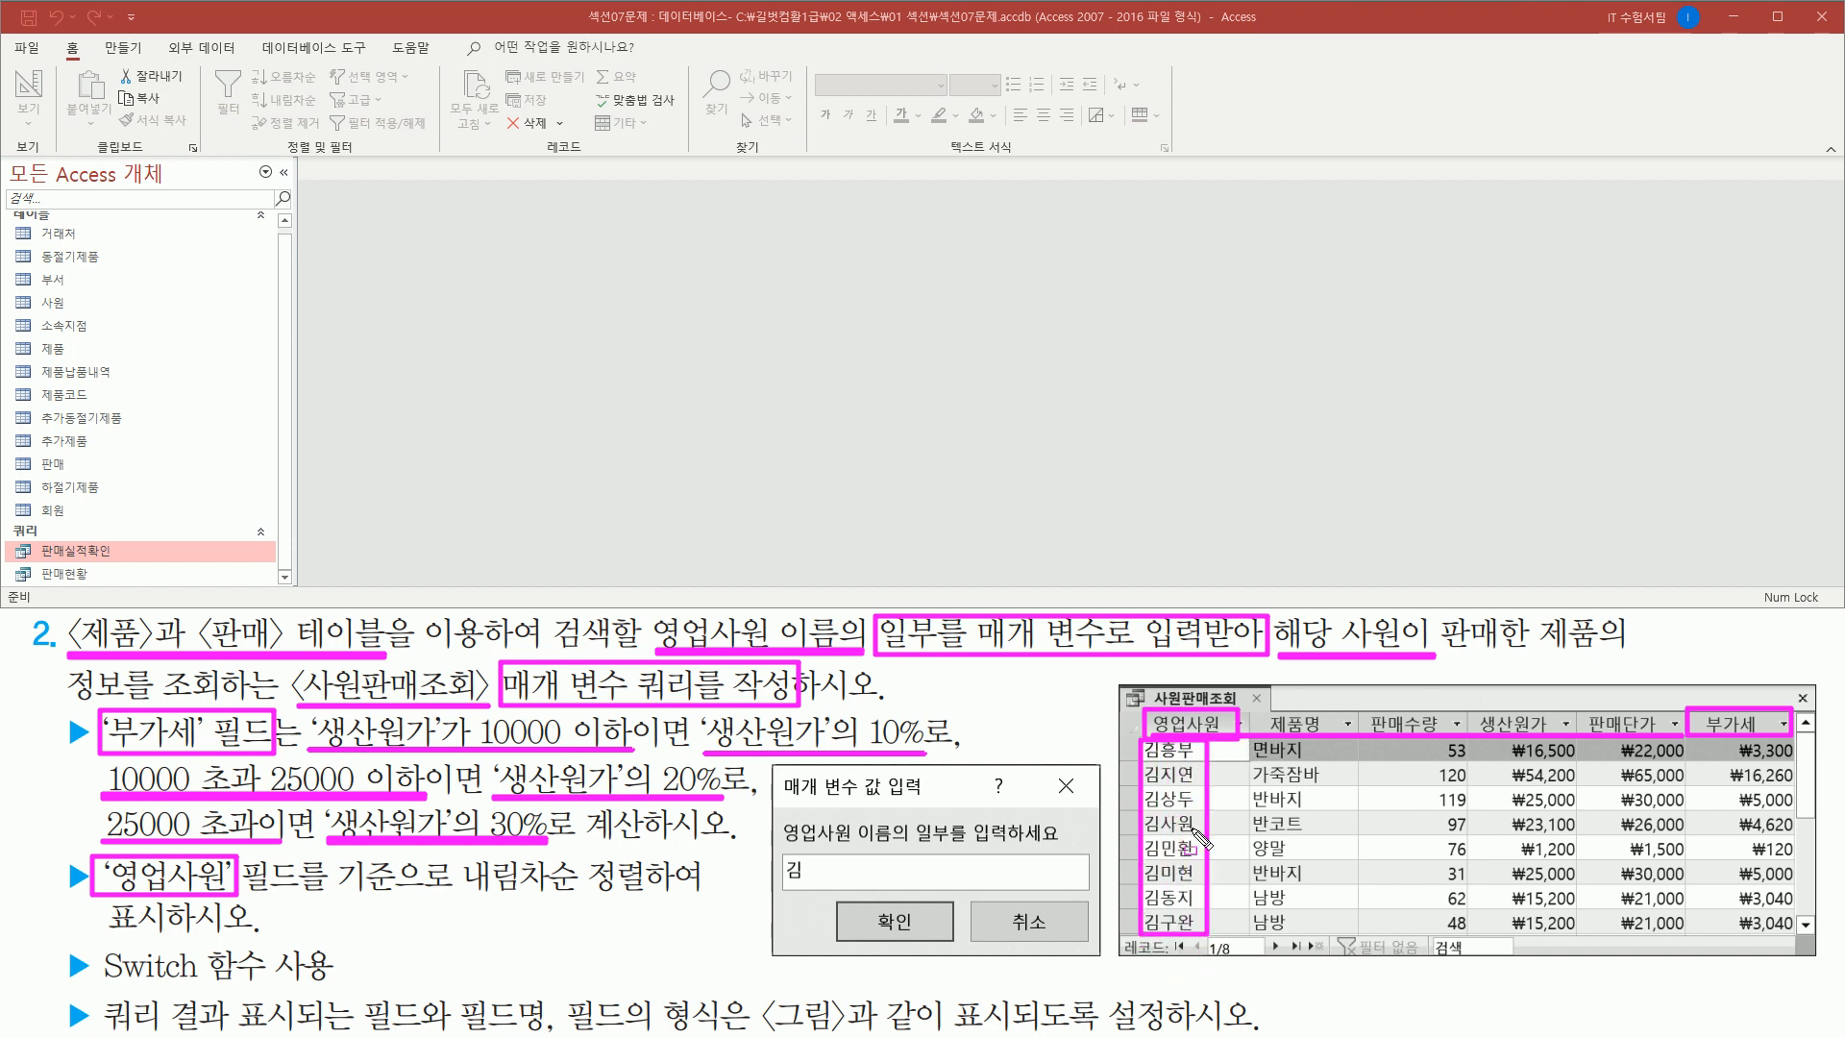
left_click_drag(467, 893, 653, 895)
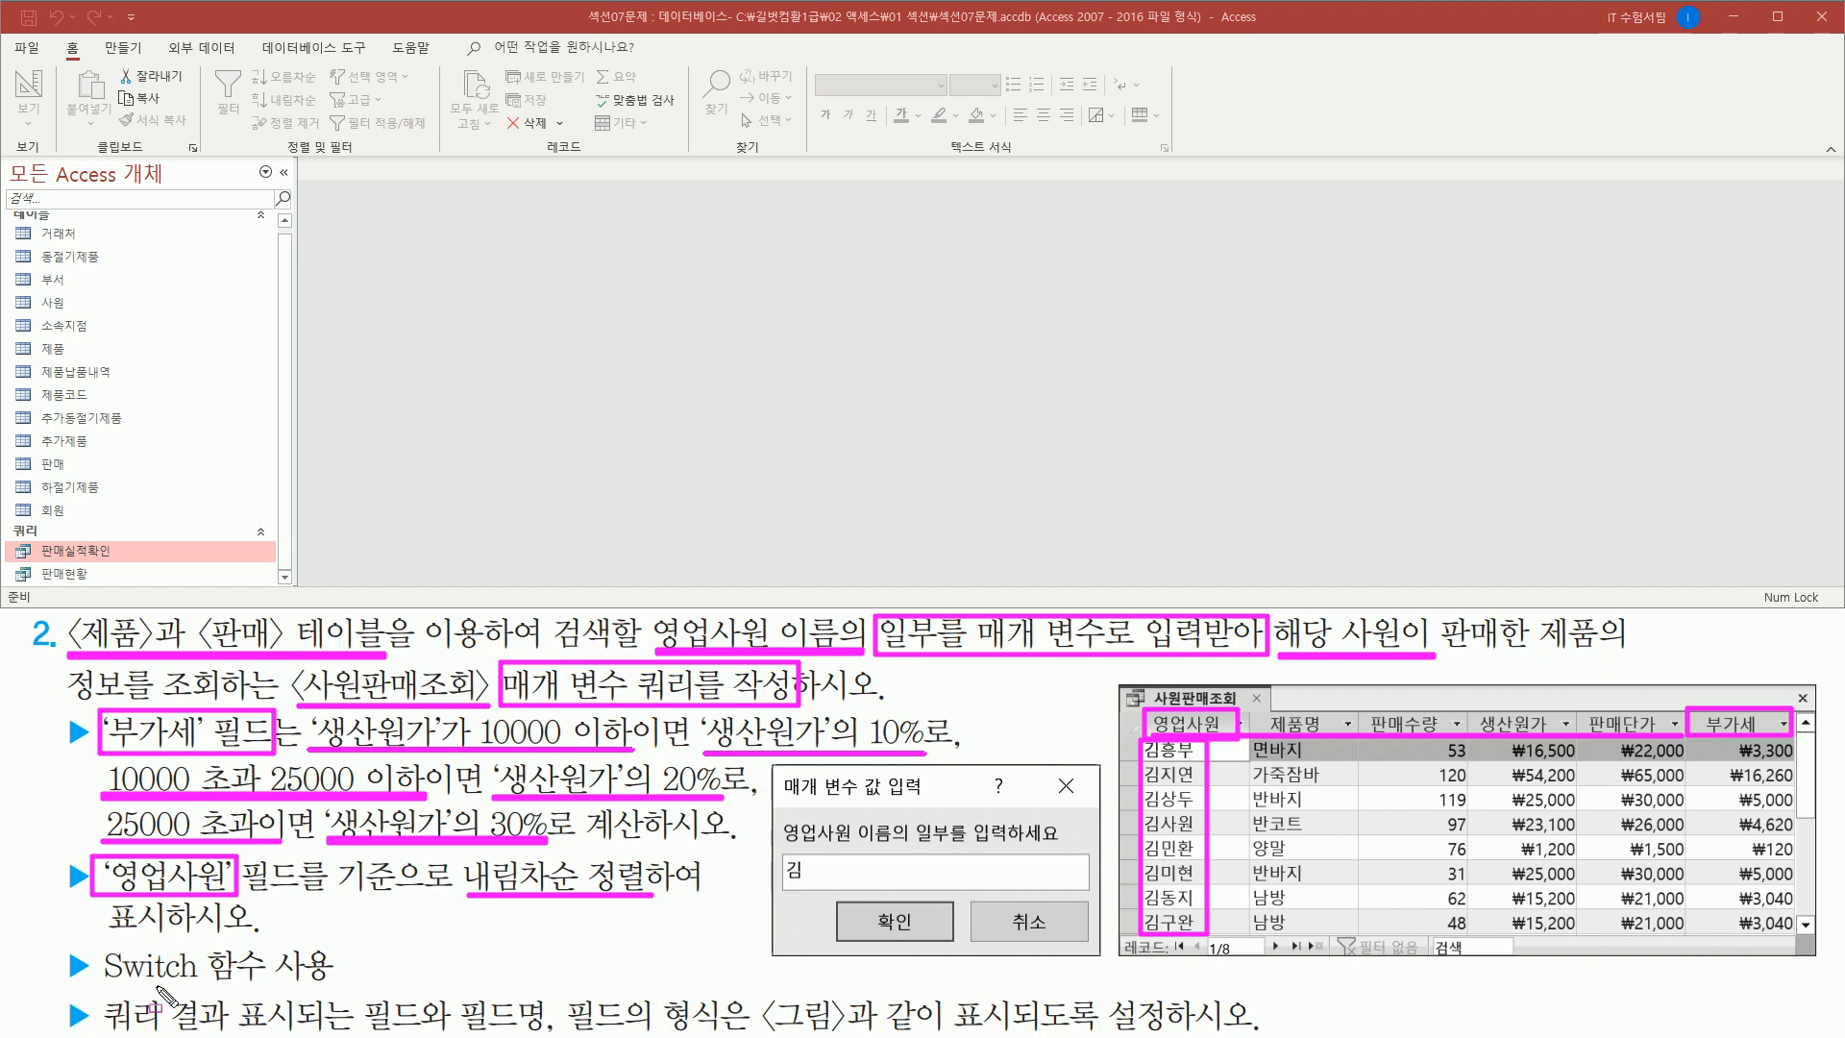
left_click_drag(93, 983, 332, 985)
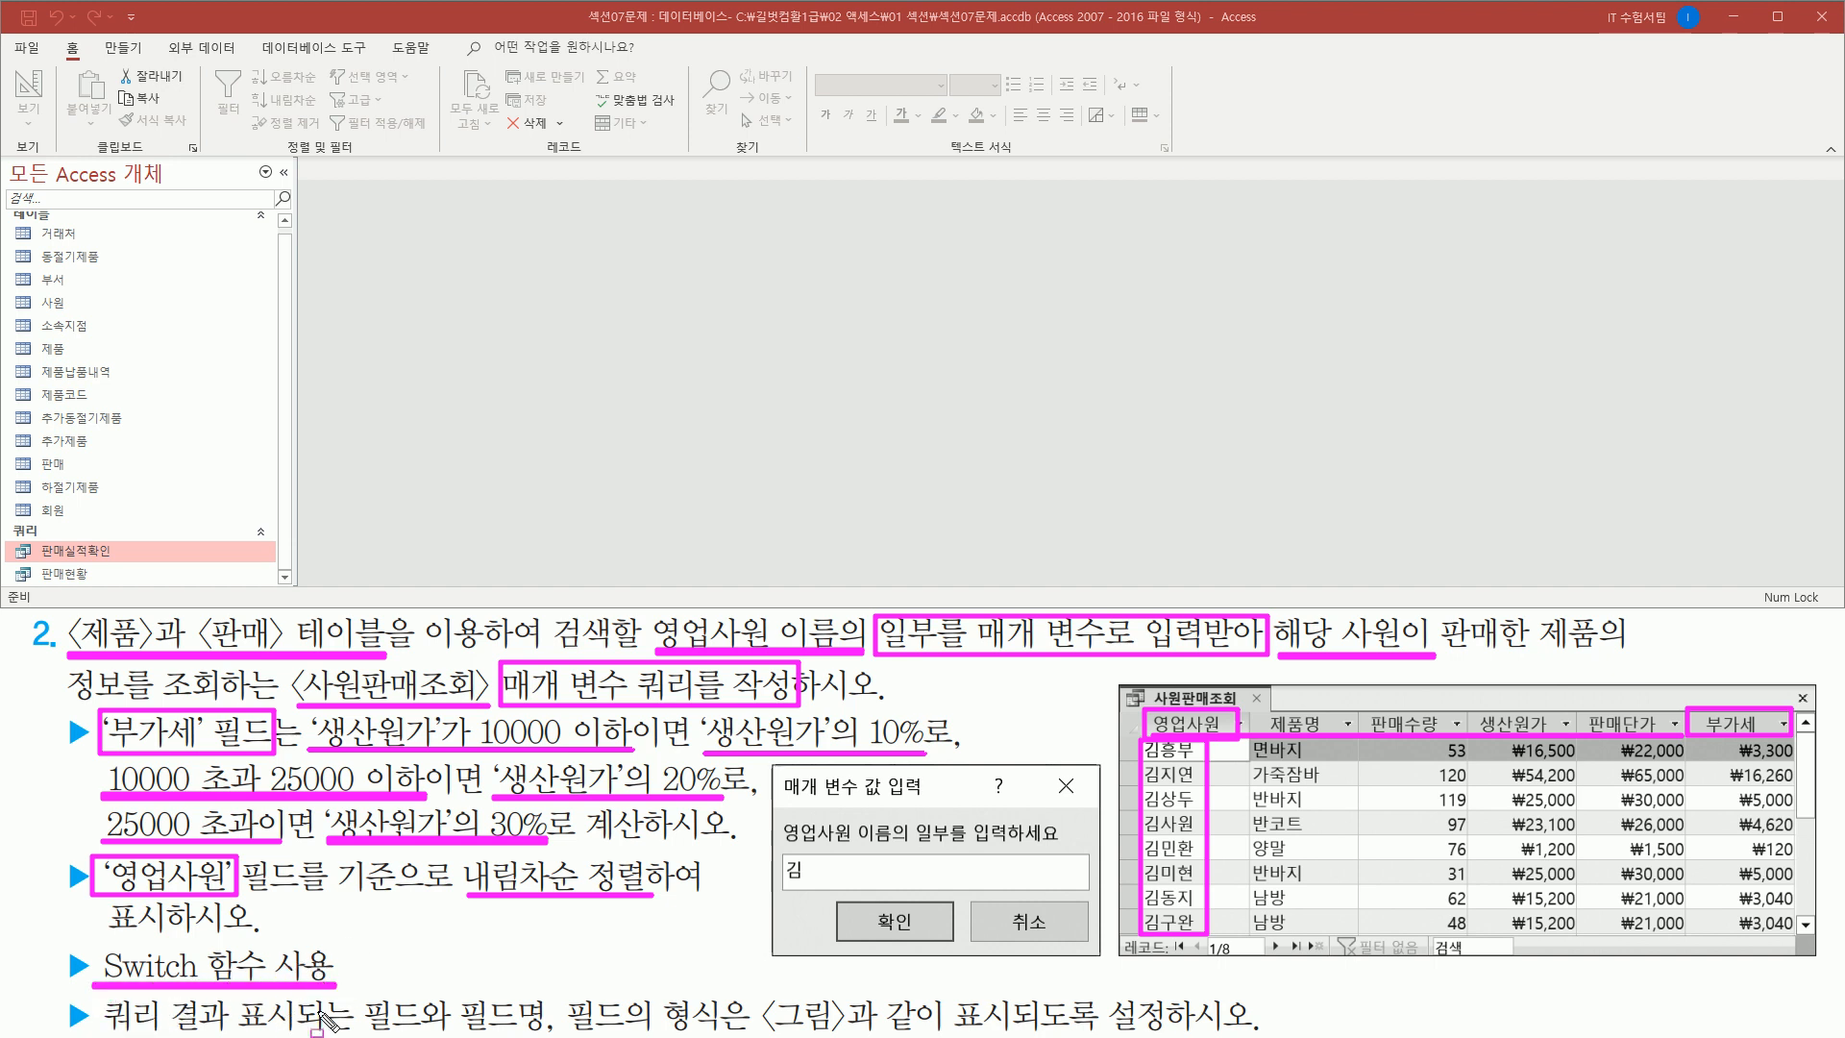
mouse_move(360, 986)
left_mouse_down()
mouse_move(481, 1030)
mouse_move(1018, 1034)
left_mouse_up()
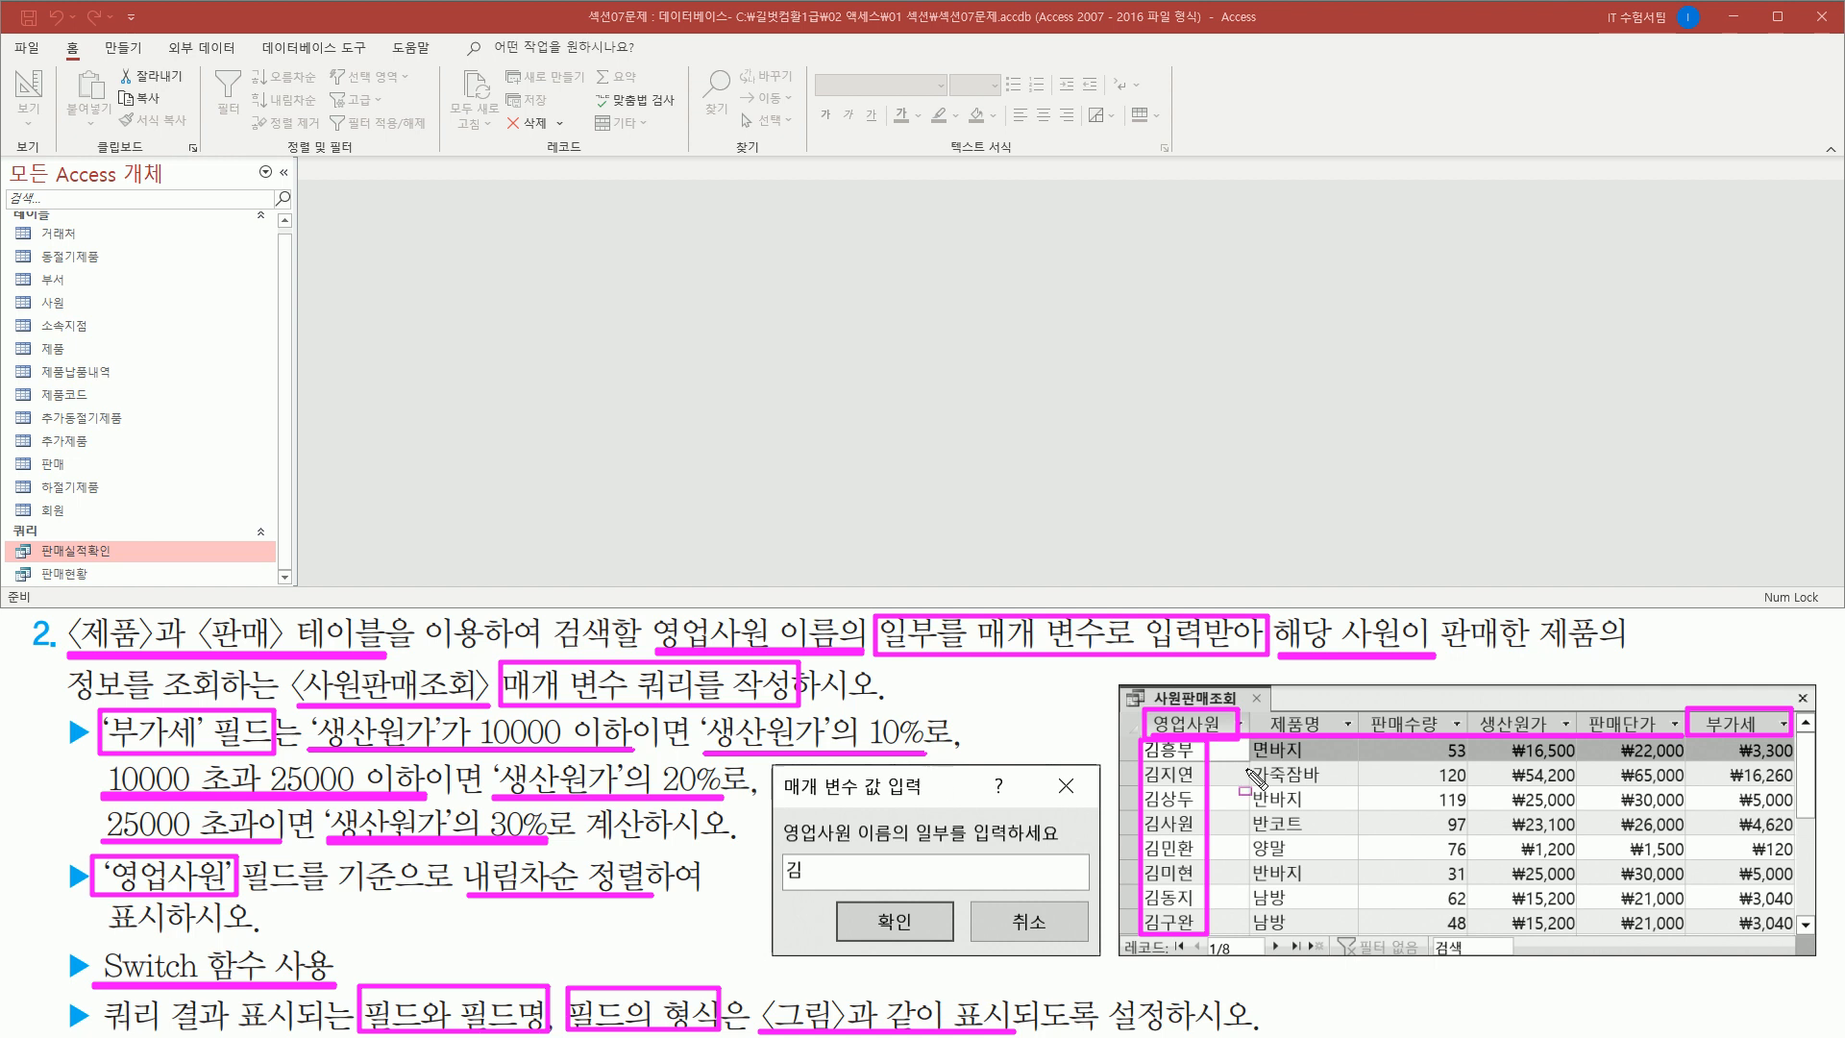
mouse_move(1115, 681)
left_mouse_down()
mouse_move(1523, 947)
mouse_move(1829, 977)
left_mouse_up()
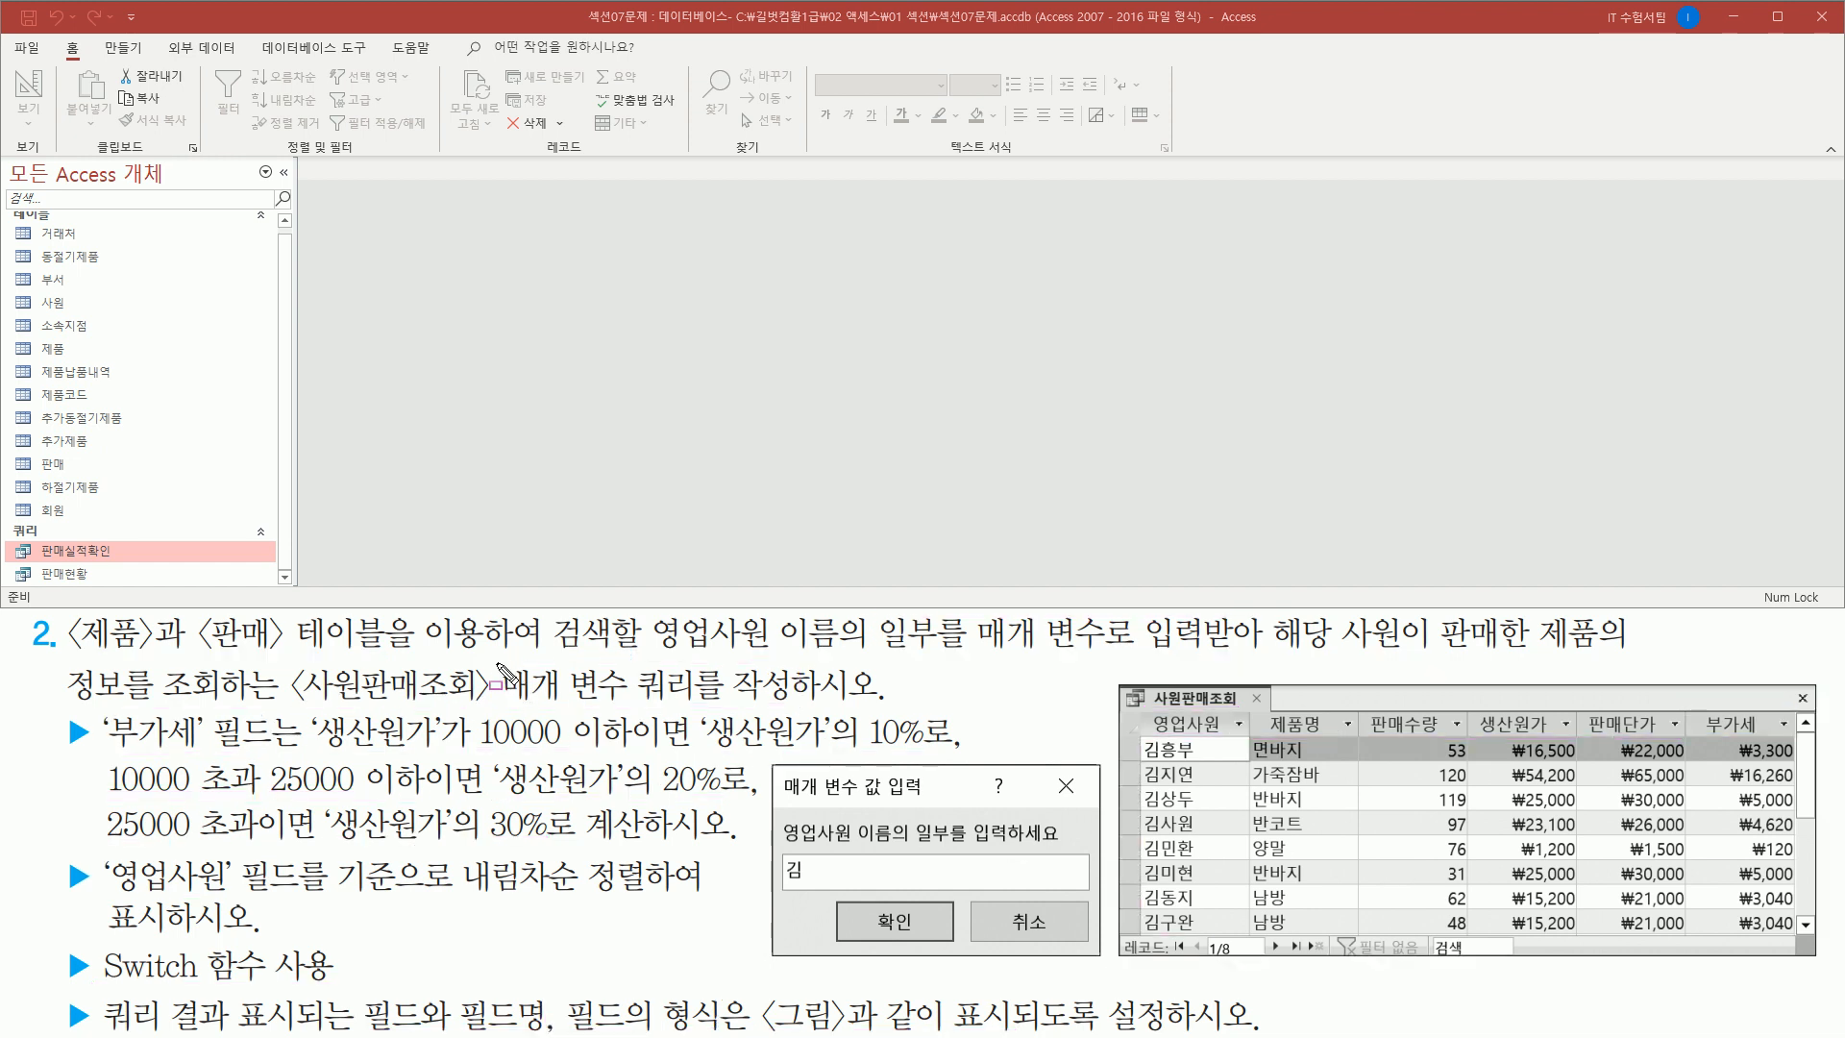
- Examine how the parameter prompt example relates to the 영업사원 values in the reference result
mouse_move(498, 663)
left_mouse_down()
mouse_move(580, 708)
mouse_move(700, 709)
left_mouse_up()
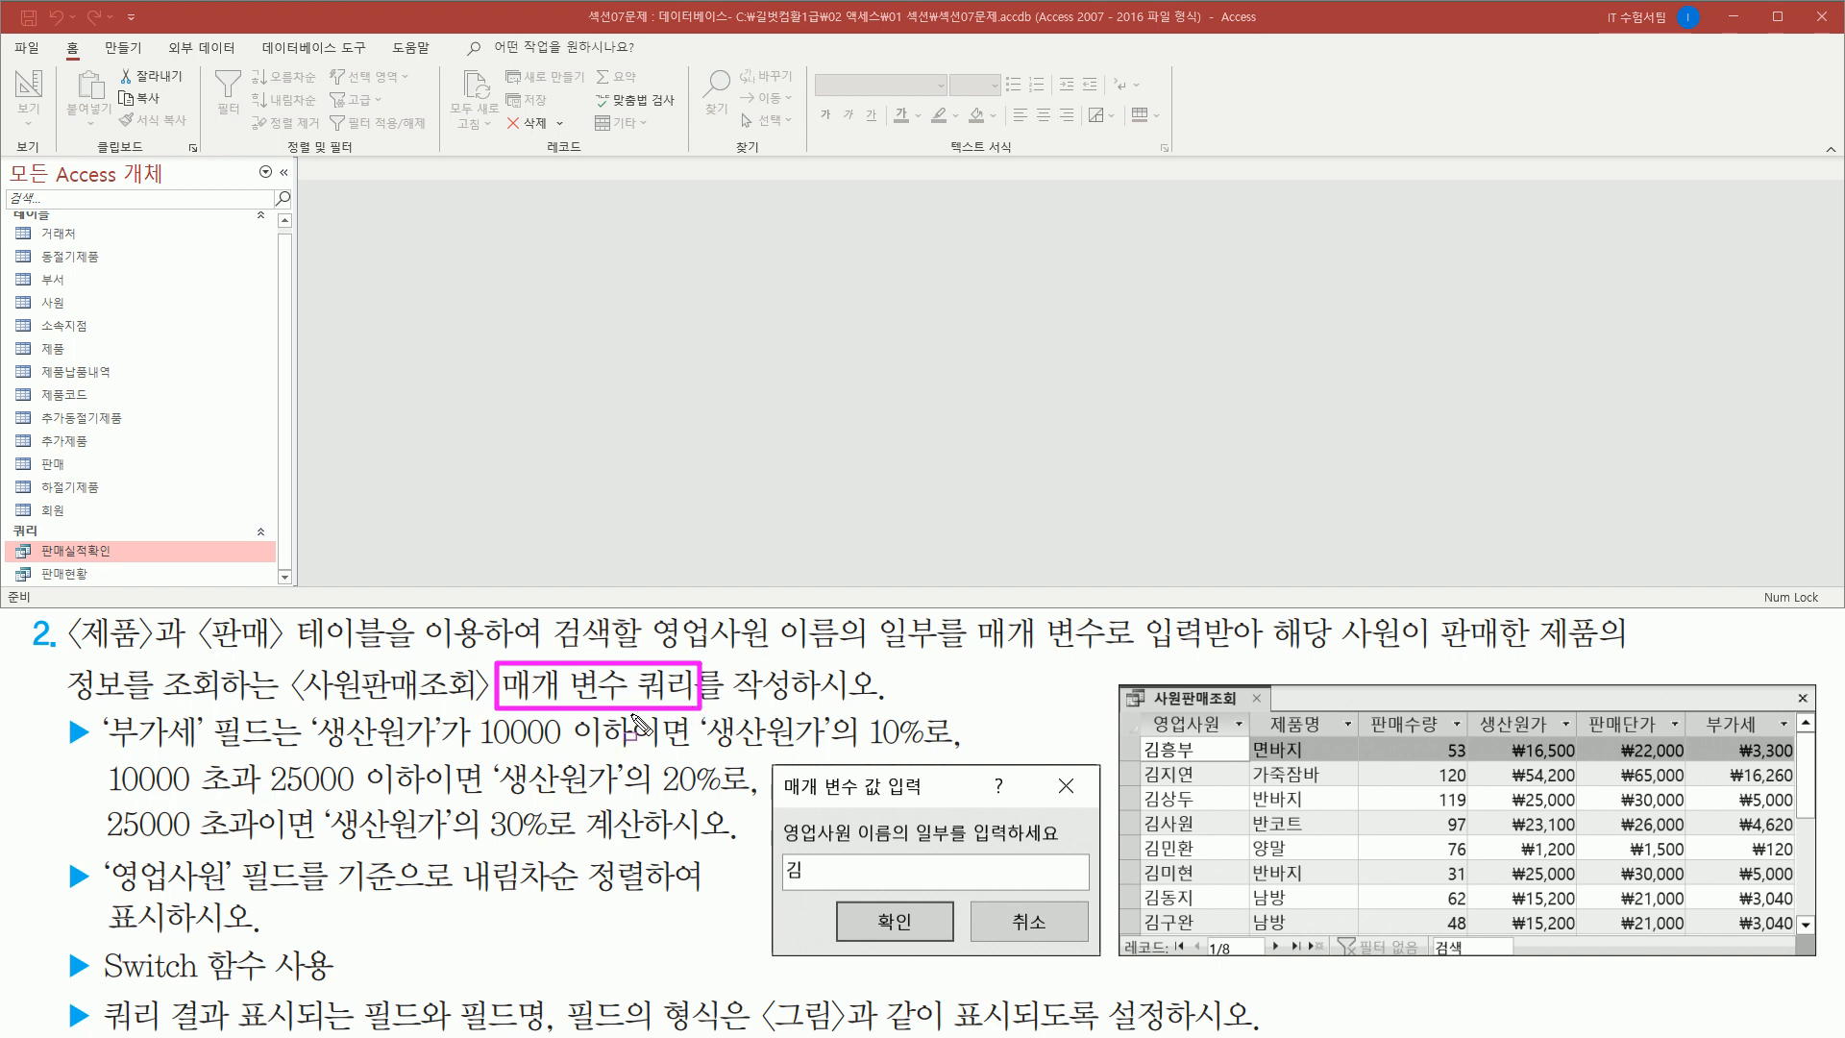
left_click_drag(780, 852, 1090, 893)
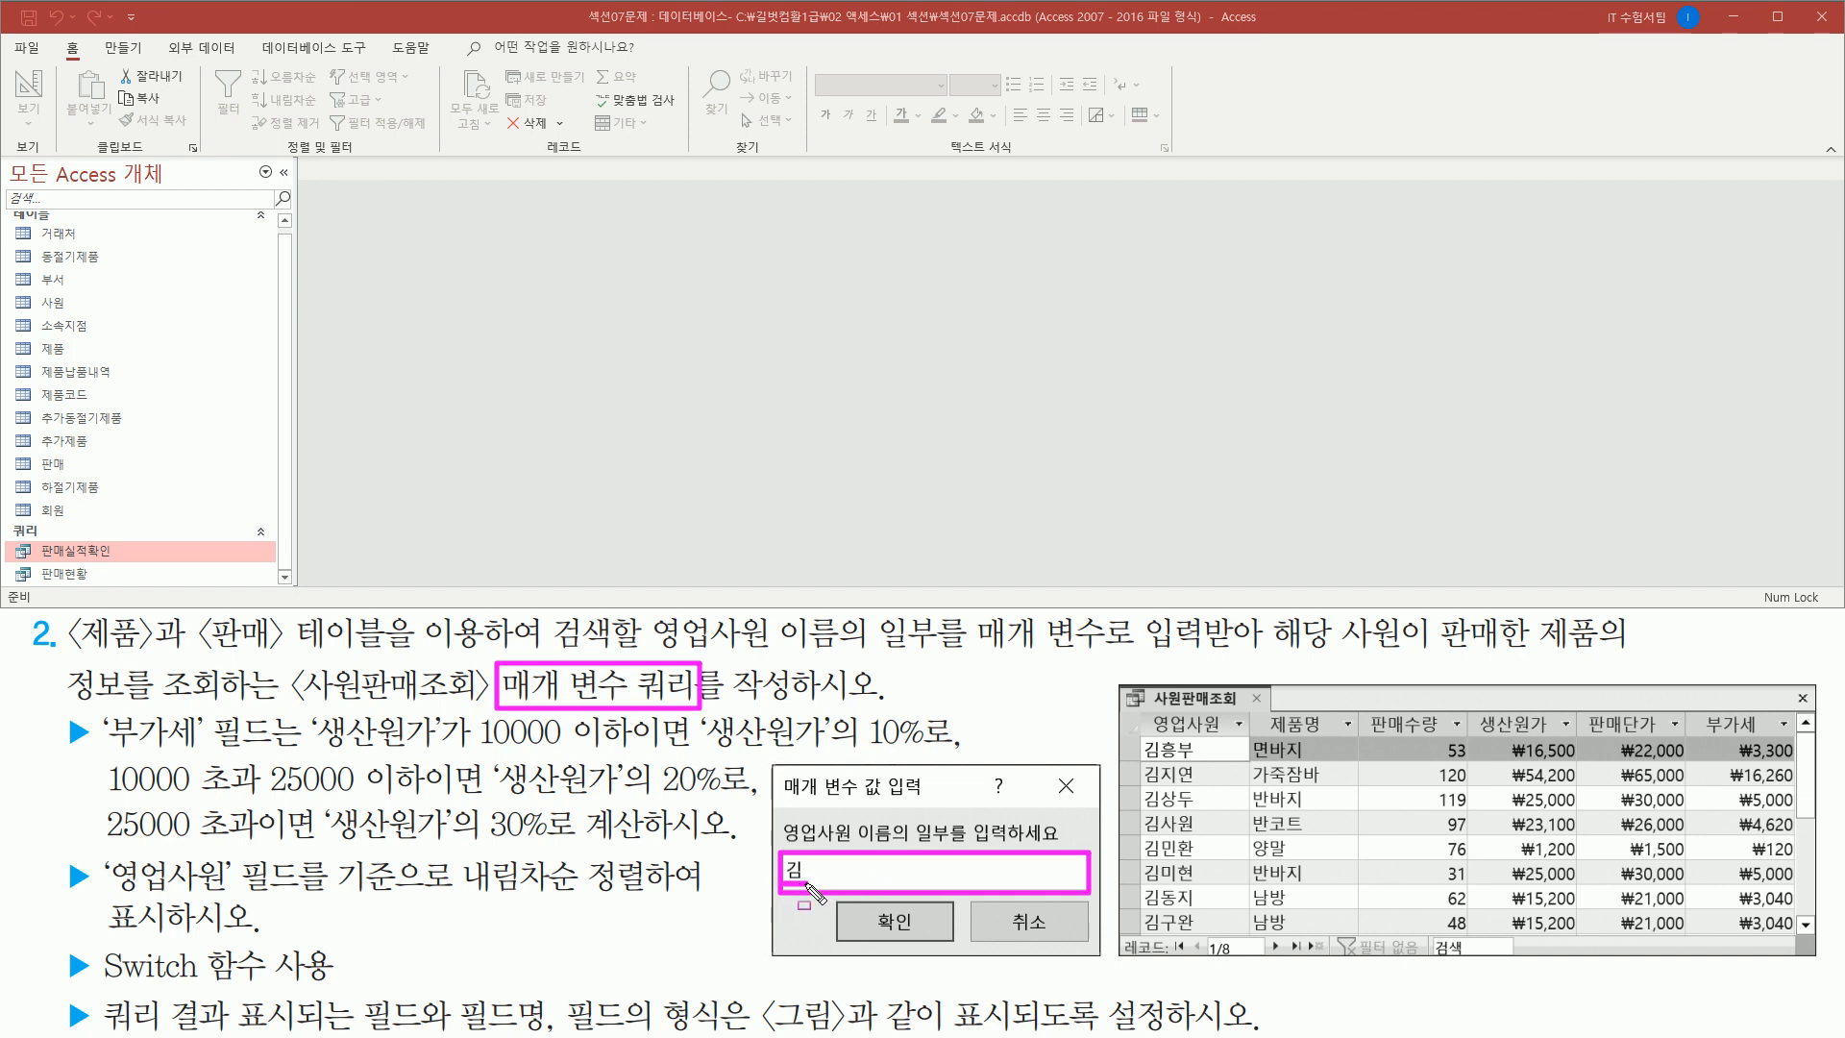
left_click_drag(784, 883, 807, 882)
left_click_drag(1142, 736, 1172, 956)
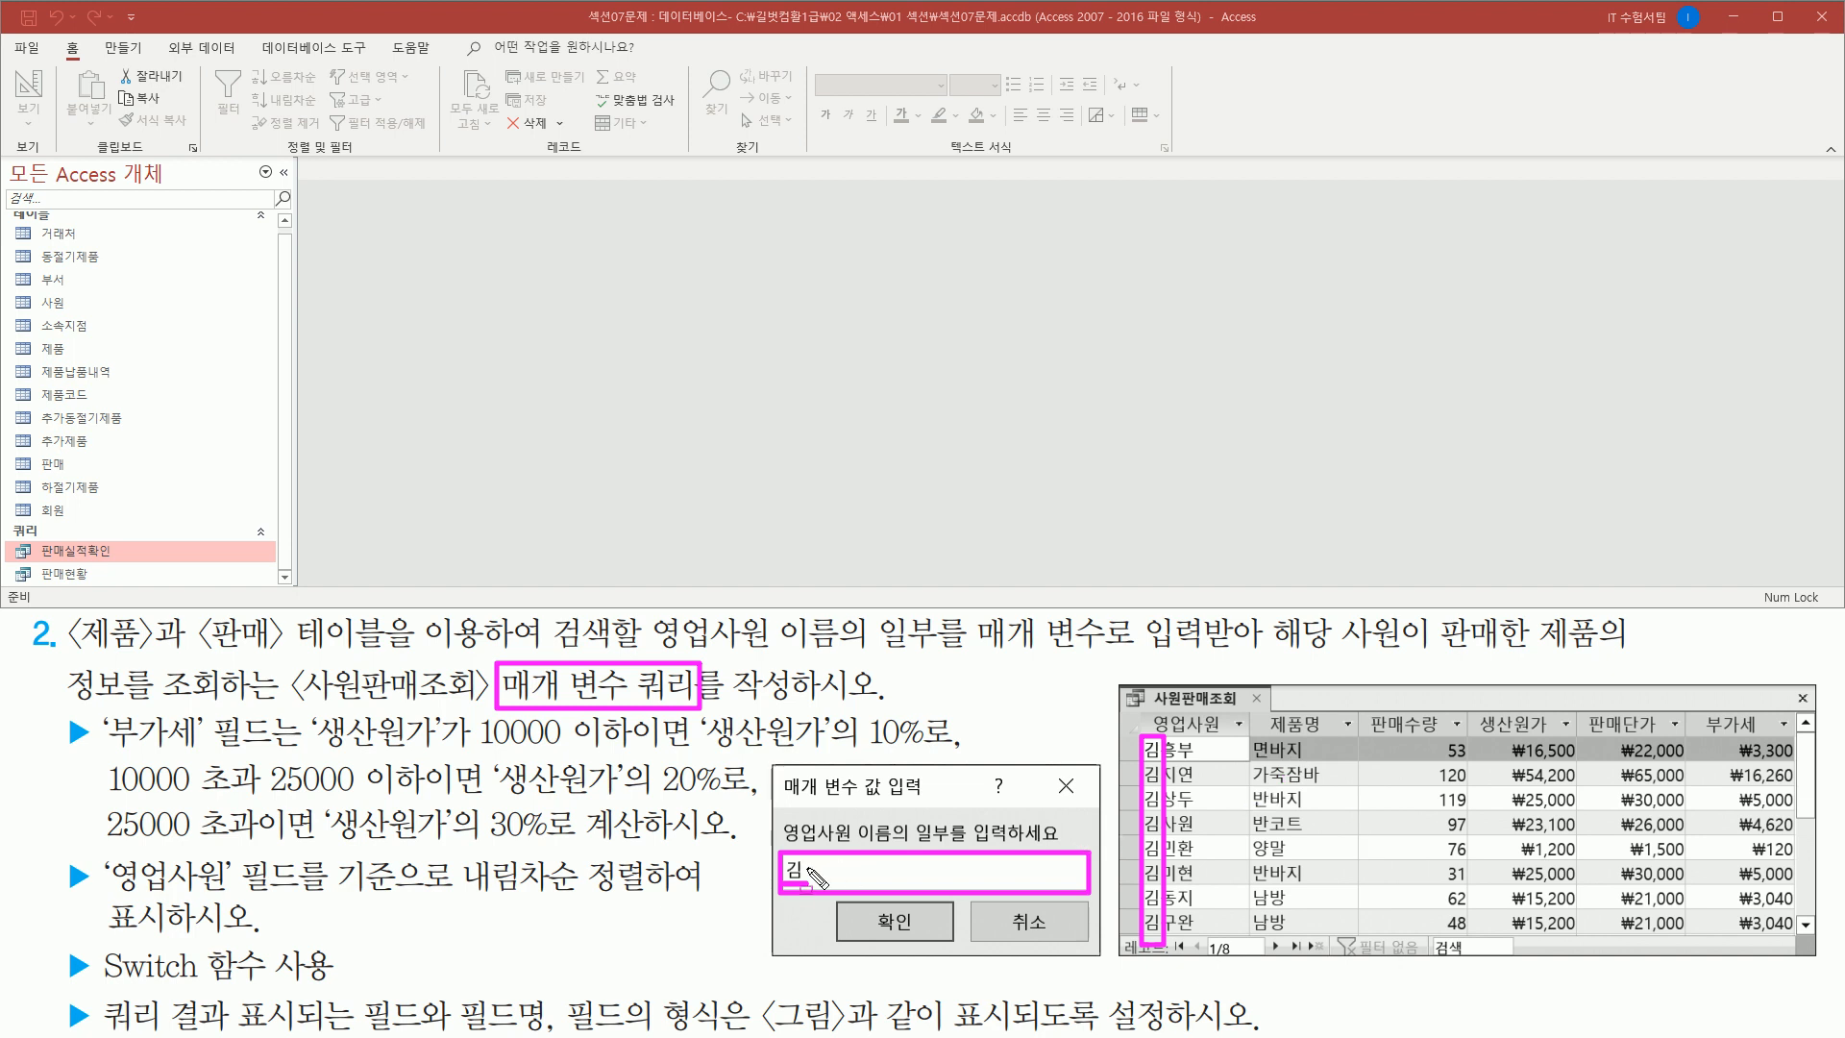
left_click_drag(790, 858, 808, 886)
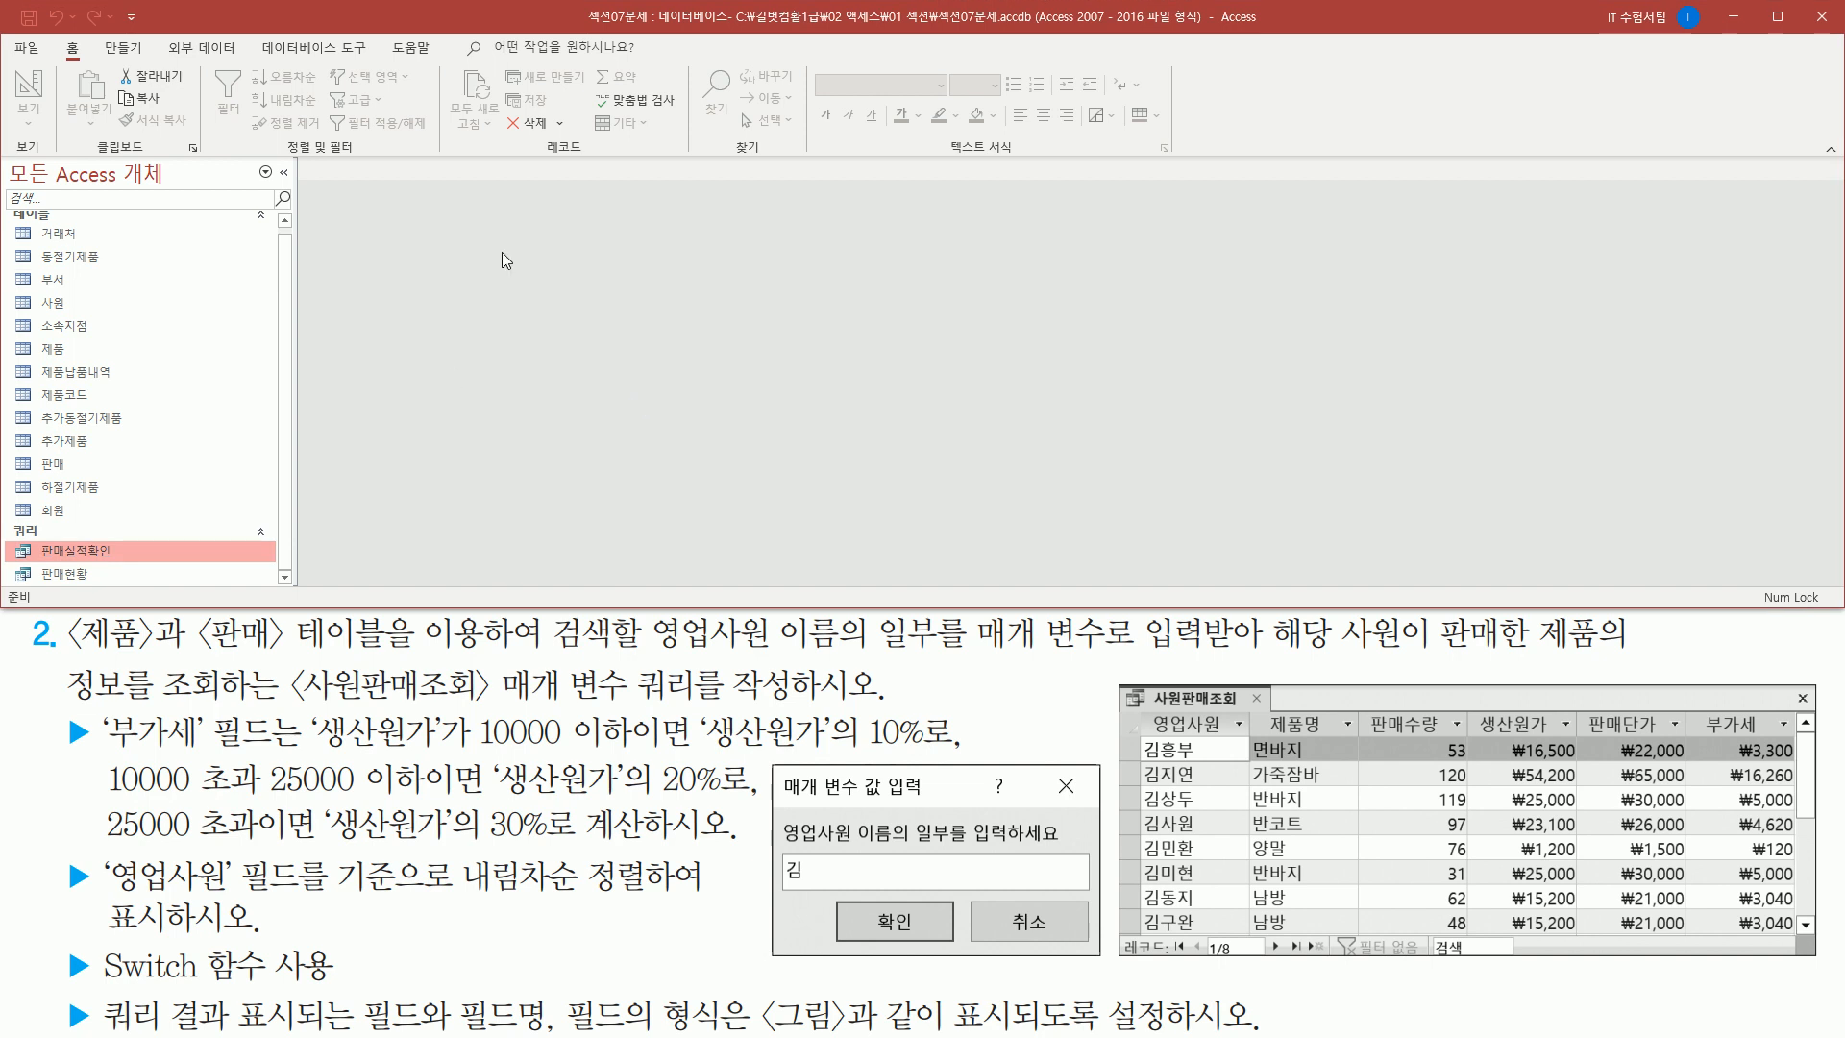
- Create a new blank query in Design view
left_click(139, 50)
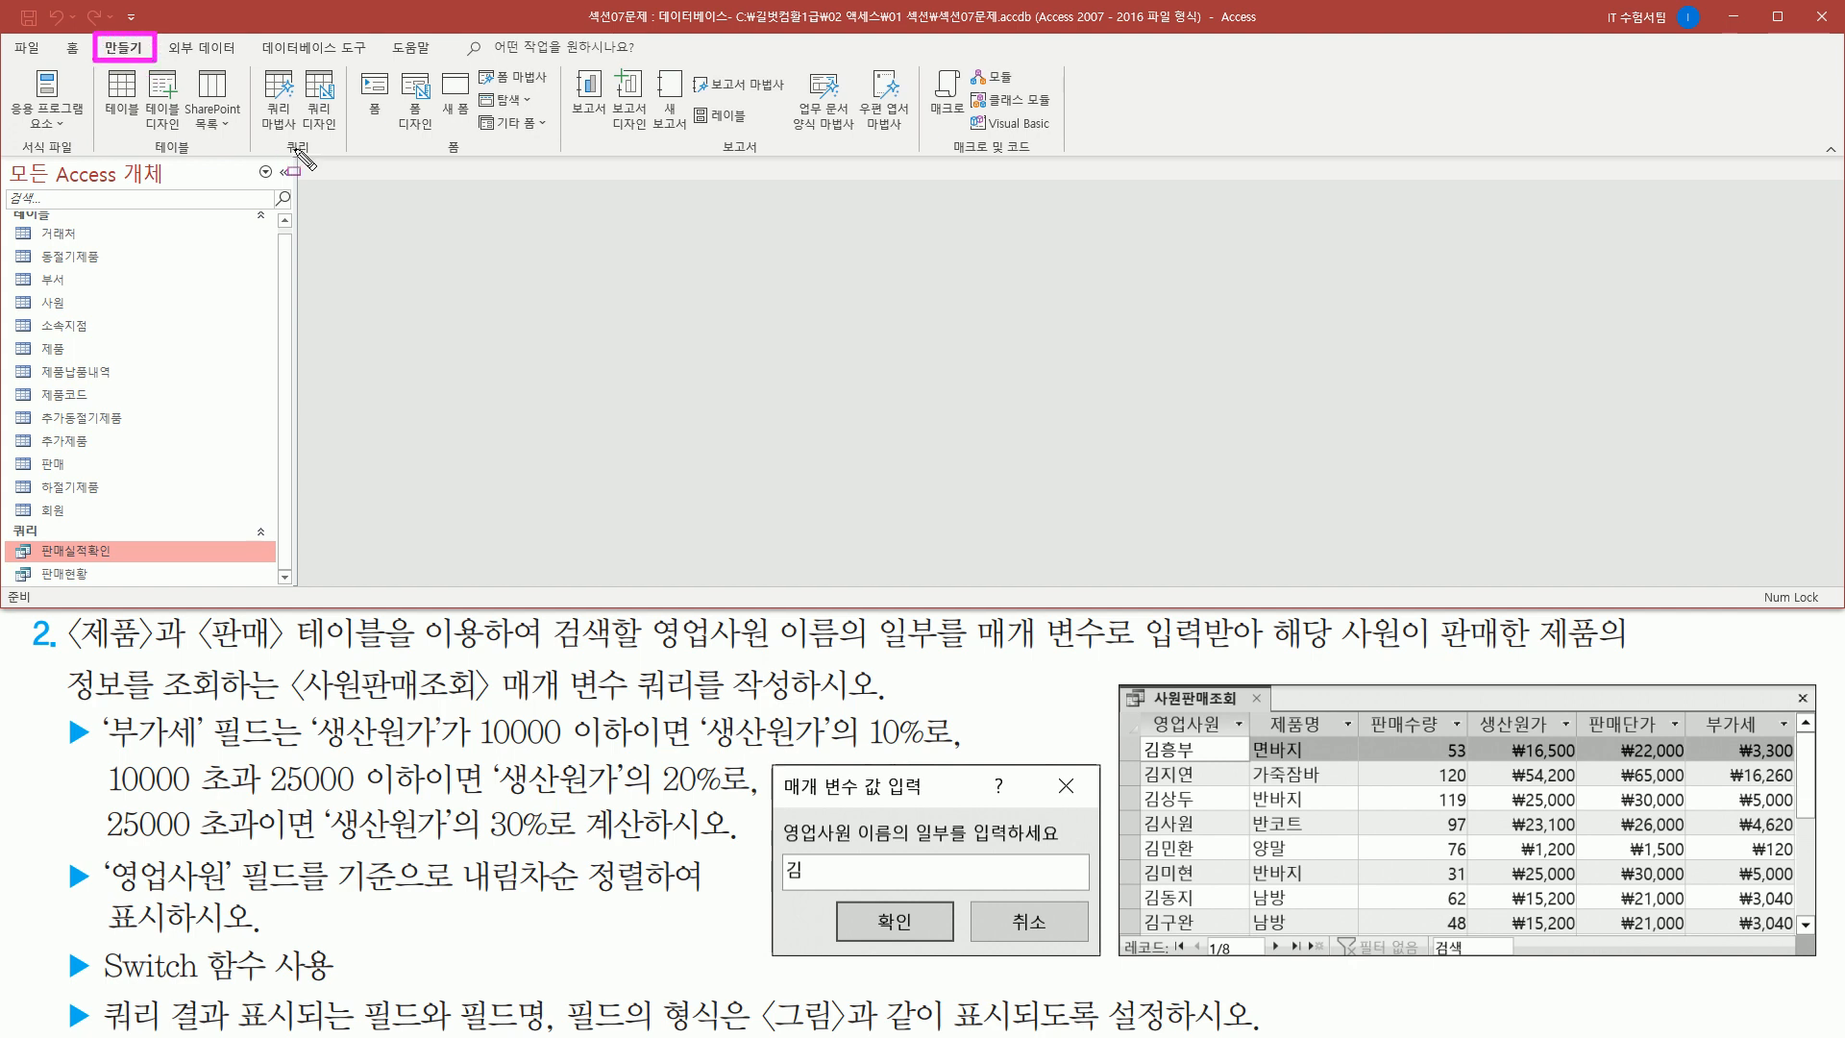
left_click_drag(314, 157, 318, 155)
left_click_drag(296, 61, 341, 134)
key("Escape")
left_click(325, 92)
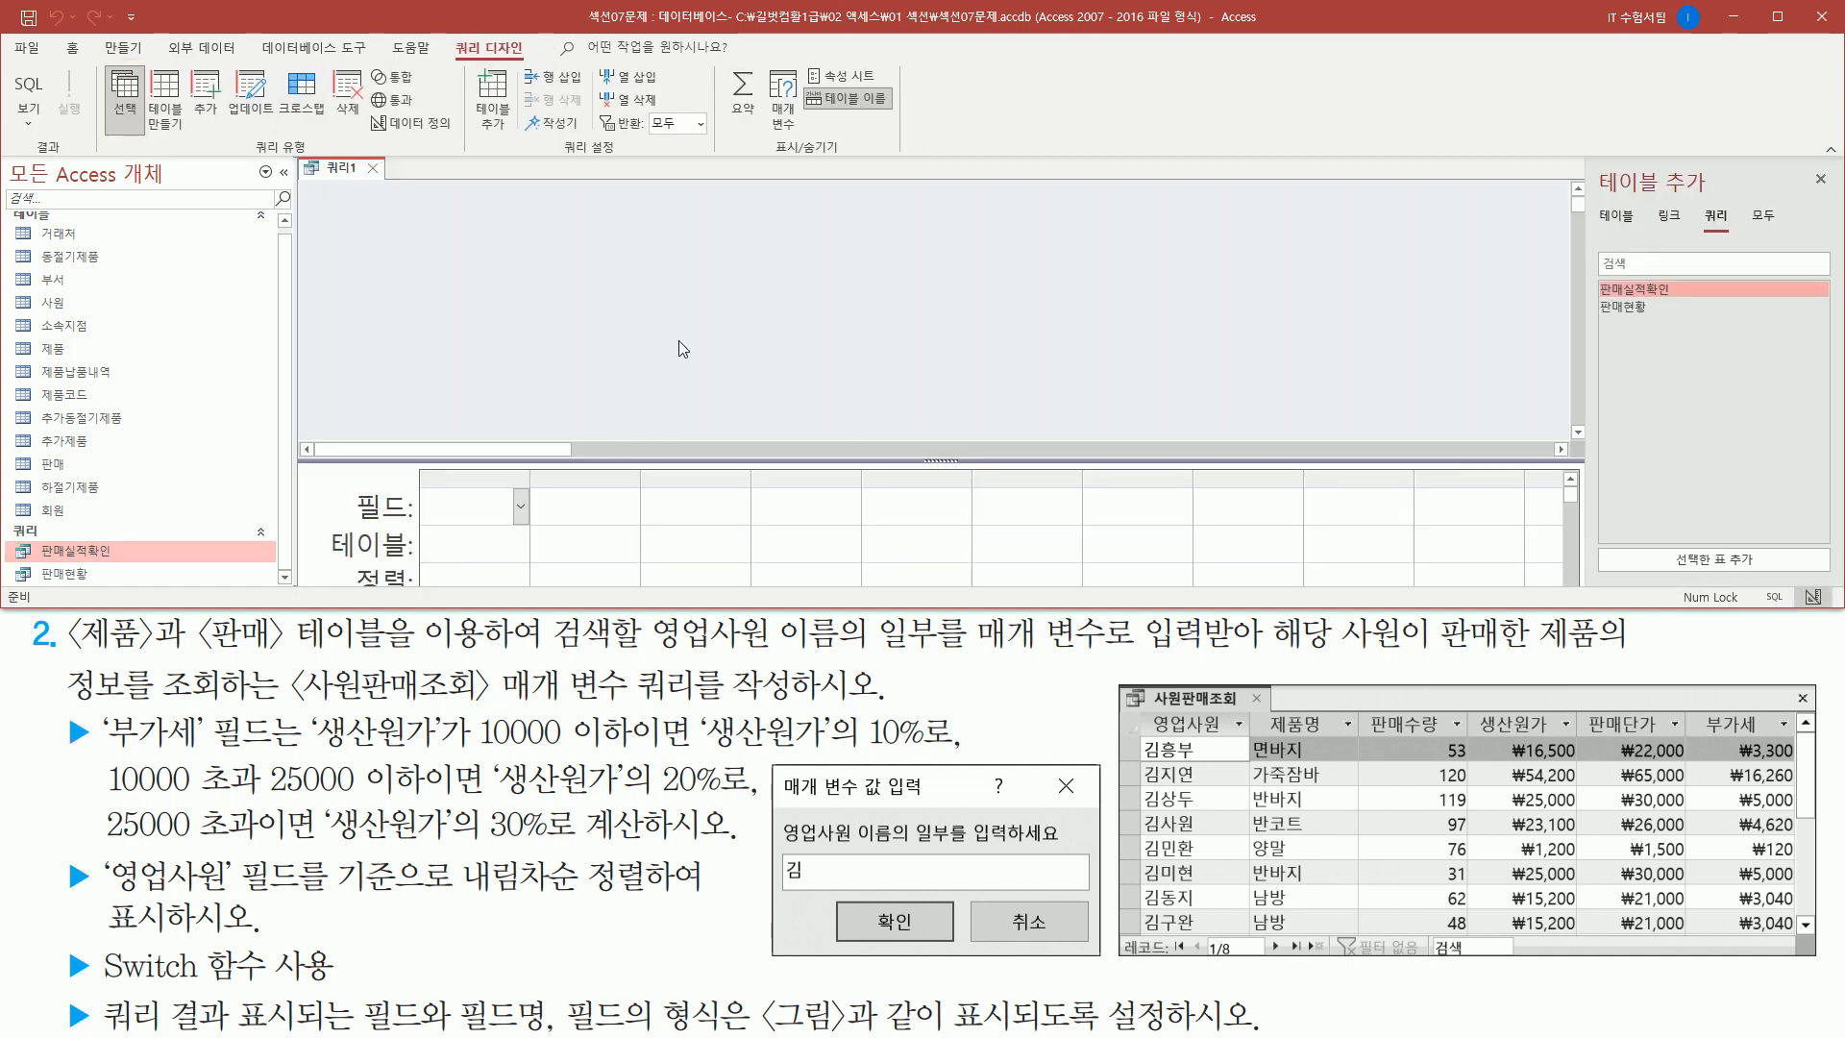
- List the available tables and add the 제품 and 판매 tables to the new query
key("ctrl+shift+d")
left_click_drag(73, 656, 490, 655)
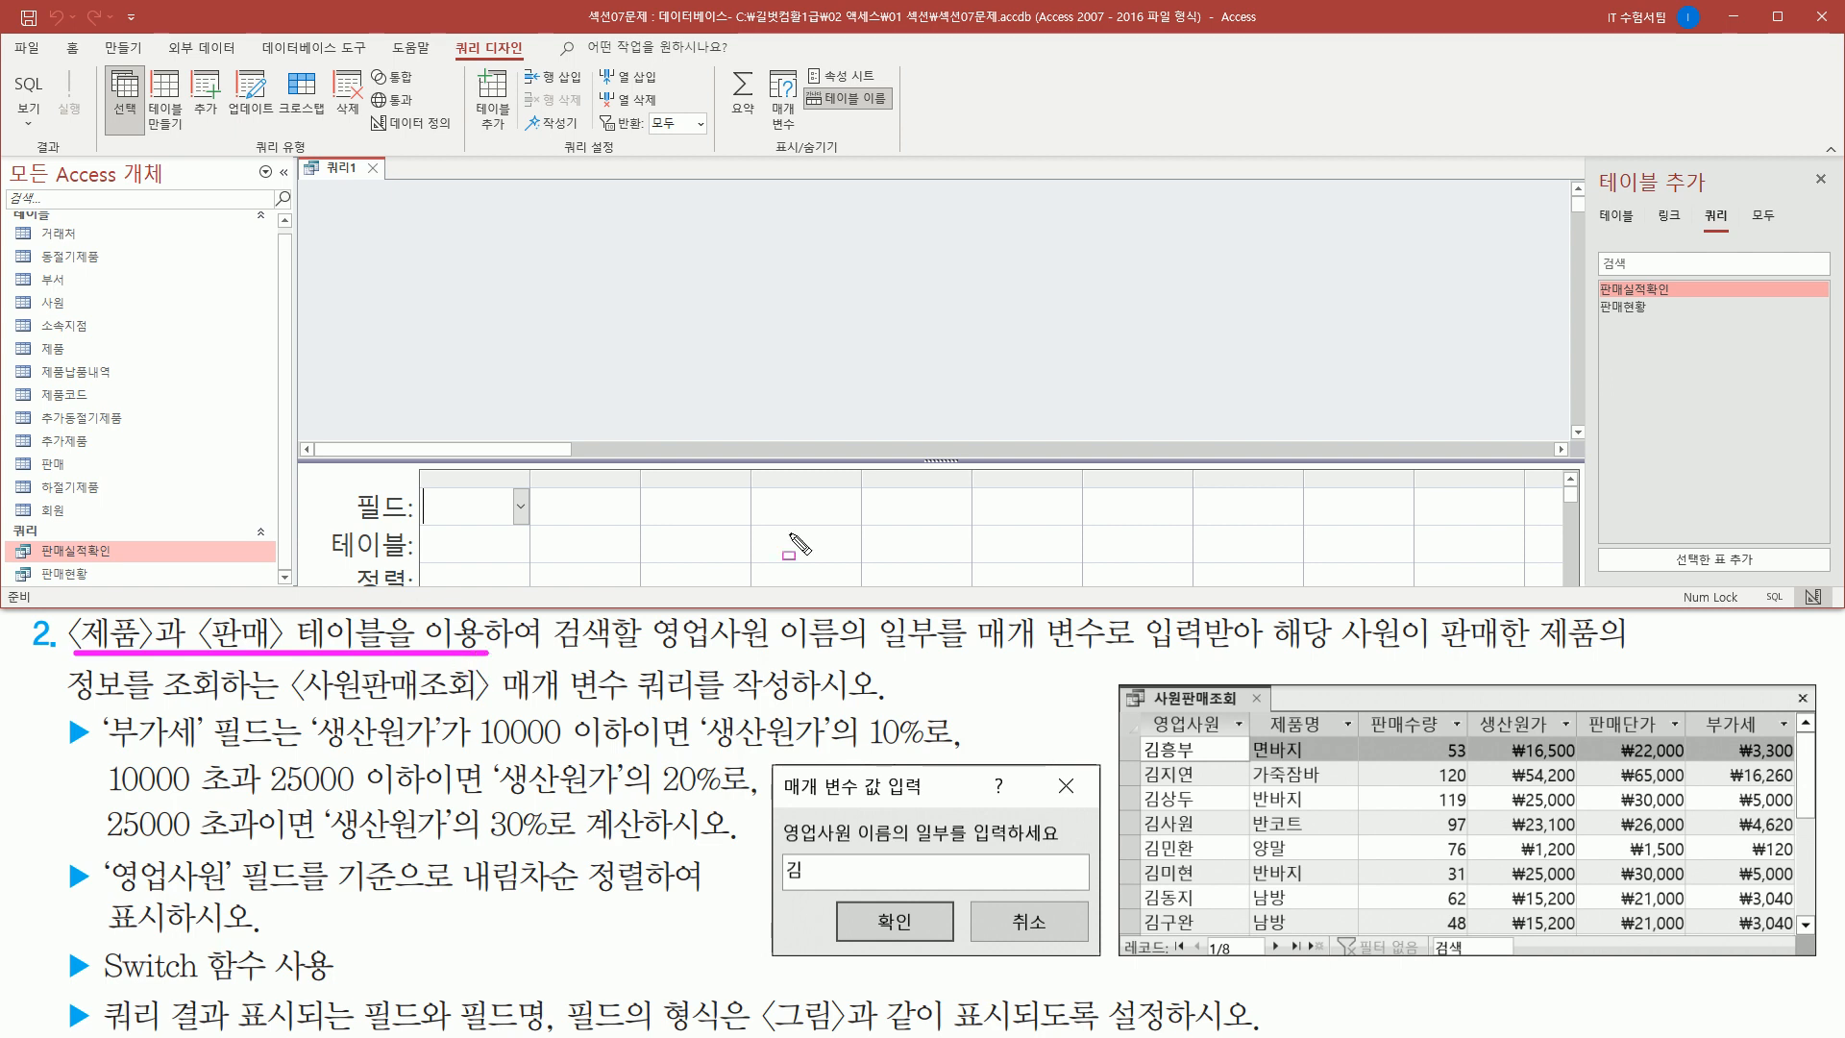
mouse_move(1592, 161)
left_mouse_down()
mouse_move(1592, 432)
mouse_move(1820, 288)
mouse_move(1595, 160)
left_mouse_up()
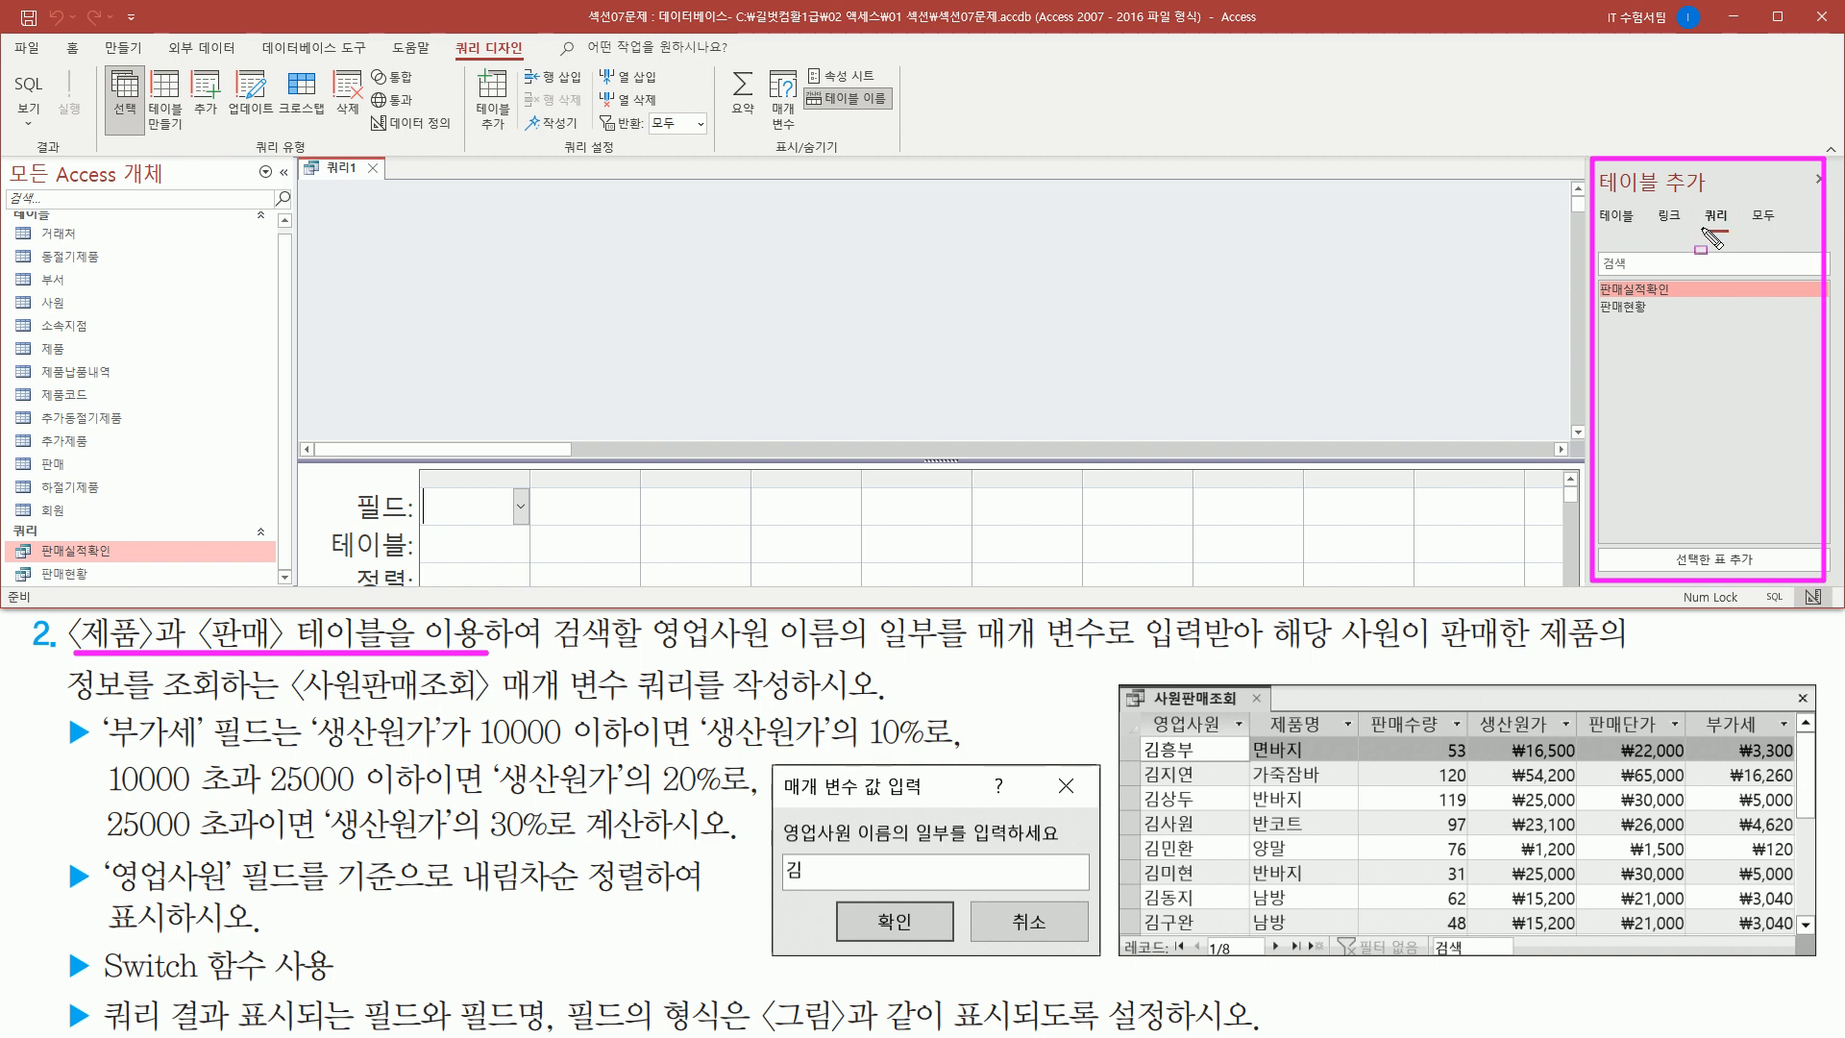
left_click_drag(1708, 226, 1736, 228)
left_click_drag(1599, 277, 1698, 323)
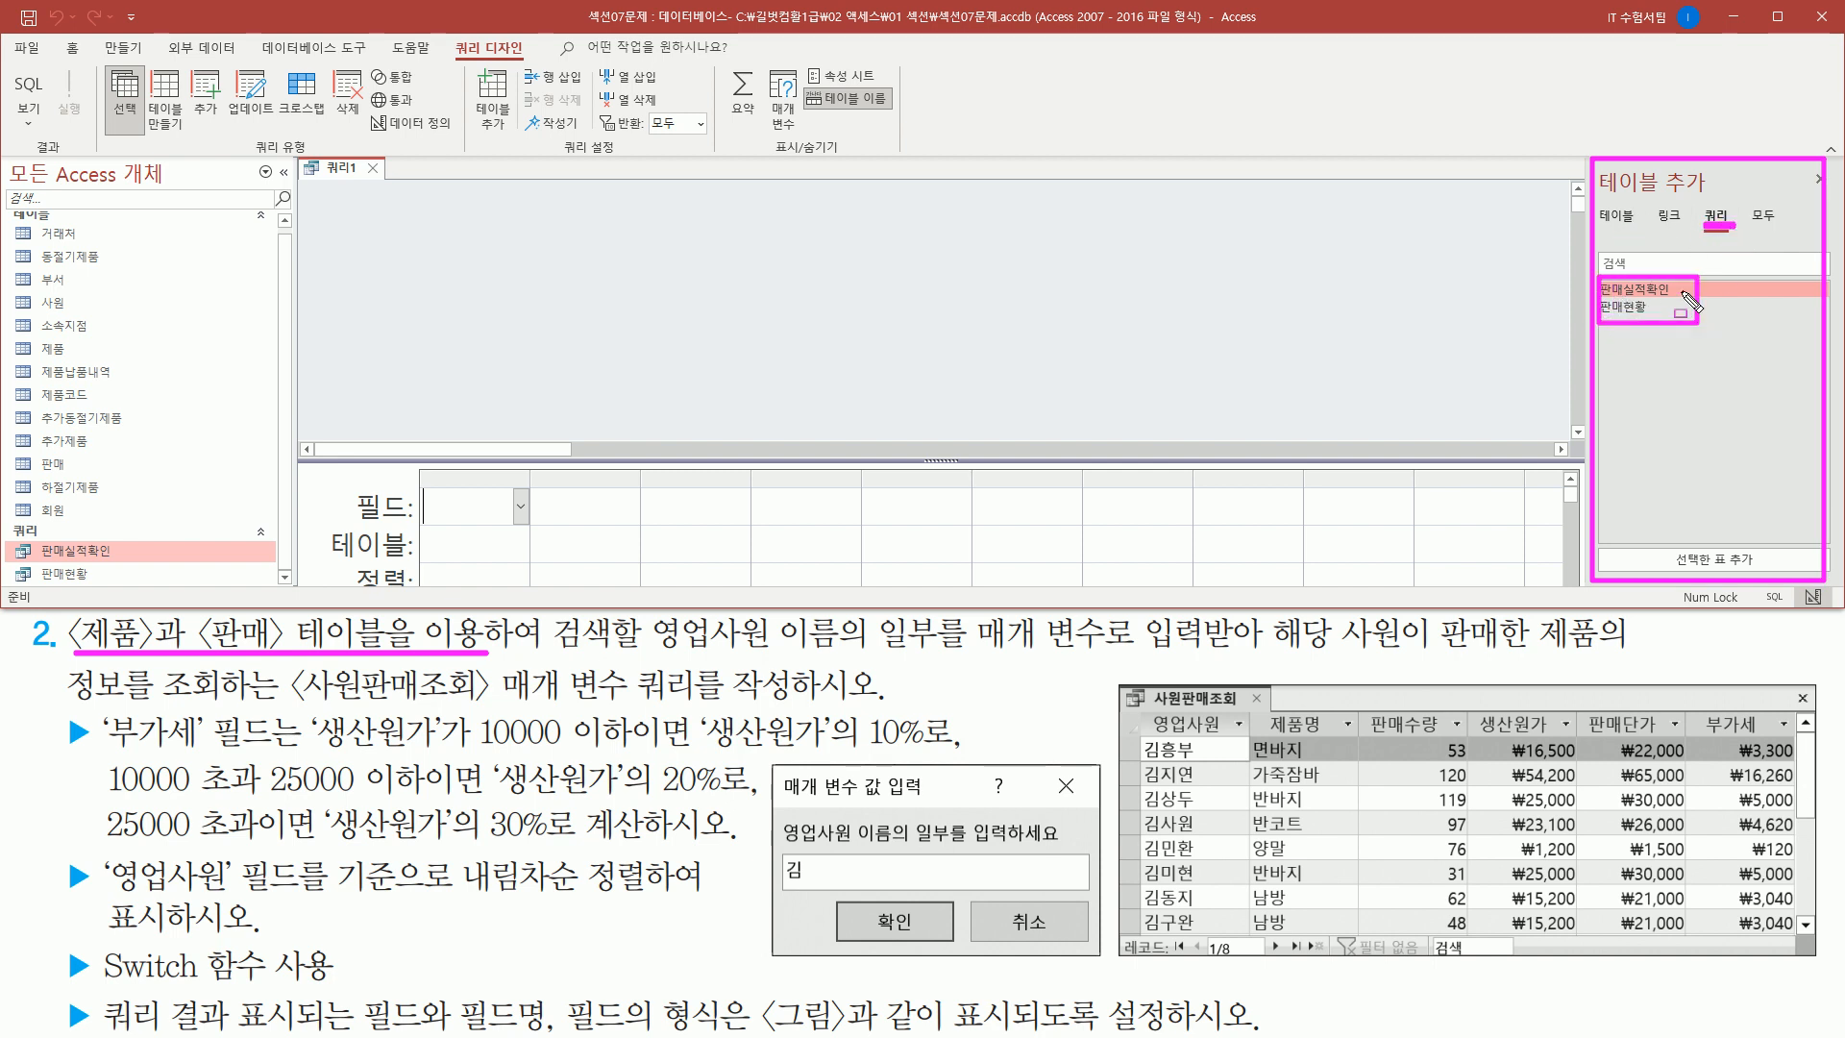
left_click_drag(1598, 199, 1640, 231)
key("Escape")
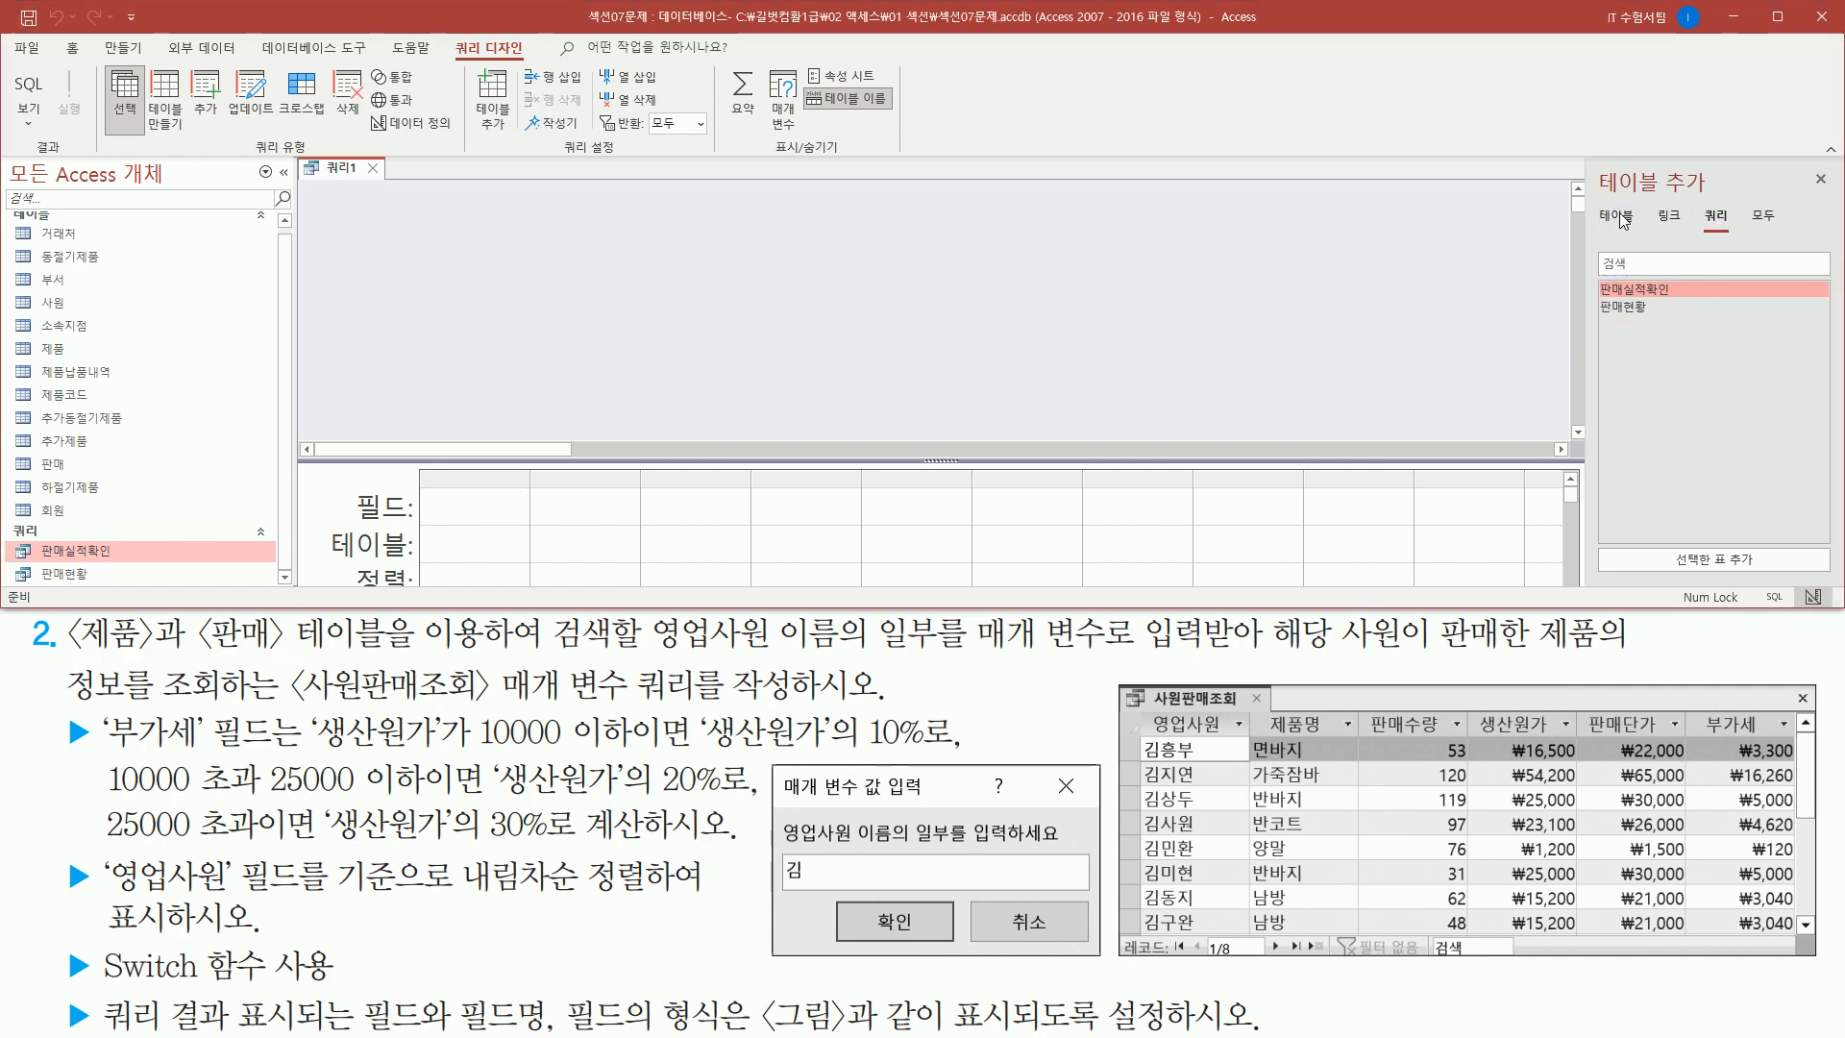
left_click(1623, 217)
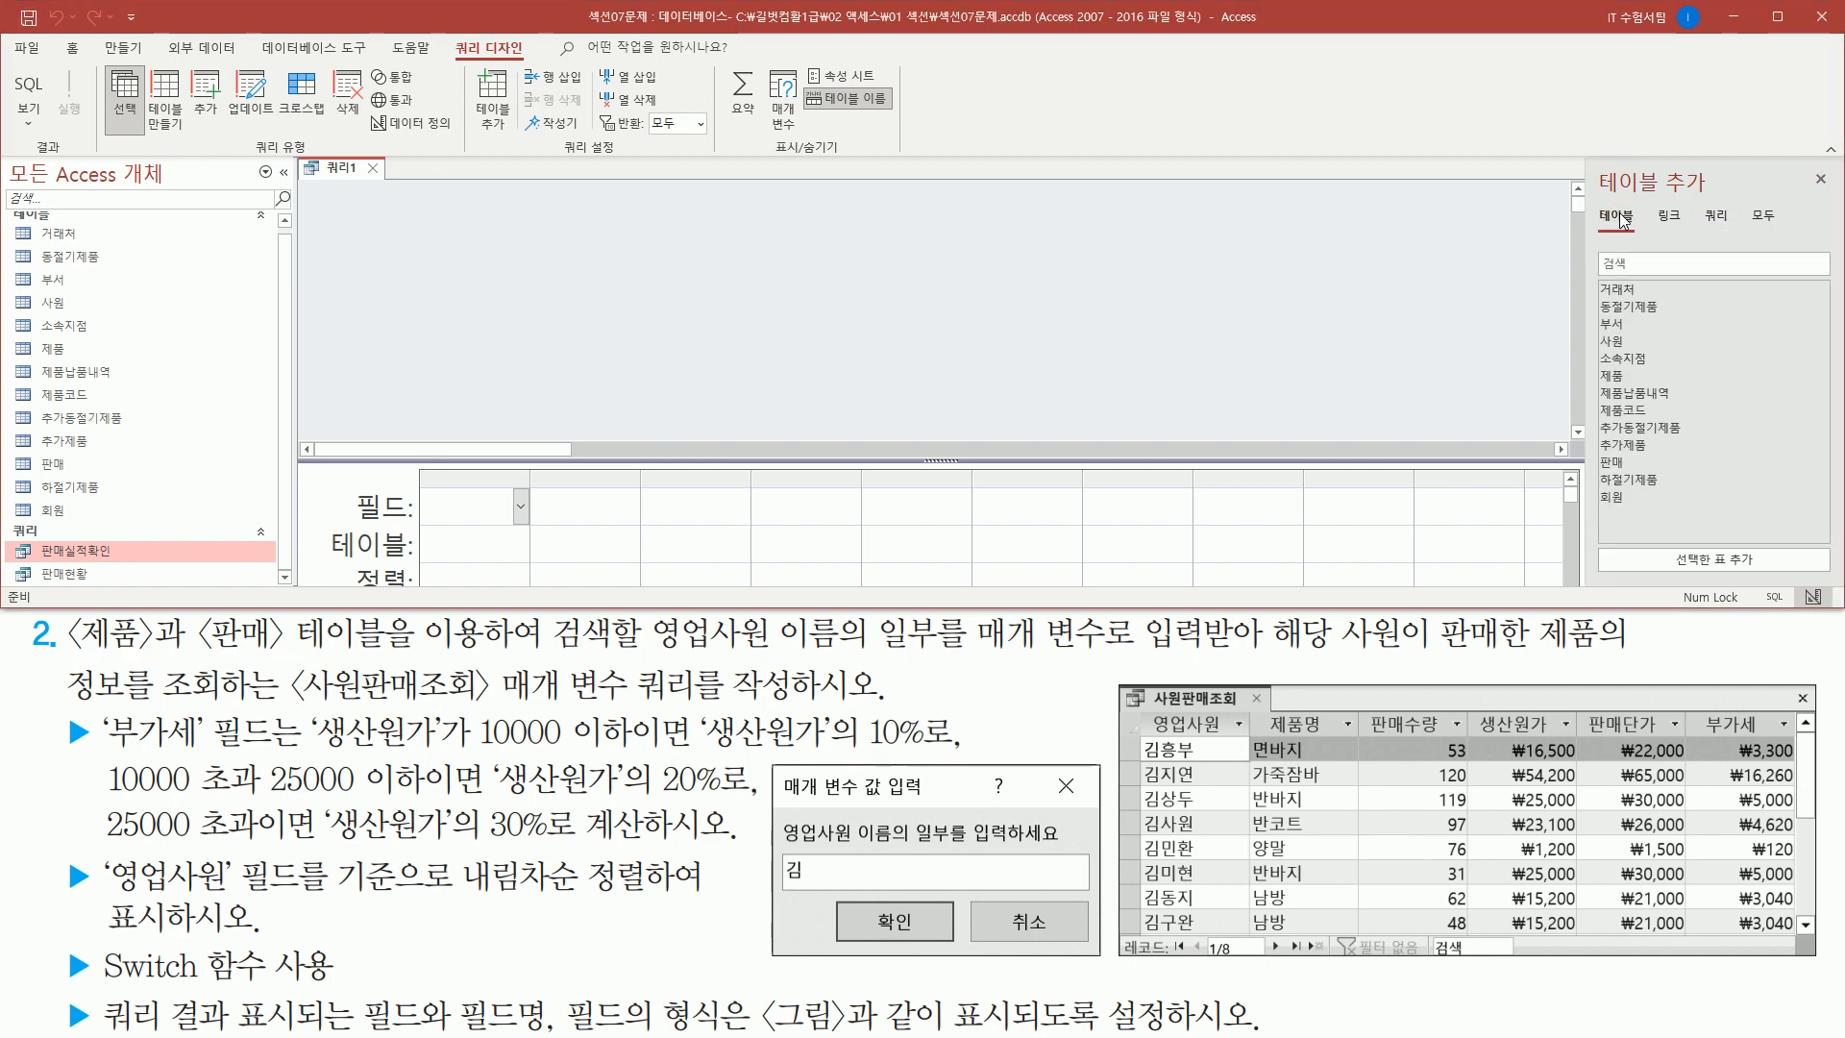
left_click_drag(1593, 273, 1699, 523)
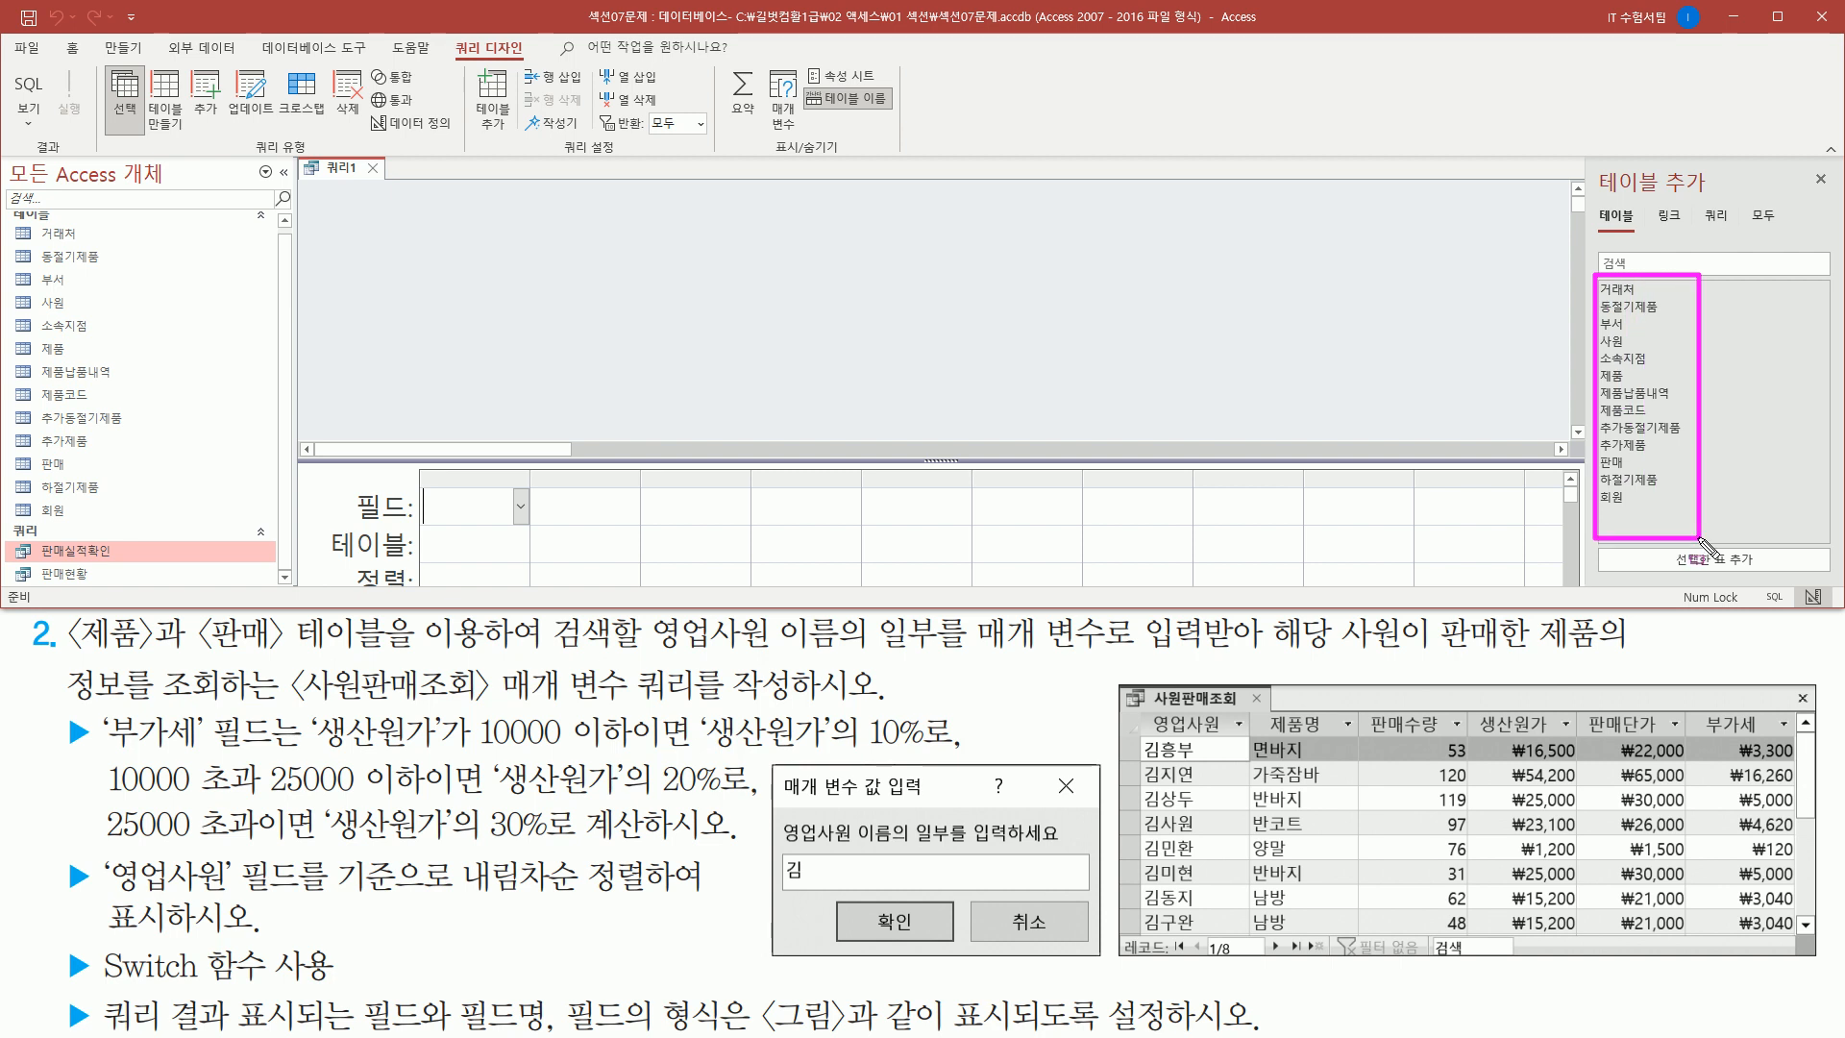
key("Escape")
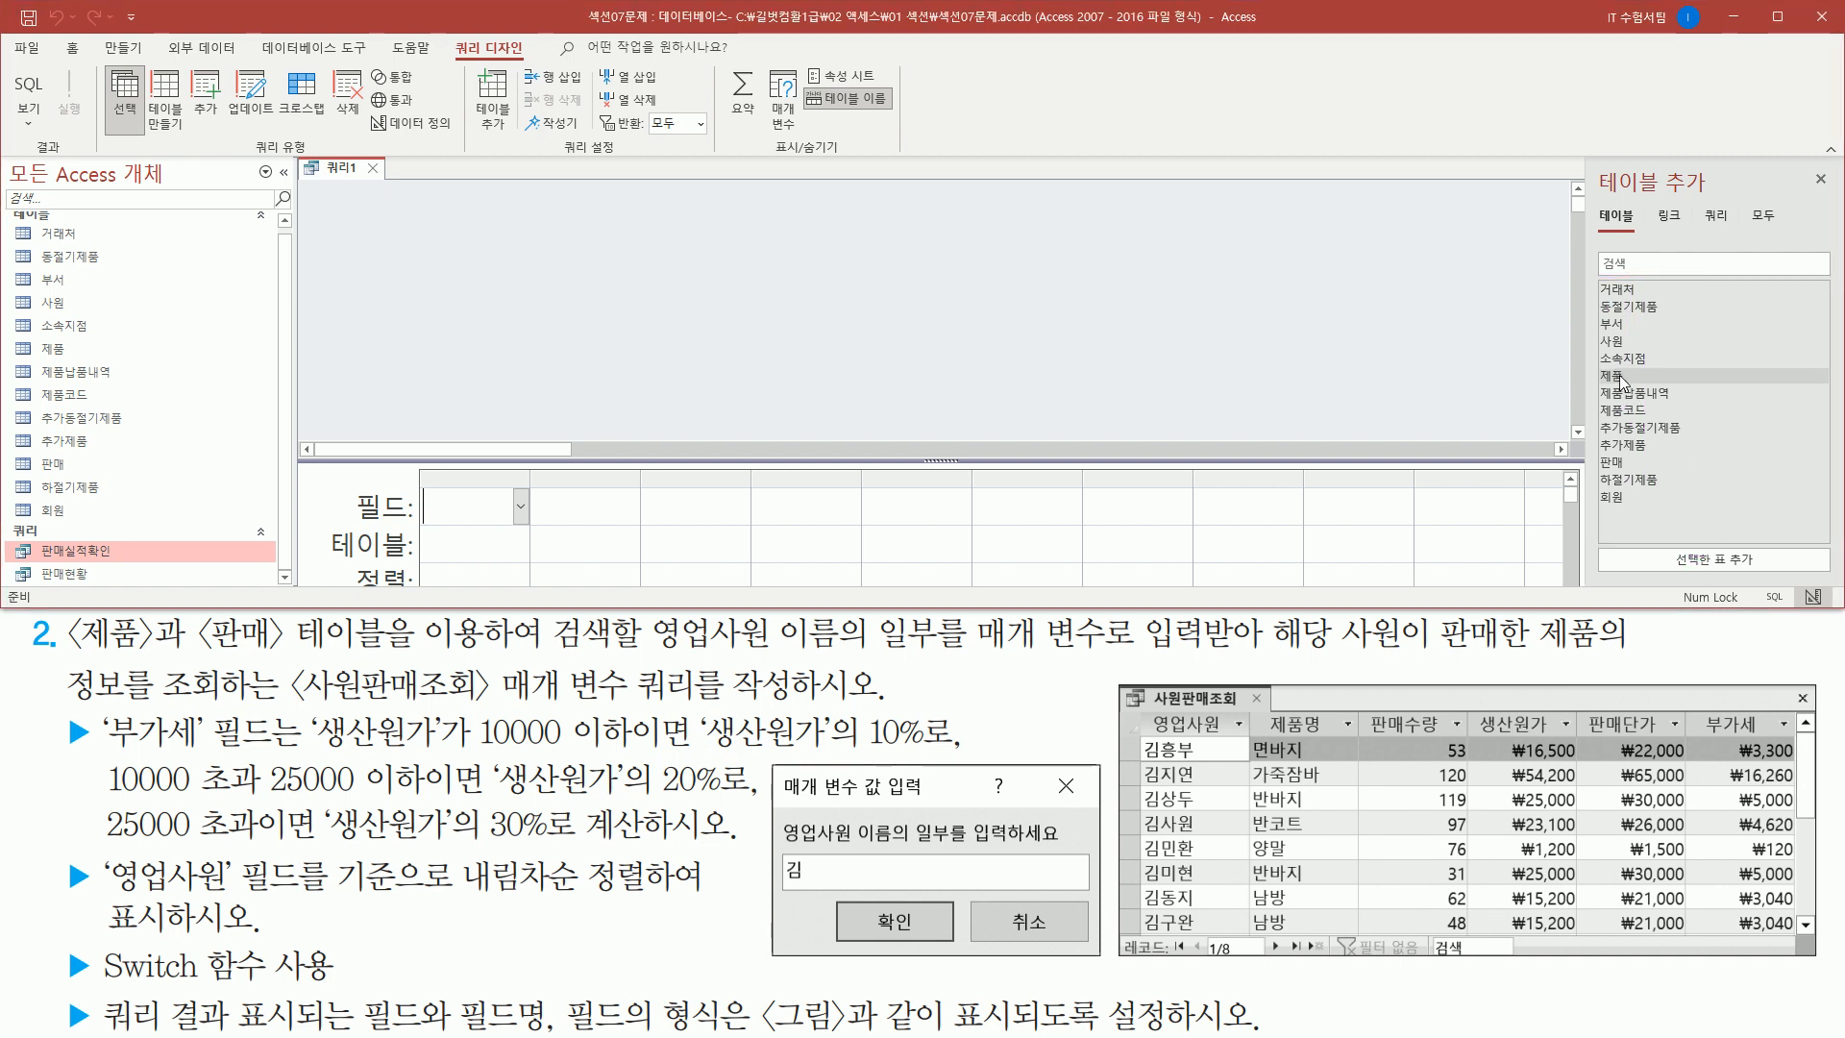
double_click(1620, 377)
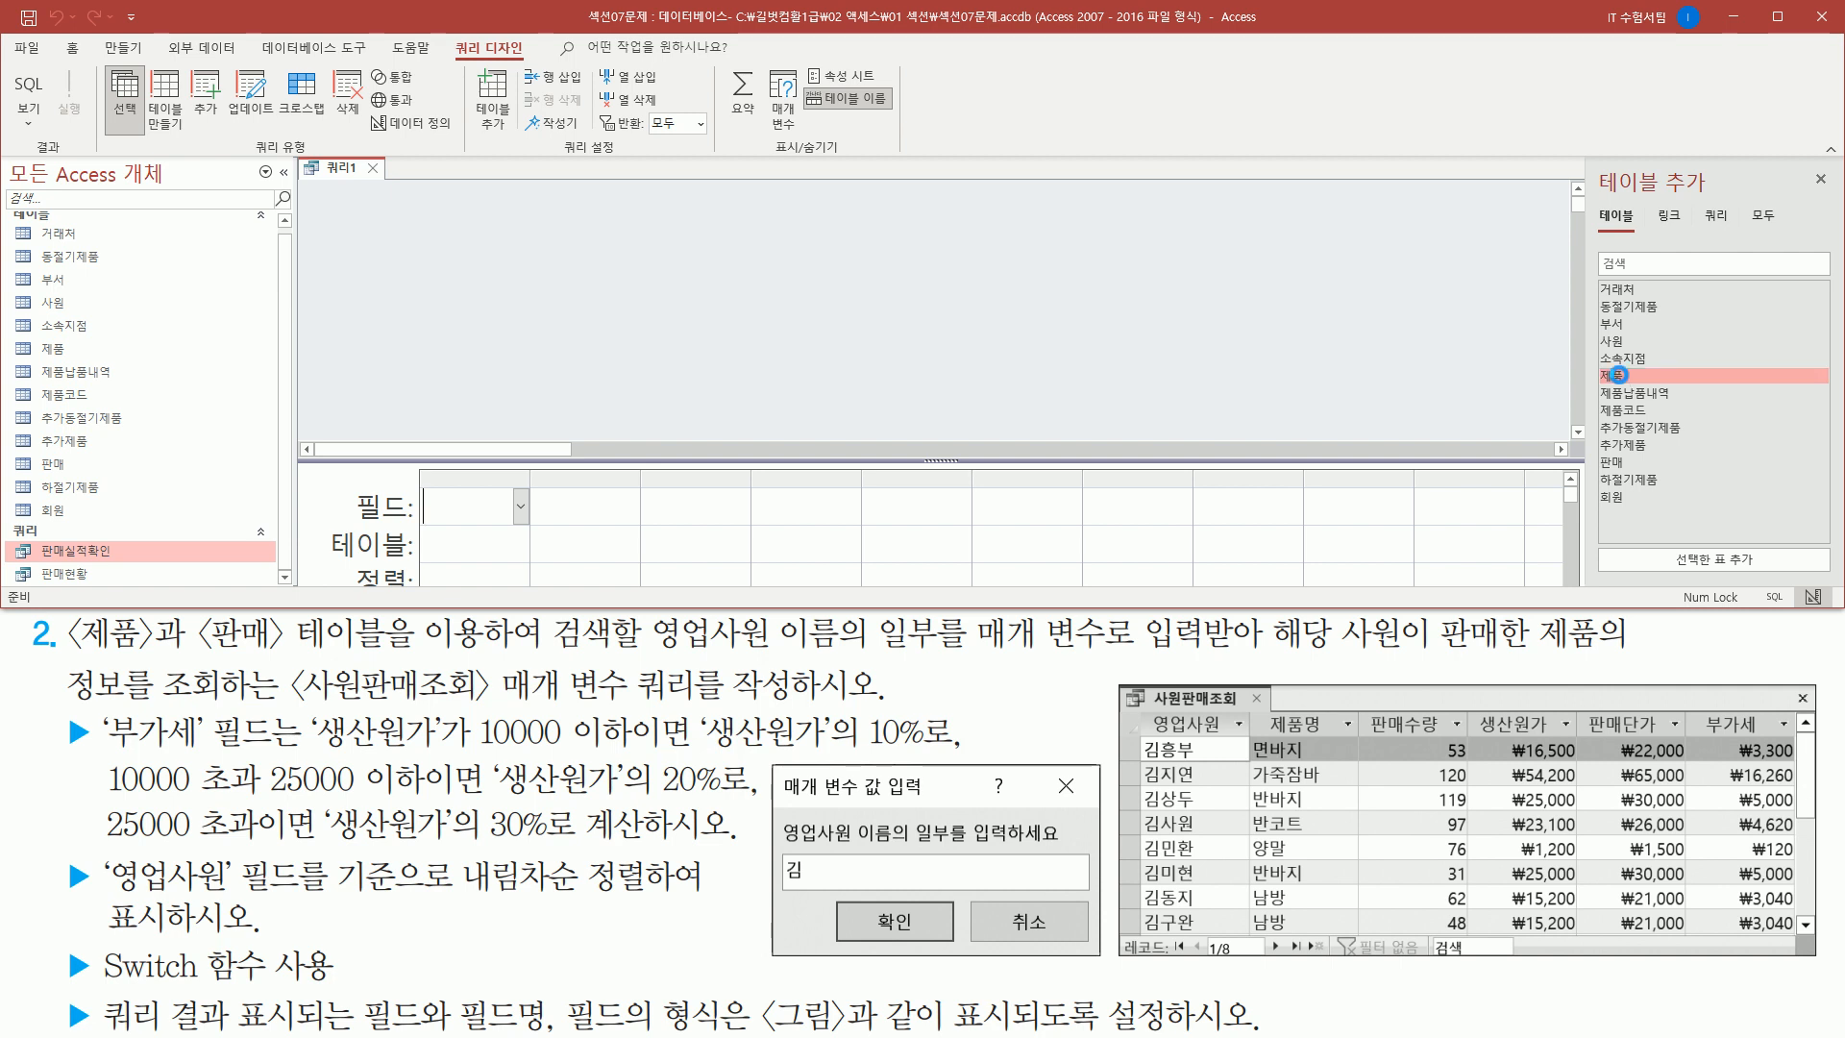
left_click(1626, 463)
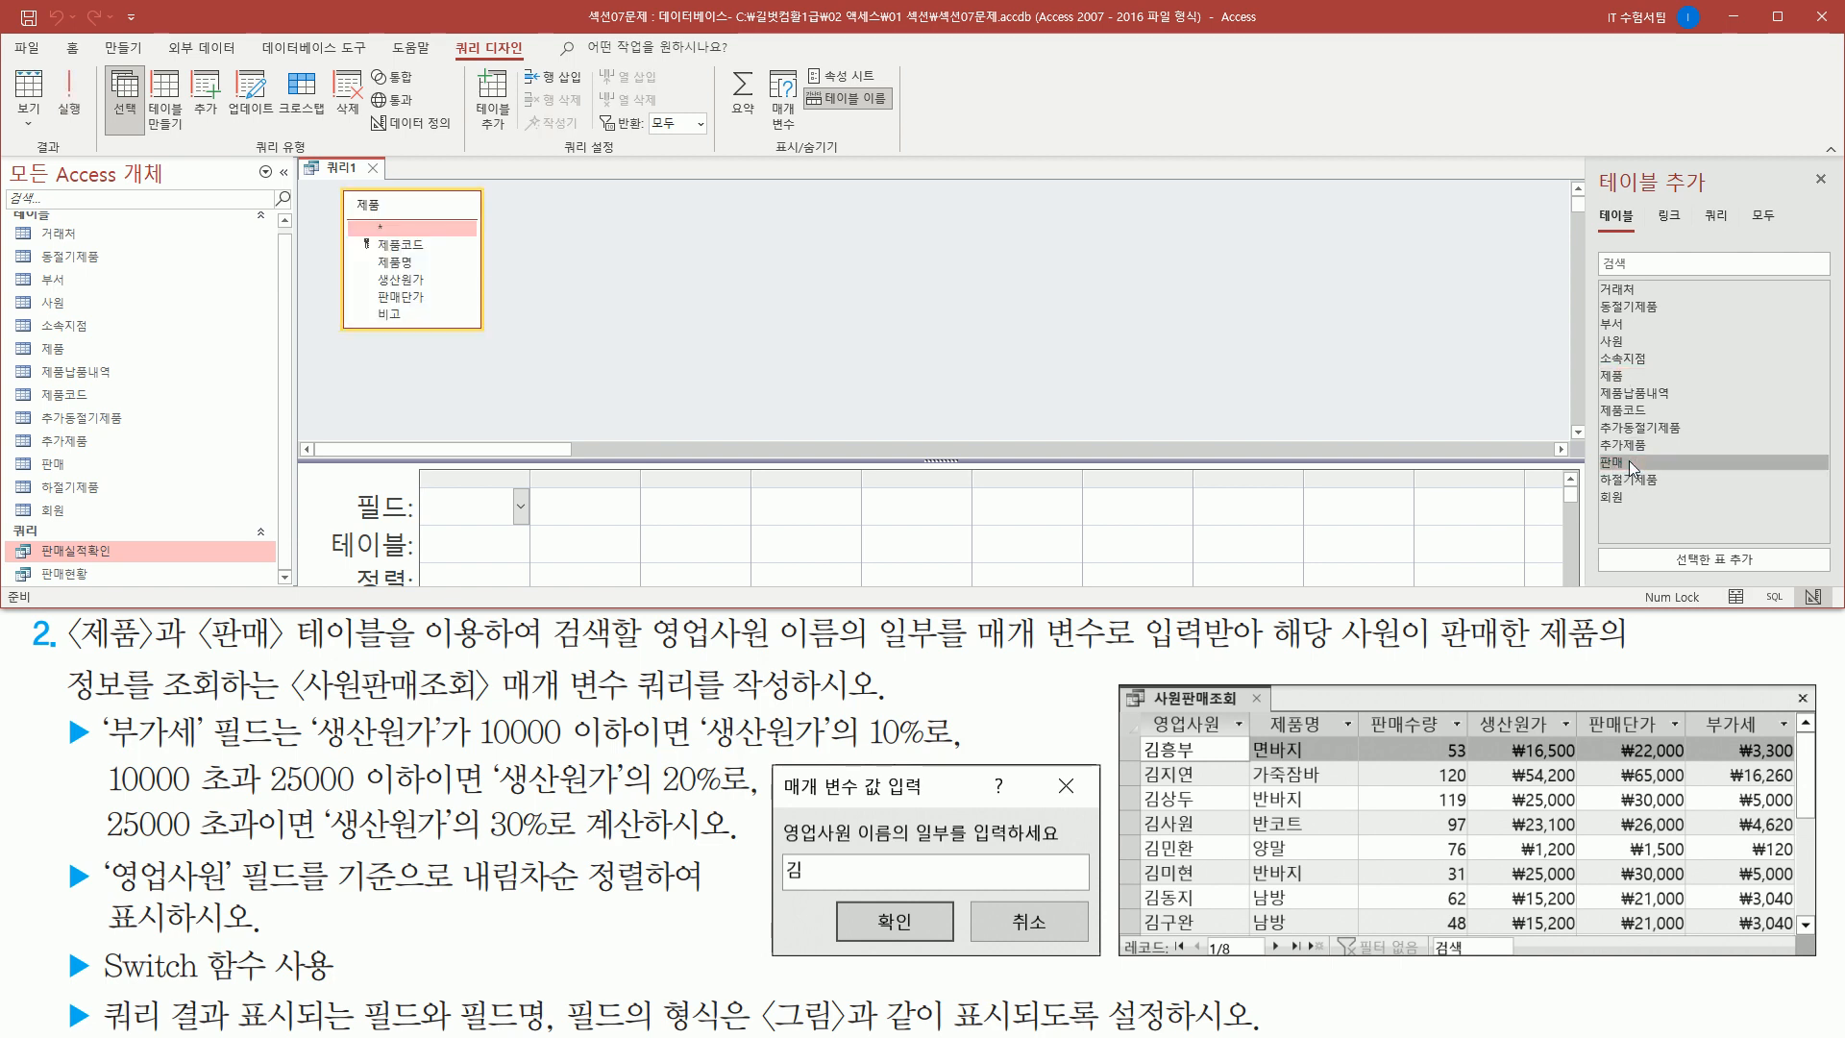
double_click(1628, 459)
- Check both added tables in the query design and close the 테이블 추가 pane
left_click_drag(332, 183, 711, 343)
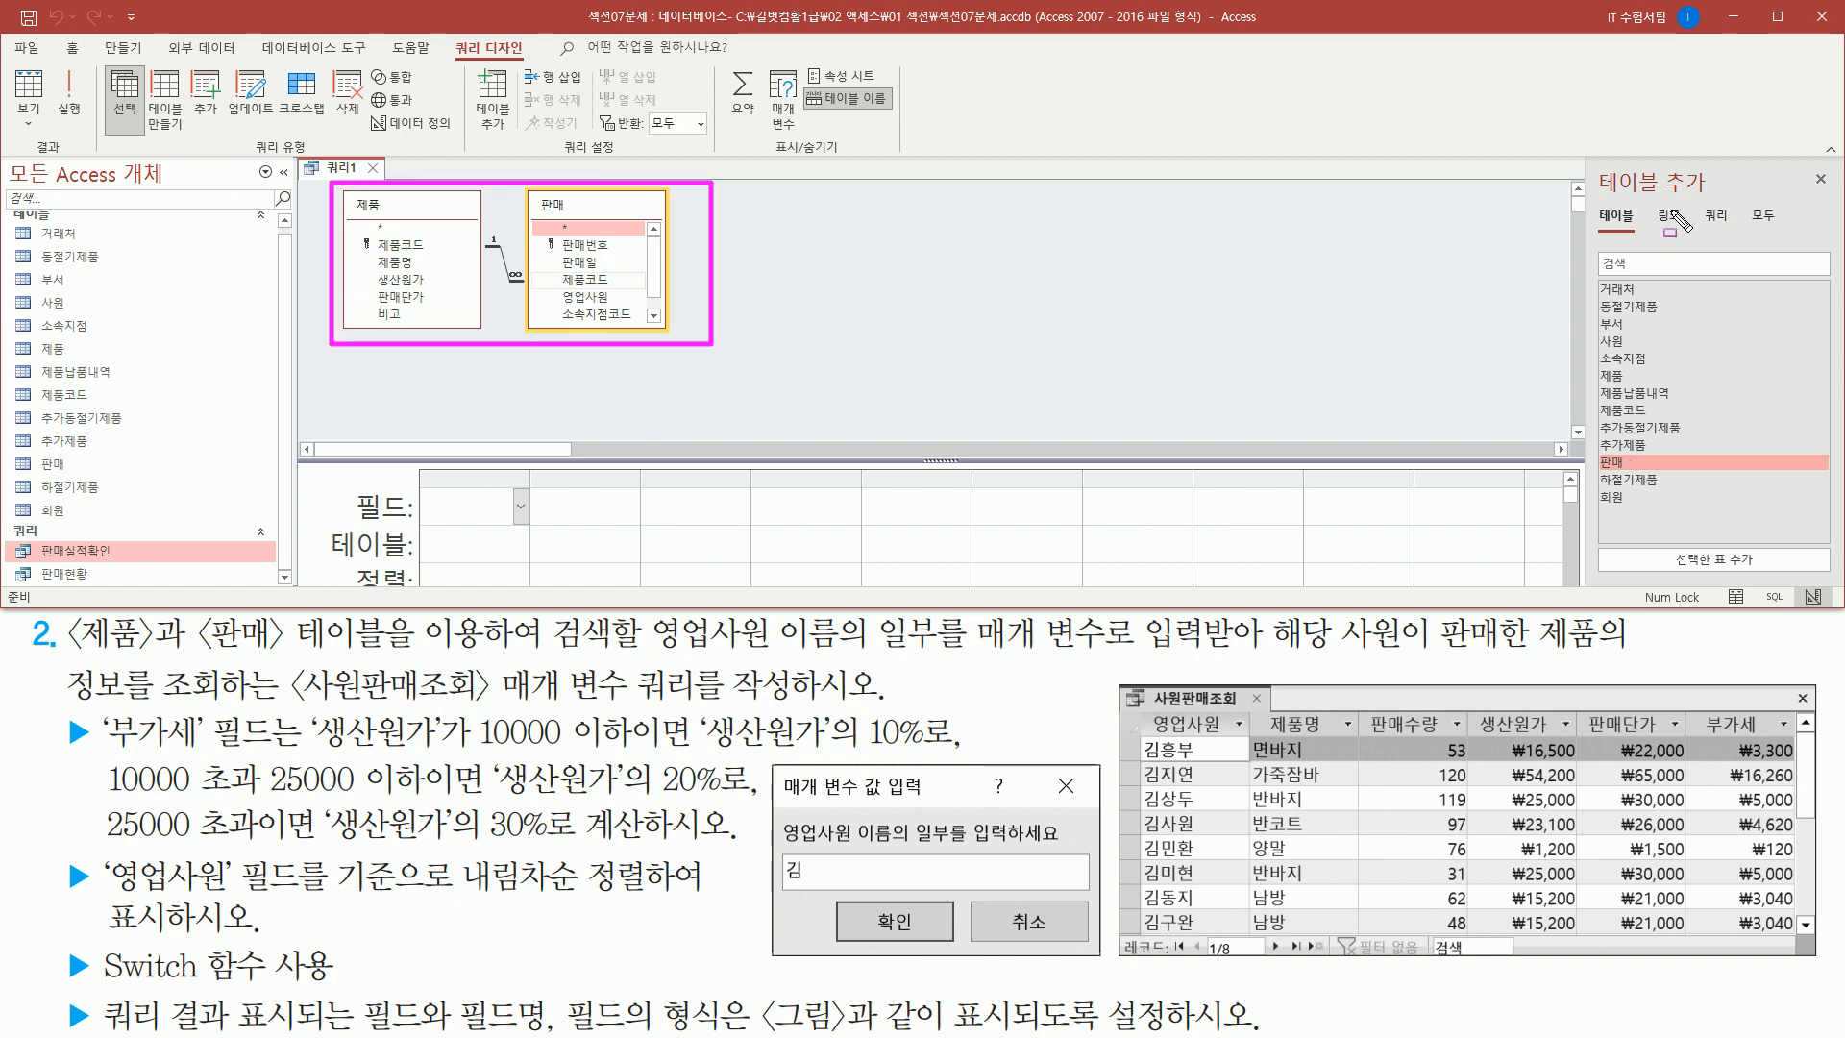
left_click_drag(1585, 159, 1837, 569)
left_click_drag(1805, 166, 1824, 196)
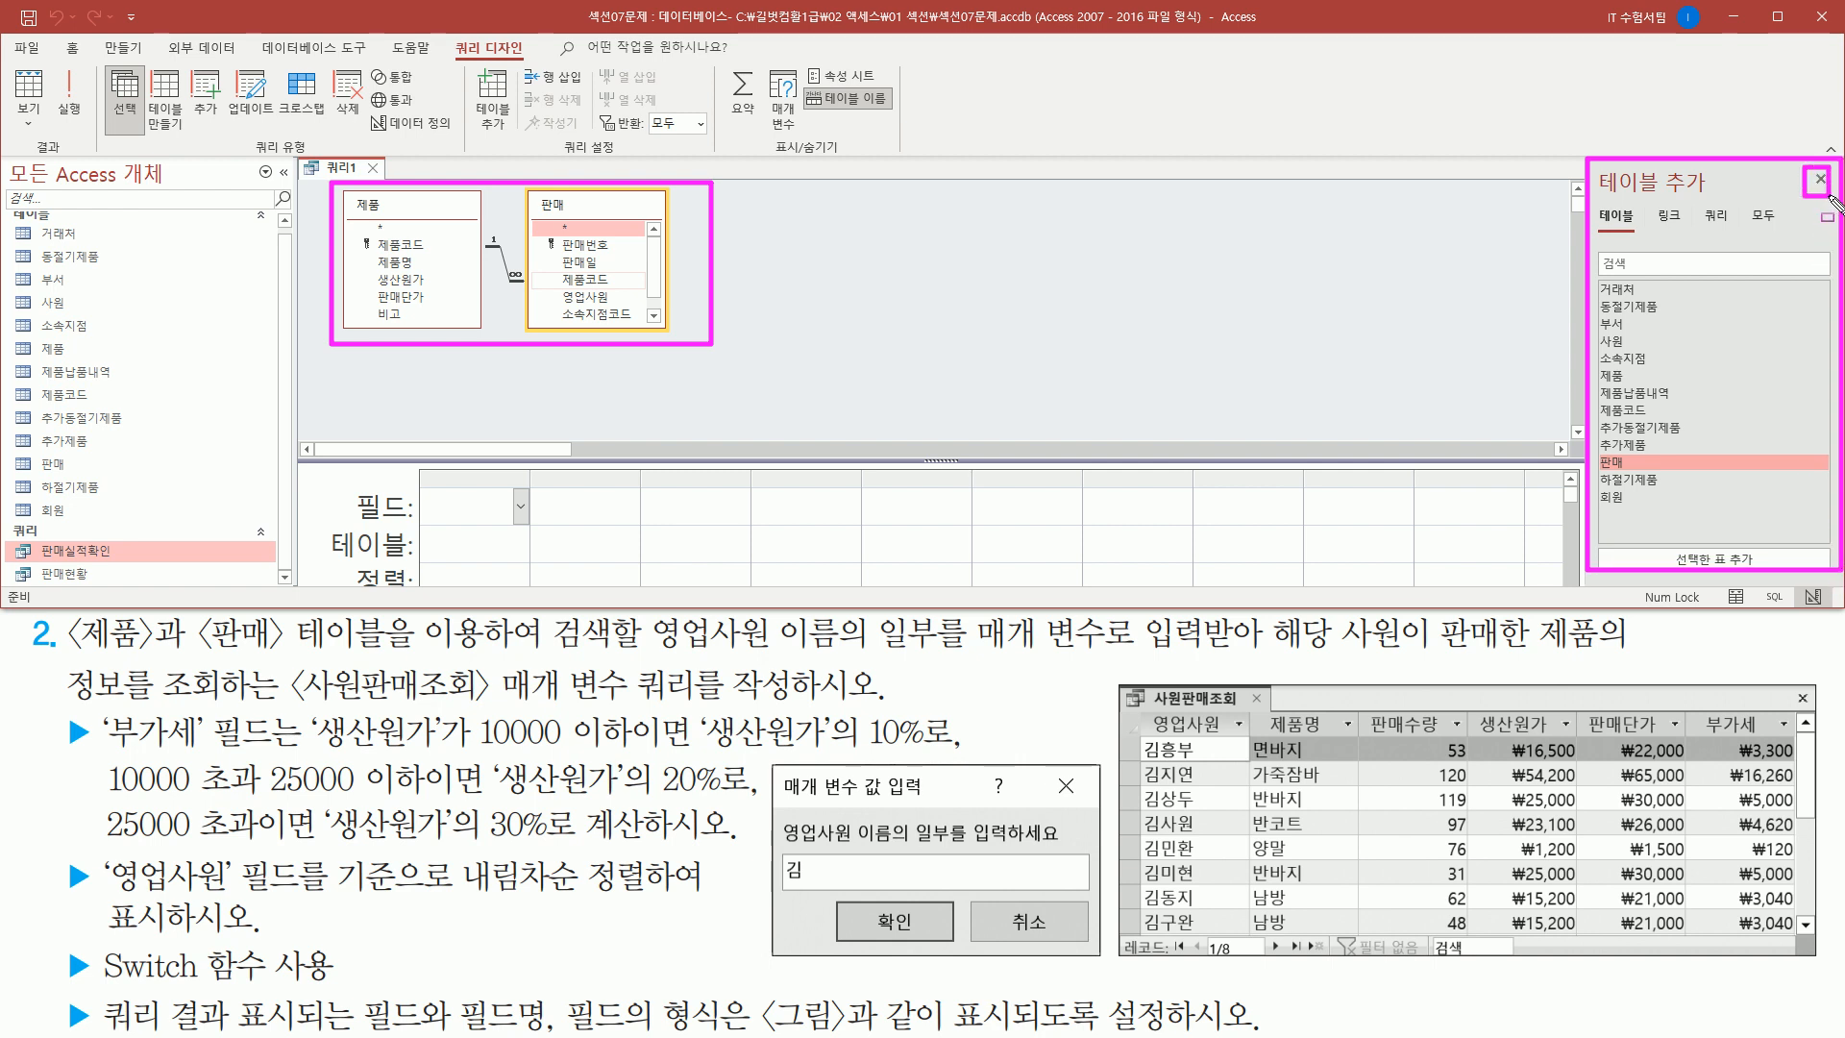
key("Escape")
left_click(1821, 181)
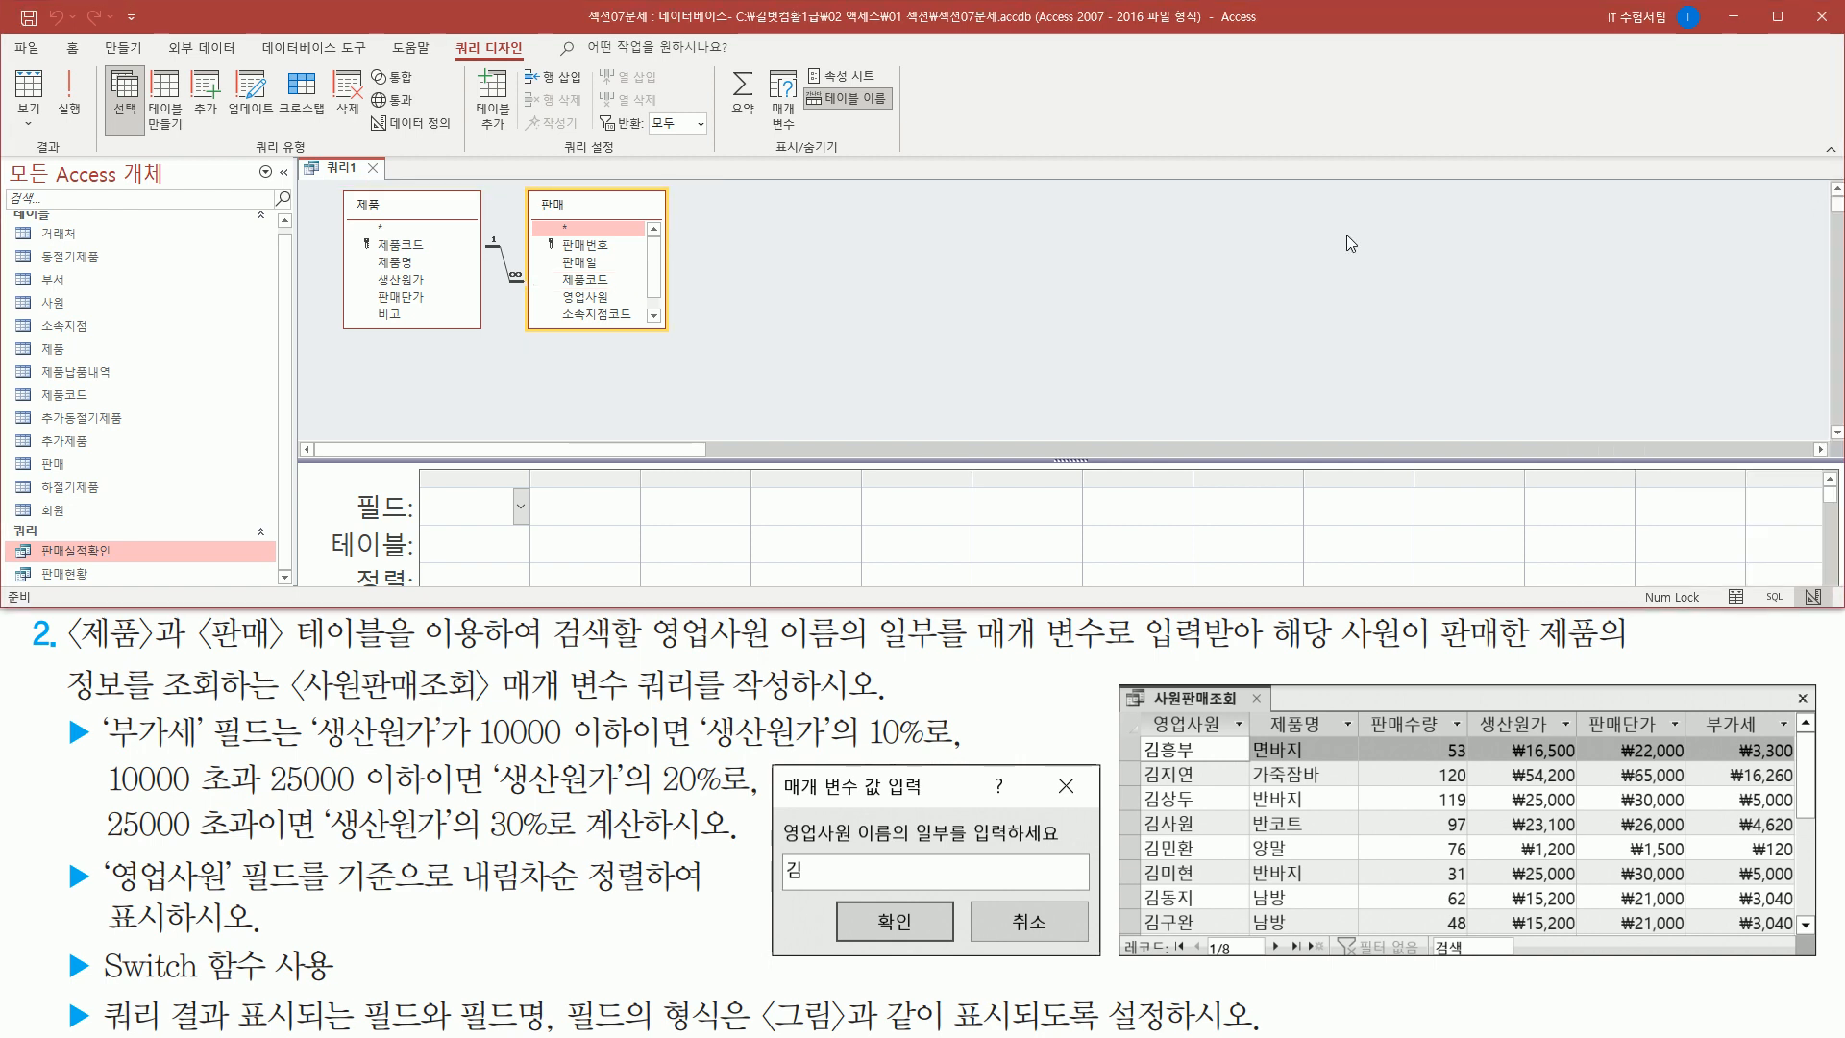
- Examine the join line between the 제품 and 판매 tables
key("ctrl+2")
mouse_move(338, 184)
left_mouse_down()
mouse_move(451, 330)
mouse_move(677, 340)
left_mouse_up()
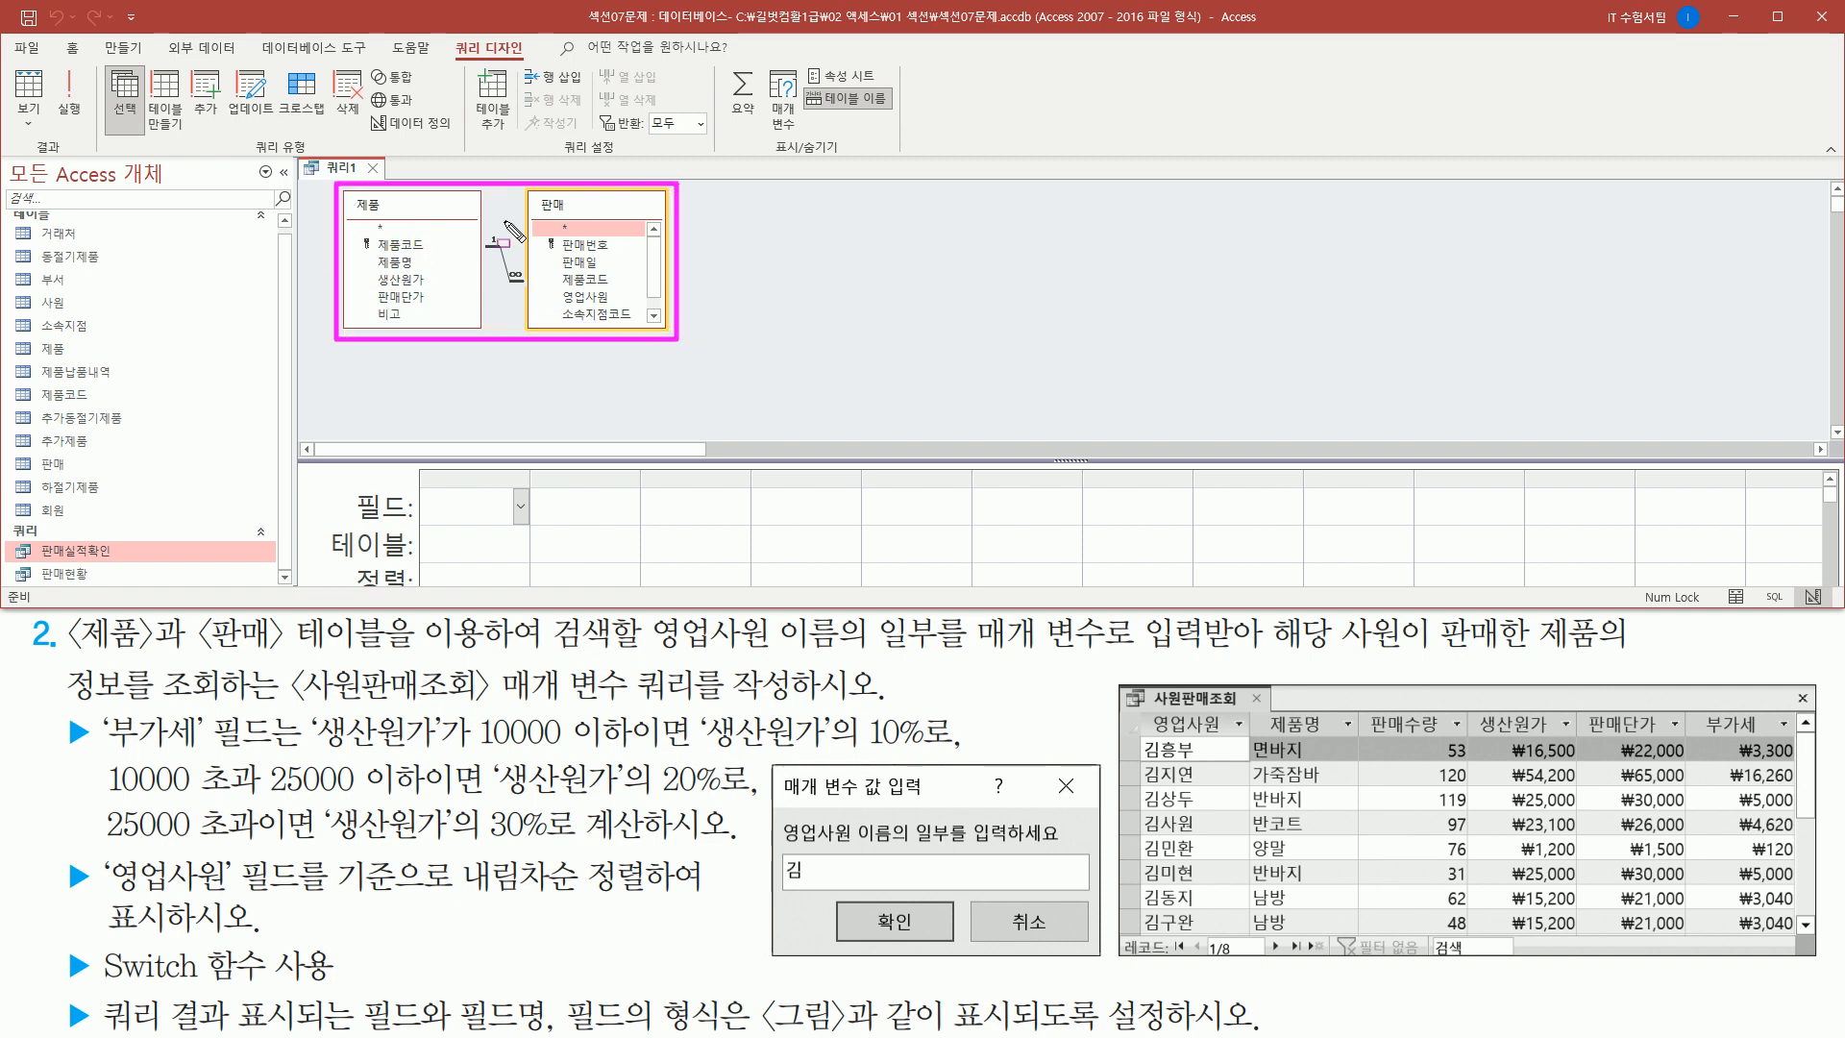
left_click_drag(471, 223, 542, 303)
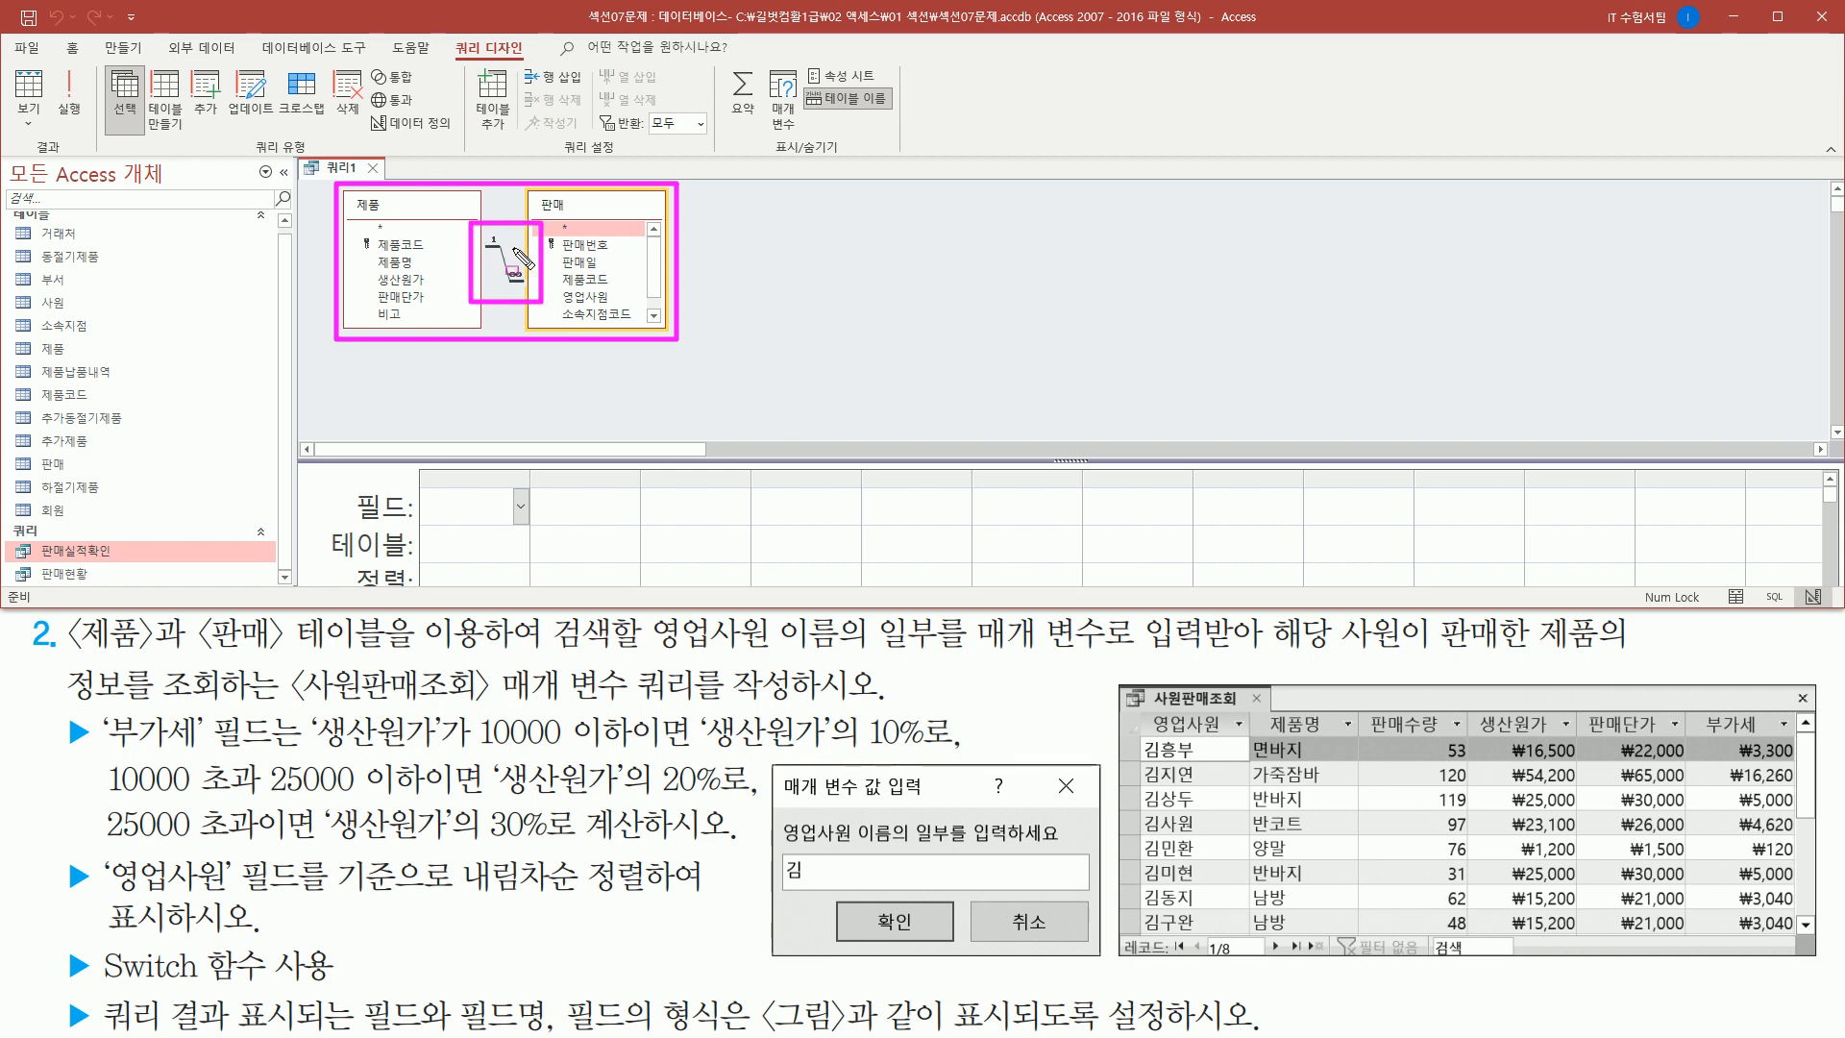
- Examine the related key fields and the columns required in the 사원판매조회 result, including the calculated 부가세 field
left_click_drag(370, 254, 421, 255)
left_click_drag(551, 288, 613, 286)
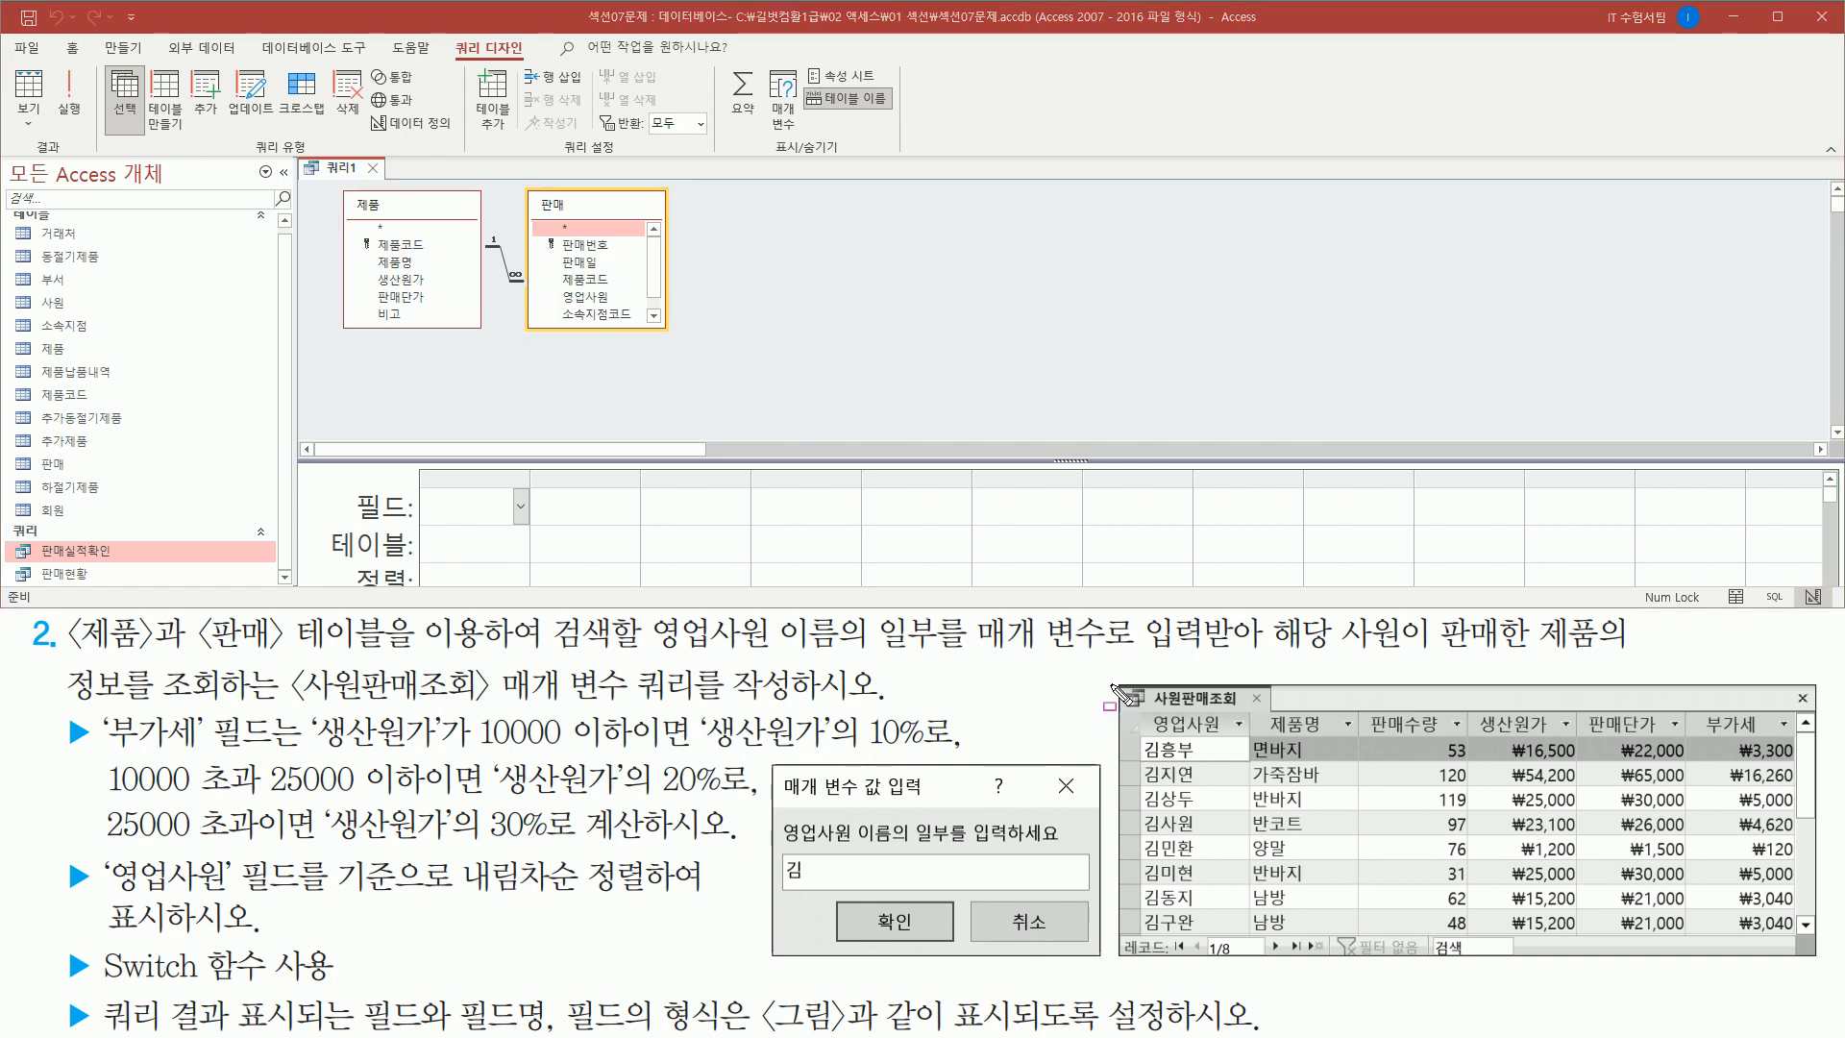
mouse_move(1118, 682)
left_mouse_down()
mouse_move(1435, 838)
mouse_move(1831, 976)
mouse_move(1820, 966)
left_mouse_up()
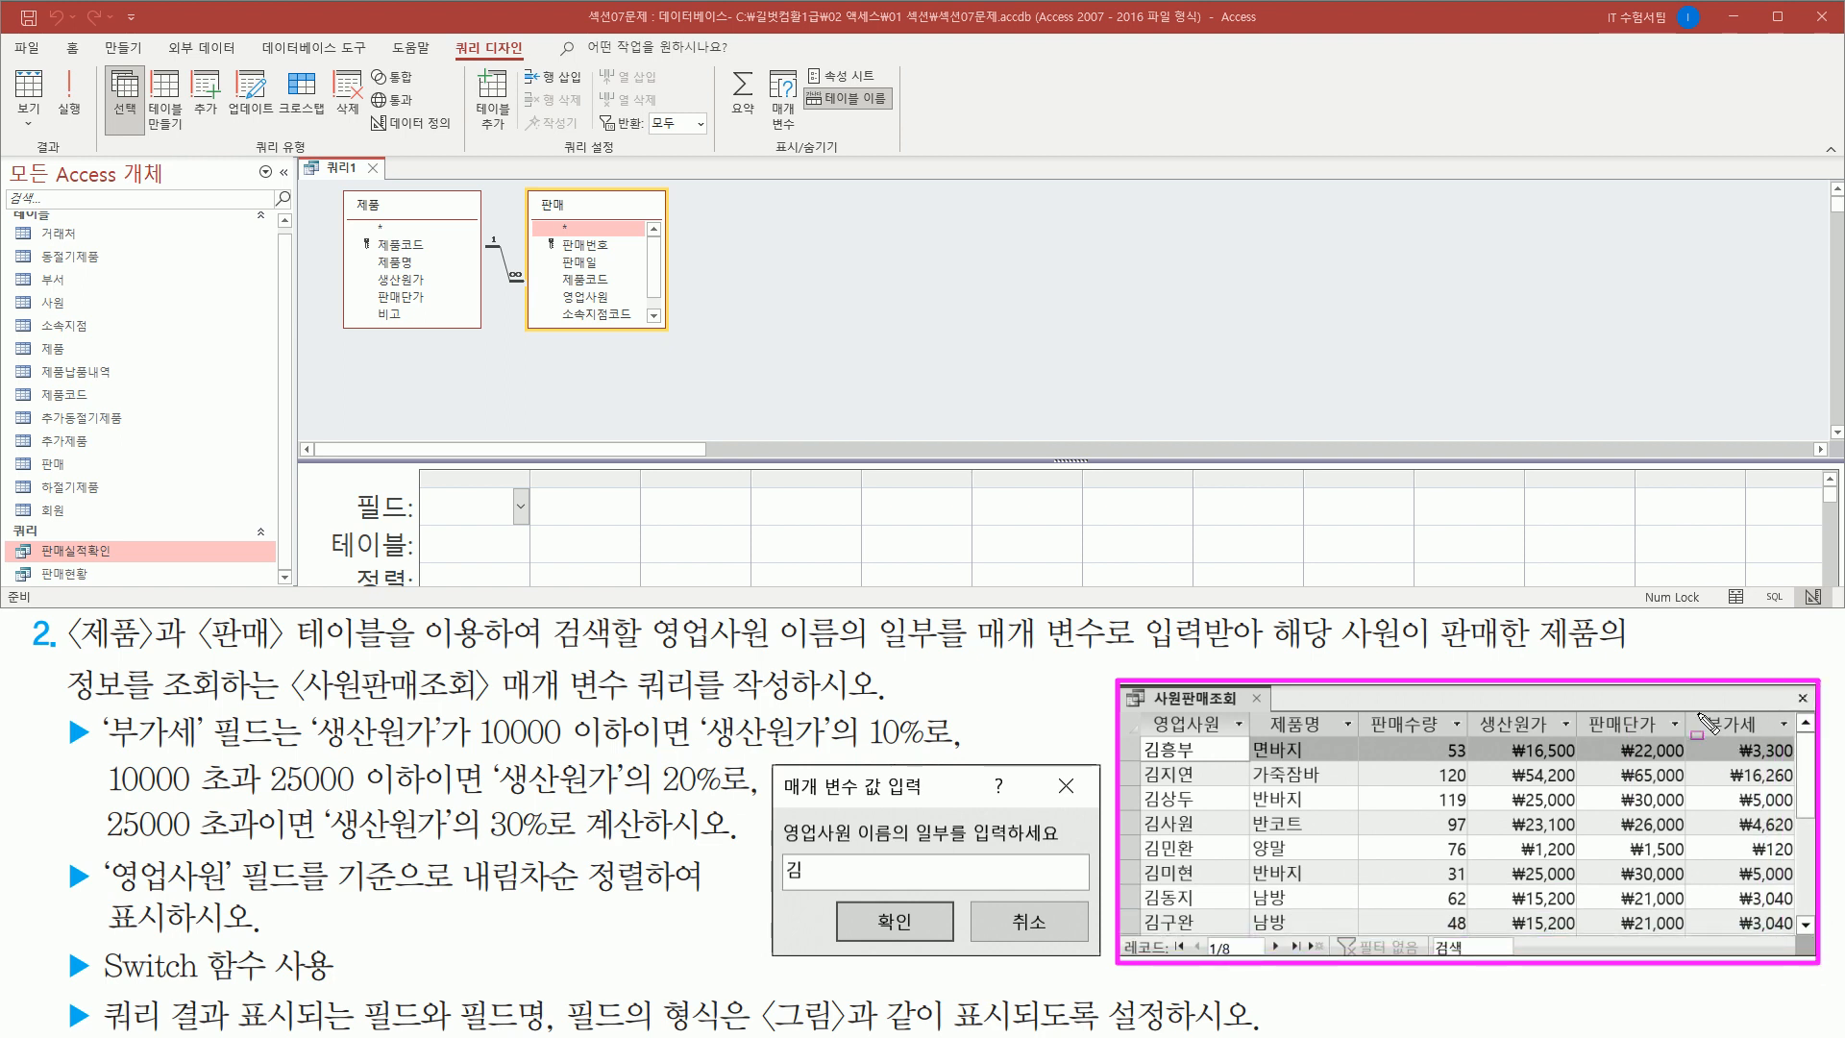
left_click_drag(1695, 703, 1771, 737)
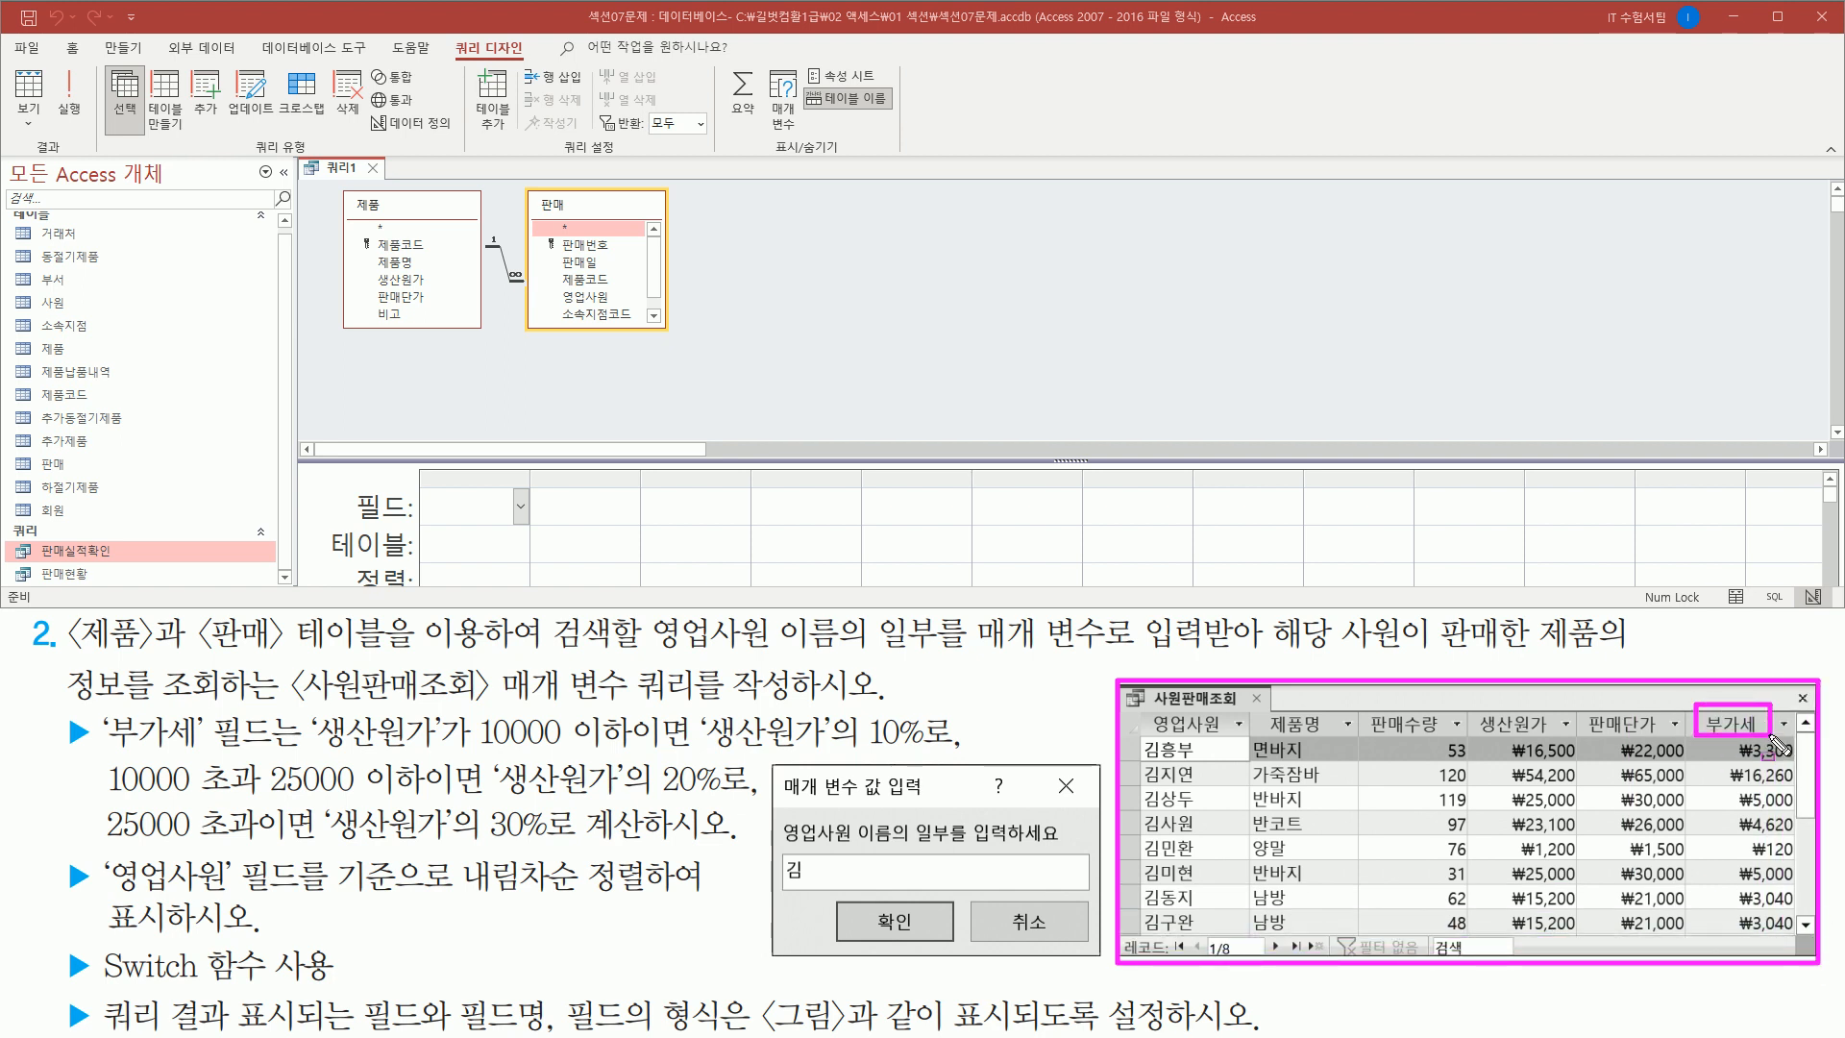
left_click_drag(57, 707, 96, 754)
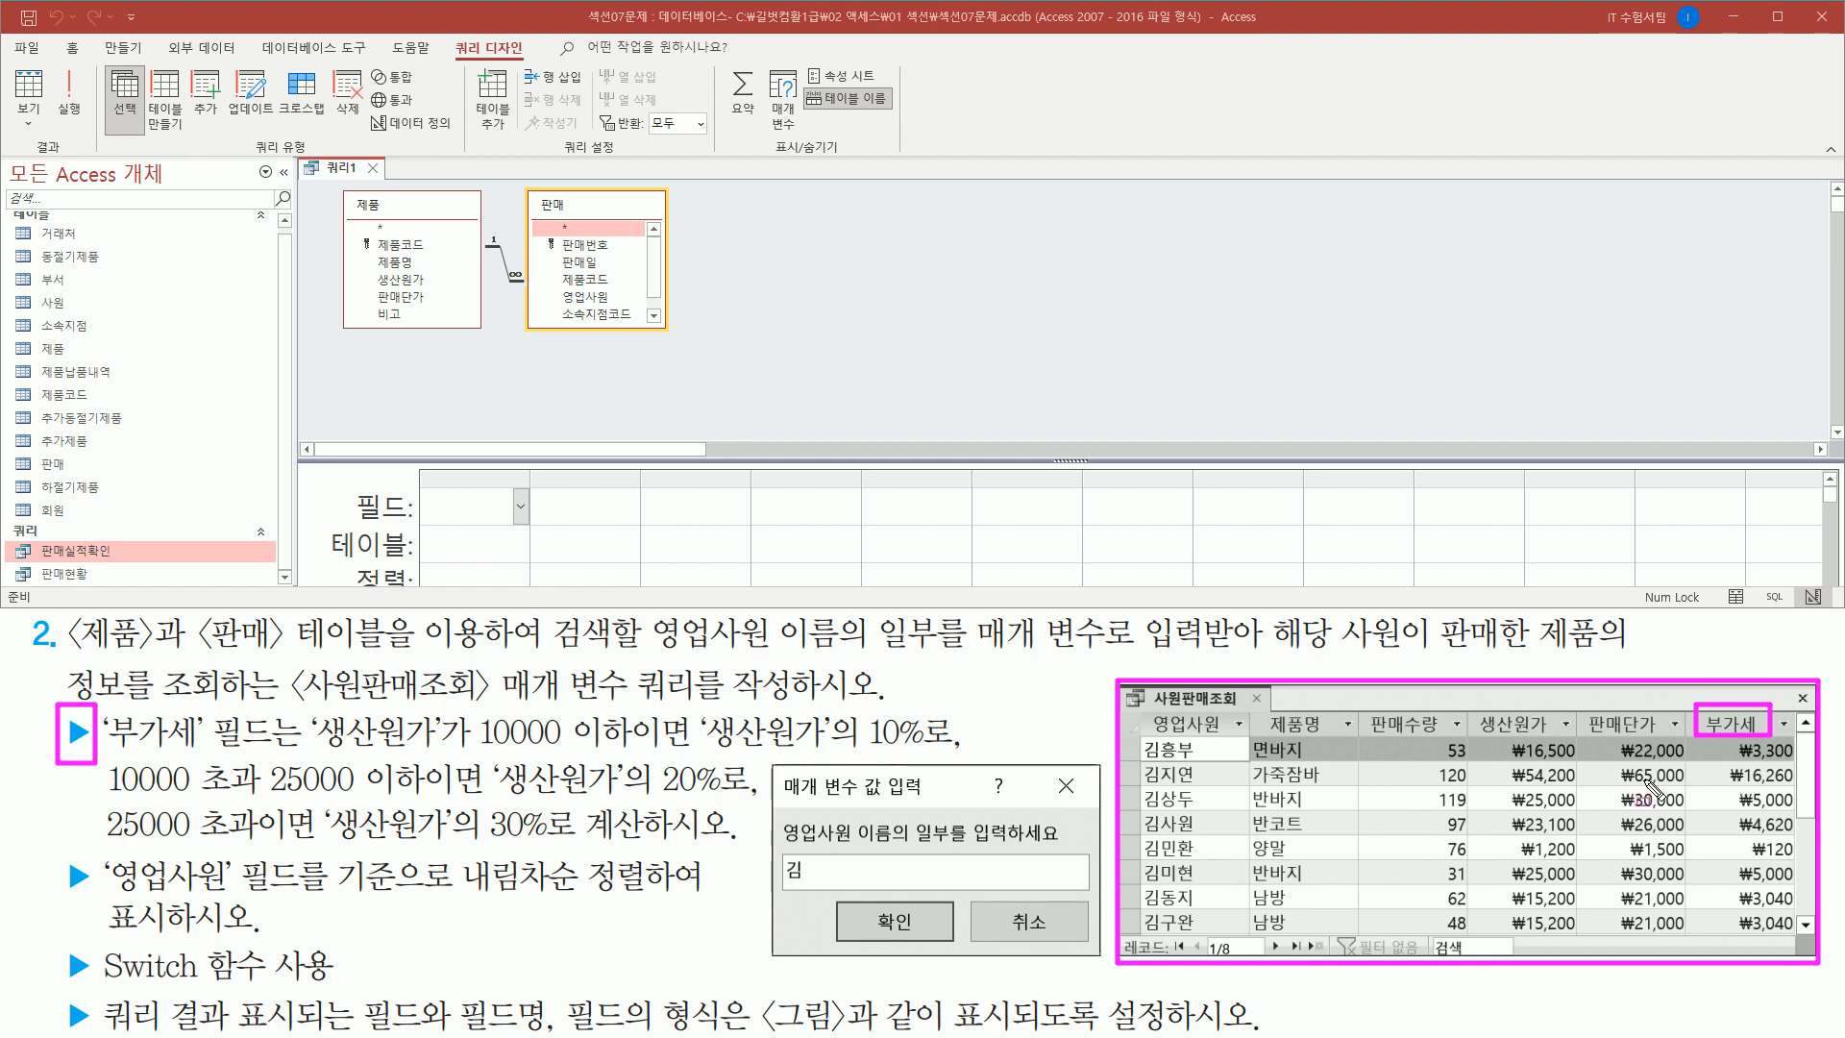
key("Escape")
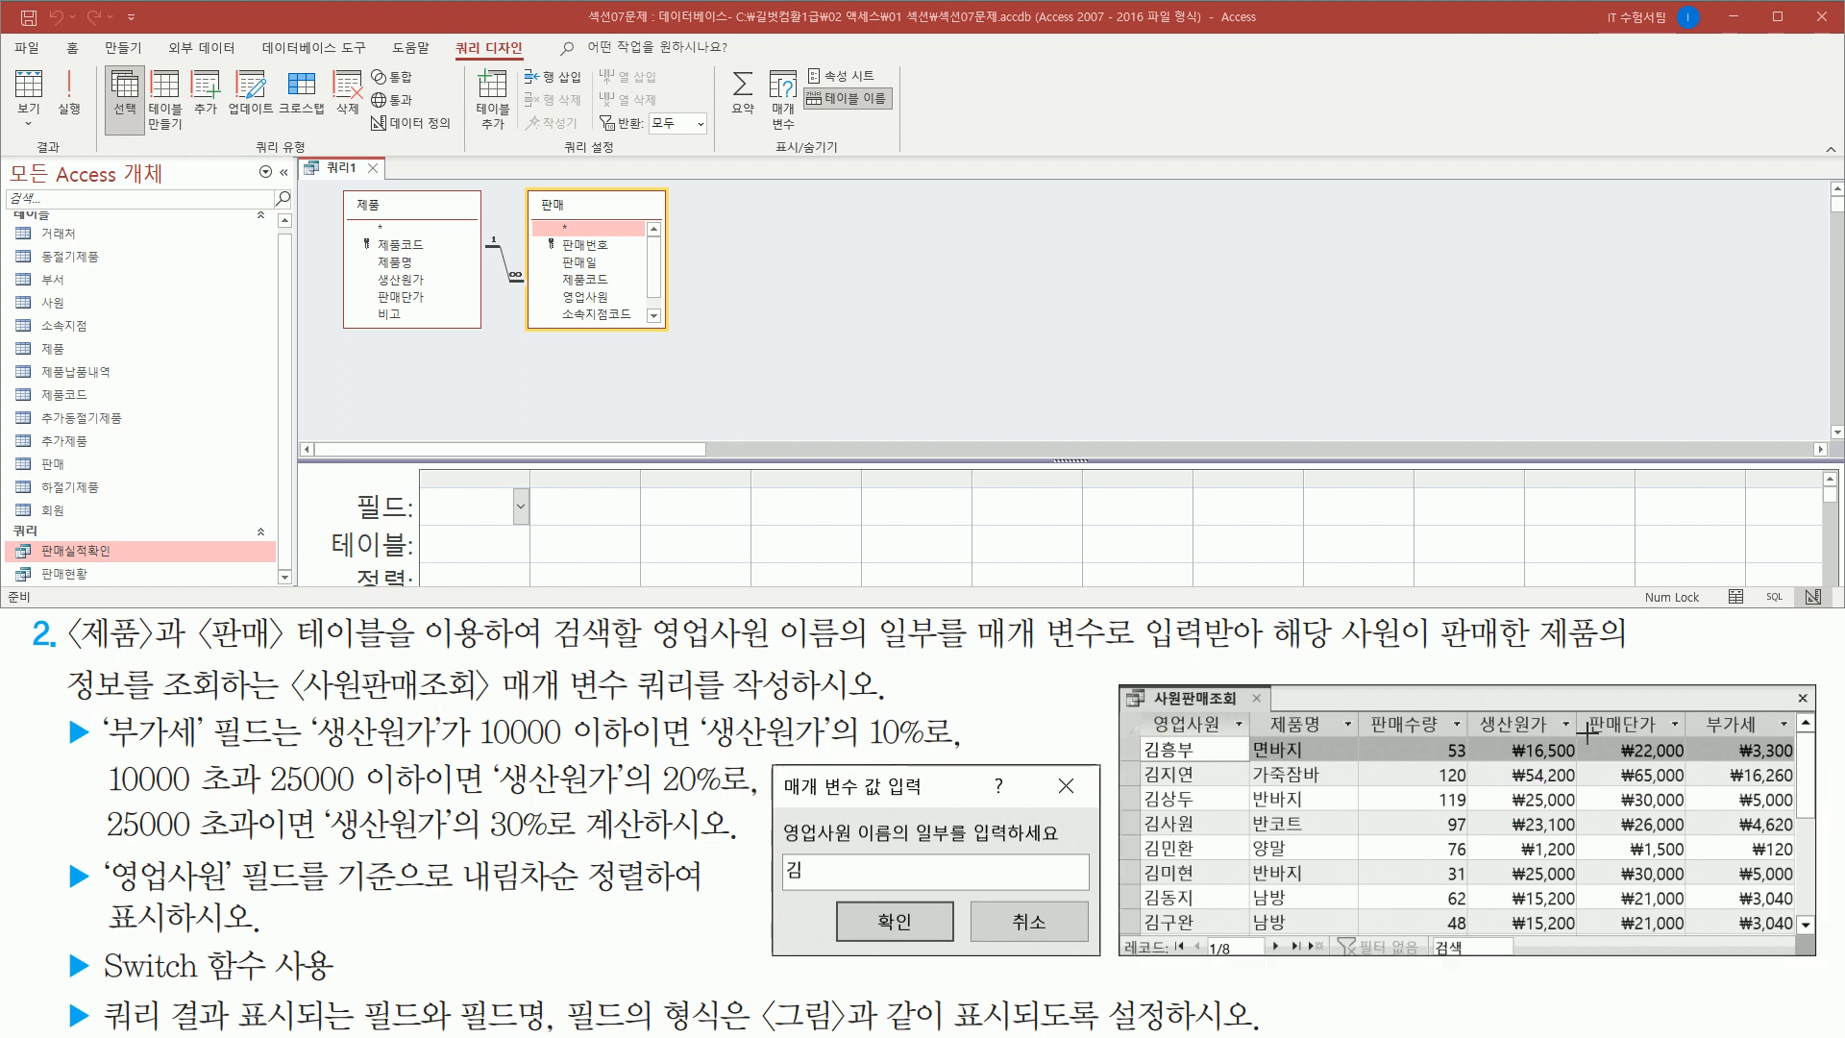
mouse_move(1142, 709)
left_mouse_down()
mouse_move(1247, 760)
mouse_move(1681, 739)
left_mouse_up()
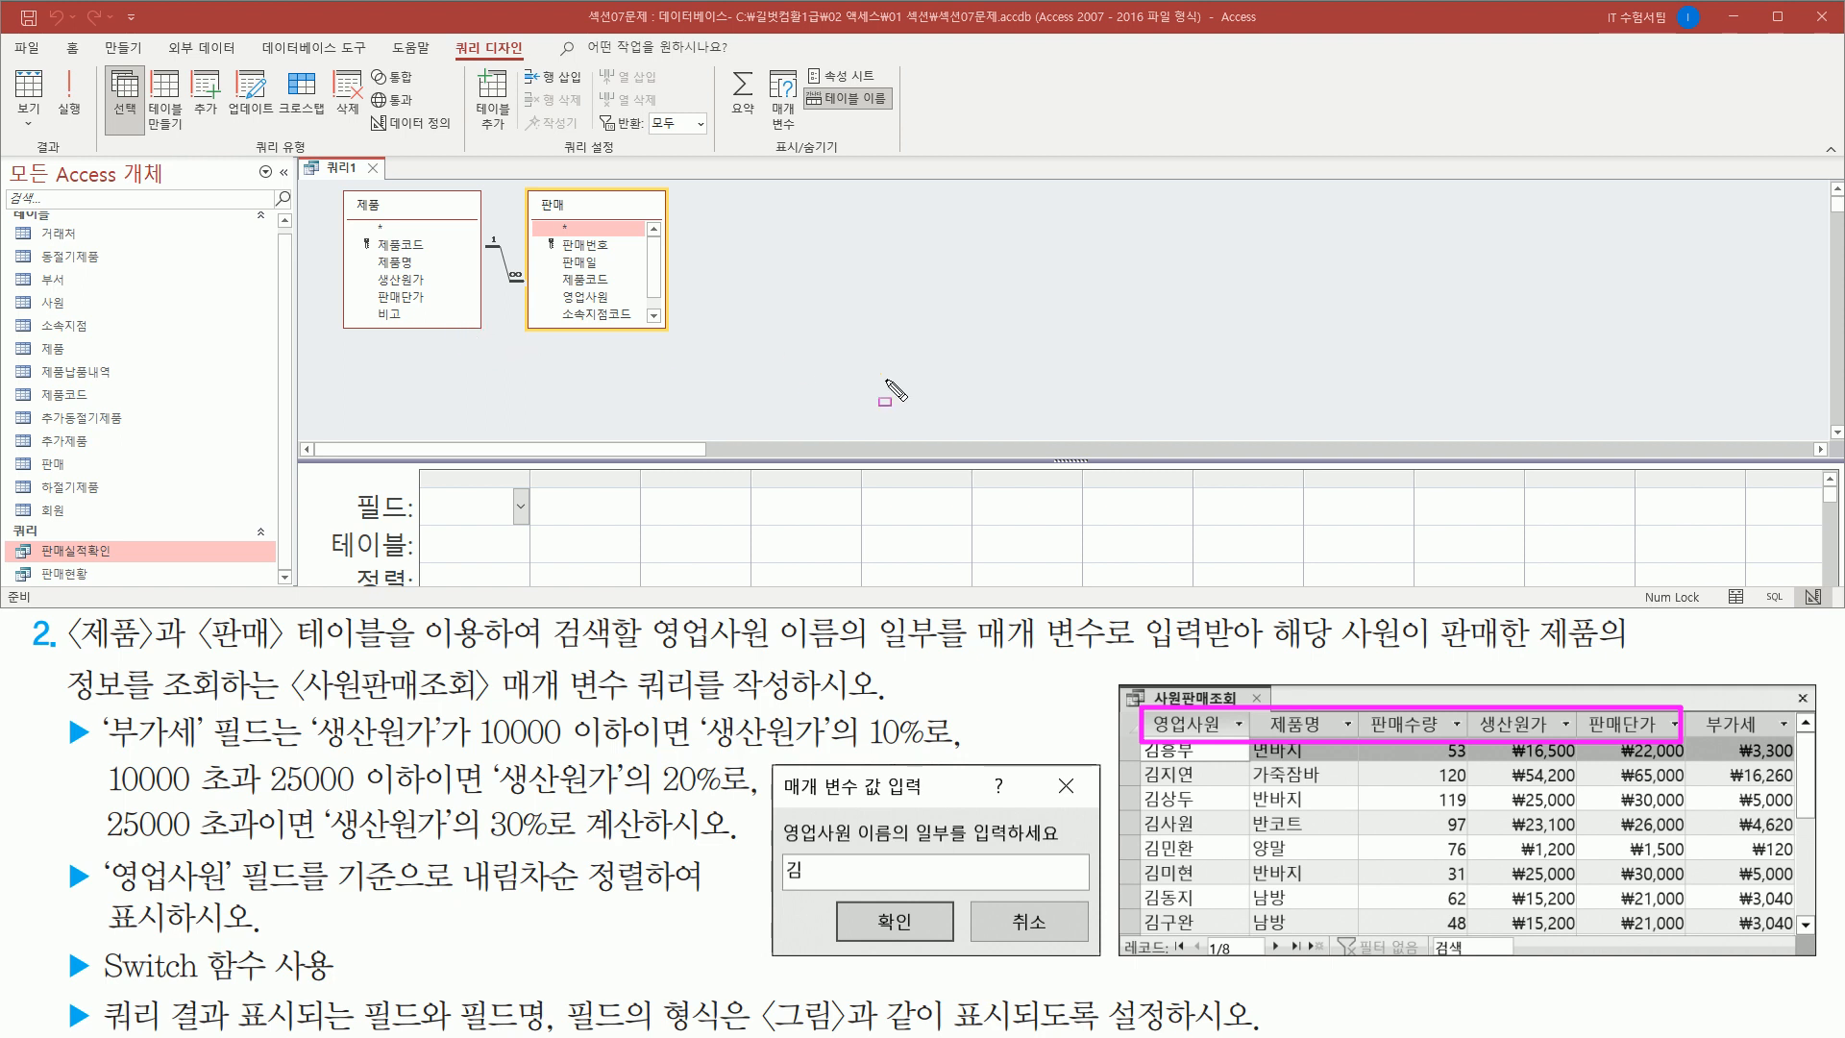
- Add the 영업사원 field from 판매 and the 제품명 field from 제품 to the query design grid
left_click(589, 298)
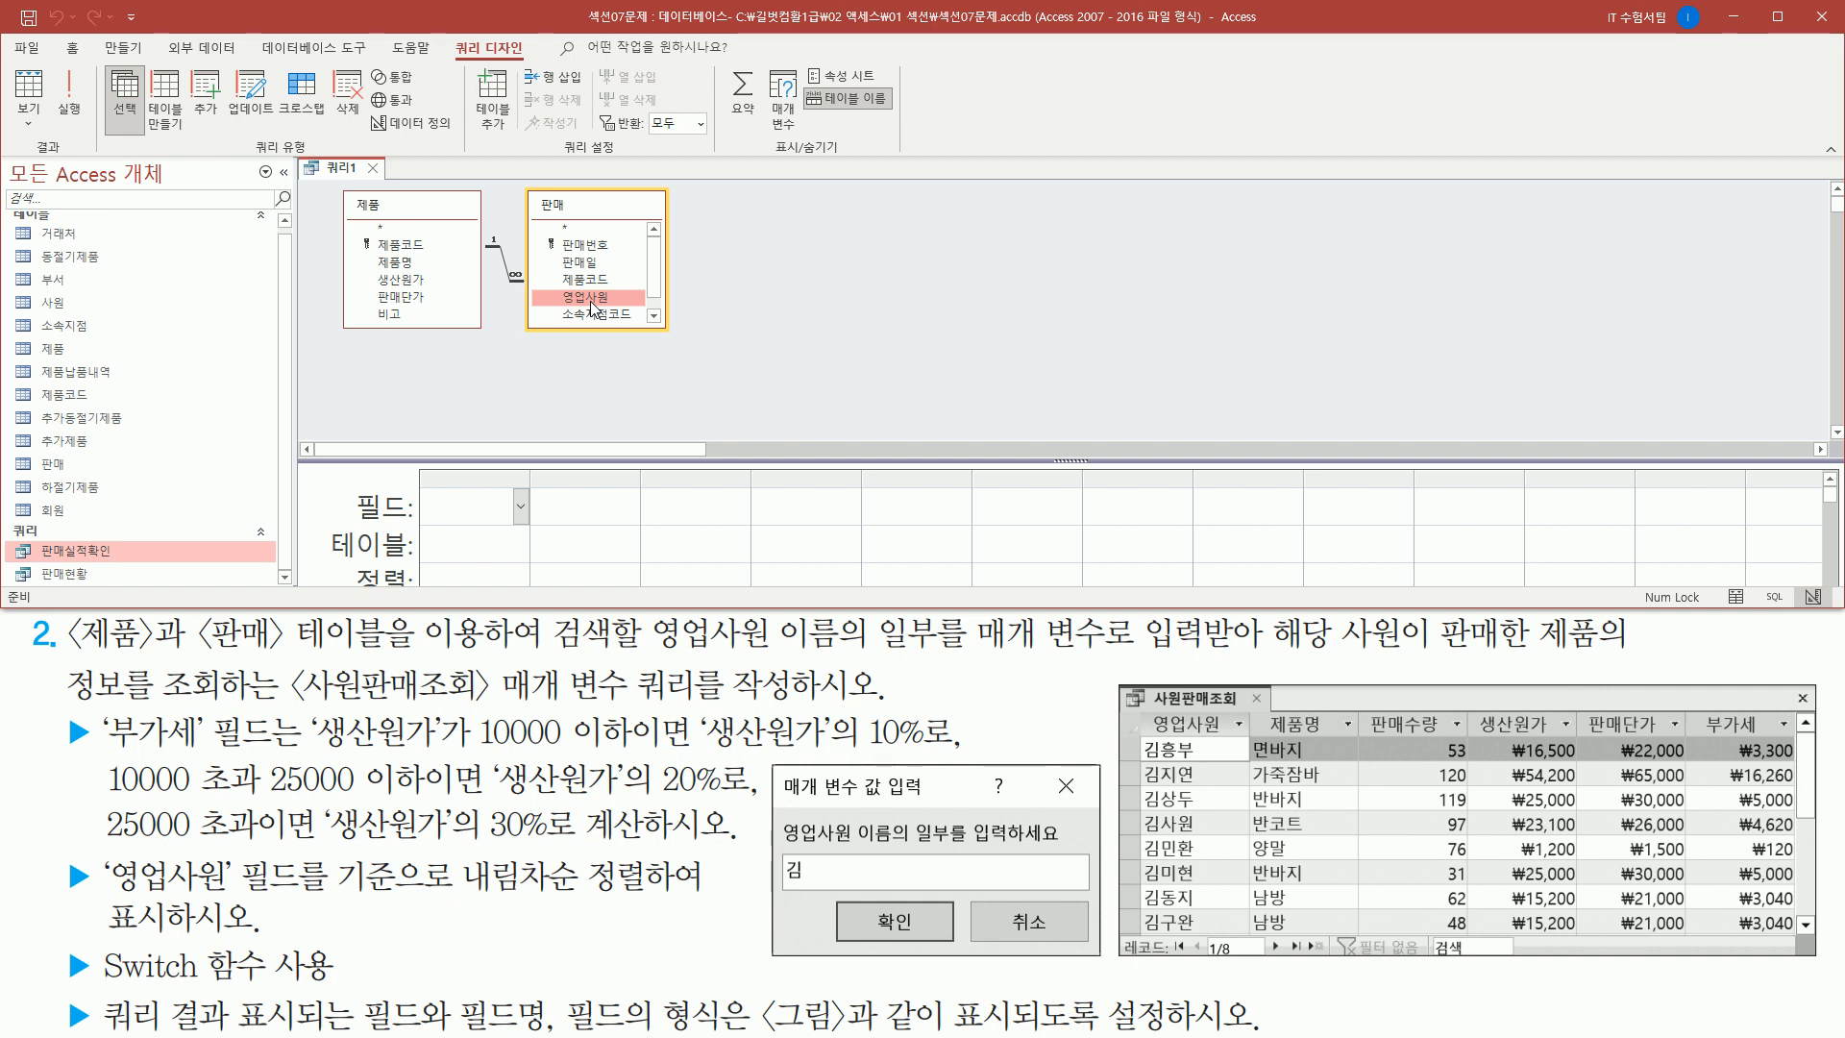
double_click(591, 302)
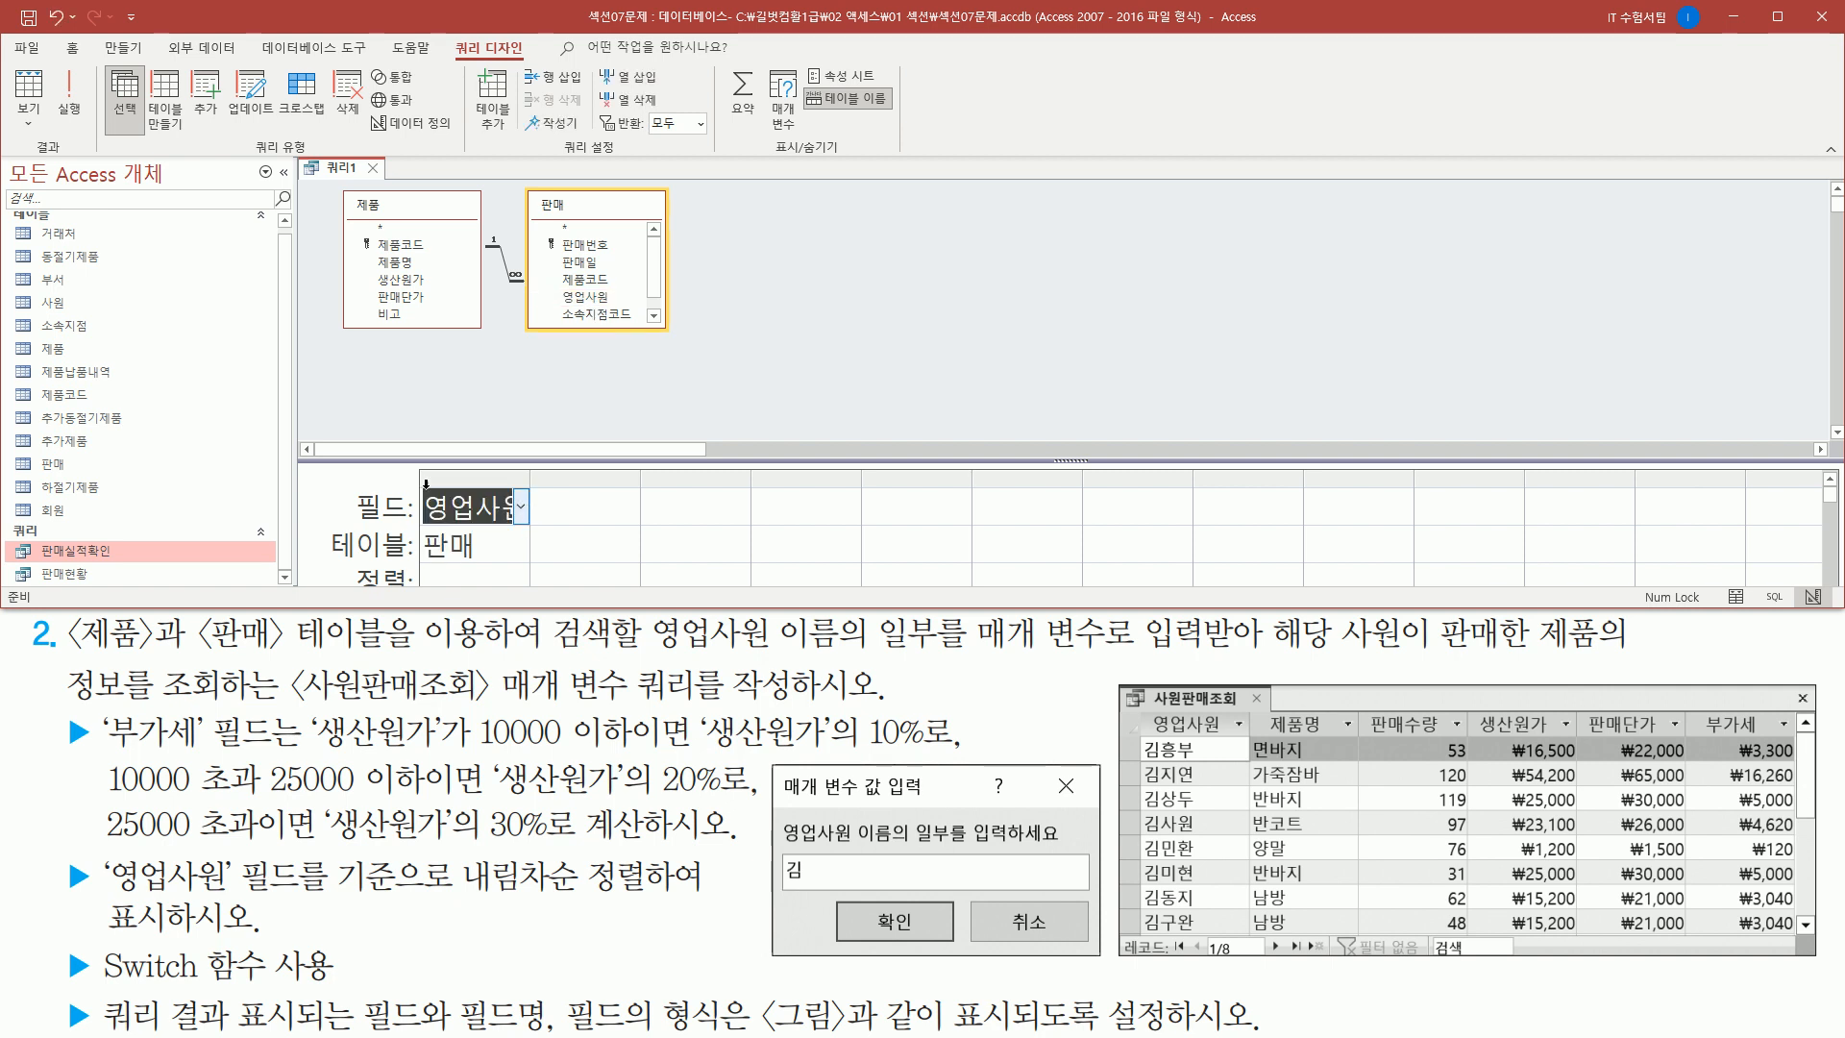
left_click(407, 263)
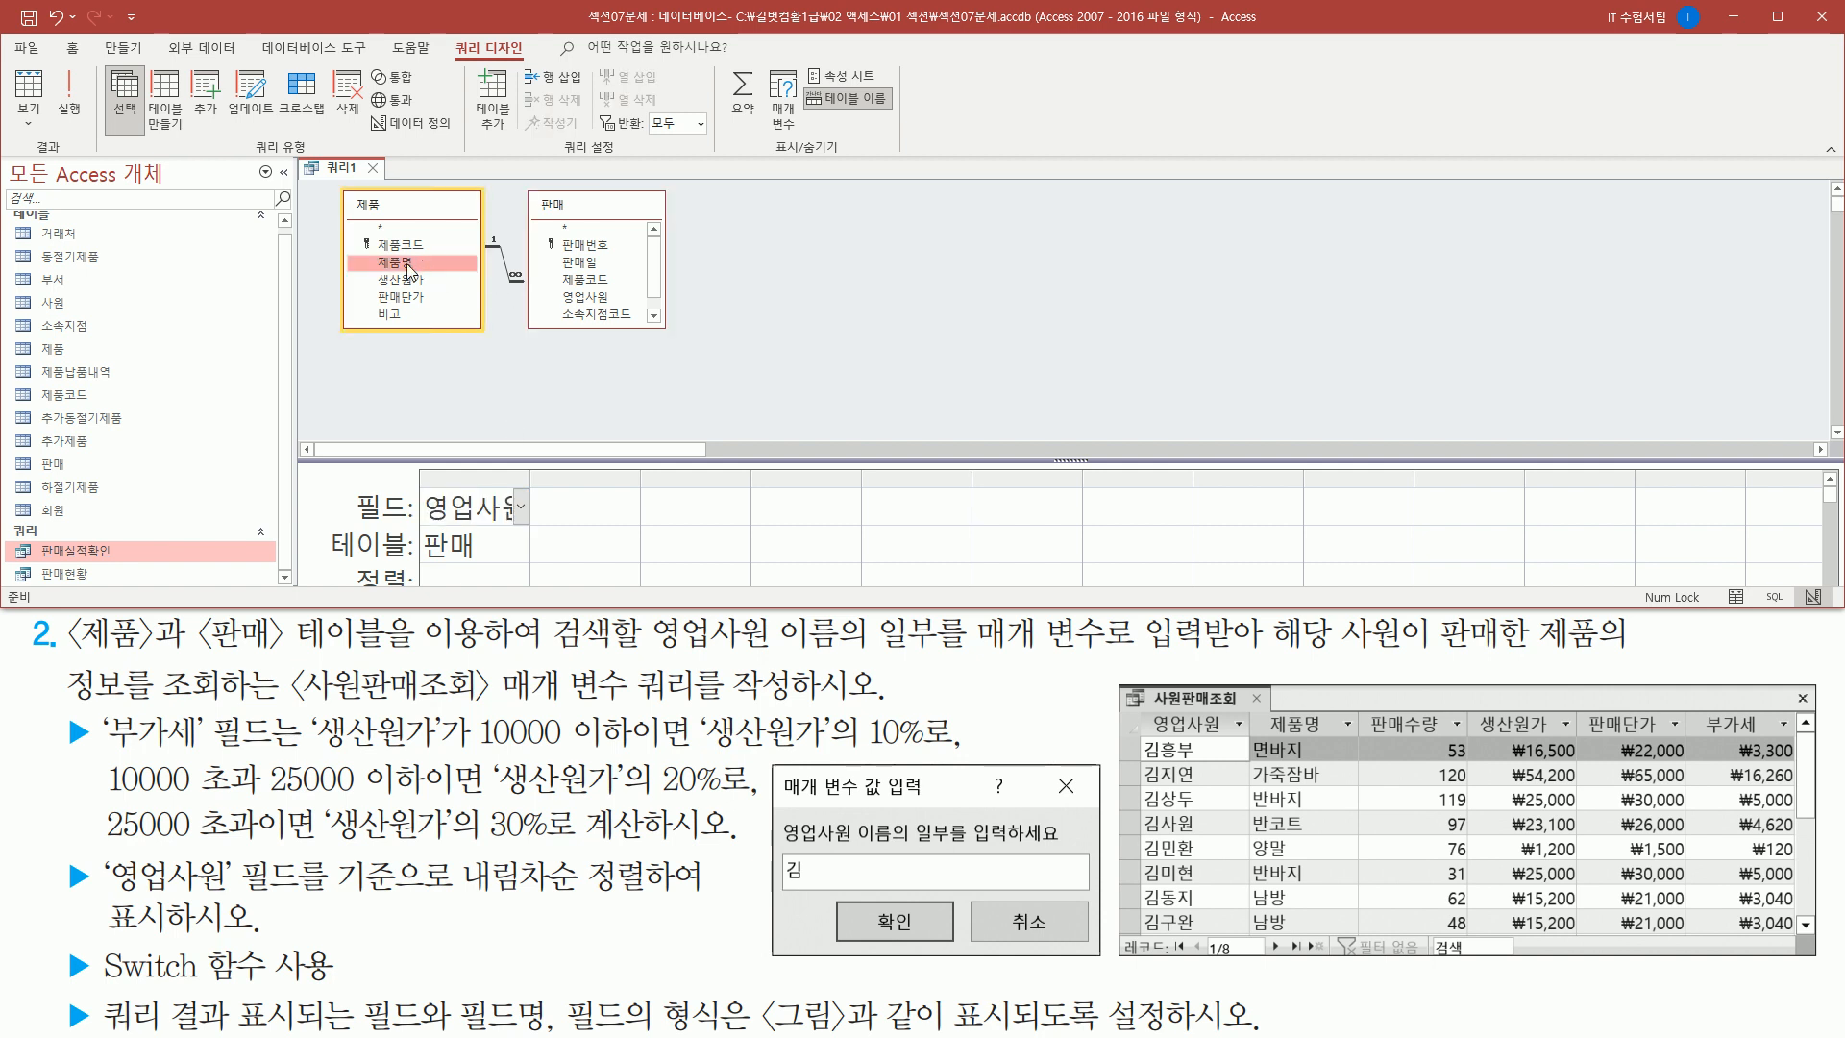
double_click(407, 265)
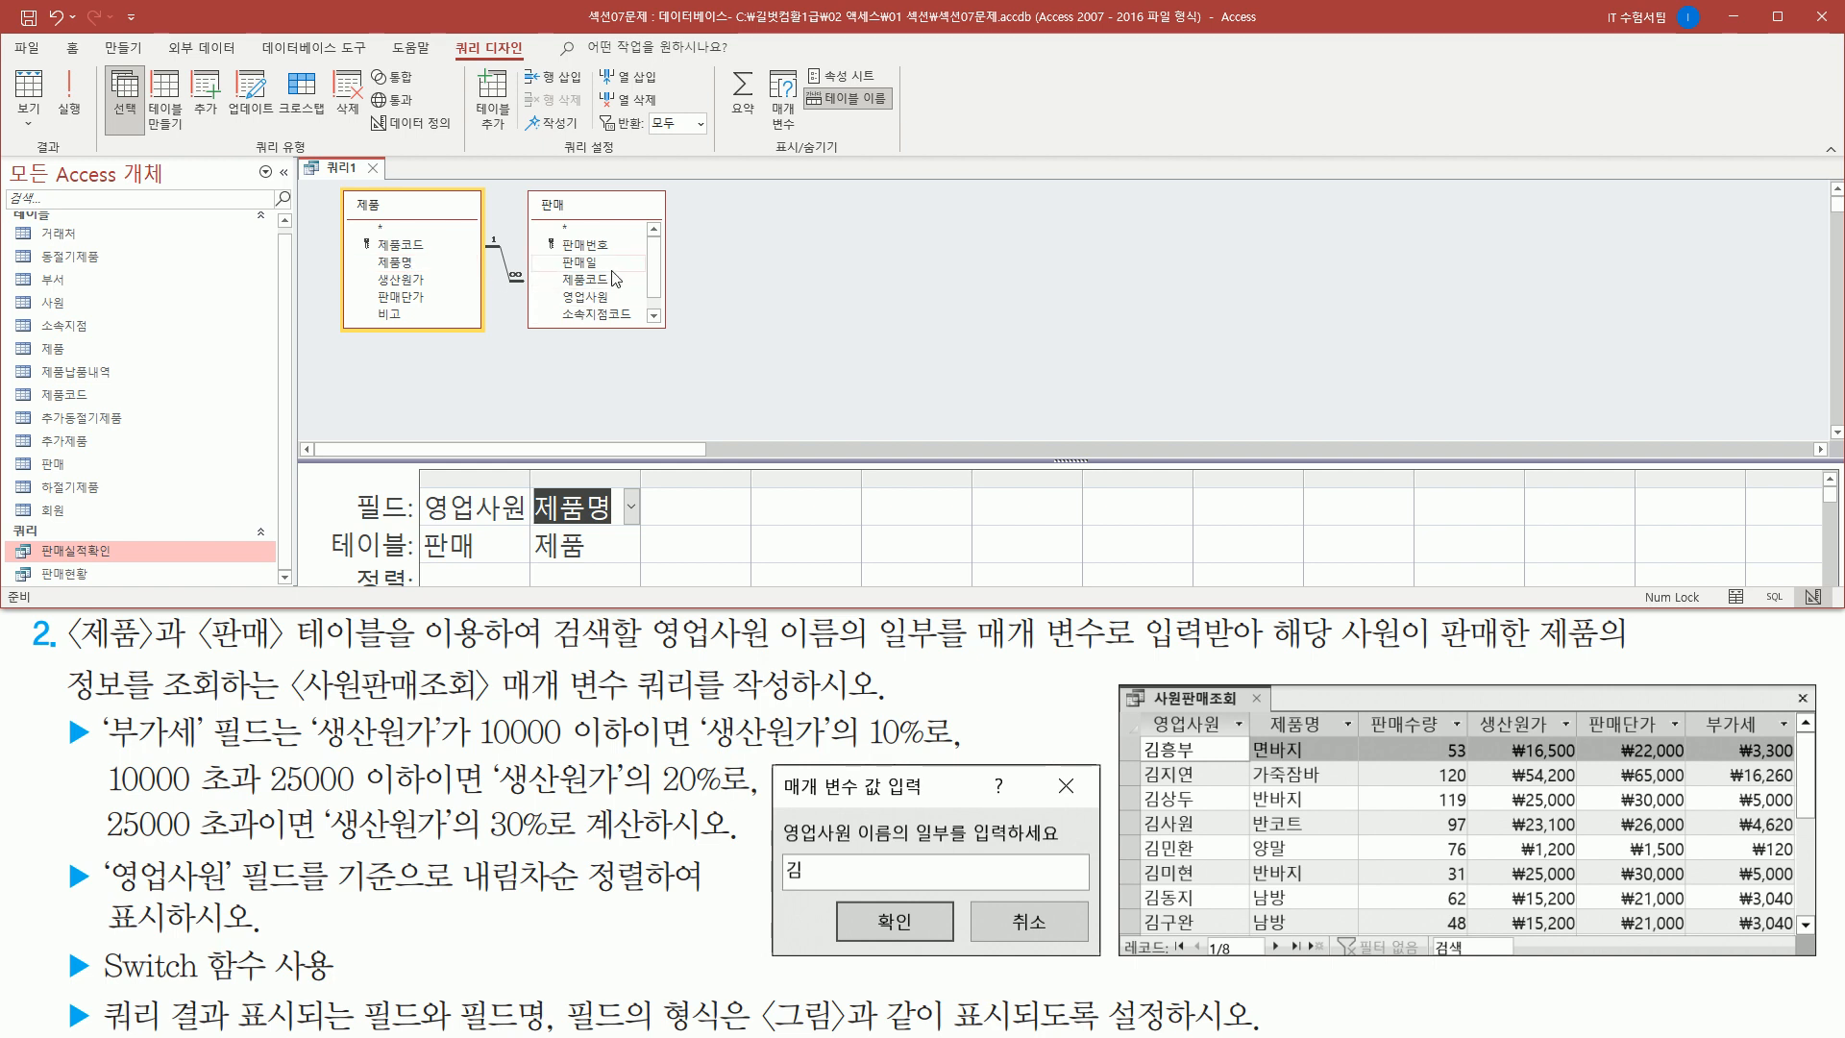
left_click(654, 318)
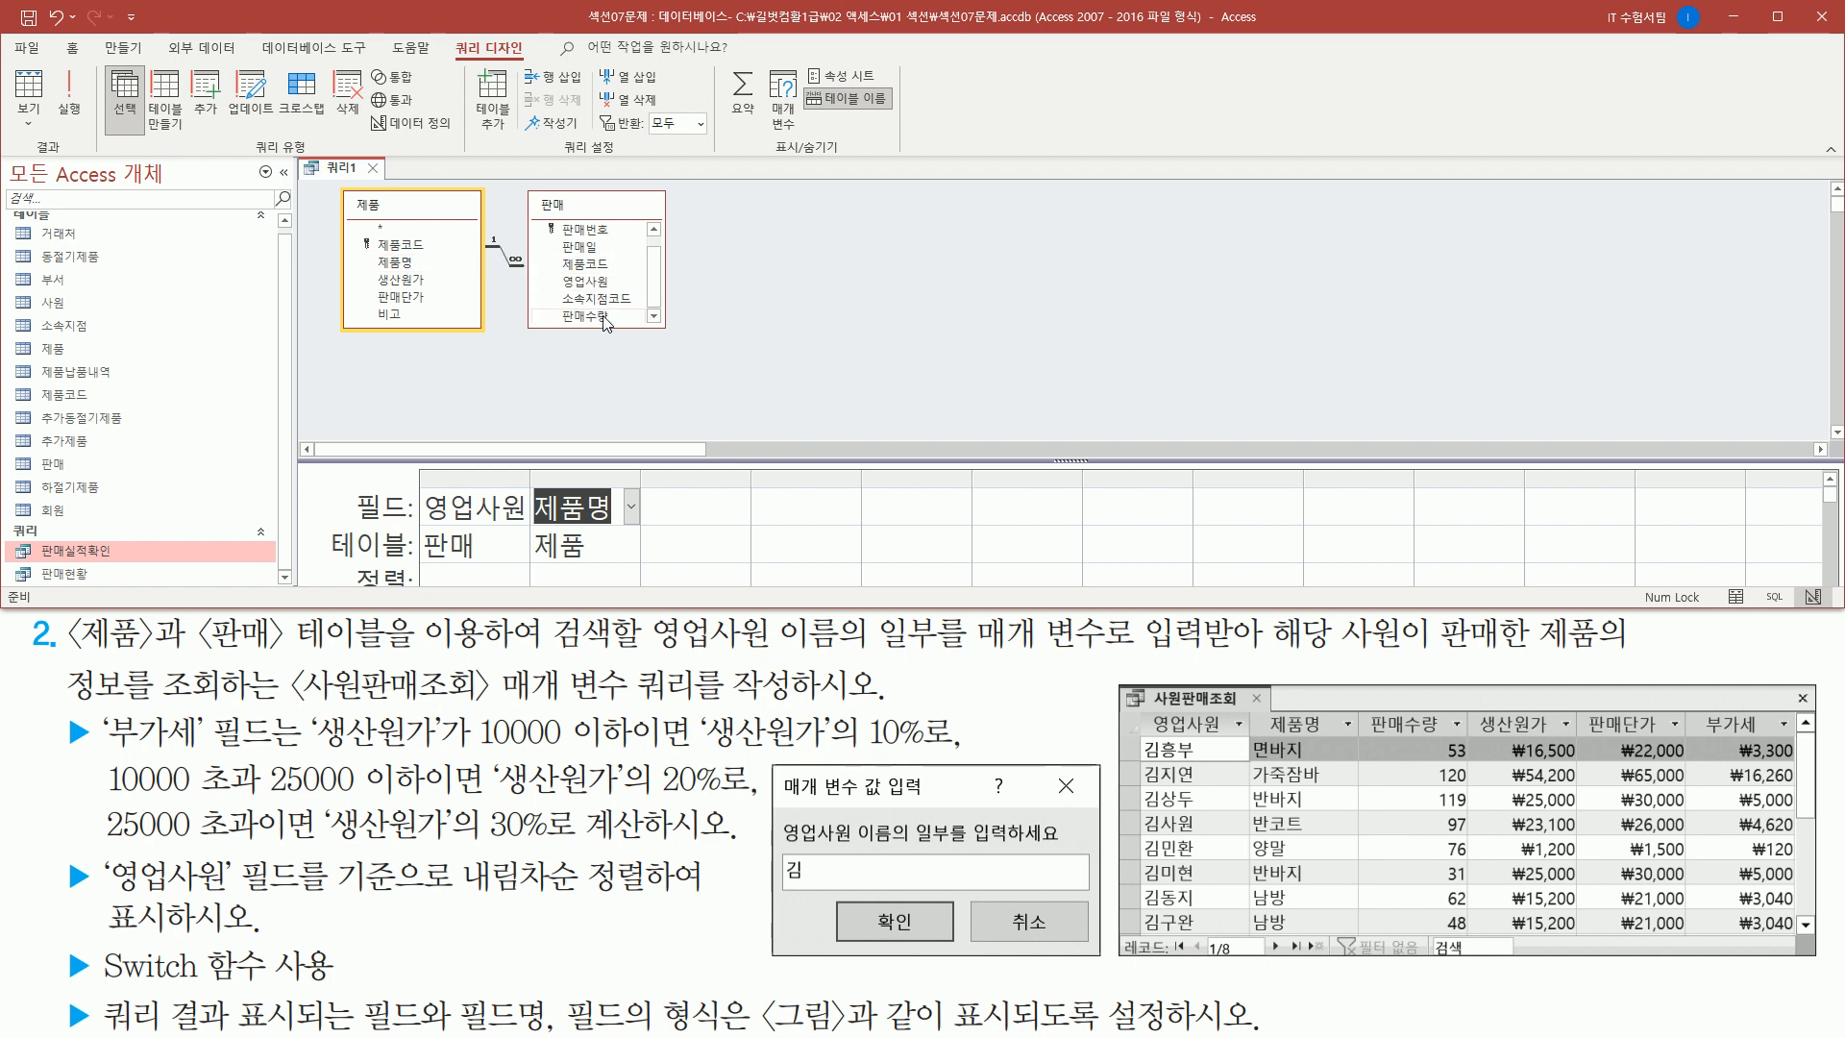
- Add the 판매수량 field from the 판매 table and the 생산원가 and 판매단가 fields from the 제품 table to the query grid
left_click(604, 317)
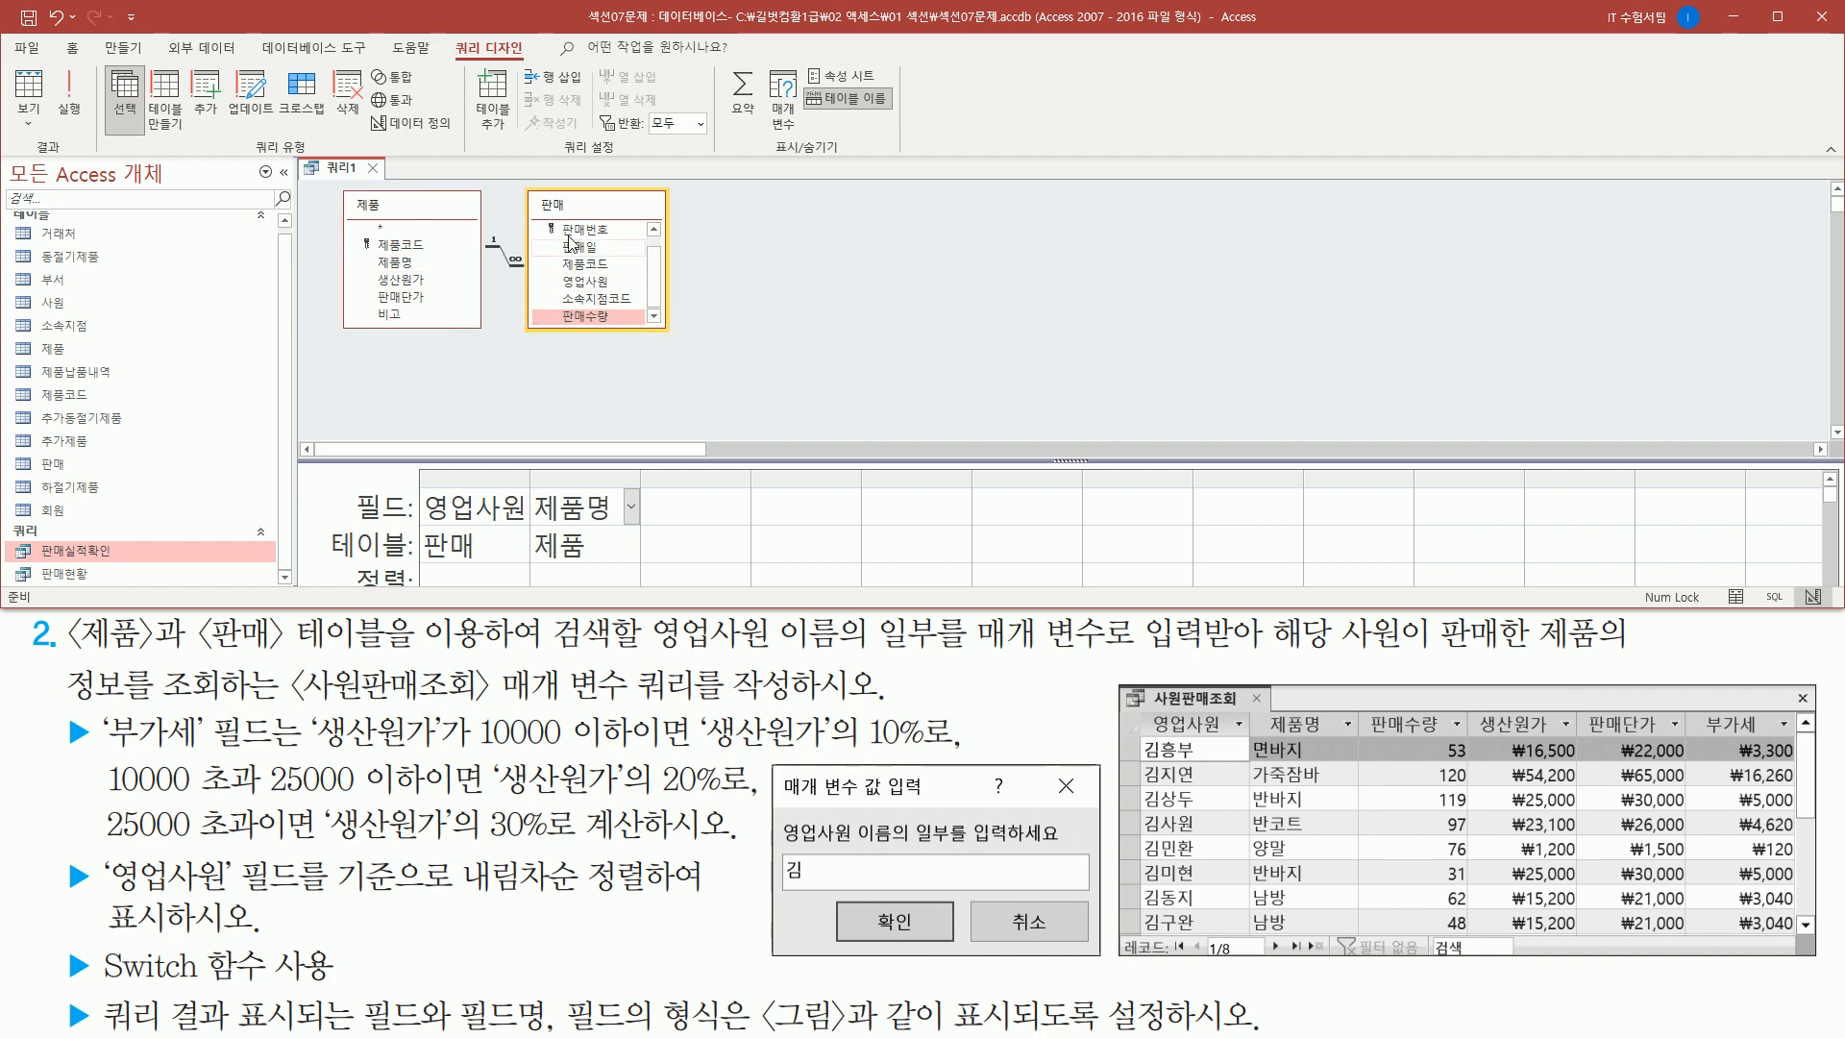
double_click(590, 317)
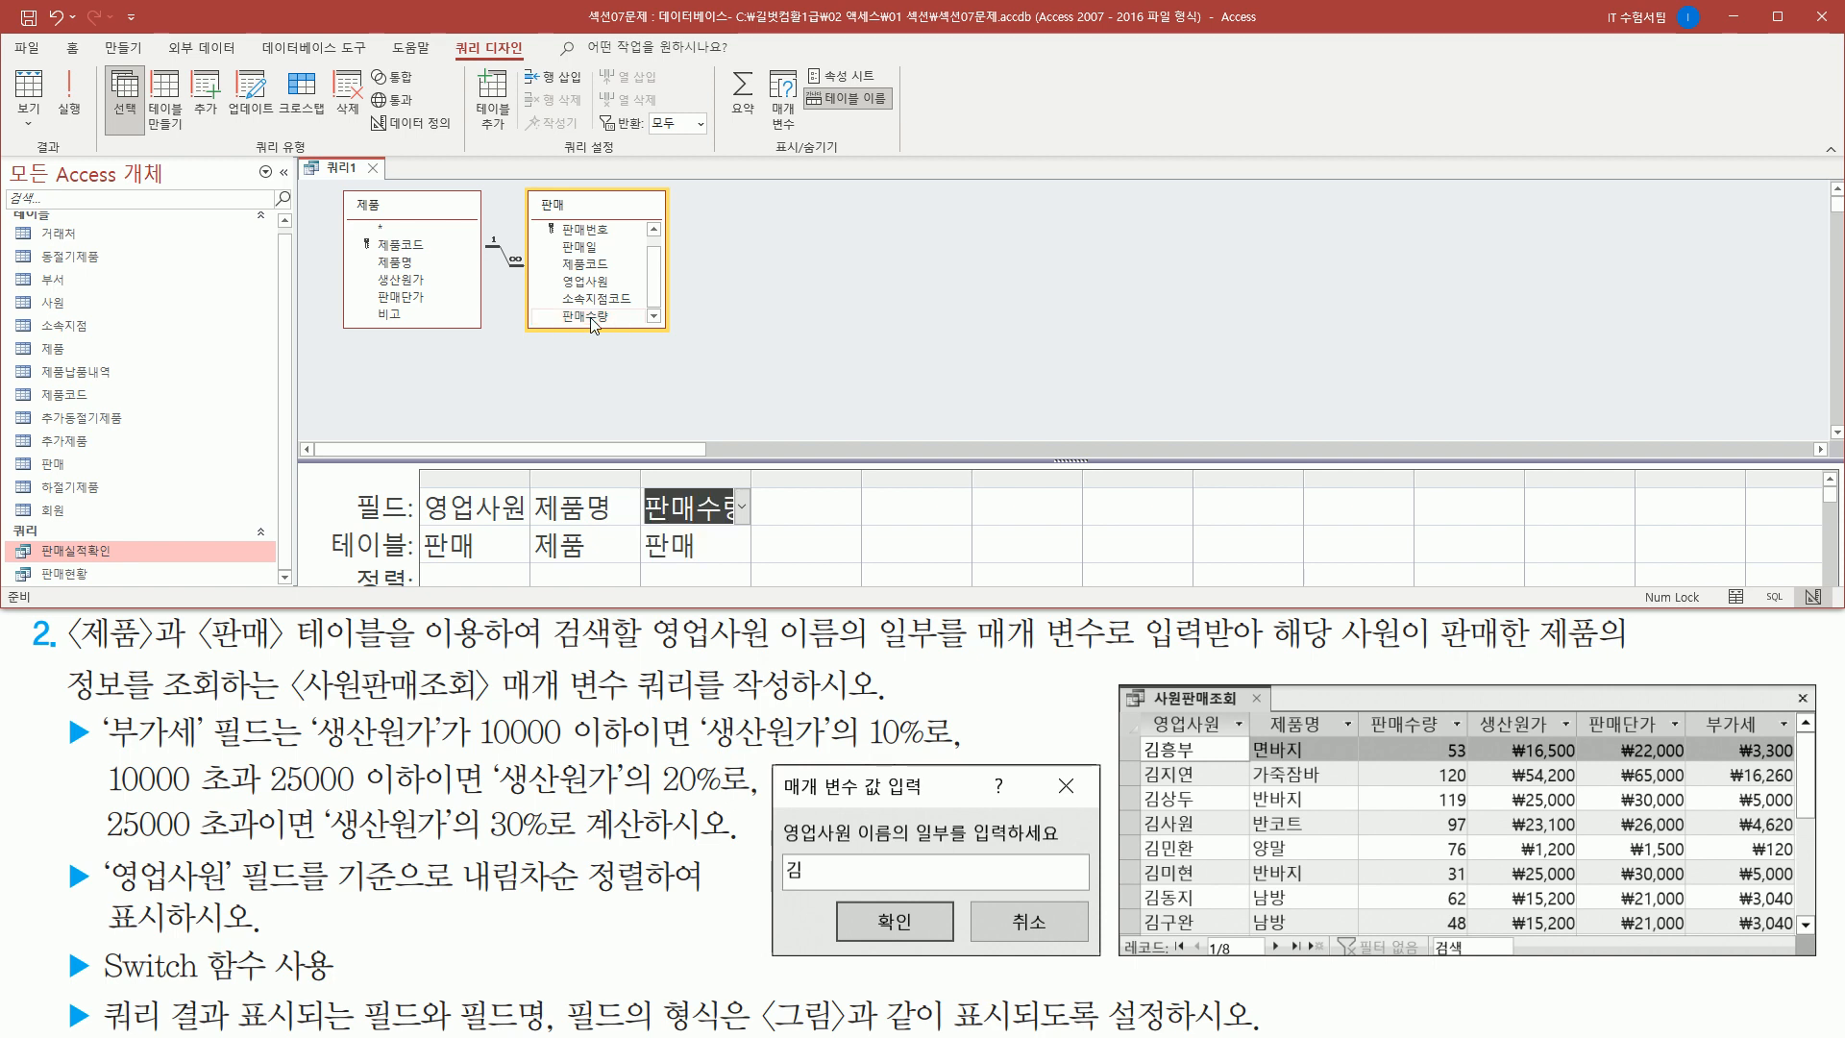
left_click(420, 280)
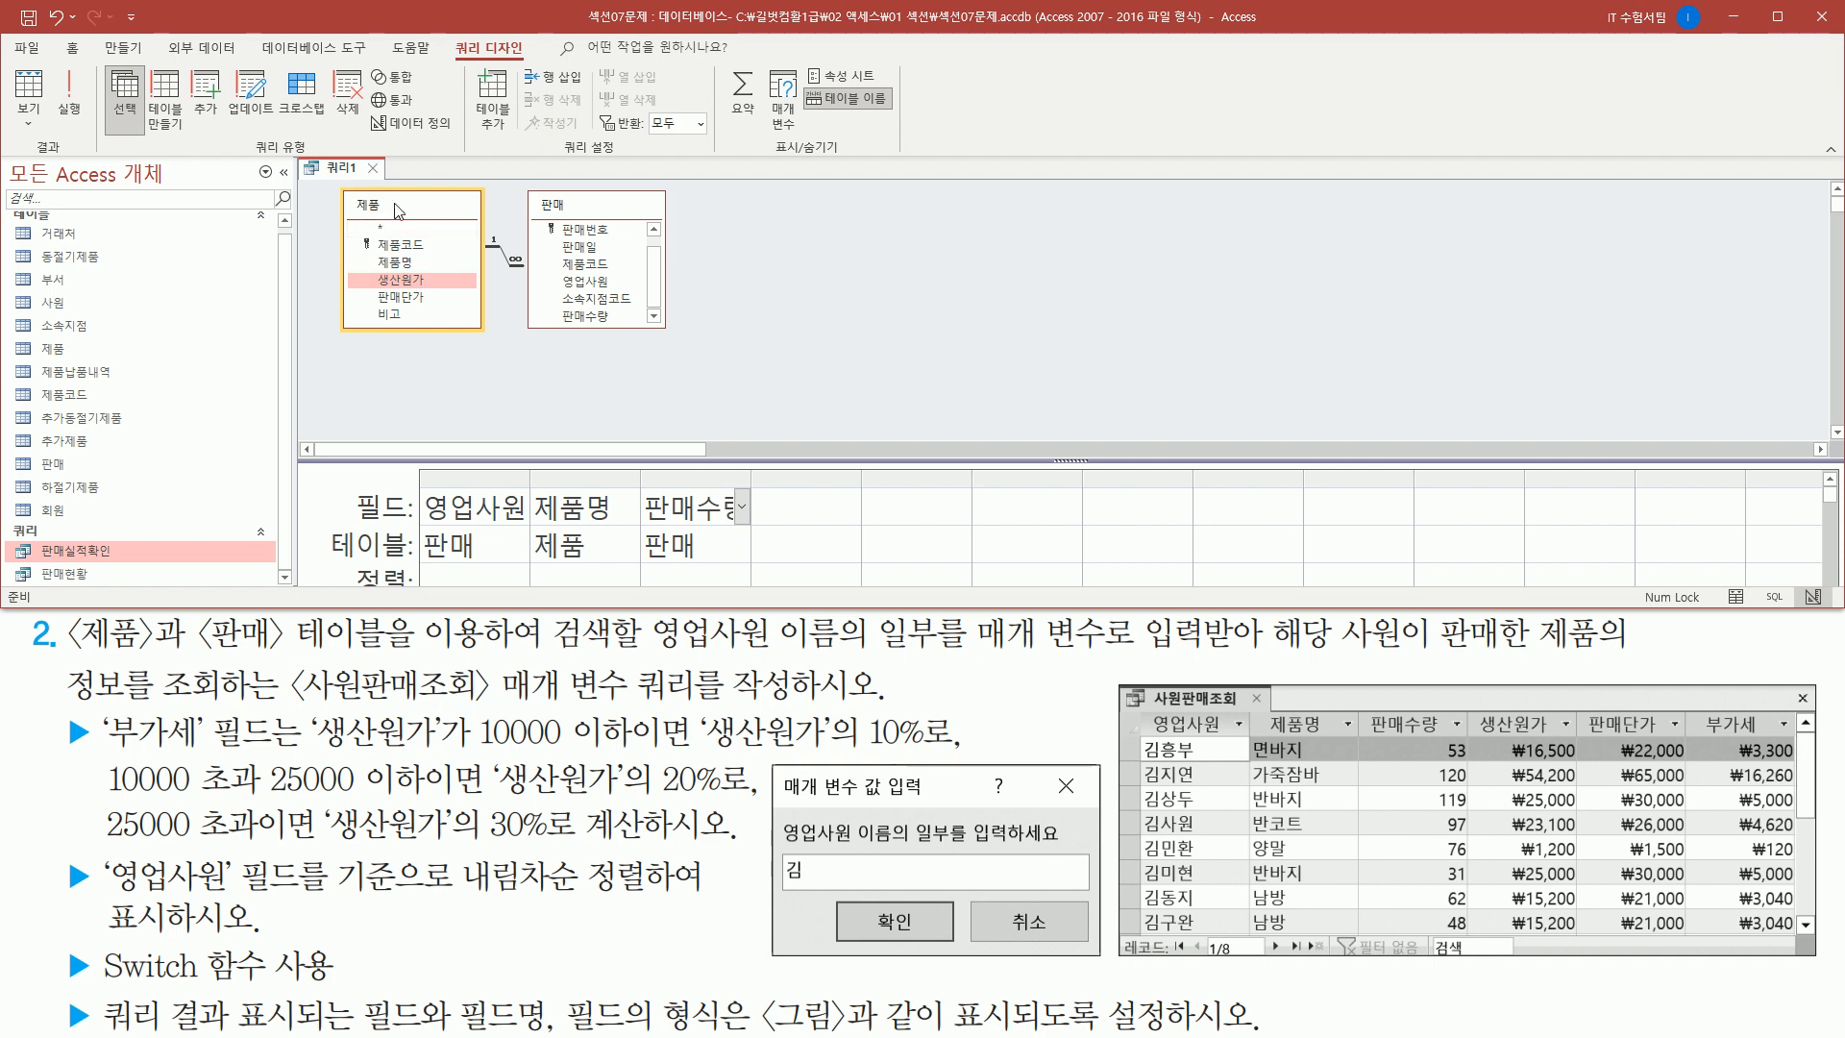
double_click(398, 282)
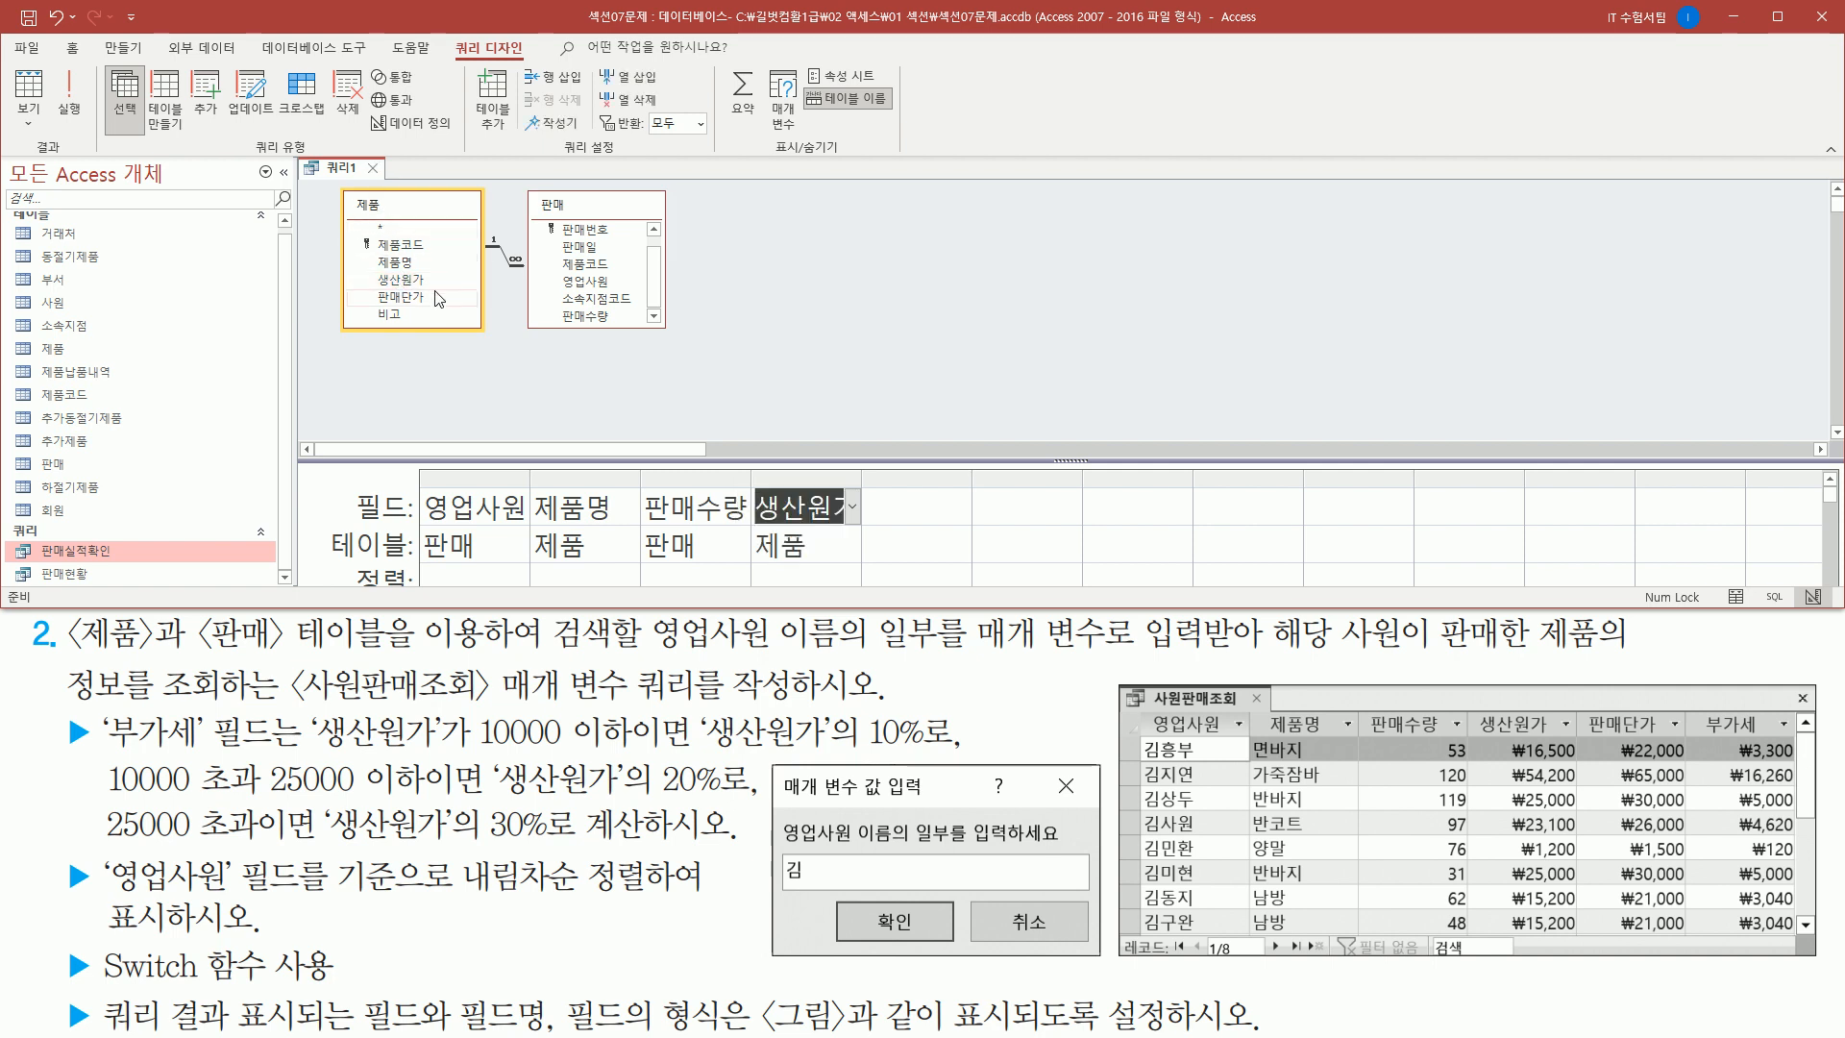
left_click(410, 298)
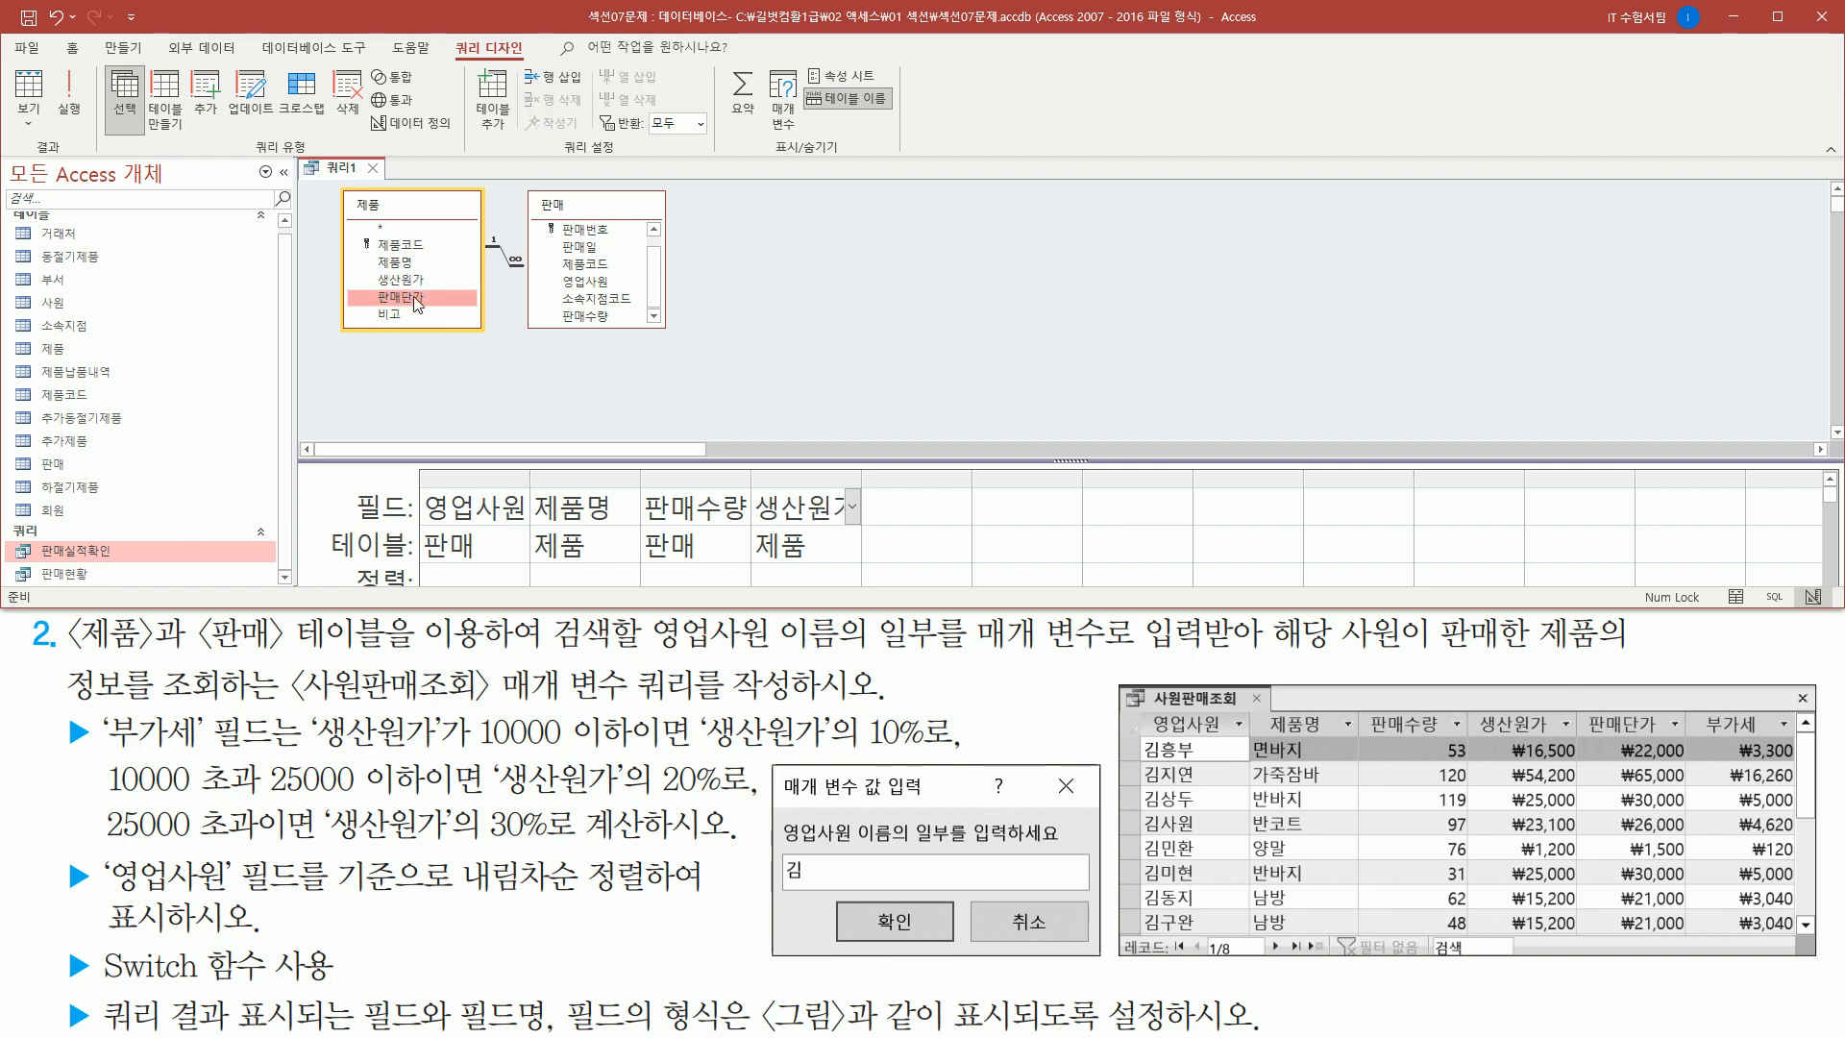
double_click(414, 299)
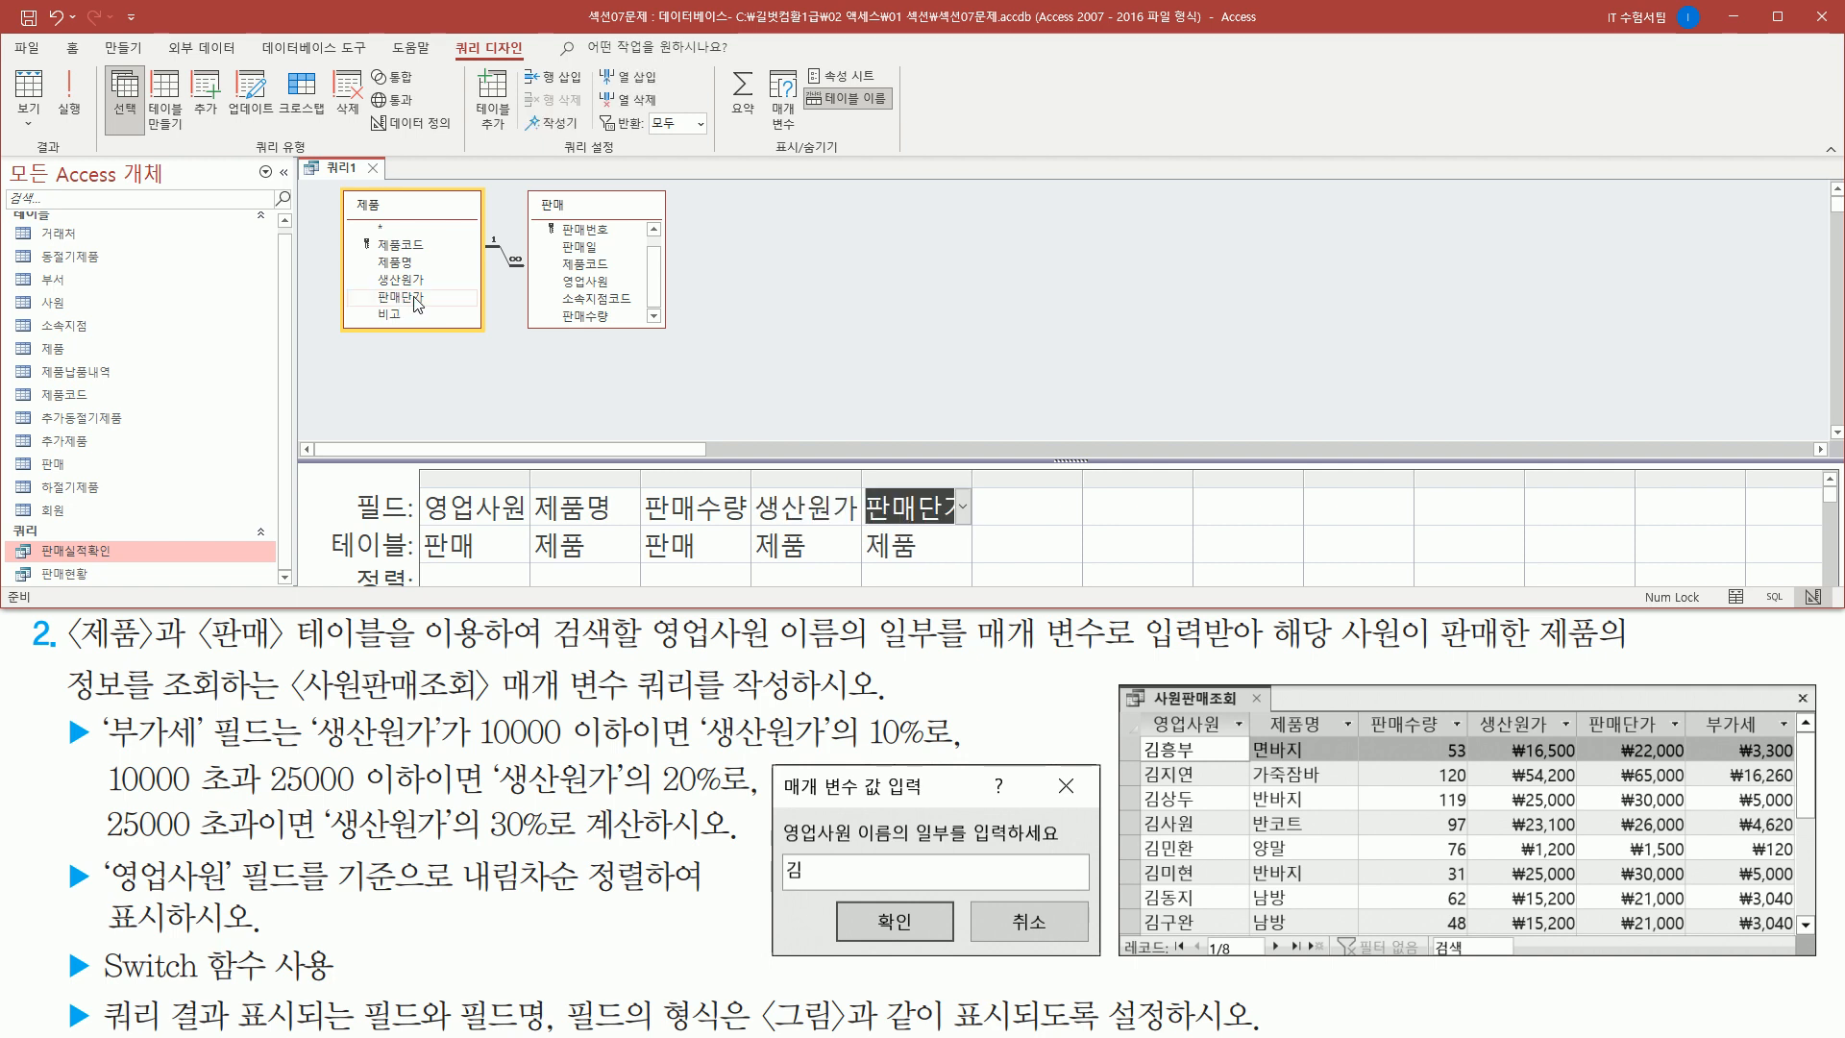
left_click_drag(419, 482, 973, 534)
mouse_move(1151, 707)
left_mouse_down()
mouse_move(1642, 720)
mouse_move(1672, 742)
left_mouse_up()
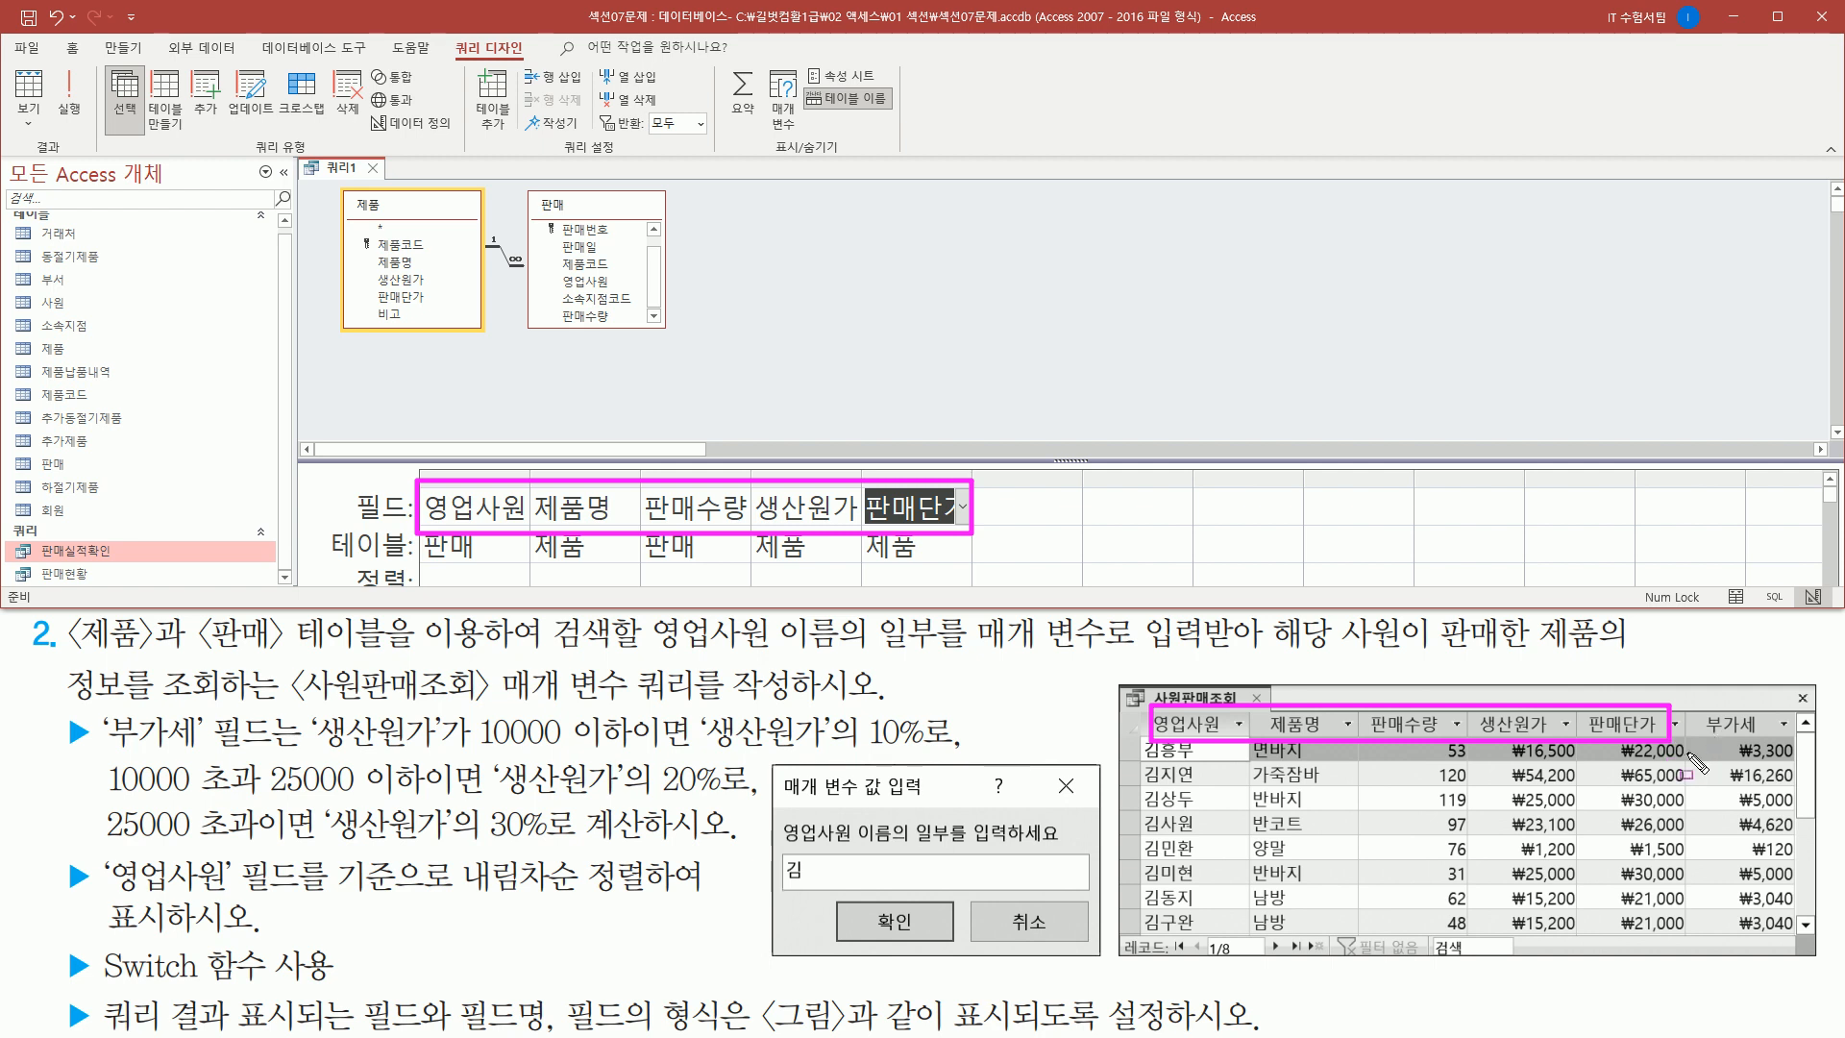
key("Escape")
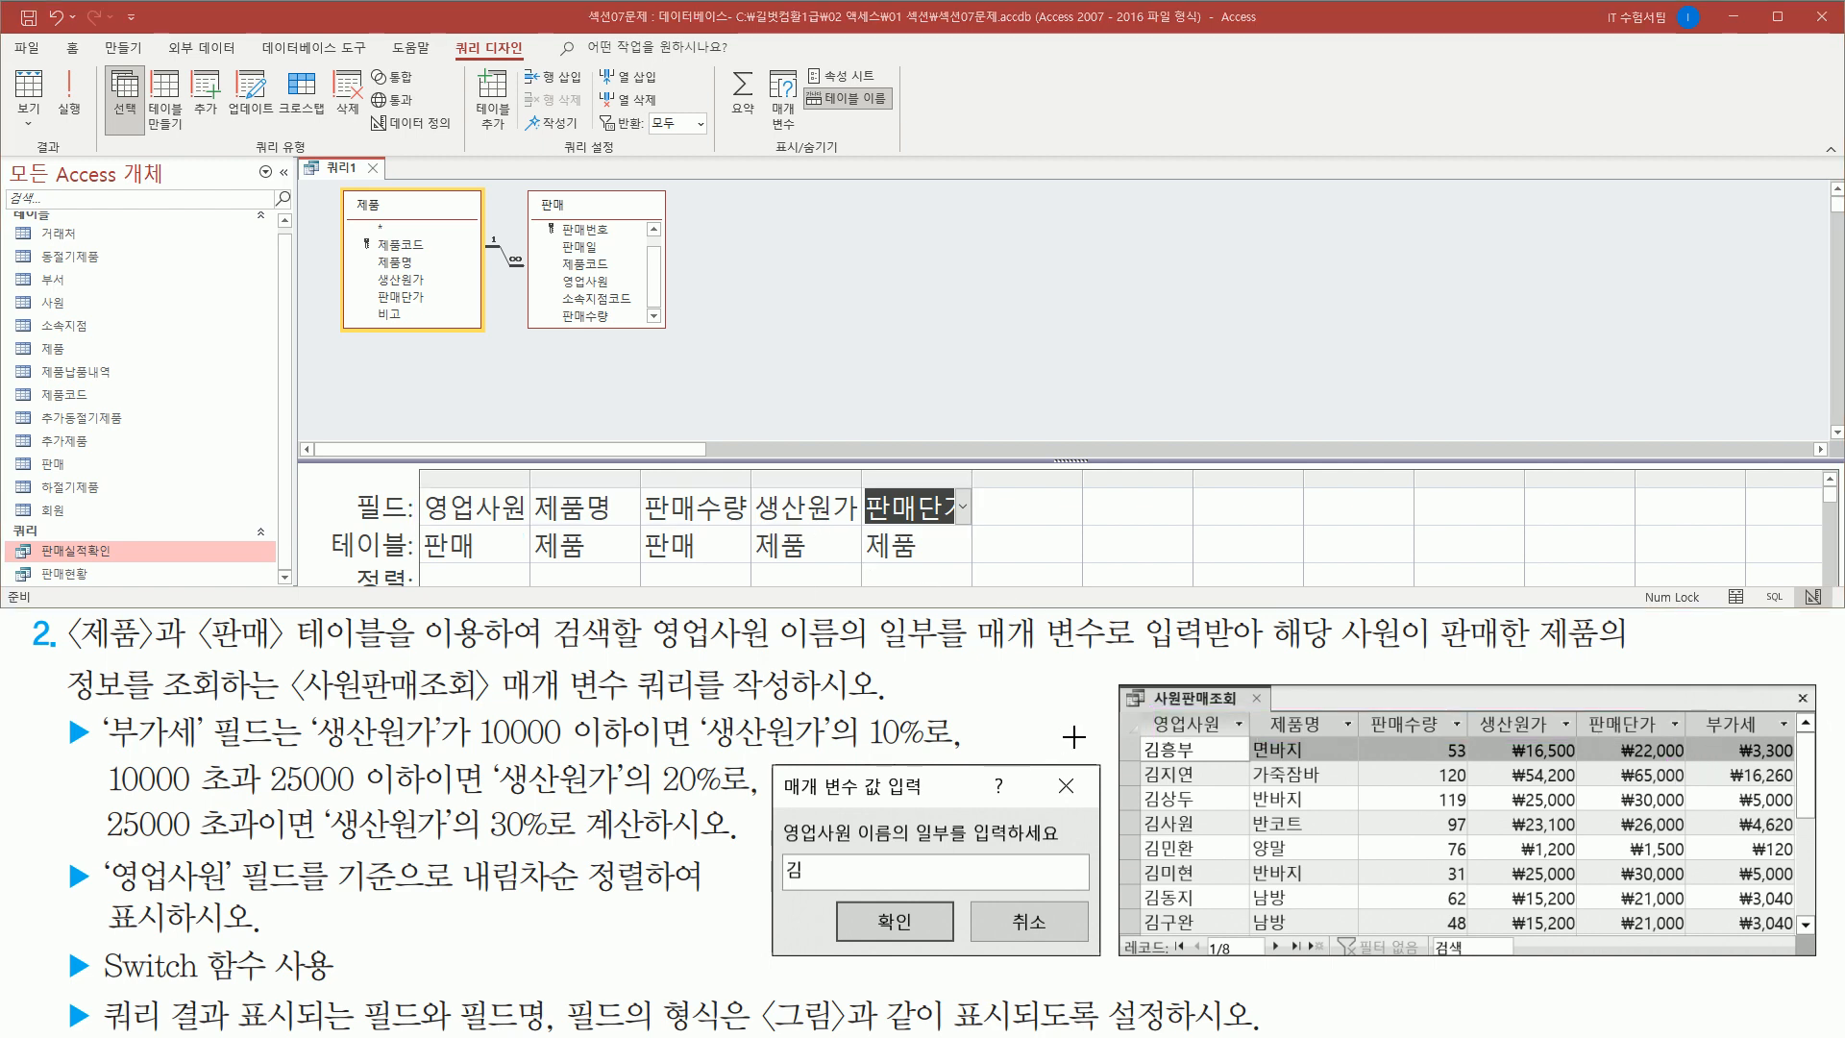
left_click(446, 378)
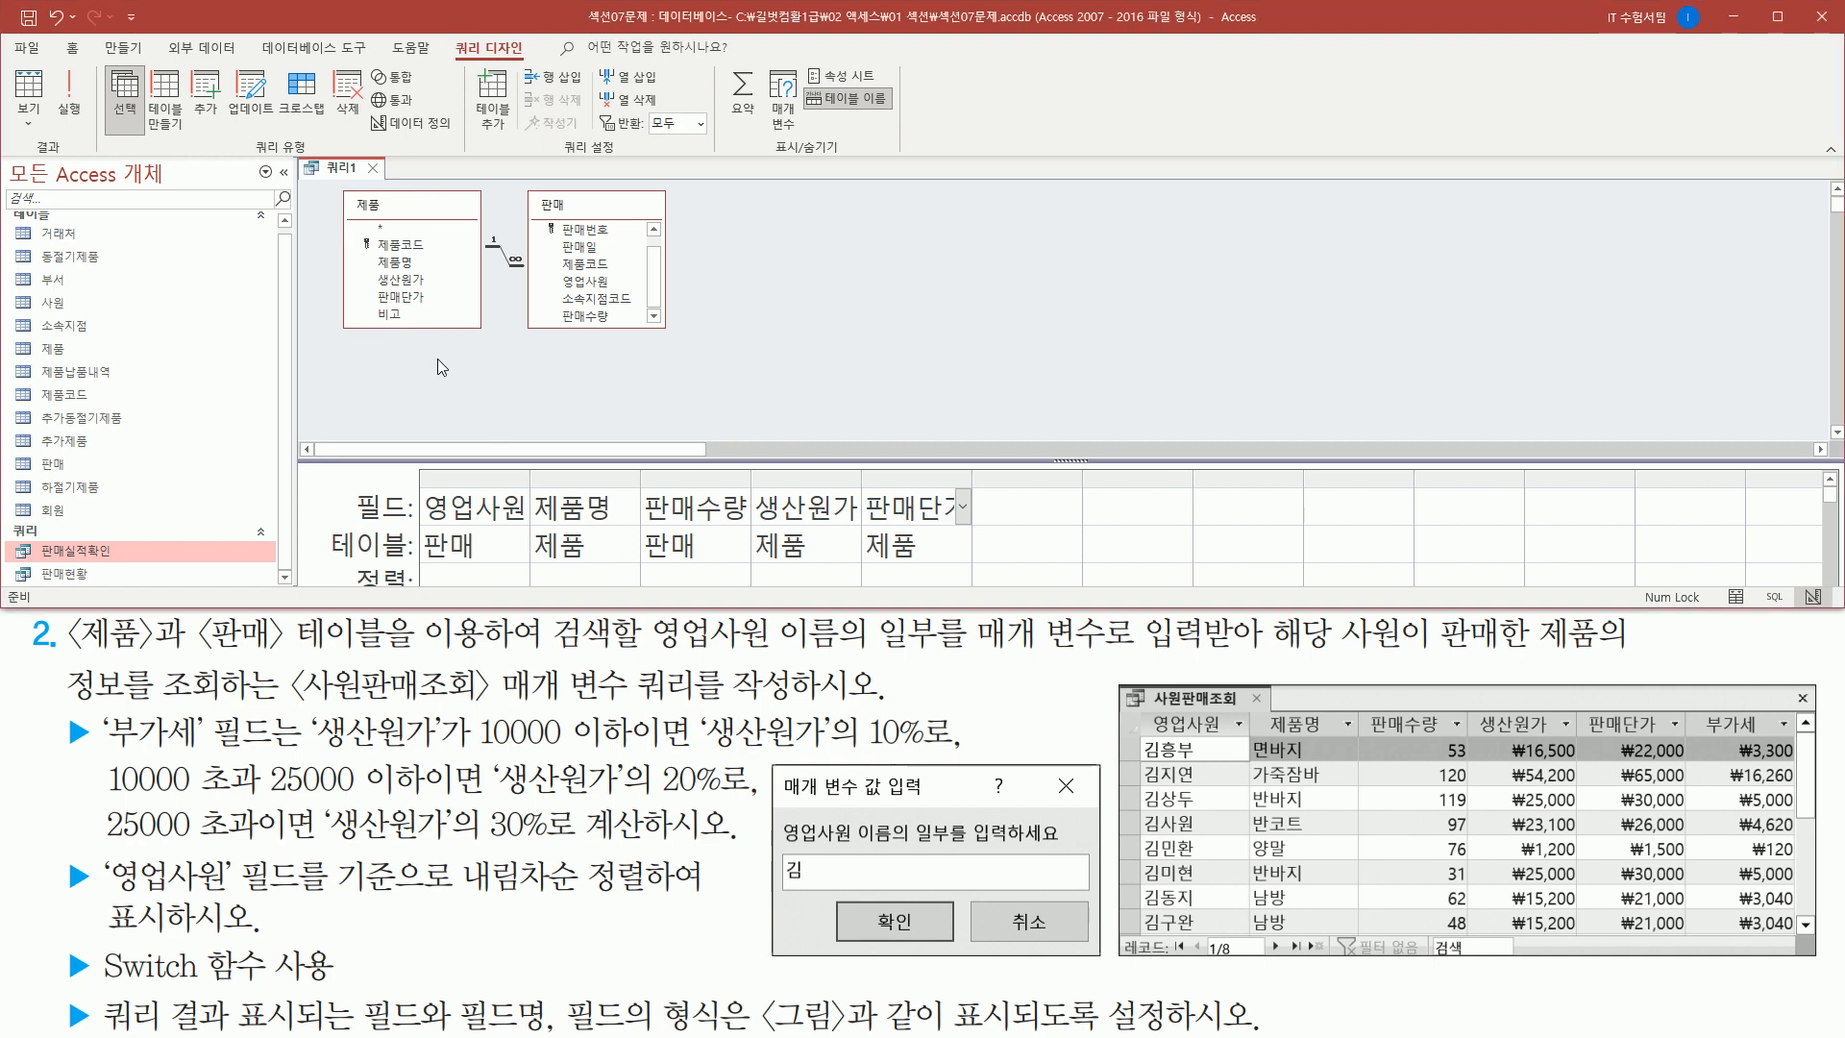
left_click_drag(448, 30, 534, 61)
left_click_drag(17, 160, 62, 161)
left_click_drag(51, 60, 89, 127)
key("Escape")
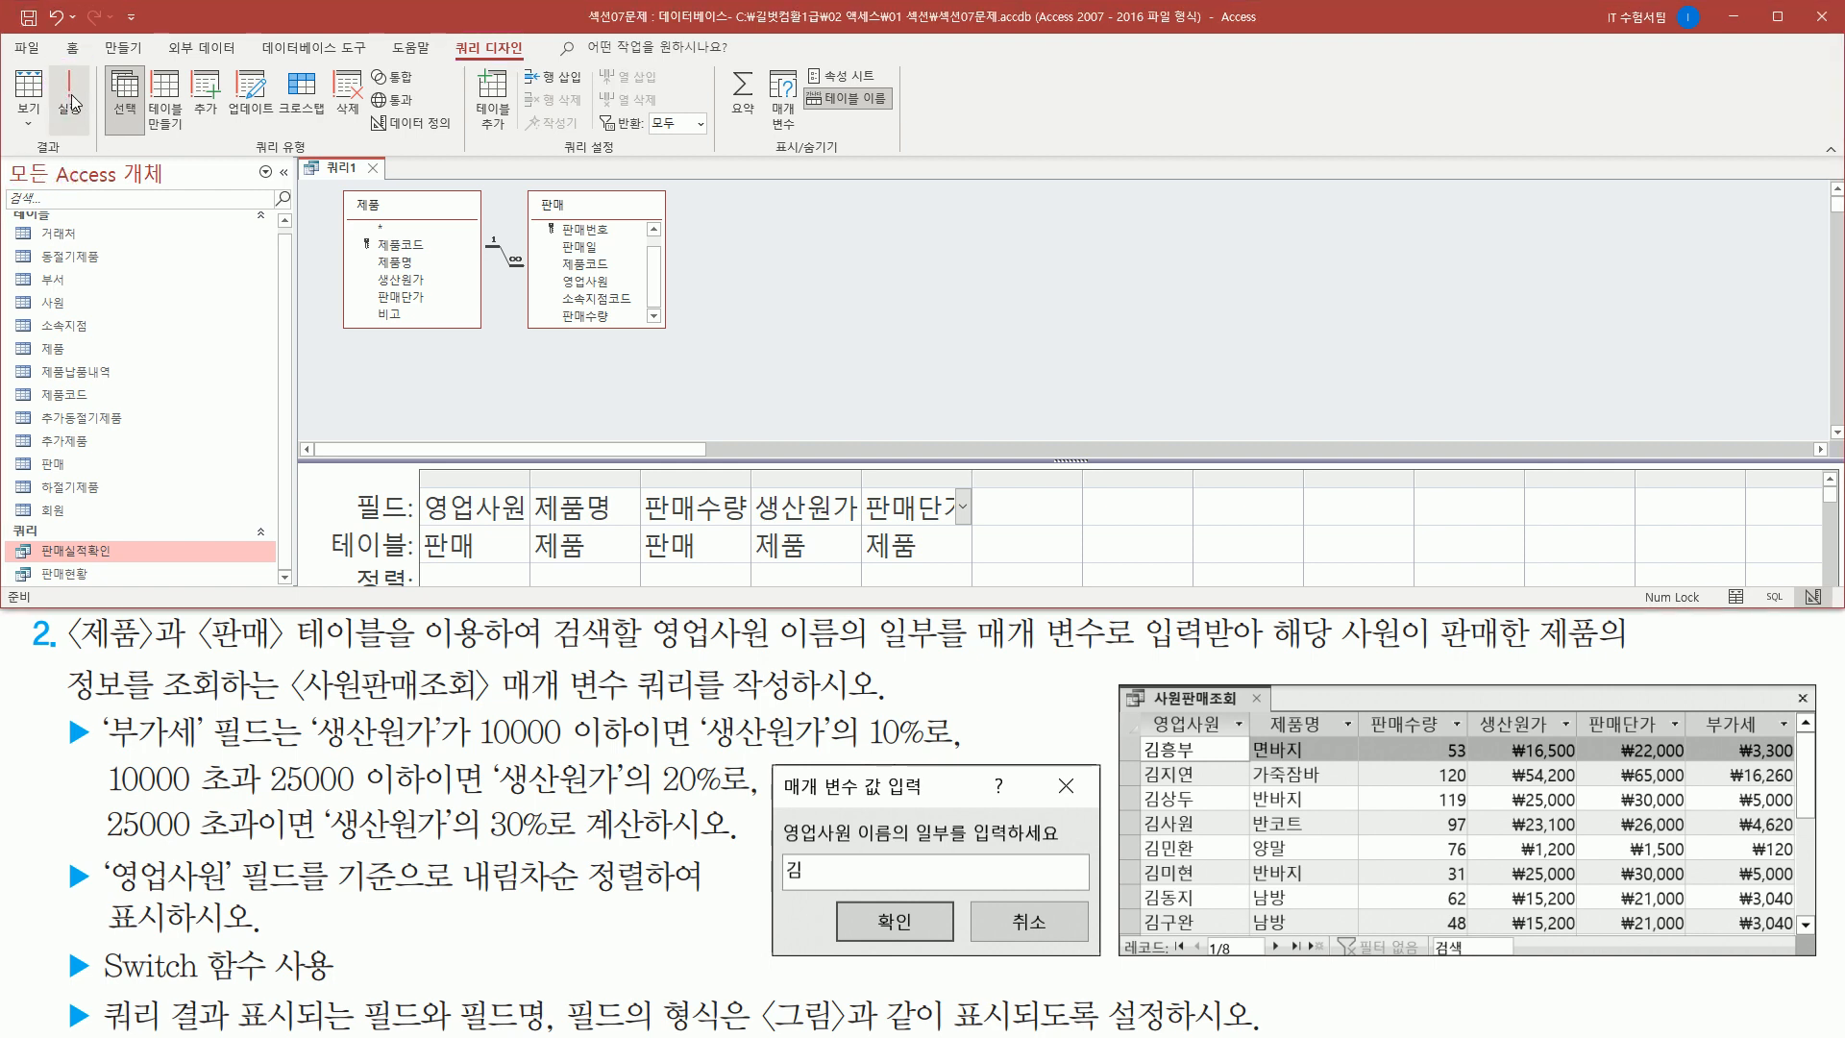
- Run the query and examine the order of the 영업사원 column in the results
left_click(72, 101)
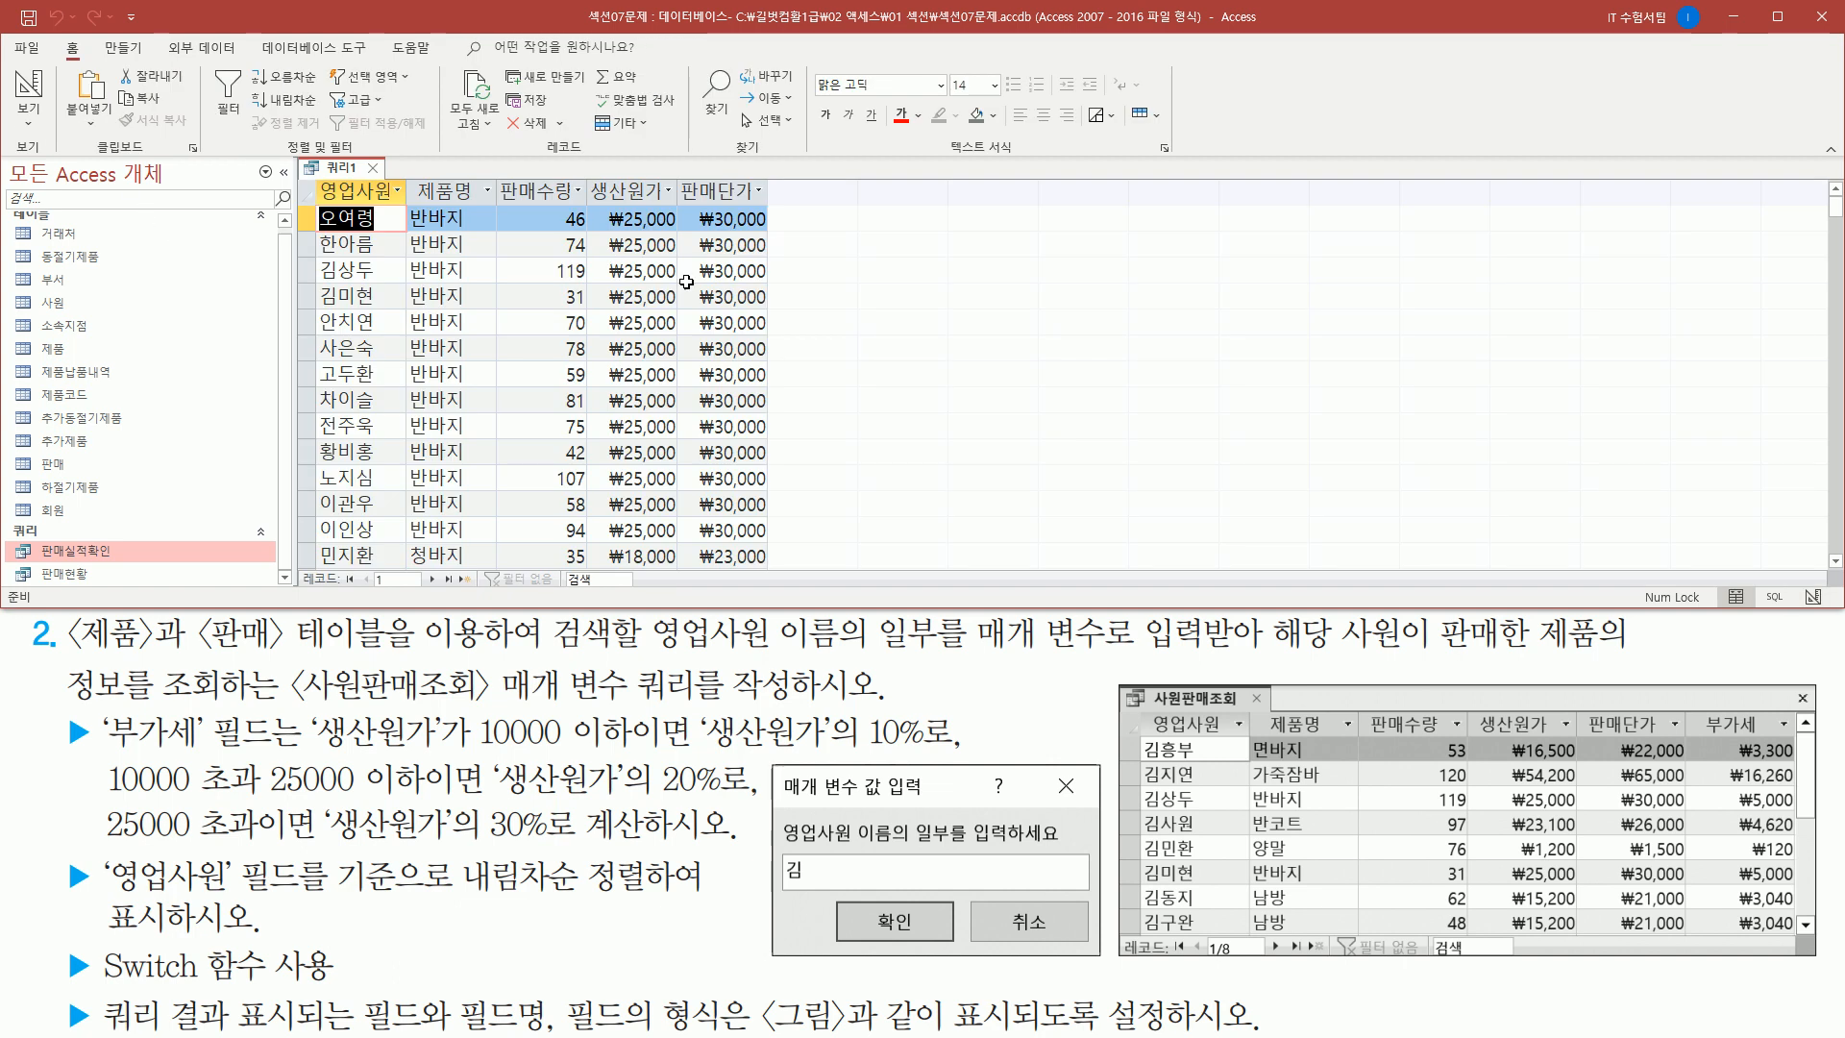
left_click_drag(298, 567, 440, 589)
key("Escape")
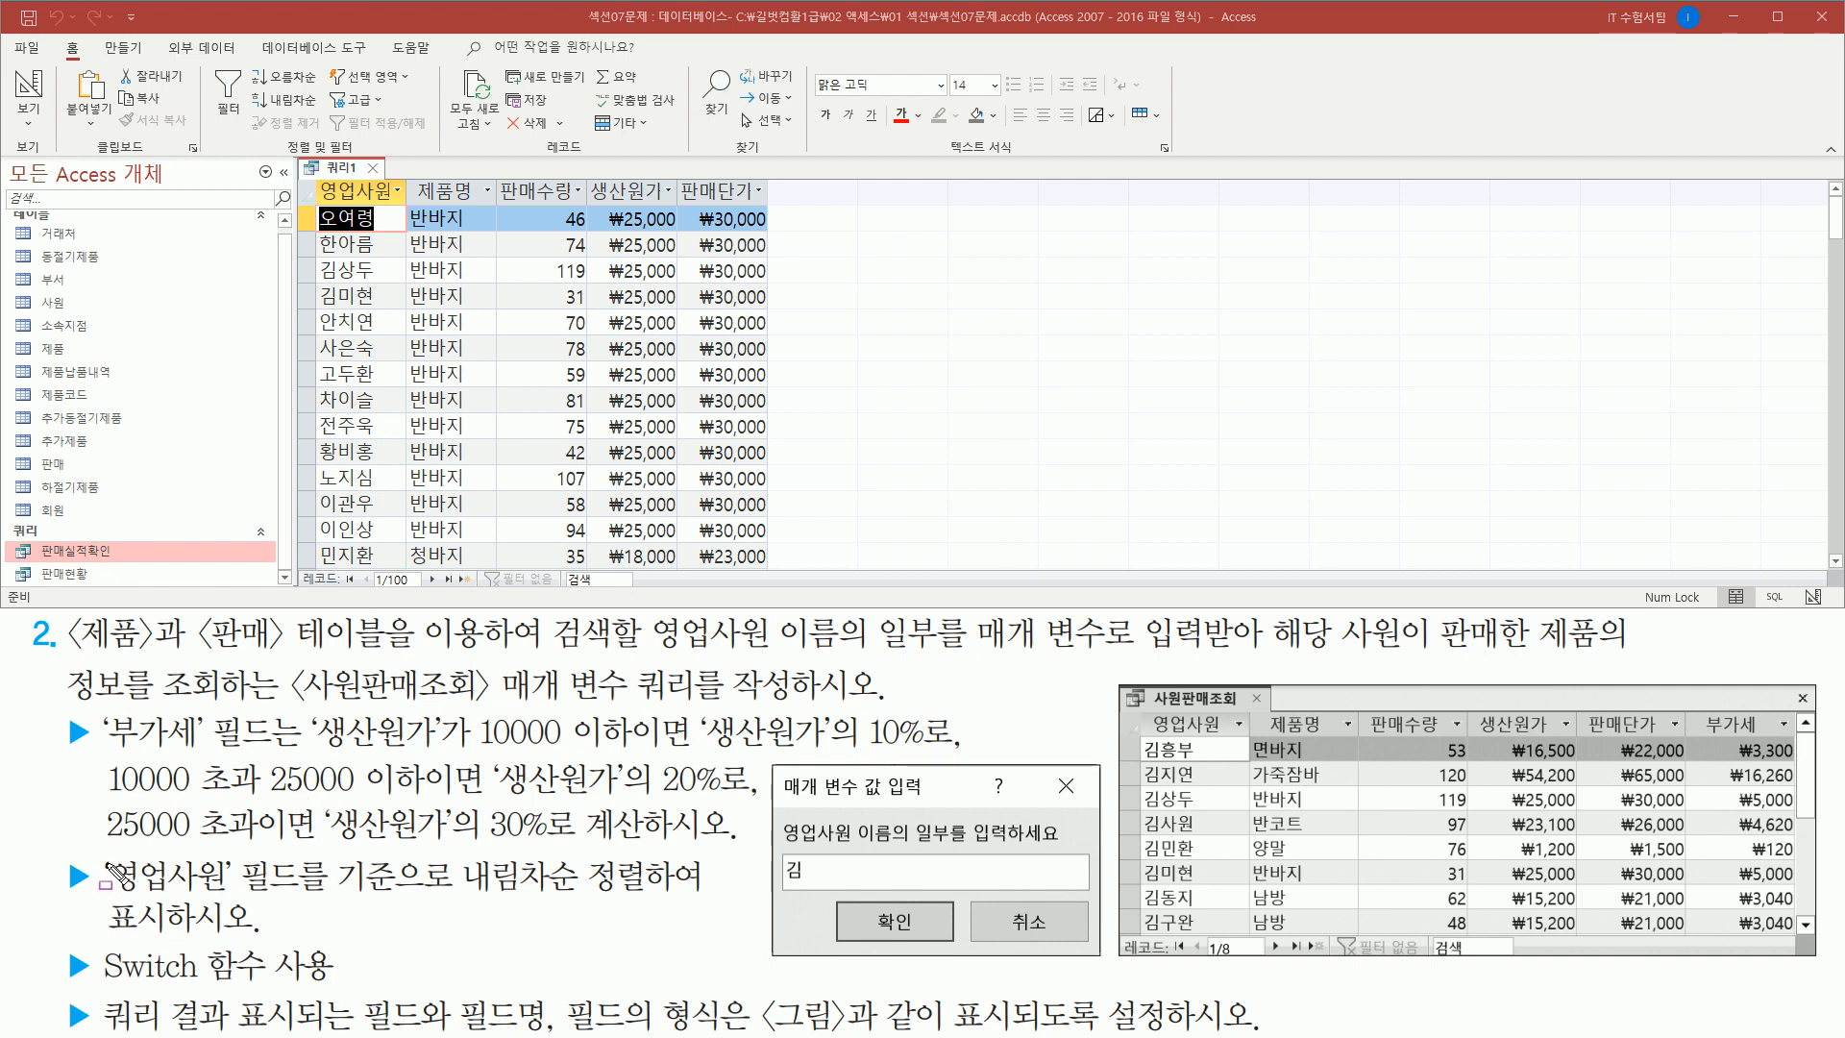
mouse_move(55, 852)
left_mouse_down()
mouse_move(105, 901)
mouse_move(230, 890)
left_mouse_up()
mouse_move(454, 850)
left_mouse_down()
mouse_move(476, 903)
mouse_move(658, 904)
left_mouse_up()
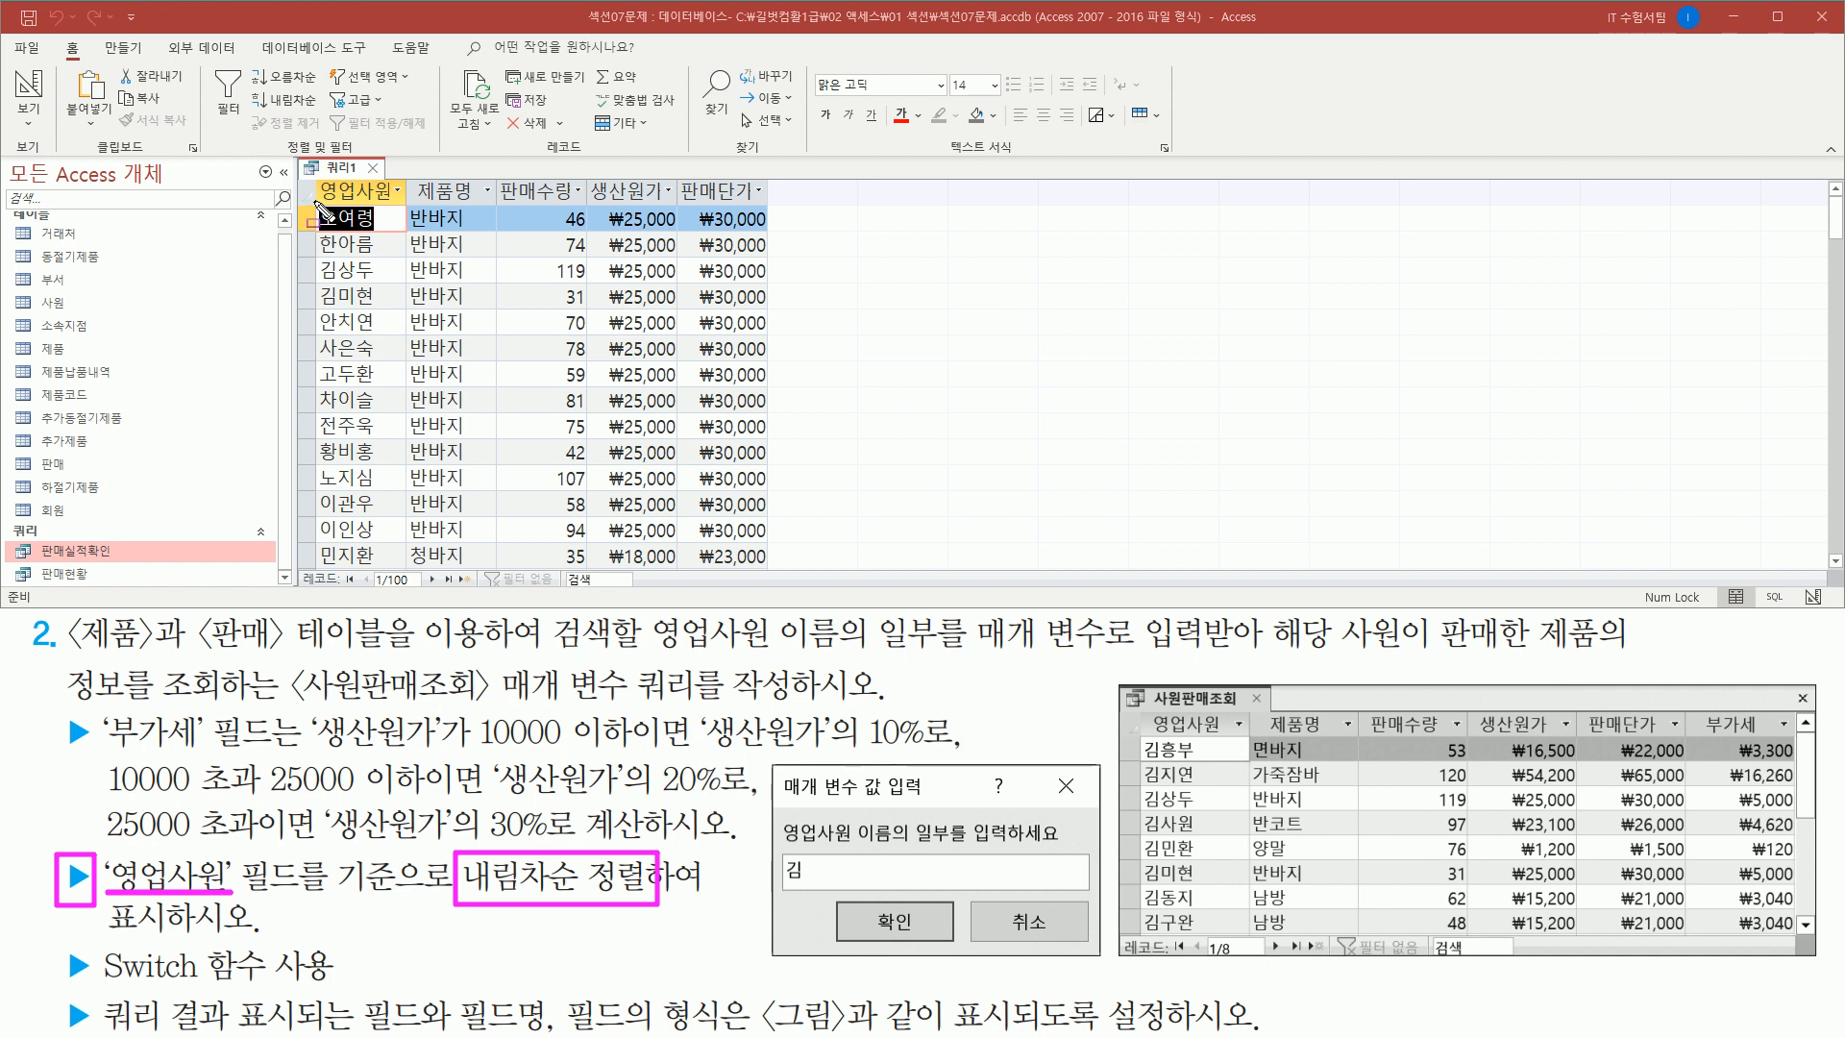
mouse_move(318, 204)
left_mouse_down()
mouse_move(342, 390)
mouse_move(396, 565)
left_mouse_up()
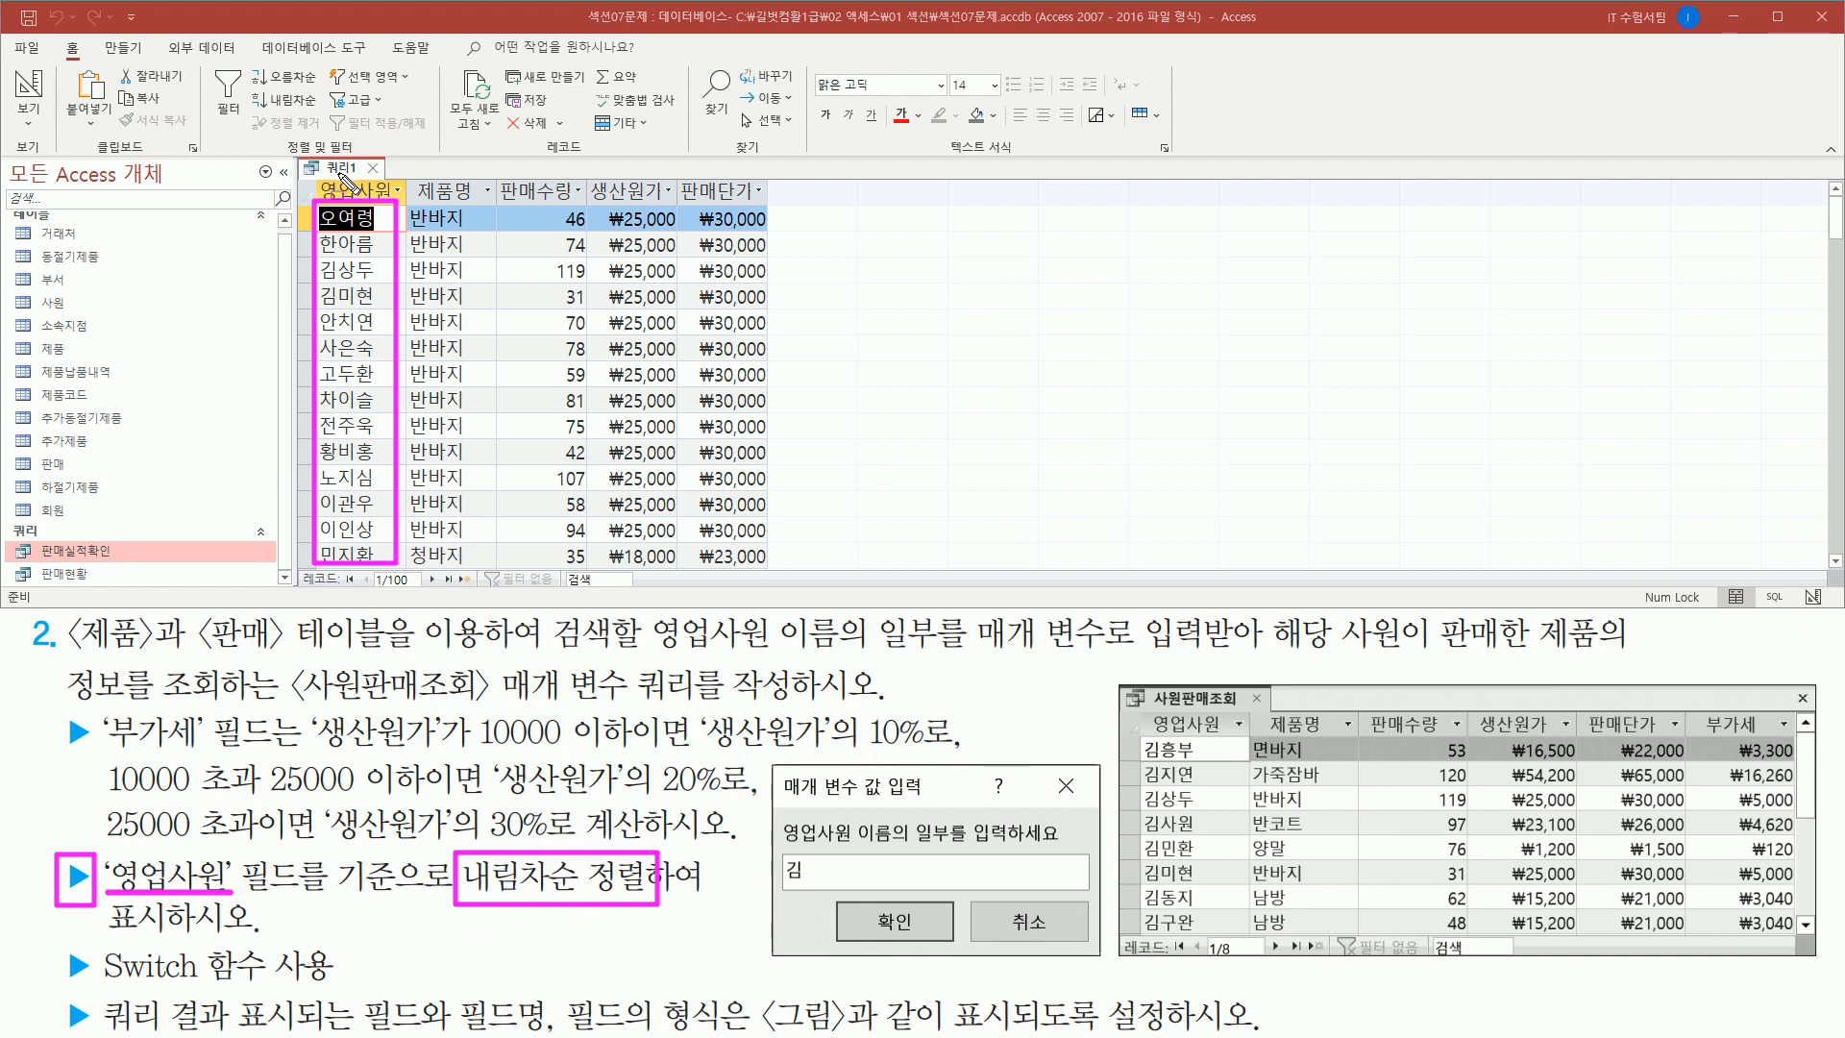
key("e")
left_click_drag(316, 156, 363, 182)
key("Escape")
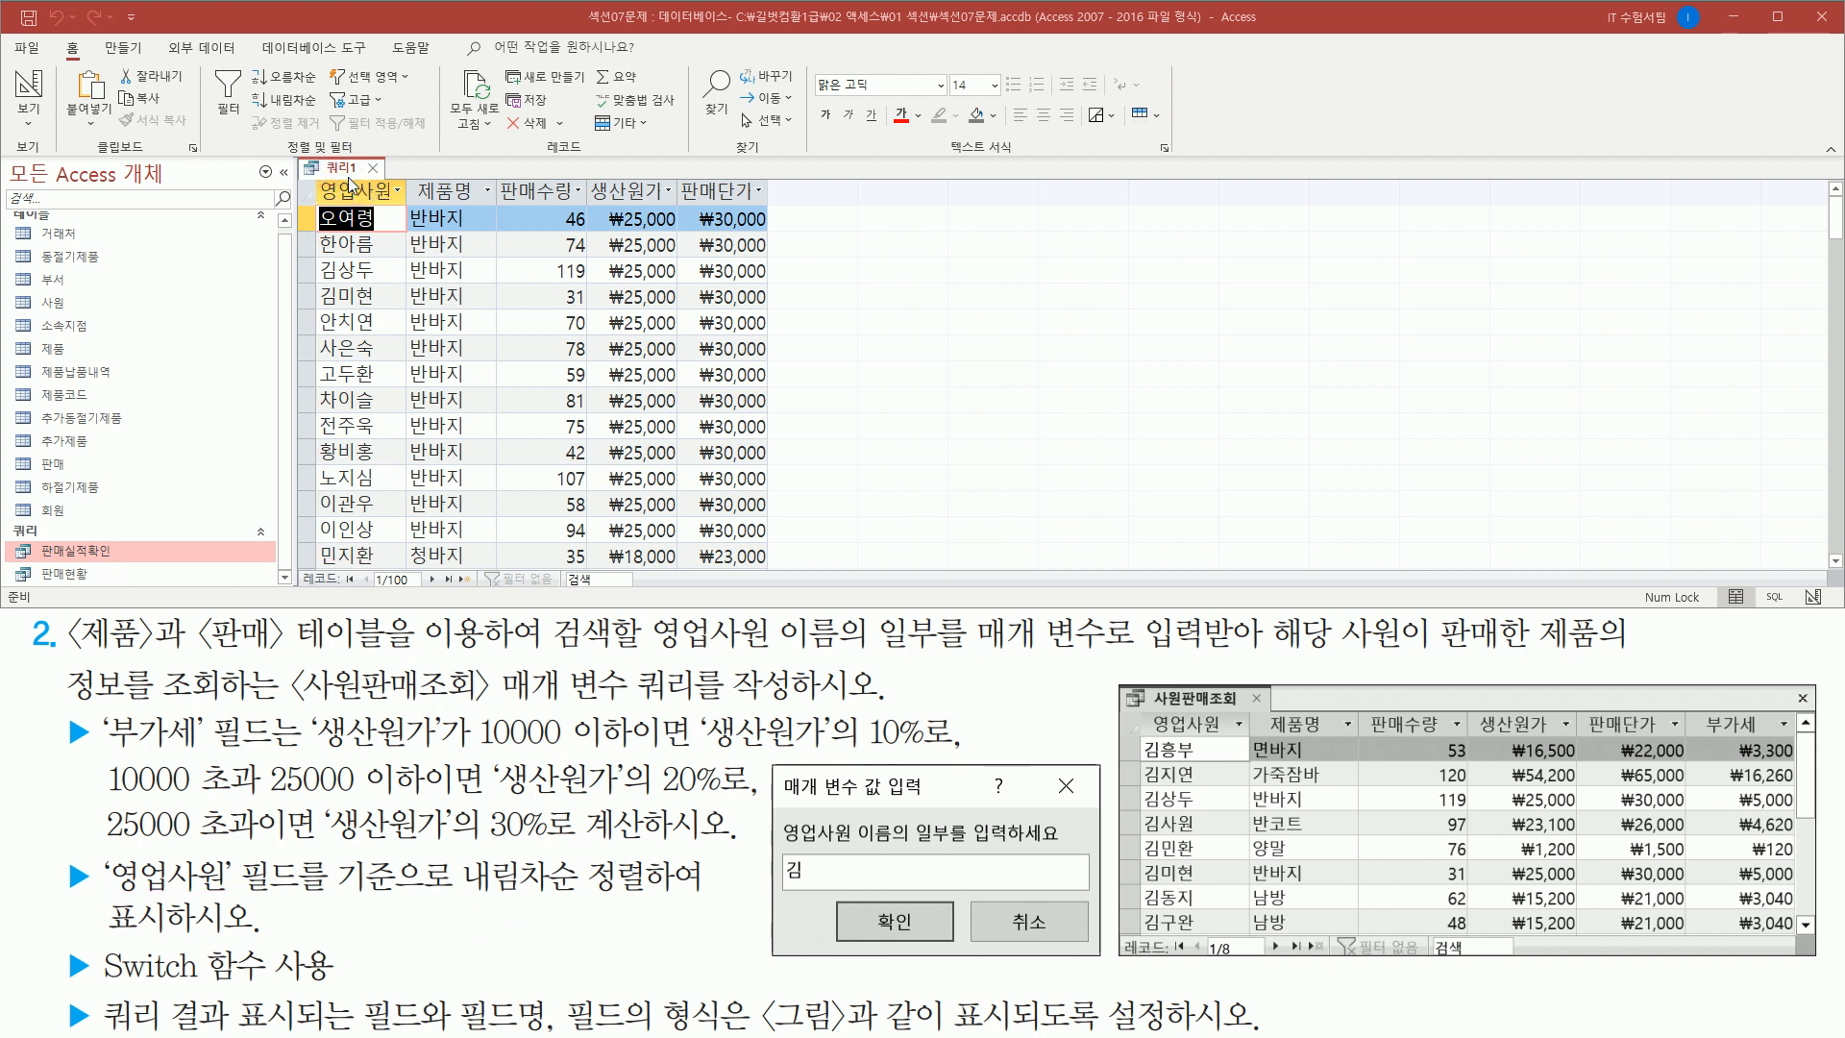
- Return the query to Design view and enlarge the design grid to show its sort and criteria rows
right_click(339, 173)
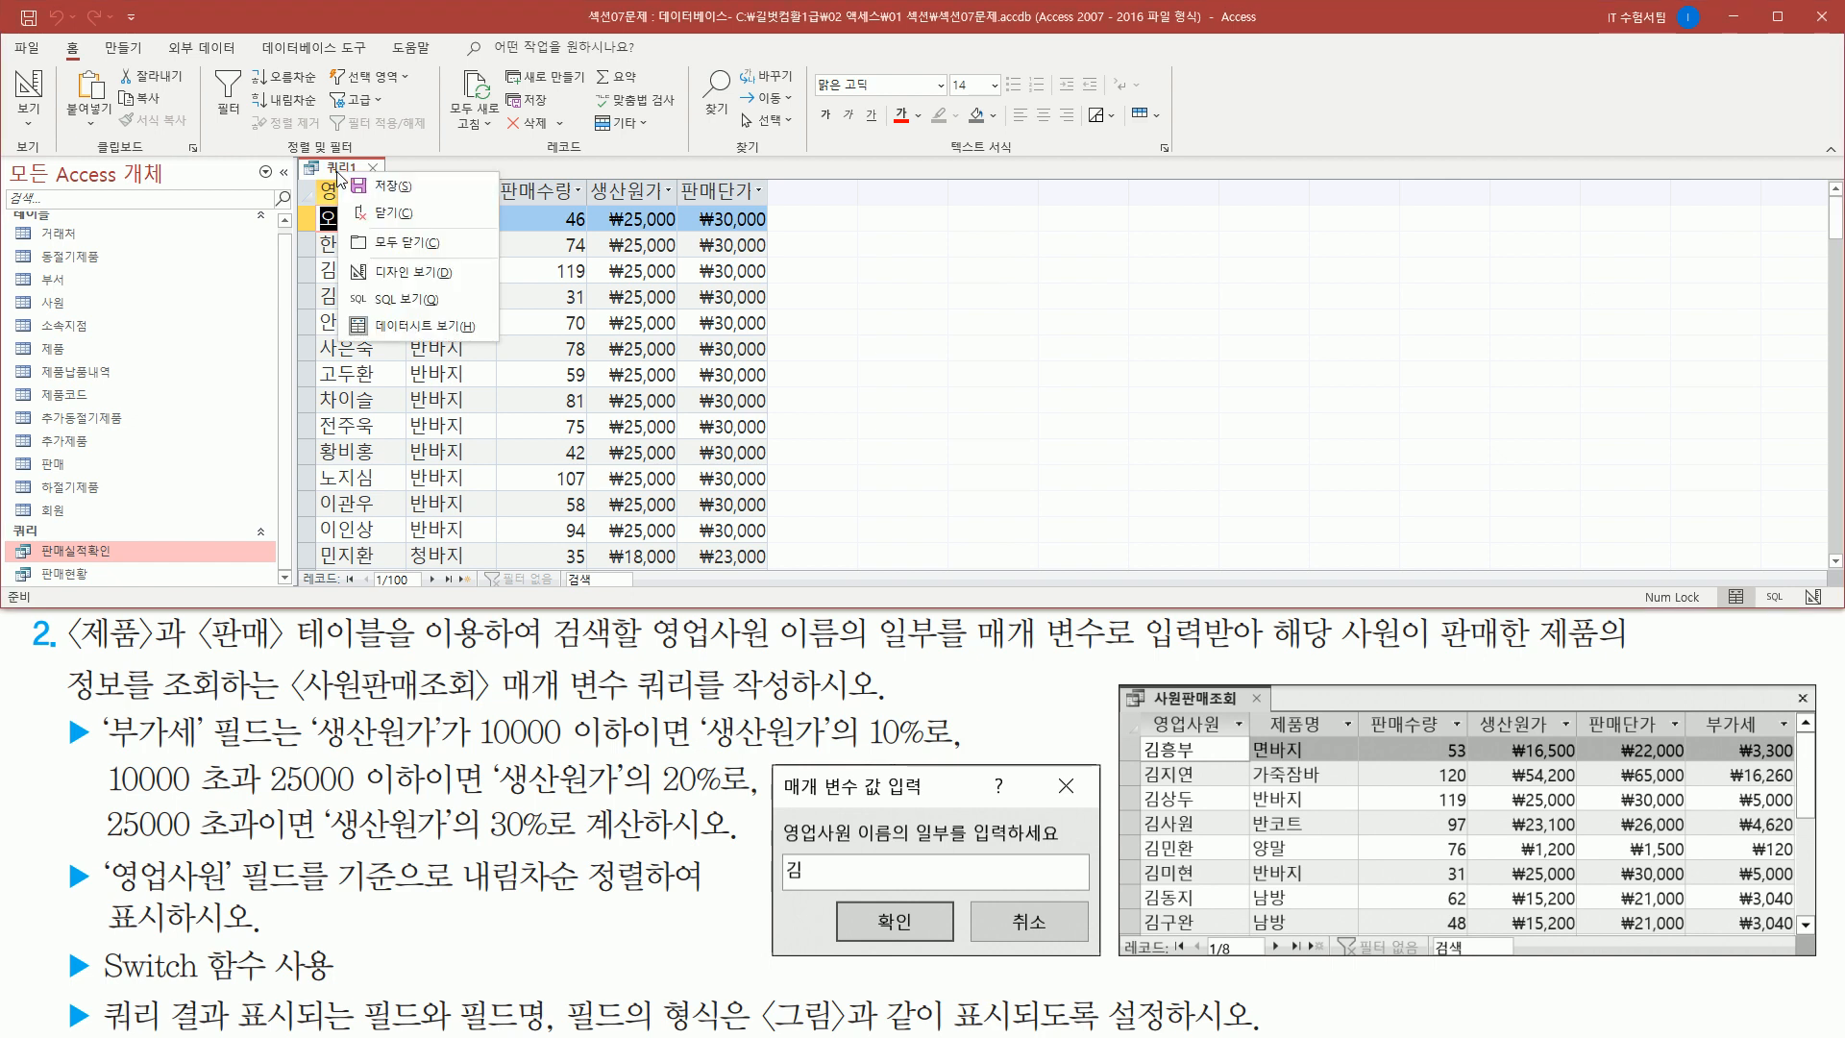
left_click(411, 272)
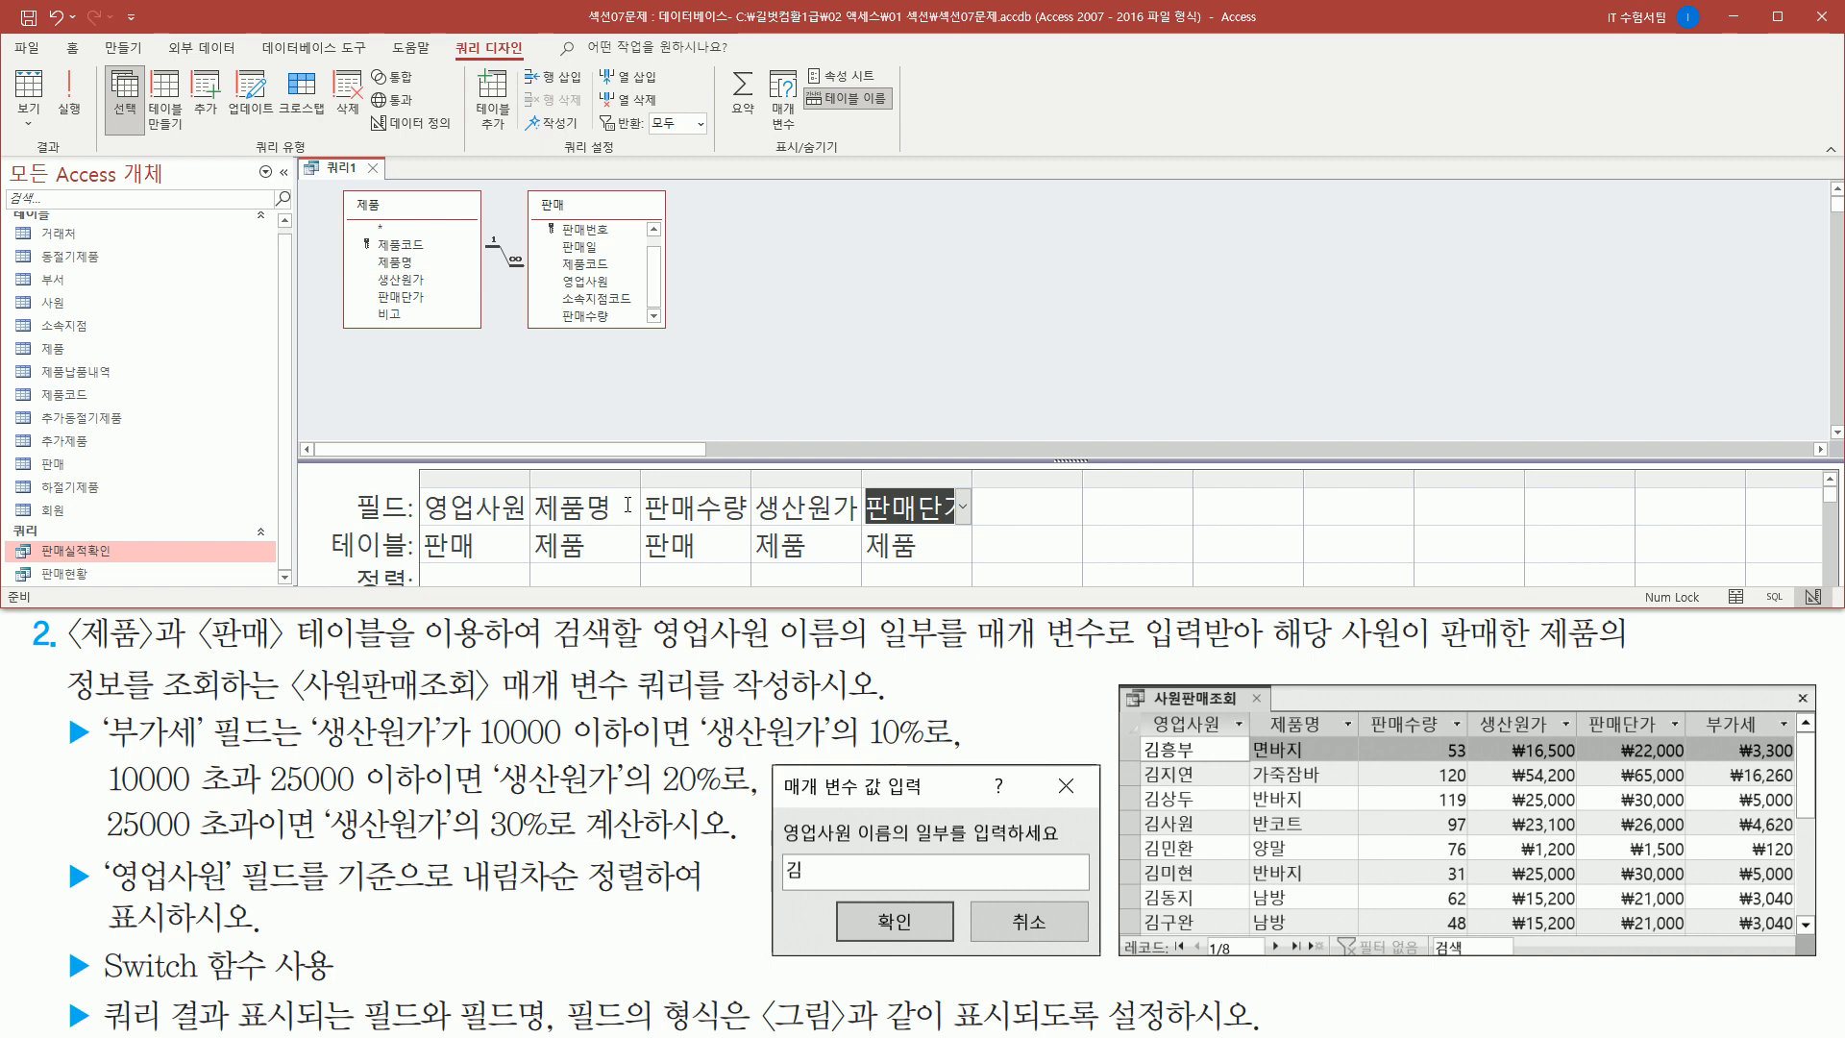
left_click_drag(649, 460, 634, 371)
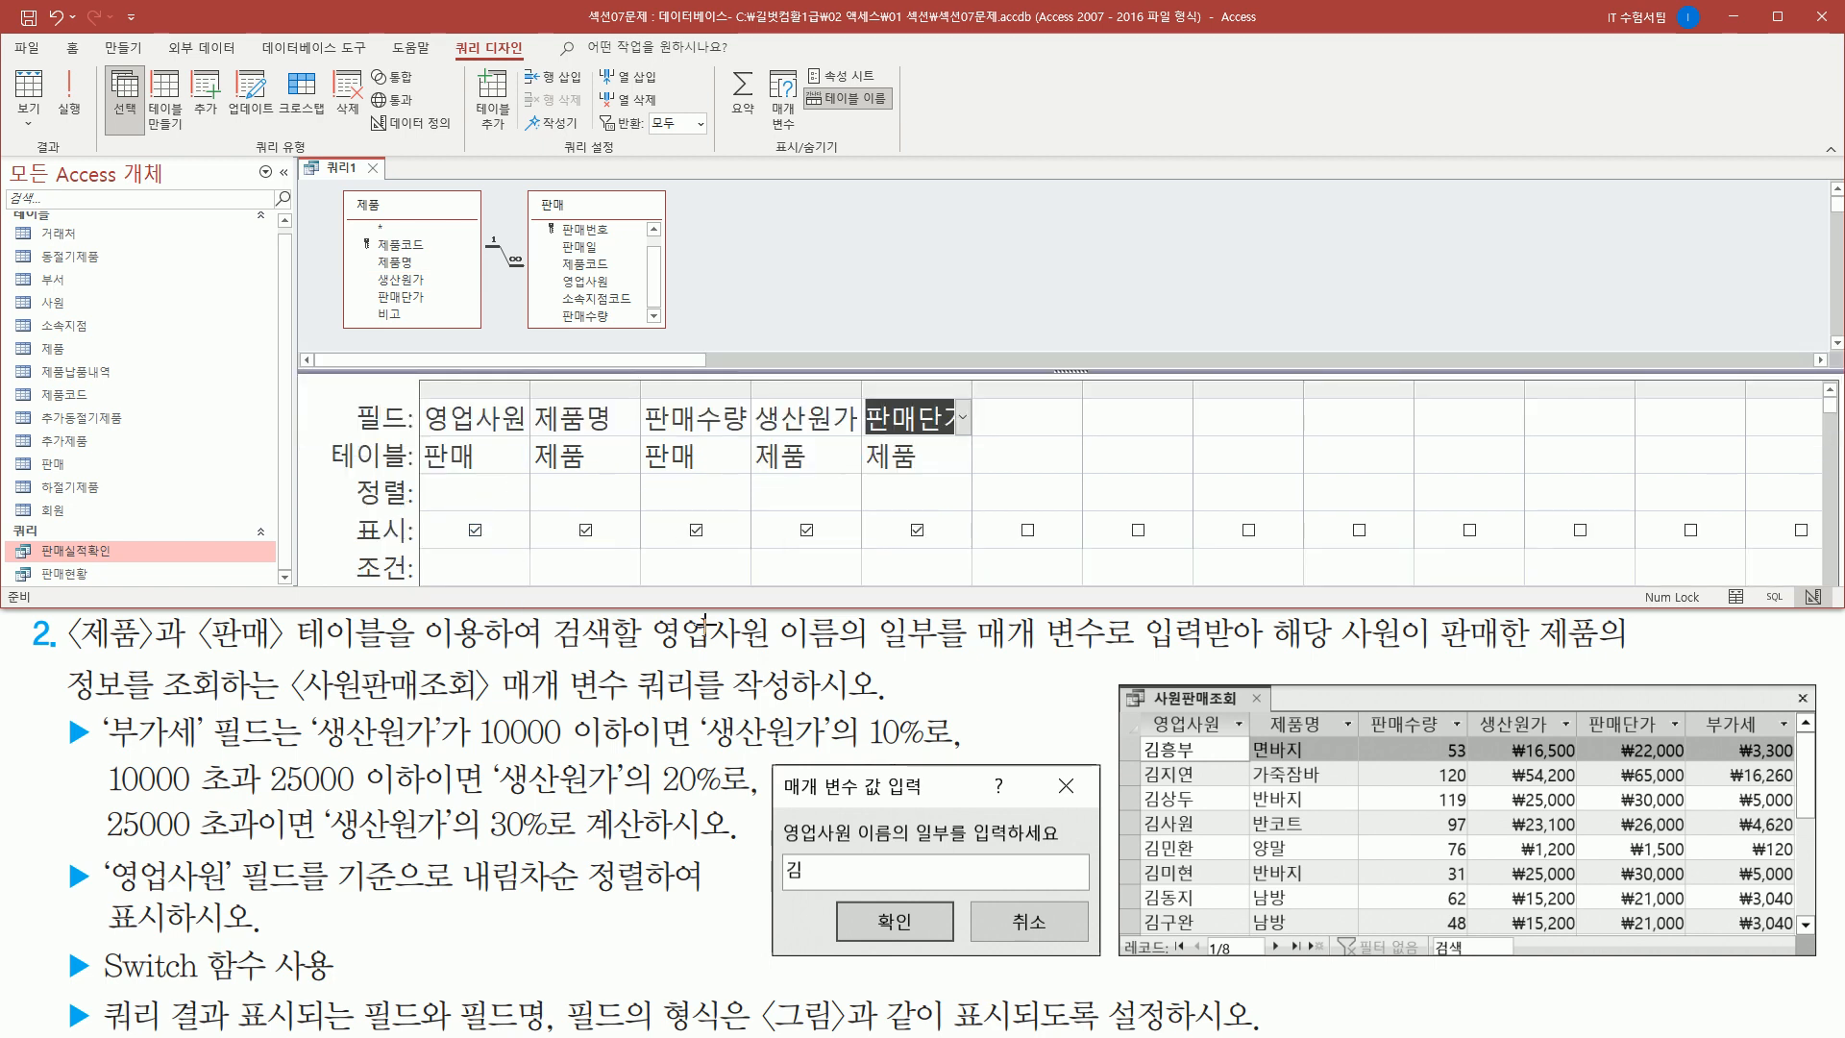
- Sort the 영업사원 field in descending order (내림차순) and widen its grid column to fit the contents
mouse_move(421, 392)
left_mouse_down()
mouse_move(490, 444)
mouse_move(531, 439)
left_mouse_up()
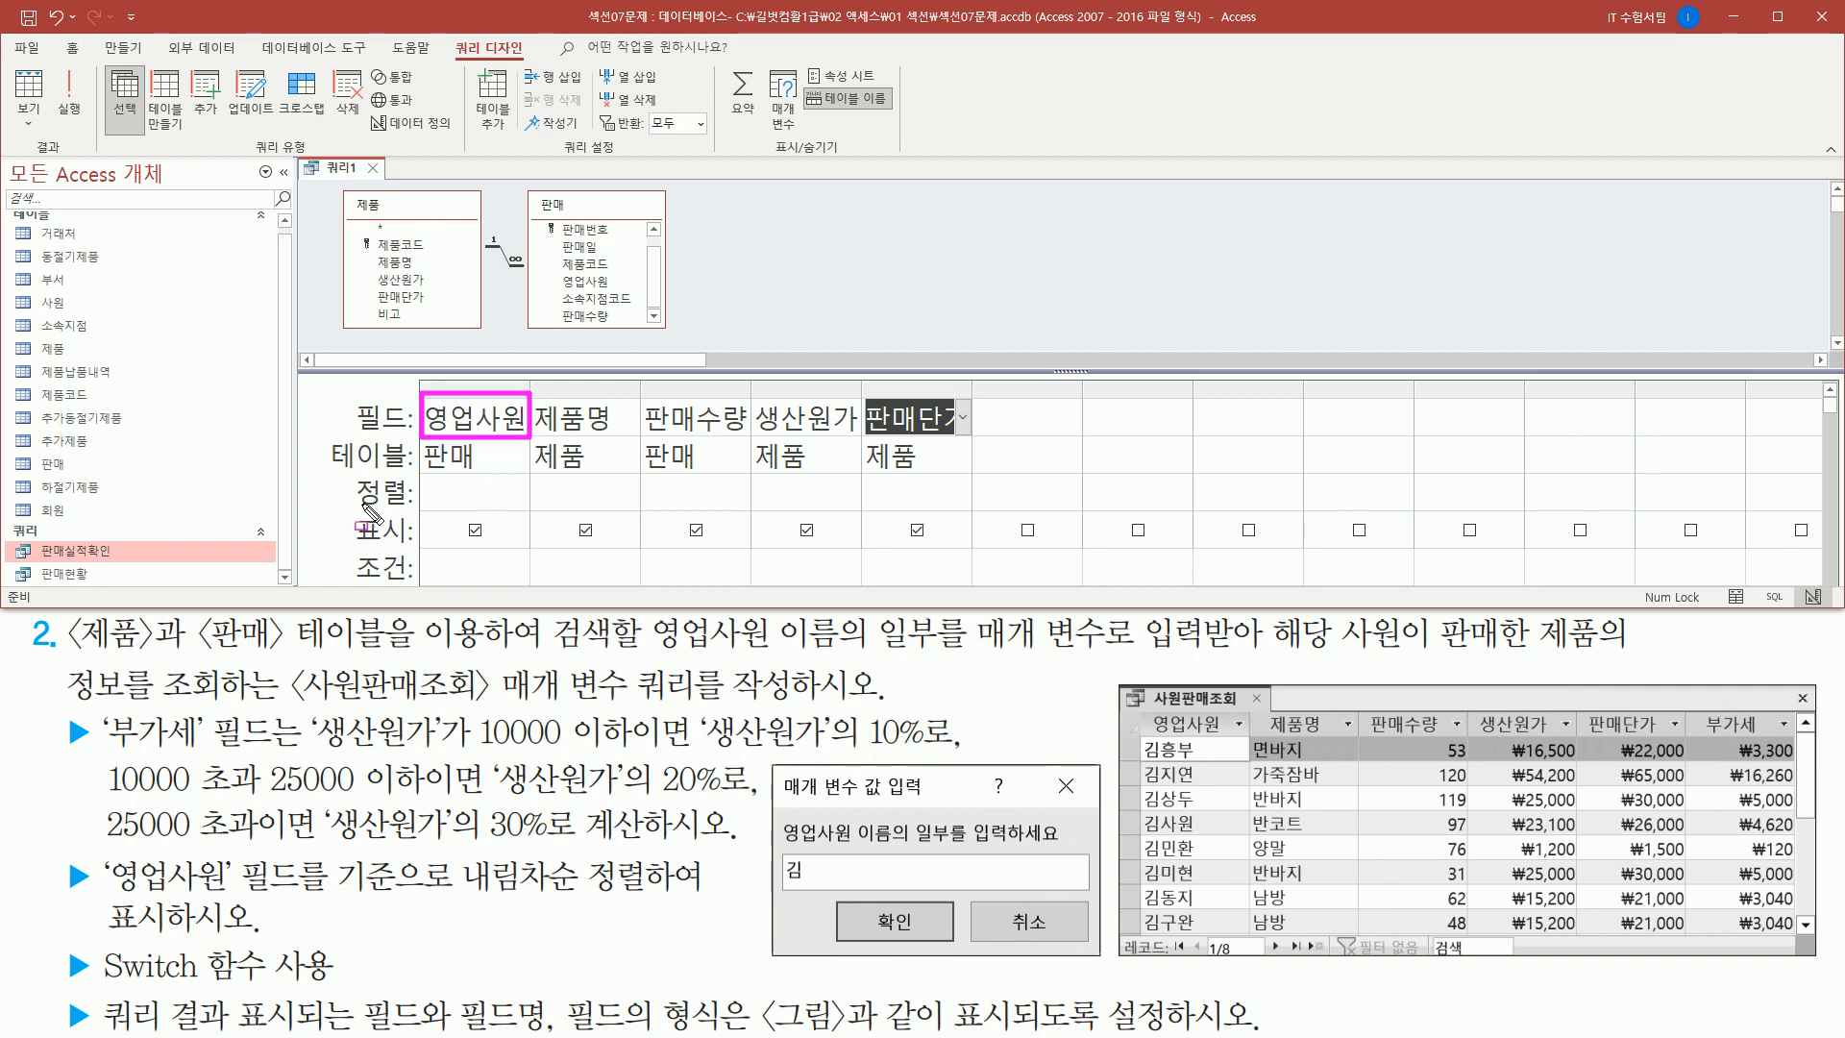
left_click_drag(351, 510, 529, 512)
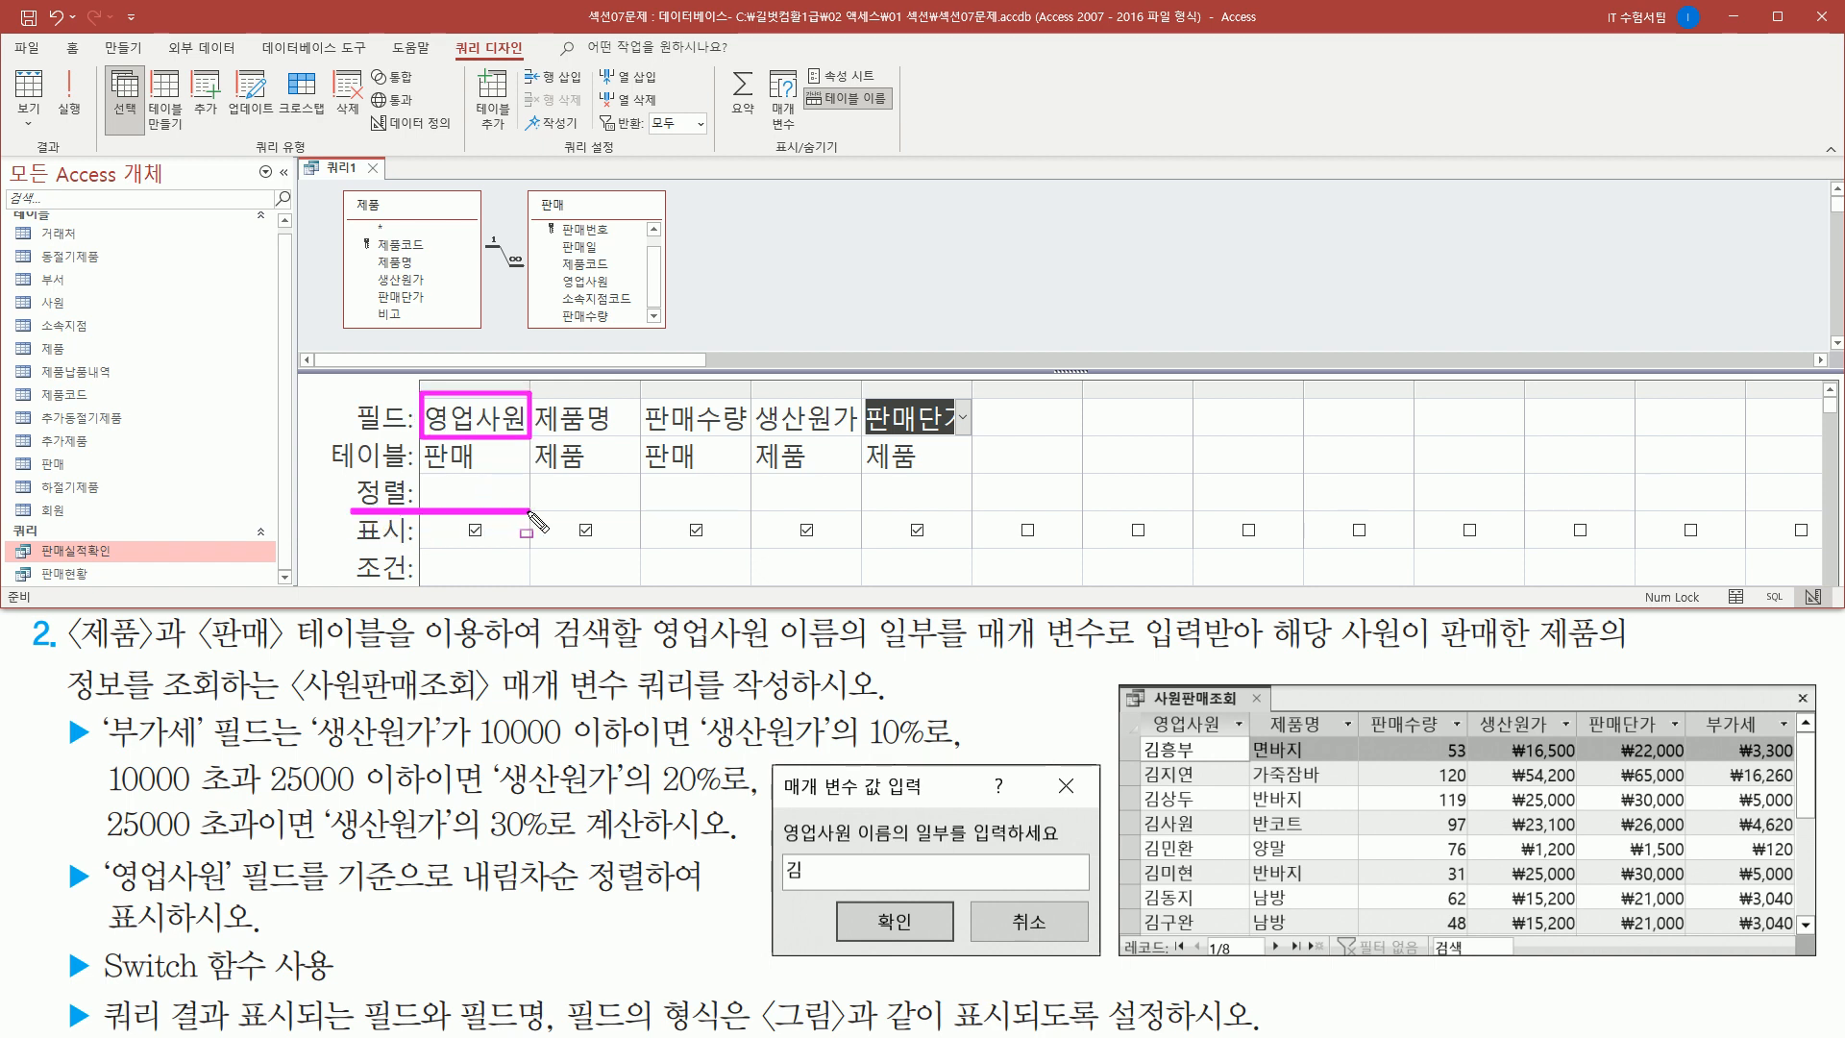
key("Escape")
left_click(500, 493)
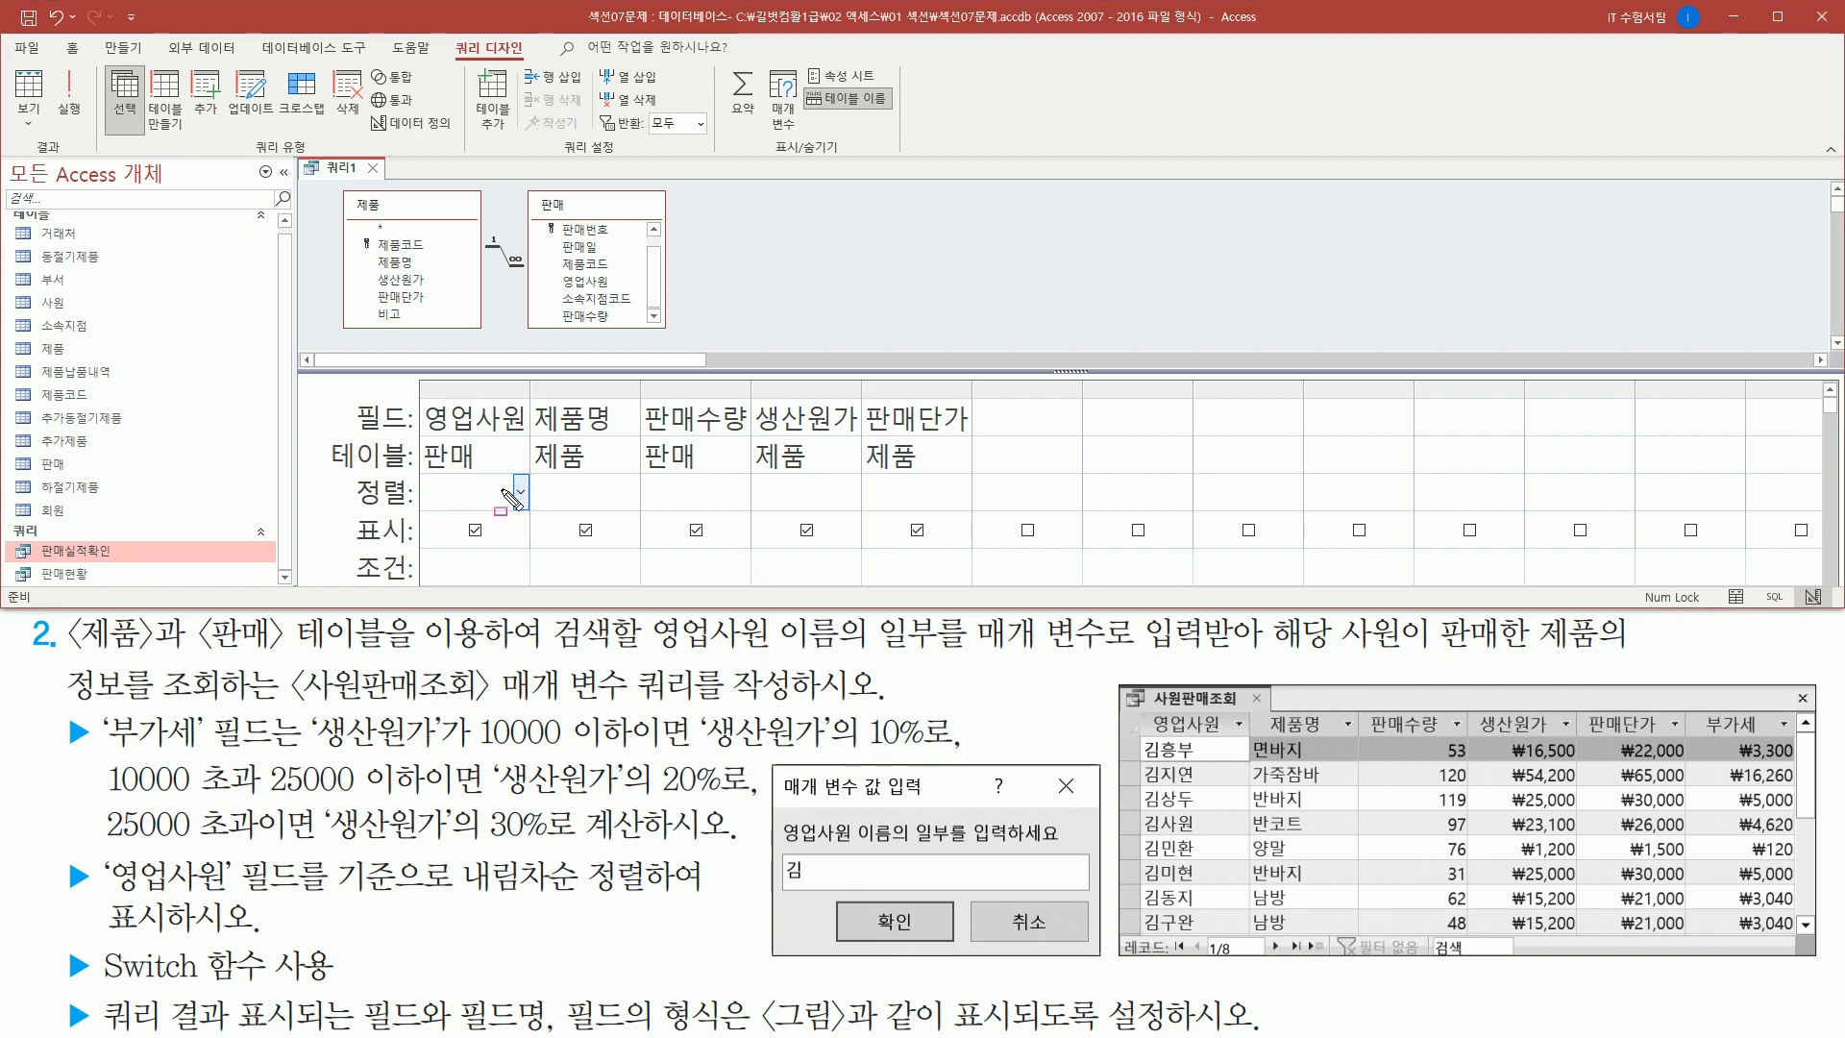
left_click_drag(509, 466, 535, 518)
key("Escape")
left_click(521, 493)
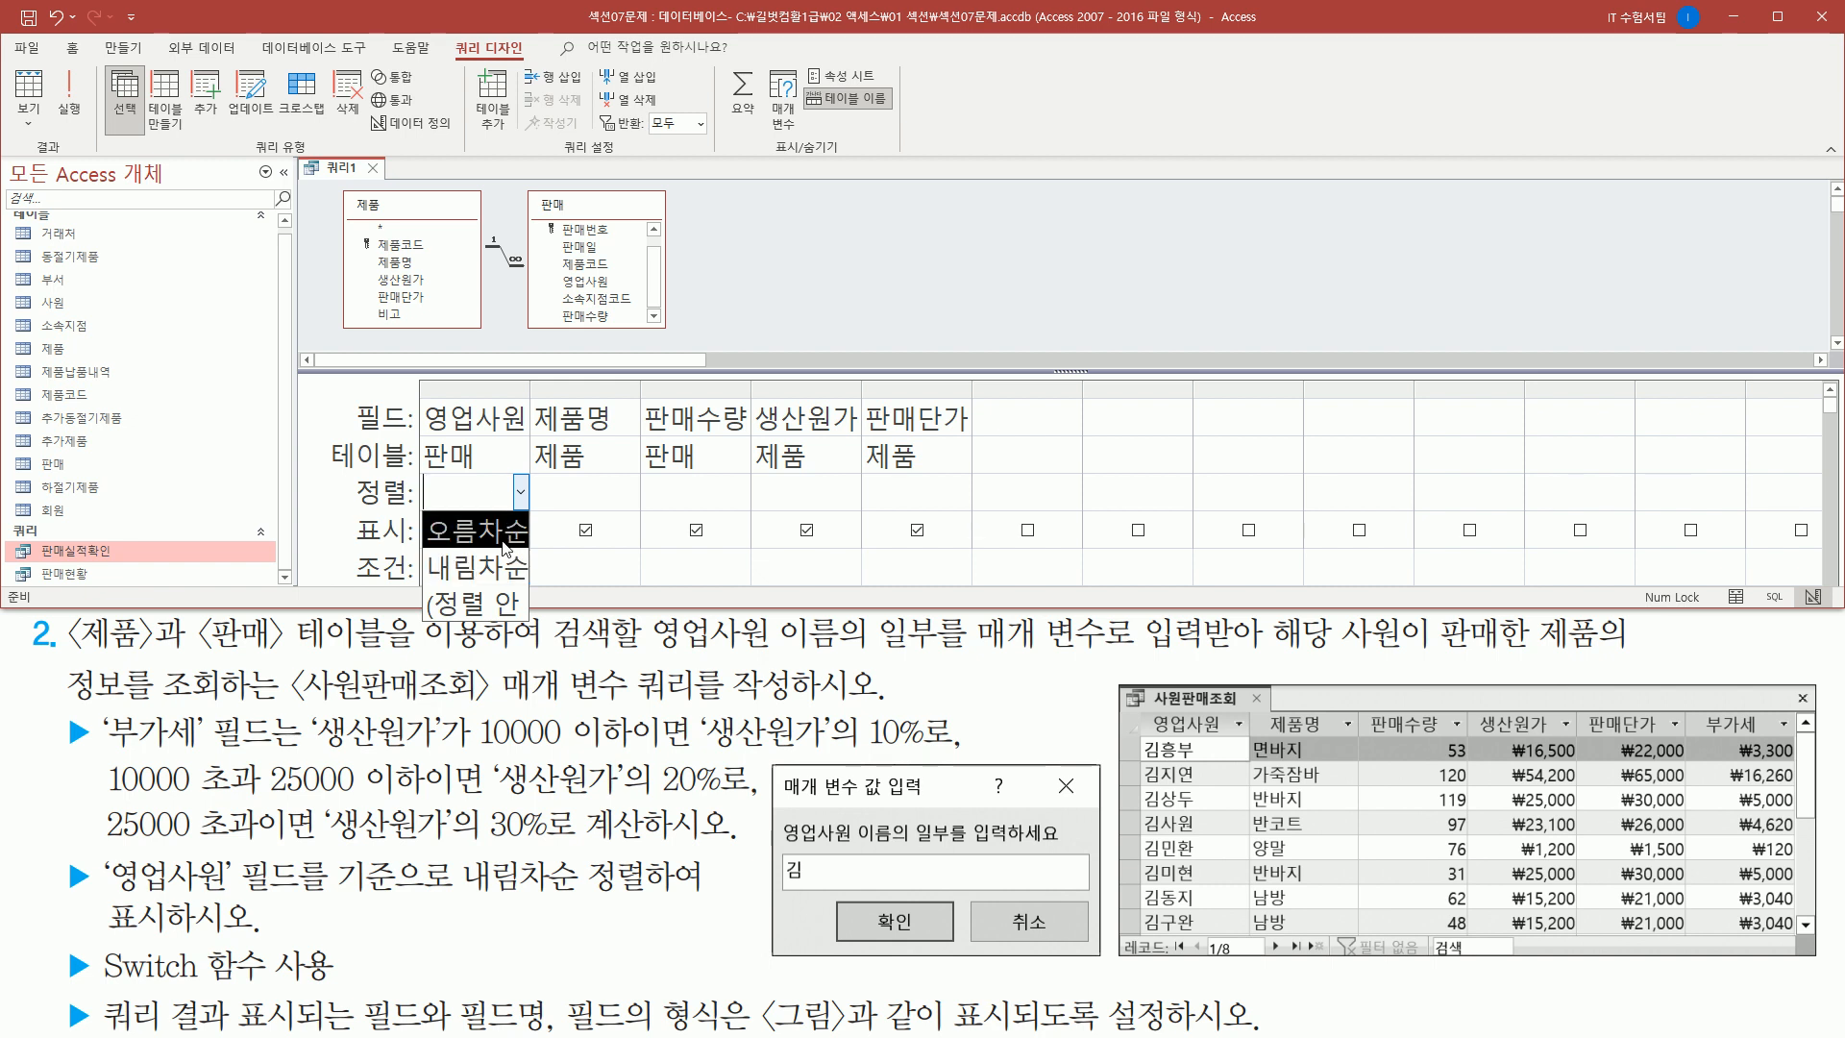
left_click(500, 569)
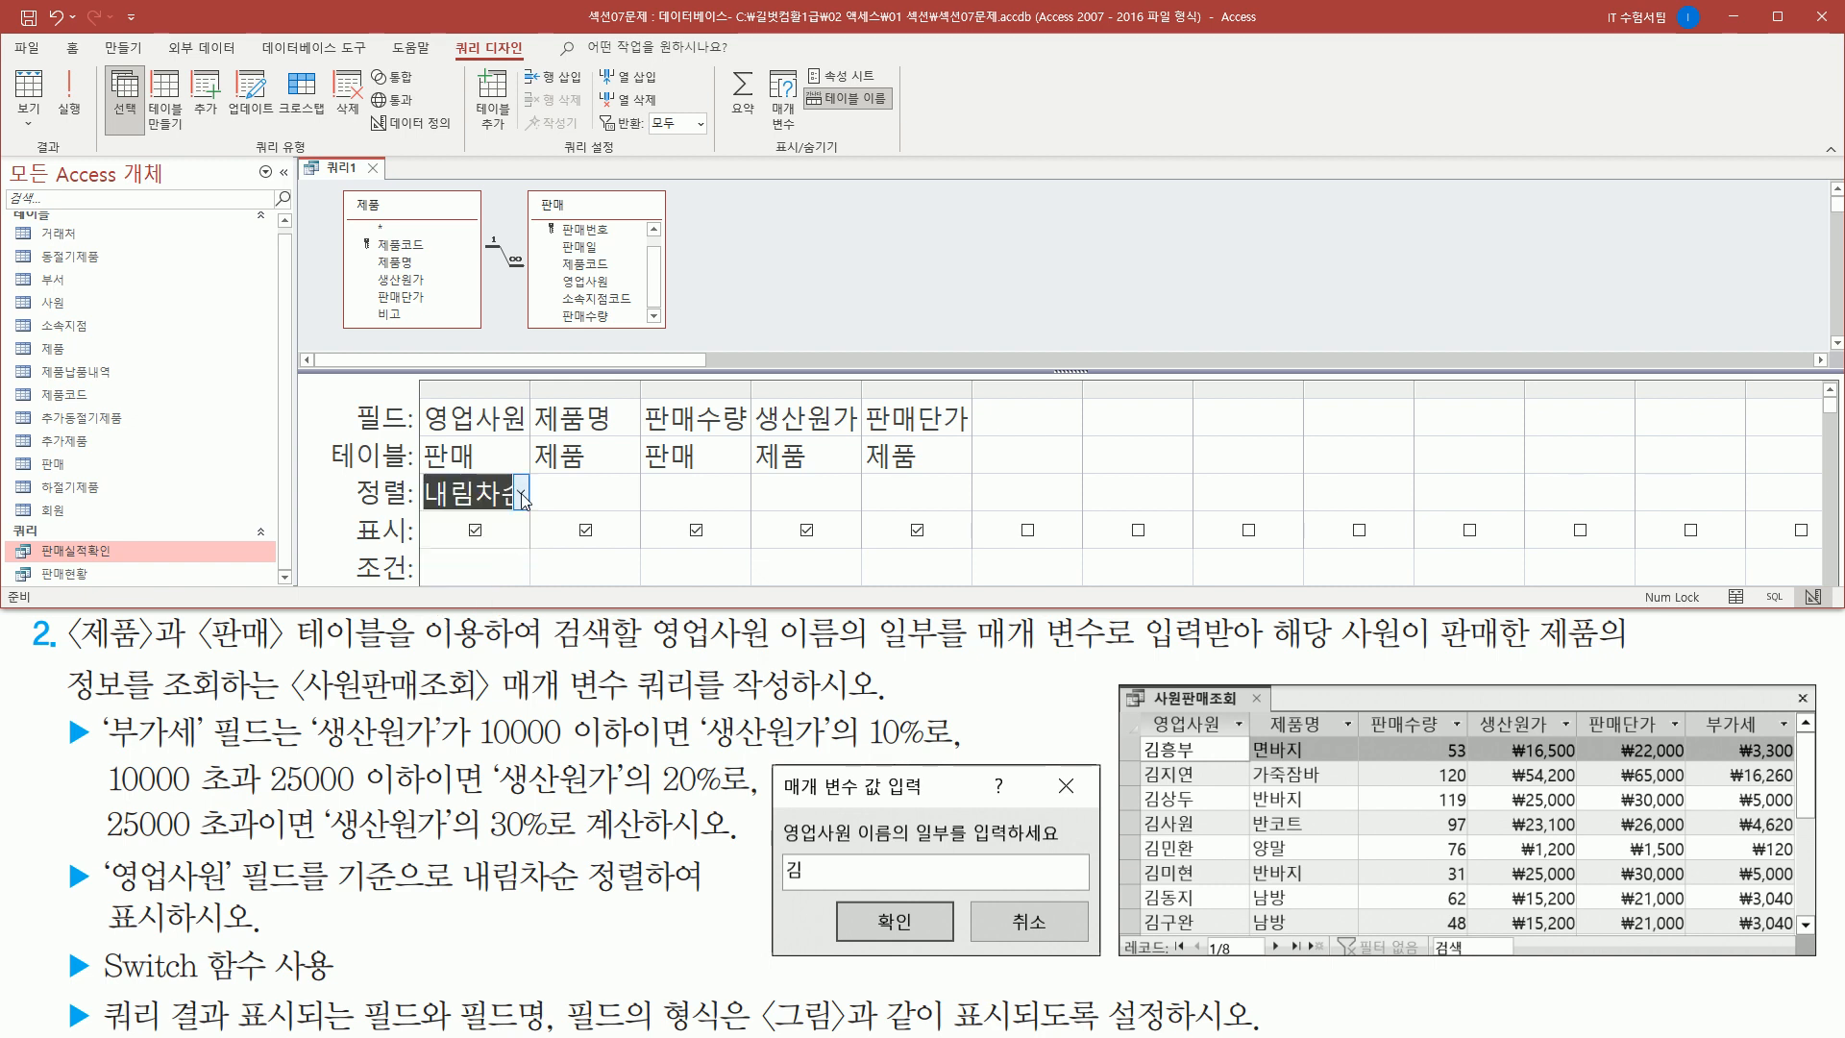
double_click(528, 392)
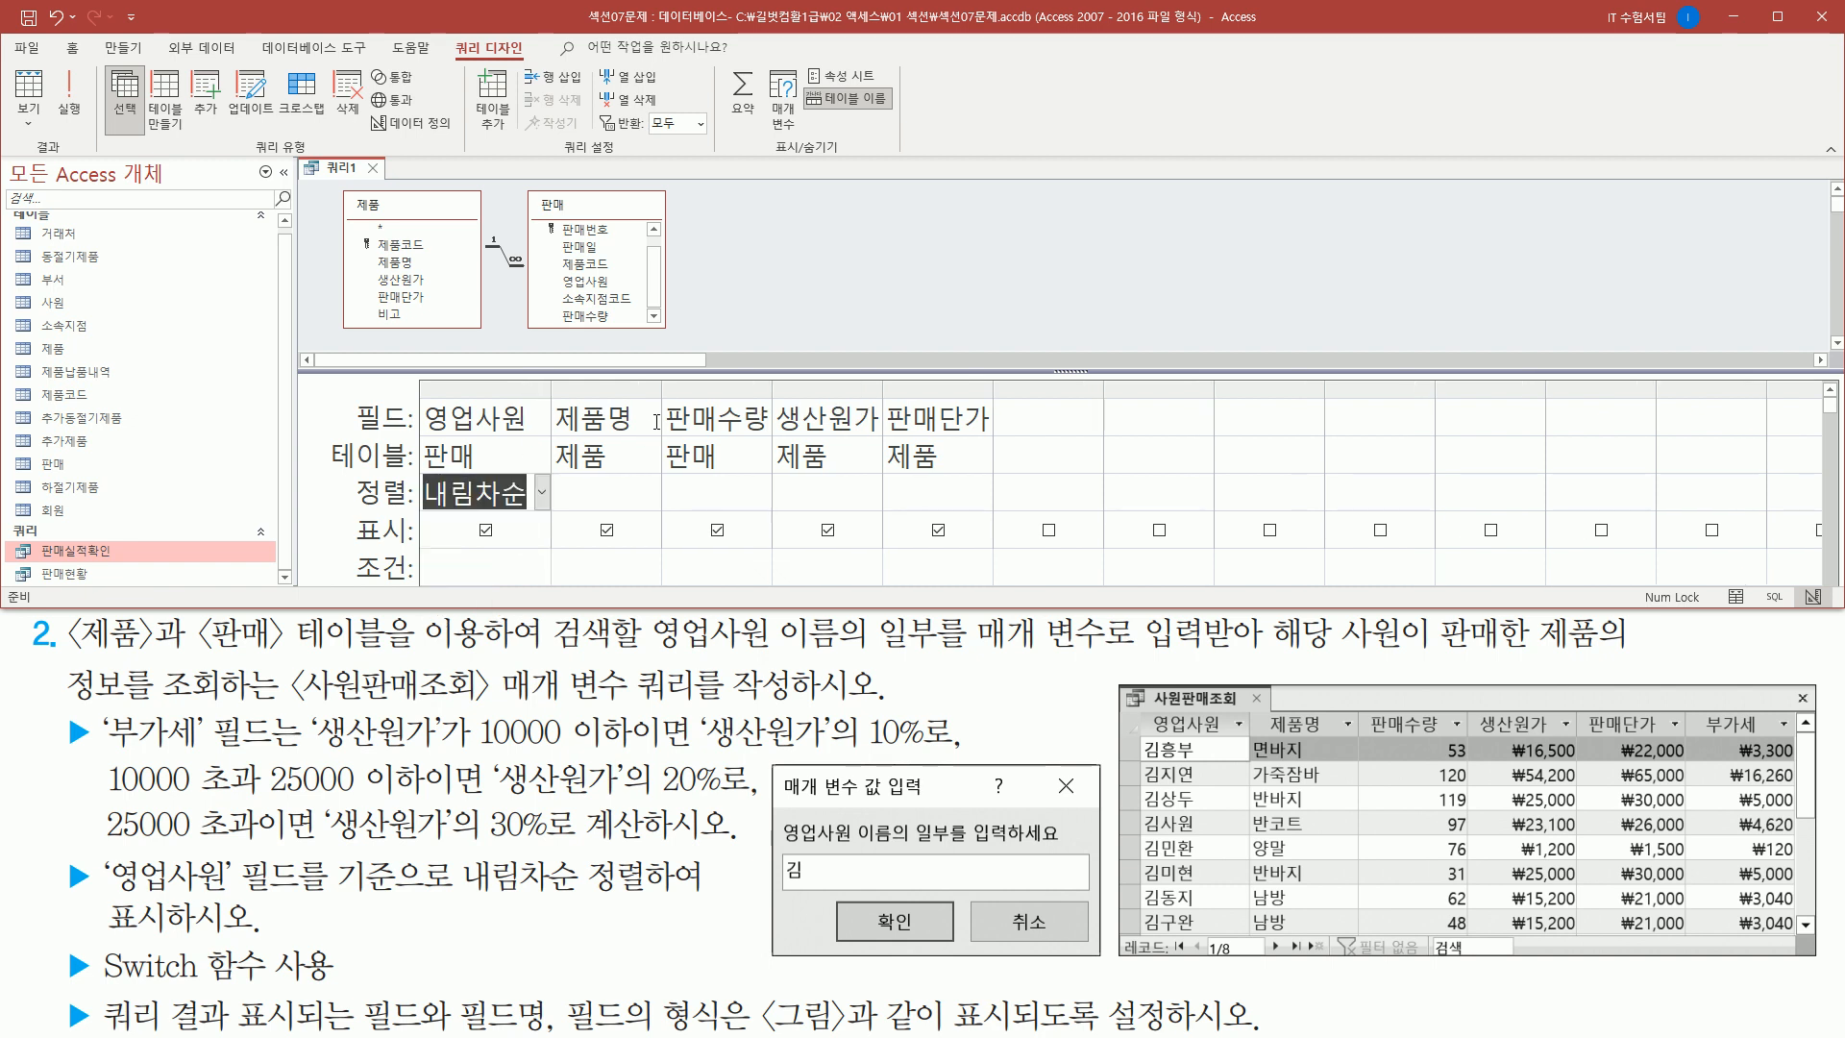
key("ctrl+2")
left_click_drag(417, 394, 539, 434)
left_click_drag(348, 471, 553, 517)
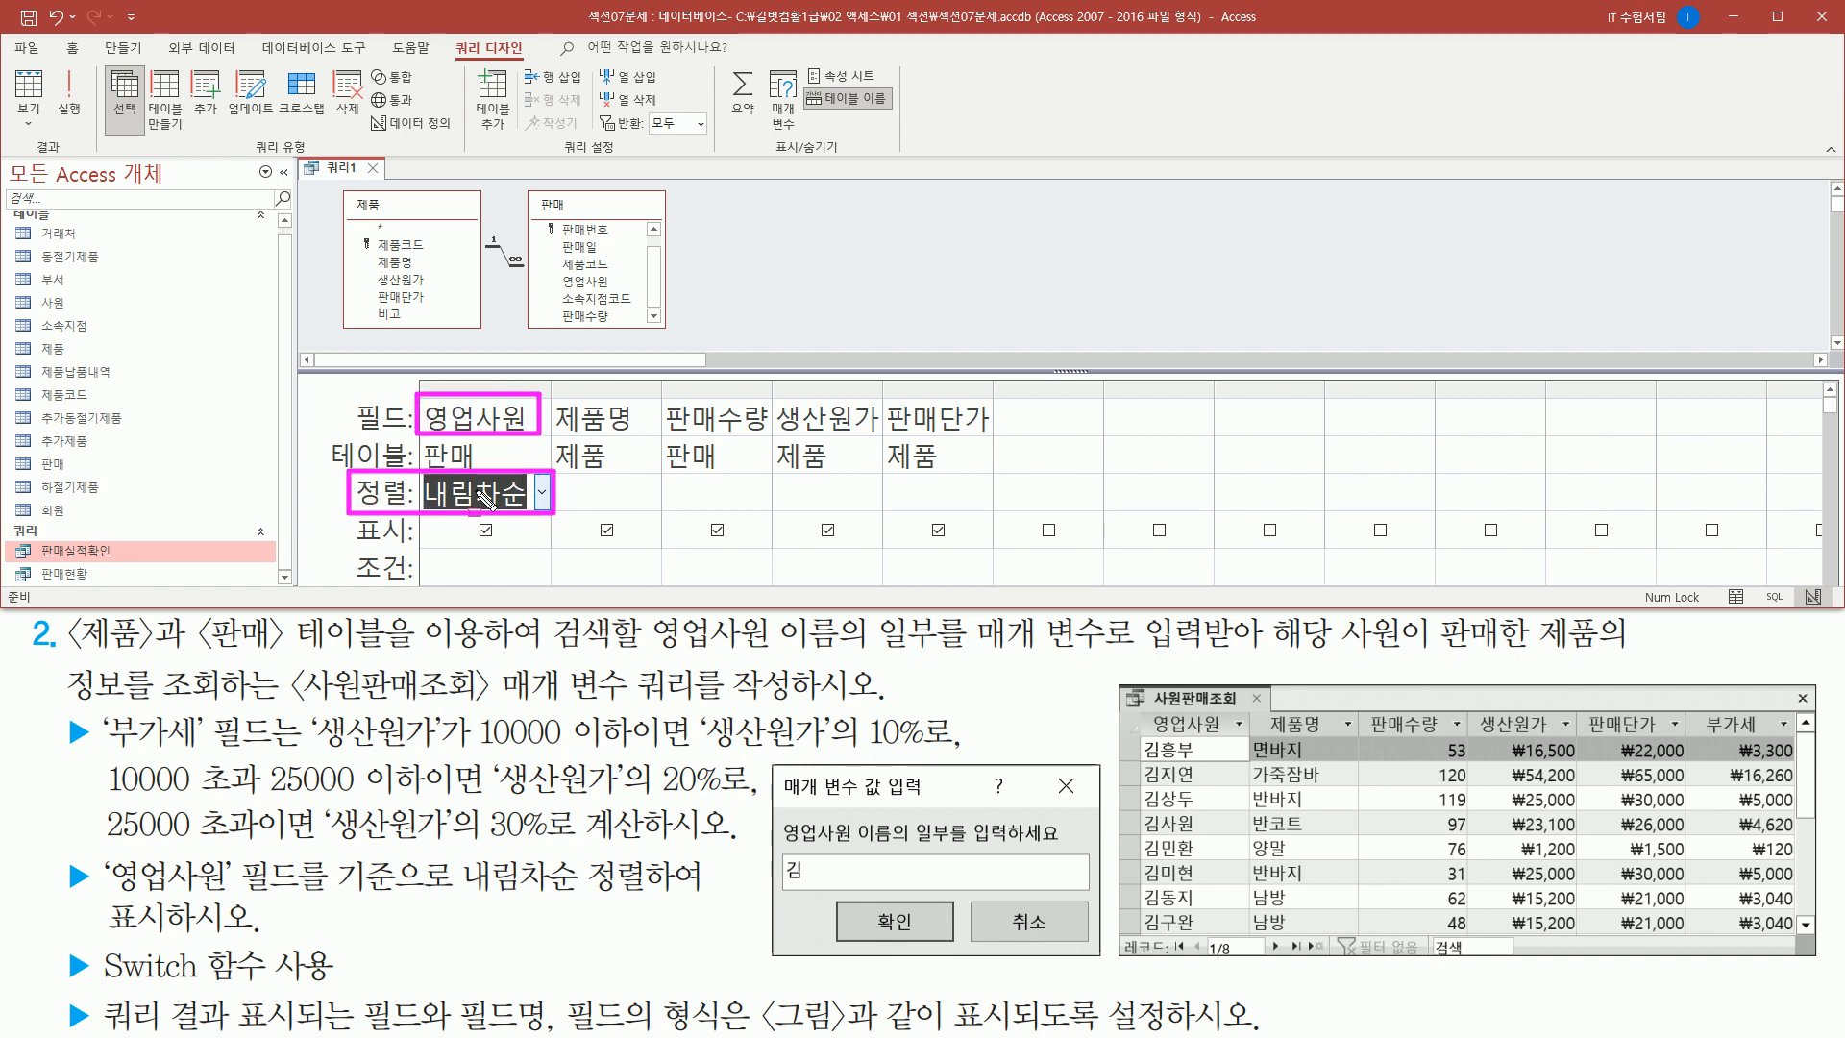
key("Escape")
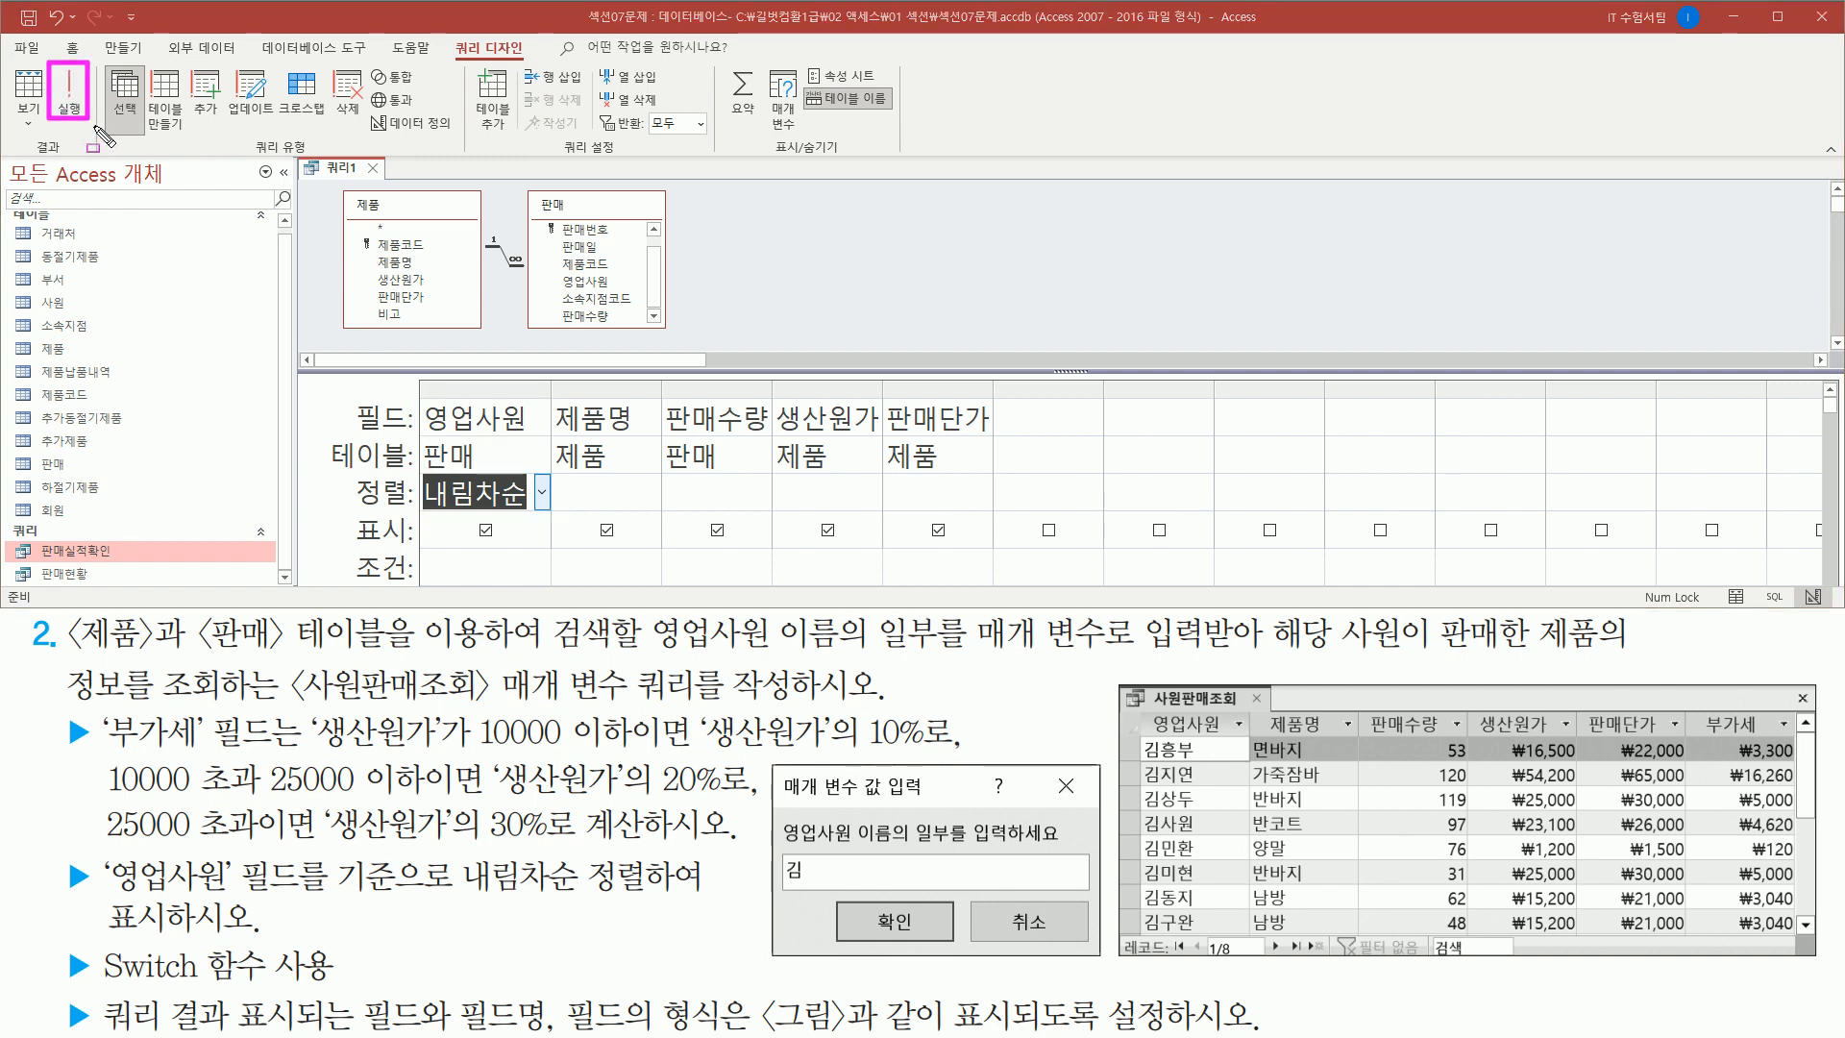
- Run the query again and check the descending 영업사원 order through all the records
left_click(78, 103)
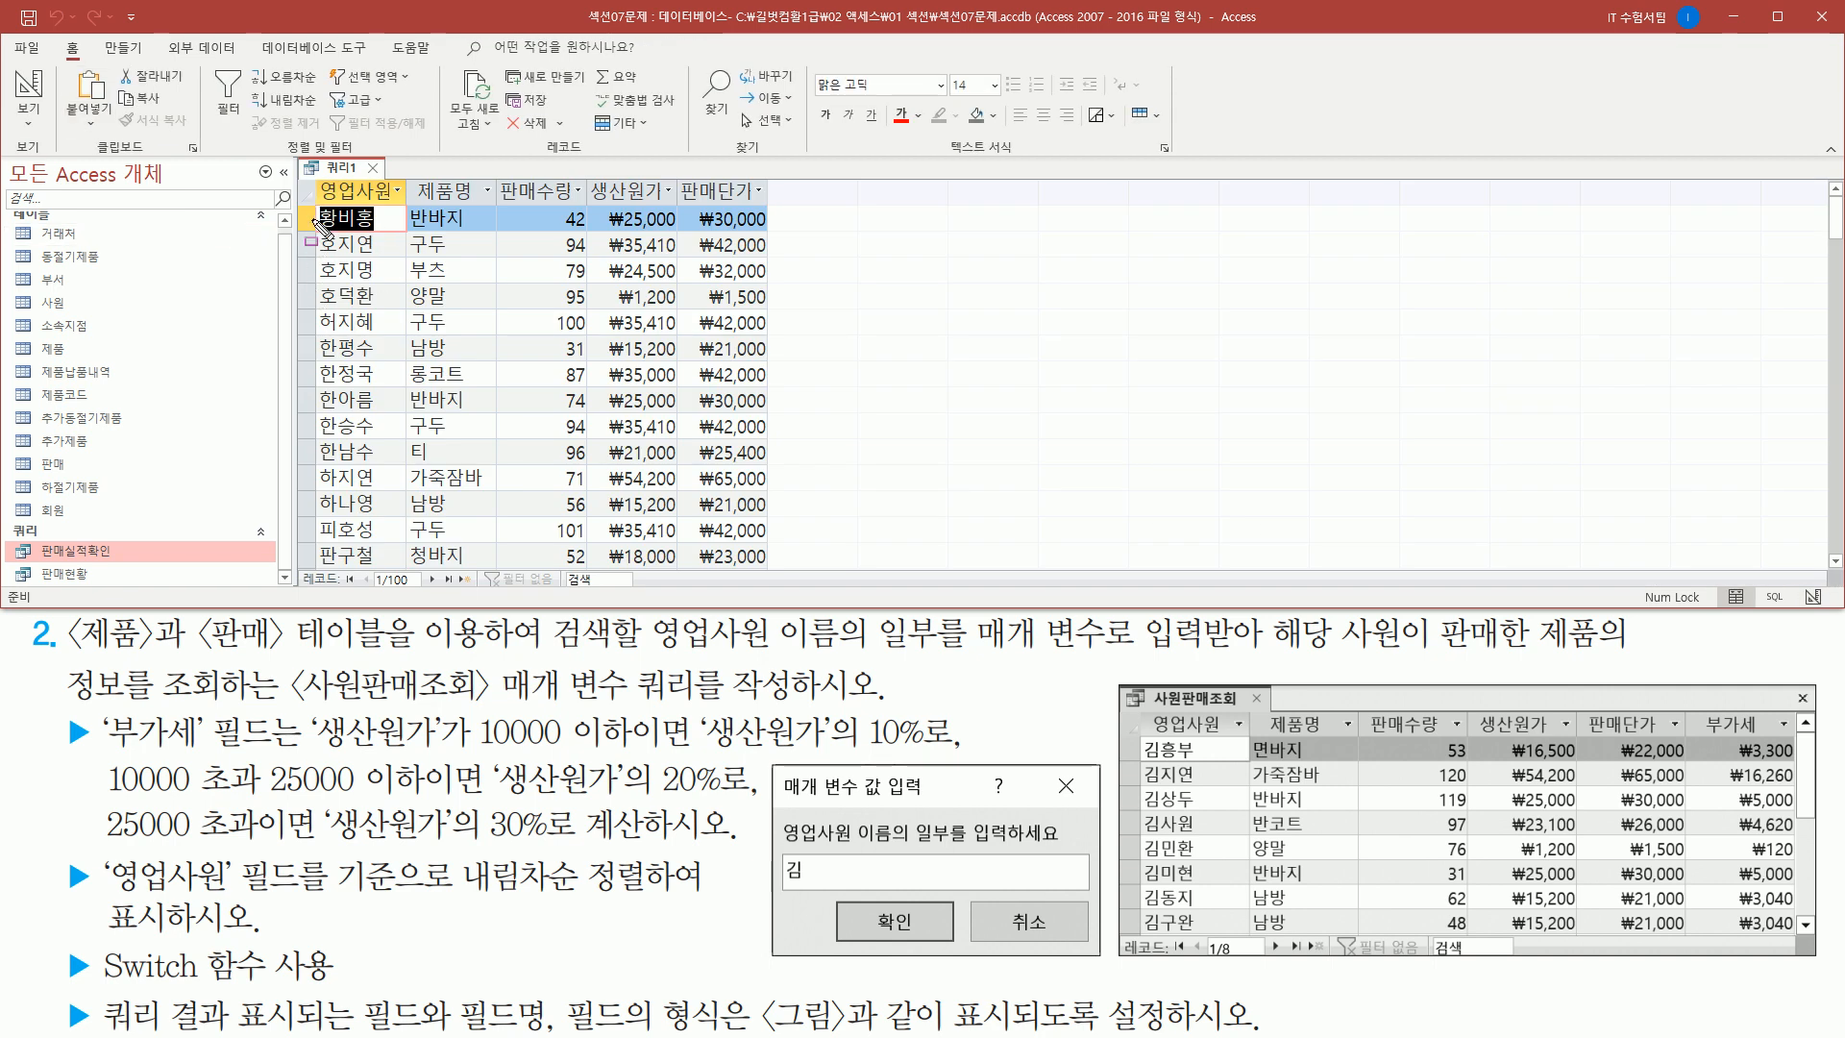
mouse_move(317, 204)
left_mouse_down()
mouse_move(350, 533)
mouse_move(336, 567)
left_mouse_up()
key("Escape")
scroll(375, 411, "down", 2)
scroll(375, 411, "down", 12)
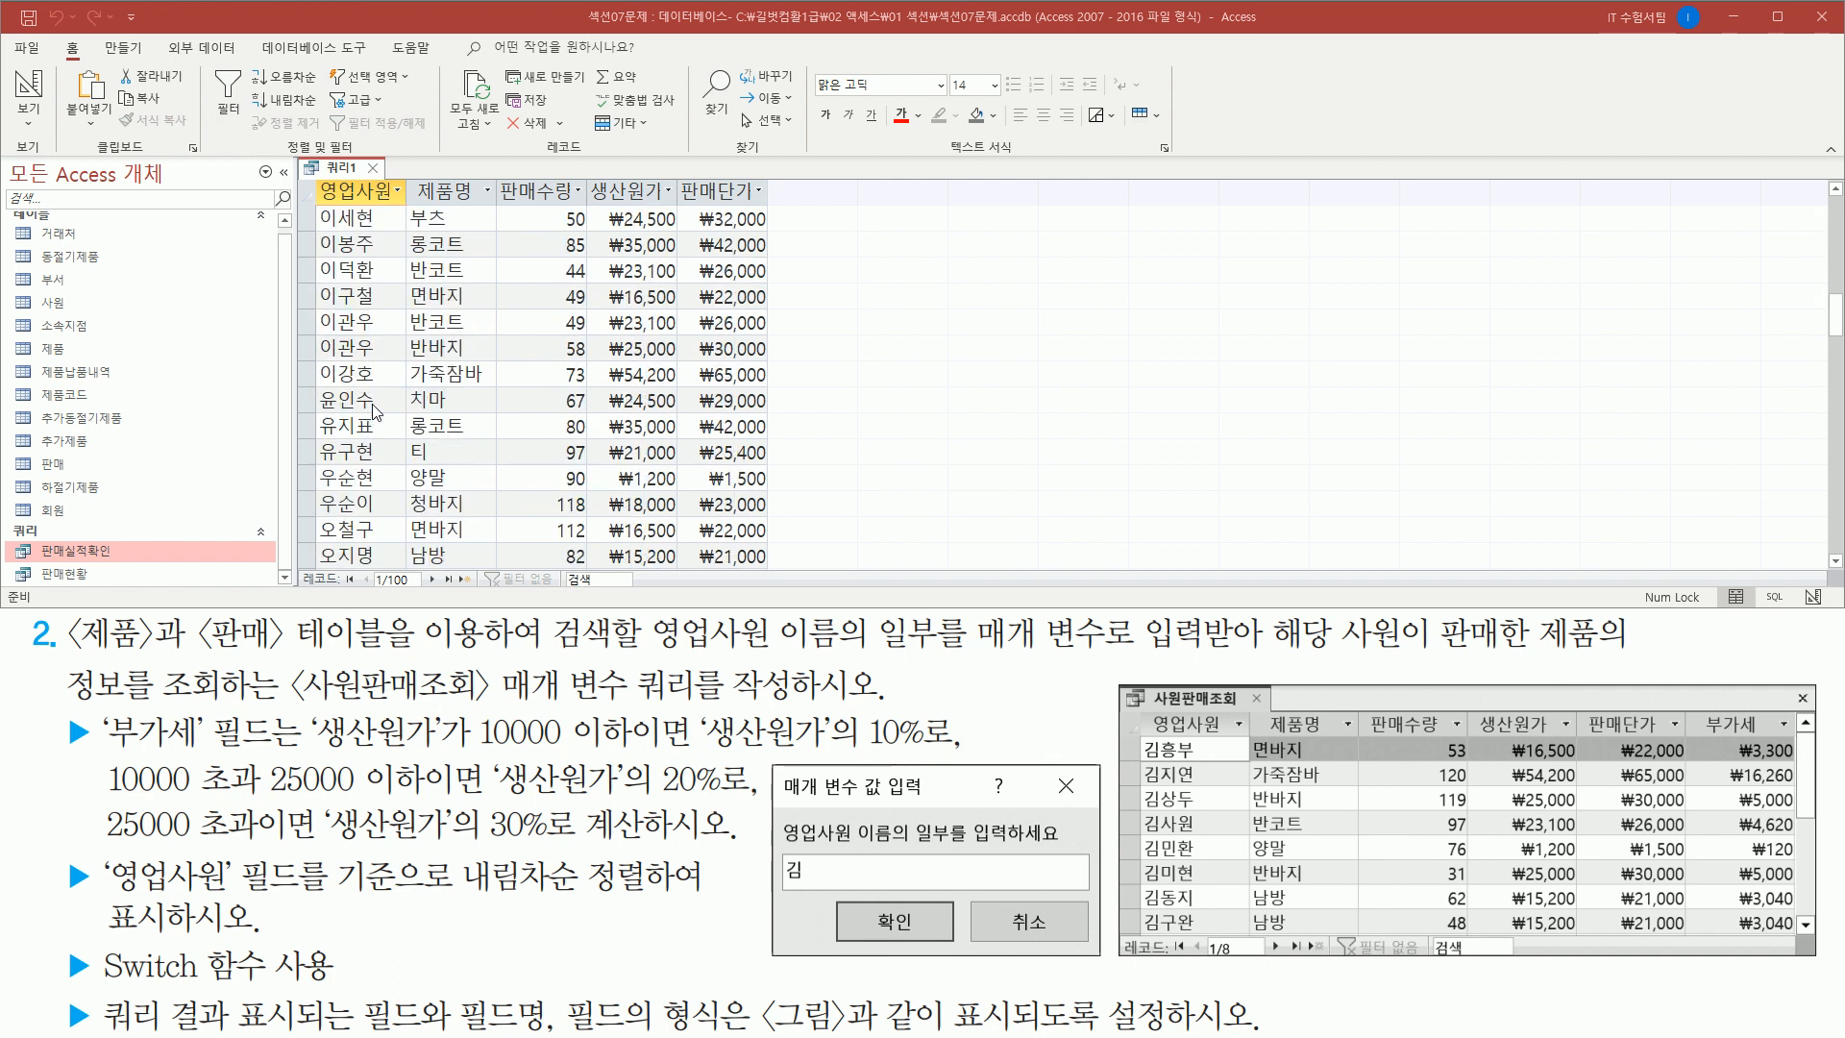
scroll(375, 411, "down", 2)
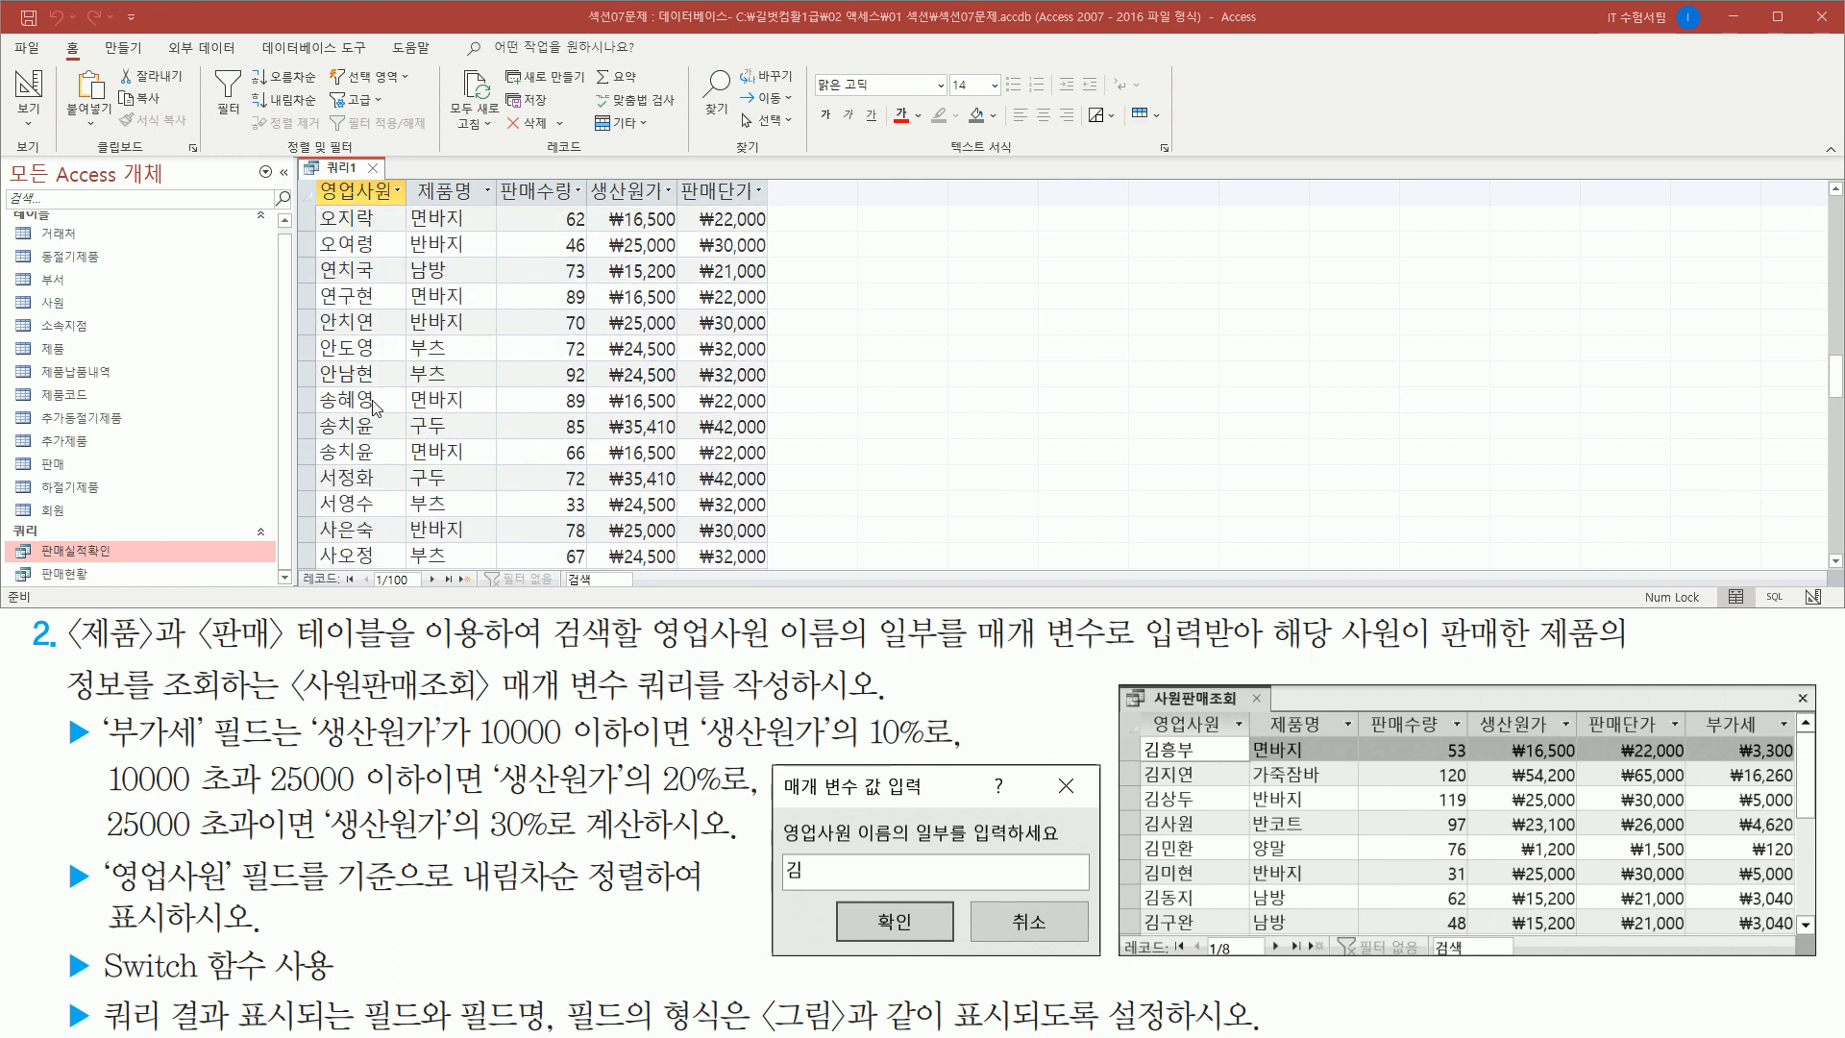
scroll(373, 408, "down", 10)
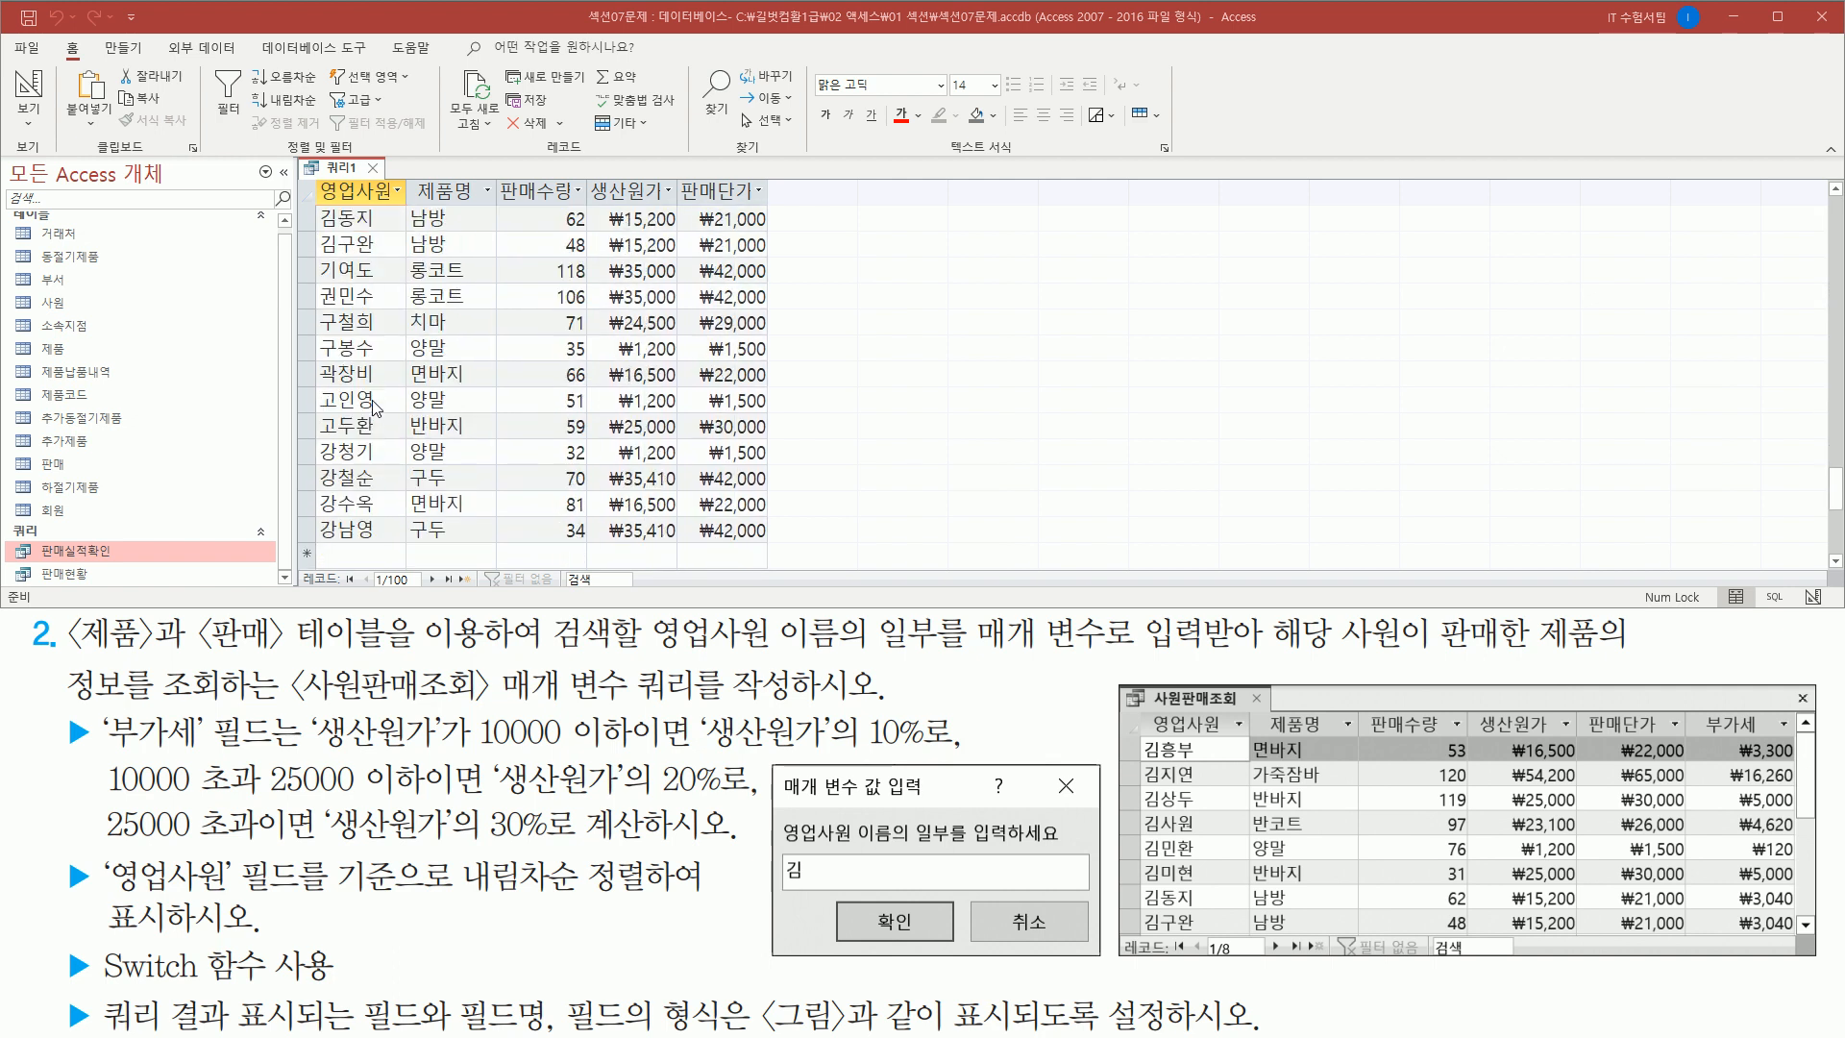
scroll(375, 408, "up", 20)
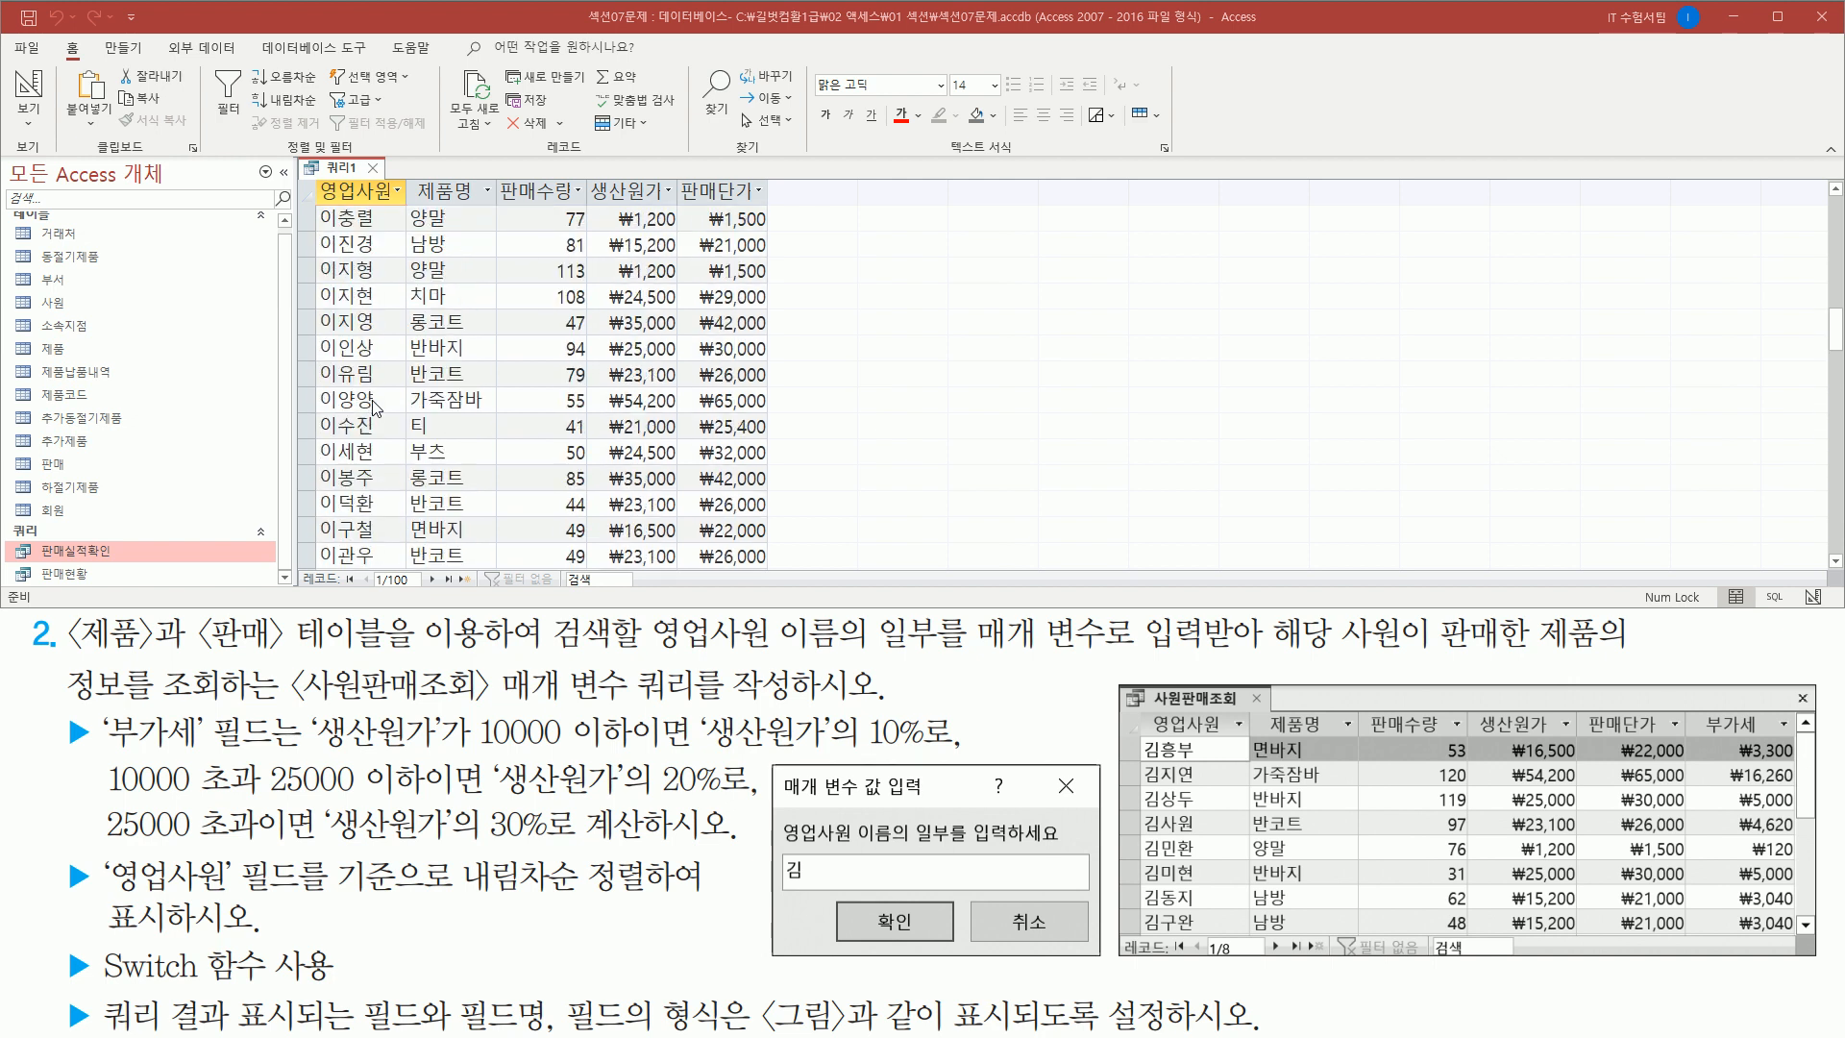
scroll(375, 408, "up", 3)
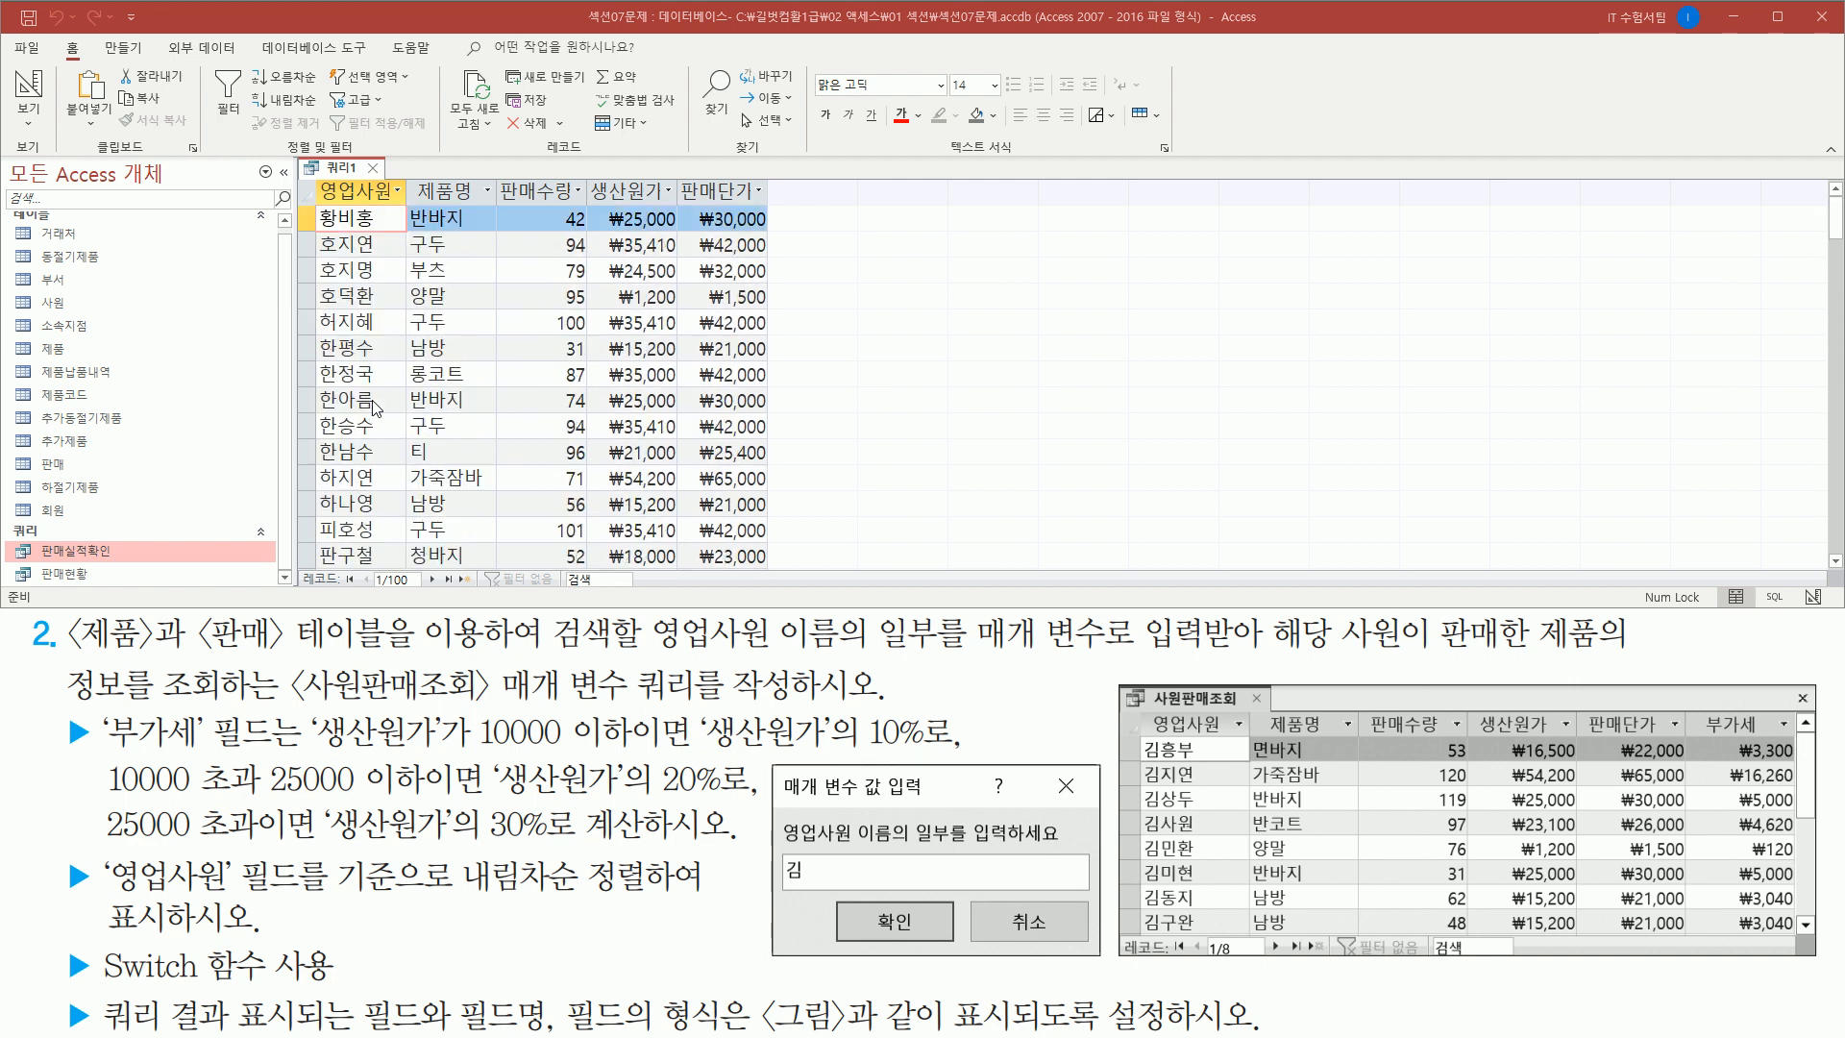
mouse_move(1683, 703)
left_mouse_down()
mouse_move(1811, 761)
mouse_move(1803, 952)
left_mouse_up()
mouse_move(767, 176)
left_mouse_down()
mouse_move(788, 379)
mouse_move(855, 585)
mouse_move(882, 564)
left_mouse_up()
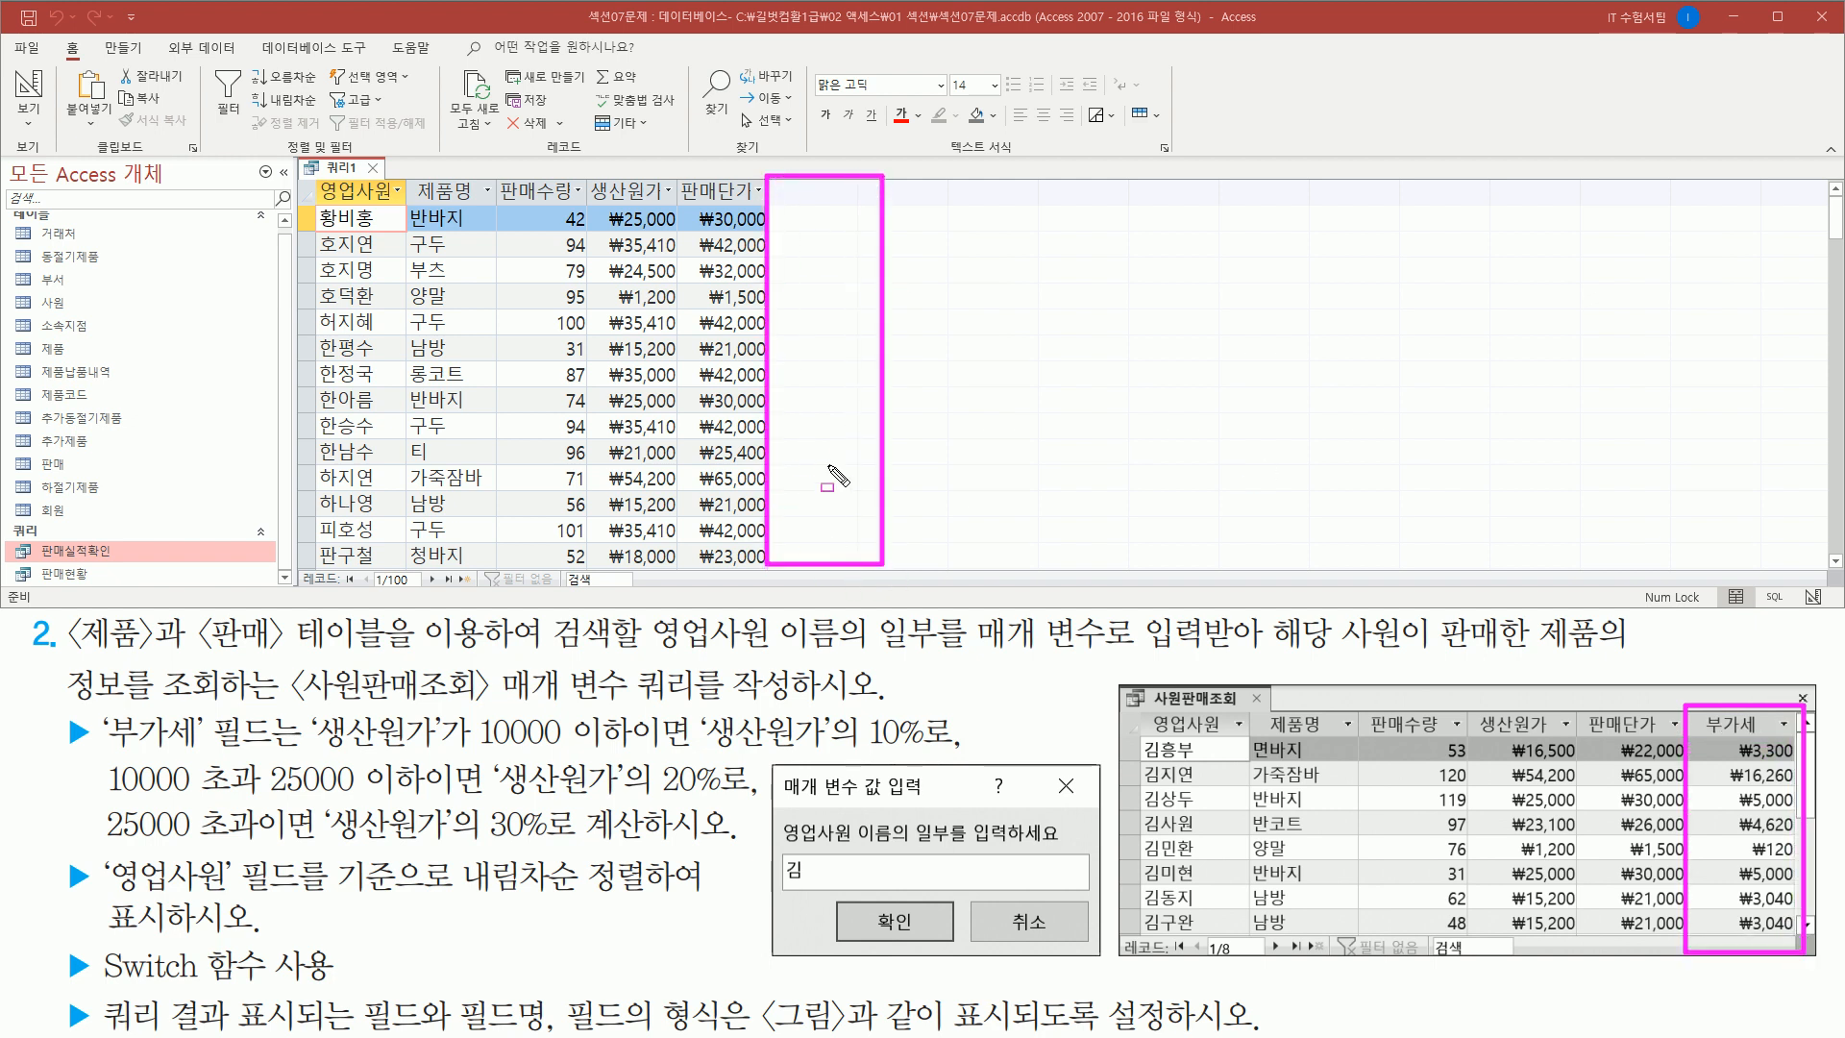
left_click_drag(55, 712, 96, 766)
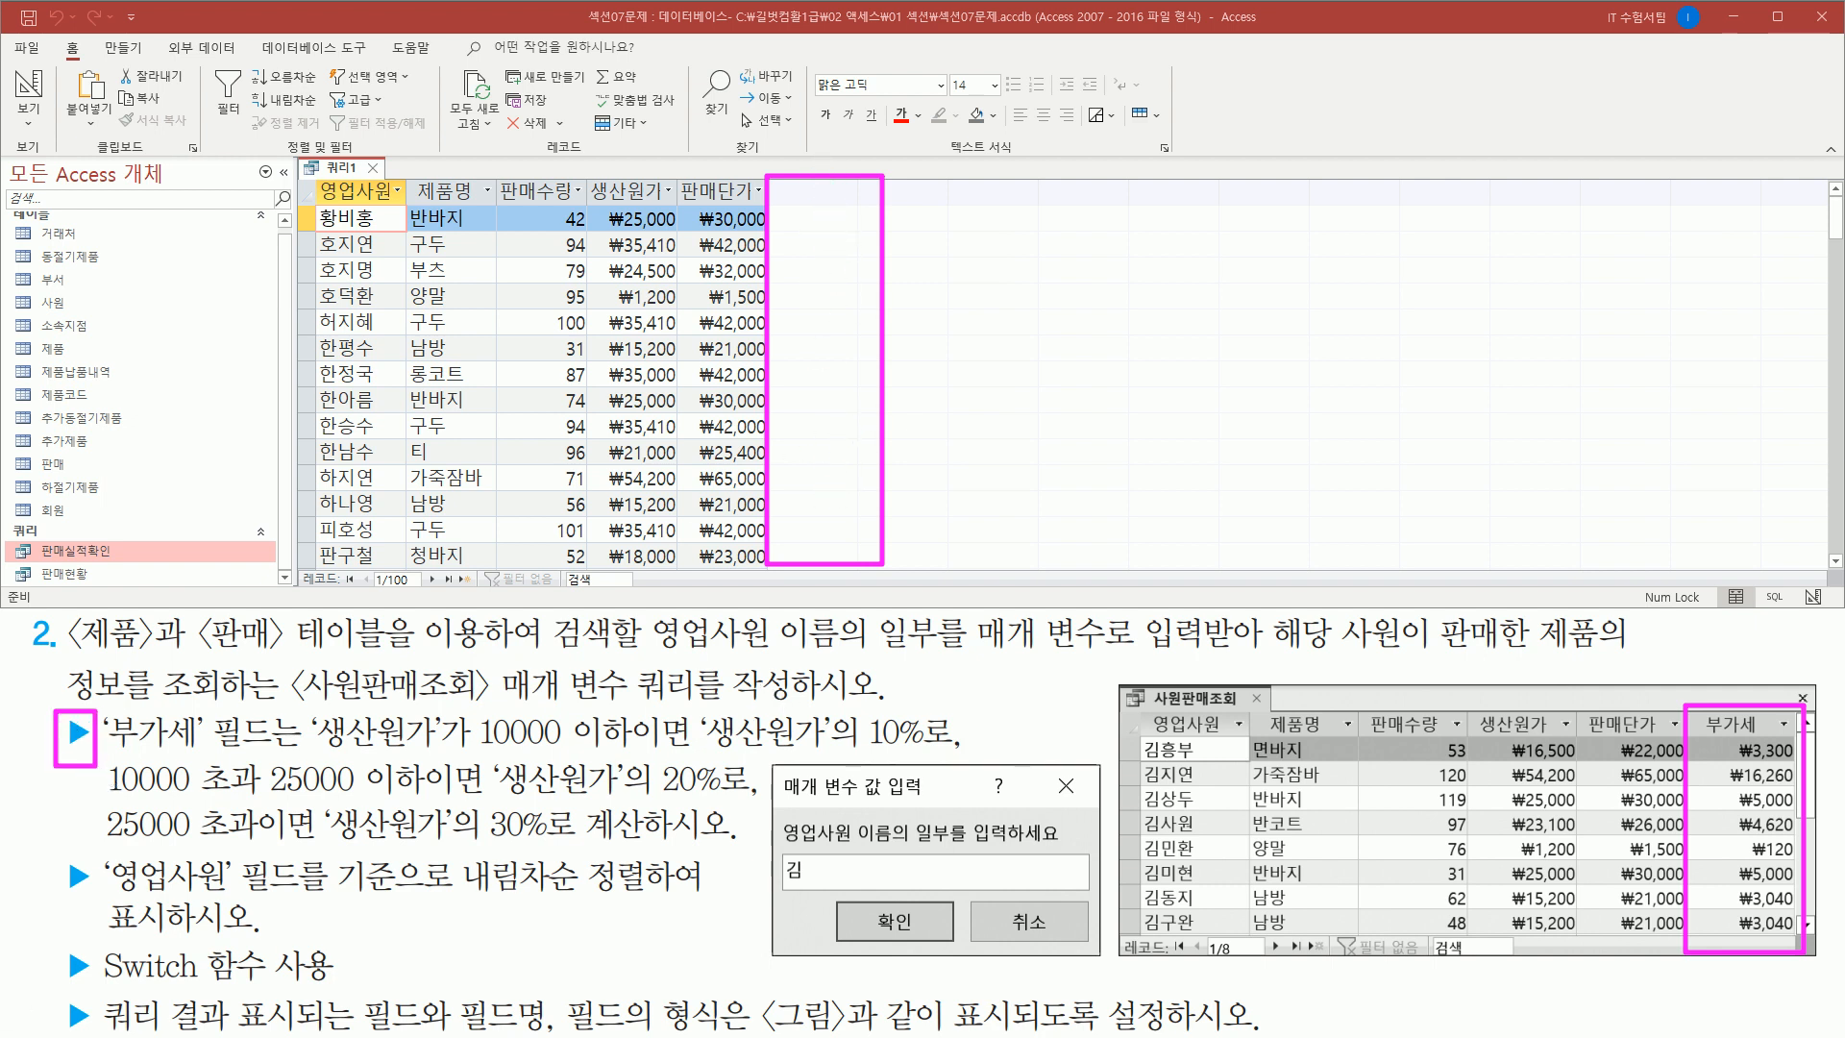
mouse_move(53, 932)
left_mouse_down()
mouse_move(293, 1008)
mouse_move(366, 1011)
mouse_move(350, 990)
left_mouse_up()
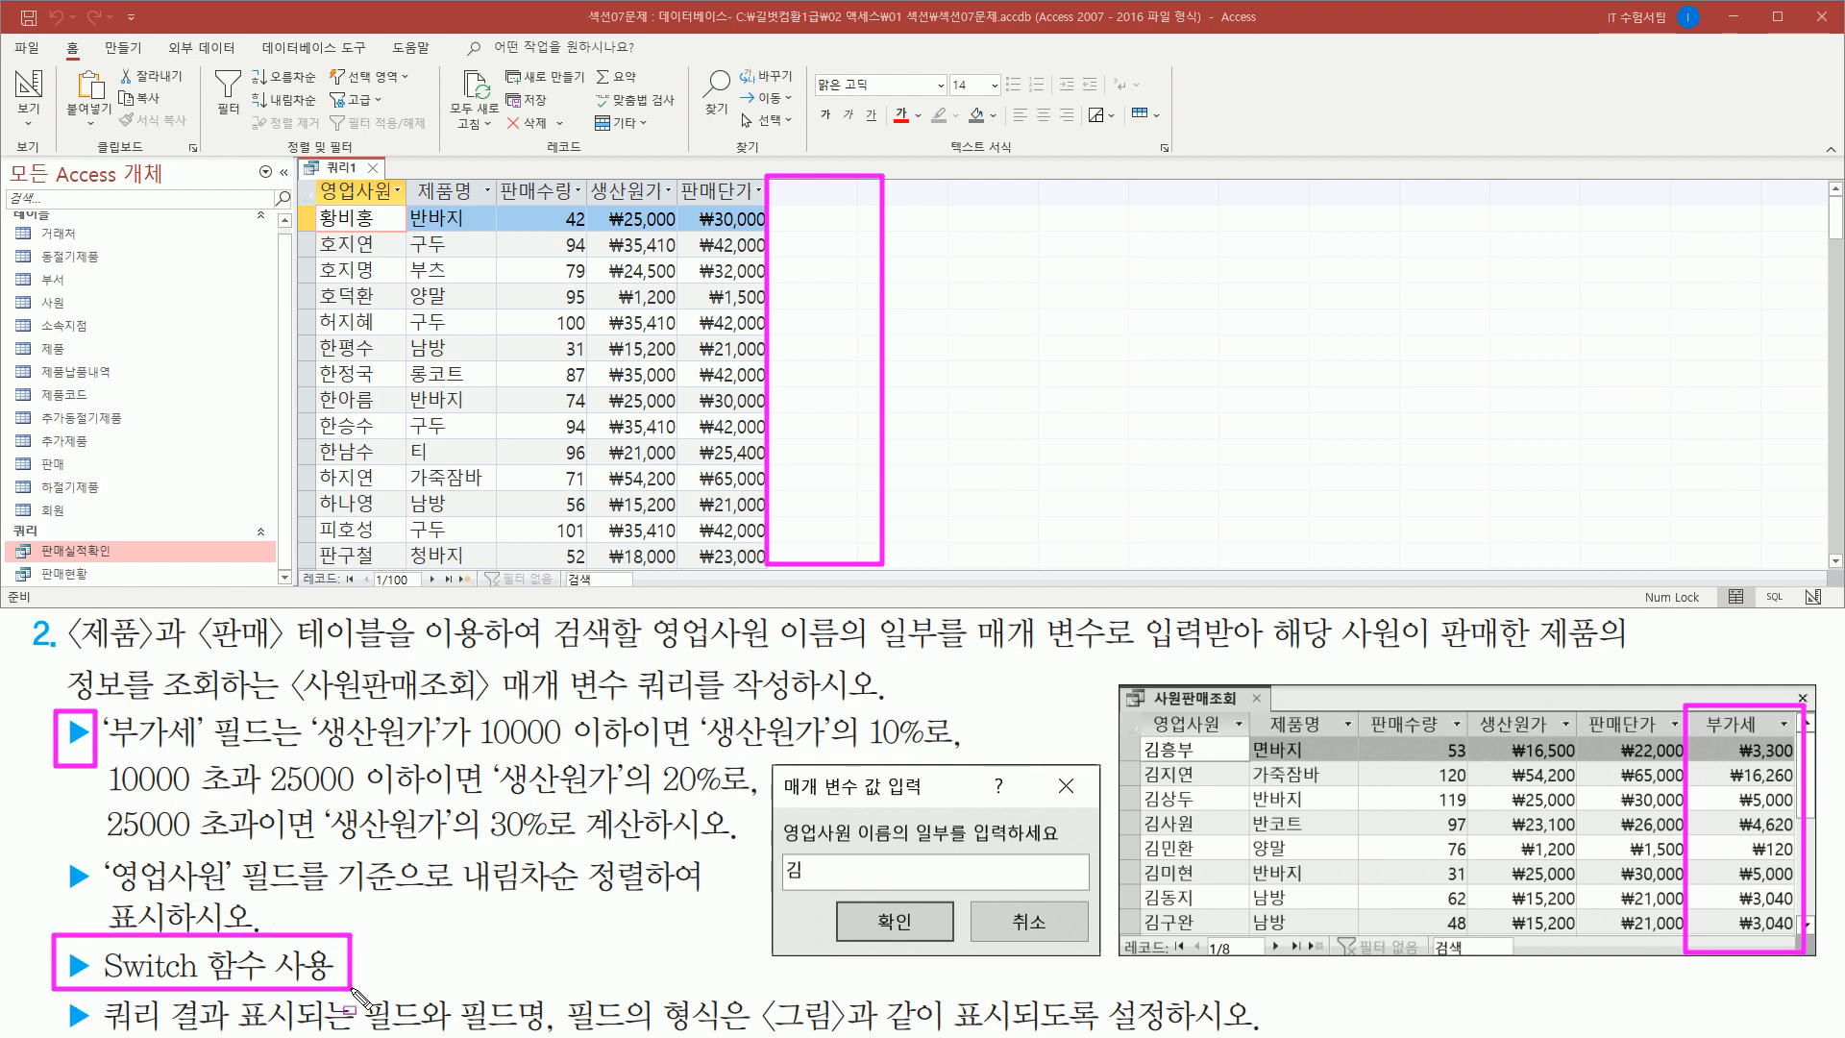
- Return the query to Design view and switch to the note that holds the Switch function syntax
key("Escape")
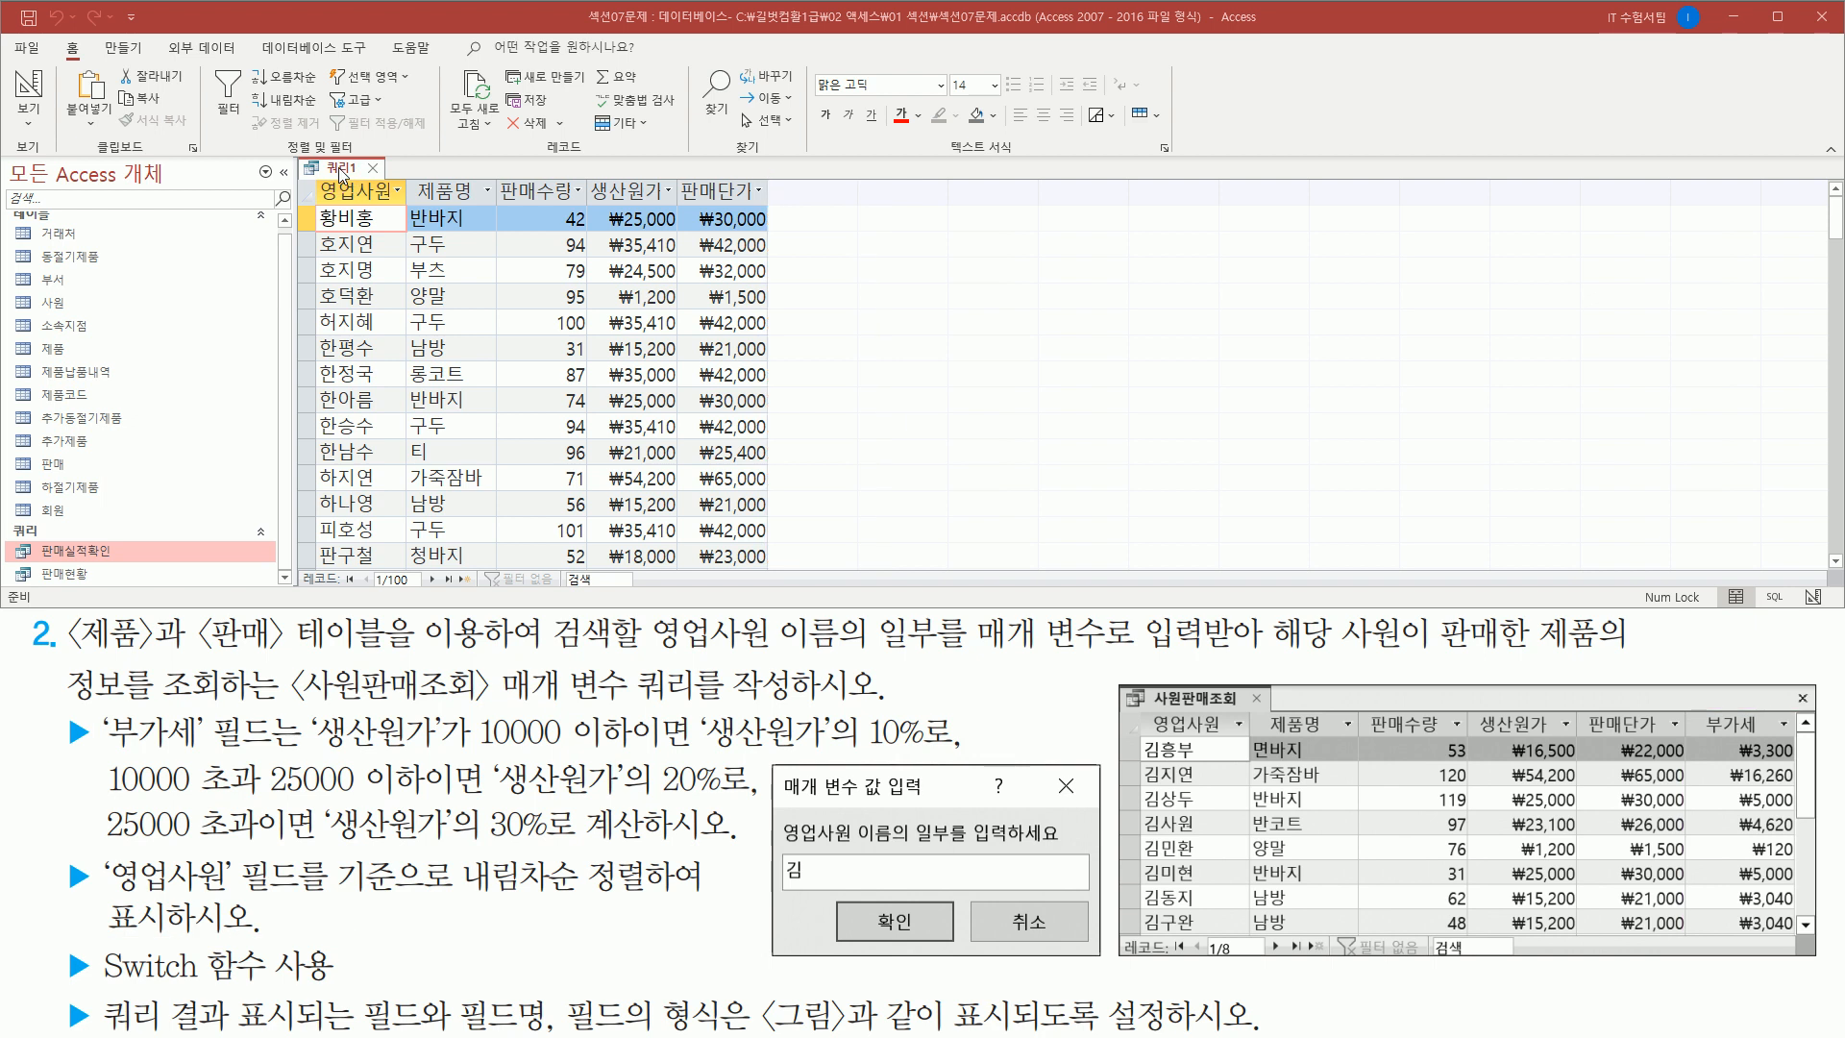
right_click(342, 175)
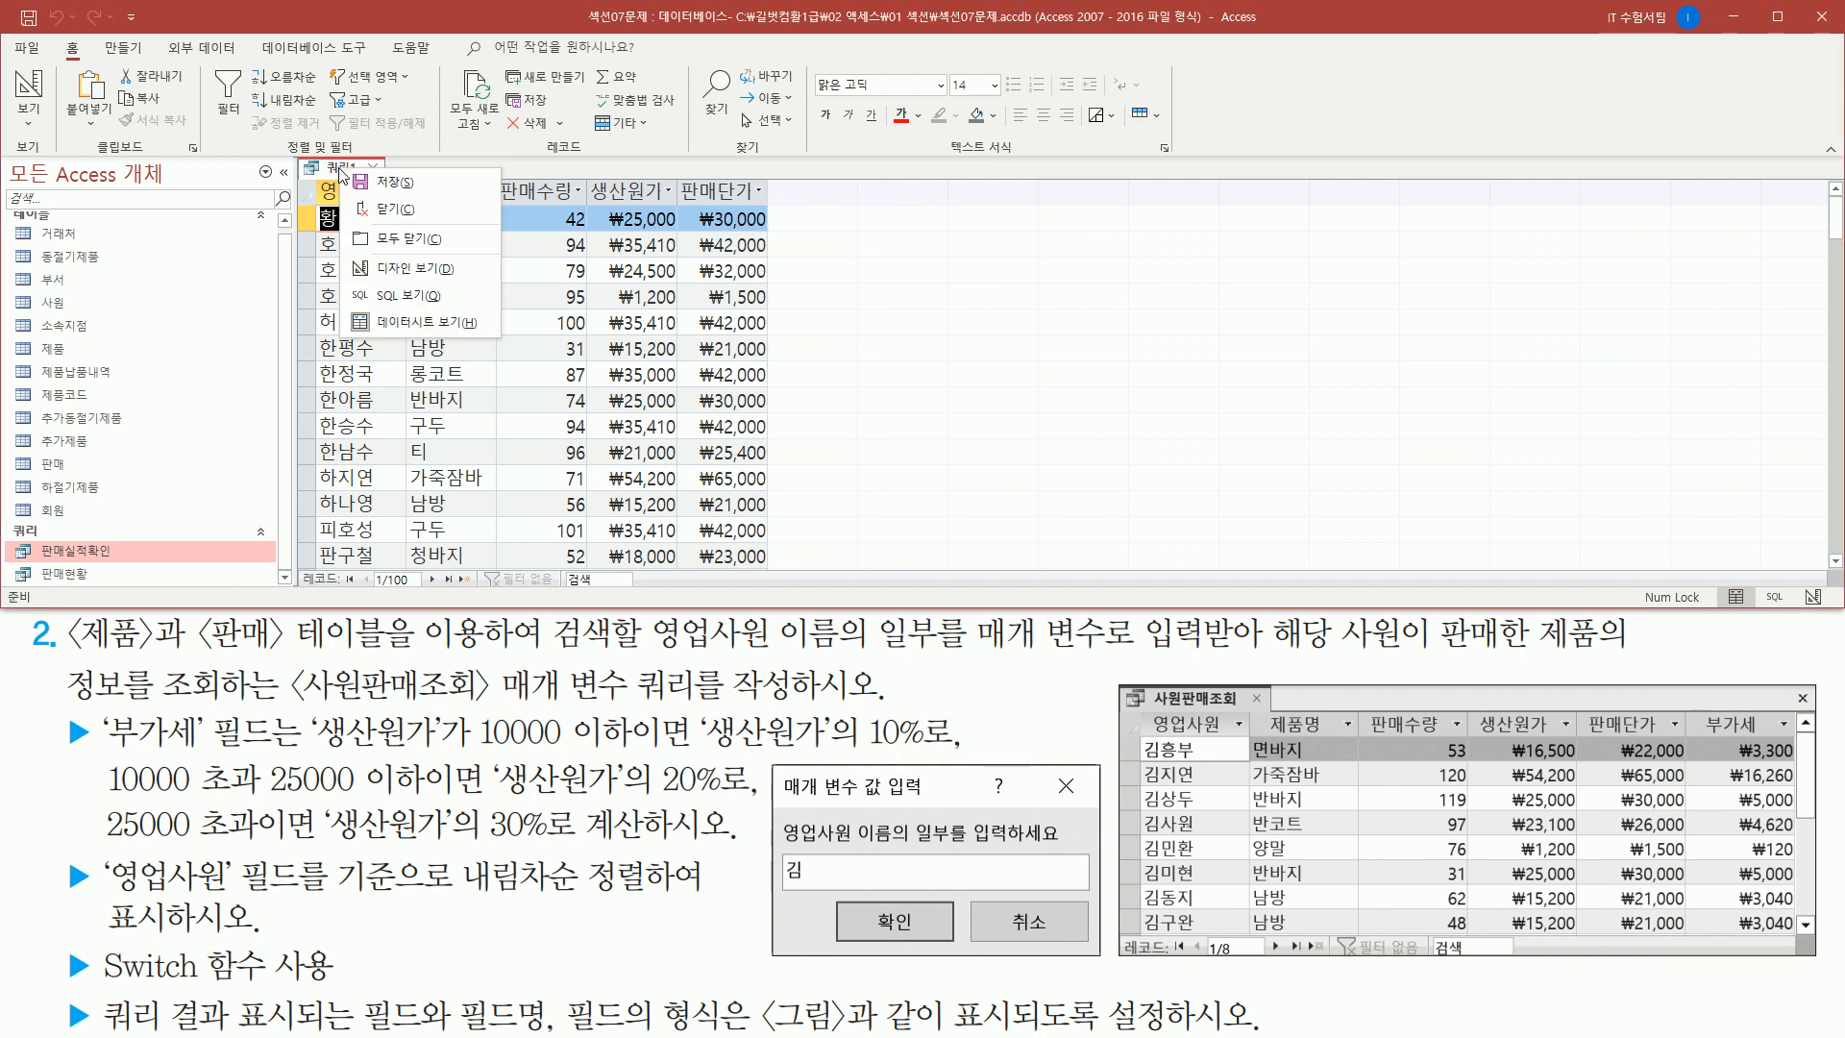
left_click(399, 271)
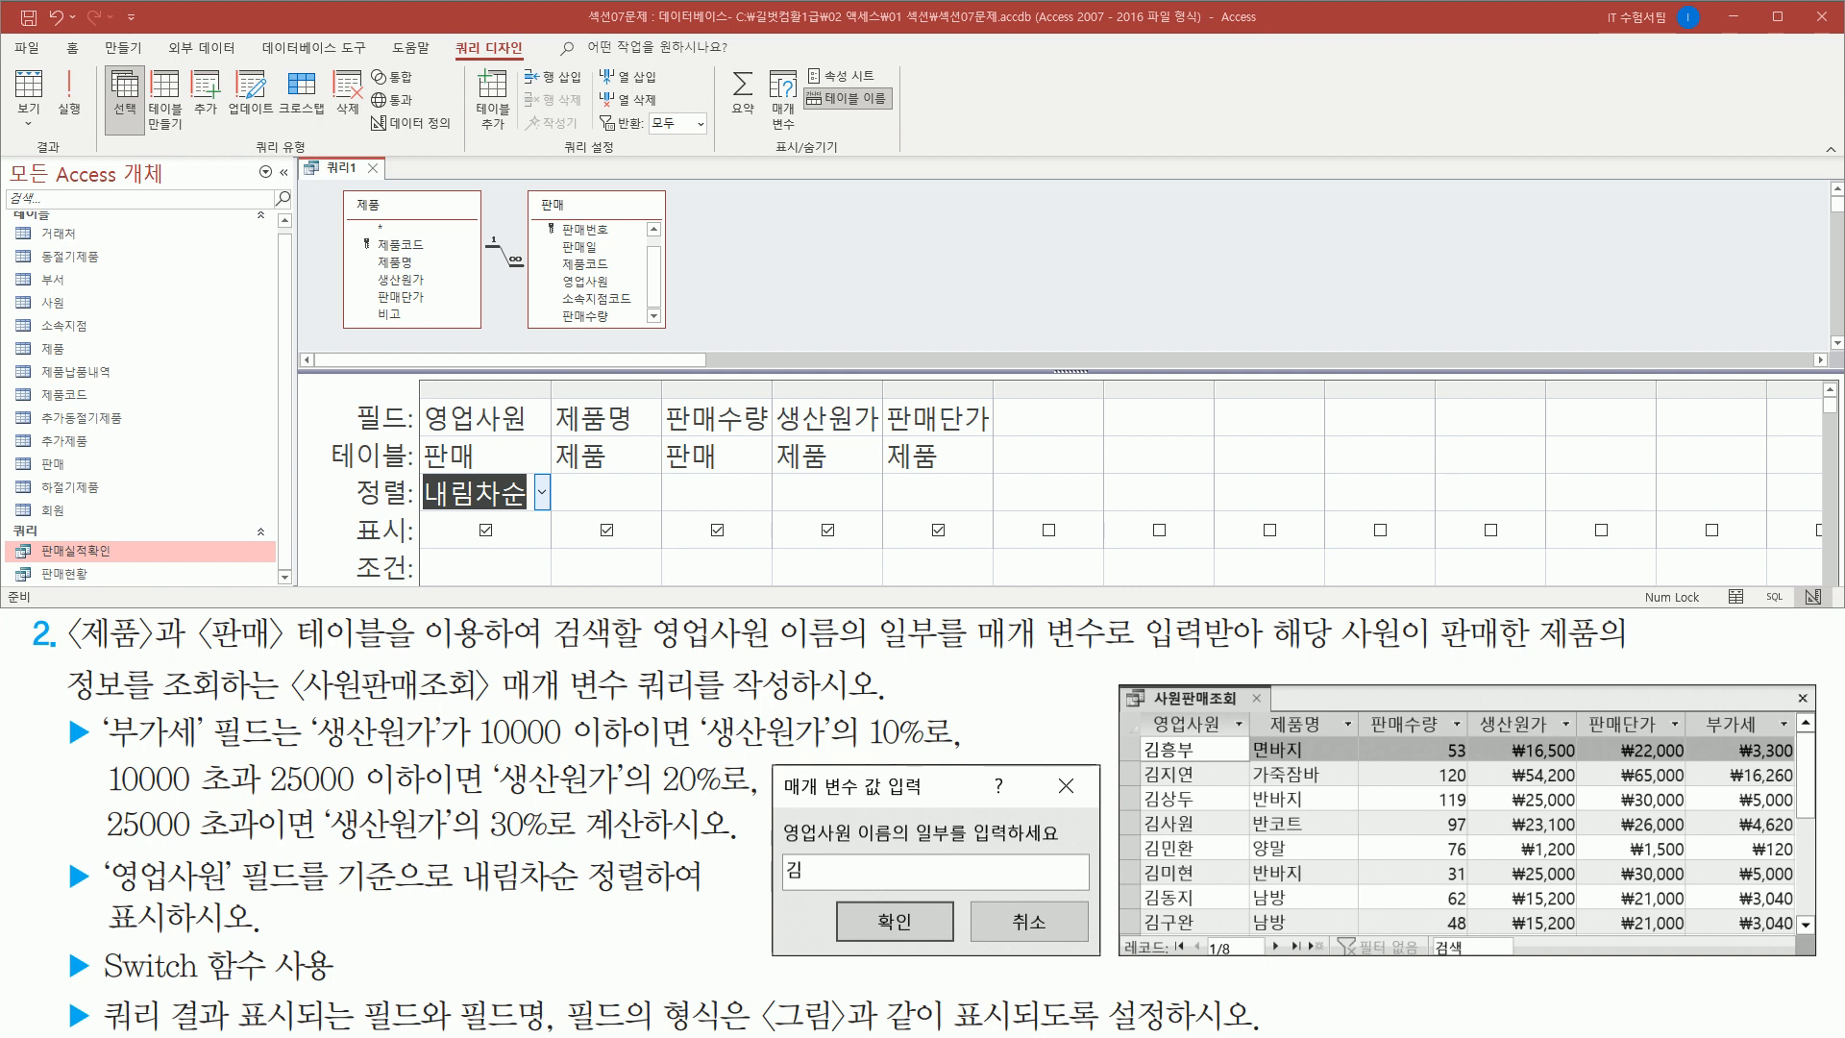
key("alt+Tab")
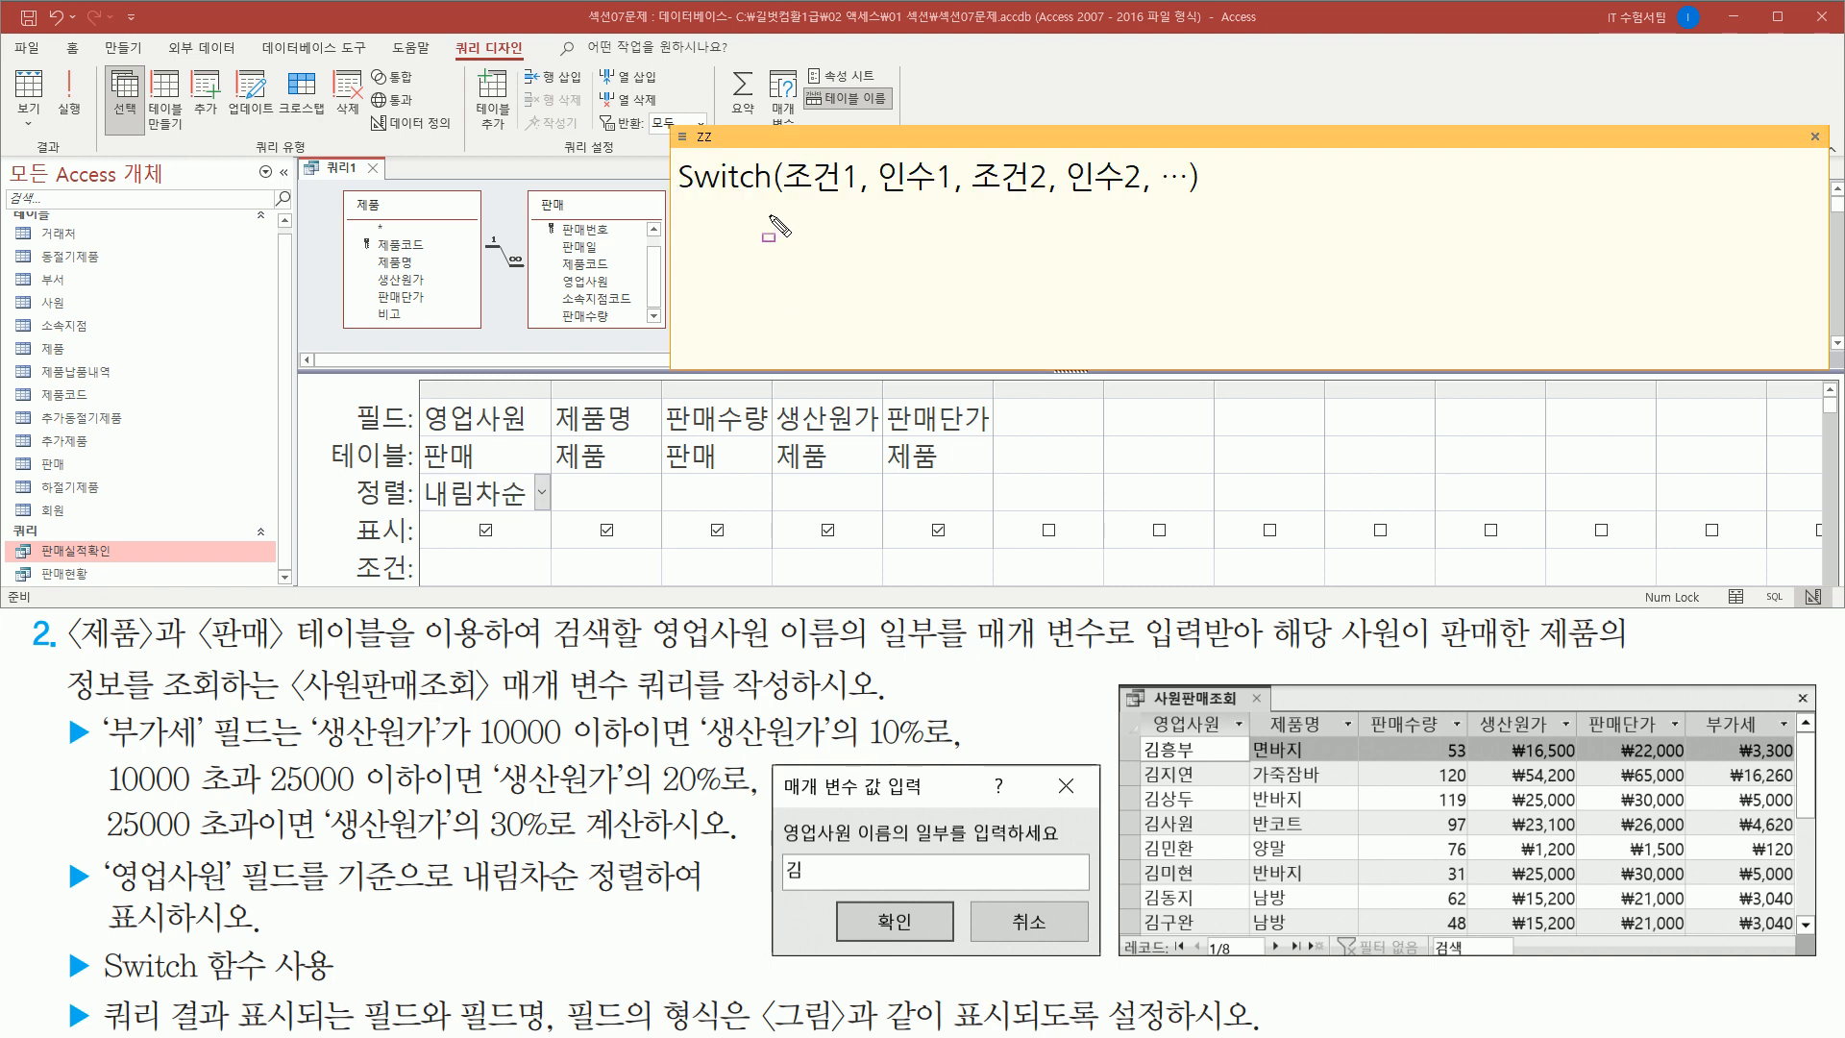
- Review the order of conditions and arguments in the Switch syntax and the three 생산원가 ranges required for the 부가세 field
left_click_drag(780, 201, 855, 202)
mouse_move(874, 150)
left_mouse_down()
mouse_move(908, 204)
mouse_move(954, 204)
left_mouse_up()
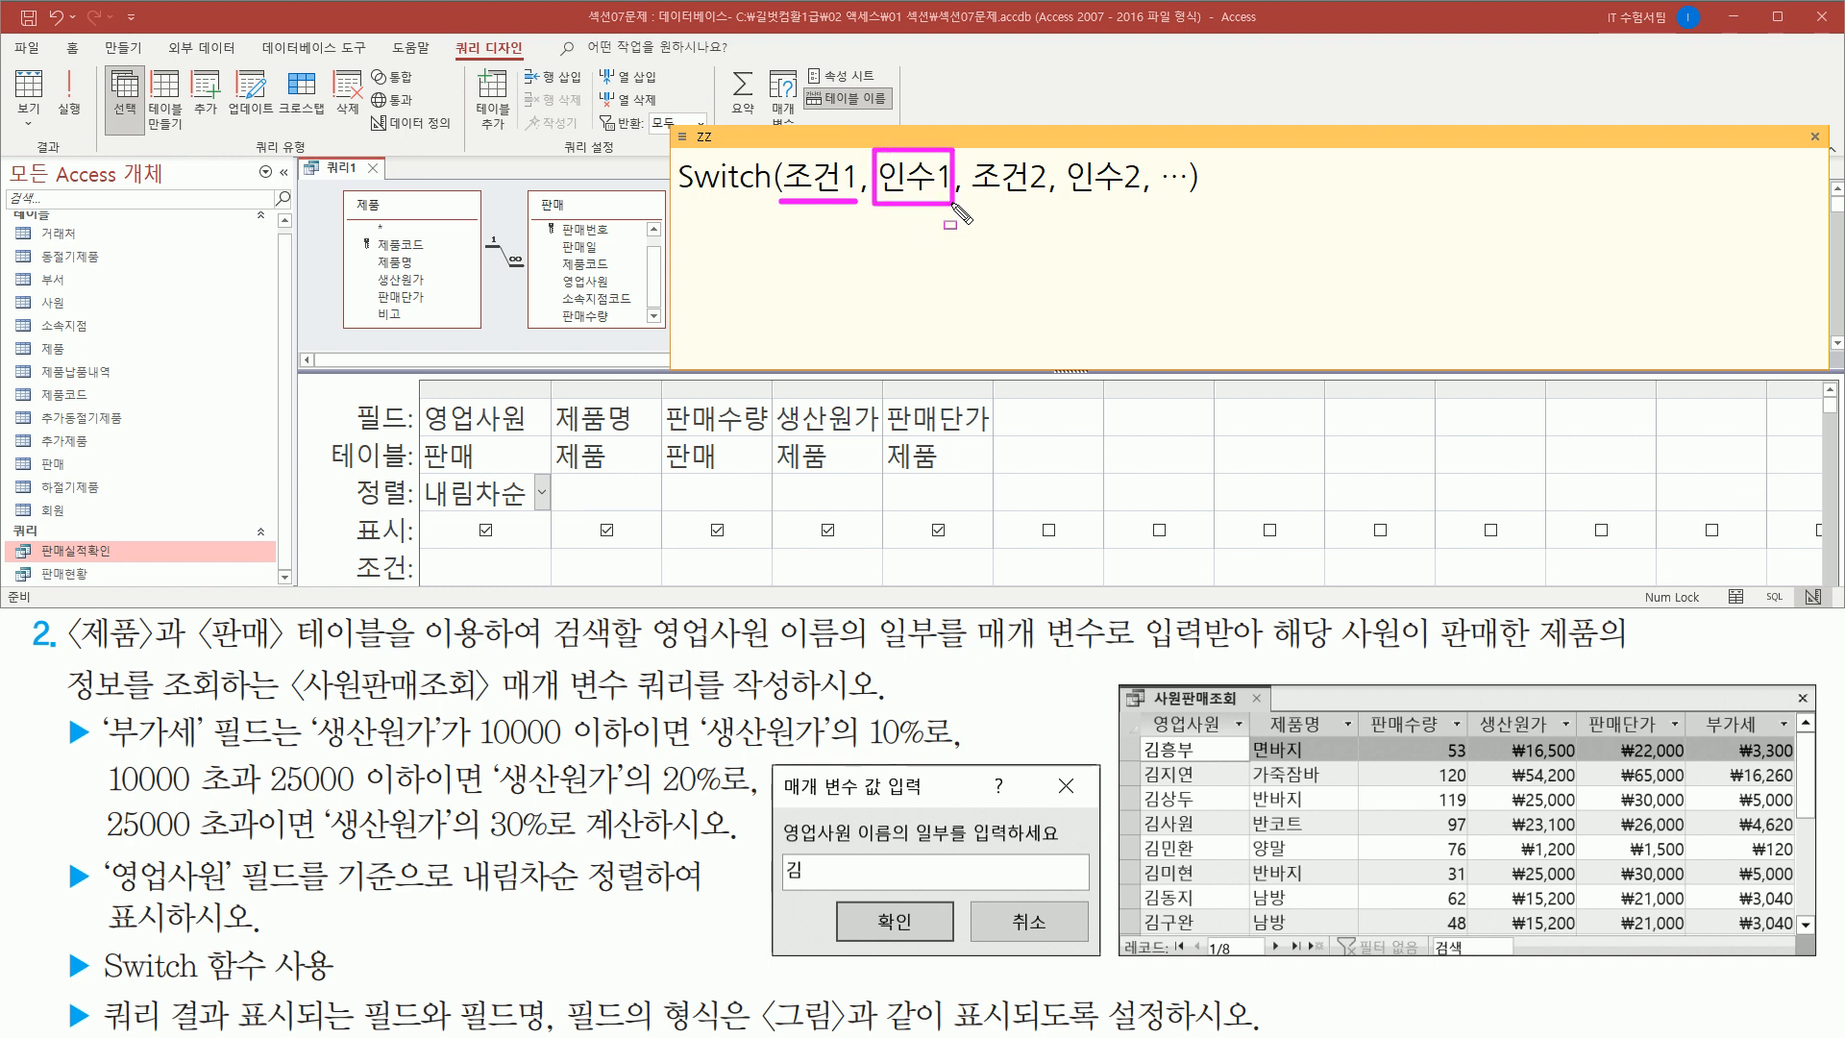
left_click_drag(971, 200, 1143, 206)
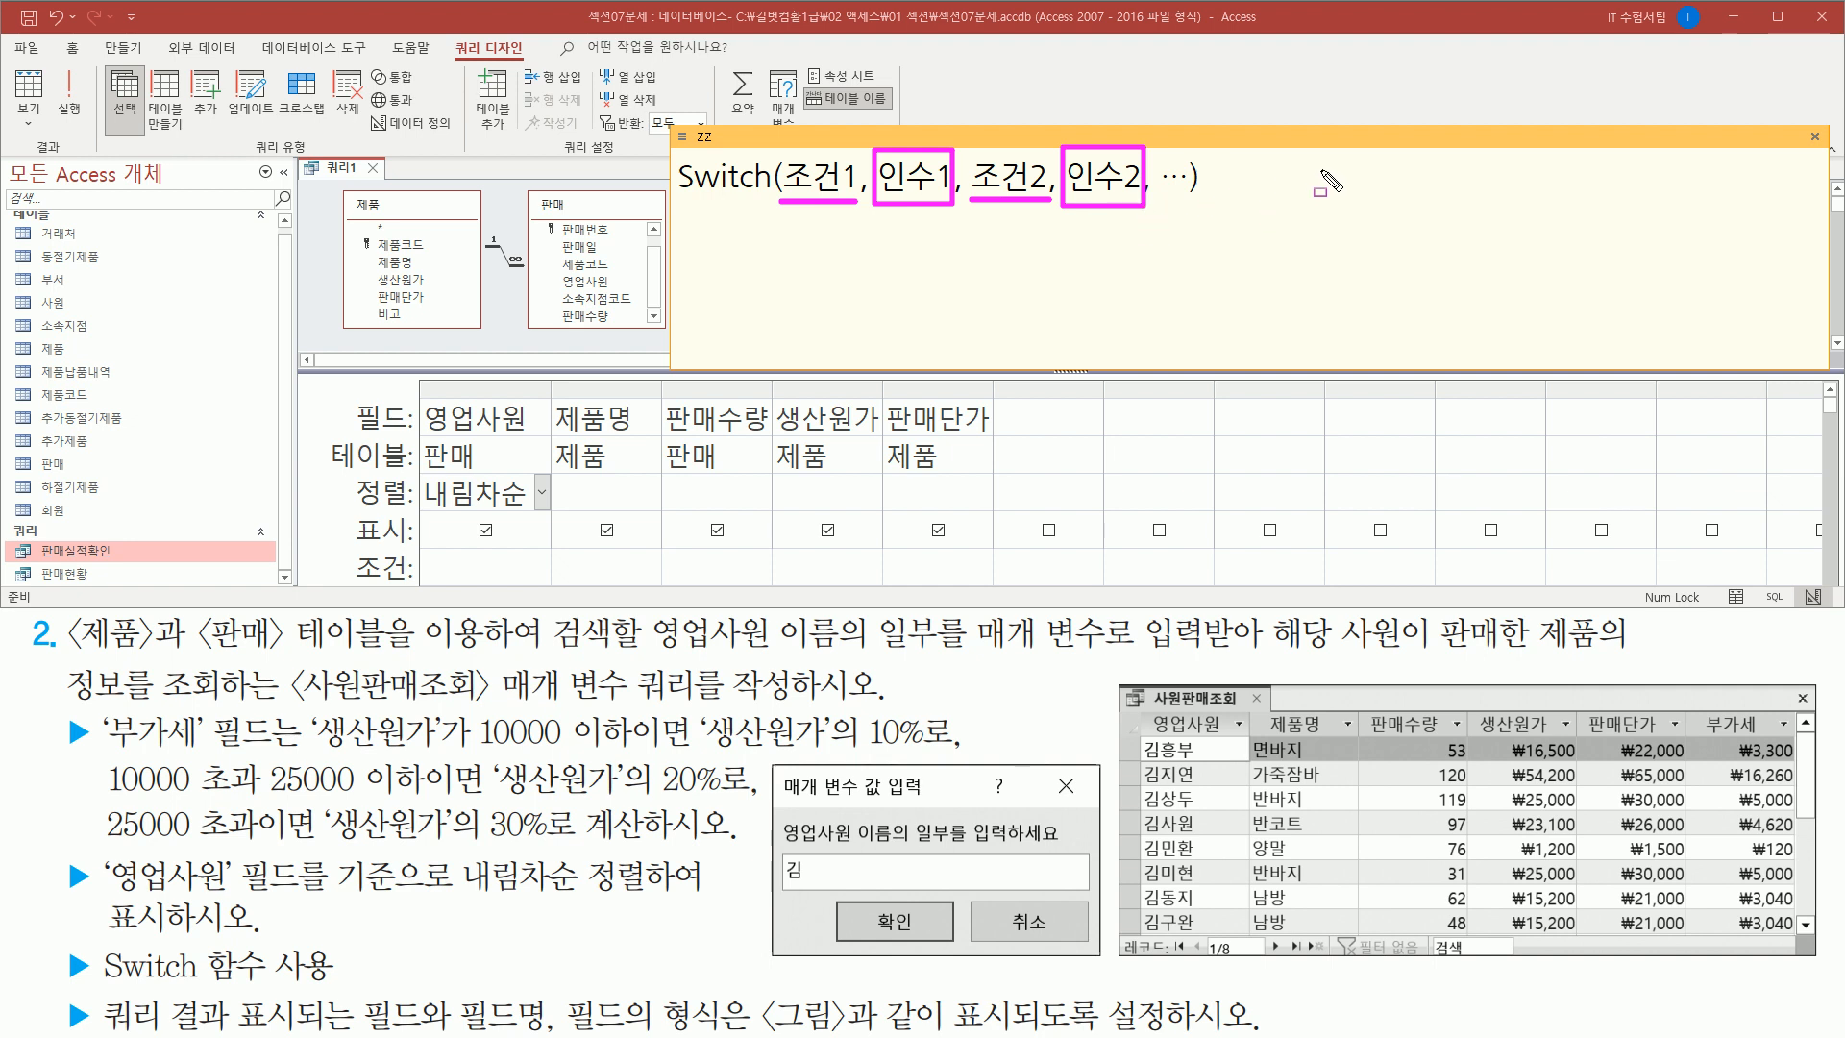
left_click_drag(1159, 197, 1182, 196)
key("Escape")
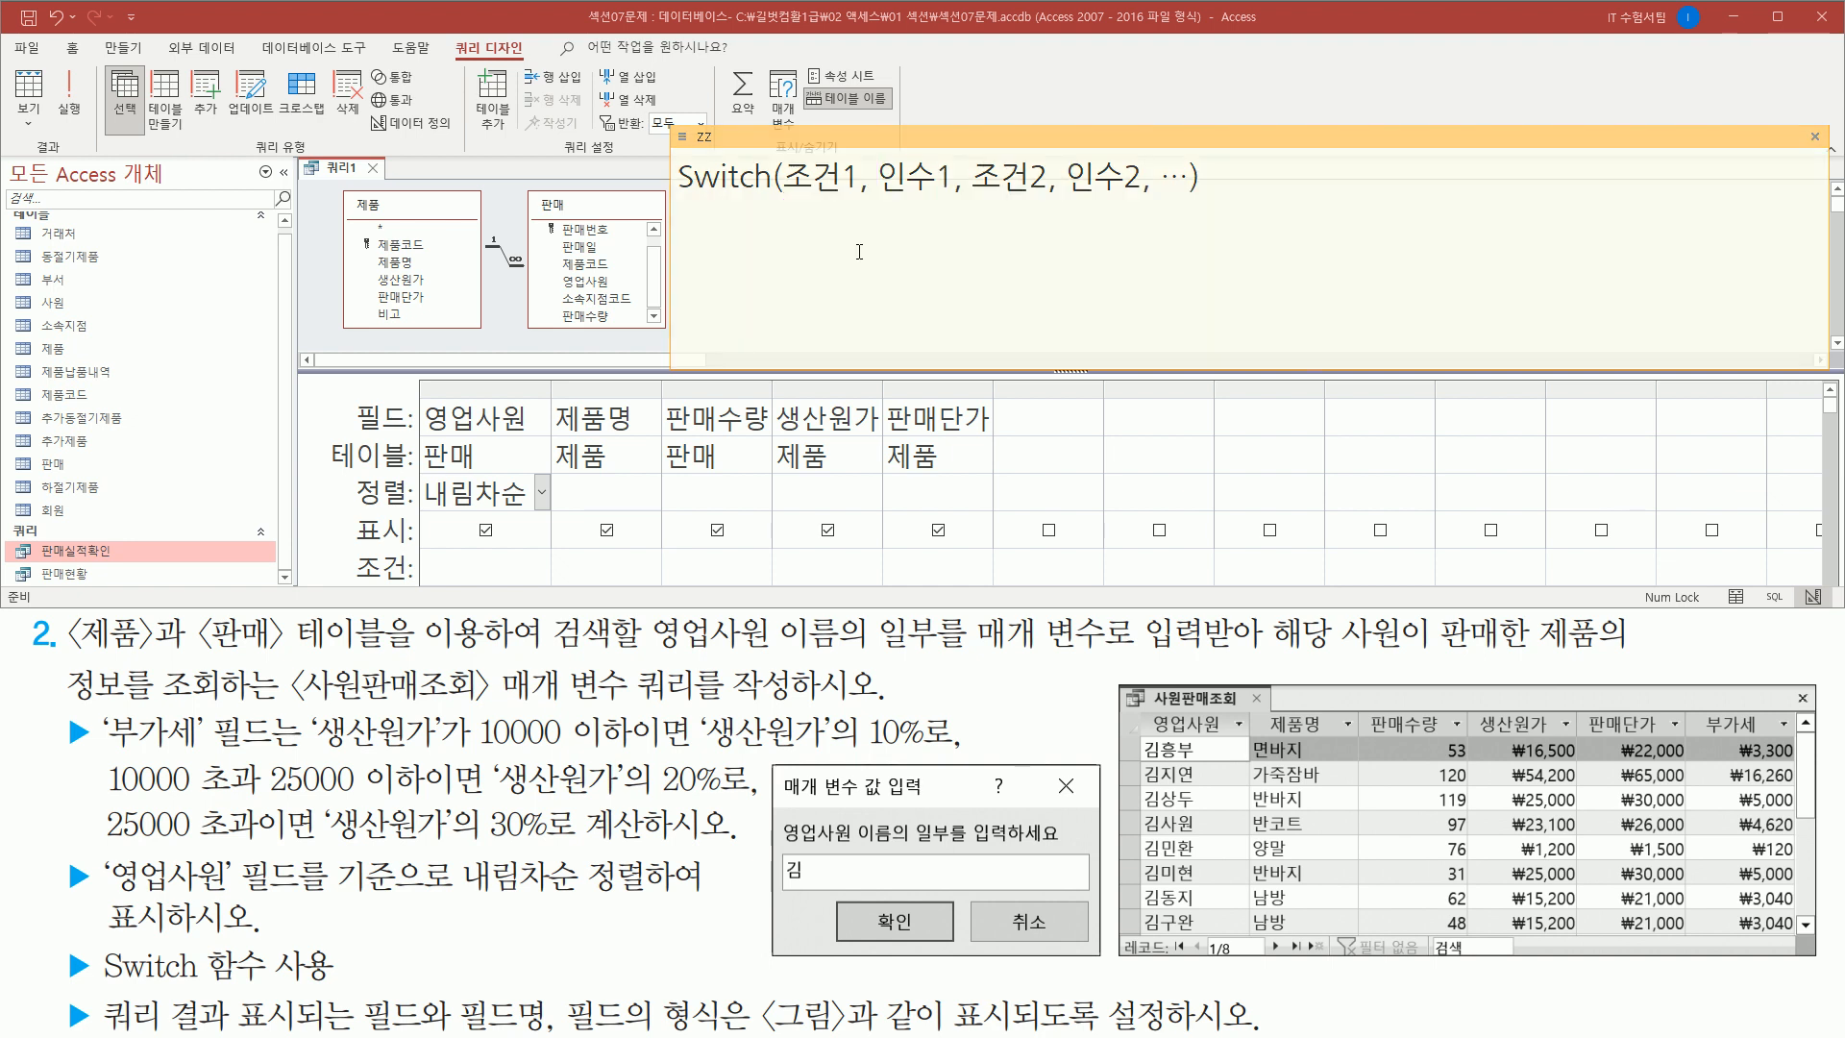
left_click(816, 250)
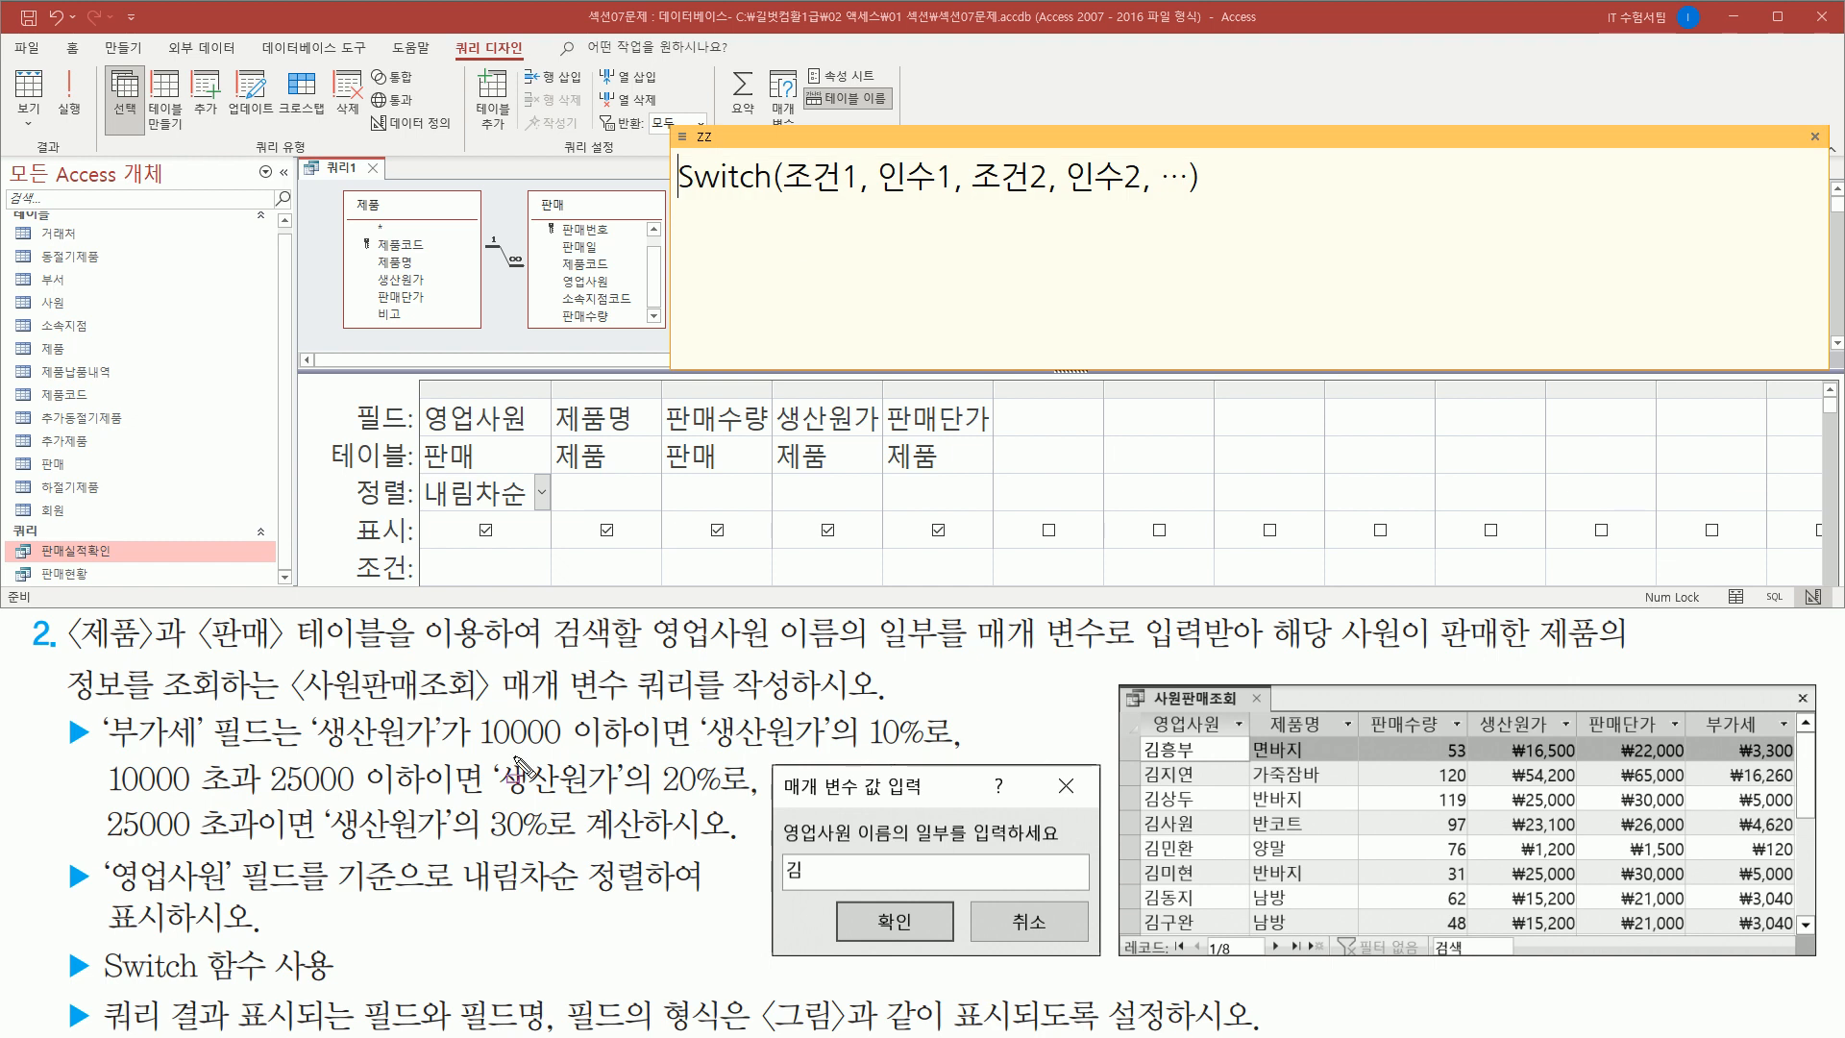
mouse_move(307, 710)
left_mouse_down()
mouse_move(320, 751)
mouse_move(635, 753)
left_mouse_up()
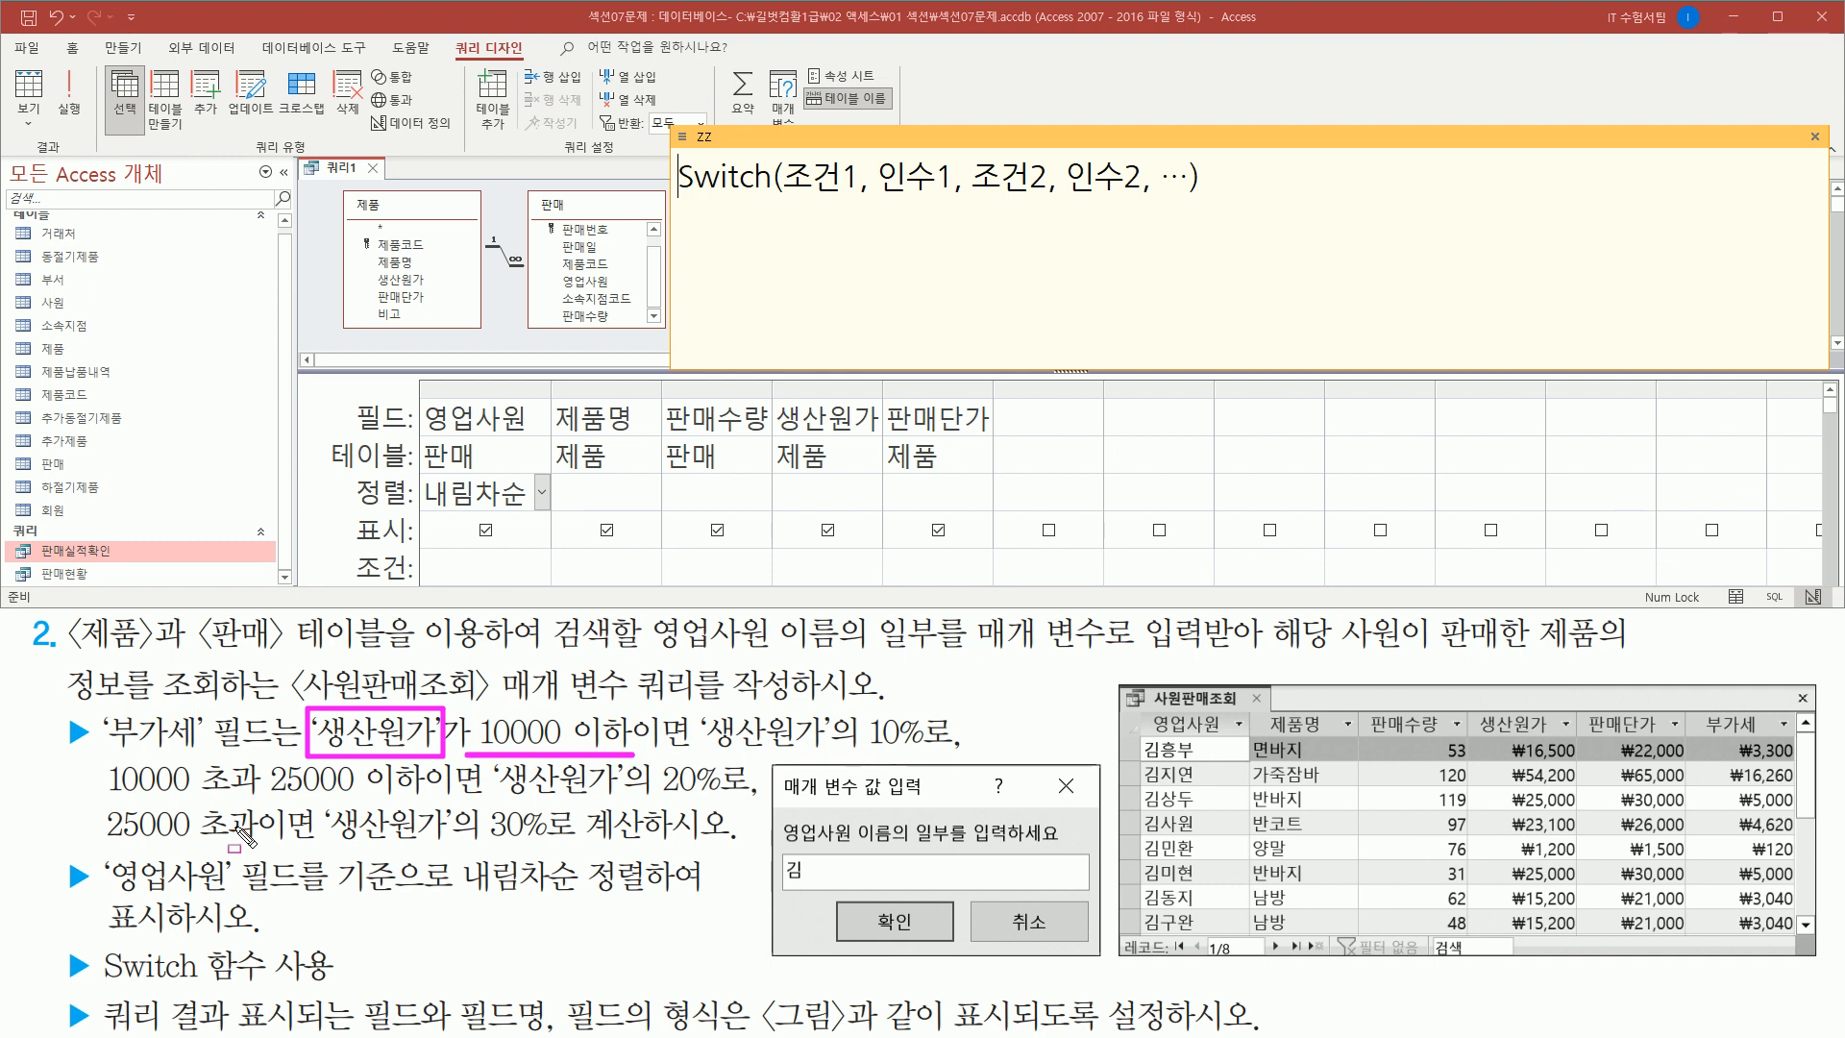
left_click_drag(108, 798, 418, 799)
left_click_drag(101, 845, 269, 846)
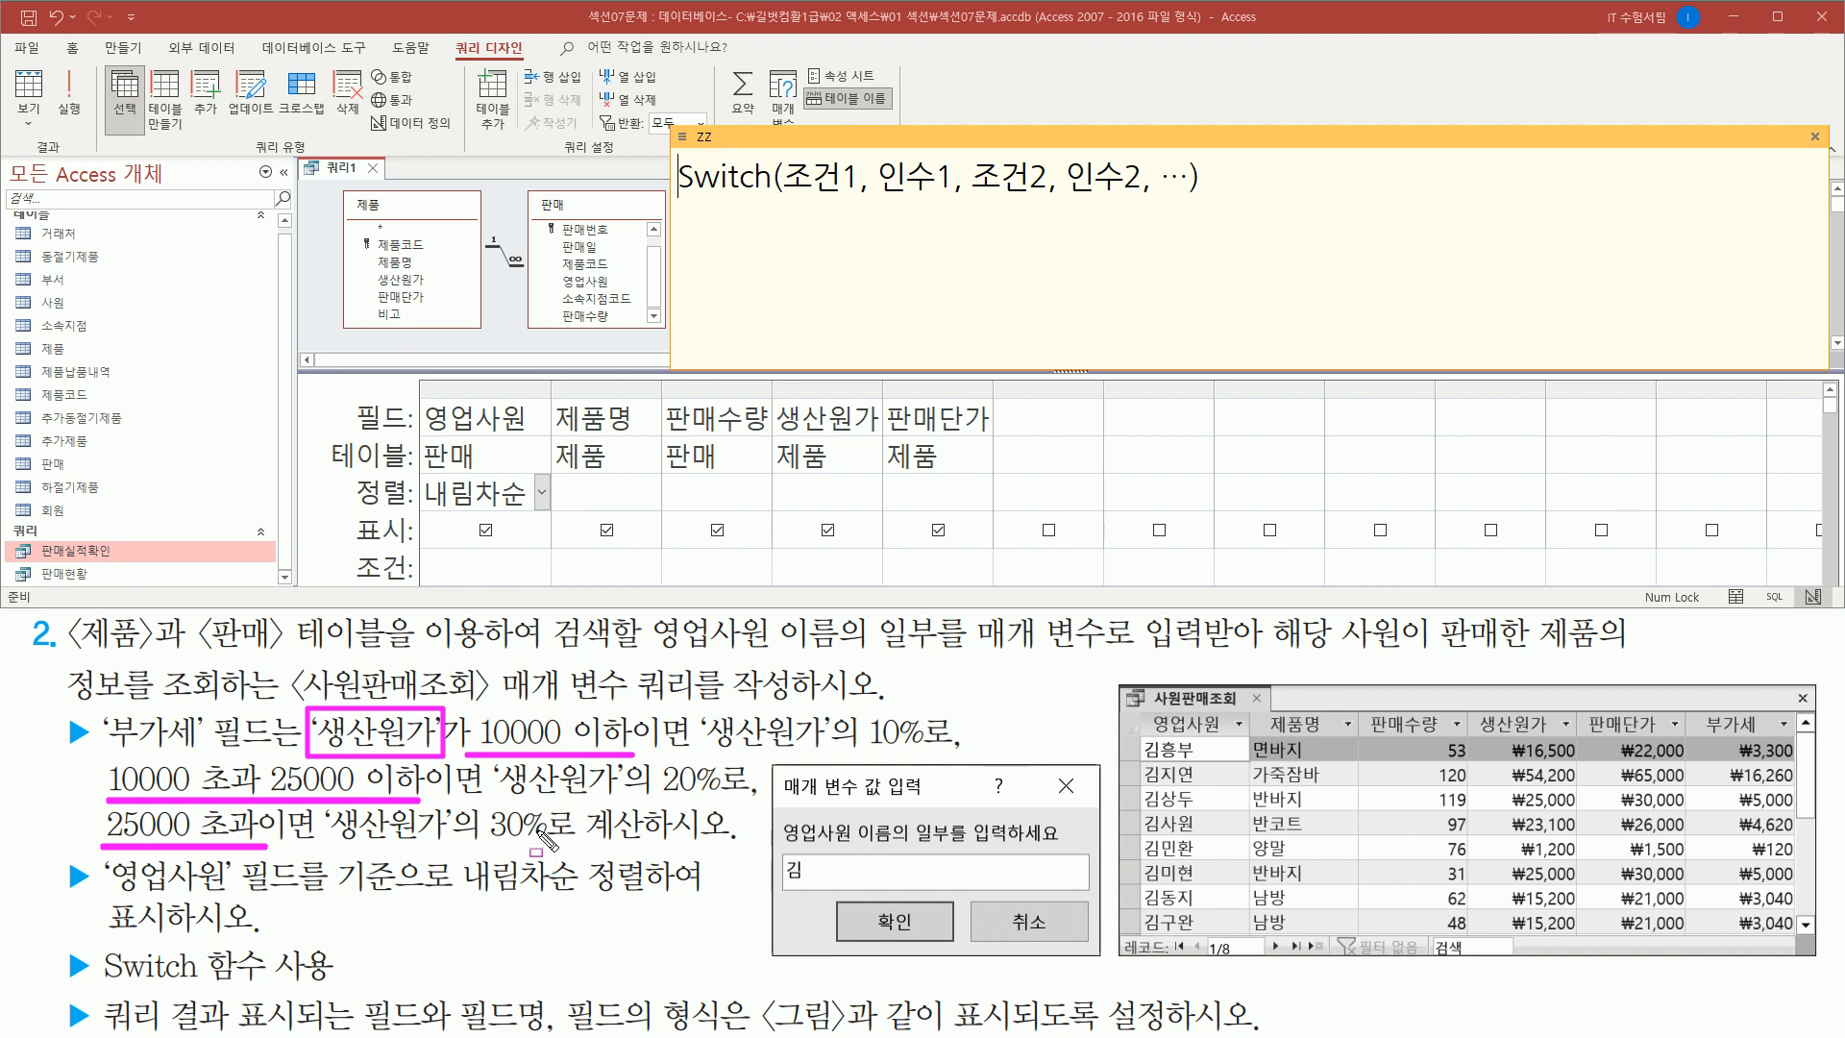
key("Escape")
- Begin a draft expression in the note below the Switch syntax with switch( [생산원가]
left_click(727, 251)
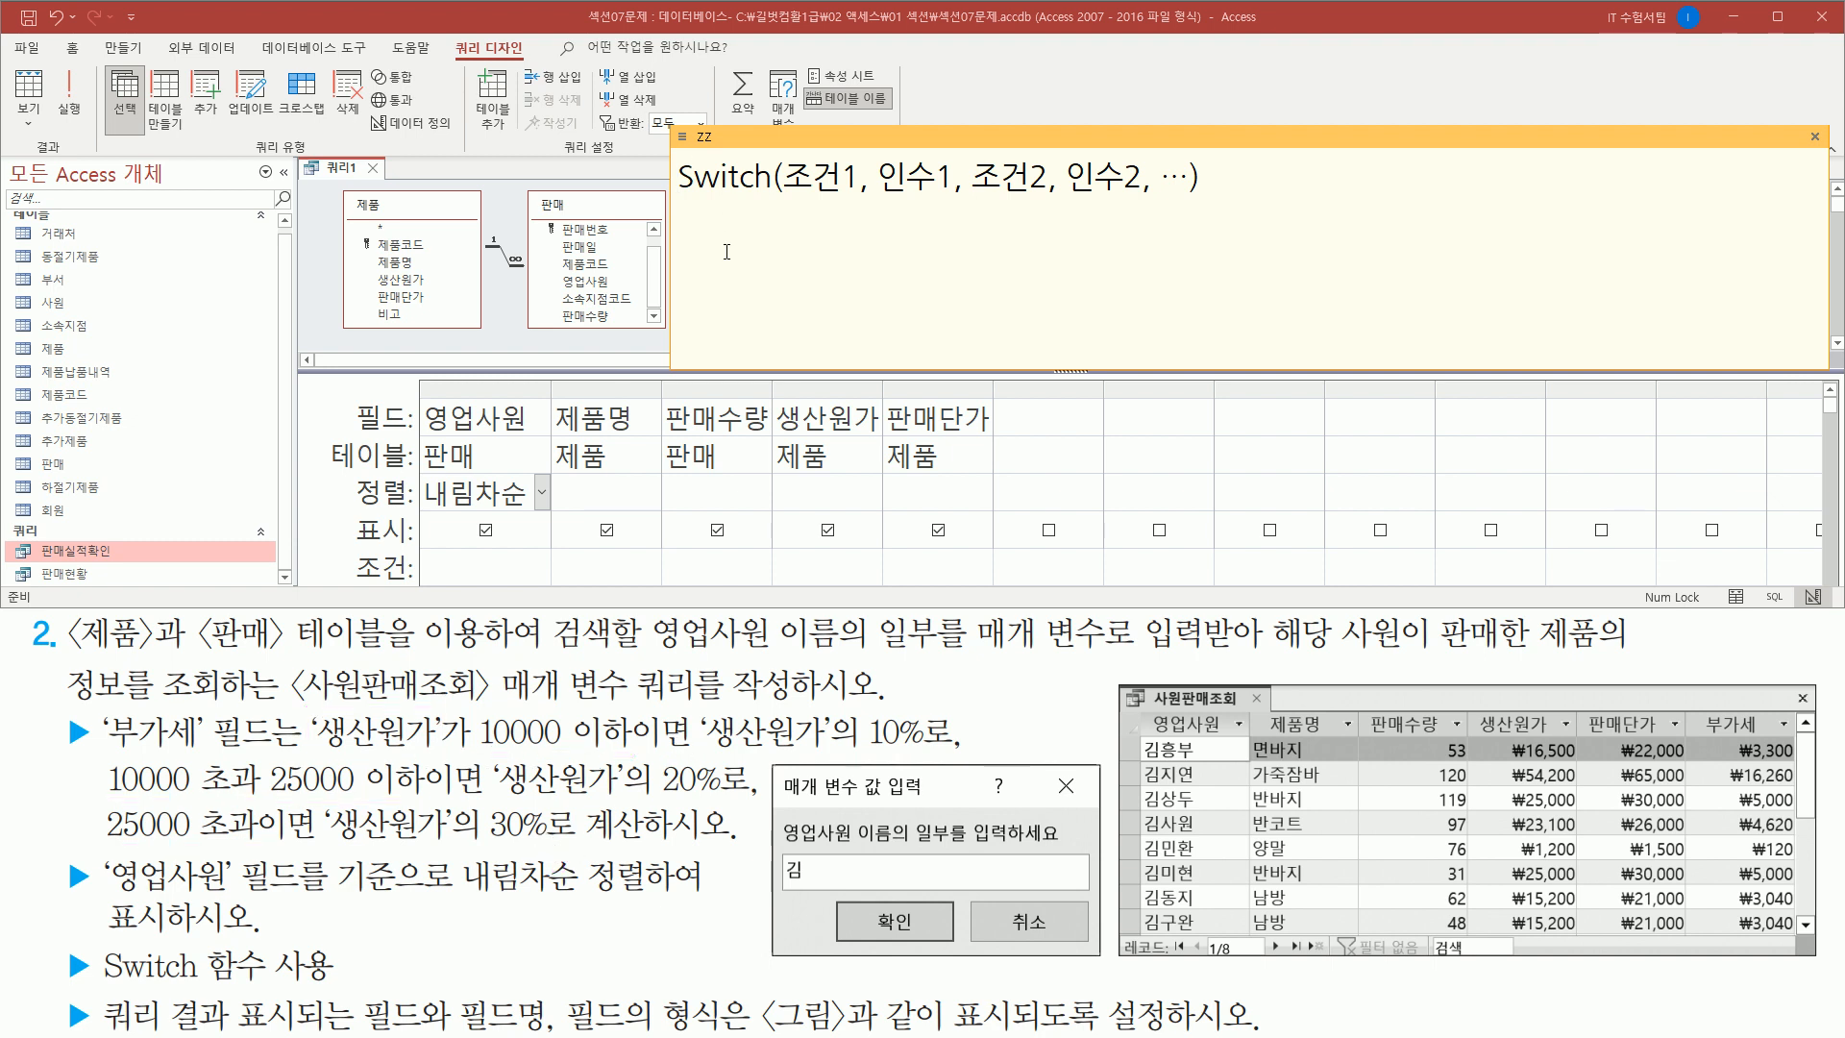
type("sw")
type("itch(")
type(" [")
type("생산원ㄱ")
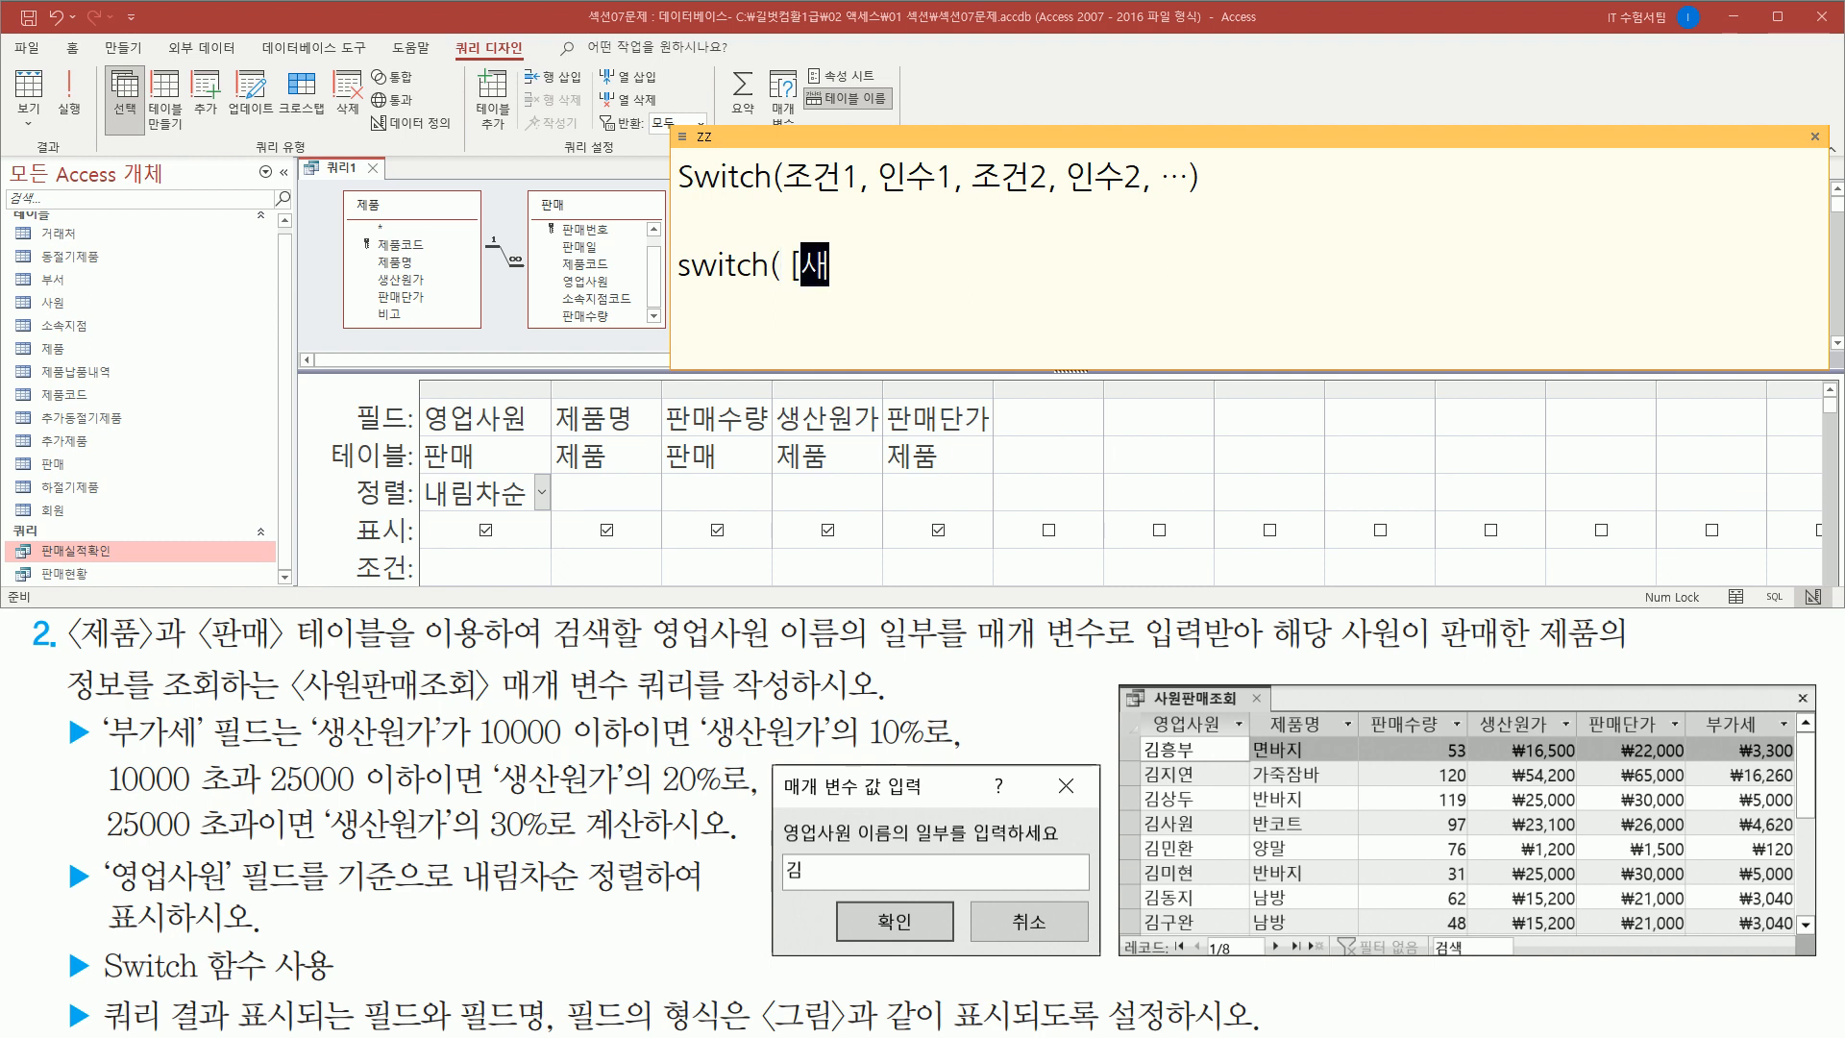
type("ㅏ]")
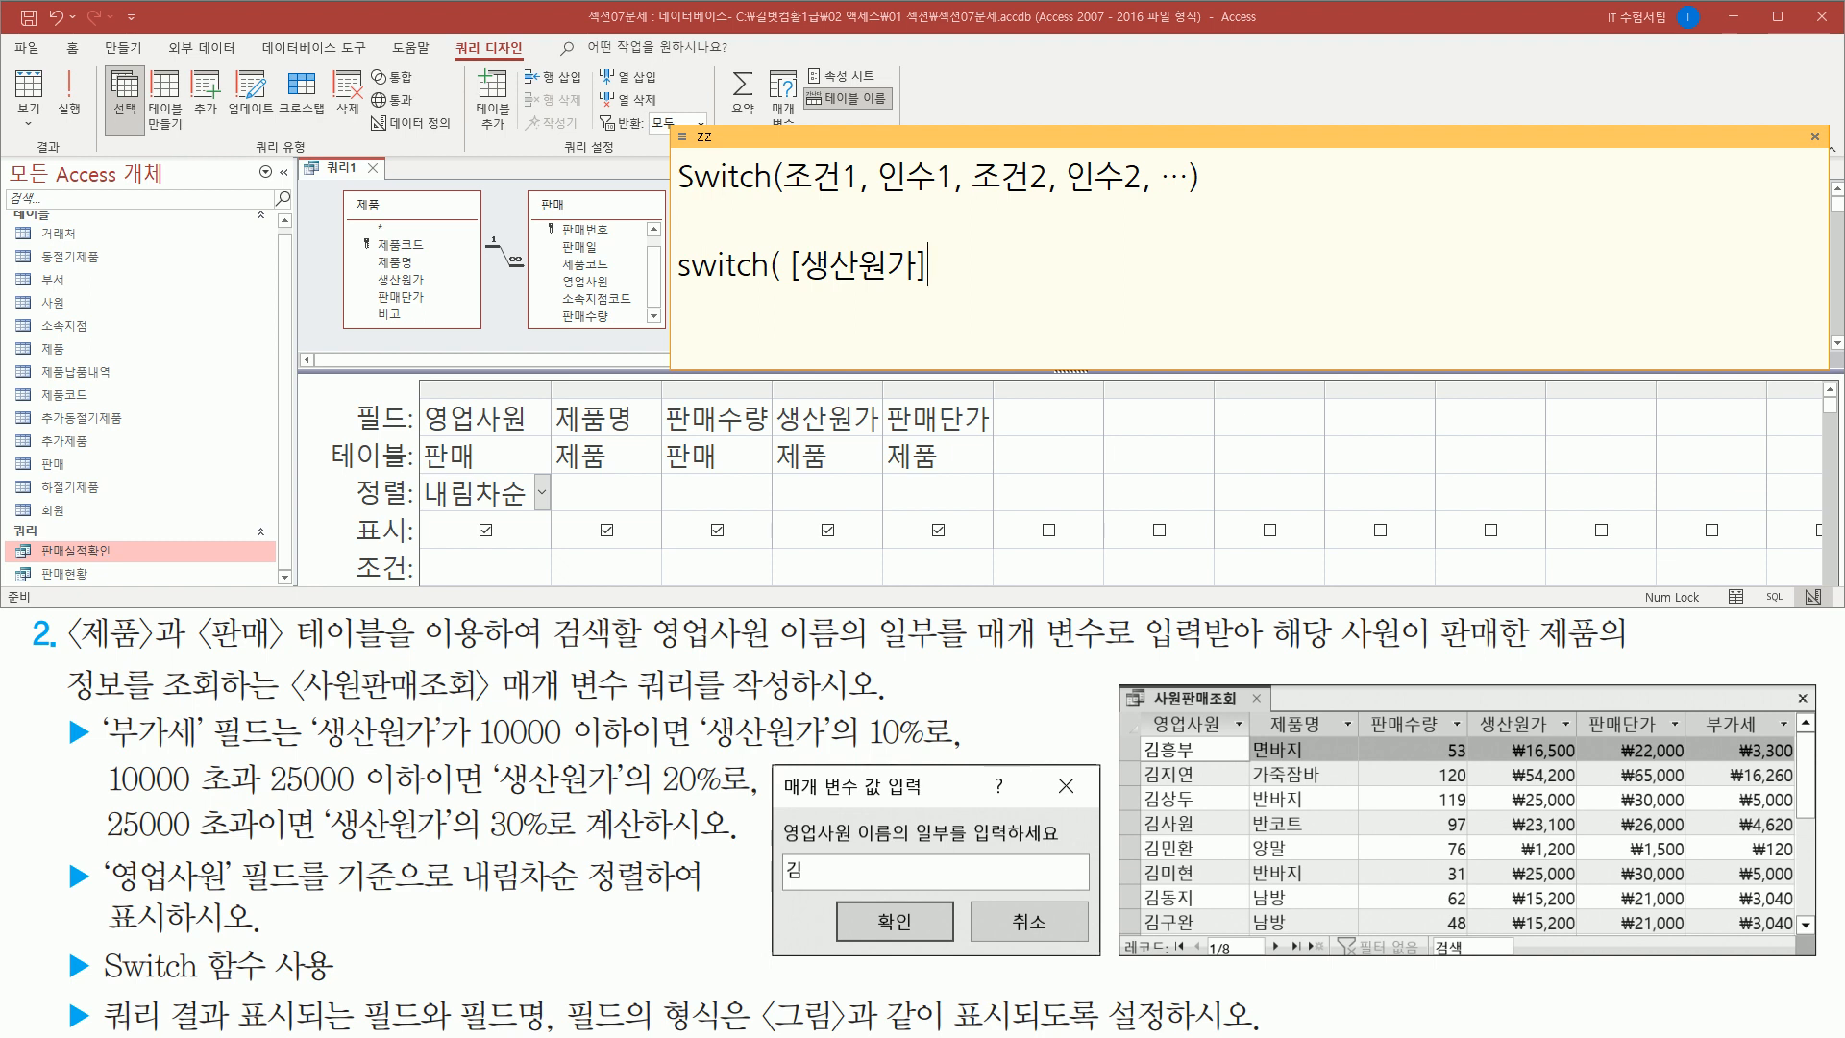
- Extend the draft with the first condition <=10000 and its argument [생산원가]*0.1, reusing a copy of the field name
left_click_drag(476, 747, 981, 758)
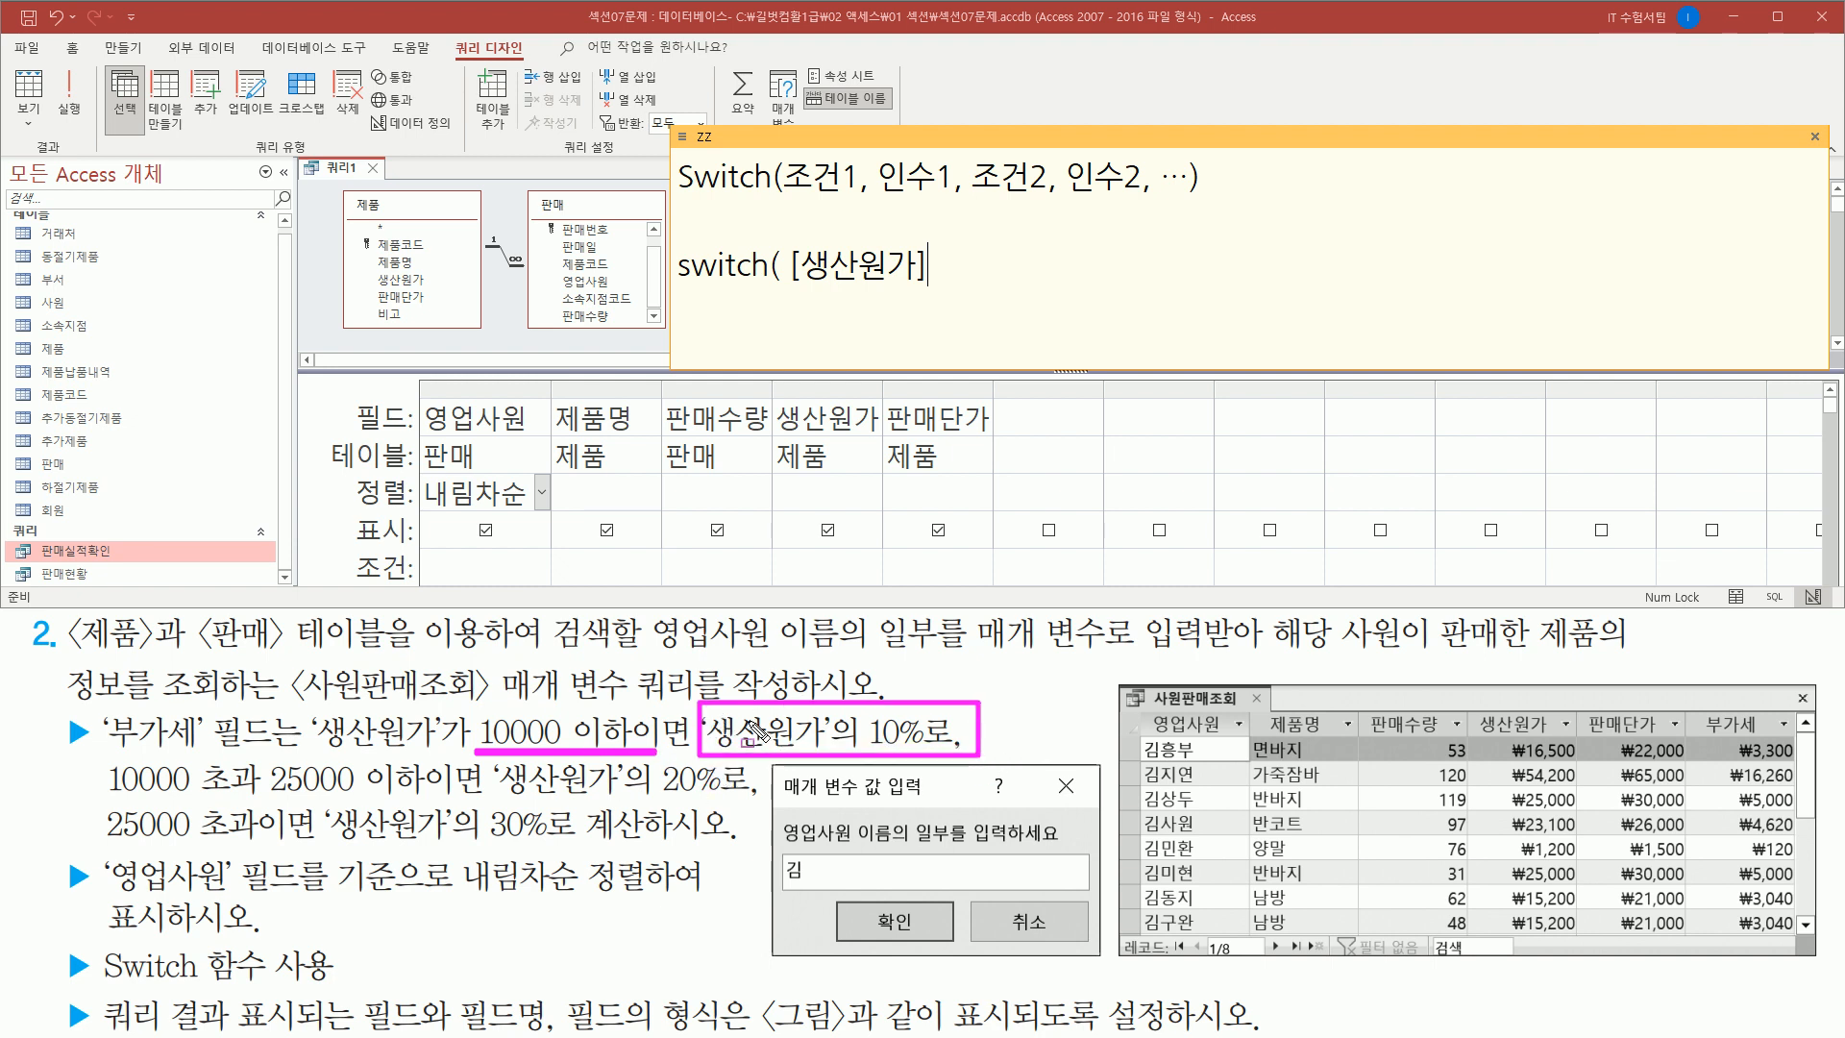
key("Escape")
left_click(795, 266)
left_click_drag(792, 265, 939, 268)
key("ctrl+c")
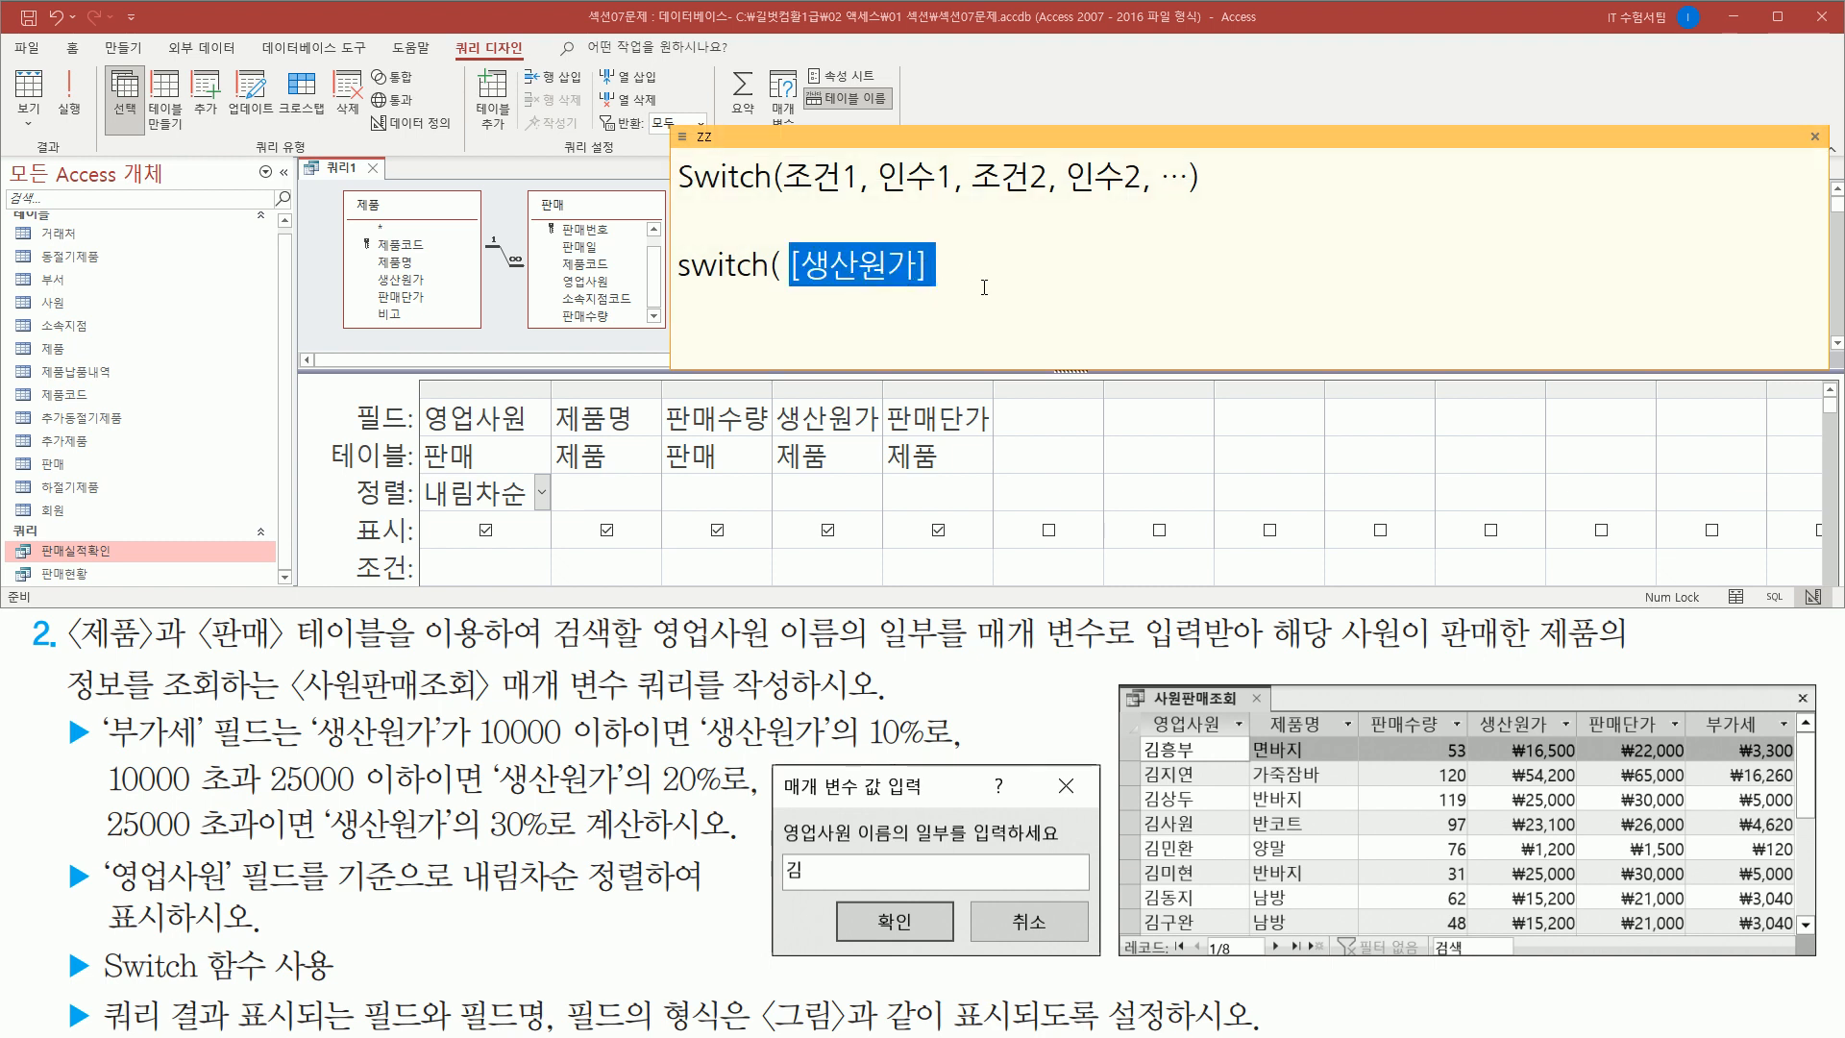
left_click(992, 289)
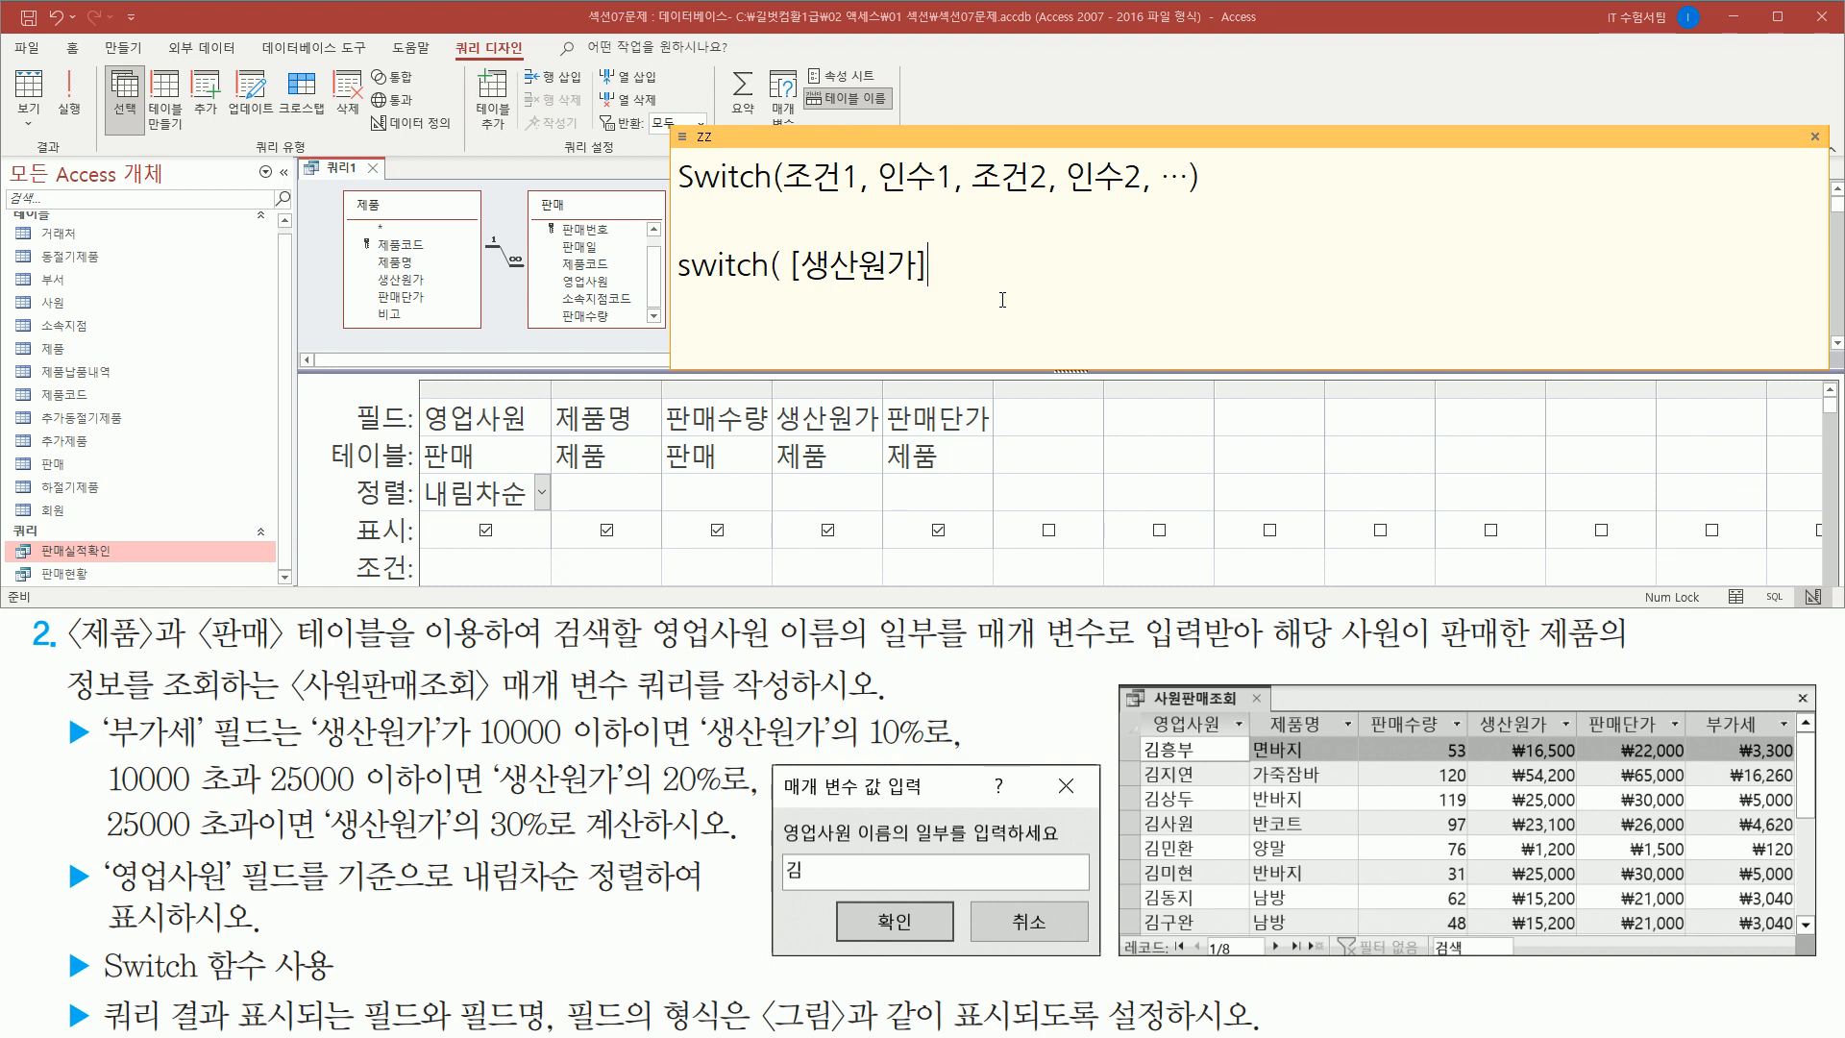
type("<=10000,")
left_click_drag(786, 290, 928, 290)
key("Escape")
key("ctrl+v")
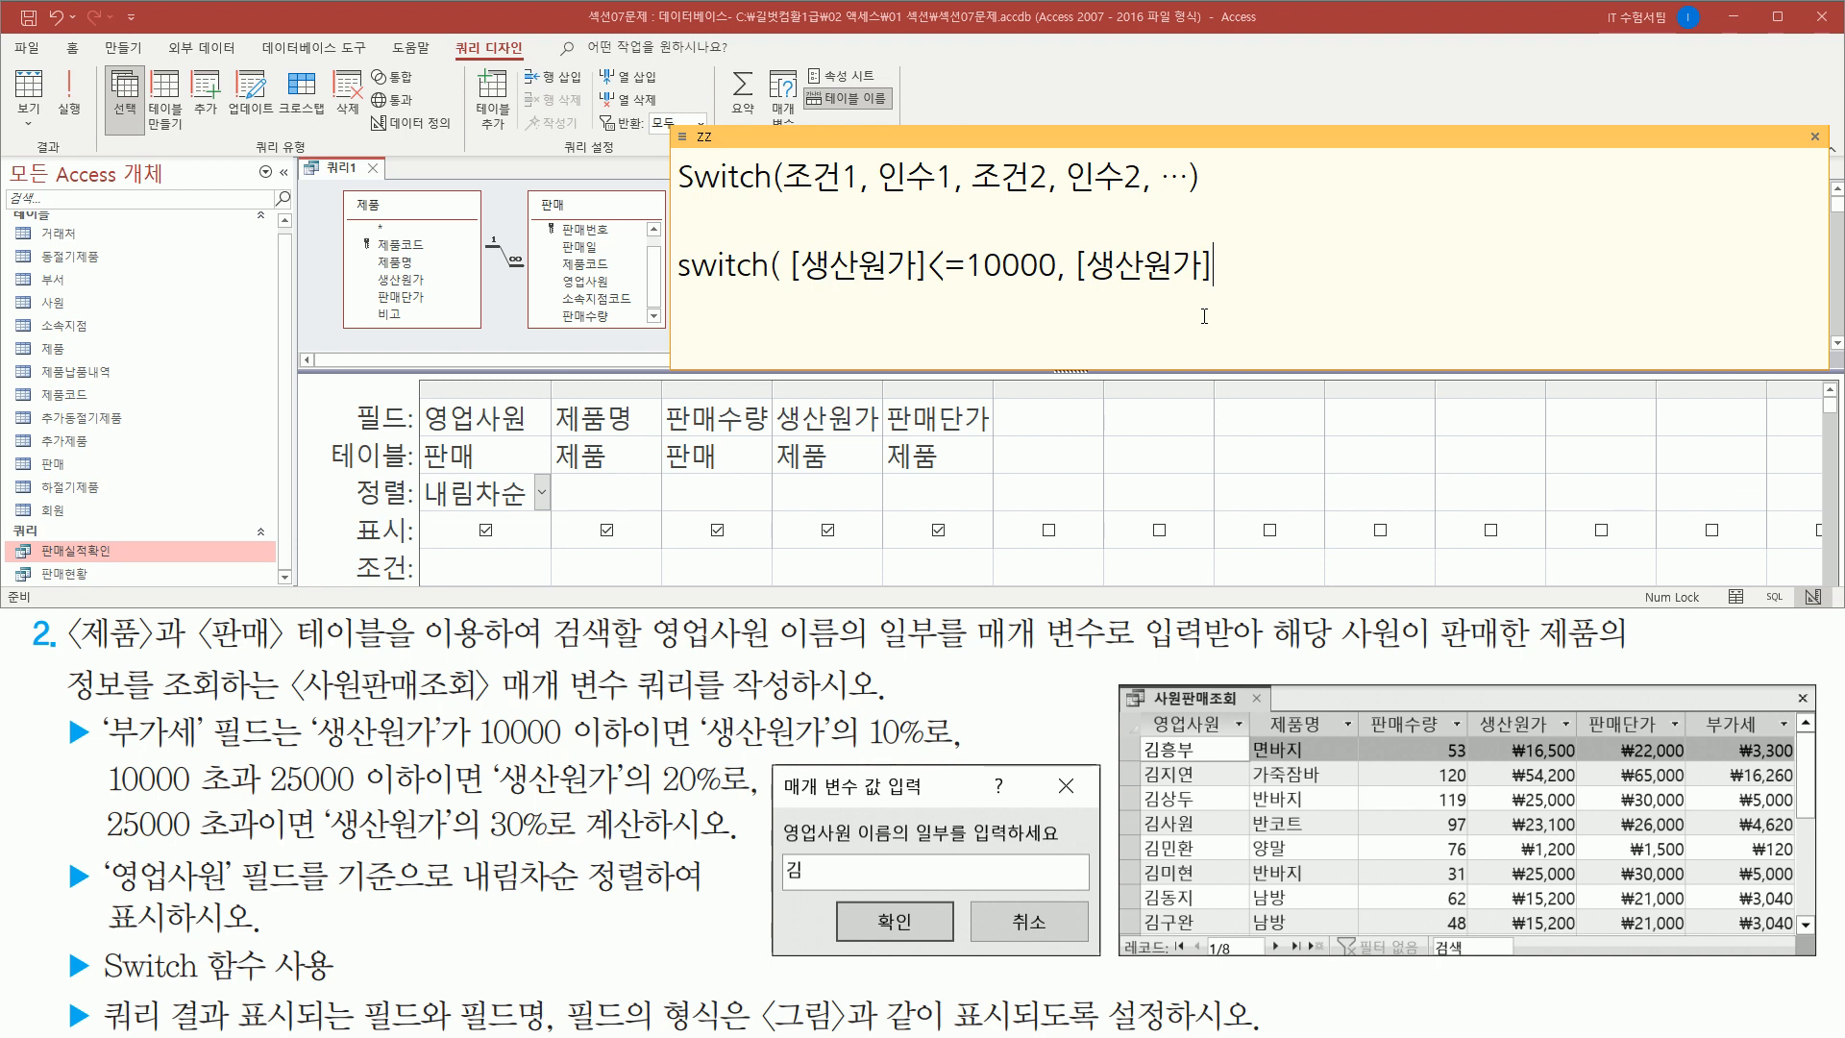
type("*0.1")
- Add a comma after the first condition pair and append a copy of [생산원가]<=10000, [생산원가]*0.1 as the second pair
left_click_drag(703, 756, 952, 712)
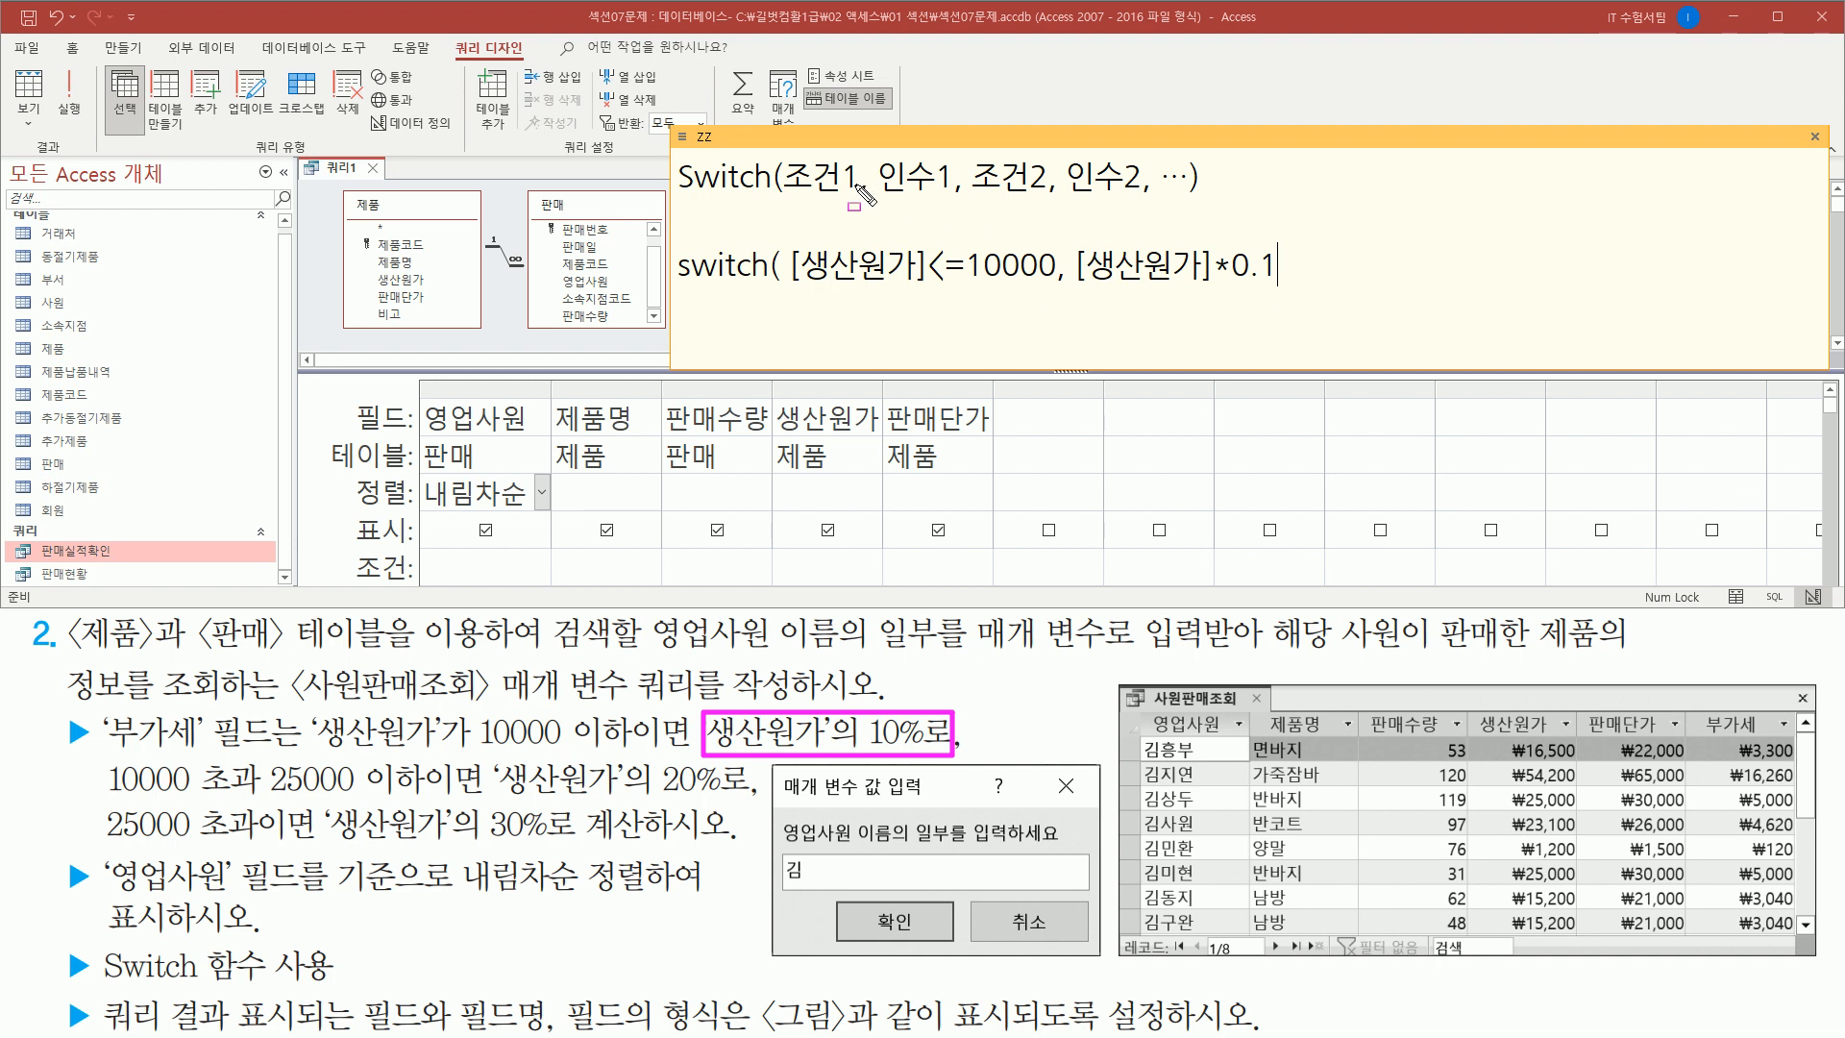
left_click_drag(781, 199, 957, 199)
key("Escape")
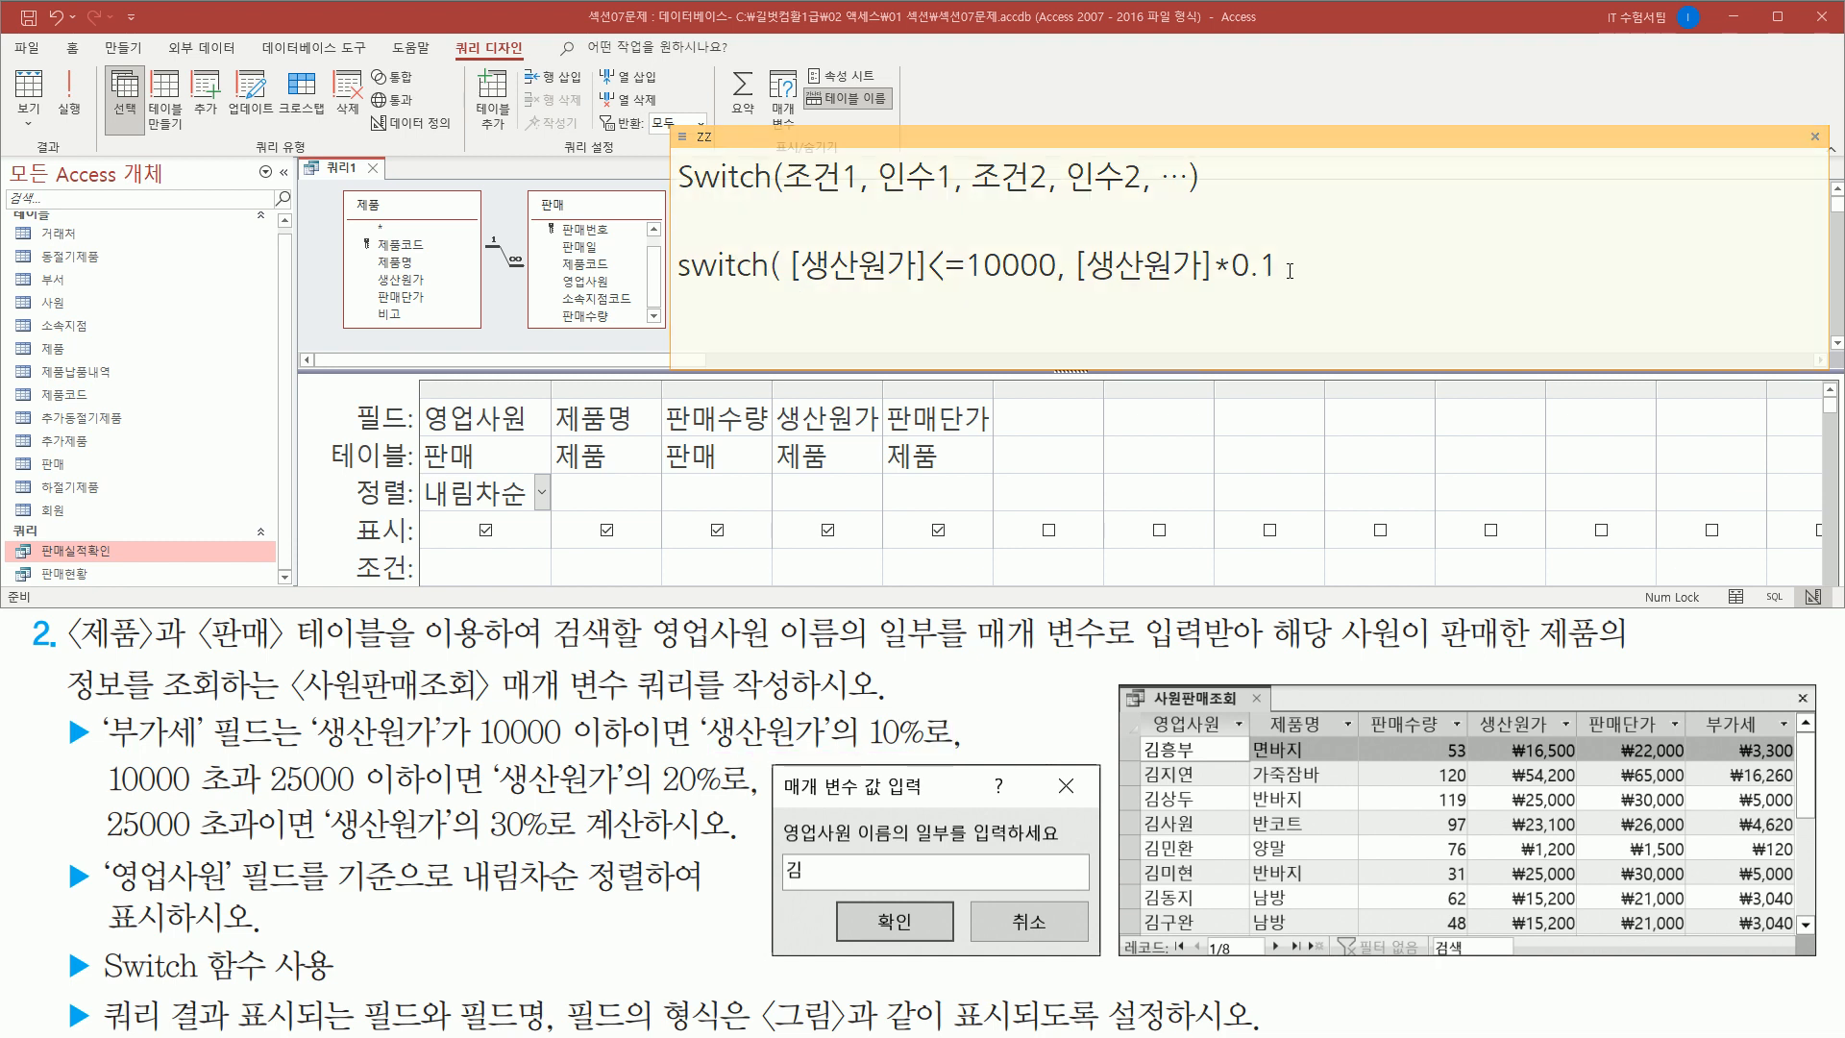
type(",")
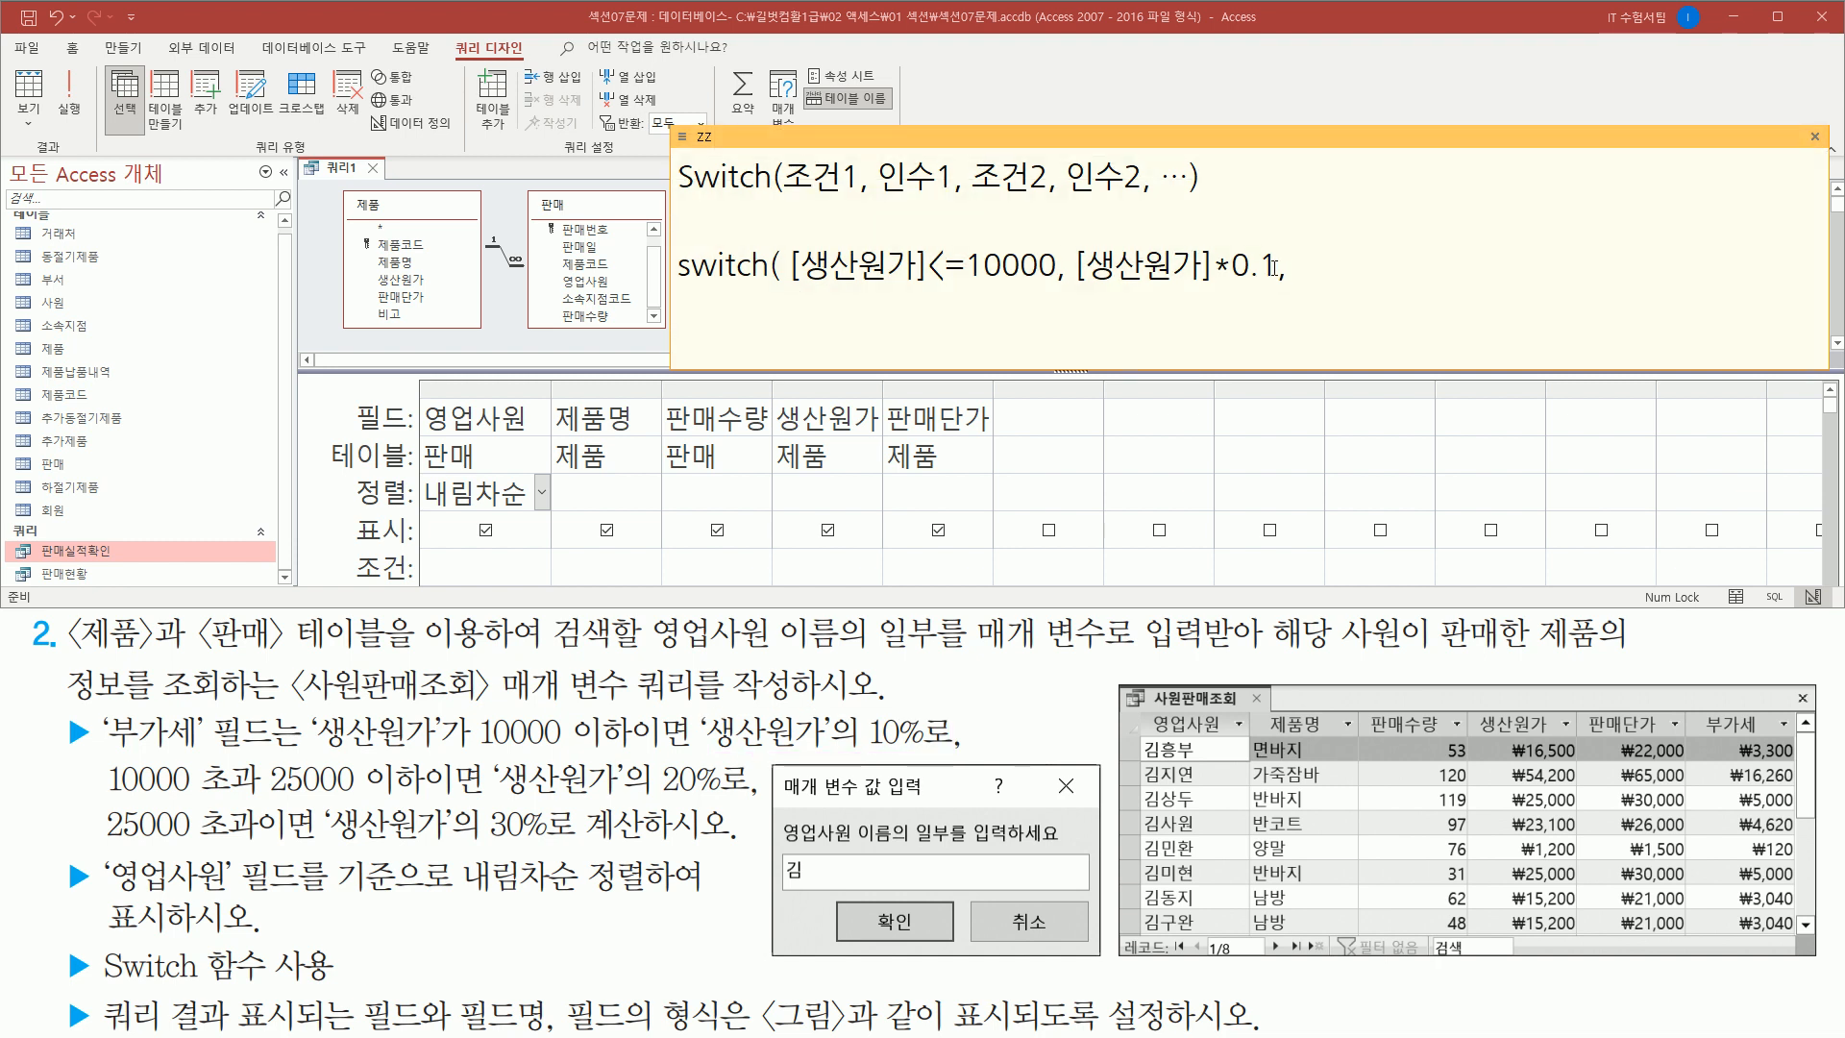
left_click_drag(1278, 270, 798, 272)
key("ctrl+c")
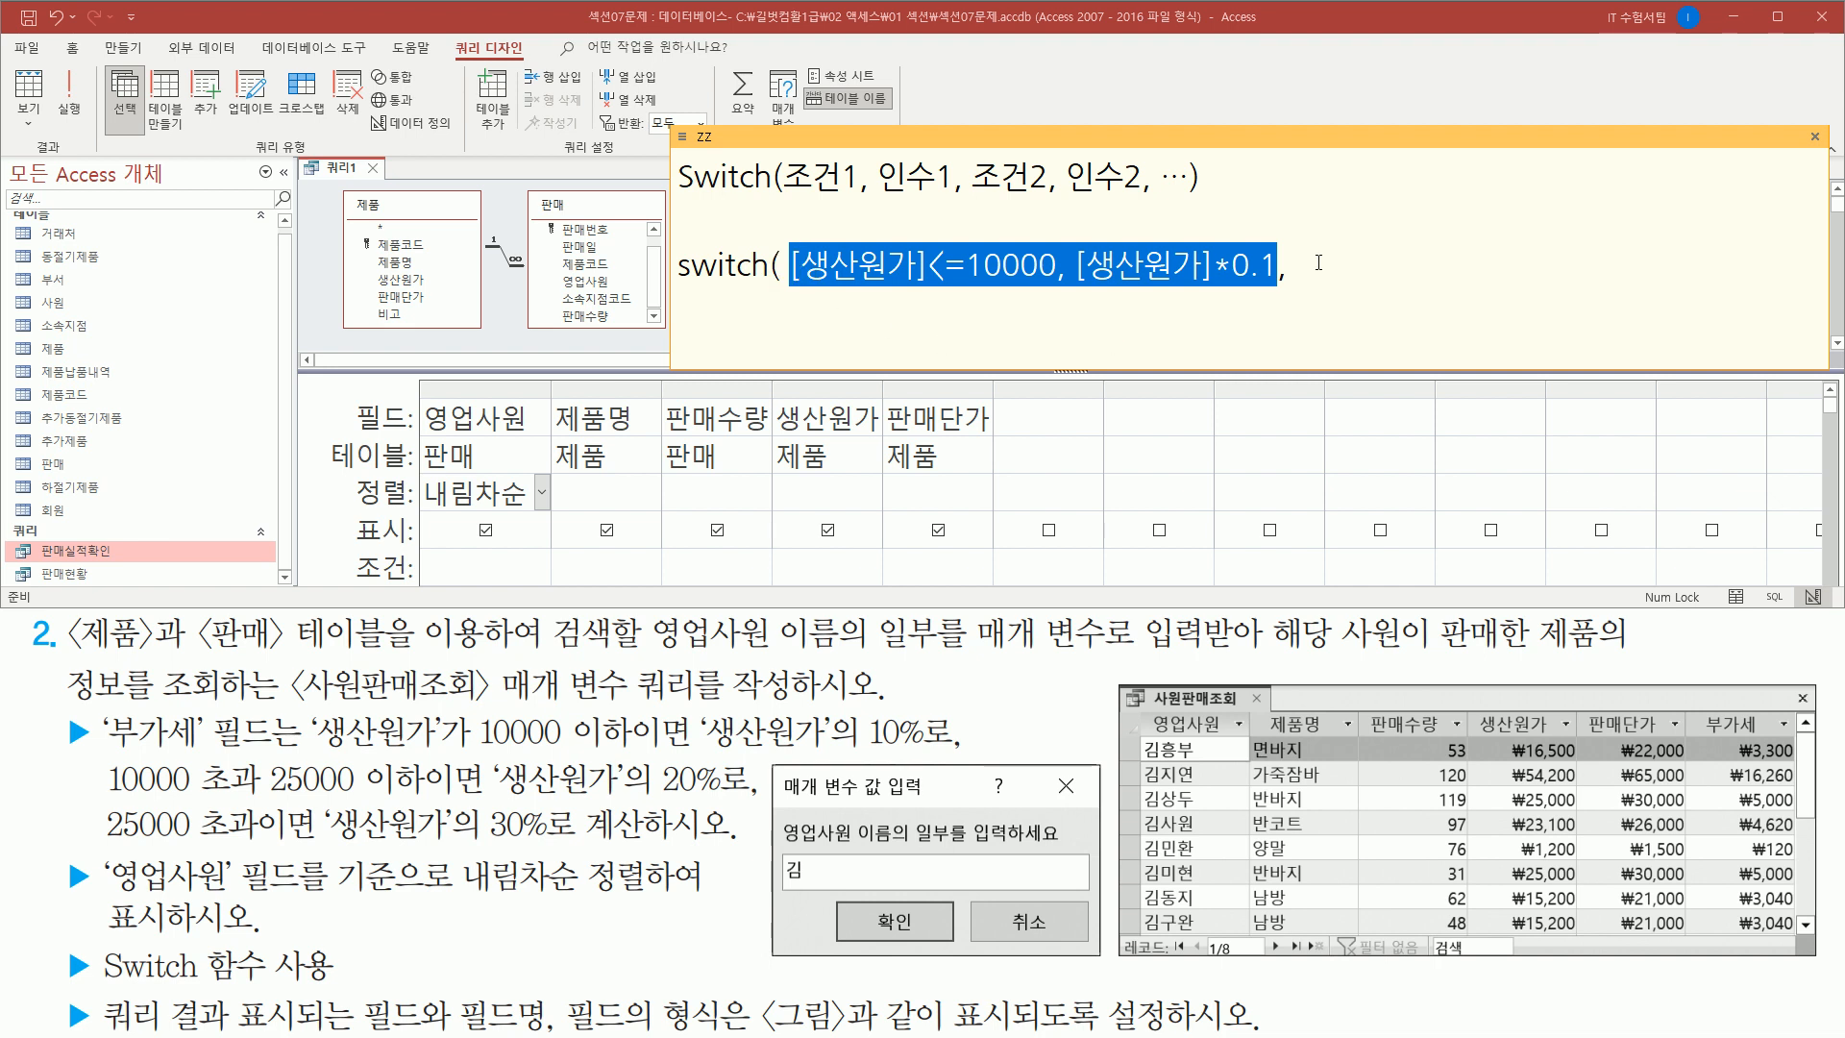
left_click(1339, 310)
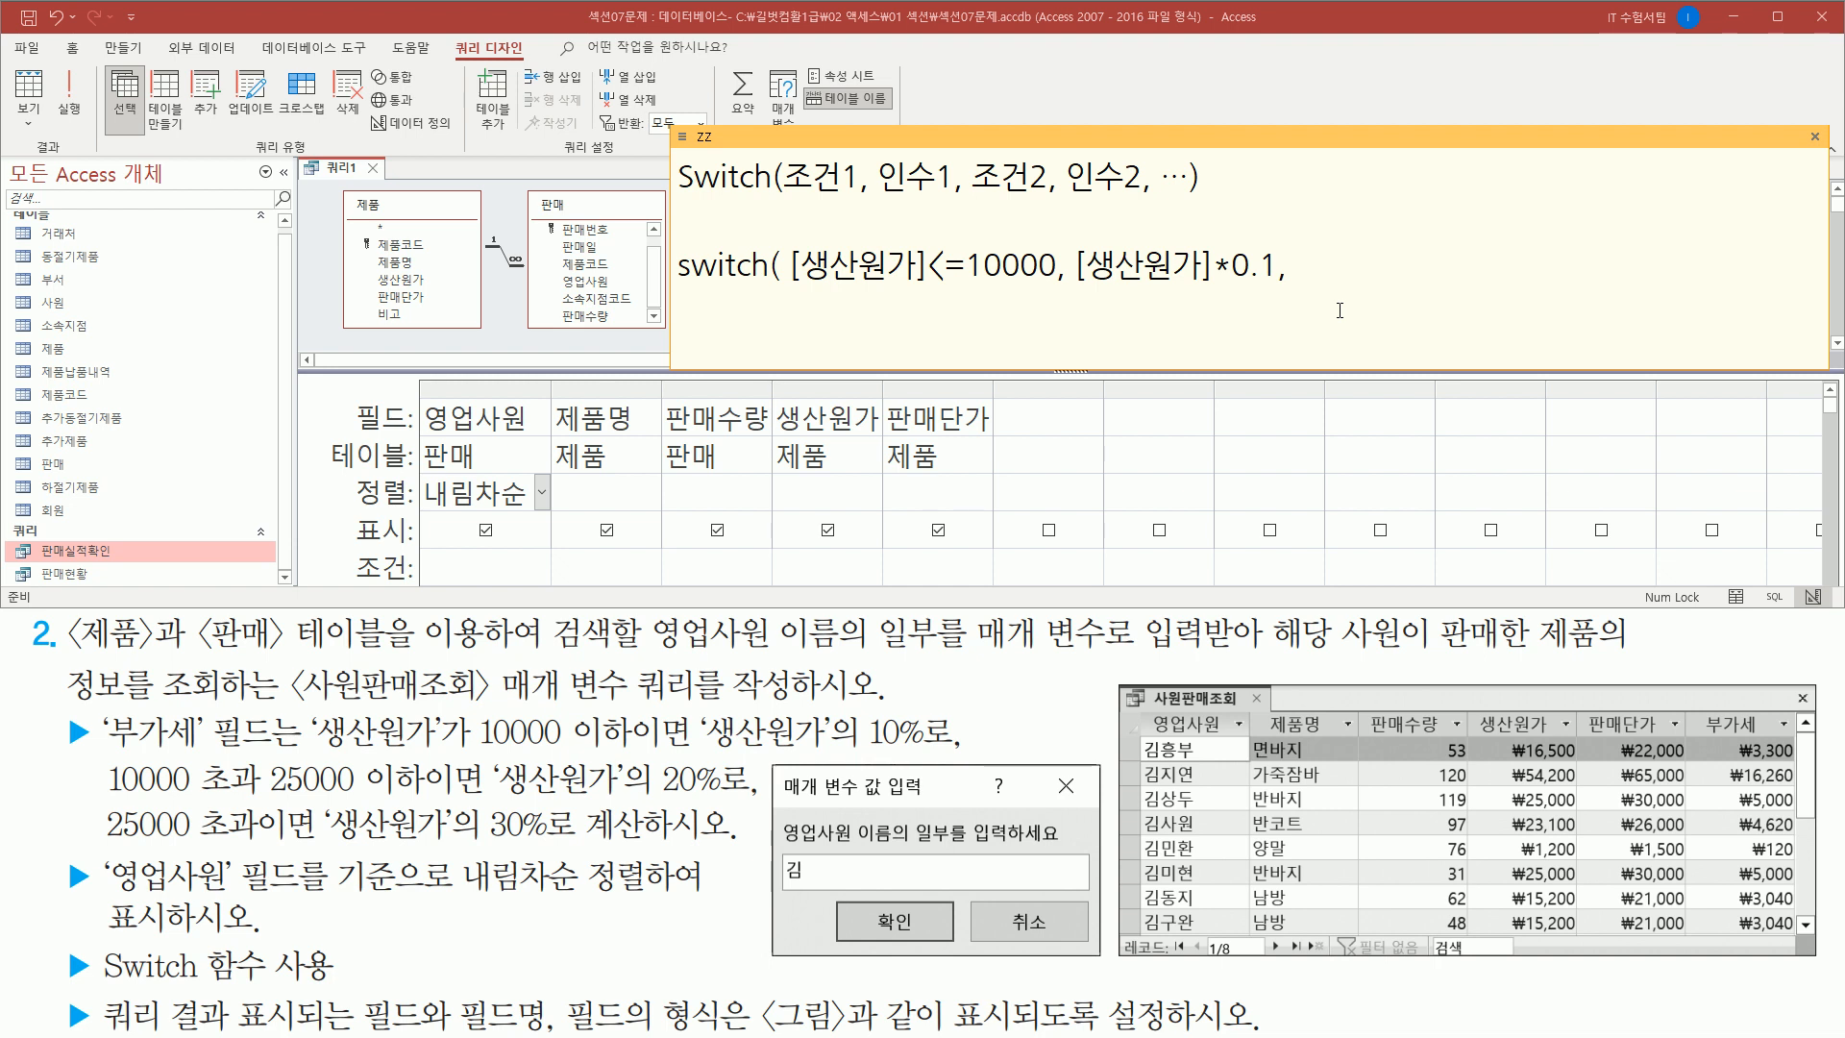
key("ctrl+v")
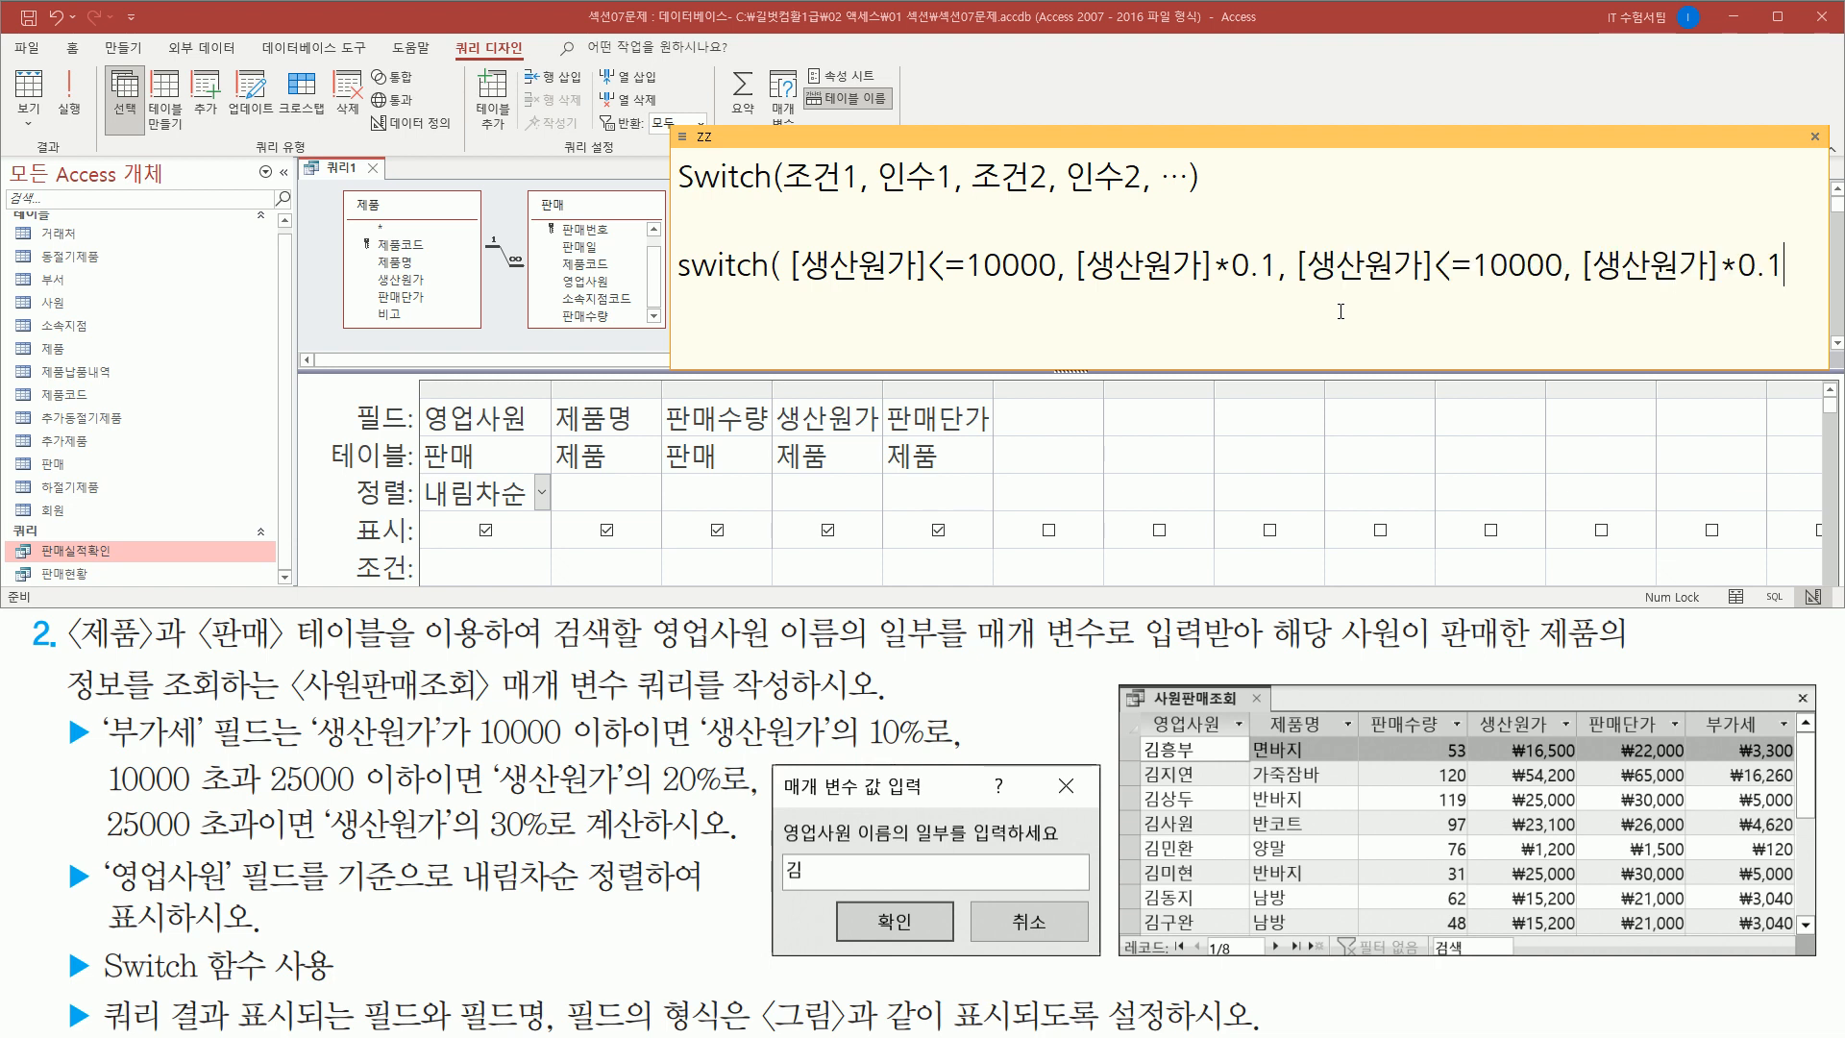
- Set the threshold in the second Switch condition to 25000, as the task's second range requires
left_click_drag(1479, 265, 1559, 266)
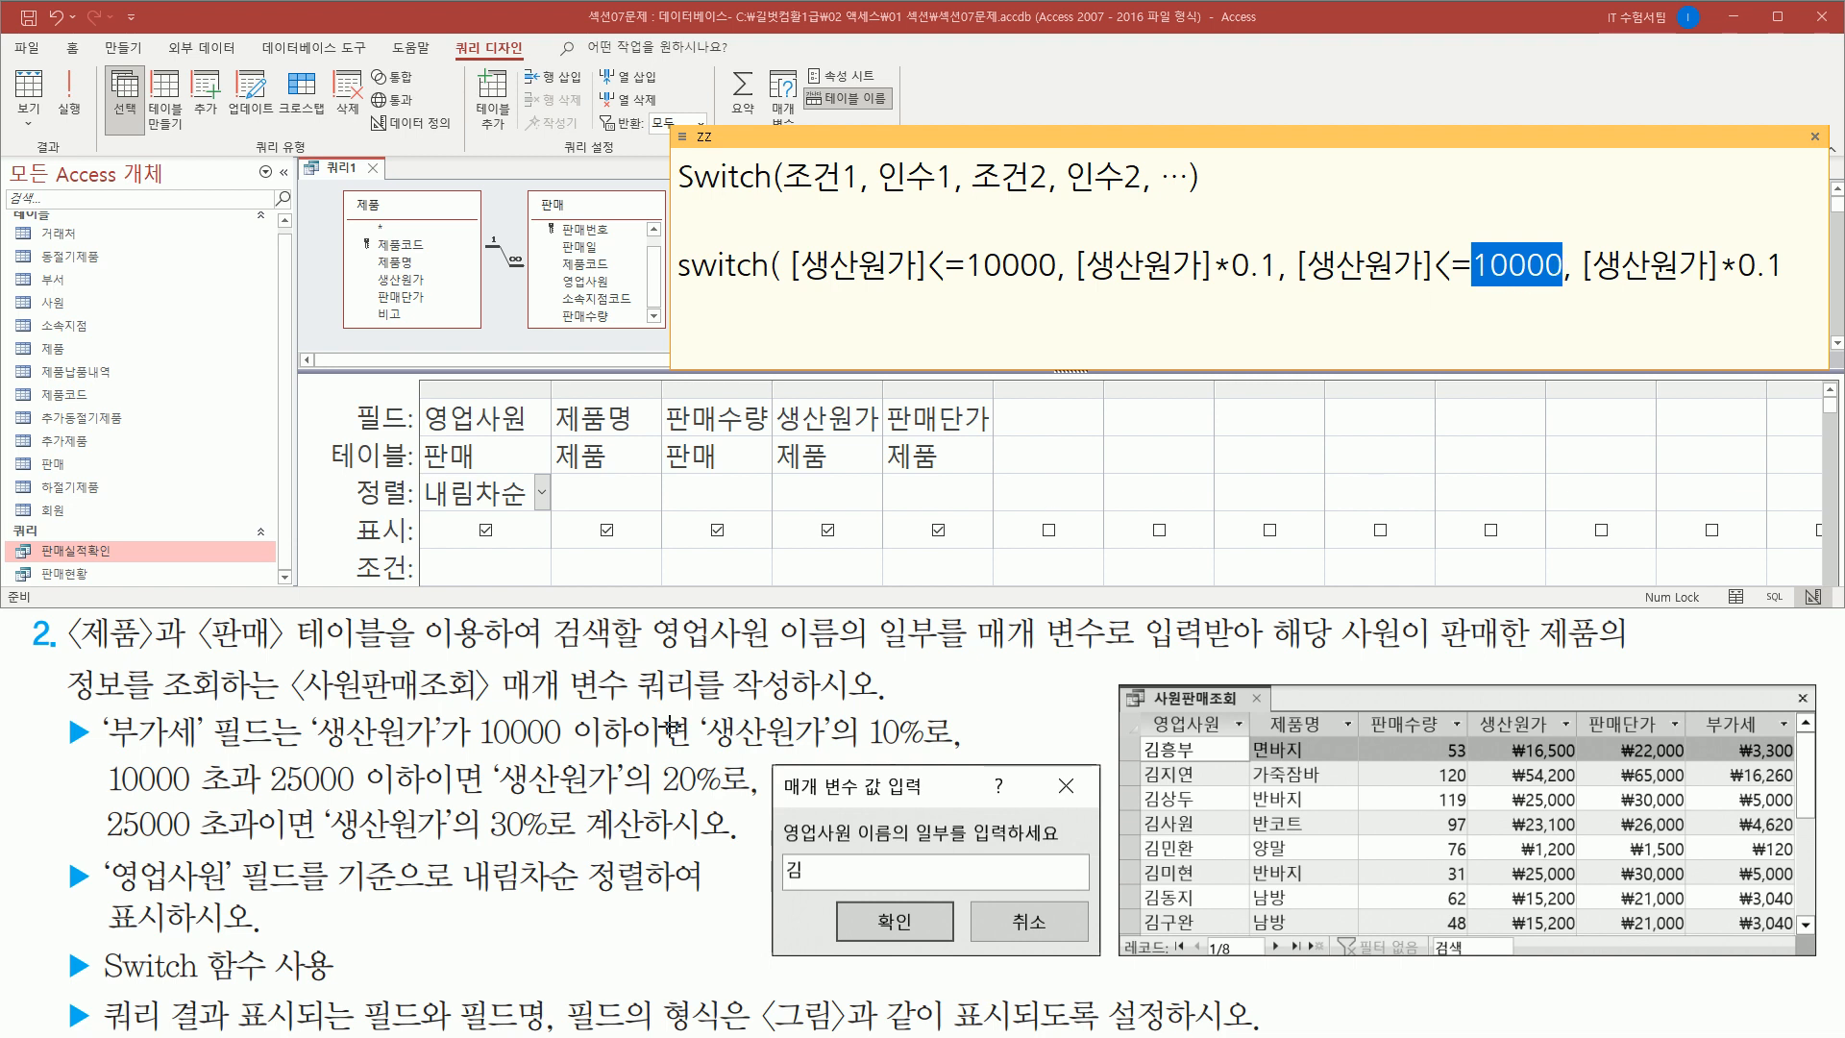
left_click_drag(97, 796, 742, 799)
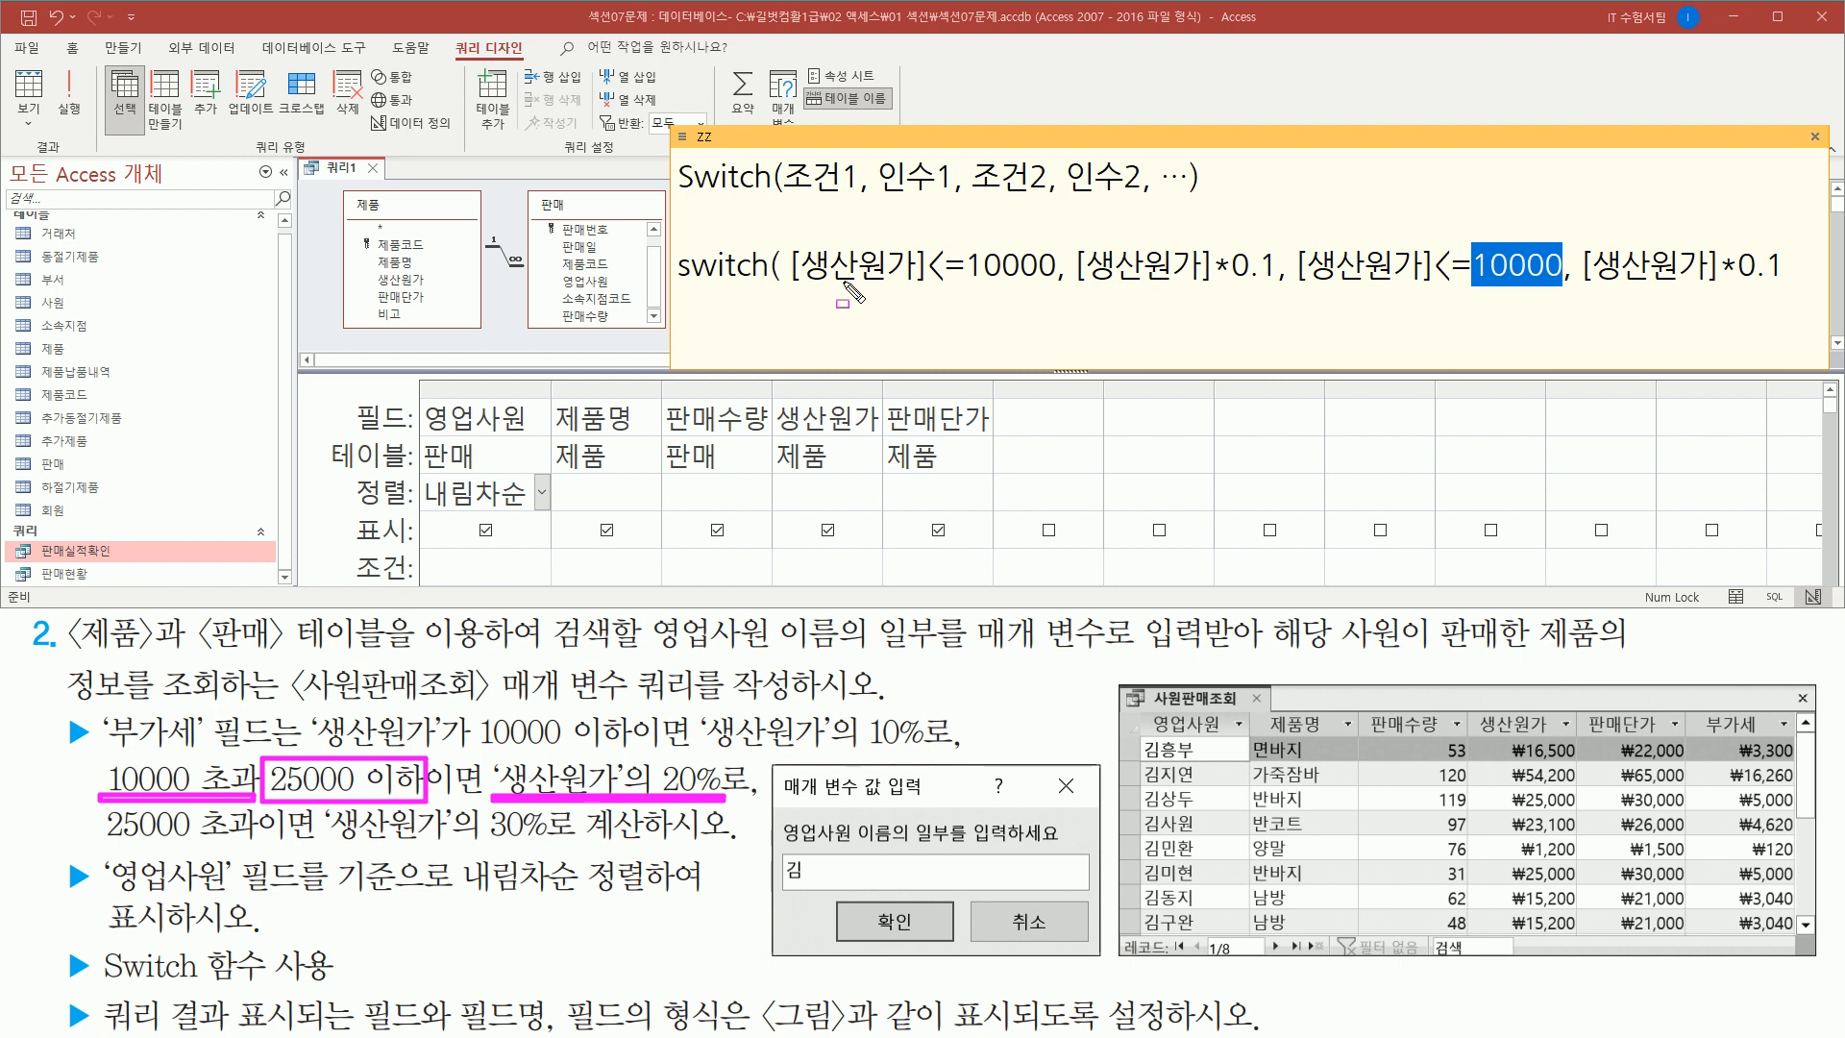
left_click_drag(788, 289, 1053, 288)
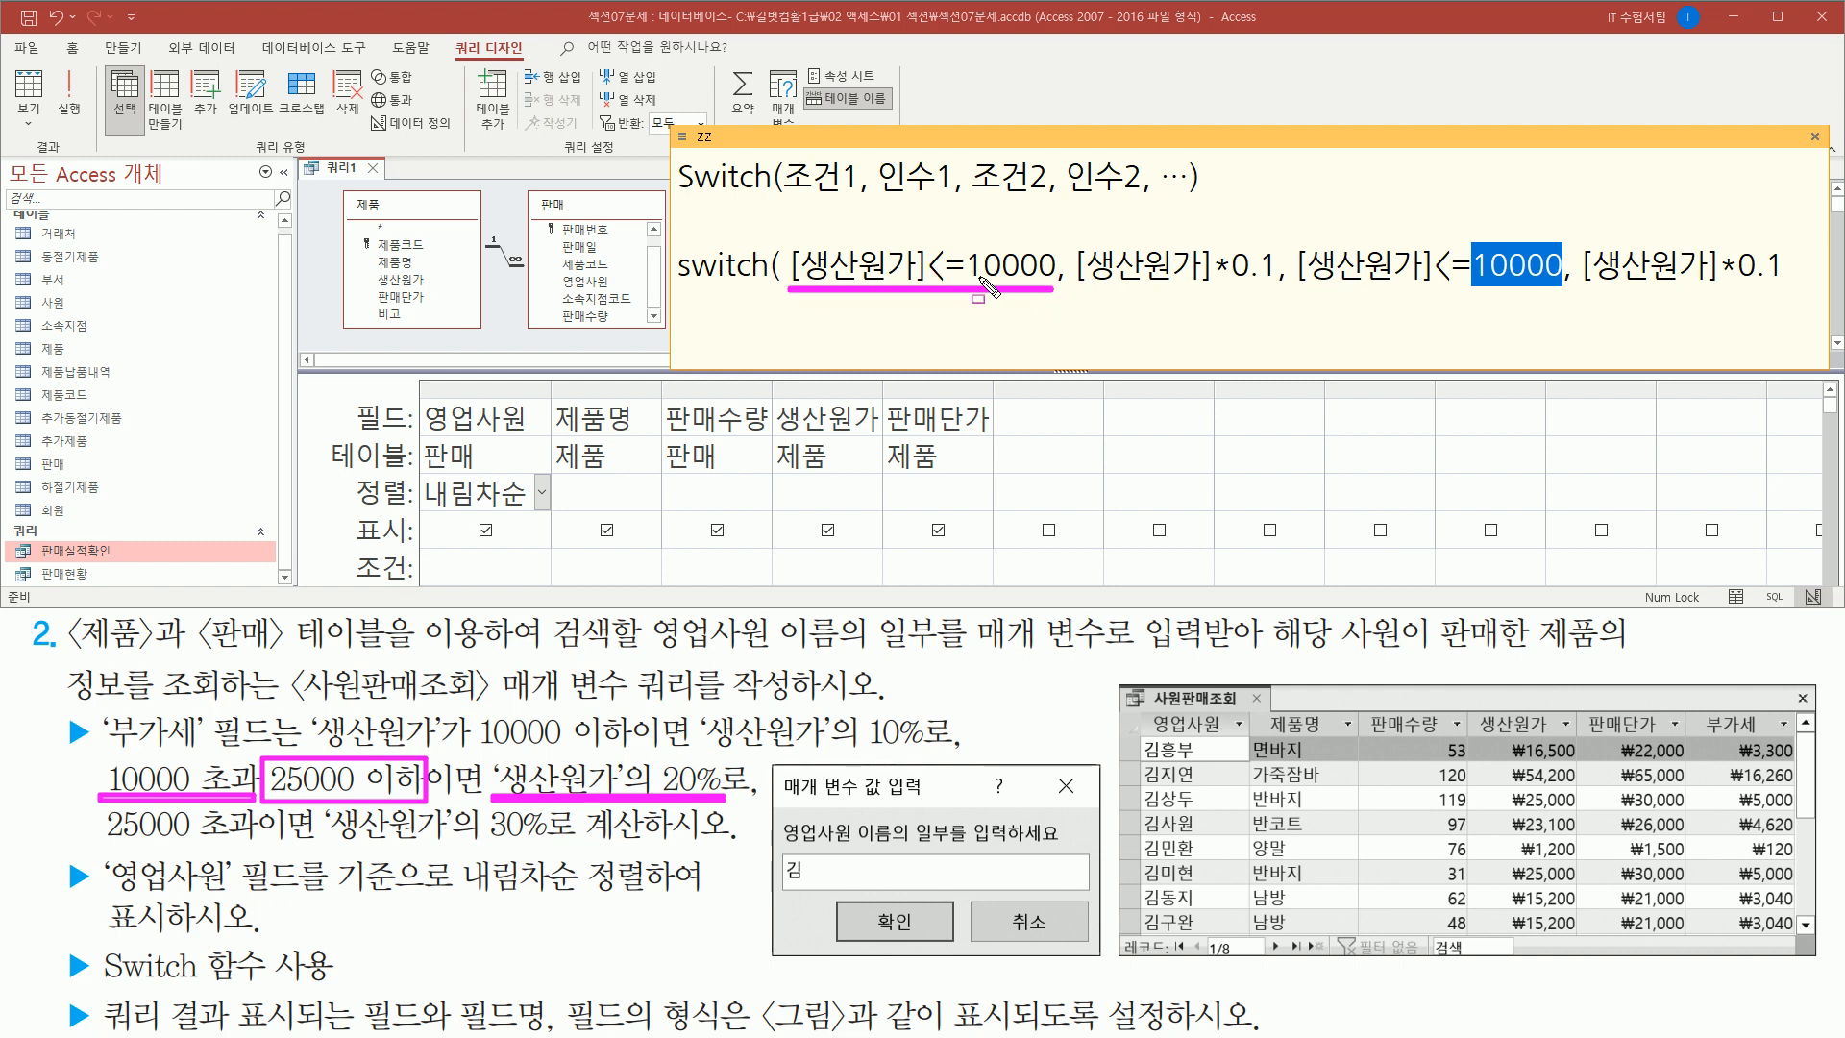
mouse_move(779, 233)
left_mouse_down()
mouse_move(1376, 350)
mouse_move(1282, 321)
left_mouse_up()
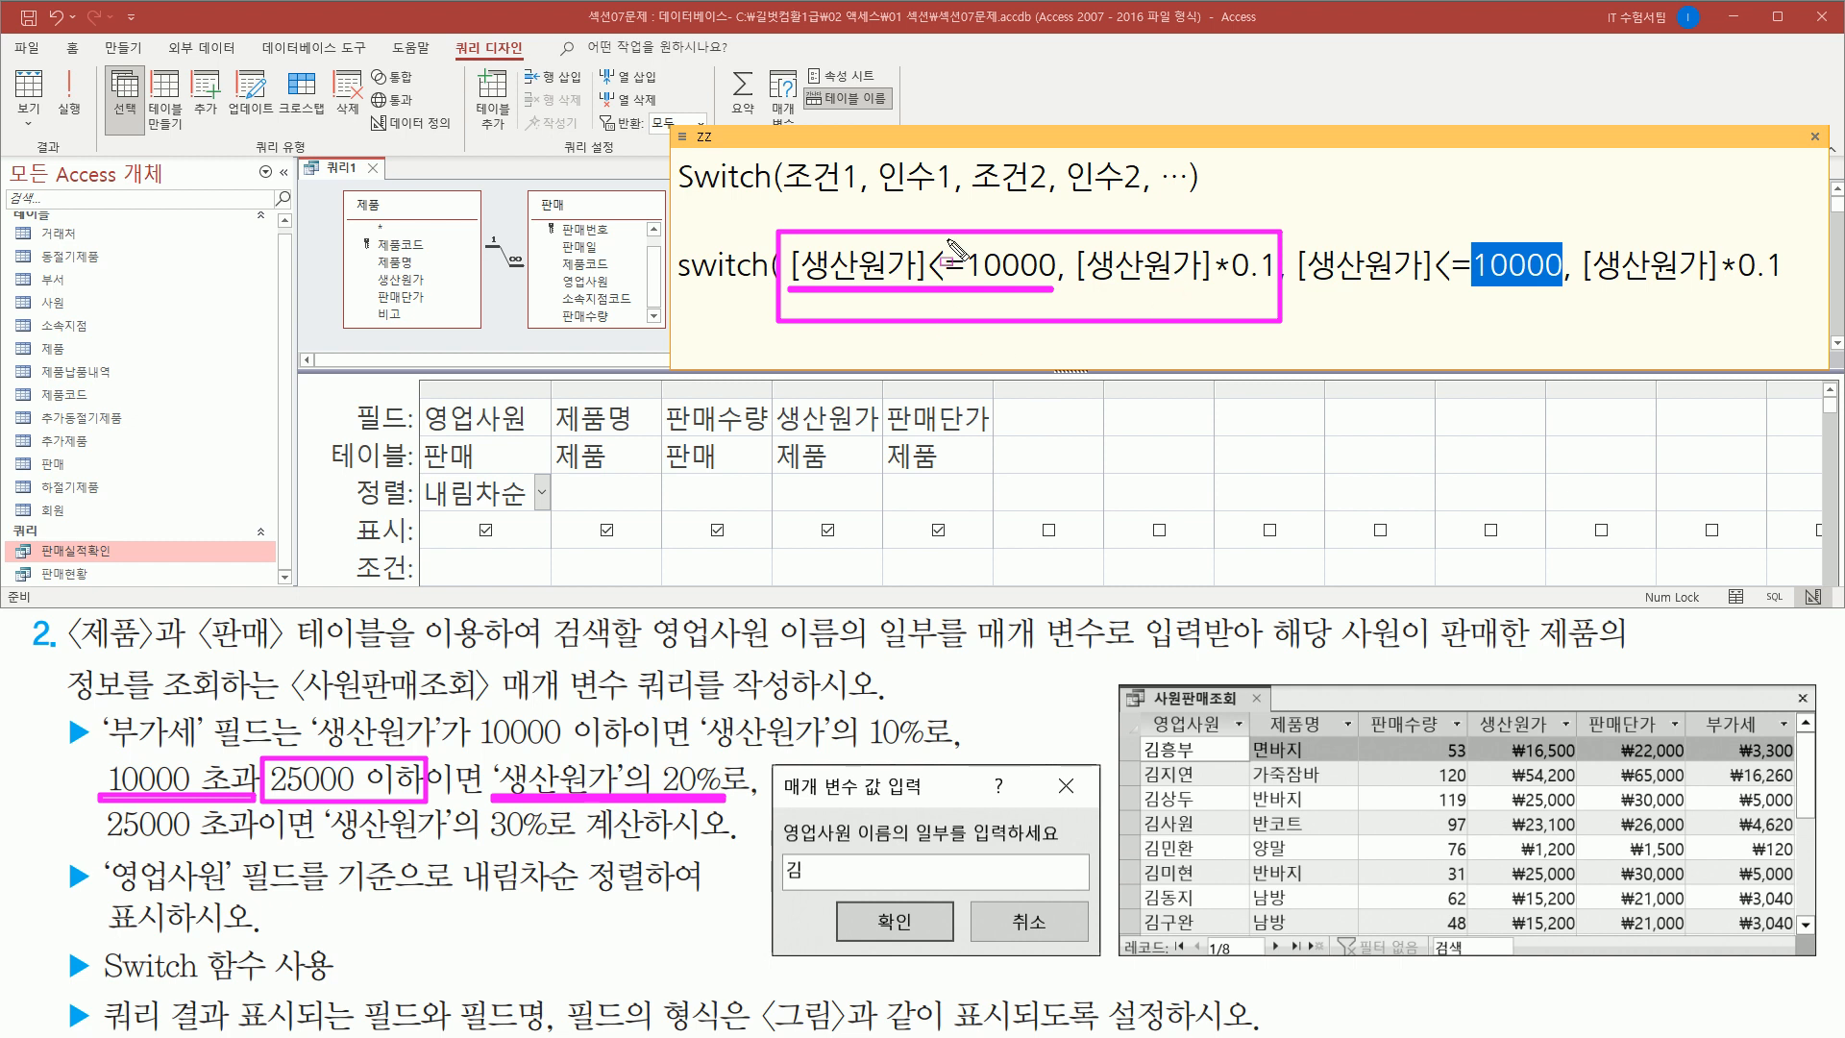
left_click_drag(1298, 293, 1566, 292)
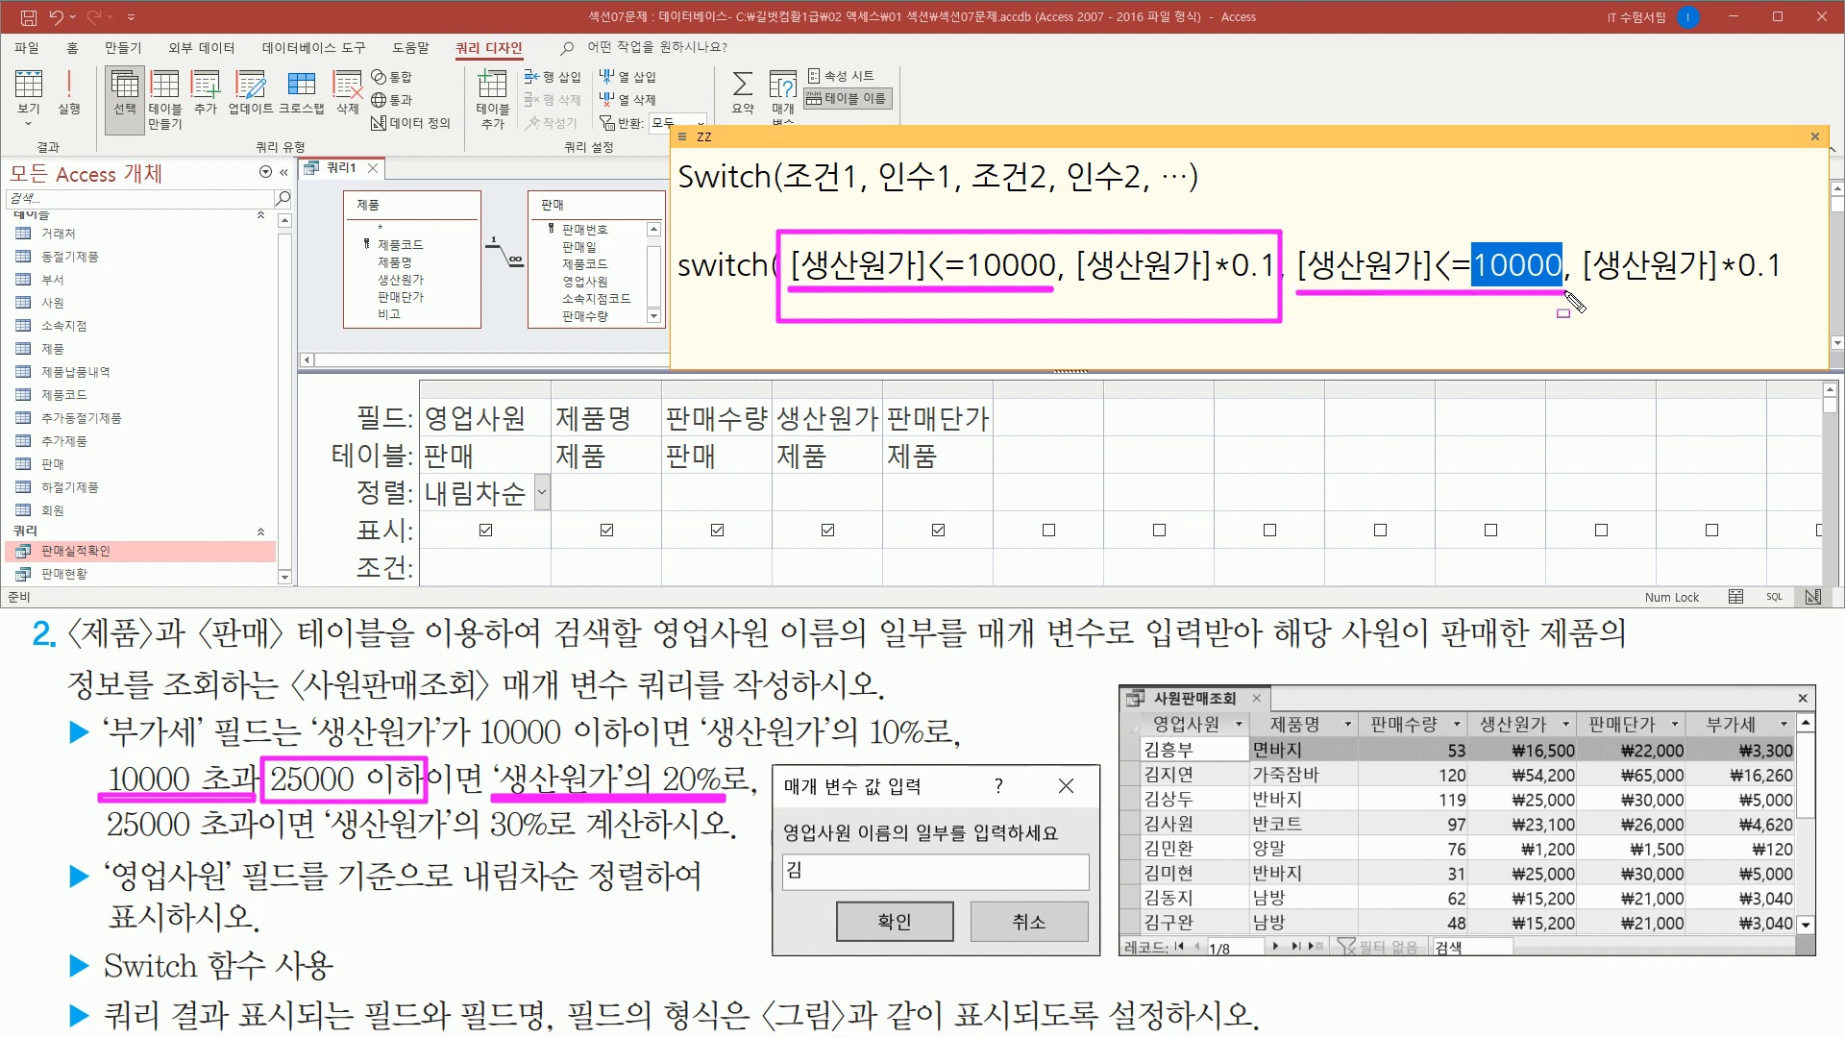
mouse_move(99, 774)
left_mouse_down()
mouse_move(240, 757)
mouse_move(254, 800)
mouse_move(130, 798)
mouse_move(255, 774)
left_mouse_up()
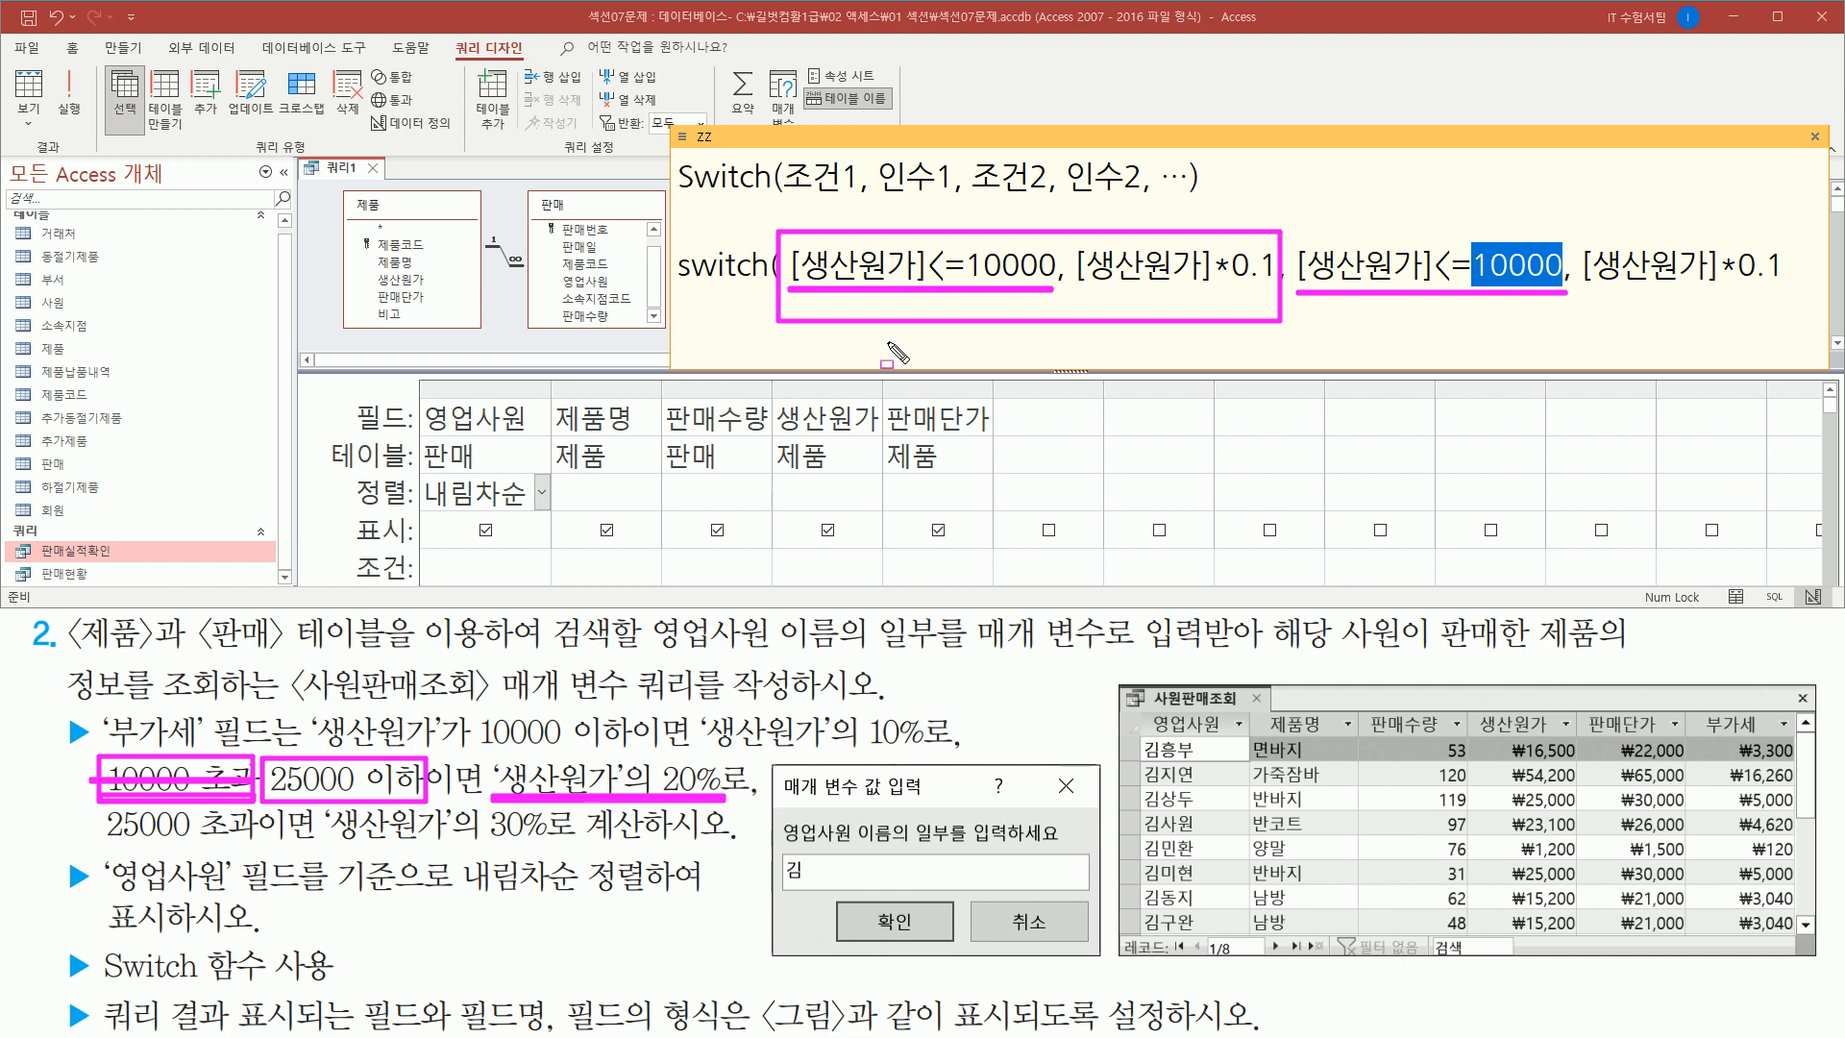
left_click_drag(925, 302, 1057, 304)
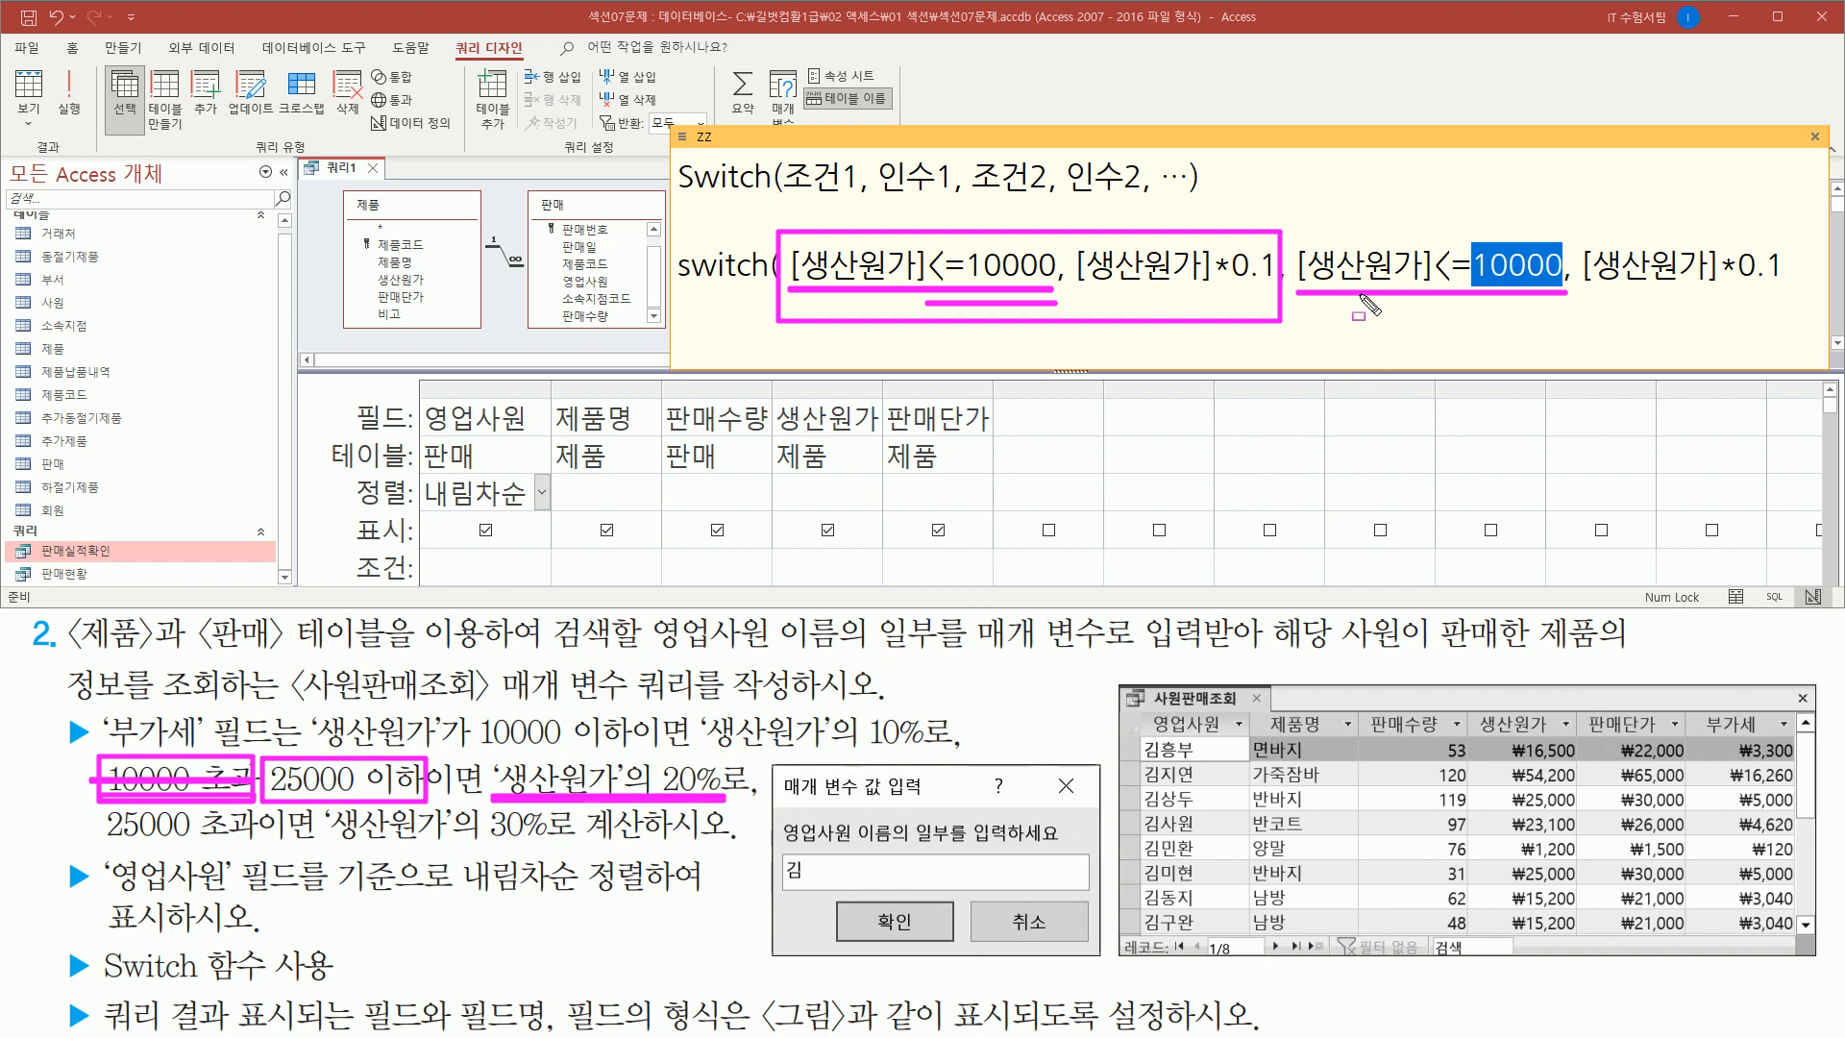
key("Escape")
double_click(1491, 270)
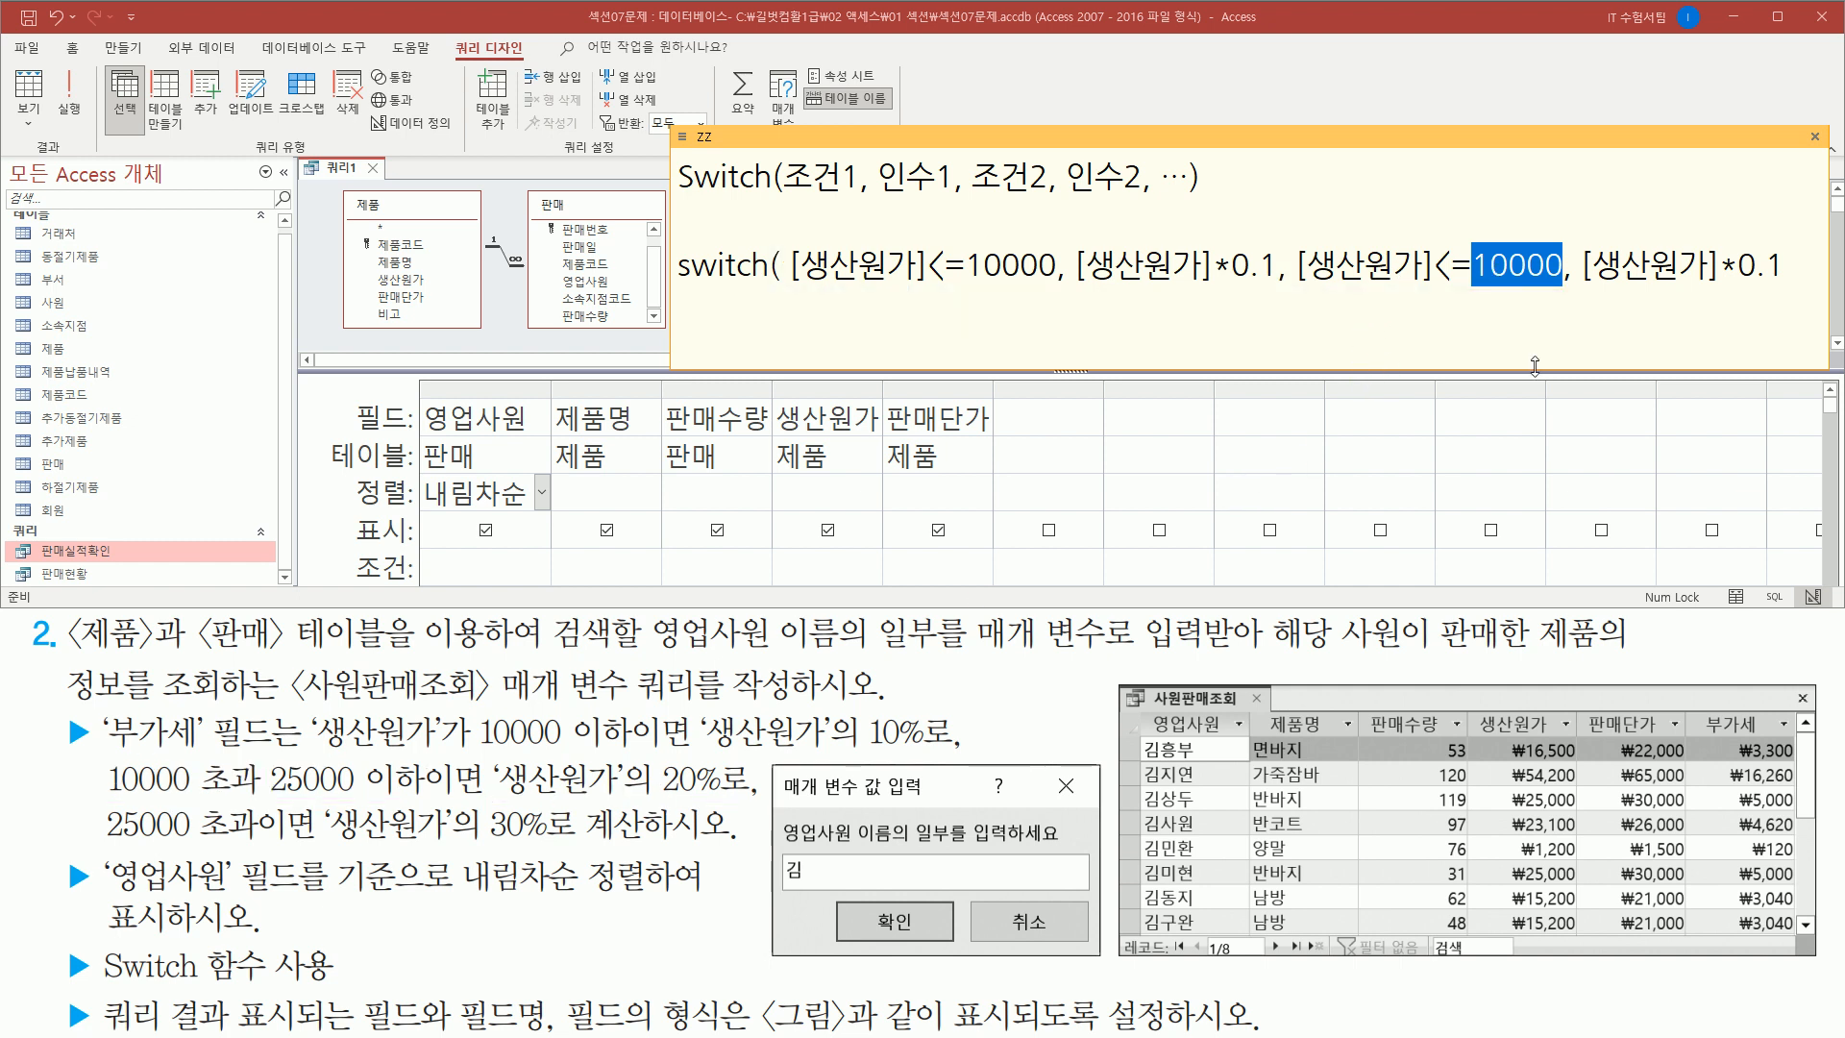
type("25000")
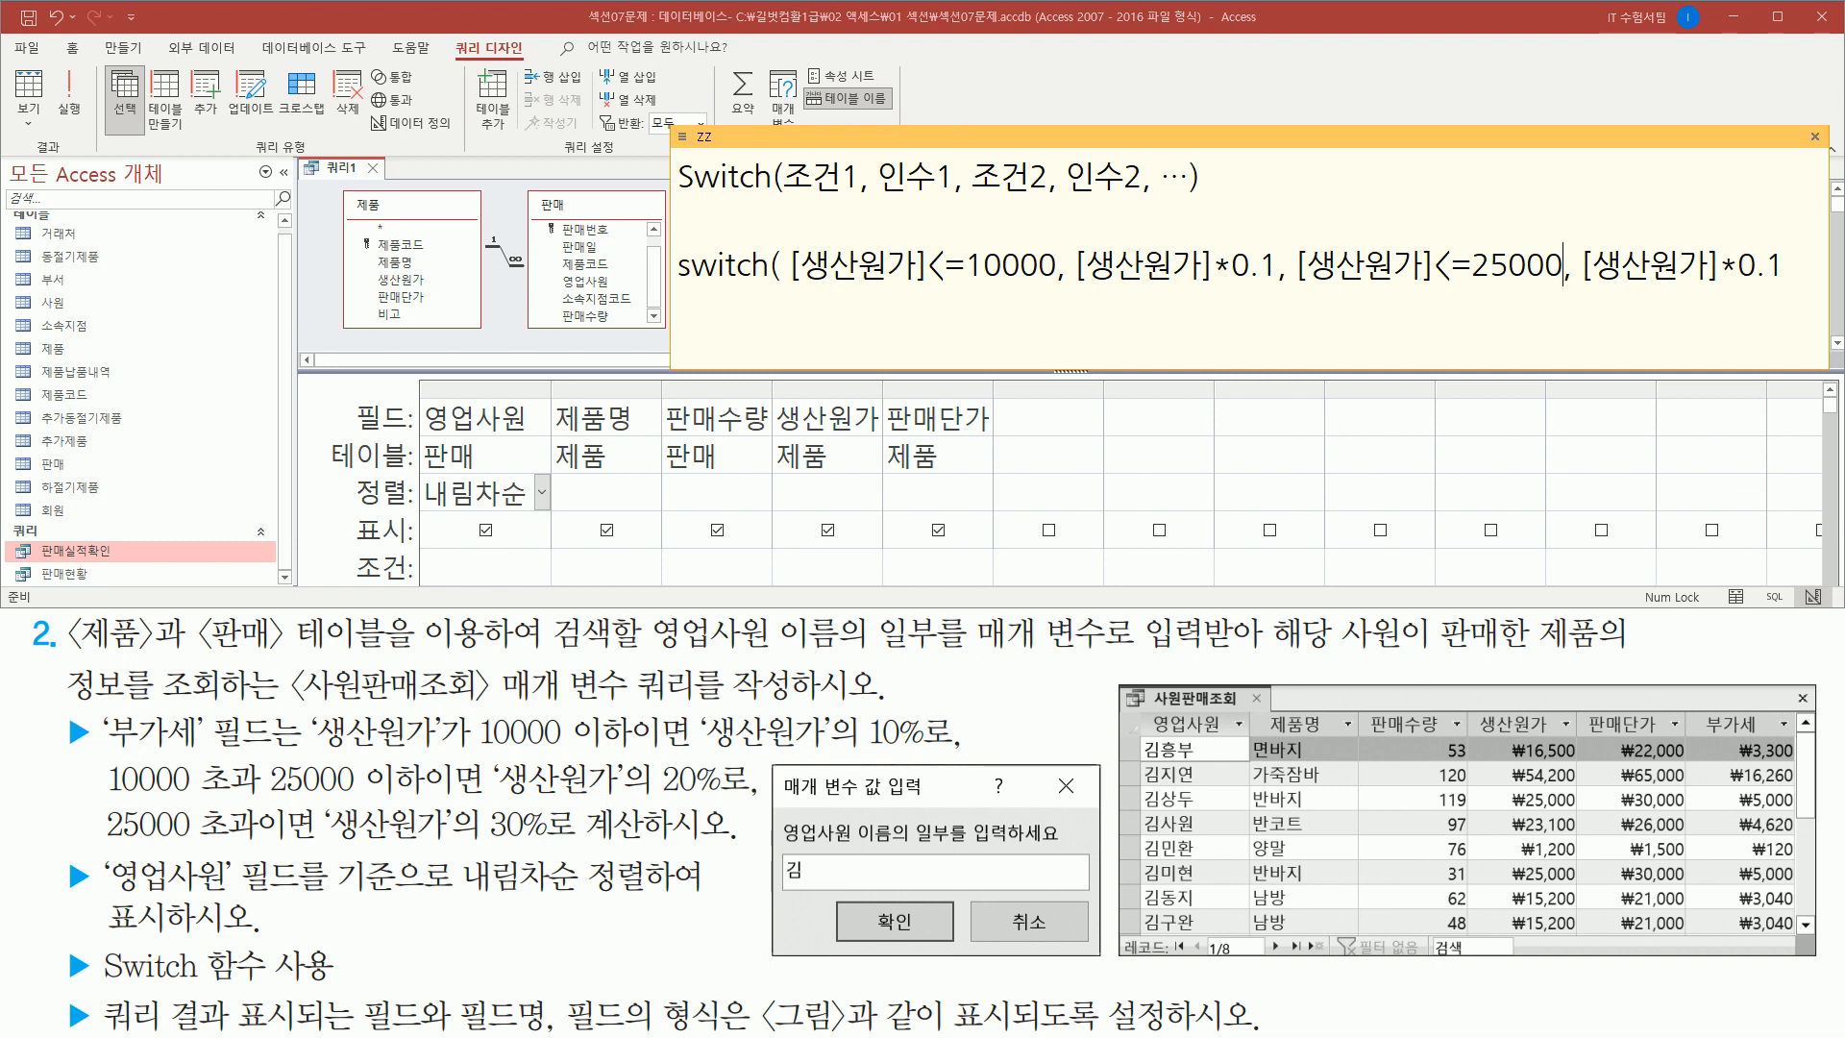
- Set the multiplier of the second pair to 0.2 and check it against the 20% rule in the task
key("End")
key("BackSpace")
type("2")
left_click_drag(96, 798, 759, 798)
key("Escape")
- Add a comma after the second pair and insert [생산원가]<=10000, [생산원가]*0.1 on a new line as the third pair
left_click(1795, 278)
type(",")
key("Return")
type("[생산원가]<=10000, [생산원가]*0.1")
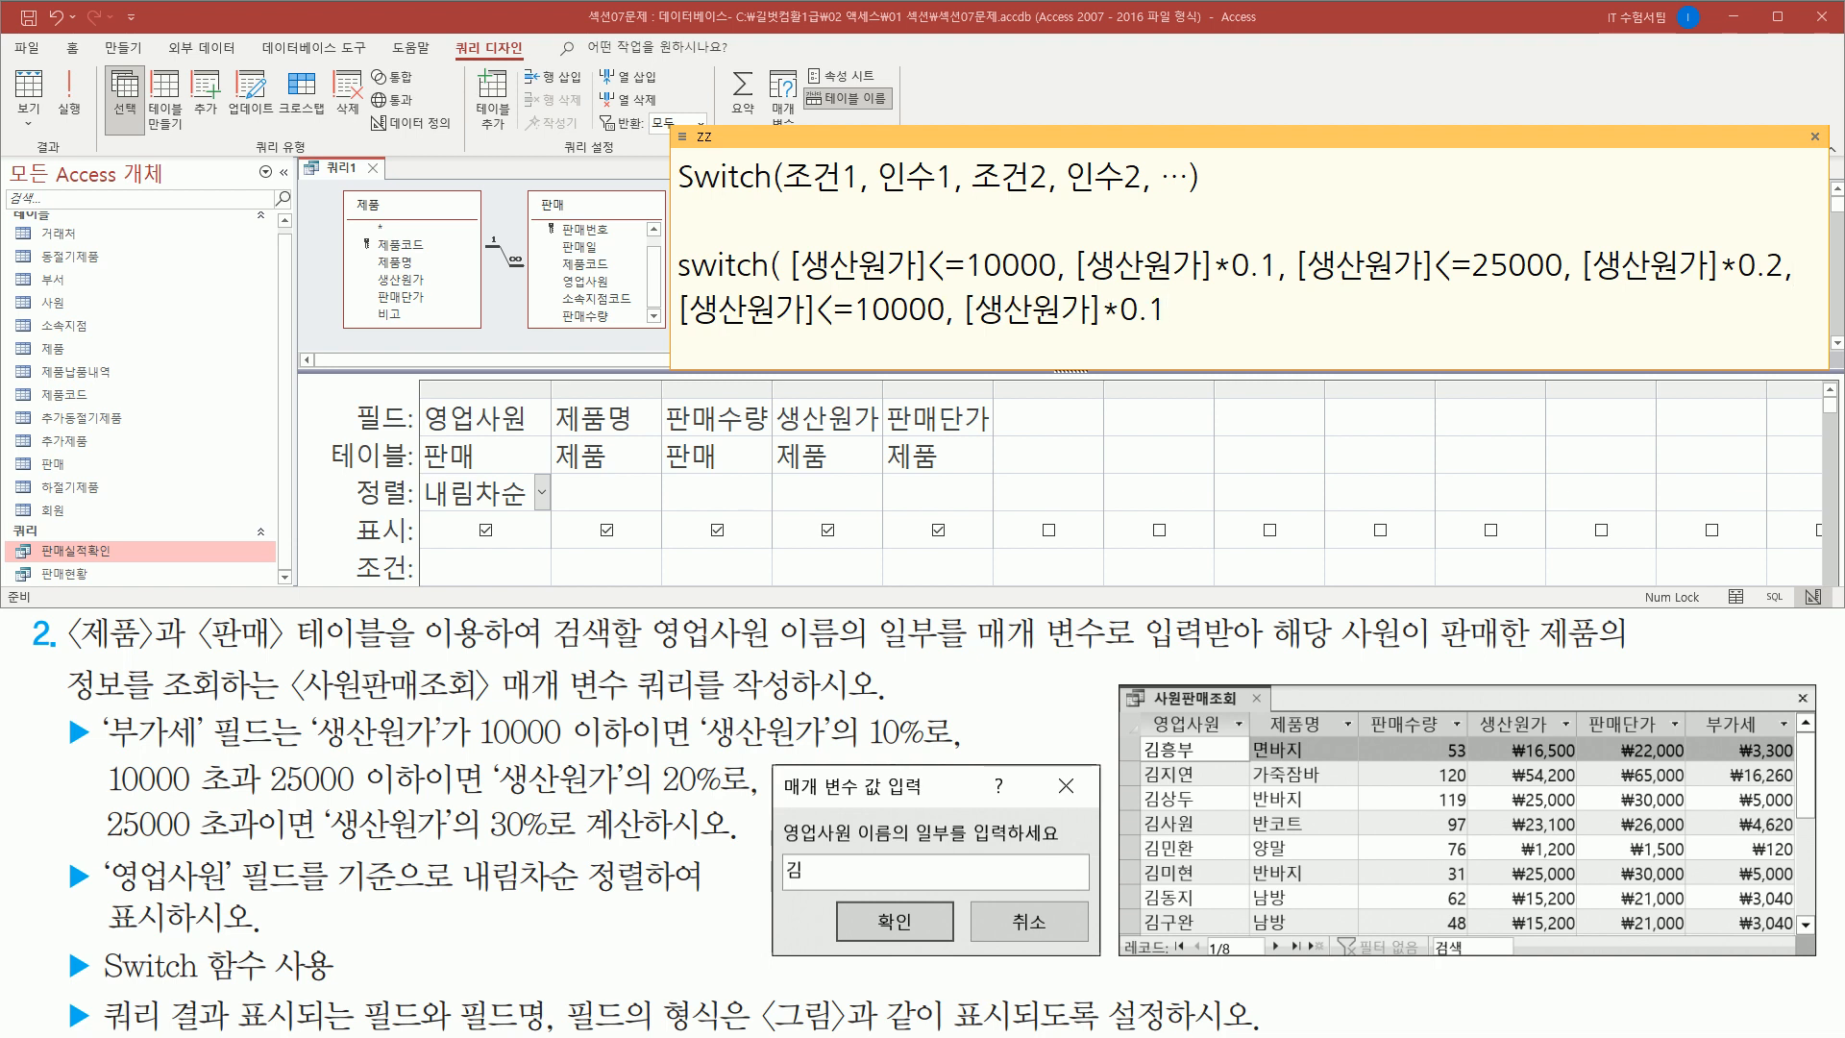
- Replace the <= operator in the third pair's condition with >
left_click_drag(855, 321, 885, 321)
key("Left")
key("Left")
key("Delete")
key("Delete")
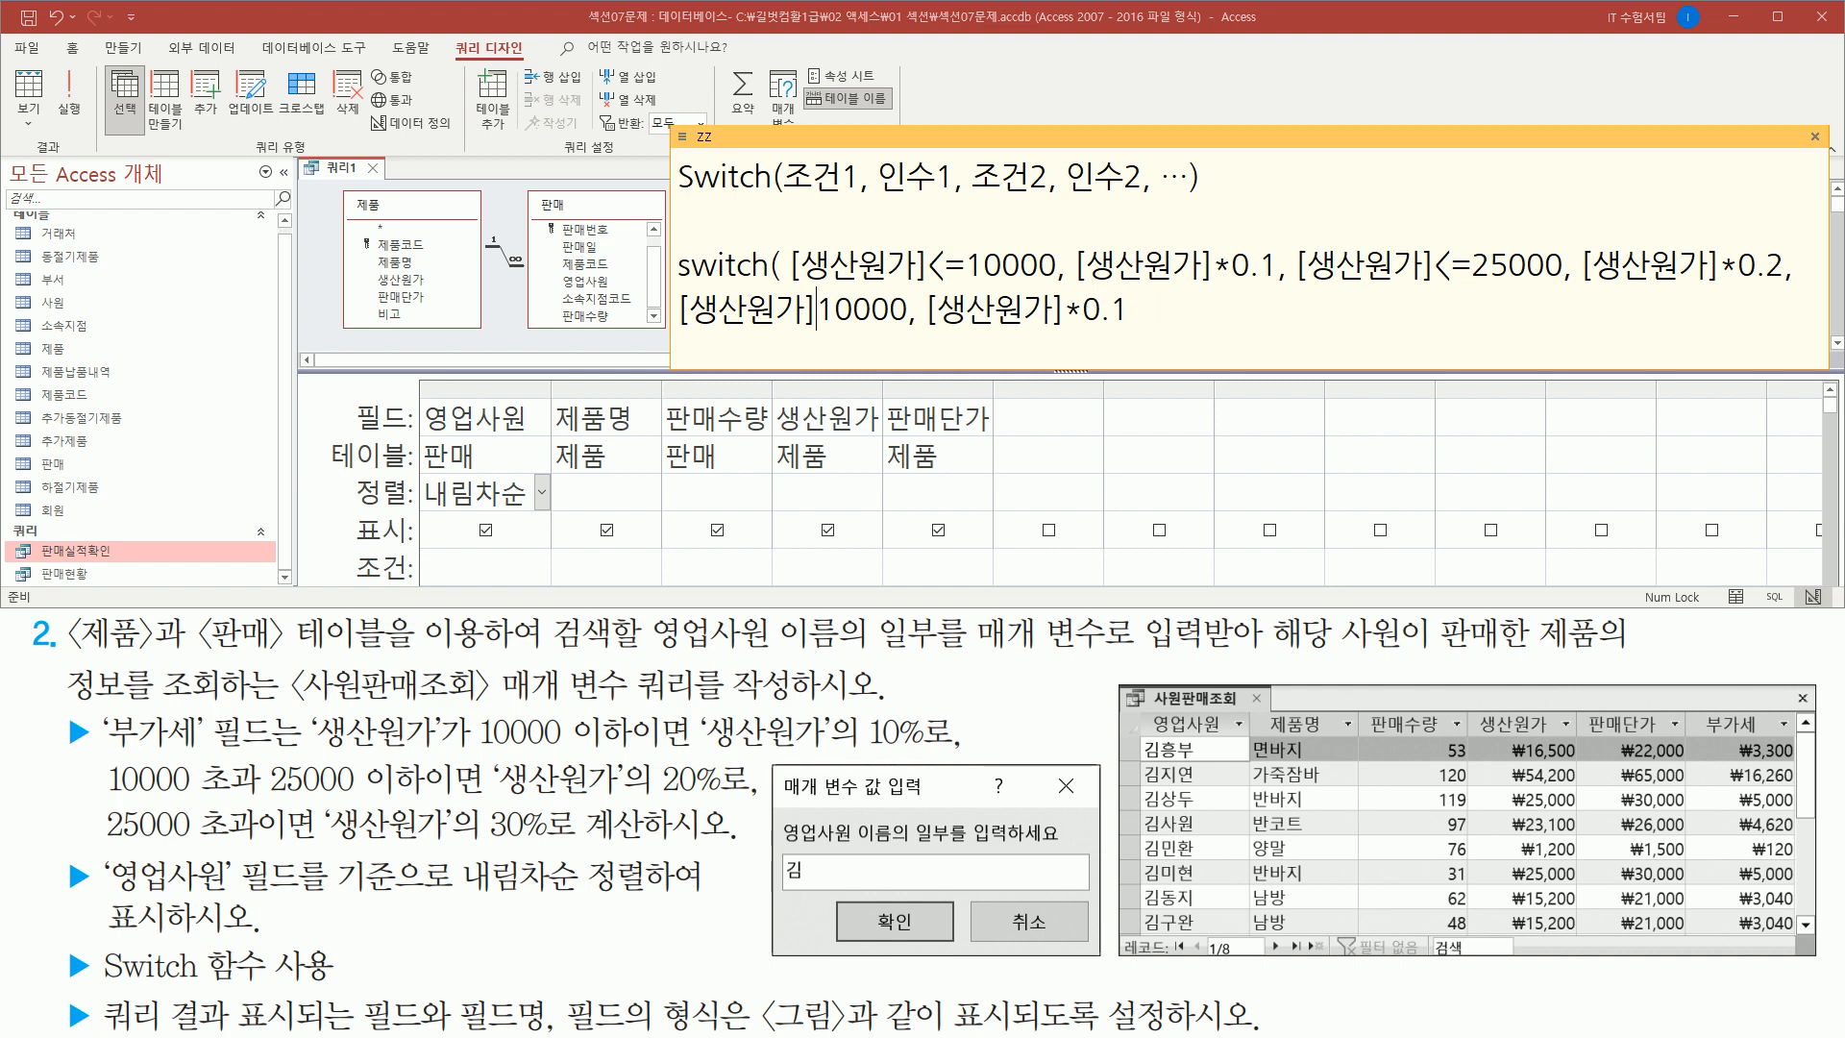
type(">")
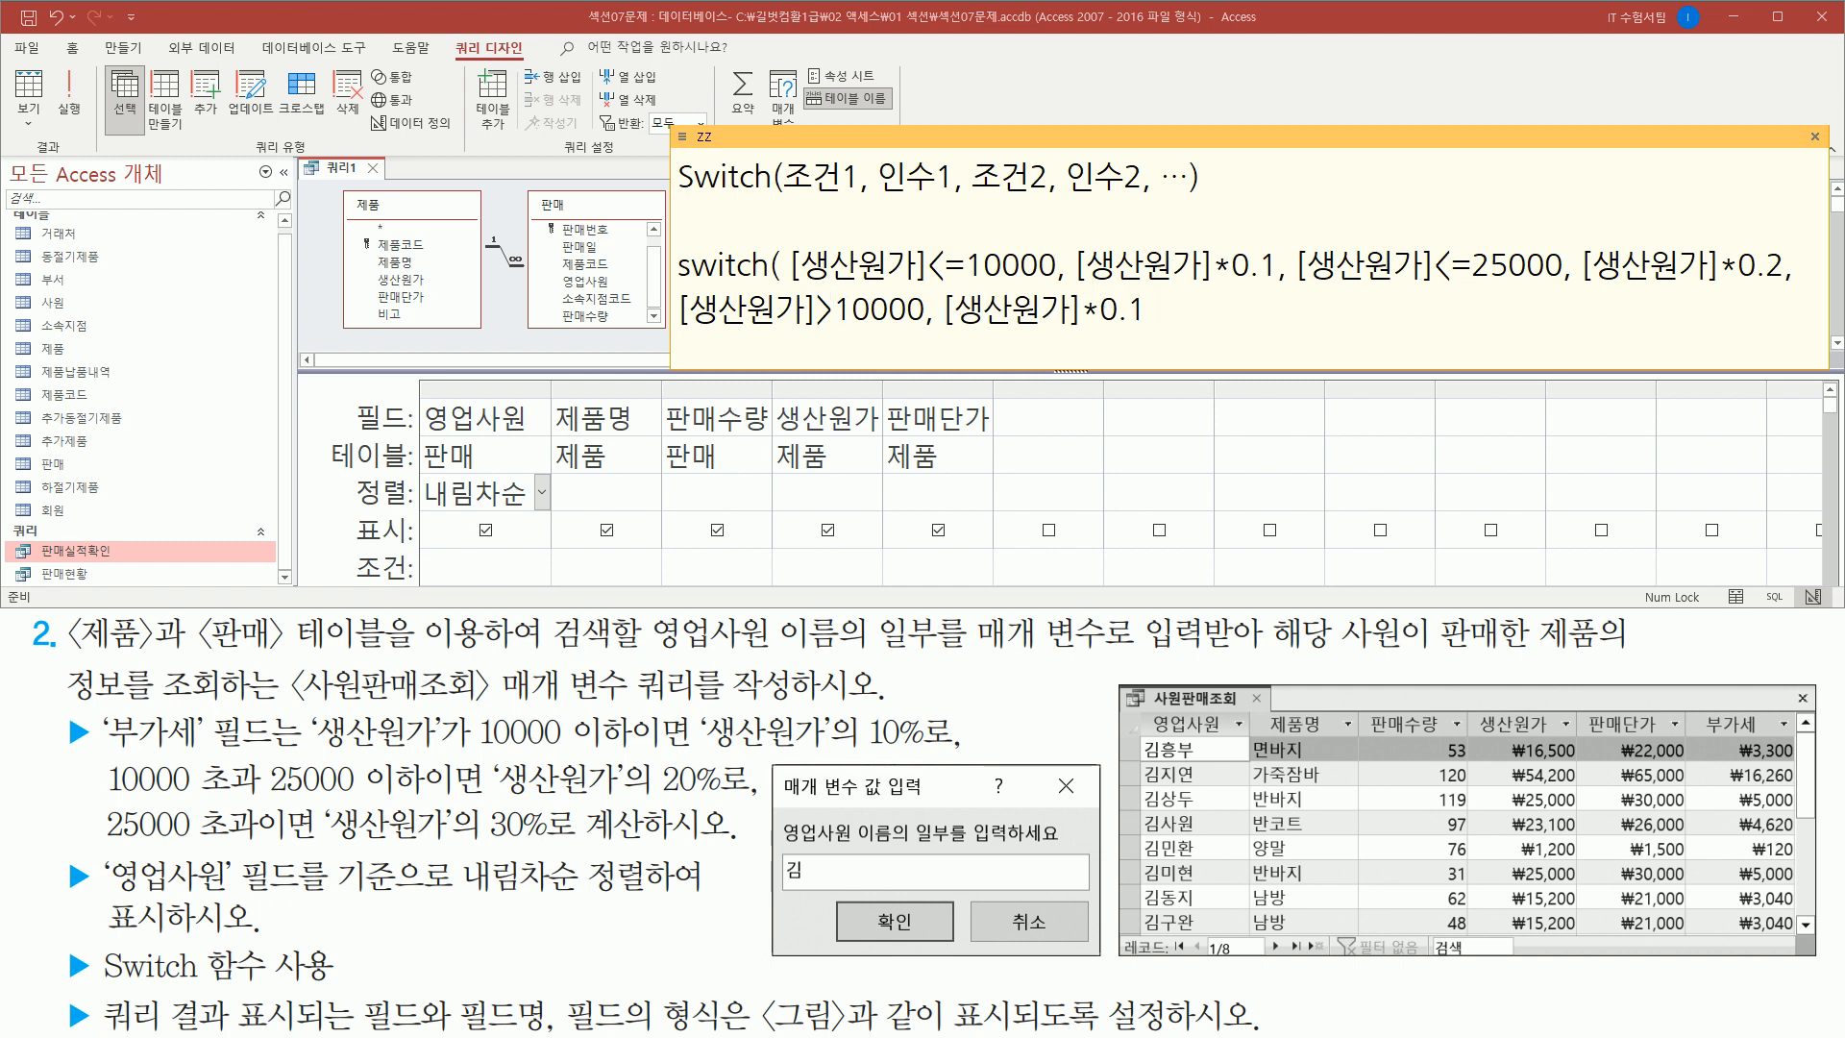
- Set the threshold in the third Switch pair's condition to 25000
key("Delete")
type("25")
key("Delete")
key("Left")
key("Left")
left_click_drag(683, 336, 928, 333)
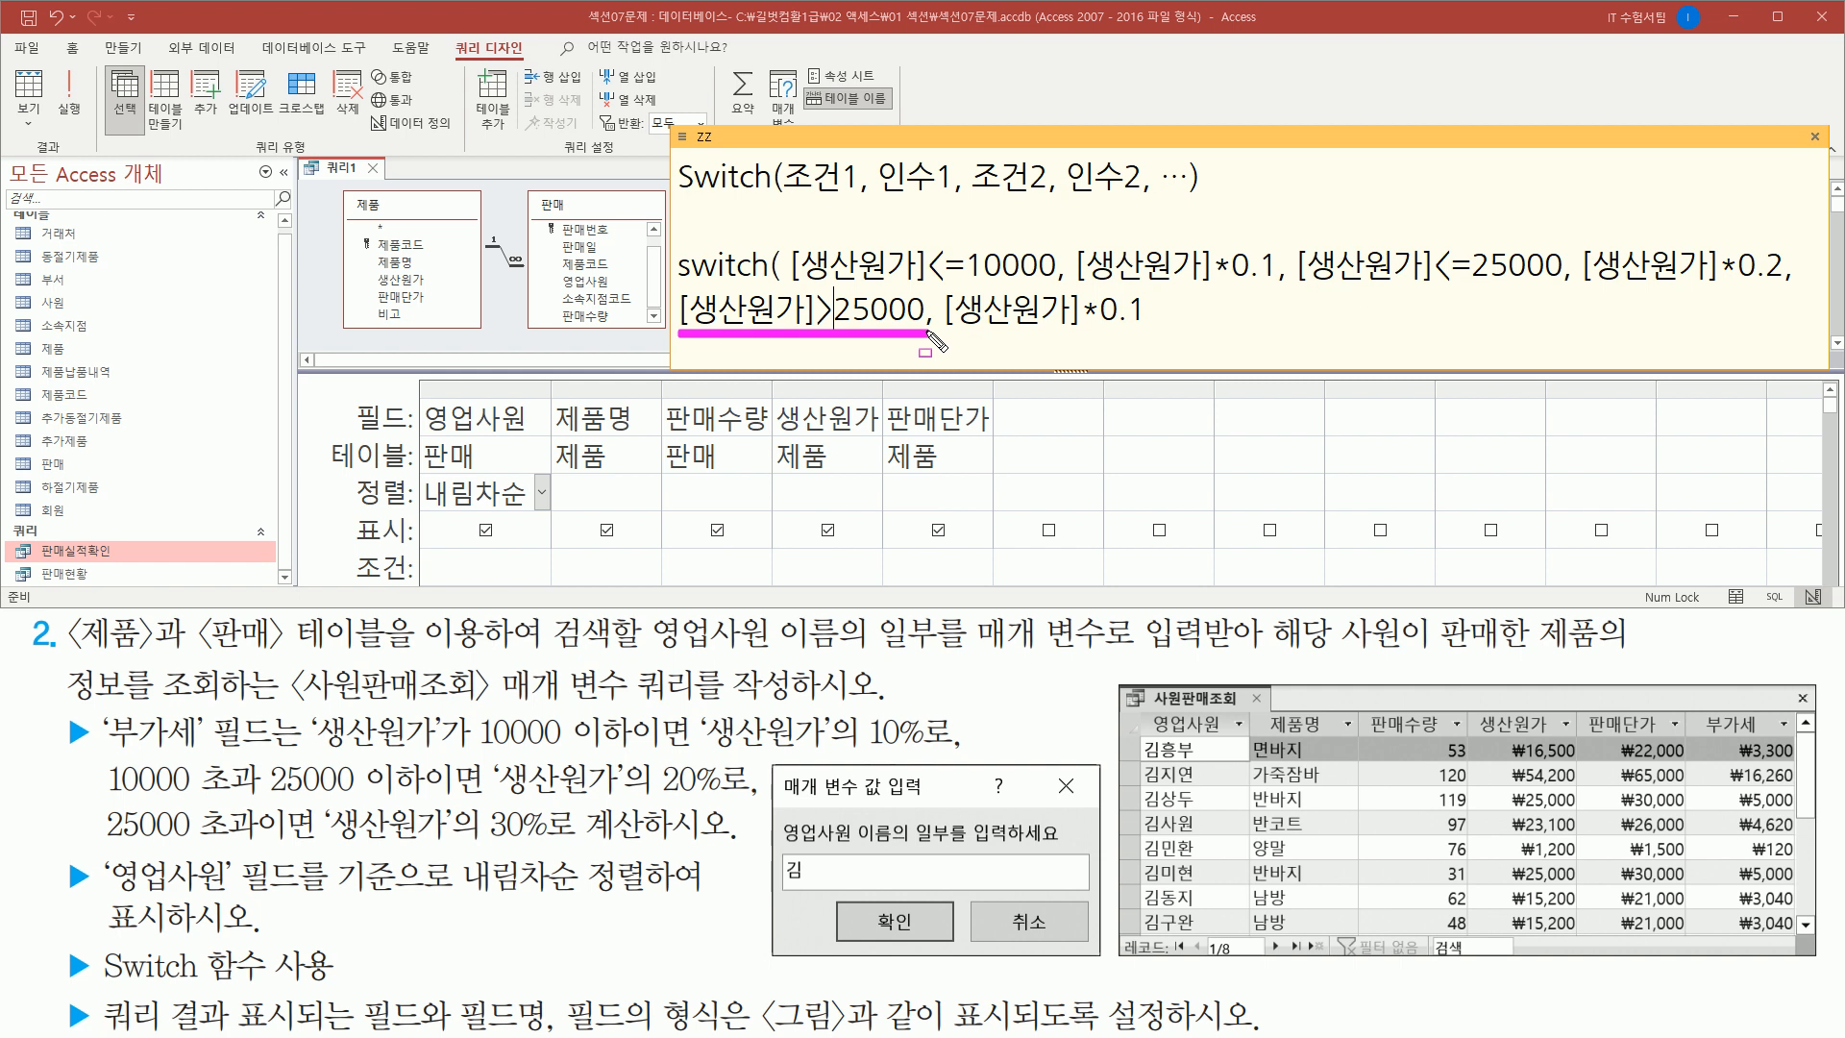
- Set the third pair's multiplier to 0.3 according to the task's 30% rule and close the Switch function with a parenthesis
left_click_drag(330, 843, 576, 842)
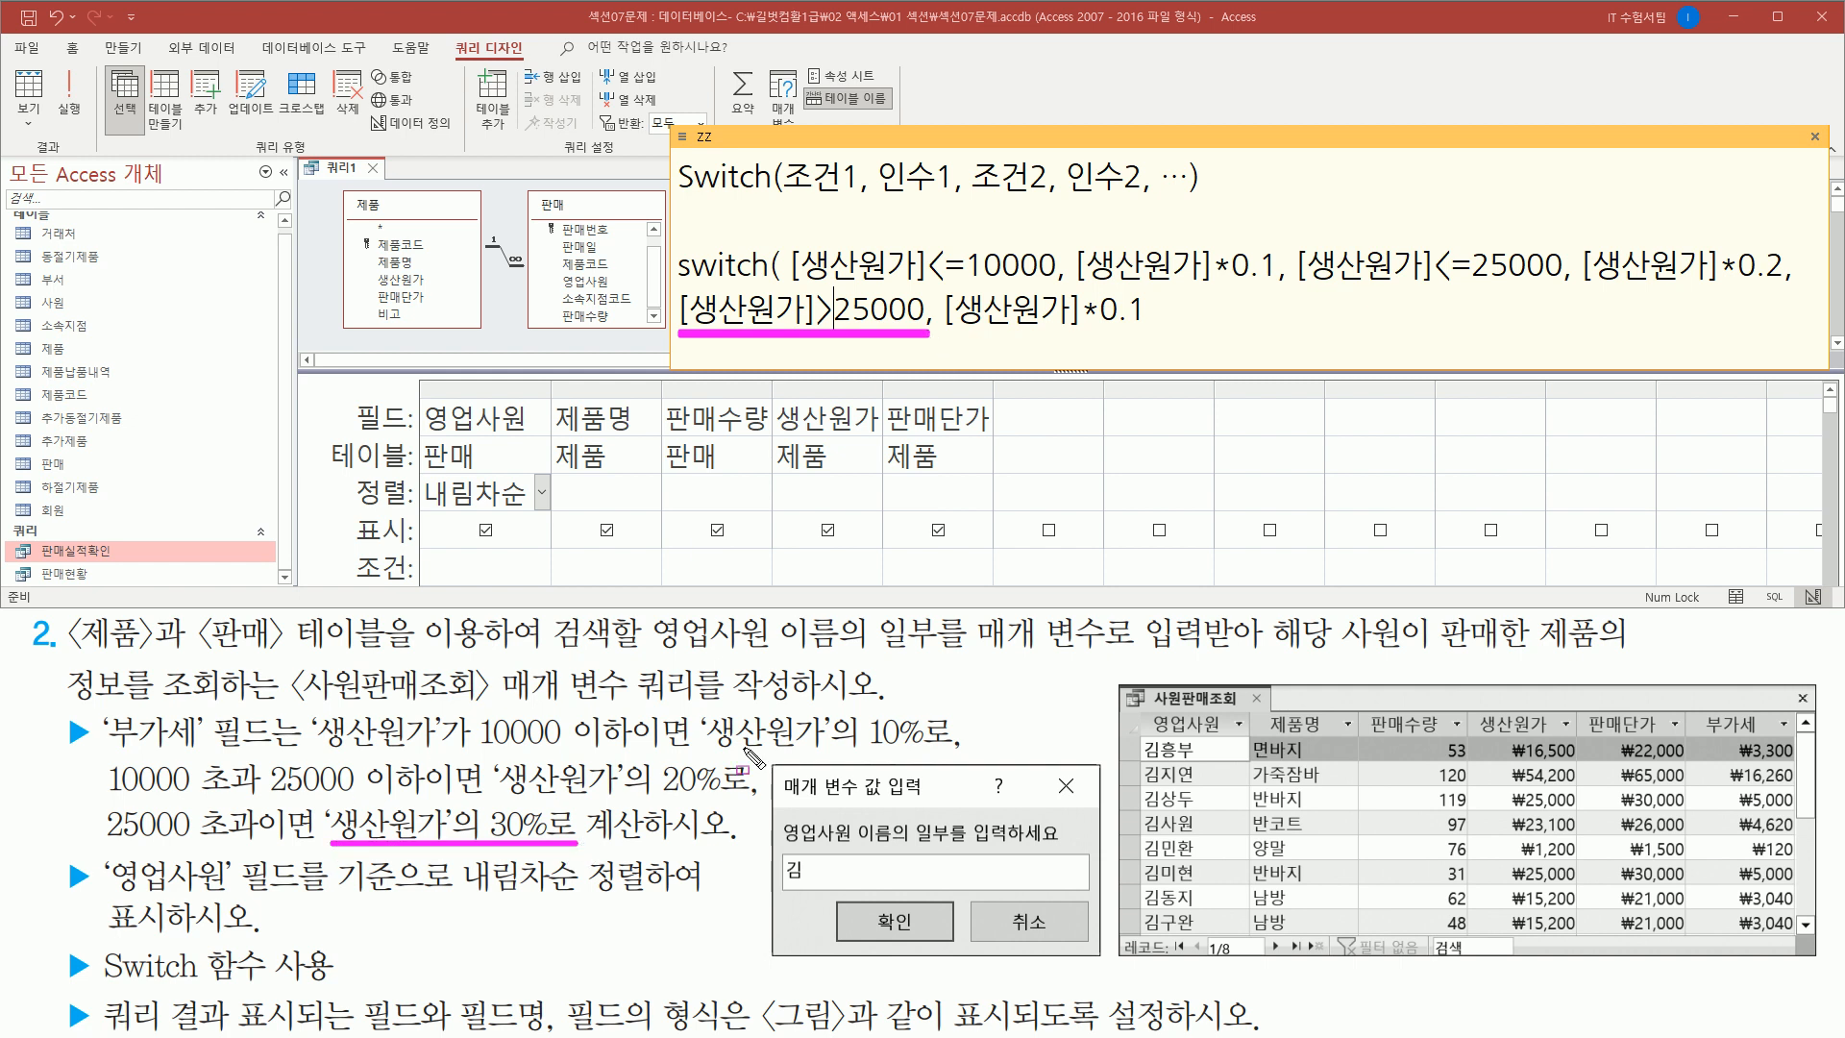
key("Escape")
left_click_drag(1130, 311, 1147, 312)
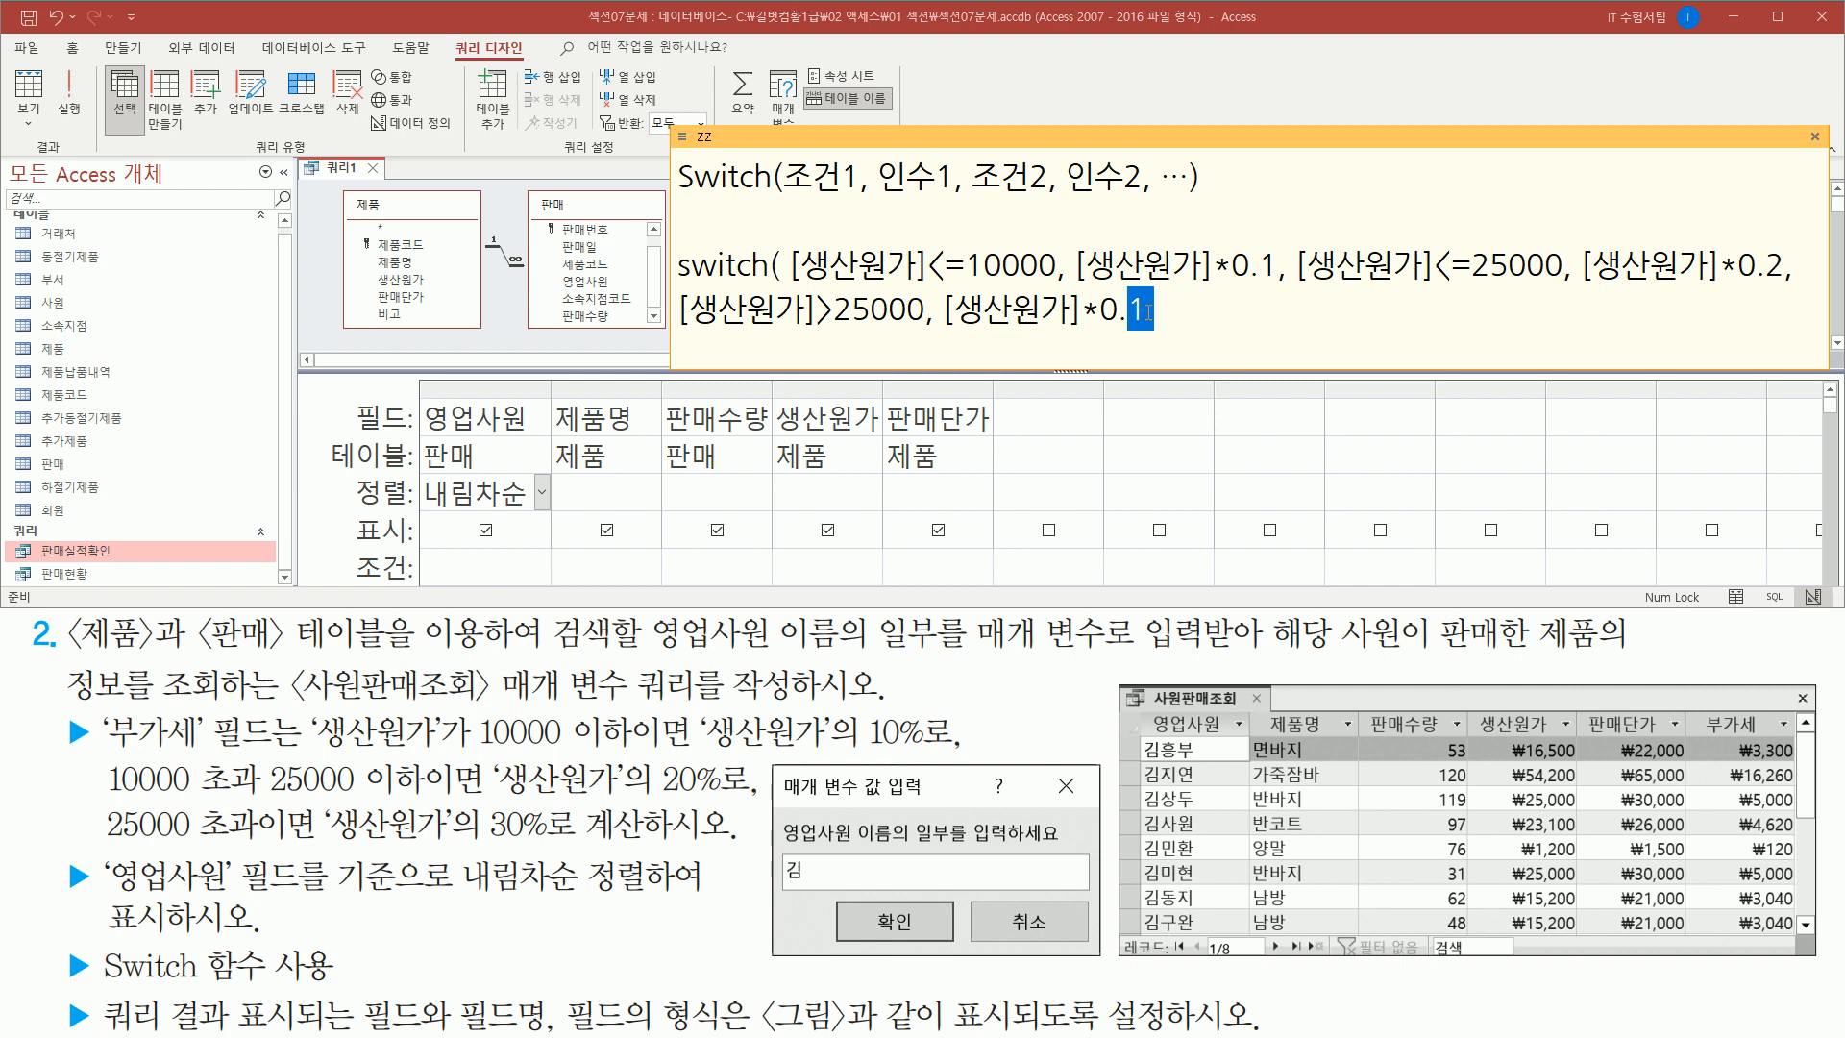
type("3 )")
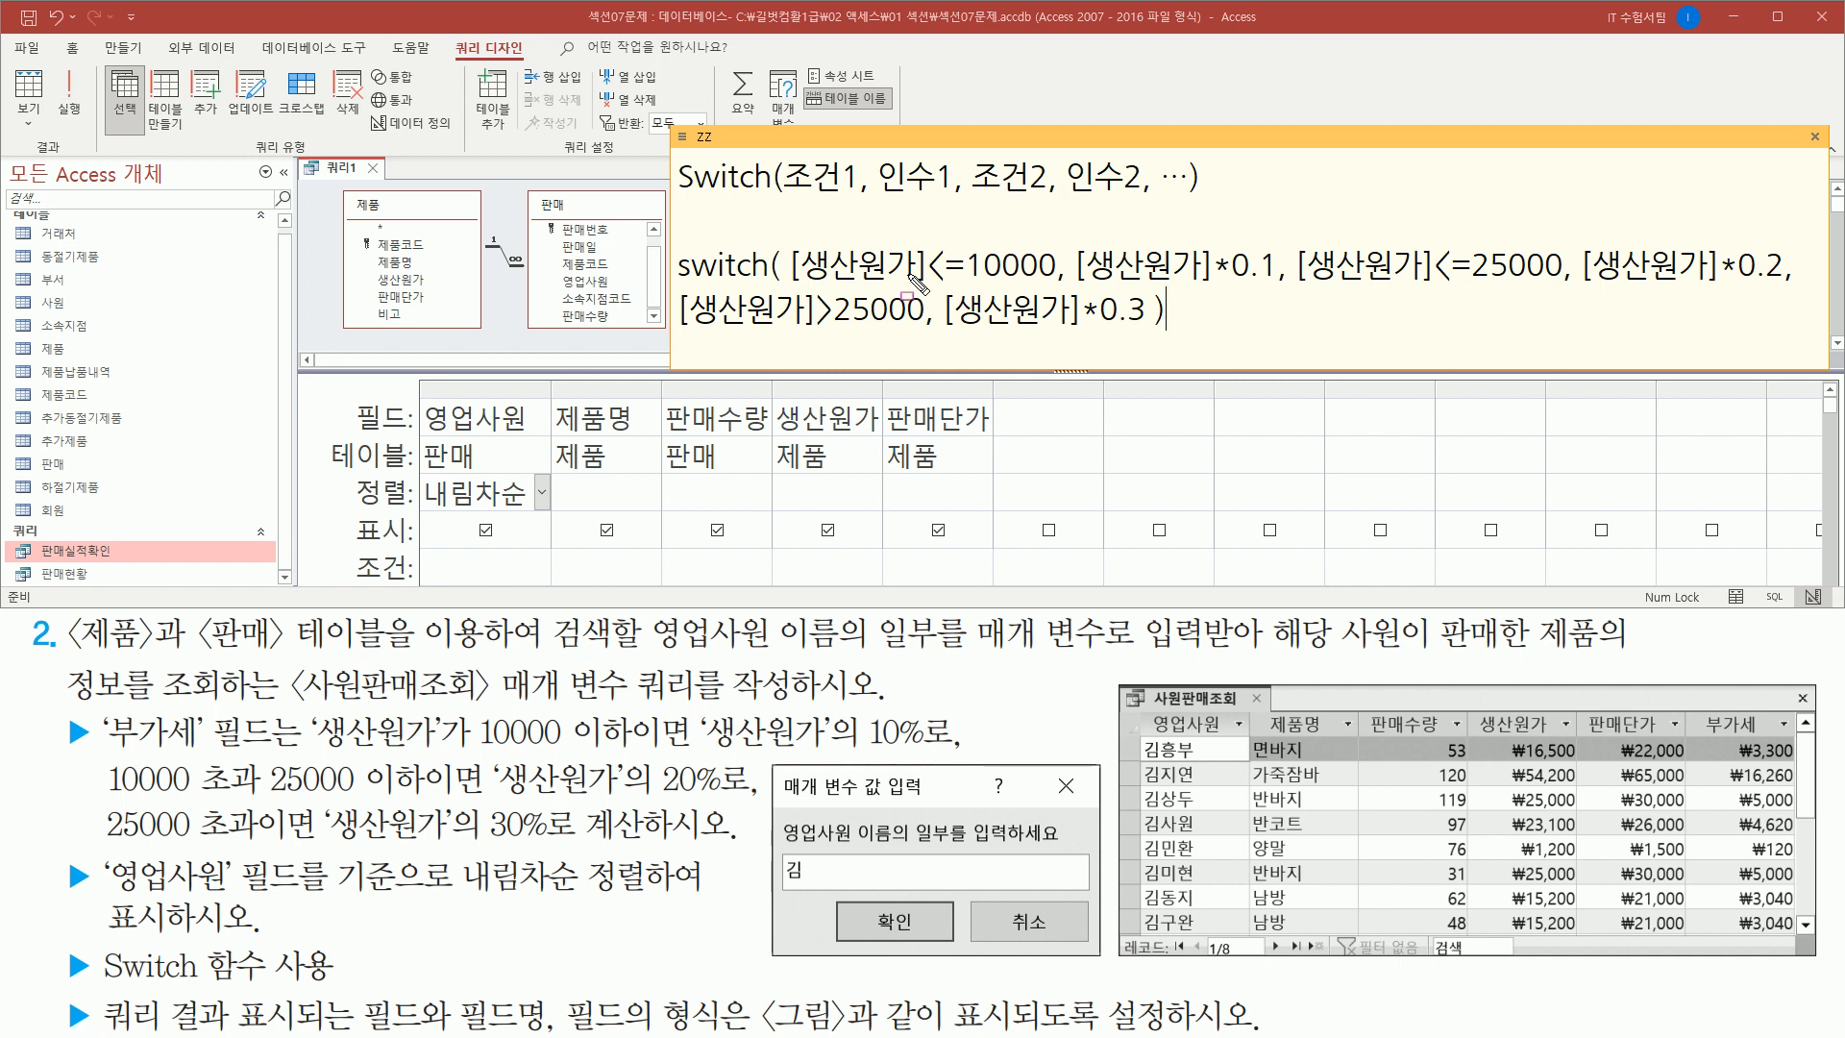
- Review the three condition and value pairs of the drafted Switch expression against the 부가세 ranges in the task
mouse_move(790, 240)
left_mouse_down()
mouse_move(864, 281)
mouse_move(1274, 283)
left_mouse_up()
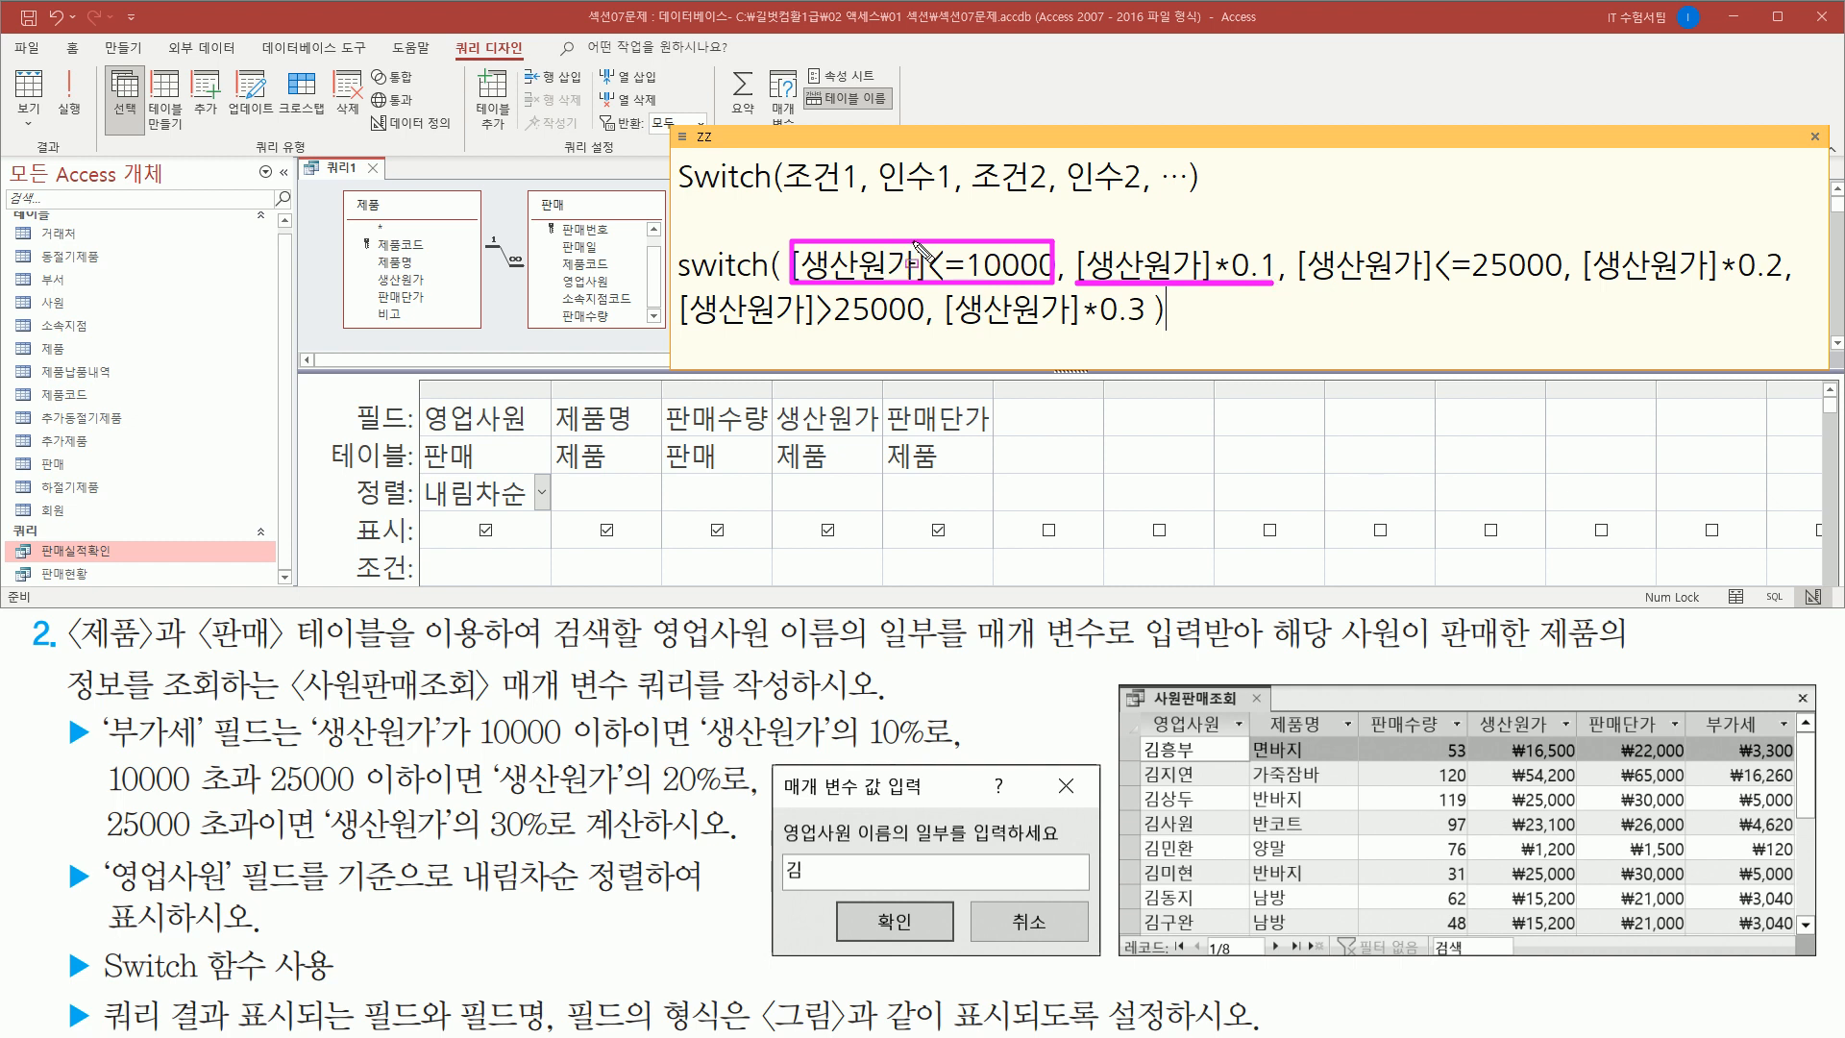
left_click_drag(1293, 237, 1563, 300)
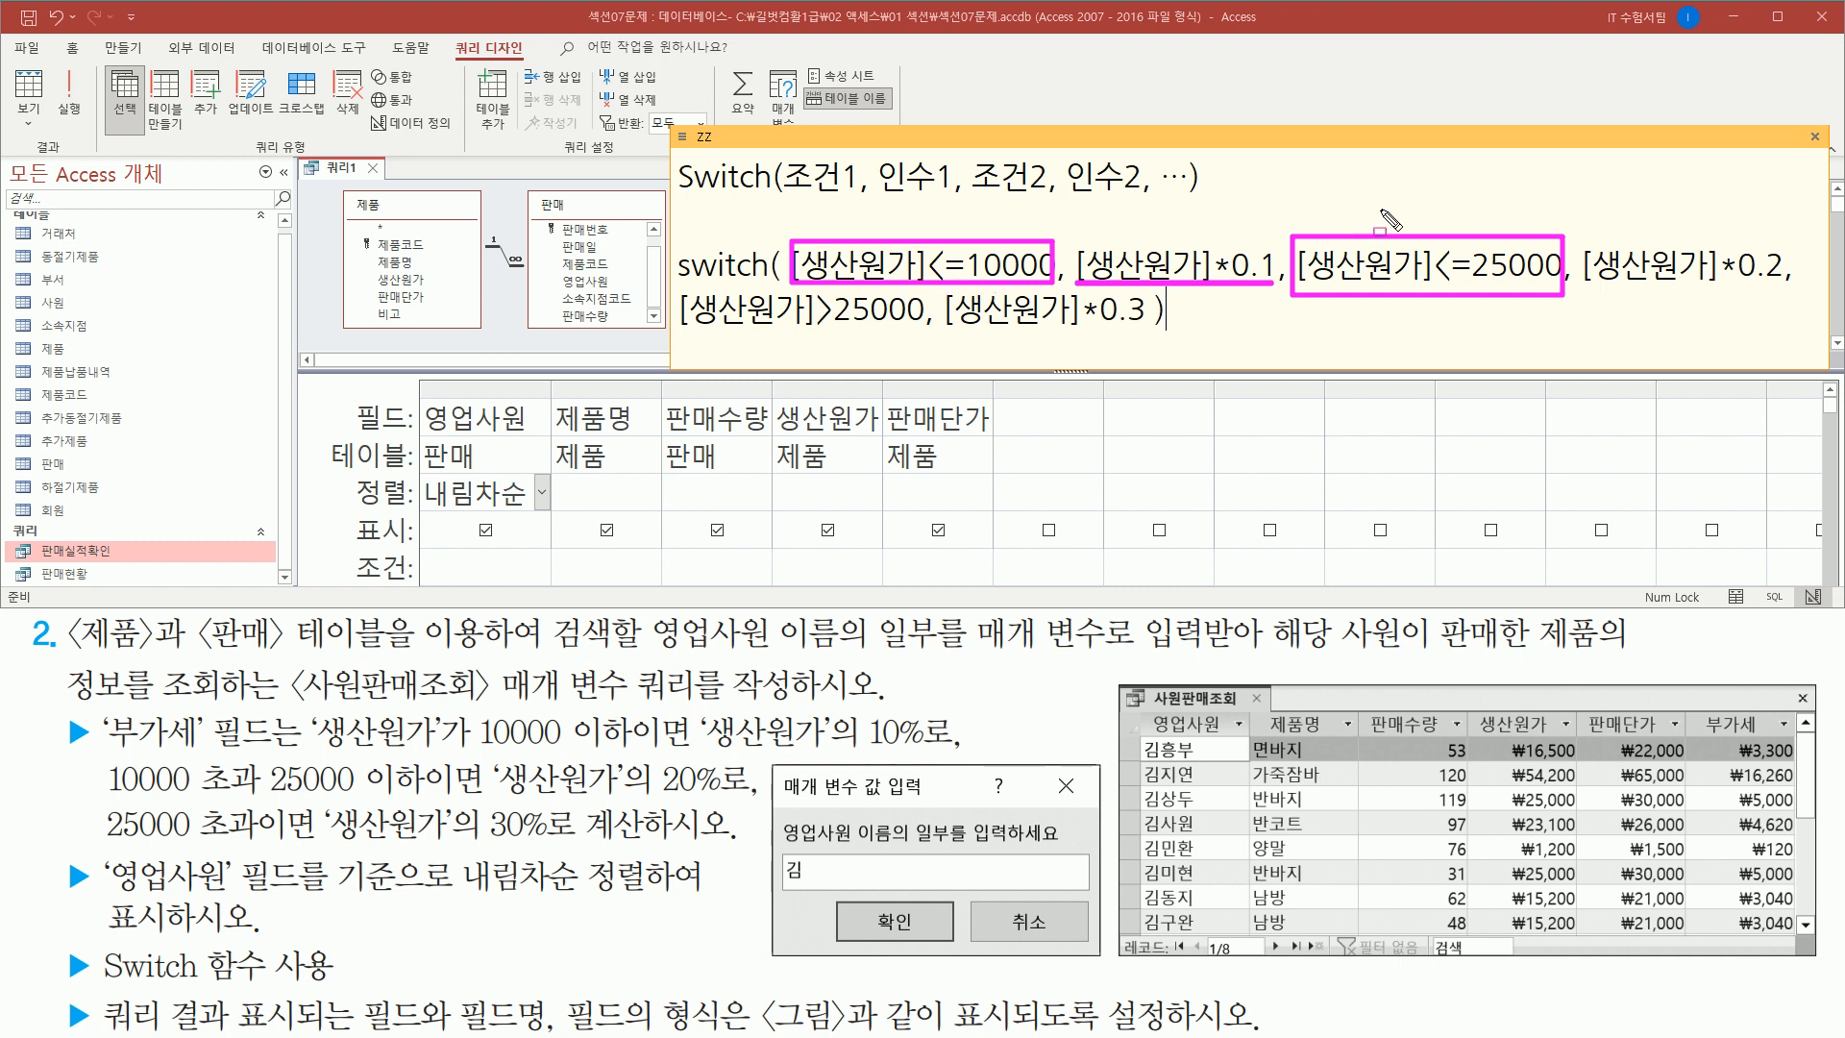
left_click_drag(99, 794, 264, 794)
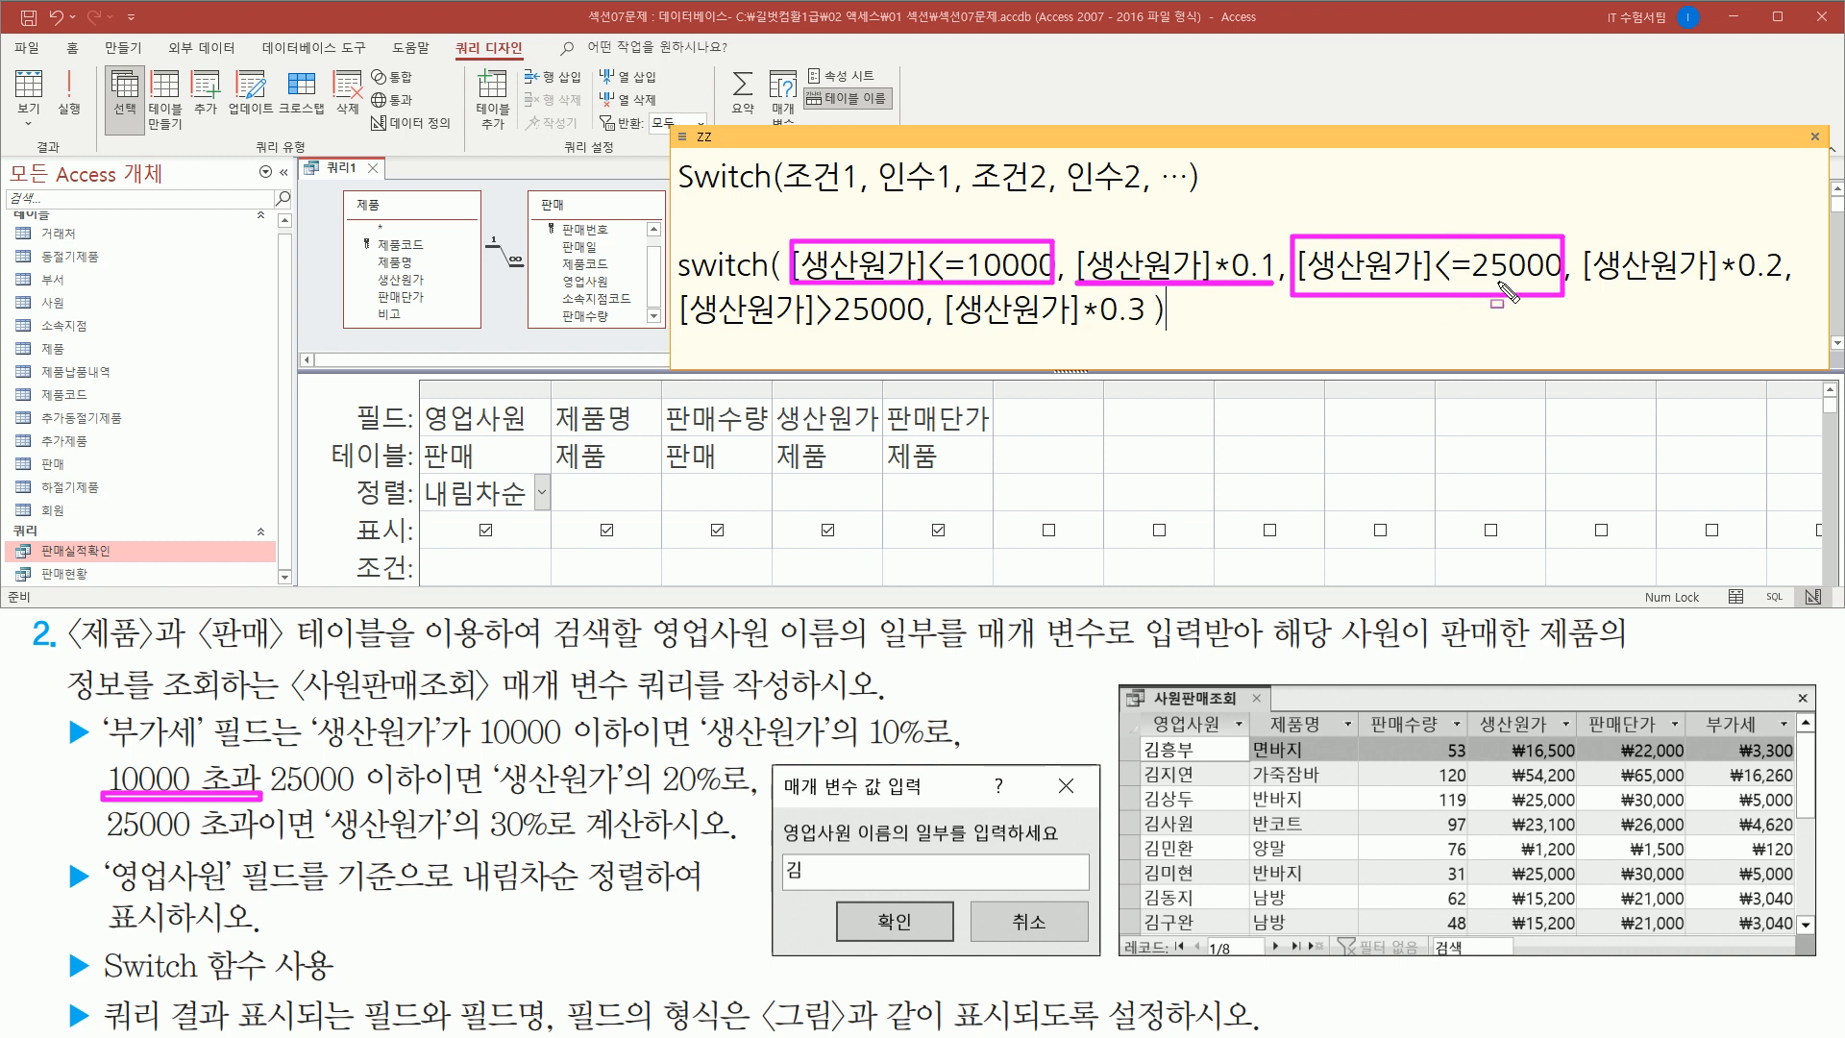
left_click_drag(1581, 286, 1789, 285)
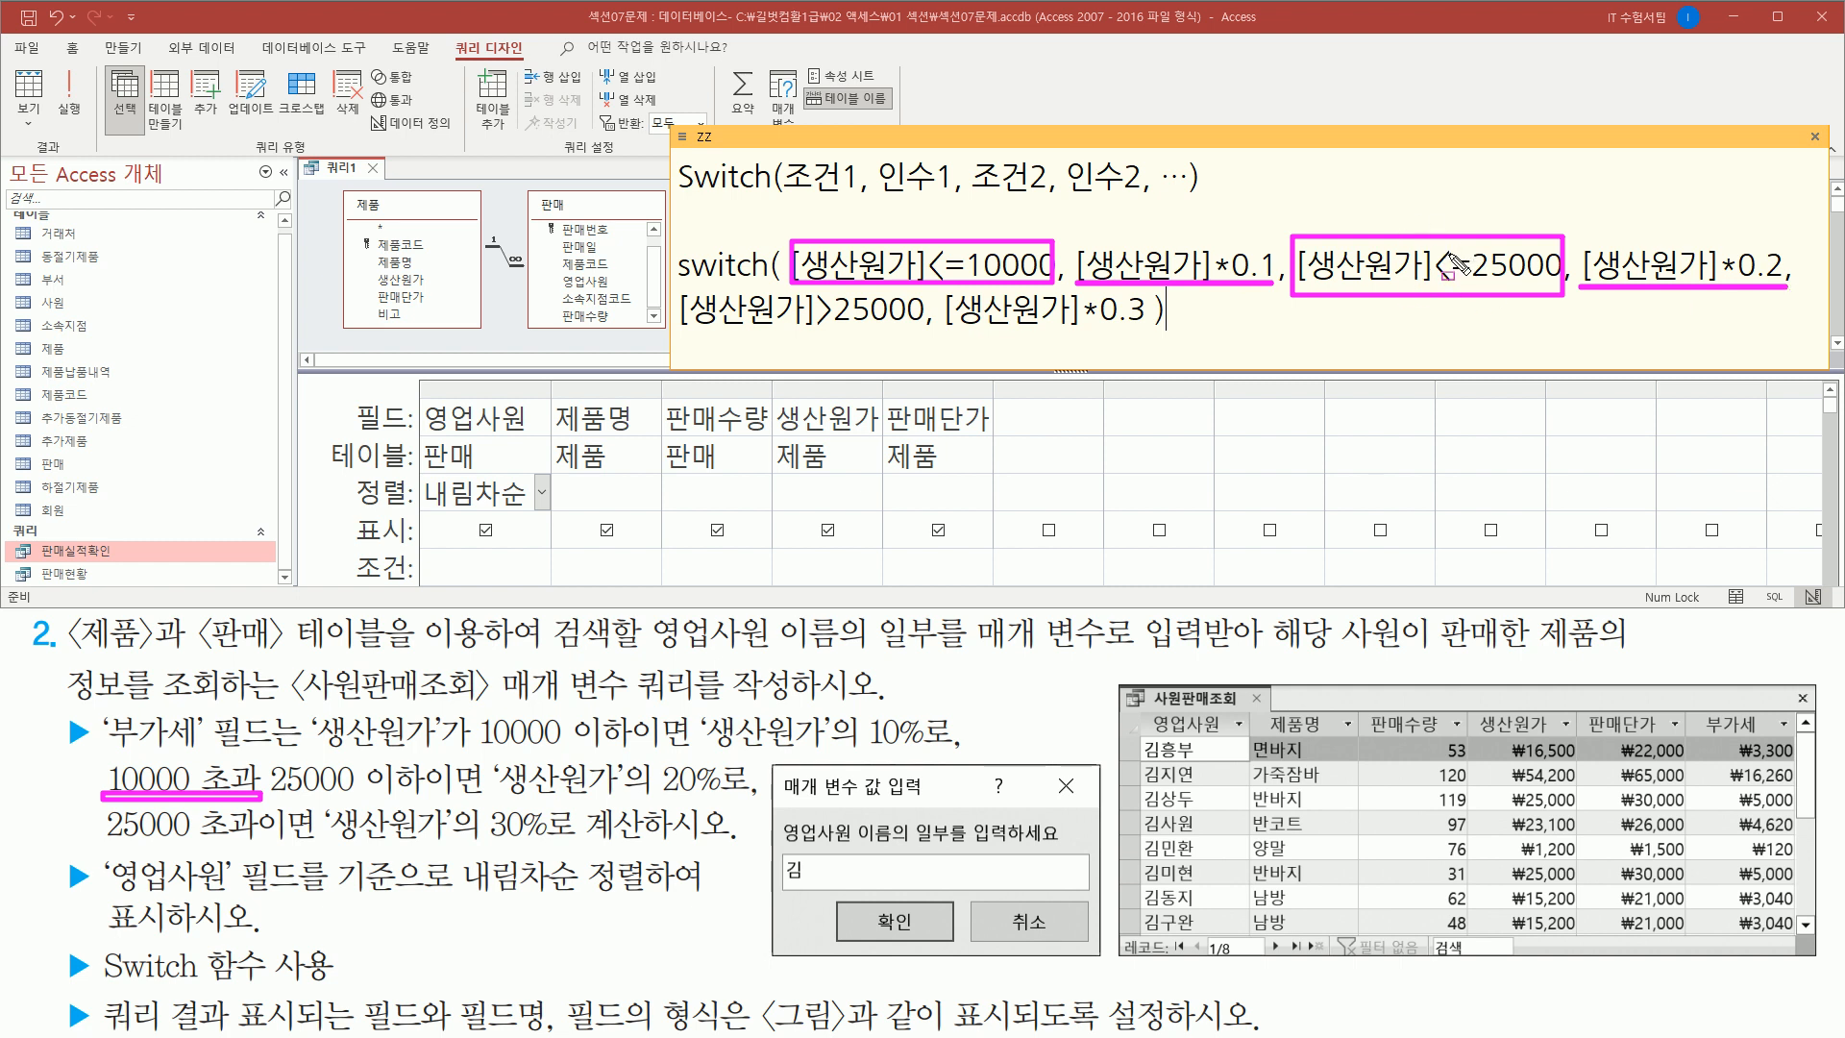
left_click_drag(682, 334, 918, 331)
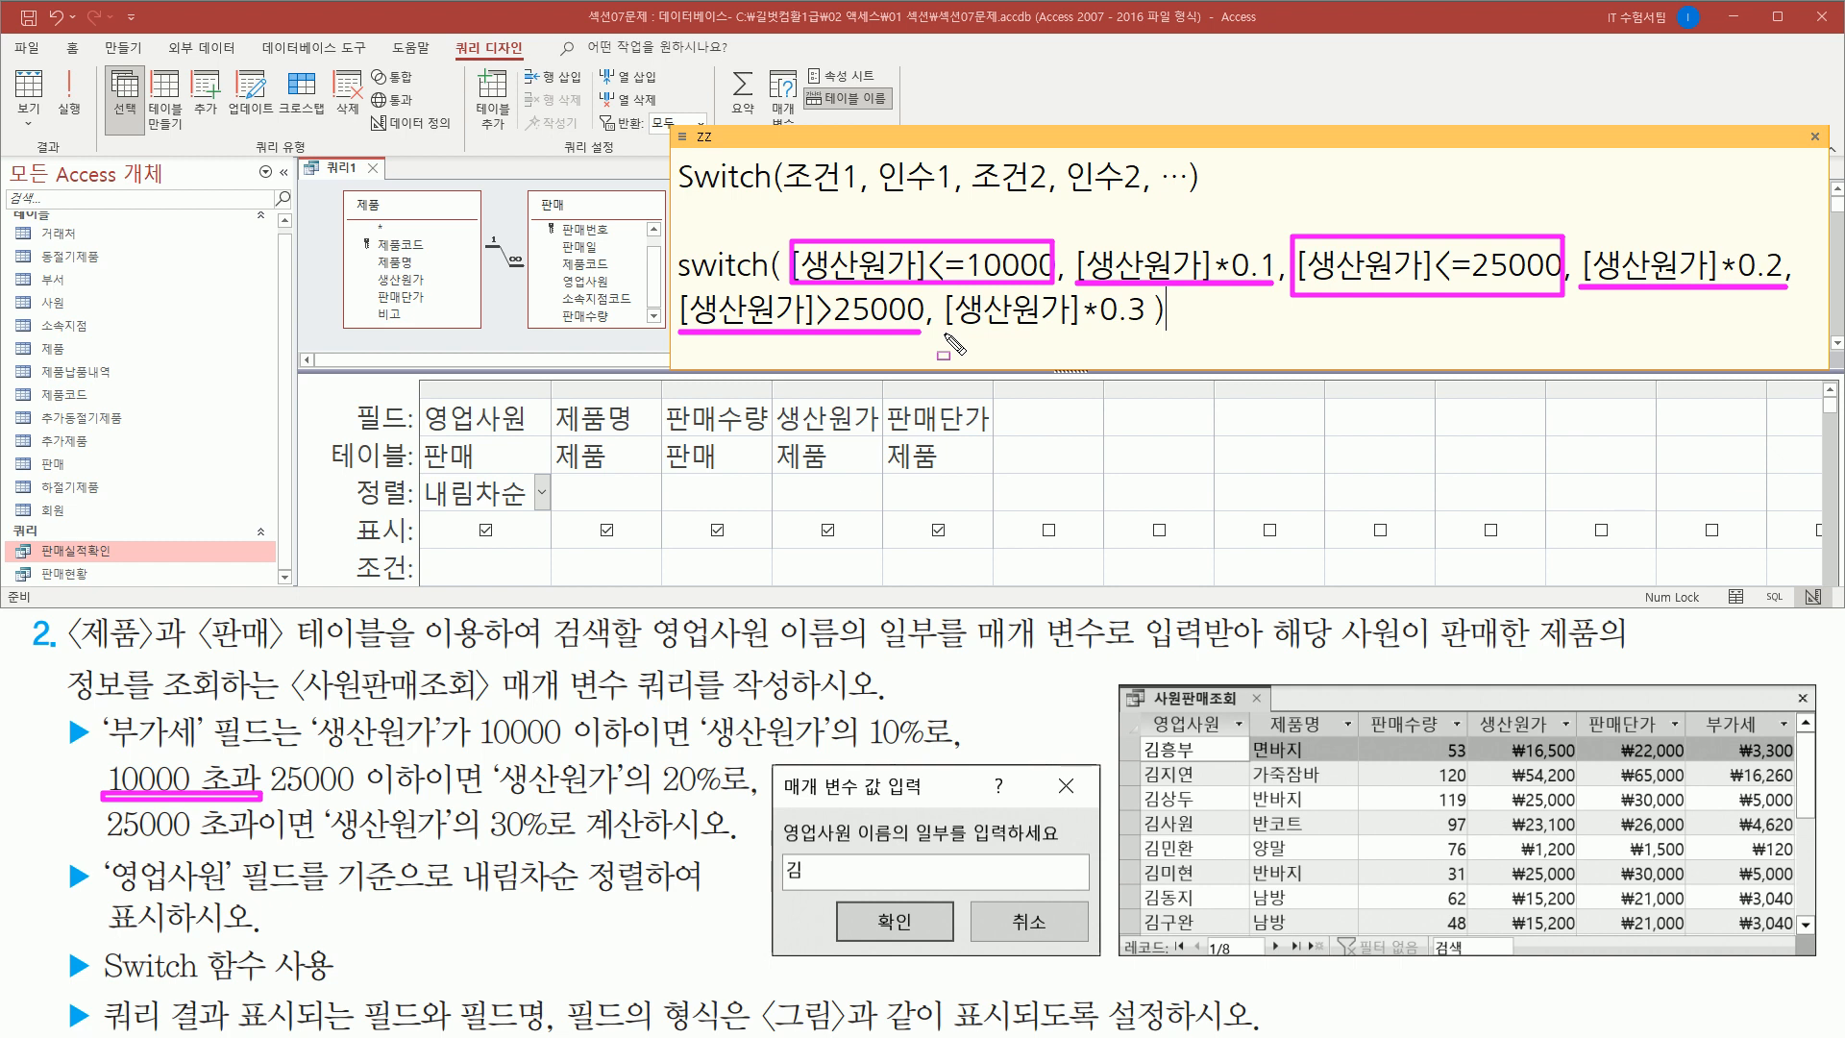
left_click_drag(943, 332, 1151, 332)
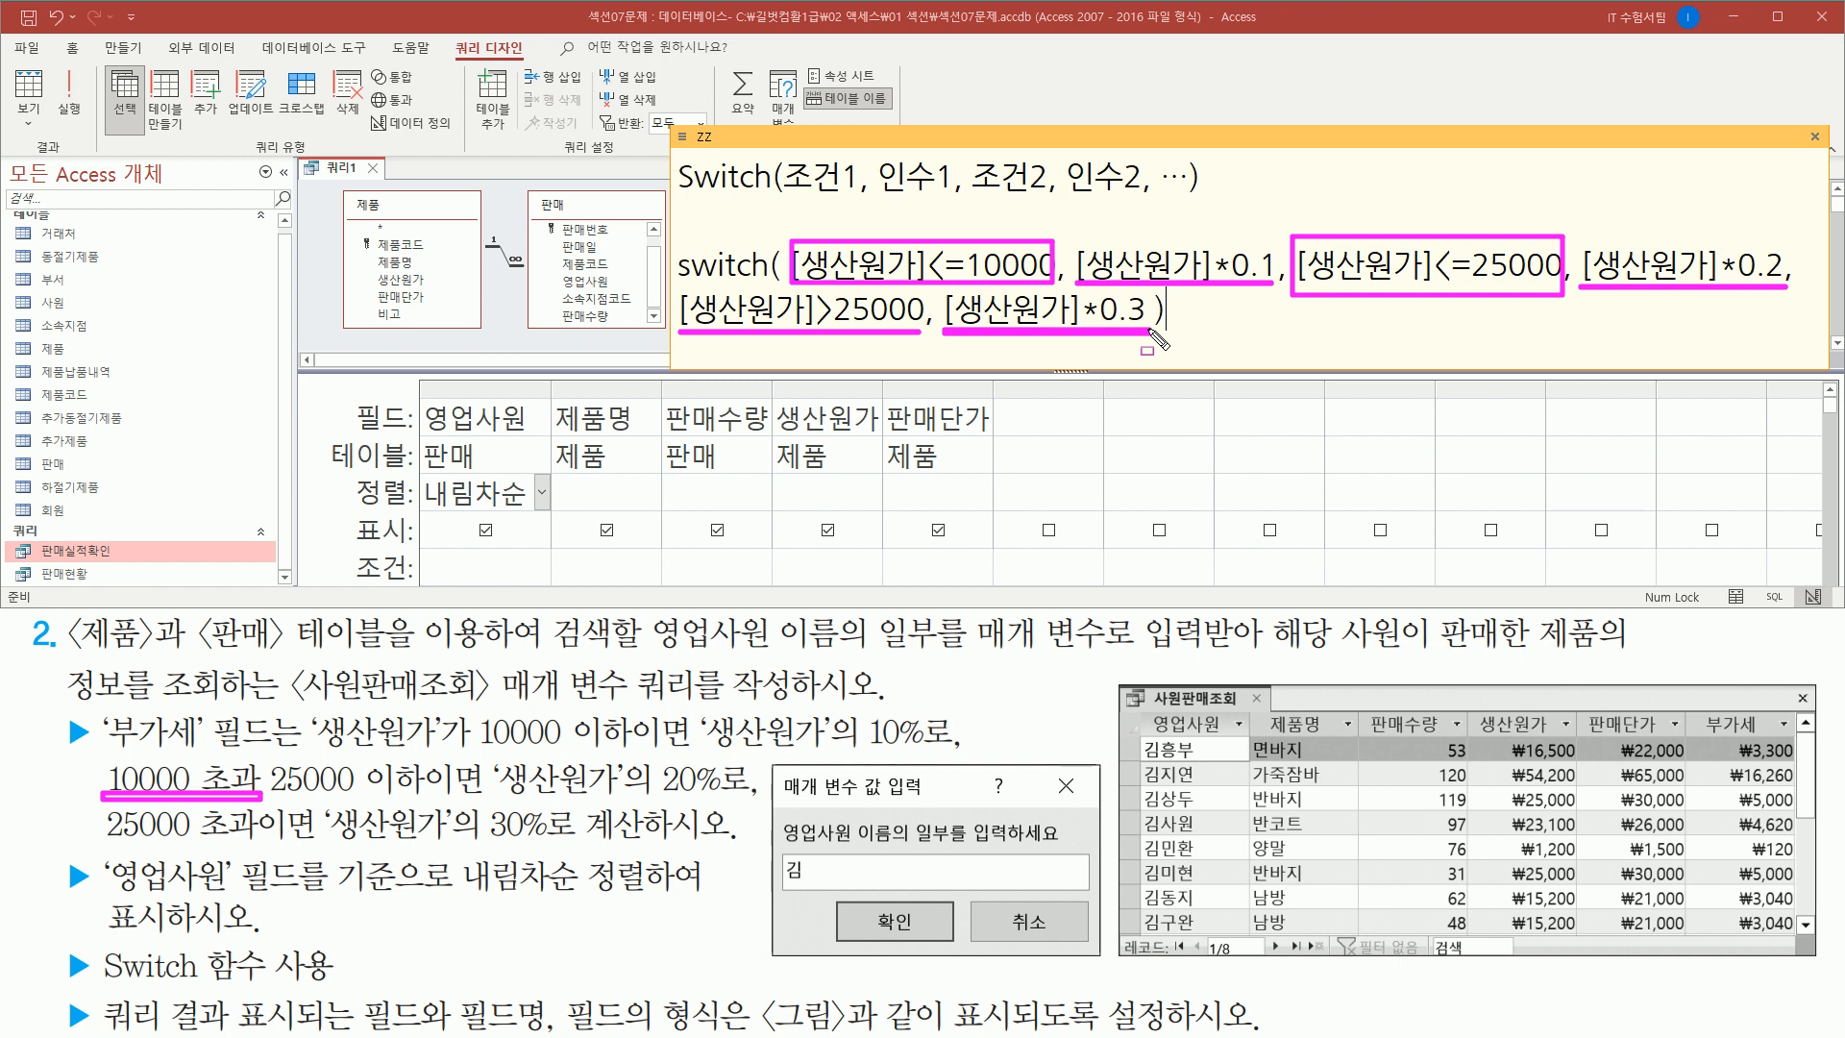
key("Escape")
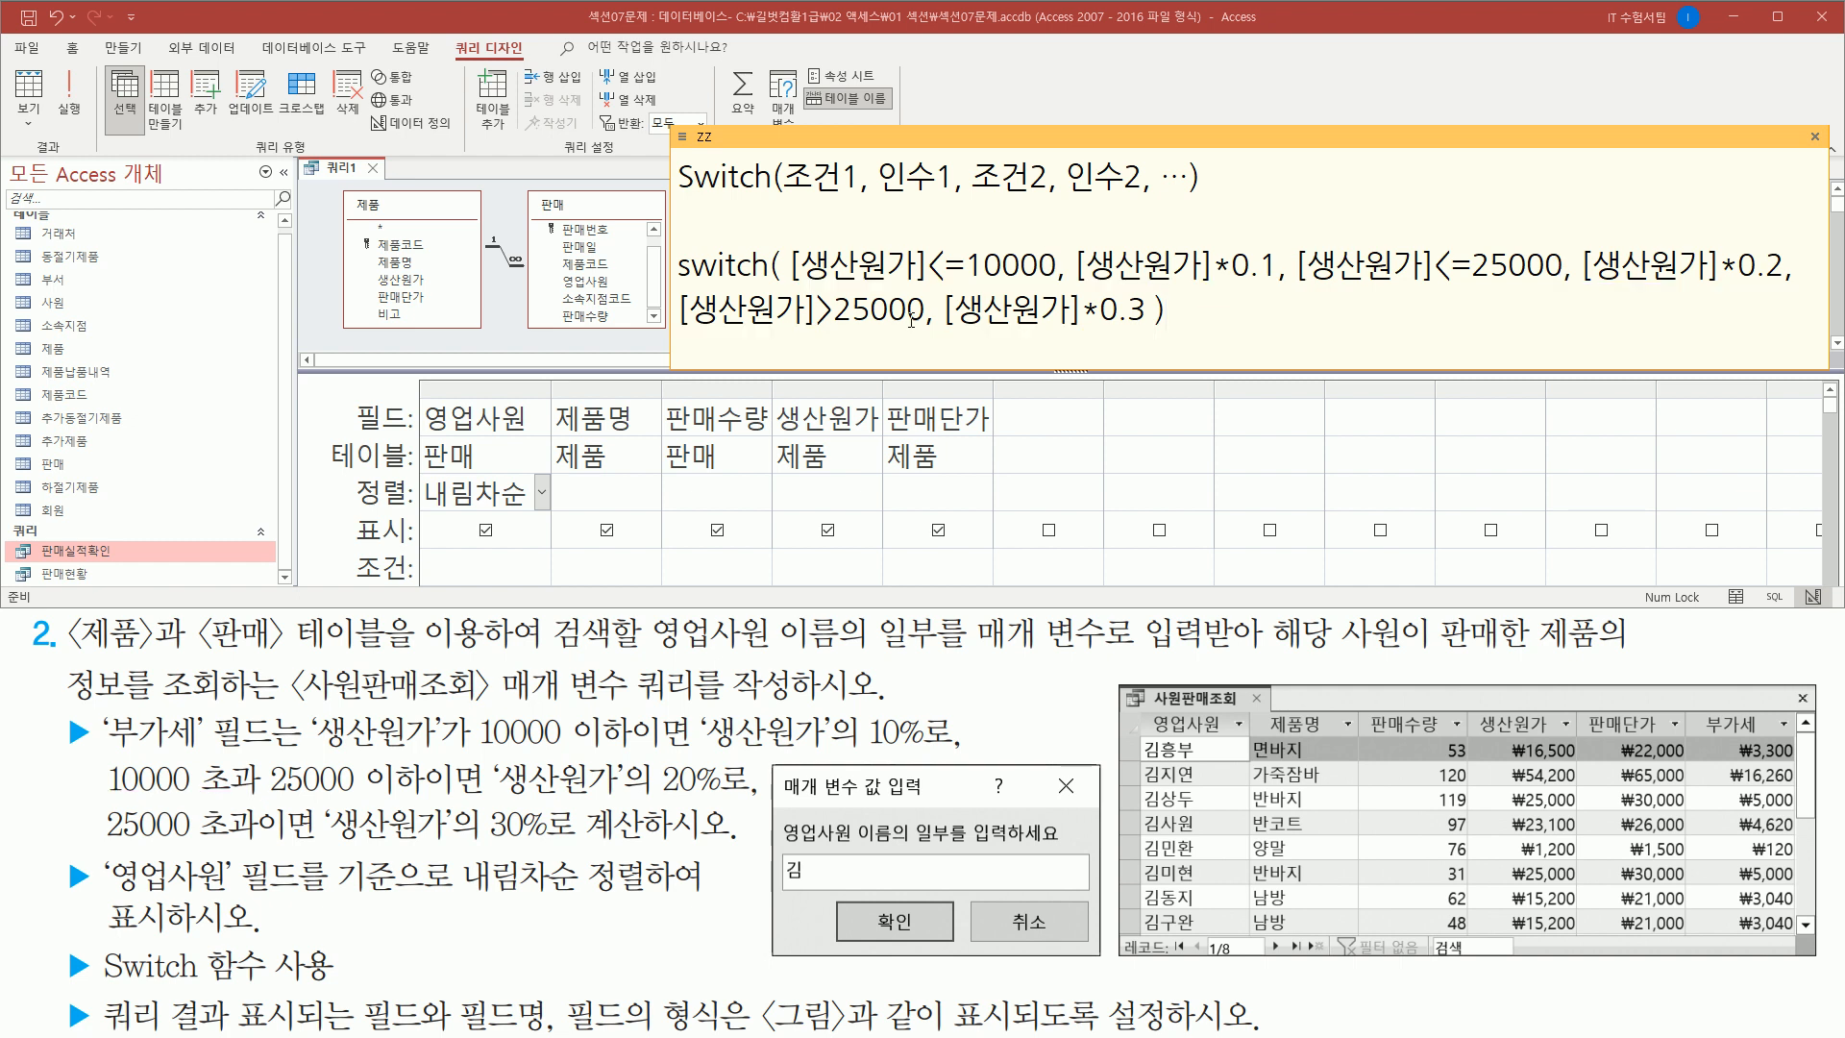
- Enter 부가세: as the field name in the empty query column after 판매단가
key("ctrl+2")
left_click_drag(997, 403, 1094, 438)
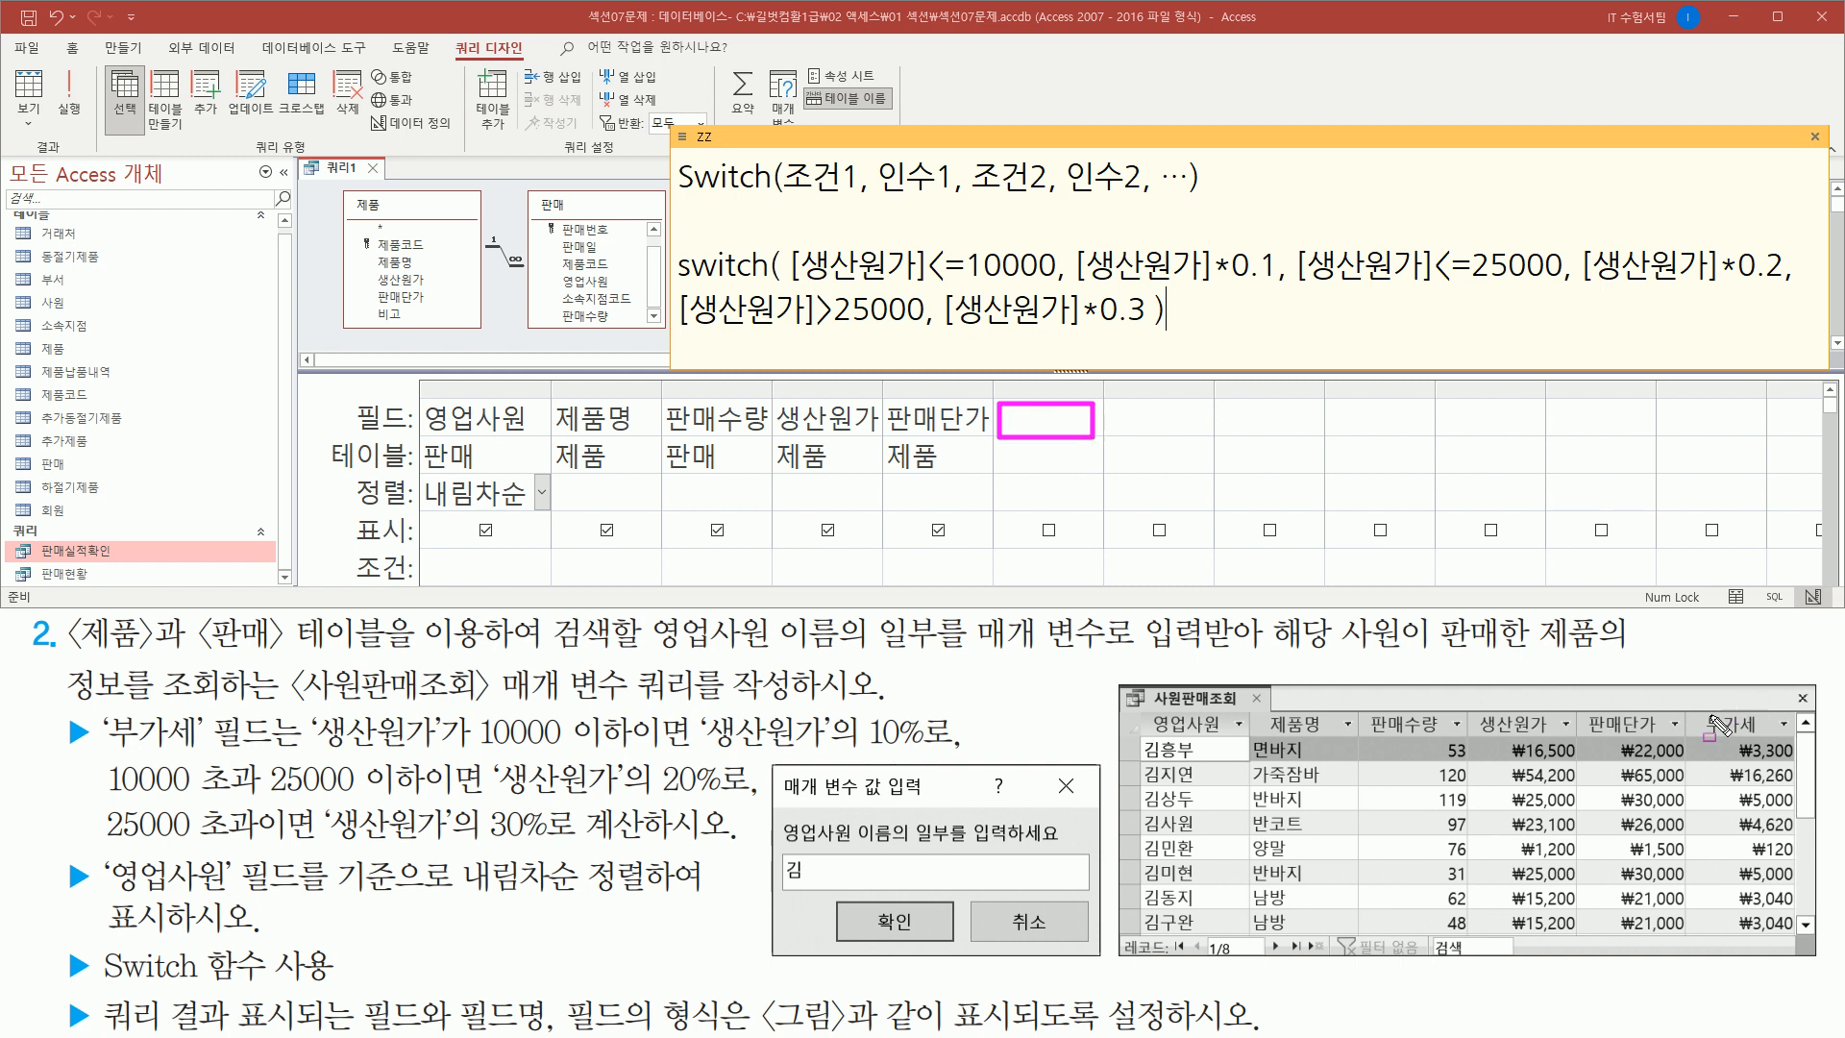
left_click_drag(1701, 711, 1781, 740)
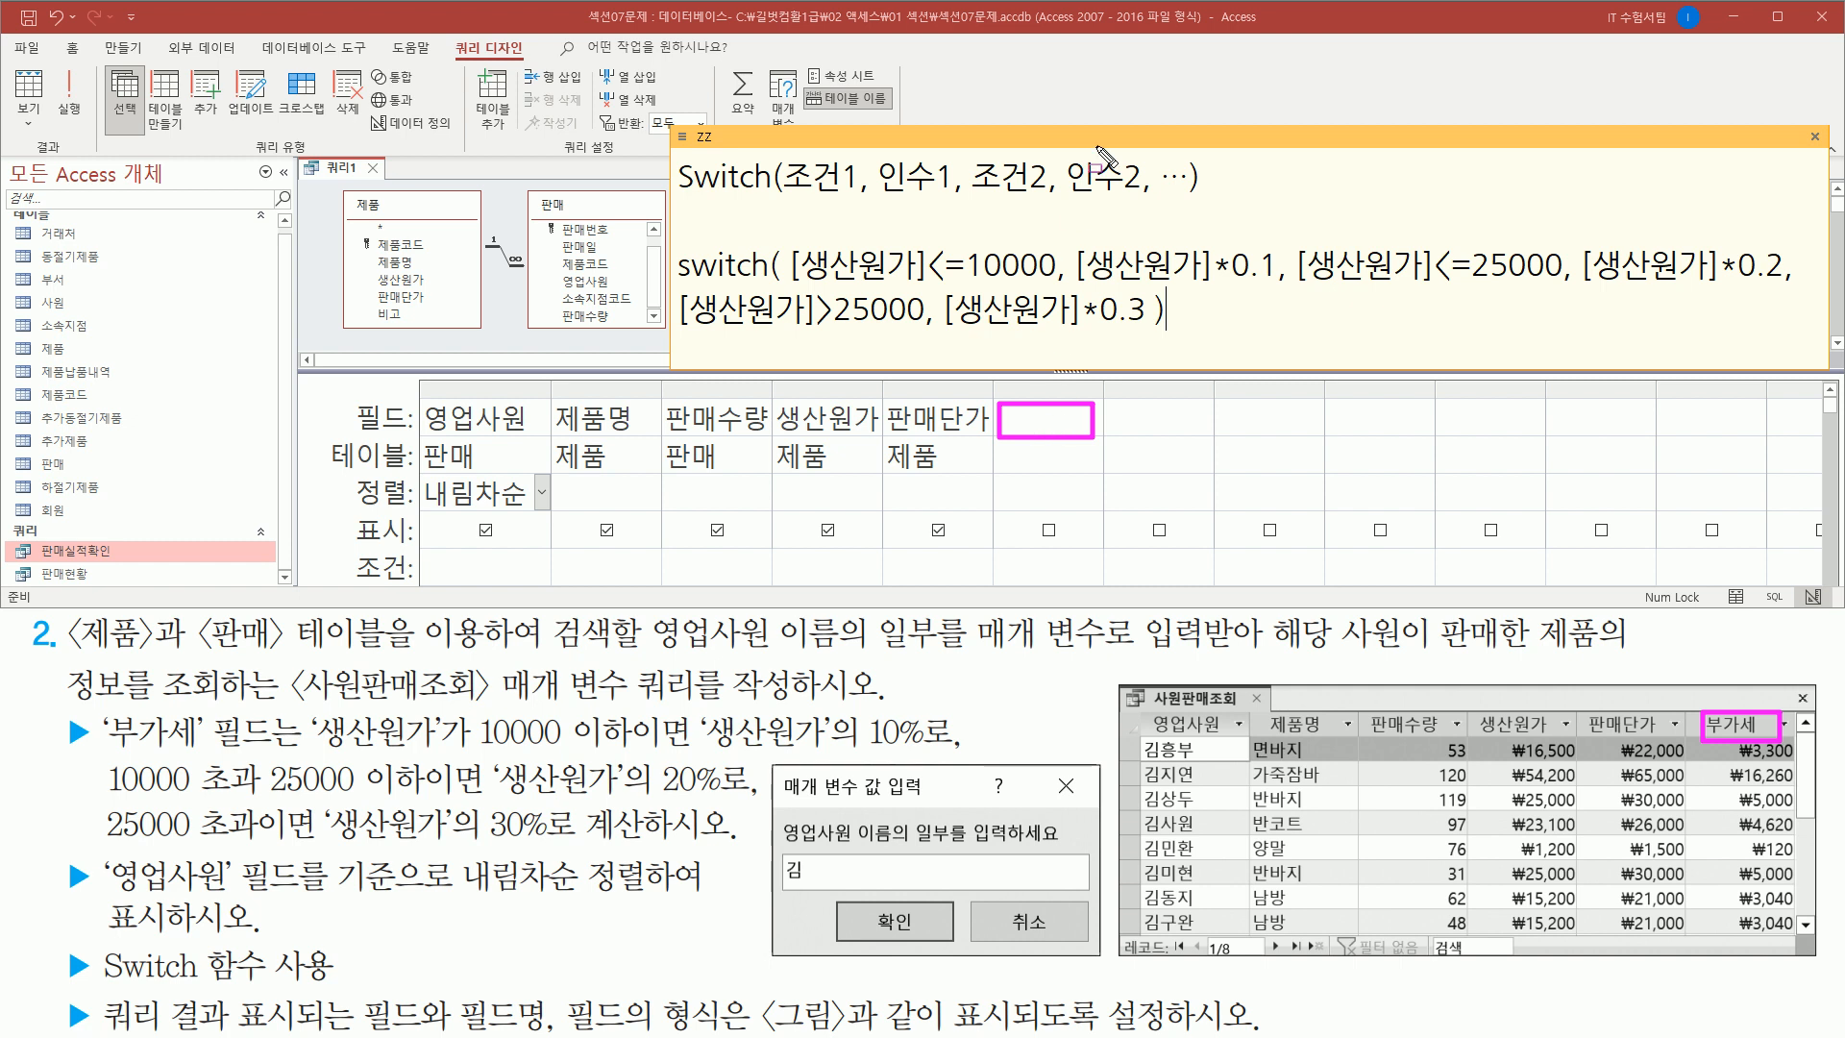
left_click(1031, 416)
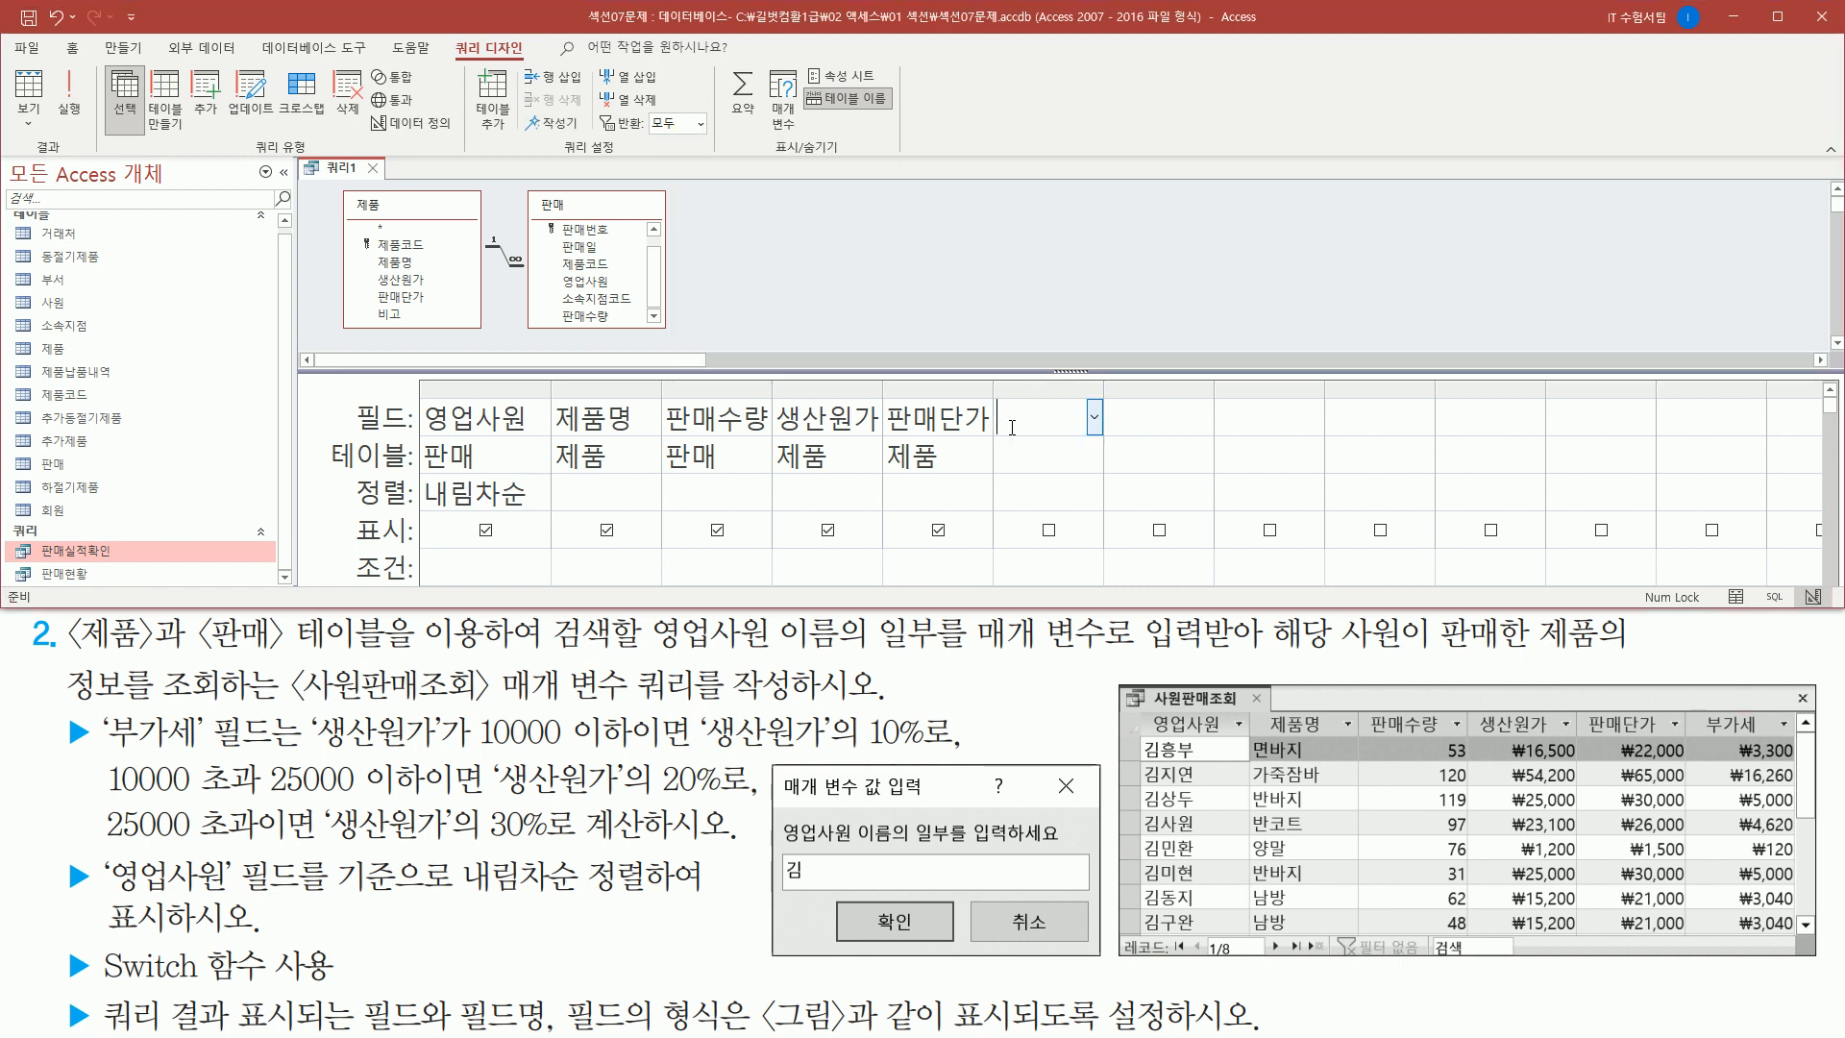
type("qn")
key("BackSpace")
key("BackSpace")
key("Hangul")
type("부가세:")
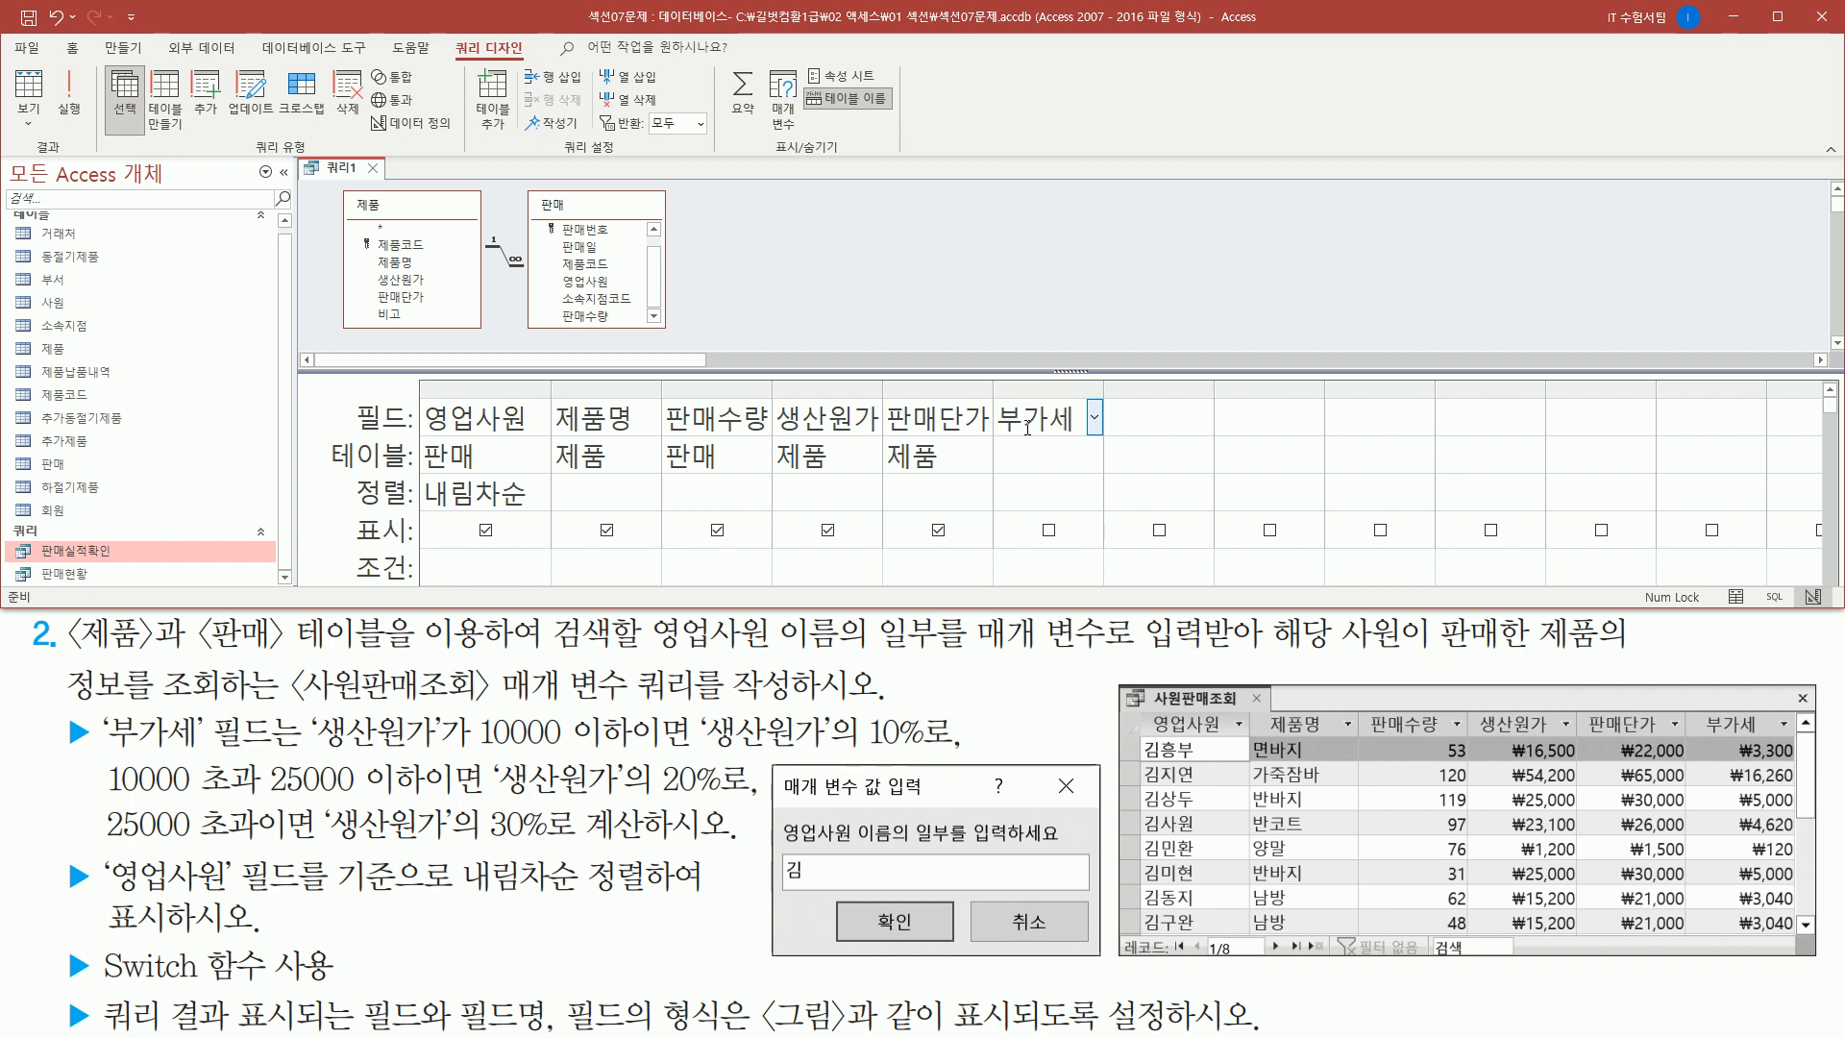
- Widen the 부가세 column and paste the drafted Switch expression after its field name
left_click_drag(1105, 384, 1711, 388)
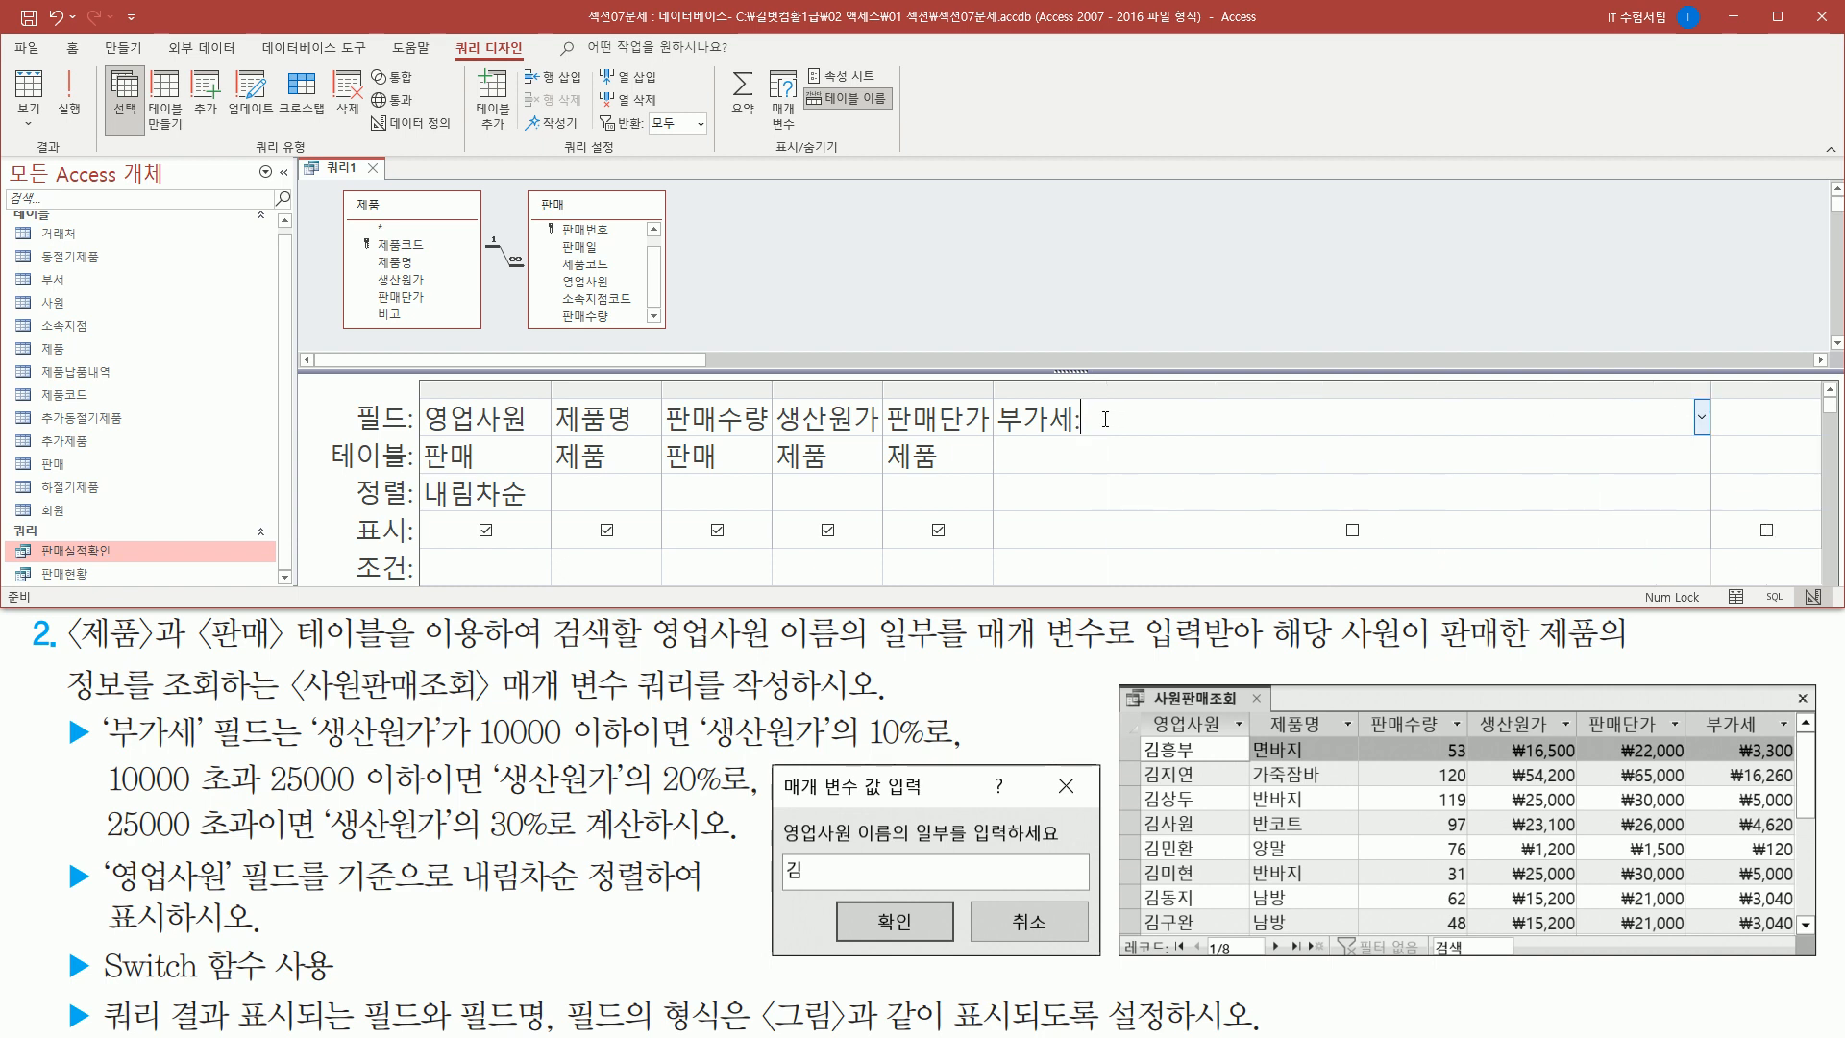
key("ctrl+v")
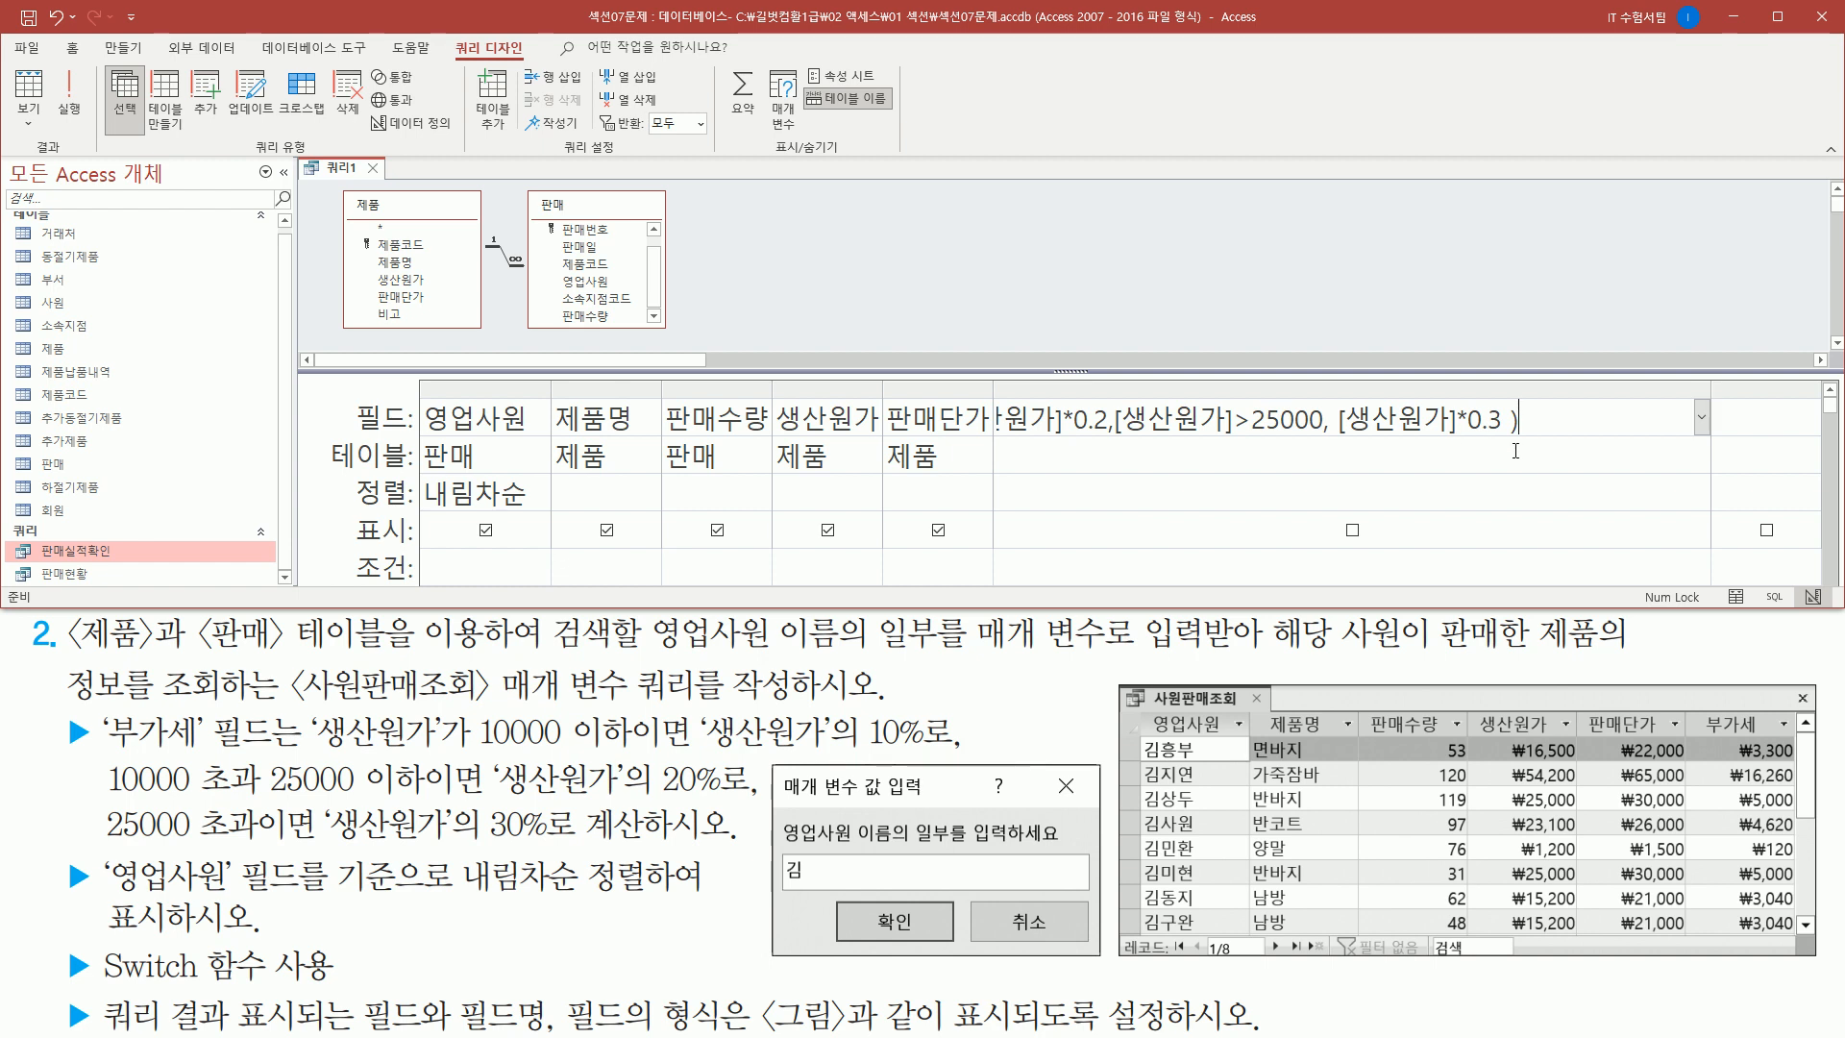
key("Home")
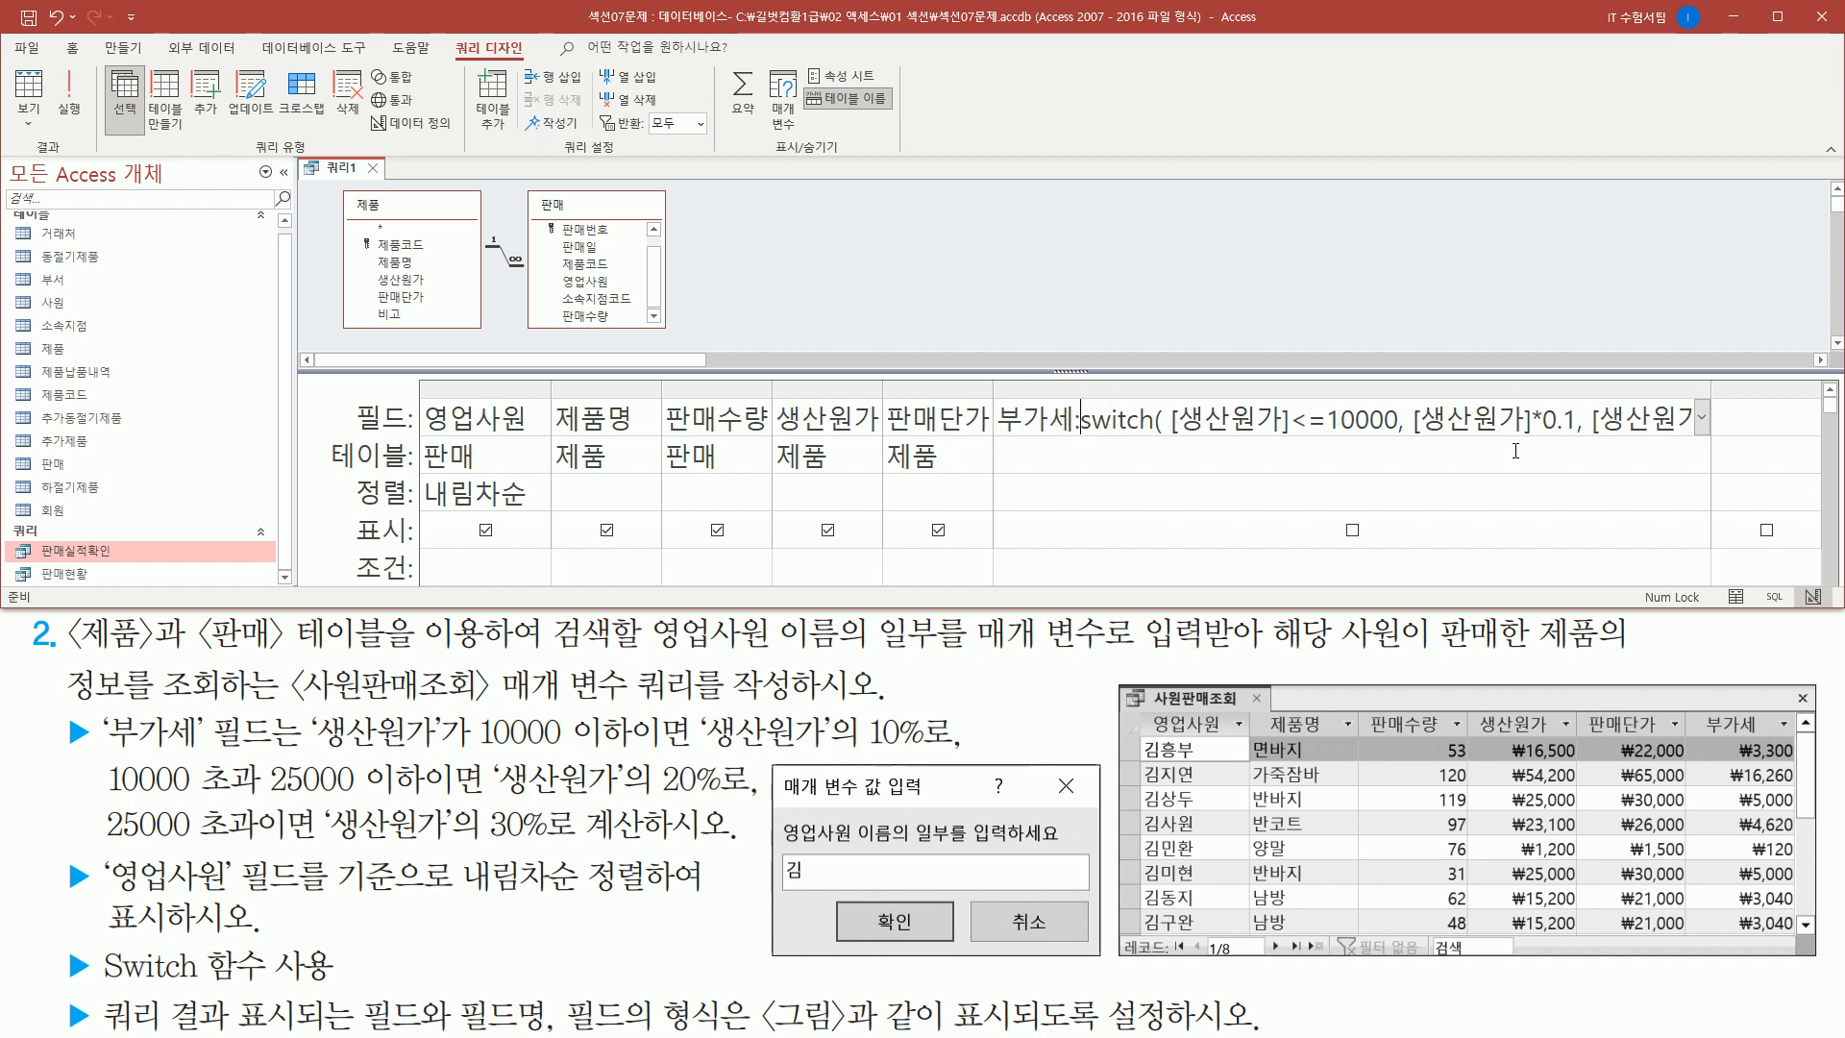
left_click_drag(1712, 385, 1746, 384)
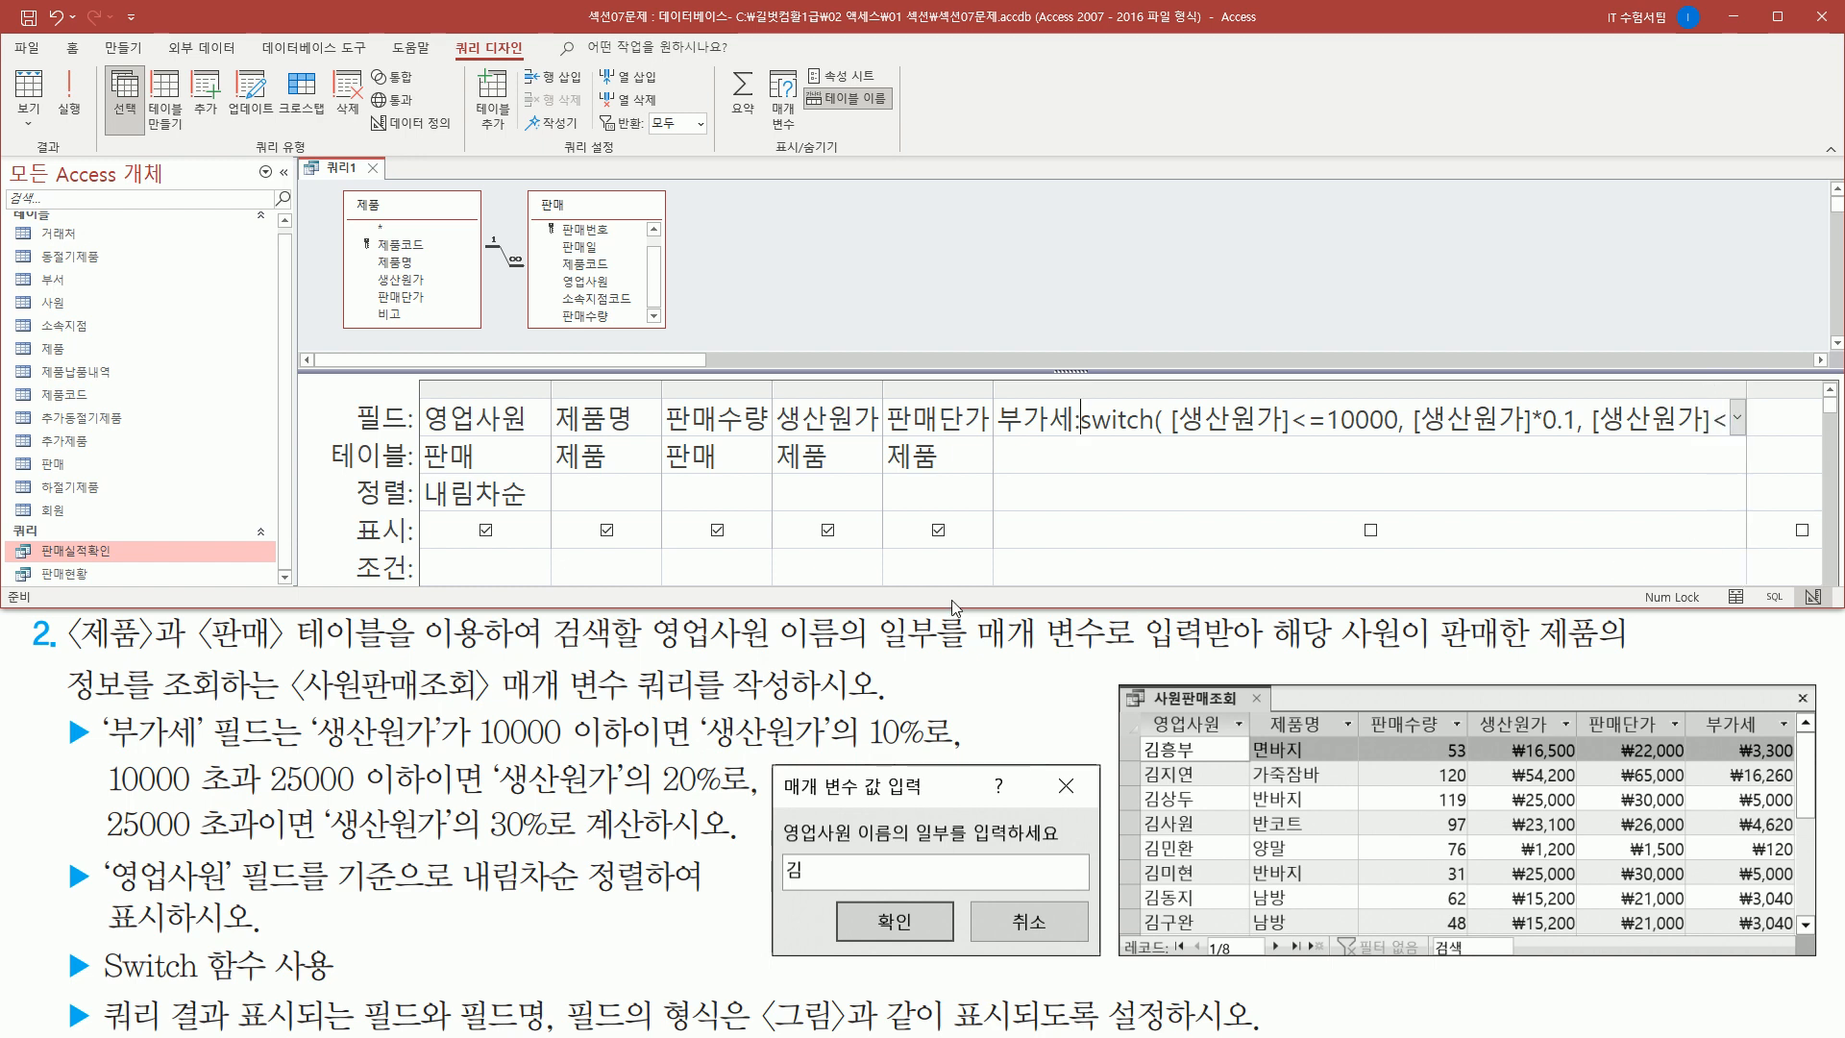
- Check each condition and its result in the pasted 부가세 expression, from the 10000 threshold through the 0.3 multiplier
left_click_drag(1172, 408, 1390, 410)
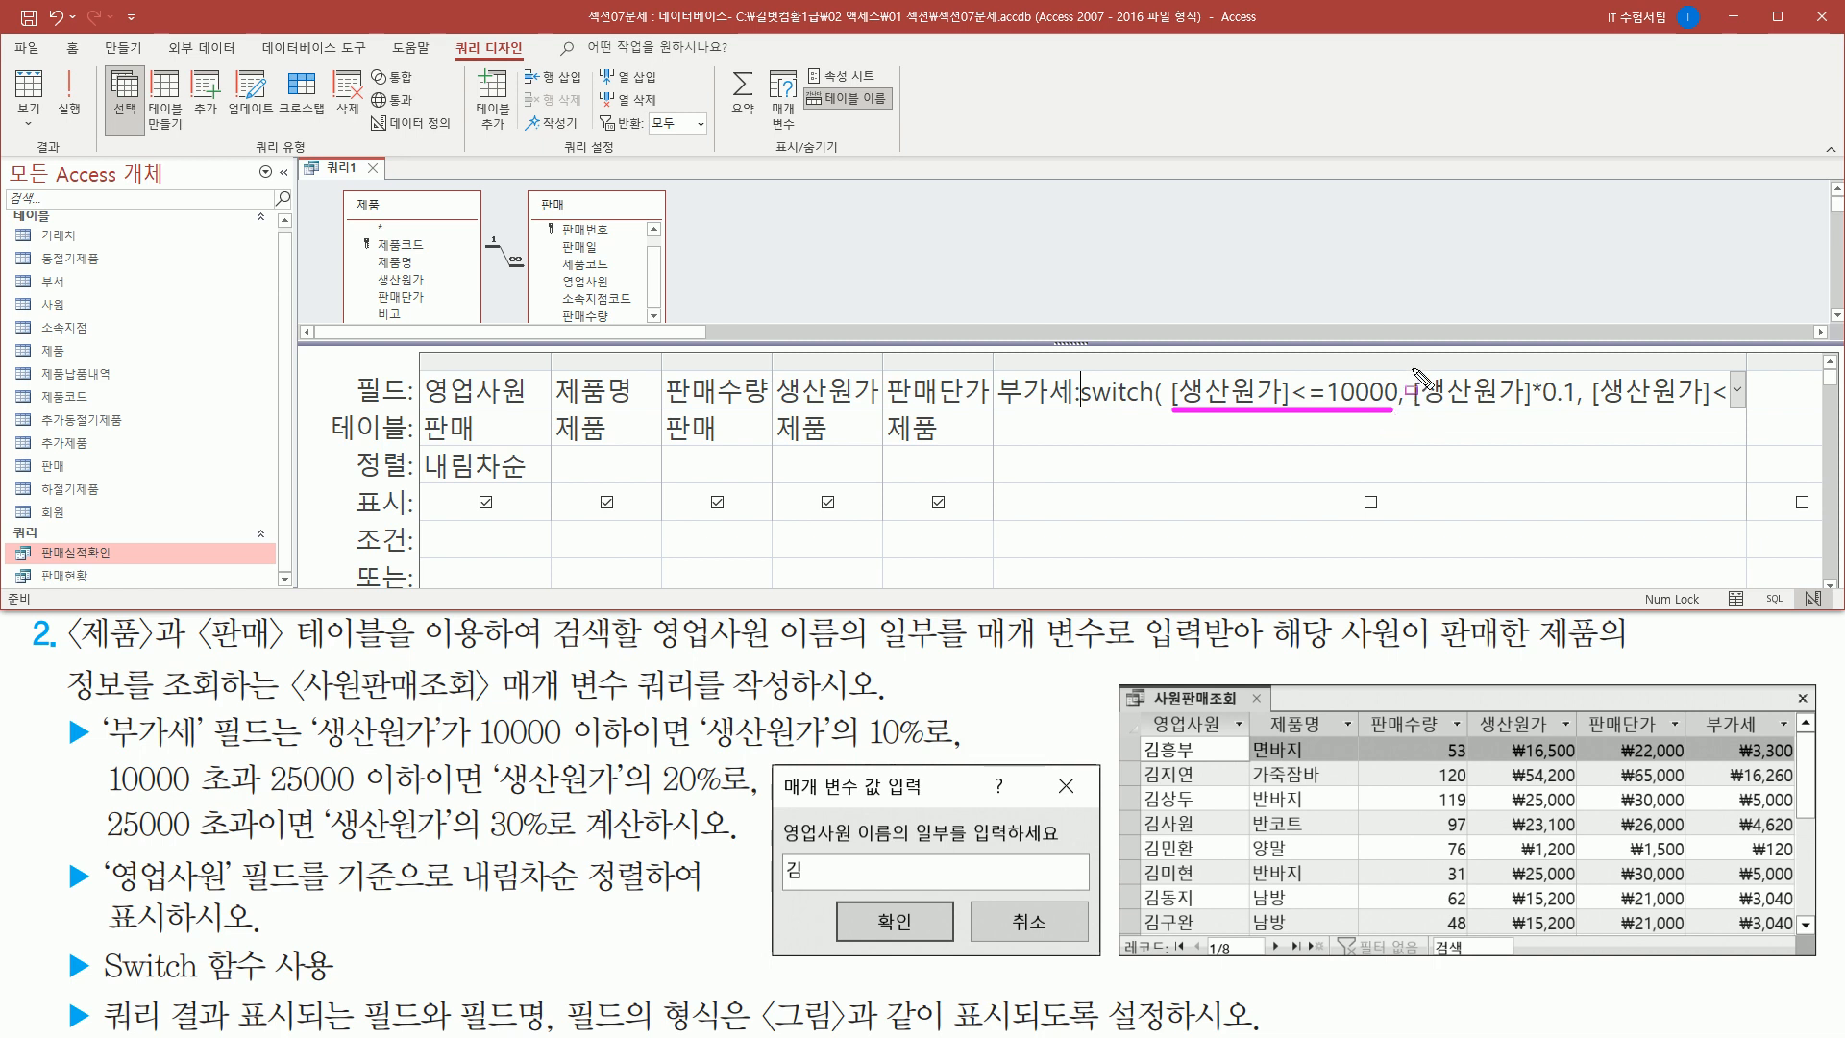
mouse_move(1415, 367)
left_mouse_down()
mouse_move(1414, 424)
mouse_move(1574, 371)
mouse_move(1576, 428)
left_mouse_up()
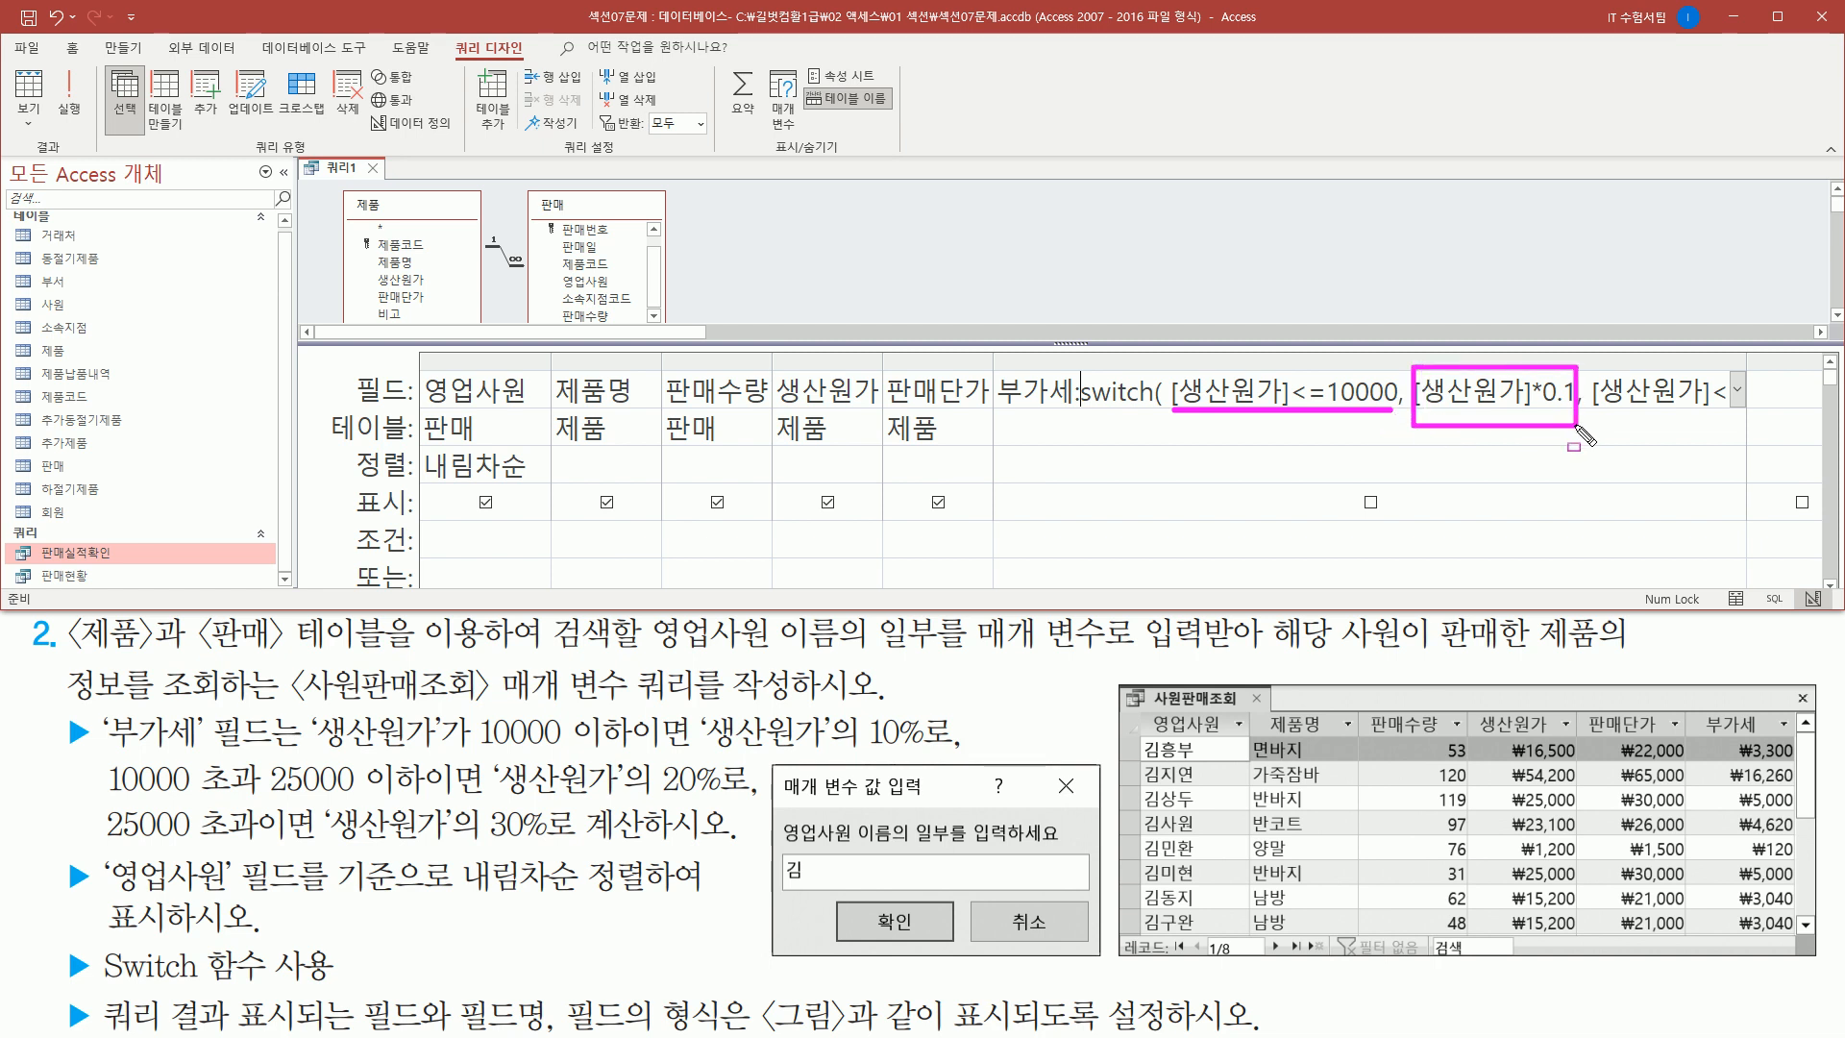
key("Escape")
left_click(1593, 392)
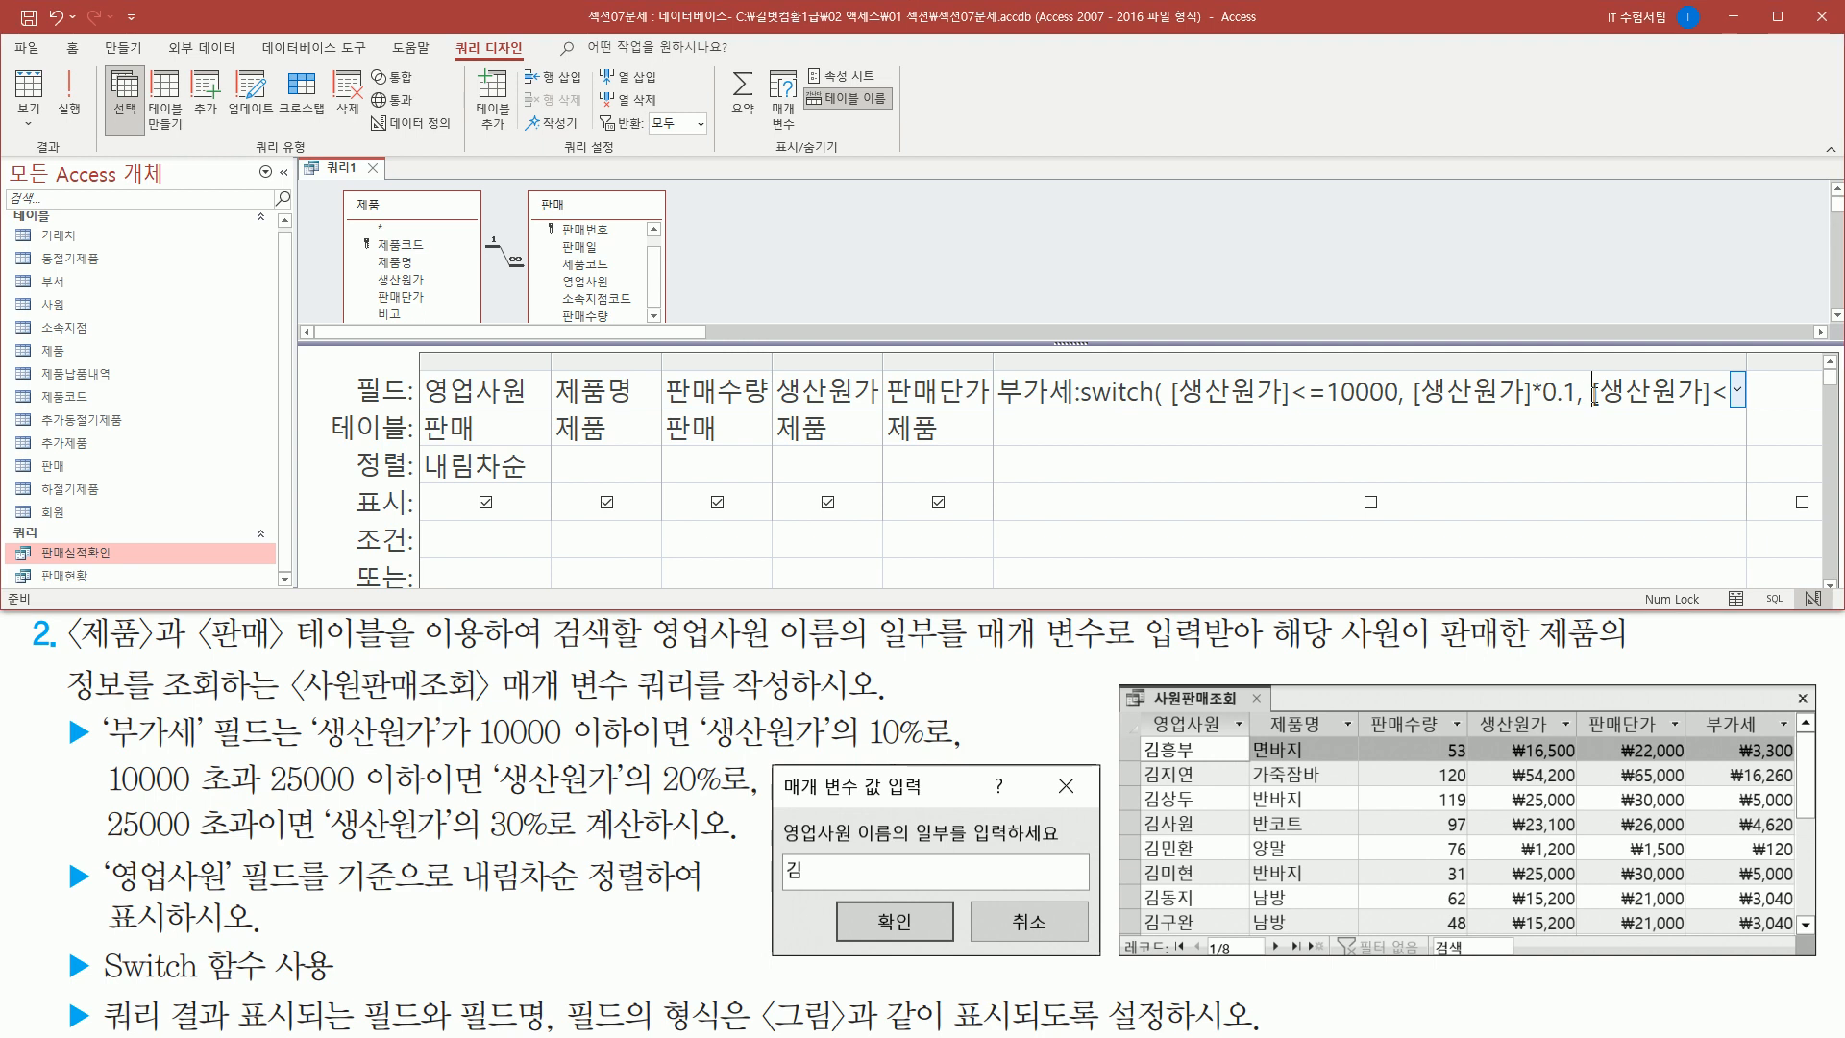
left_click_drag(1594, 392, 1432, 397)
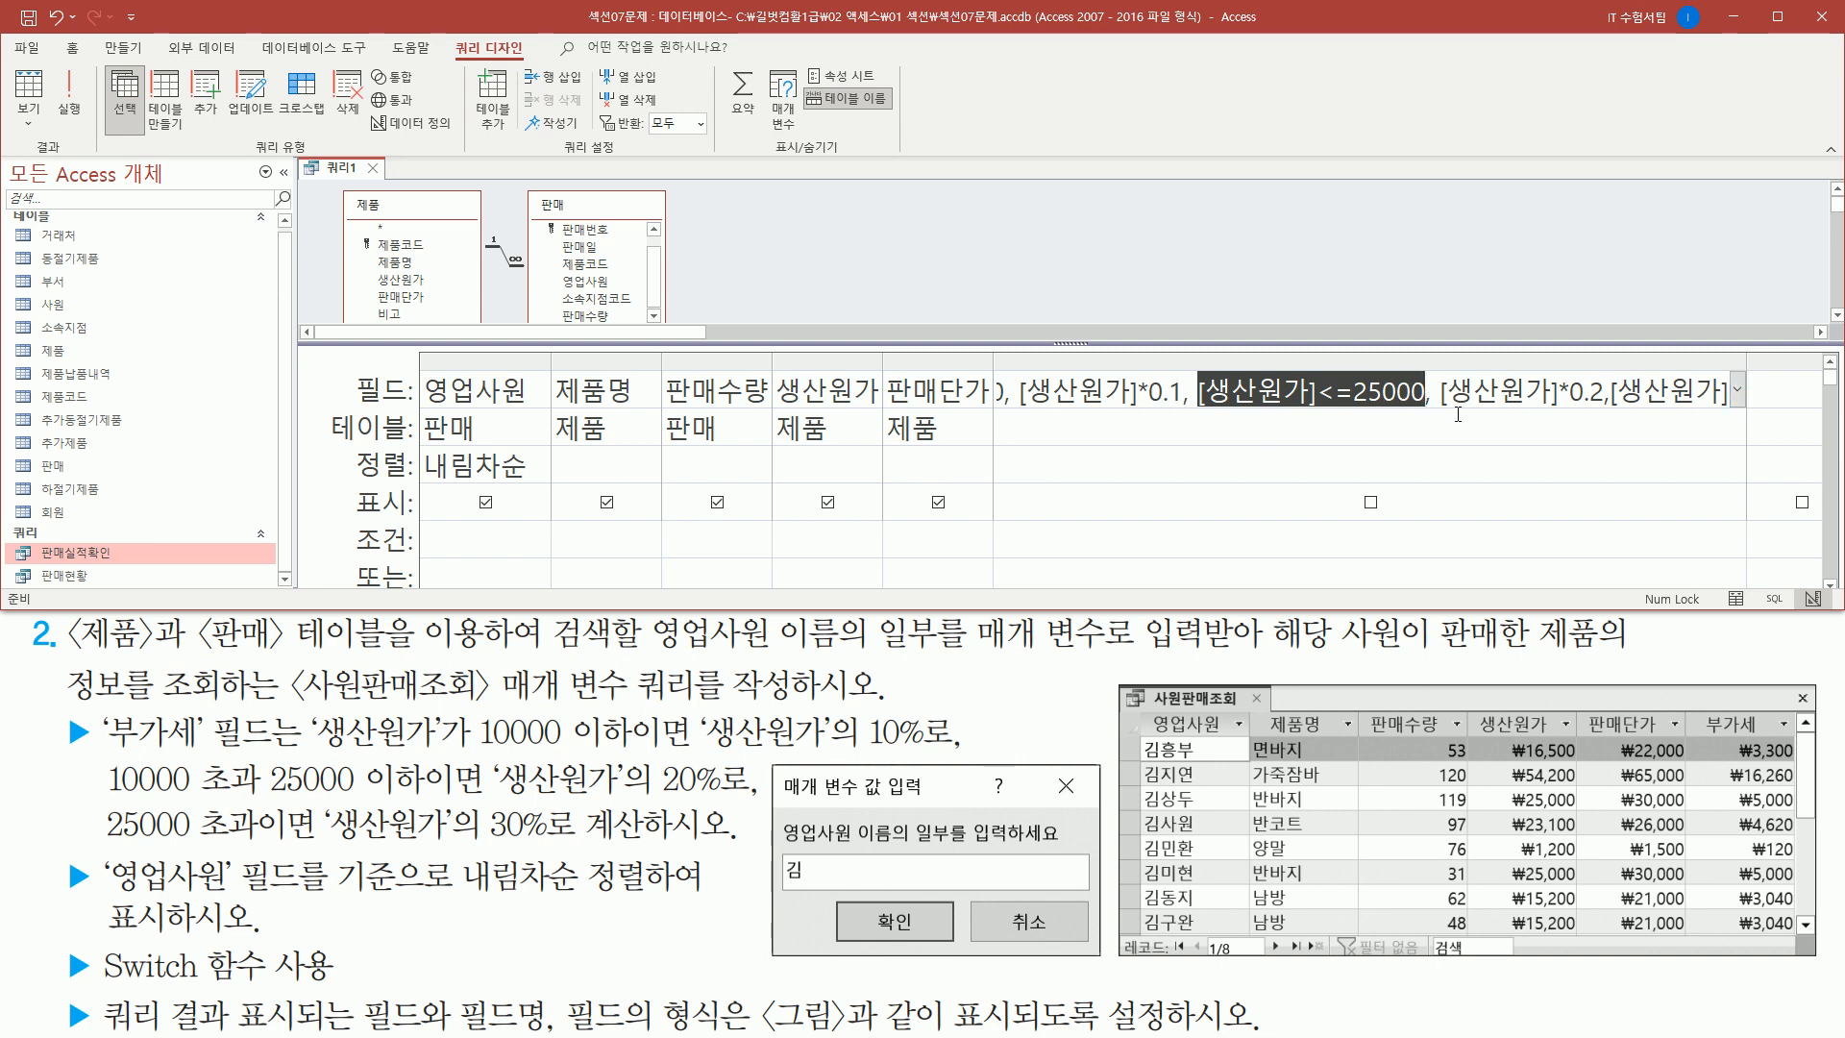
left_click_drag(1438, 411, 1614, 410)
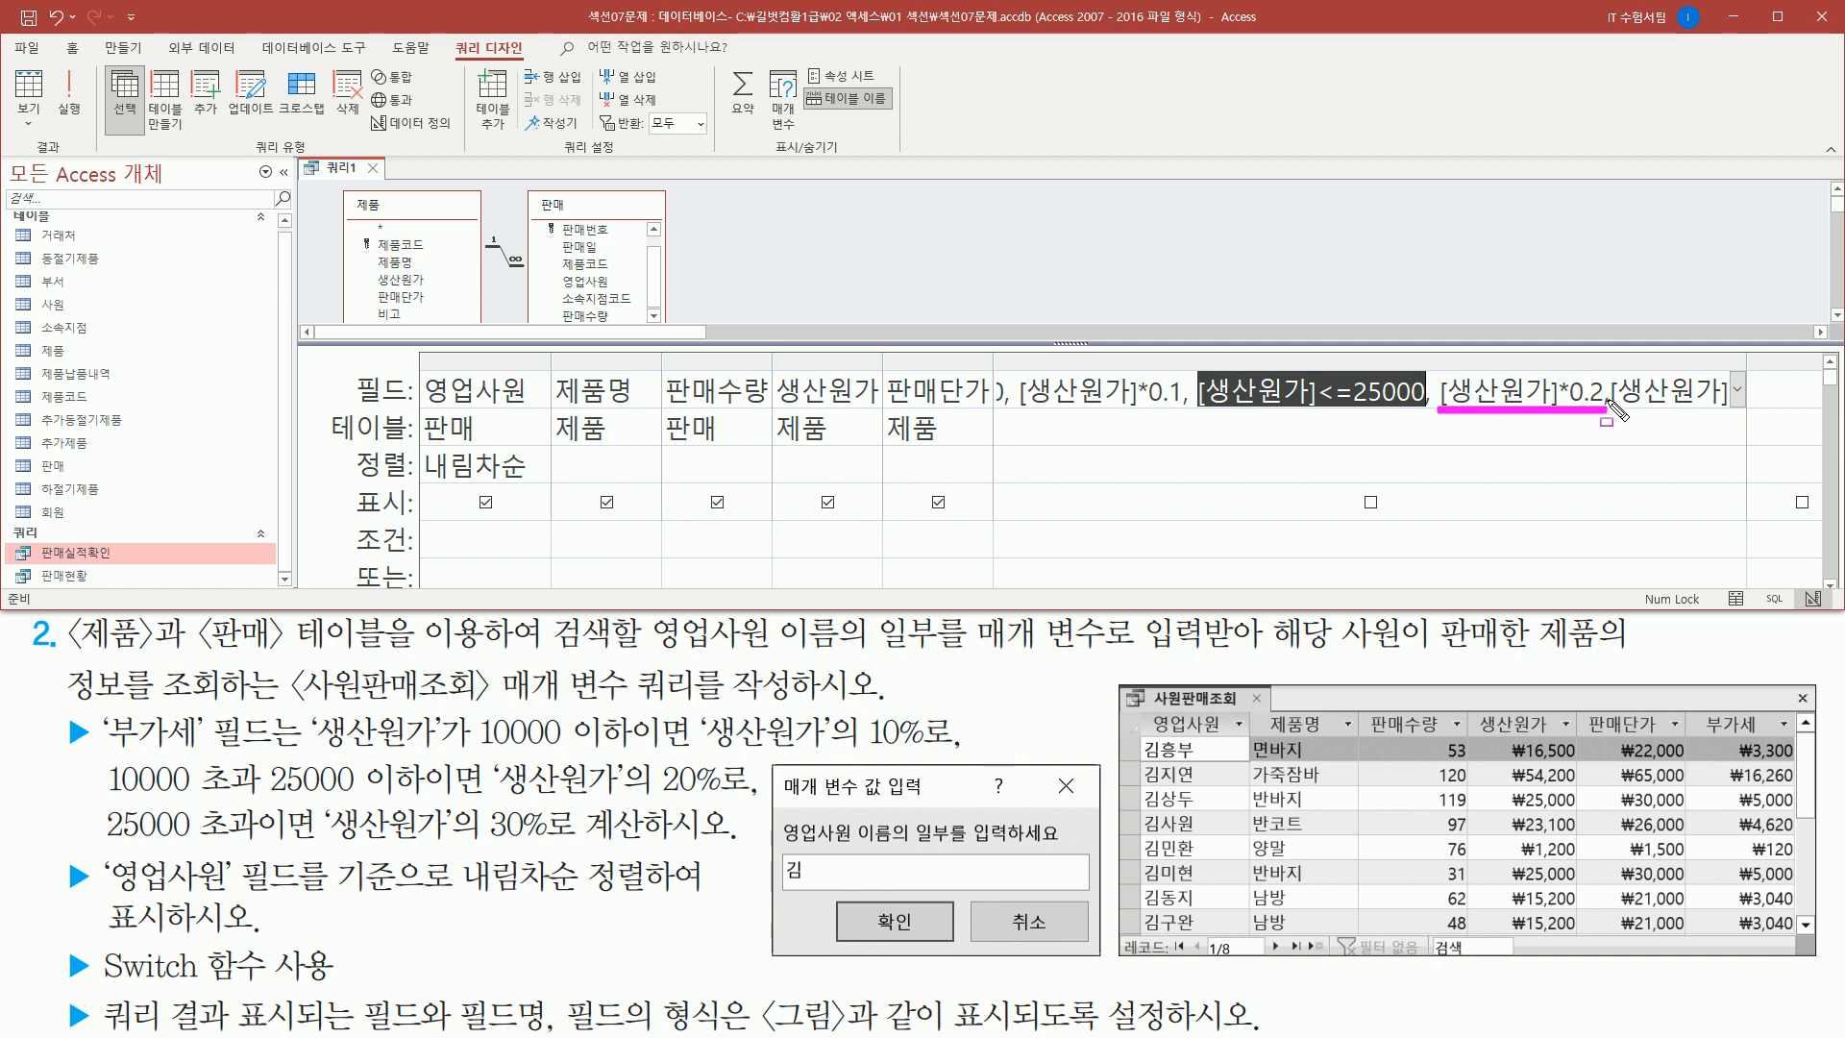
left_click(1612, 394)
left_click_drag(1612, 394, 1787, 377)
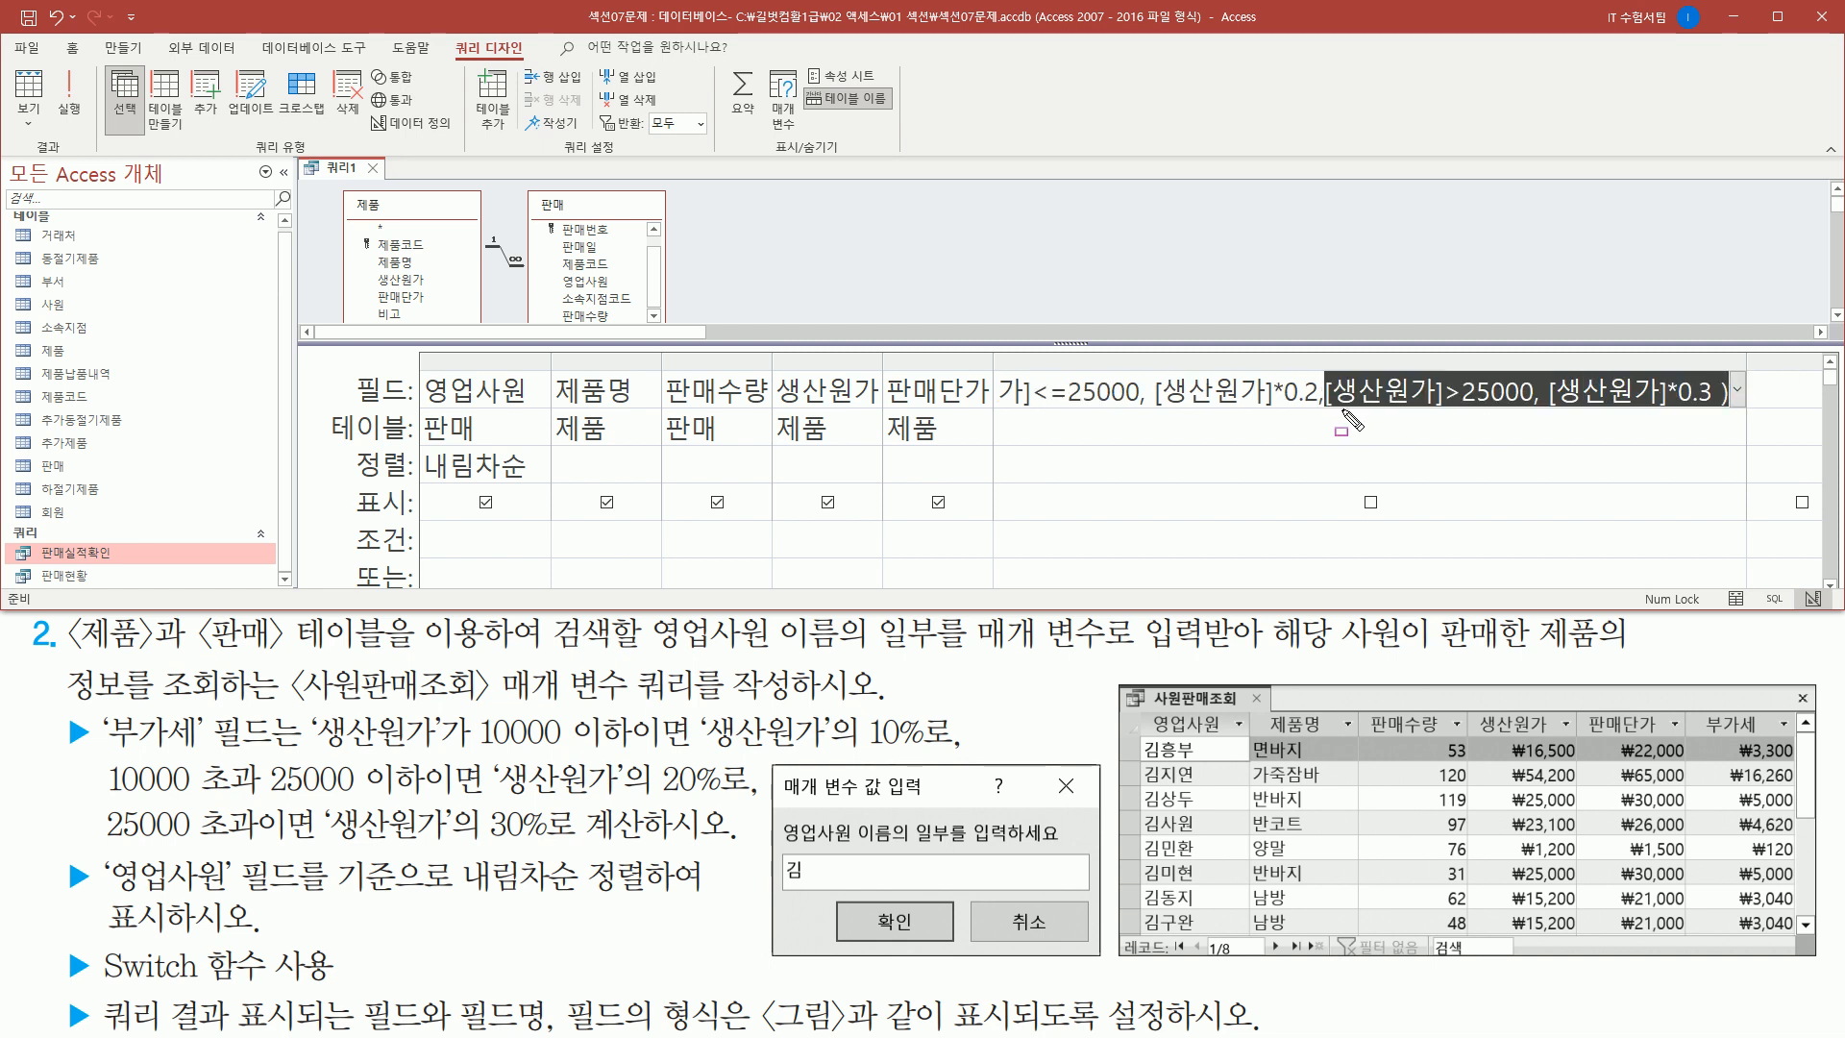
left_click_drag(1336, 410, 1532, 414)
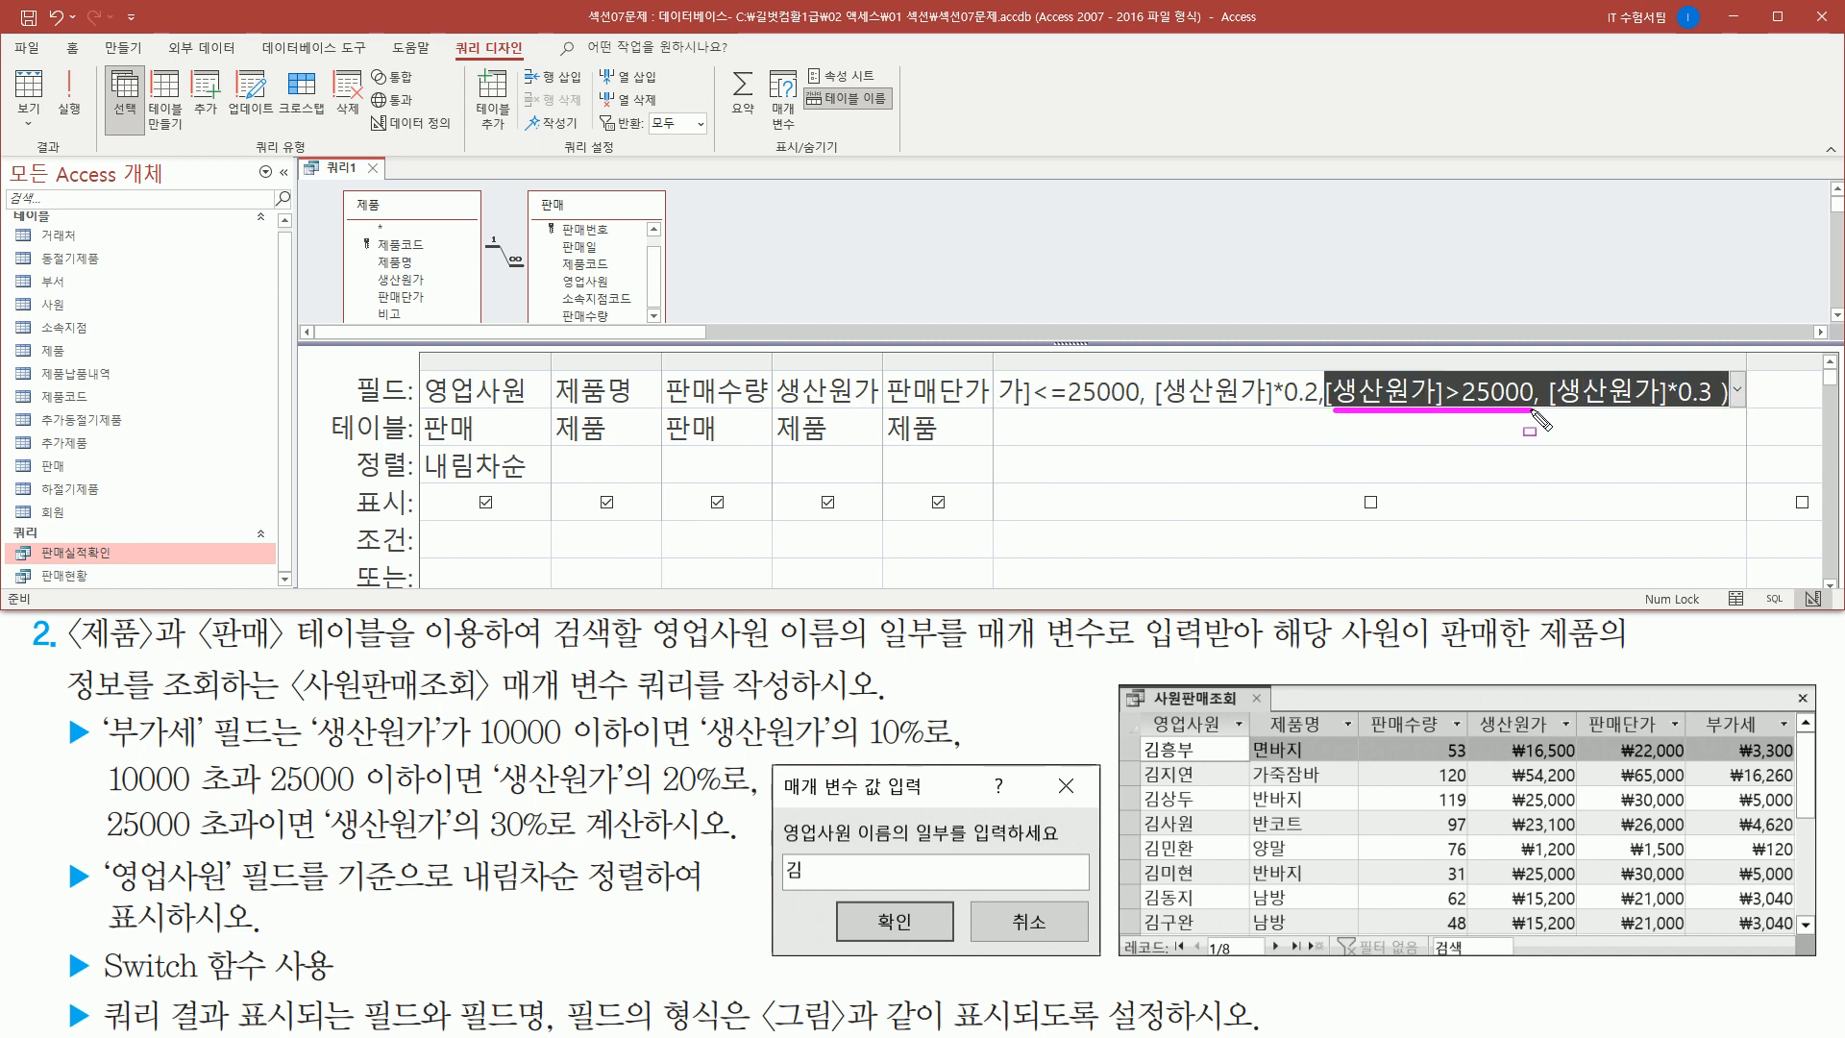
mouse_move(1333, 360)
left_mouse_down()
mouse_move(1528, 411)
mouse_move(1708, 412)
left_mouse_up()
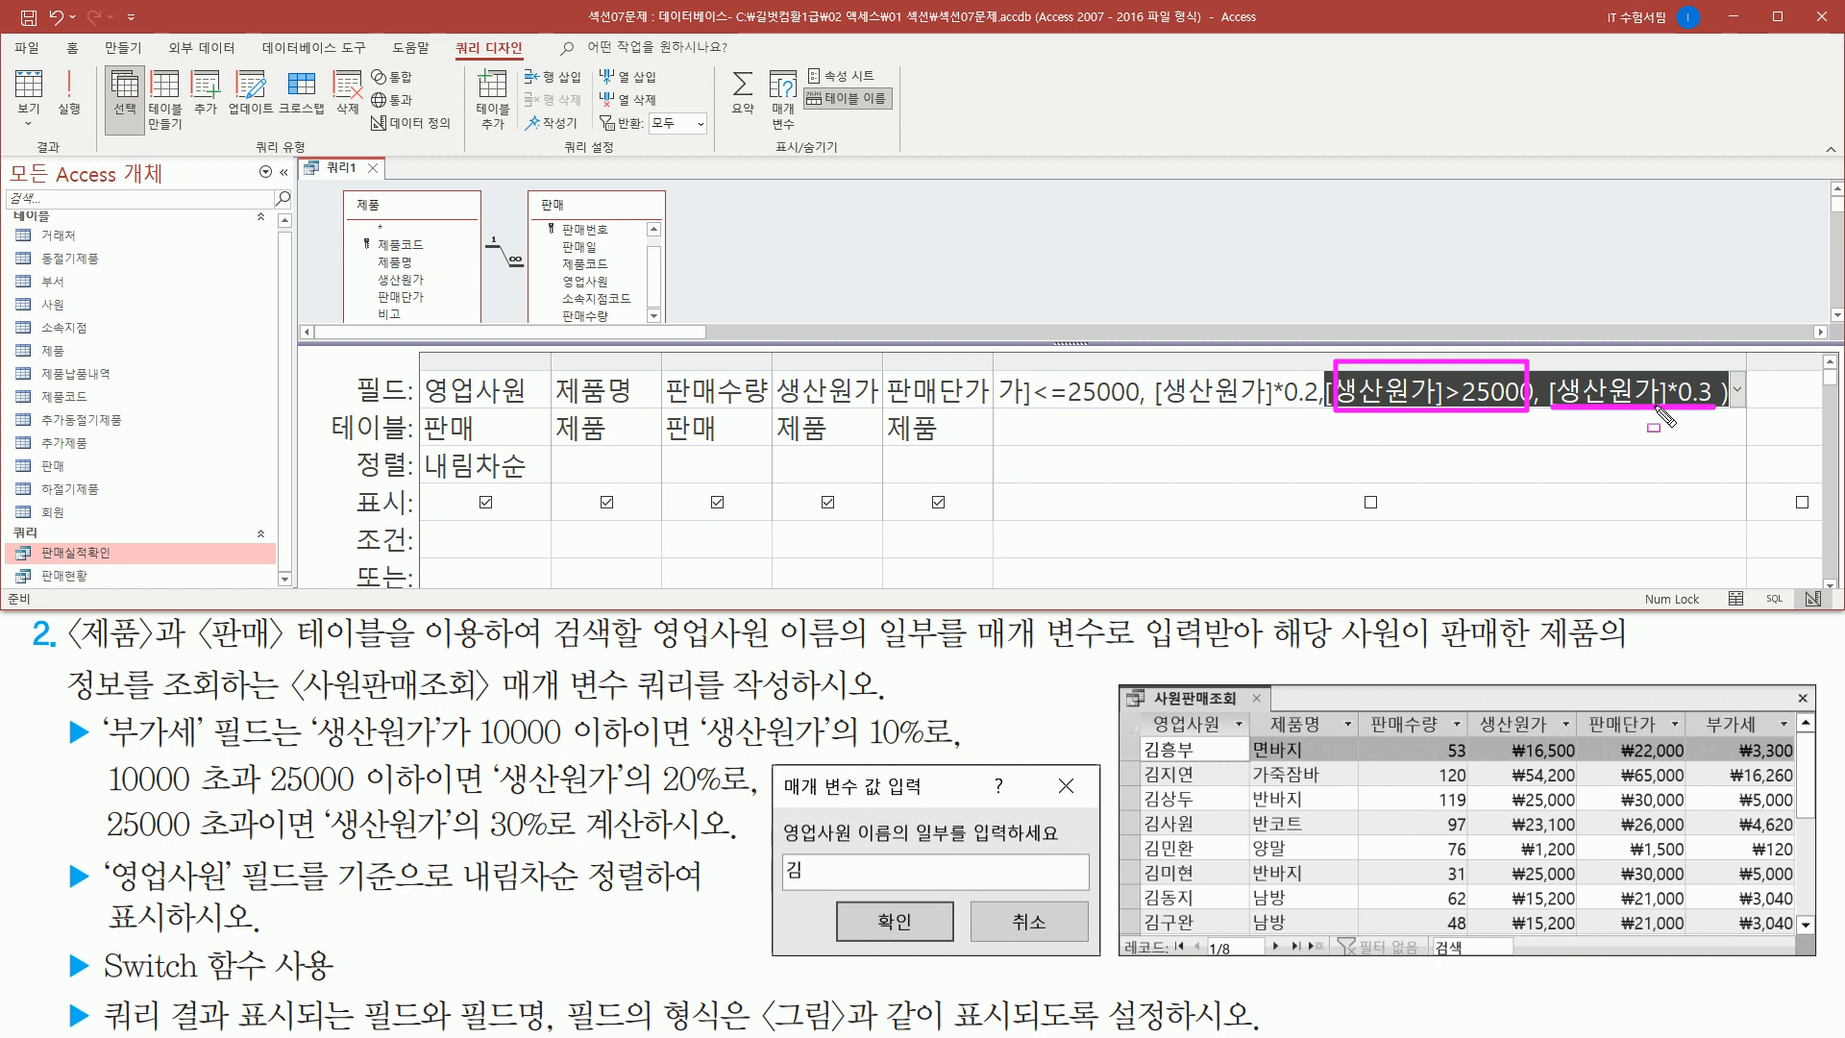
key("Escape")
left_click(1296, 391)
left_click_drag(1297, 391, 970, 394)
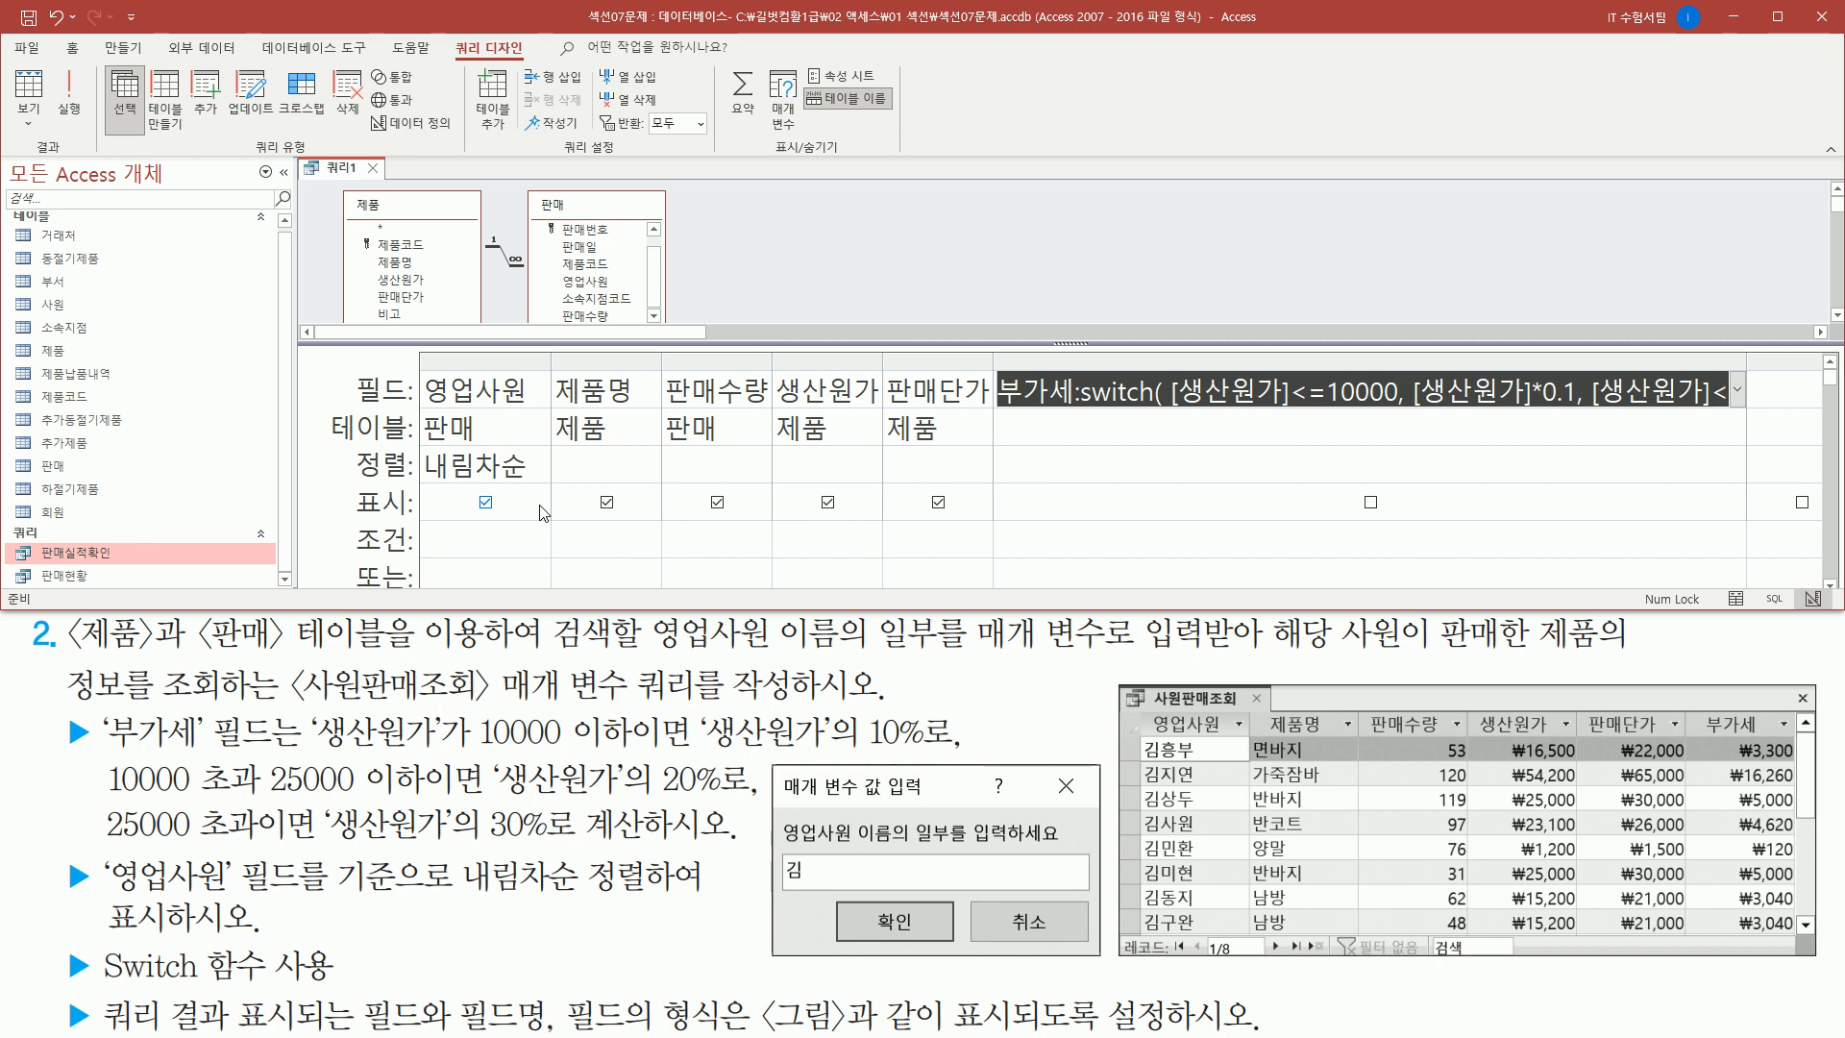
left_click(1025, 391)
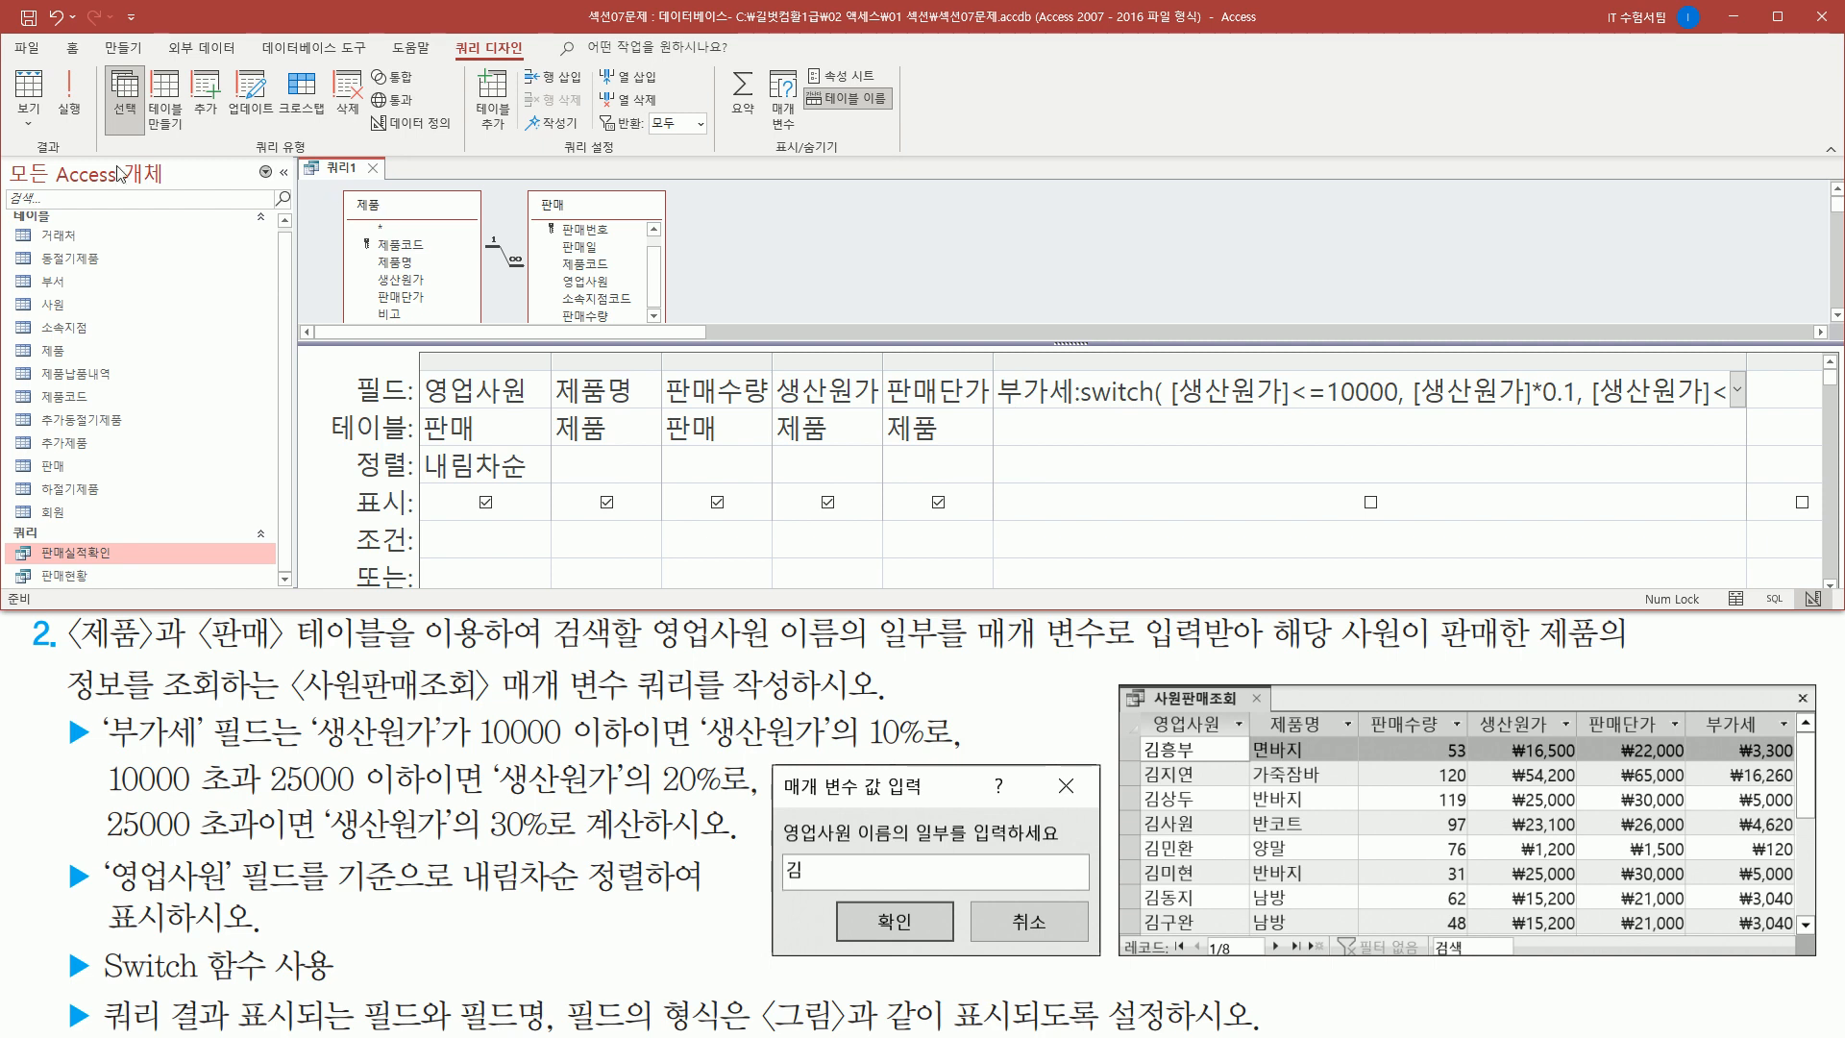
- Display the query in datasheet view and compare the 부가세 column's format with the task's sample figure
left_click(89, 108)
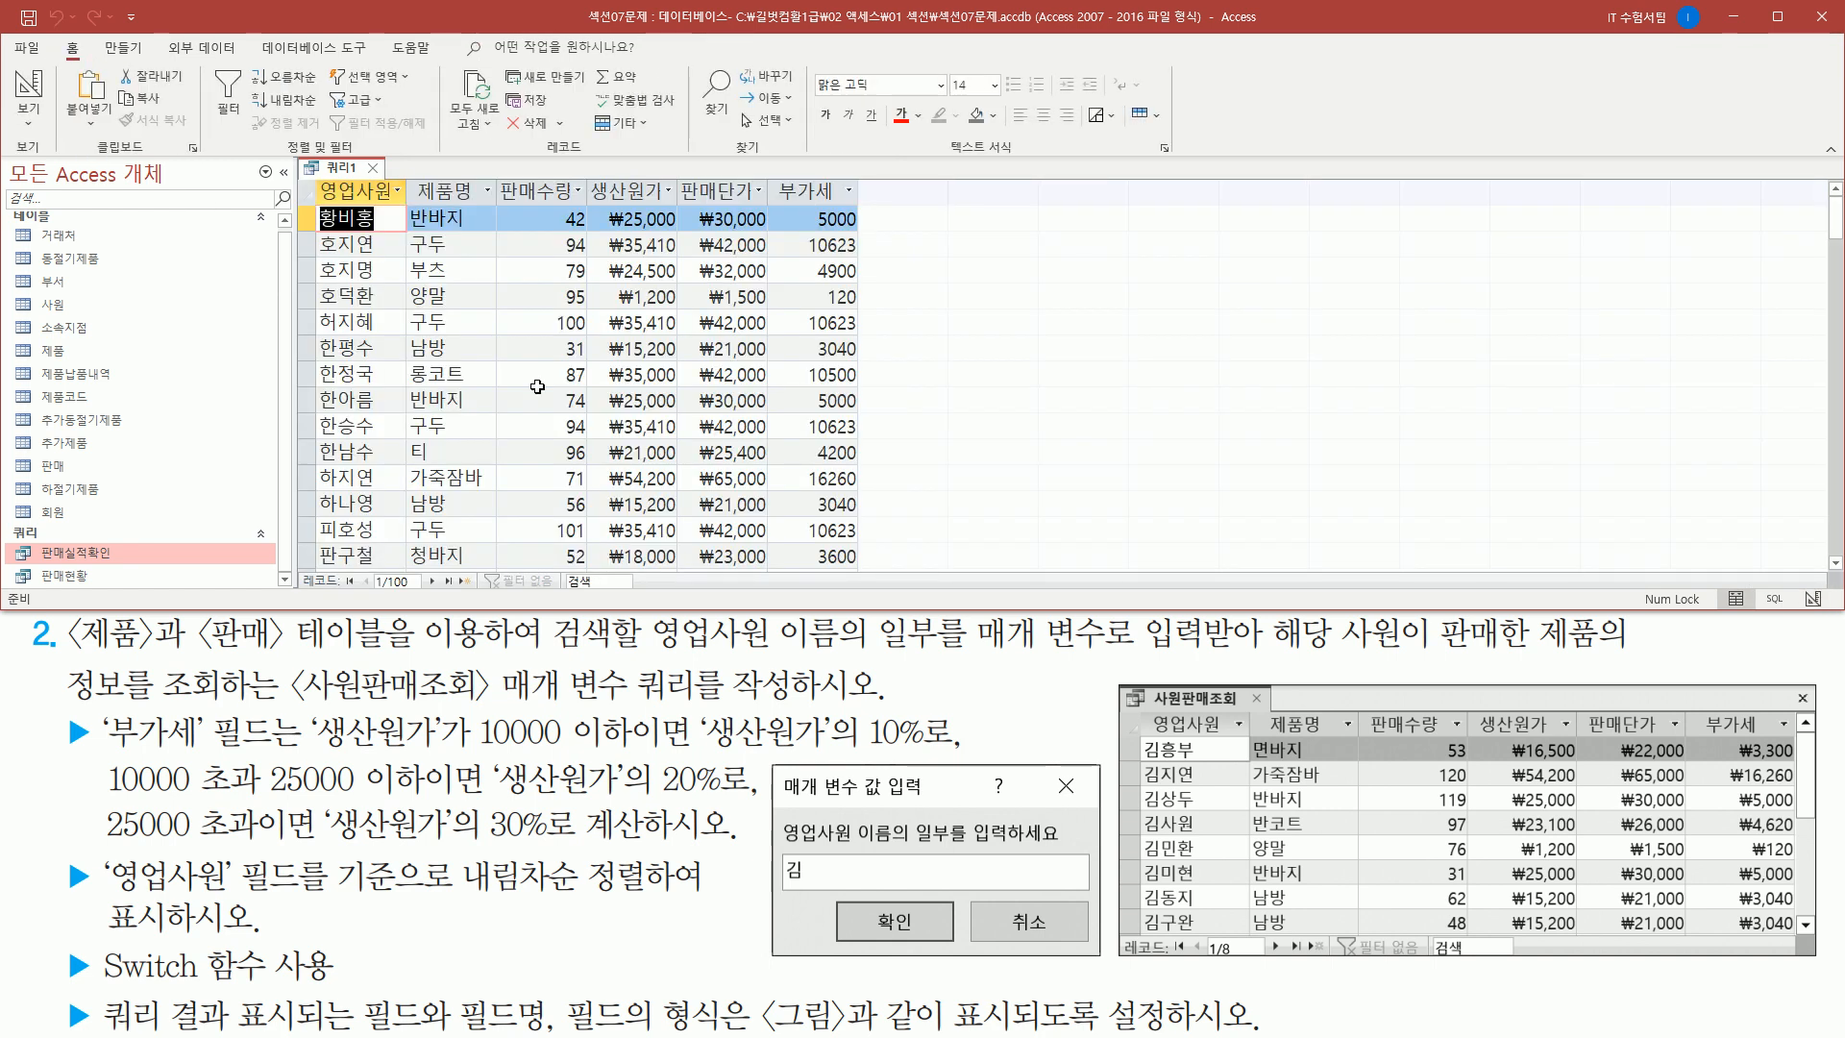
mouse_move(773, 178)
left_mouse_down()
mouse_move(867, 440)
mouse_move(873, 568)
left_mouse_up()
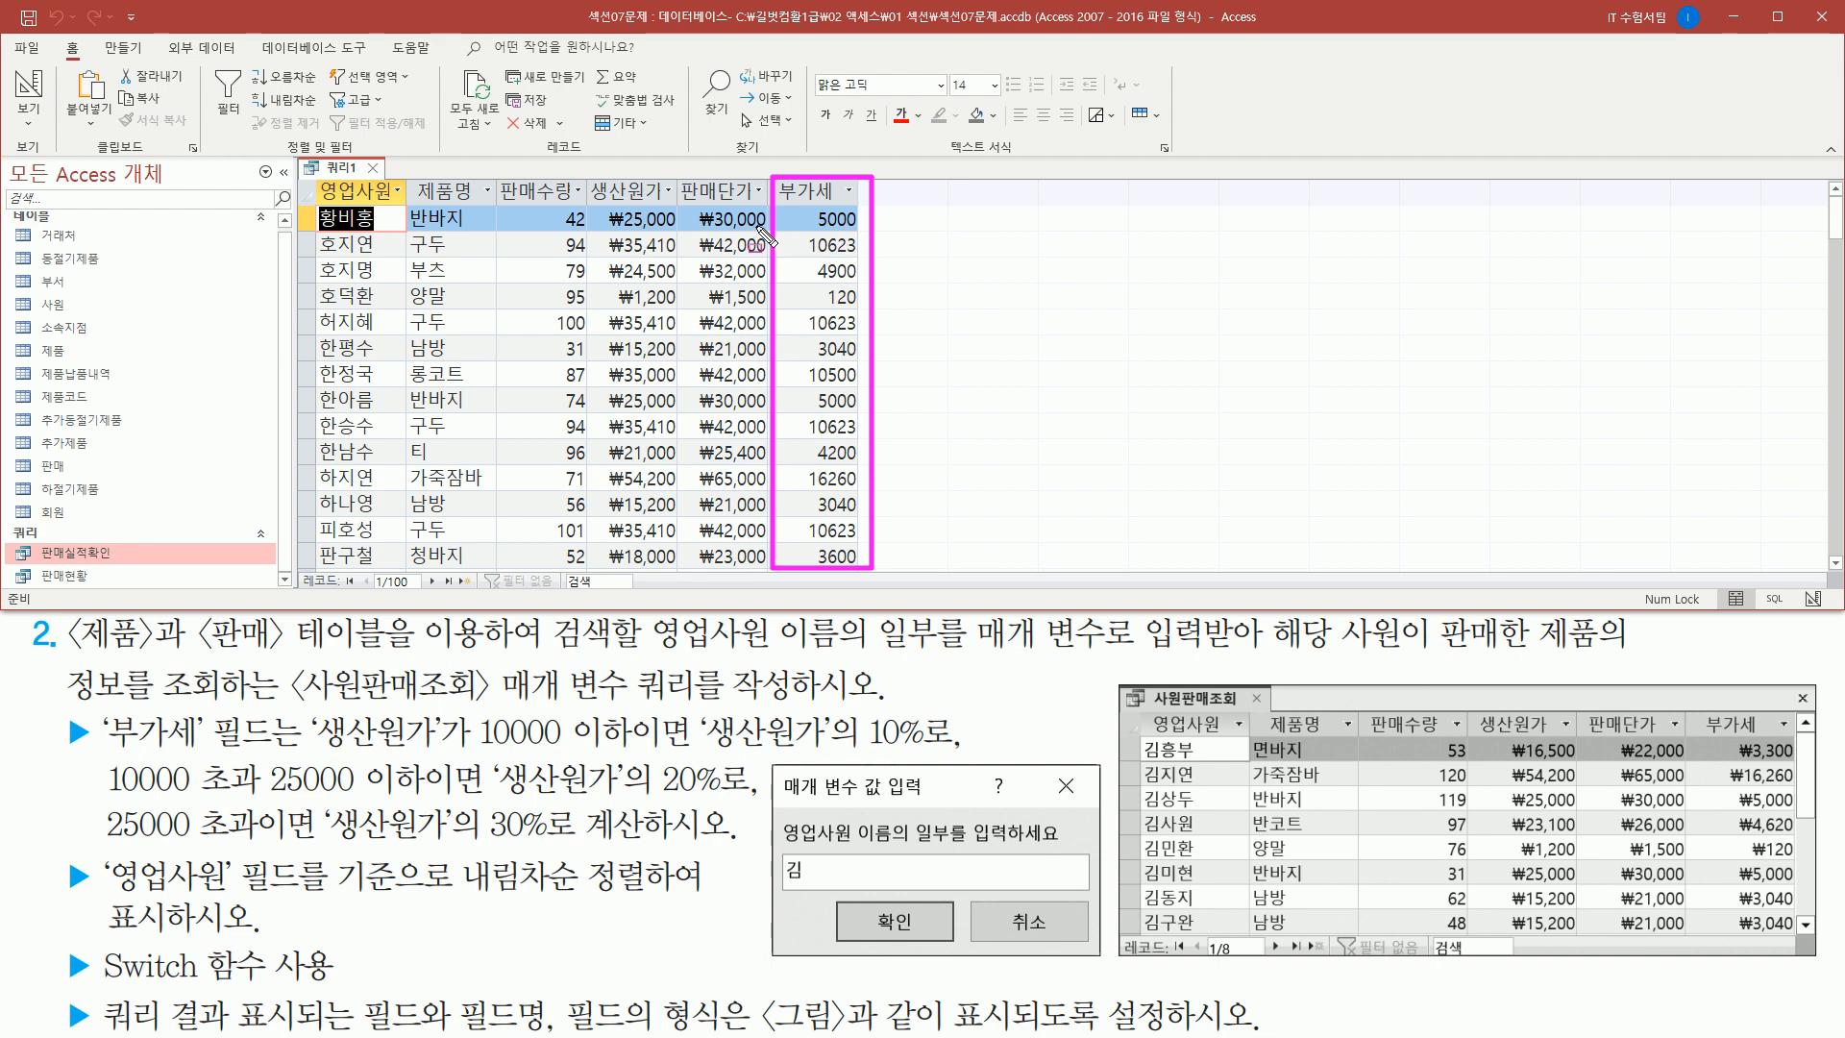
mouse_move(1693, 709)
left_mouse_down()
mouse_move(1729, 882)
mouse_move(1813, 949)
left_mouse_up()
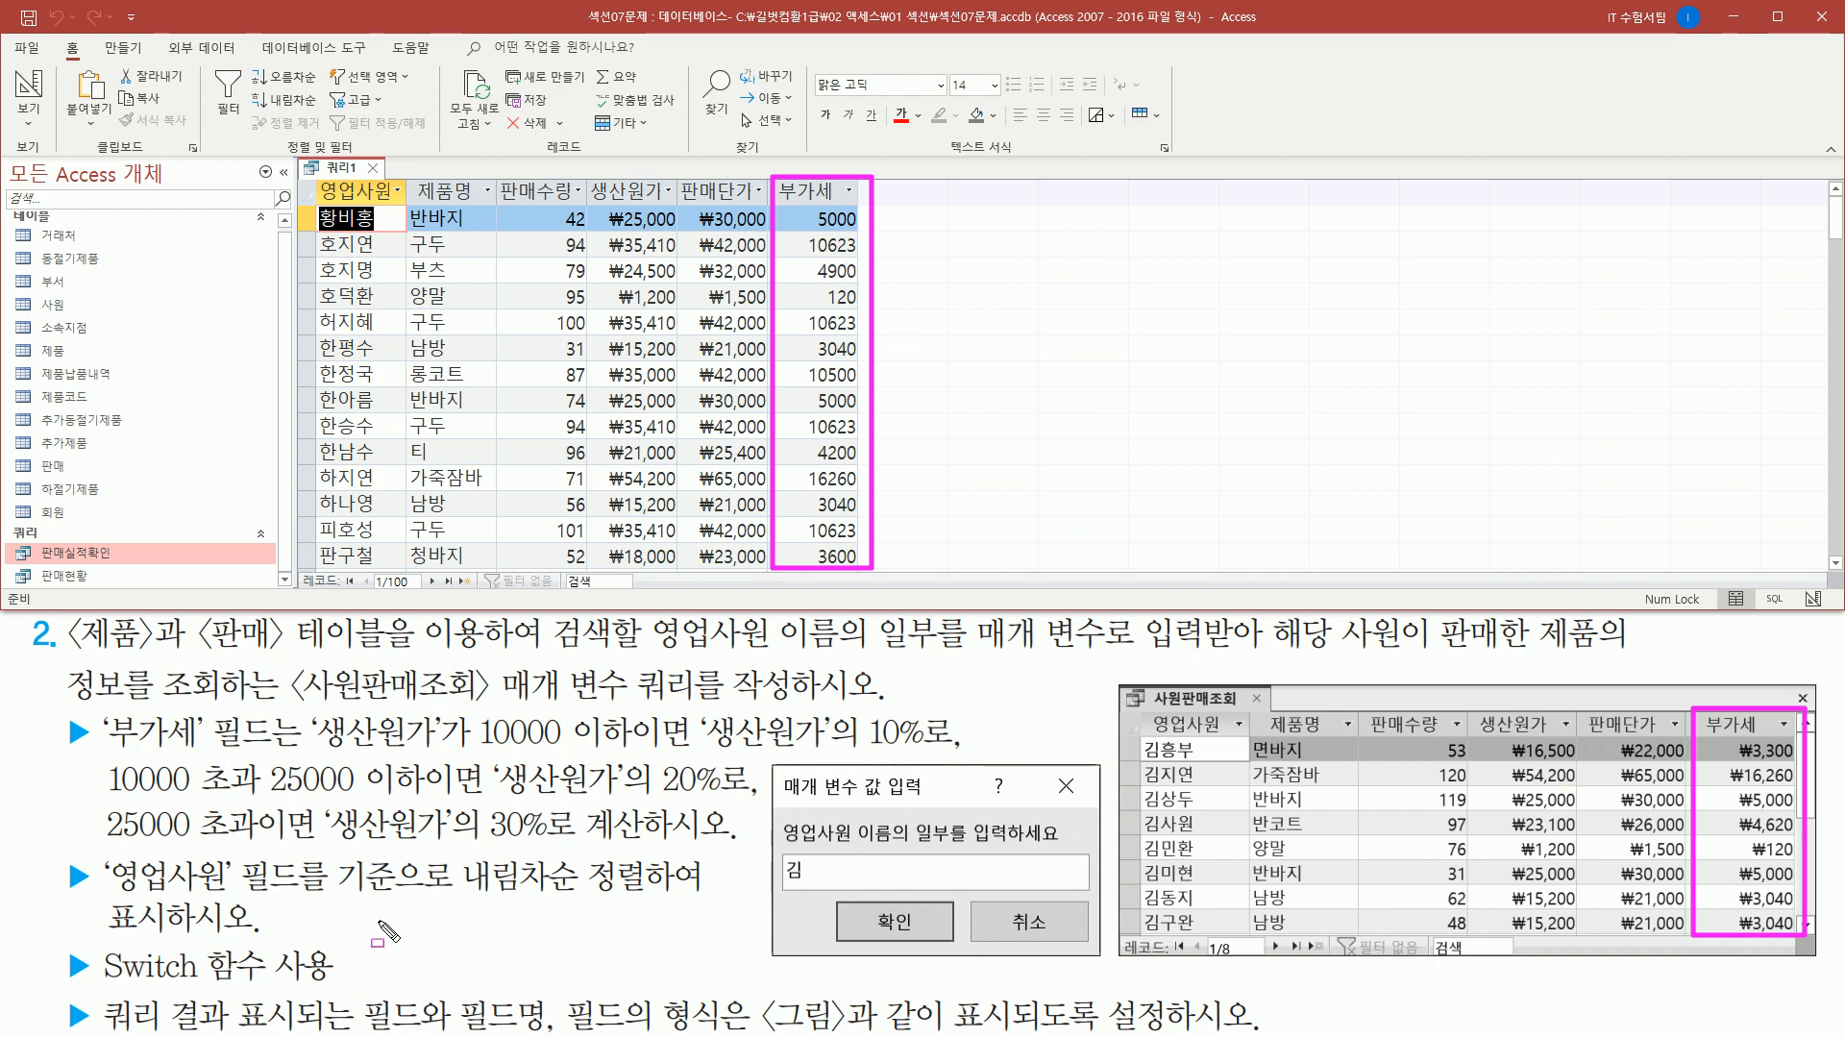
left_click_drag(106, 1030, 1252, 1030)
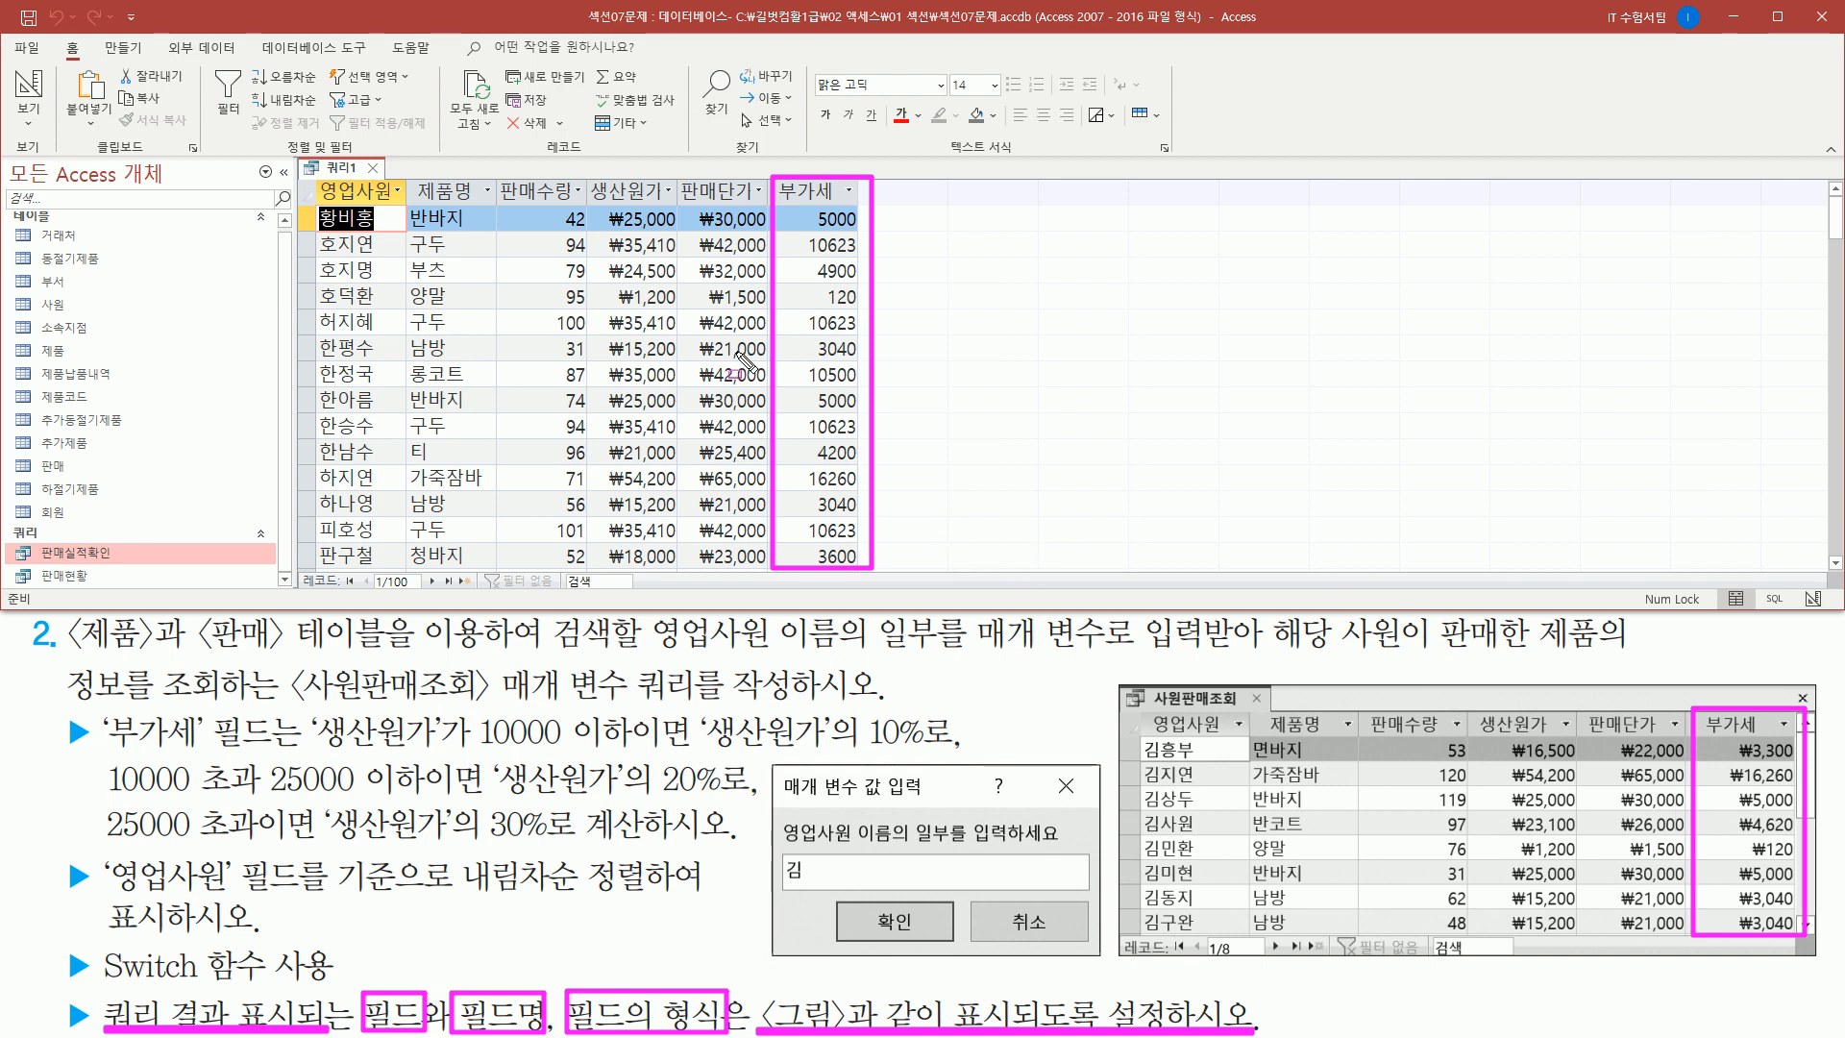
key("Escape")
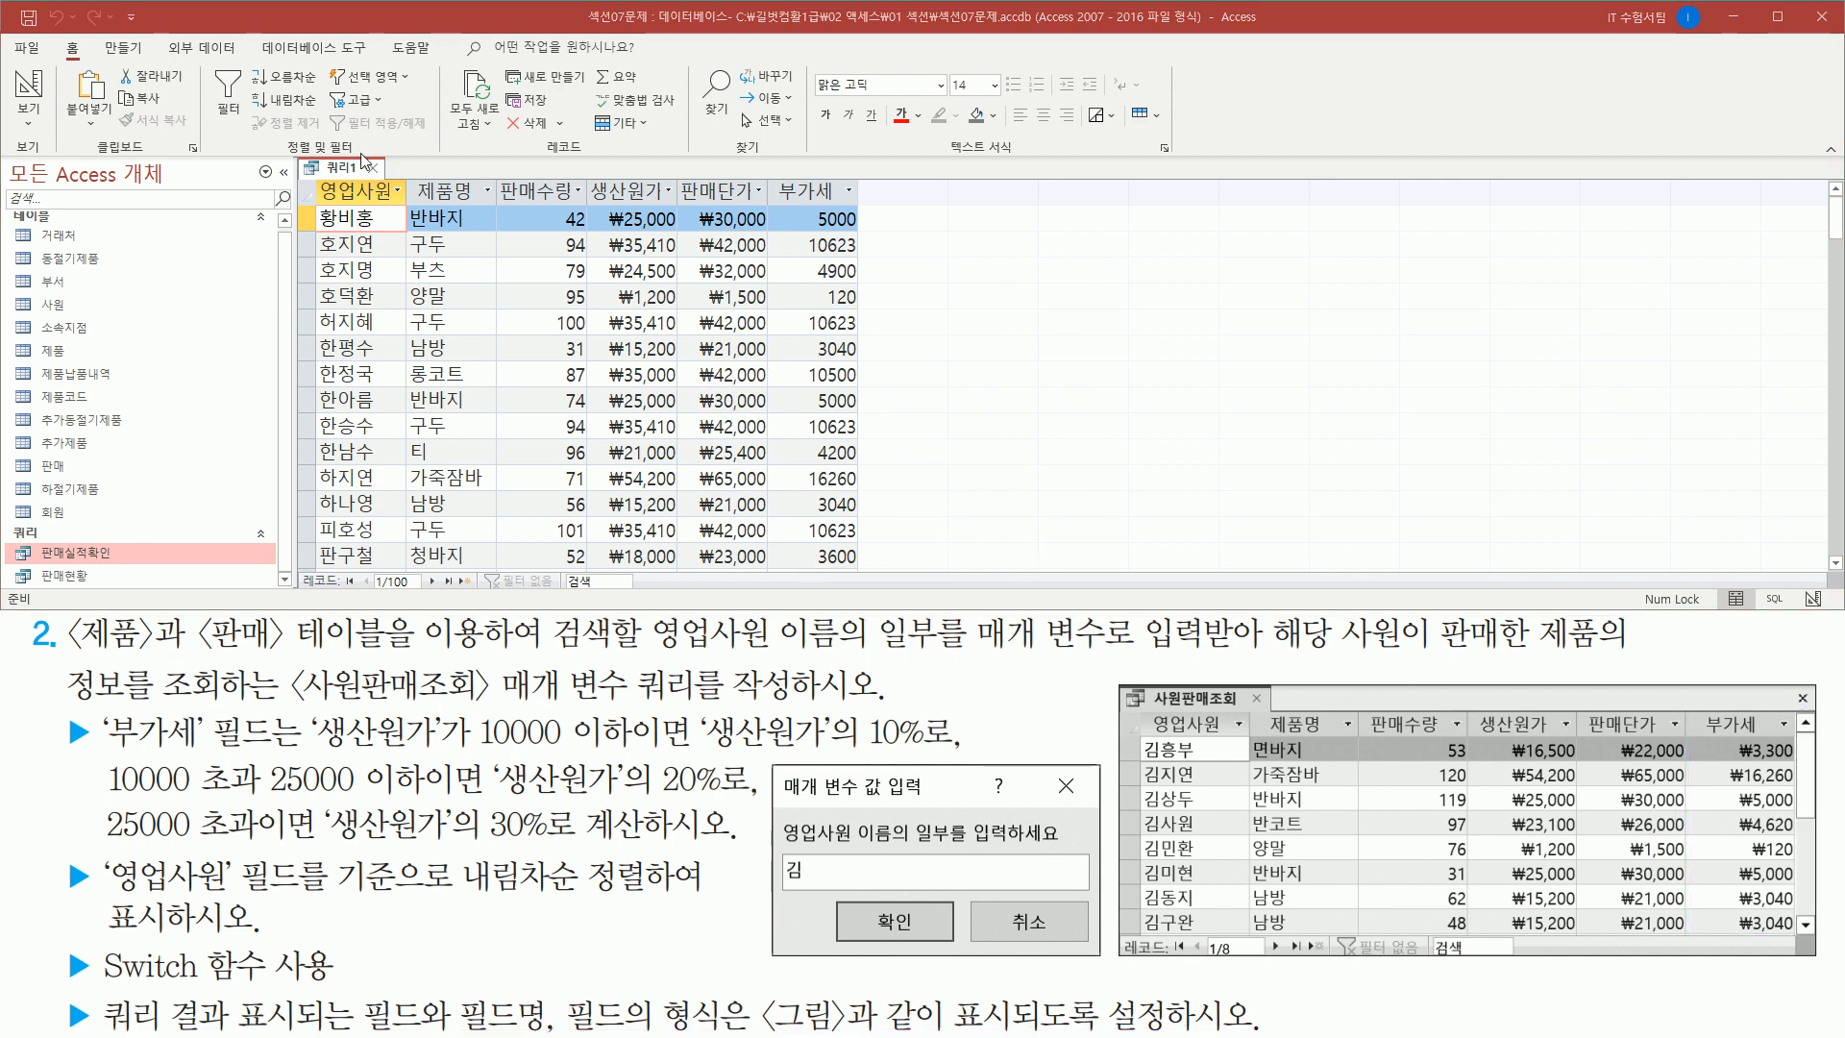
- Return to design view and show the properties of the 부가세 field
right_click(342, 169)
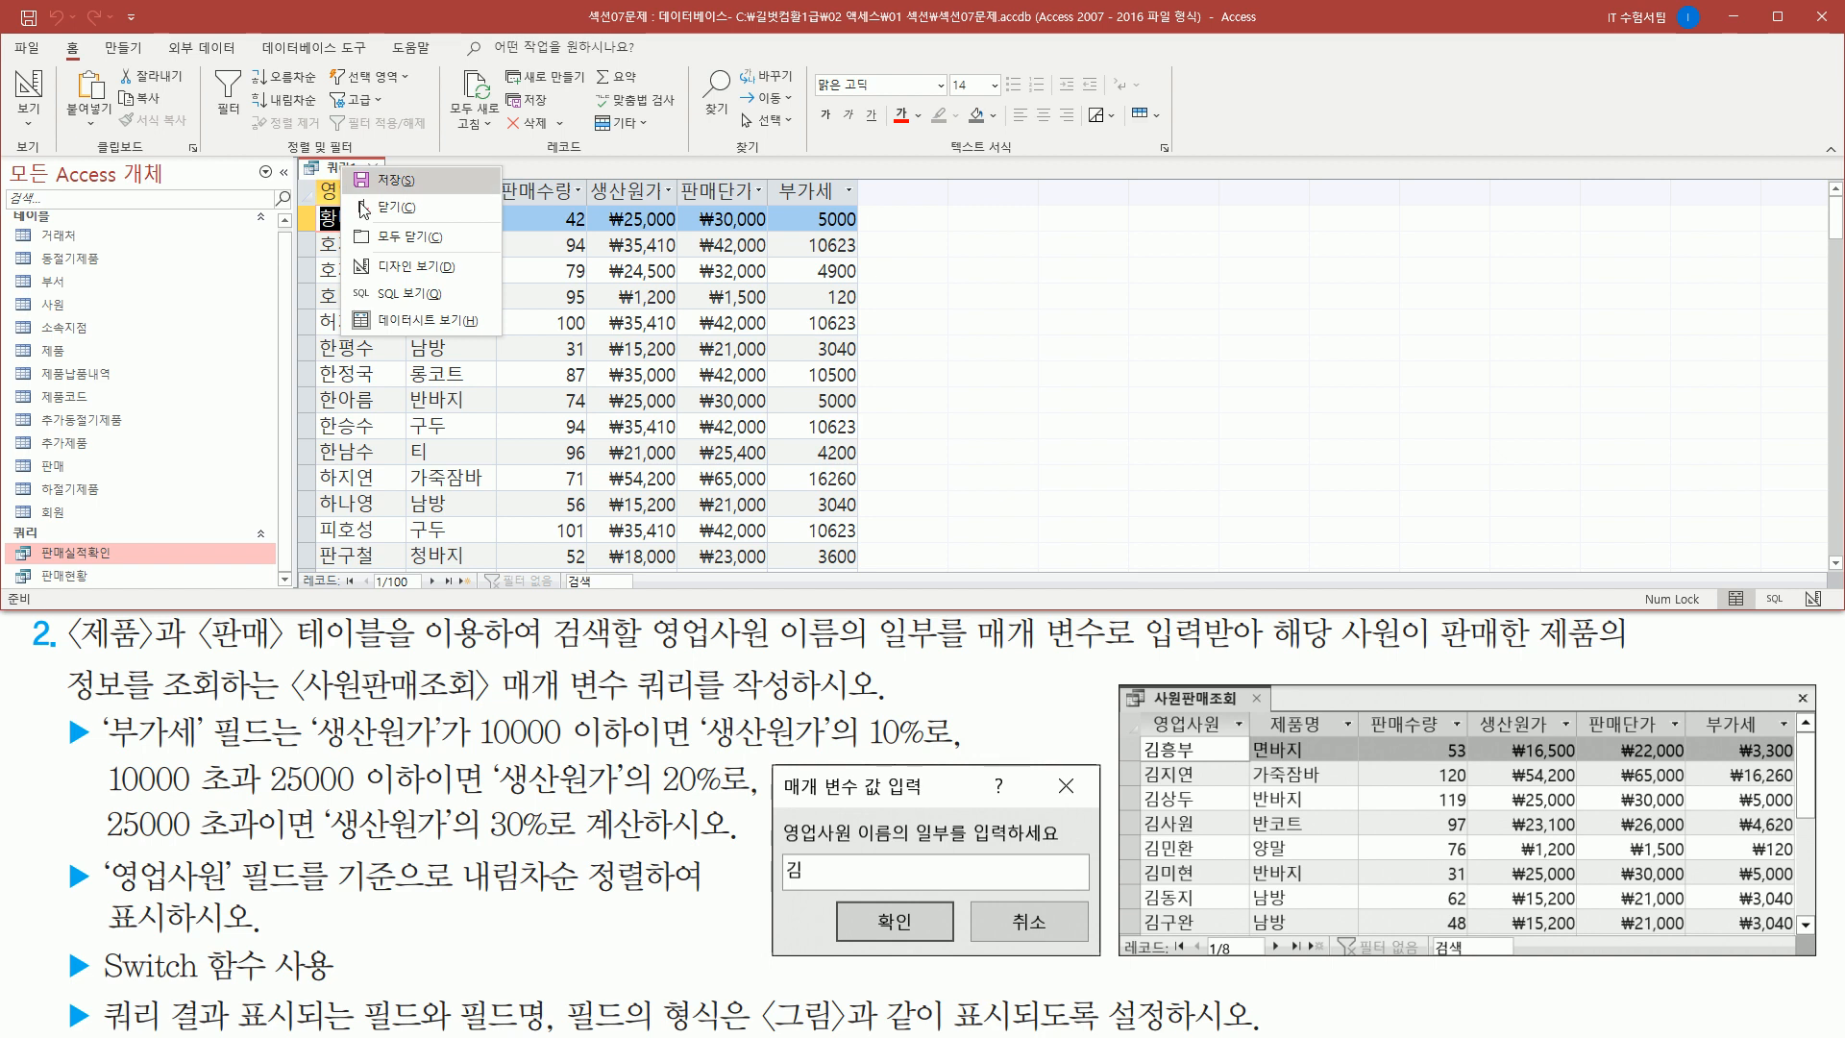
left_click(391, 275)
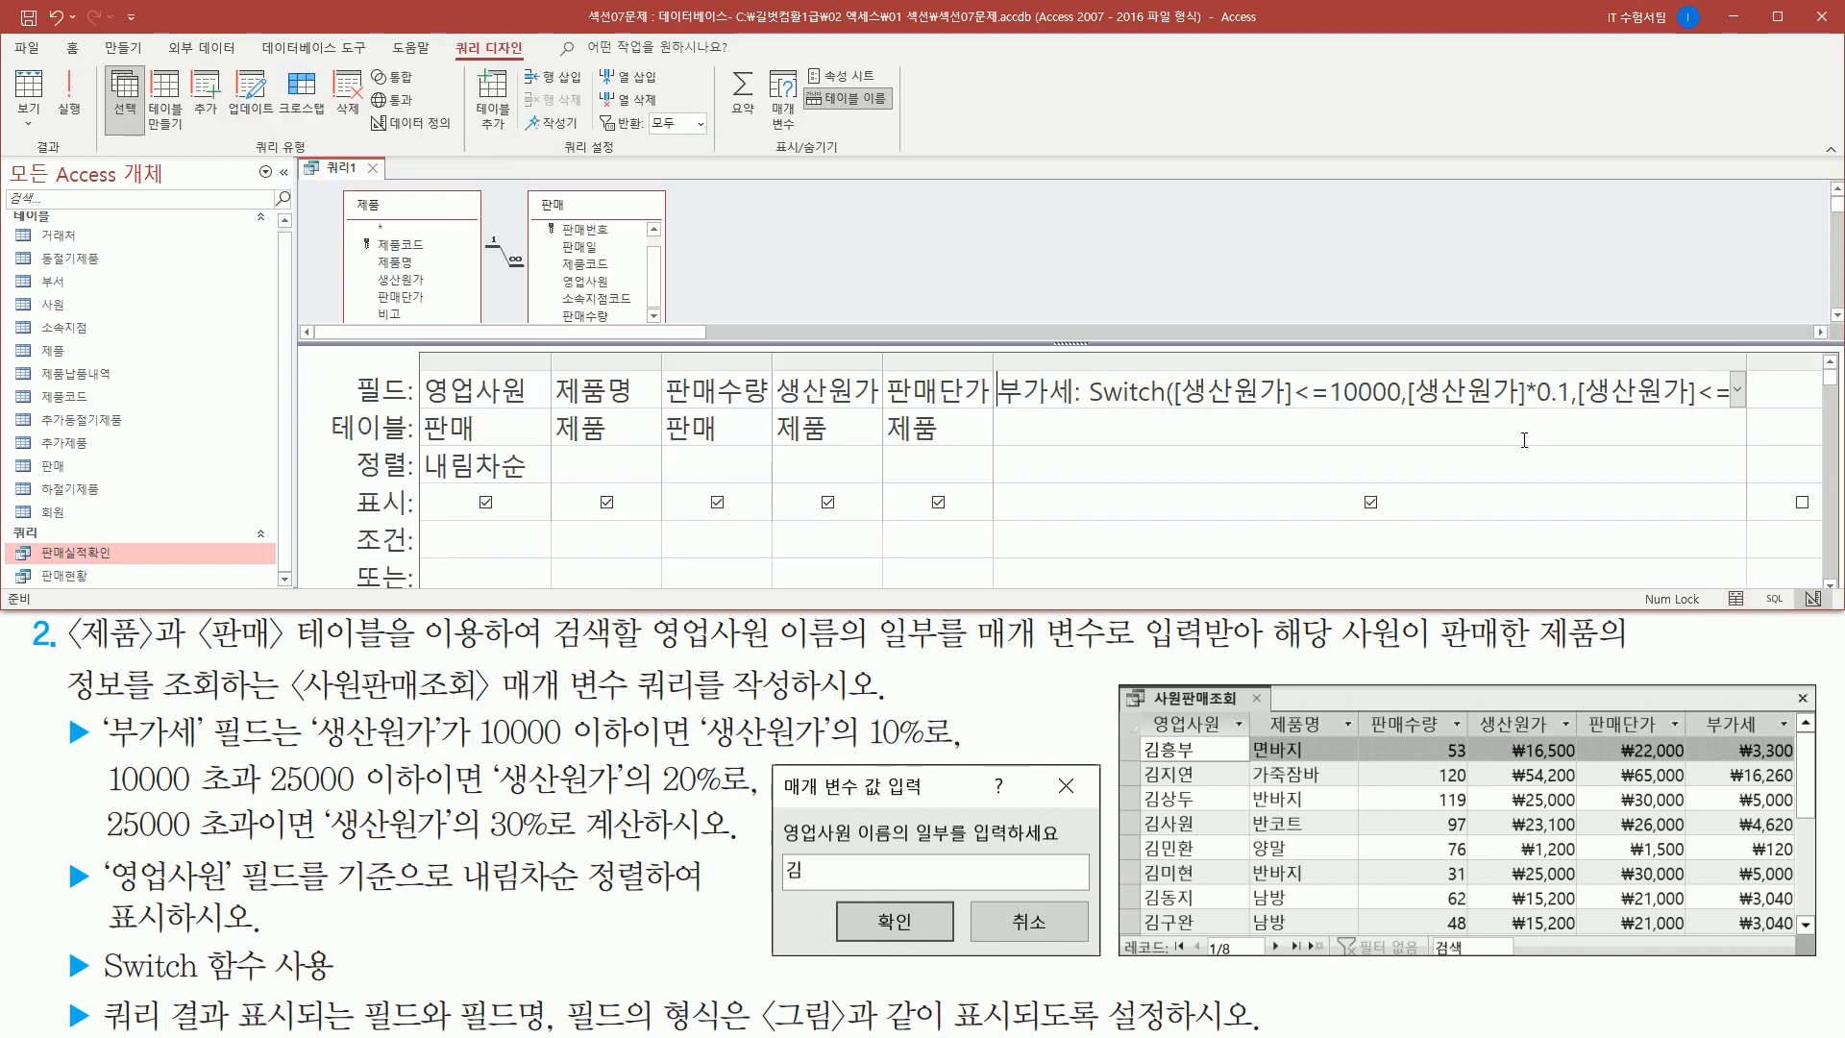
left_click(1109, 360)
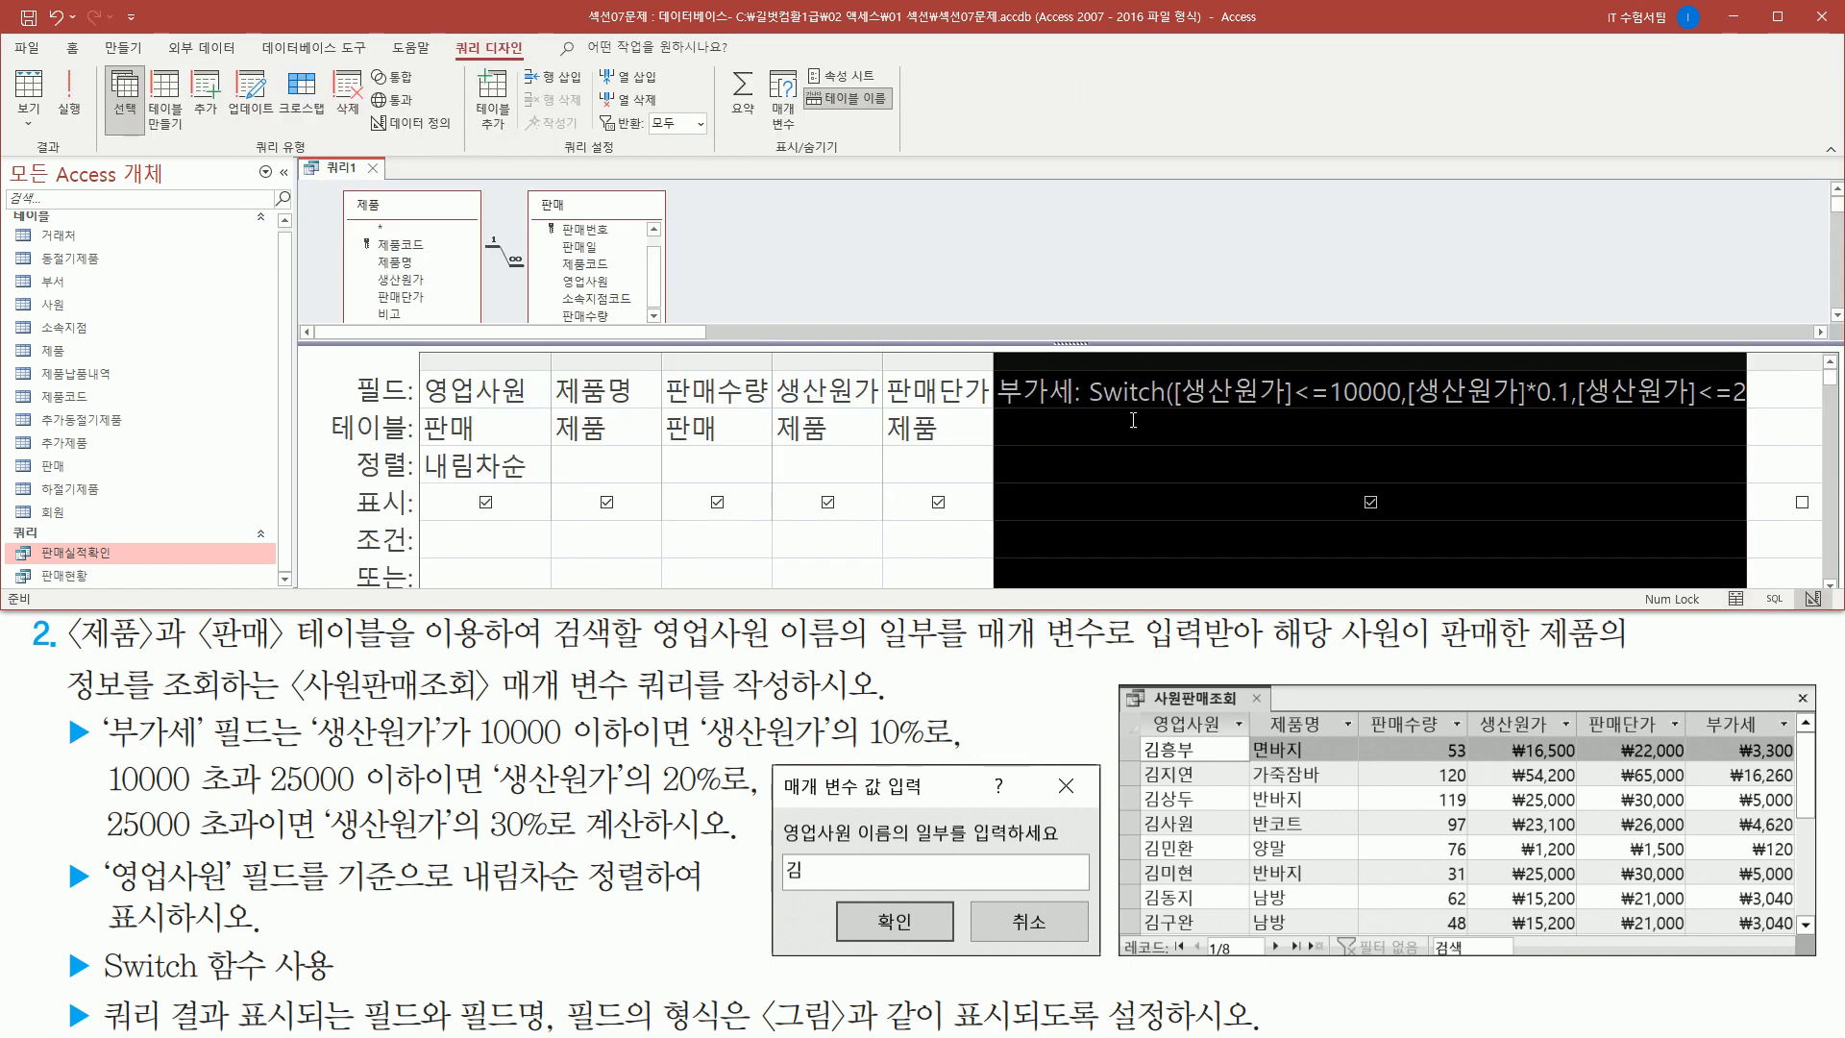
right_click(1096, 373)
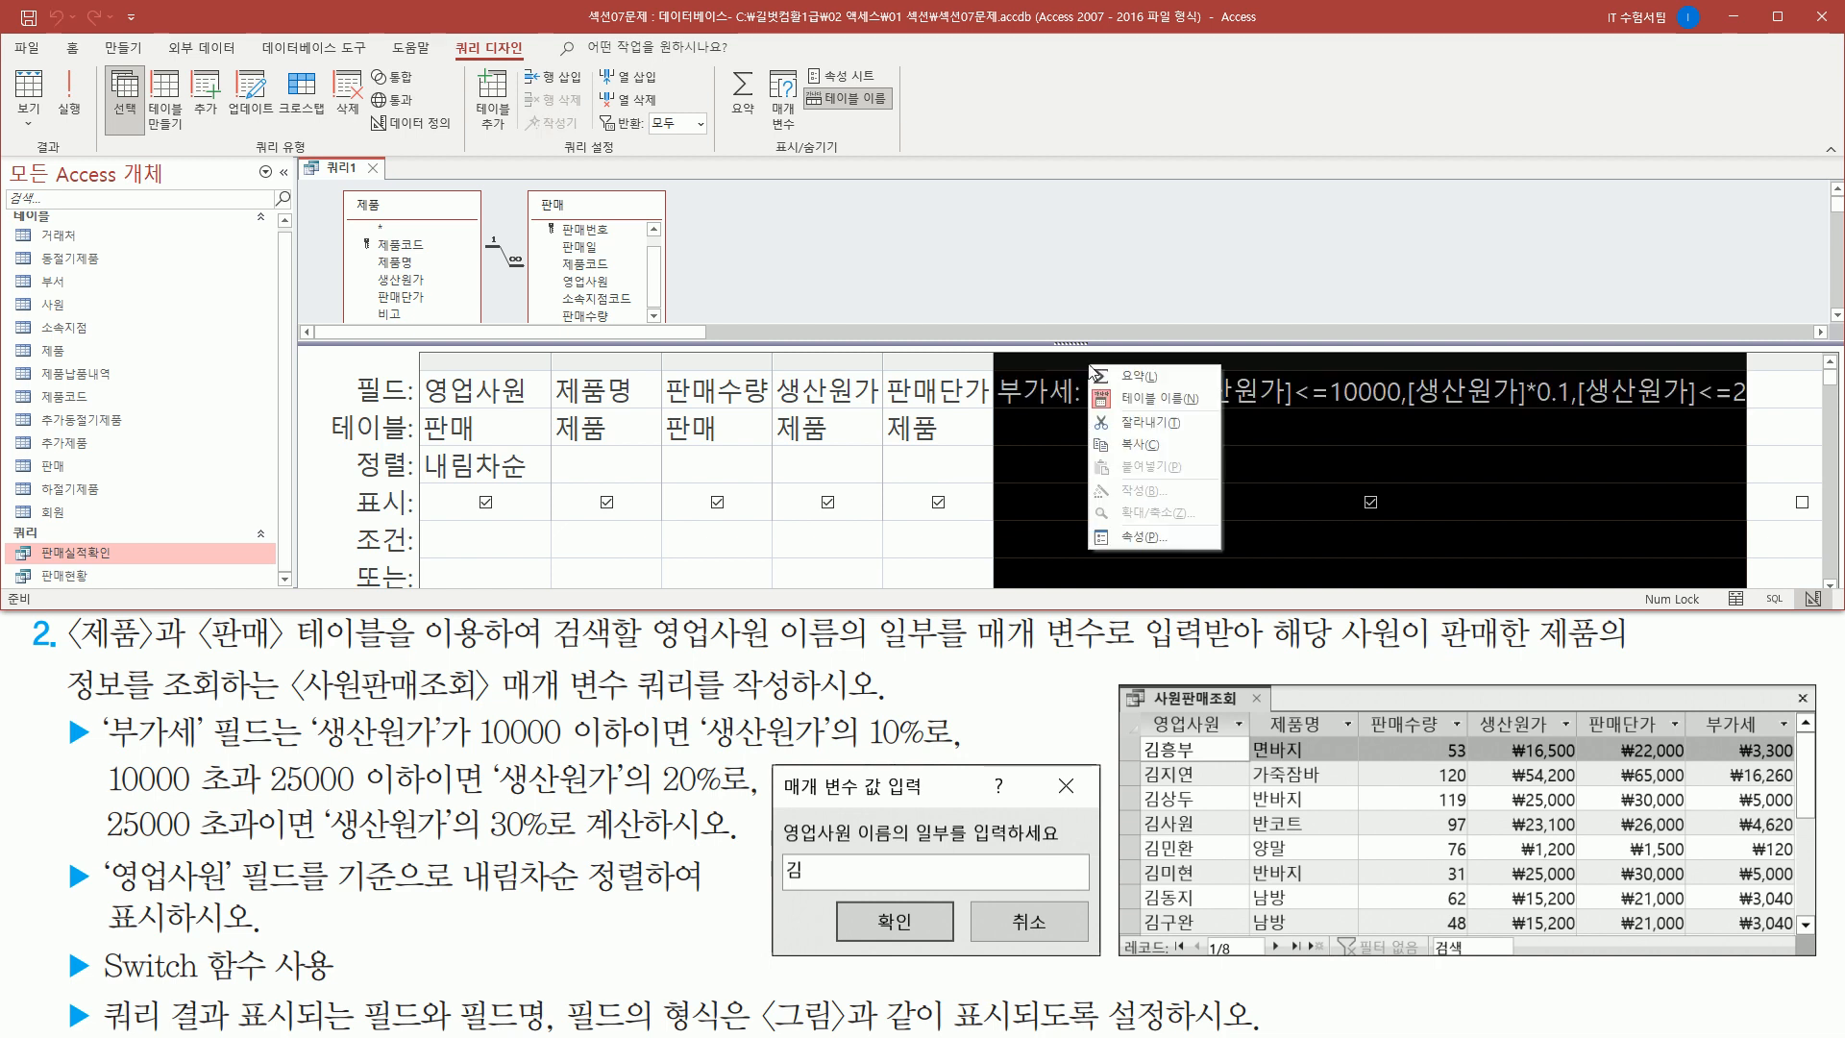
left_click(1140, 538)
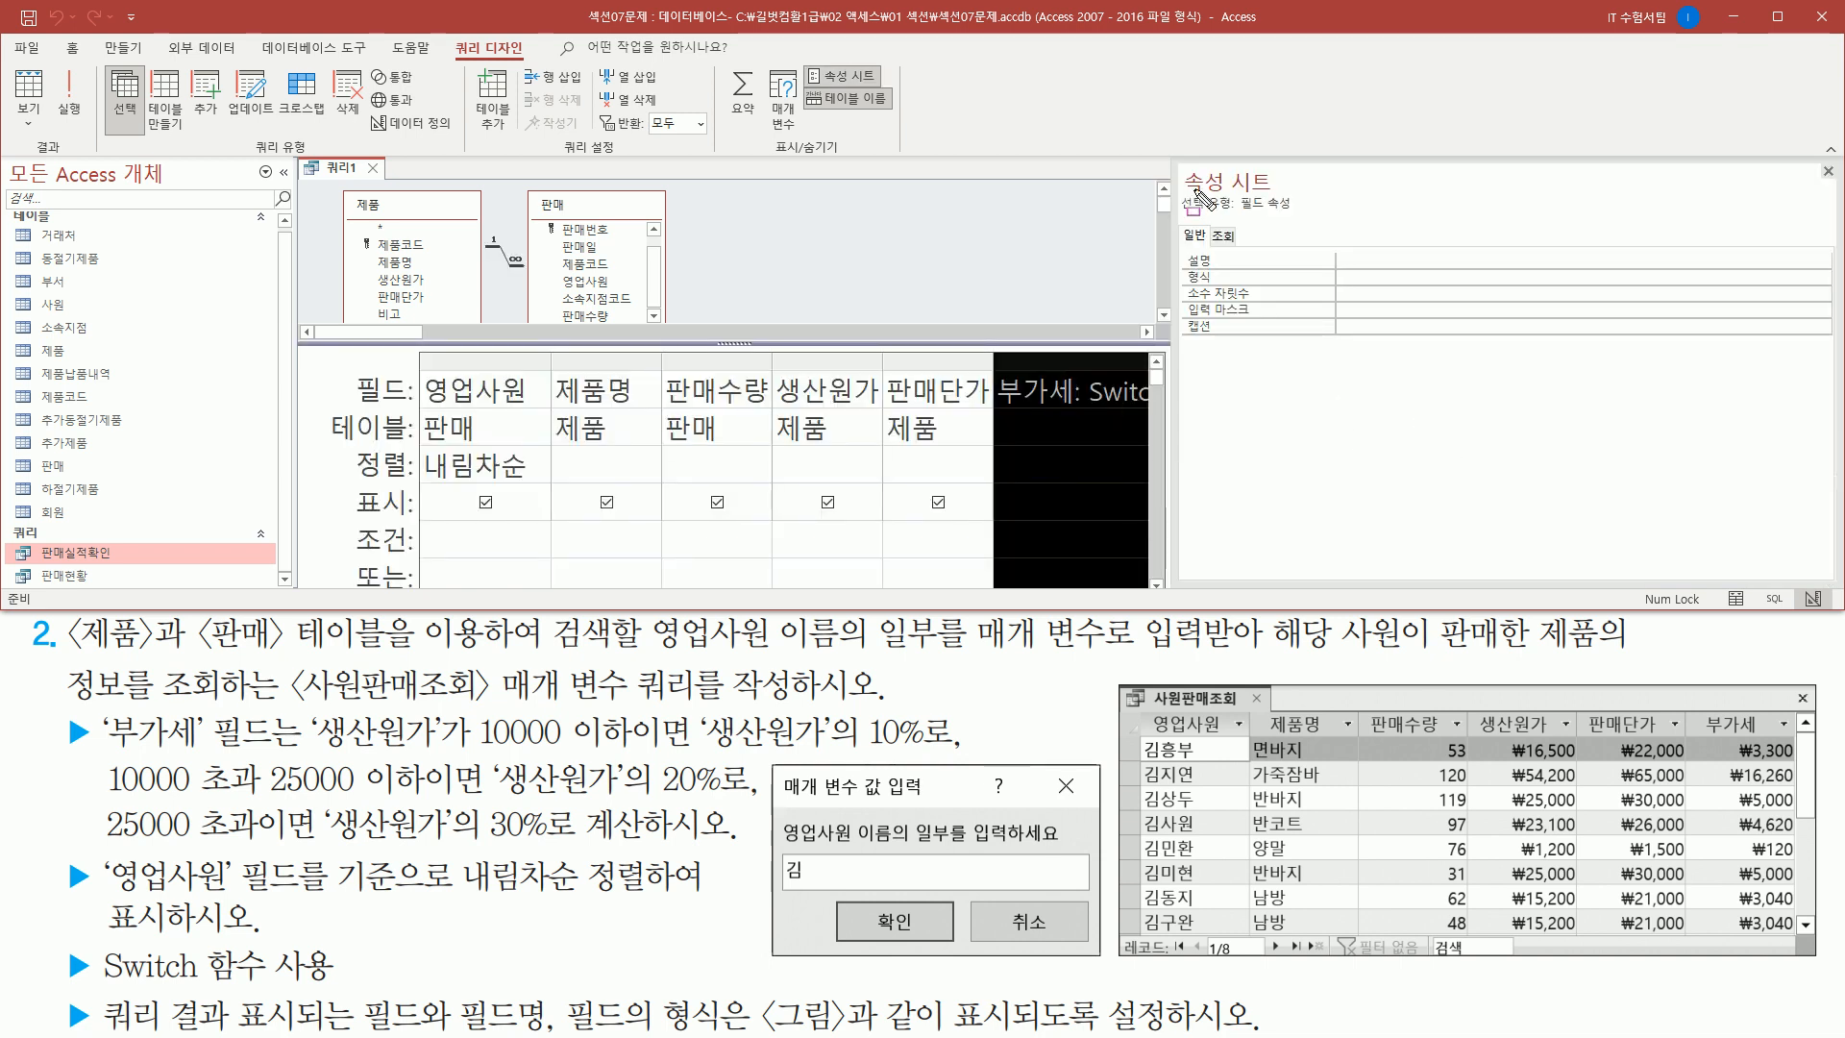
mouse_move(1171, 158)
left_mouse_down()
mouse_move(1237, 352)
mouse_move(1431, 358)
left_mouse_up()
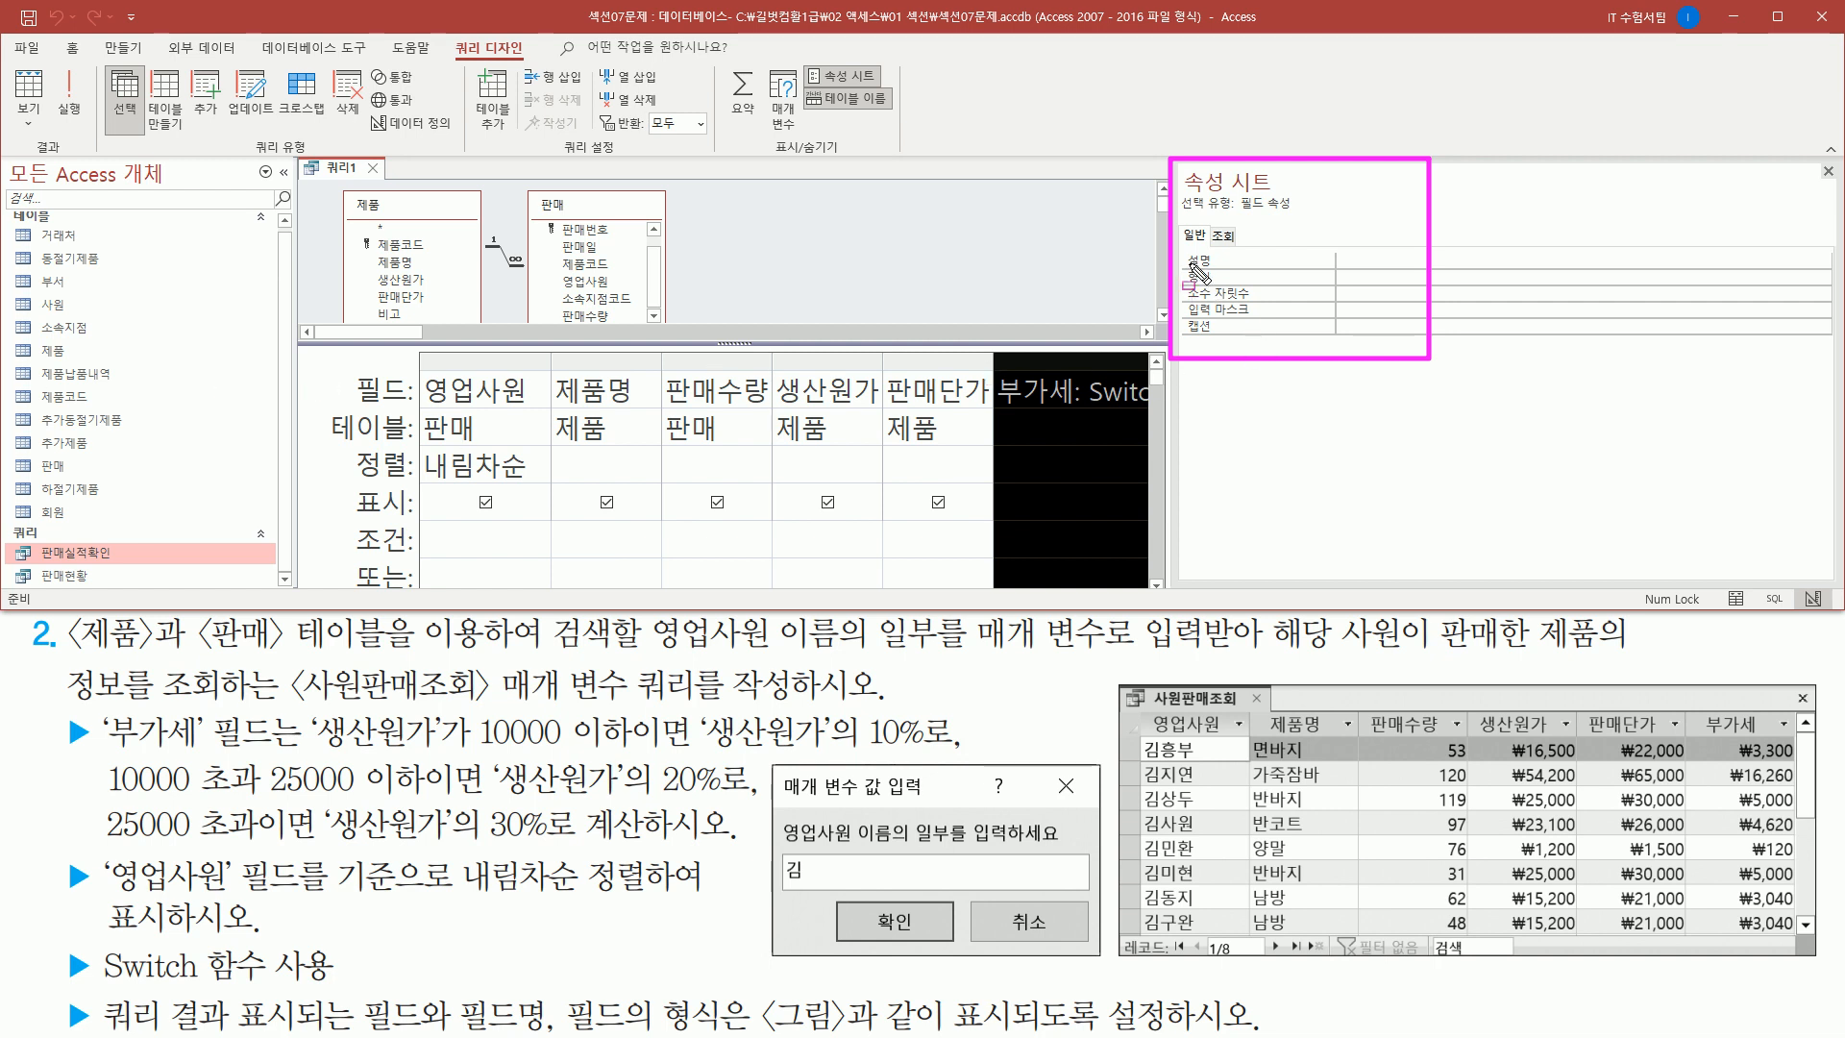
key("Escape")
- Set the 부가세 field's format to 통화 and close its property sheet
left_click(1372, 275)
left_click(1823, 278)
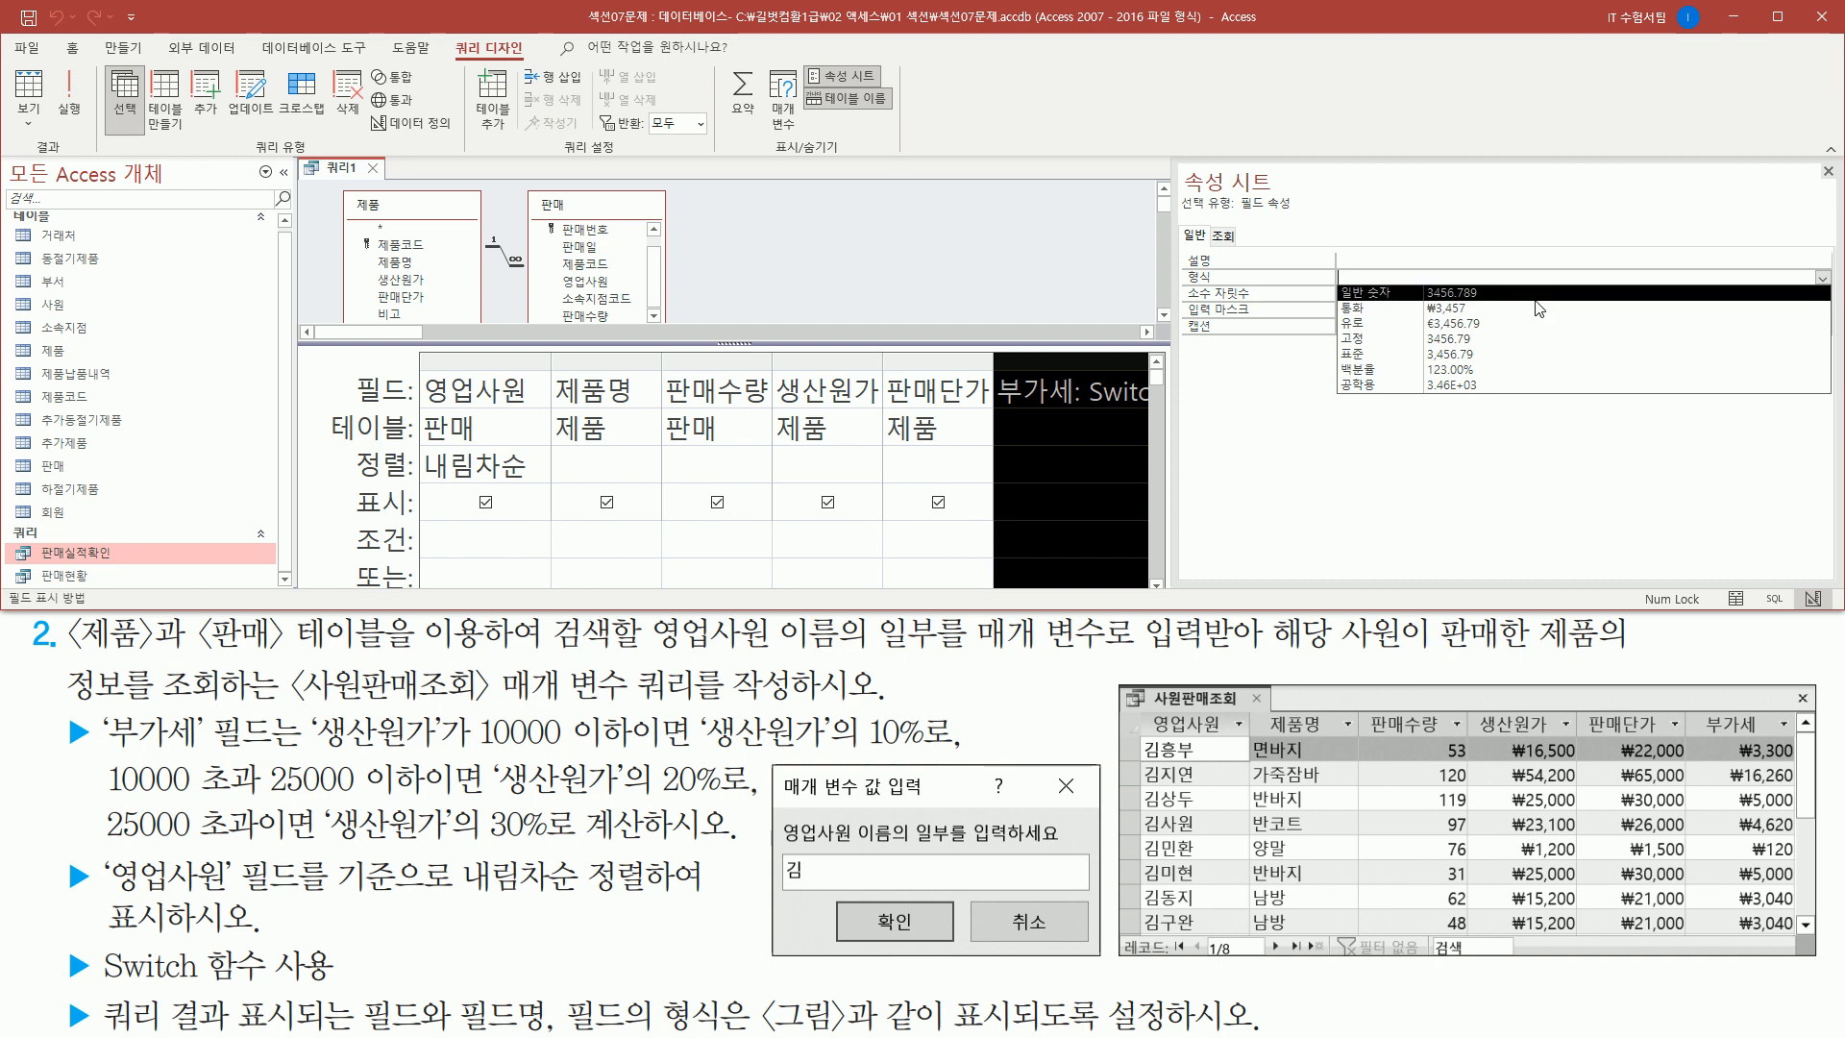
left_click(1393, 309)
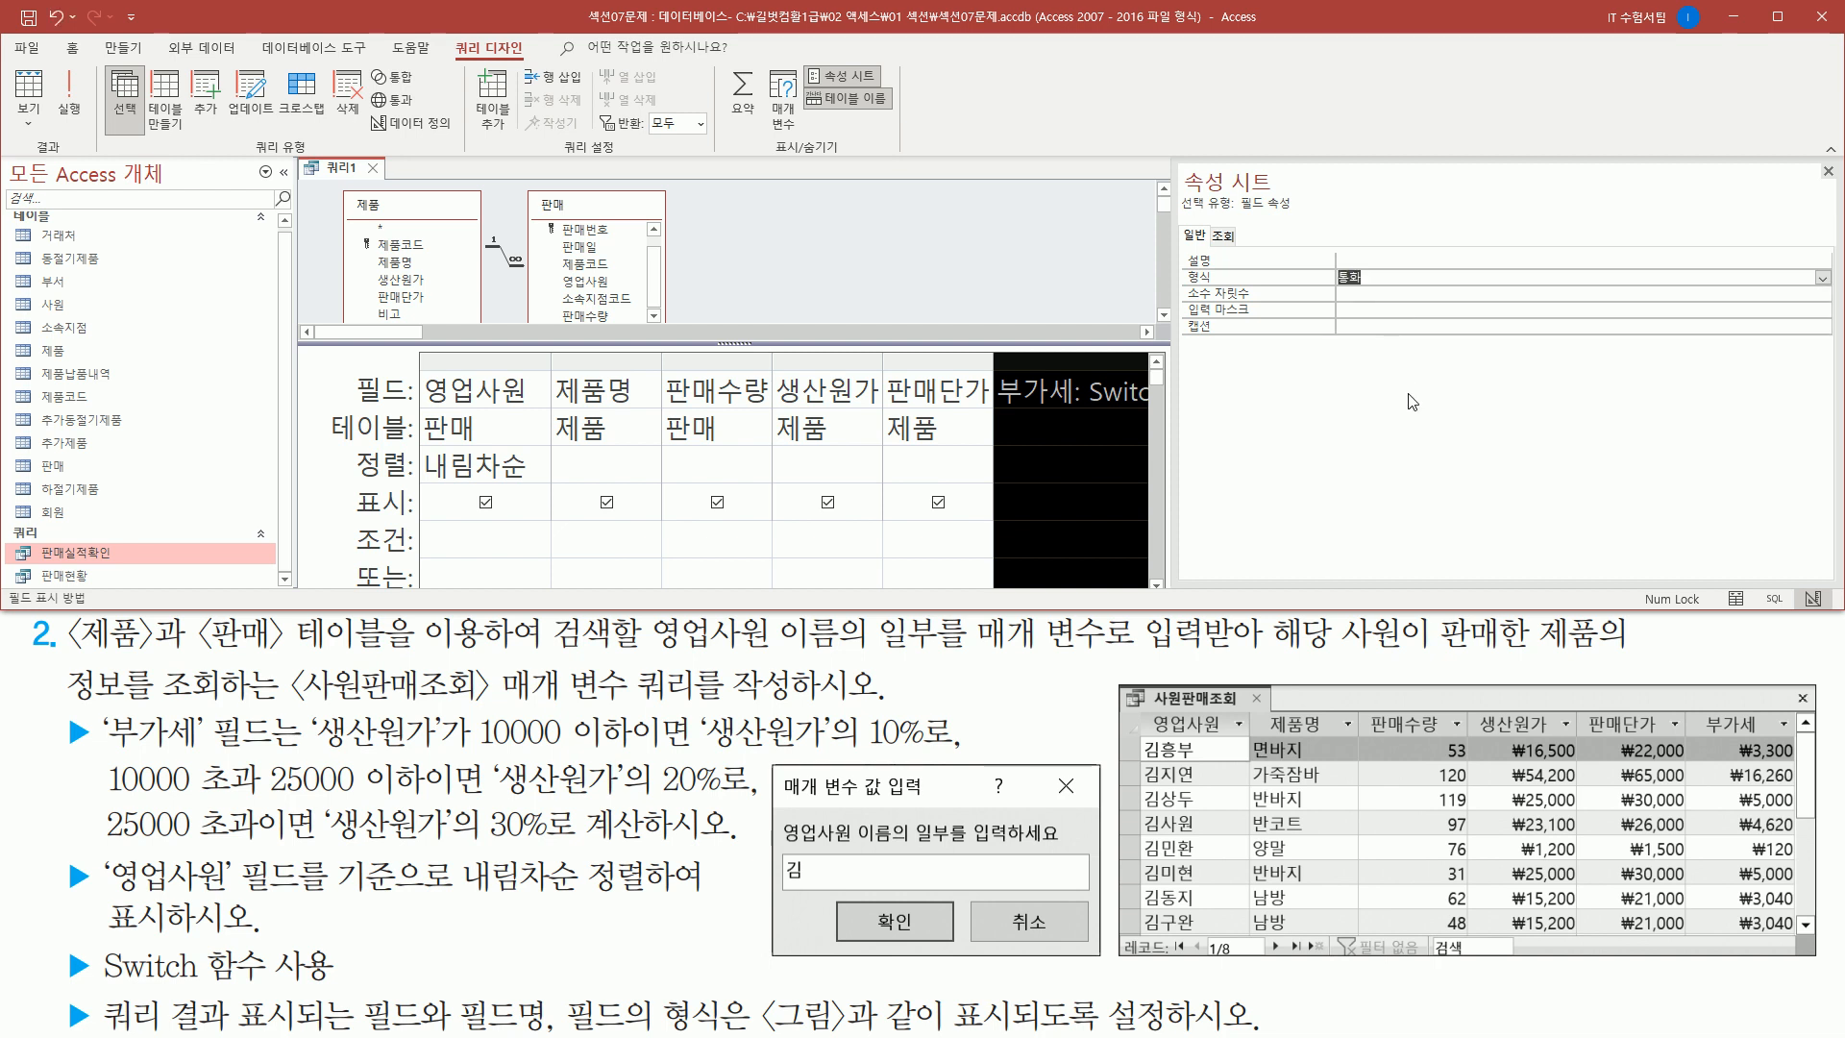
left_click_drag(1170, 257, 1420, 291)
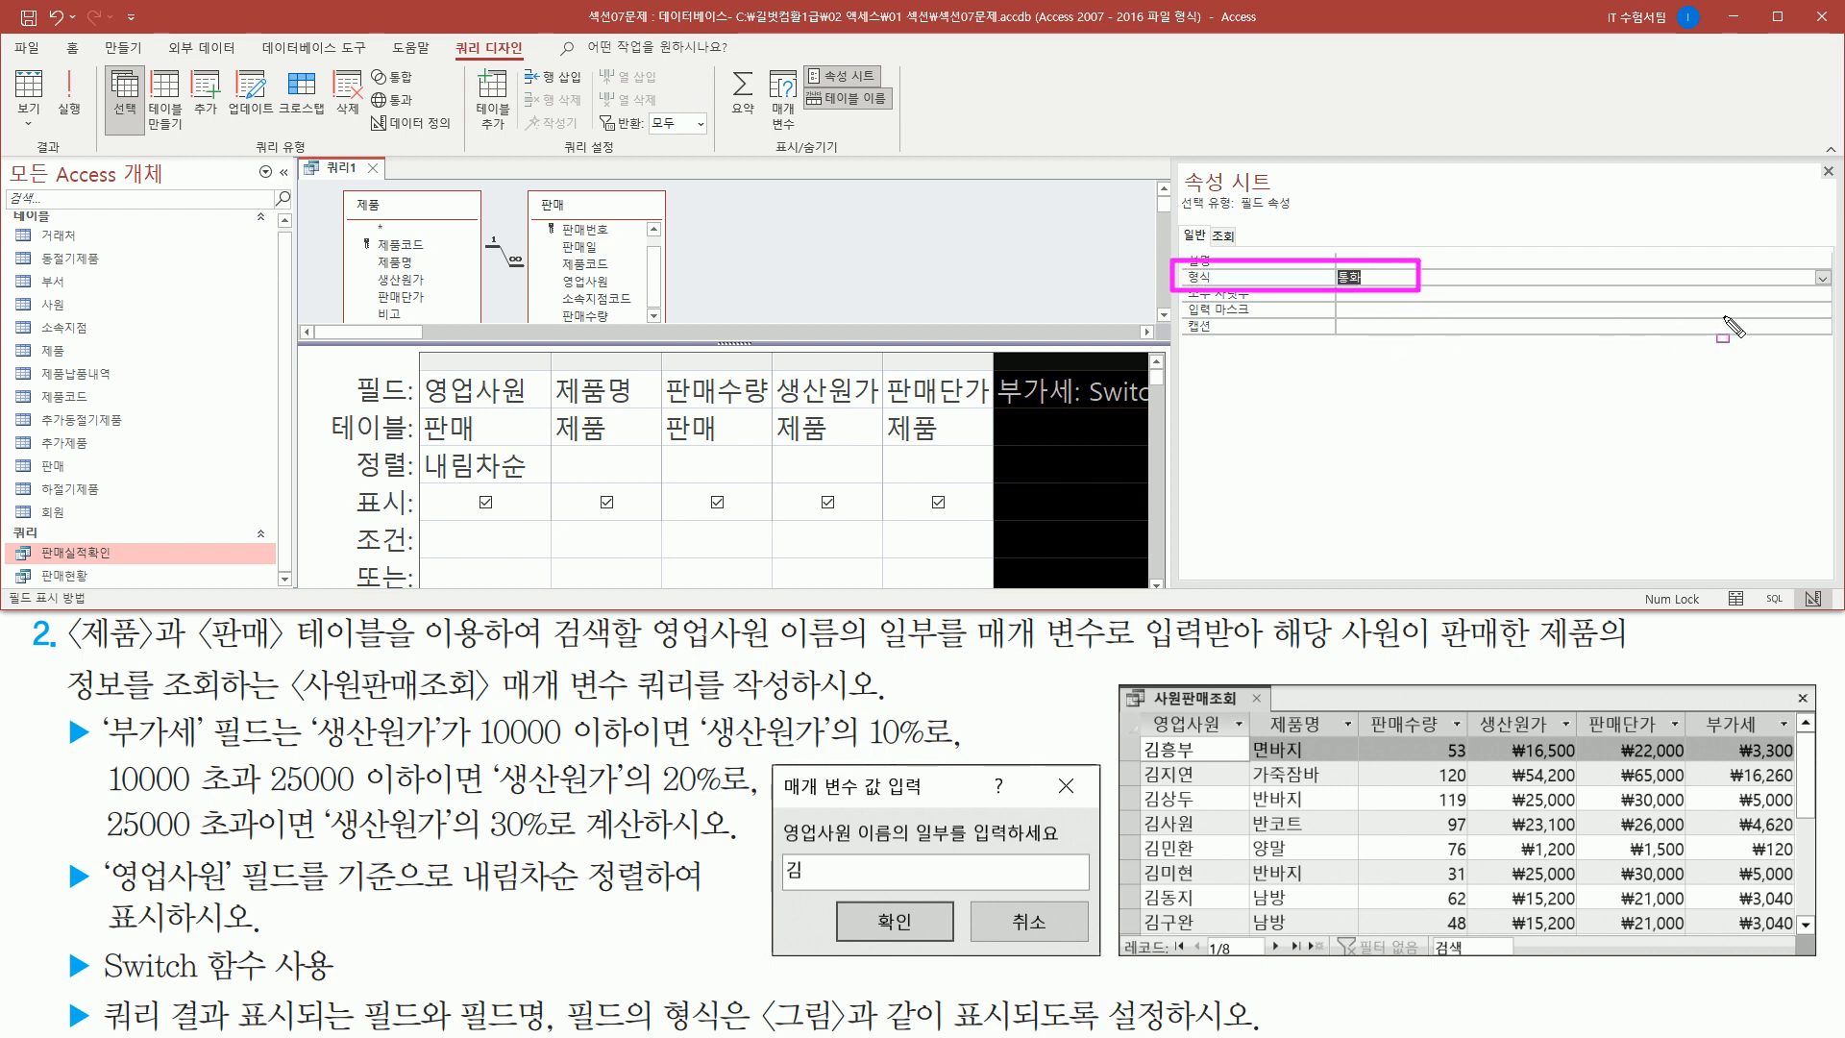
left_click_drag(1816, 160, 1841, 190)
key("Escape")
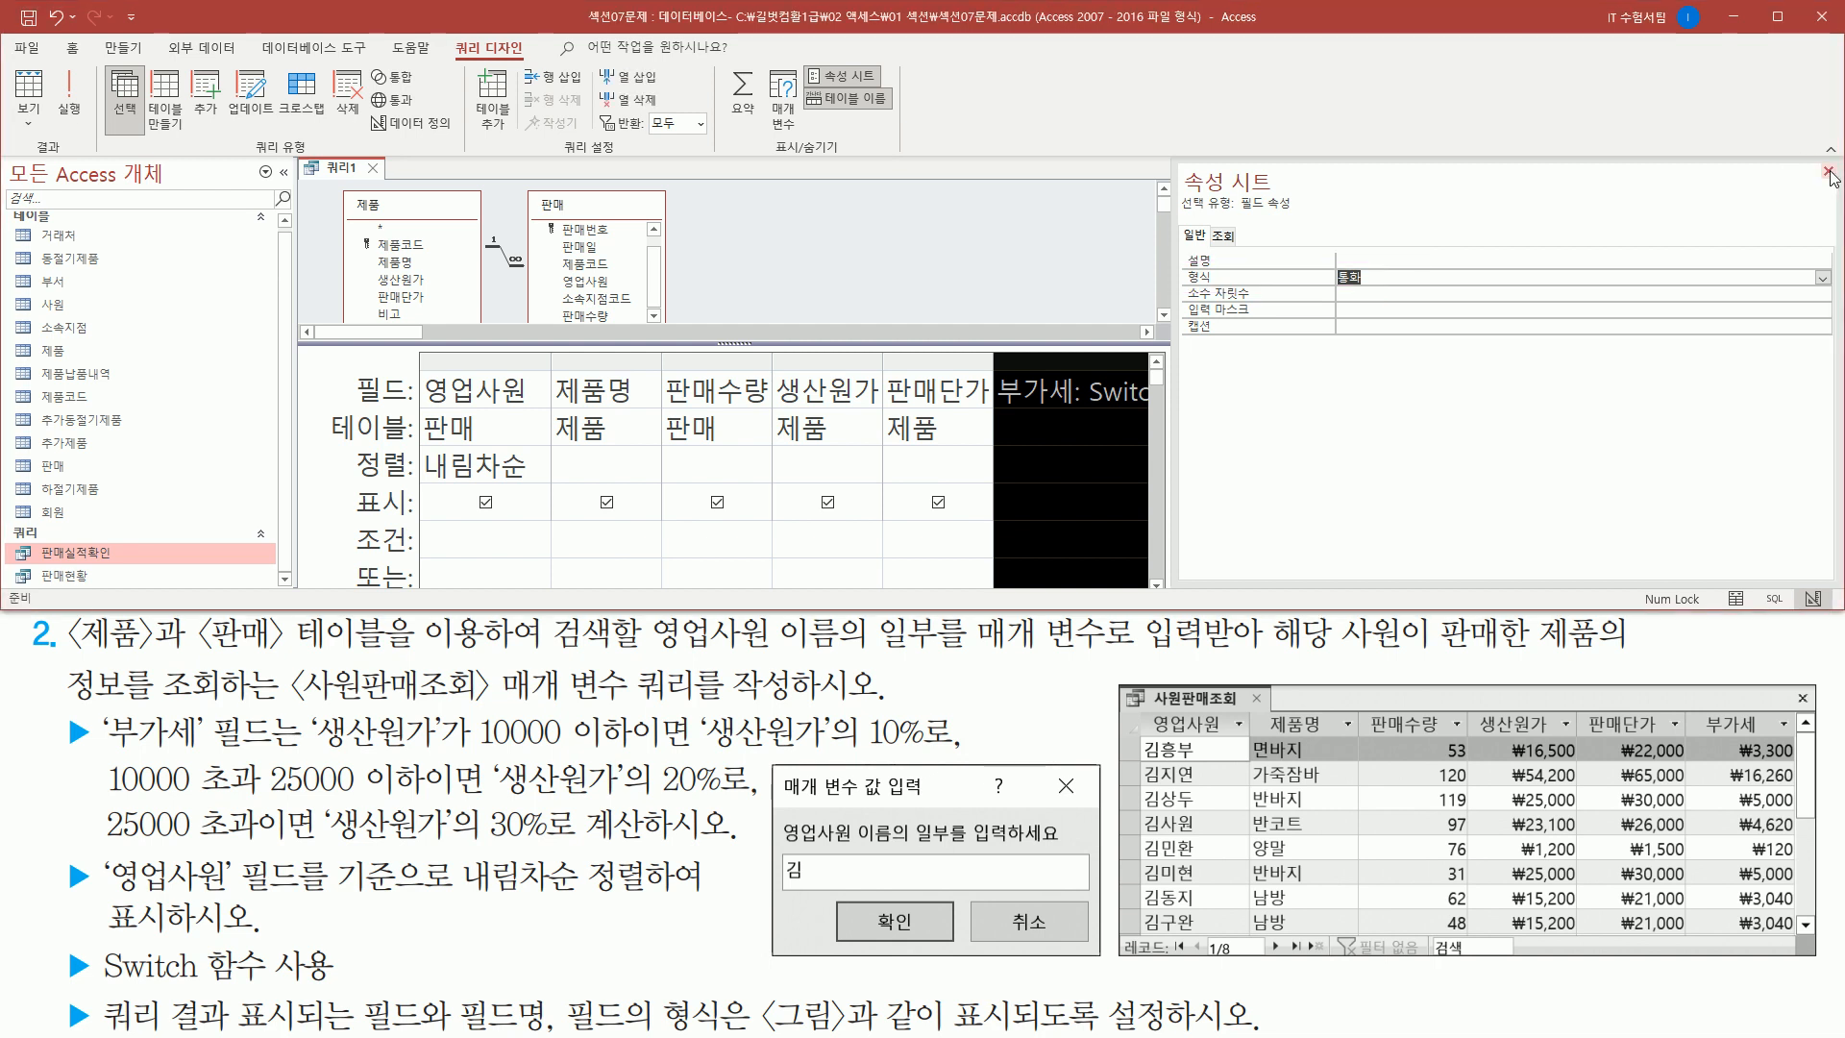
left_click(1828, 172)
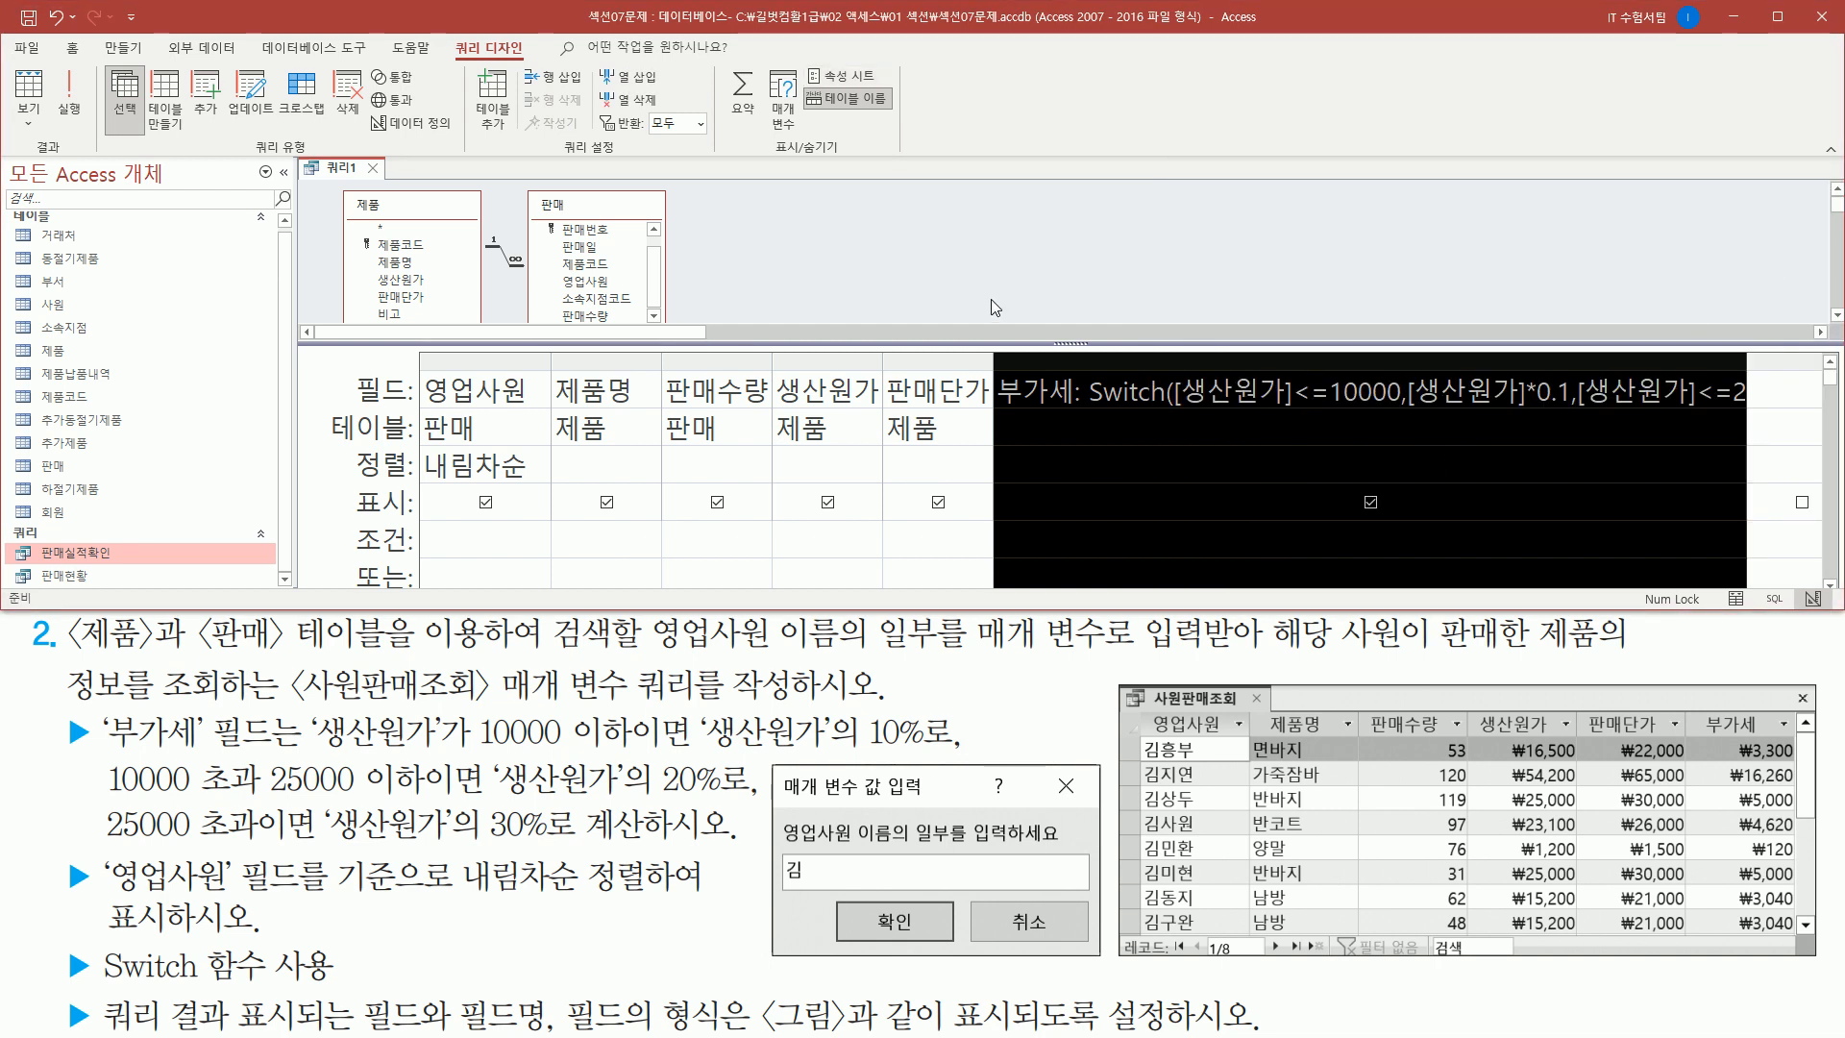
- Run the query and compare the 부가세 column's currency format with the task's sample figure
key("ctrl+2")
mouse_move(54, 61)
left_mouse_down()
mouse_move(63, 119)
mouse_move(89, 141)
left_mouse_up()
key("Escape")
left_click(70, 97)
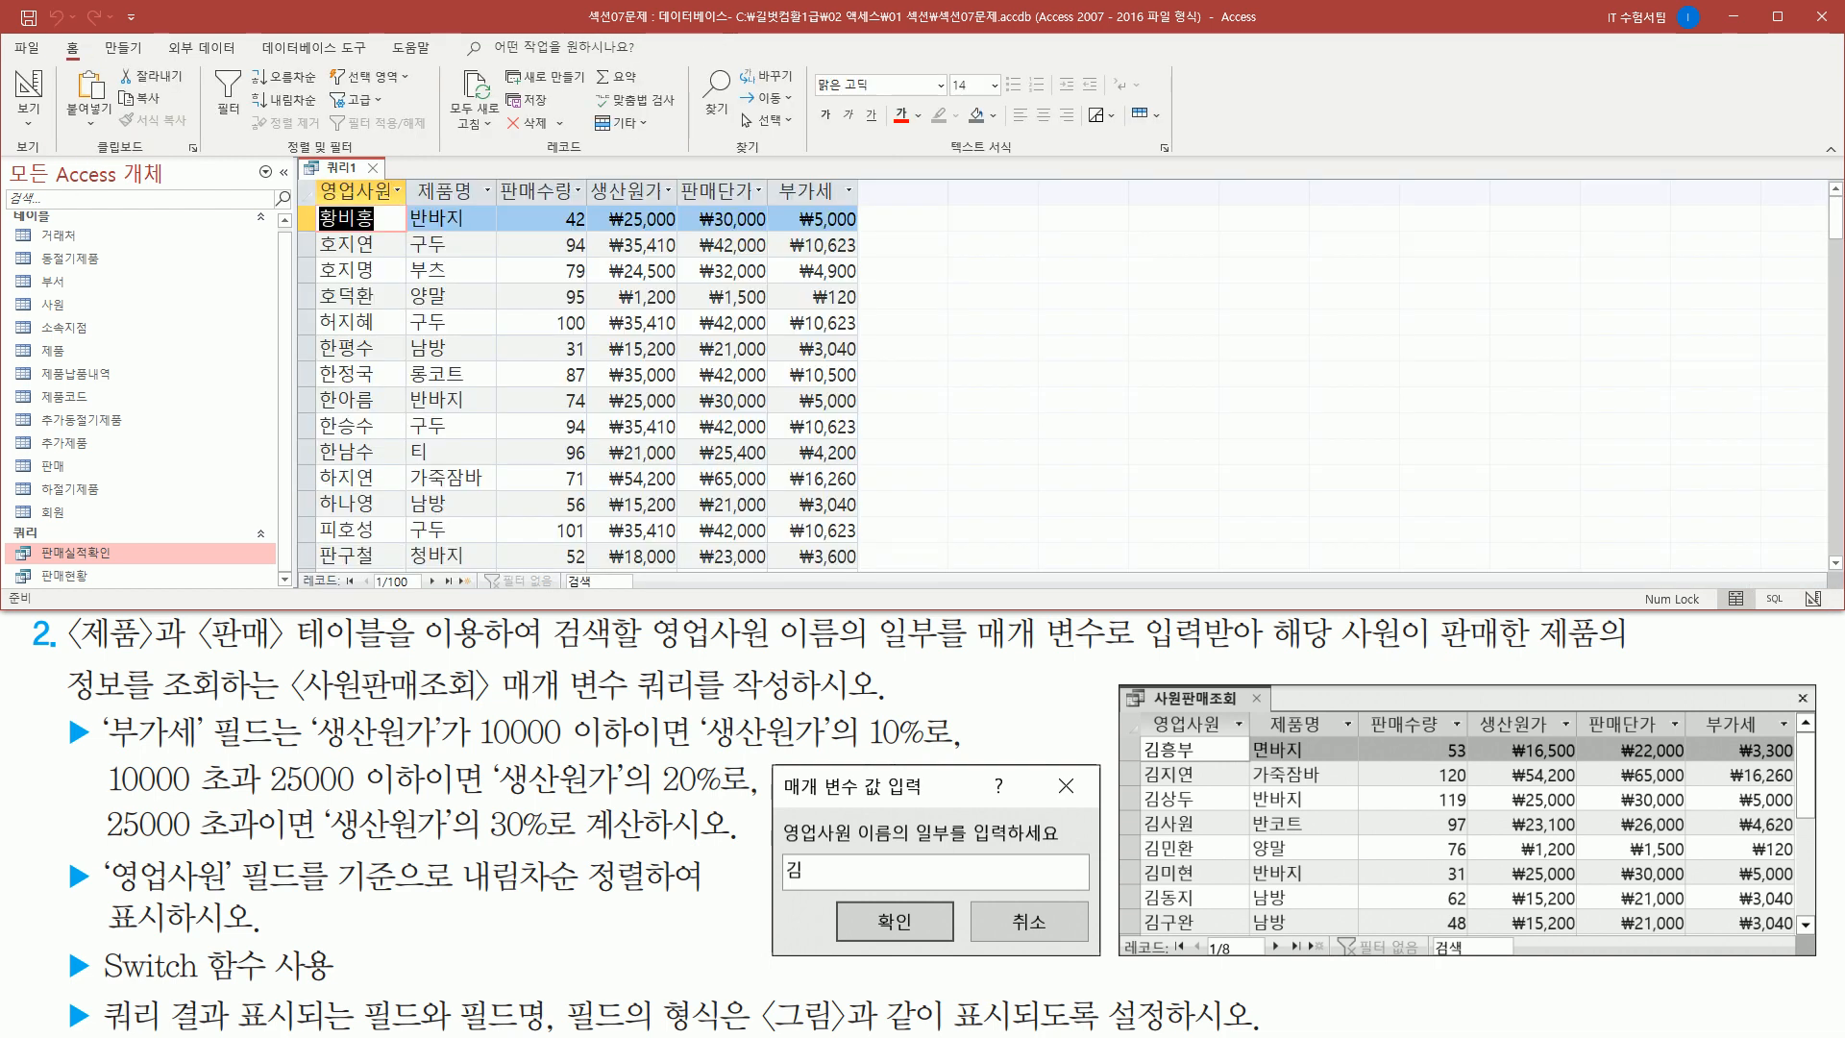
key("ctrl+2")
mouse_move(797, 204)
left_mouse_down()
mouse_move(771, 171)
mouse_move(865, 198)
left_mouse_up()
left_click_drag(772, 205, 870, 575)
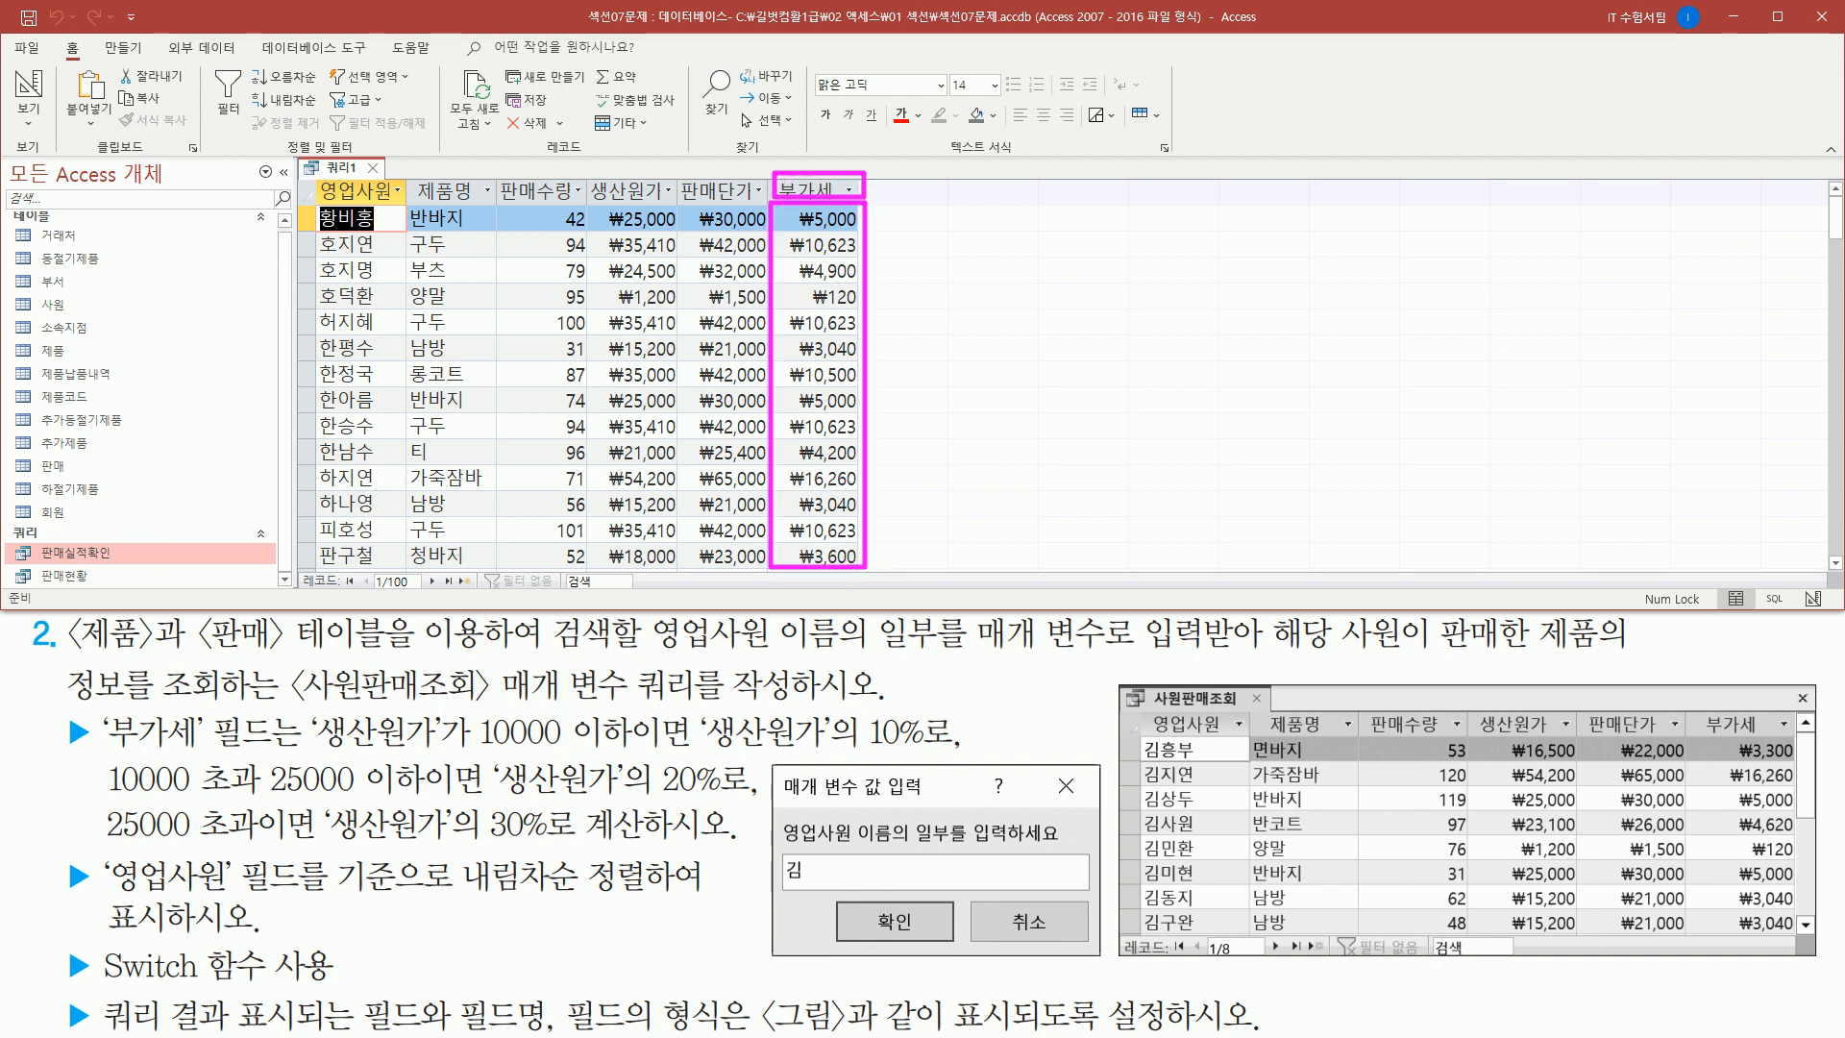
left_click_drag(1115, 681, 1829, 973)
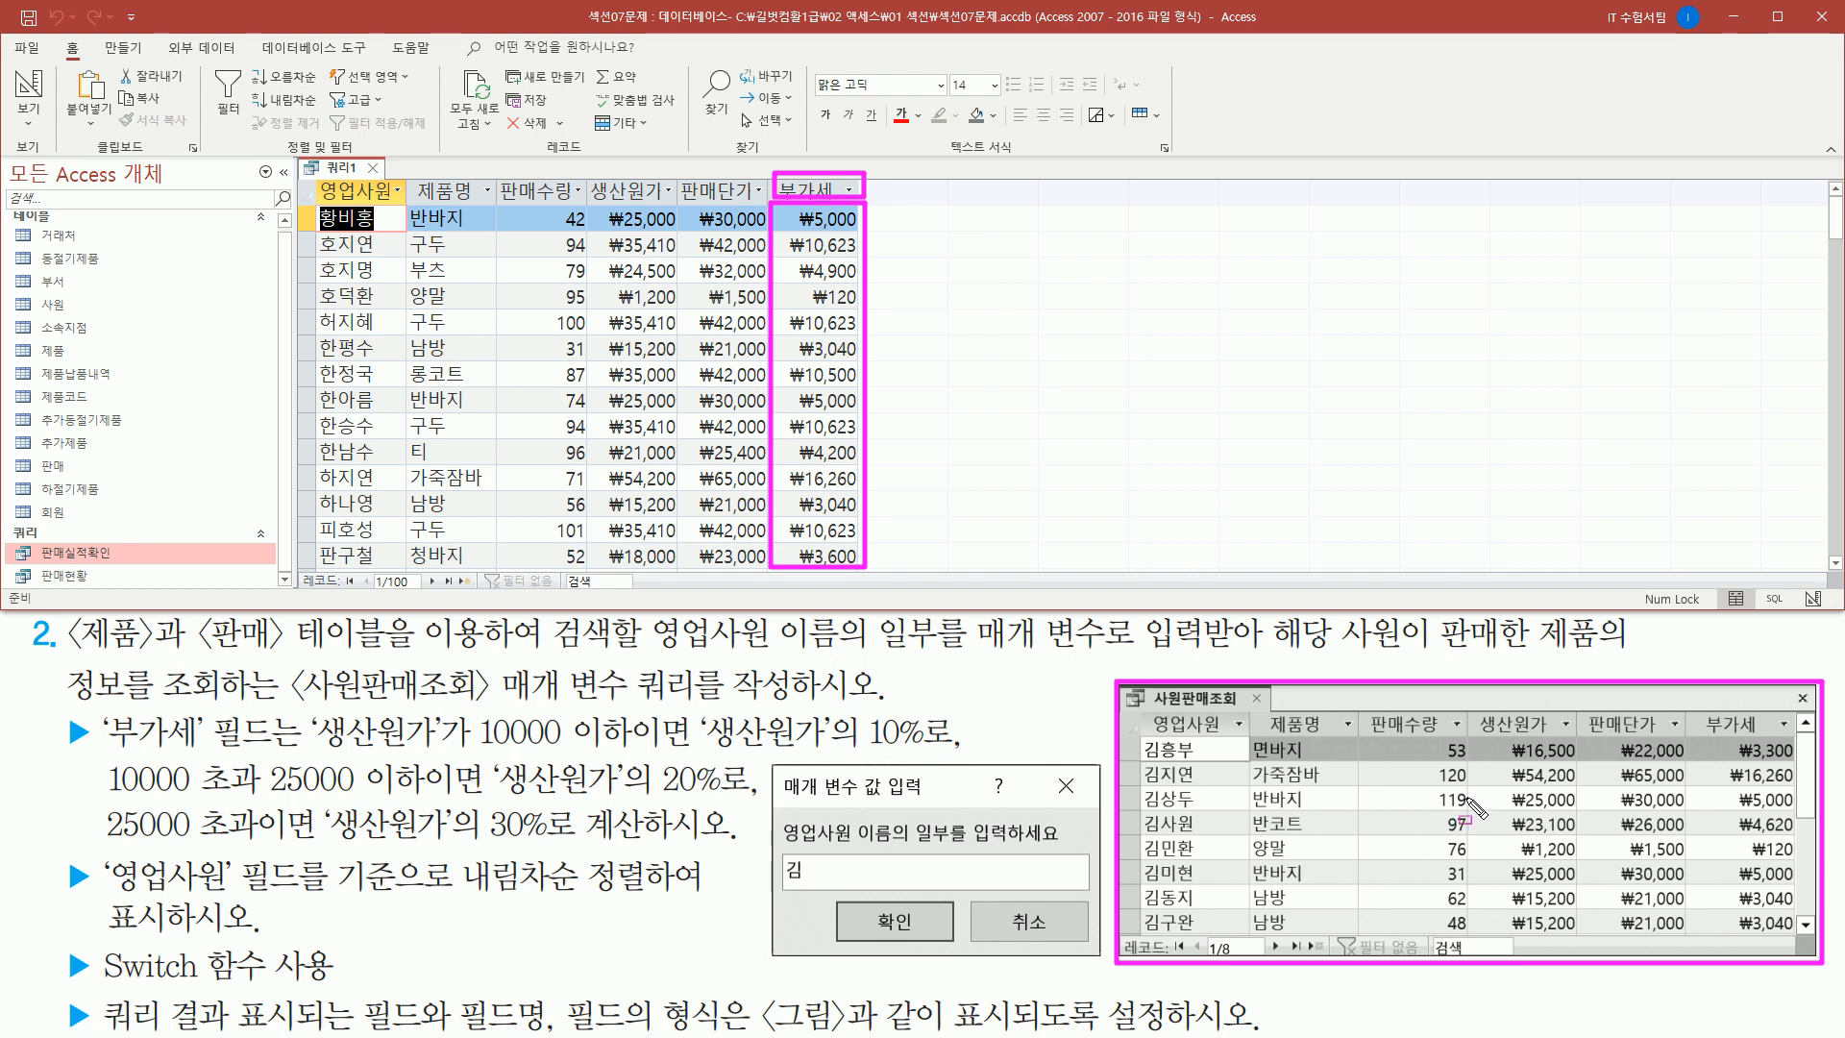
- Review the task's listed conditions and its sample parameter dialog for what the query still needs
left_click_drag(59, 712, 96, 754)
mouse_move(57, 856)
left_mouse_down()
mouse_move(108, 898)
mouse_move(82, 969)
mouse_move(99, 983)
mouse_move(69, 1013)
mouse_move(91, 1034)
left_mouse_up()
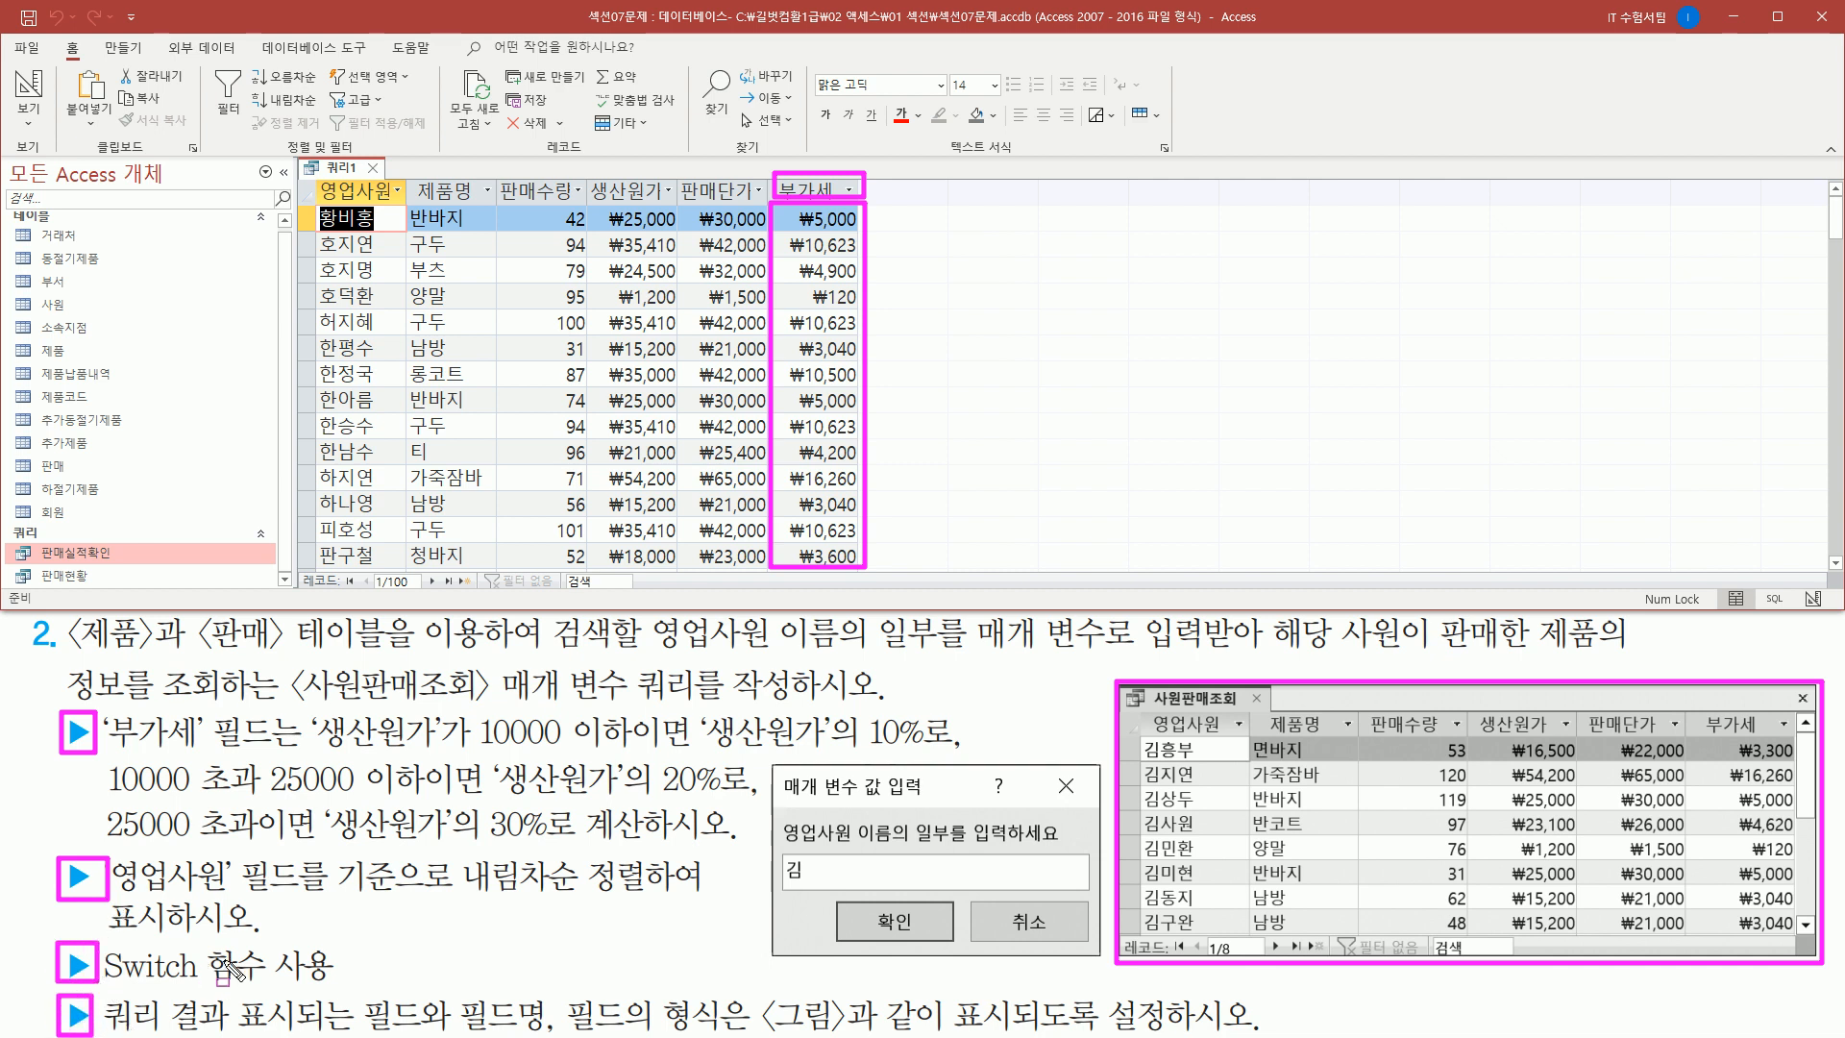
mouse_move(771, 765)
left_mouse_down()
mouse_move(954, 943)
mouse_move(1102, 966)
left_mouse_up()
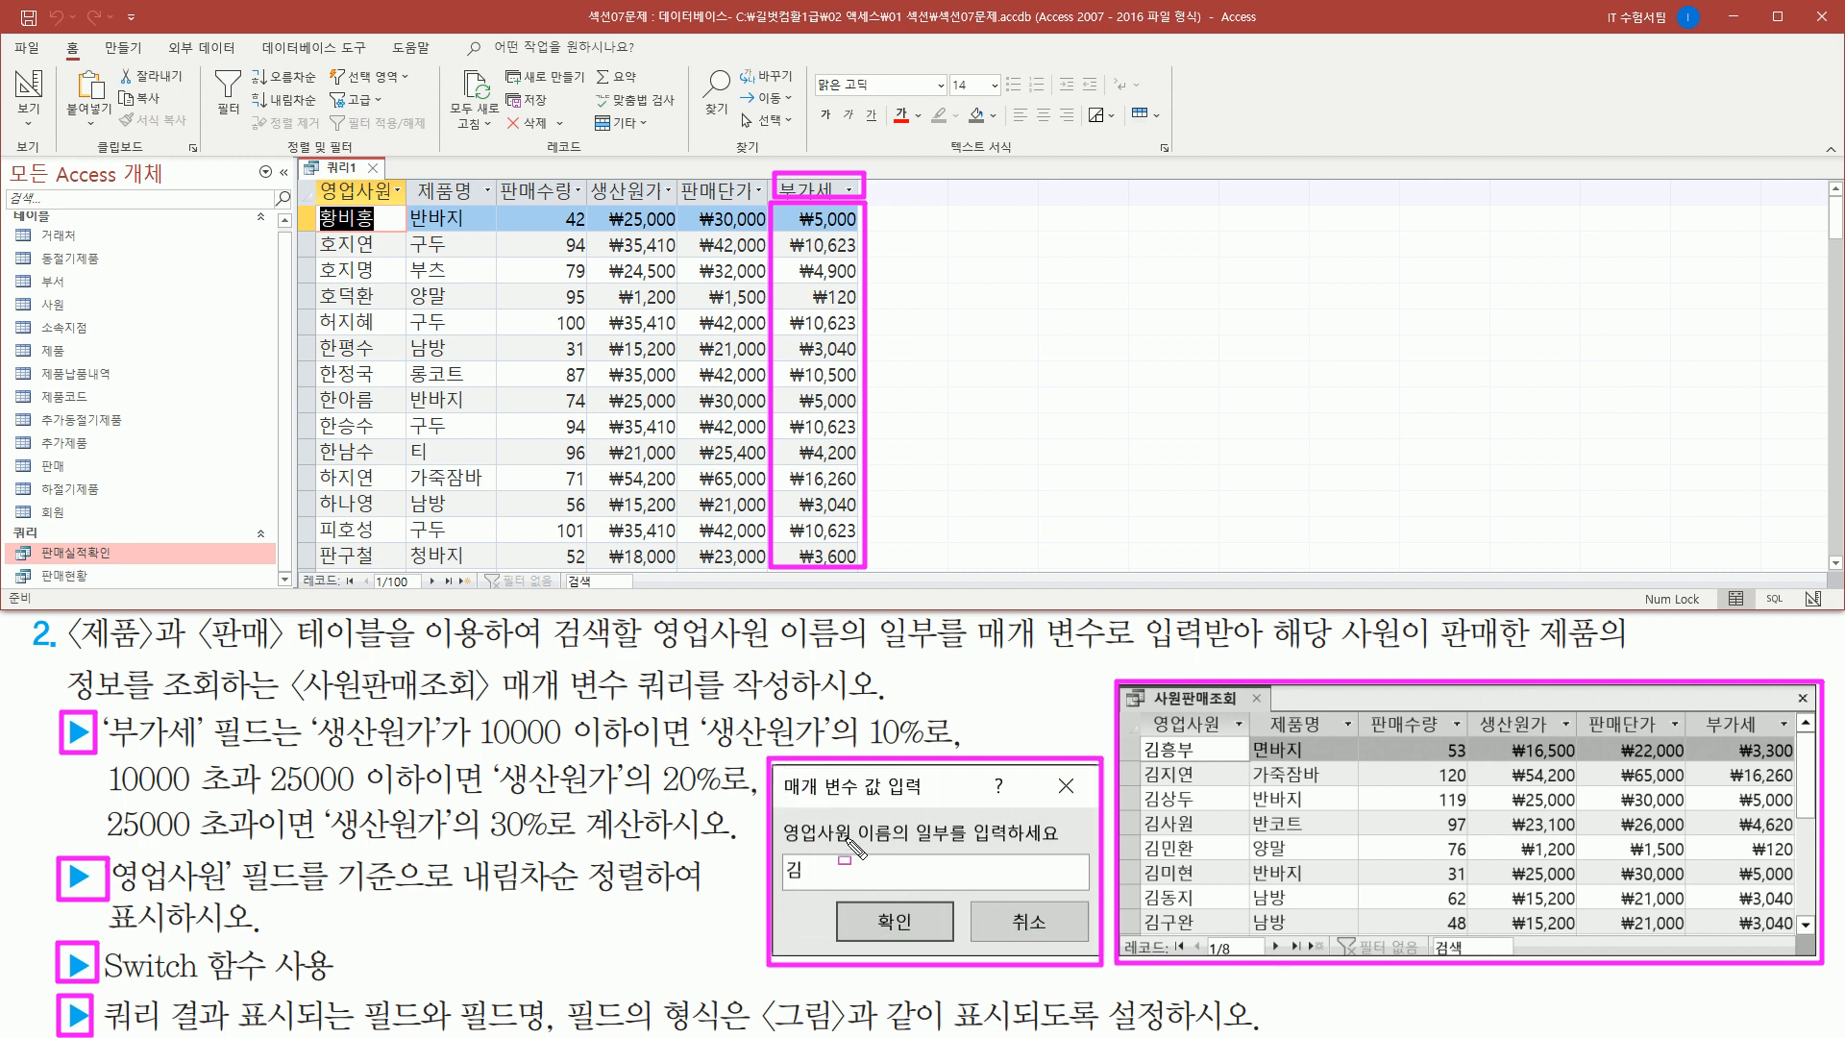
left_click_drag(505, 704, 697, 708)
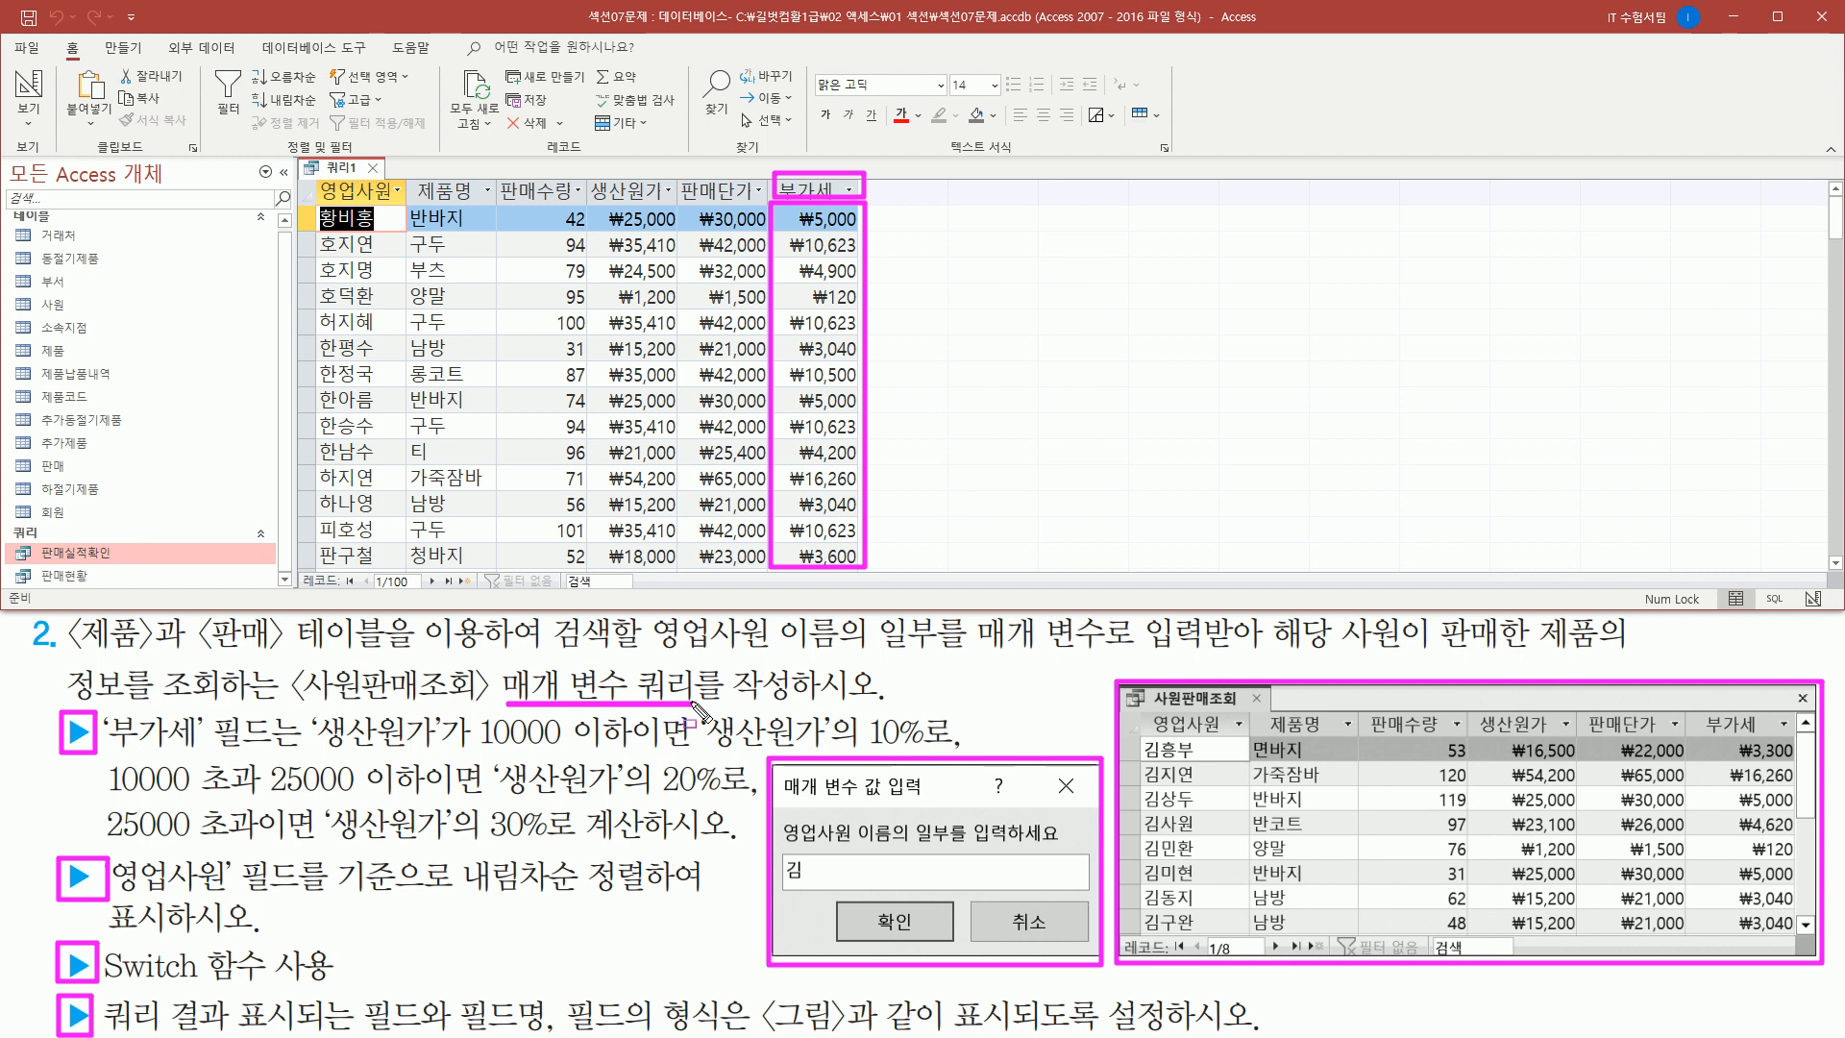
key("Escape")
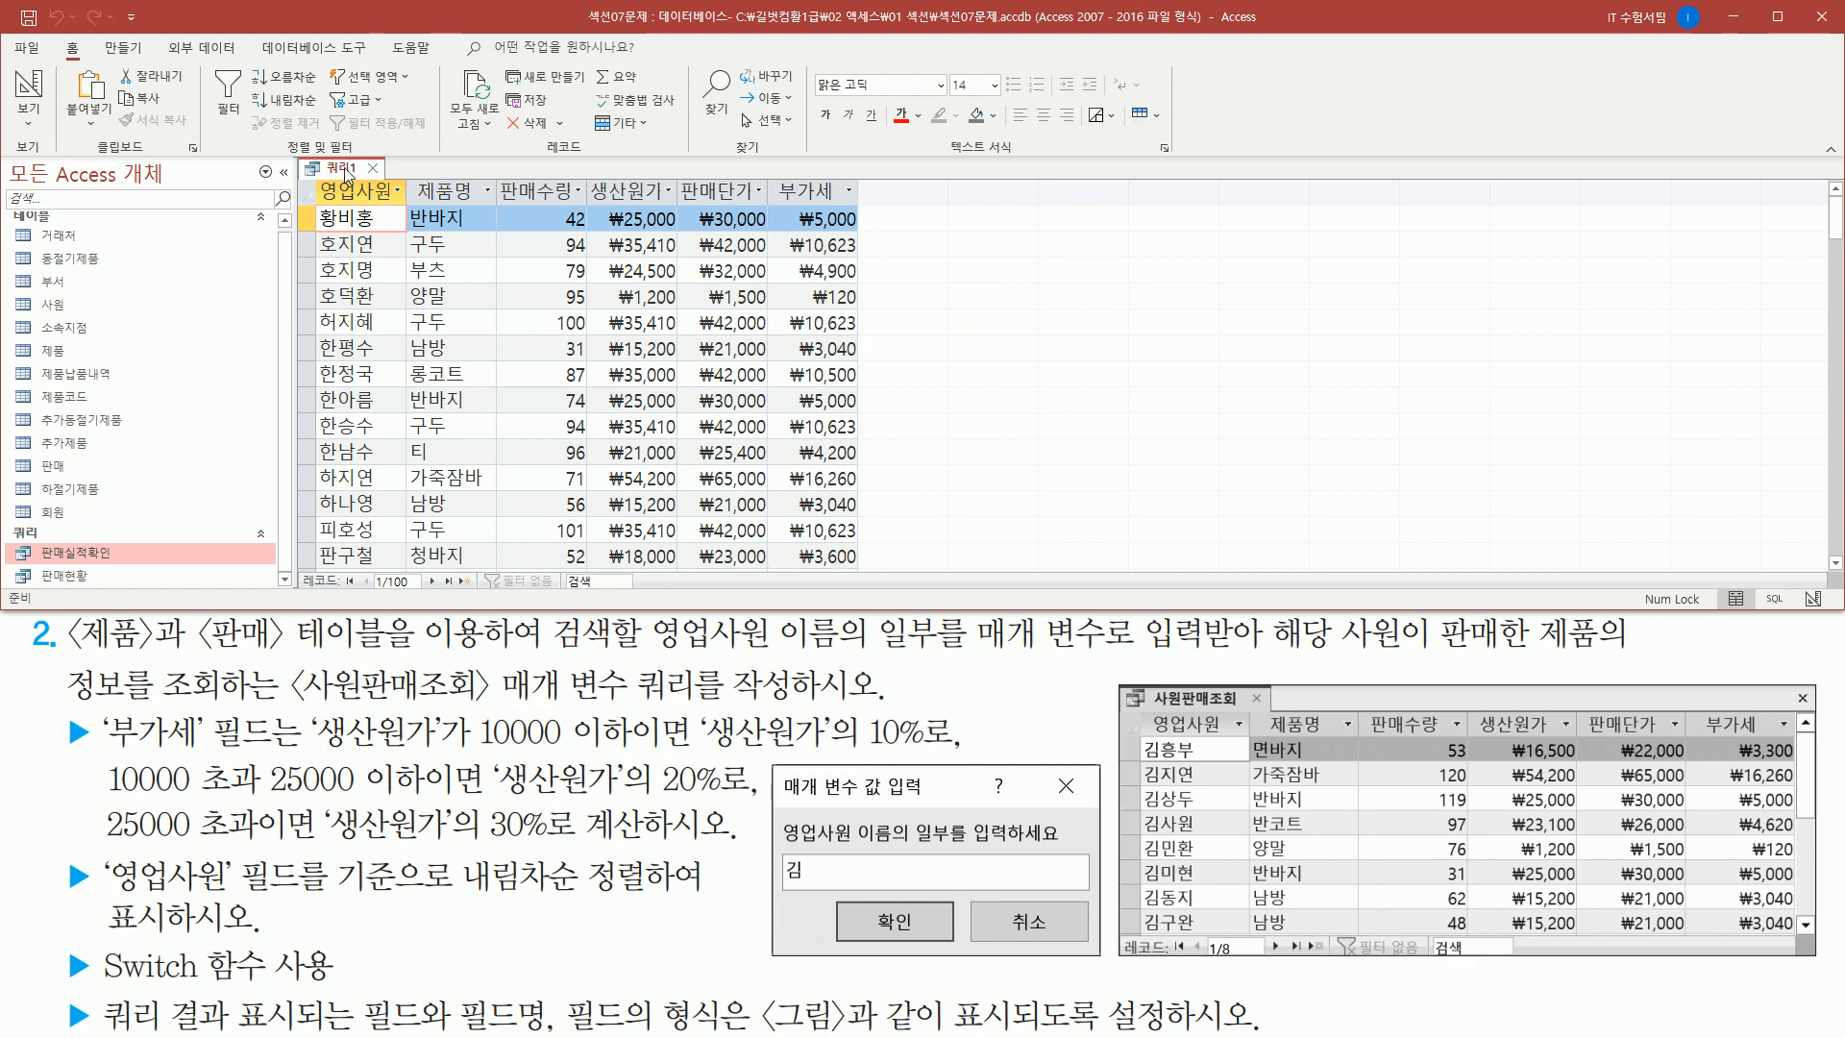
- Return to design view and read the task's requirement to take part of the 영업사원 name as a parameter
right_click(348, 175)
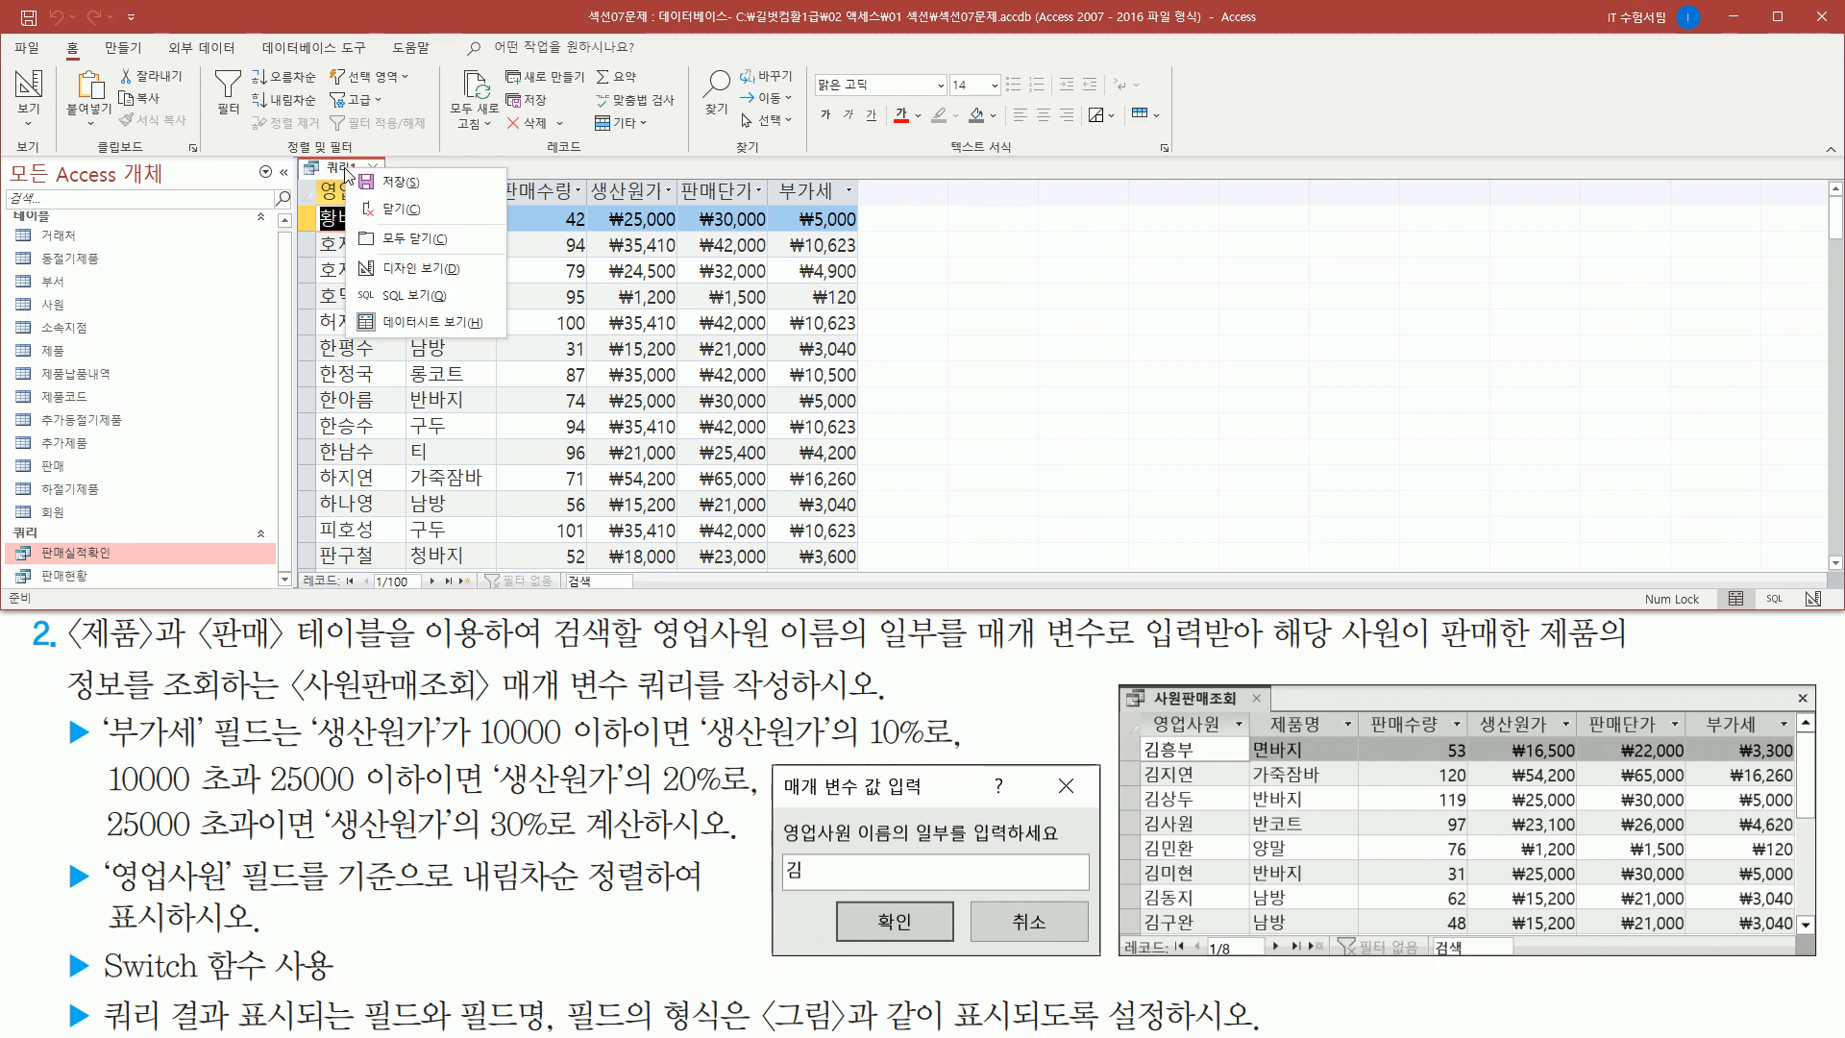
left_click(396, 273)
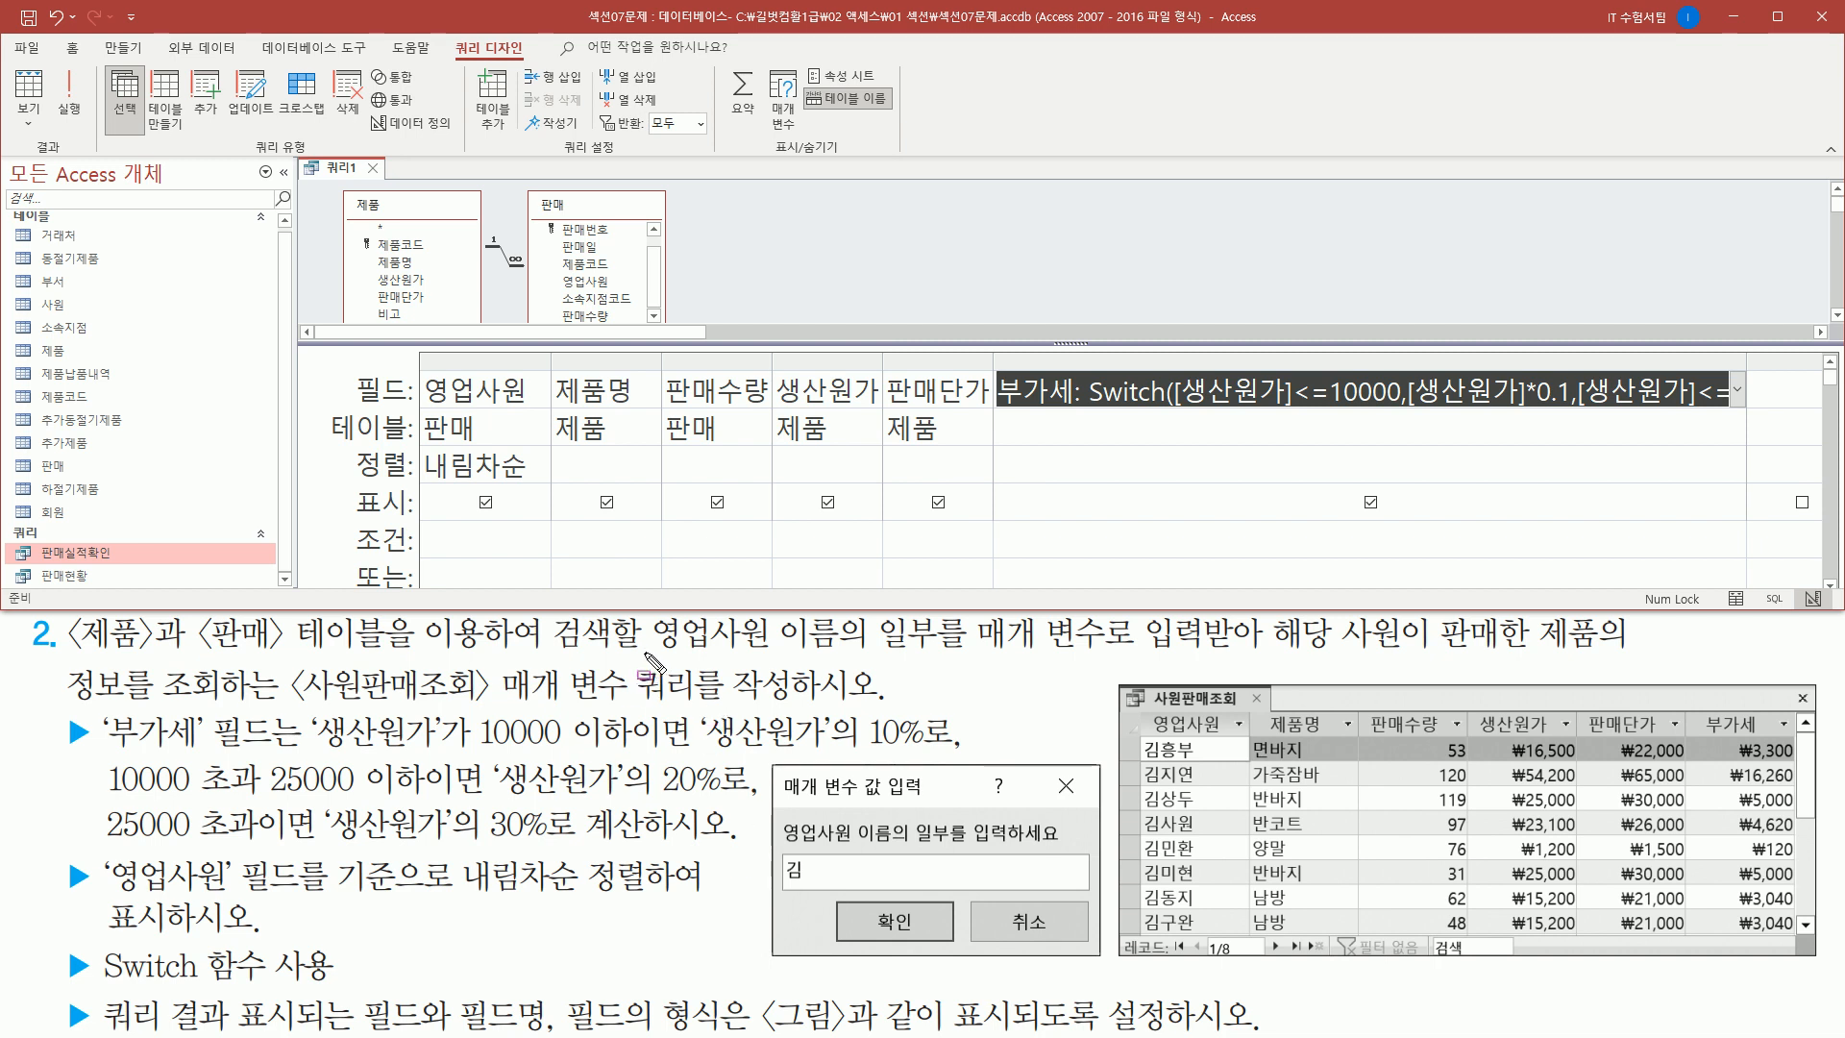
left_click_drag(650, 654, 1627, 656)
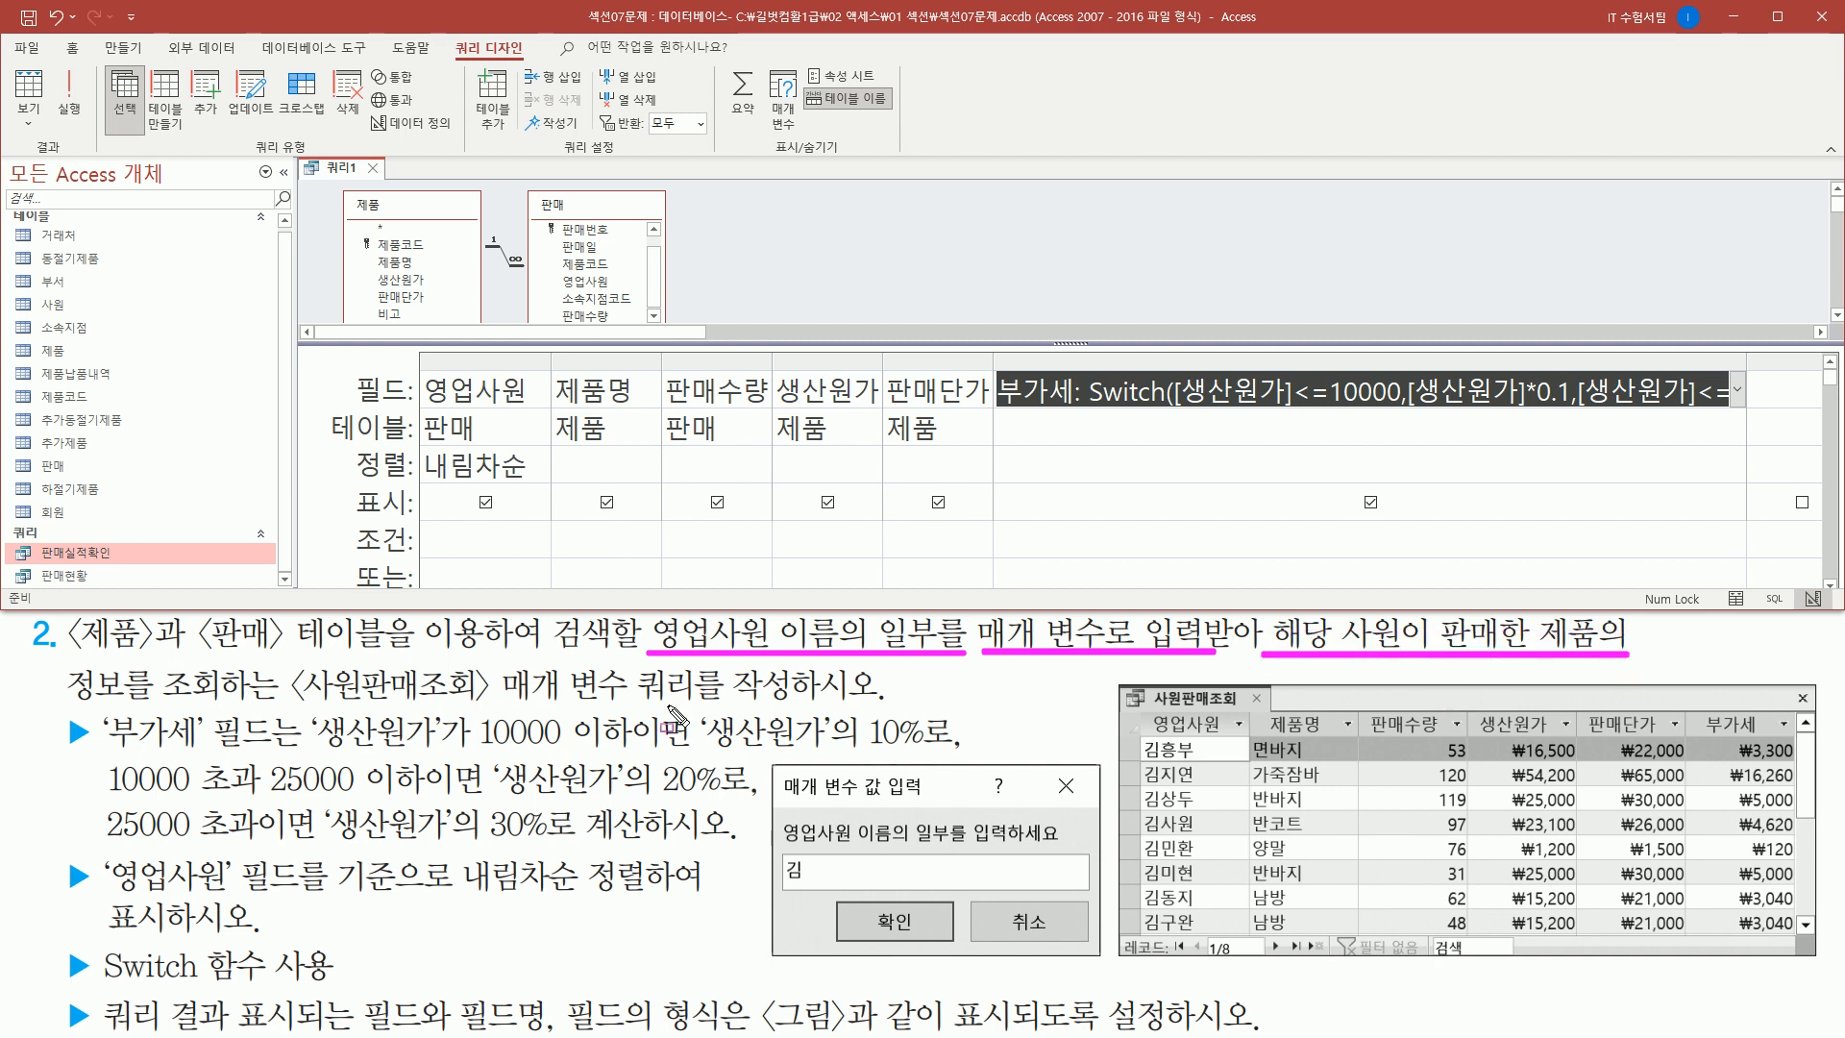
left_click_drag(783, 816, 899, 845)
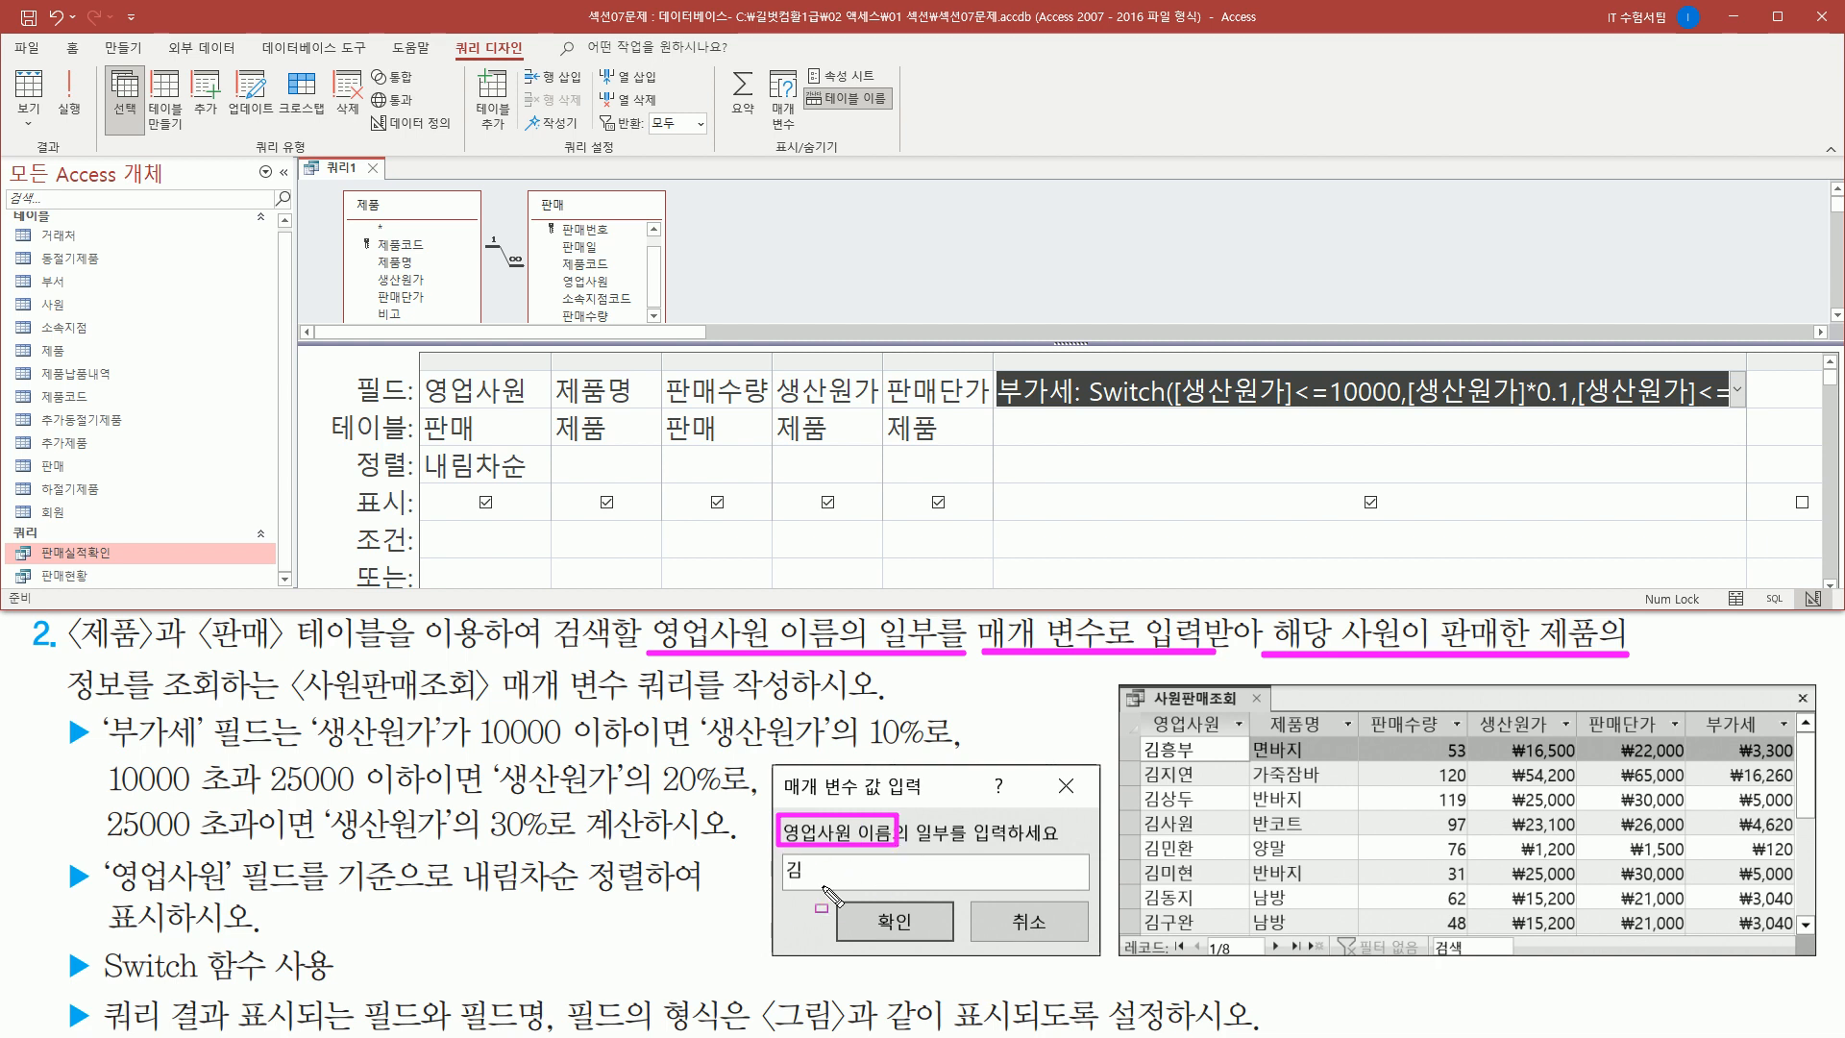
key("Escape")
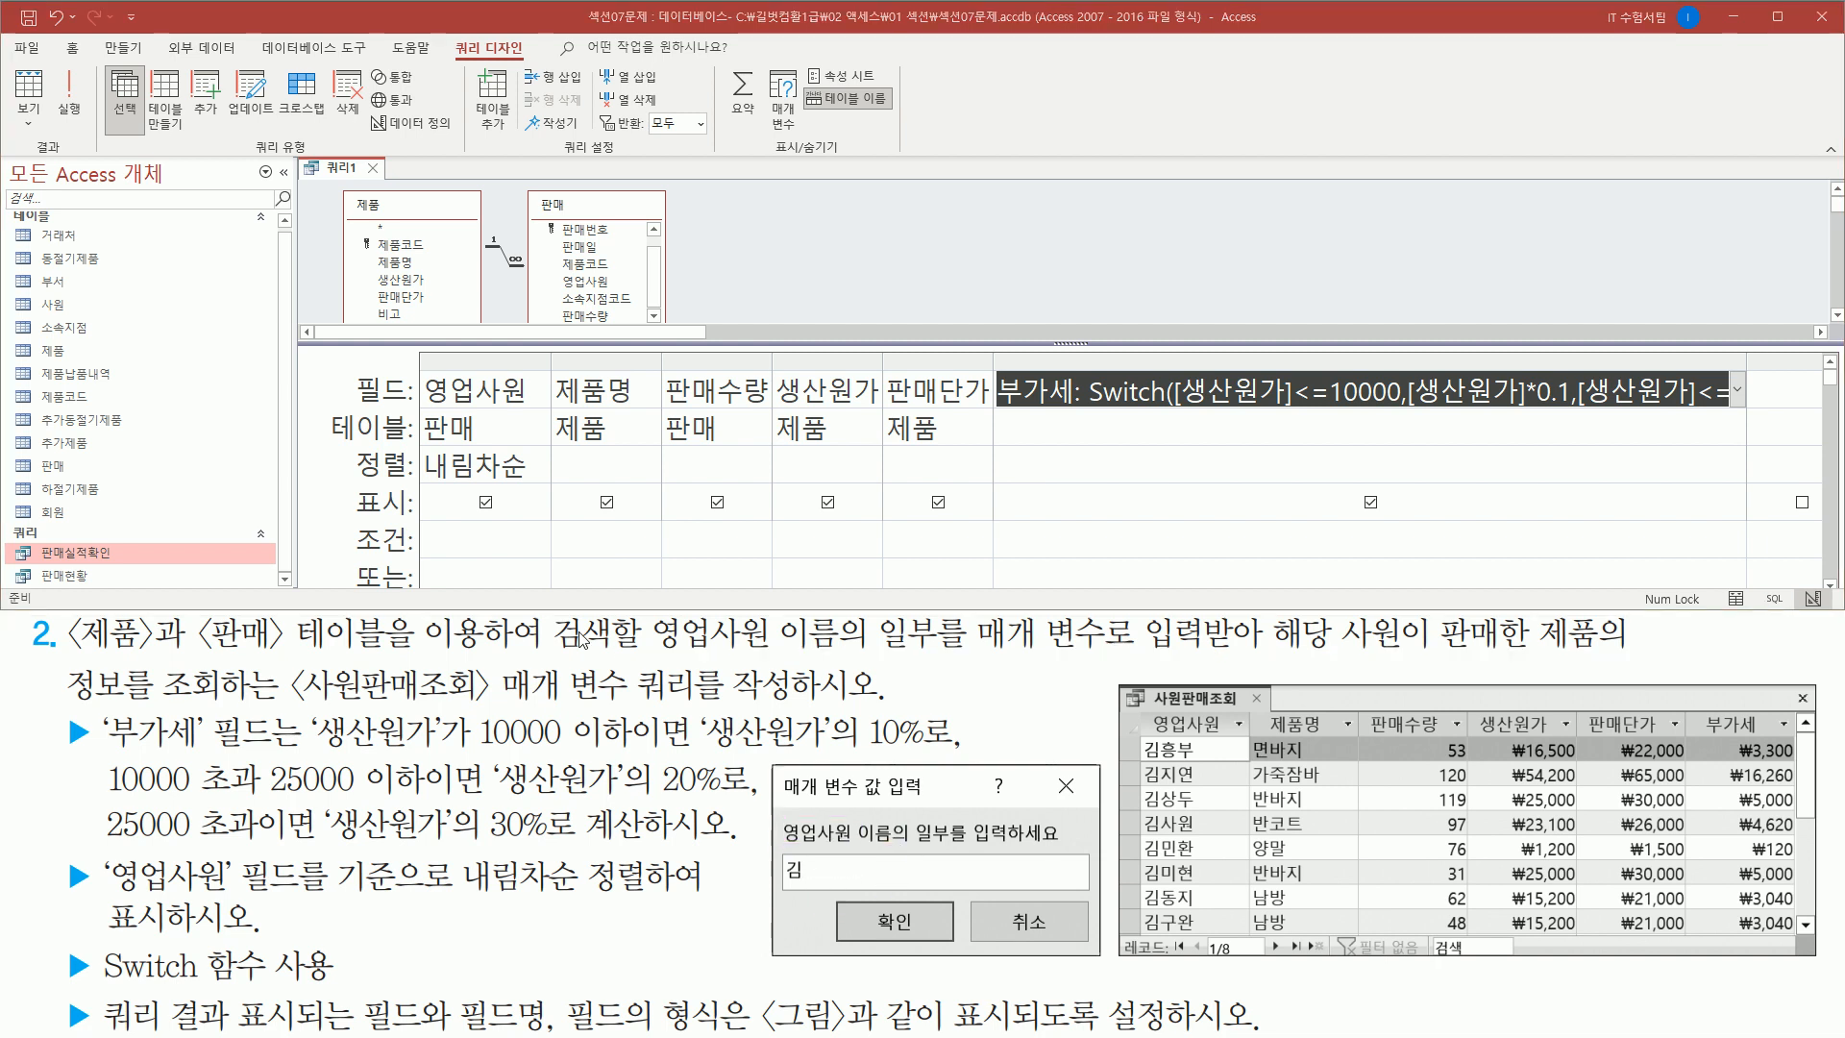
- Widen the 영업사원 column in the design grid to make room for a long criterion
left_click(546, 361)
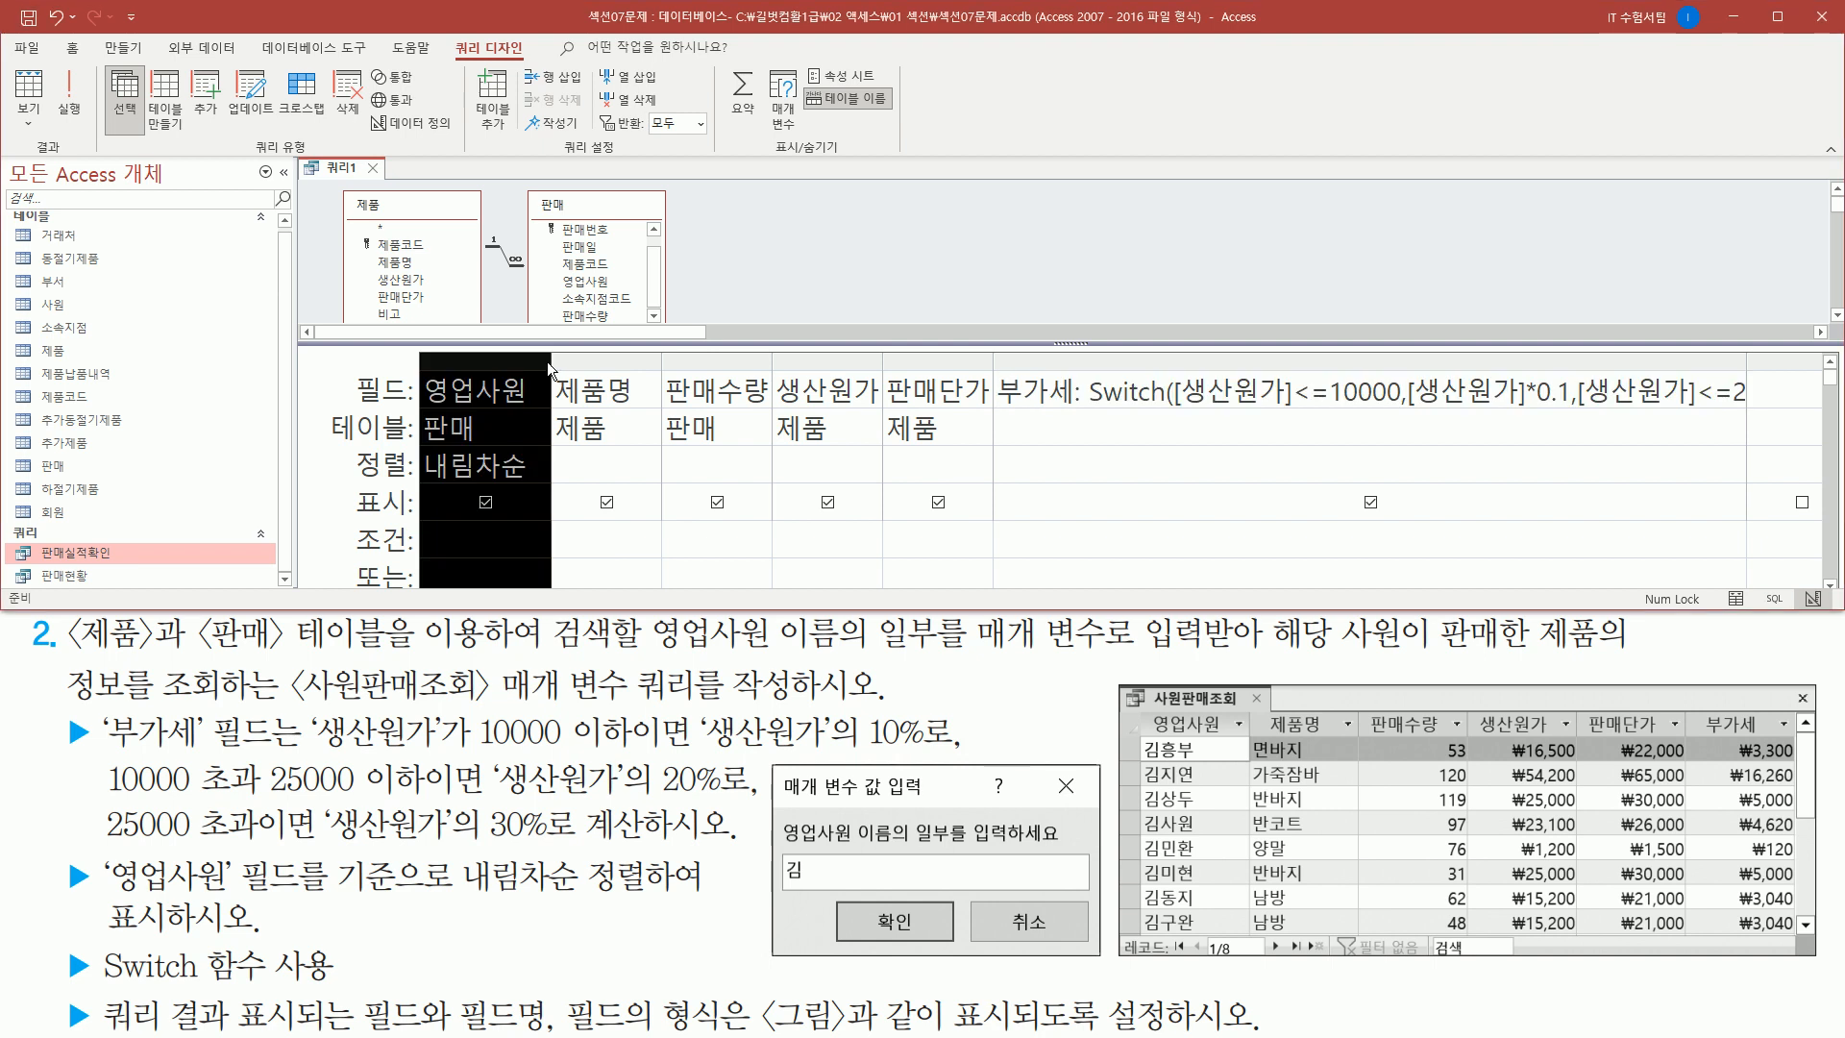
left_click_drag(548, 364, 820, 365)
left_click(459, 532)
key("ctrl+2")
left_click_drag(343, 517, 834, 558)
key("Escape")
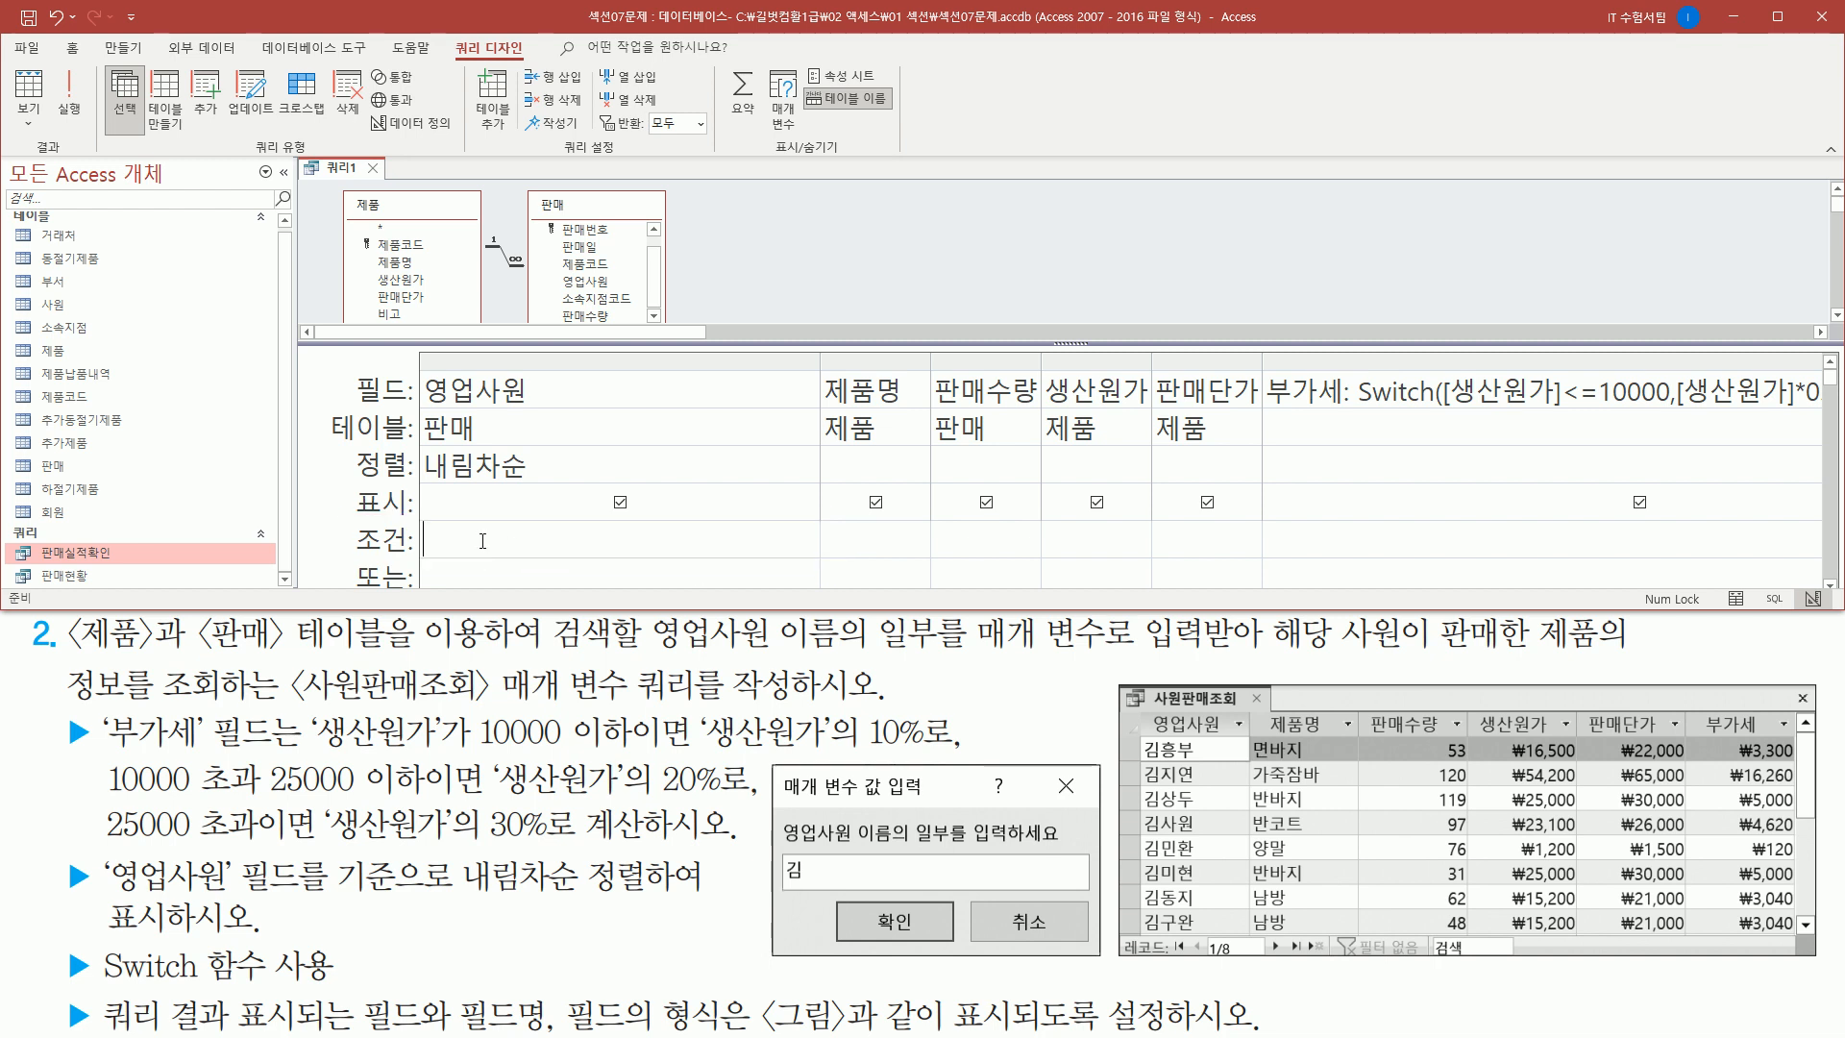
left_click_drag(820, 363, 988, 363)
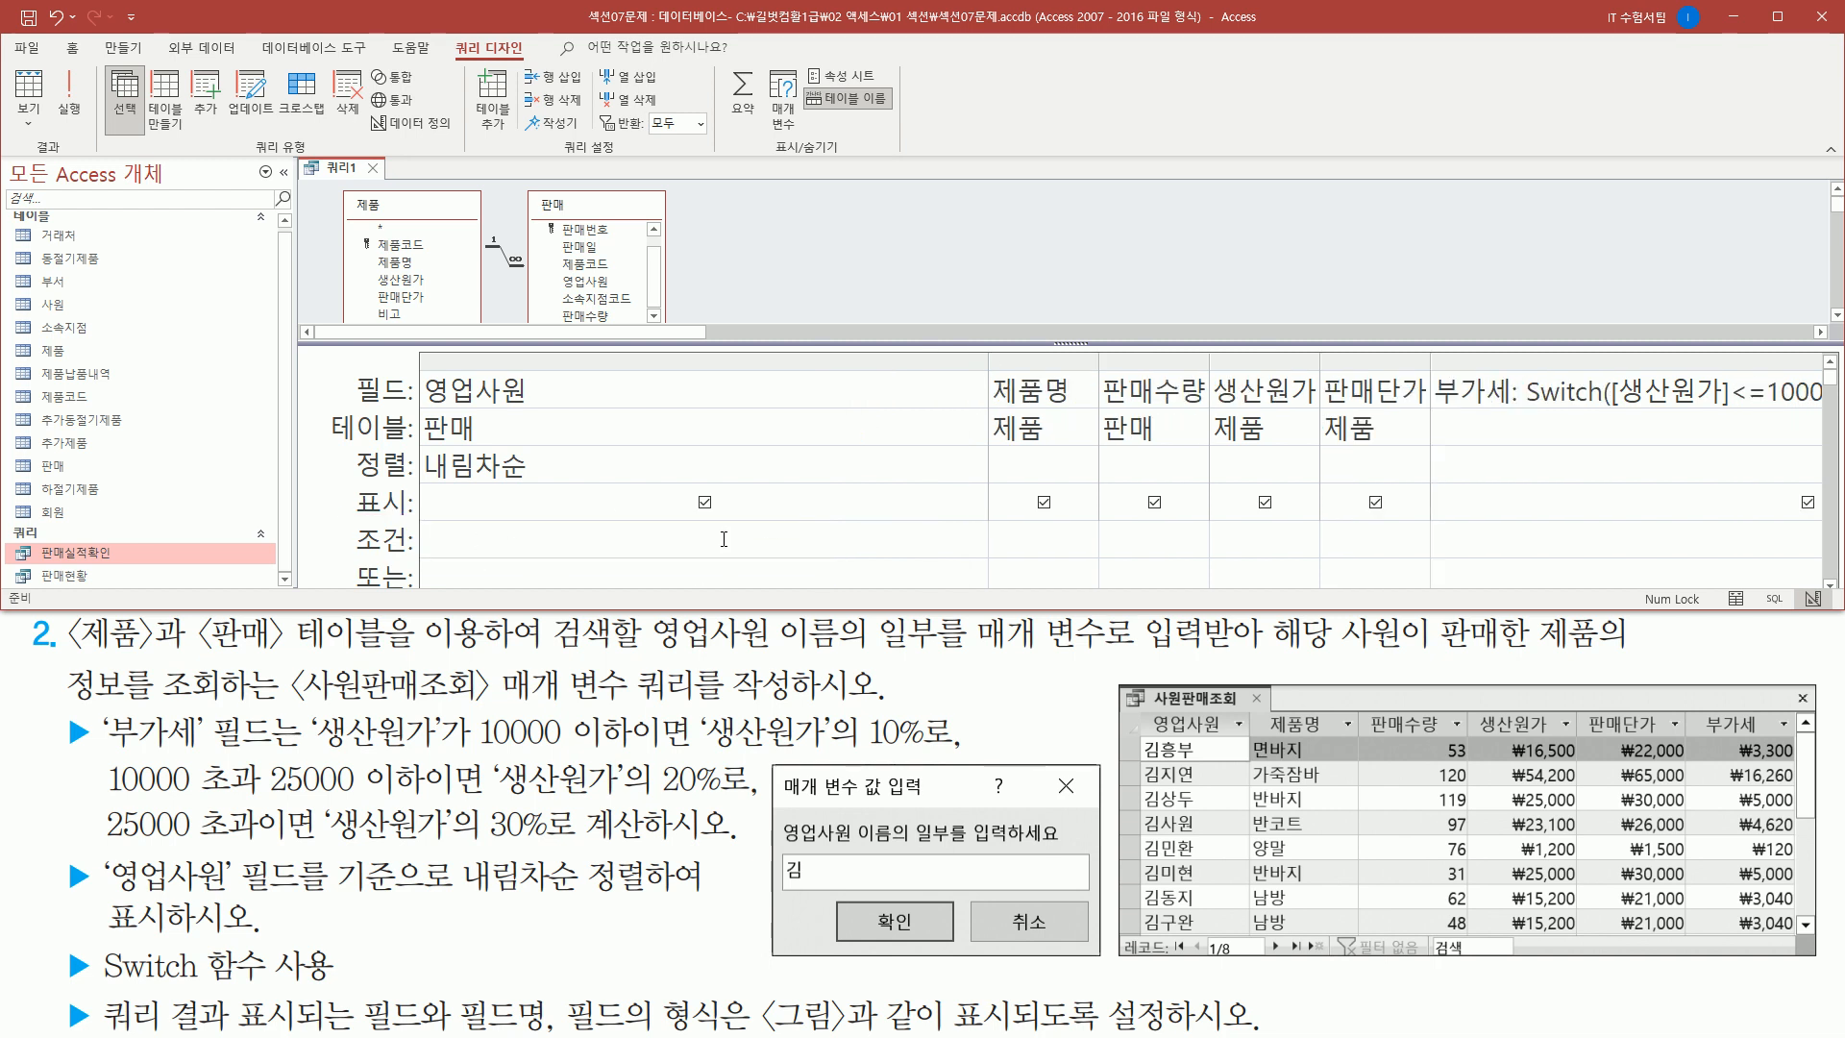
- Enter the parameter prompt [영업사원 이름의 일부를 입력하세요] as the 영업사원 field's criterion
mouse_move(771, 756)
left_mouse_down()
mouse_move(1065, 955)
mouse_move(1110, 956)
left_mouse_up()
left_click_drag(781, 846, 1072, 847)
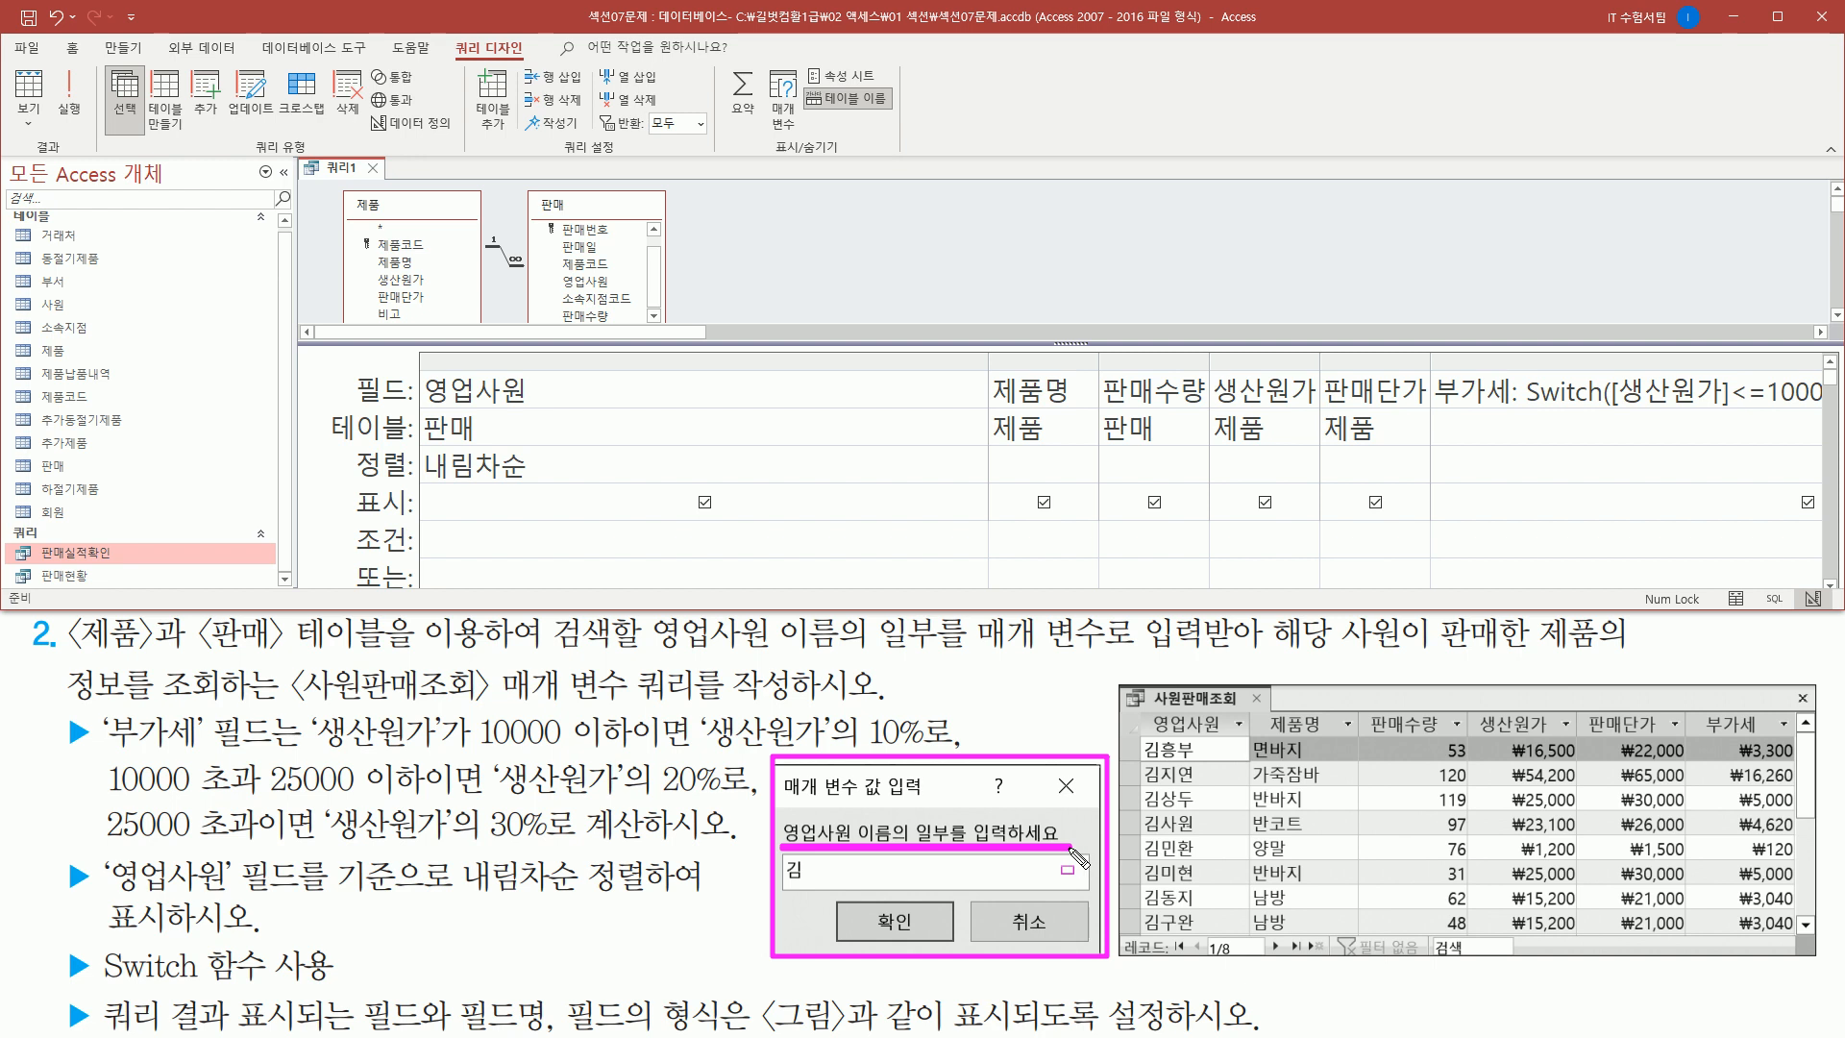
key("Escape")
left_click(469, 541)
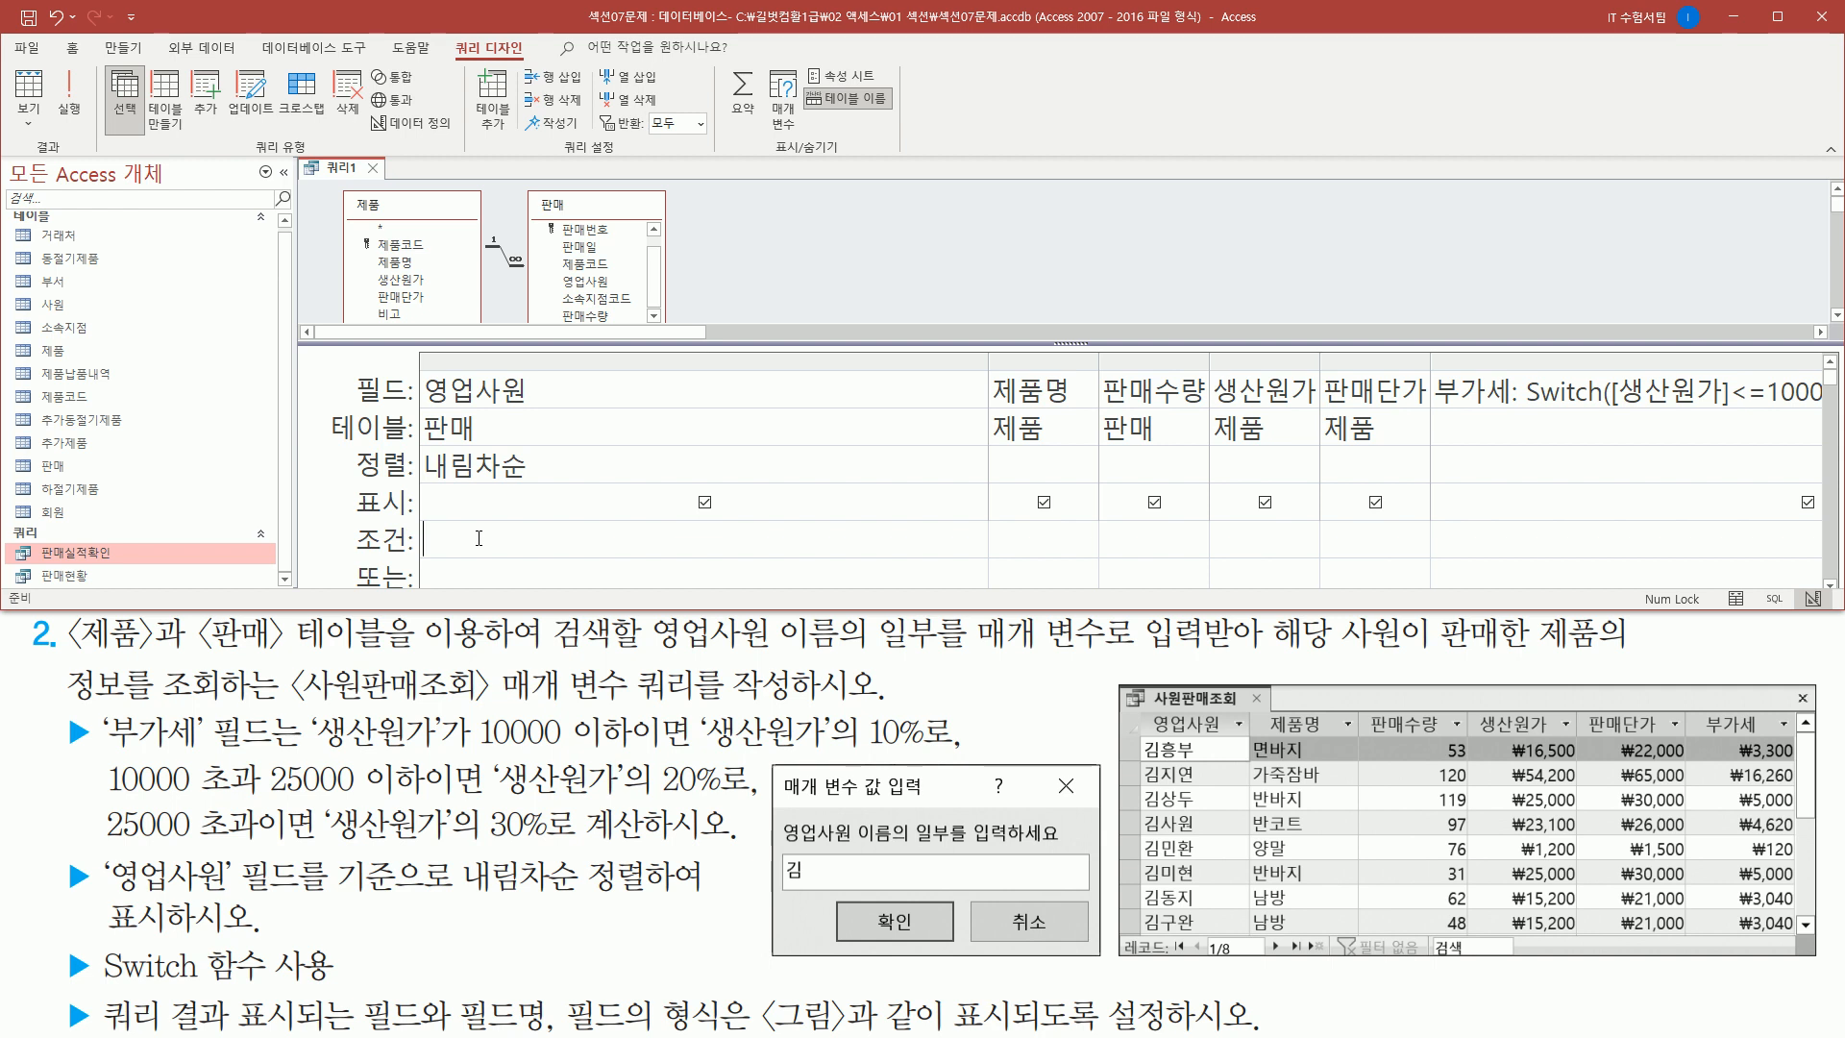
type("[영업사우")
type(" 이름의 일부를")
key("Escape")
type("입력하세요")
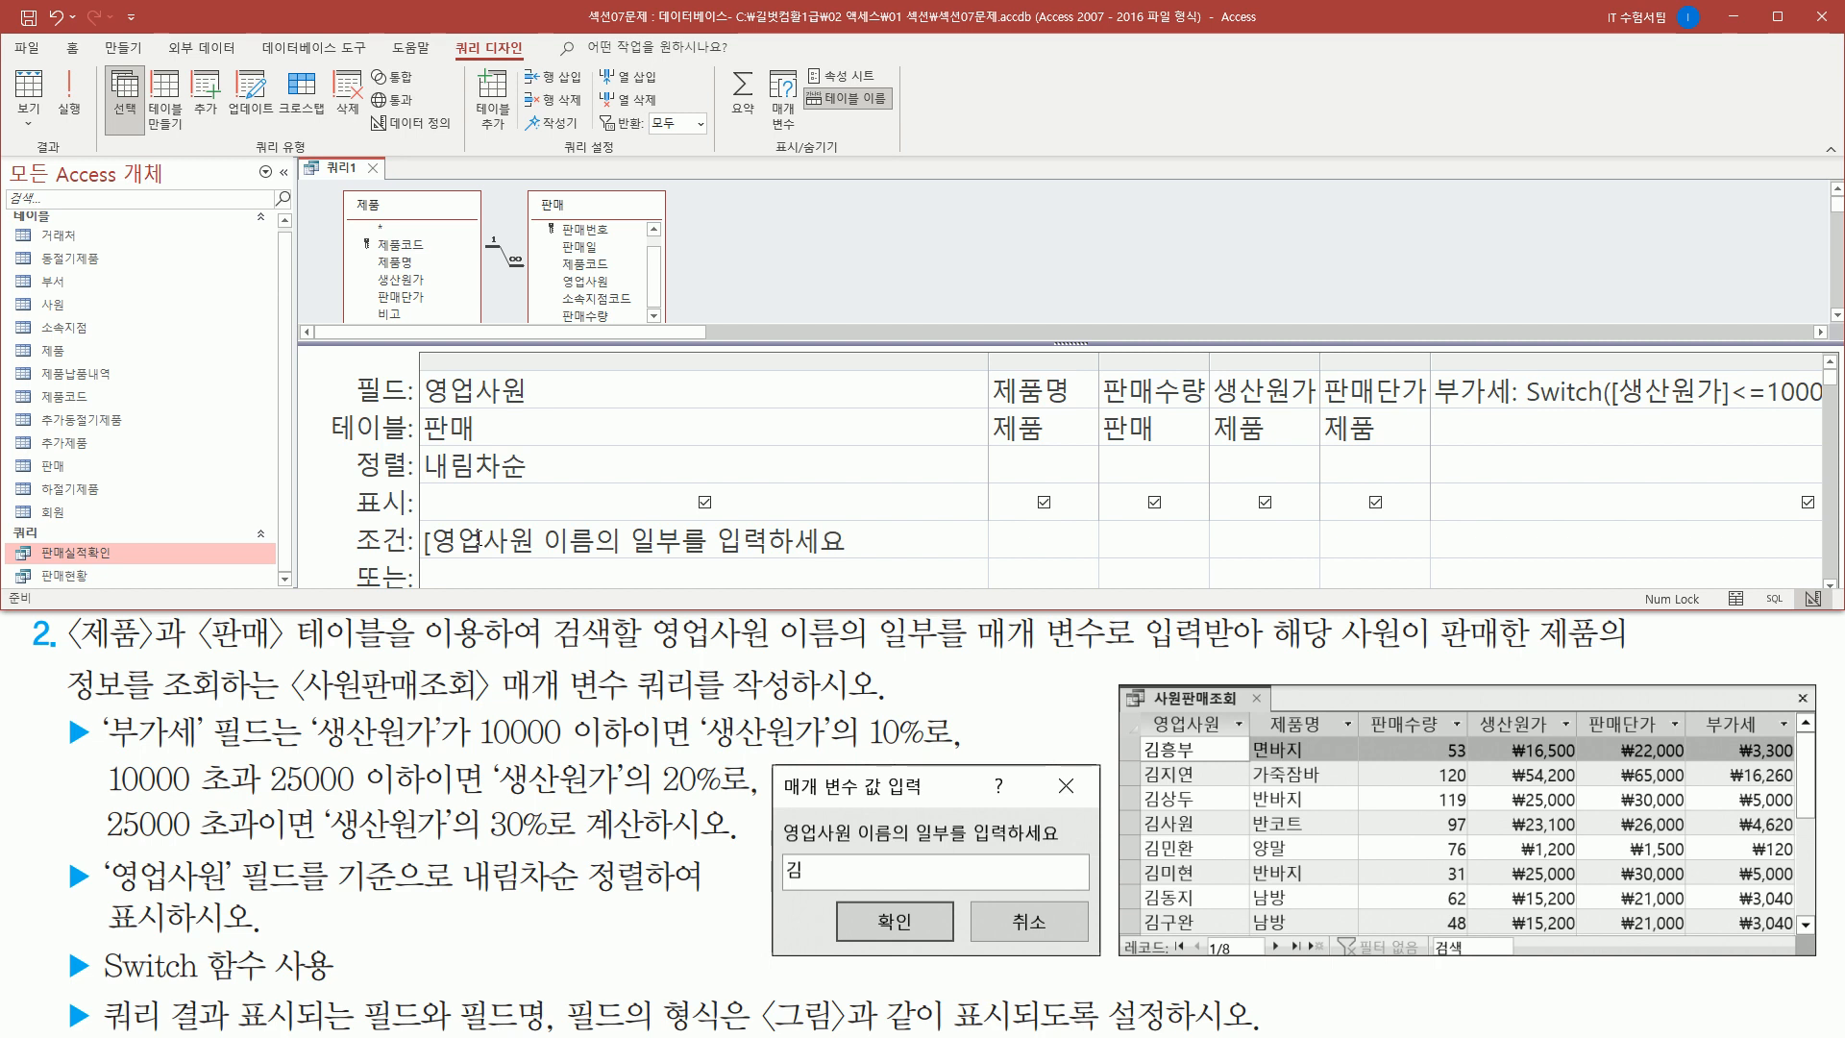
type("]")
- Check the entered criterion text against the prompt in the task's sample dialog, including its ending
mouse_move(769, 766)
left_mouse_down()
mouse_move(773, 868)
mouse_move(1114, 963)
left_mouse_up()
left_click_drag(783, 846, 1069, 846)
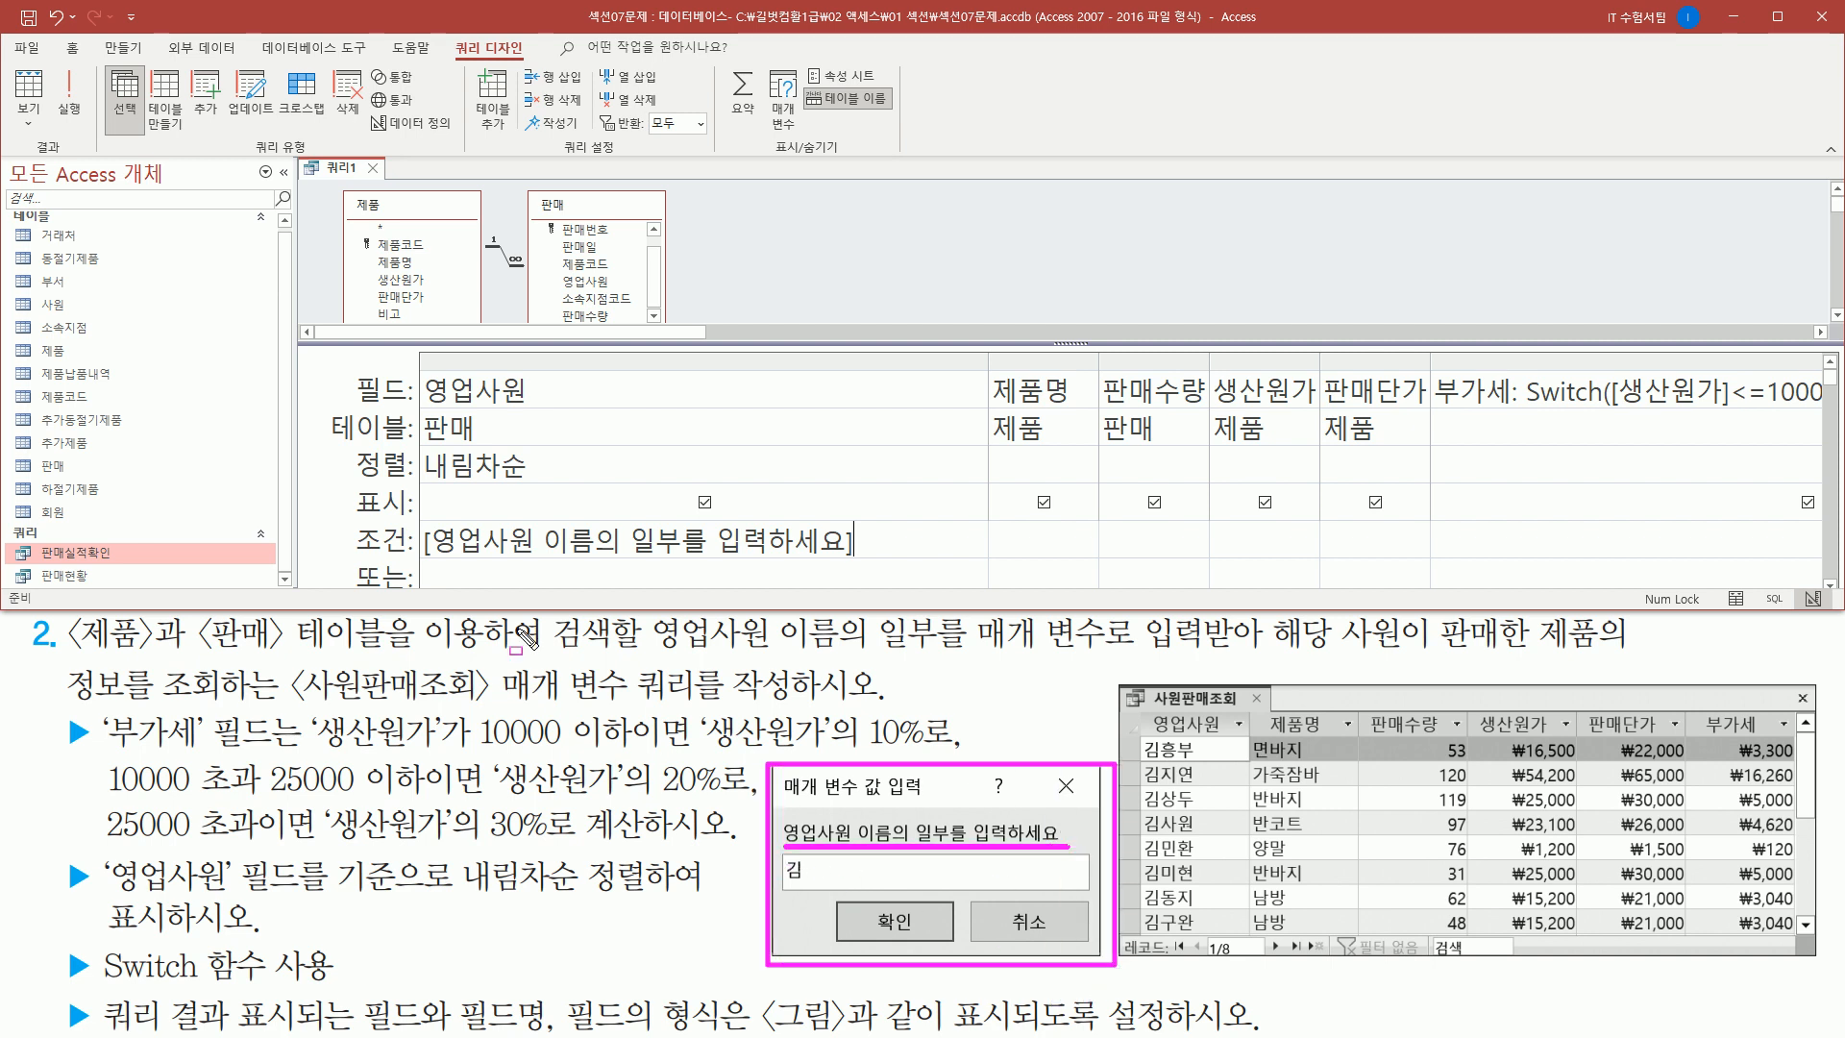
left_click_drag(438, 557, 845, 557)
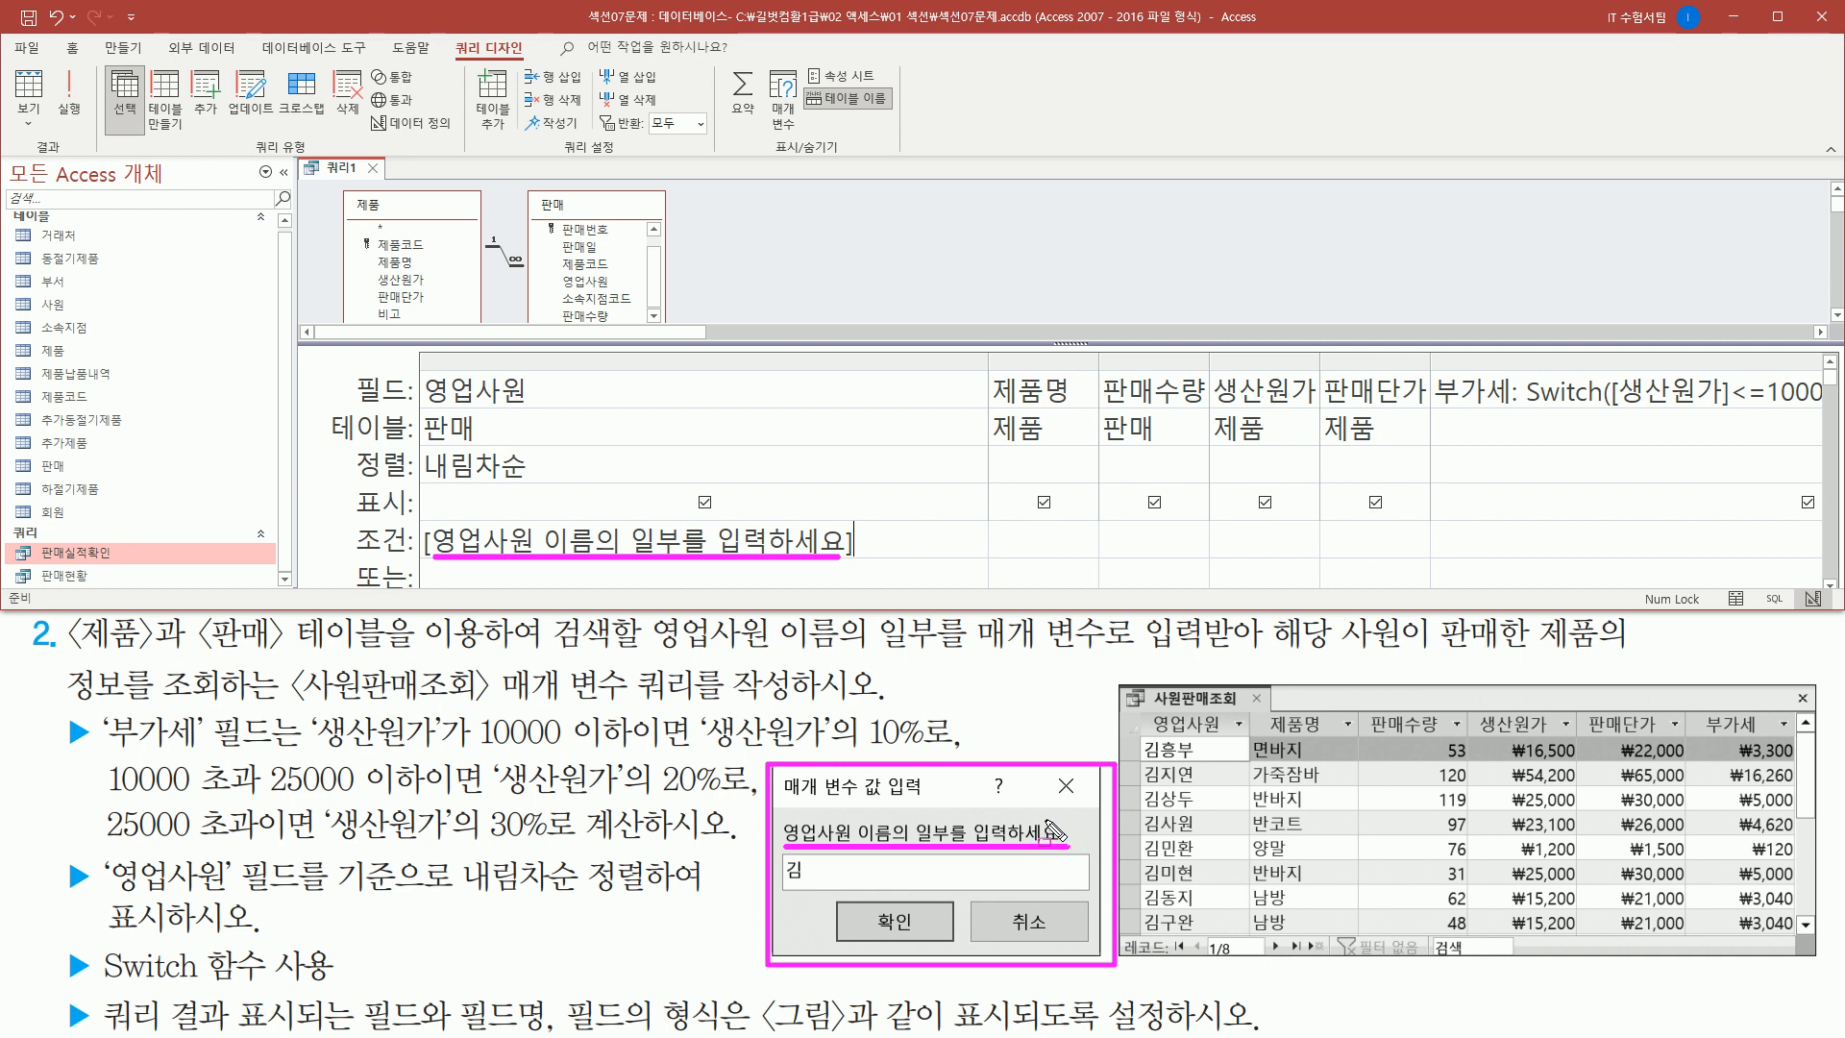
left_click_drag(1050, 821, 1070, 847)
key("Escape")
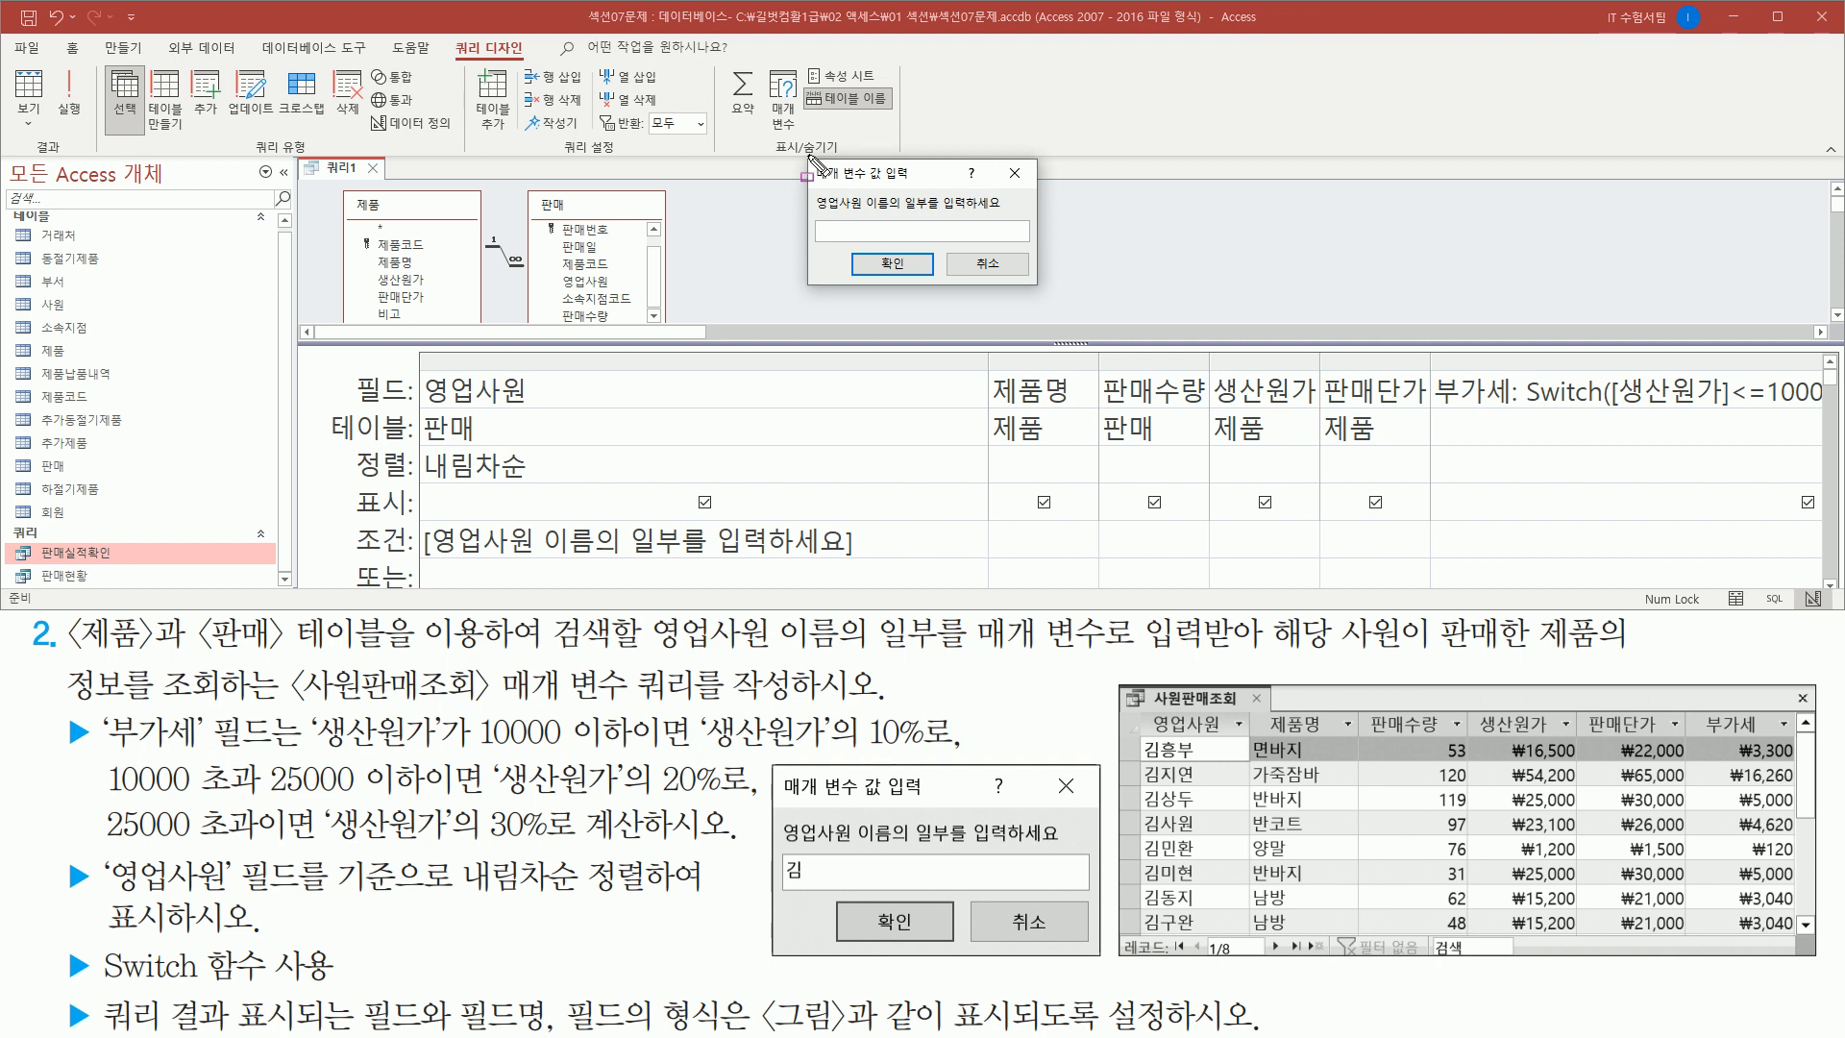
- Run the query and compare its parameter prompt with the one in the task's sample dialog
mouse_move(805, 155)
left_mouse_down()
mouse_move(823, 255)
mouse_move(1039, 284)
left_mouse_up()
left_click_drag(815, 214, 999, 213)
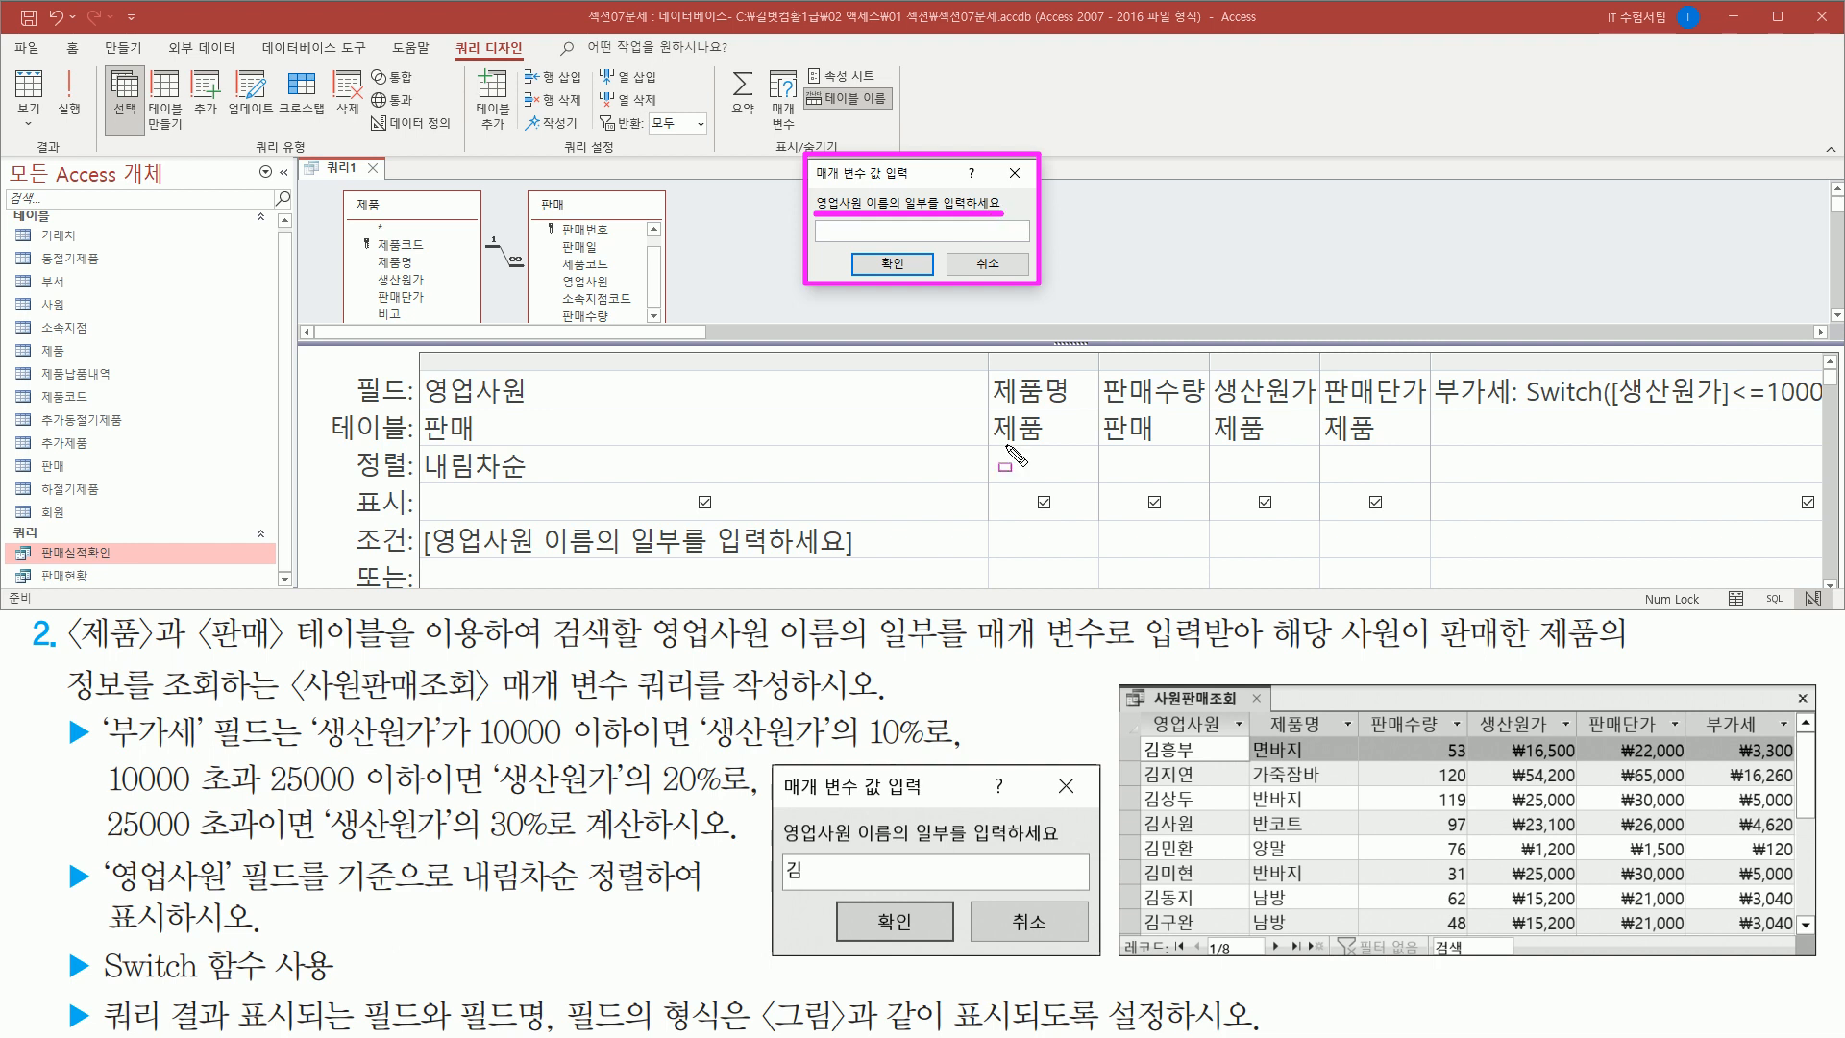
left_click_drag(778, 844, 1064, 844)
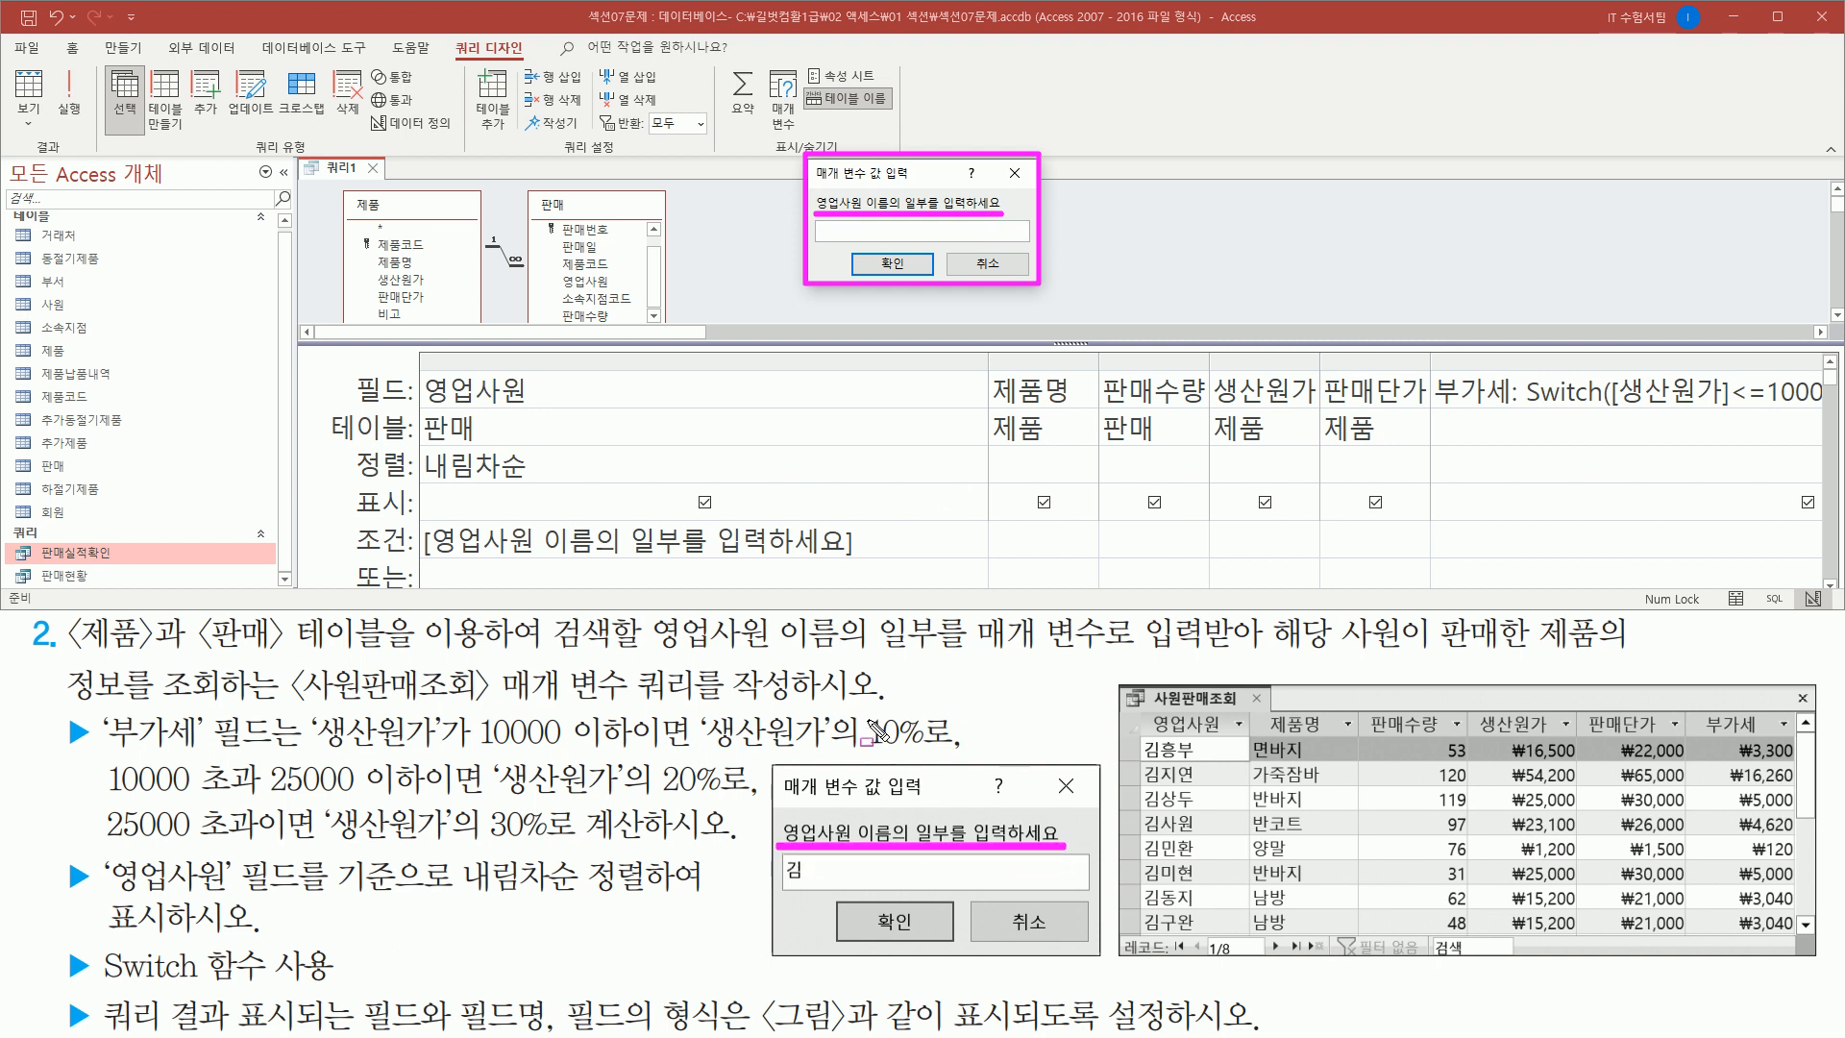
key("e")
left_click_drag(1140, 807, 1220, 843)
key("Escape")
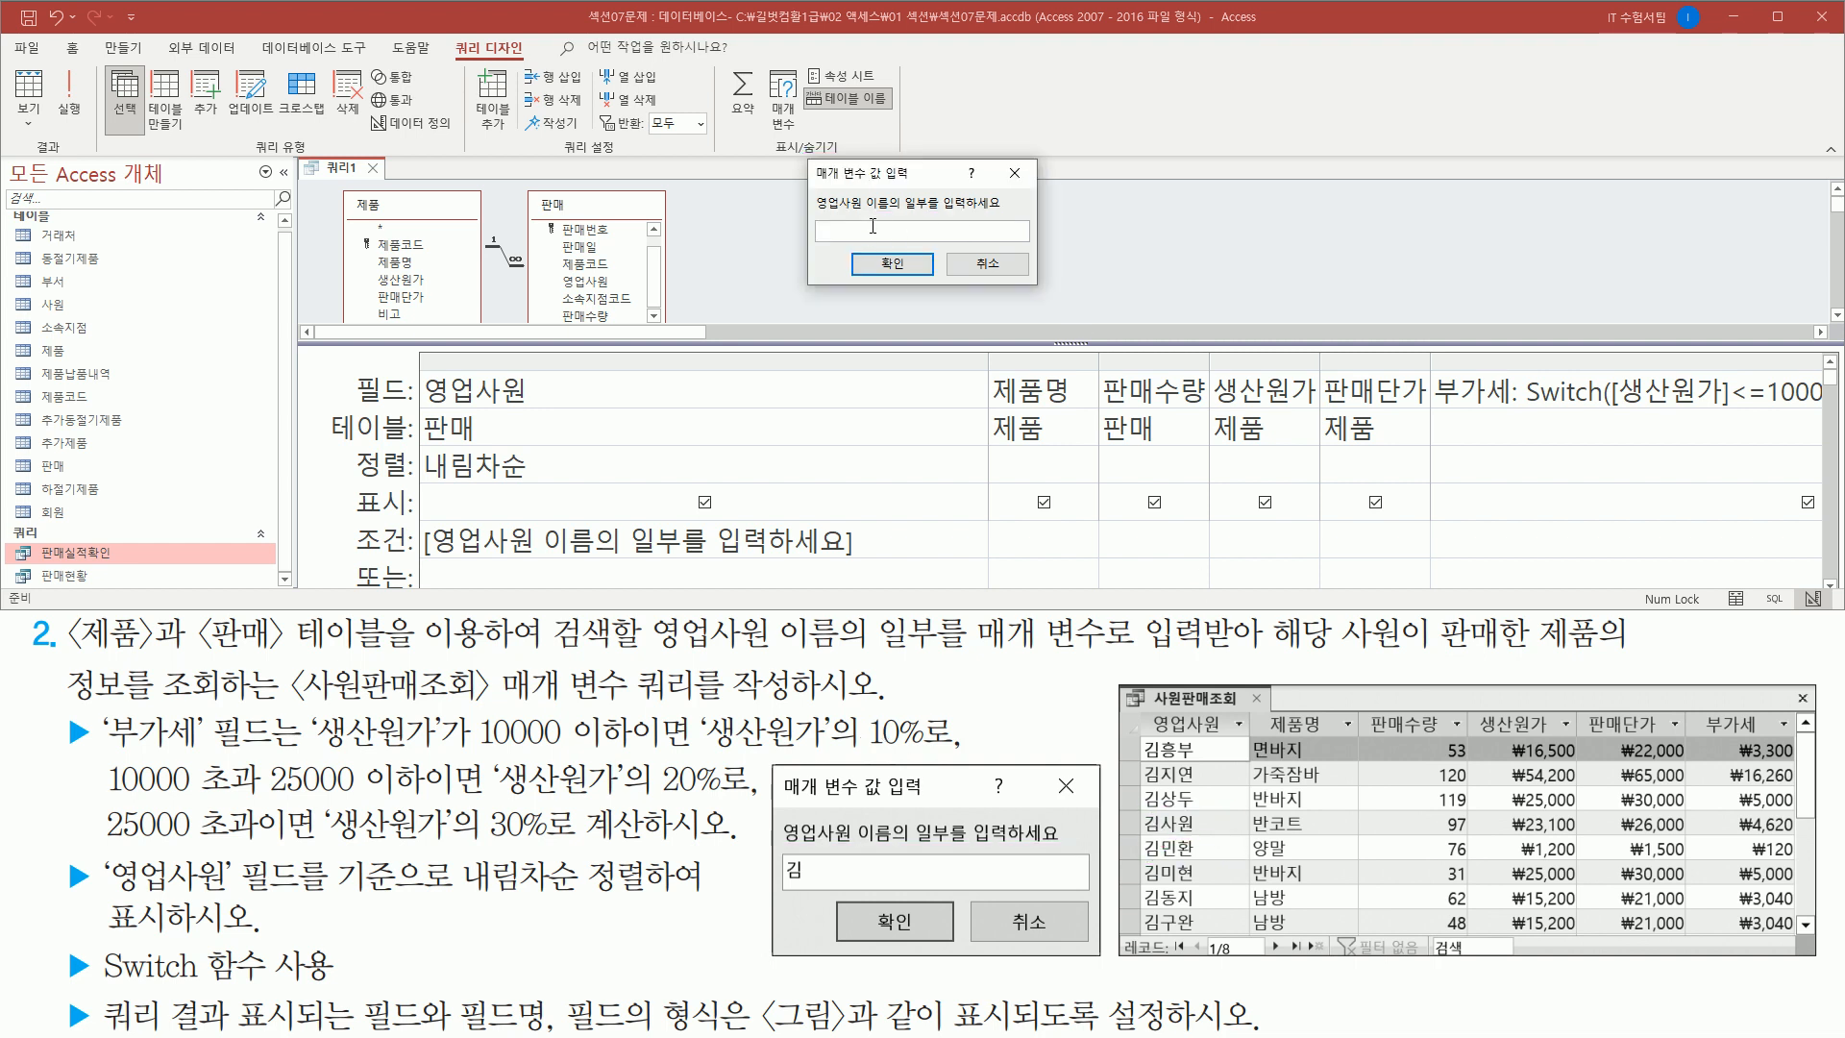
- Answer the parameter prompt with a salesperson's full name to test the exact-match criterion
type("김사원")
left_click(868, 252)
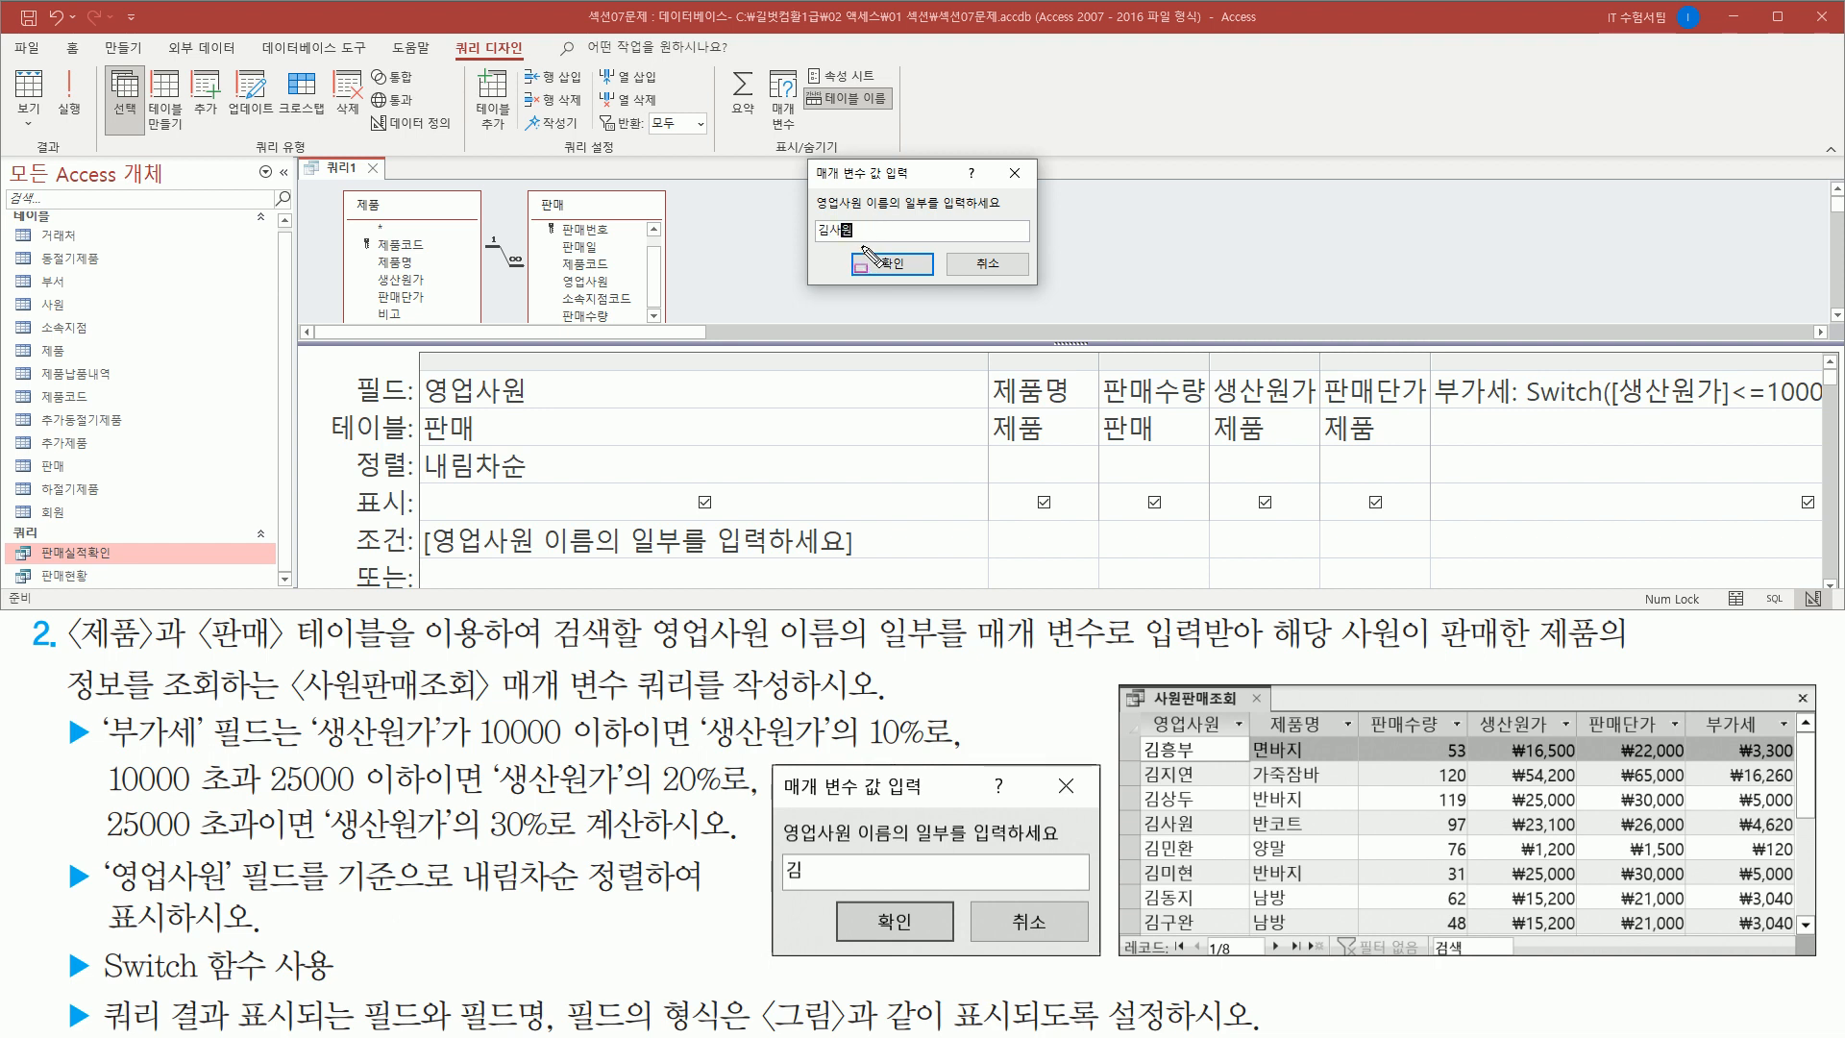
left_click(913, 273)
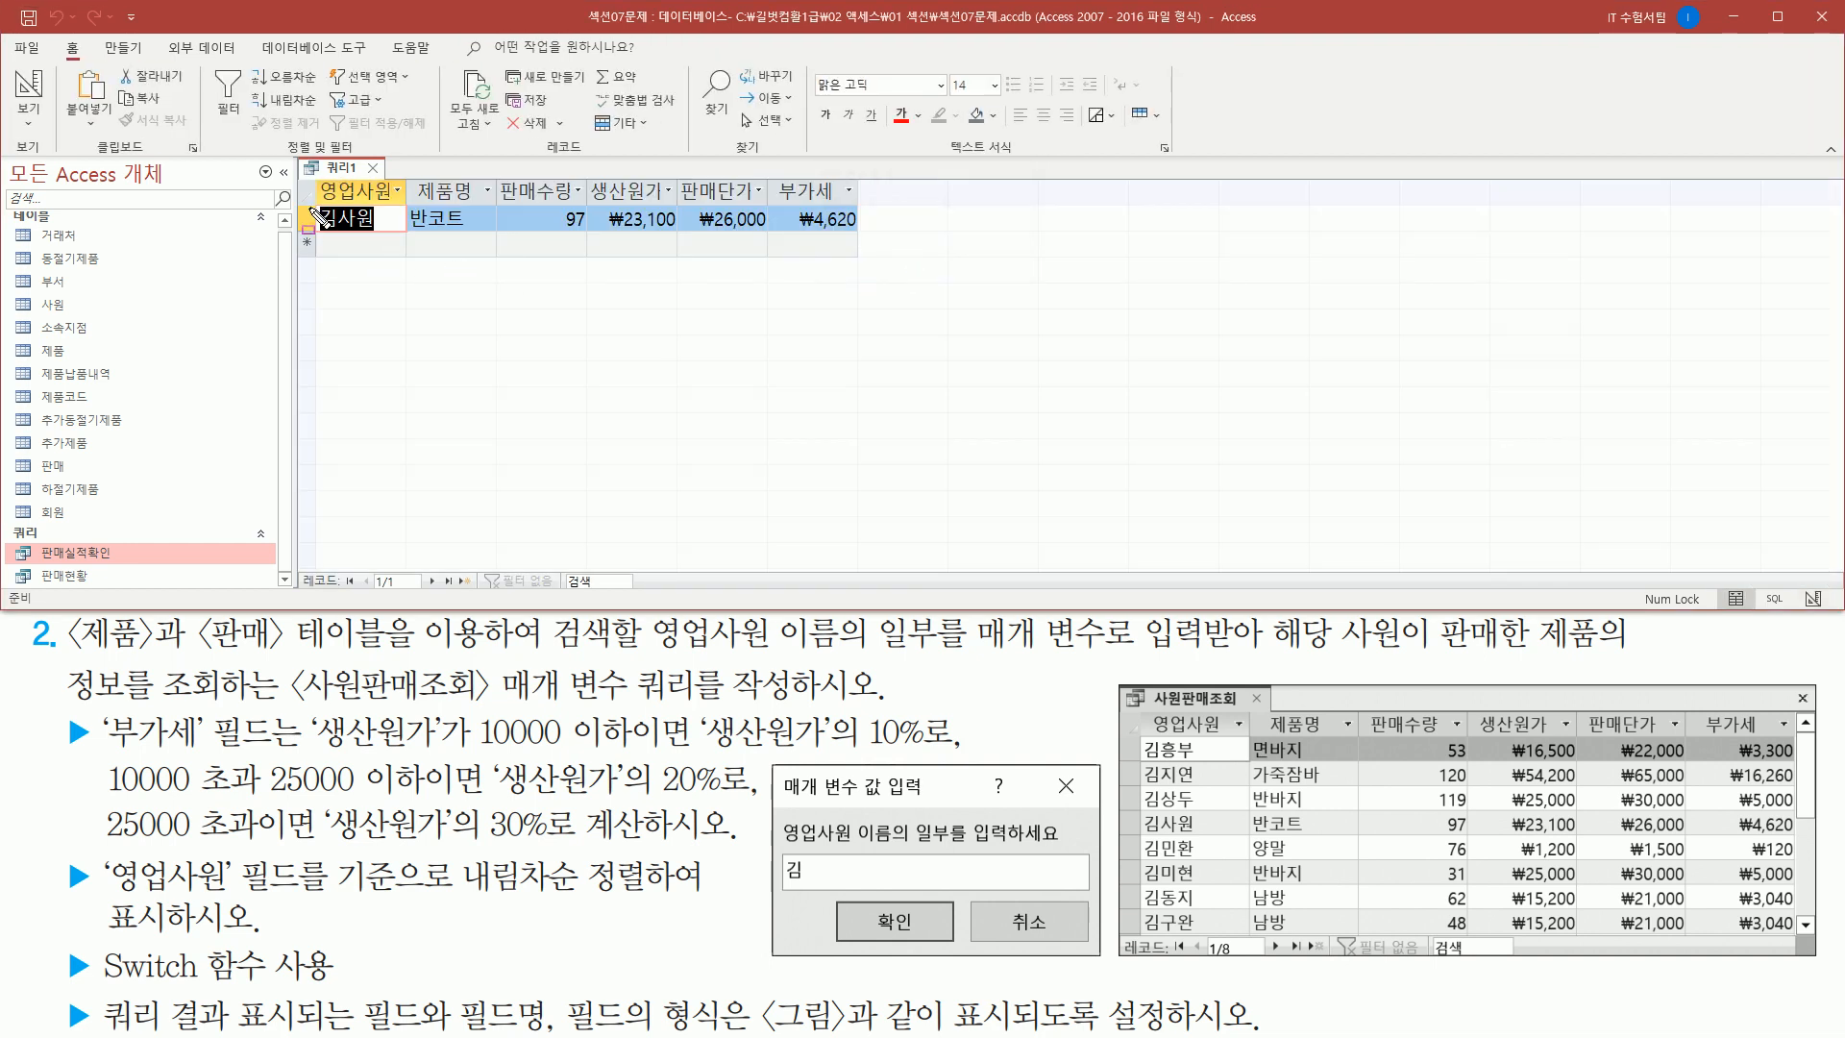
- Compare the full-name result with the task's partial-name requirement and its sample input and output for 김
left_click_drag(314, 202, 871, 235)
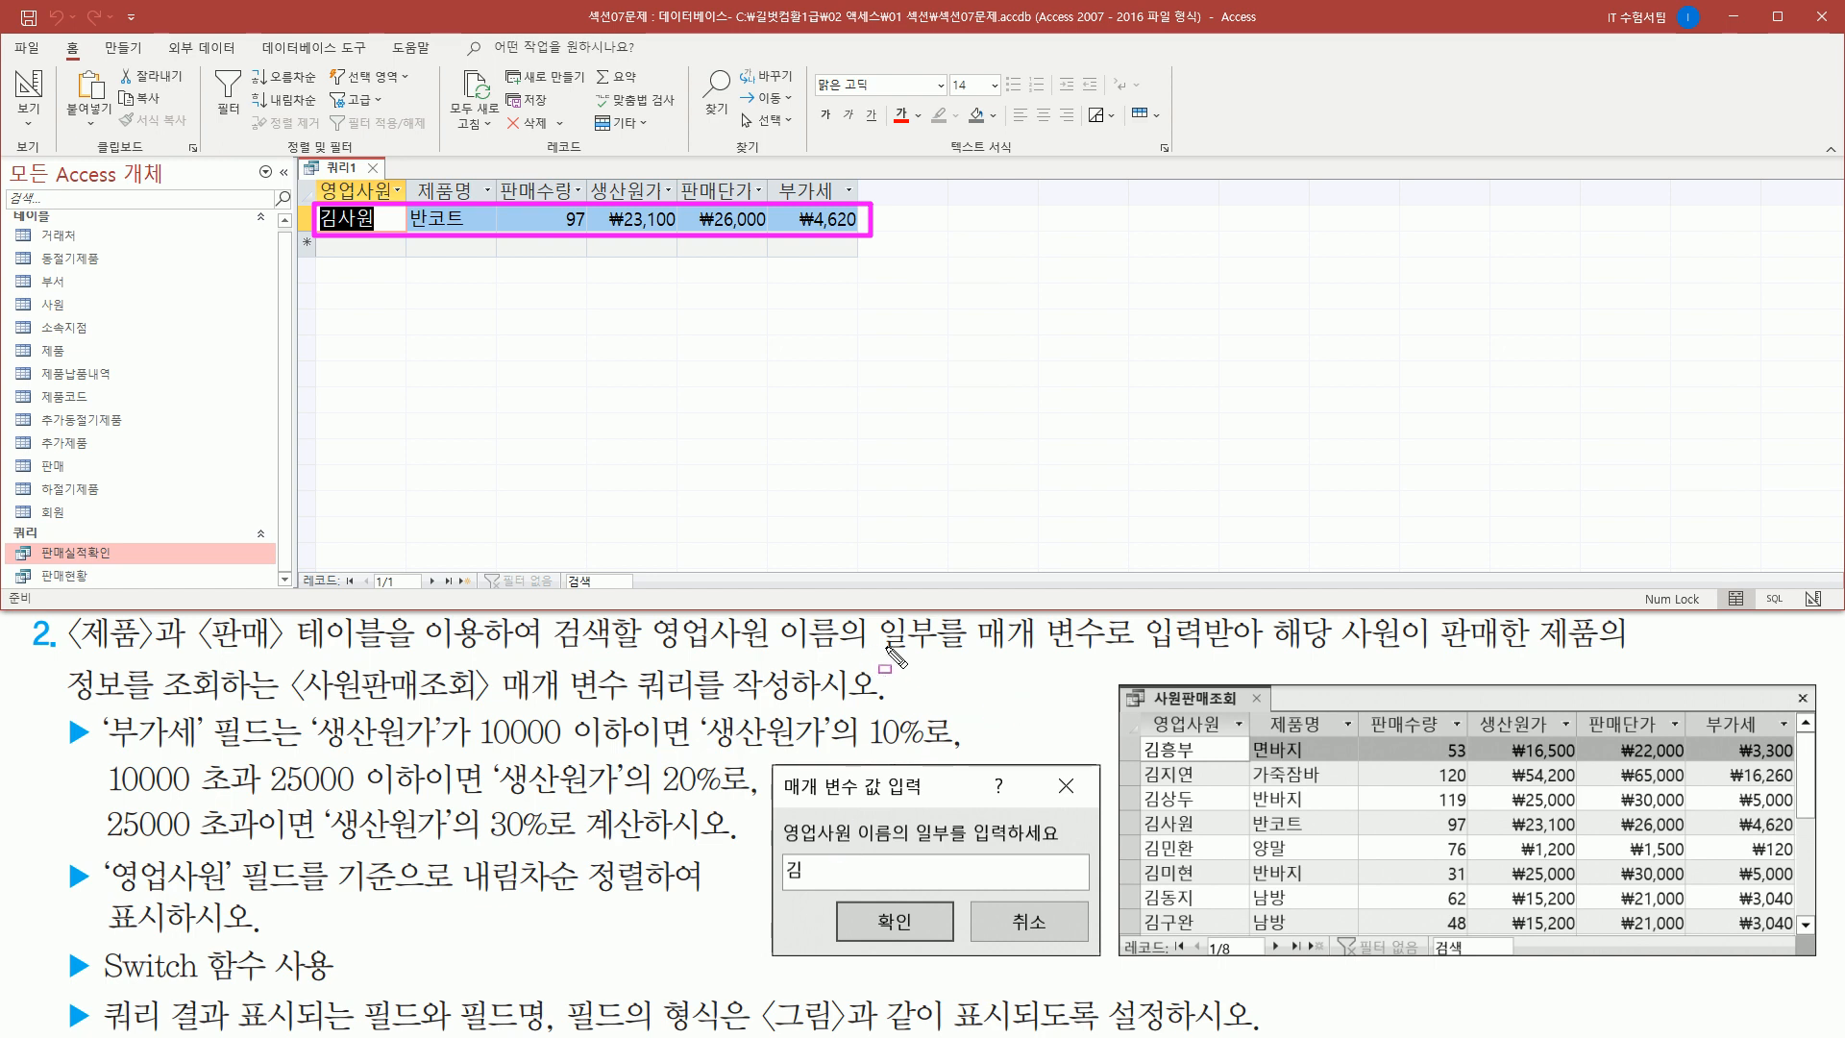
left_click_drag(642, 651, 1303, 654)
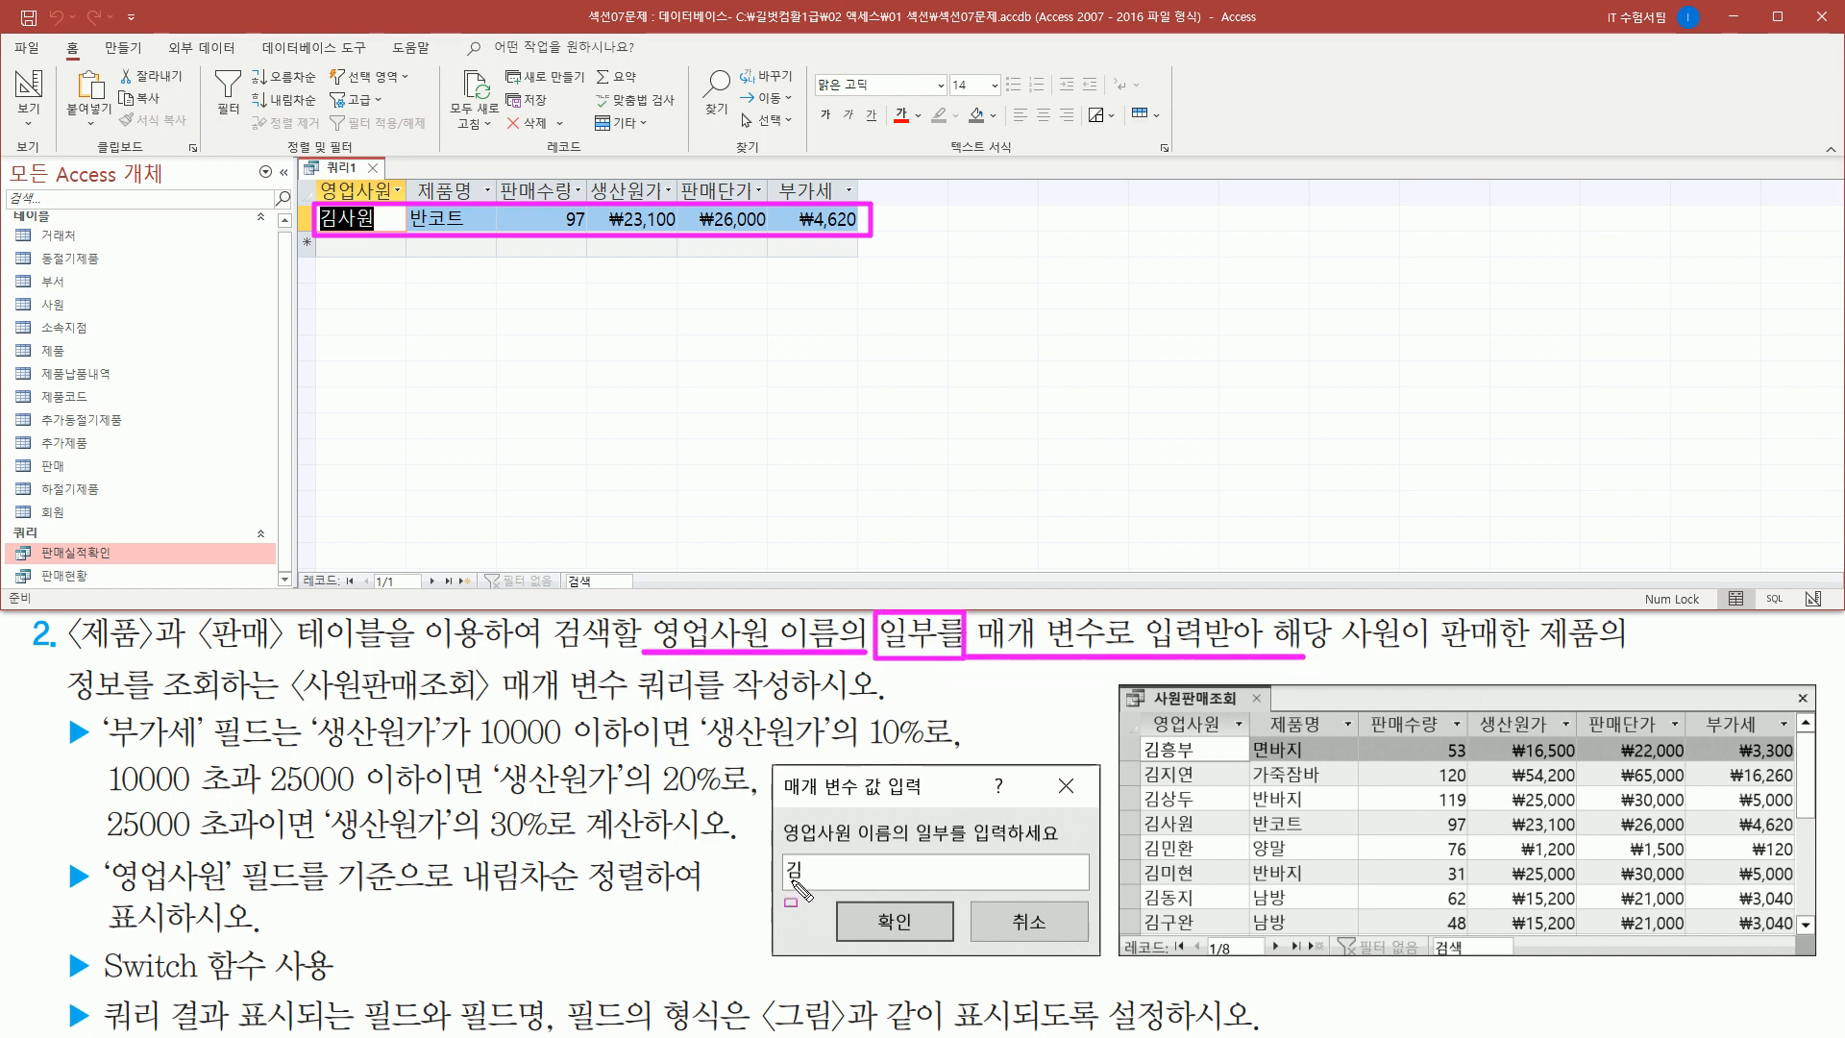
left_click_drag(779, 854, 813, 894)
left_click_drag(1135, 732, 1211, 944)
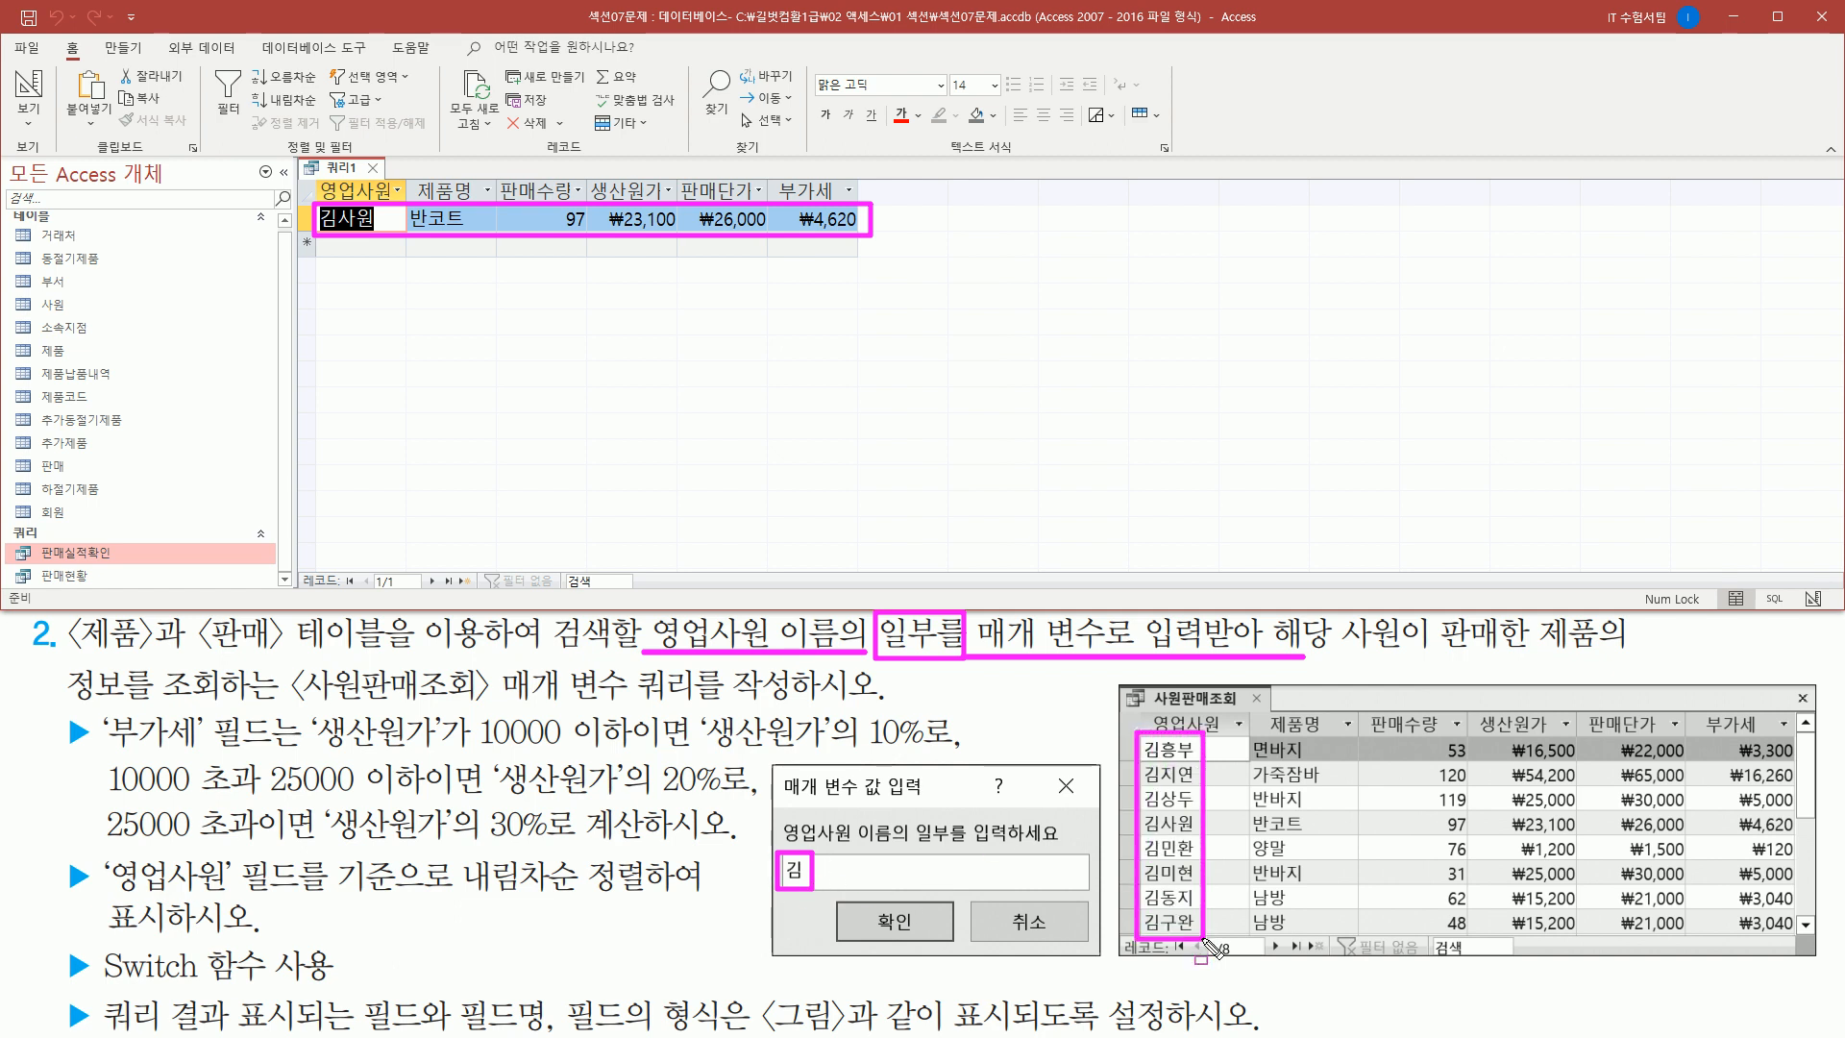
key("Escape")
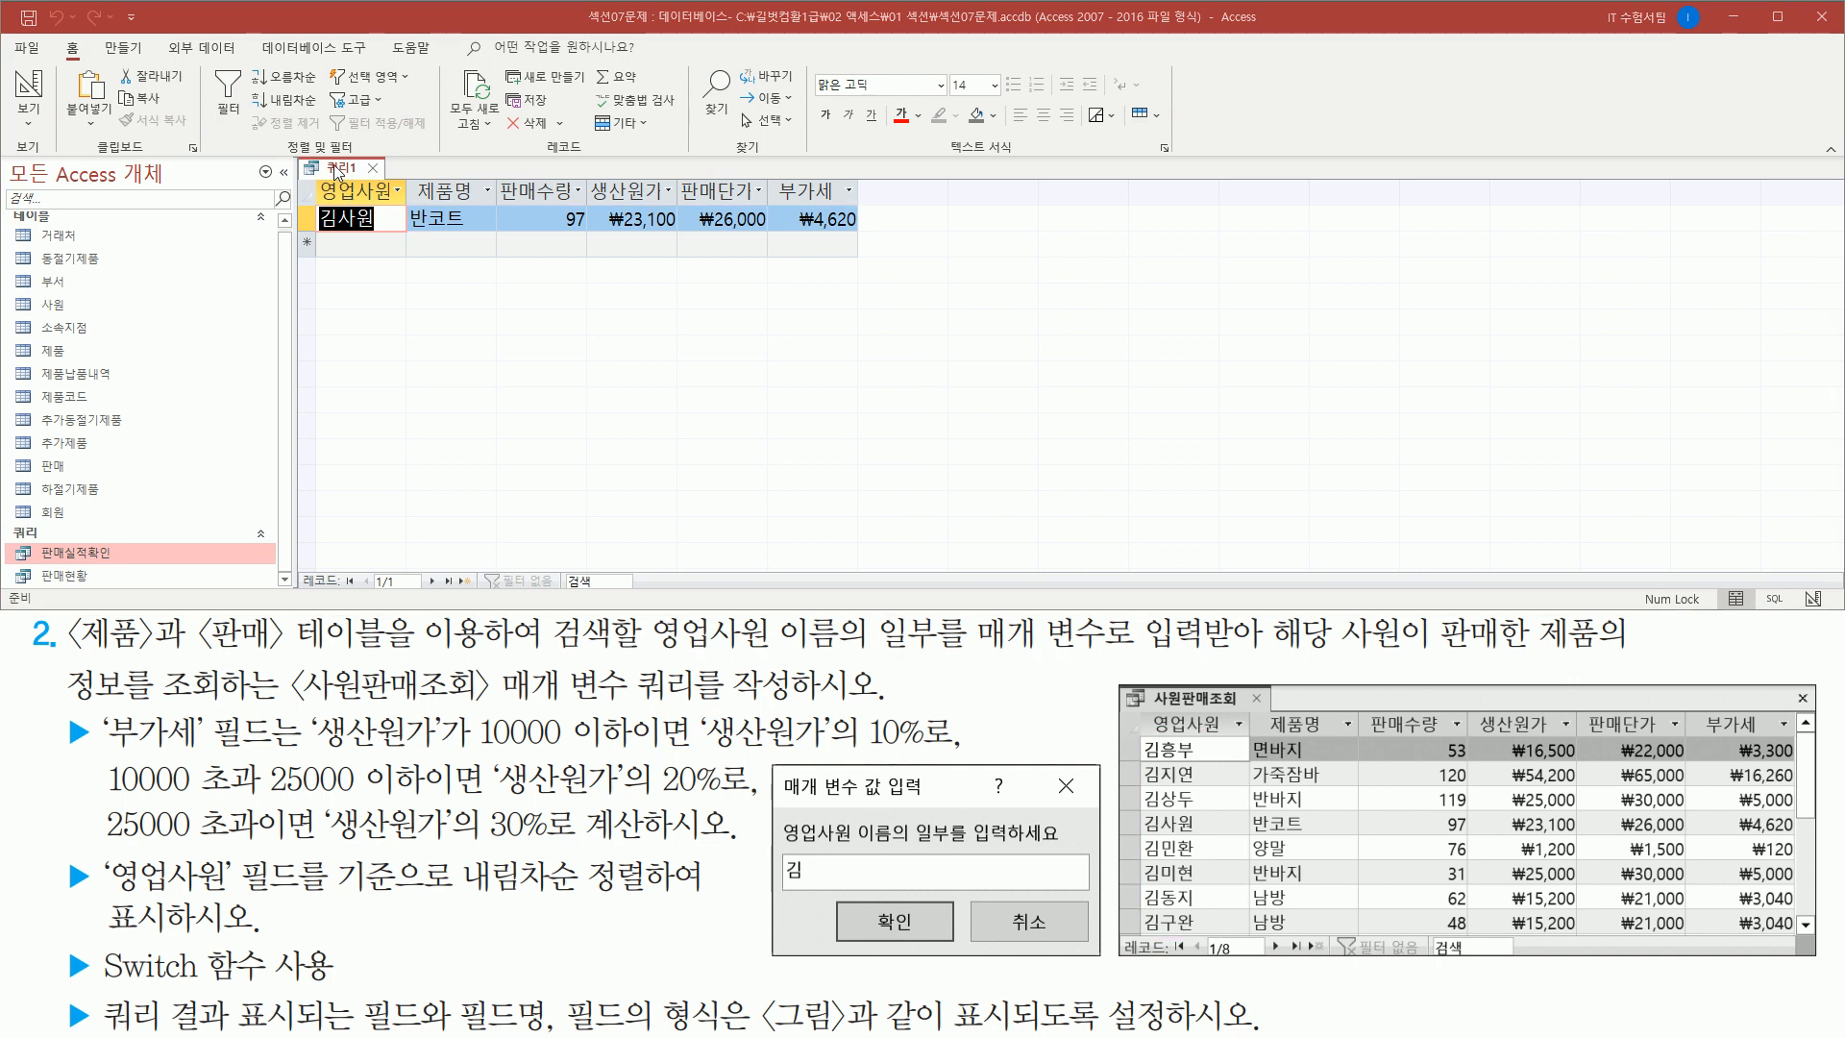
- Return to the query's design and check the 영업사원 criterion against the task's partial-name requirement
right_click(337, 169)
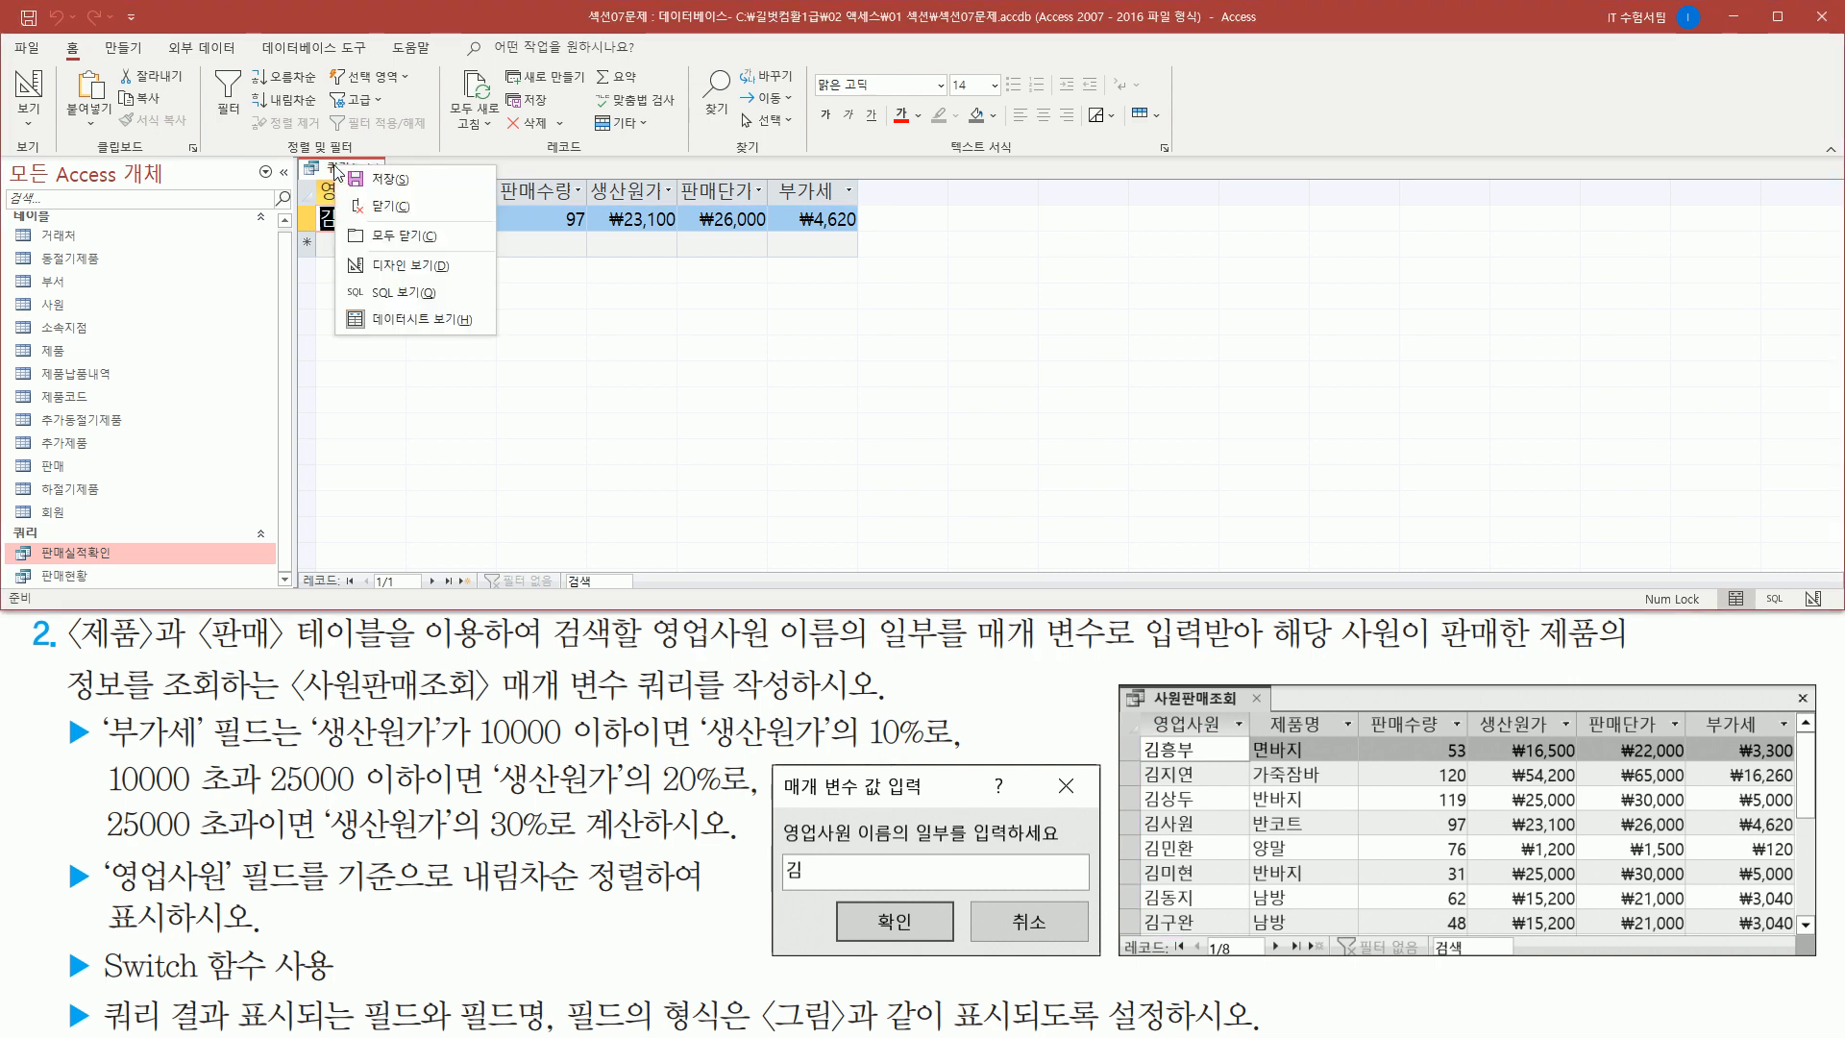
left_click(396, 266)
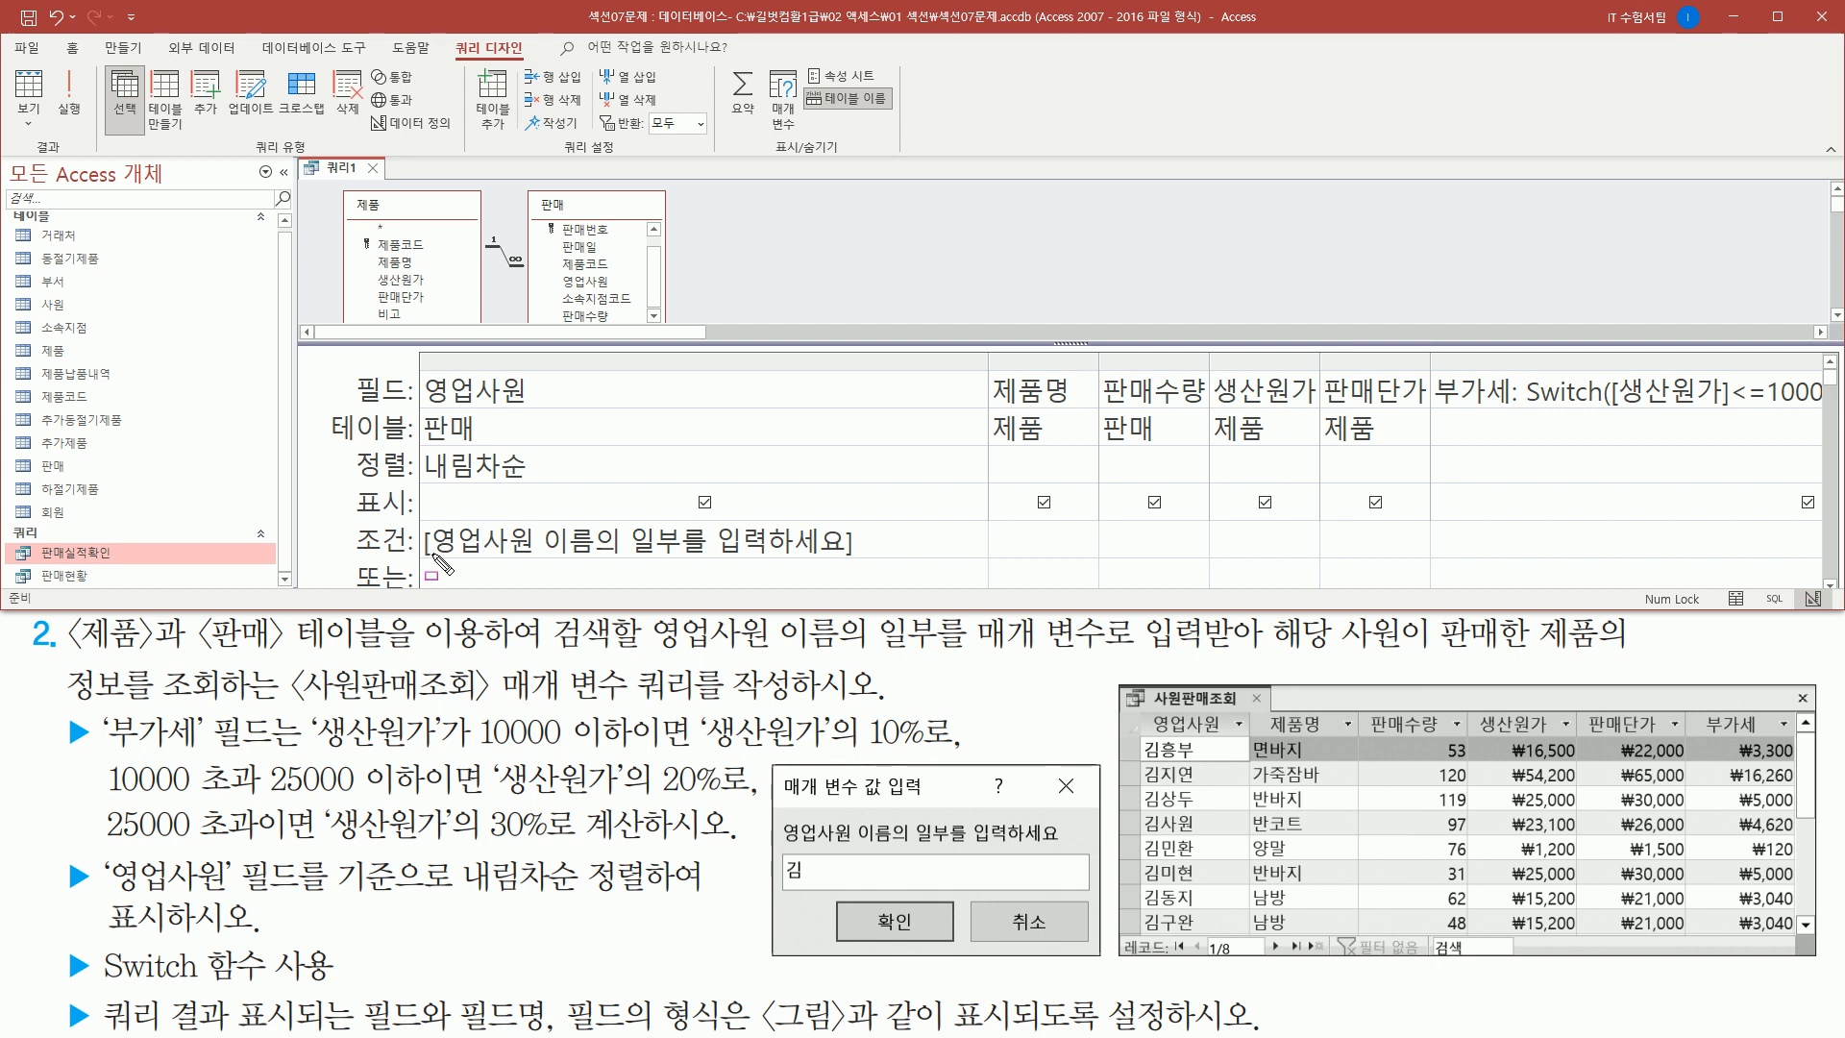
left_click_drag(428, 557, 850, 560)
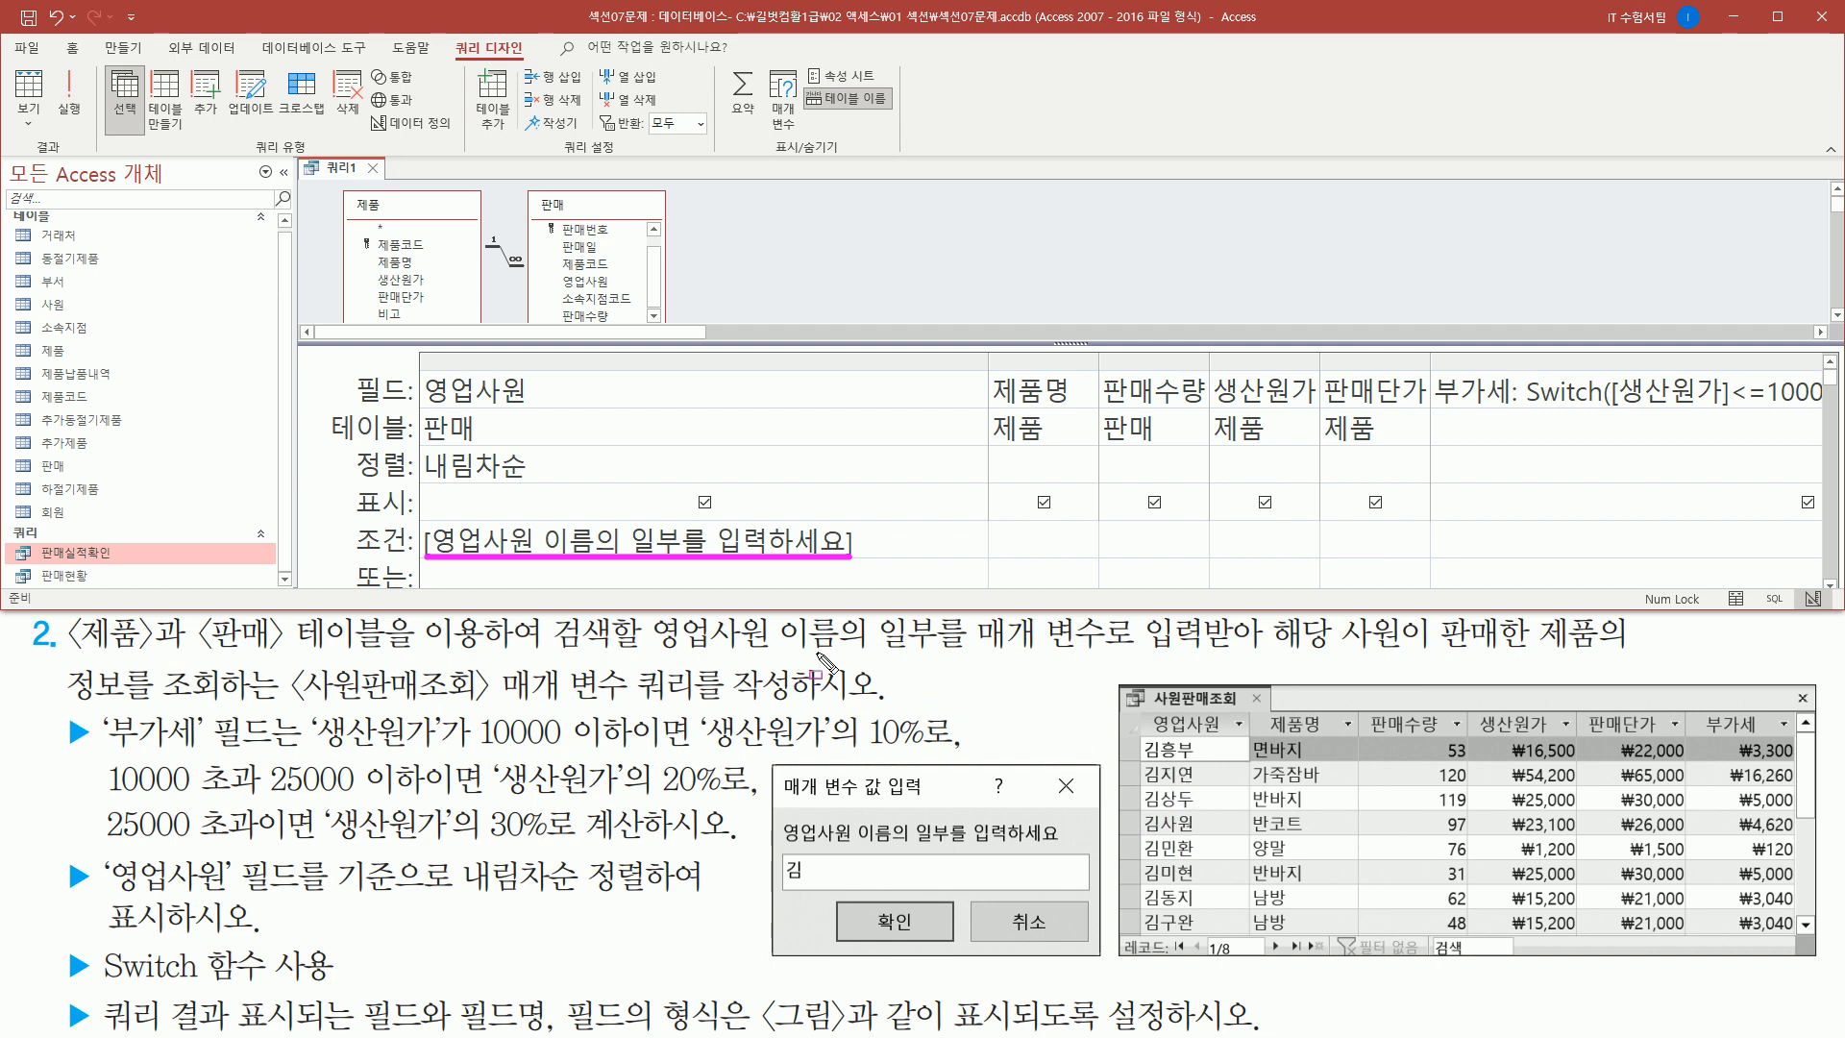
left_click_drag(878, 655, 963, 657)
key("Escape")
- Change the 영업사원 criterion to like "*" & [영업사원 이름의 일부를 입력하세요] & "*" and widen its column to fit
left_click(510, 534)
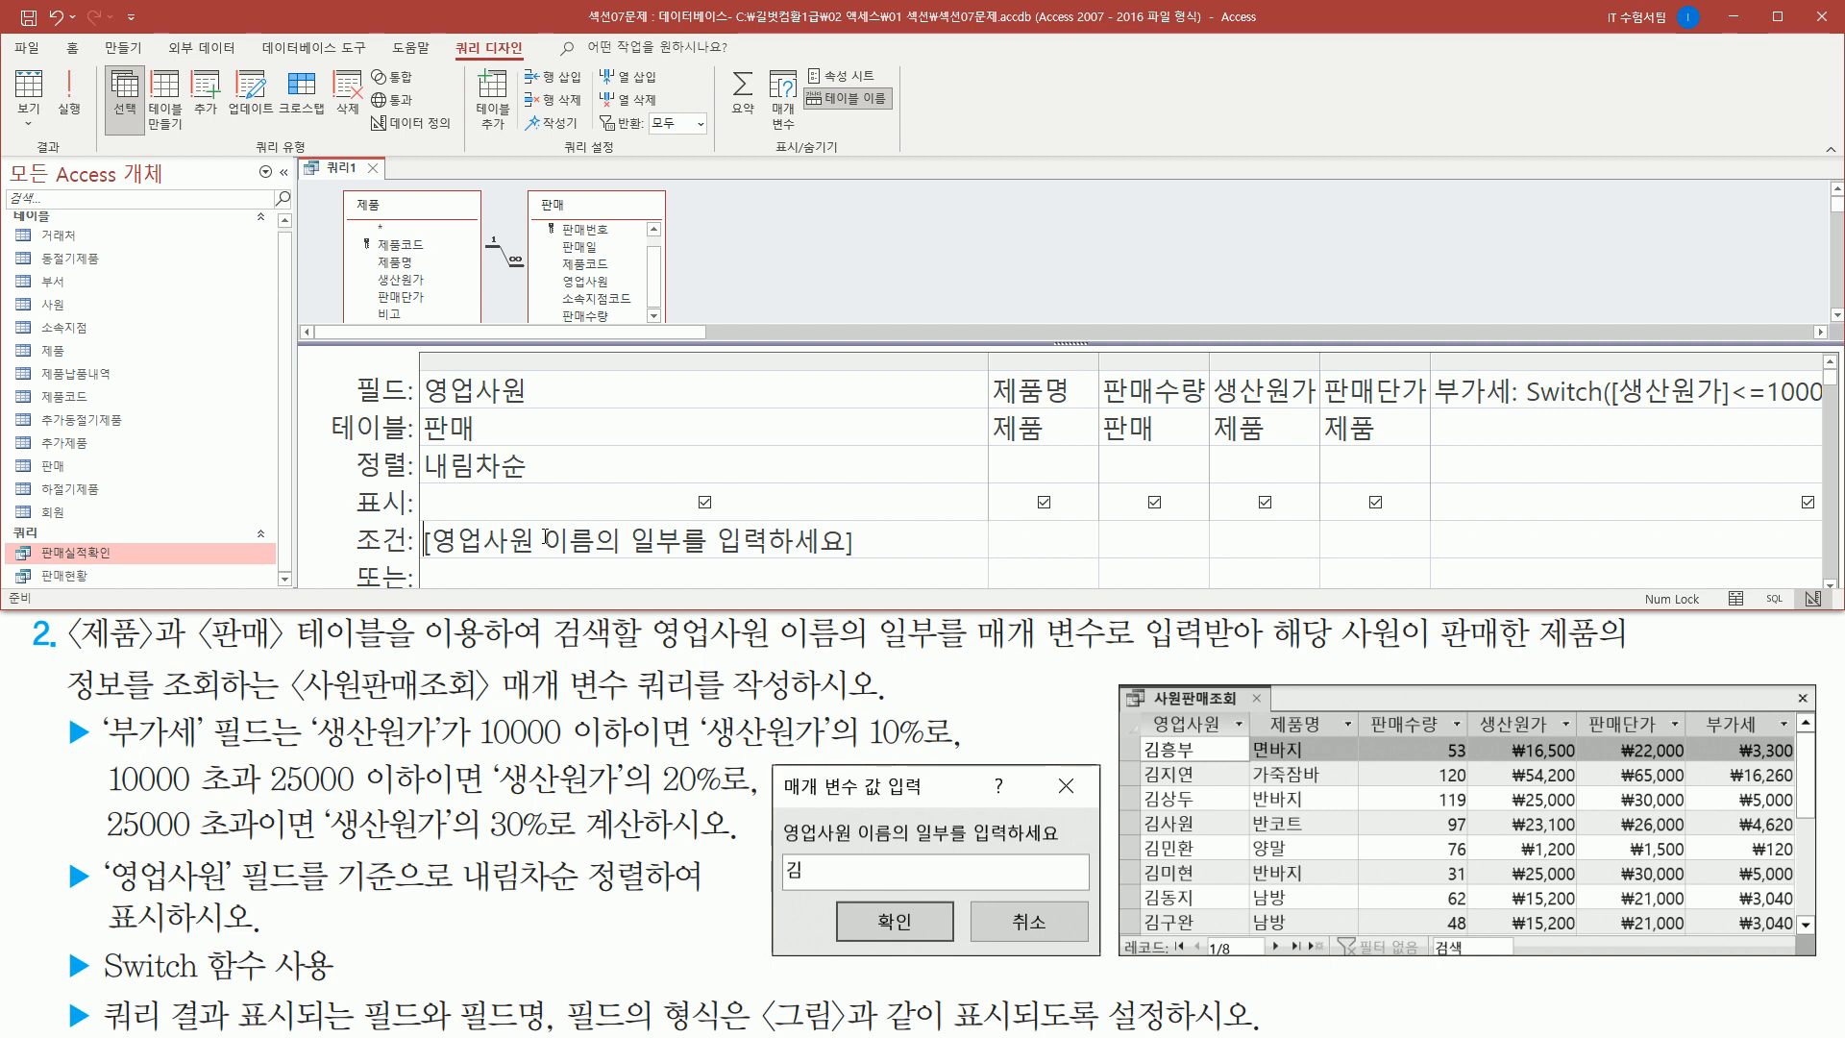
type("like")
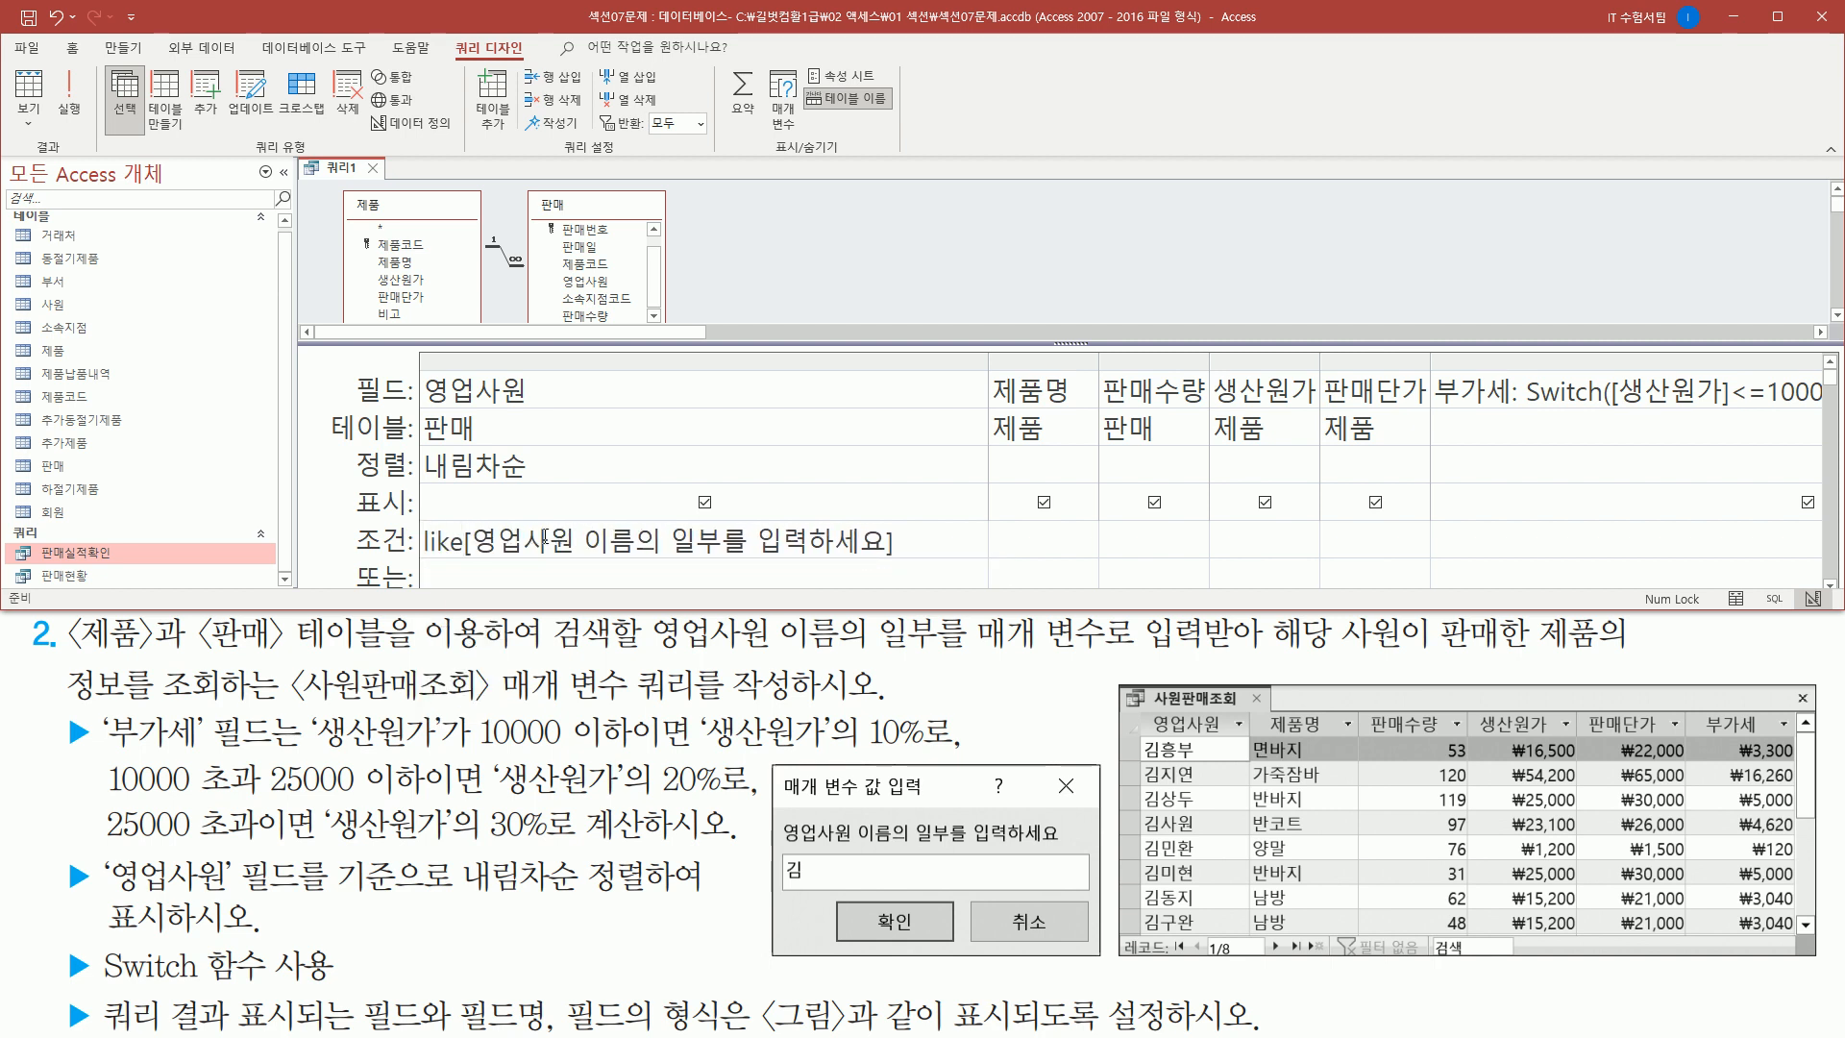
type(" \"")
type("8\"")
key("BackSpace")
key("BackSpace")
type("*\"")
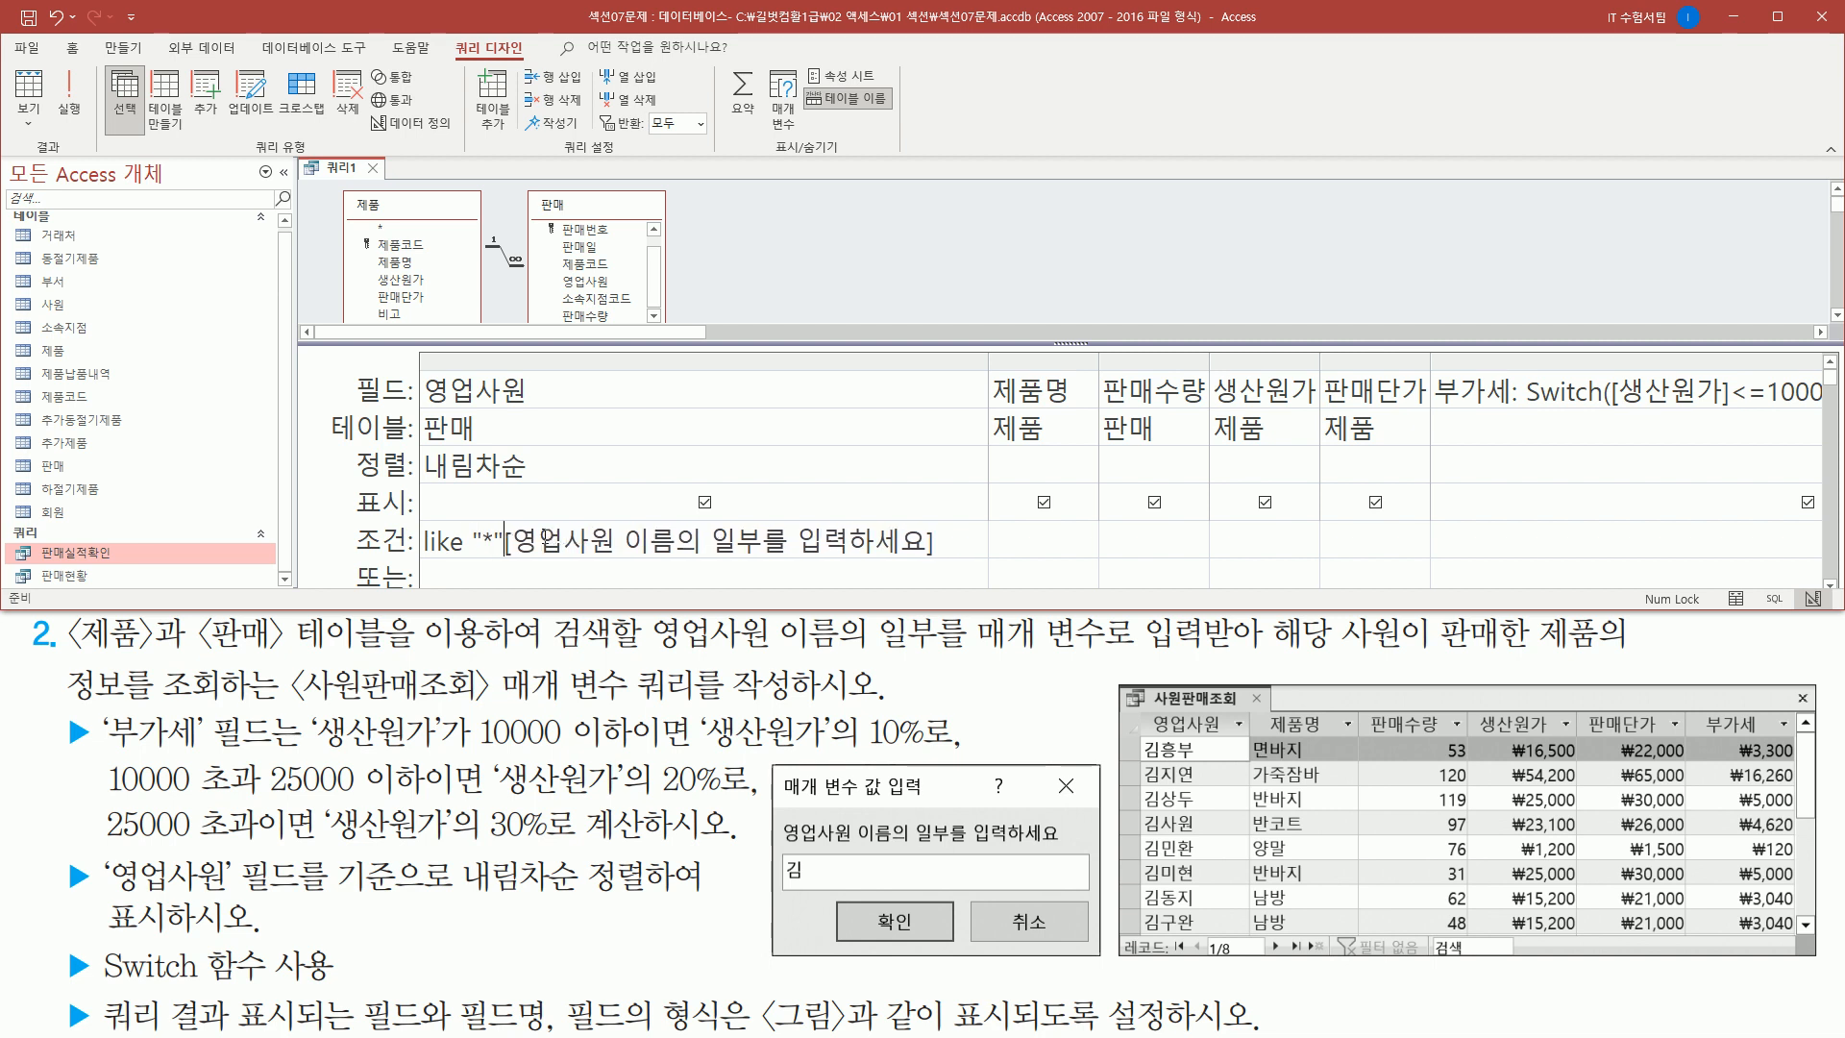
type(" & ")
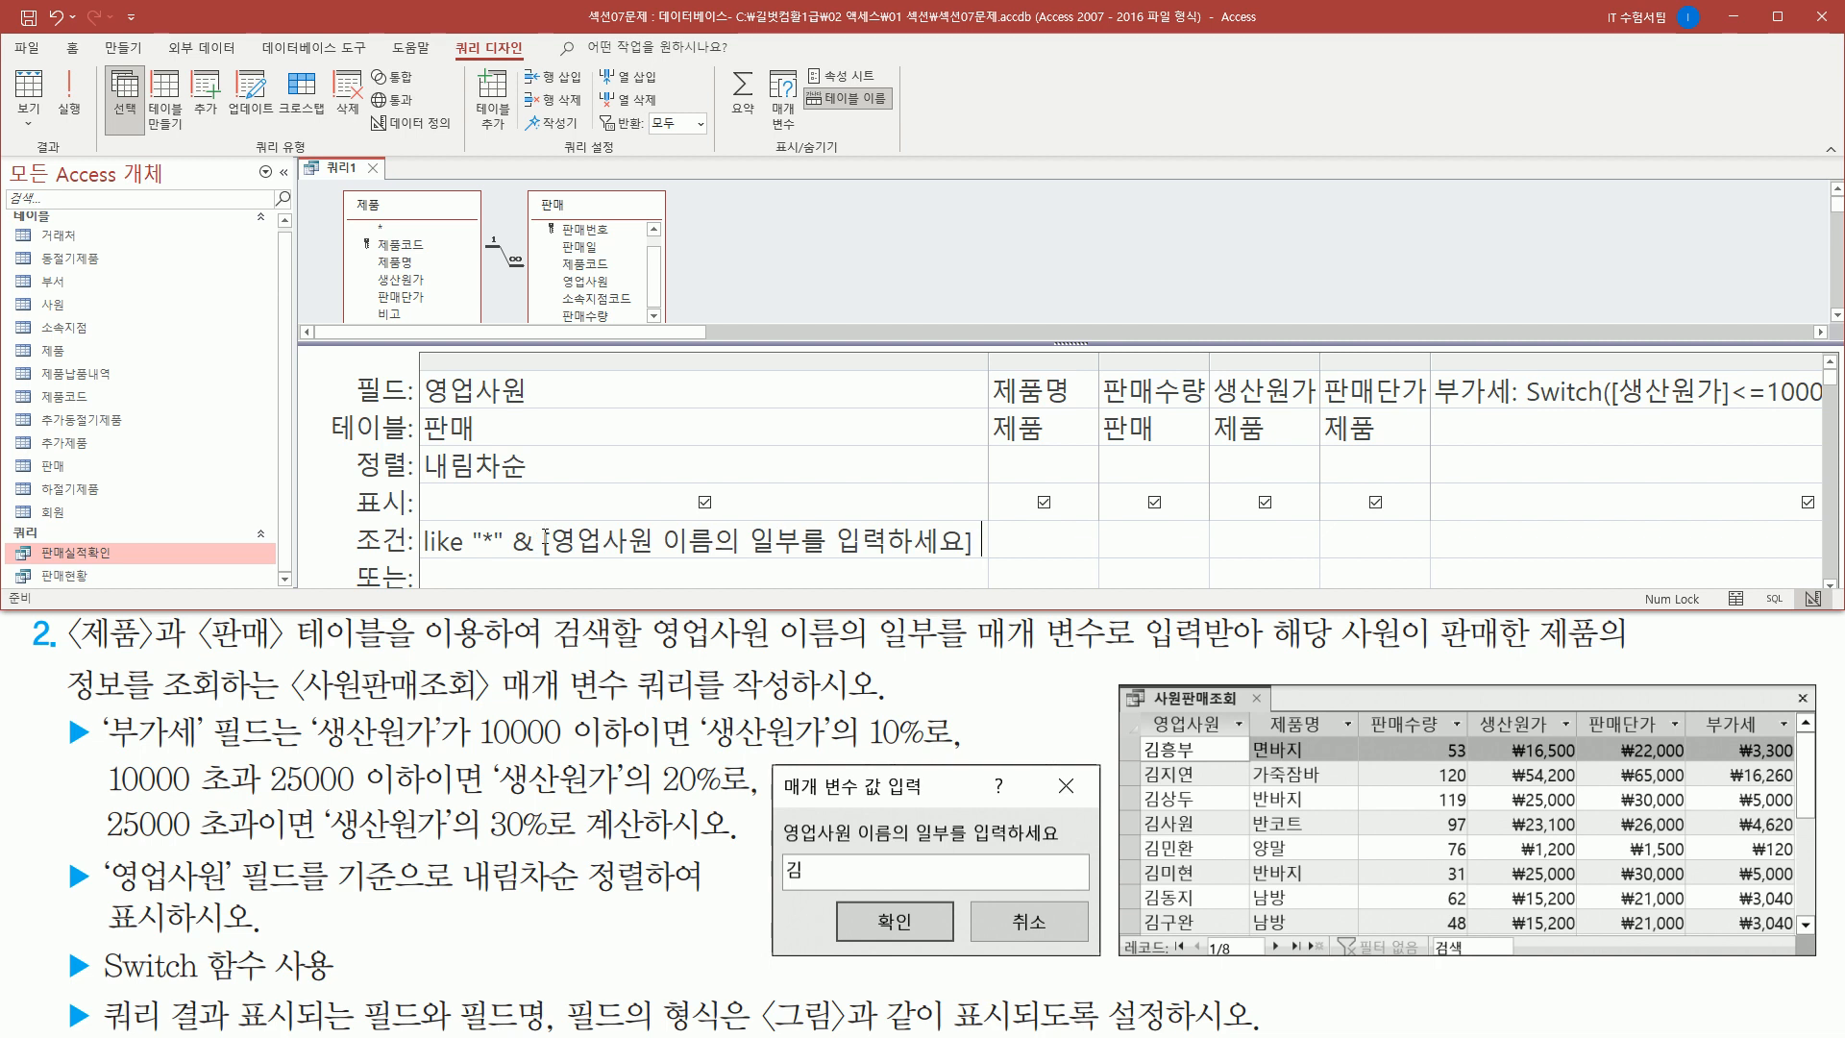
type(" & \"*\"")
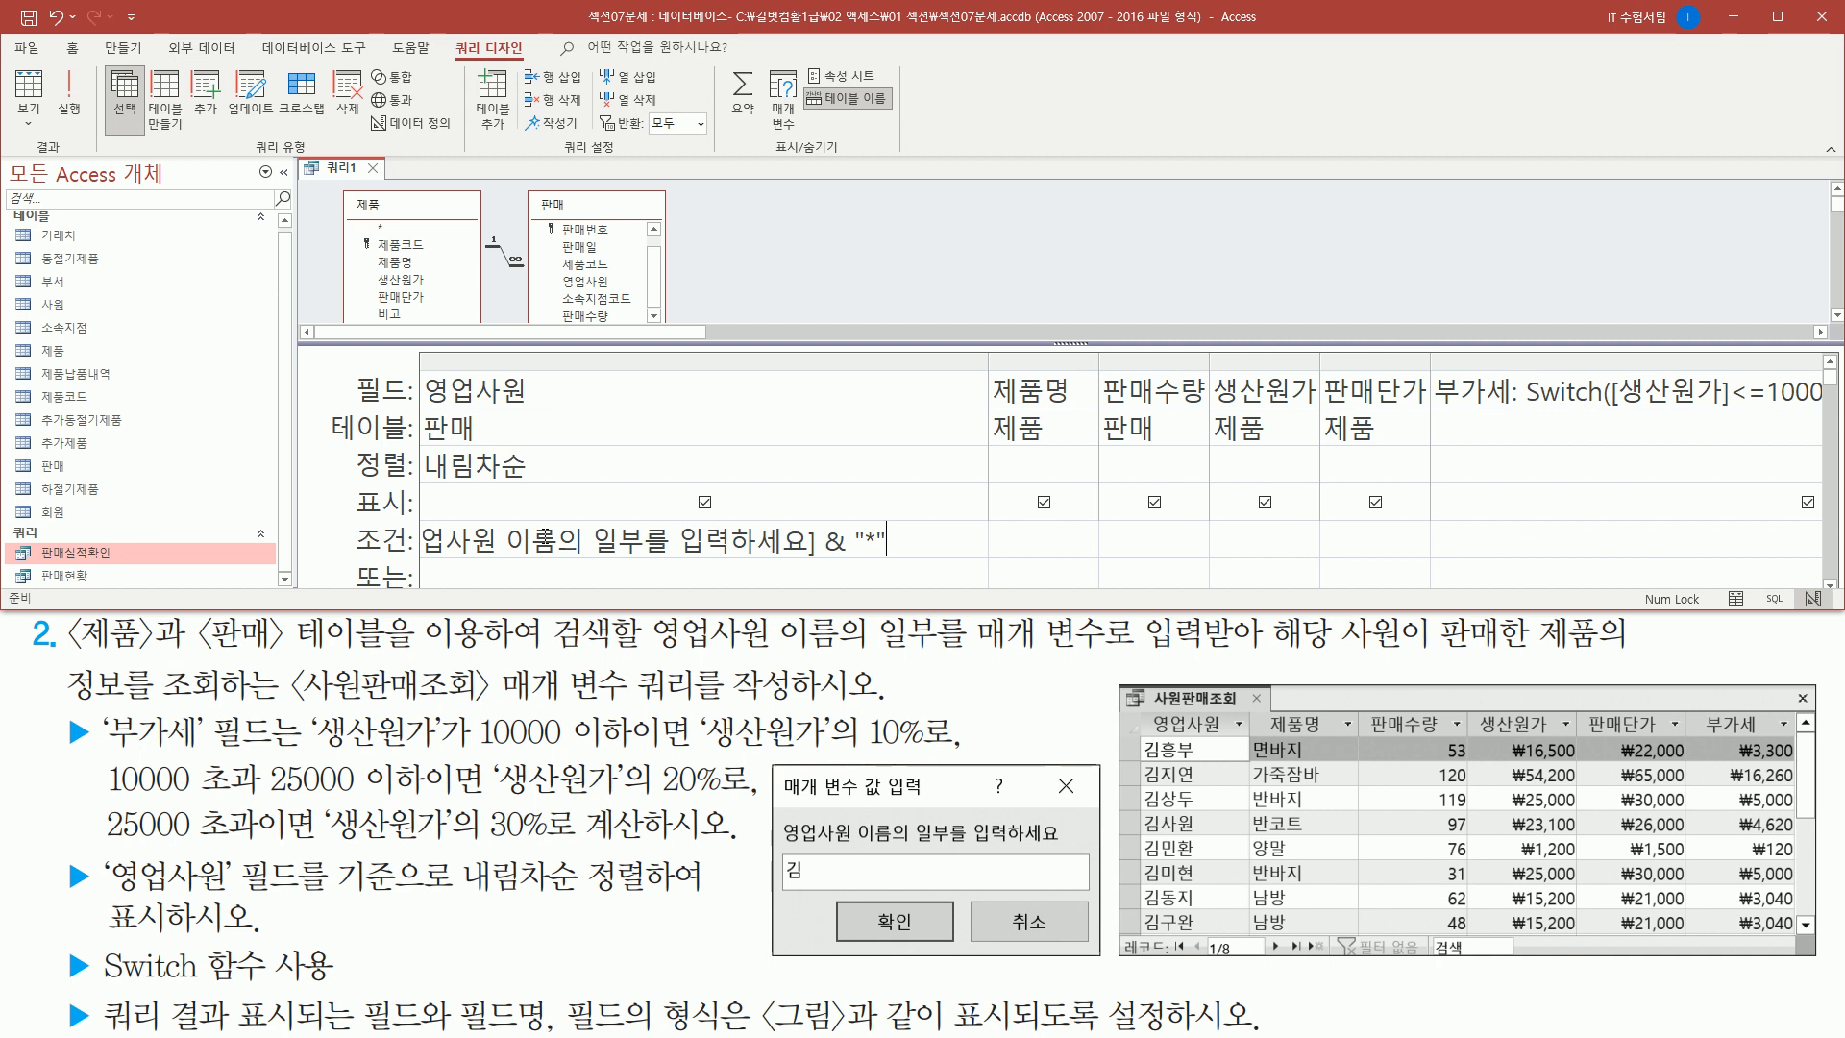
key("Home")
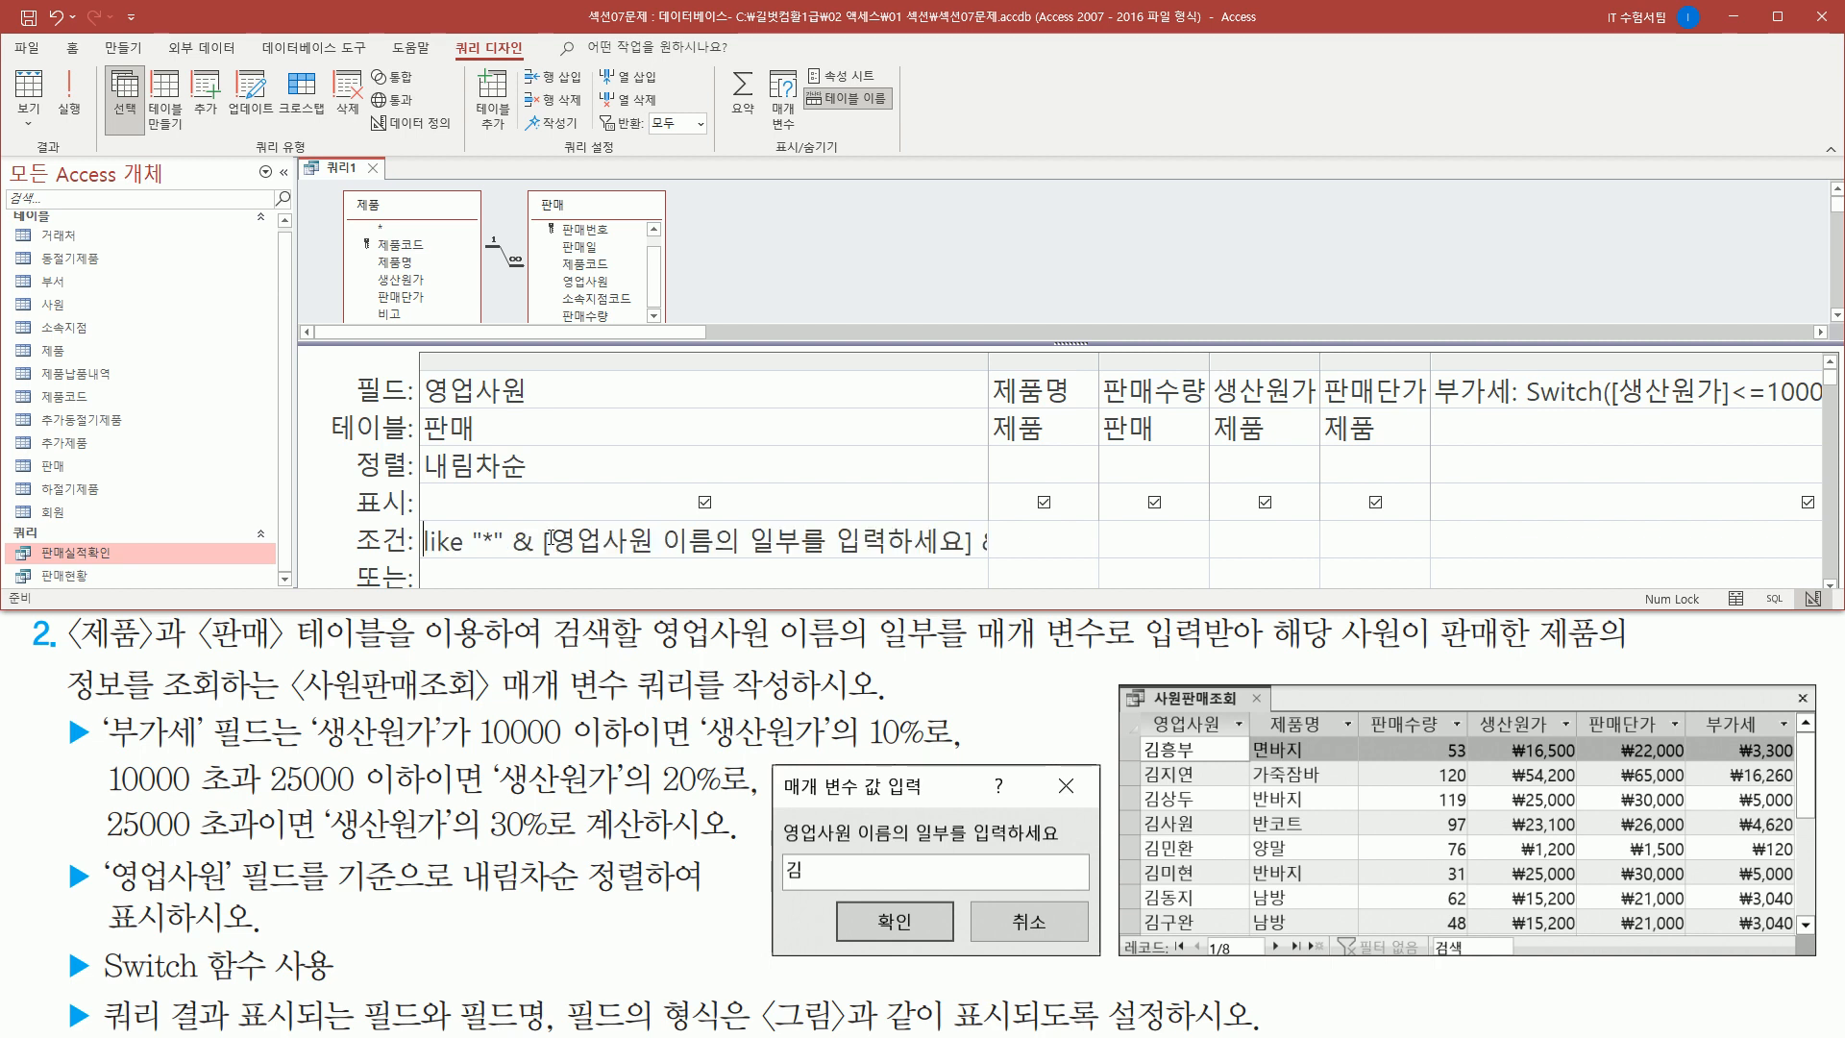
left_click_drag(987, 359, 1112, 359)
- Review how the wildcards and & operators in the 영업사원 criterion surround the prompted name fragment
left_click_drag(542, 559, 966, 560)
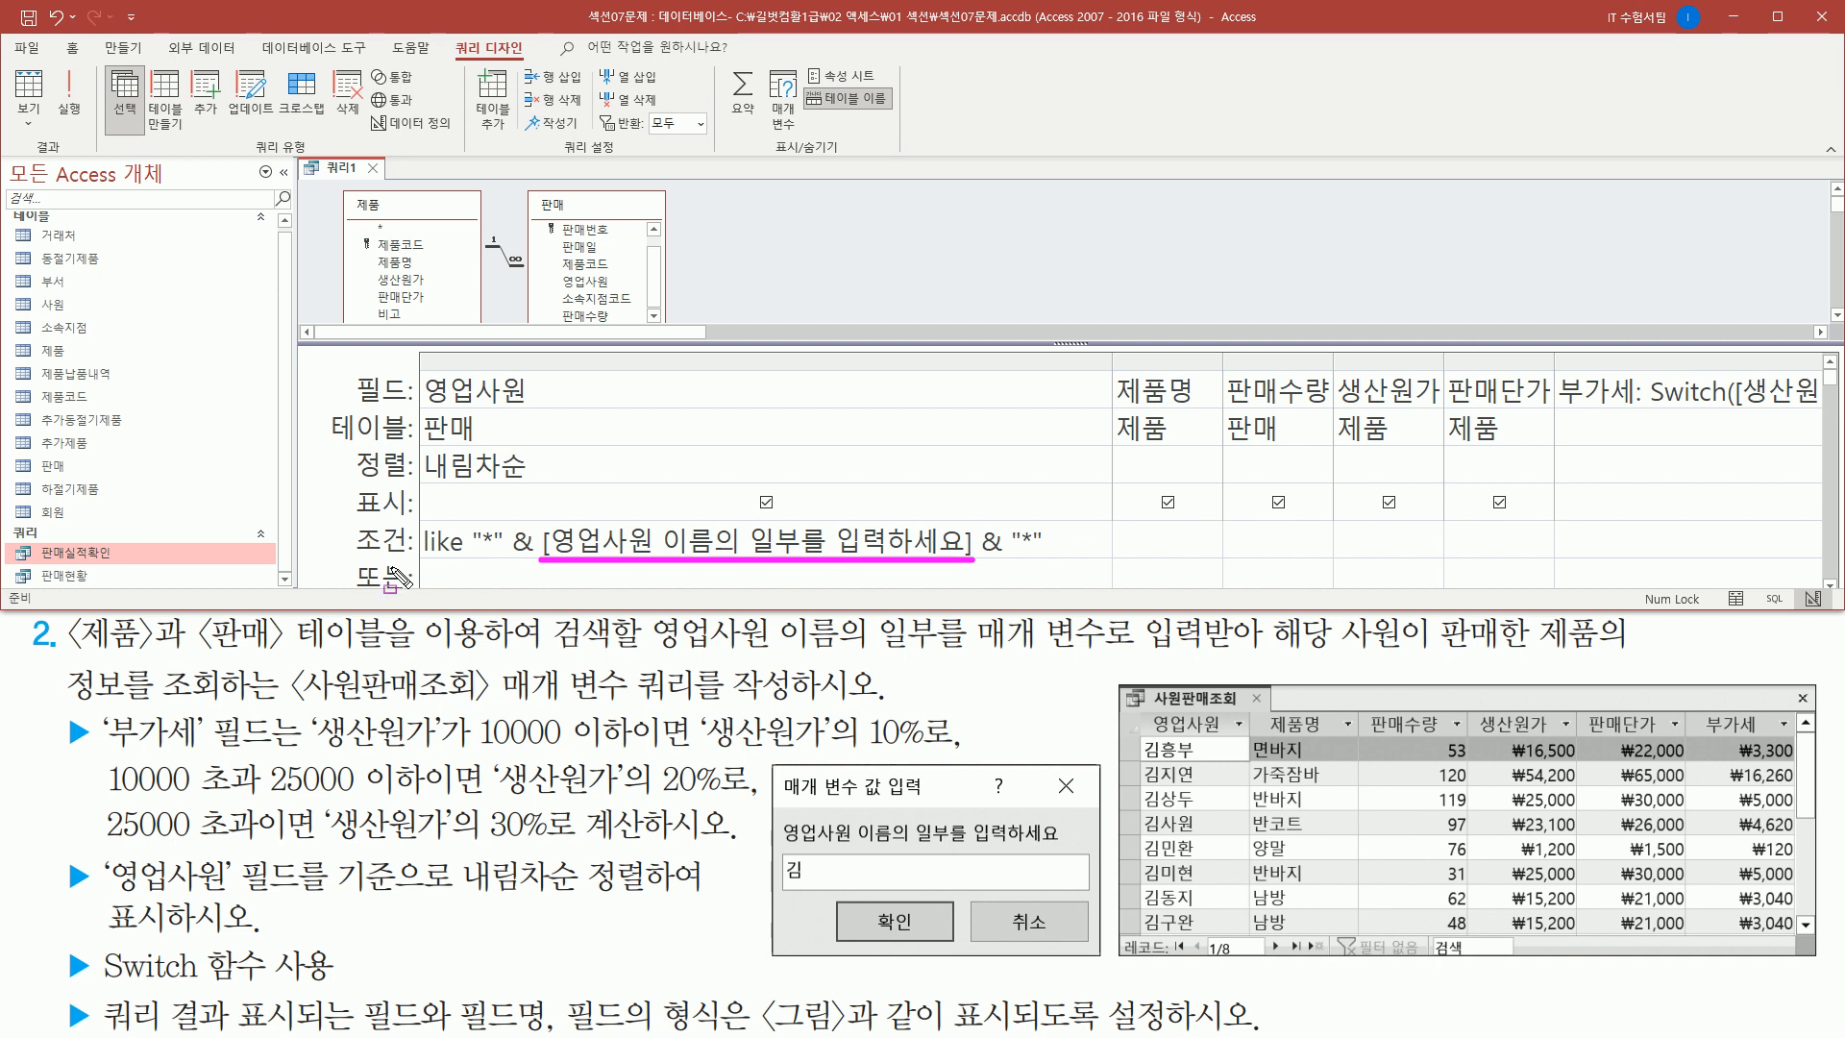
mouse_move(421, 509)
left_mouse_down()
mouse_move(947, 595)
mouse_move(1077, 574)
left_mouse_up()
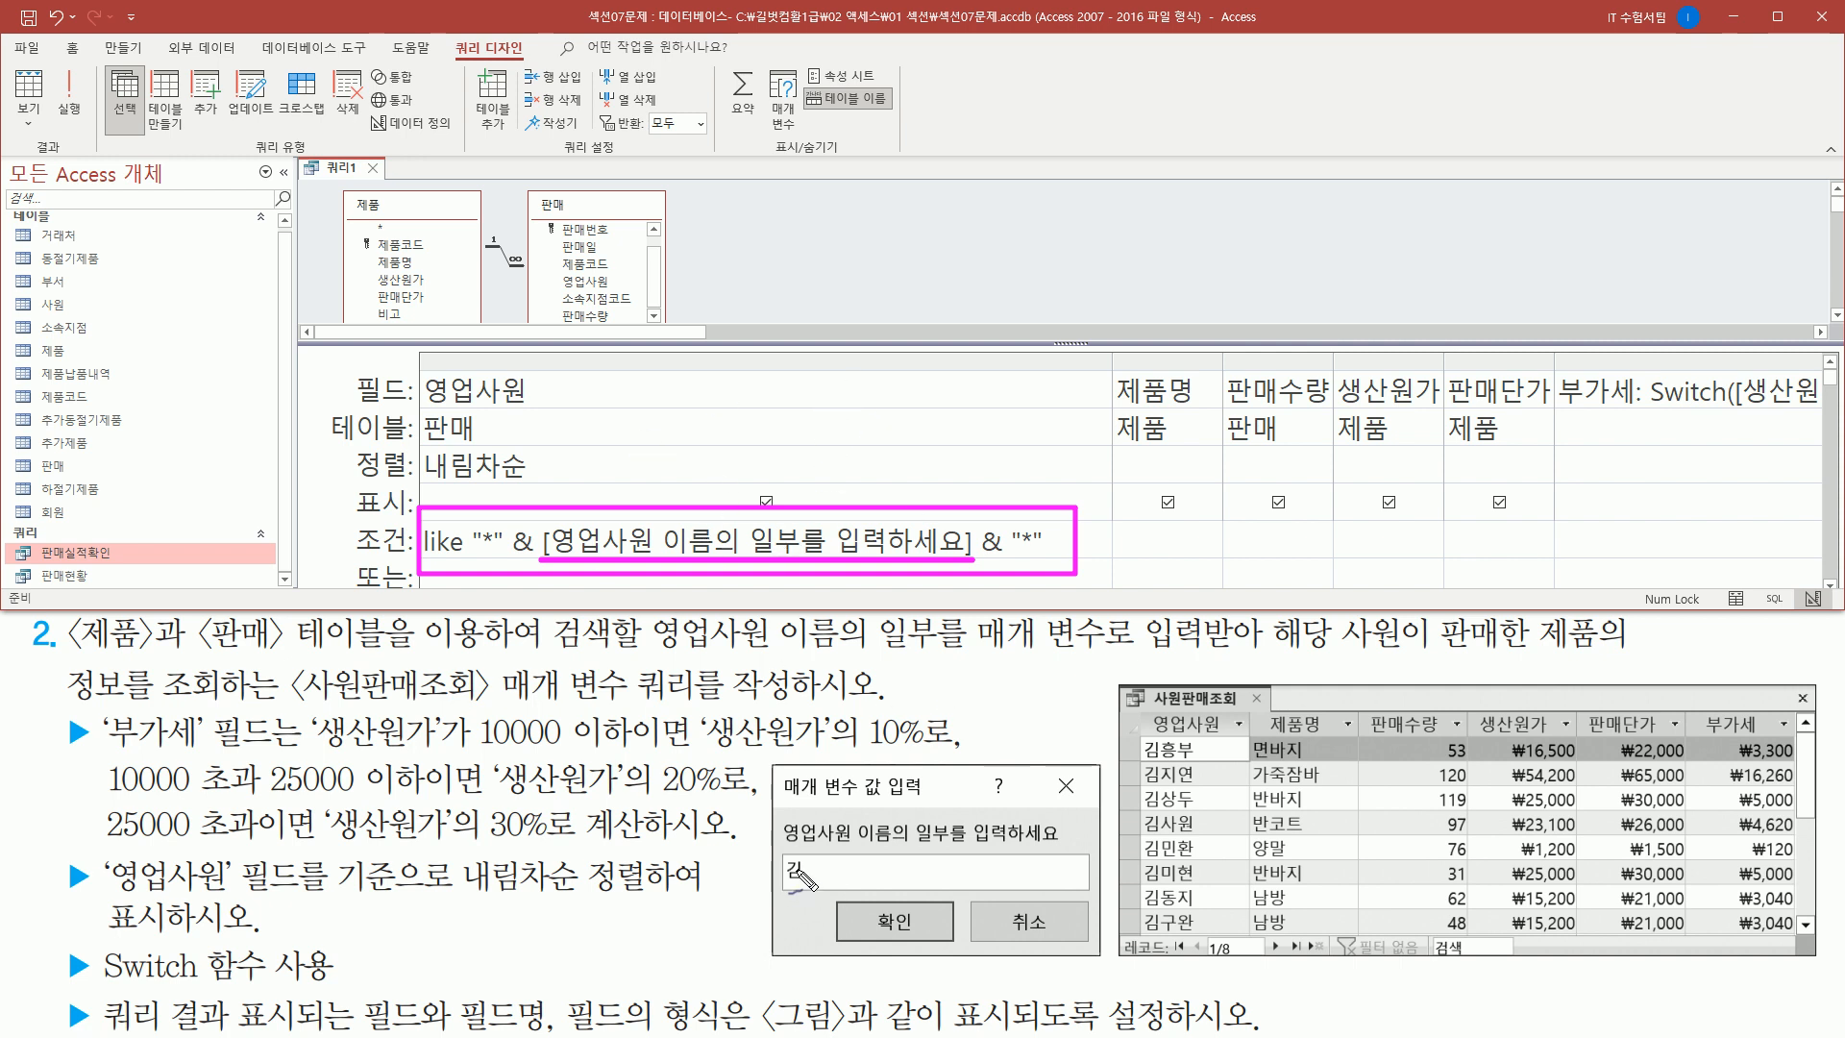
mouse_move(795, 853)
left_mouse_down()
mouse_move(780, 870)
mouse_move(815, 887)
mouse_move(797, 854)
left_mouse_up()
left_click_drag(557, 564, 975, 564)
left_click_drag(716, 439, 771, 486)
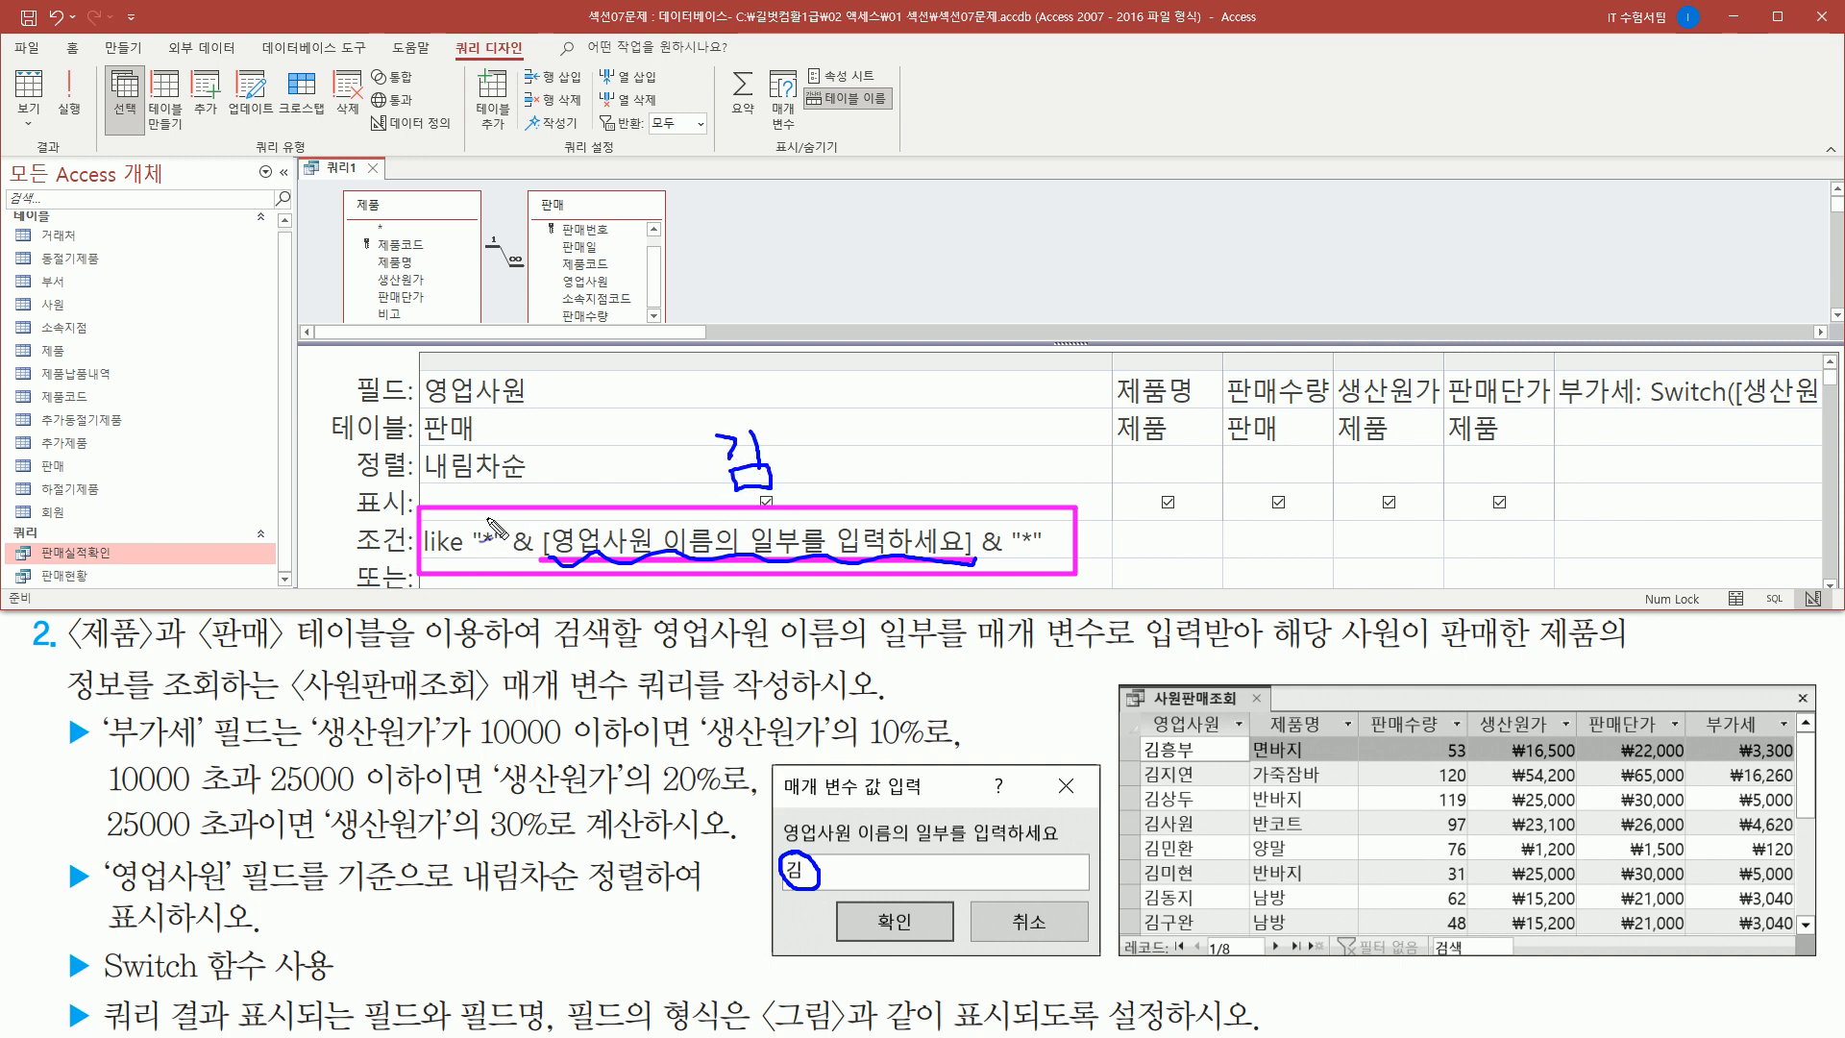
left_click_drag(474, 506, 502, 494)
mouse_move(607, 483)
left_mouse_down()
mouse_move(632, 452)
mouse_move(646, 481)
mouse_move(650, 465)
left_mouse_up()
left_click_drag(517, 523, 913, 484)
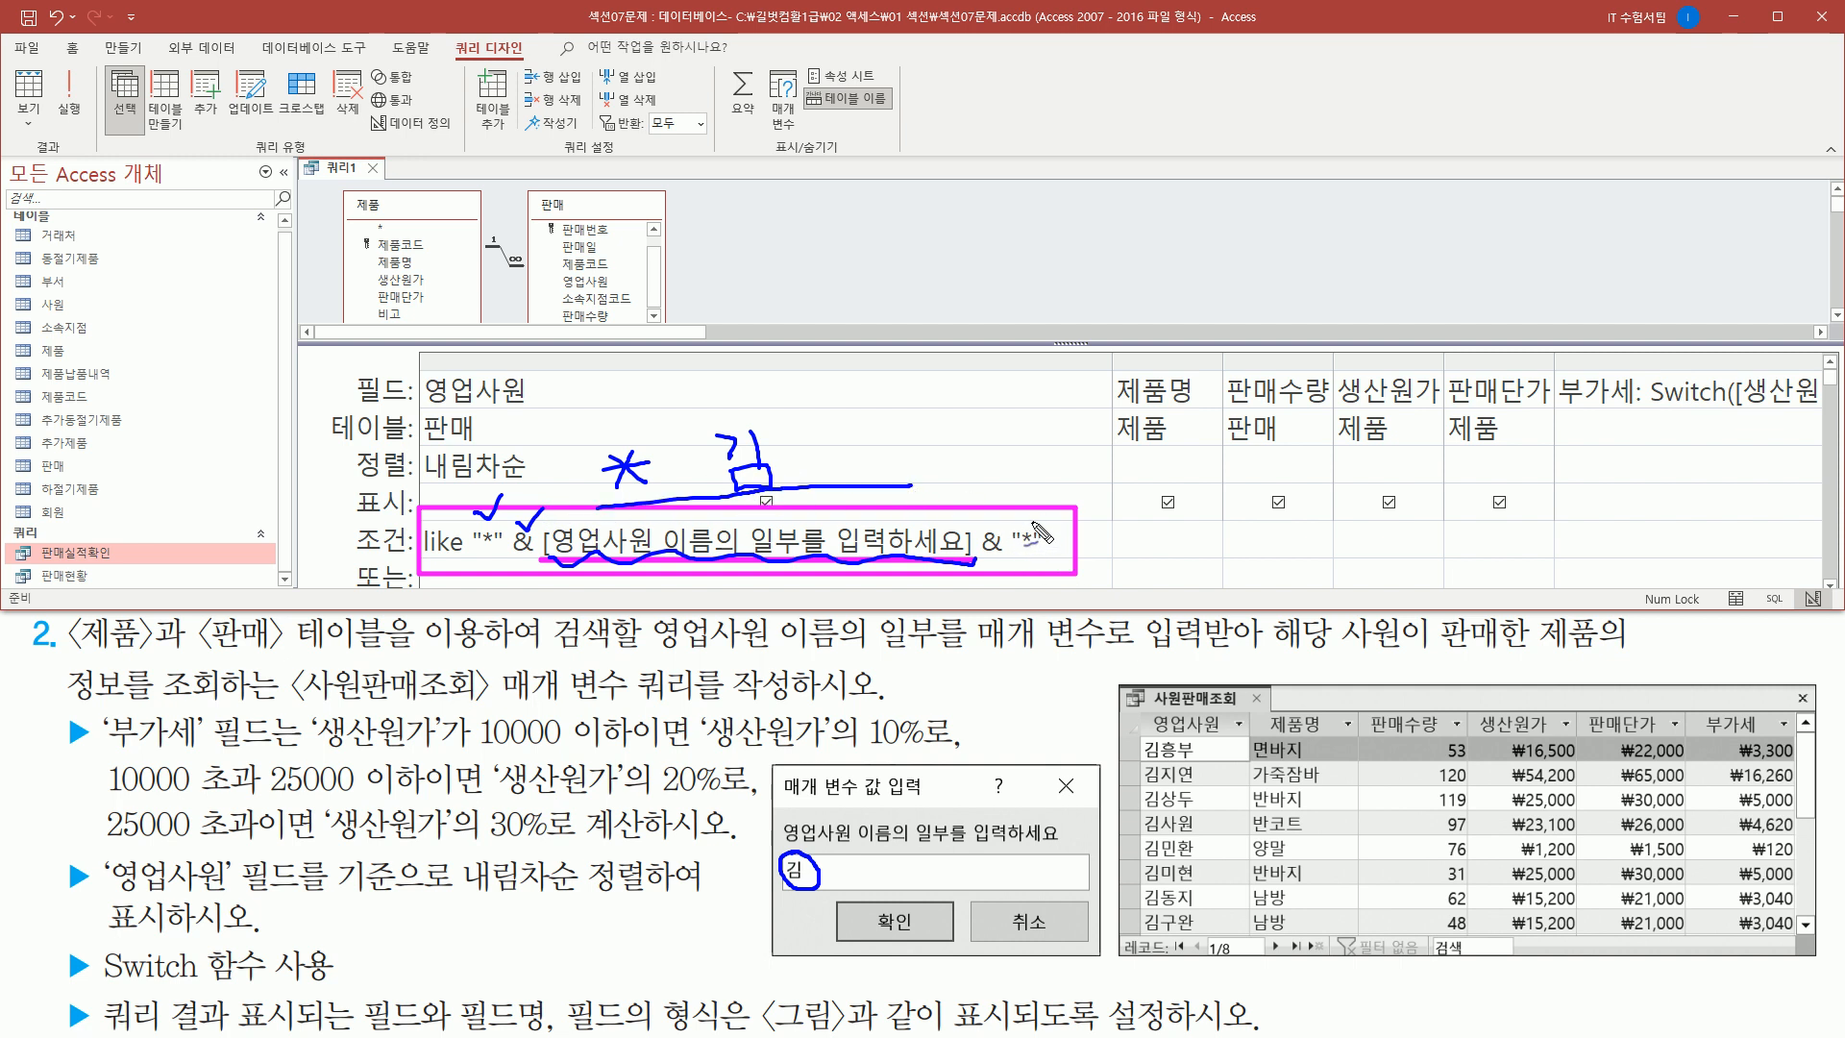
mouse_move(1020, 517)
left_mouse_down()
mouse_move(1040, 502)
mouse_move(1000, 510)
left_mouse_up()
mouse_move(833, 423)
left_mouse_down()
mouse_move(812, 469)
mouse_move(848, 463)
left_mouse_up()
left_click_drag(796, 444, 858, 430)
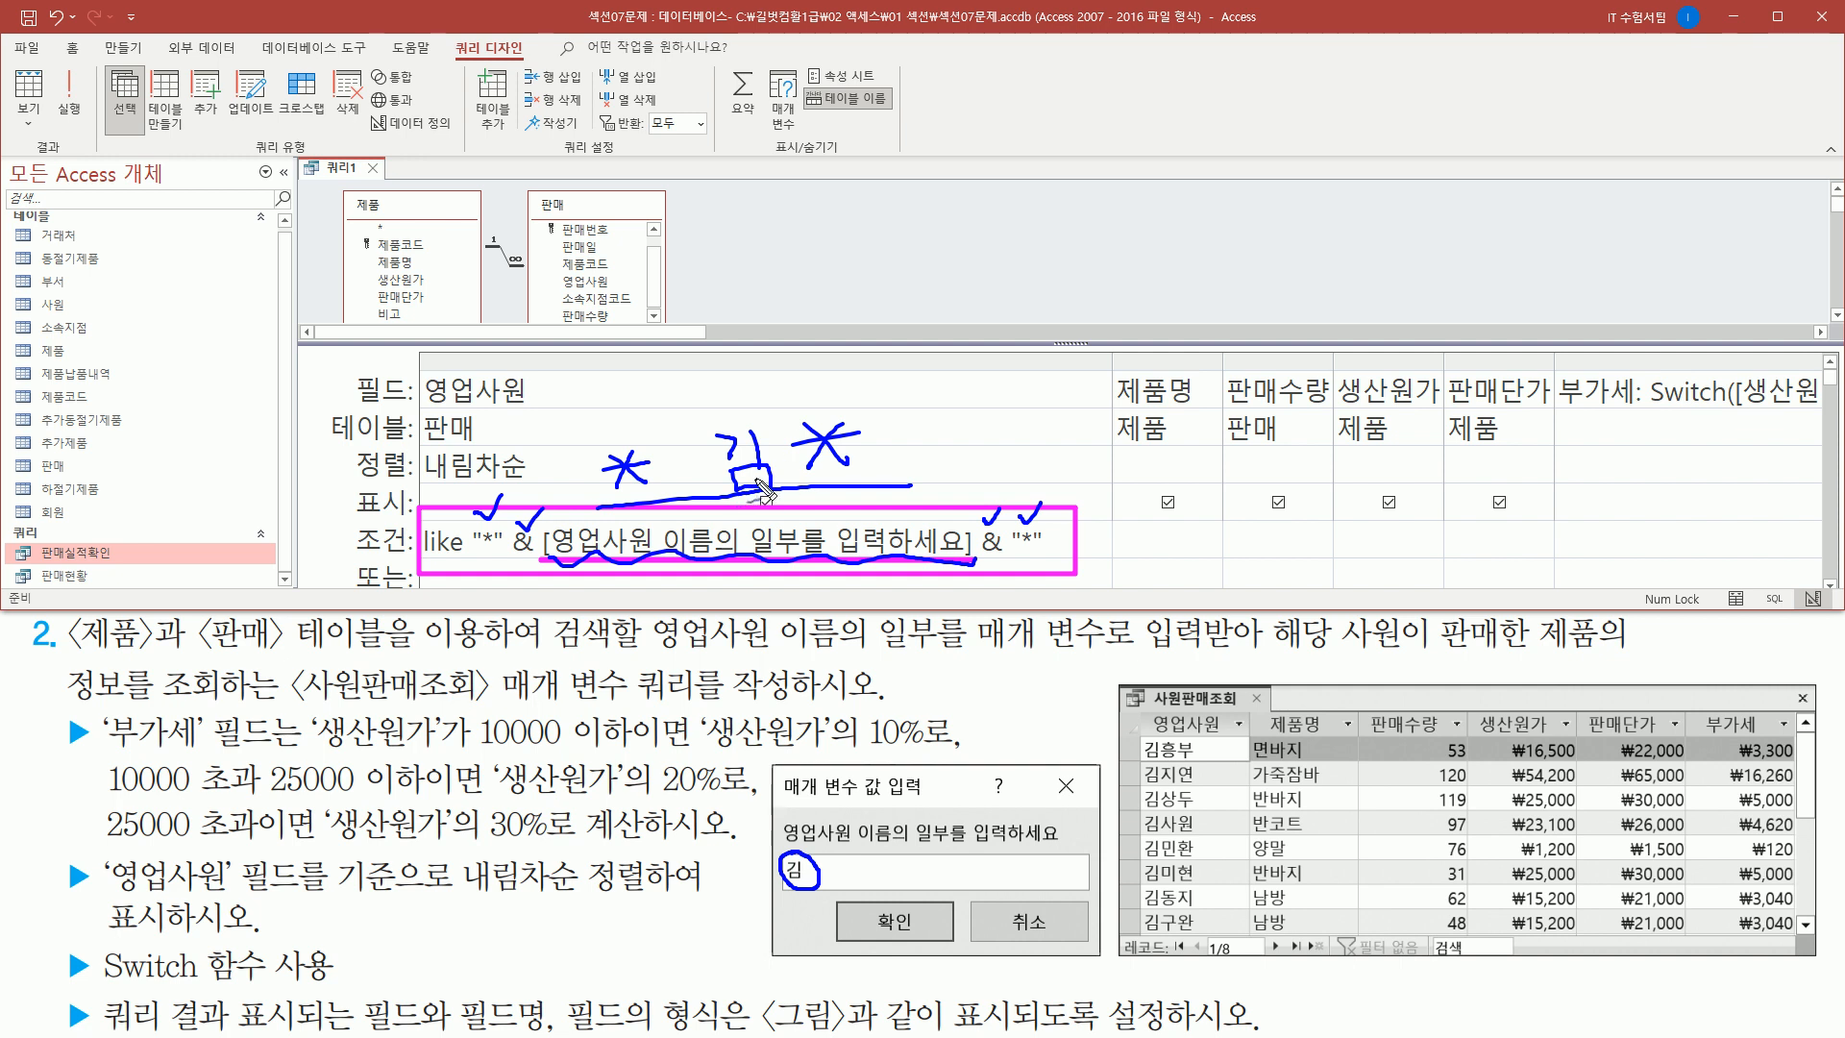
key("Escape")
- Run the query with 김 as the partial salesperson name, matching the task's sample prompt
left_click(798, 244)
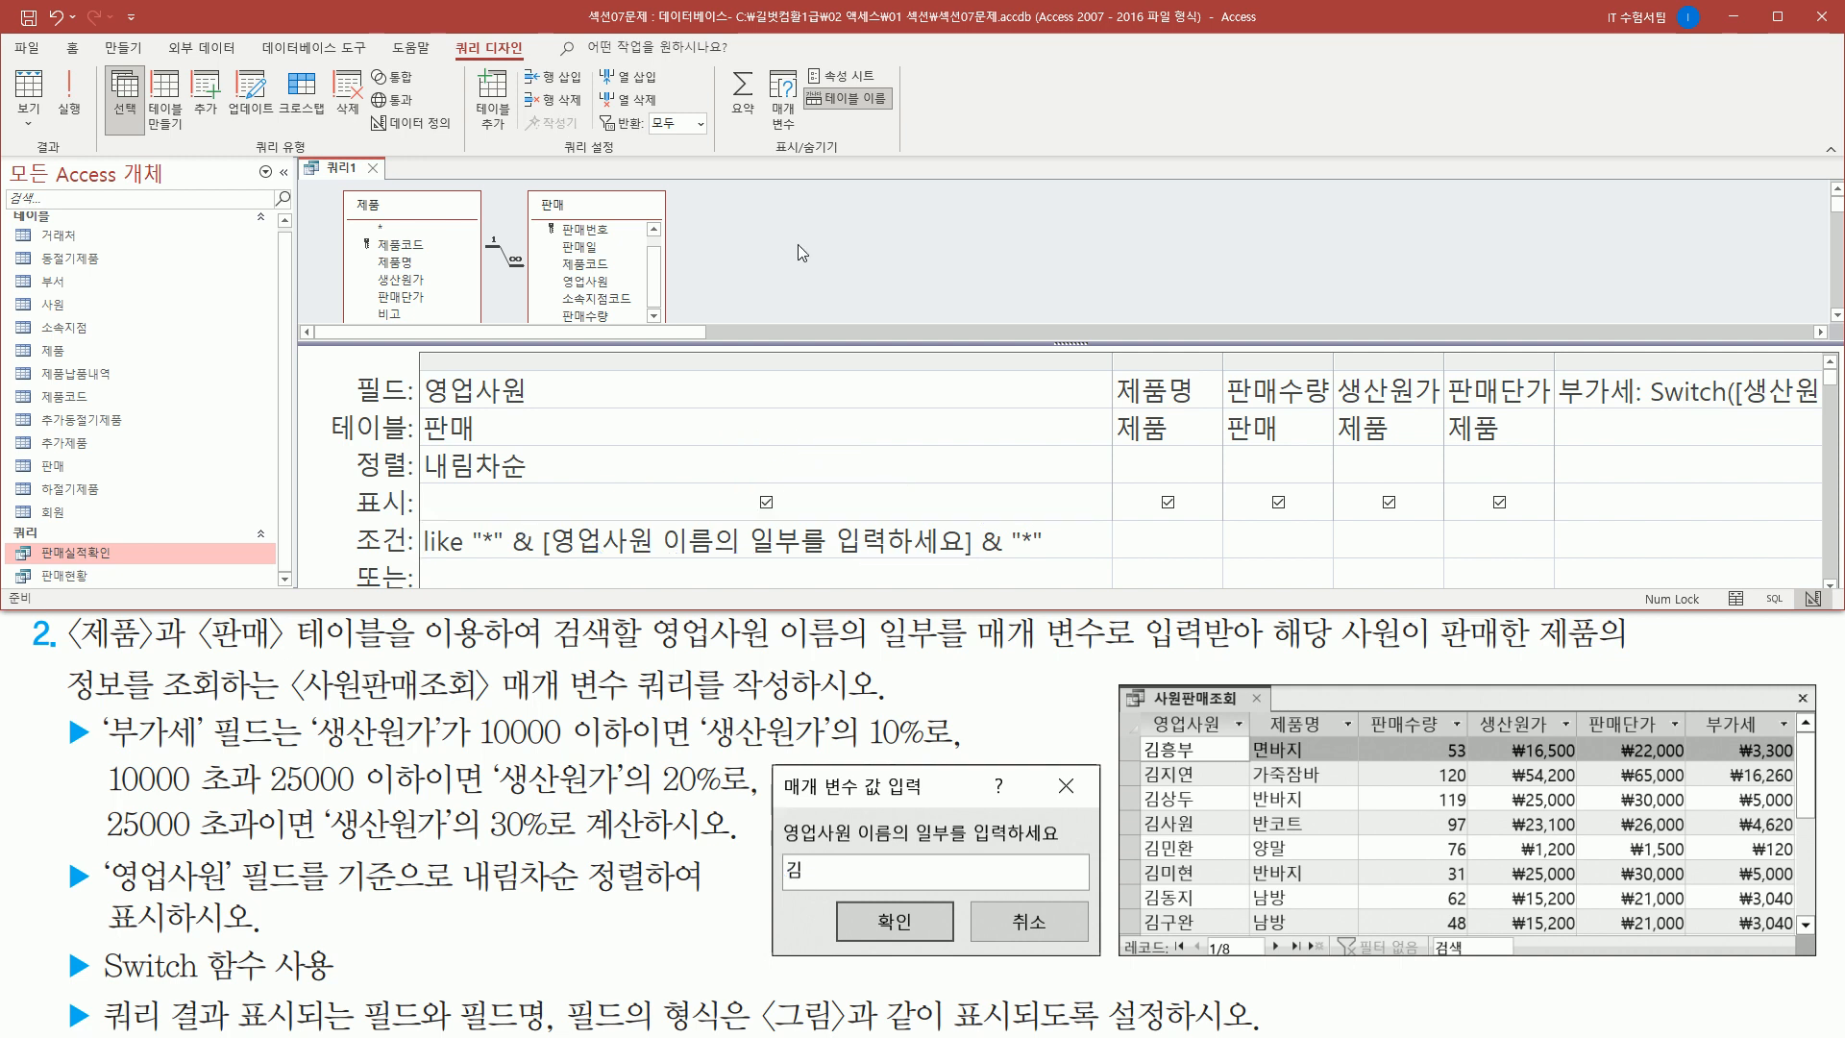
left_click(71, 106)
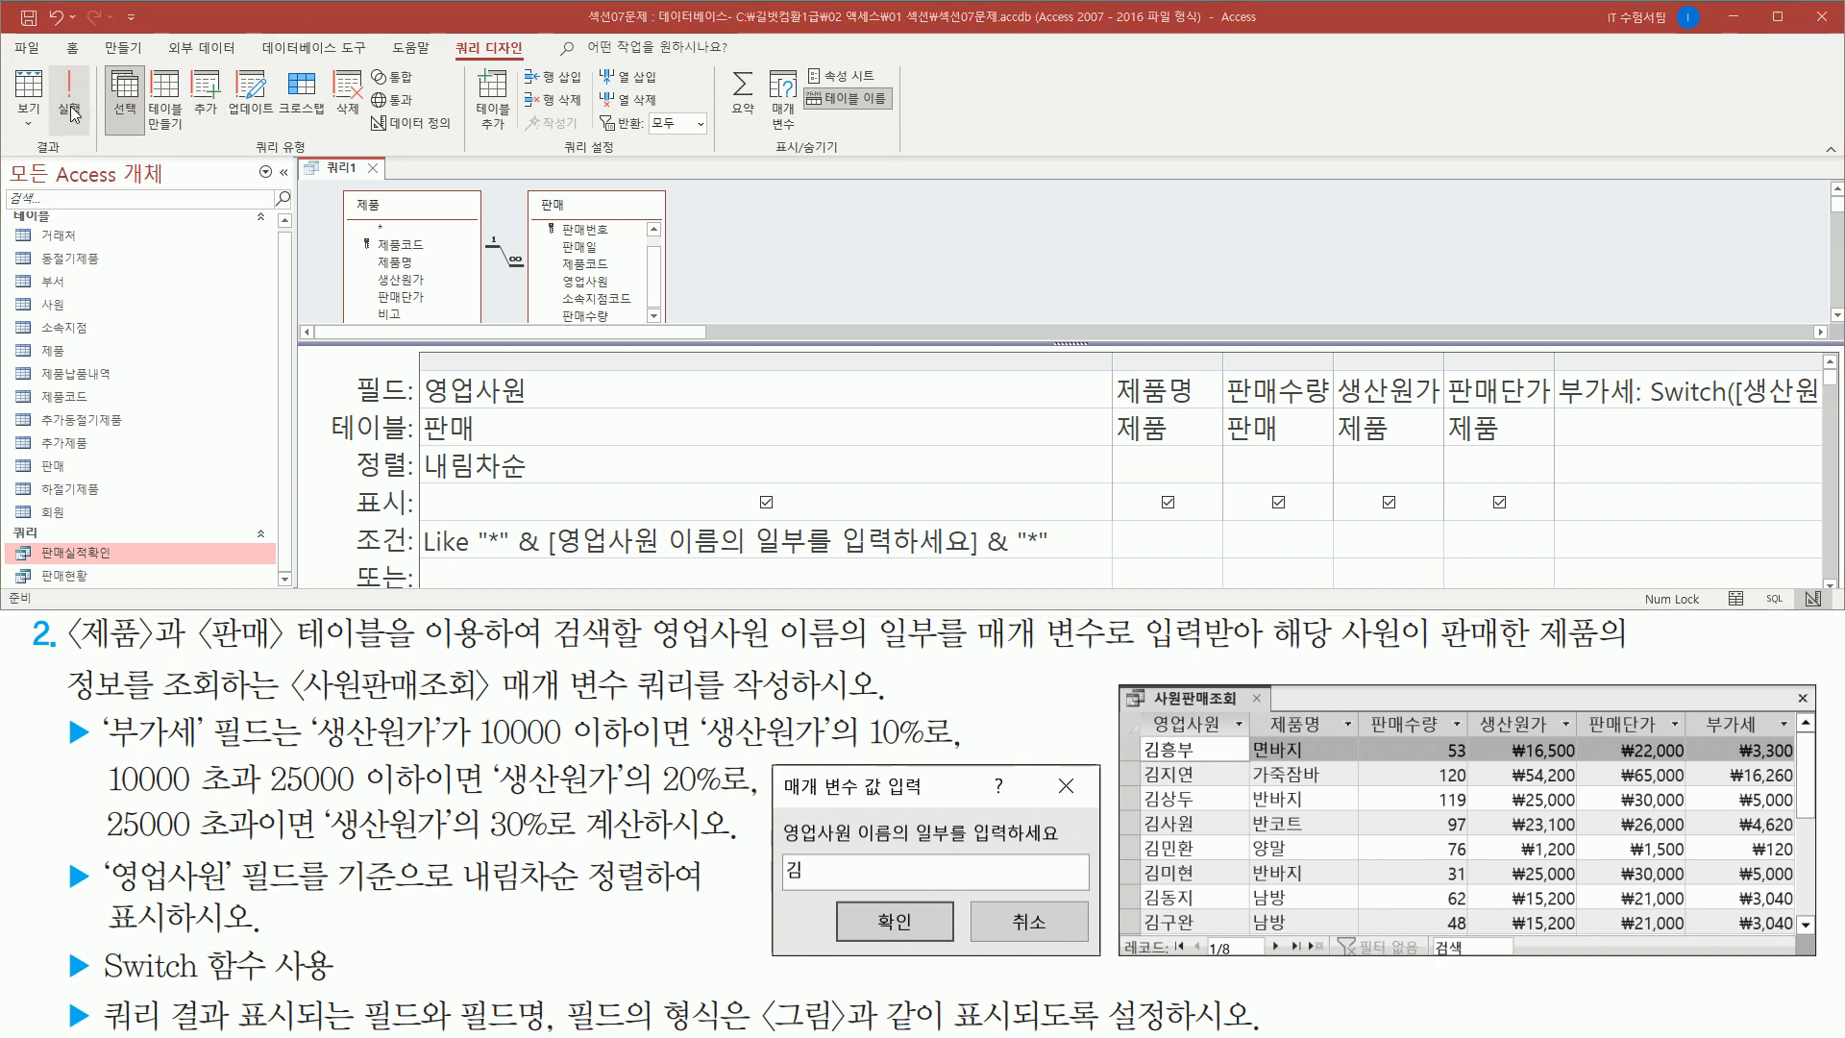
left_click_drag(804, 156, 1055, 294)
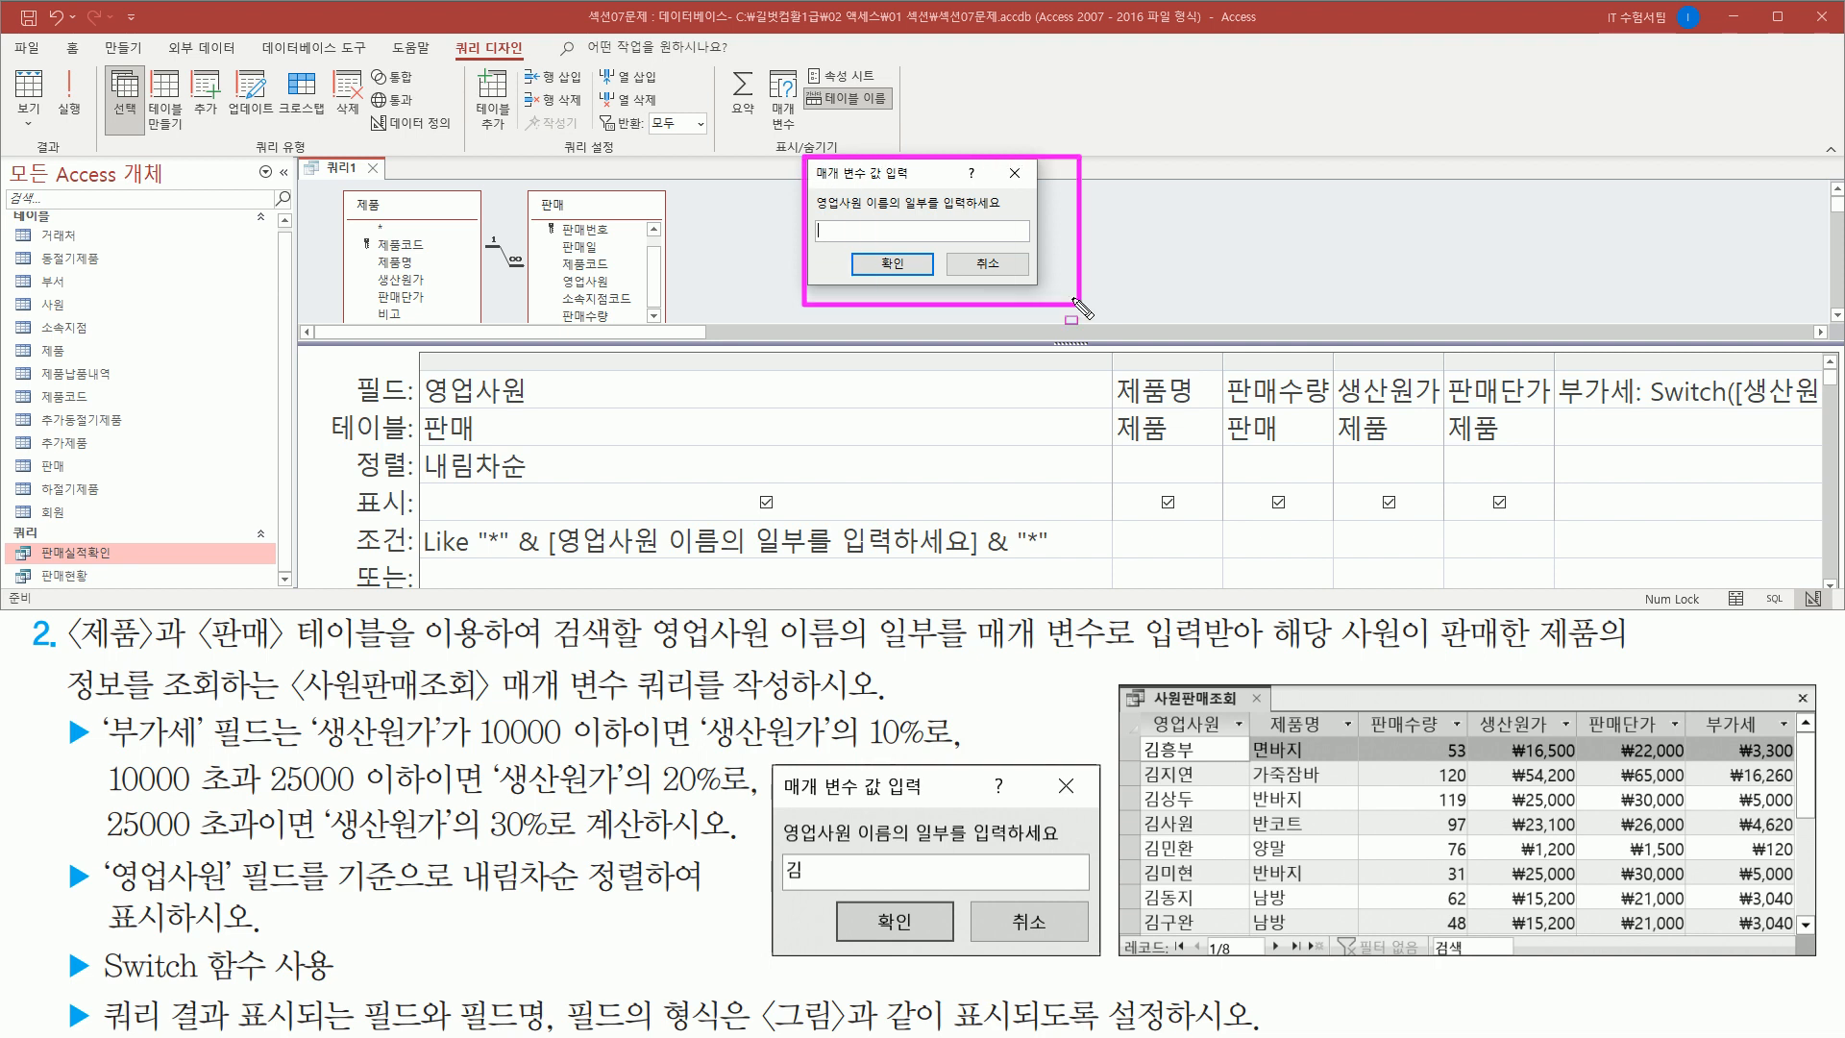
key("Escape")
left_click(834, 232)
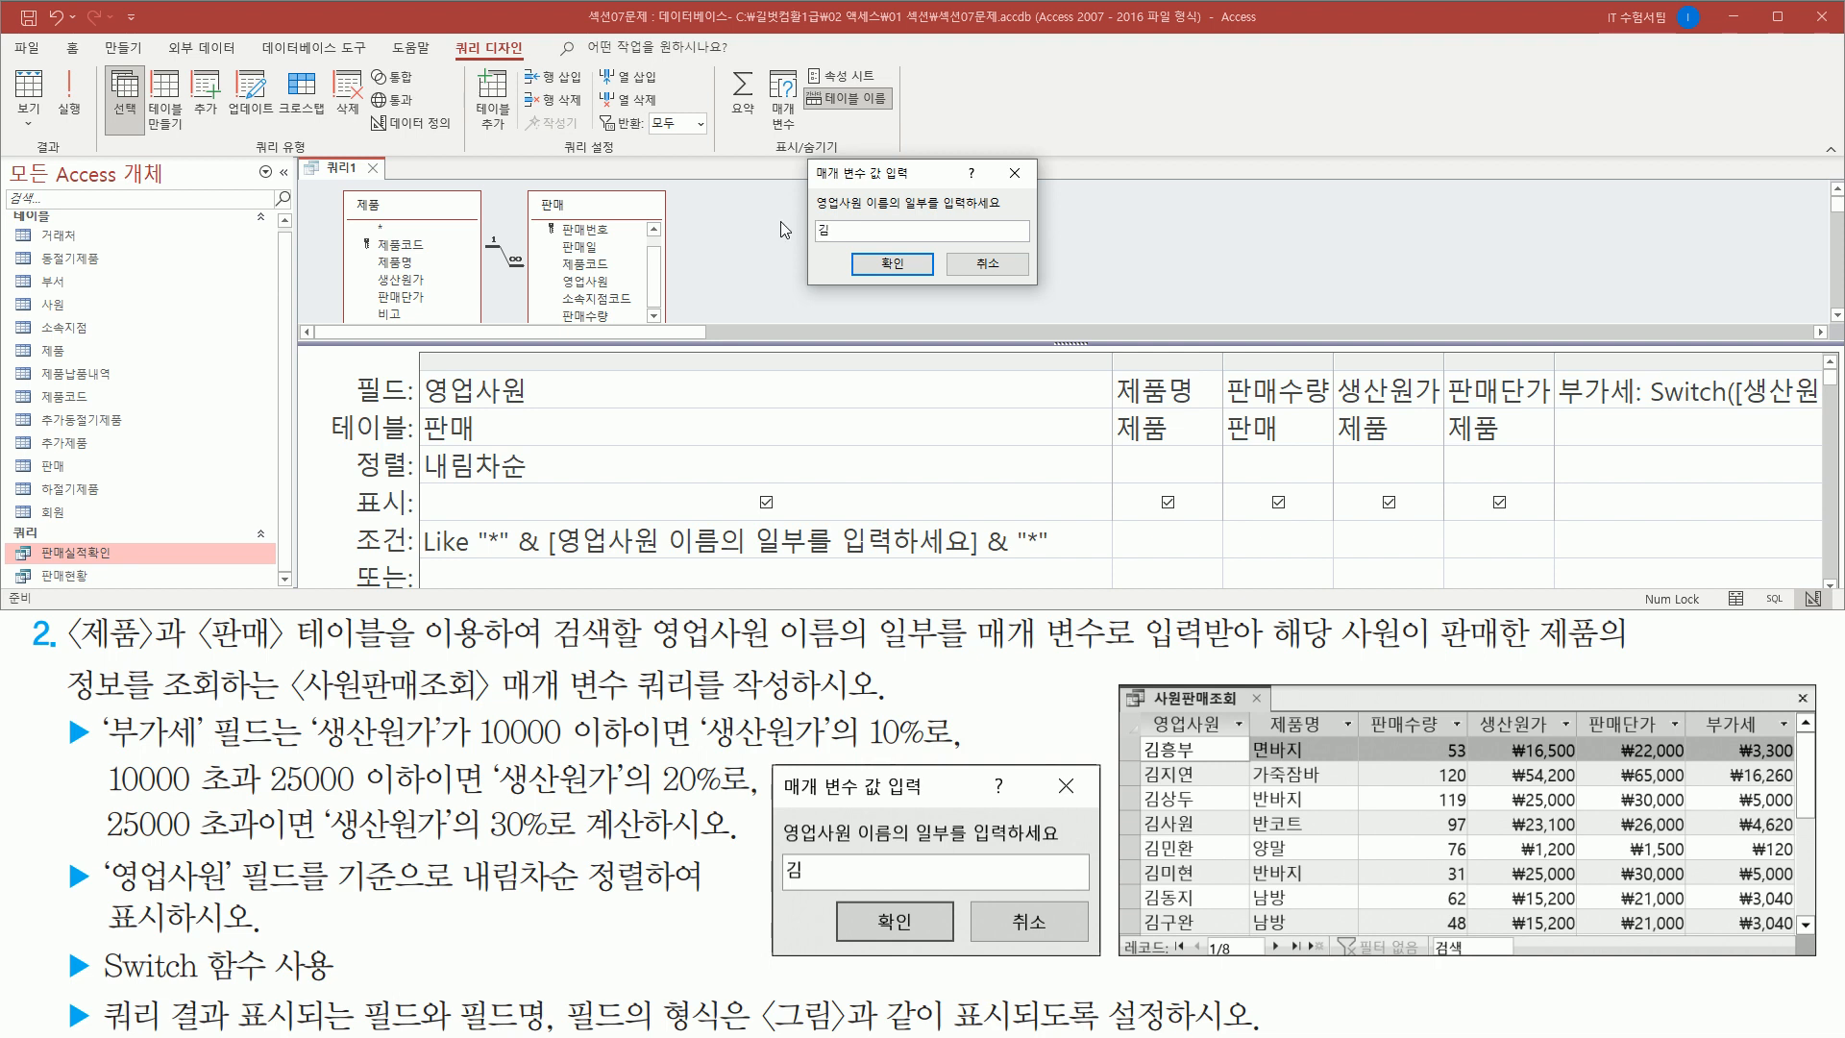
left_click_drag(808, 208, 857, 264)
left_click_drag(783, 849, 818, 895)
key("Escape")
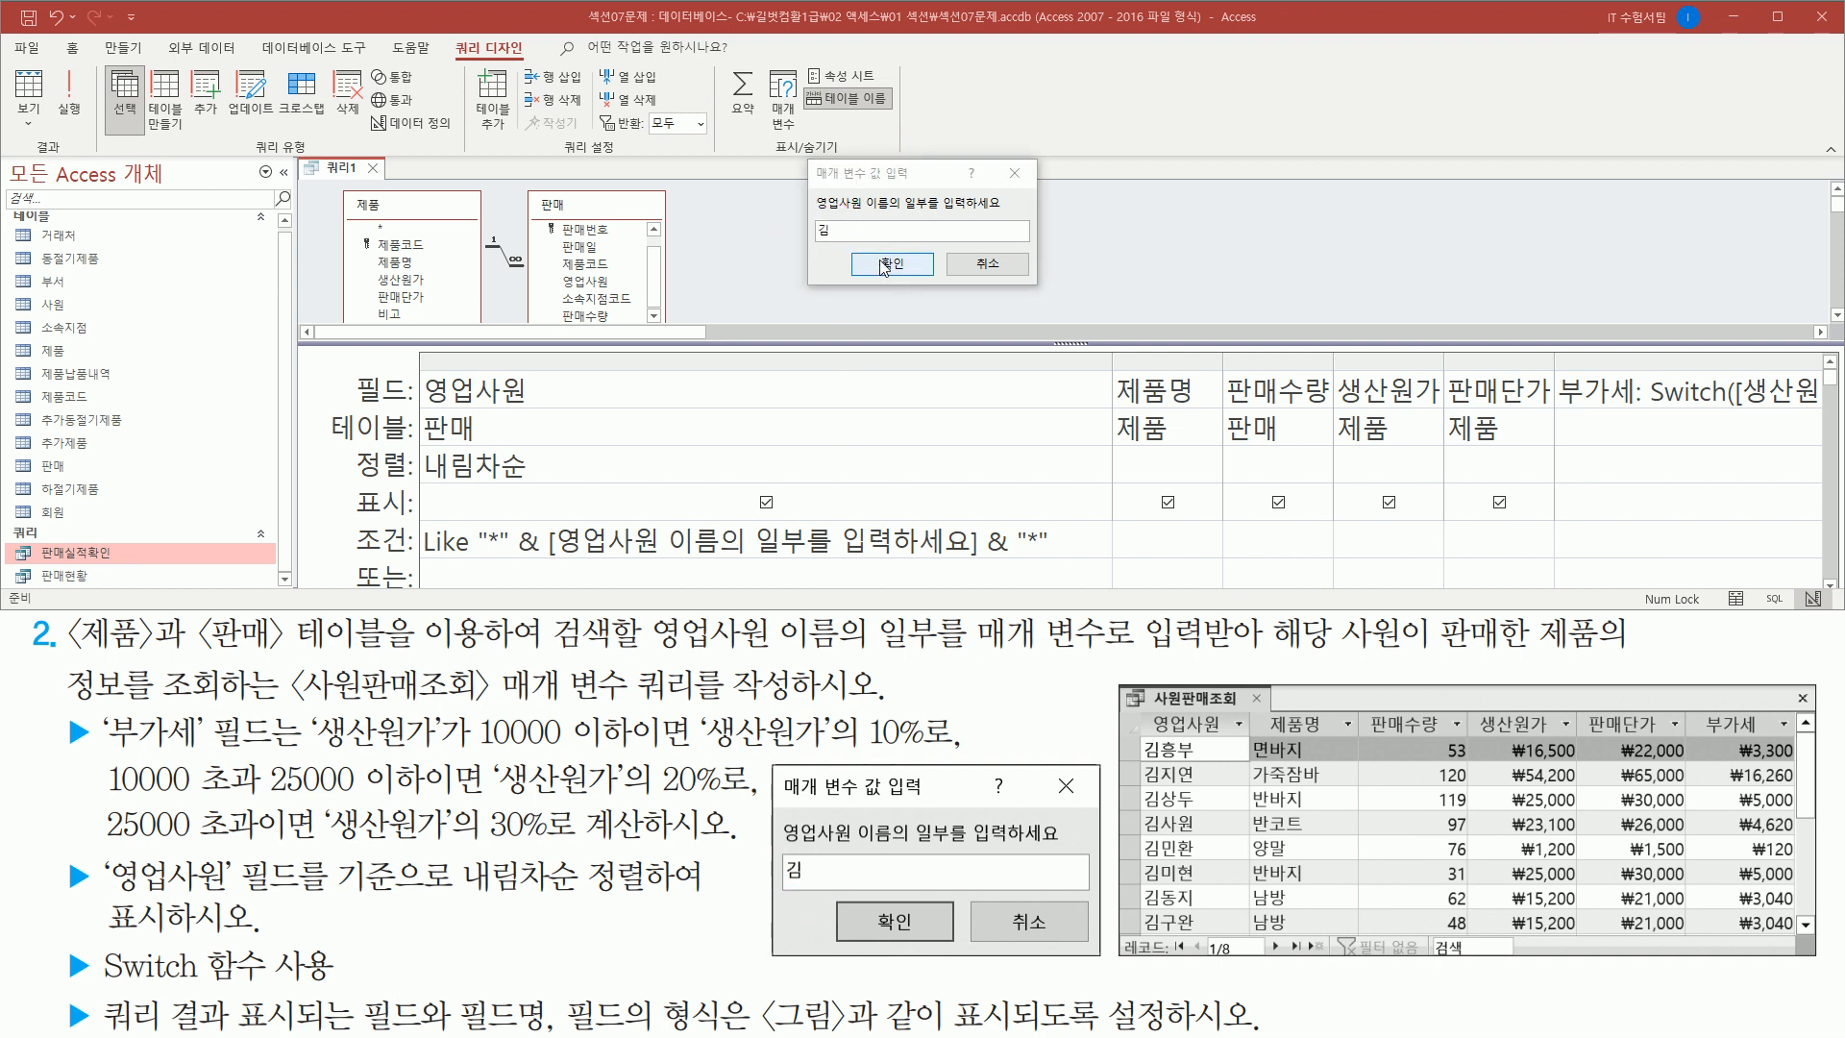
left_click_drag(853, 246, 954, 300)
key("Escape")
left_click(911, 277)
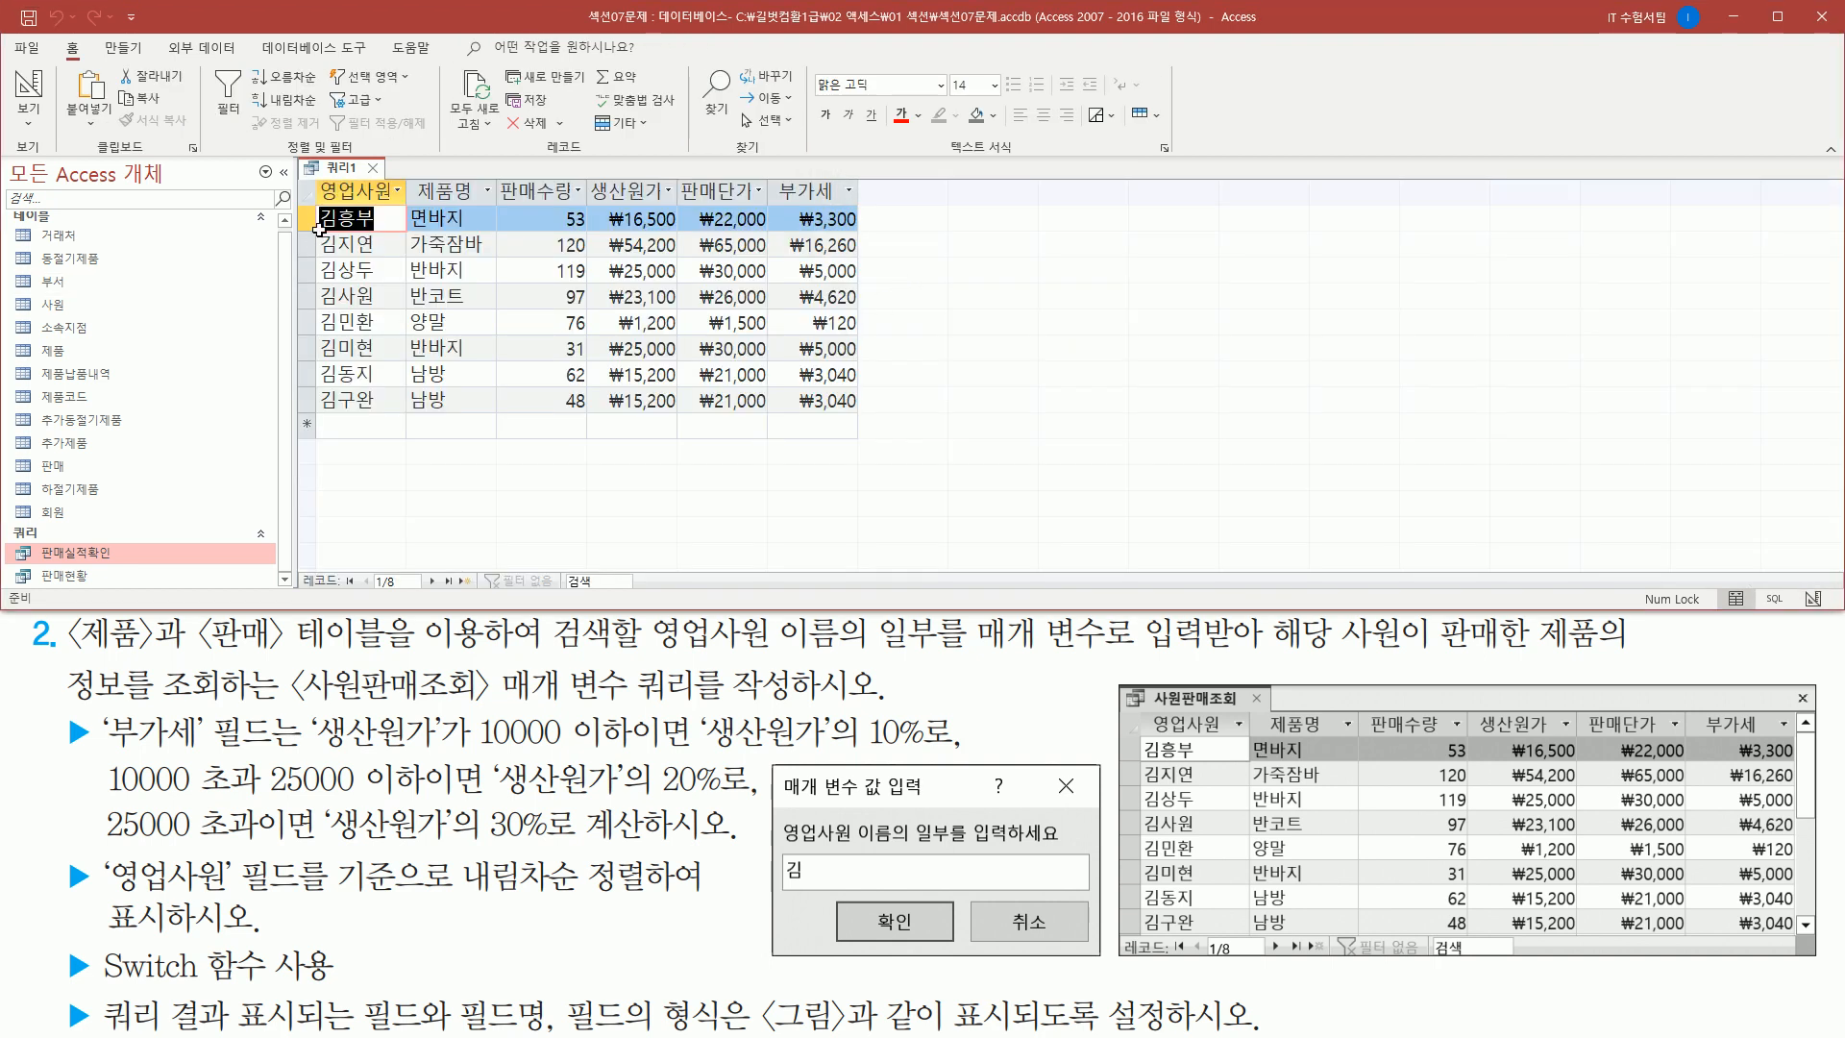
- Compare the salesperson list, its sort order and the record count with the task's sample 사원판매조회 result
mouse_move(315, 201)
left_mouse_down()
mouse_move(331, 401)
mouse_move(391, 414)
left_mouse_up()
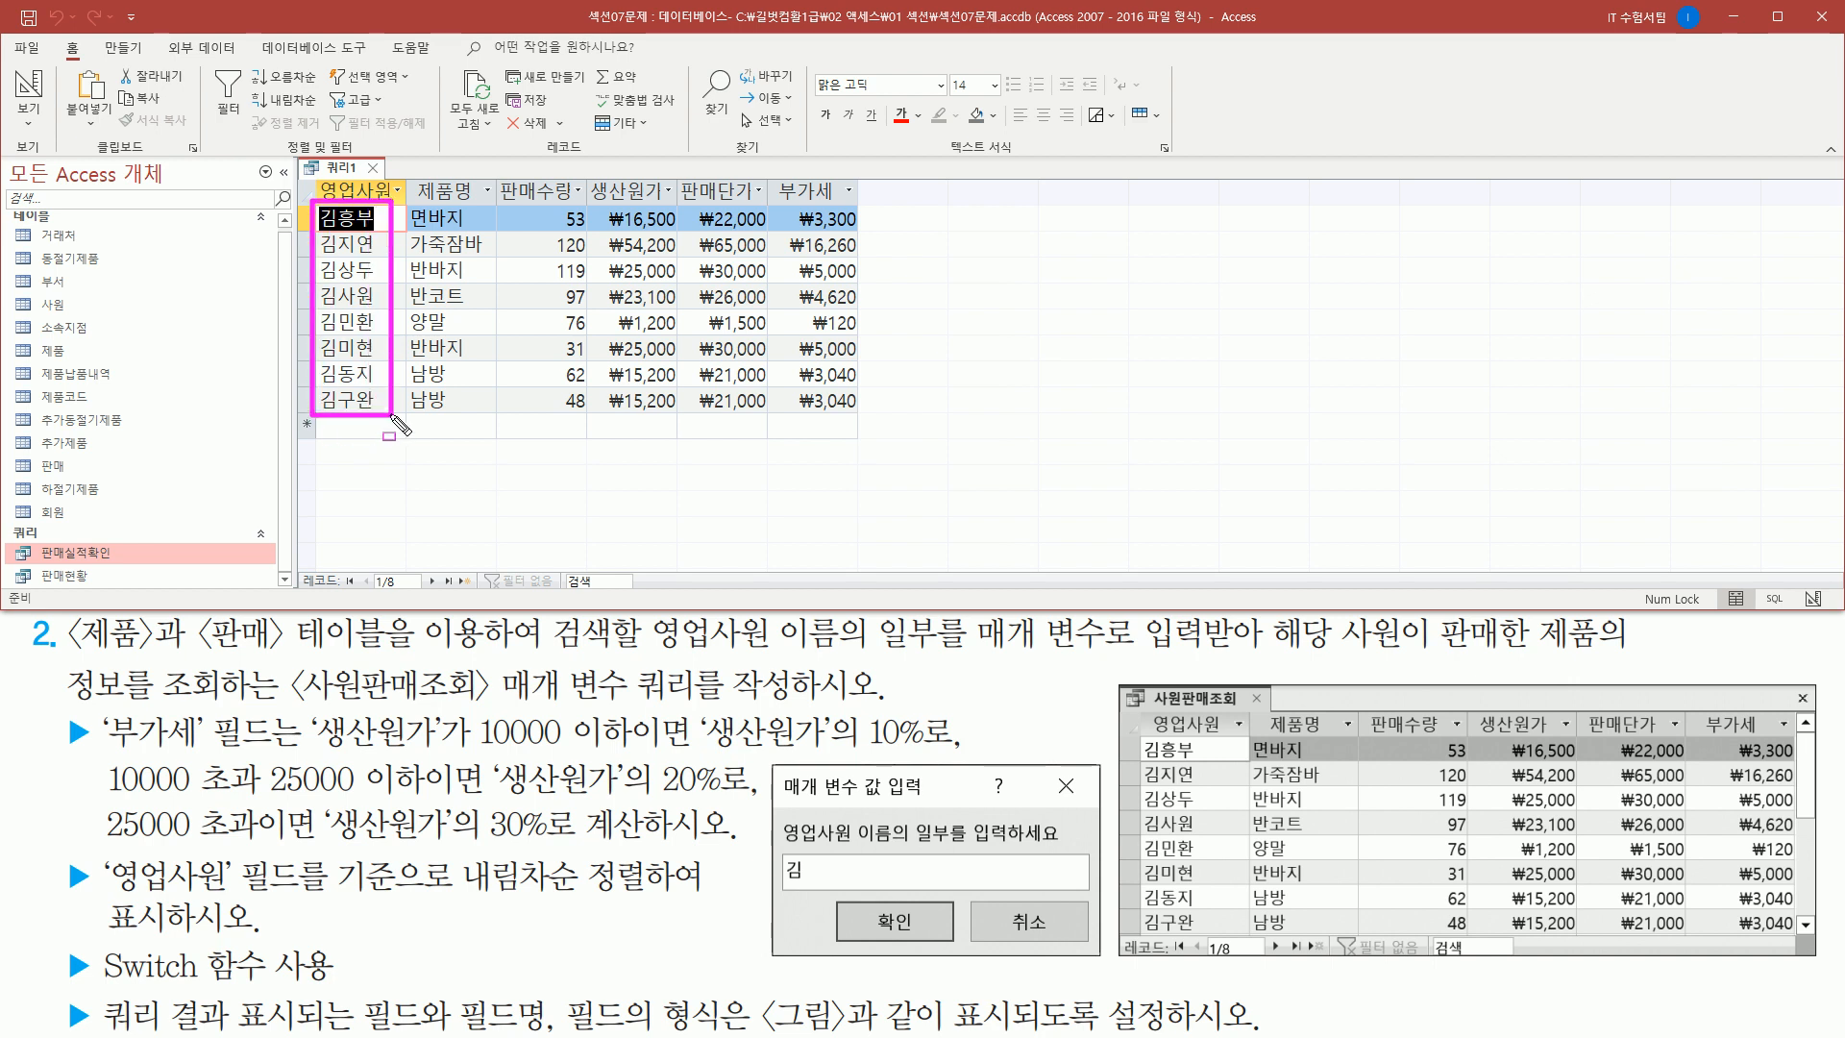
left_click_drag(299, 565, 441, 594)
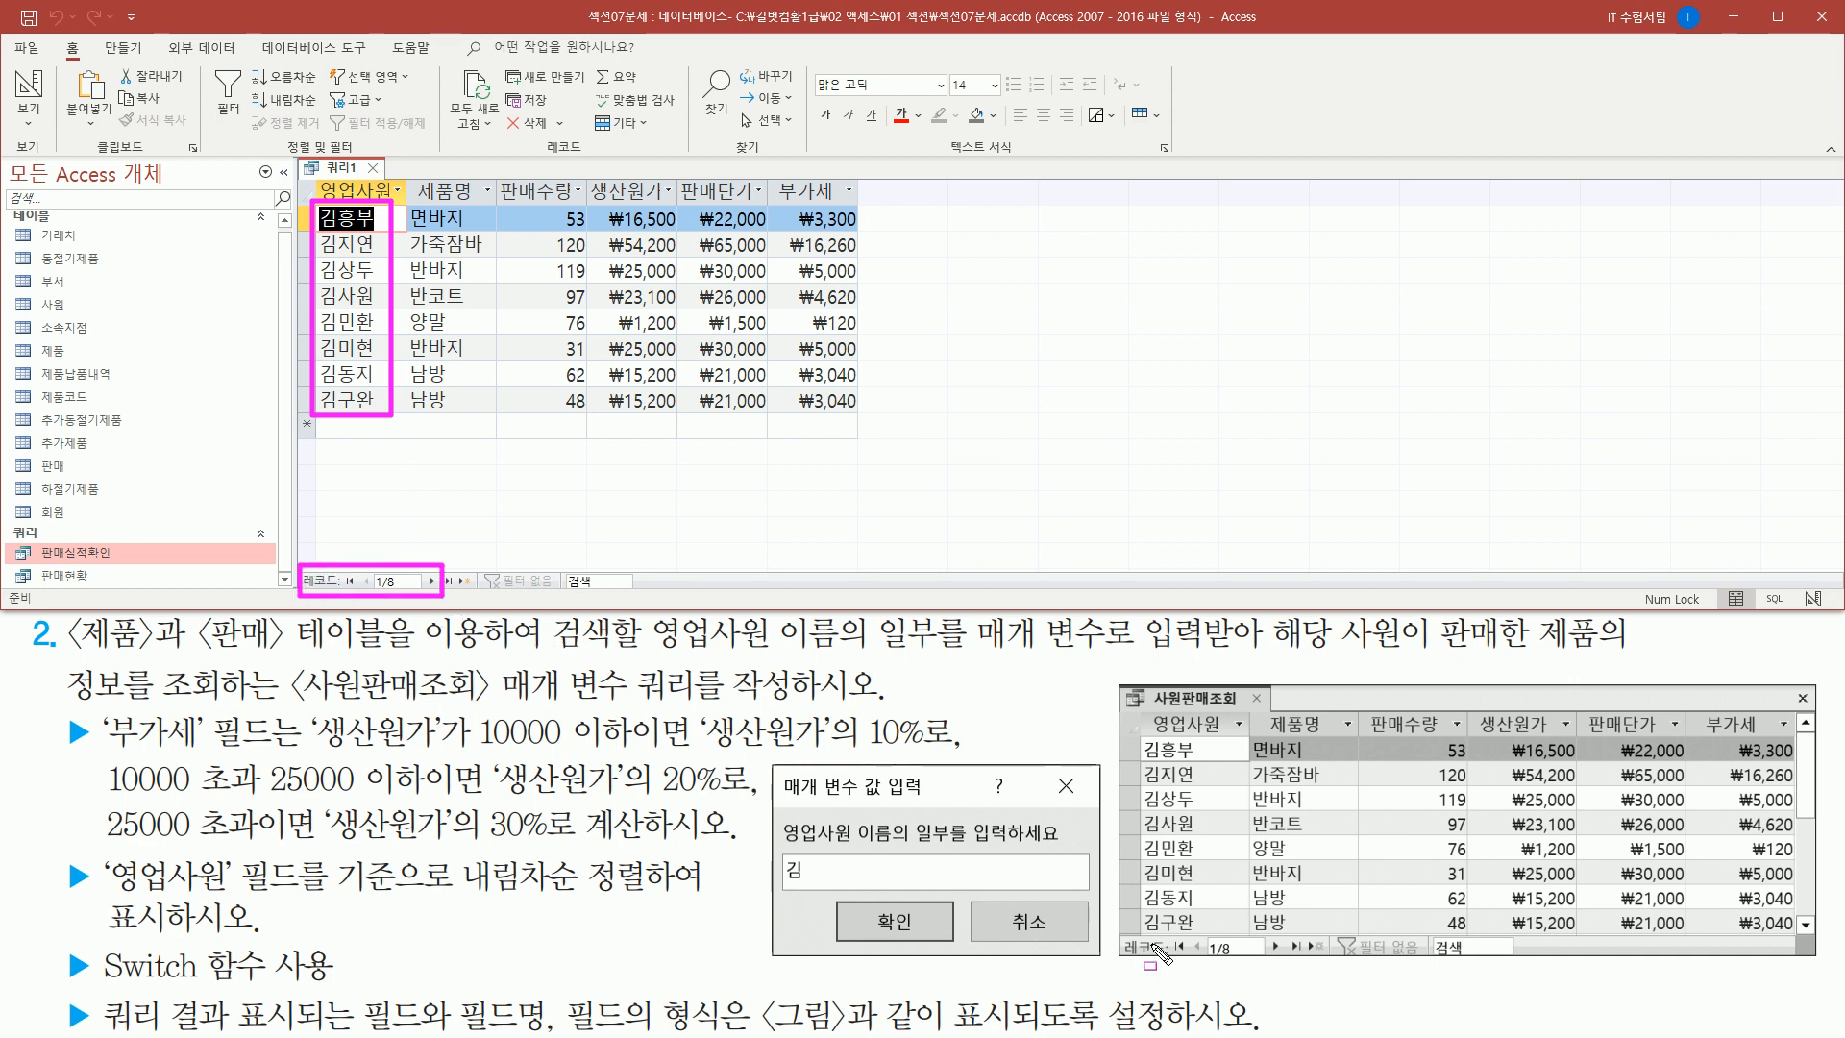
mouse_move(1127, 955)
left_mouse_down()
mouse_move(1314, 987)
mouse_move(1297, 964)
left_mouse_up()
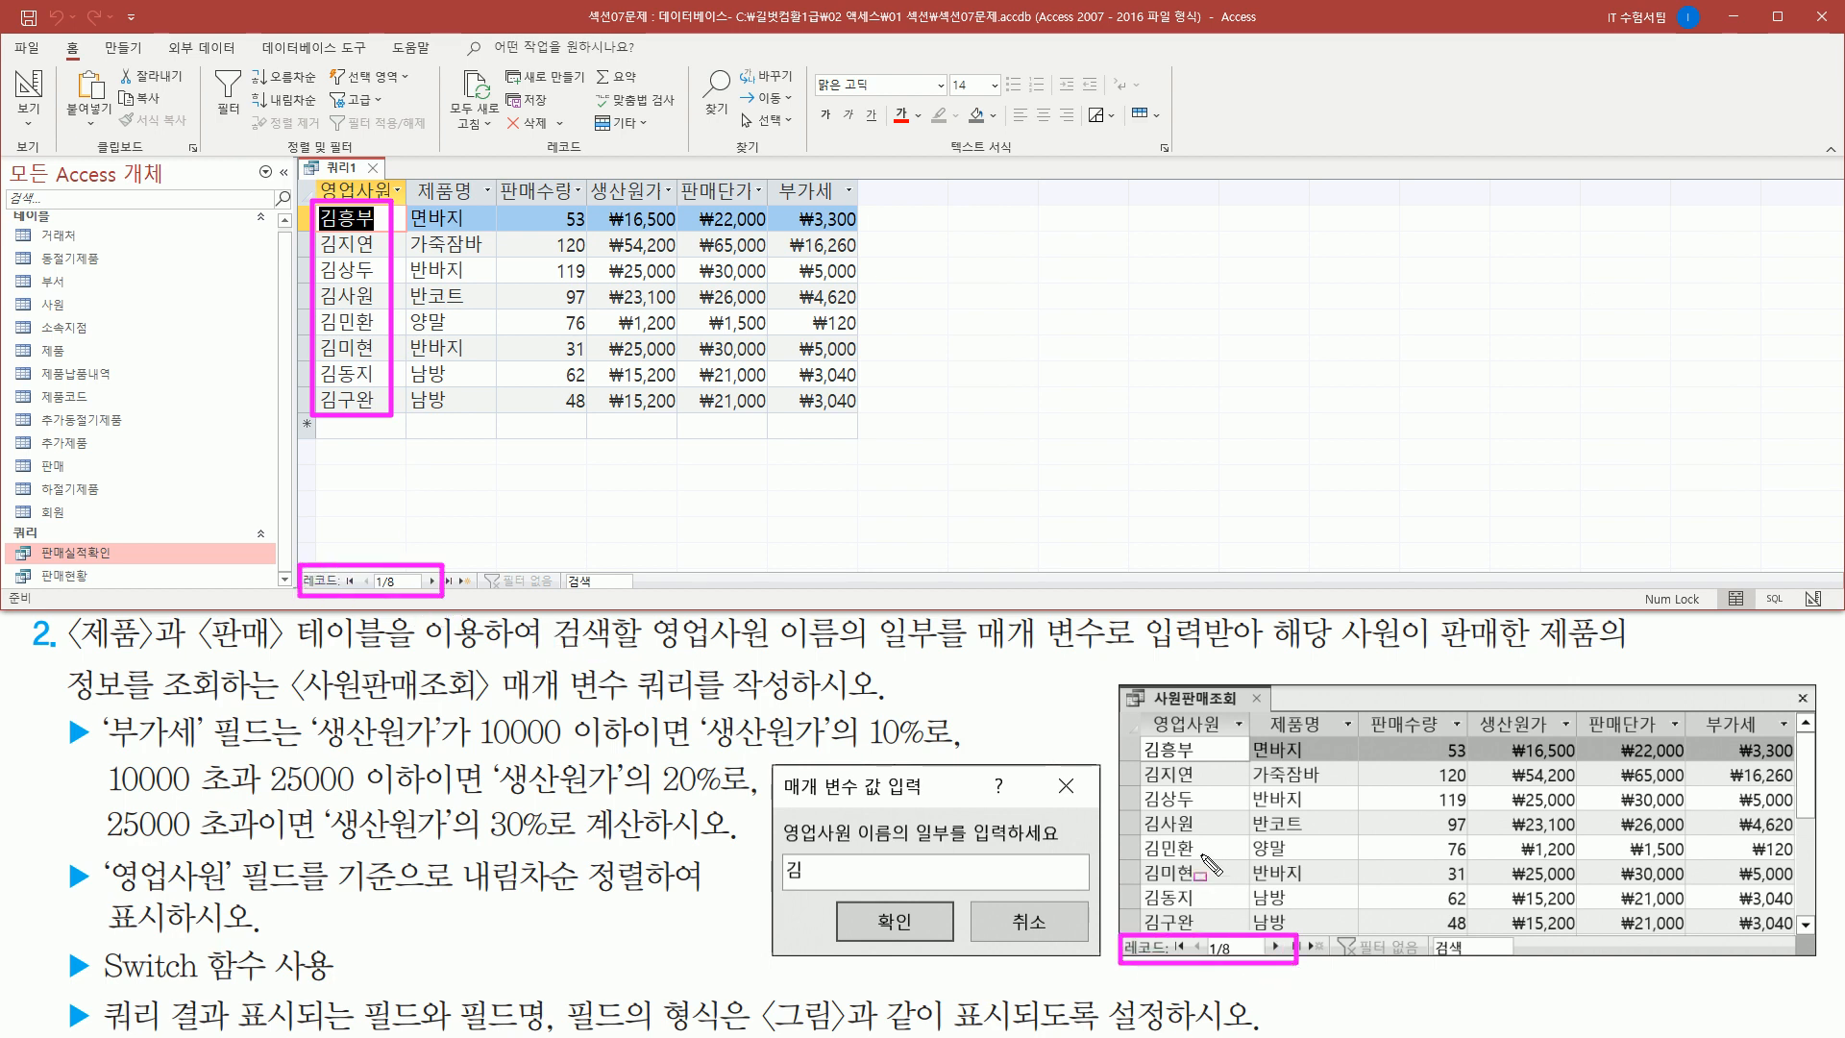
mouse_move(1136, 737)
left_mouse_down()
mouse_move(1199, 762)
mouse_move(1210, 934)
left_mouse_up()
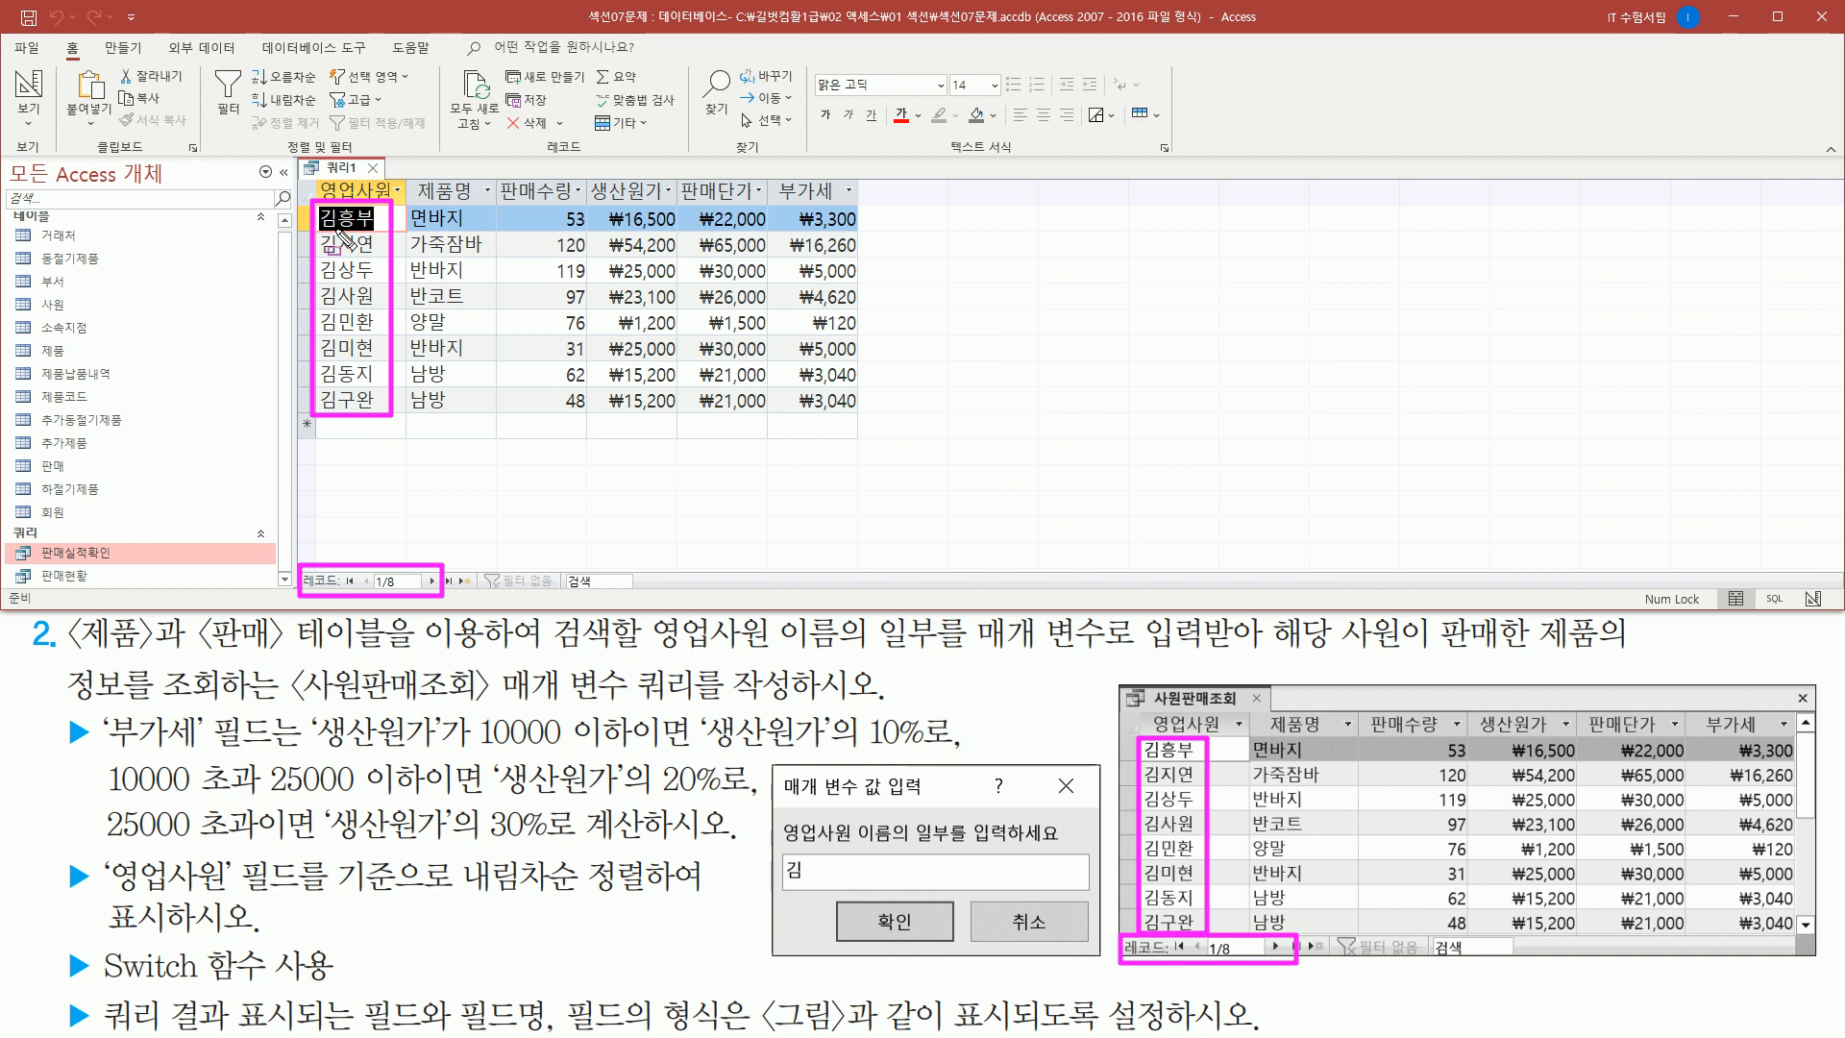
mouse_move(324, 211)
left_mouse_down()
mouse_move(354, 386)
mouse_move(377, 411)
left_mouse_up()
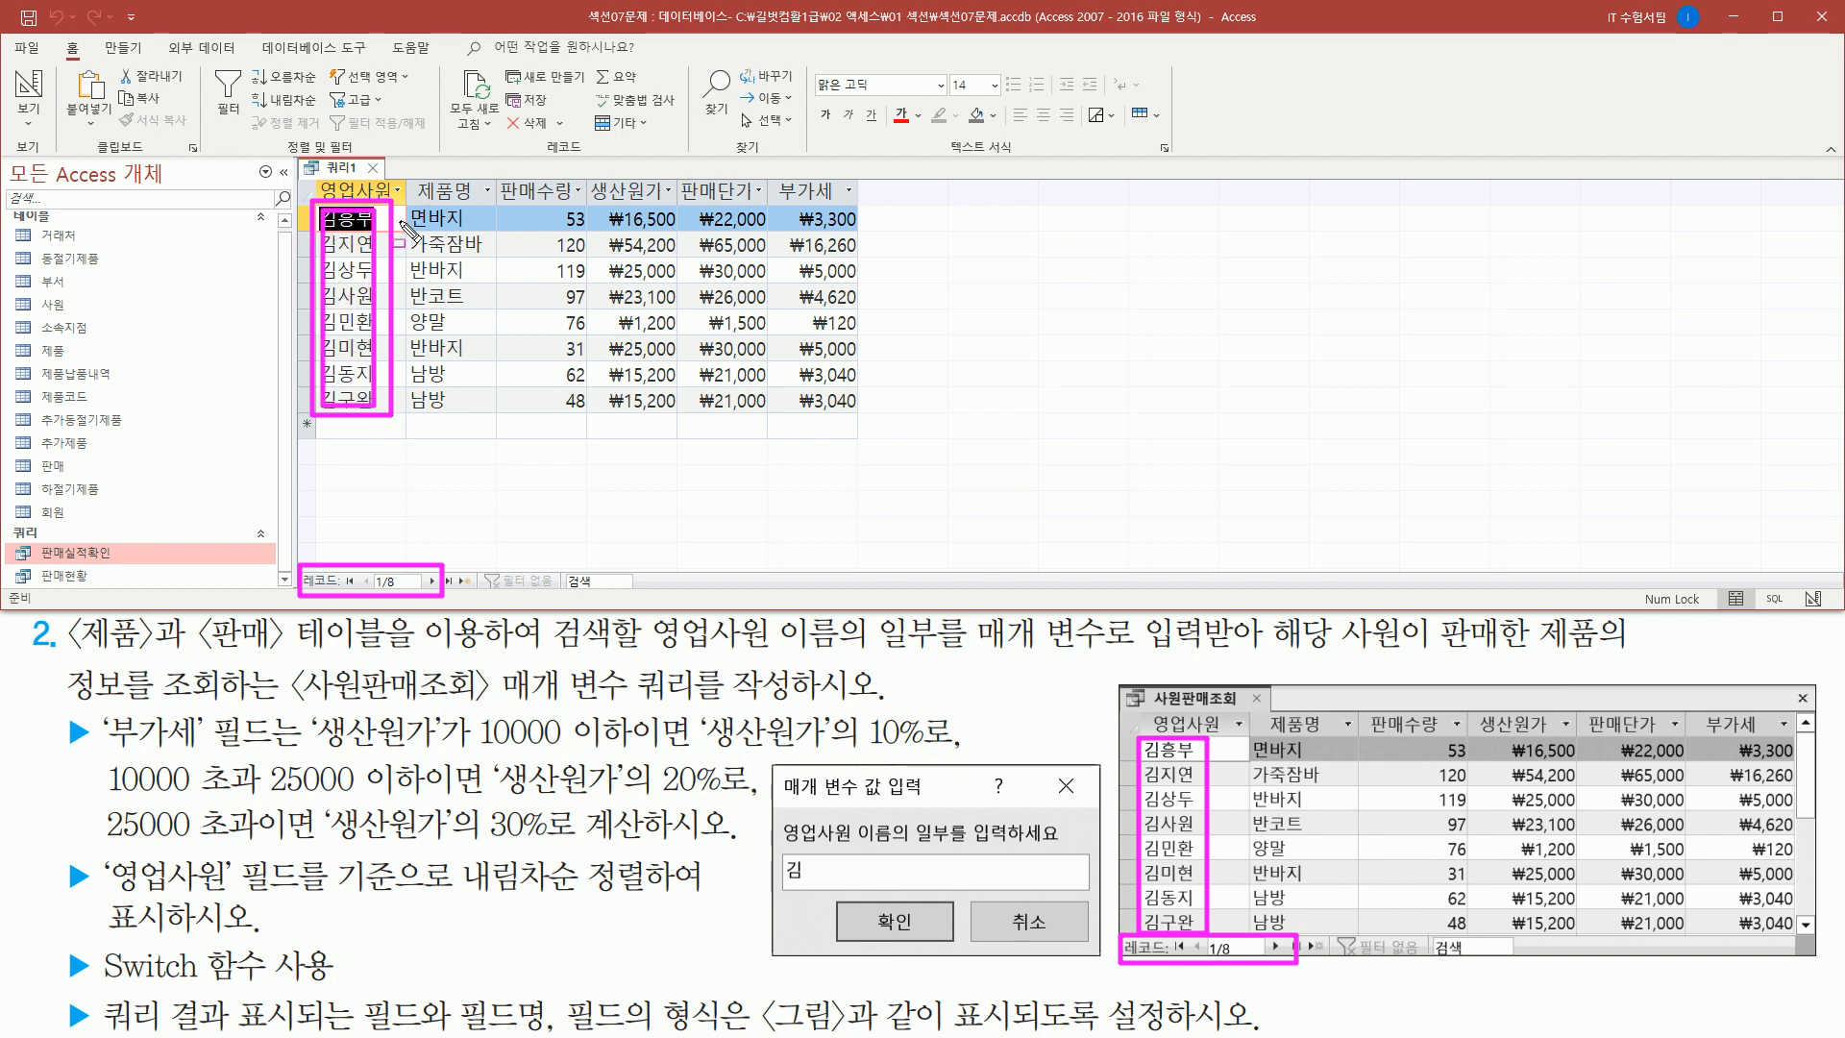
key("Escape")
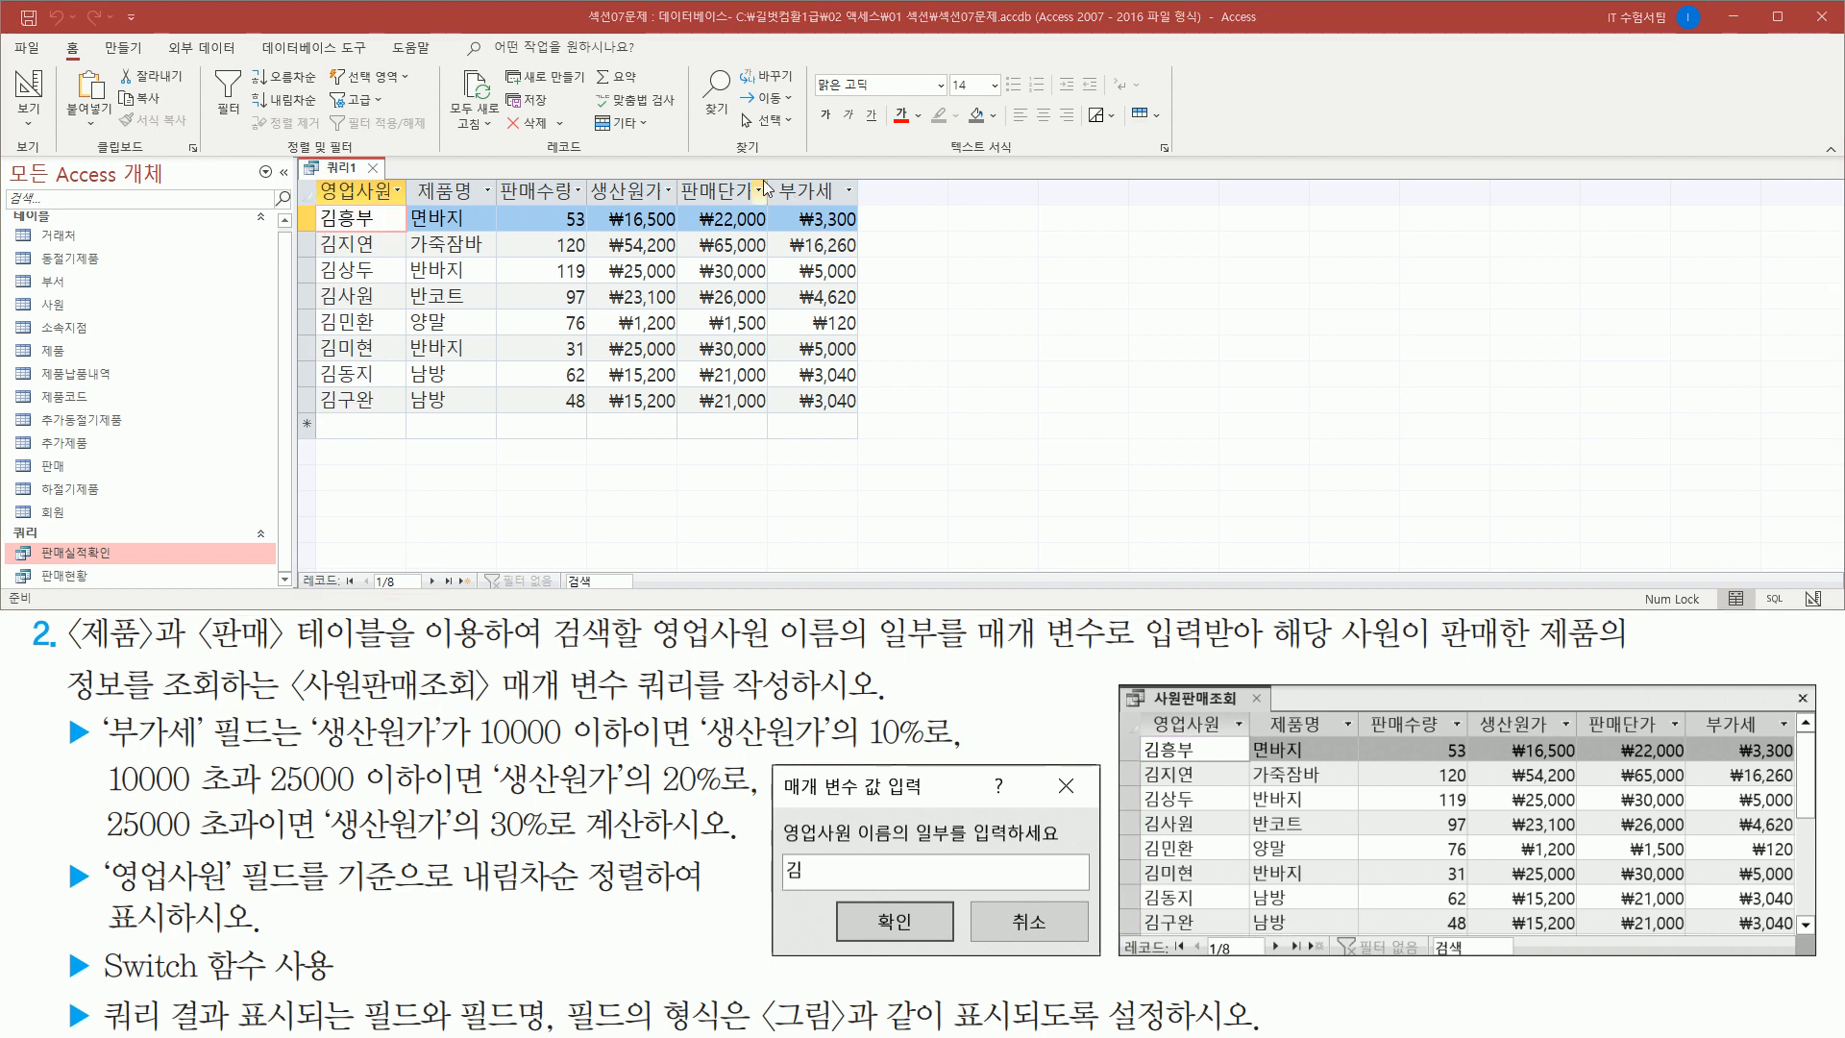
- Fit the 판매단가, 생산원가, 판매수량 and 제품명 column widths to their contents in the query result
left_click(768, 174)
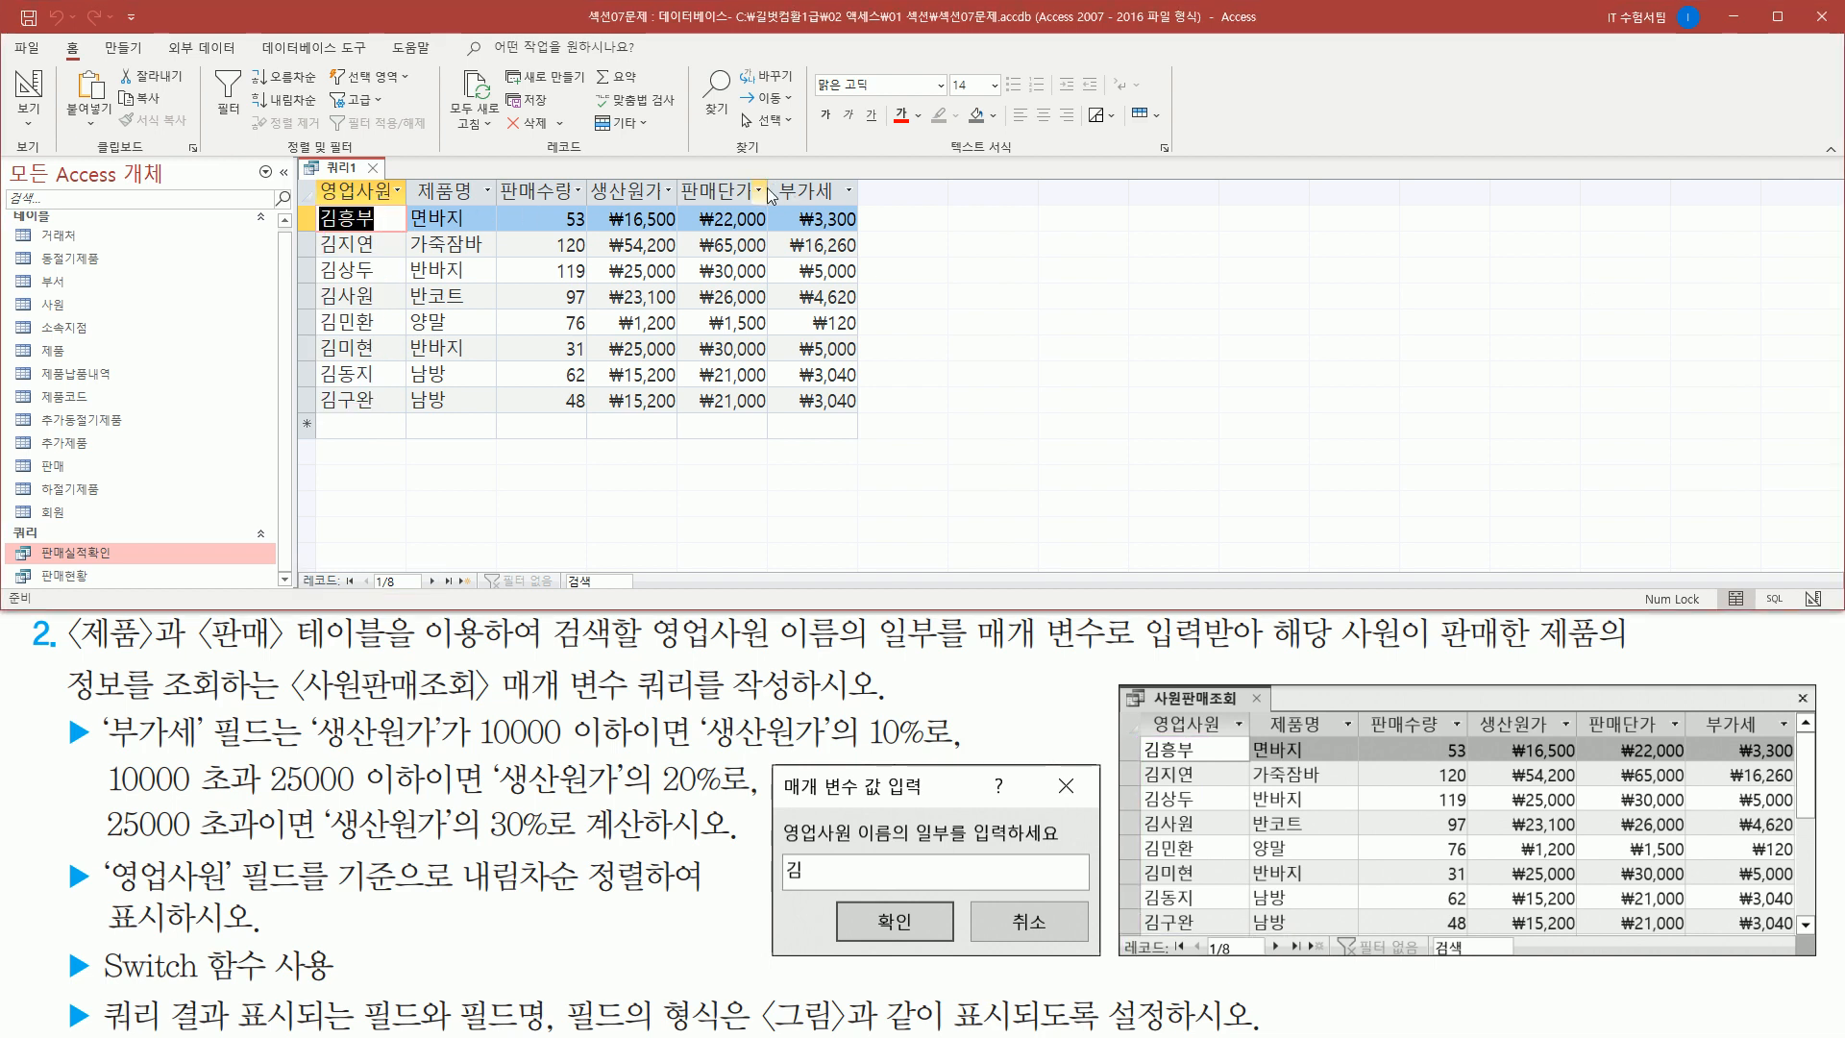
left_click(768, 190)
left_click(775, 170)
double_click(768, 183)
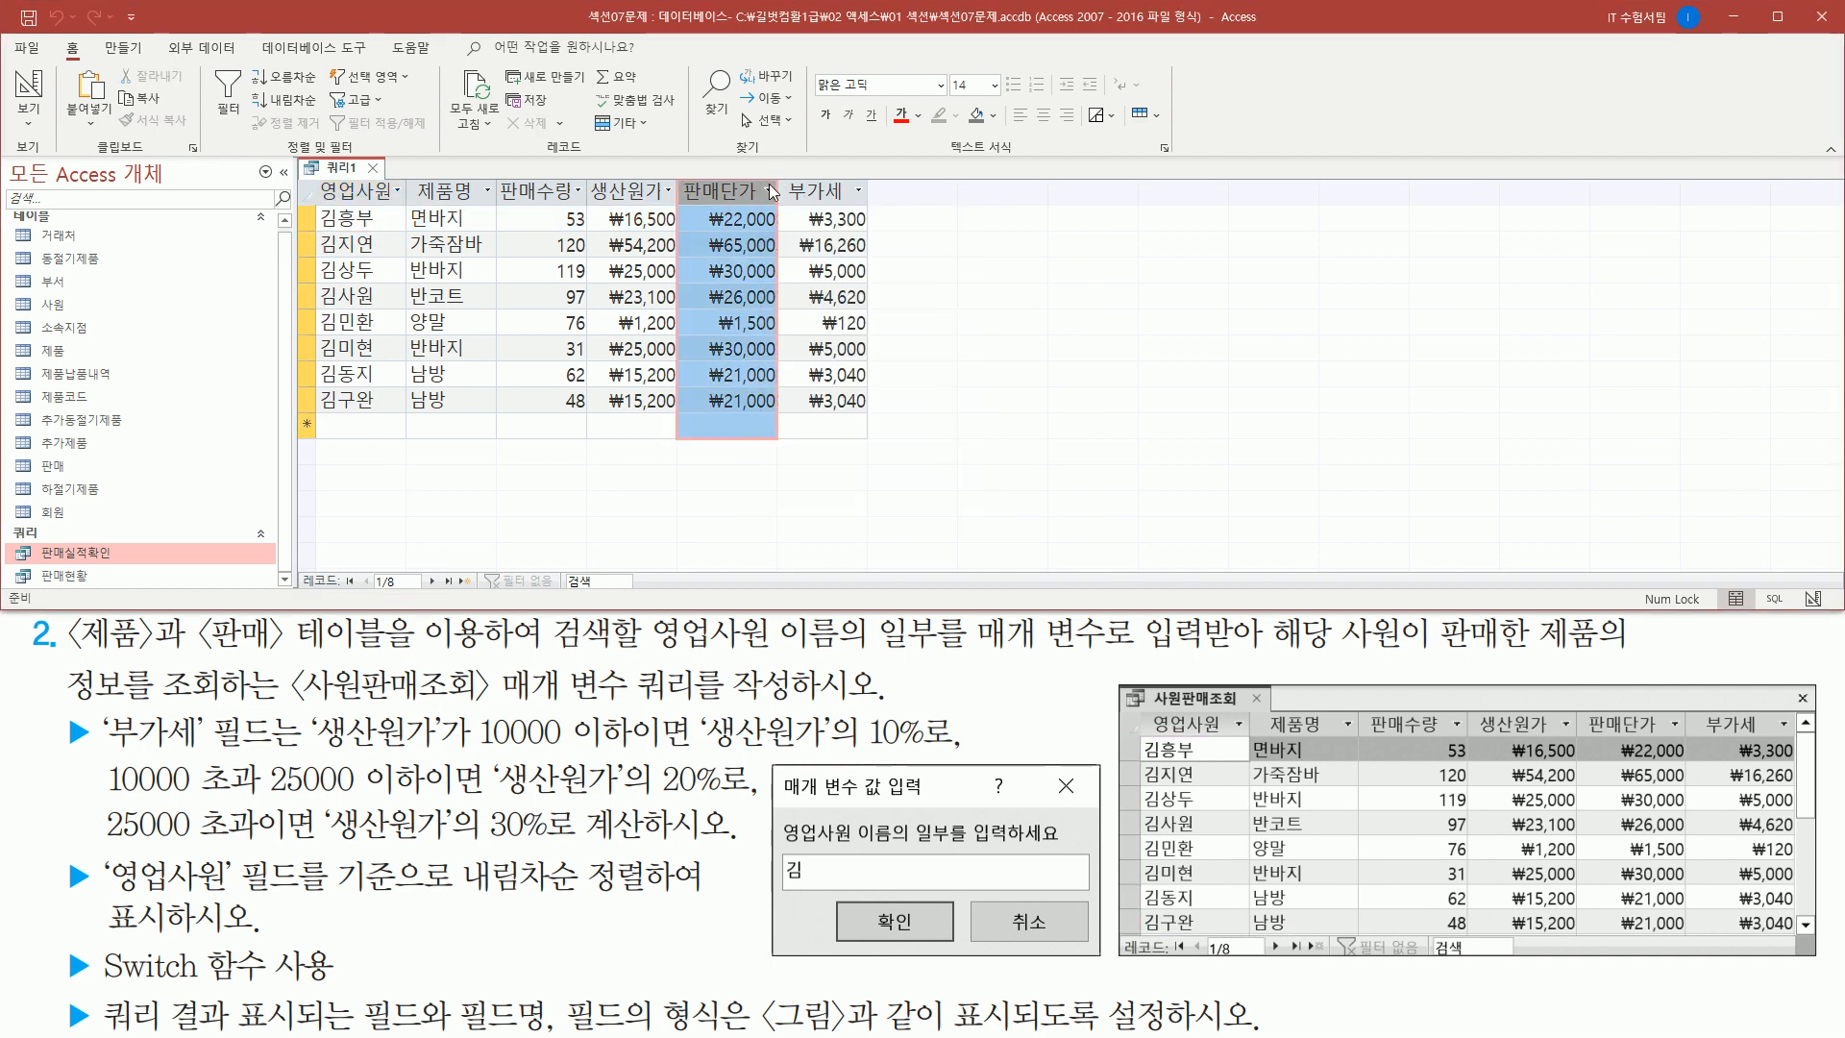
double_click(678, 192)
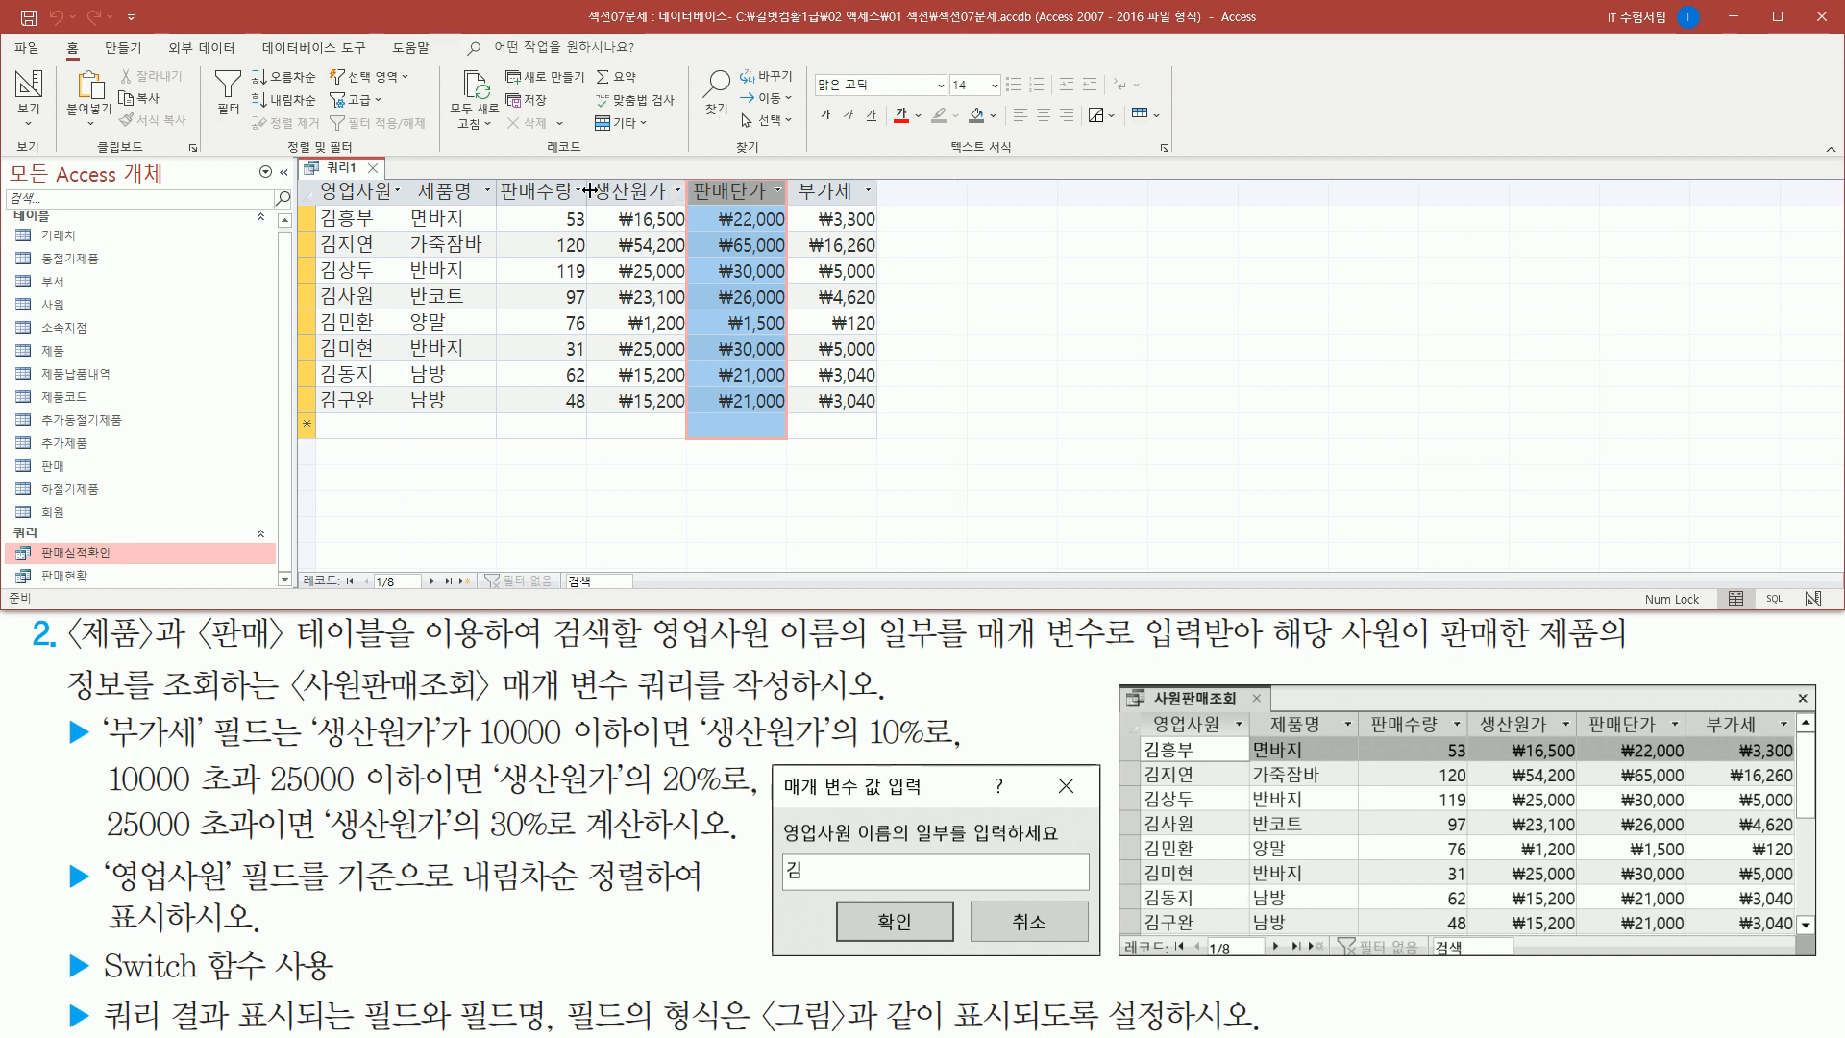
double_click(587, 191)
double_click(501, 194)
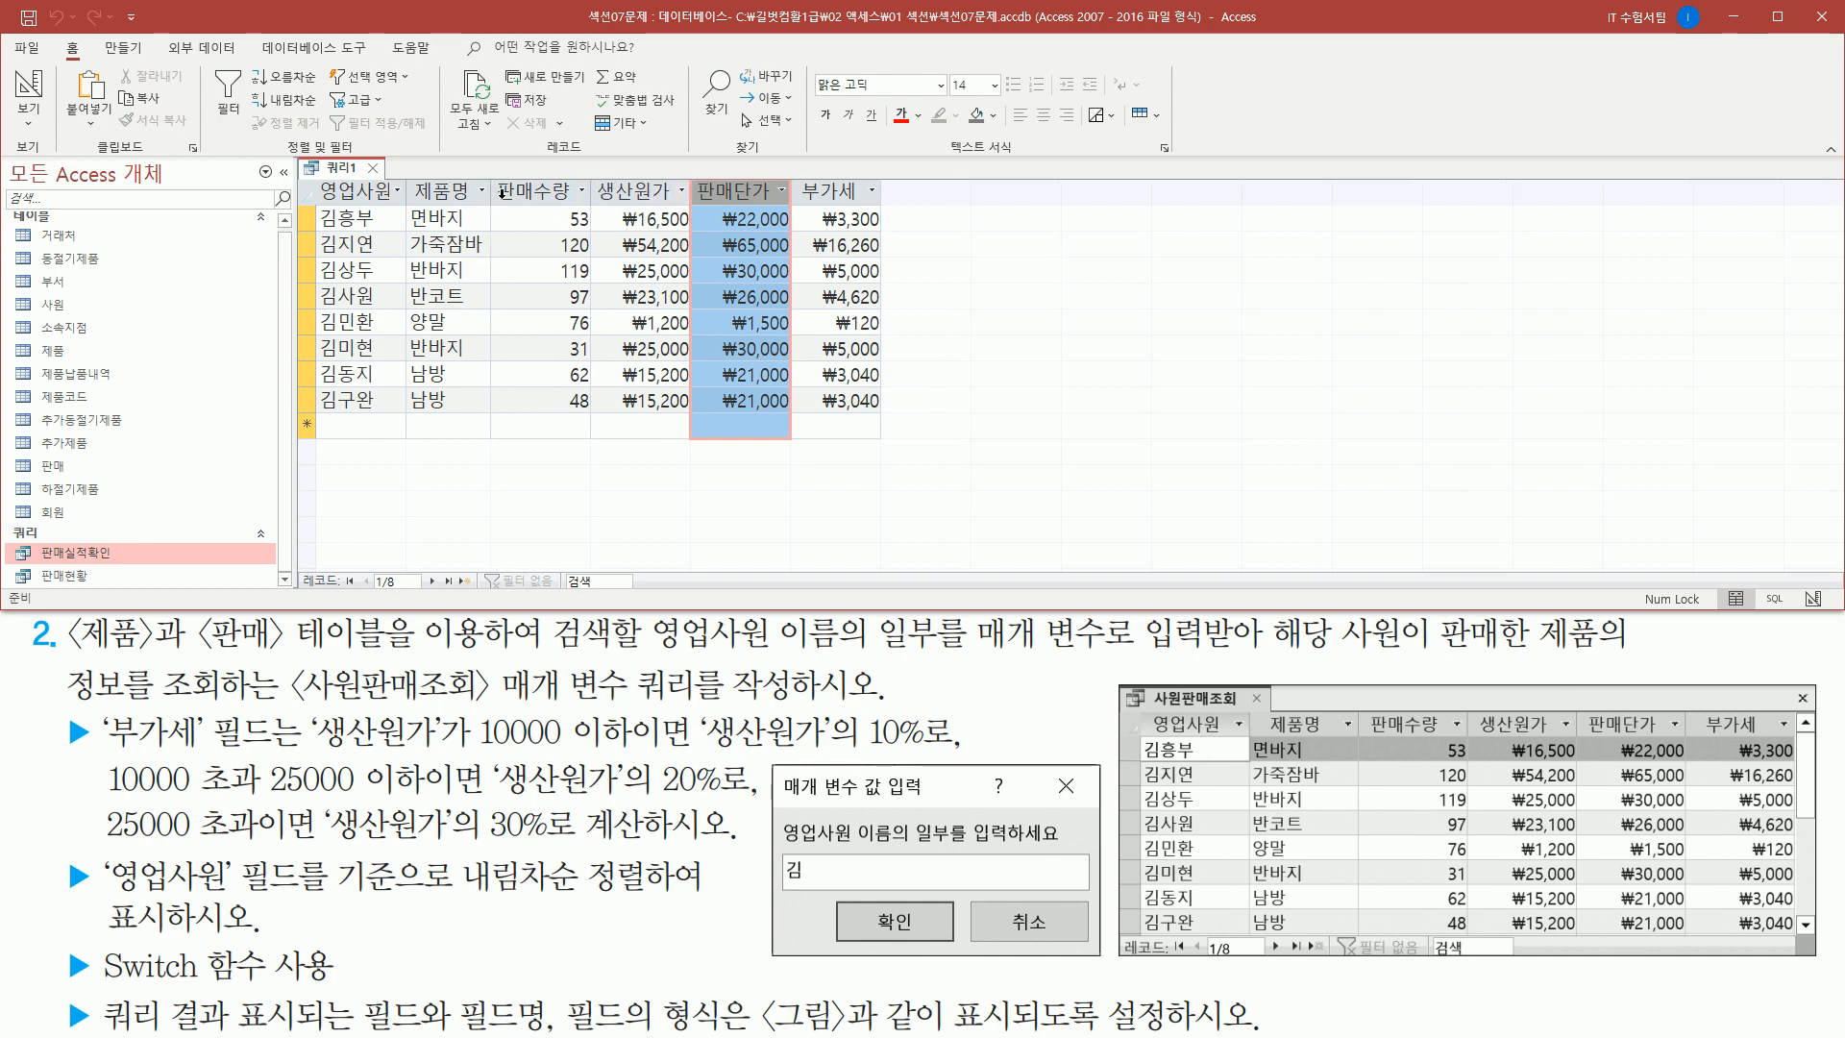
left_click(357, 218)
- Compare the field headings, the product, quantity and price columns, and 부가세 with the task's sample 사원판매조회 result
mouse_move(323, 185)
left_mouse_down()
mouse_move(403, 213)
mouse_move(891, 204)
left_mouse_up()
left_click_drag(1143, 709, 1438, 740)
left_click_drag(1622, 739, 1806, 730)
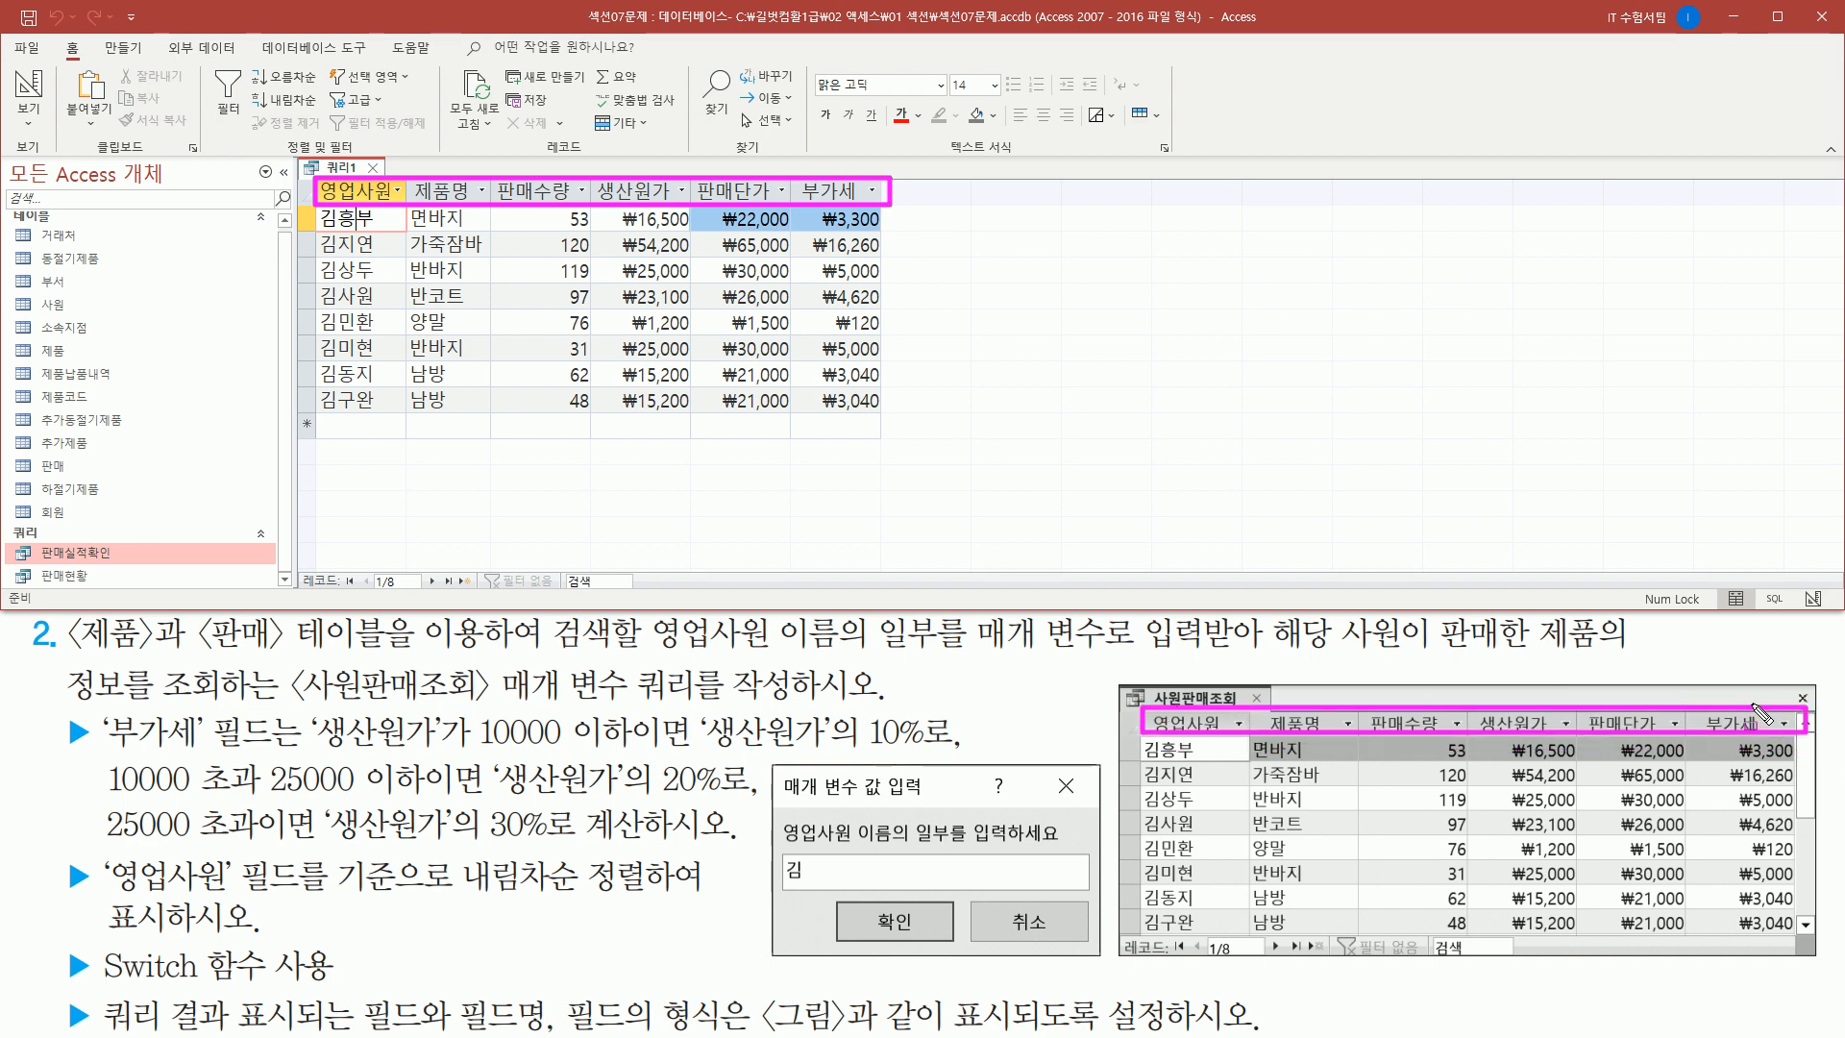
mouse_move(404, 205)
left_mouse_down()
mouse_move(481, 230)
mouse_move(483, 430)
mouse_move(483, 413)
left_mouse_up()
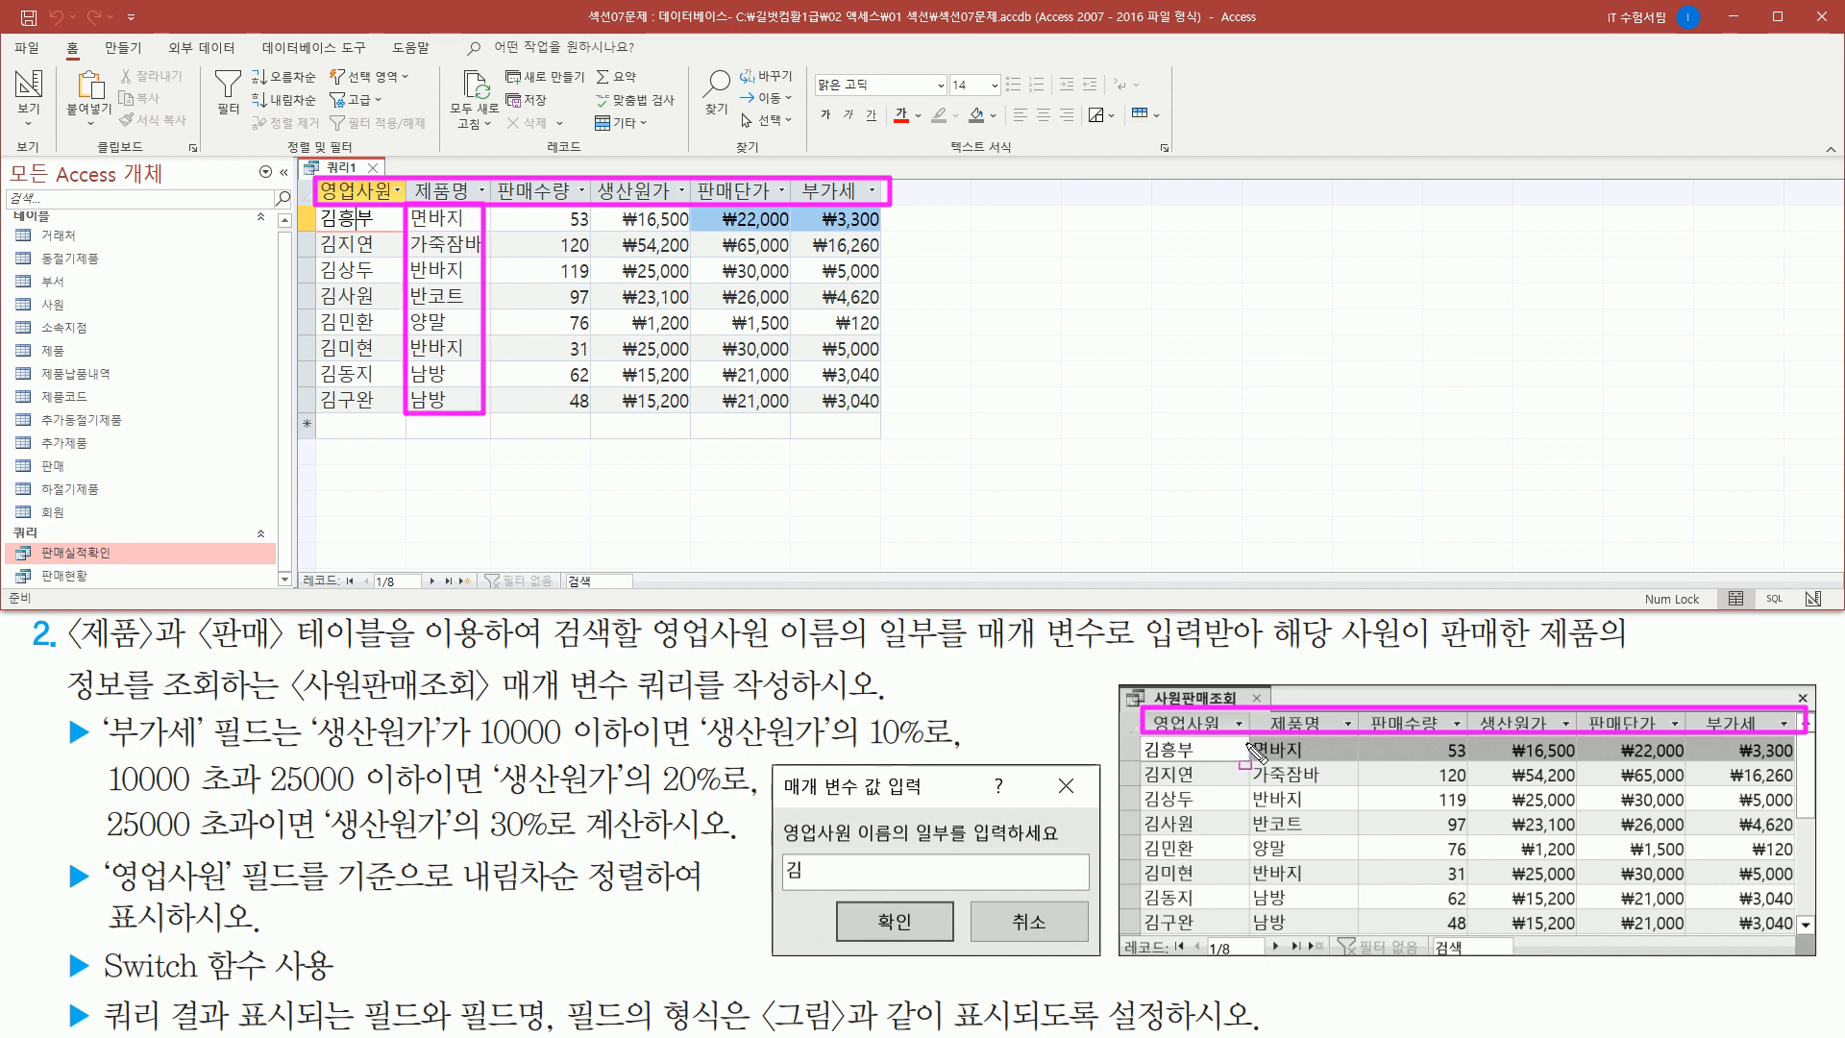
left_click_drag(1254, 756, 1326, 937)
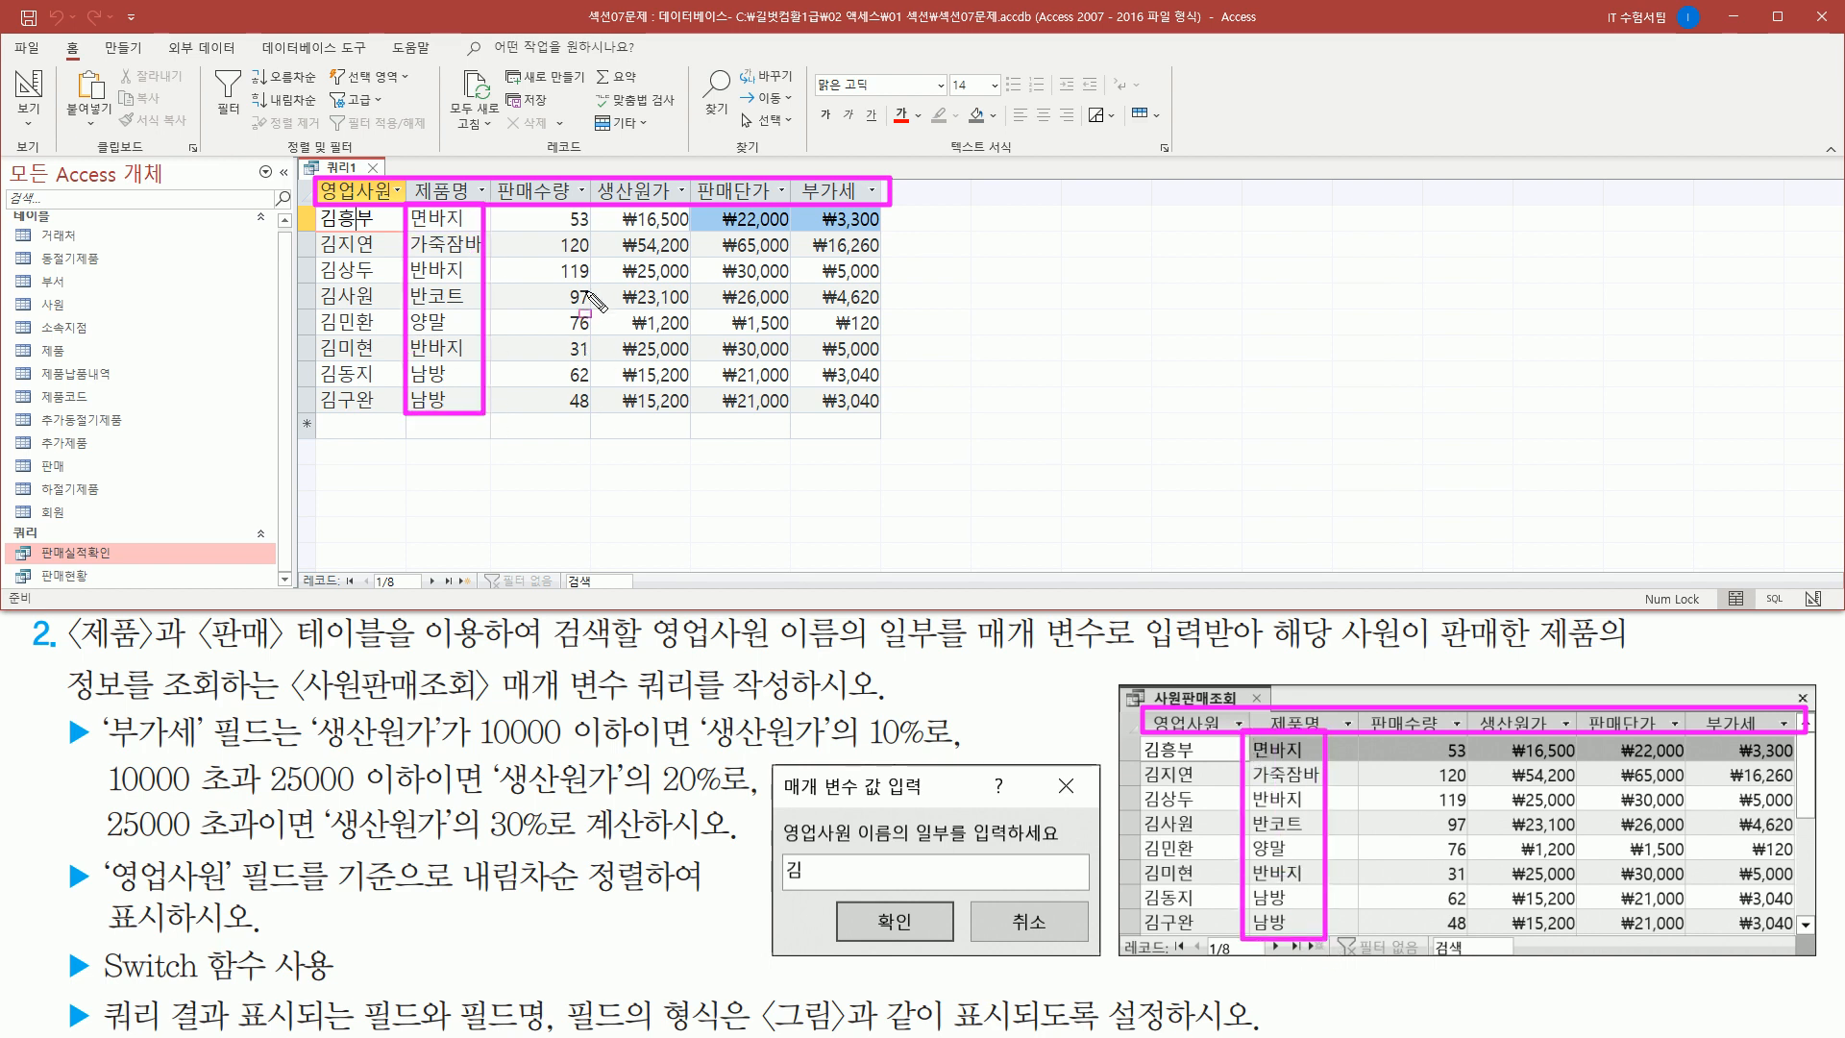
mouse_move(556, 209)
left_mouse_down()
mouse_move(597, 252)
mouse_move(598, 451)
mouse_move(597, 425)
left_mouse_up()
left_click_drag(1417, 727, 1478, 943)
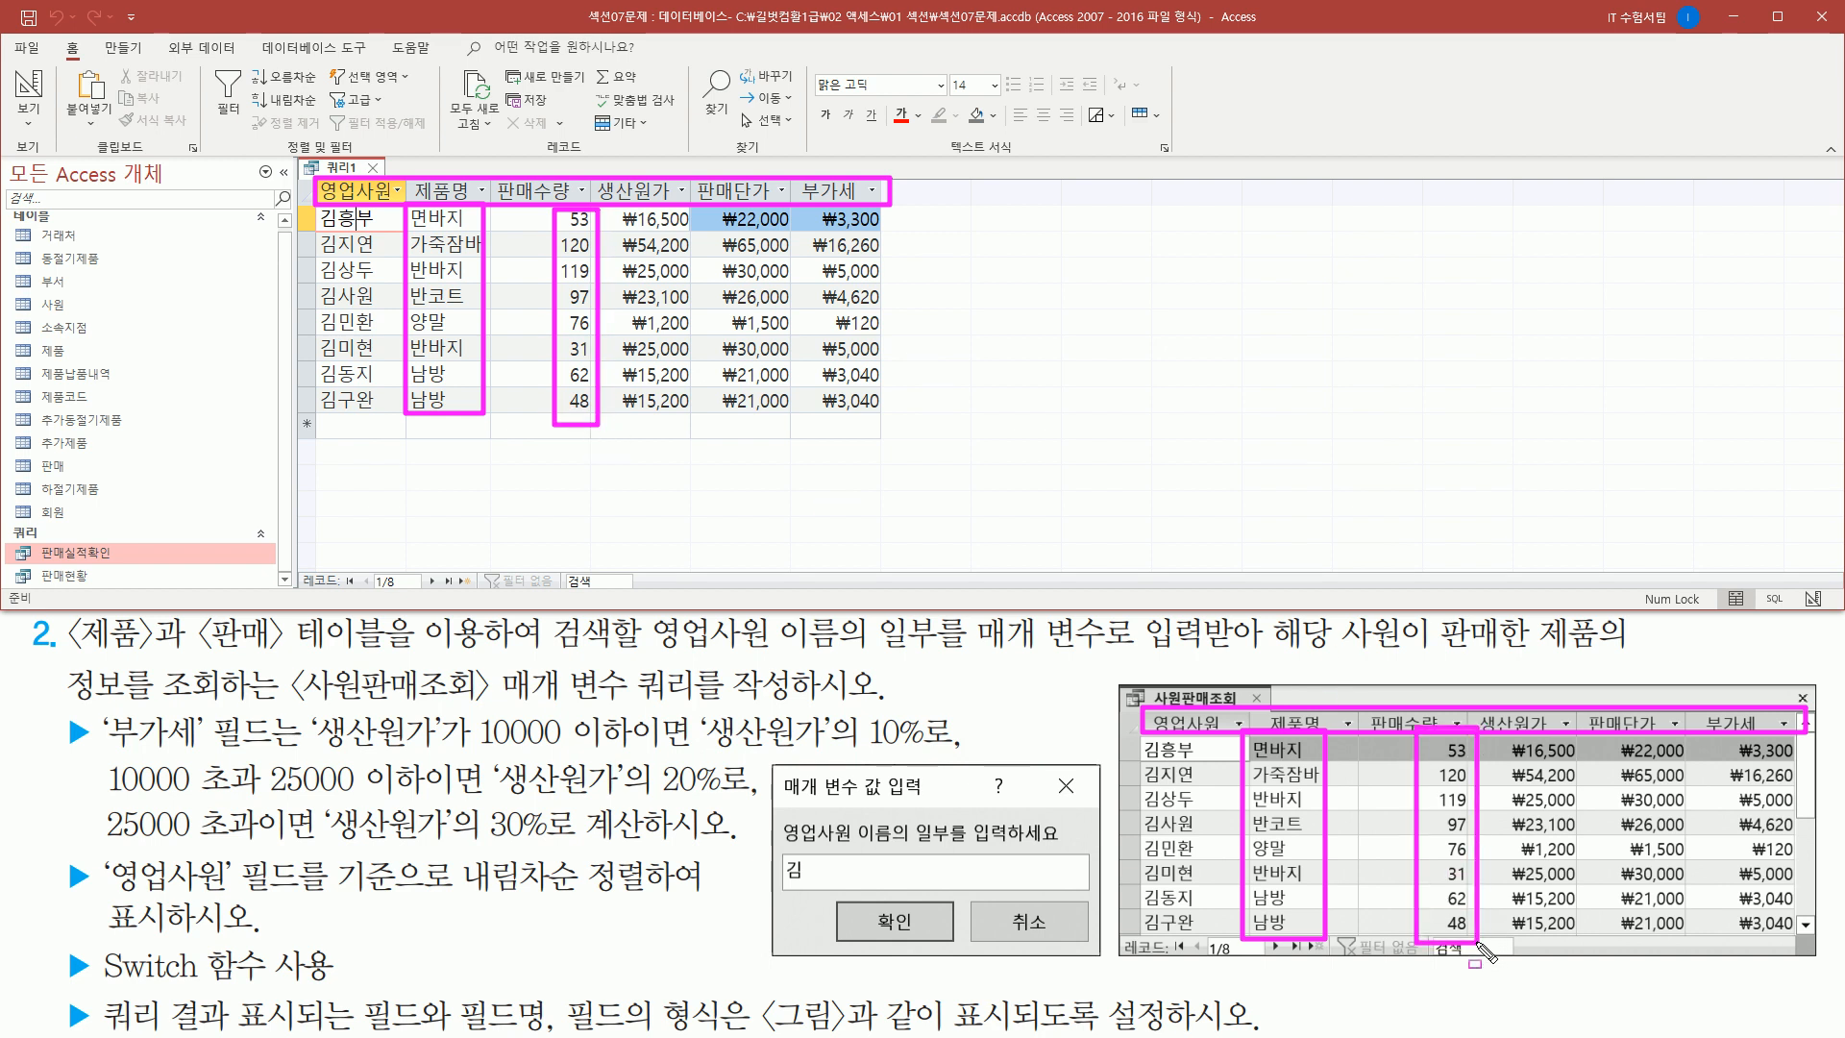
mouse_move(609, 203)
left_mouse_down()
mouse_move(696, 232)
mouse_move(699, 427)
left_mouse_up()
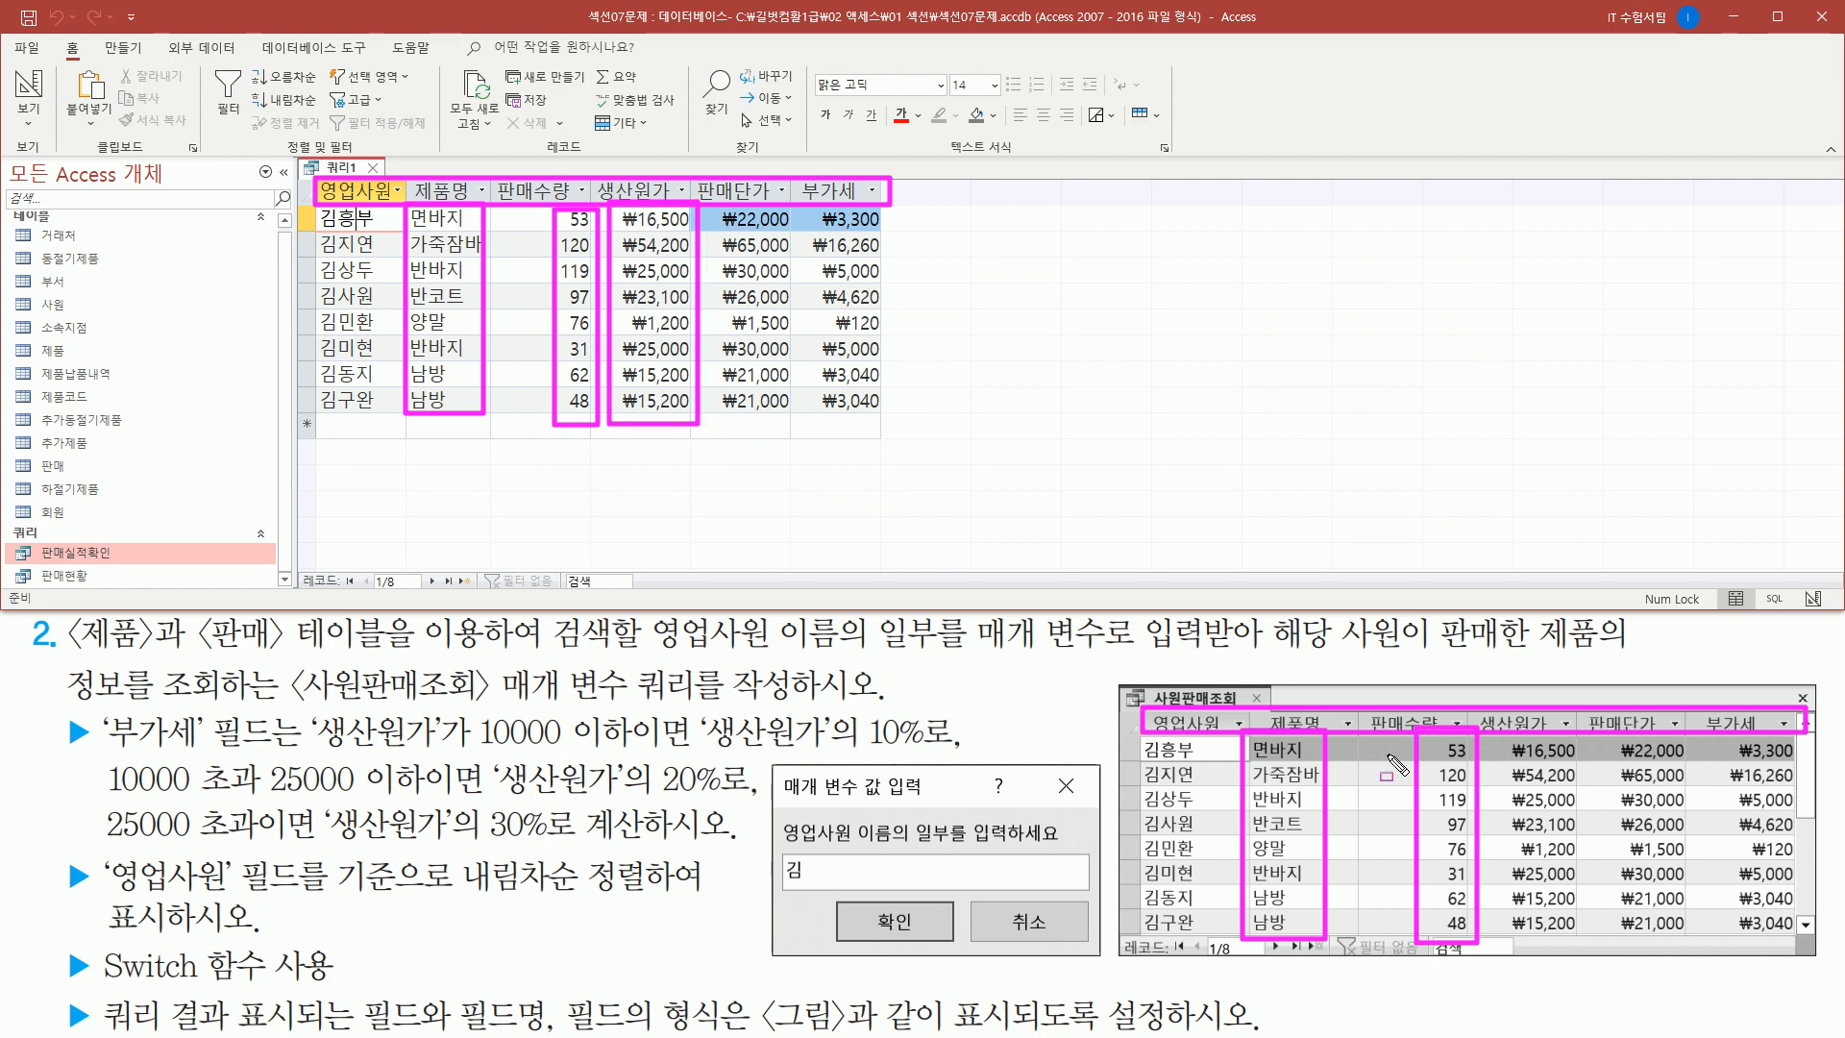
mouse_move(1489, 732)
left_mouse_down()
mouse_move(1588, 961)
mouse_move(1590, 941)
left_mouse_up()
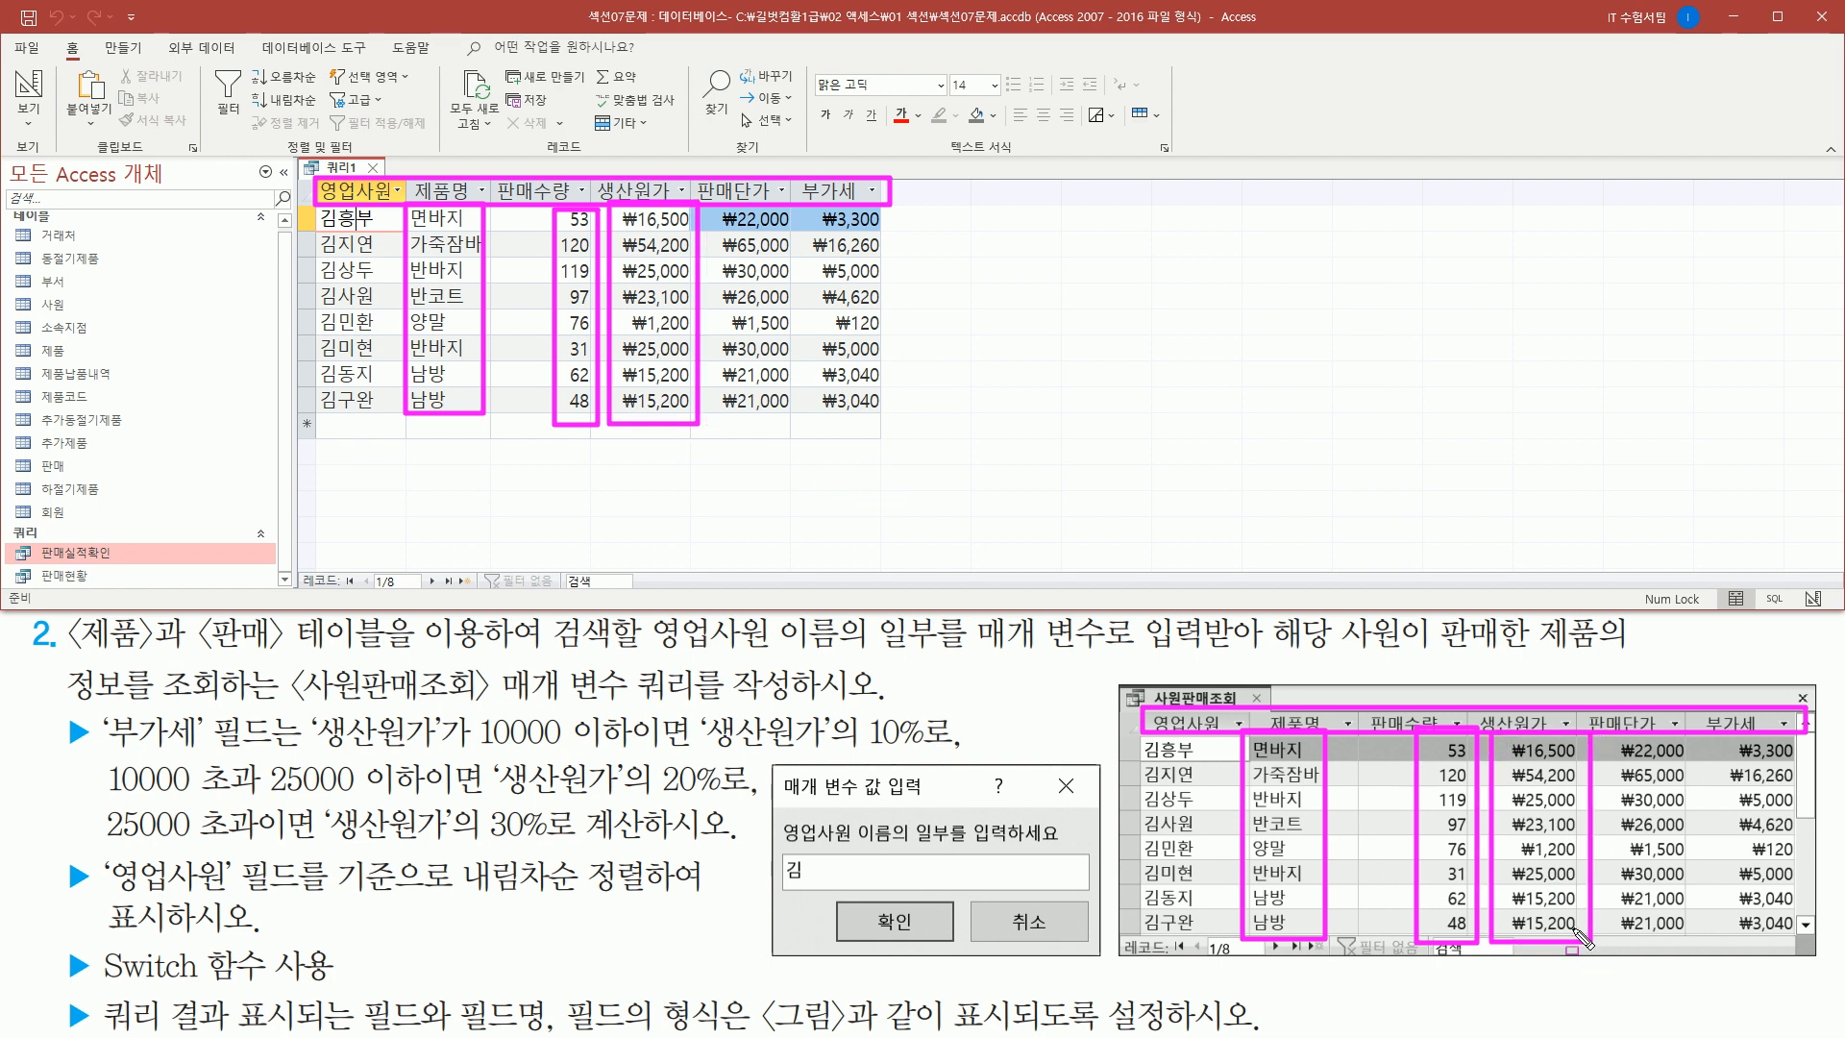
mouse_move(714, 204)
left_mouse_down()
mouse_move(798, 256)
mouse_move(796, 436)
mouse_move(797, 421)
left_mouse_up()
left_click_drag(1600, 732, 1700, 947)
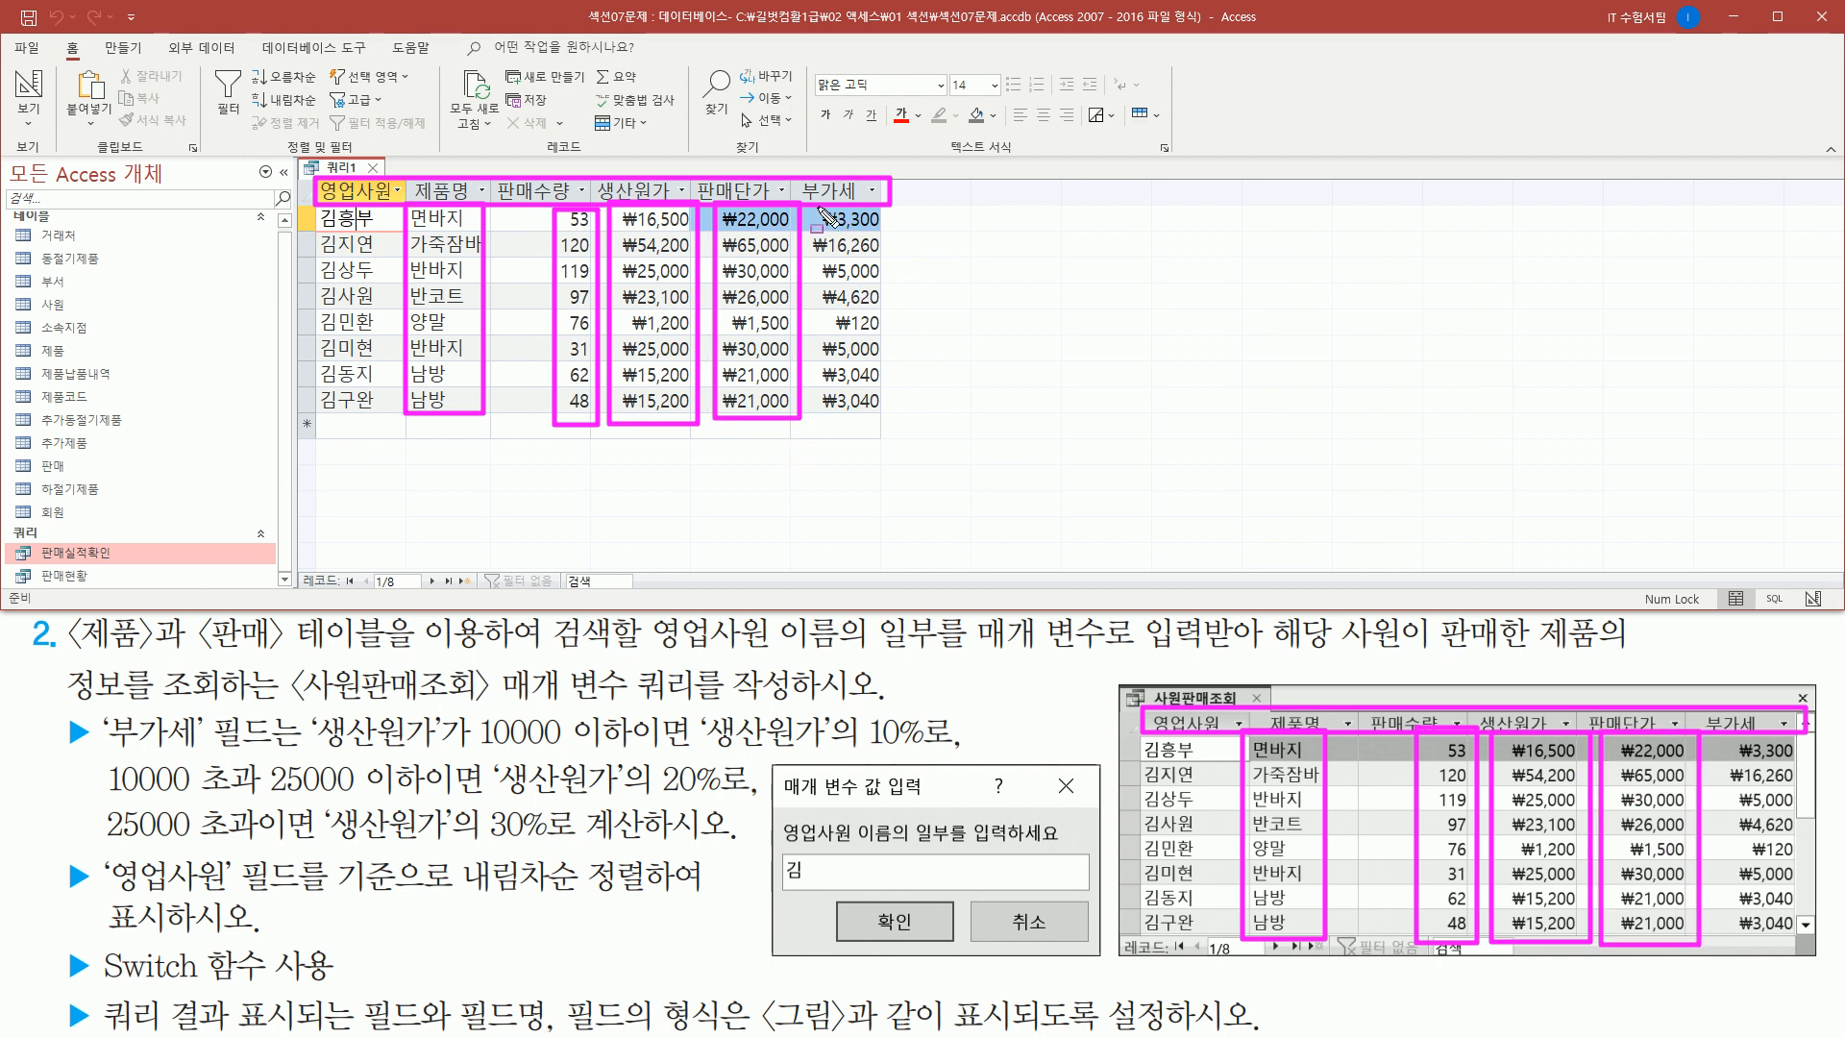
mouse_move(808, 203)
left_mouse_down()
mouse_move(897, 258)
mouse_move(894, 417)
left_mouse_up()
left_click_drag(1727, 727, 1806, 951)
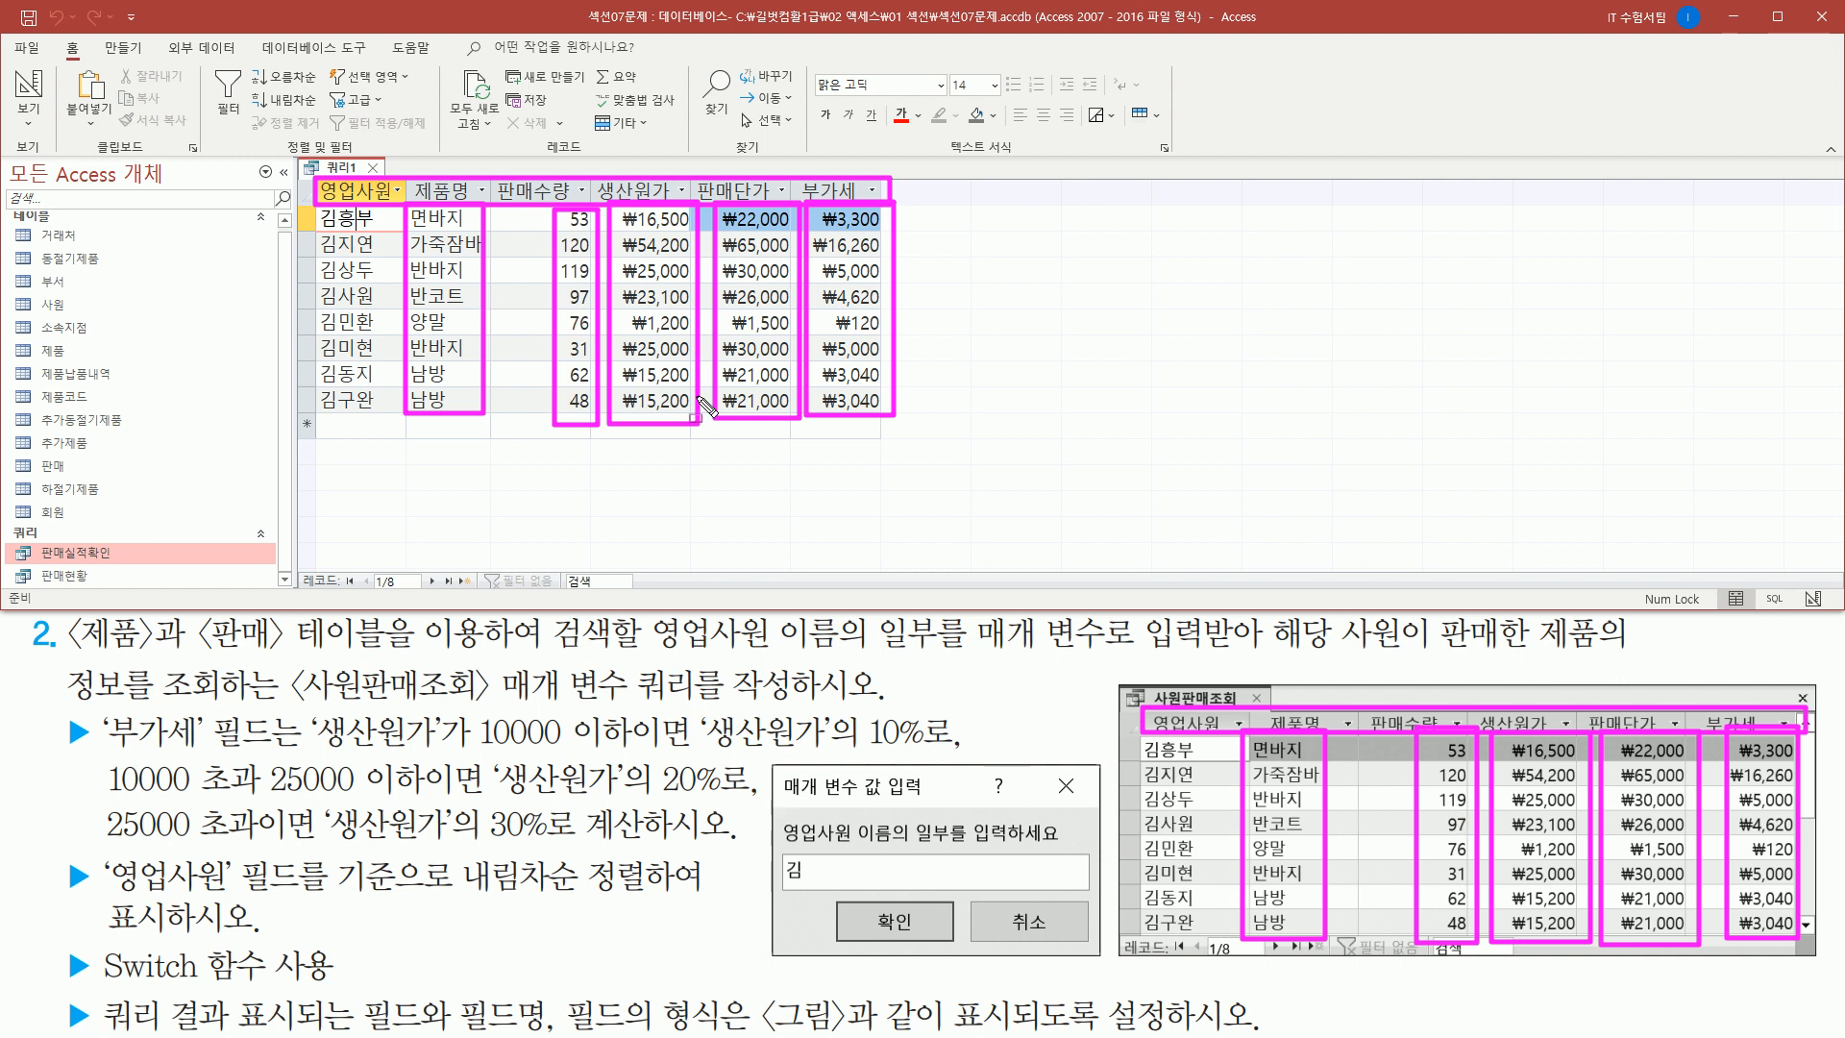
key("Escape")
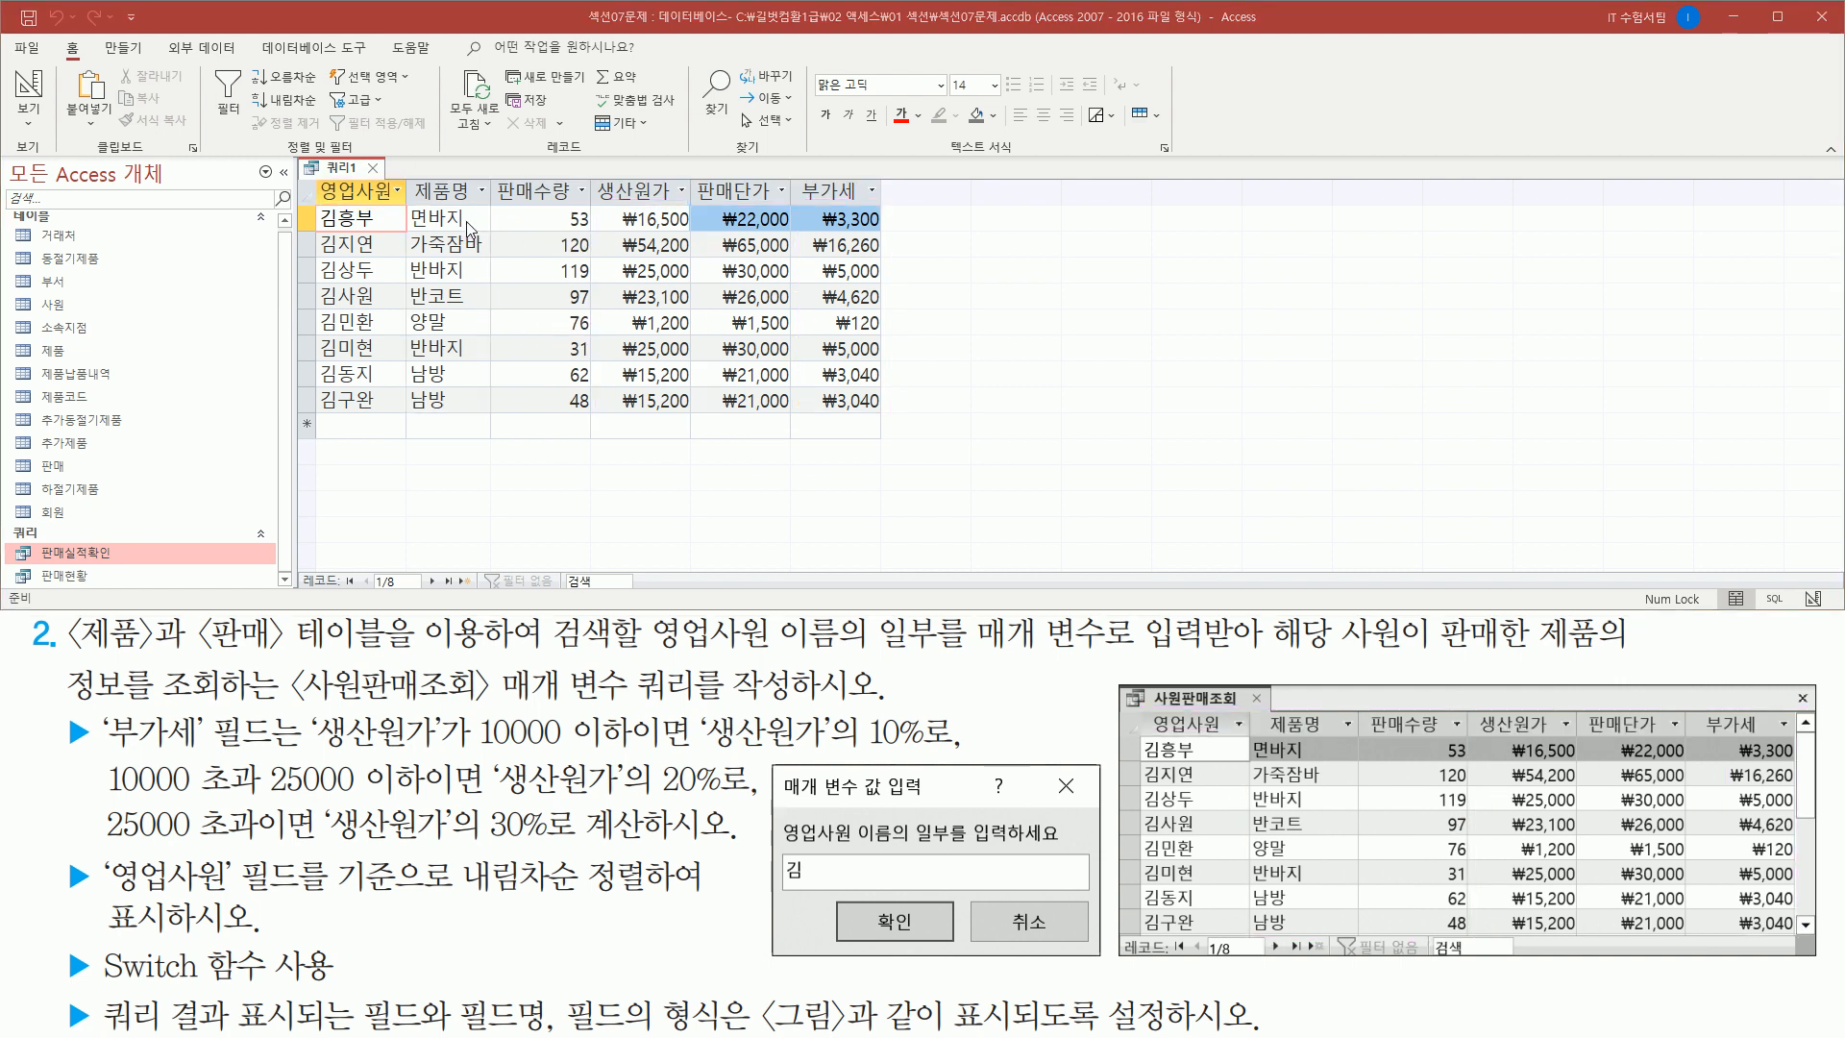
- Close the query and save it under the name 사원판매조회
key("ctrl+2")
left_click_drag(358, 153, 389, 183)
key("Escape")
left_click(373, 169)
key("ctrl+2")
left_click_drag(925, 552, 1107, 554)
key("Escape")
left_click(829, 583)
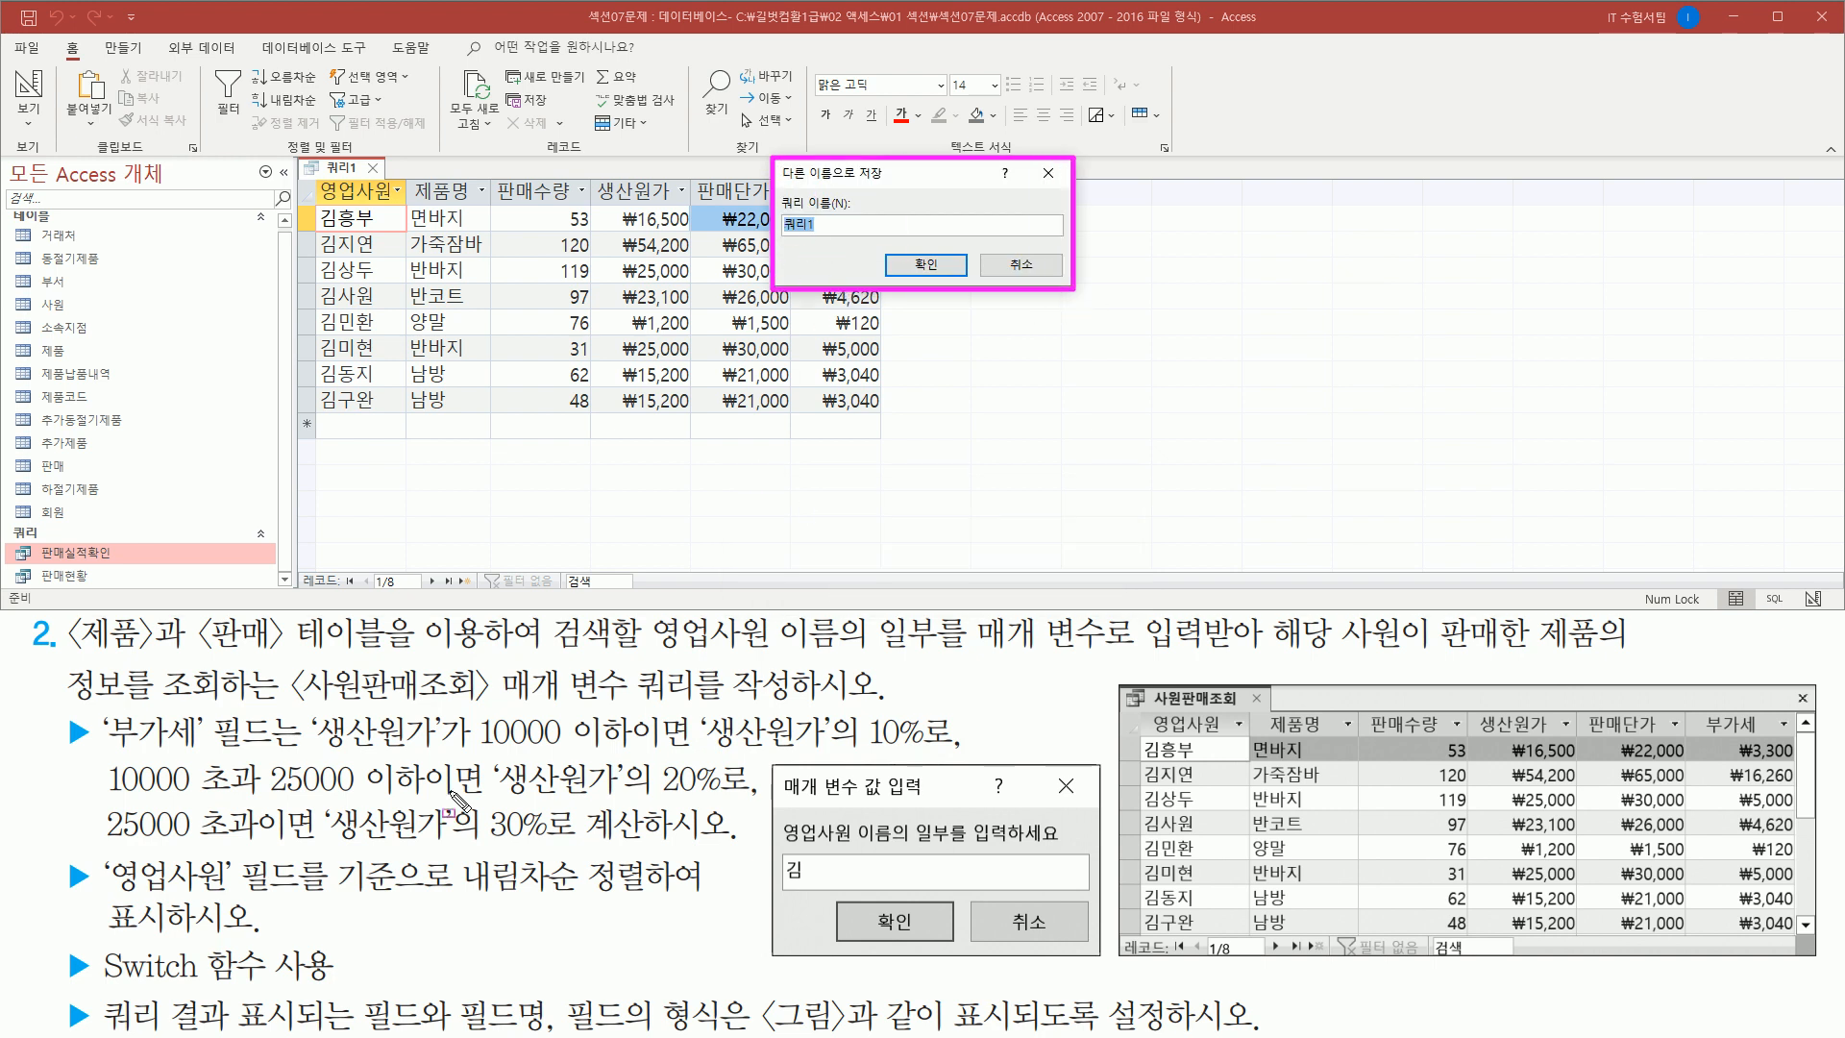
mouse_move(289, 703)
left_mouse_down()
mouse_move(483, 702)
mouse_move(491, 662)
mouse_move(697, 709)
mouse_move(874, 709)
left_mouse_up()
key("Escape")
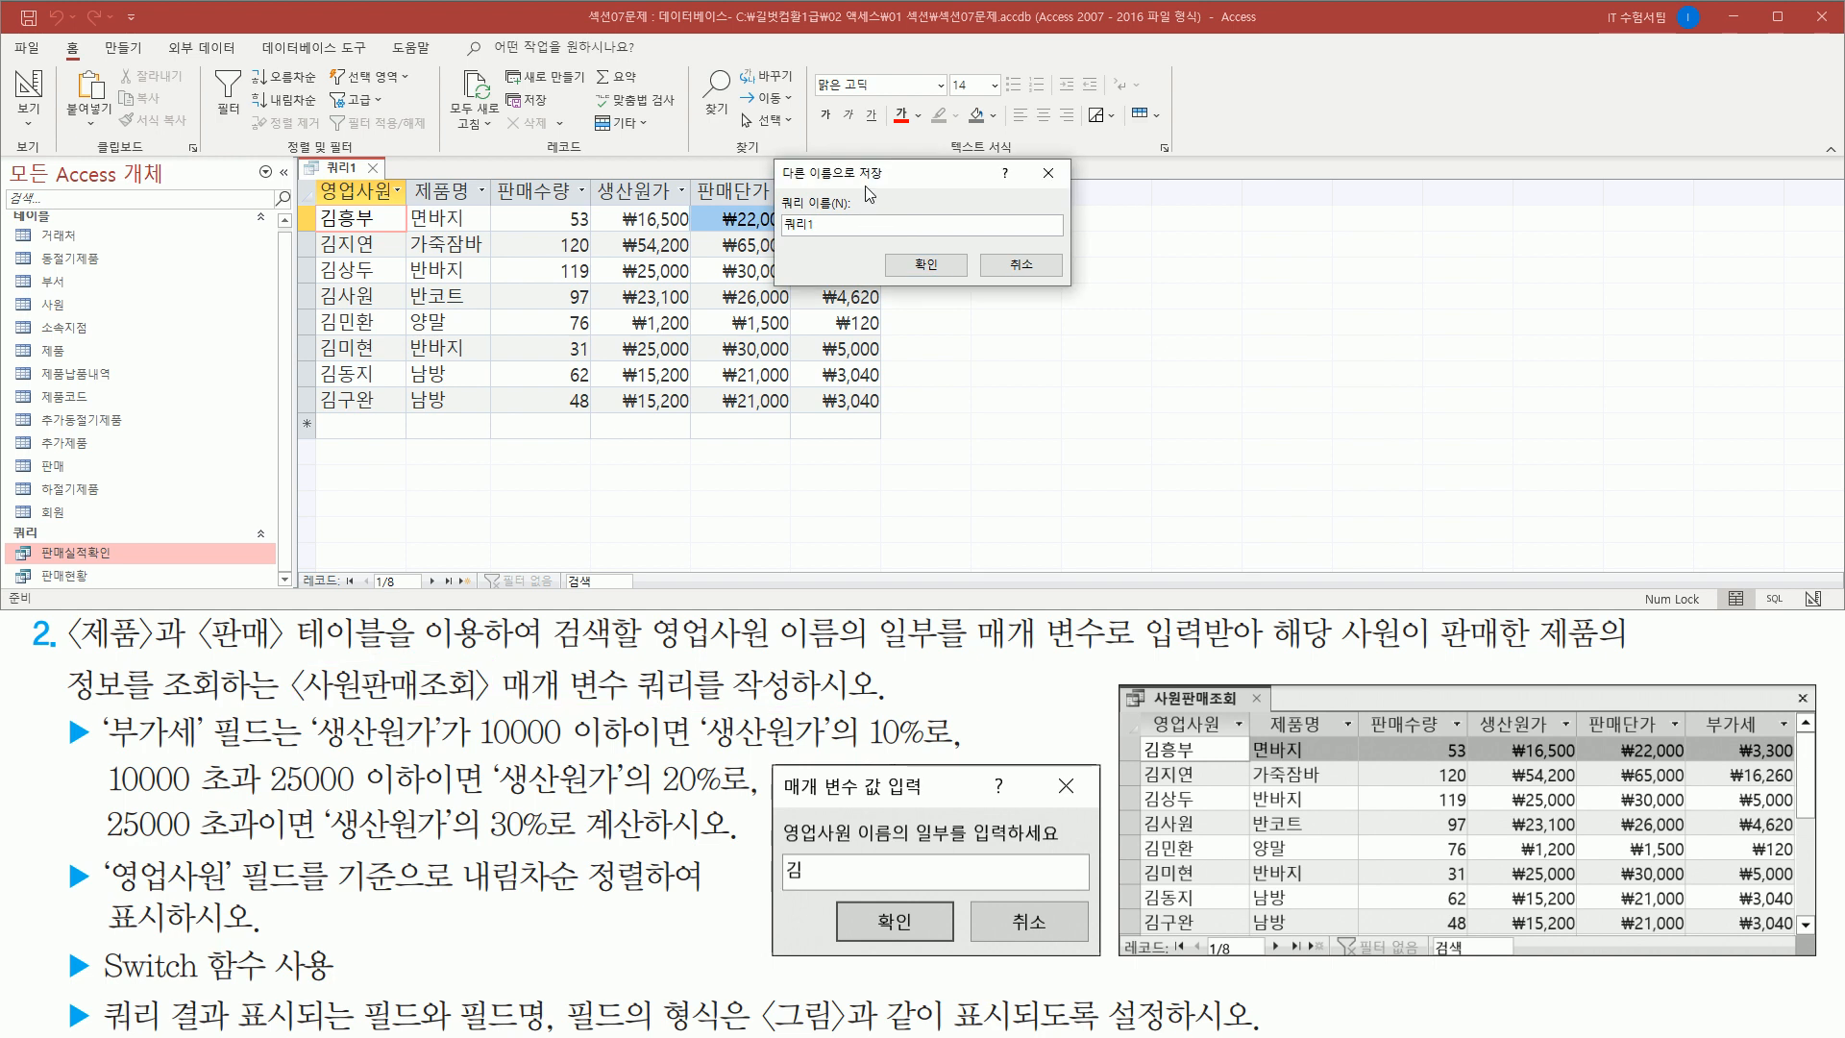
type("사원판매조회")
left_click(925, 264)
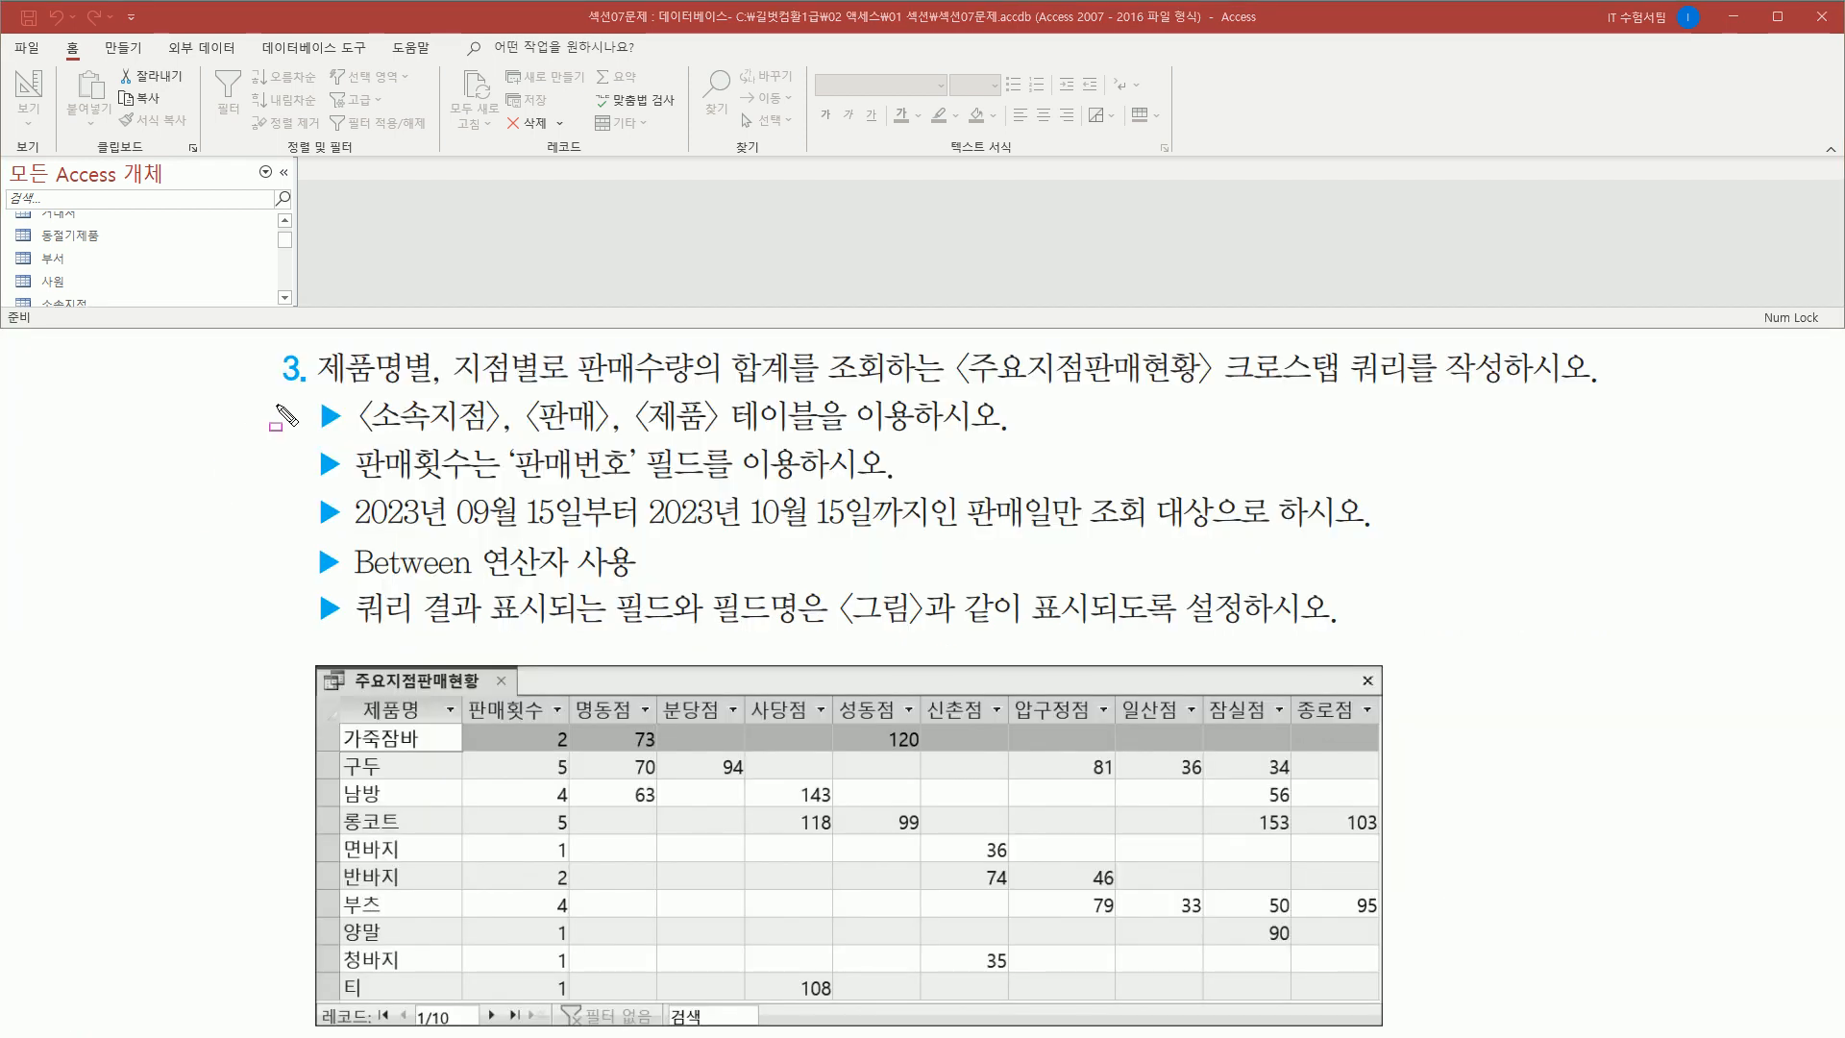
- Read task 3's requirements for the 주요지점판매현황 crosstab query and examine its sample result
left_click_drag(318, 388, 798, 395)
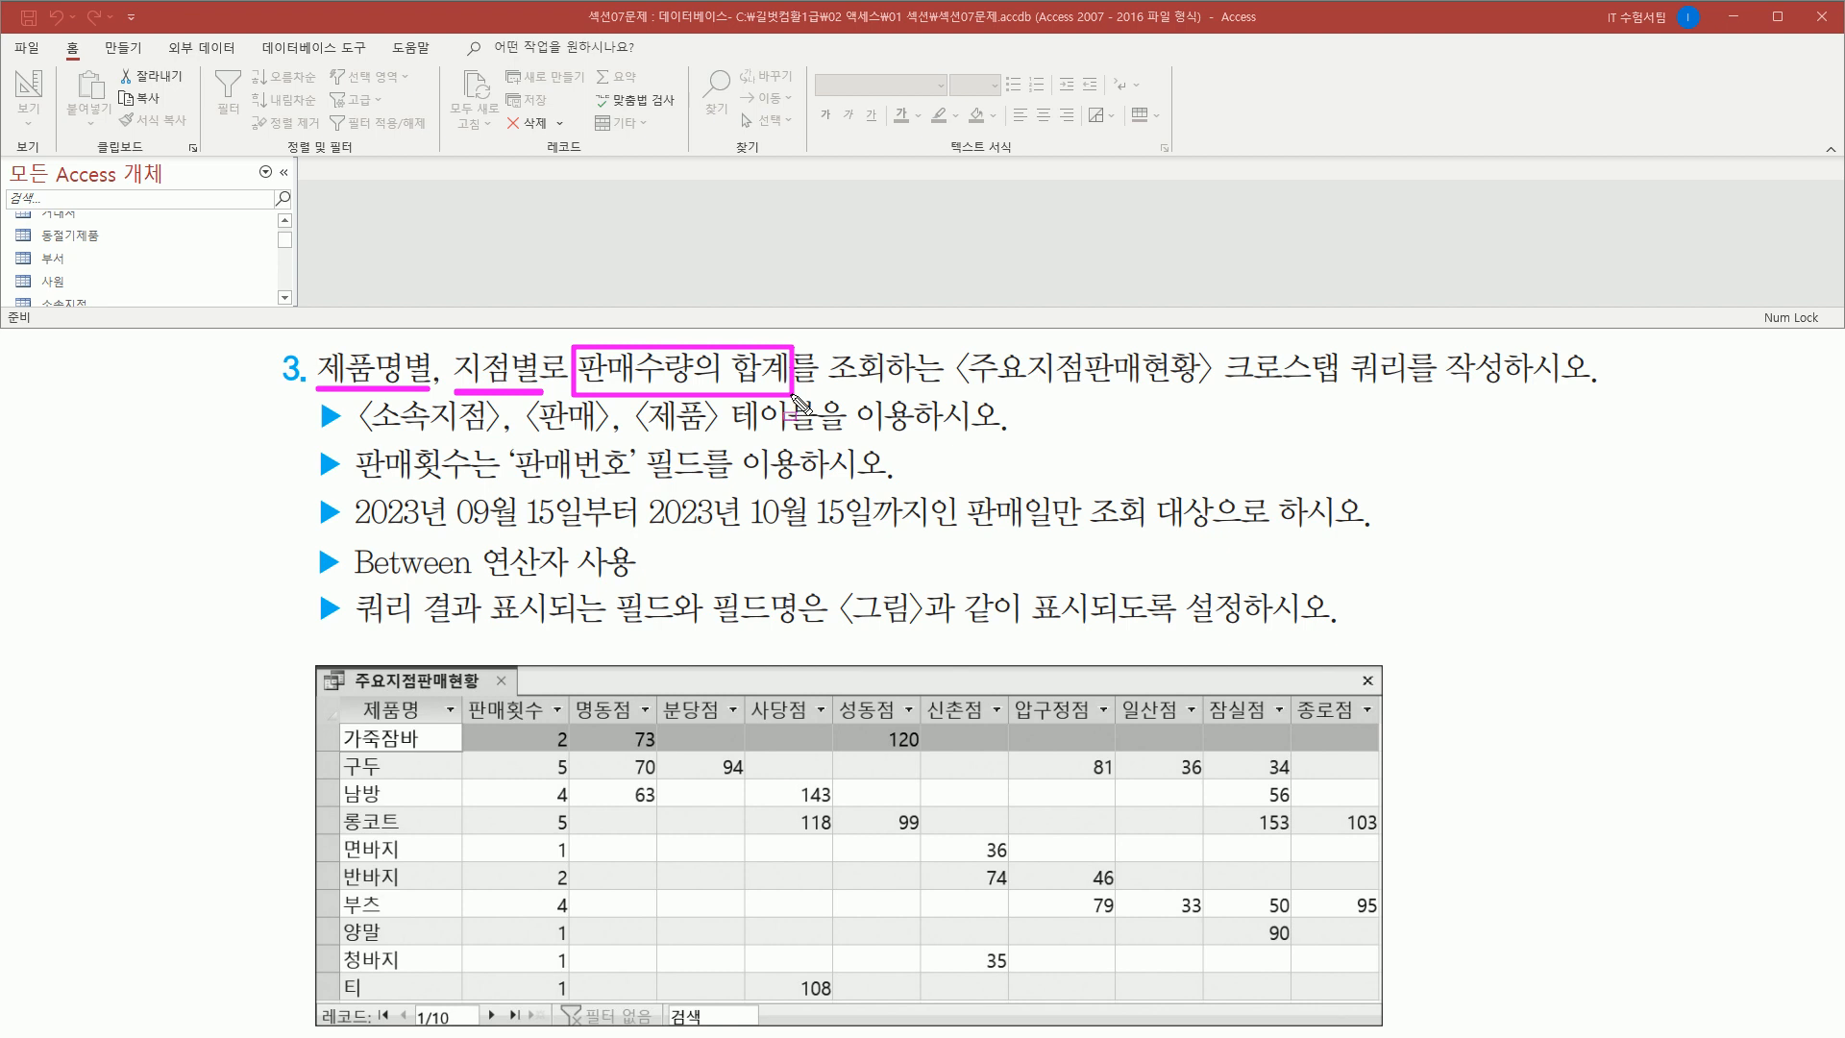
left_click_drag(958, 382, 1411, 395)
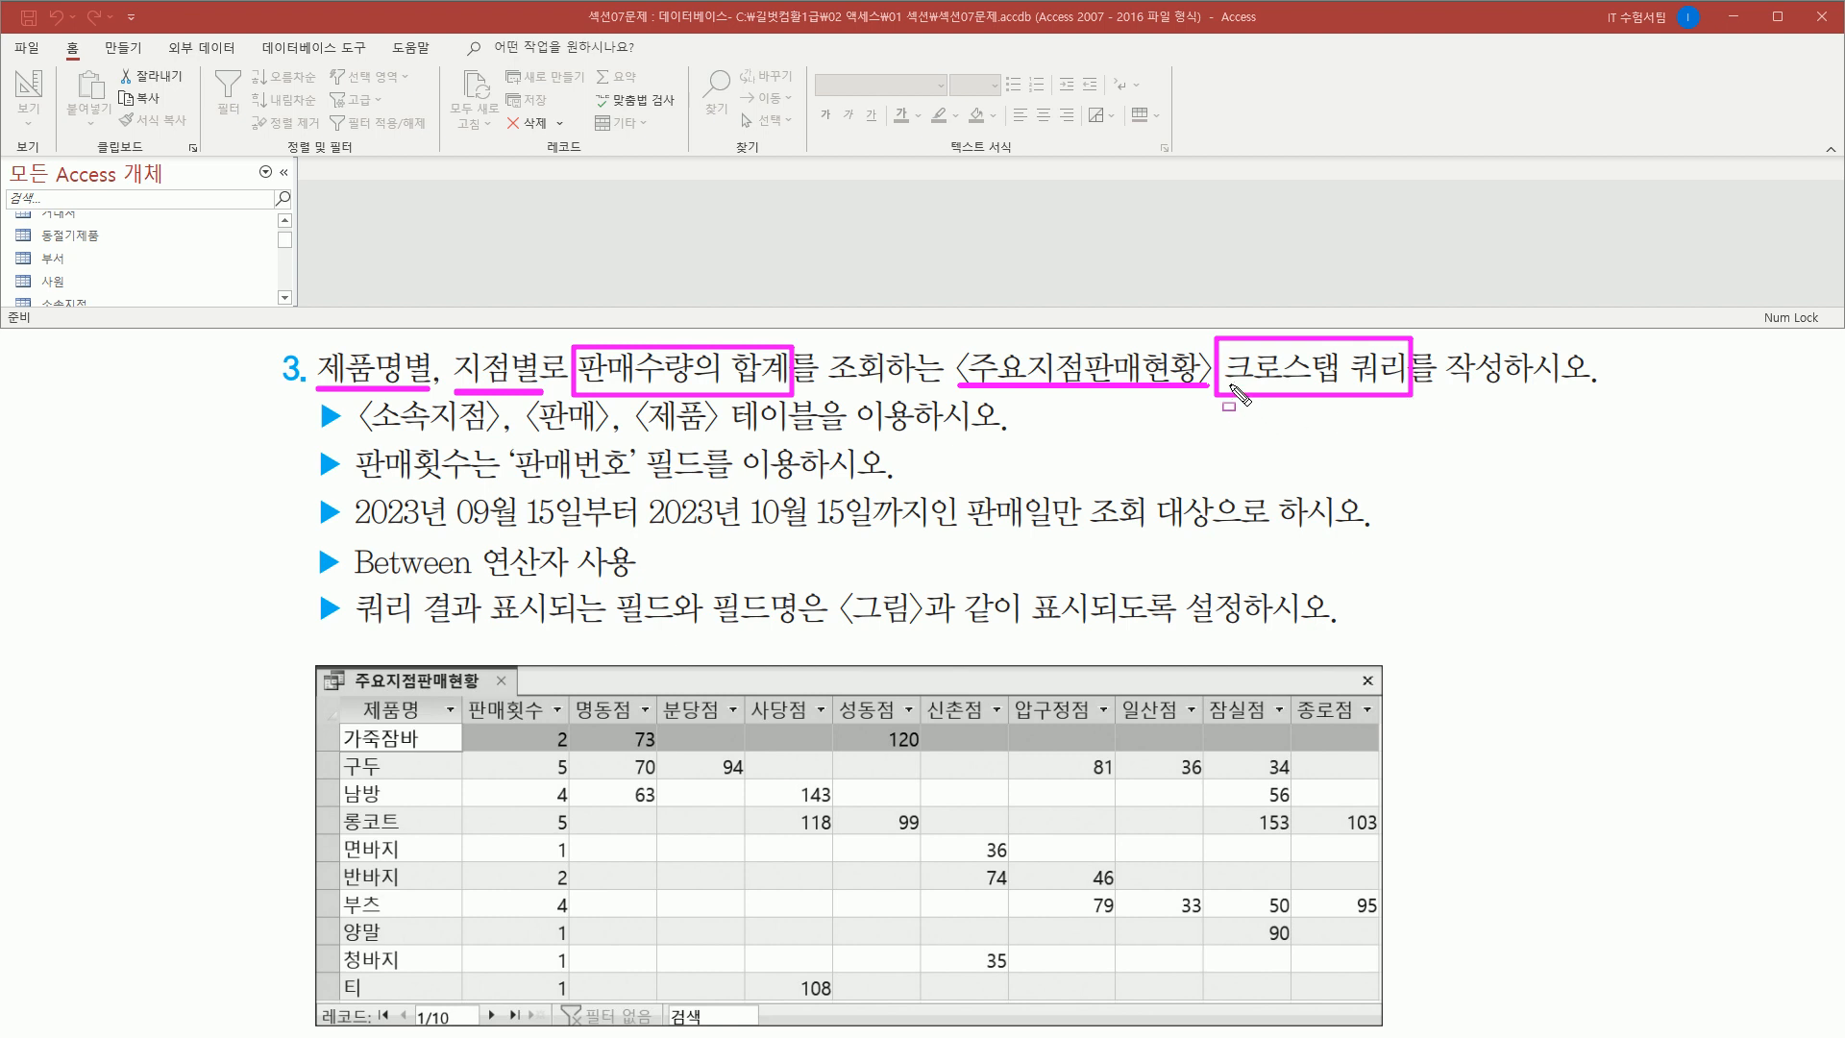
left_click_drag(1230, 392, 1405, 393)
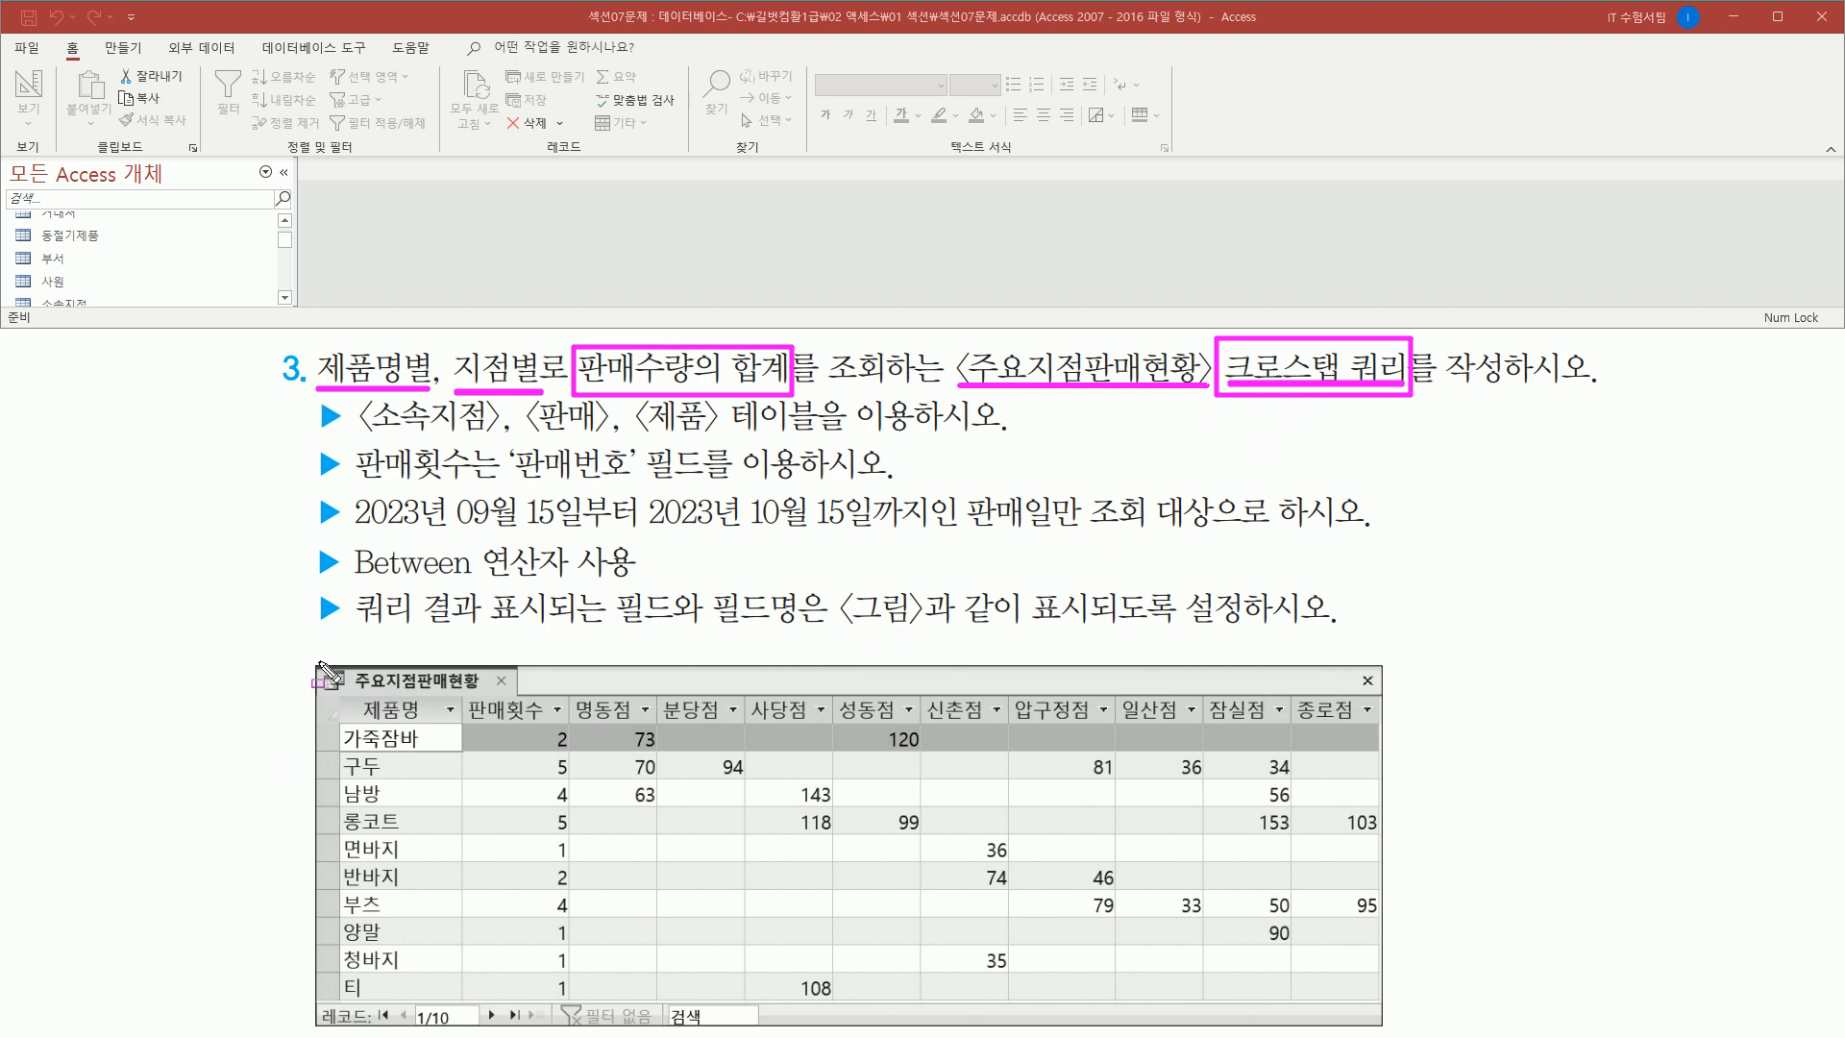
mouse_move(315, 661)
left_mouse_down()
mouse_move(475, 1021)
mouse_move(1389, 1028)
left_mouse_up()
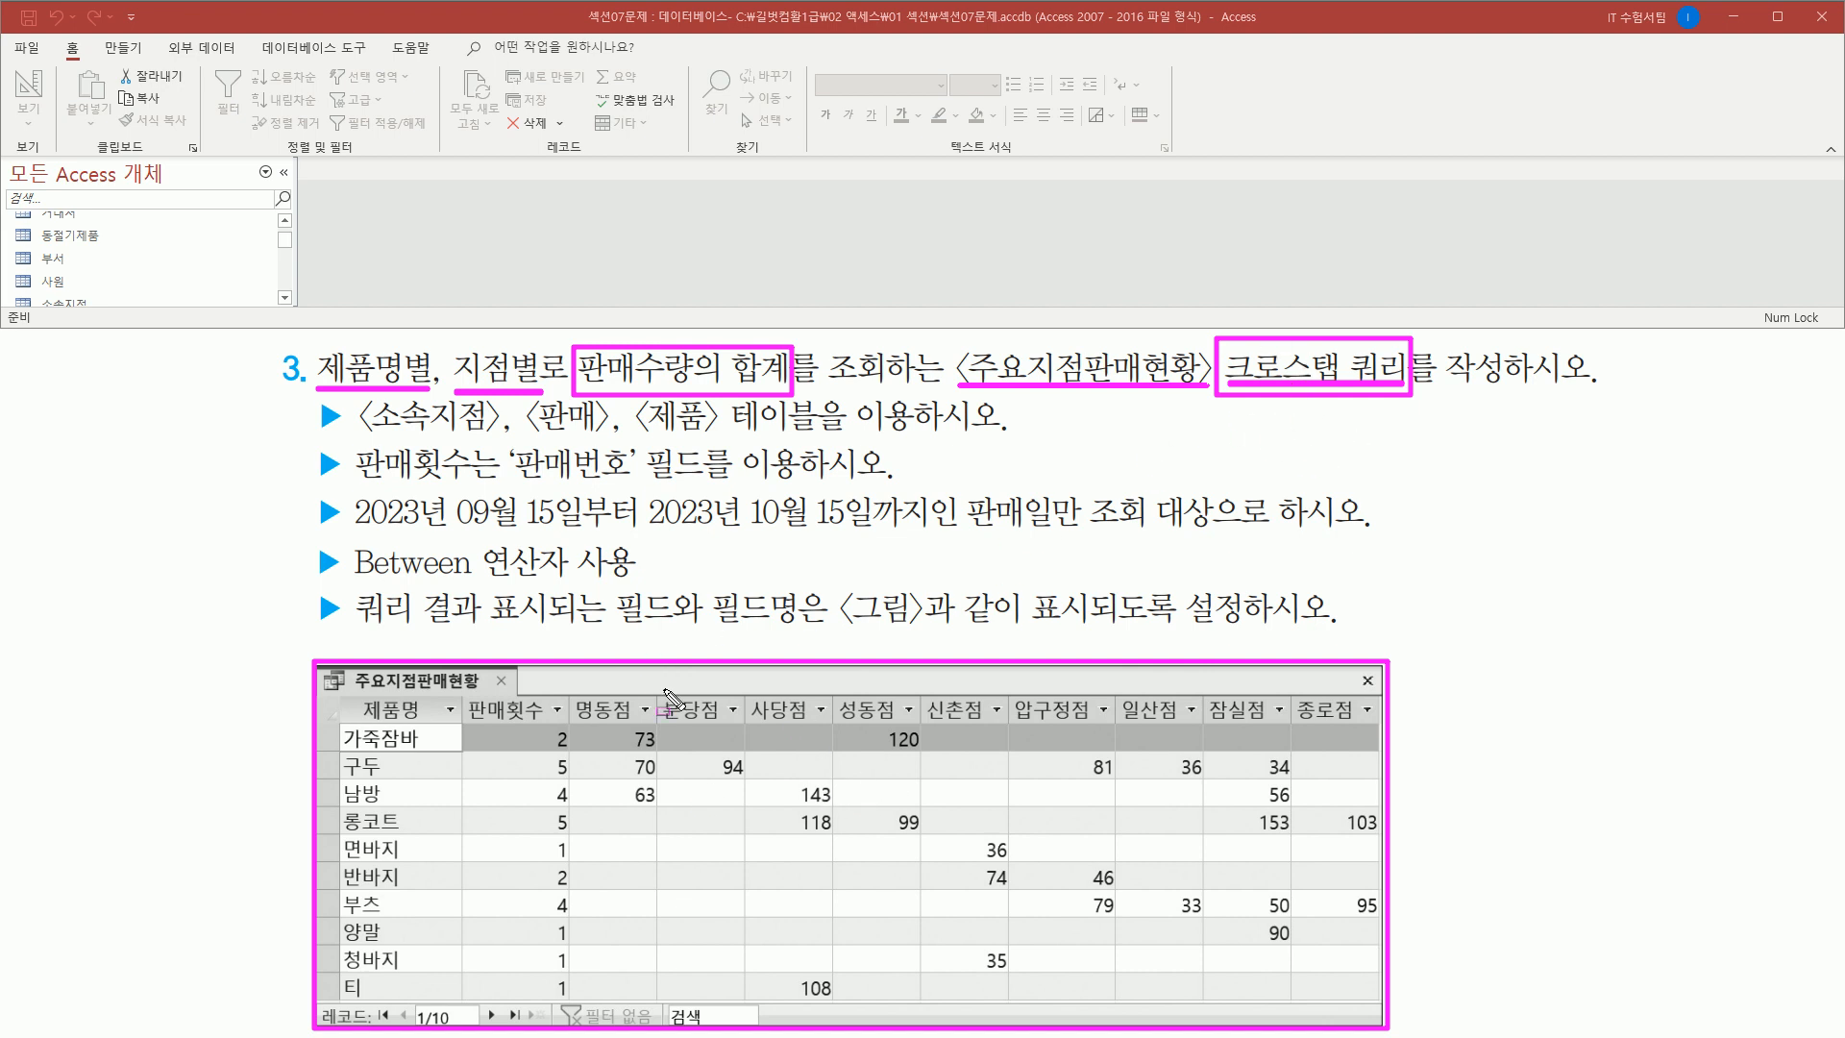
key("Escape")
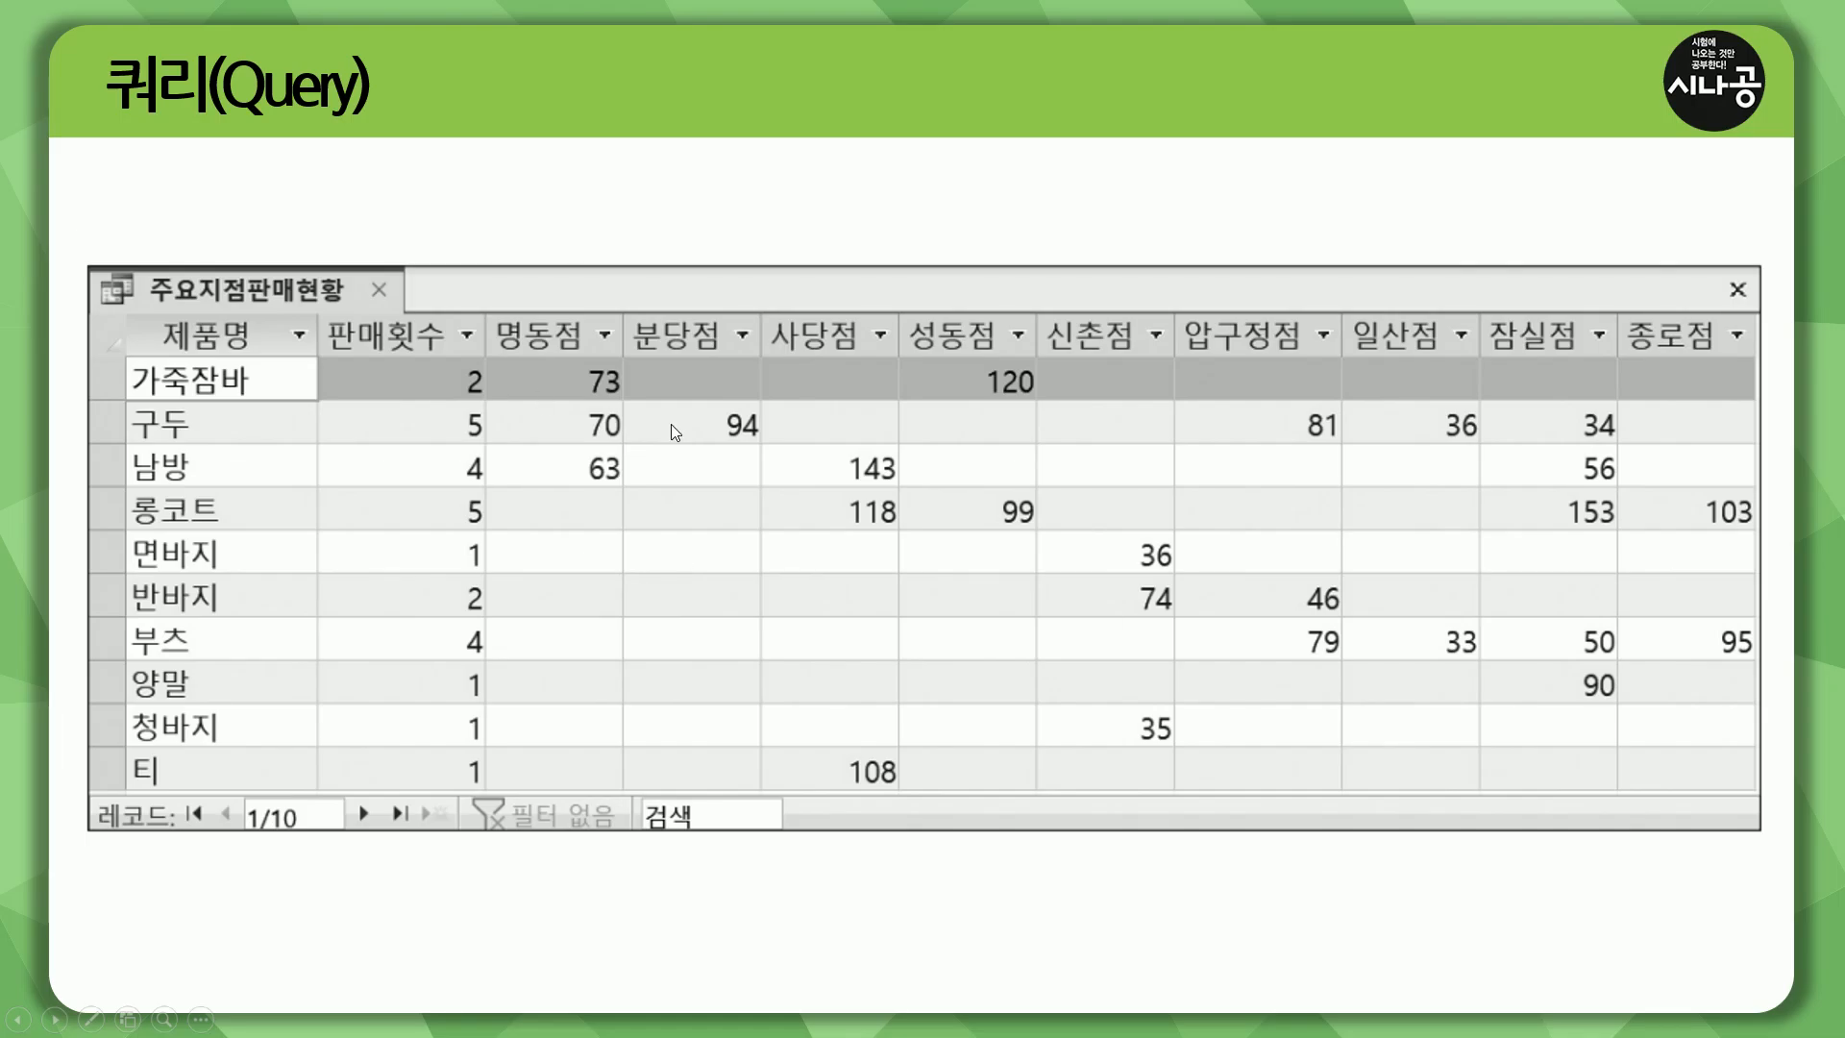
left_click(684, 525)
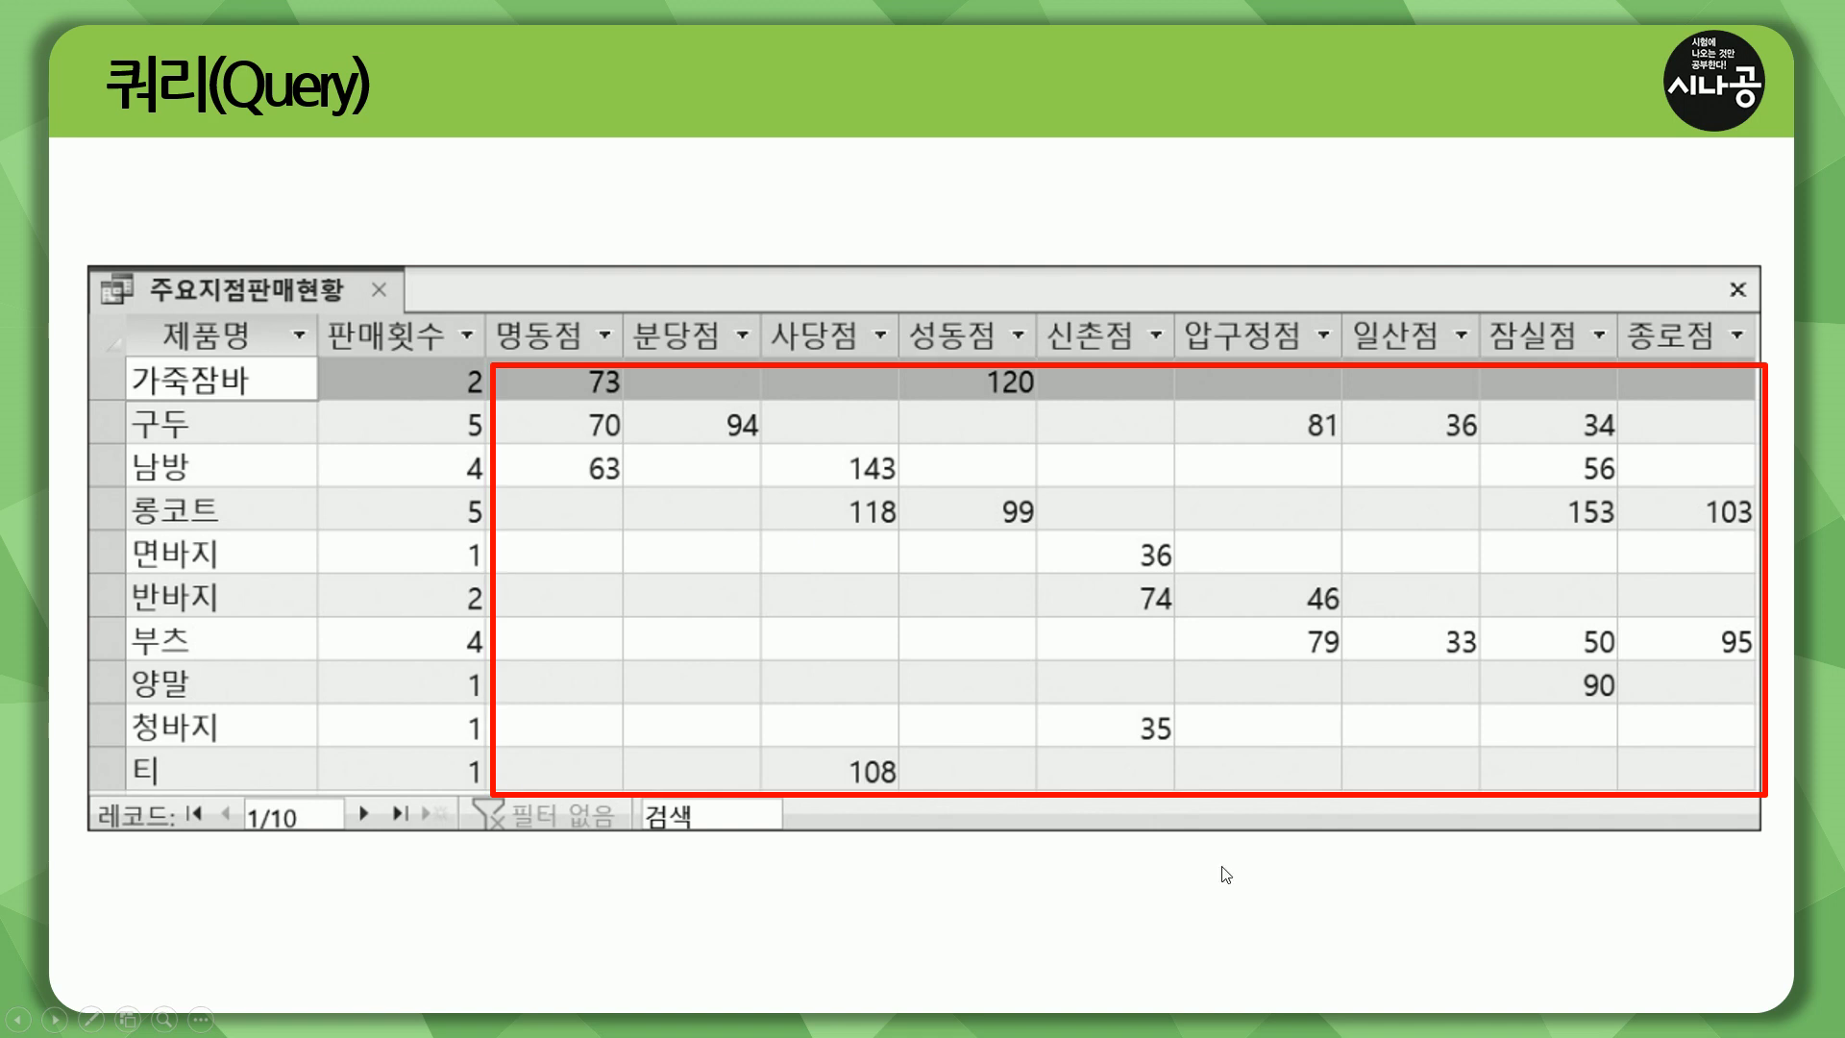
left_click(899, 649)
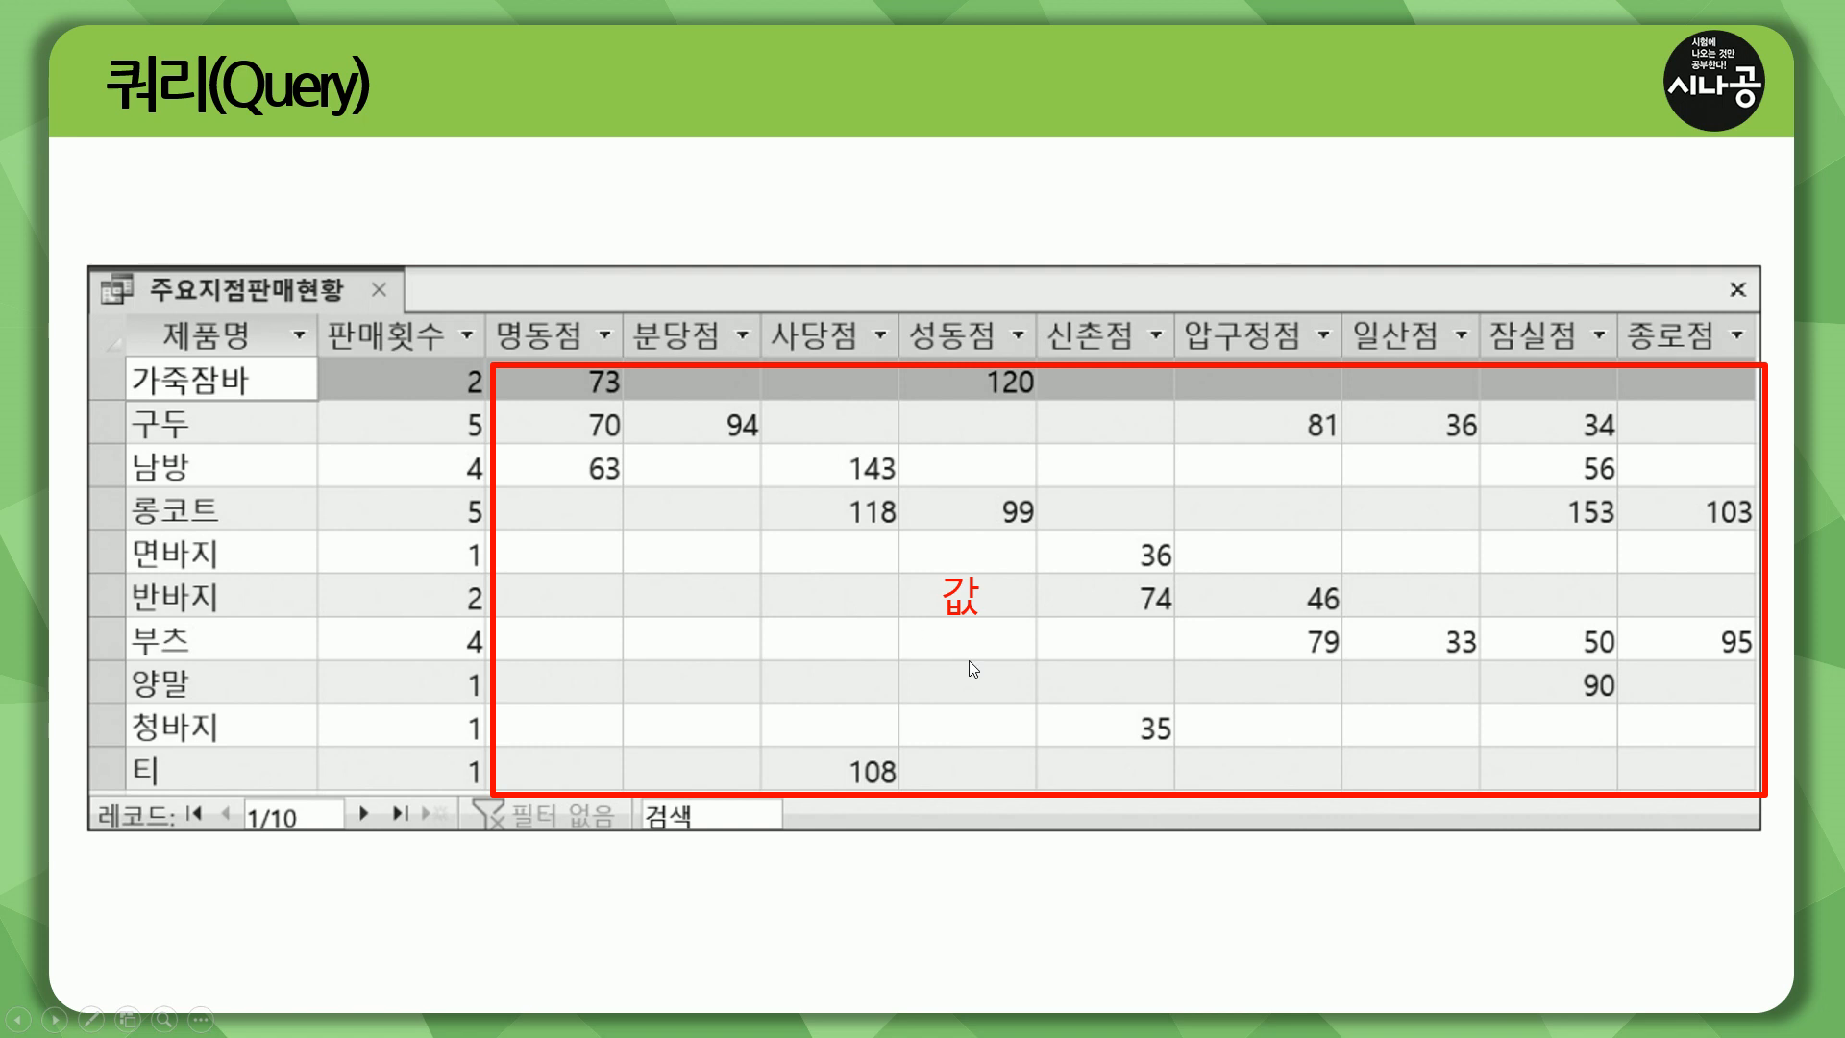
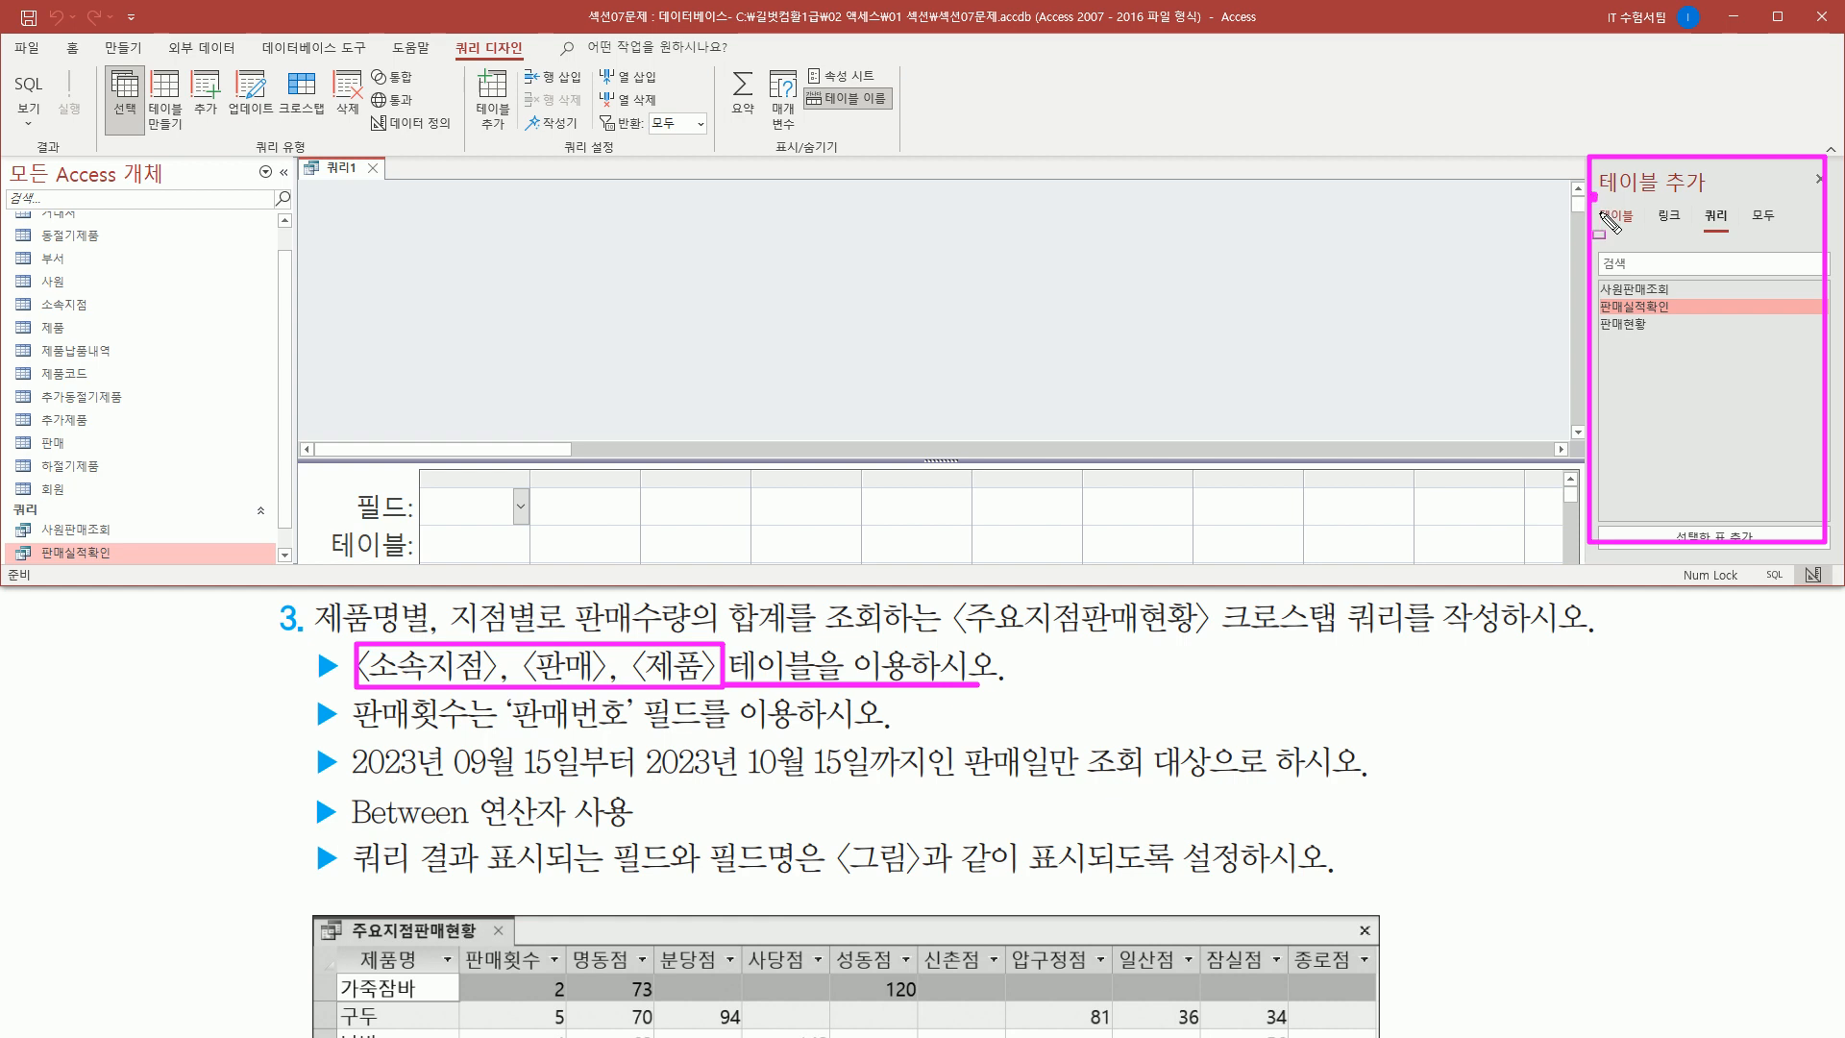
- Add the 소속지점, 판매 and 제품 tables to the new query design
left_click(1620, 219)
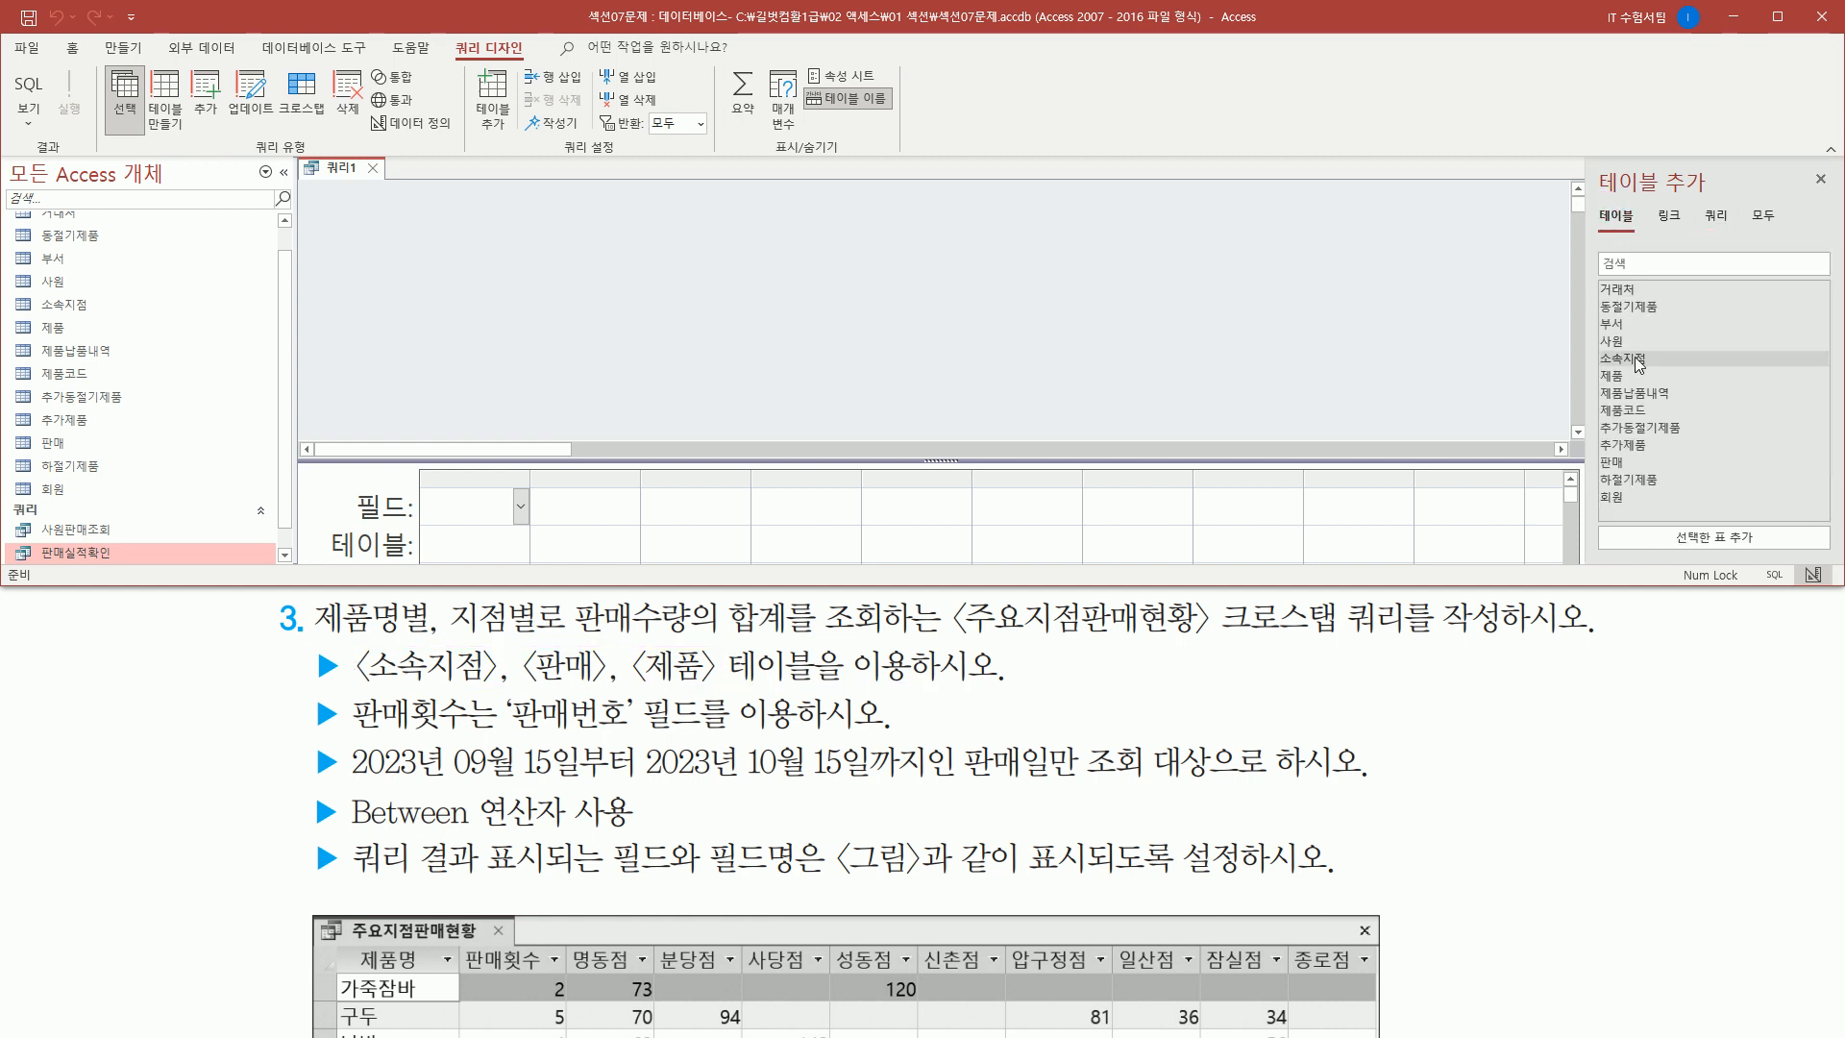
left_click(1634, 359)
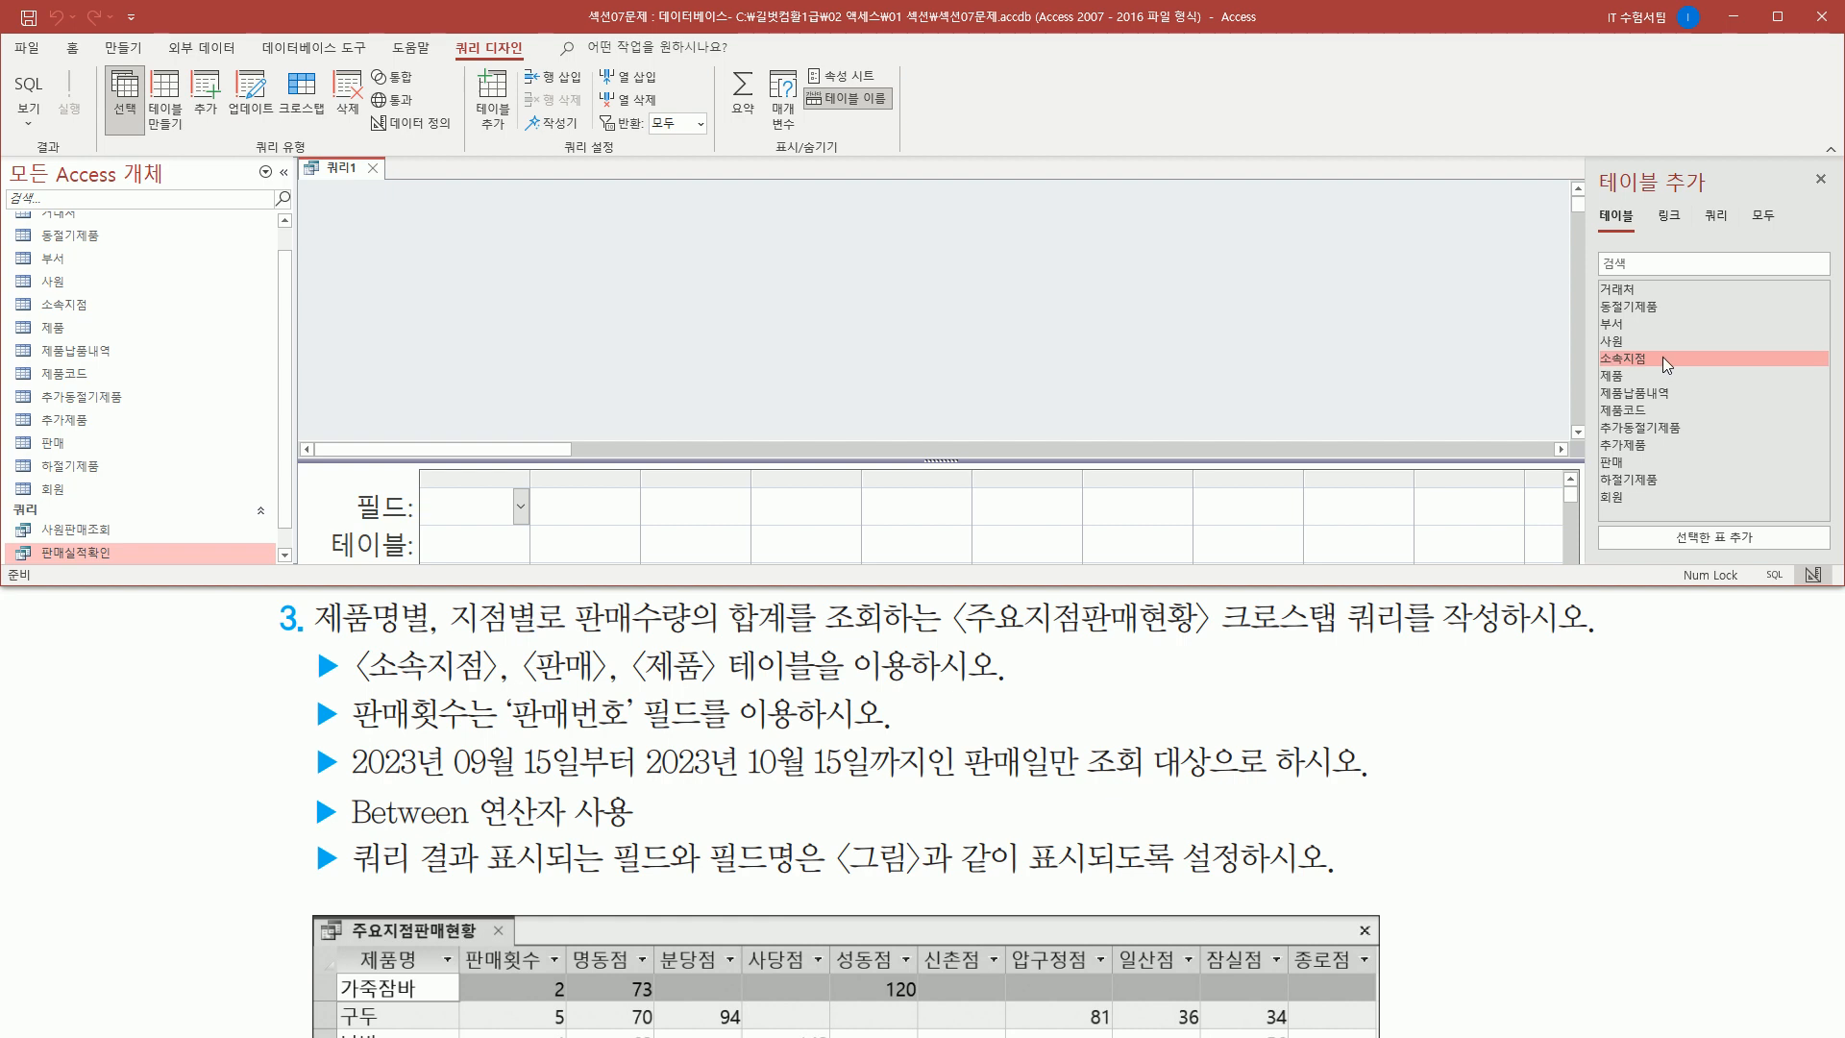
double_click(1663, 357)
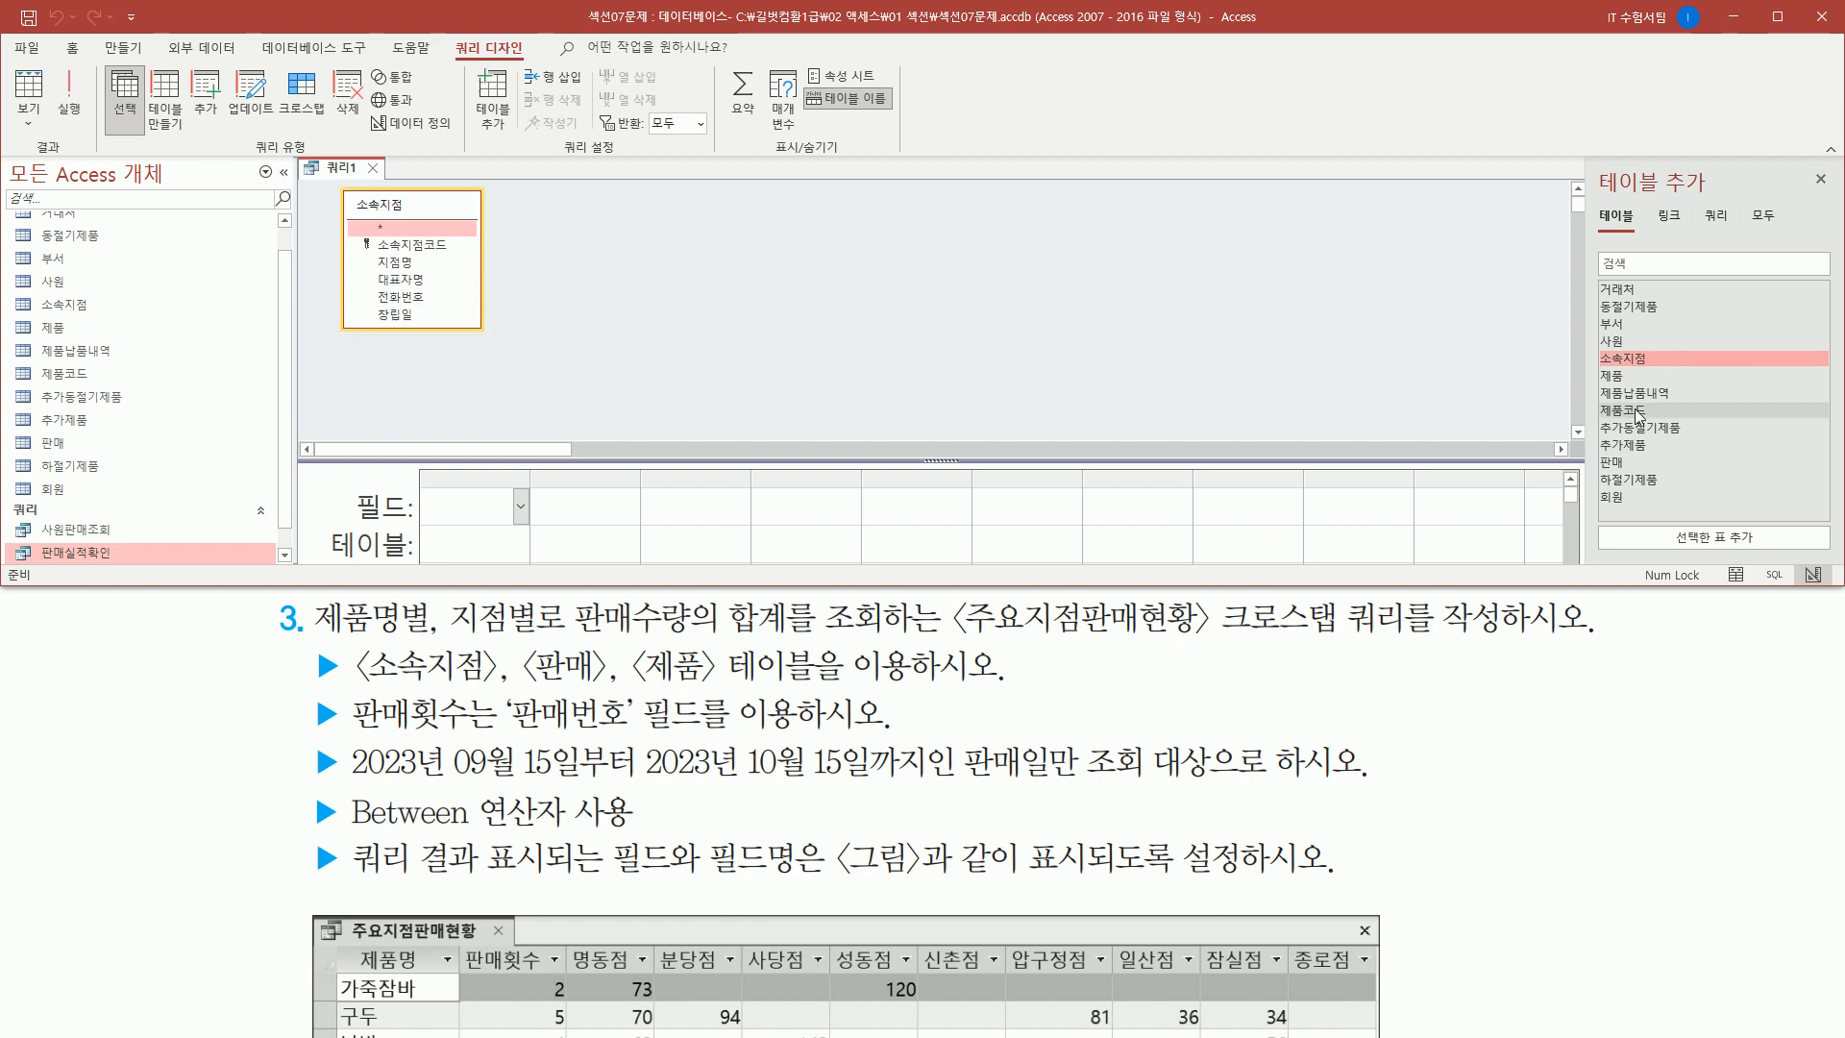
left_click(1653, 463)
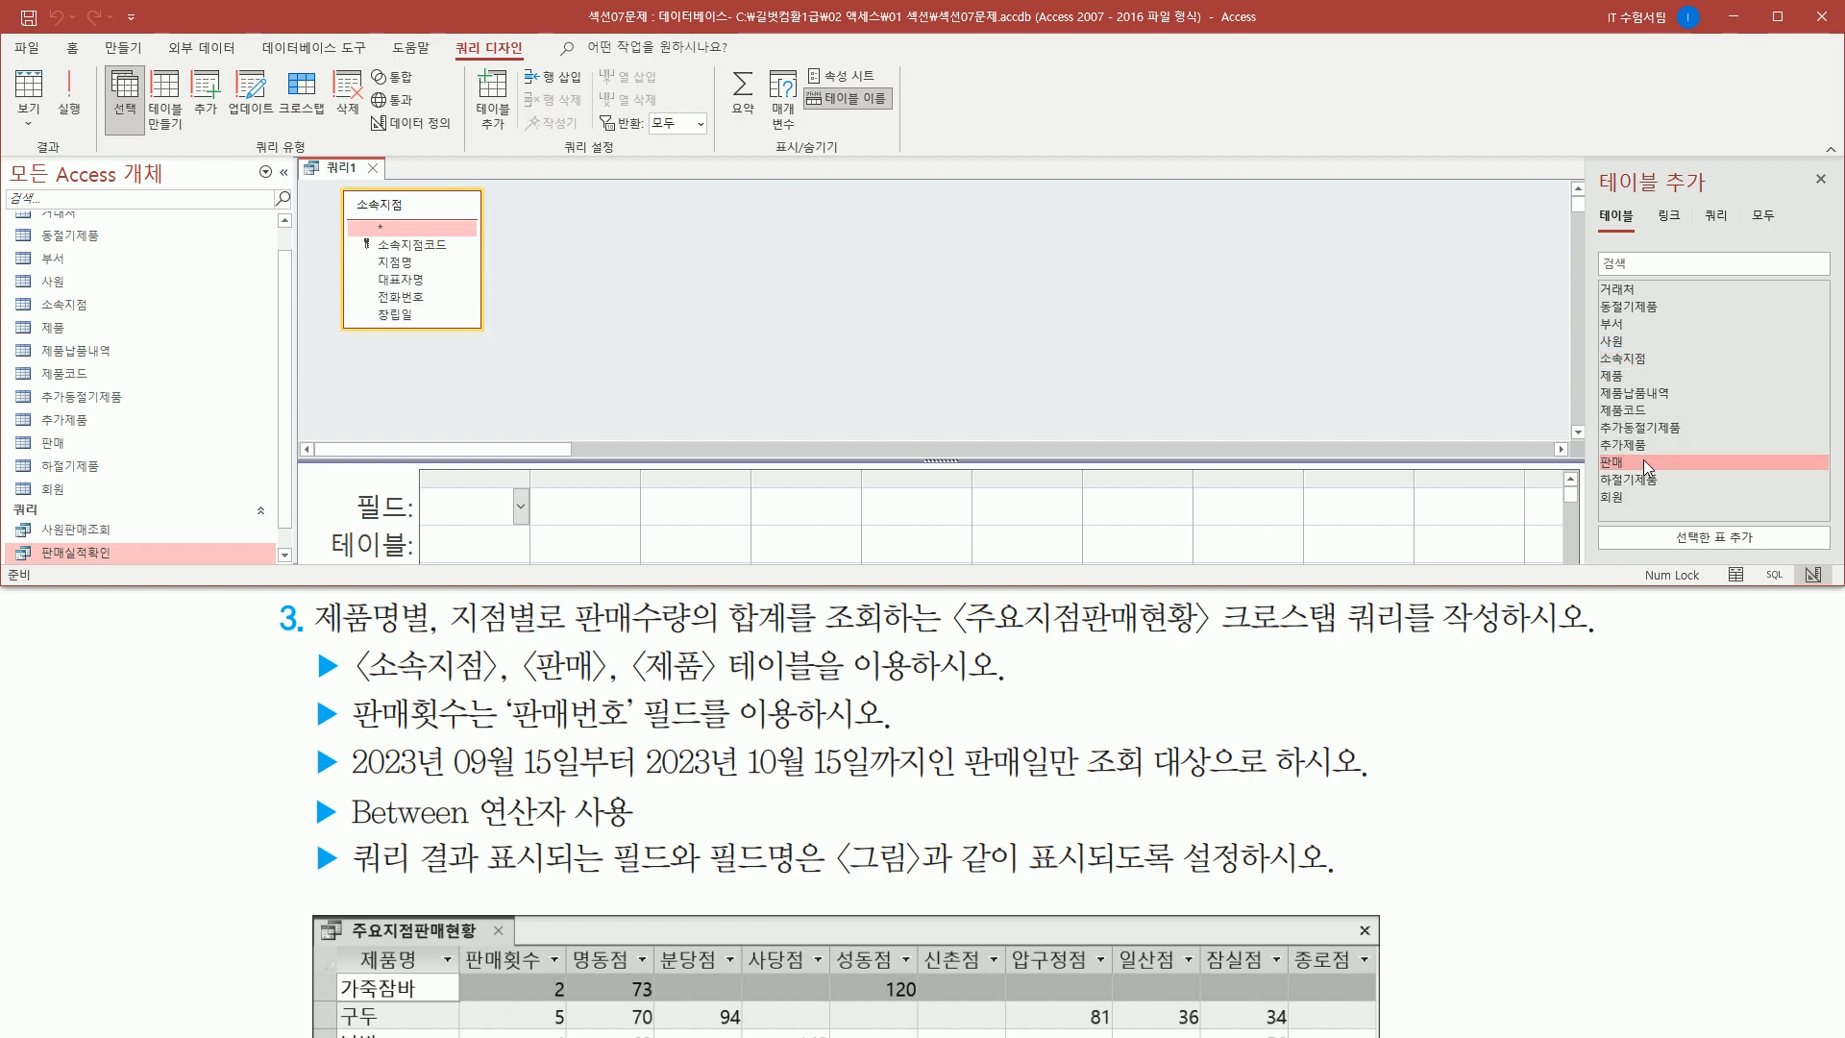
double_click(1643, 459)
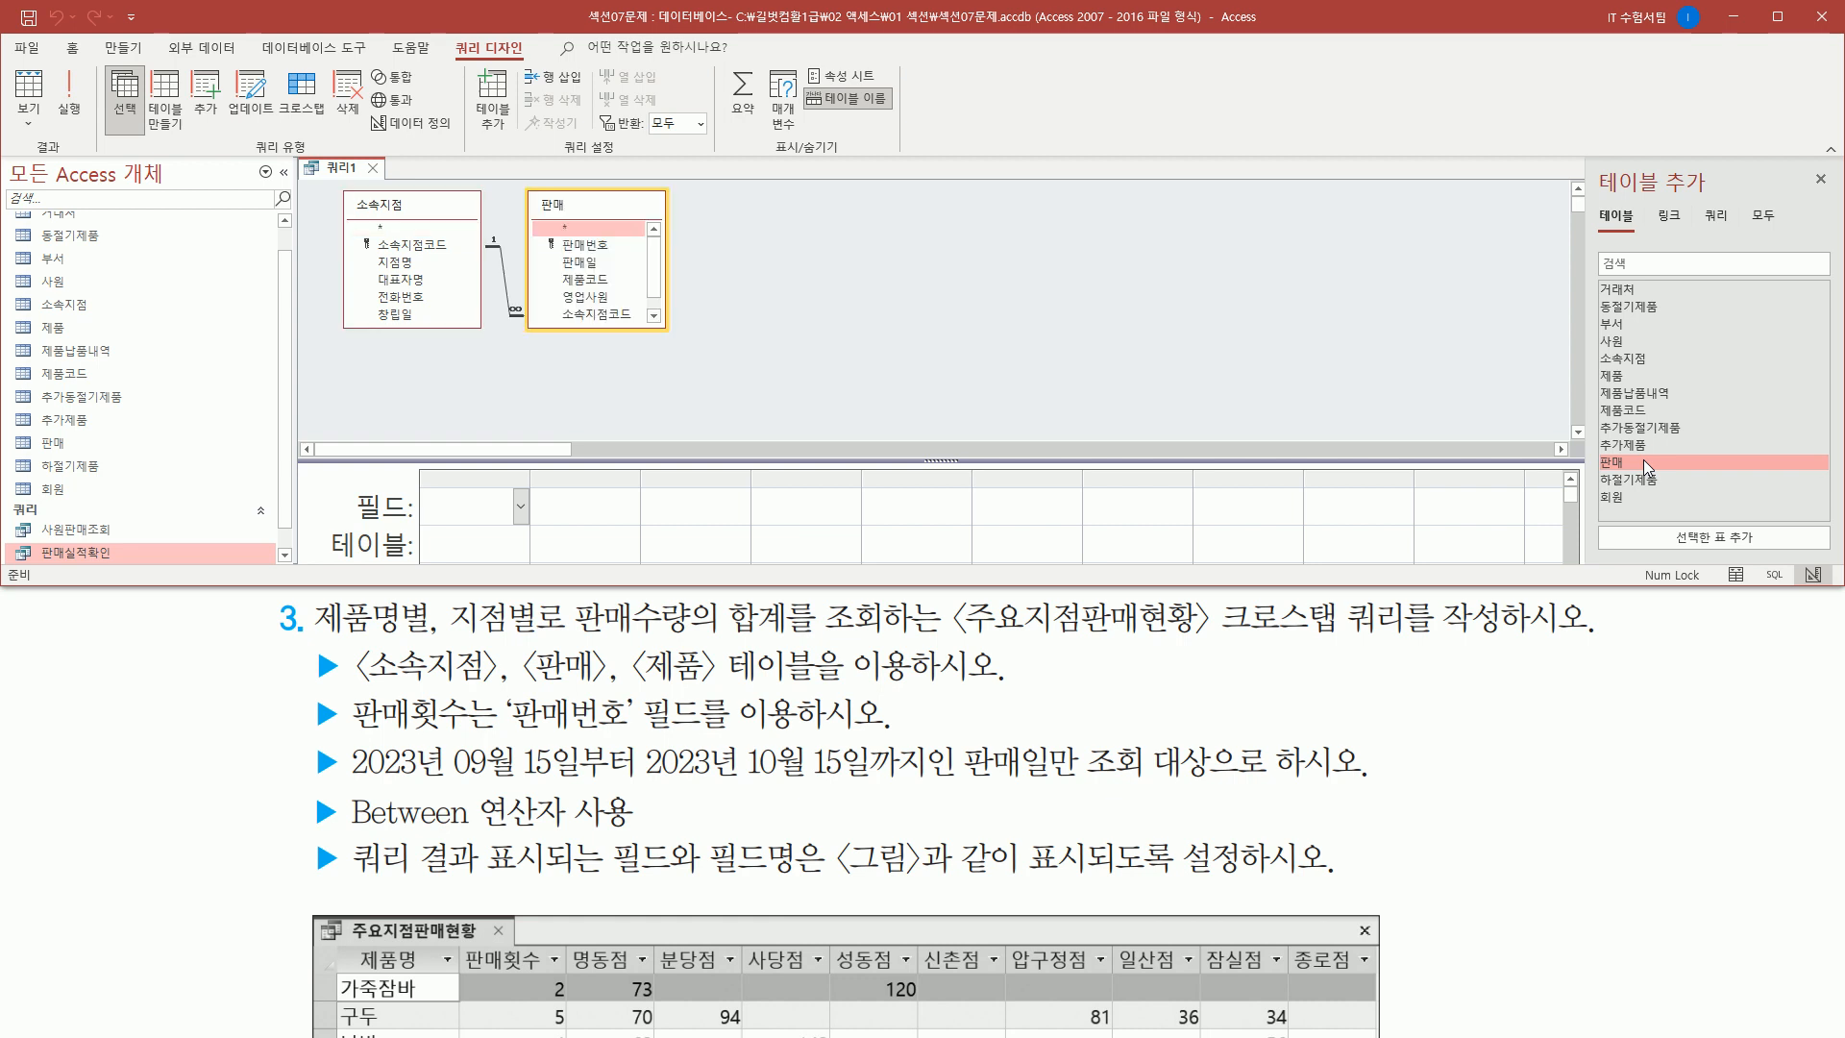
left_click(1641, 377)
double_click(1632, 376)
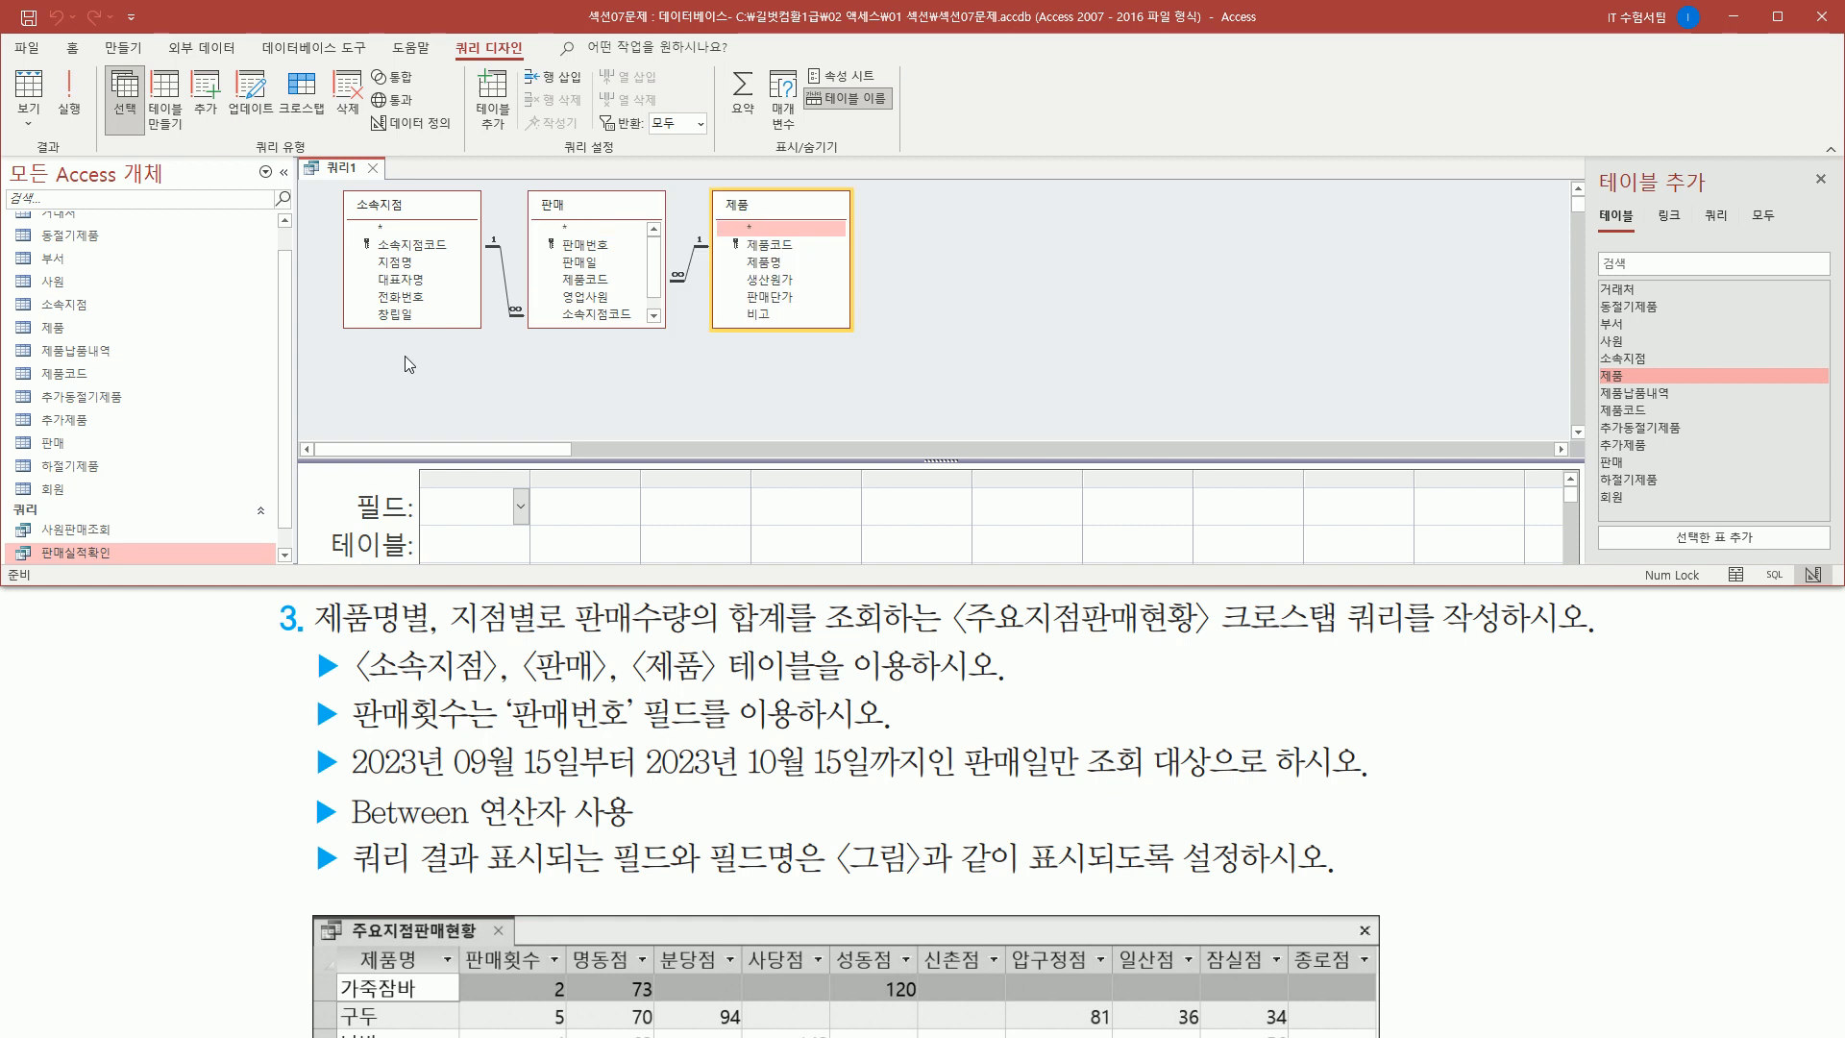
- Check the join lines between the 소속지점, 판매 and 제품 tables, and close the table-adding pane
mouse_move(334, 181)
left_mouse_down()
mouse_move(370, 351)
mouse_move(918, 349)
mouse_move(889, 341)
left_mouse_up()
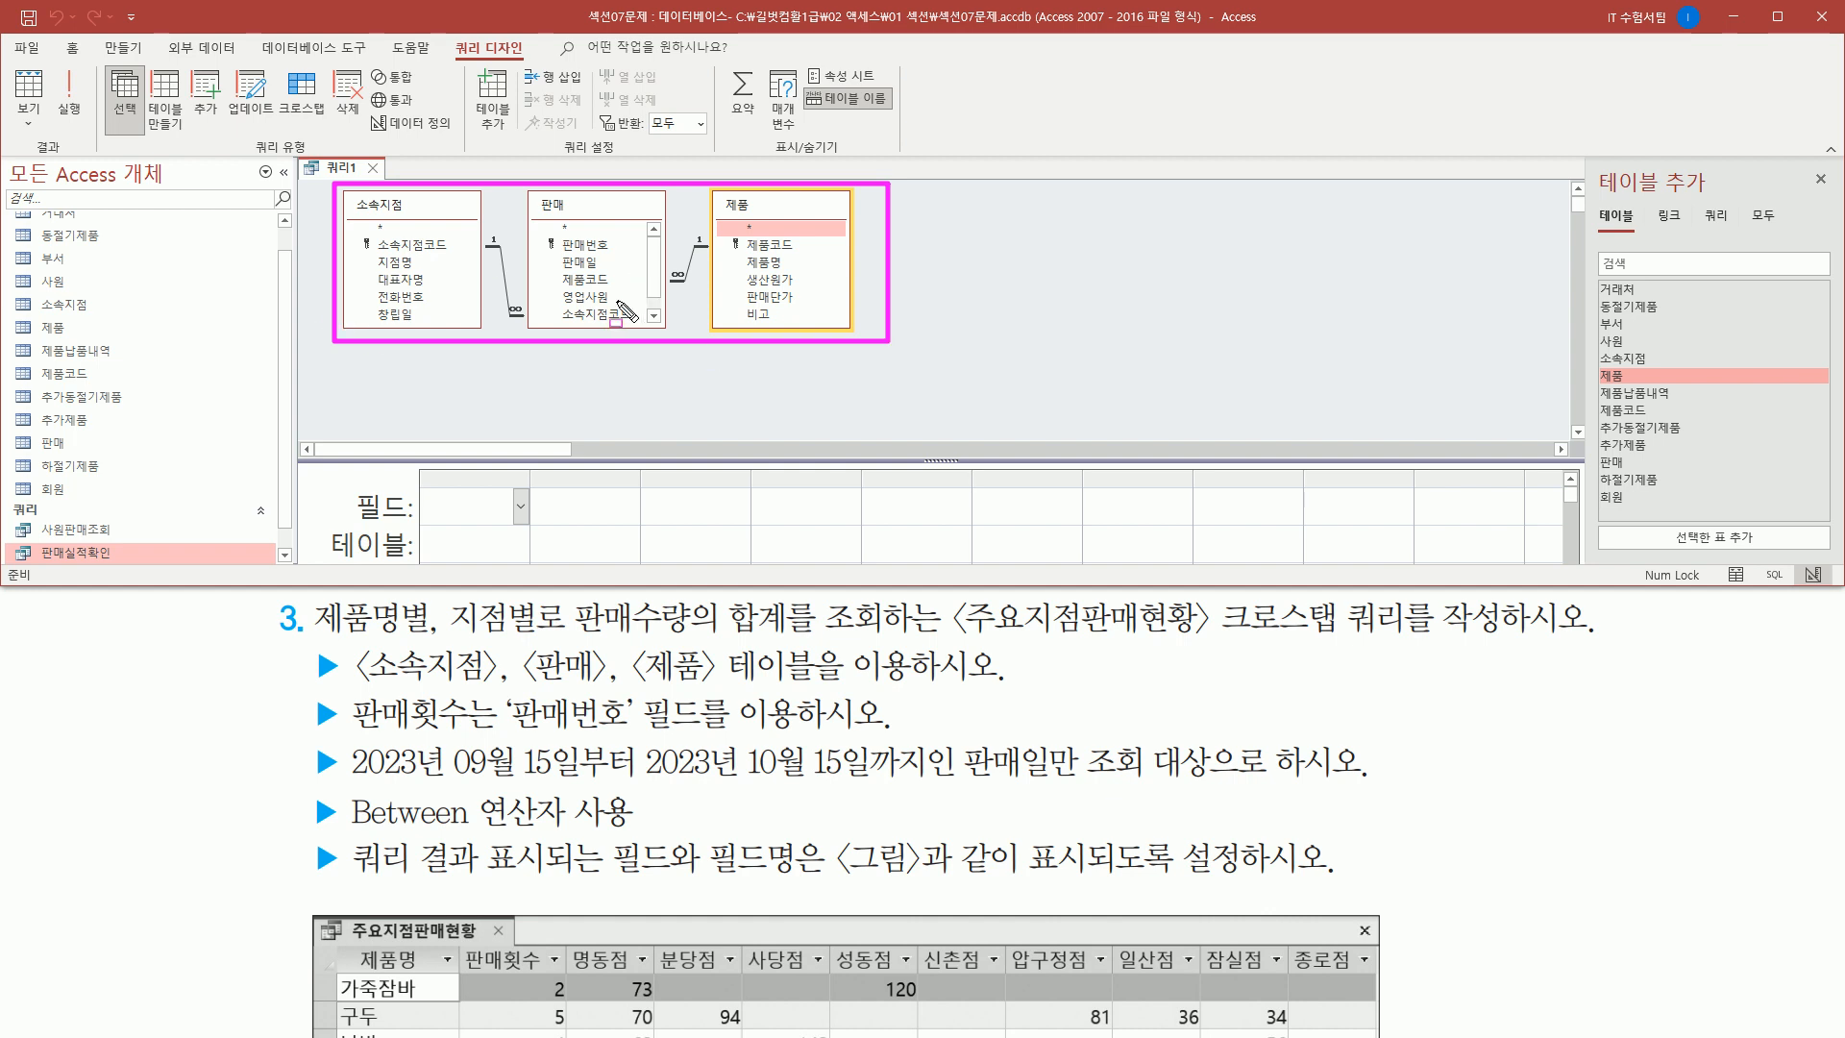
left_click_drag(478, 228, 527, 327)
mouse_move(666, 227)
left_mouse_down()
mouse_move(731, 336)
mouse_move(715, 307)
left_mouse_up()
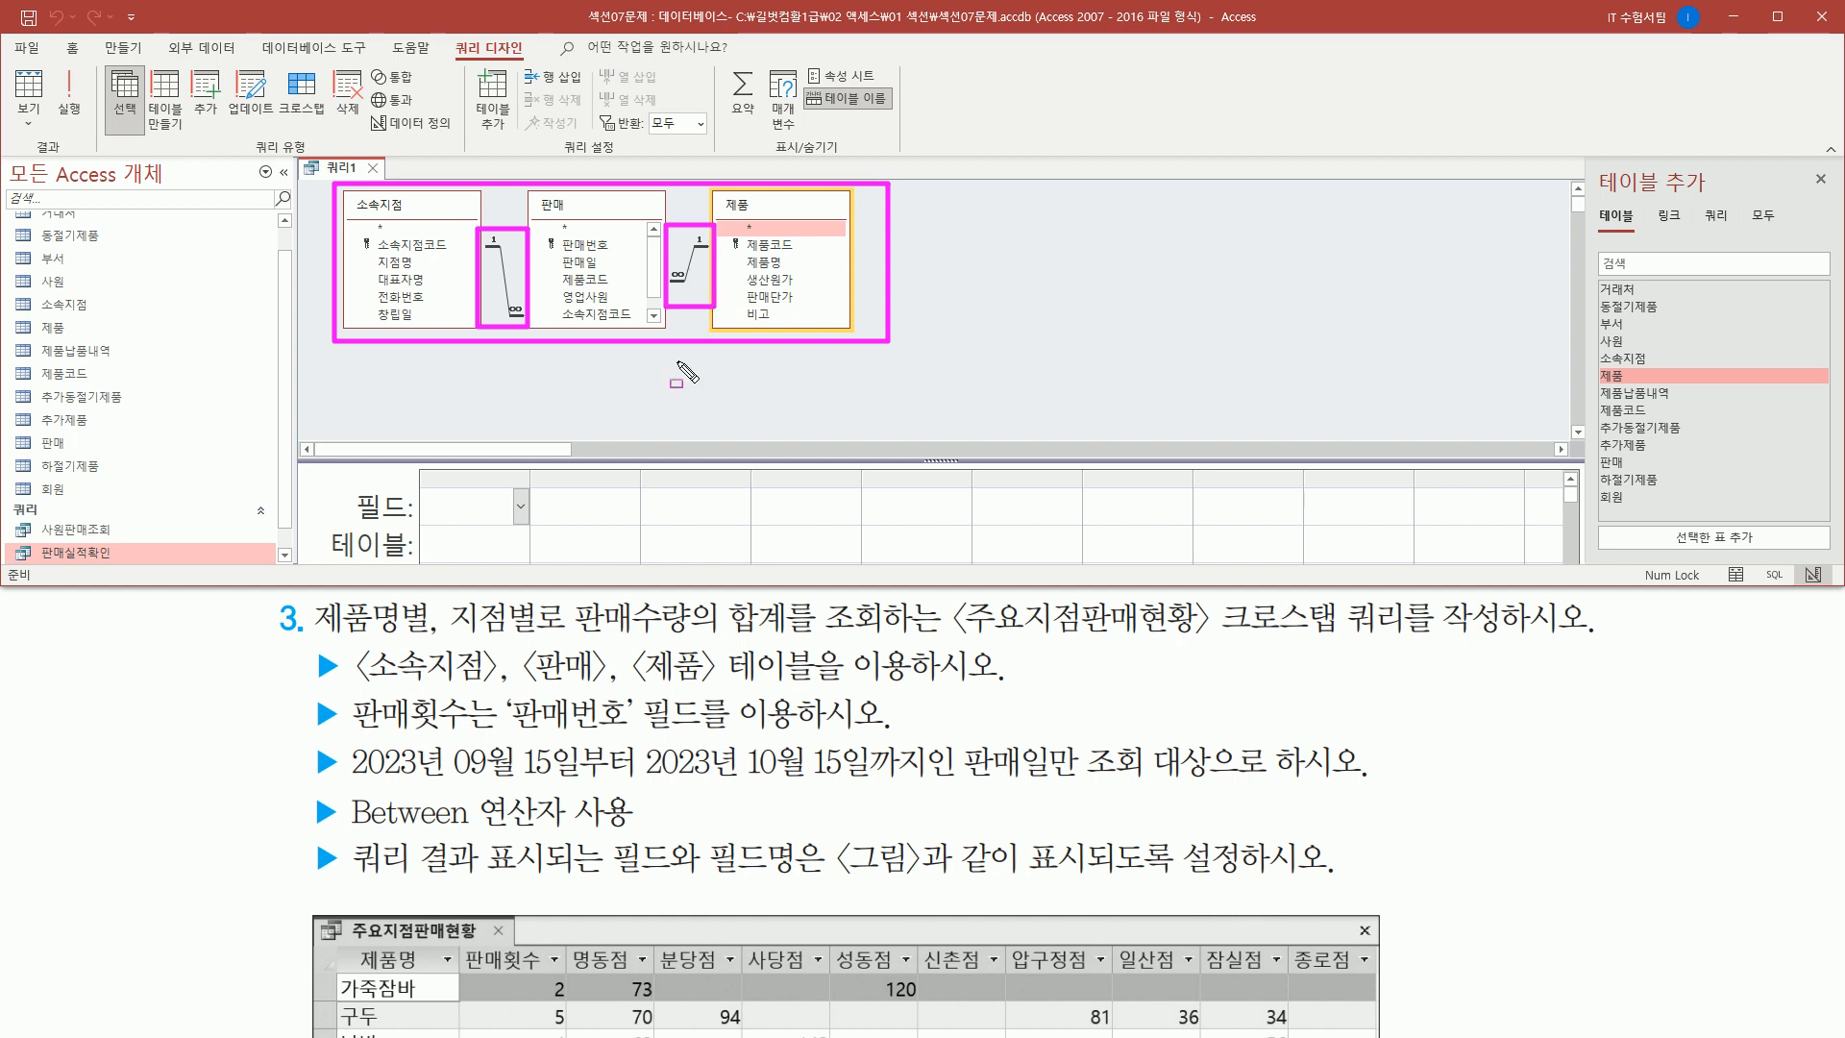
key("Escape")
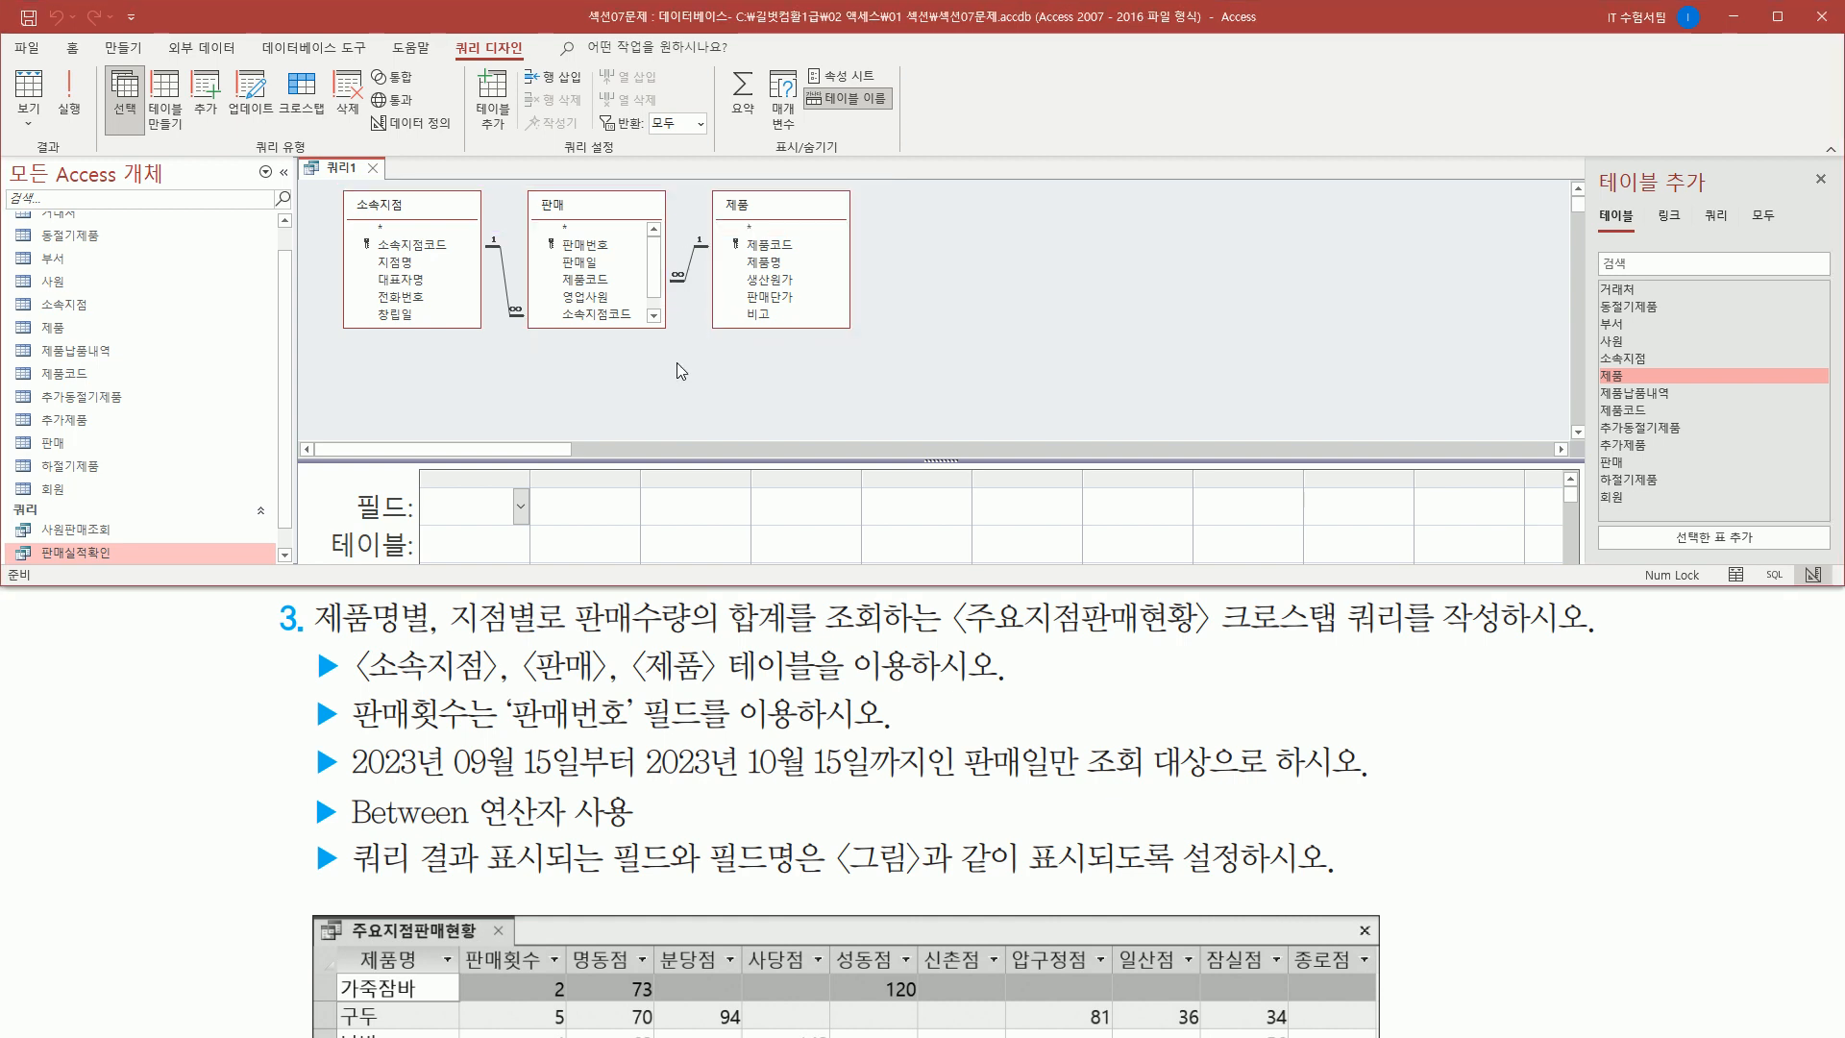
key("ctrl+shift+d")
left_click_drag(1592, 165, 1793, 551)
key("Escape")
left_click(1825, 178)
mouse_move(407, 466)
left_mouse_down()
mouse_move(465, 545)
mouse_move(1421, 562)
left_mouse_up()
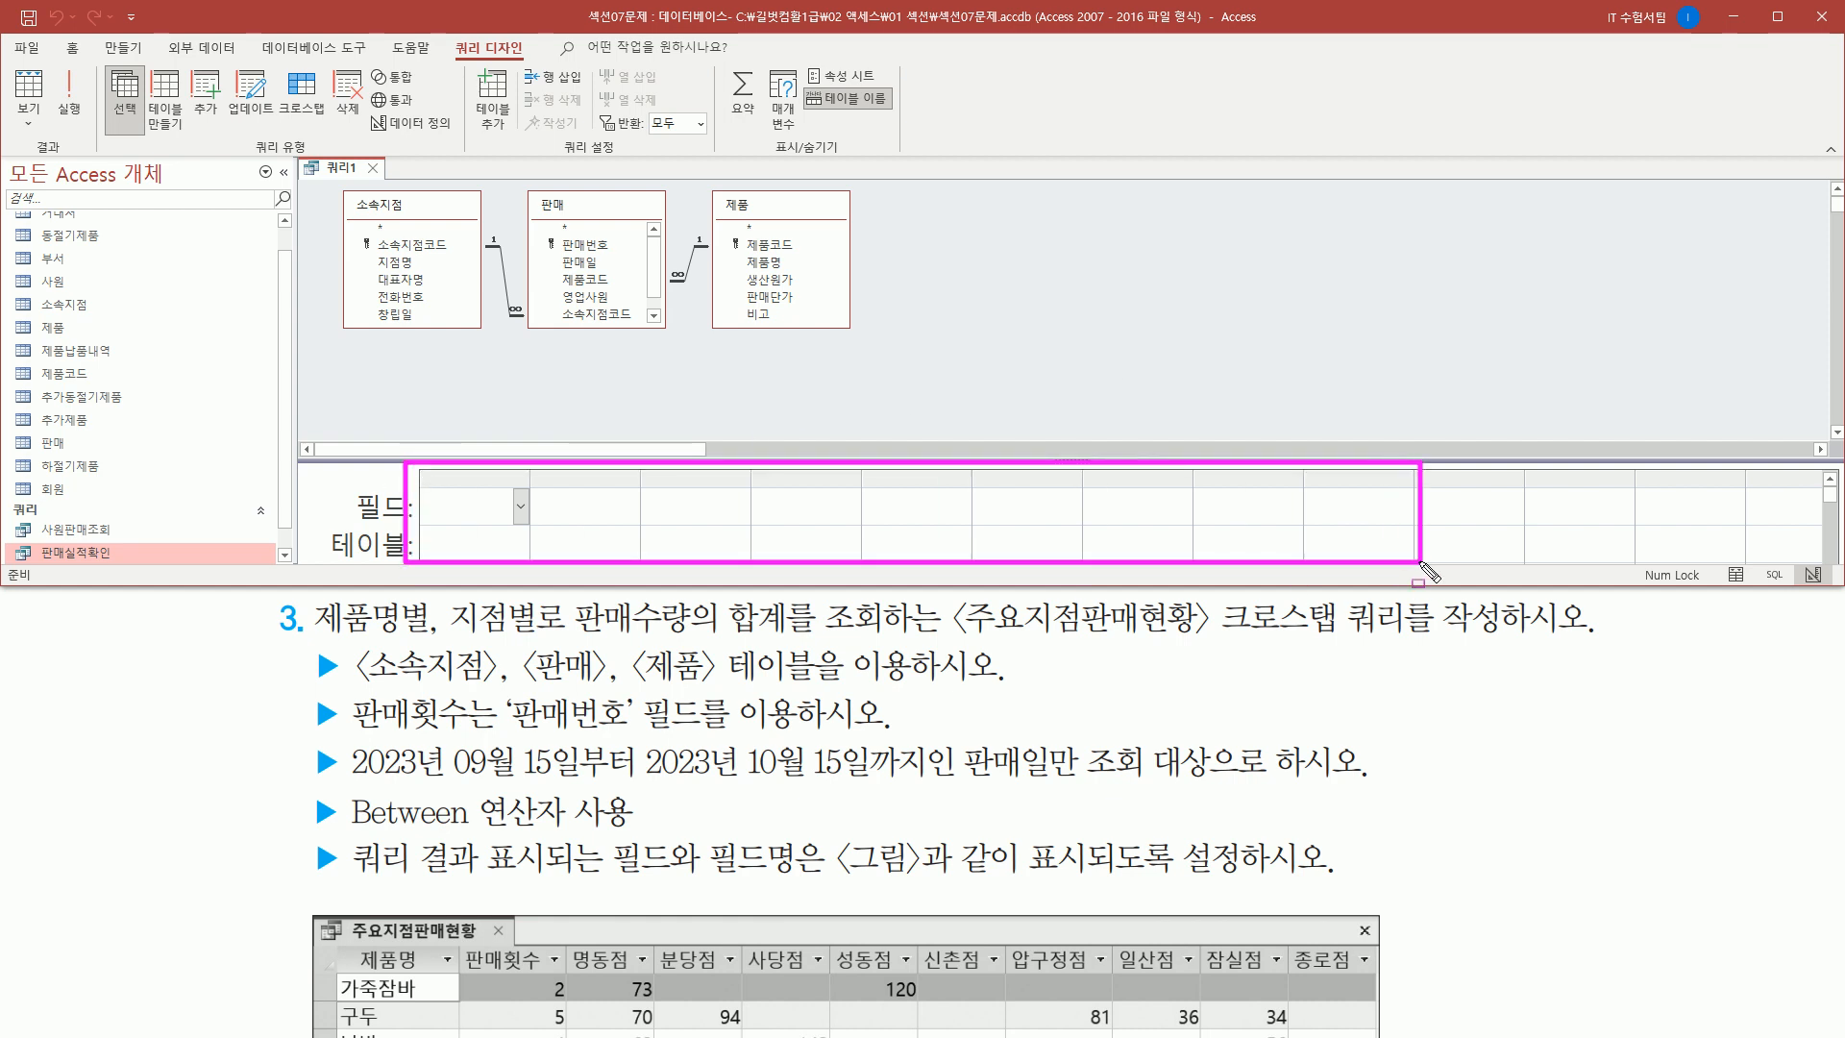
key("Escape")
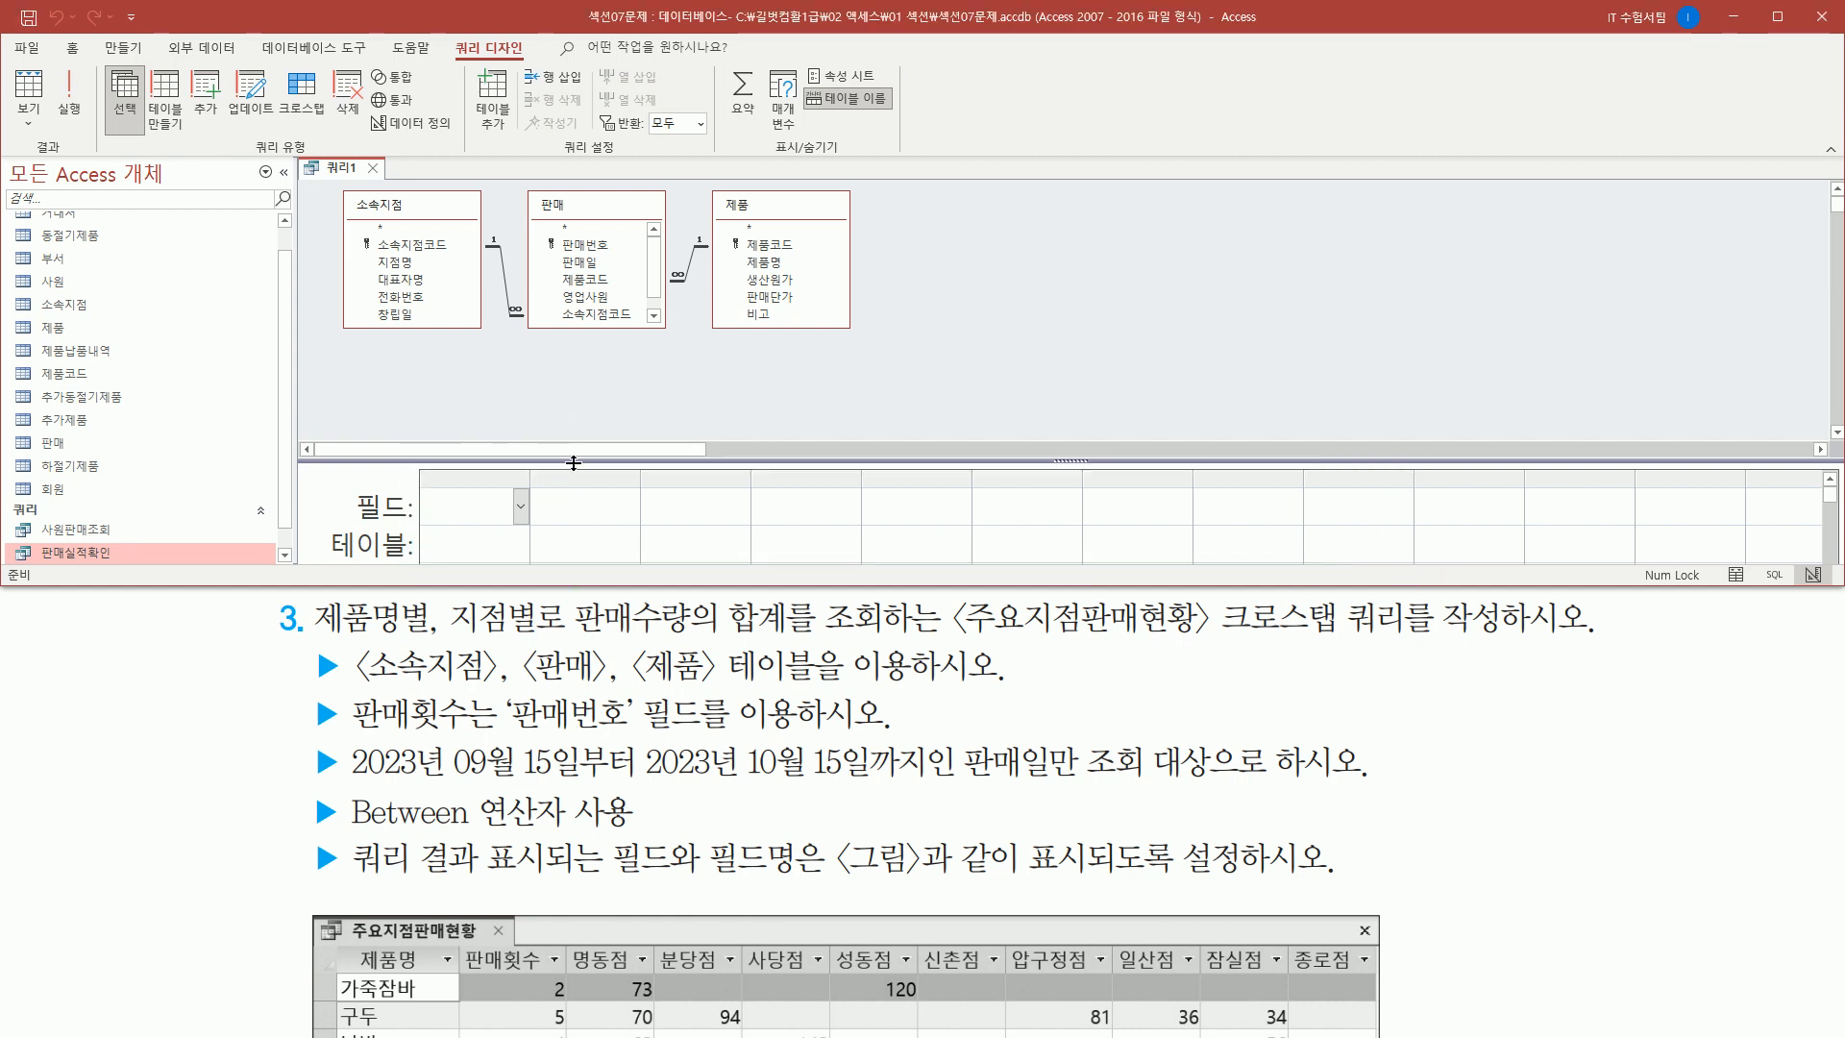
- Enlarge the query design grid and change the query type to a crosstab query
left_click_drag(581, 408, 580, 361)
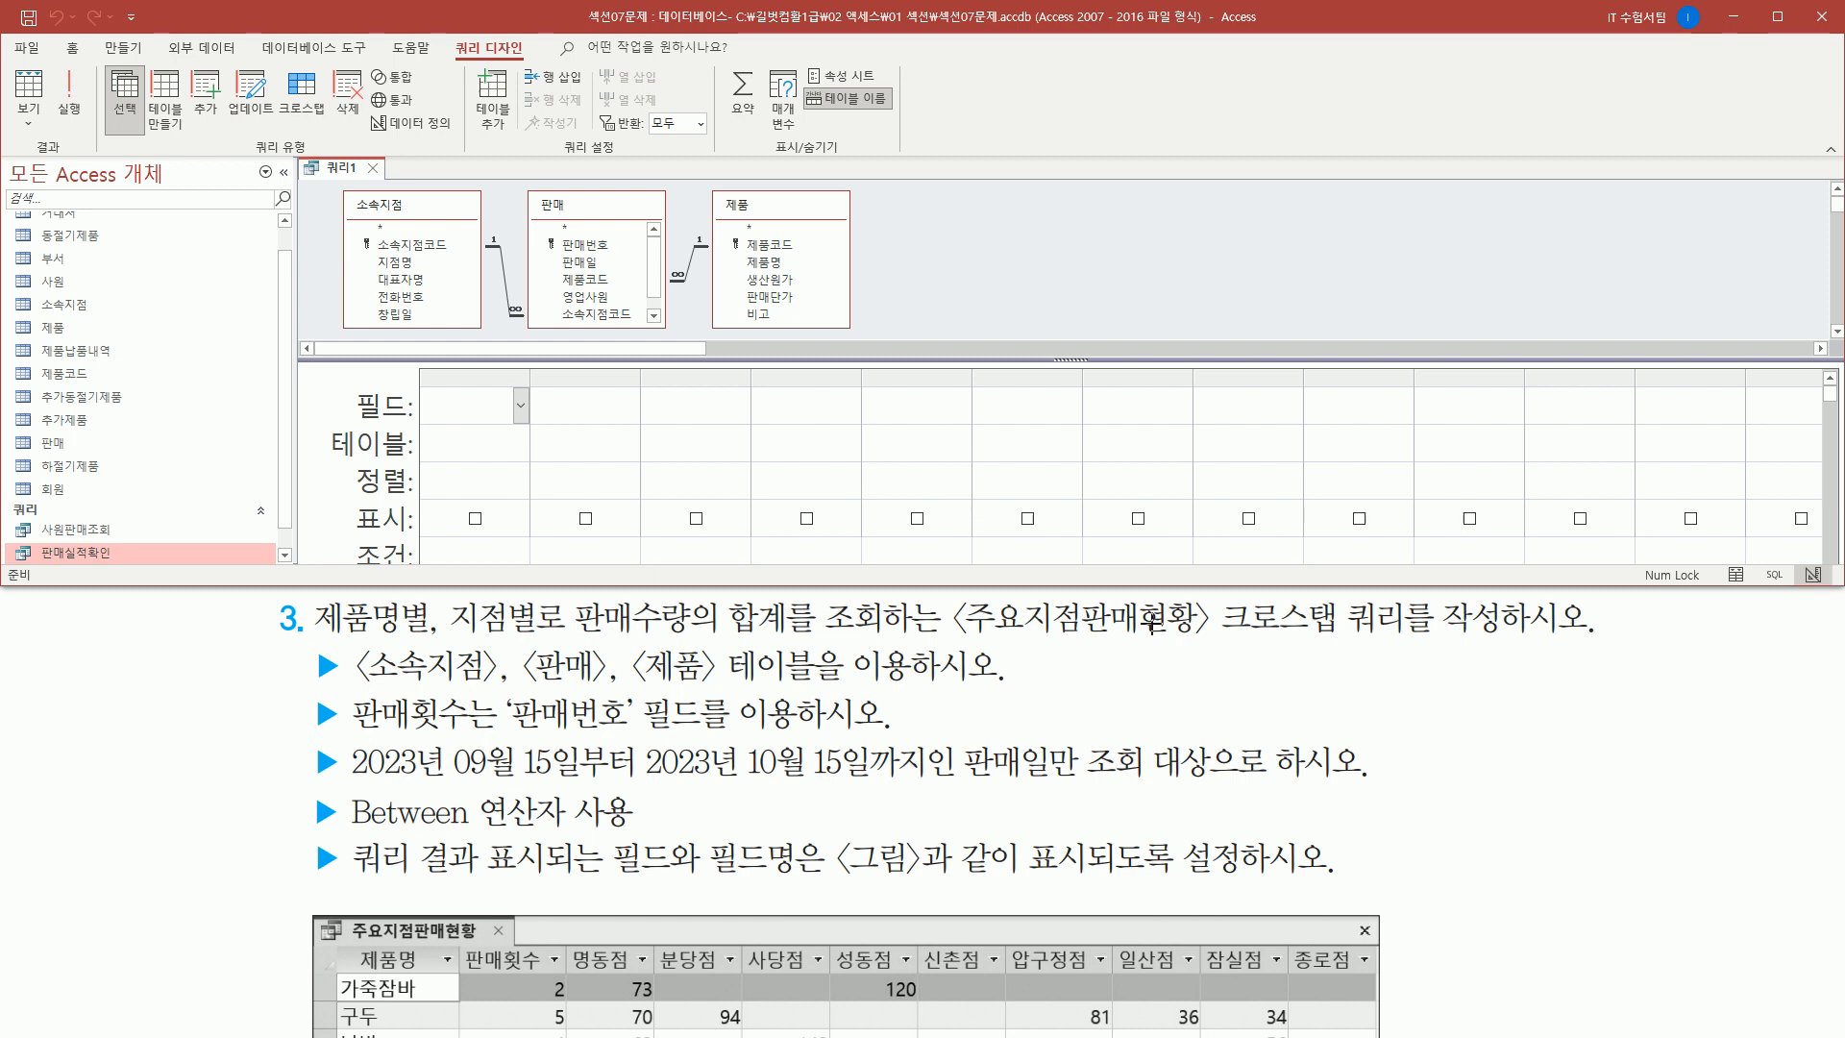
left_click_drag(1221, 643, 1412, 643)
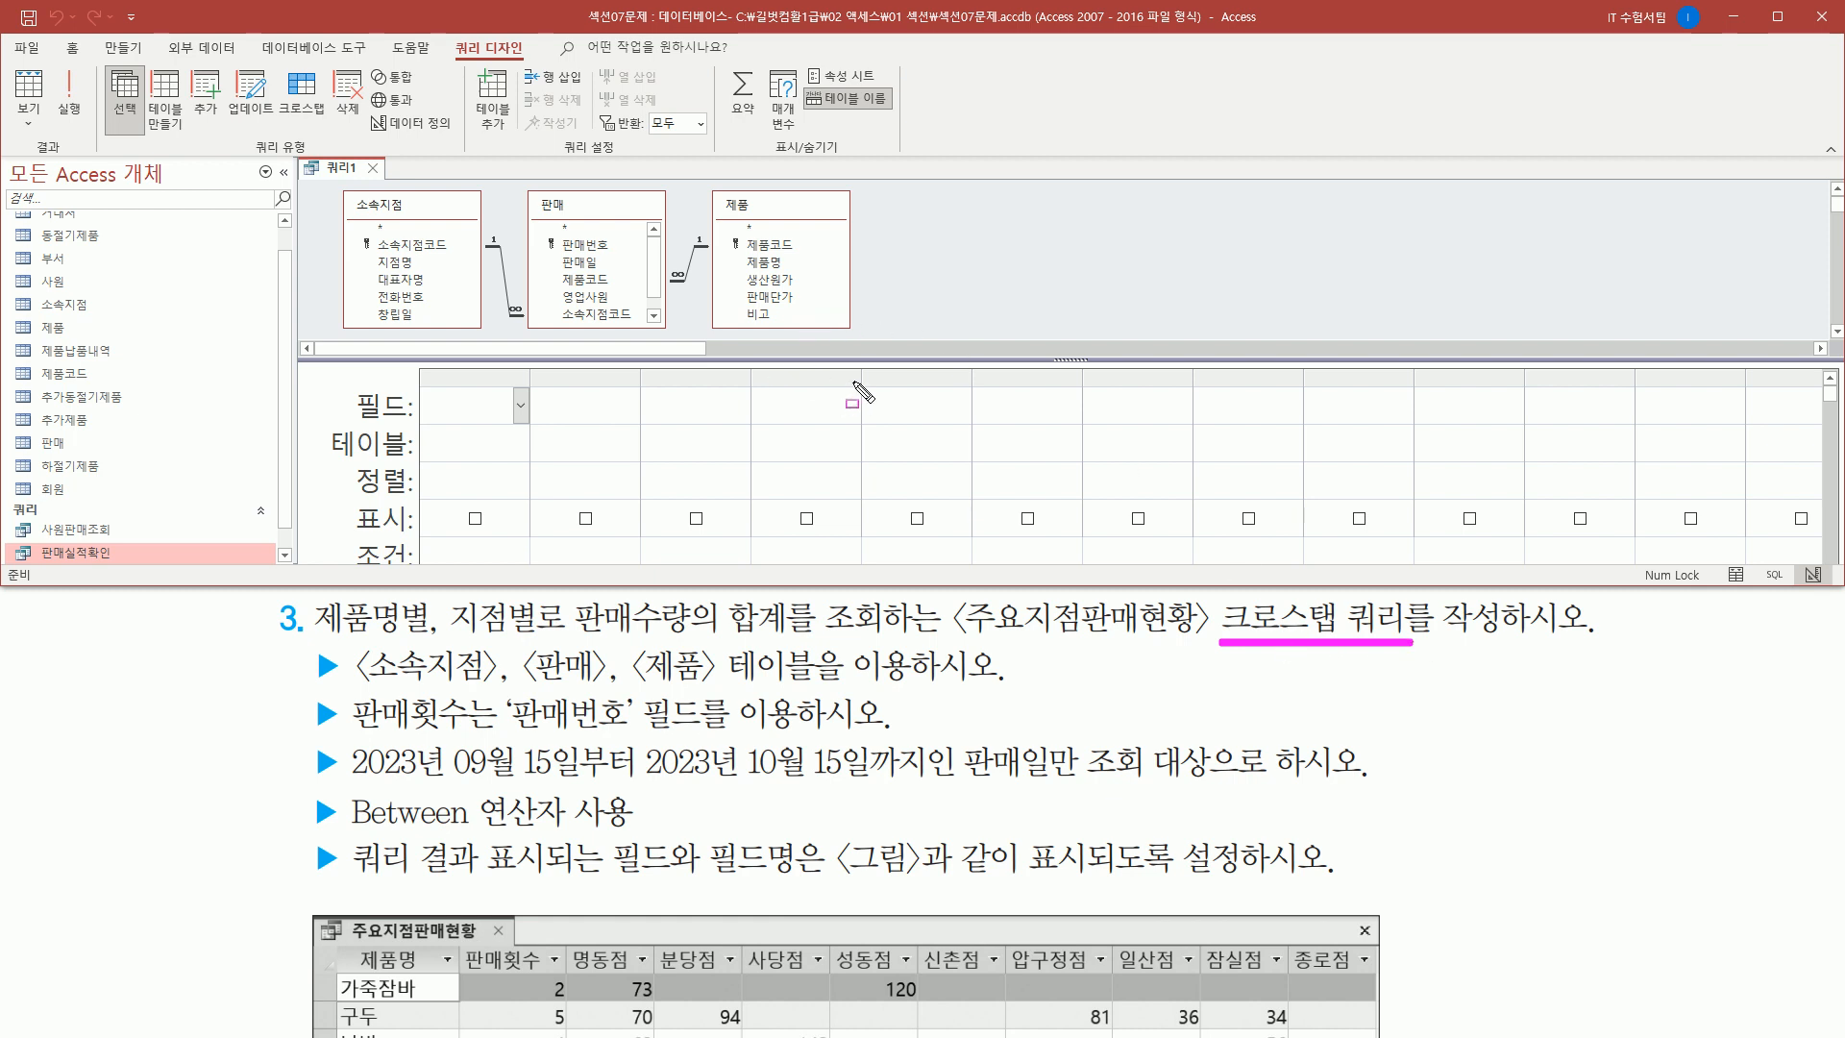
left_click_drag(460, 40, 531, 62)
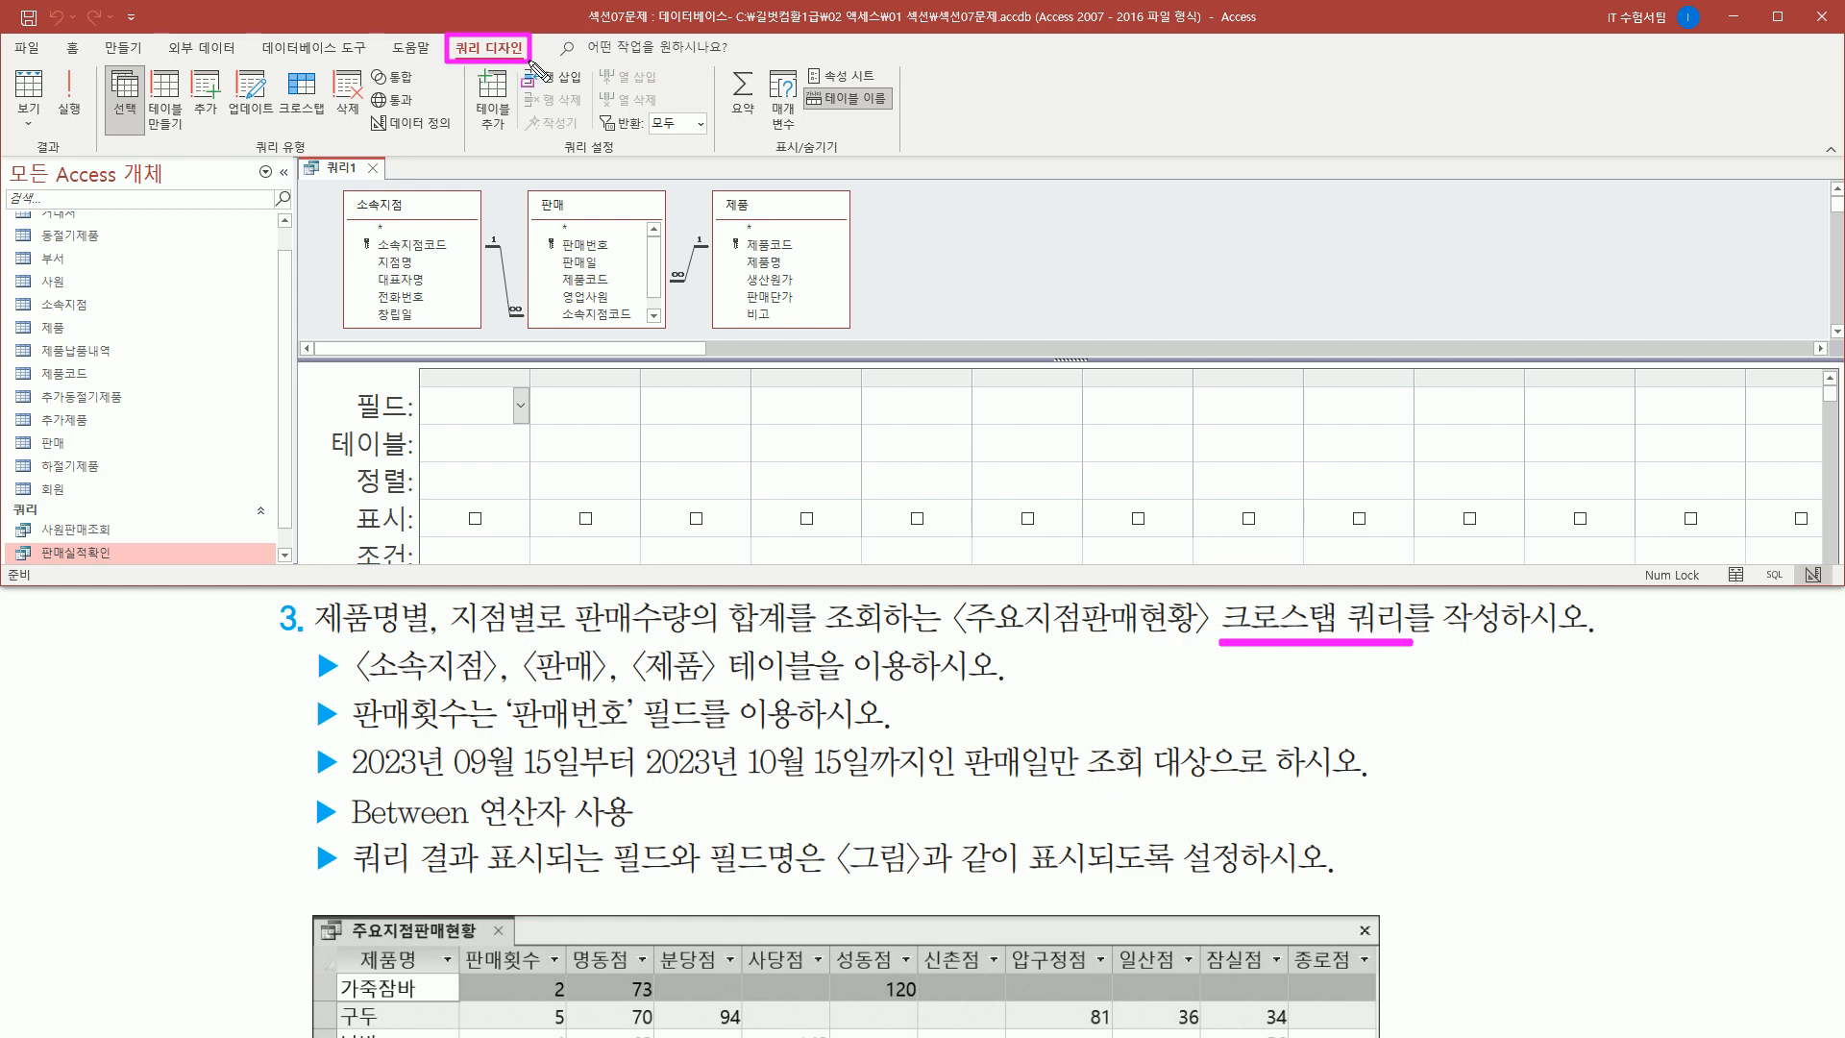
left_click_drag(243, 141, 326, 150)
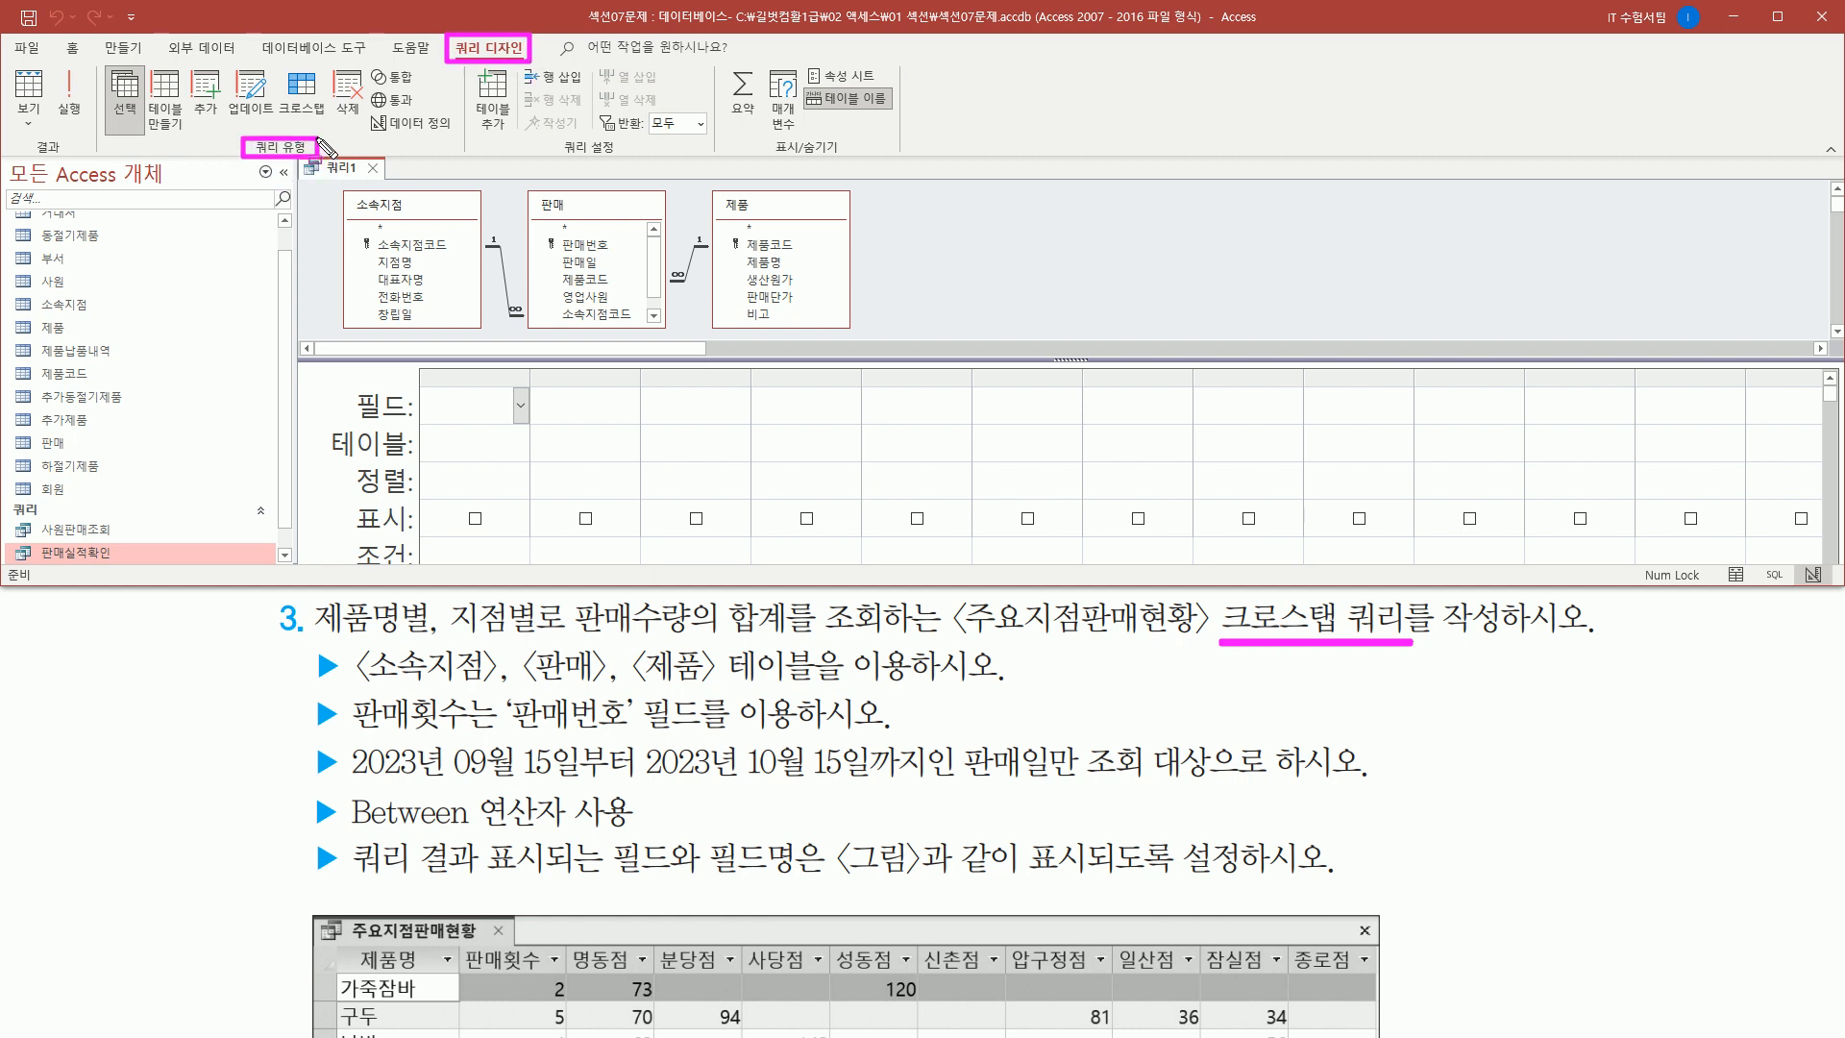
left_click_drag(274, 61, 332, 124)
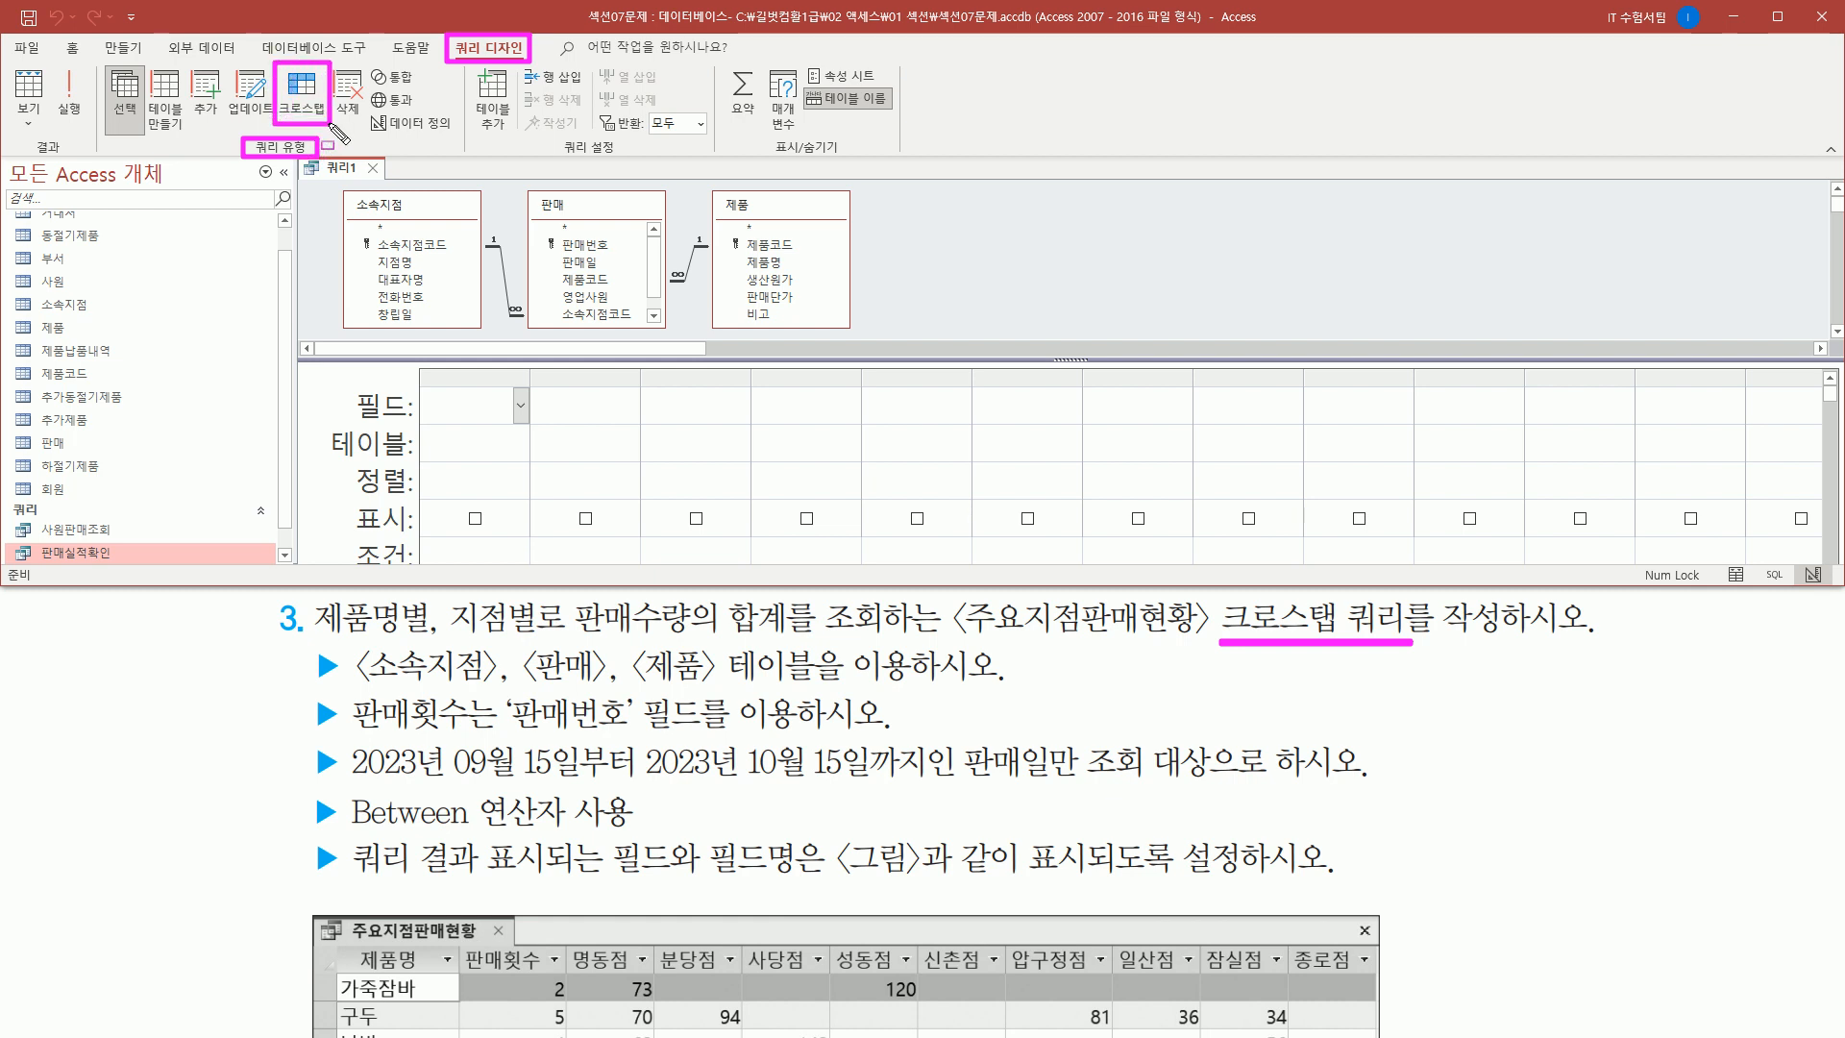
key("Escape")
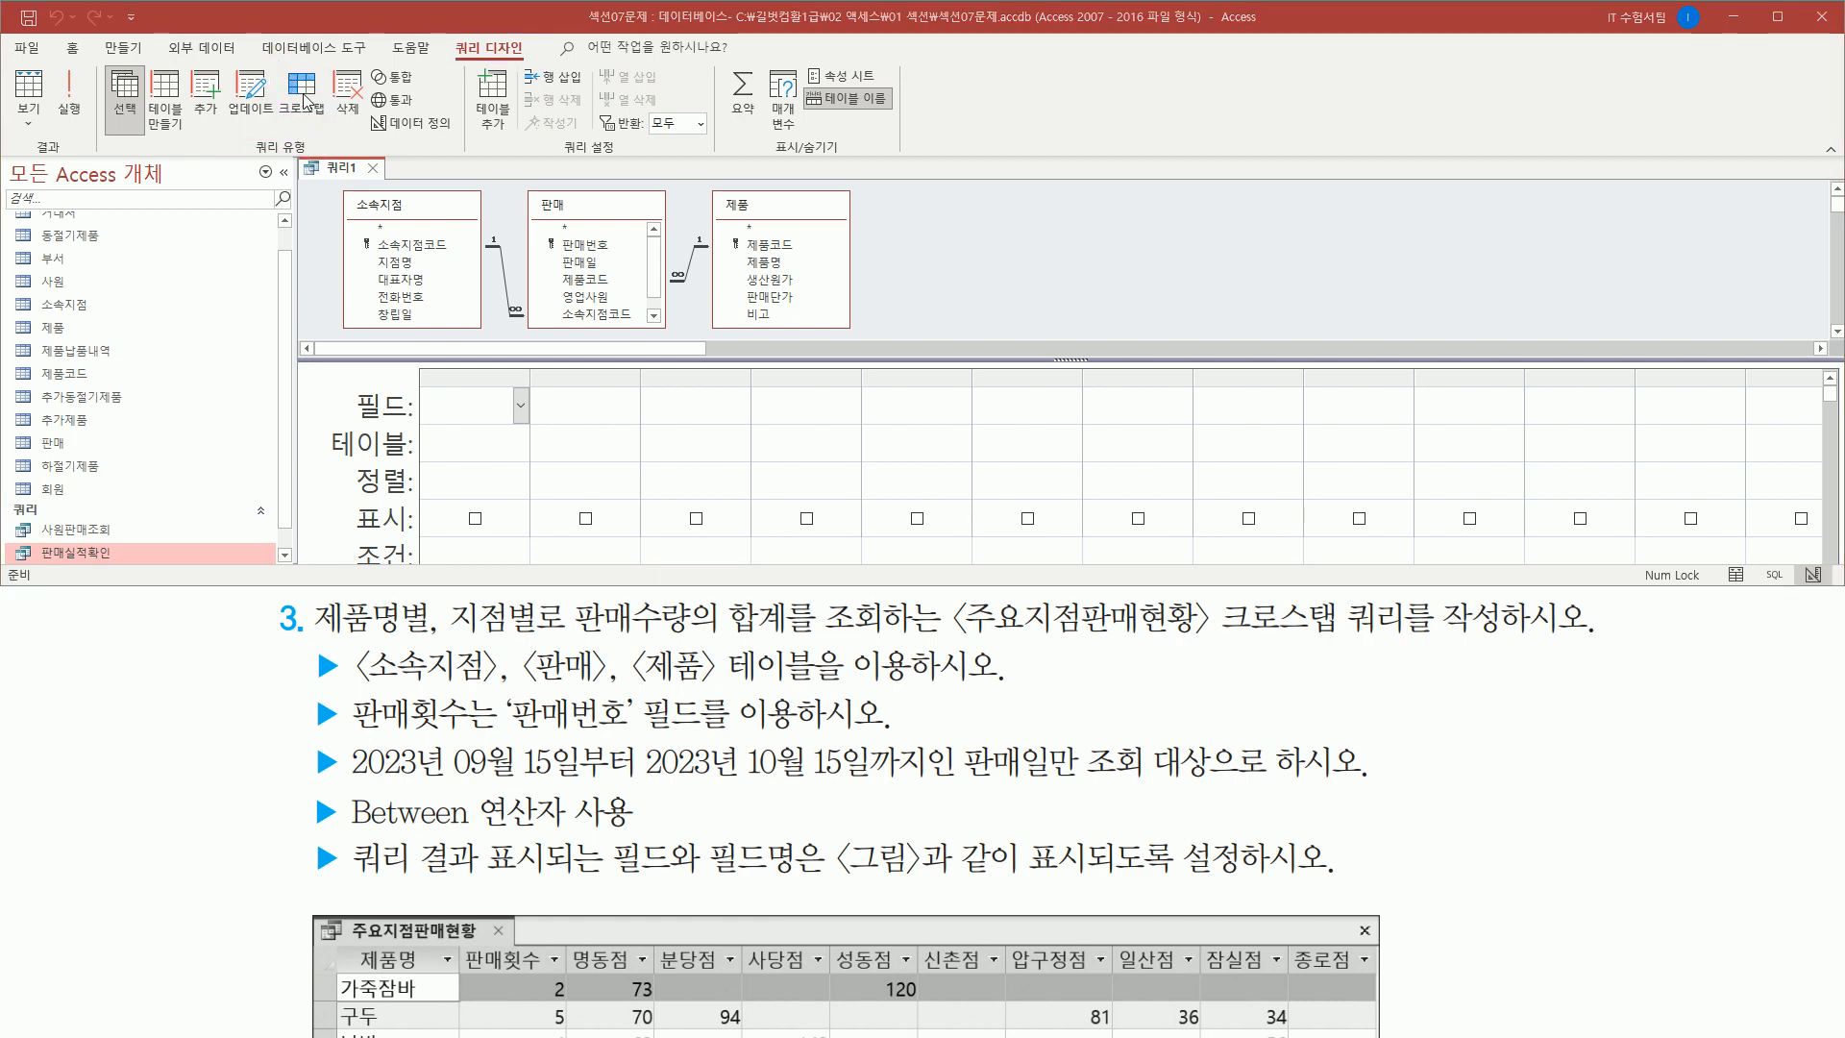
left_click(303, 92)
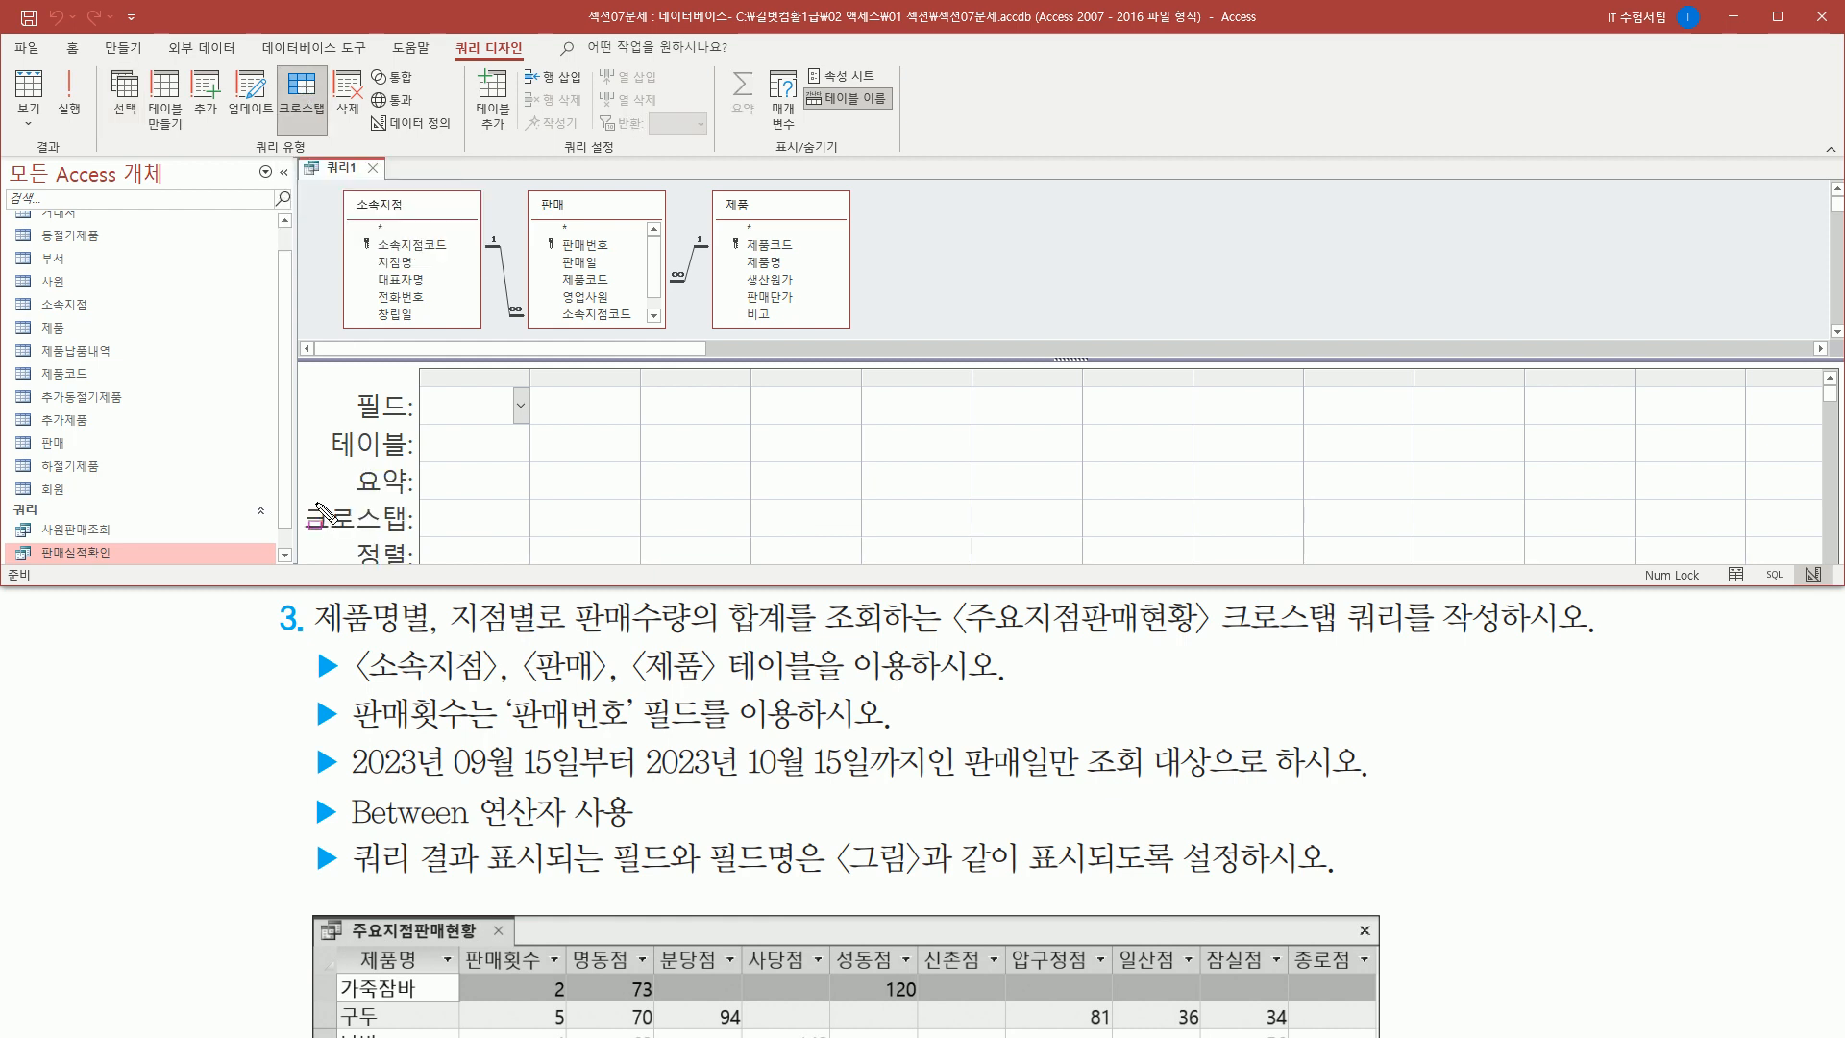
mouse_move(304, 499)
left_mouse_down()
mouse_move(393, 536)
mouse_move(606, 549)
mouse_move(1332, 540)
left_mouse_up()
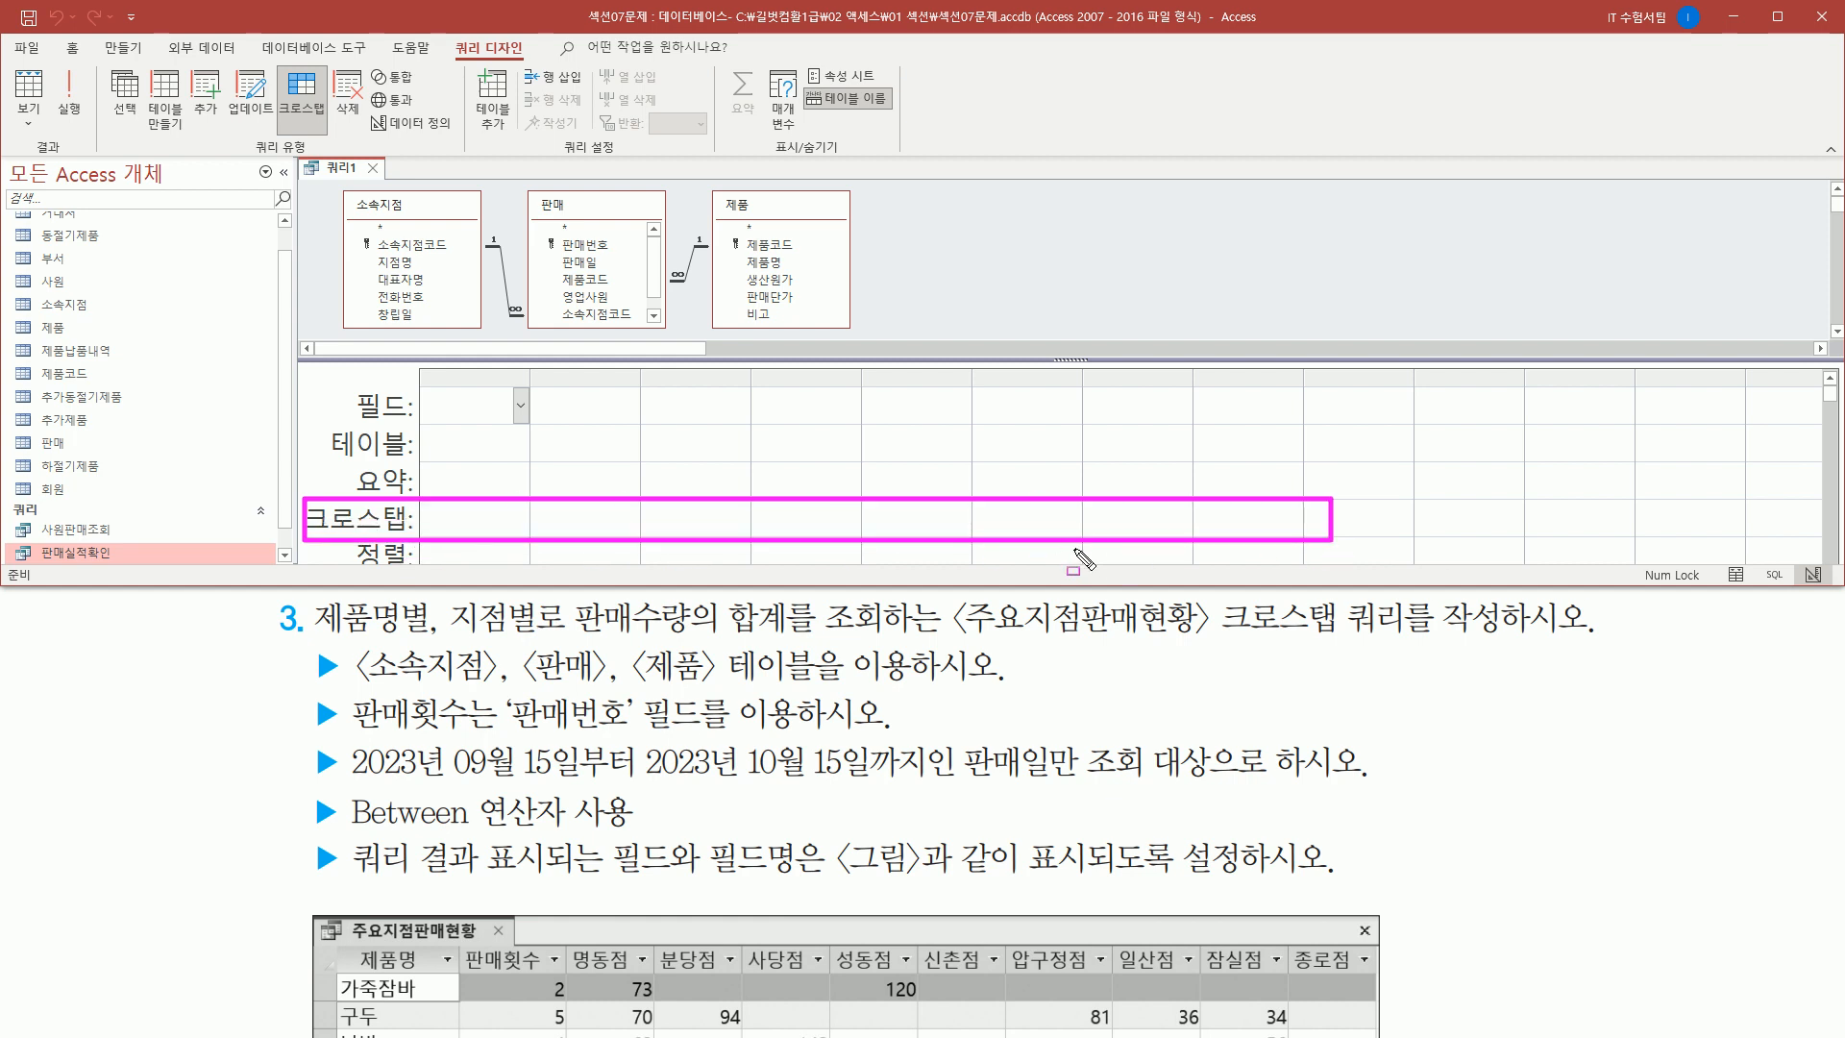
key("Escape")
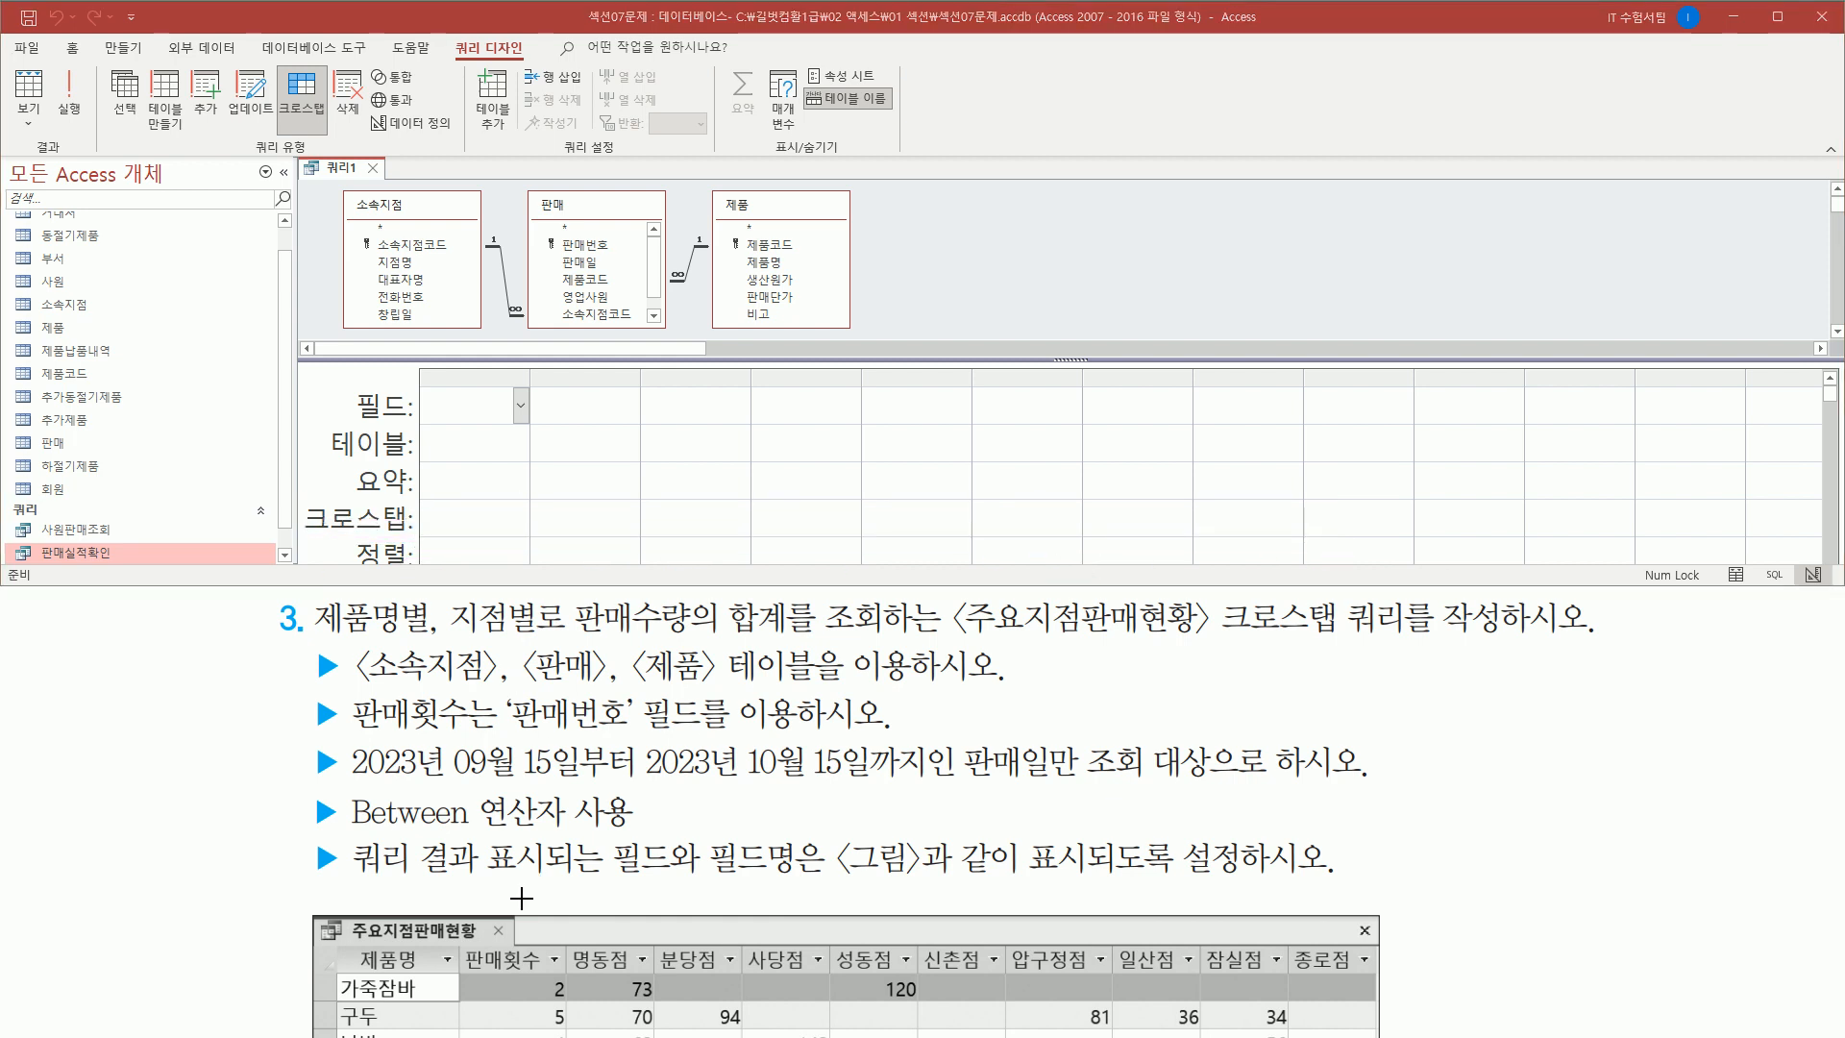
- Add 제품명 from the 제품 table and 판매번호 from the 판매 table to the crosstab design grid
mouse_move(346, 943)
left_mouse_down()
mouse_move(361, 973)
mouse_move(548, 977)
left_mouse_up()
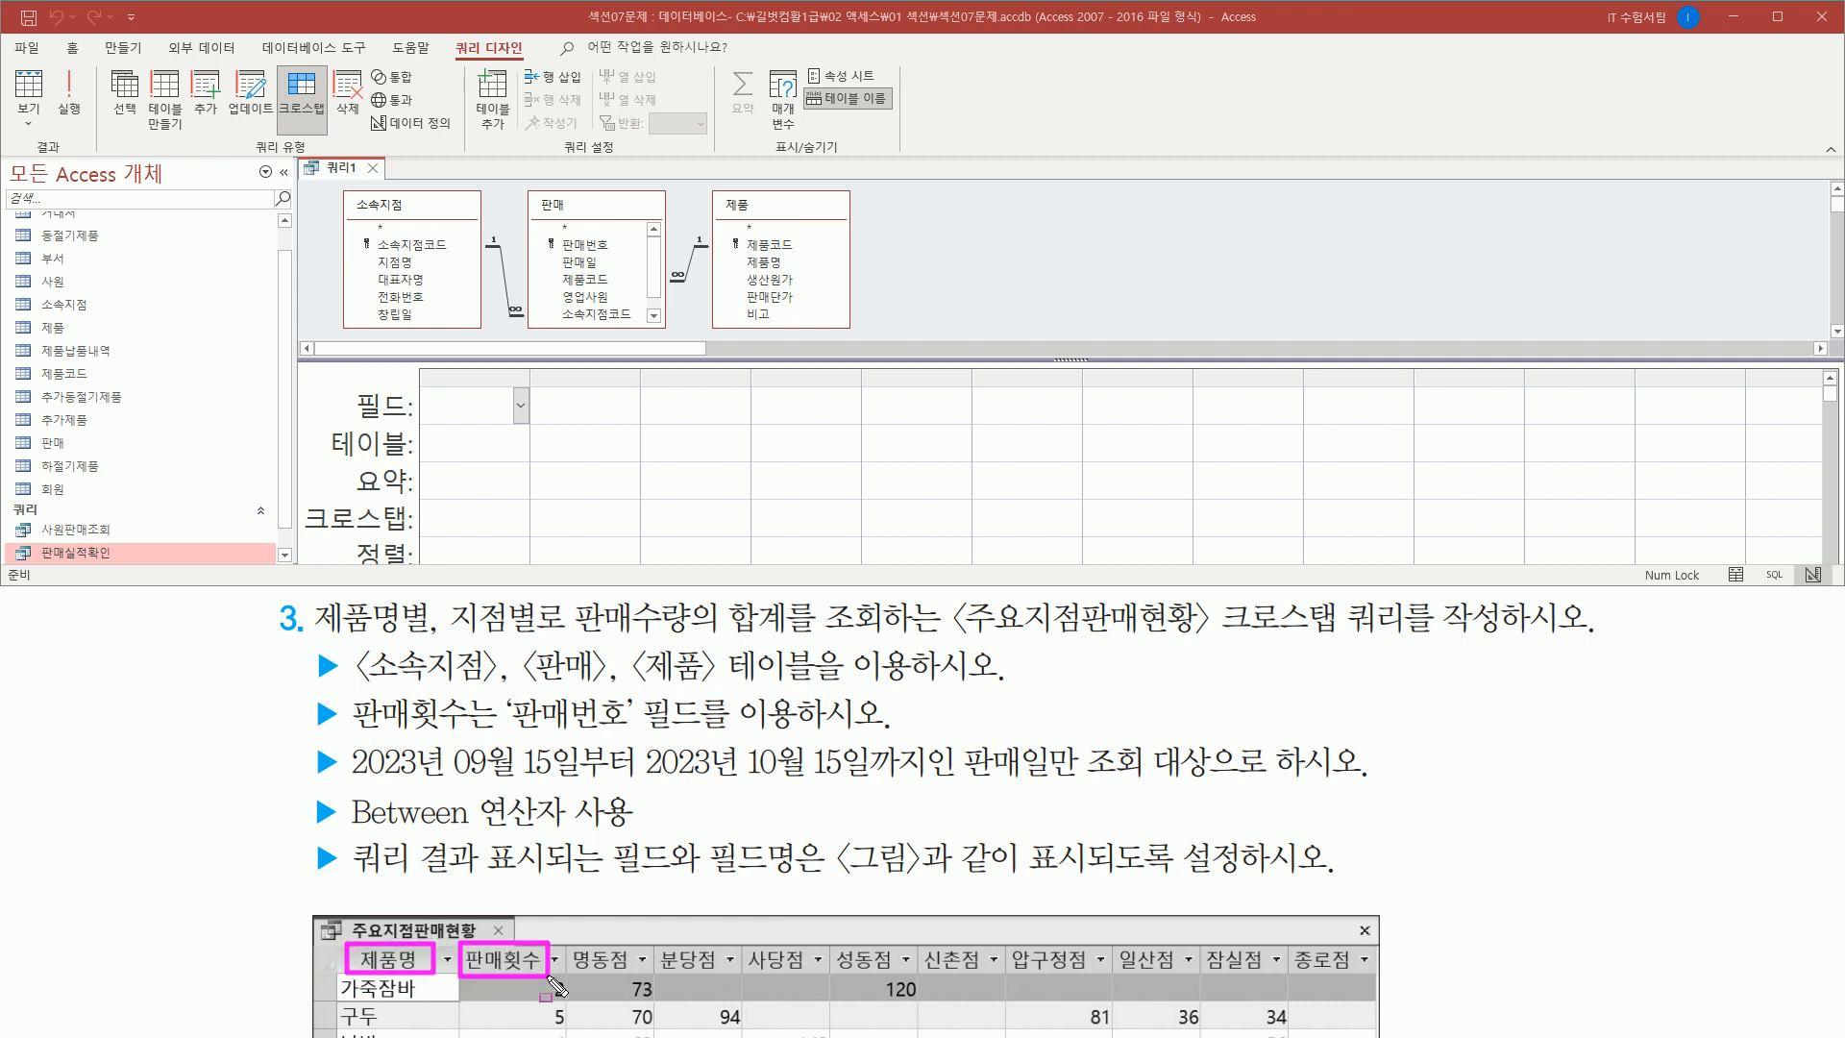
left_click_drag(346, 733, 702, 736)
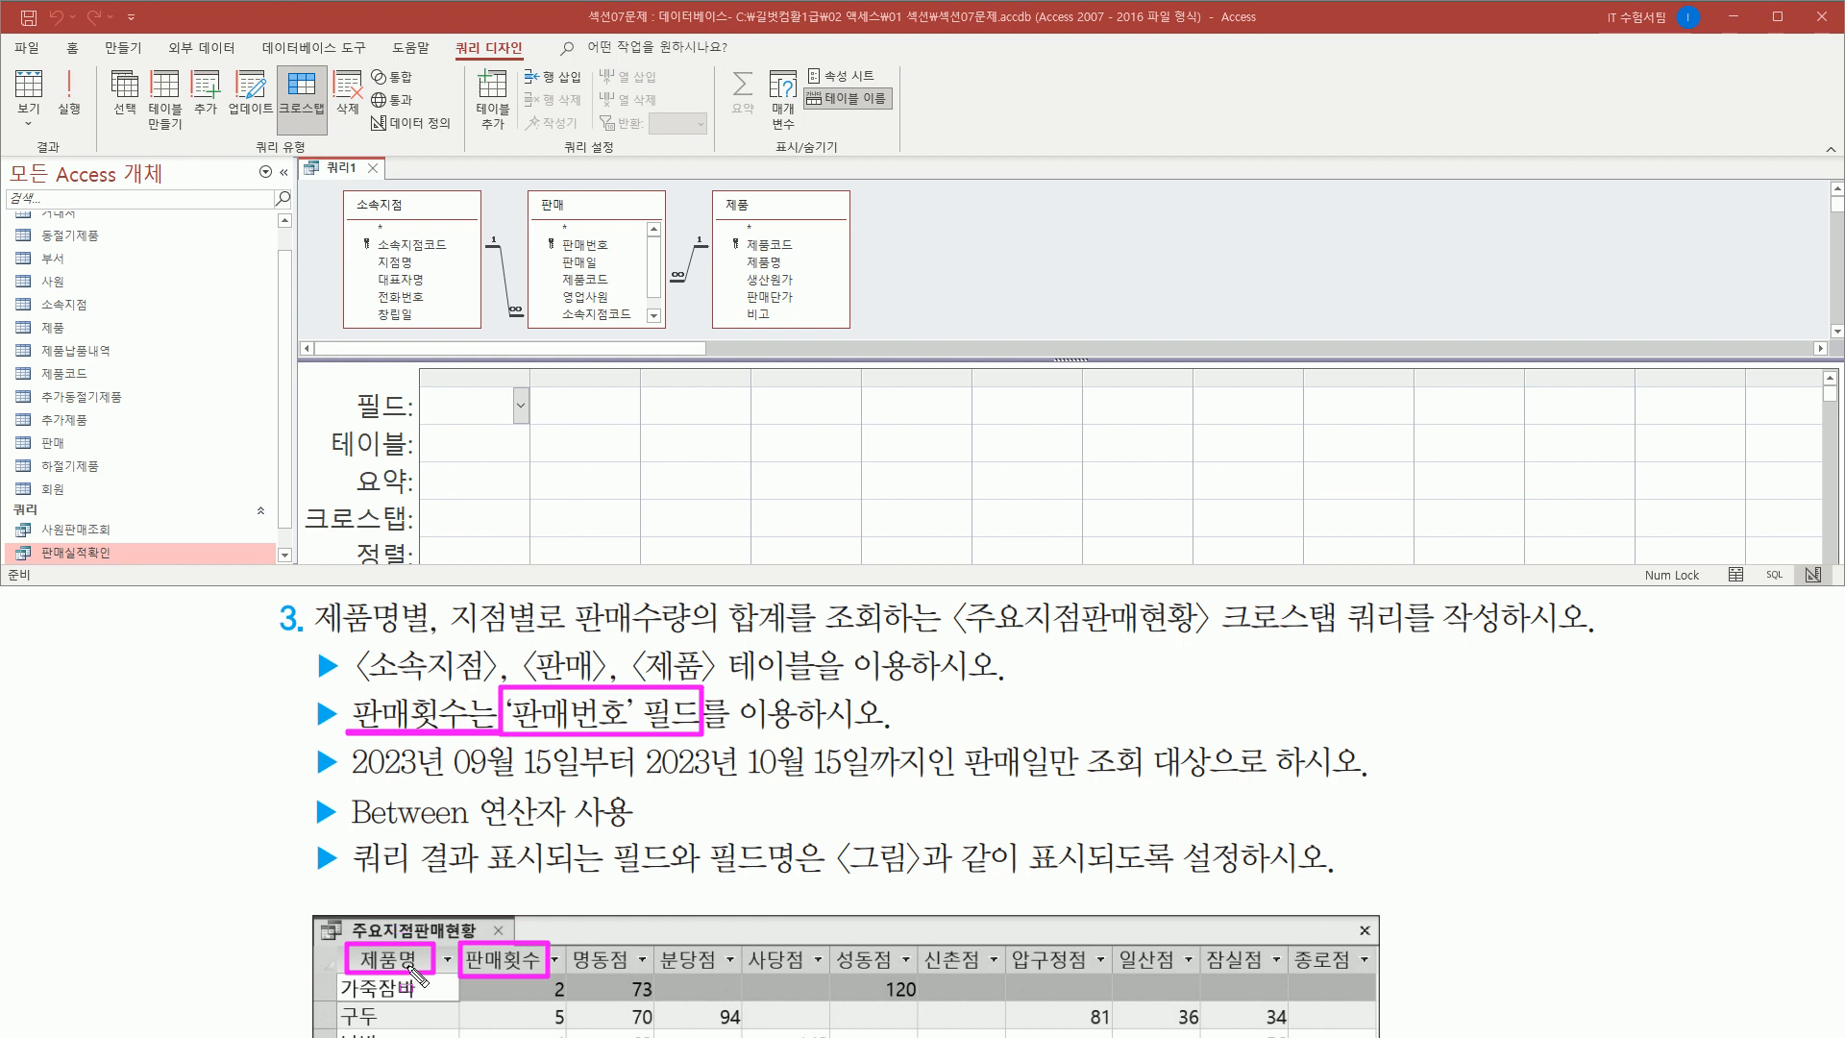
left_click_drag(740, 251, 799, 273)
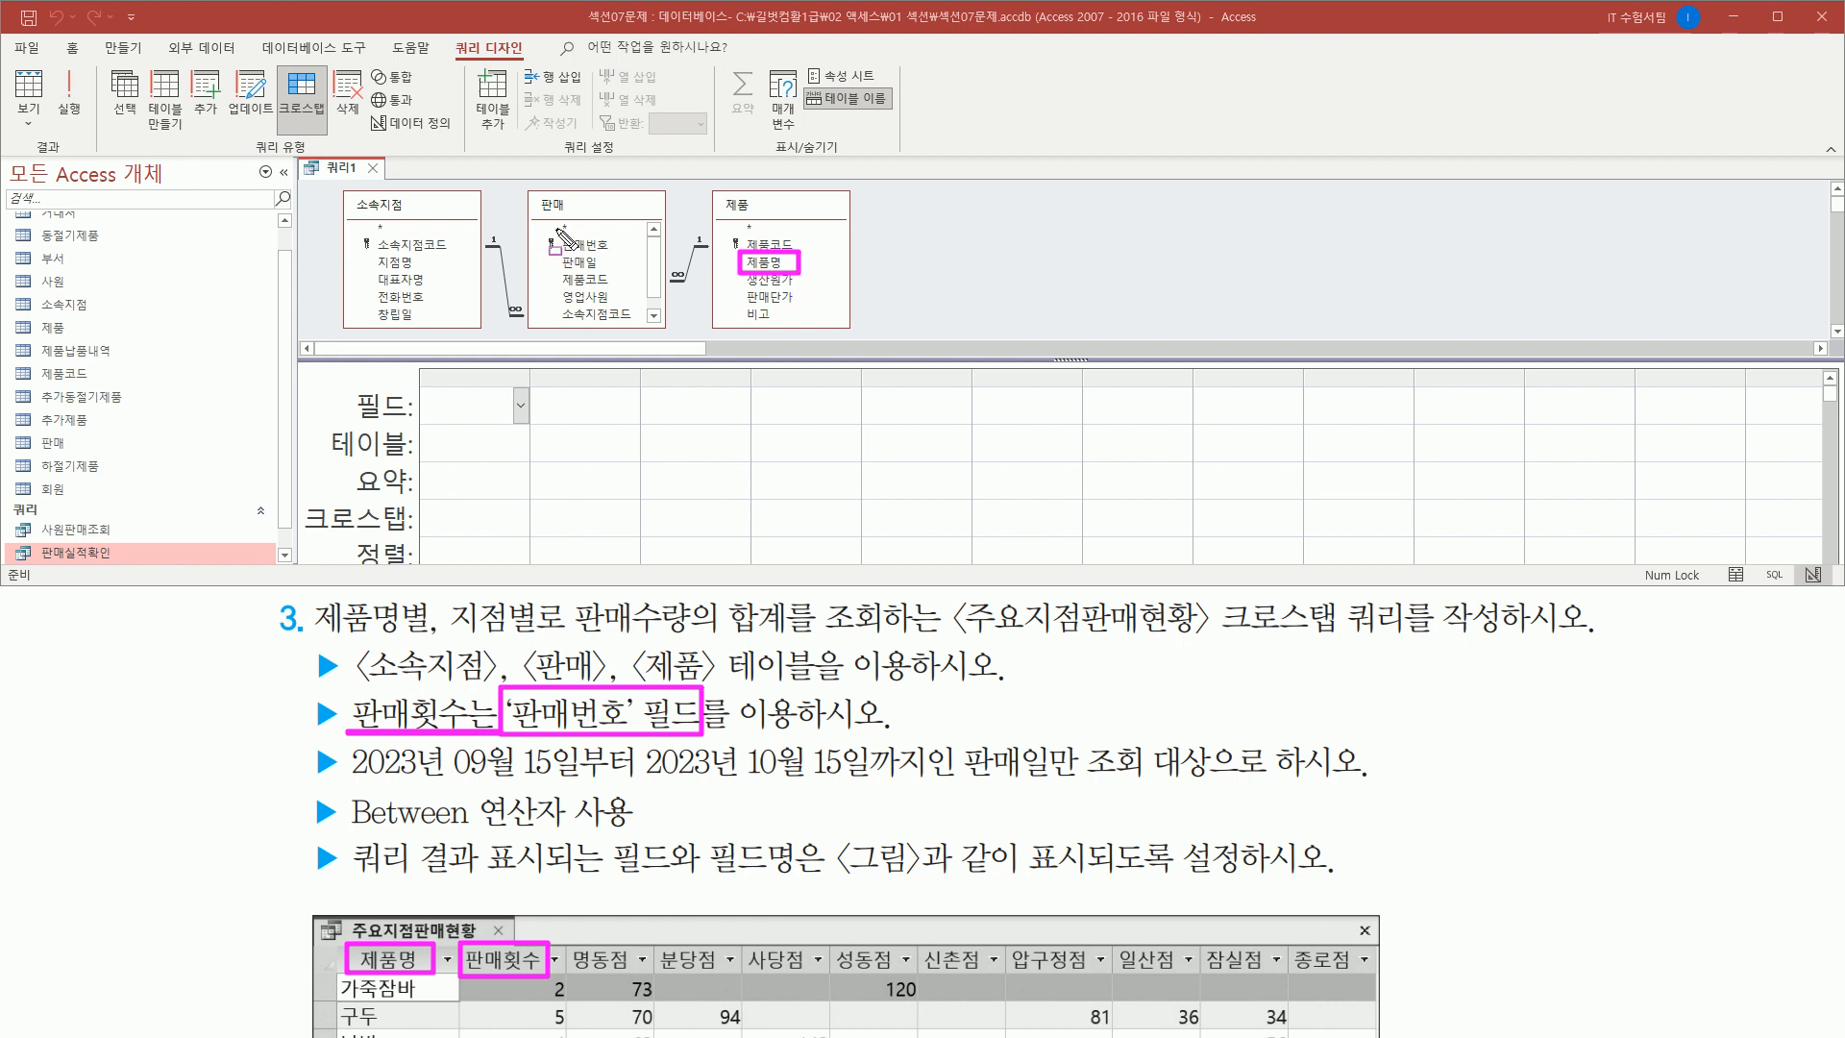
left_click_drag(554, 227, 625, 260)
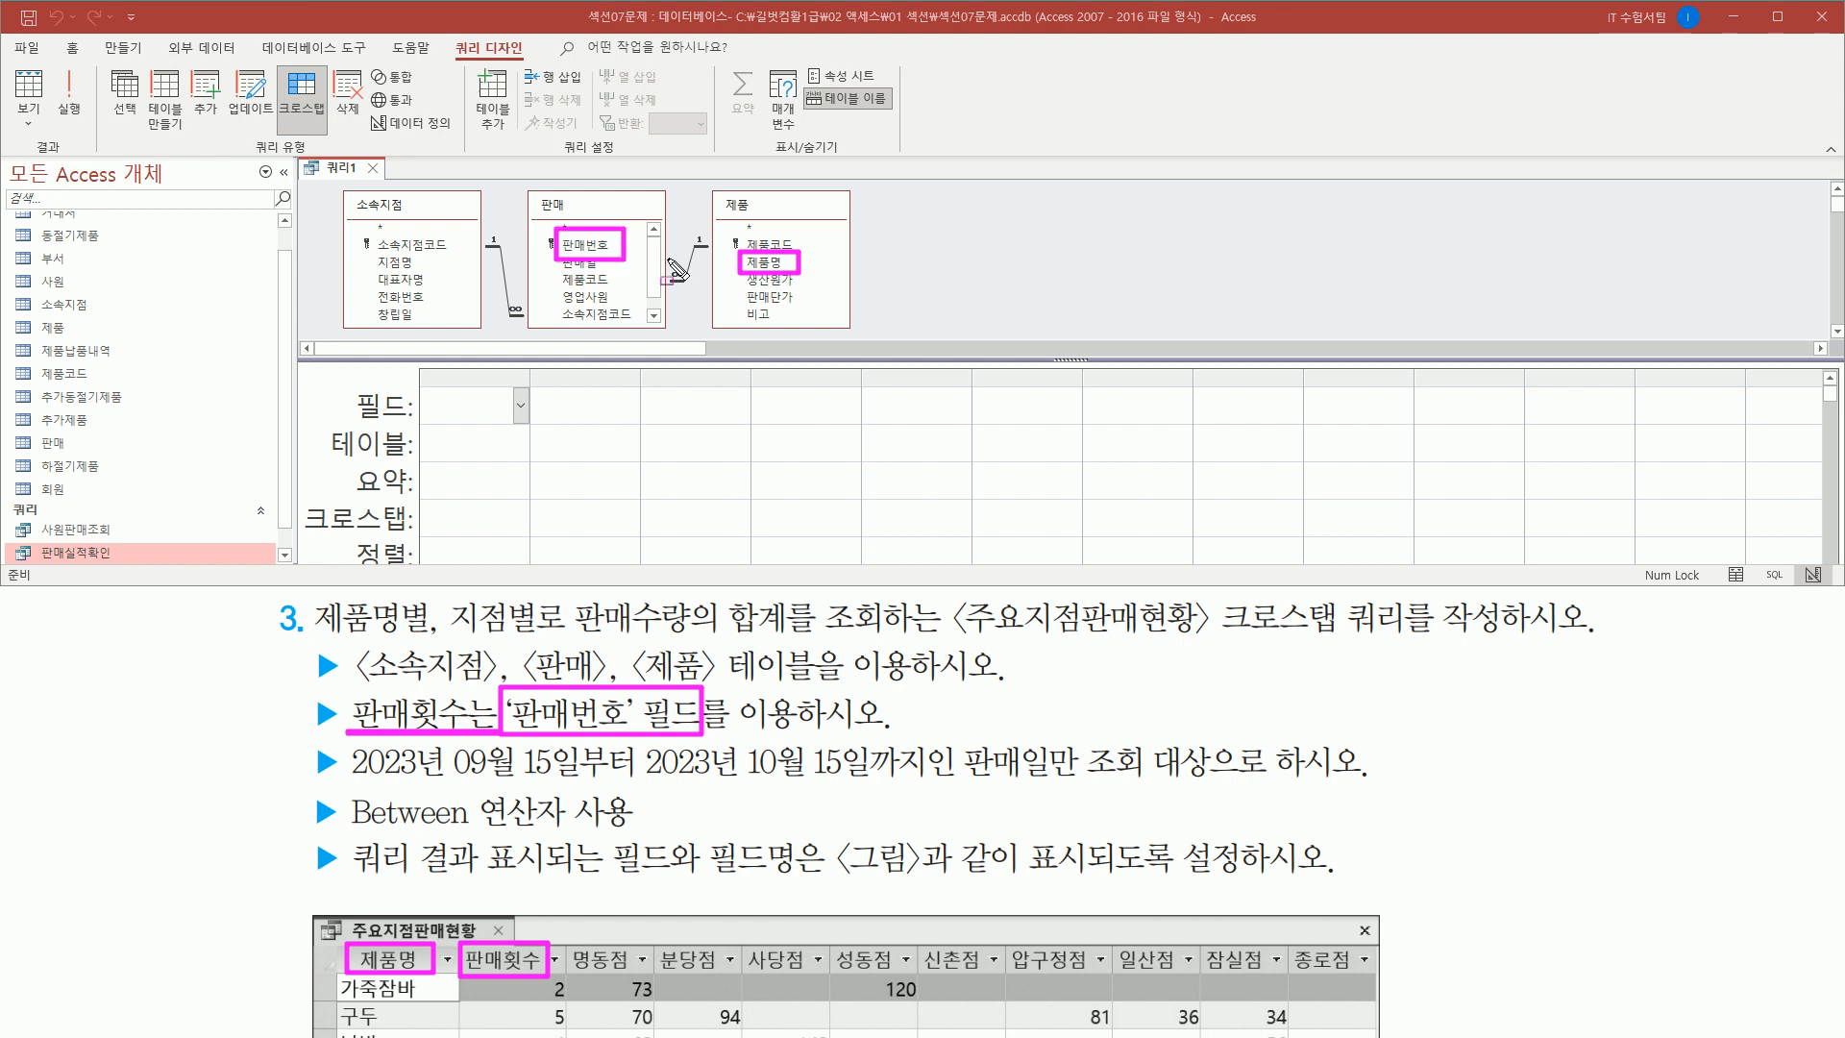
key("Escape")
left_click(764, 263)
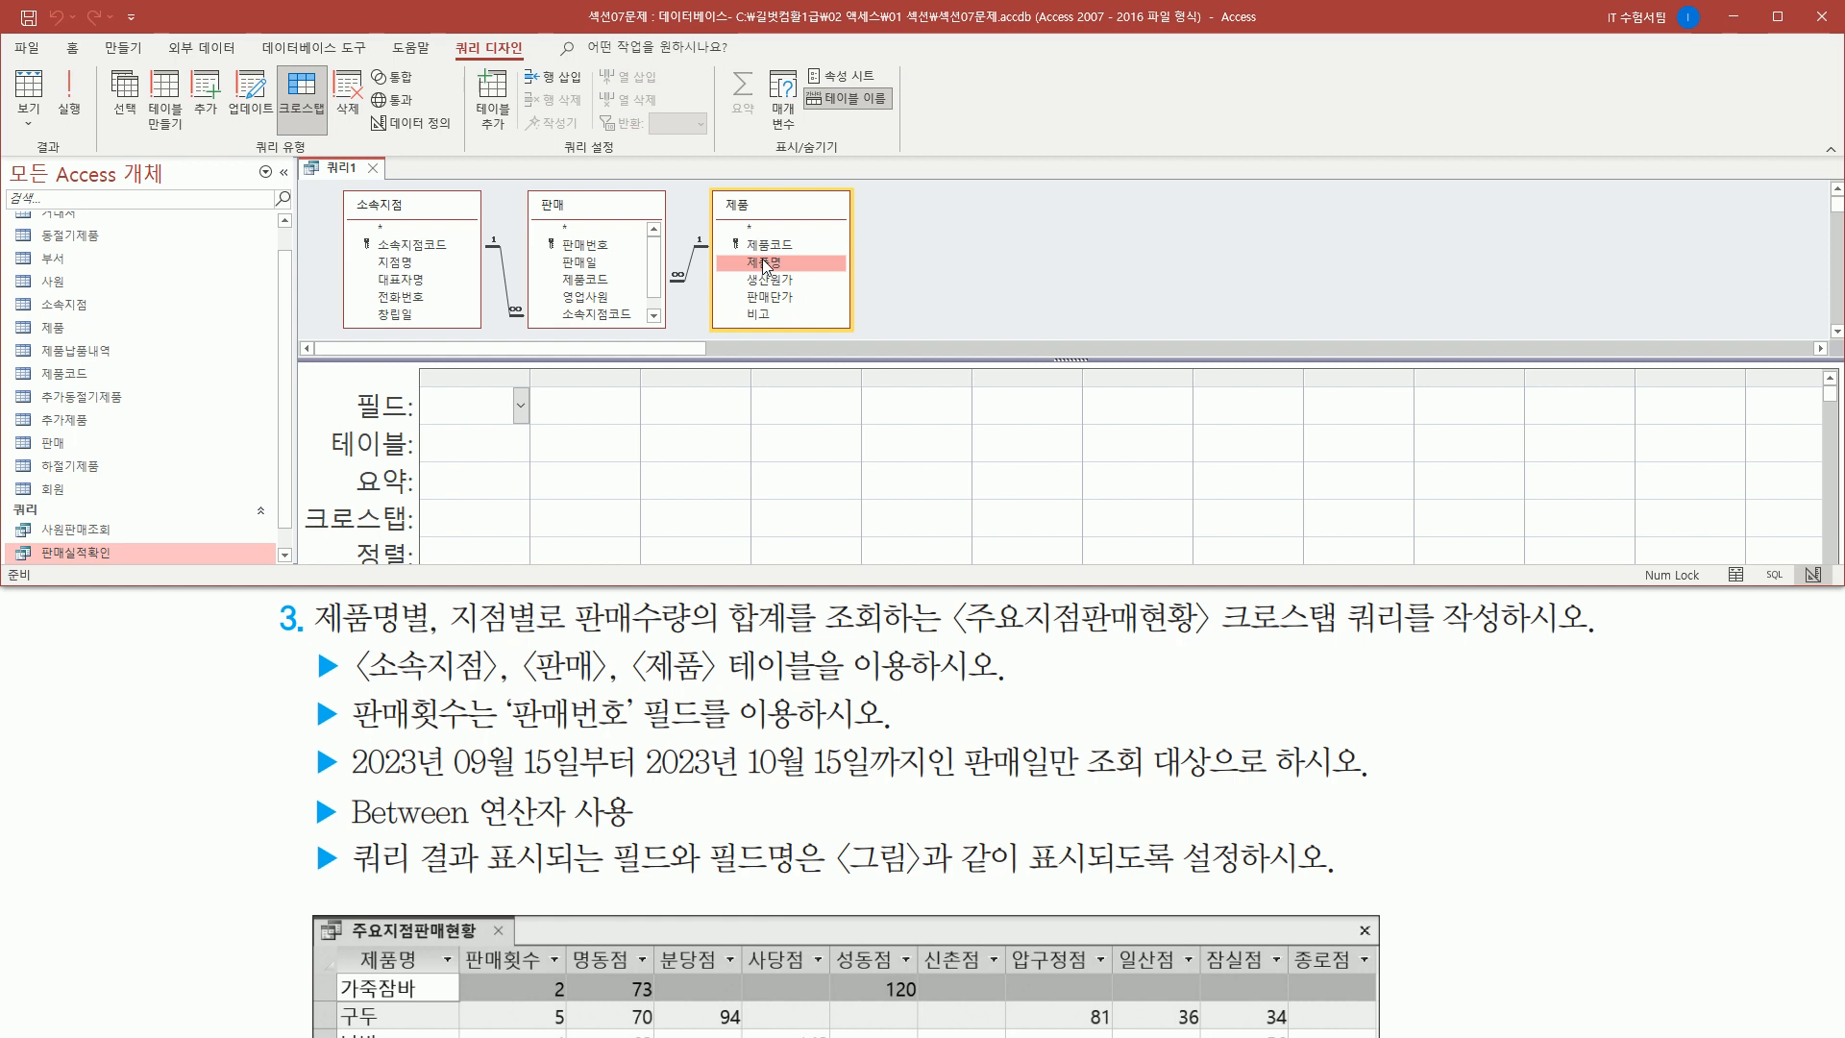
double_click(764, 262)
left_click(608, 247)
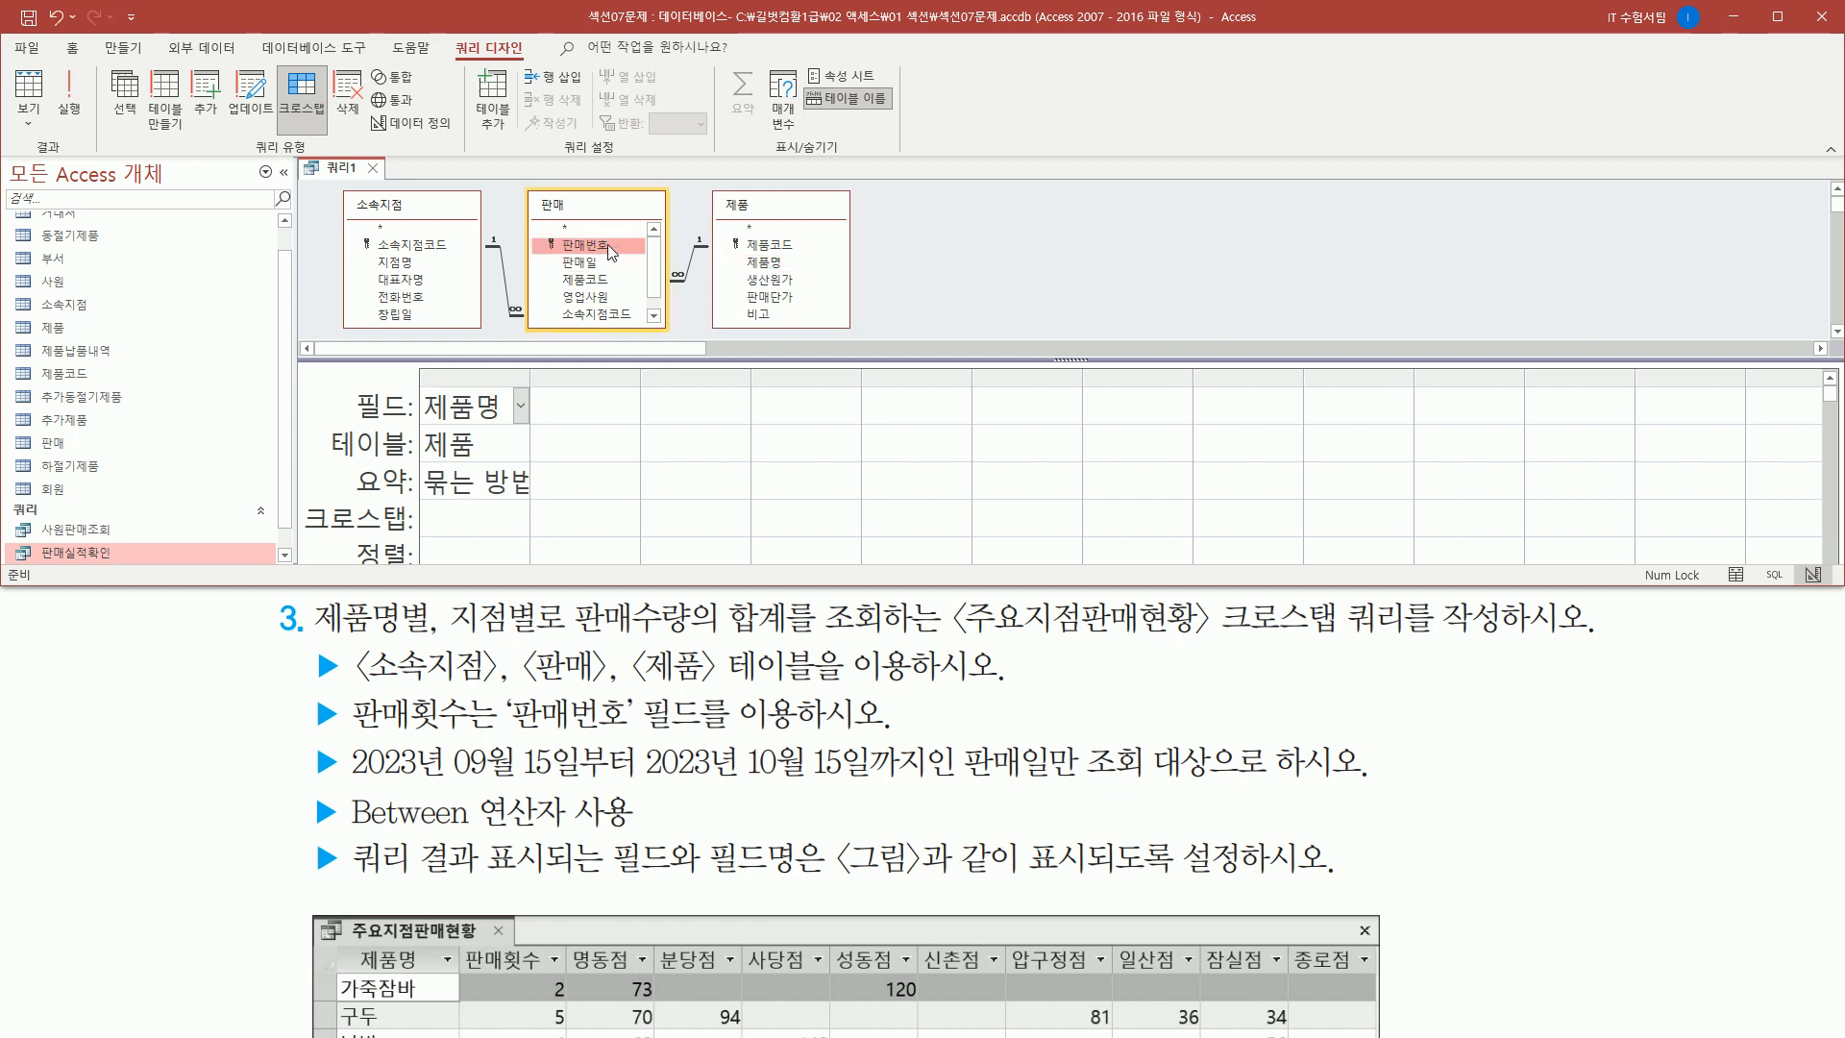
double_click(607, 244)
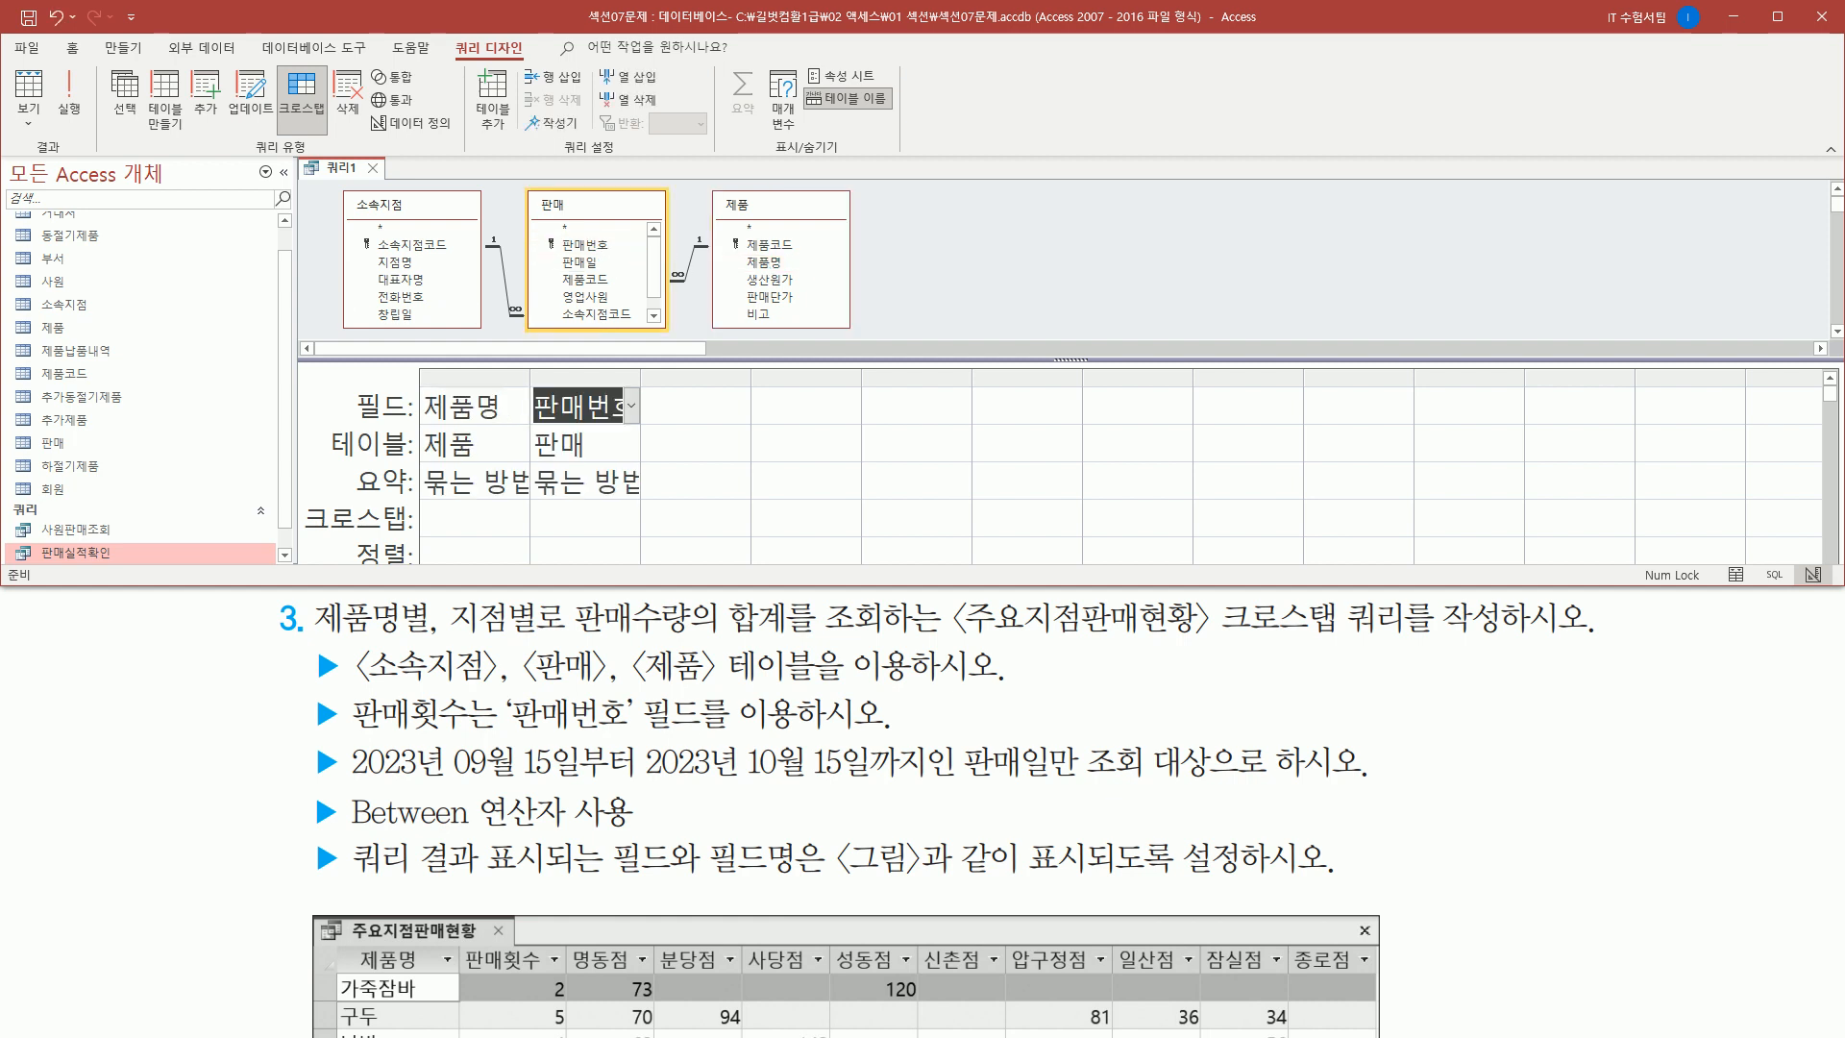
- Add the 지점명 field from the 소속지점 table as the third column of the design grid
mouse_move(577, 952)
left_mouse_down()
mouse_move(668, 990)
mouse_move(1307, 1009)
mouse_move(1374, 982)
left_mouse_up()
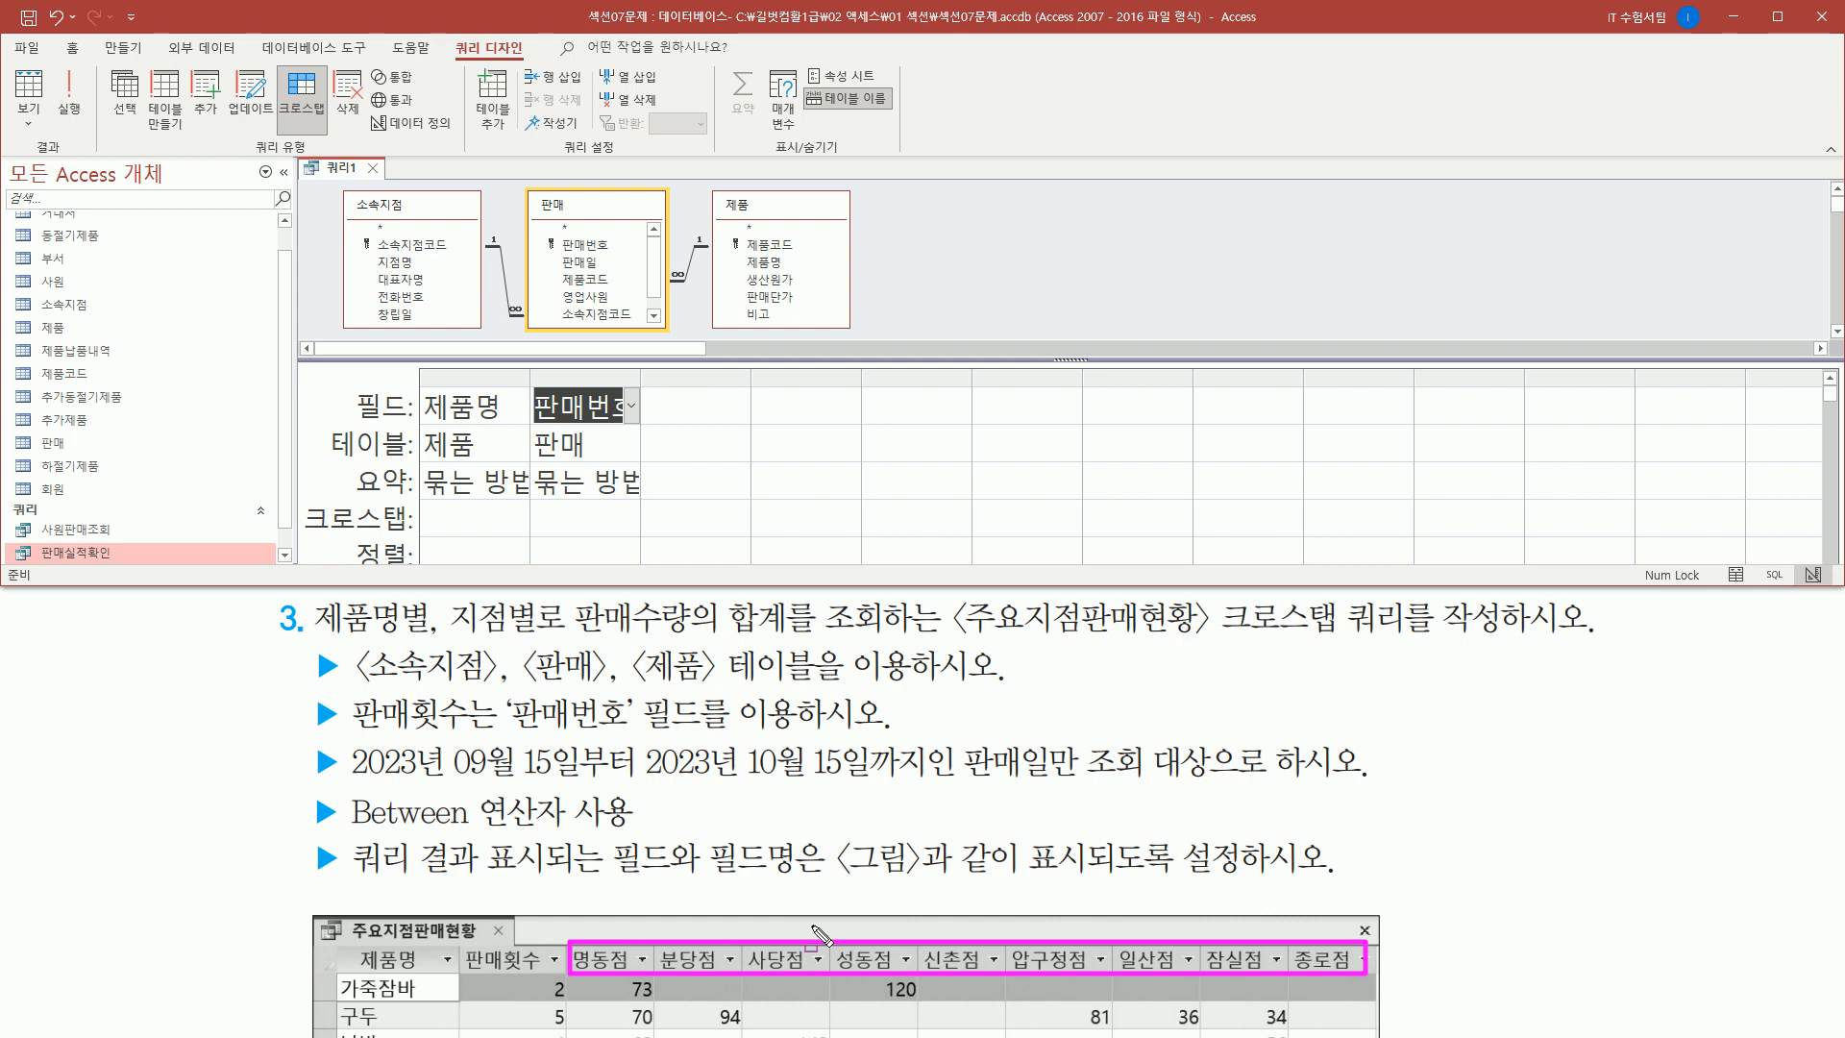
left_click_drag(449, 634, 533, 635)
mouse_move(345, 191)
left_mouse_down()
mouse_move(450, 239)
mouse_move(456, 307)
mouse_move(480, 328)
left_mouse_up()
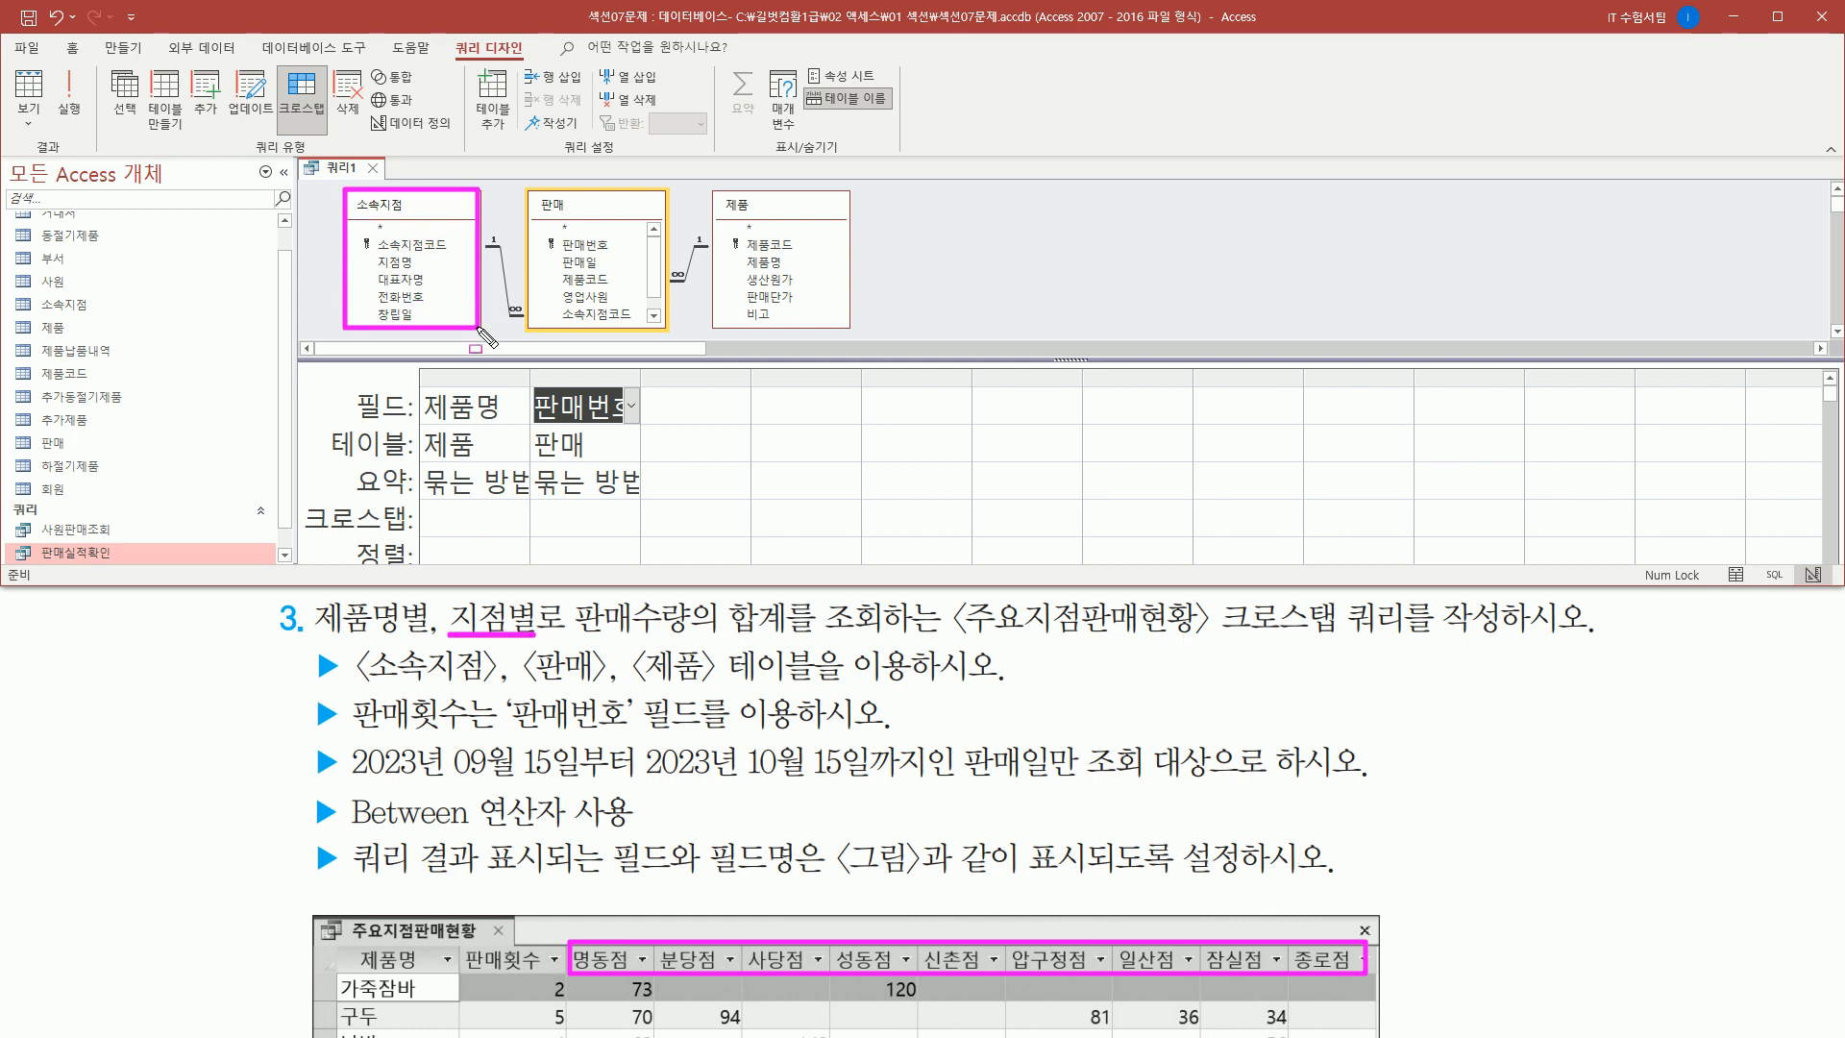
left_click_drag(372, 250, 429, 277)
key("Escape")
left_click(404, 263)
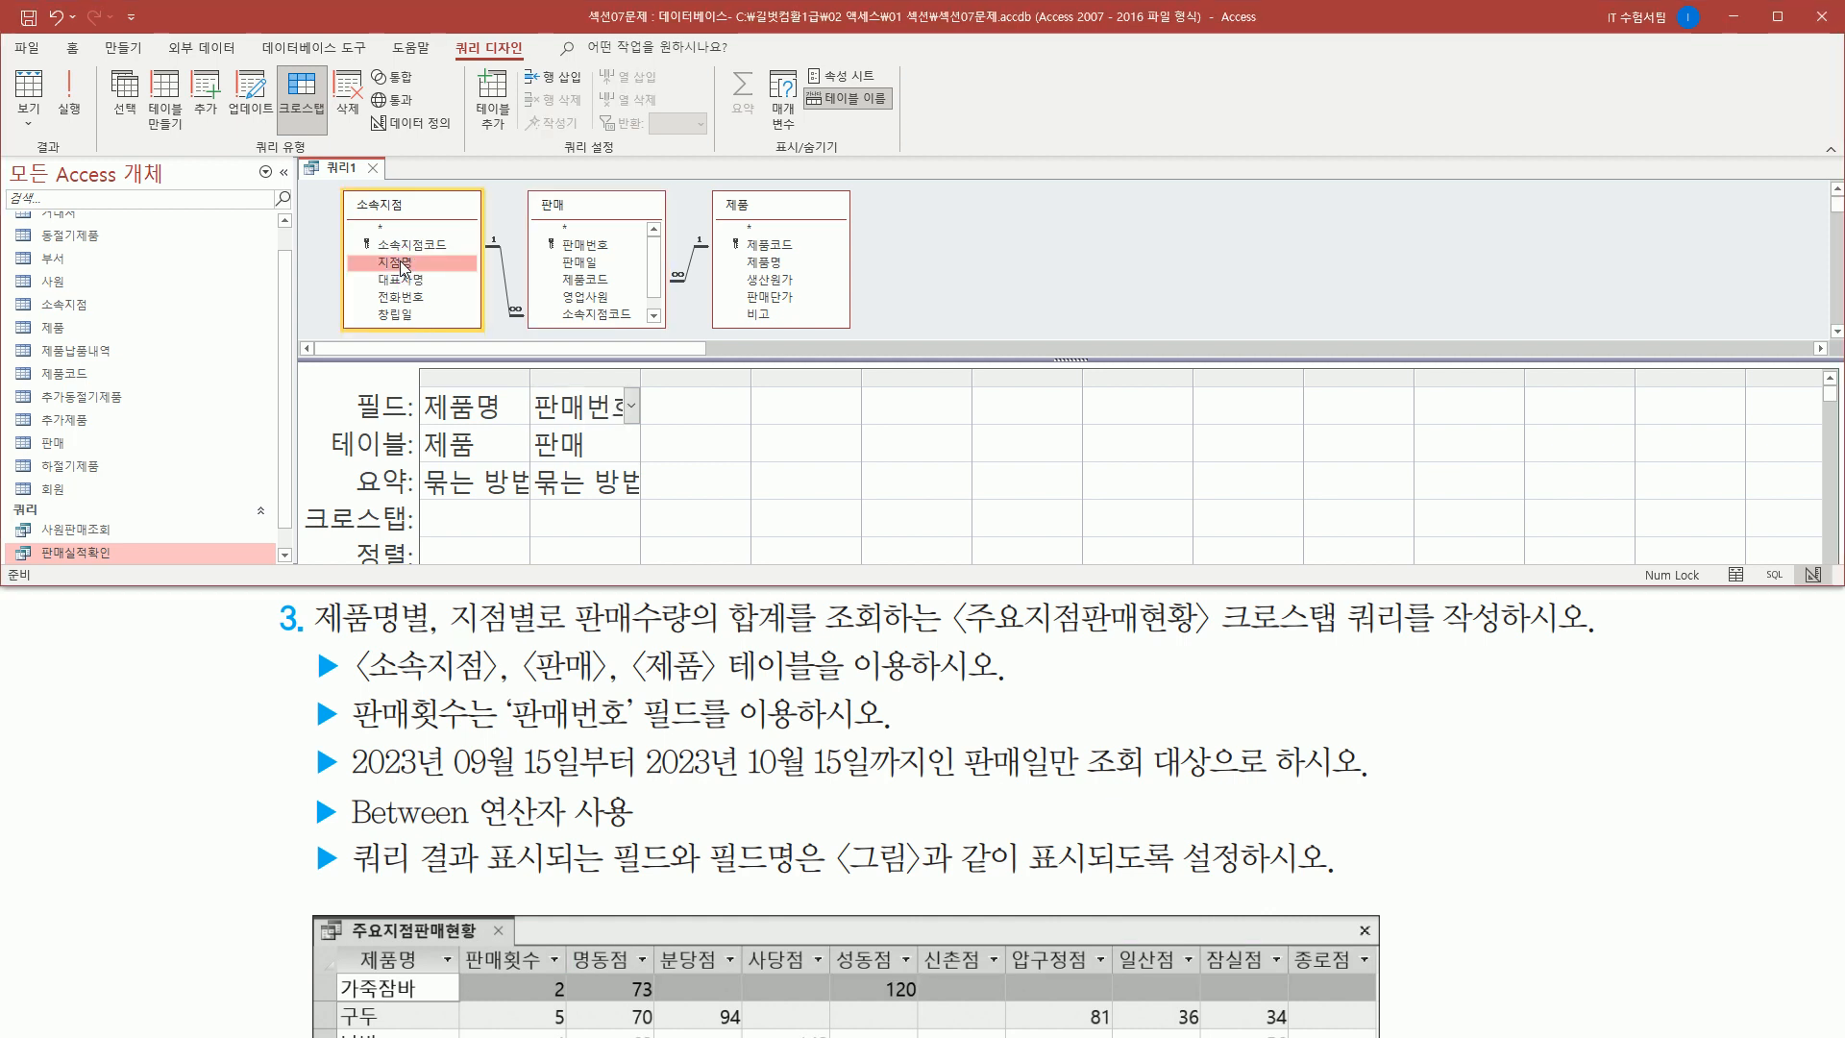
double_click(404, 265)
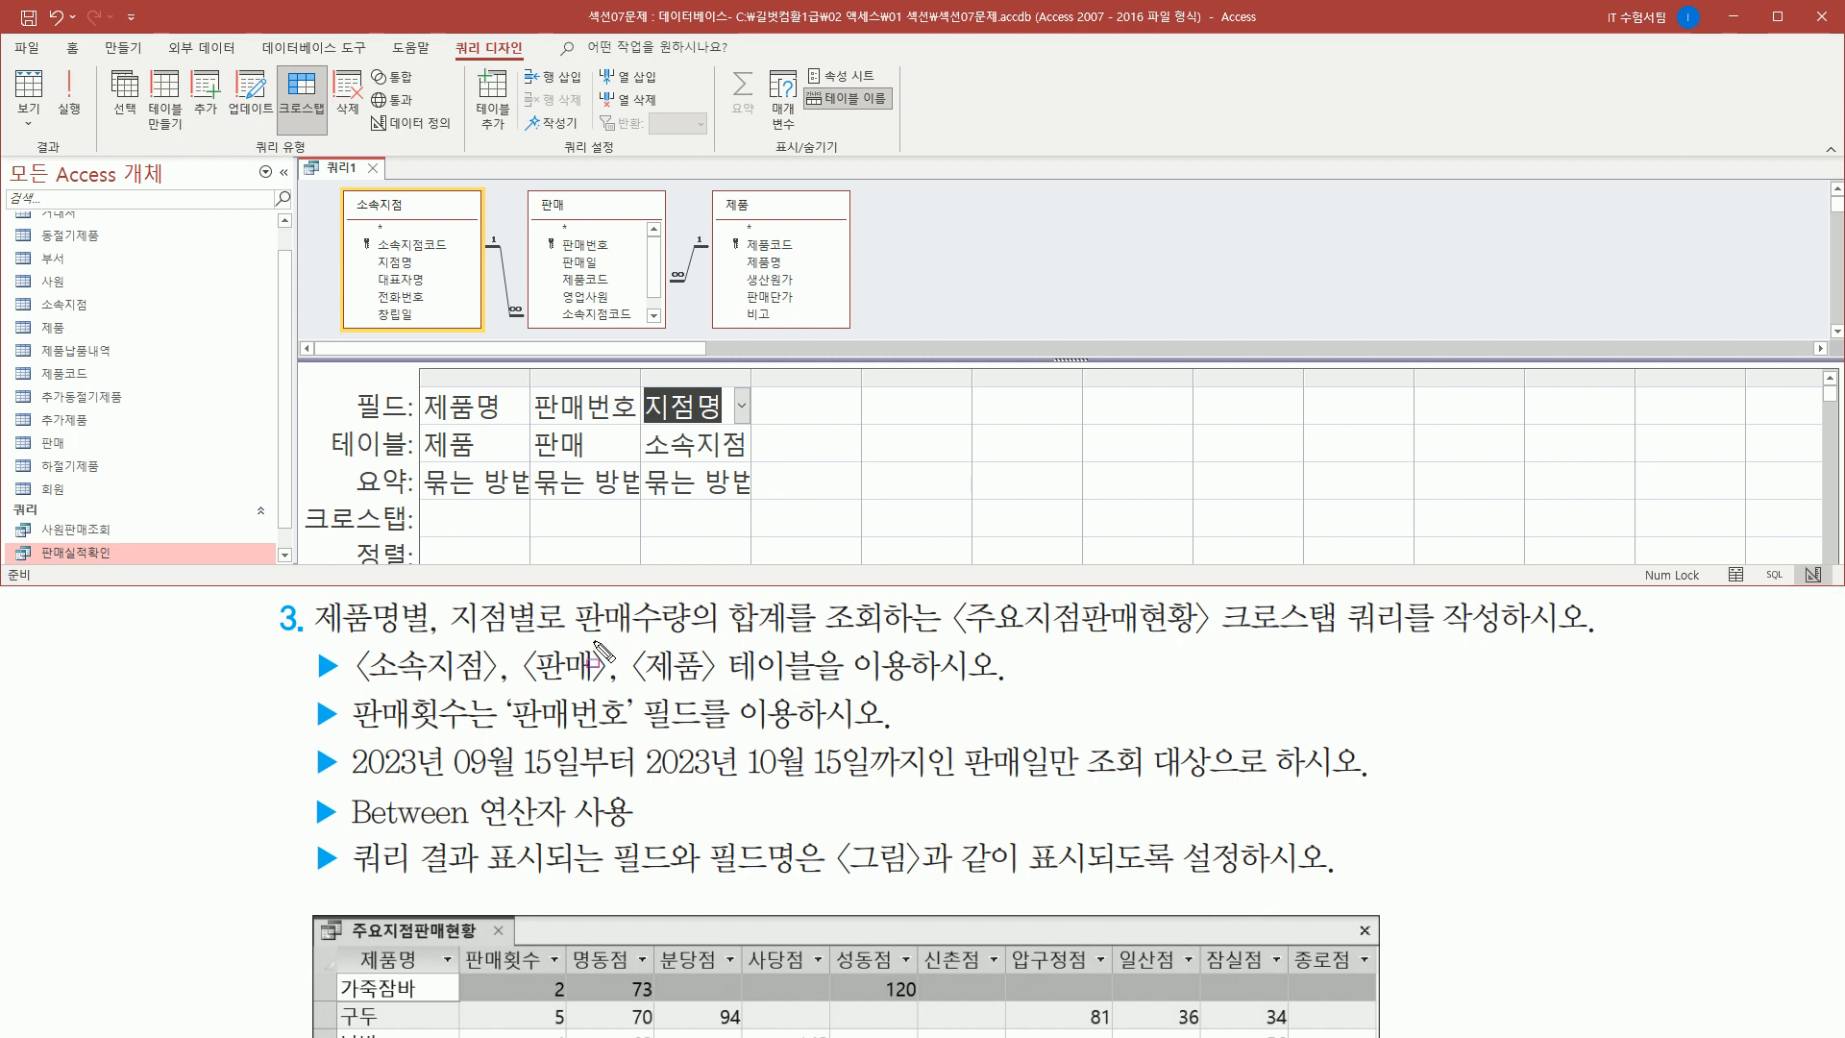
- Add the 판매수량 field from the 판매 table as the fourth column of the design grid
left_click_drag(312, 638, 789, 635)
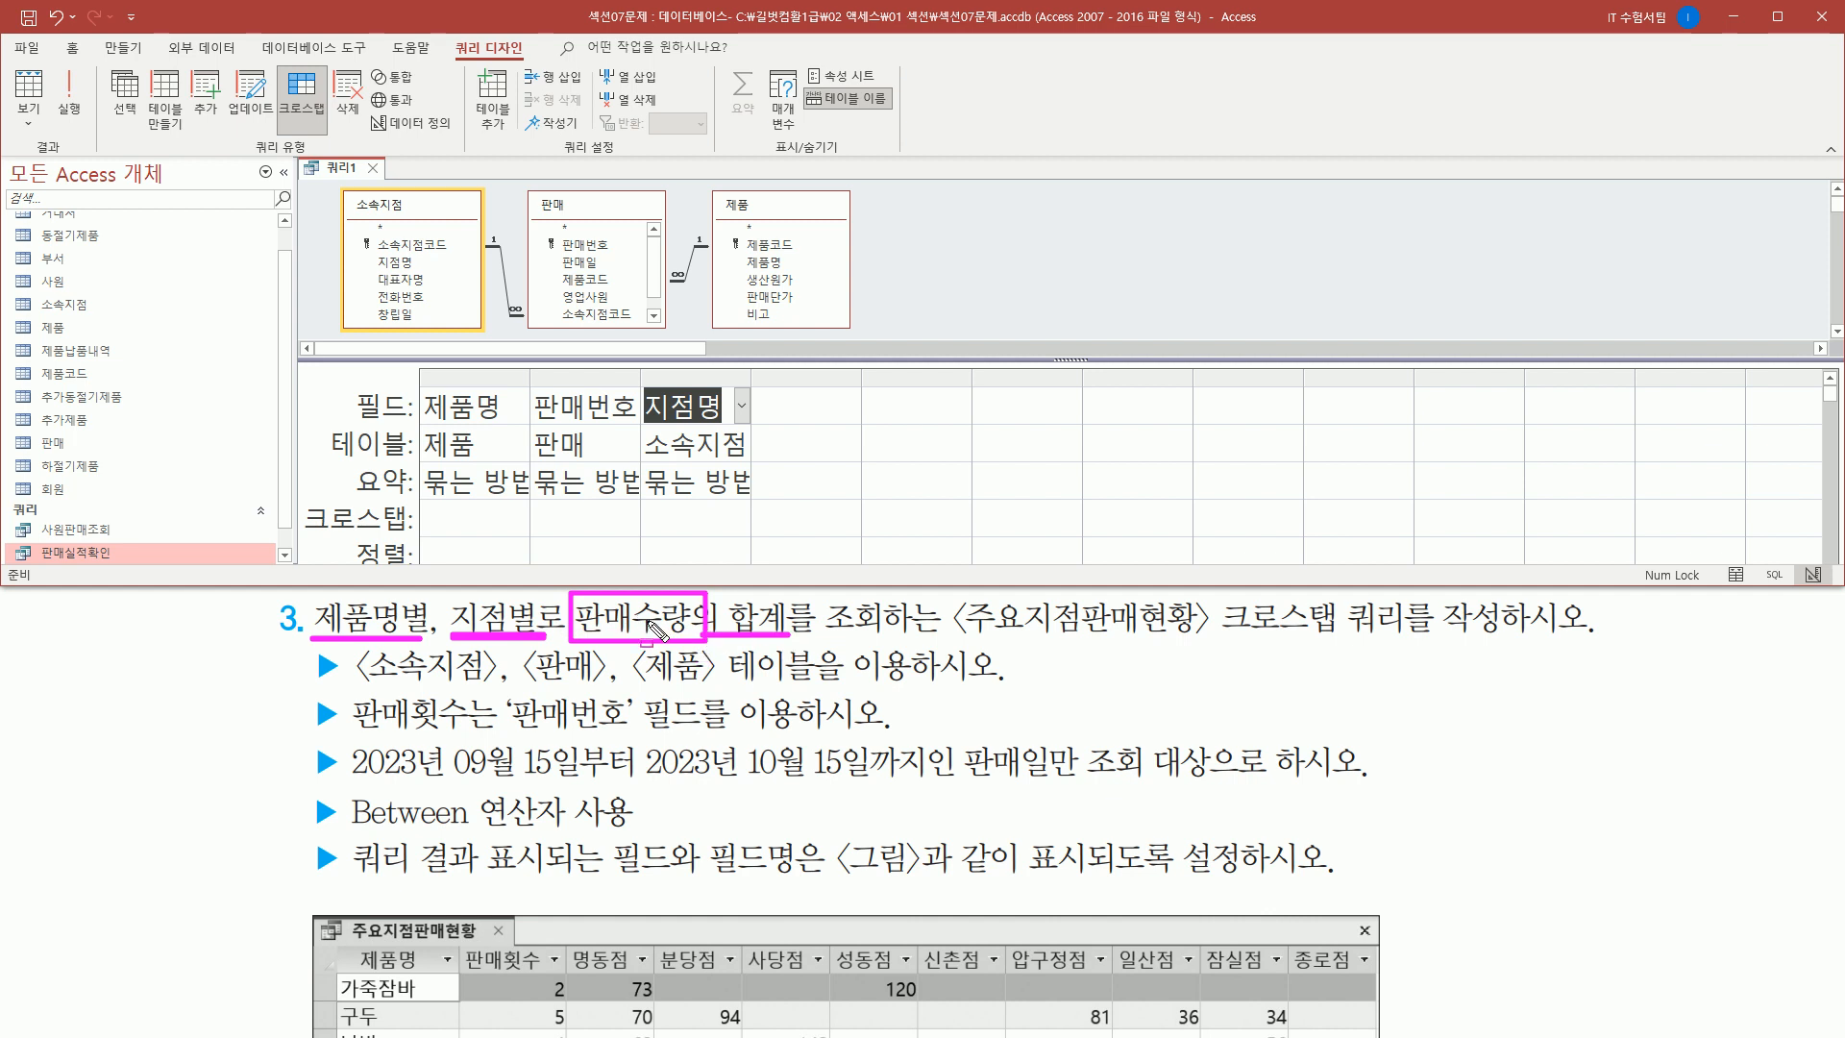
left_click_drag(581, 978, 1360, 1034)
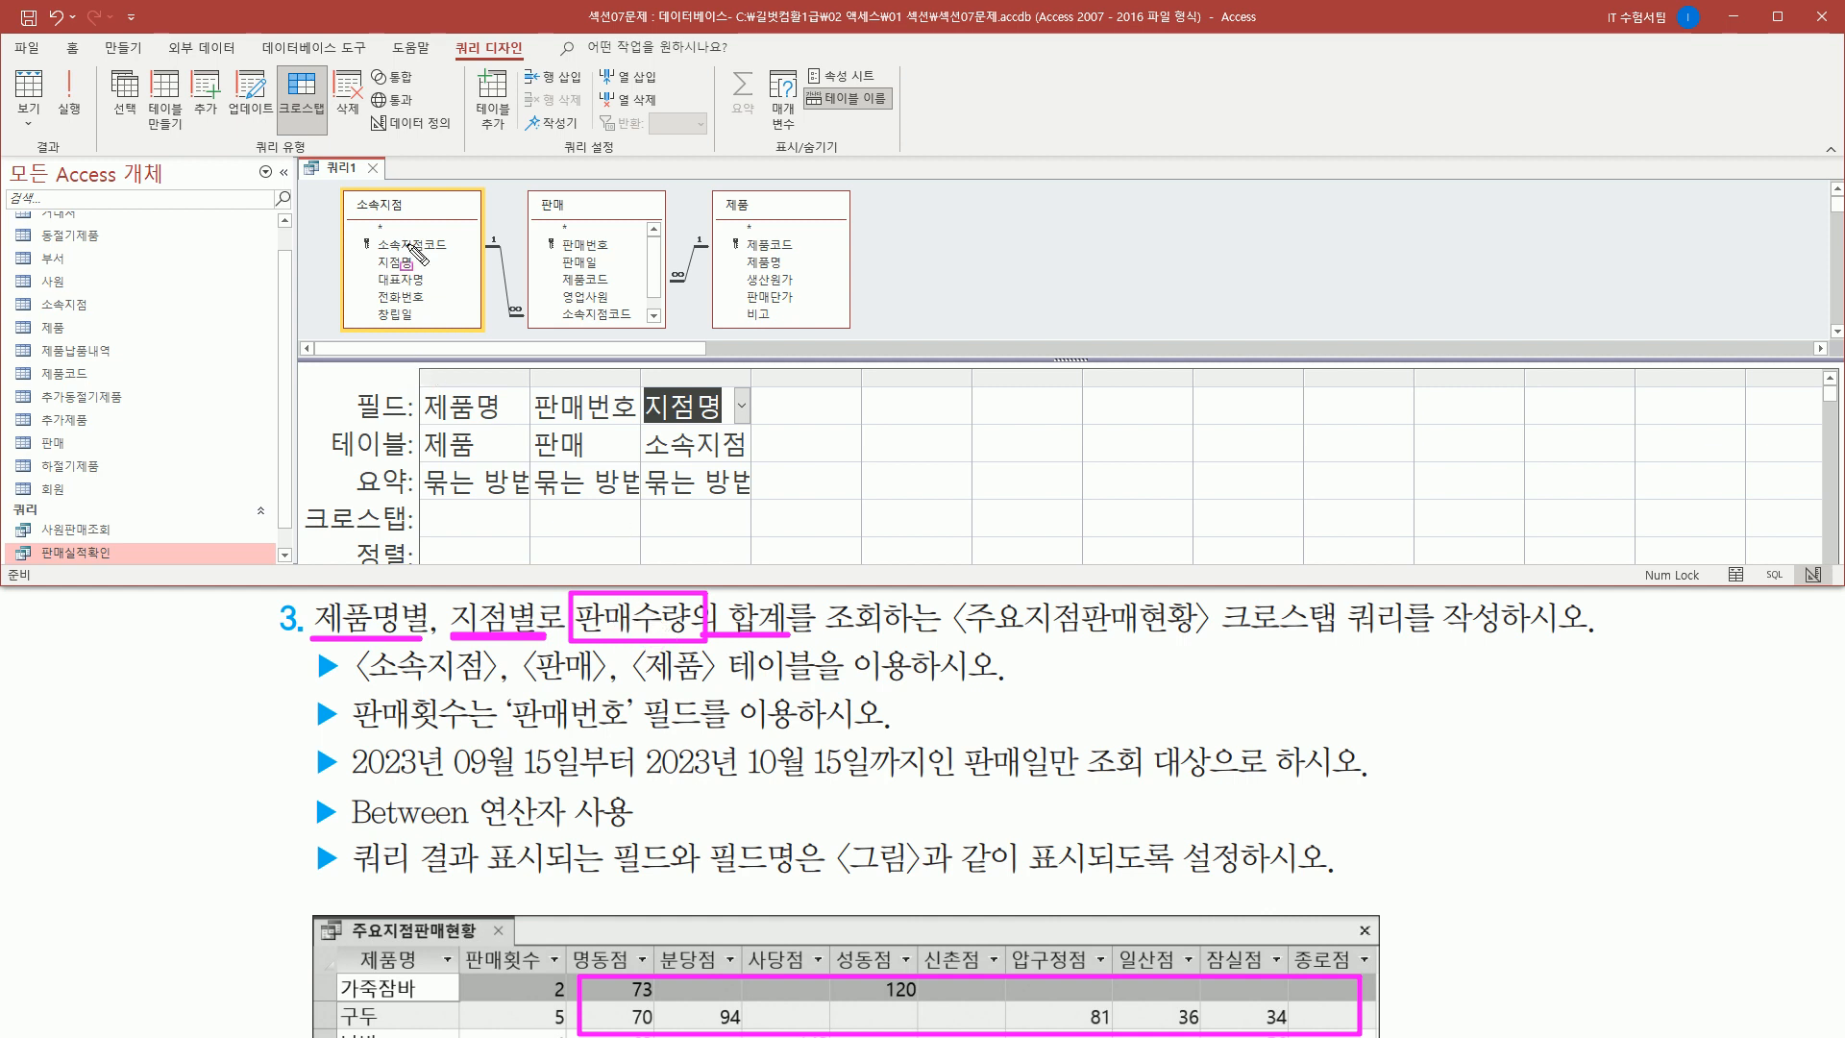
left_click_drag(354, 191, 469, 336)
left_click_drag(716, 192, 847, 328)
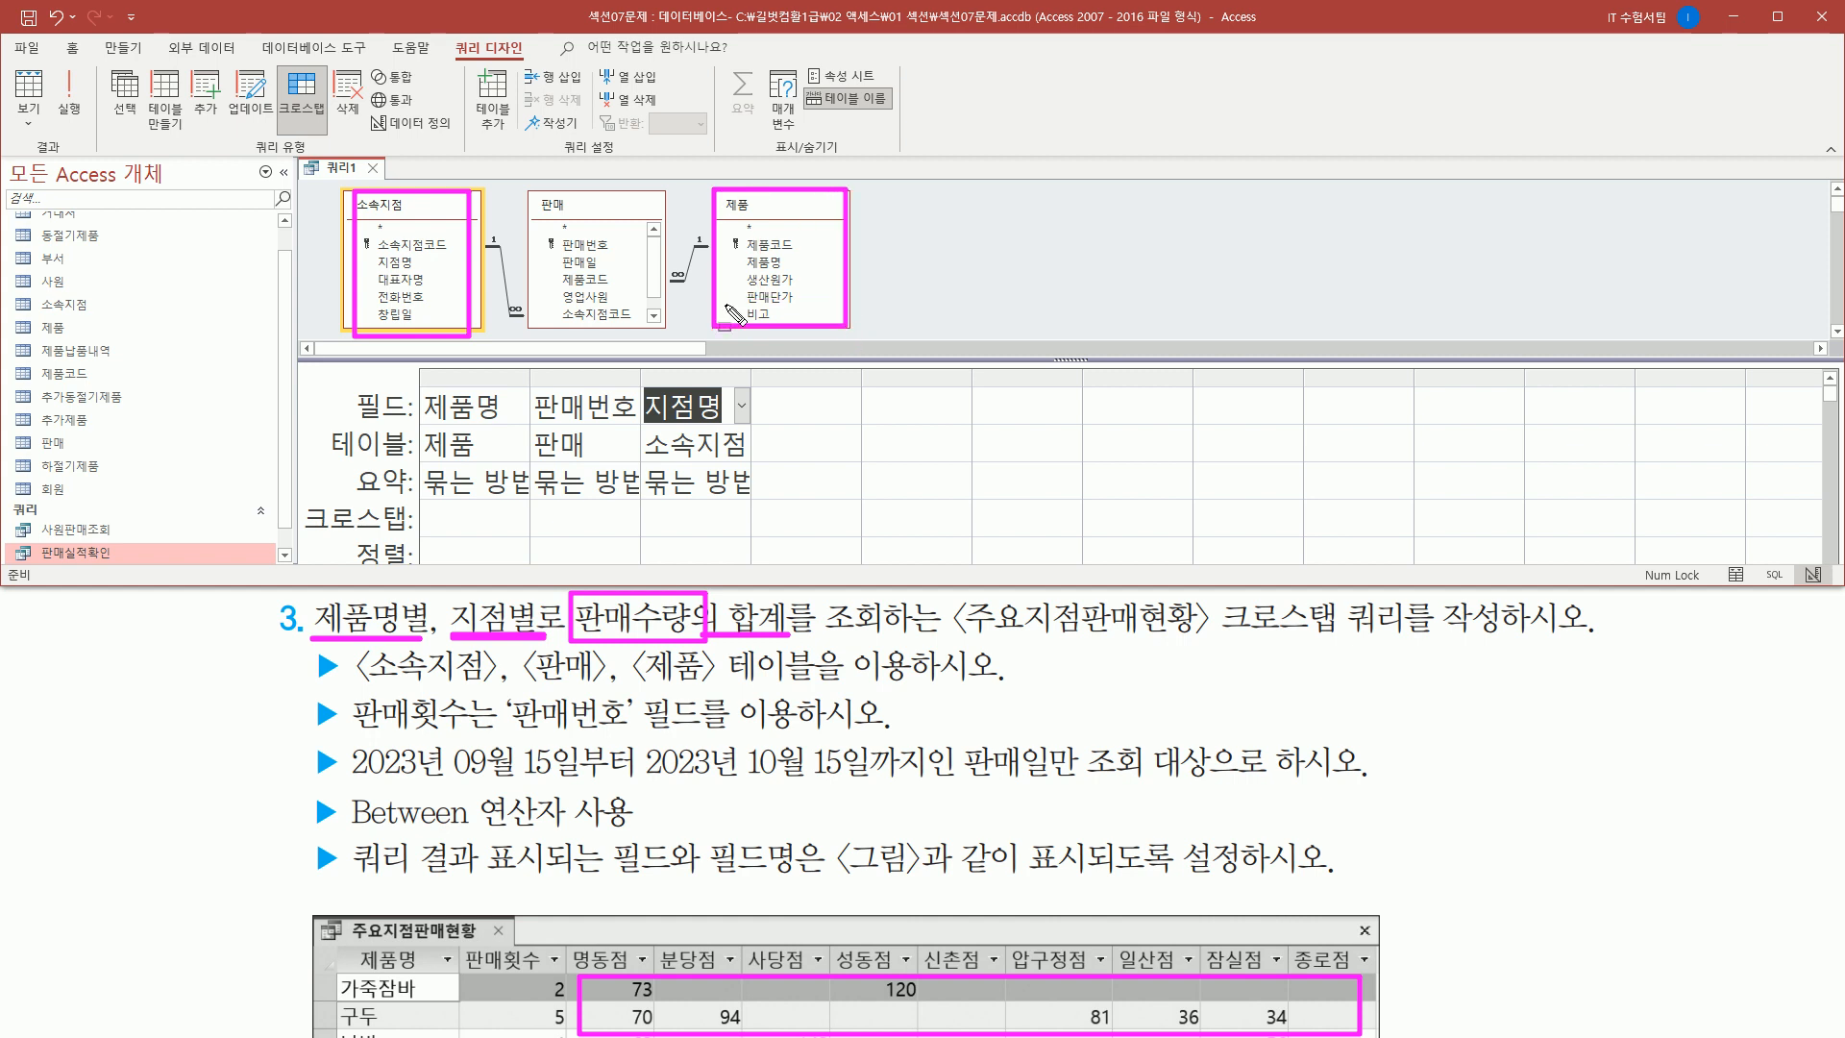
key("e")
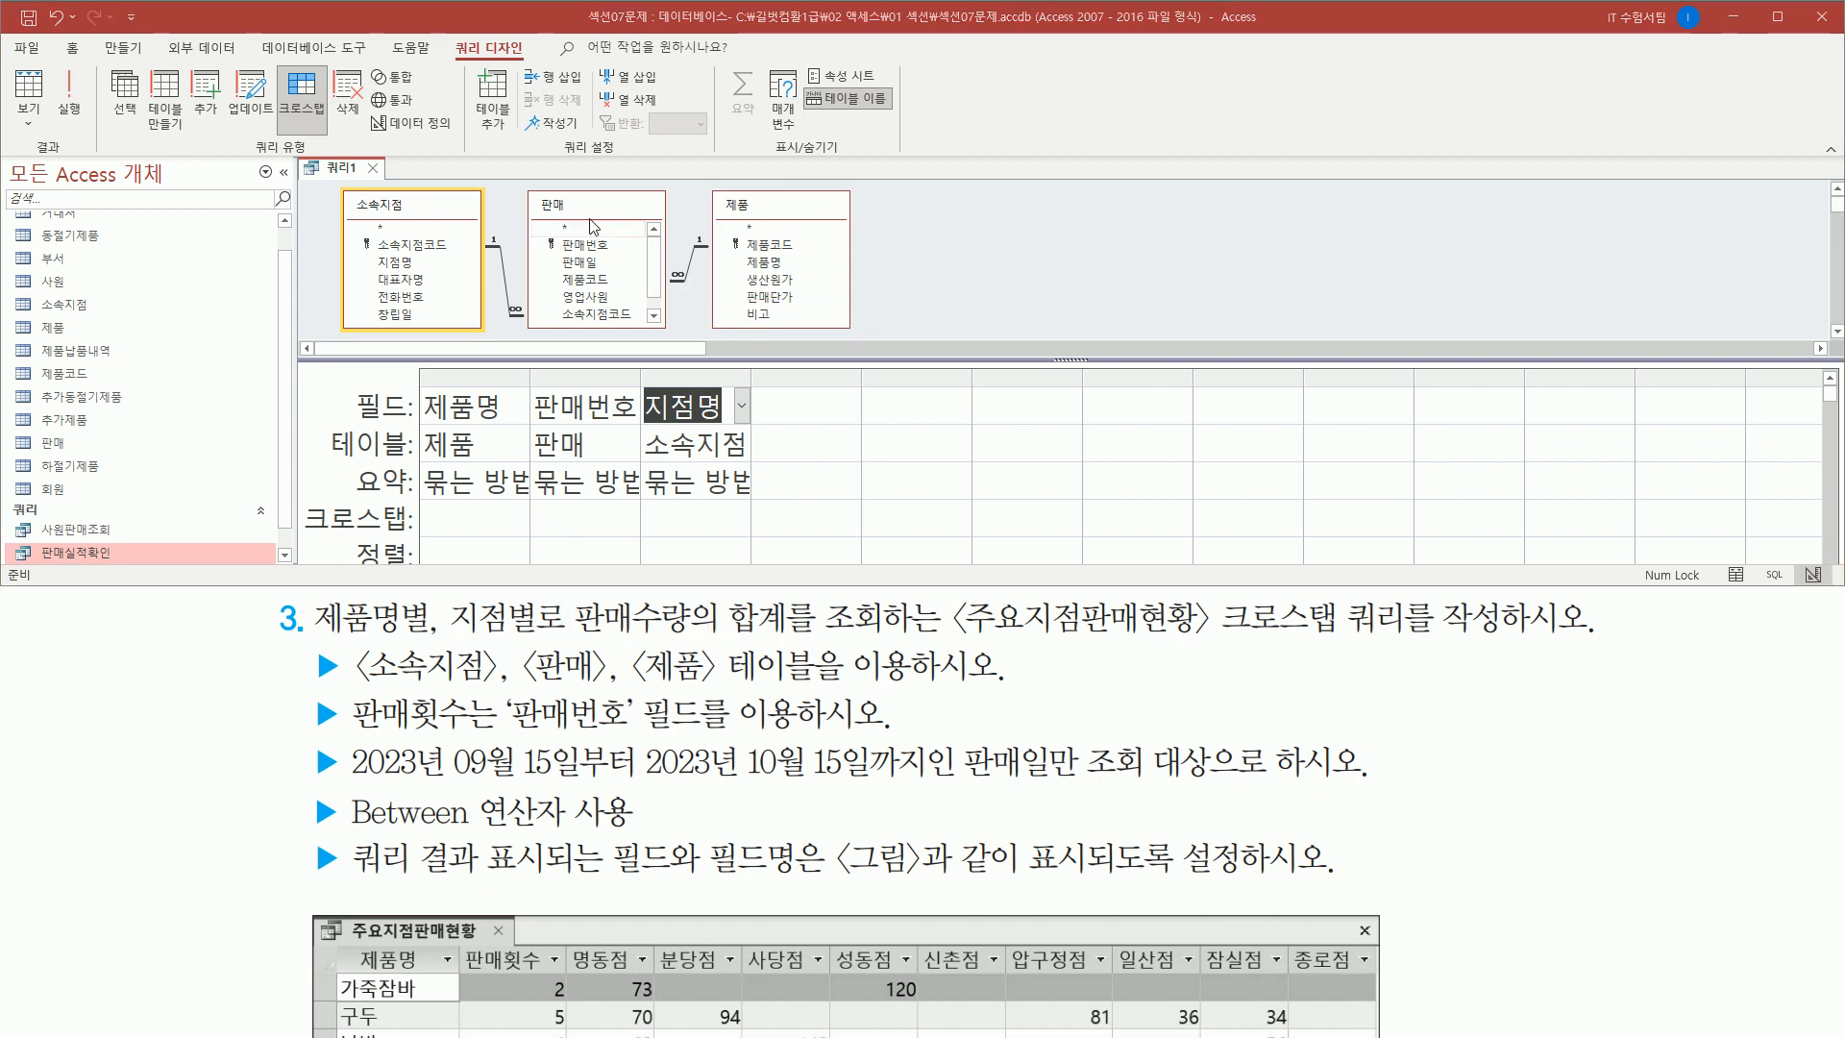
left_click_drag(531, 196, 577, 211)
key("Escape")
left_click_drag(655, 258, 655, 282)
left_click(605, 317)
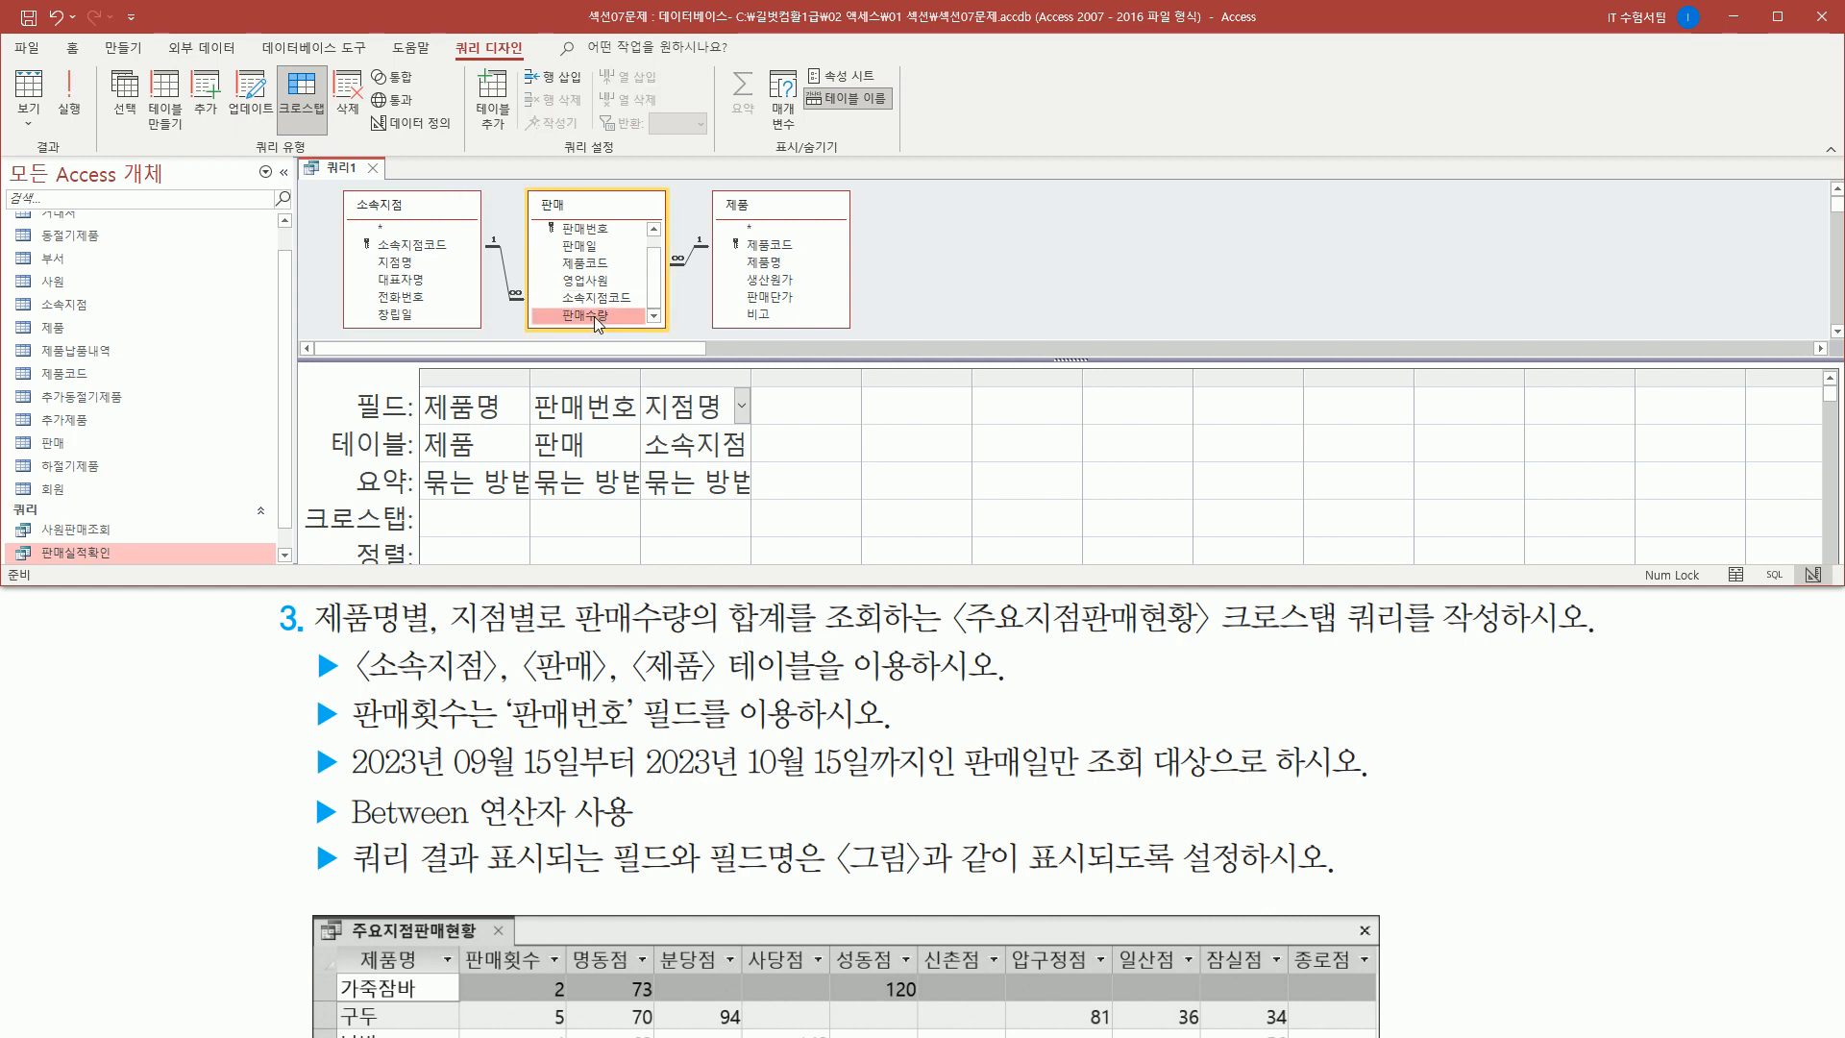
double_click(598, 317)
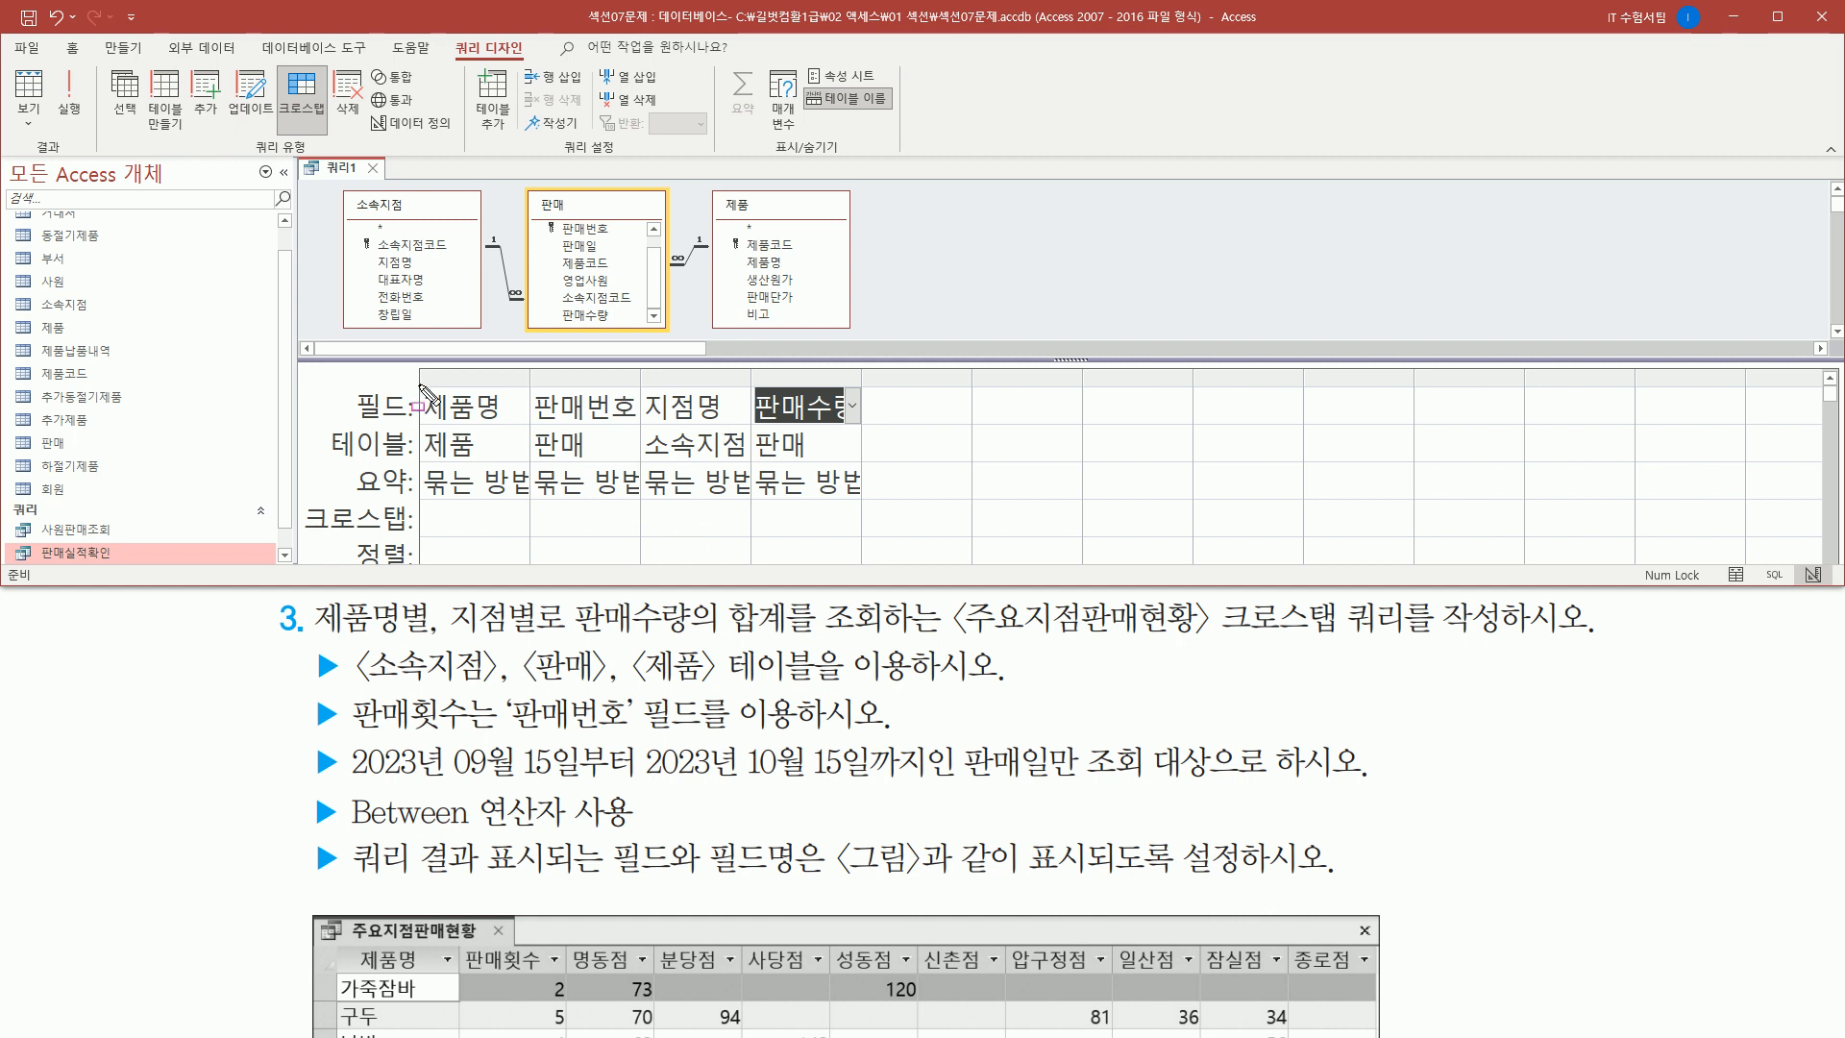
- Set the 크로스탭 role of both the 제품명 and 판매번호 fields to 행 머리글
mouse_move(419, 388)
left_mouse_down()
mouse_move(638, 428)
mouse_move(870, 431)
left_mouse_up()
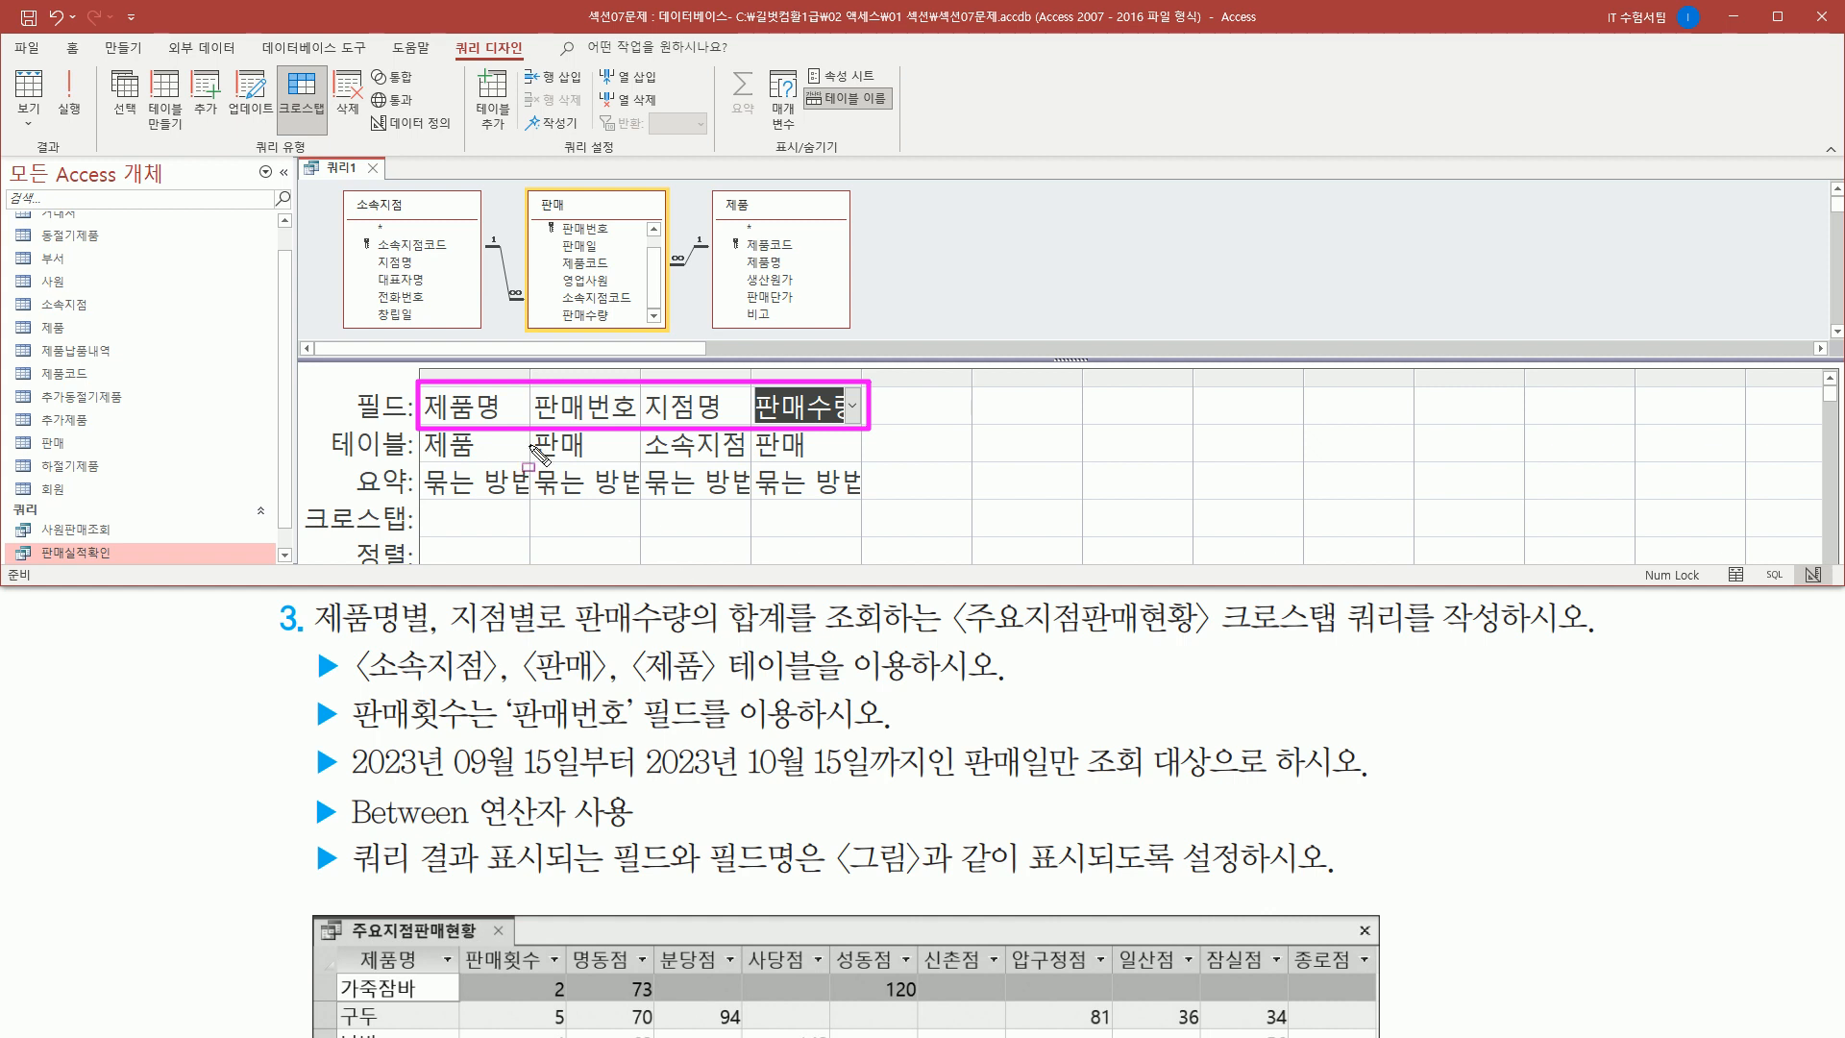
left_click(435, 509)
mouse_move(302, 493)
left_mouse_down()
mouse_move(342, 533)
mouse_move(419, 535)
left_mouse_up()
left_click_drag(507, 496, 536, 538)
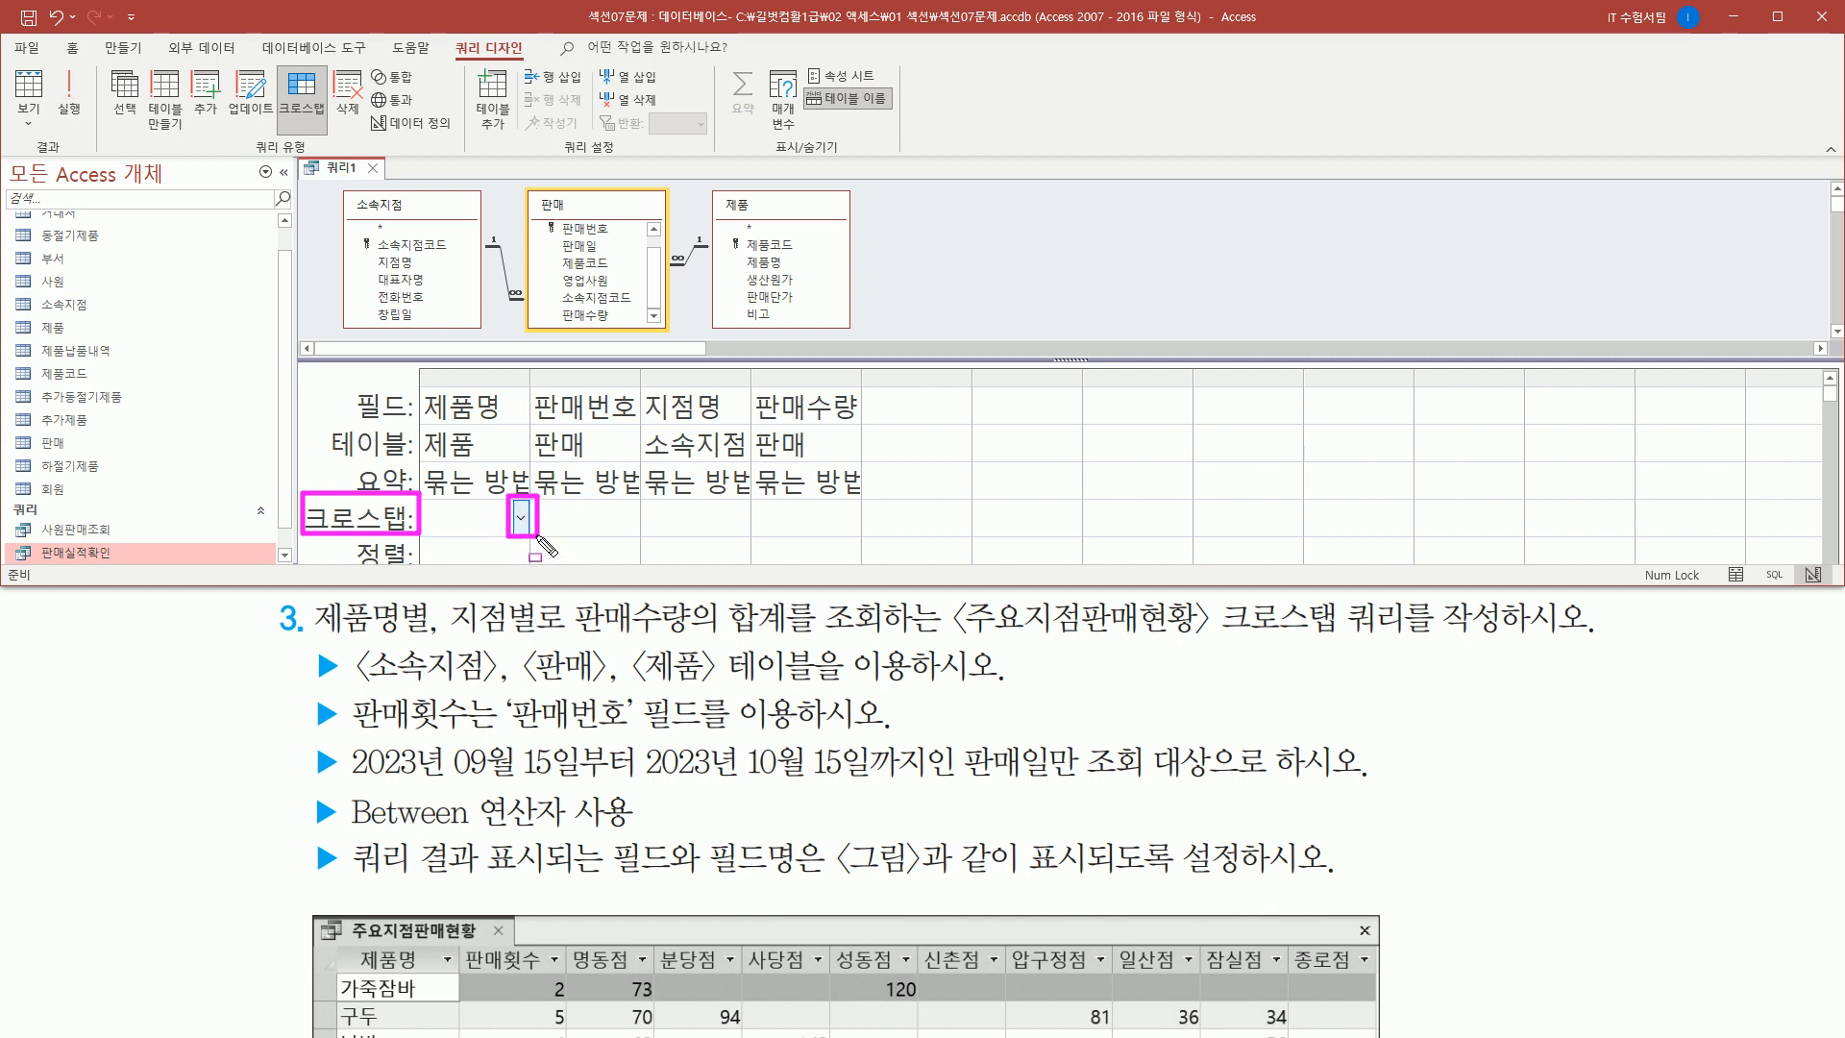
key("Escape")
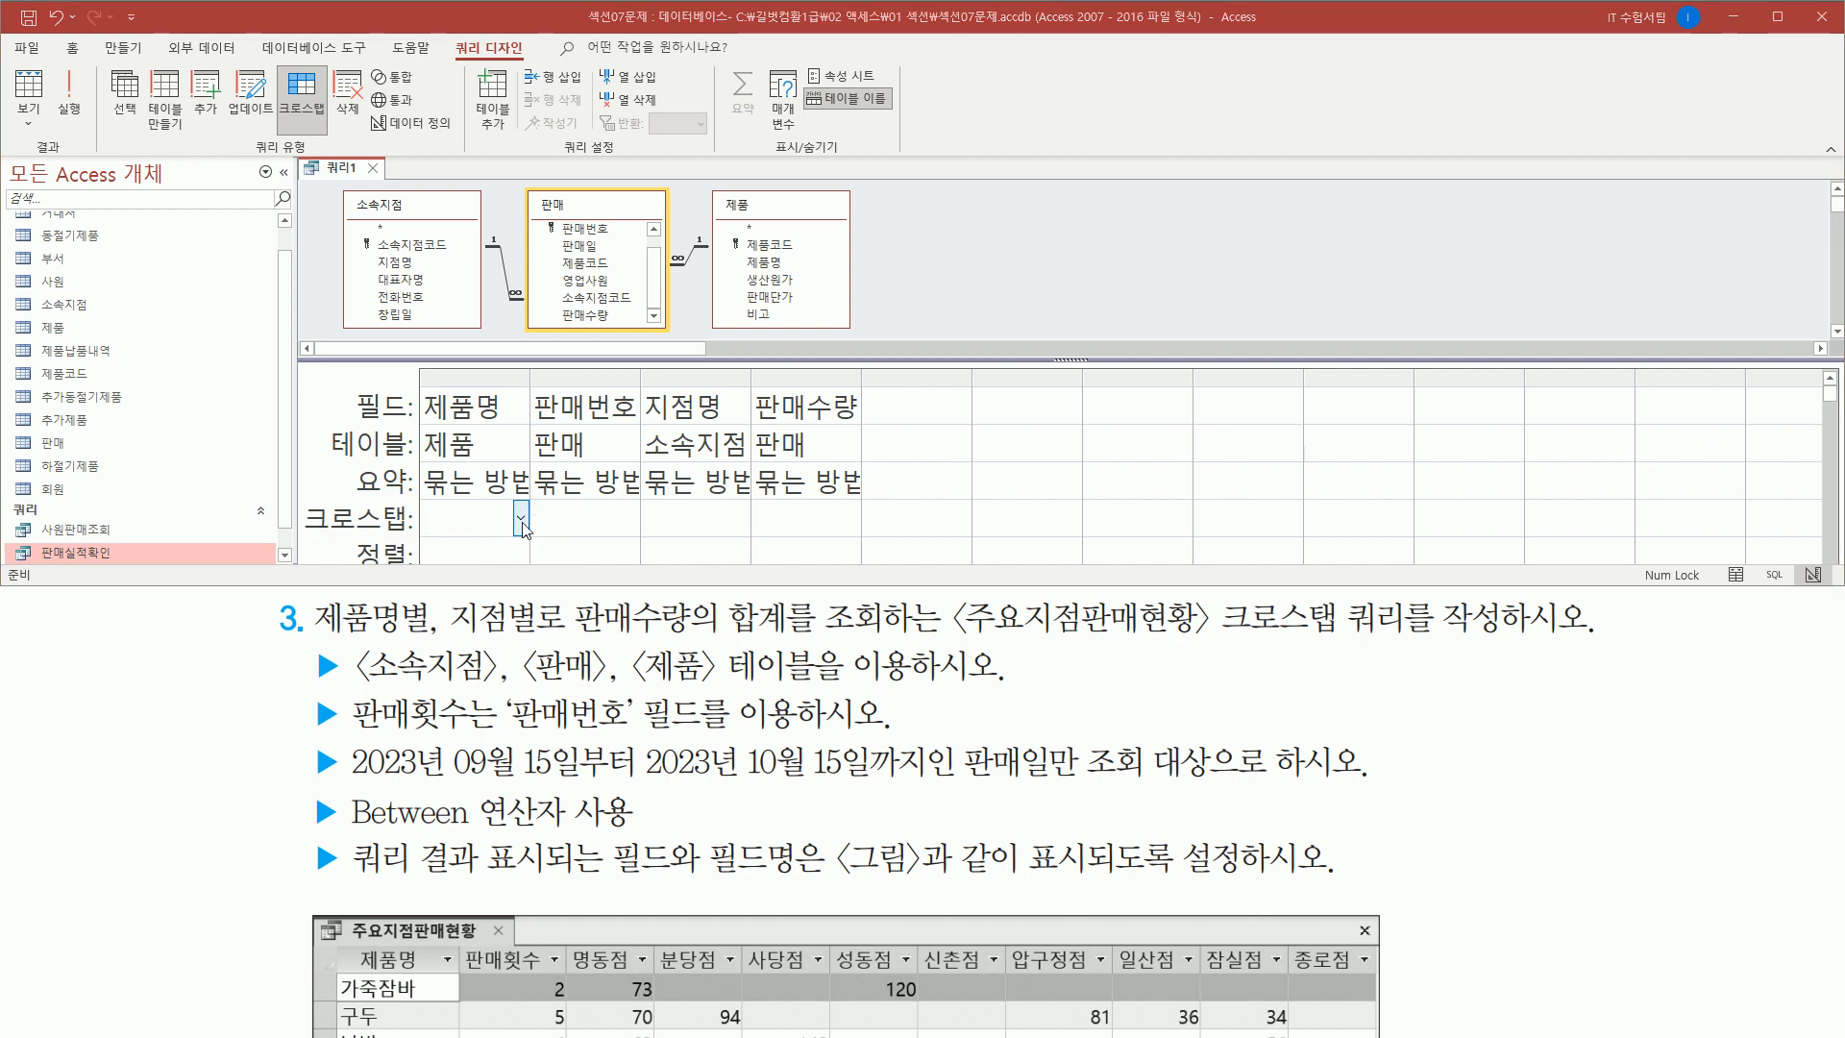
left_click(520, 518)
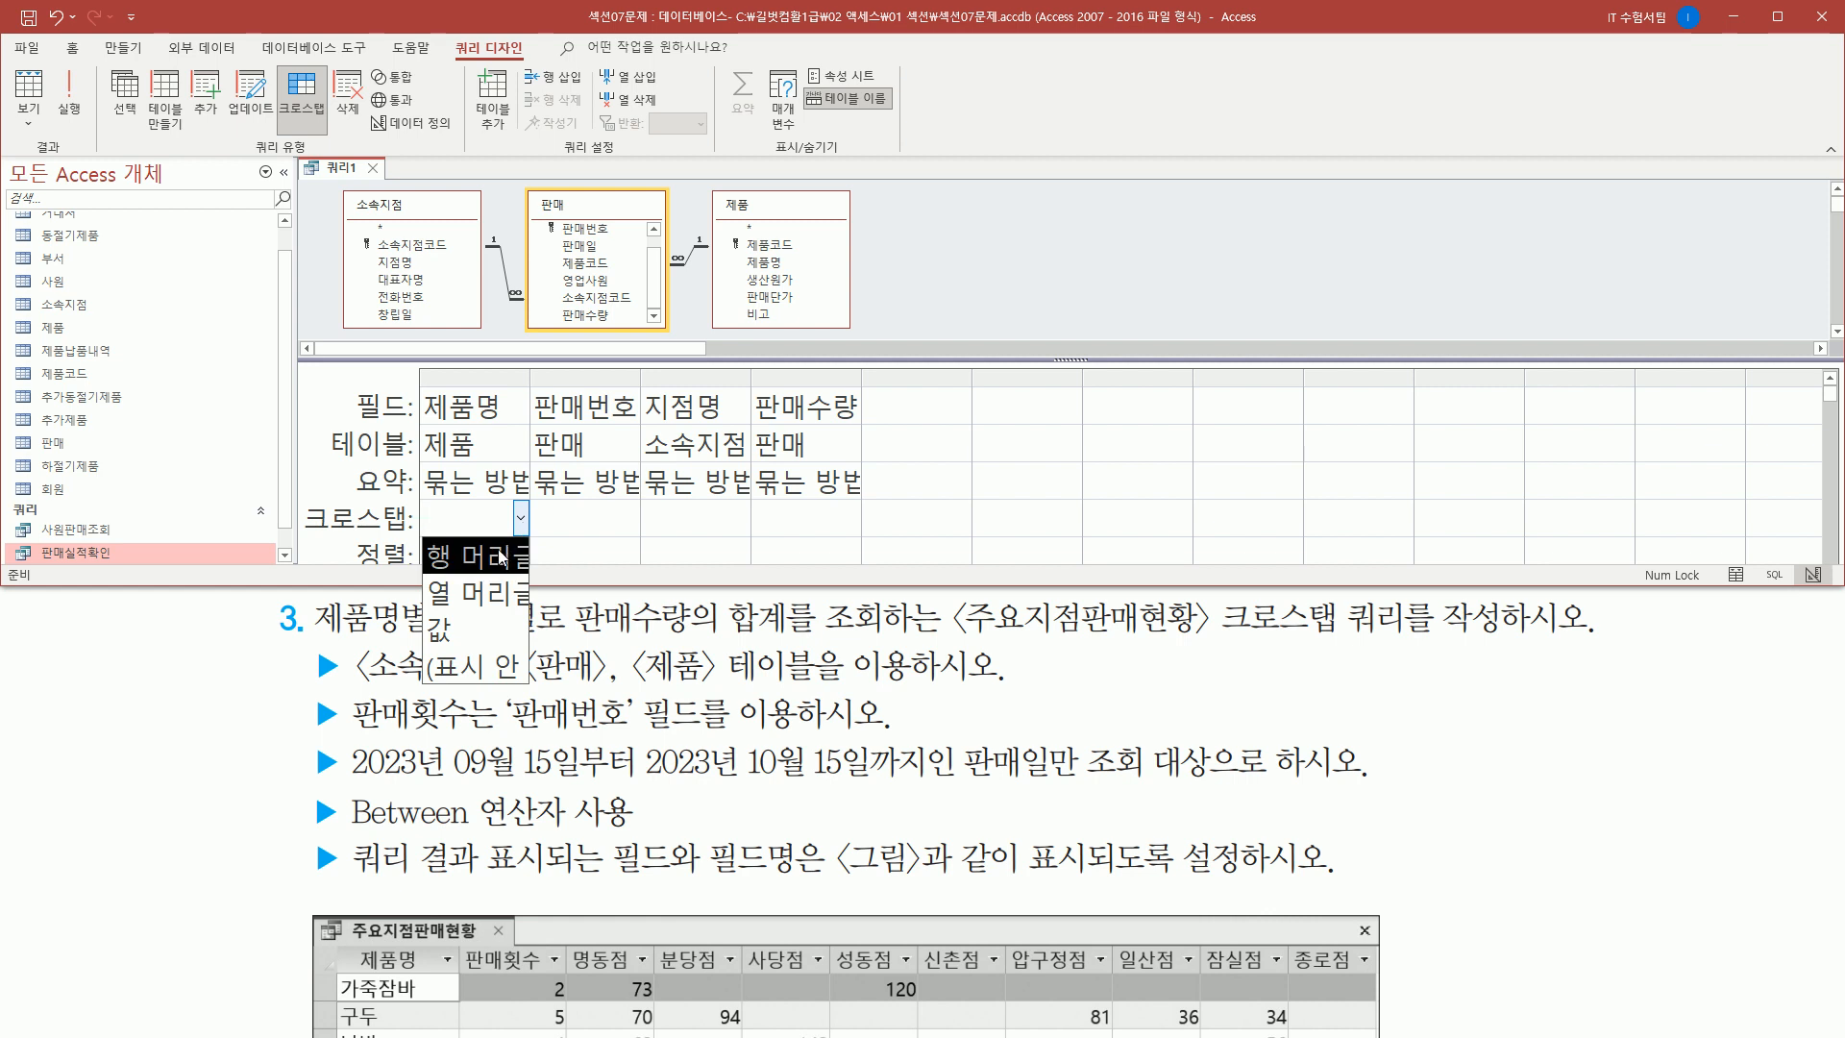
left_click(501, 557)
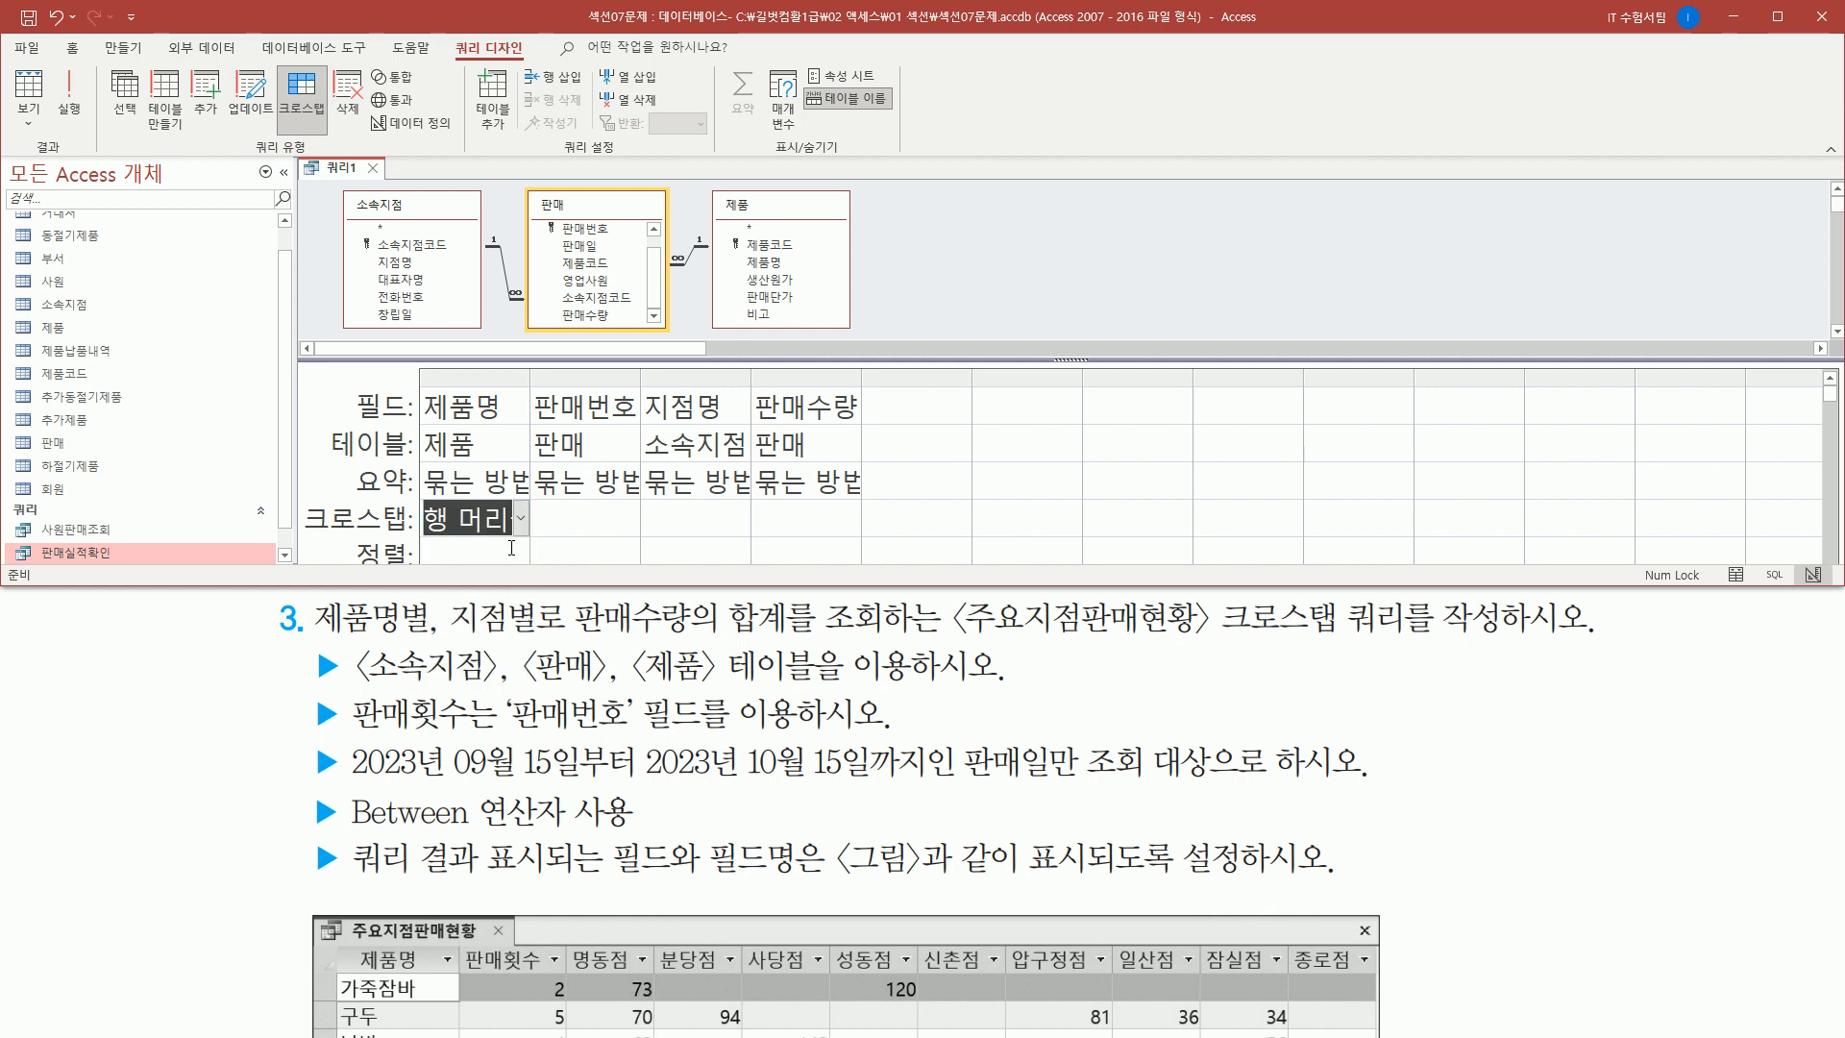
left_click(587, 512)
left_click(631, 520)
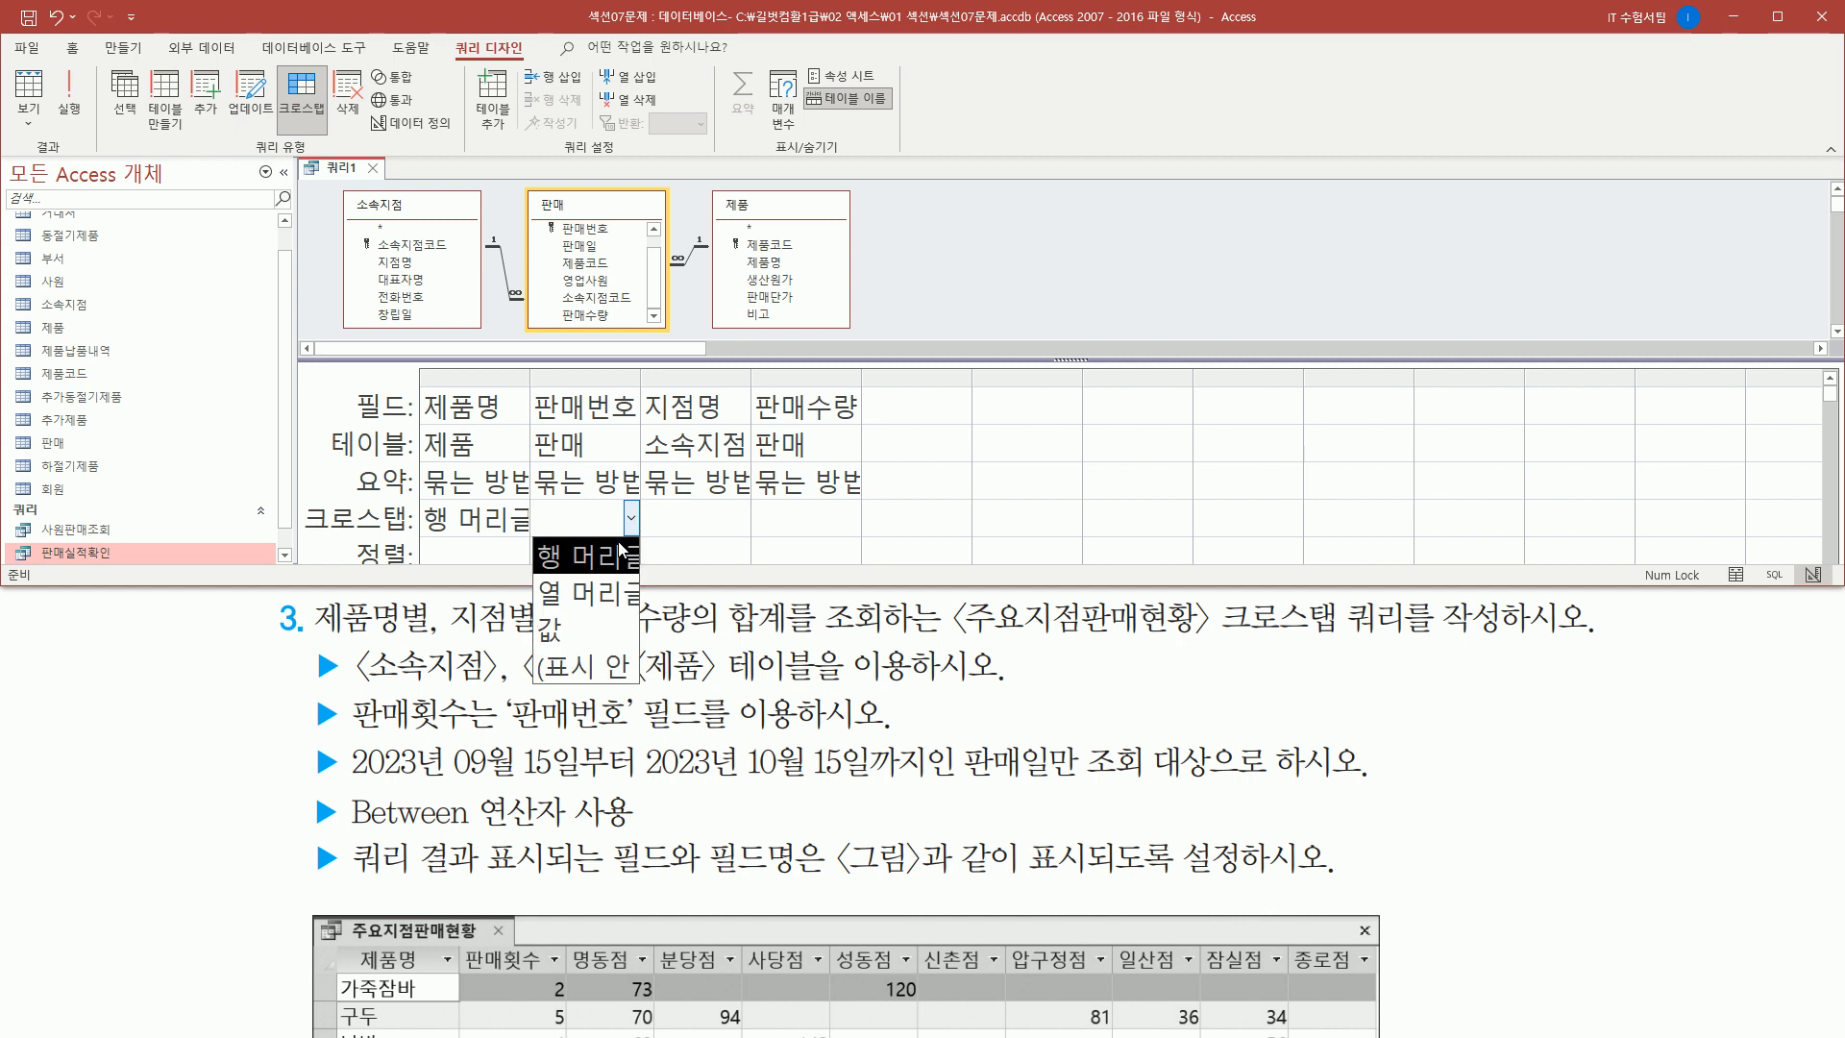
left_click(614, 556)
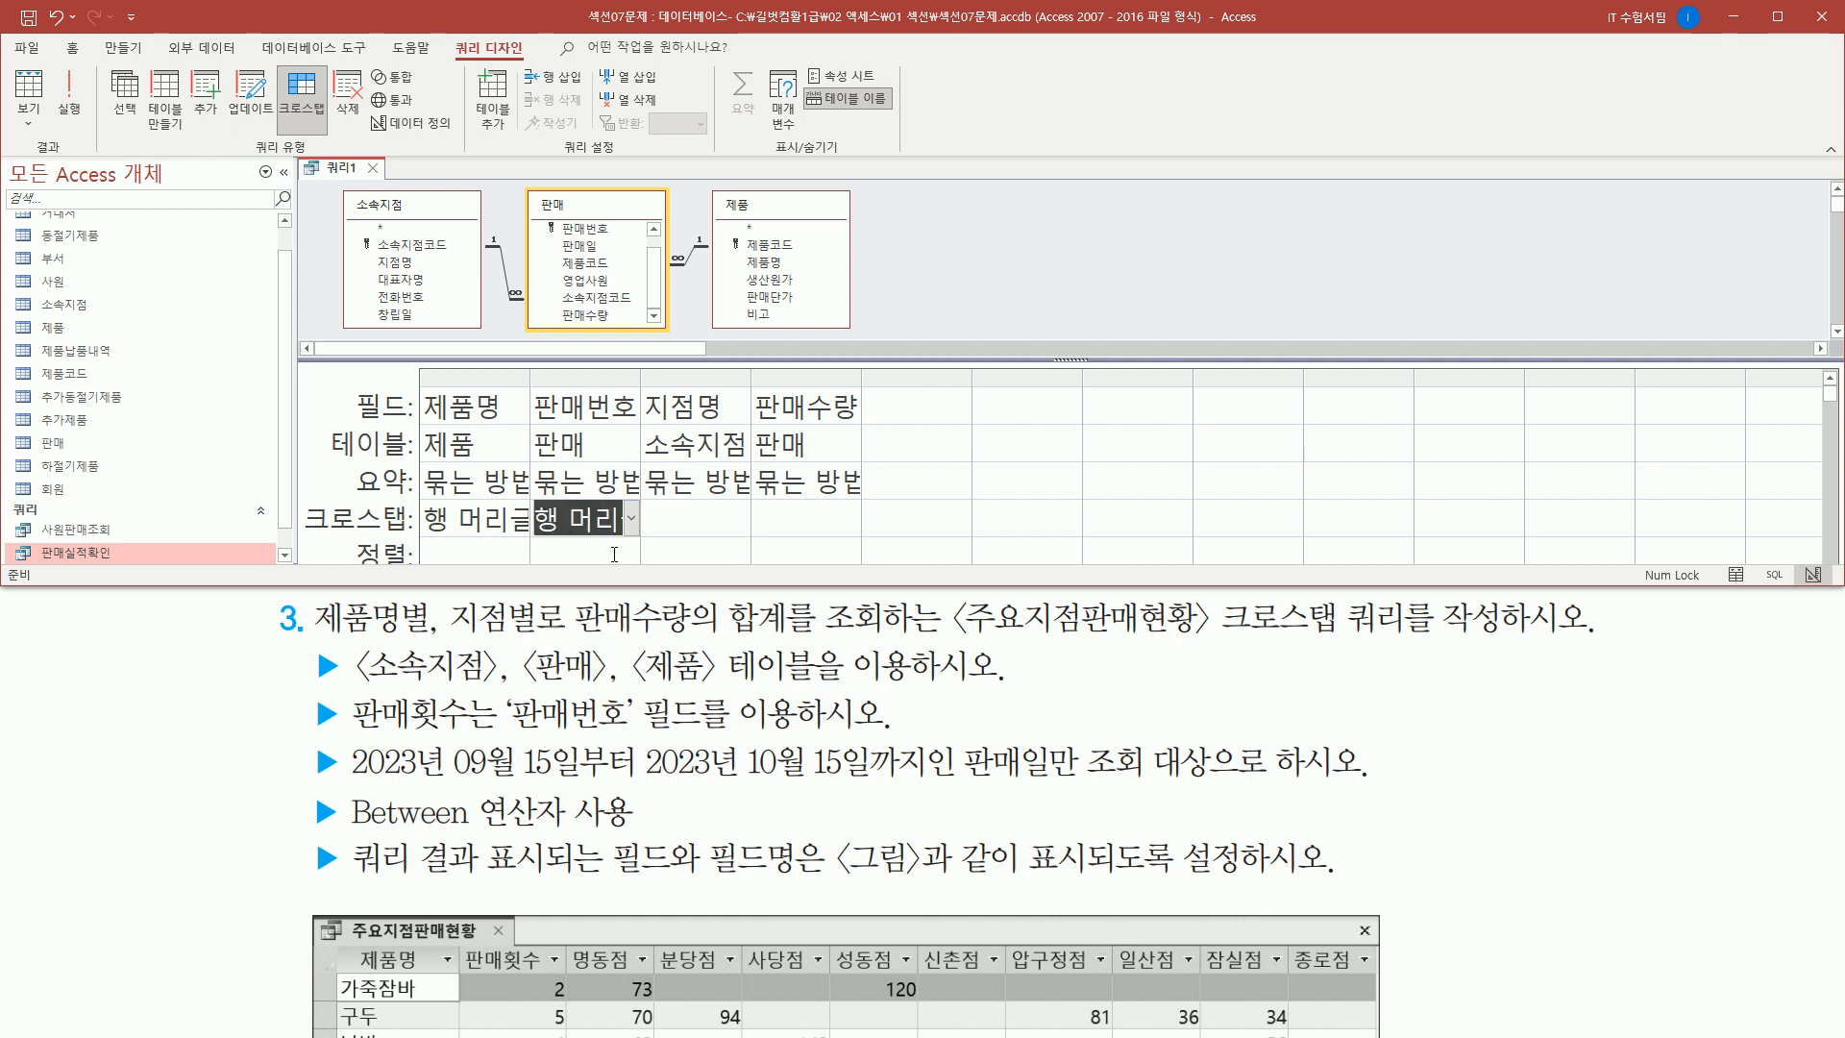
- Set the 크로스탭 role of 지점명 to 열 머리글 and that of 판매수량 to 값
left_click(719, 524)
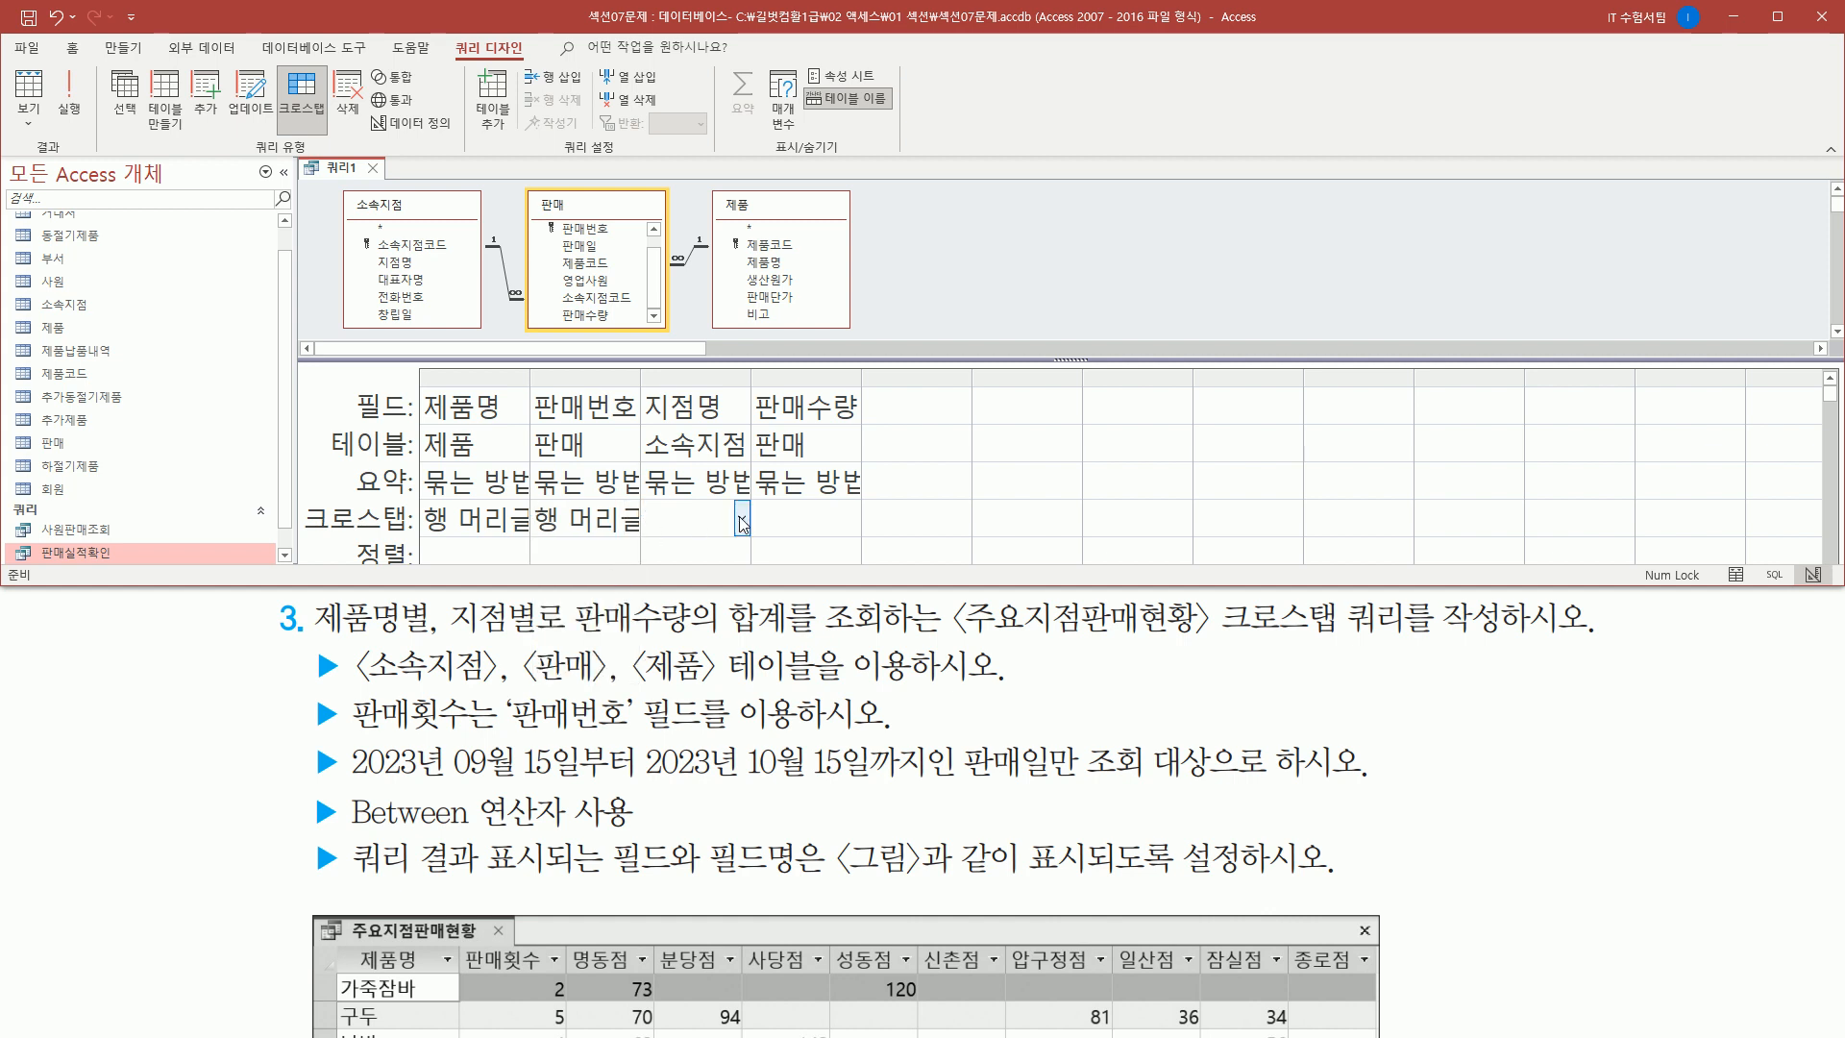
left_click(742, 520)
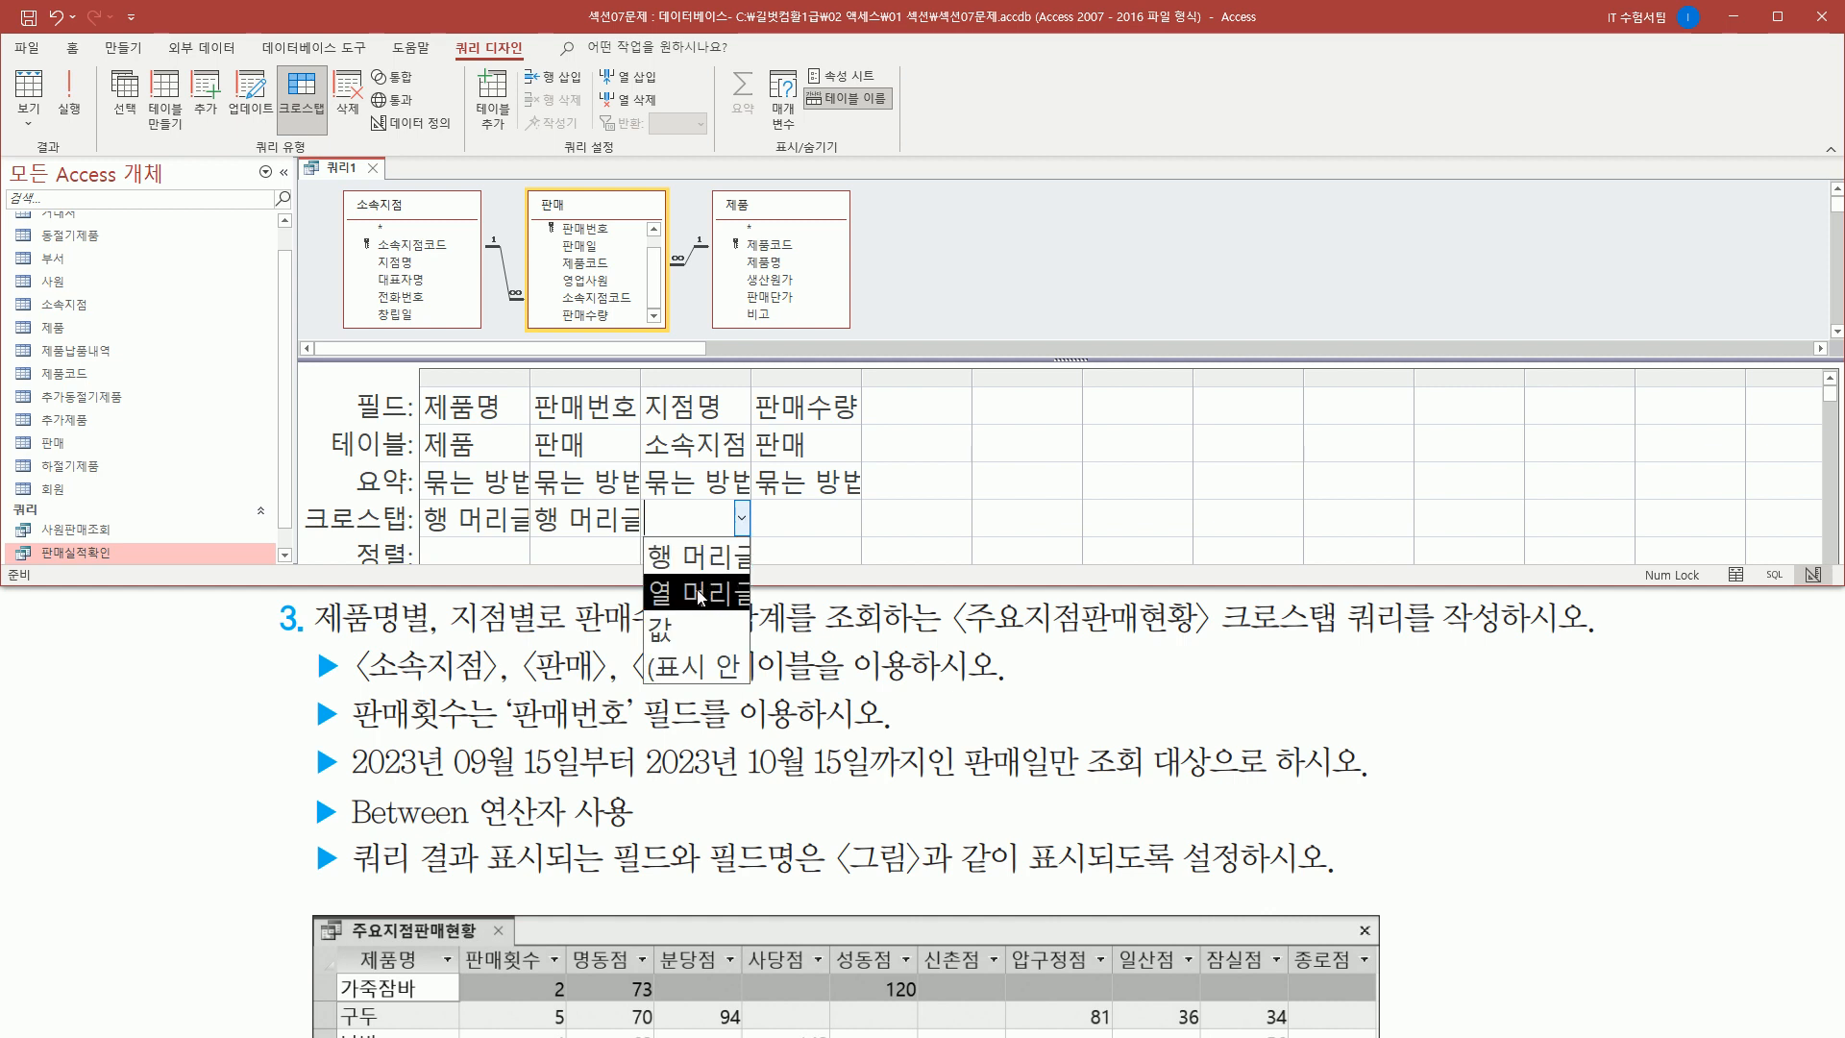
left_click(701, 597)
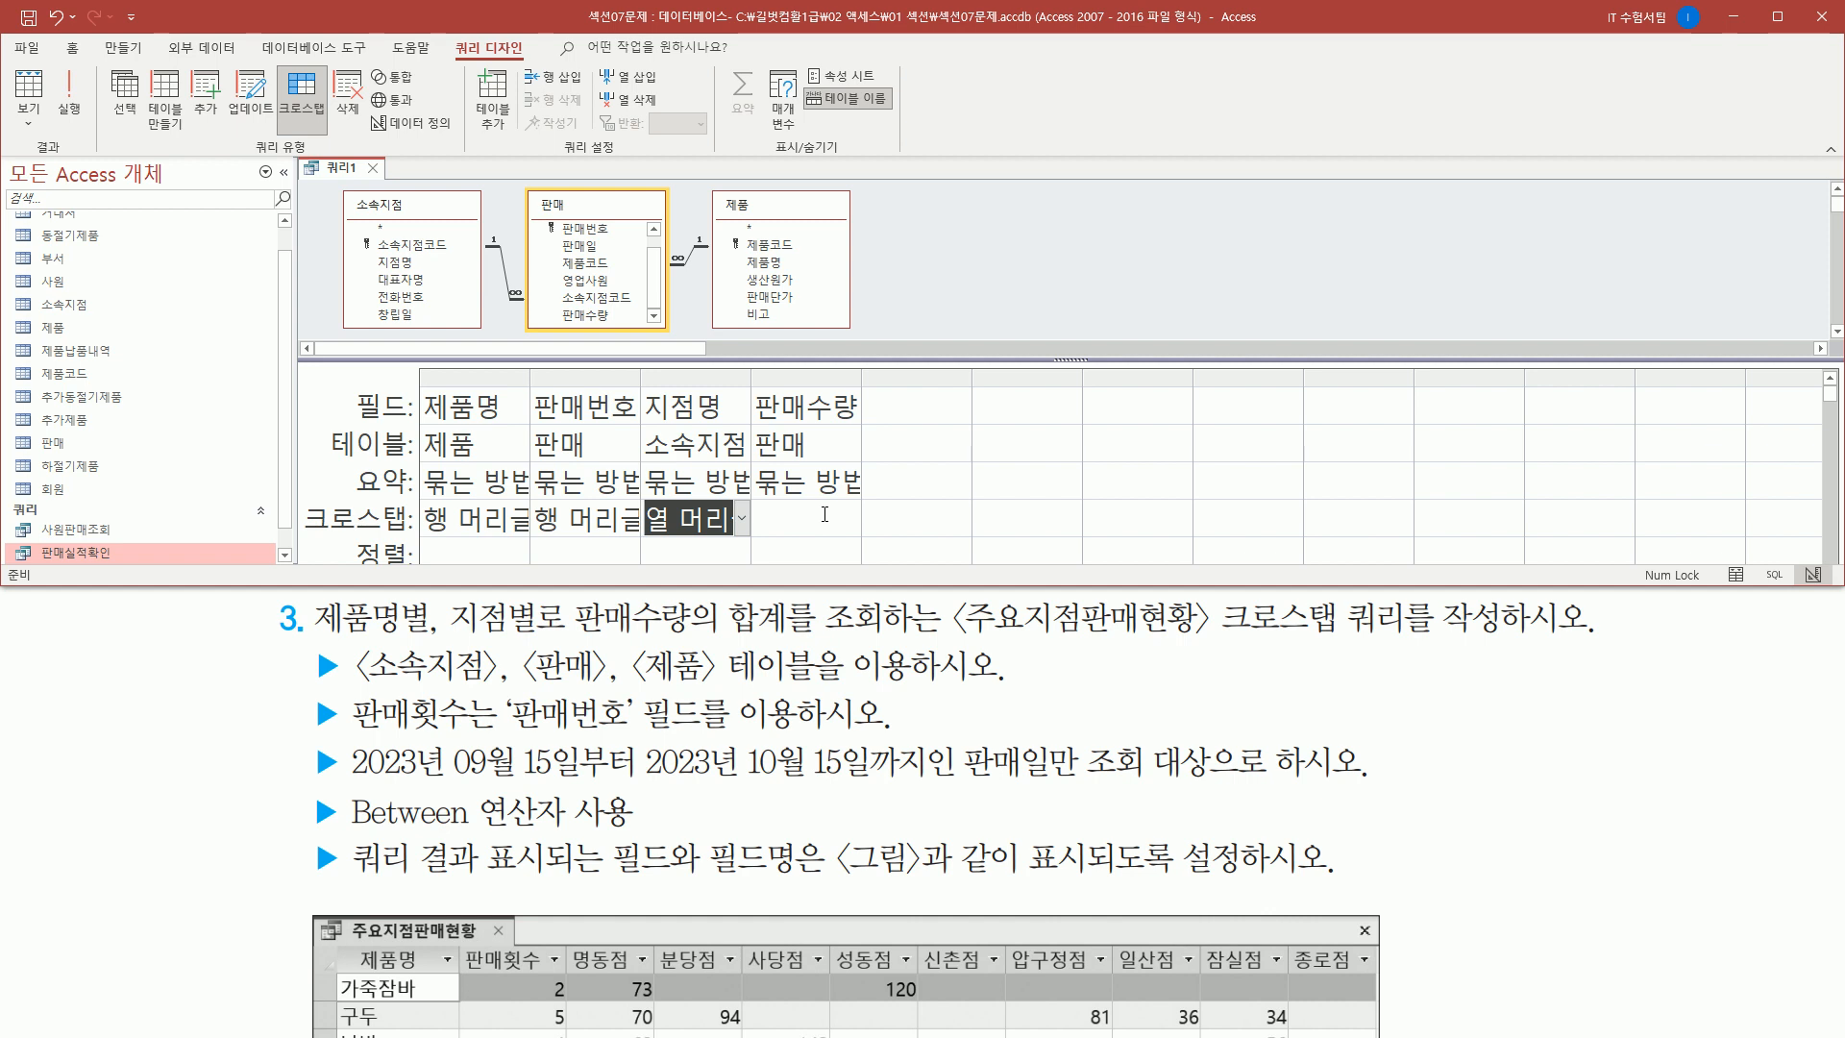
left_click(858, 524)
left_click(853, 518)
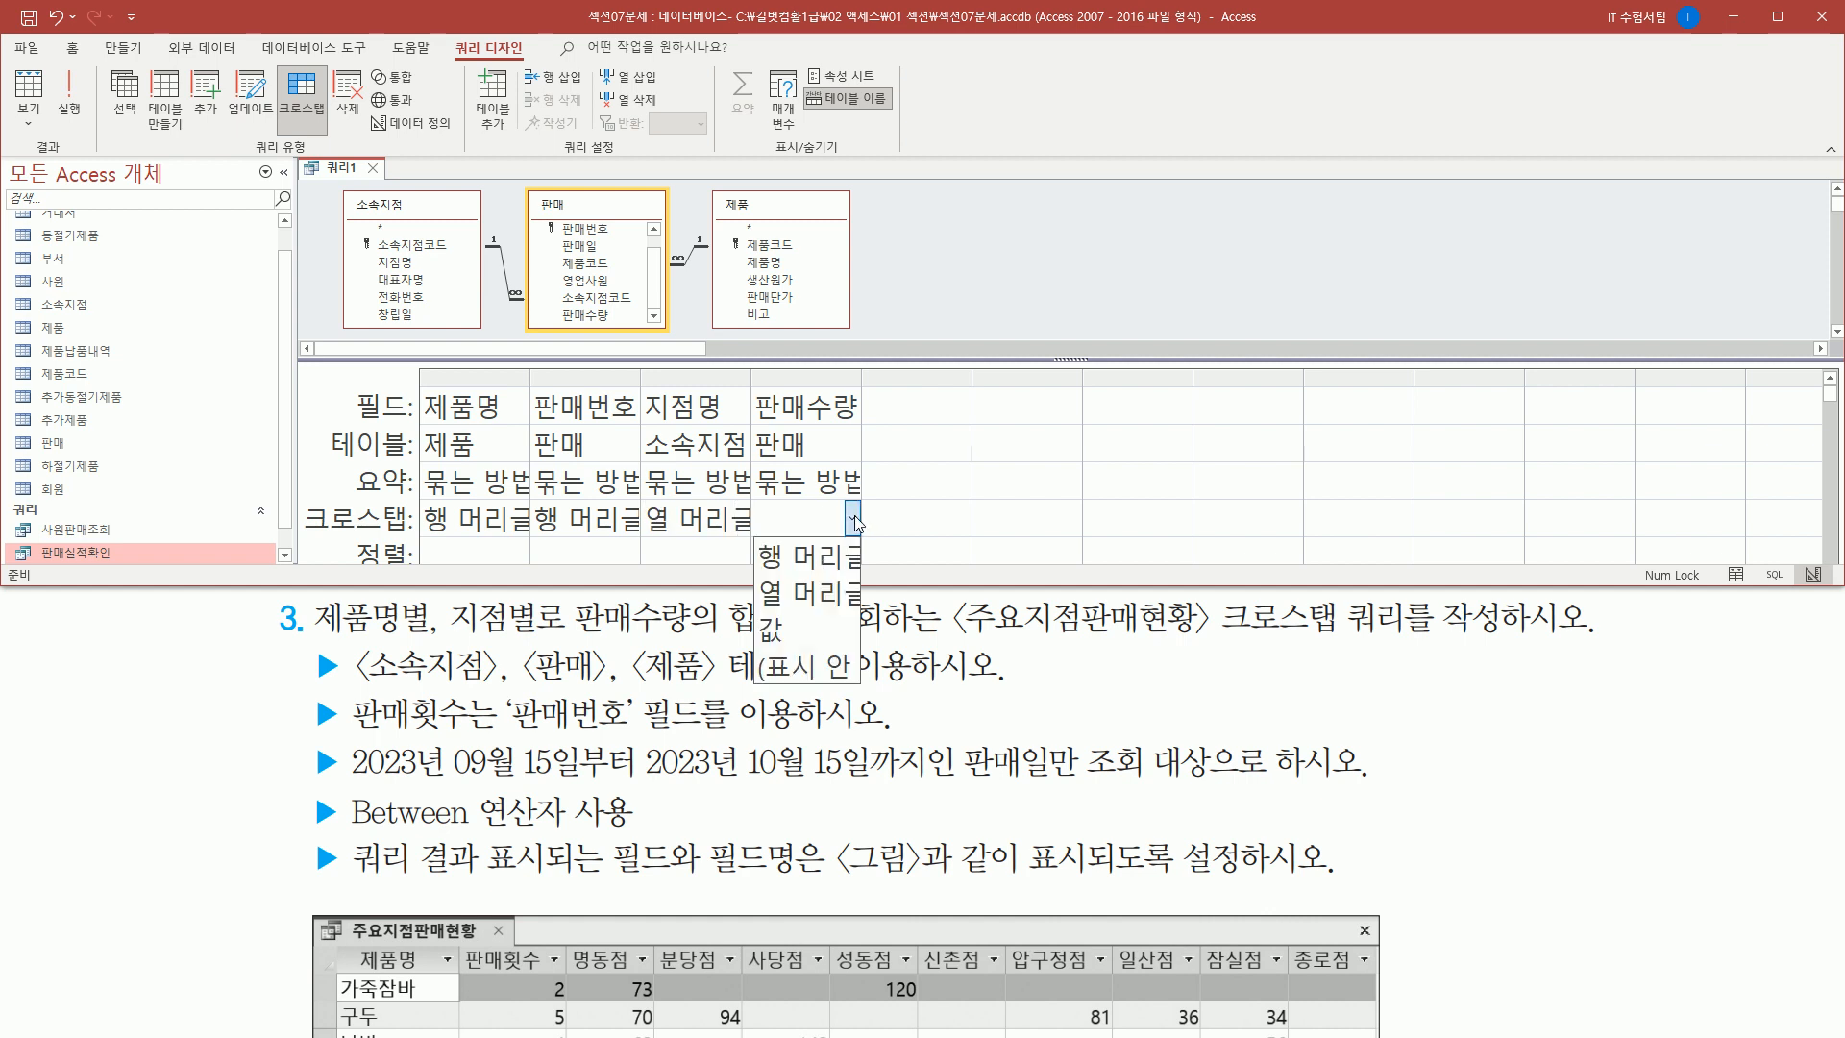
left_click(794, 626)
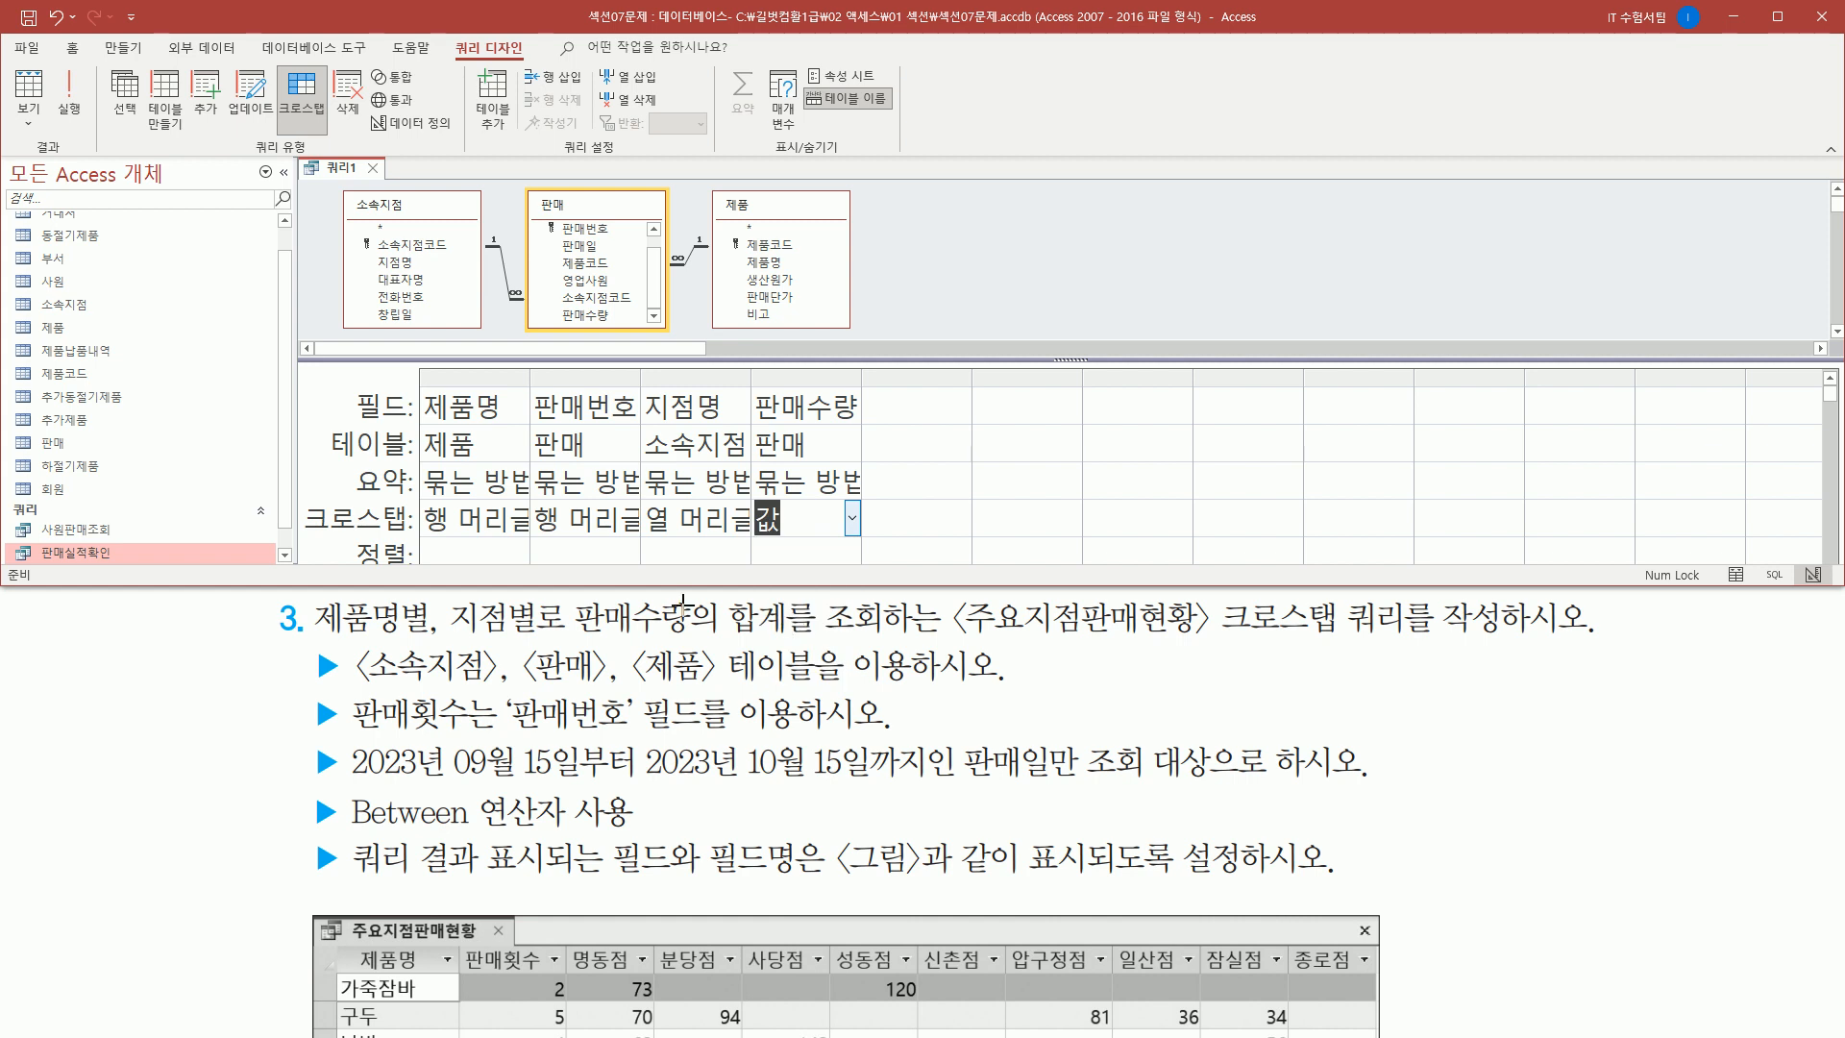
key("ctrl+2")
left_click_drag(530, 368, 530, 549)
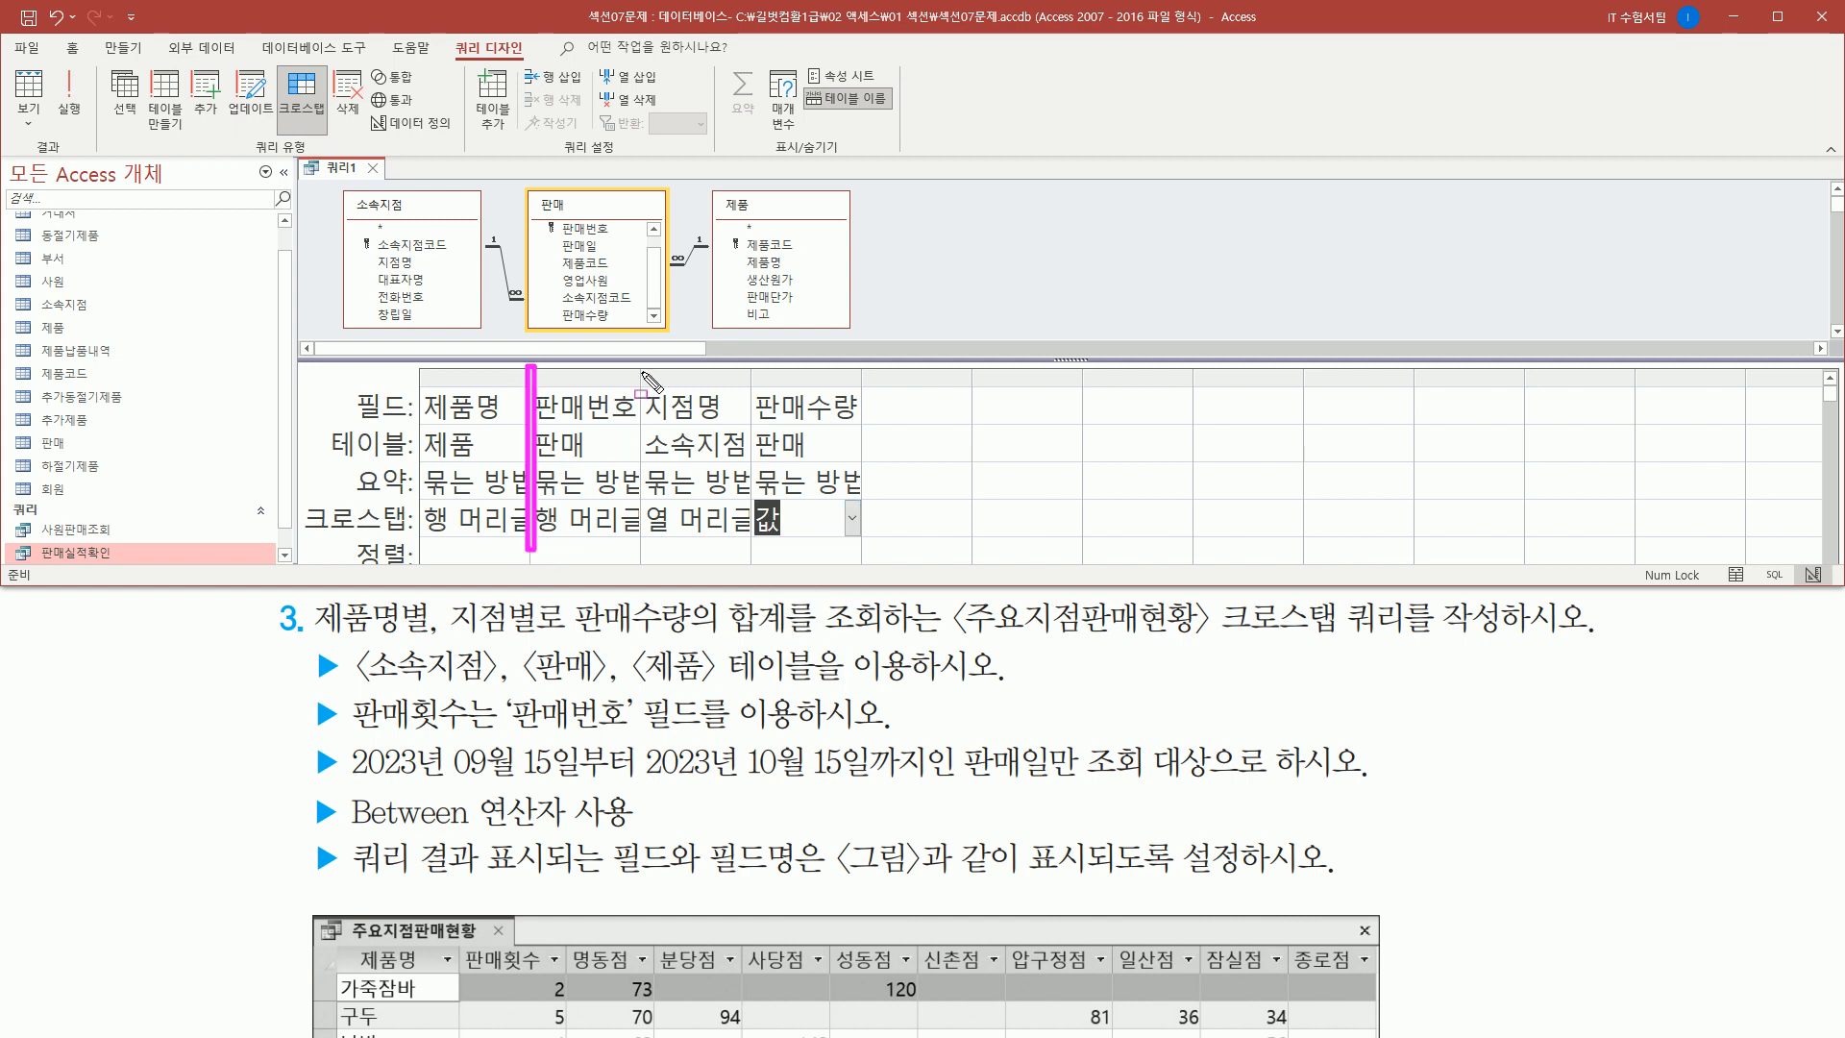
left_click_drag(641, 371, 641, 555)
left_click_drag(749, 370, 751, 544)
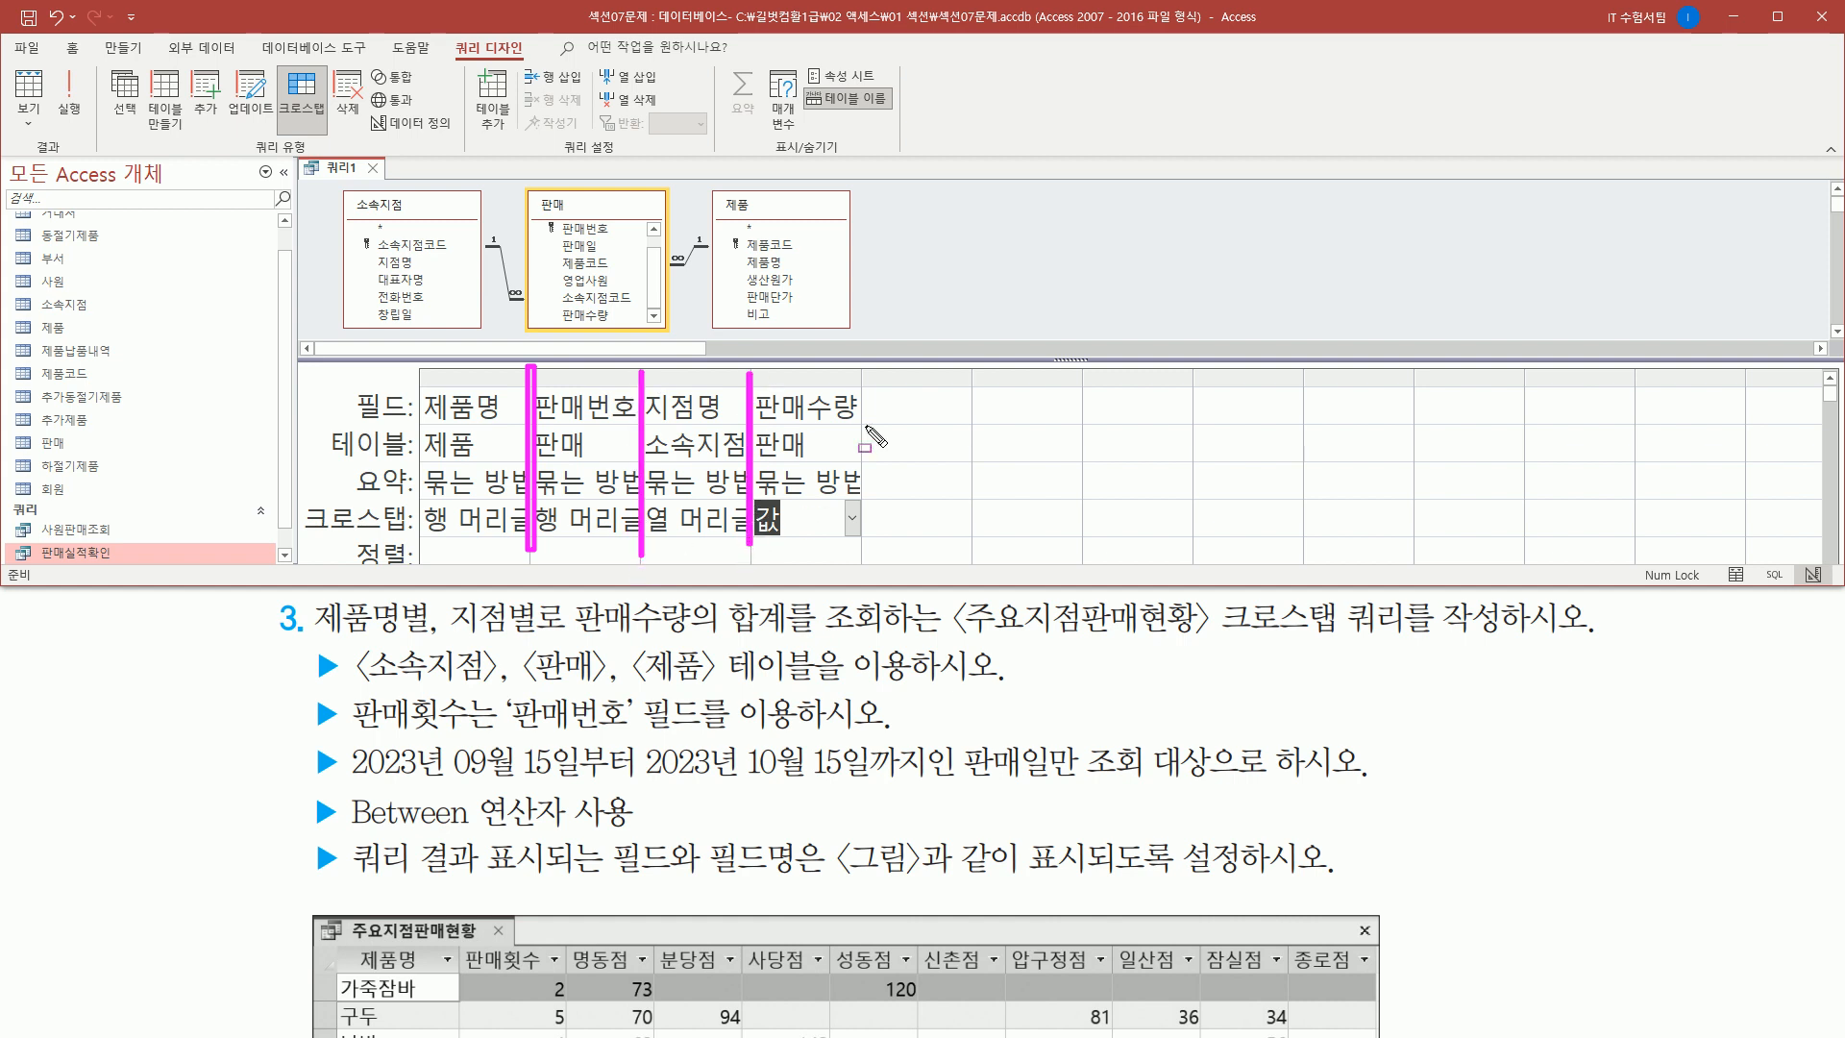
left_click_drag(858, 380, 858, 567)
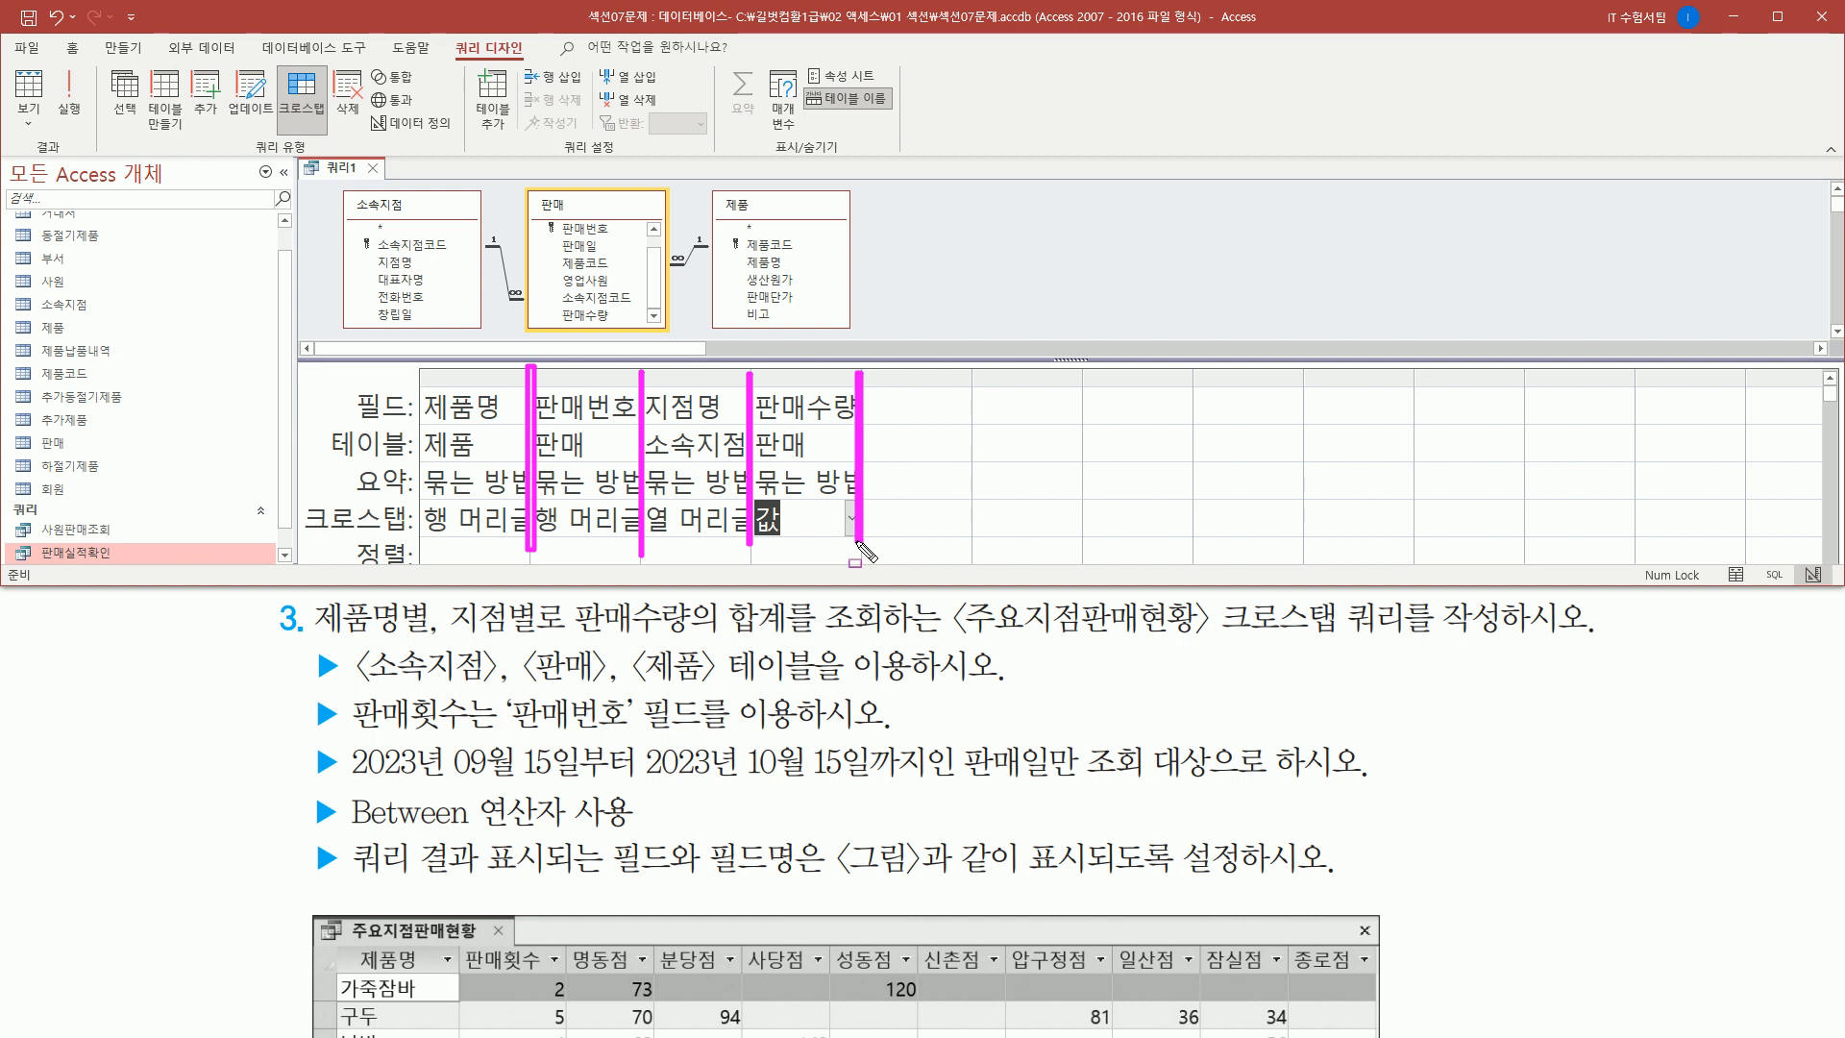
key("Escape")
- Widen the four field columns of the design grid so their contents fit
left_click_drag(530, 380, 699, 379)
left_click_drag(811, 378, 980, 377)
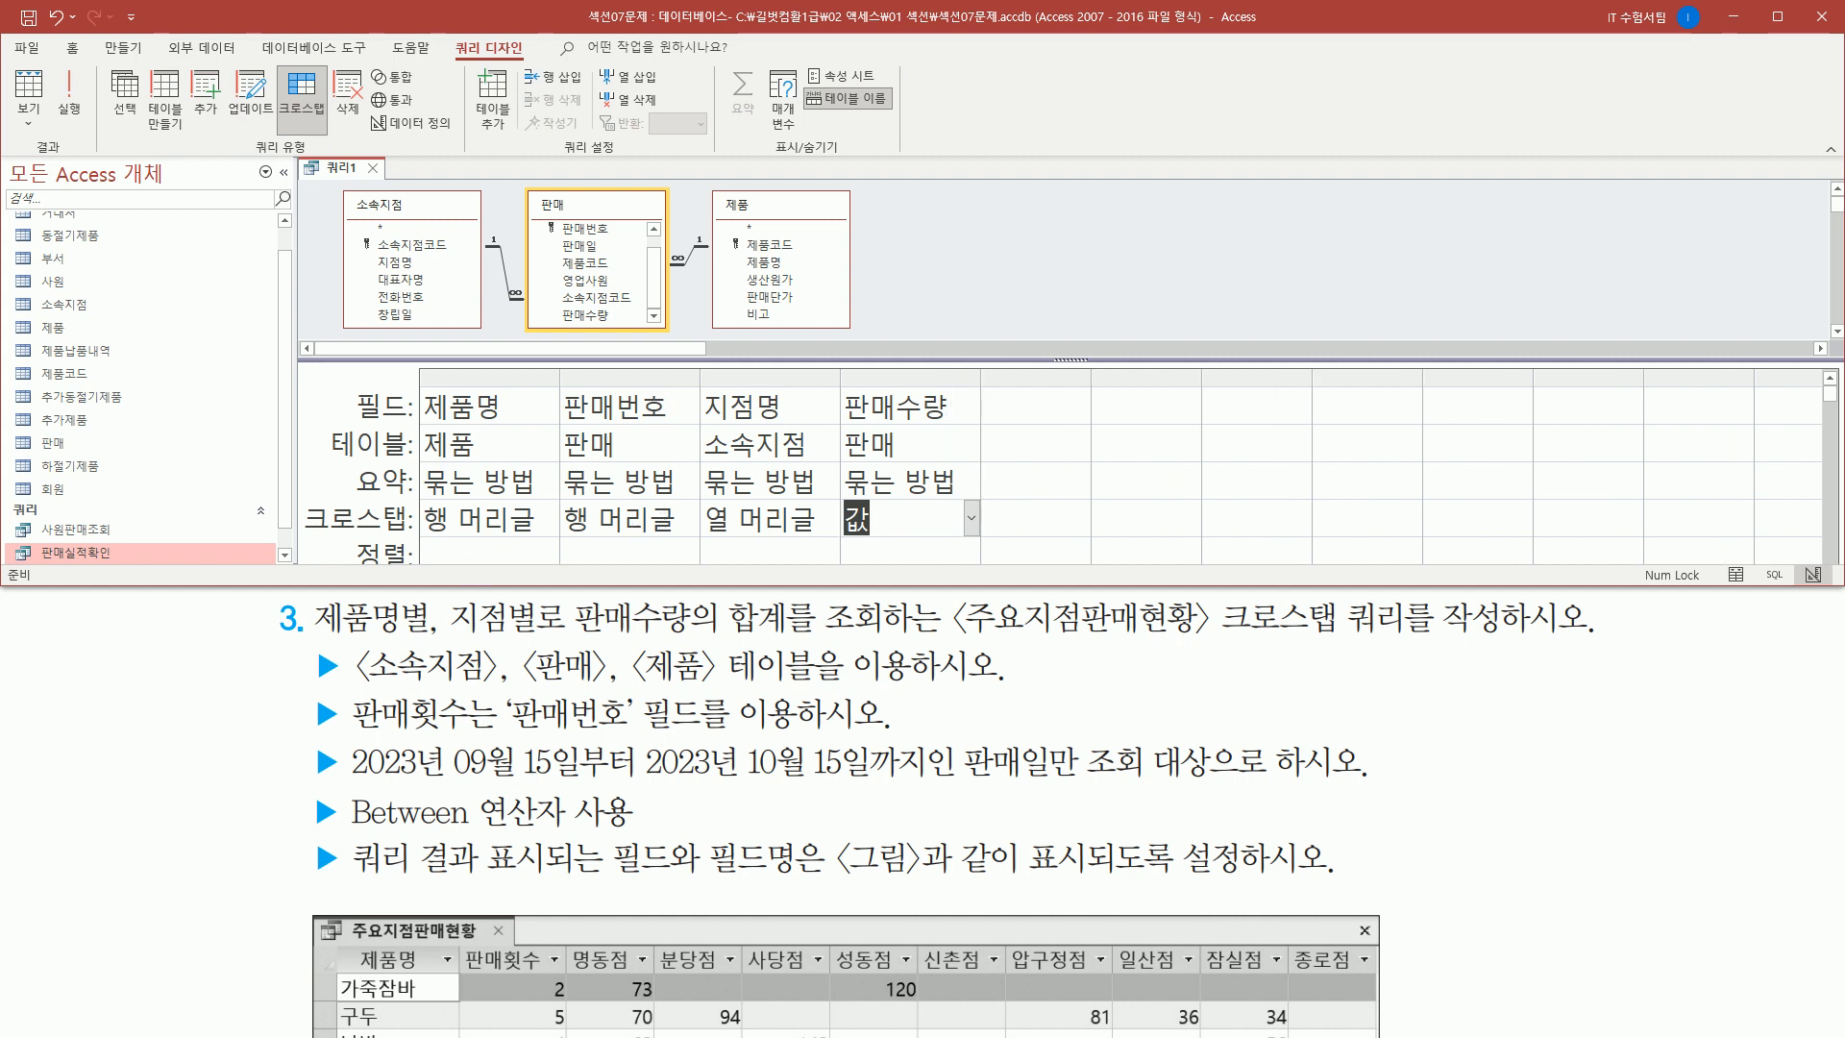
mouse_move(557, 383)
left_mouse_down()
mouse_move(732, 451)
mouse_move(692, 429)
left_mouse_up()
left_click_drag(507, 730, 627, 730)
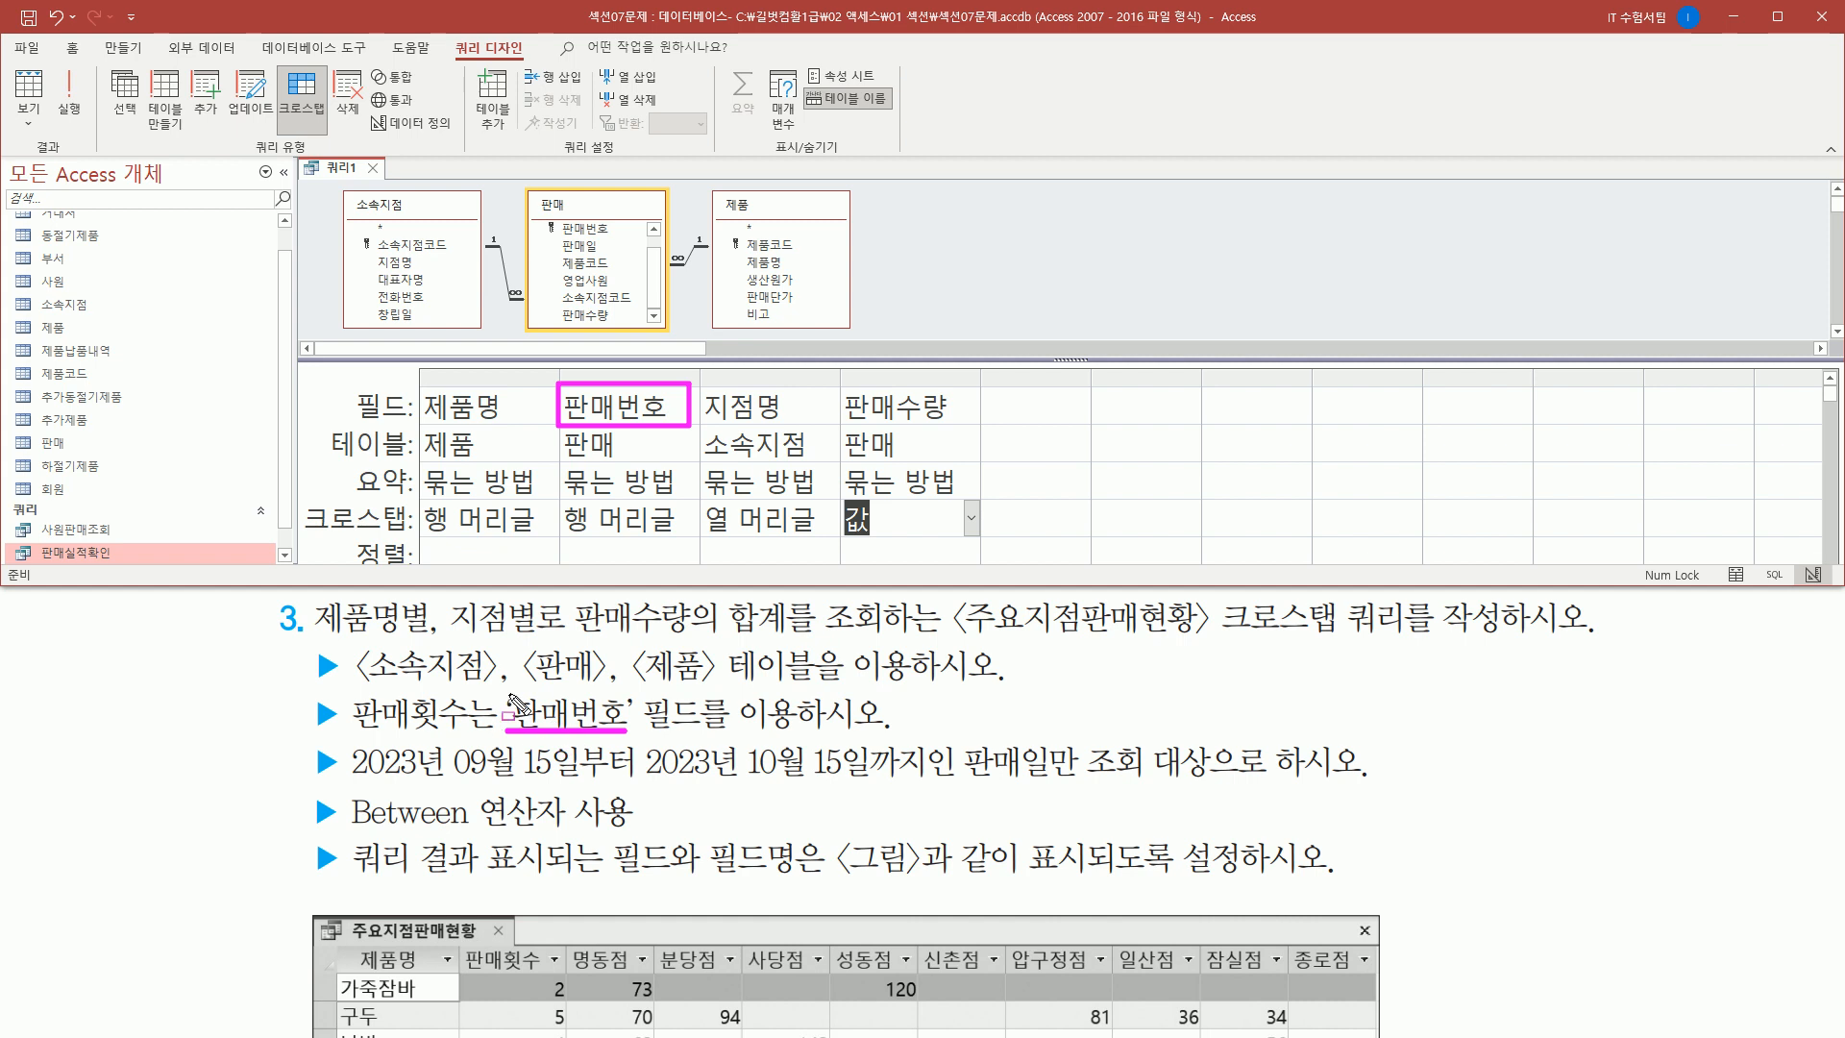
mouse_move(343, 689)
left_mouse_down()
mouse_move(485, 754)
mouse_move(470, 736)
left_mouse_up()
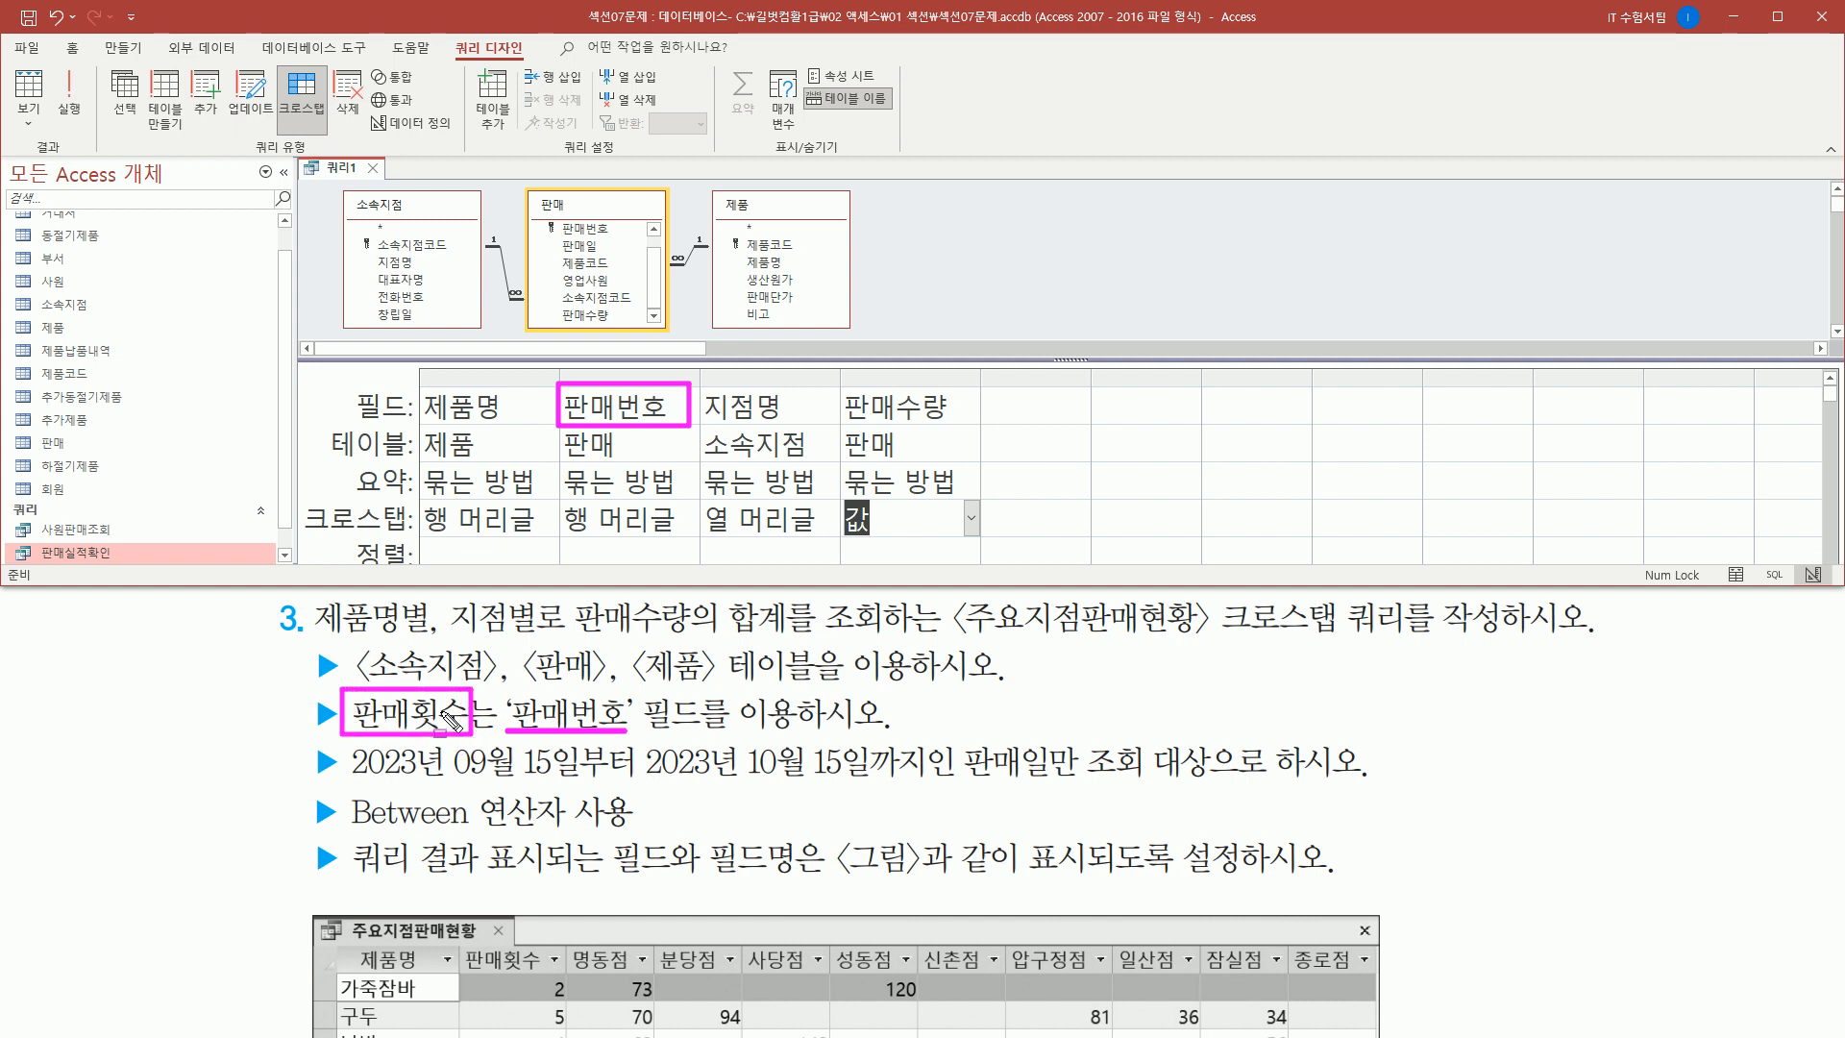
mouse_move(564, 465)
left_mouse_down()
mouse_move(597, 510)
mouse_move(688, 501)
left_mouse_up()
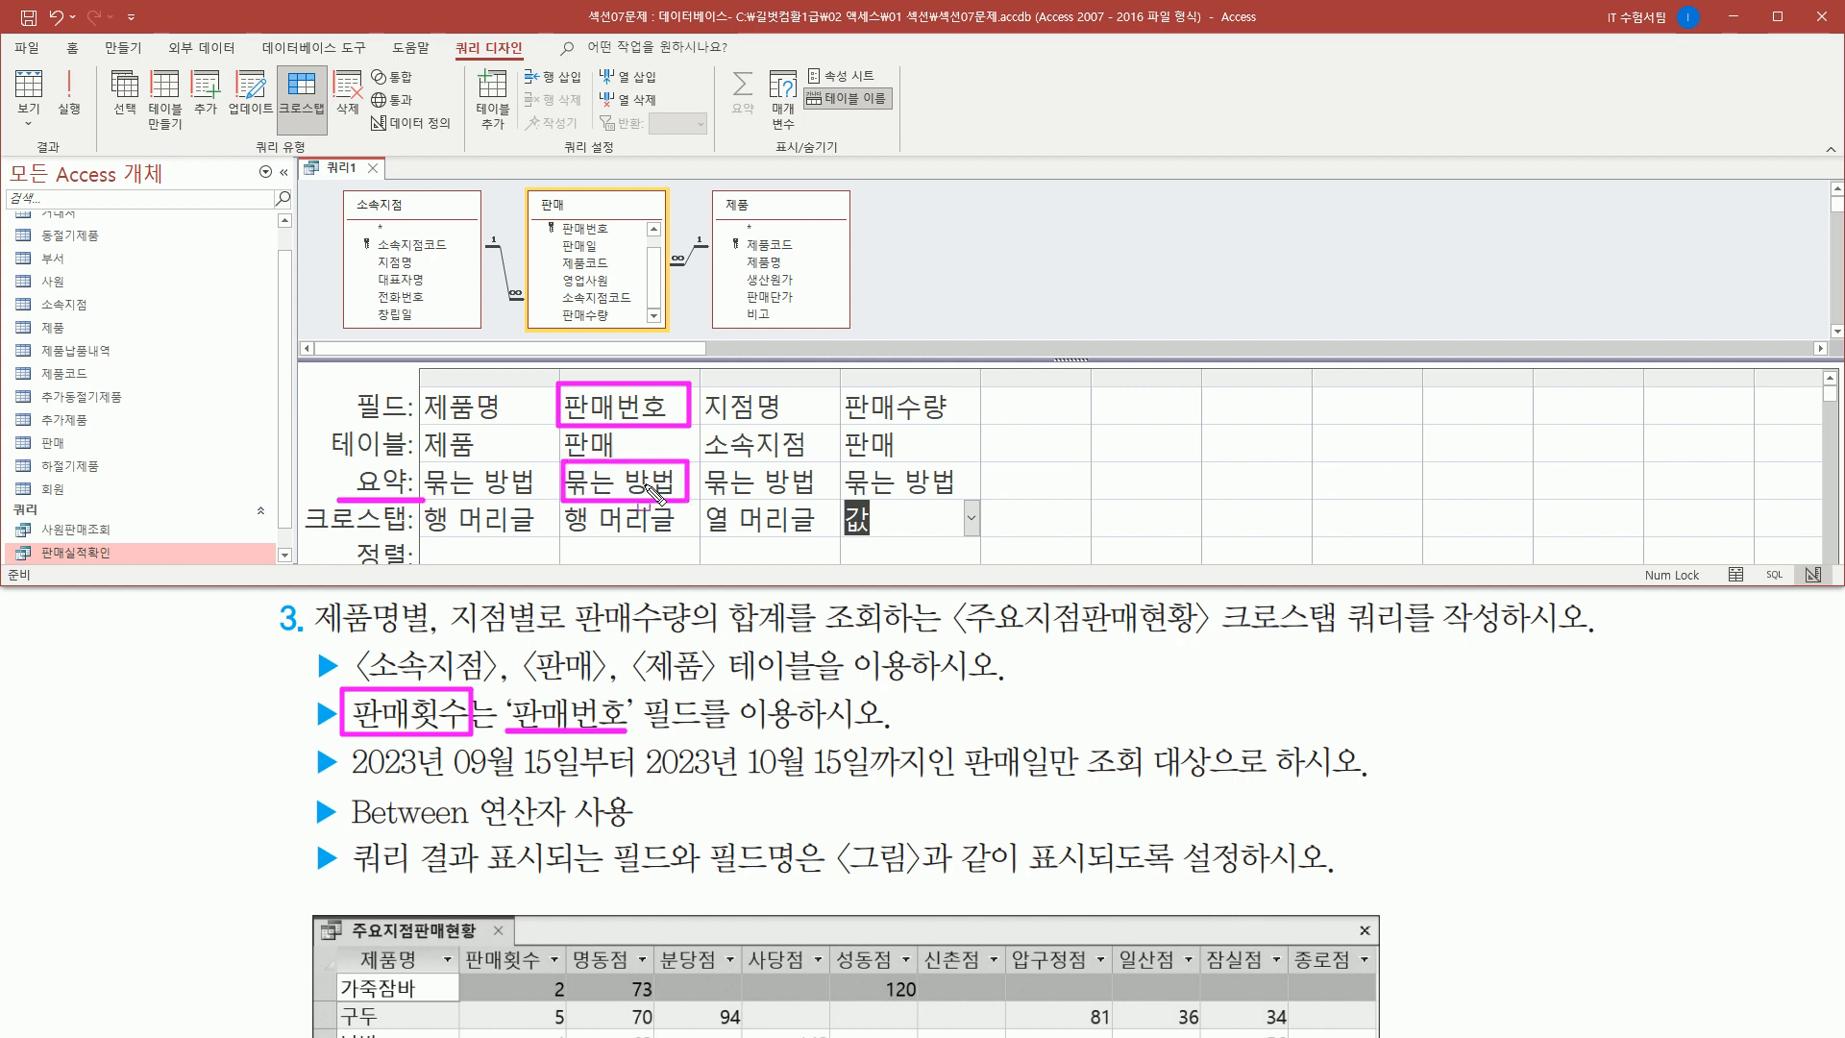
- Set the 요약 function of the 판매번호 field to 개수 and that of the 판매수량 field to 합계
left_click(656, 477)
left_click(690, 481)
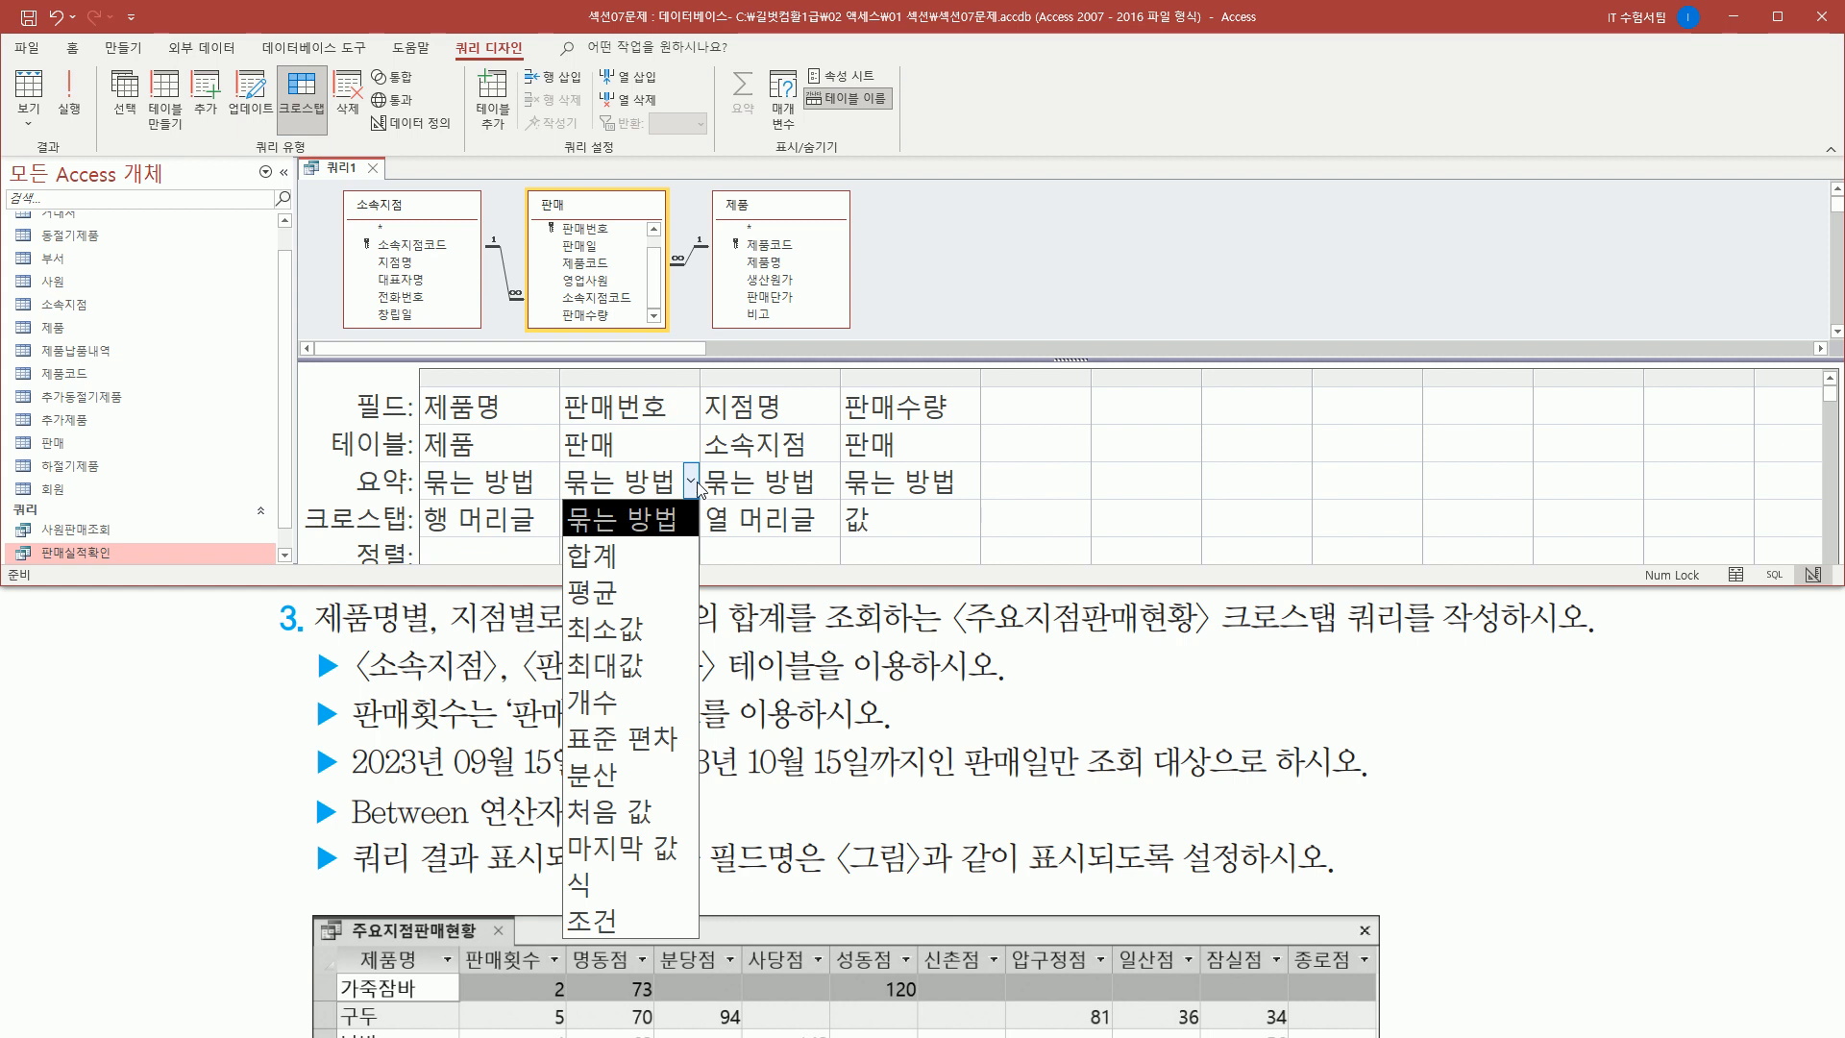
left_click(661, 711)
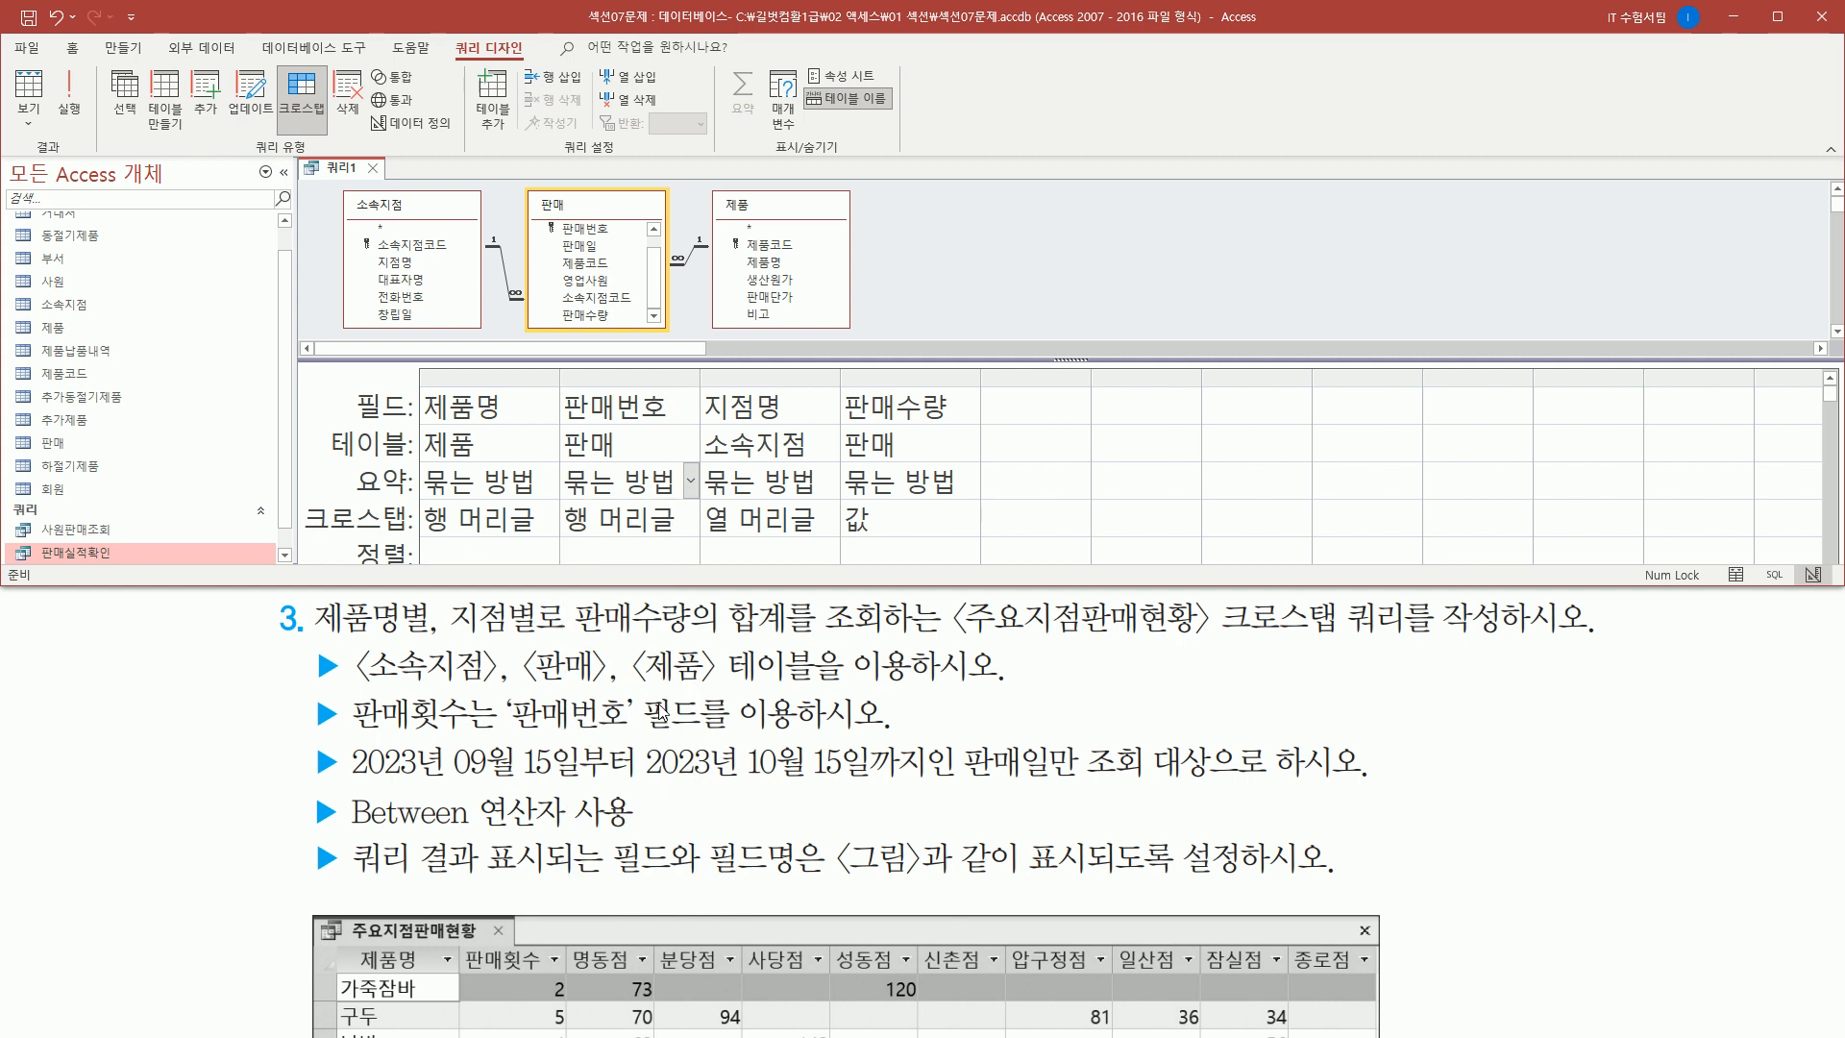
left_click(917, 491)
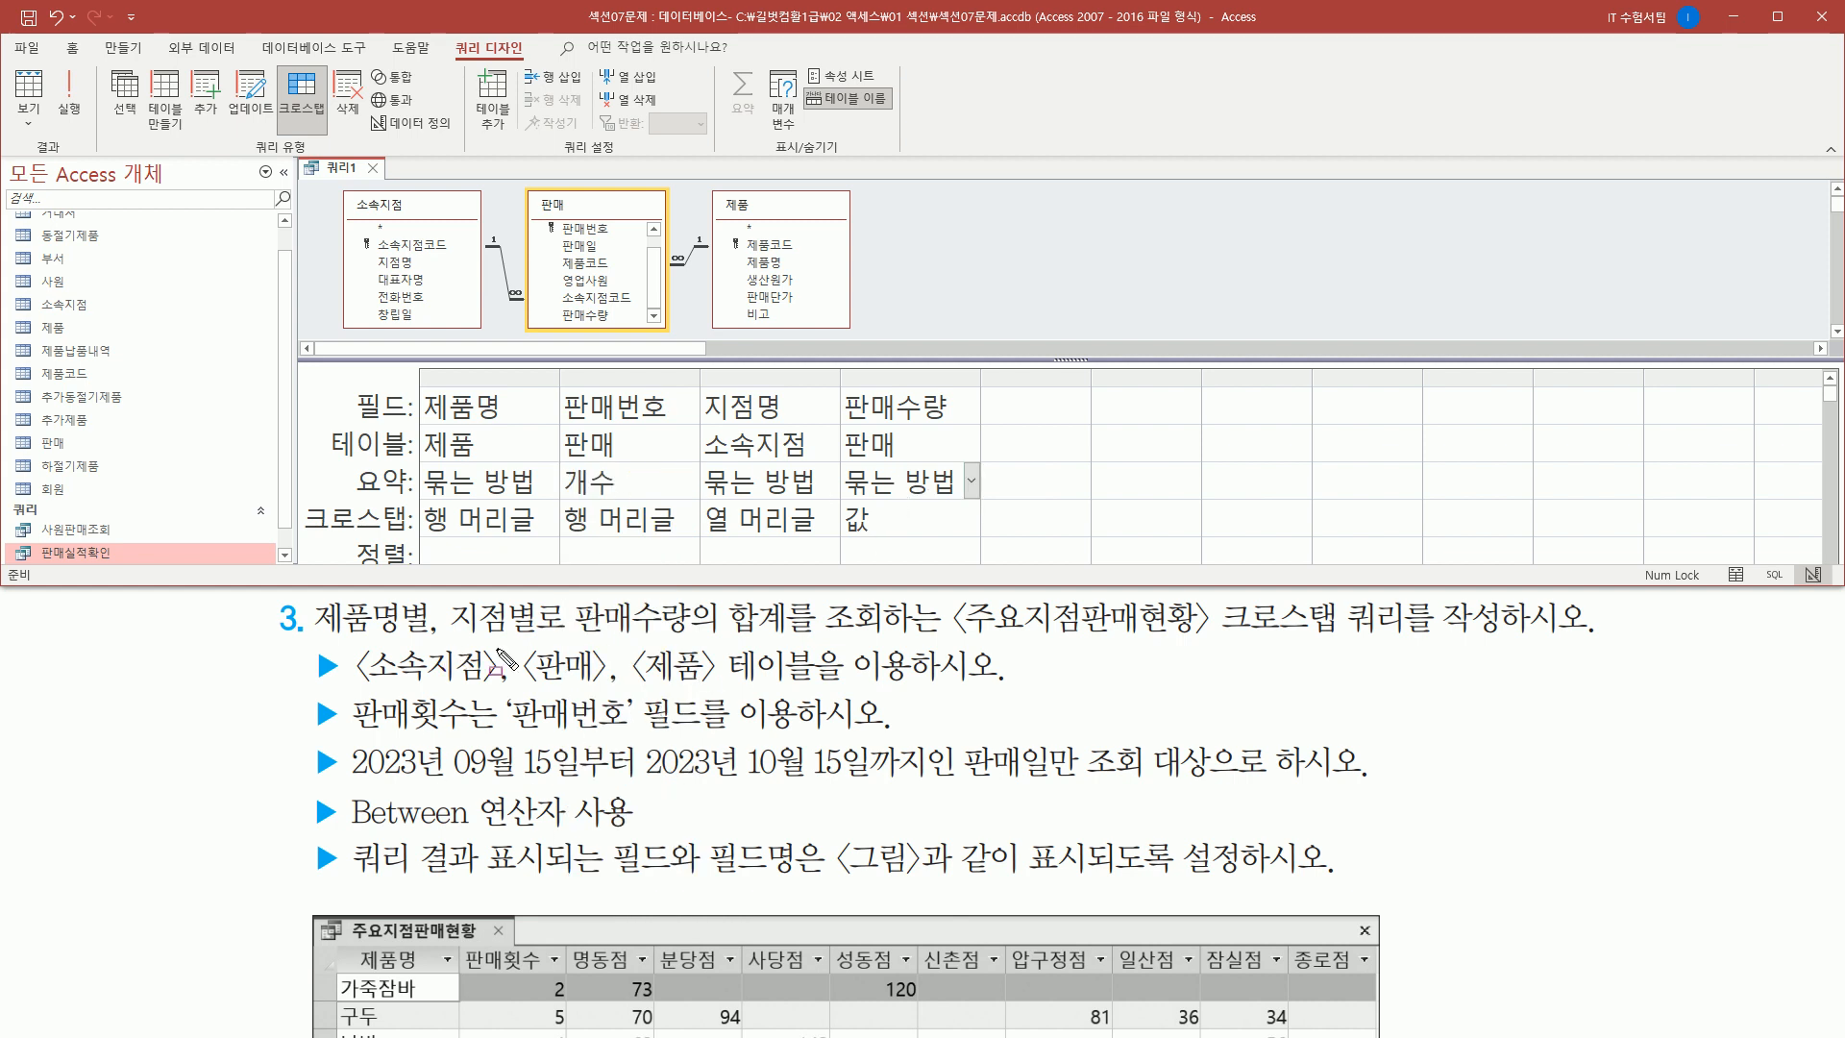
mouse_move(565, 637)
left_mouse_down()
mouse_move(740, 622)
mouse_move(812, 648)
left_mouse_up()
key("Escape")
left_click(972, 481)
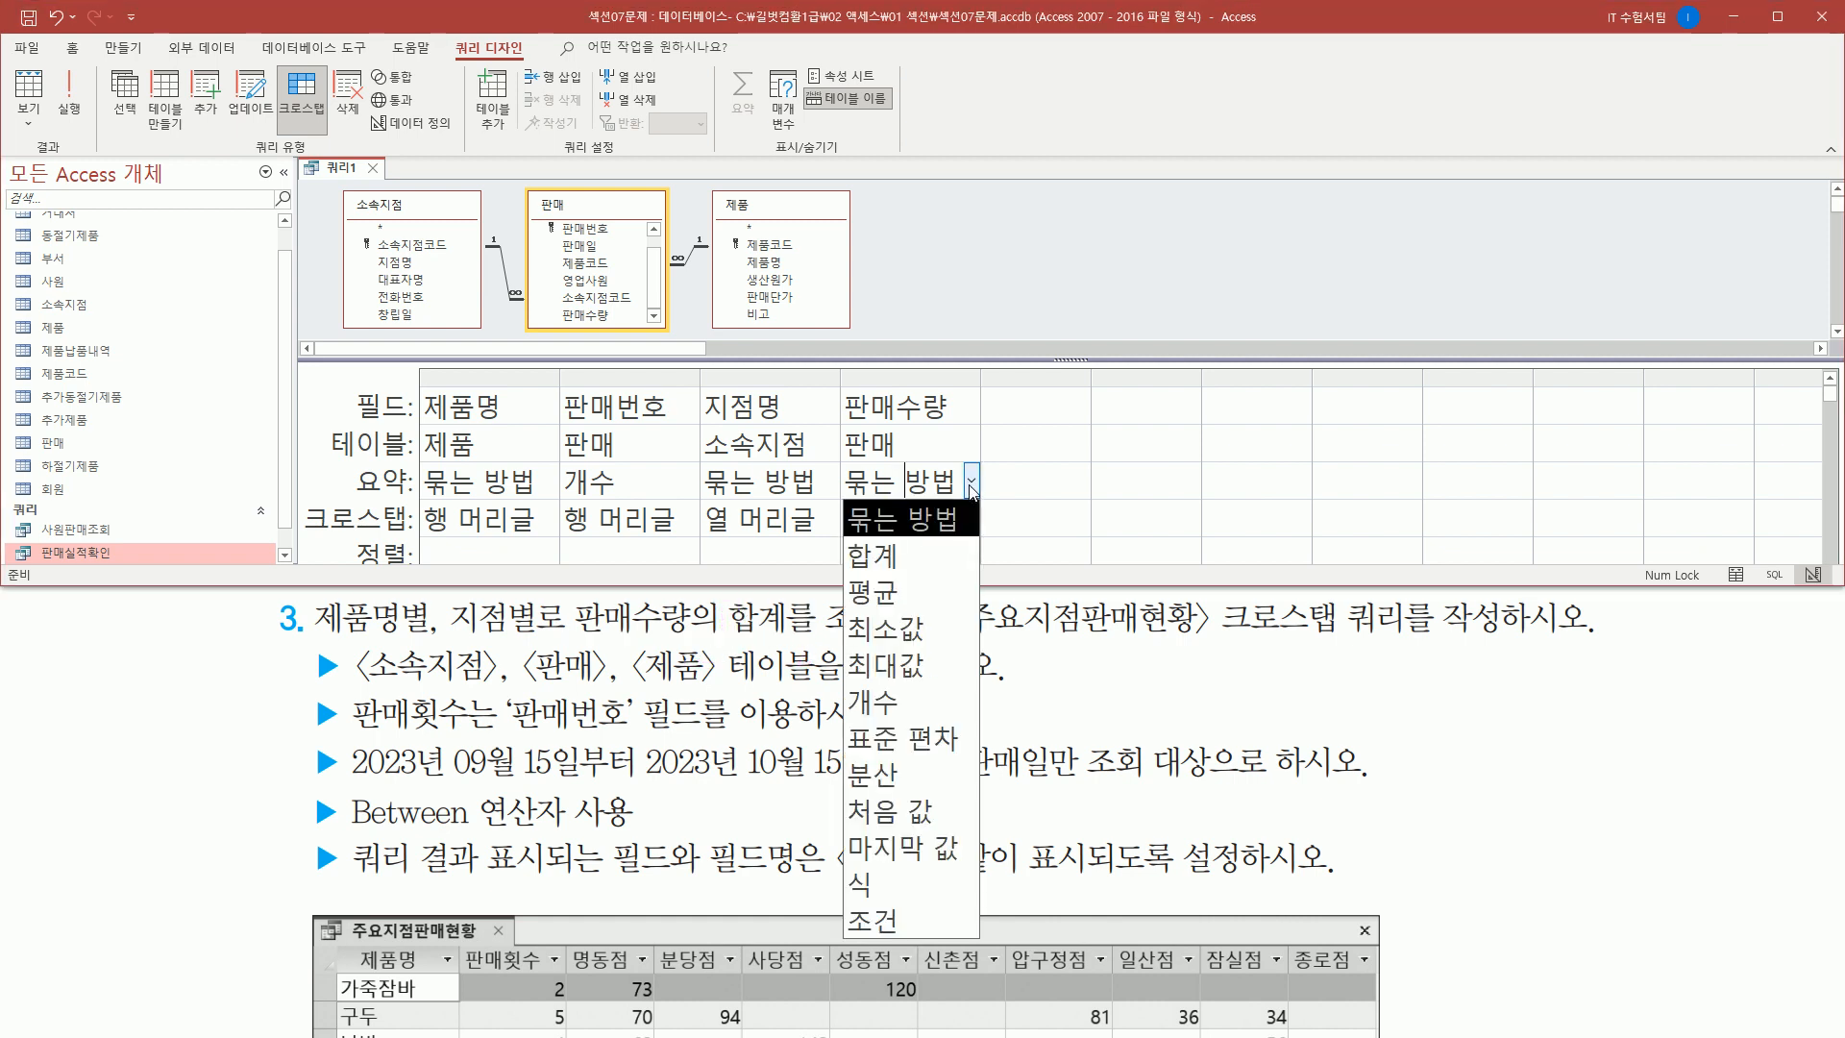
left_click(921, 555)
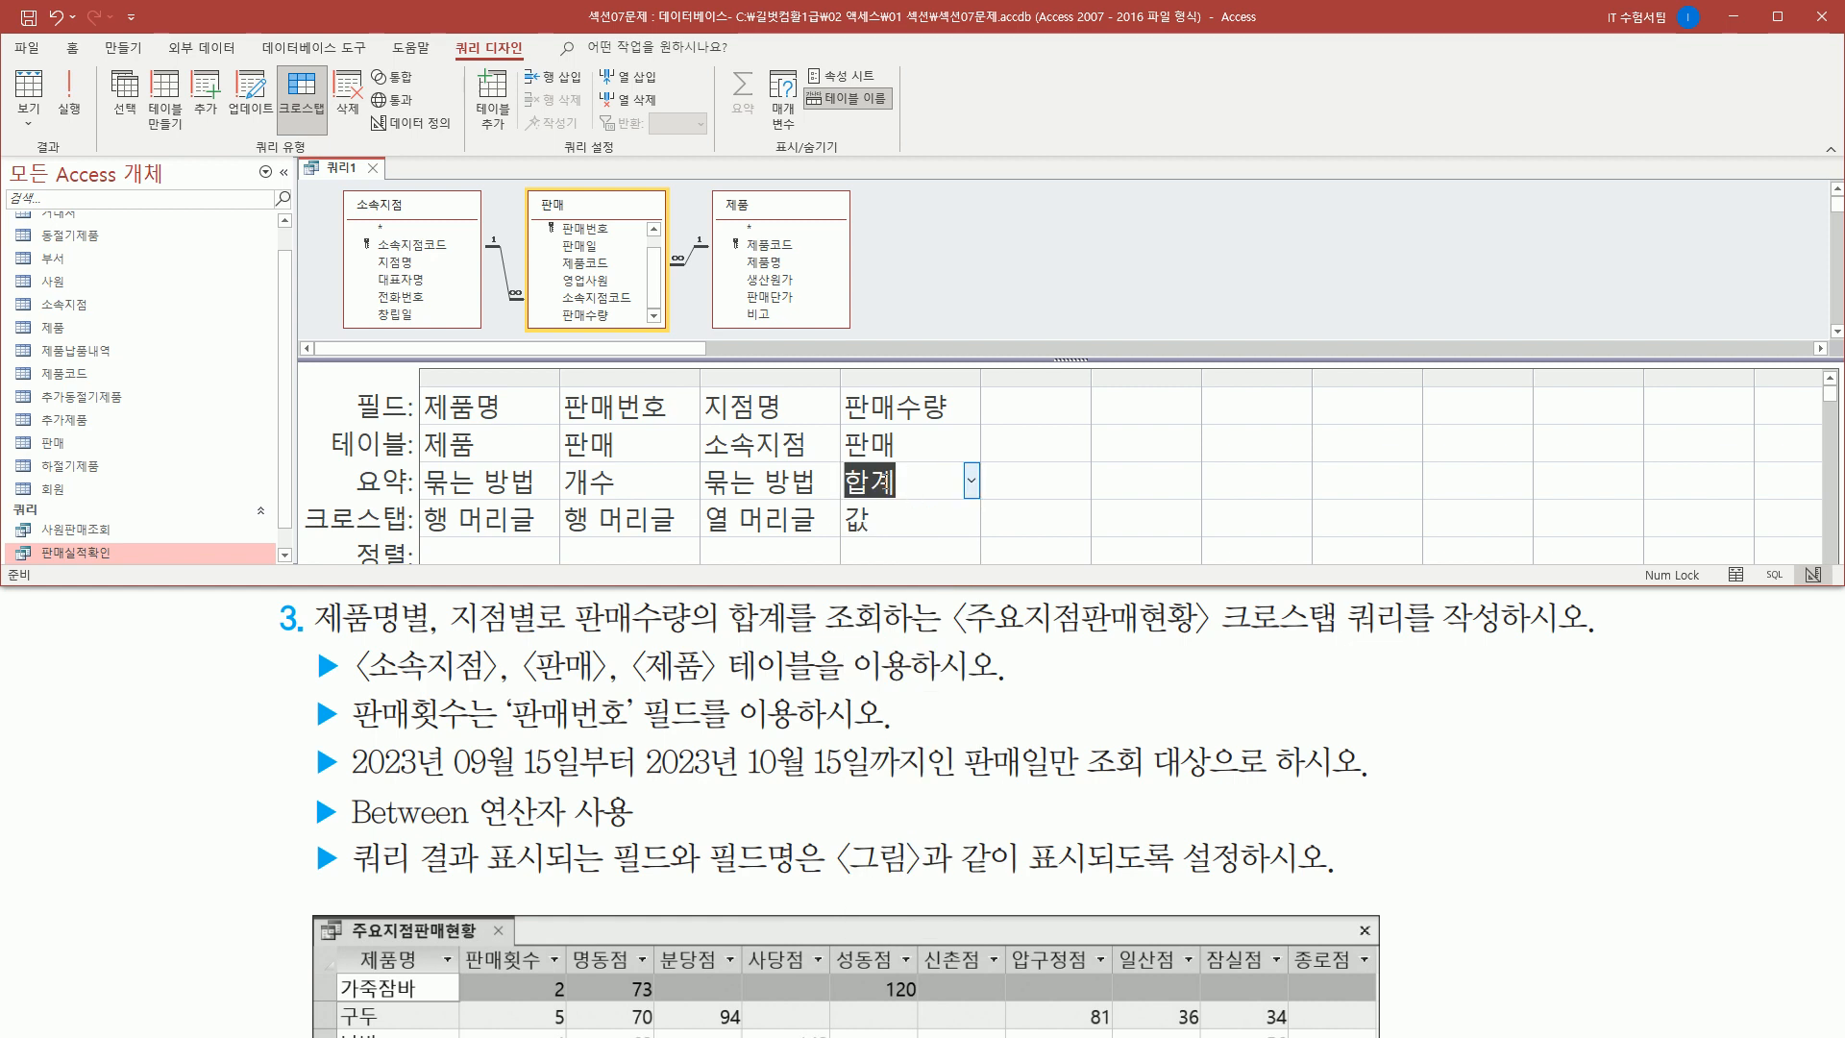
mouse_move(457, 944)
left_mouse_down()
mouse_move(502, 975)
mouse_move(563, 979)
left_mouse_up()
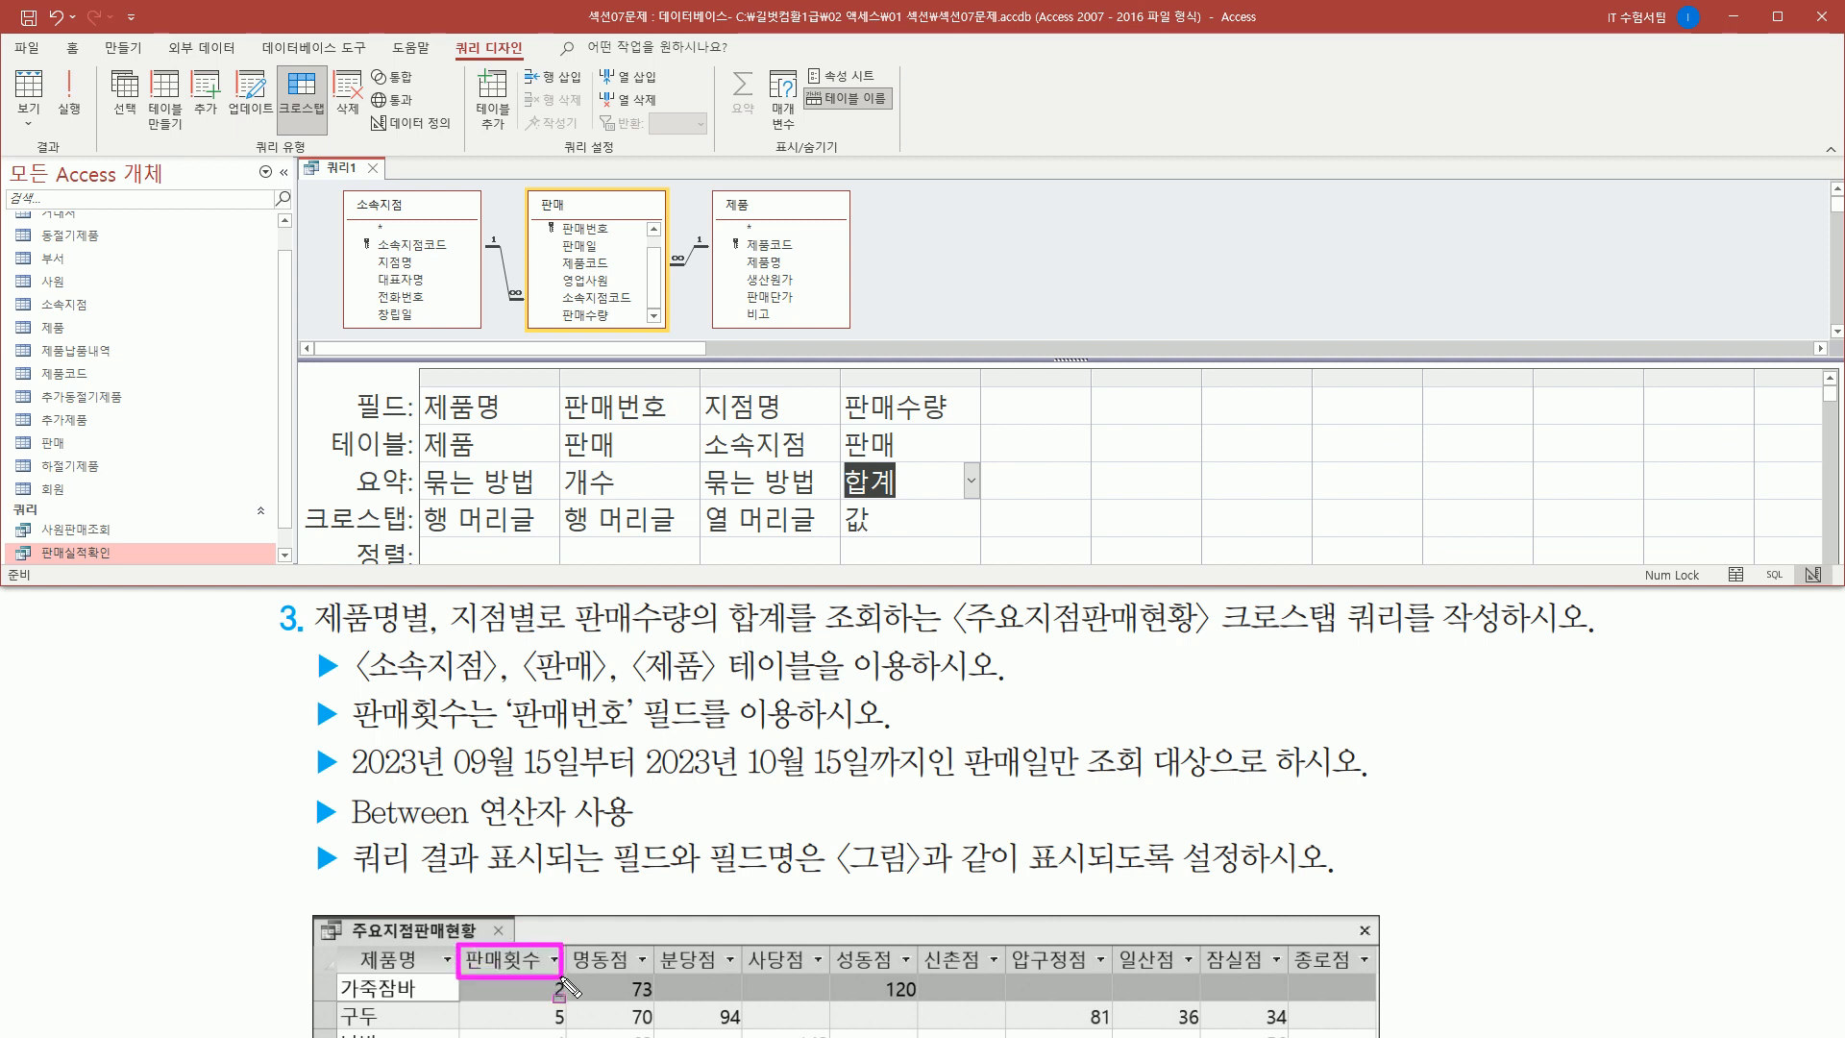
left_click_drag(558, 384, 672, 424)
left_click_drag(560, 495, 621, 494)
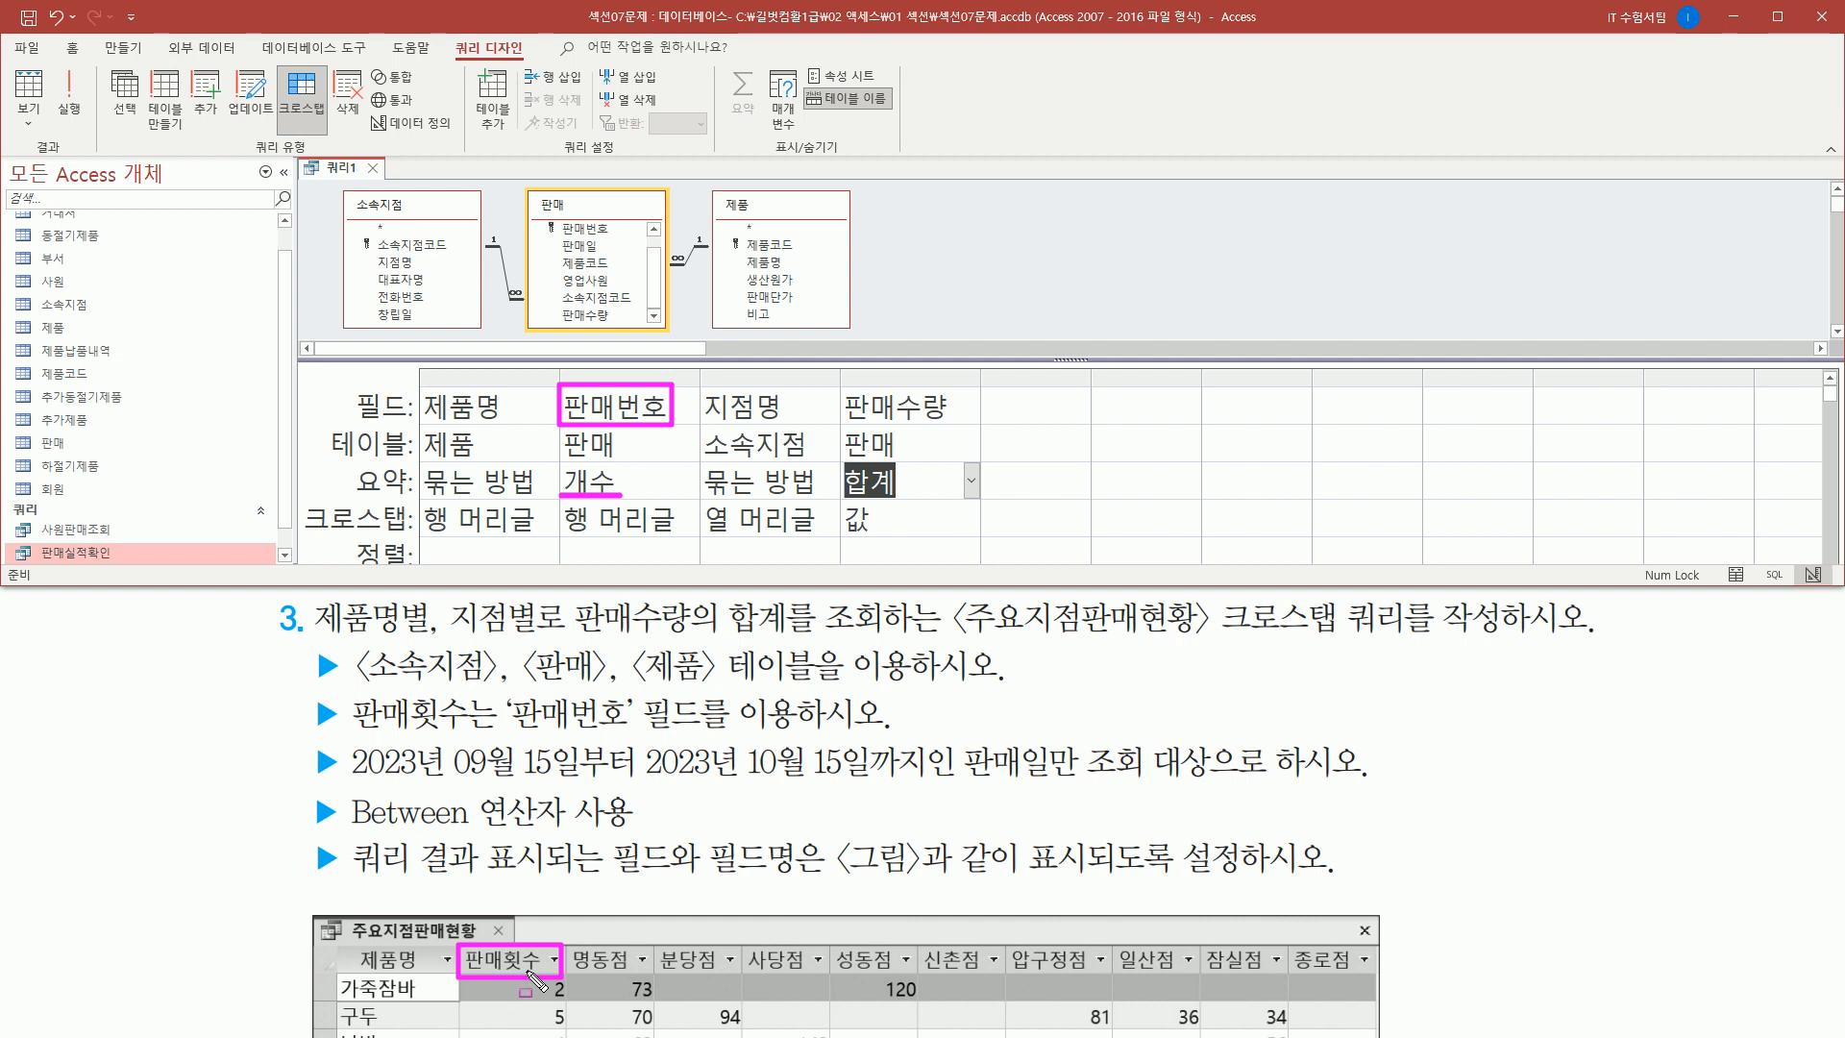
mouse_move(538, 421)
left_mouse_down()
mouse_move(685, 432)
mouse_move(691, 374)
left_mouse_up()
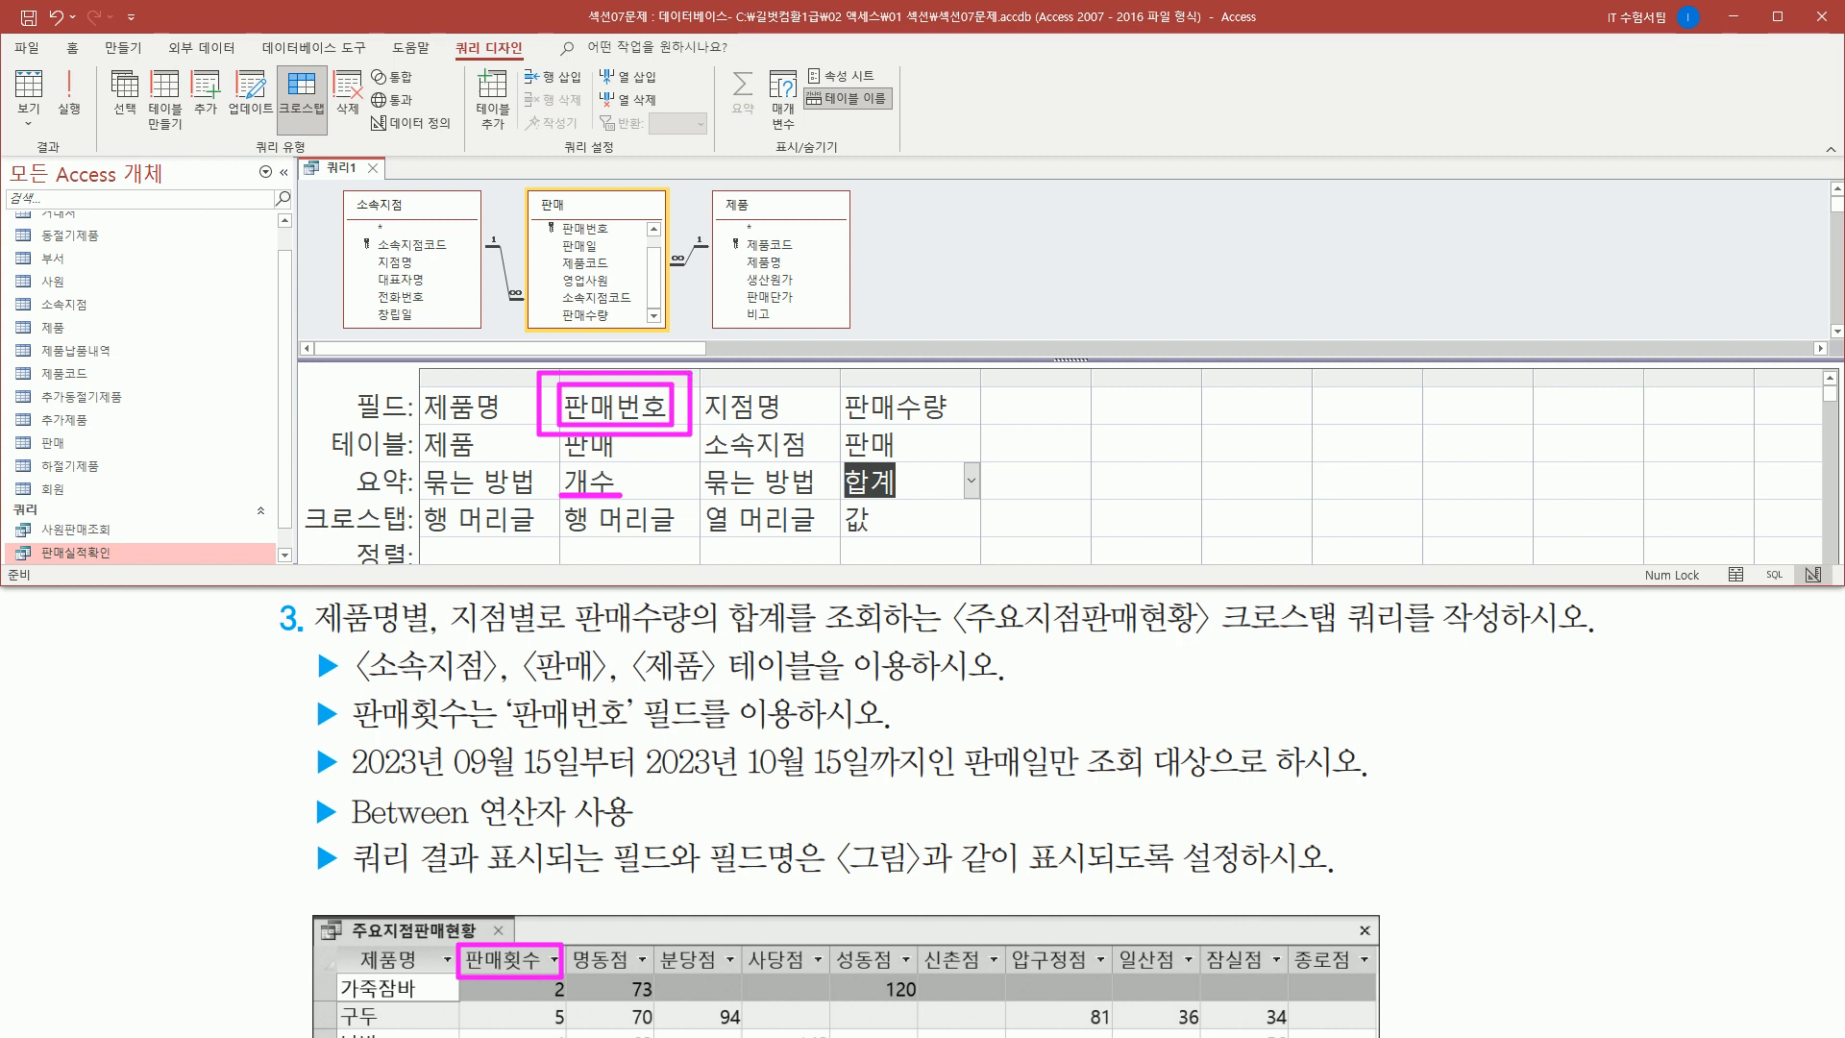
mouse_move(527, 925)
left_mouse_down()
mouse_move(544, 937)
mouse_move(589, 889)
left_mouse_up()
key("Escape")
- Give the 판매번호 column the alias 판매횟수, as 판매횟수: 판매번호, and fit the column width to the text
left_click(588, 408)
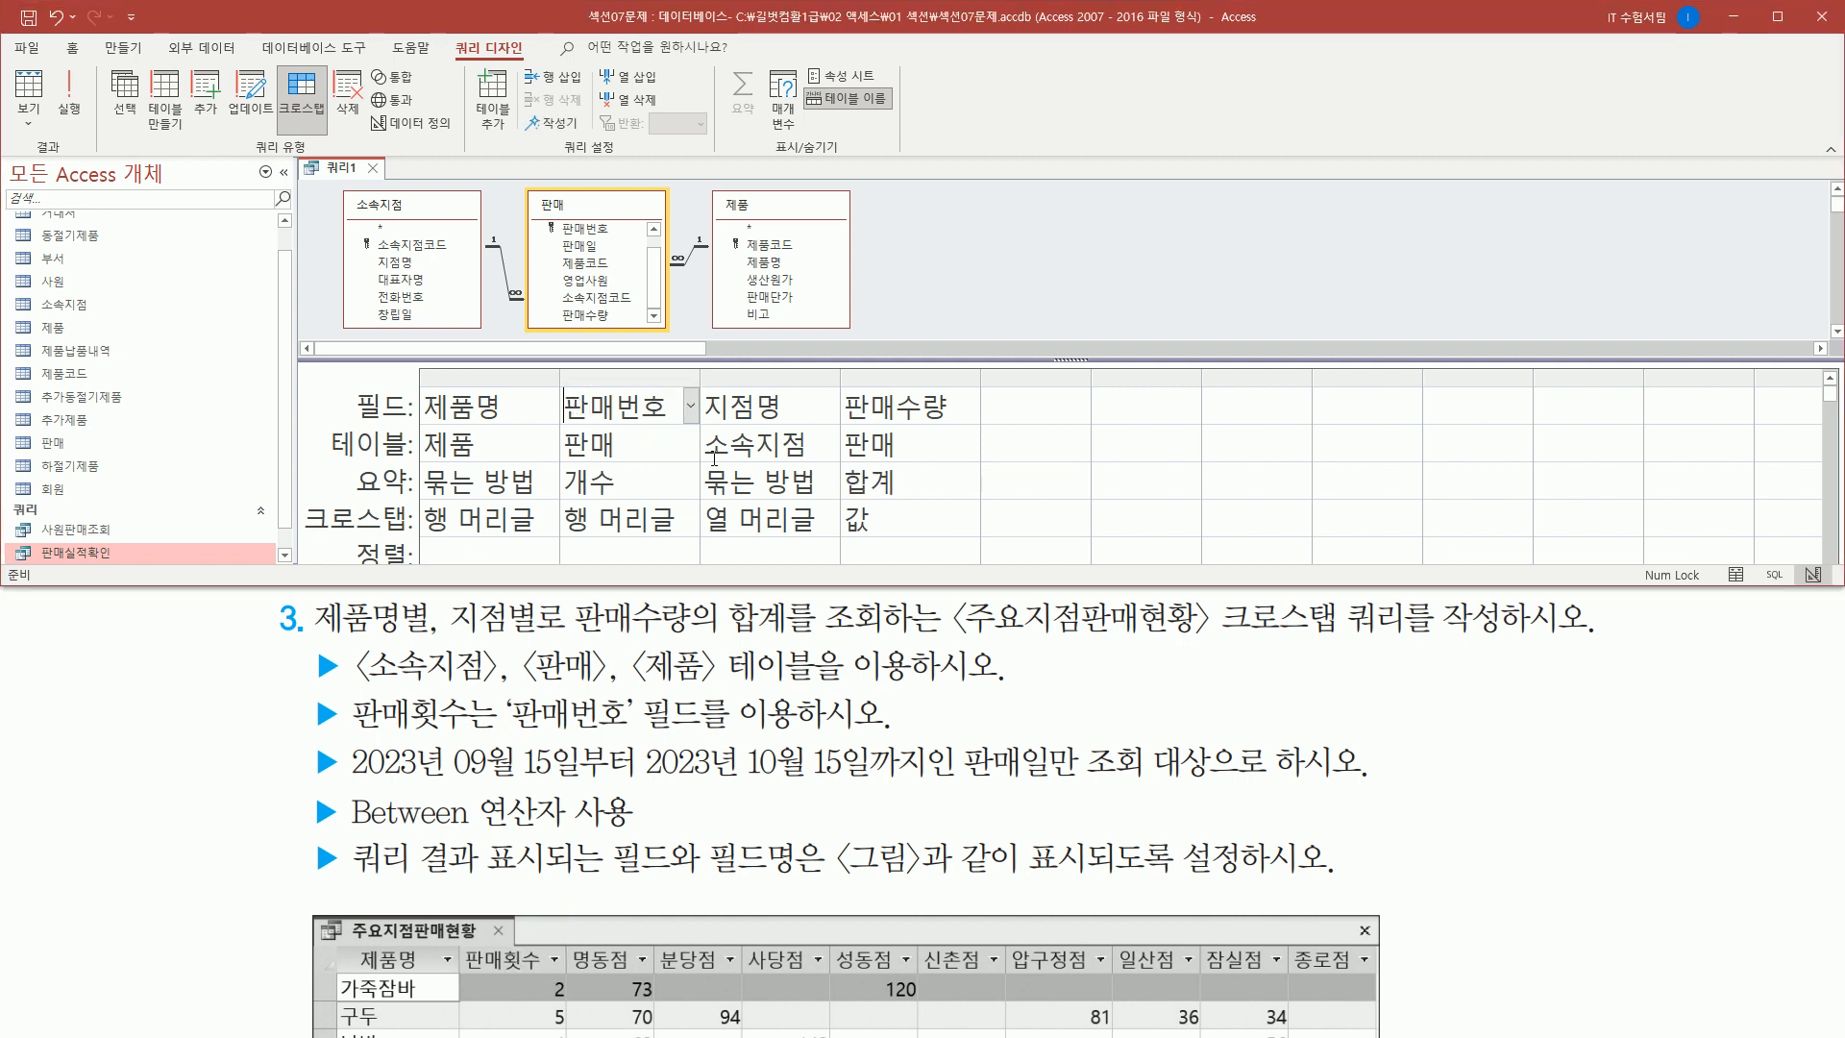
type("판ㅁ")
type("횟수")
type(":")
double_click(700, 379)
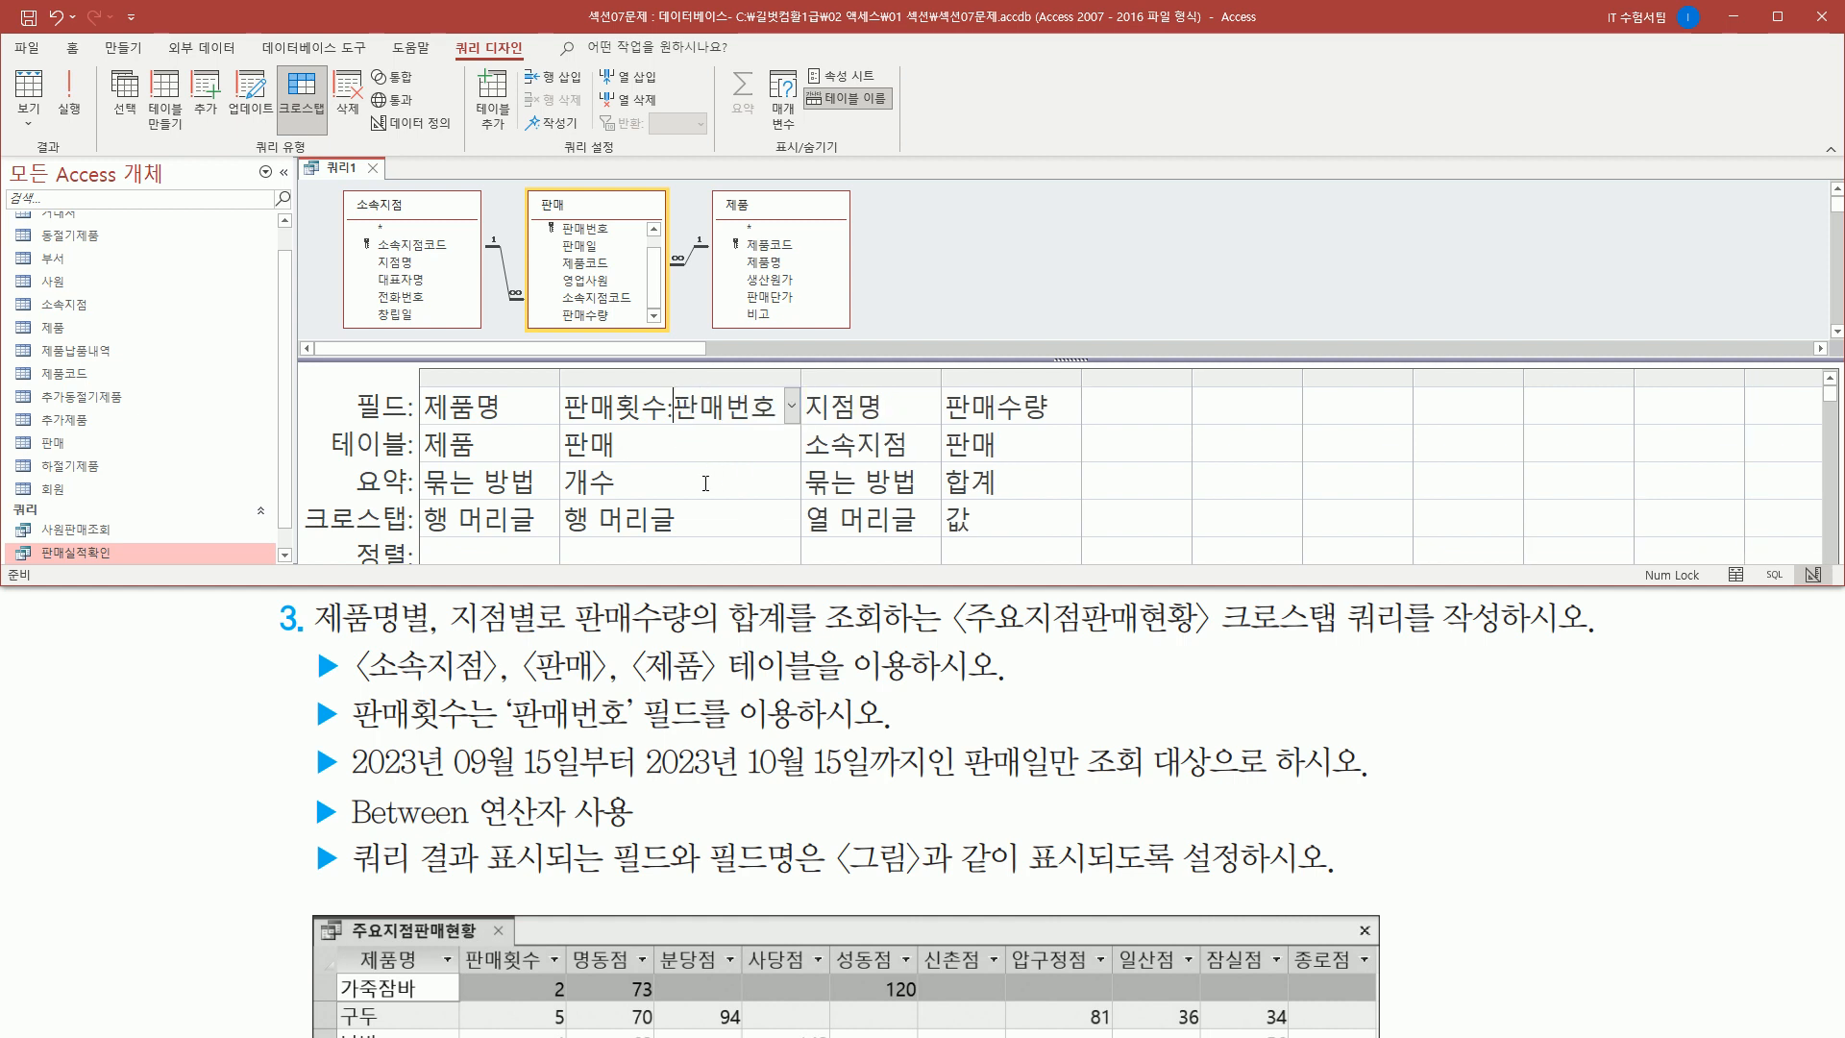
key("Tab")
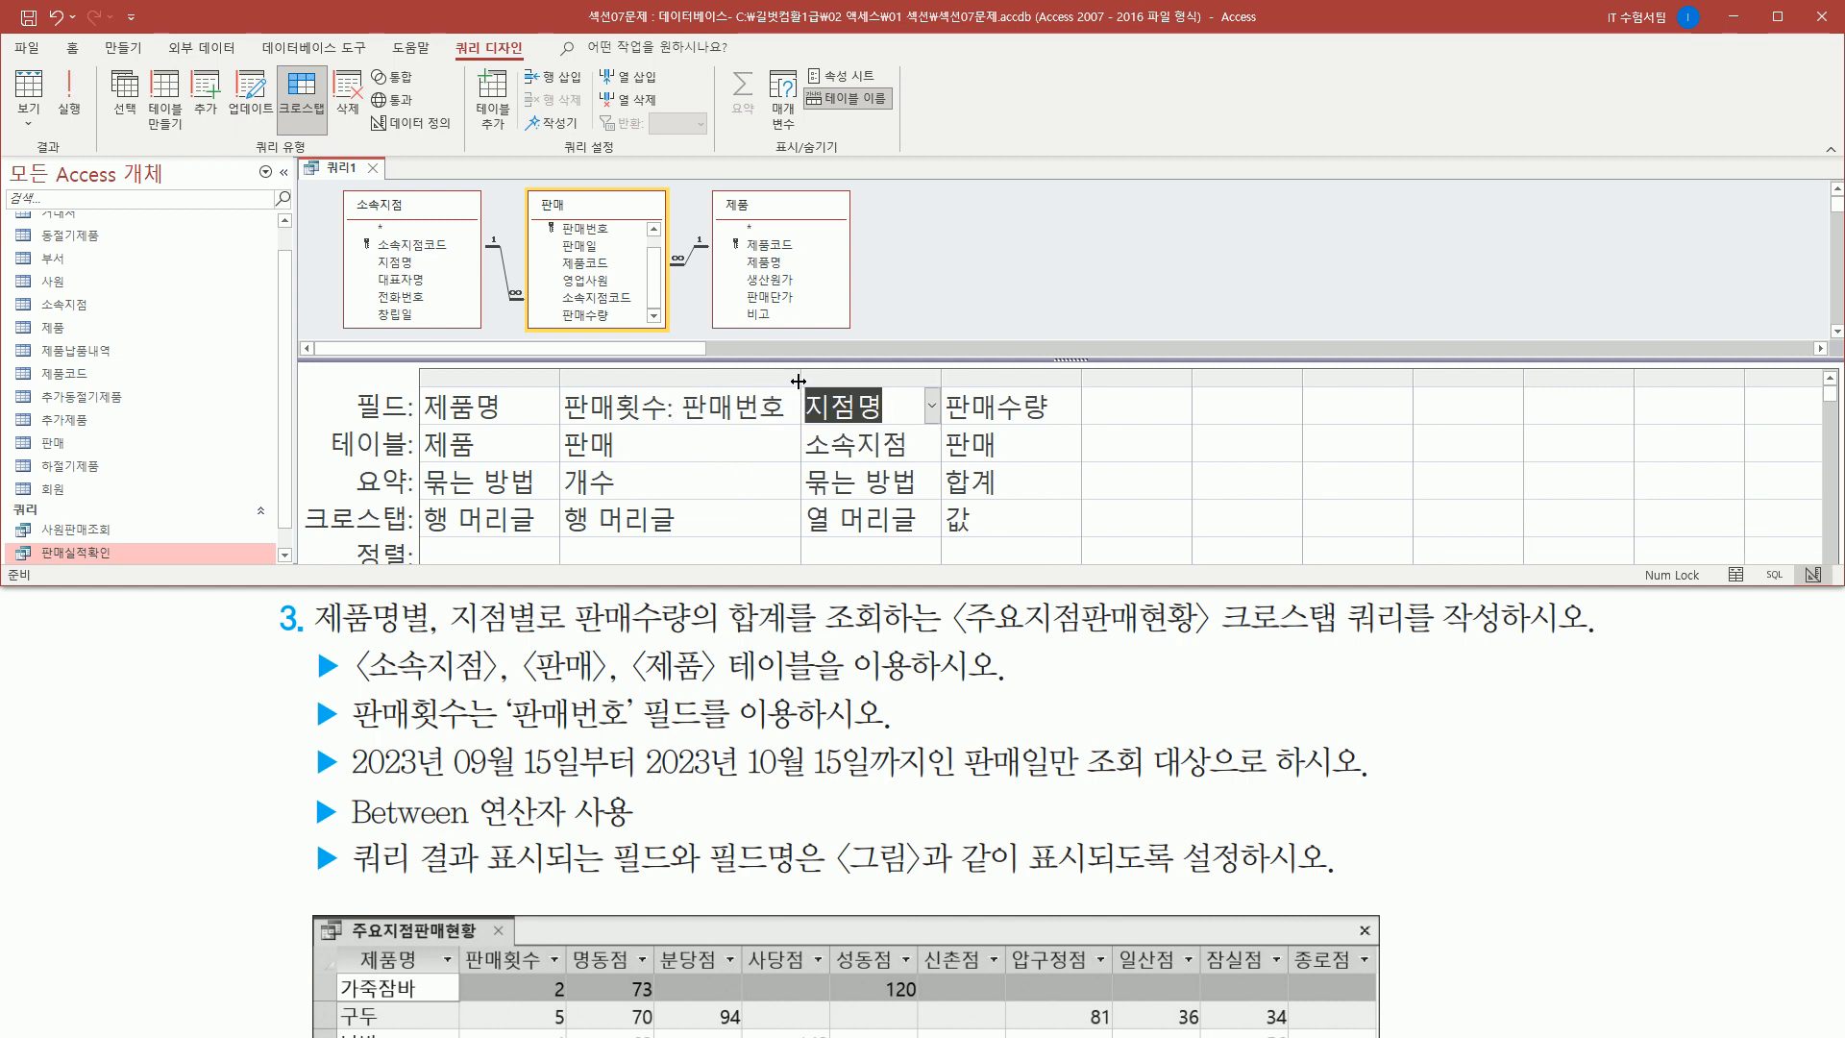
double_click(798, 382)
left_click(777, 489)
left_click(704, 442)
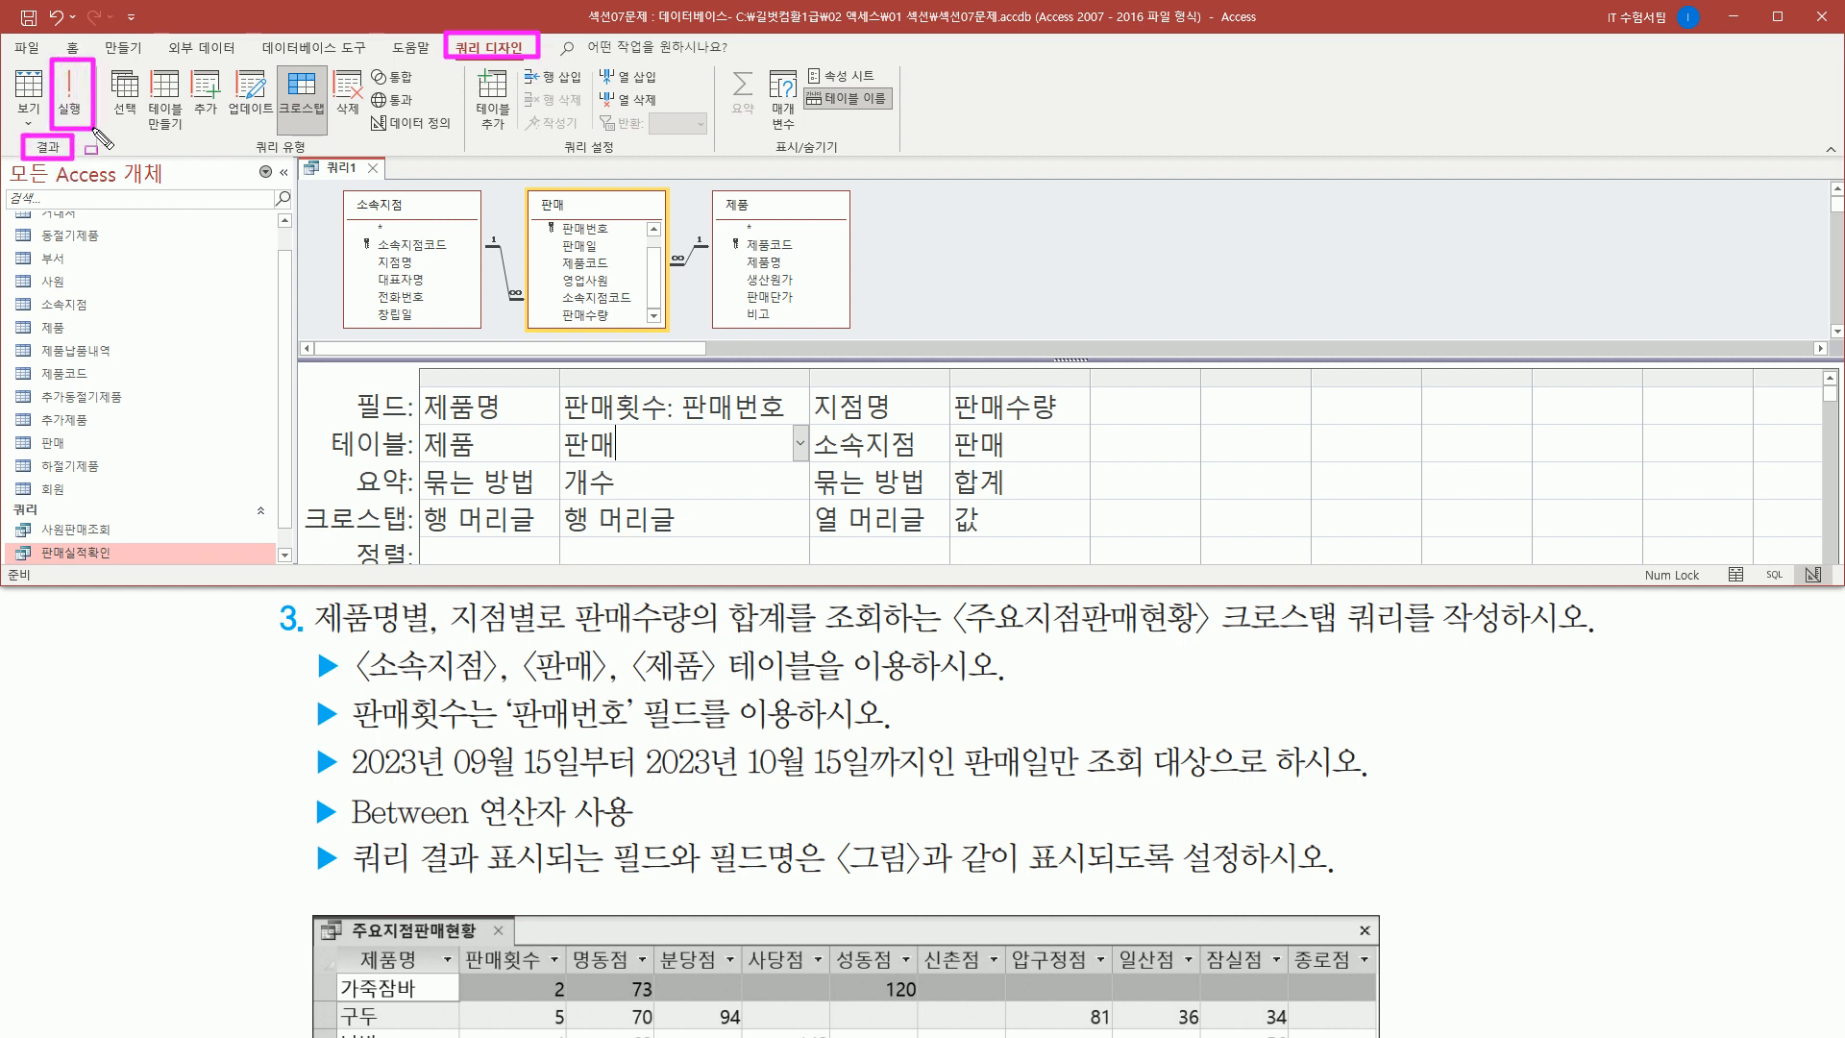
- Run the crosstab query to compare its column headings with the expected result, and return to design view
left_click(71, 95)
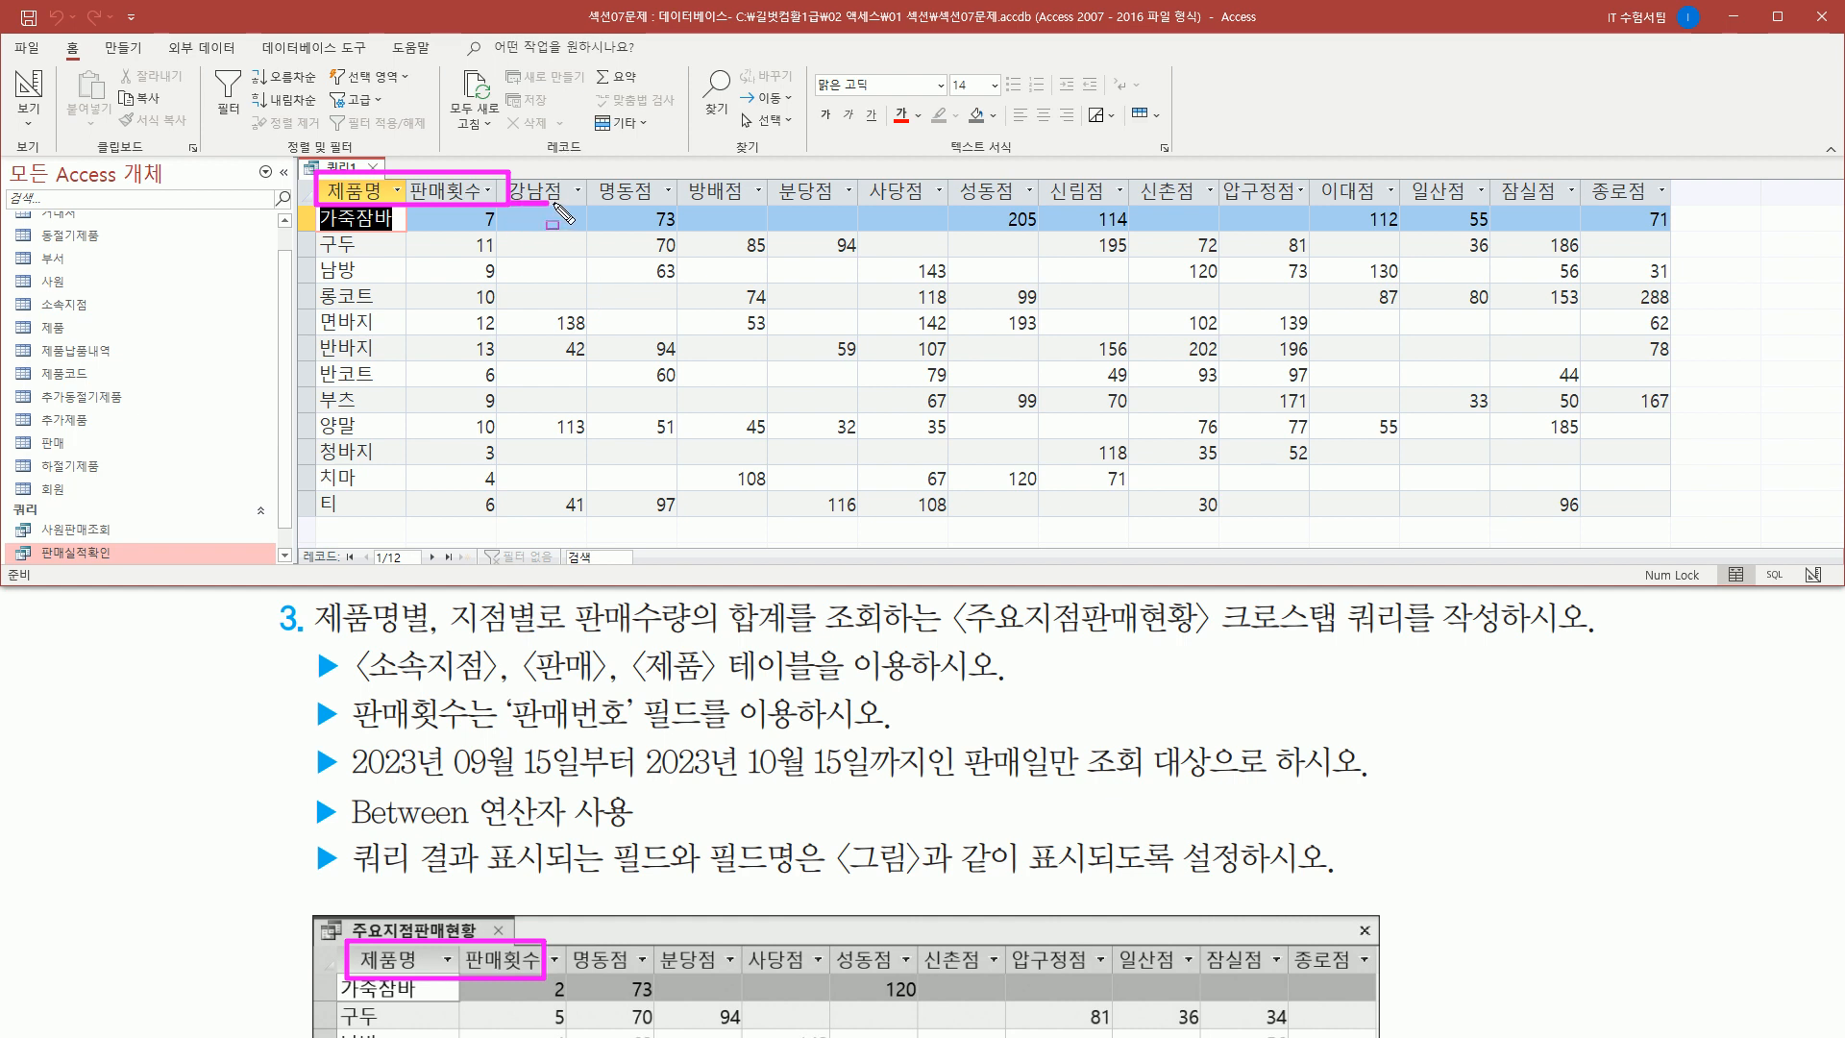
left_click_drag(557, 204, 1655, 203)
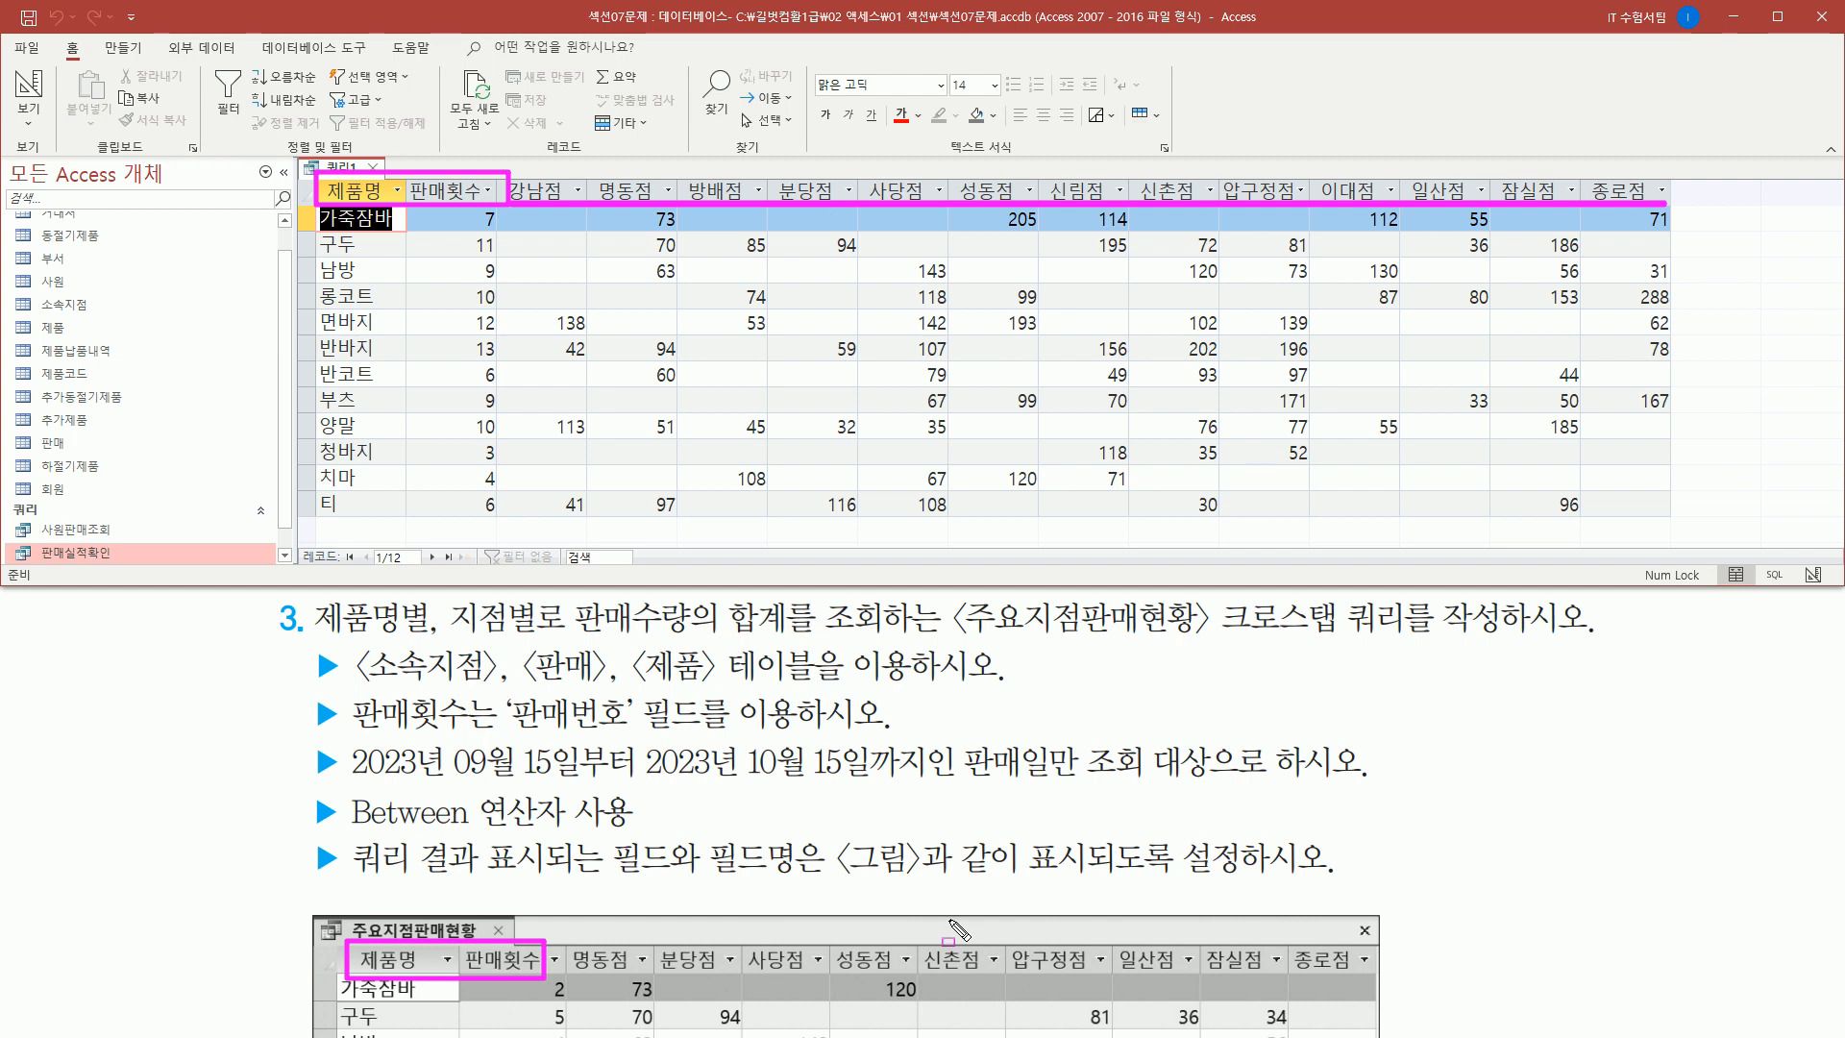
mouse_move(568, 938)
left_mouse_down()
mouse_move(692, 984)
mouse_move(1369, 975)
left_mouse_up()
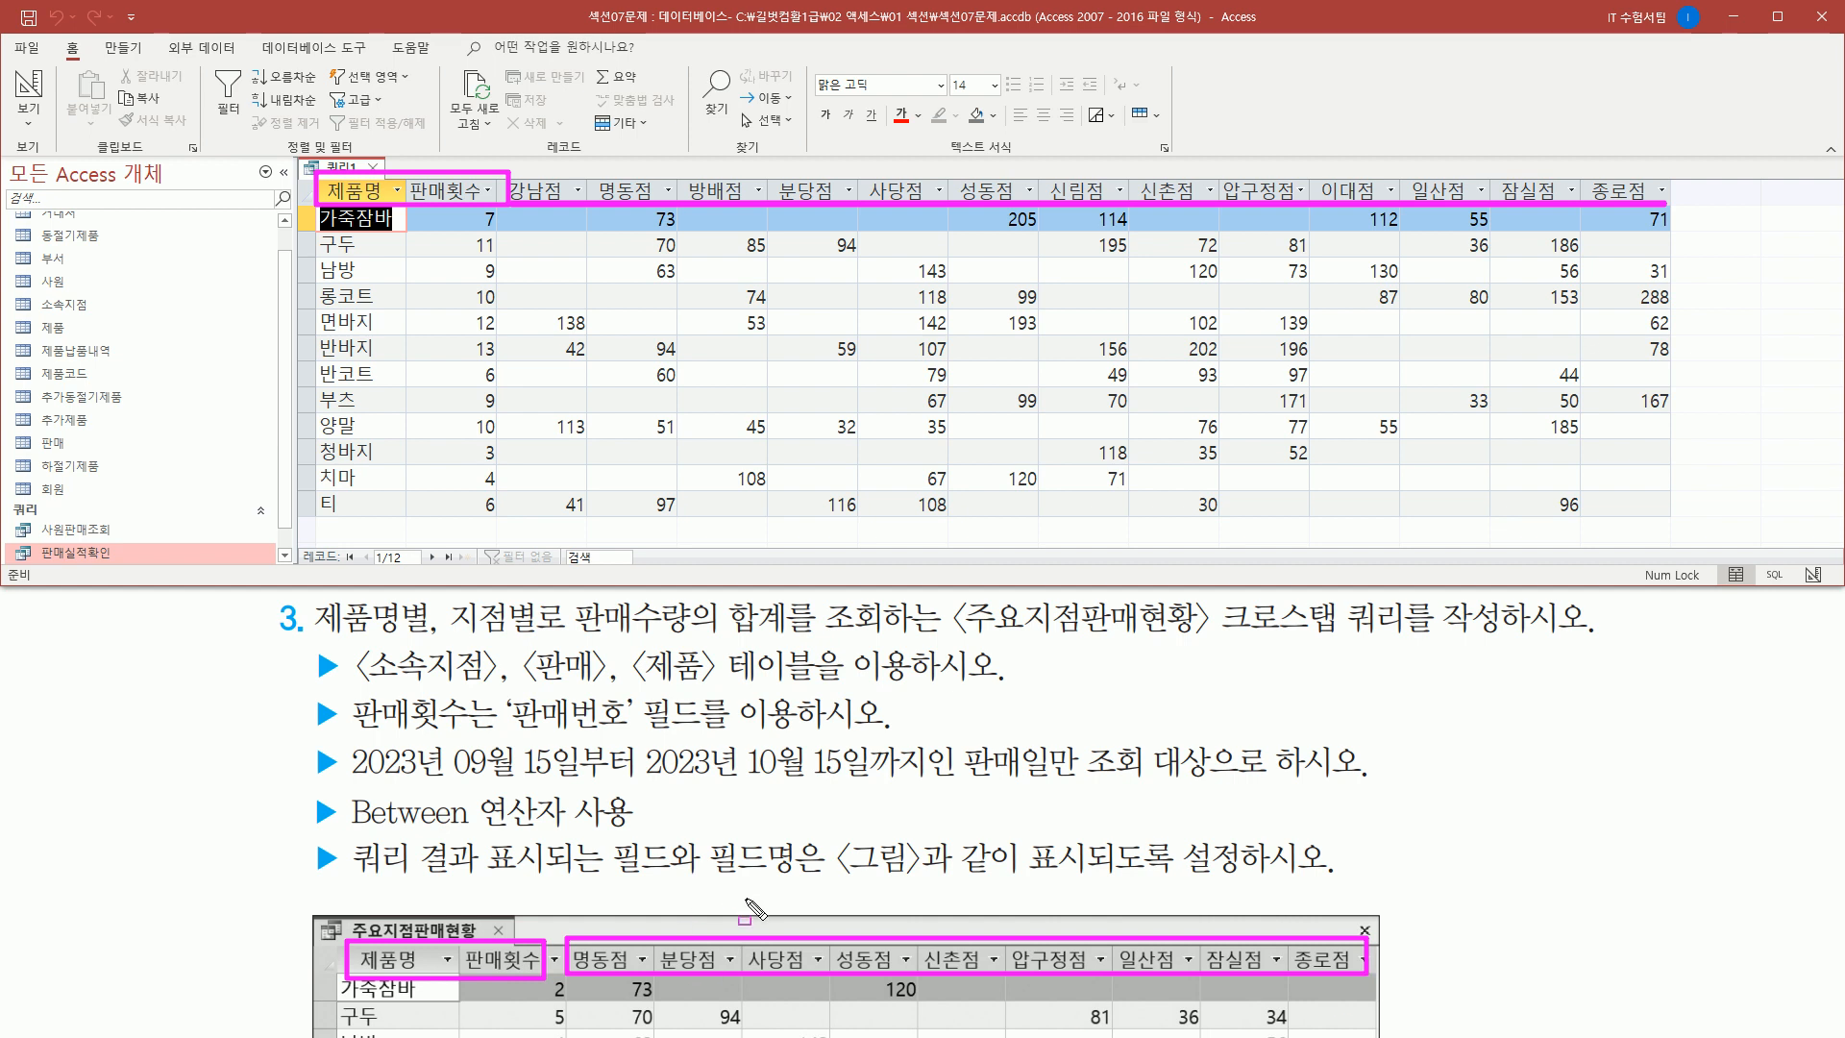
left_click_drag(277, 728, 1007, 729)
key("e")
left_click_drag(300, 738, 342, 781)
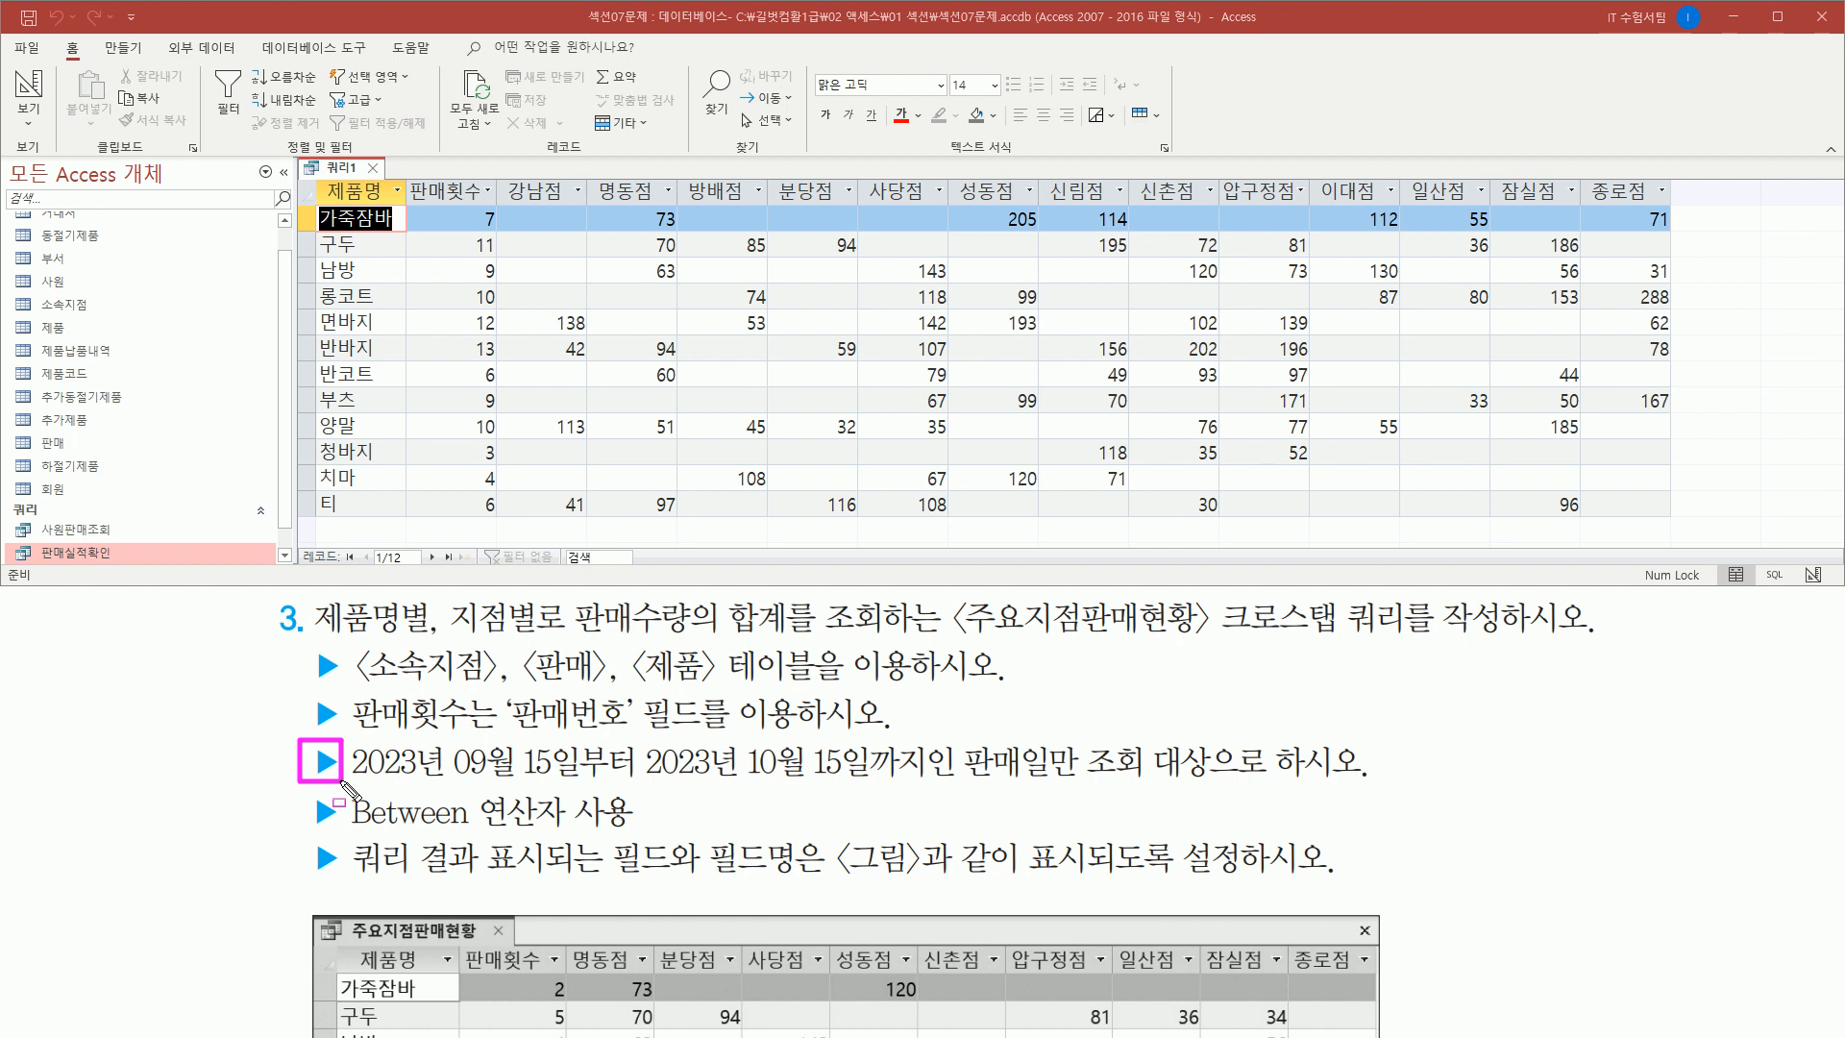
left_click_drag(351, 784, 1352, 781)
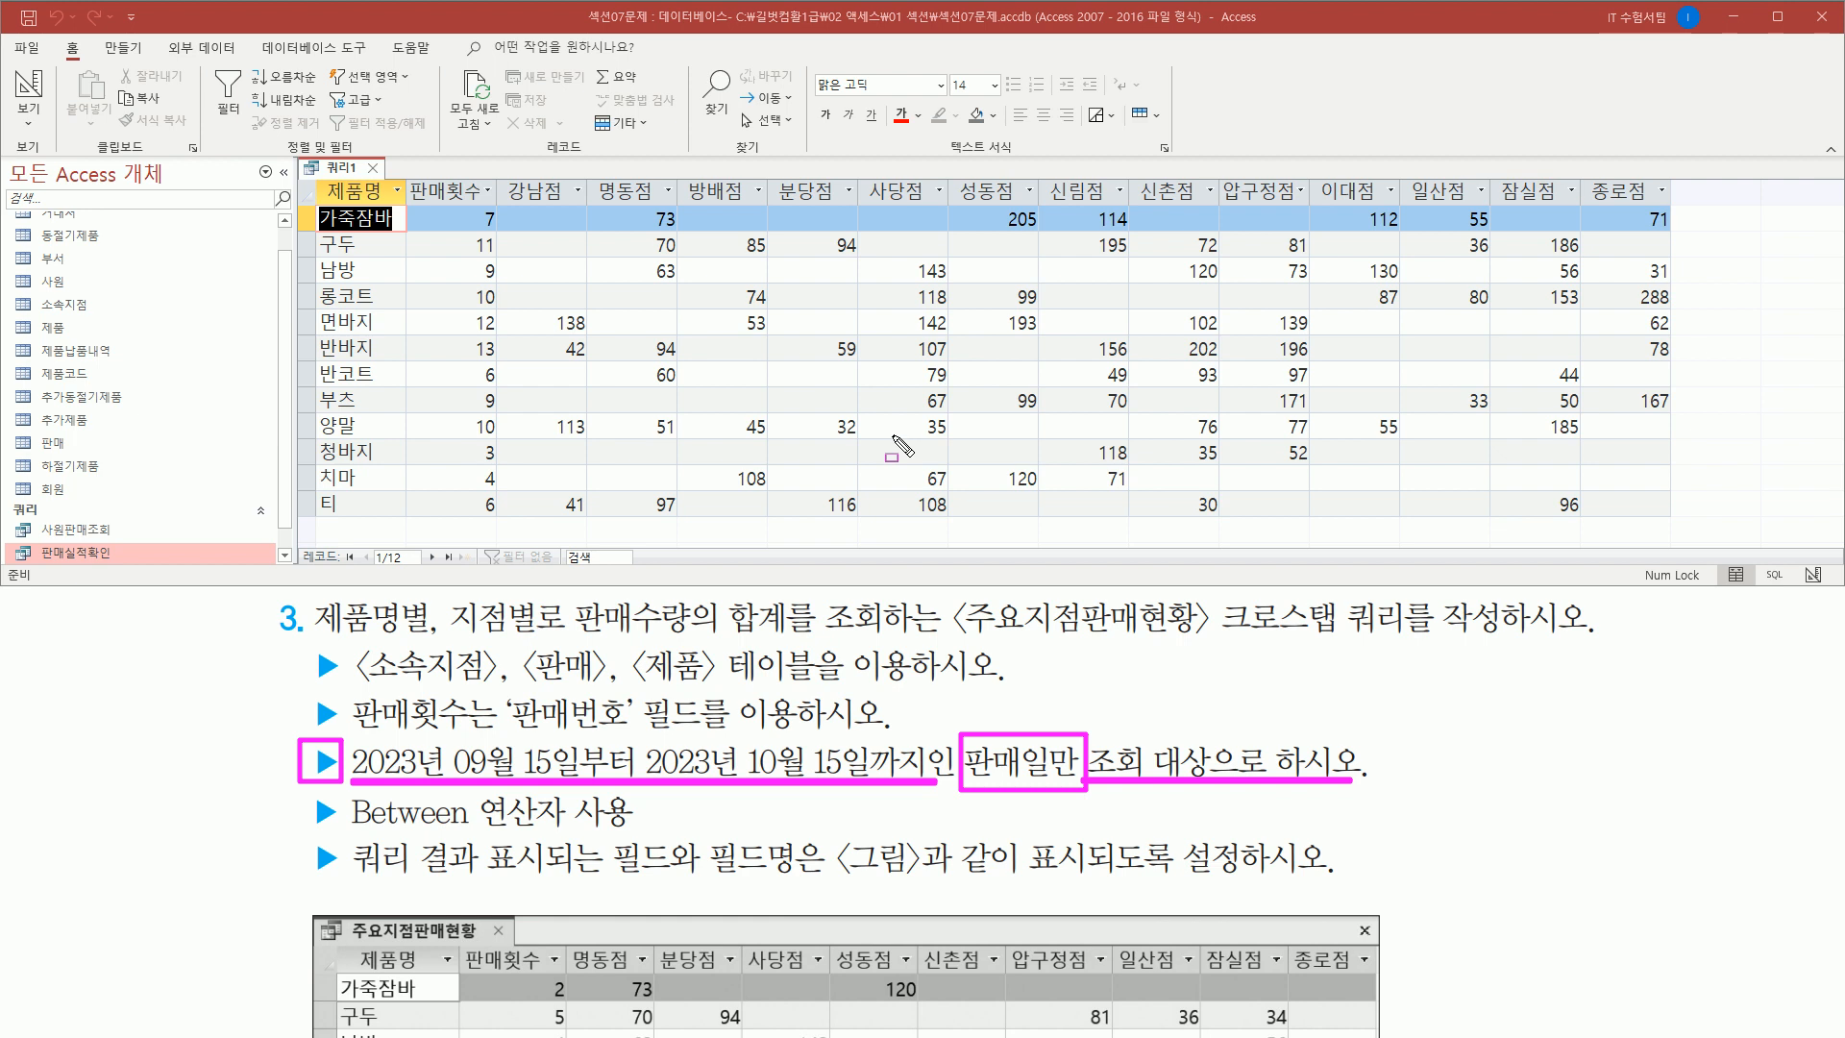
mouse_move(348, 738)
left_mouse_down()
mouse_move(919, 786)
mouse_move(930, 735)
left_mouse_up()
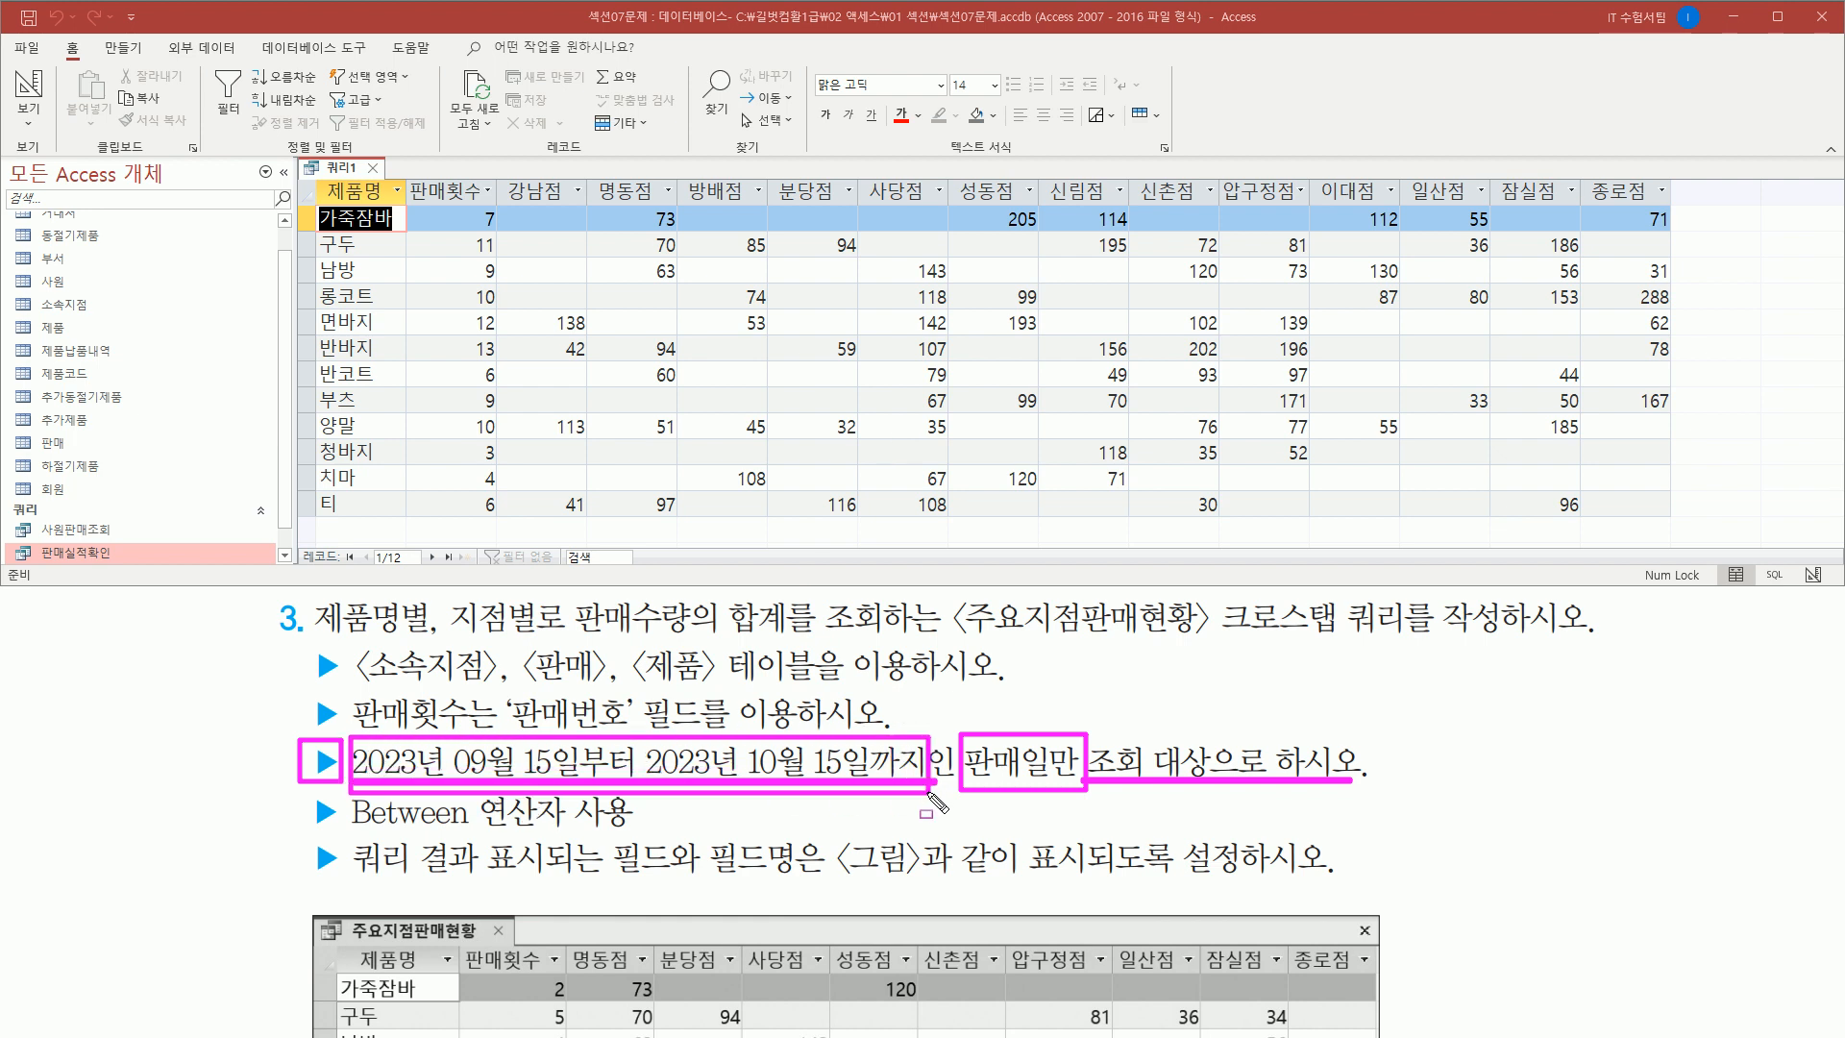
left_click_drag(348, 826, 630, 833)
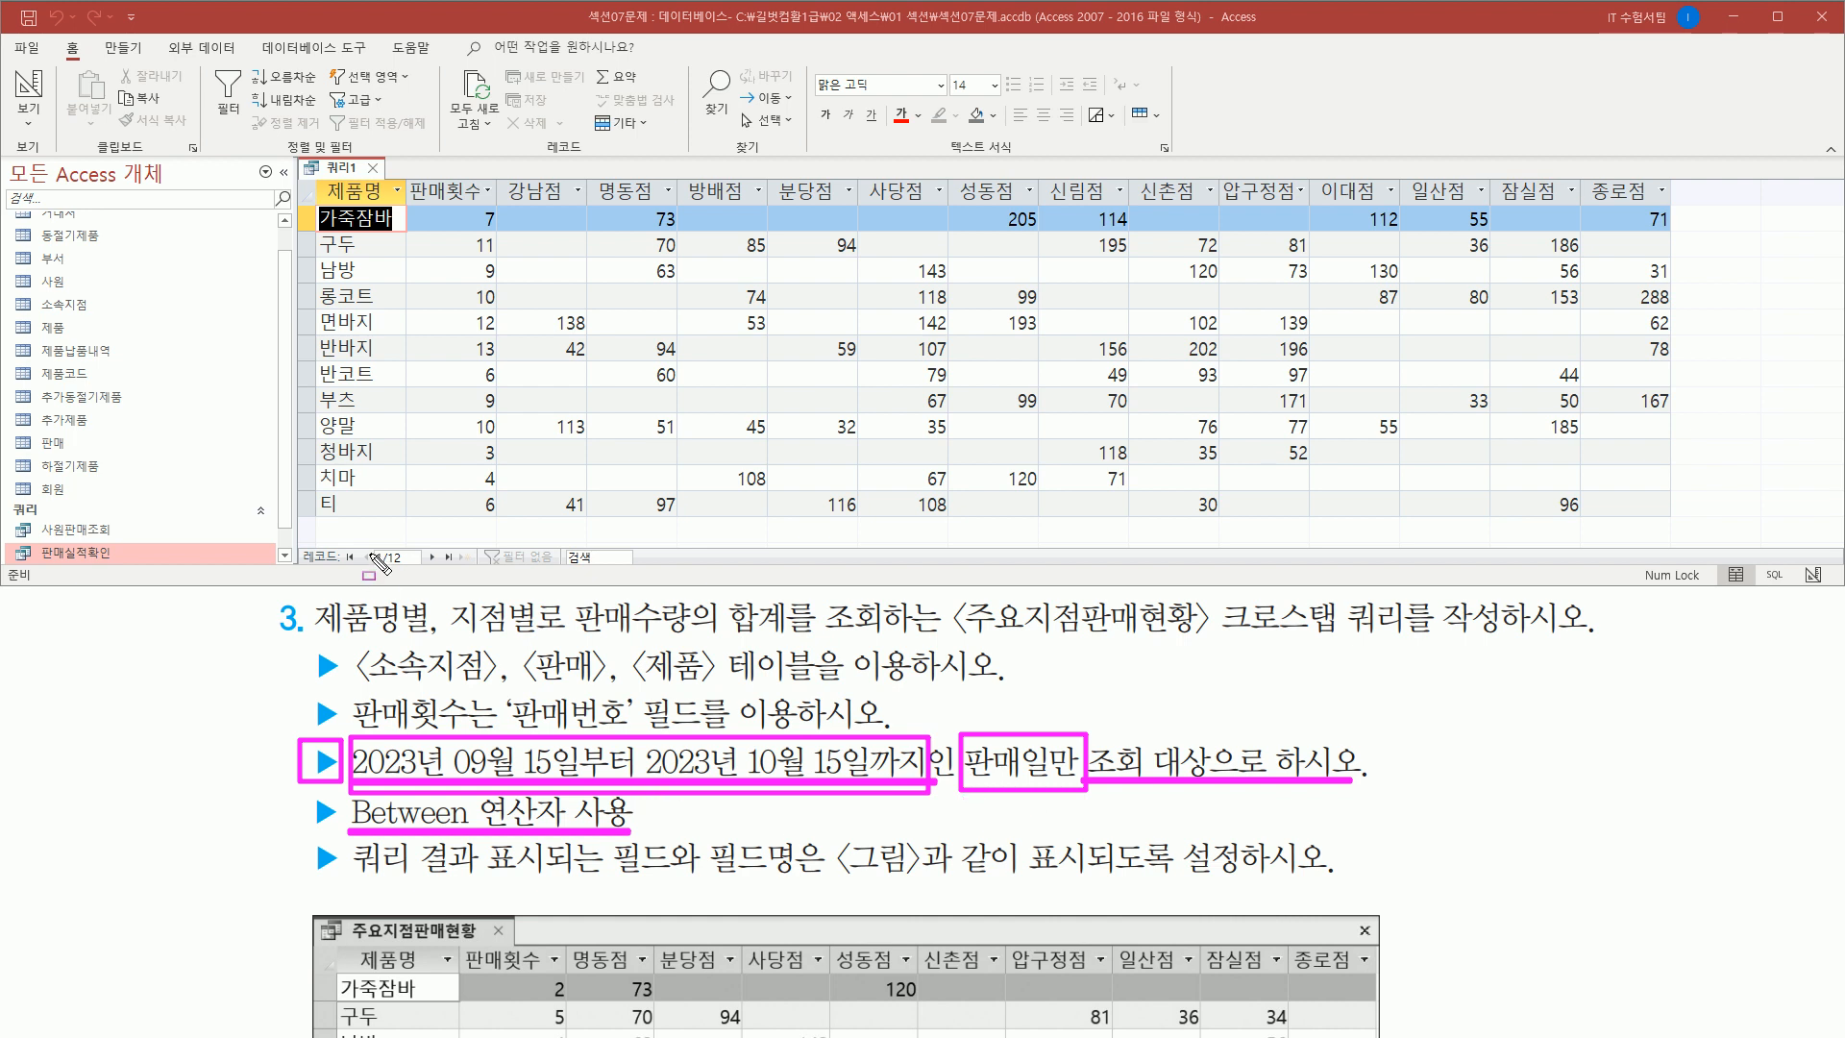
key("Escape")
right_click(341, 169)
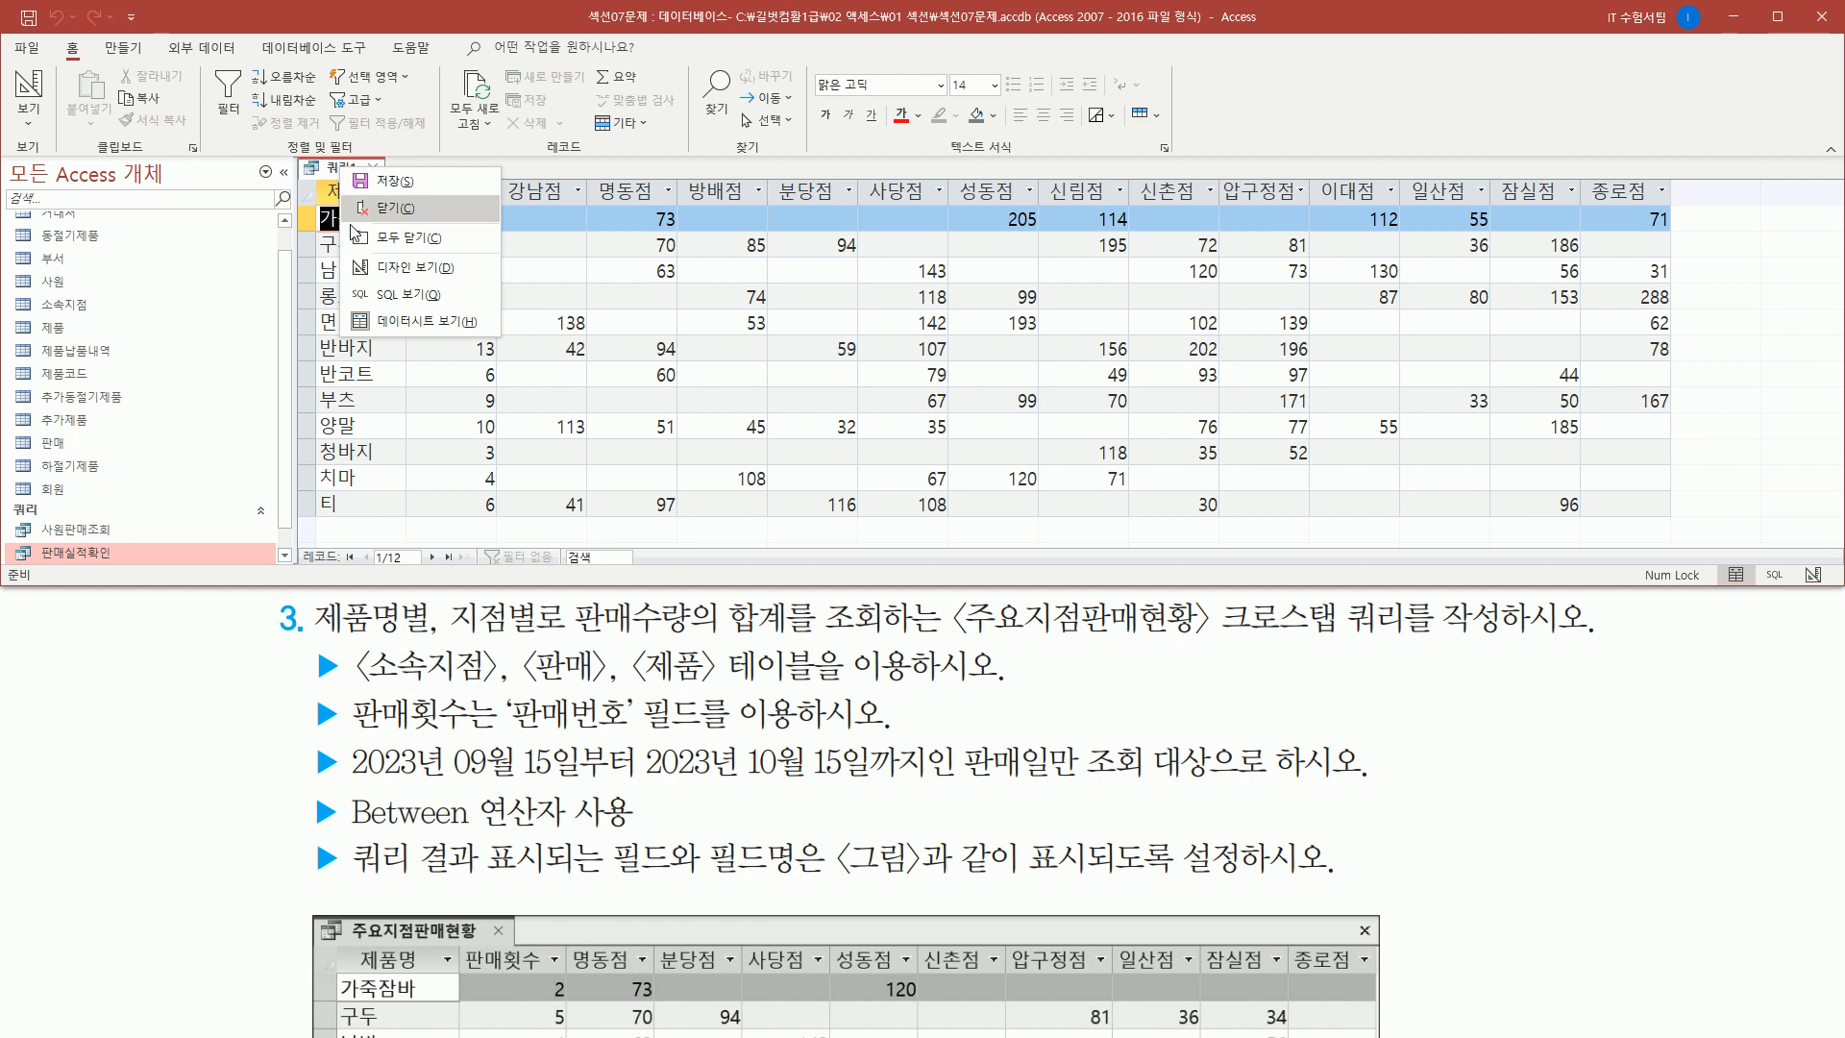
left_click(415, 269)
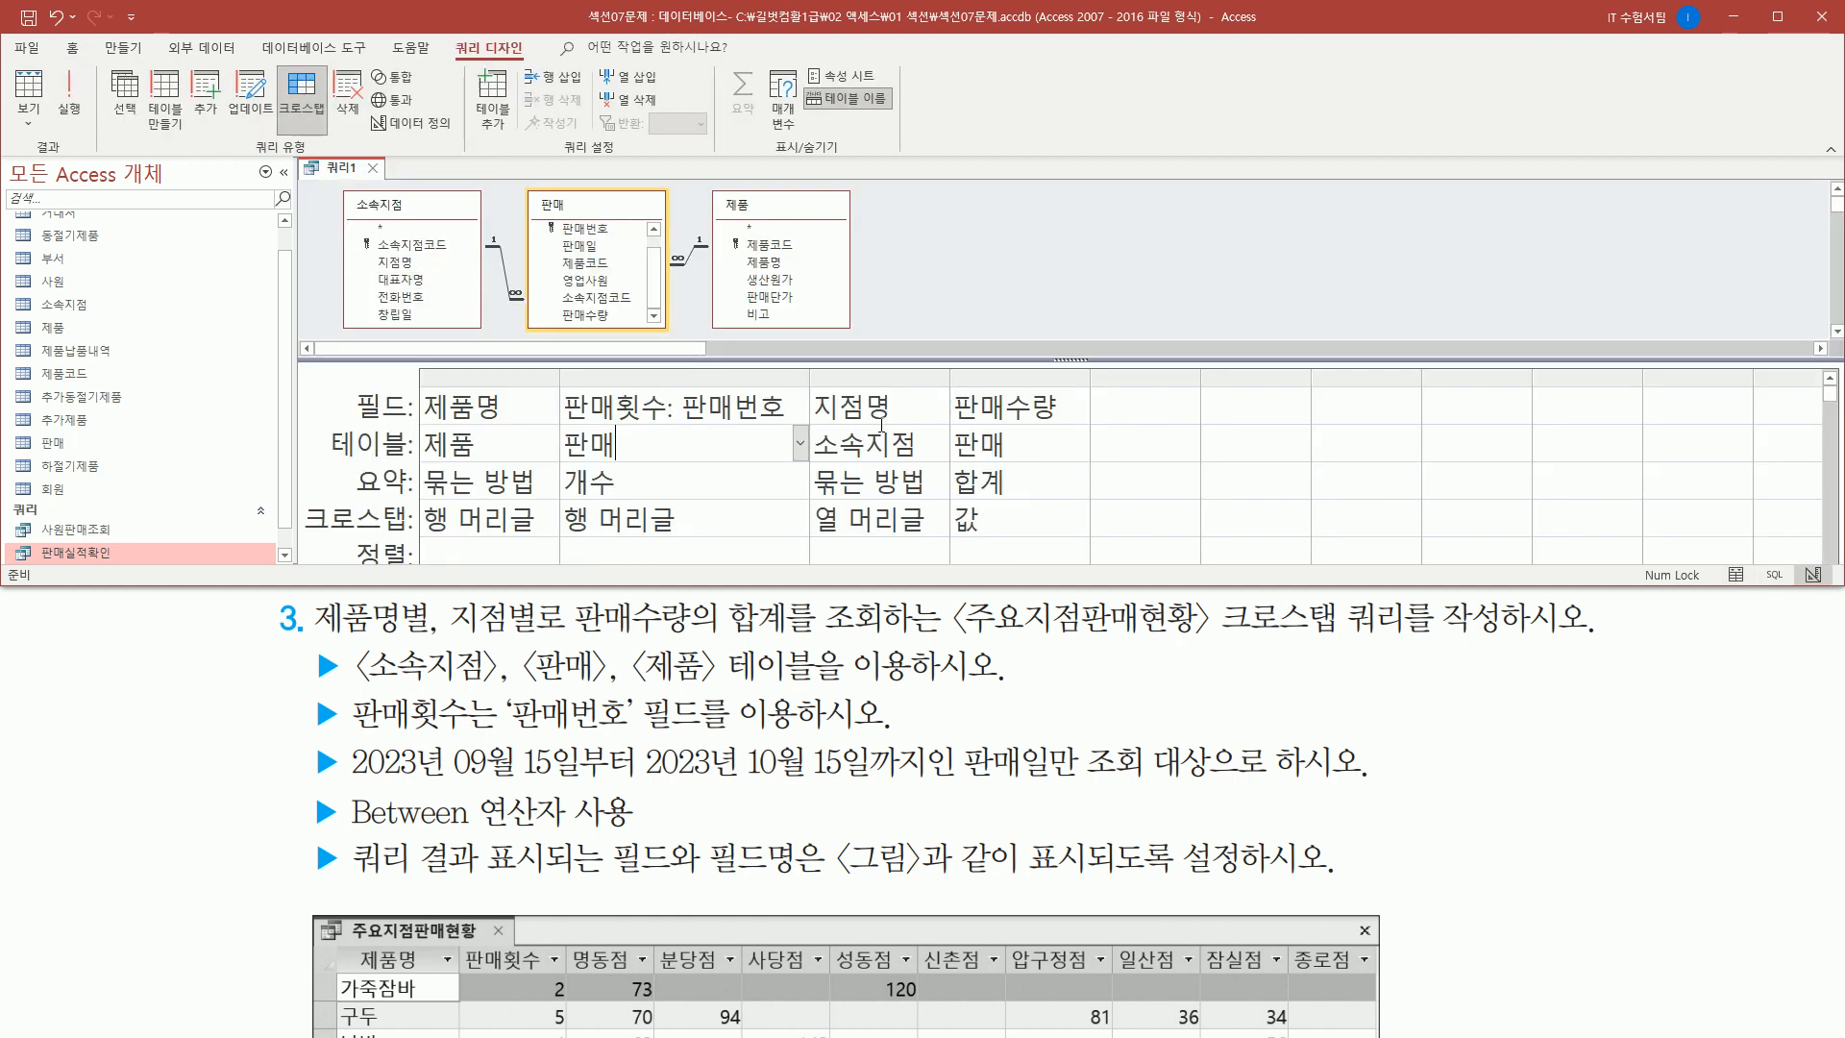
- Add the 판매일 field of the 판매 table to the first empty column of the design grid
left_click(1116, 398)
left_click_drag(300, 735, 1364, 832)
mouse_move(961, 727)
left_mouse_down()
mouse_move(989, 783)
mouse_move(1049, 792)
left_mouse_up()
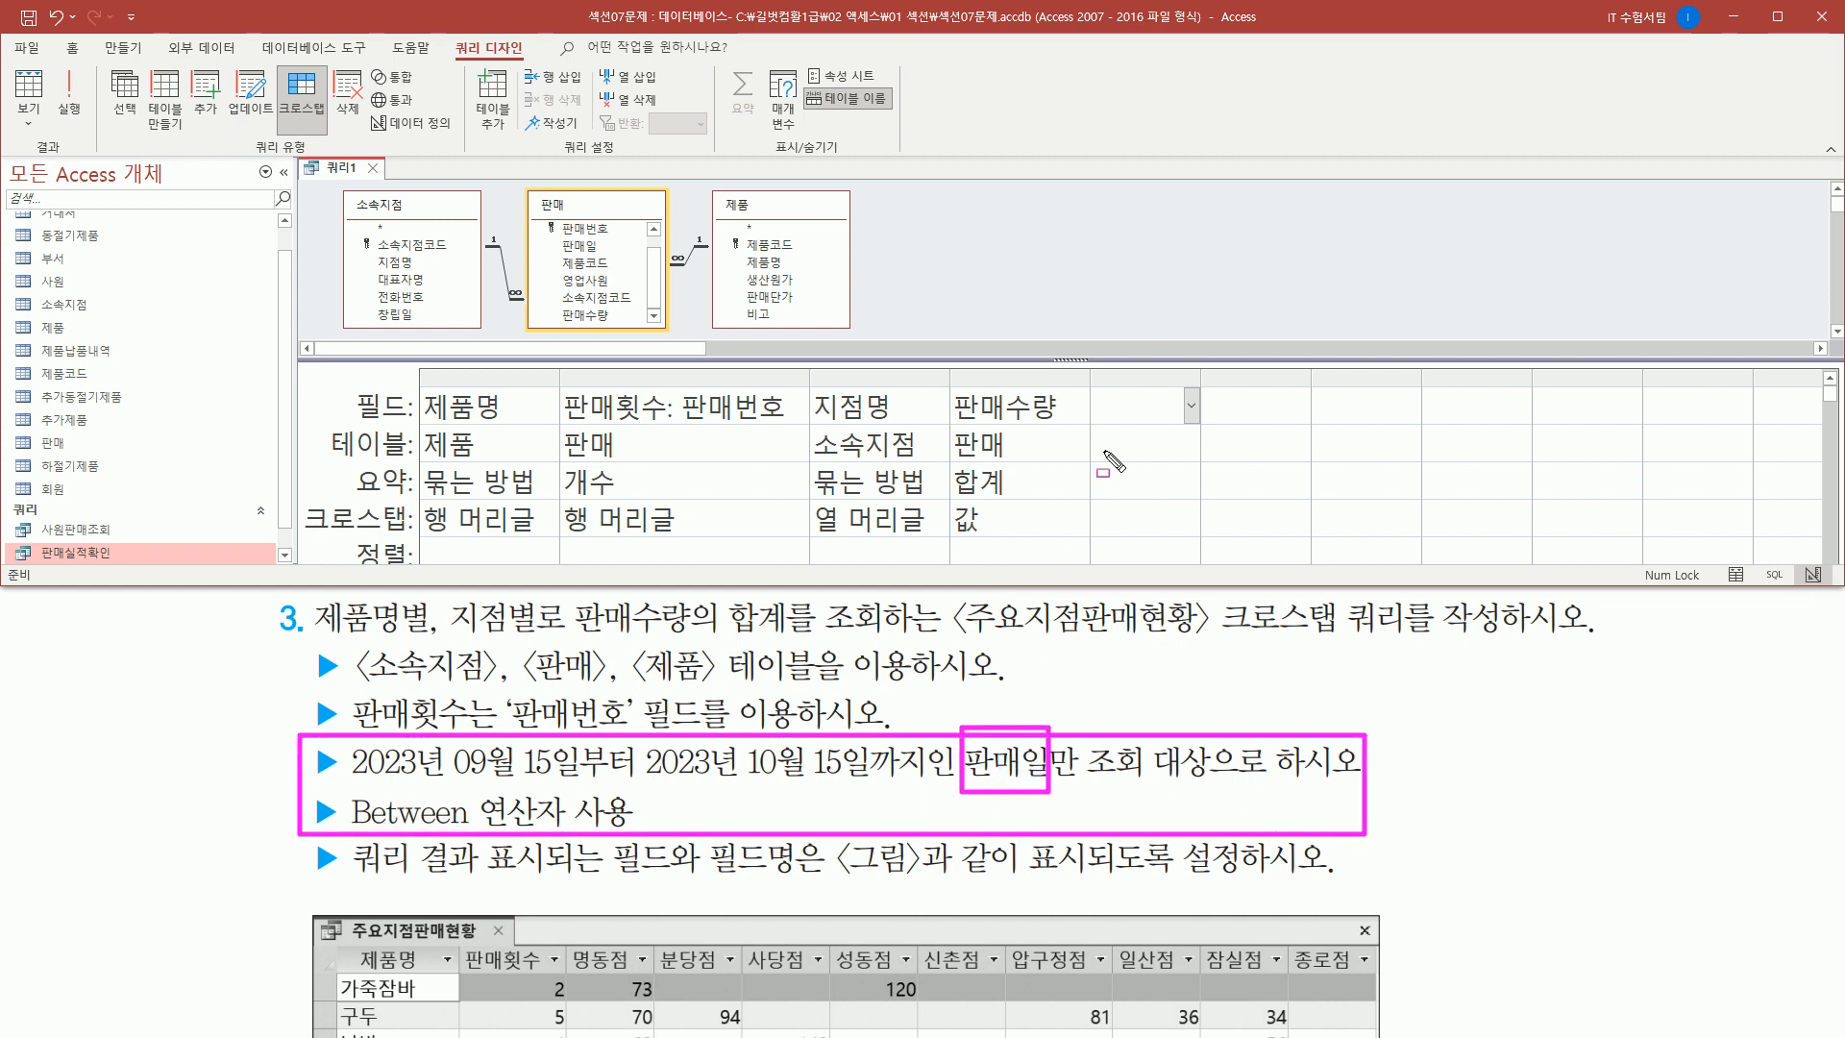
mouse_move(530, 187)
left_mouse_down()
mouse_move(607, 319)
mouse_move(682, 344)
left_mouse_up()
left_click_drag(554, 237, 603, 257)
key("Escape")
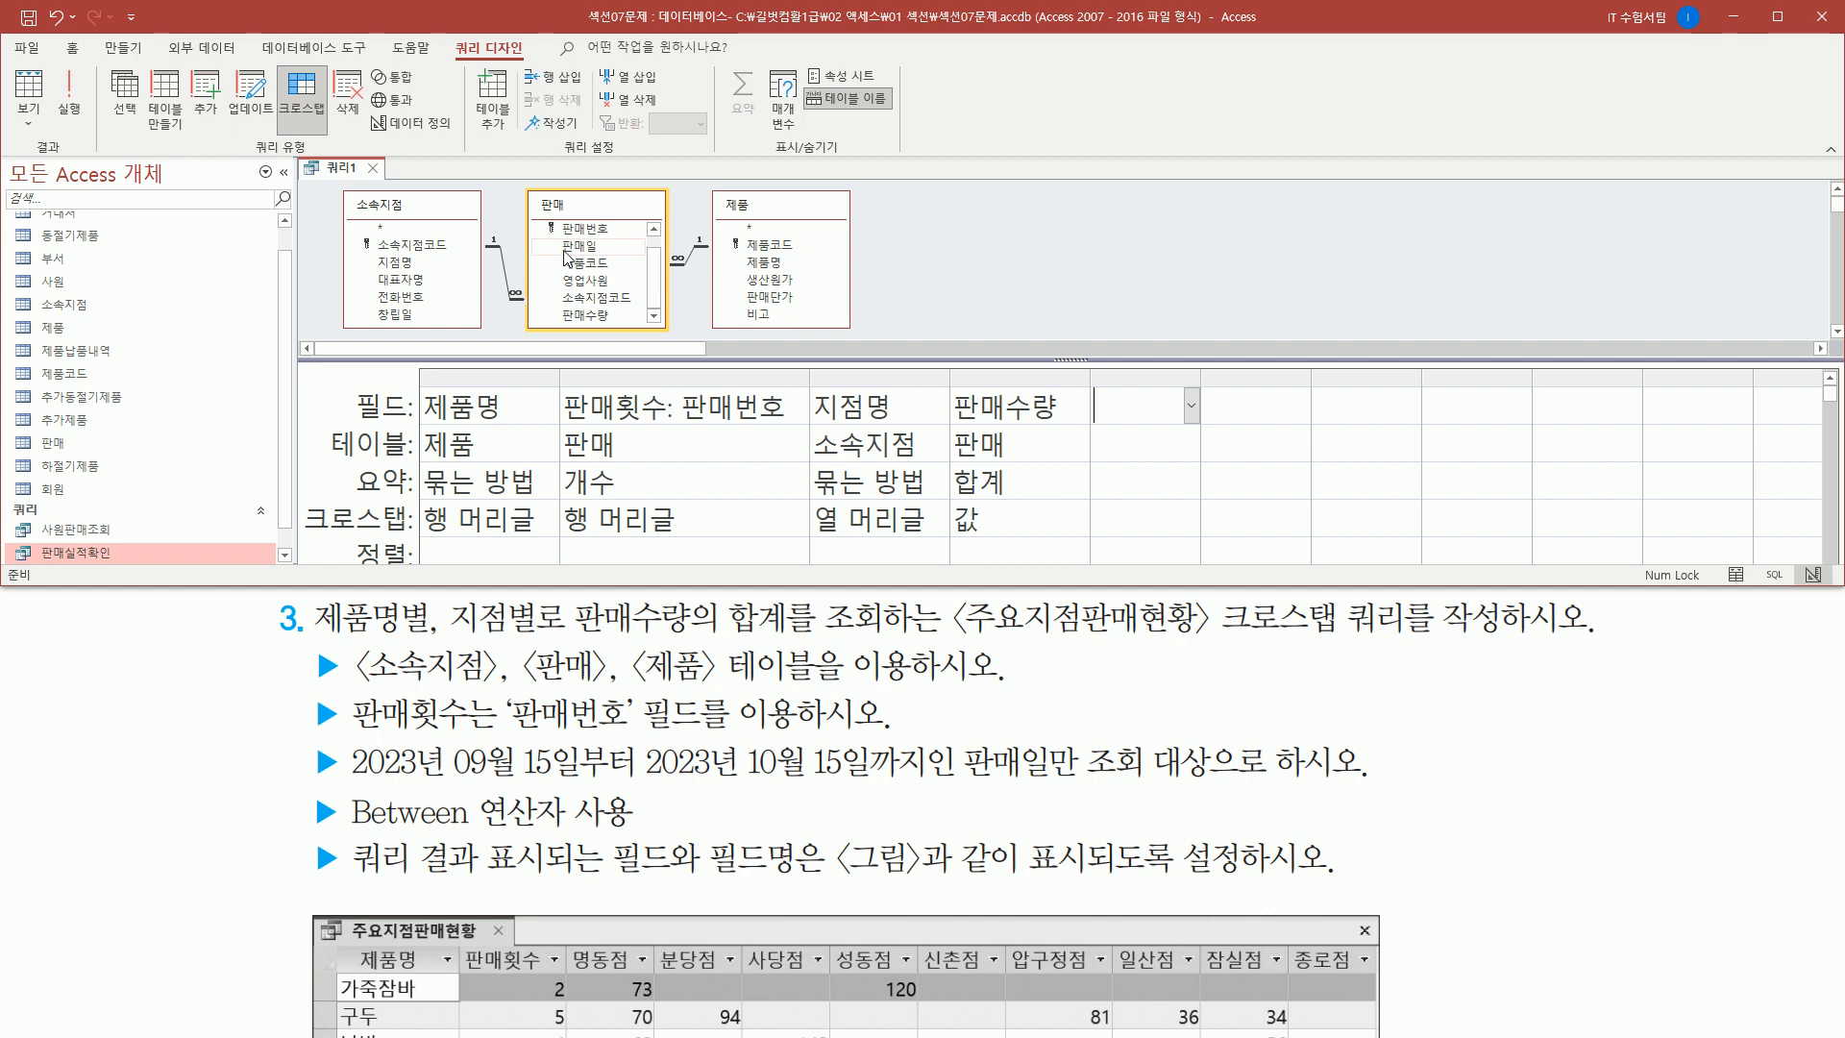
left_click(599, 248)
double_click(601, 252)
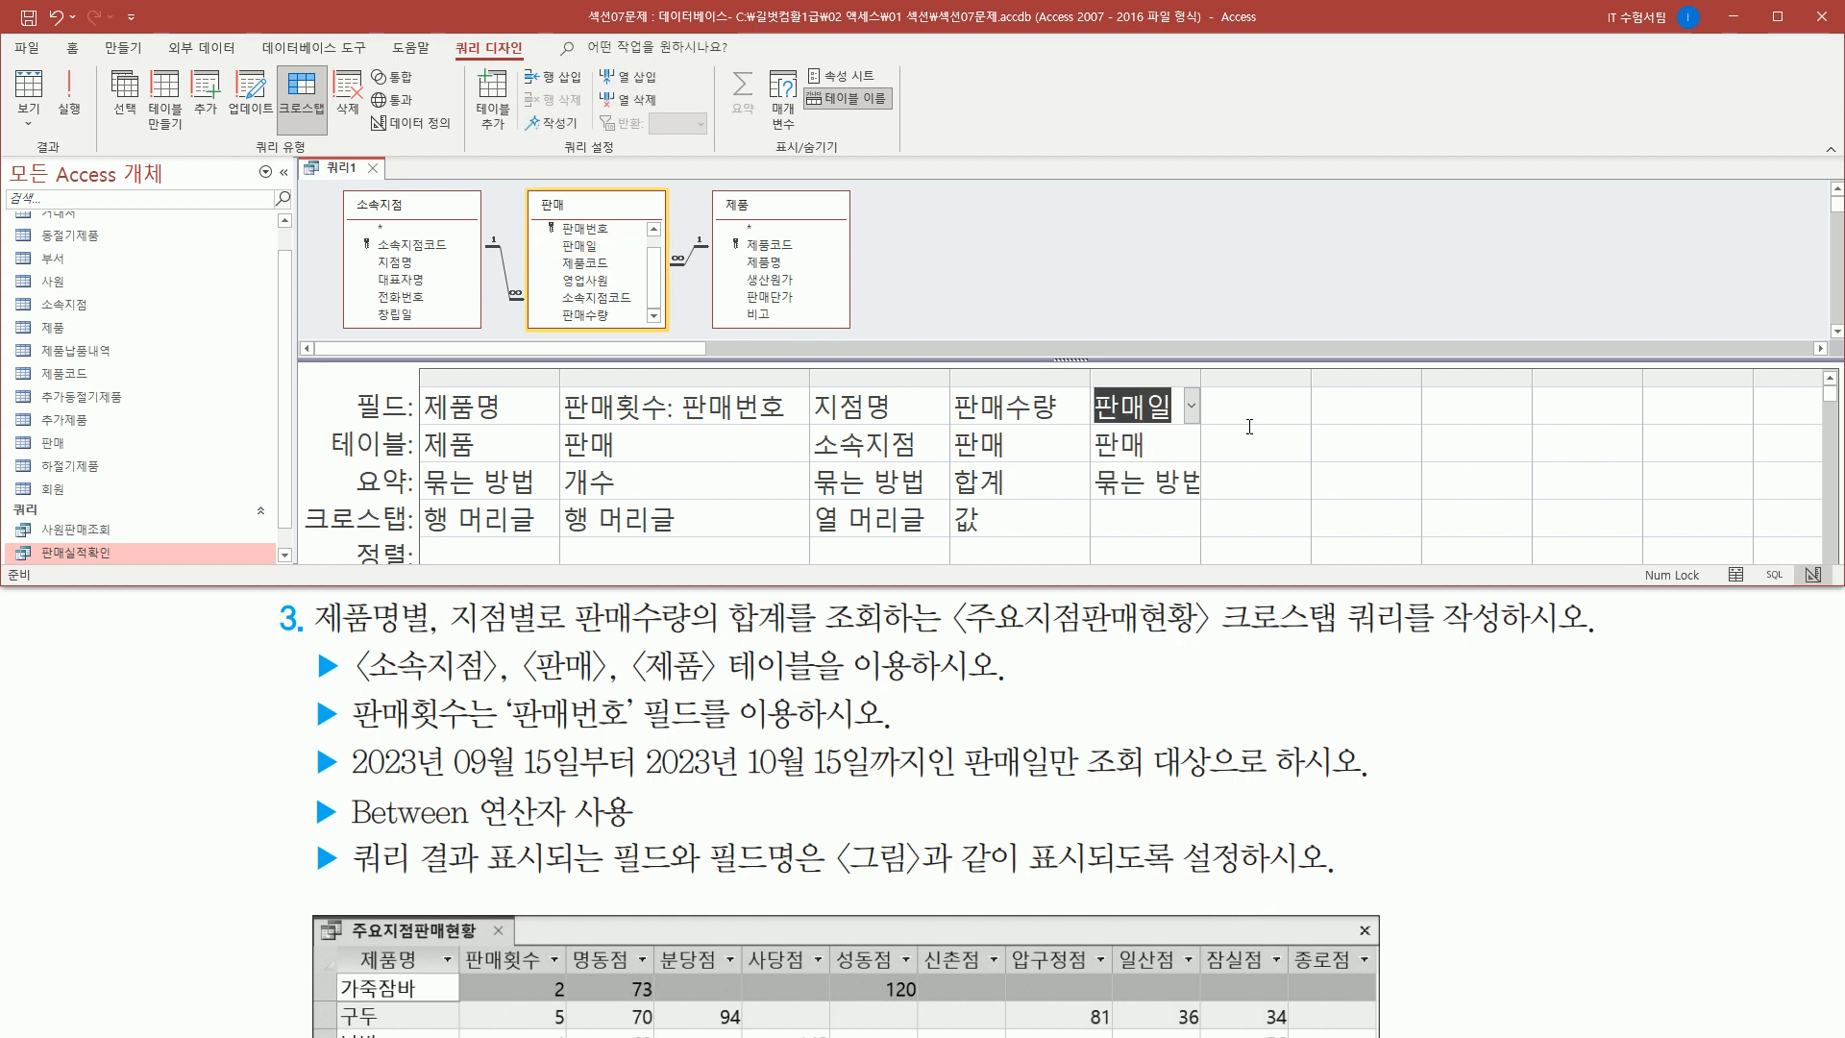
mouse_move(1079, 374)
left_mouse_down()
mouse_move(1105, 420)
mouse_move(1204, 429)
left_mouse_up()
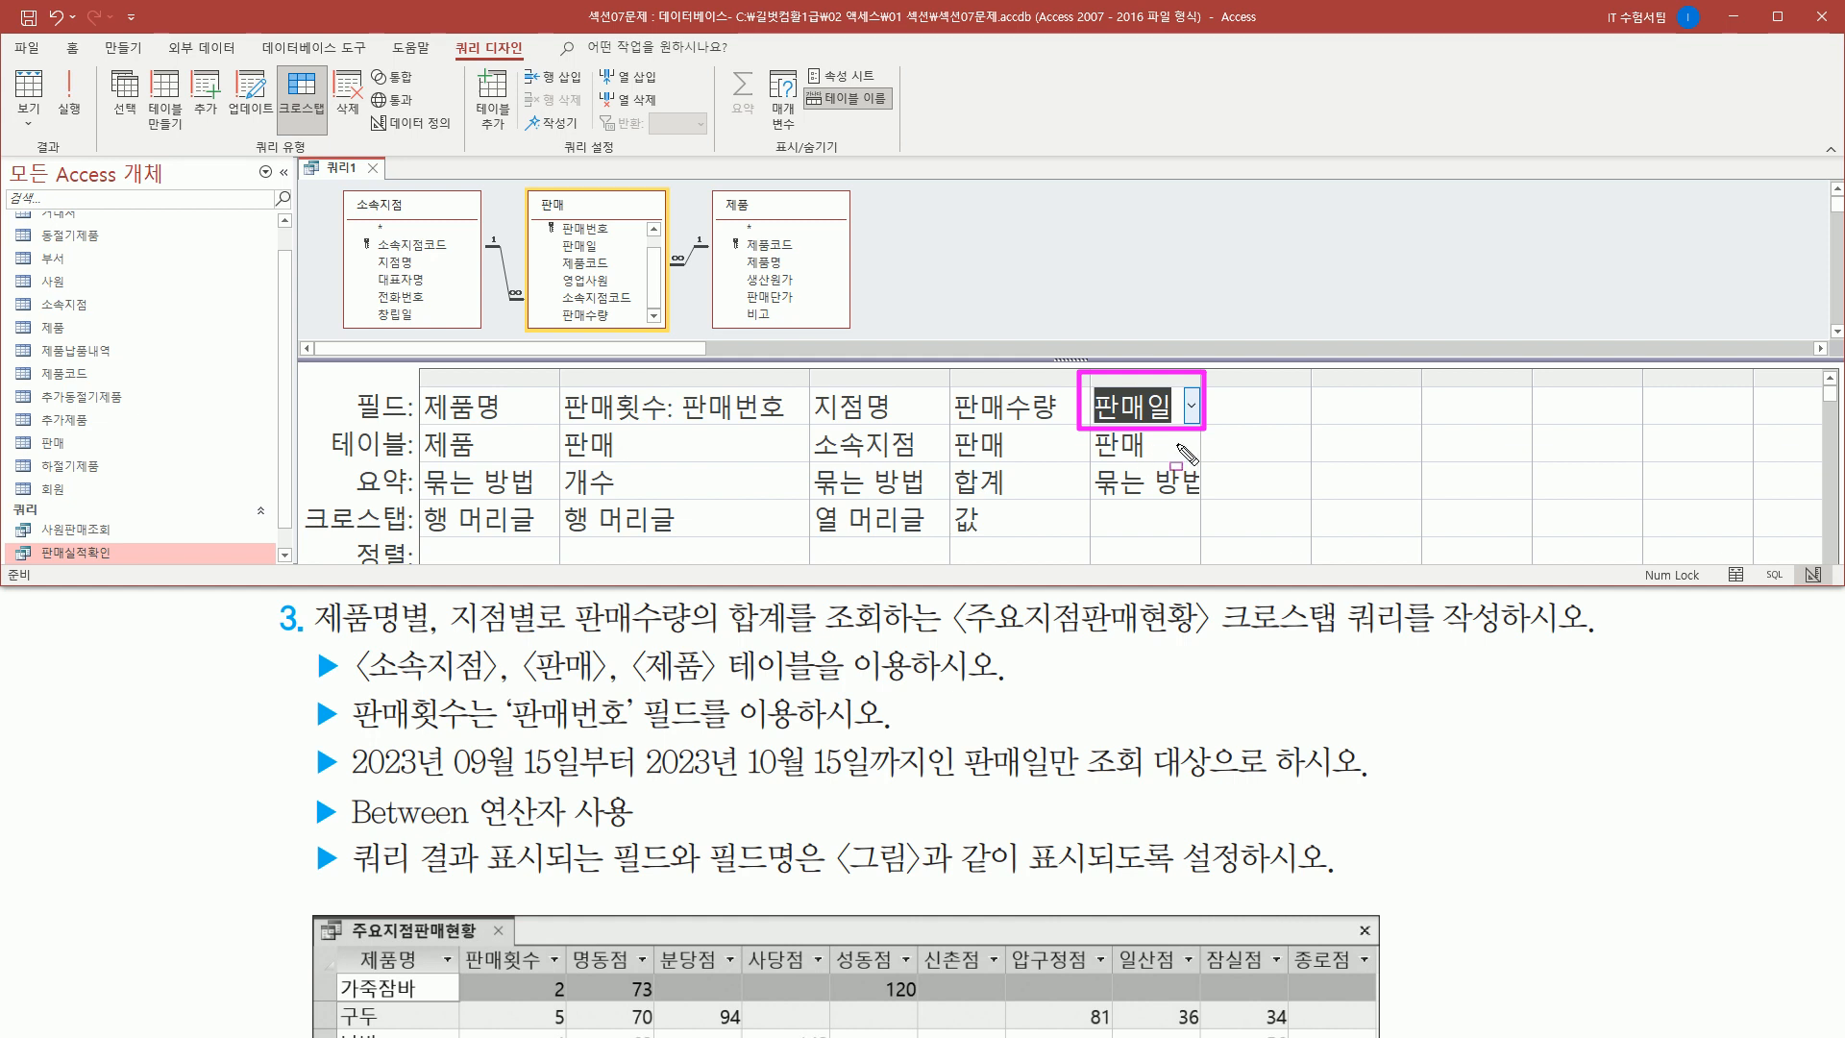
- Set the 요약 function of the 판매일 field to 조건 and widen its column to make room for the criteria
key("Escape")
left_click(1192, 487)
left_click(1193, 483)
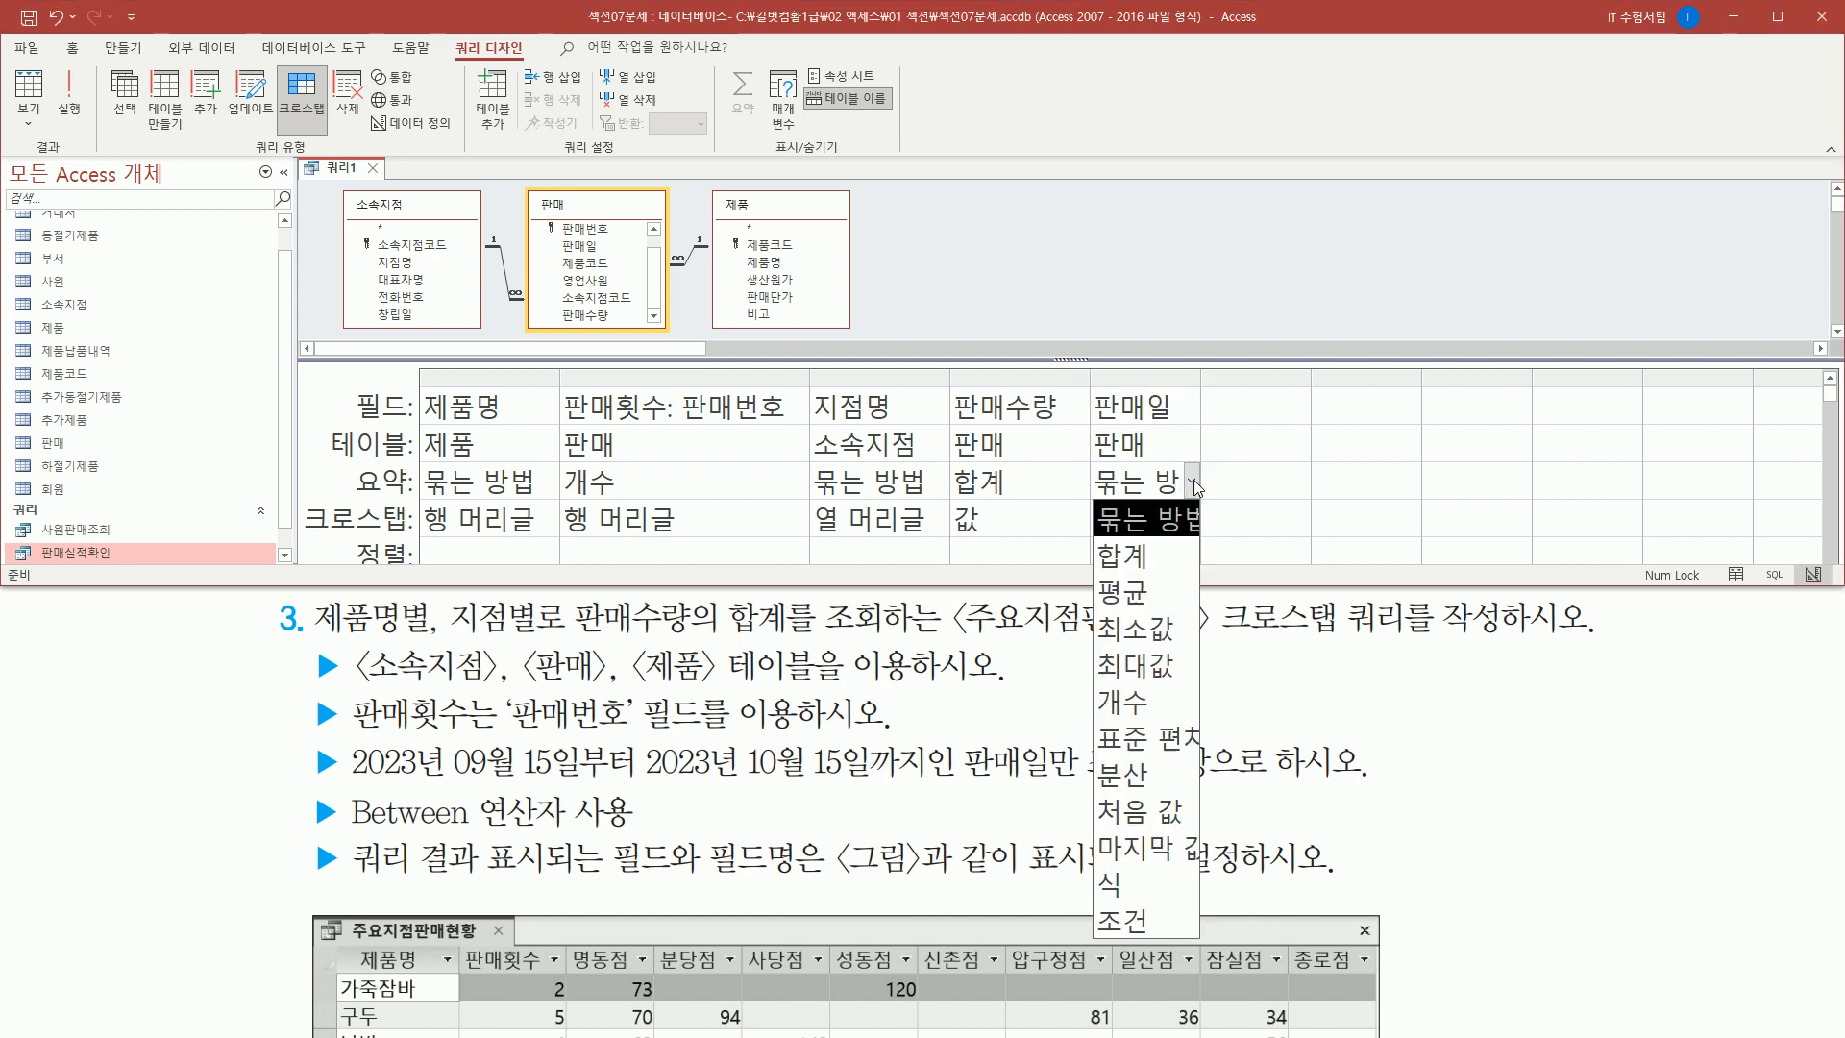
left_click(1163, 924)
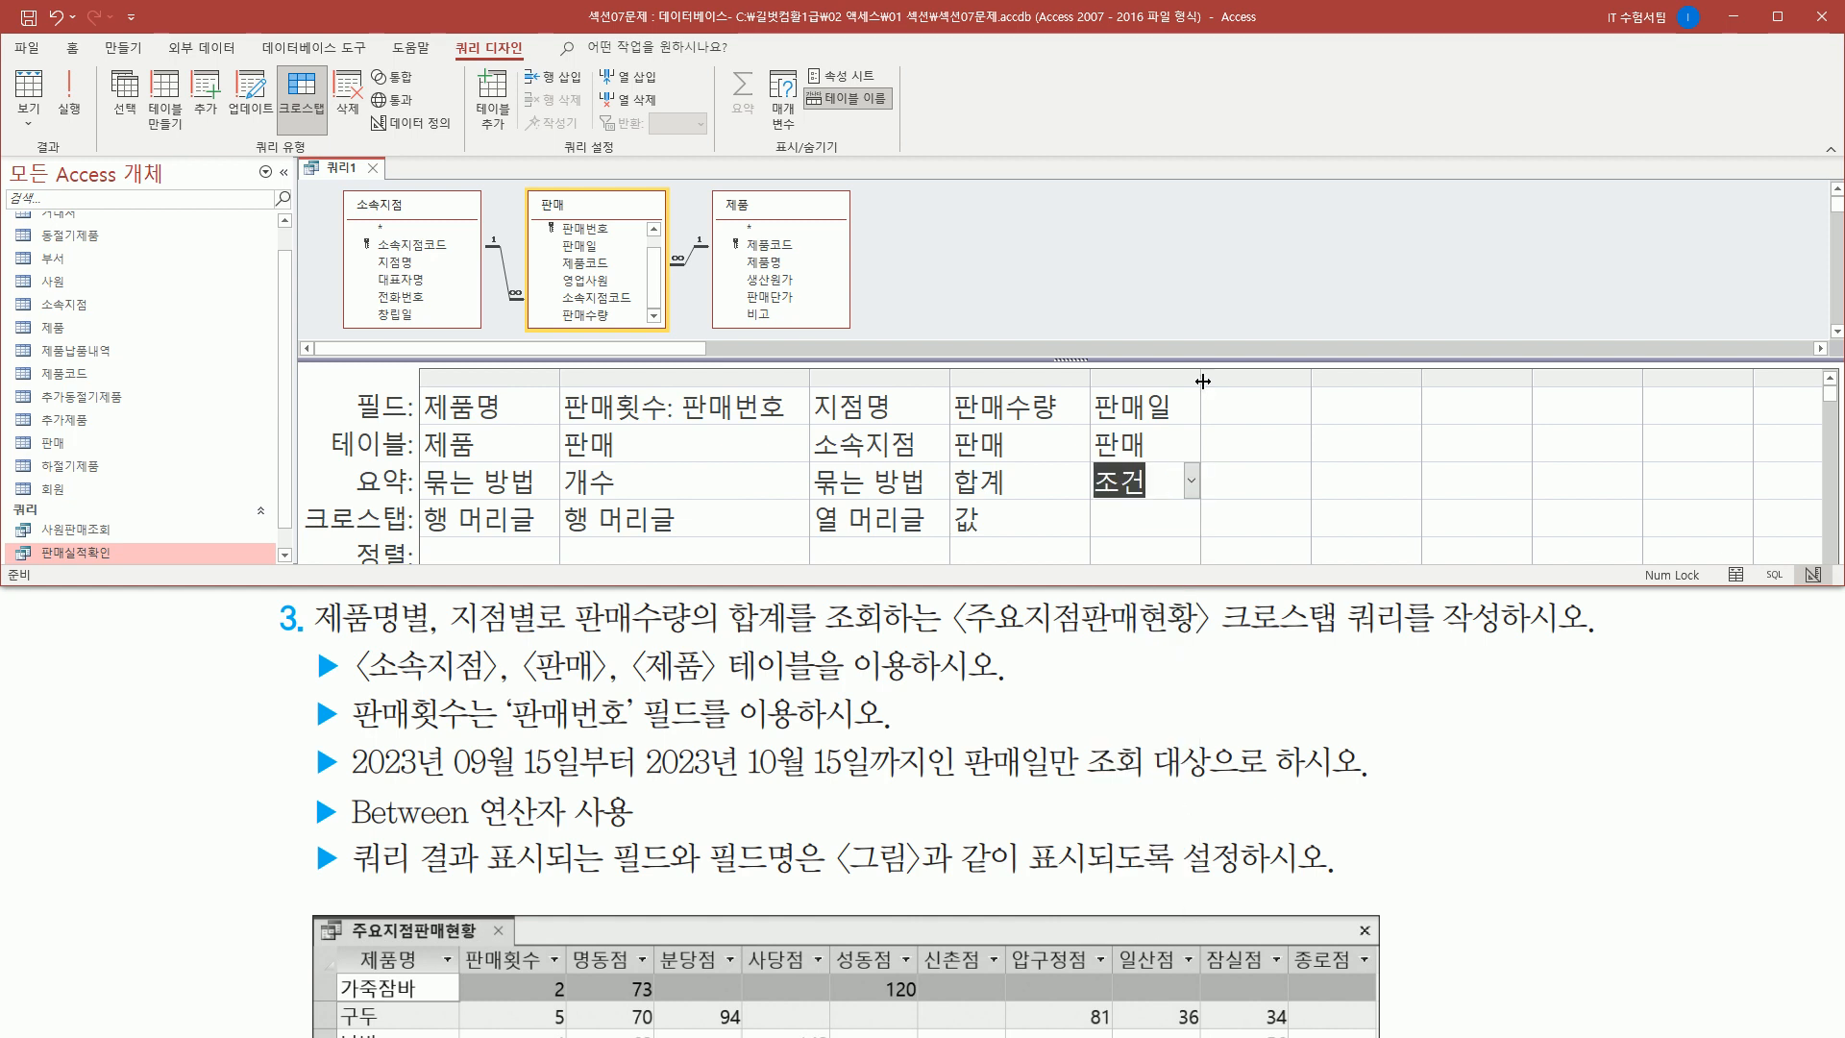
left_click_drag(1204, 382, 1413, 380)
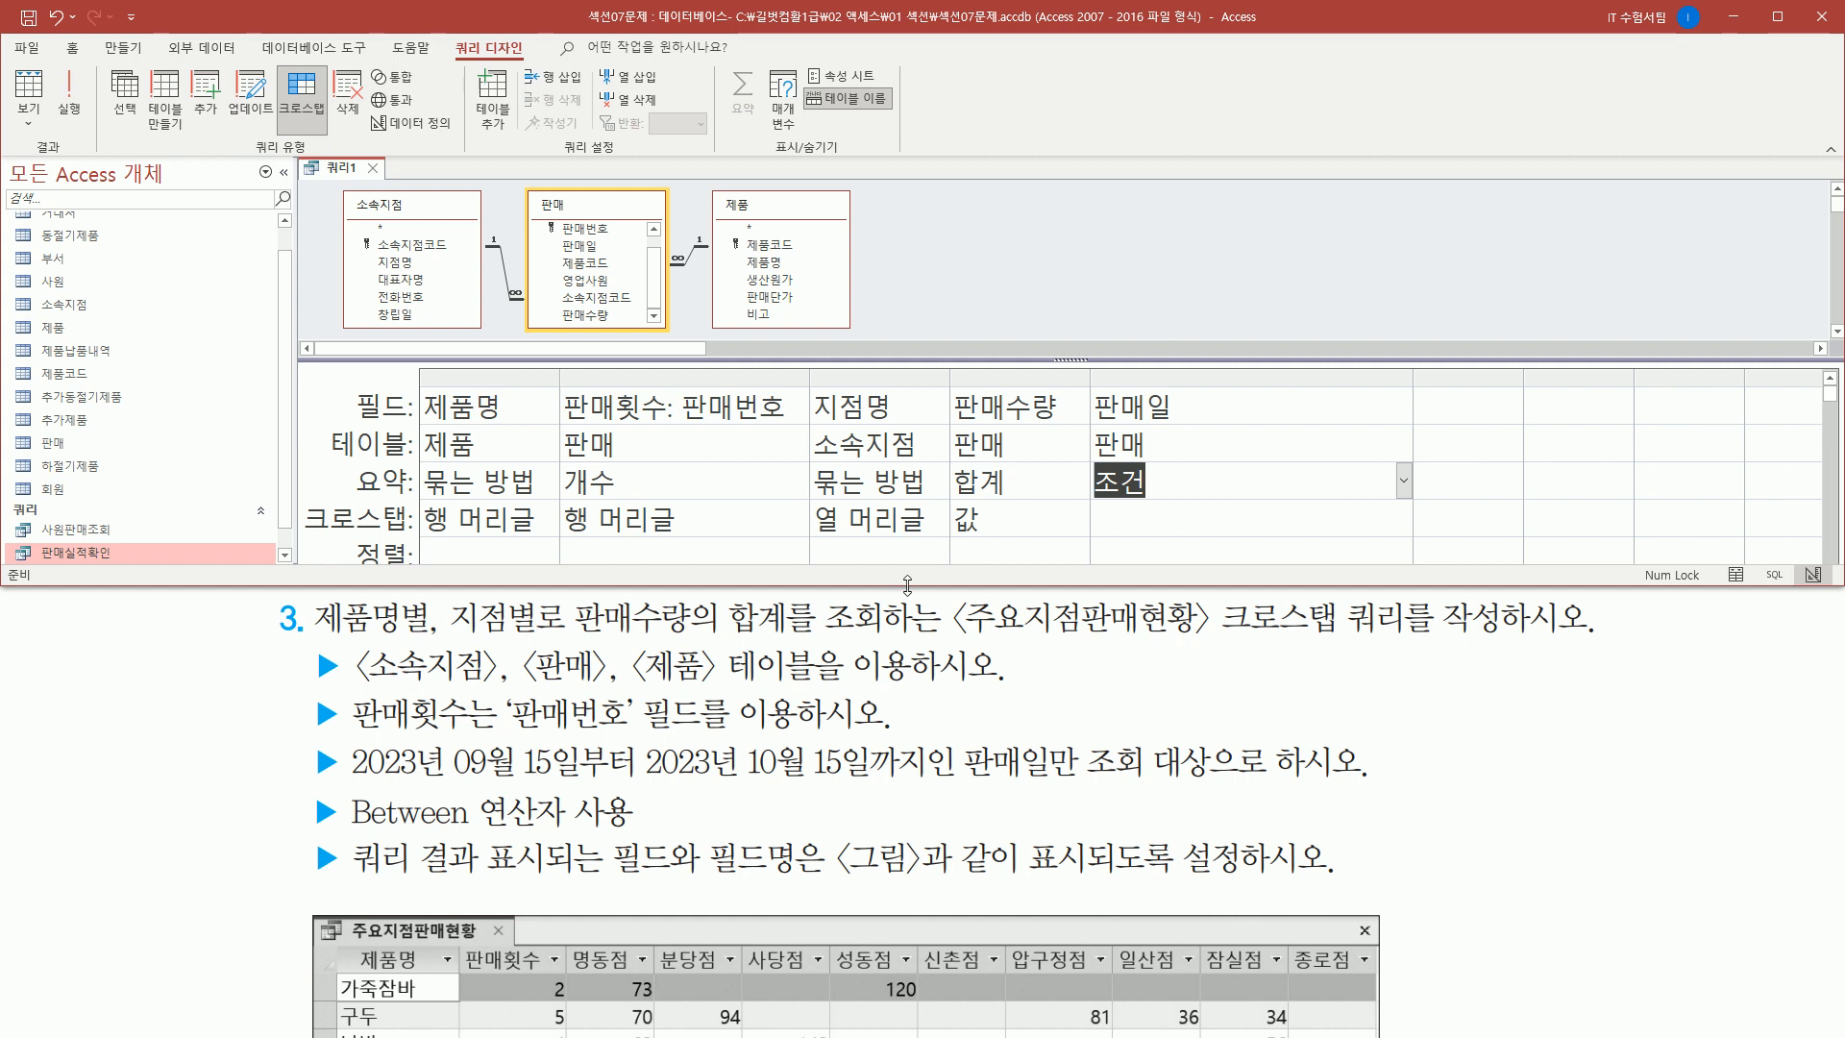
- Enlarge the window to reveal the 조건 row and enter between 2023-09-15 and 2023-10-15 as the 판매일 criterion
left_click_drag(907, 584, 904, 727)
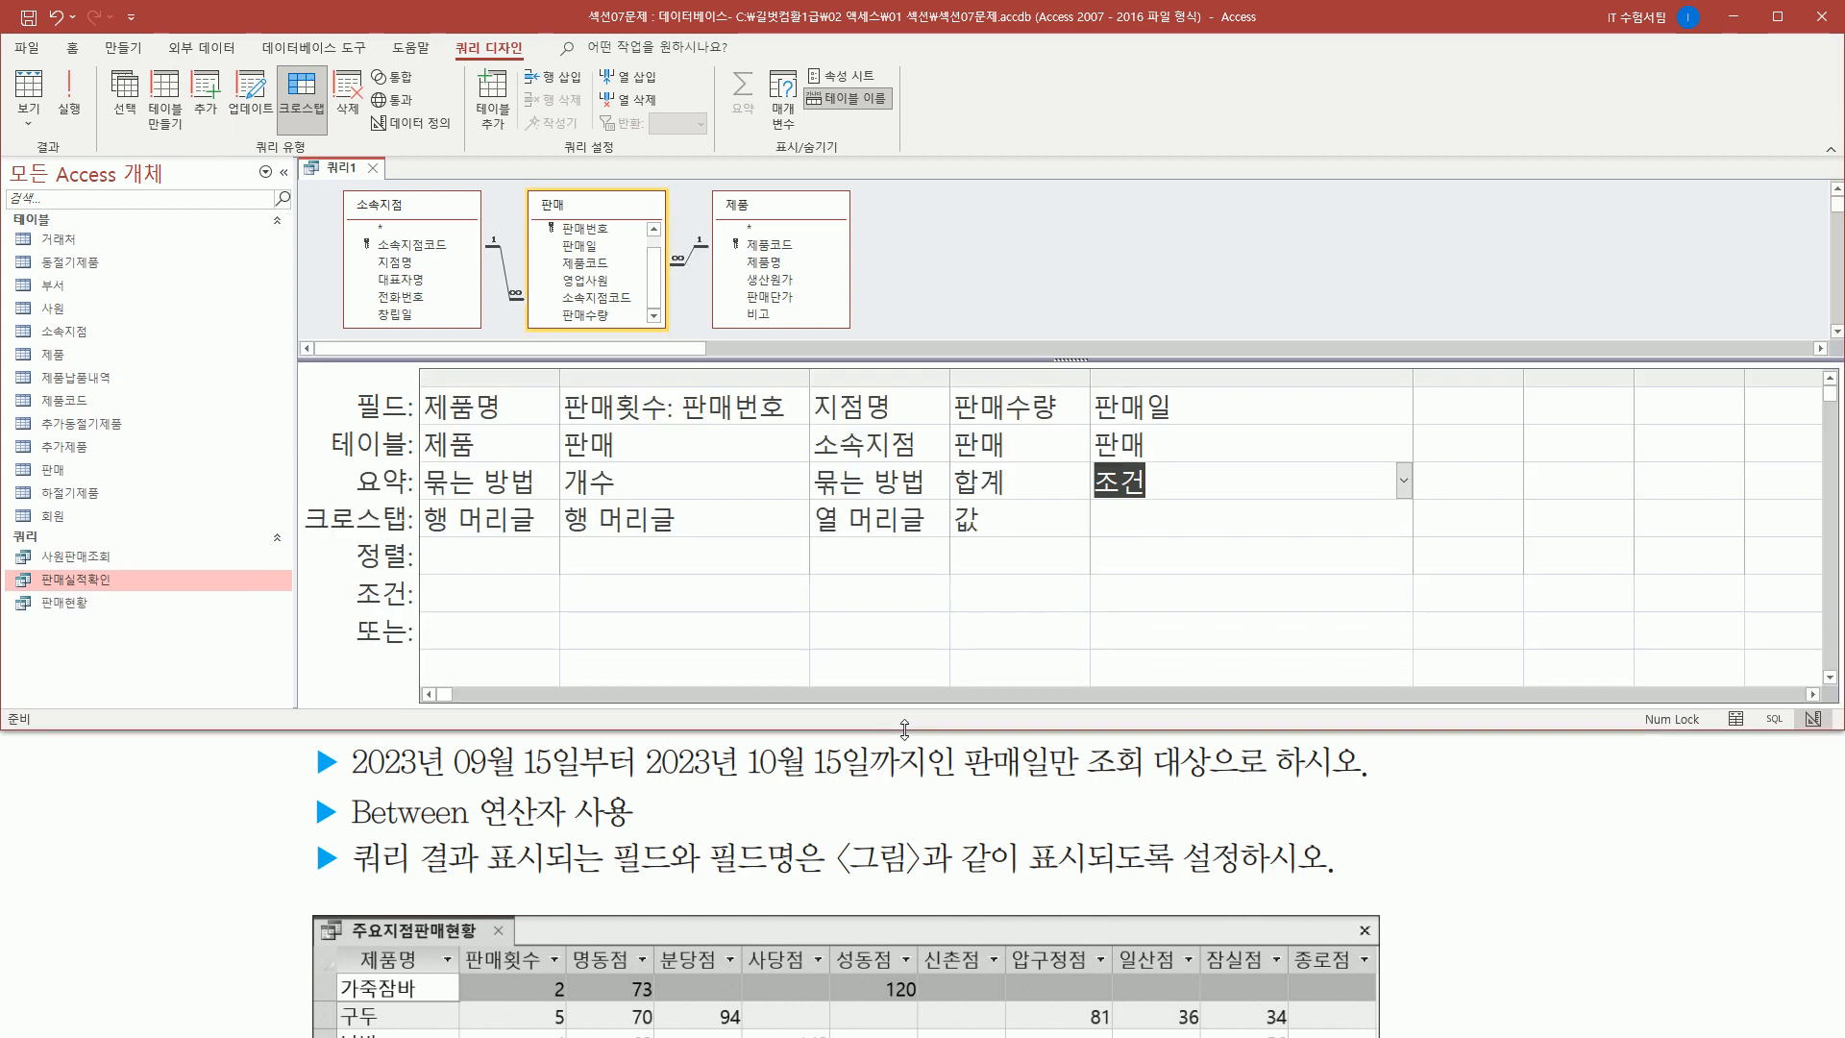
mouse_move(1077, 381)
left_mouse_down()
mouse_move(1173, 432)
mouse_move(1225, 613)
mouse_move(1338, 607)
mouse_move(1411, 566)
mouse_move(1410, 543)
left_mouse_up()
mouse_move(335, 575)
left_mouse_down()
mouse_move(377, 605)
mouse_move(437, 601)
mouse_move(423, 611)
left_mouse_up()
mouse_move(1091, 575)
left_mouse_down()
mouse_move(1143, 620)
mouse_move(1413, 607)
left_mouse_up()
key("Escape")
left_click(1162, 593)
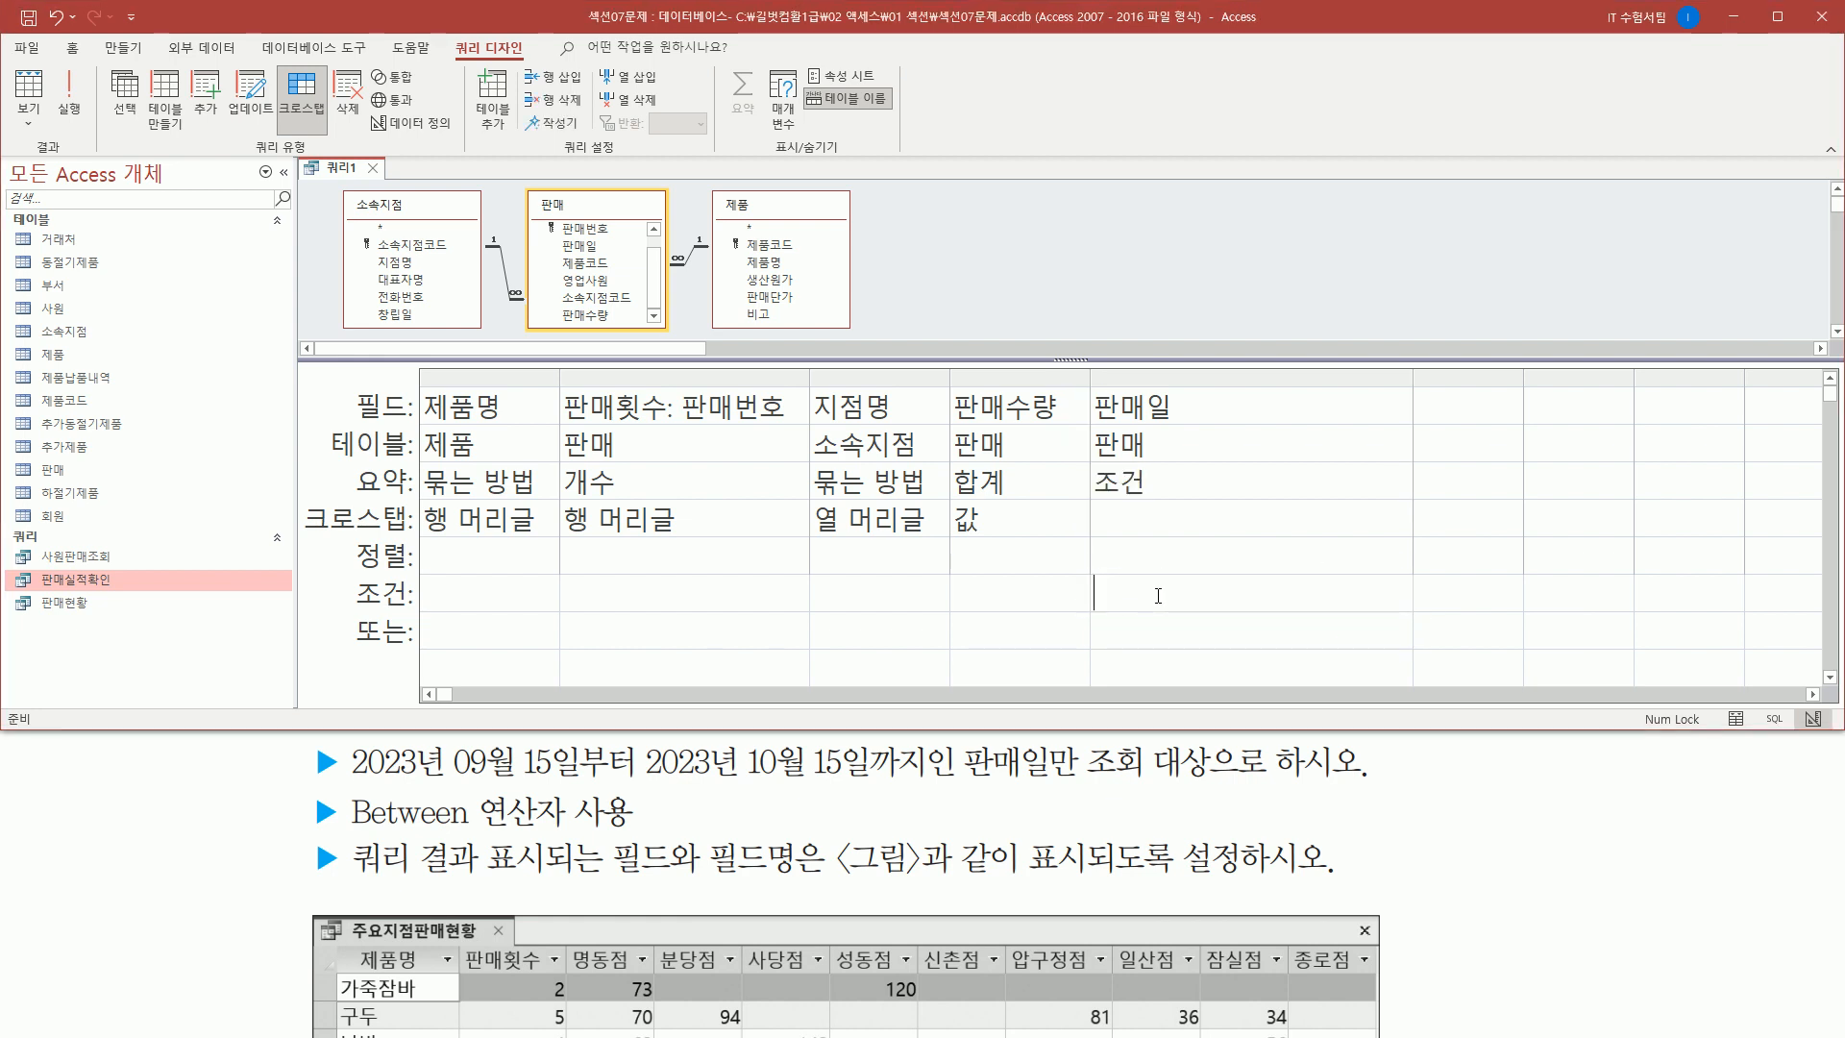
type("ㅠ")
key("BackSpace")
type("between 2023-09-")
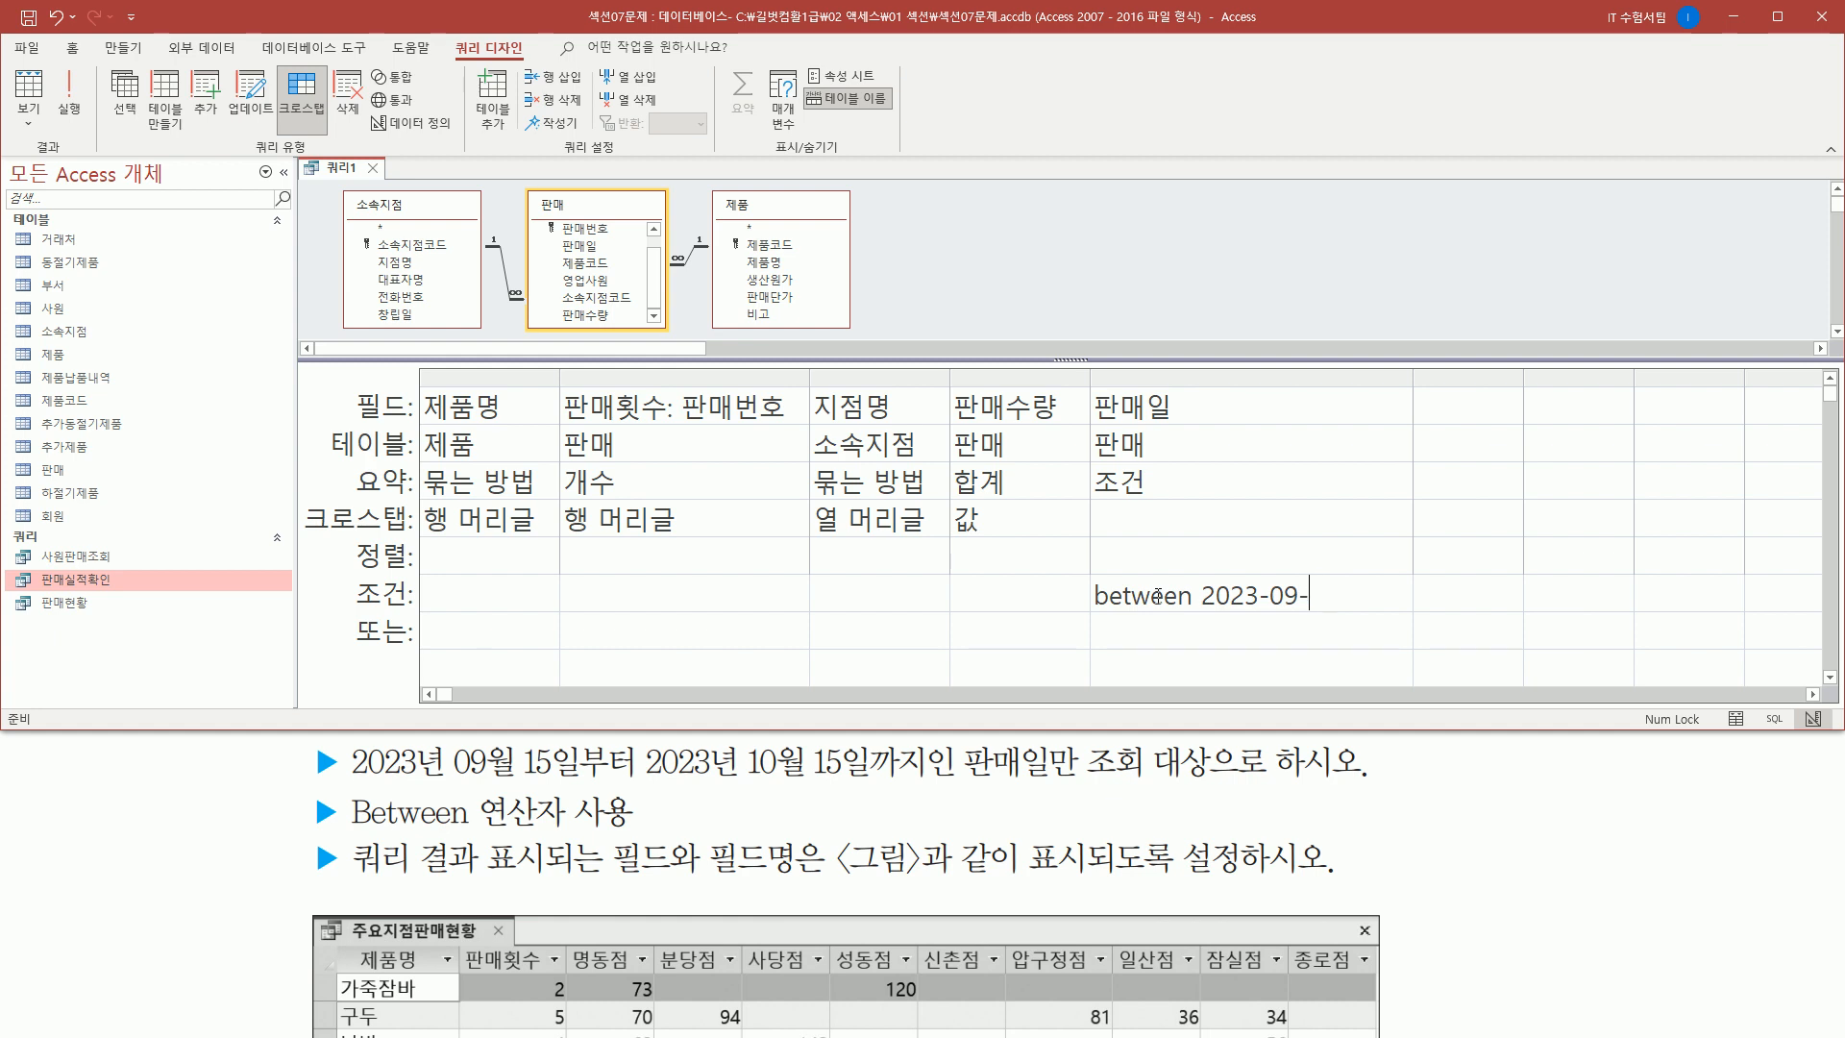
type("15 and 202")
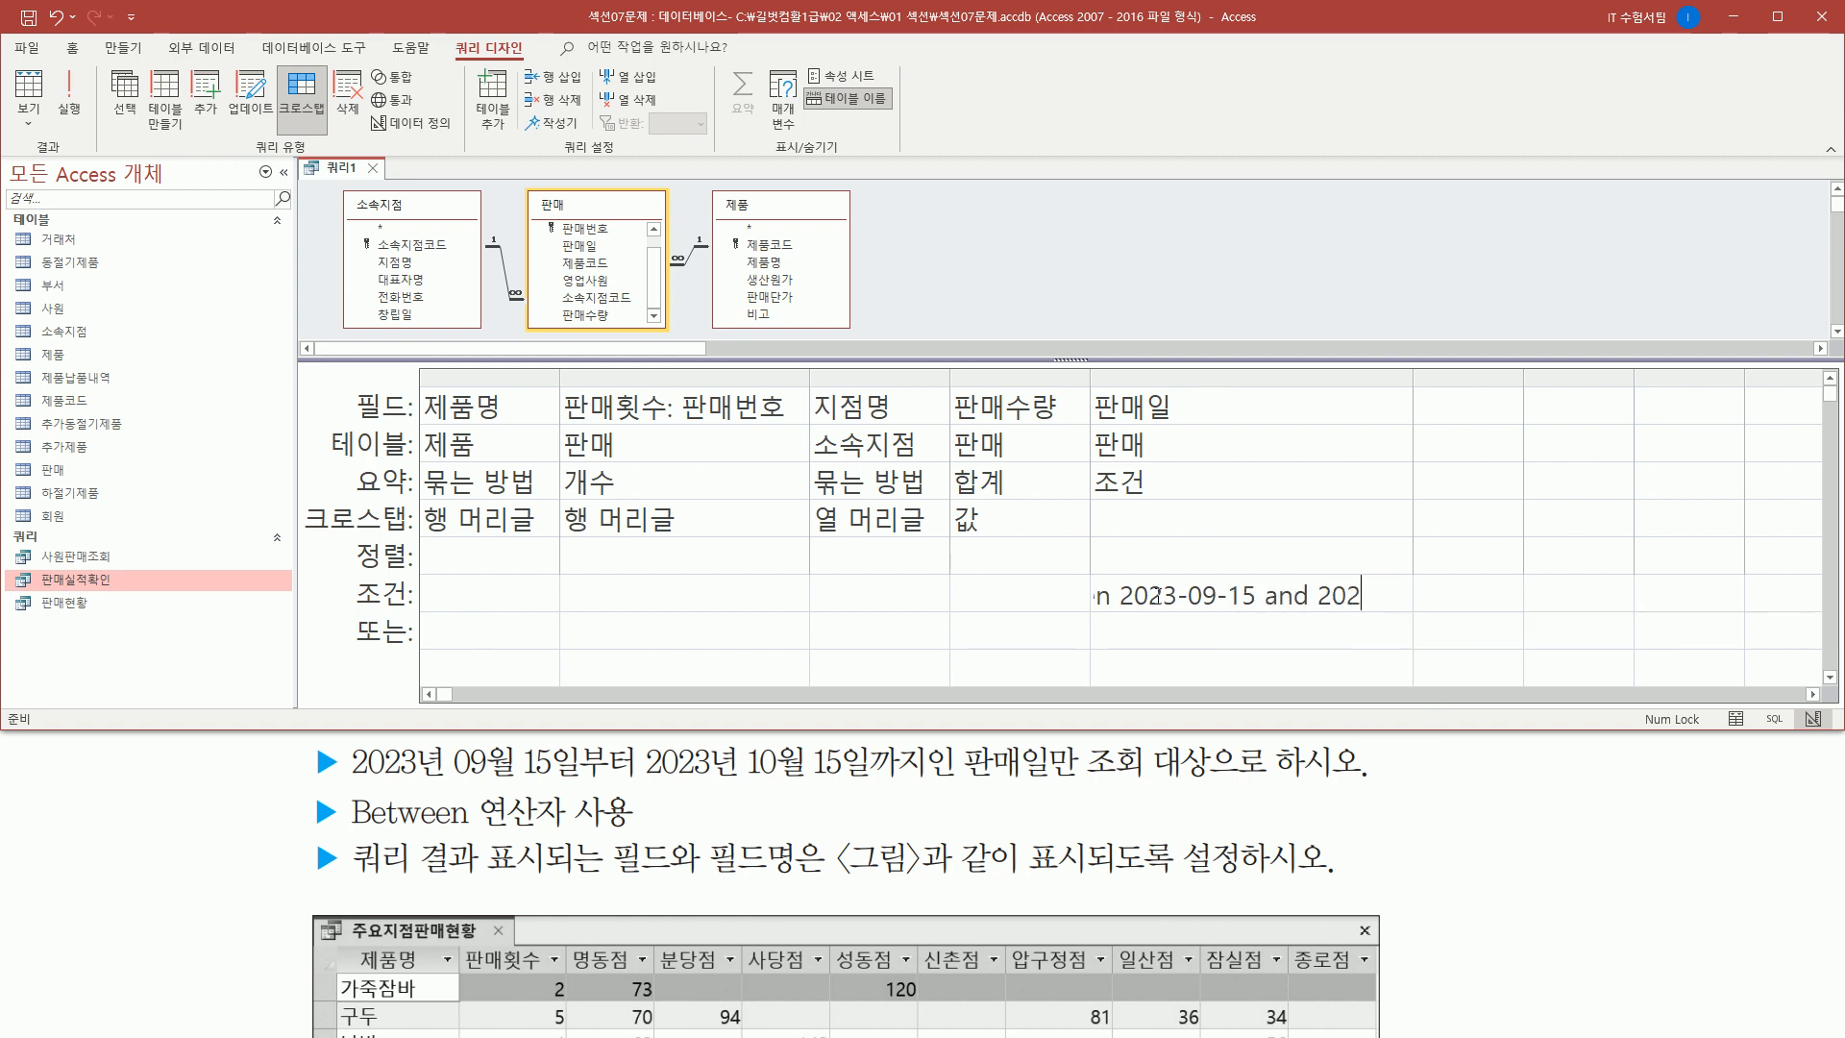
type("3-10-15")
key("Home")
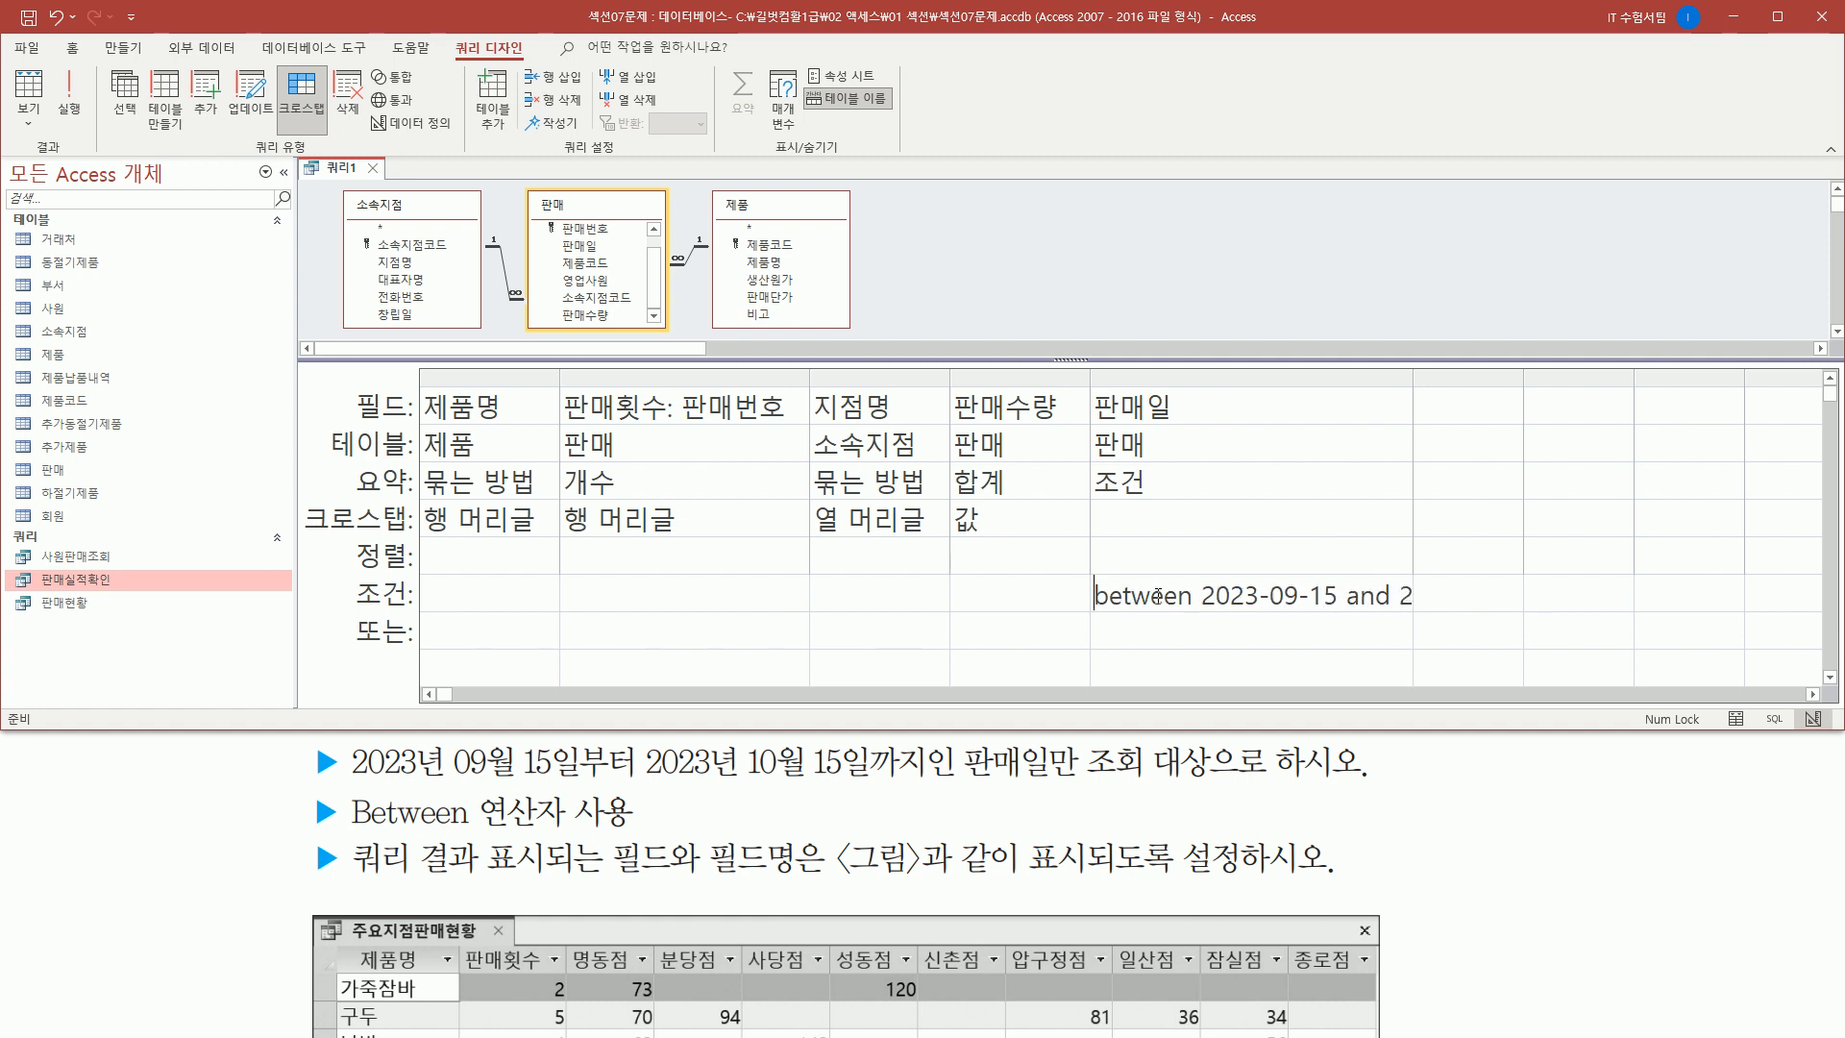
- Enclose both dates of the 판매일 criterion in # signs, as Between #2023-09-15# And #2023-10-15#, and fit the column width to the text
left_click_drag(1410, 384, 1608, 378)
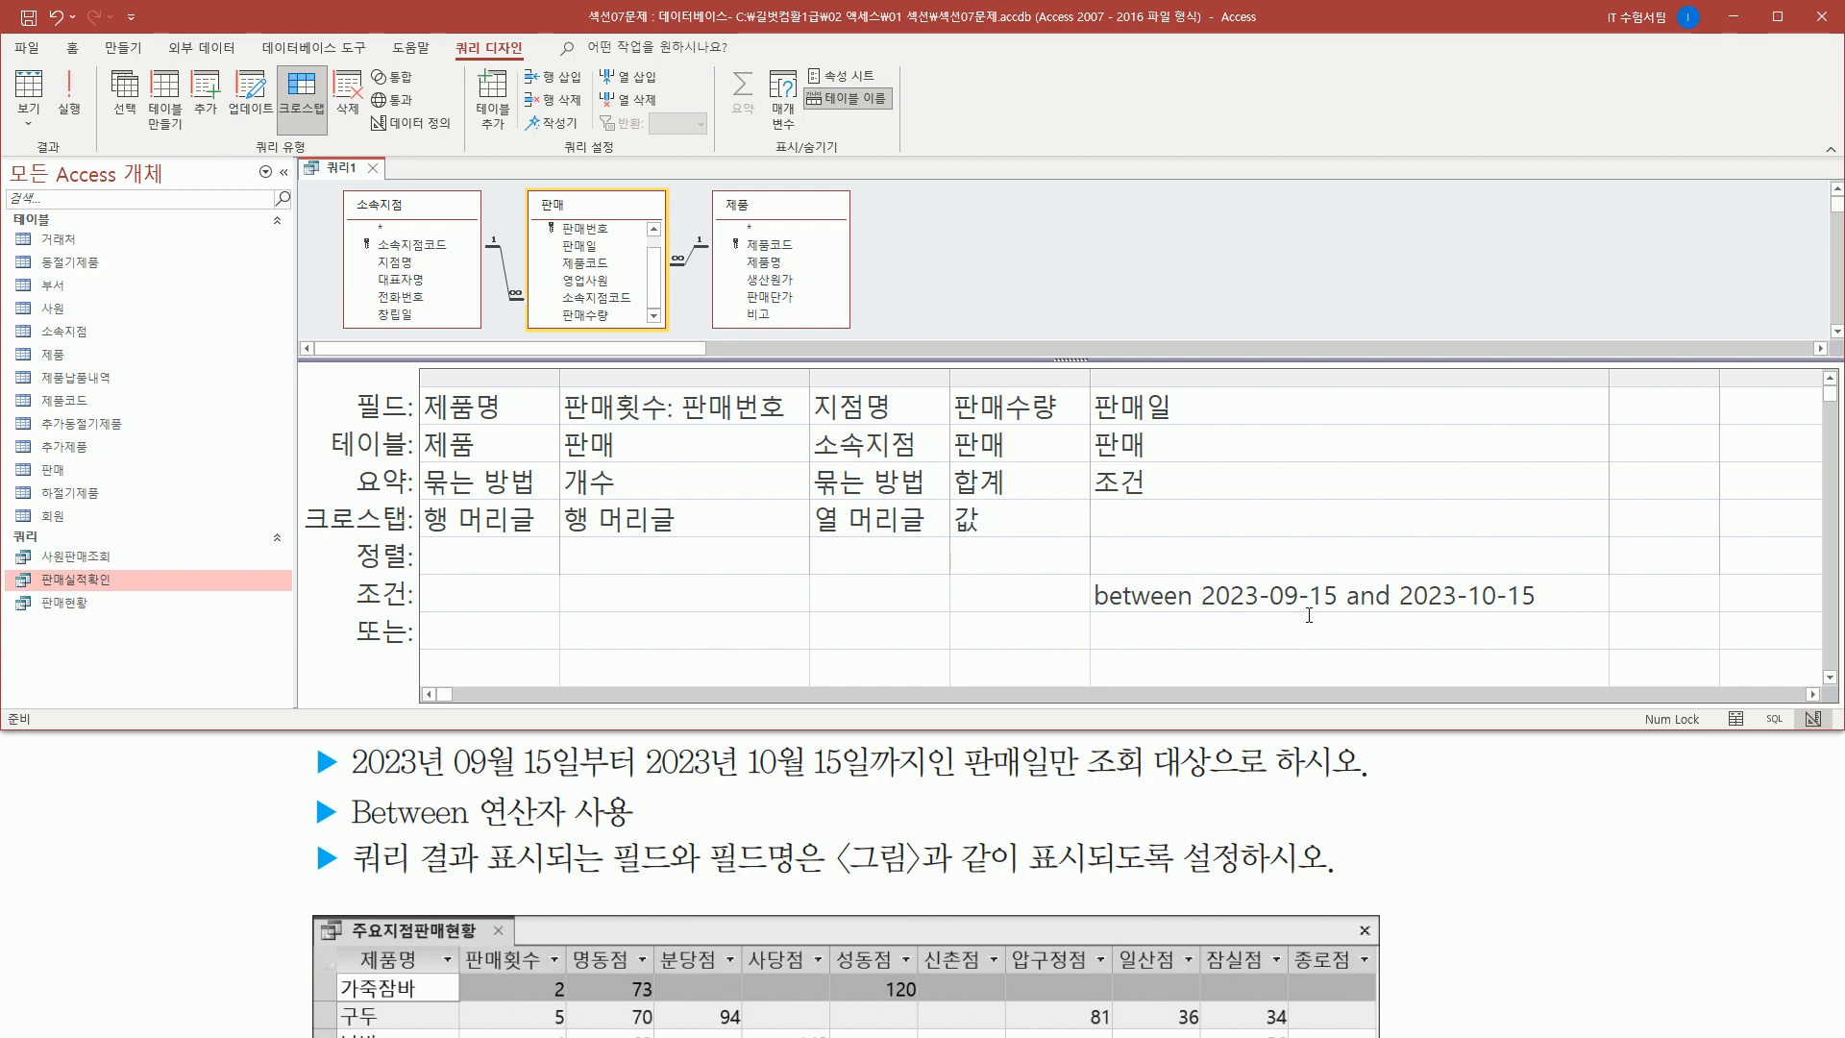
type("#")
key("Right")
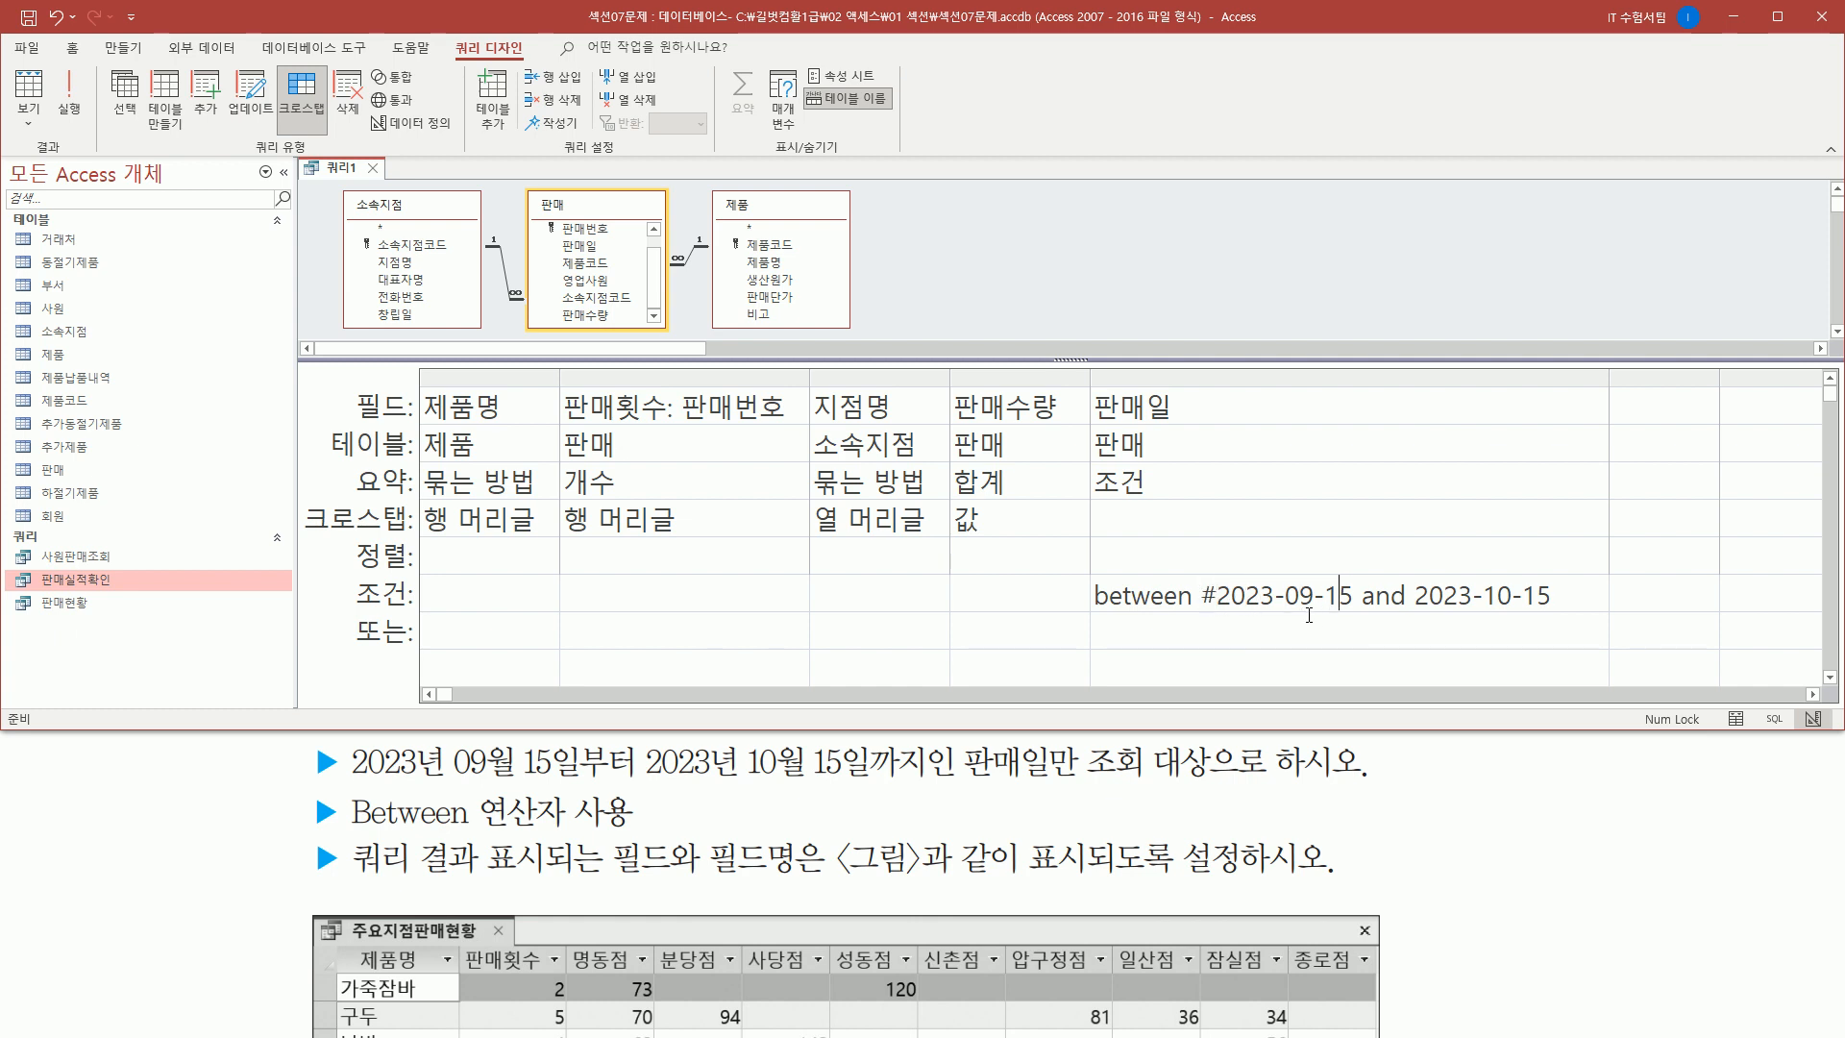
type("#")
key("Right")
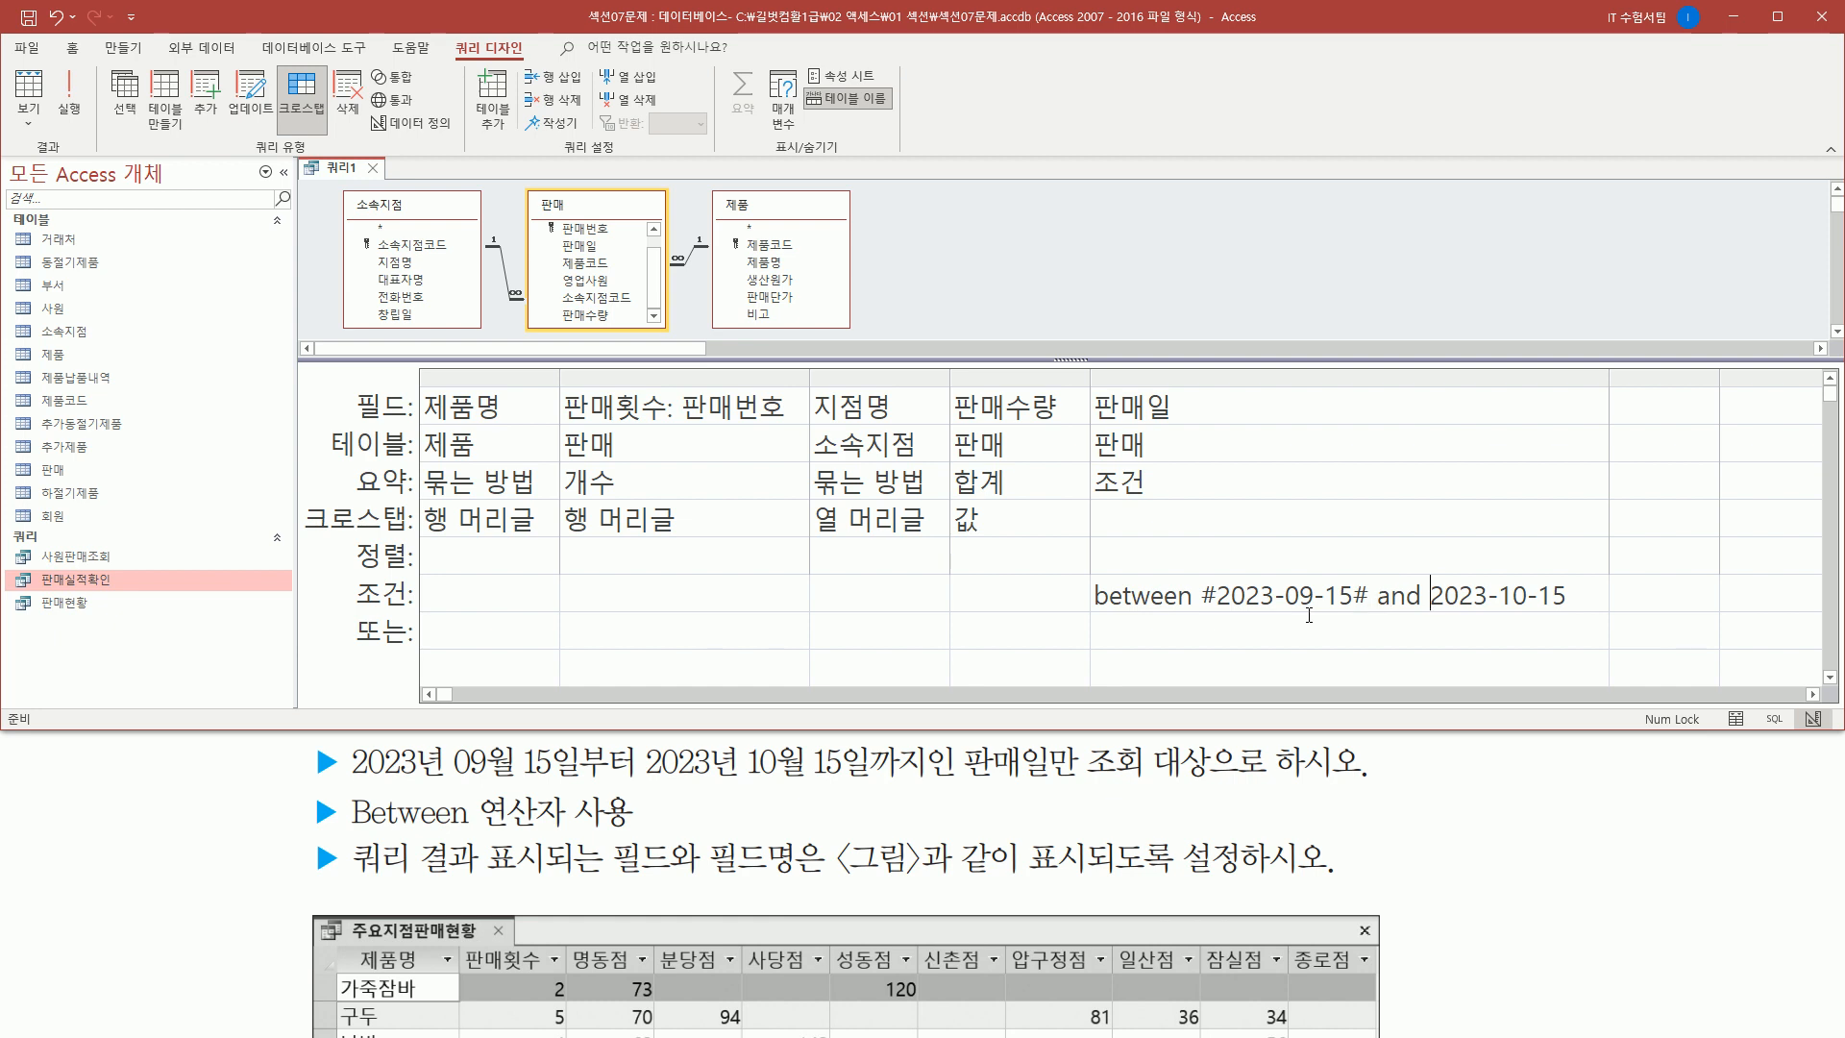
type("#")
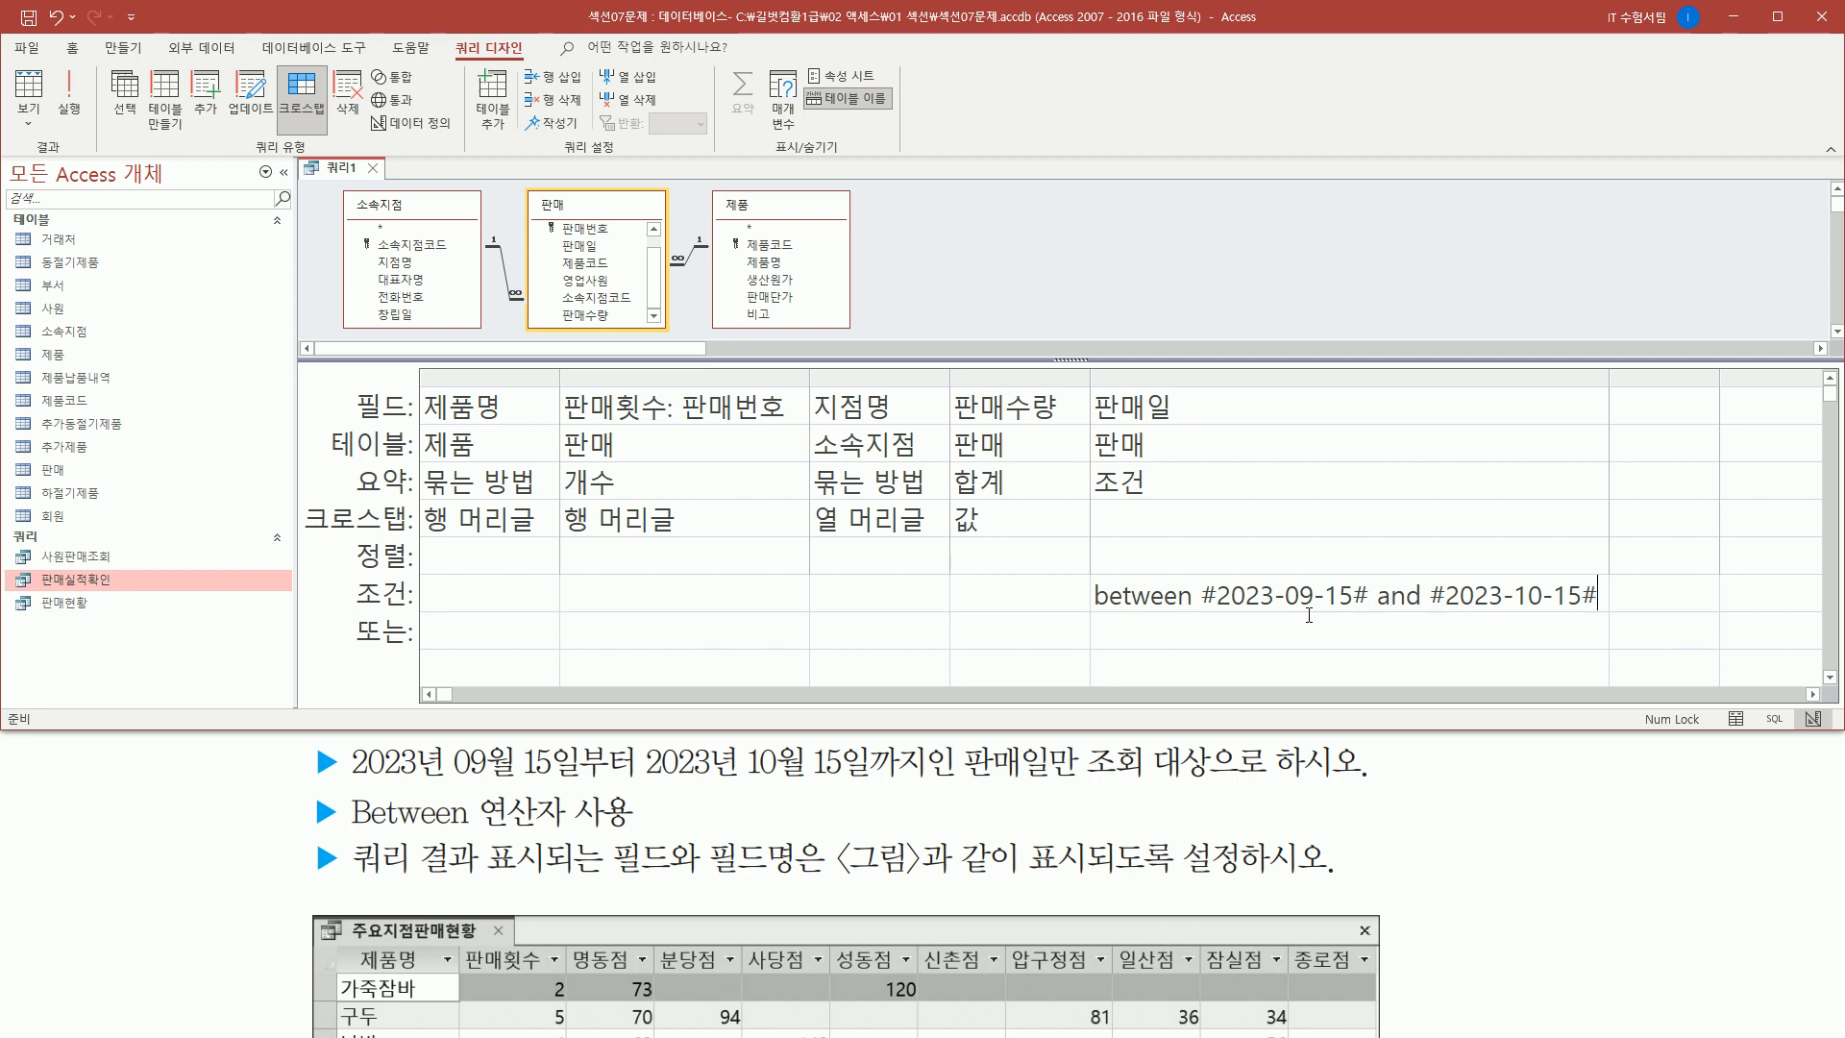
key("Return")
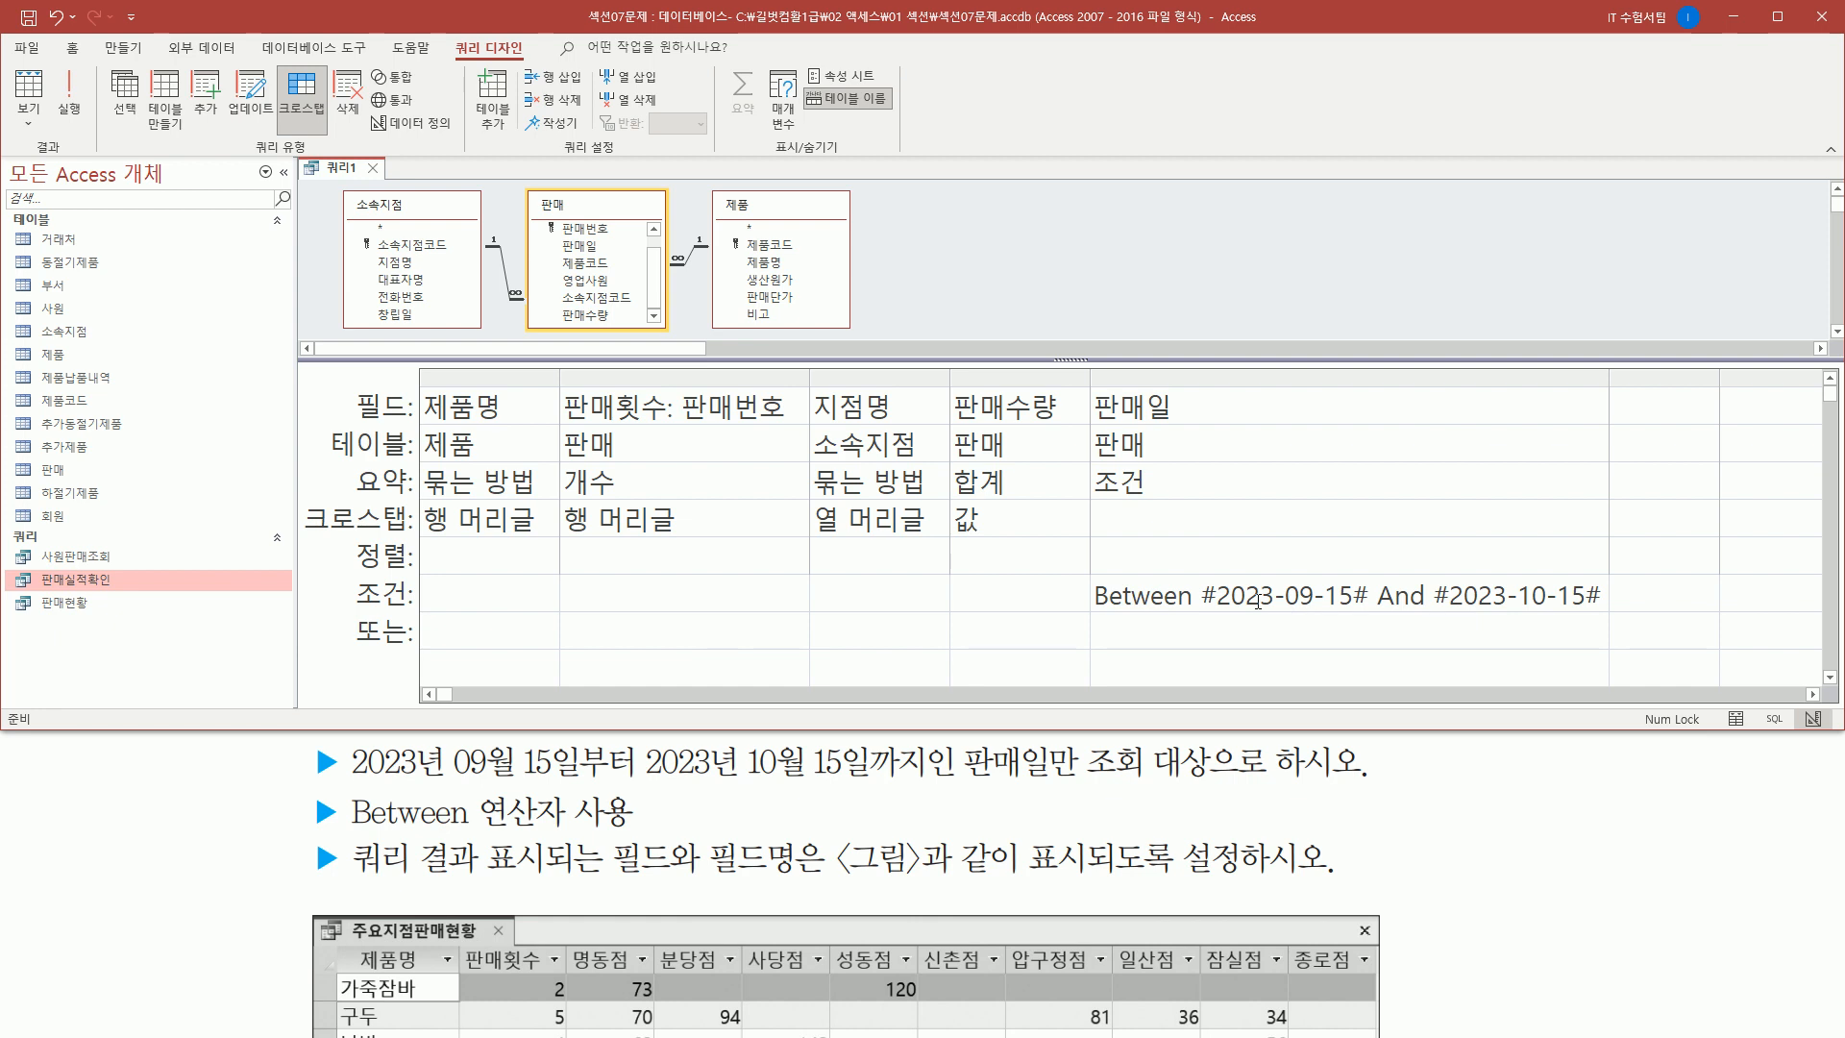
double_click(1610, 378)
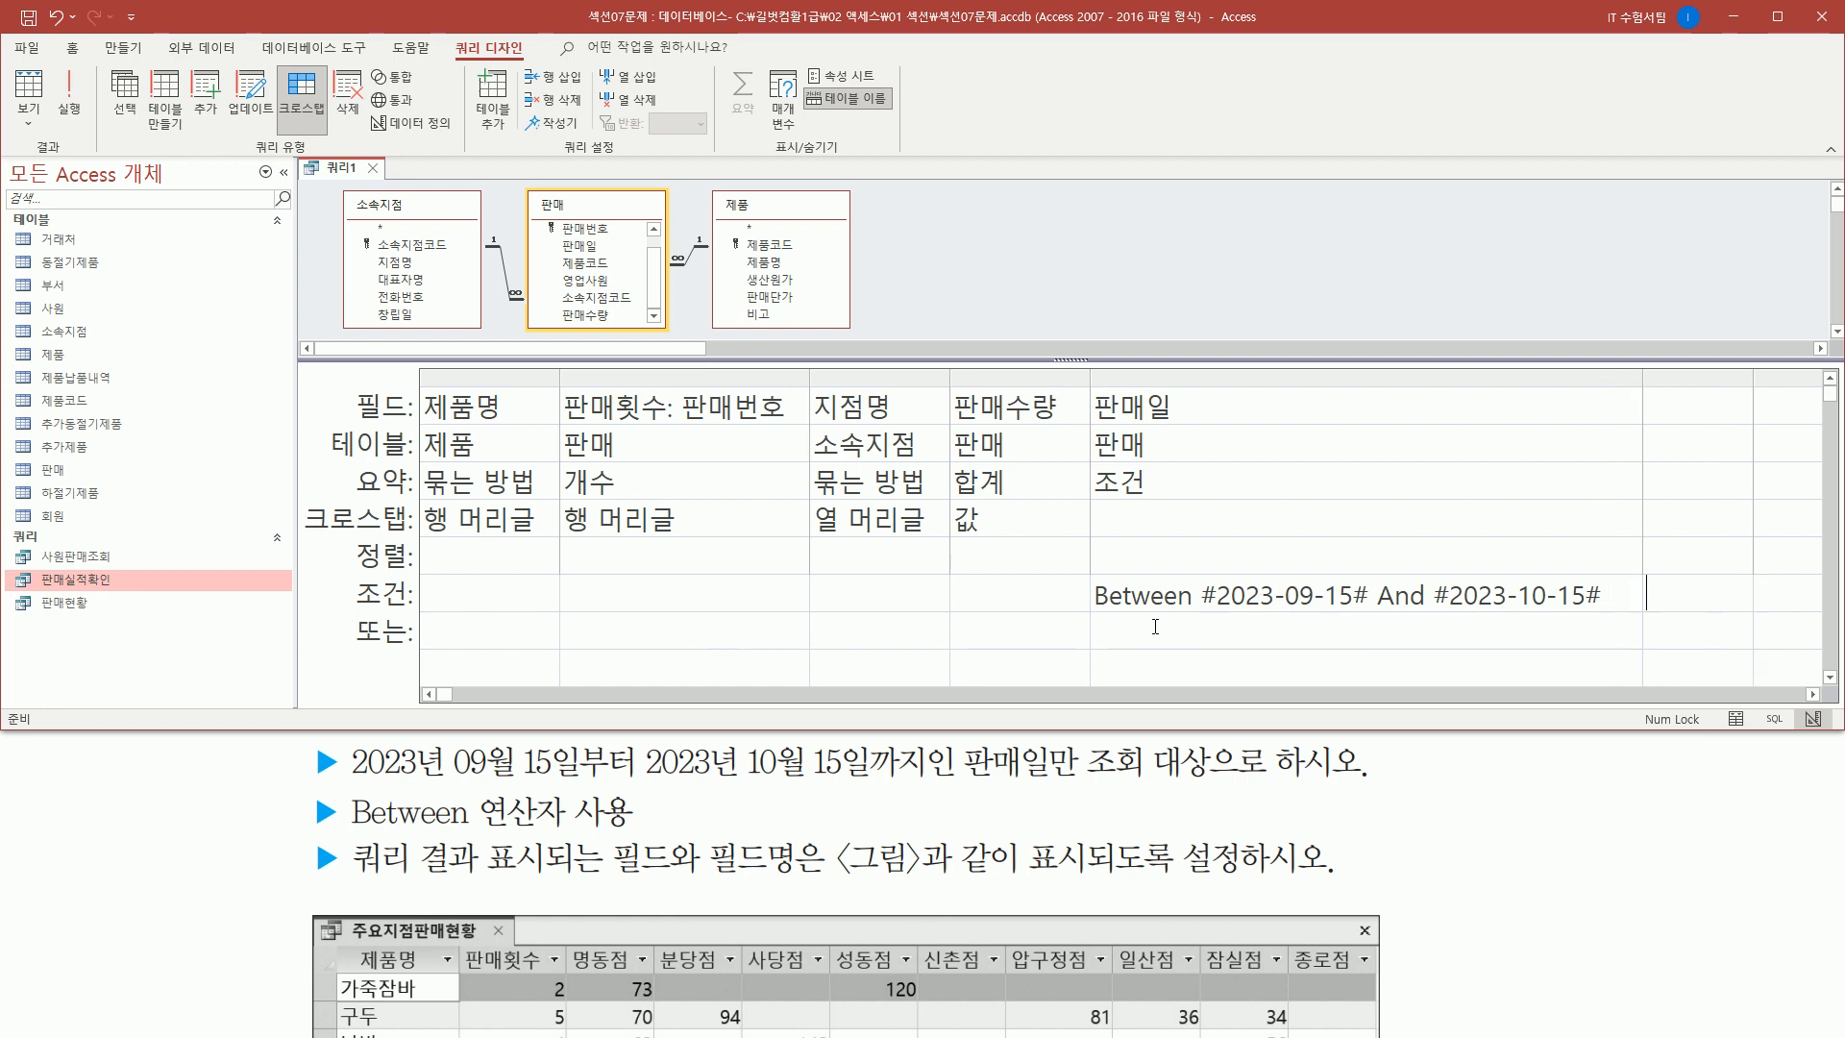
- Check the 판매일 criterion against the date and Between requirements, and run the crosstab query
left_click_drag(1084, 617, 1602, 617)
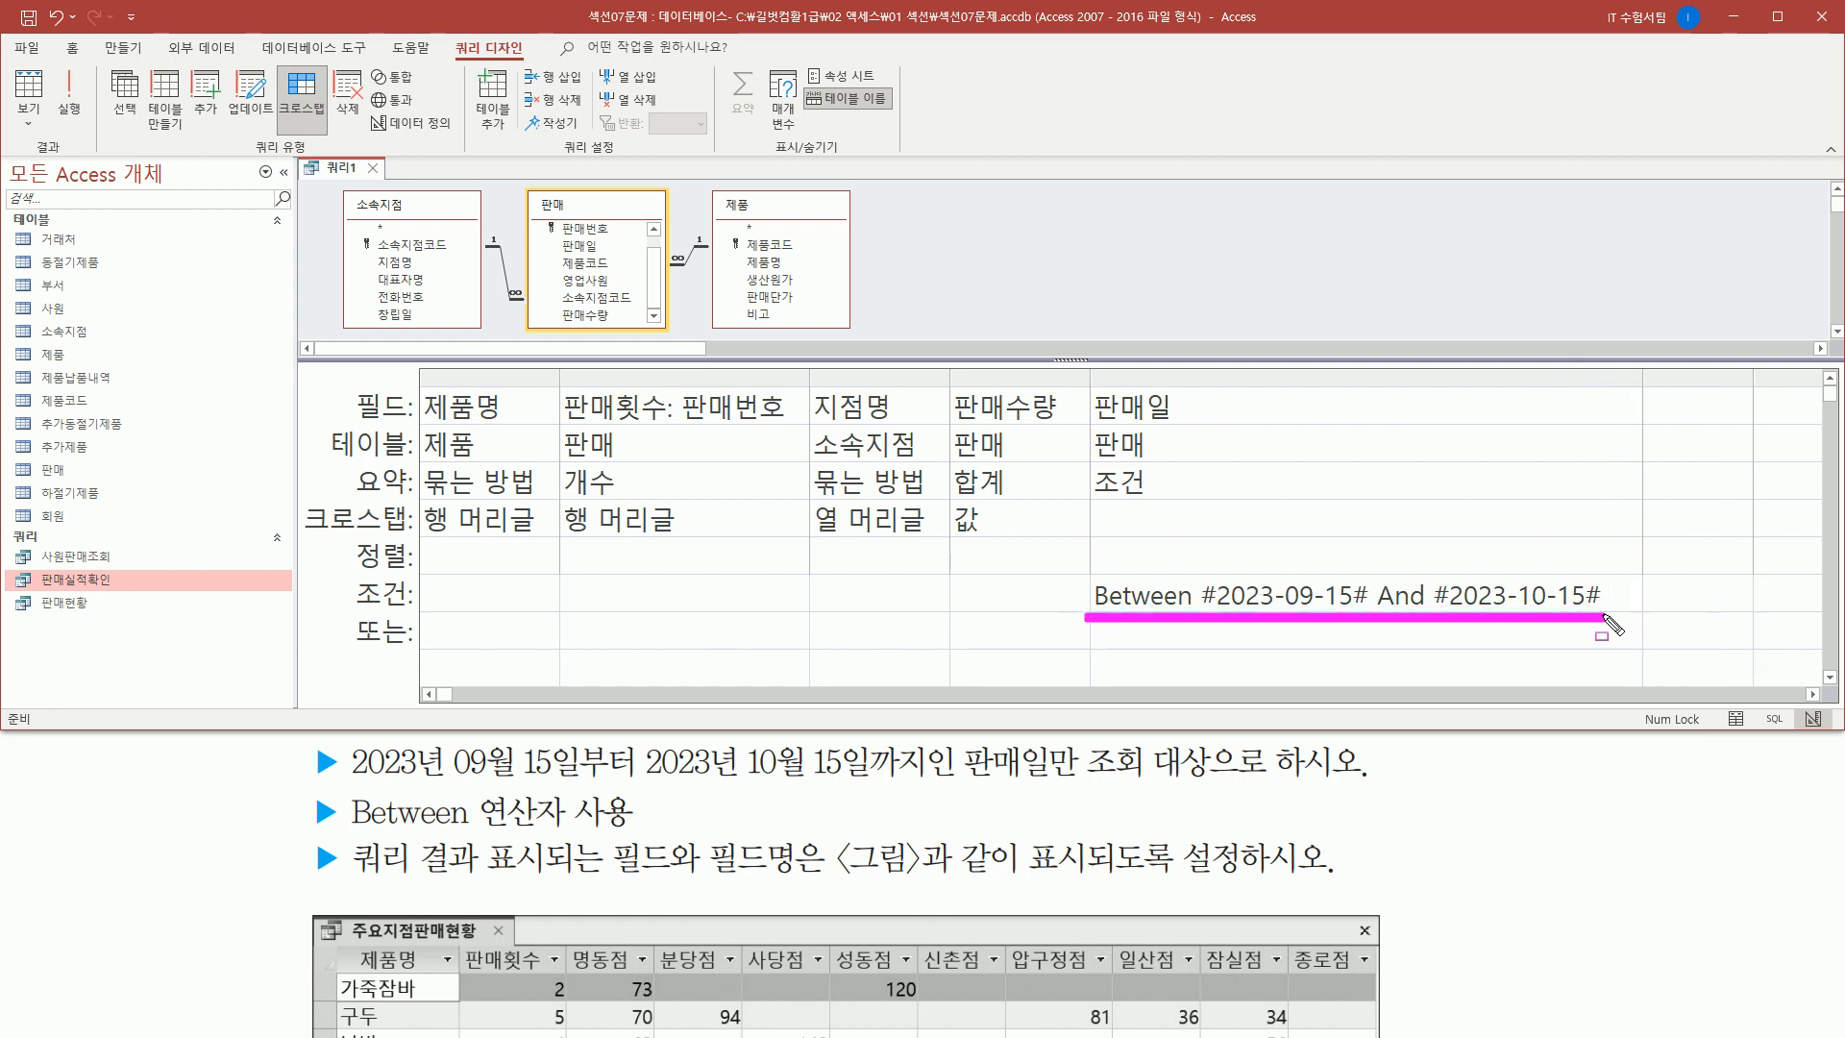
mouse_move(305, 740)
left_mouse_down()
mouse_move(1035, 854)
mouse_move(1380, 825)
left_mouse_up()
left_click_drag(354, 875, 1327, 878)
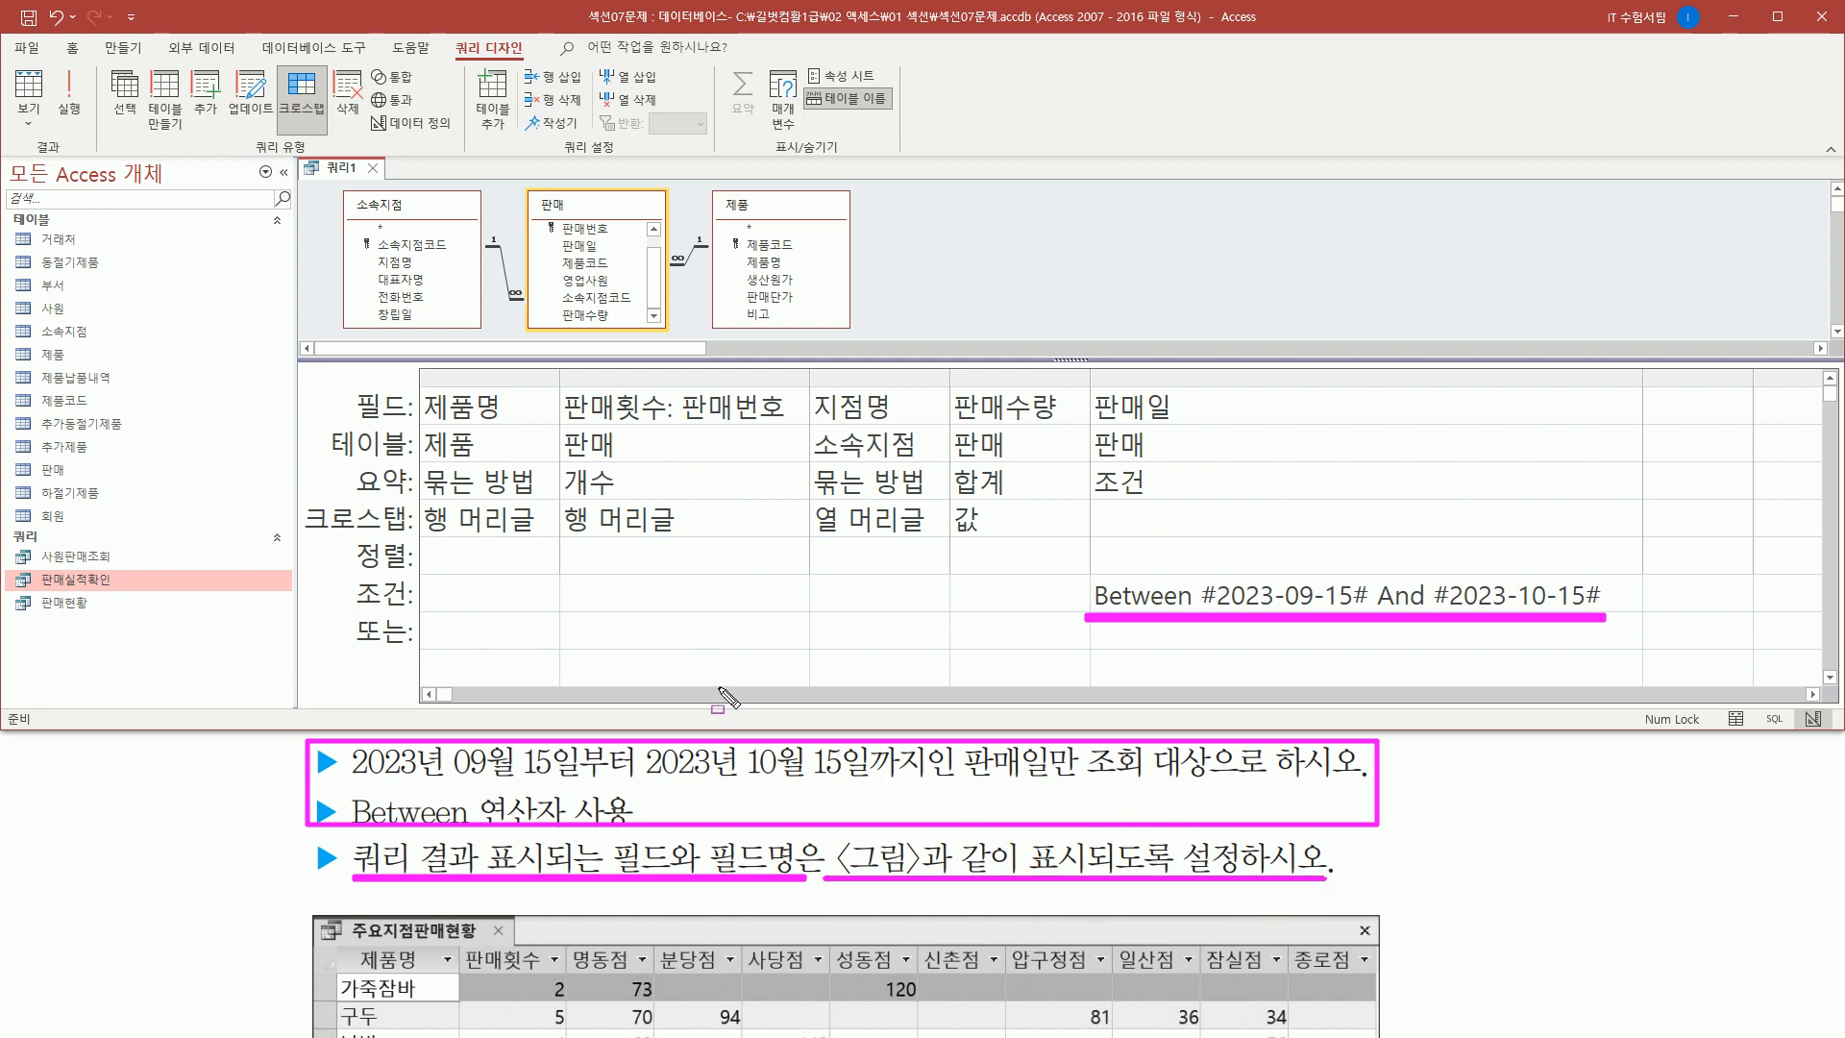
key("Escape")
left_click(982, 281)
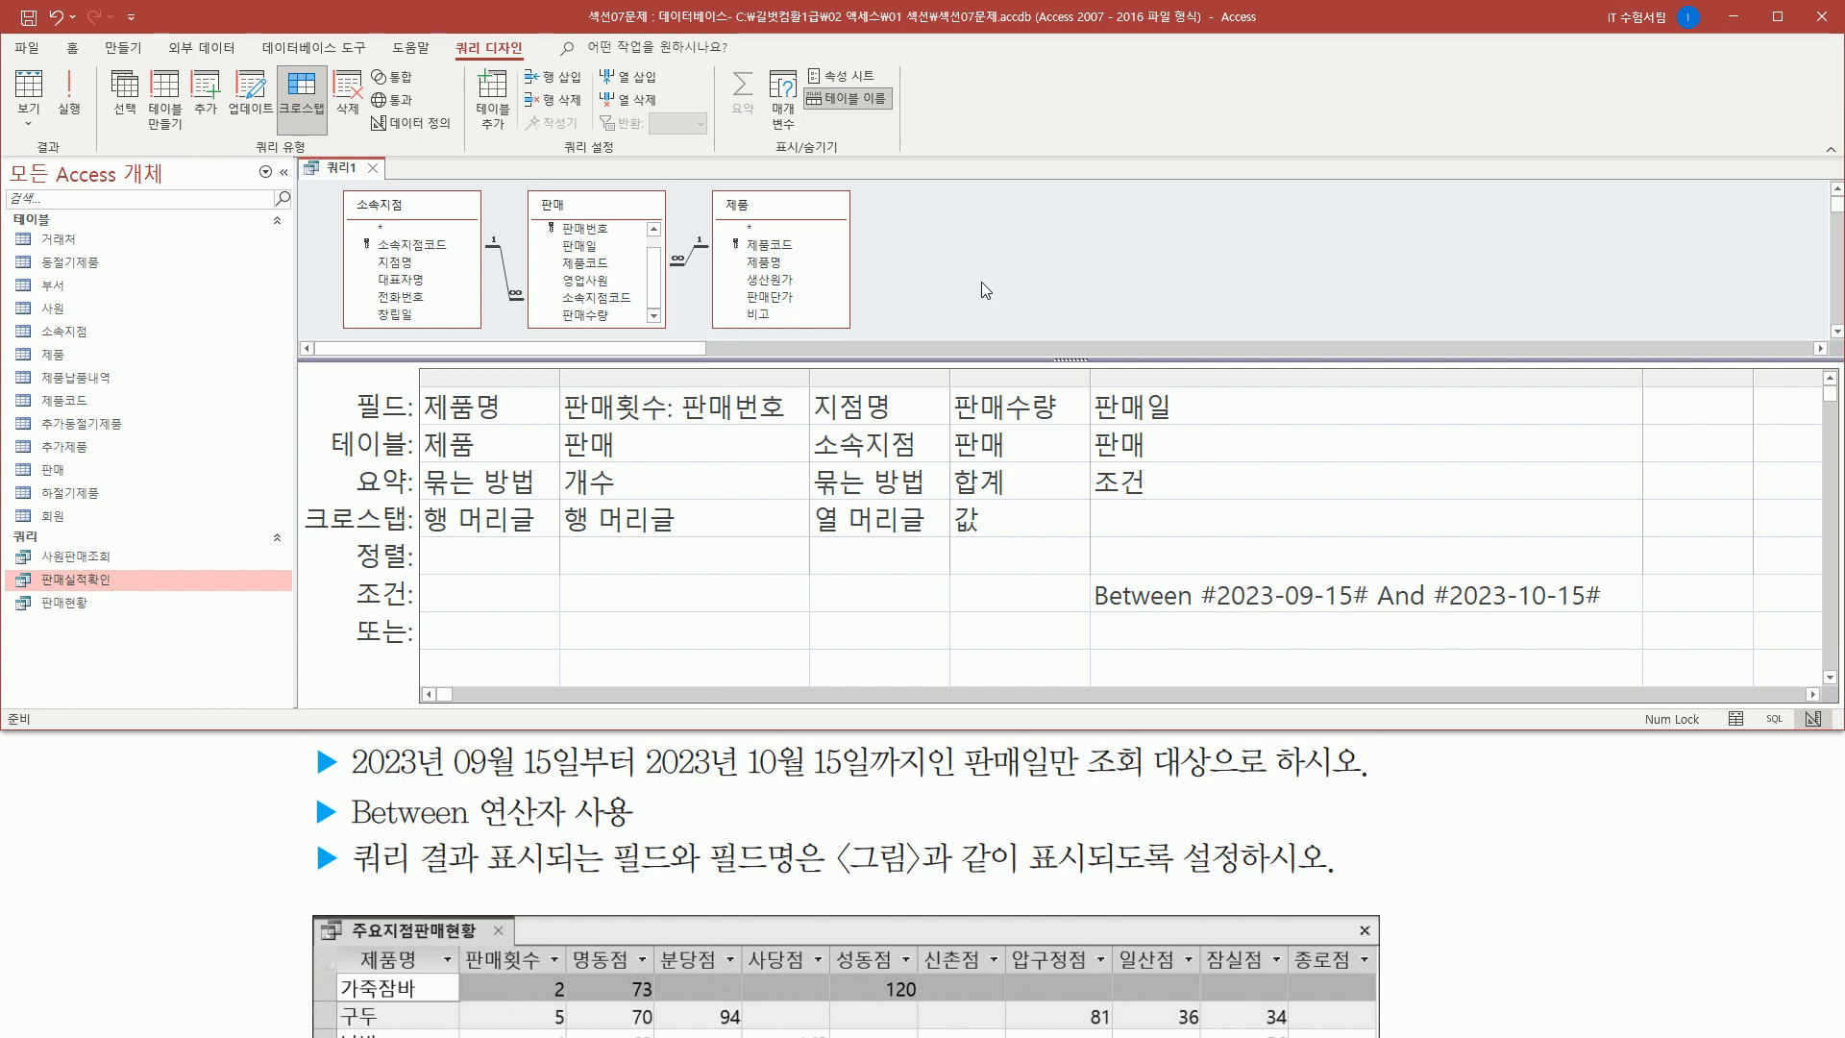
left_click(78, 96)
key("ctrl+2")
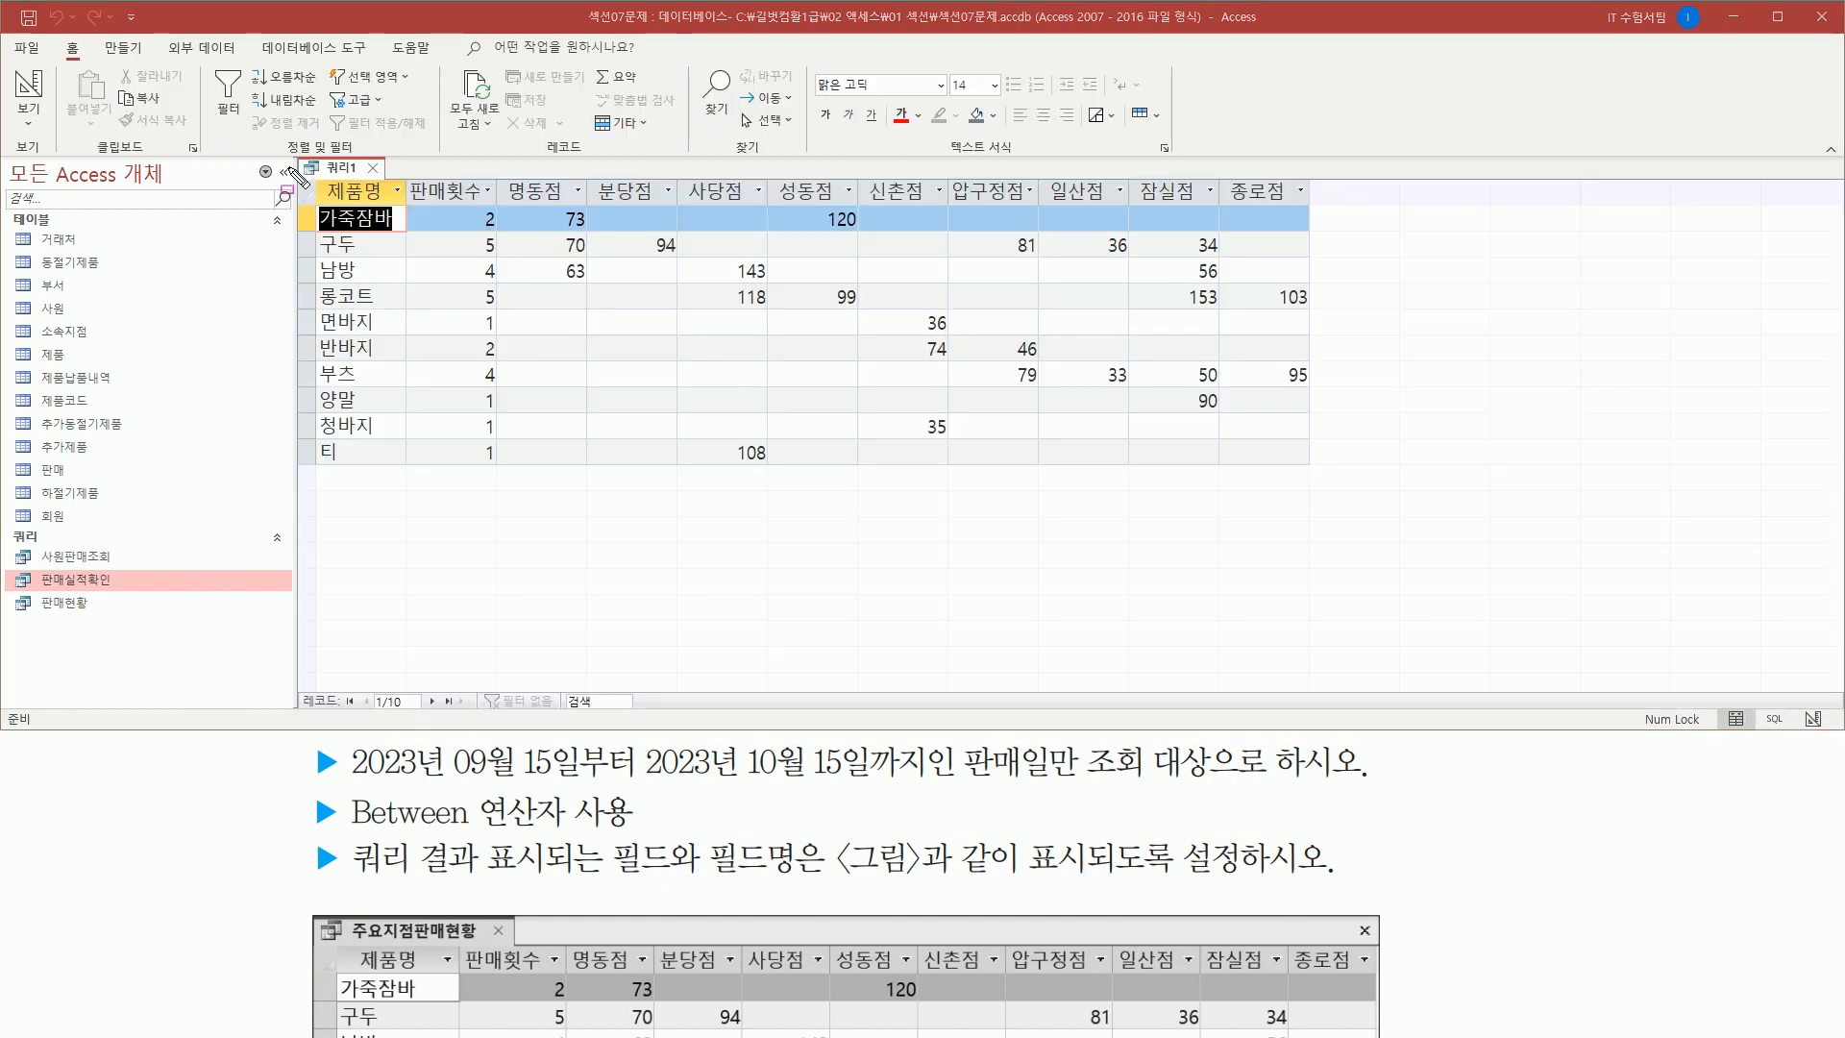
mouse_move(290, 147)
left_mouse_down()
mouse_move(1260, 494)
mouse_move(1337, 491)
left_mouse_up()
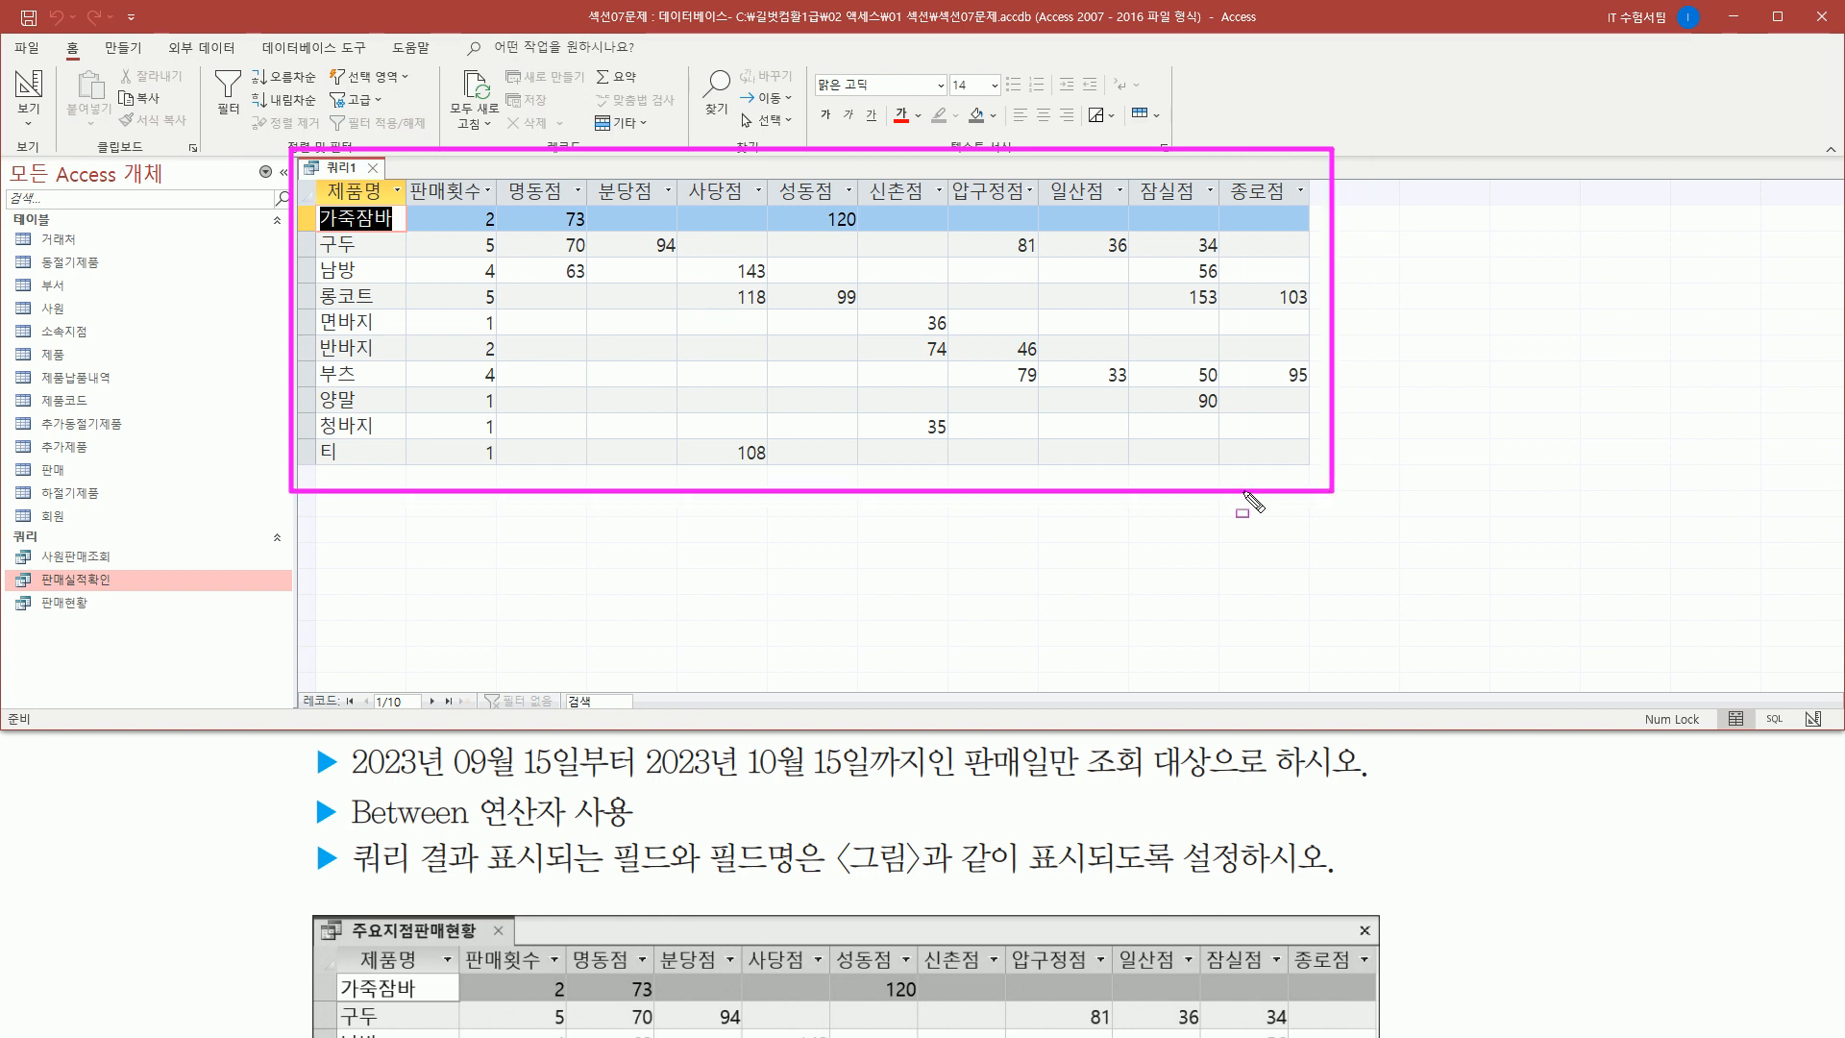
key("Escape")
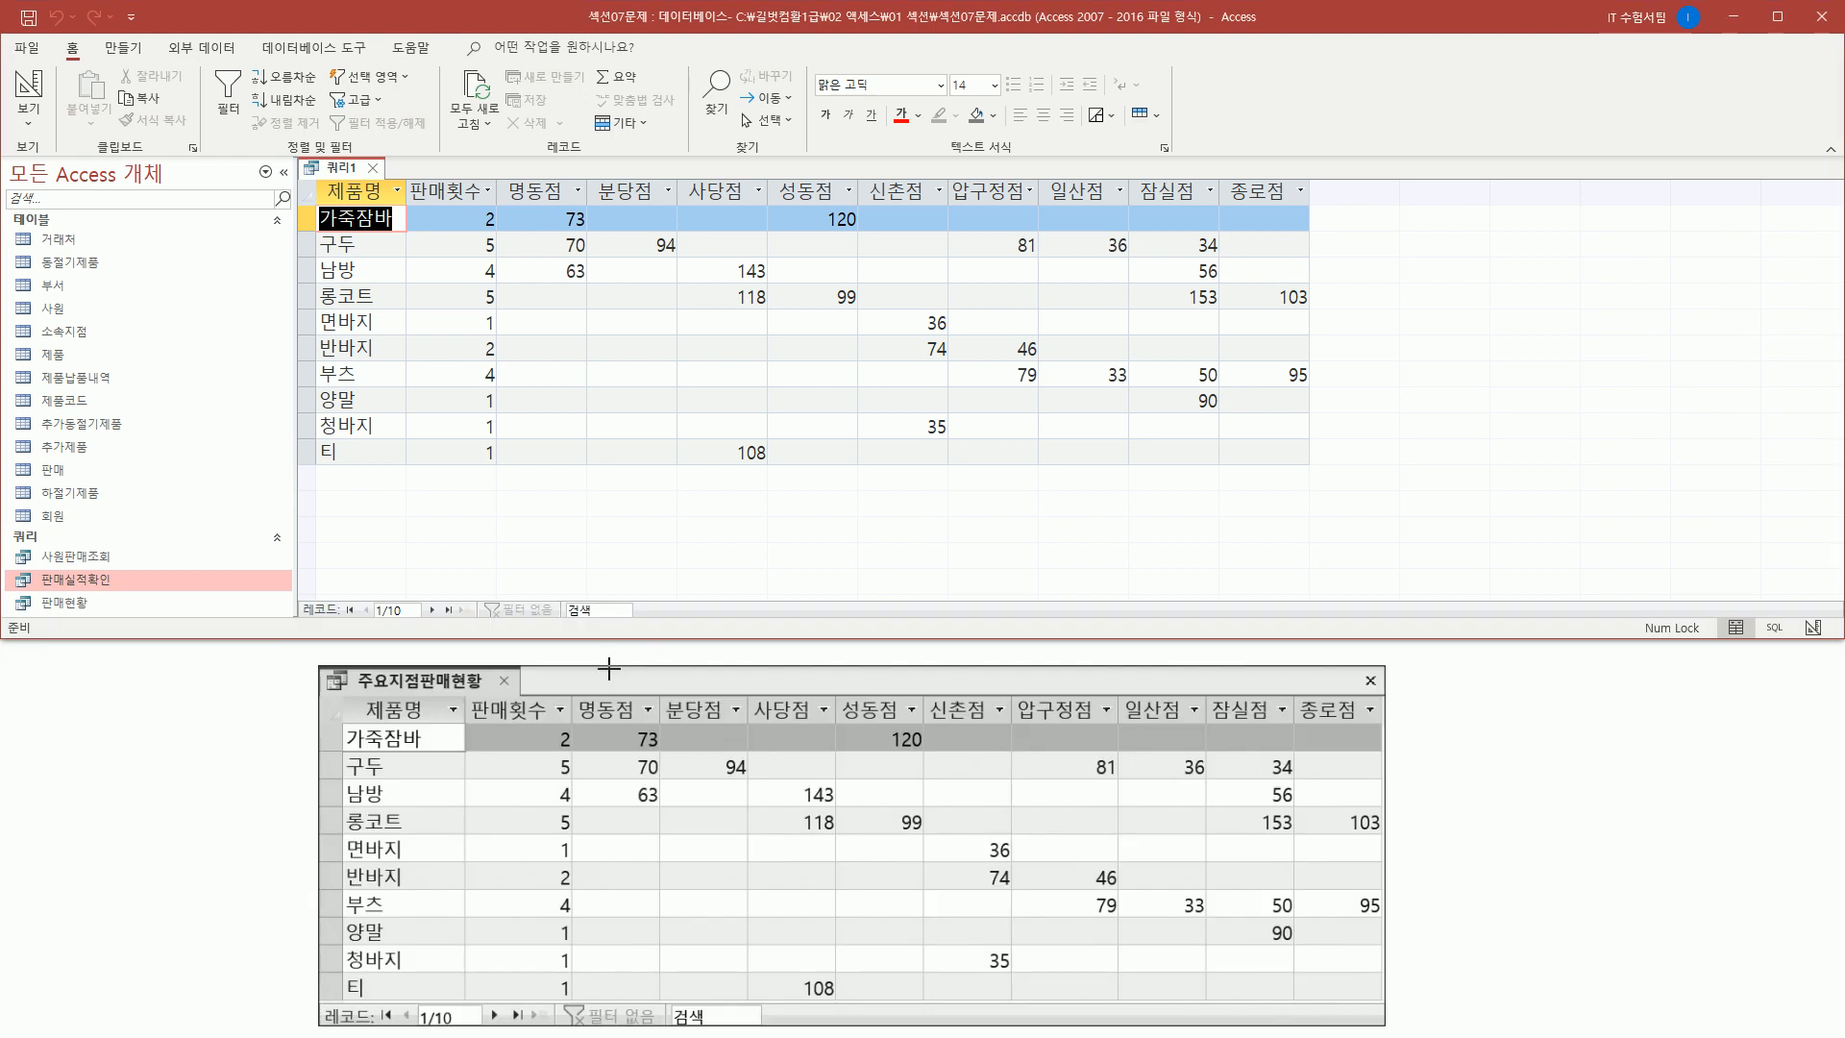
- Compare the query's column headings, 제품명 rows, record count, 판매횟수 values and per-branch totals with the expected 주요지점판매현황 result
mouse_move(348, 693)
left_mouse_down()
mouse_move(428, 728)
mouse_move(566, 721)
left_mouse_up()
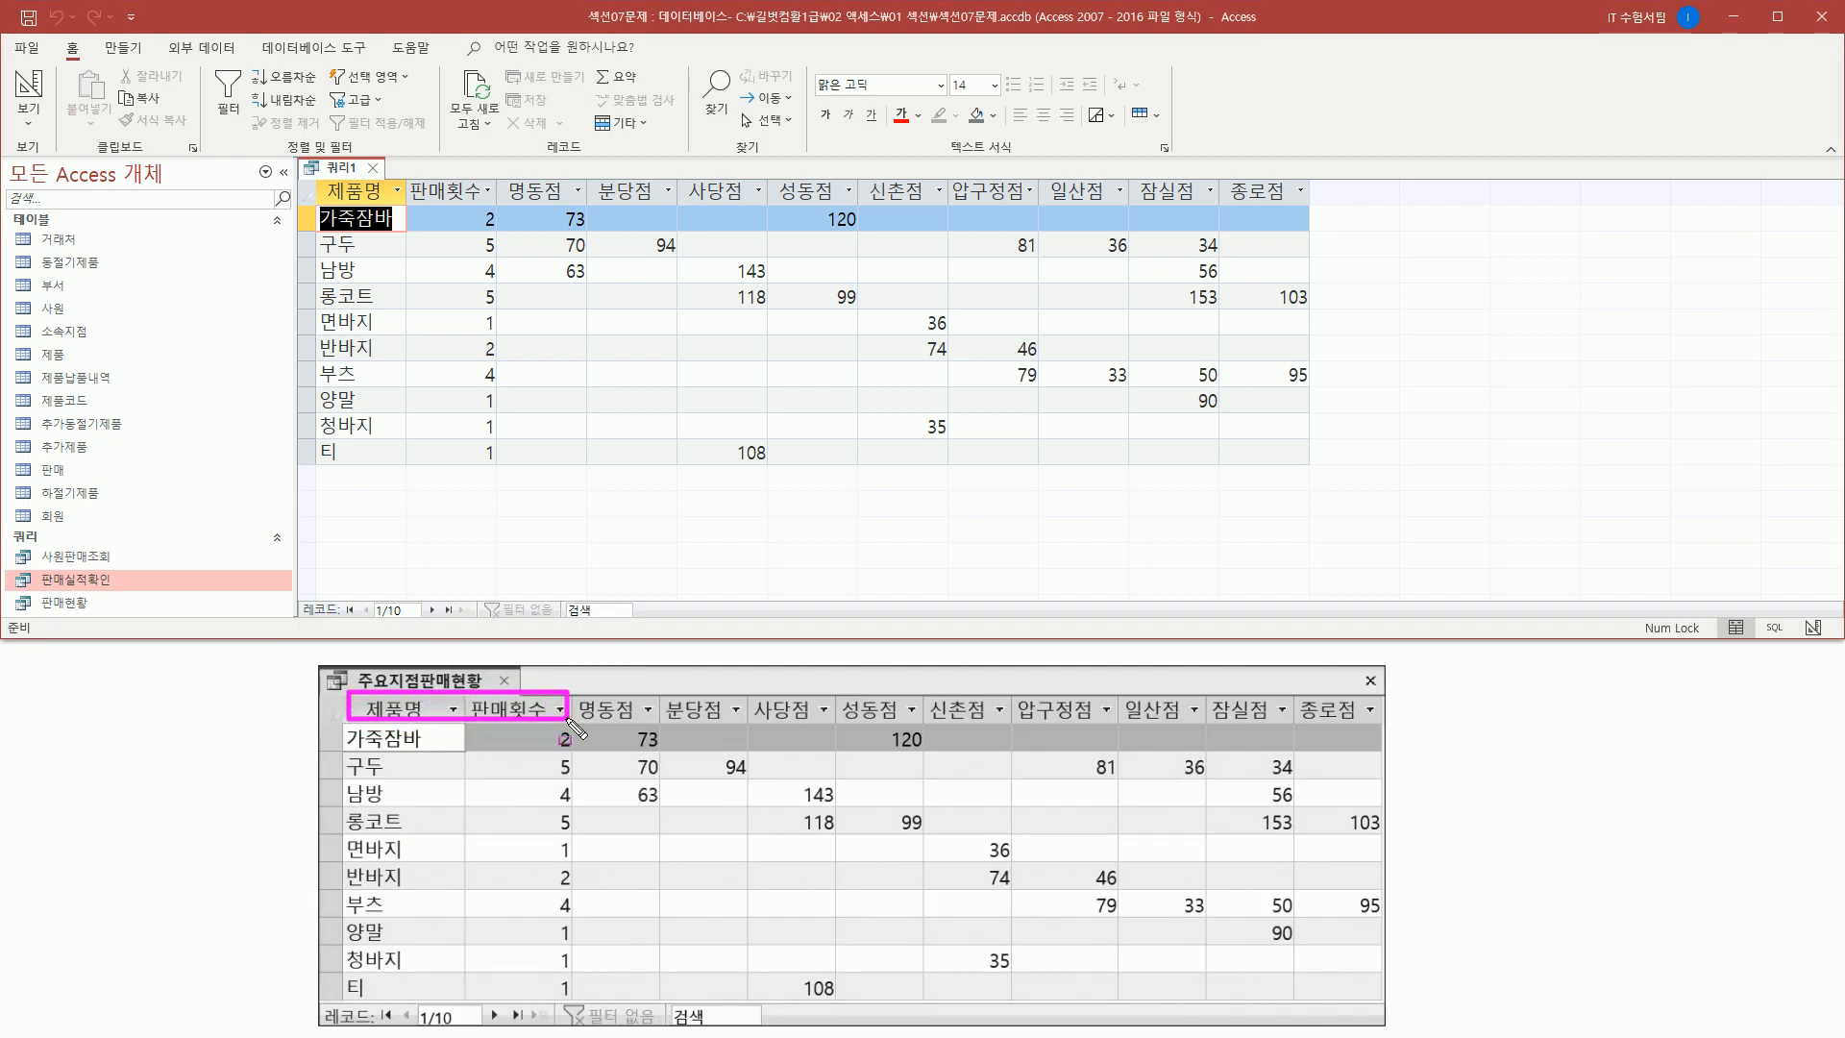
left_click_drag(320, 174, 498, 206)
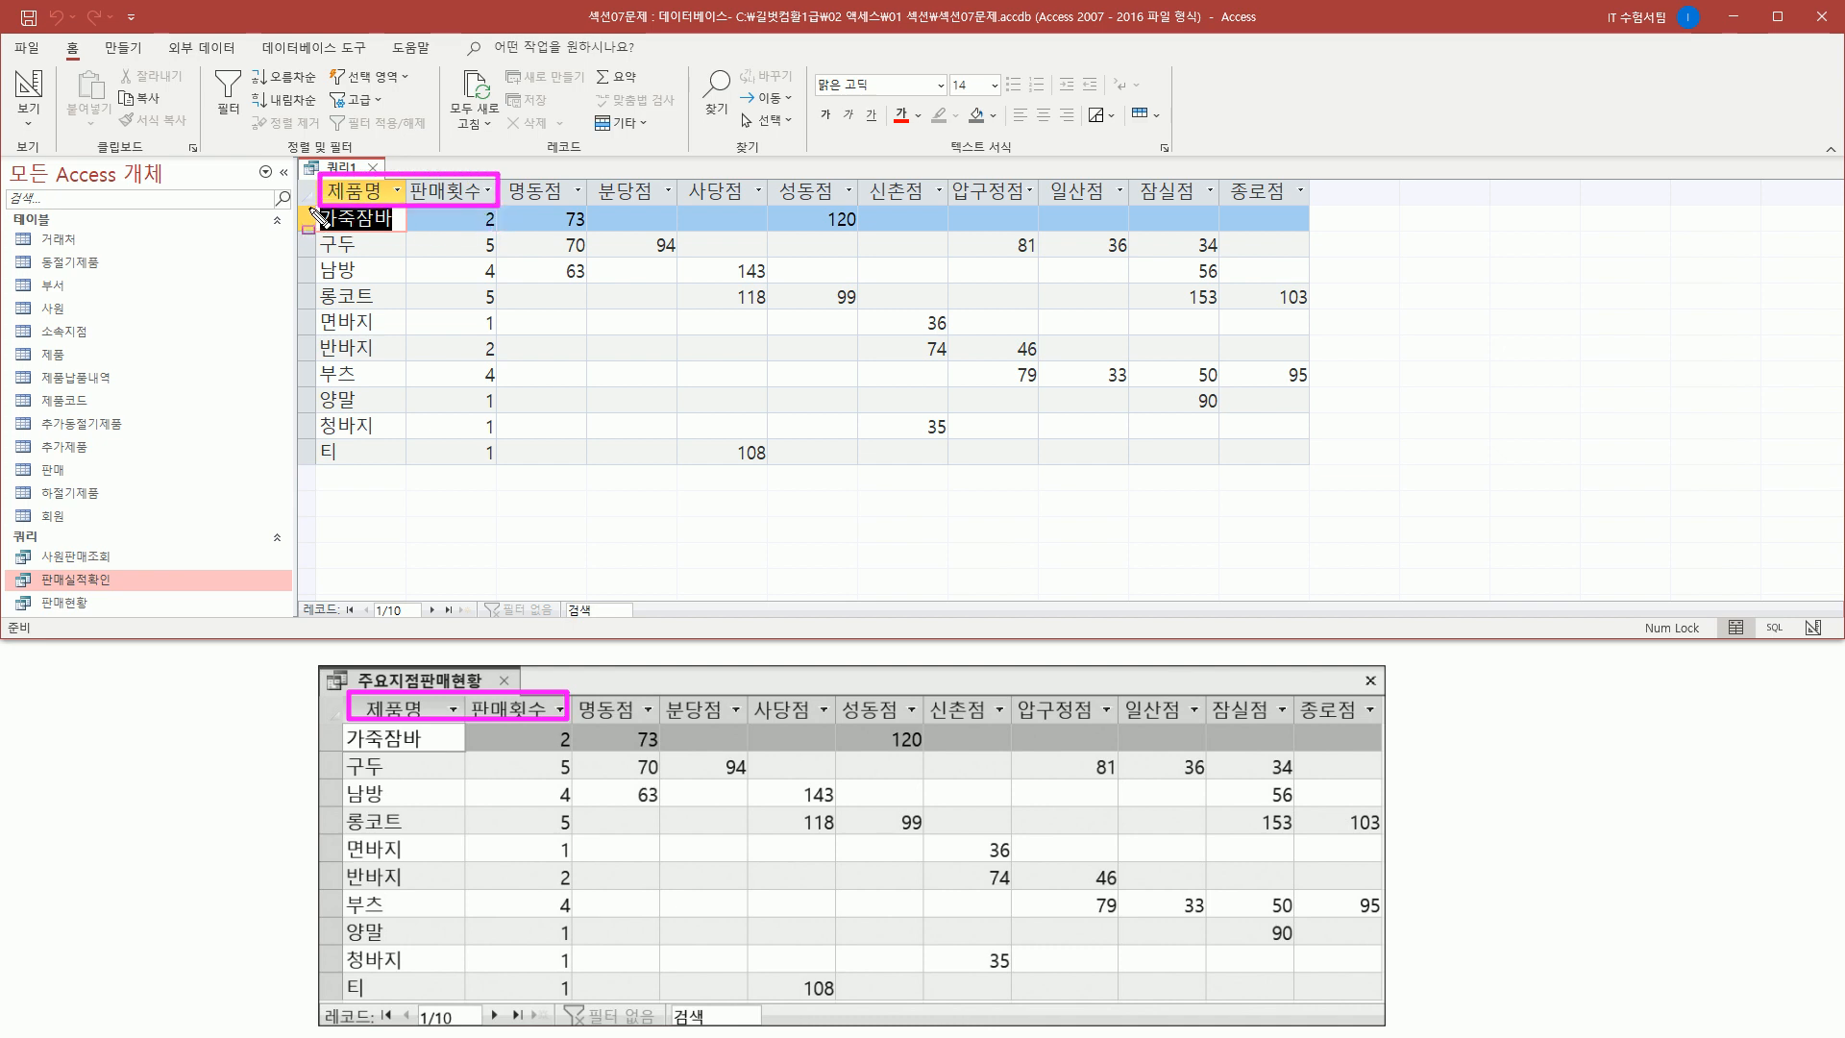
mouse_move(311, 204)
left_mouse_down()
mouse_move(403, 229)
mouse_move(409, 468)
left_mouse_up()
left_click_drag(339, 723, 438, 1005)
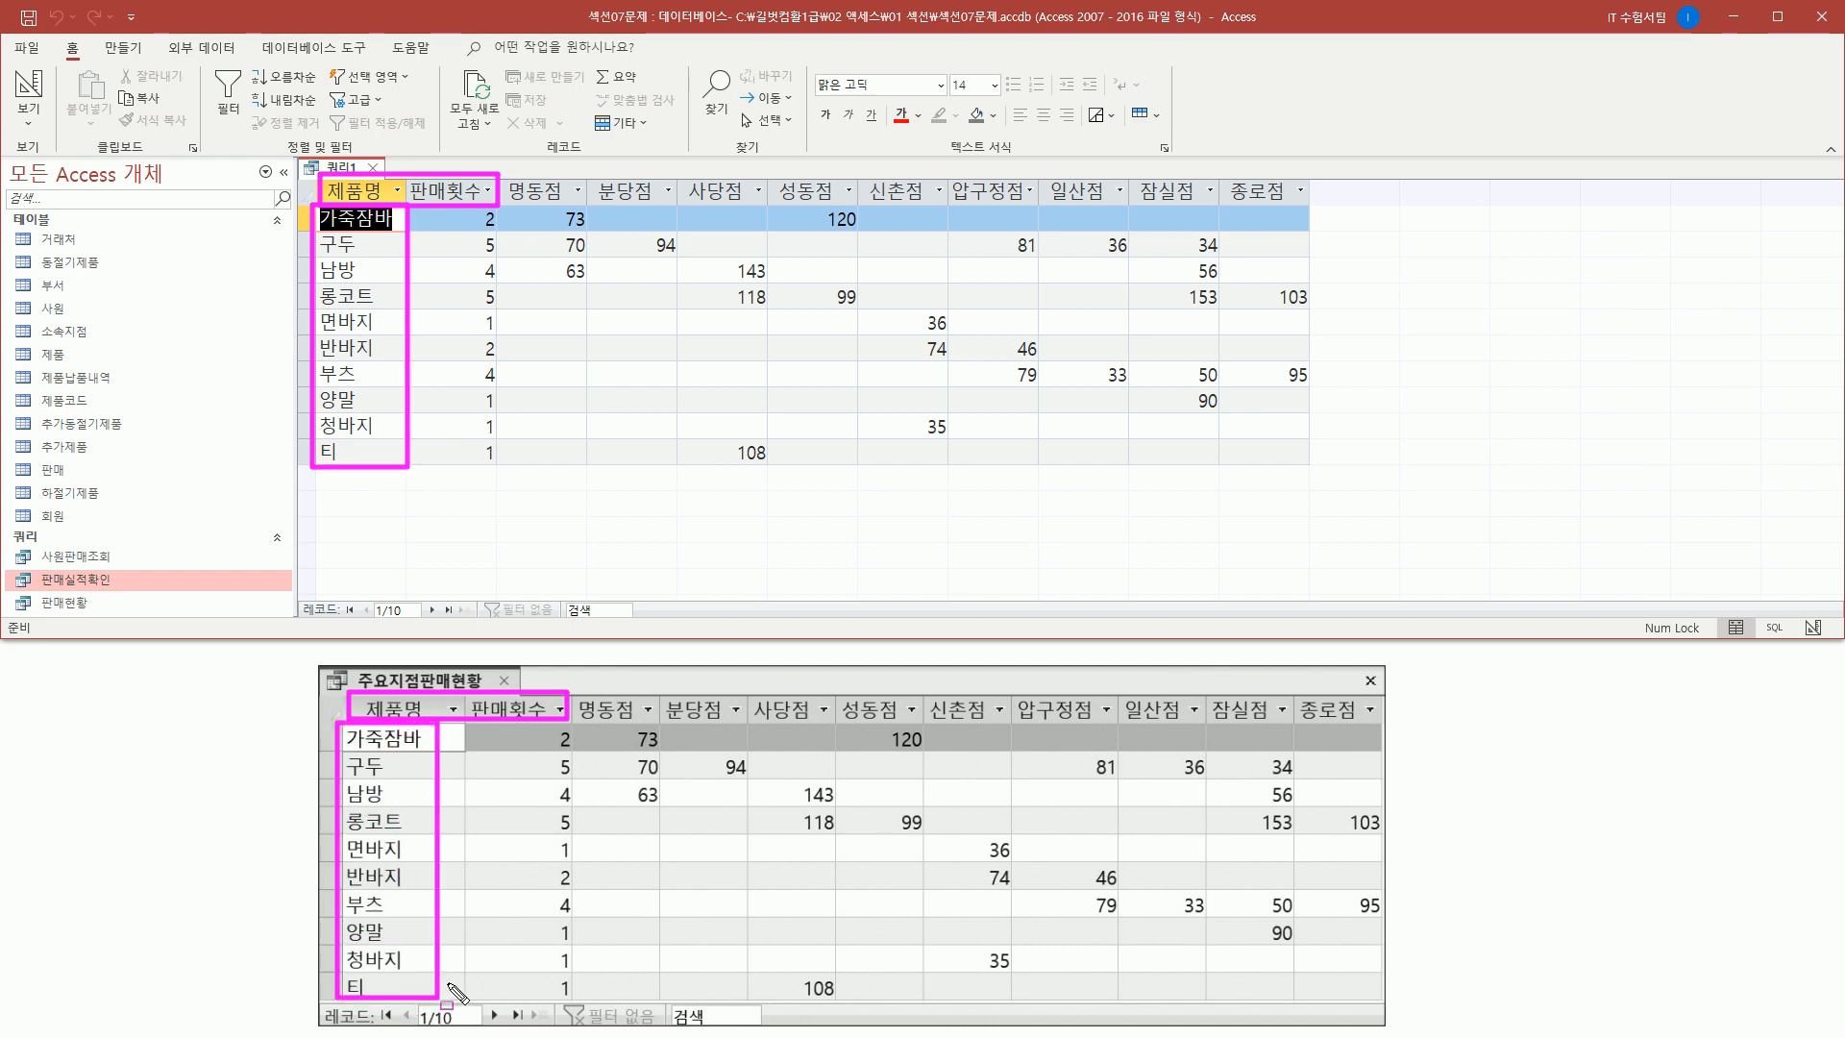
left_click_drag(311, 1000, 507, 1027)
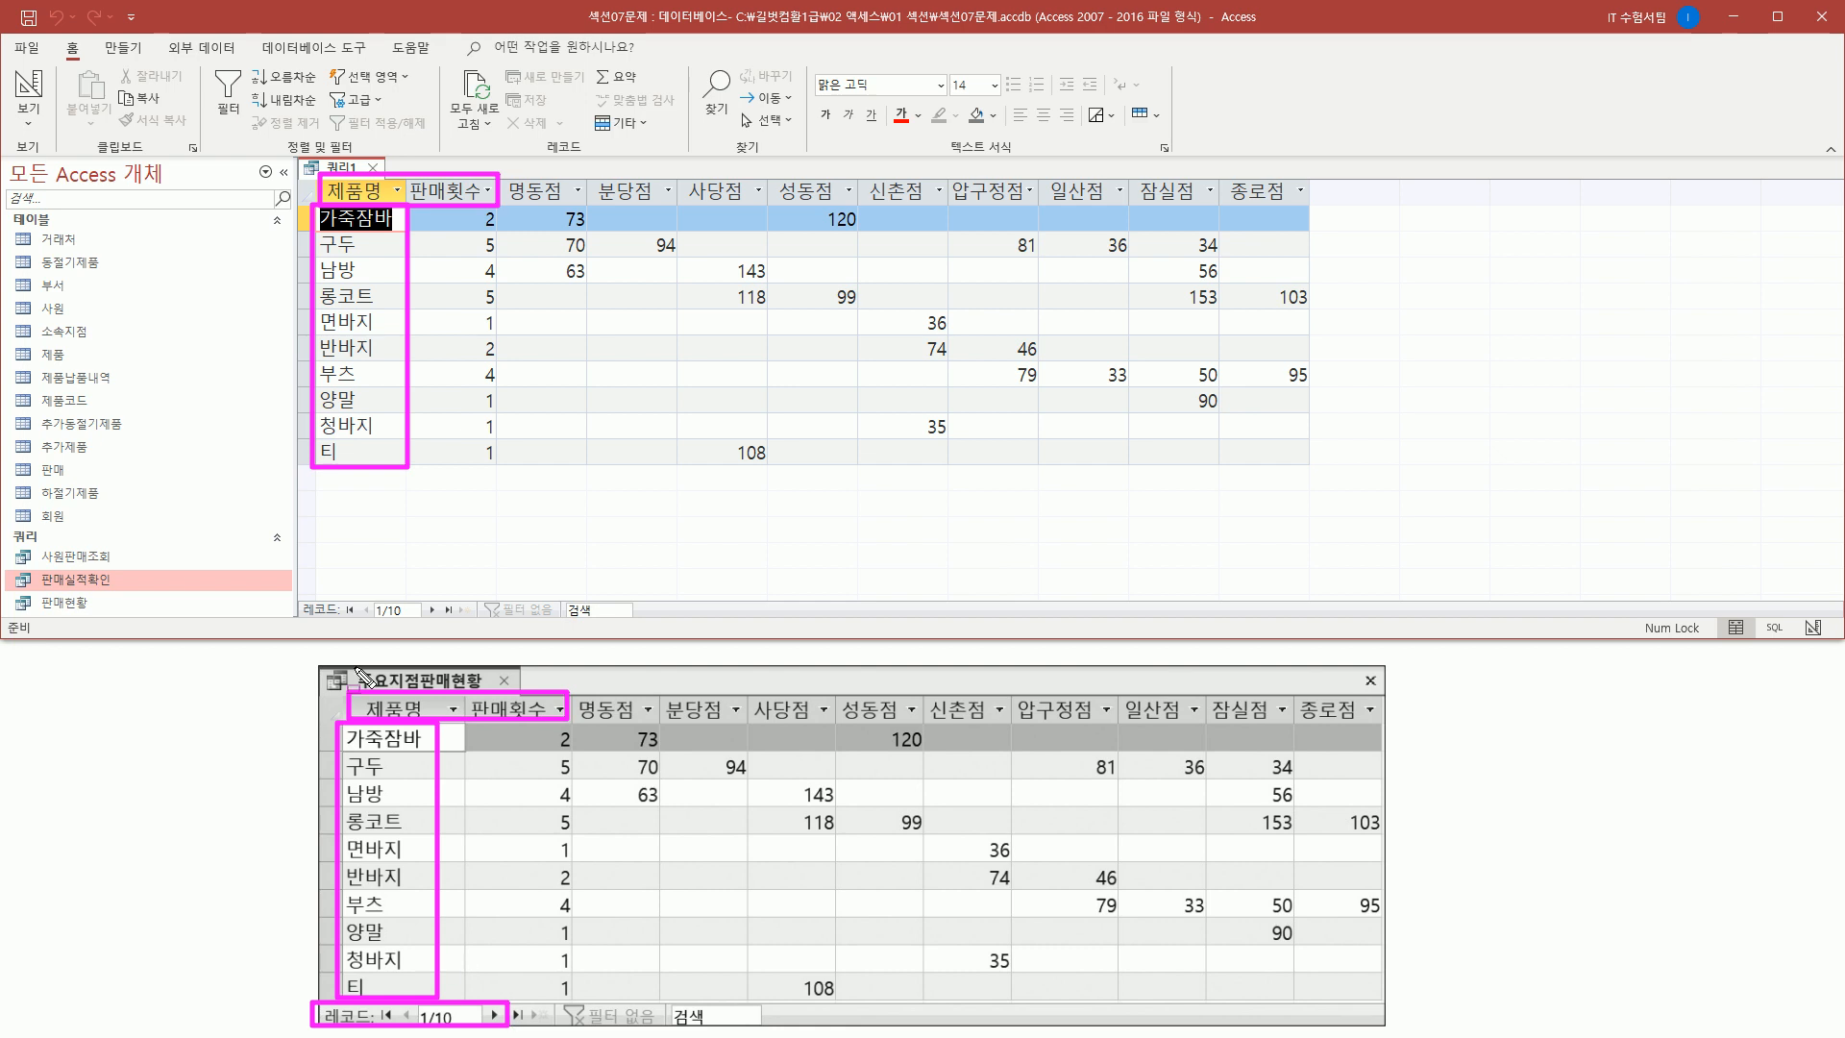
left_click_drag(297, 589, 465, 625)
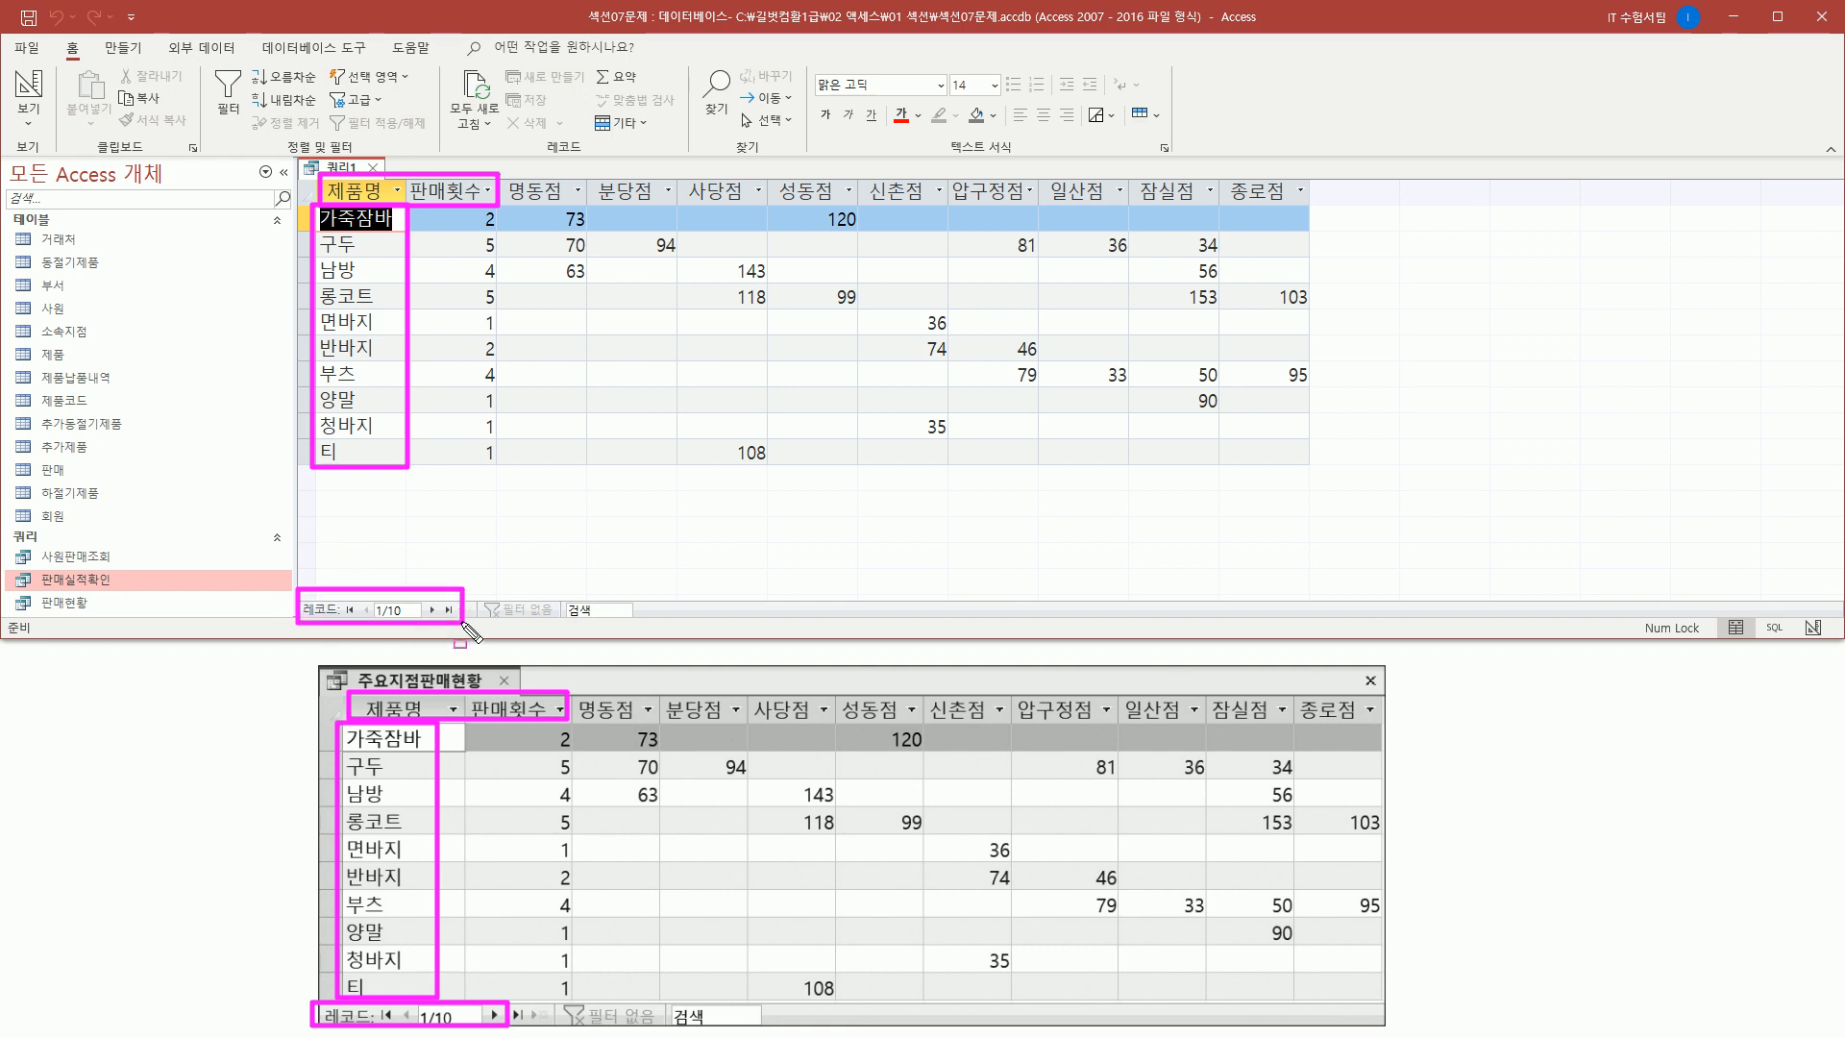
mouse_move(443, 205)
left_mouse_down()
mouse_move(501, 227)
mouse_move(507, 470)
left_mouse_up()
mouse_move(537, 726)
left_mouse_down()
mouse_move(569, 1024)
mouse_move(569, 991)
left_mouse_up()
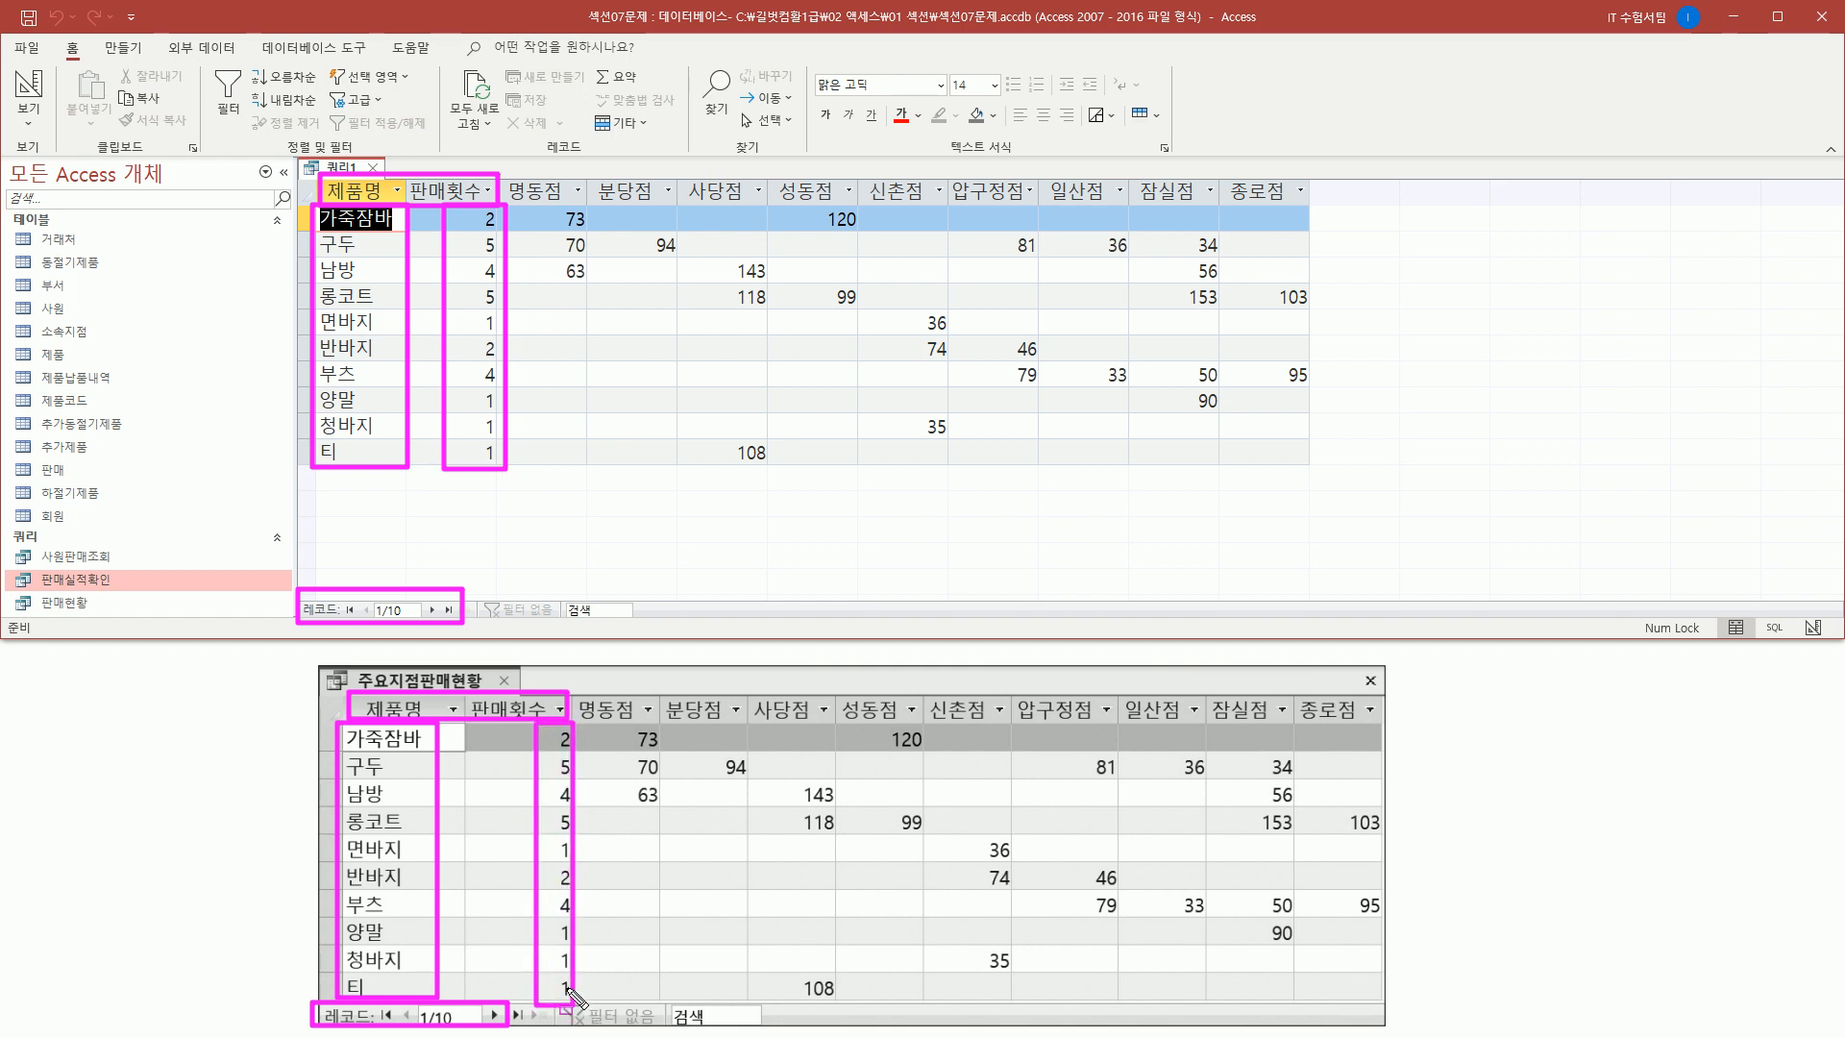
mouse_move(504, 165)
left_mouse_down()
mouse_move(523, 206)
mouse_move(683, 219)
mouse_move(1336, 216)
left_mouse_up()
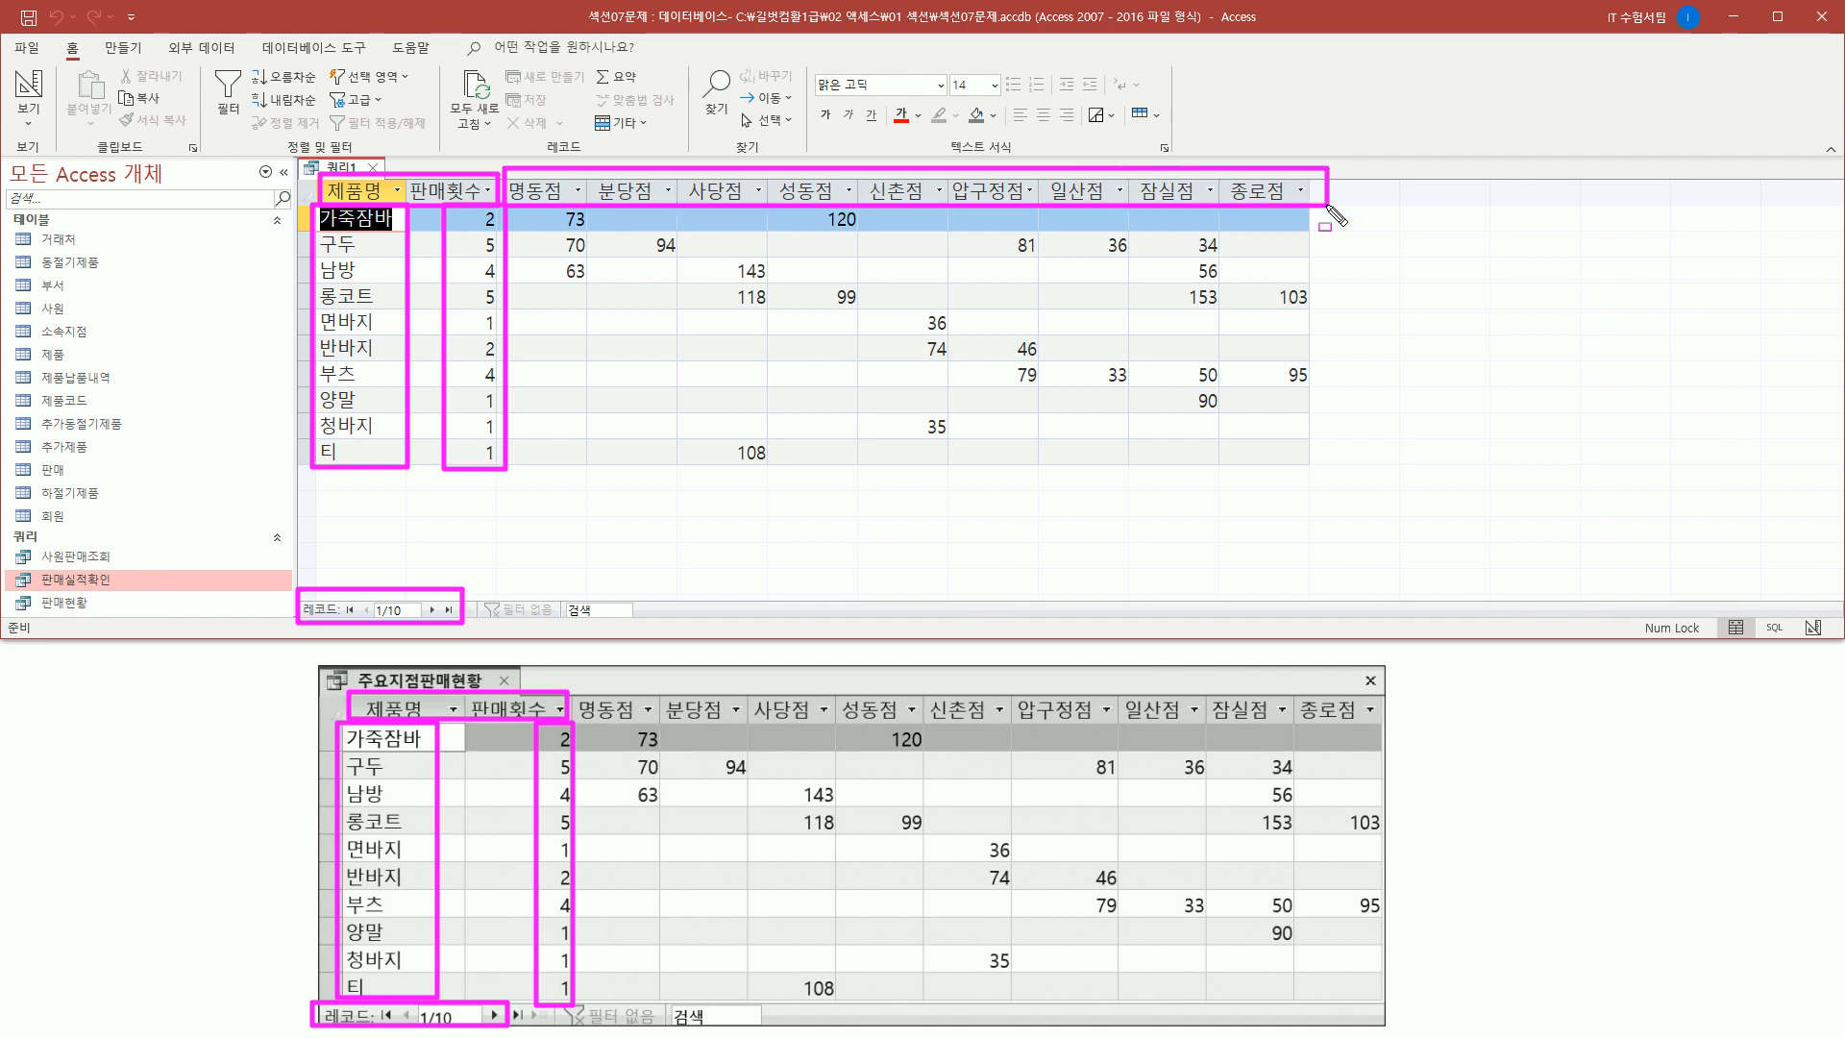
left_click_drag(576, 692, 1388, 728)
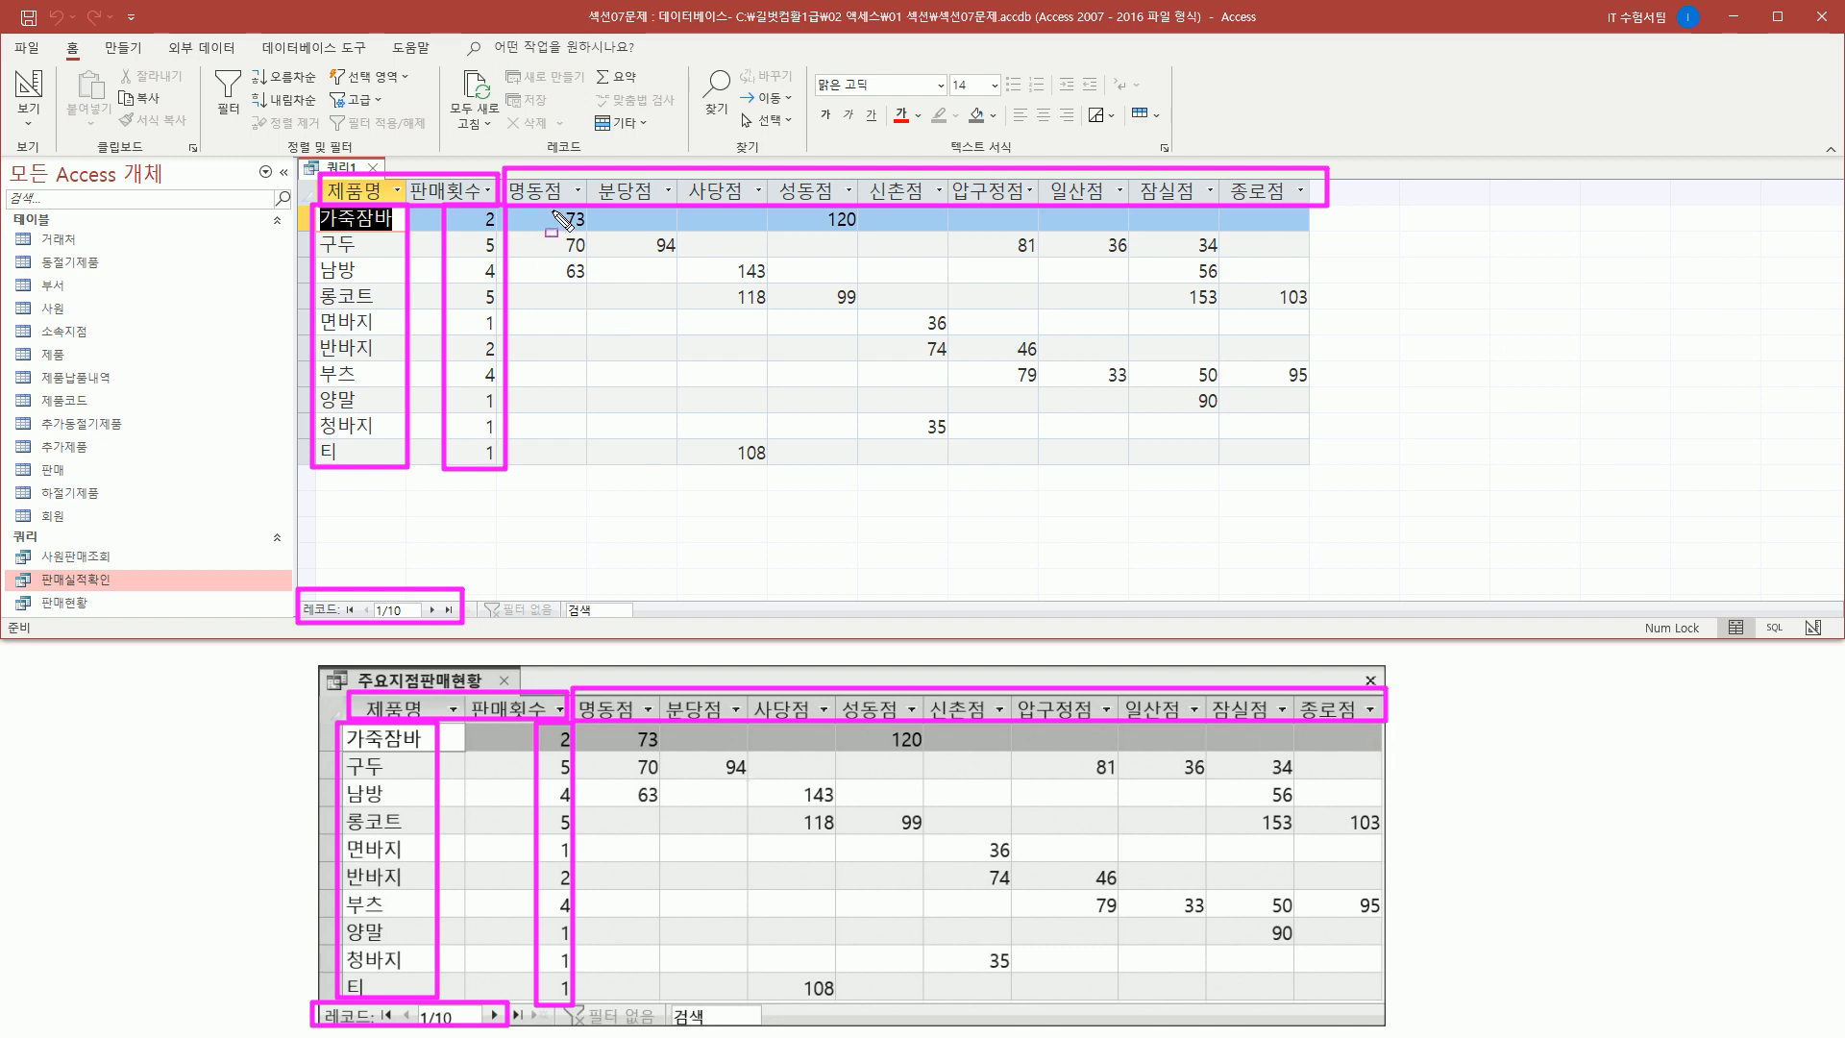
mouse_move(552, 204)
left_mouse_down()
mouse_move(608, 251)
mouse_move(596, 269)
mouse_move(623, 320)
mouse_move(1334, 487)
mouse_move(1316, 467)
left_mouse_up()
mouse_move(597, 722)
left_mouse_down()
mouse_move(1141, 993)
mouse_move(1409, 1021)
mouse_move(1392, 1017)
left_mouse_up()
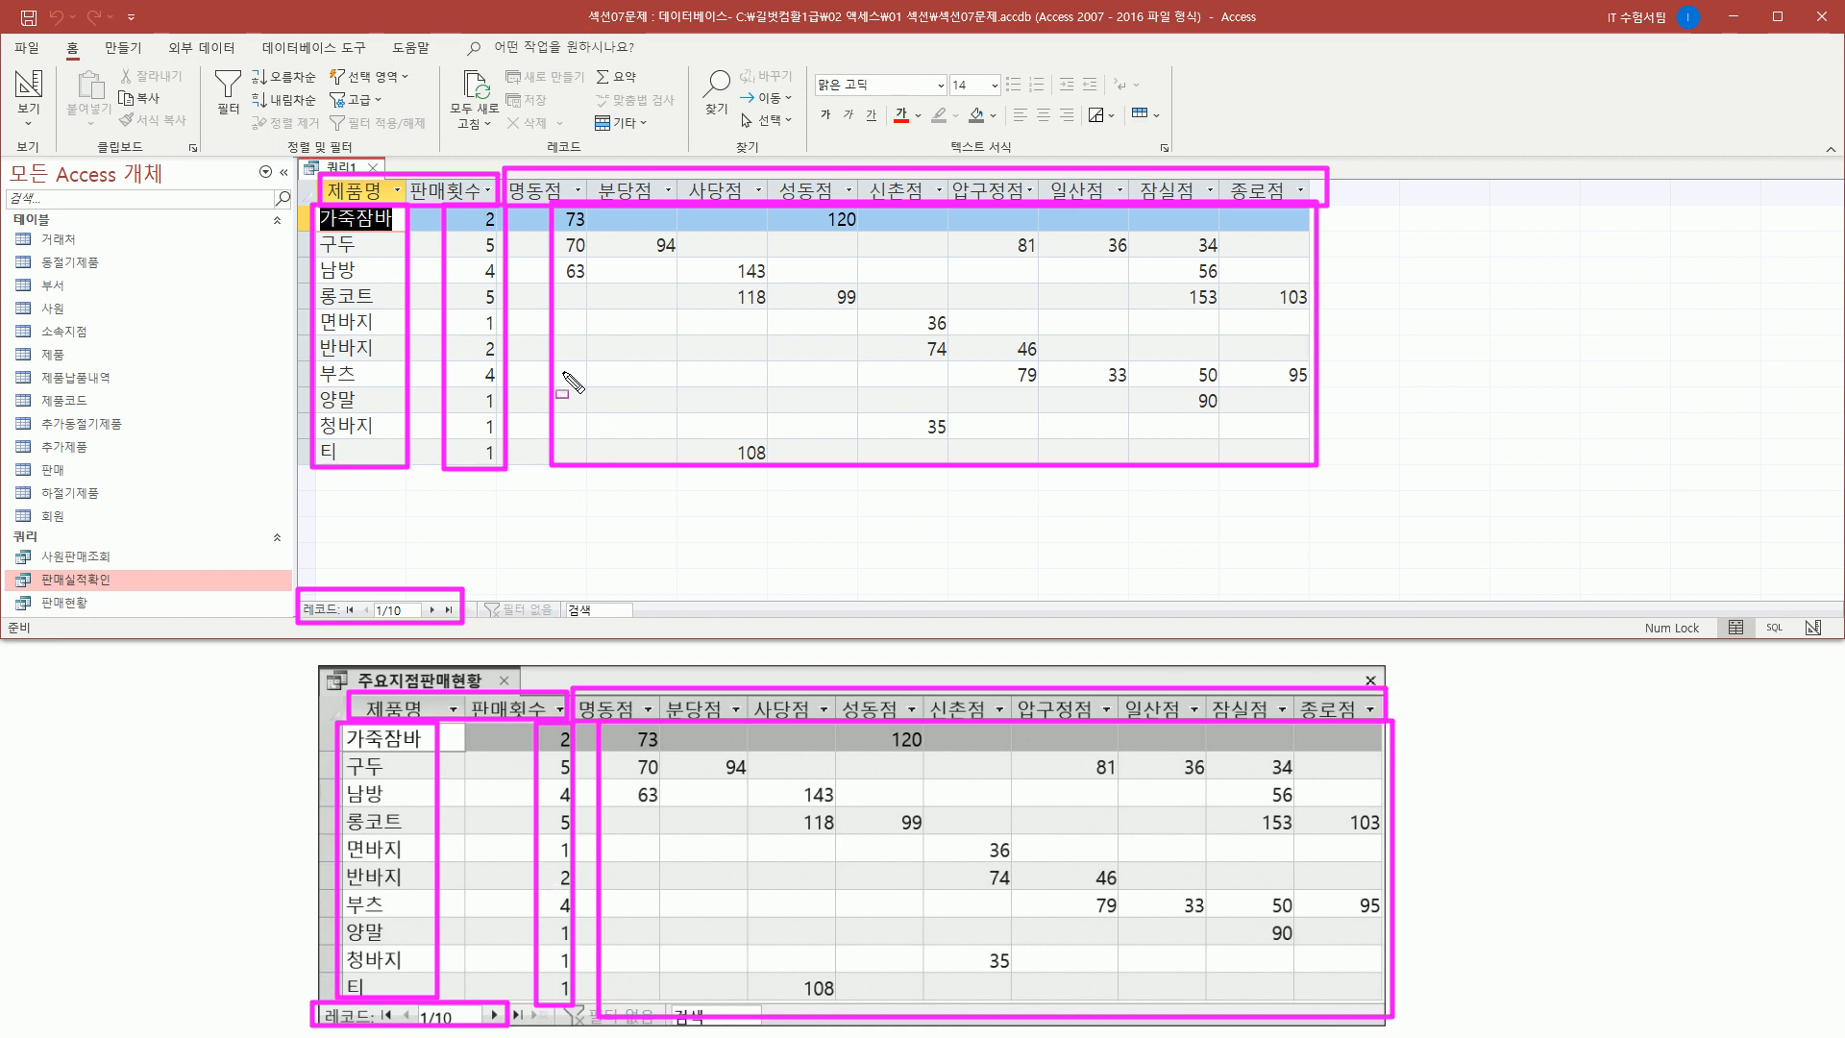
key("Escape")
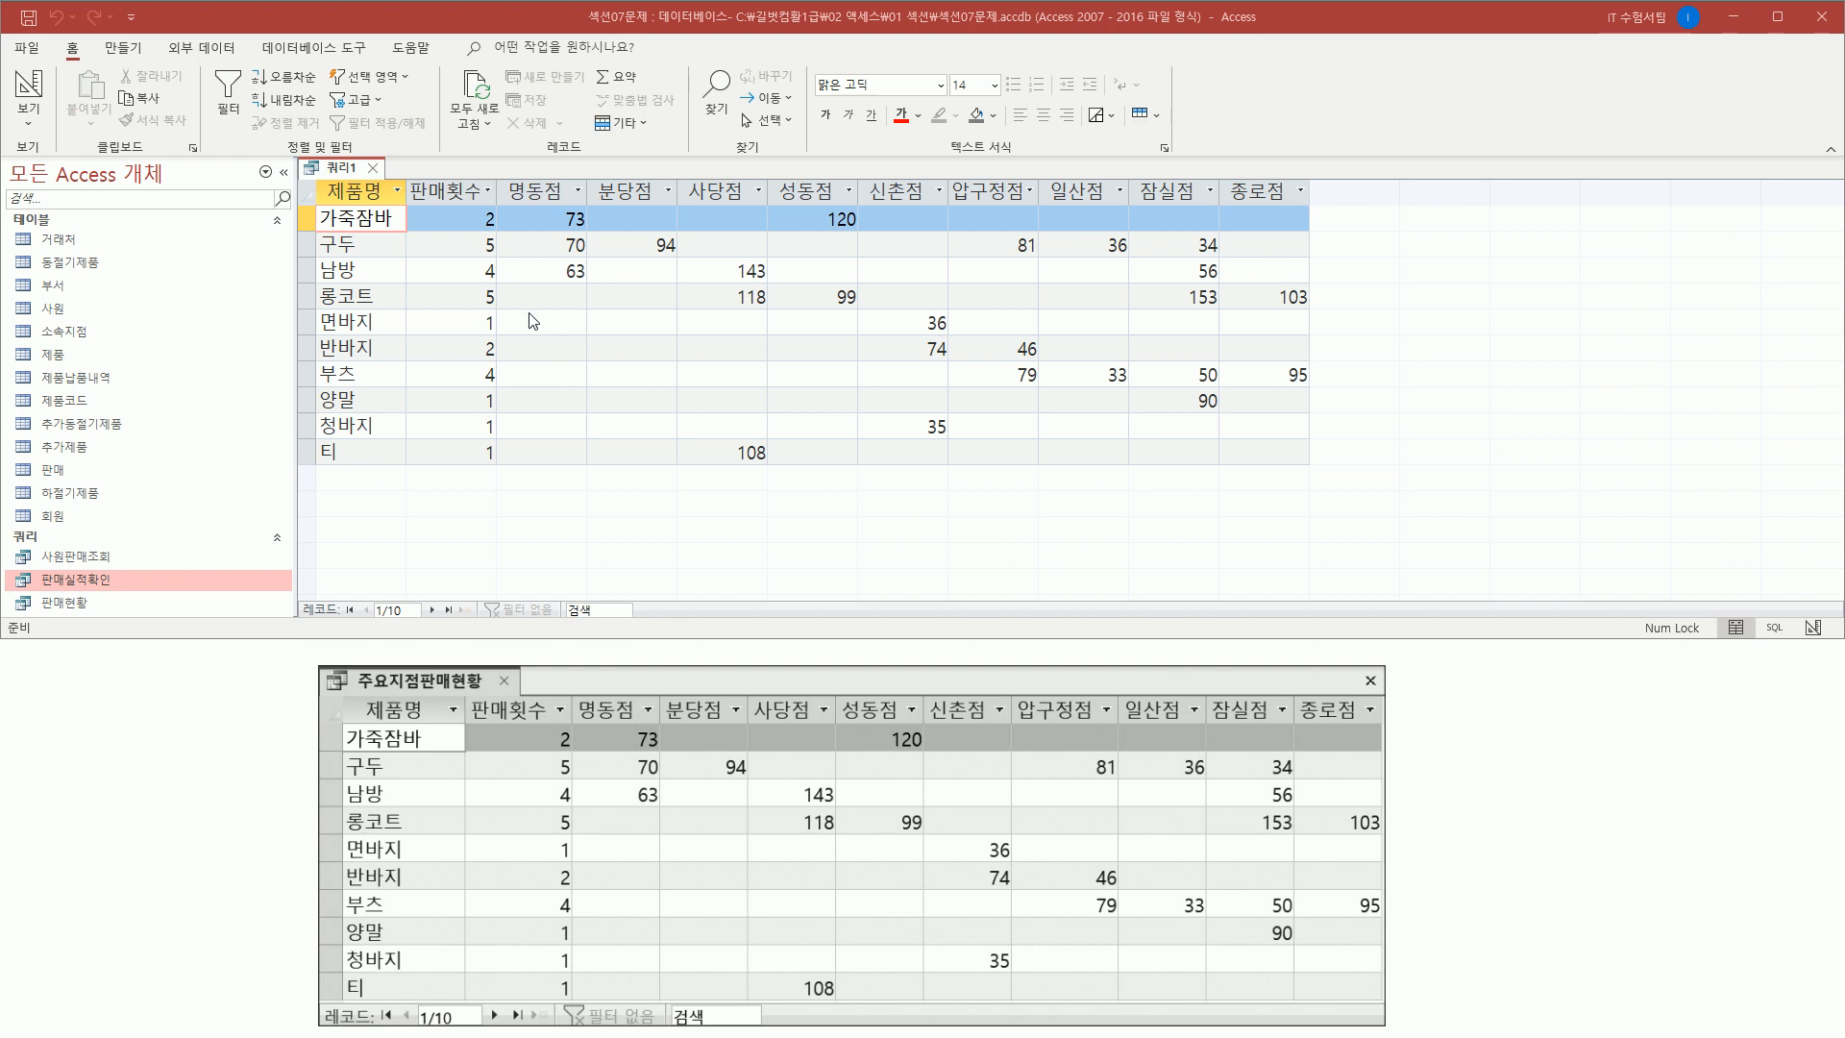
- Close the crosstab query's datasheet and agree to save its design changes
left_click_drag(360, 152, 390, 184)
key("Escape")
left_click(373, 168)
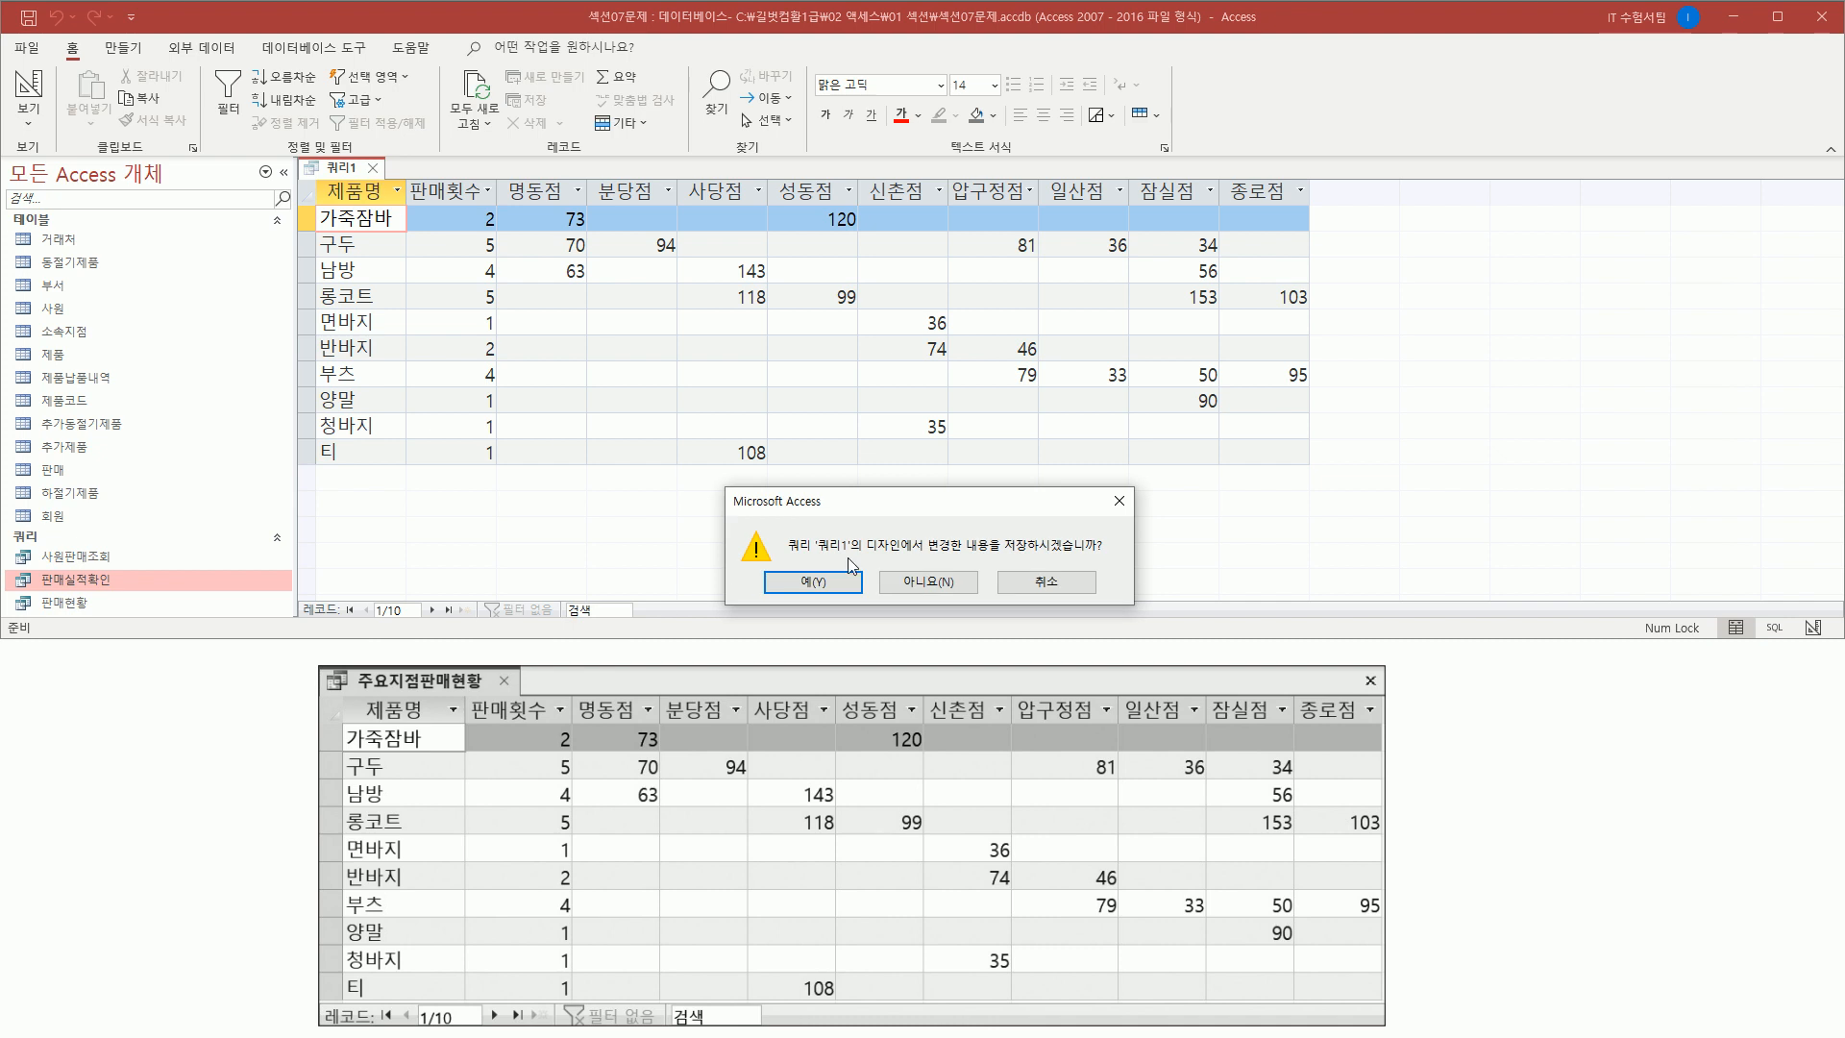
left_click_drag(1005, 554, 1116, 554)
left_click_drag(777, 566, 867, 600)
key("Escape")
left_click(814, 581)
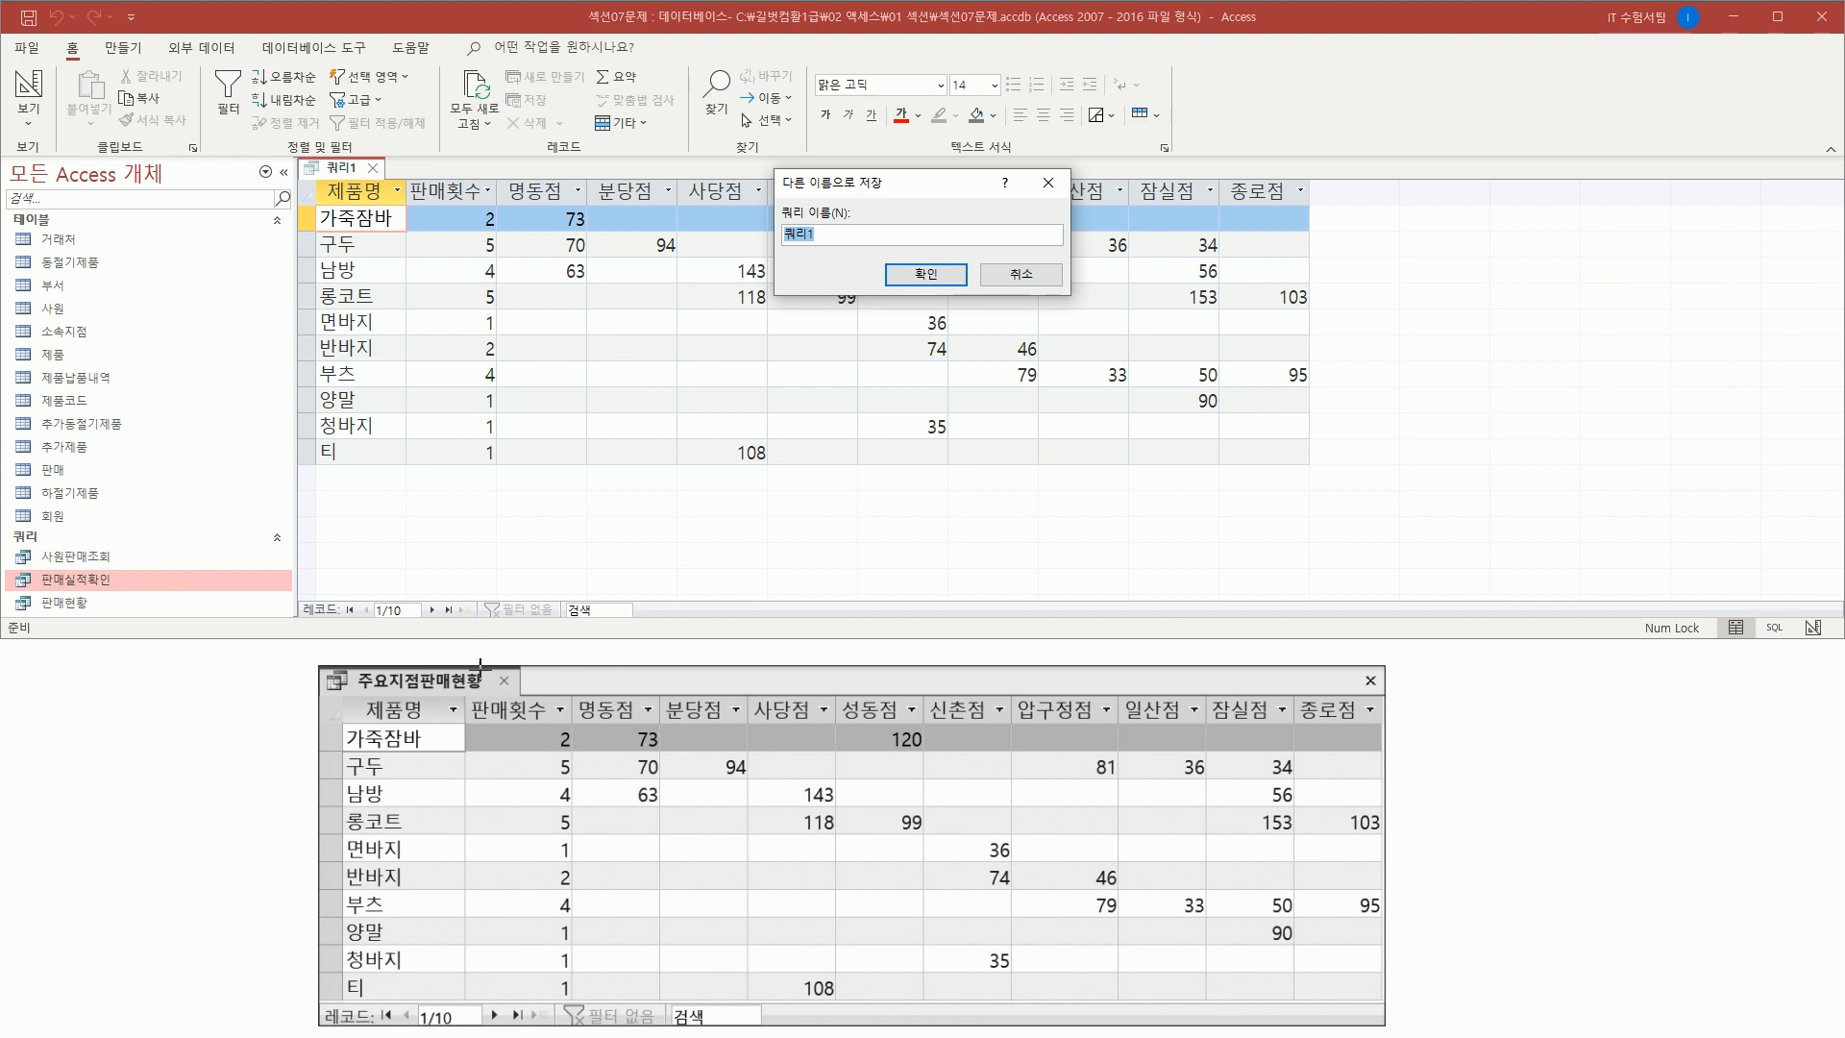
- Name the query 주요지점판매현황, matching the expected result's title, and complete the save
mouse_move(354, 663)
left_mouse_down()
mouse_move(386, 696)
mouse_move(492, 699)
left_mouse_up()
key("Escape")
left_click(881, 193)
type("w")
type("요지점판")
type("매현호")
key("ctrl+2")
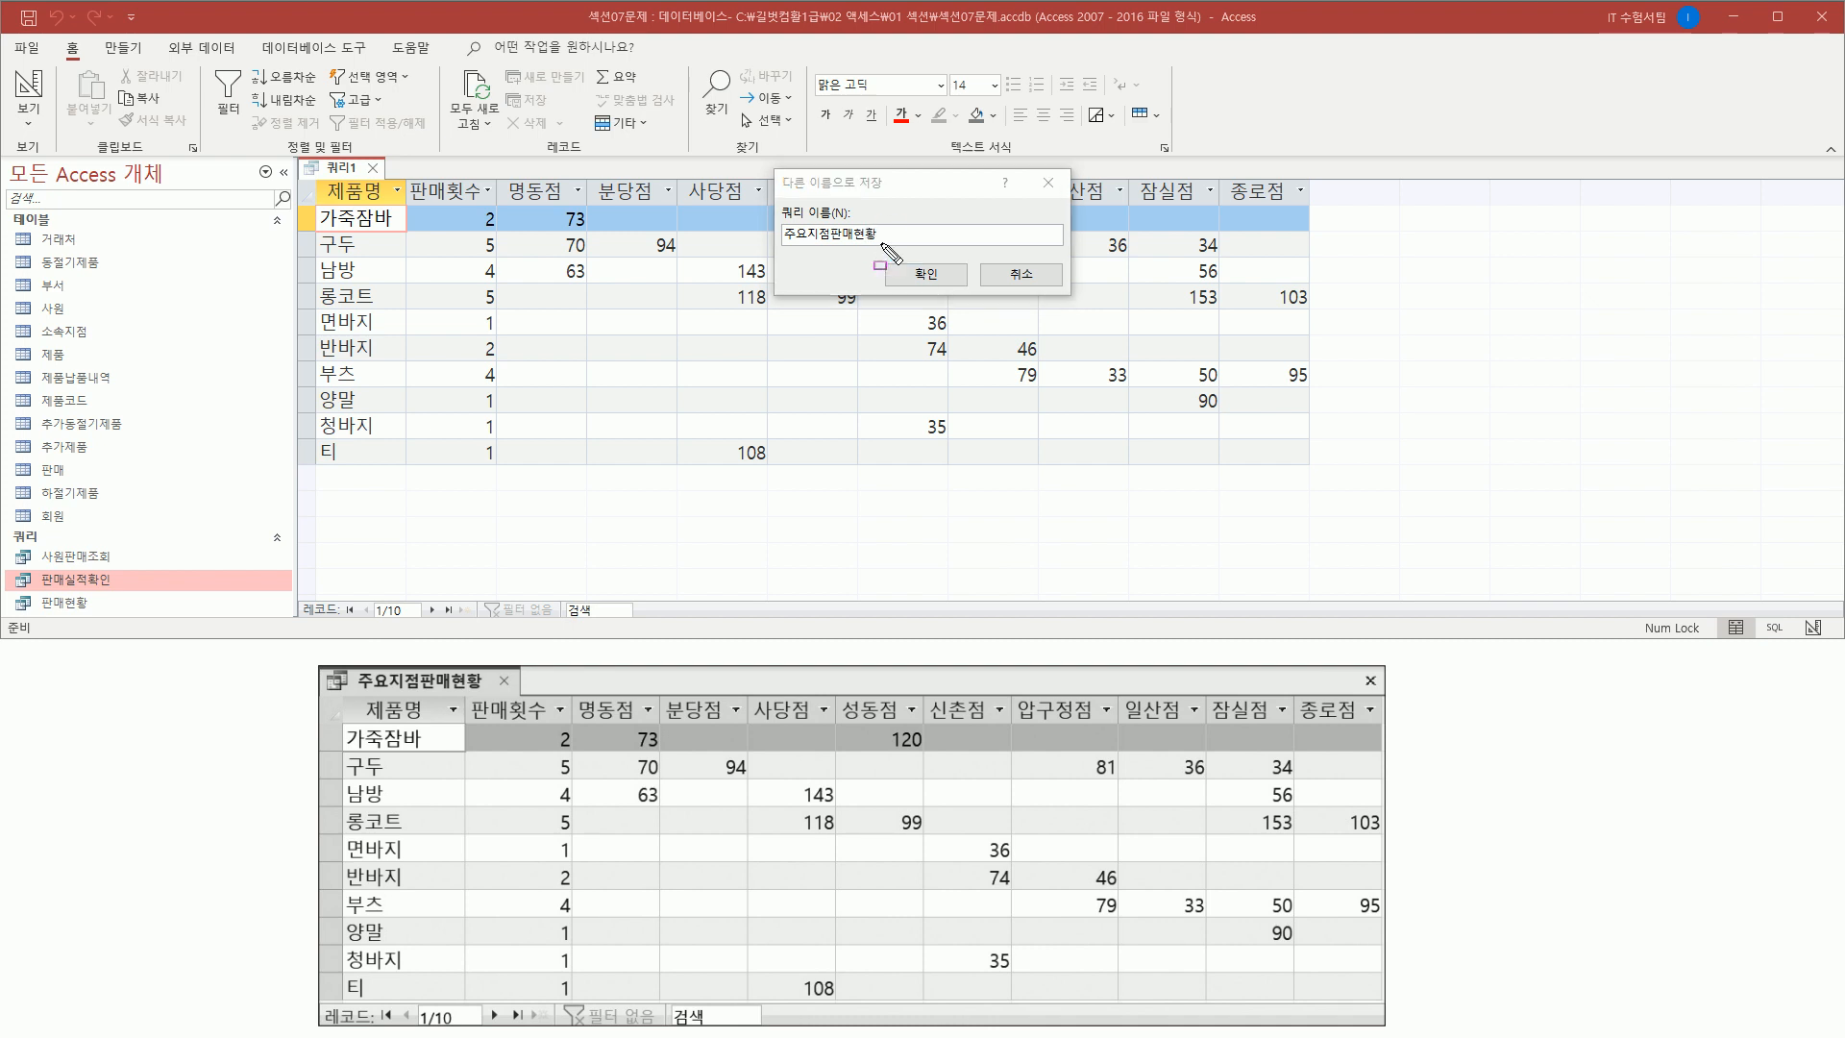
left_click(965, 284)
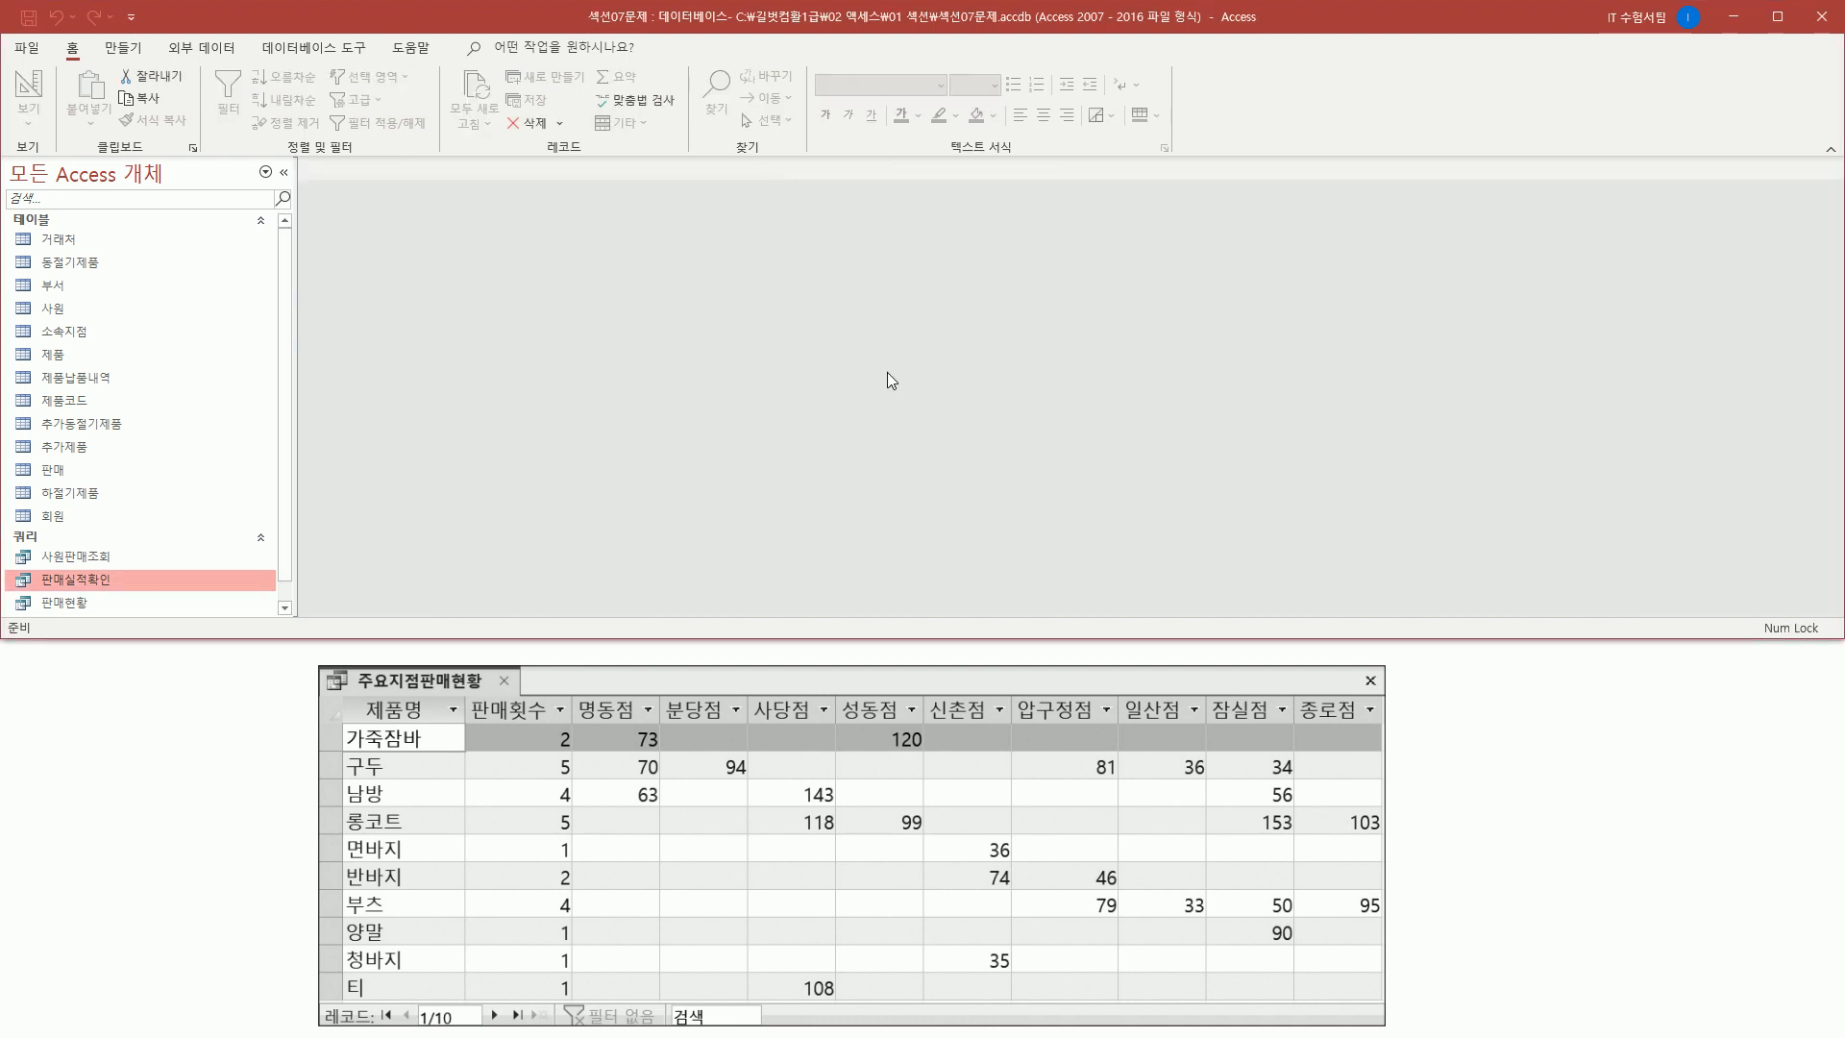
- Find the saved 주요지점판매현황 query among the database's queries and open it to check its results
left_click(286, 608)
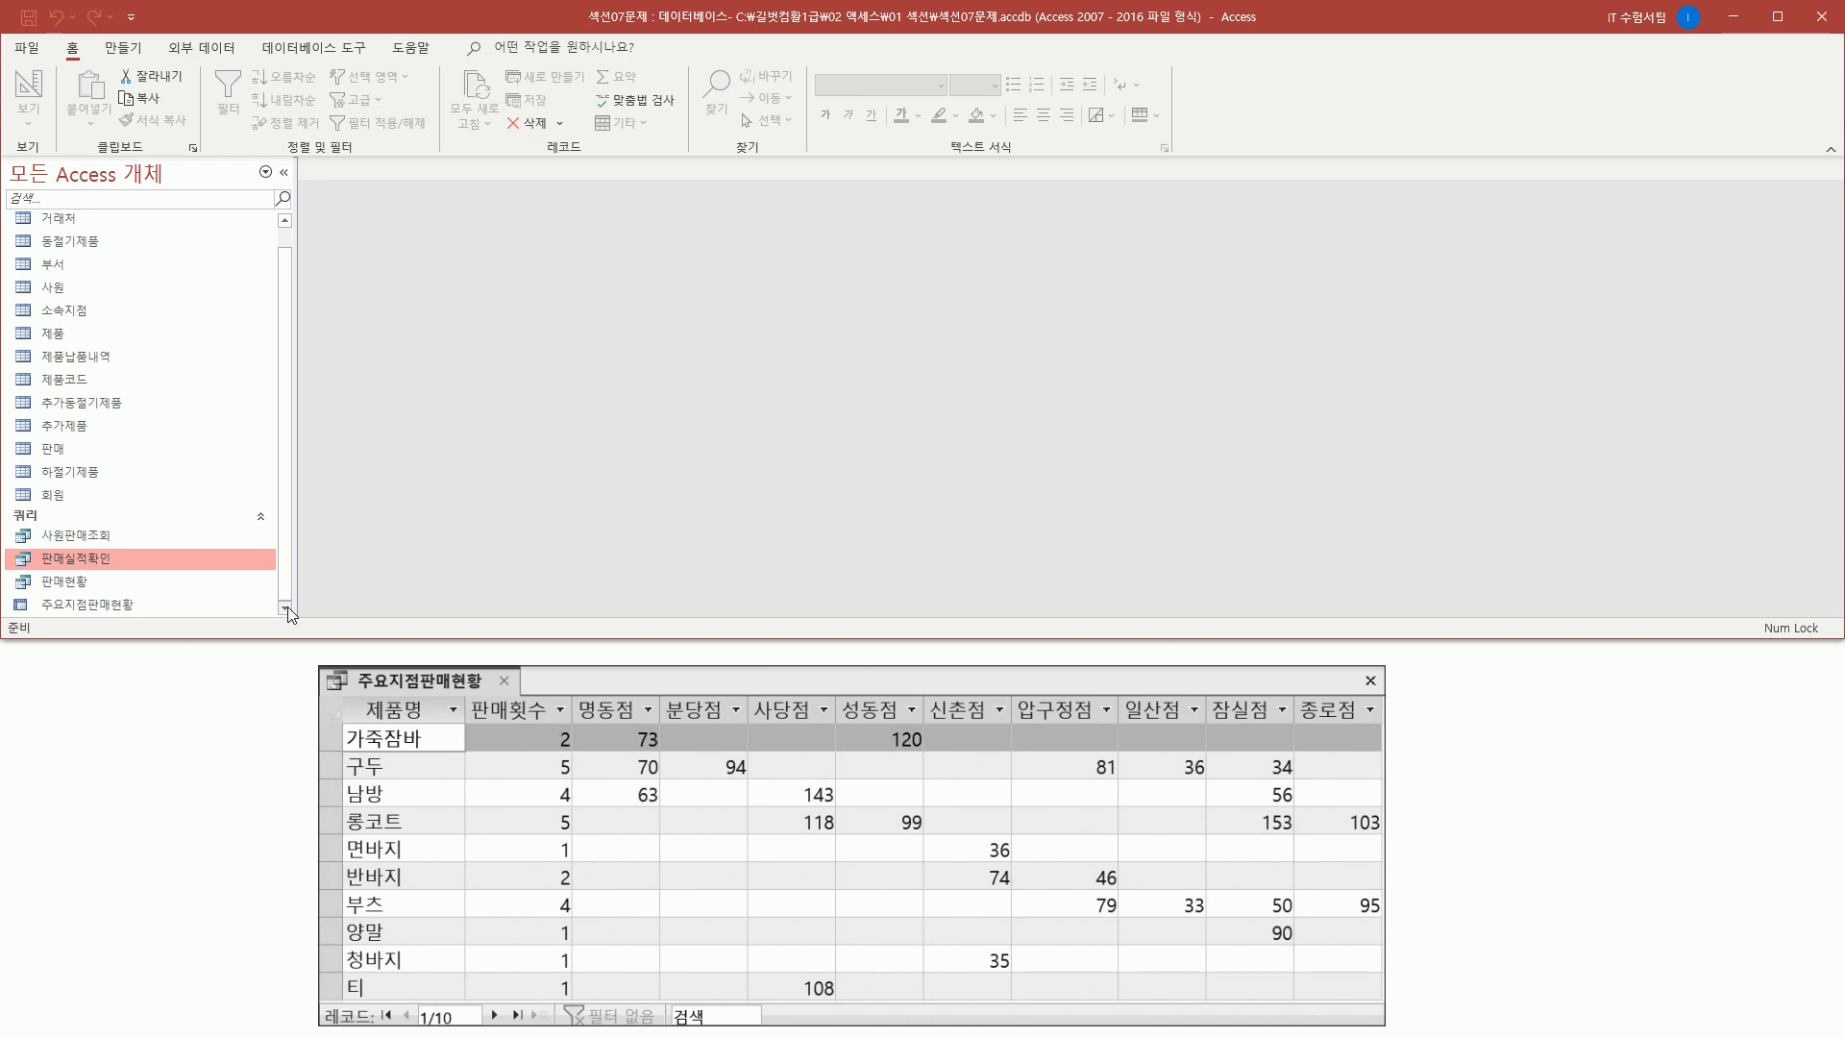
left_click_drag(31, 592, 157, 621)
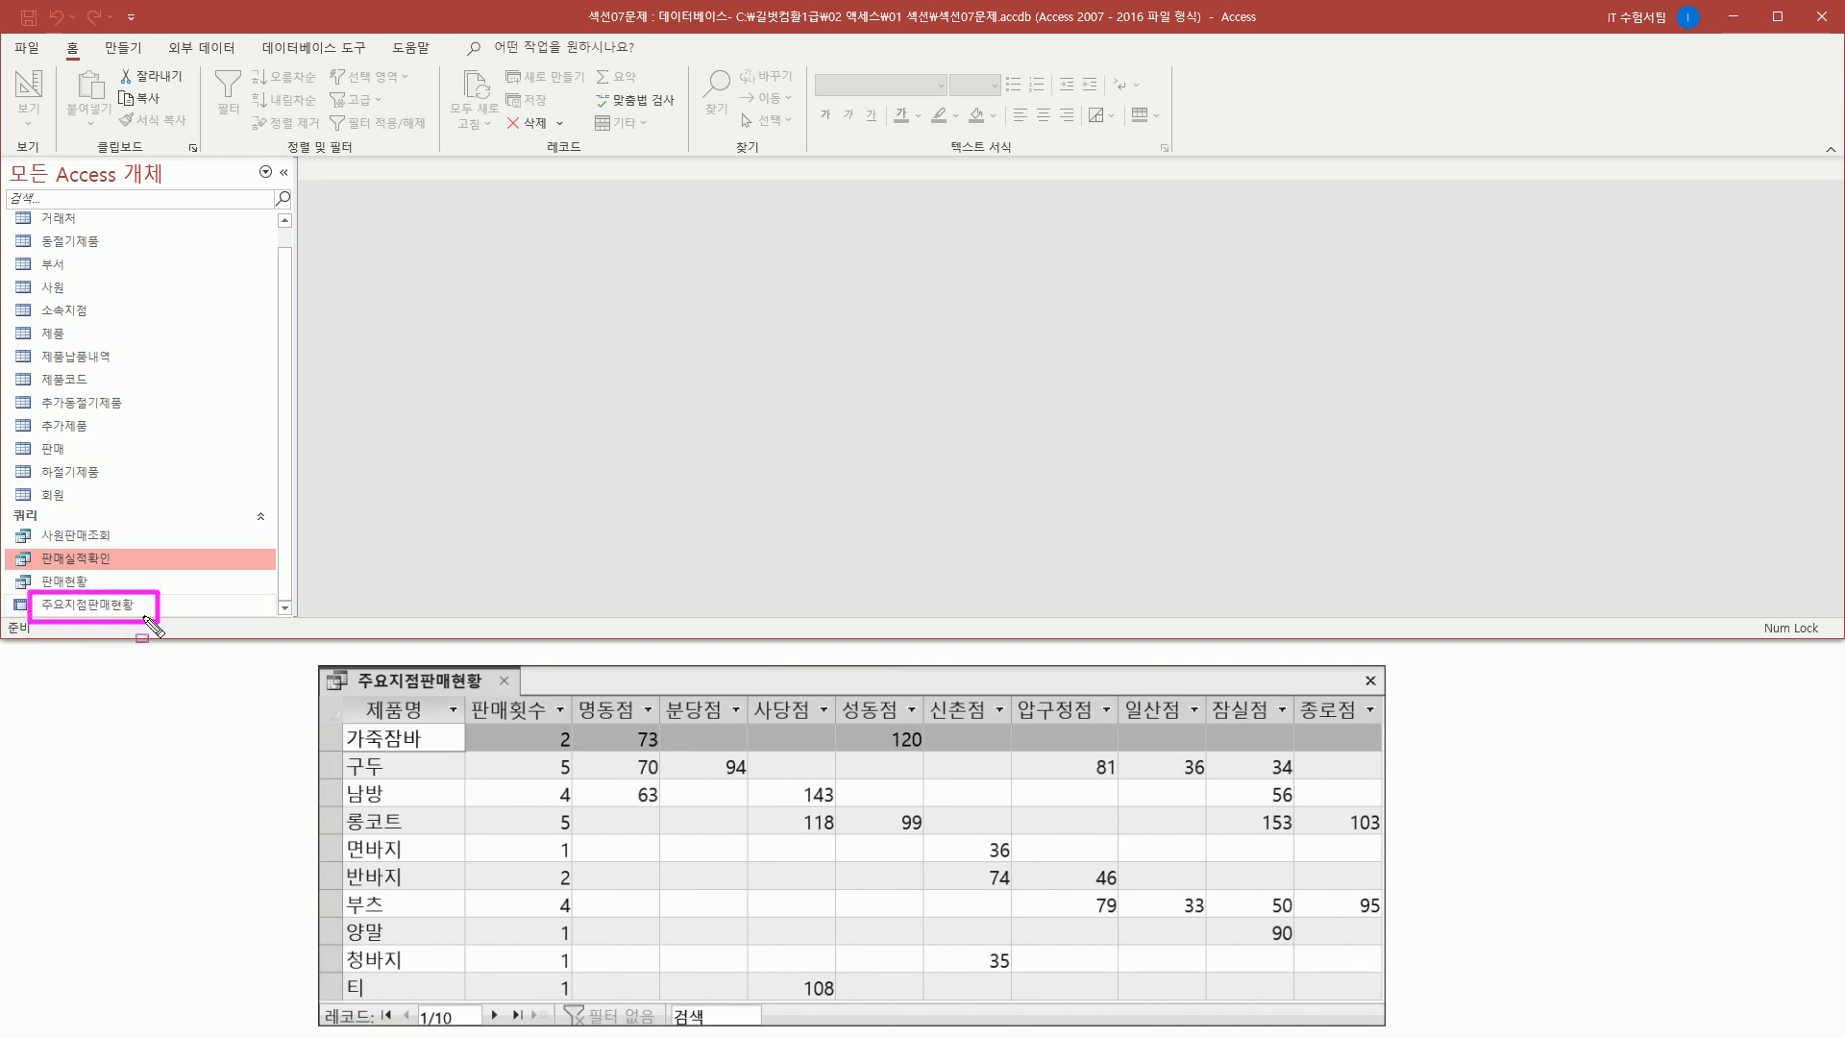
key("Escape")
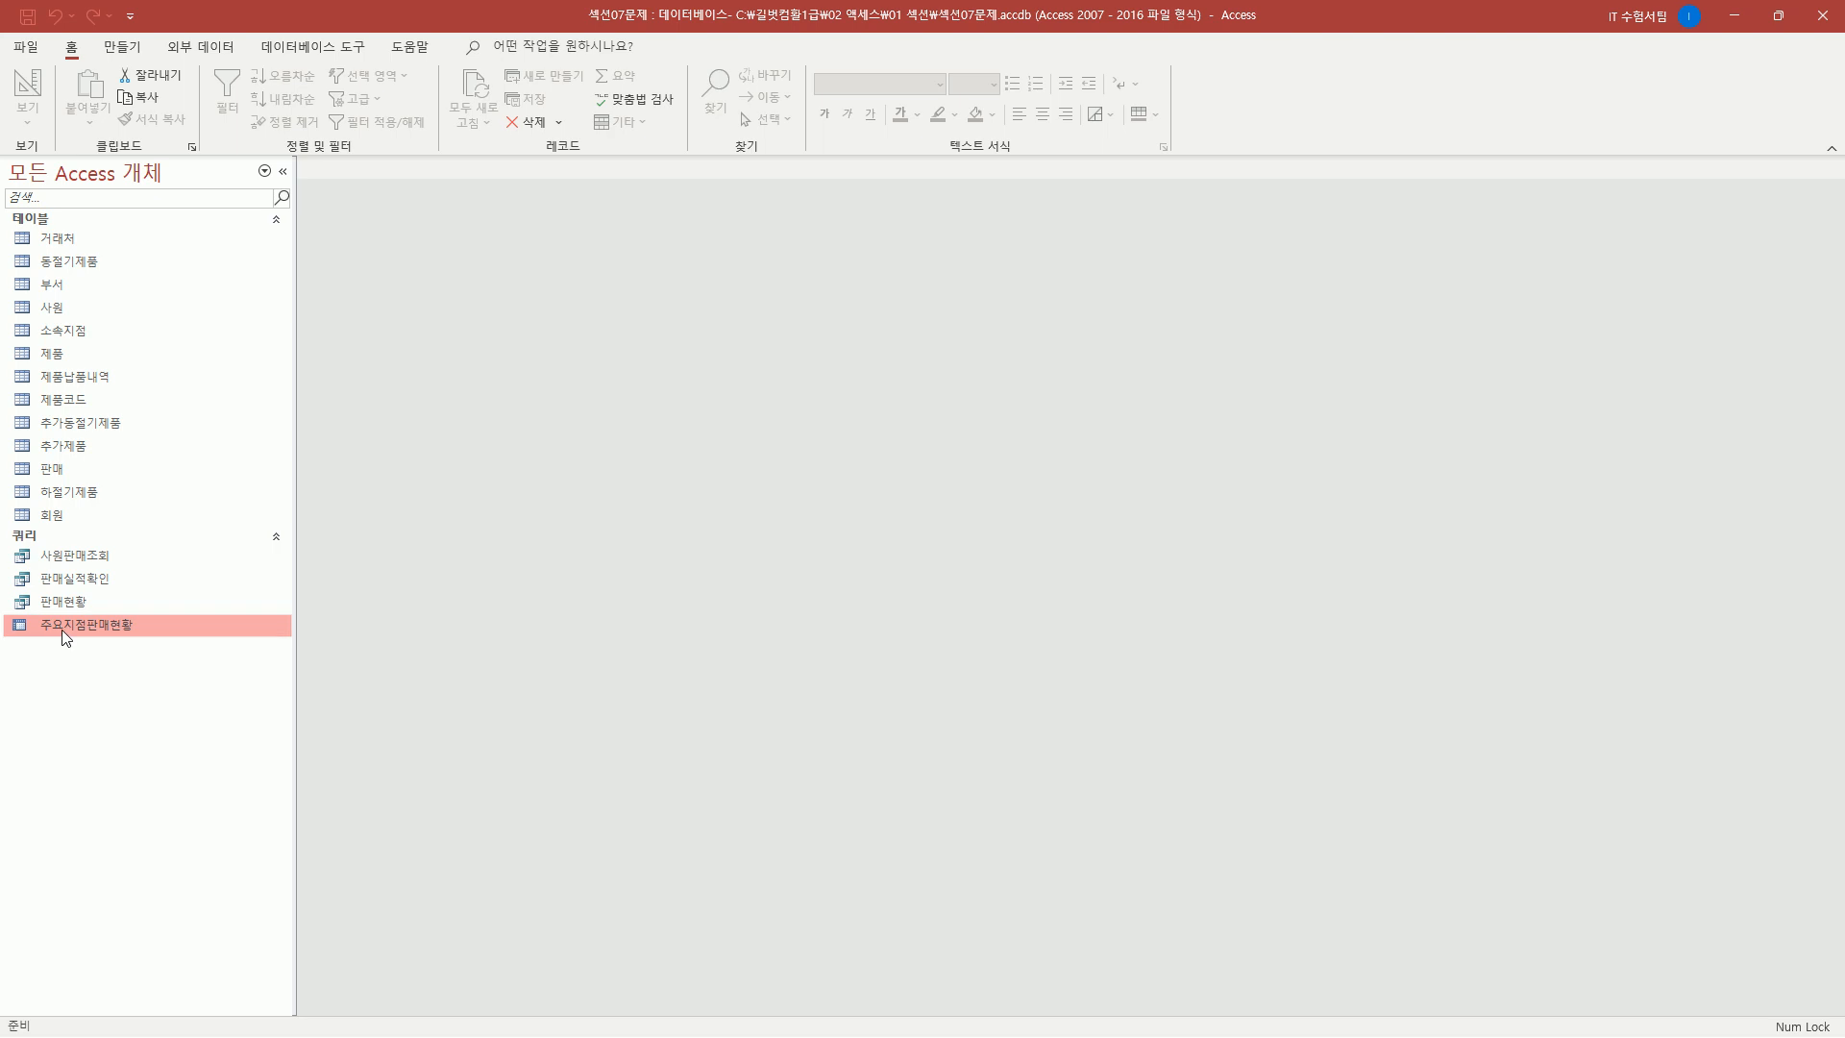
left_click_drag(33, 613, 168, 649)
key("Escape")
double_click(113, 626)
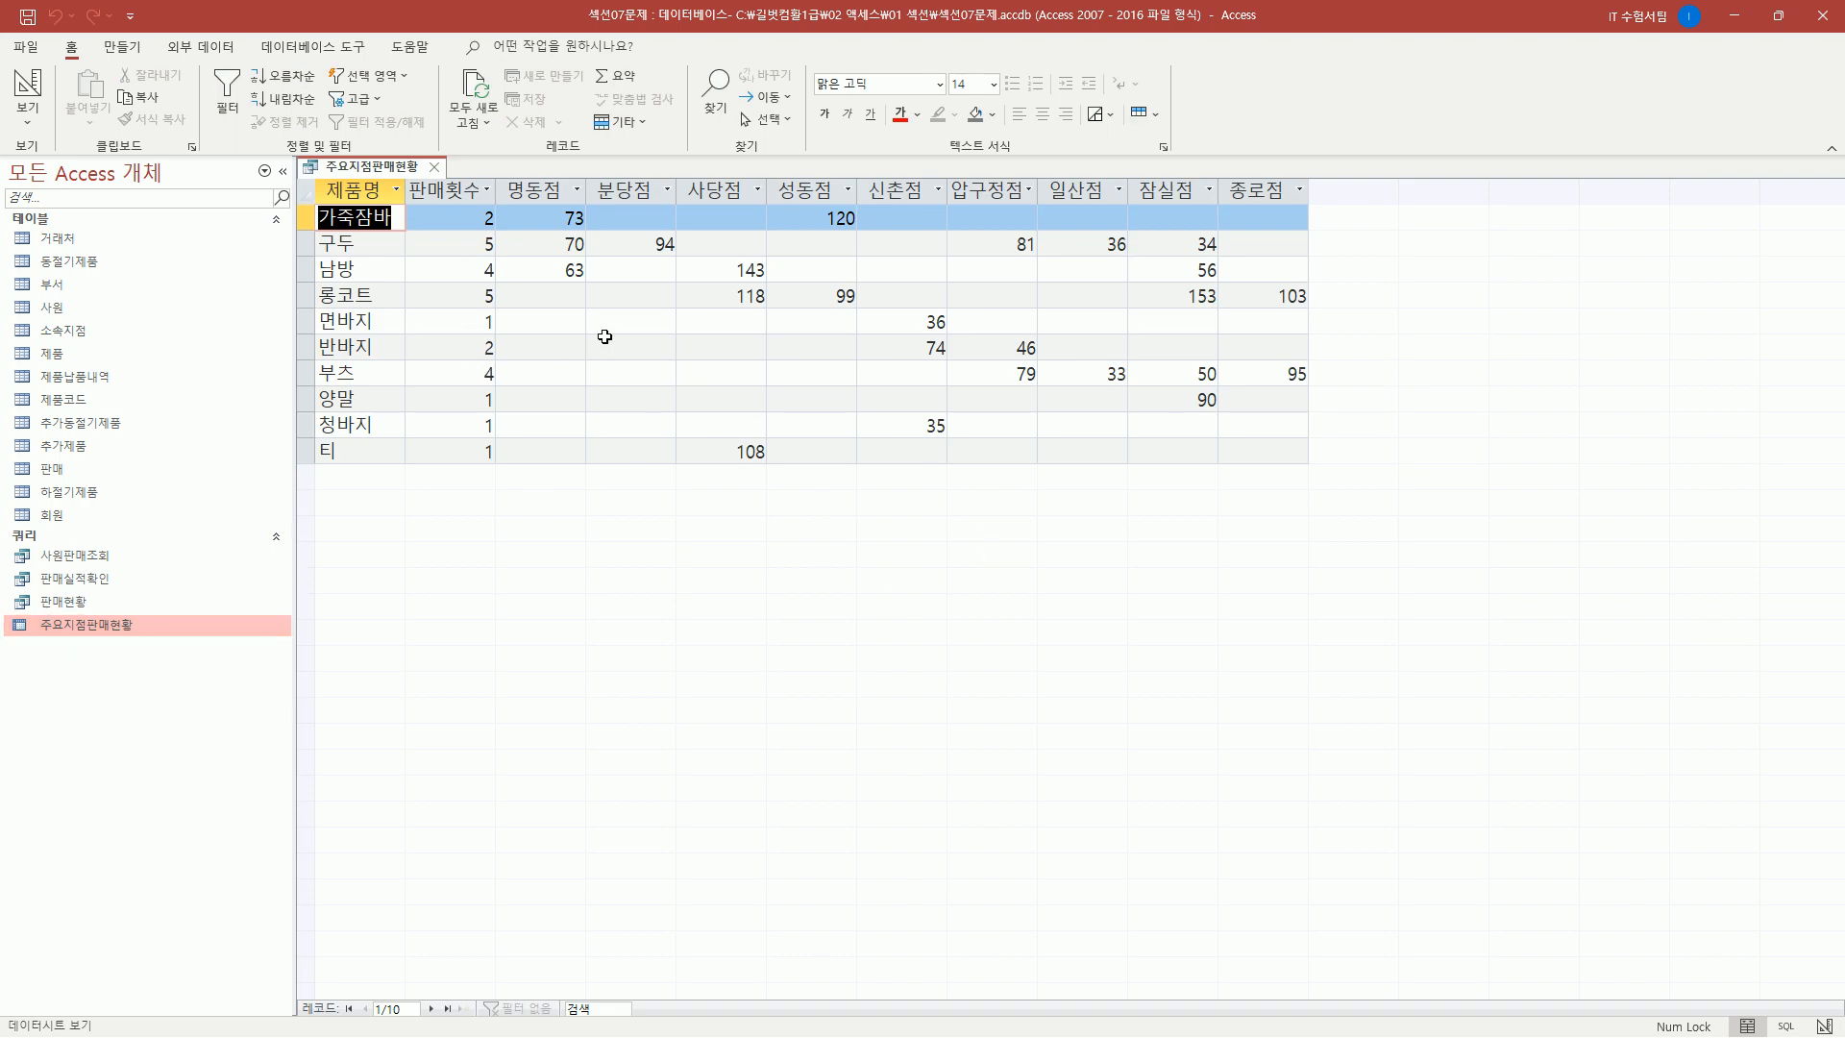
- Open the 주요지점판매현황 crosstab query in Design view and widen its grid columns to show the full field names and criteria
right_click(382, 172)
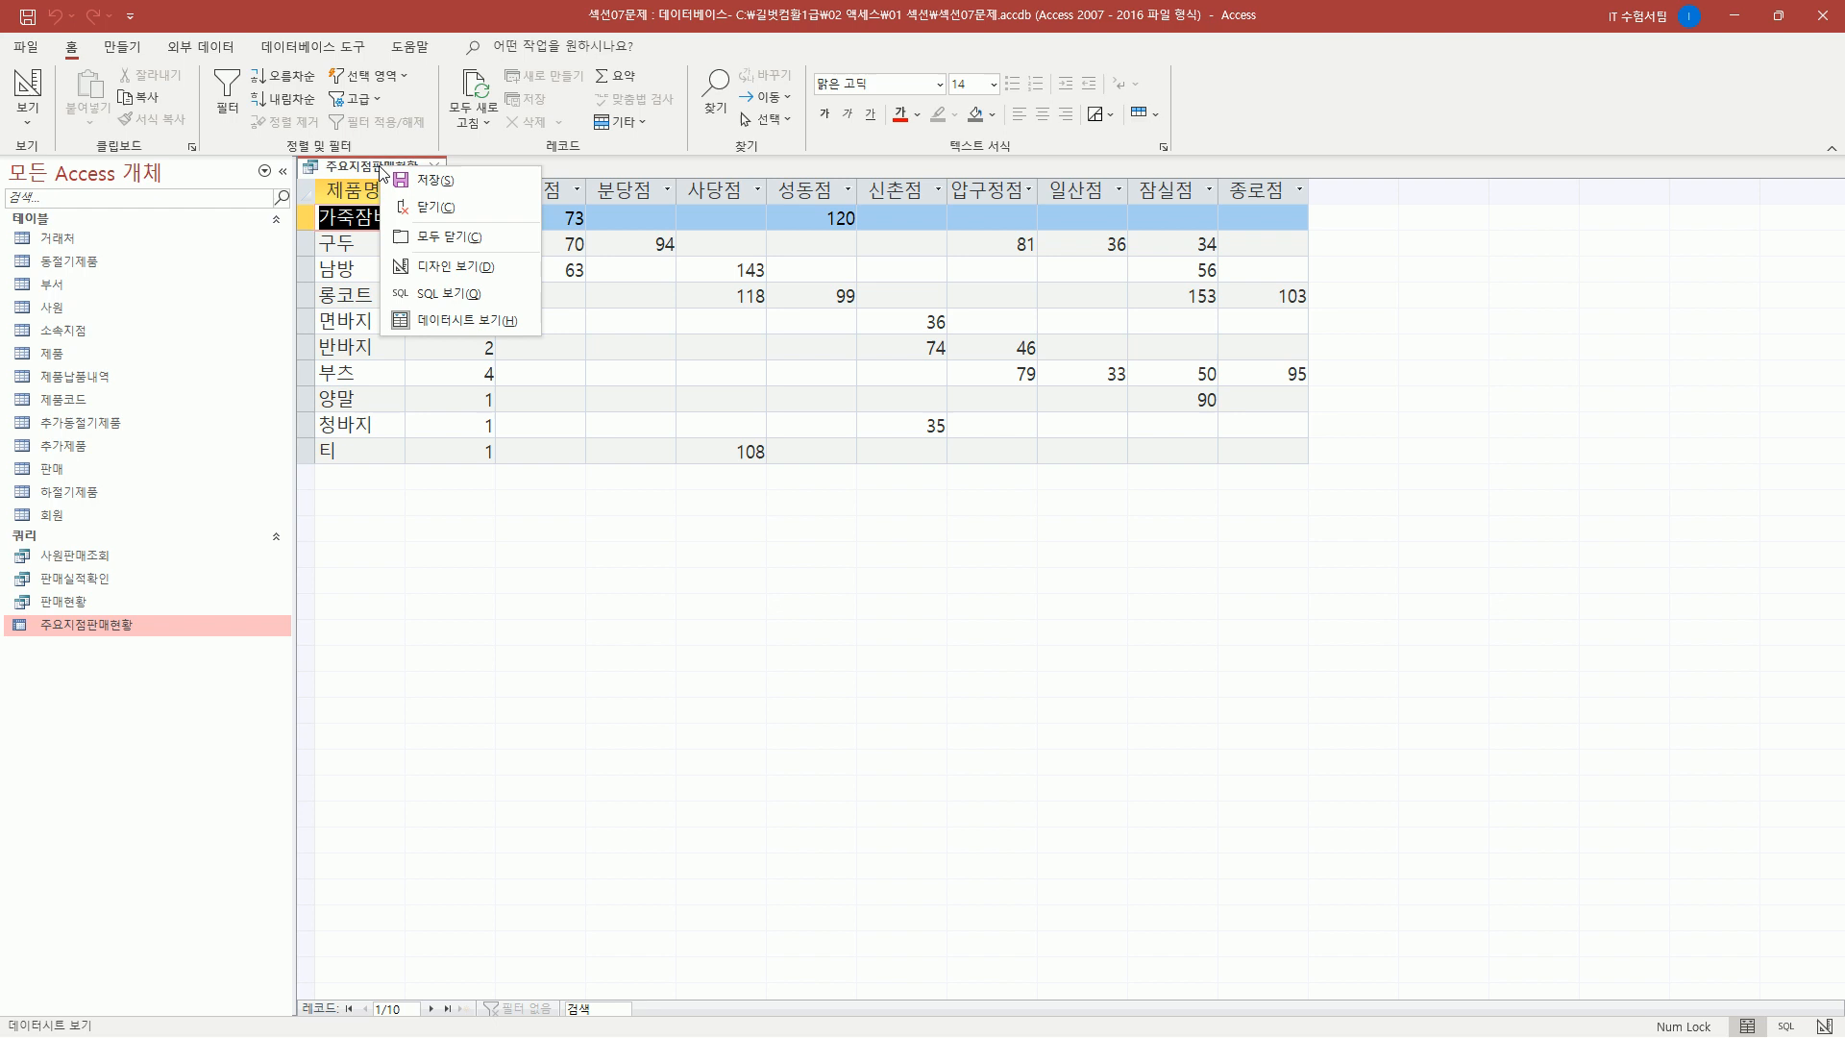
left_click(433, 269)
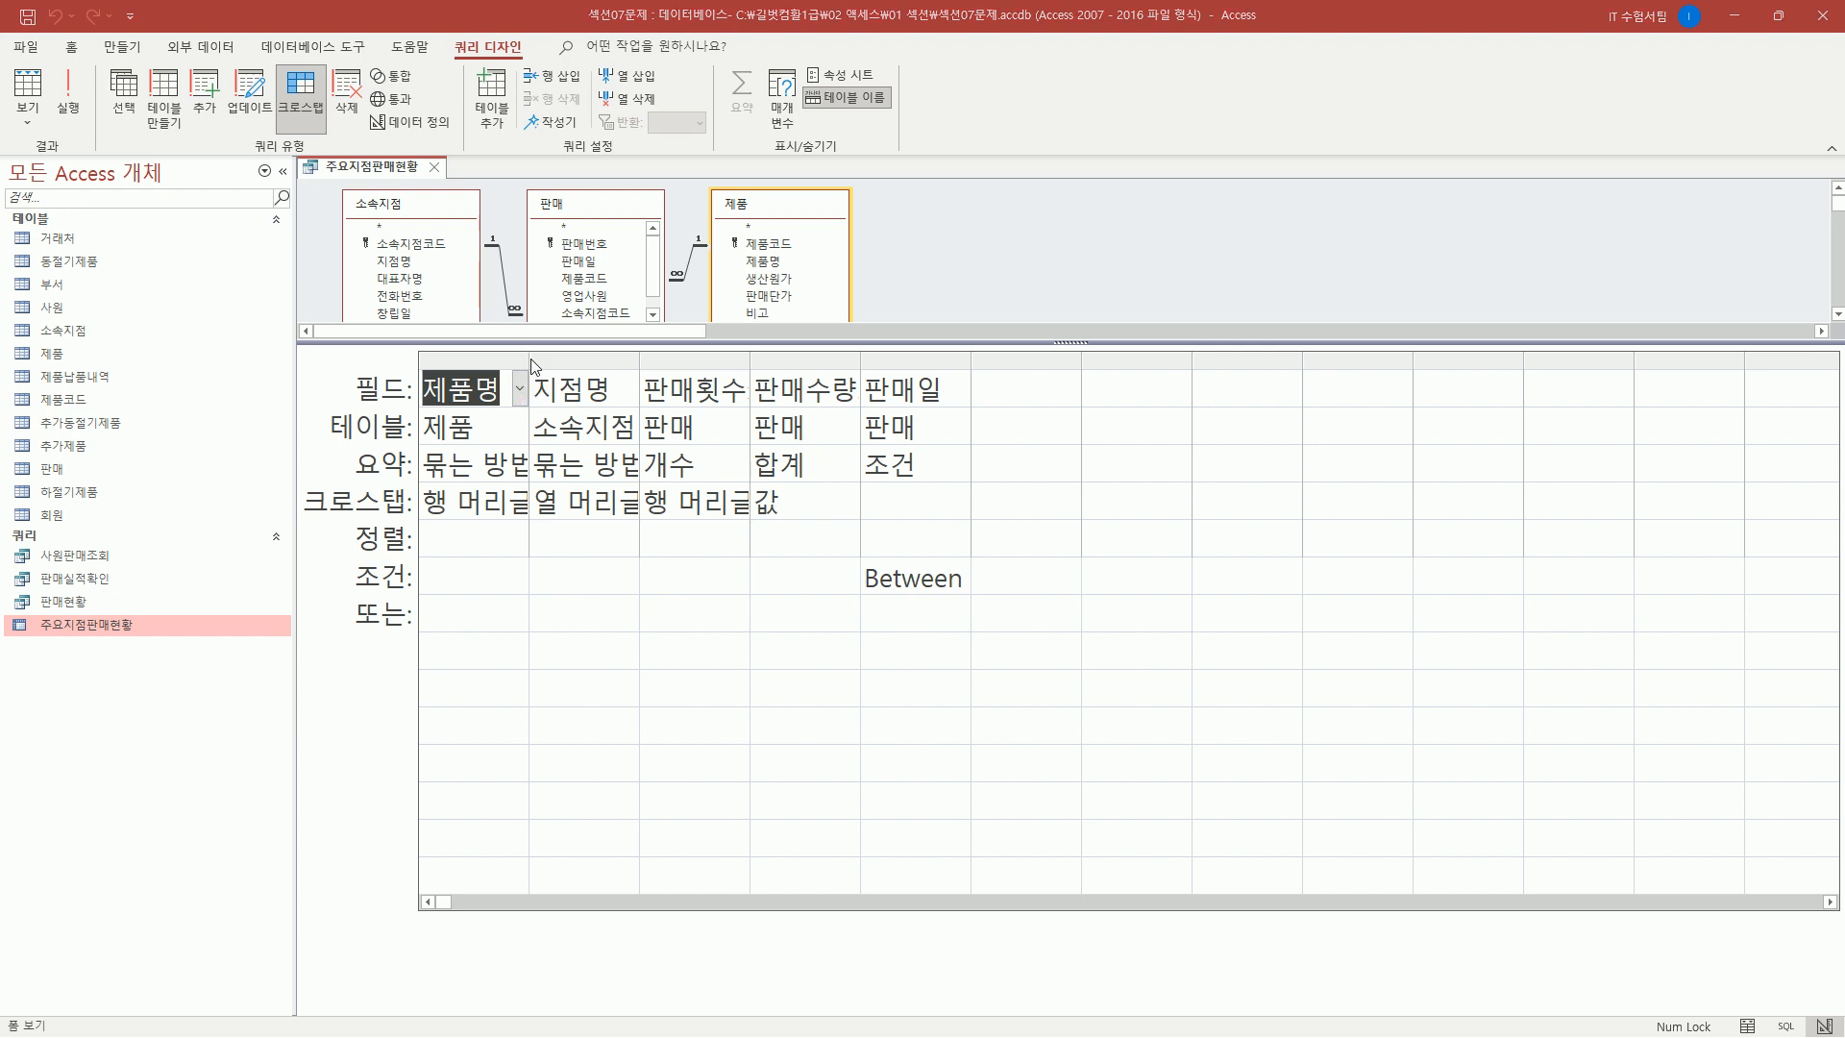
left_click_drag(530, 362, 556, 364)
double_click(670, 360)
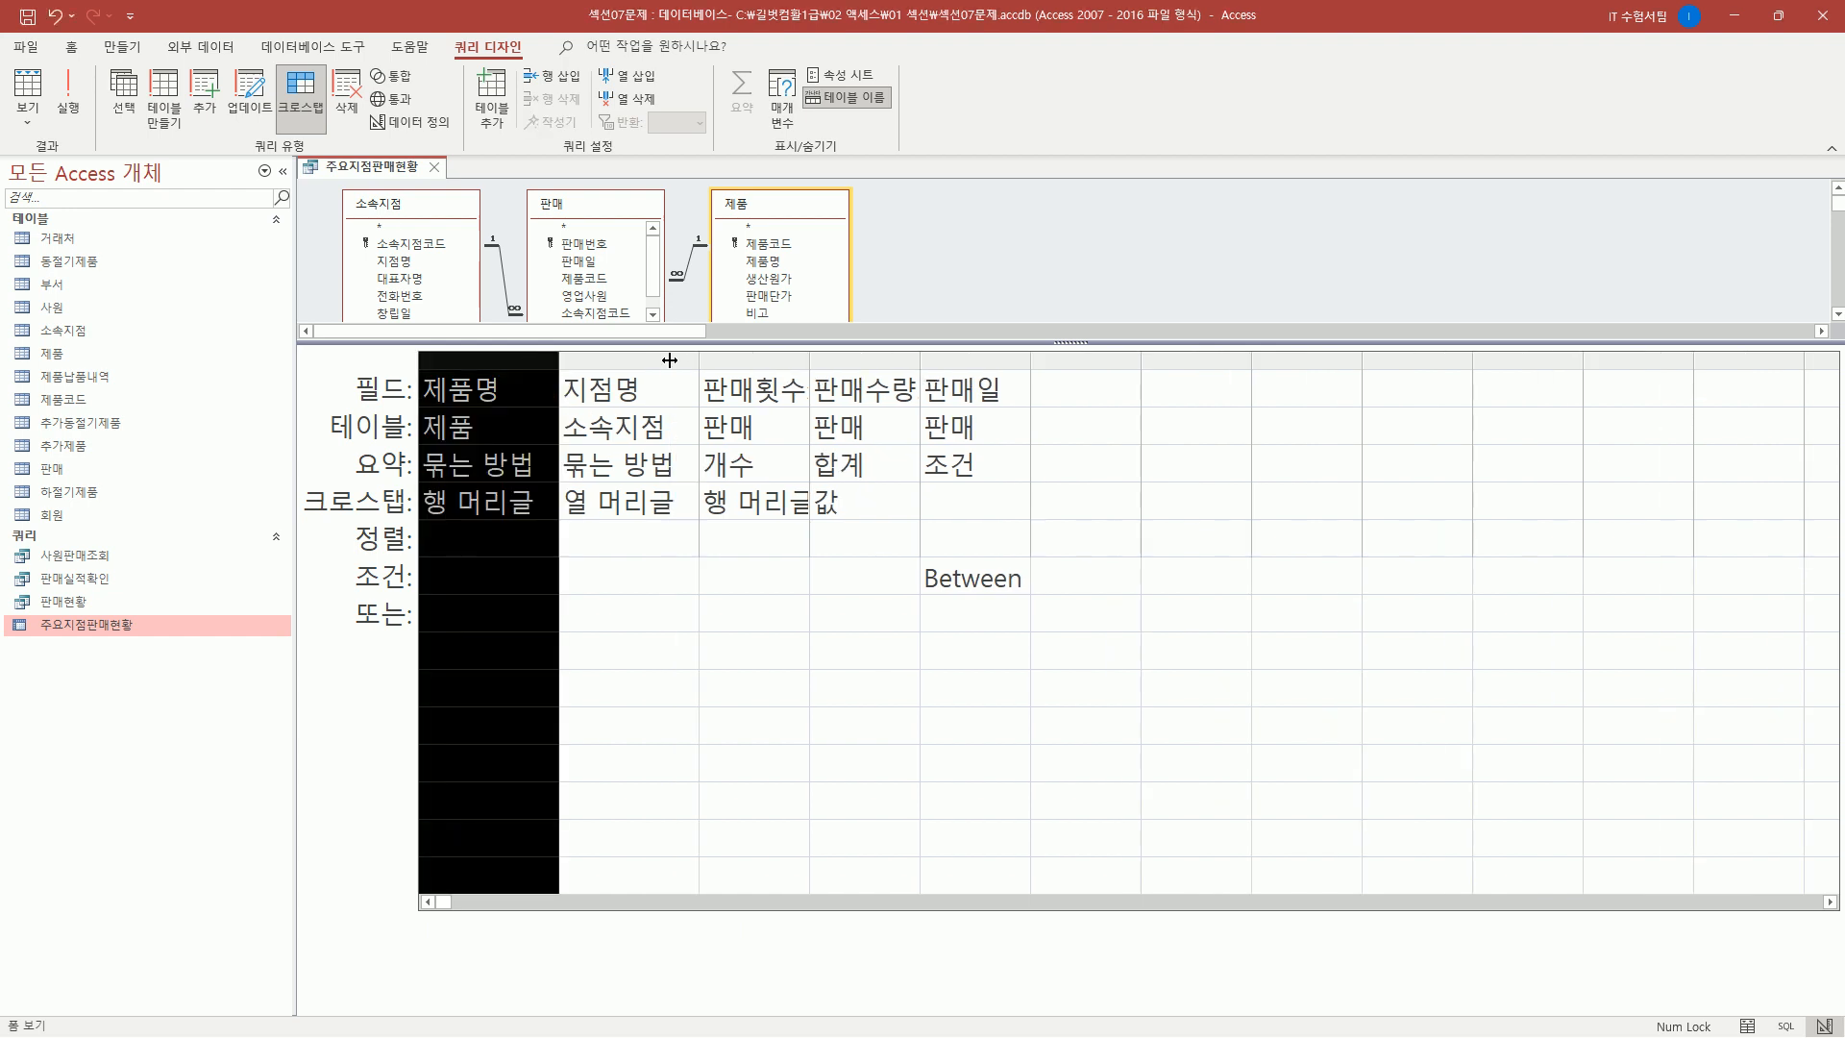
double_click(810, 360)
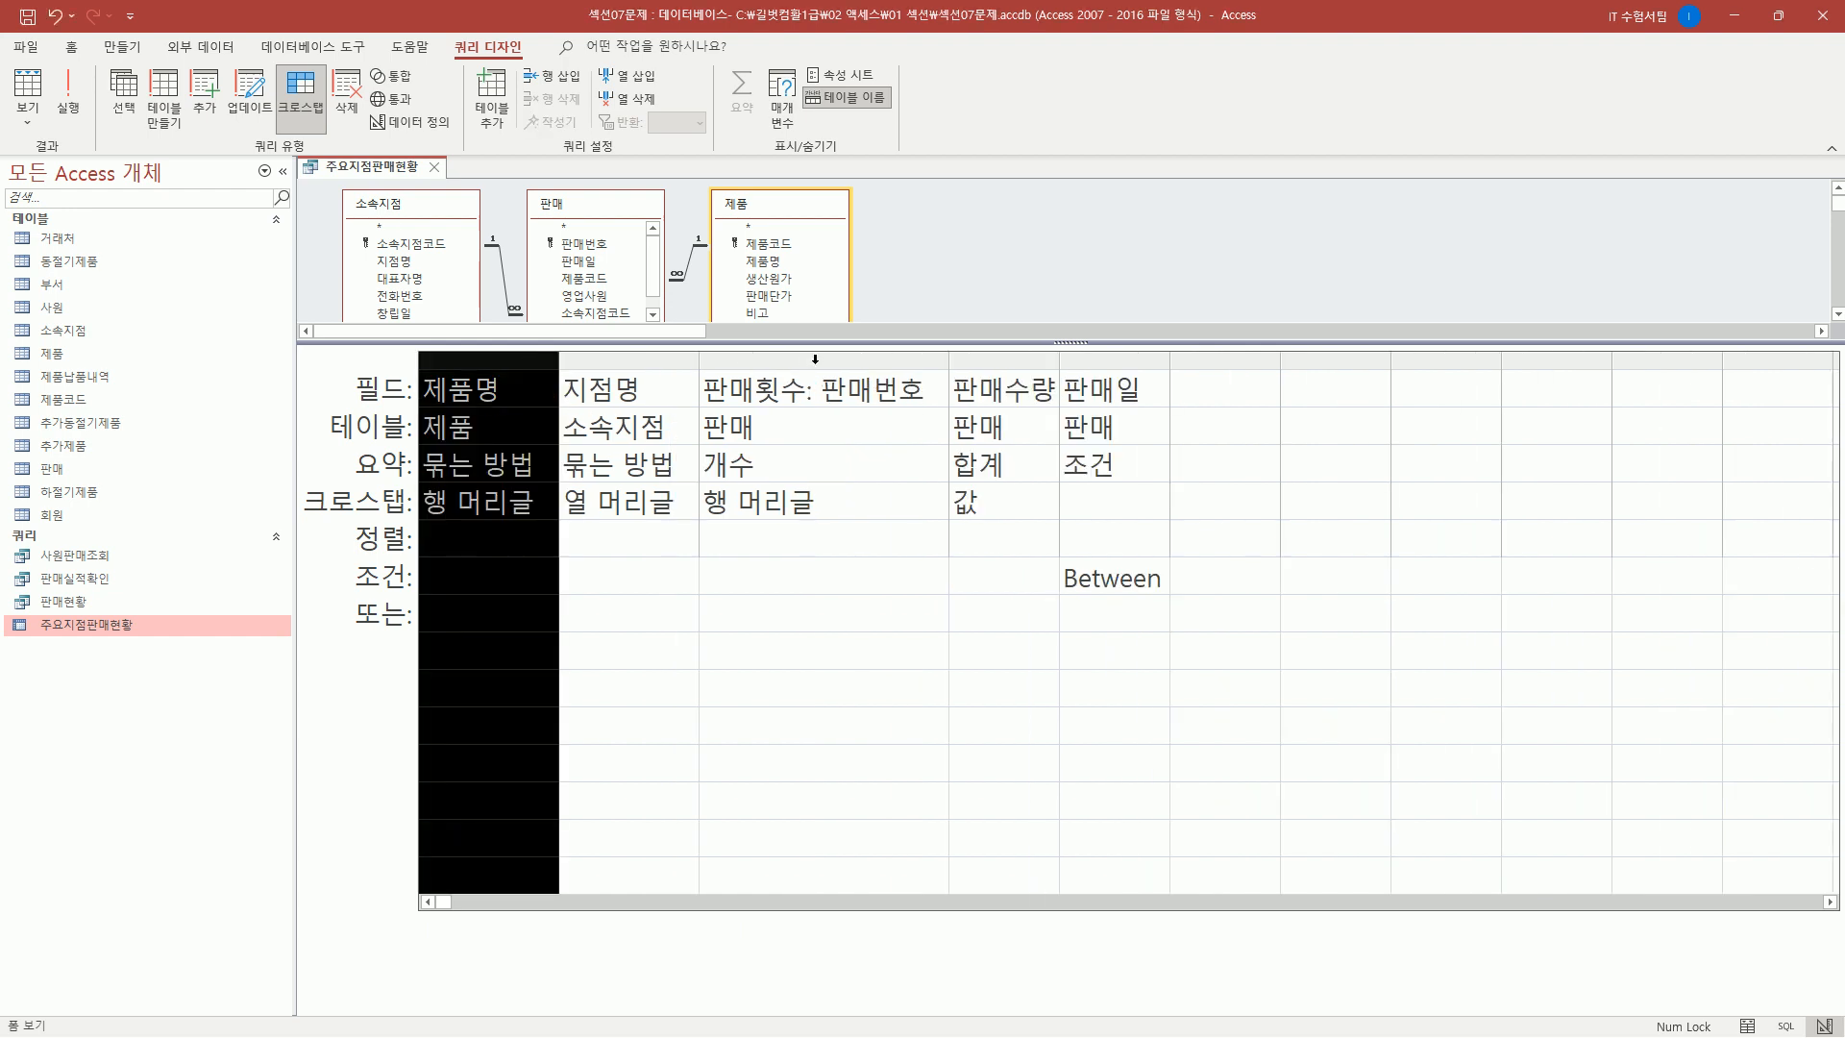
double_click(1059, 360)
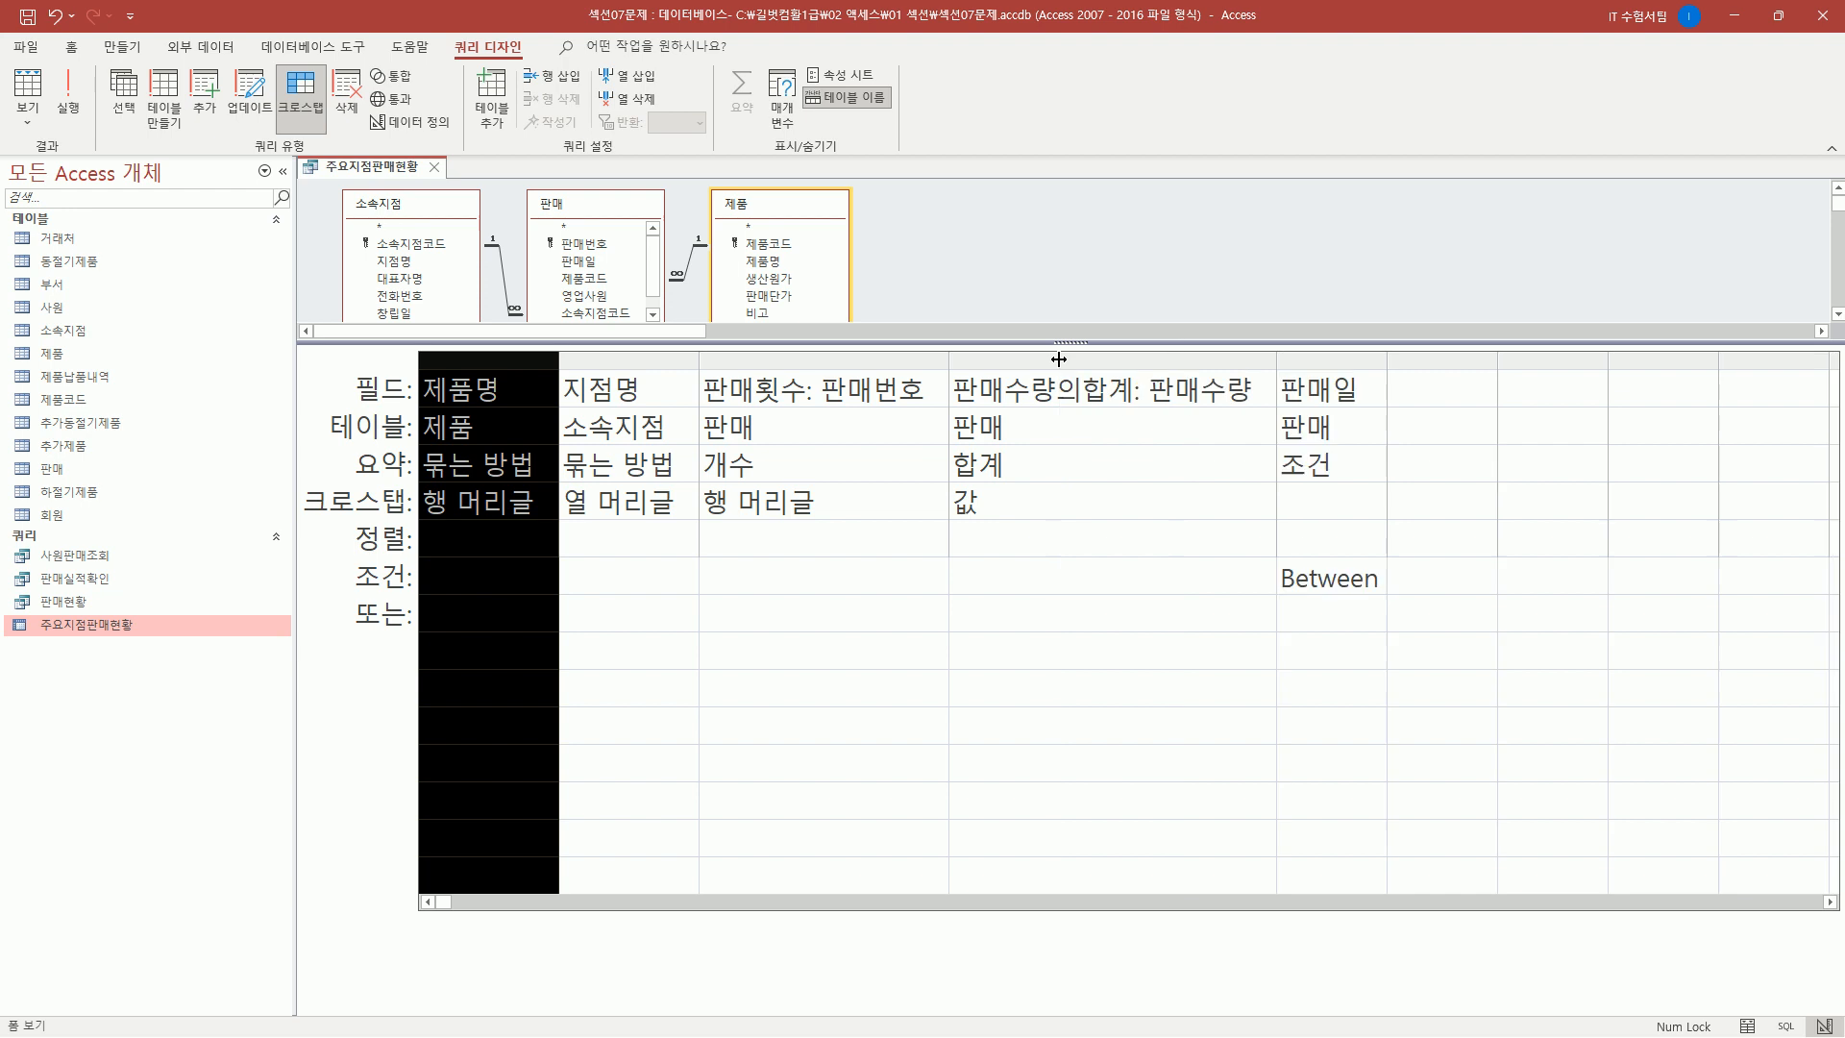
double_click(1384, 360)
left_click(1265, 233)
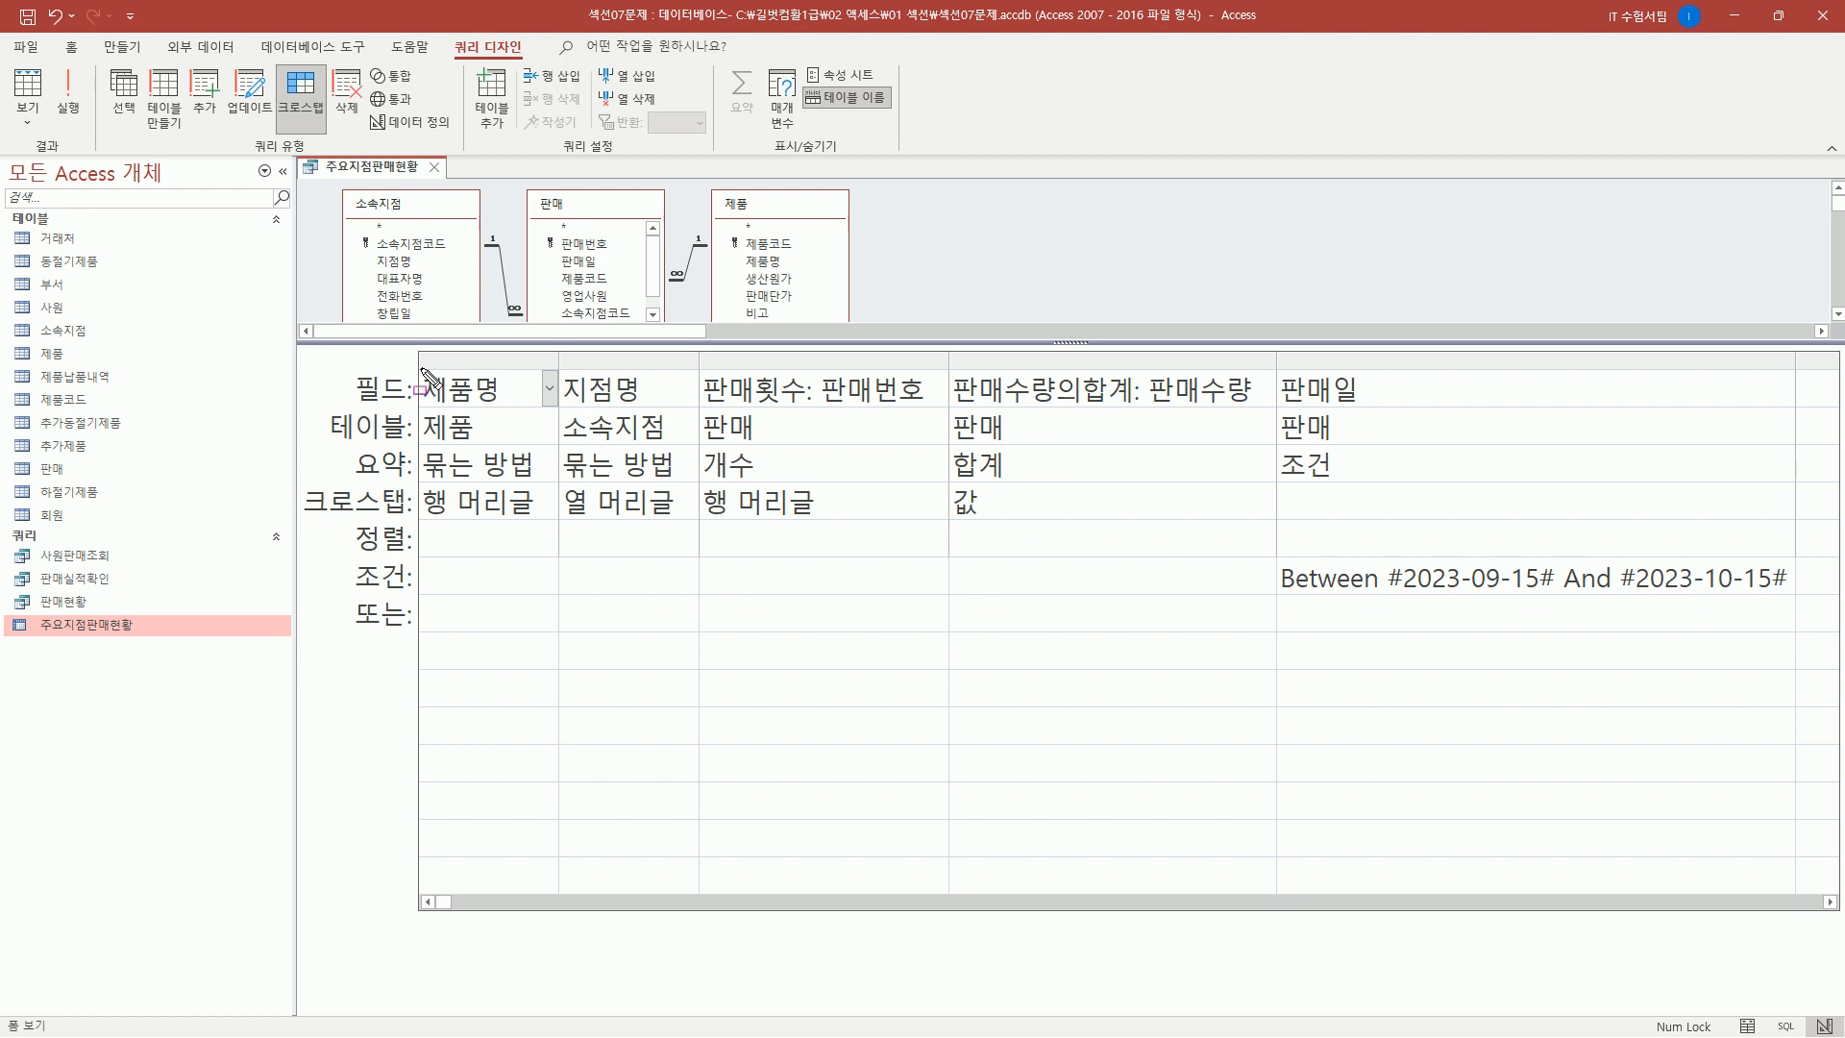
left_click_drag(423, 374, 548, 525)
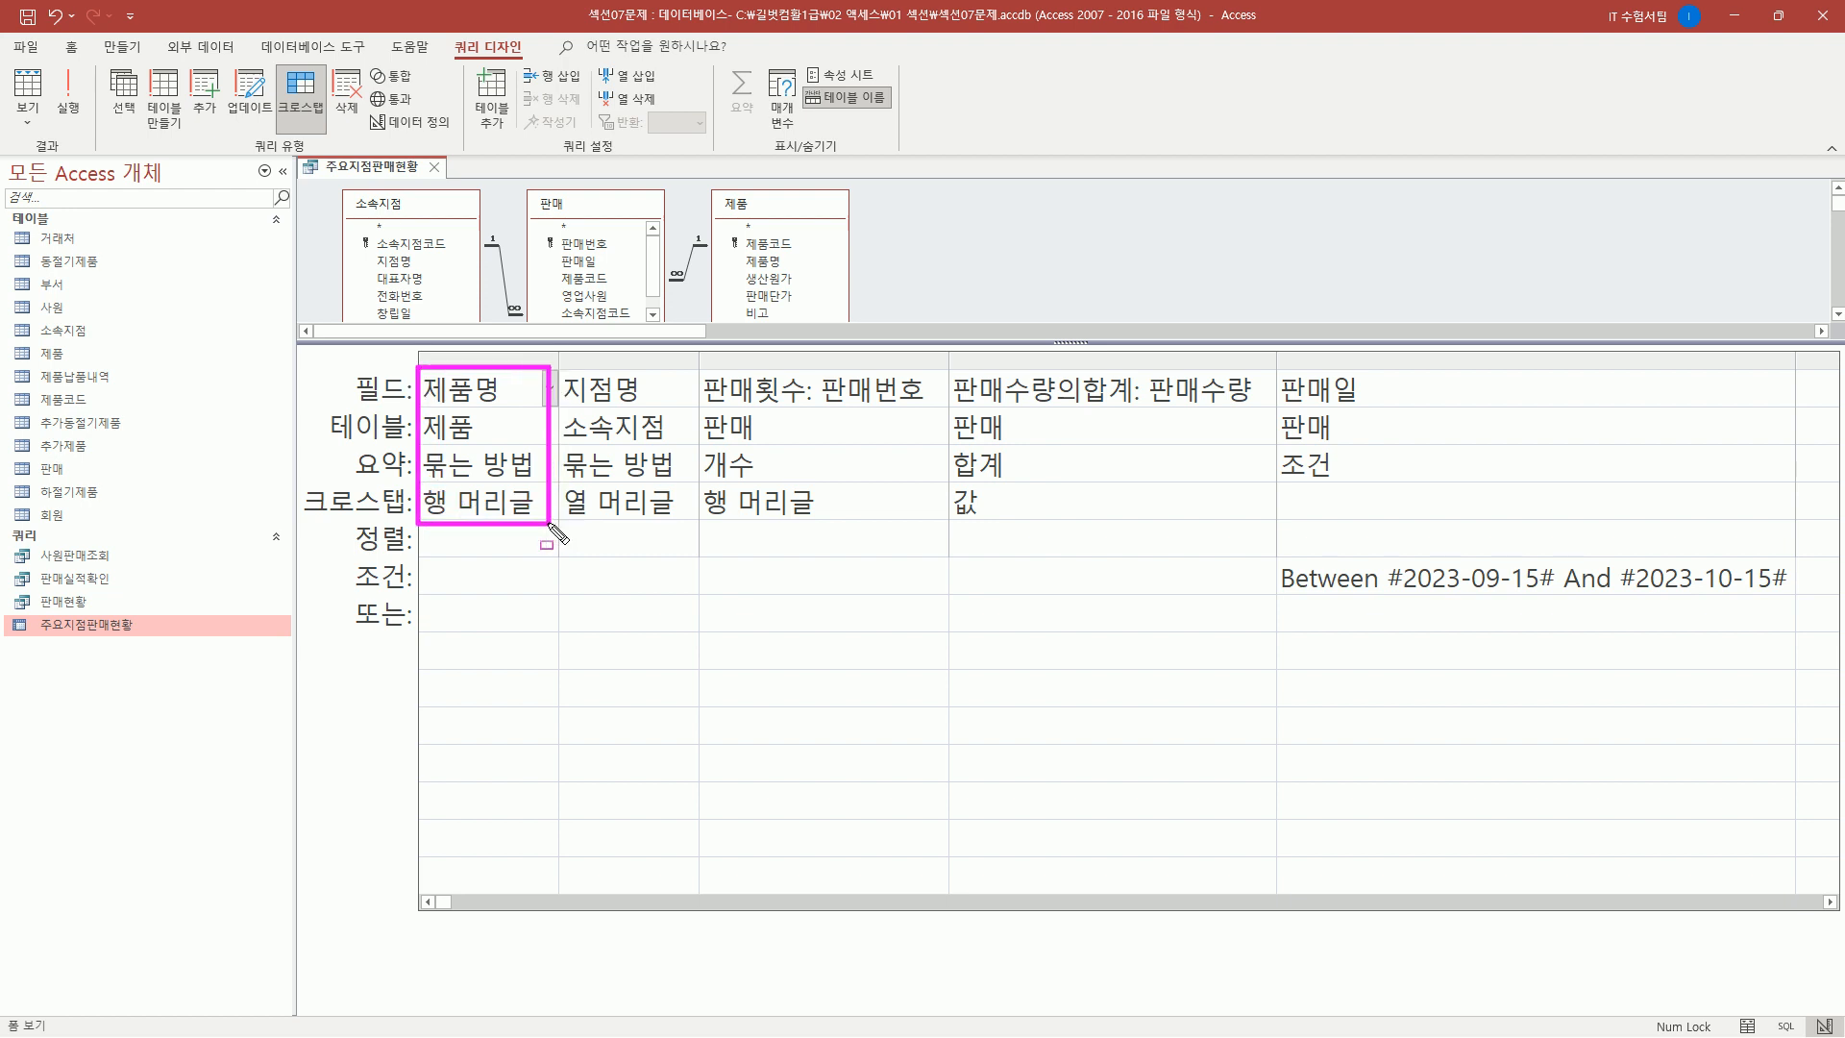
left_click_drag(697, 373, 937, 521)
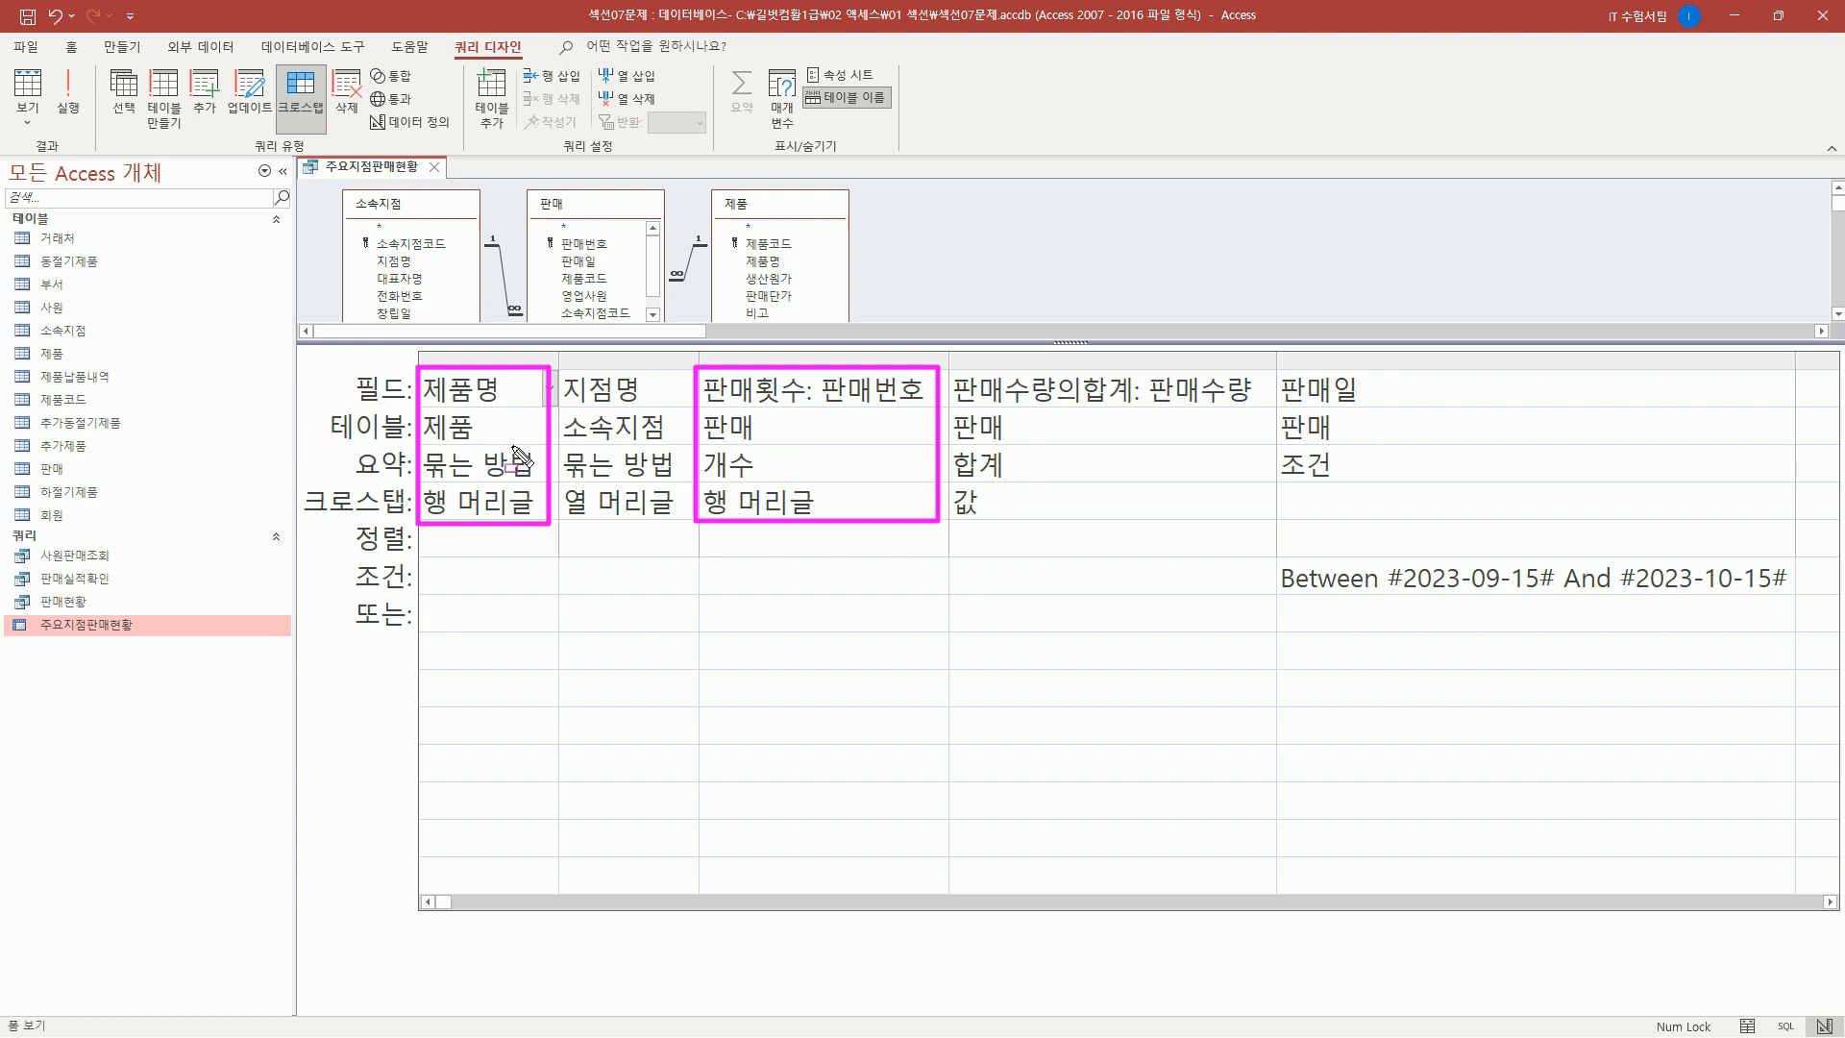
mouse_move(566, 368)
left_mouse_down()
mouse_move(678, 544)
mouse_move(674, 576)
left_mouse_up()
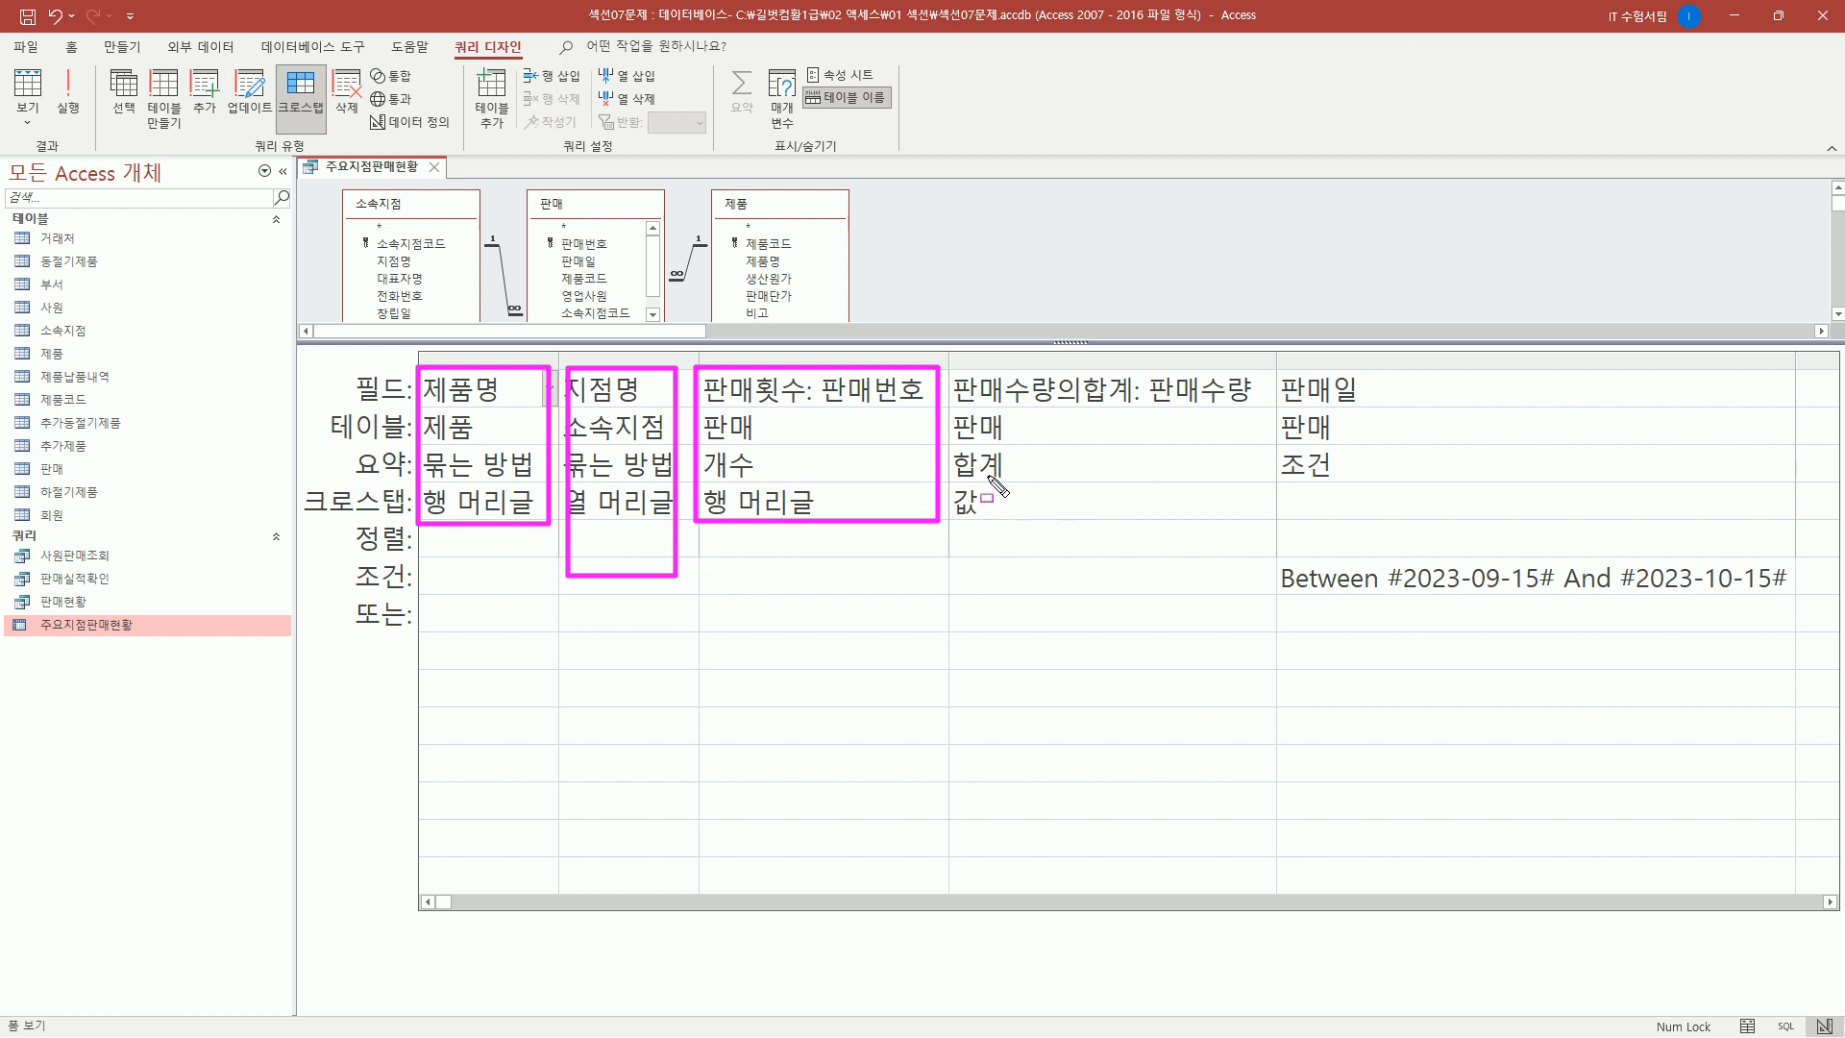
mouse_move(1147, 407)
left_mouse_down()
mouse_move(1254, 406)
mouse_move(1148, 407)
left_mouse_up()
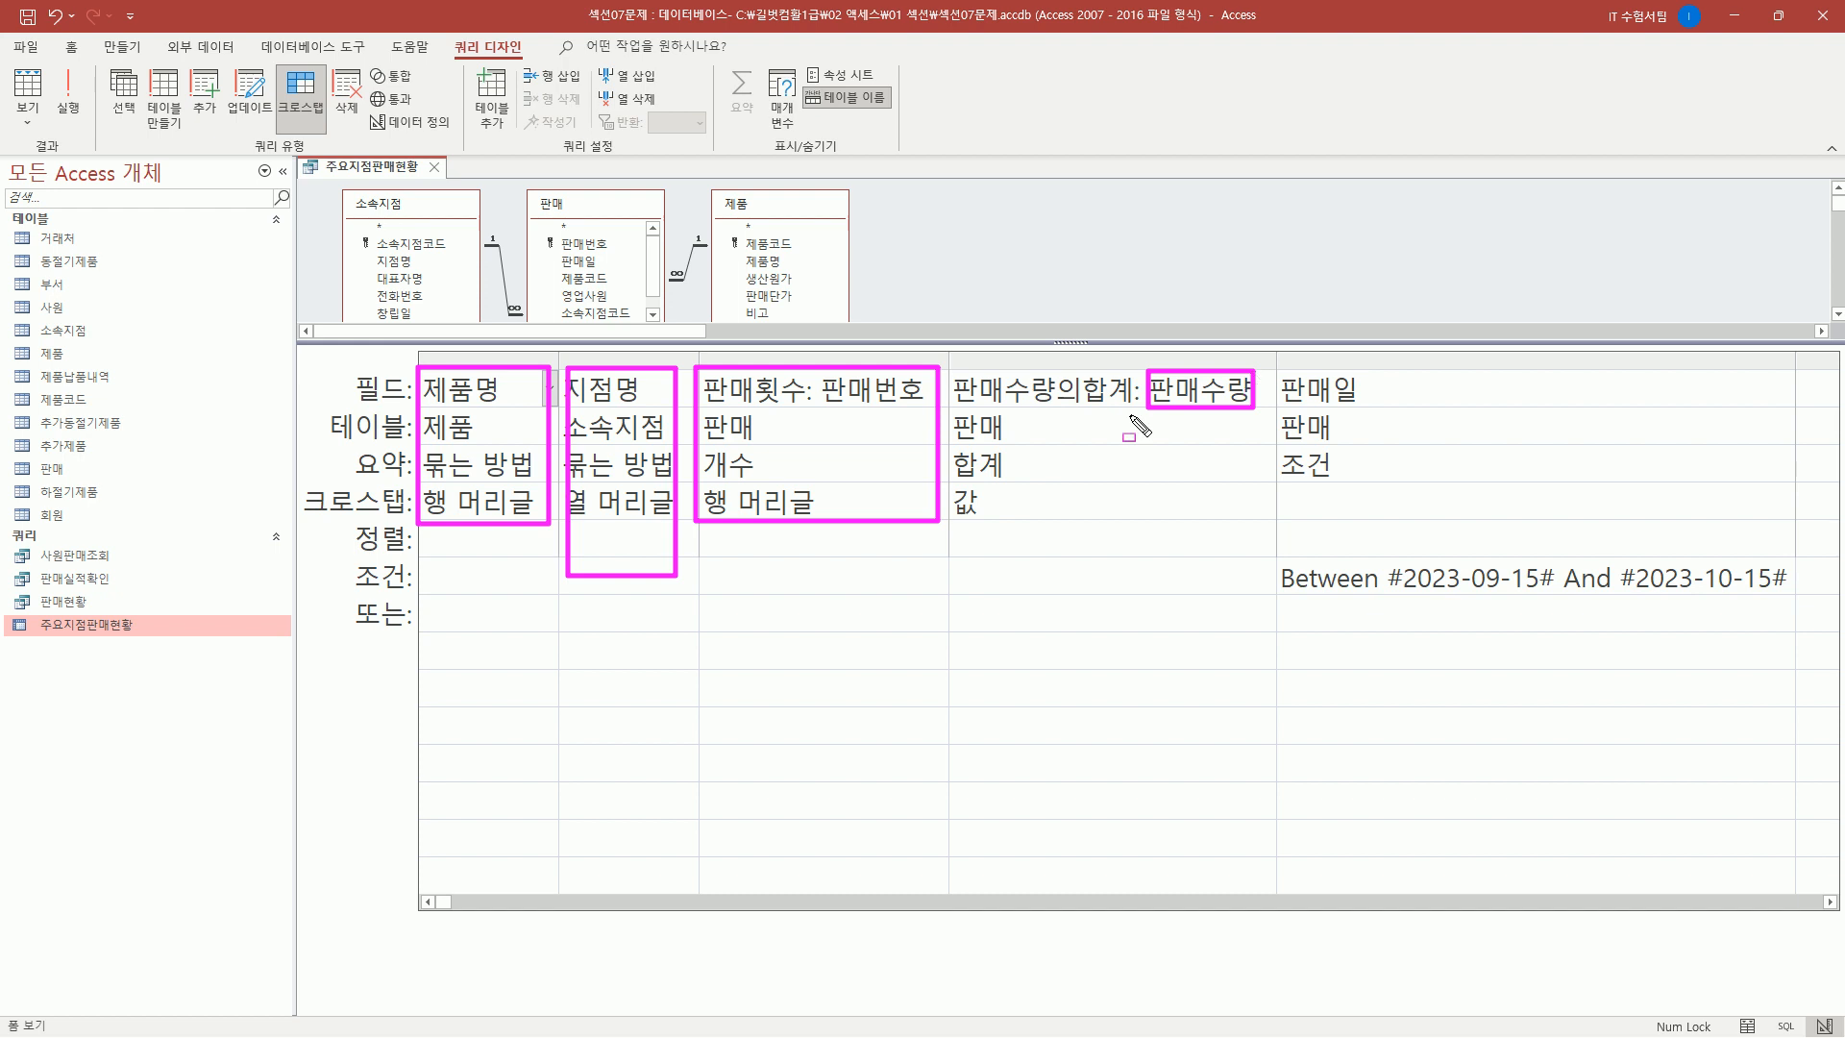
left_click_drag(953, 448, 1019, 486)
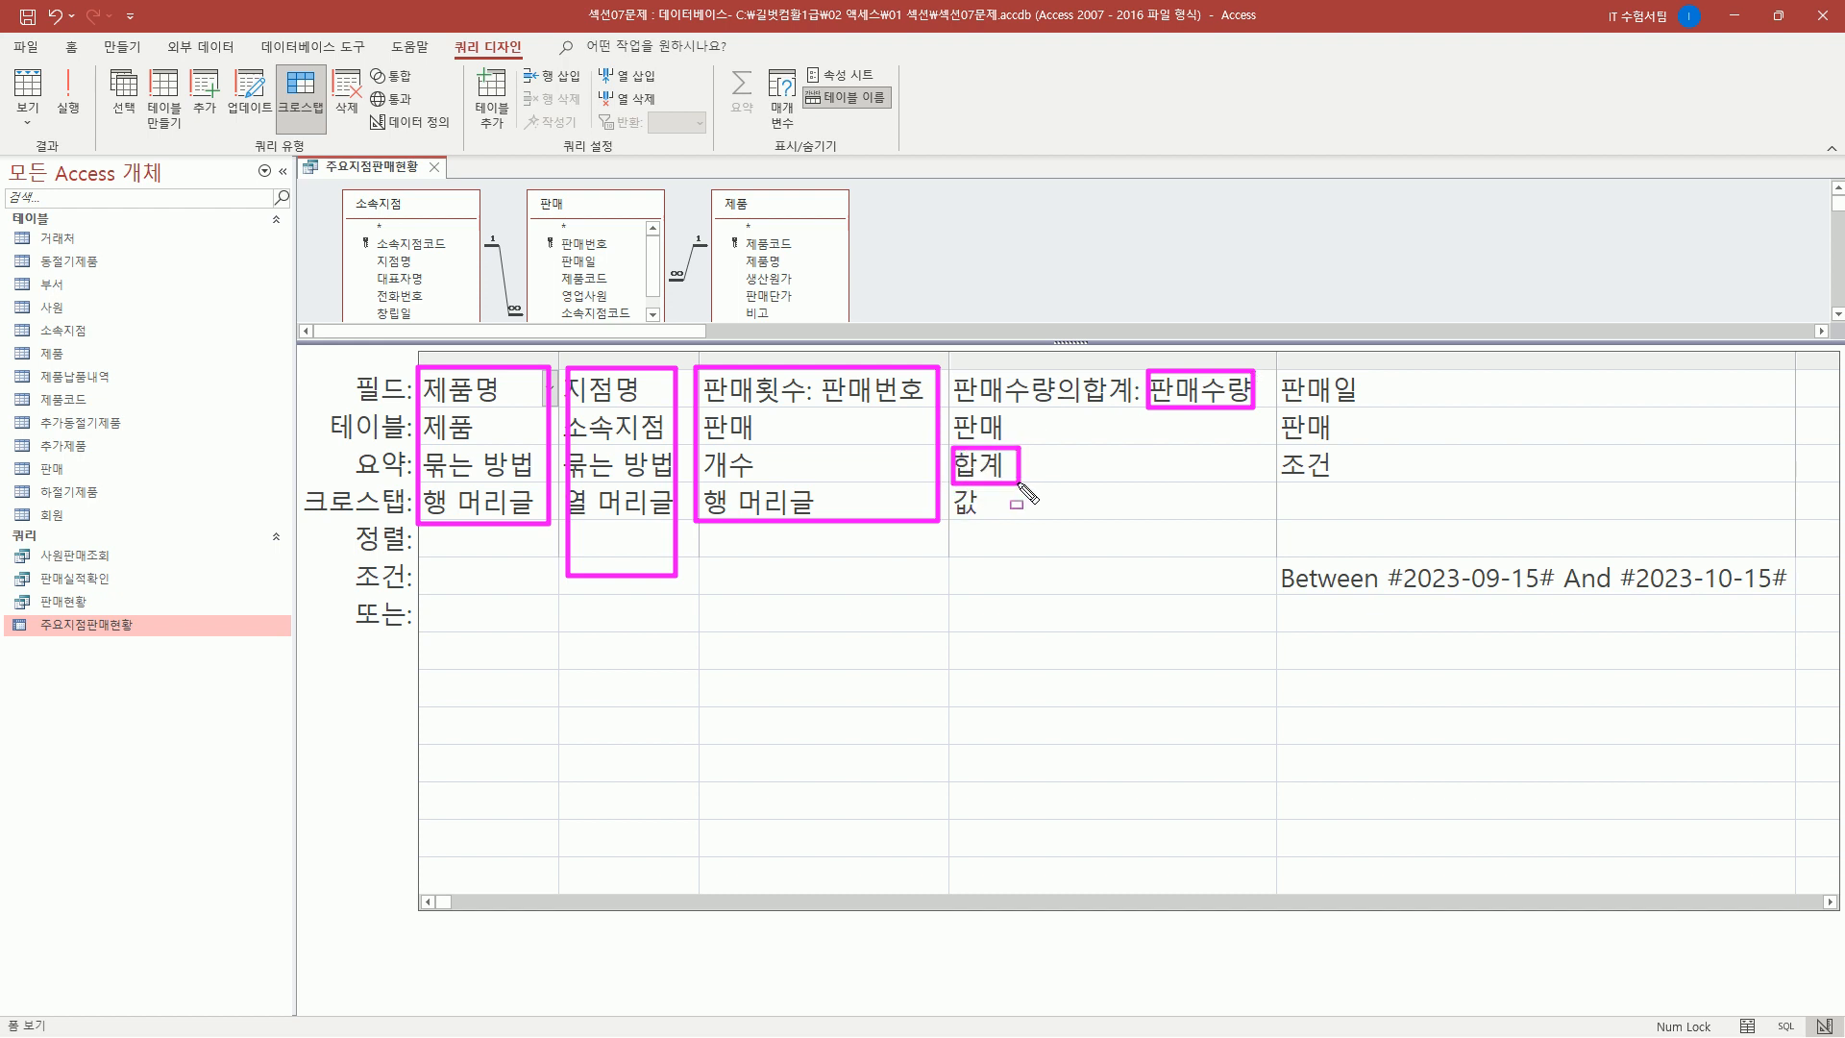
mouse_move(959, 408)
left_mouse_down()
mouse_move(1124, 405)
mouse_move(1146, 377)
left_mouse_up()
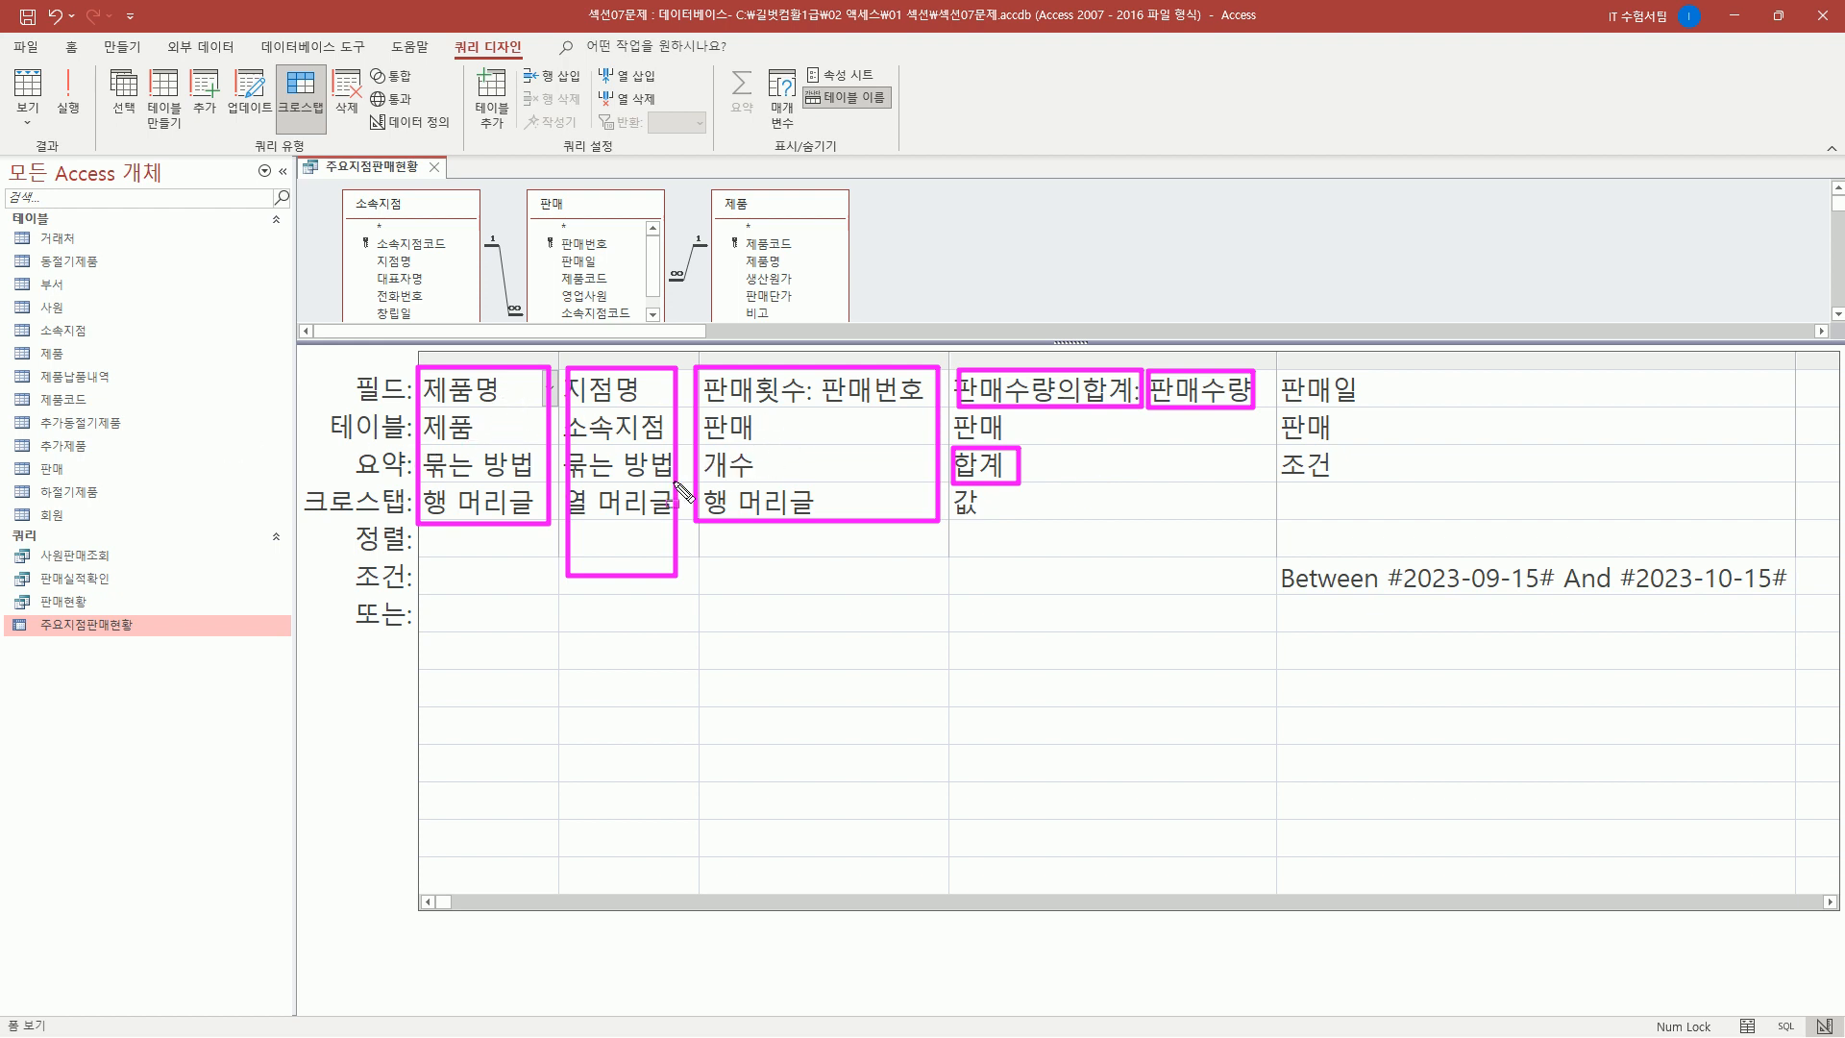
key("Escape")
left_click(1048, 212)
key("ctrl+alt+d")
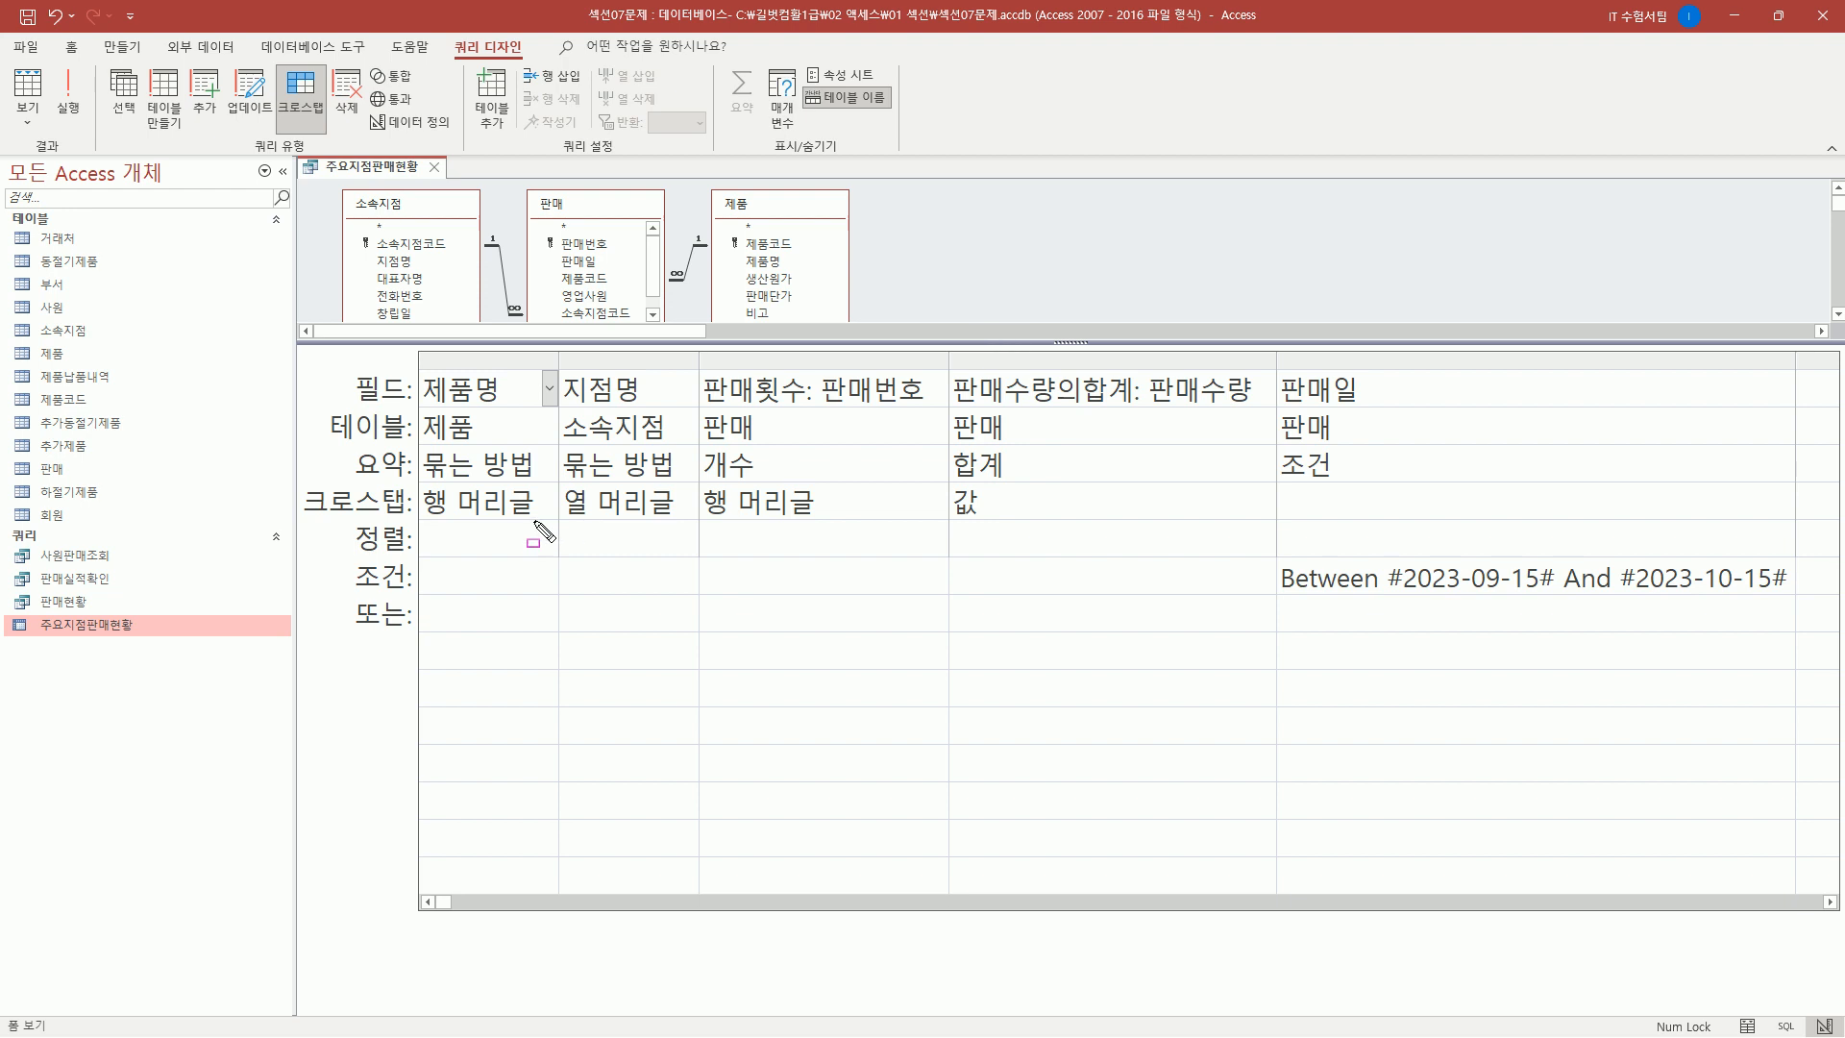
mouse_move(417, 363)
left_mouse_down()
mouse_move(495, 519)
mouse_move(546, 526)
left_mouse_up()
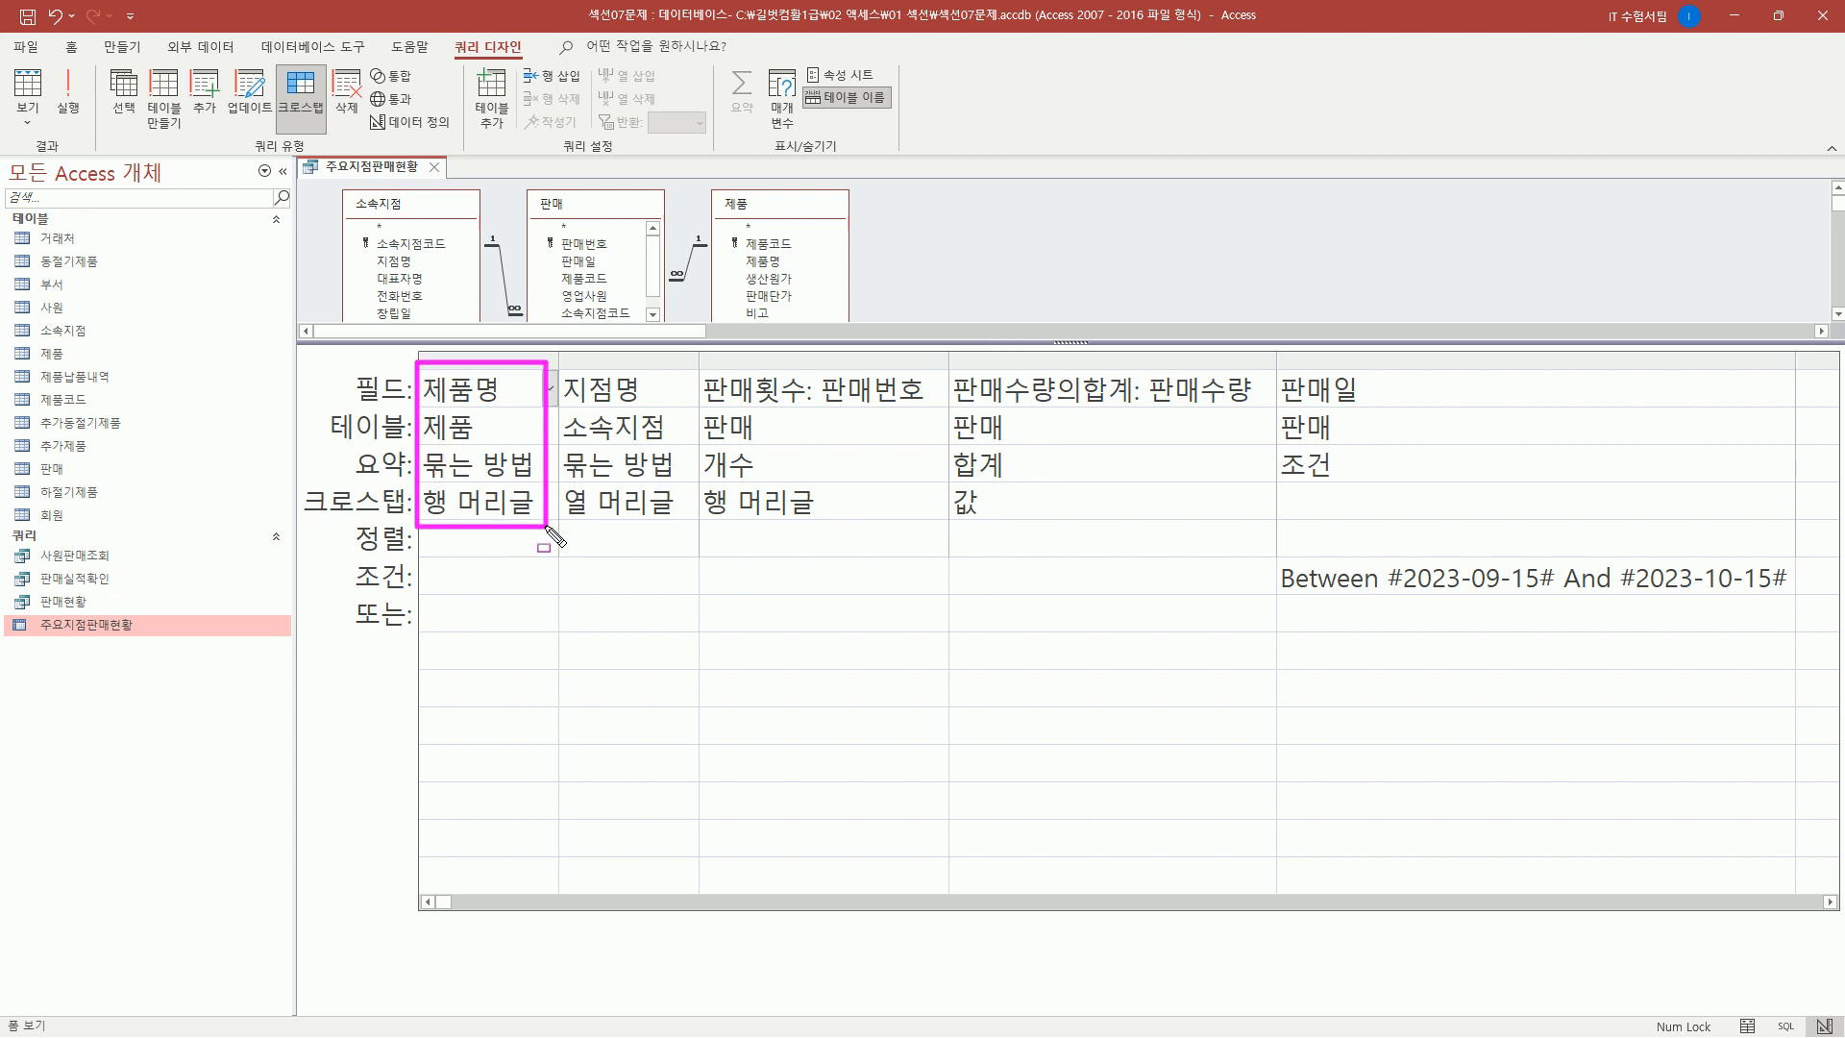
mouse_move(700, 364)
left_mouse_down()
mouse_move(953, 552)
mouse_move(942, 540)
left_mouse_up()
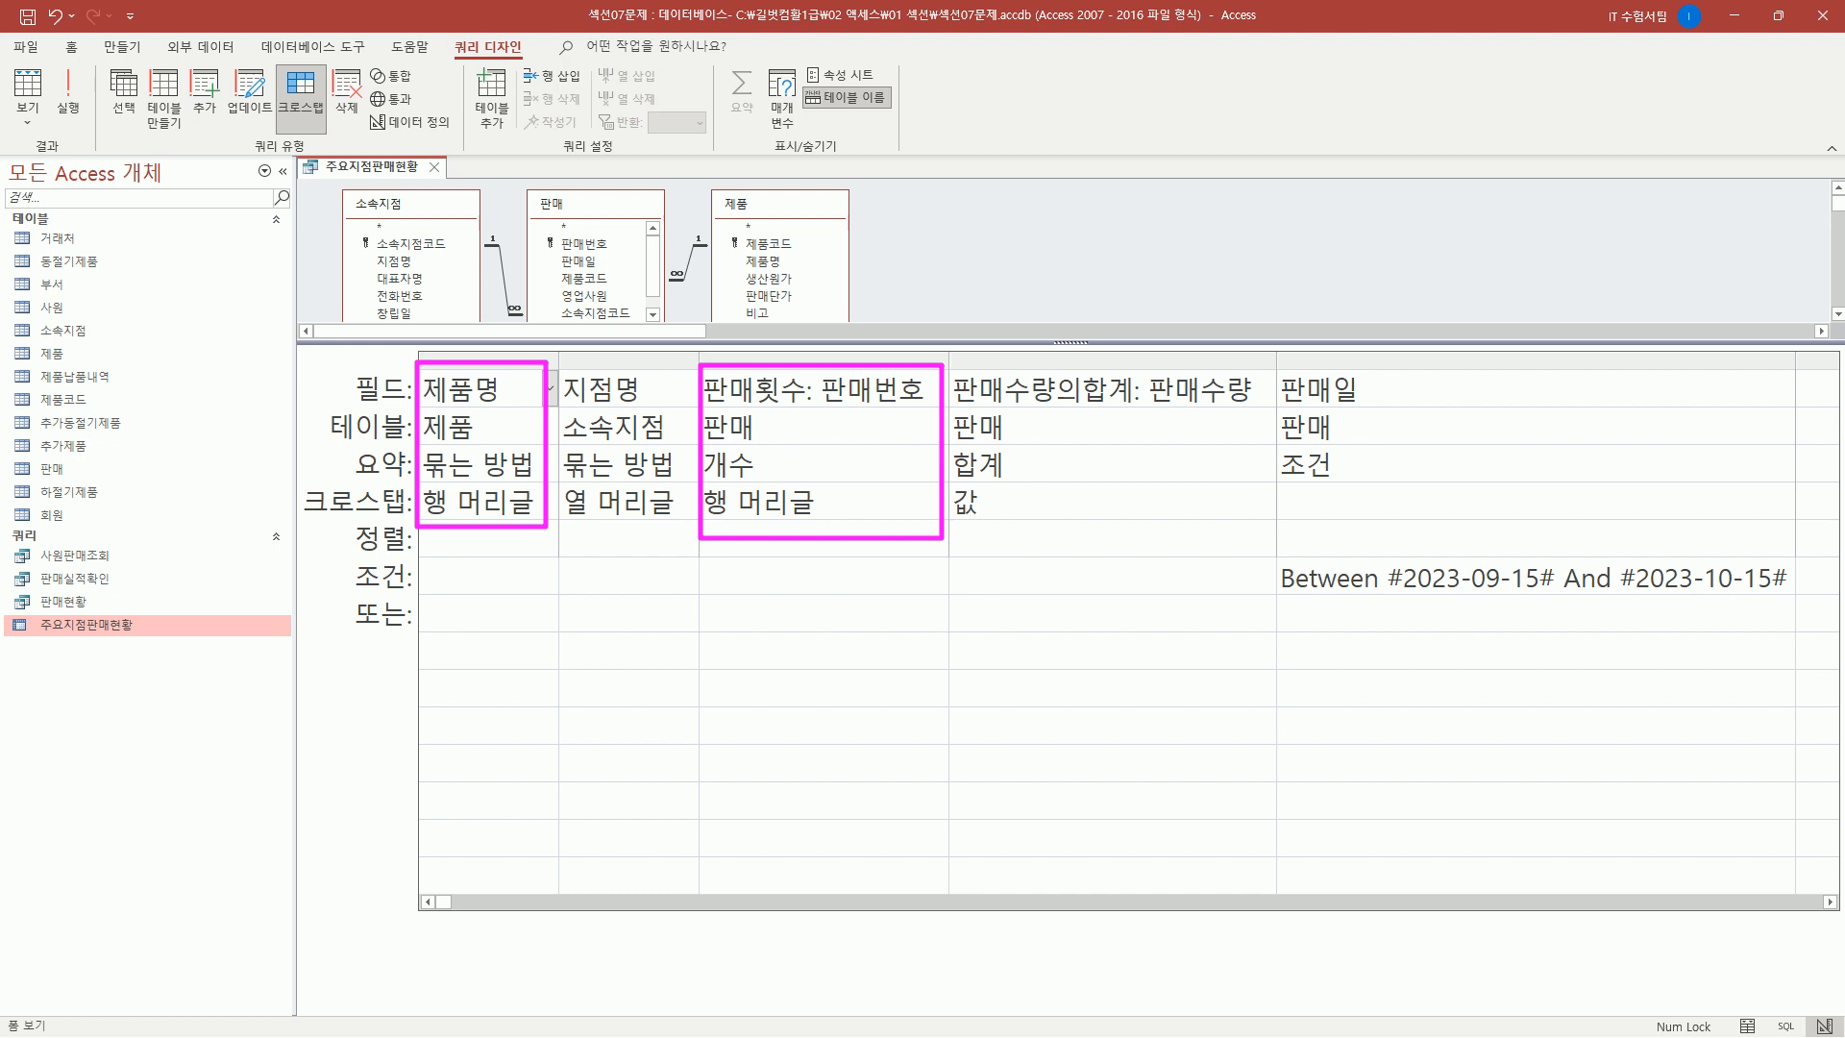
left_click_drag(471, 343, 528, 285)
mouse_move(814, 334)
left_mouse_down()
mouse_move(841, 351)
mouse_move(887, 296)
left_mouse_up()
mouse_move(652, 362)
left_mouse_down()
mouse_move(553, 407)
mouse_move(692, 516)
mouse_move(648, 370)
mouse_move(663, 347)
mouse_move(1000, 337)
mouse_move(988, 376)
mouse_move(1036, 358)
left_mouse_up()
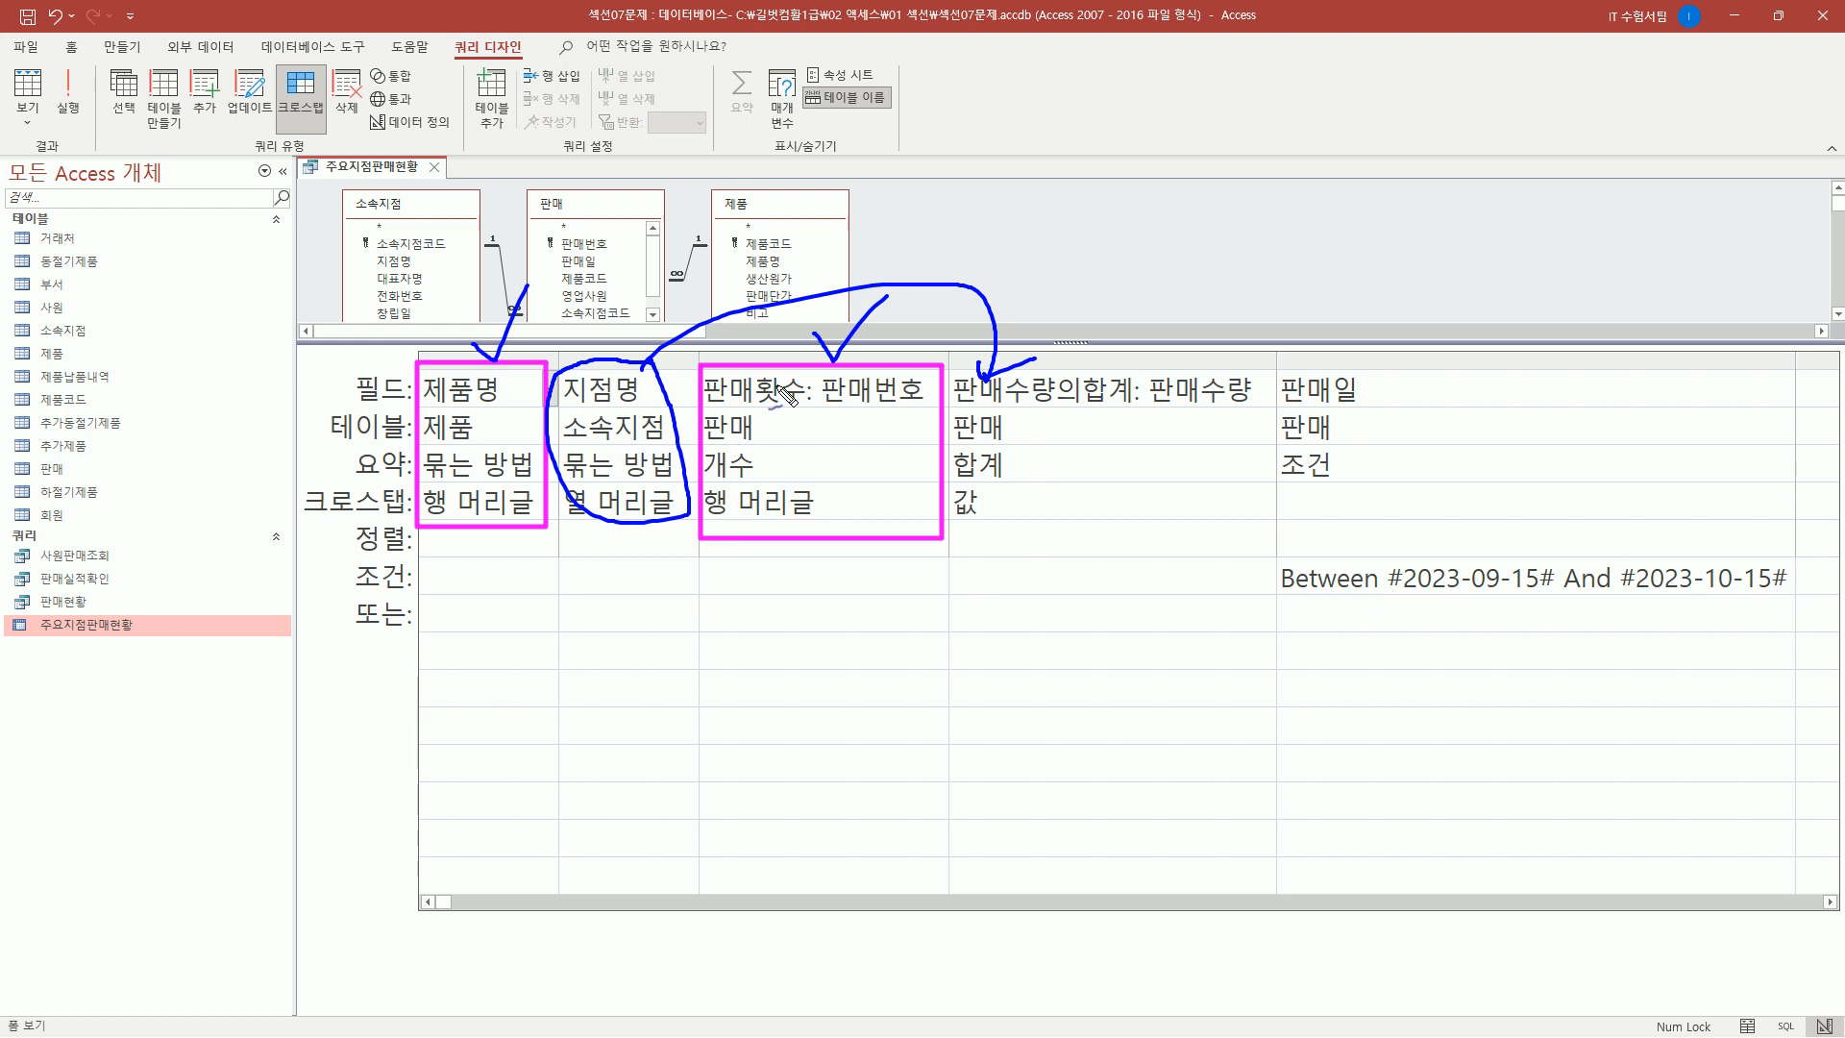
- Close the 주요지점판매현황 query
key("Escape")
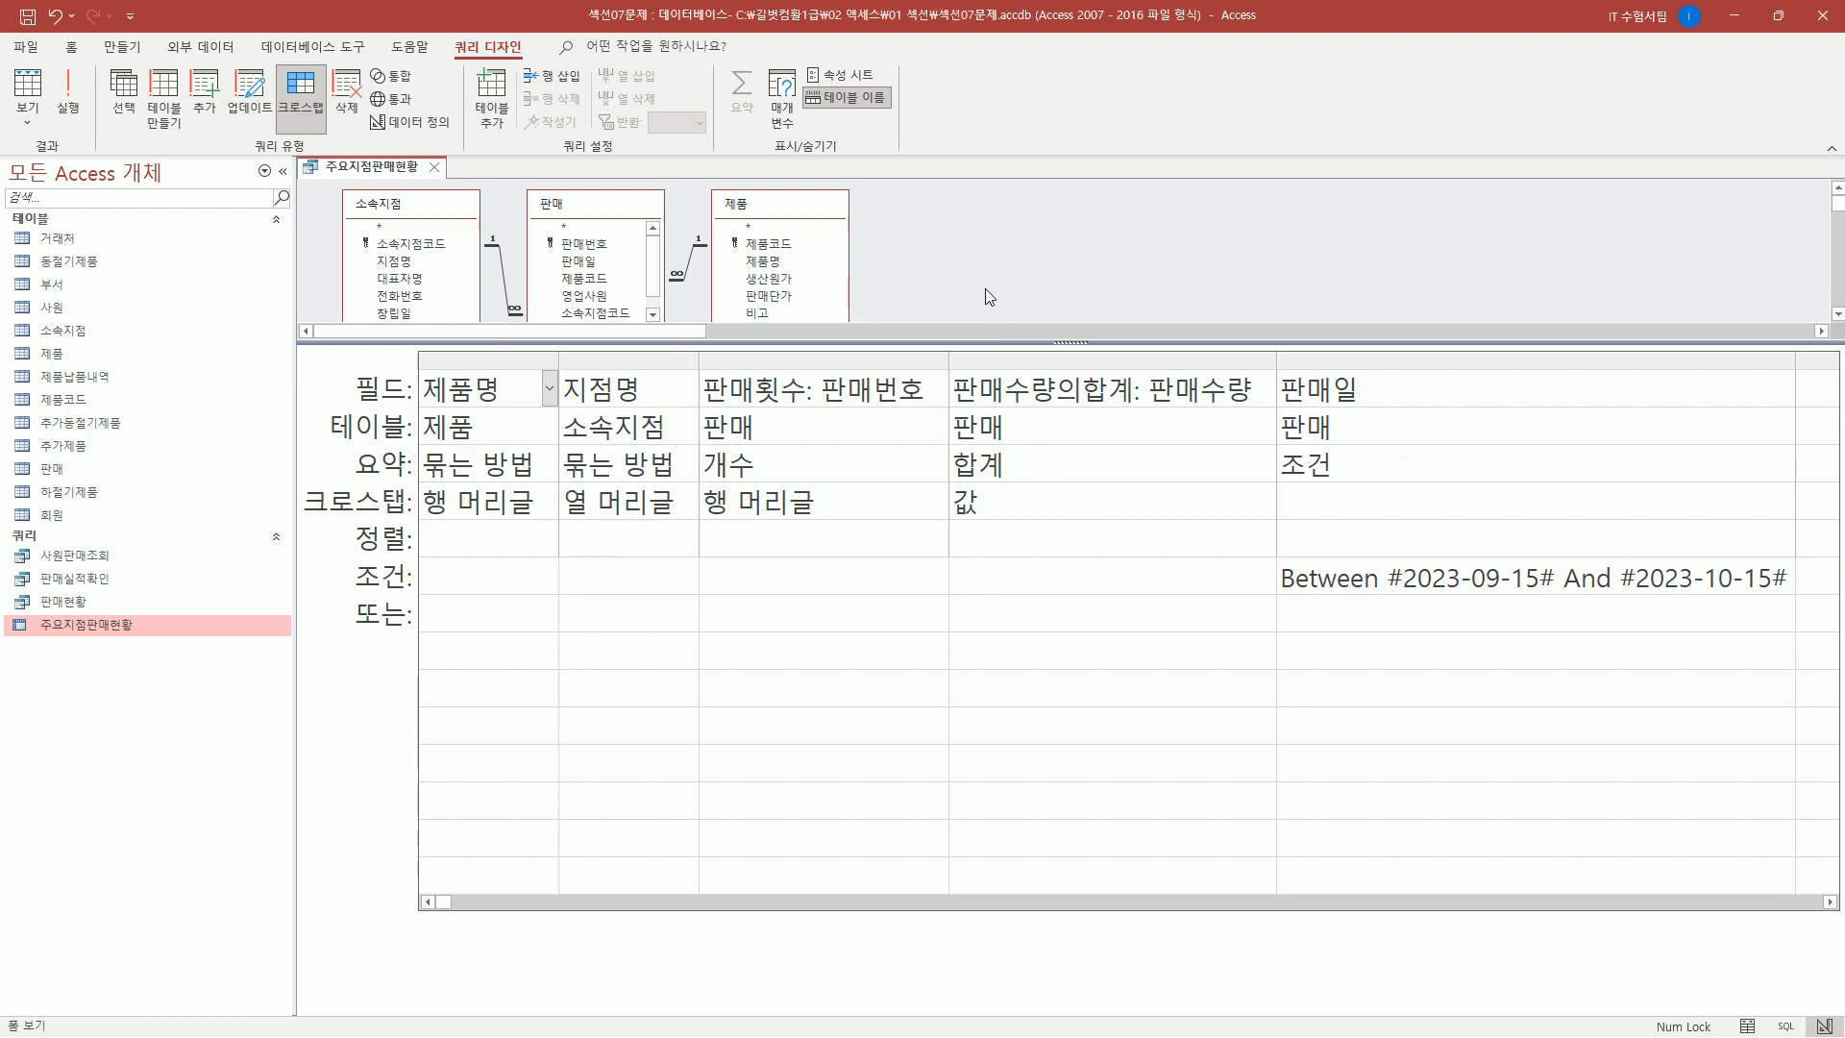
left_click(434, 166)
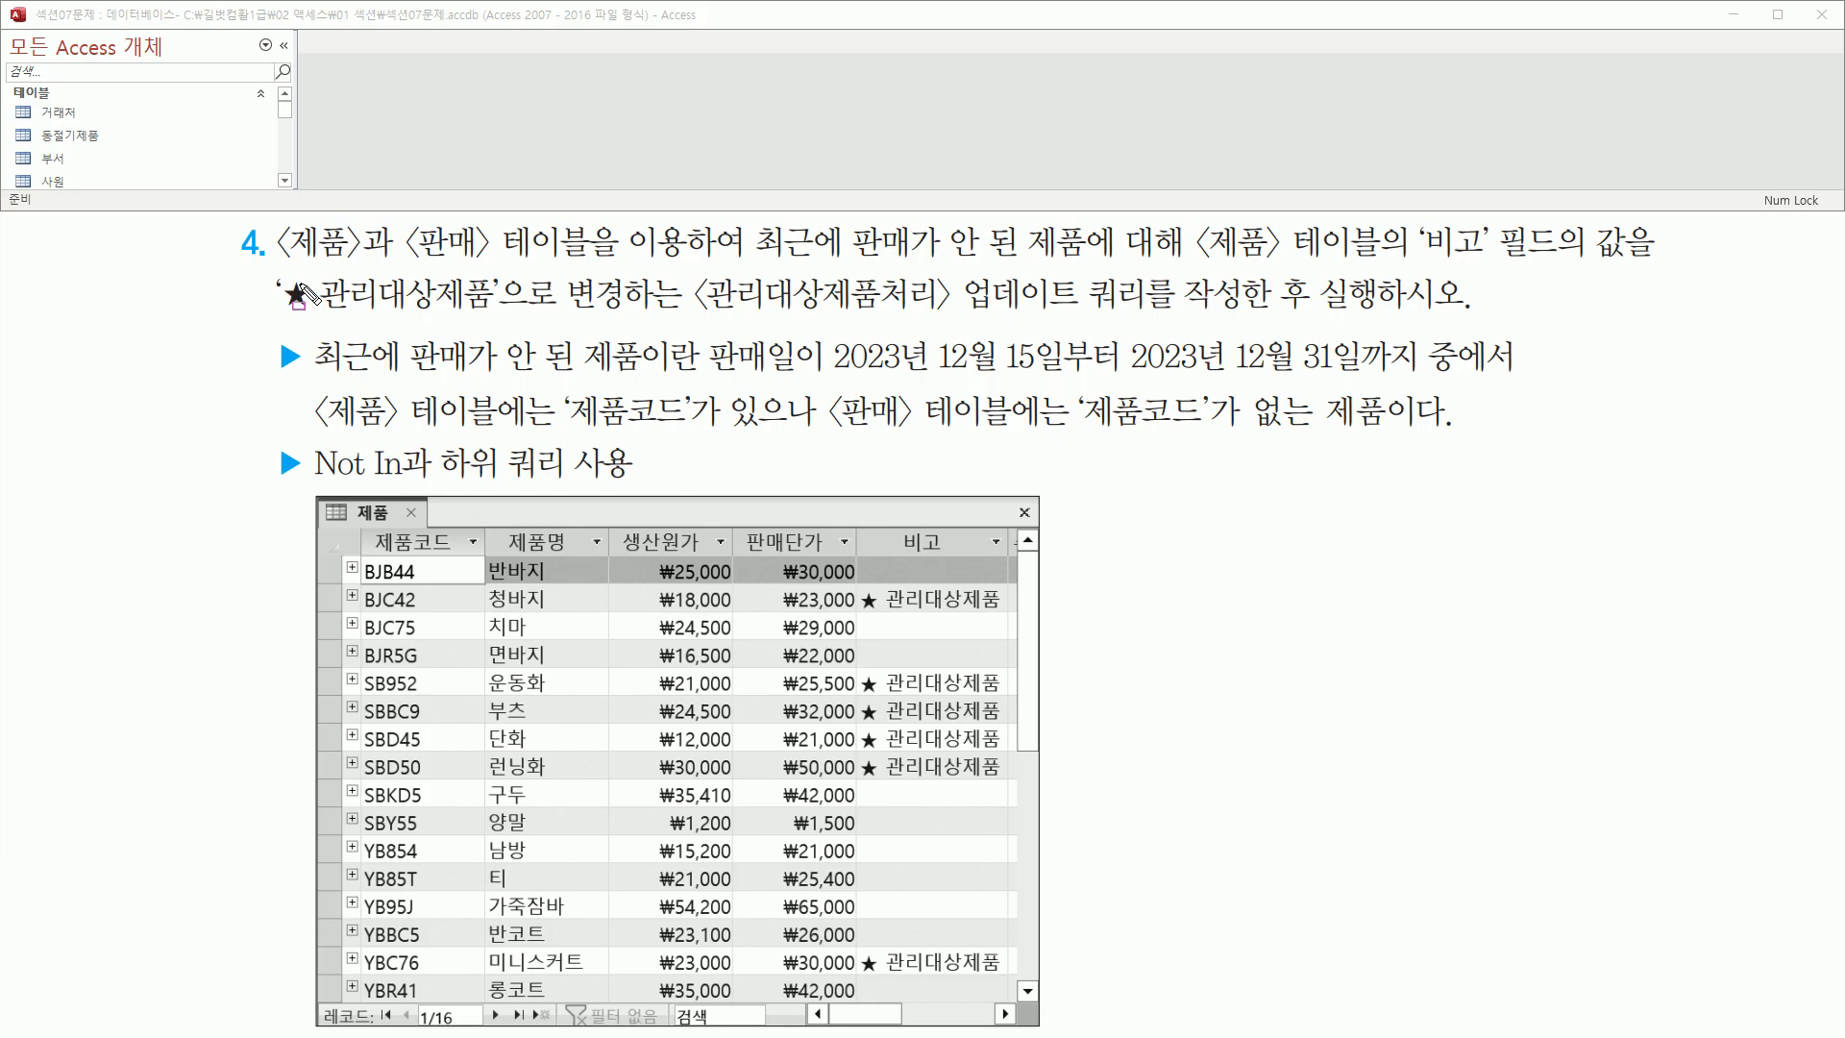
left_click_drag(280, 266, 477, 262)
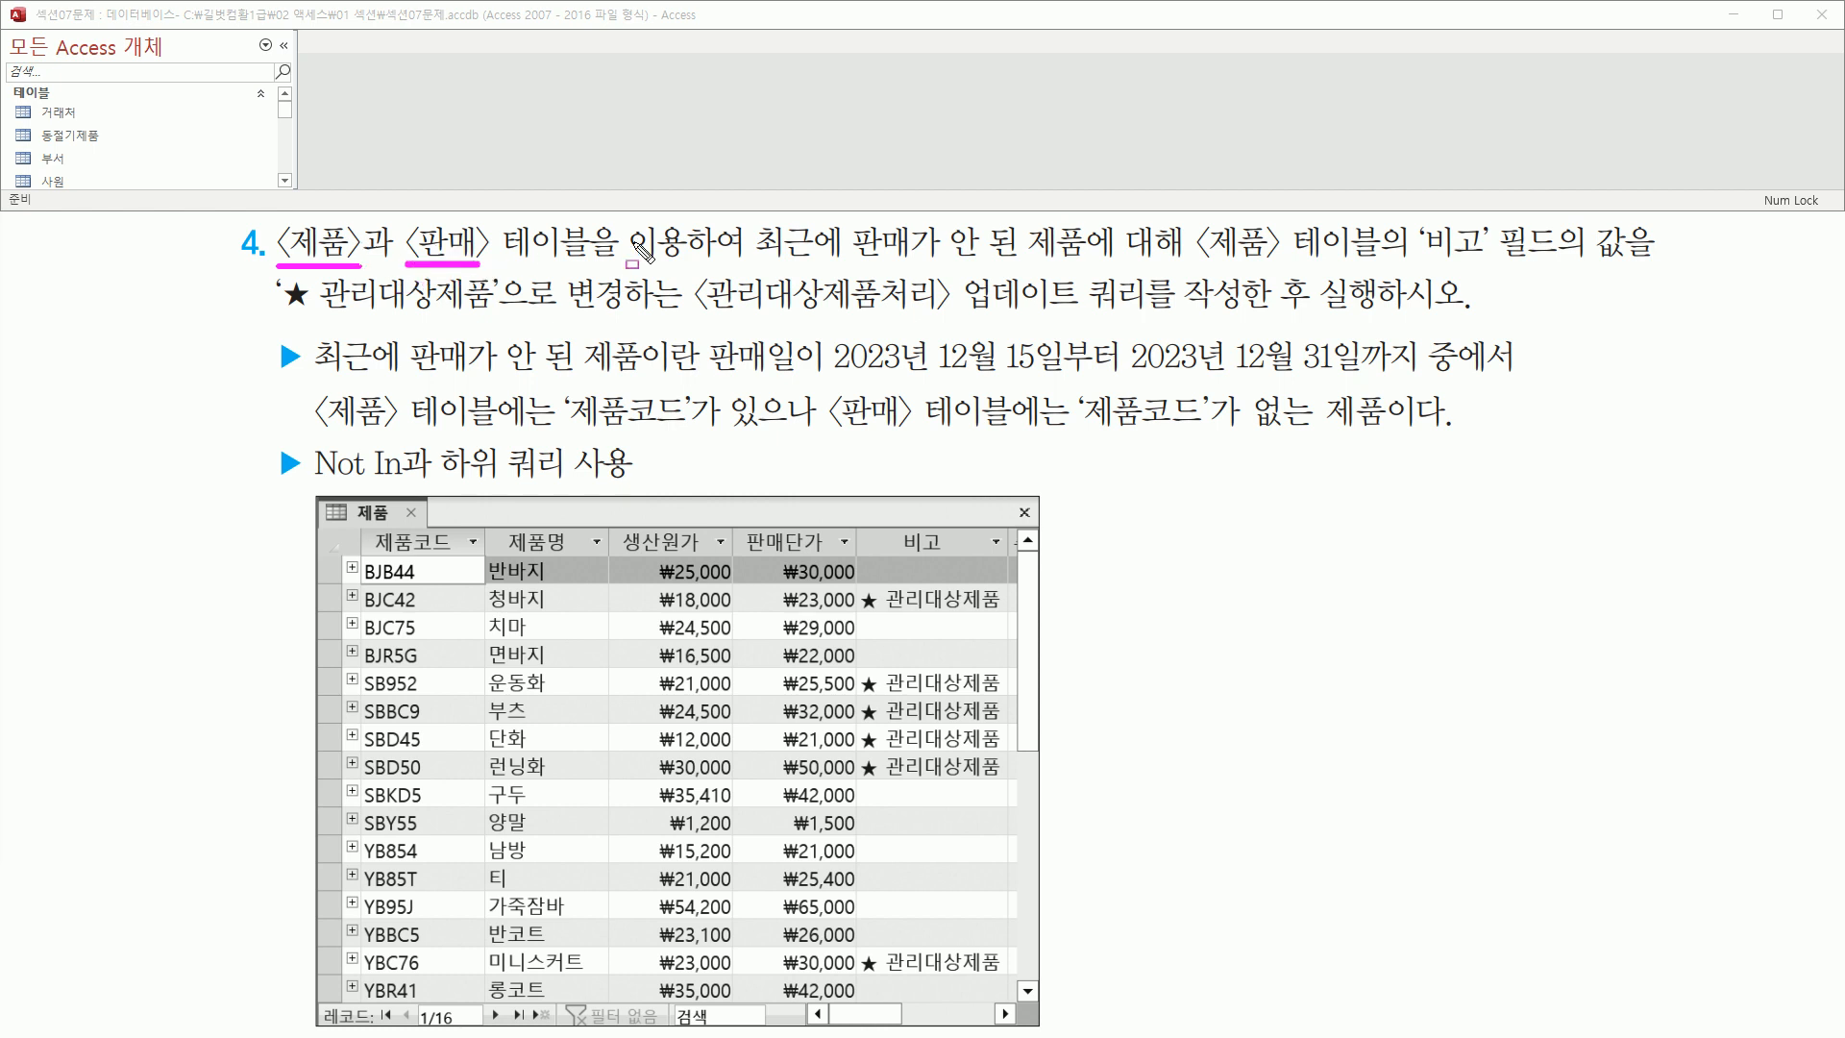
left_click_drag(758, 261, 1557, 257)
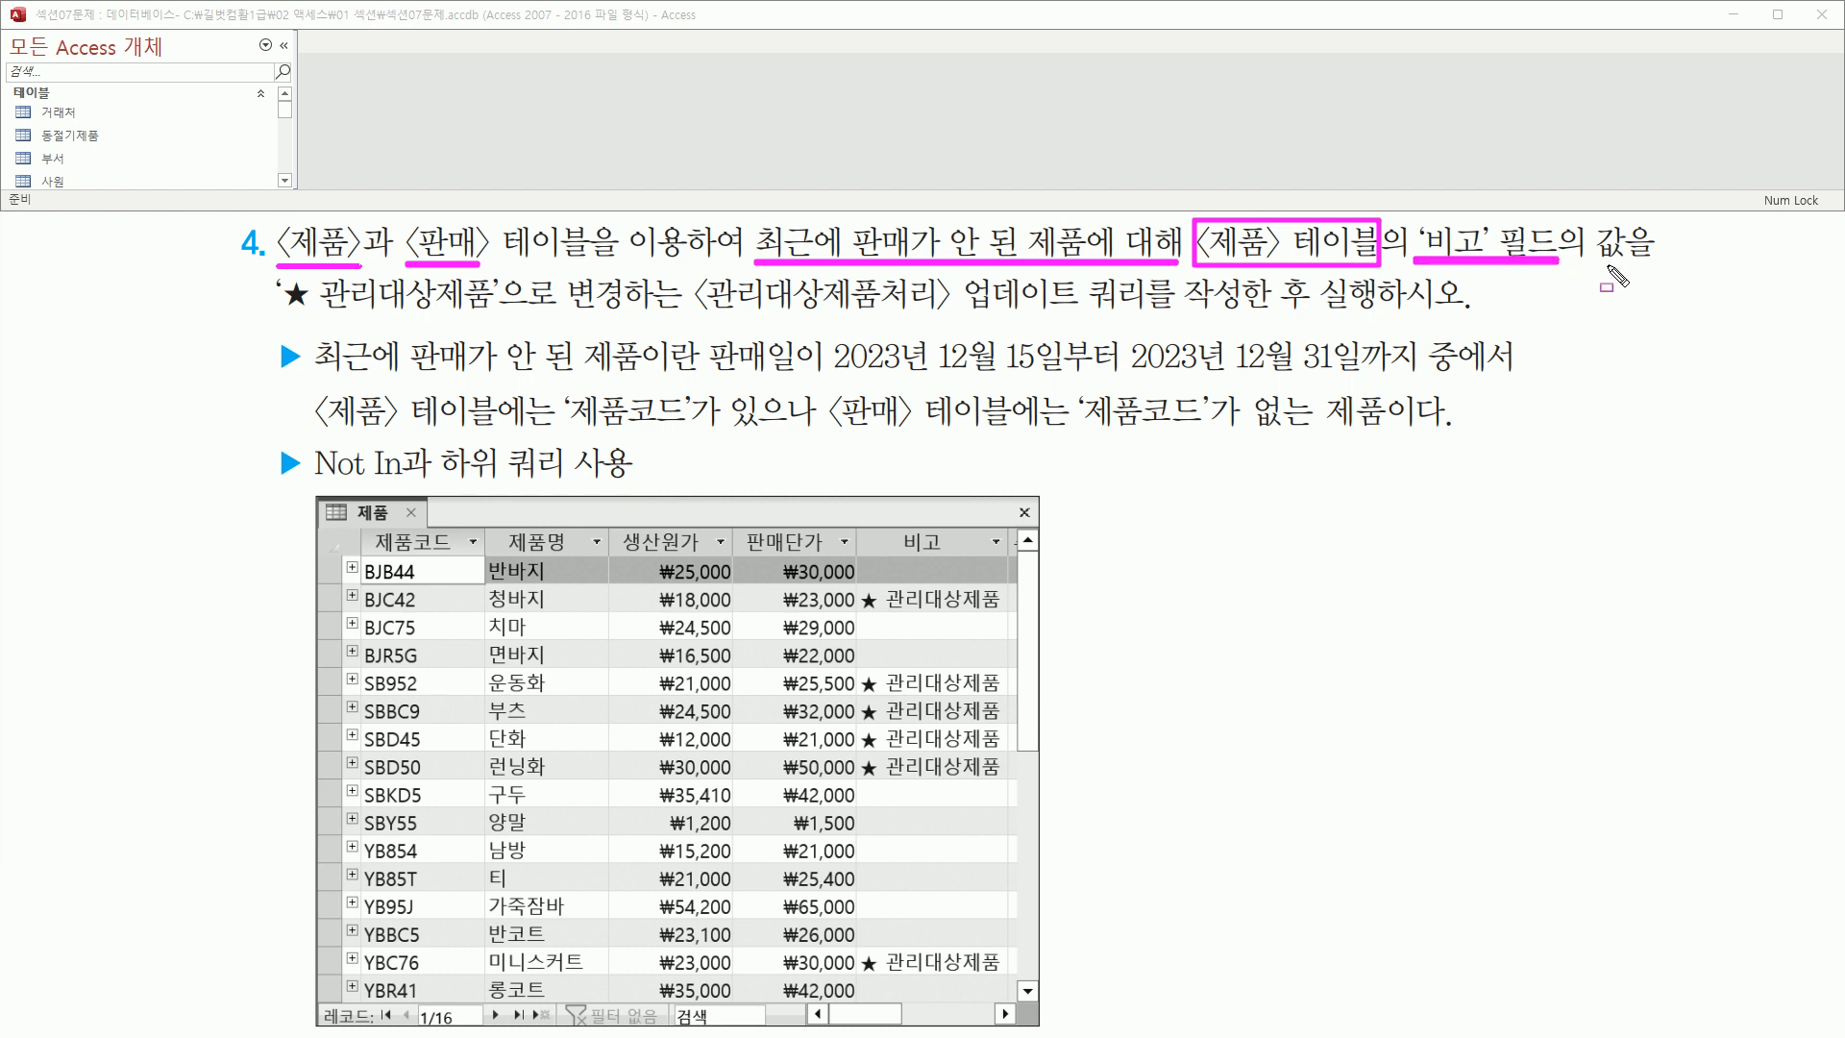
left_click_drag(279, 311, 492, 311)
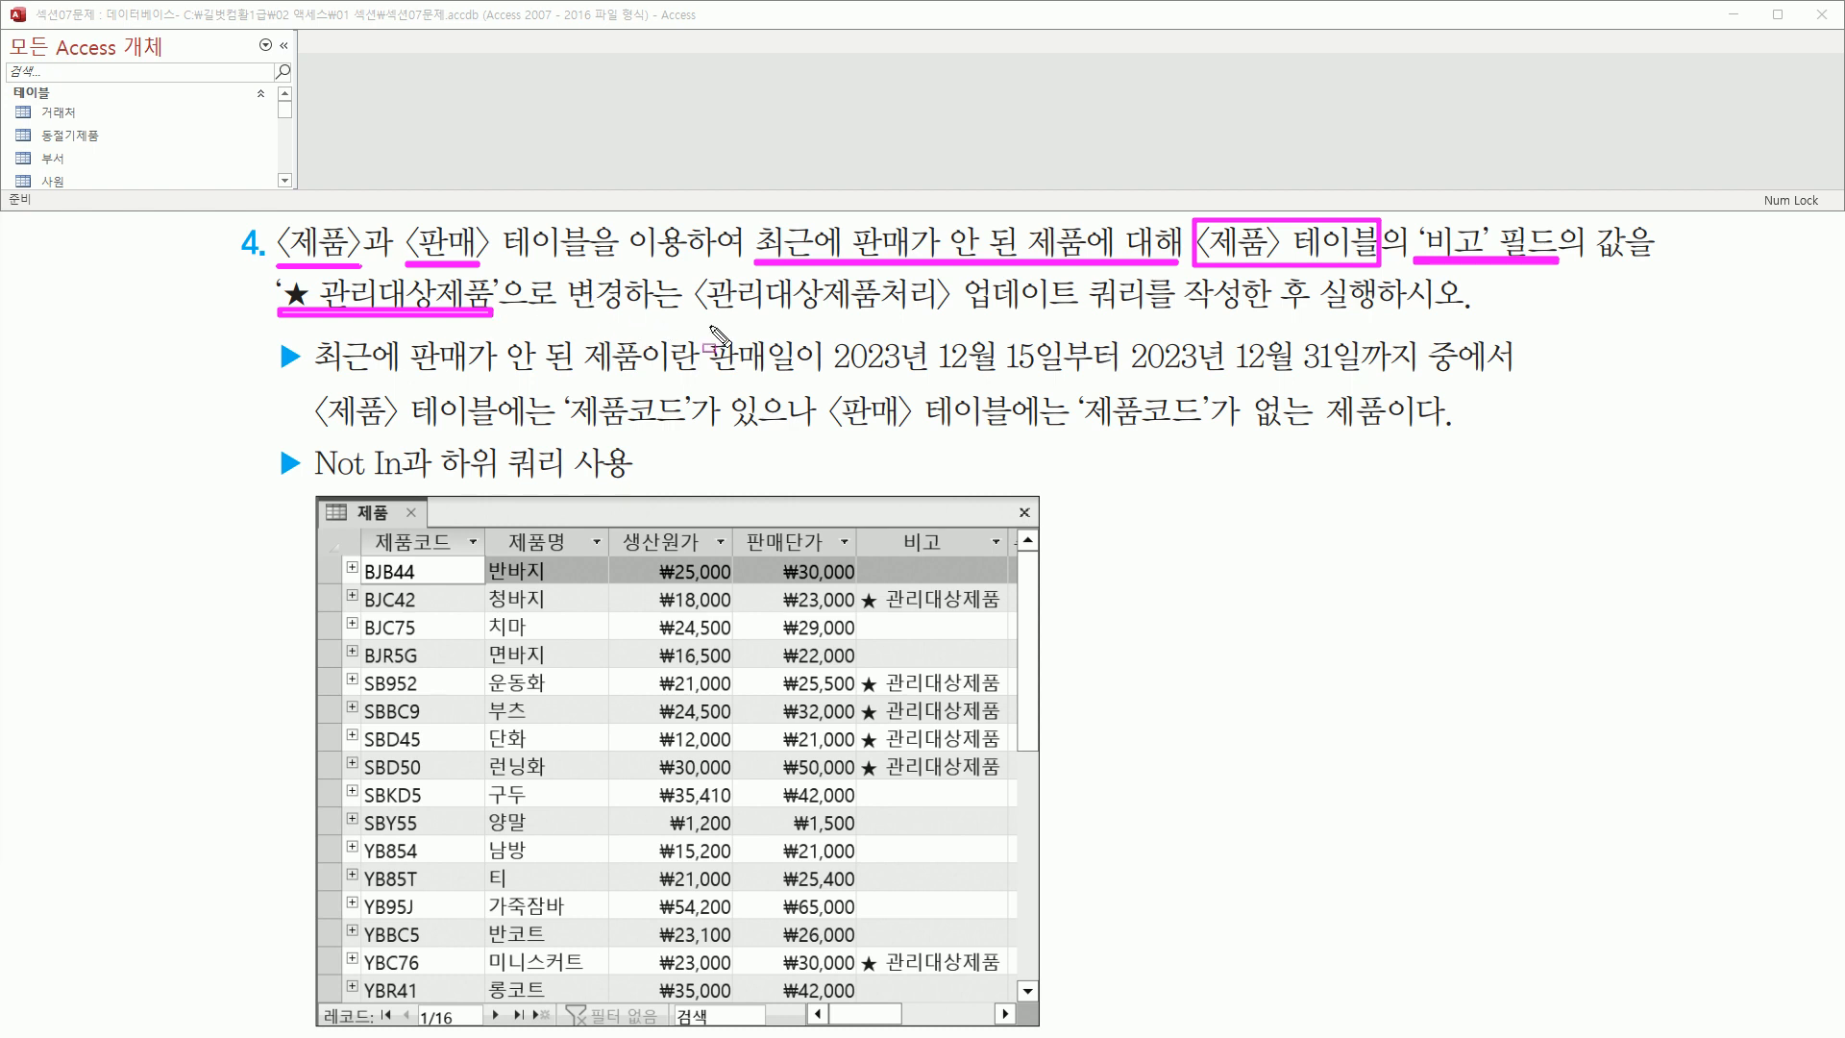
left_click_drag(692, 321, 1149, 323)
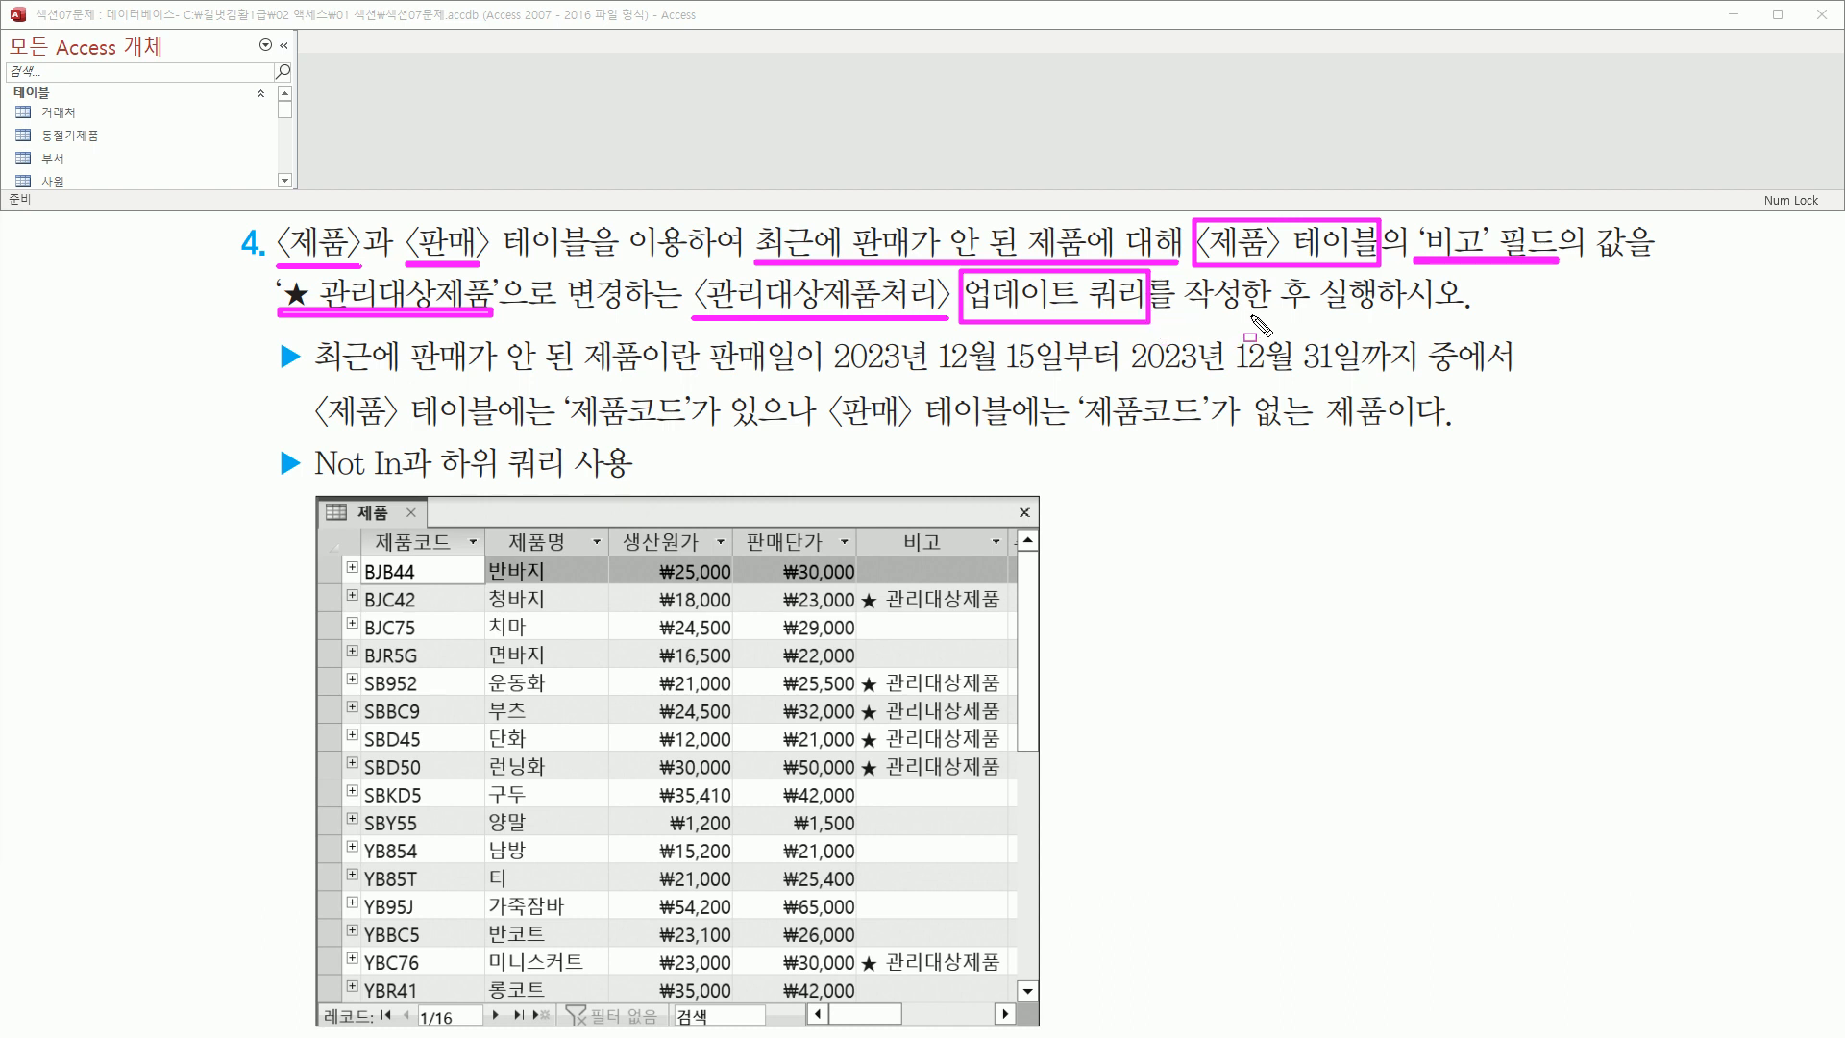
left_click_drag(1180, 316, 1456, 316)
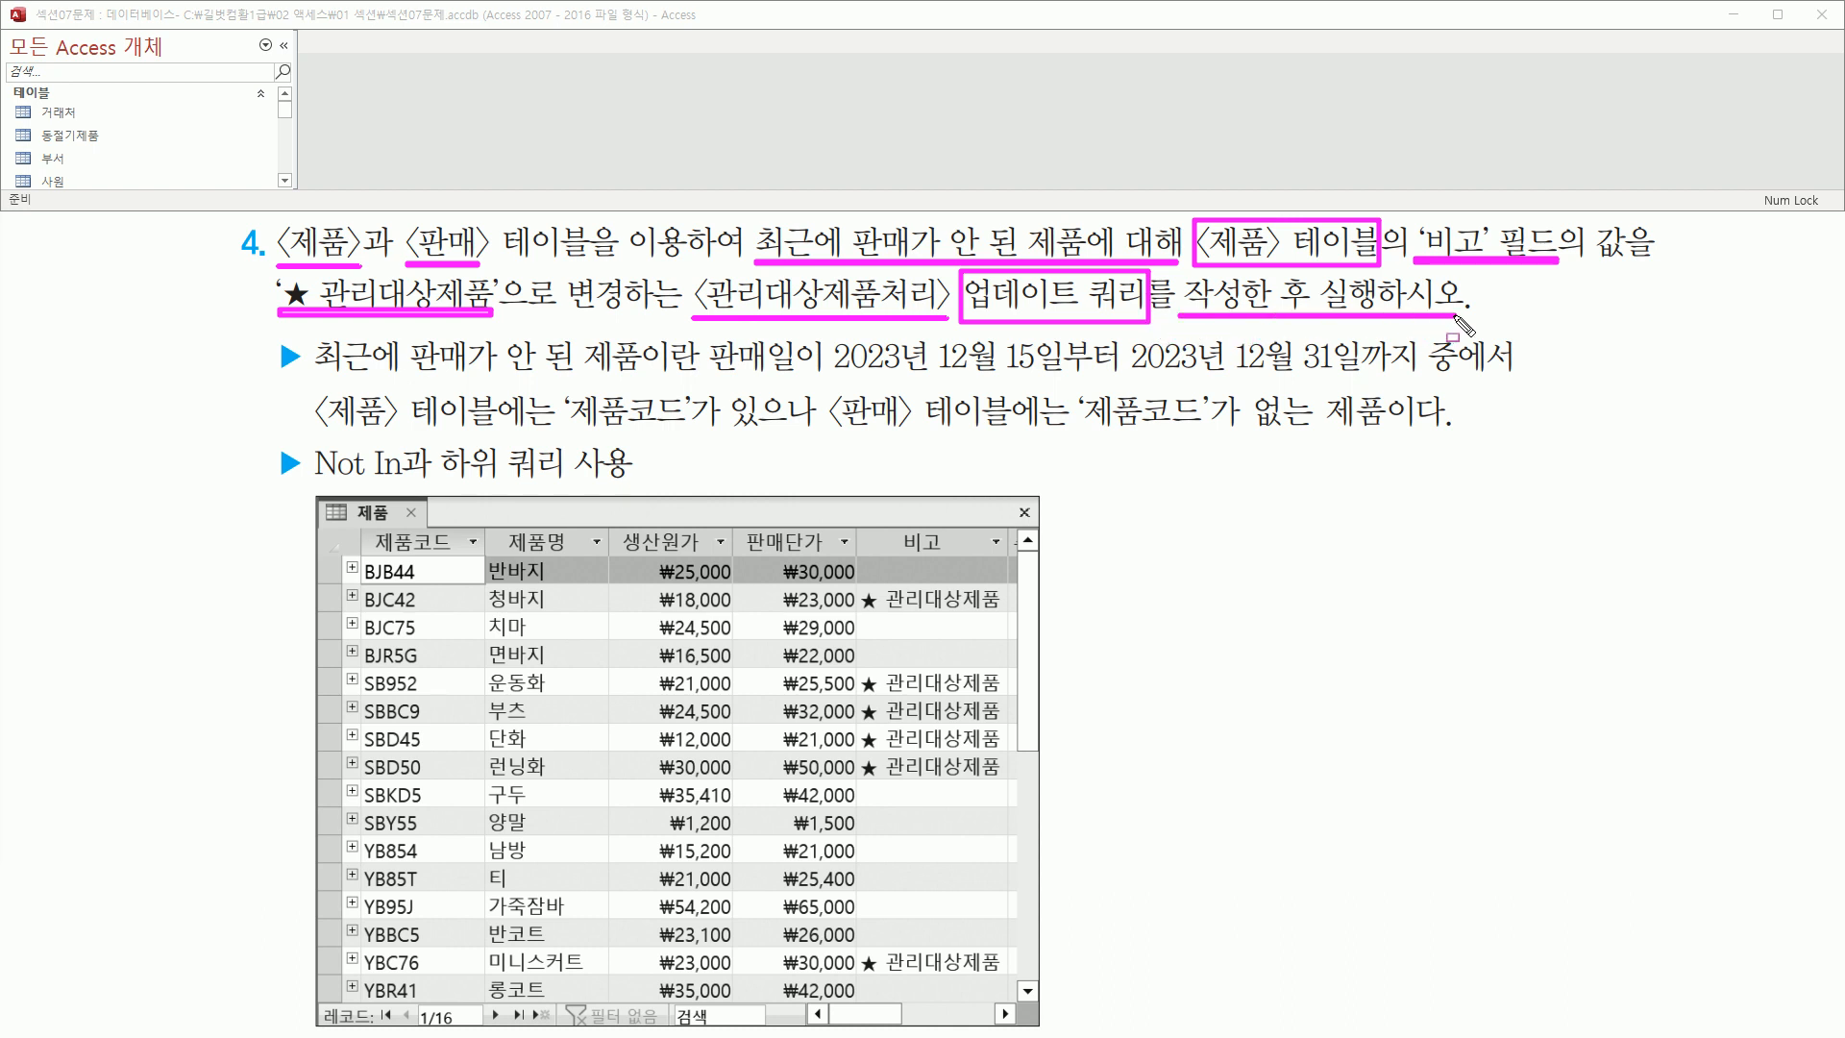
left_click_drag(314, 499, 808, 796)
left_click_drag(944, 872, 1046, 1032)
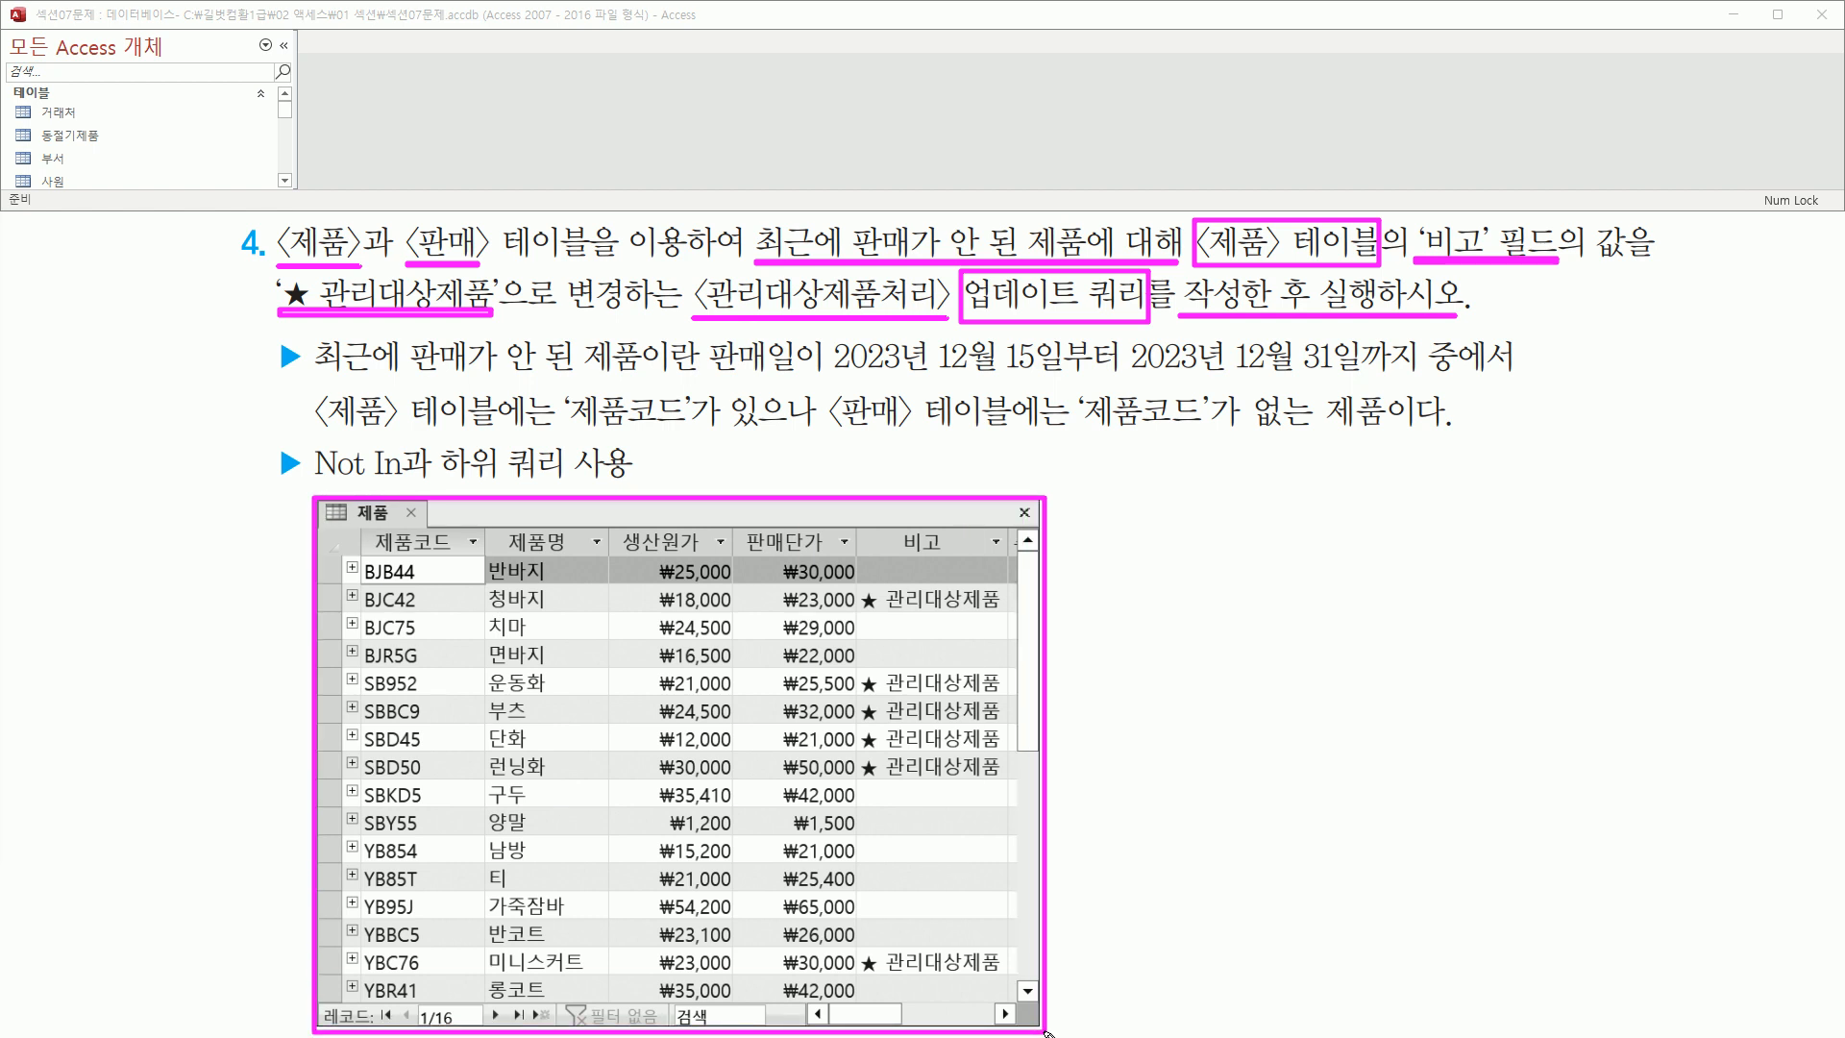
left_click_drag(349, 499, 394, 528)
mouse_move(884, 543)
left_mouse_down()
mouse_move(892, 526)
mouse_move(959, 557)
mouse_move(1014, 992)
left_mouse_up()
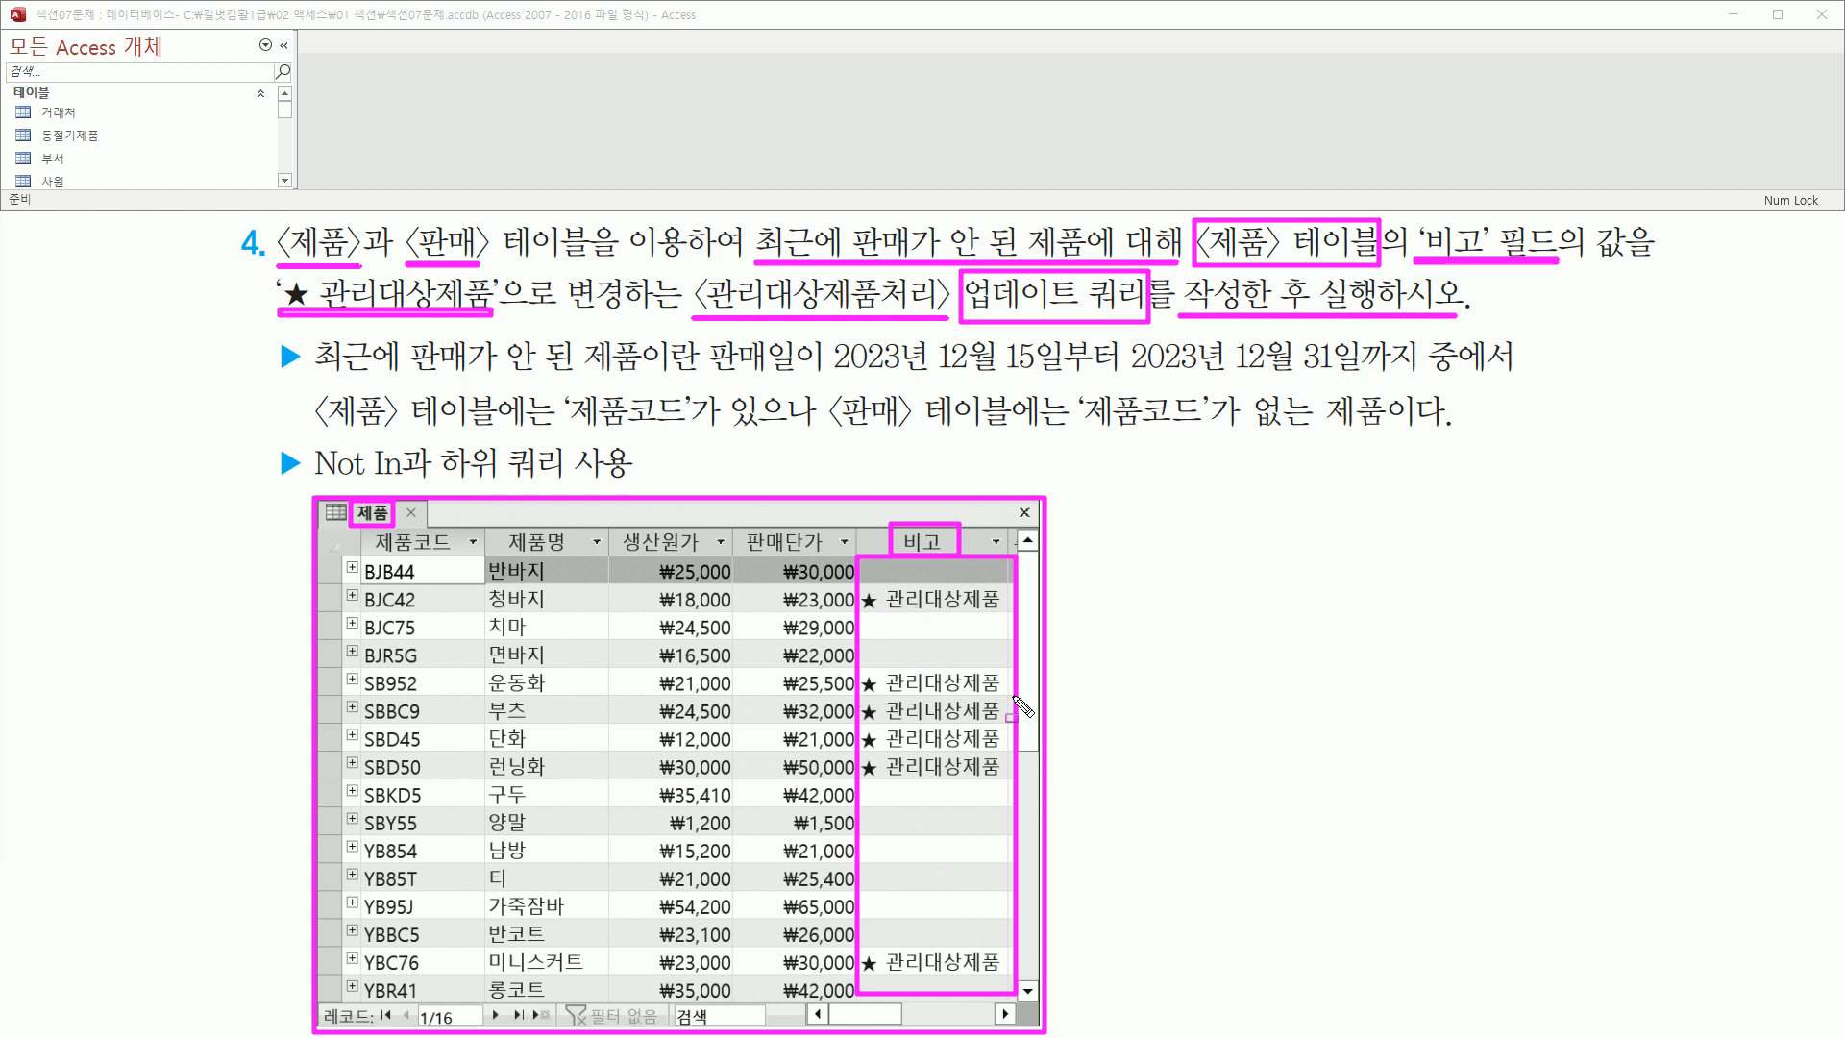
left_click_drag(970, 307, 1132, 309)
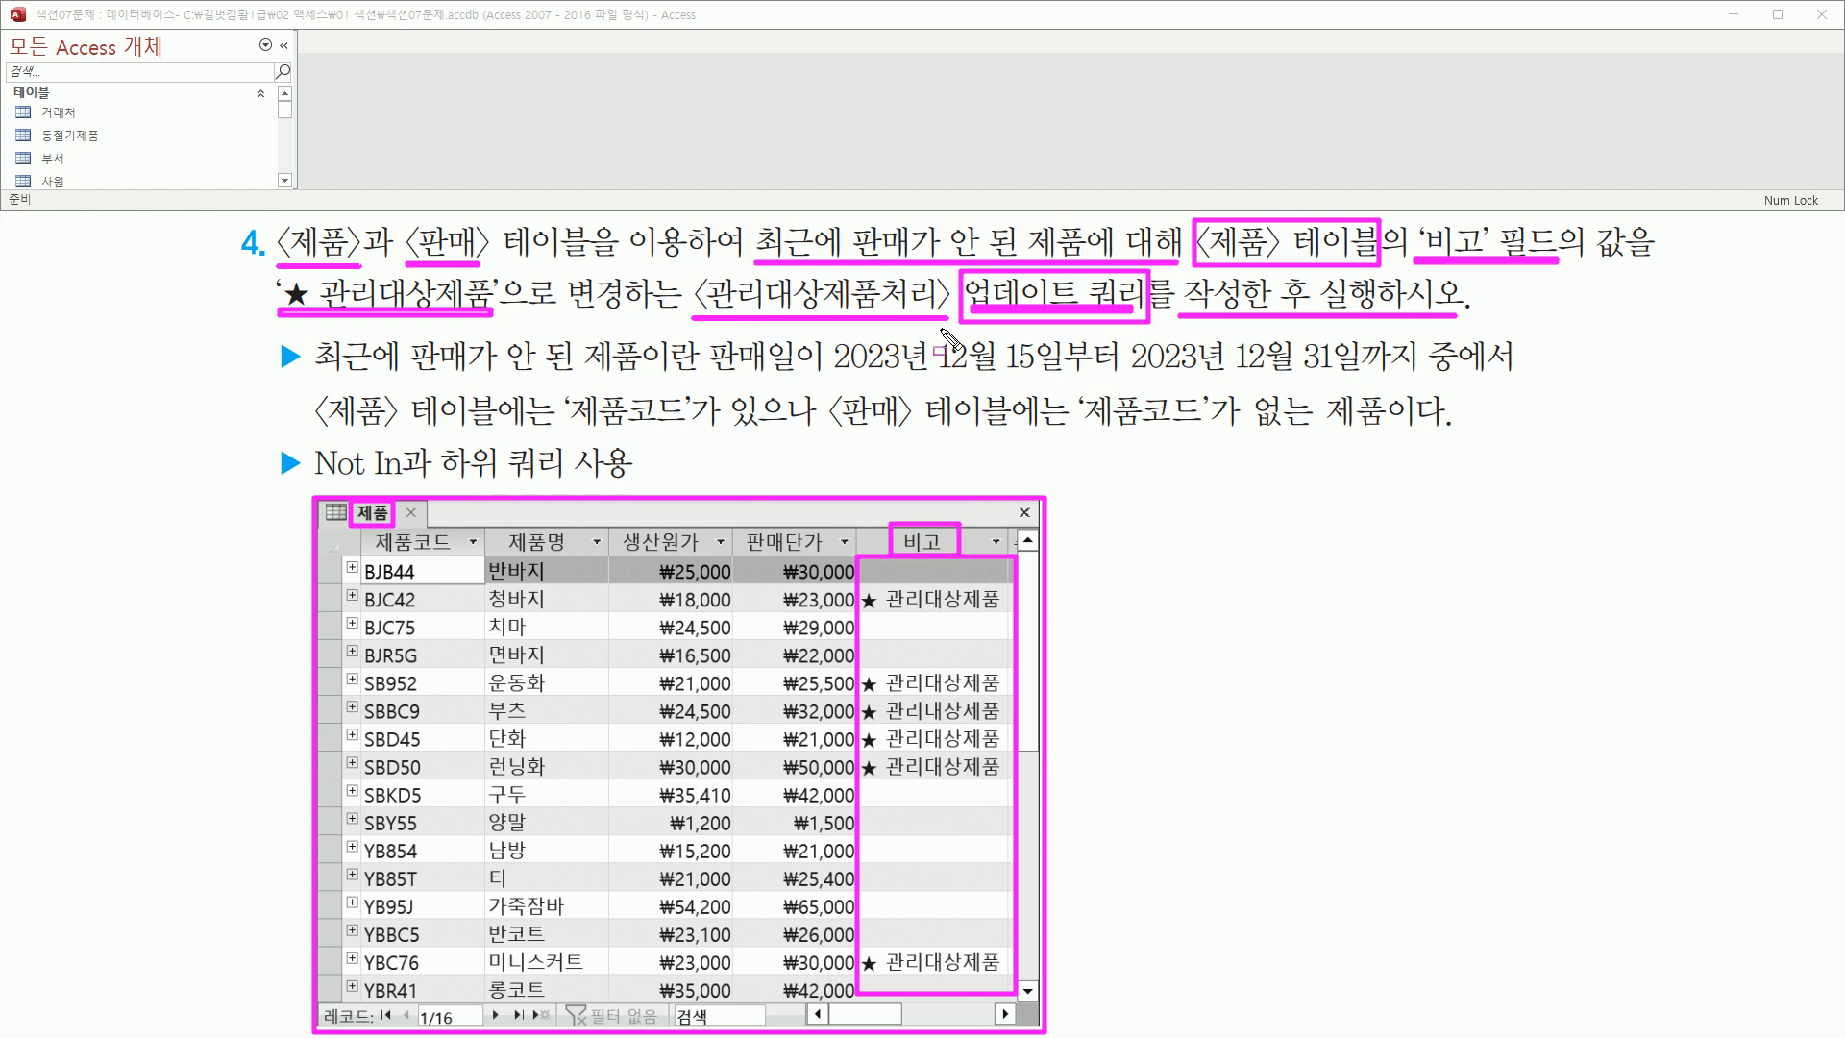
mouse_move(307, 388)
left_mouse_down()
mouse_move(363, 438)
mouse_move(678, 431)
left_mouse_up()
mouse_move(833, 385)
left_mouse_down()
mouse_move(897, 440)
mouse_move(1204, 432)
left_mouse_up()
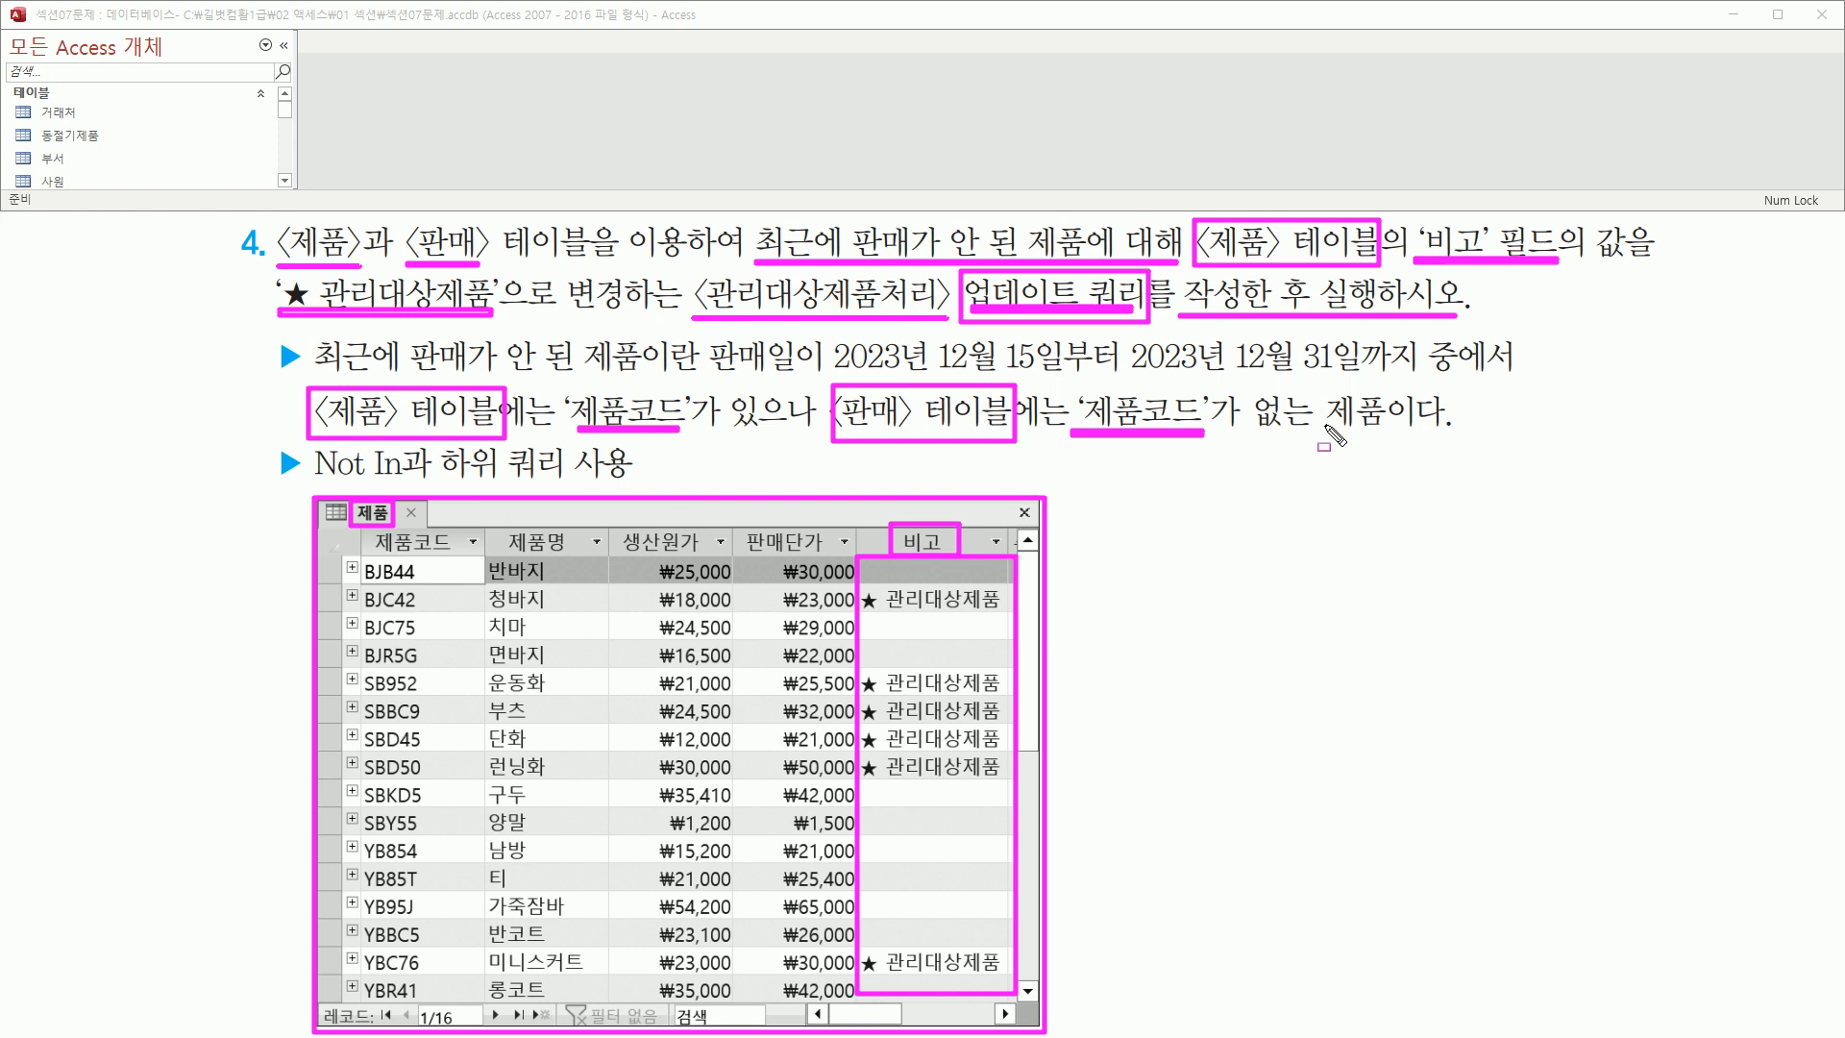
key("e")
mouse_move(310, 334)
left_mouse_down()
mouse_move(338, 377)
mouse_move(699, 380)
left_mouse_up()
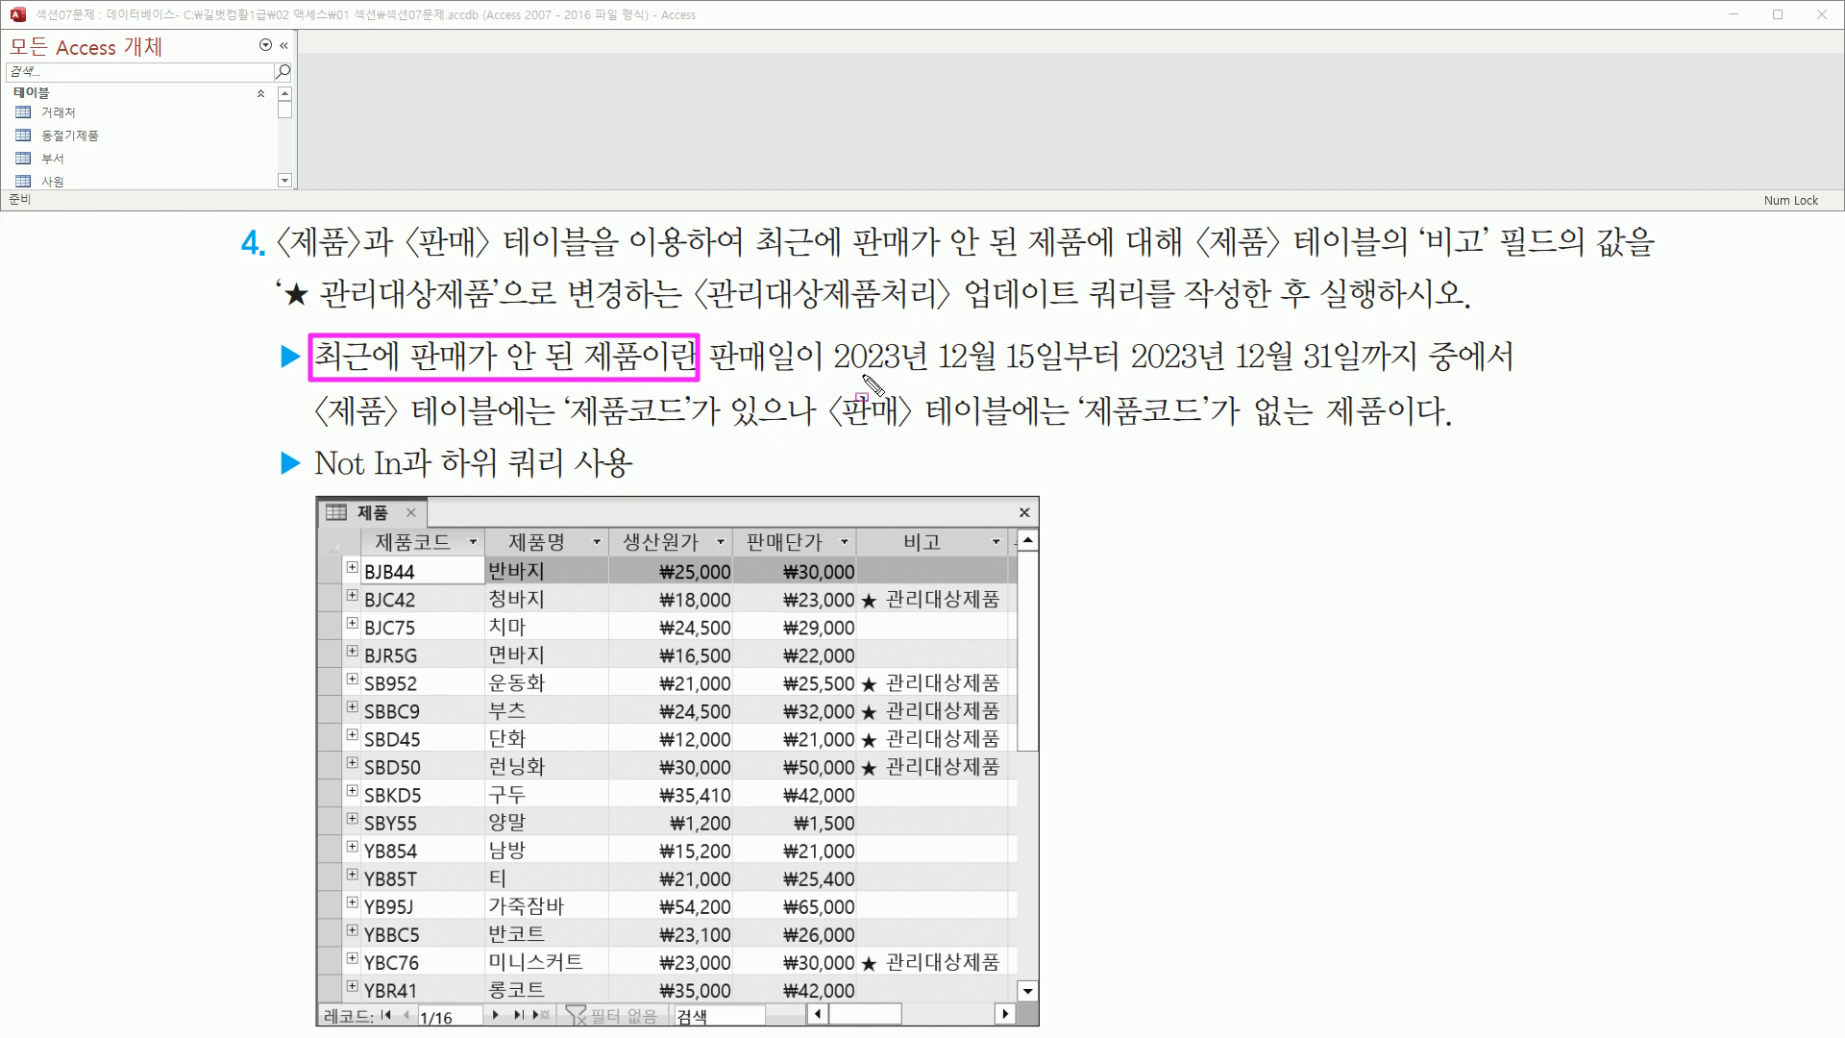
left_click_drag(827, 381, 1377, 378)
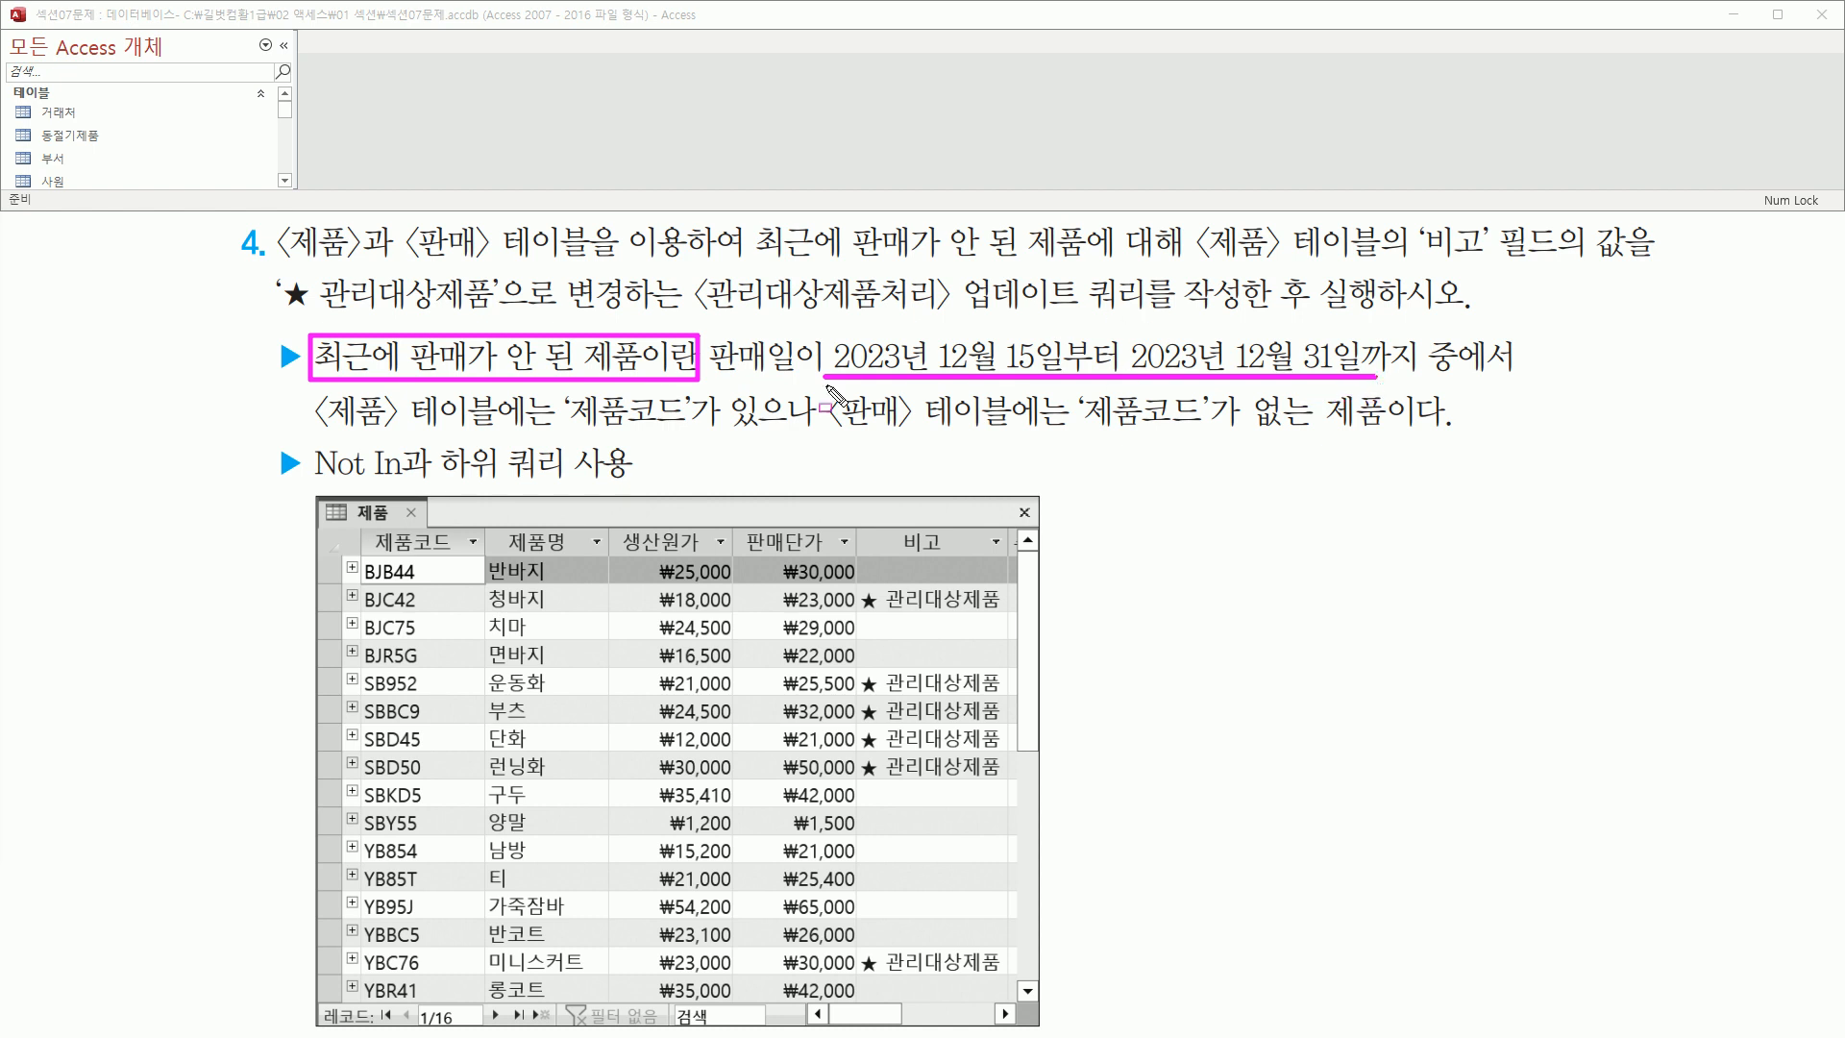
mouse_move(313, 392)
left_mouse_down()
mouse_move(496, 434)
mouse_move(694, 432)
left_mouse_up()
mouse_move(820, 391)
left_mouse_down()
mouse_move(876, 433)
mouse_move(1377, 434)
left_mouse_up()
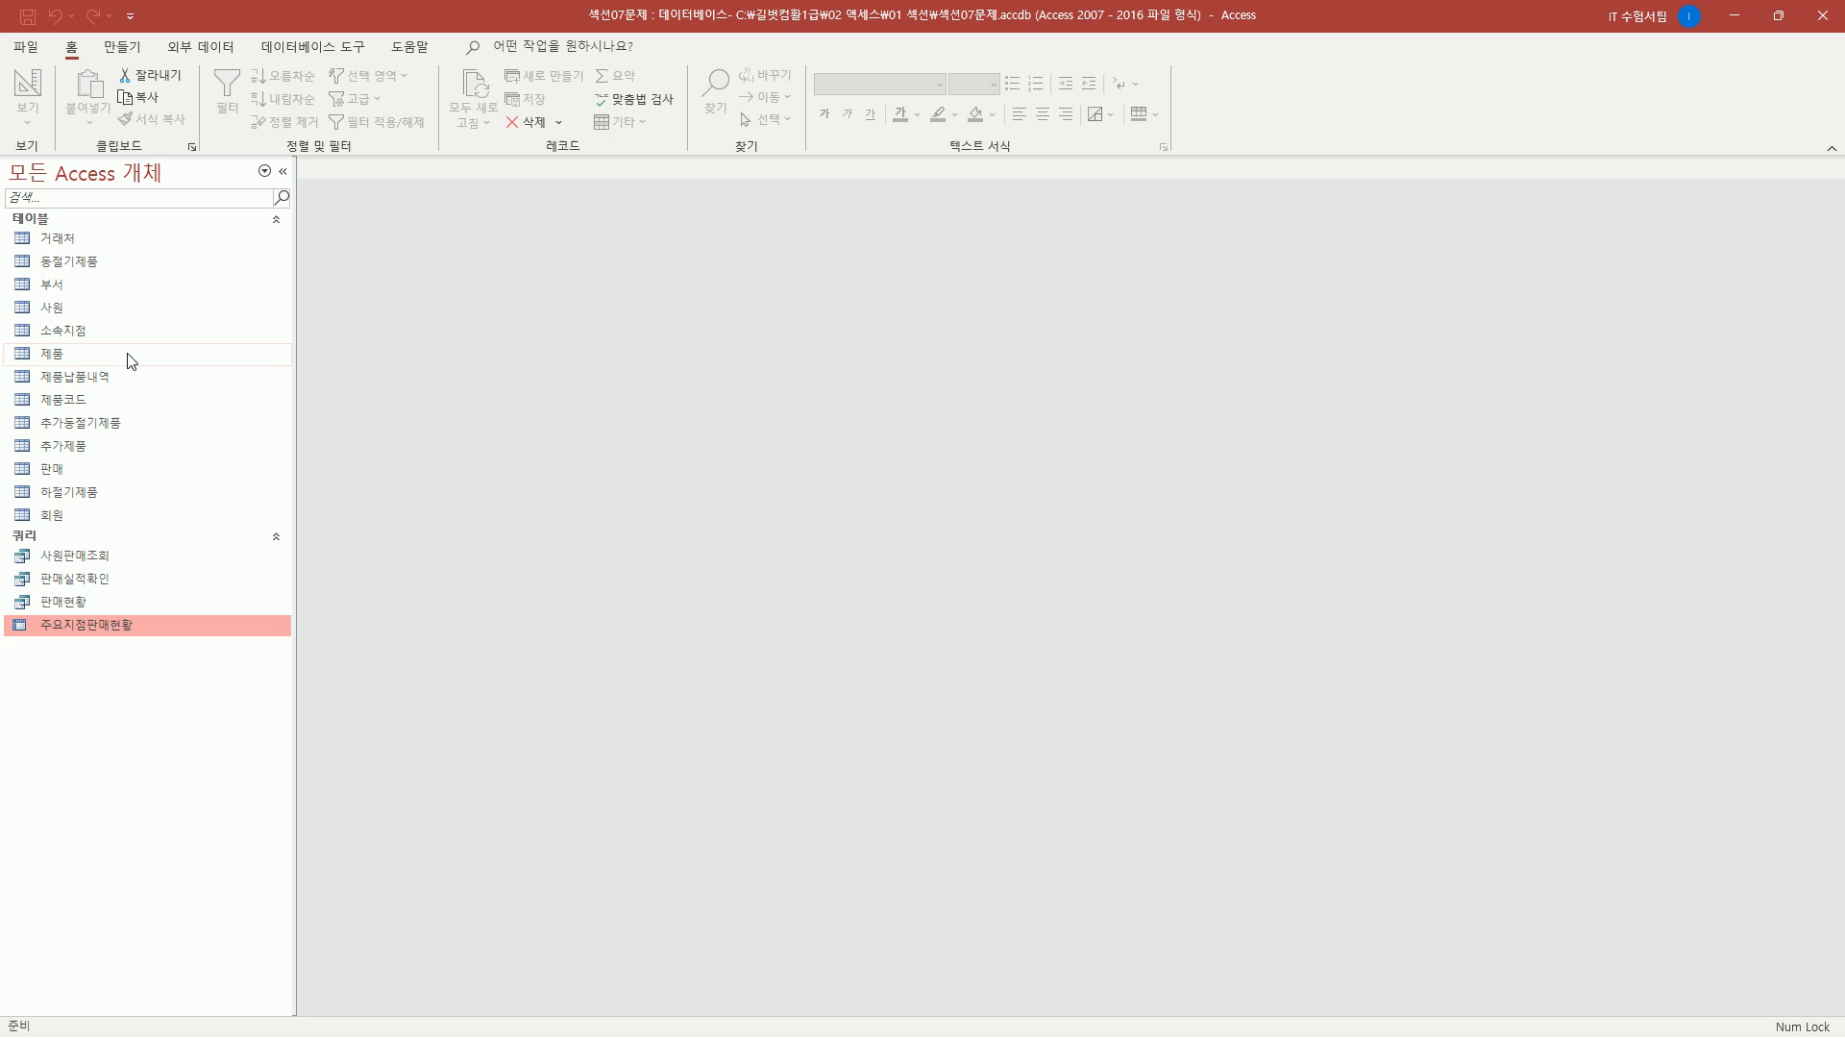
- Open the 제품 and 판매 tables in Datasheet view
left_click(125, 354)
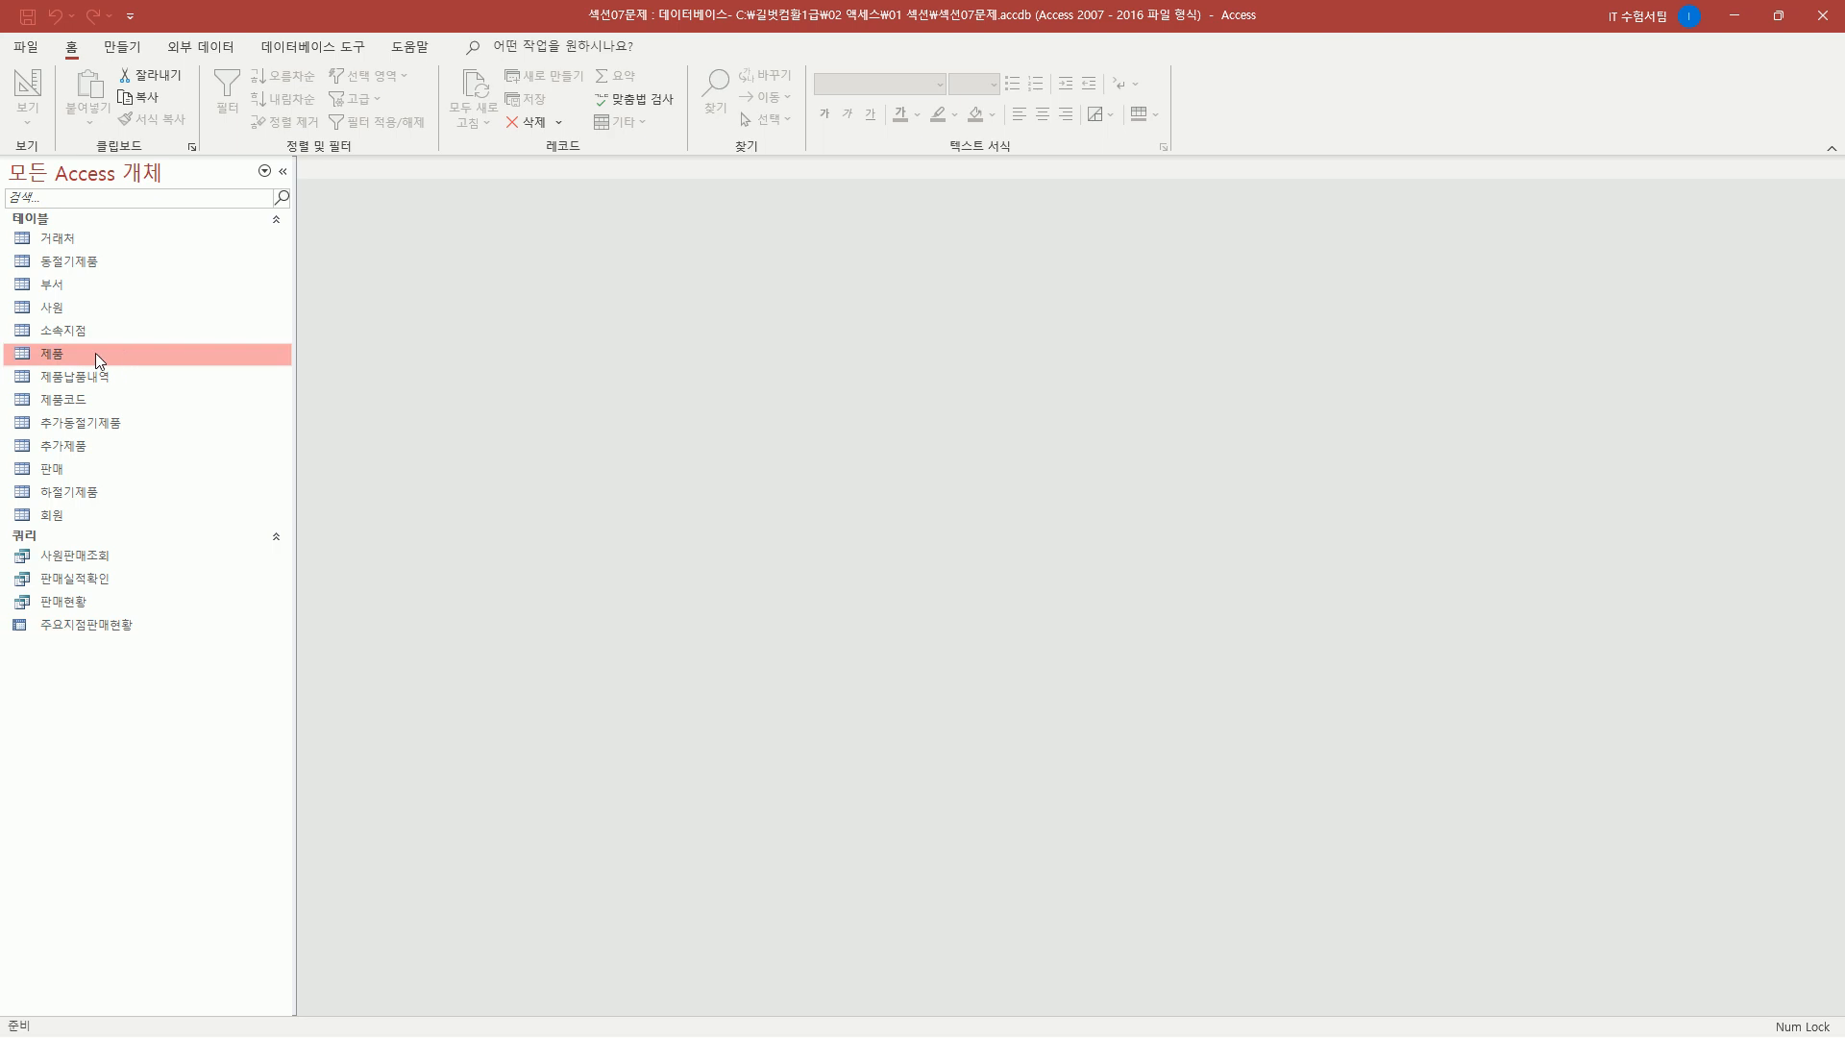
double_click(65, 355)
left_click(71, 467)
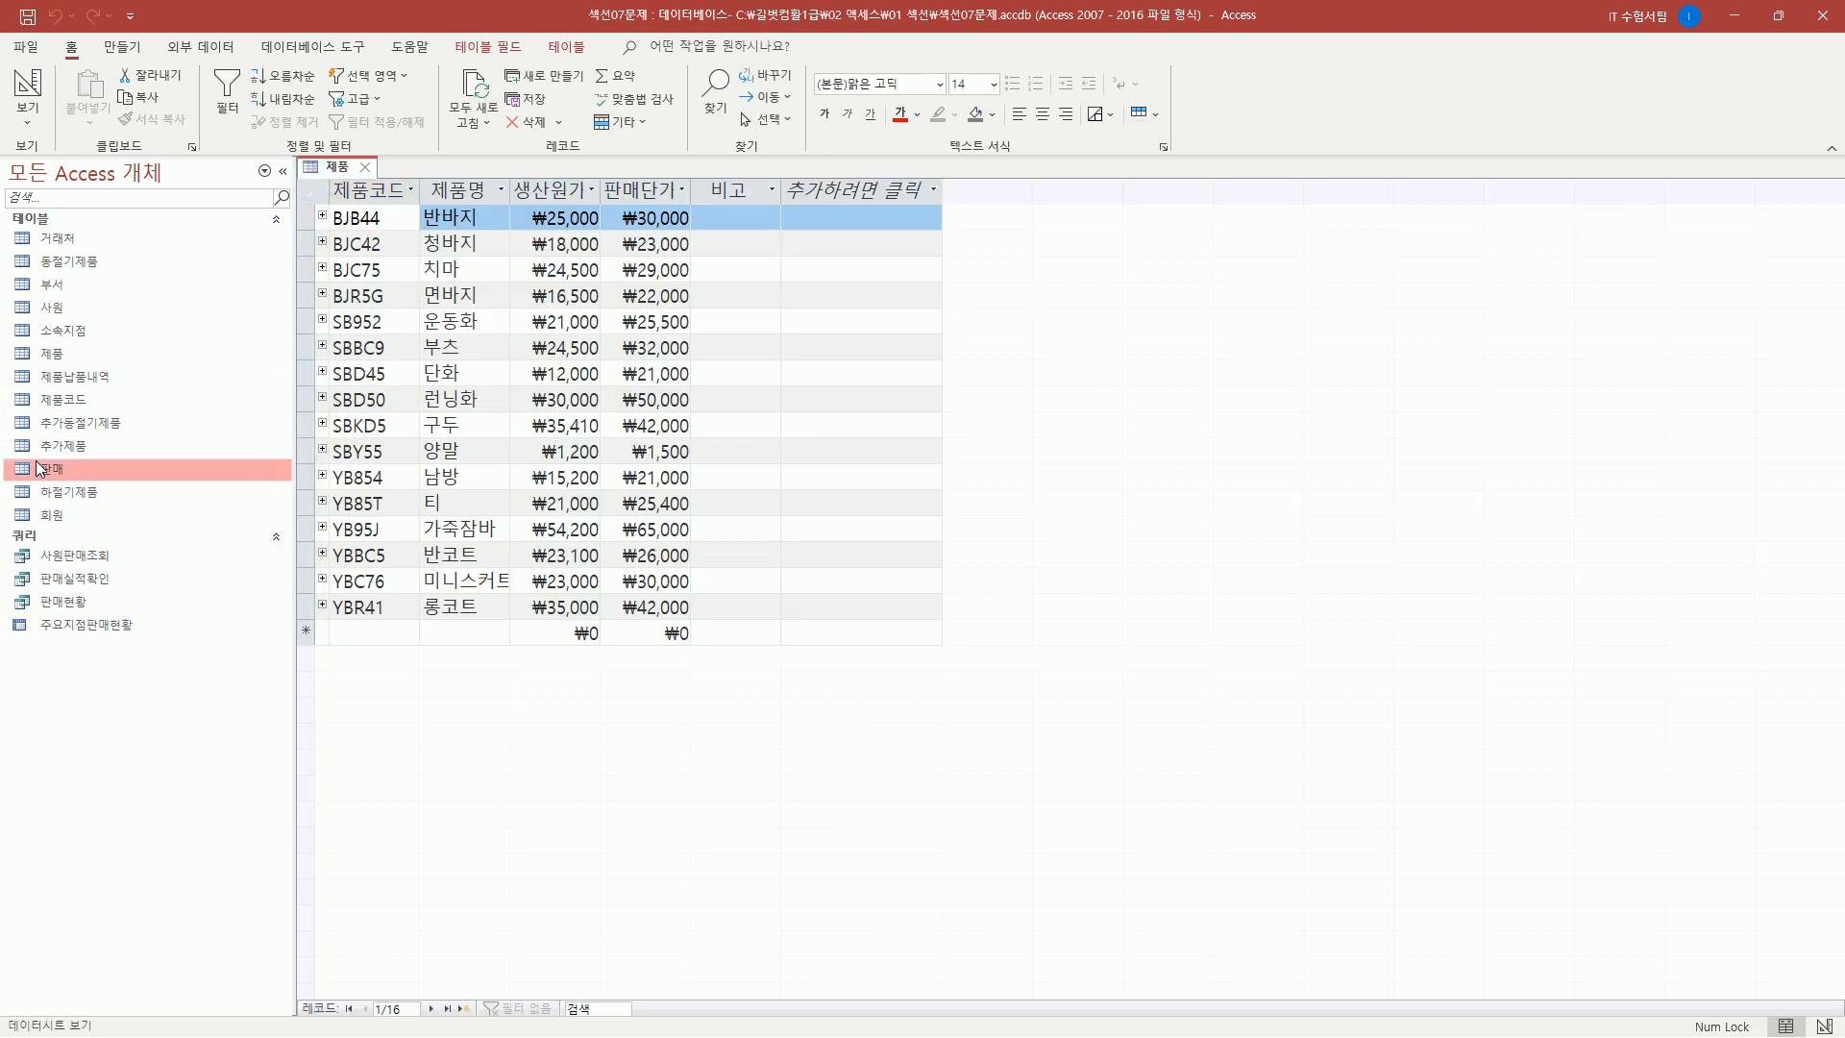
left_click_drag(32, 469, 107, 493)
double_click(84, 469)
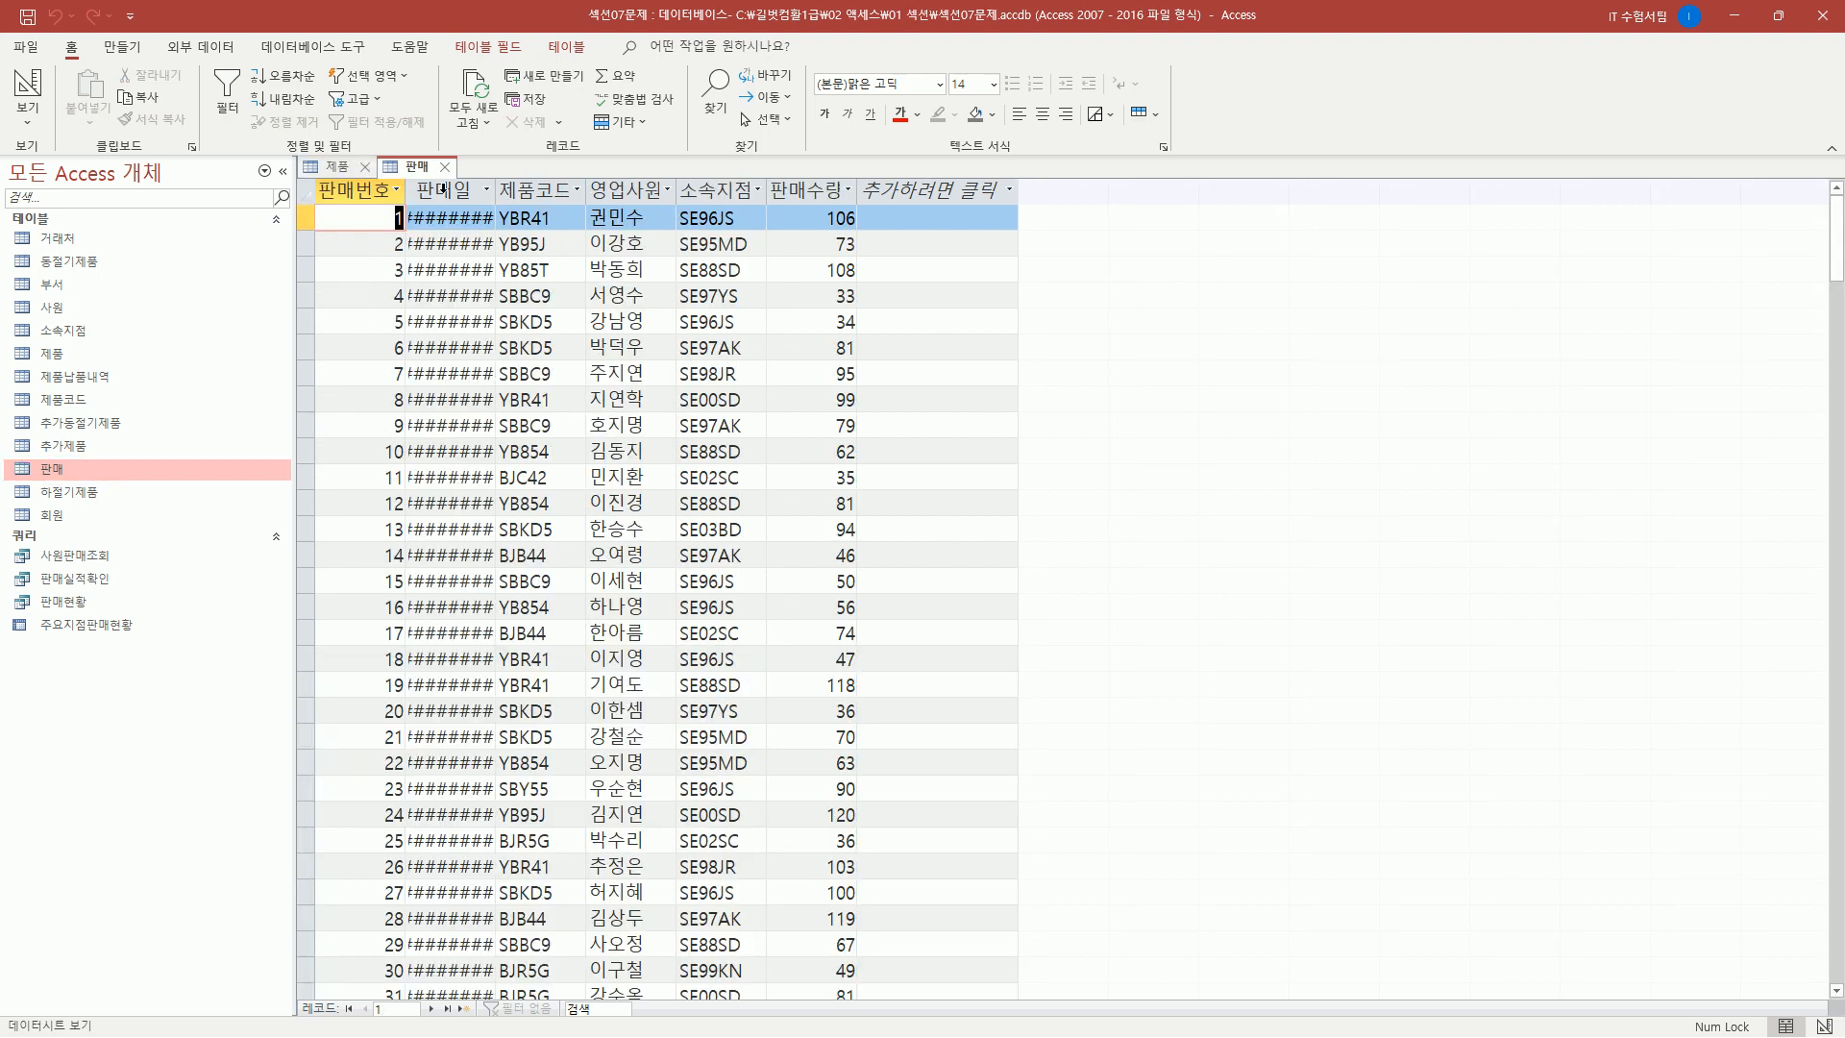
- Fit the 판매일 column to its dates and examine the sale dates, product codes and quantities in the 판매 table
double_click(495, 195)
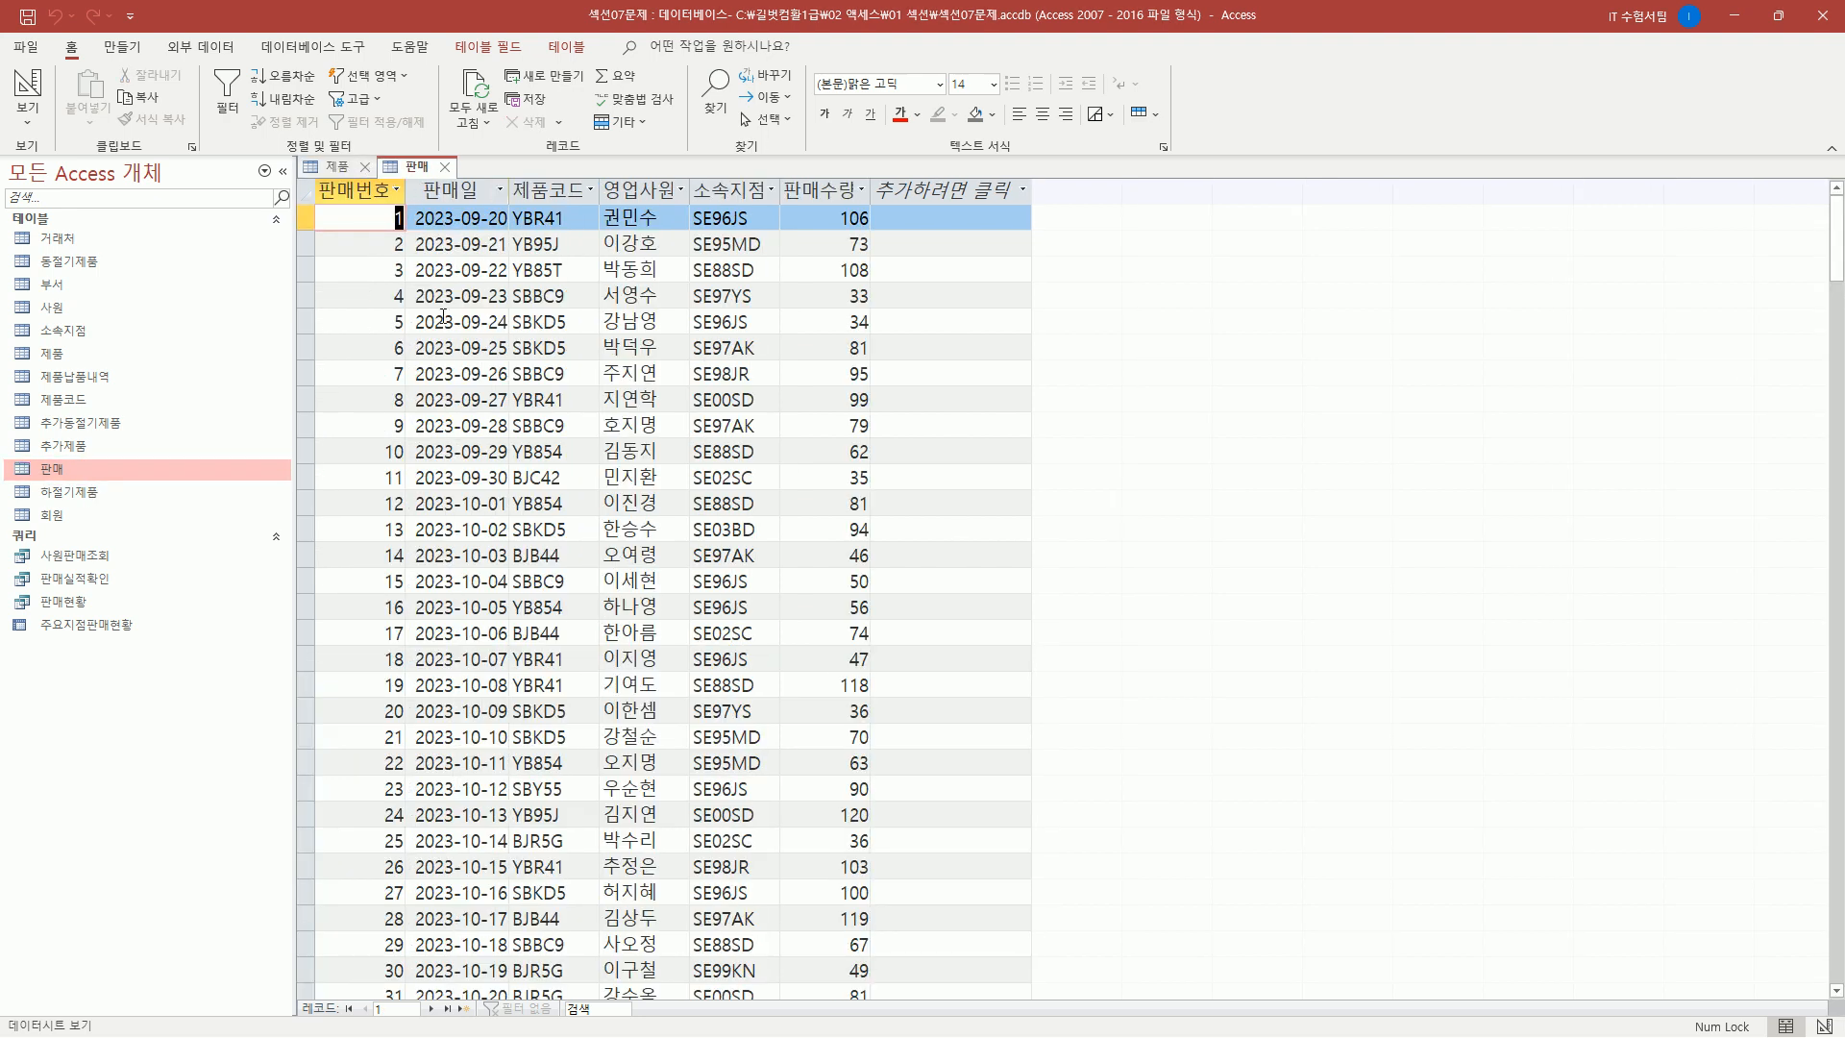
scroll(533, 407, "down", 8)
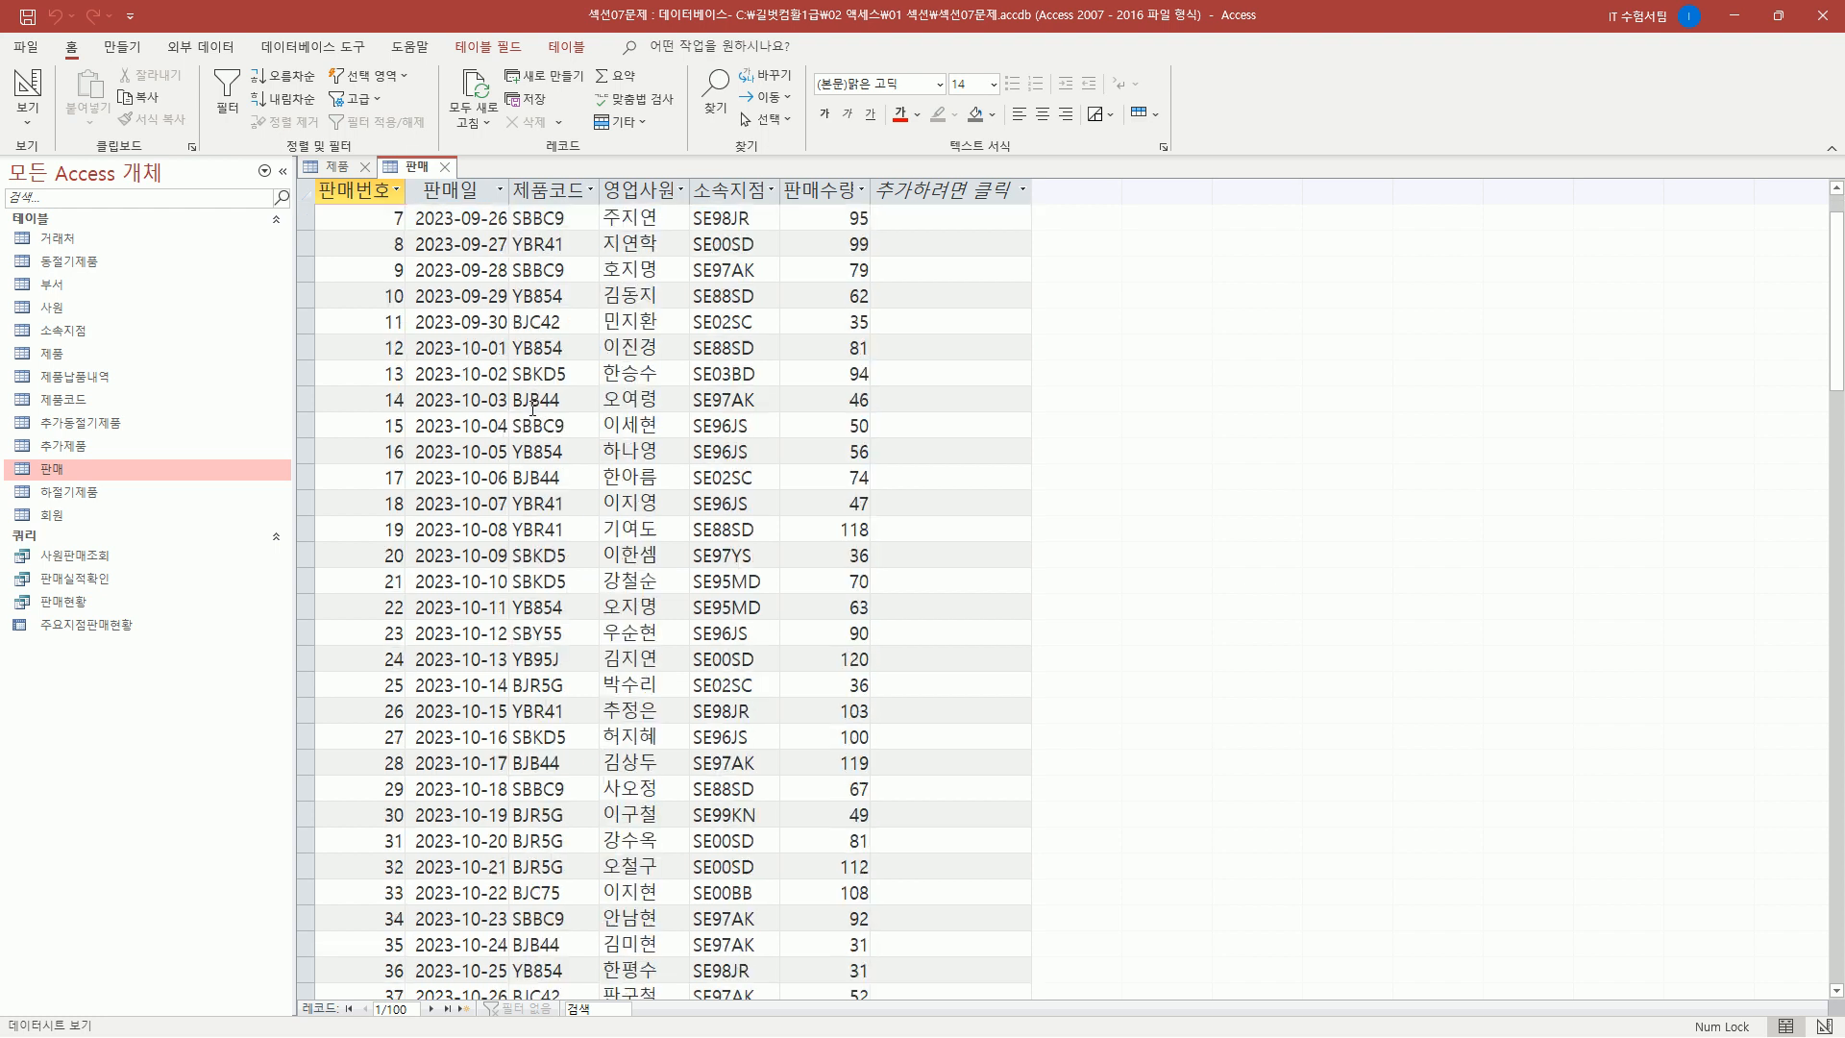
scroll(528, 411, "up", 1)
scroll(527, 411, "up", 7)
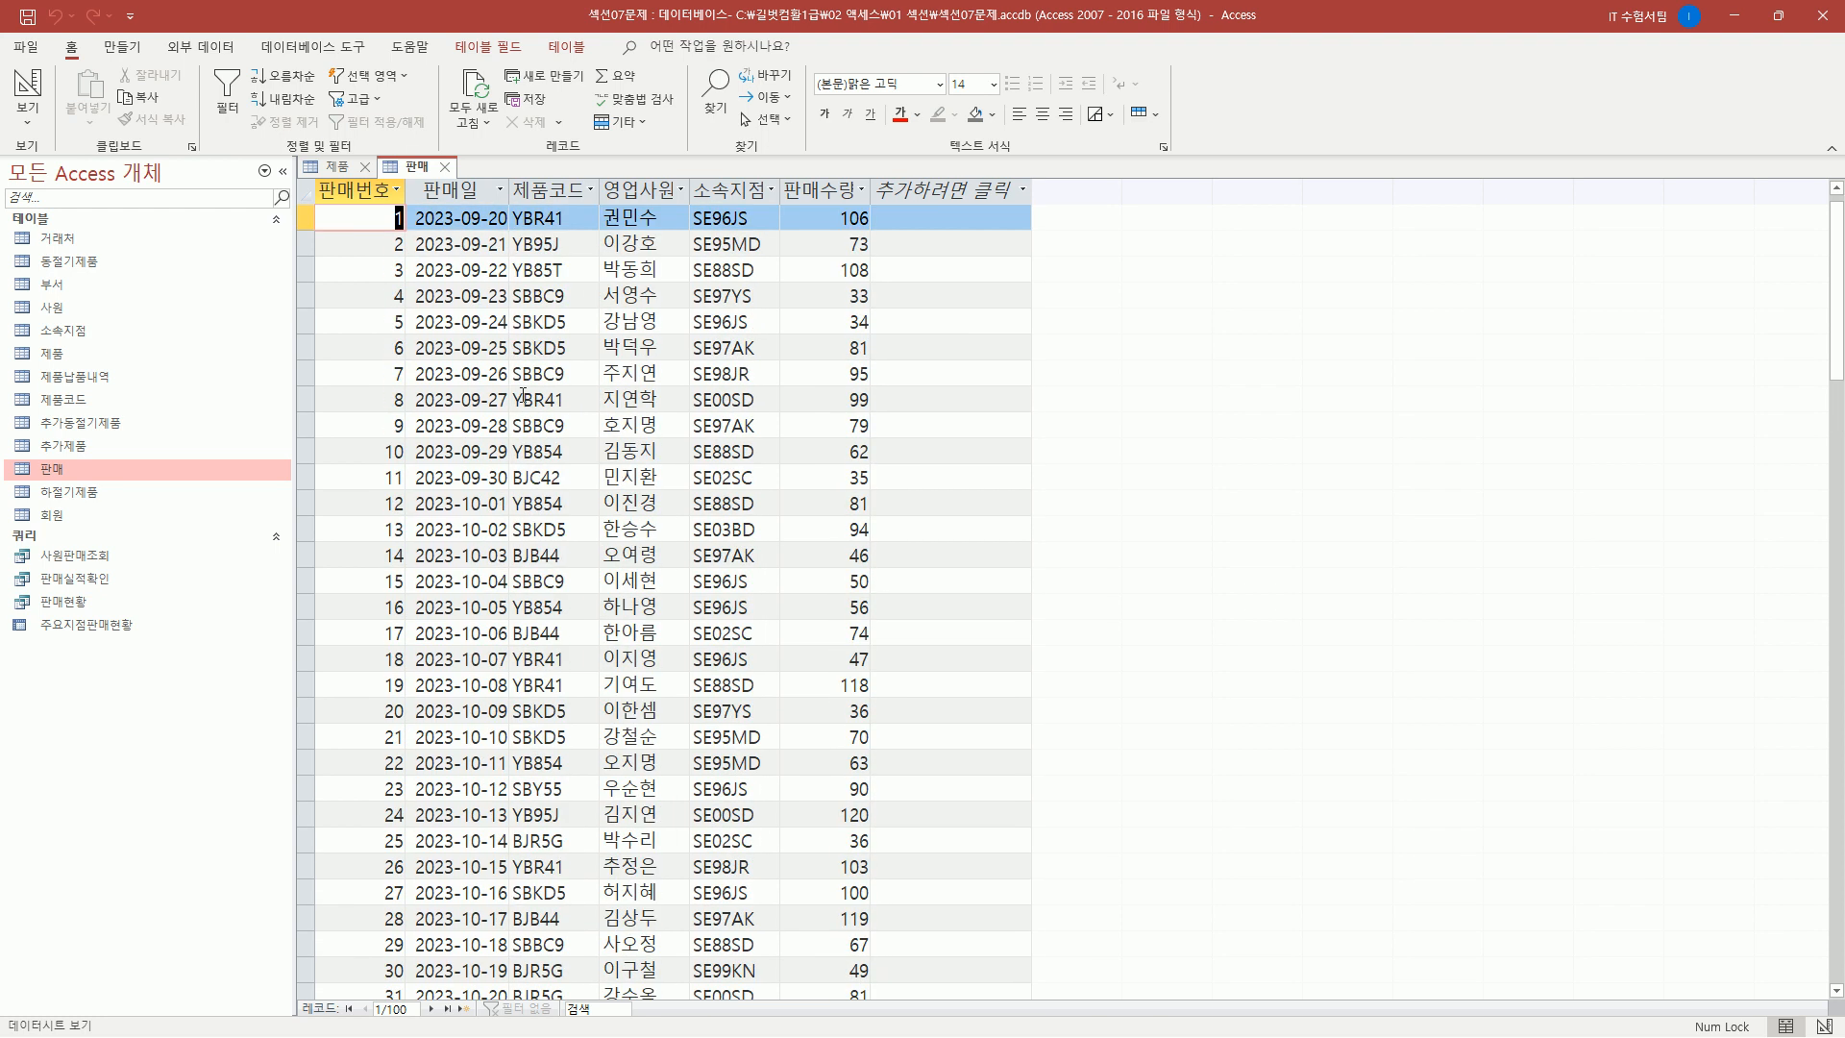
left_click_drag(414, 179, 499, 707)
left_click_drag(519, 198, 575, 774)
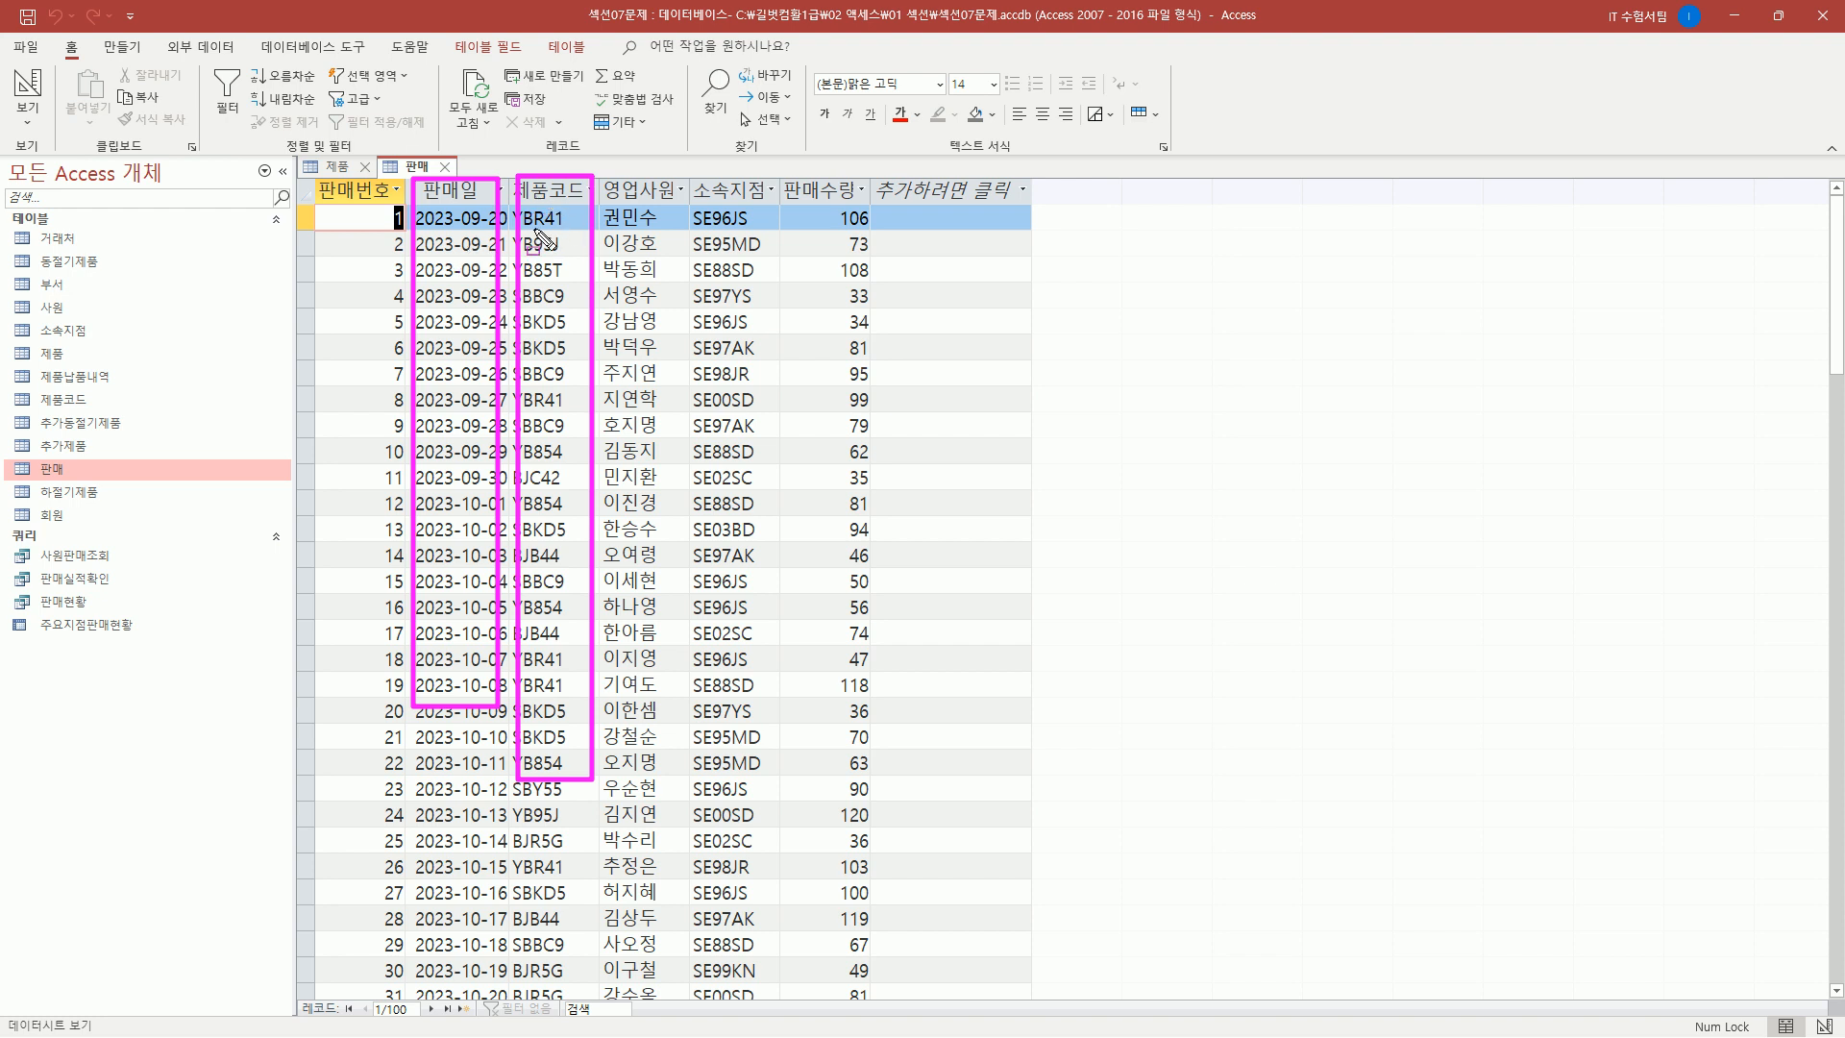
left_click_drag(778, 177, 865, 726)
key("Escape")
scroll(651, 658, "down", 13)
scroll(650, 658, "down", 12)
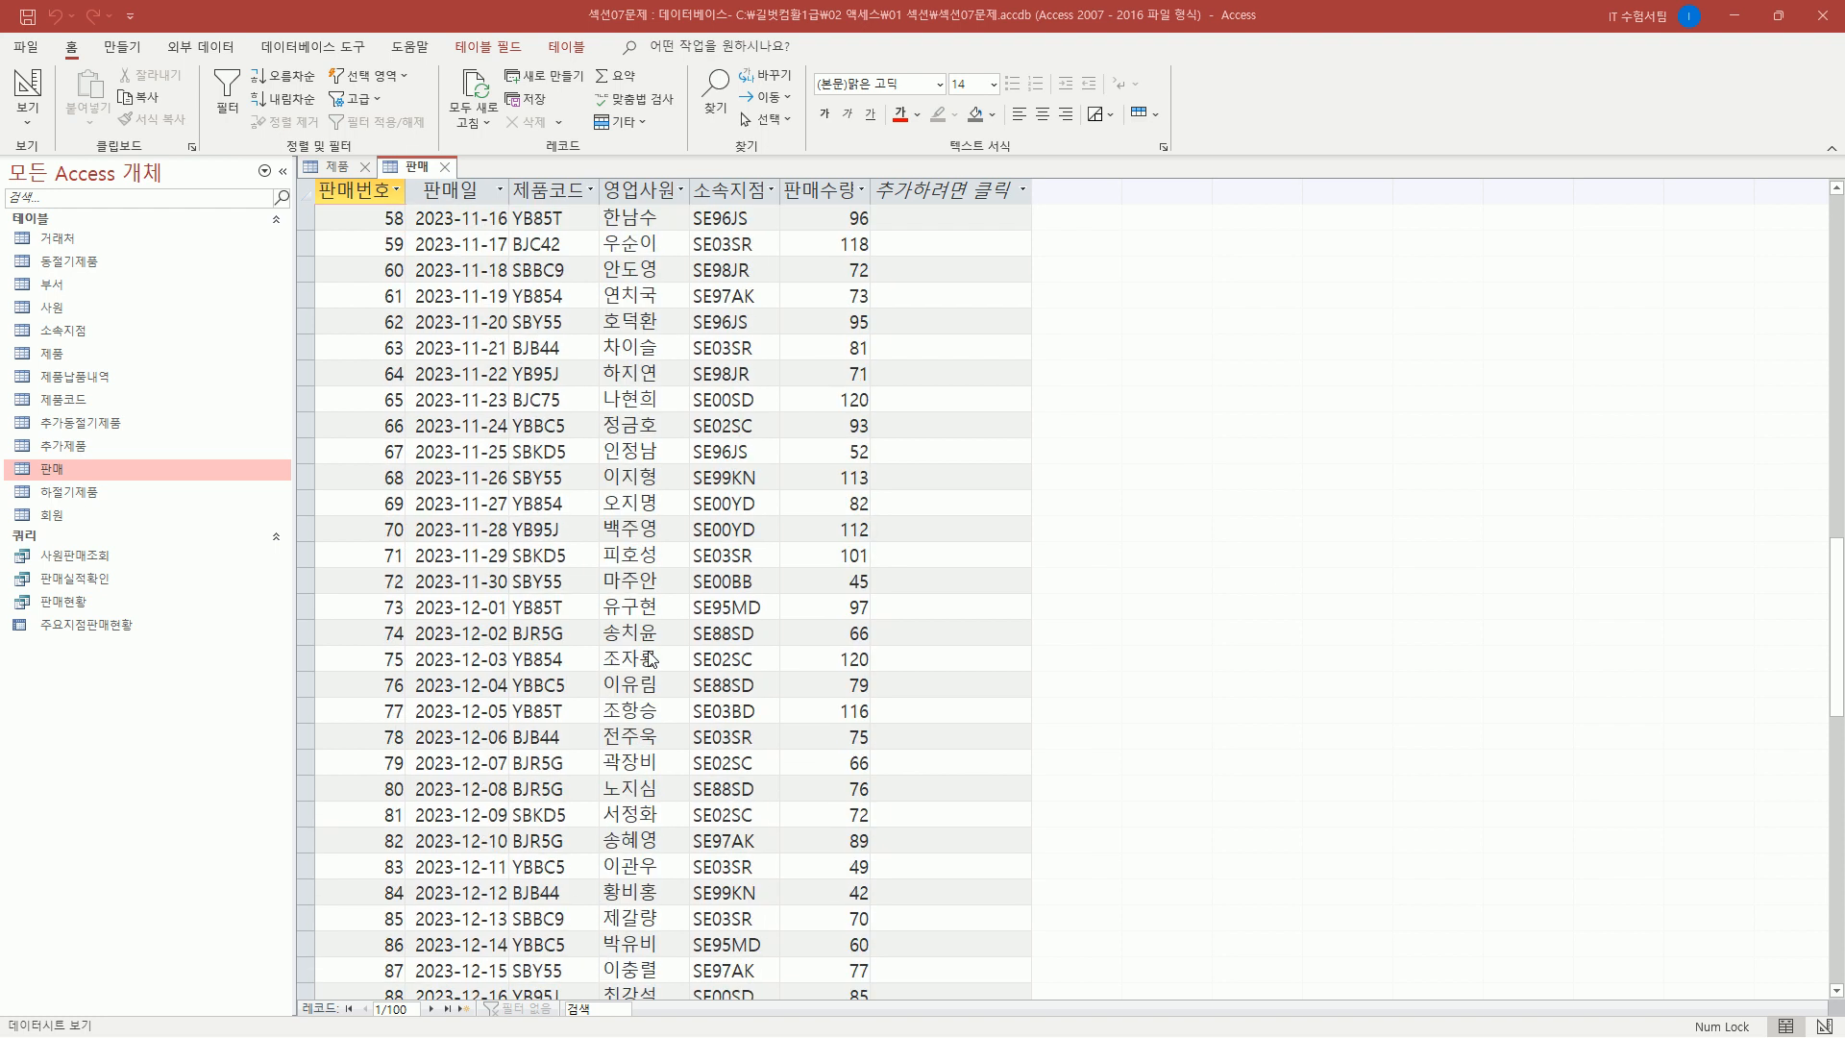
scroll(663, 769, "up", 9)
scroll(663, 788, "up", 16)
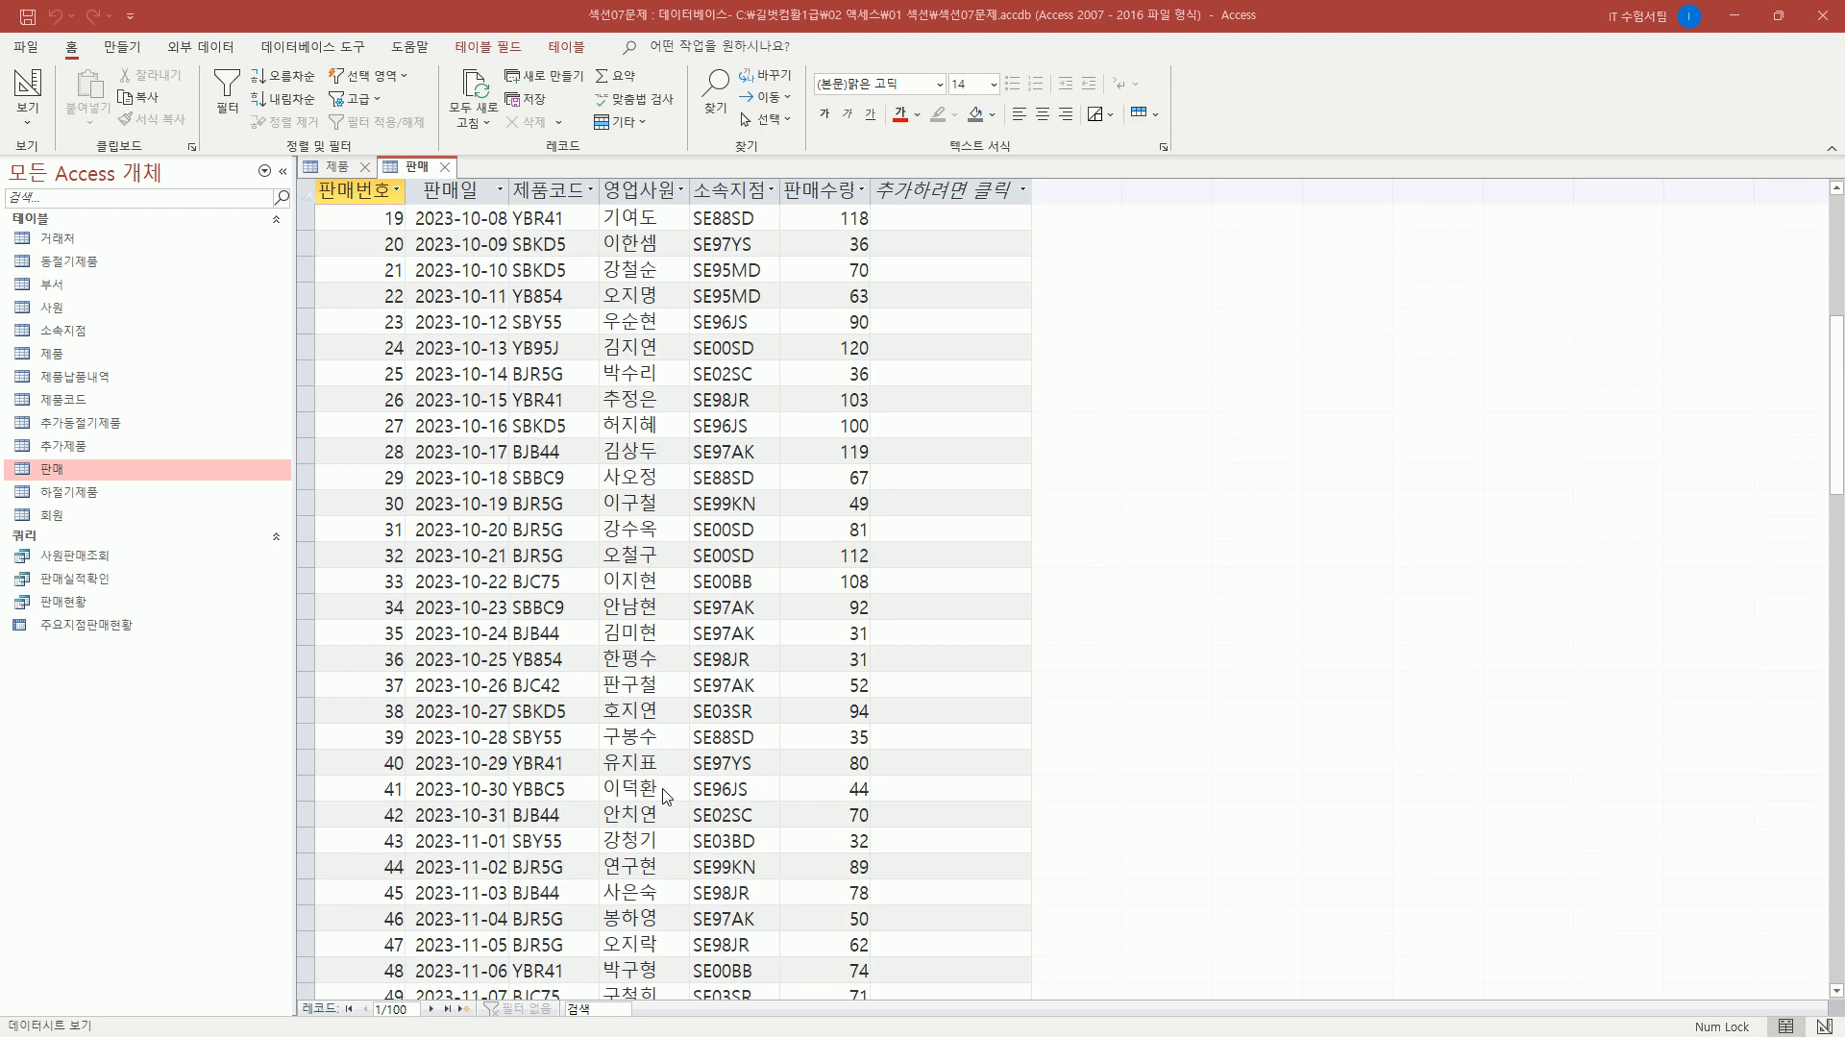
- Compare the 제품코드 values in the 제품 table with those in the 판매 table
left_click(341, 170)
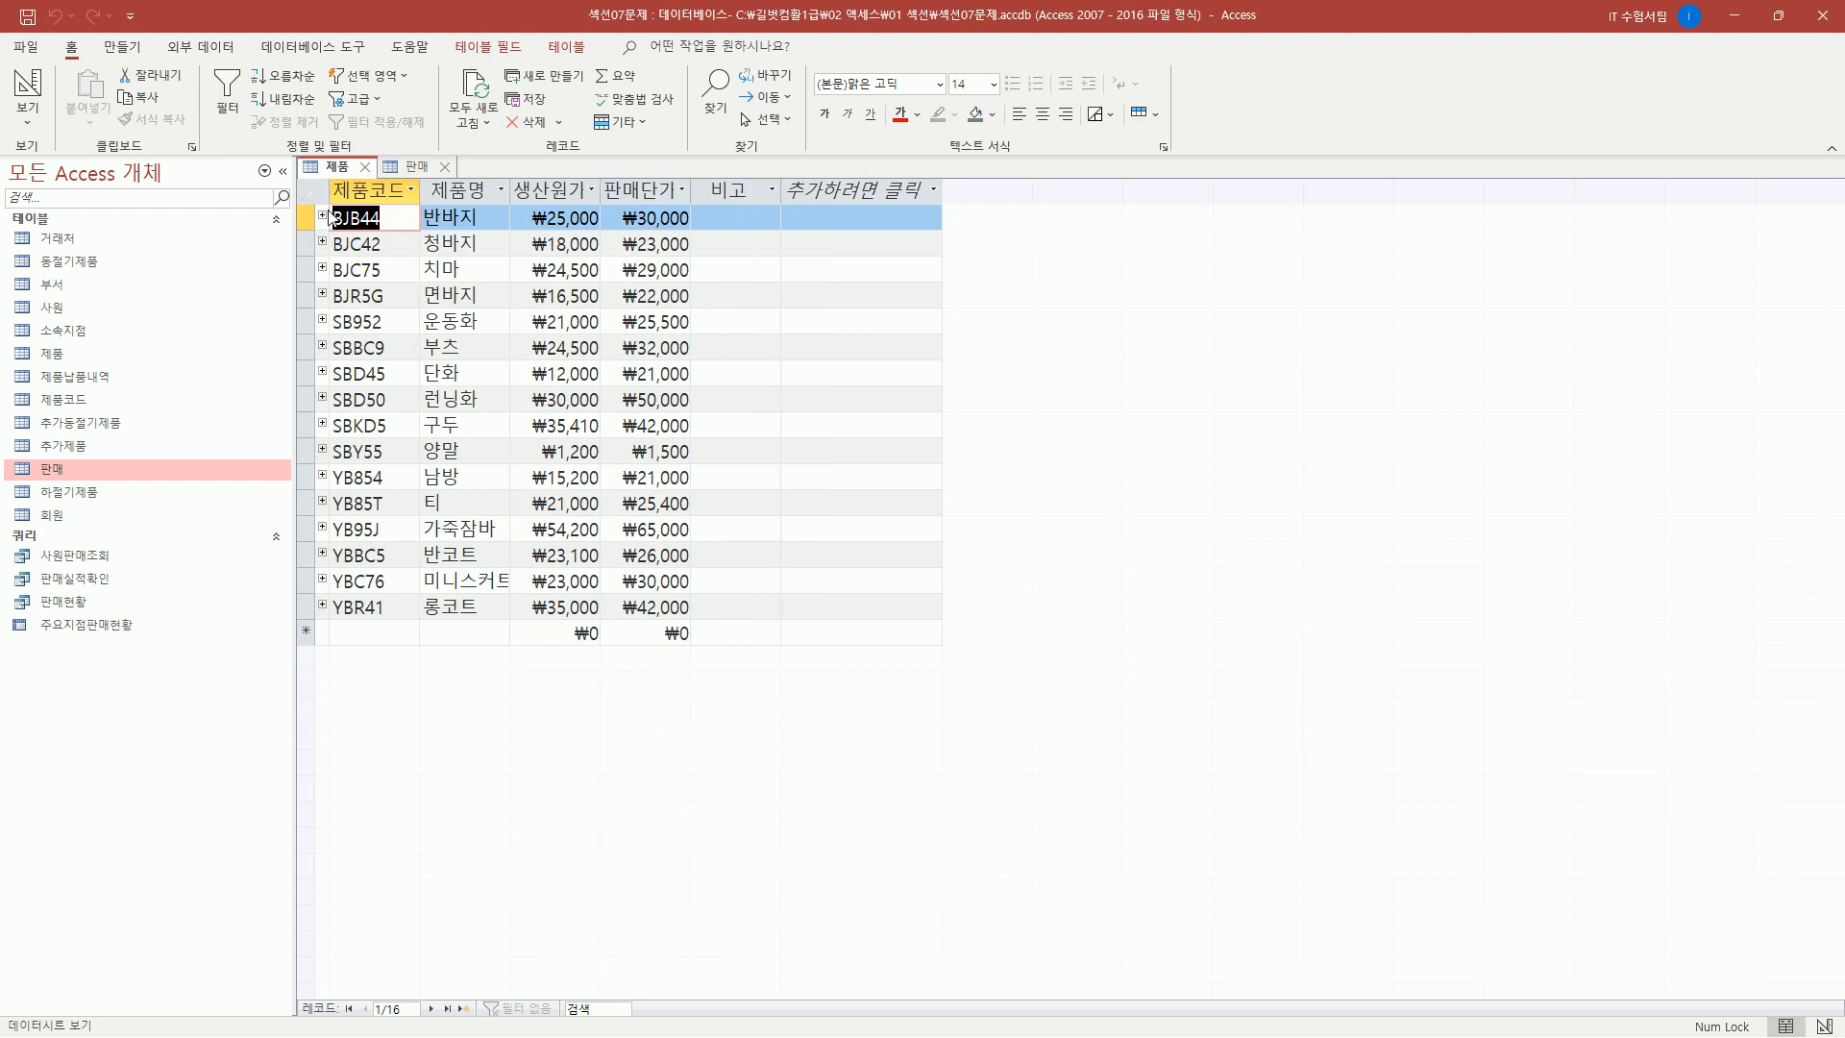
mouse_move(332, 206)
left_mouse_down()
mouse_move(338, 563)
mouse_move(709, 636)
left_mouse_up()
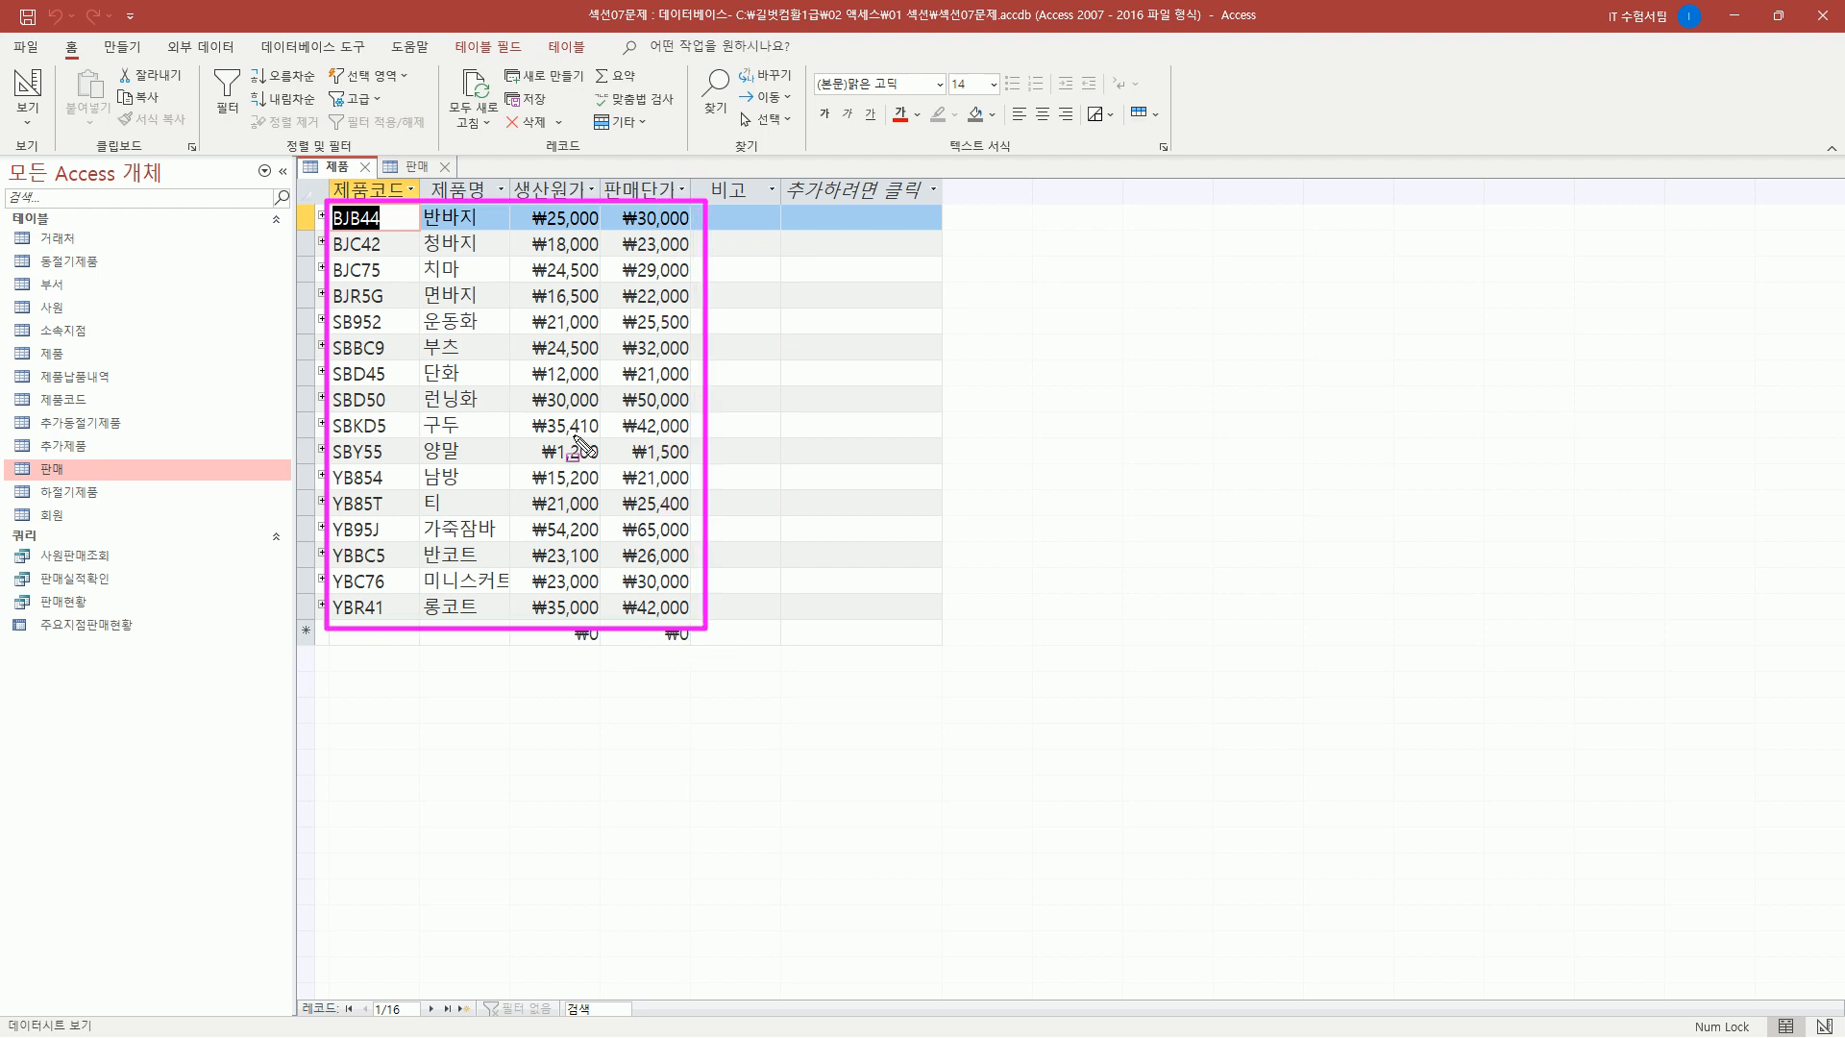
key("Escape")
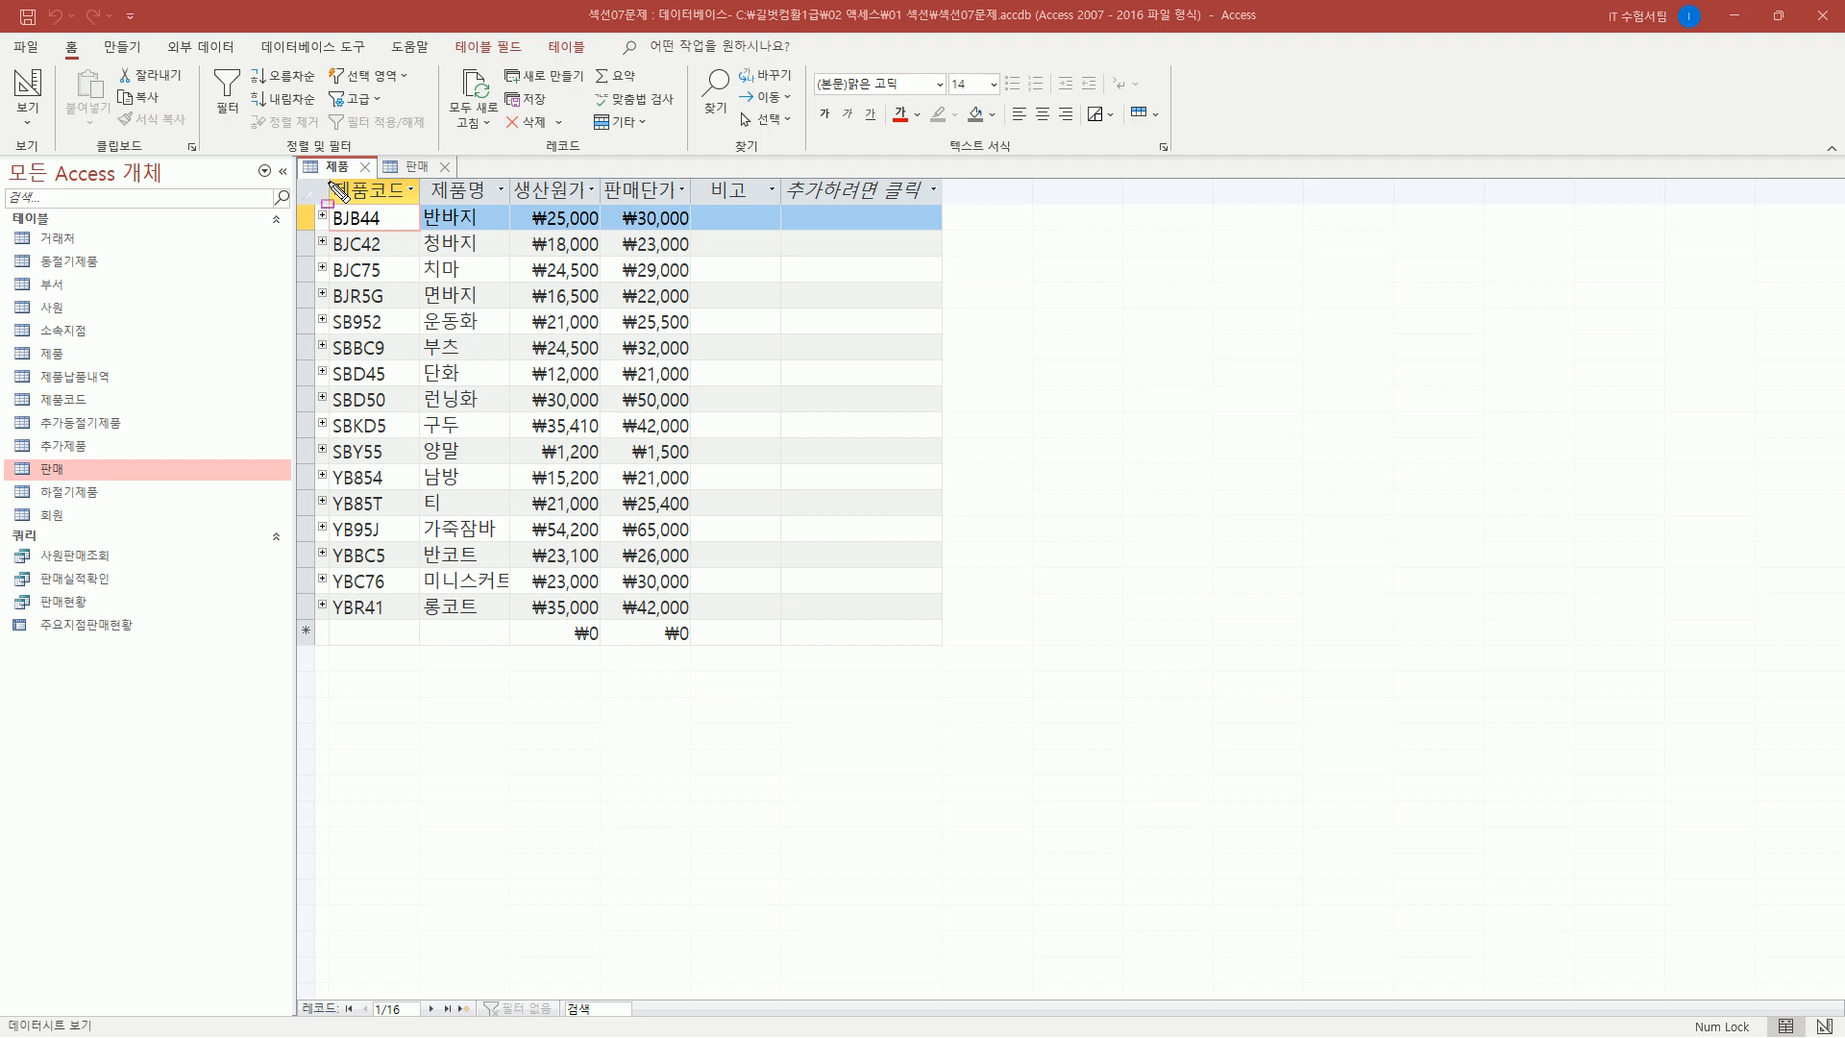
mouse_move(339, 189)
left_mouse_down()
mouse_move(379, 492)
mouse_move(423, 632)
left_mouse_up()
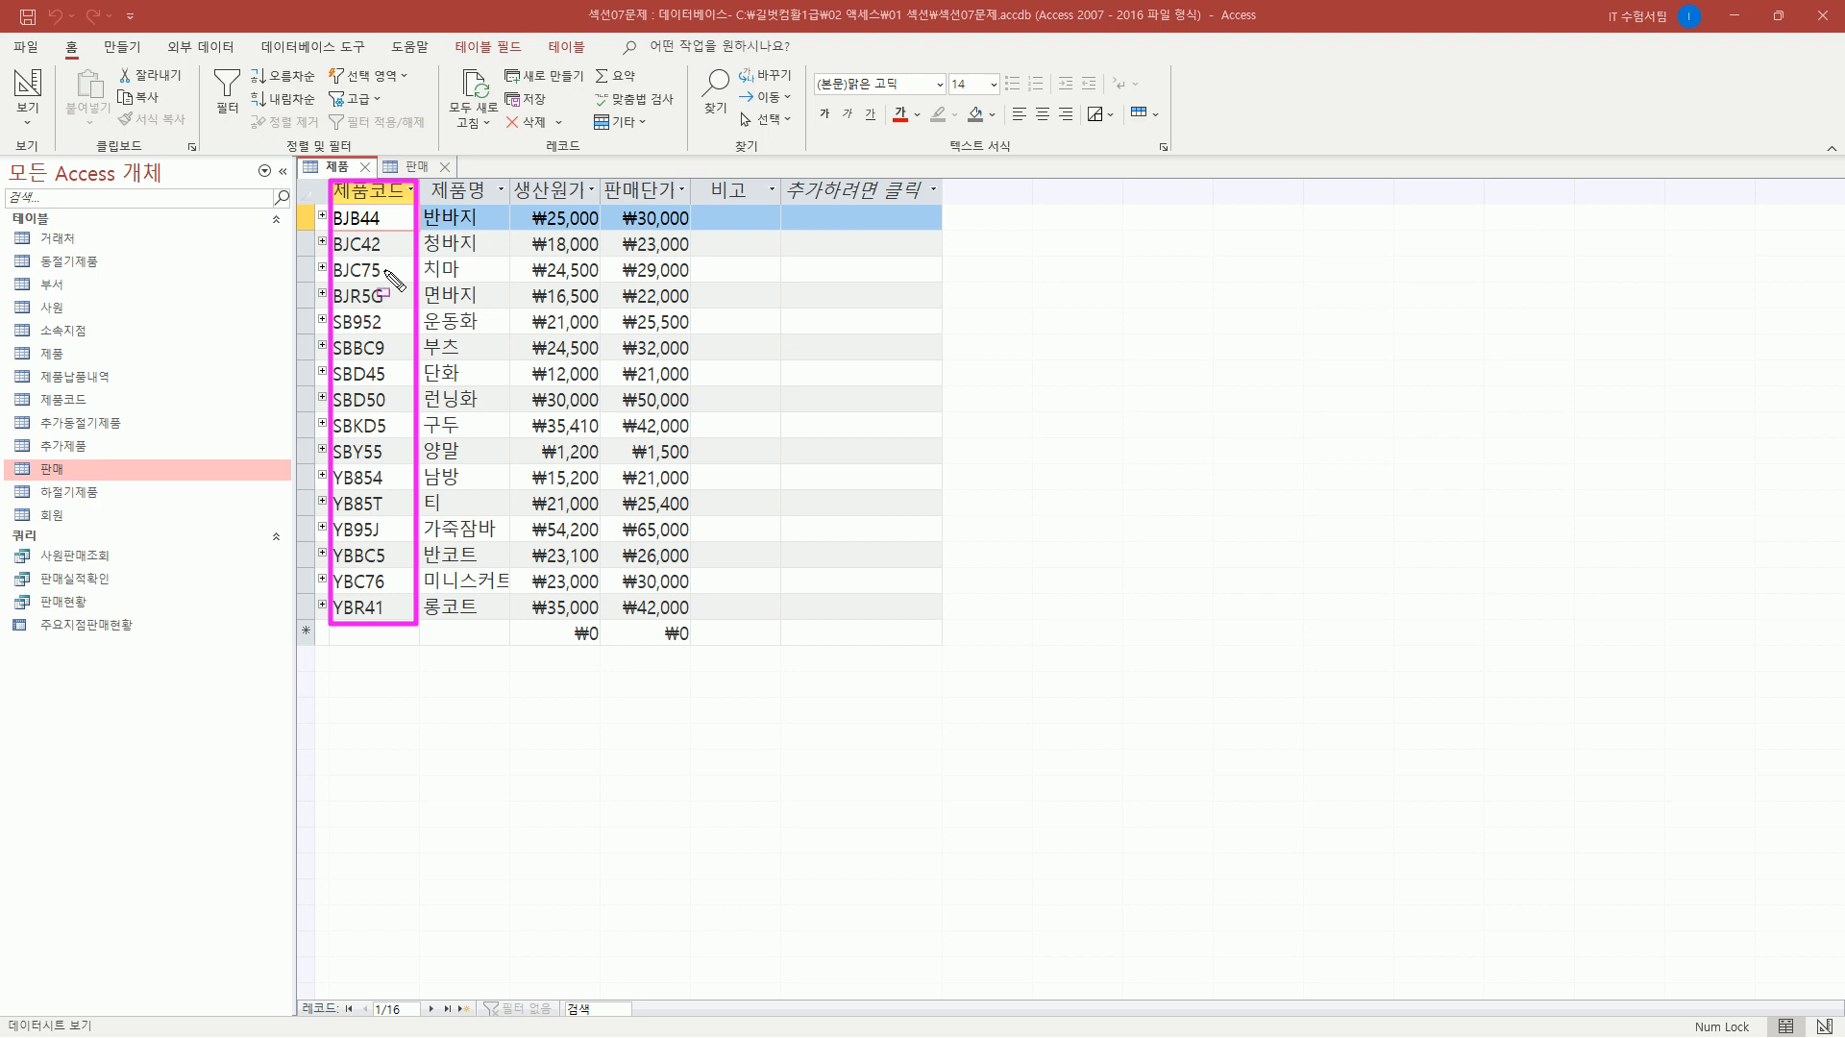
key("Escape")
left_click(396, 171)
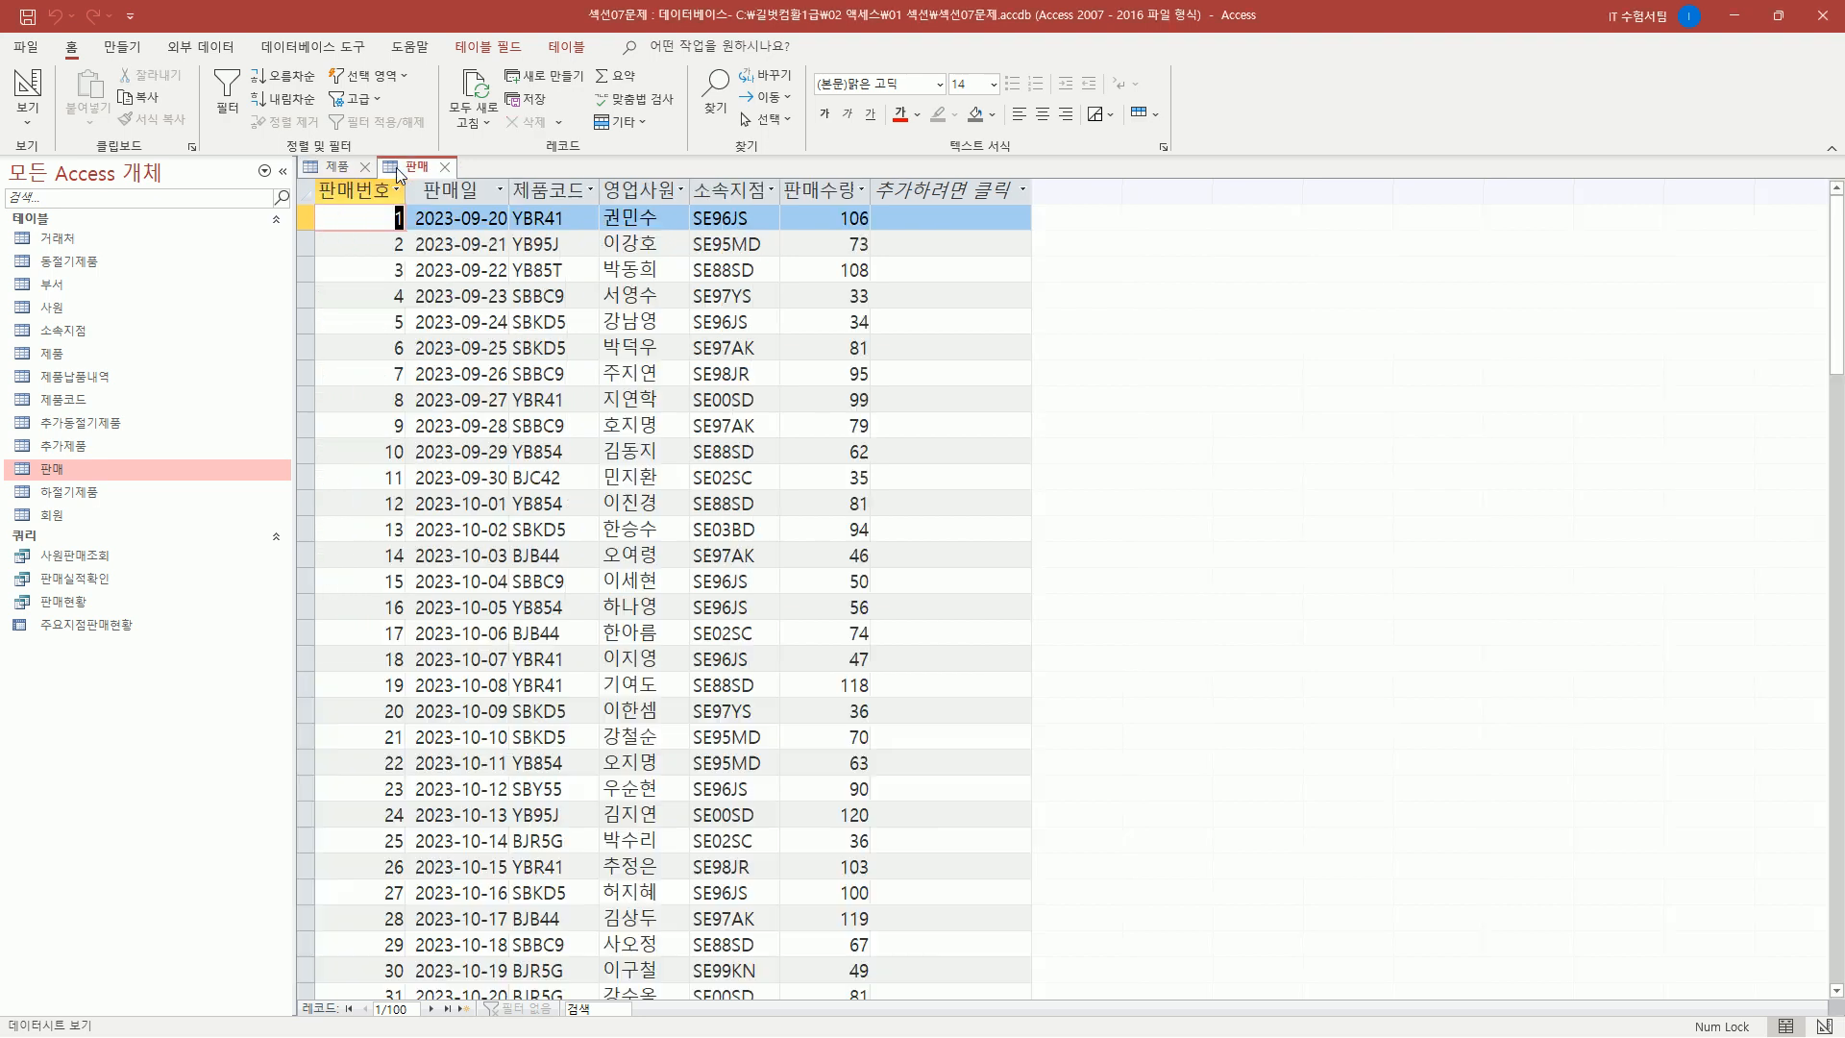
mouse_move(510, 210)
left_mouse_down()
mouse_move(524, 197)
mouse_move(601, 820)
left_mouse_up()
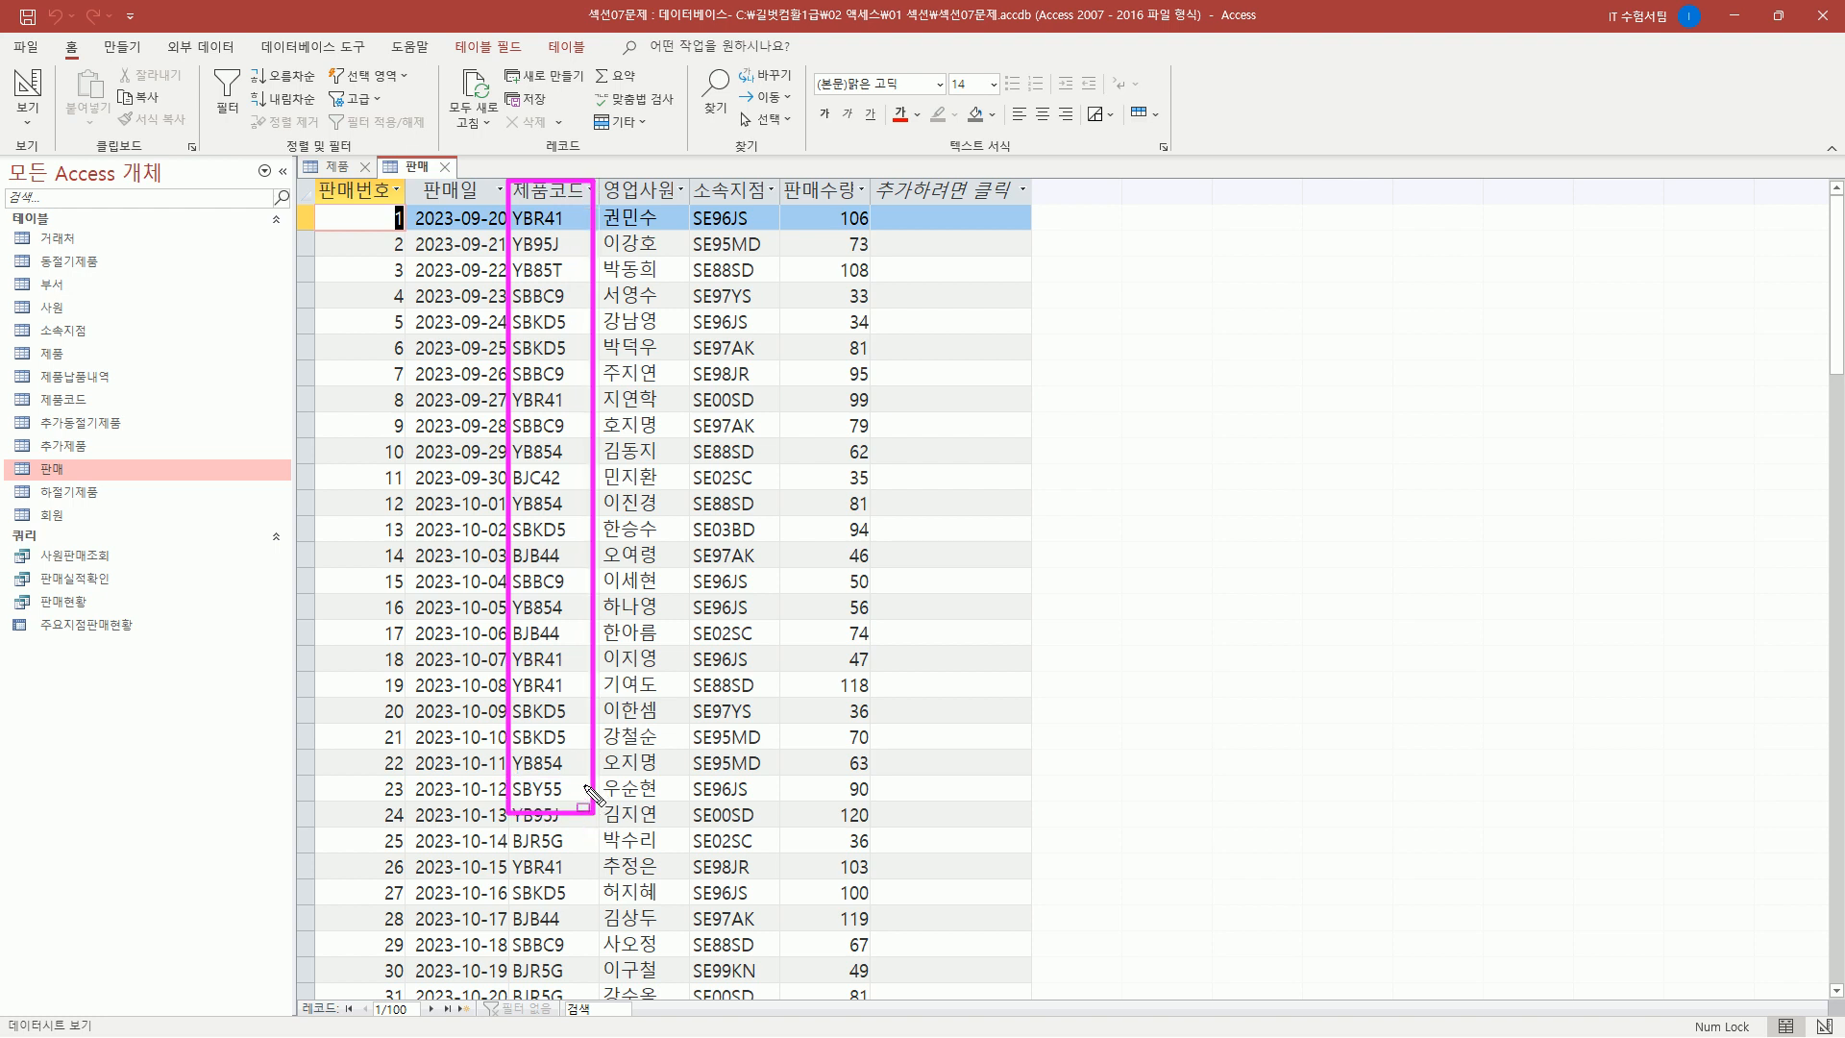
left_click(336, 166)
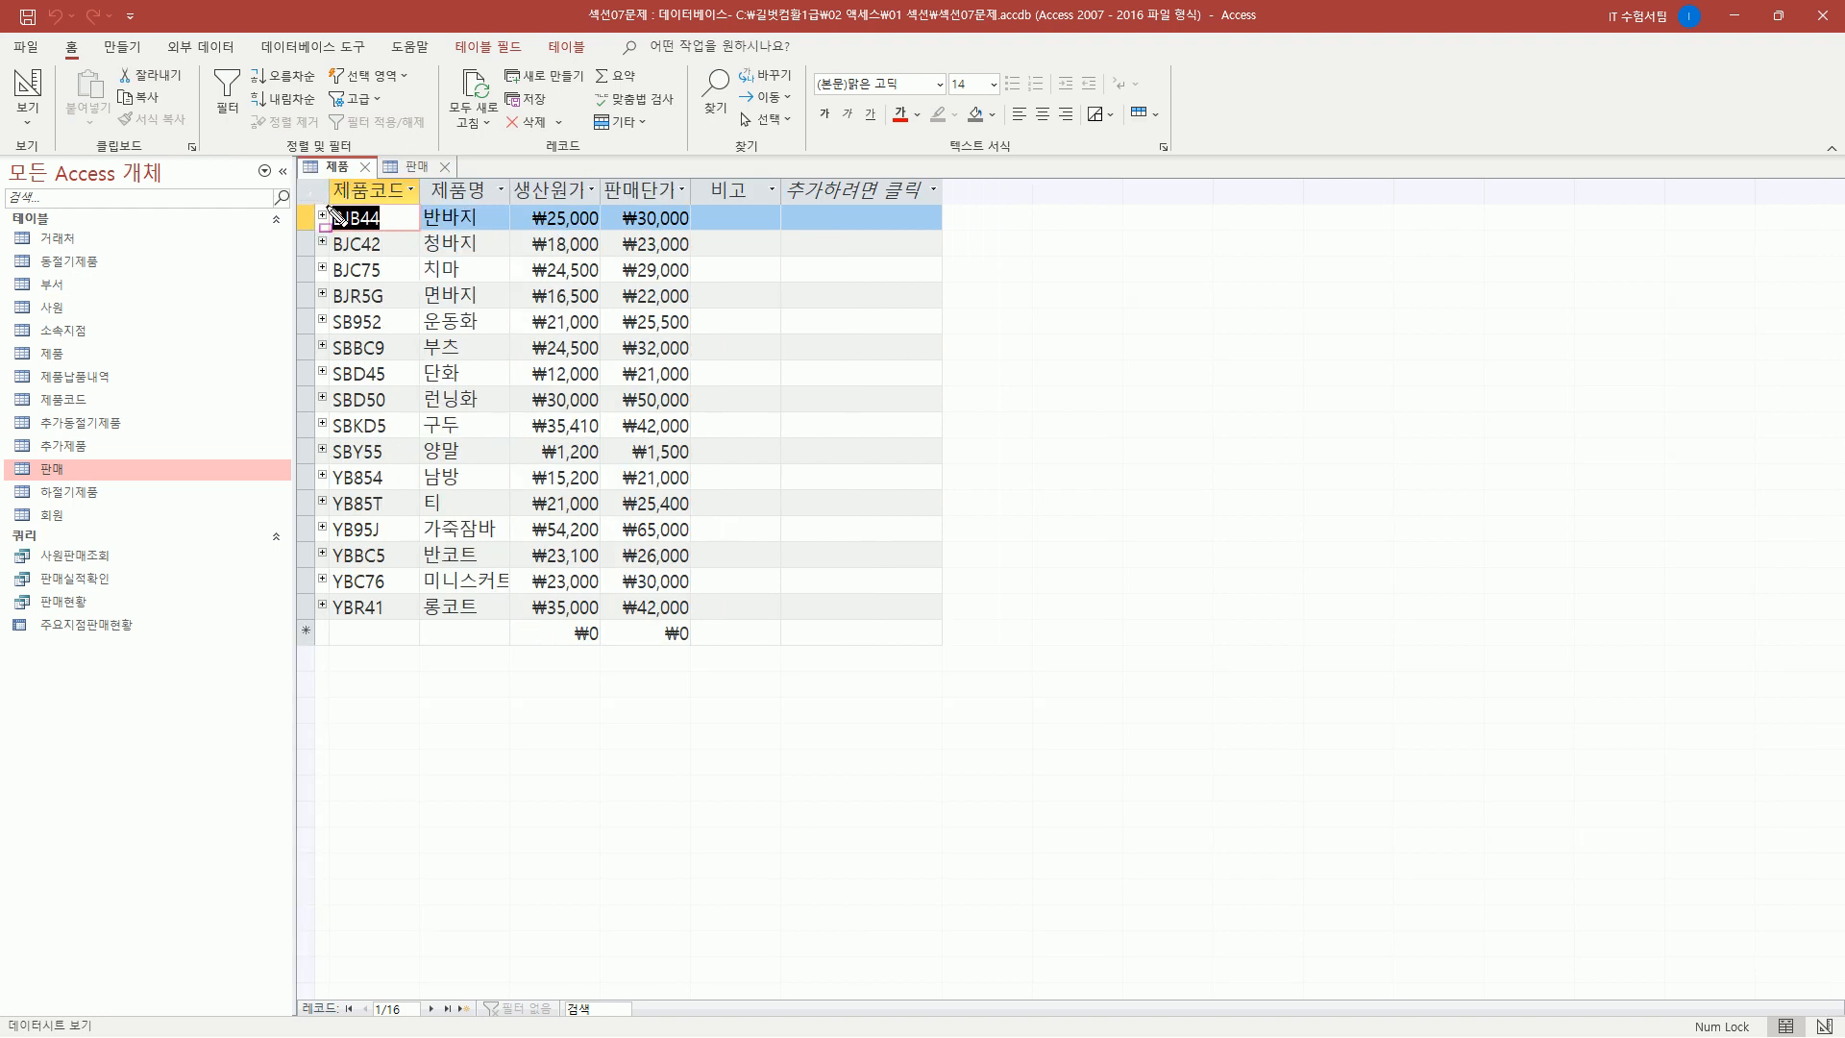
mouse_move(333, 206)
left_mouse_down()
mouse_move(404, 671)
mouse_move(404, 627)
left_mouse_up()
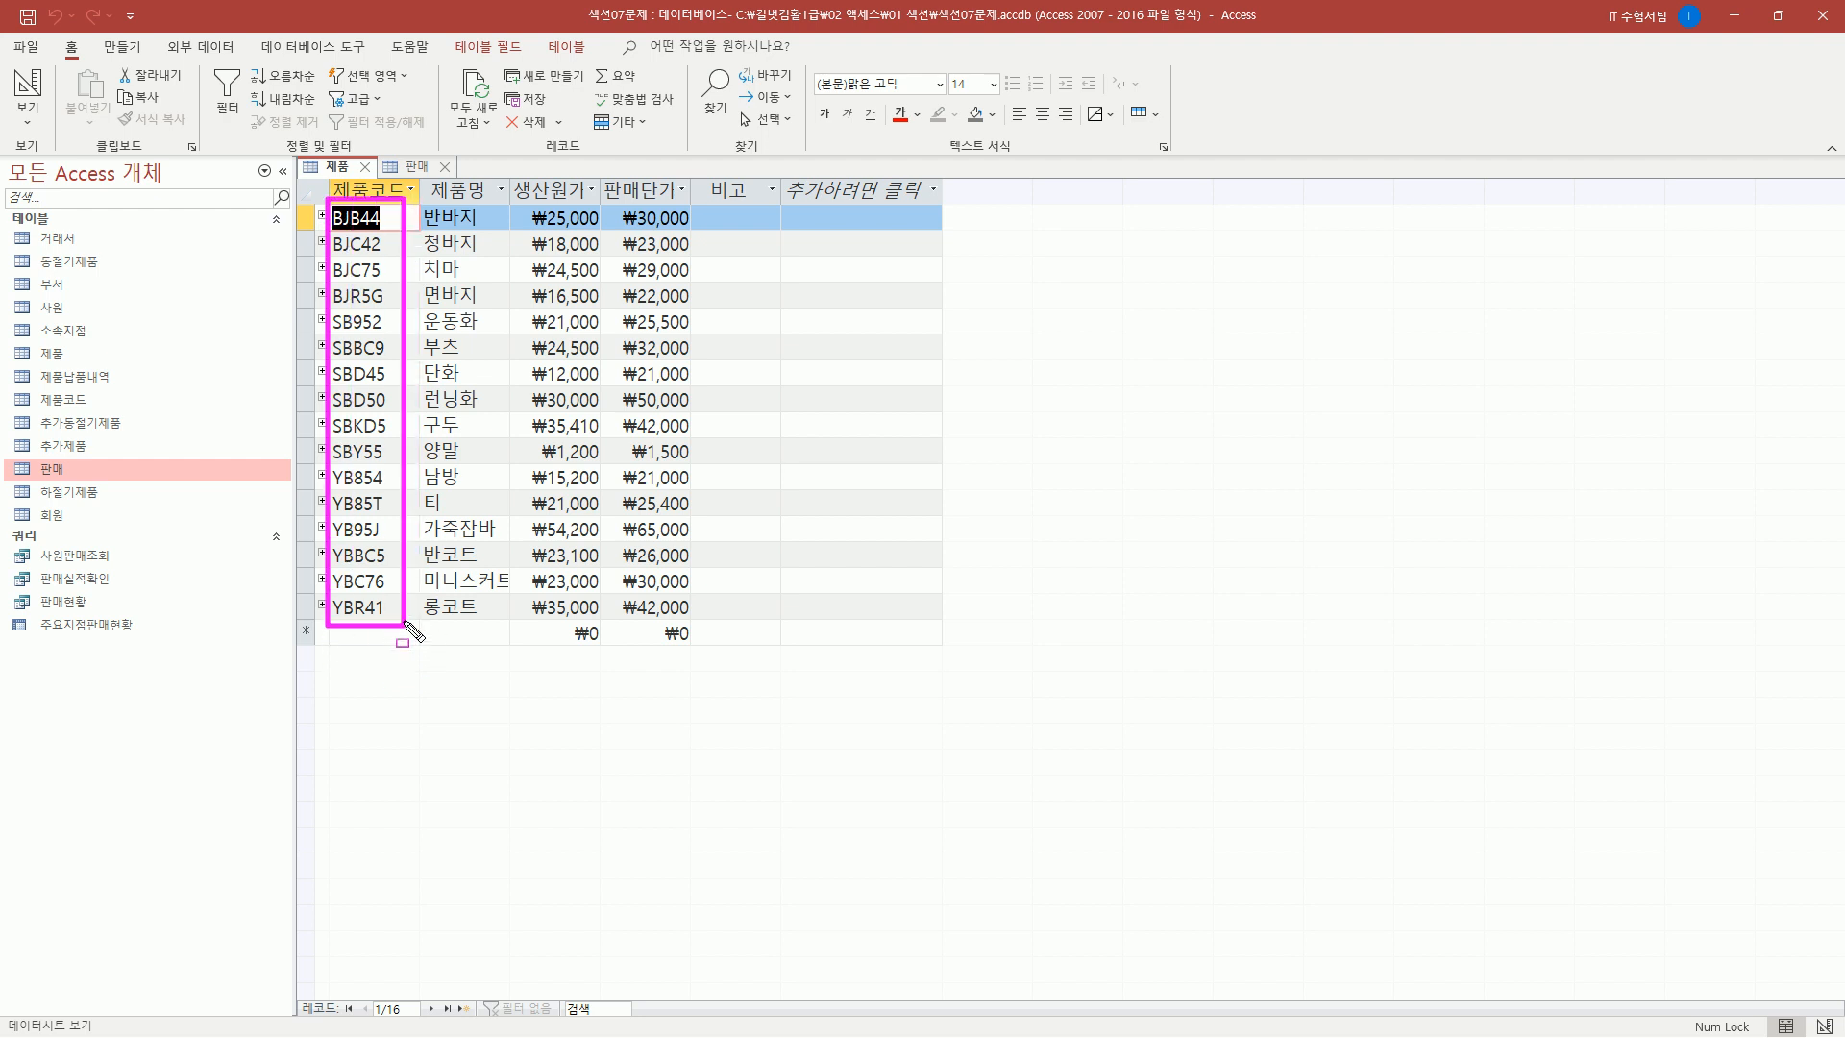
left_click_drag(397, 151, 483, 176)
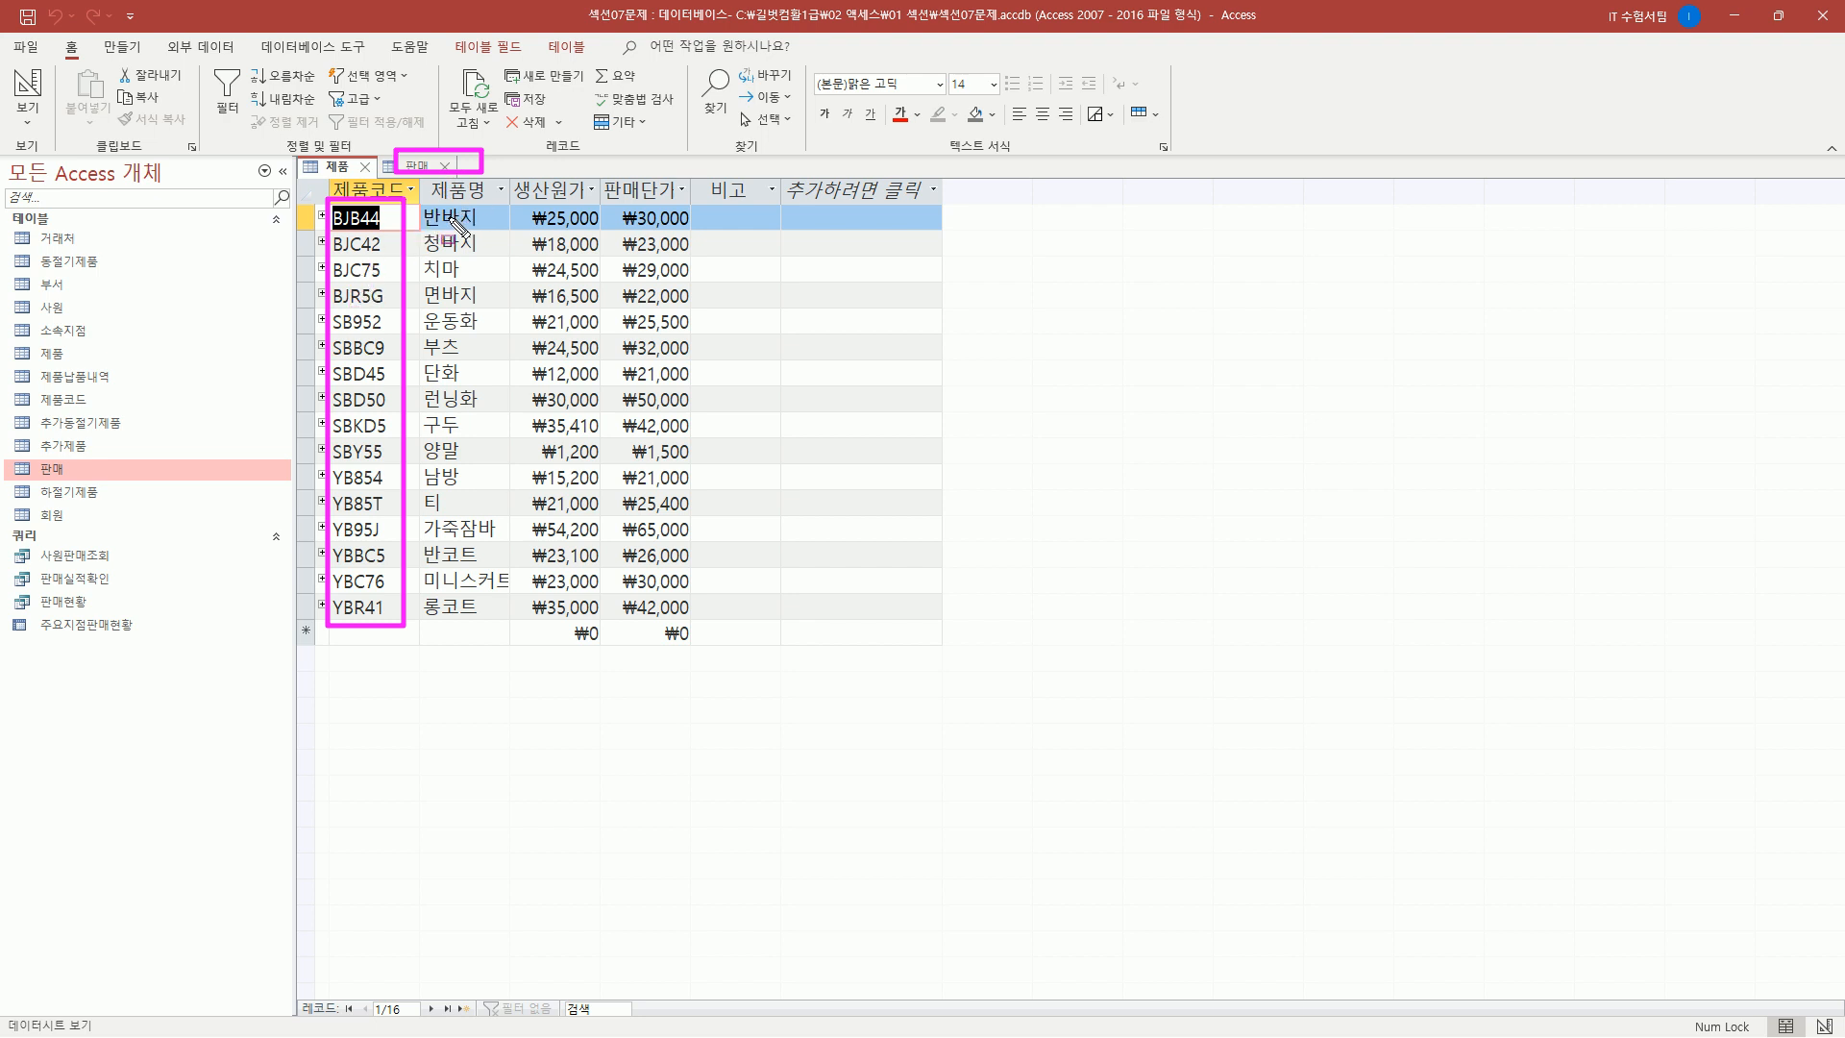
- Close the 제품 and 판매 tables without saving the layout changes
left_click(365, 167)
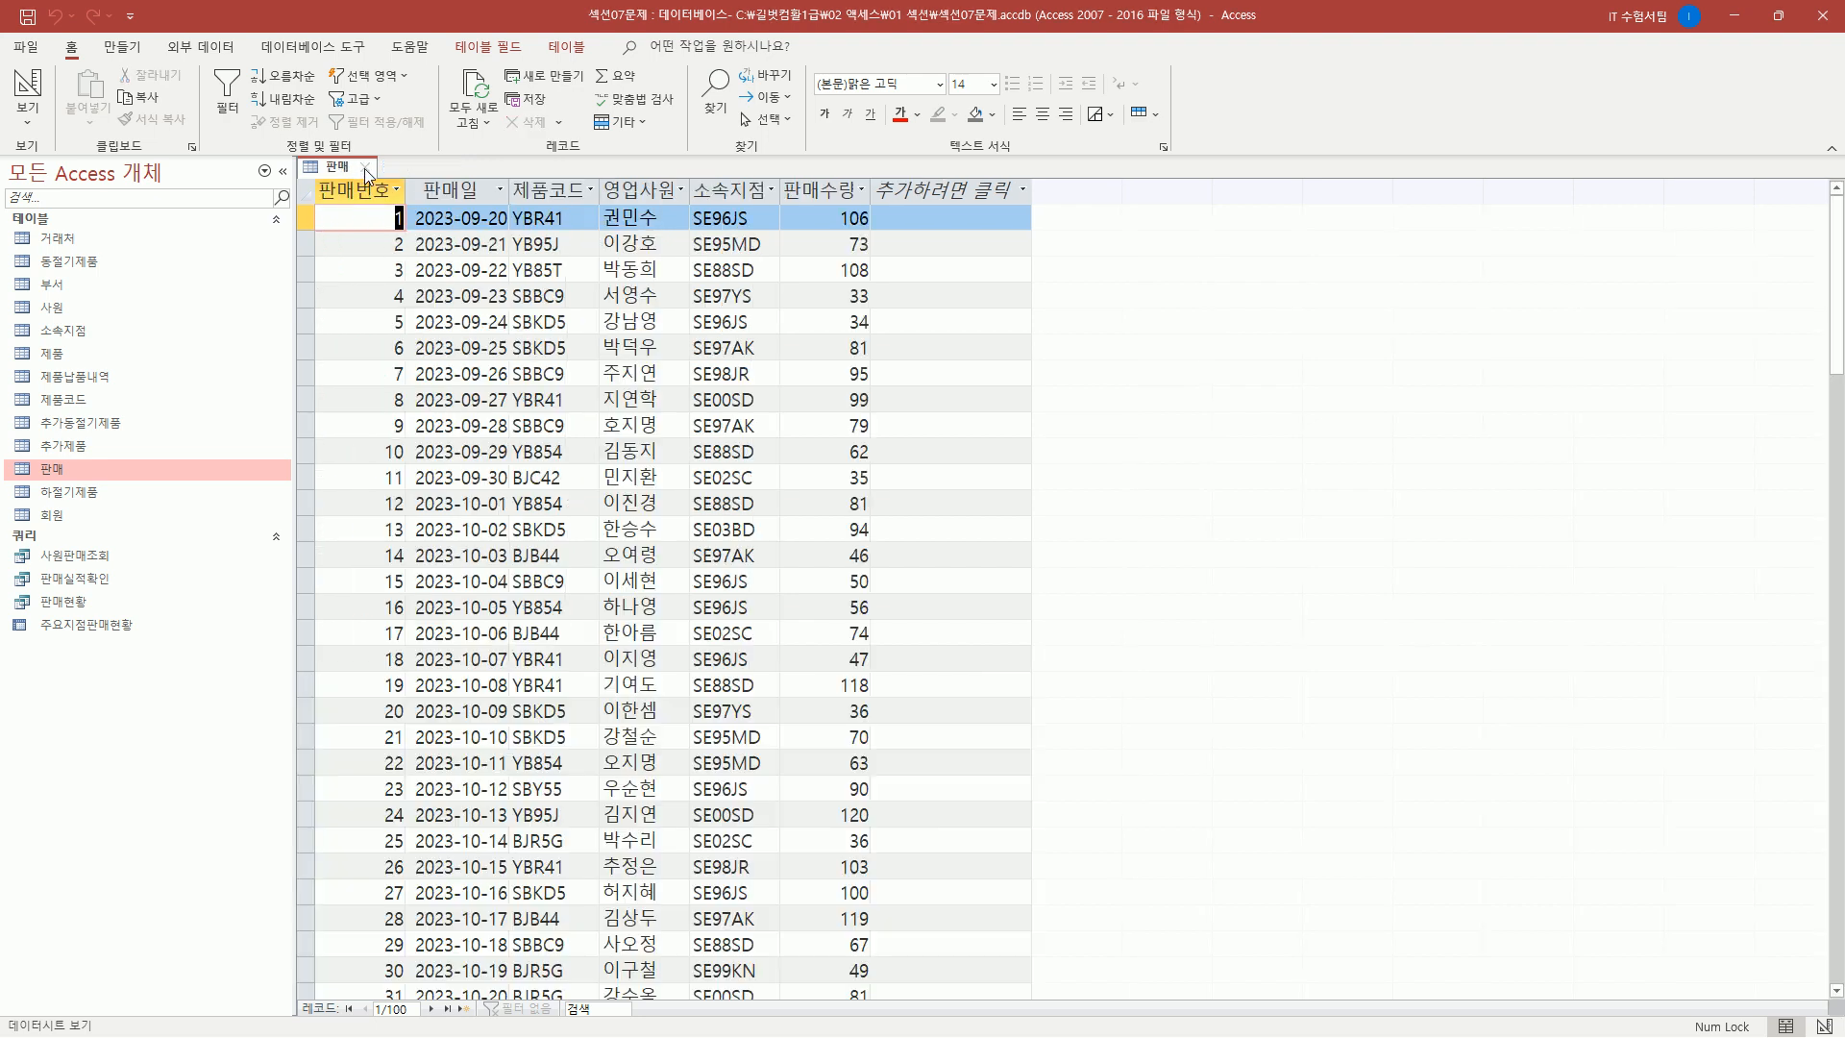
left_click(367, 168)
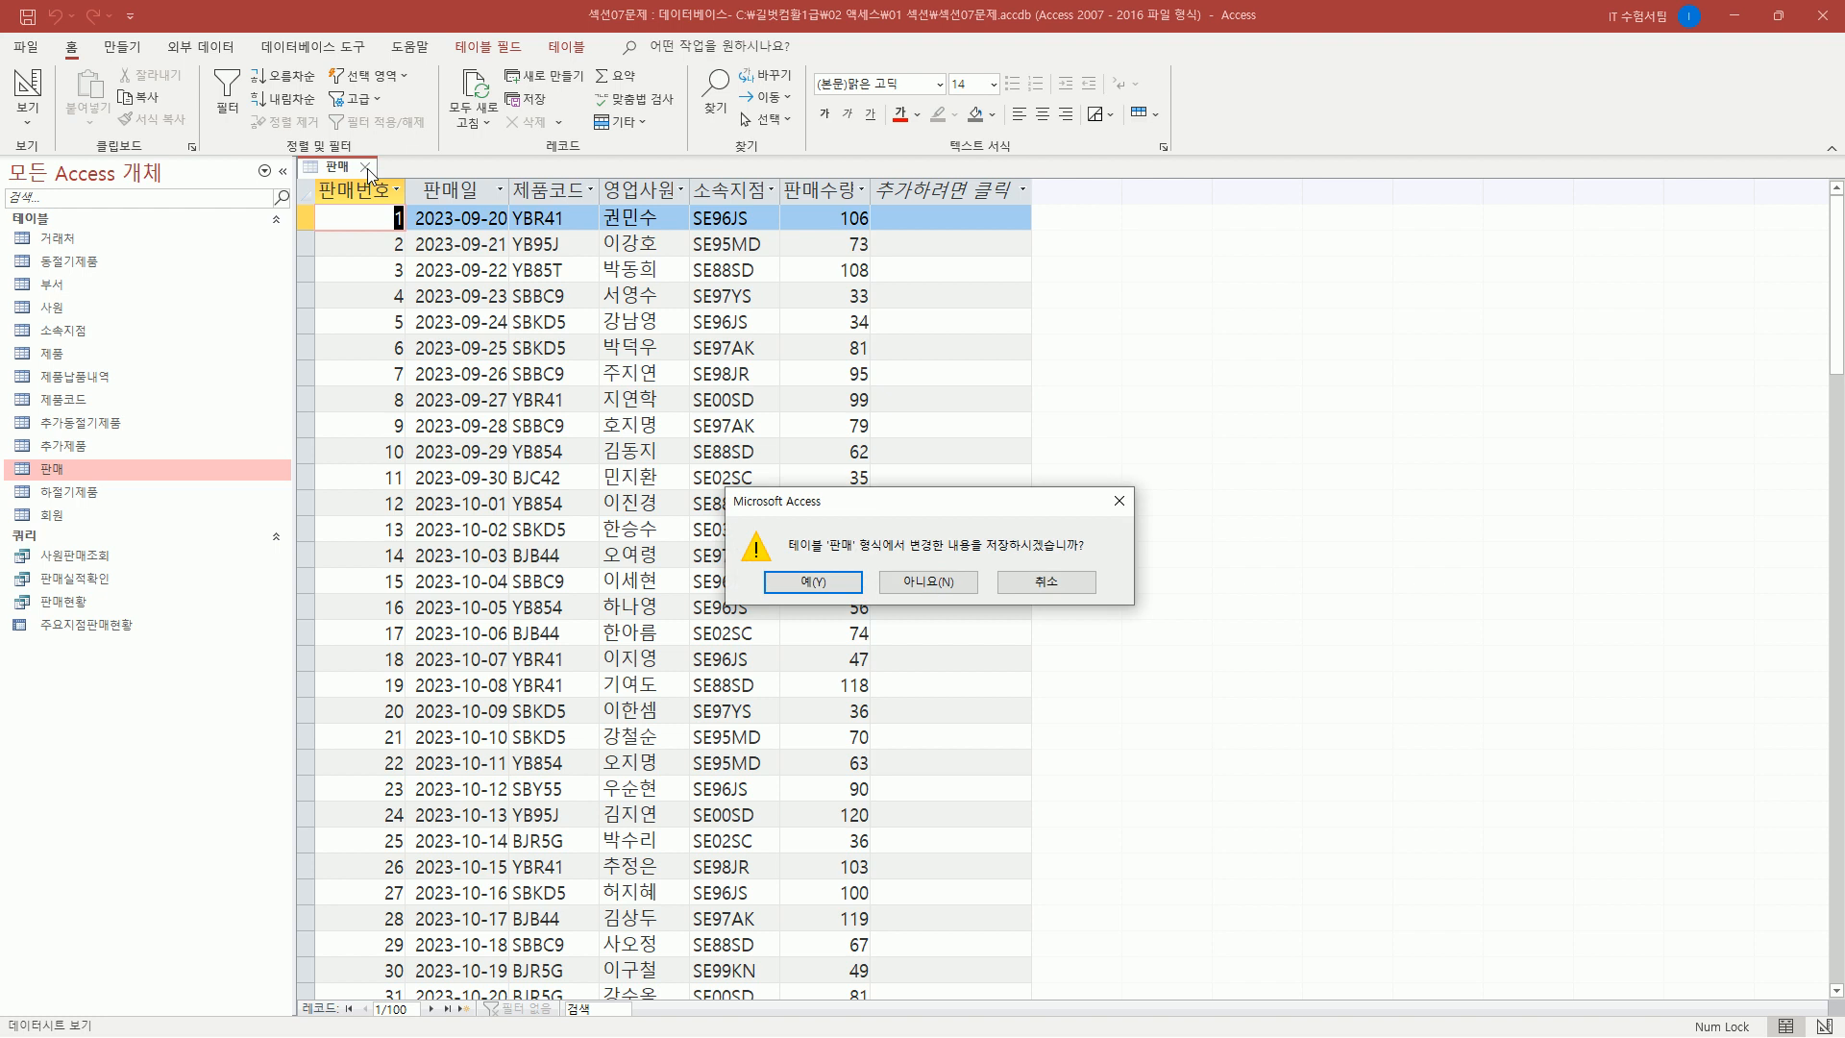
left_click(919, 581)
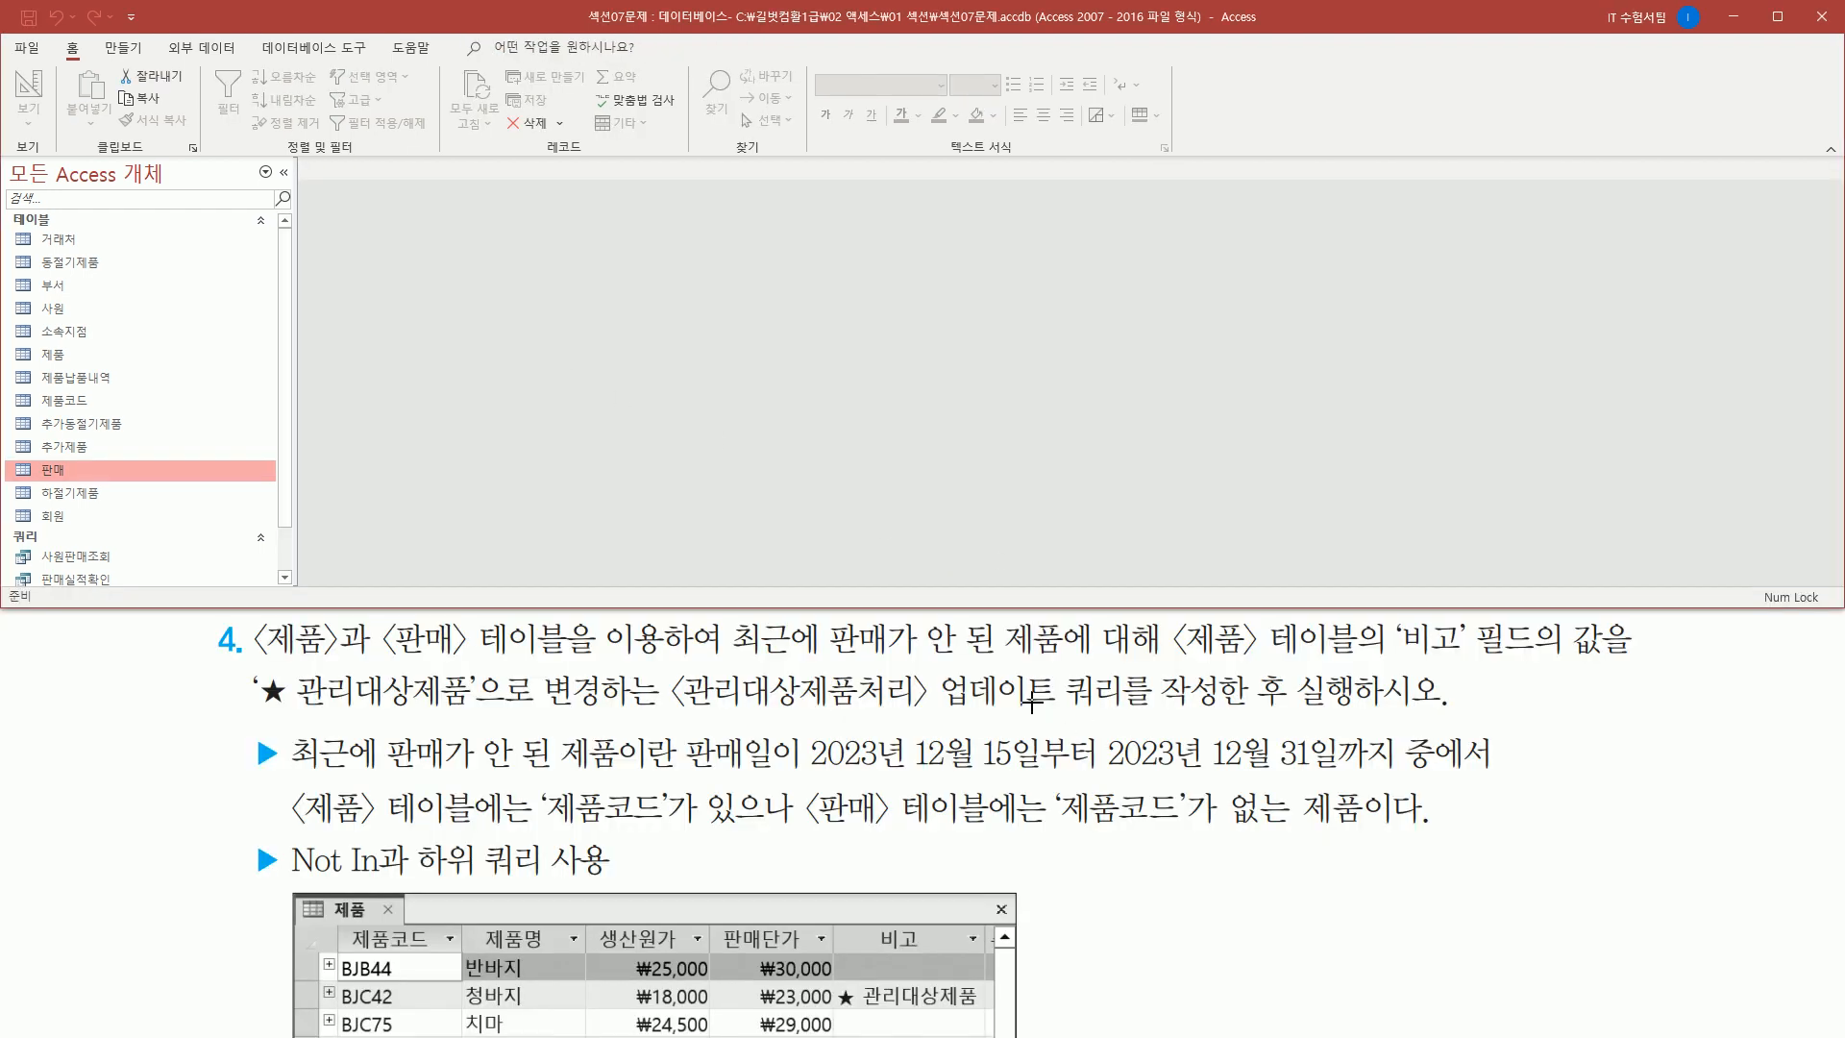
- Create a new query in Design view
left_click_drag(938, 667, 1127, 719)
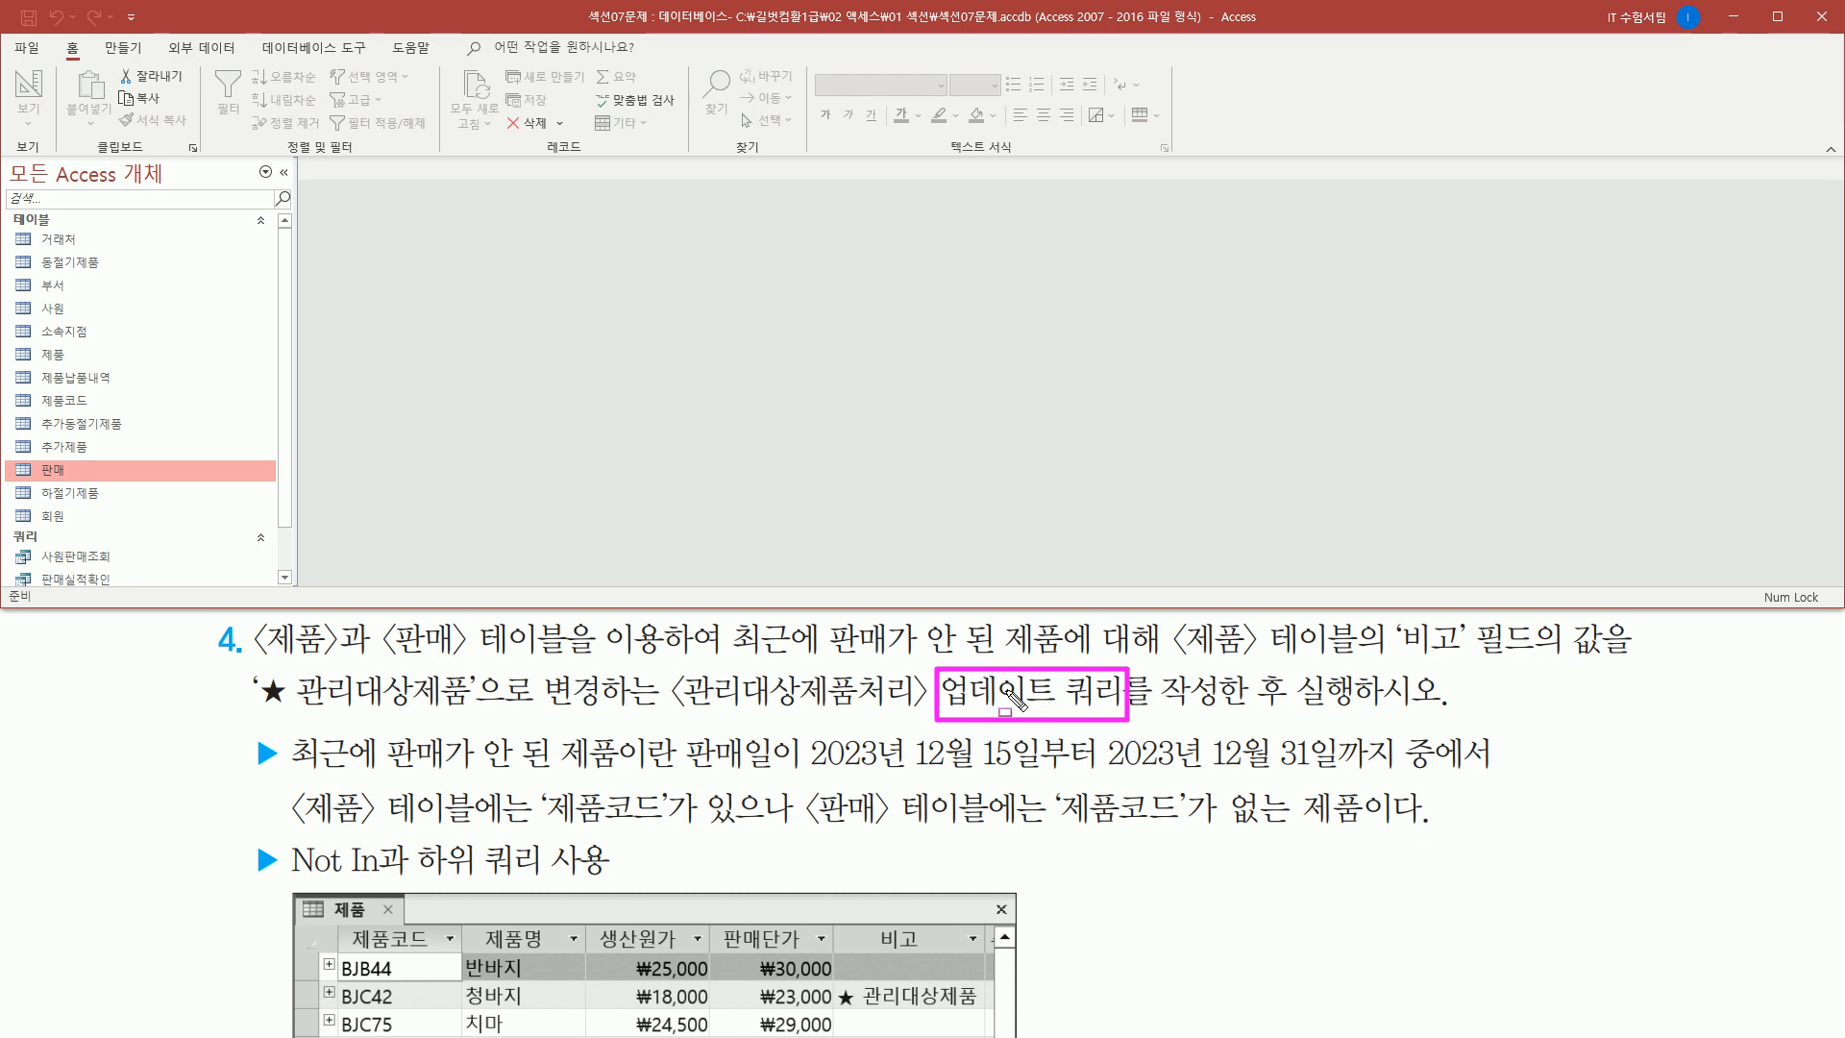
mouse_move(1175, 661)
left_mouse_down()
mouse_move(1369, 662)
mouse_move(1360, 617)
mouse_move(1505, 659)
mouse_move(1600, 657)
left_mouse_up()
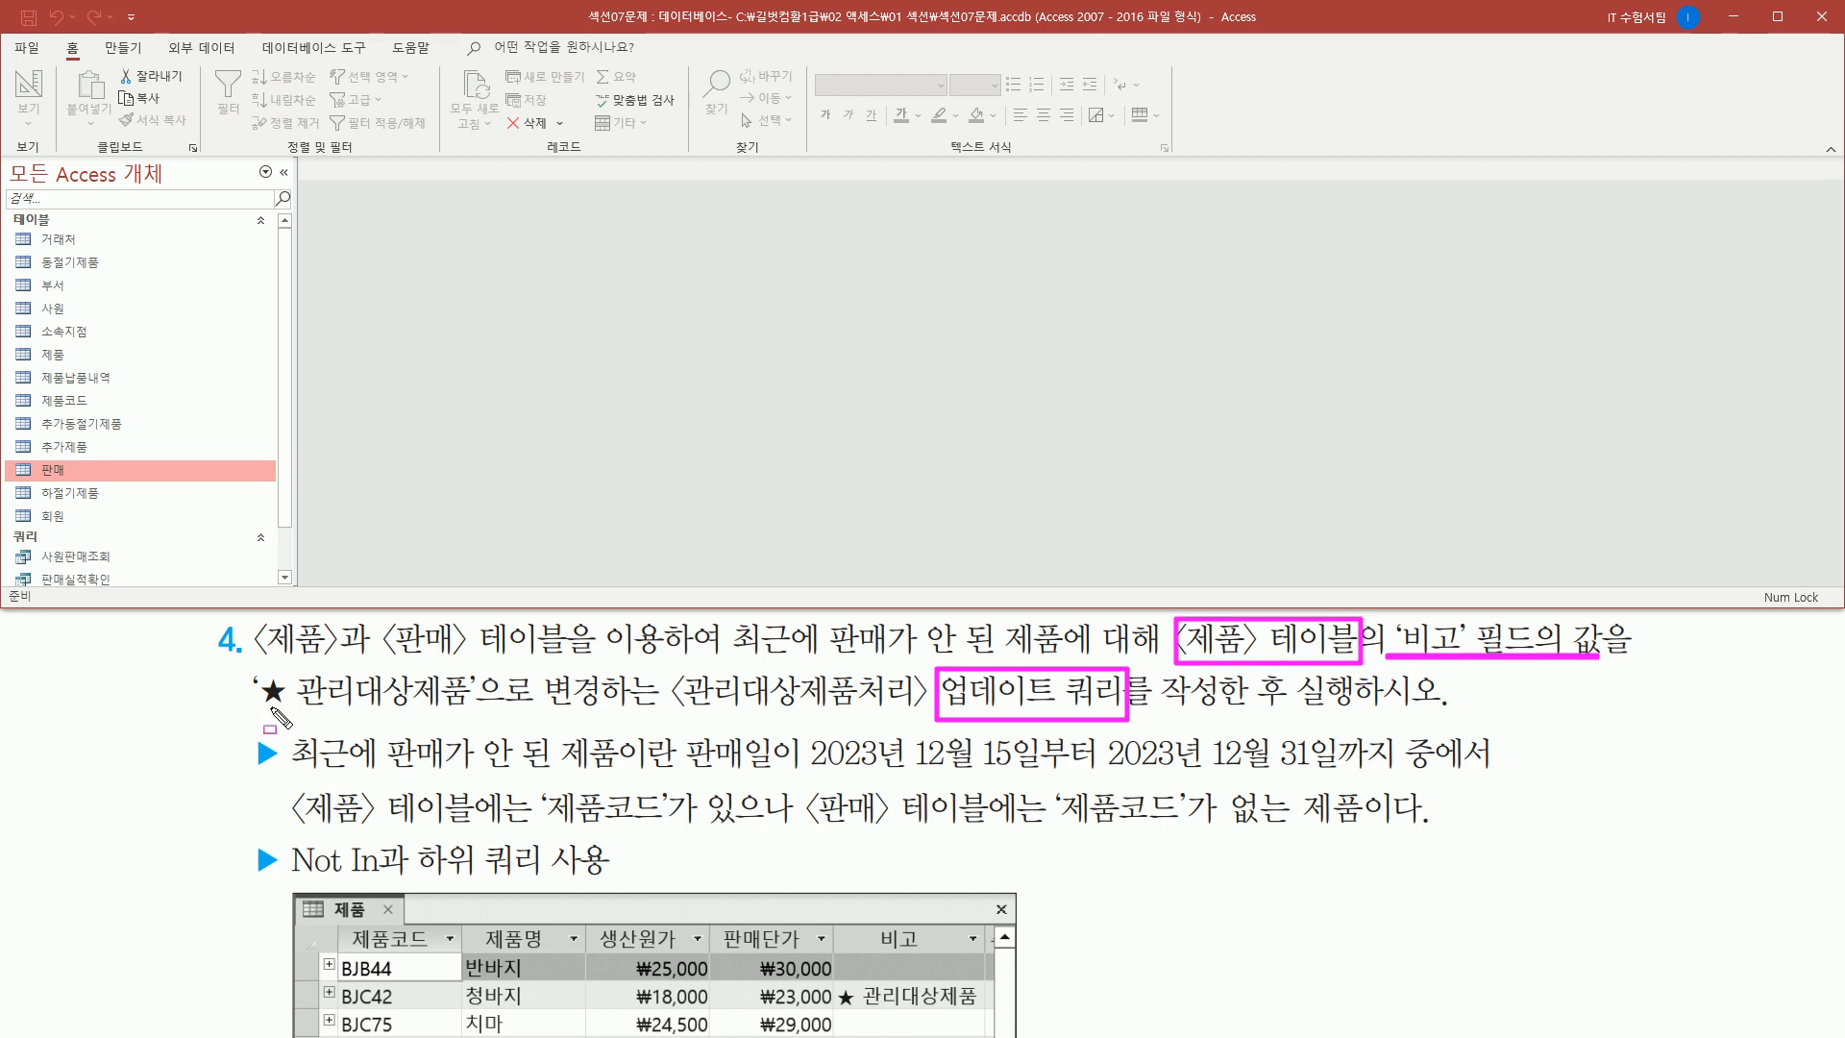
left_click_drag(256, 715, 470, 714)
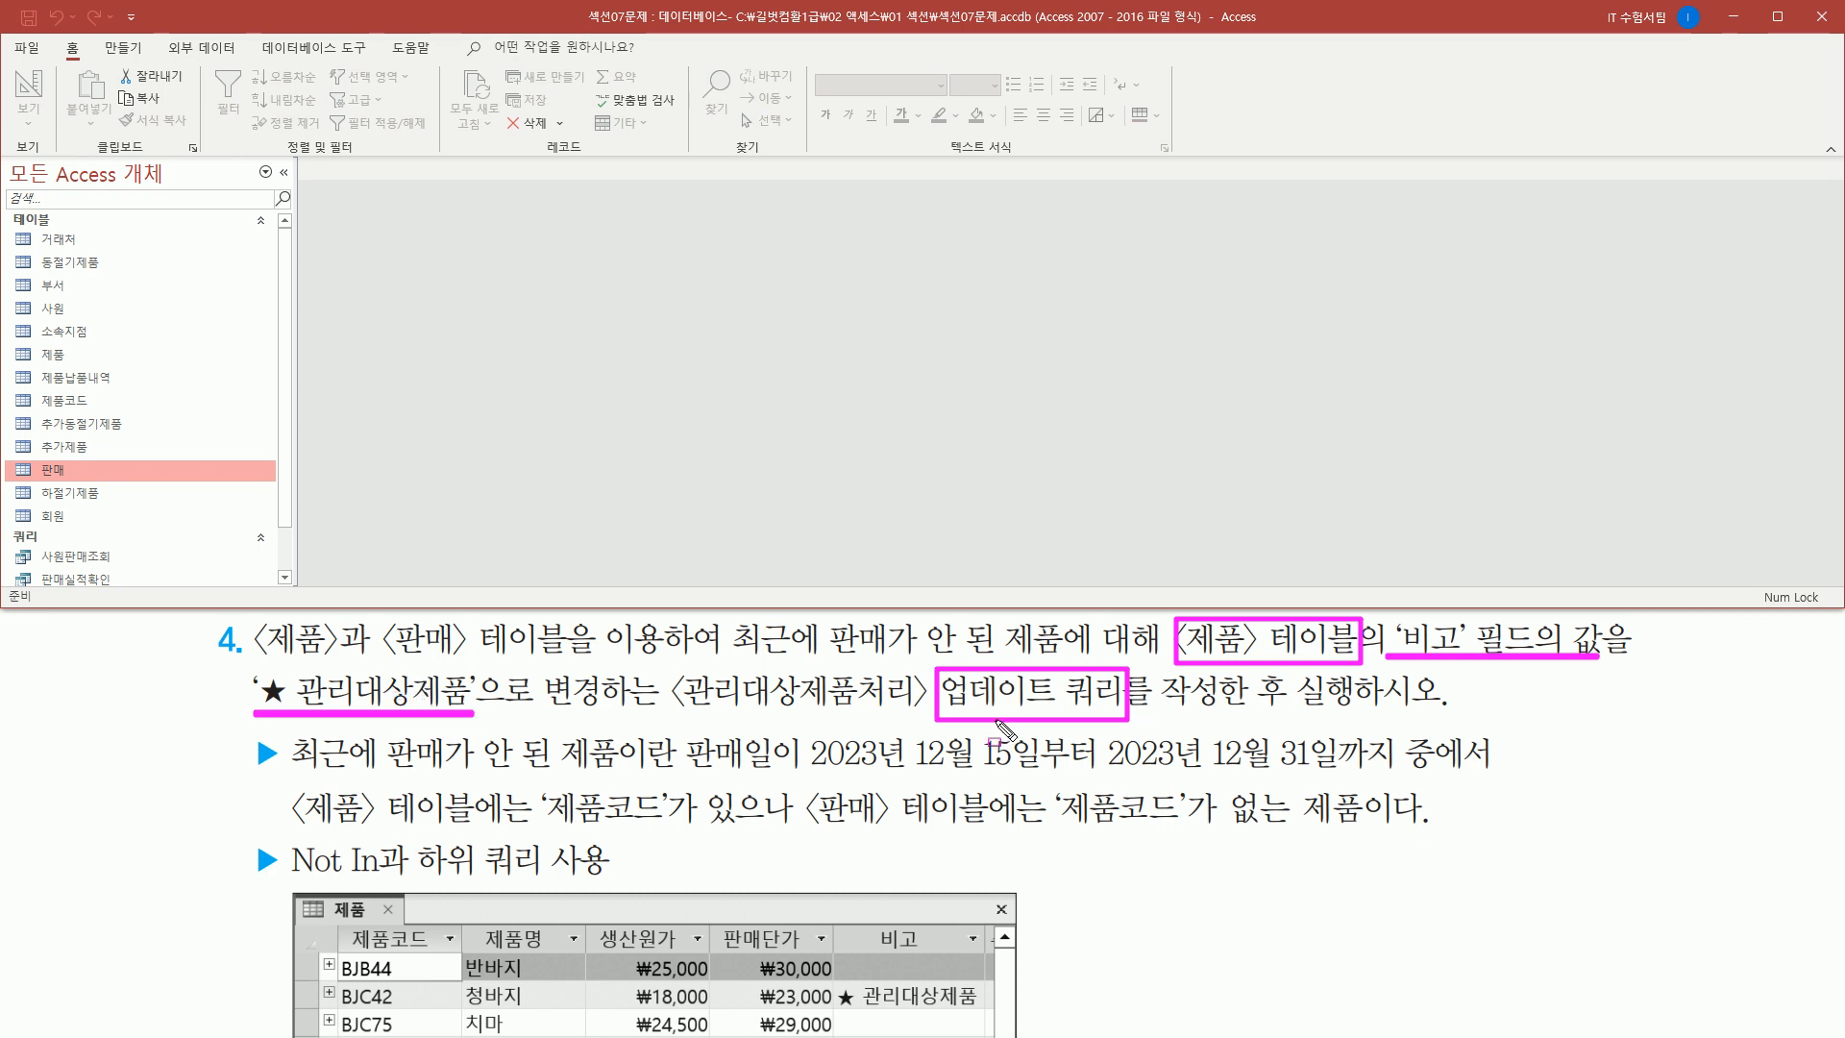
key("Escape")
left_click(122, 50)
left_click_drag(91, 34, 156, 59)
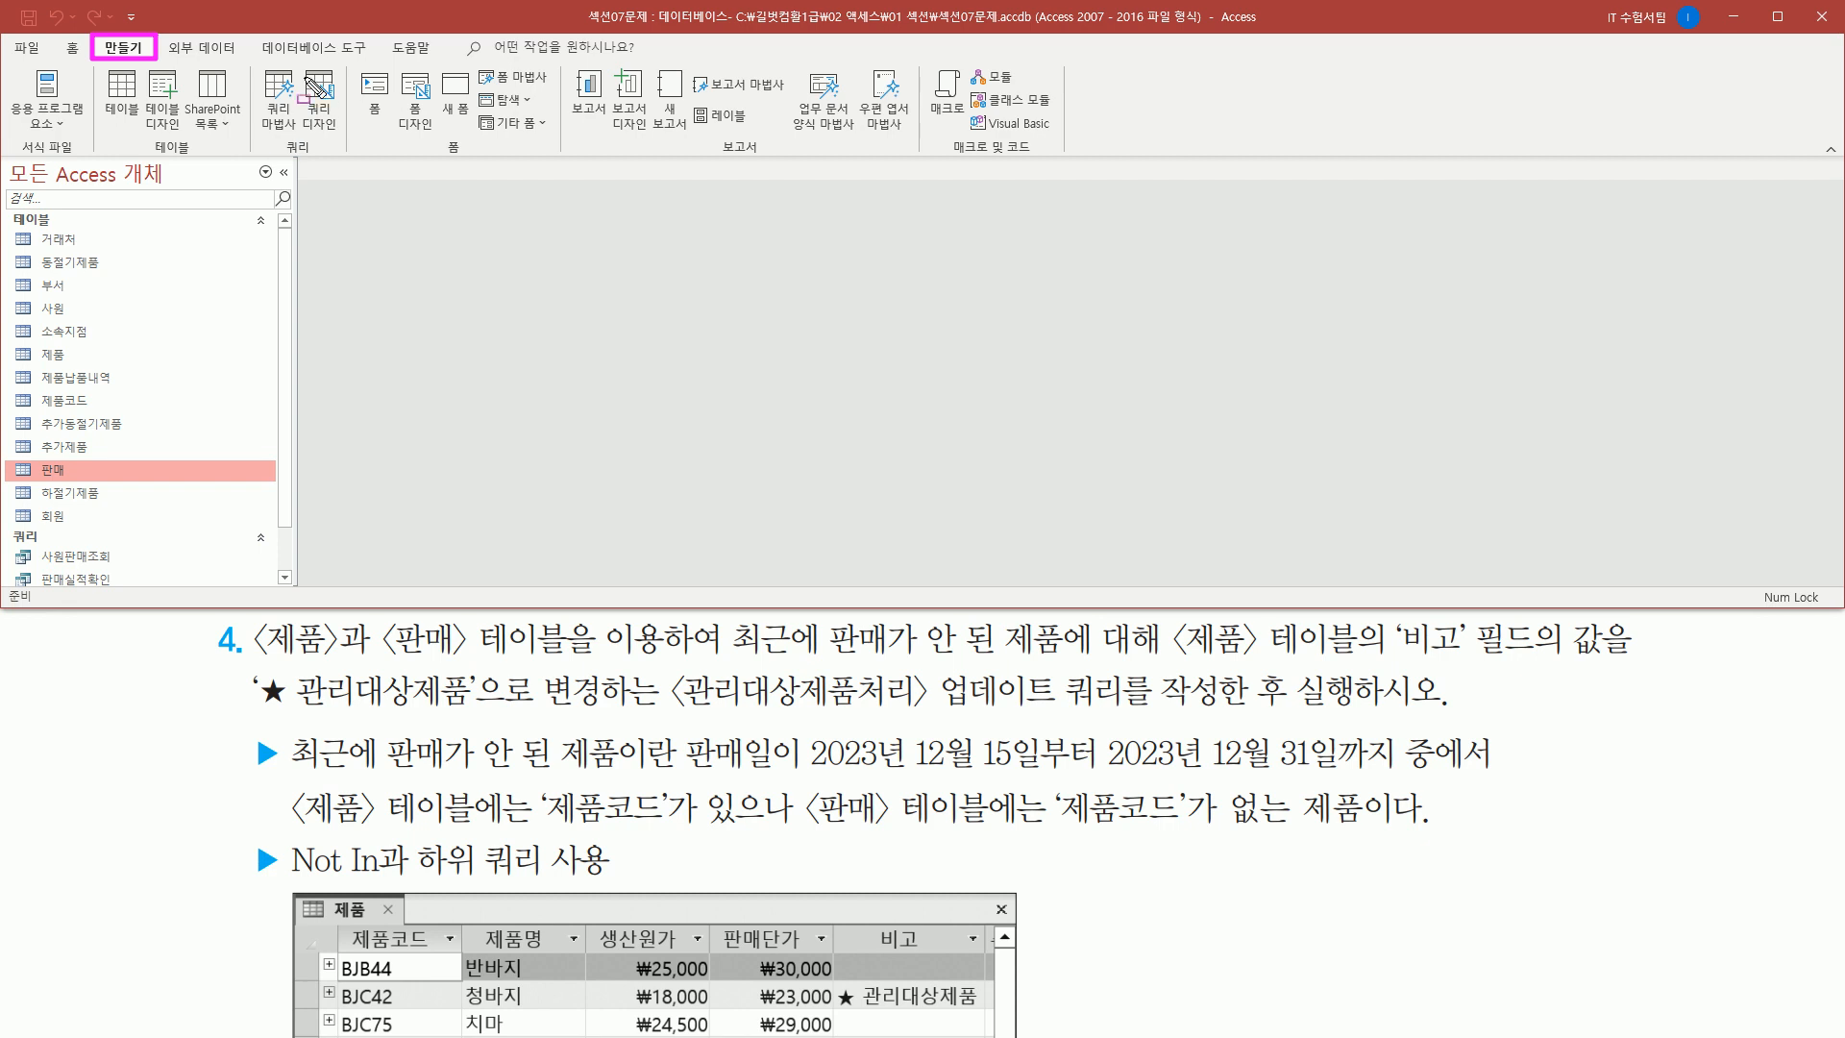
left_click_drag(297, 62, 346, 156)
key("Escape")
left_click(336, 112)
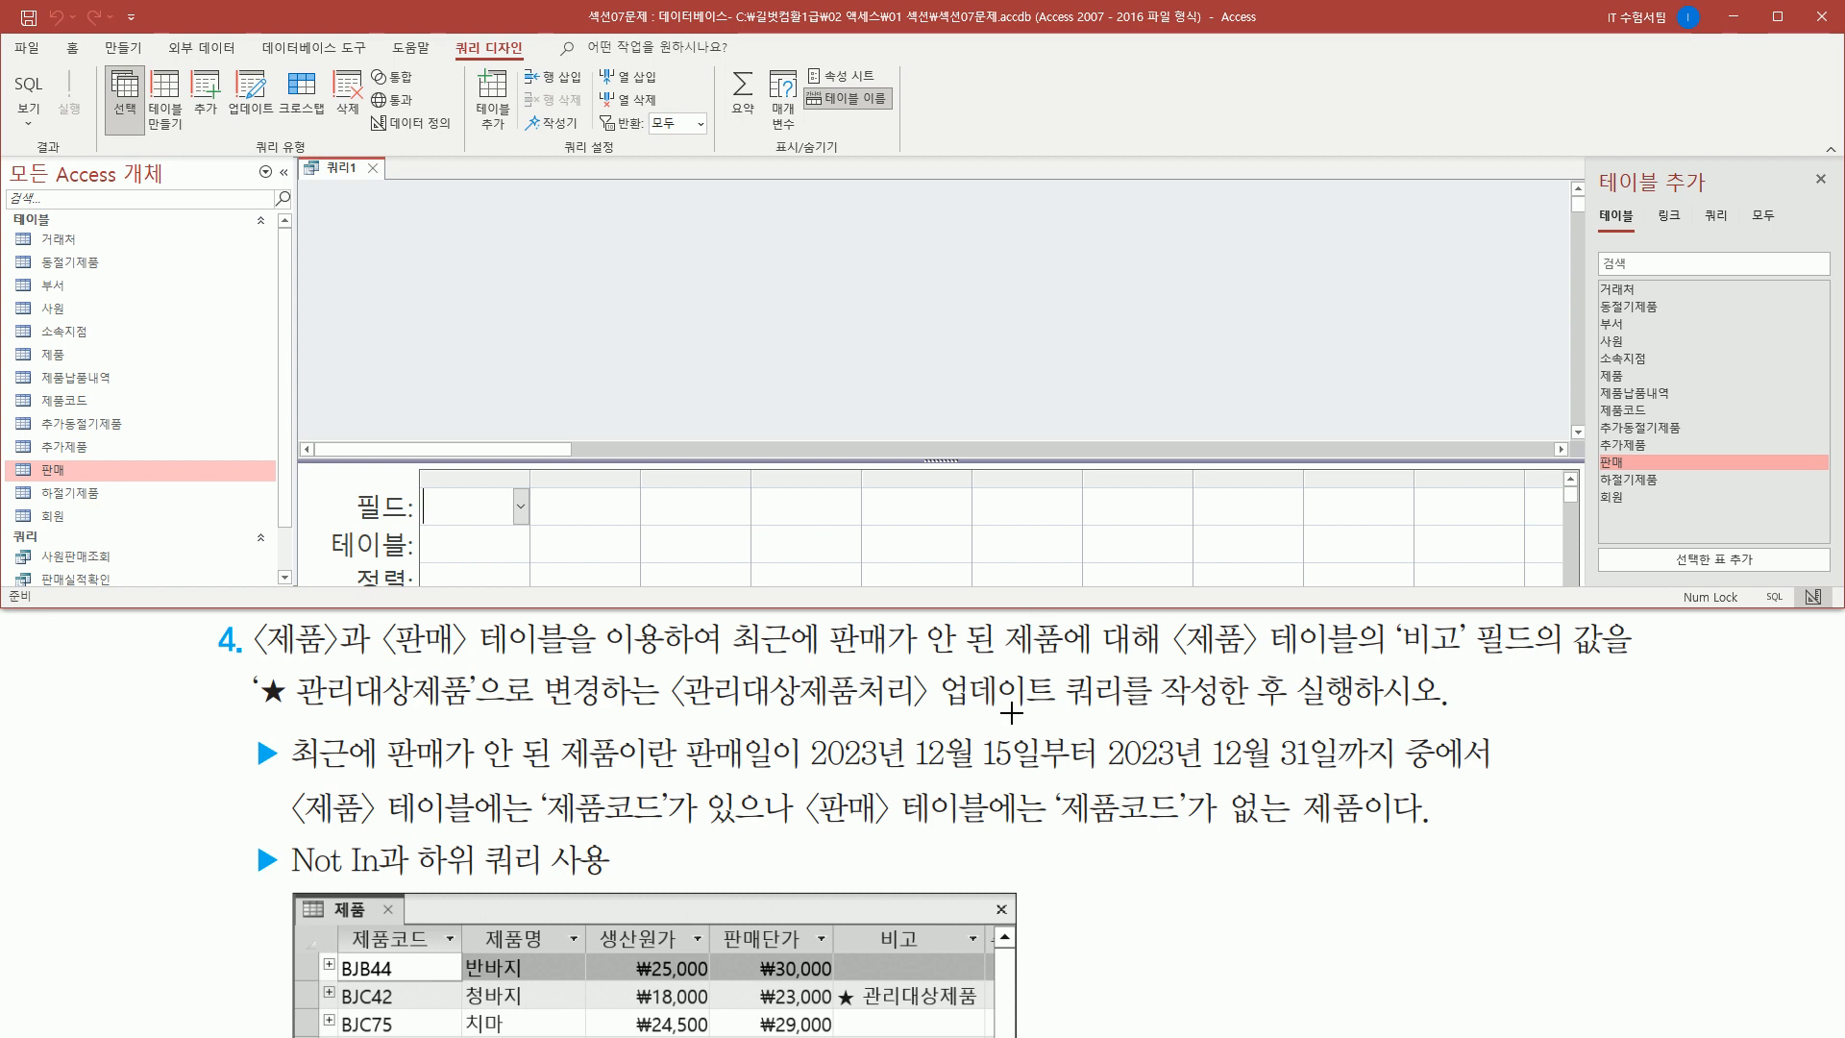
- Add the 제품 table to the new query, close the table list and enlarge the design grid
left_click_drag(937, 711, 1126, 711)
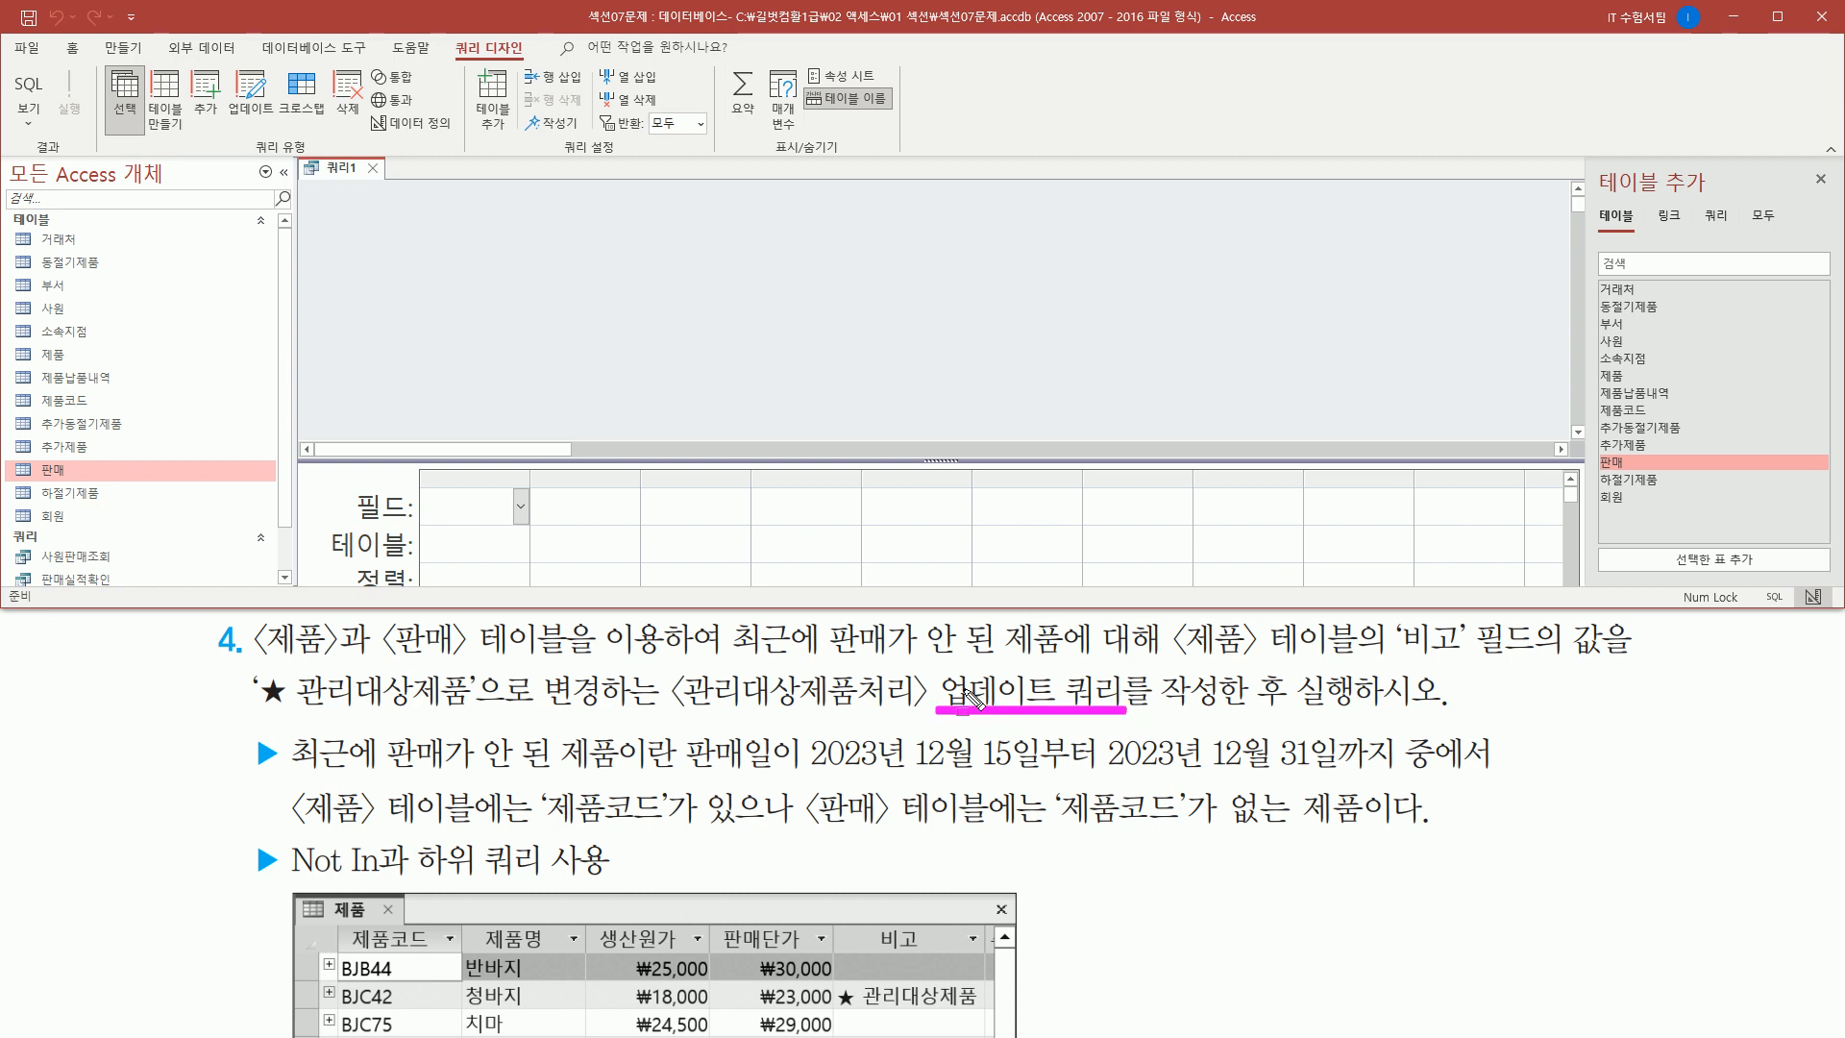
mouse_move(934, 668)
left_mouse_down()
mouse_move(980, 713)
mouse_move(1056, 722)
left_mouse_up()
left_click_drag(1166, 657, 1270, 658)
left_click_drag(1391, 660, 1470, 659)
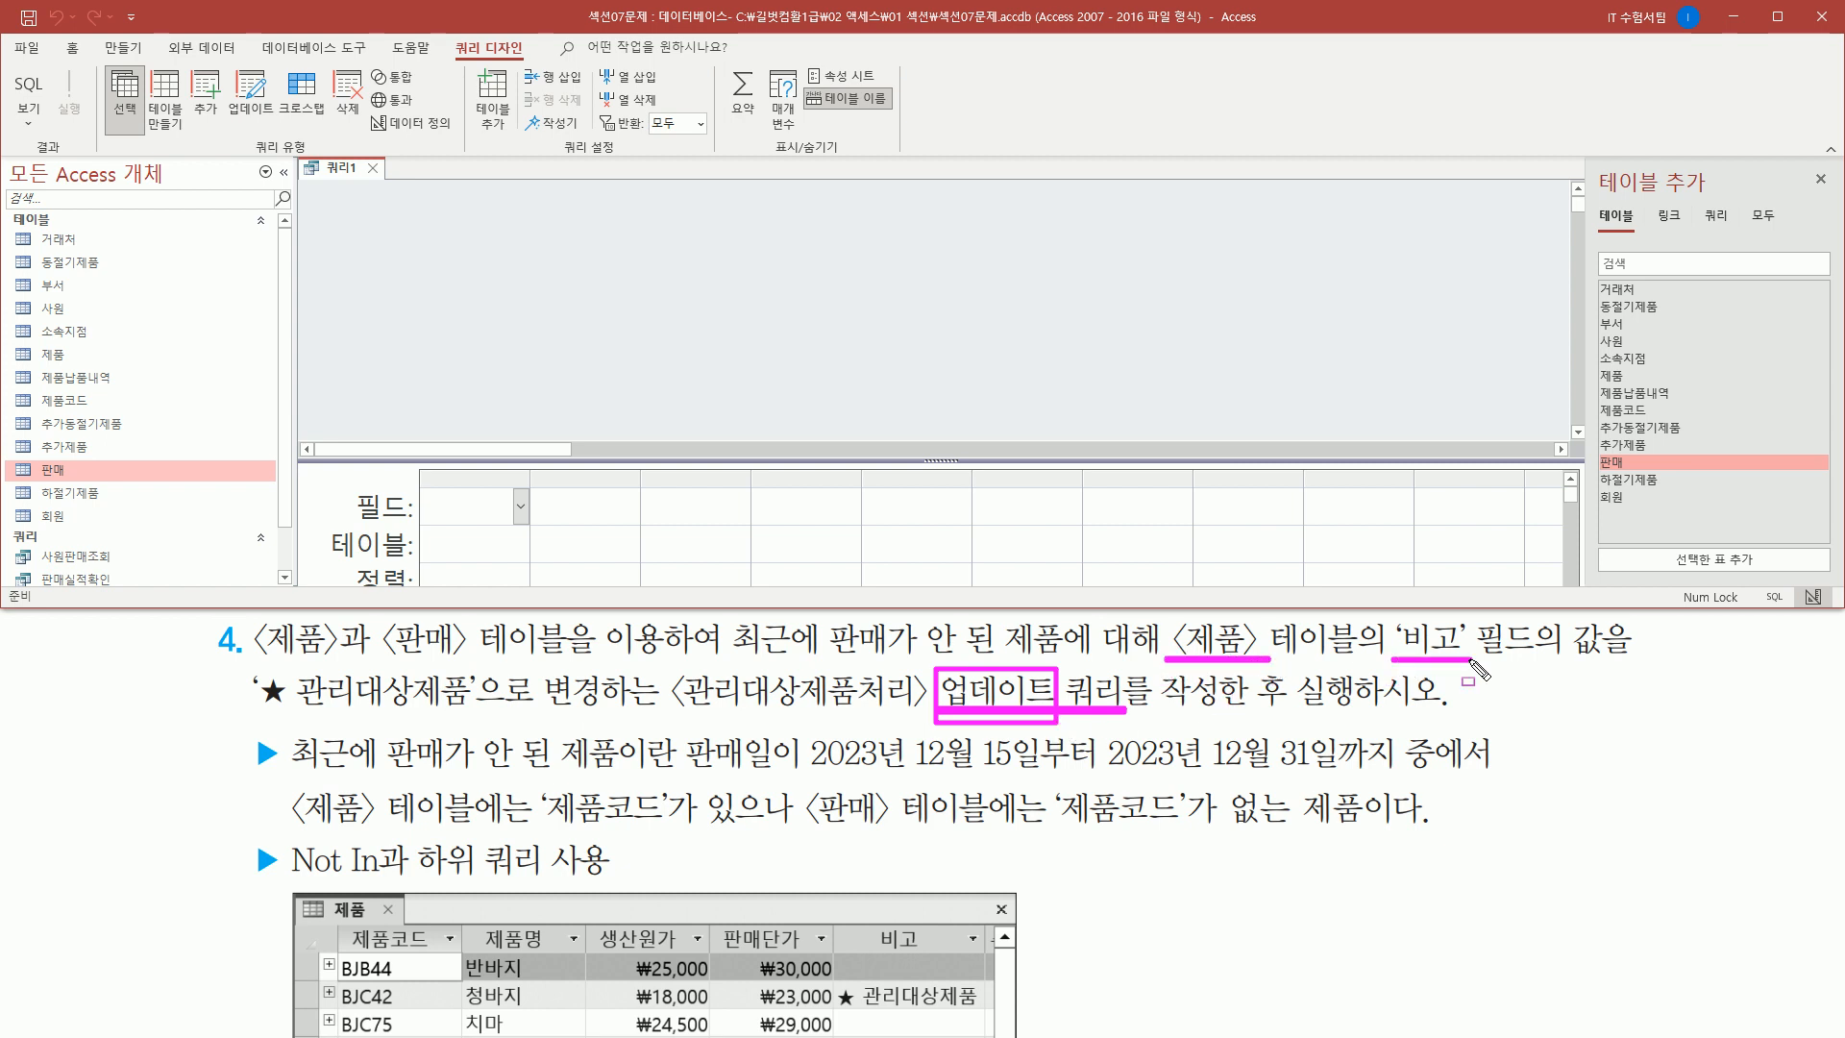
key("e")
mouse_move(1590, 160)
left_mouse_down()
mouse_move(1688, 551)
mouse_move(1810, 554)
left_mouse_up()
key("Escape")
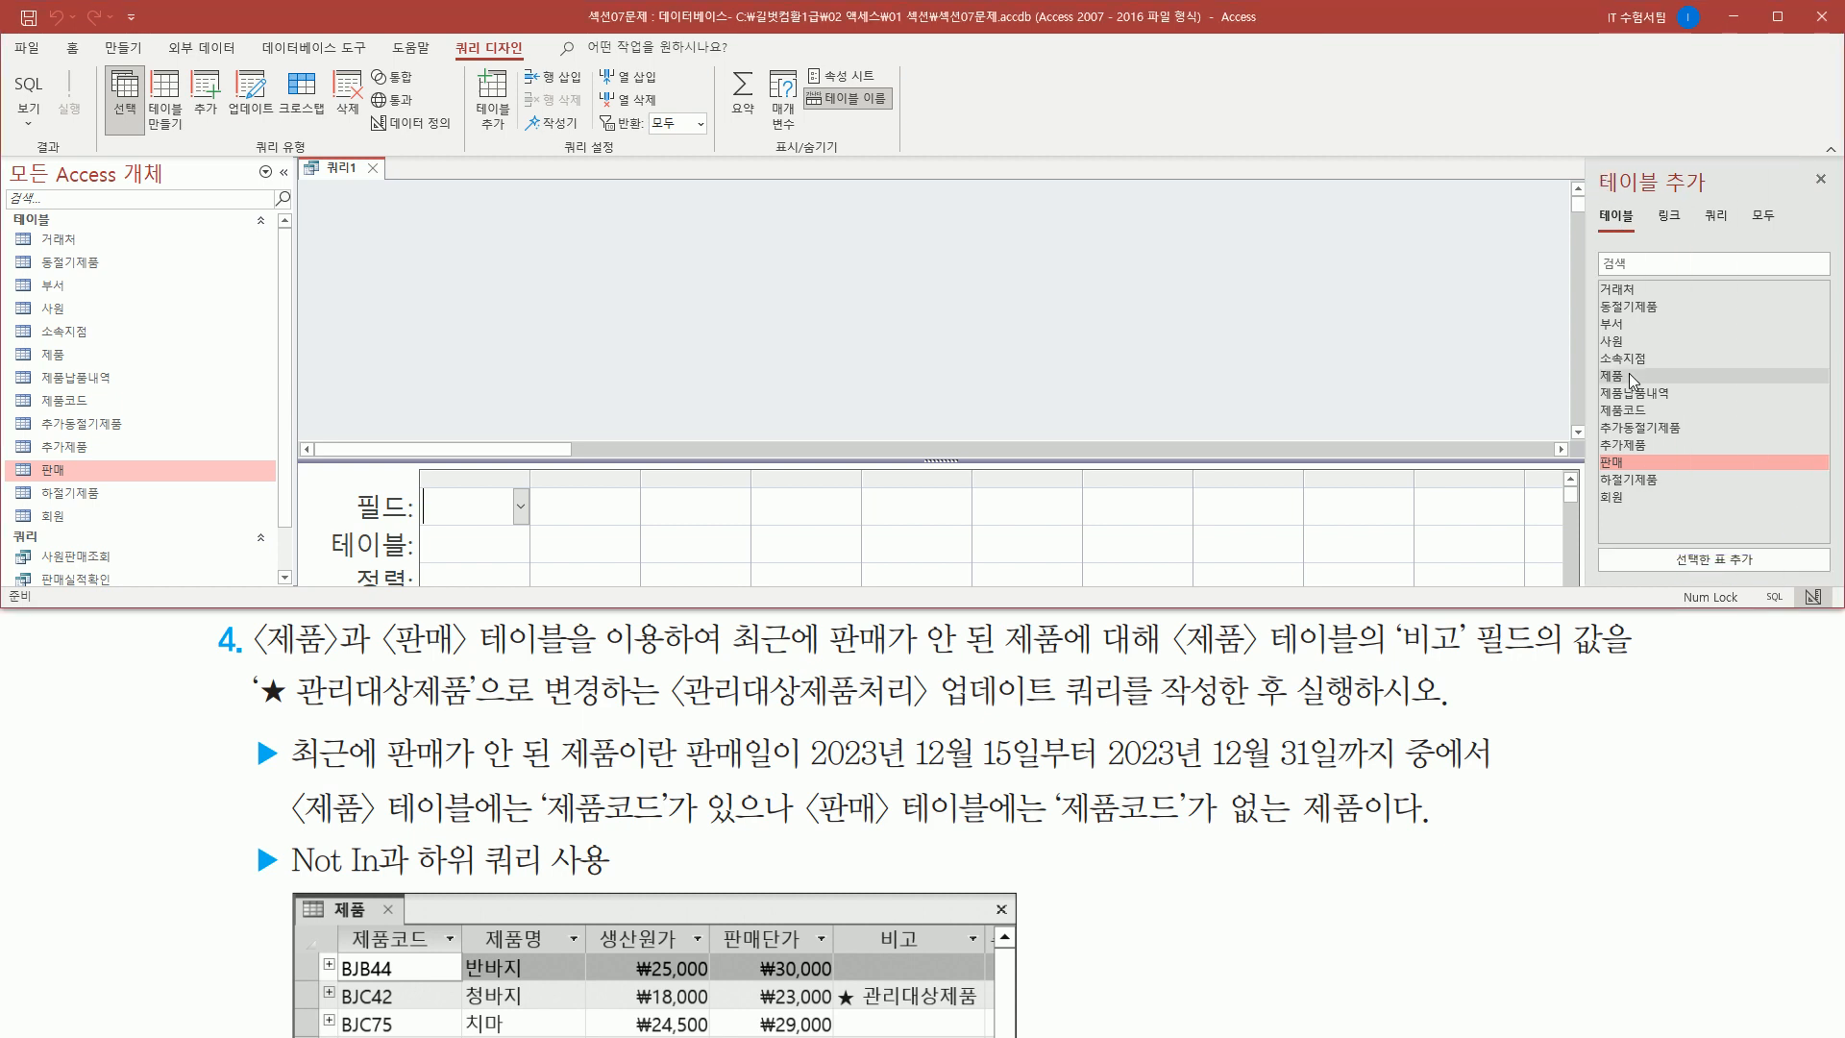
left_click(1622, 377)
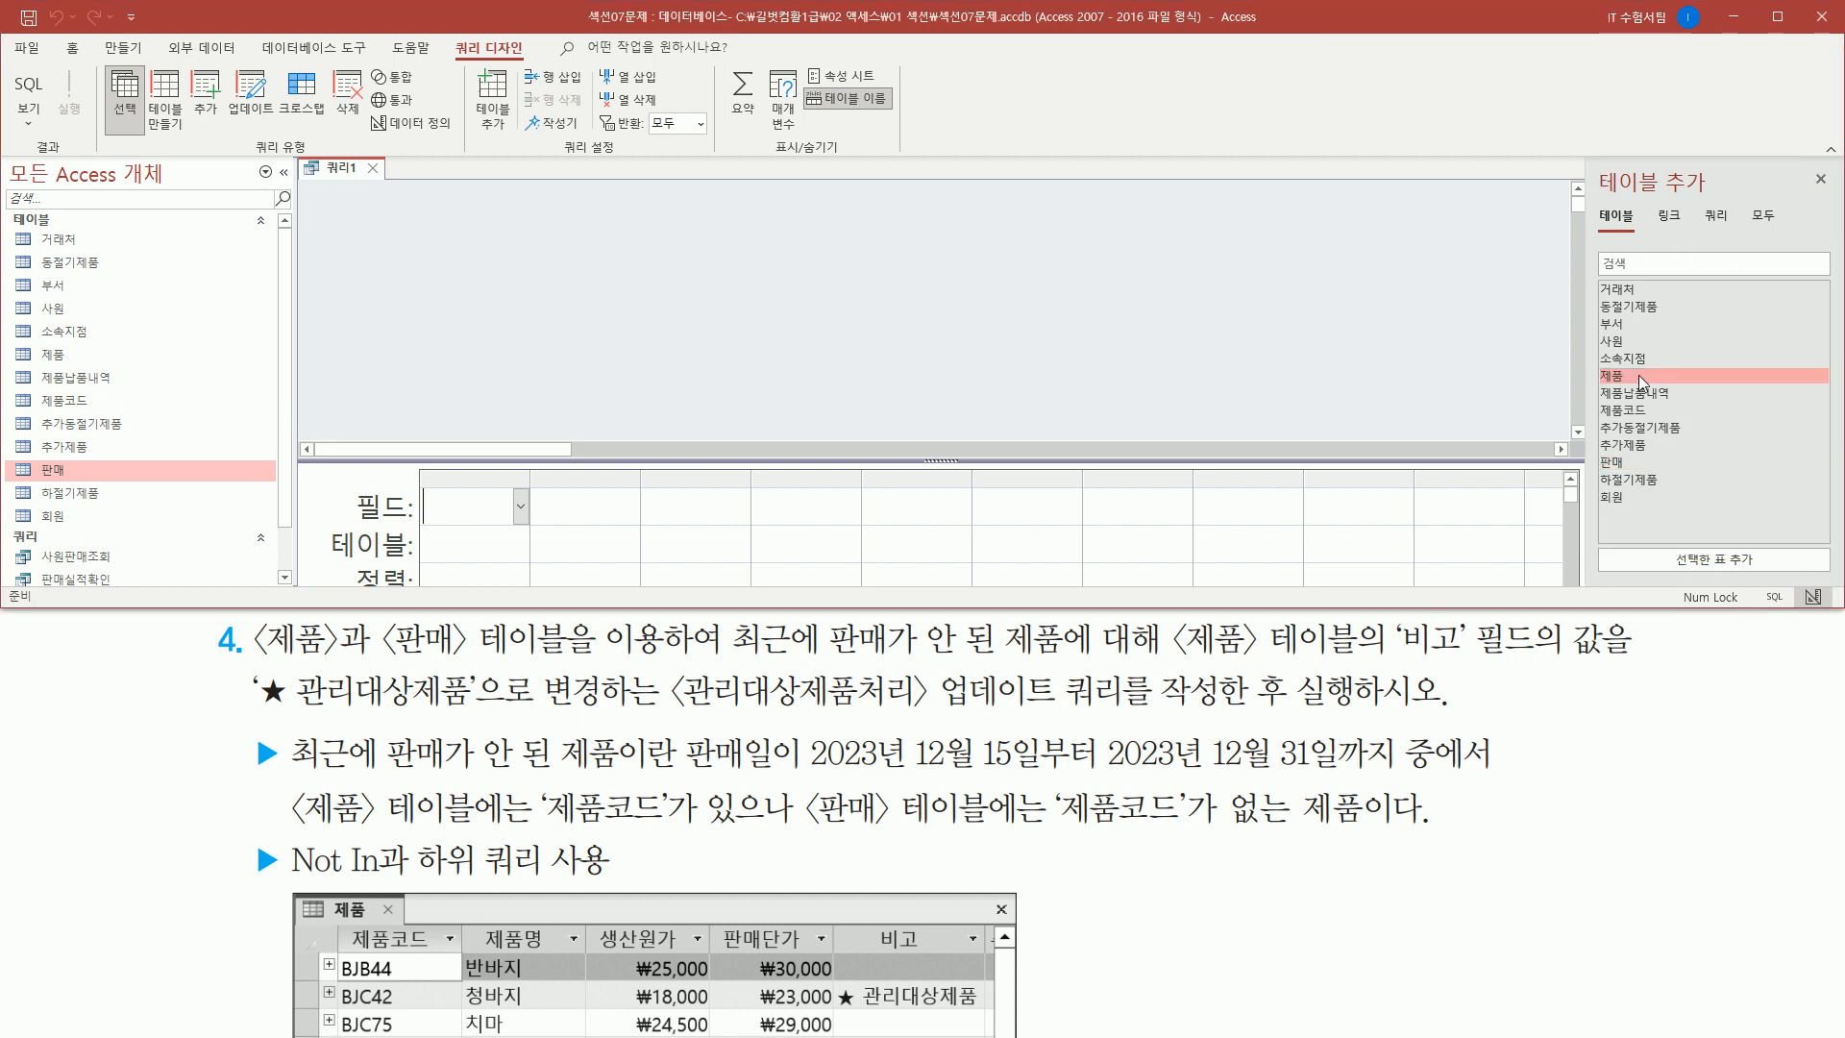
double_click(1639, 376)
left_click_drag(647, 461, 652, 368)
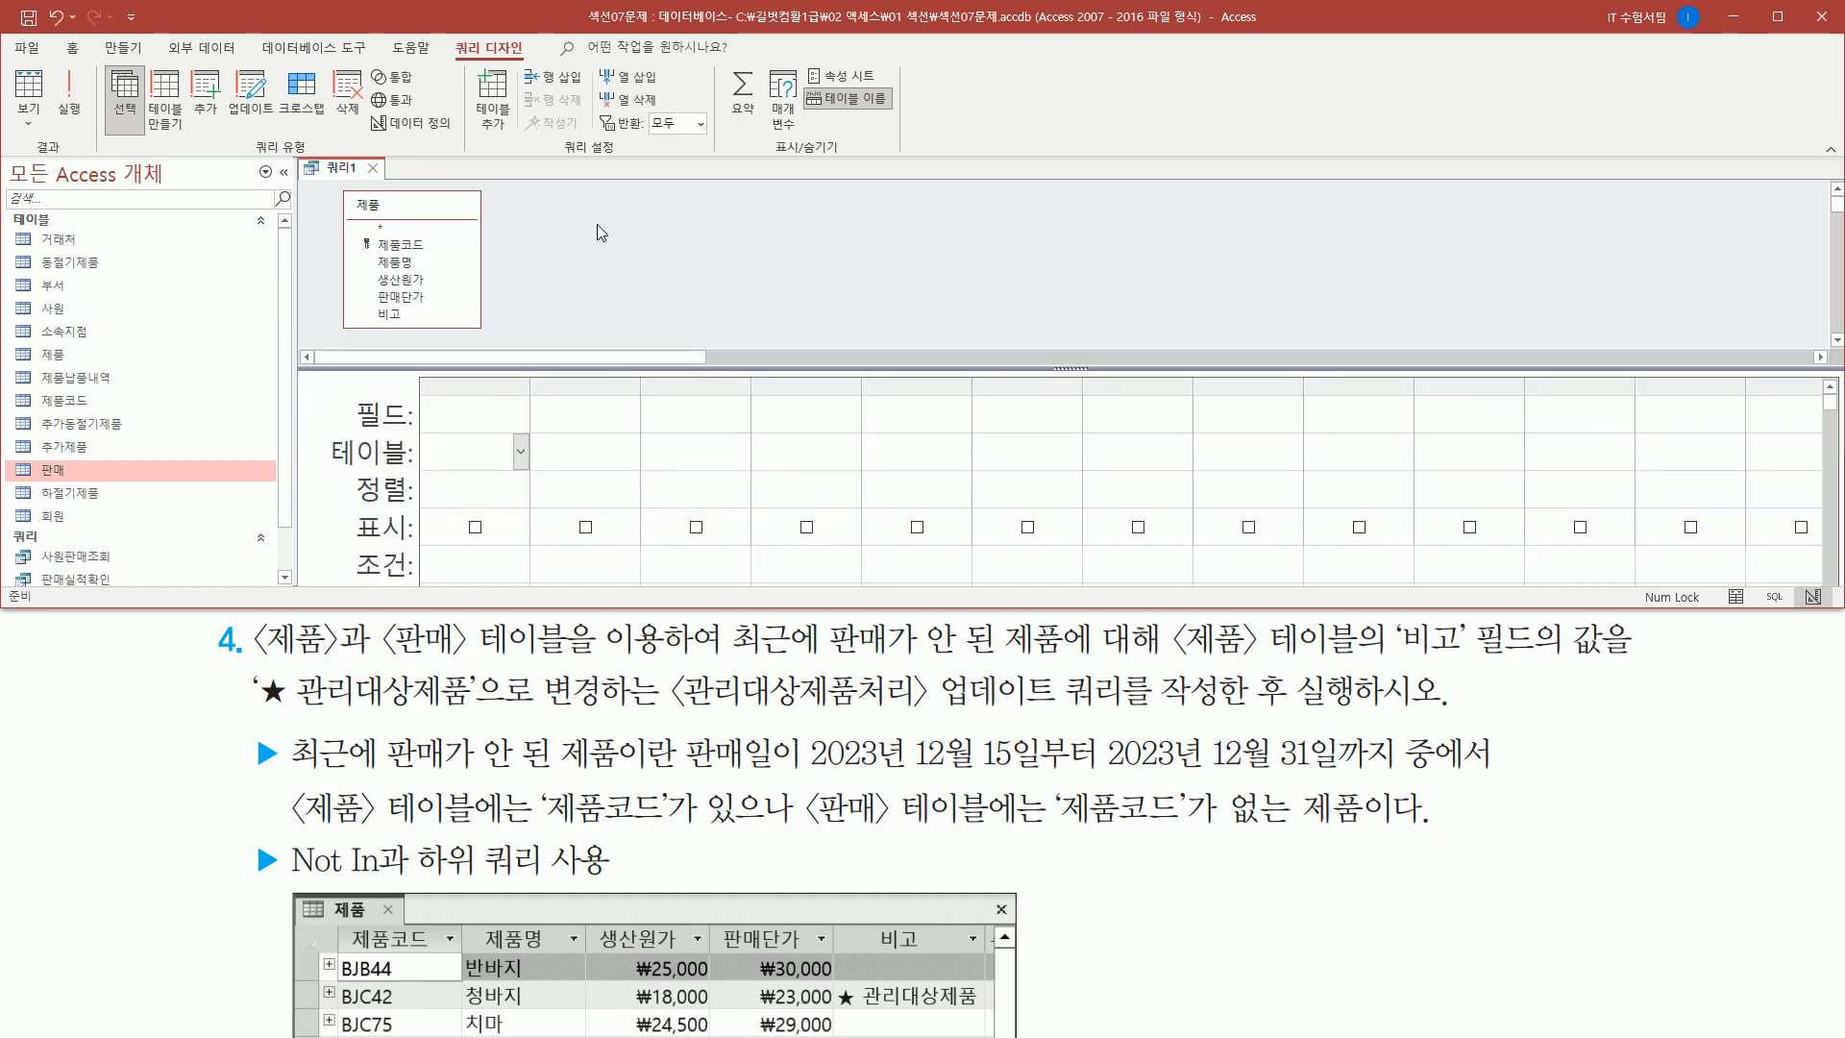
- Change the query type to an update query
left_click_drag(452, 35, 528, 55)
left_click_drag(247, 135, 312, 155)
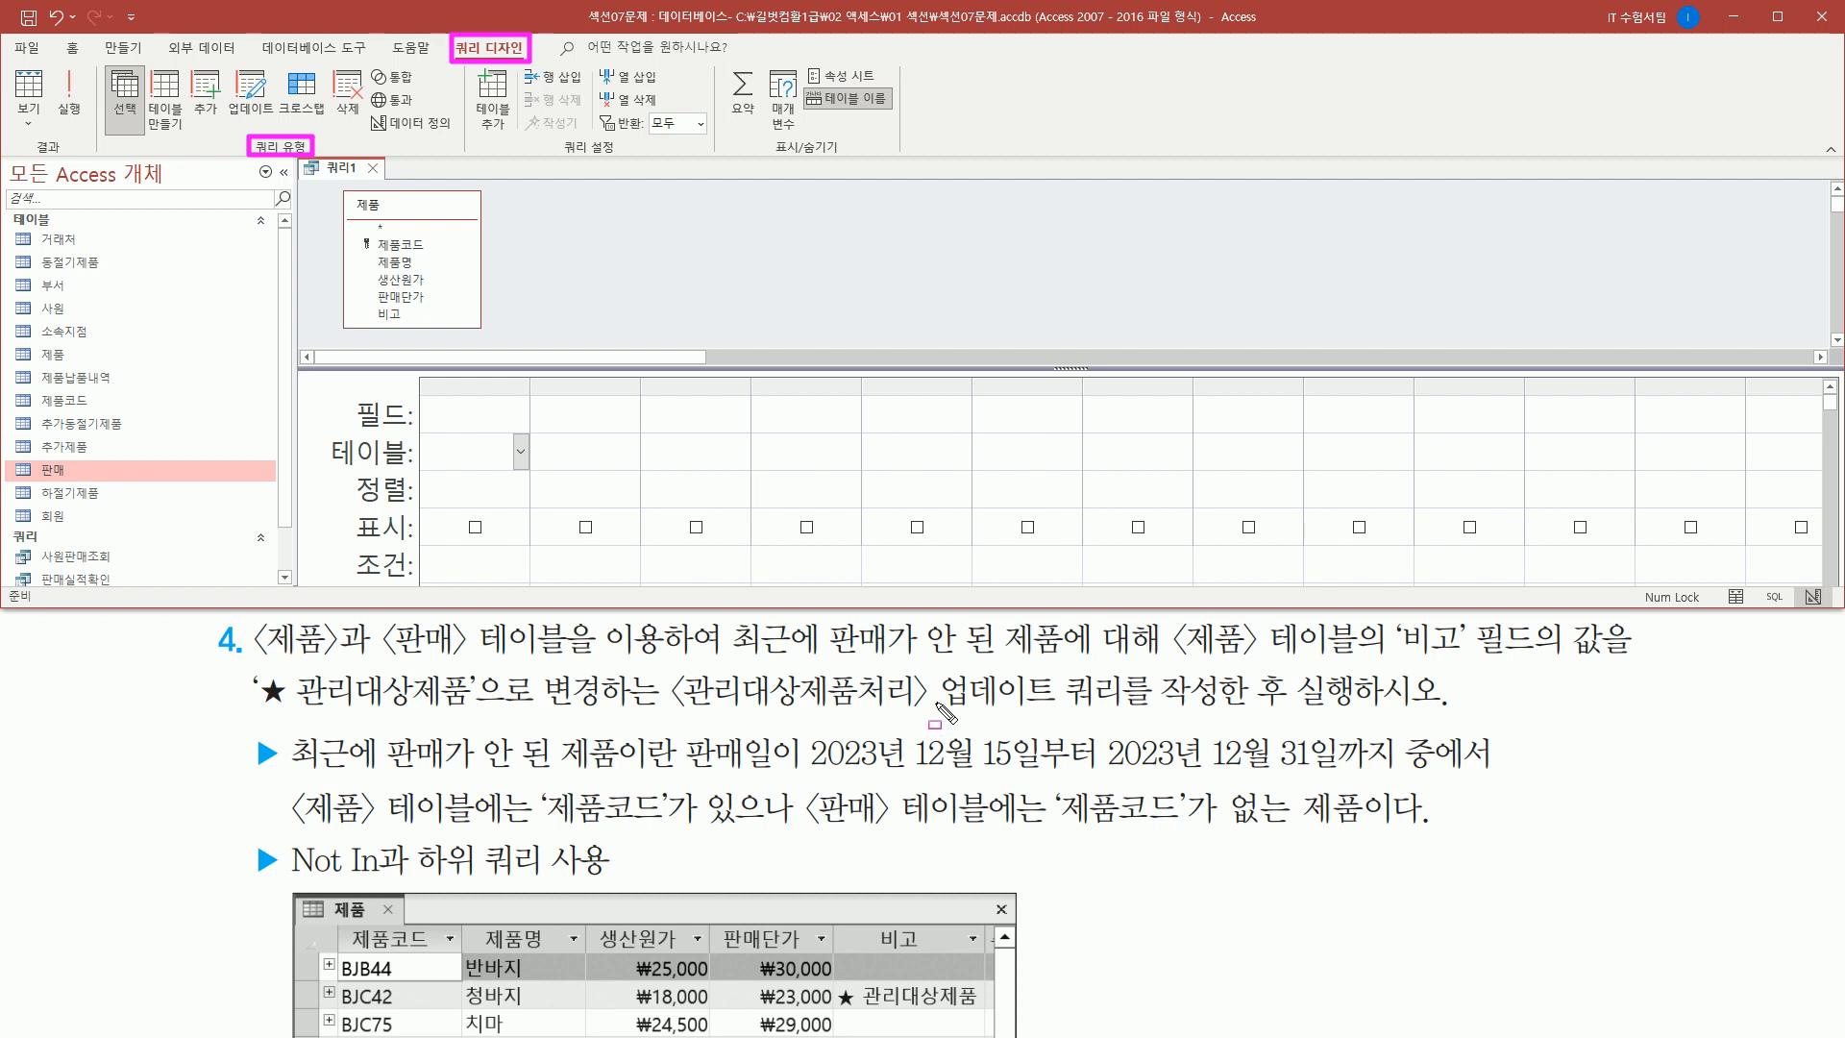
mouse_move(929, 713)
left_mouse_down()
mouse_move(1119, 713)
mouse_move(930, 666)
mouse_move(930, 713)
left_mouse_up()
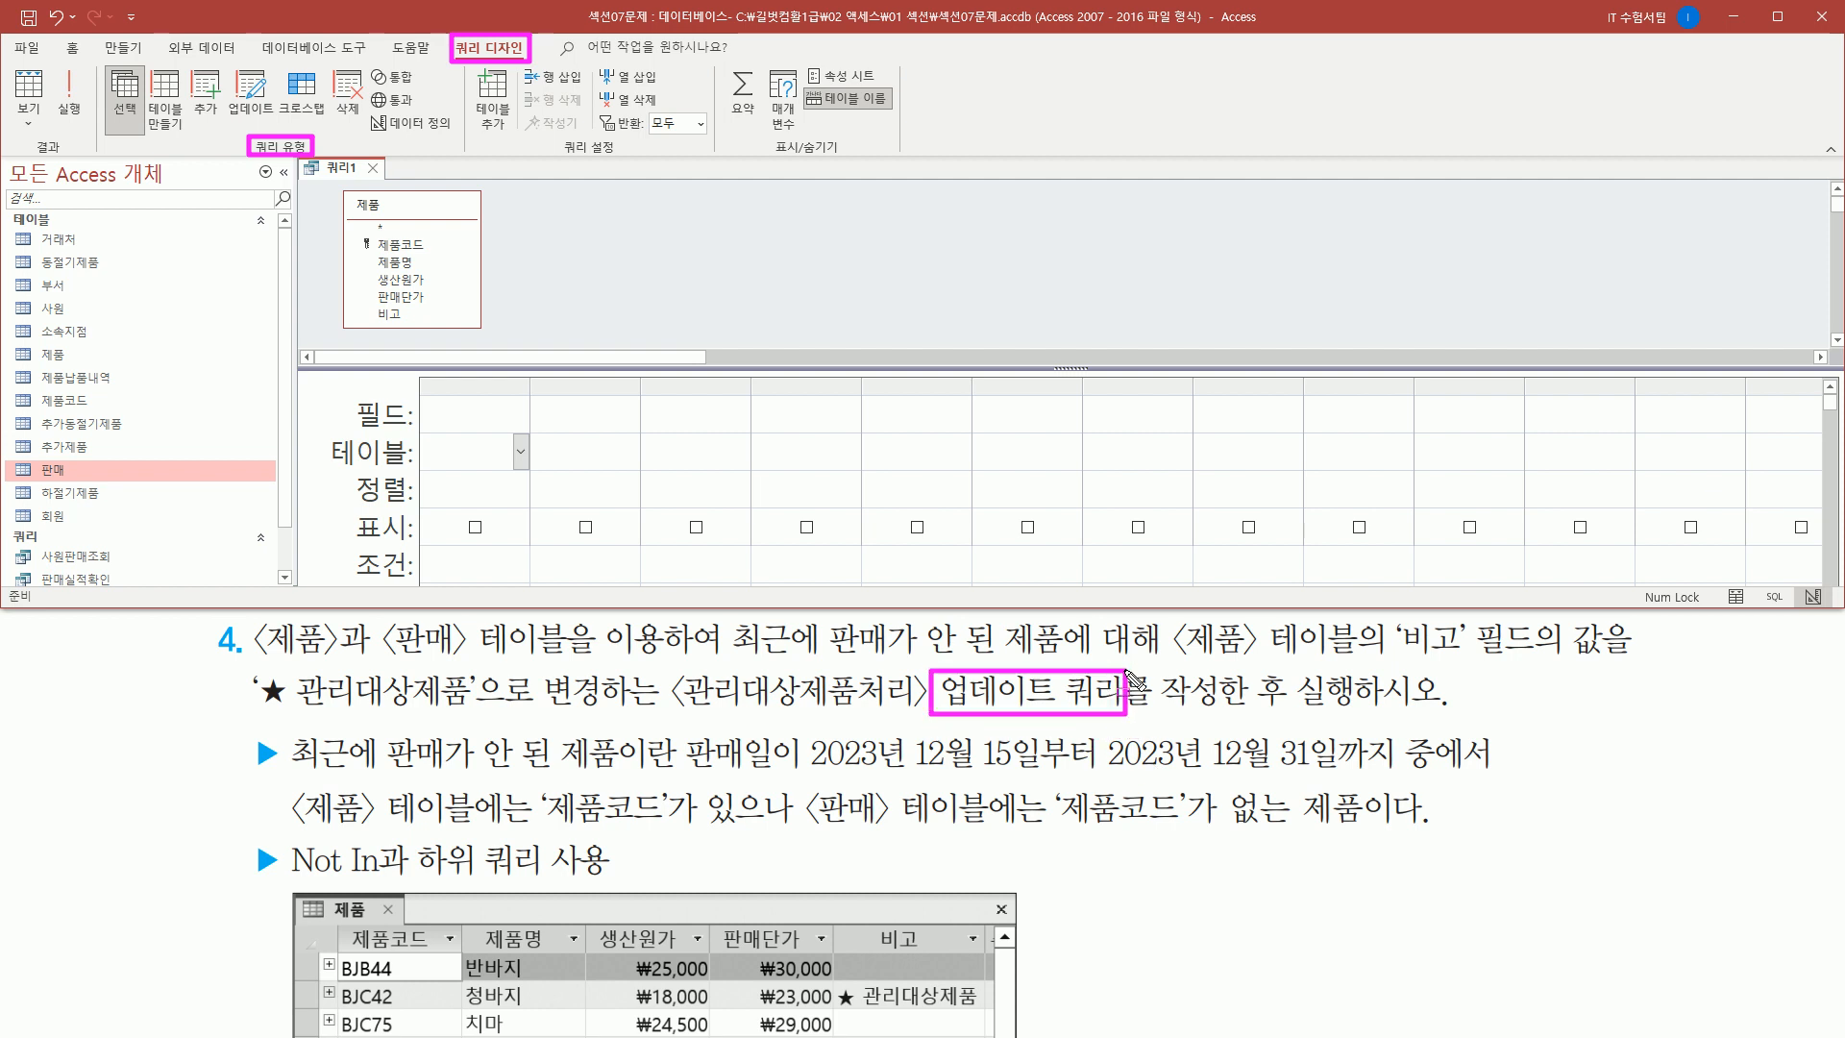
mouse_move(225, 68)
left_mouse_down()
mouse_move(253, 116)
mouse_move(278, 121)
left_mouse_up()
key("Escape")
left_click(255, 96)
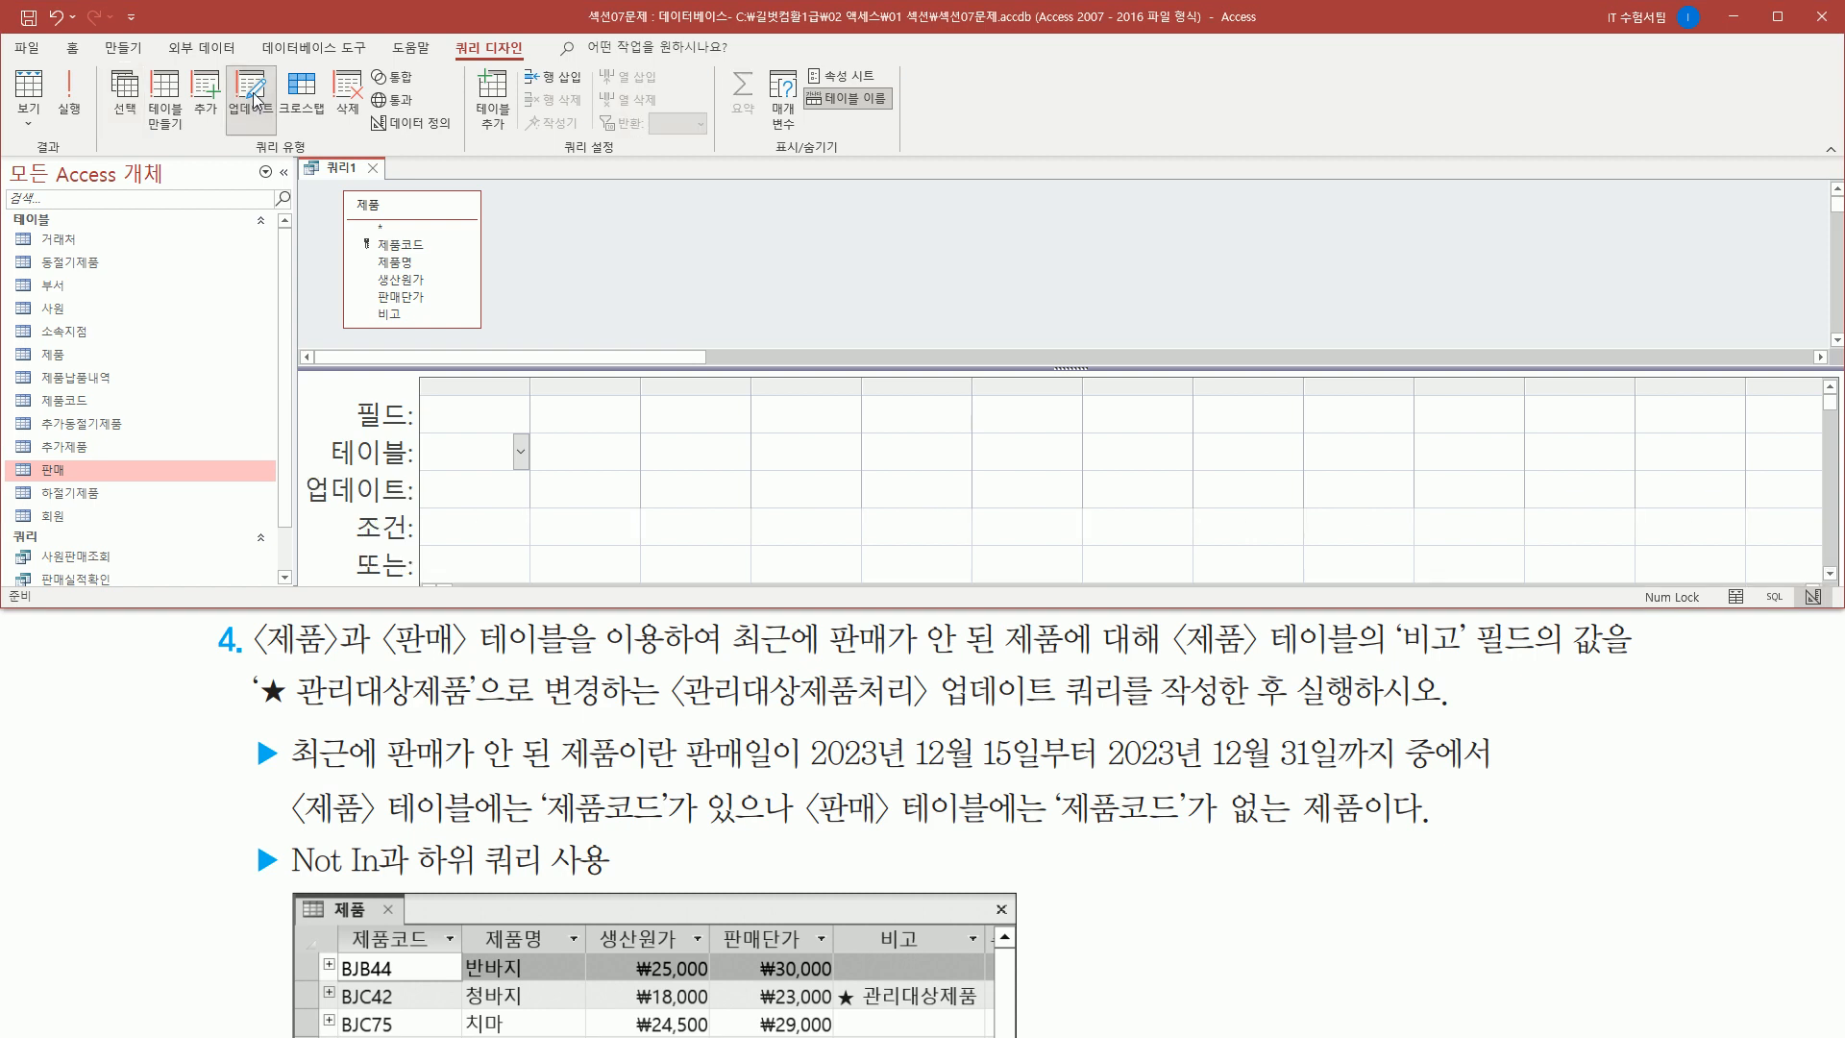
- Add the 비고 field of the 제품 table to the update query's design grid
key("ctrl+2")
mouse_move(298, 496)
left_mouse_down()
mouse_move(485, 527)
mouse_move(428, 528)
mouse_move(423, 511)
left_mouse_up()
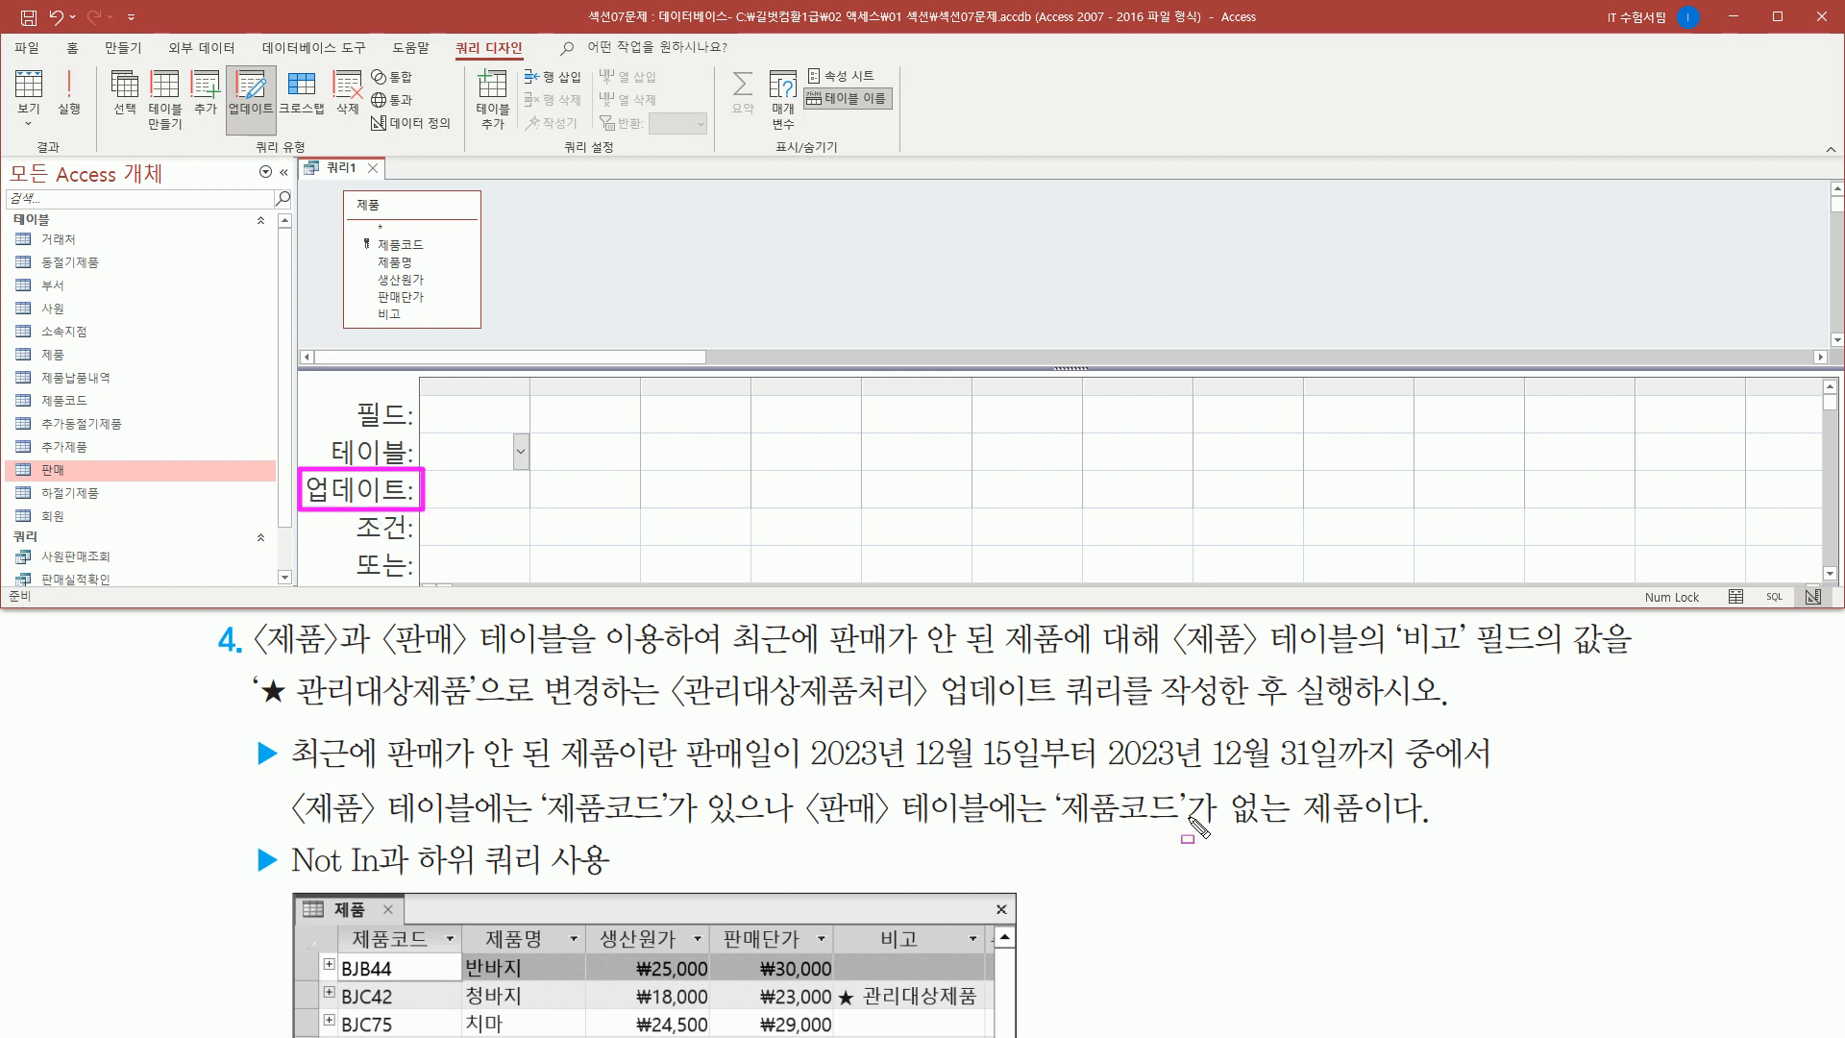
mouse_move(1169, 617)
left_mouse_down()
mouse_move(1201, 663)
mouse_move(1538, 661)
mouse_move(1537, 623)
mouse_move(1633, 672)
left_mouse_up()
left_click_drag(843, 773, 854, 776)
left_click_drag(250, 716, 479, 717)
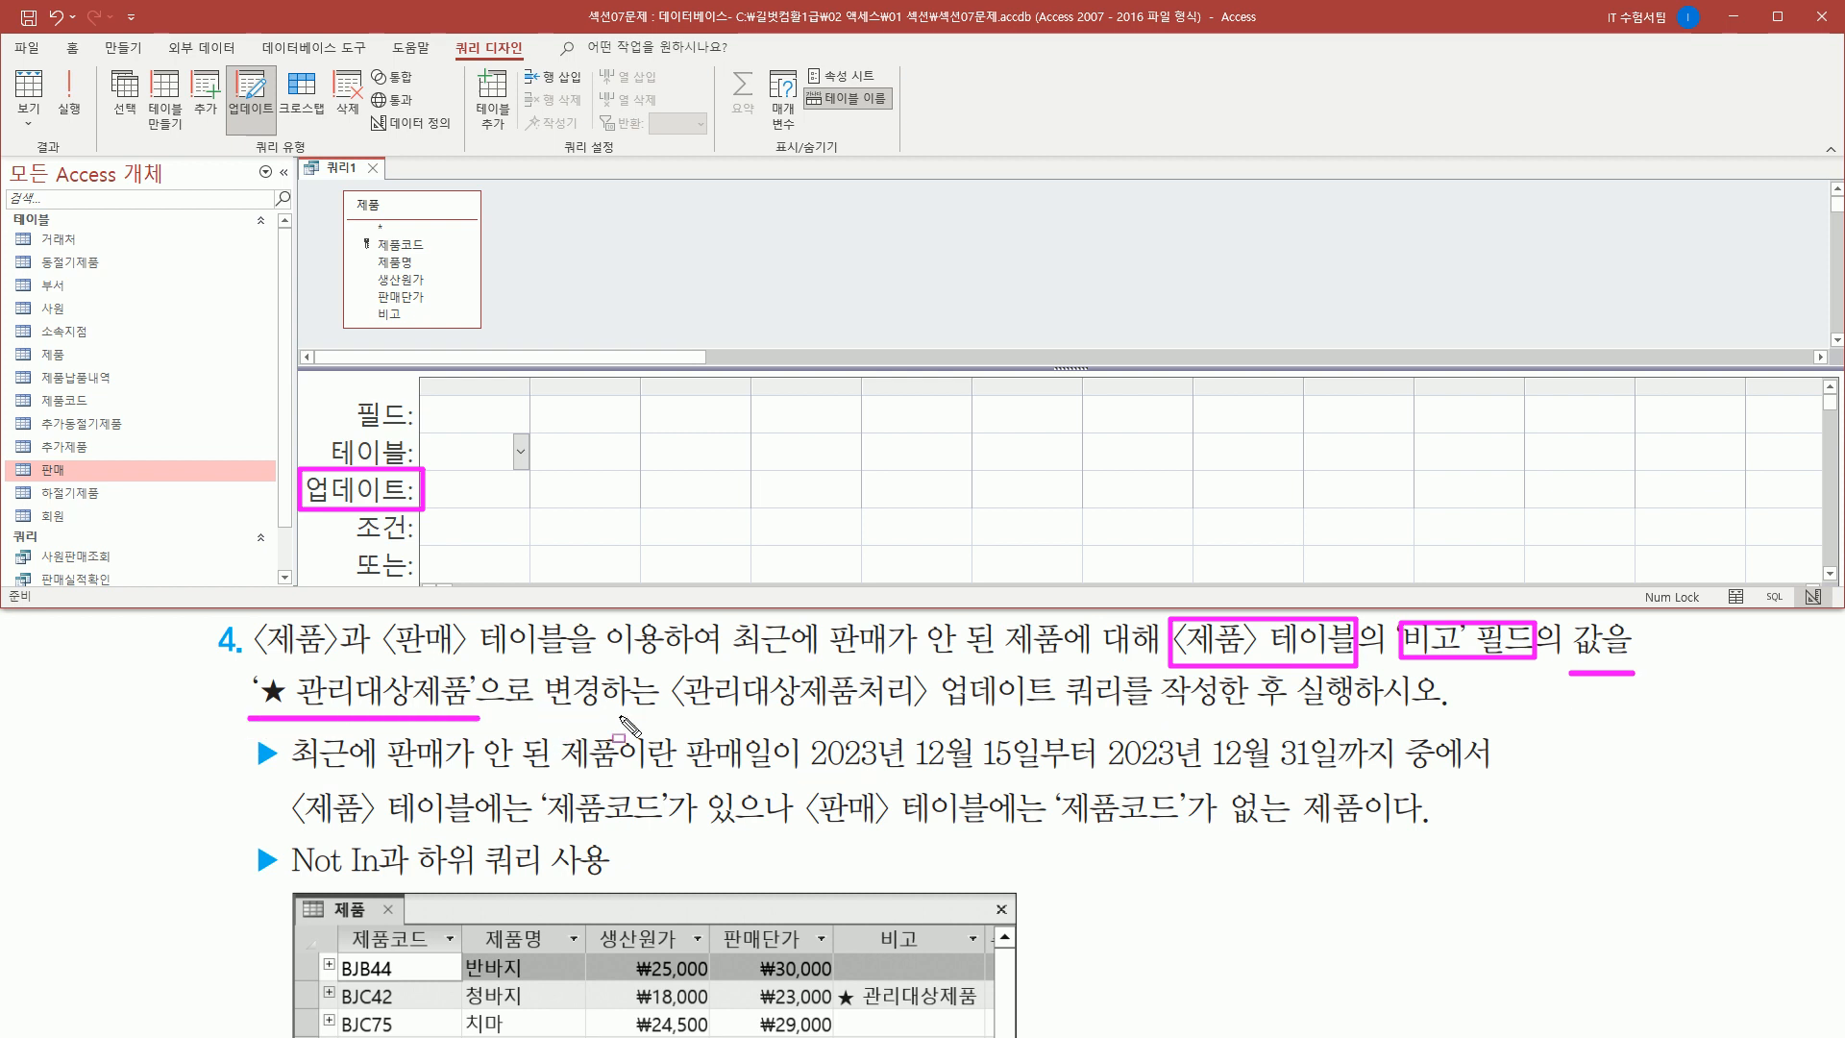
left_click_drag(926, 712, 1129, 712)
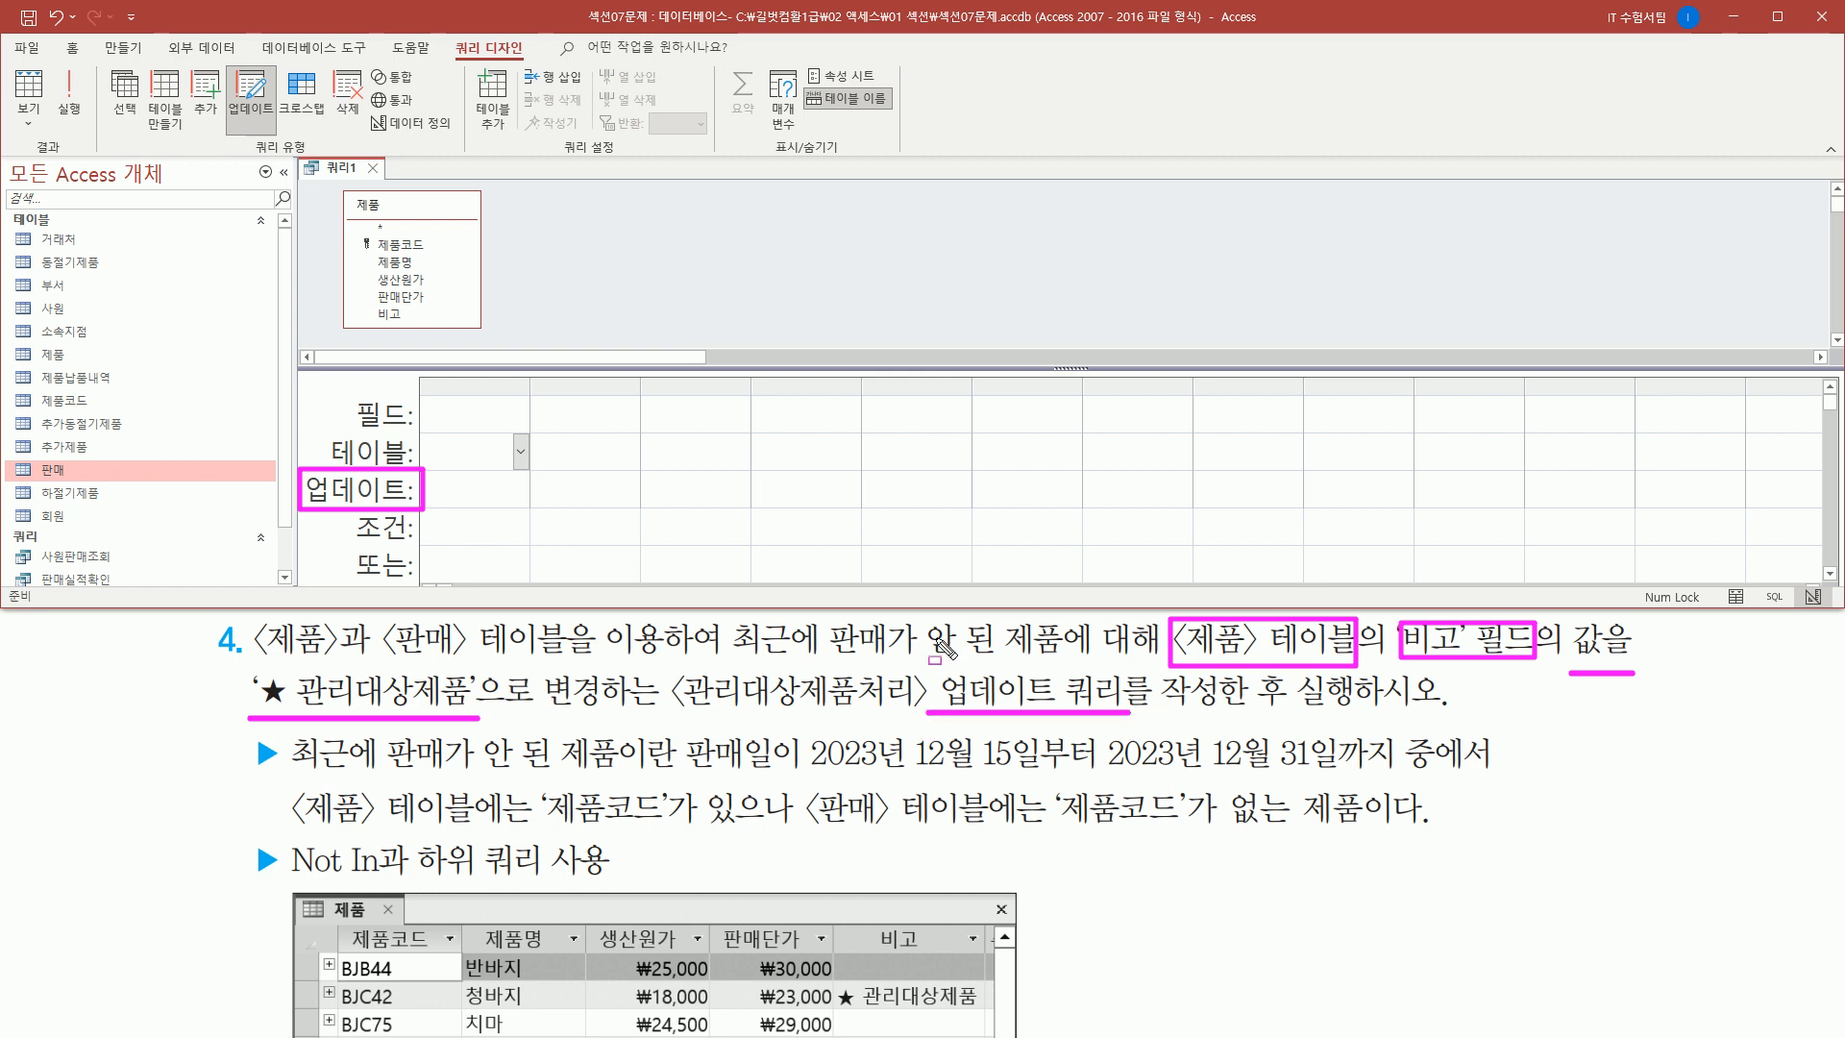
left_click(372, 306)
left_click_drag(378, 313, 416, 330)
key("Escape")
left_click(396, 315)
double_click(396, 315)
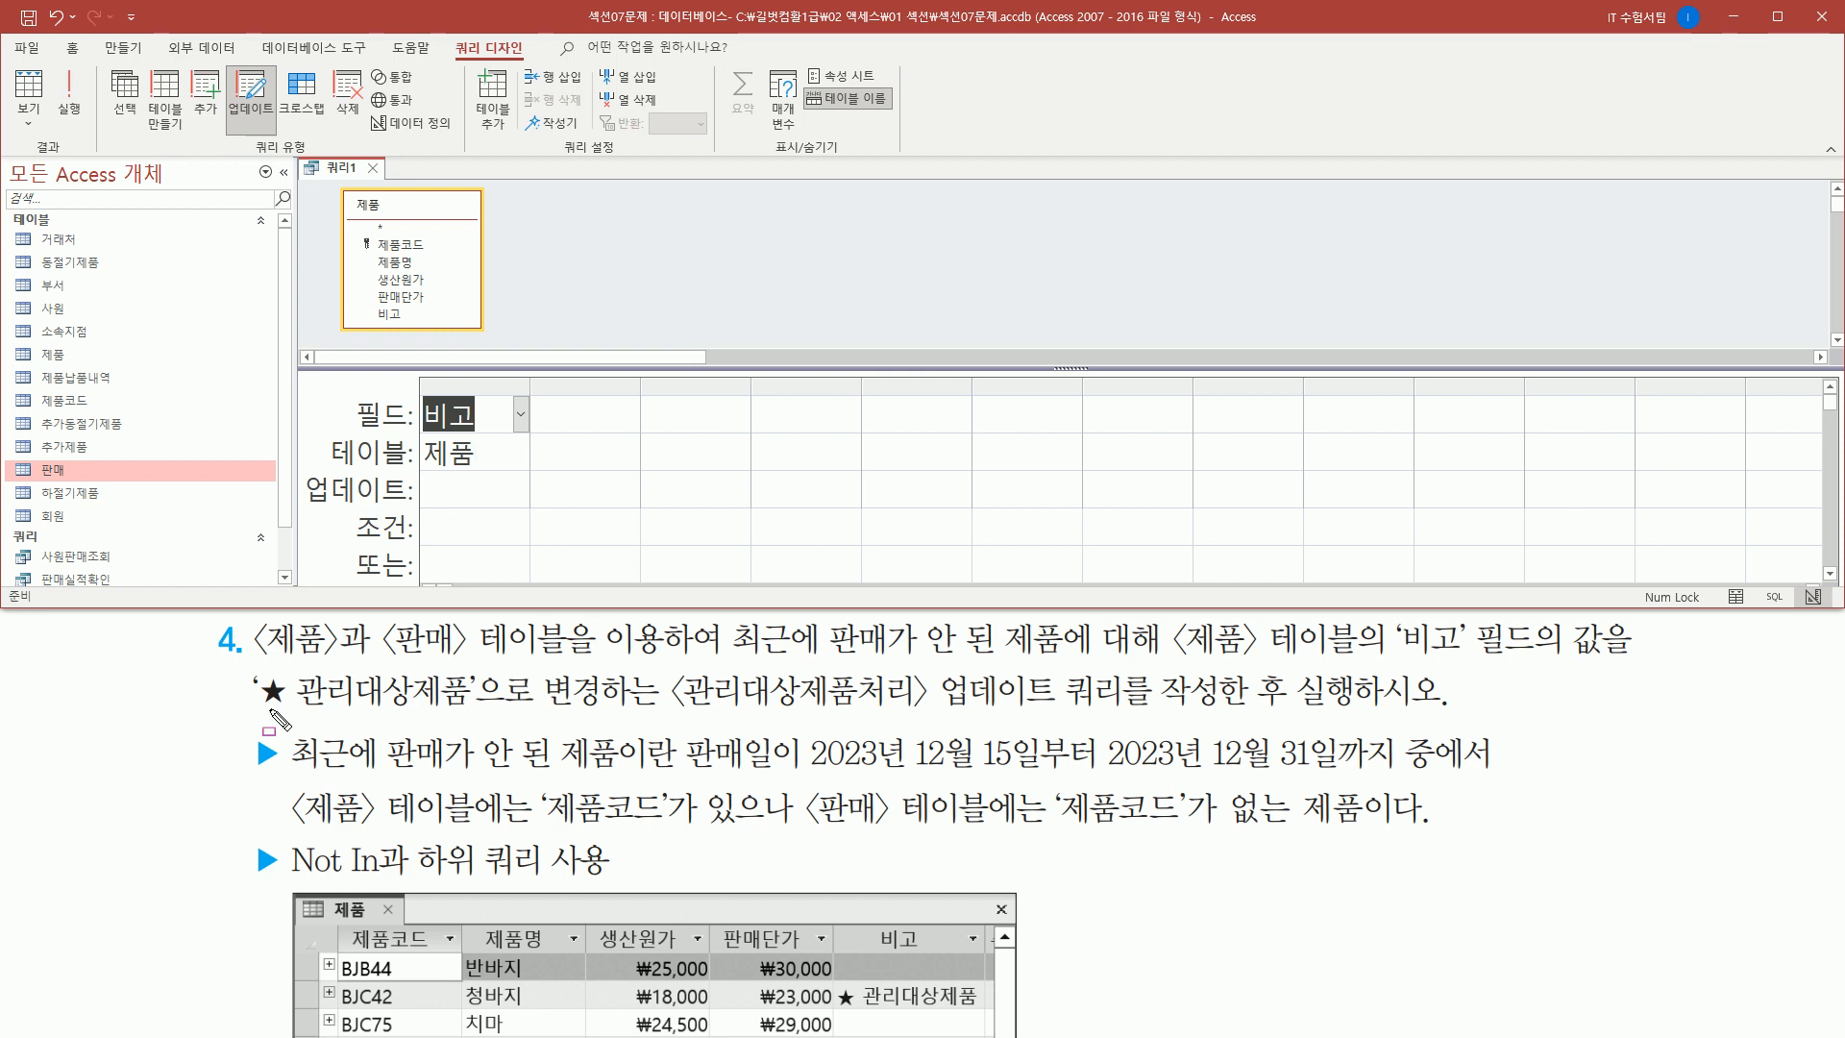
- Set the 비고 field's update value to "★ 관리대상제품" and widen its column to fit the text
left_click_drag(251, 711, 467, 713)
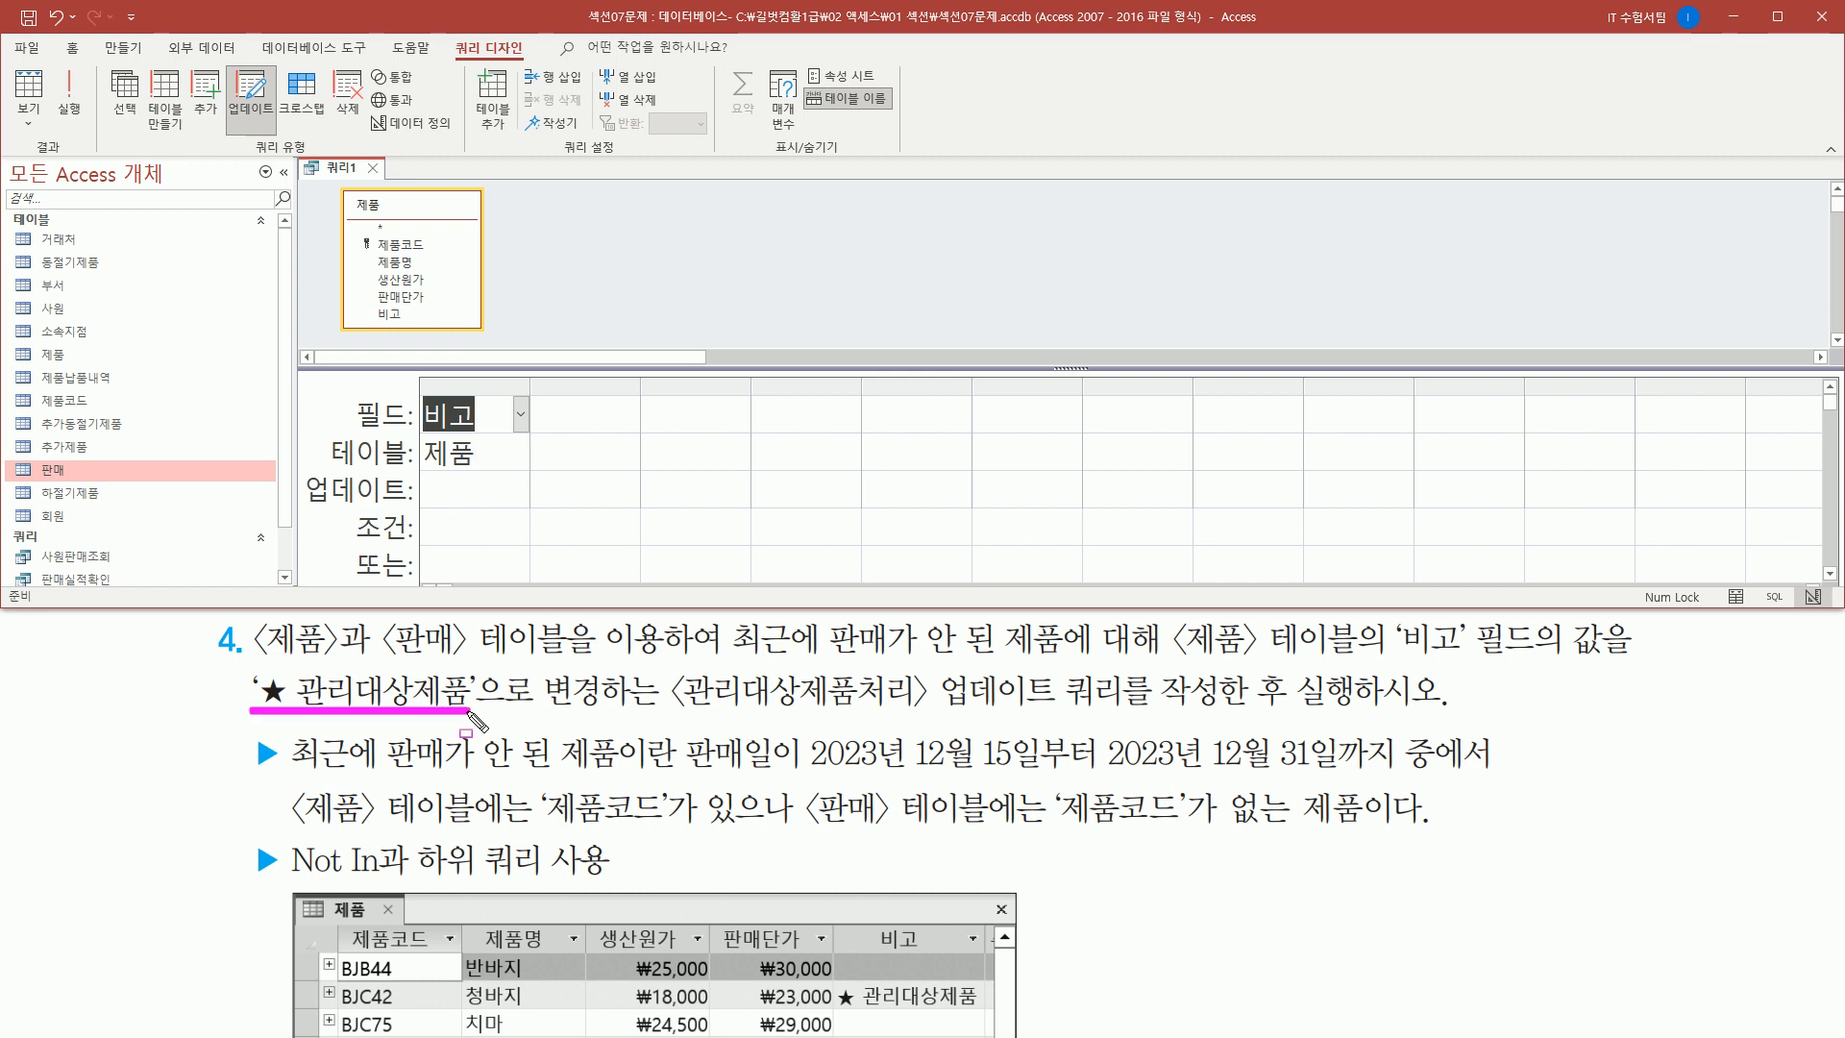
key("Escape")
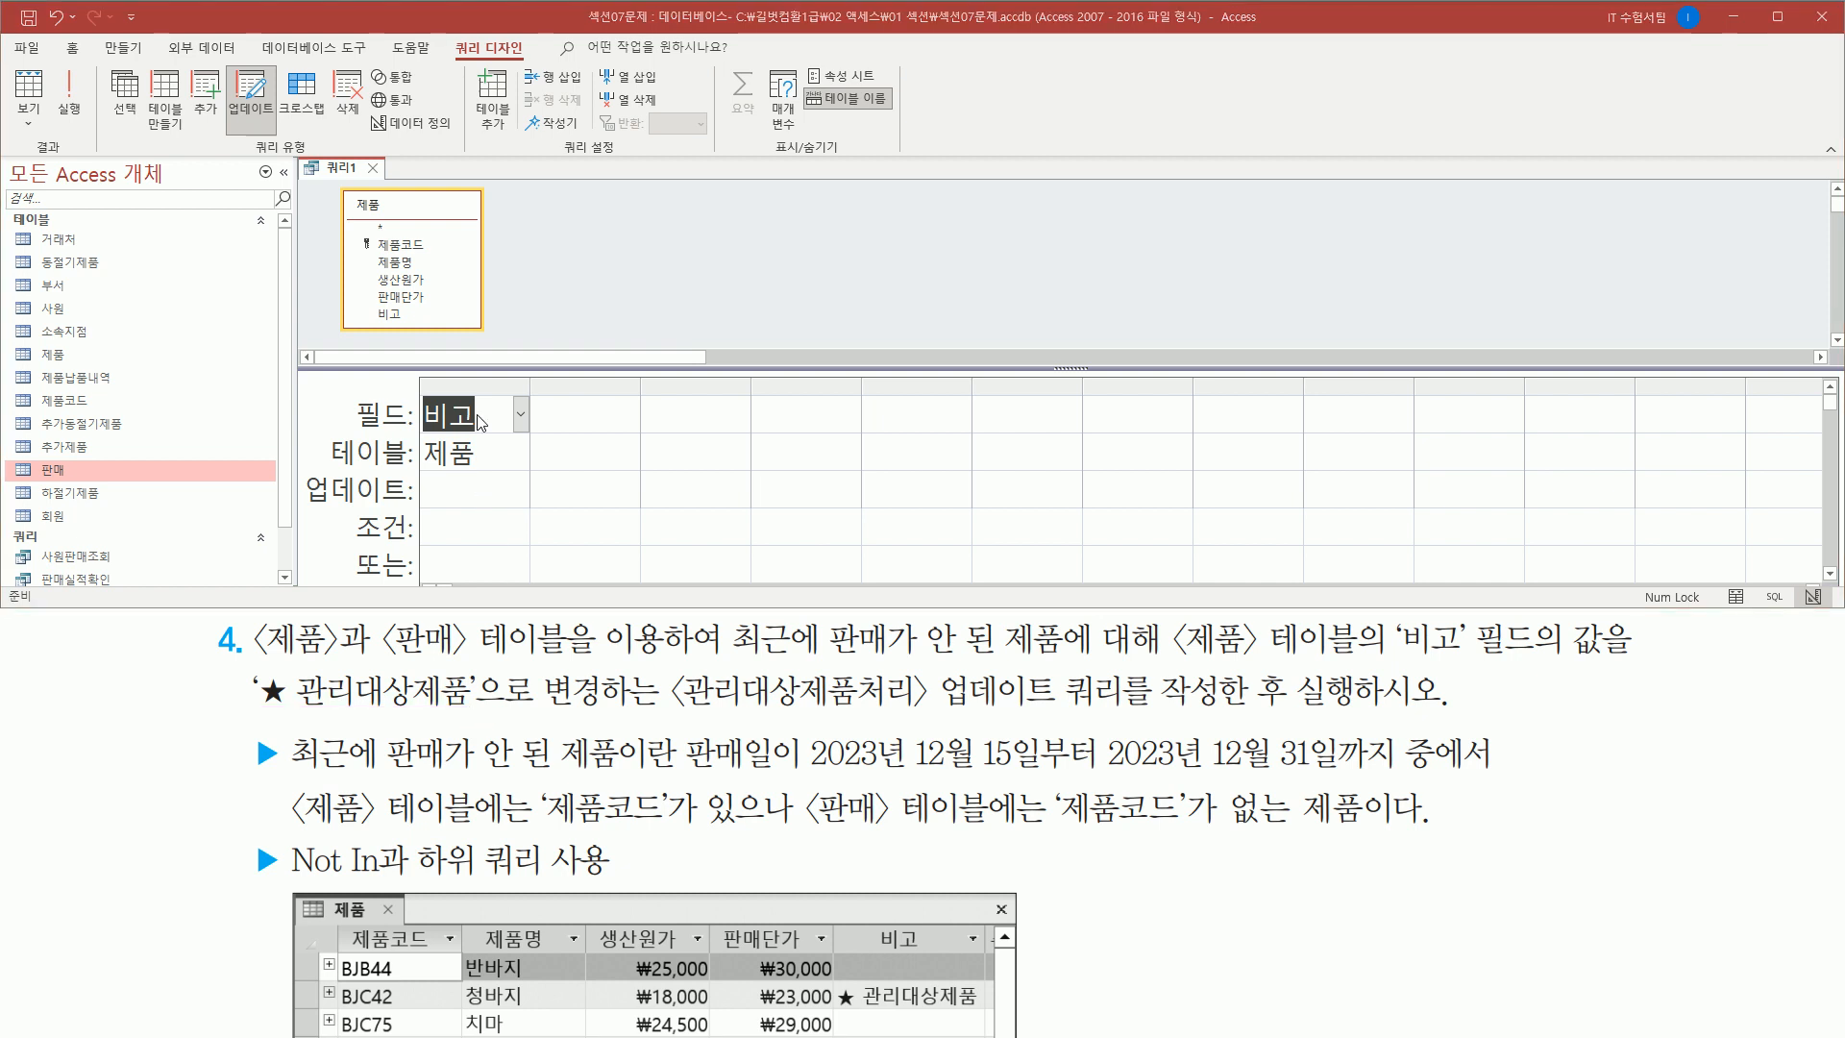
left_click(458, 488)
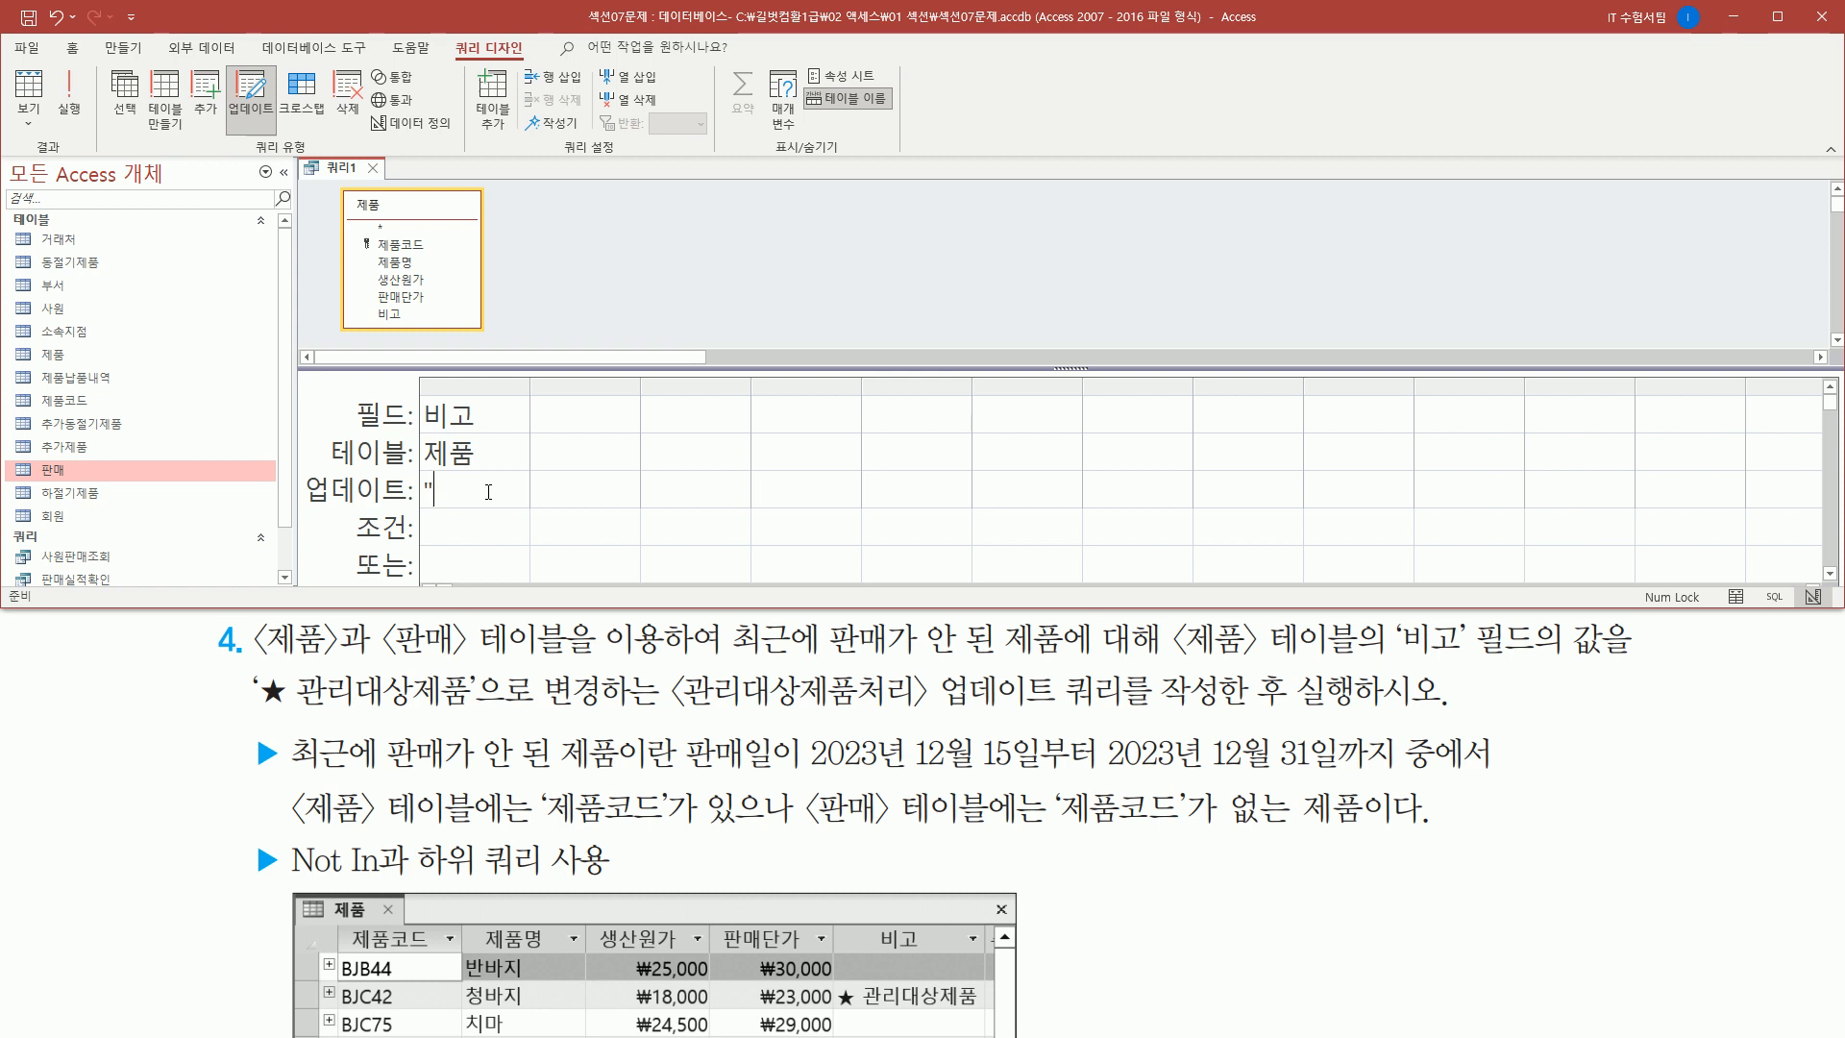
type("ㅁ")
key("Hangul_Hanja")
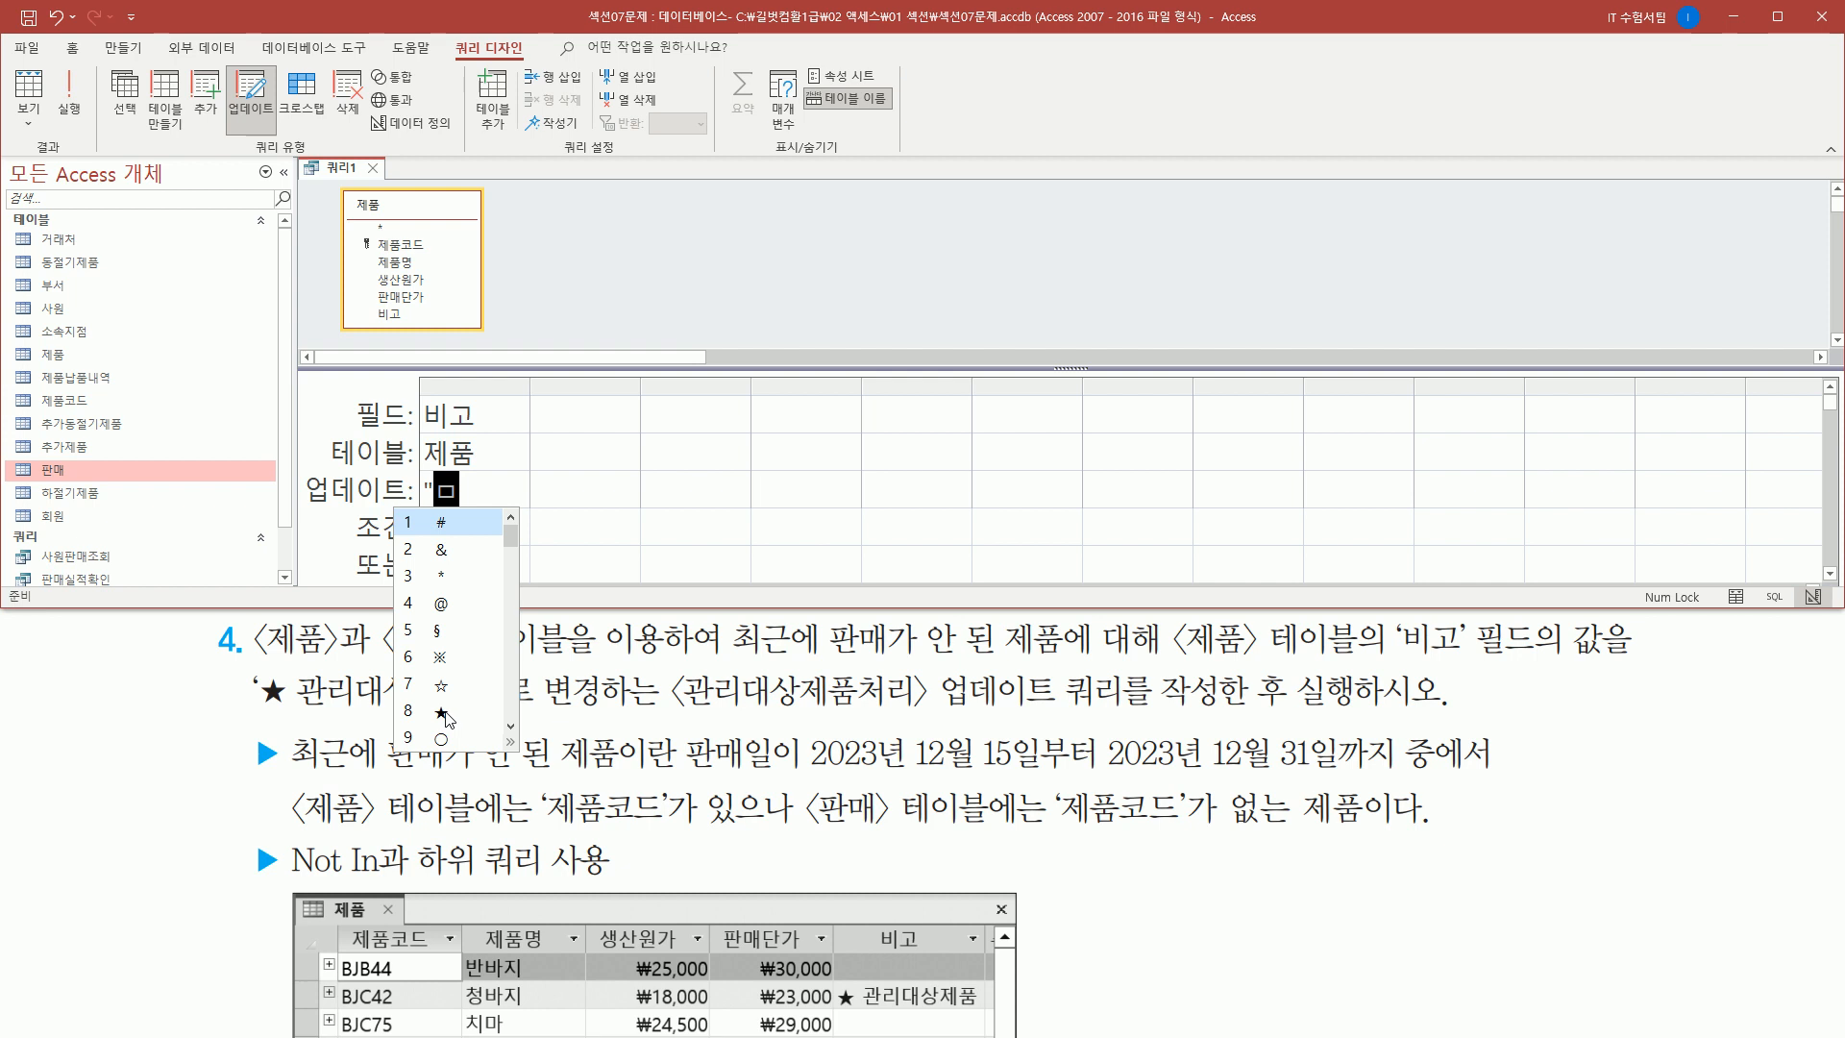
left_click(442, 712)
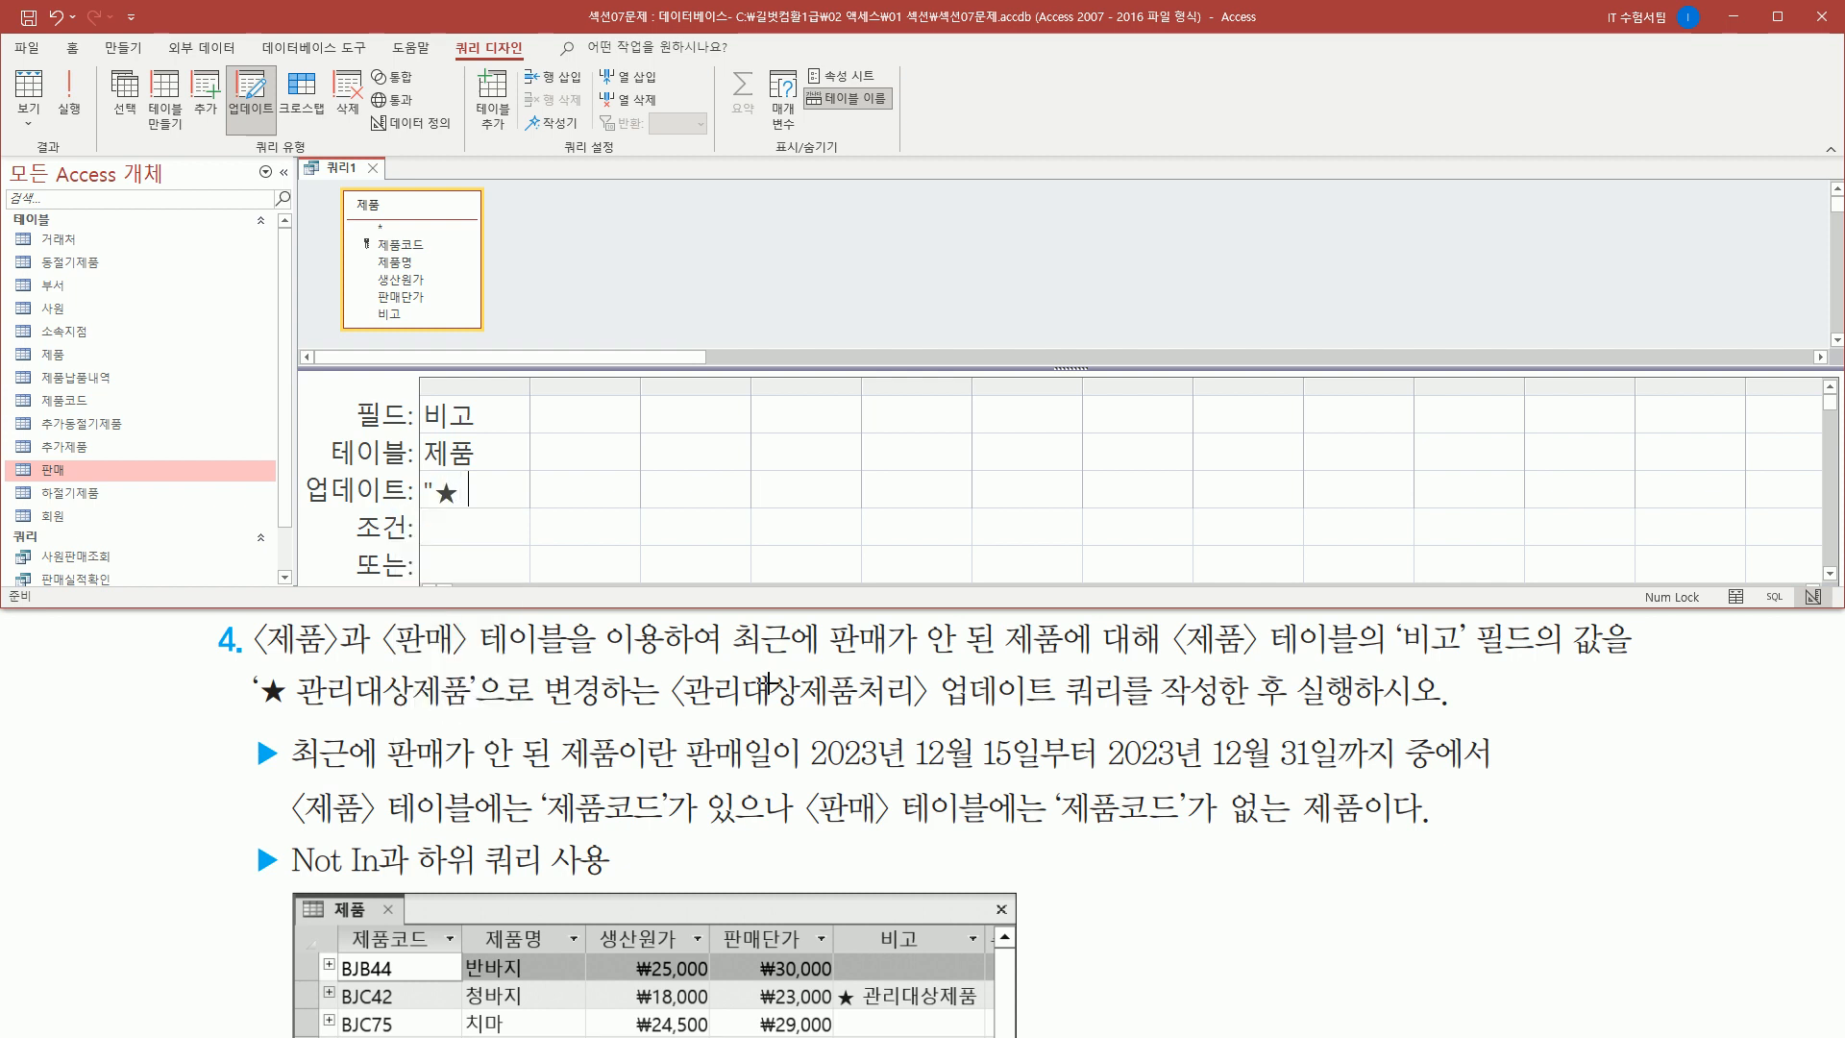
type("관리대상")
type("제품")
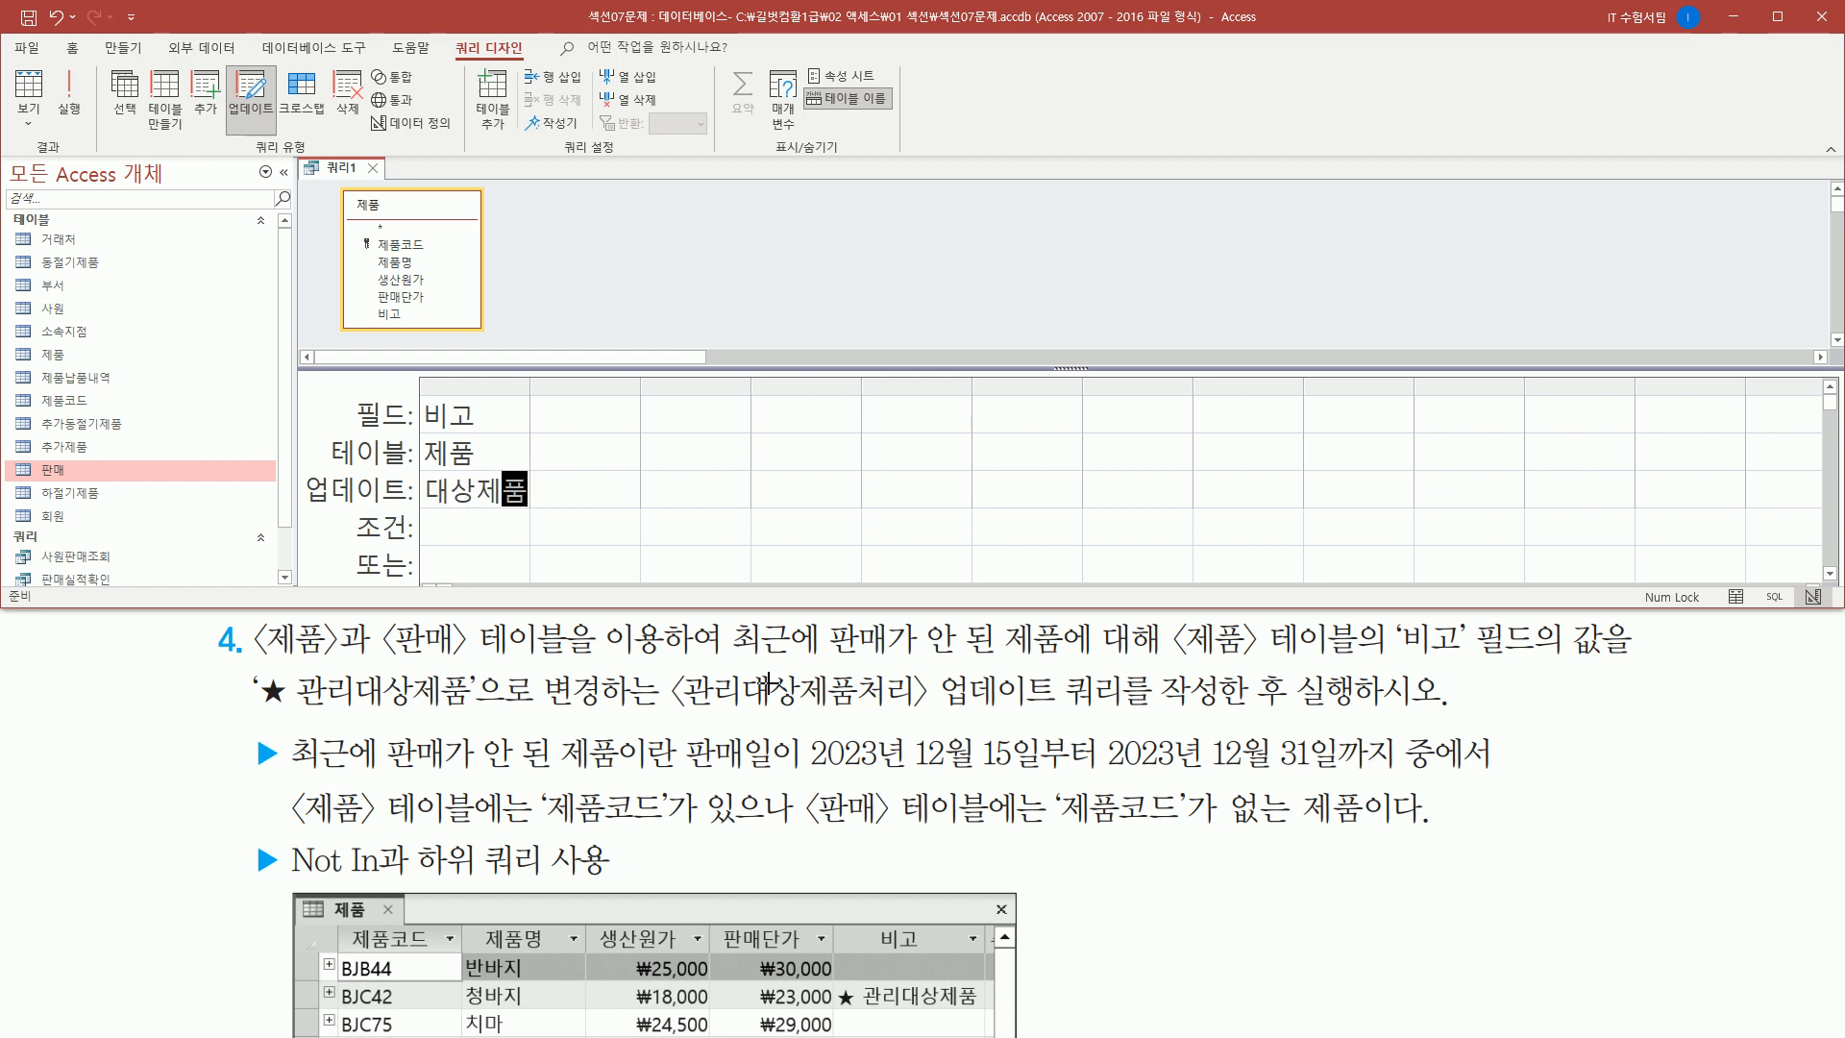
type("\"")
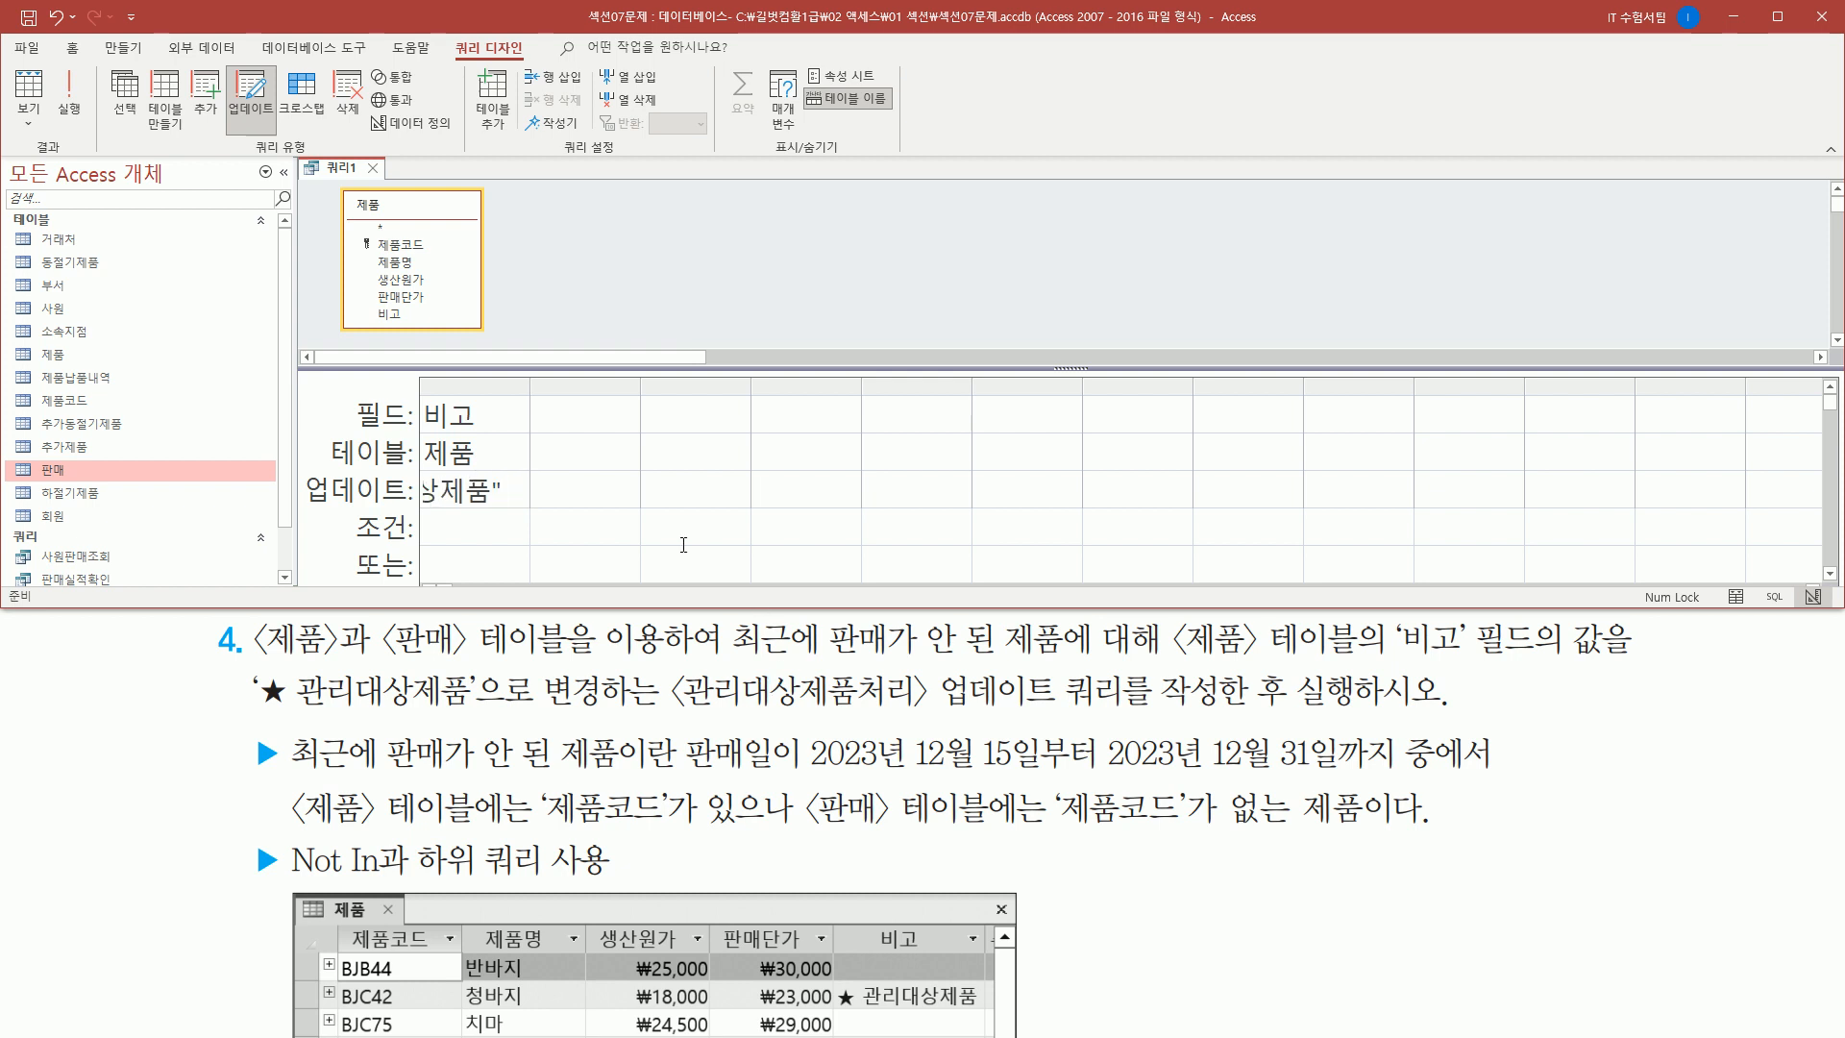
left_click_drag(531, 387, 659, 386)
mouse_move(416, 394)
left_mouse_down()
mouse_move(444, 430)
mouse_move(489, 436)
left_mouse_up()
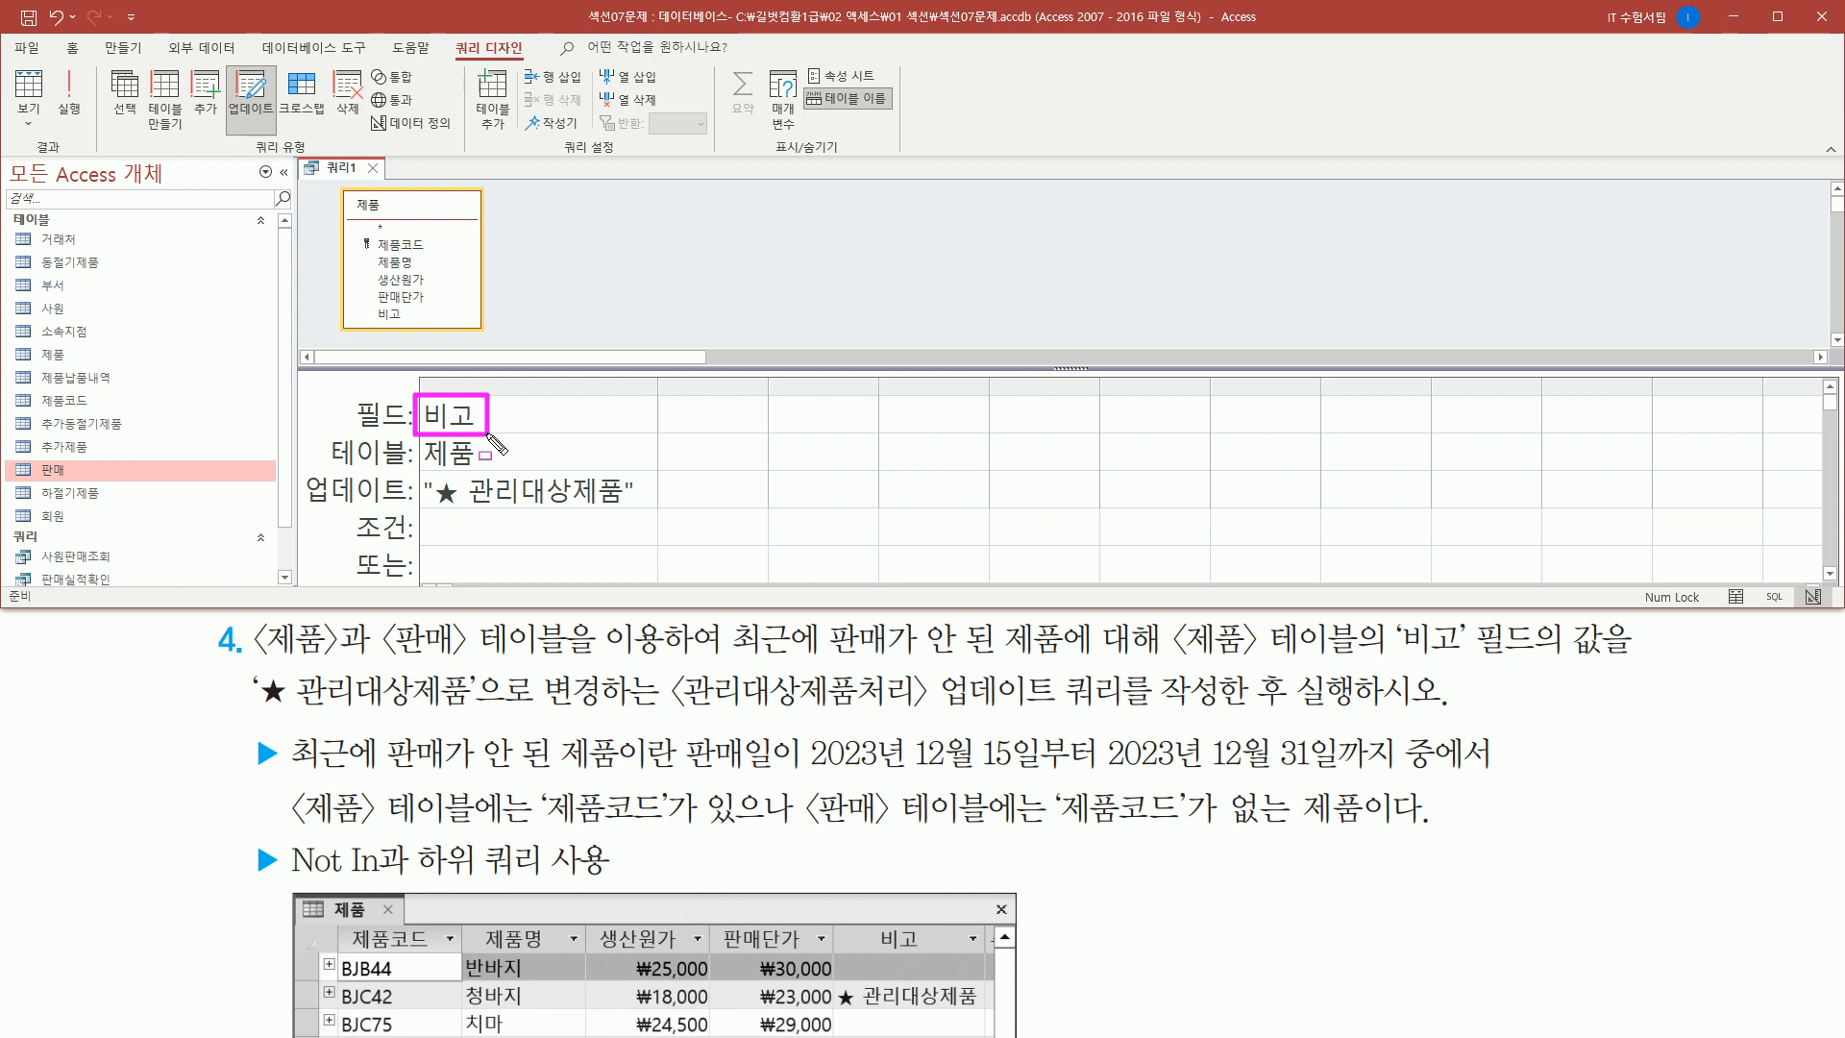
left_click_drag(423, 508, 631, 508)
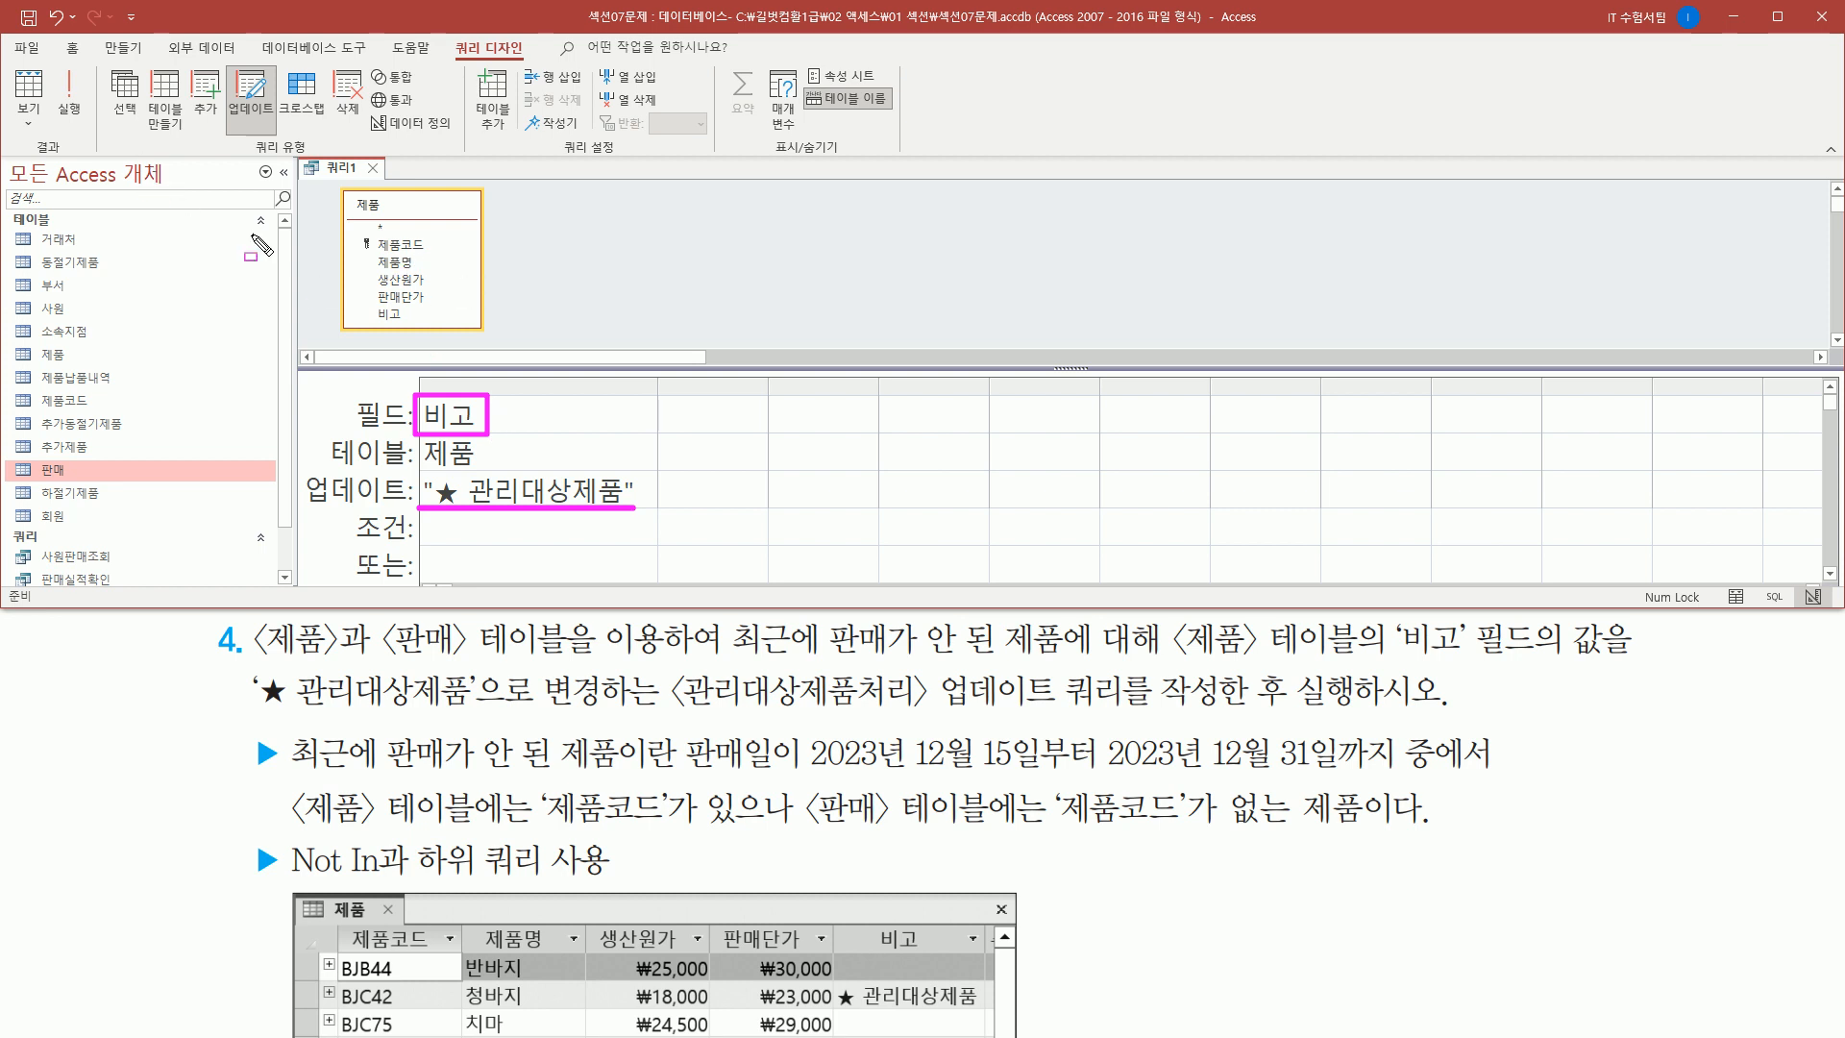
left_click_drag(422, 468, 477, 468)
left_click_drag(405, 470, 646, 520)
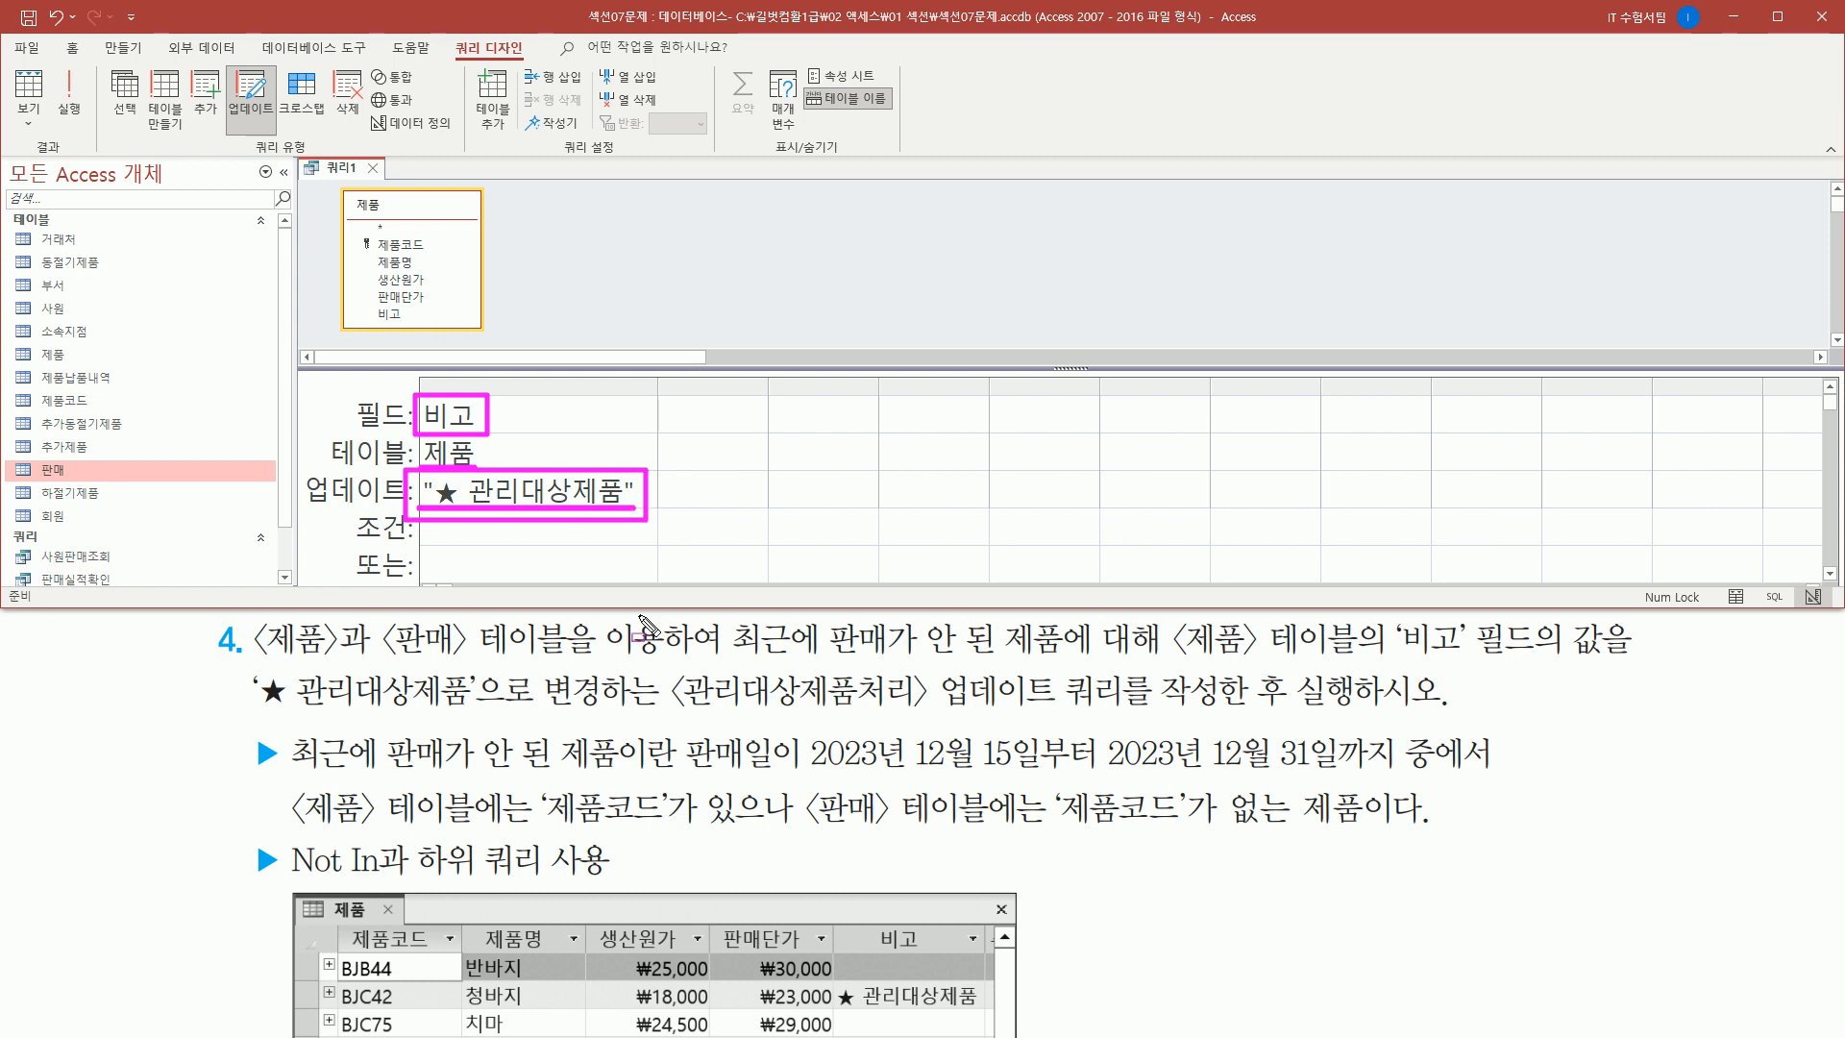
mouse_move(291, 770)
left_mouse_down()
mouse_move(654, 769)
mouse_move(631, 769)
left_mouse_up()
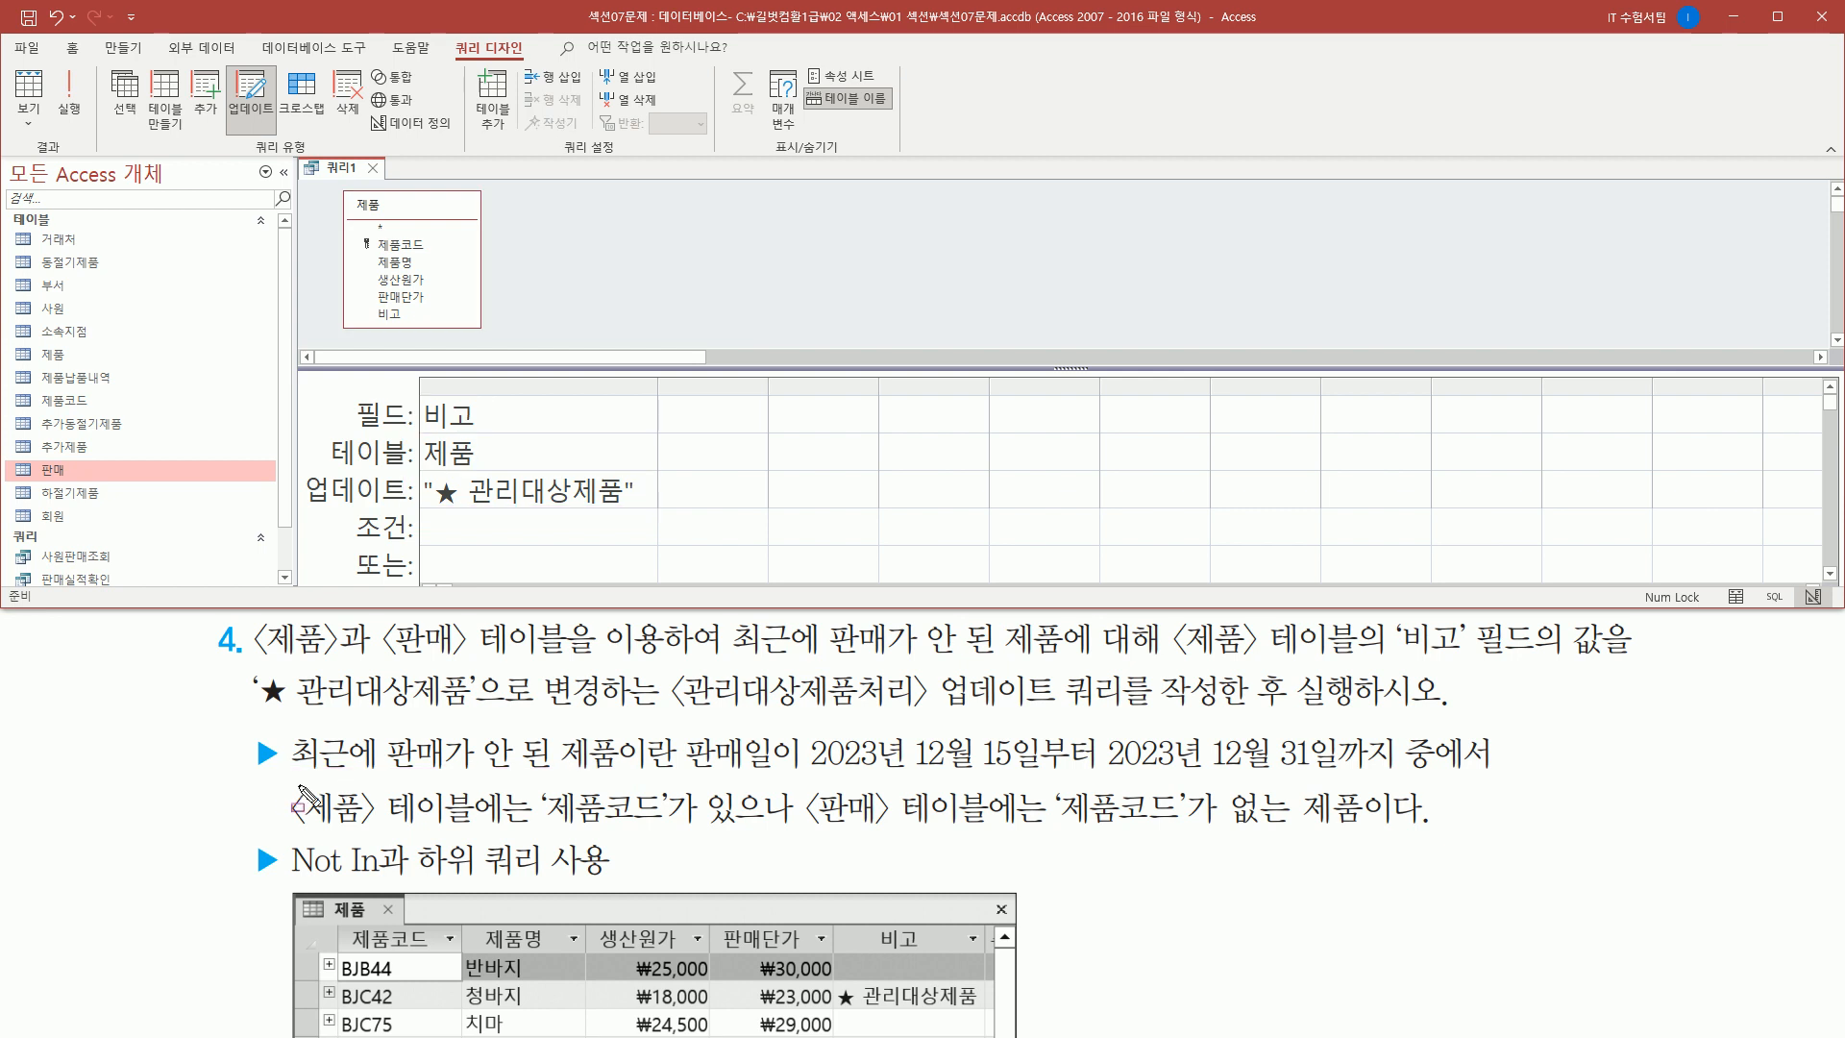
left_click_drag(292, 781, 387, 828)
left_click_drag(799, 781, 894, 830)
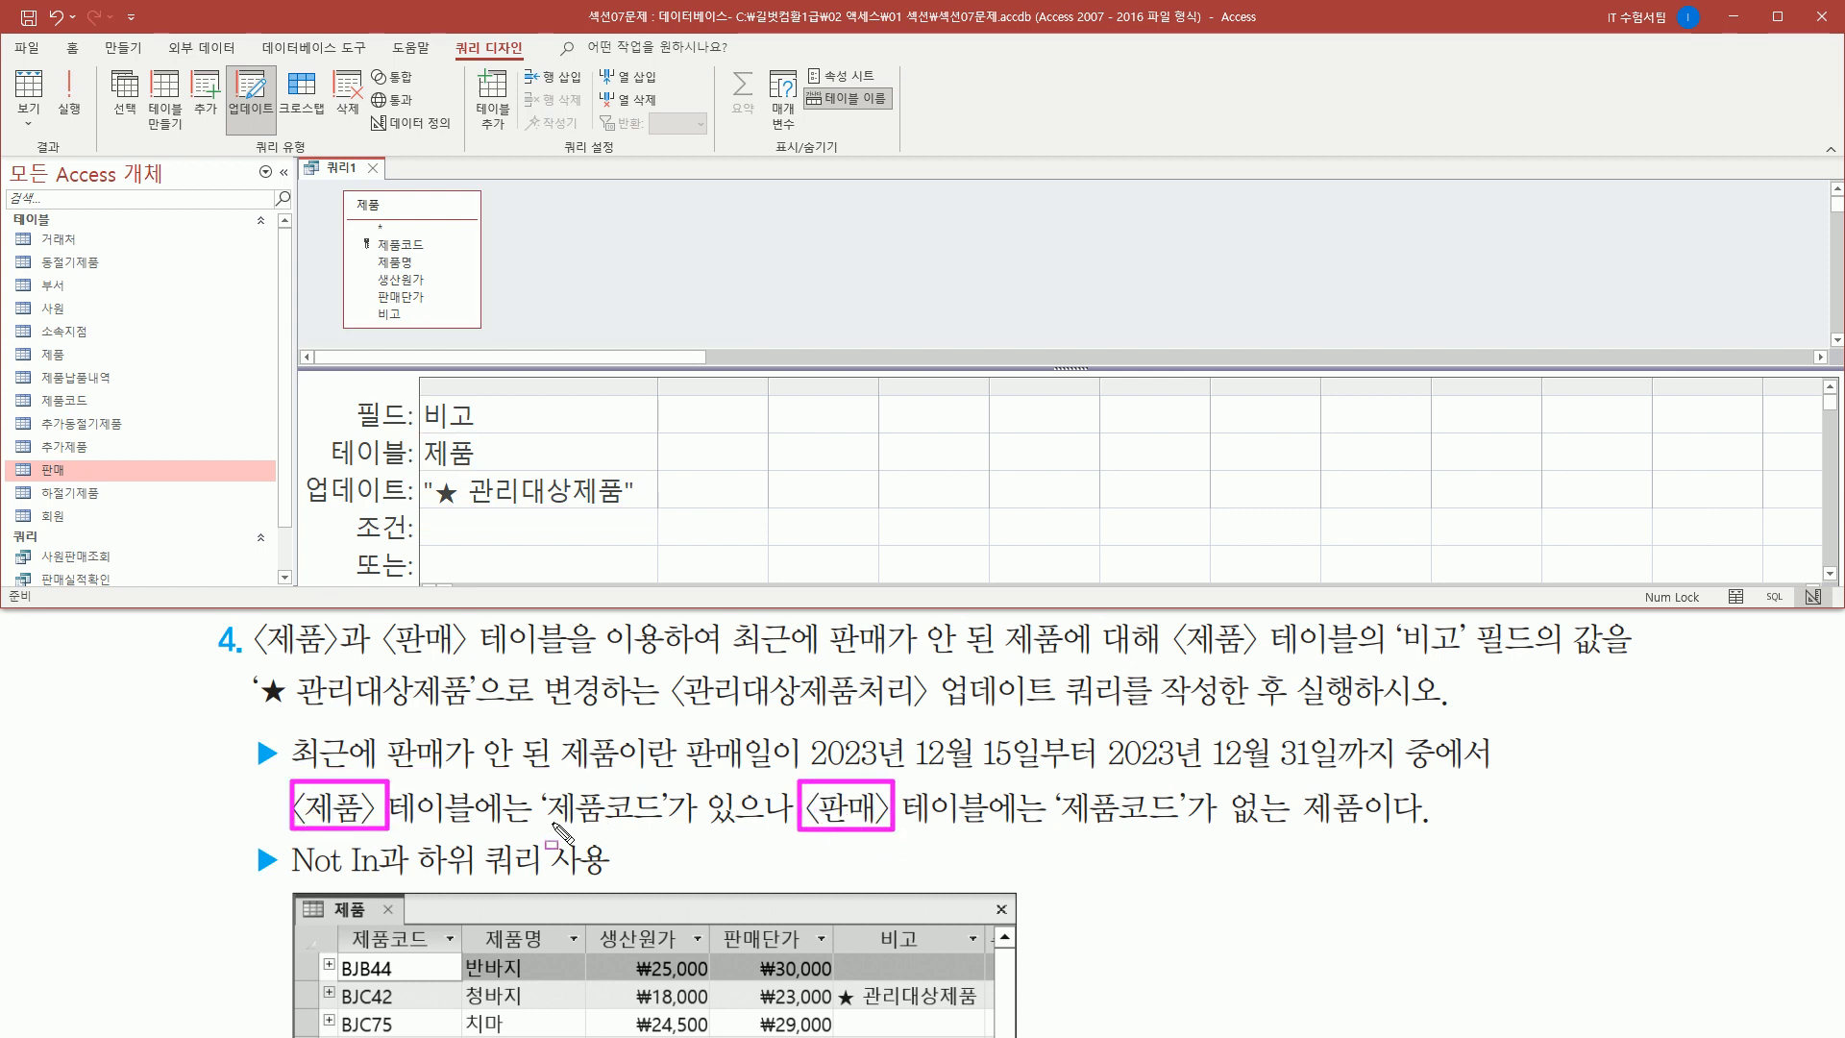
left_click_drag(546, 825, 678, 826)
left_click_drag(1054, 825, 1174, 829)
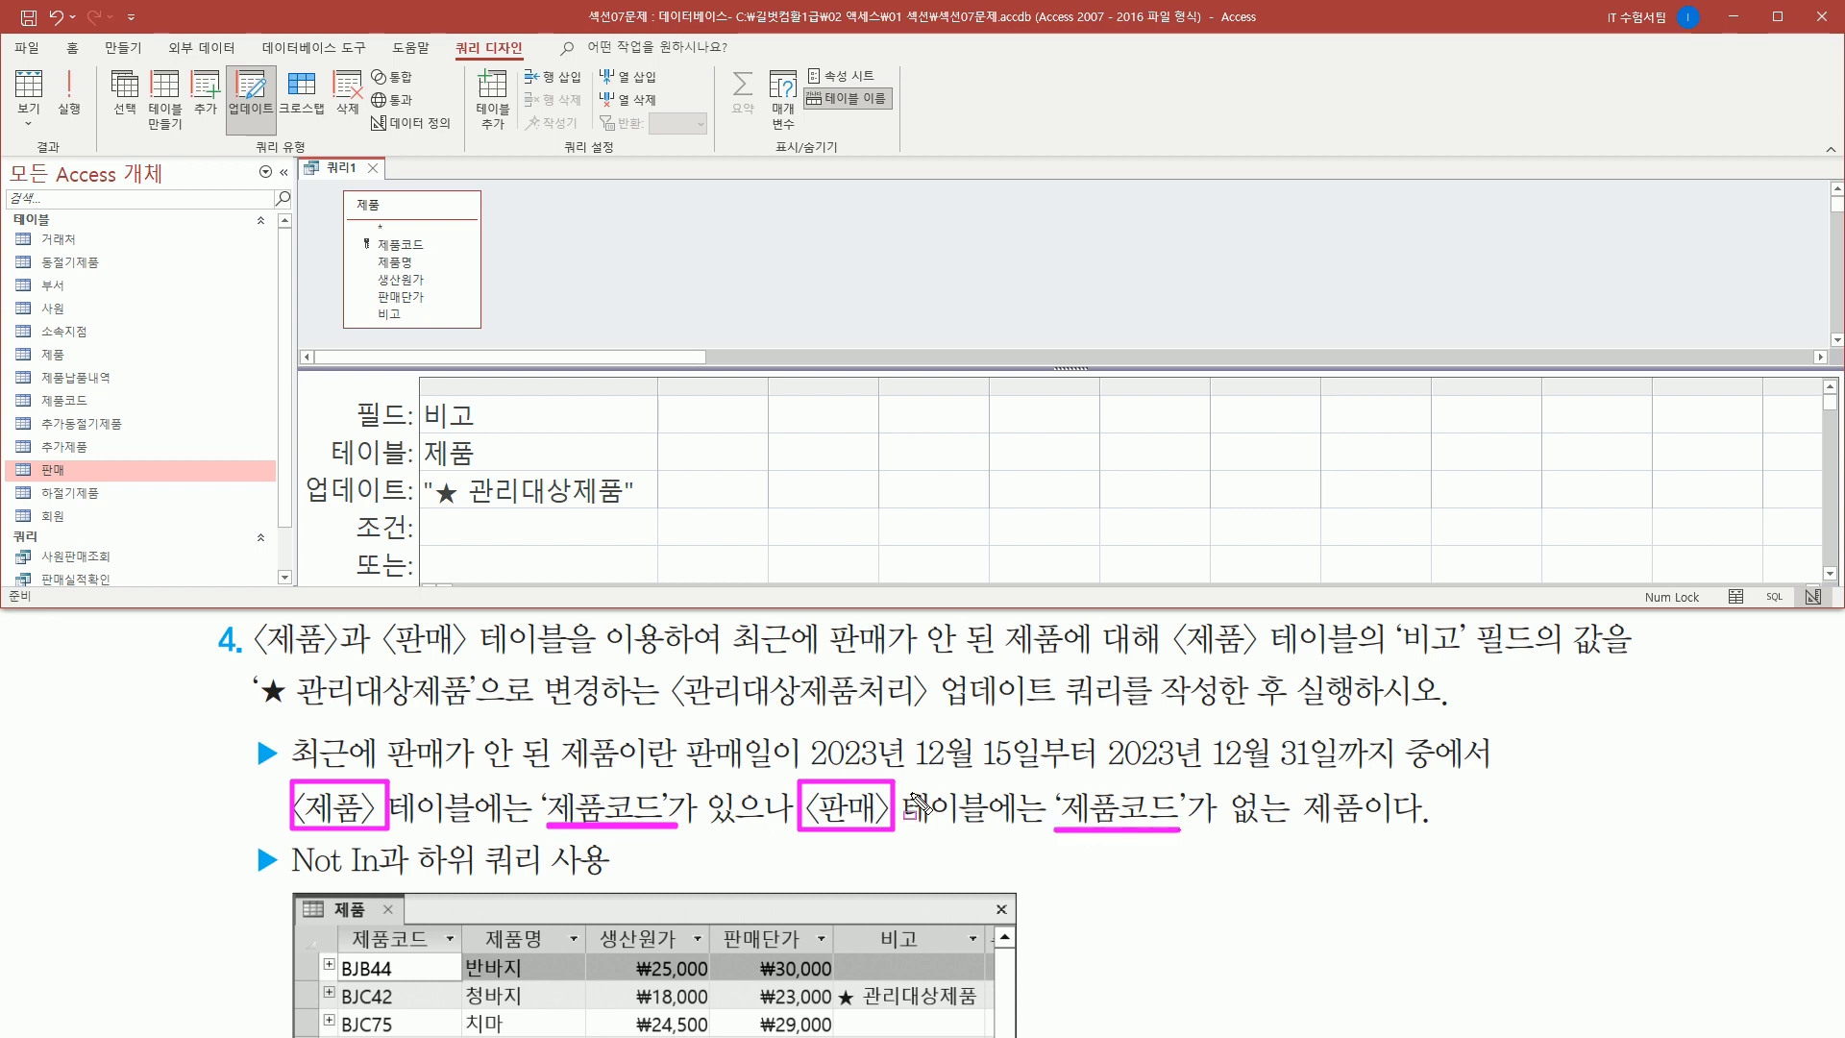
key("Escape")
- Add the 제품코드 field of the 제품 table to the second column of the design grid
left_click(672, 415)
left_click(380, 245)
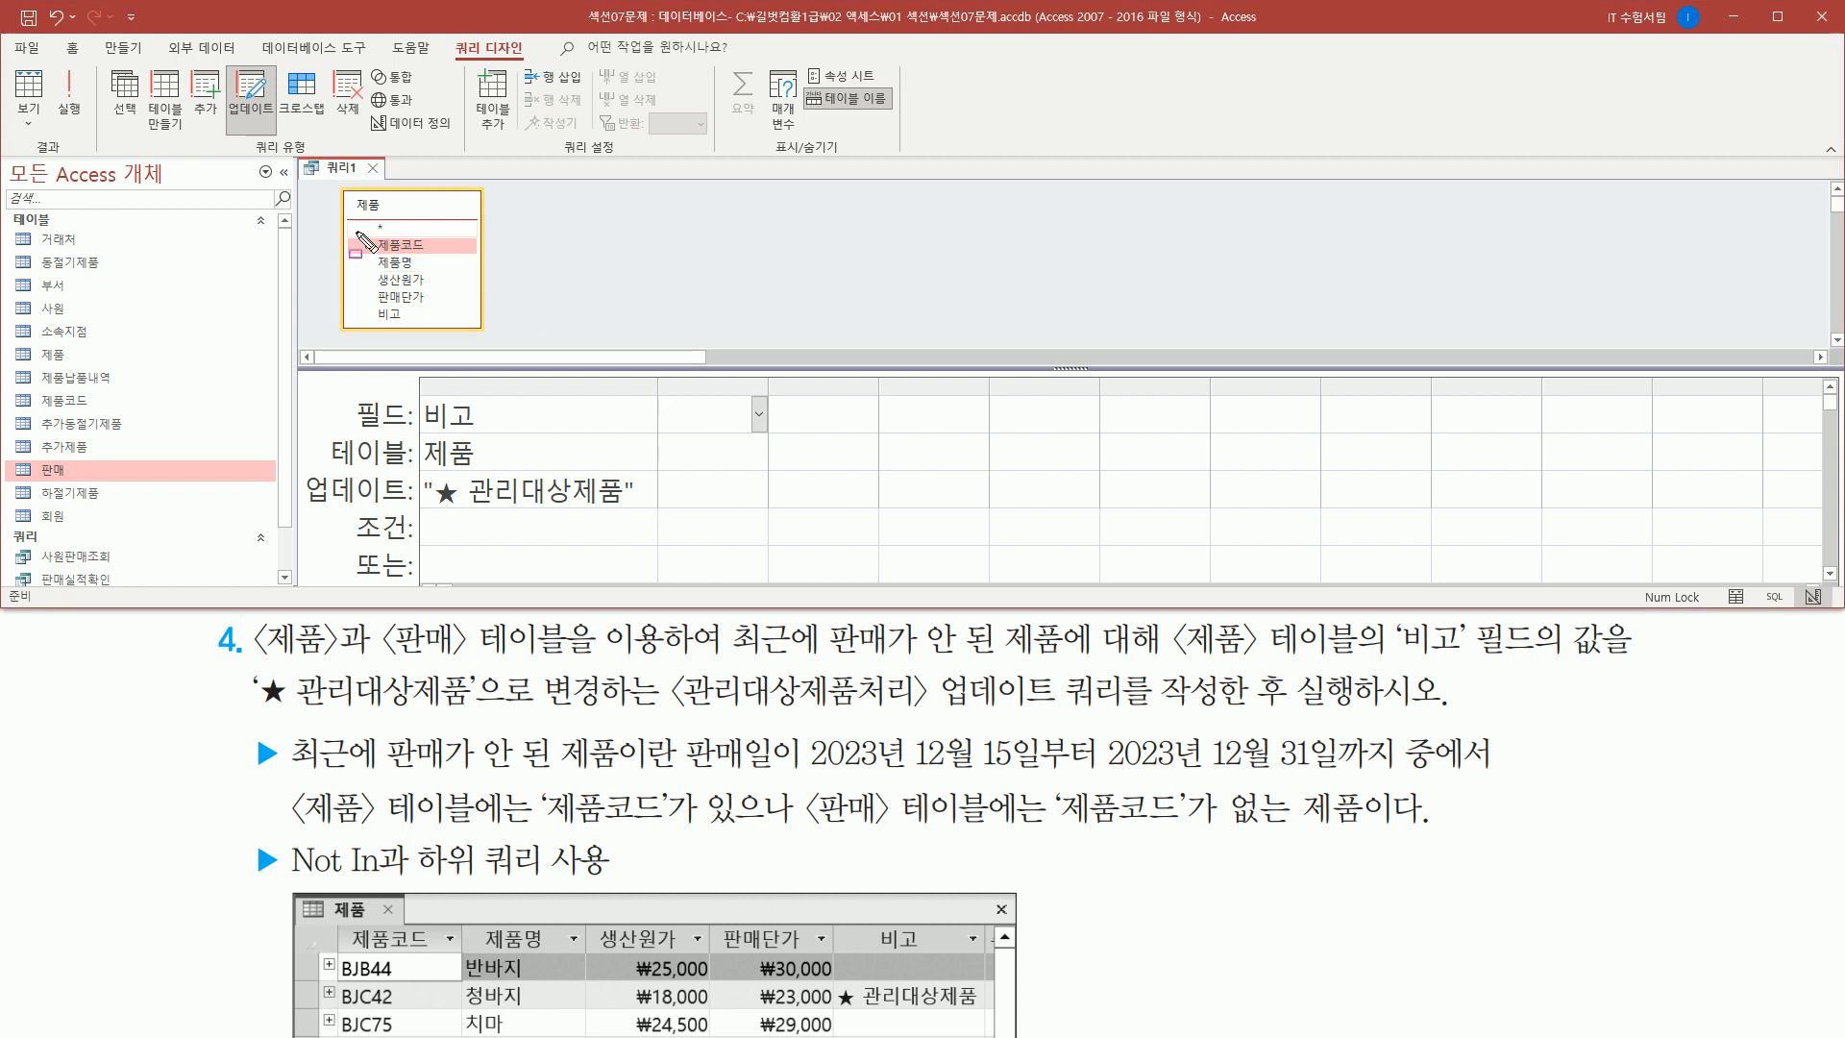
double_click(417, 249)
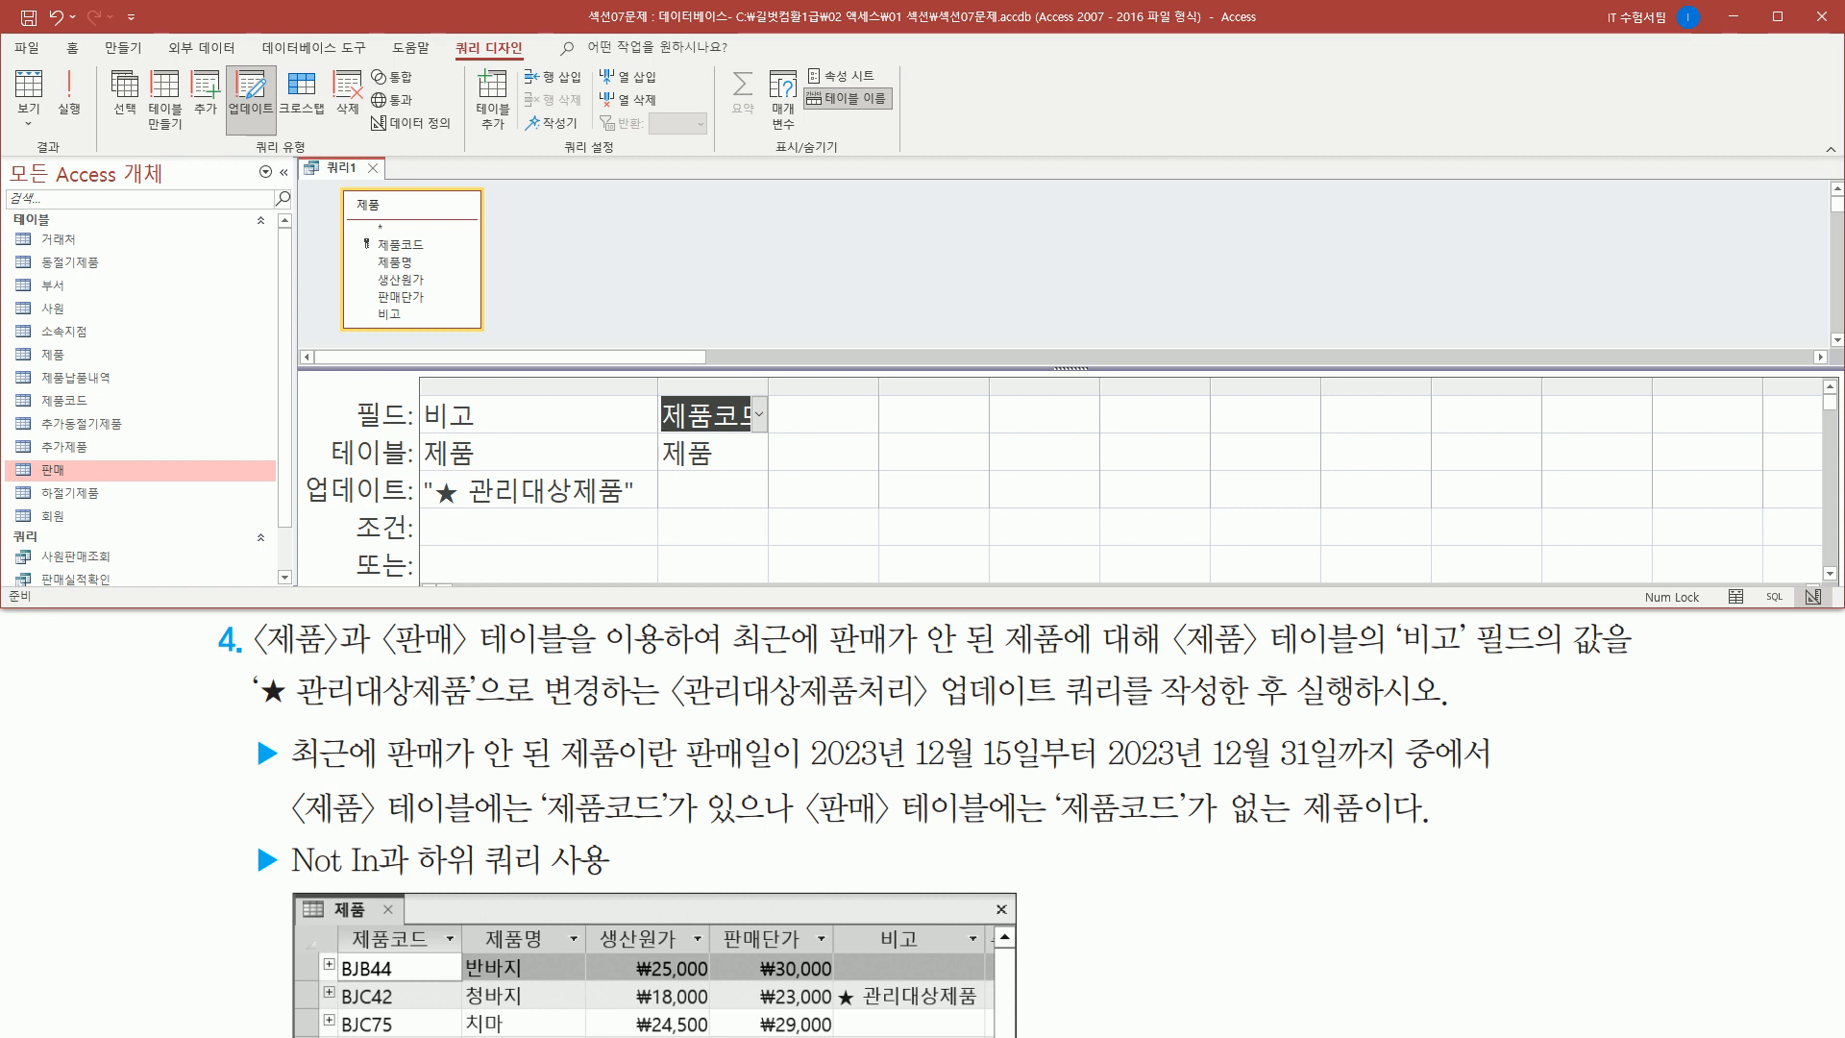
mouse_move(282, 832)
left_mouse_down()
mouse_move(416, 883)
mouse_move(387, 881)
mouse_move(423, 862)
mouse_move(554, 882)
left_mouse_up()
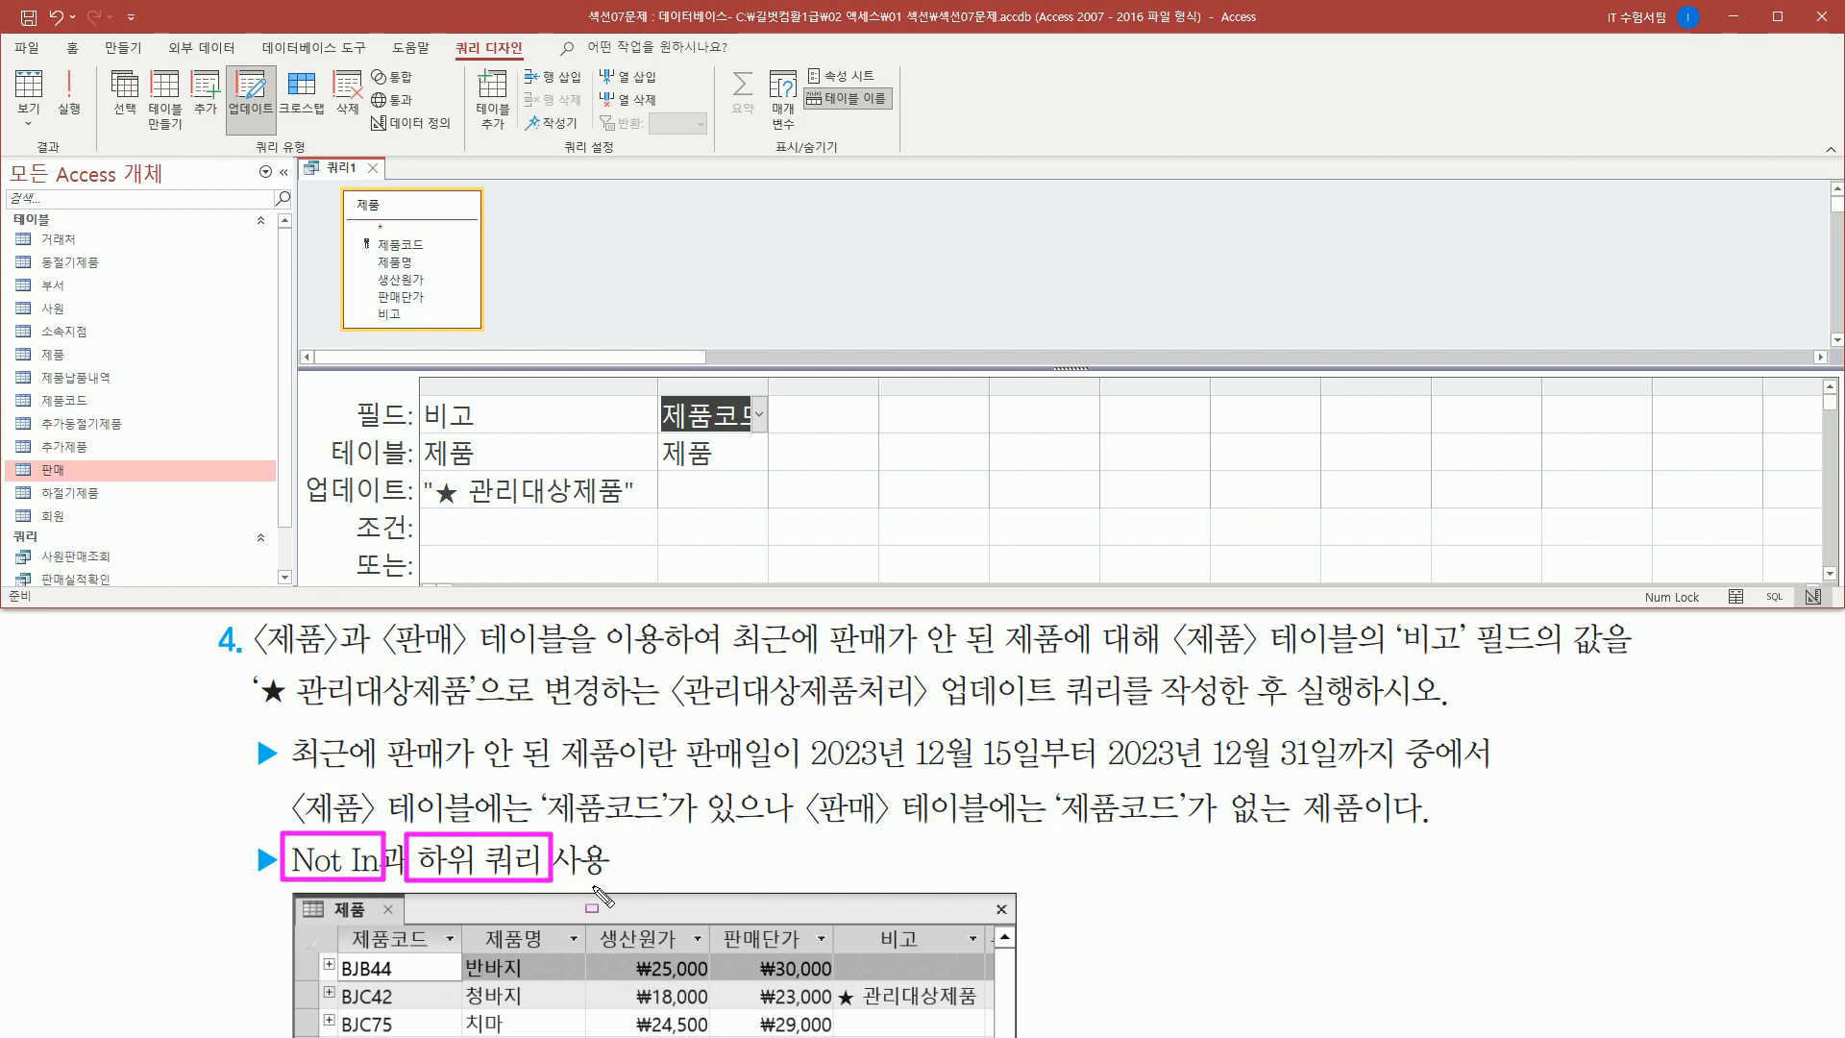
key("Escape")
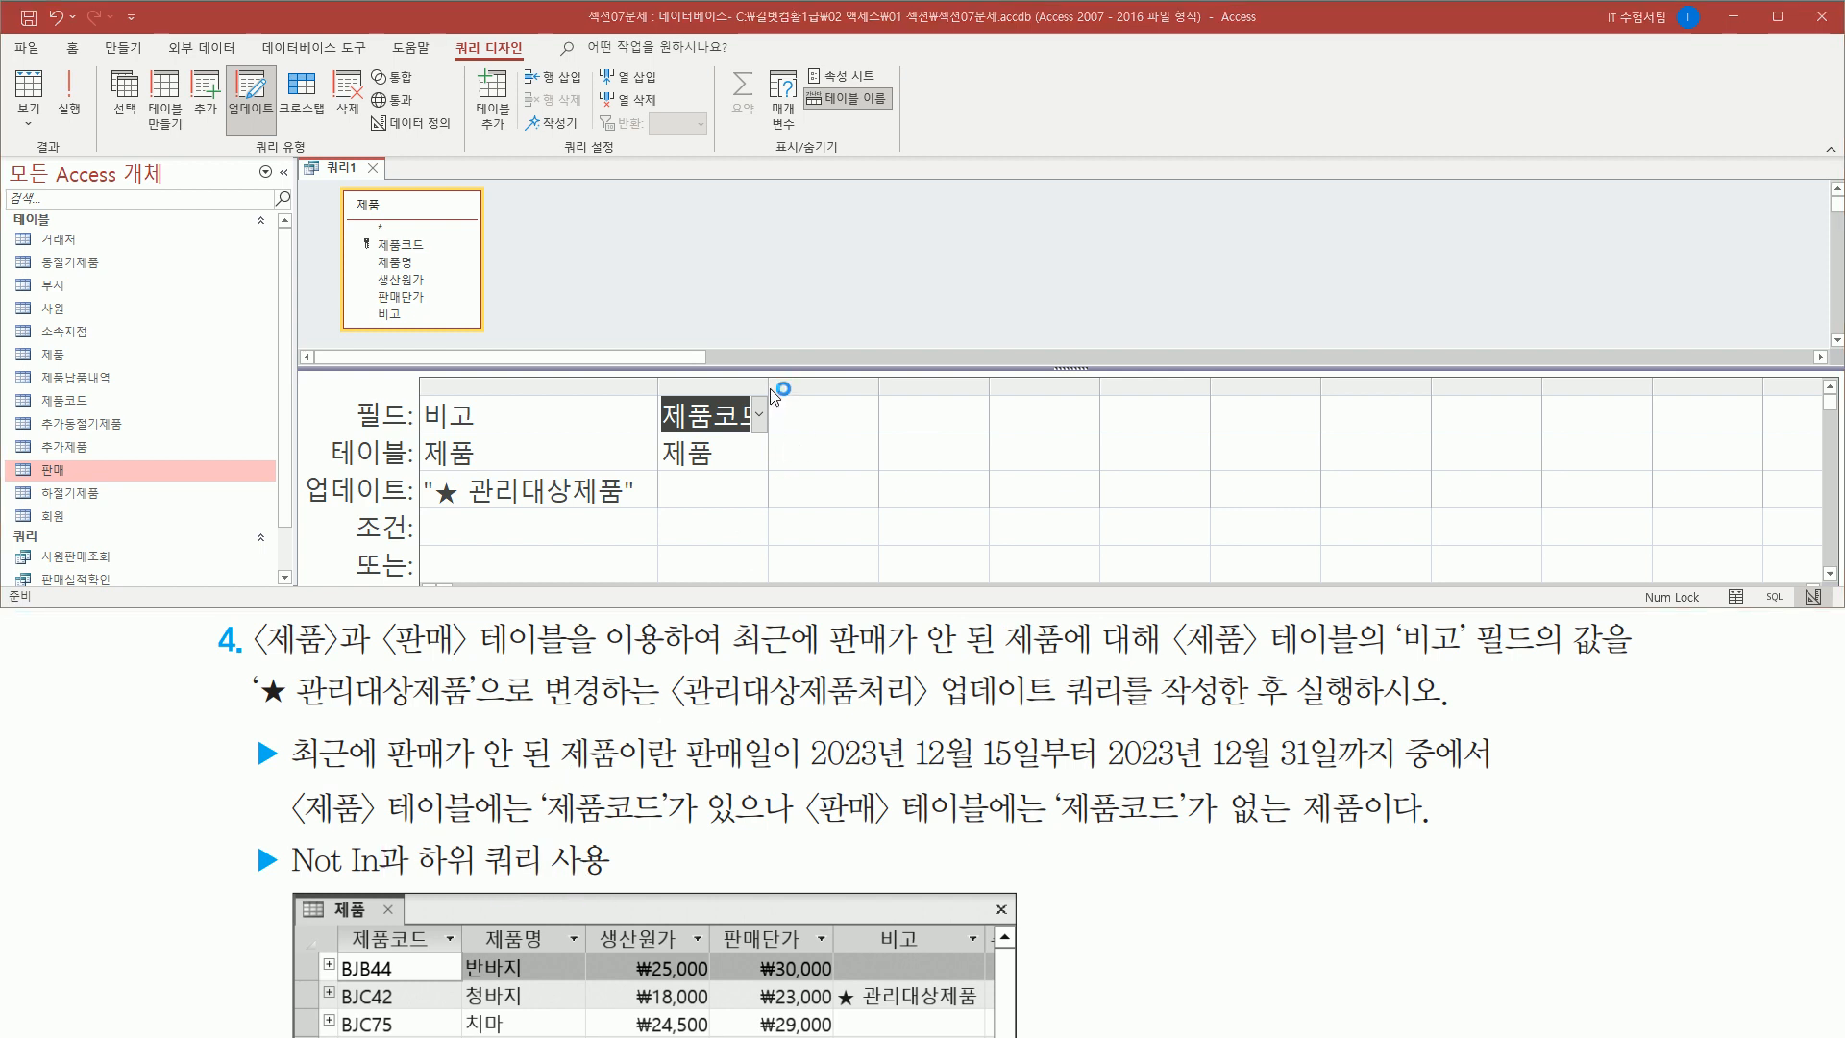
left_click_drag(541, 823, 663, 823)
left_click_drag(1060, 824, 1208, 824)
left_click_drag(659, 380, 772, 433)
left_click_drag(660, 510, 766, 546)
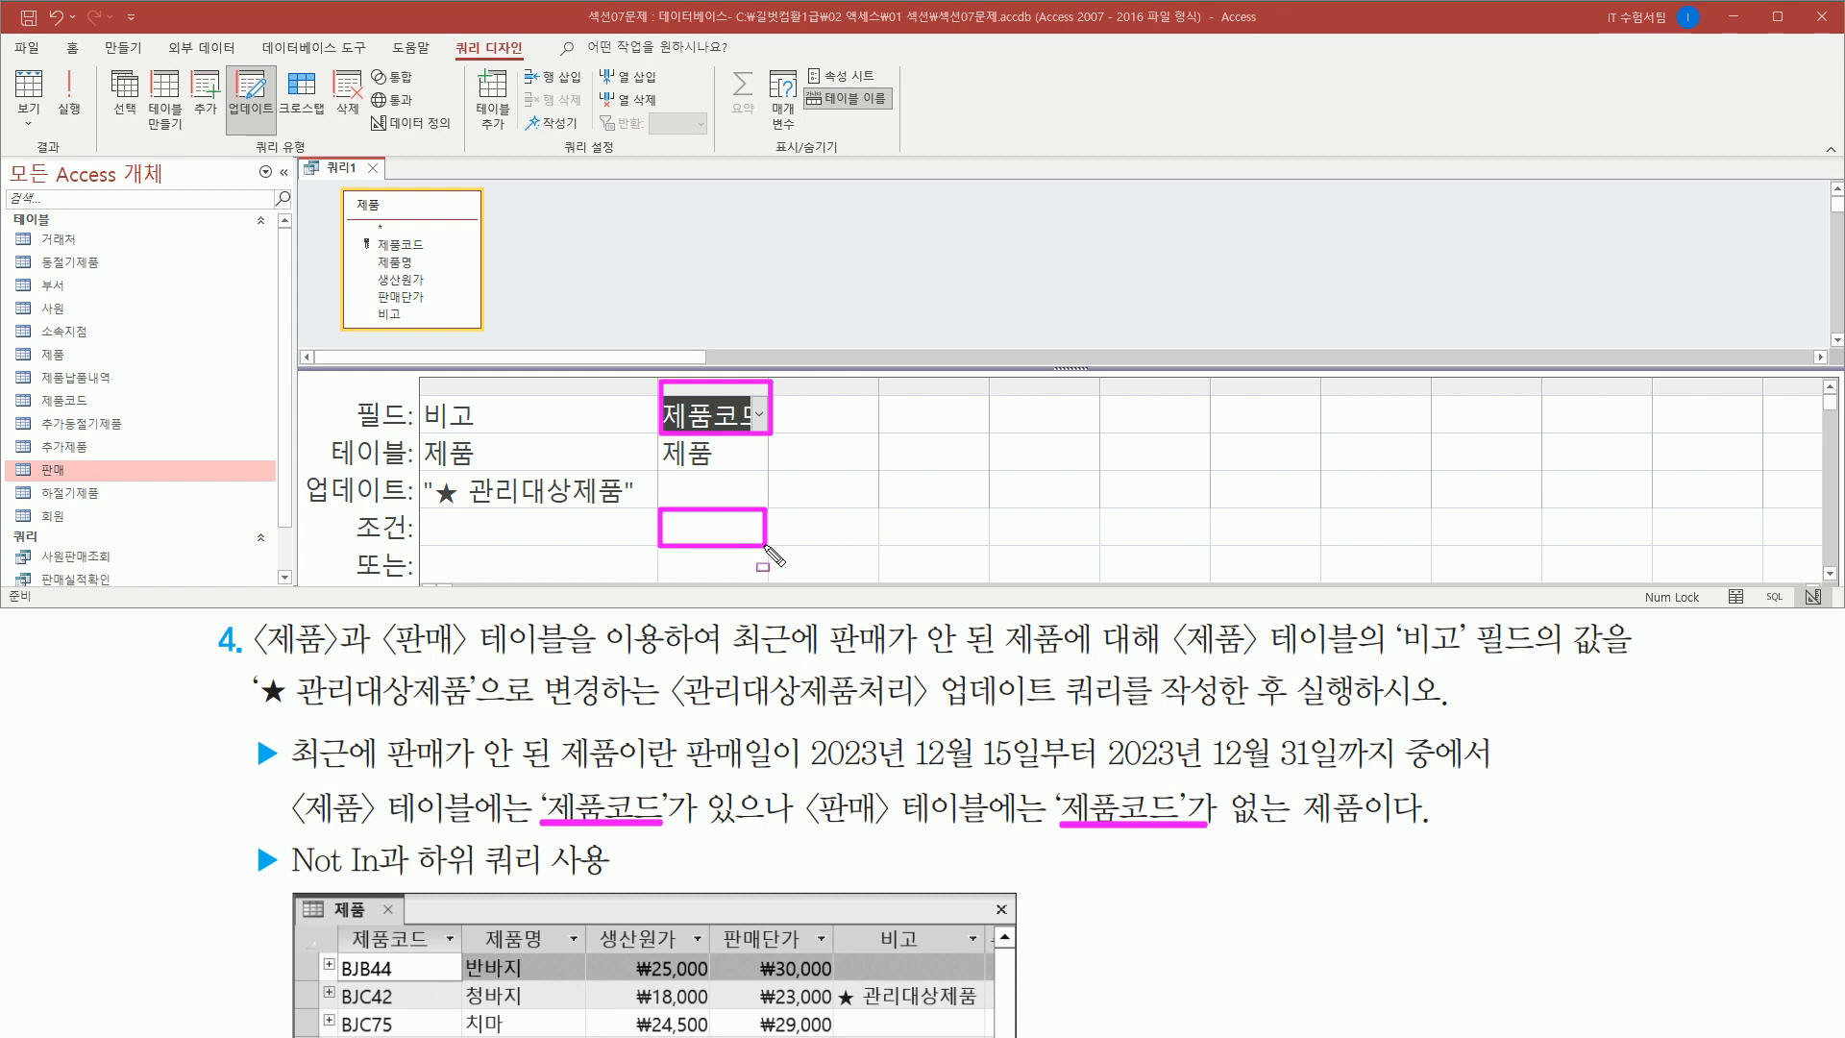
key("Escape")
- Widen the 제품코드 column considerably and enter the subquery "select 제품코드 from 판매" as its criterion
double_click(767, 386)
left_click_drag(789, 384, 1581, 378)
left_click(722, 526)
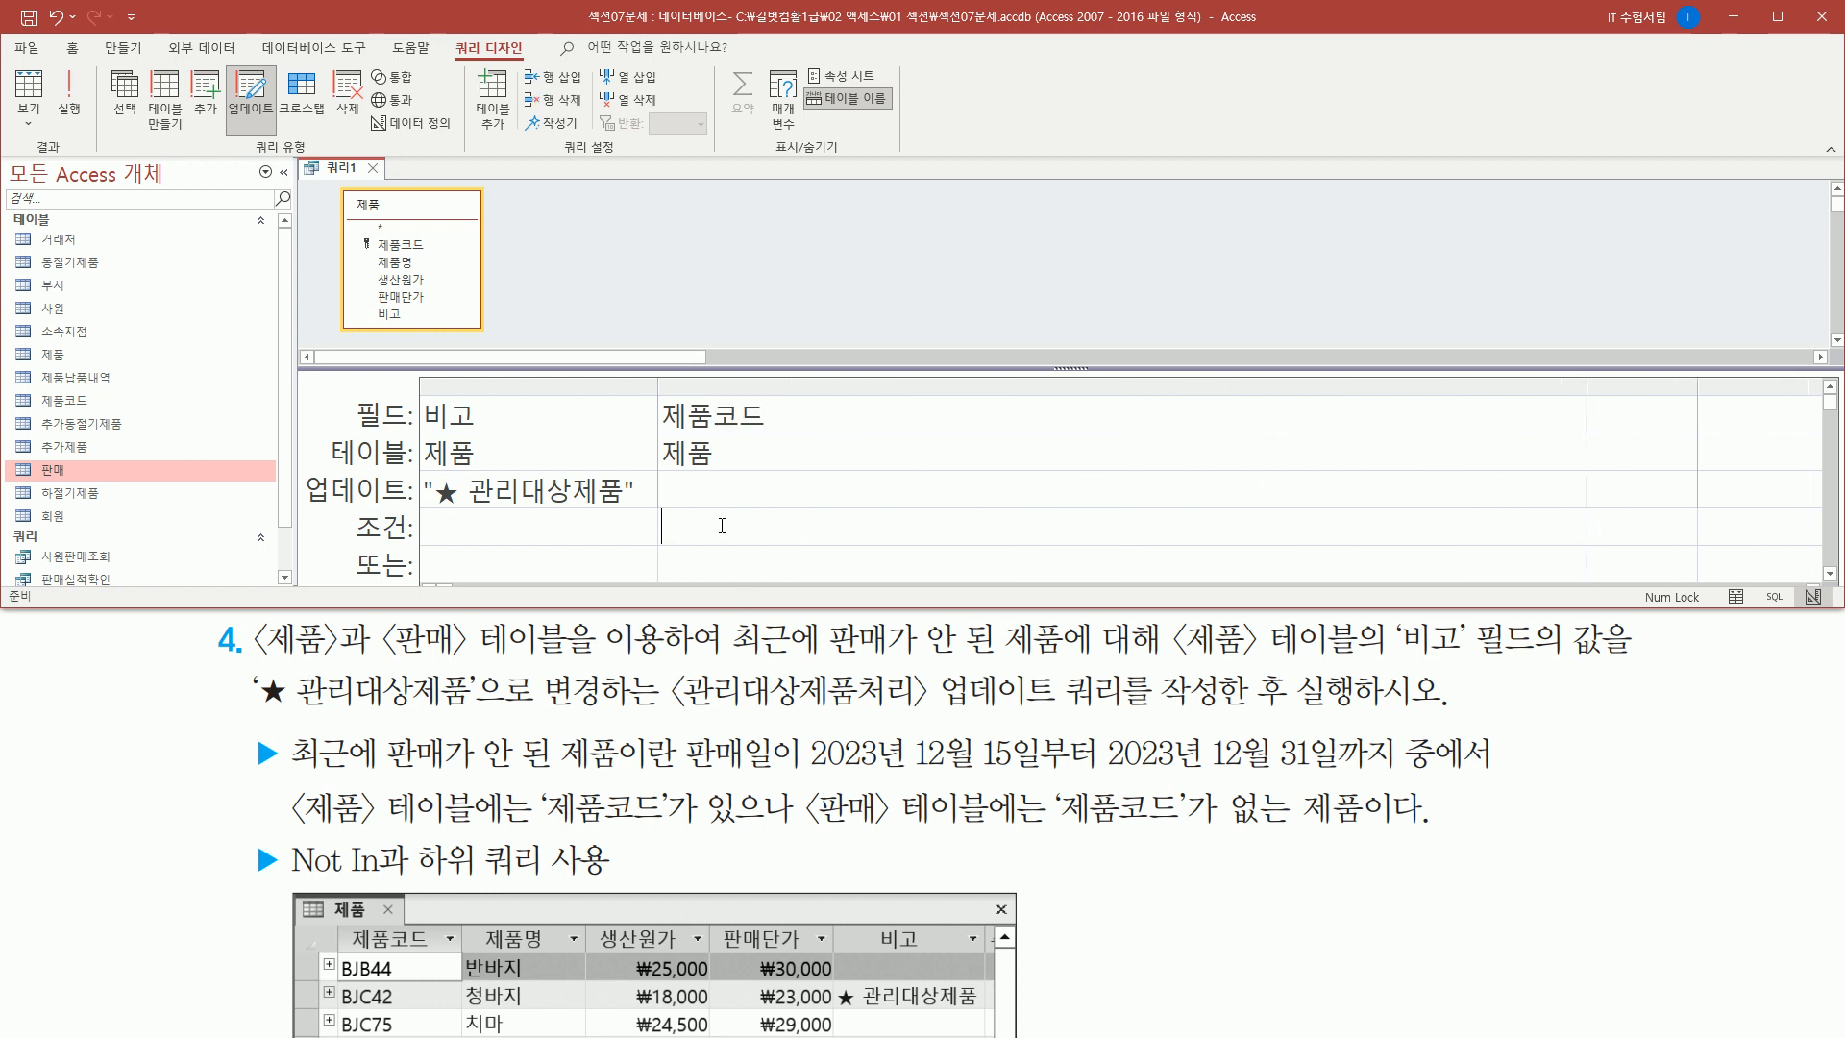
type("select 제품코드 fro")
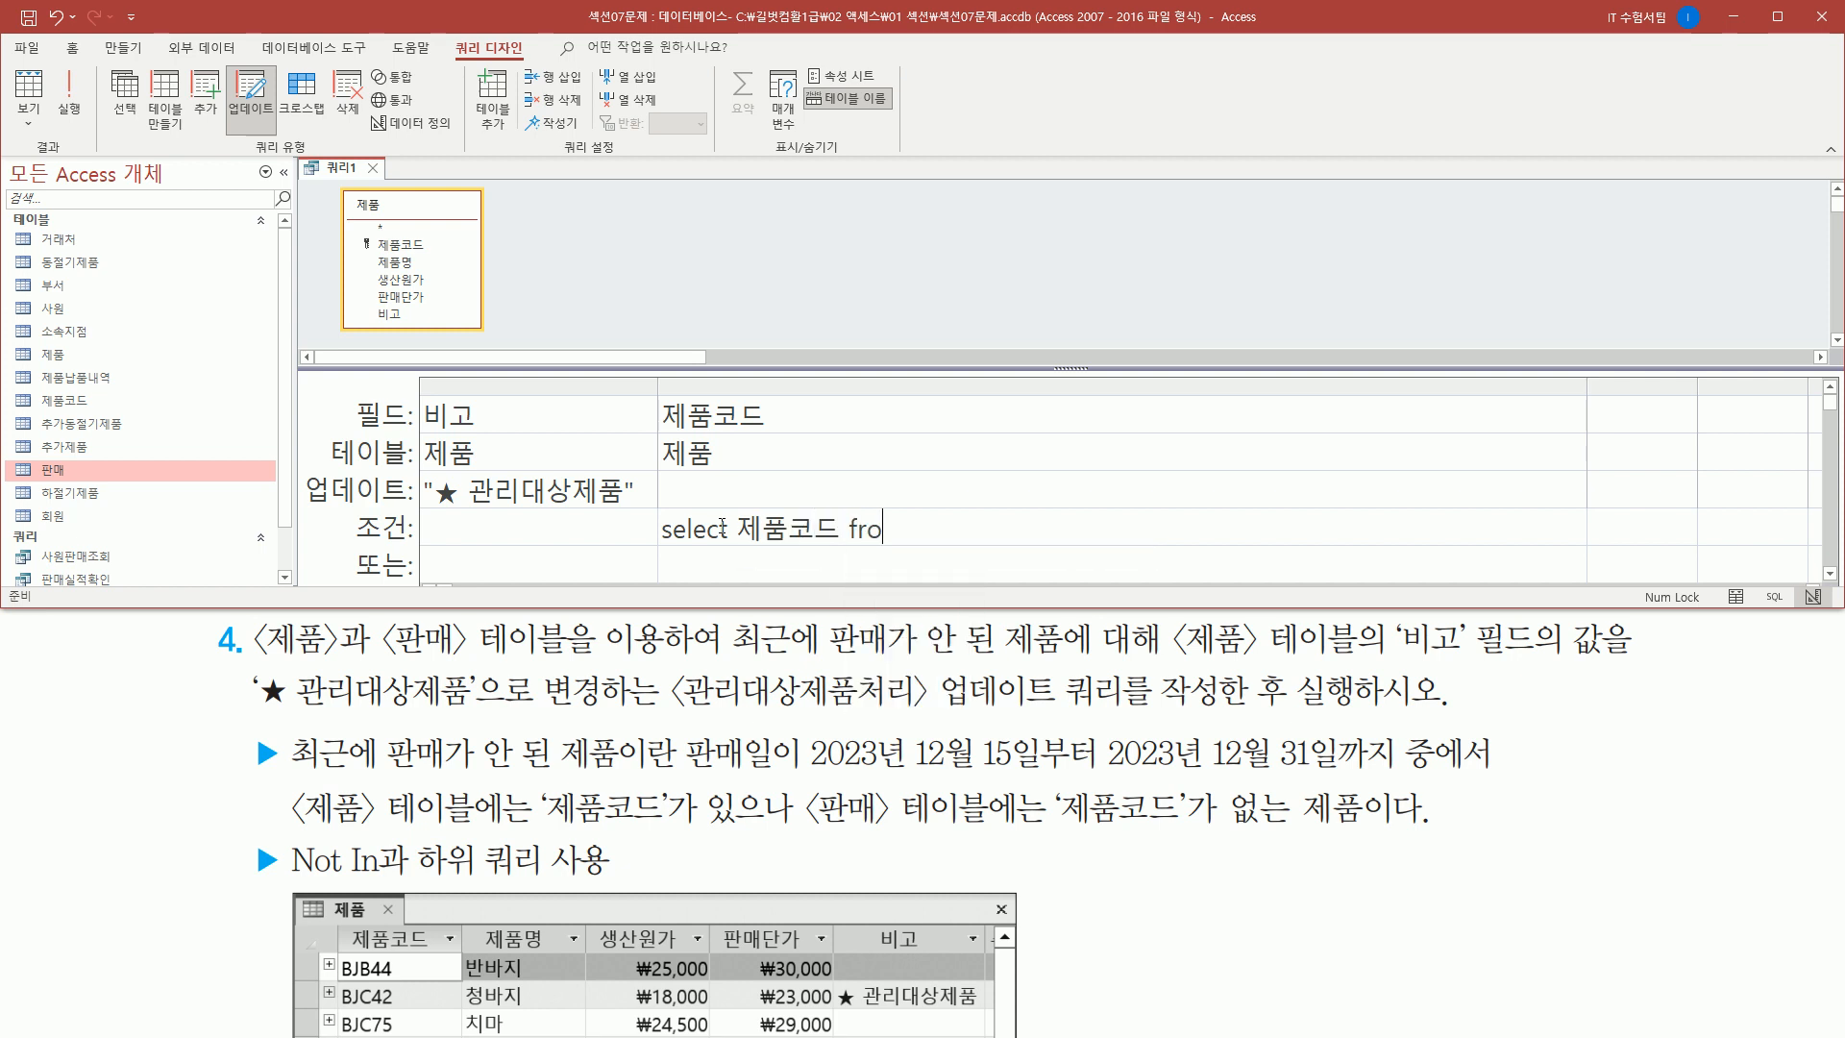
type("m 판매")
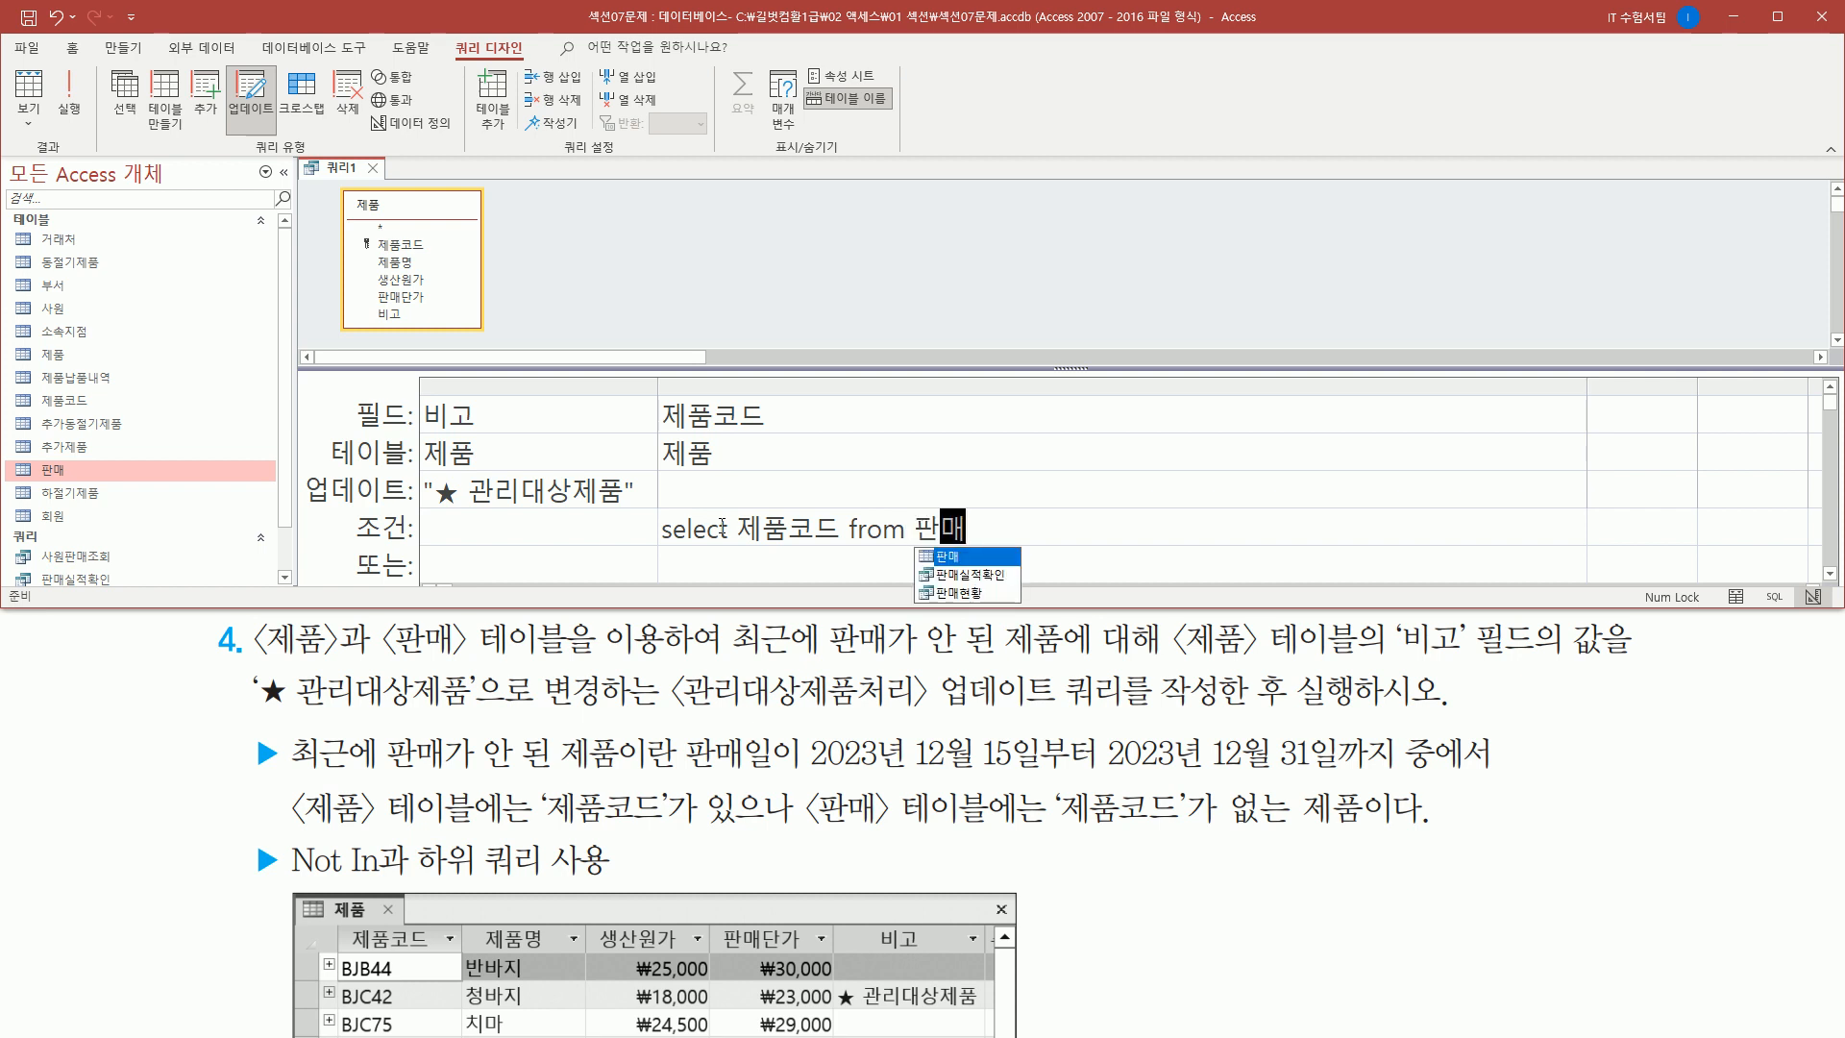
left_click_drag(739, 541, 964, 544)
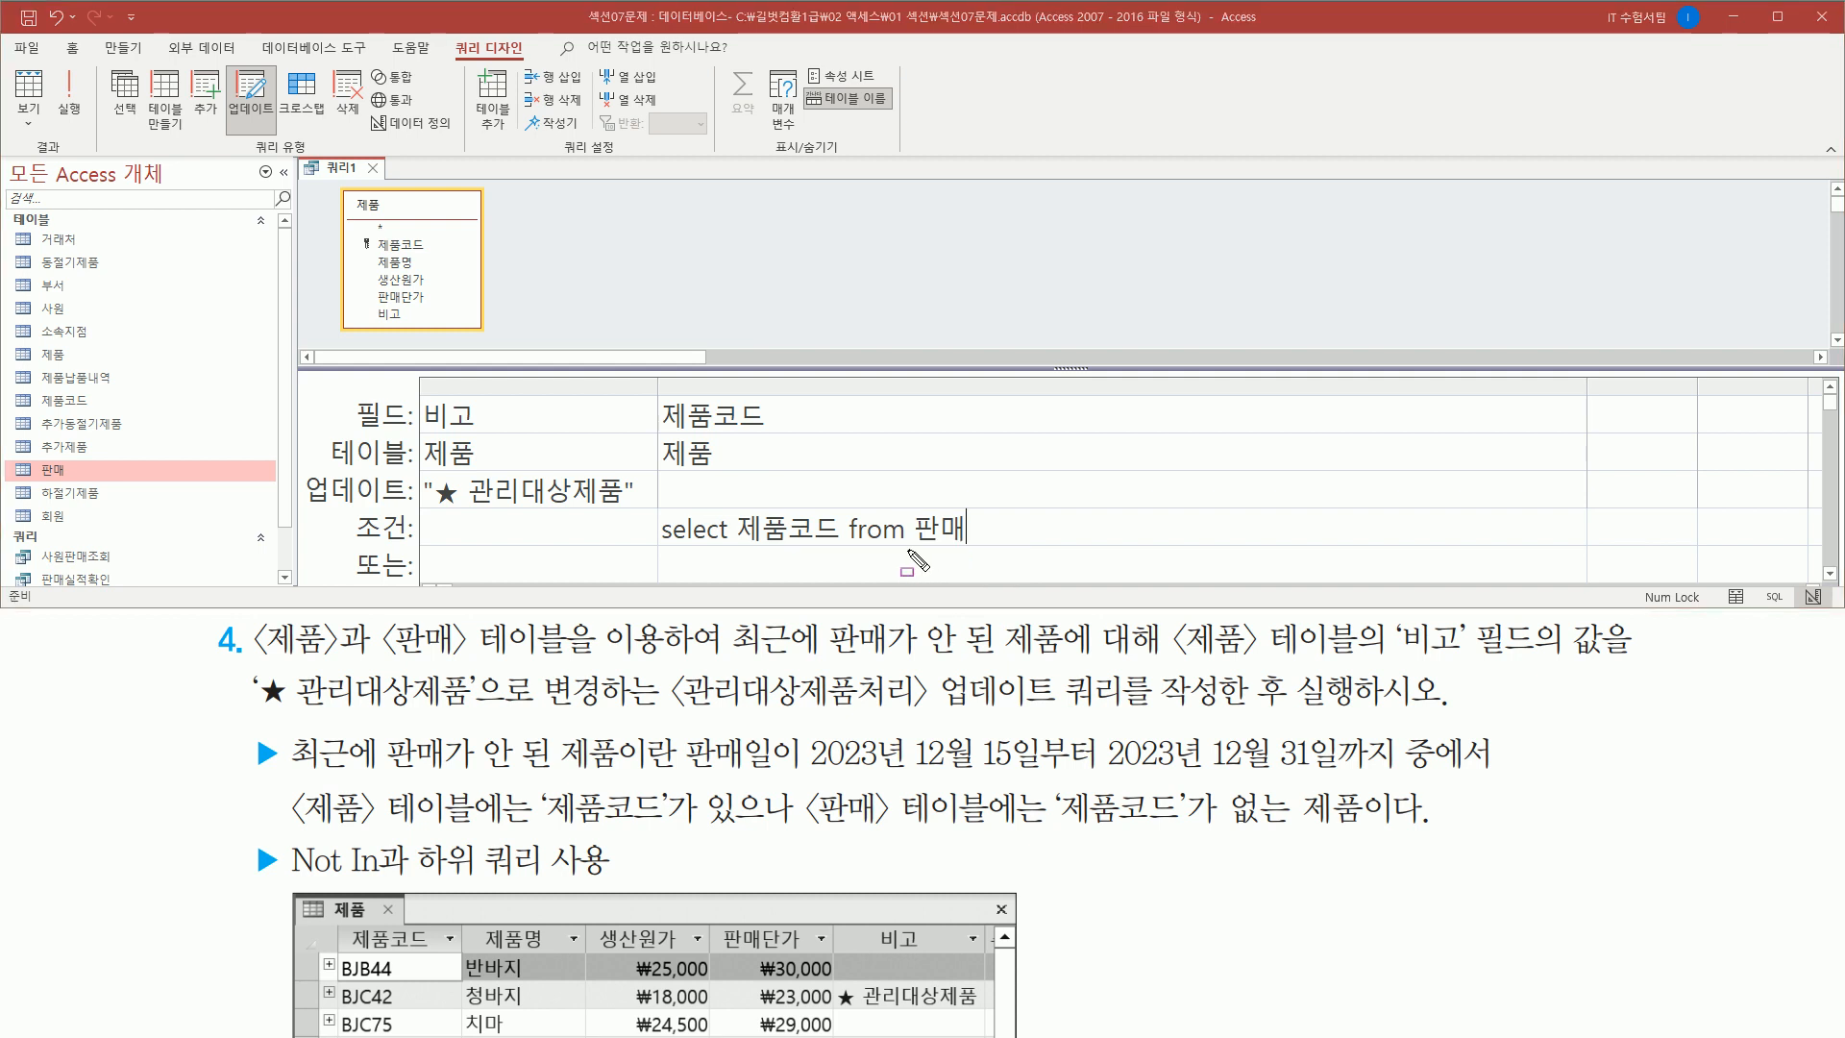
left_click_drag(908, 550, 987, 551)
mouse_move(735, 501)
left_mouse_down()
mouse_move(774, 548)
mouse_move(841, 555)
left_mouse_up()
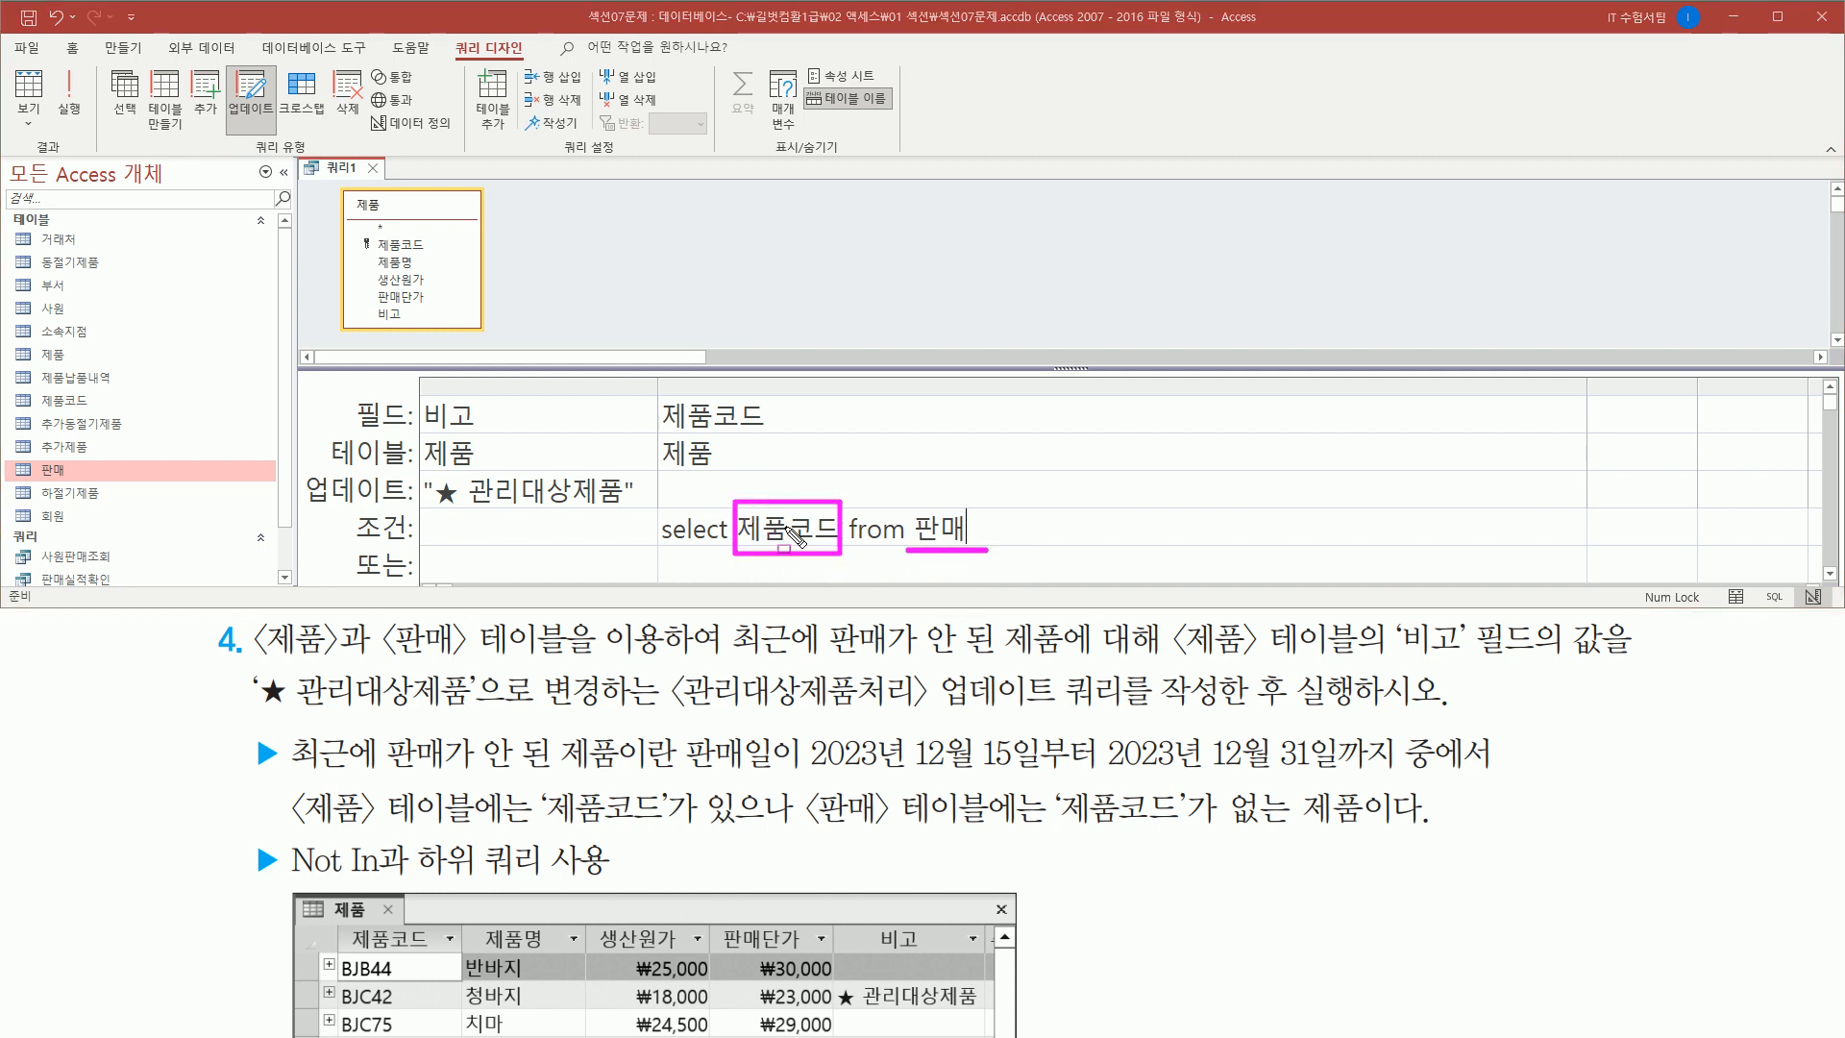
left_click_drag(651, 439, 740, 472)
left_click_drag(648, 390, 792, 426)
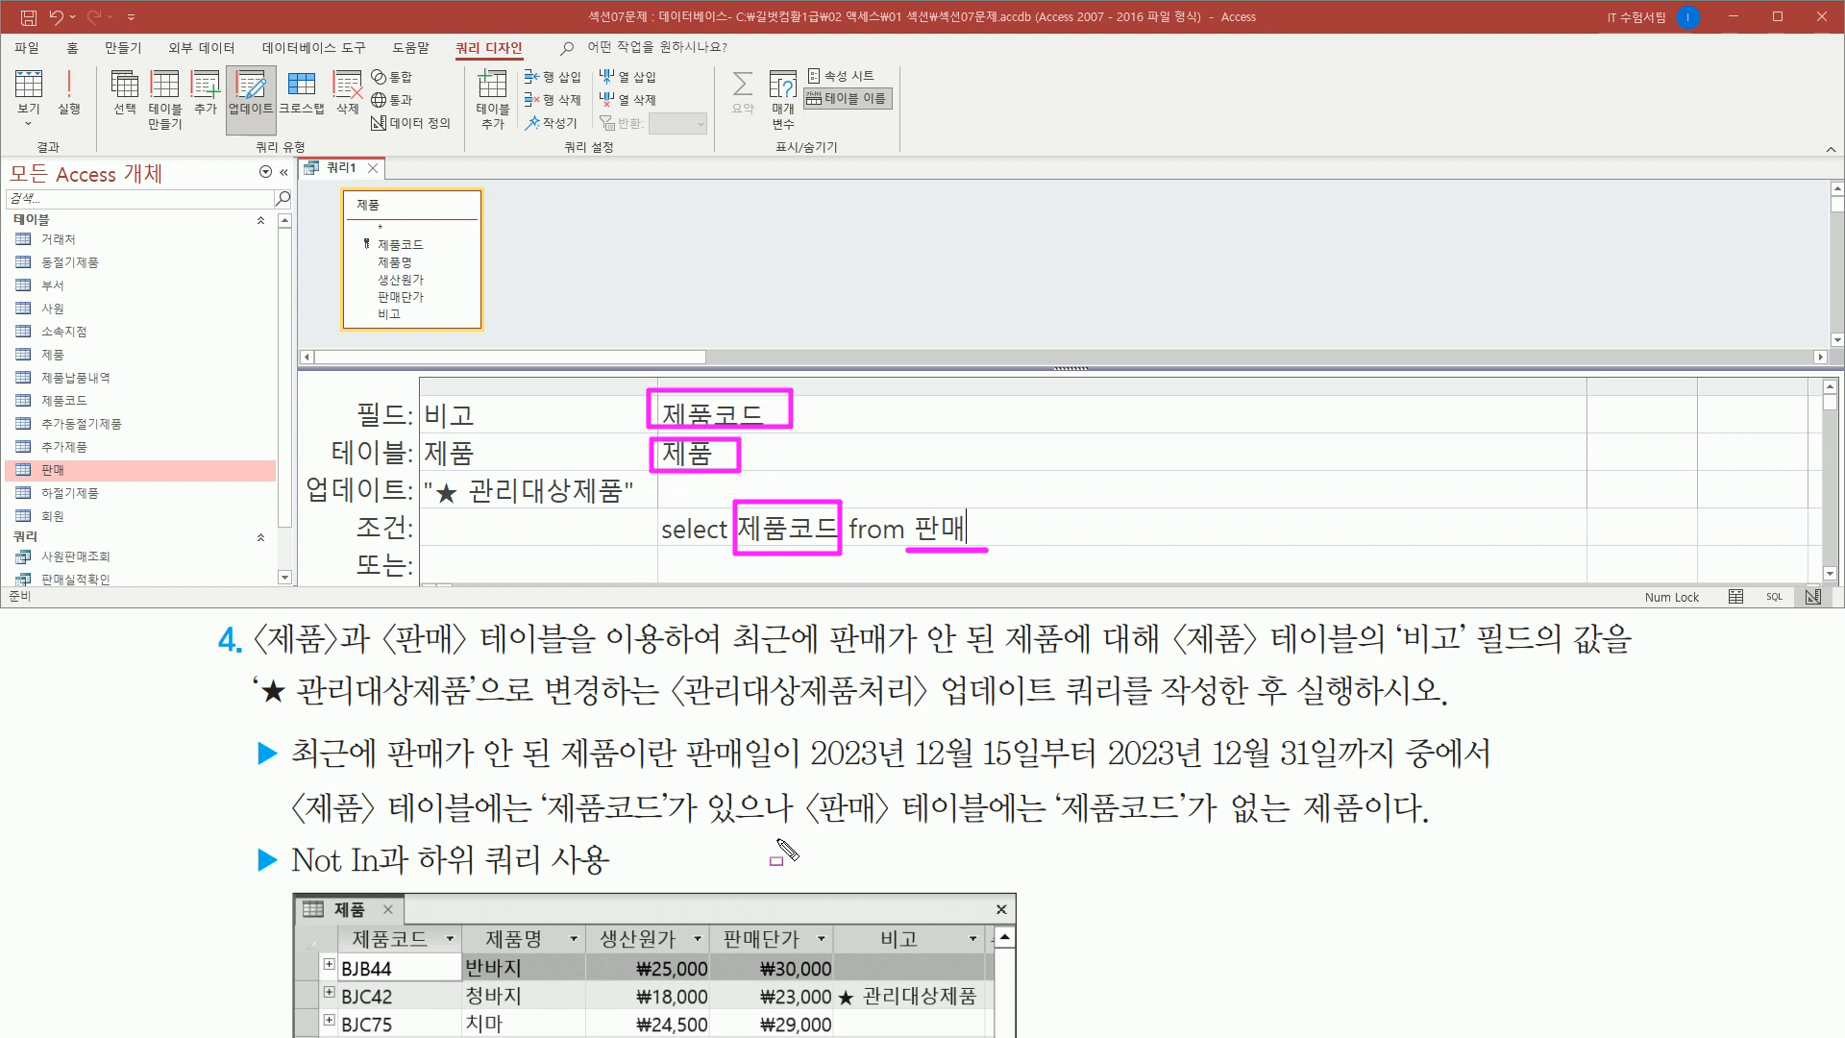
left_click_drag(294, 785, 669, 827)
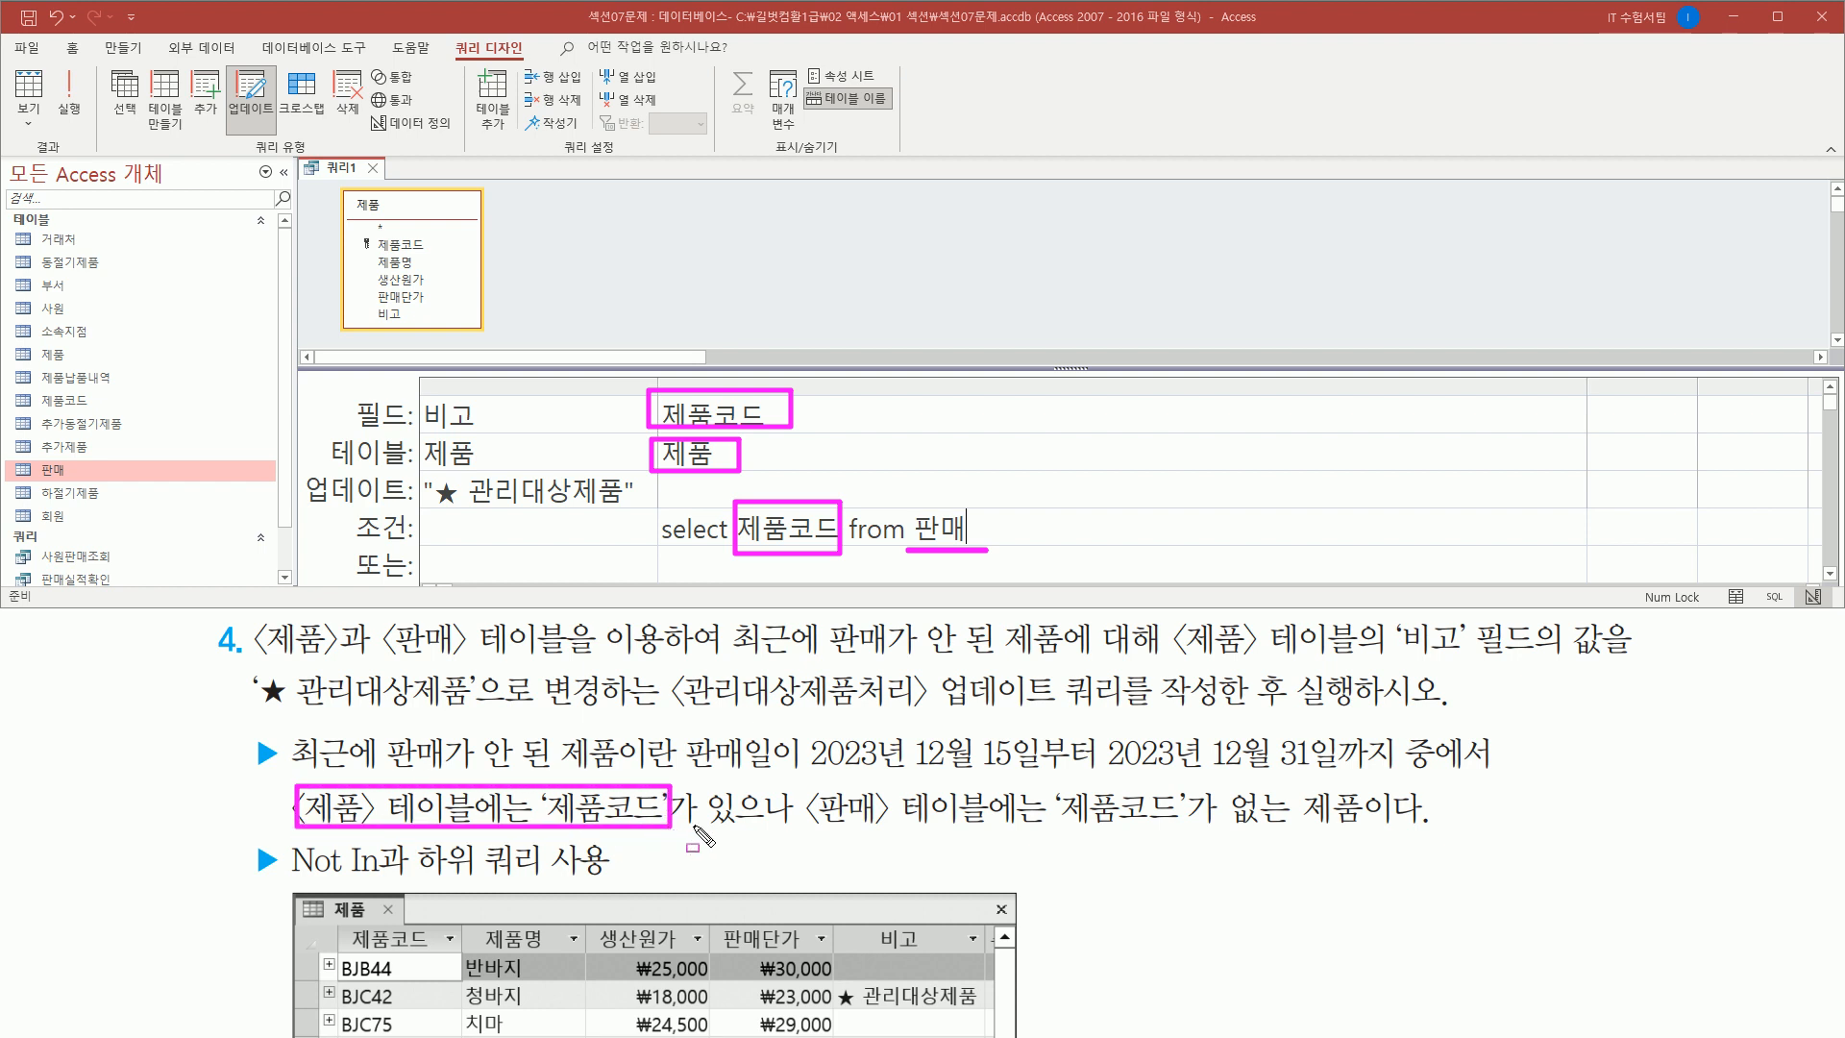
mouse_move(803, 774)
left_mouse_down()
mouse_move(827, 812)
mouse_move(1353, 834)
left_mouse_up()
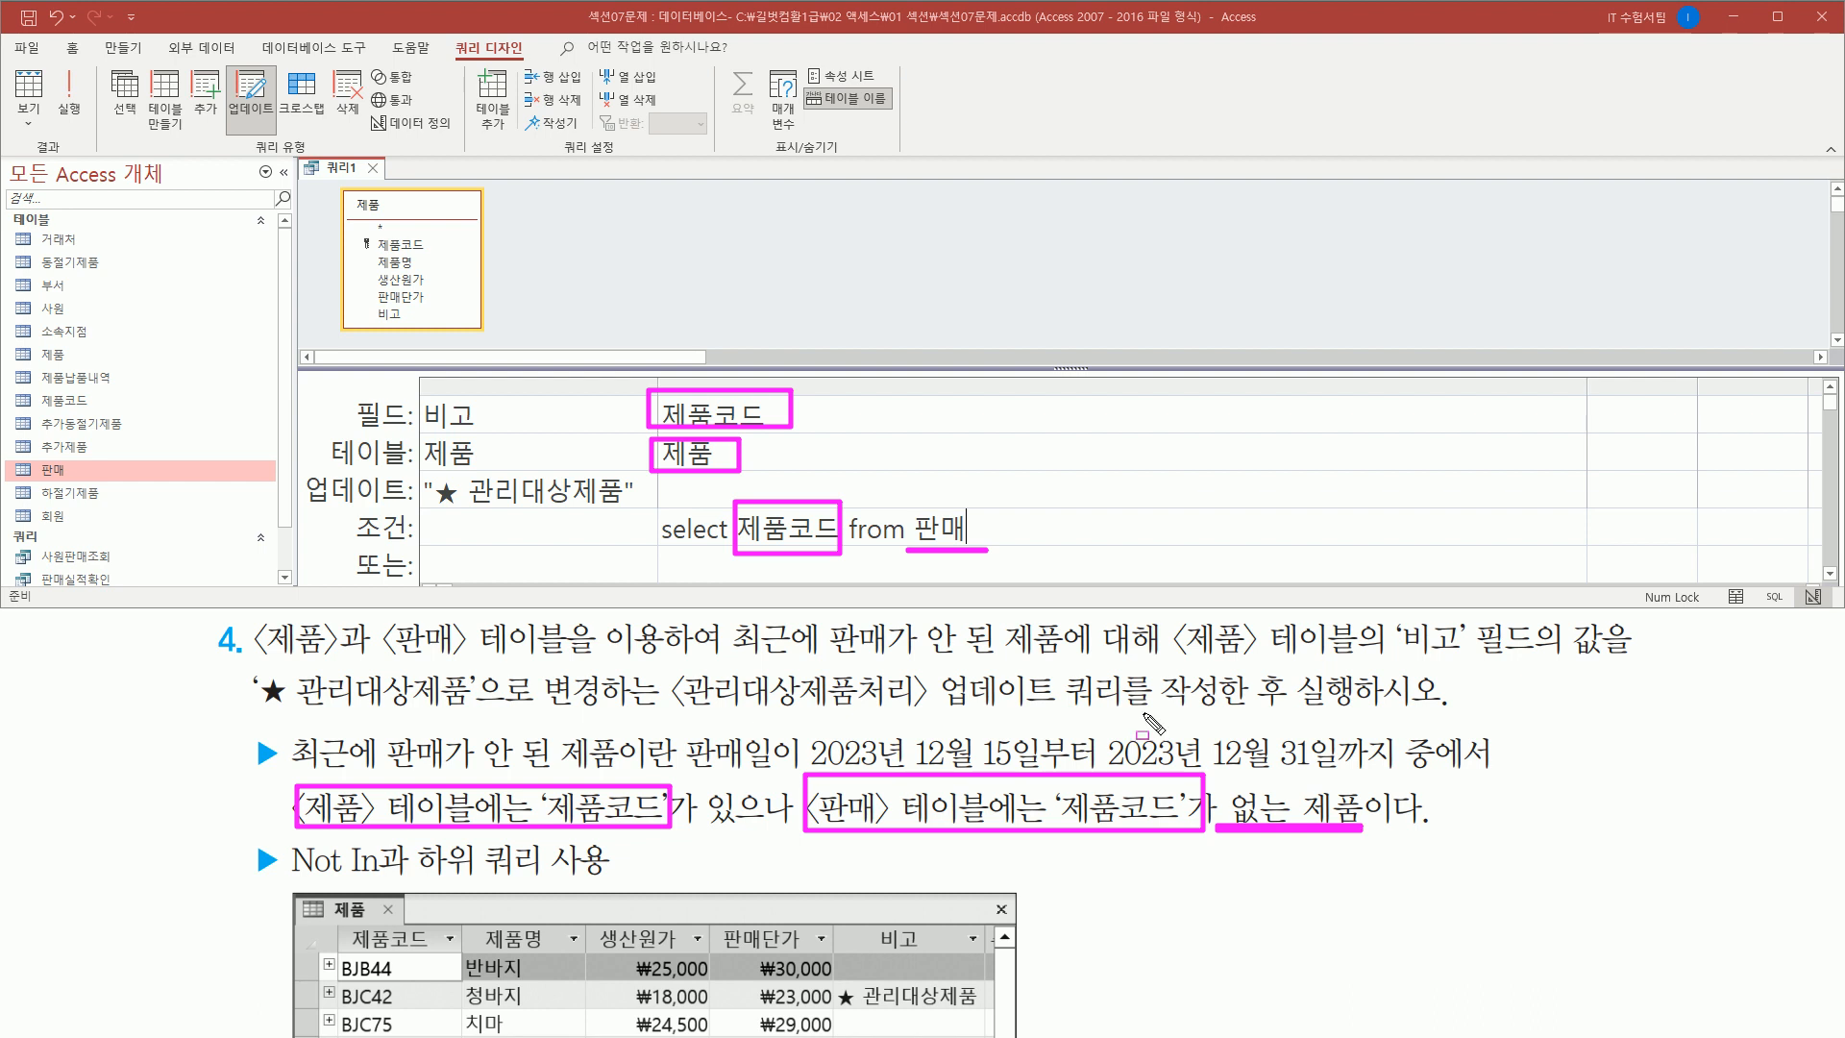
key("Escape")
- Put "not in" before the 제품코드 criterion's subquery and enclose it in parentheses: "not in(select 제품코드 from 판매)"
key("Return")
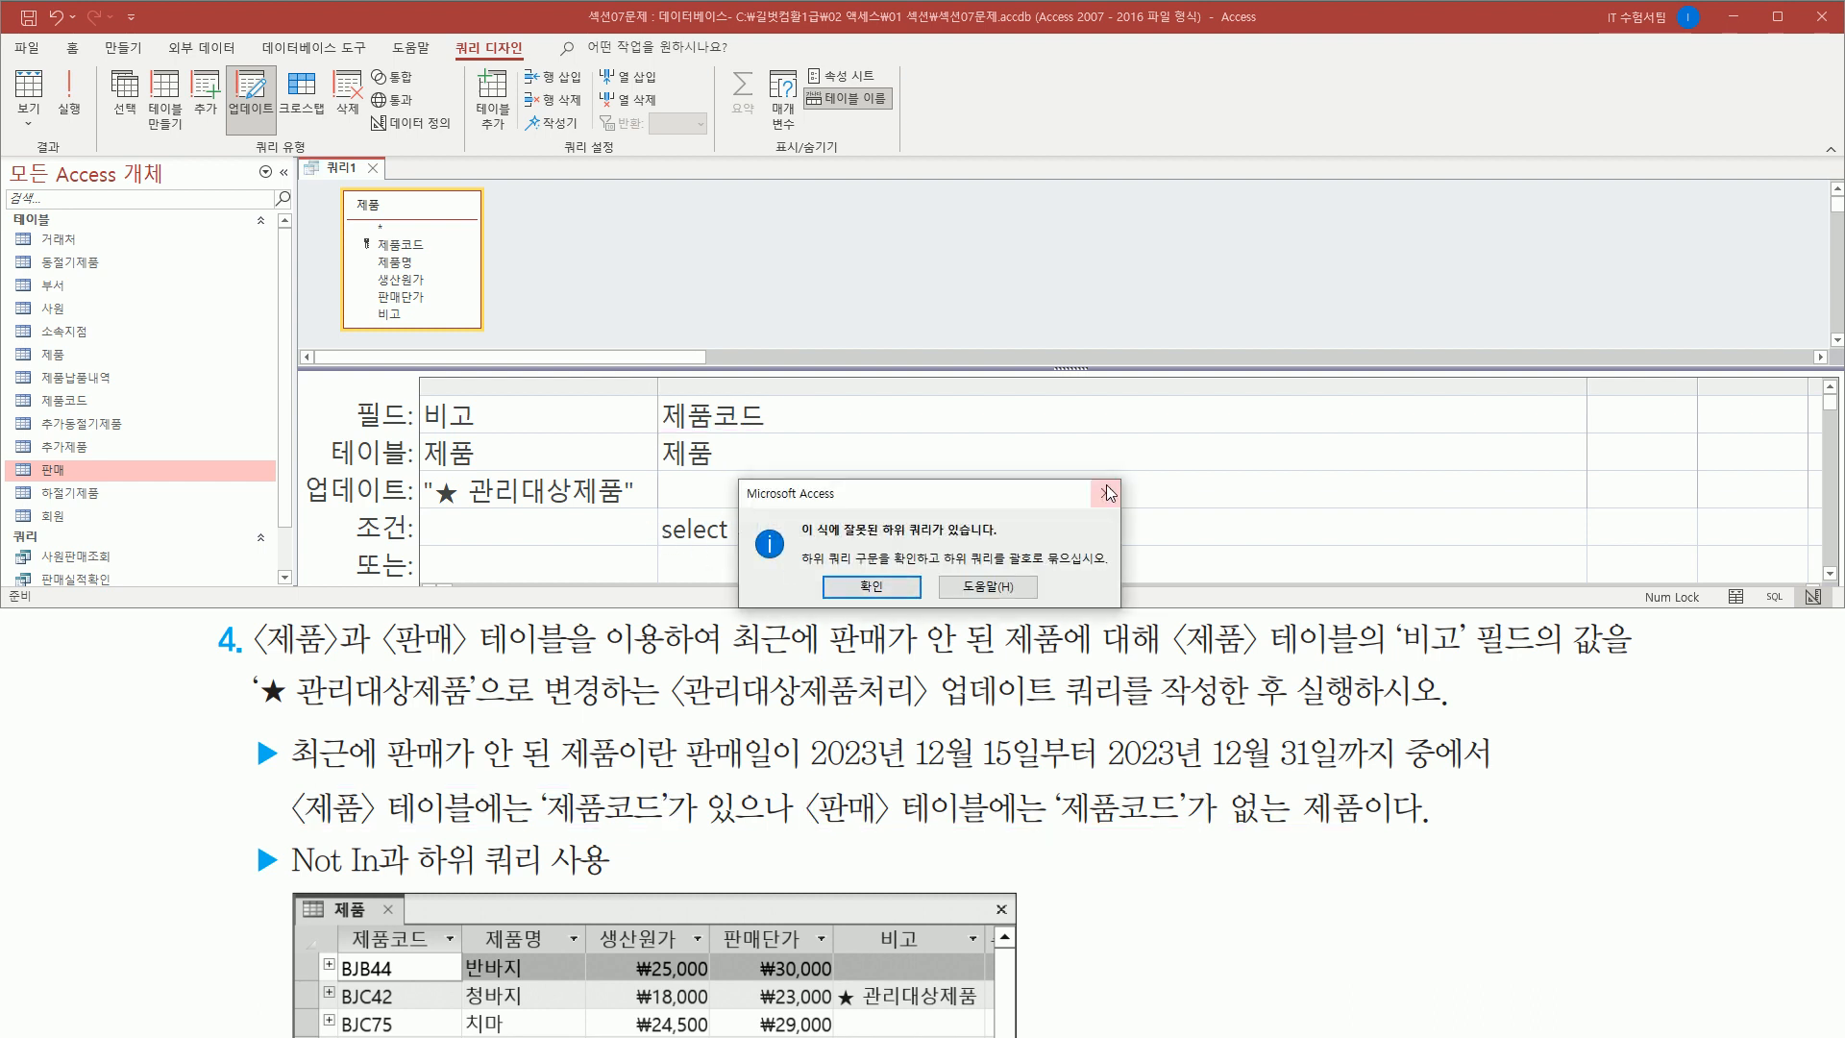
key("Return")
left_click(666, 535)
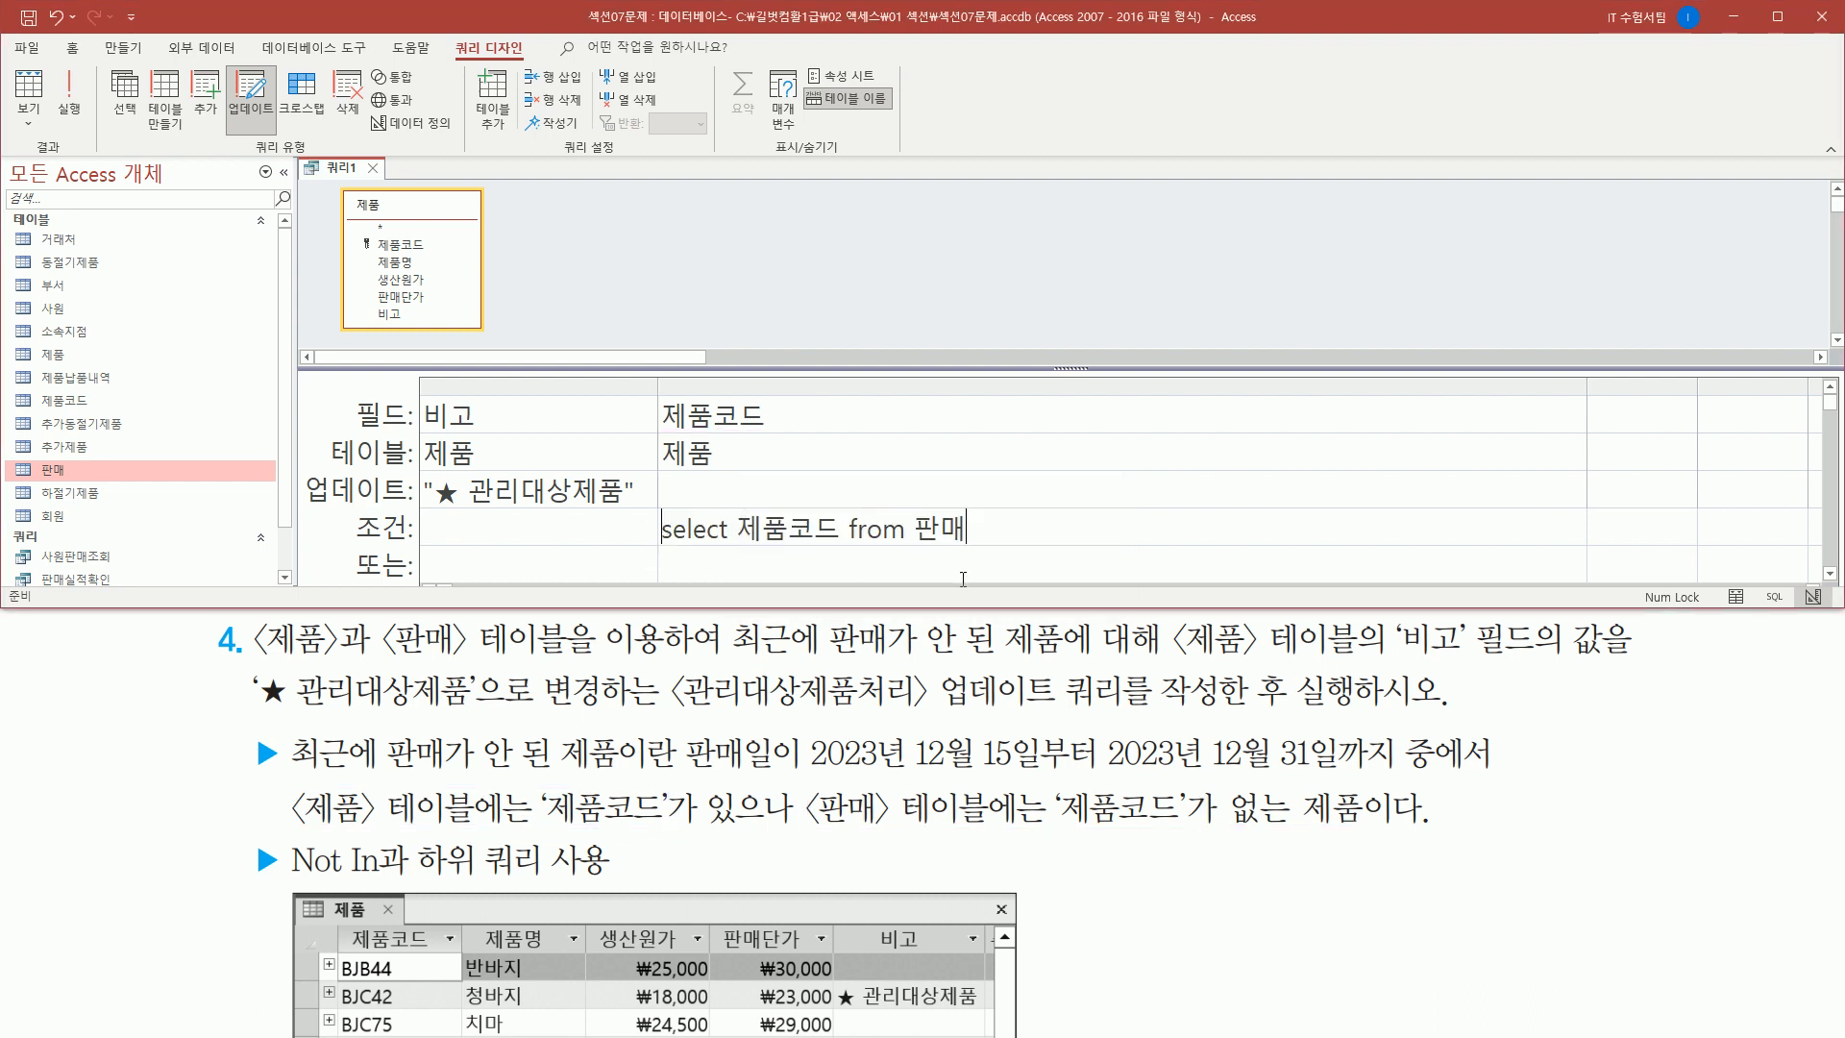
key("Home")
type("not in")
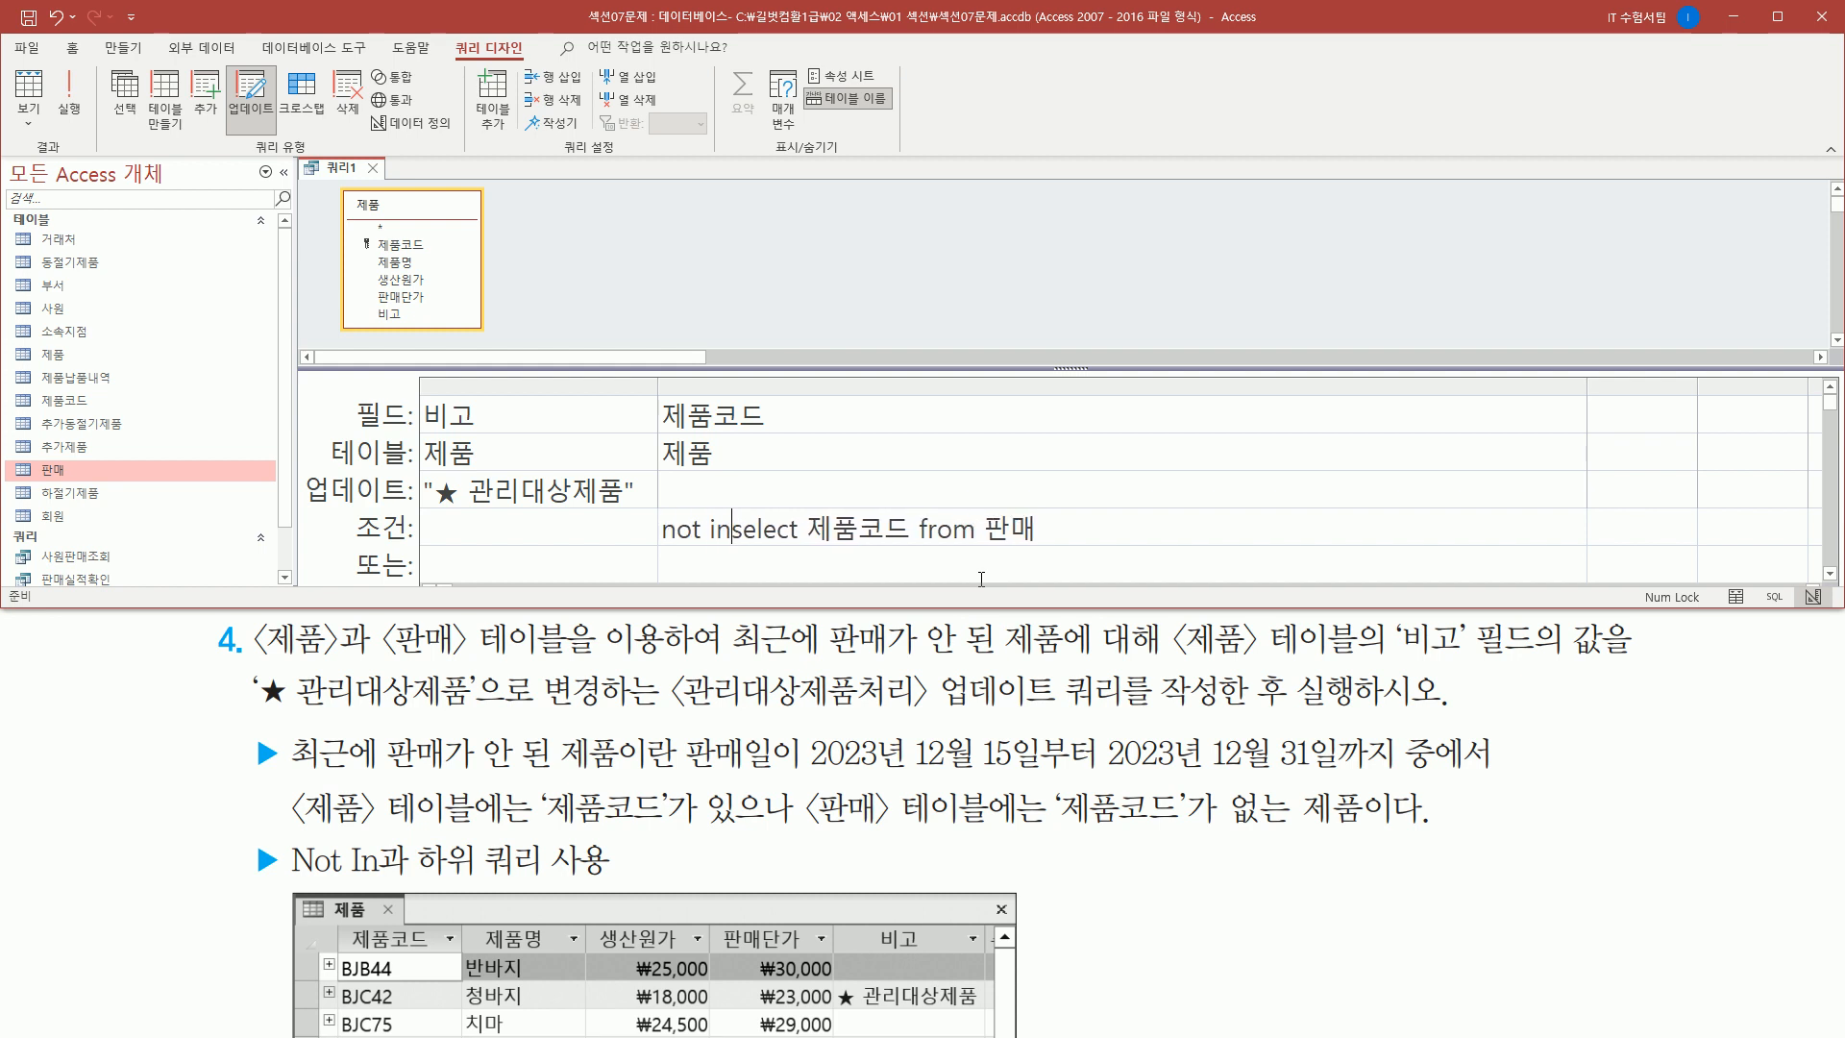
type("(")
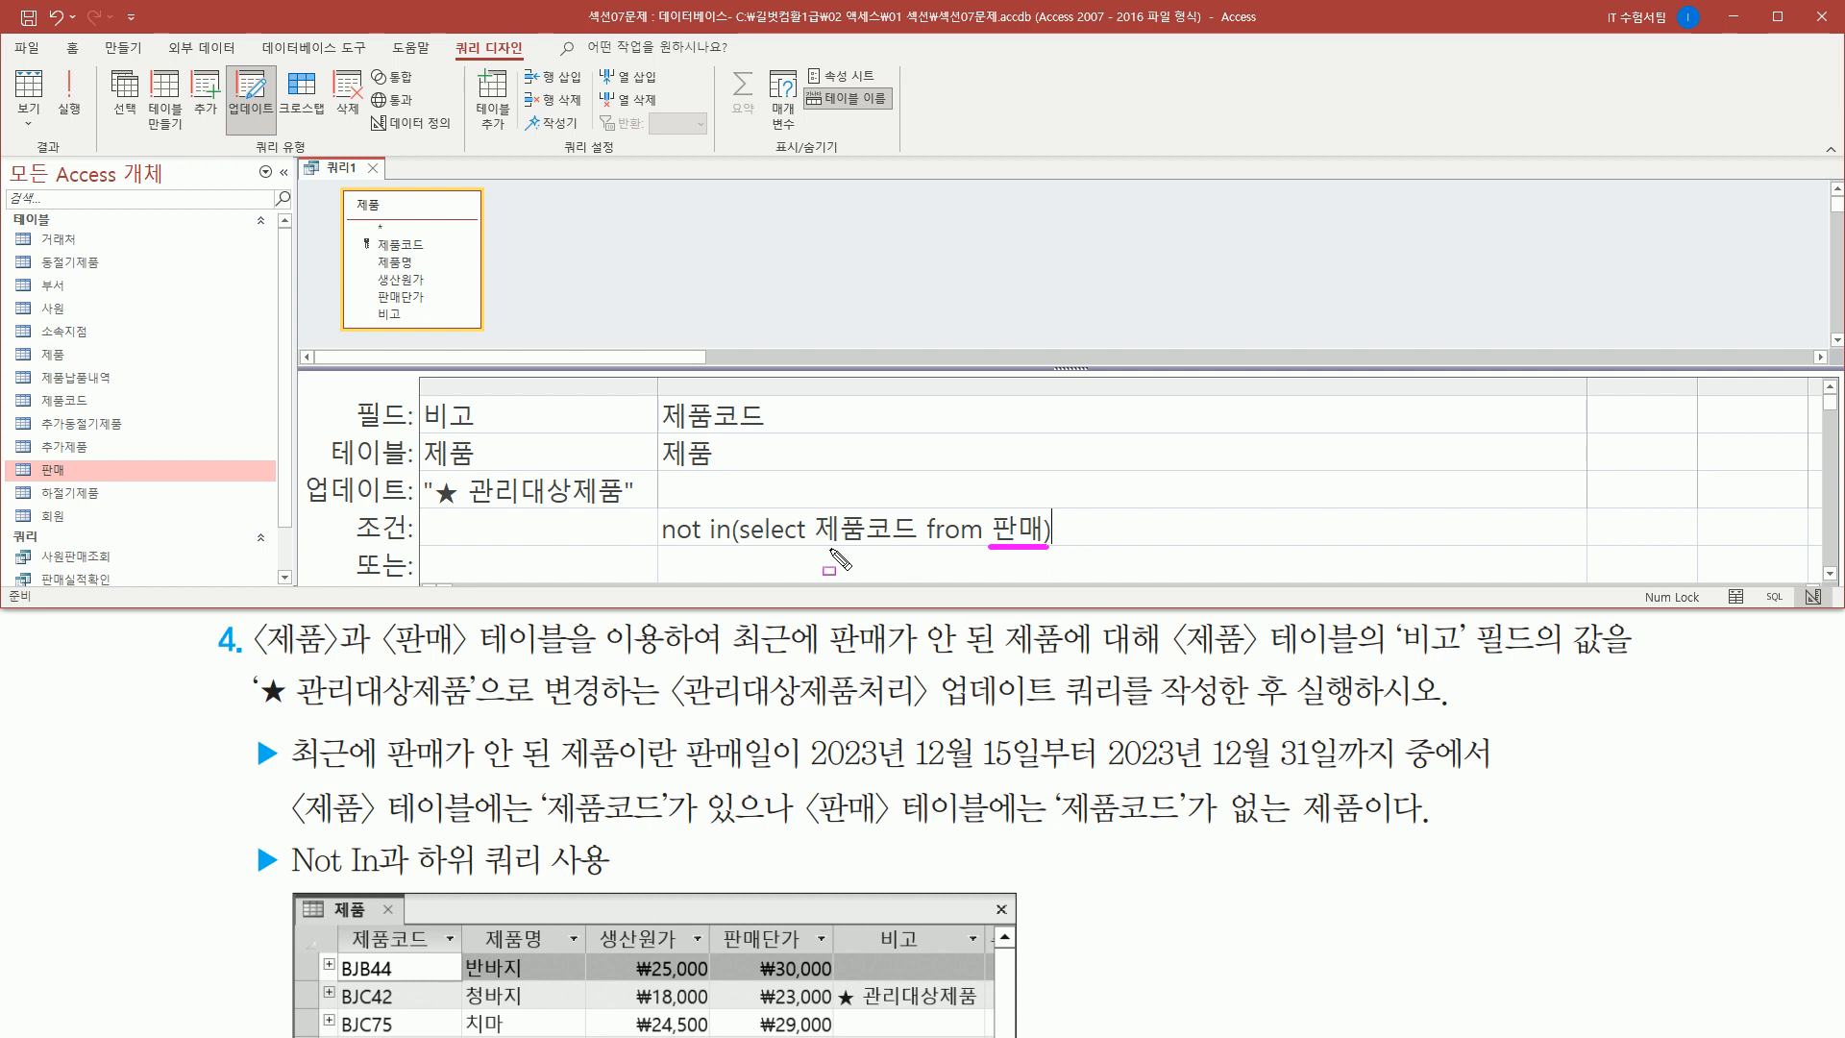
left_click_drag(807, 506, 923, 549)
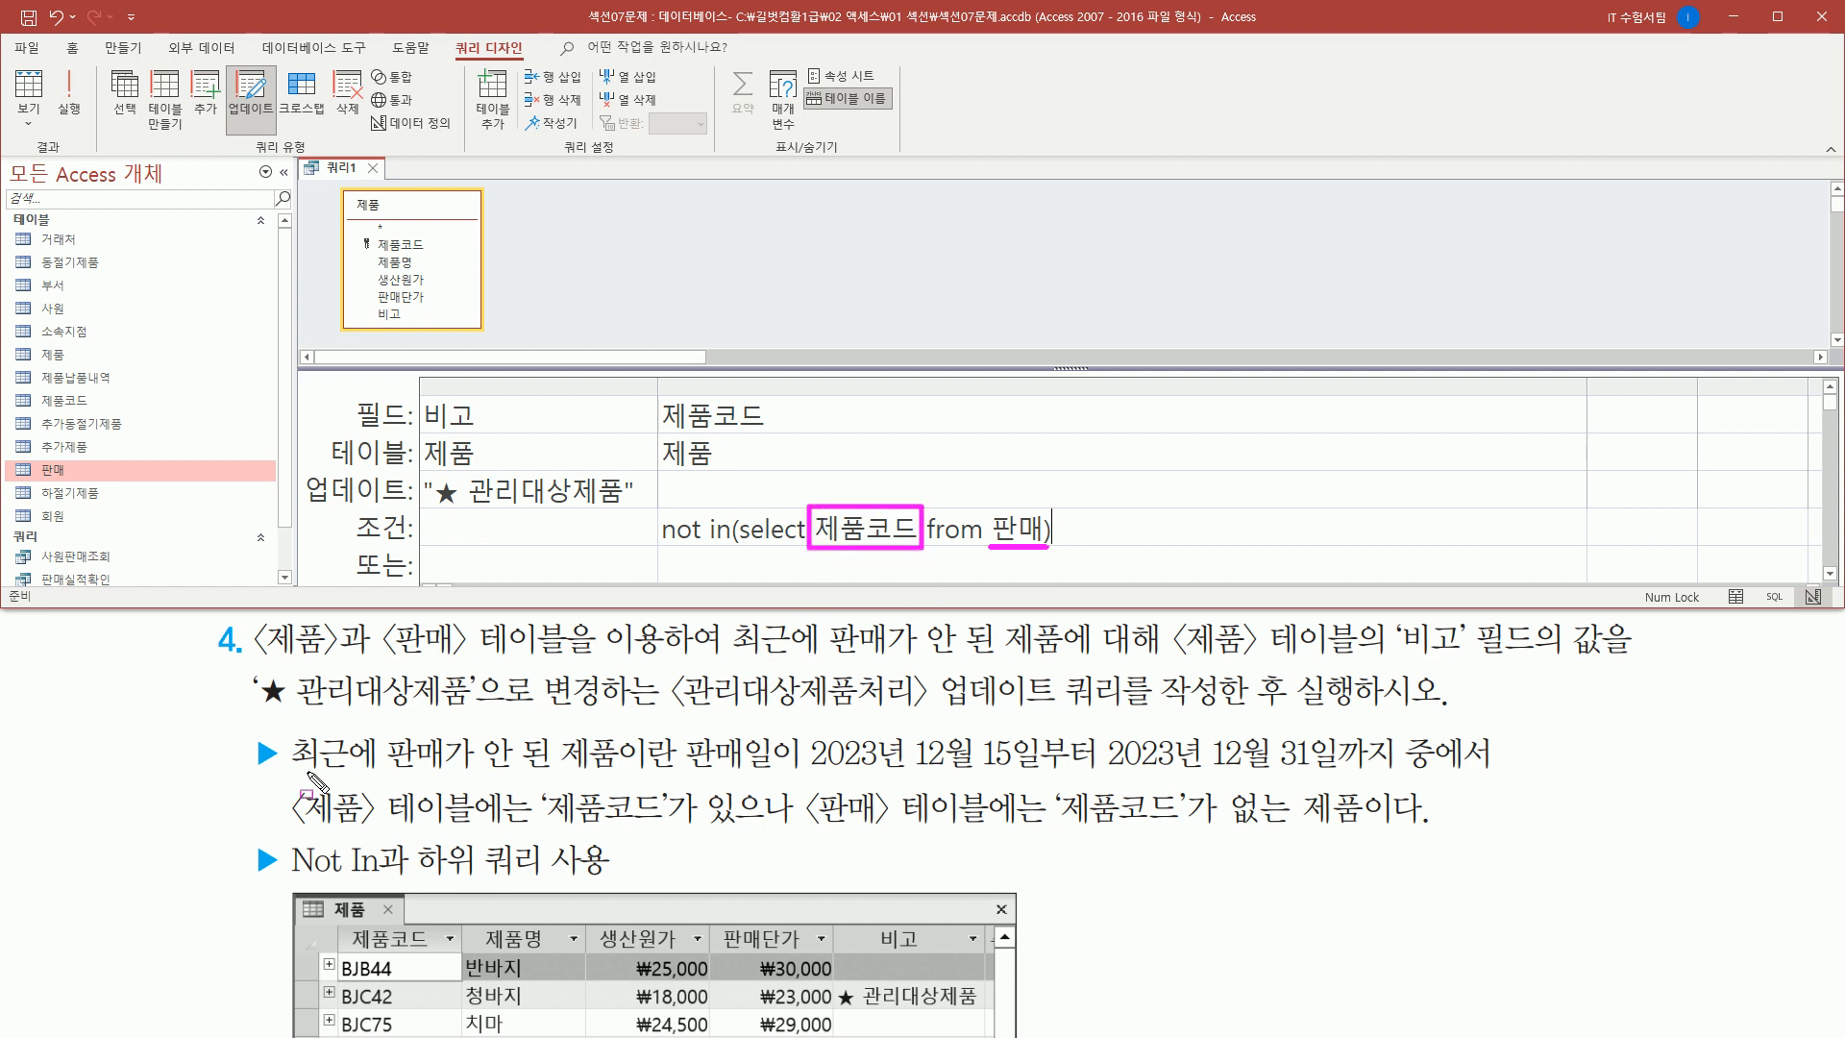
left_click_drag(290, 773, 1353, 786)
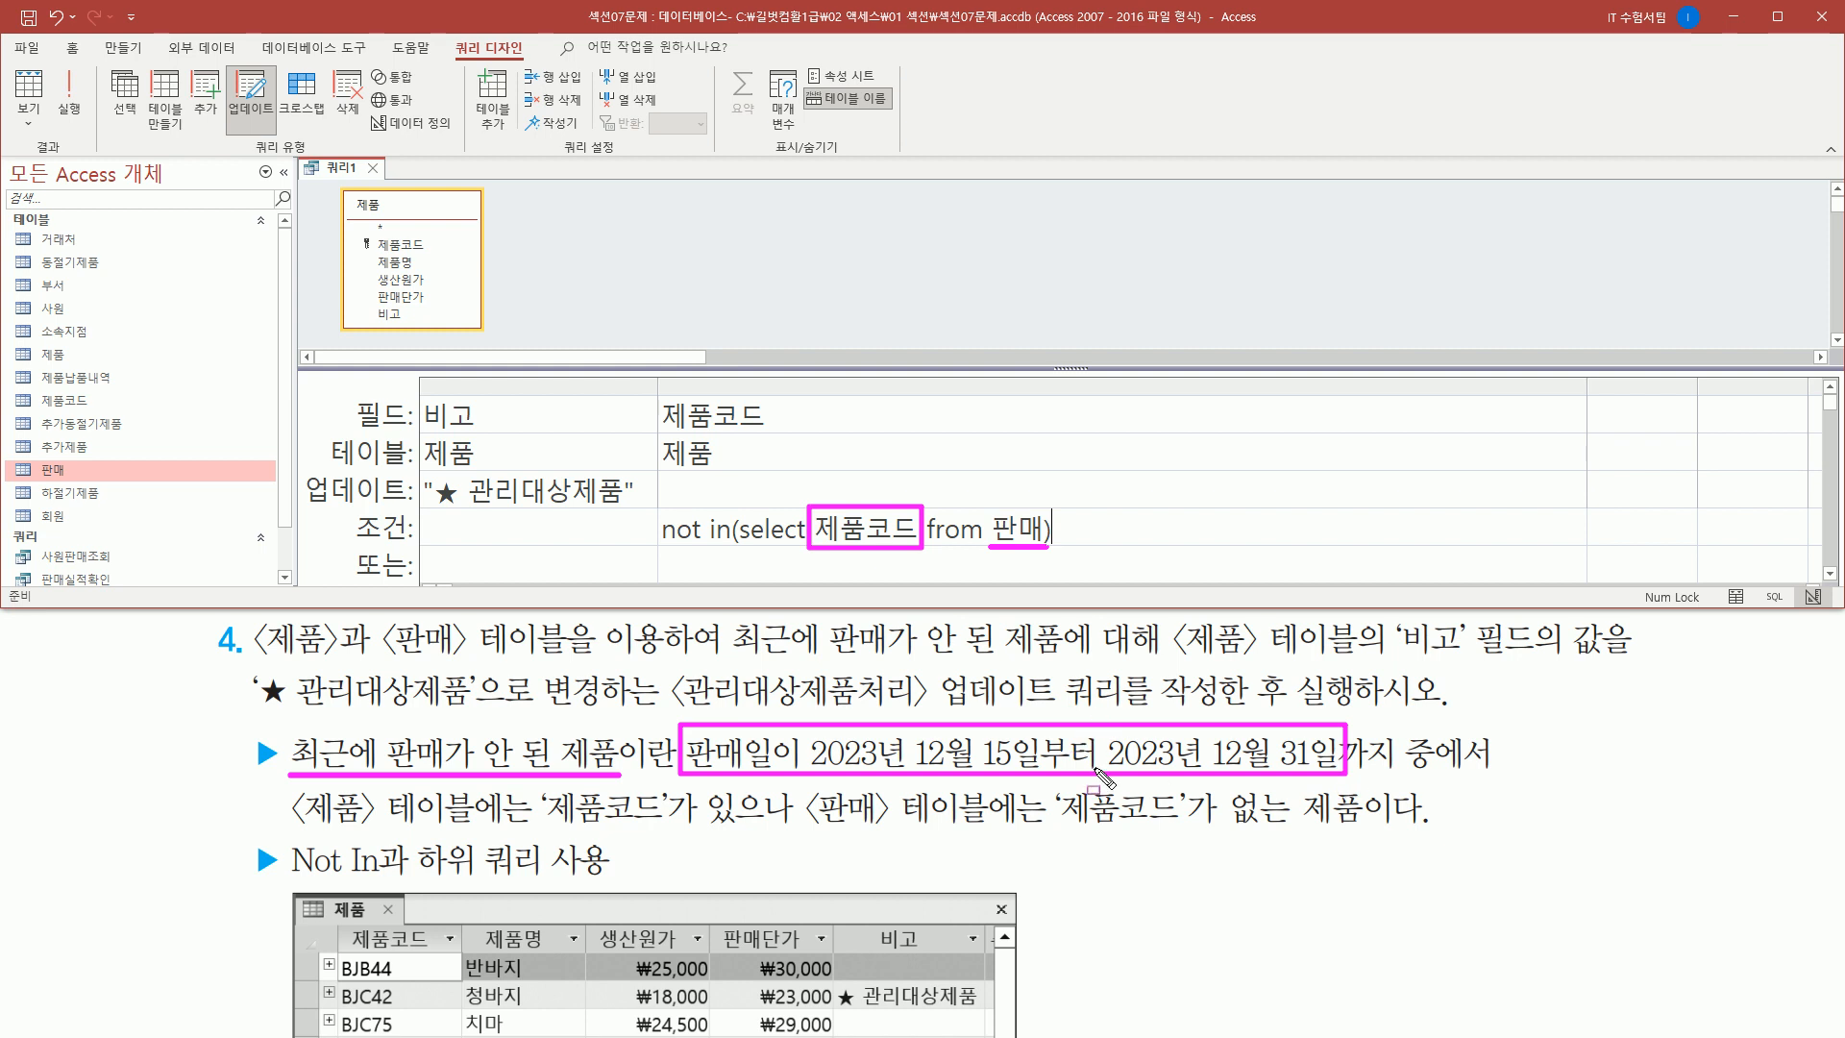
key("Escape")
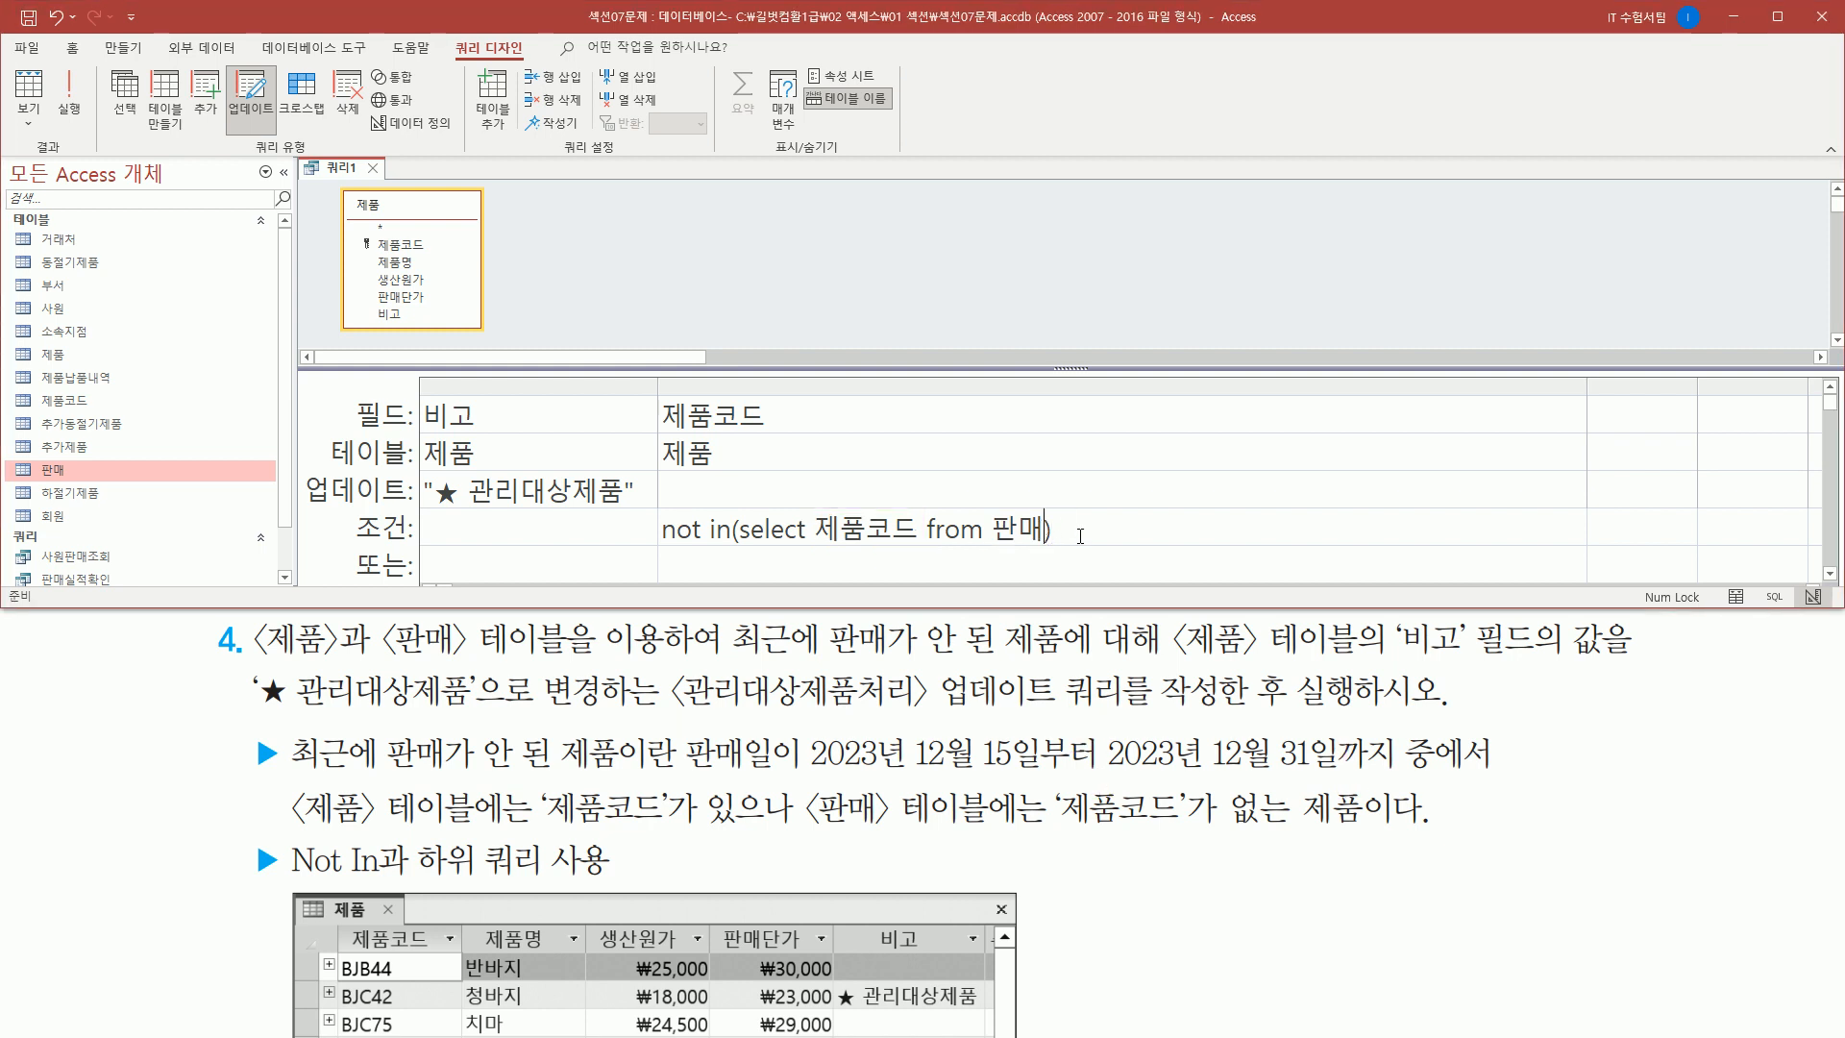
- Extend the 제품코드 criterion's subquery with "where 판매일 between 2023-12-15 and 2023-12-31" inside the parentheses
type("wh")
type("ere 판매일")
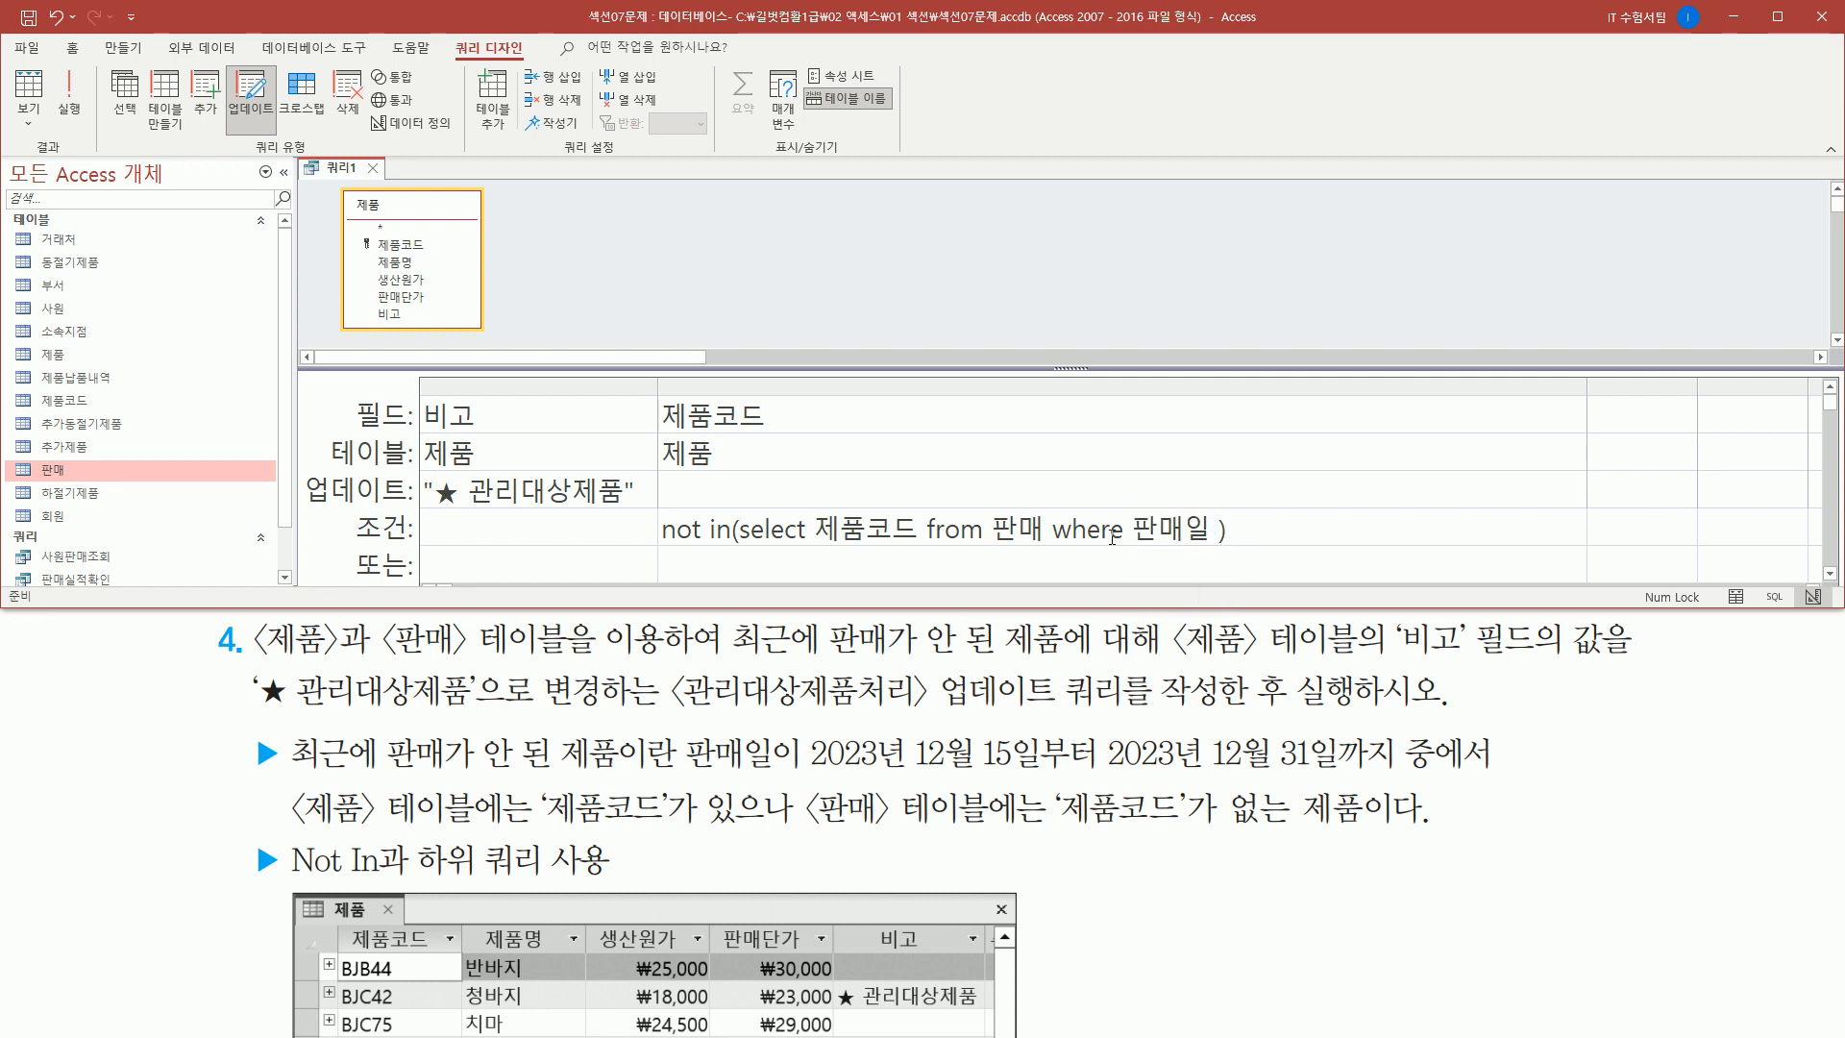
type(" be")
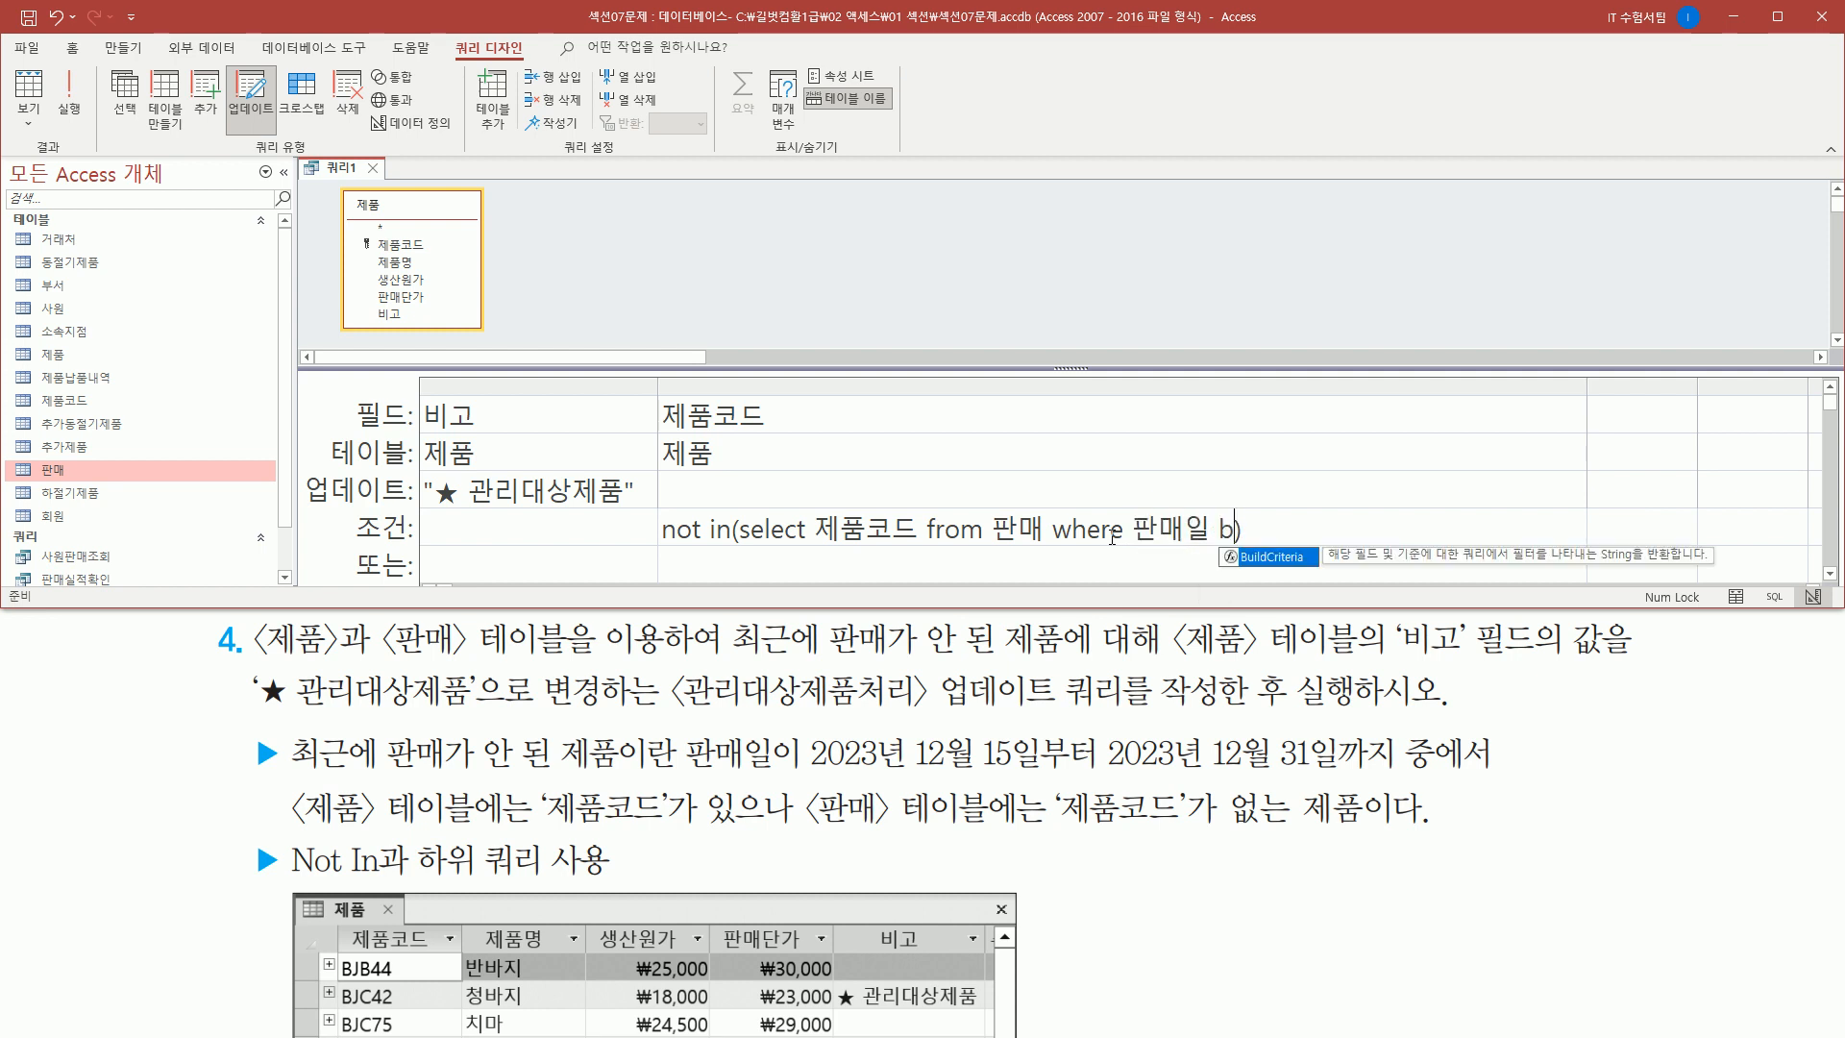
type("tween 2023-12-15")
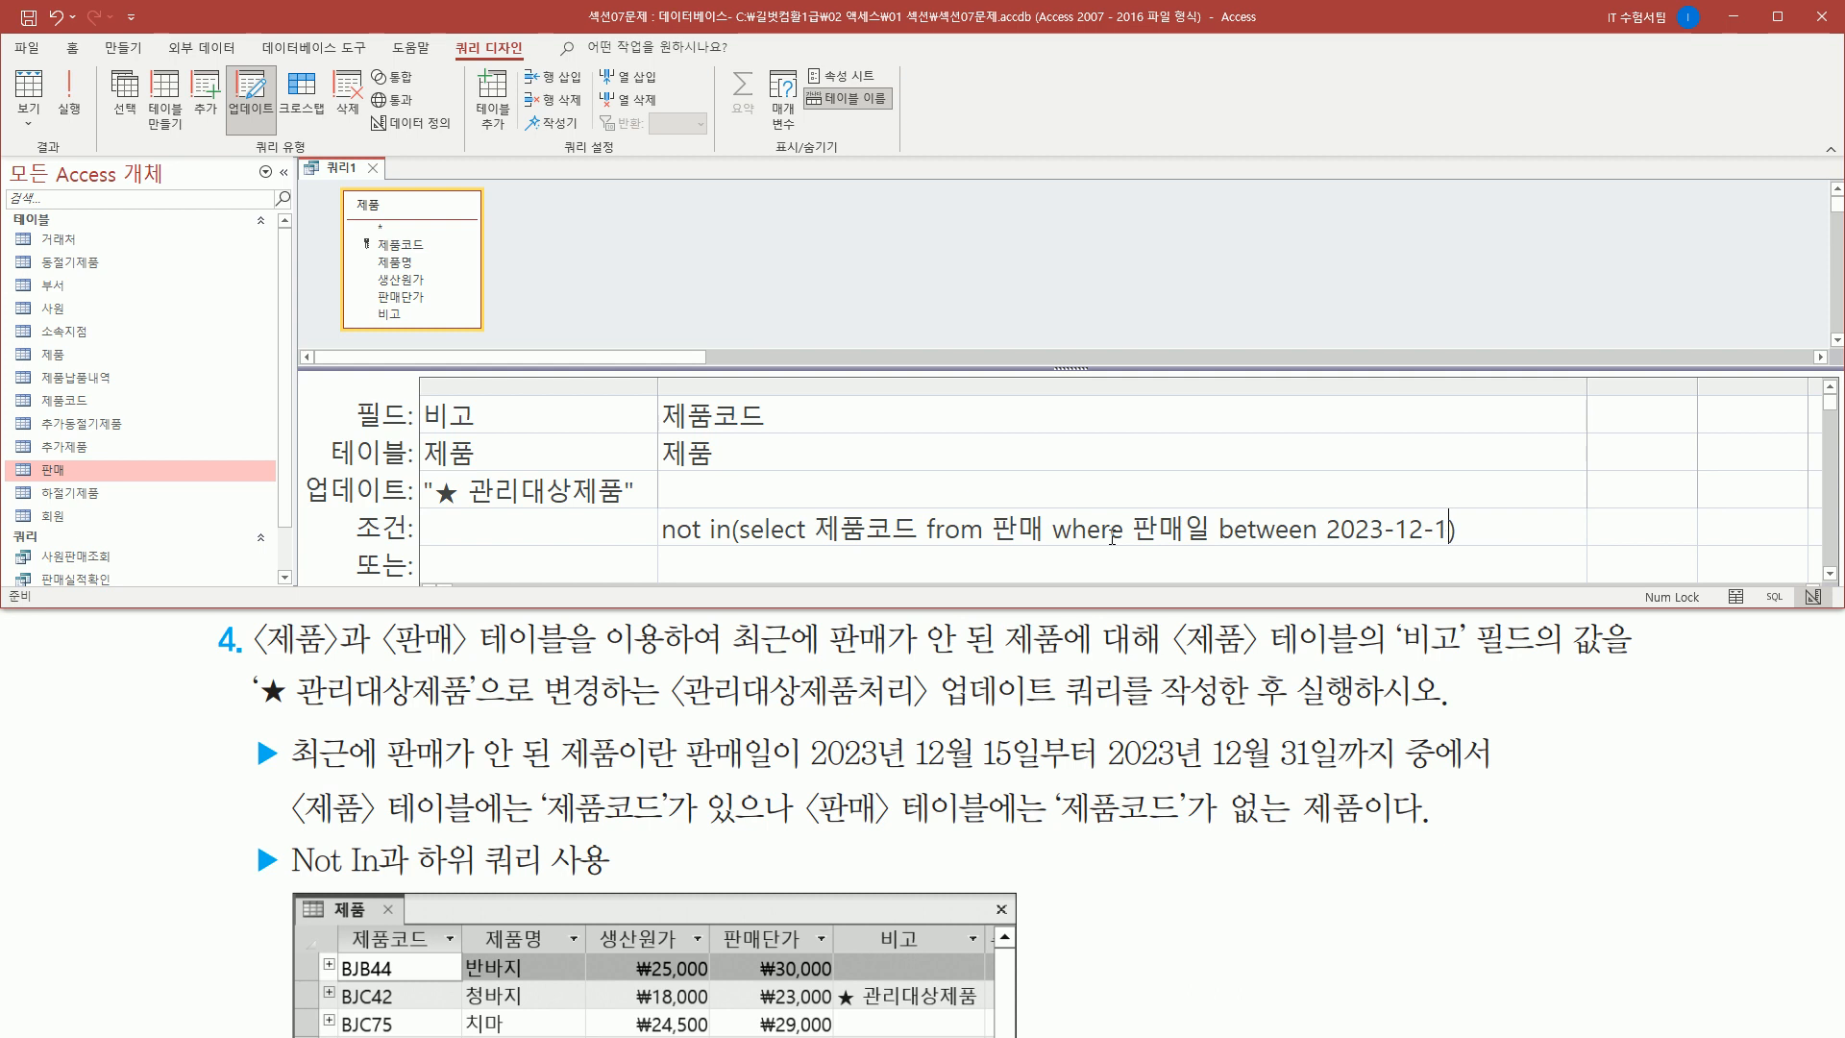
type(" and 2023-12-31")
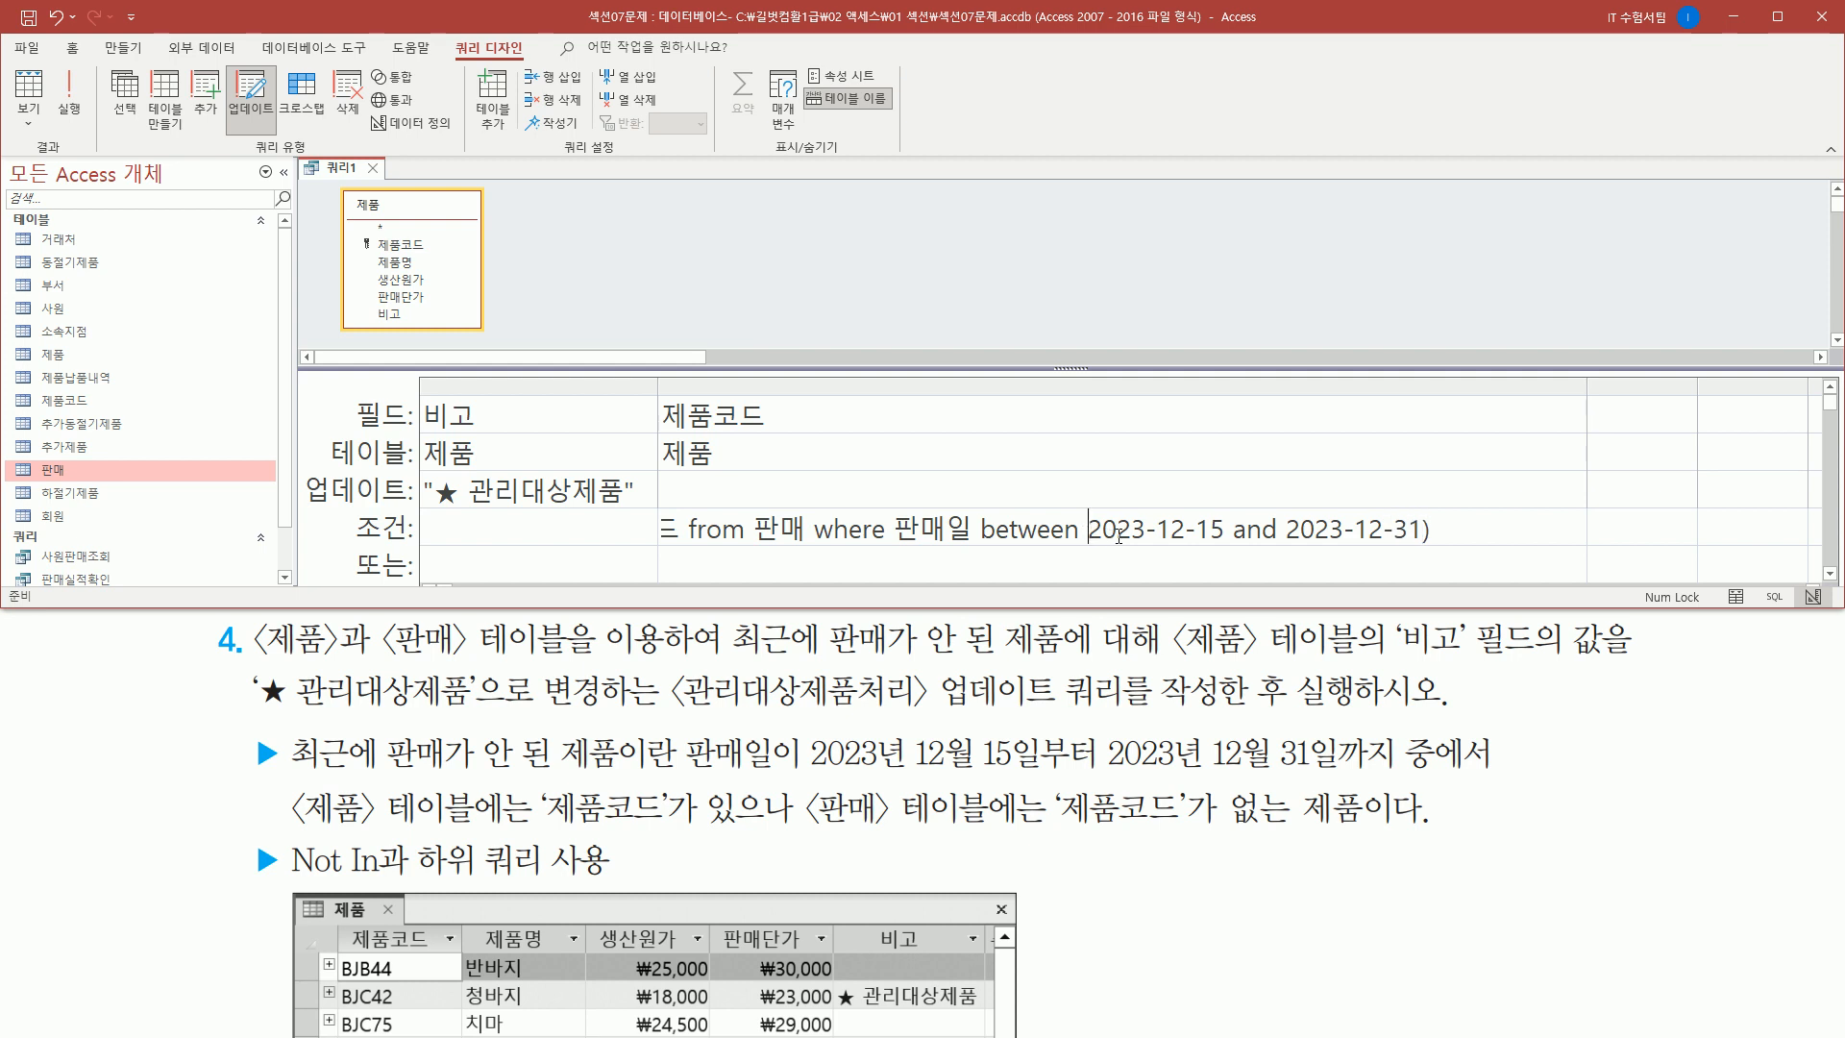
- Enclose both dates of the 제품코드 criterion in # signs and widen the 제품코드 column to fit the whole expression
type("#")
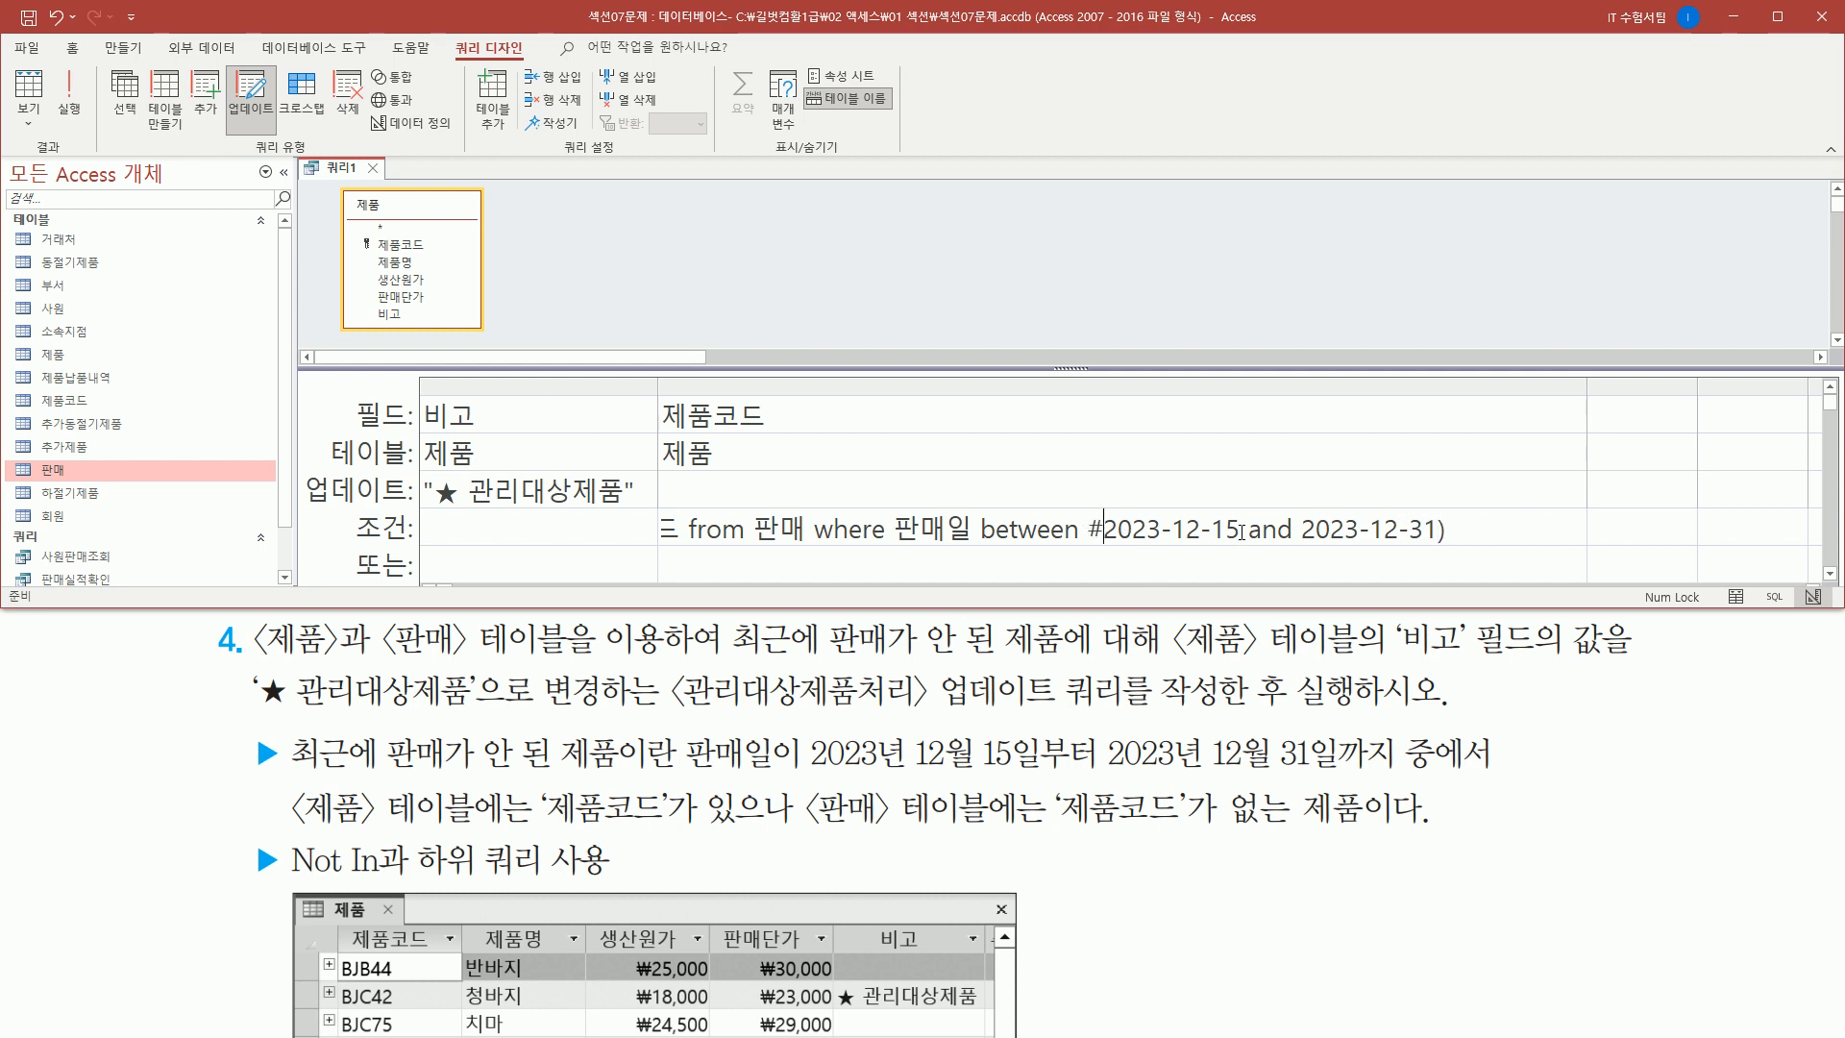
type("#")
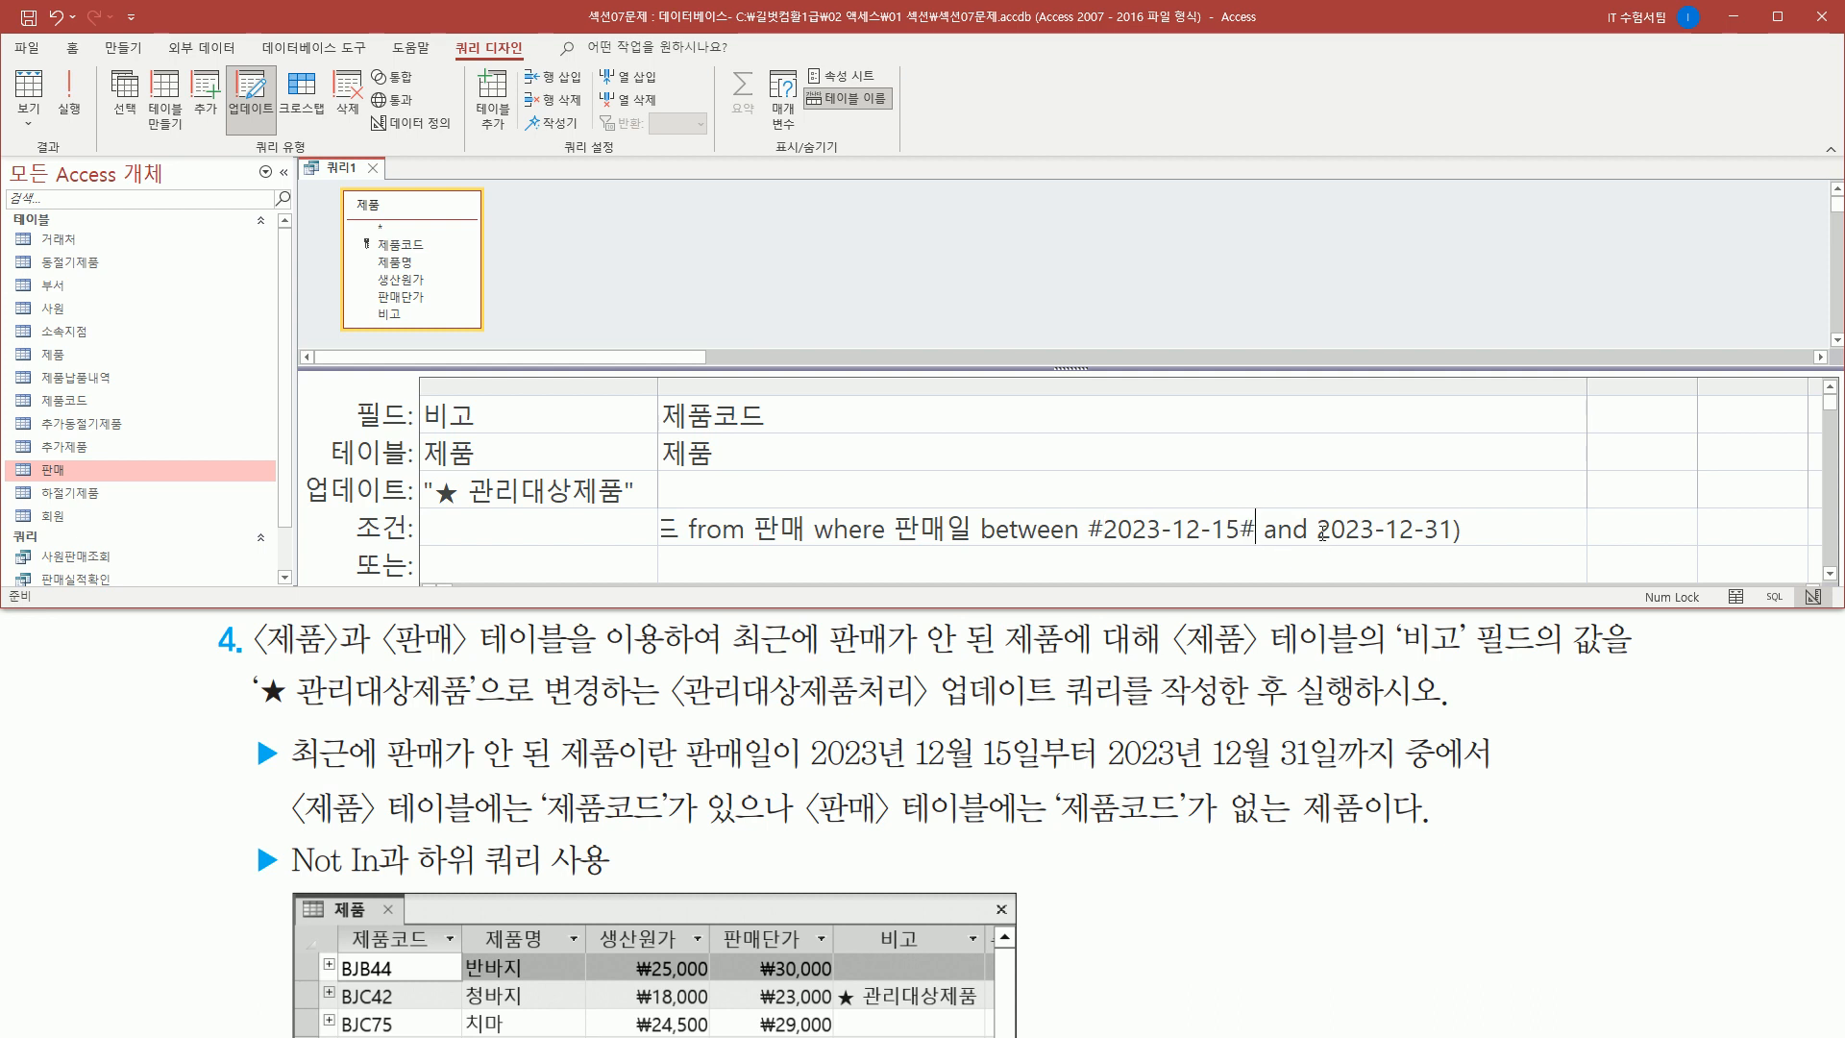
type("#")
type("#")
left_click_drag(1586, 381, 1761, 392)
left_click(1629, 422)
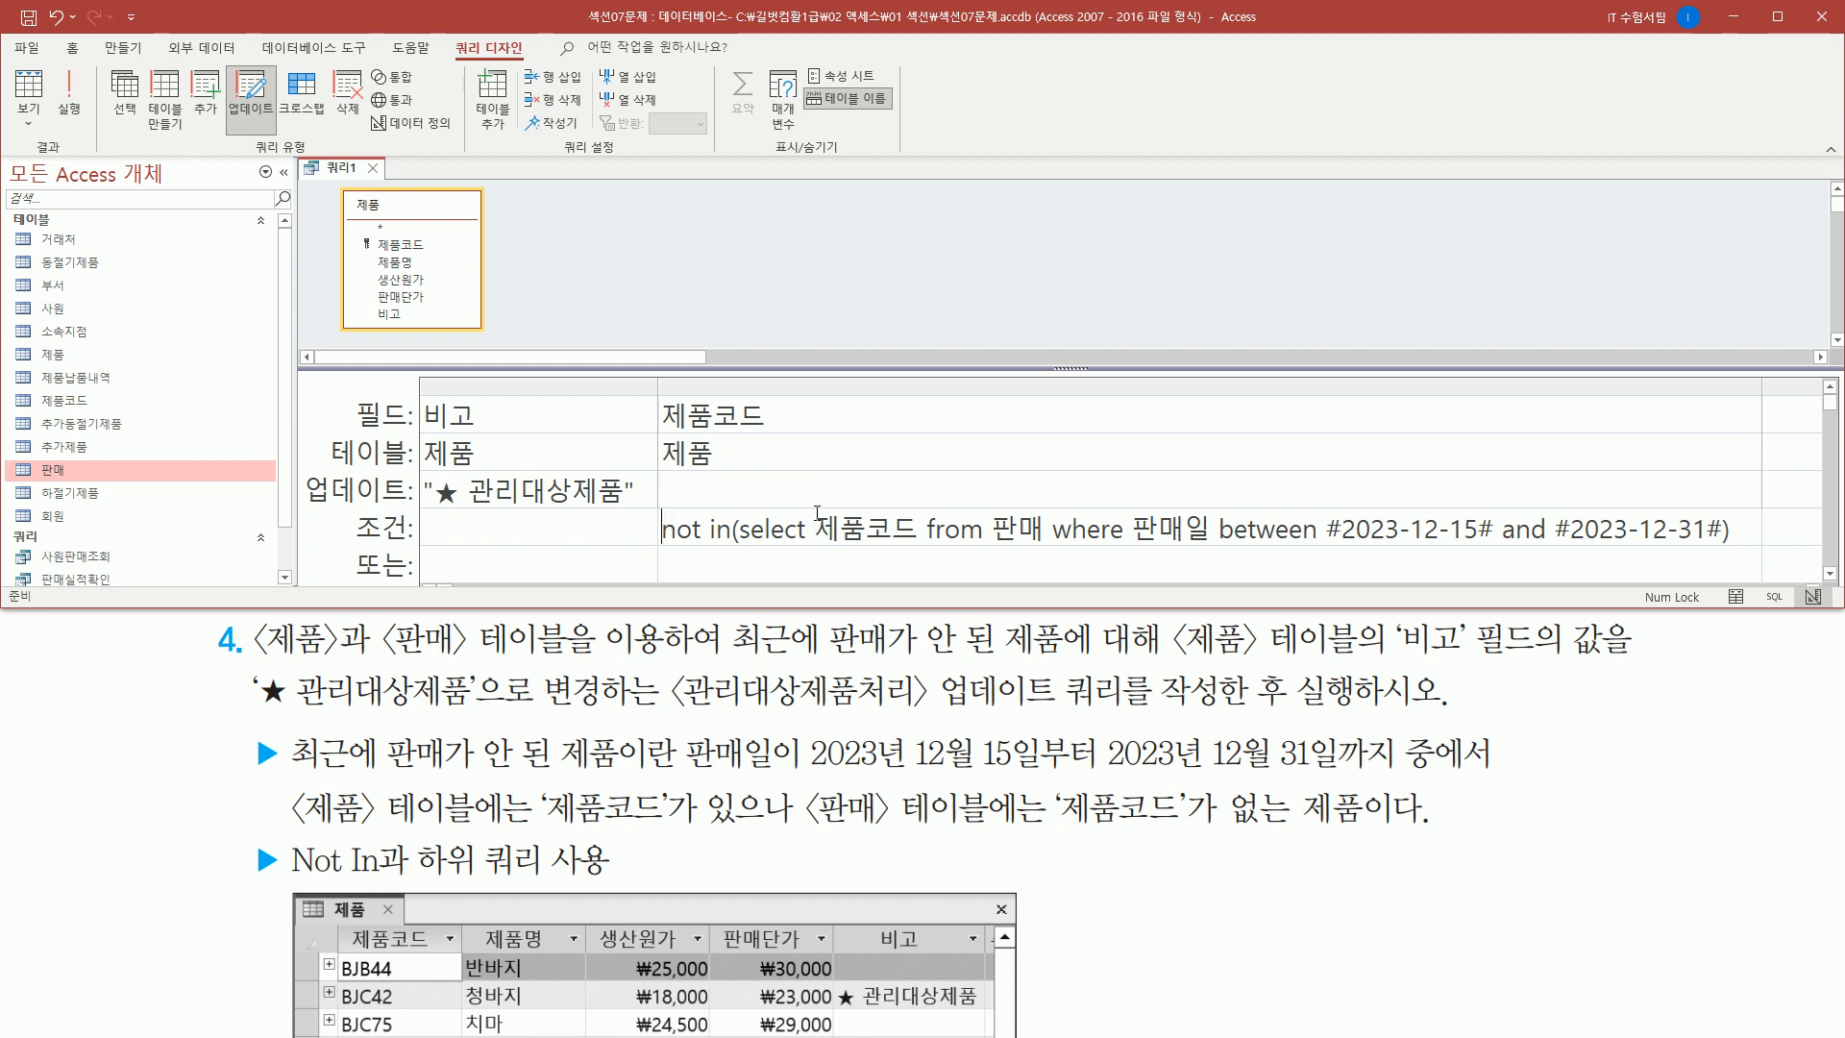
mouse_move(991, 547)
left_mouse_down()
mouse_move(1049, 547)
mouse_move(1047, 503)
left_mouse_up()
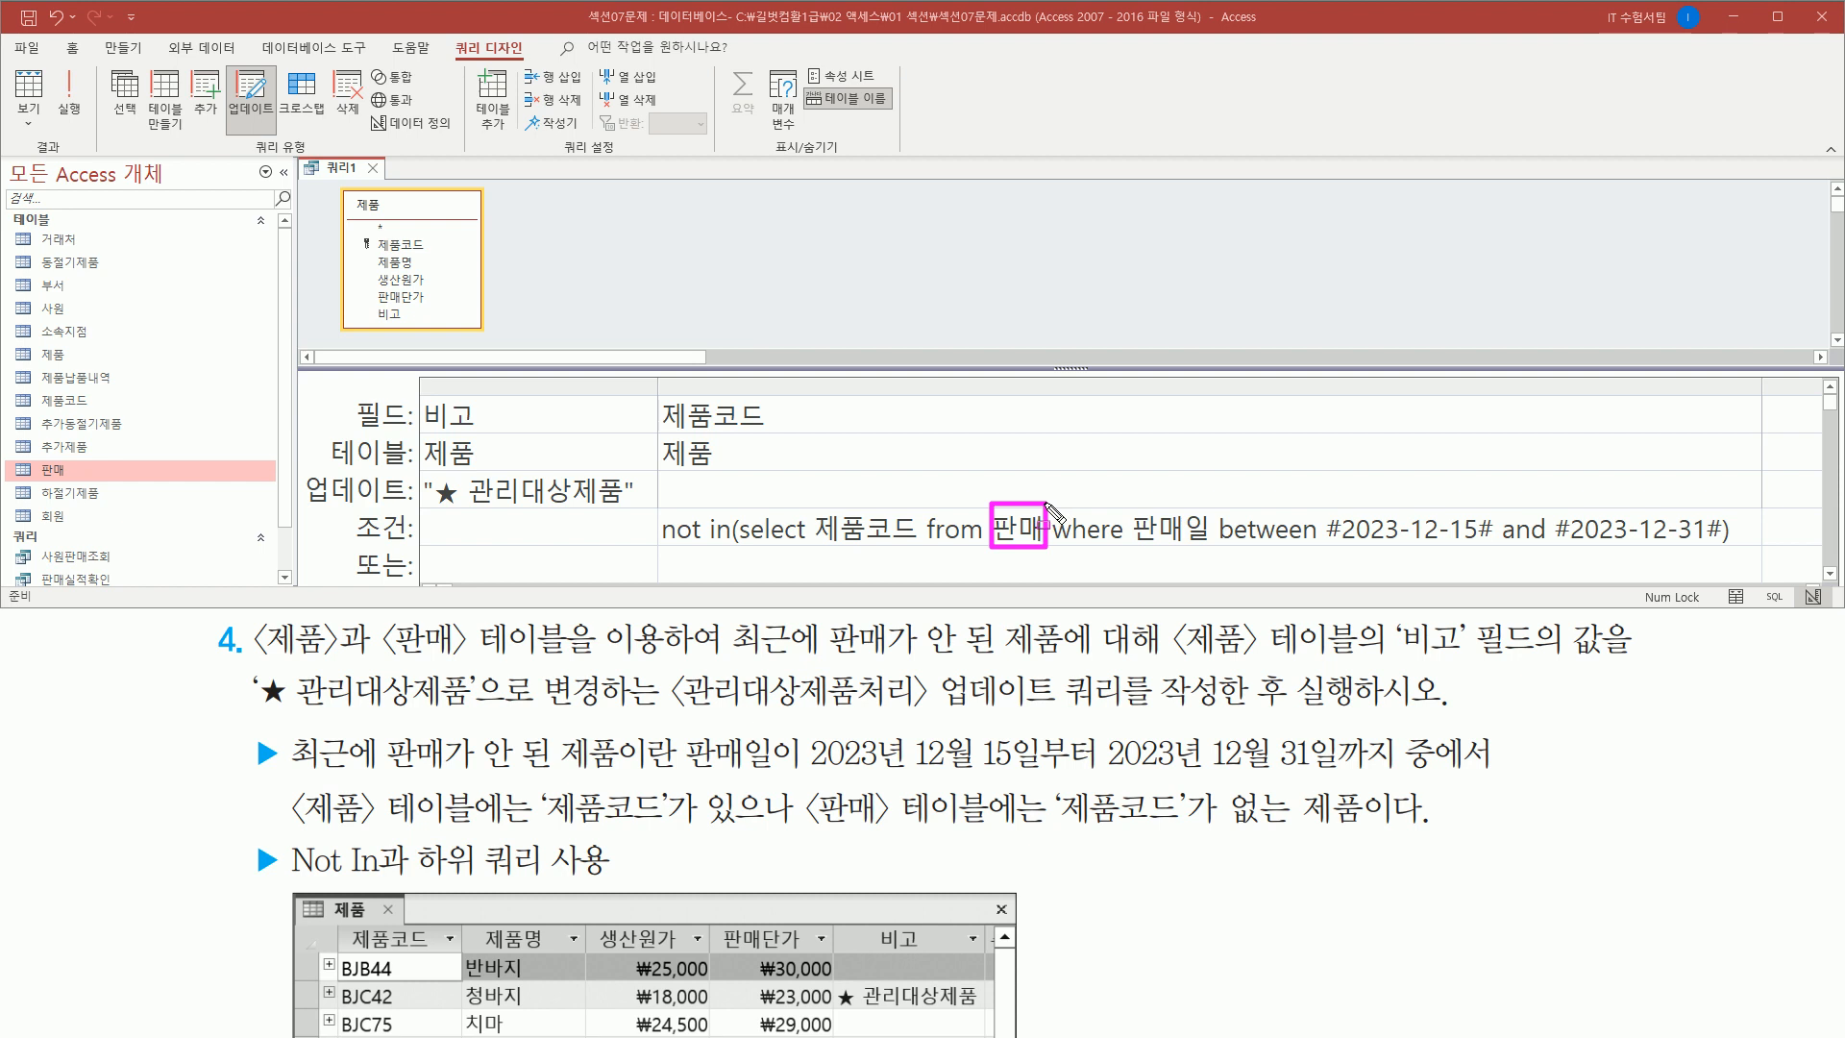
mouse_move(1129, 508)
left_mouse_down()
mouse_move(1219, 550)
mouse_move(1720, 546)
left_mouse_up()
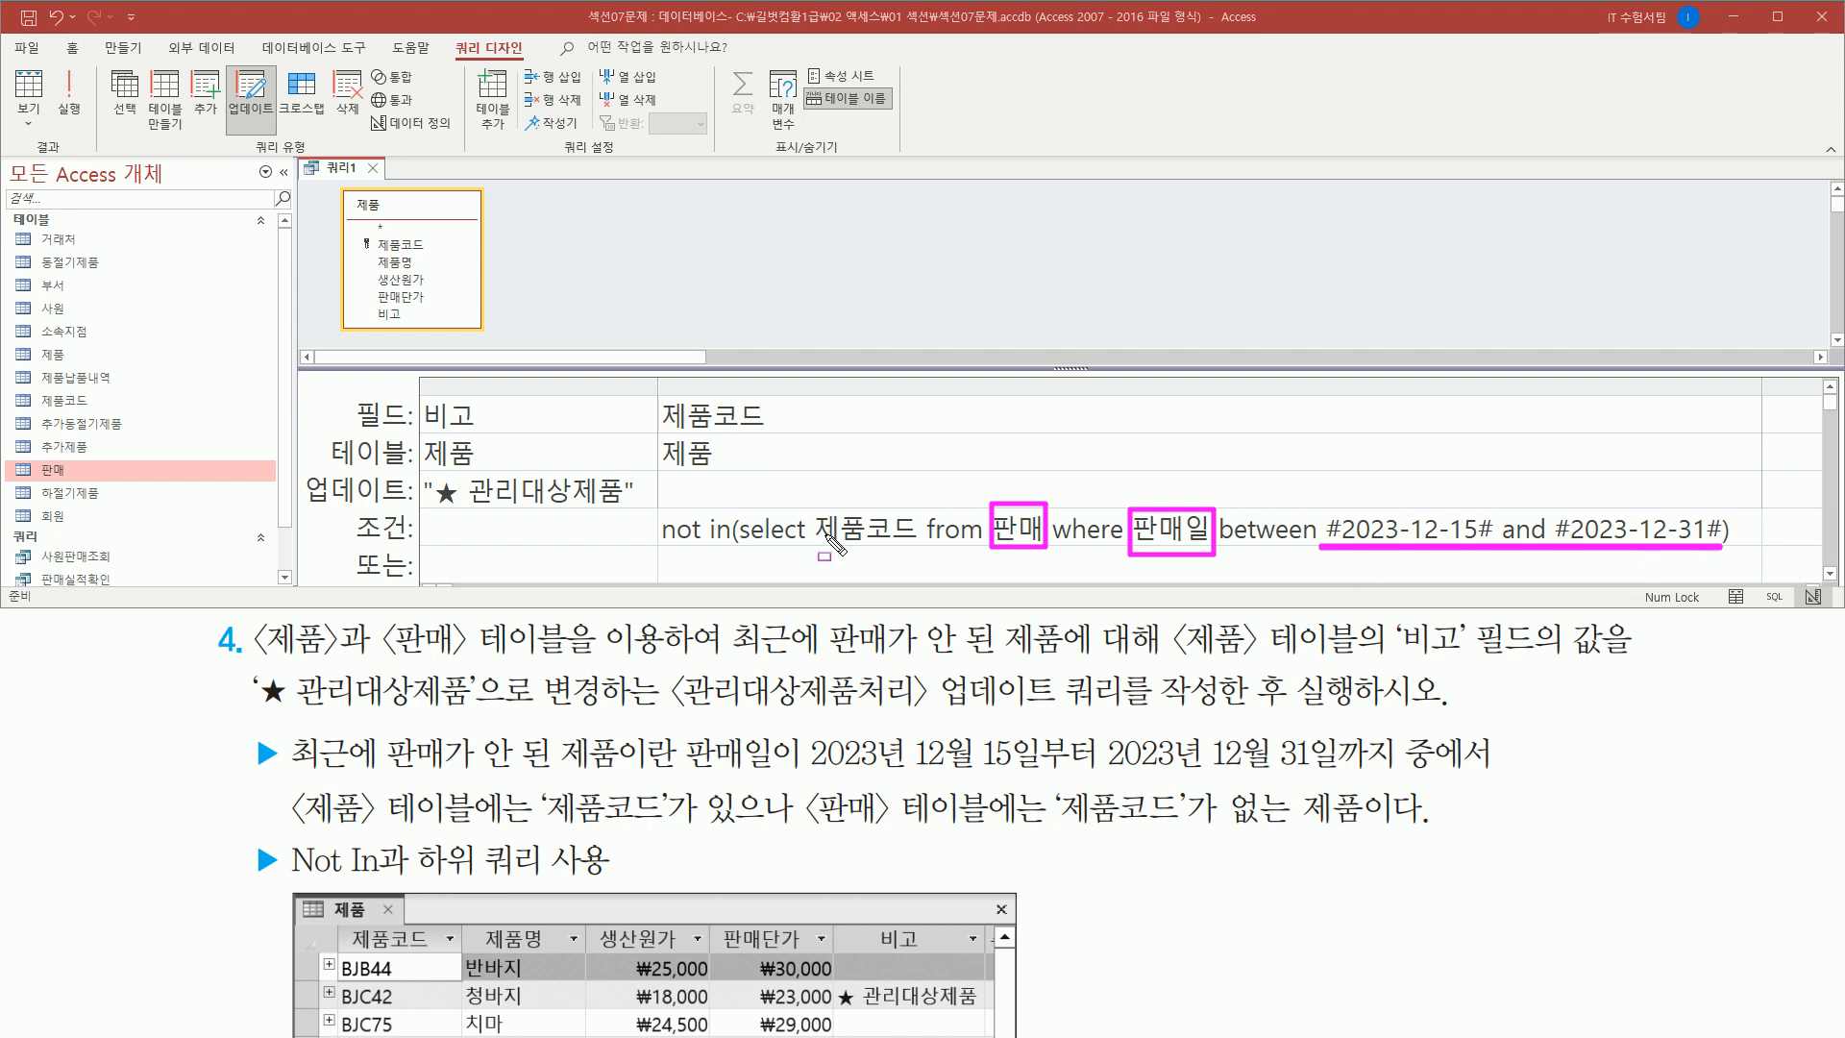
left_click_drag(810, 503, 919, 554)
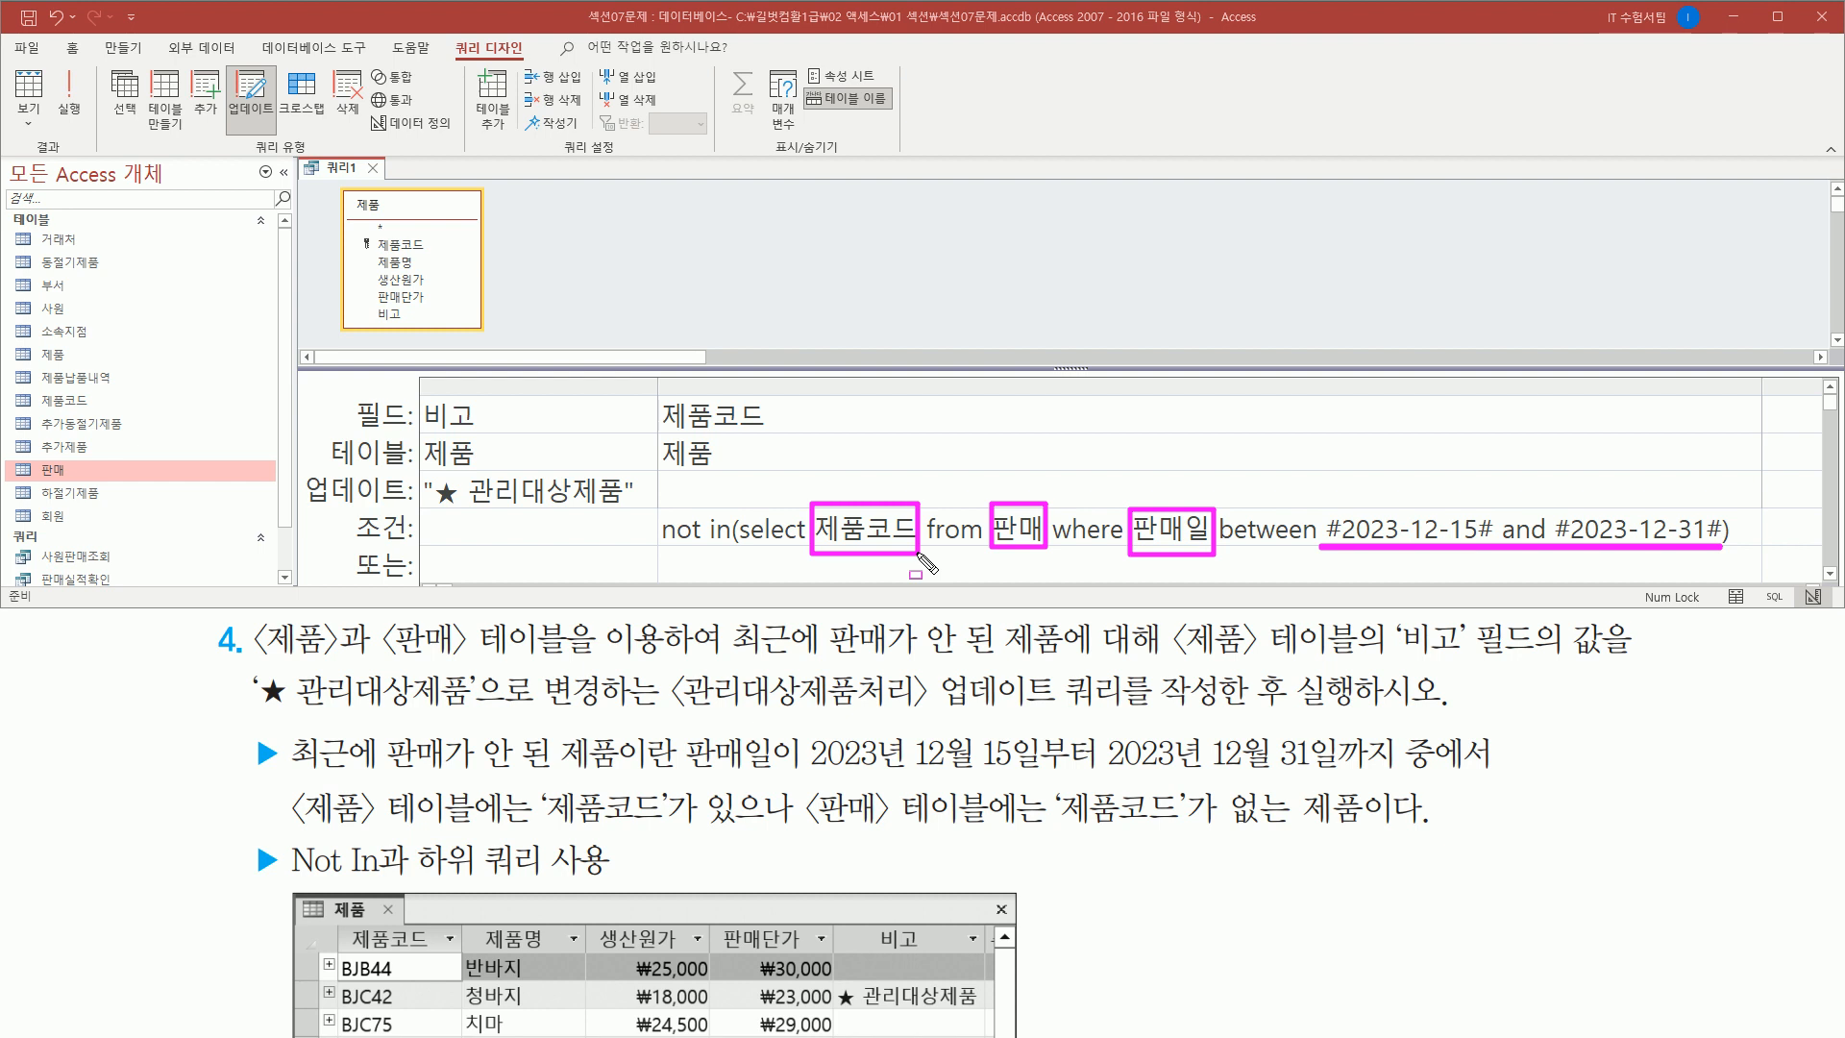
mouse_move(1320, 496)
left_mouse_down()
mouse_move(1345, 543)
mouse_move(1736, 560)
left_mouse_up()
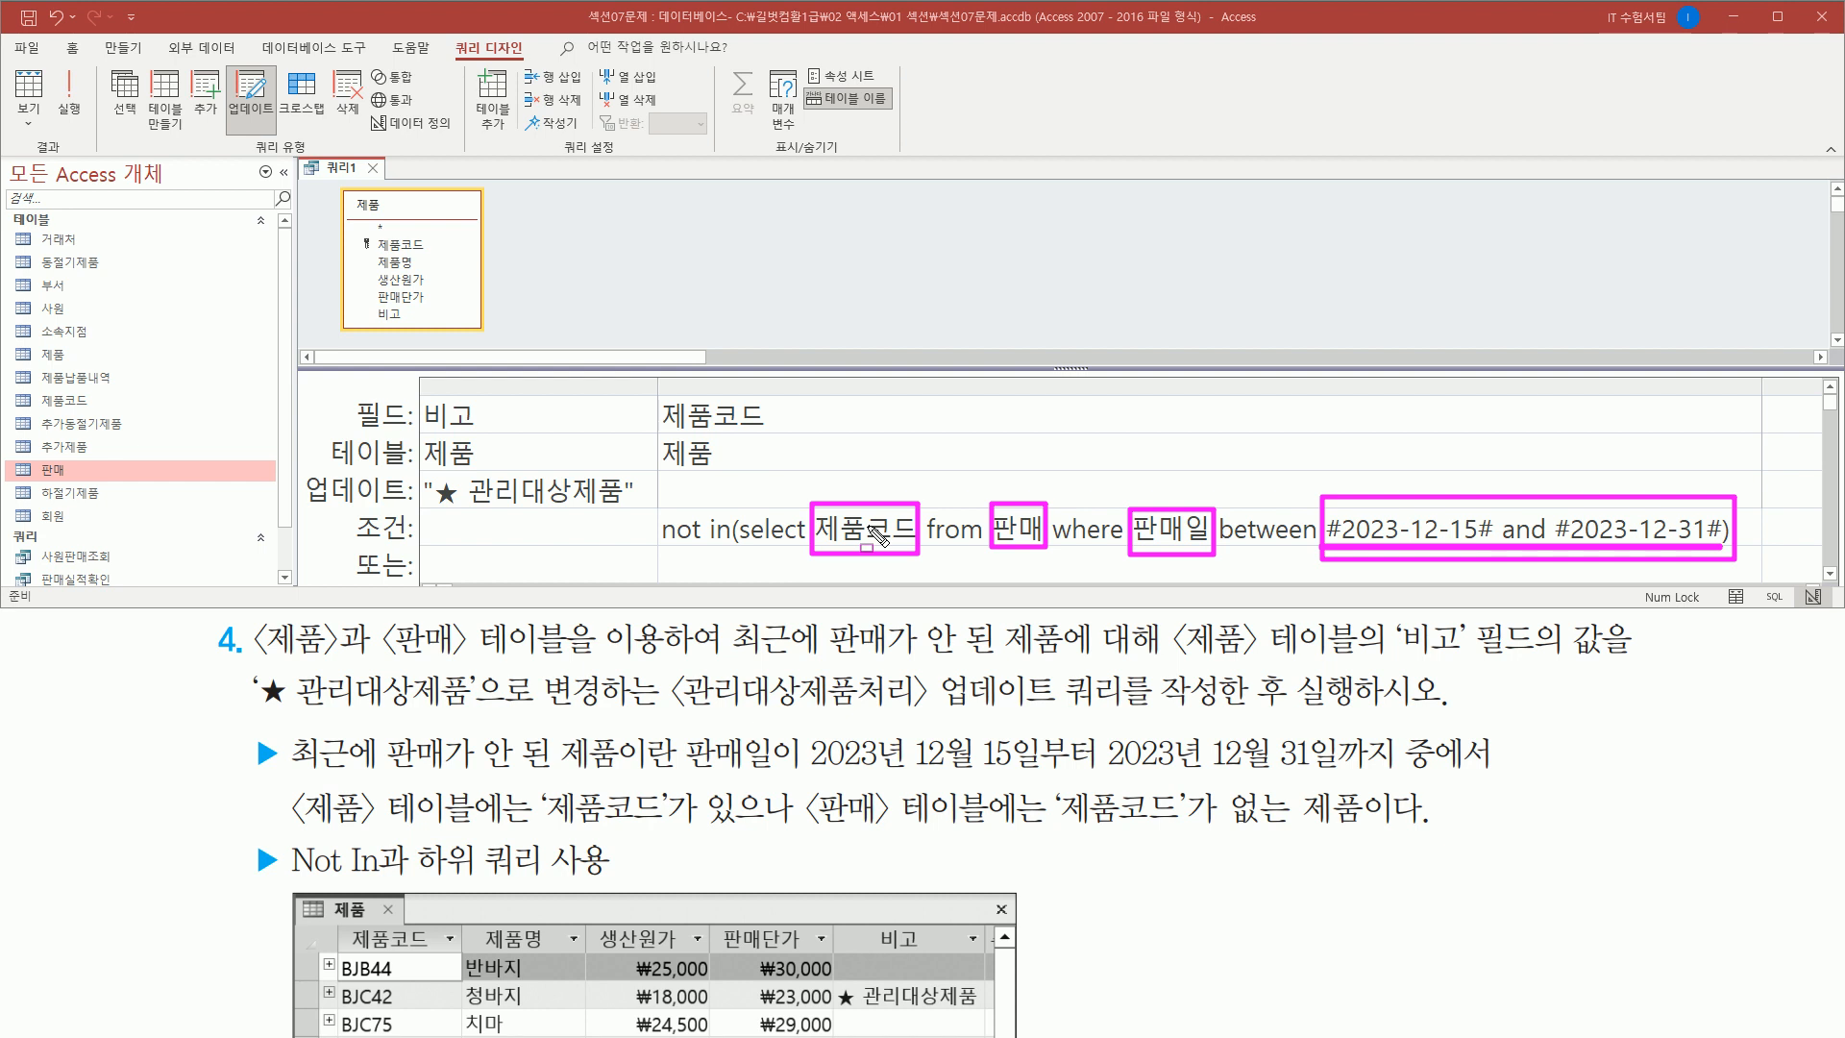
left_click_drag(656, 471, 777, 396)
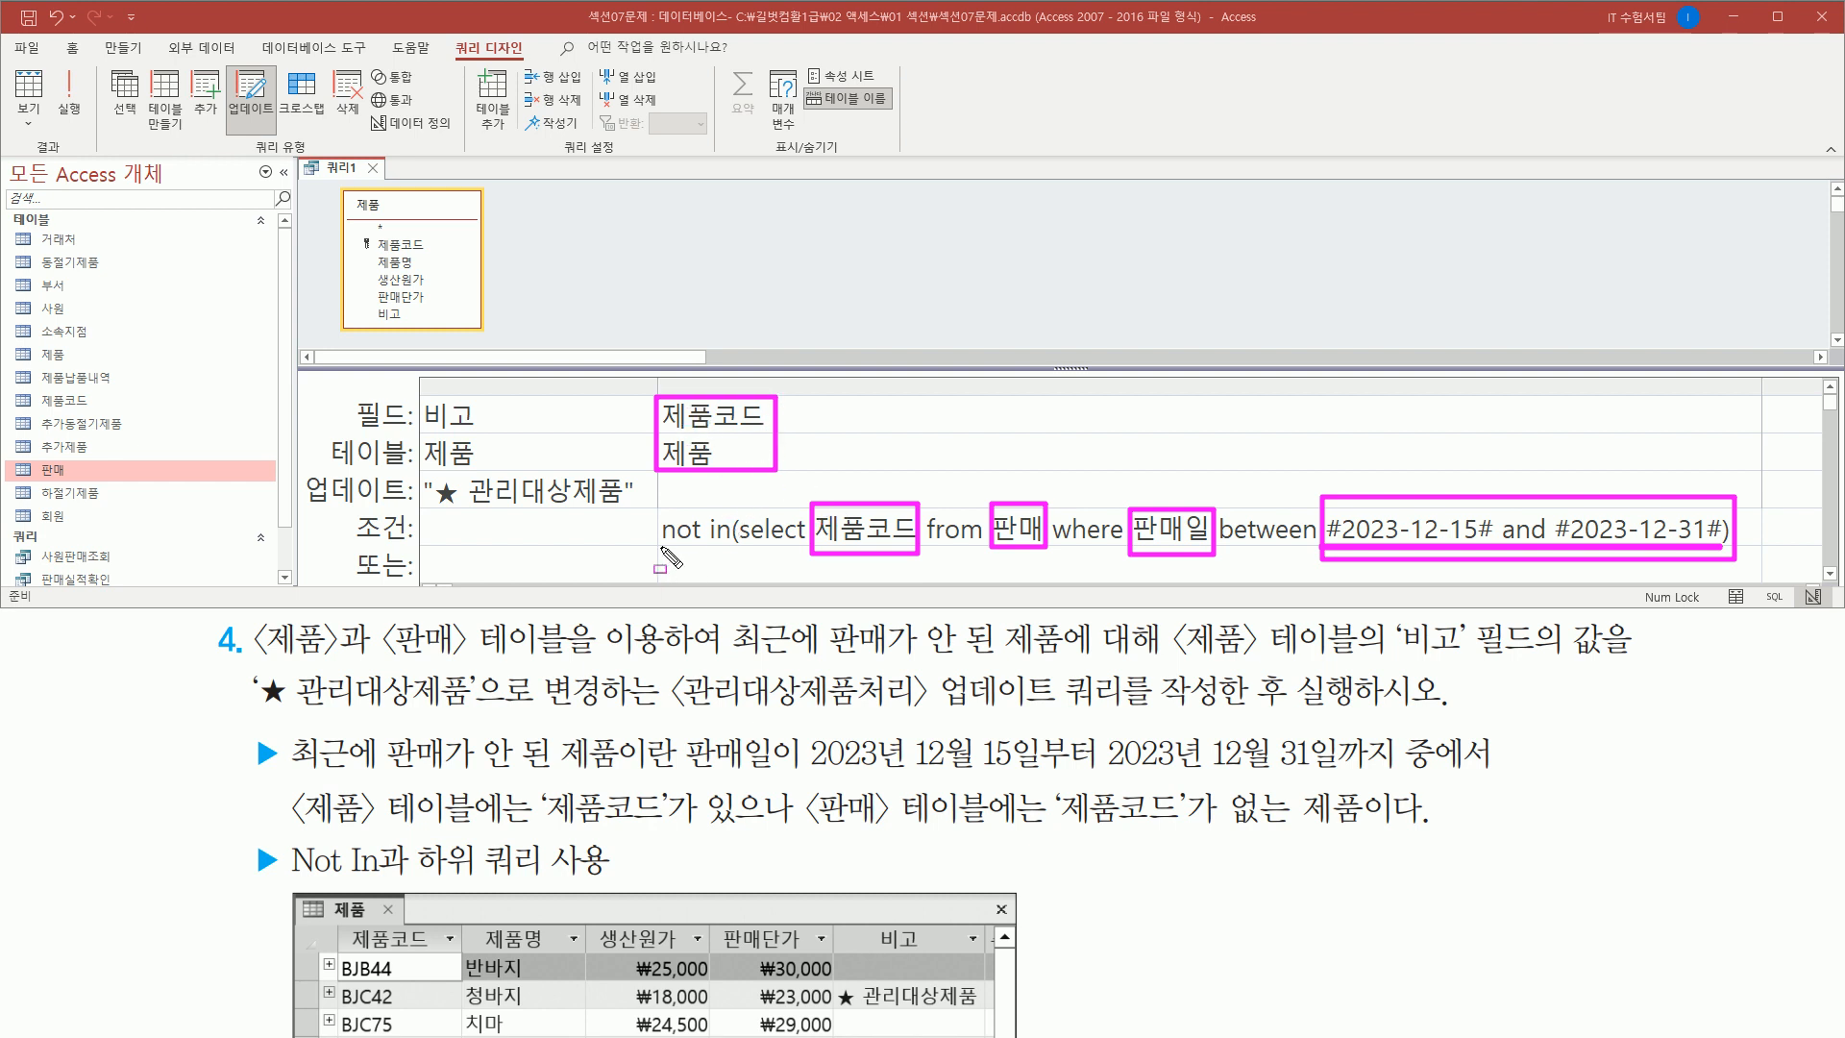
left_click_drag(660, 544, 732, 544)
left_click_drag(1011, 492, 1058, 443)
left_click_drag(865, 490, 907, 469)
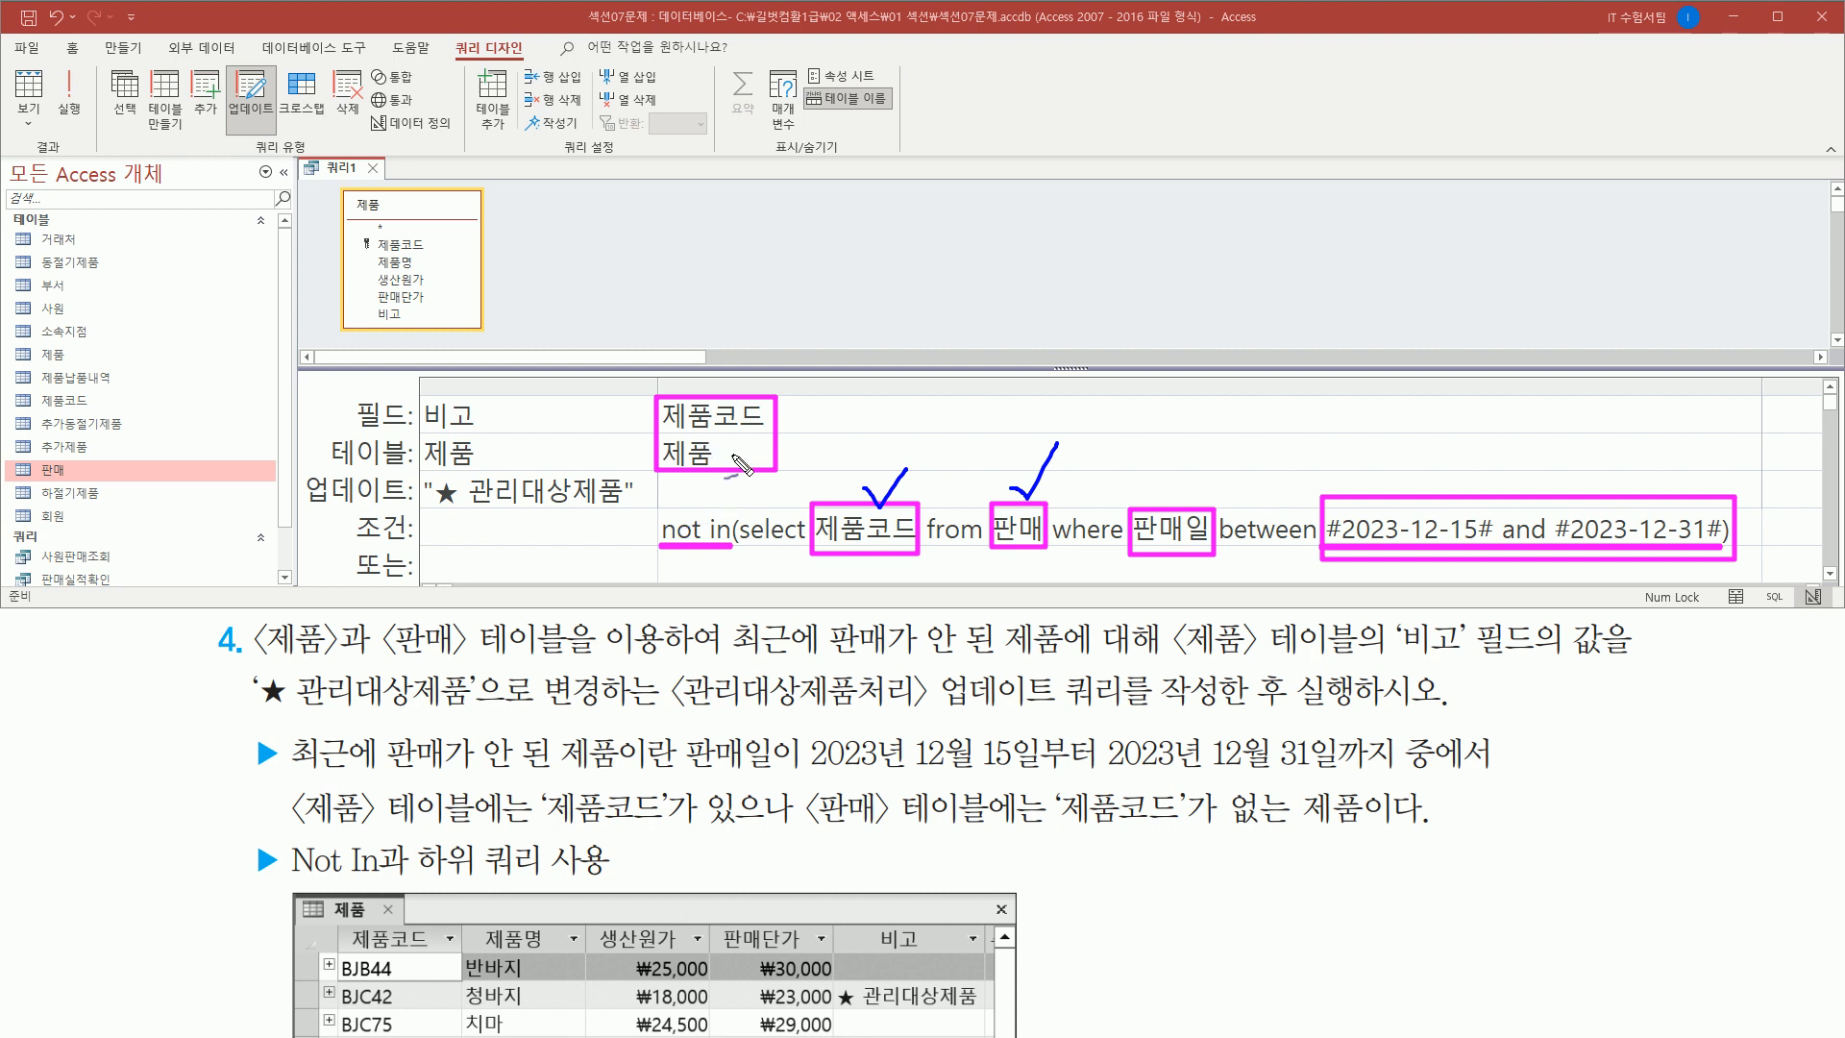
left_click_drag(480, 401, 508, 381)
left_click_drag(423, 510, 631, 505)
key("Escape")
left_click(695, 250)
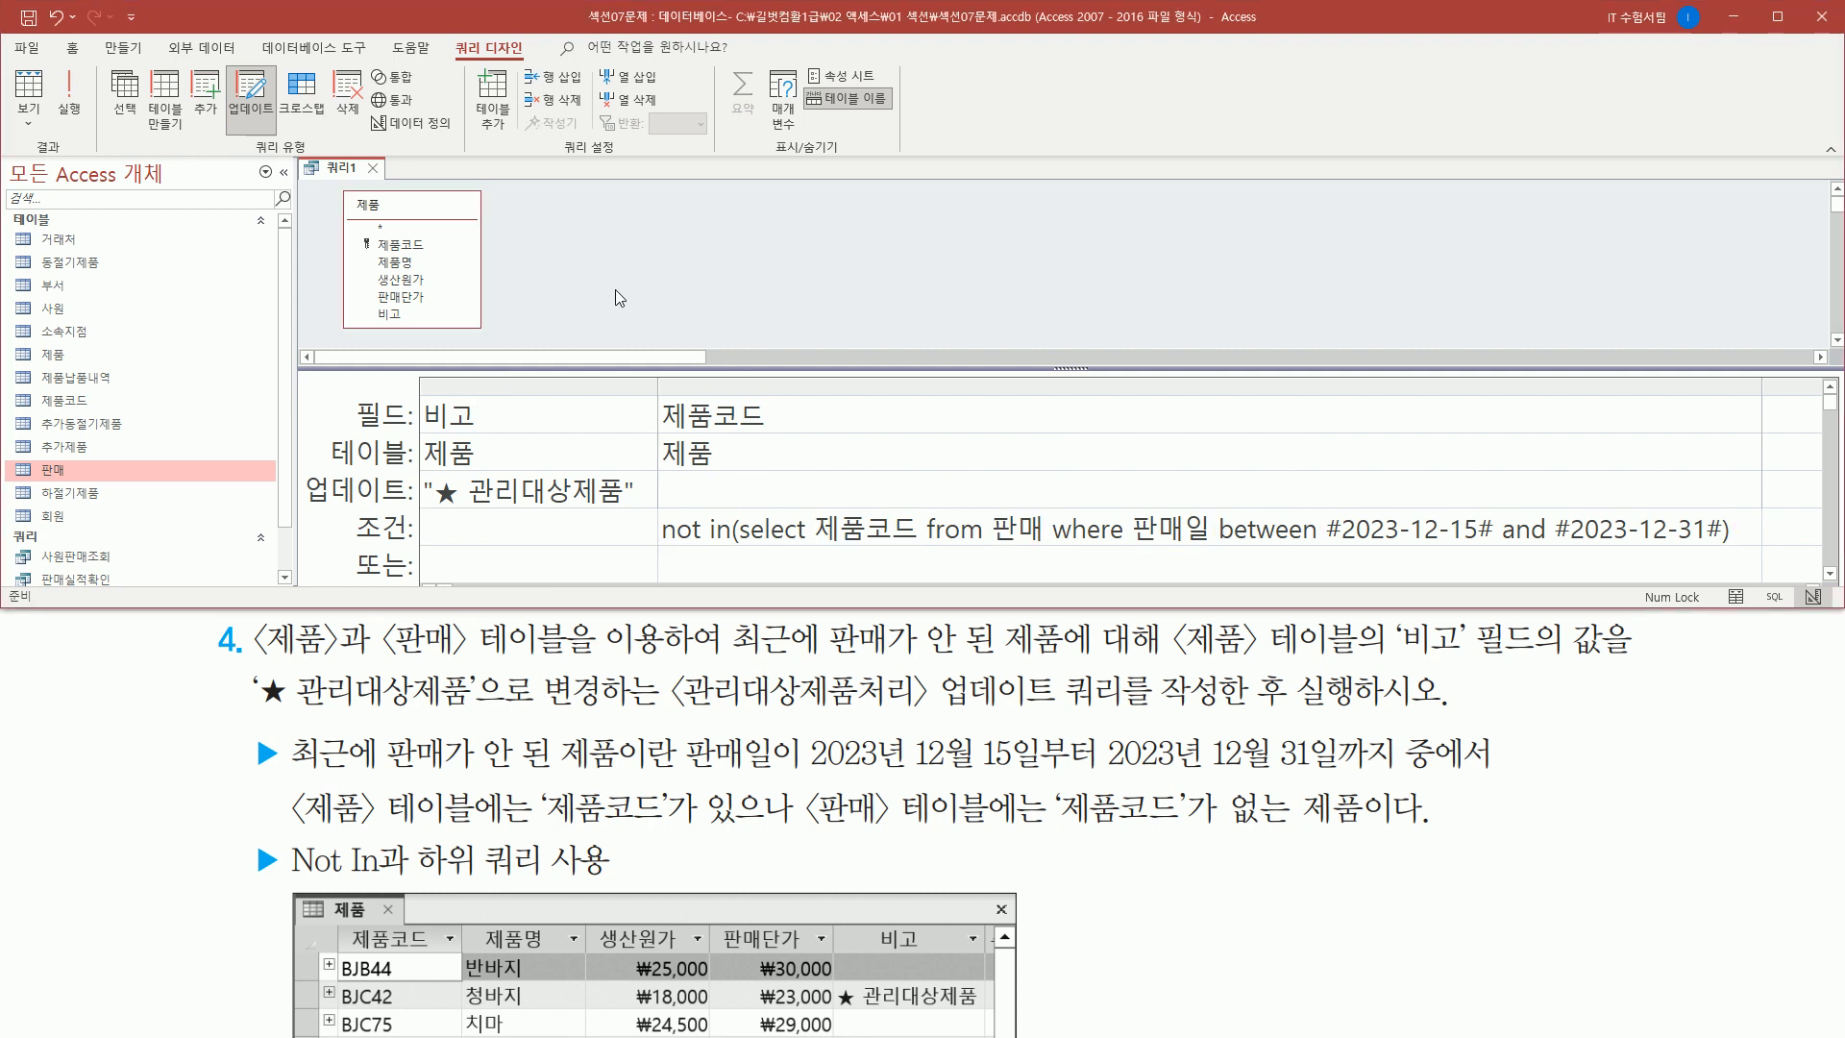
- Run the update query on the 제품 table and agree to update the records
left_click_drag(54, 62, 89, 133)
key("Escape")
left_click(77, 114)
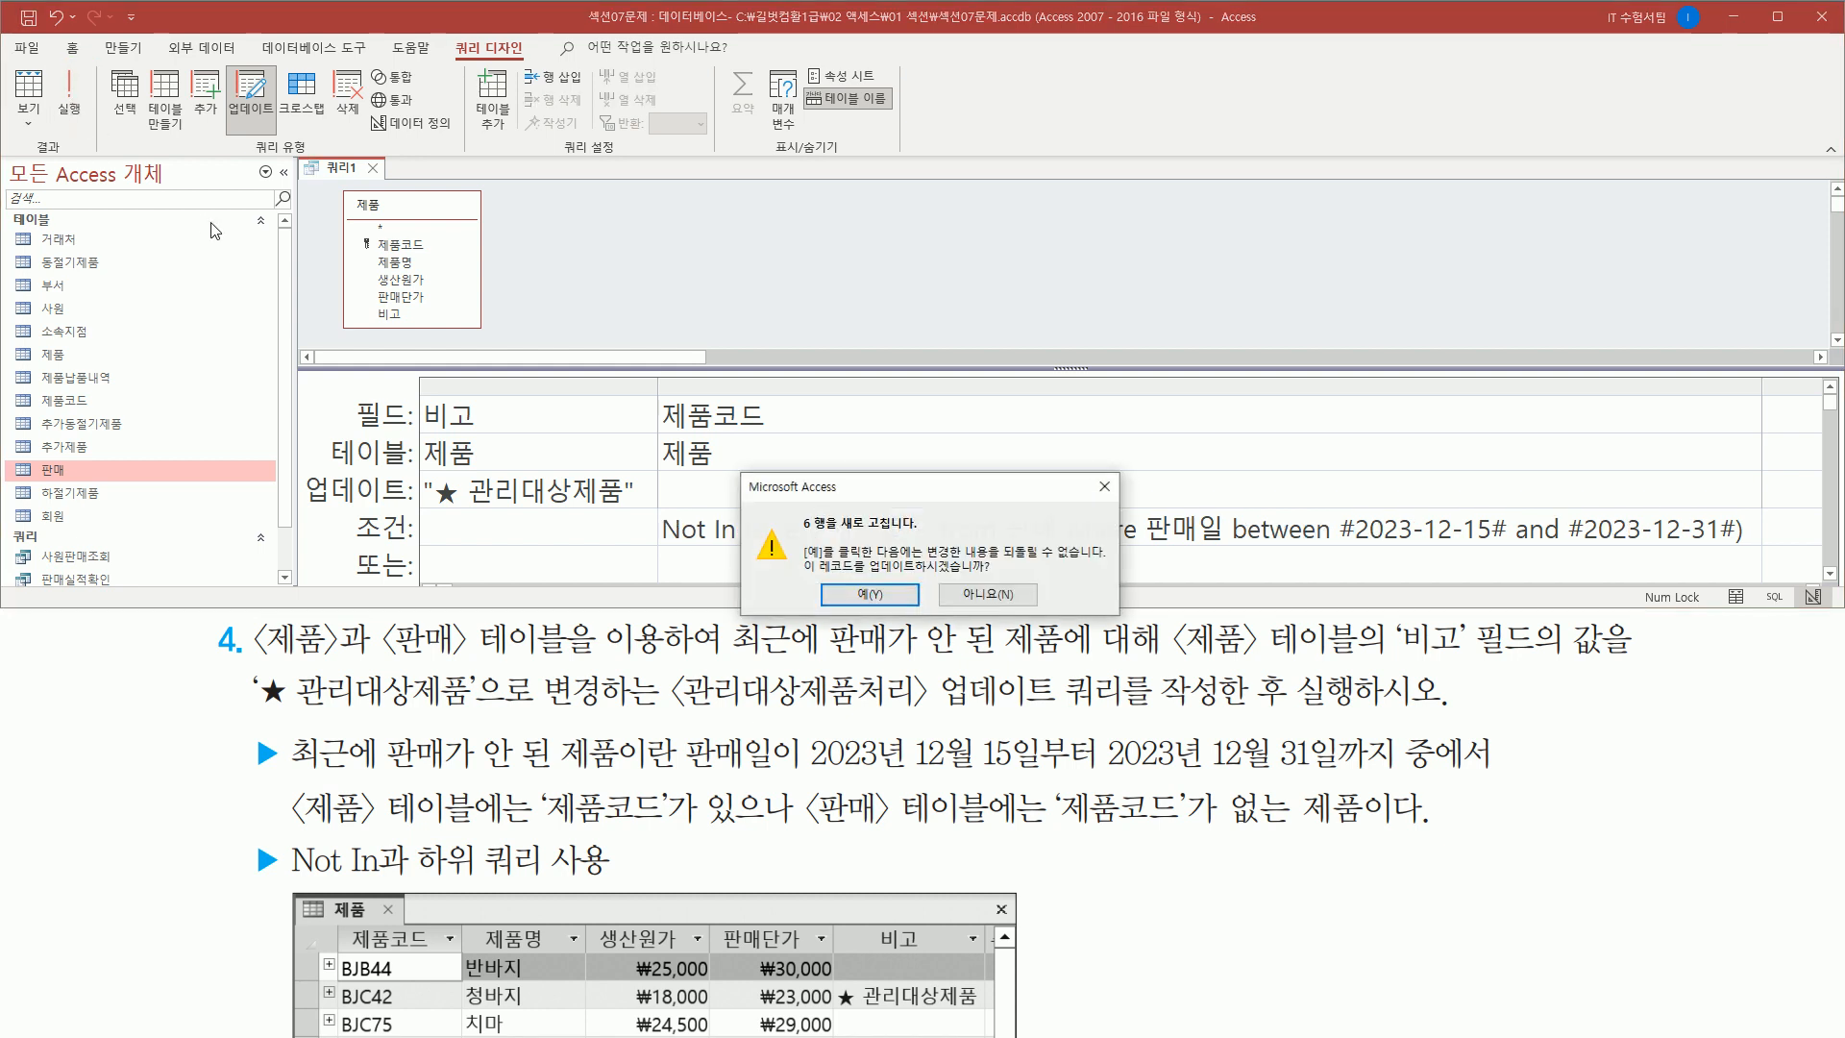
left_click_drag(892, 479, 868, 199)
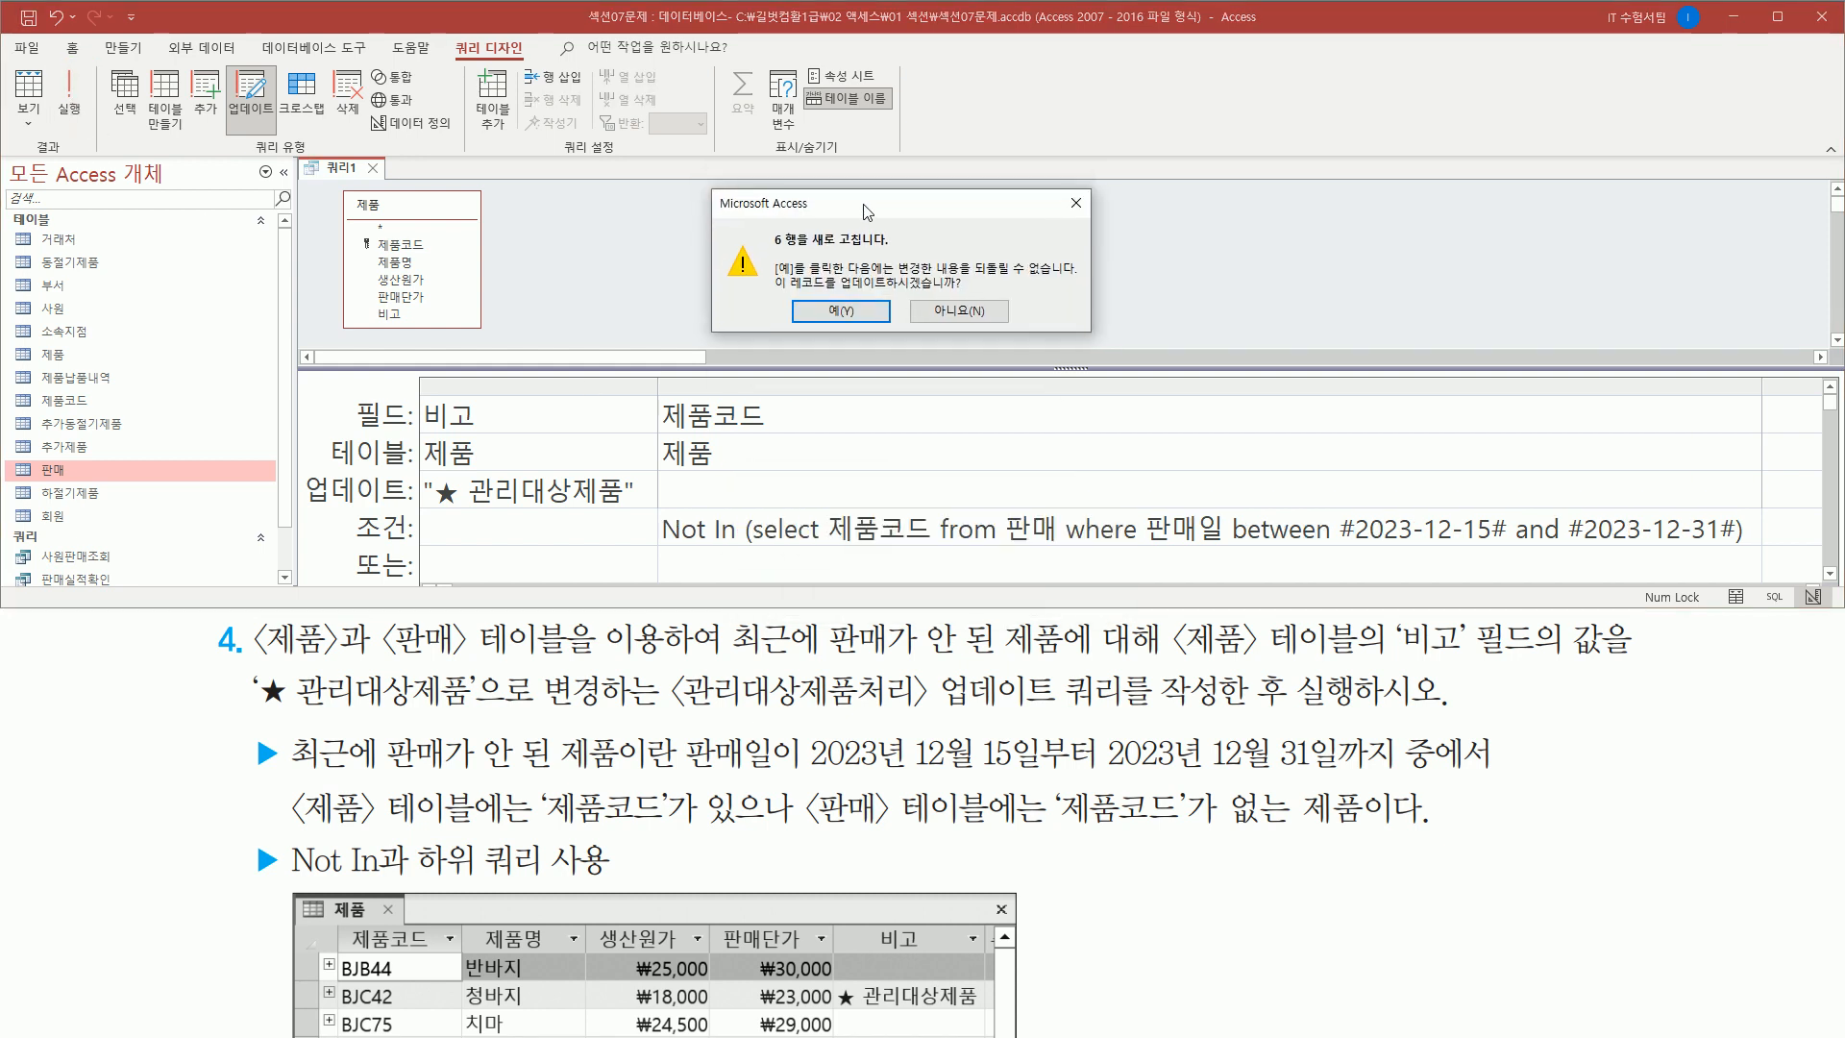
left_click_drag(776, 254, 895, 254)
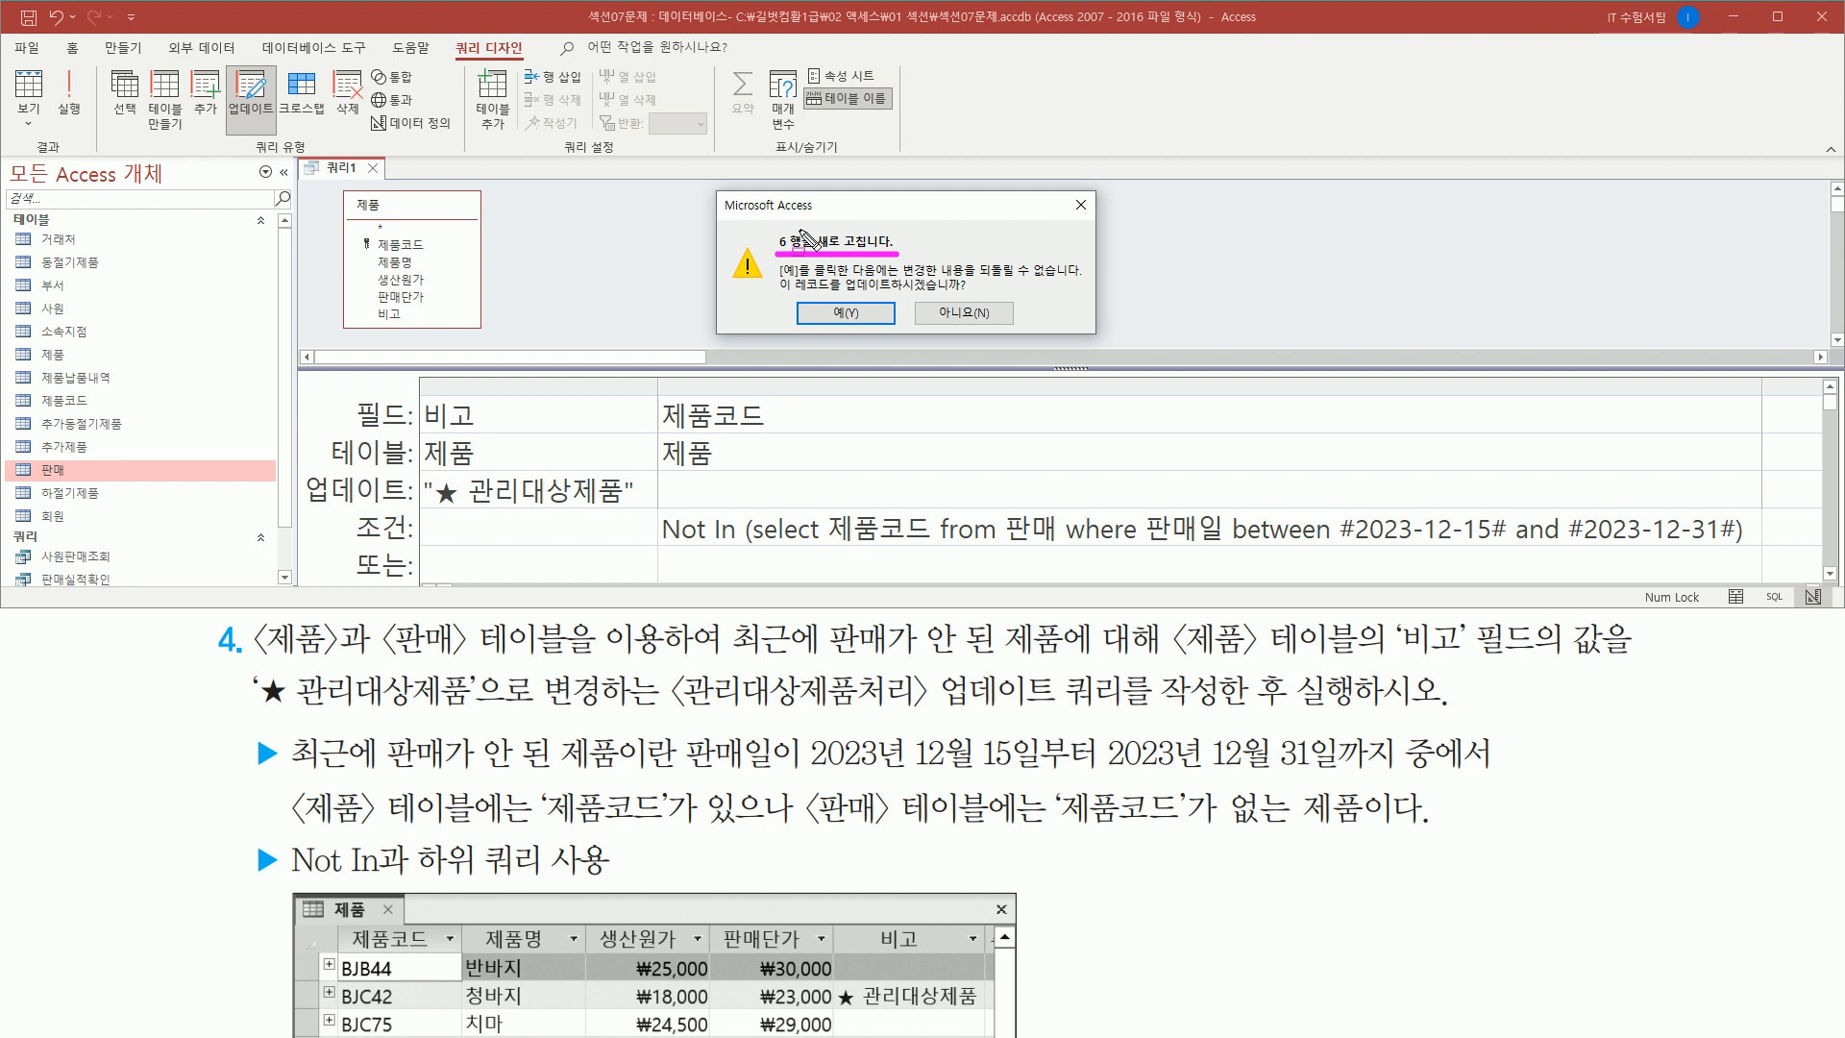
mouse_move(839, 294)
left_mouse_down()
mouse_move(968, 294)
mouse_move(853, 332)
mouse_move(897, 332)
left_mouse_up()
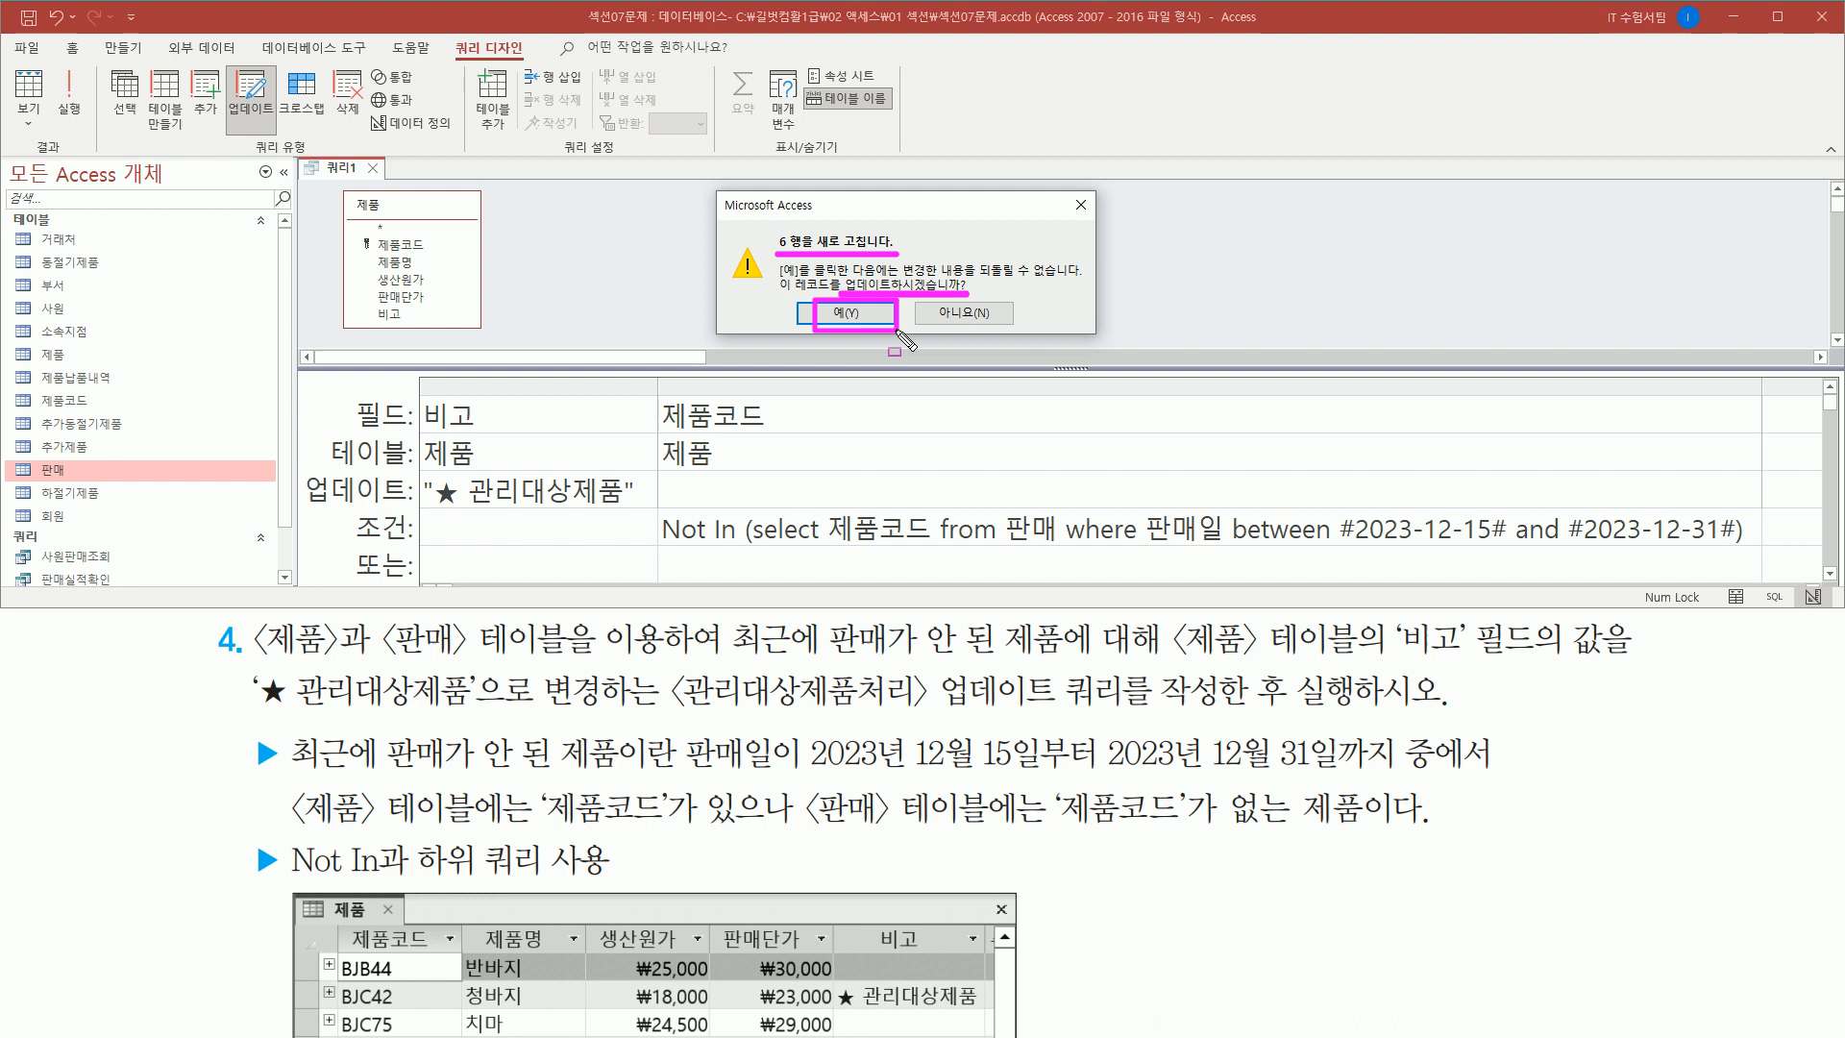
left_click(854, 318)
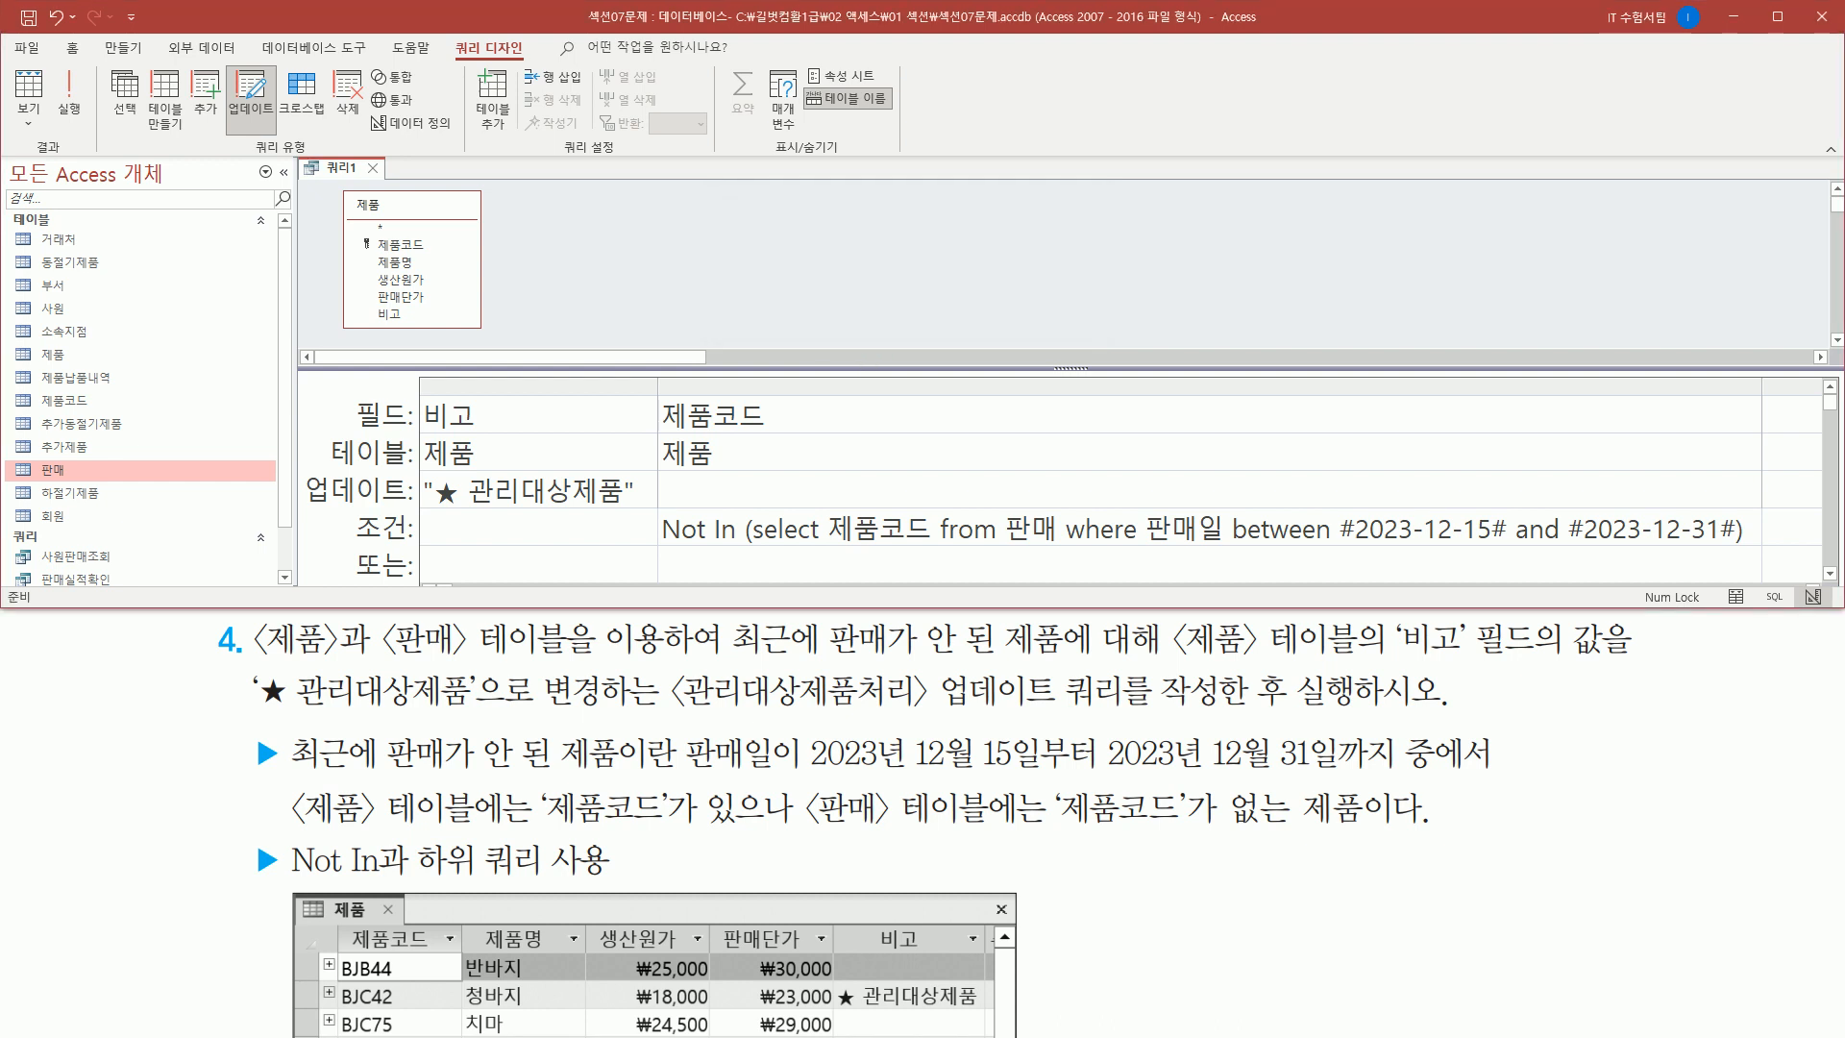
- Close the query design and choose to save its changes
left_click_drag(307, 157, 394, 190)
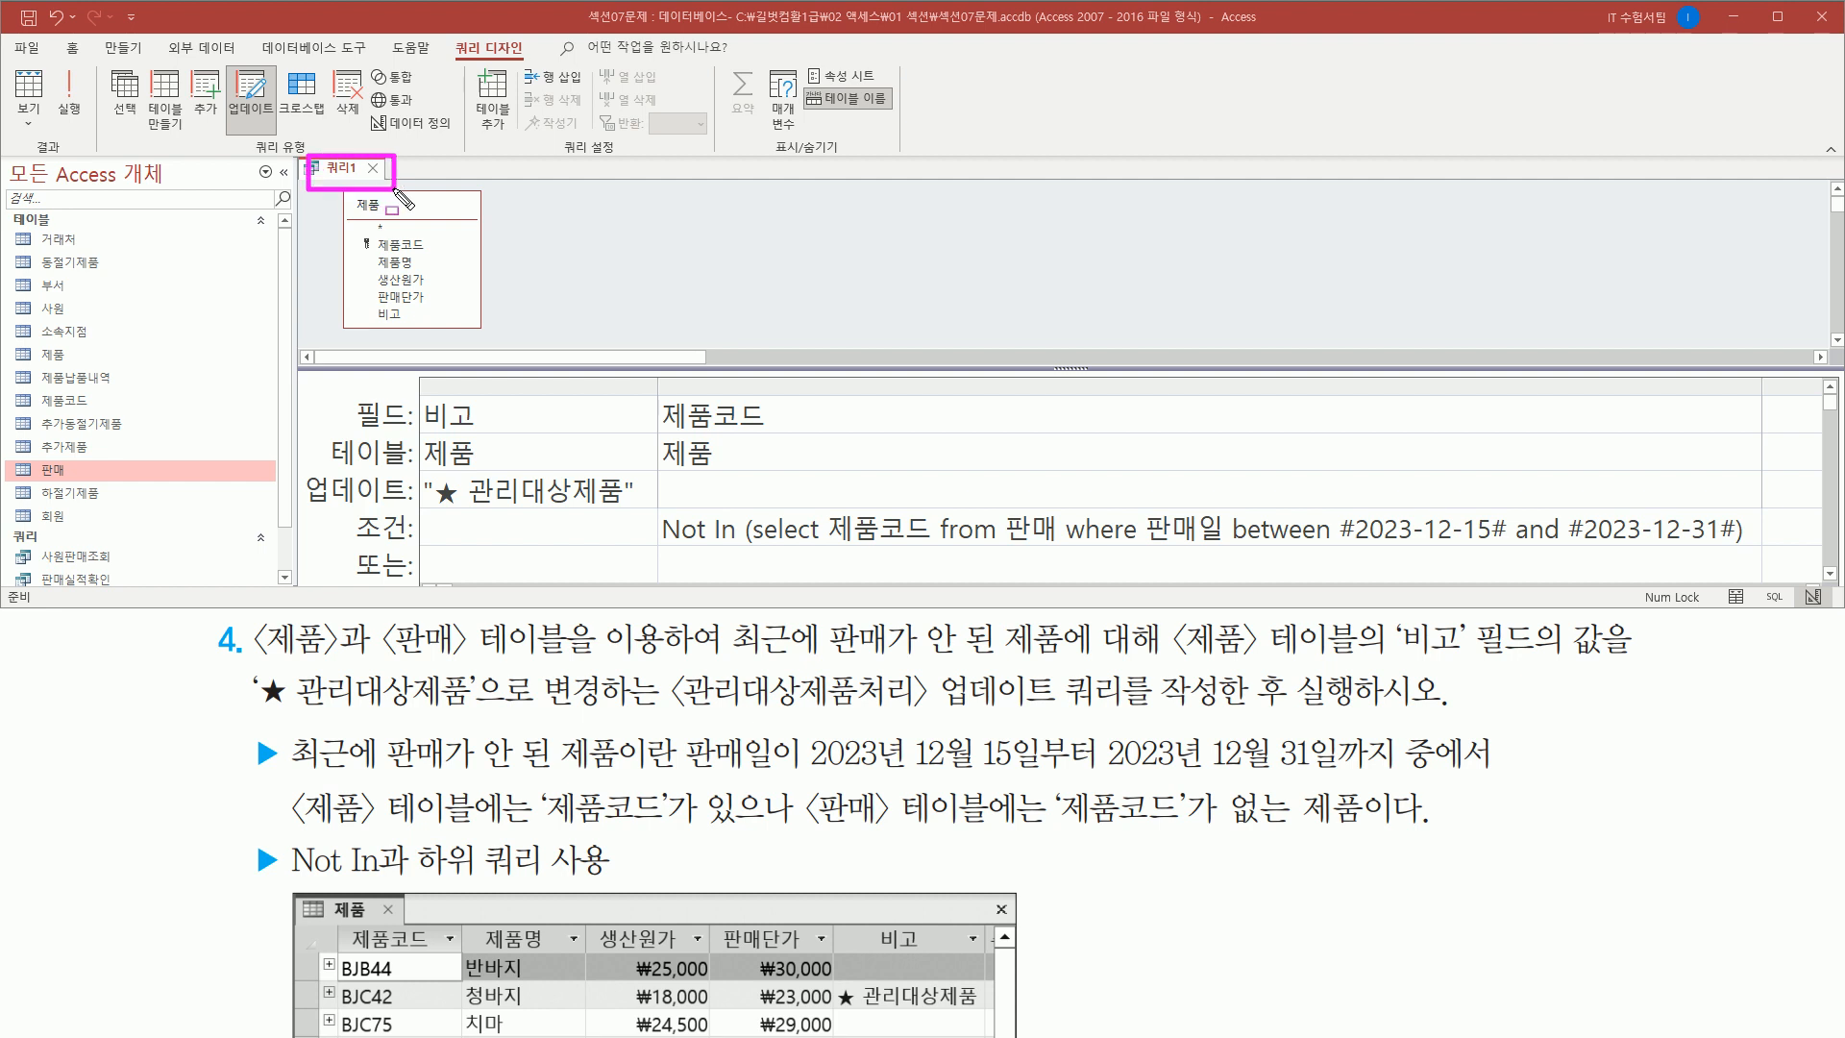
left_click(373, 169)
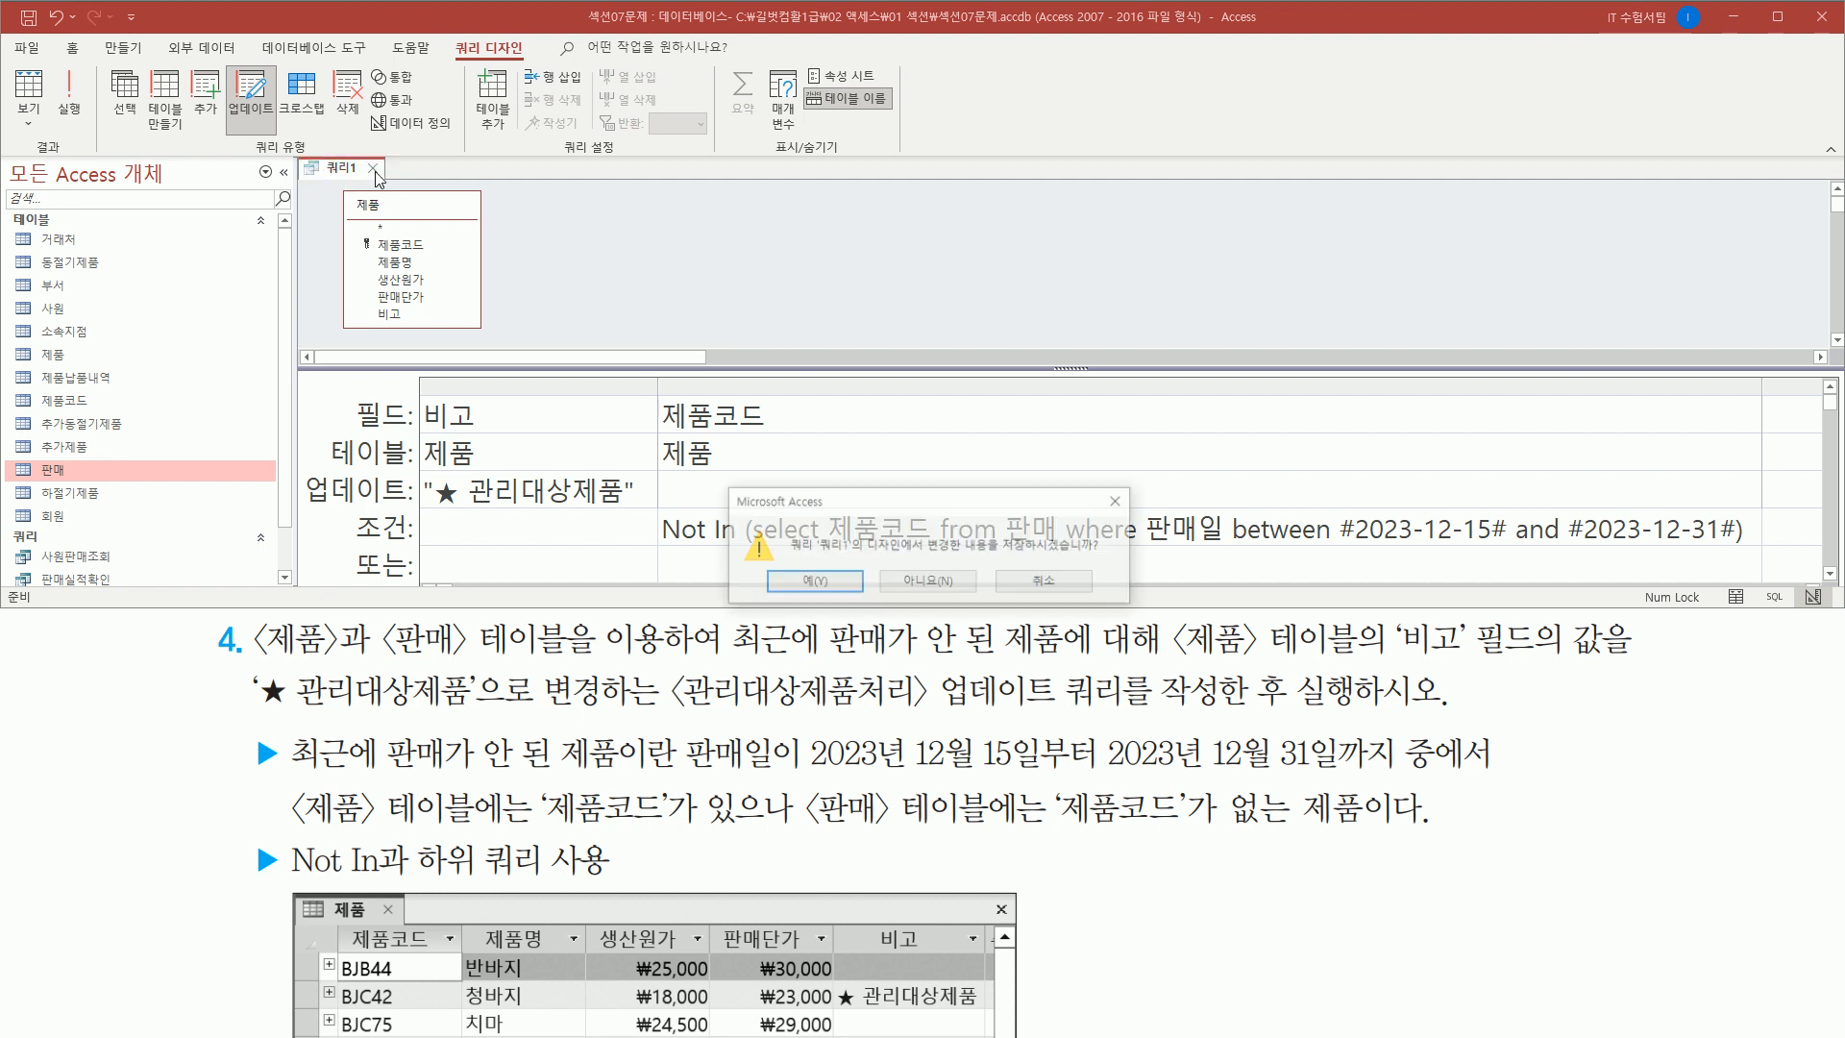
left_click_drag(869, 505, 878, 229)
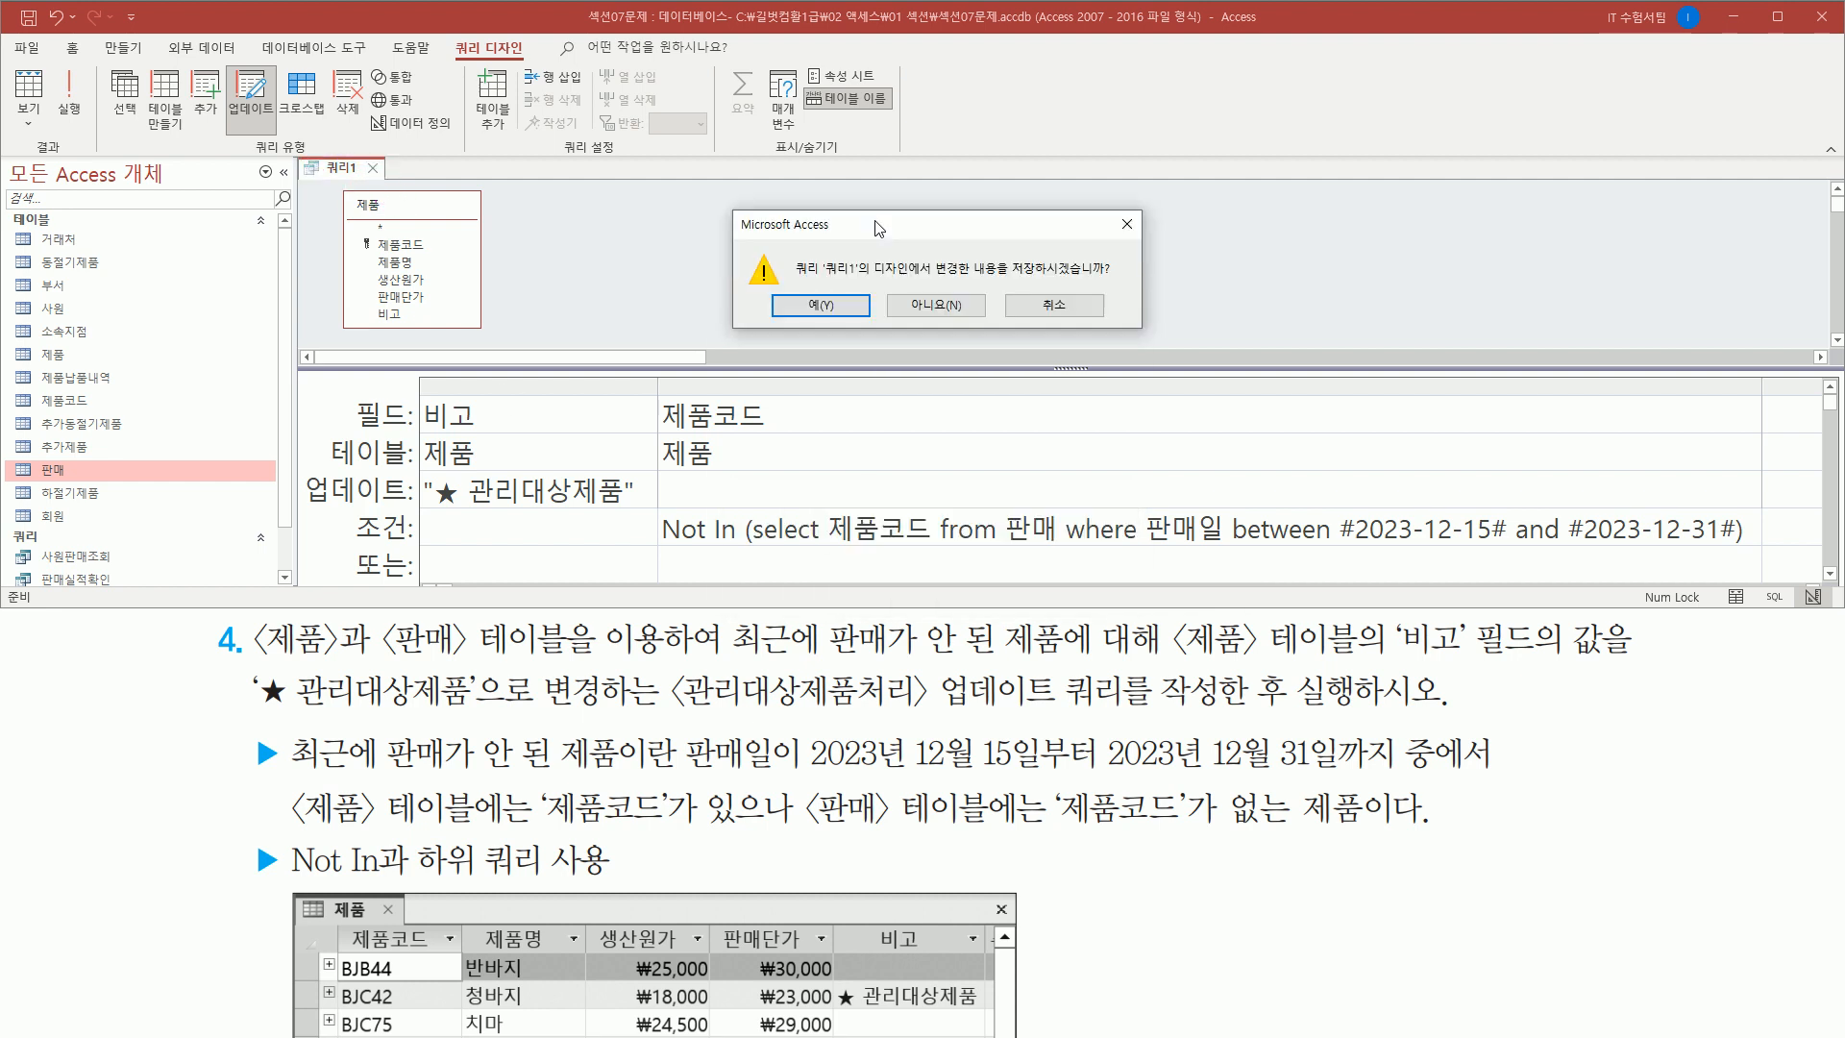
left_click_drag(1012, 283, 1120, 283)
left_click_drag(788, 293, 850, 324)
key("Escape")
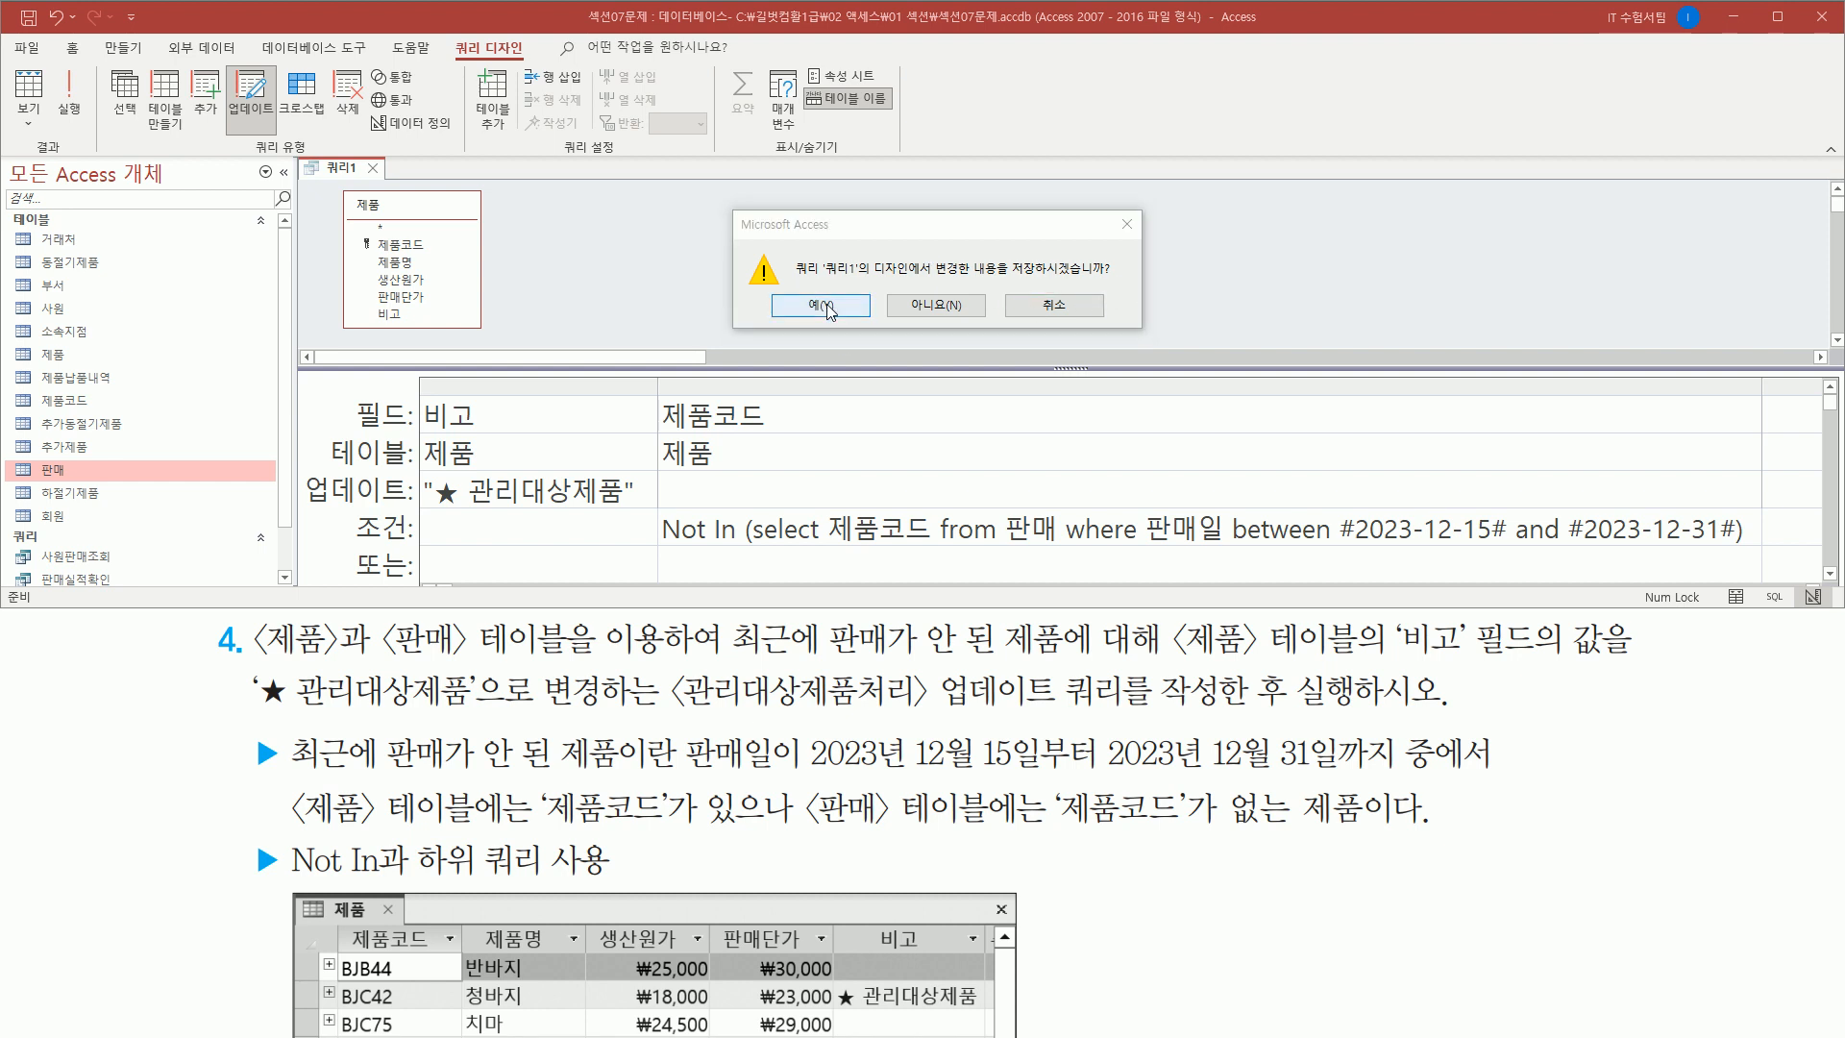
left_click(823, 306)
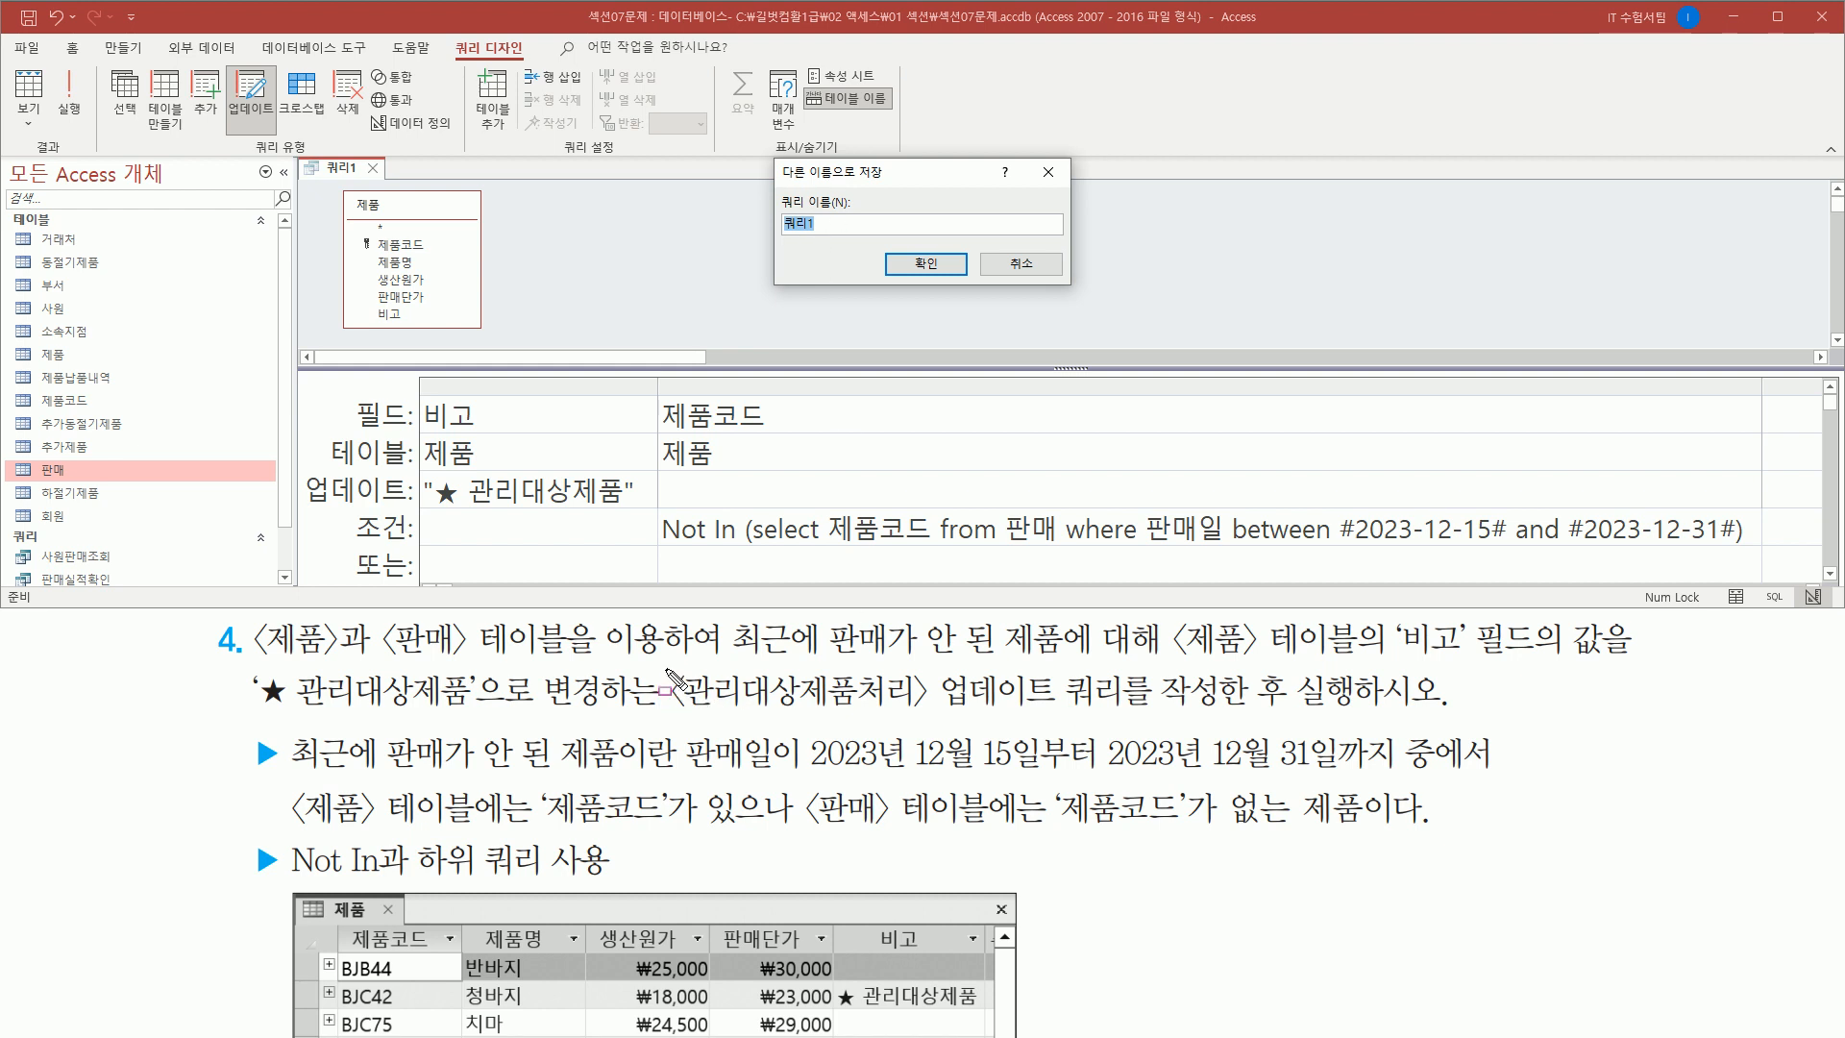
- Save the query under the name 관리대상제품처리
mouse_move(661, 670)
left_mouse_down()
mouse_move(700, 710)
mouse_move(1129, 713)
left_mouse_up()
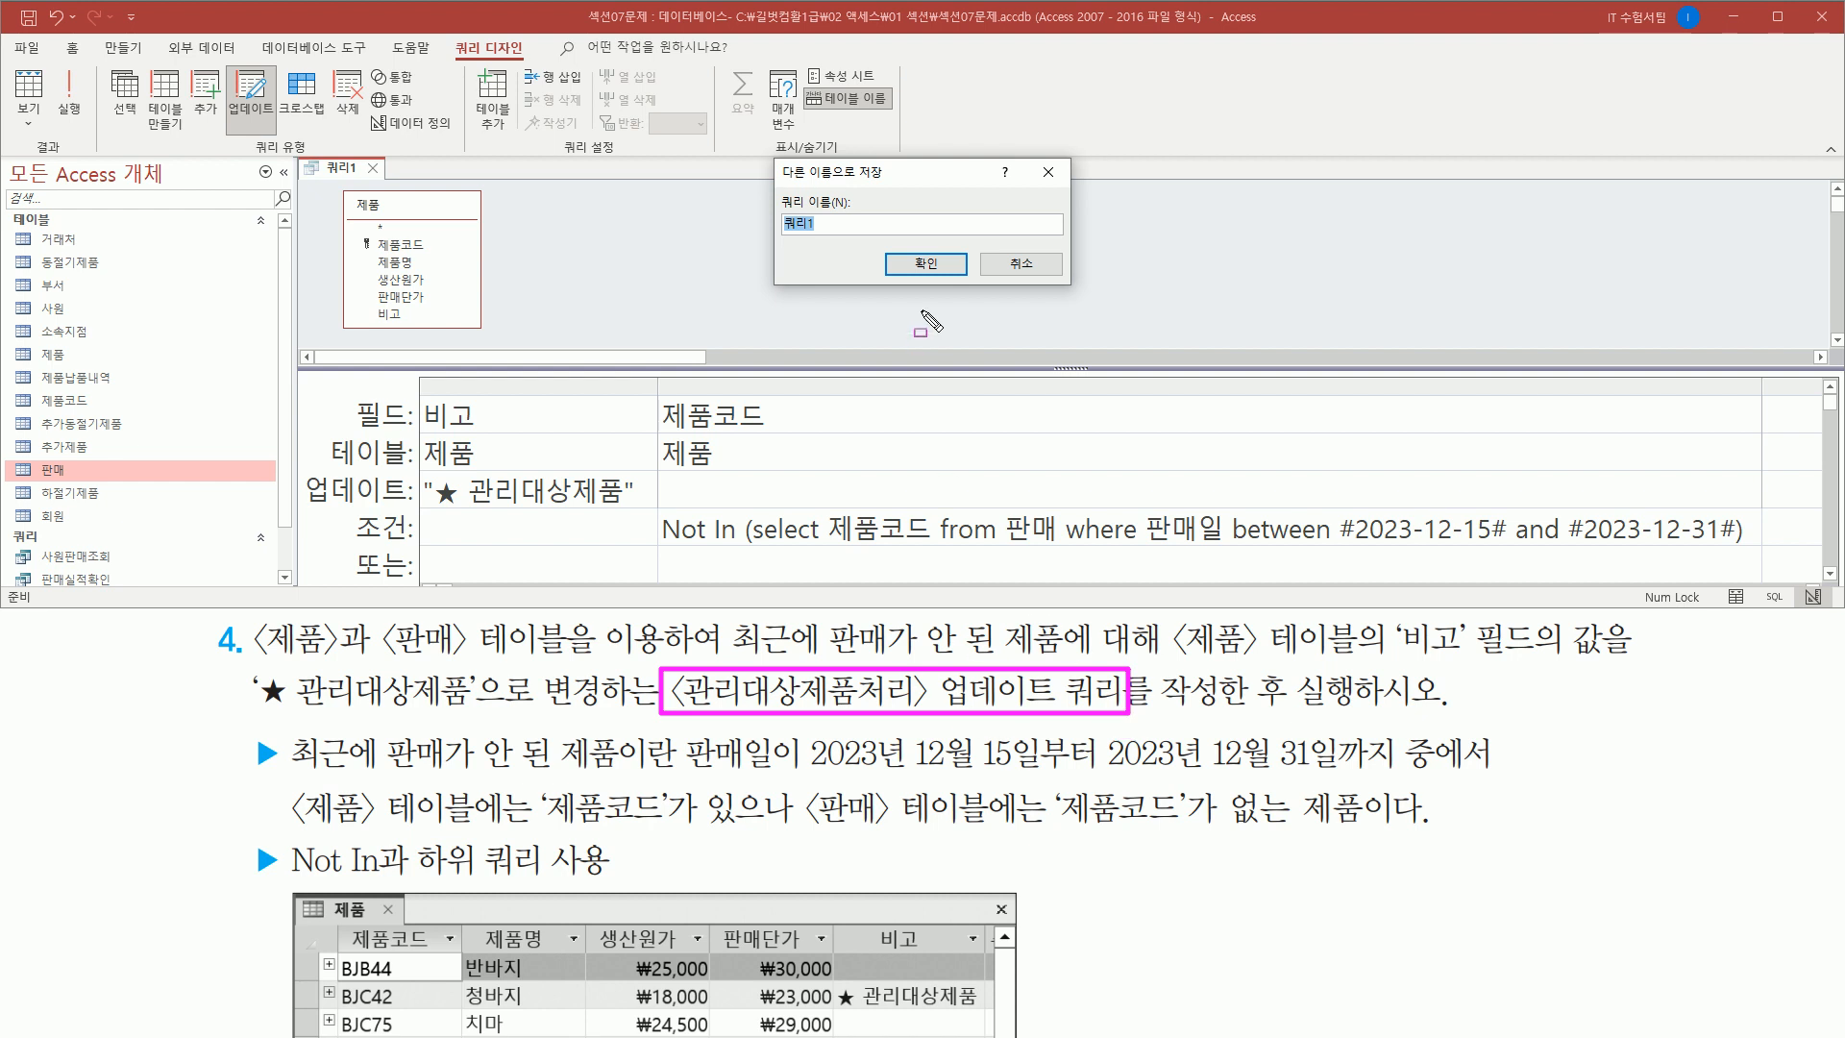
key("Escape")
left_click(876, 183)
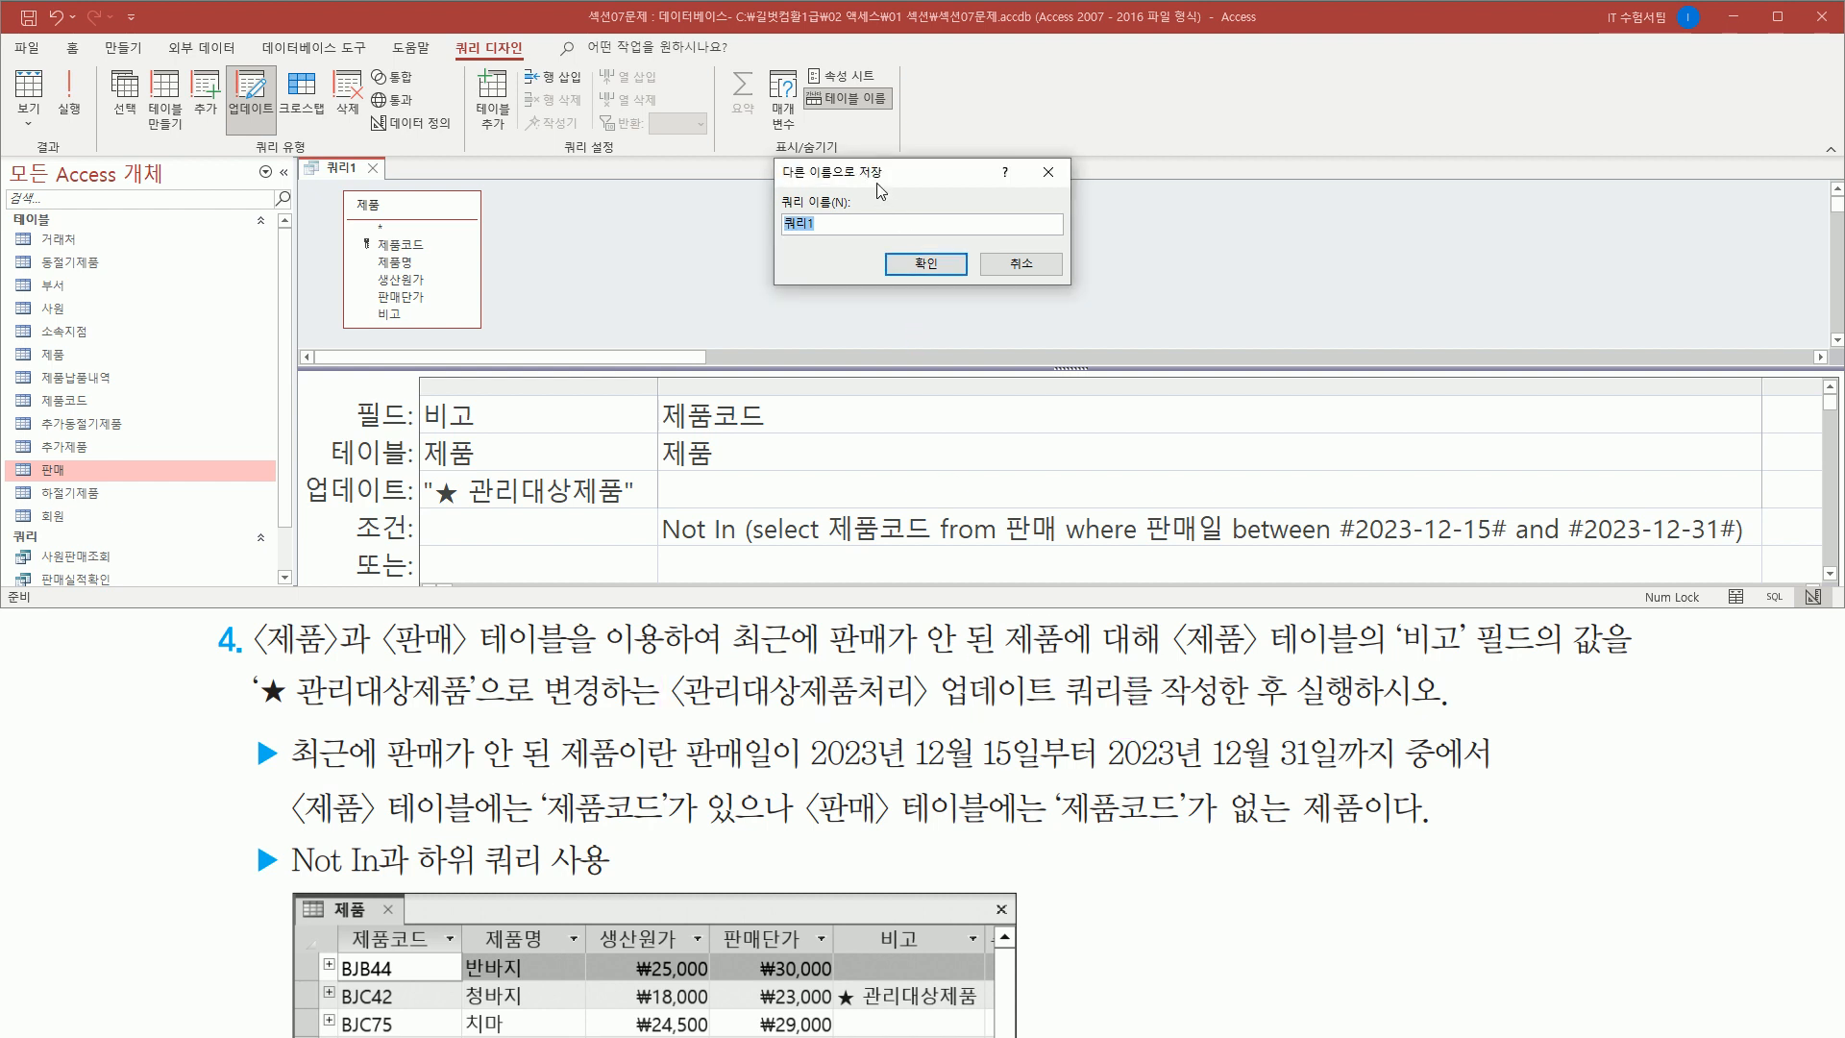
type("rhk")
left_click_drag(782, 234, 897, 234)
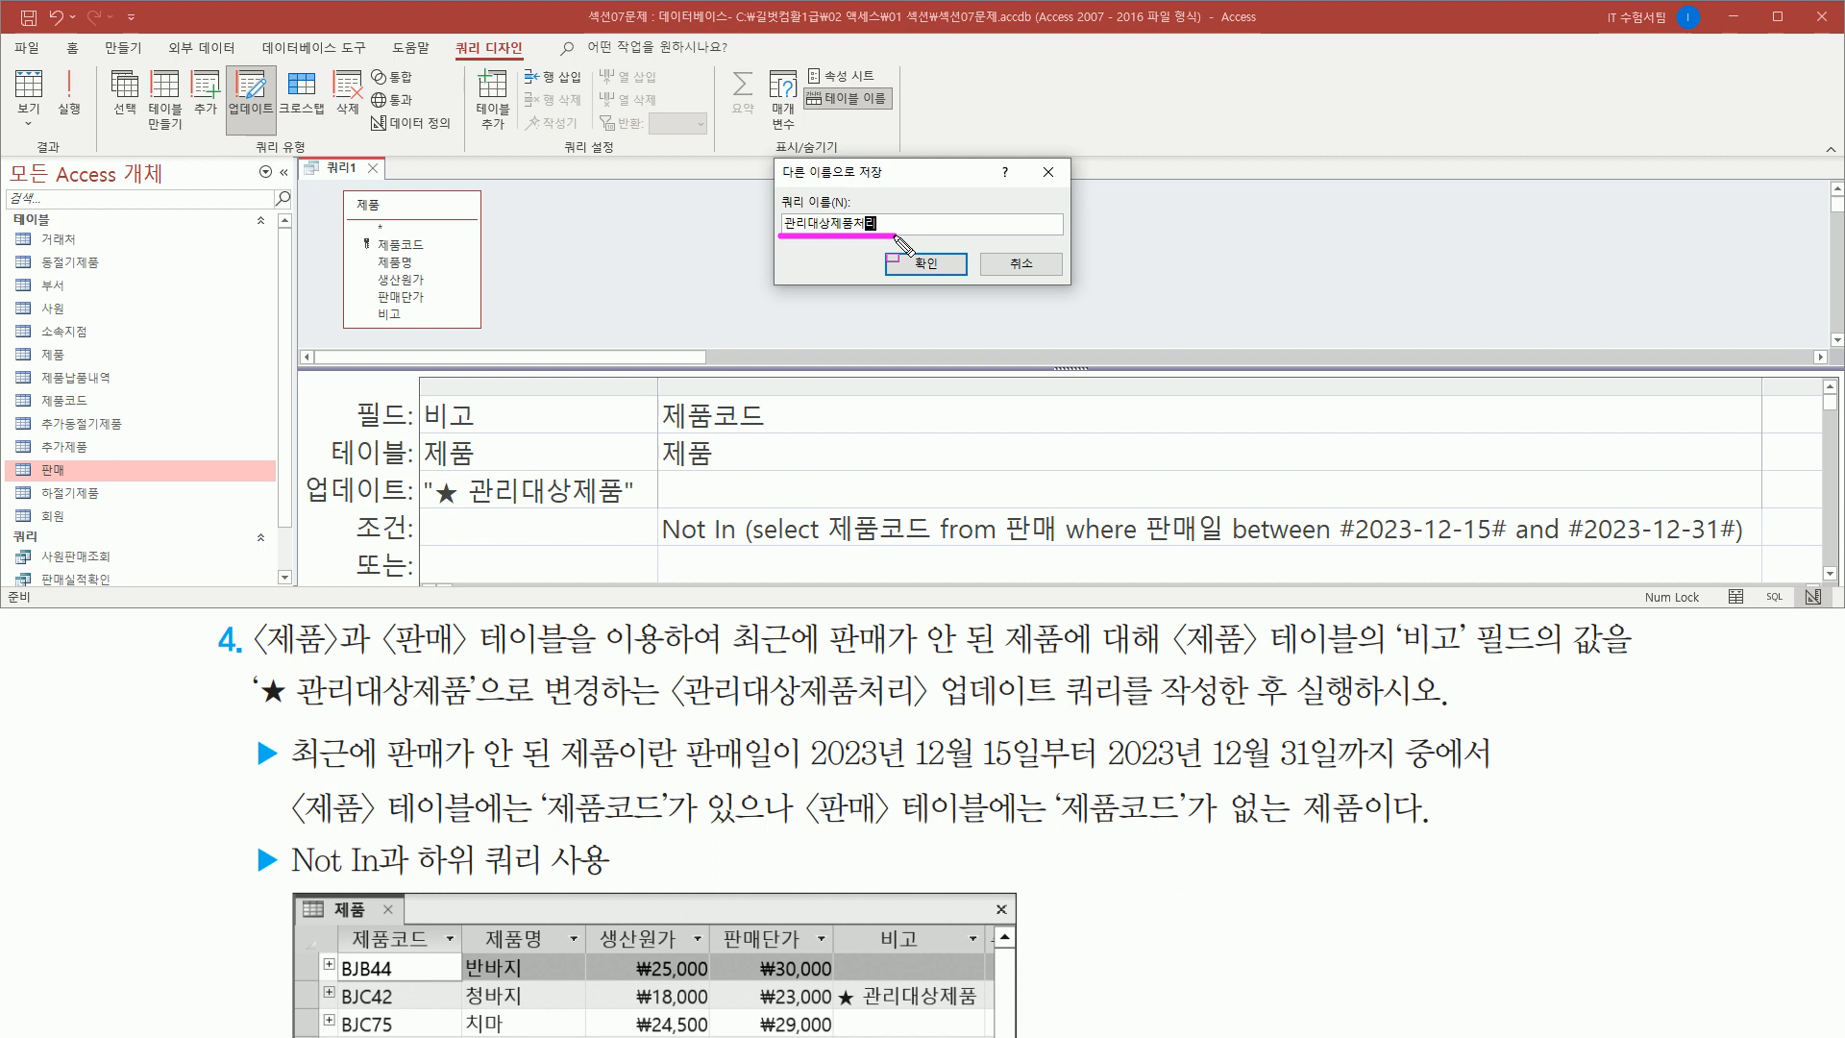
left_click(937, 264)
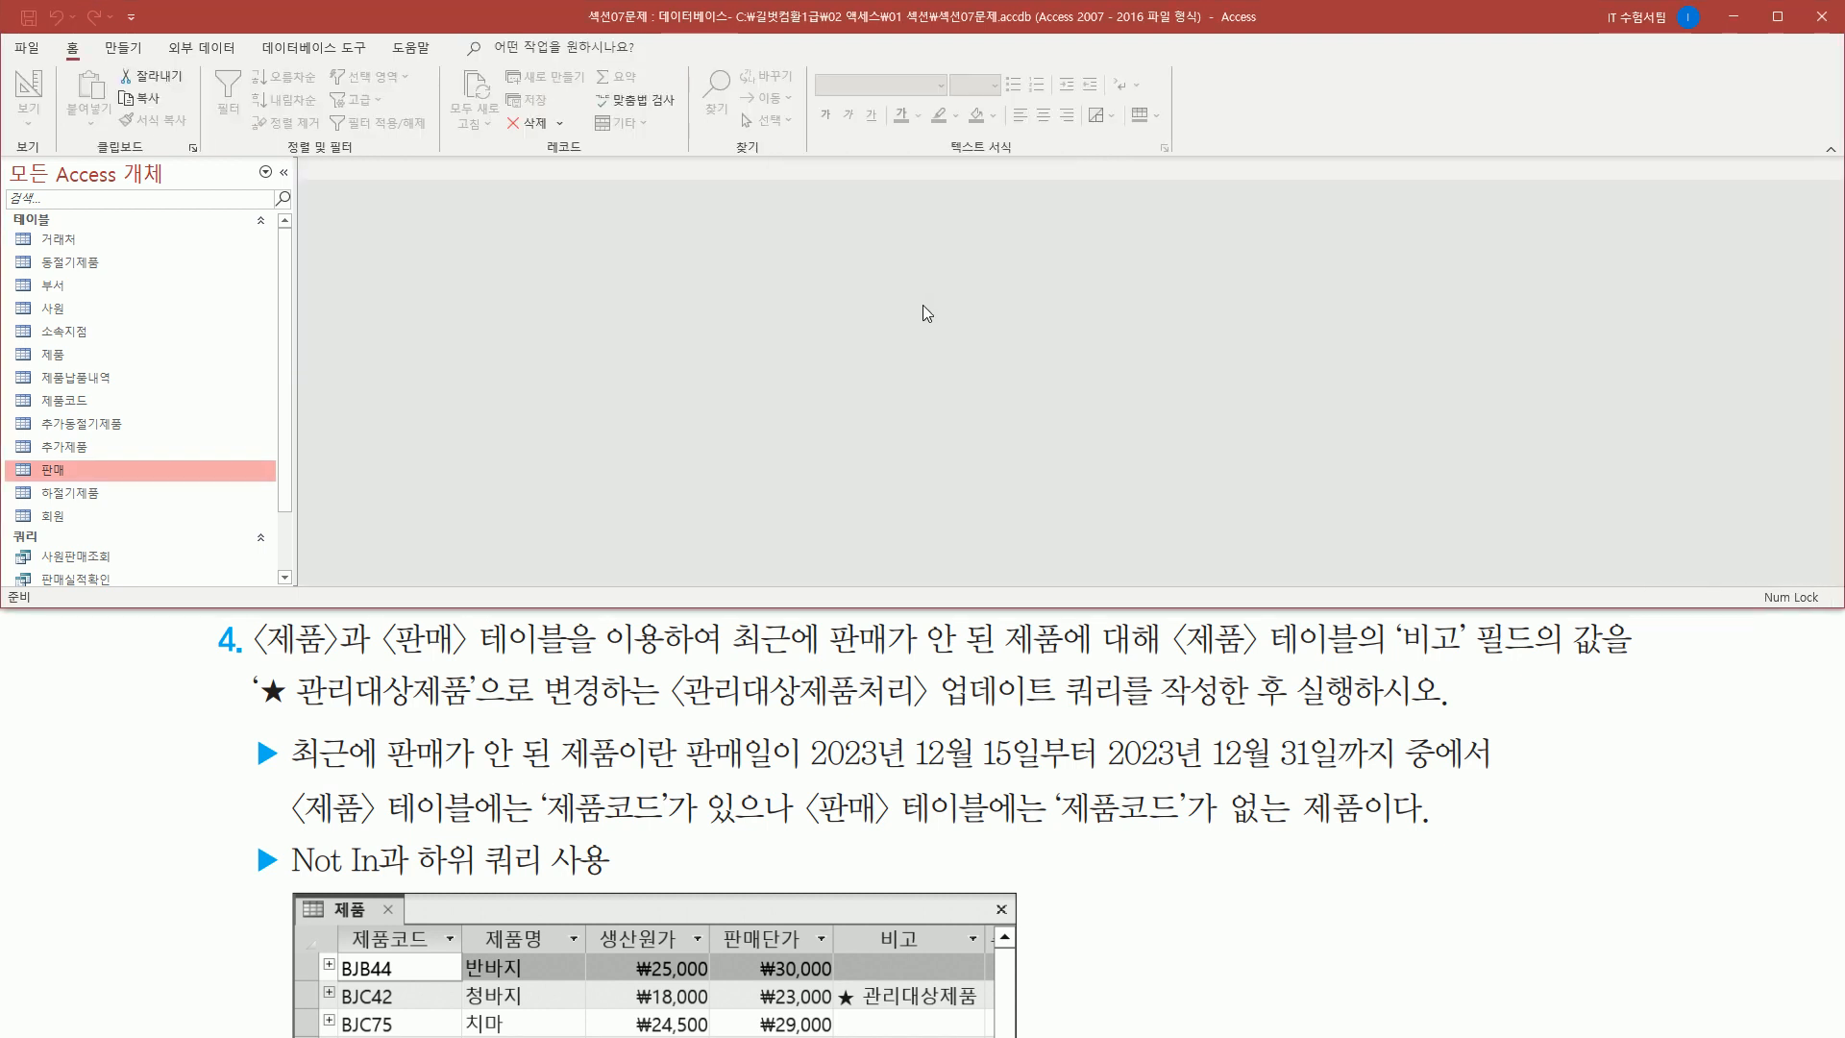
- Open the 제품 table and fit the 비고 column's width to its contents to check the updated records
left_click(108, 359)
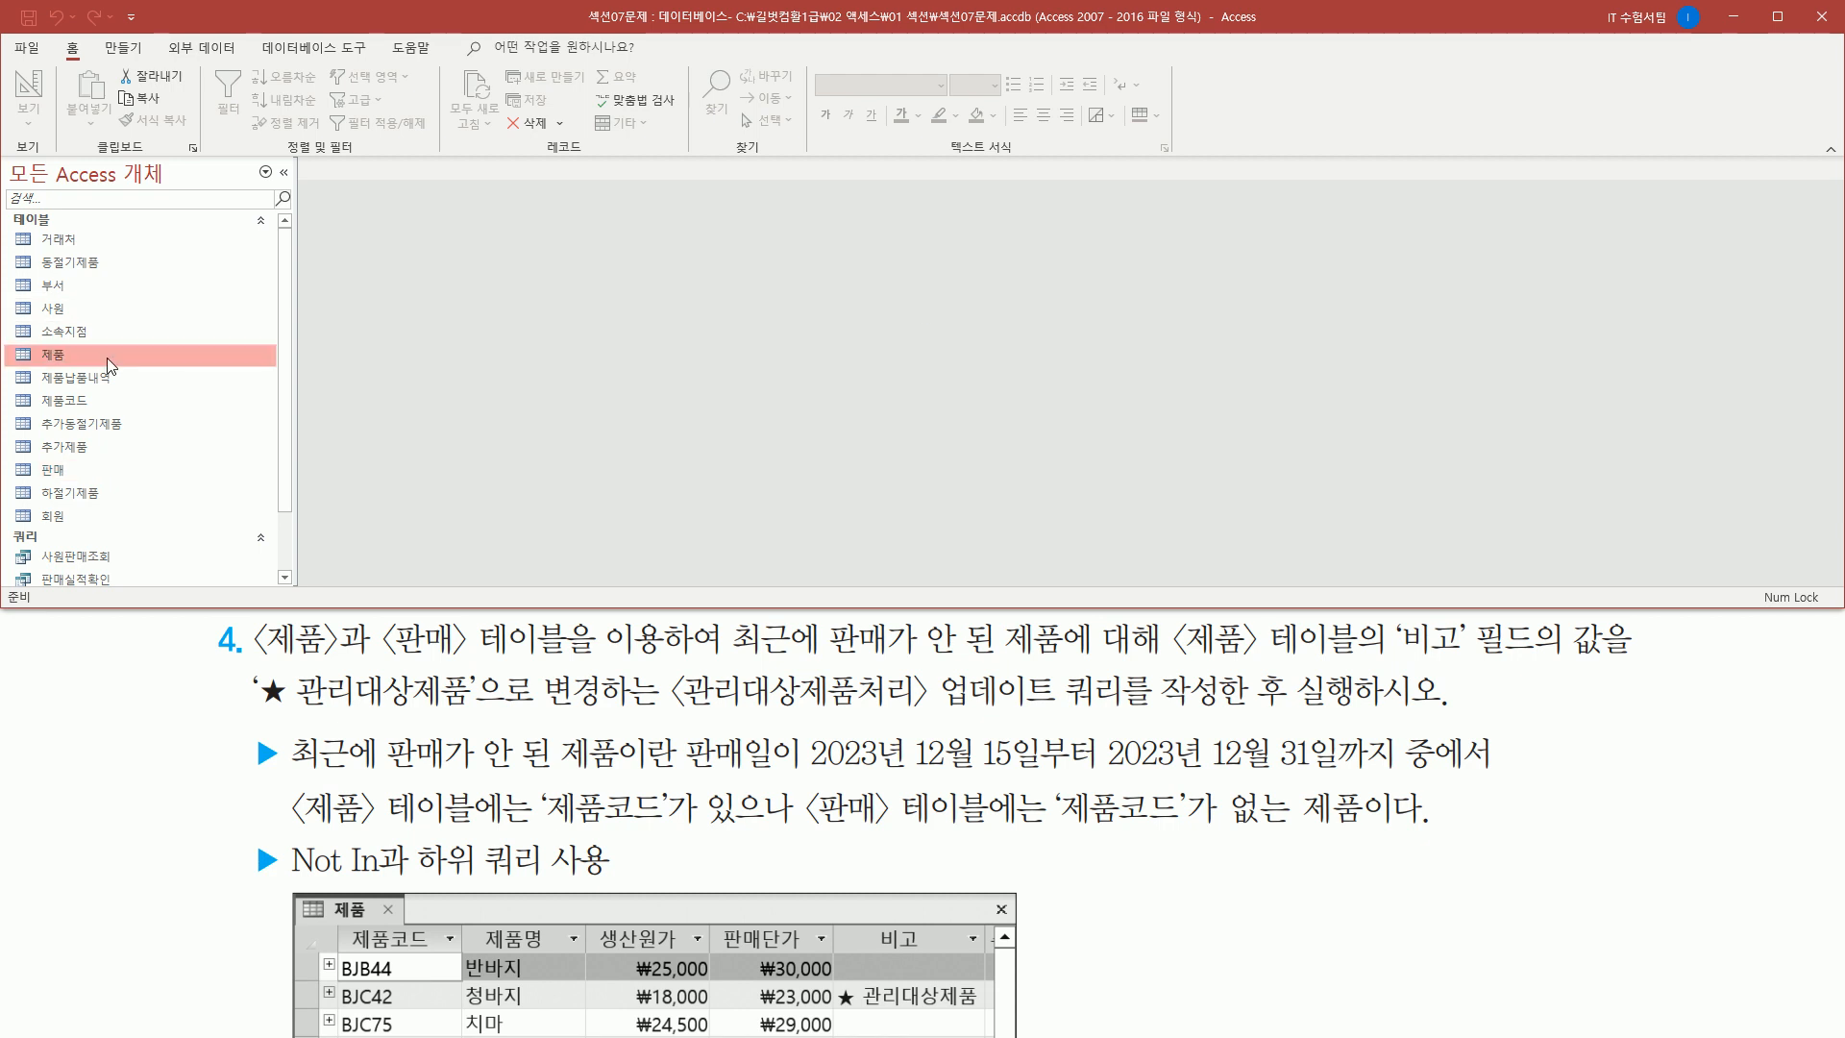
left_click_drag(9, 341, 116, 370)
double_click(85, 359)
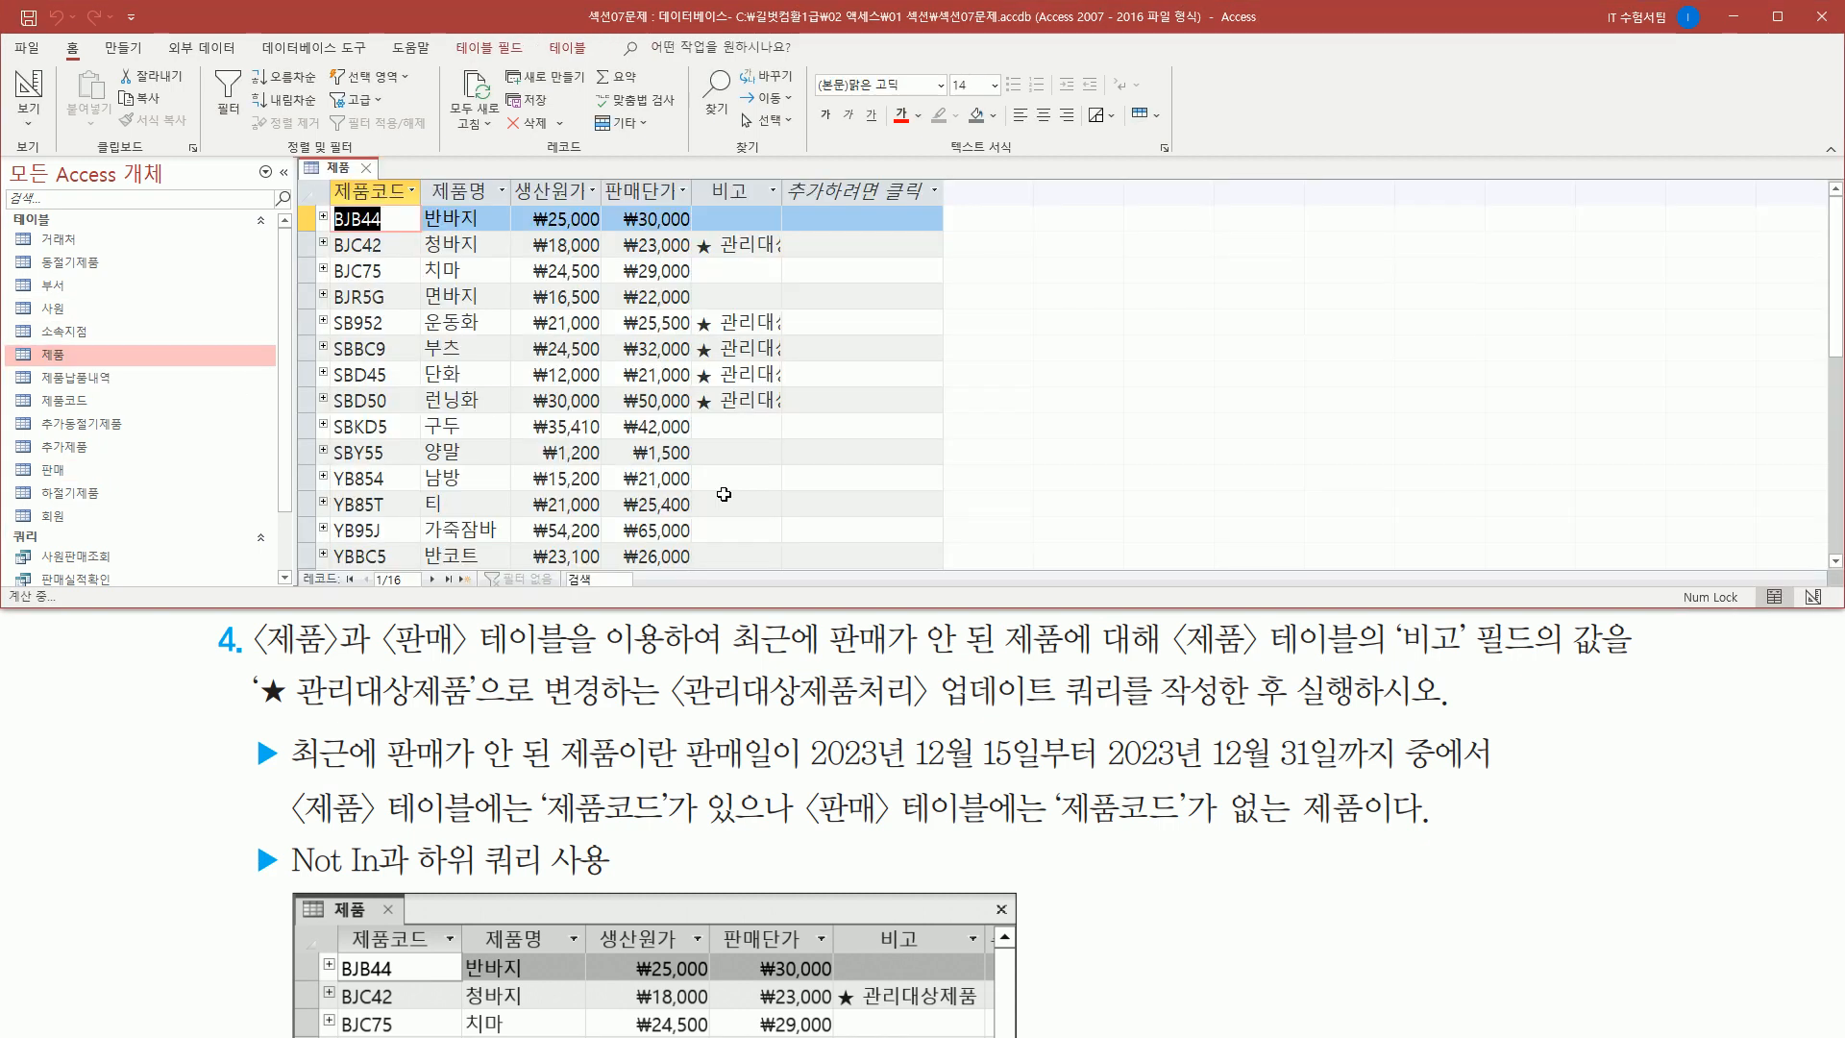
double_click(784, 190)
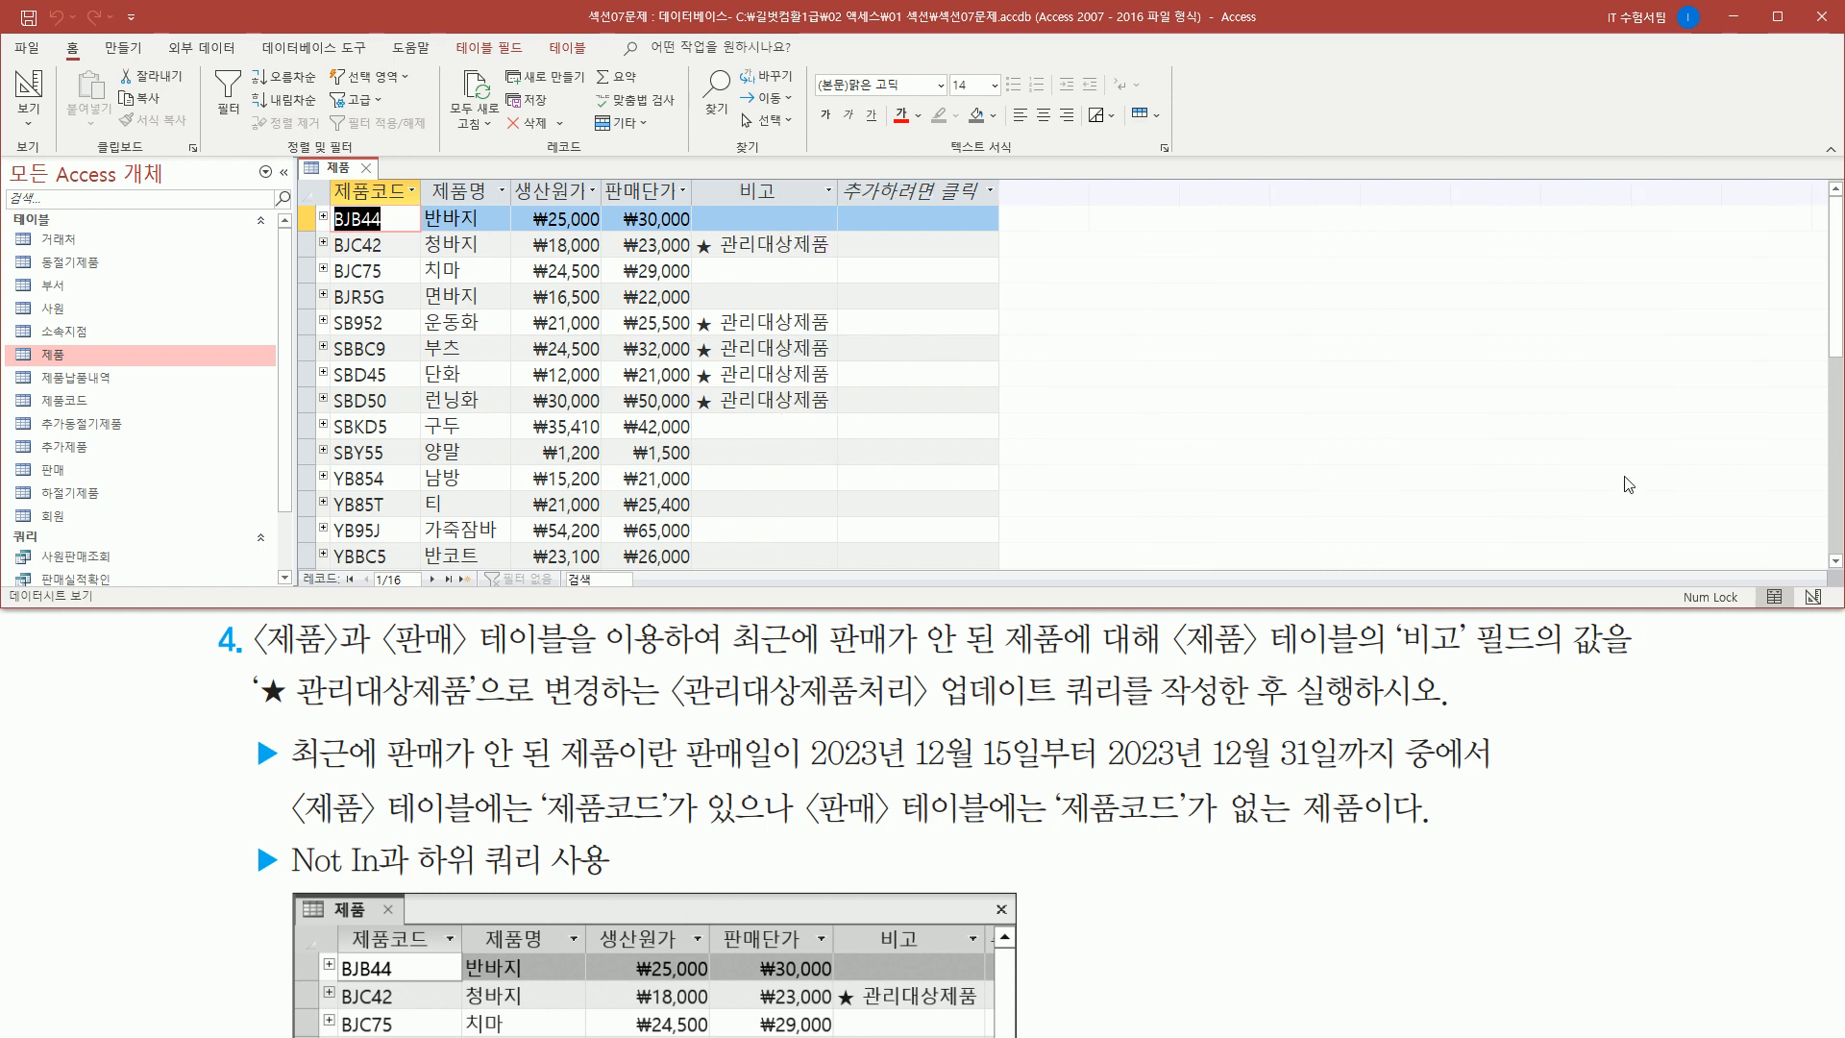
mouse_move(1836, 335)
left_mouse_down()
mouse_move(1839, 381)
mouse_move(1838, 346)
left_mouse_up()
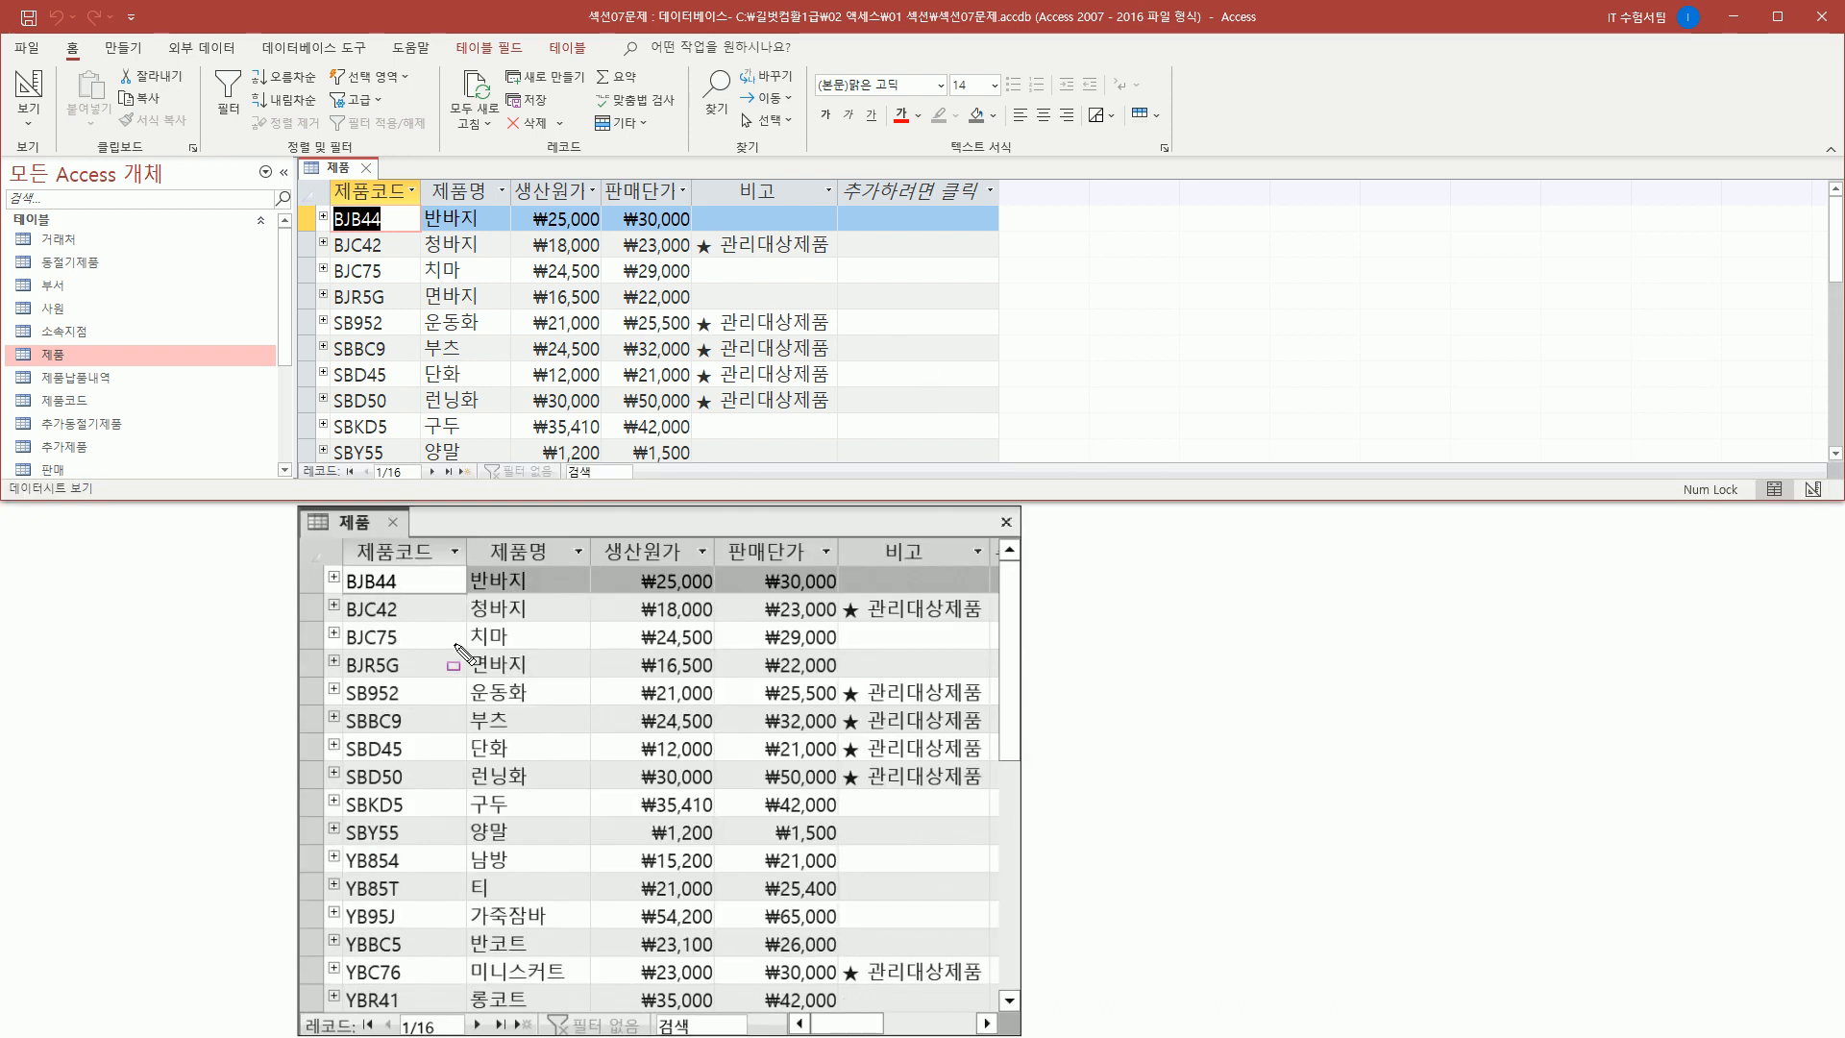
left_click_drag(462, 622, 991, 623)
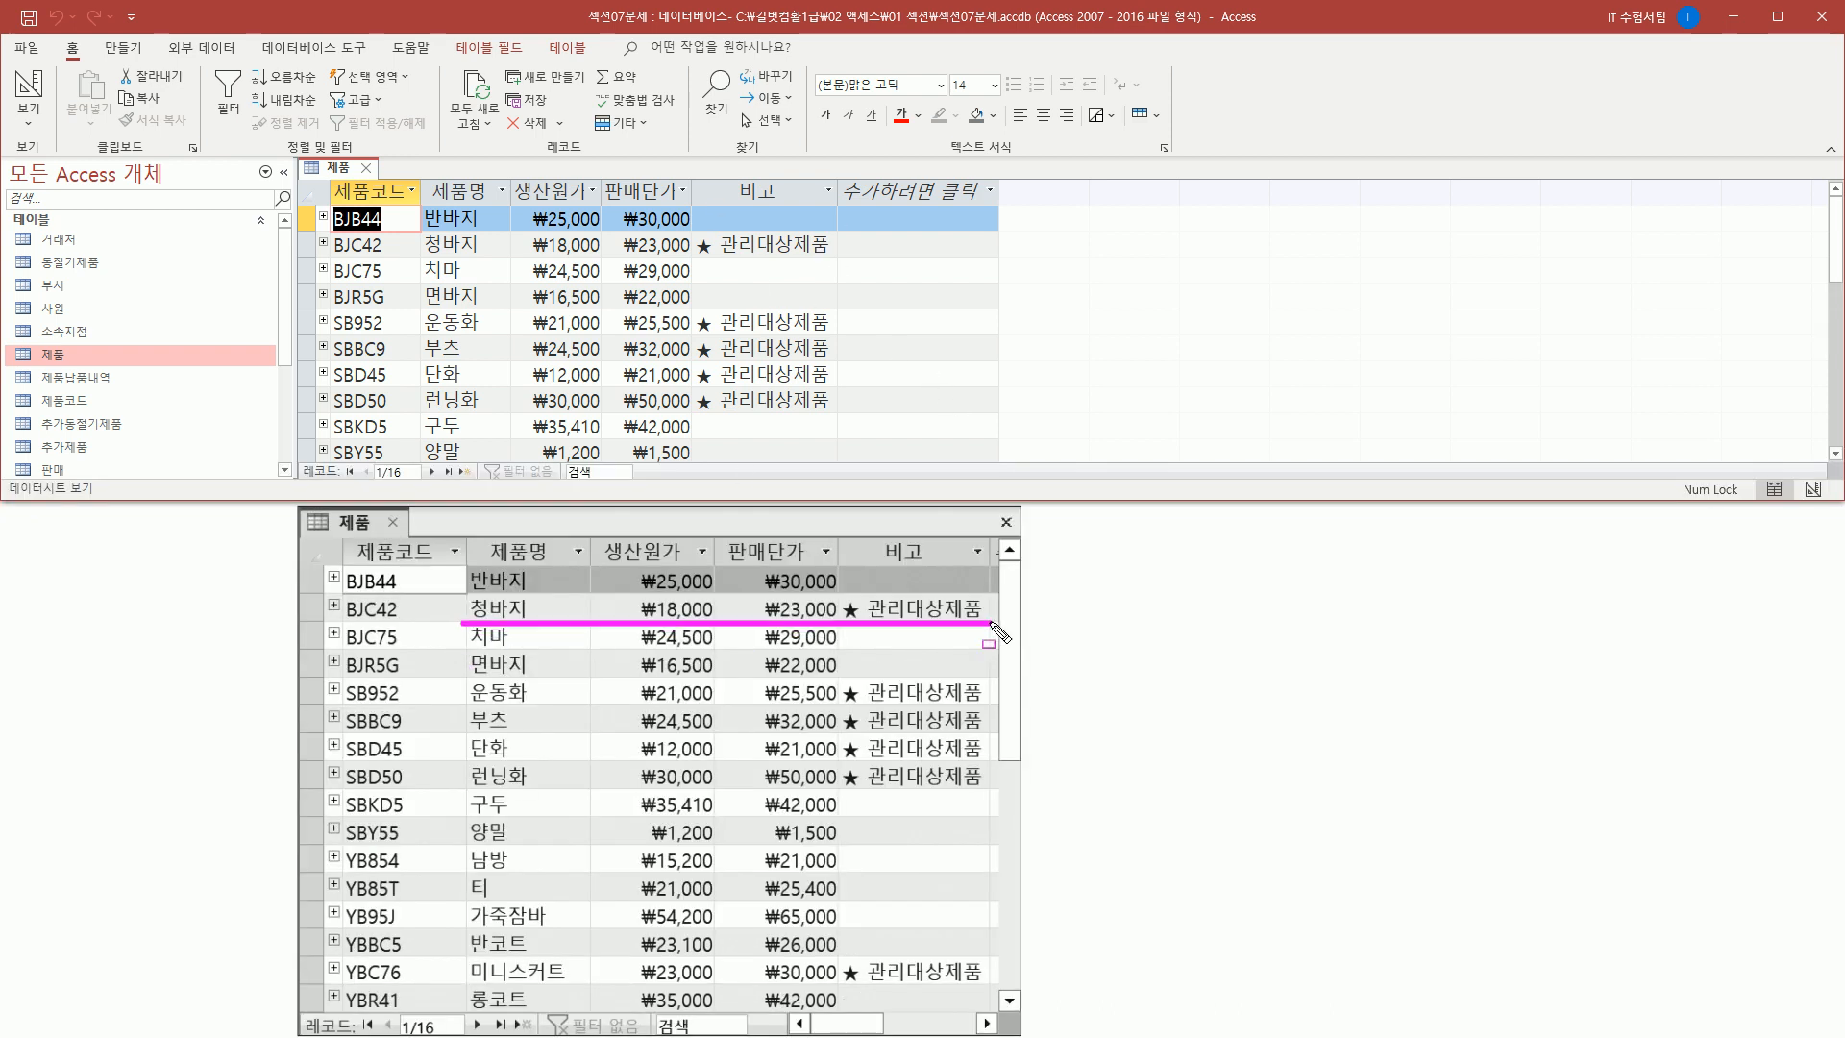
left_click_drag(417, 257, 842, 258)
left_click_drag(613, 231, 693, 254)
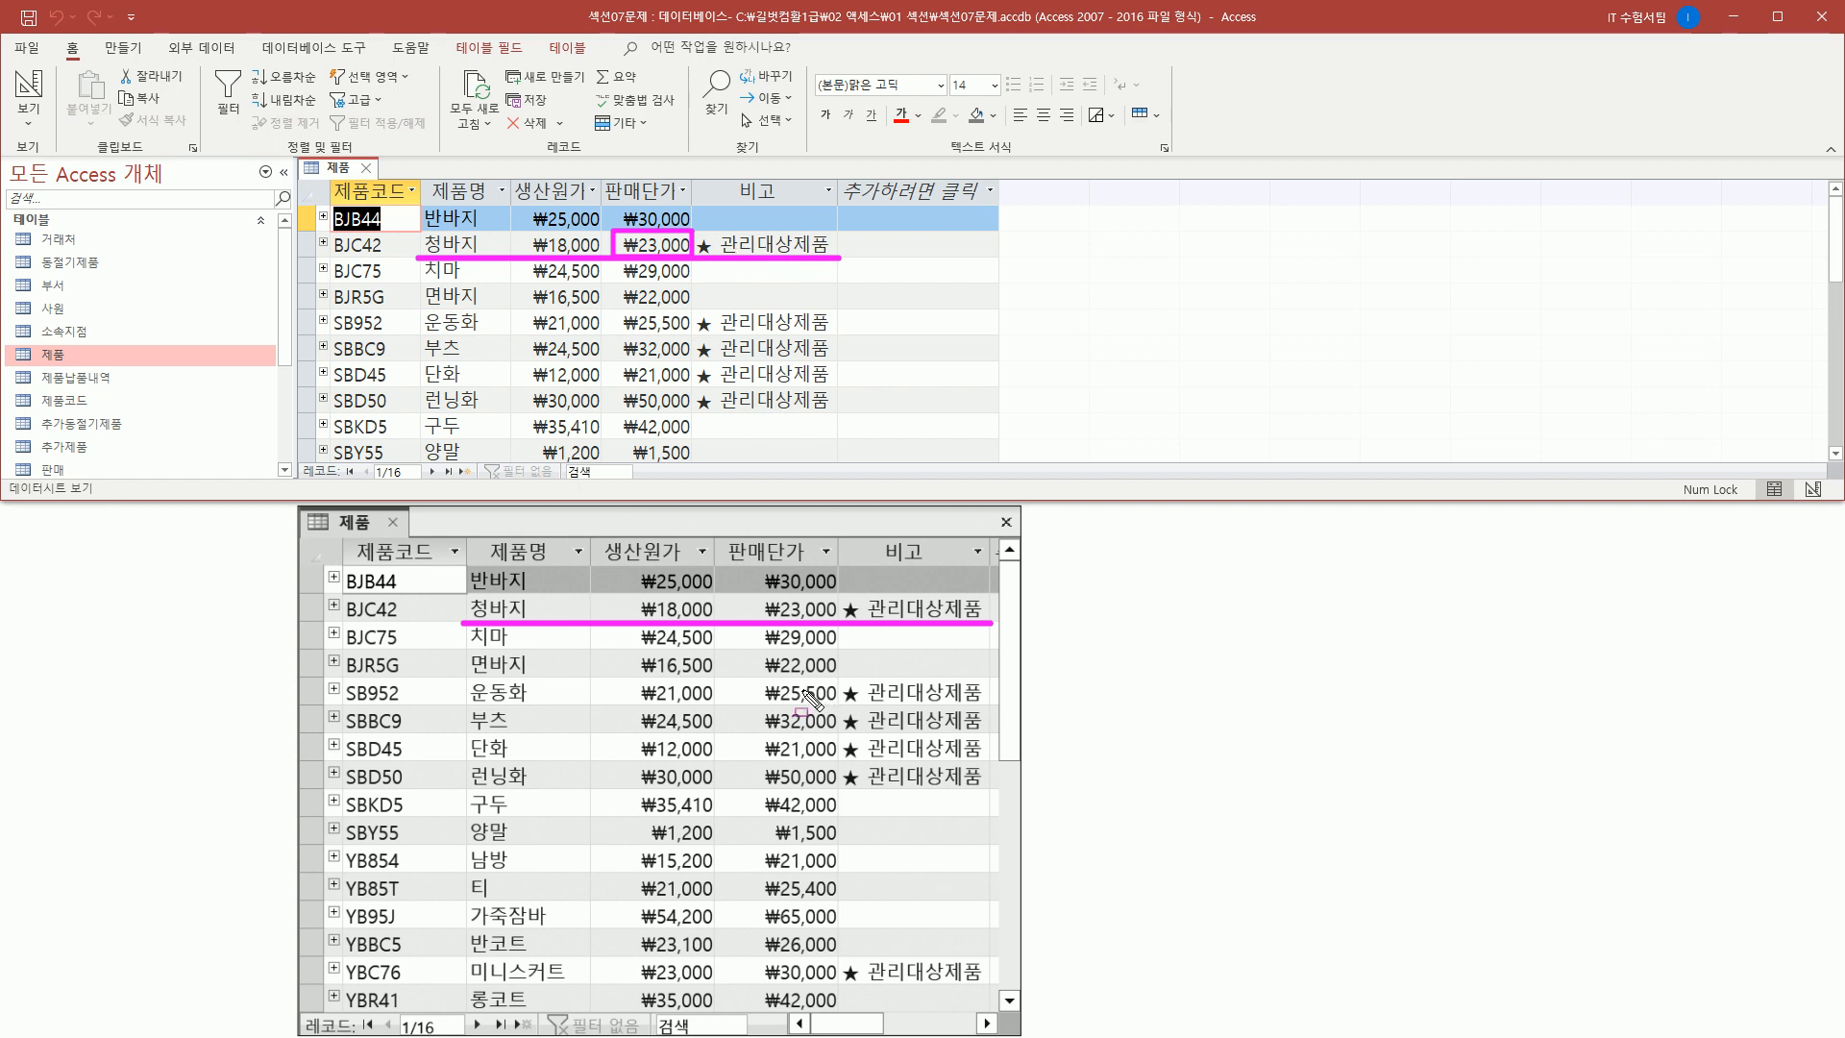
mouse_move(466, 681)
left_mouse_down()
mouse_move(565, 733)
mouse_move(825, 790)
mouse_move(984, 797)
left_mouse_up()
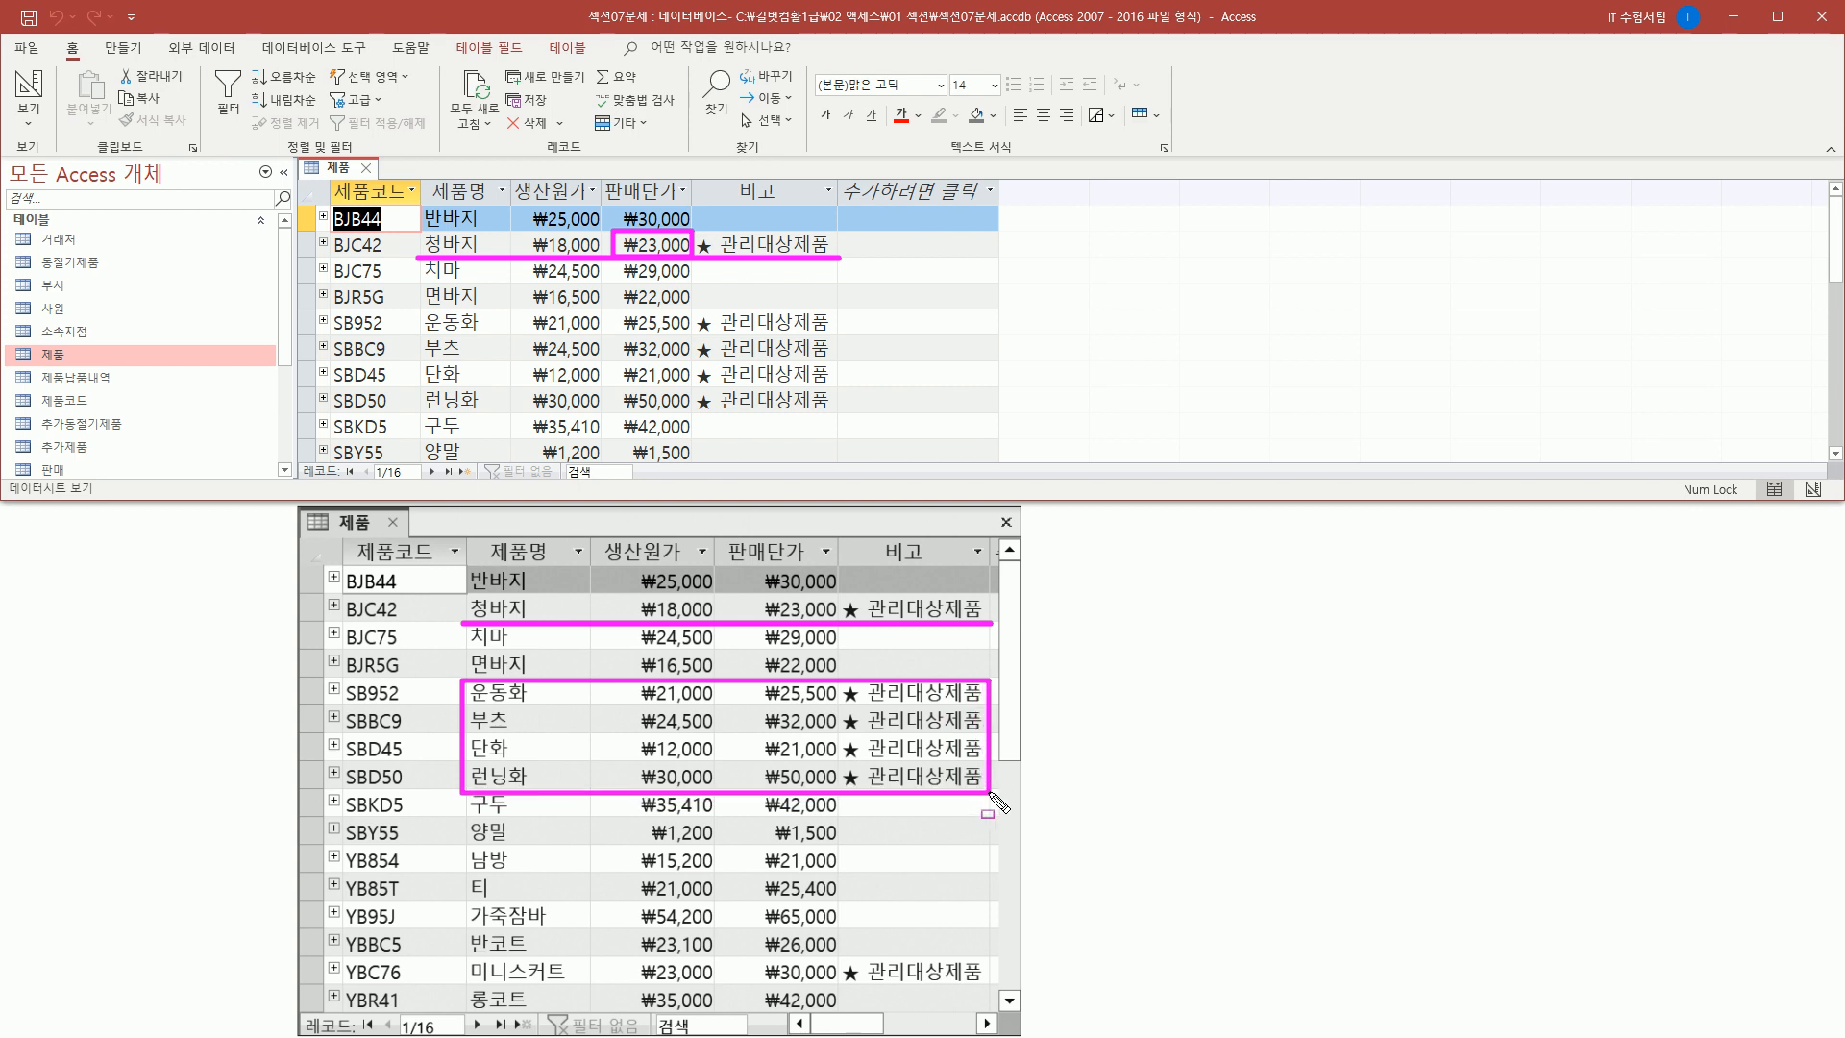
- Compare the ★ 관리대상제품 marks in the 제품 table's 비고 column with the expected result, through the last records
mouse_move(422, 314)
left_mouse_down()
mouse_move(516, 361)
mouse_move(506, 404)
mouse_move(842, 417)
left_mouse_up()
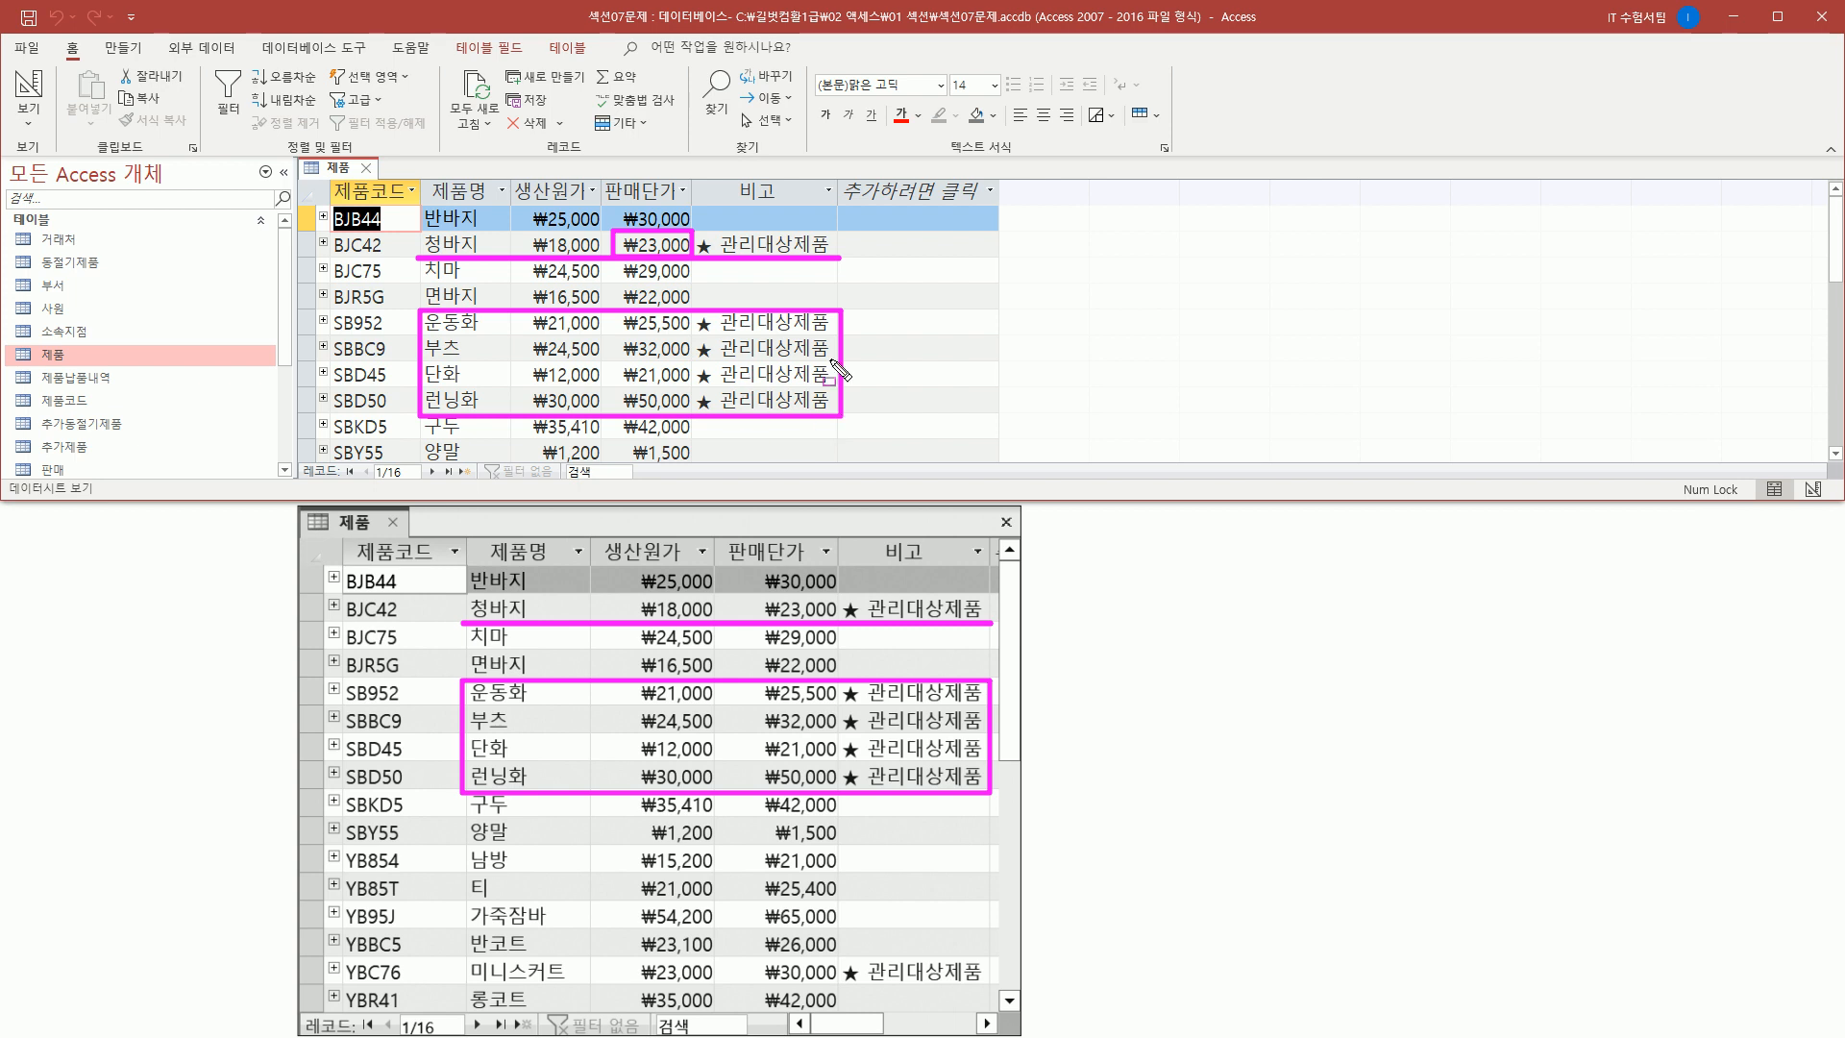
key("Escape")
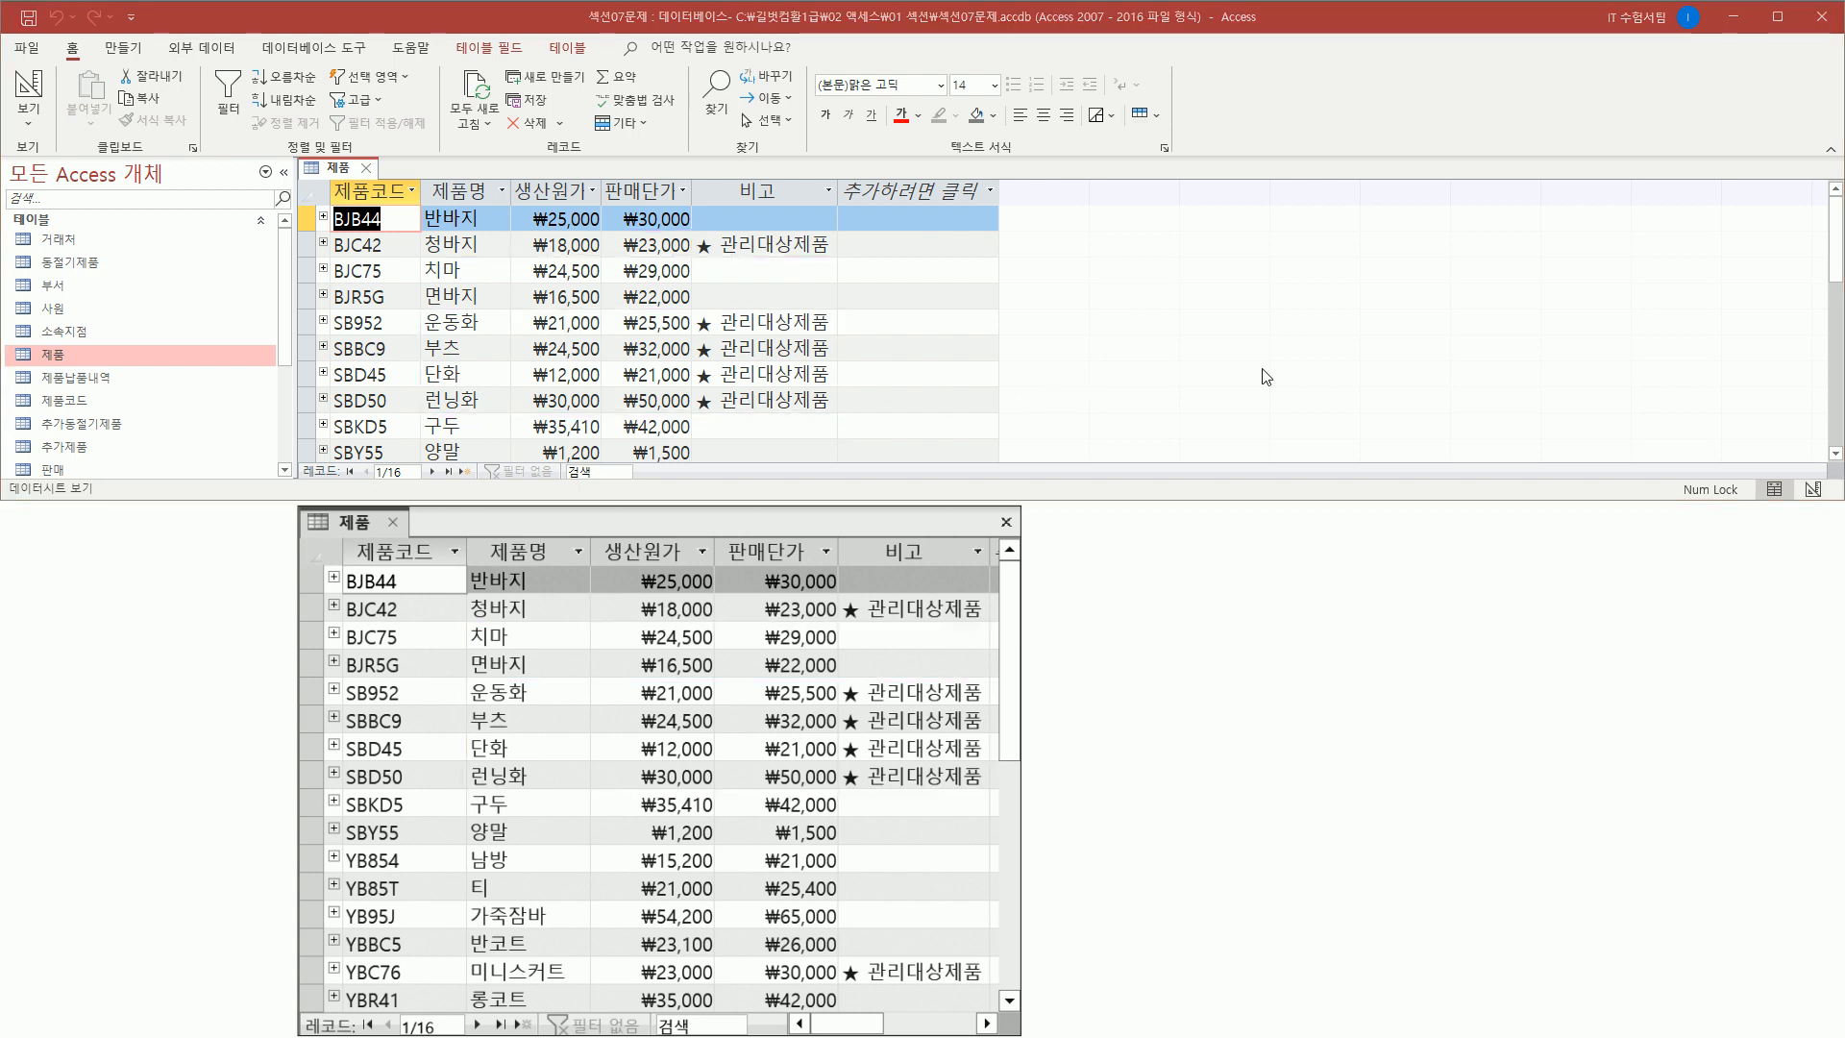
left_click_drag(1835, 267, 1796, 344)
left_click_drag(413, 332, 858, 373)
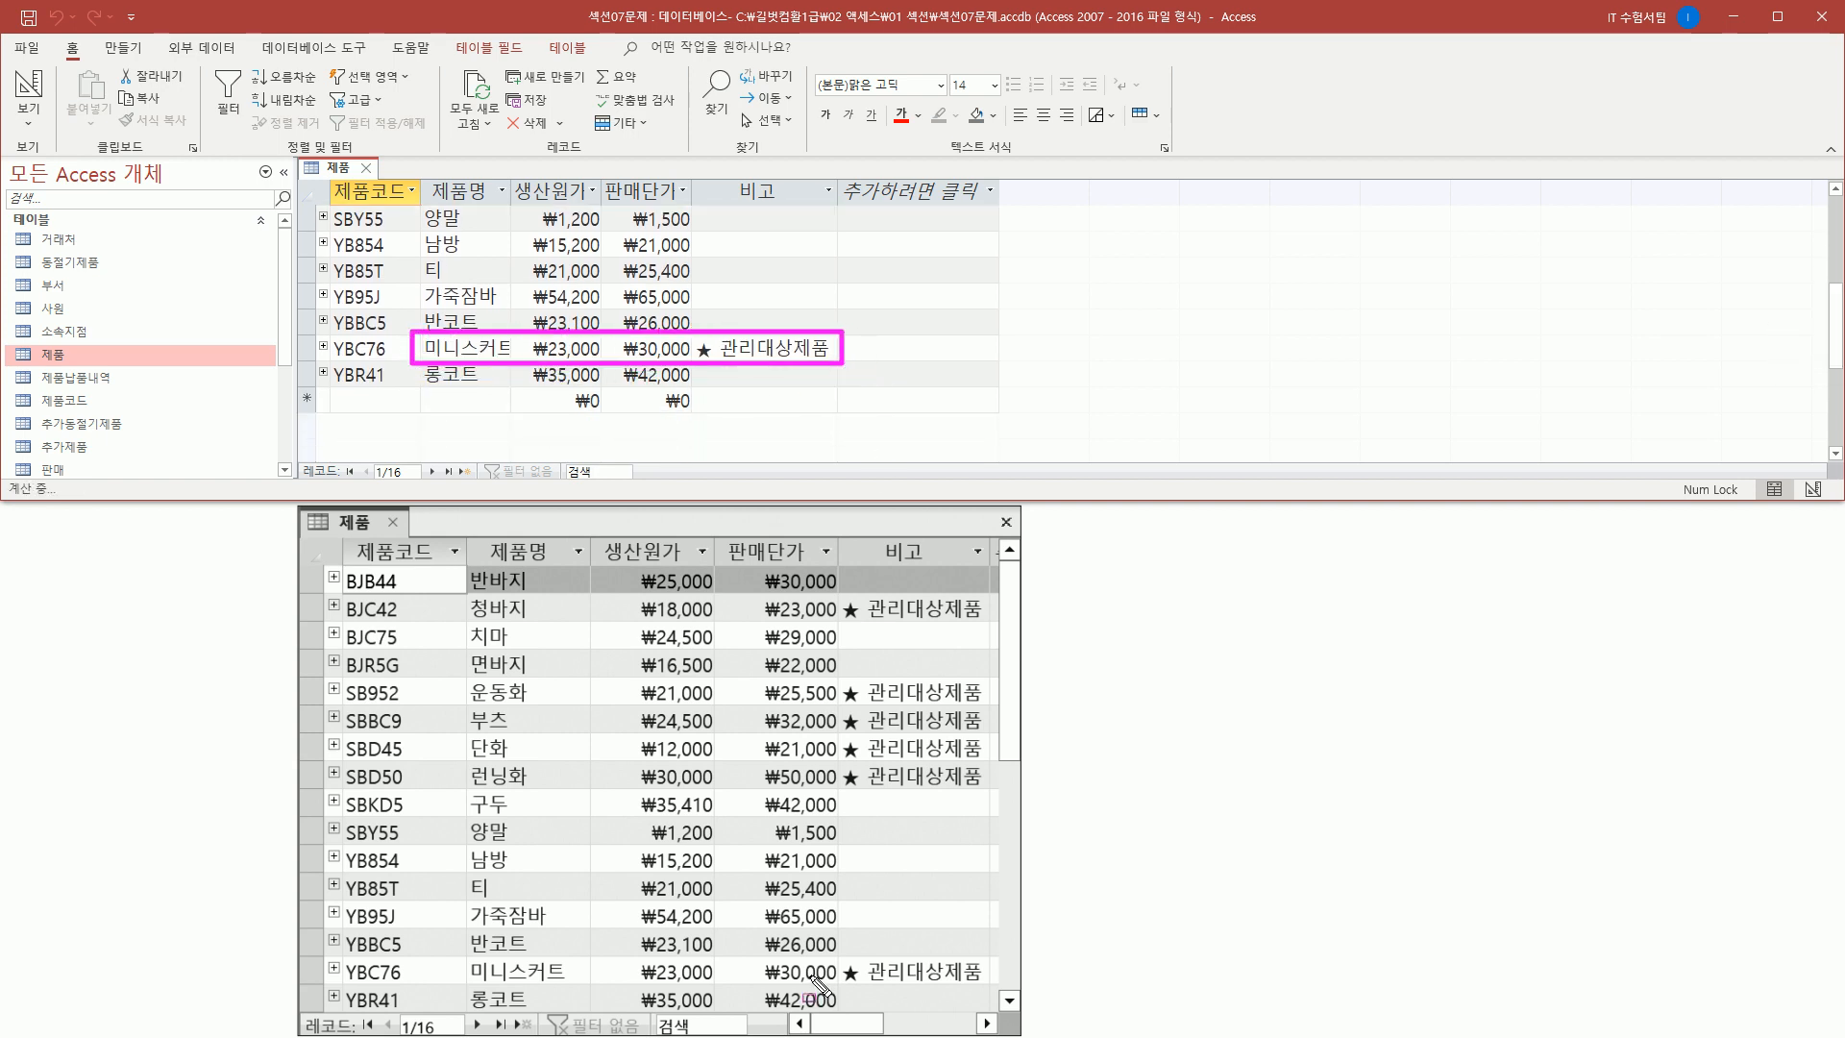
left_click_drag(465, 962, 1005, 989)
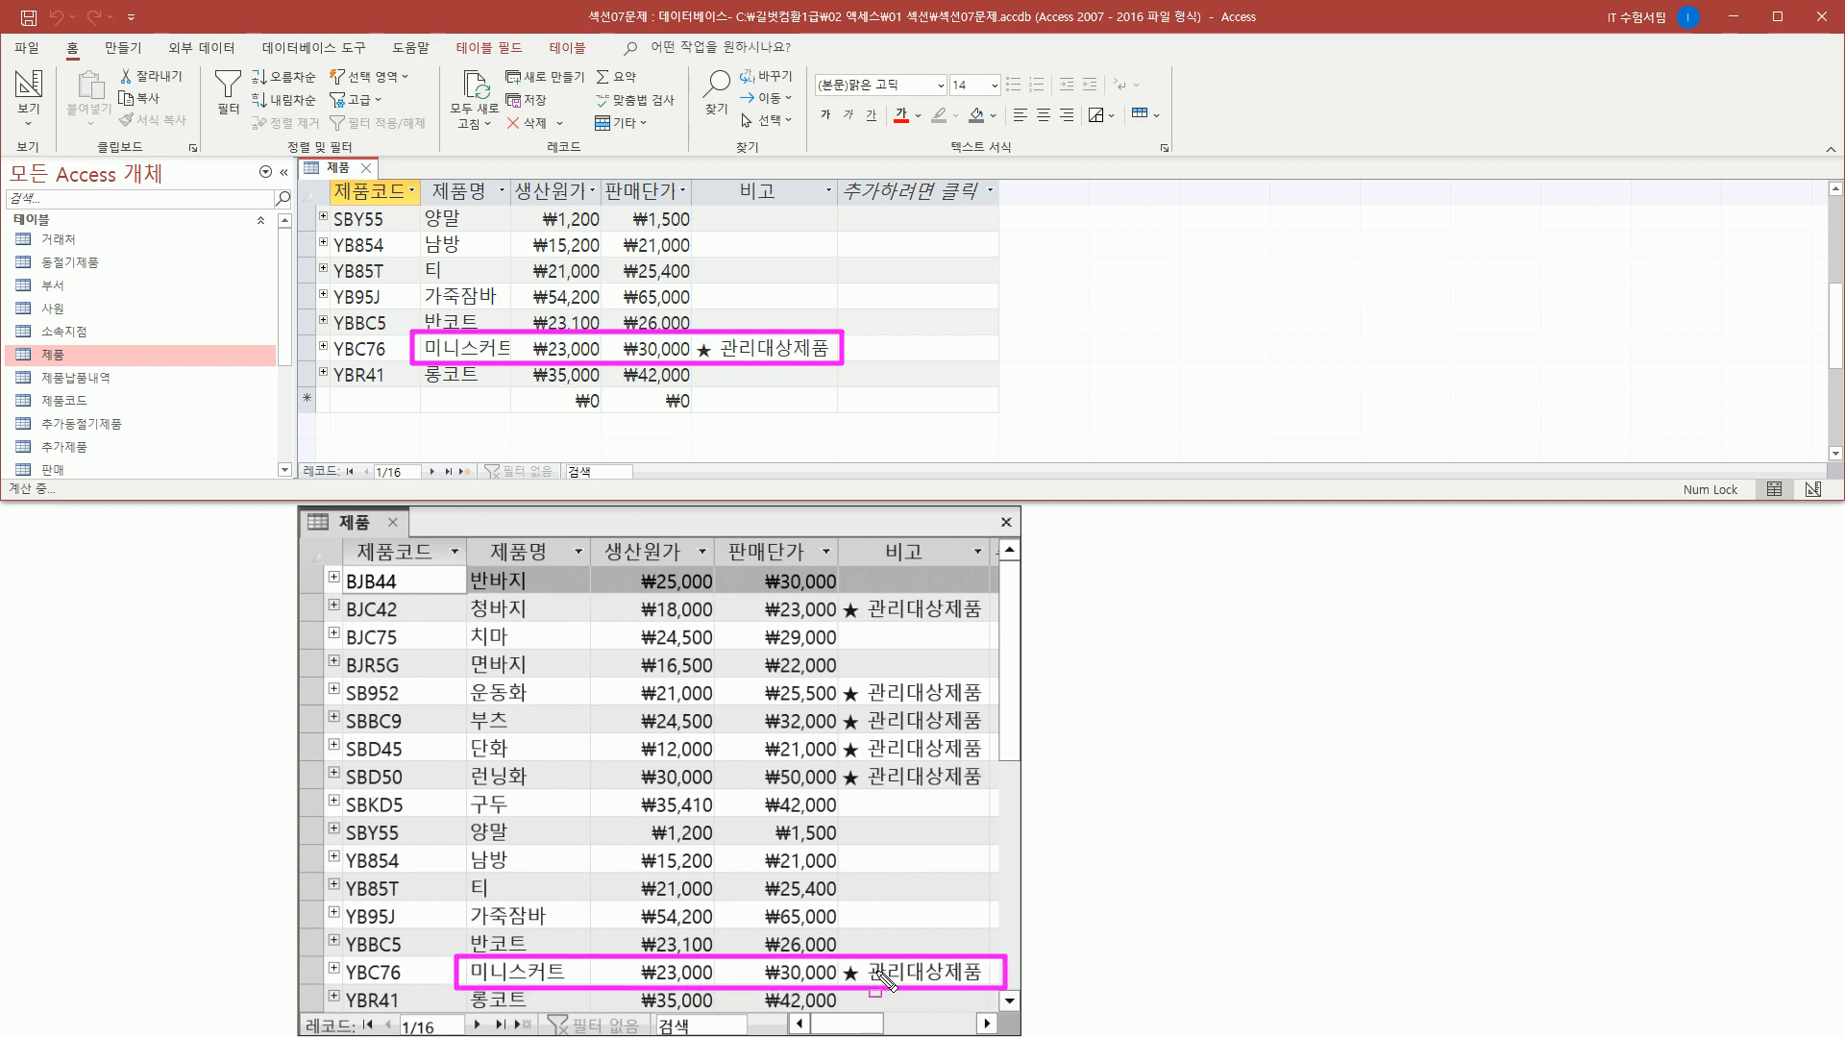
key("Escape")
scroll(1115, 330, "up", 3)
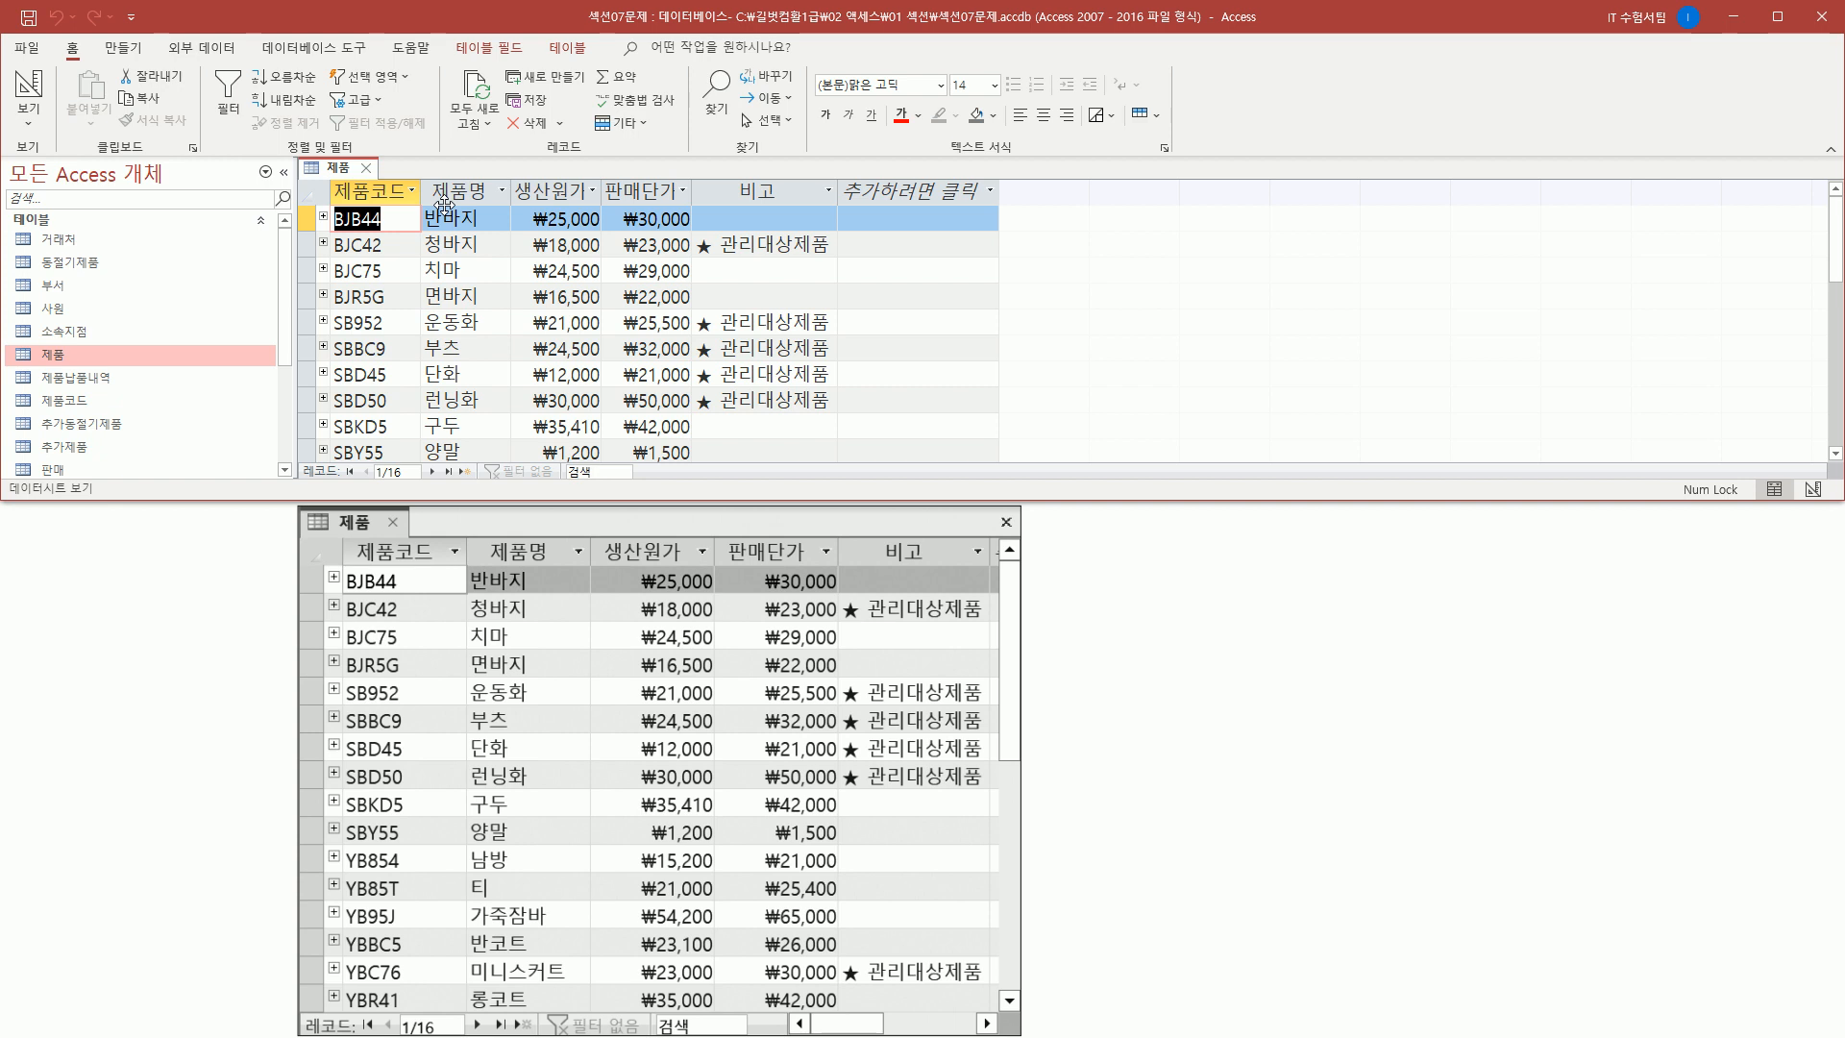
- Close the 제품 table and save its layout changes
left_click(367, 169)
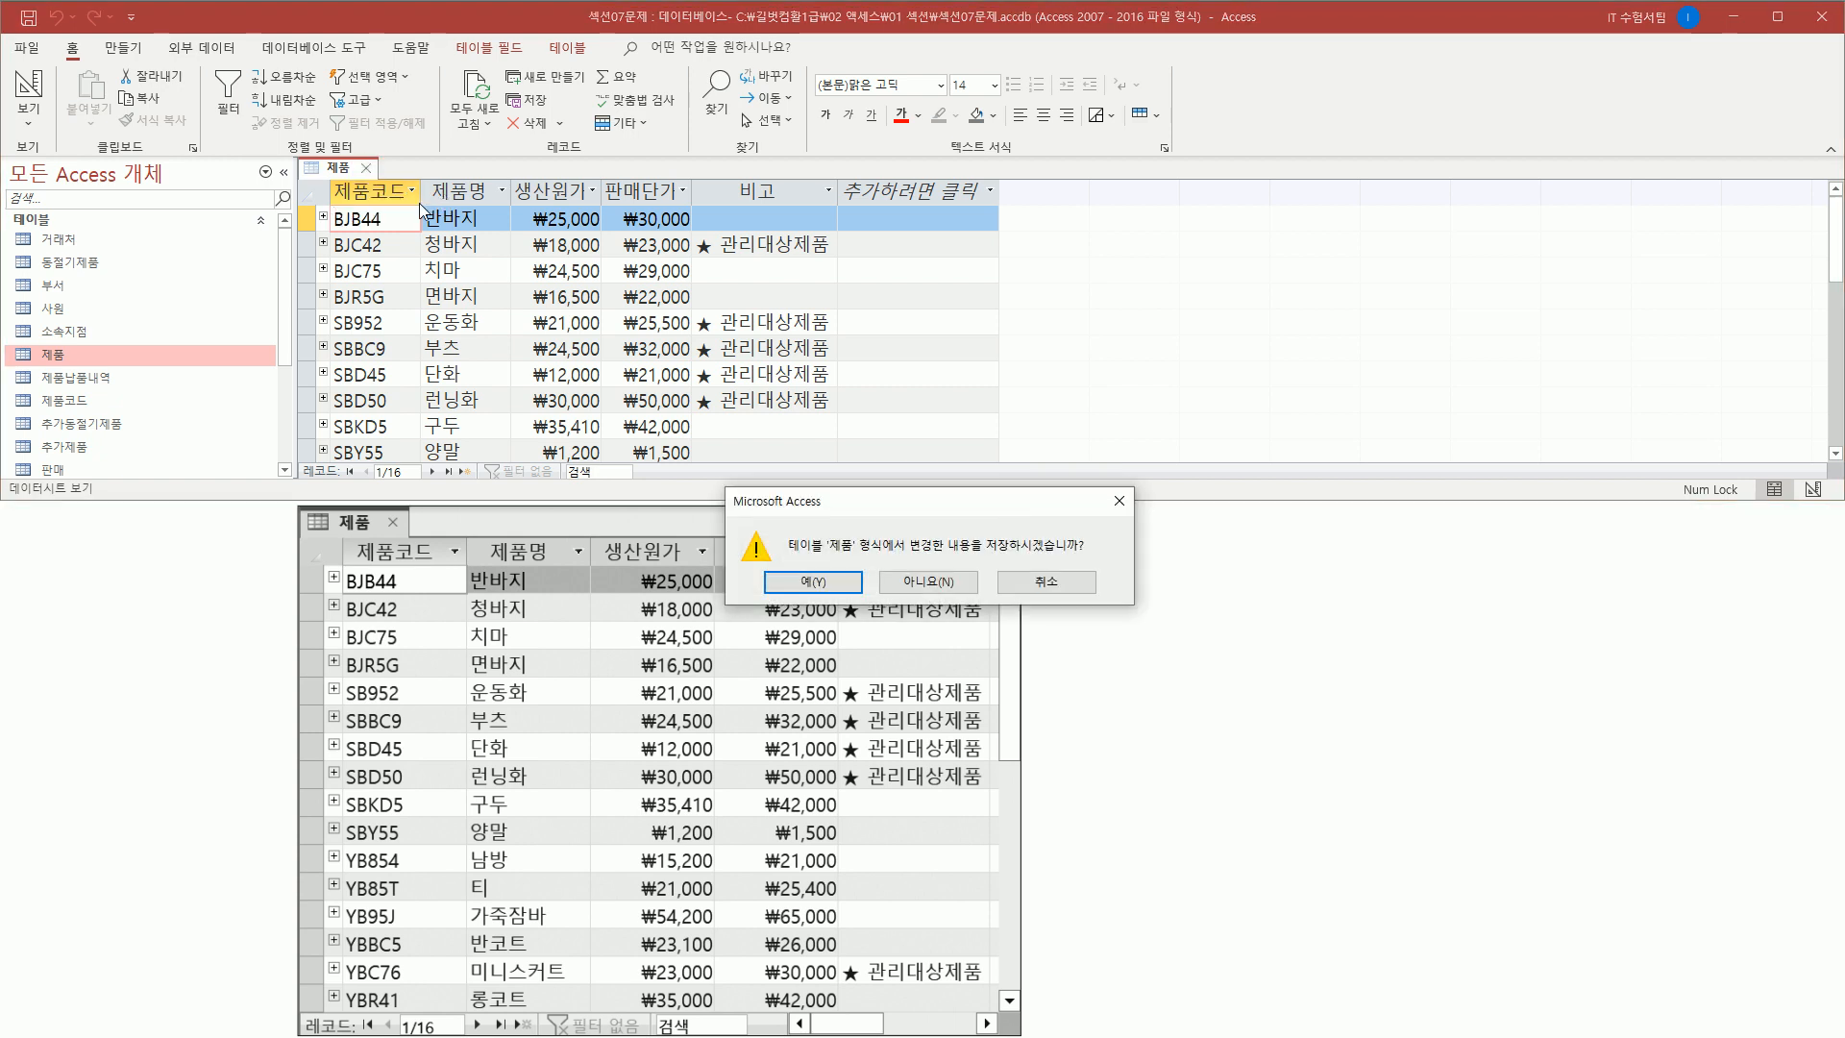
left_click_drag(878, 507, 770, 258)
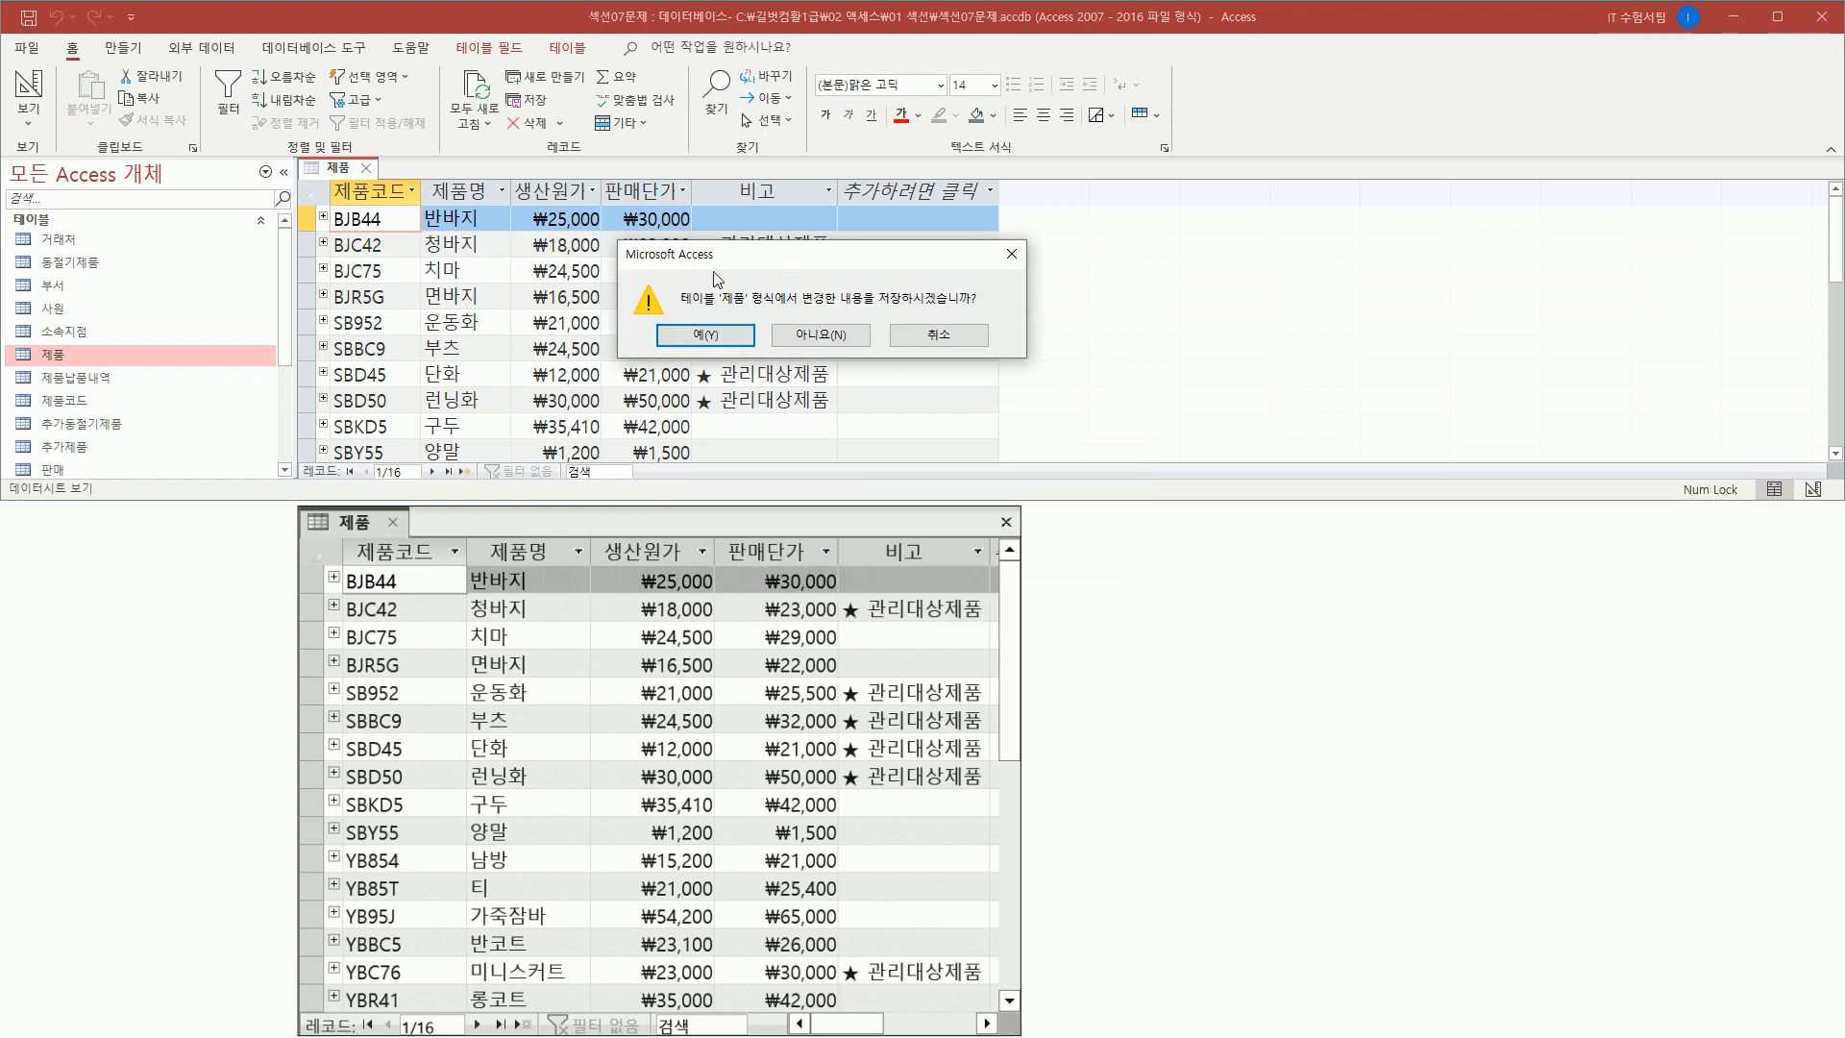
left_click_drag(670, 319, 728, 355)
key("Escape")
left_click(713, 337)
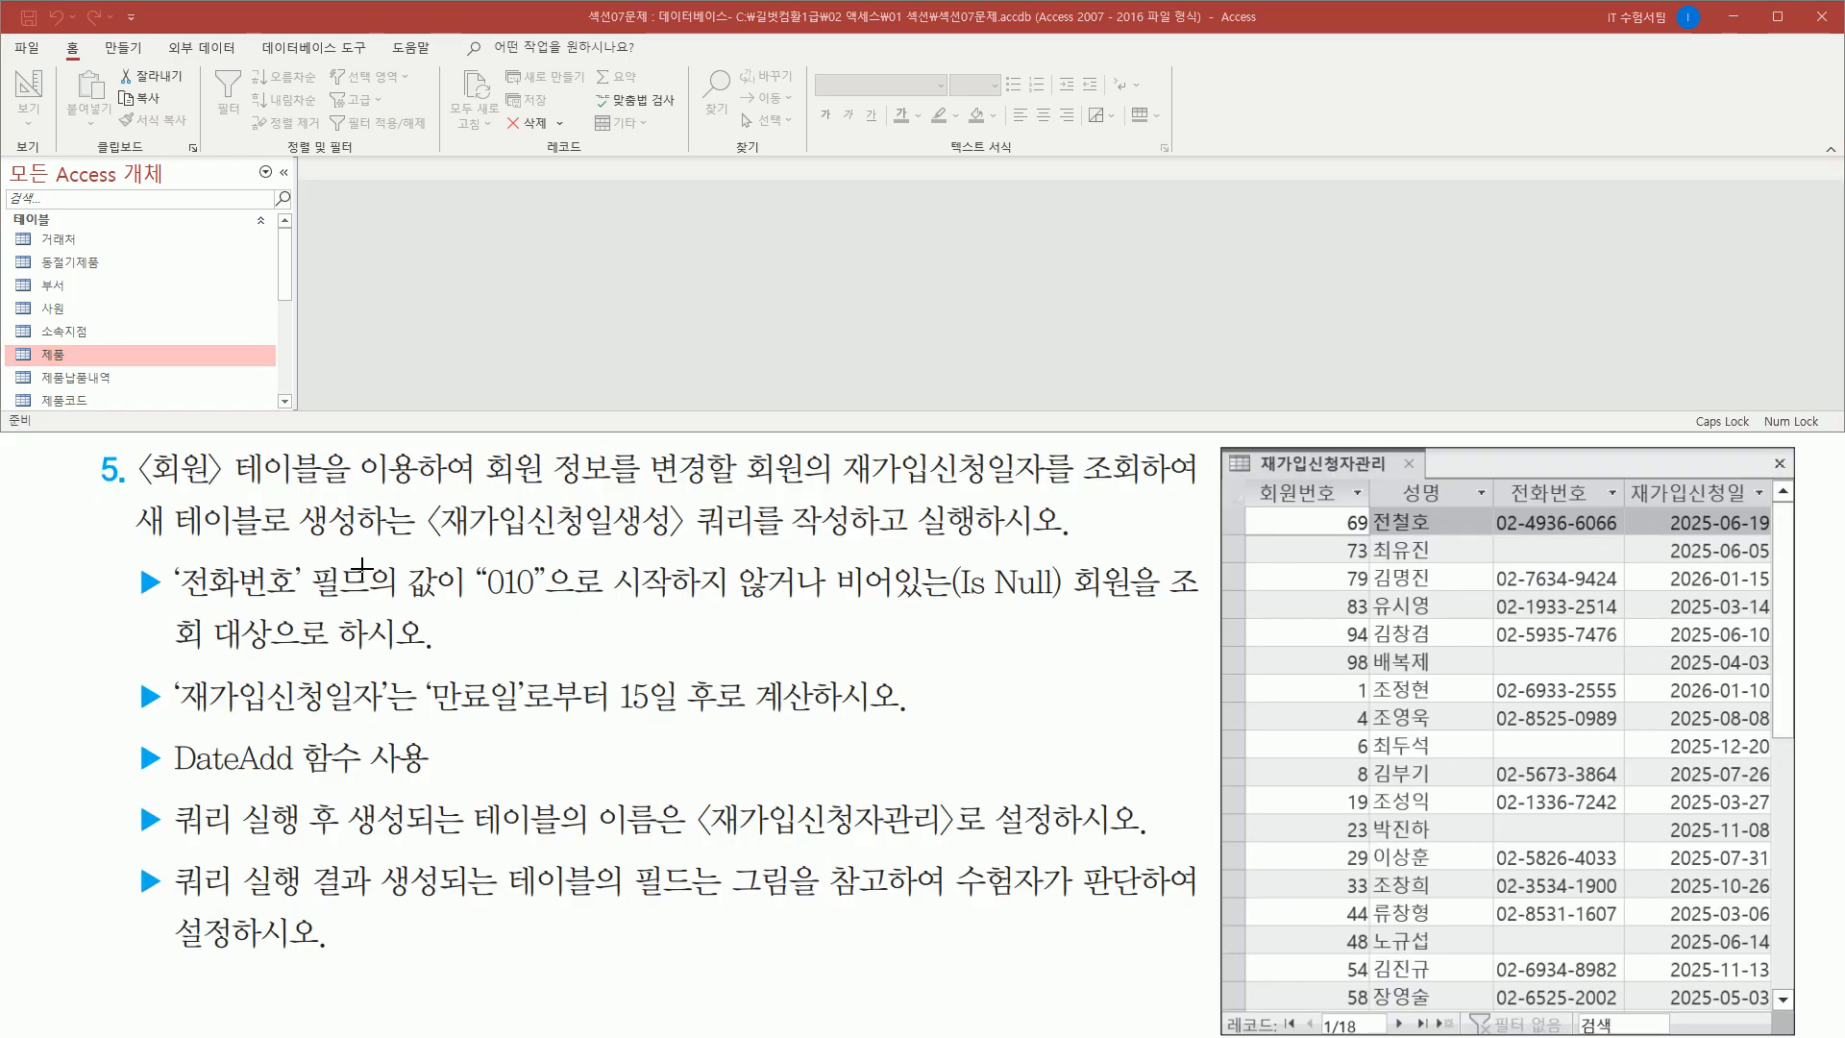
- Read task 5's opening requirement for the 재가입신청일생성 make-table query and its 회원 source table
mouse_move(136, 448)
left_mouse_down()
mouse_move(161, 486)
mouse_move(320, 490)
left_mouse_up()
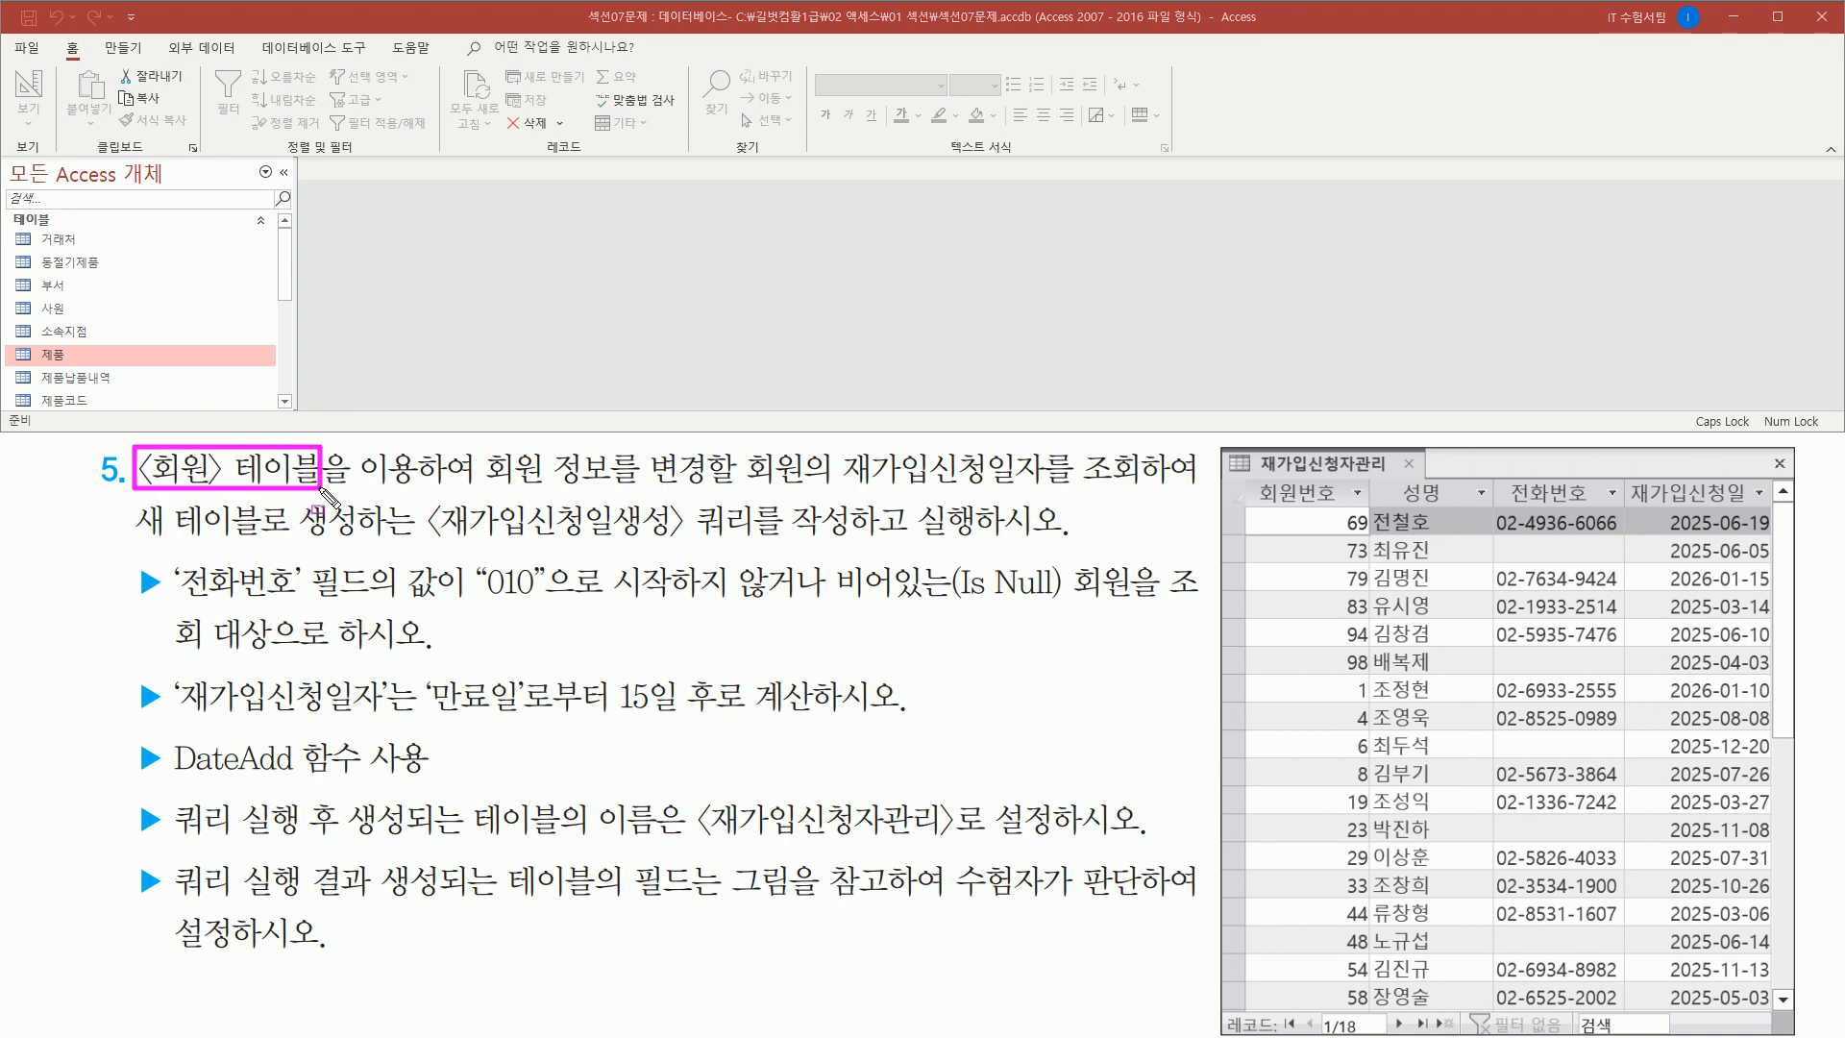
left_click_drag(483, 488, 1139, 489)
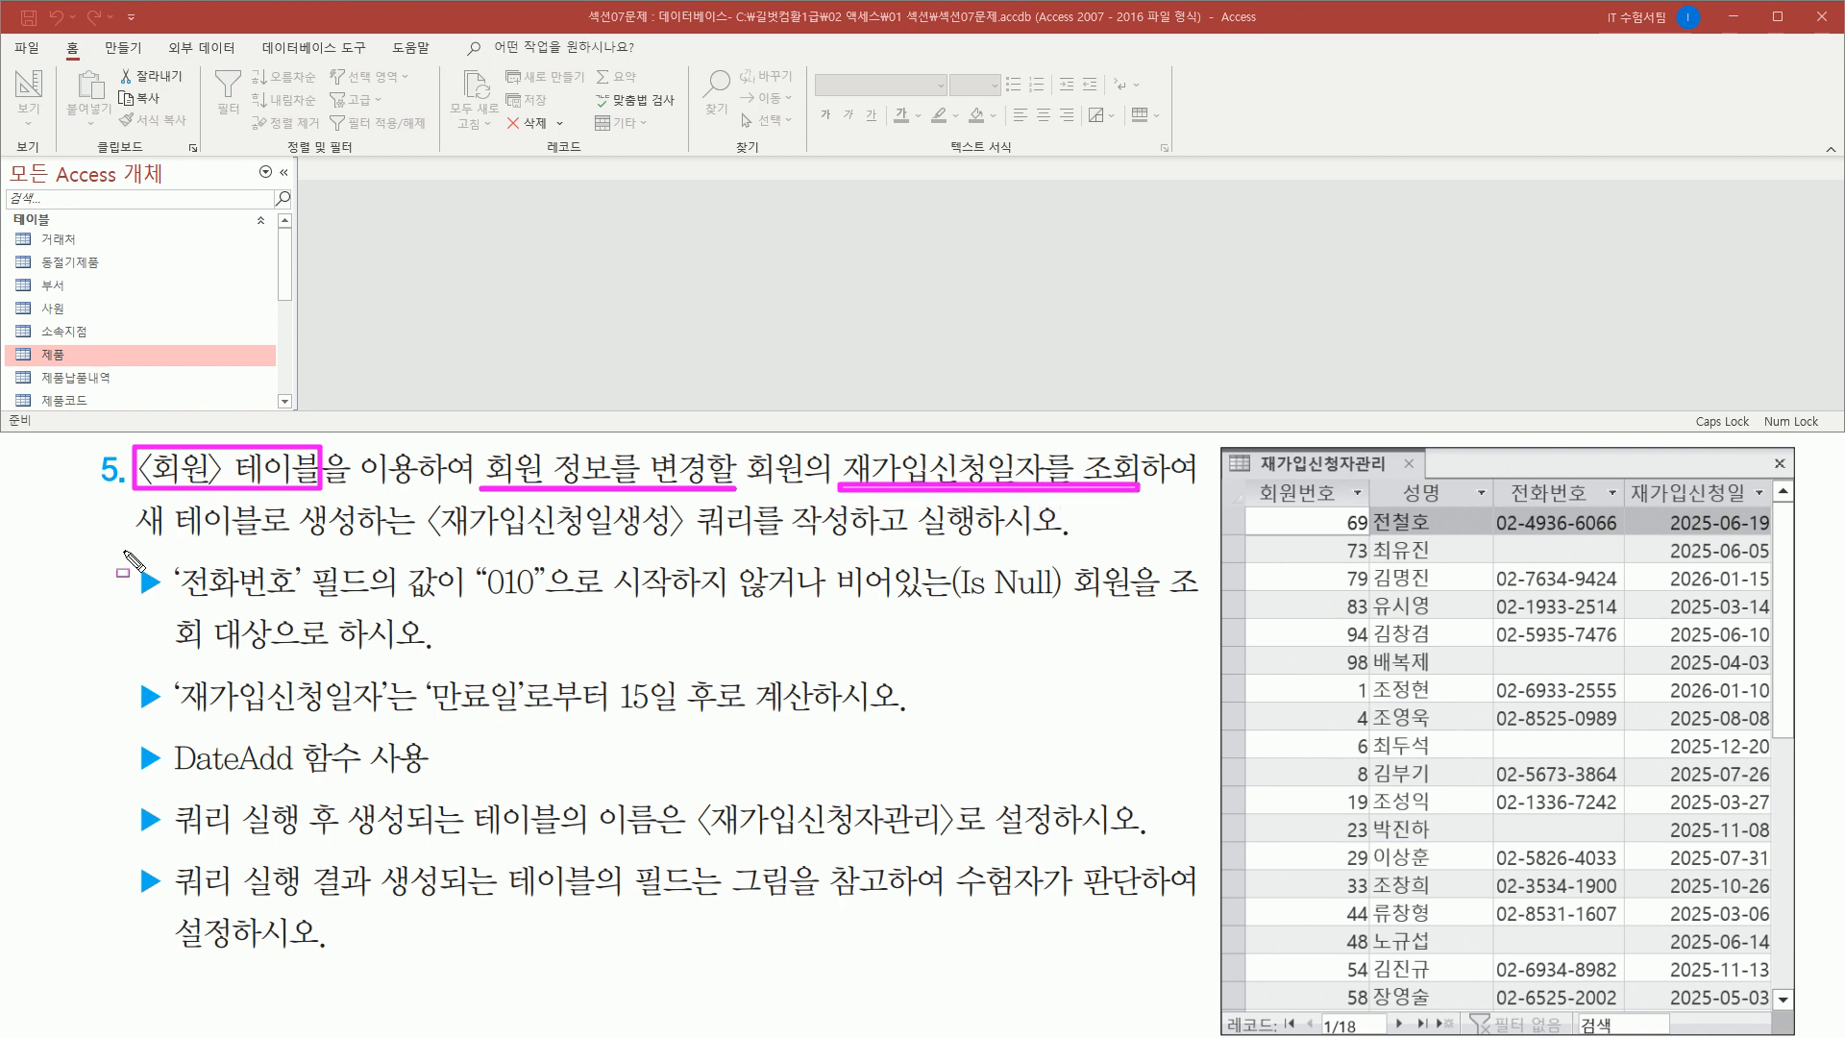
left_click_drag(125, 544, 760, 545)
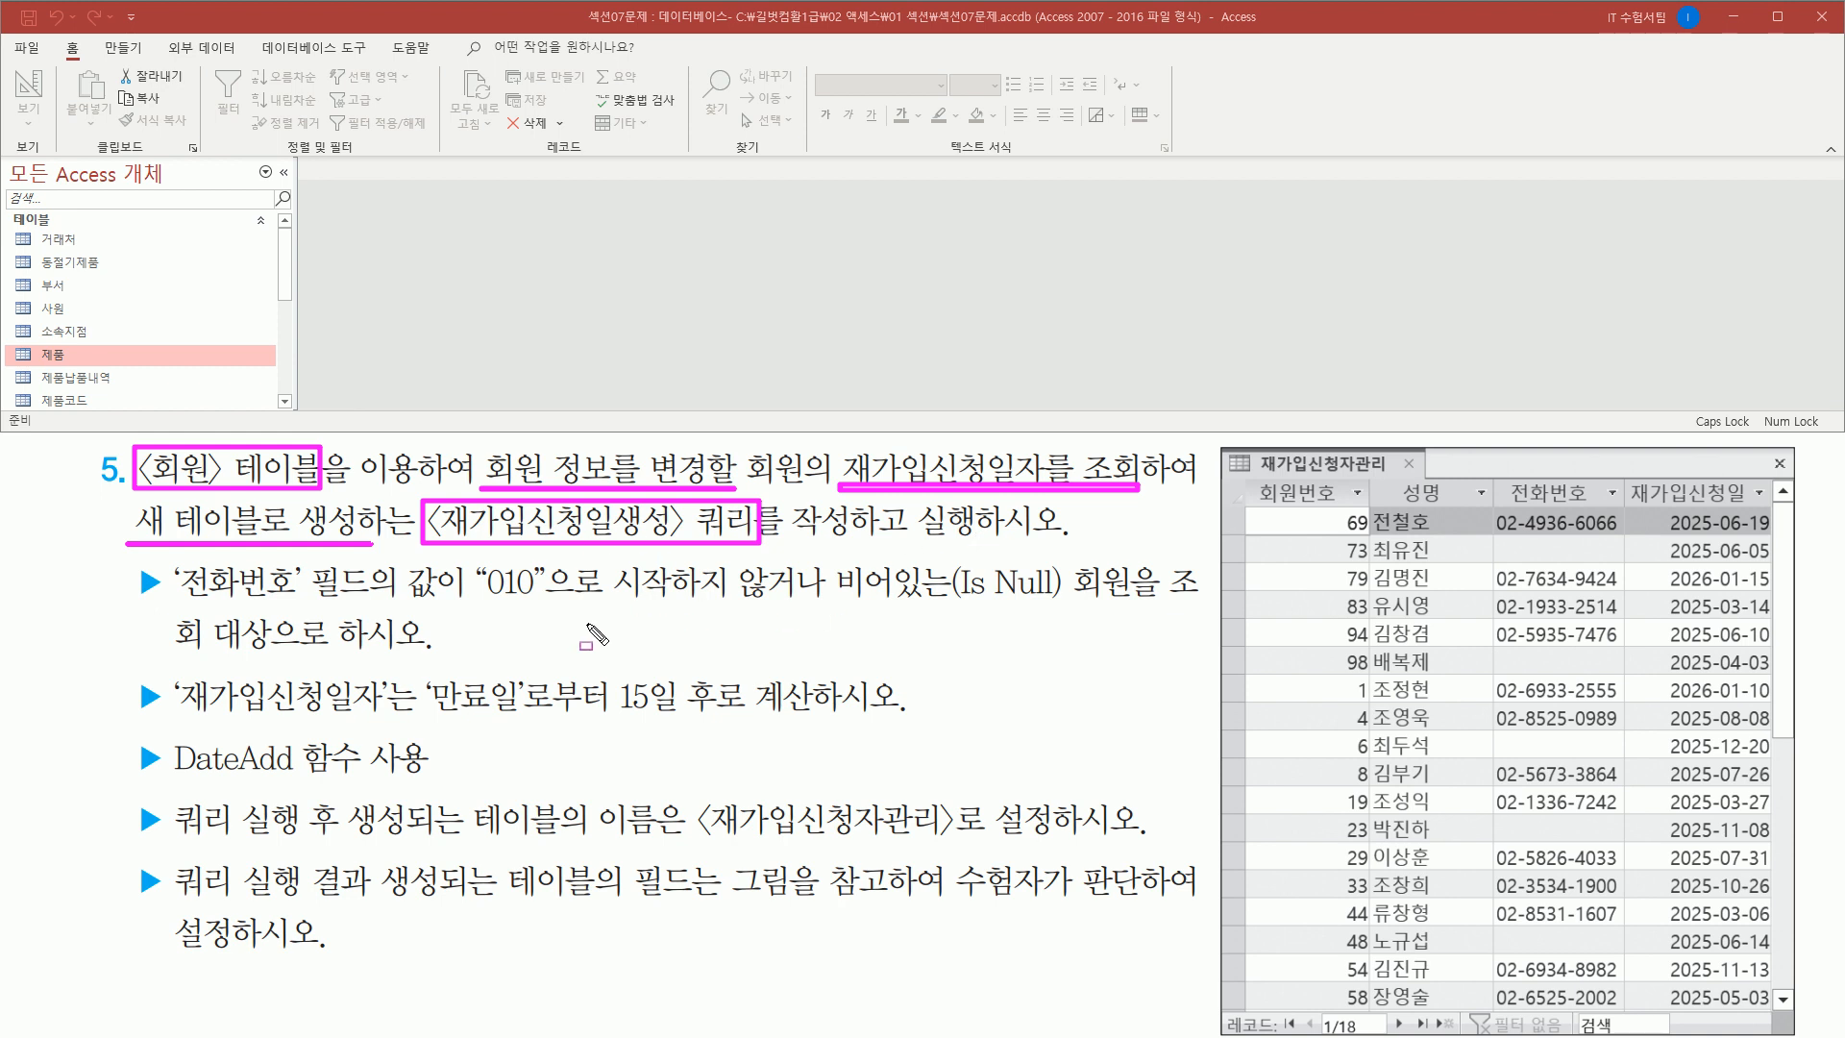
key("Escape")
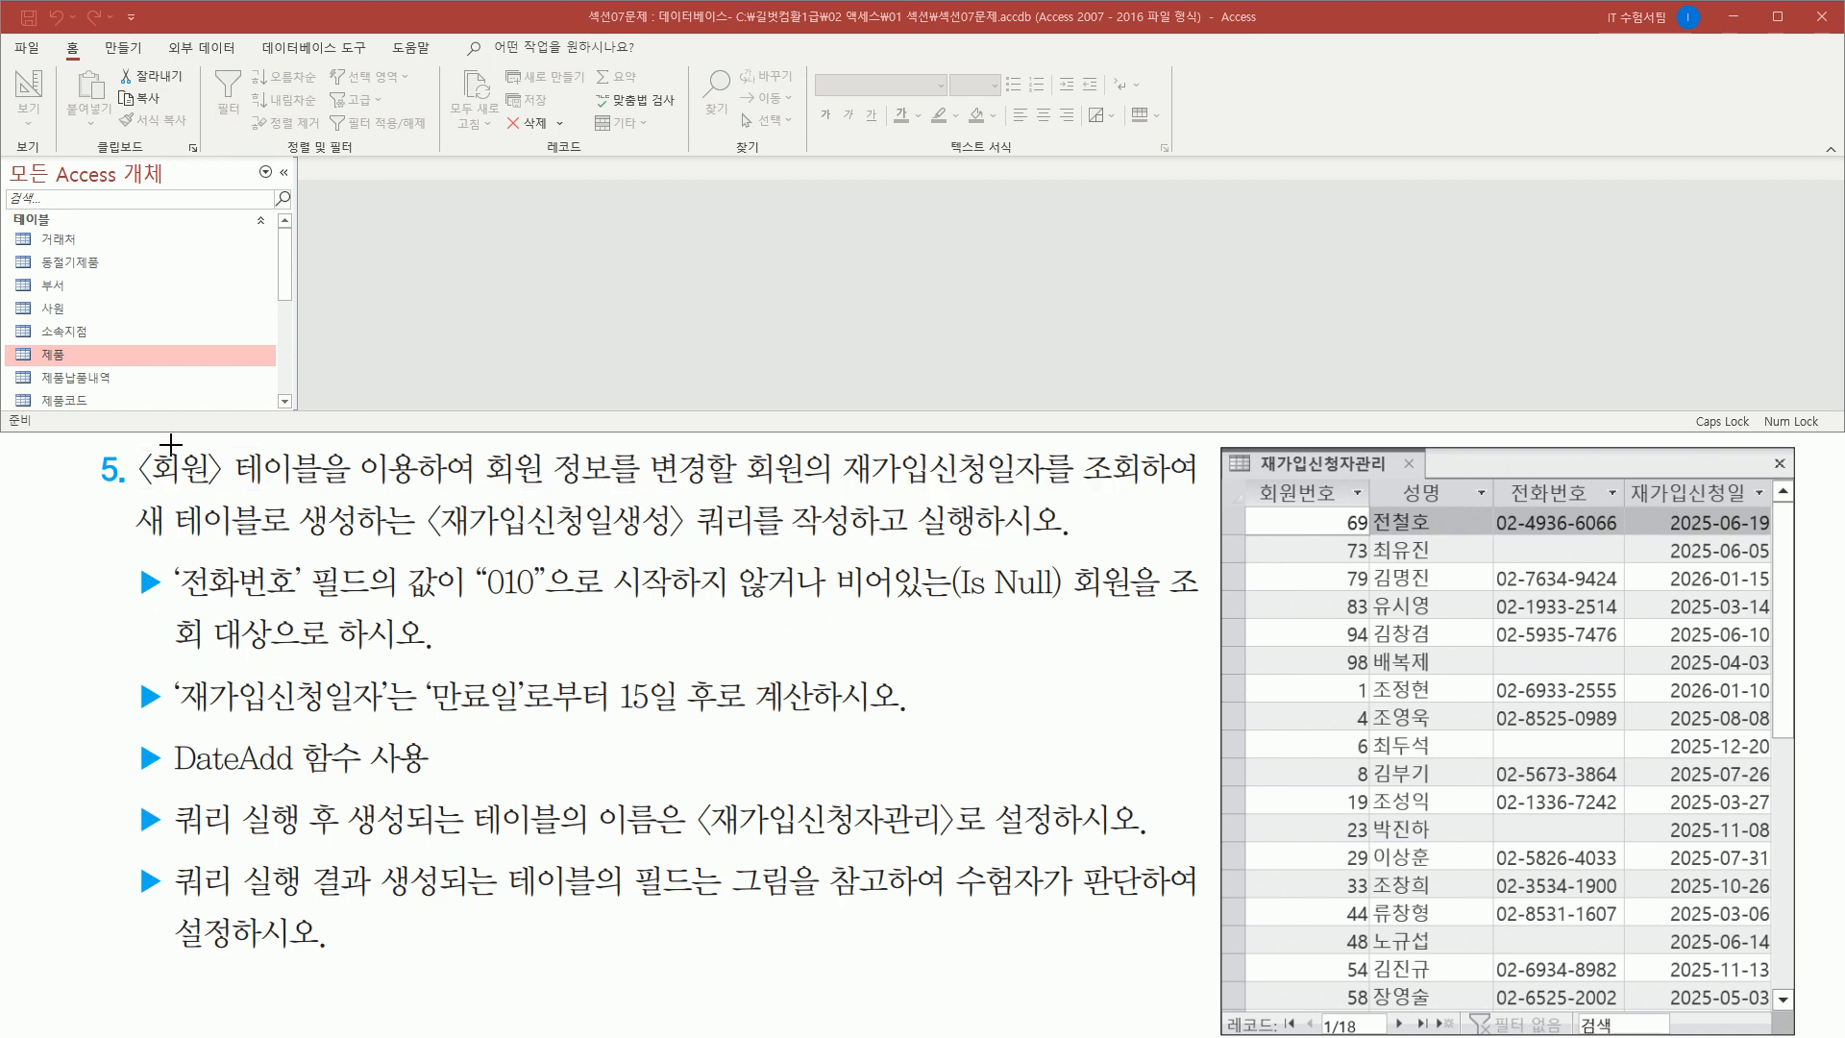
mouse_move(141, 453)
left_mouse_down()
mouse_move(137, 490)
mouse_move(344, 492)
left_mouse_up()
key("Escape")
- Open the 회원 table and fit the 가입일 and 만료일 columns' widths to their contents
left_click_drag(286, 265, 288, 342)
left_click(53, 321)
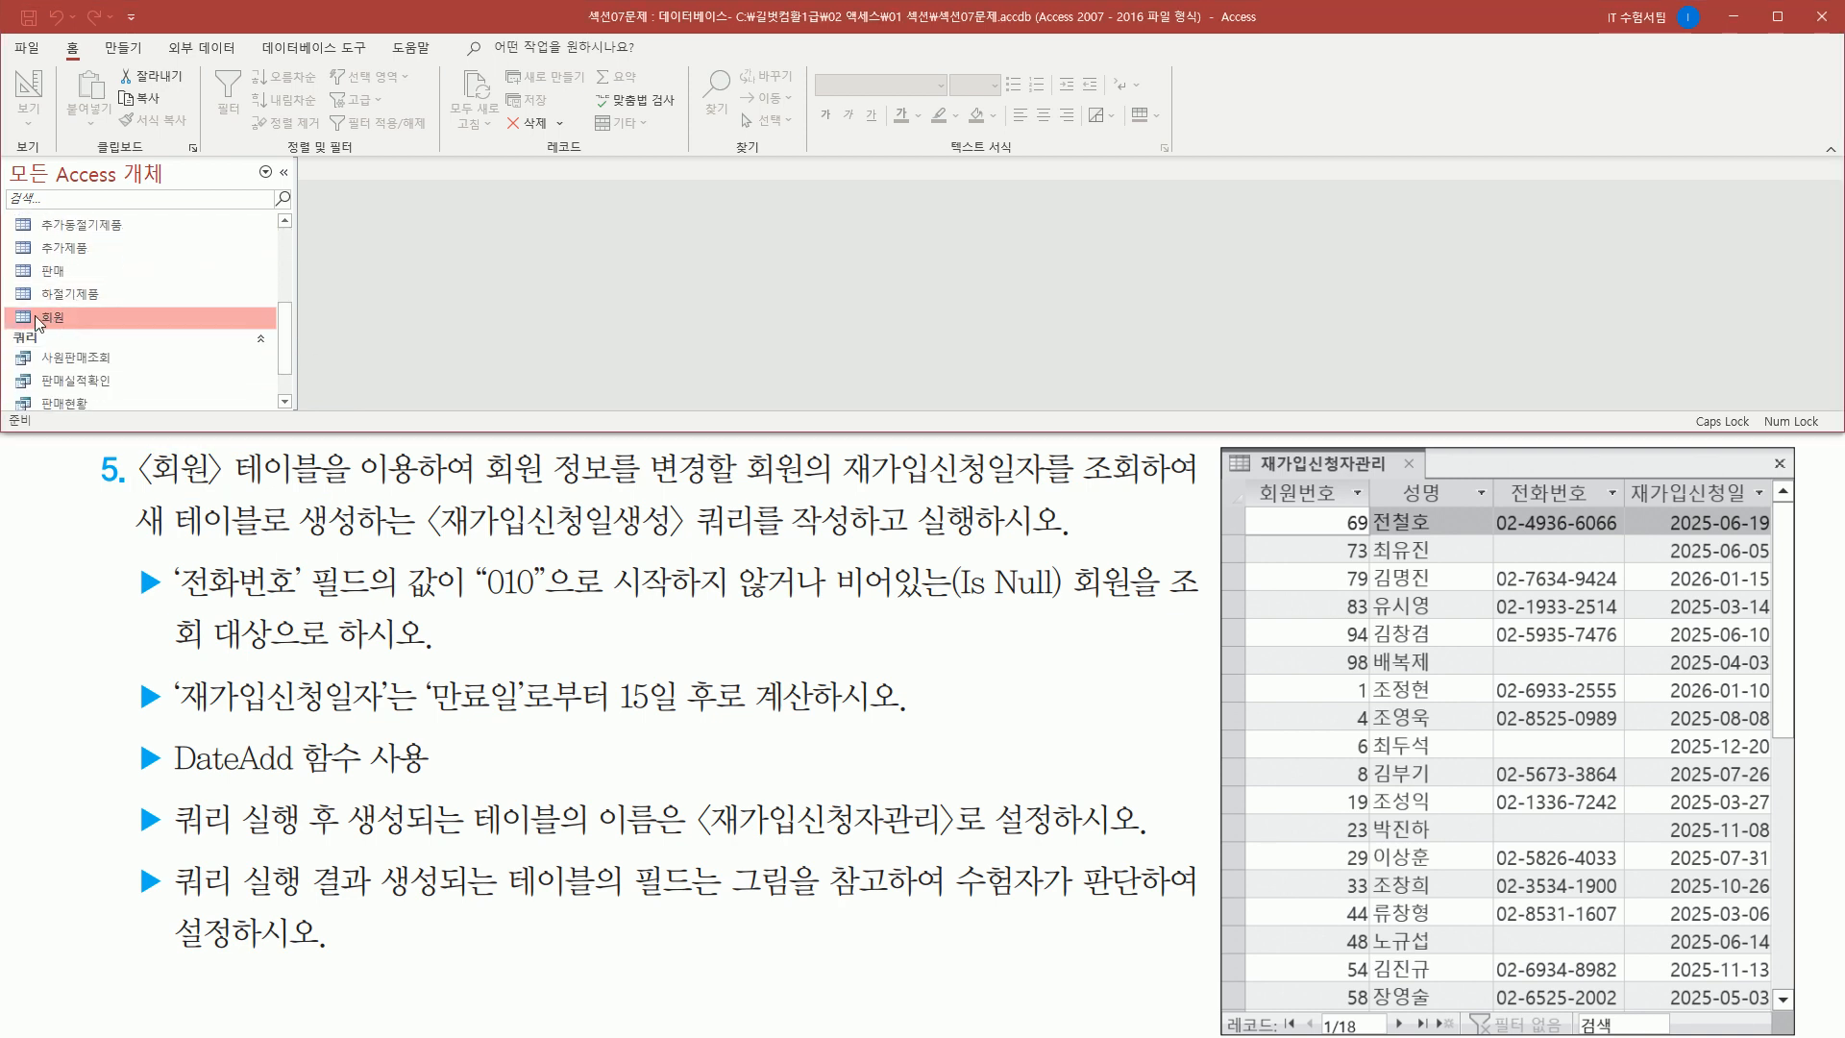
double_click(76, 317)
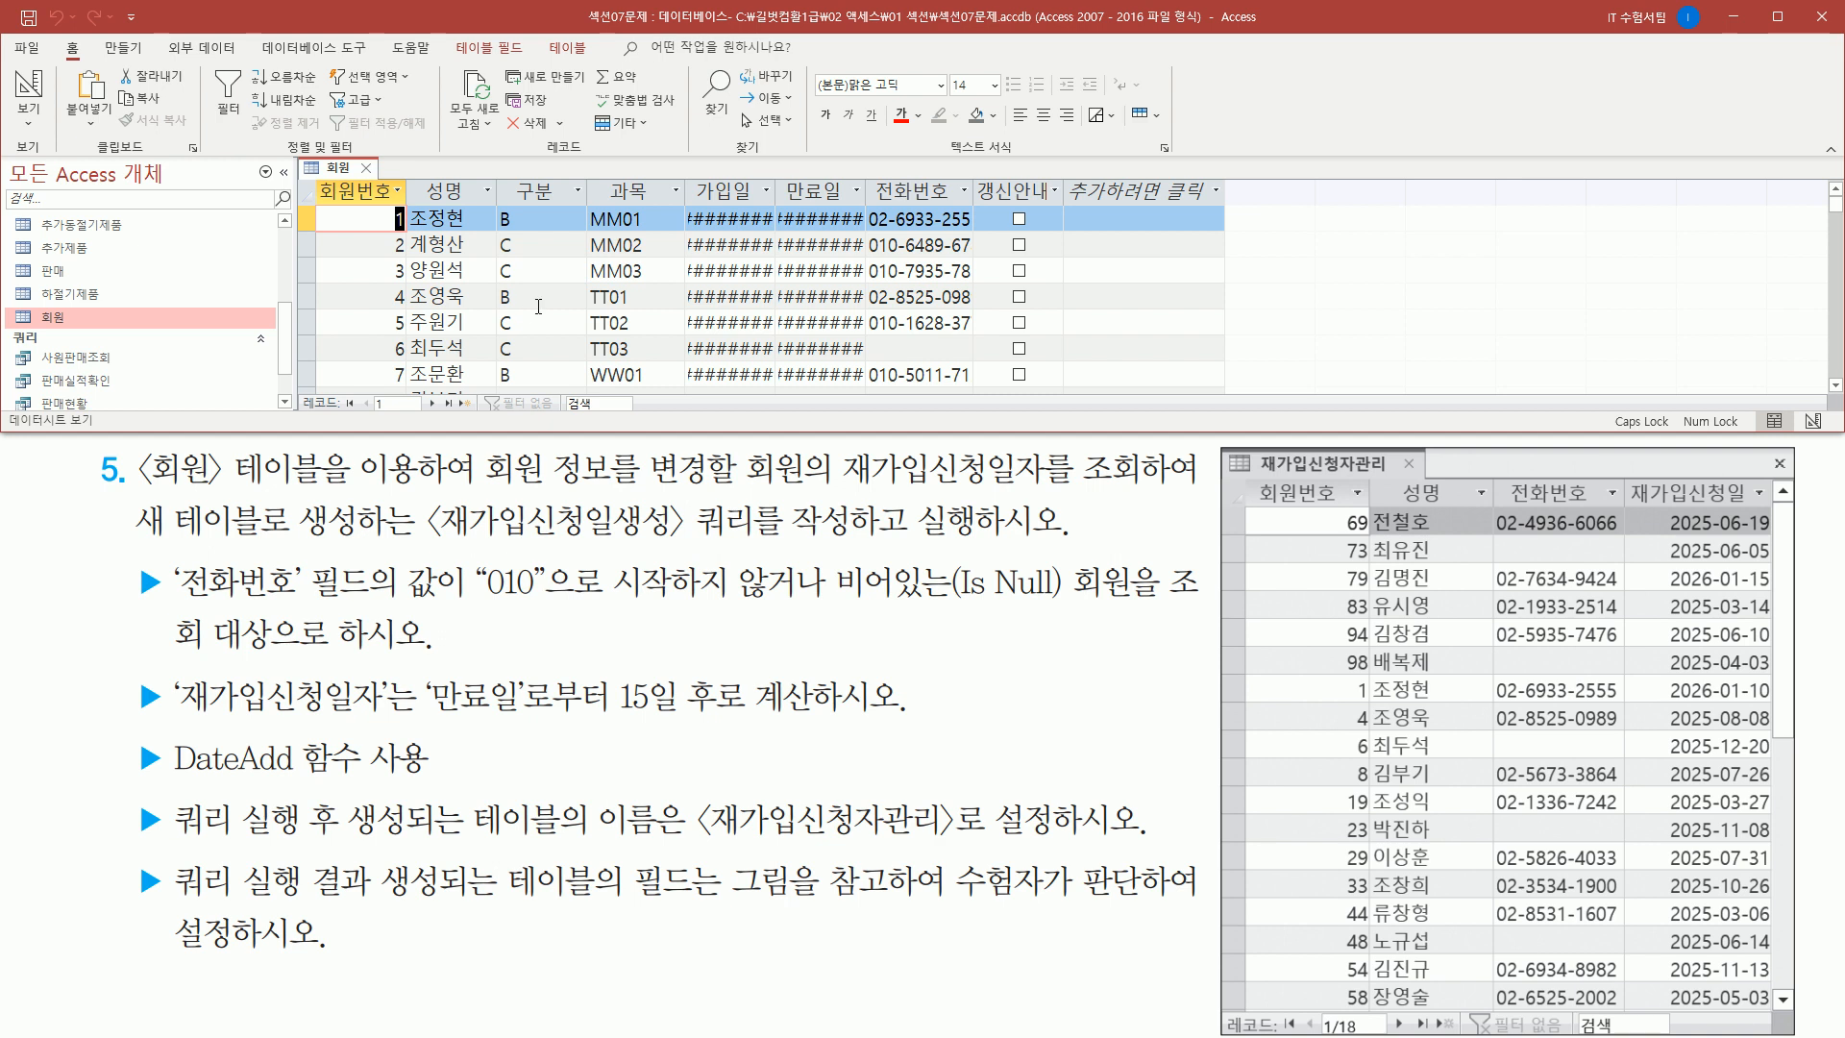
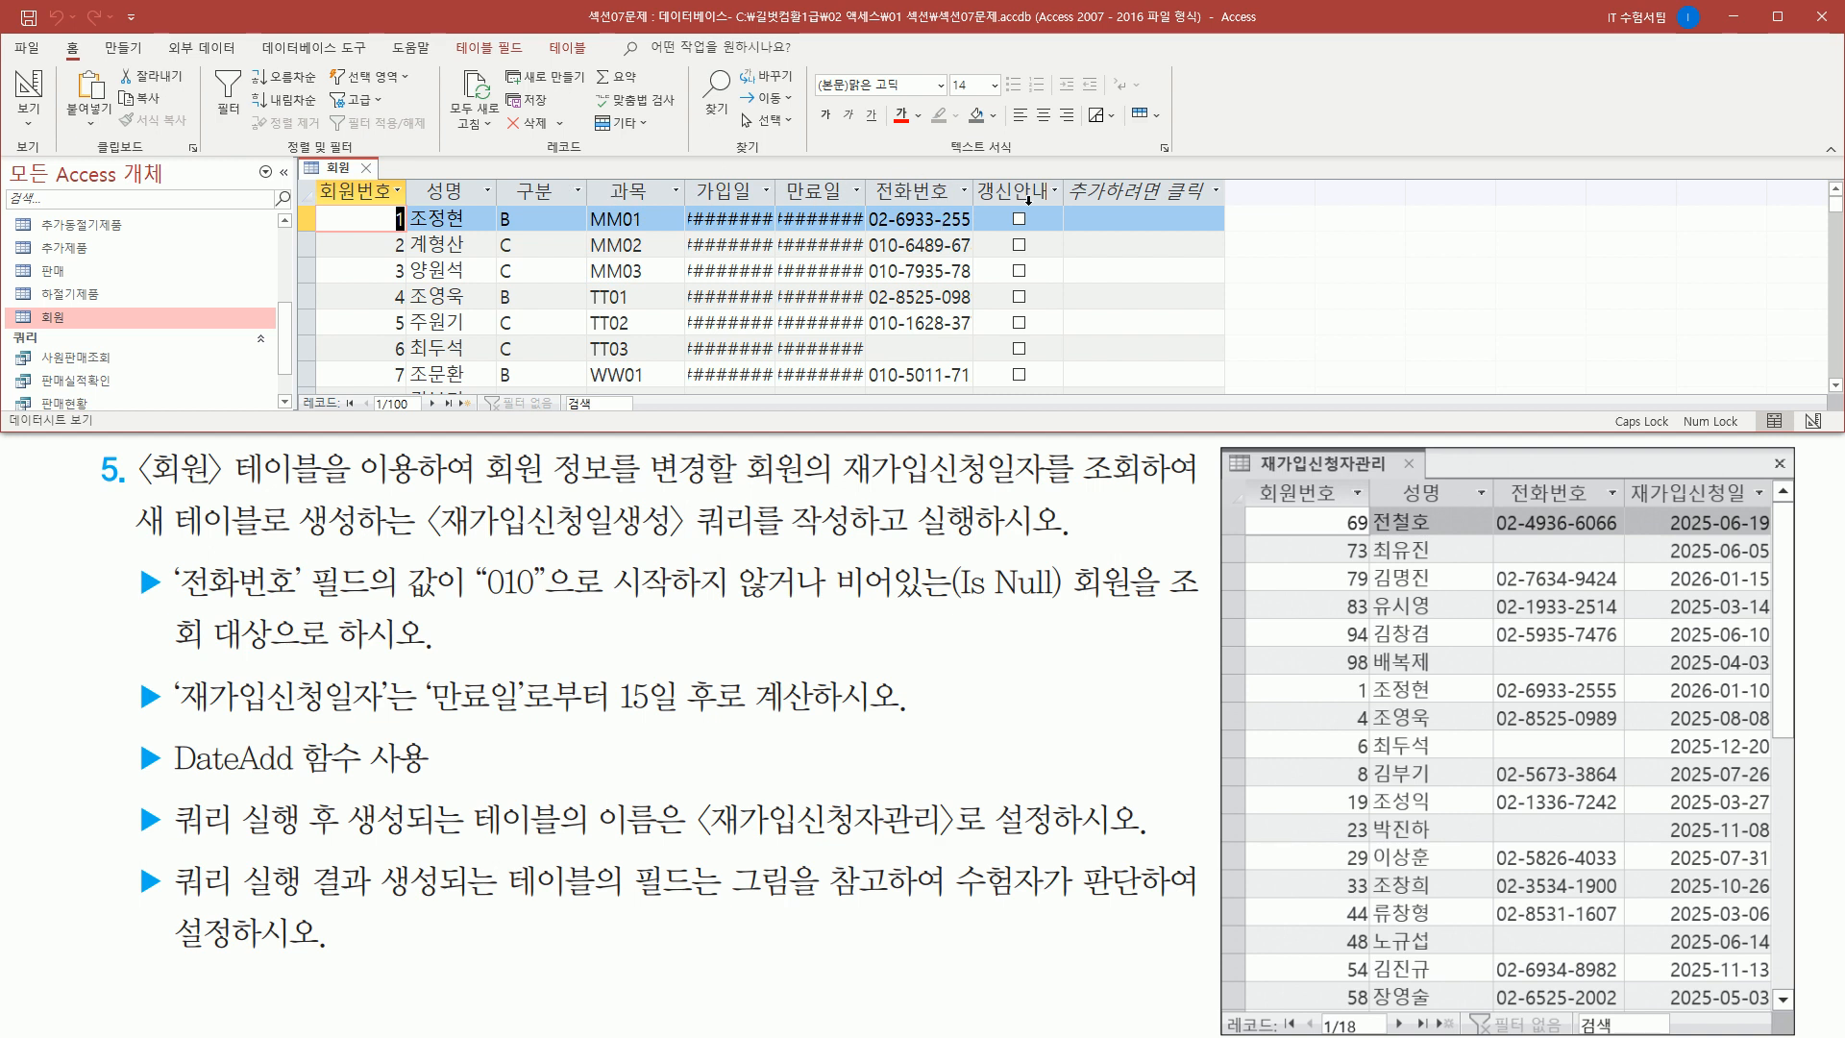
double_click(777, 198)
double_click(878, 188)
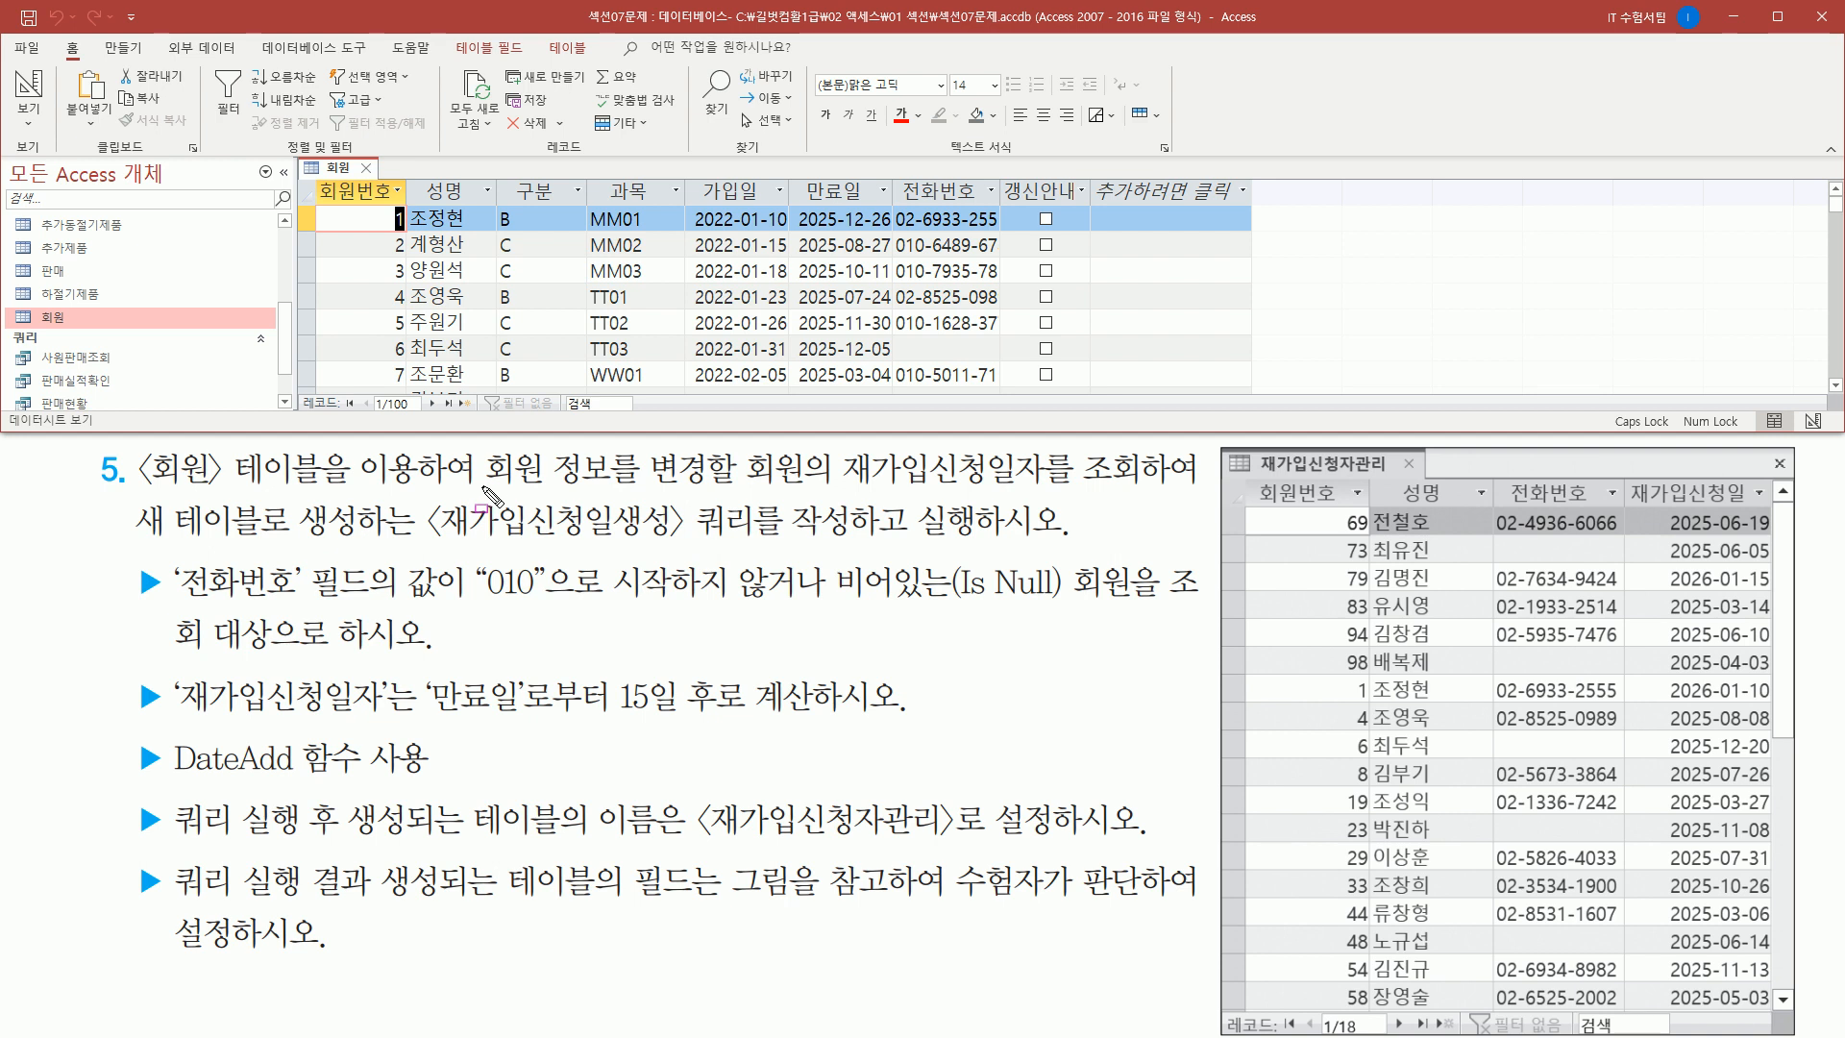
- Examine the 전화번호 values in the 회원 table against the condition of not starting with "010" or being null
left_click_drag(480, 488, 810, 490)
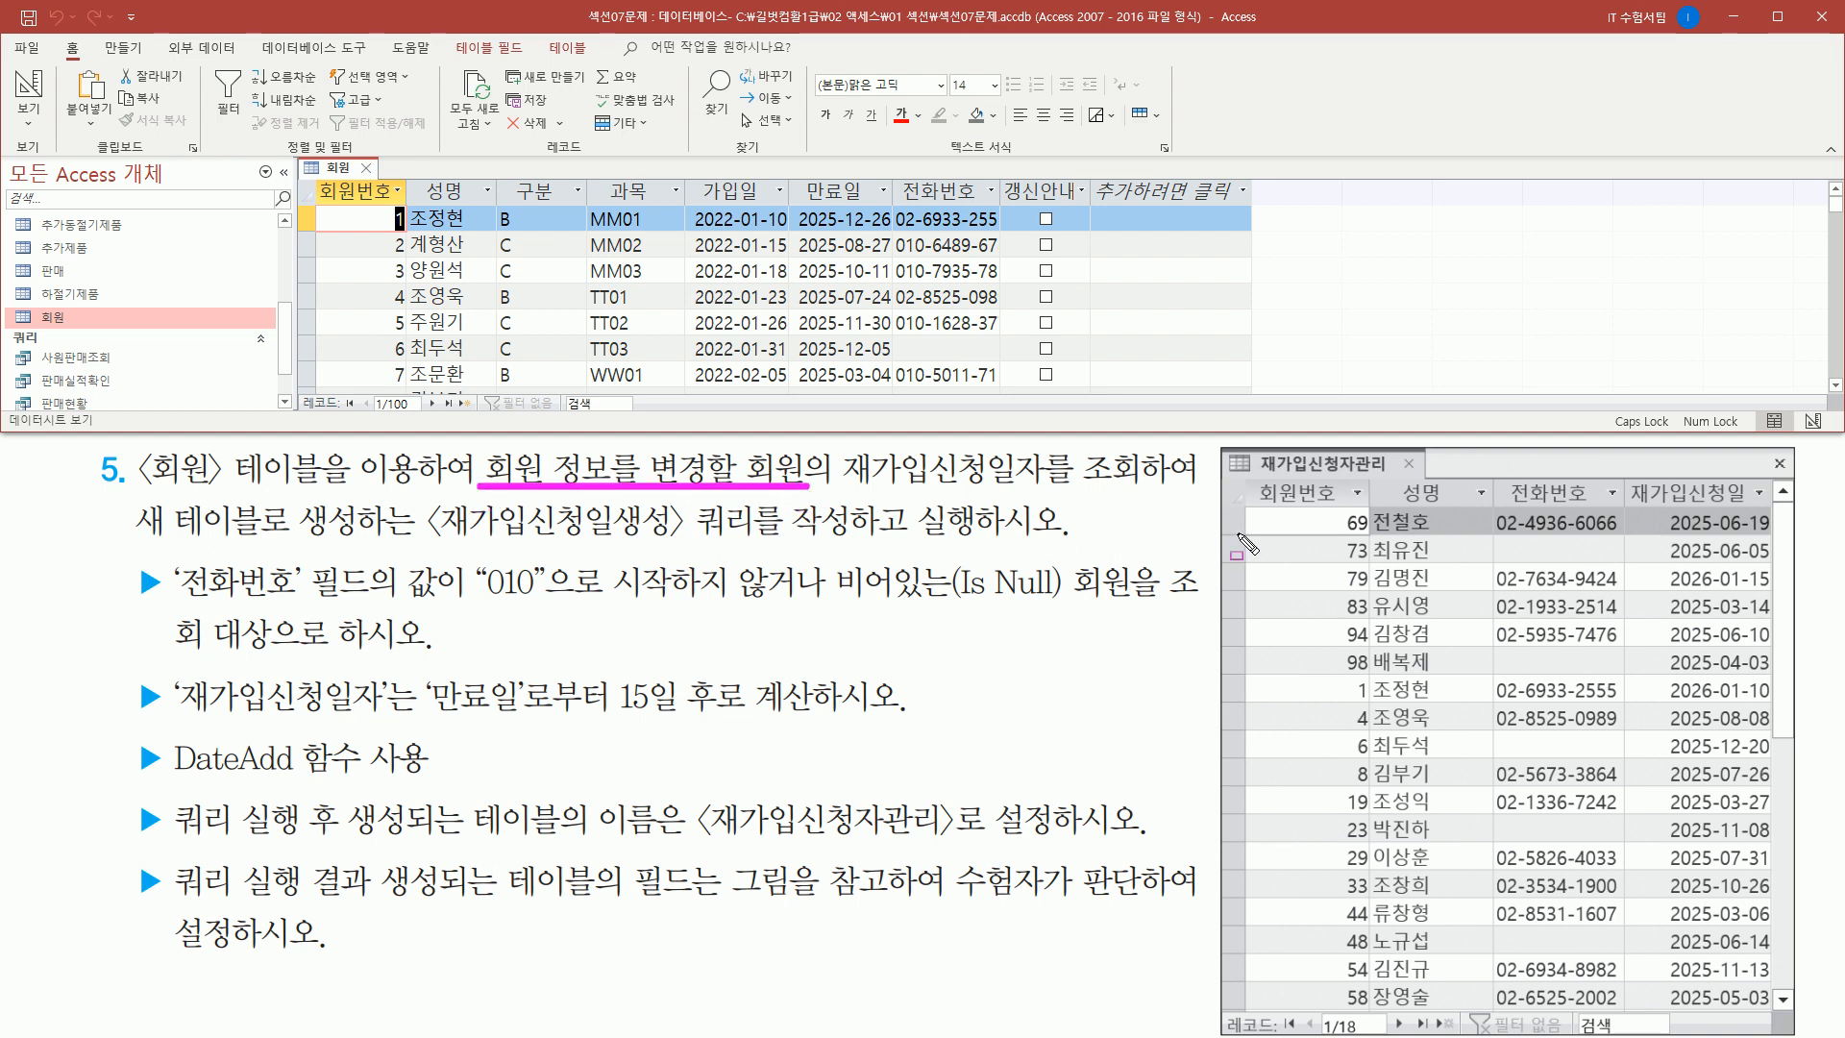
mouse_move(1223, 450)
left_mouse_down()
mouse_move(1340, 885)
mouse_move(1733, 1033)
mouse_move(1803, 1033)
left_mouse_up()
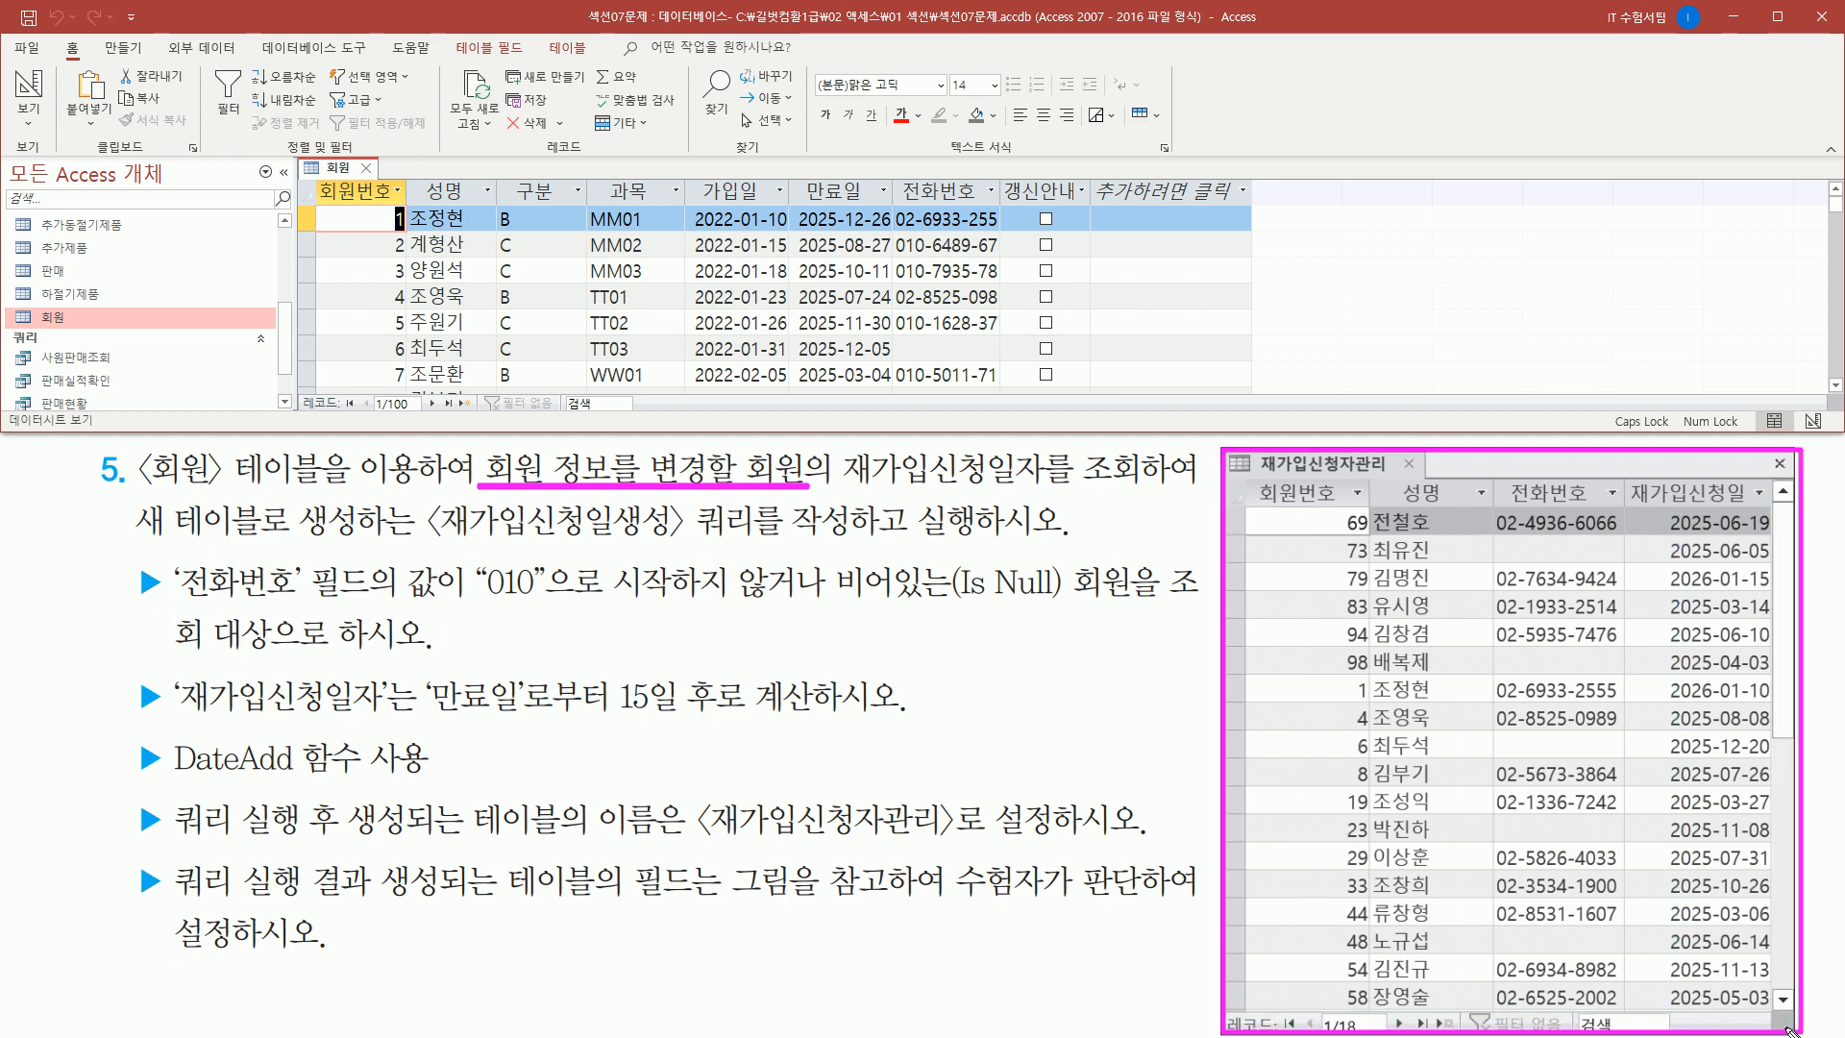
mouse_move(172, 601)
left_mouse_down()
mouse_move(463, 608)
mouse_move(445, 561)
mouse_move(825, 597)
left_mouse_up()
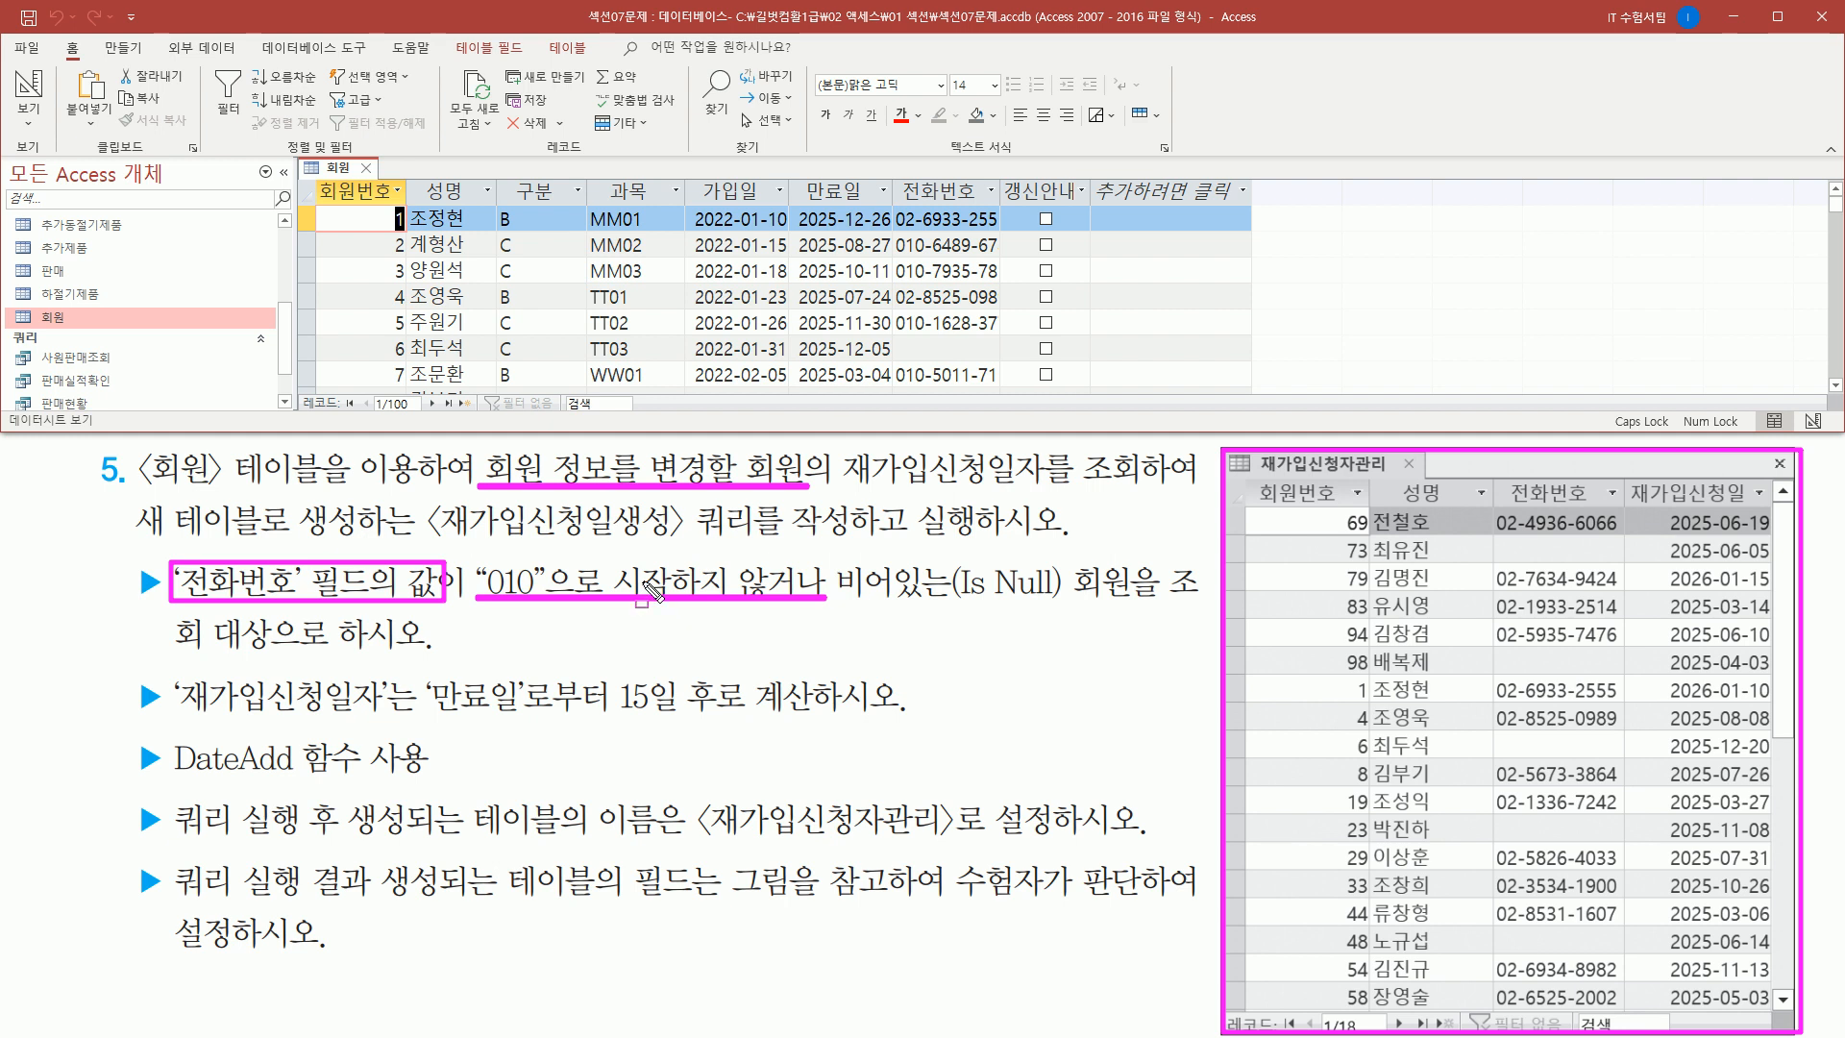
left_click_drag(839, 597, 1070, 598)
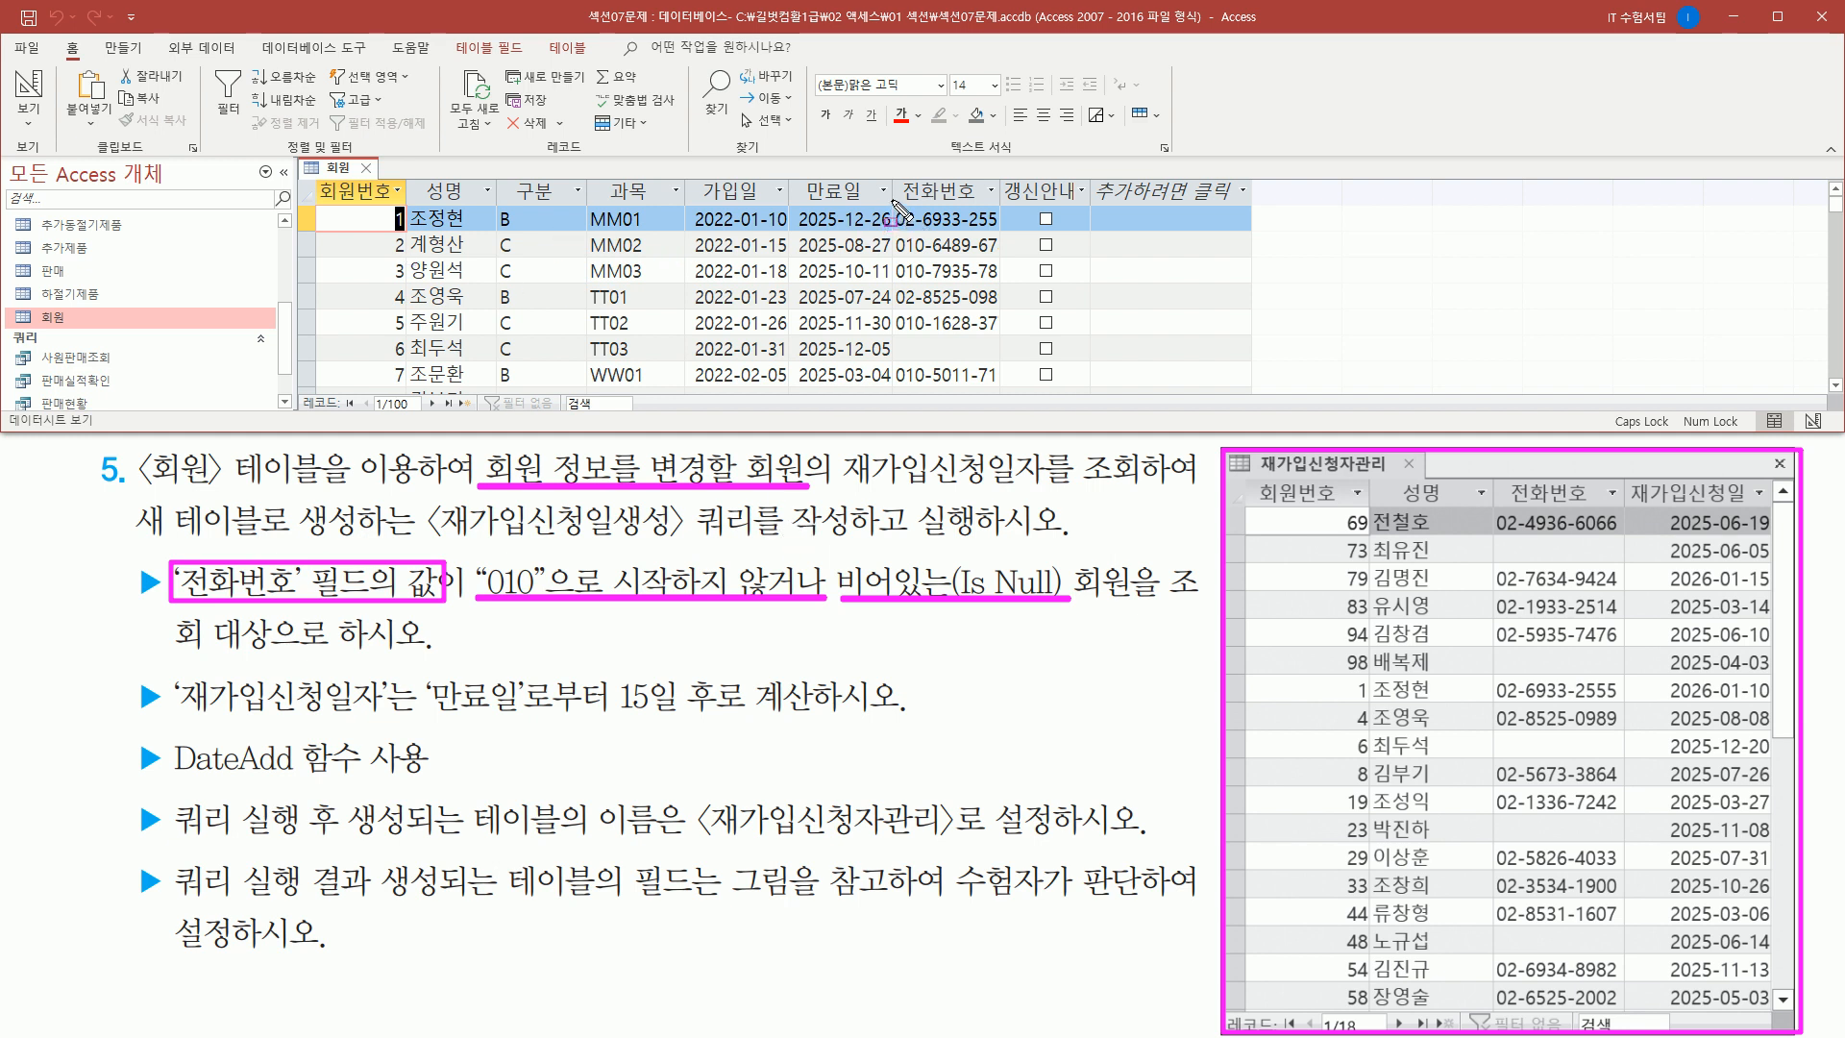
mouse_move(895, 201)
left_mouse_down()
mouse_move(915, 236)
mouse_move(1007, 230)
left_mouse_up()
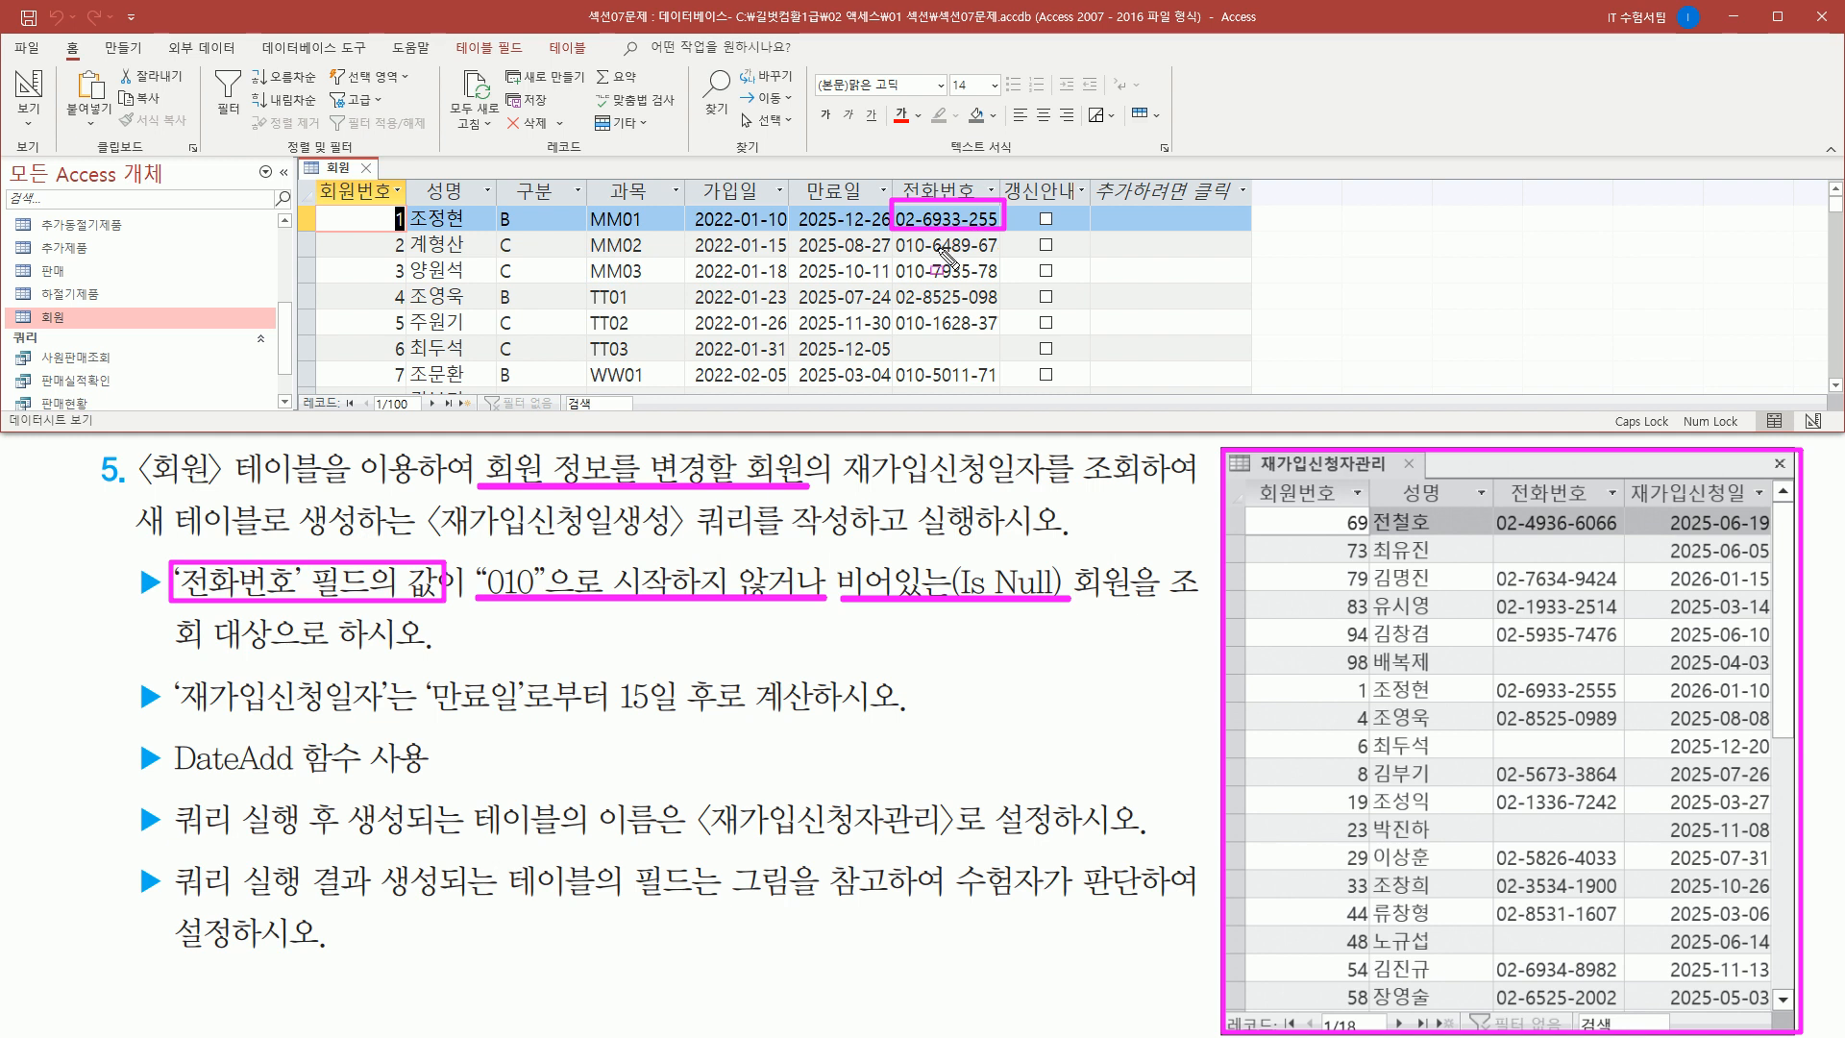
mouse_move(894, 282)
left_mouse_down()
mouse_move(924, 305)
mouse_move(1005, 307)
left_mouse_up()
left_click_drag(895, 355, 995, 355)
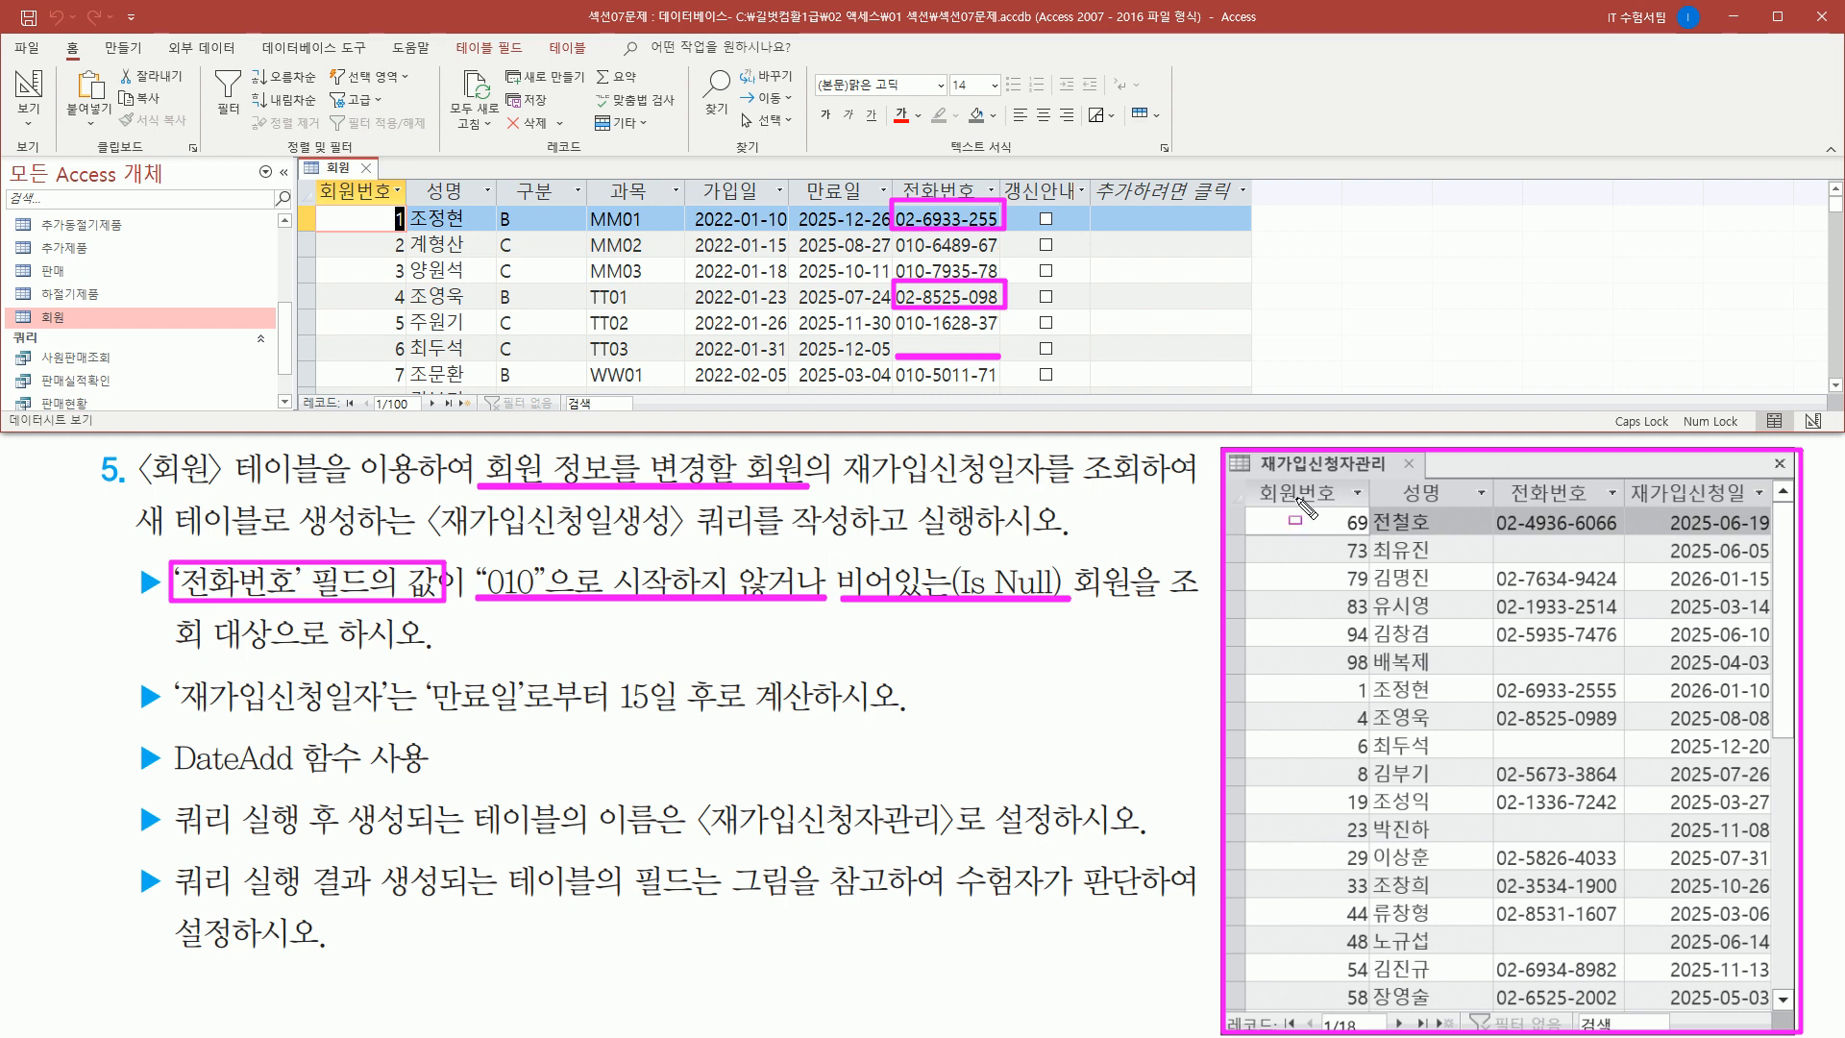
- Match the expected result's fields to the 회원 table and check how 재가입신청일 derives from 만료일 plus 15 days
mouse_move(1254, 477)
left_mouse_down()
mouse_move(1339, 506)
mouse_move(1292, 504)
mouse_move(1614, 508)
left_mouse_up()
key("e")
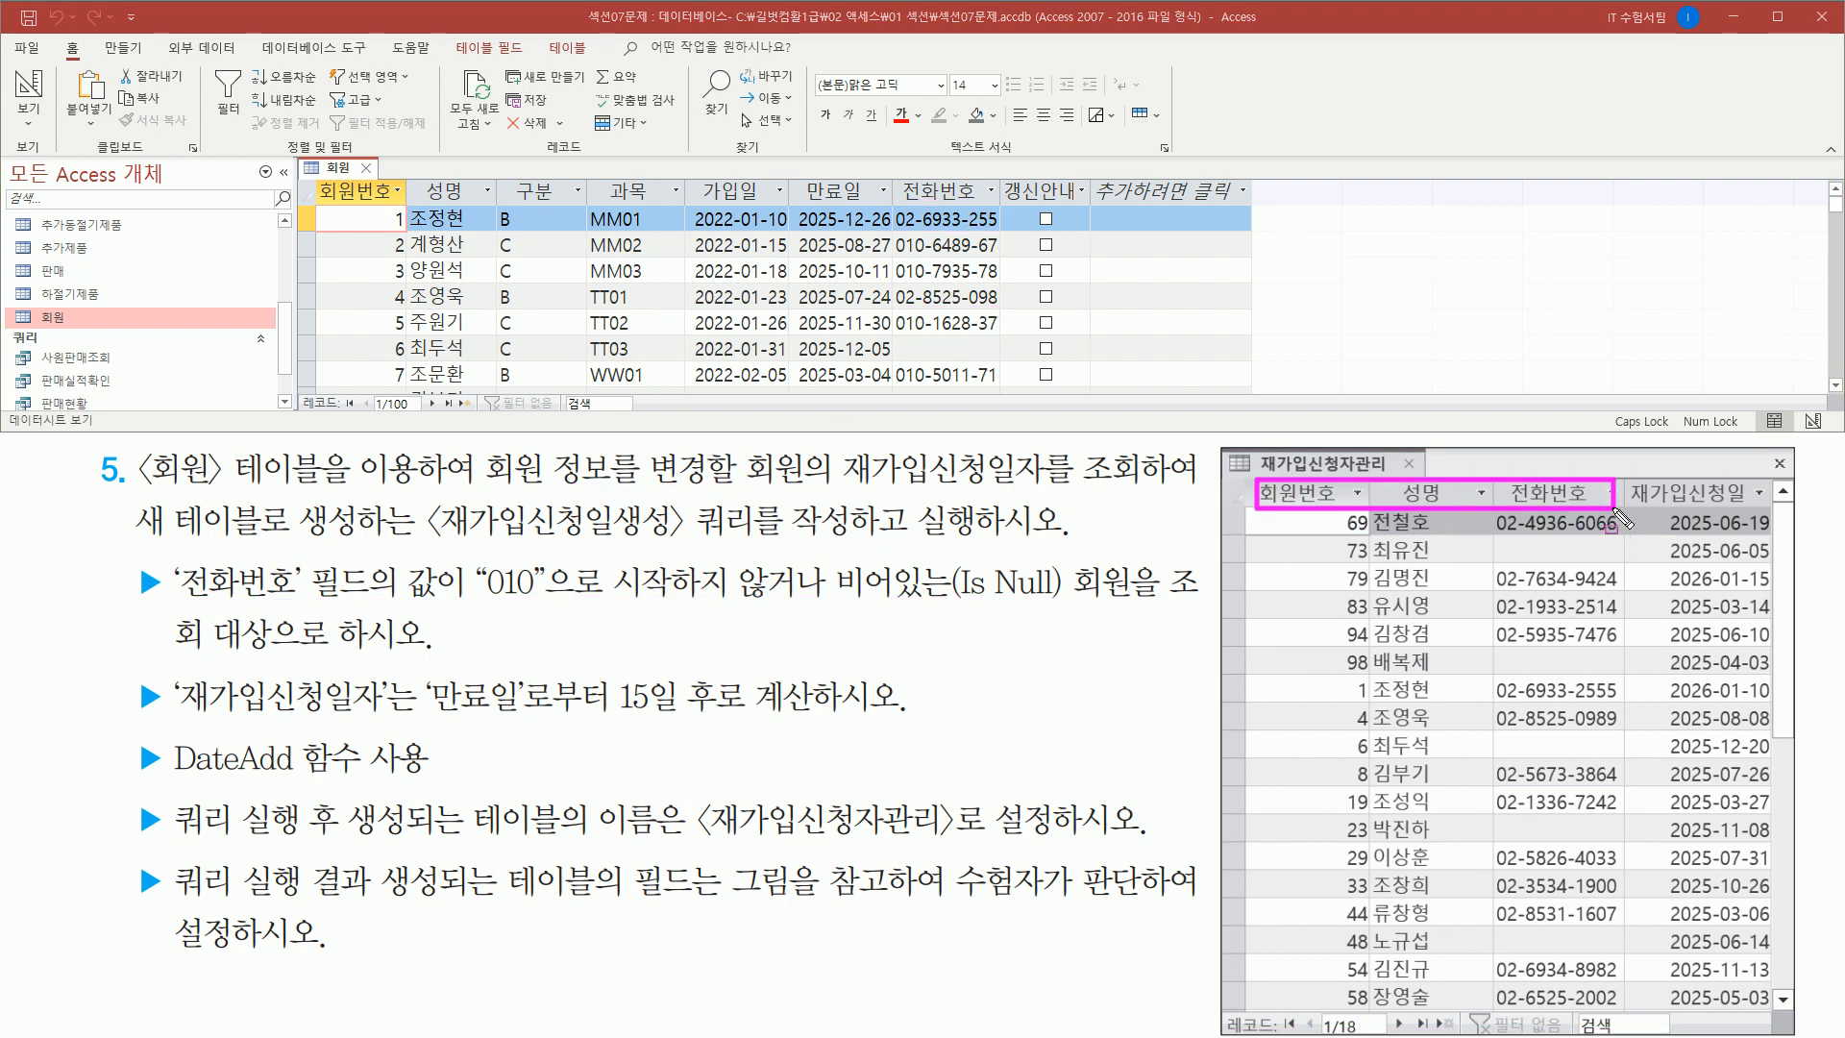
left_click_drag(319, 179, 497, 211)
left_click_drag(898, 177, 990, 207)
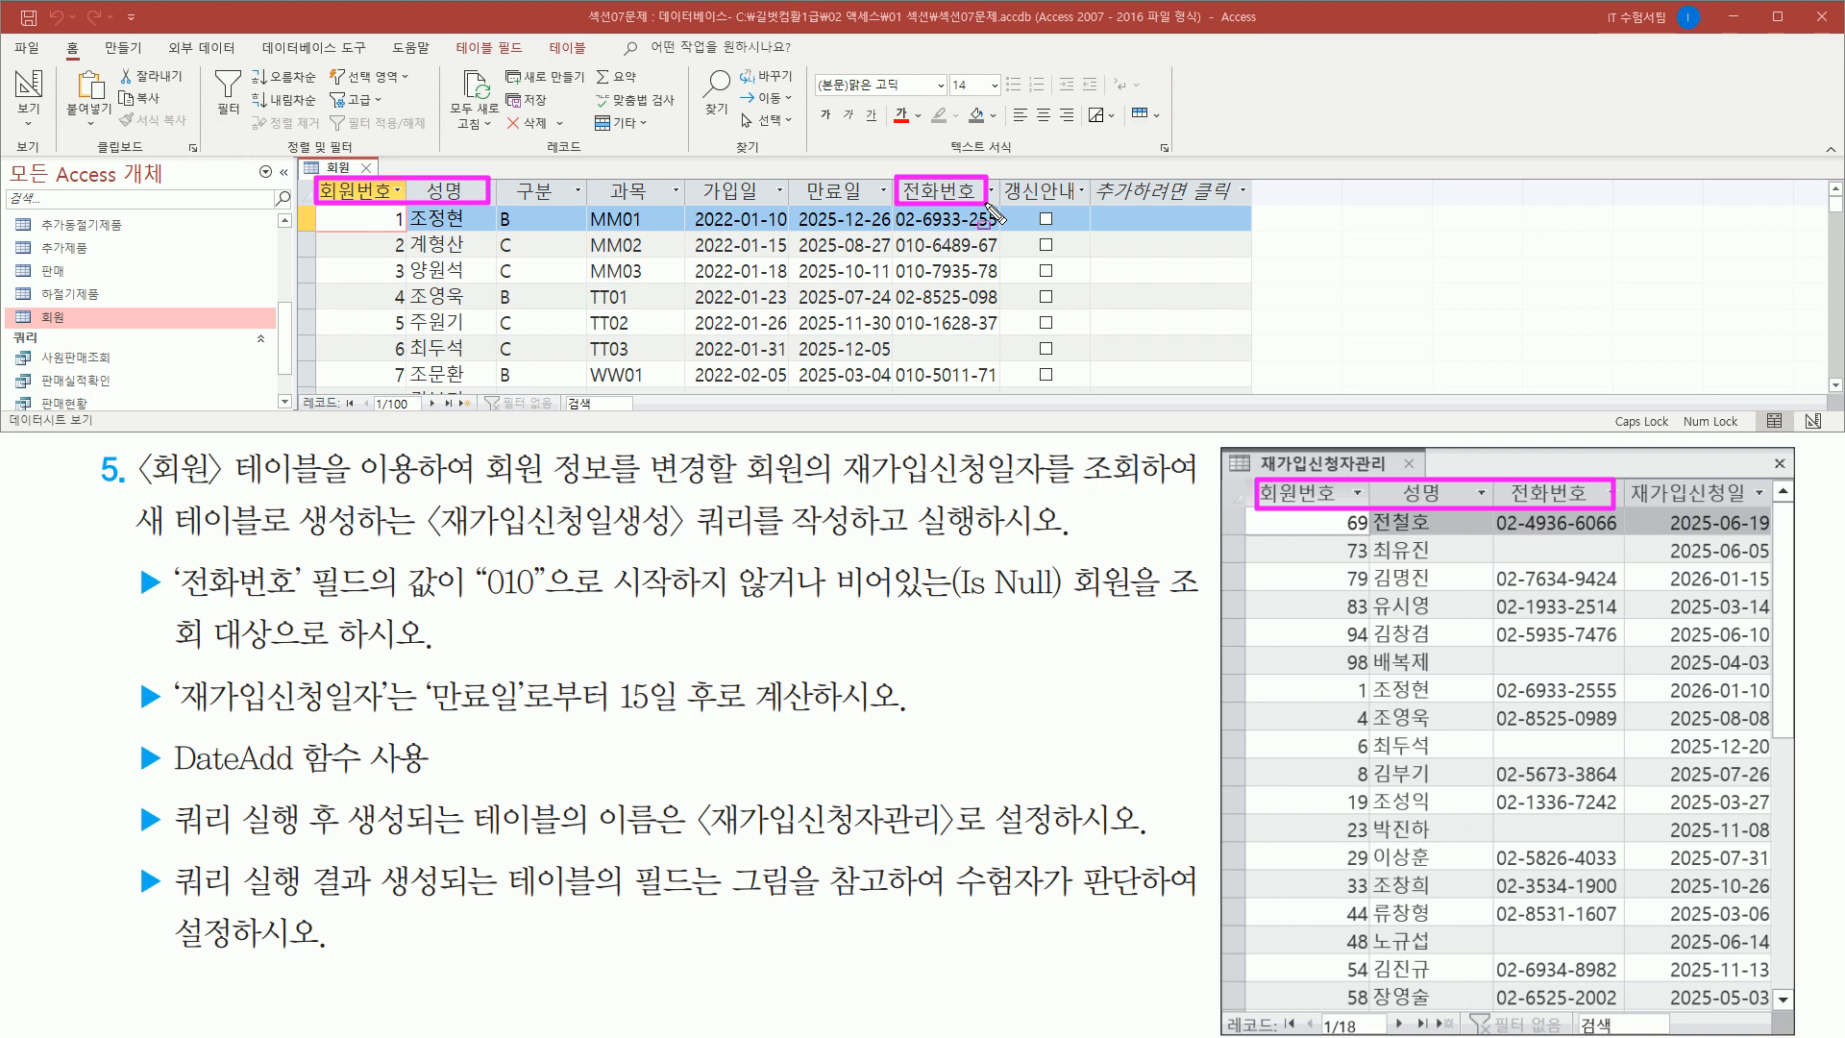
left_click_drag(1635, 505, 1765, 504)
mouse_move(135, 670)
left_mouse_down()
mouse_move(164, 723)
mouse_move(812, 718)
left_mouse_up()
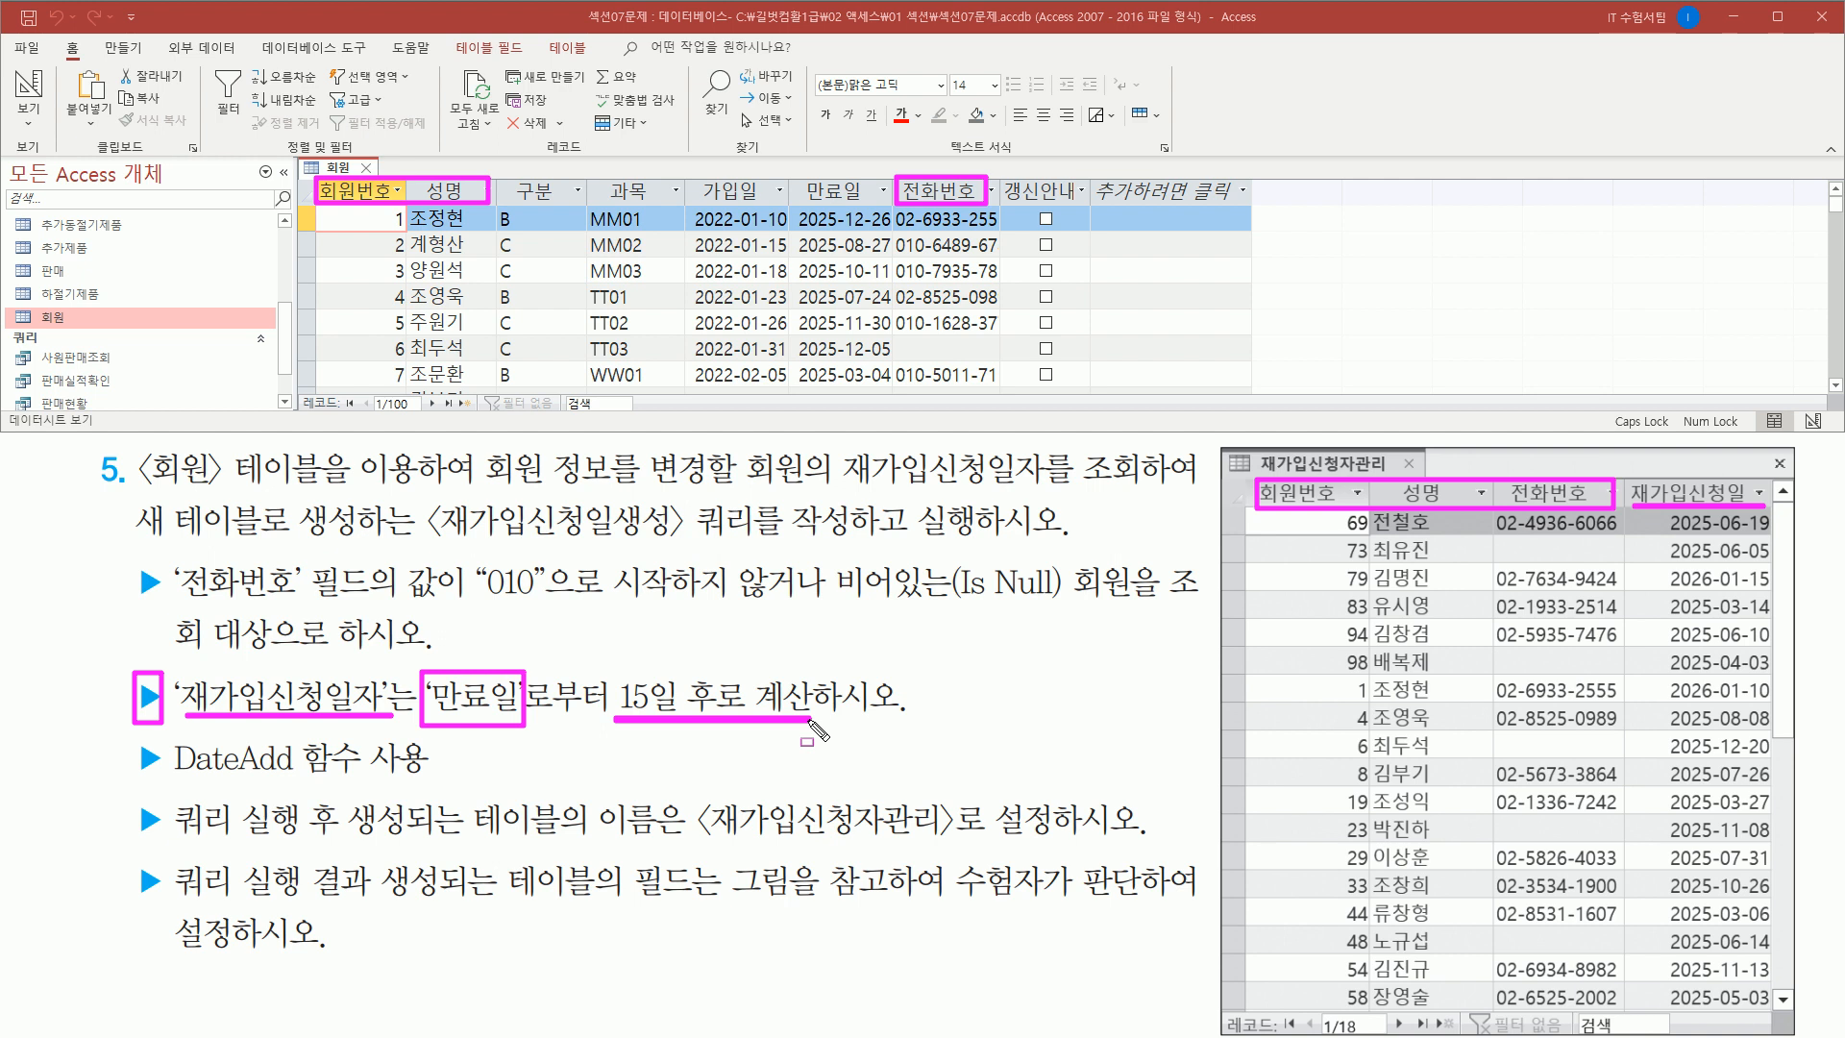
left_click_drag(792, 173, 871, 205)
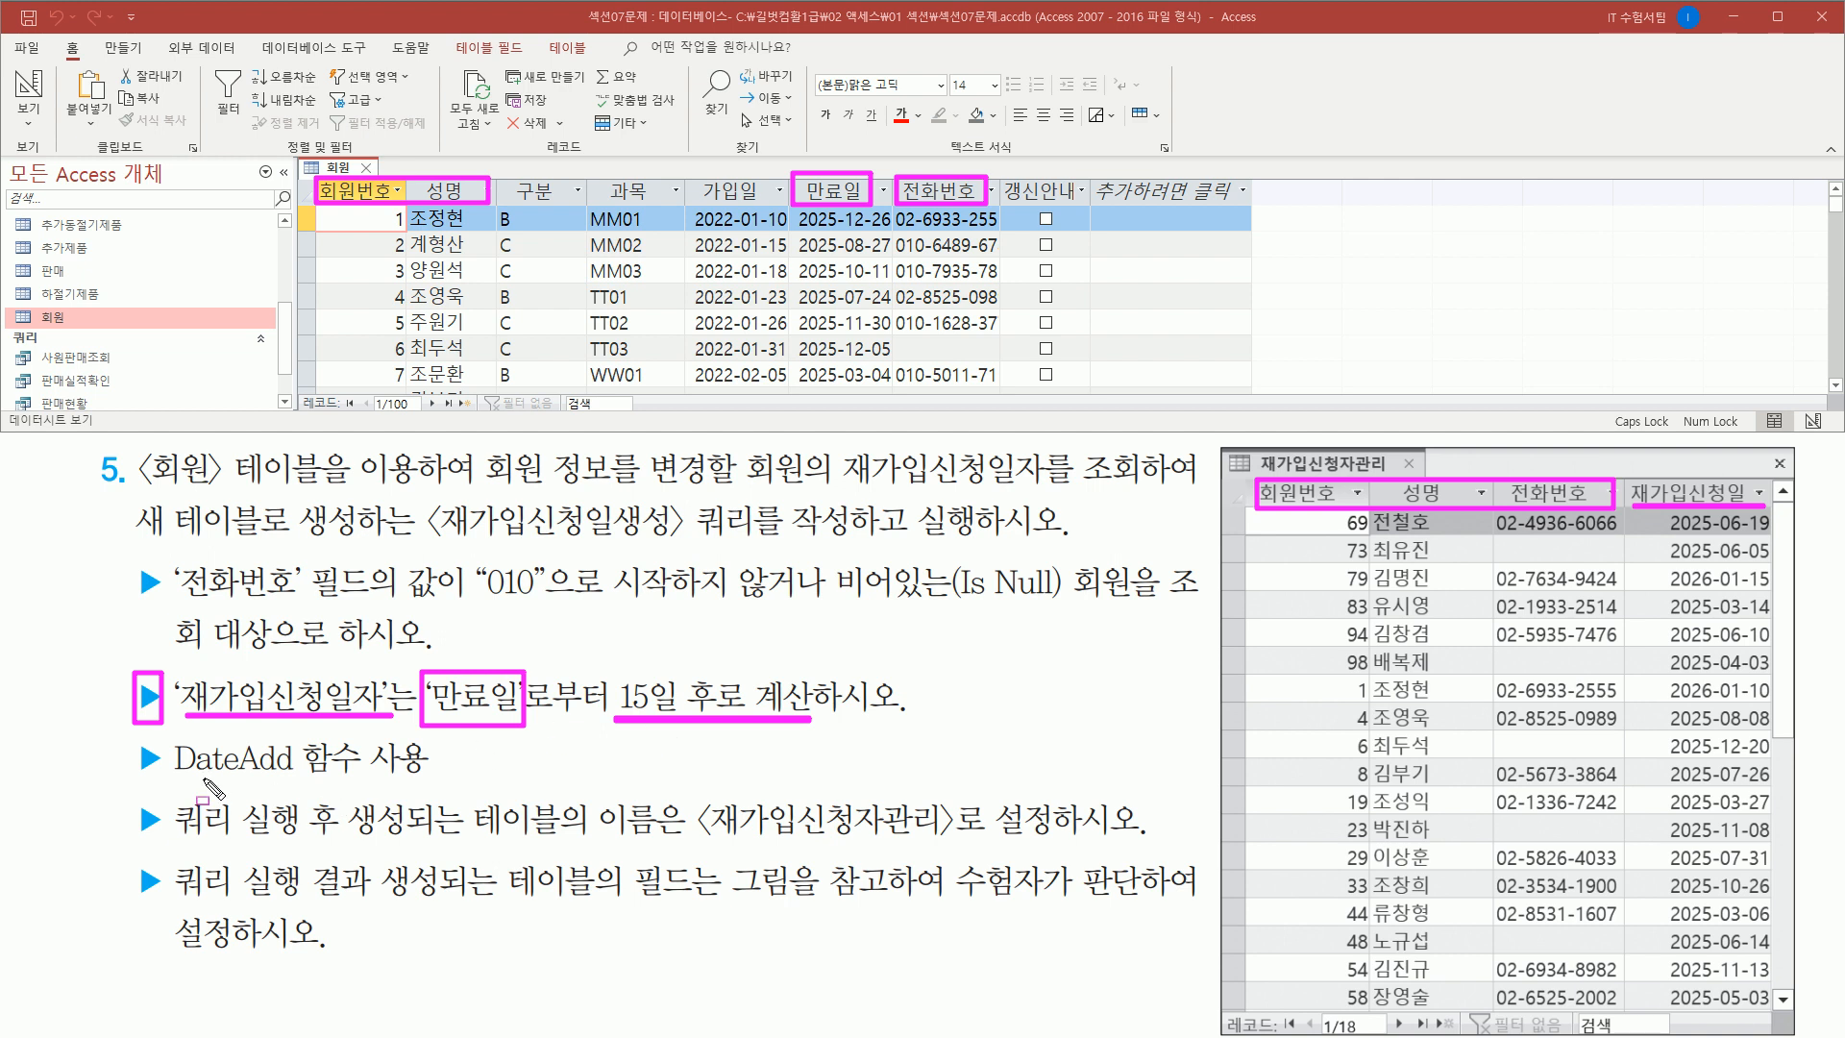
- Read the remaining requirements on the DateAdd function, the new table name 재가입신청자관리 and the fields it must contain
left_click_drag(173, 774, 427, 781)
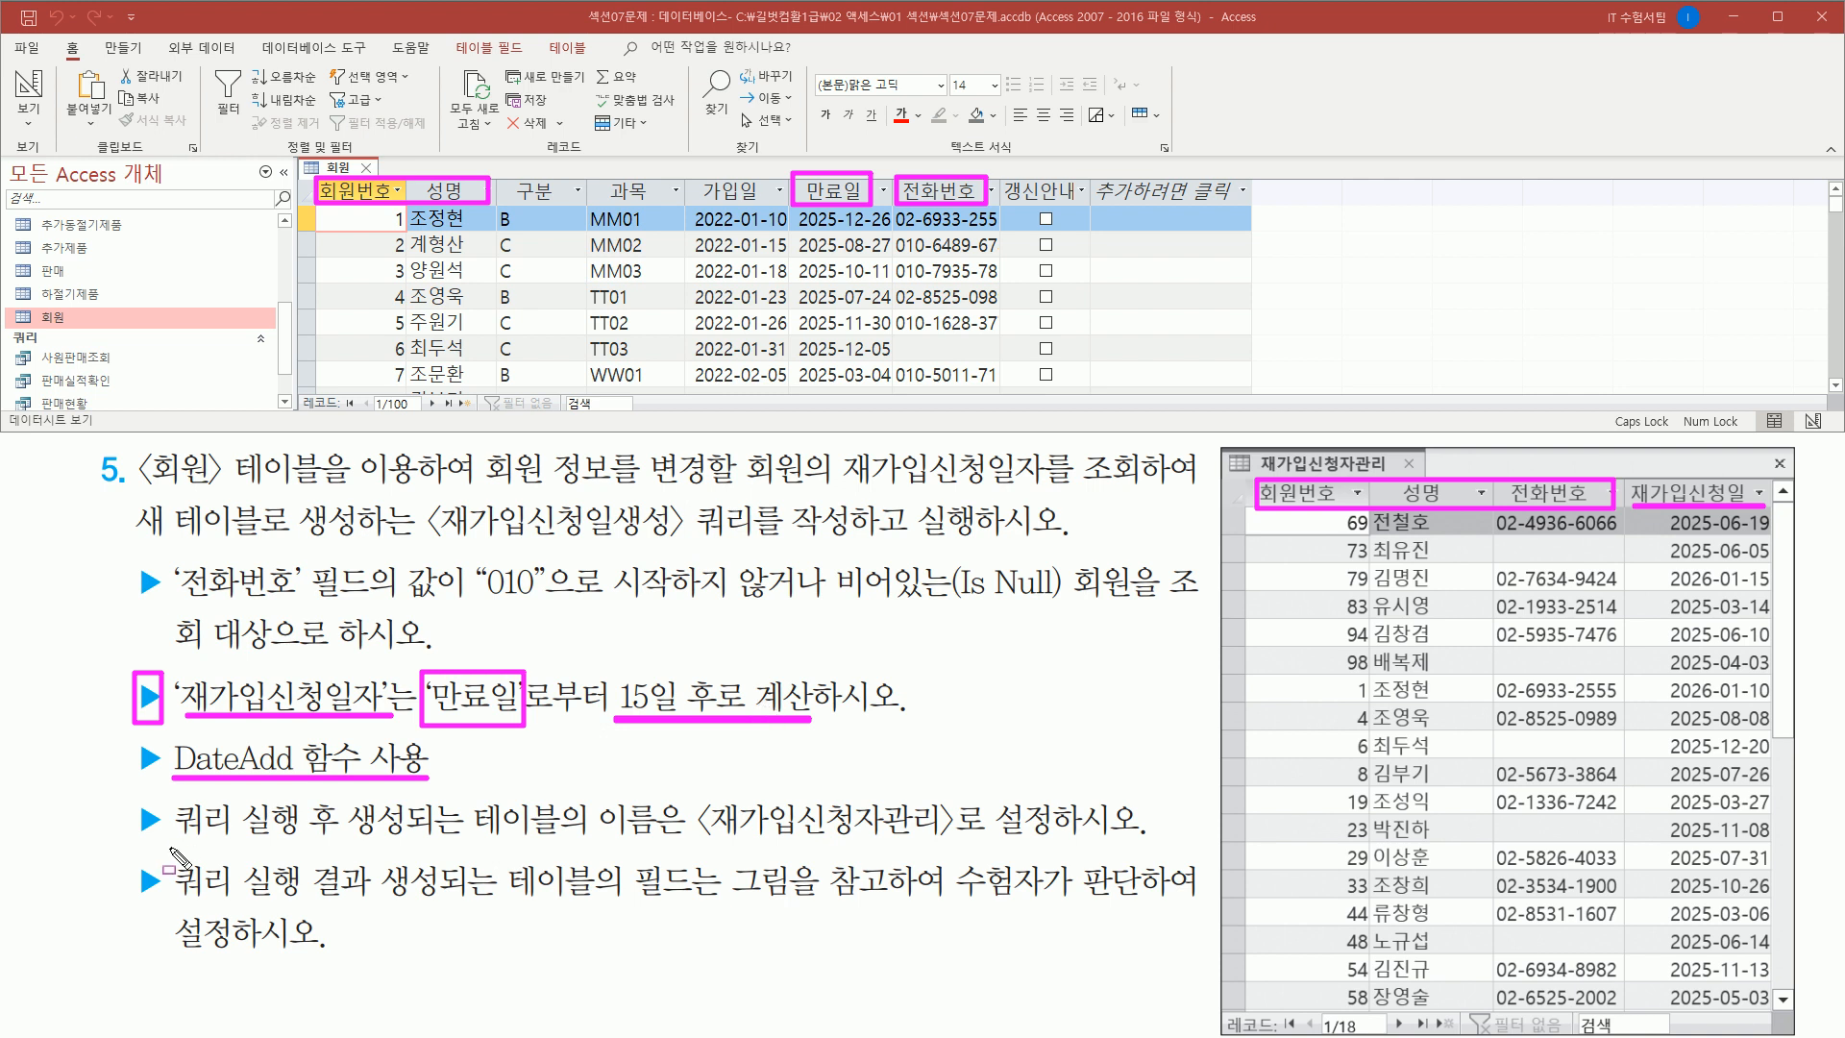
left_click_drag(177, 838, 348, 835)
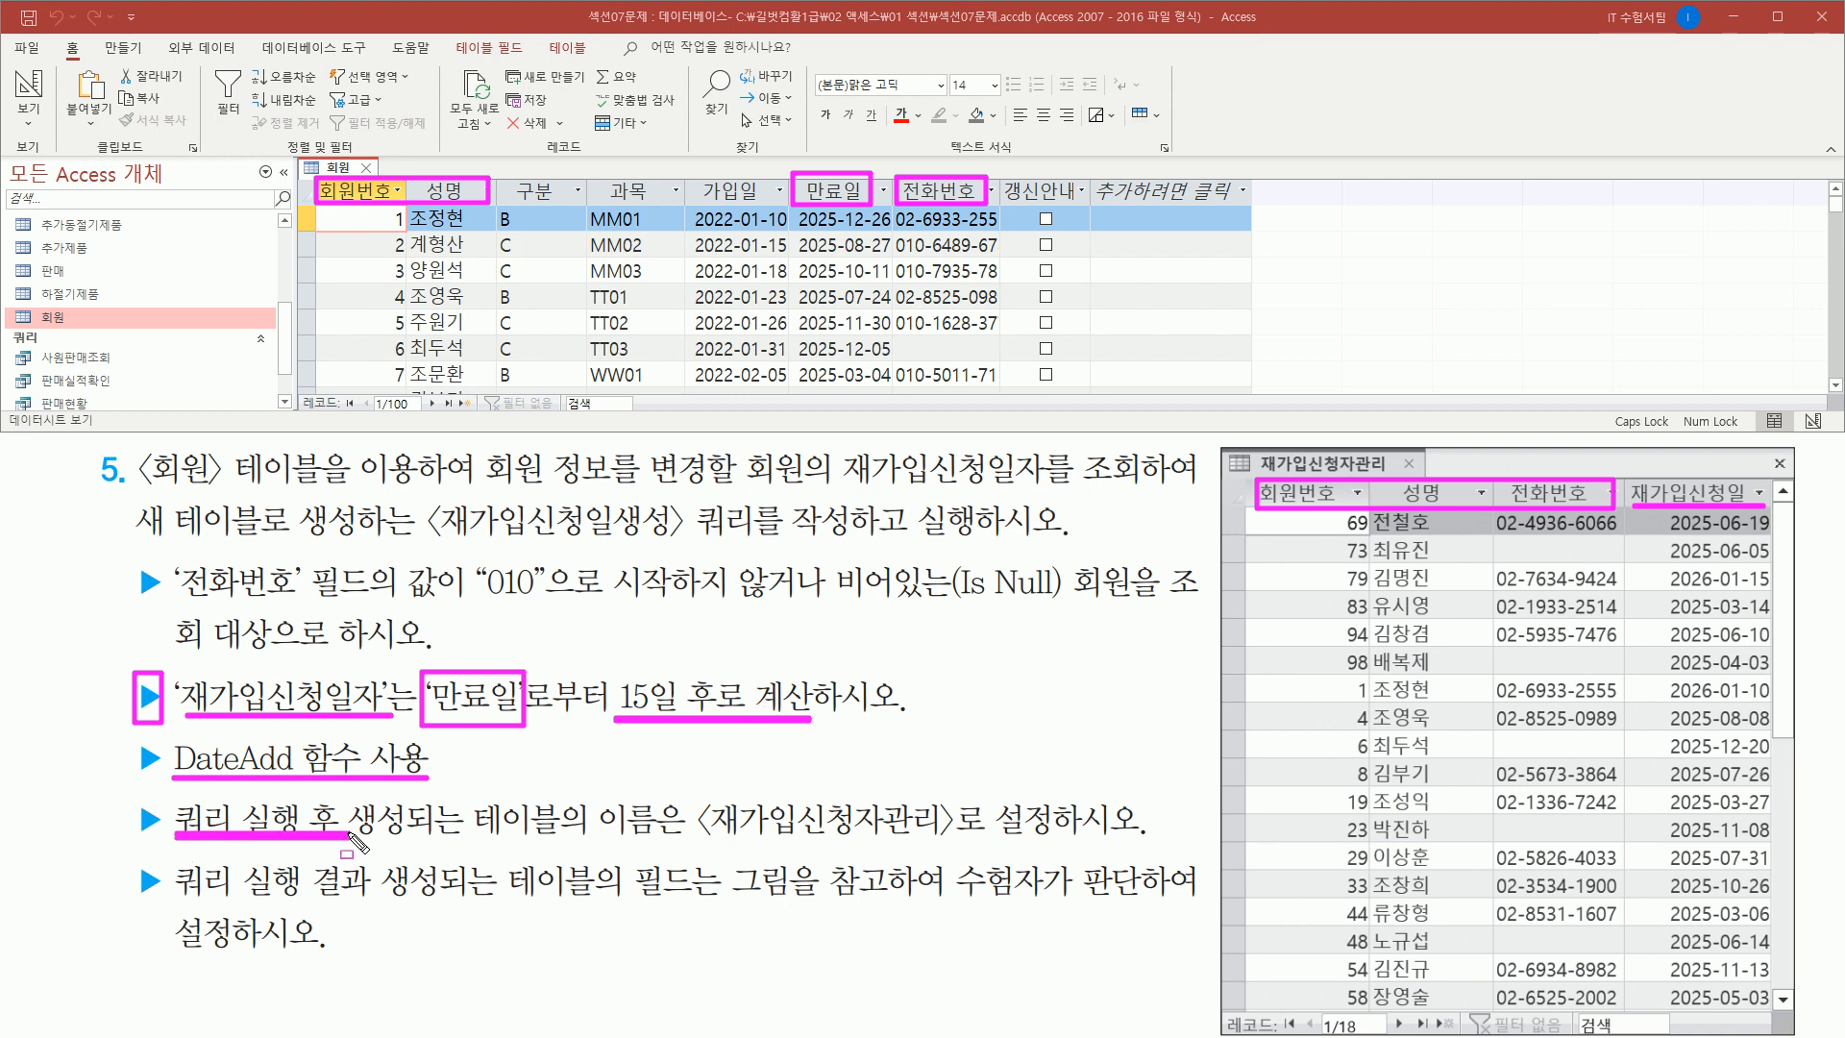
left_click_drag(695, 788, 951, 846)
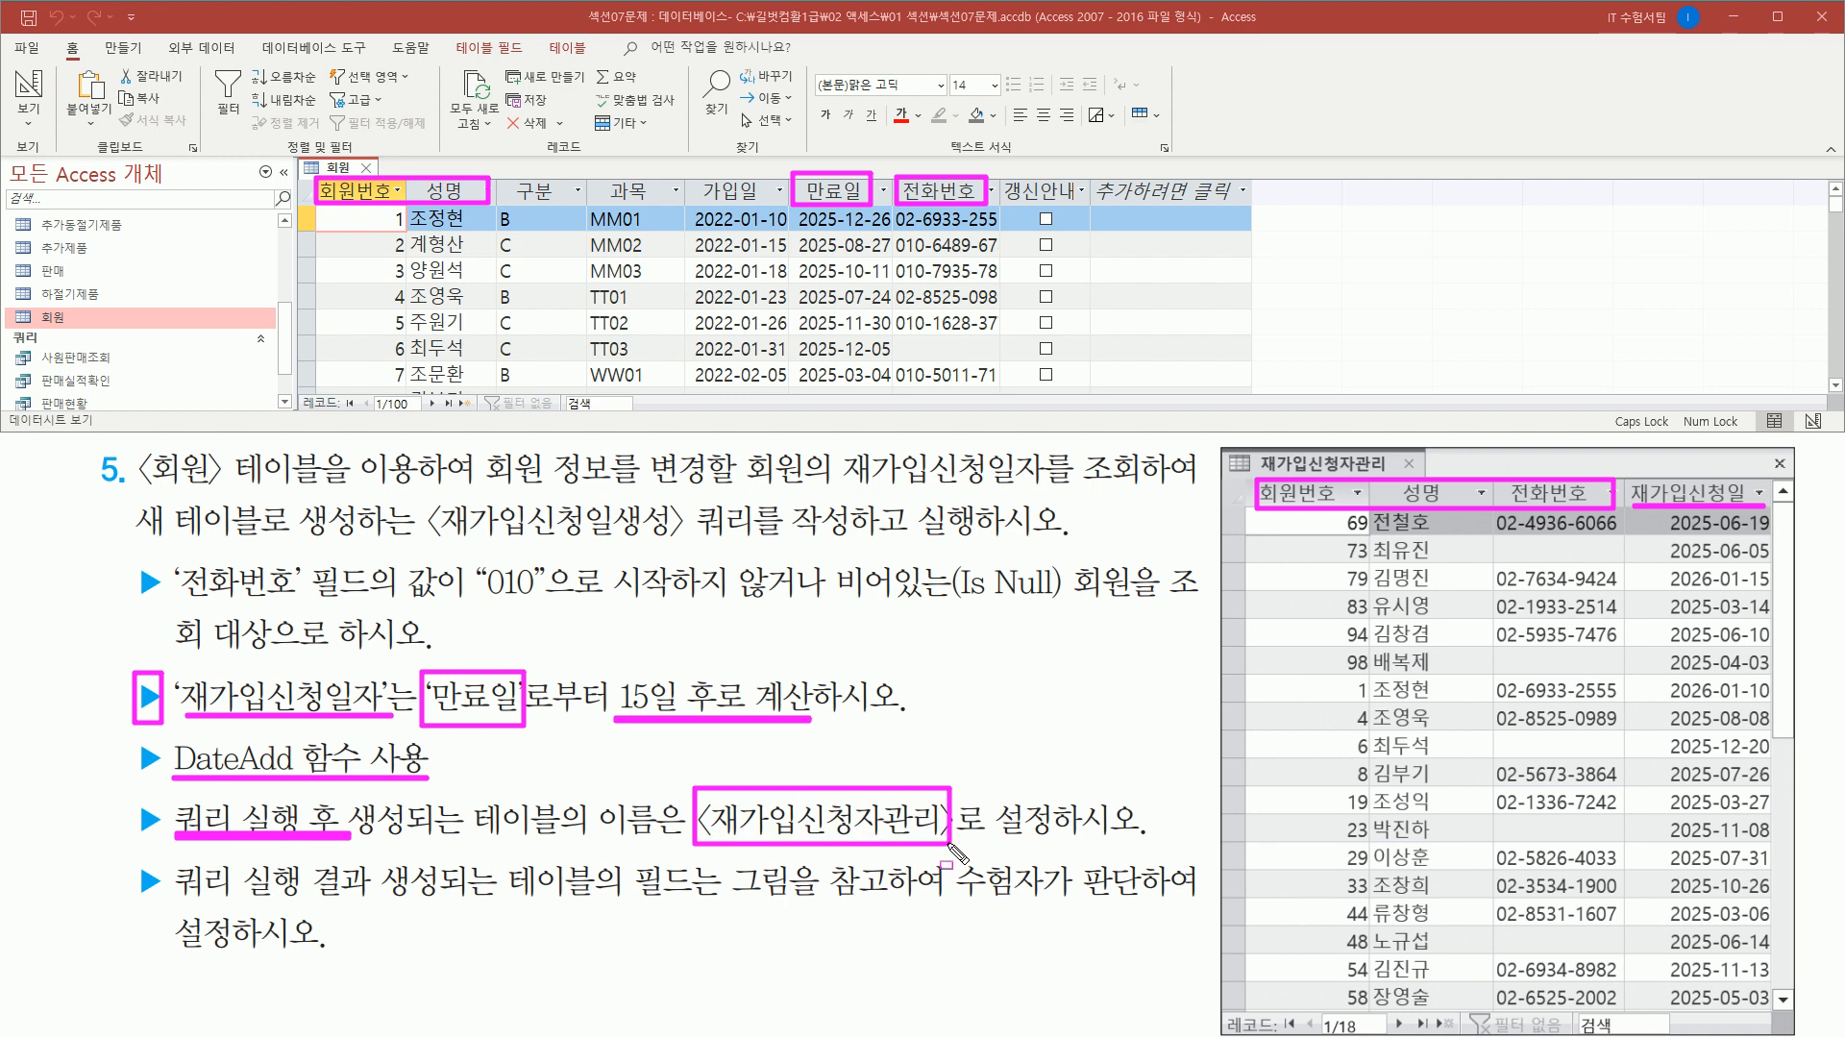
left_click_drag(179, 901, 609, 901)
left_click_drag(708, 898, 1149, 911)
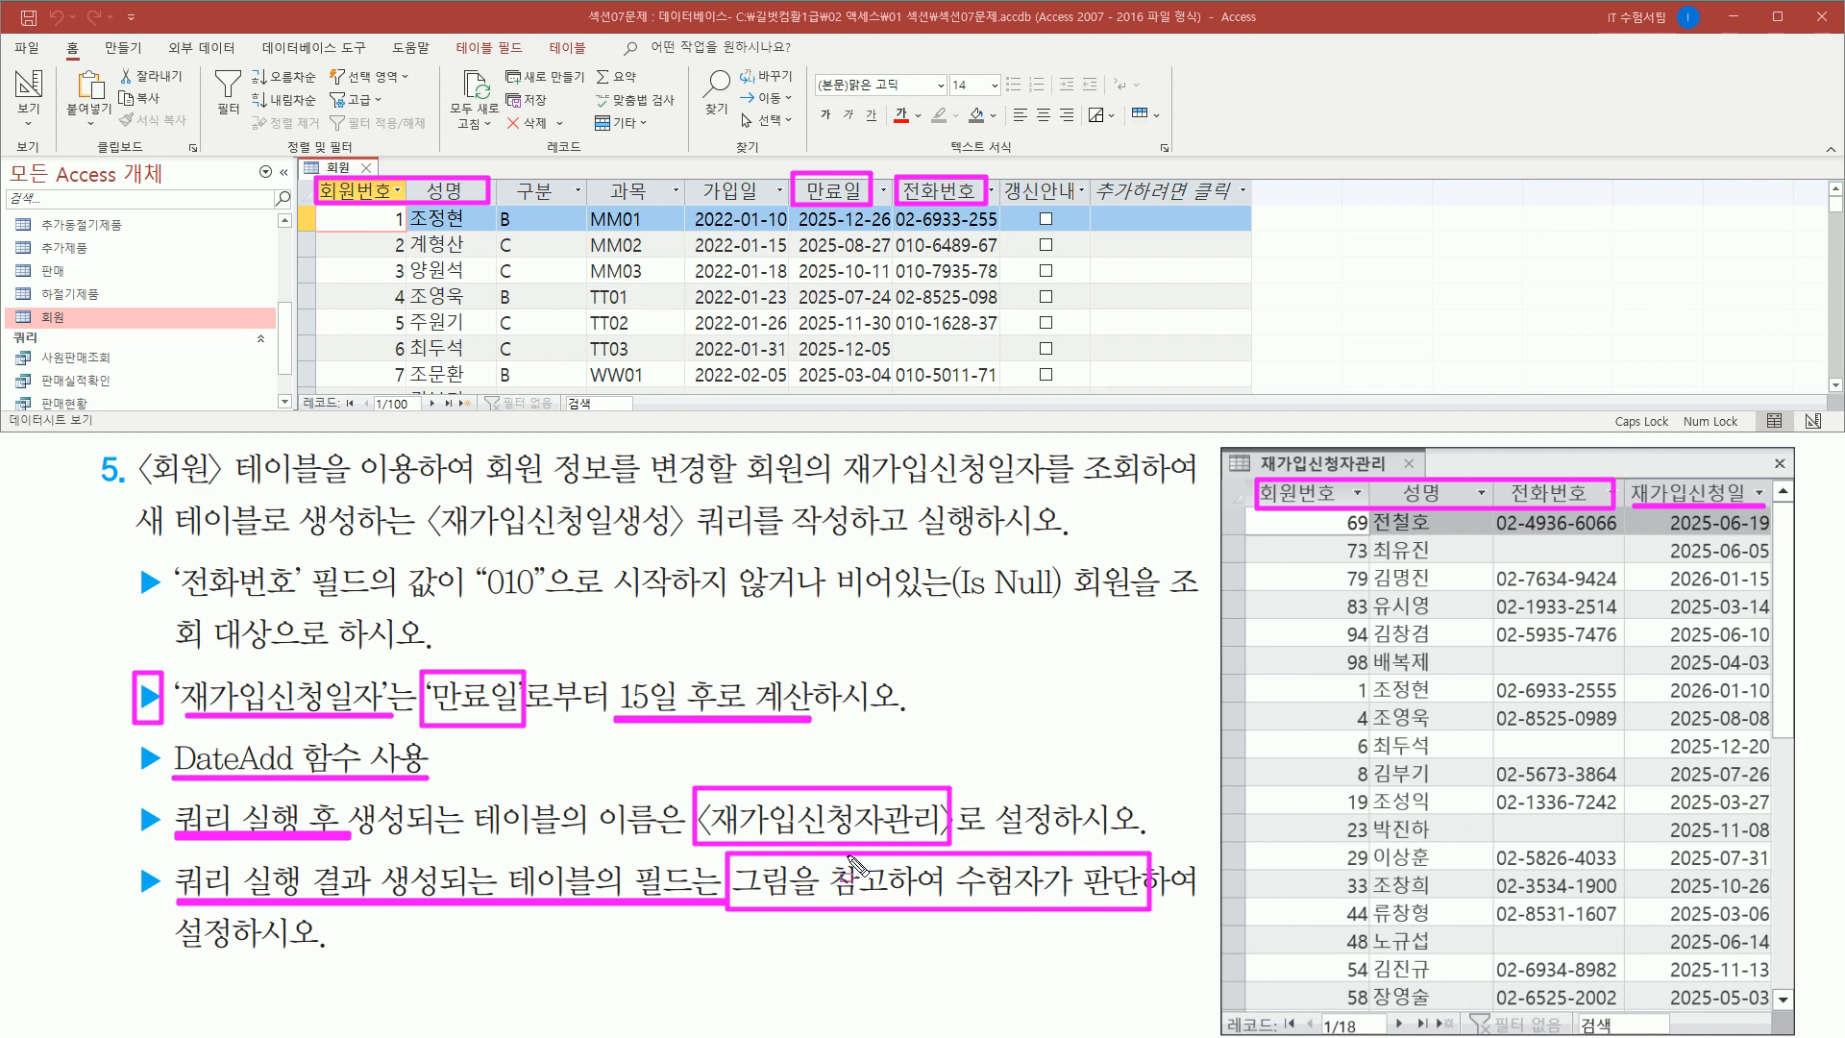
key("Escape")
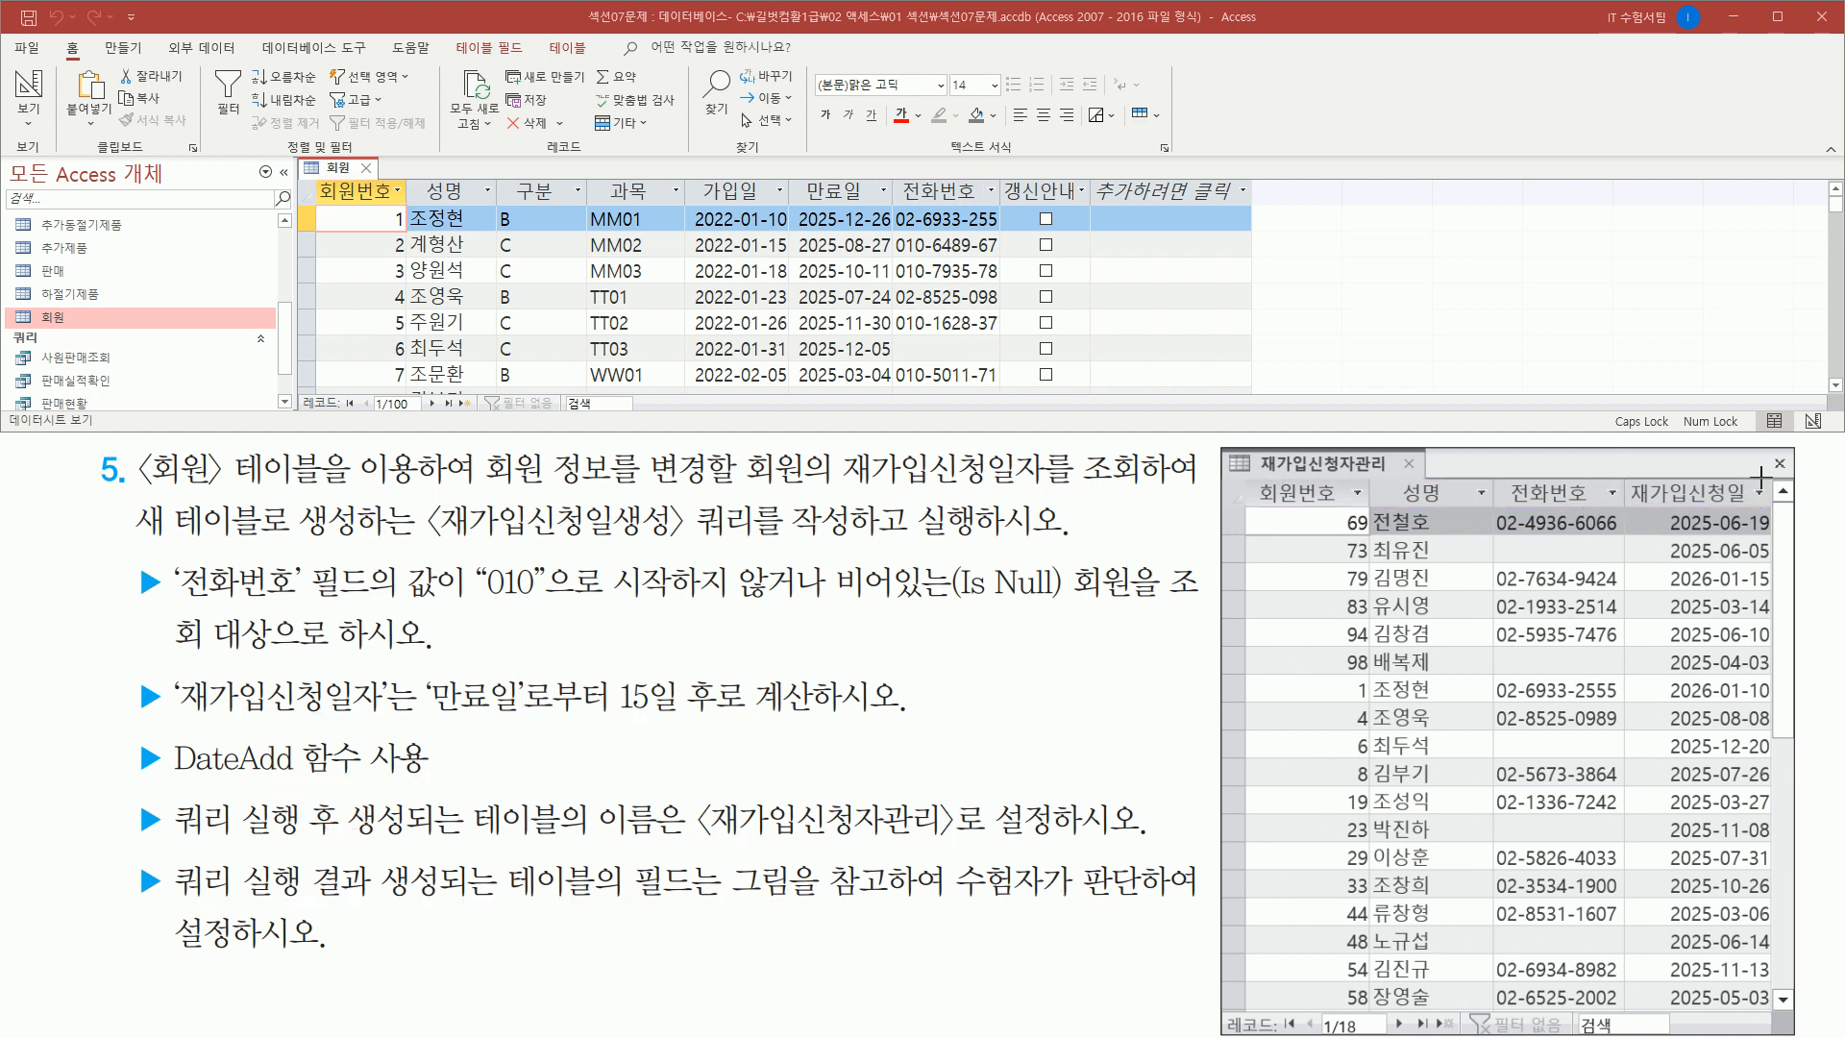
- Read the DateAdd requirement and study the notes on the arguments and purpose of the DATEVALUE and DATEPART functions
left_click_drag(1618, 480, 1785, 567)
left_click_drag(166, 732, 450, 780)
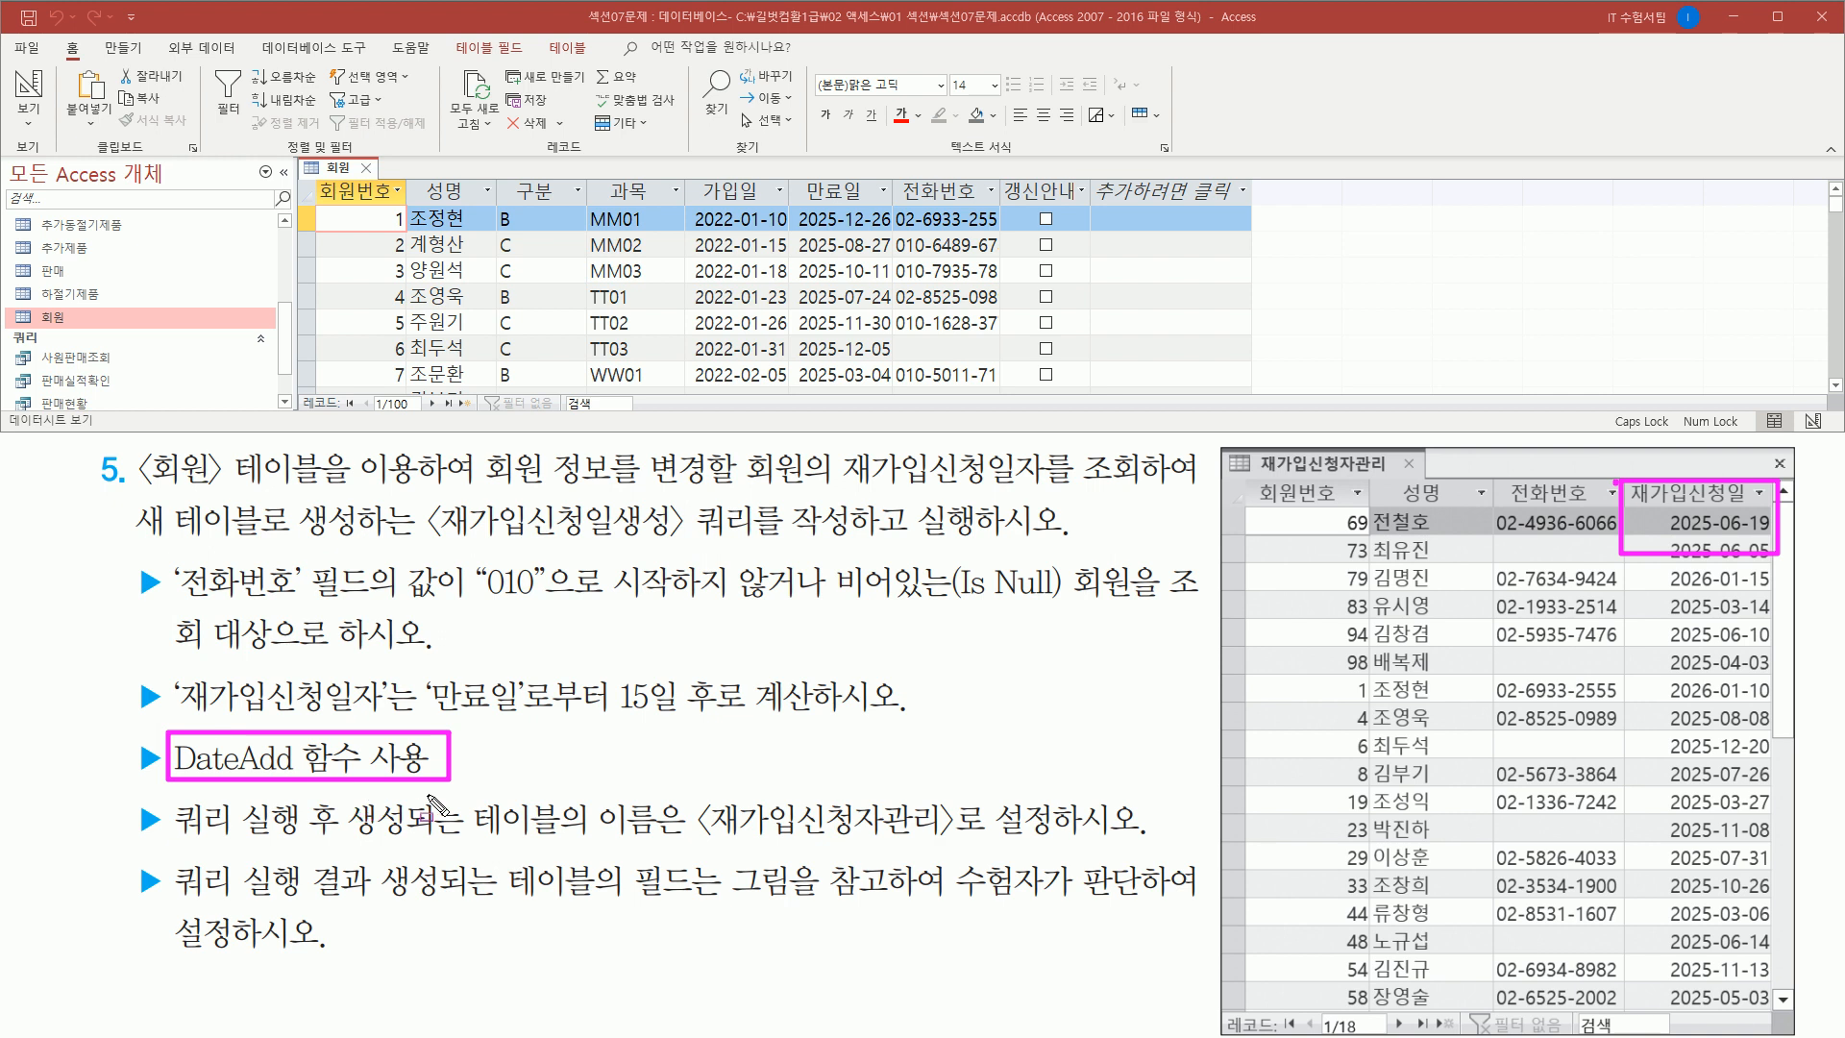
key("Escape")
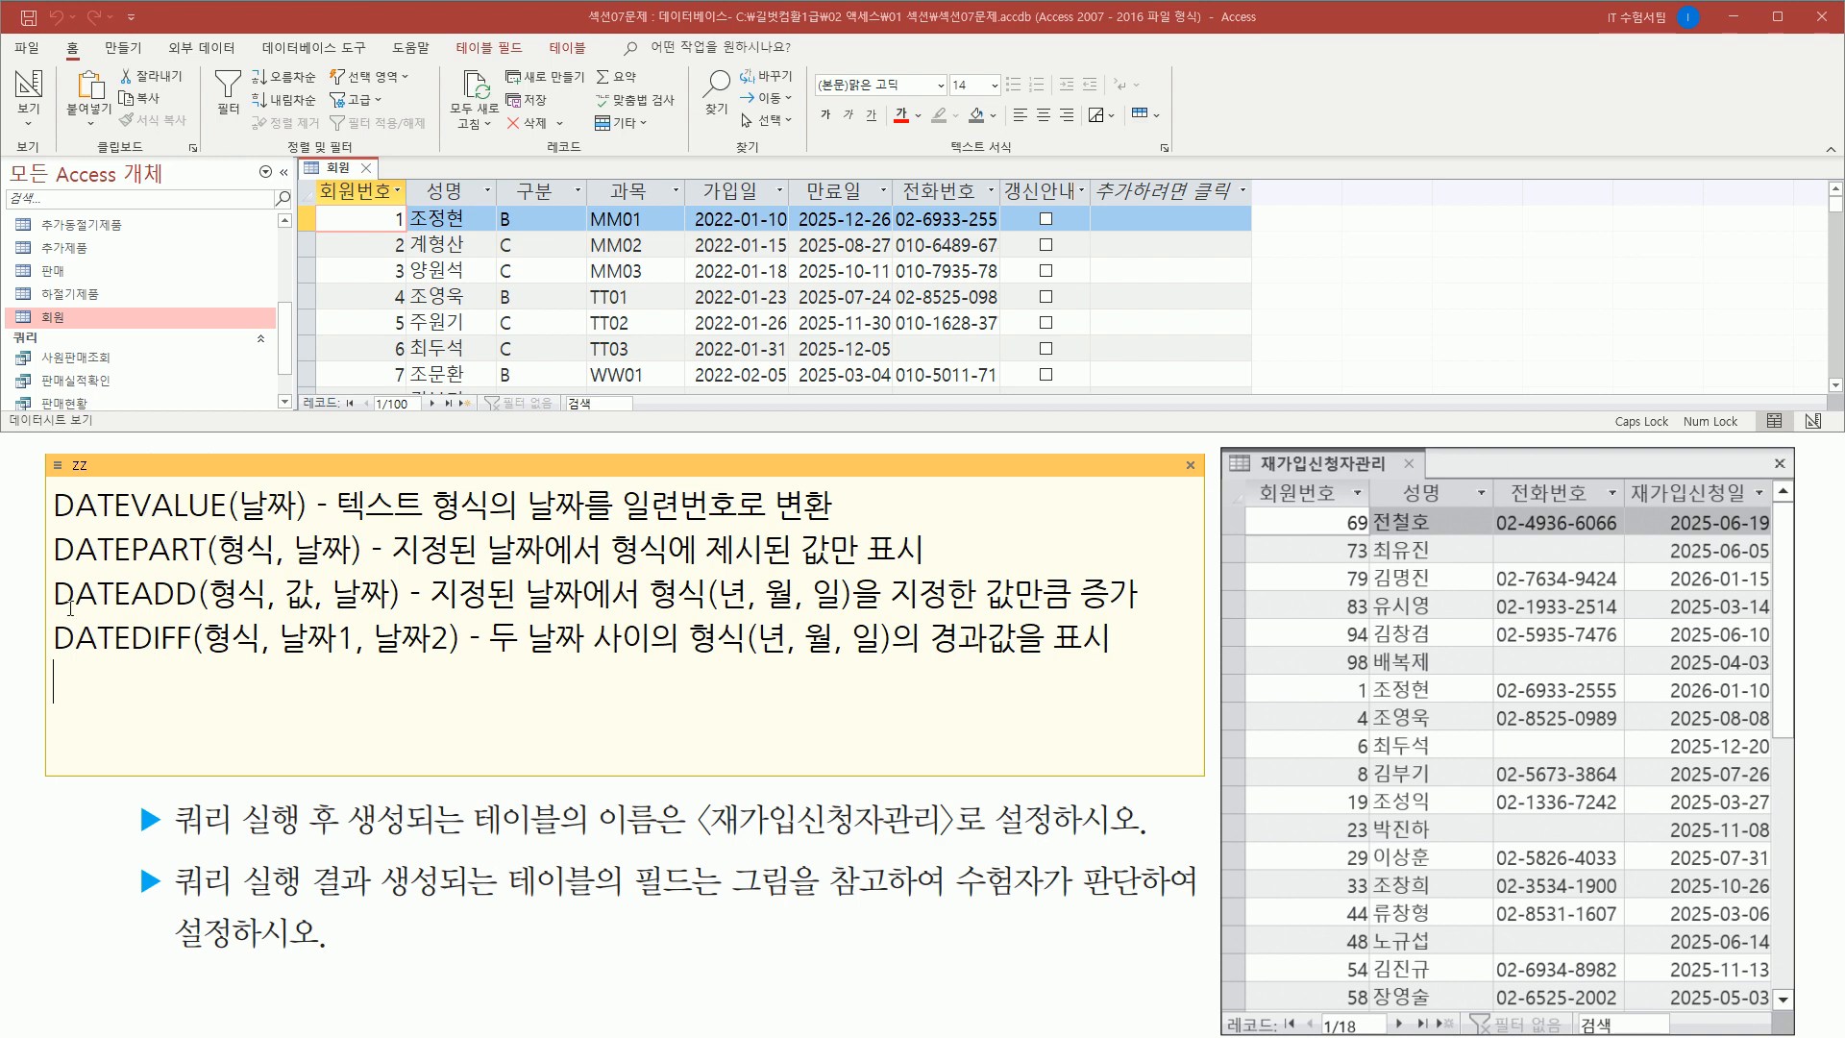
left_click_drag(45, 522, 739, 527)
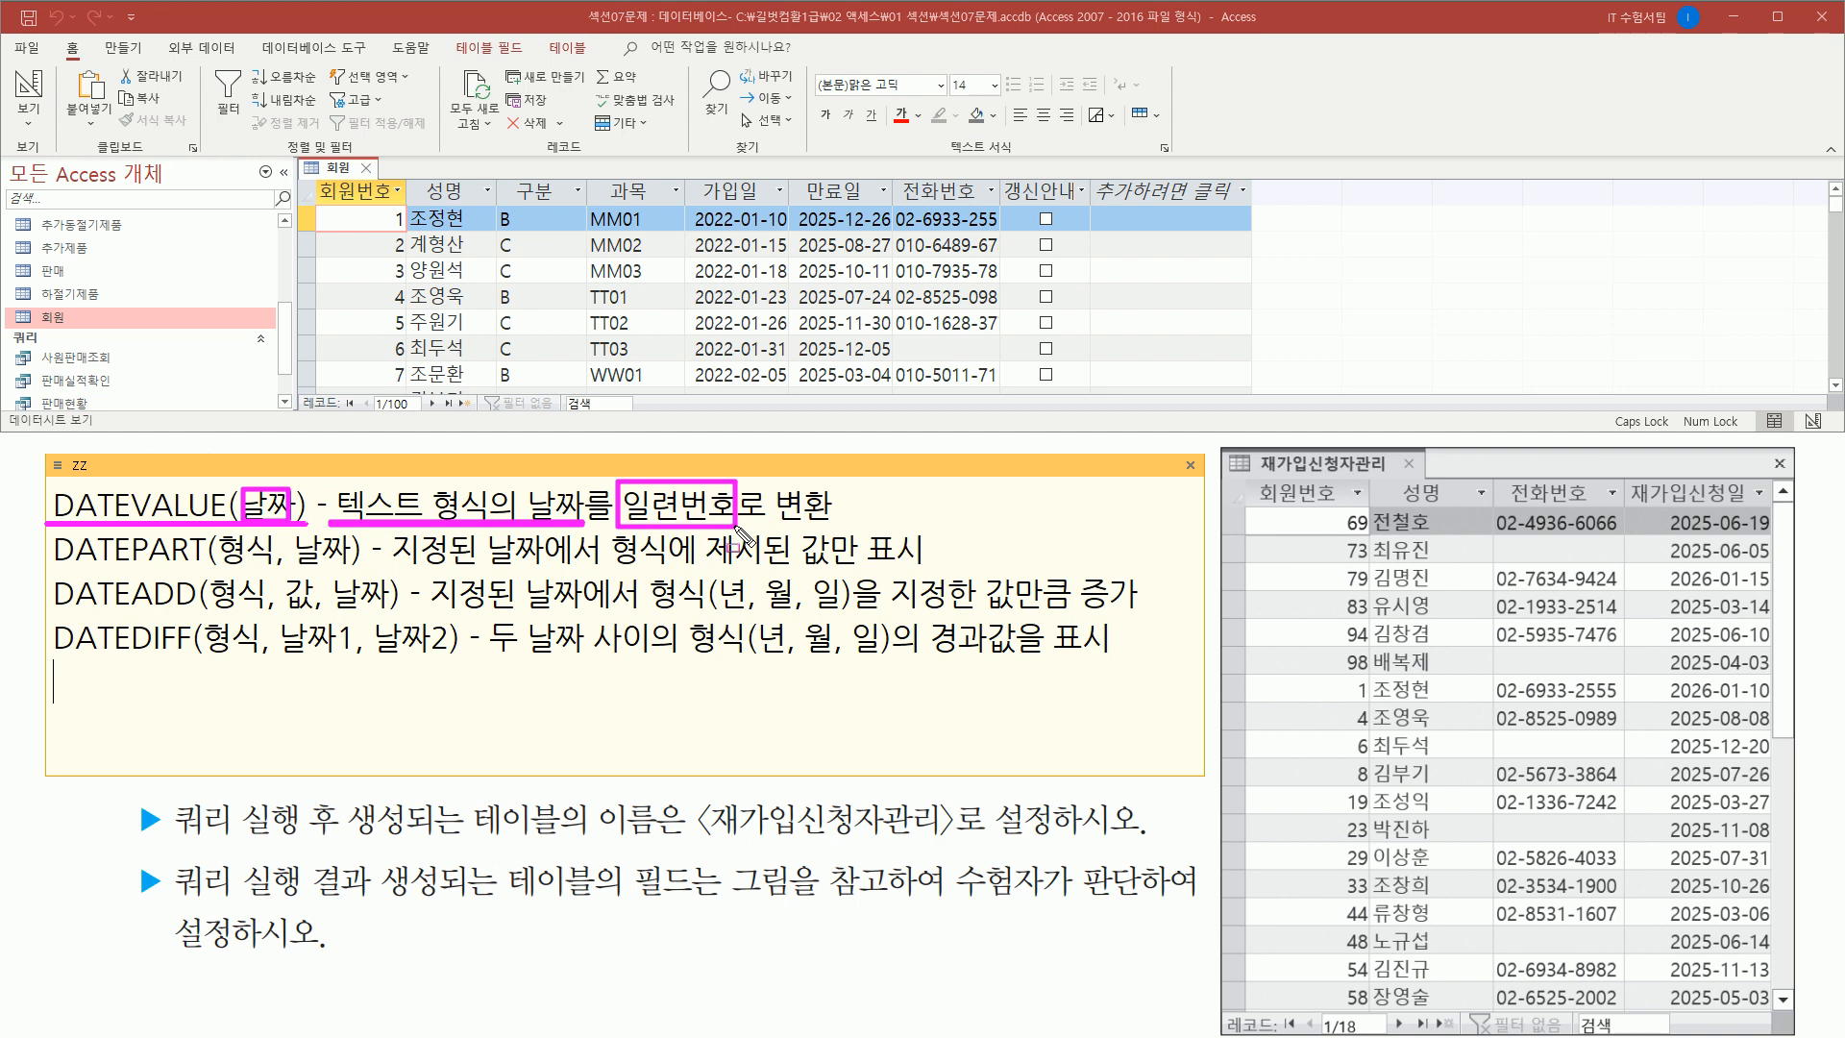
key("e")
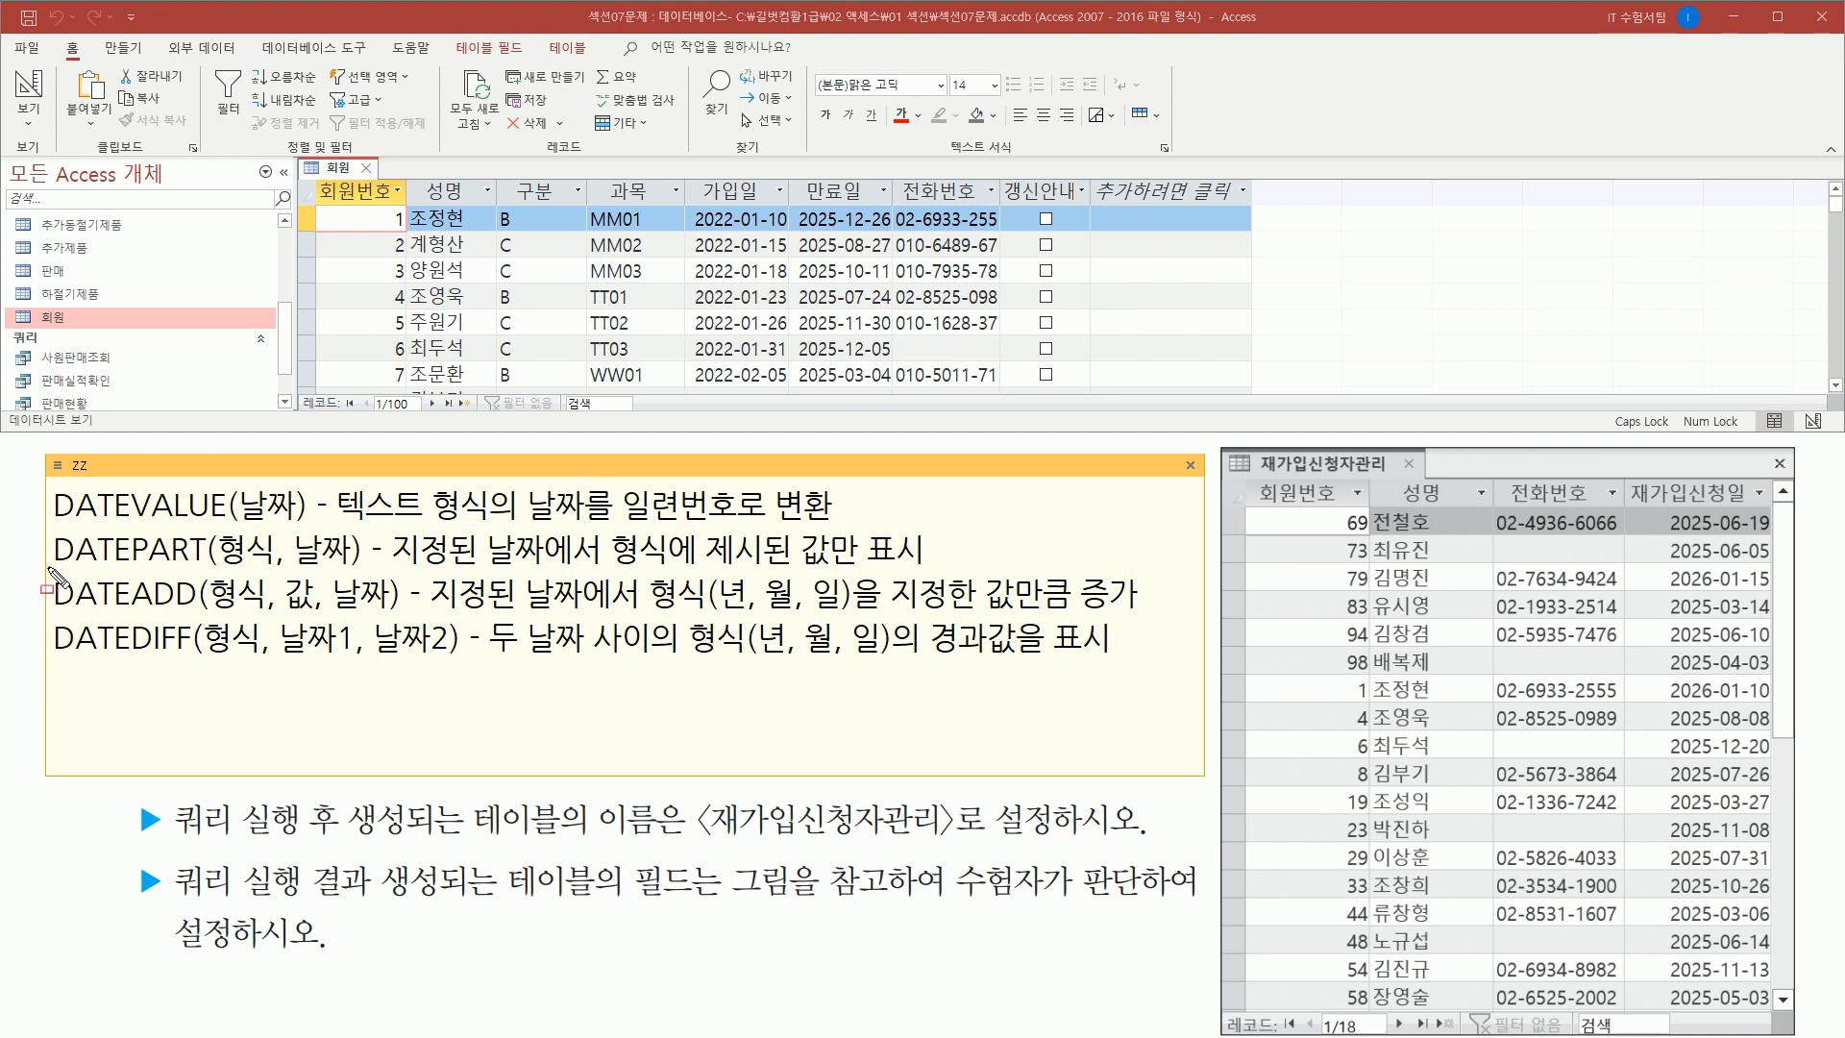
left_click_drag(50, 569, 375, 572)
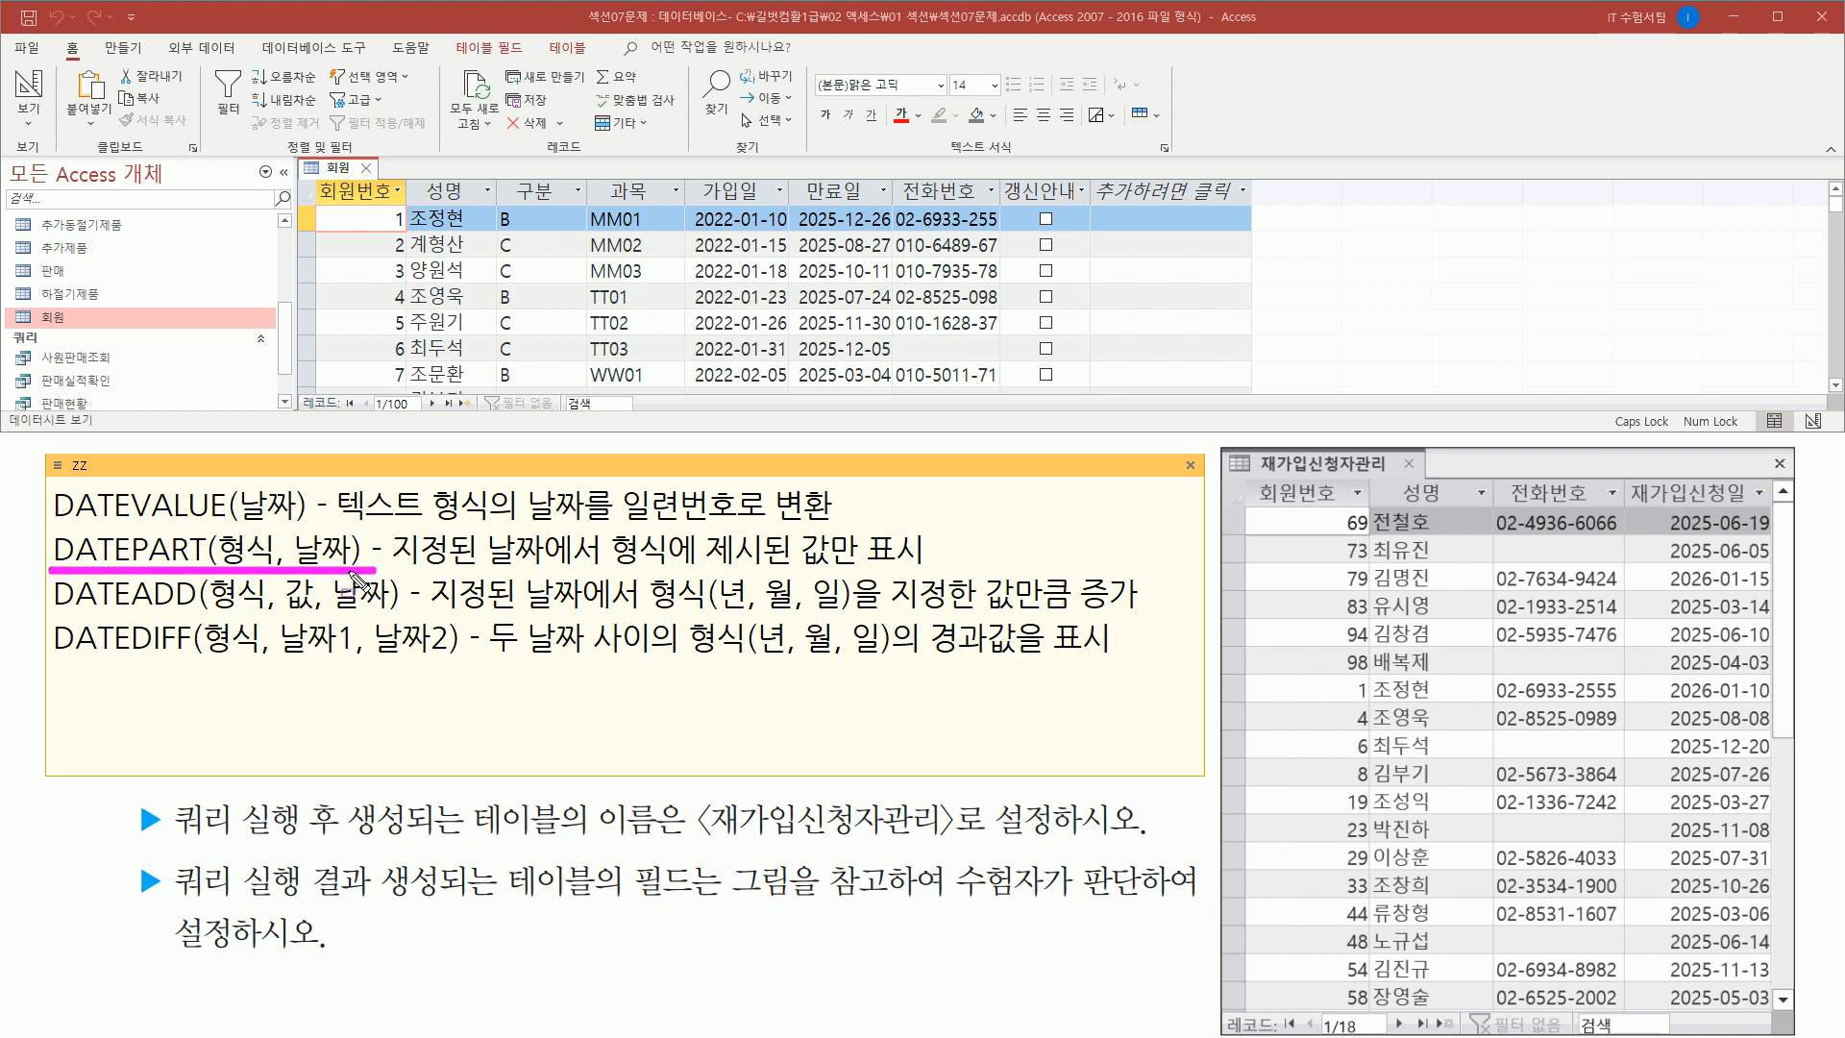
mouse_move(223, 527)
left_mouse_down()
mouse_move(273, 567)
mouse_move(349, 567)
left_mouse_up()
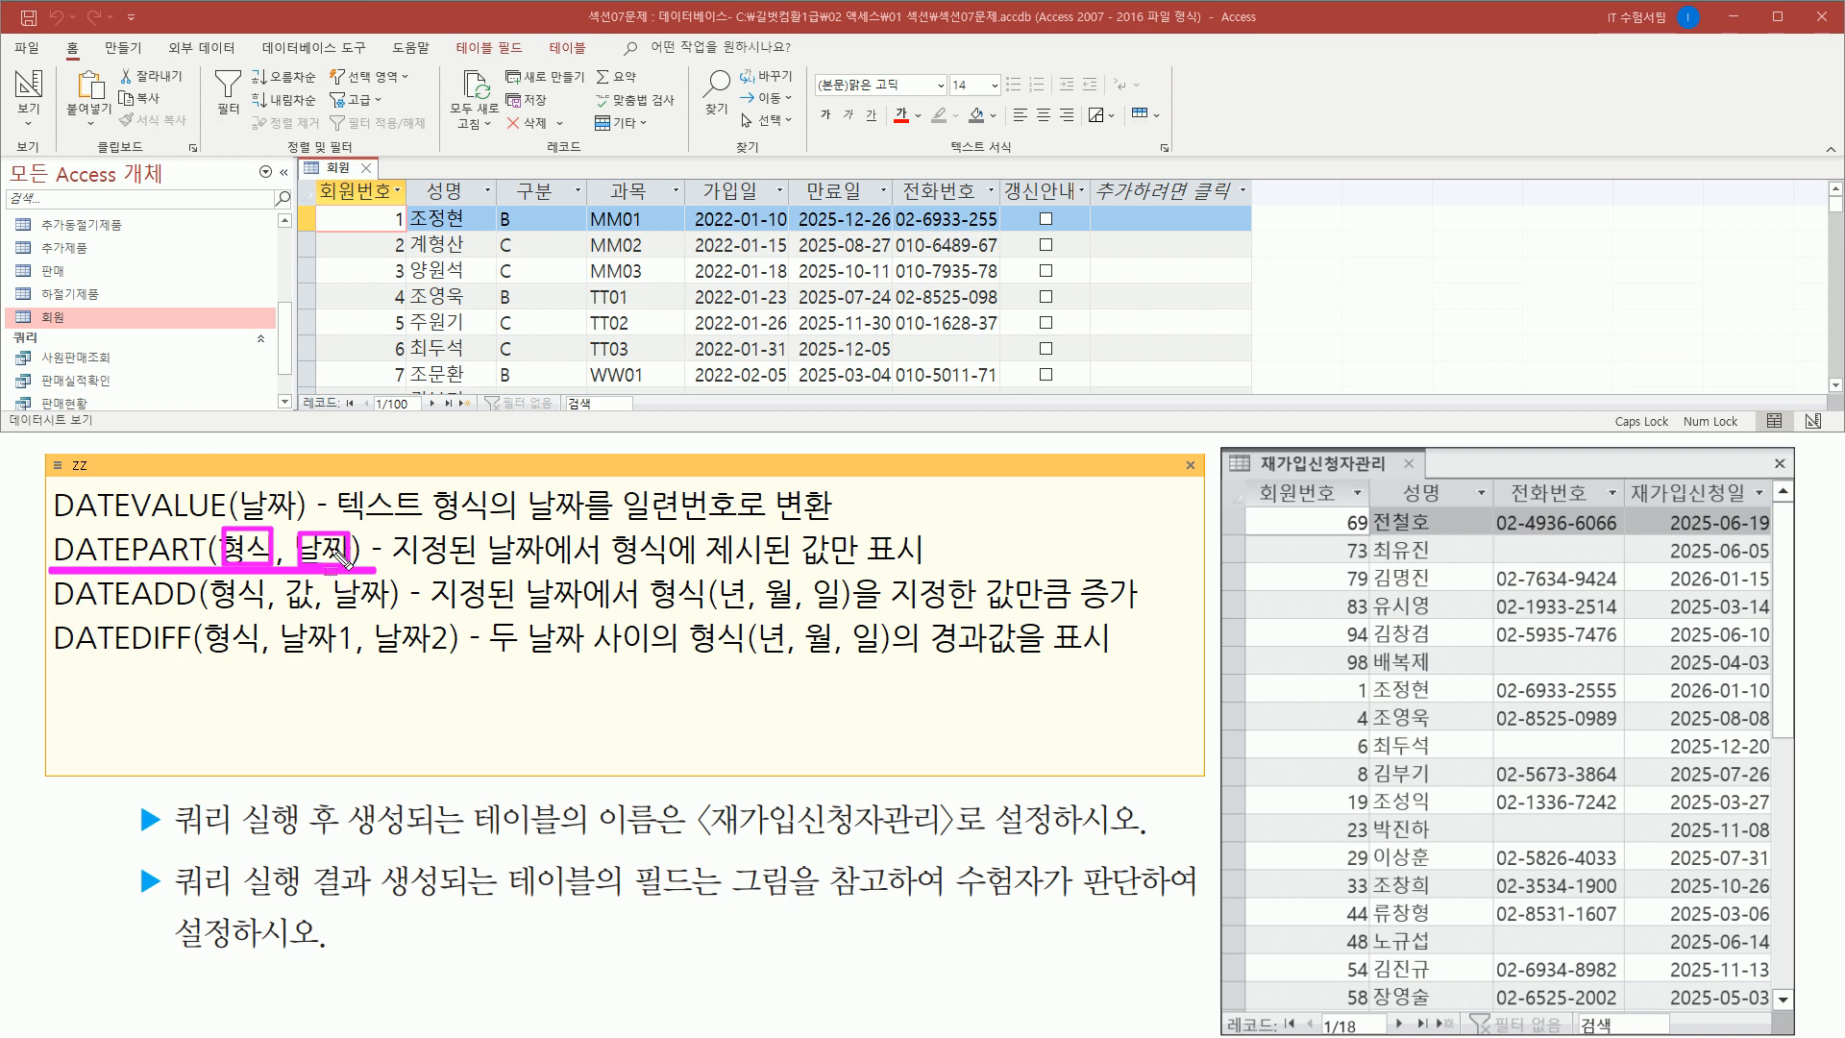
left_click_drag(384, 565, 594, 565)
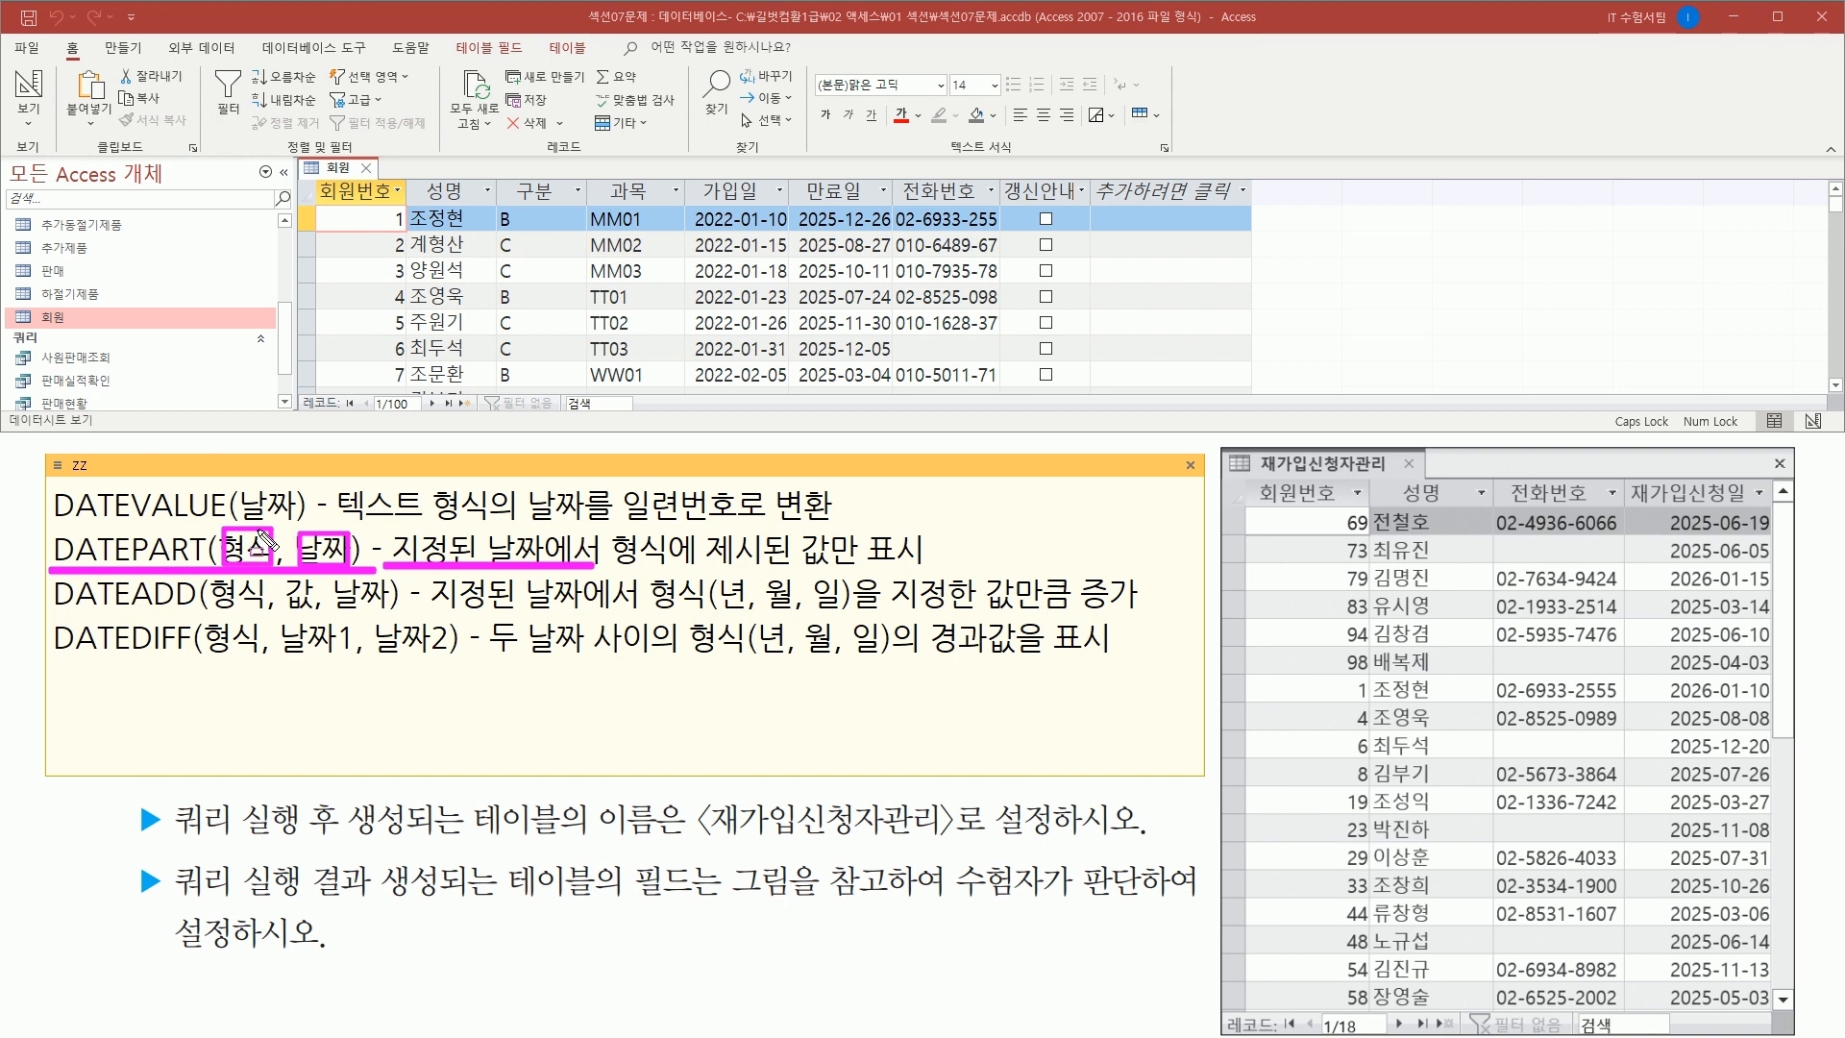
mouse_move(607, 521)
left_mouse_down()
mouse_move(700, 570)
mouse_move(923, 565)
left_mouse_up()
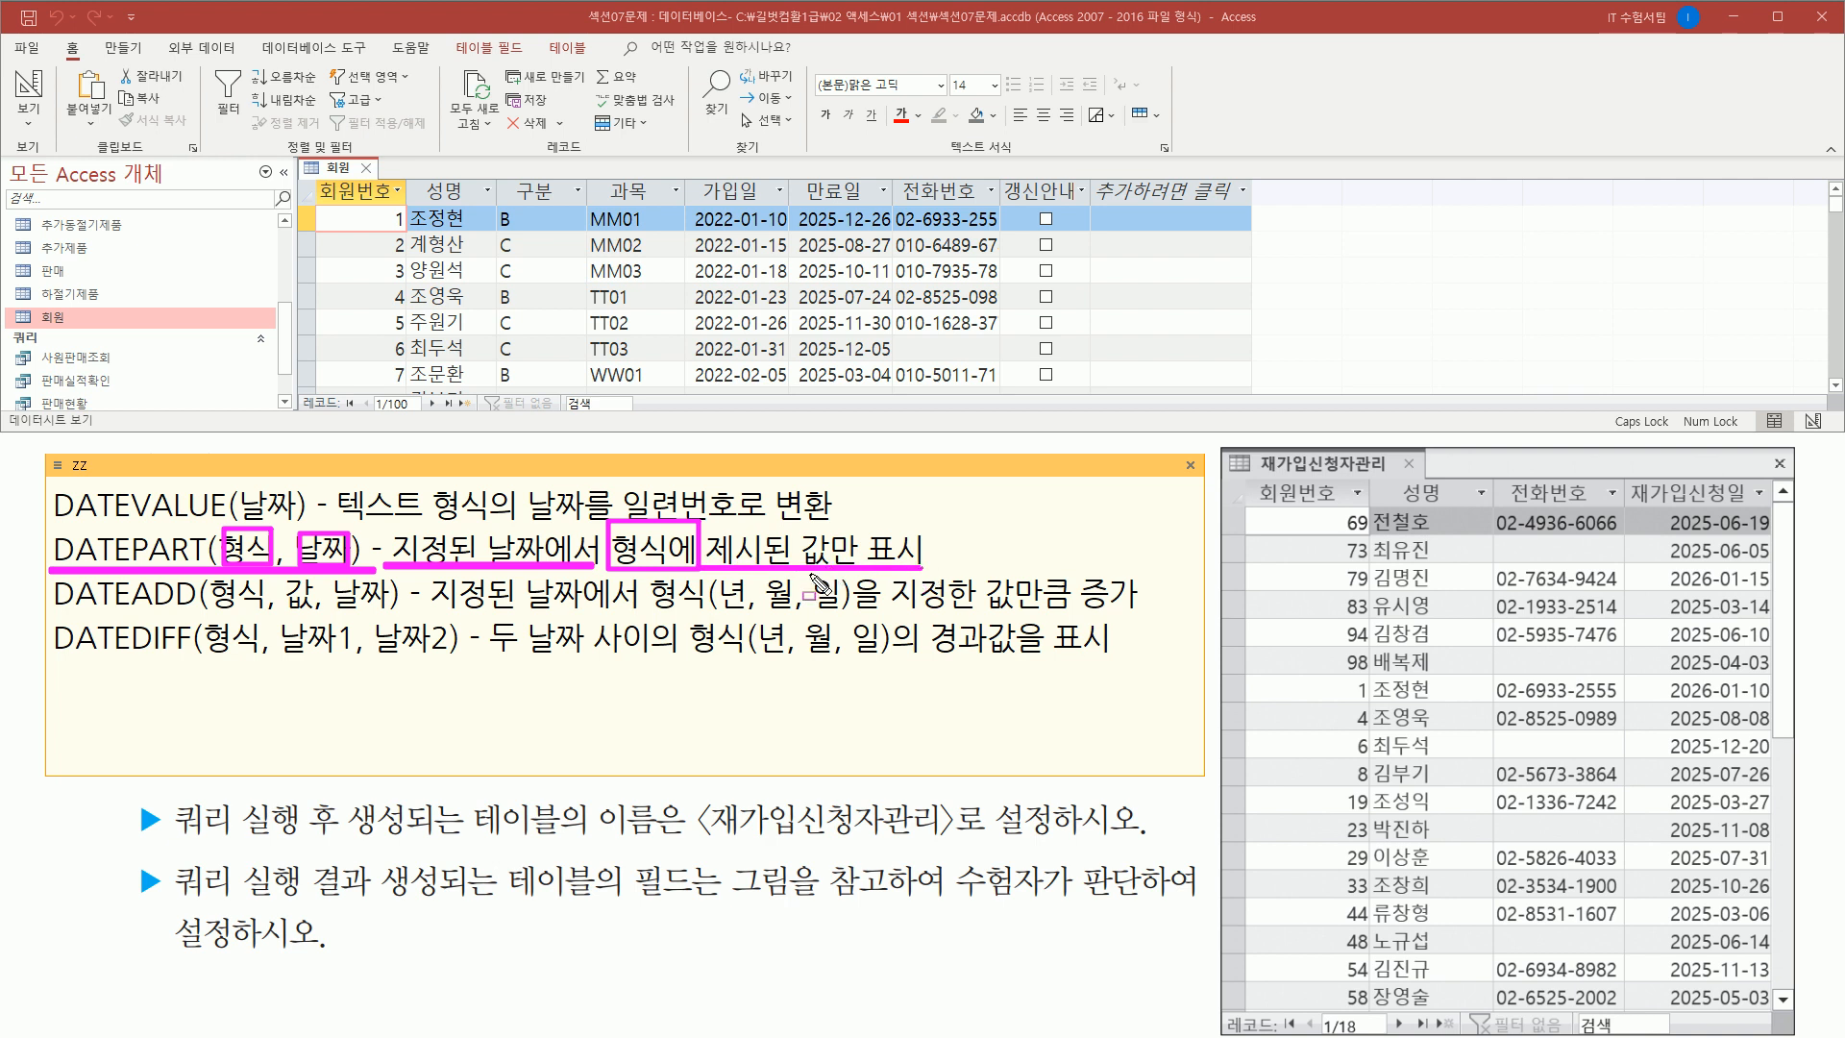
- Study the notes on the DATEADD and DATEDIFF arguments and the format codes used for the 형식 argument
left_click_drag(54, 612, 394, 611)
mouse_move(220, 576)
left_mouse_down()
mouse_move(252, 604)
mouse_move(220, 606)
mouse_move(290, 577)
mouse_move(310, 619)
mouse_move(276, 615)
mouse_move(307, 622)
left_mouse_up()
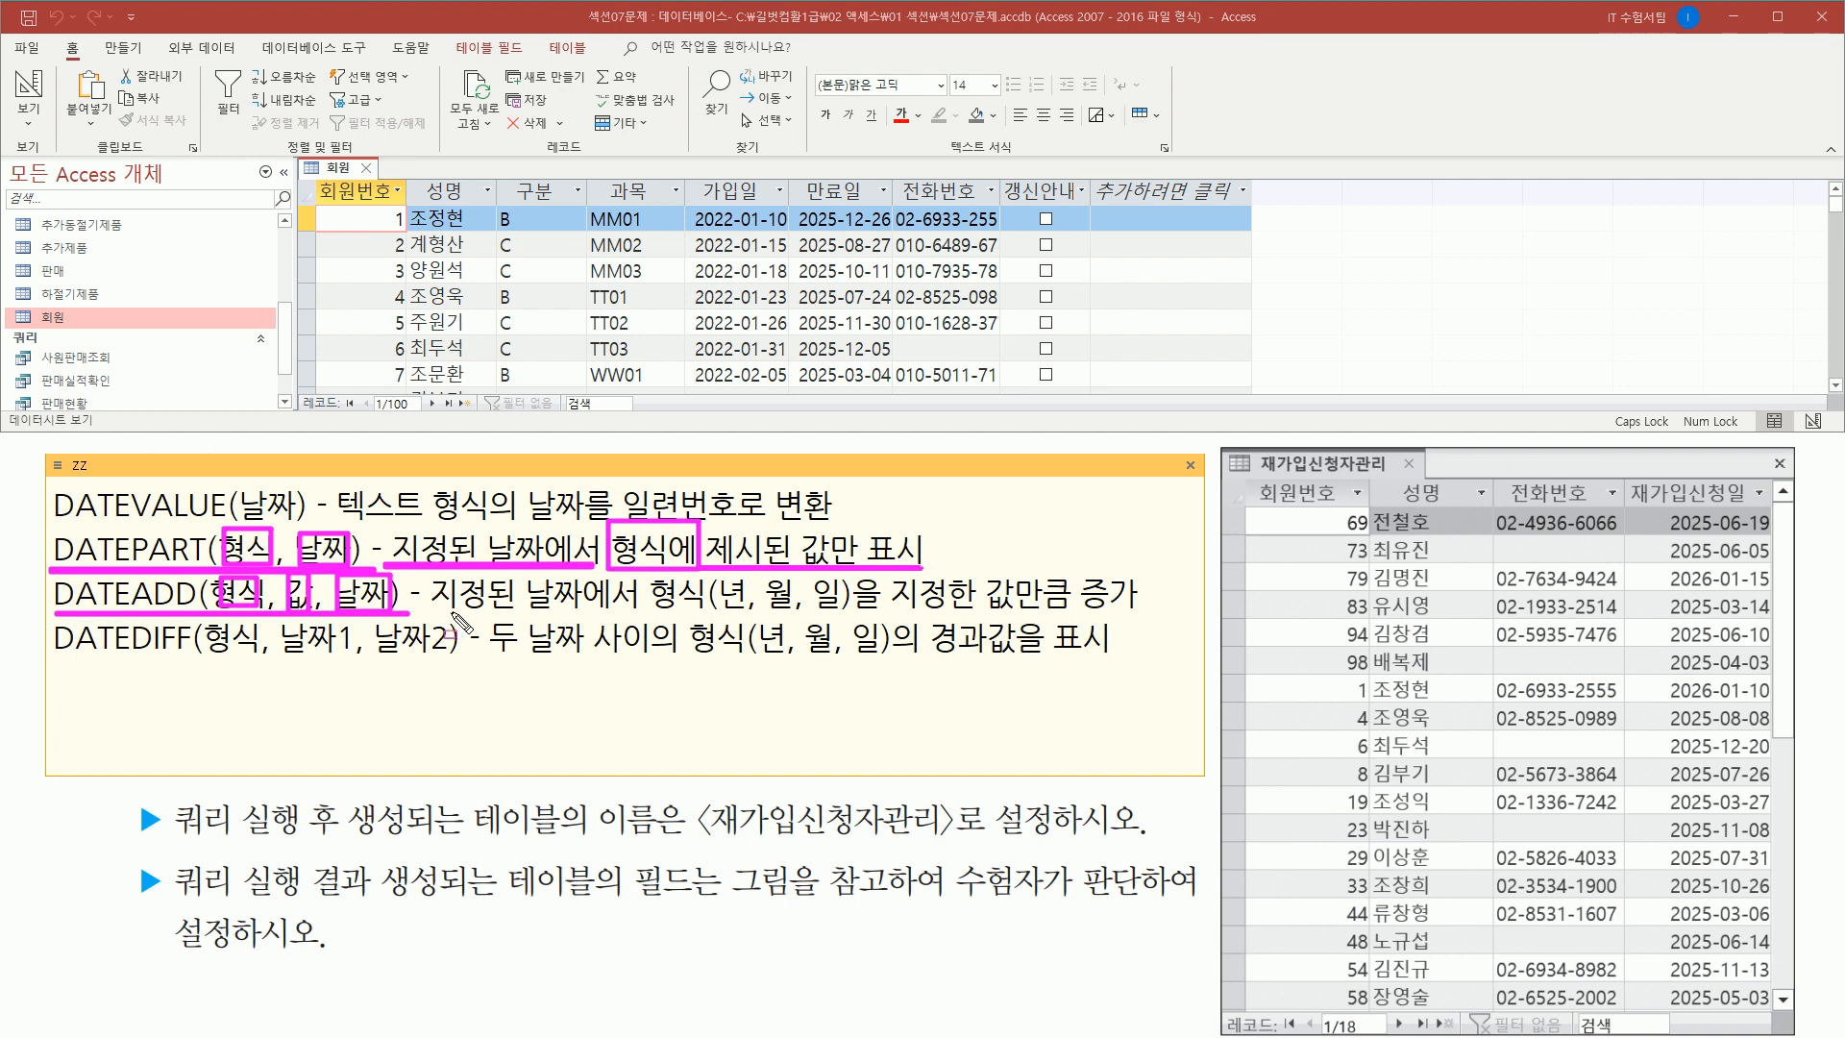
mouse_move(431, 608)
left_mouse_down()
mouse_move(668, 611)
mouse_move(649, 576)
mouse_move(846, 575)
mouse_move(855, 622)
mouse_move(1136, 612)
left_mouse_up()
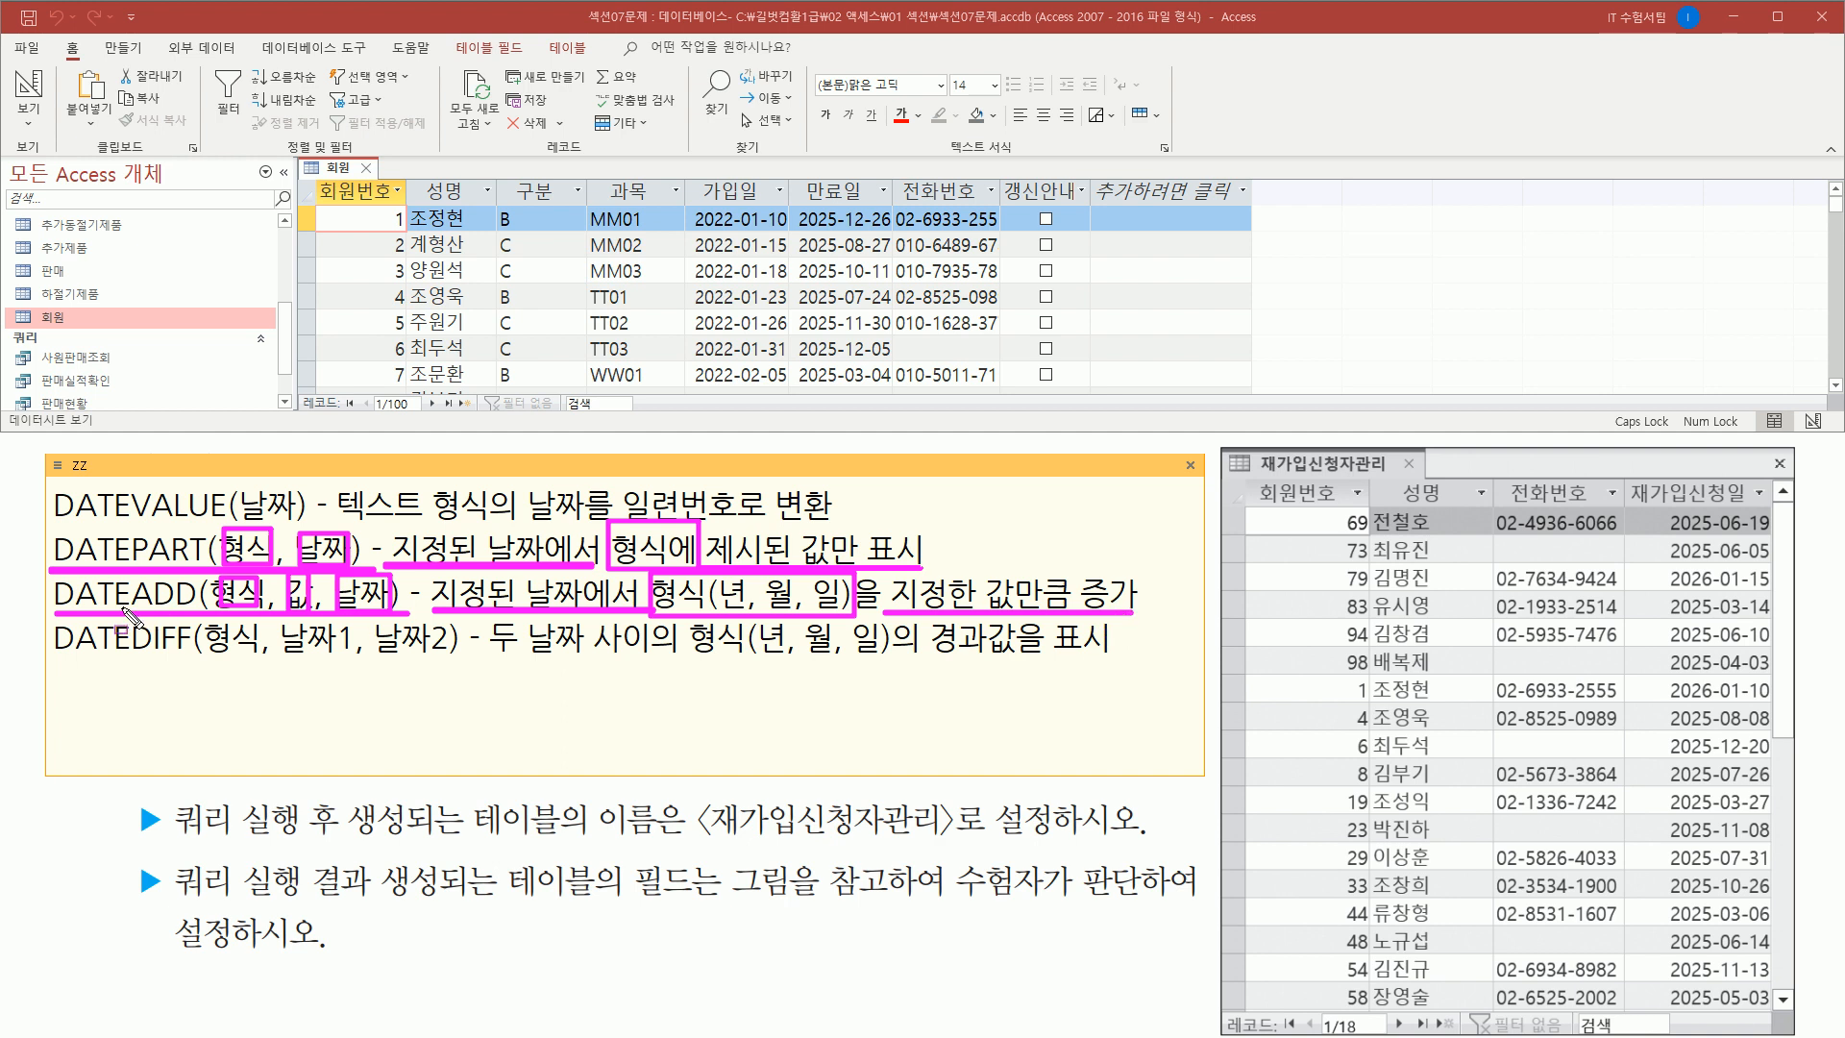
left_click_drag(53, 659, 678, 661)
left_click_drag(219, 620, 257, 672)
left_click_drag(696, 661, 900, 661)
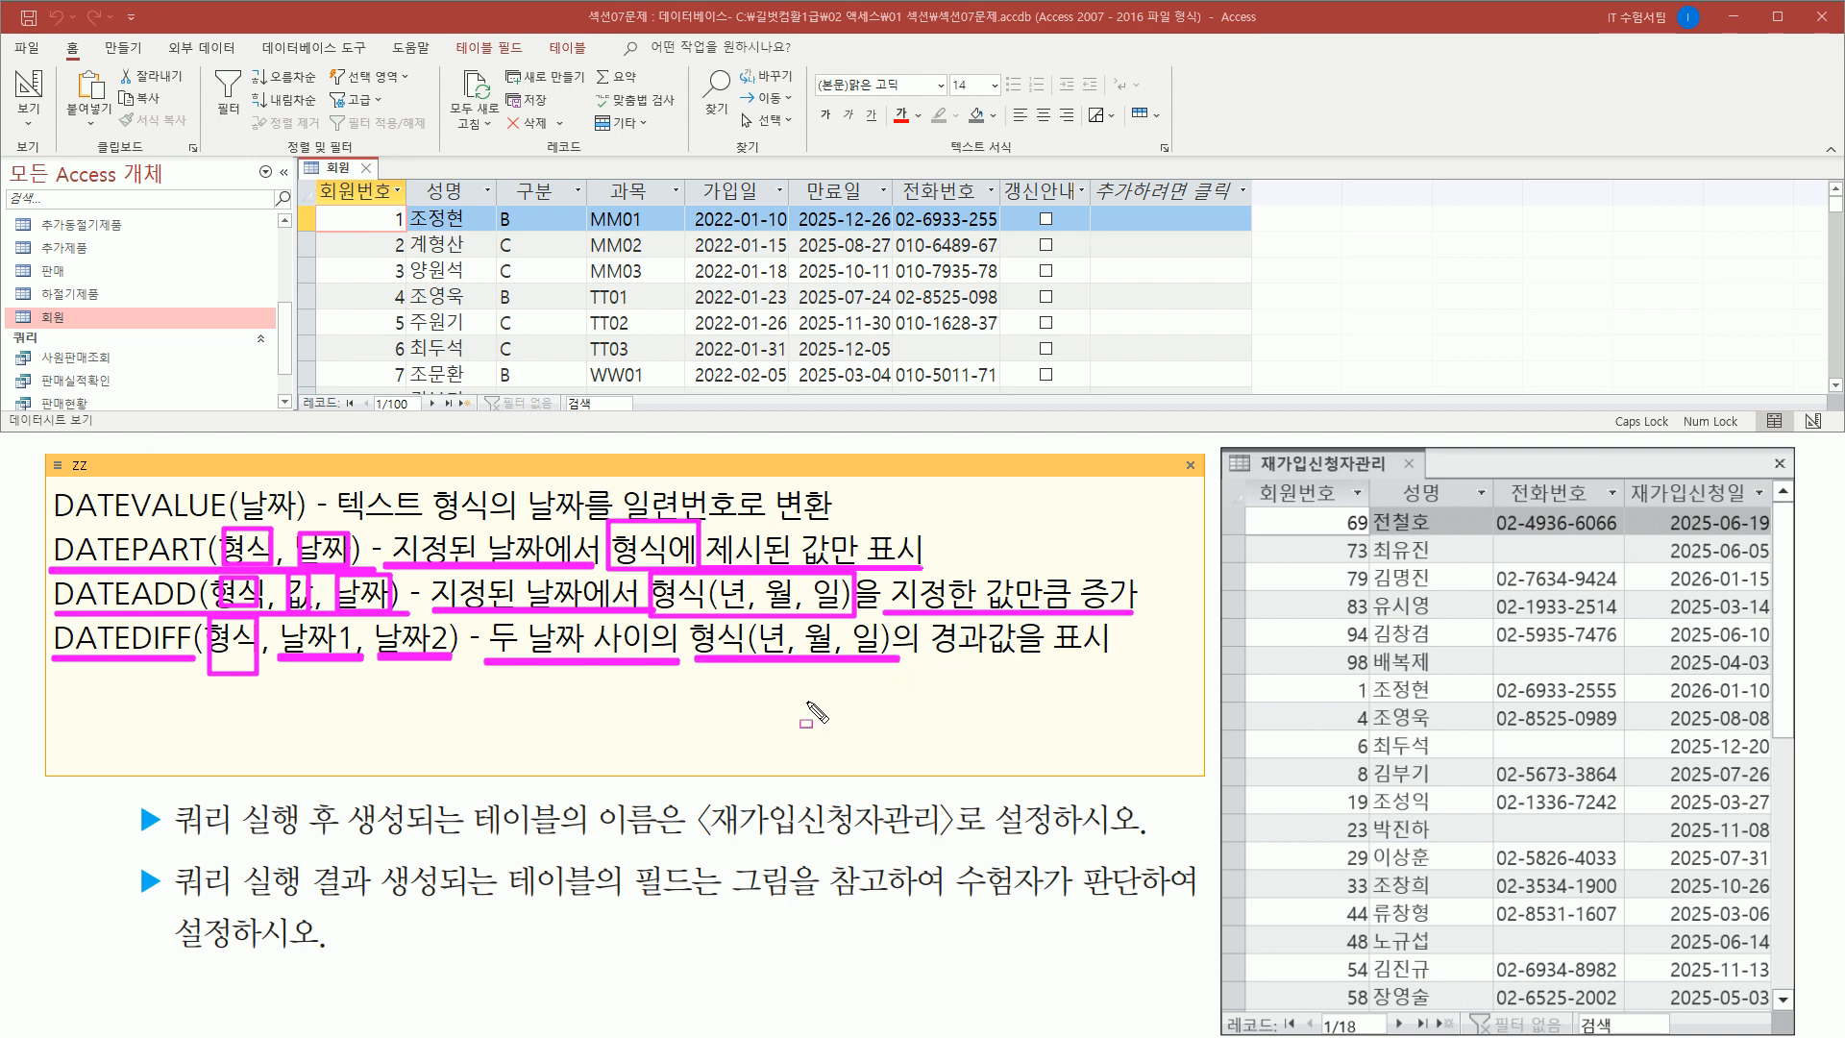
key("Escape")
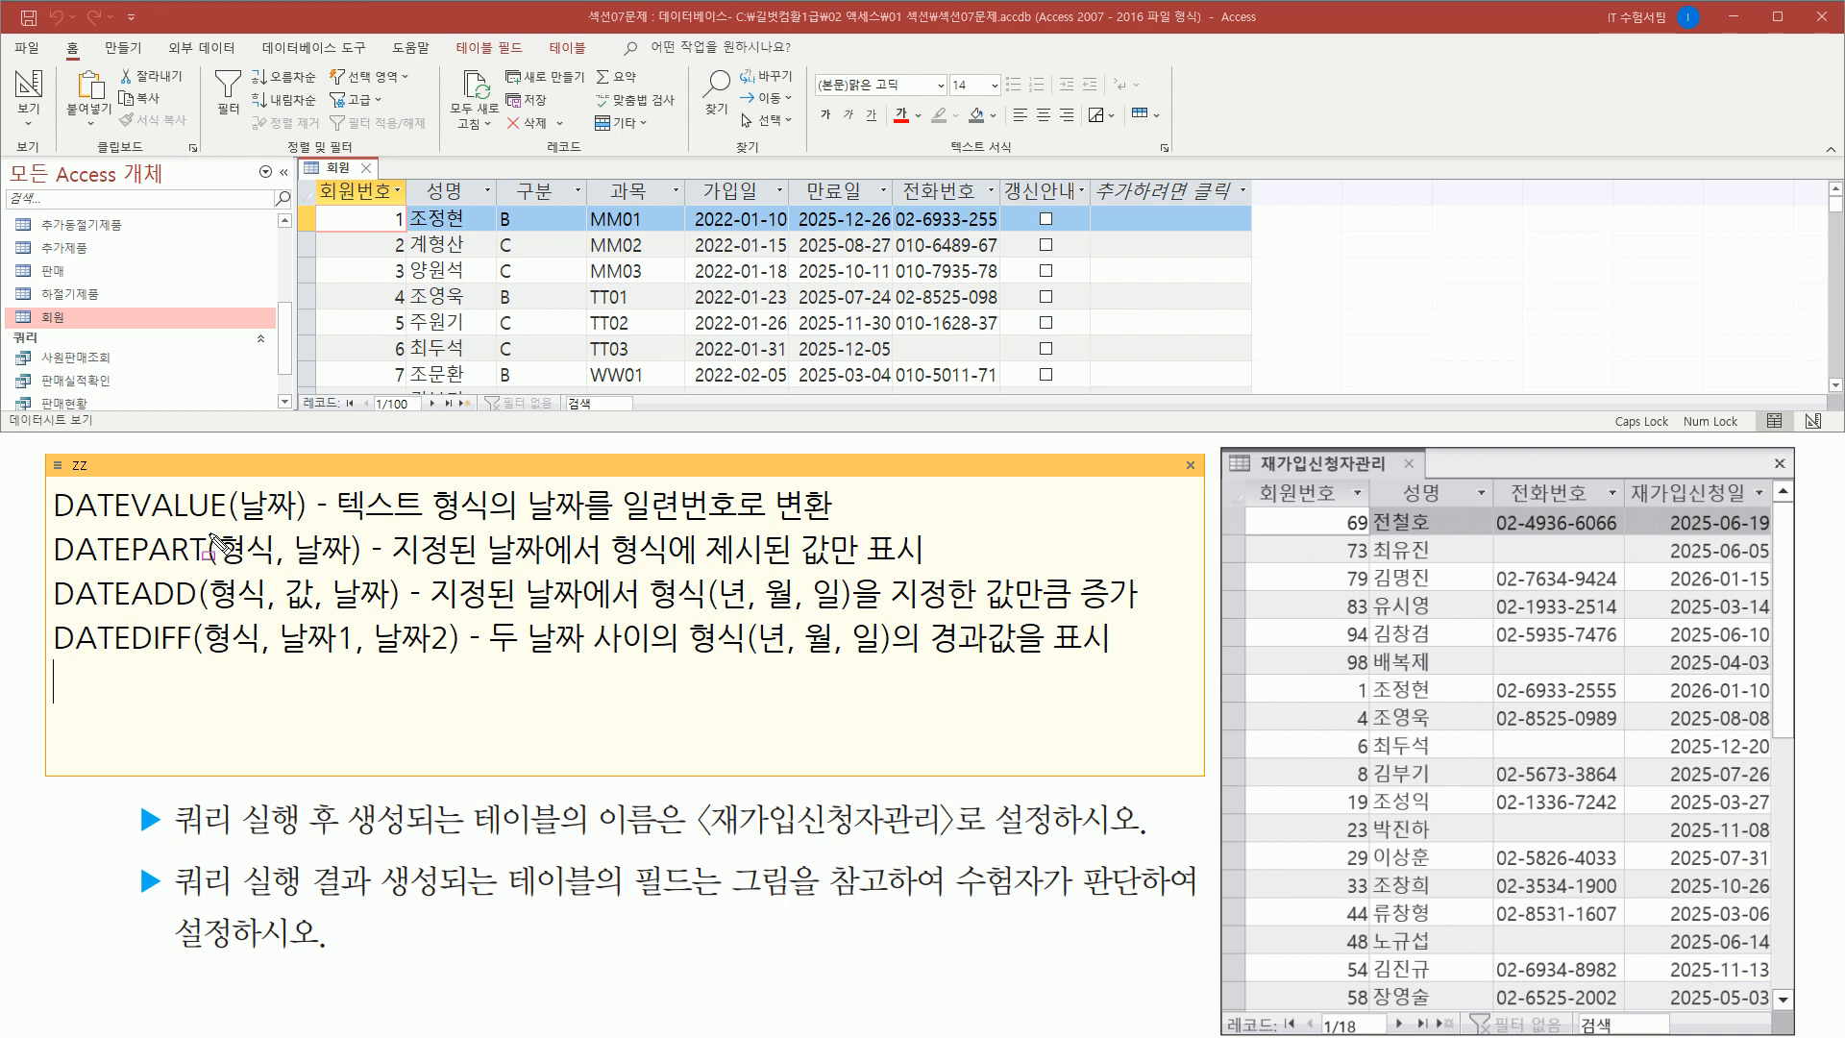
key("ctrl+shift+d")
mouse_move(212, 530)
left_mouse_down()
mouse_move(282, 568)
mouse_move(261, 662)
left_mouse_up()
type("M")
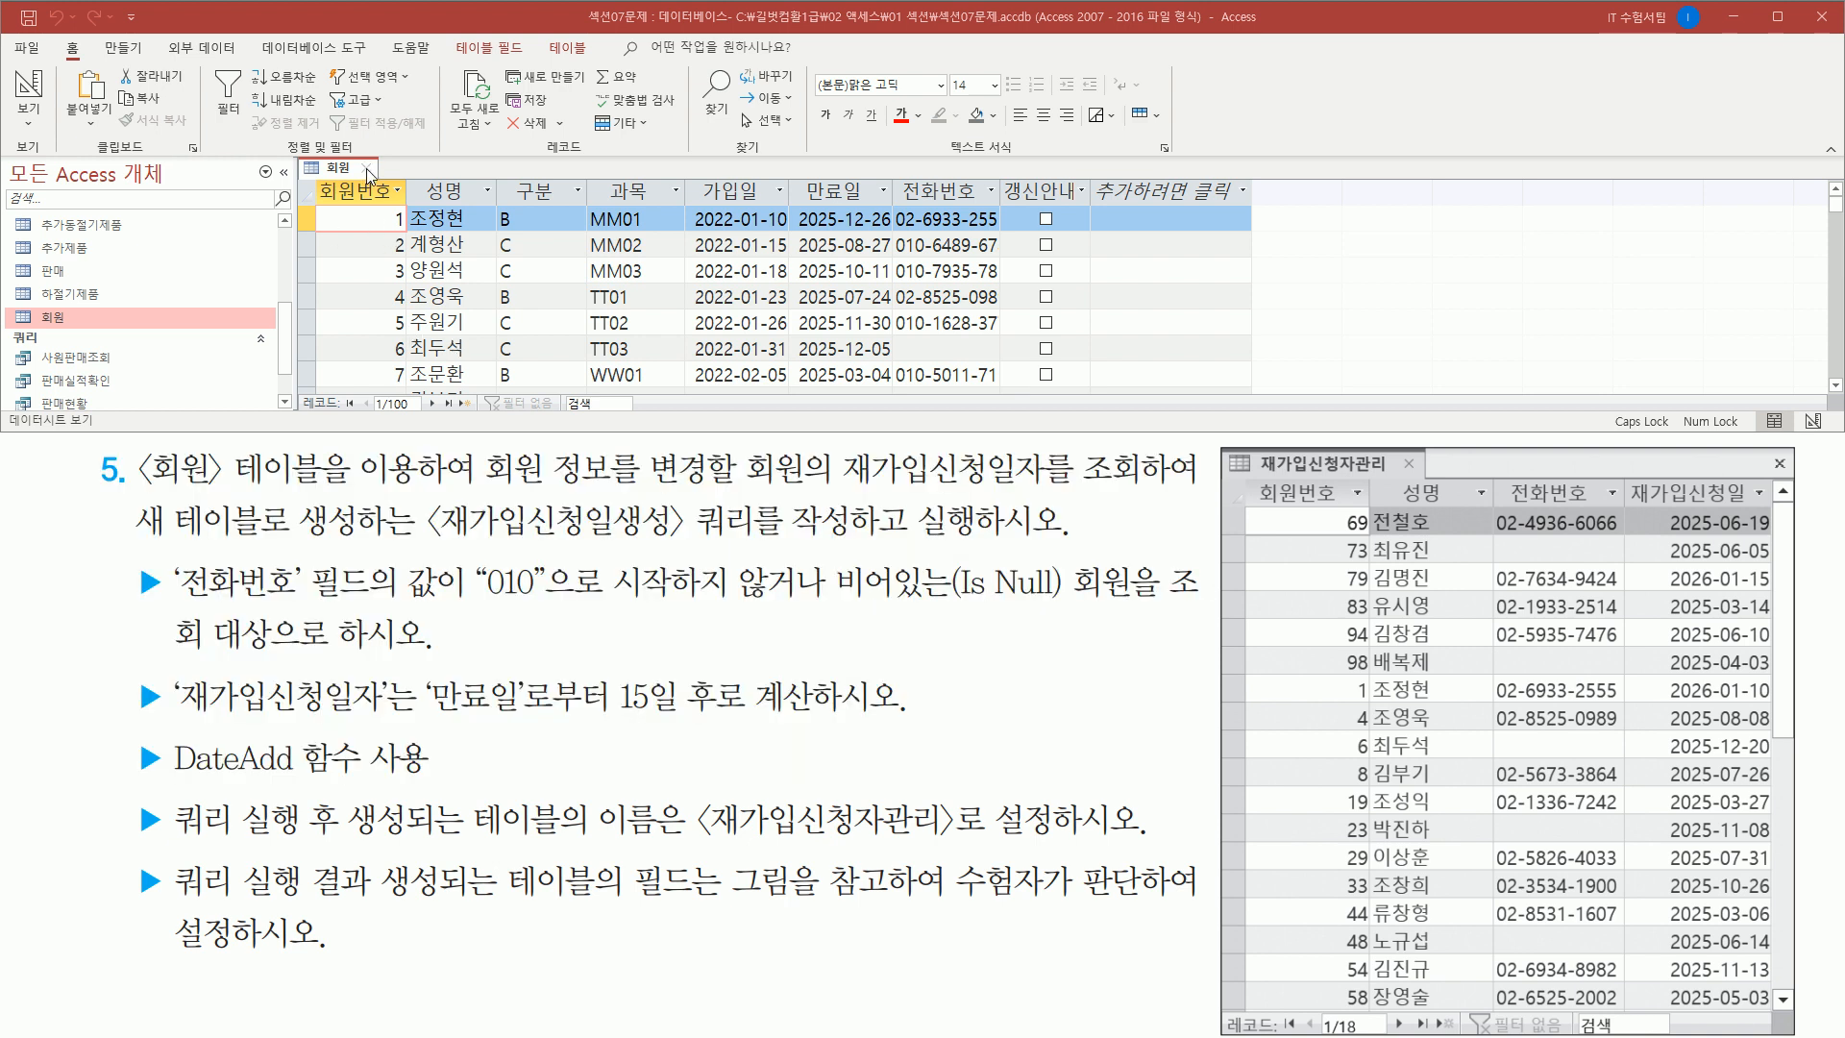
- Close the 회원 table, enlarge the Access window and create a new query in Design view
left_click(366, 169)
left_click_drag(868, 507, 761, 253)
left_click(817, 331)
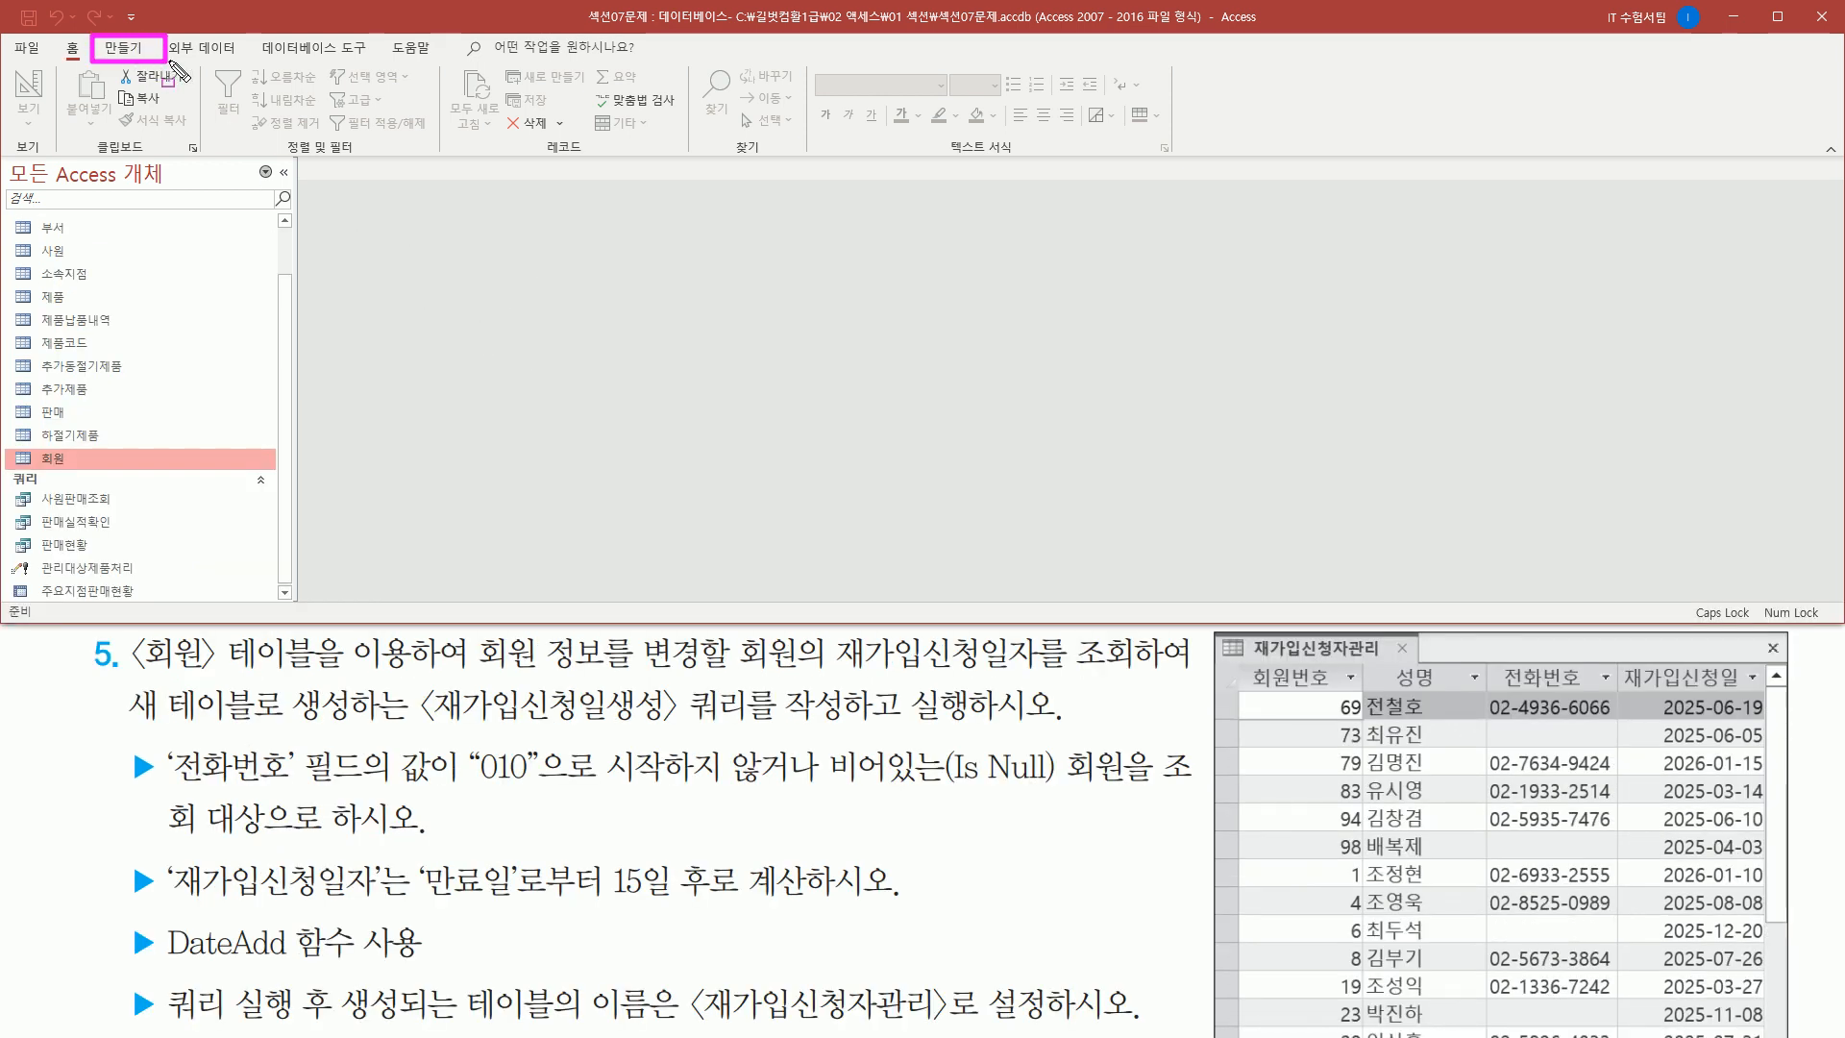
left_click(117, 53)
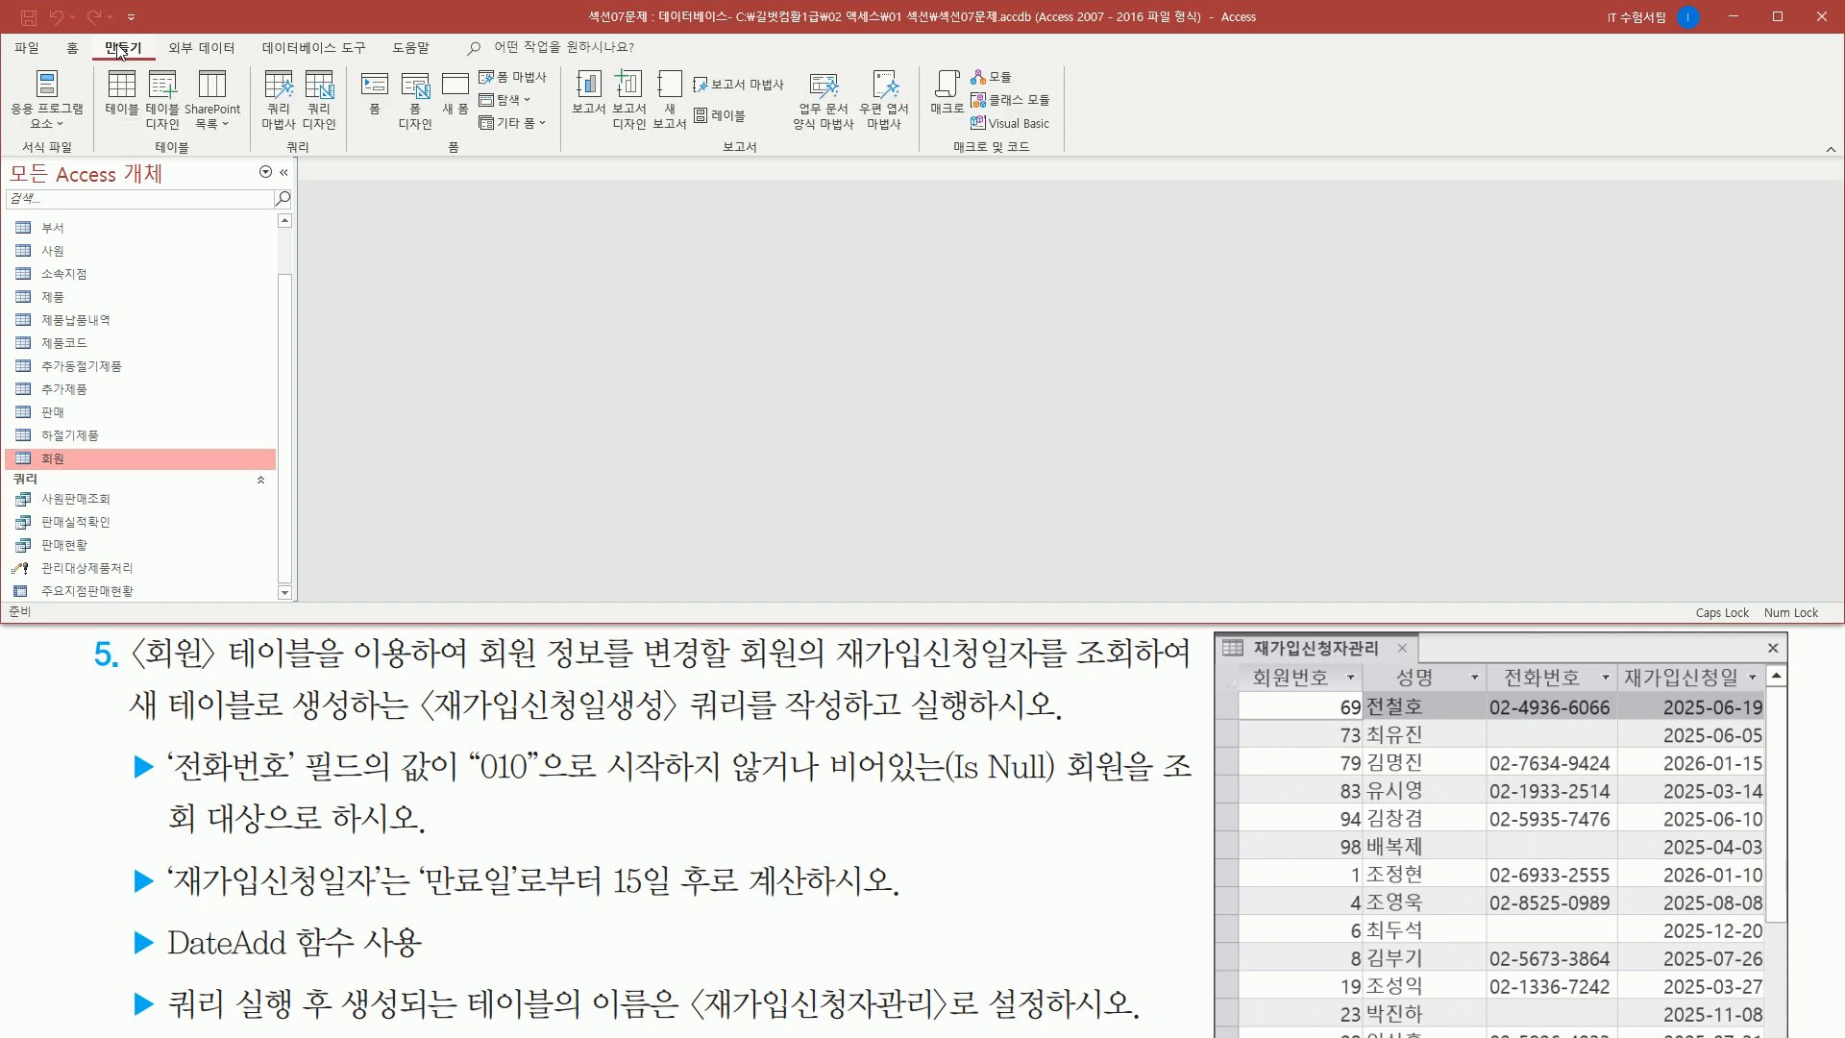
left_click_drag(300, 66, 339, 132)
key("Escape")
left_click(321, 96)
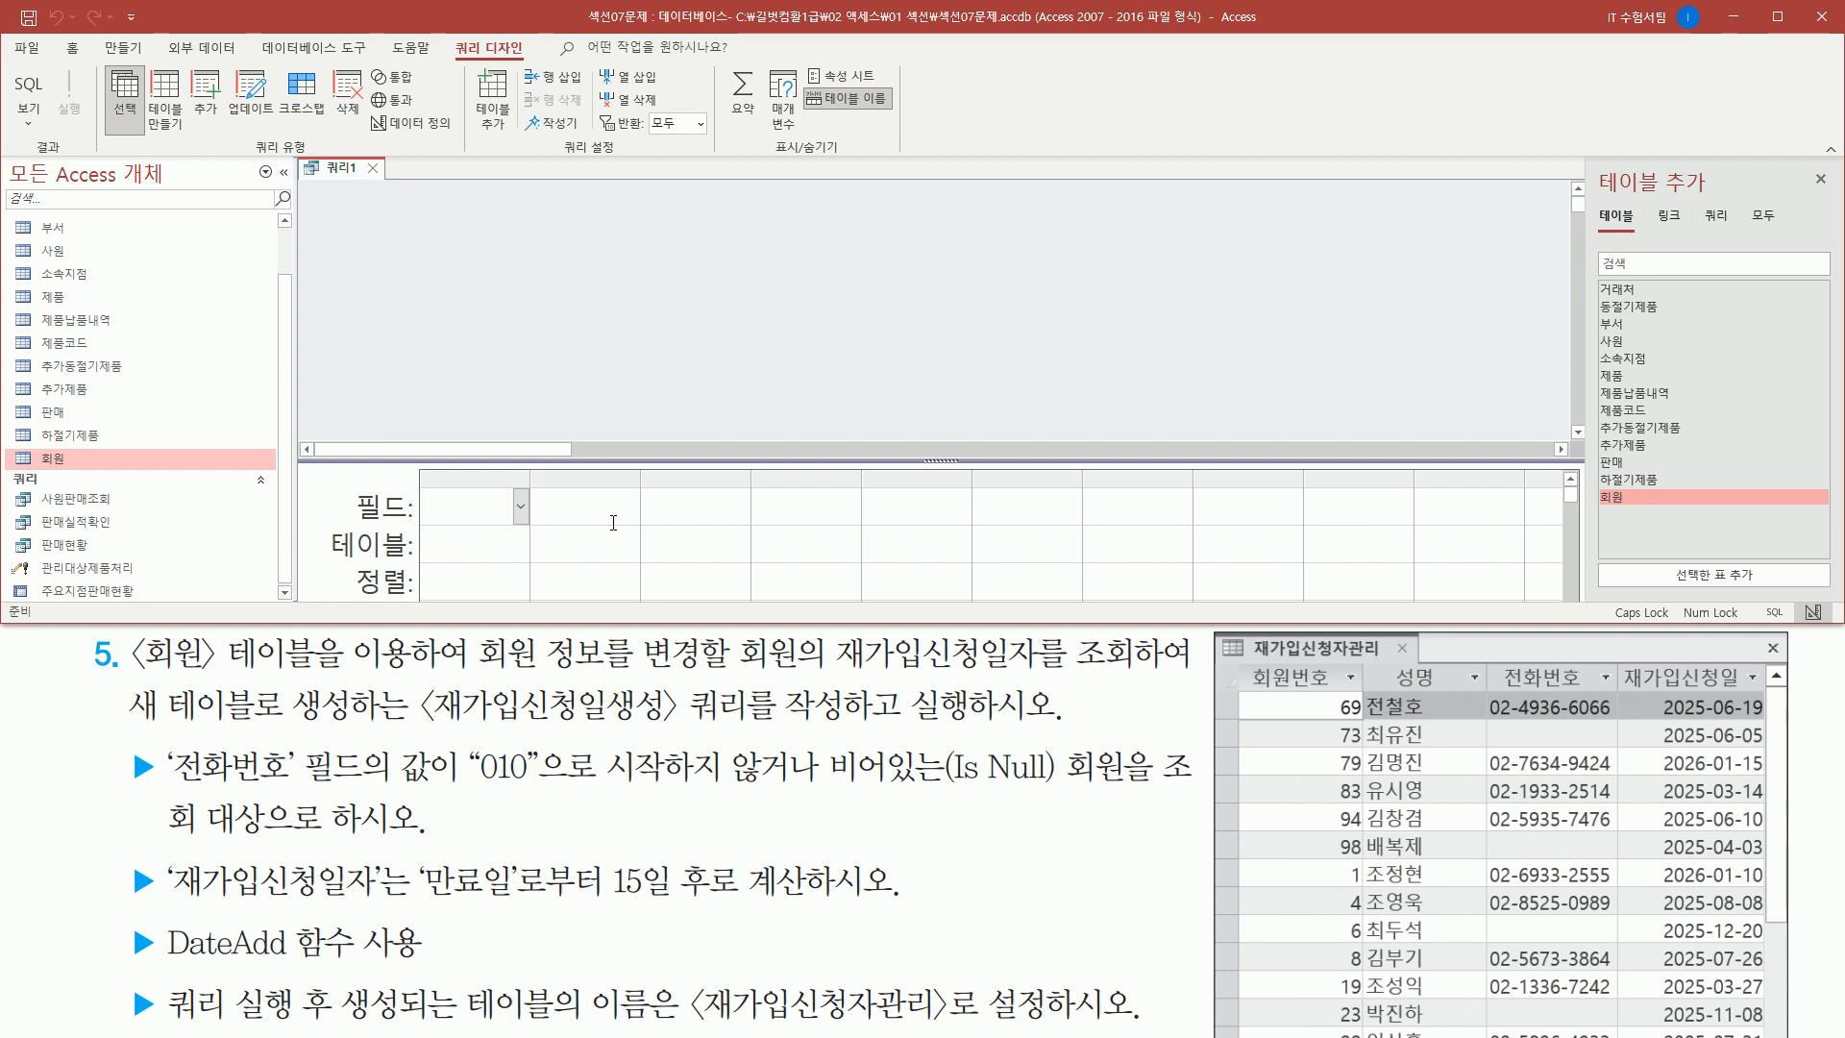
- Add the 회원 table to the query, close the table list and enlarge the design grid
mouse_move(128, 626)
left_mouse_down()
mouse_move(144, 672)
mouse_move(423, 678)
left_mouse_up()
left_click_drag(1590, 485, 1641, 510)
key("Escape")
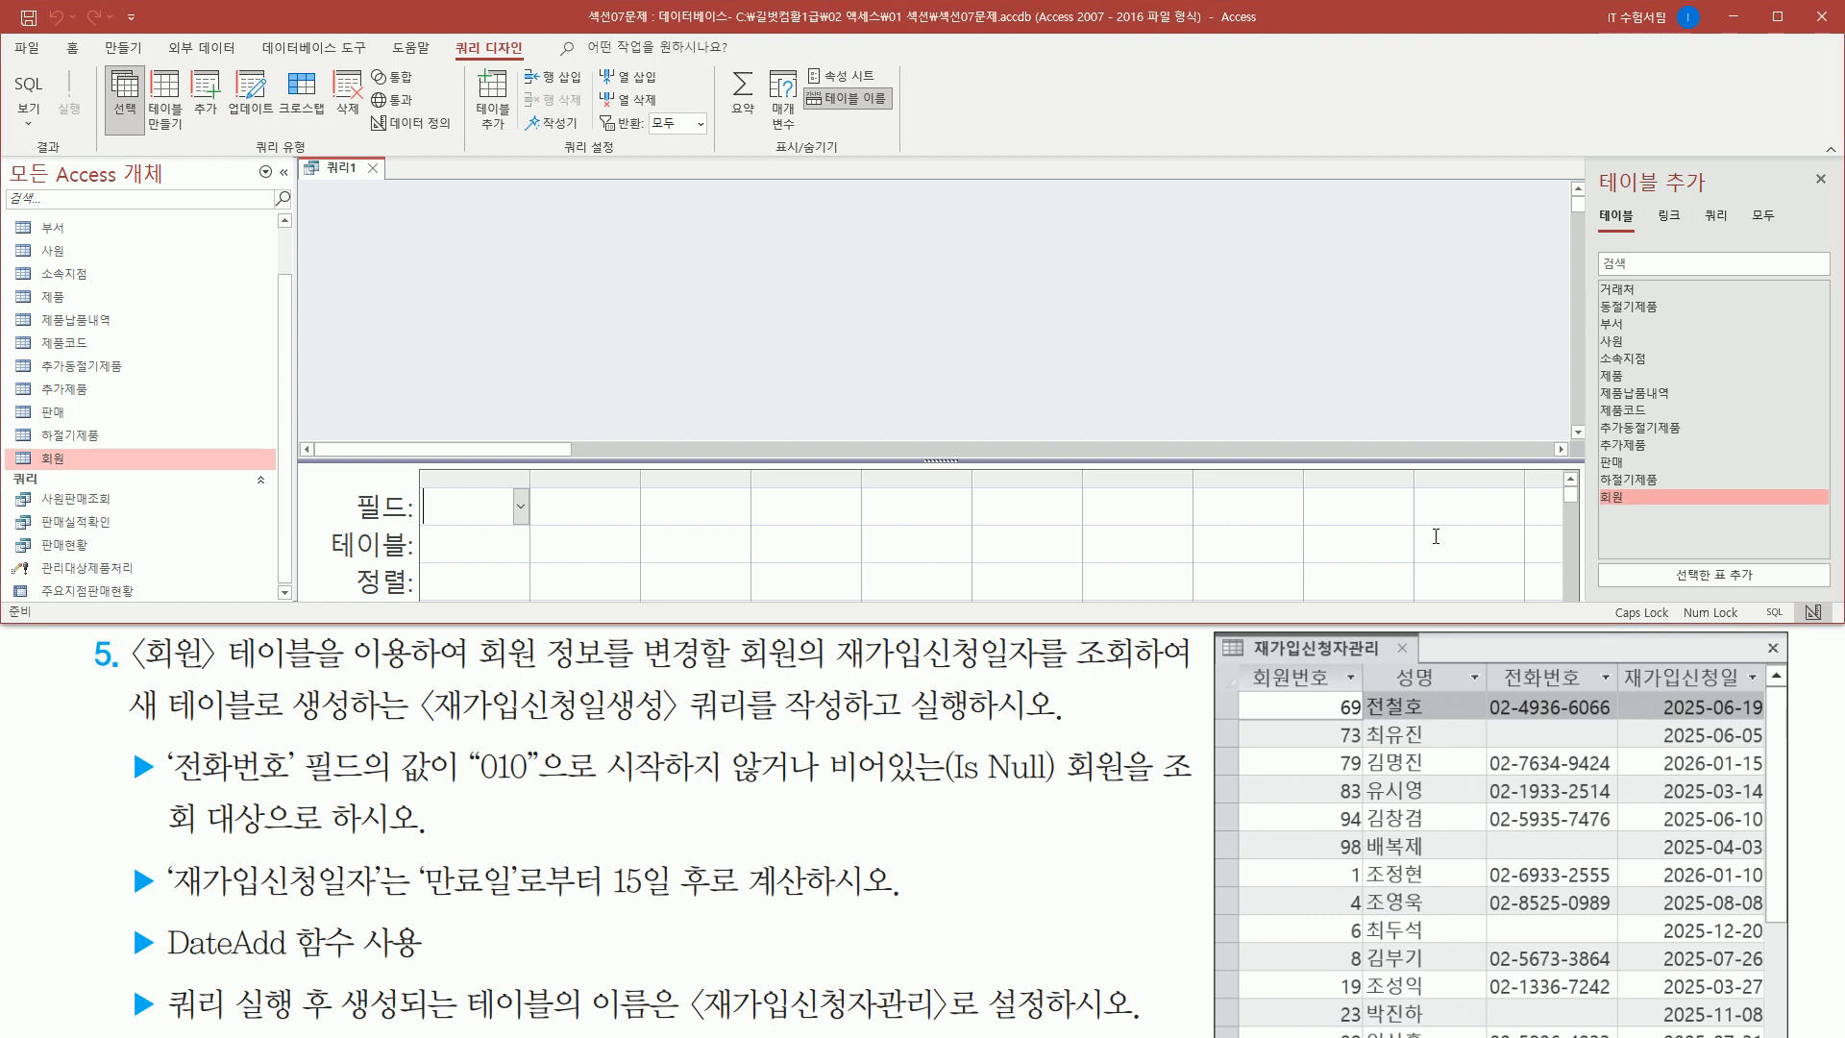
double_click(1612, 498)
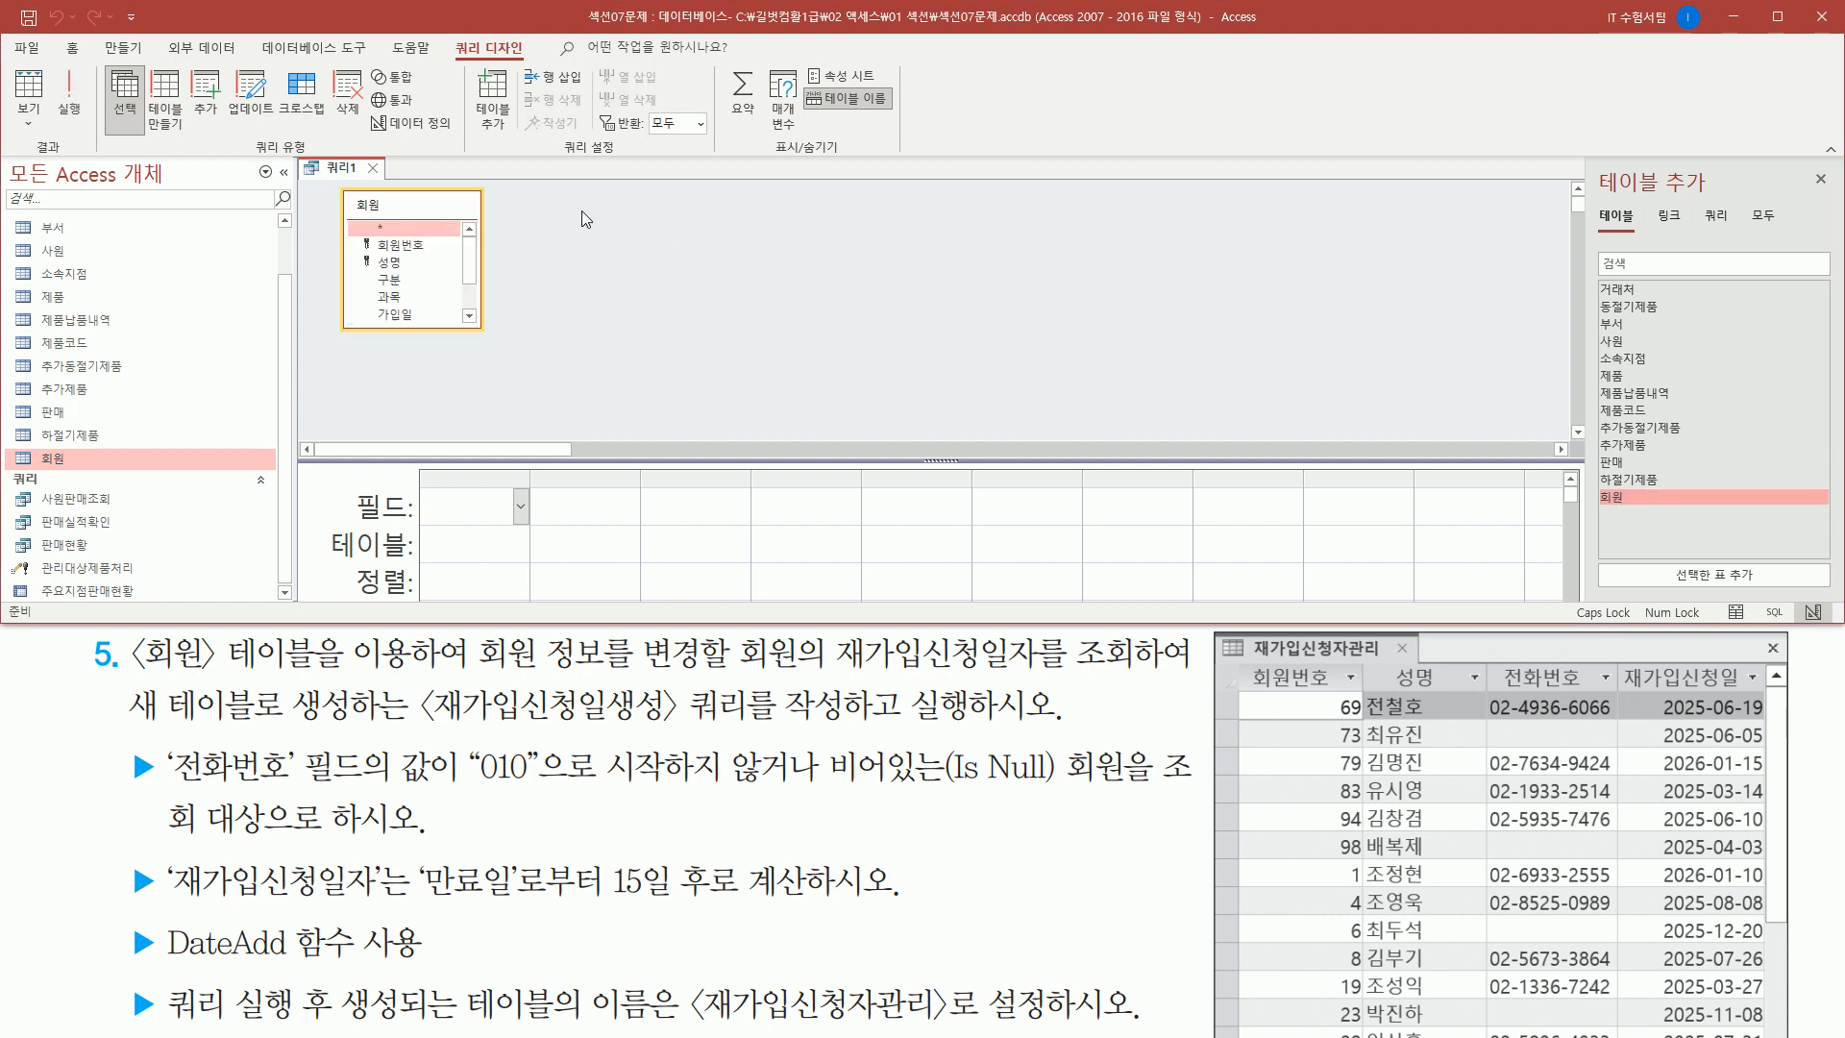
left_click_drag(338, 185, 499, 343)
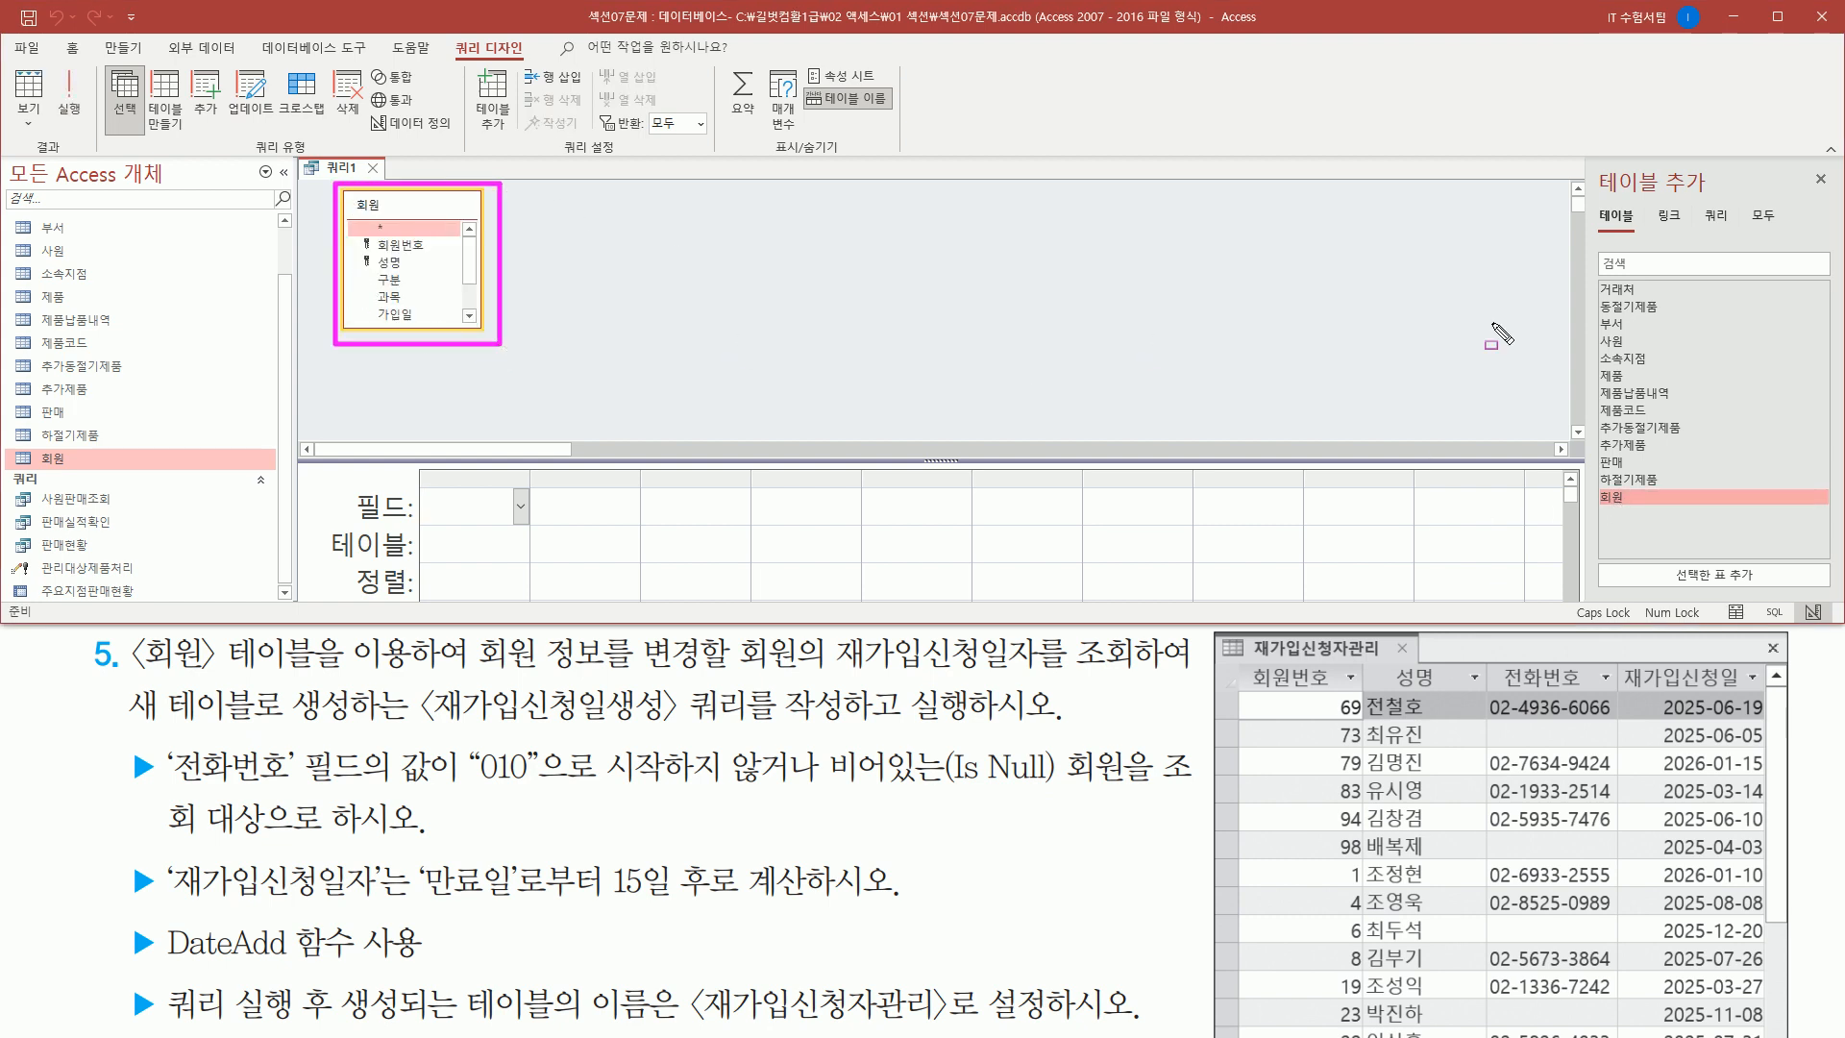
mouse_move(1588, 161)
left_mouse_down()
mouse_move(1783, 553)
mouse_move(1838, 575)
left_mouse_up()
left_click_drag(1805, 164, 1836, 194)
key("Escape")
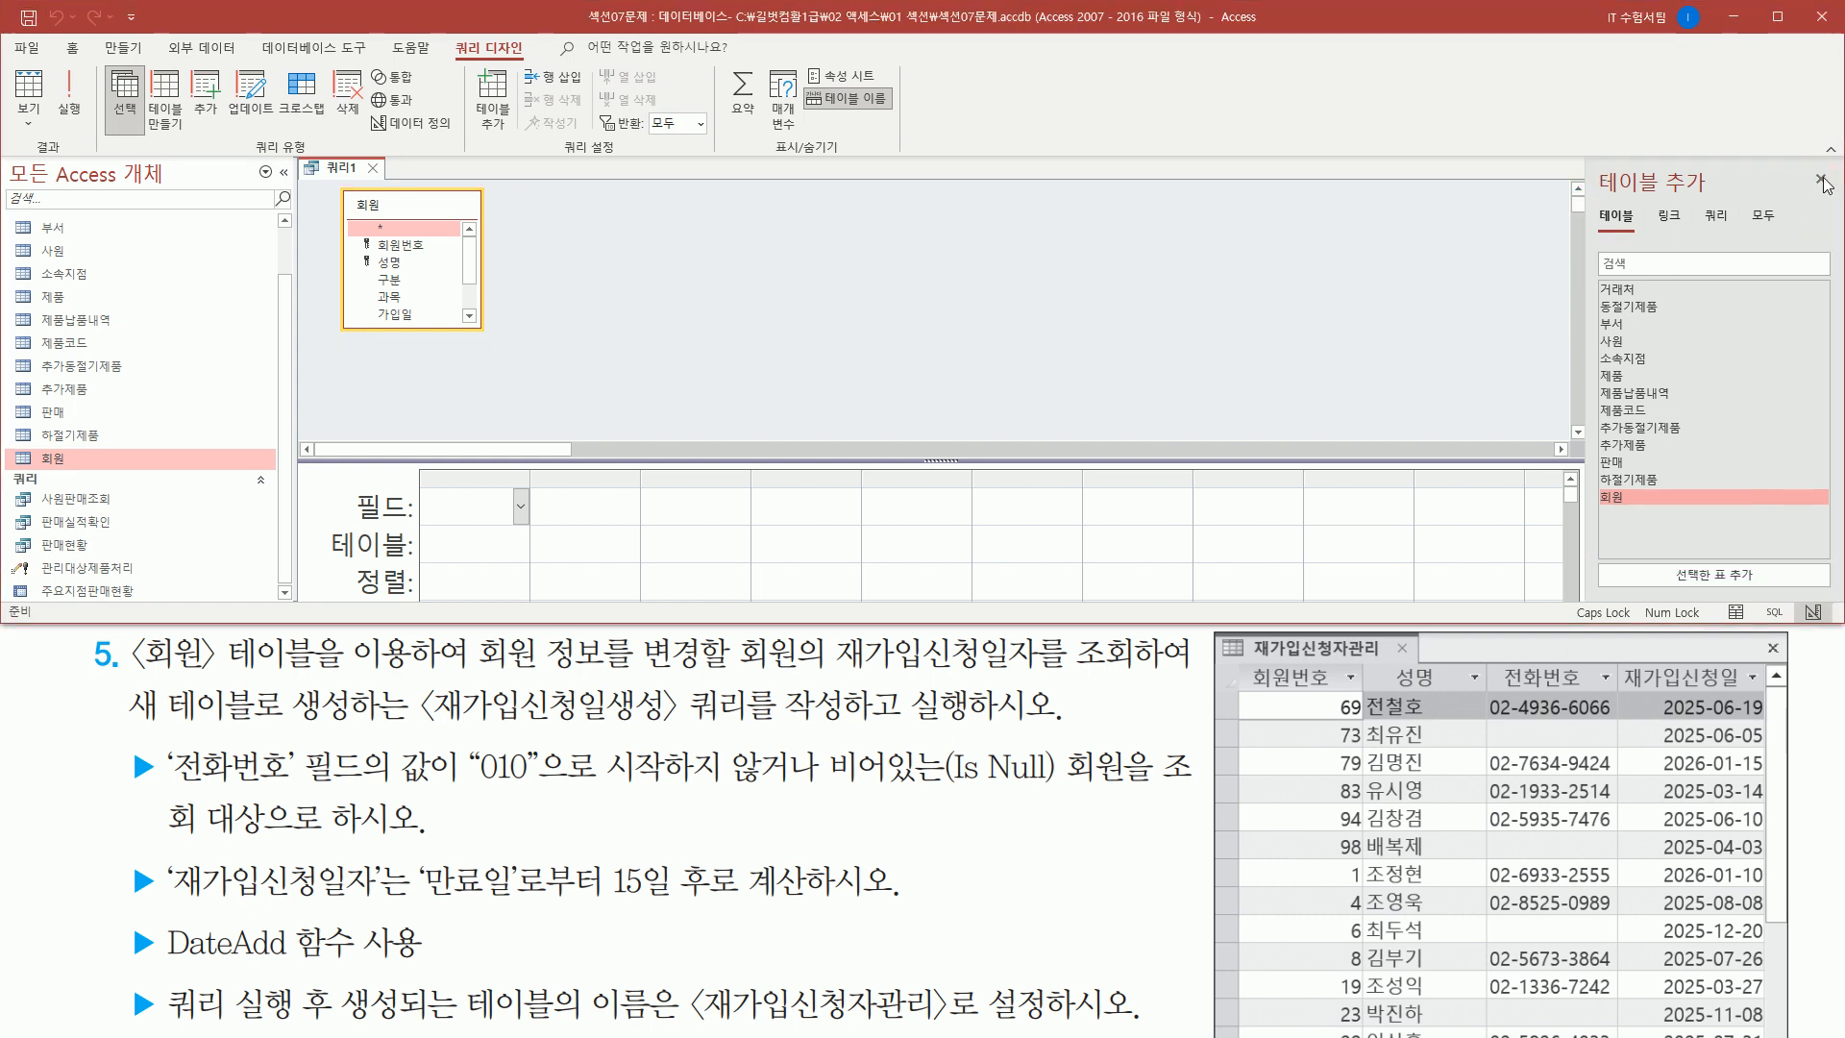
left_click(1821, 183)
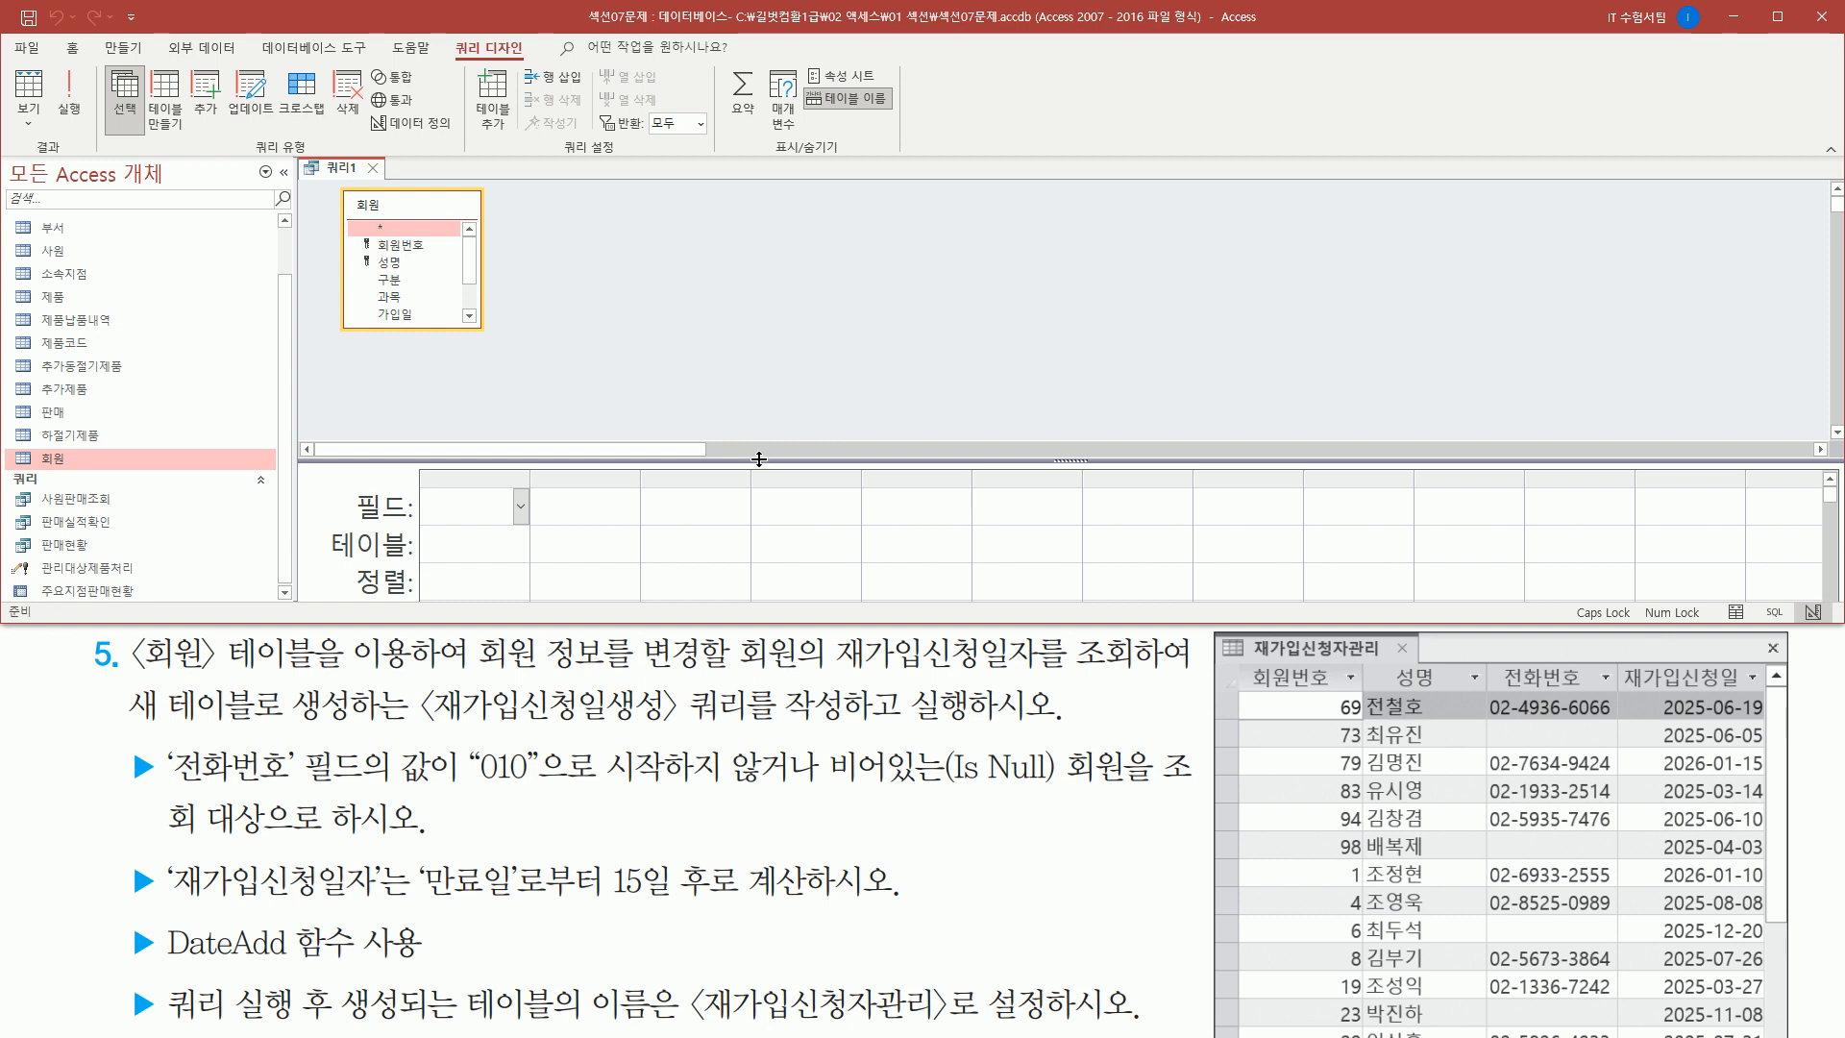
left_click_drag(759, 461, 759, 375)
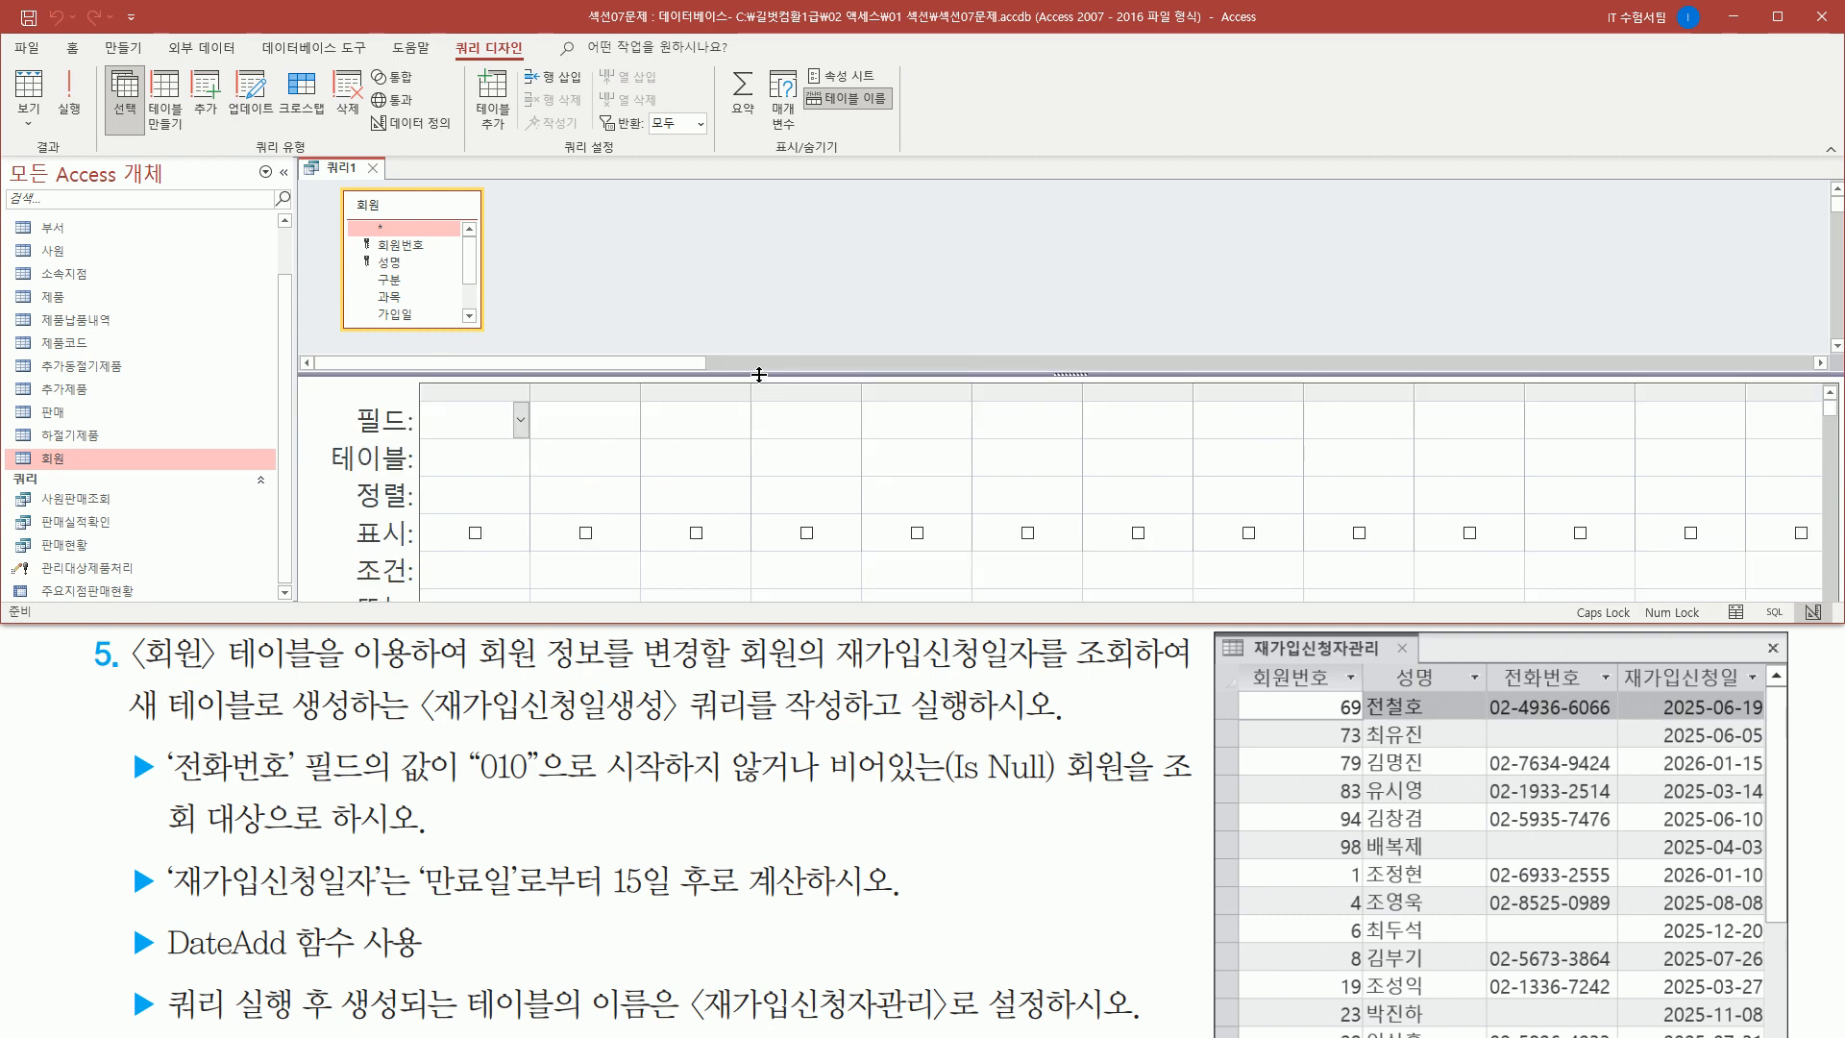
- Add the 회원번호 and 성명 fields from the 회원 table to the query grid
mouse_move(407, 389)
left_mouse_down()
mouse_move(450, 486)
mouse_move(1011, 560)
mouse_move(1076, 518)
left_mouse_up()
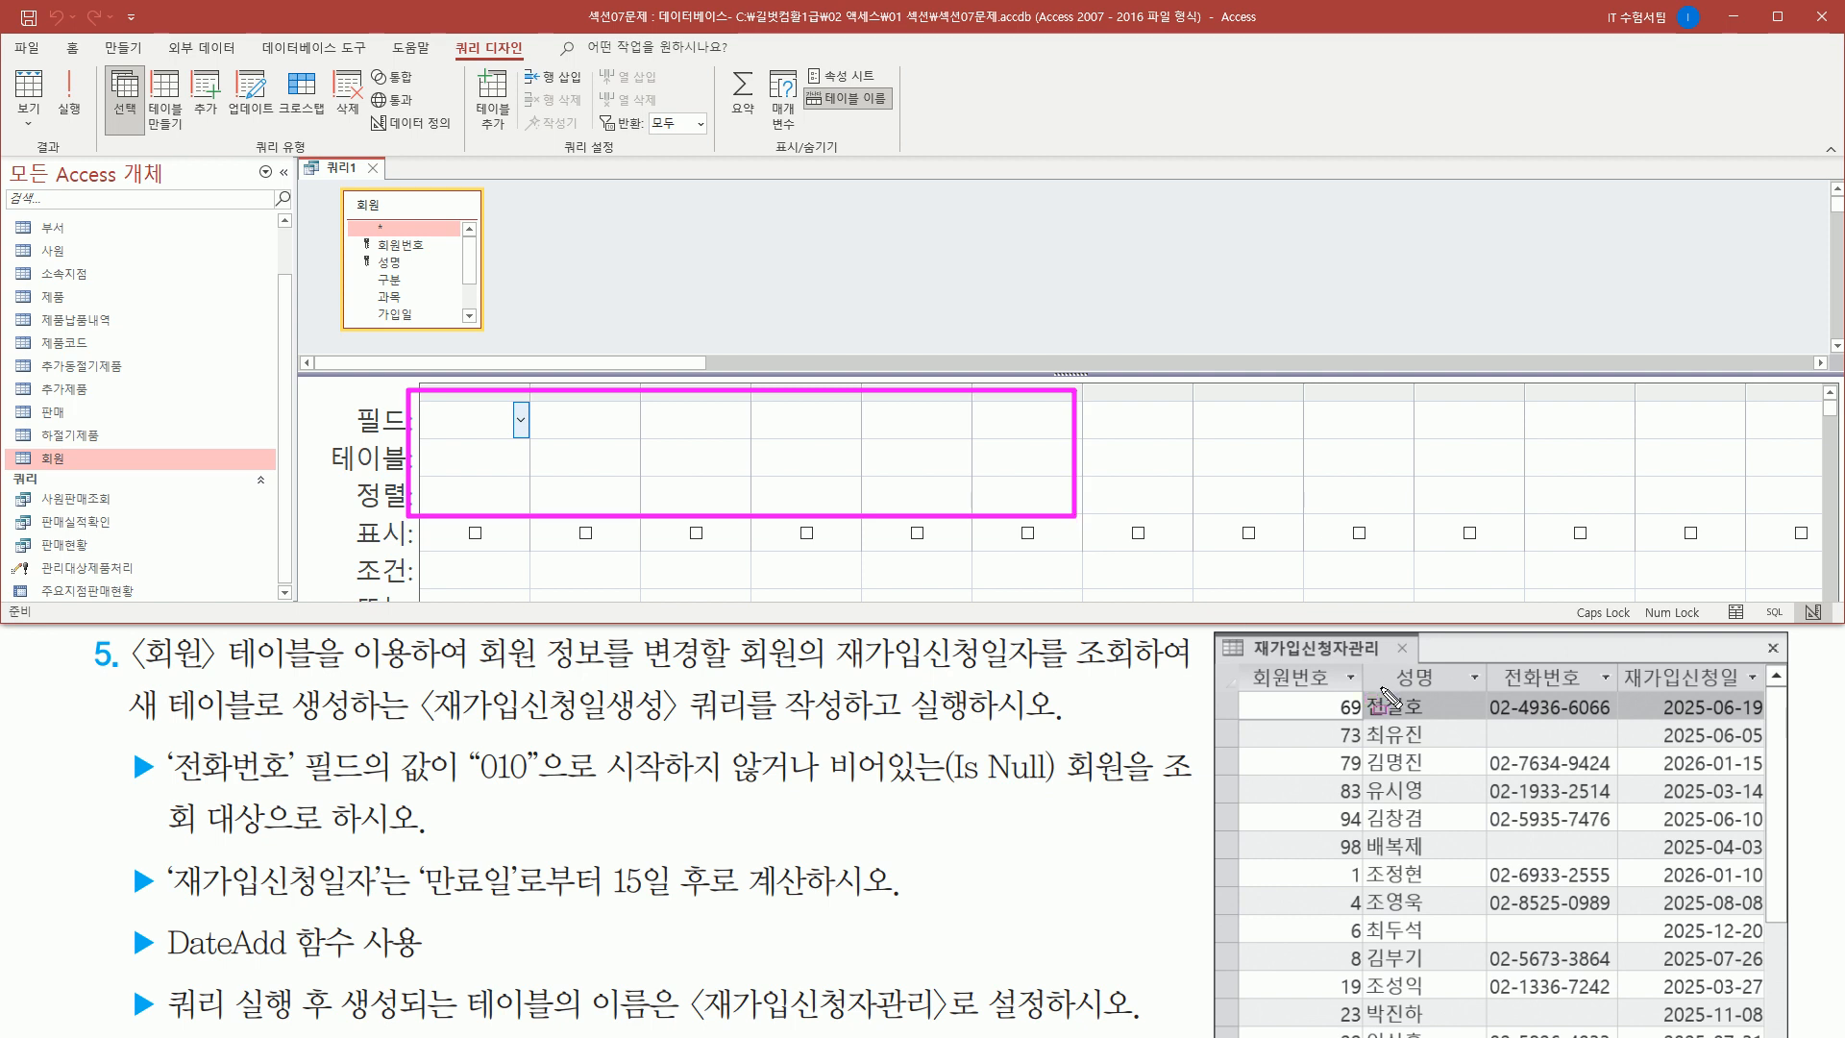
key("Escape")
mouse_move(1245, 660)
left_mouse_down()
mouse_move(1355, 696)
mouse_move(1613, 713)
left_mouse_up()
key("Escape")
left_click(415, 247)
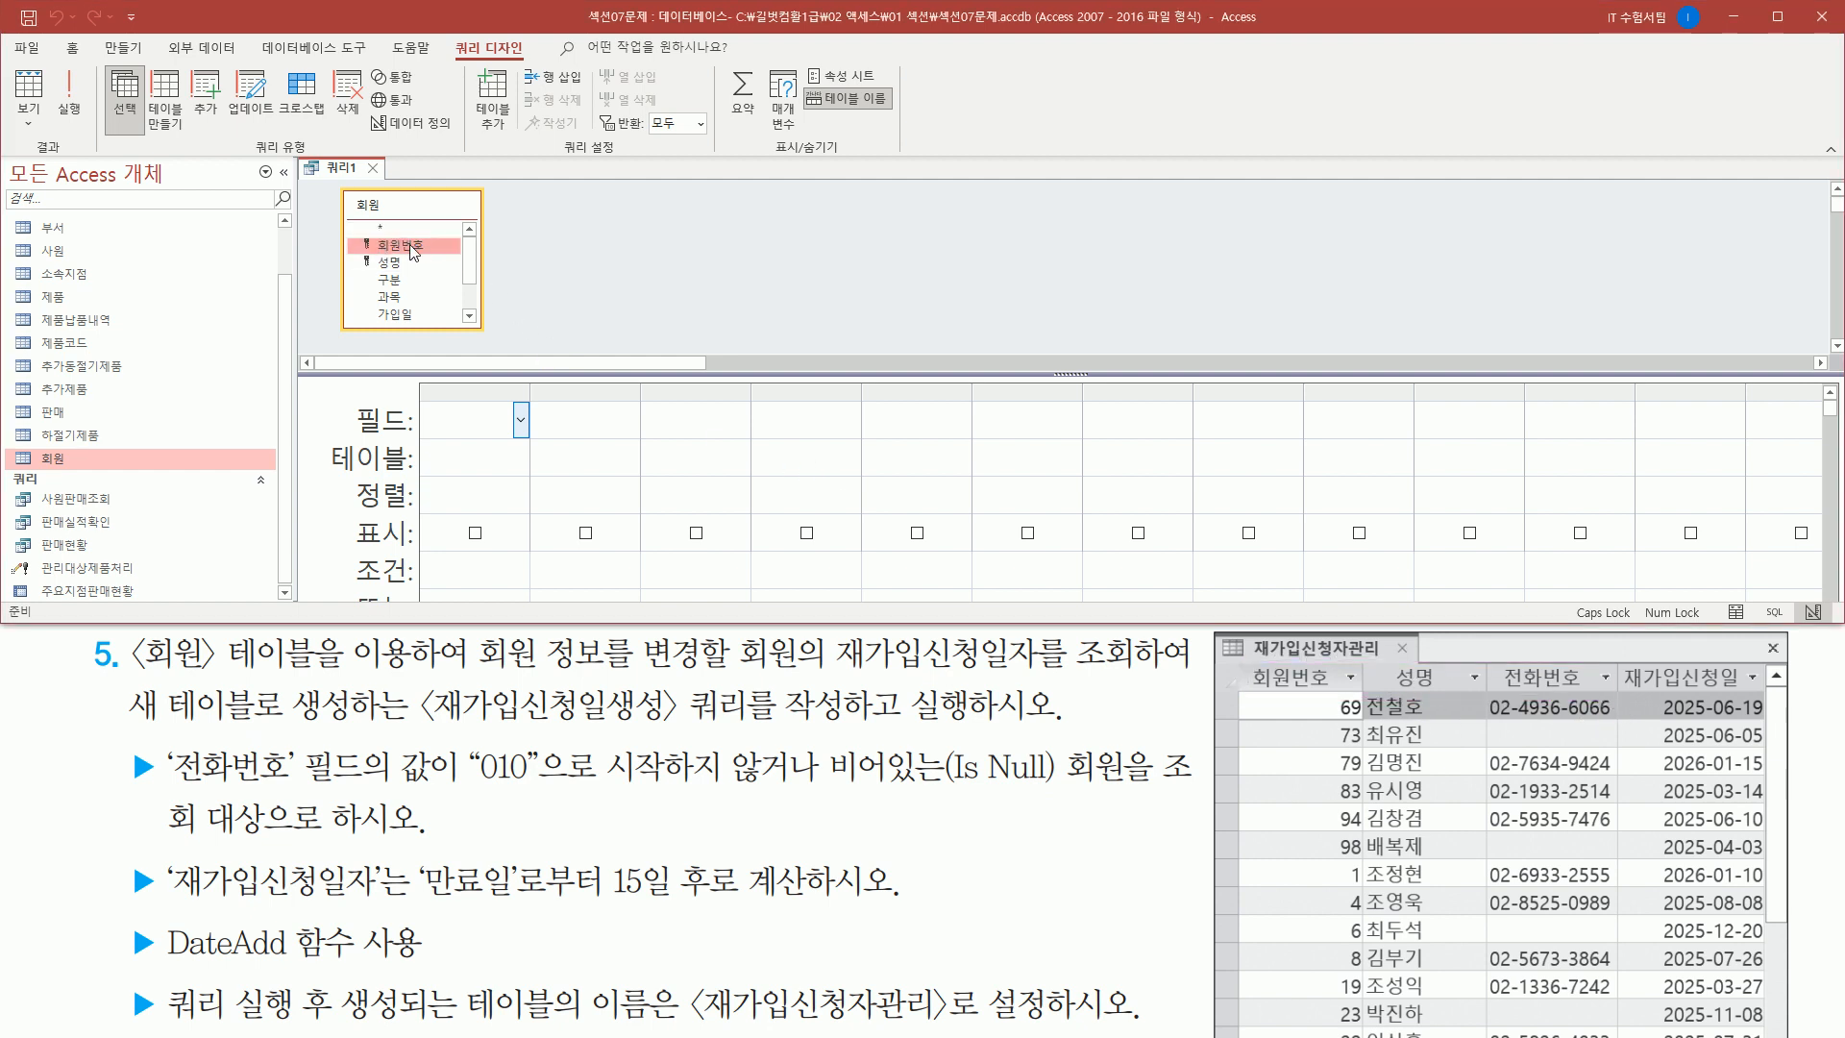
double_click(410, 247)
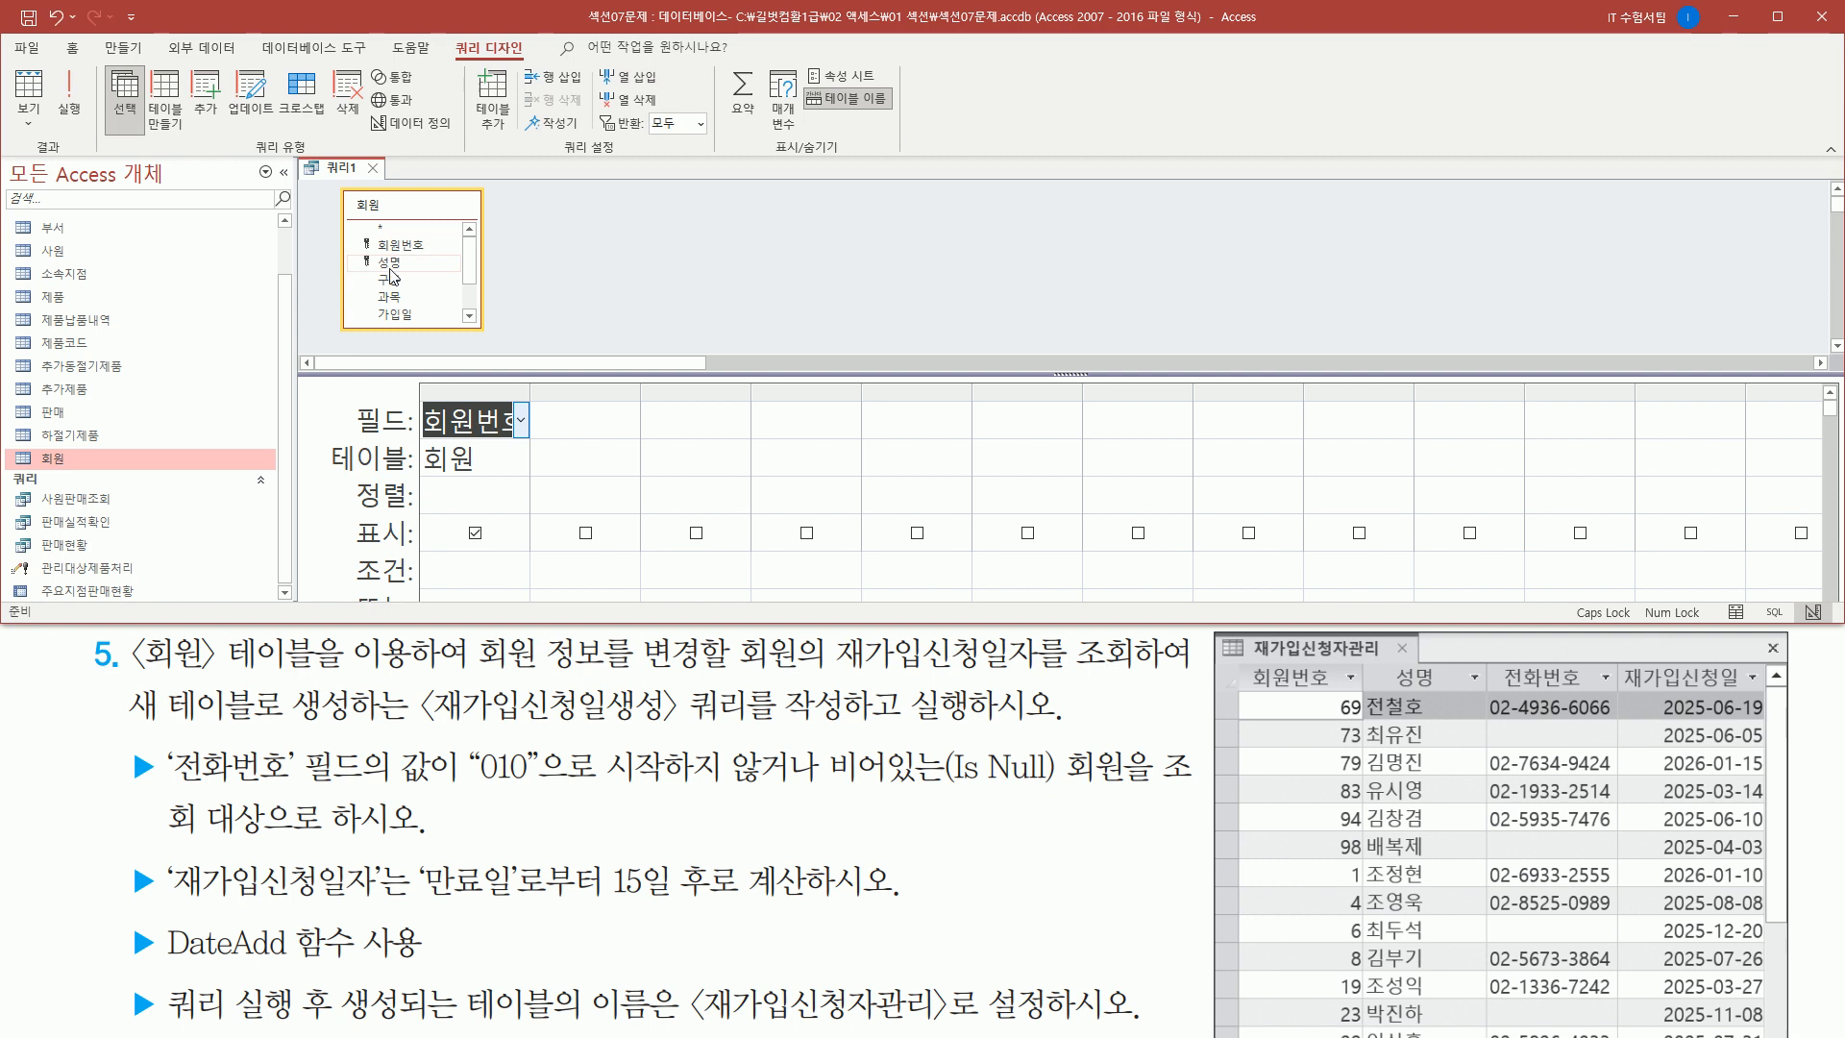
left_click(390, 265)
double_click(396, 267)
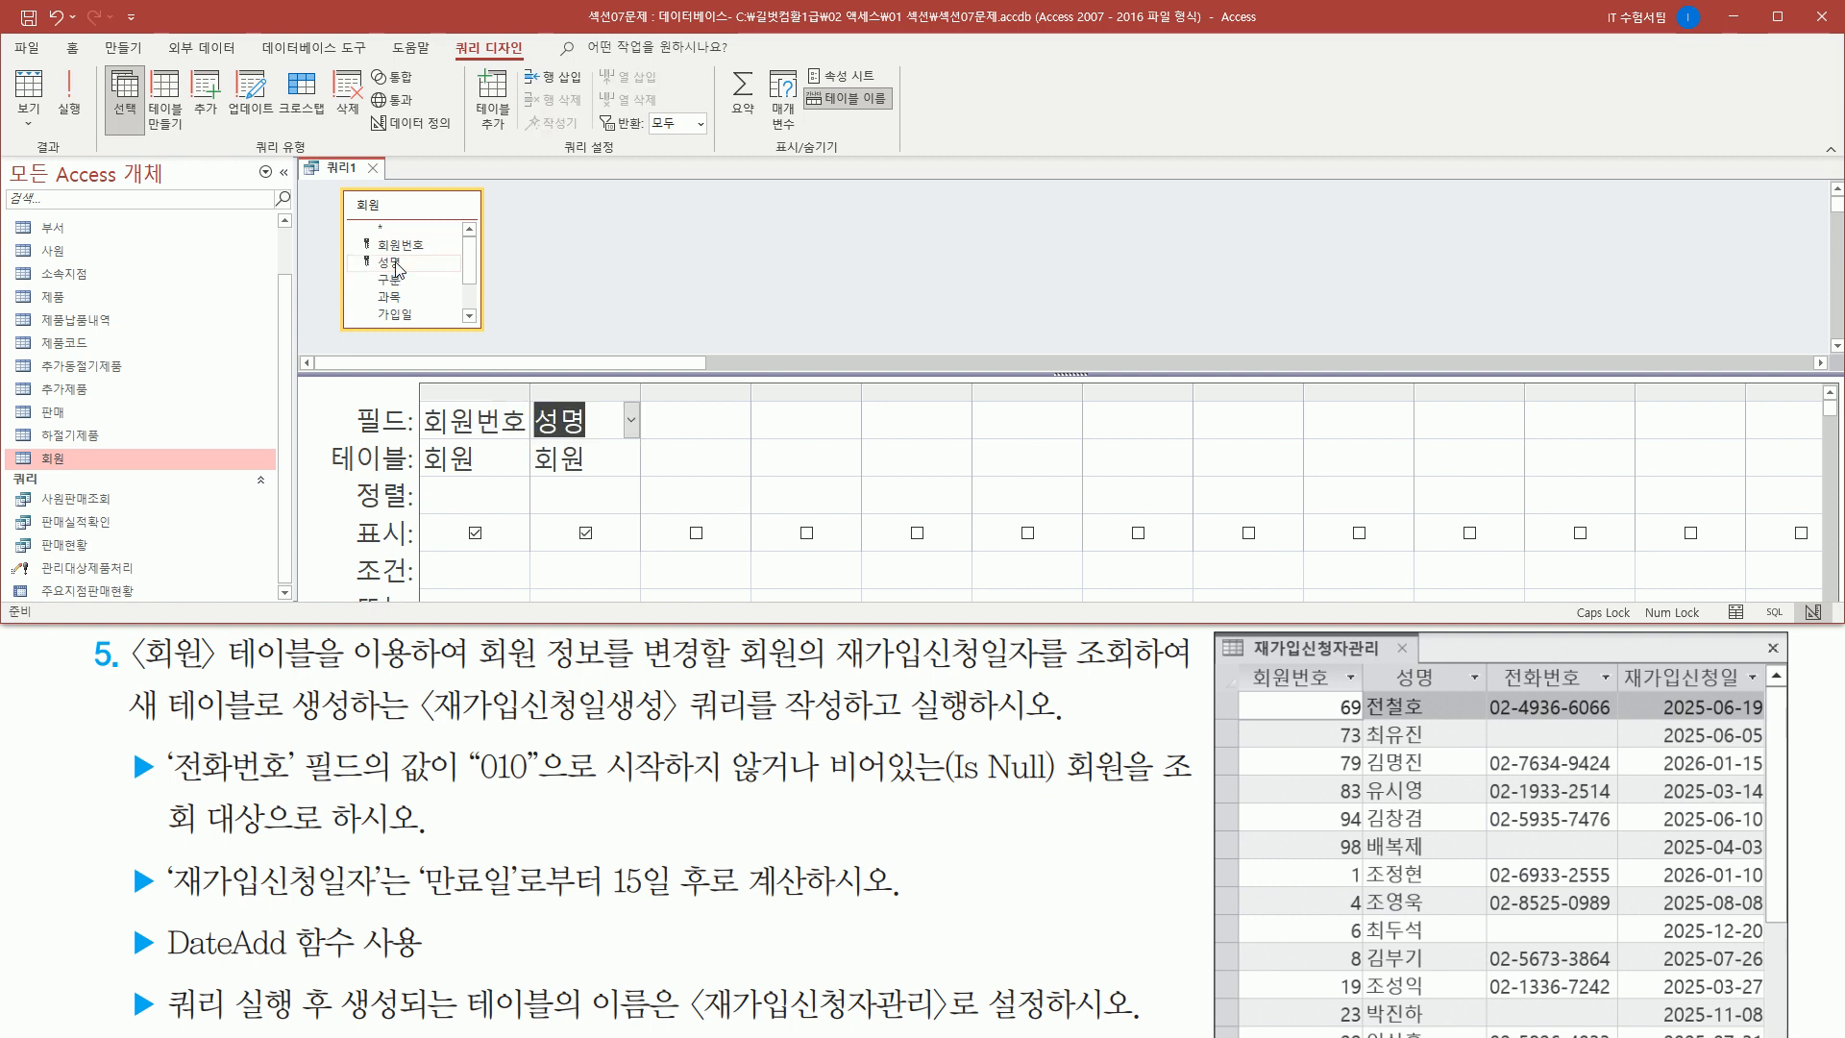
- Add the 전화번호 field as the query's third column and compare the fields with the expected result
left_click(470, 317)
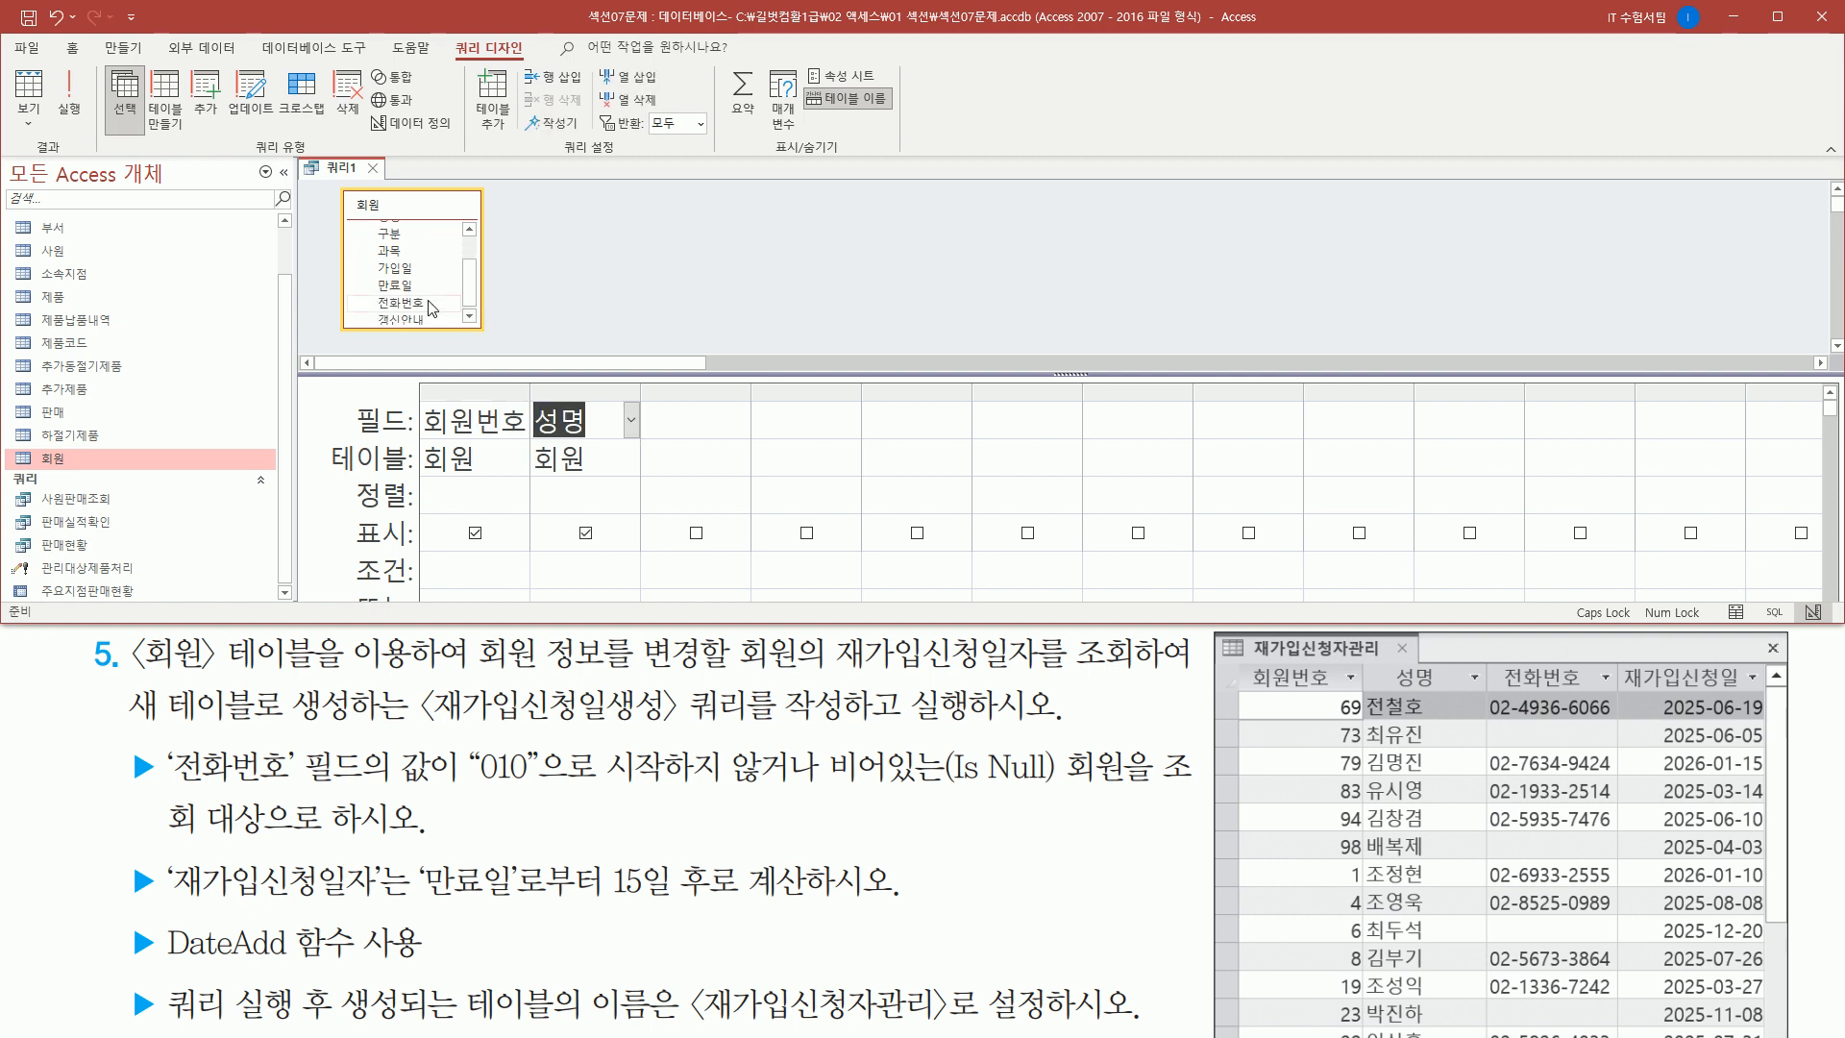
left_click(416, 303)
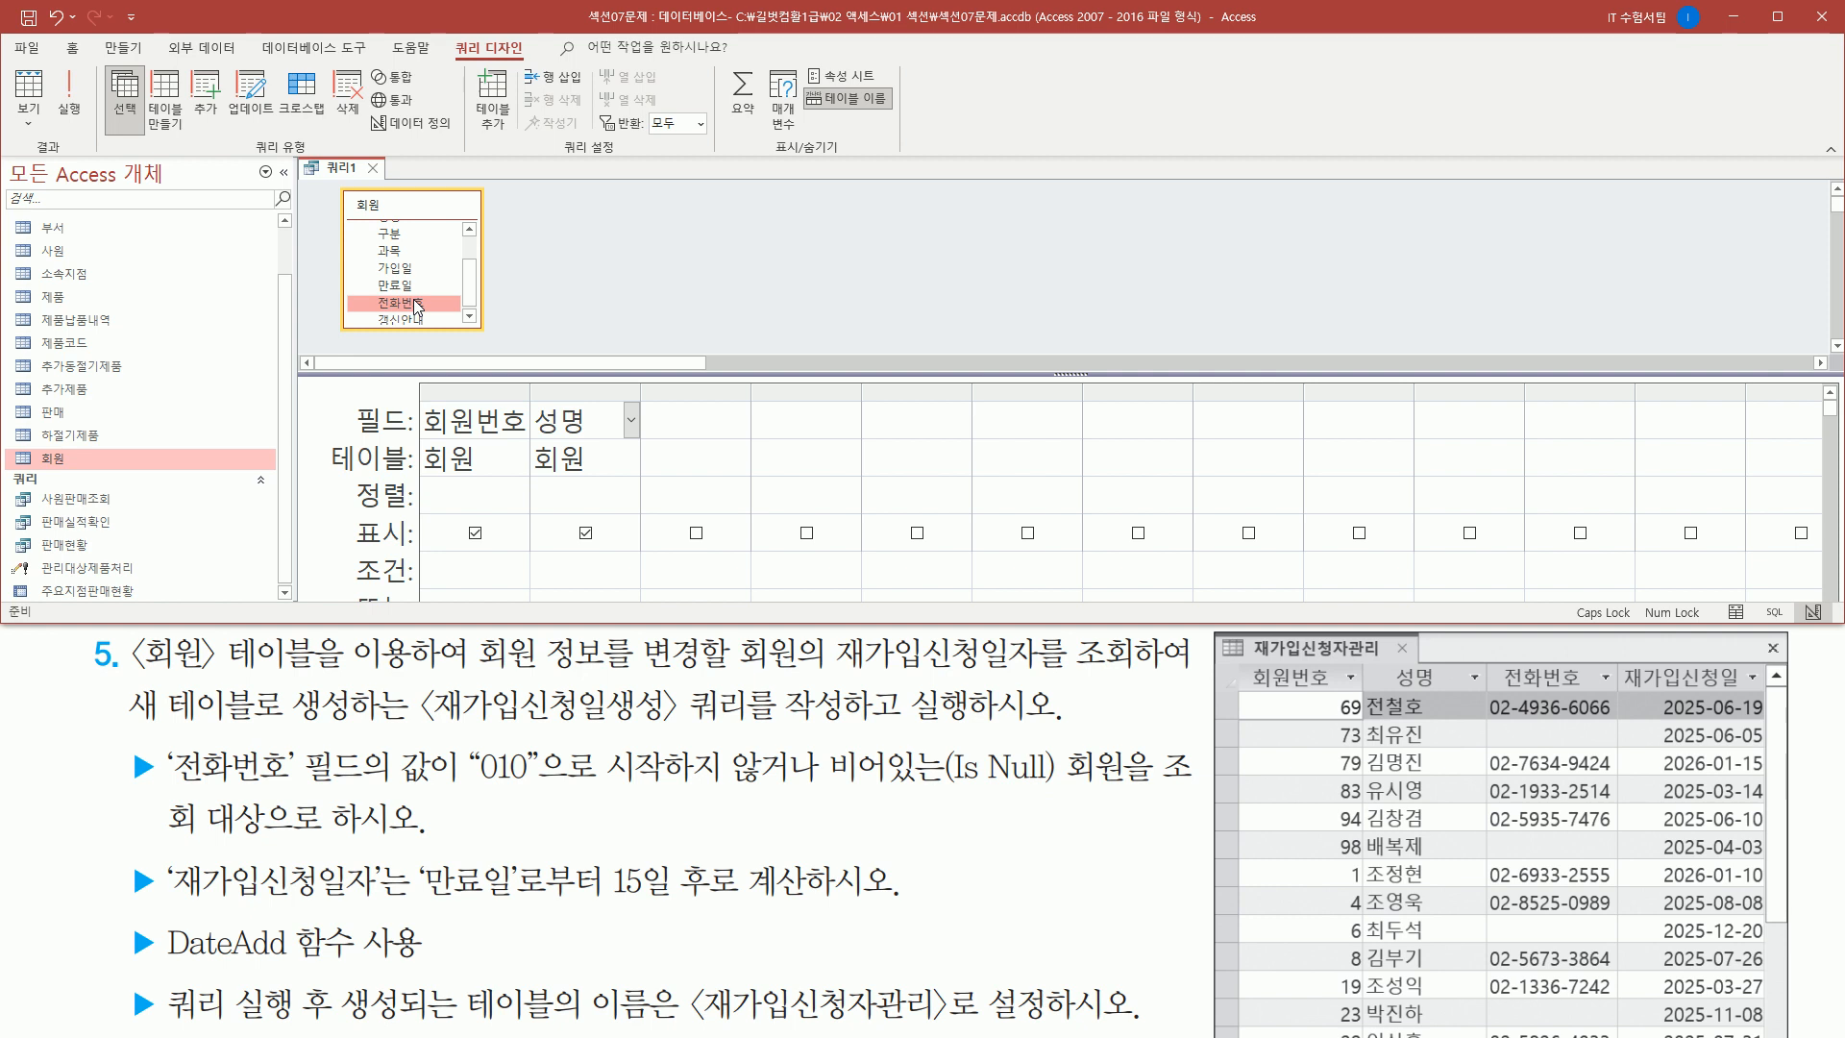
double_click(414, 302)
left_click_drag(412, 382, 759, 484)
left_click_drag(1245, 662, 1603, 716)
left_click(620, 280)
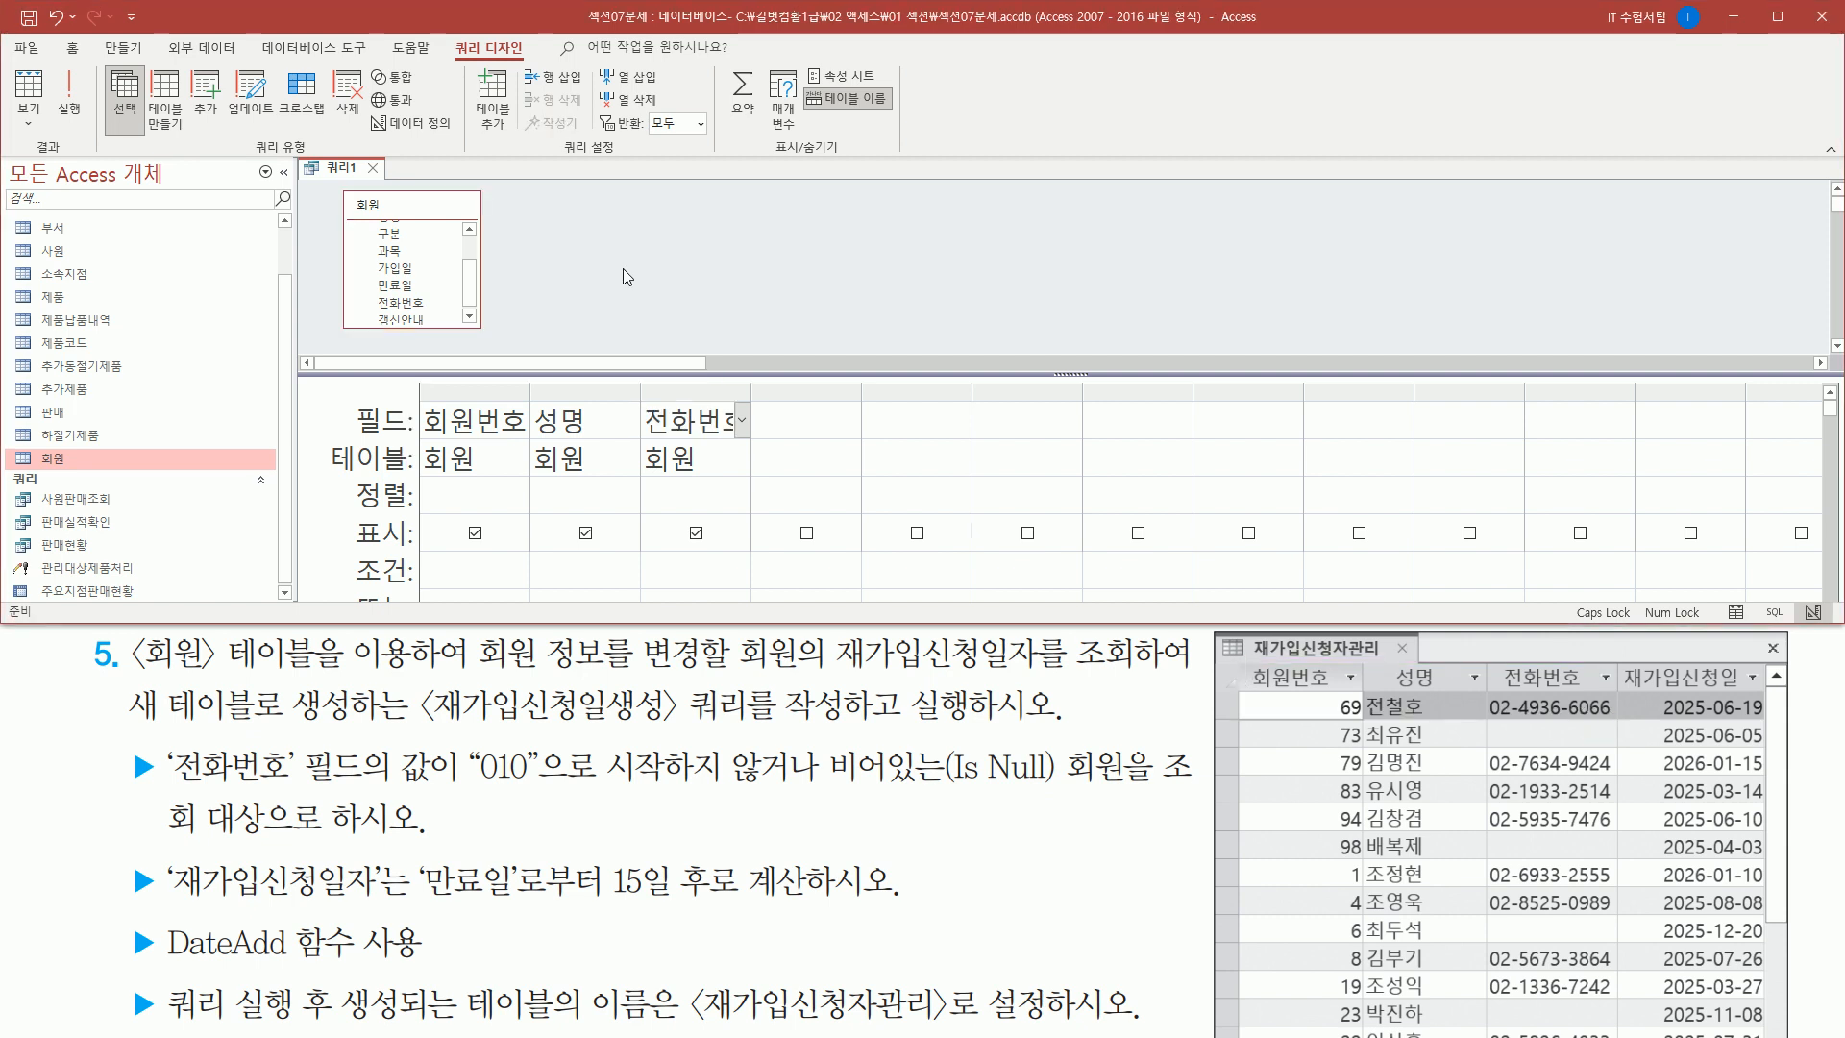
- Run the query and compare the 전화번호 values with the condition of not starting with "010" or being null
left_click_drag(49, 67, 89, 143)
key("Escape")
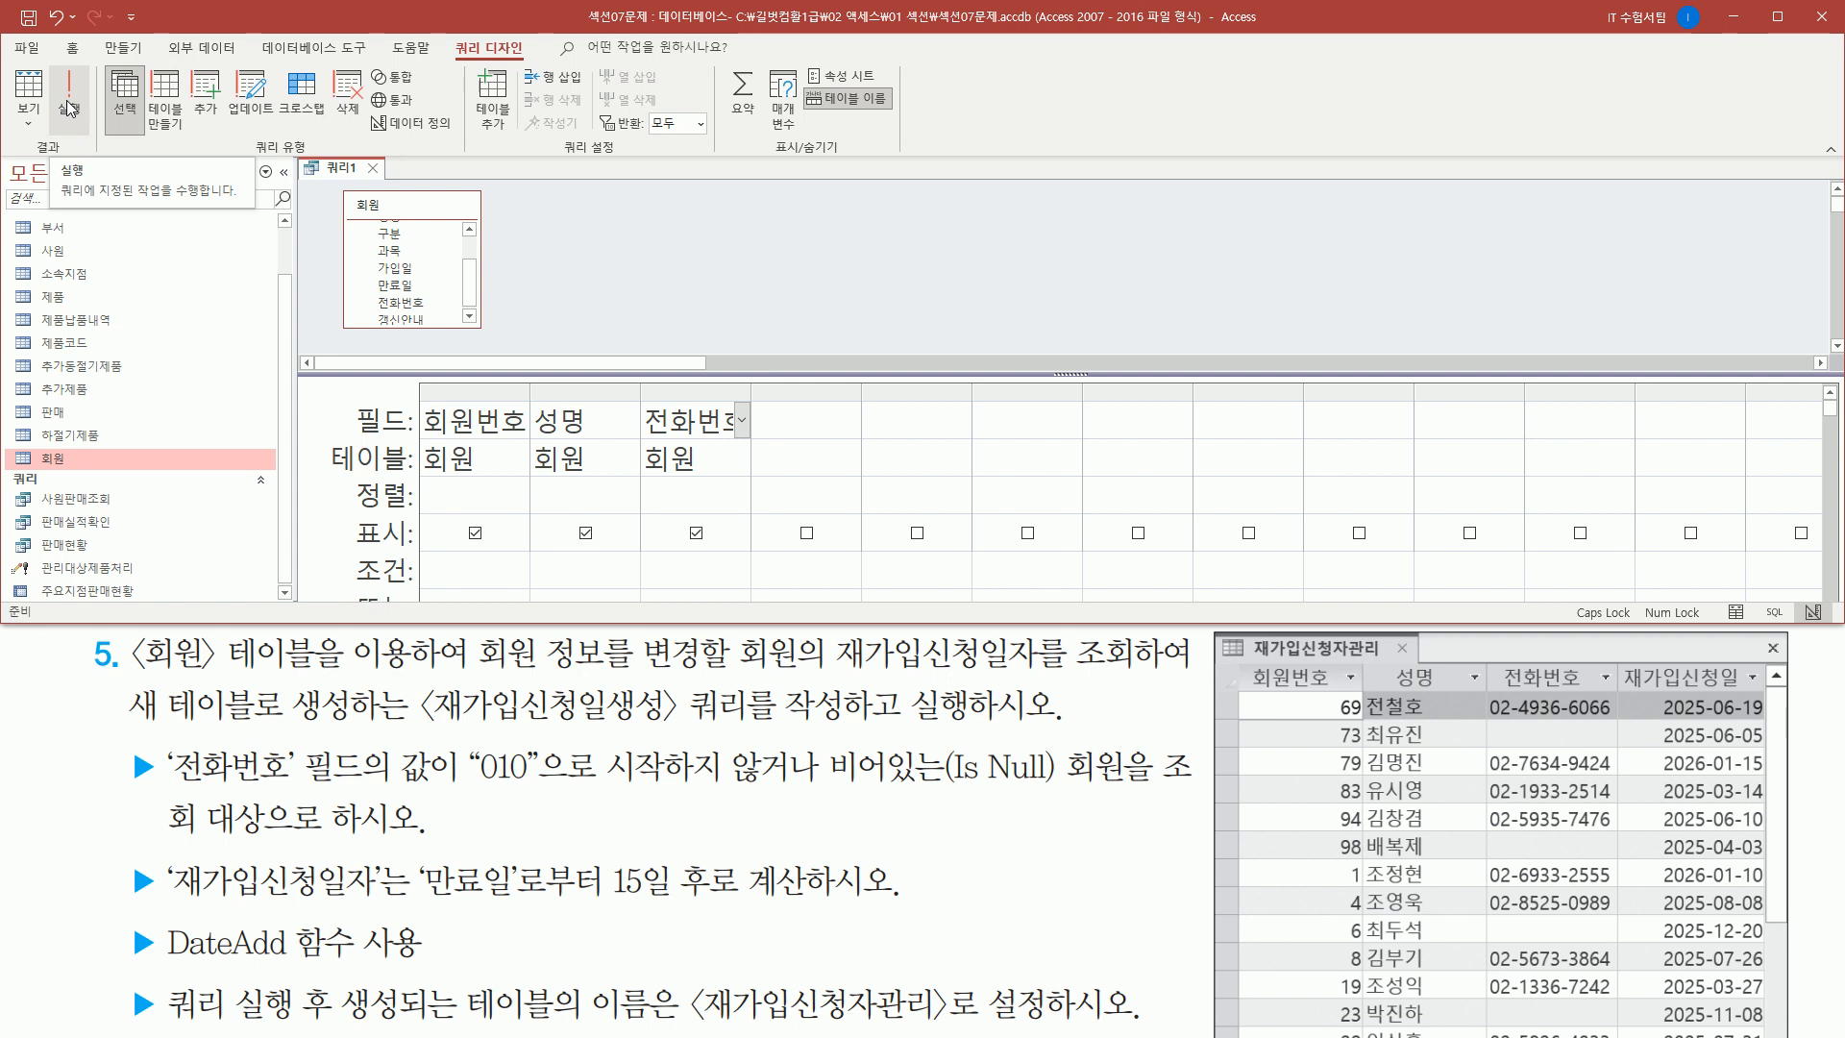
left_click(66, 100)
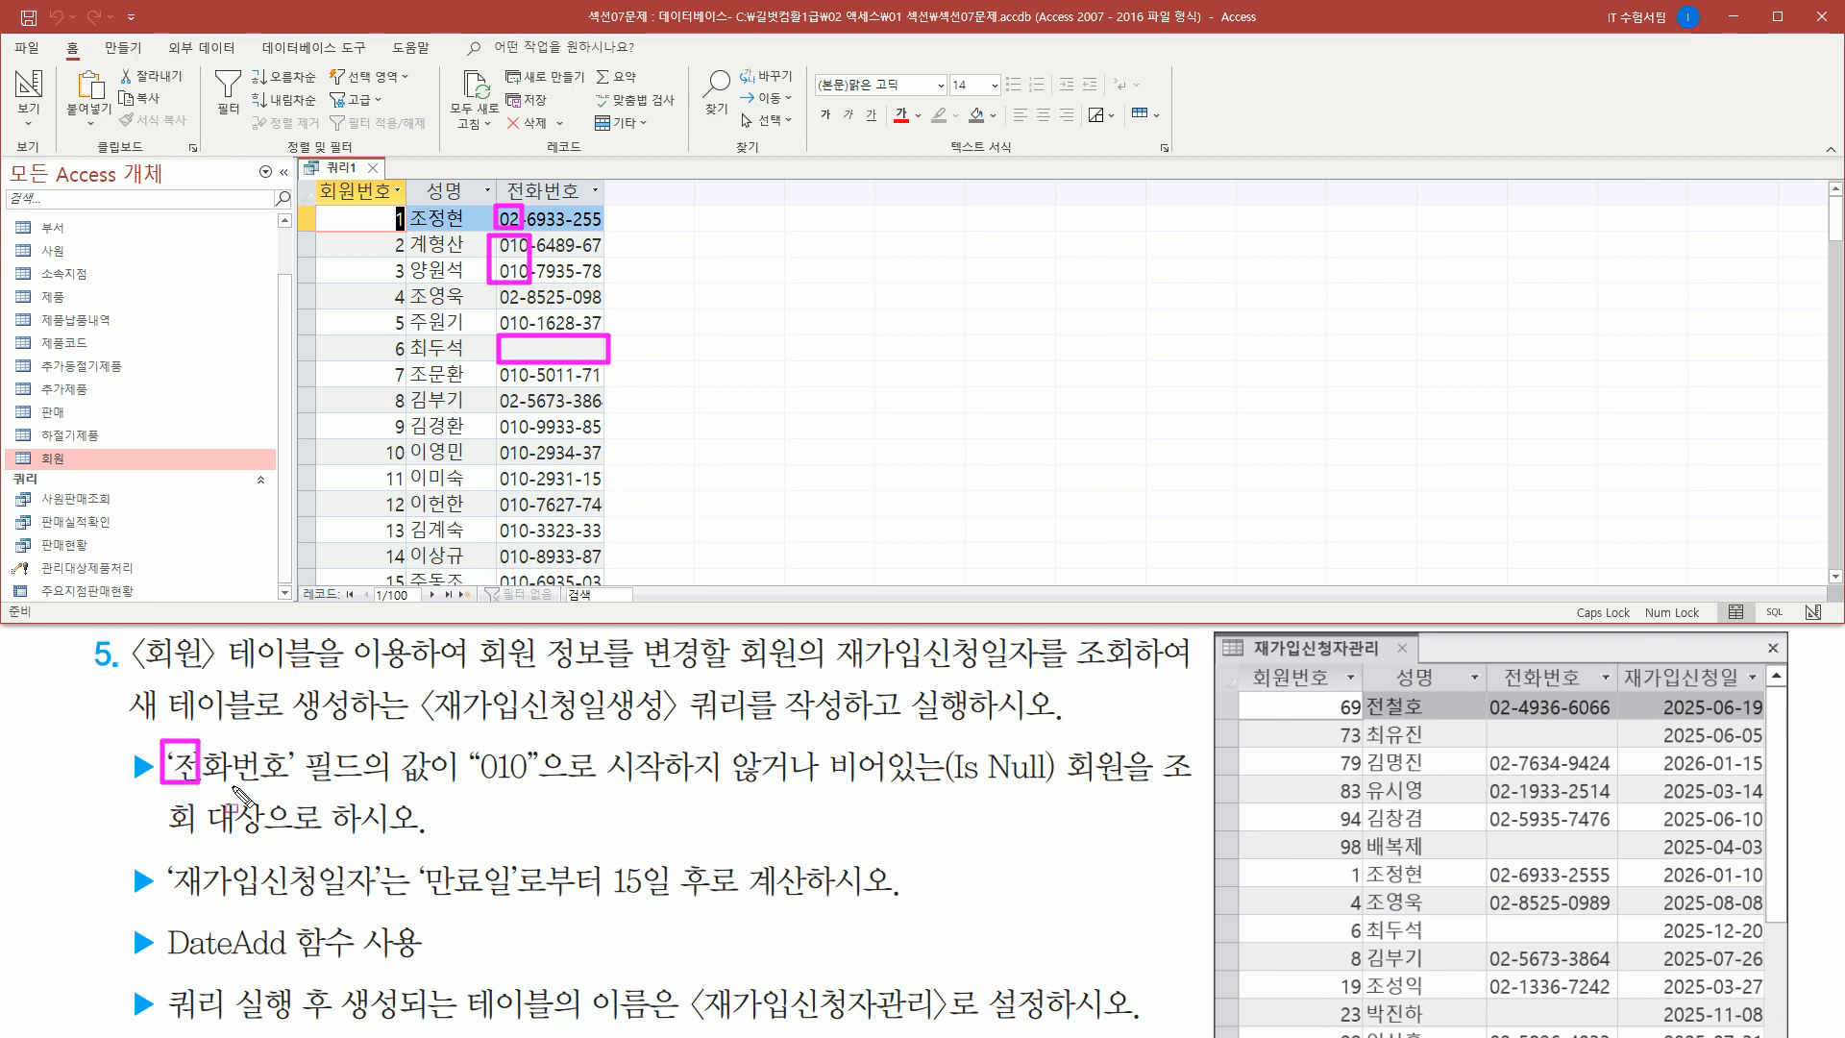
left_click_drag(477, 786, 823, 786)
mouse_move(729, 741)
left_mouse_down()
mouse_move(761, 783)
mouse_move(1077, 793)
left_mouse_up()
mouse_move(947, 737)
left_mouse_down()
mouse_move(1004, 793)
mouse_move(1075, 793)
left_mouse_up()
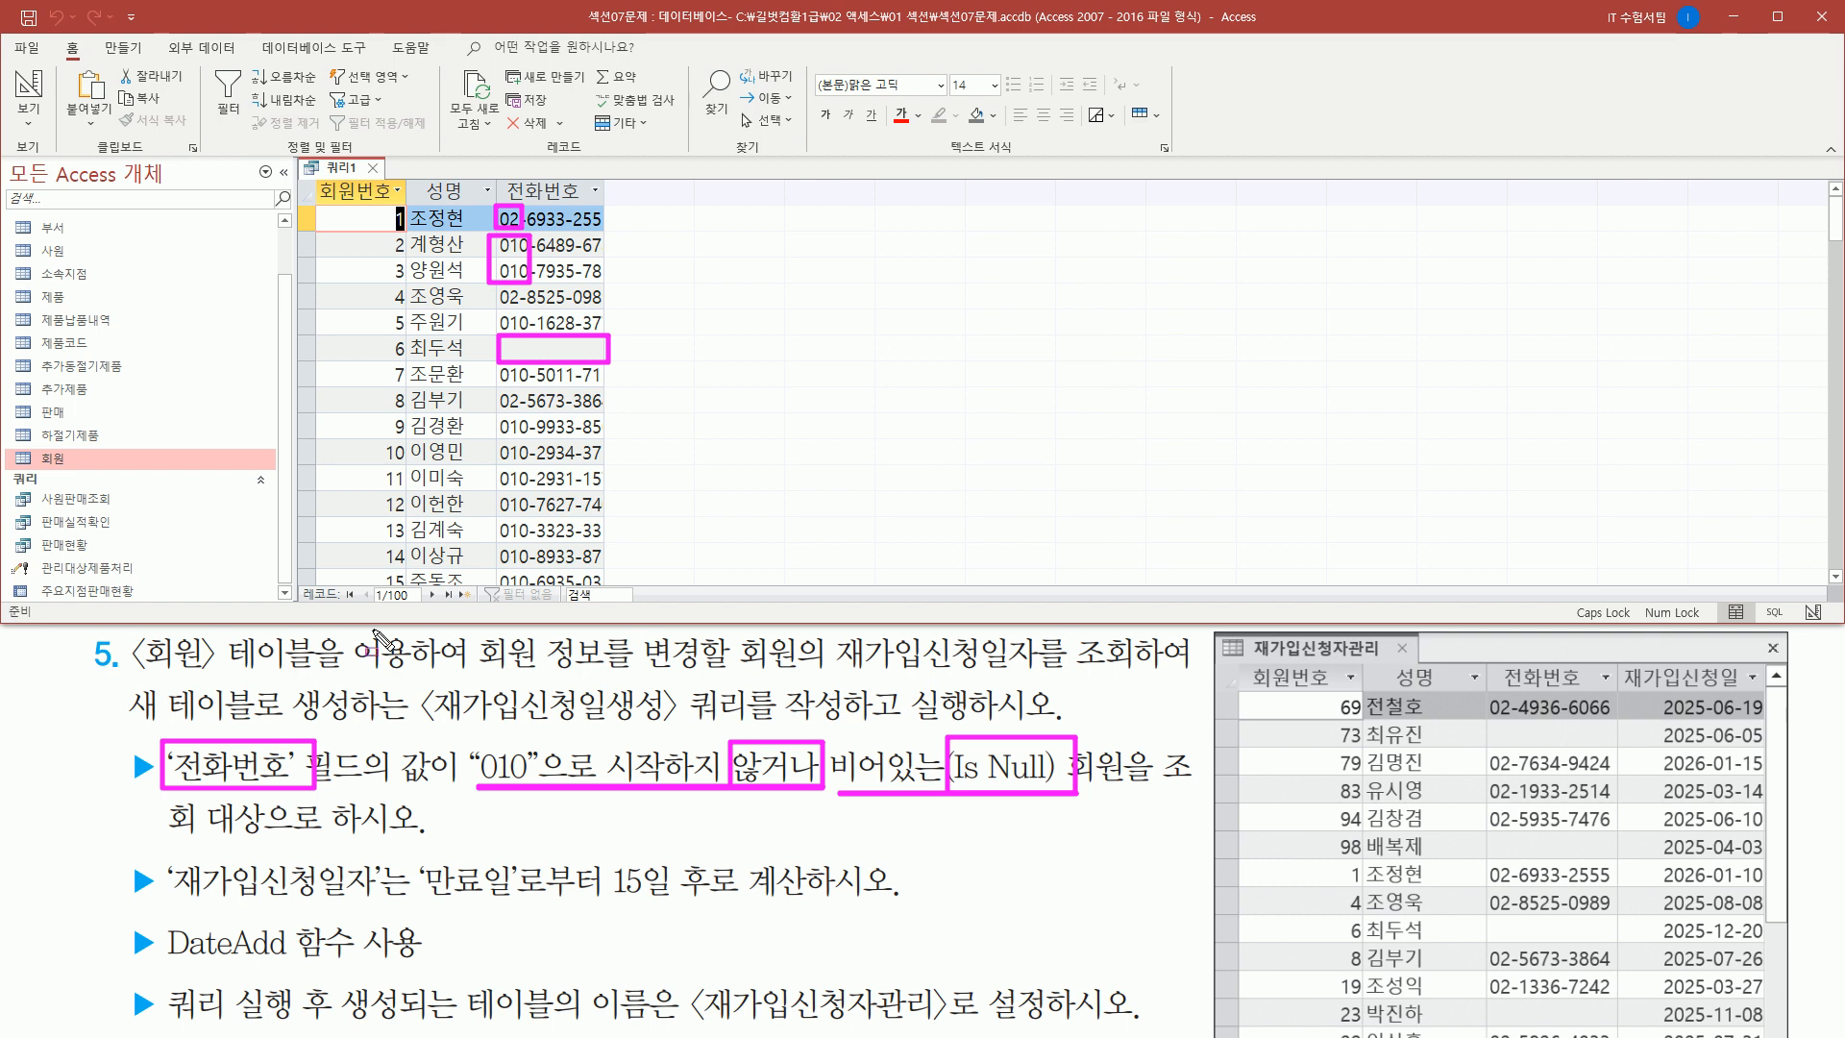
- Return the query from its datasheet to Design view
key("Escape")
left_click(338, 172)
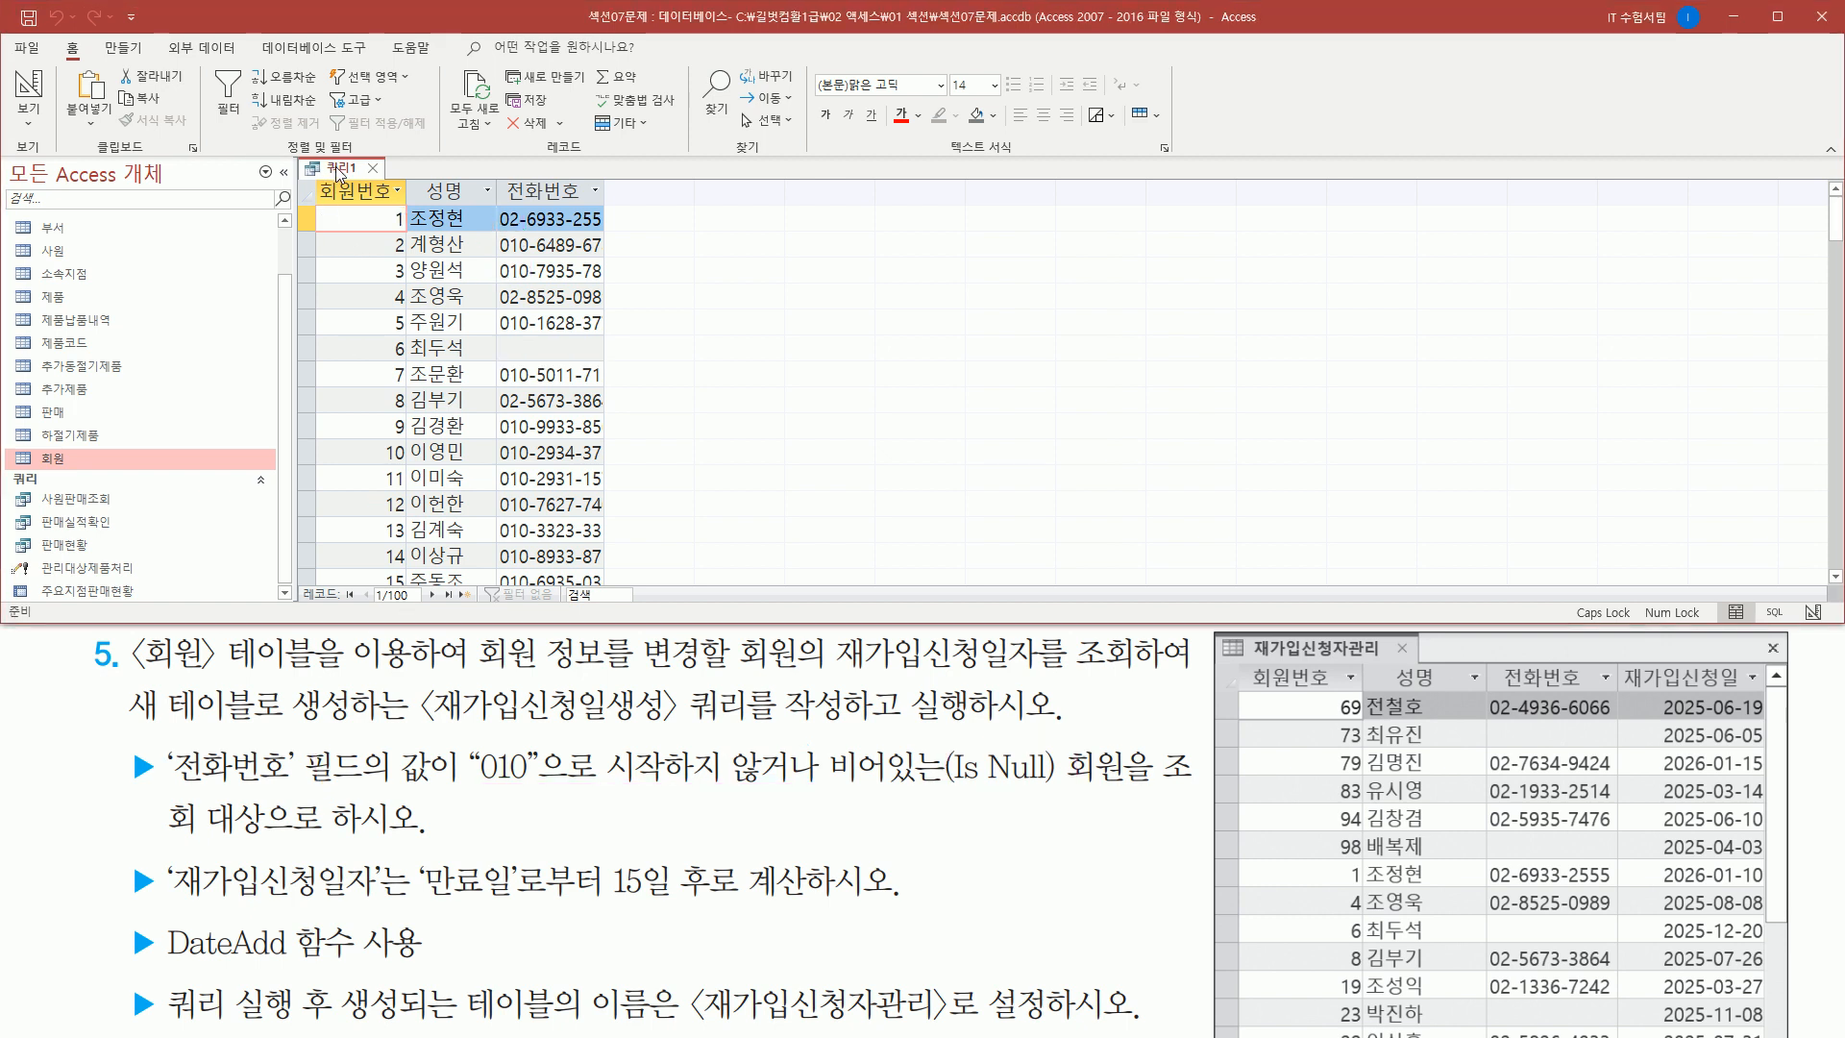
right_click(337, 172)
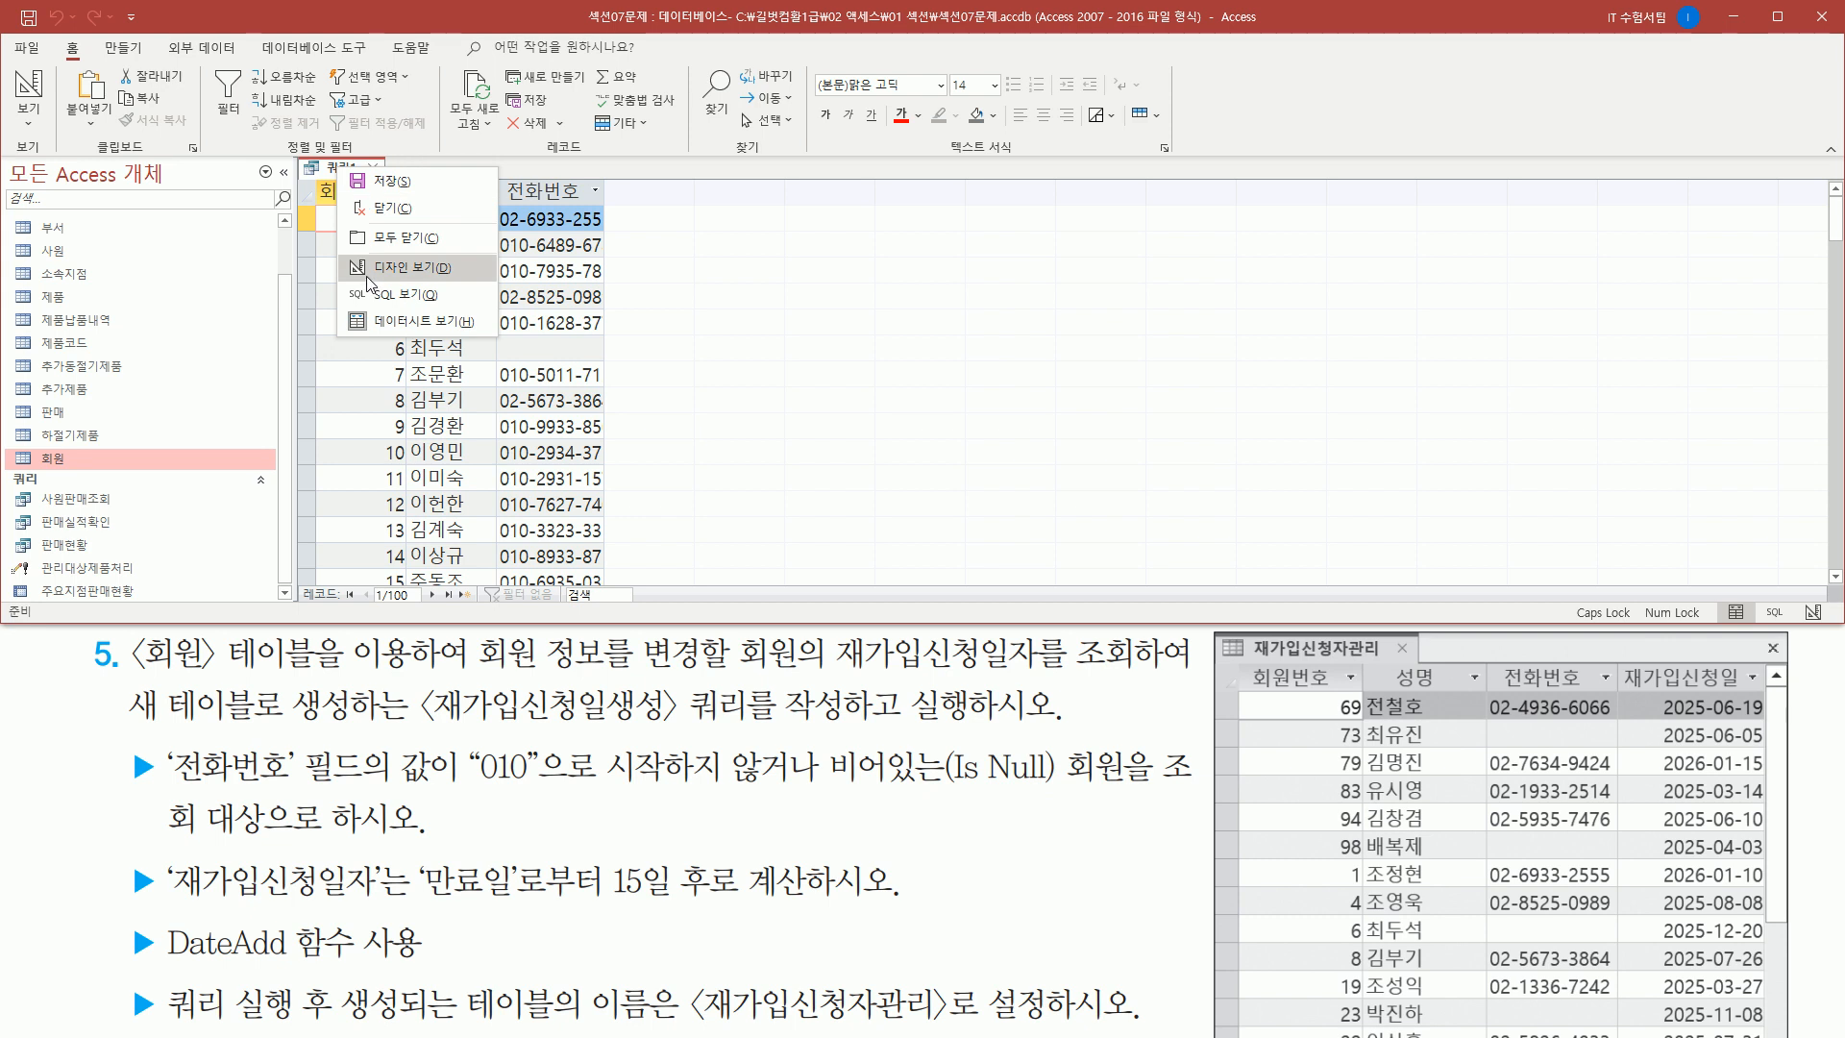
left_click(404, 267)
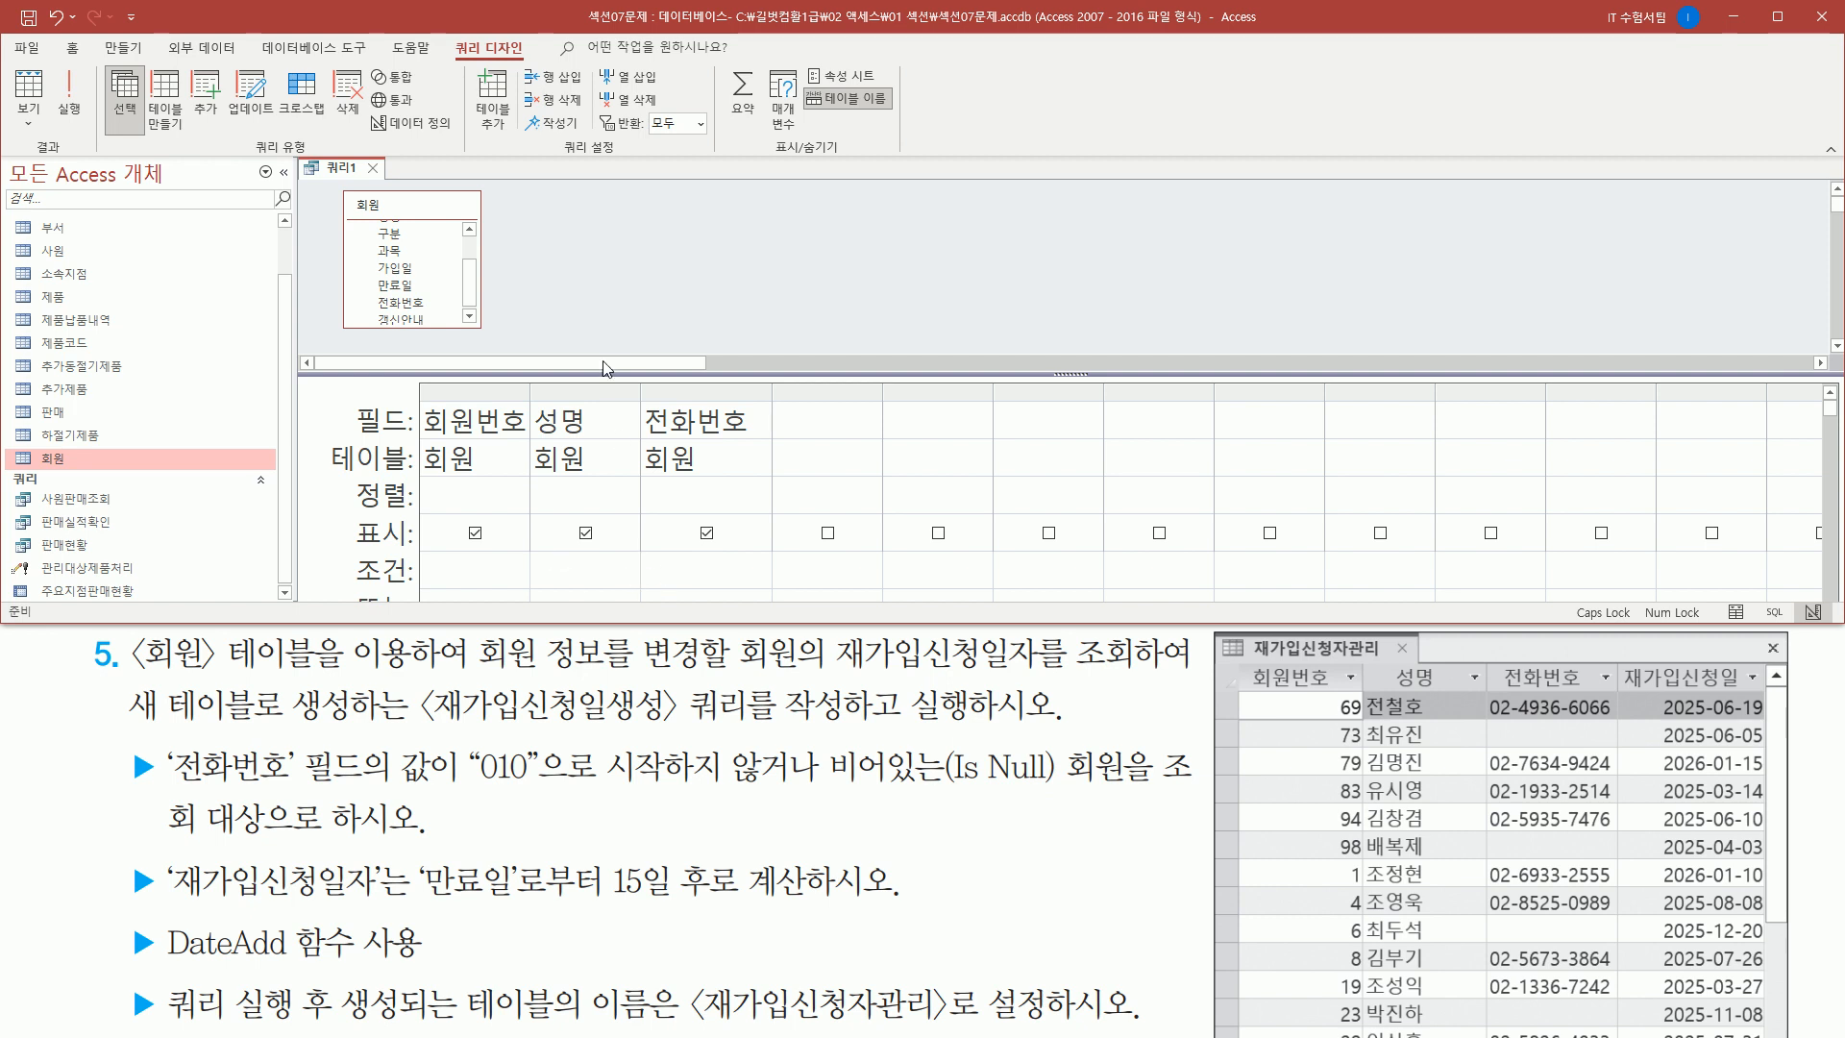
- Set the 전화번호 criterion to Like "010*" and widen that column to fit it
left_click_drag(607, 372, 607, 343)
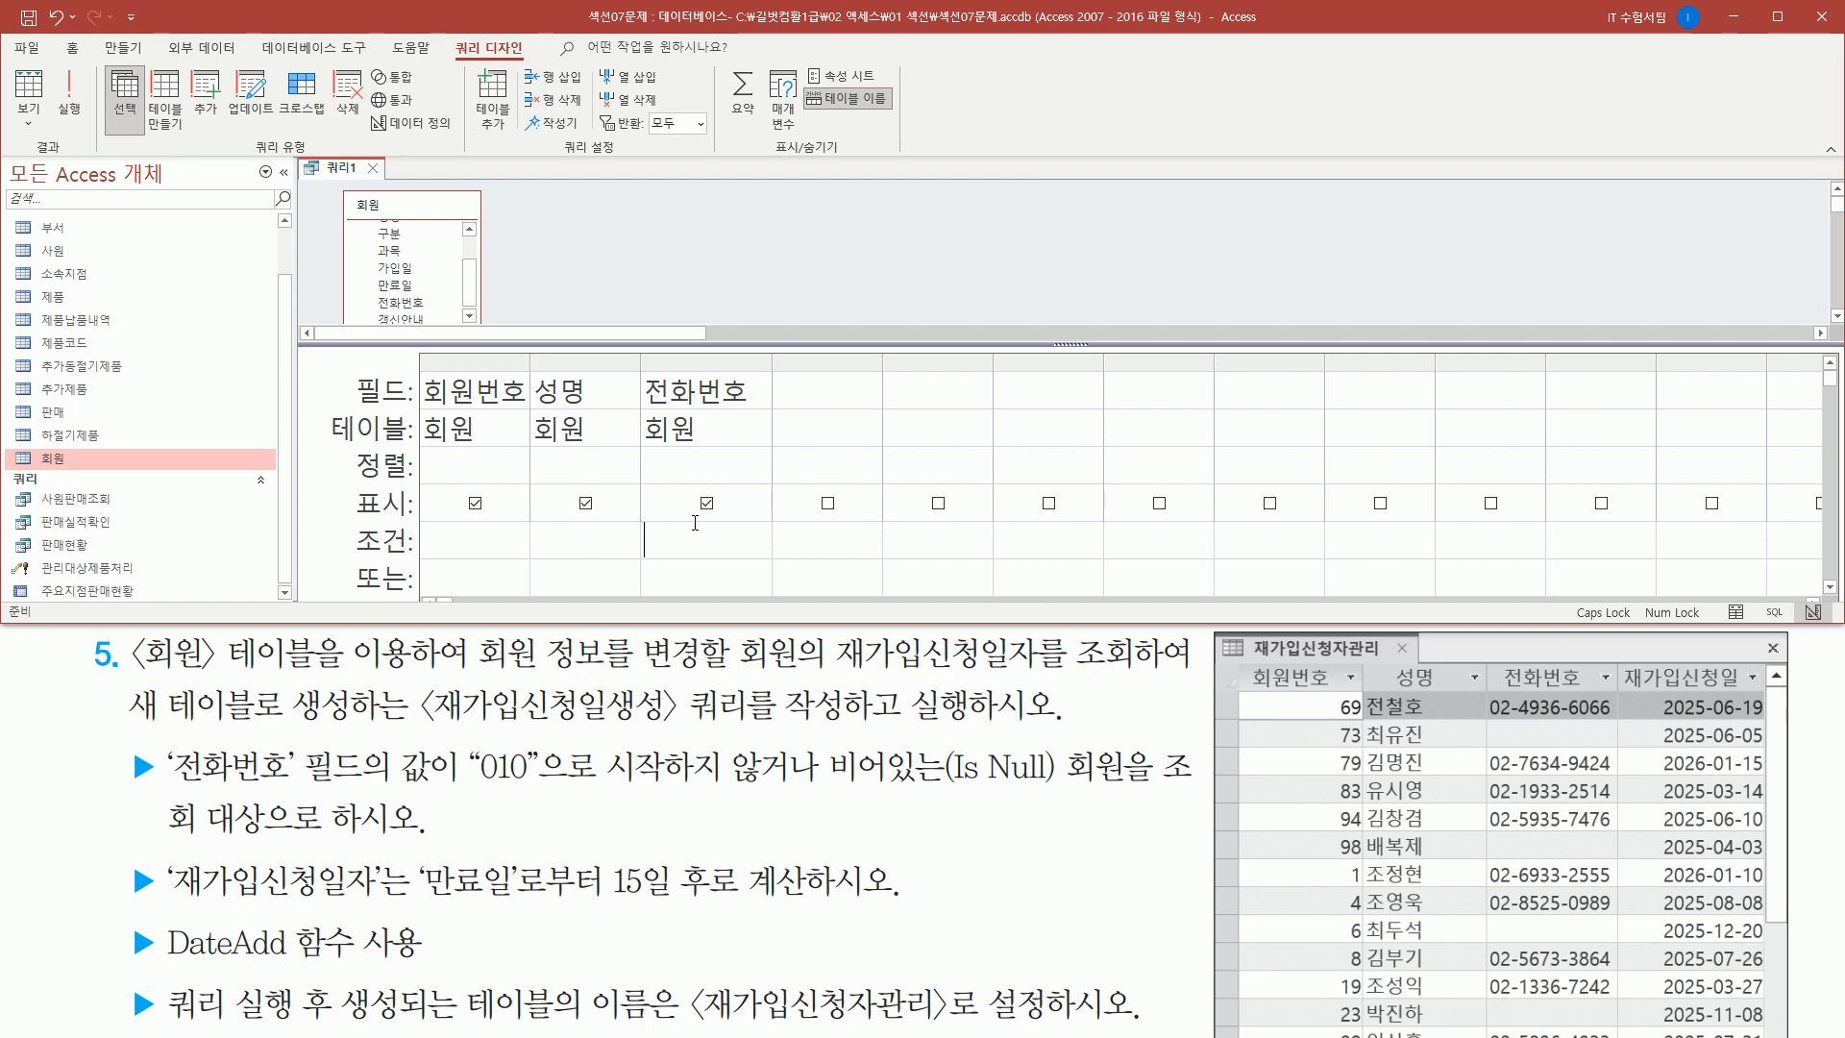
type("L")
type("IKE")
type(" \"010*")
type("\"")
key("Return")
left_click_drag(774, 356, 875, 357)
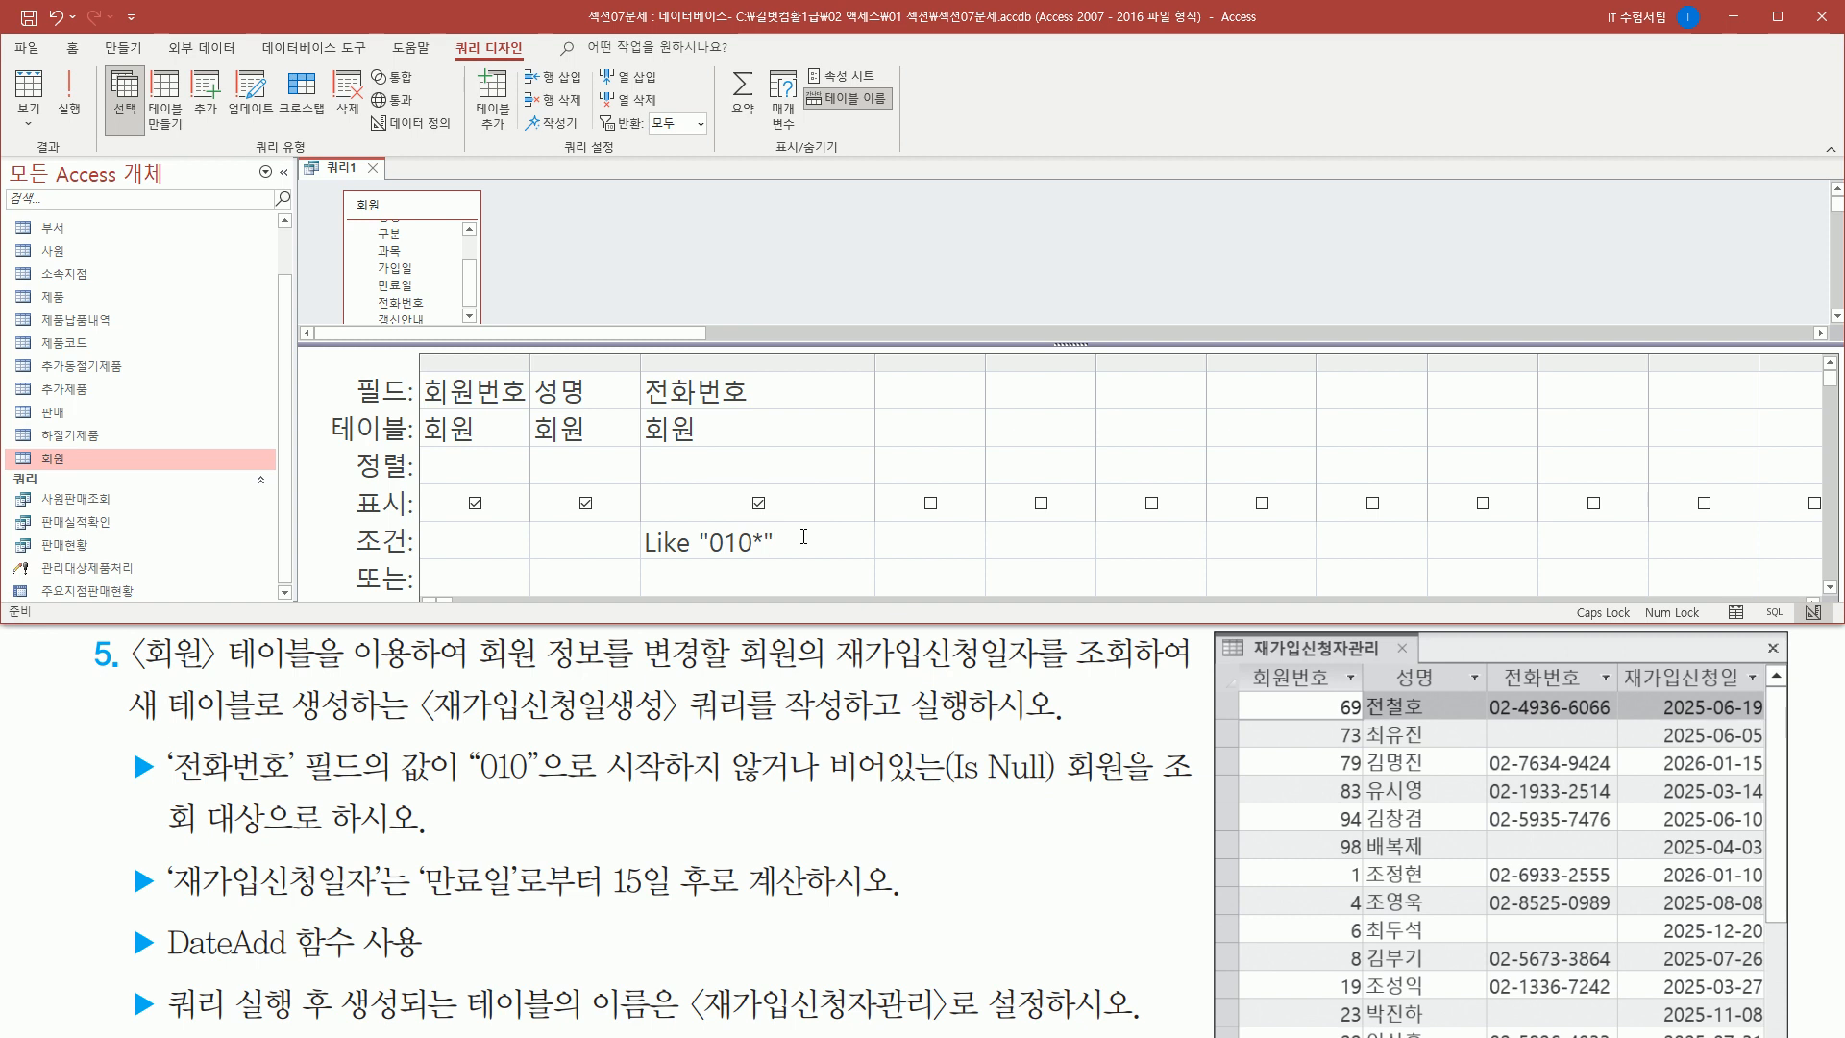
- Negate the 전화번호 criterion so that it reads Not Like "010*"
left_click_drag(471, 781, 829, 791)
key("Escape")
type("NOT")
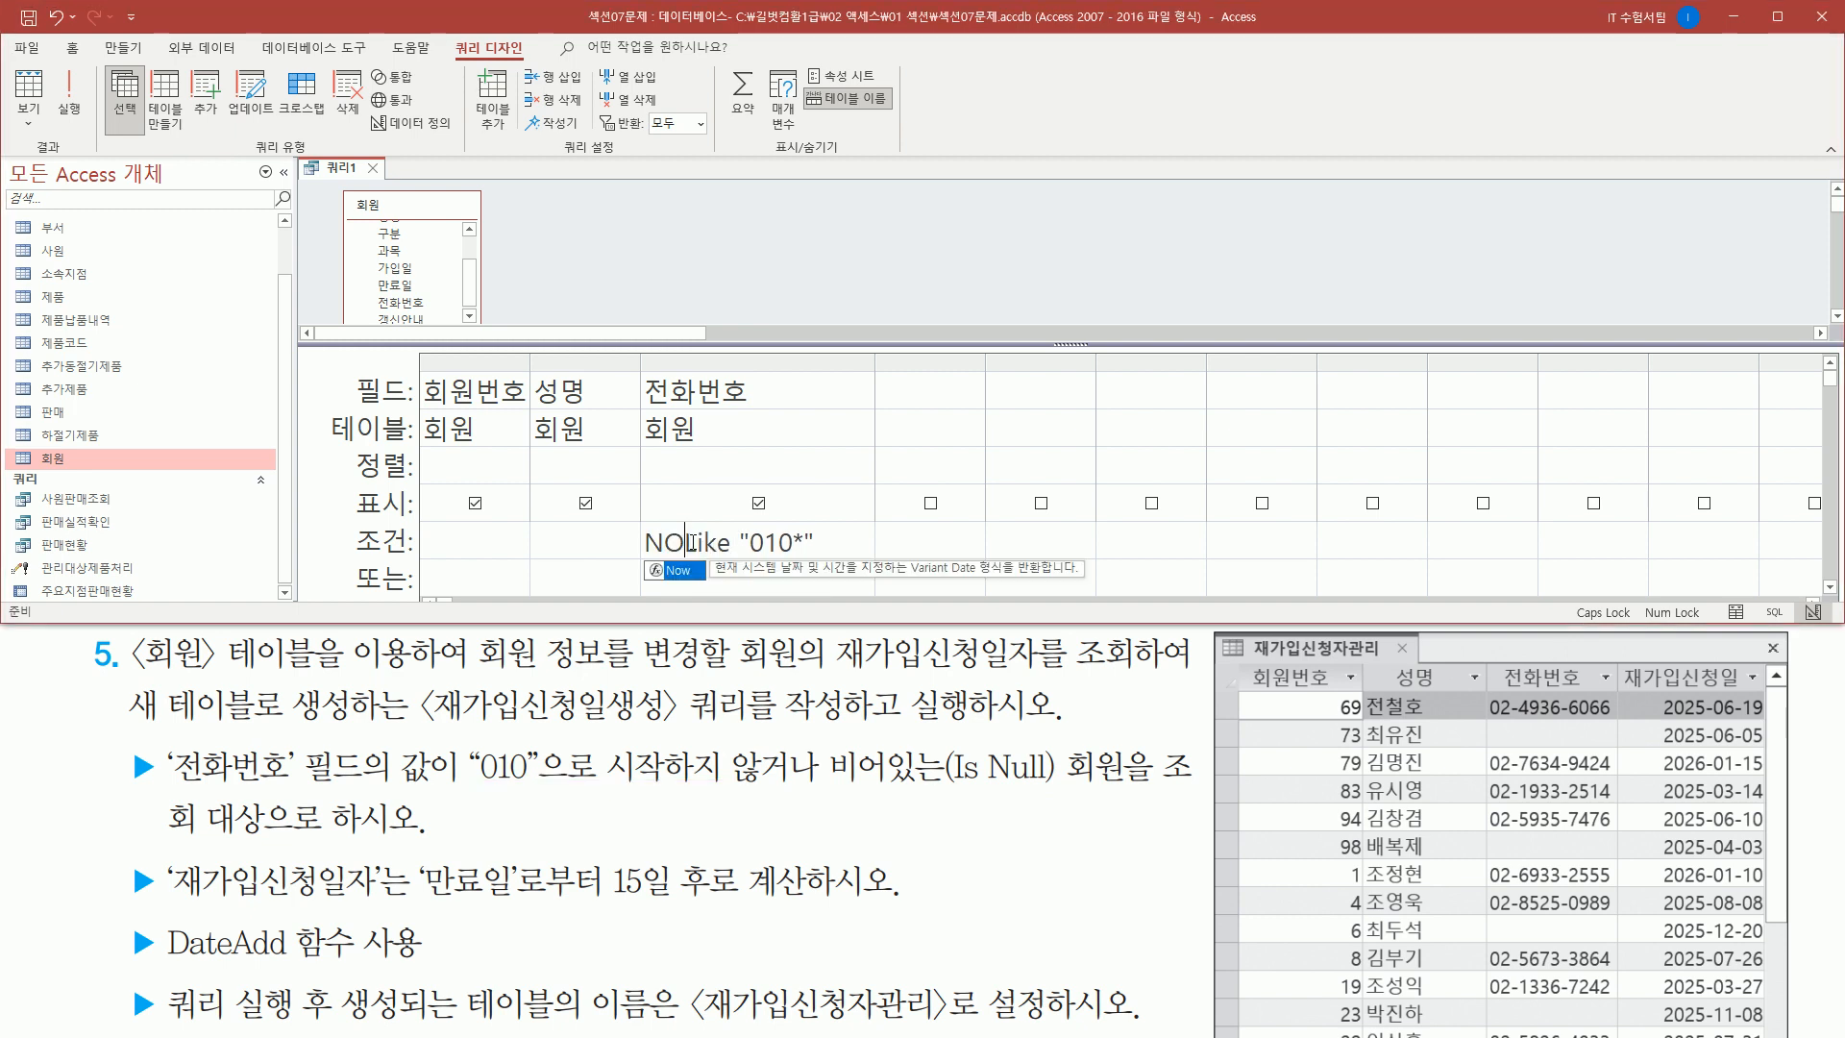
key("Tab")
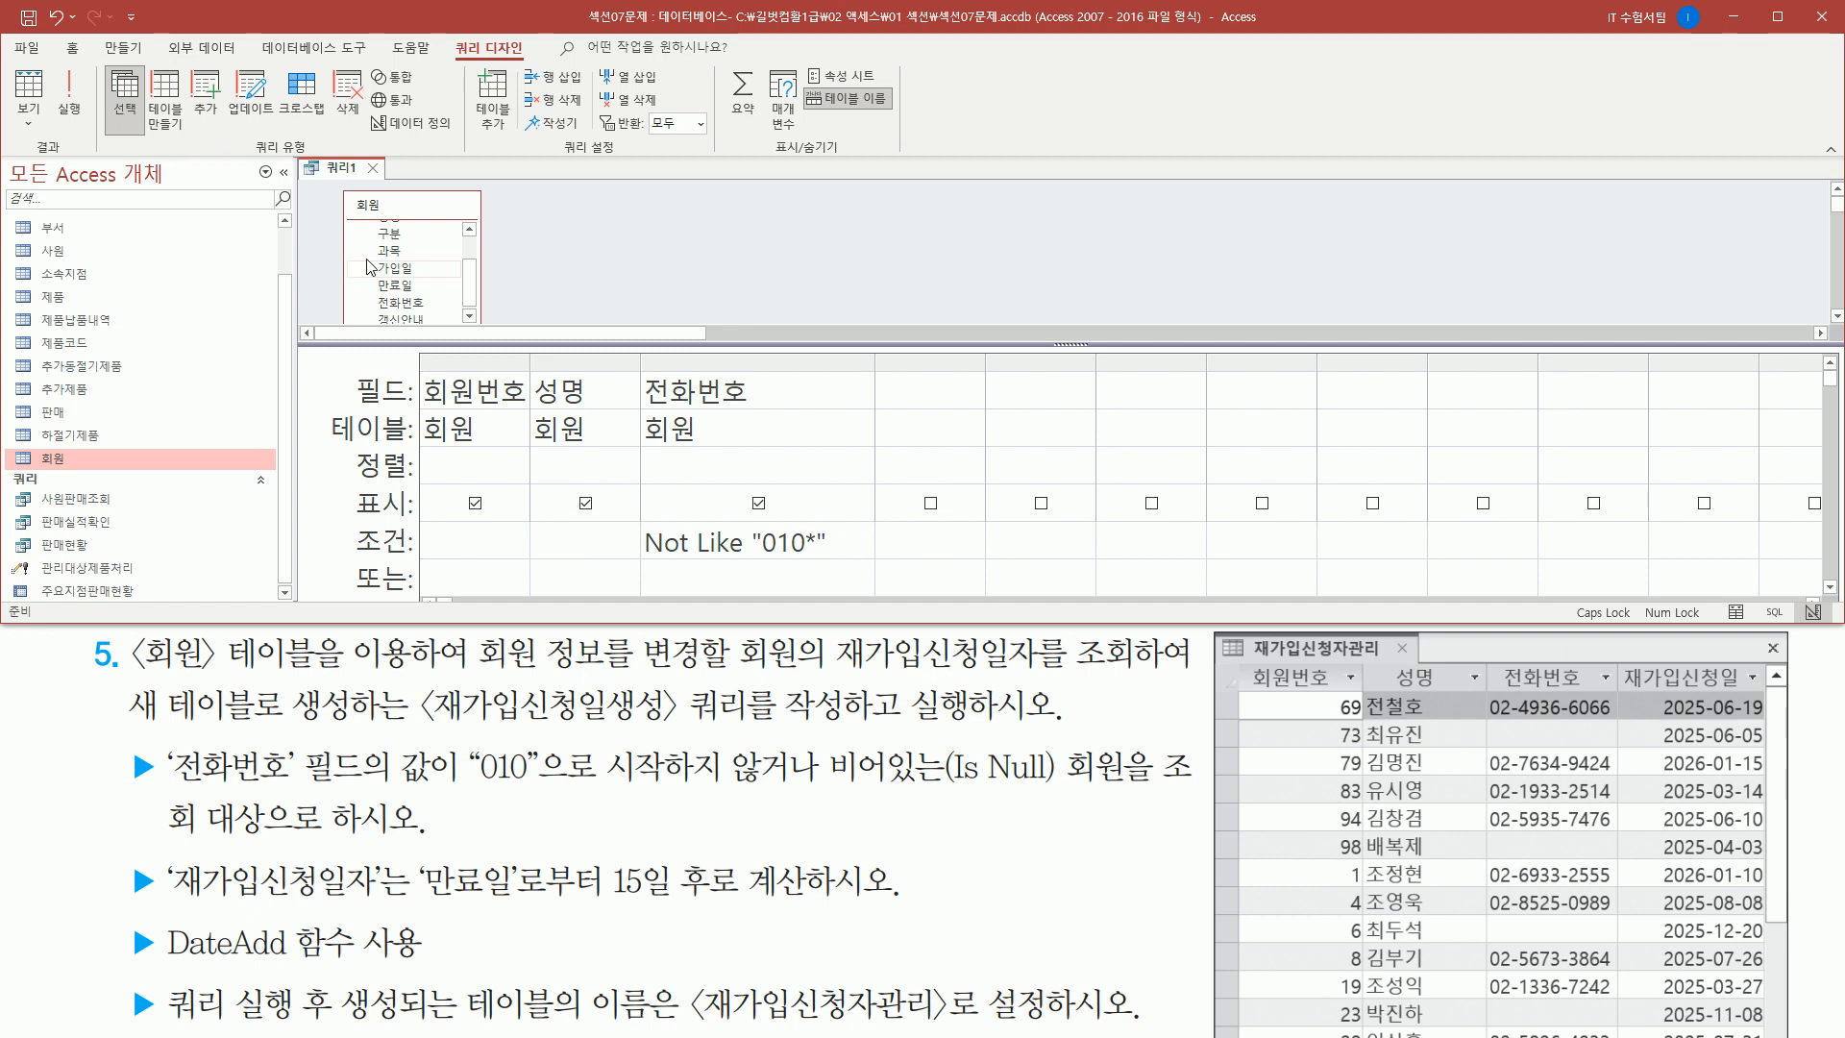
- Run the query to check the 전화번호 values against the two required conditions, and return to Design view
left_click(69, 96)
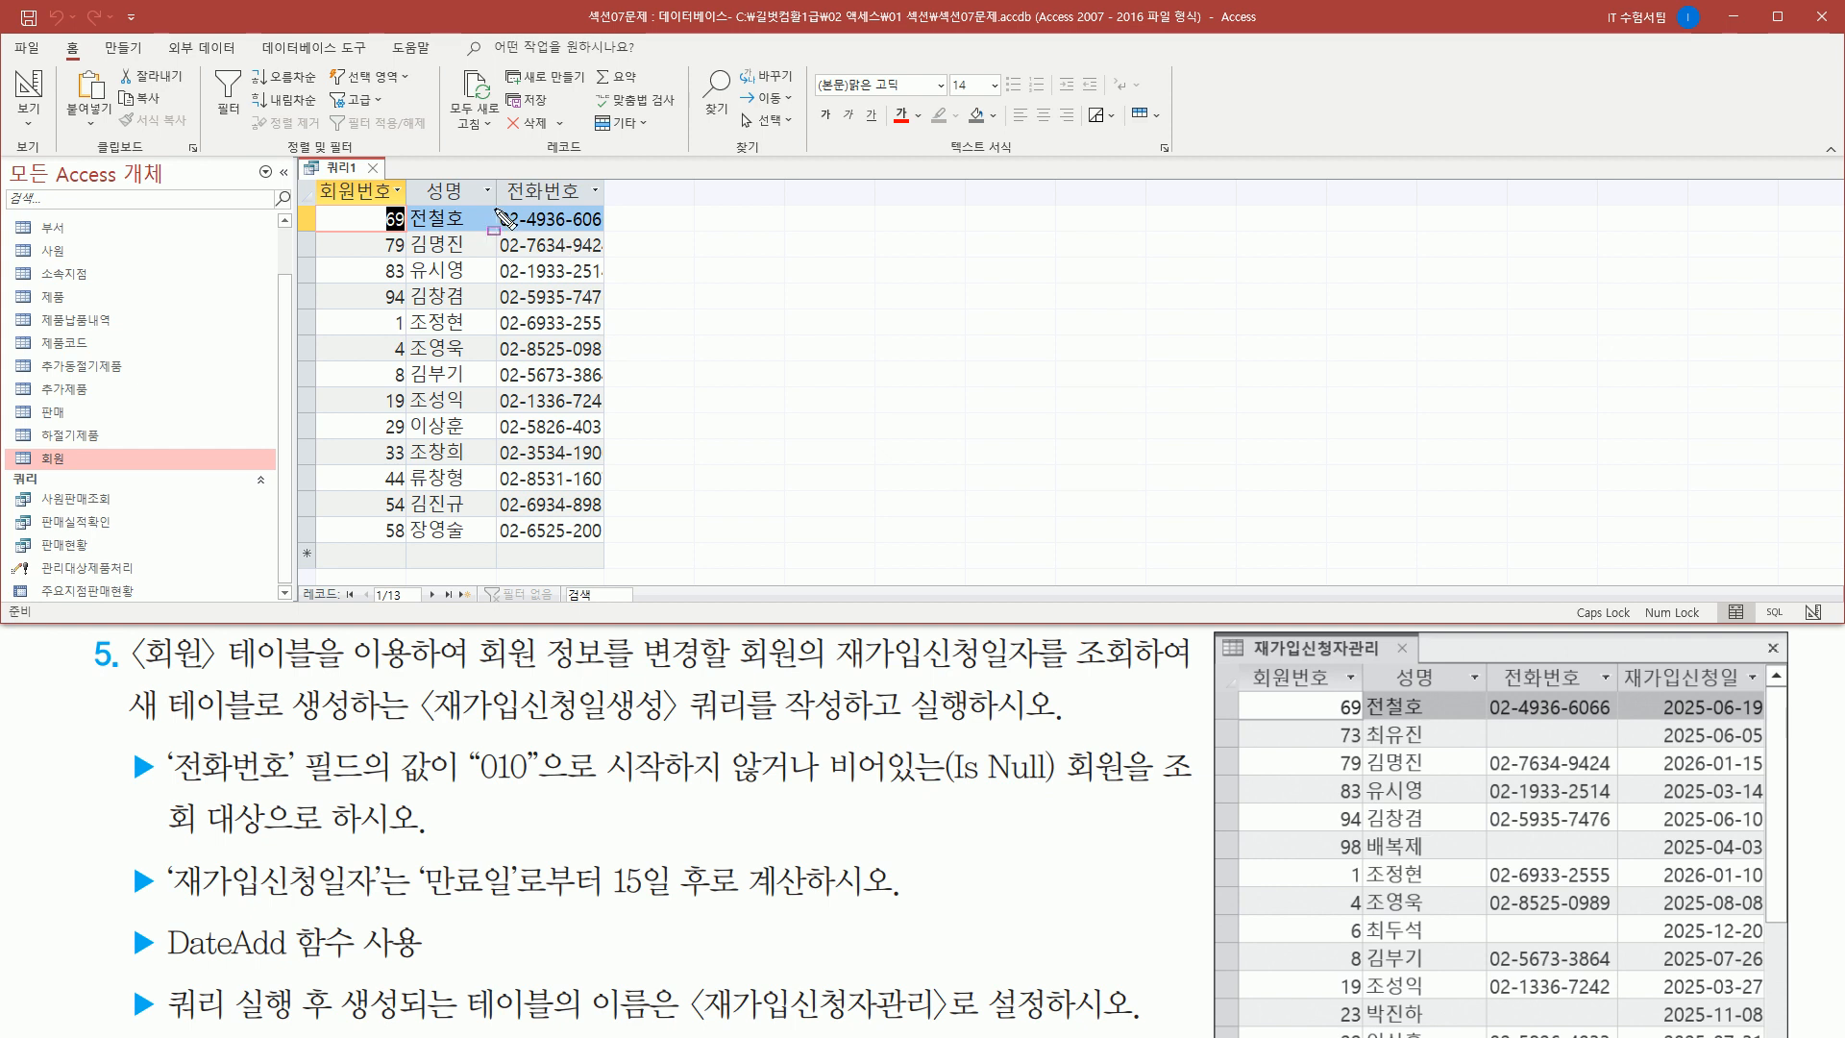
mouse_move(494, 201)
left_mouse_down()
mouse_move(494, 428)
mouse_move(528, 552)
mouse_move(612, 551)
left_mouse_up()
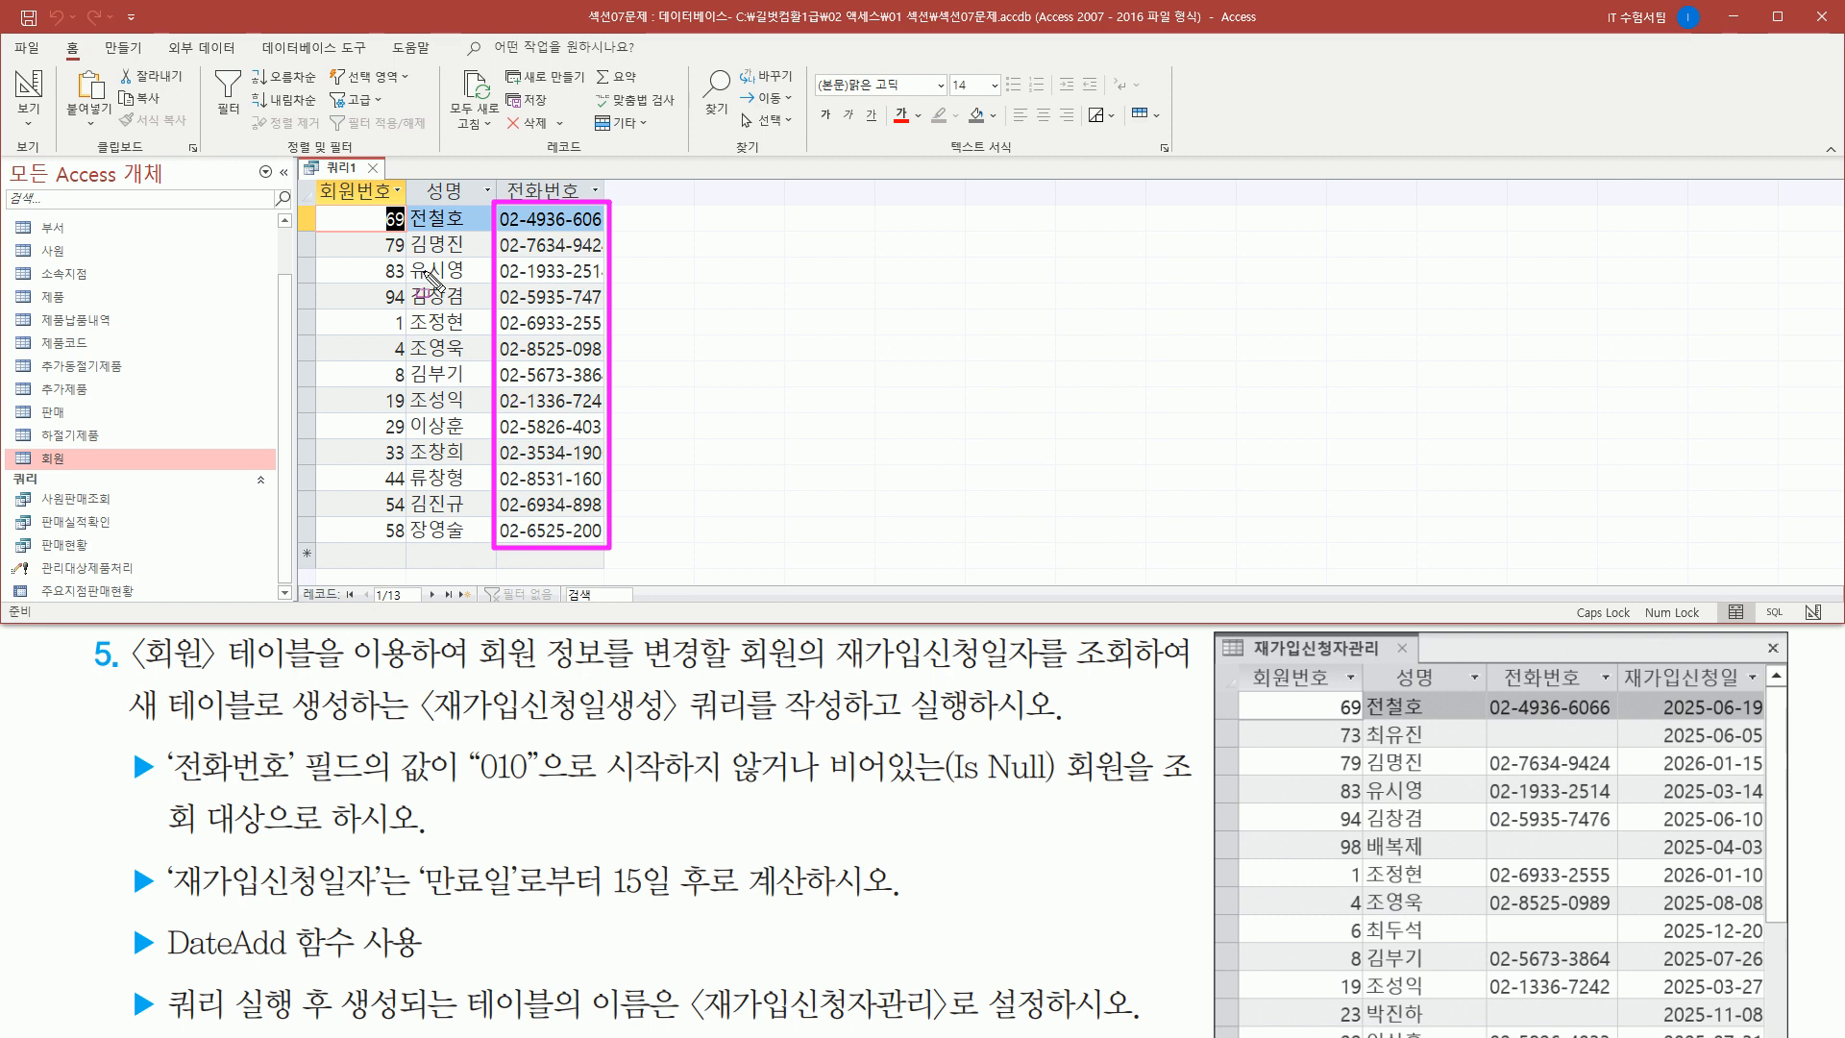
left_click_drag(824, 783, 1146, 785)
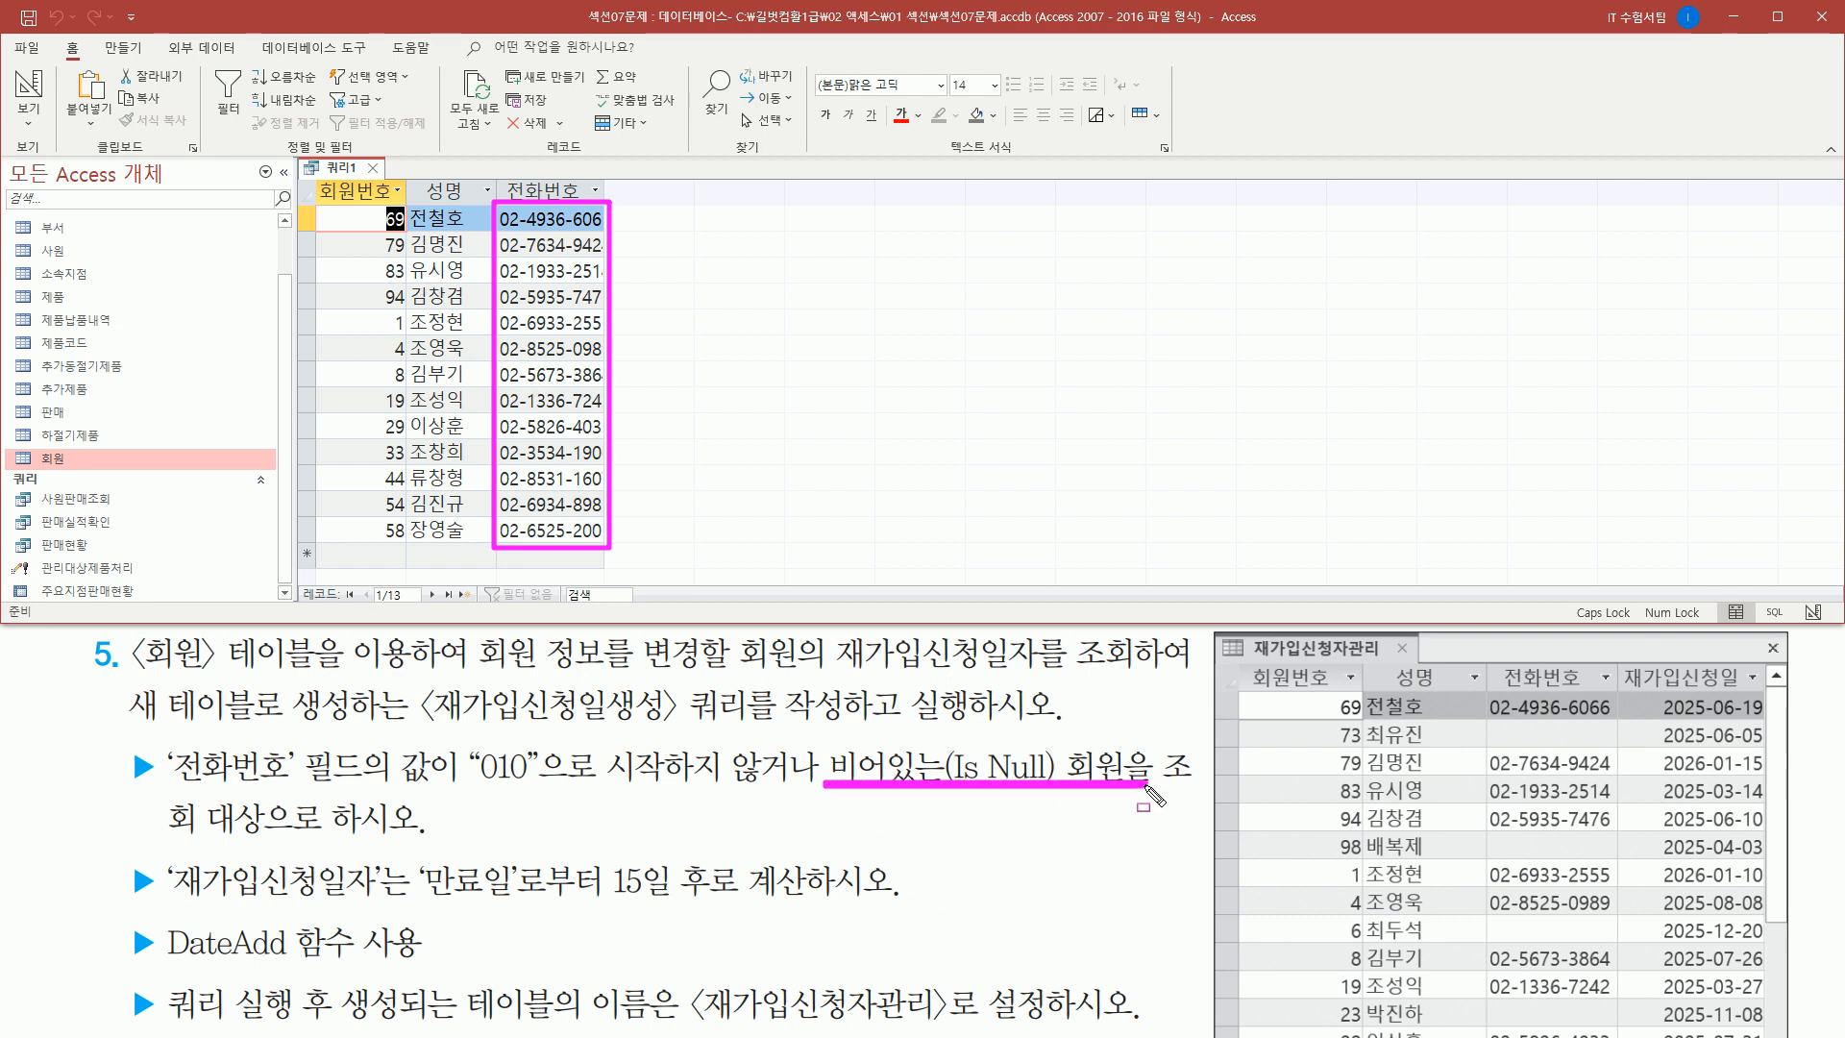
key("Escape")
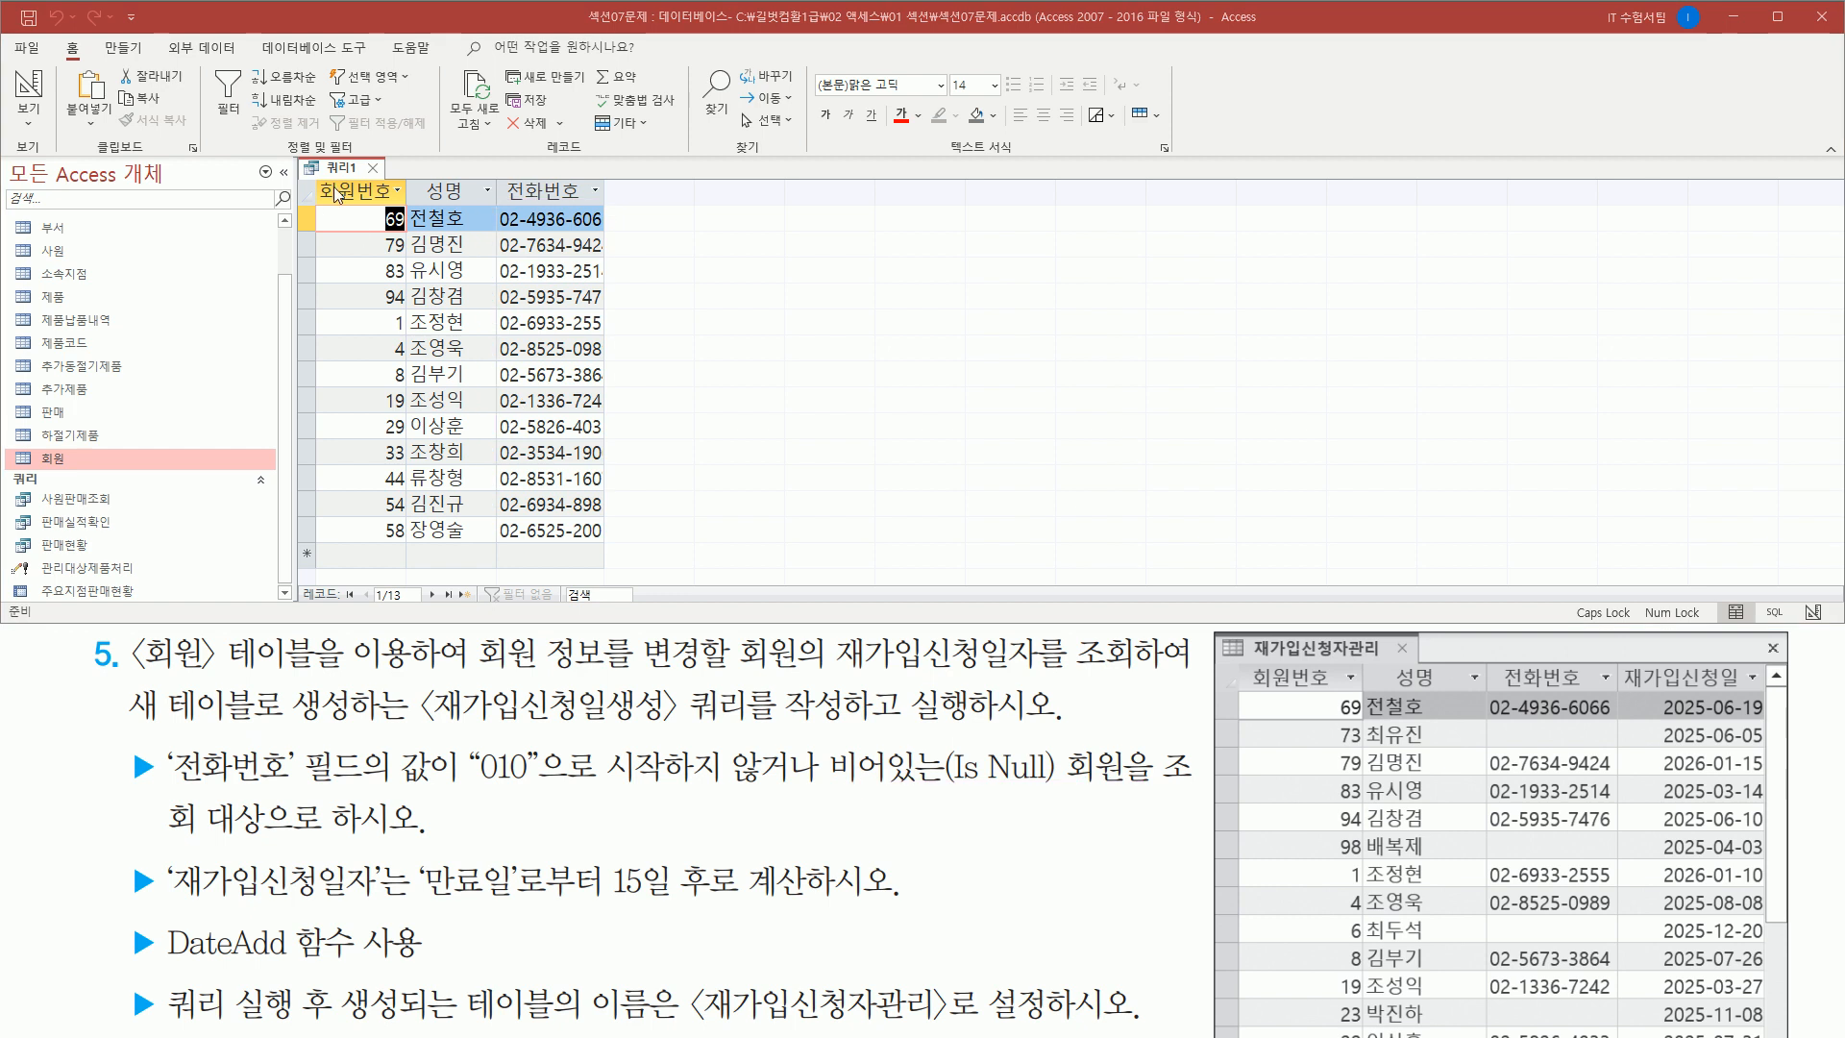
right_click(336, 171)
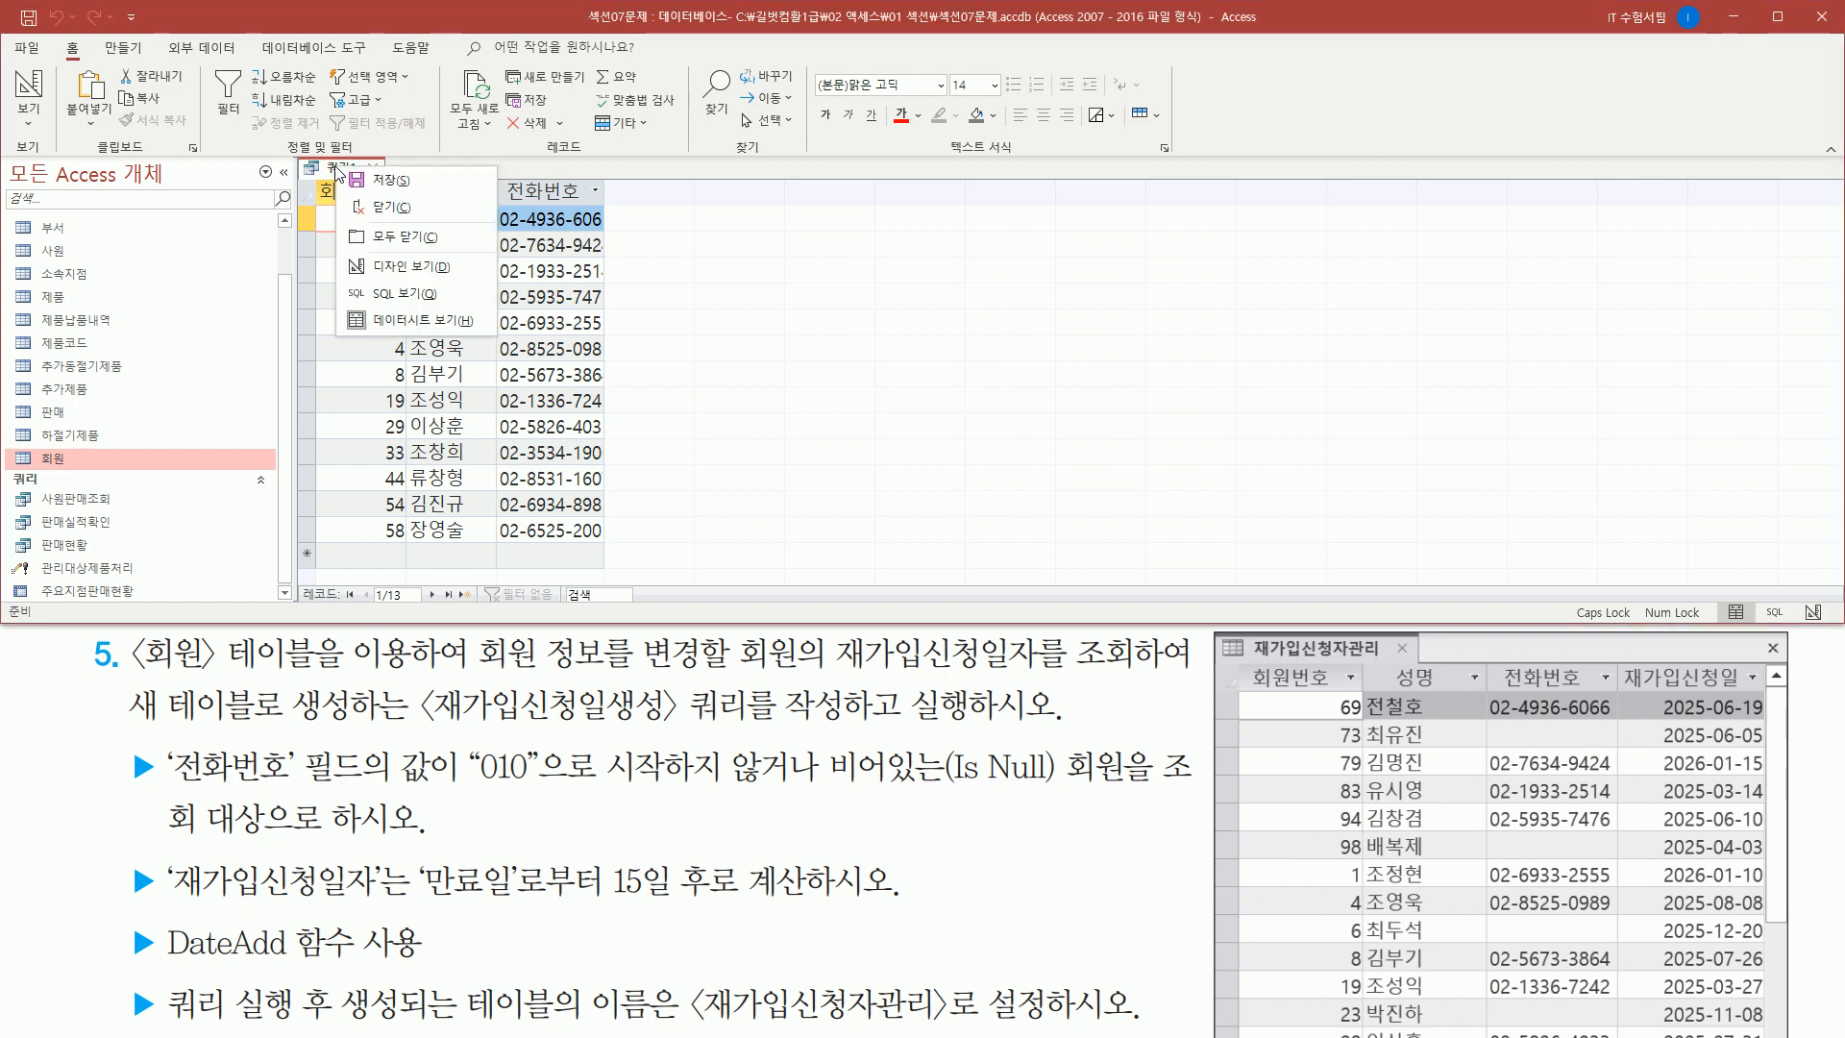
left_click(380, 270)
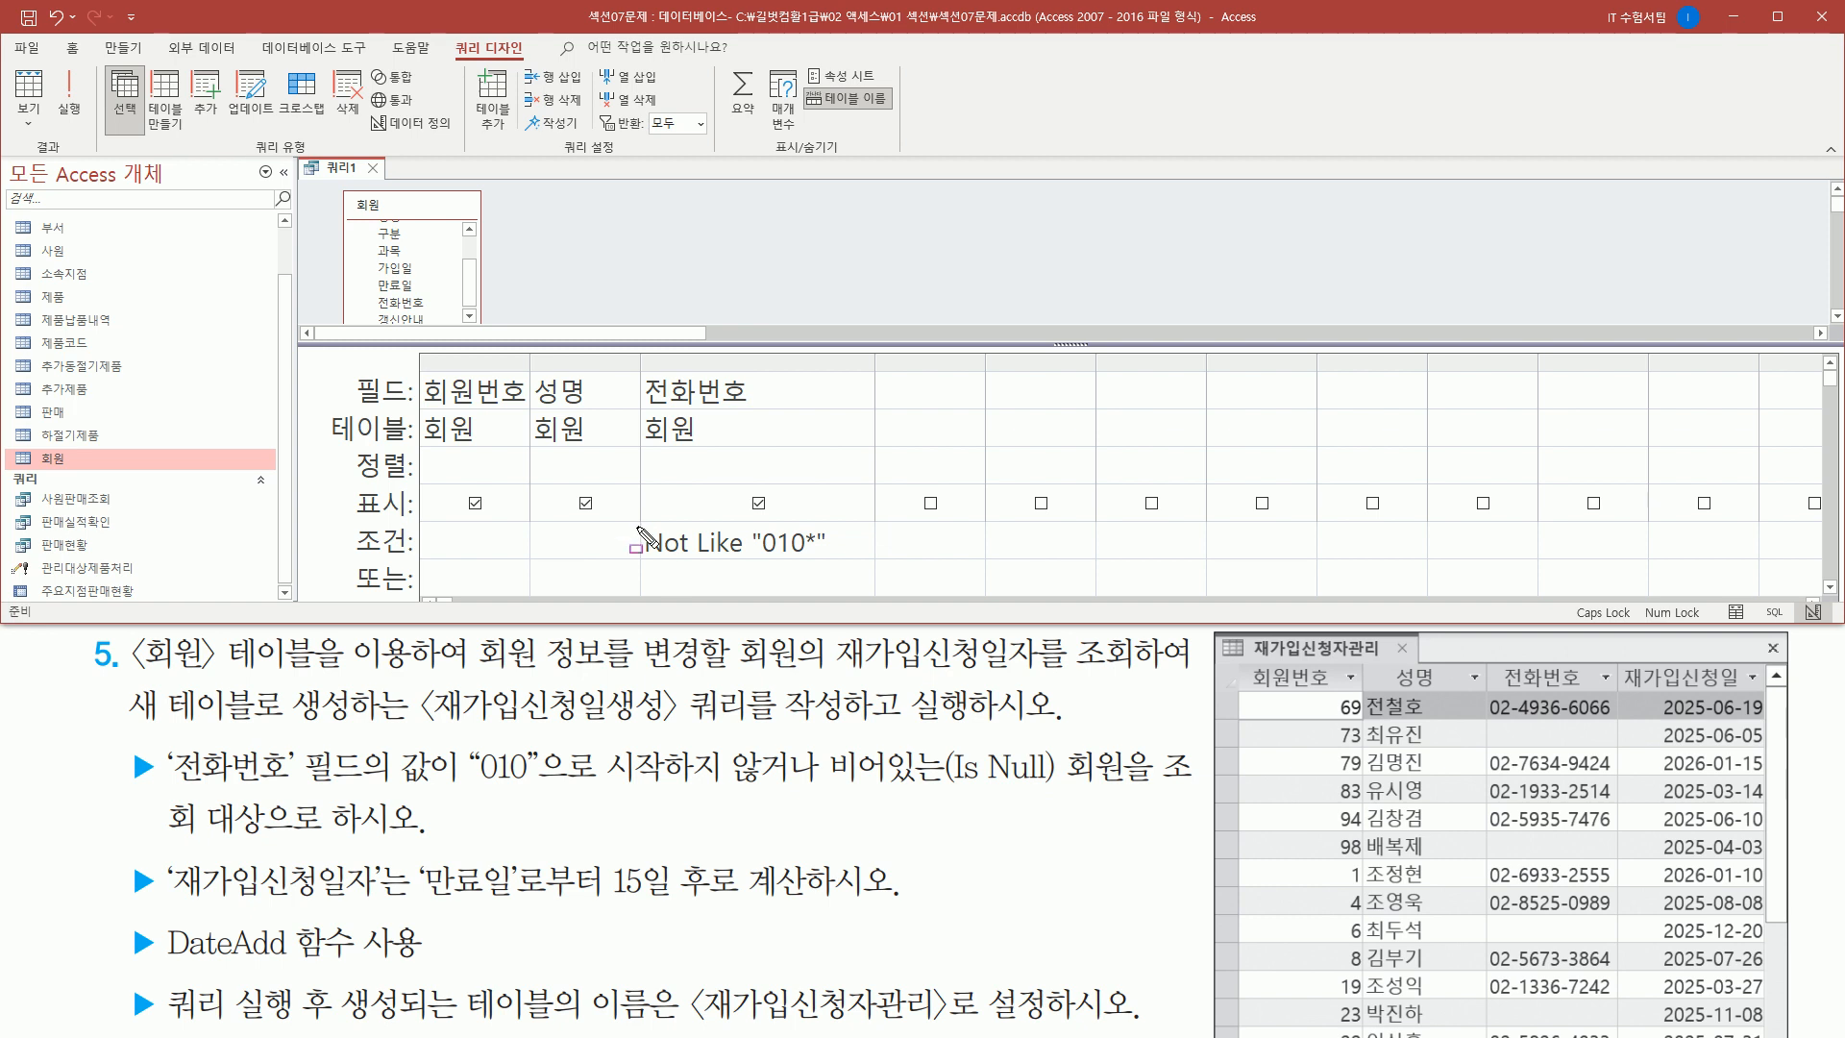
- Add Is Null as the alternative (또는) criterion of the 전화번호 field and review both conditions
left_click_drag(641, 561, 877, 595)
left_click_drag(346, 562, 430, 594)
key("Escape")
left_click(686, 575)
type("IS NULL")
left_click(693, 468)
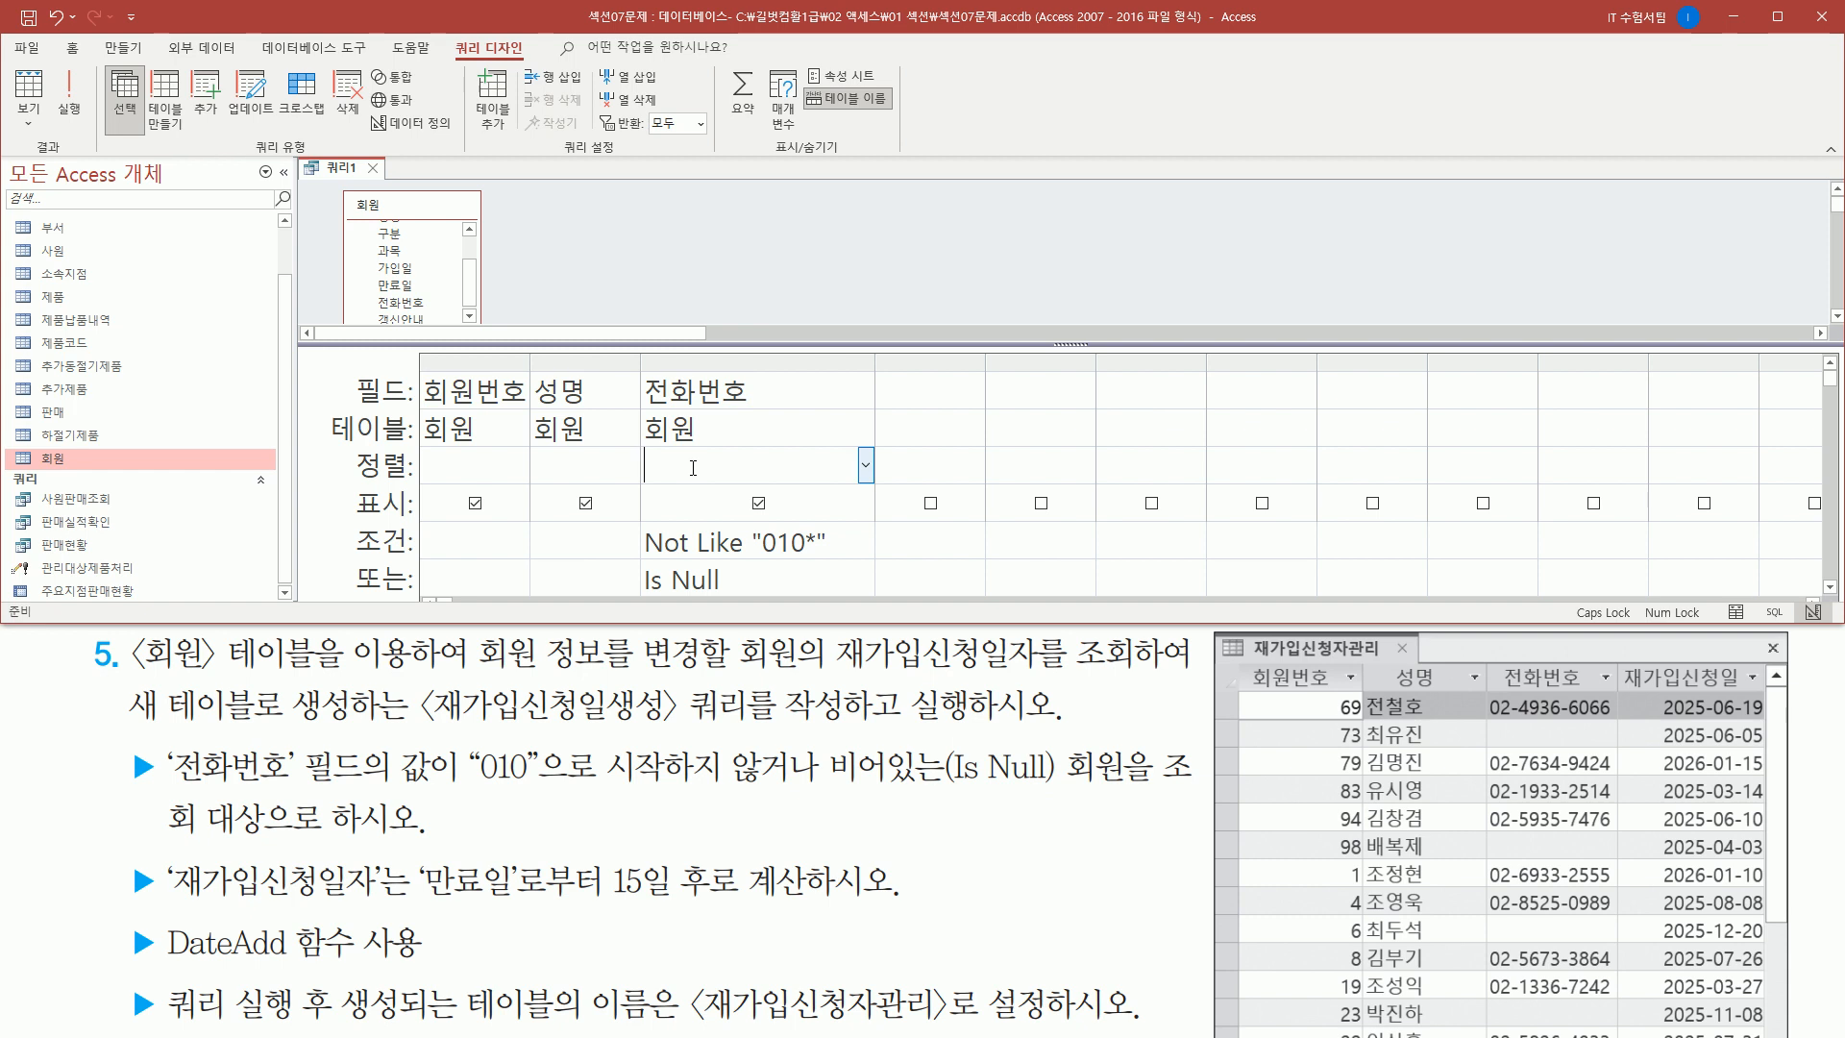
left_click_drag(629, 522, 862, 602)
mouse_move(353, 561)
left_mouse_down()
mouse_move(389, 603)
mouse_move(414, 600)
left_mouse_up()
left_click_drag(646, 554, 826, 551)
left_click_drag(647, 596, 743, 594)
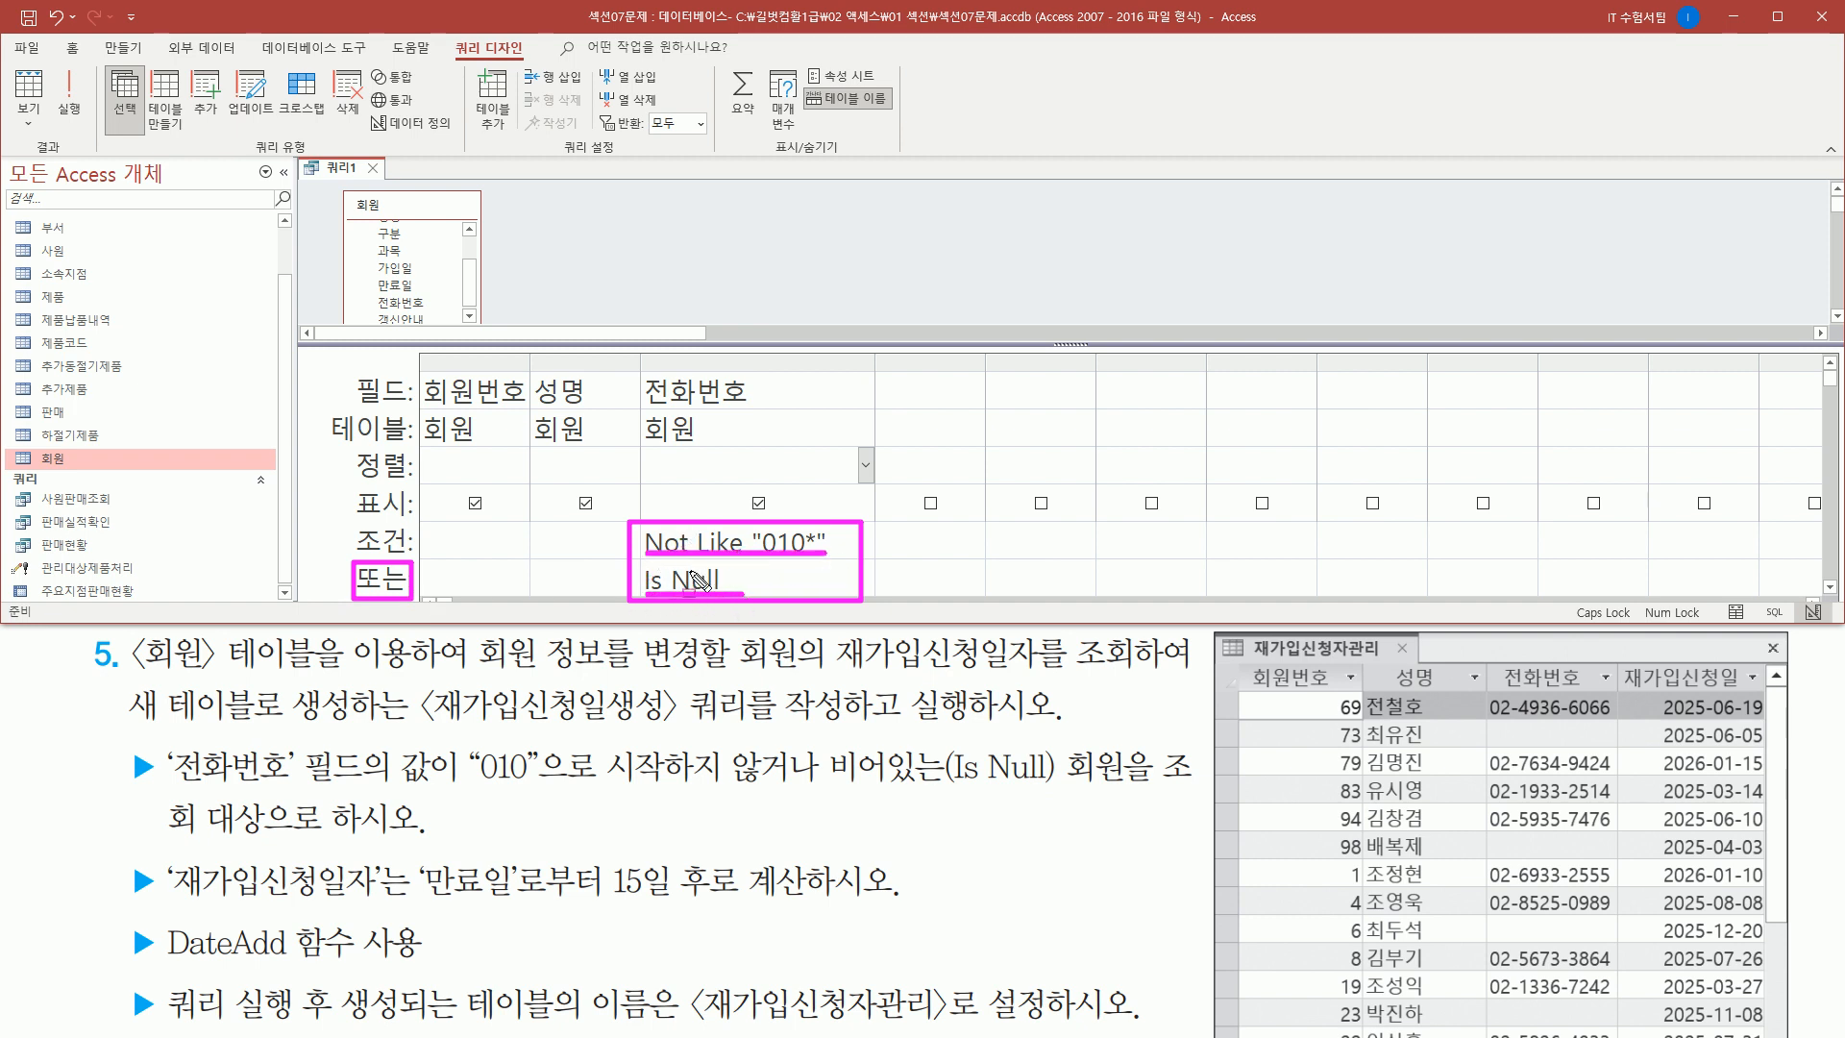
key("Escape")
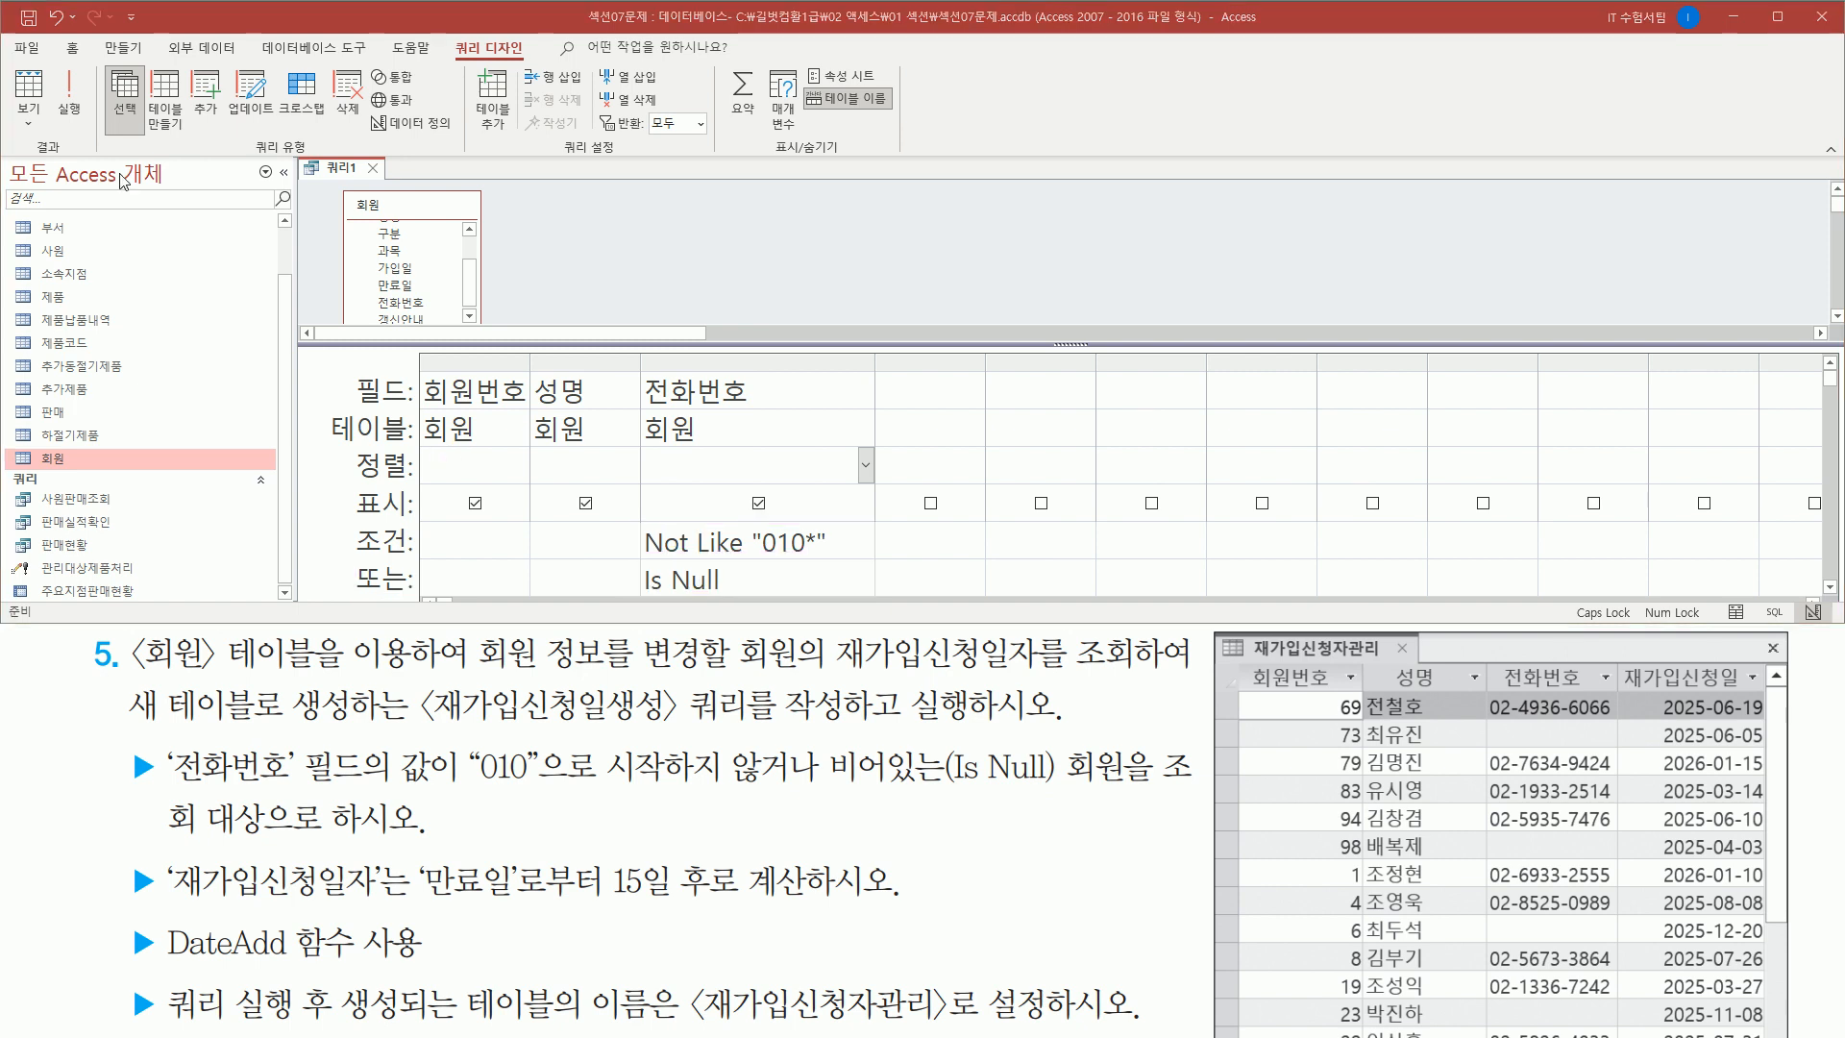
- Run the query, check its records, review the DateAdd requirement for the 재가입신청일 field, and return to Design view
left_click(72, 106)
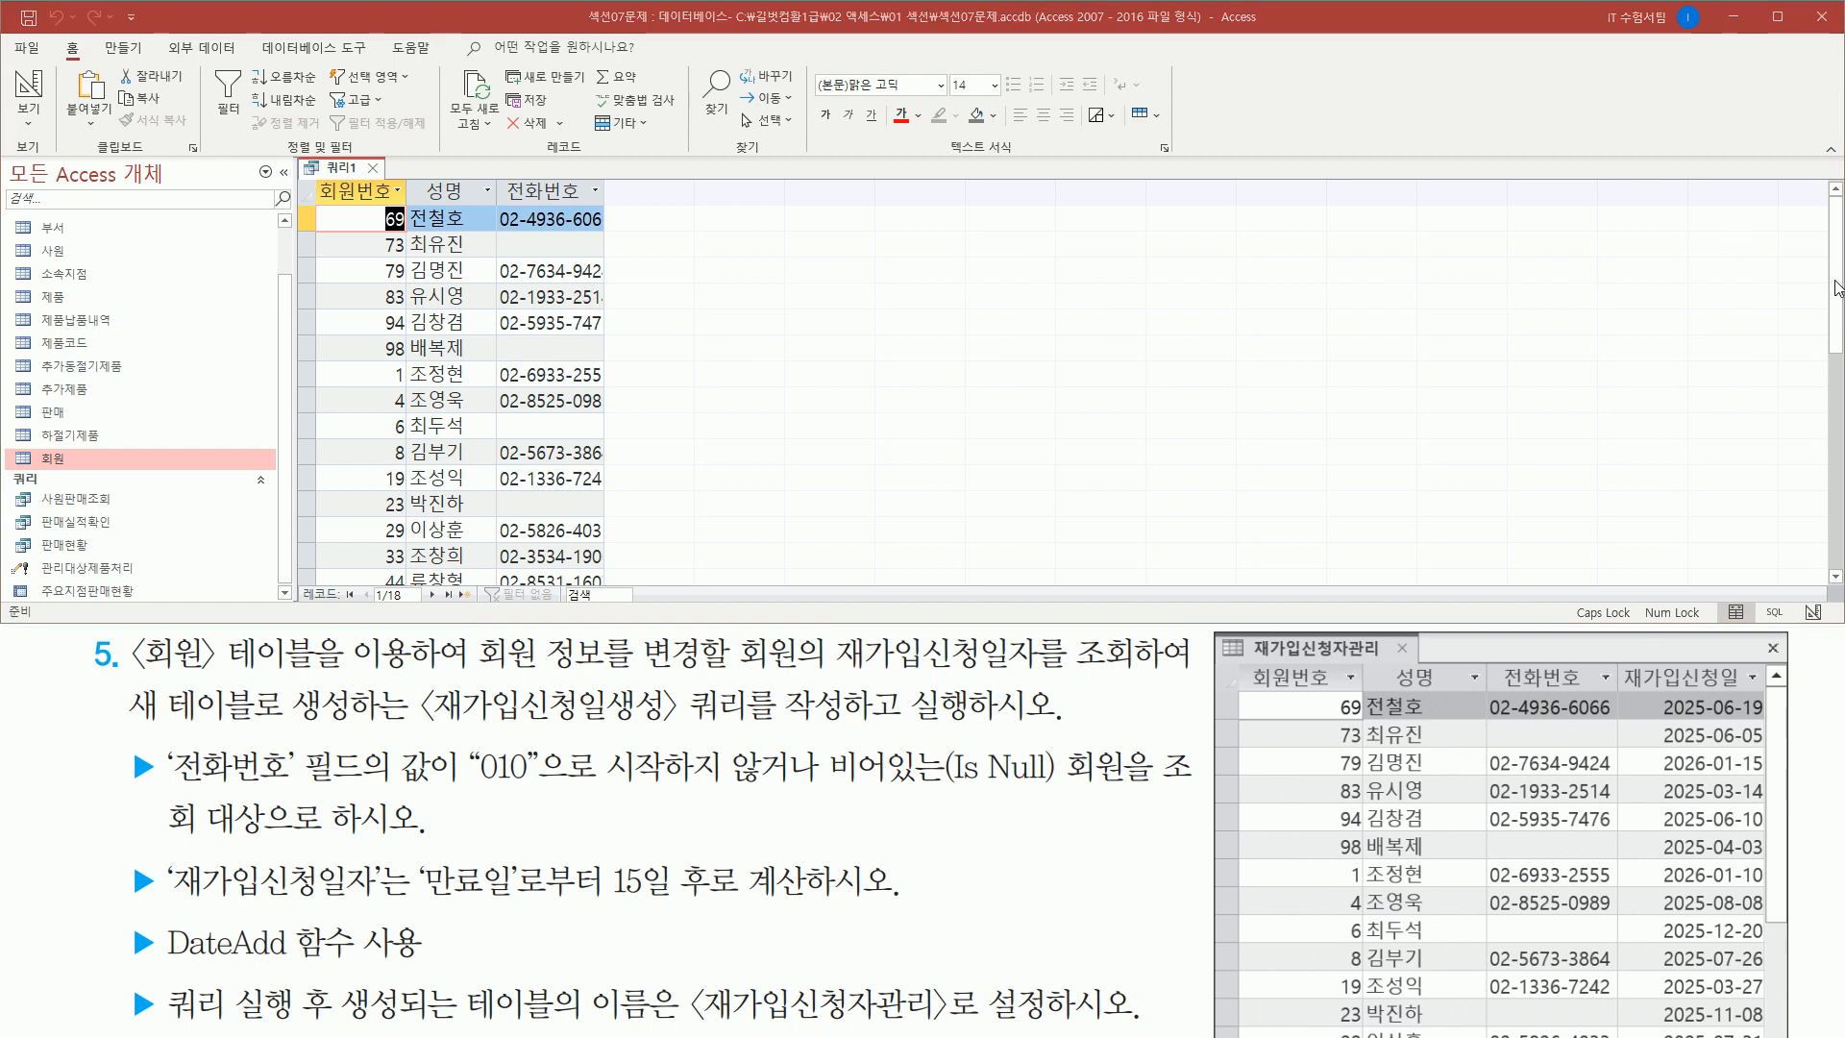
mouse_move(1837, 288)
left_mouse_down()
mouse_move(1838, 361)
mouse_move(1838, 262)
mouse_move(1843, 361)
mouse_move(1838, 261)
left_mouse_up()
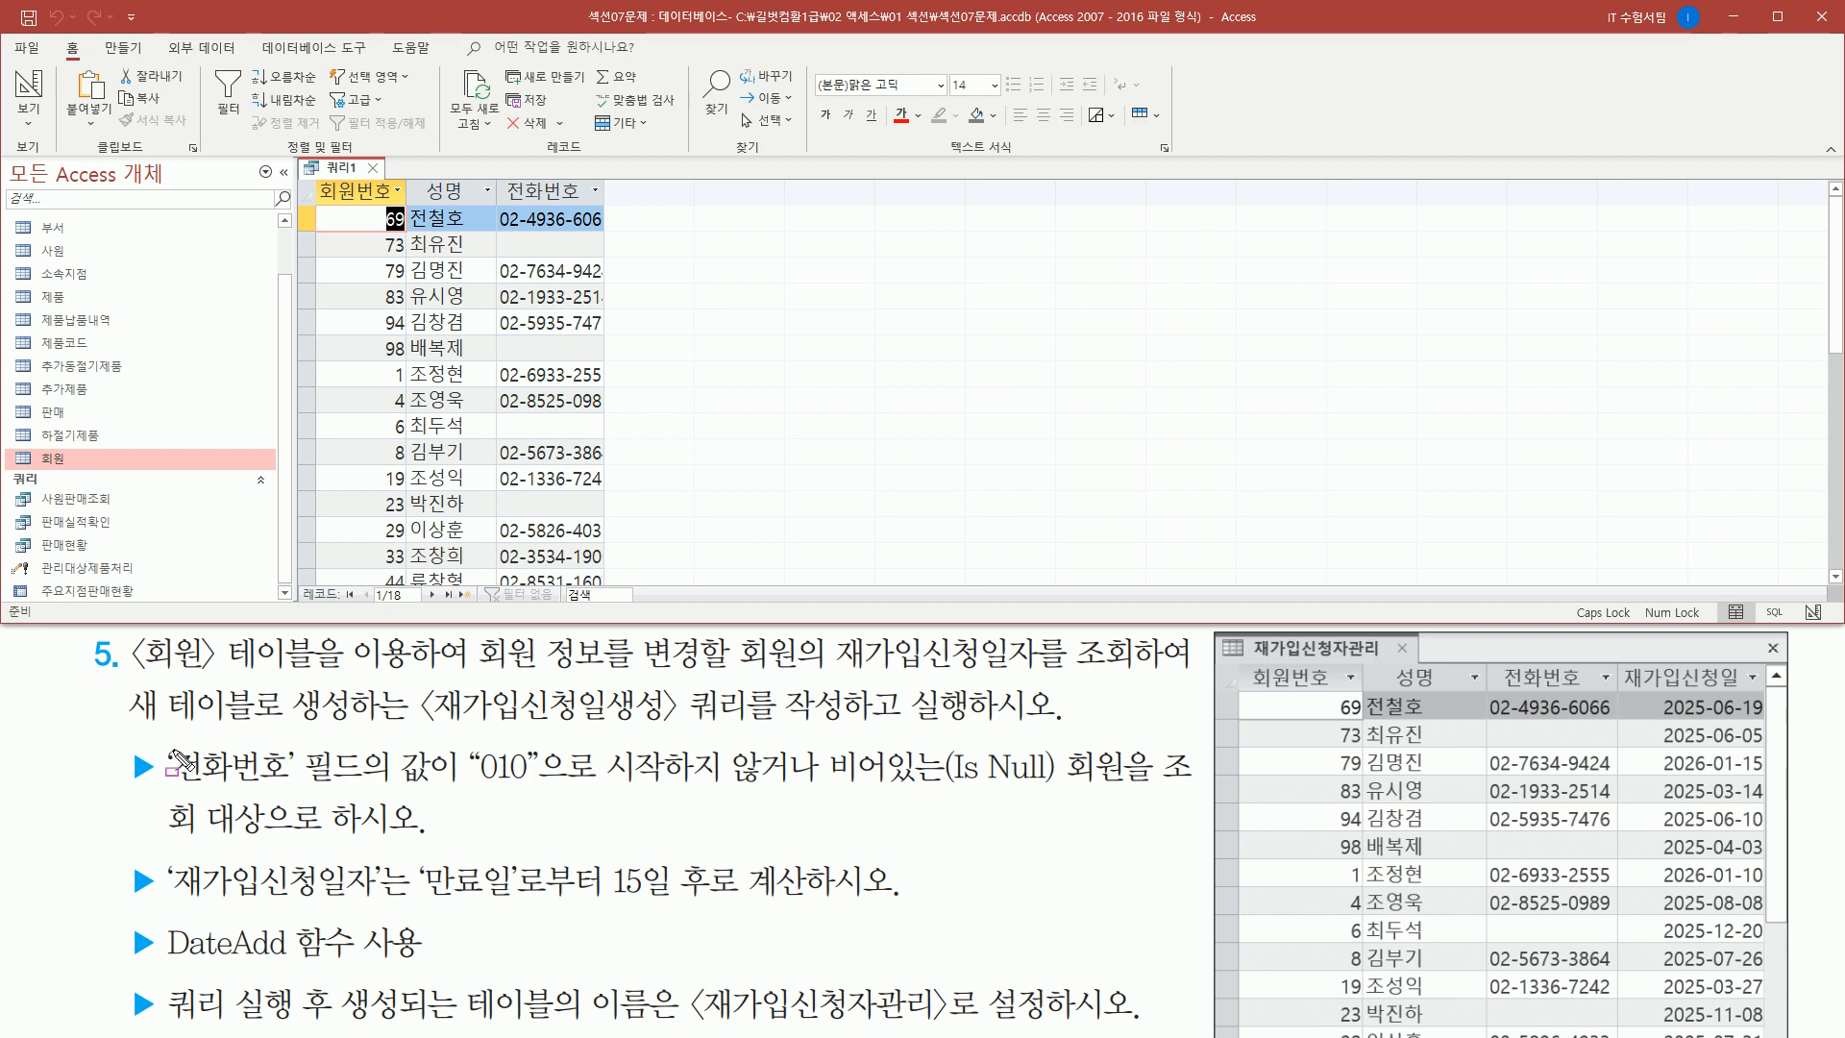
mouse_move(117, 728)
left_mouse_down()
mouse_move(1023, 840)
mouse_move(1198, 842)
left_mouse_up()
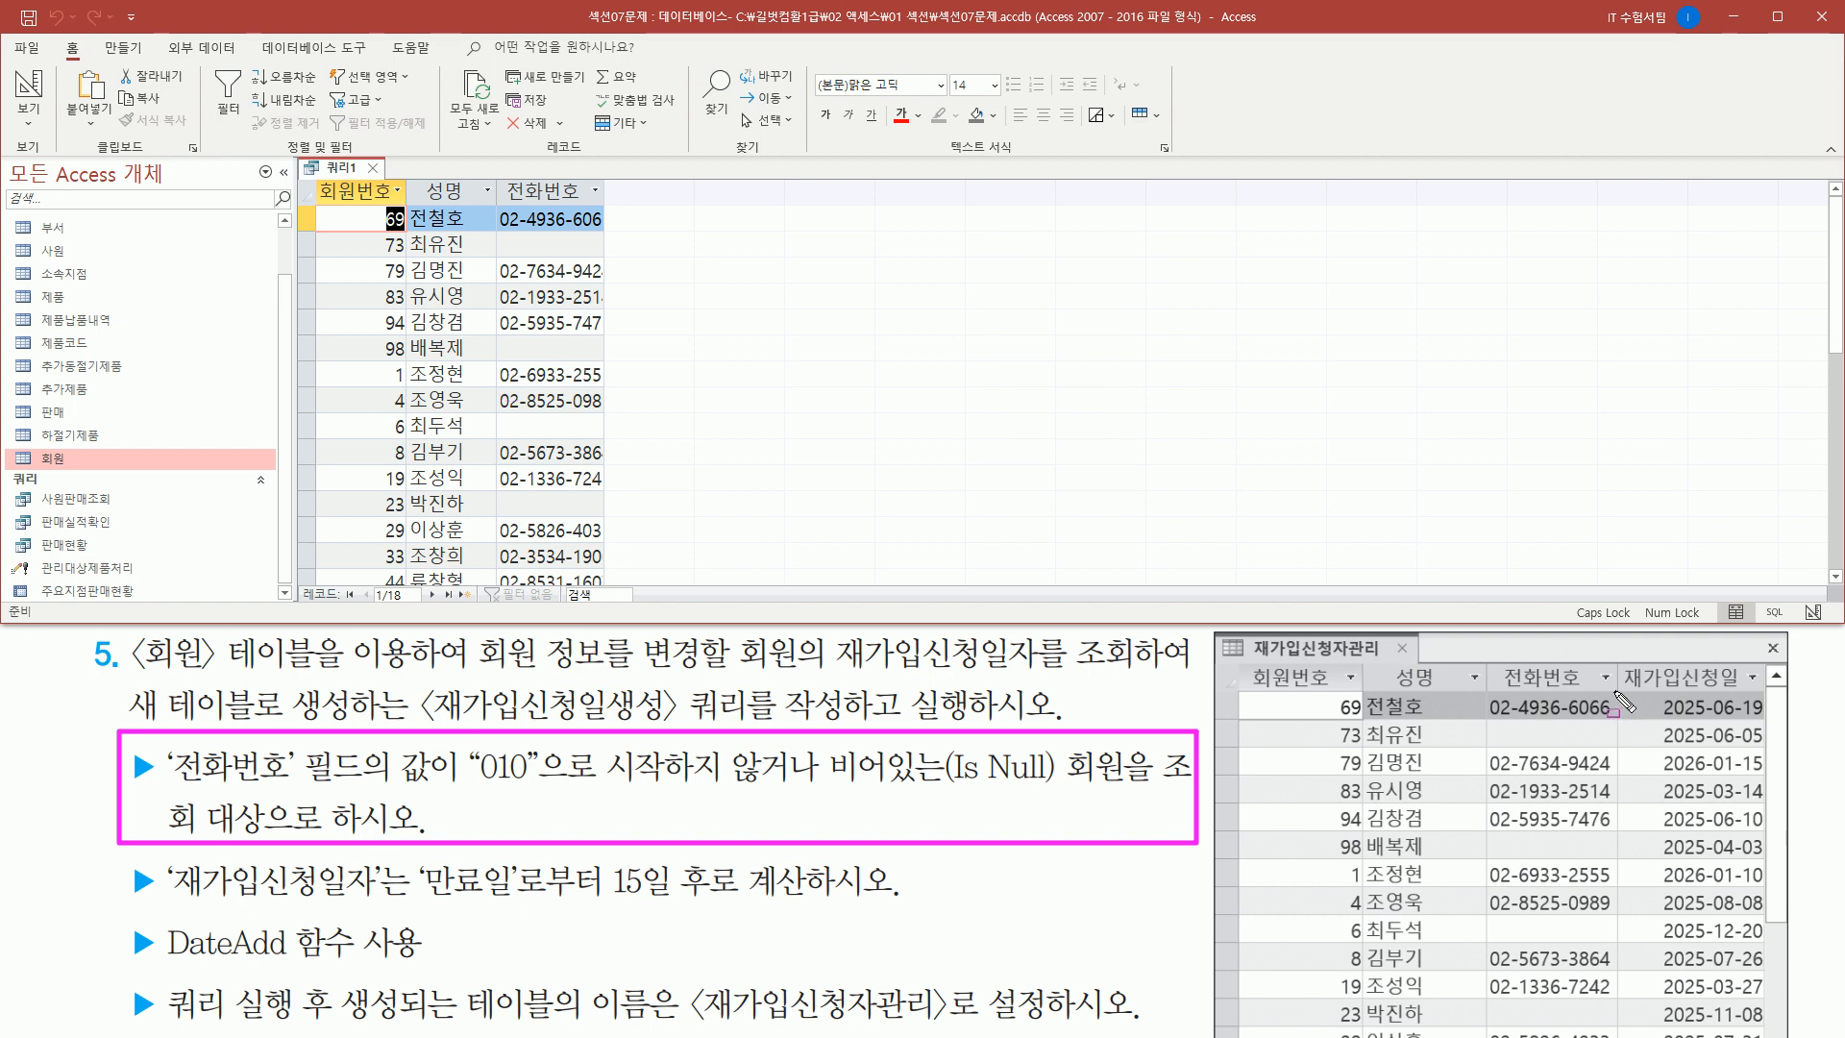
mouse_move(1616, 660)
left_mouse_down()
mouse_move(1764, 693)
mouse_move(1702, 889)
mouse_move(1764, 1019)
left_mouse_up()
mouse_move(171, 903)
left_mouse_down()
mouse_move(530, 921)
mouse_move(714, 904)
left_mouse_up()
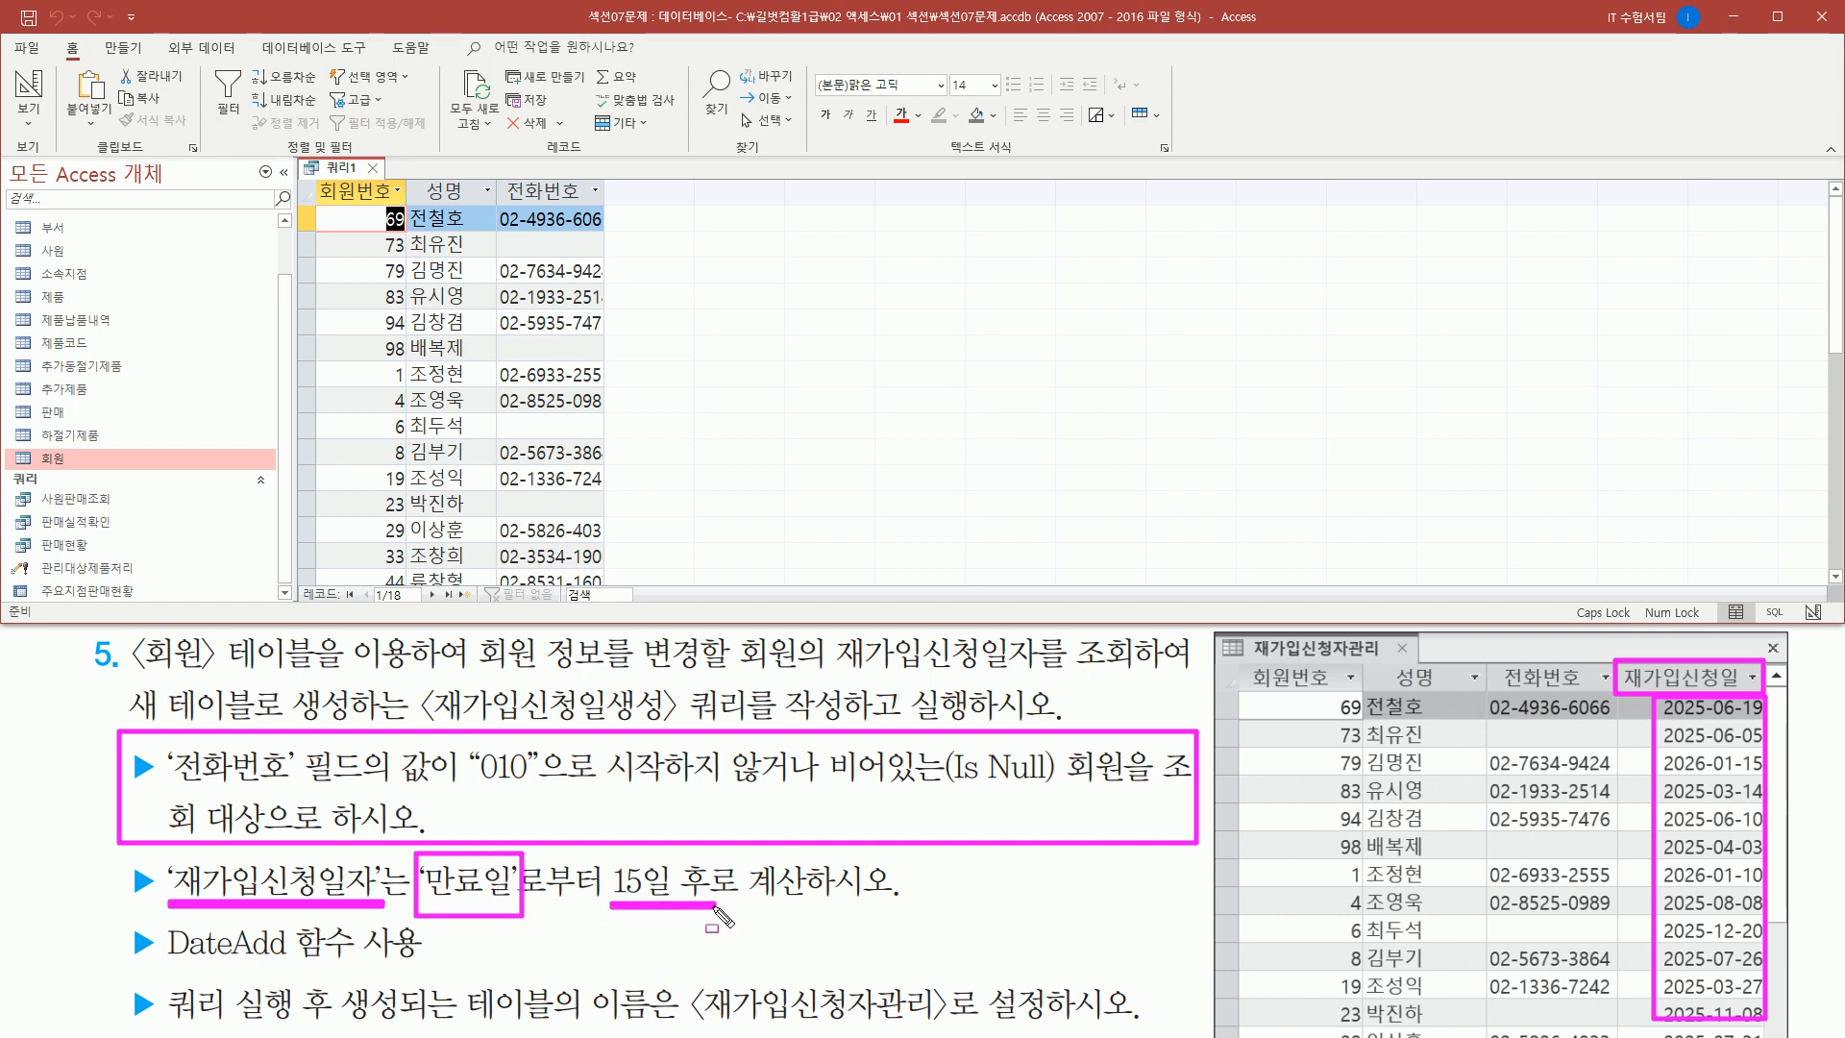
left_click_drag(156, 966, 414, 966)
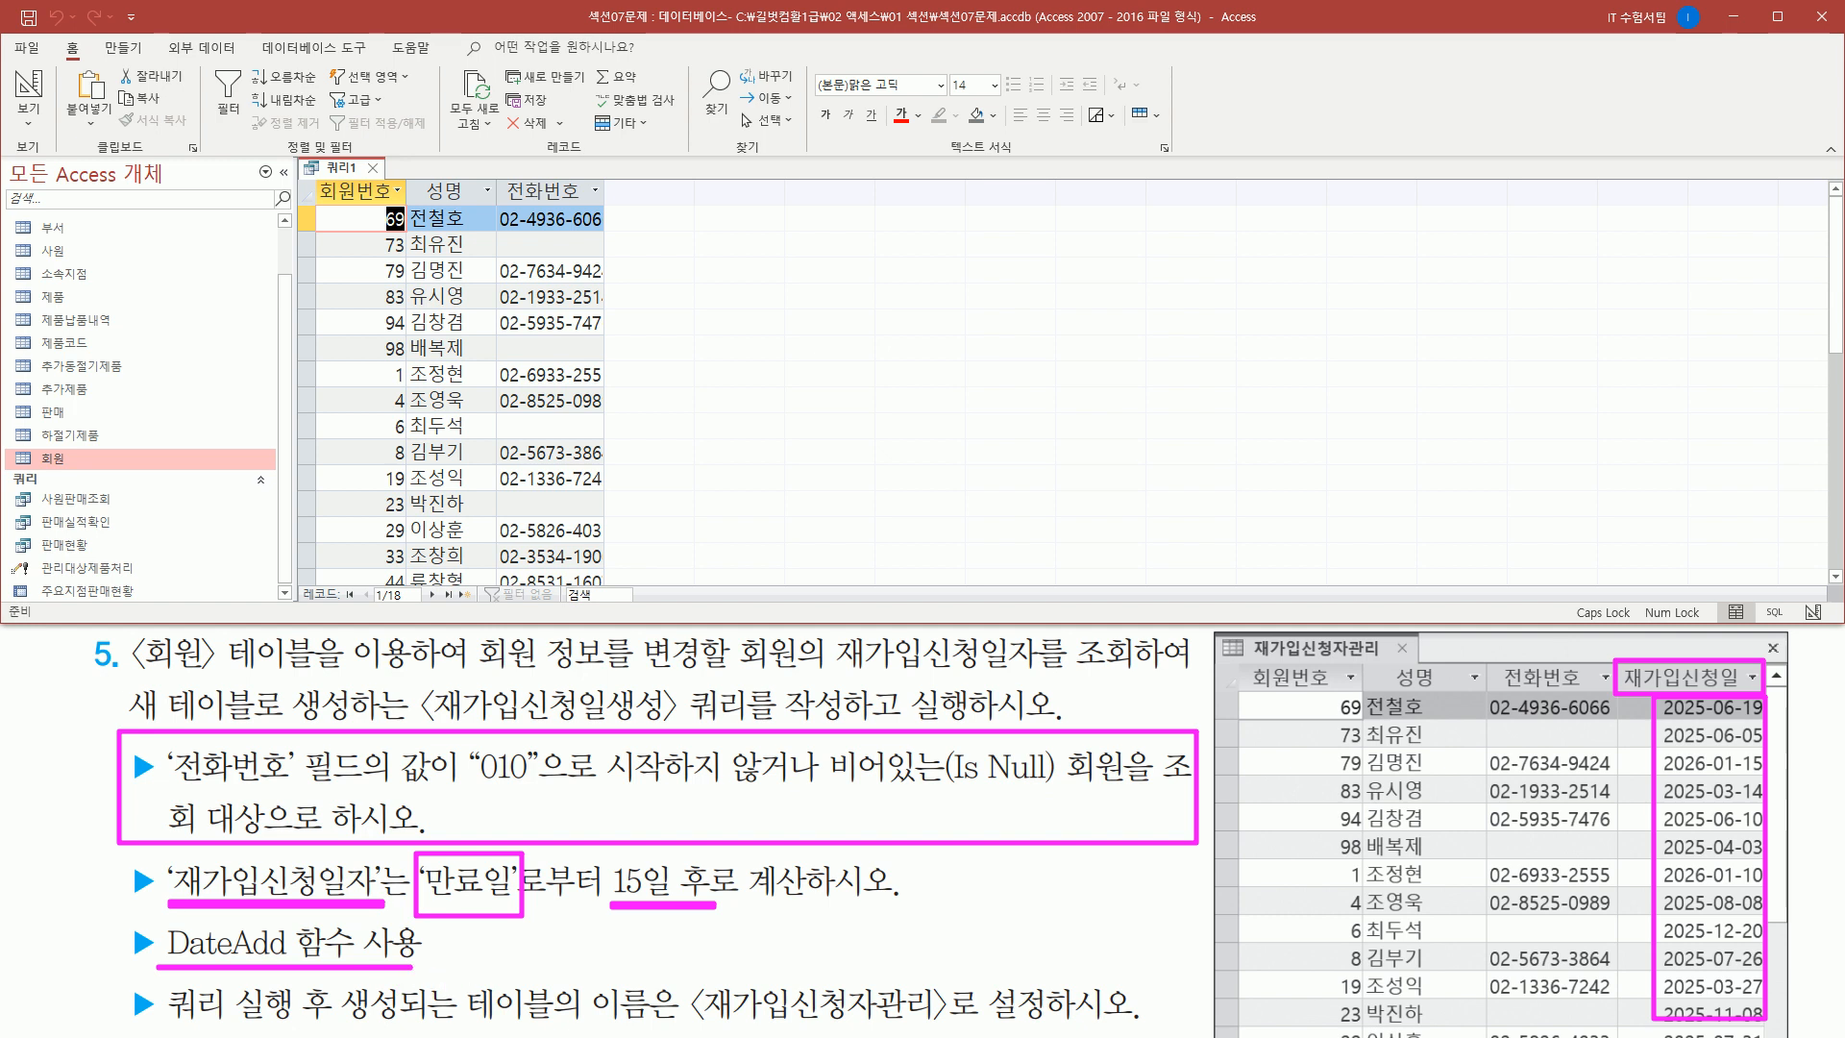
key("Escape")
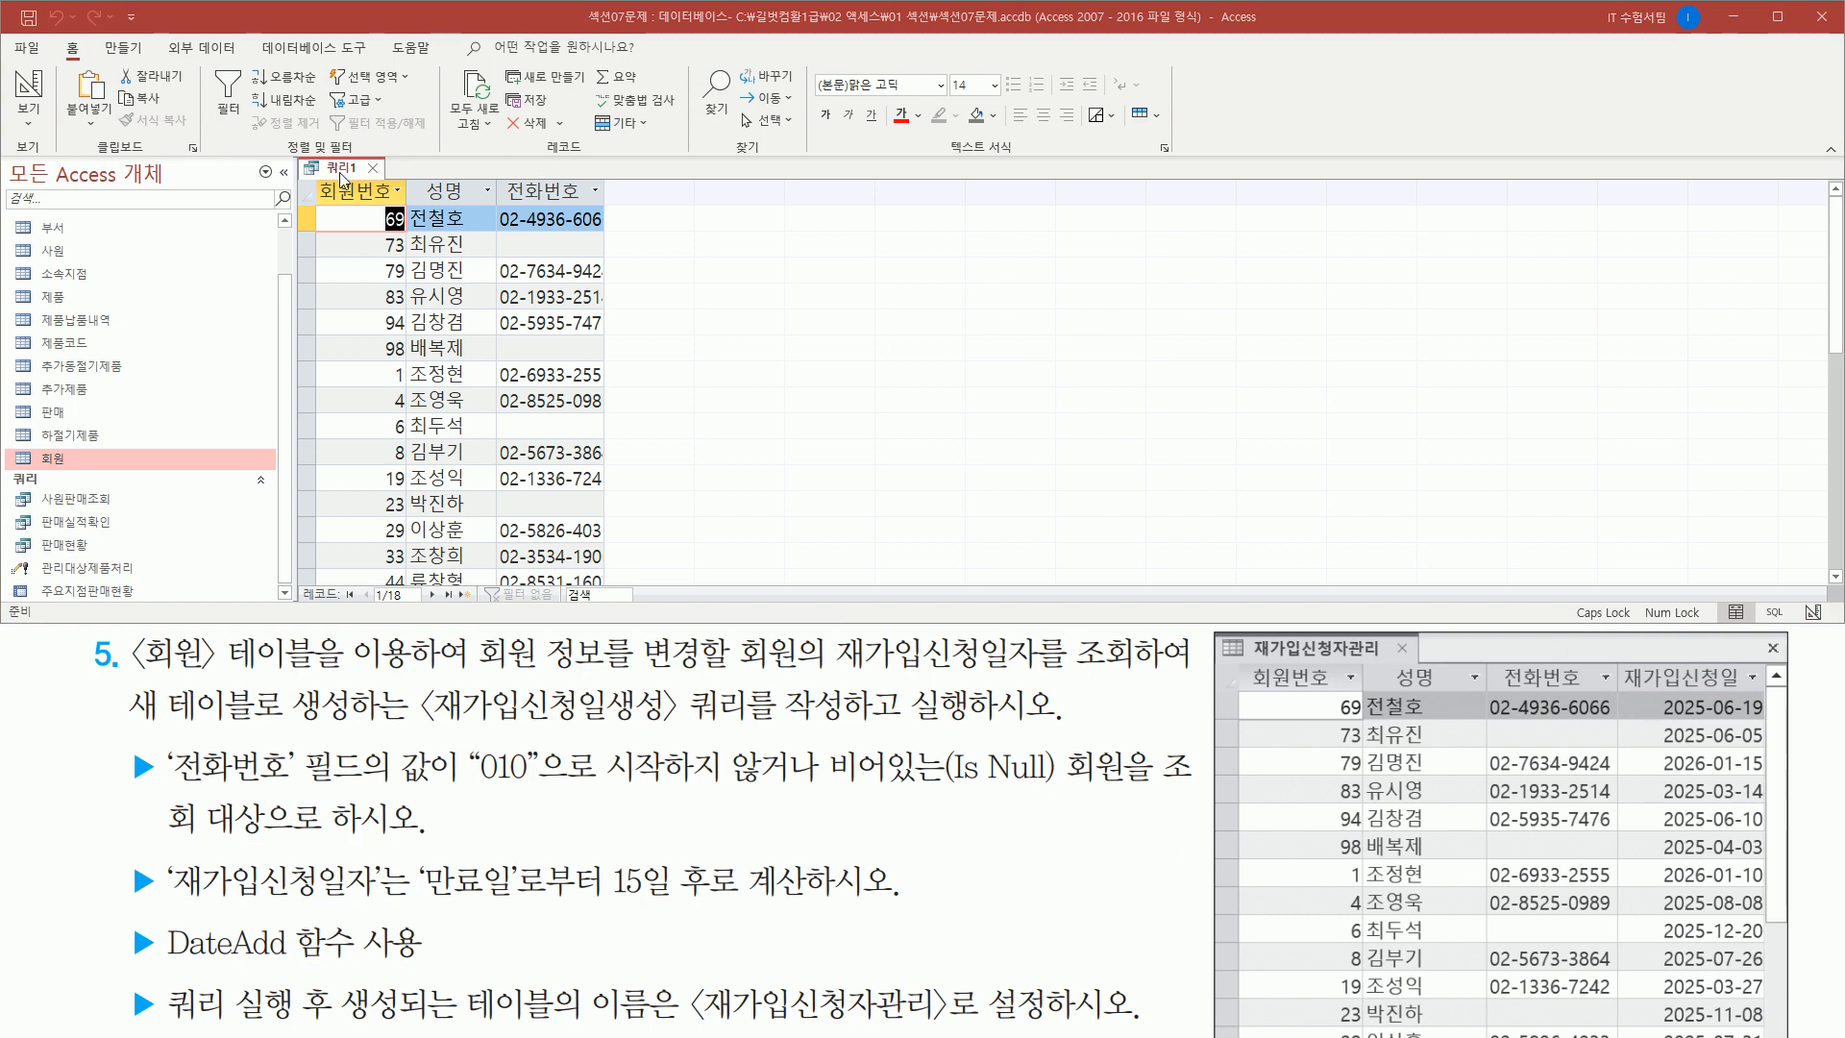
right_click(341, 174)
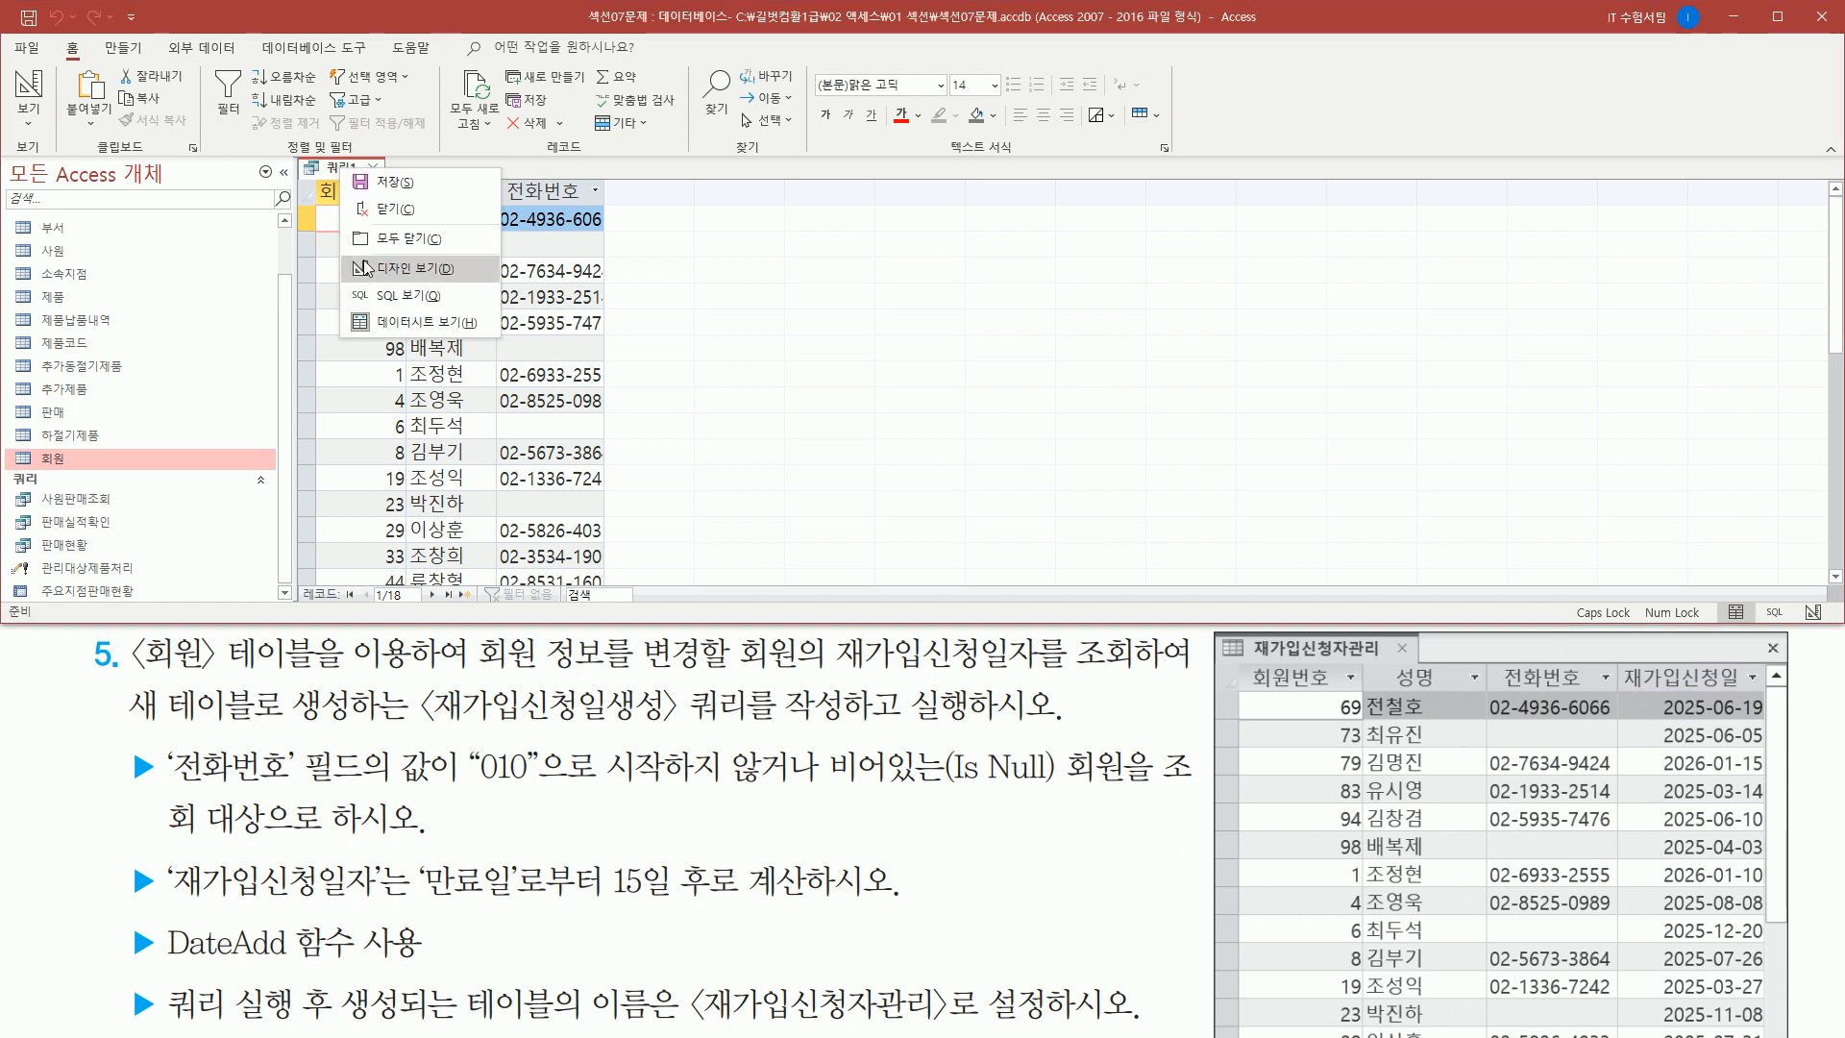
left_click(394, 268)
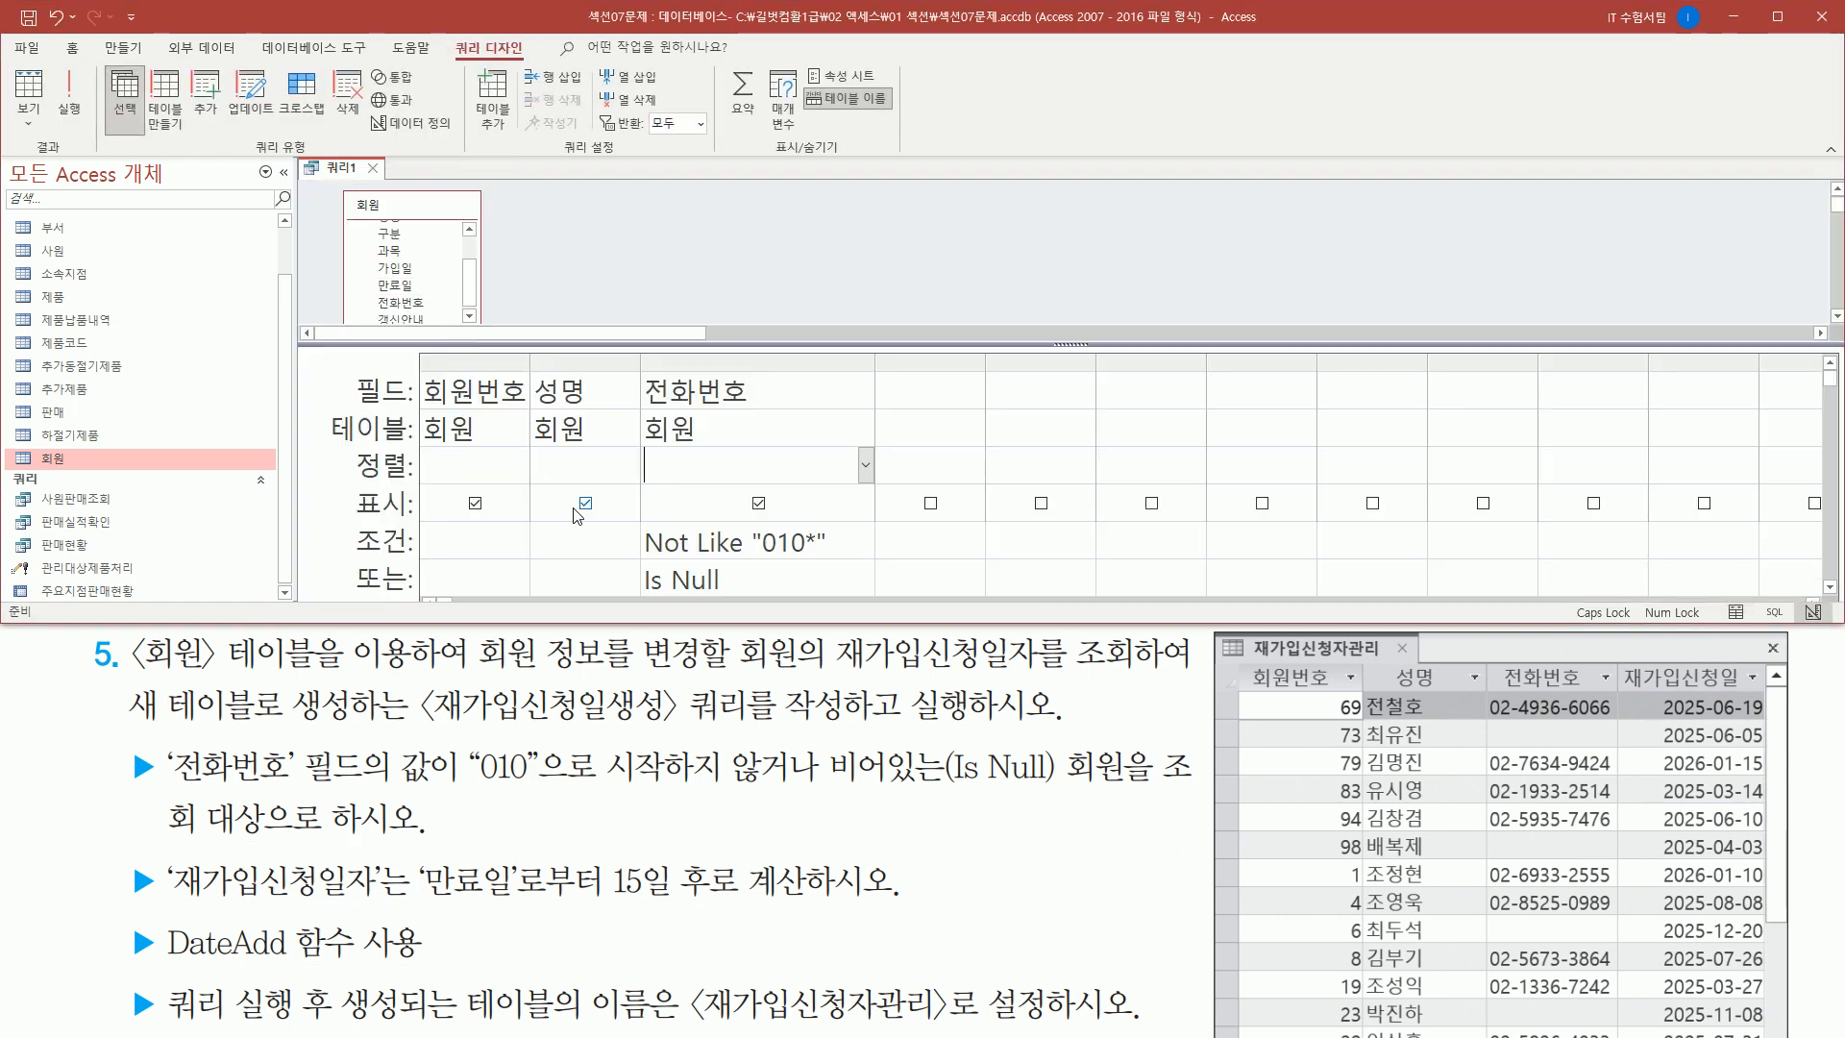
- Widen the query's empty fourth column and enter 재가입신청일 as the name of its calculated field
left_click(907, 390)
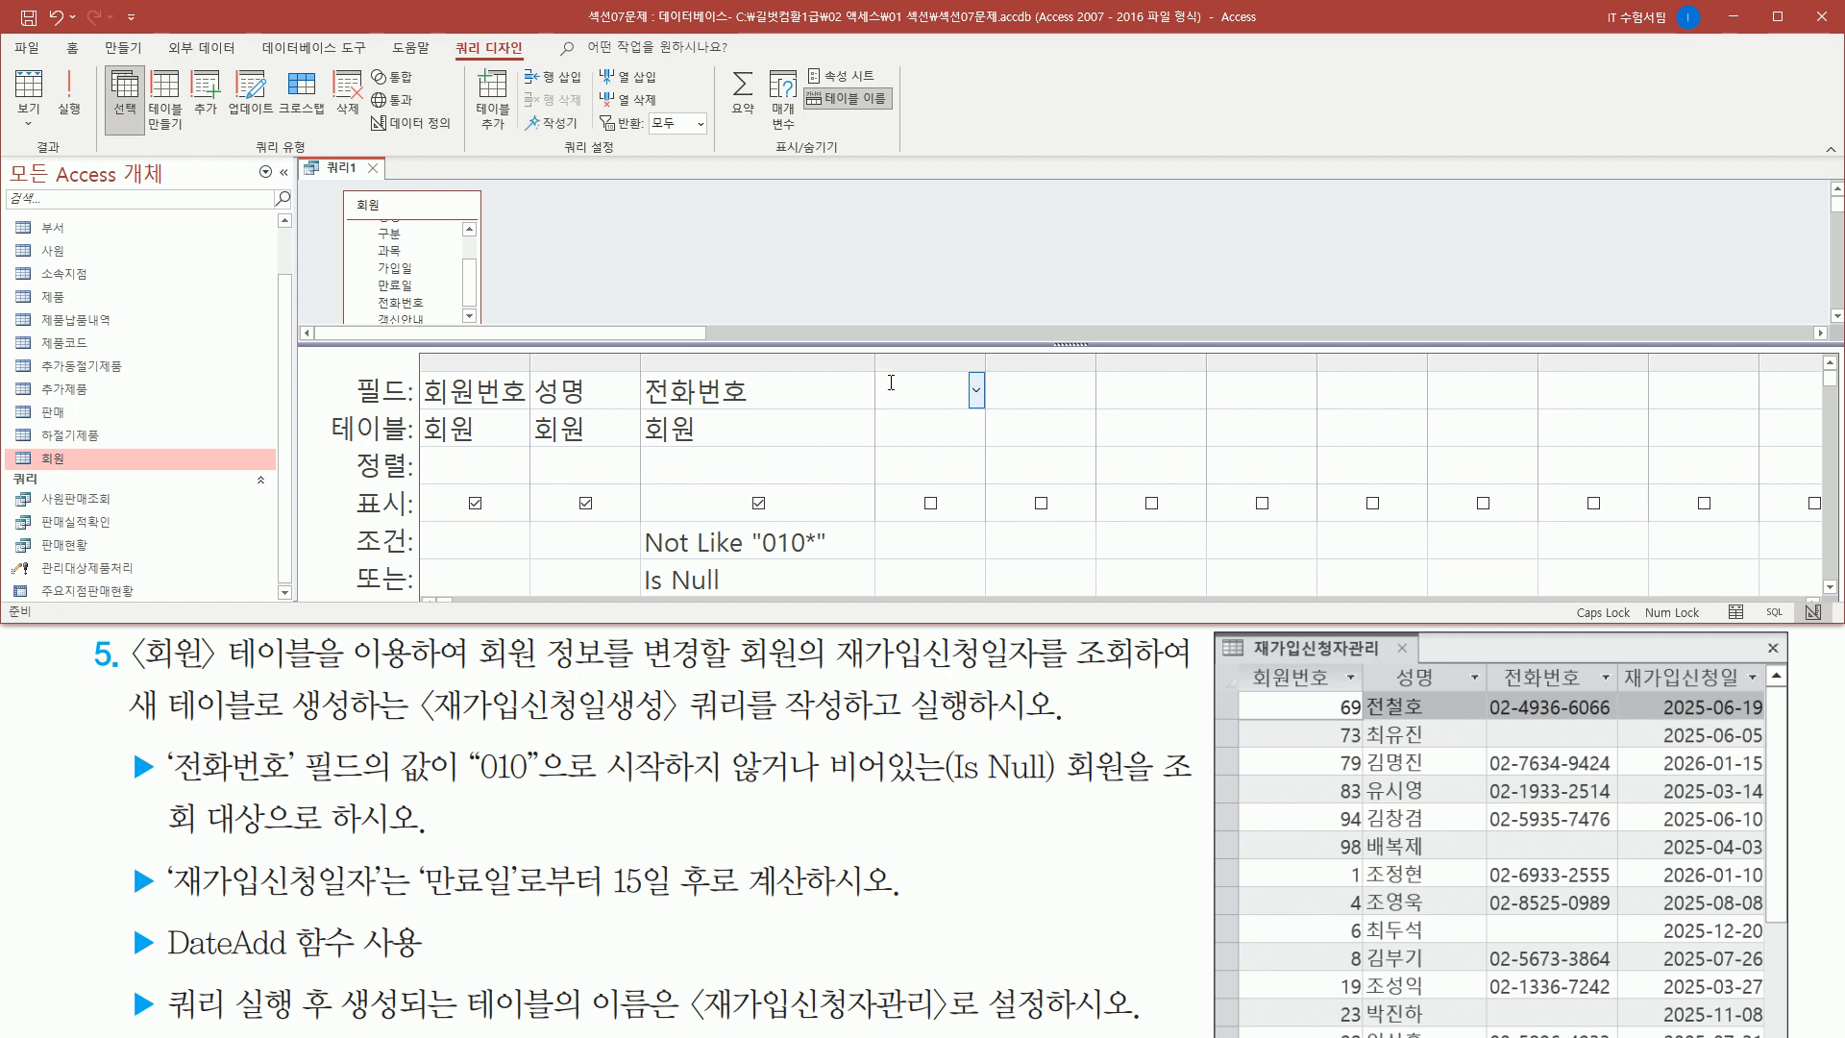
mouse_move(878, 371)
left_mouse_down()
mouse_move(971, 408)
mouse_move(1420, 363)
left_mouse_up()
key("Escape")
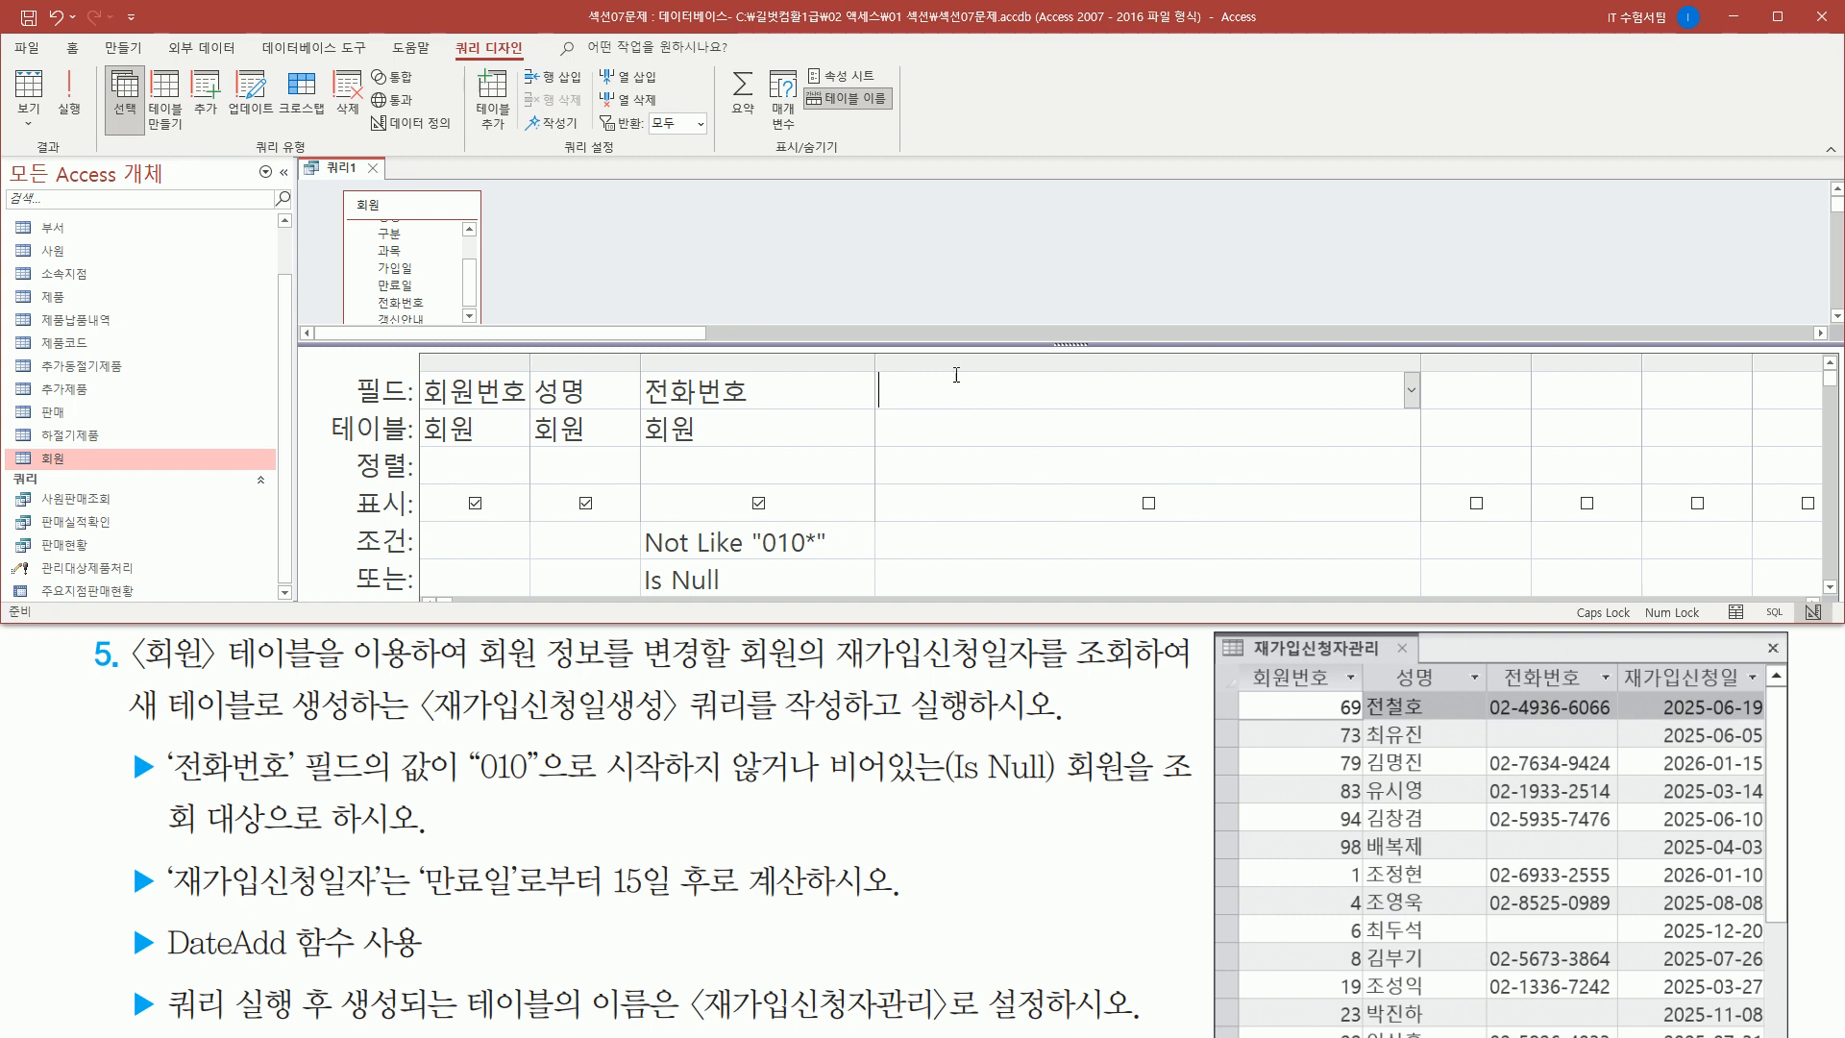
type("wo")
key("BackSpace")
key("BackSpace")
key("Hangul")
type("재")
type("가입신ㅊ")
type("ㅓㅇ일")
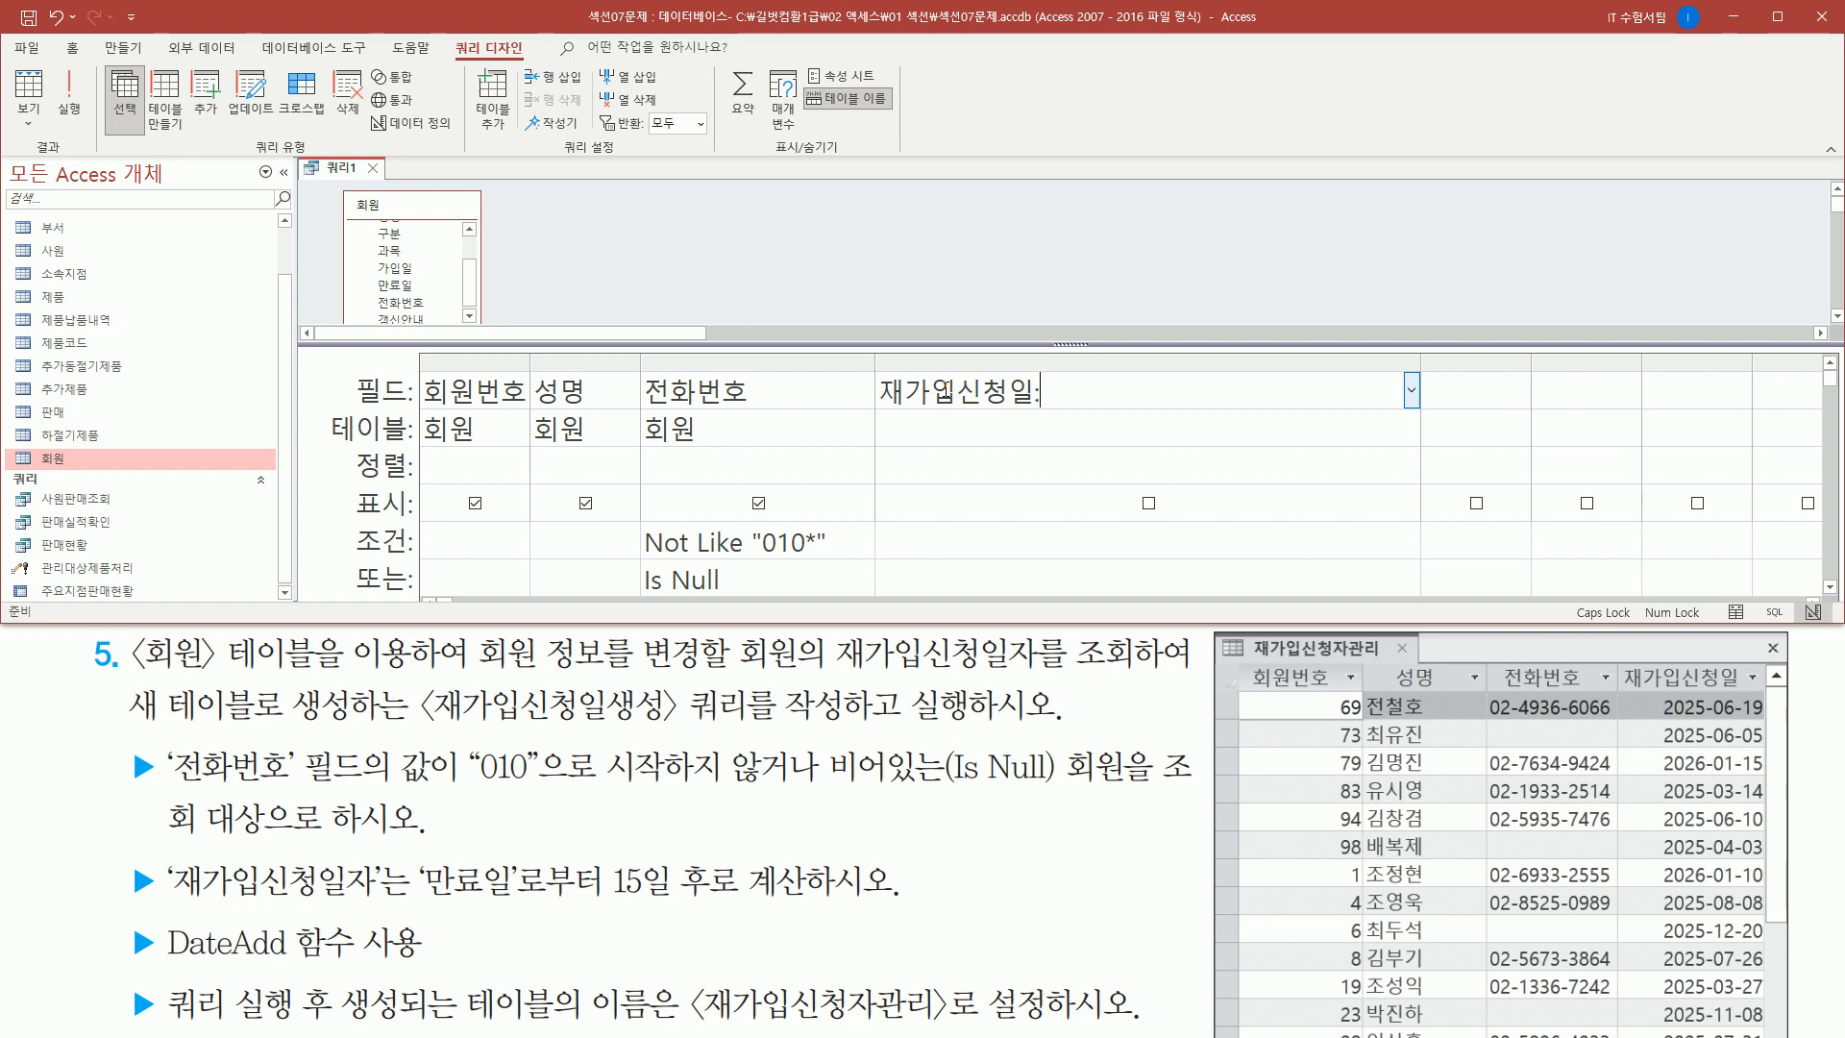
- Complete the 재가입신청일 field with the expression DateAdd("d",15,[만료일])
type(":DATE")
type("DD(\"")
left_click_drag(609, 900, 711, 901)
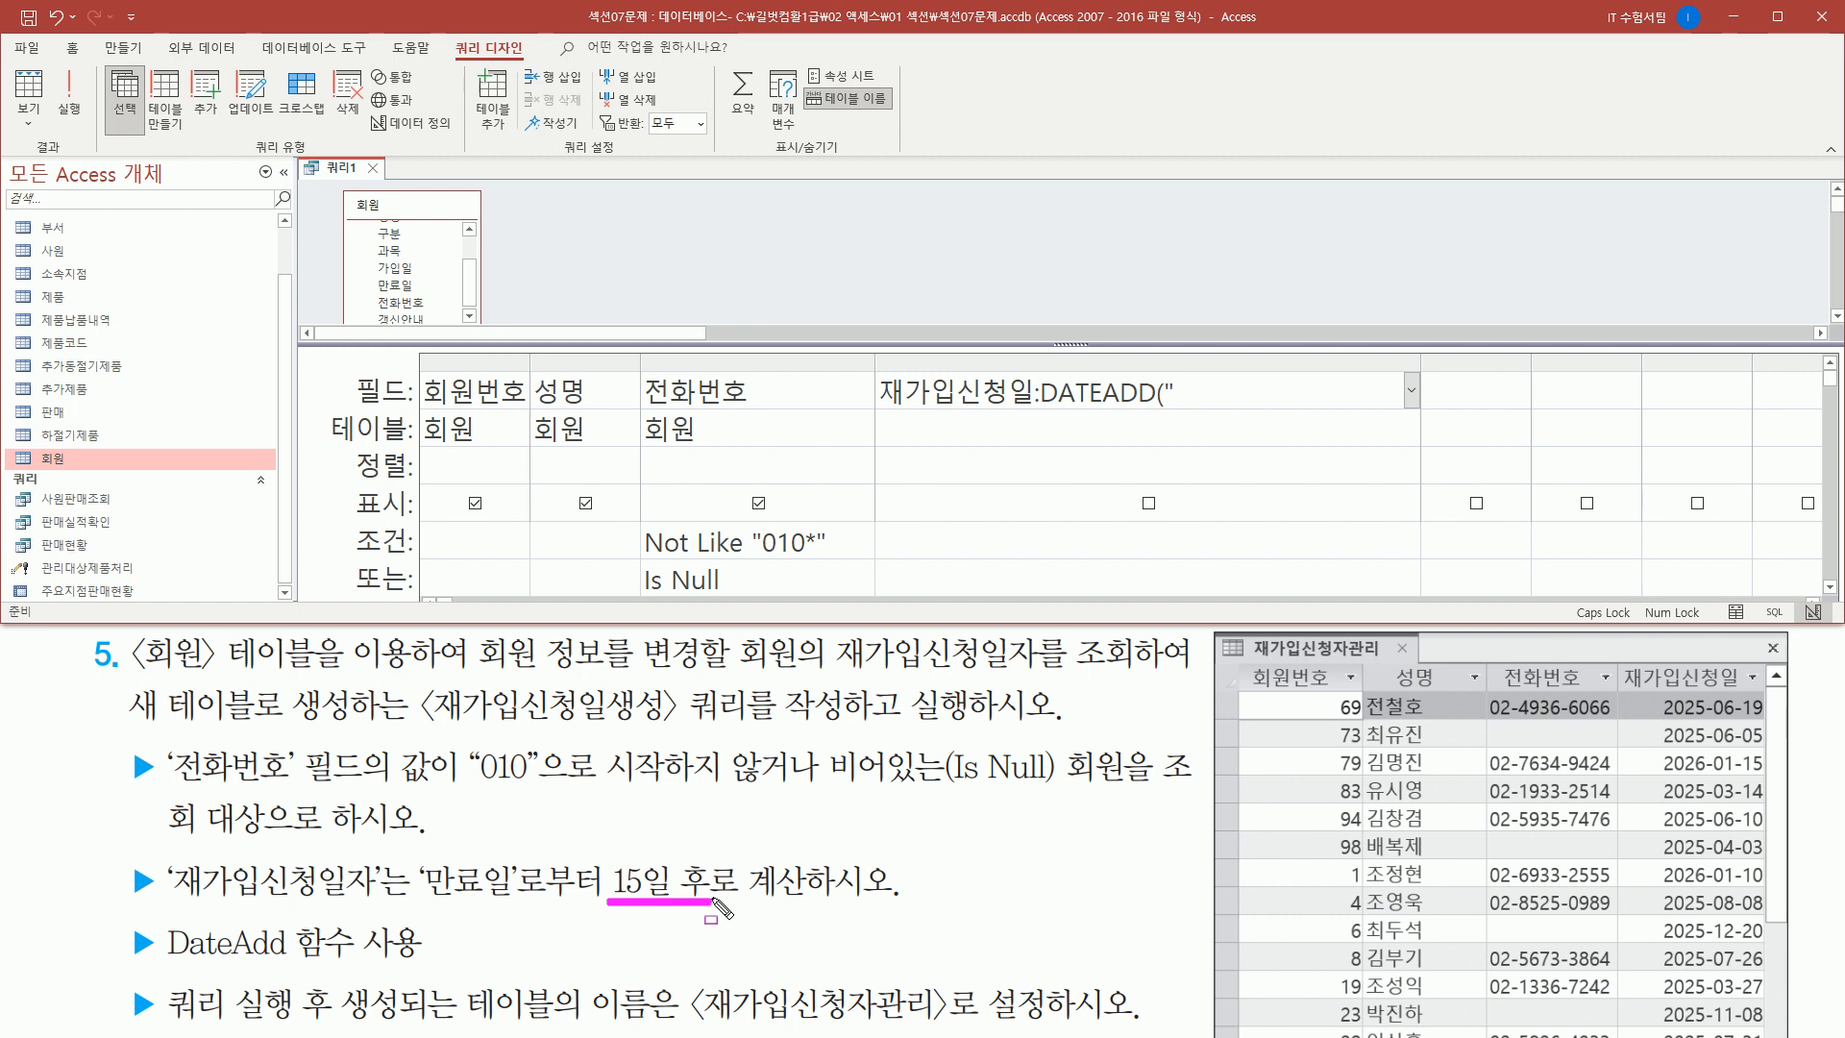
key("Escape")
left_click(1219, 393)
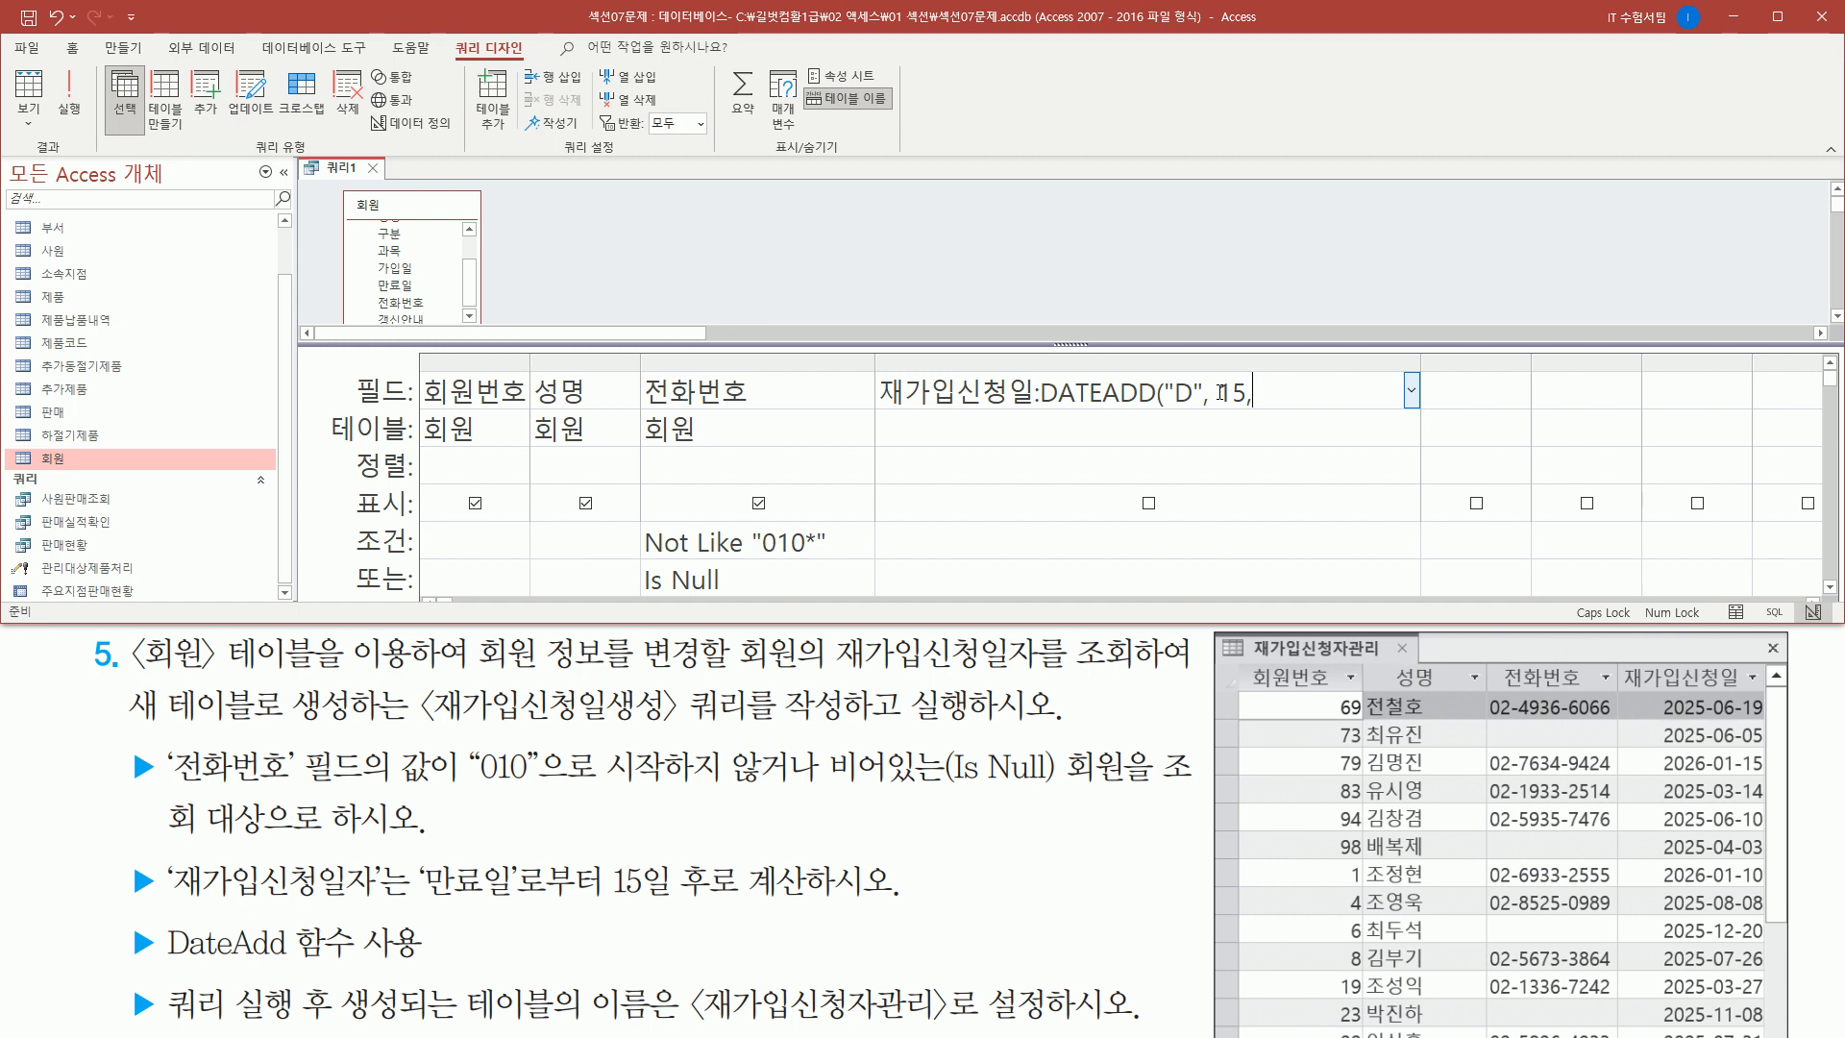
type("만료일])")
key("Tab")
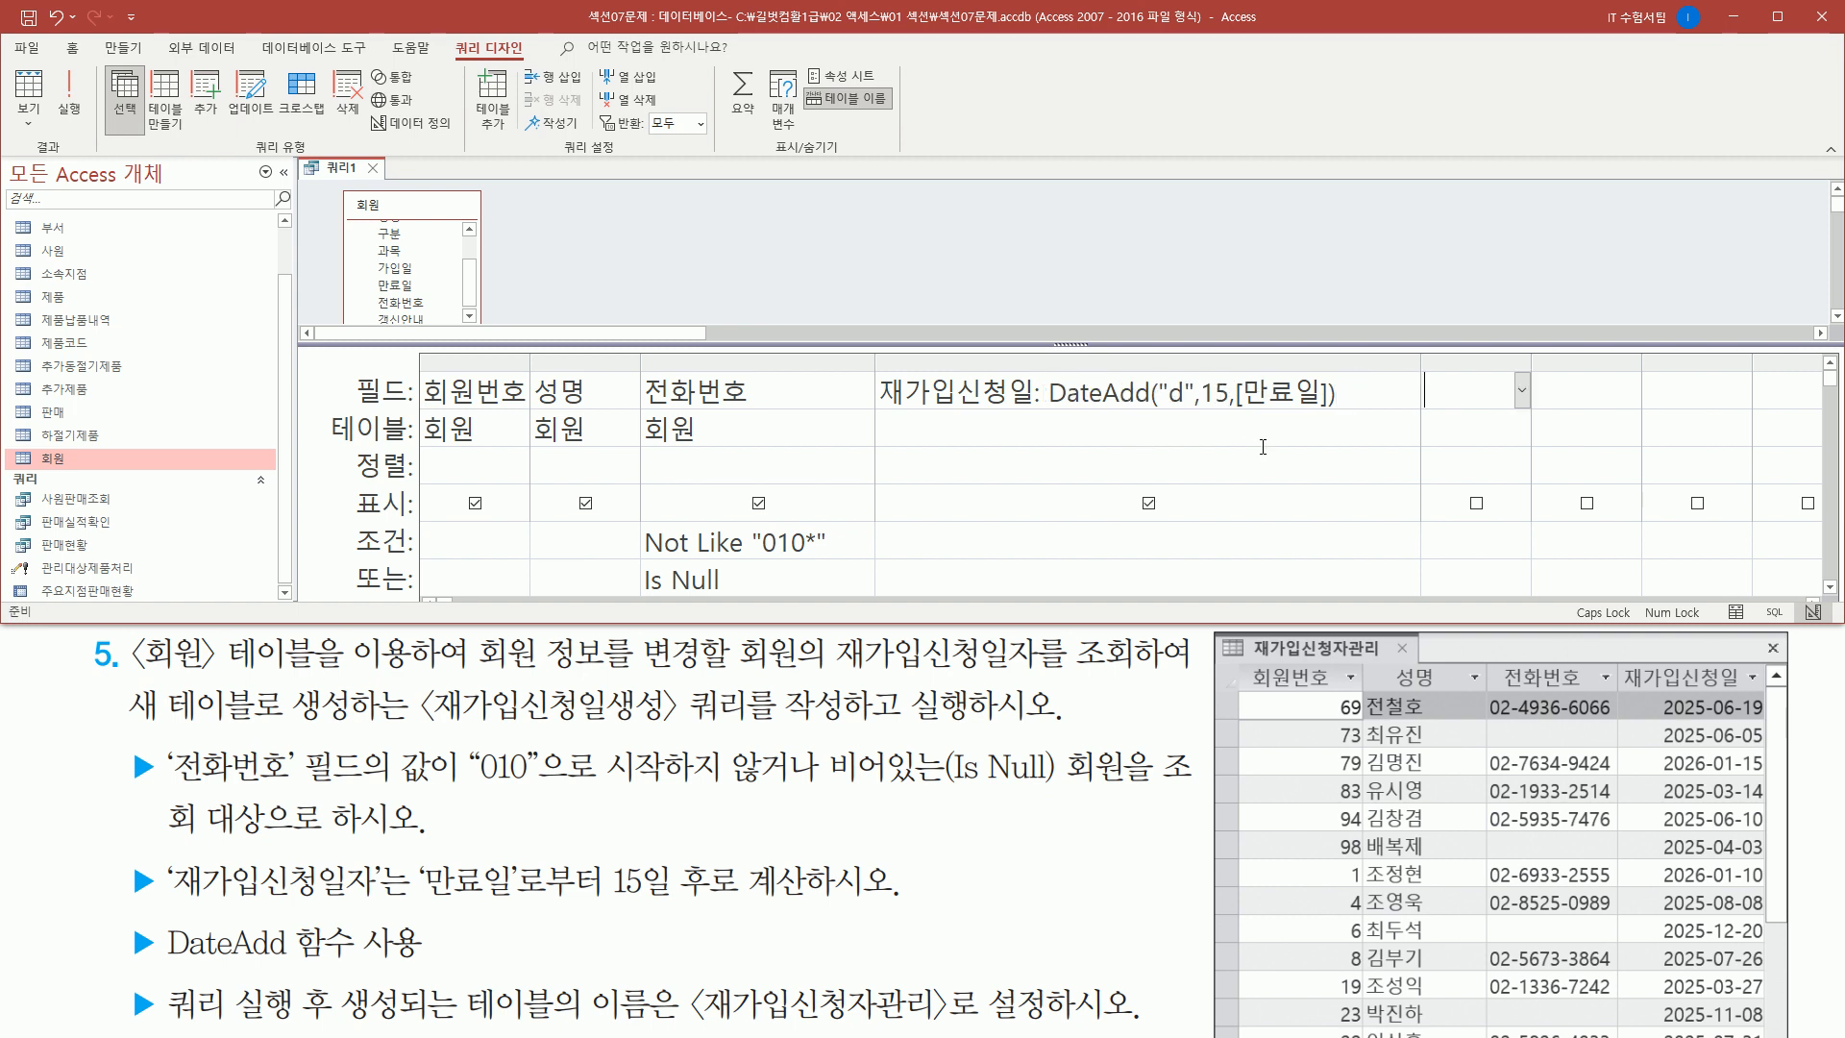
left_click_drag(1239, 408, 1323, 408)
left_click_drag(1161, 408, 1228, 408)
key("Escape")
- Run the query and fit the width of the 재가입신청일 column to its contents
left_click(784, 277)
key("ctrl+2")
left_click_drag(54, 64, 86, 151)
key("Escape")
left_click(71, 98)
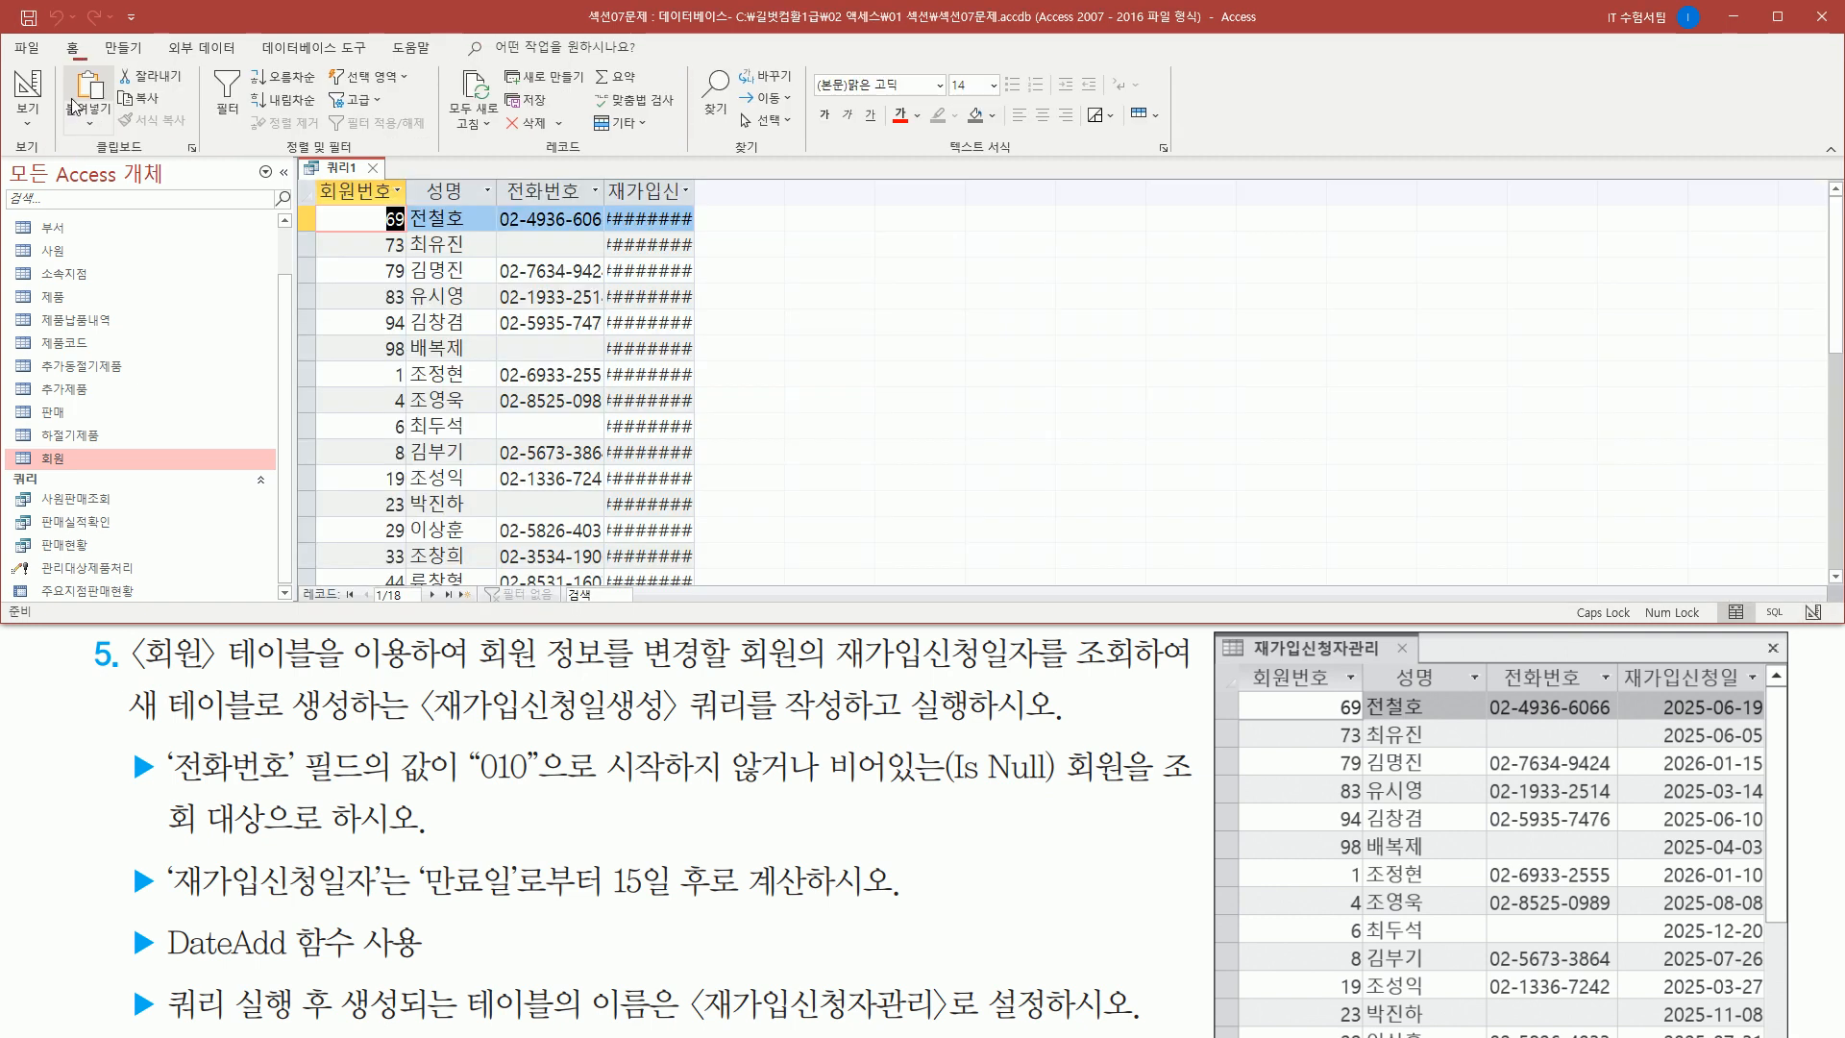
double_click(694, 189)
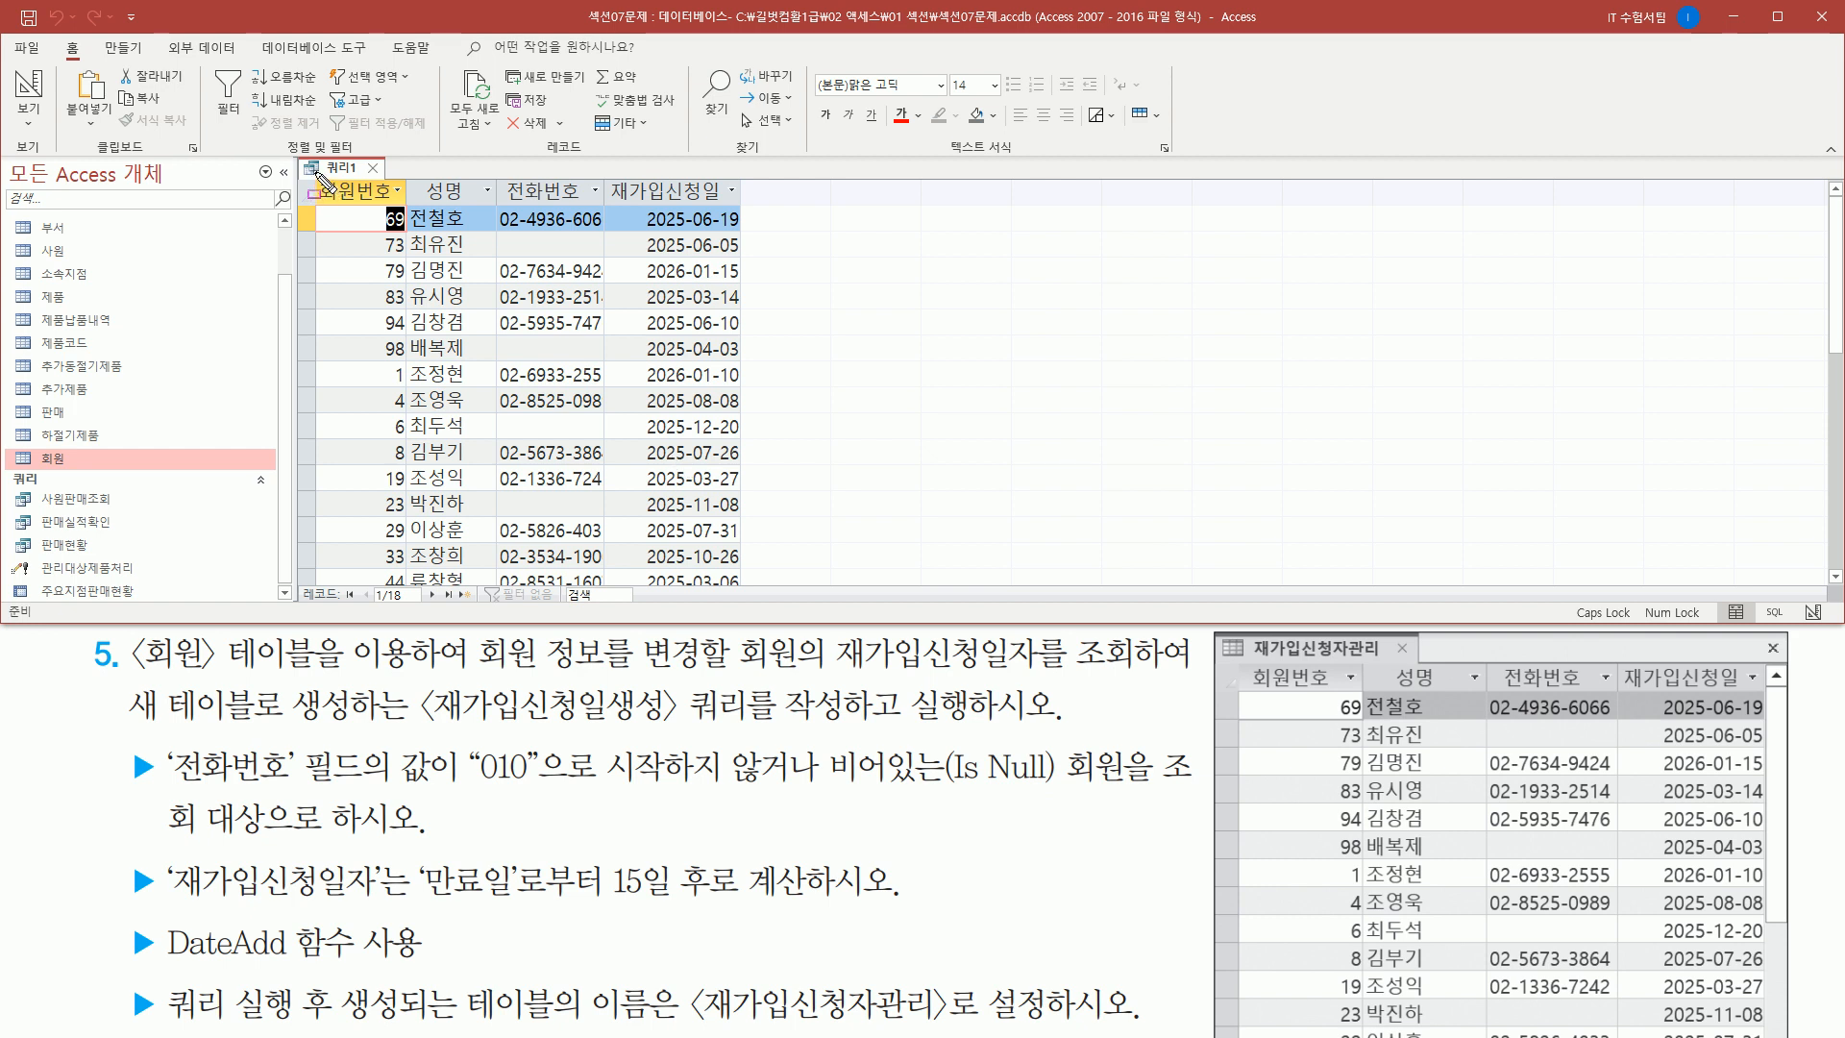
- Compare the query's column headings, first two records and record count with the expected 재가입신청자관리 table in the task
mouse_move(315, 171)
left_mouse_down()
mouse_move(354, 199)
mouse_move(749, 204)
left_mouse_up()
left_click_drag(1247, 657, 1784, 684)
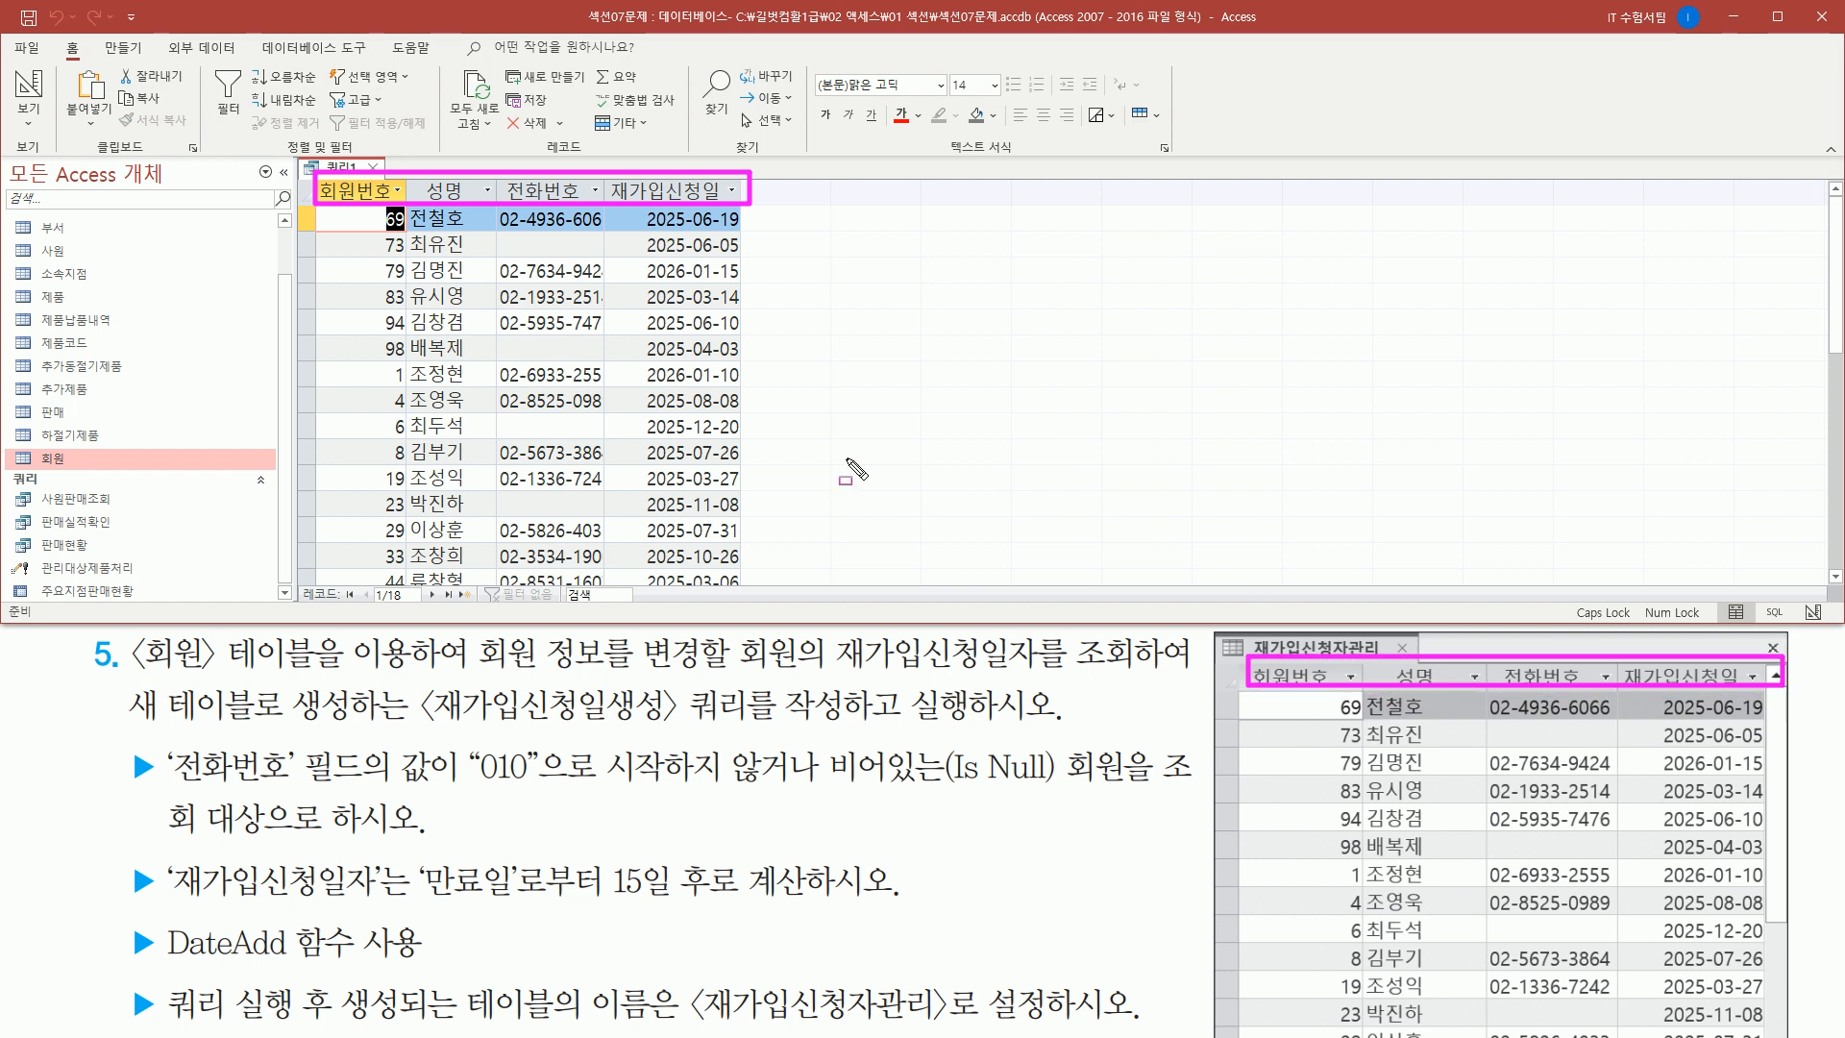
left_click_drag(381, 209, 479, 234)
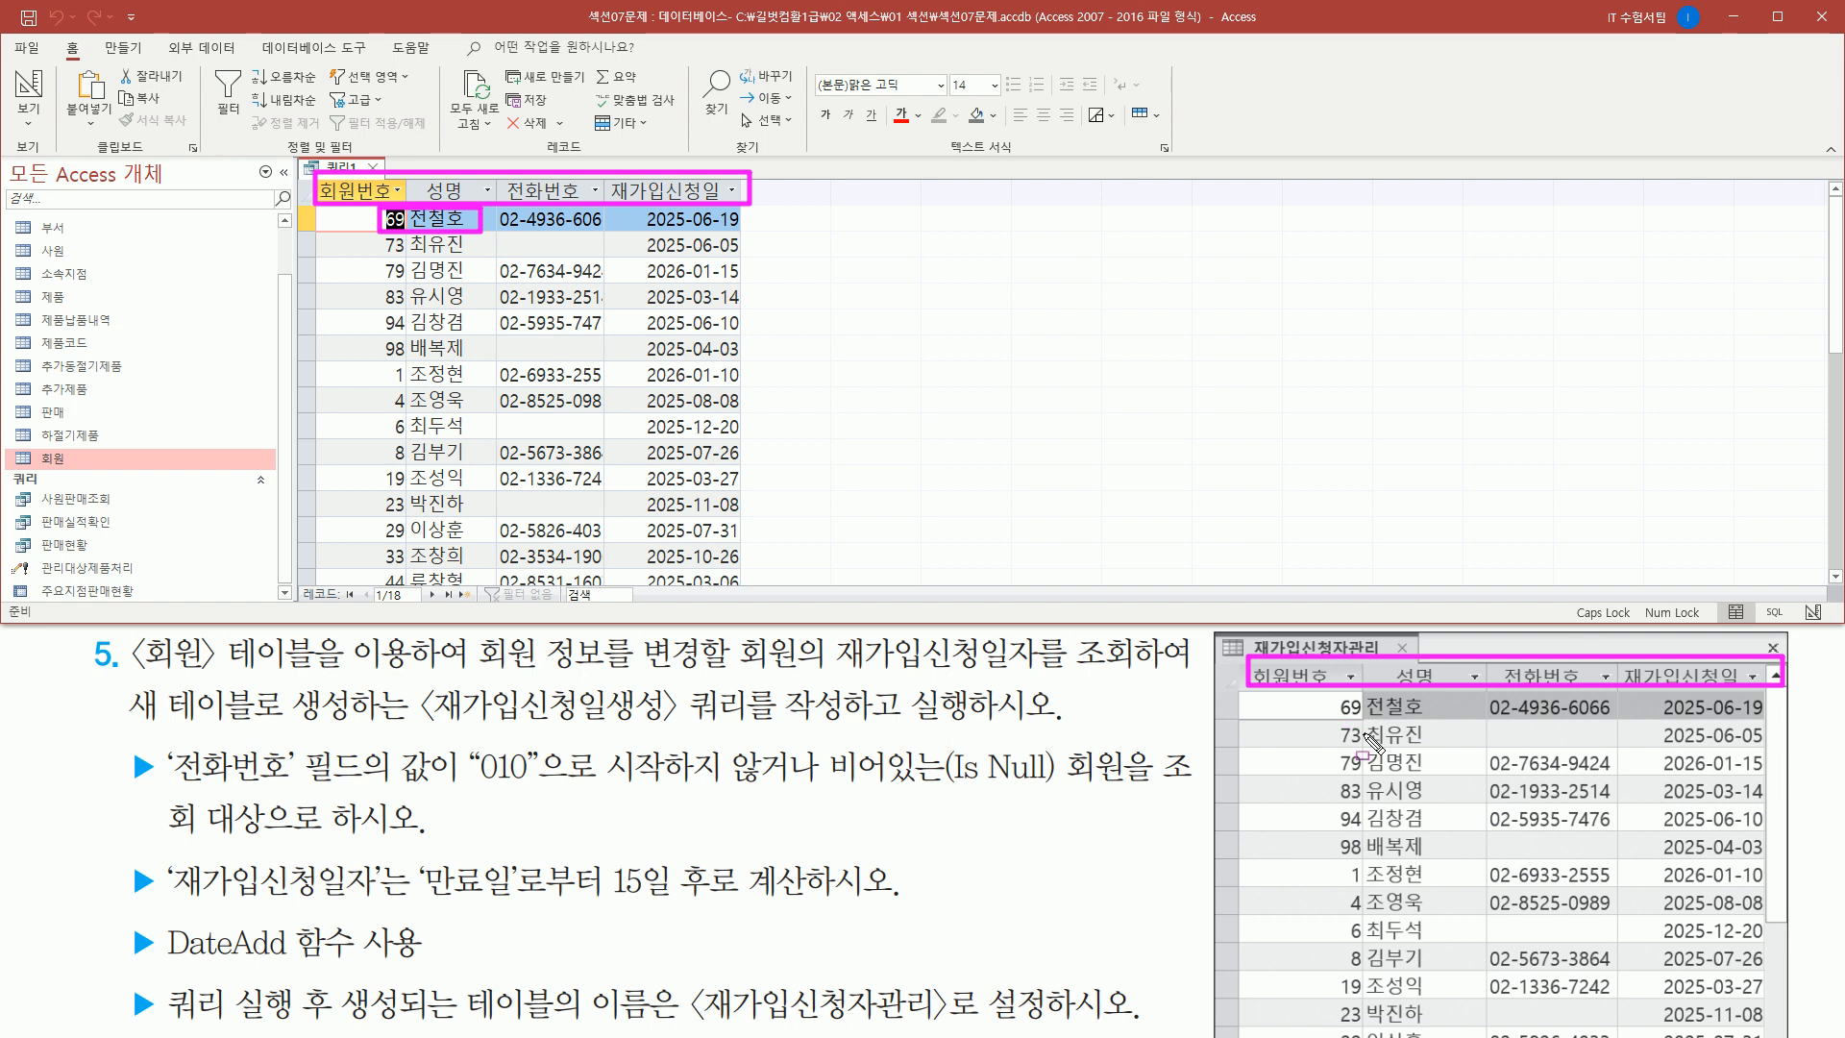
mouse_move(1330, 693)
left_mouse_down()
mouse_move(1441, 721)
mouse_move(1612, 721)
left_mouse_up()
left_click_drag(500, 229, 612, 229)
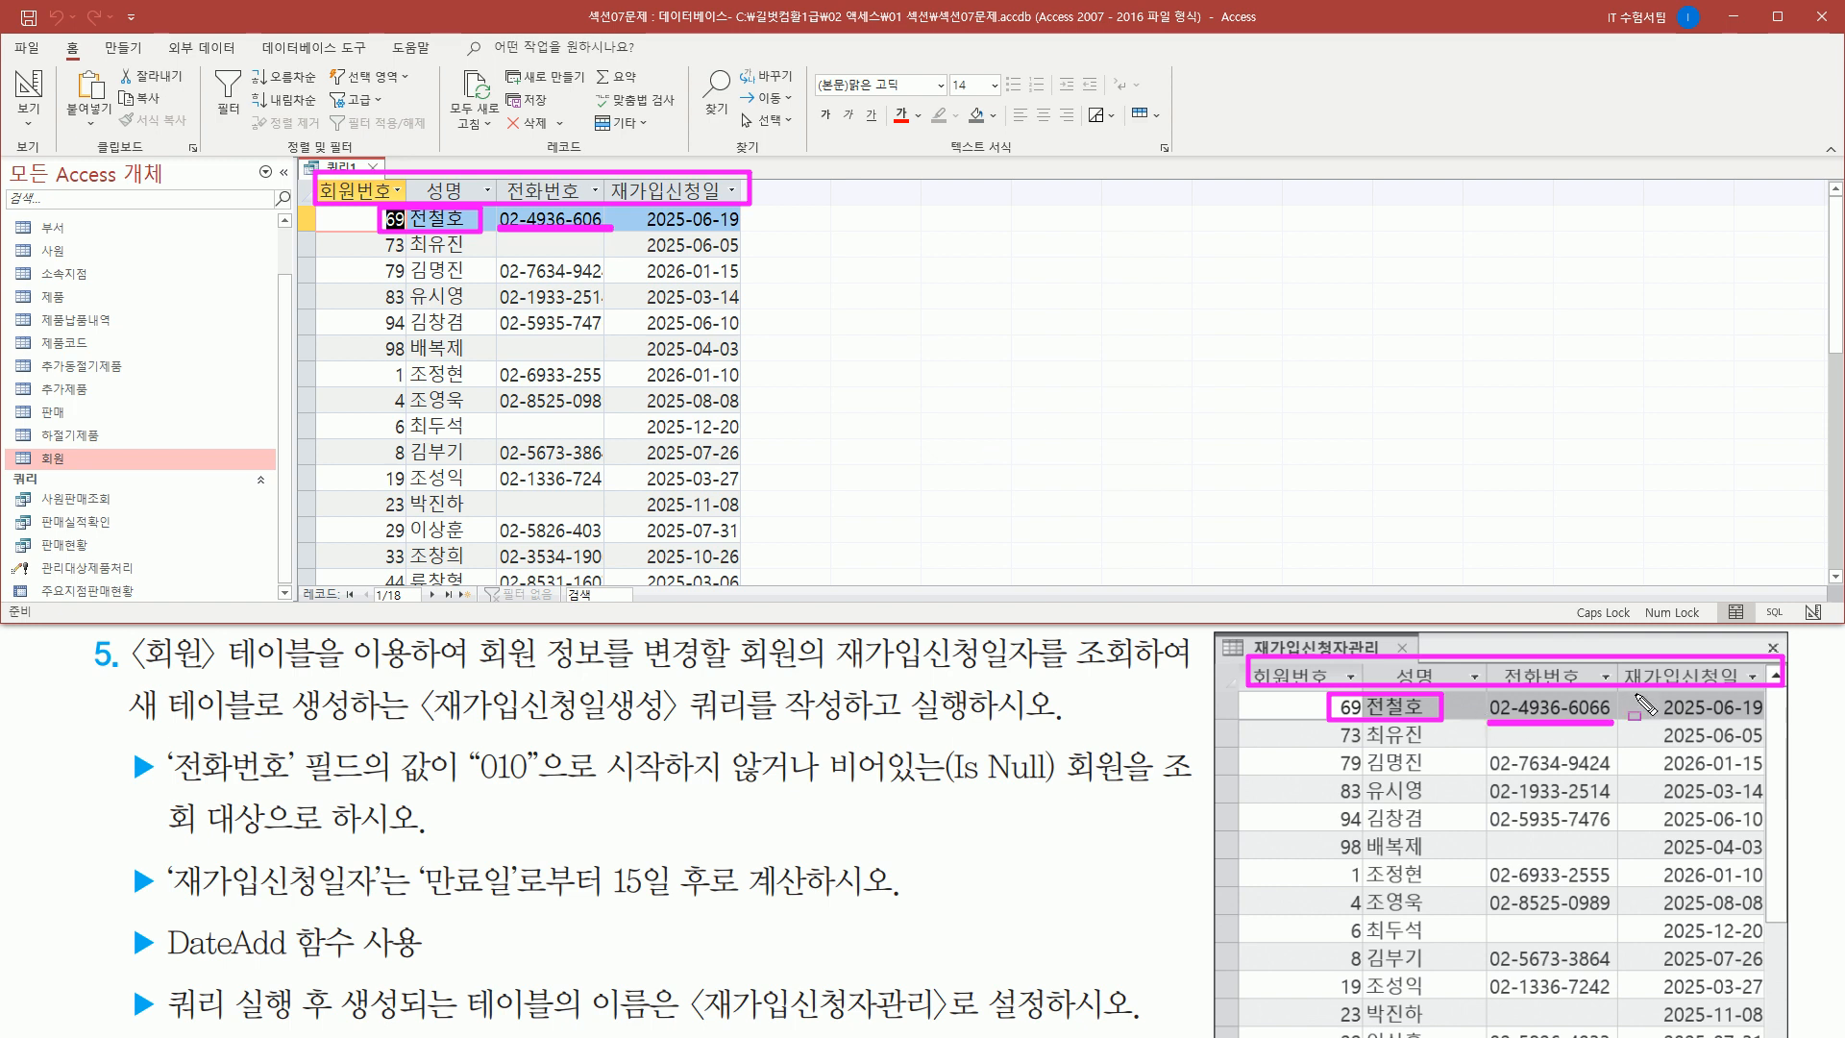
left_click_drag(1657, 719, 1772, 719)
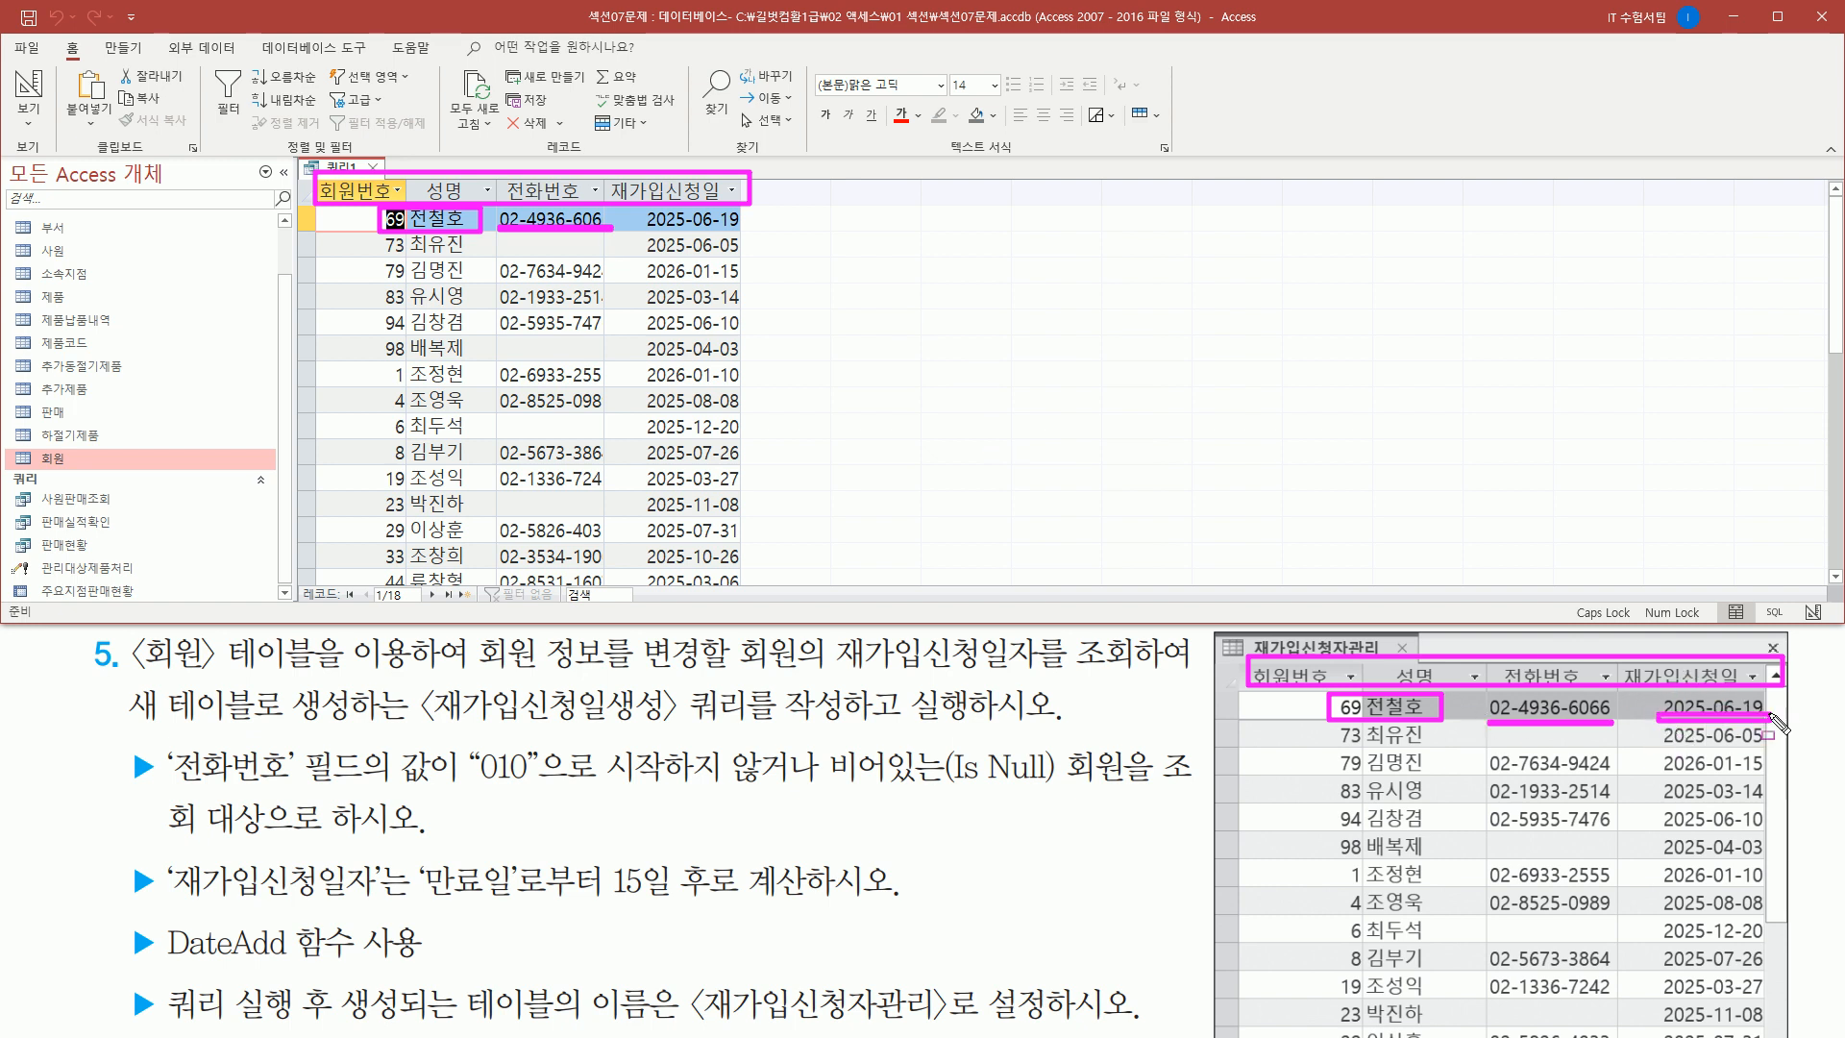
left_click_drag(641, 229, 738, 229)
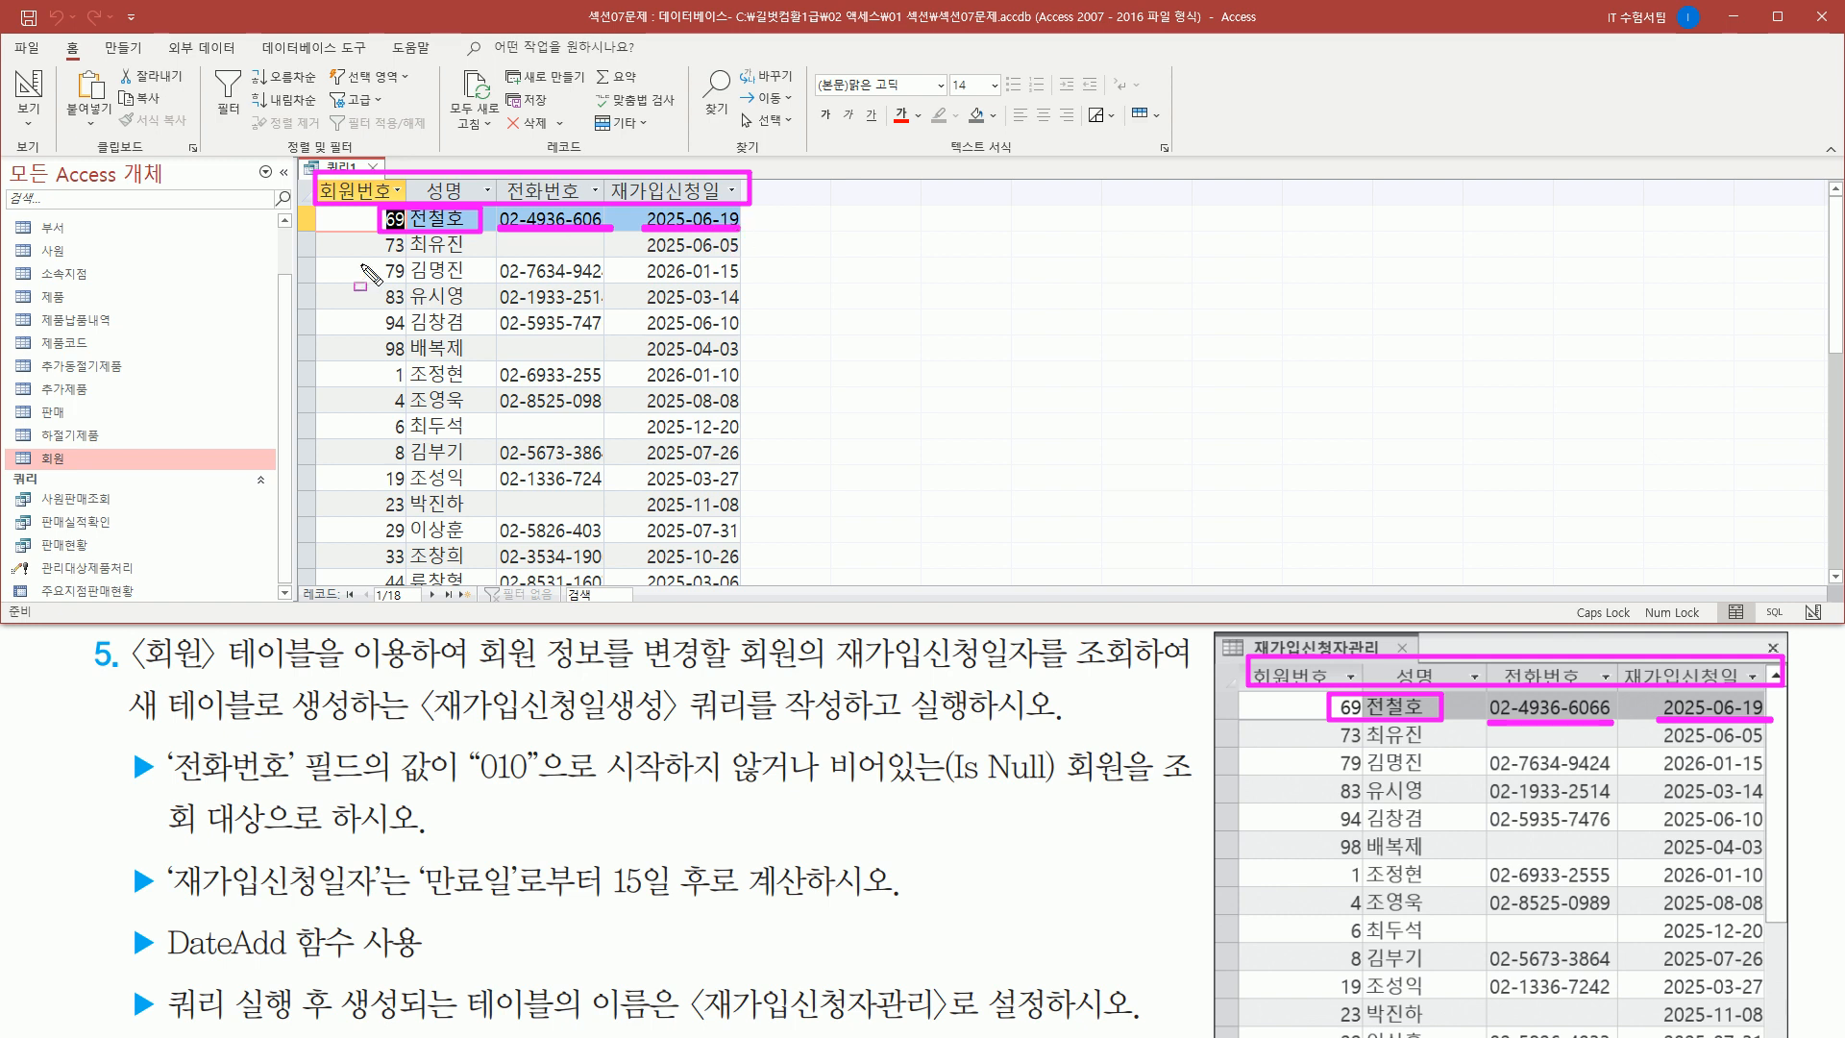
left_click_drag(375, 257, 463, 257)
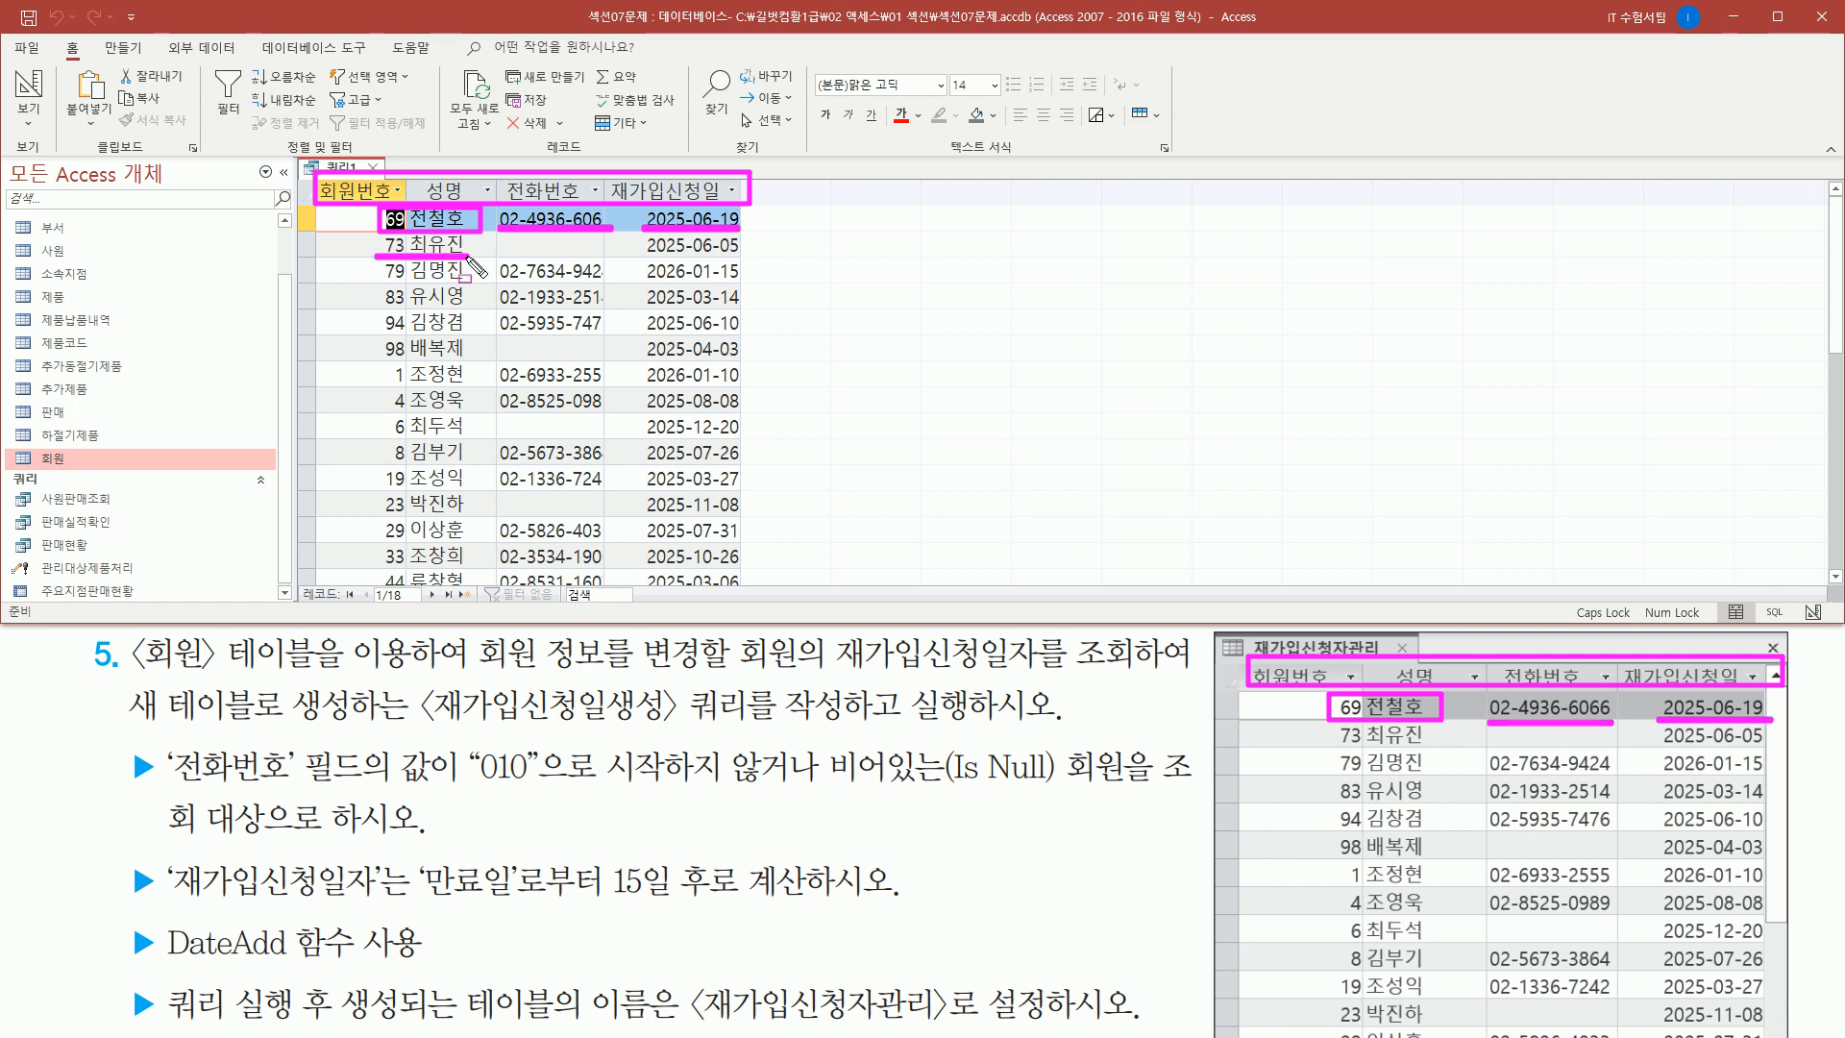
left_click_drag(1324, 746, 1424, 746)
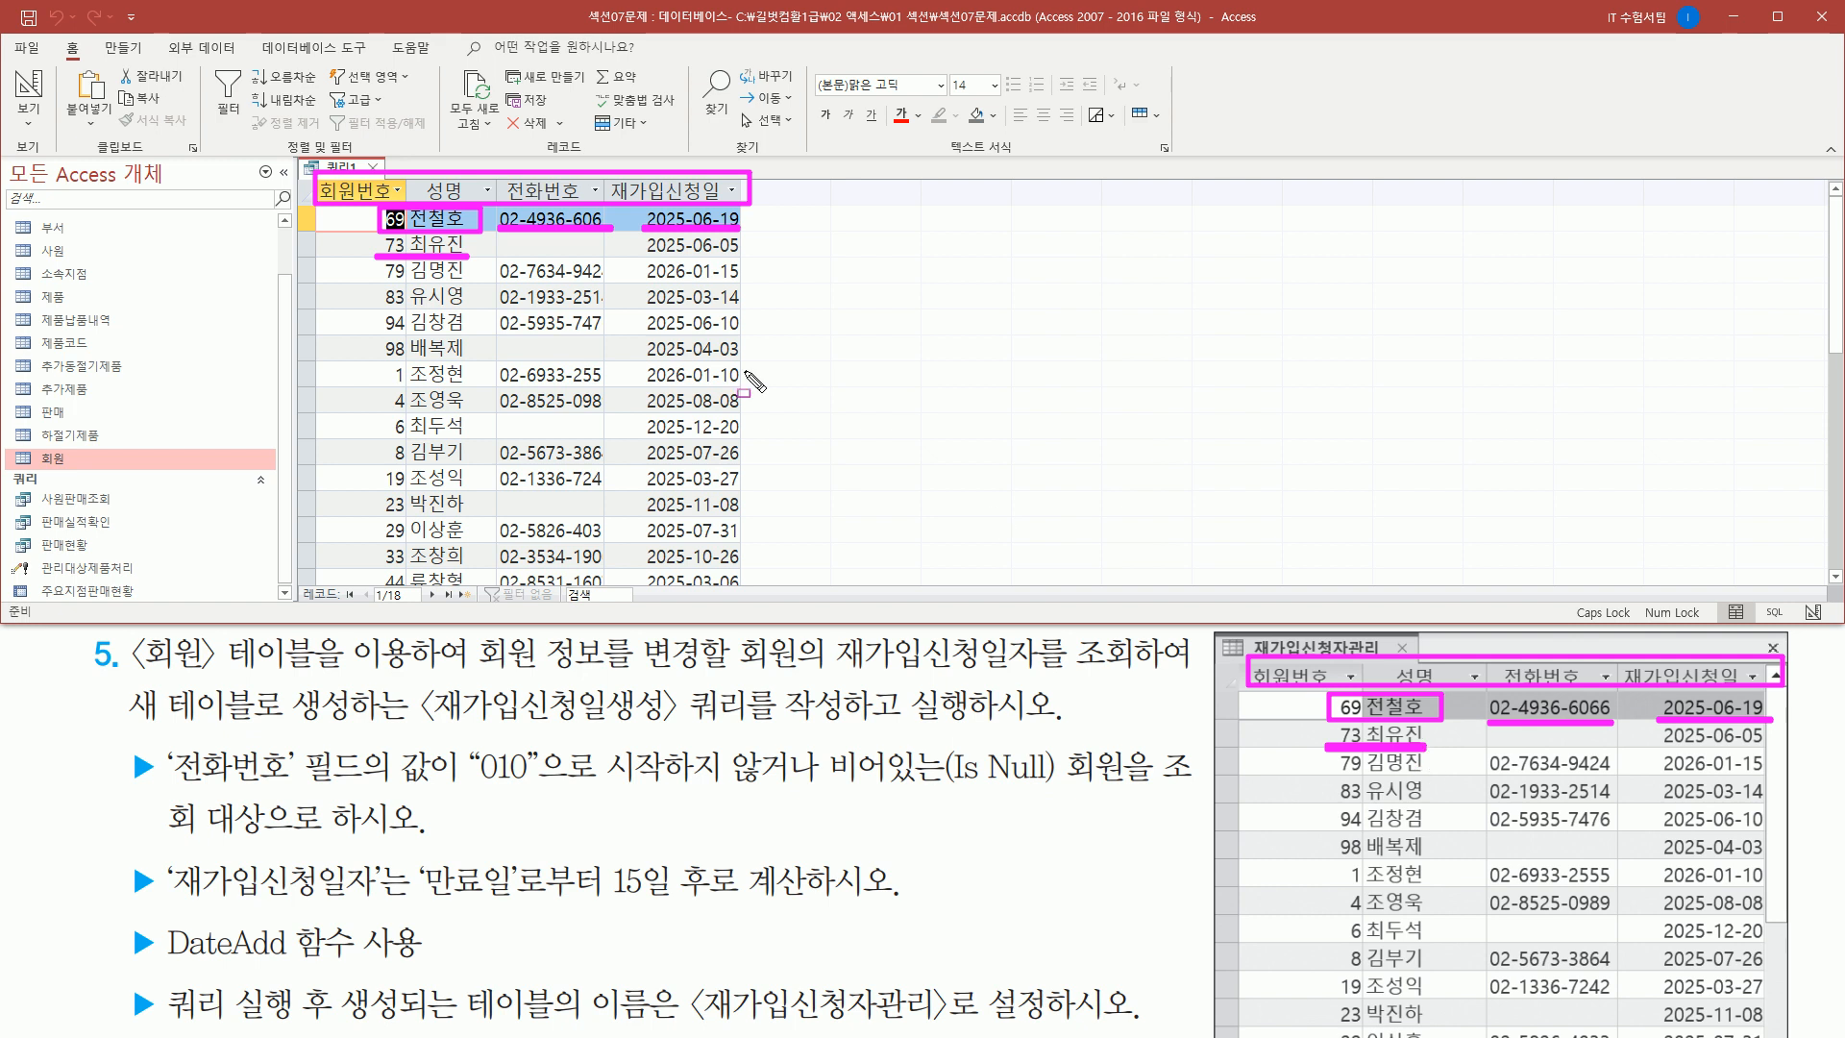
left_click_drag(499, 238, 603, 262)
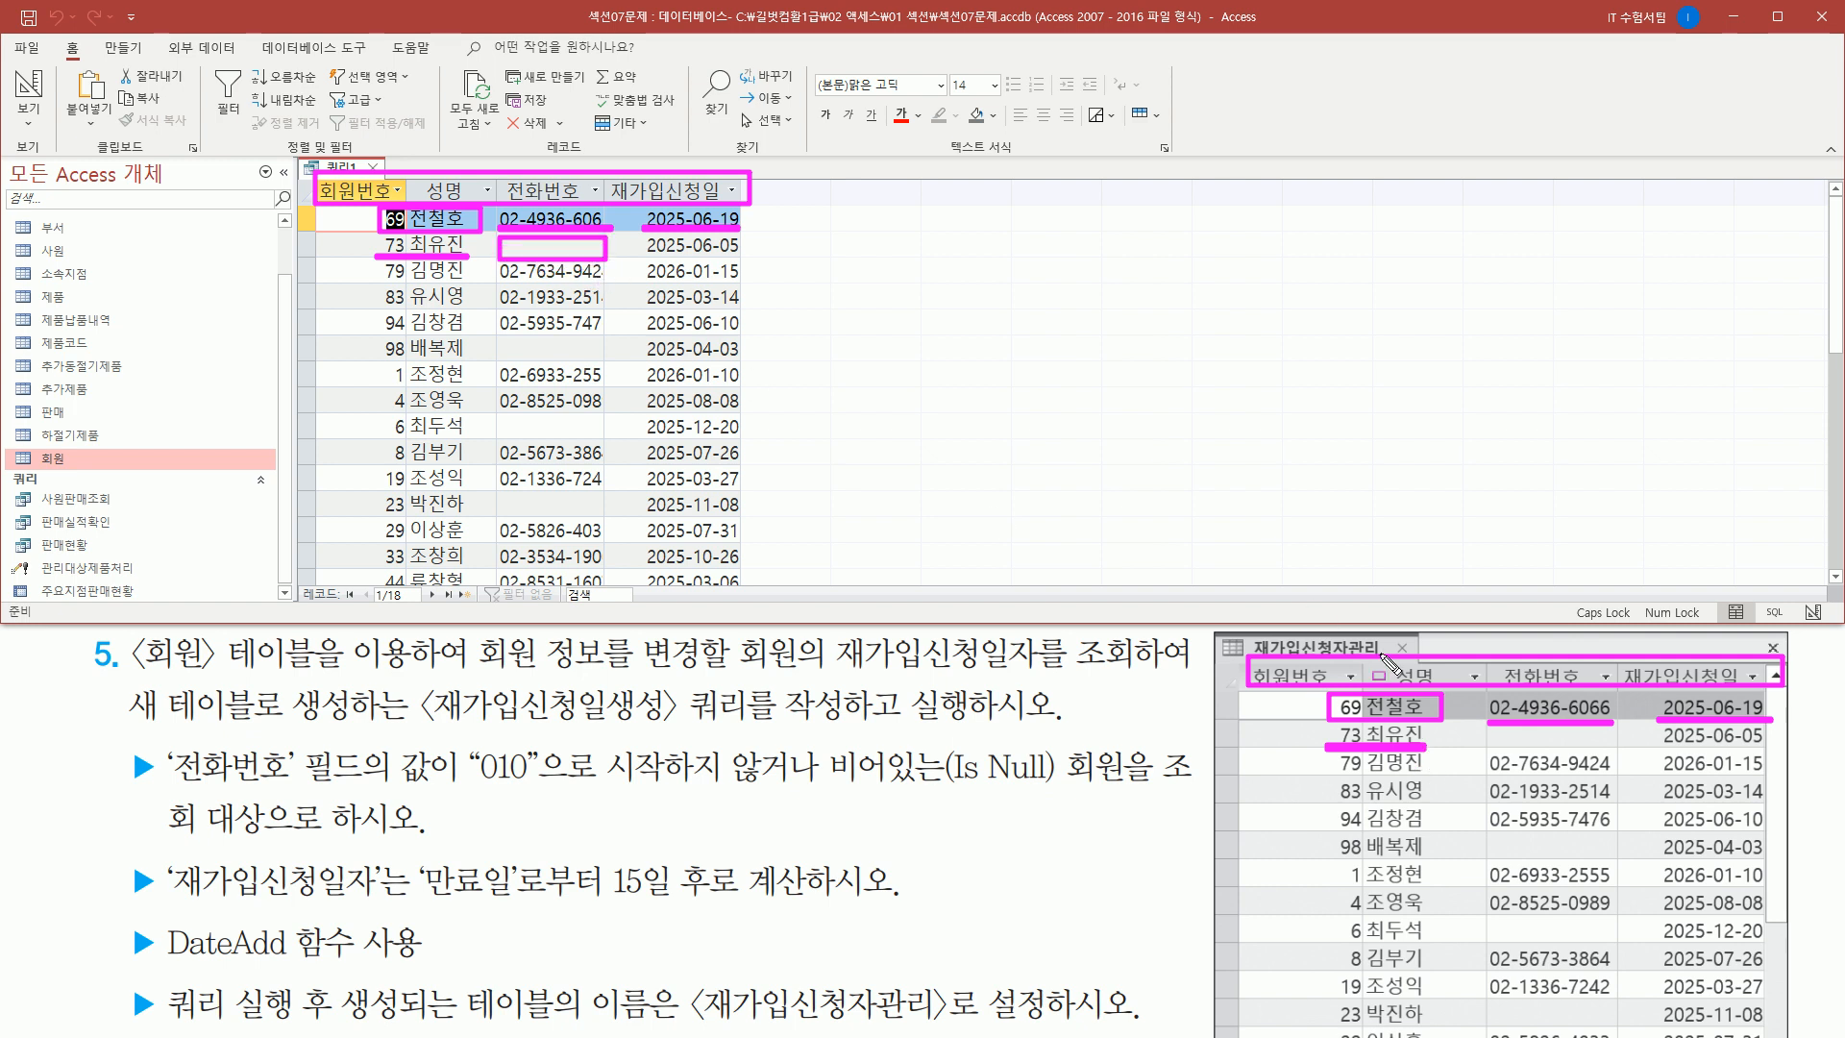
left_click_drag(1487, 747, 1610, 747)
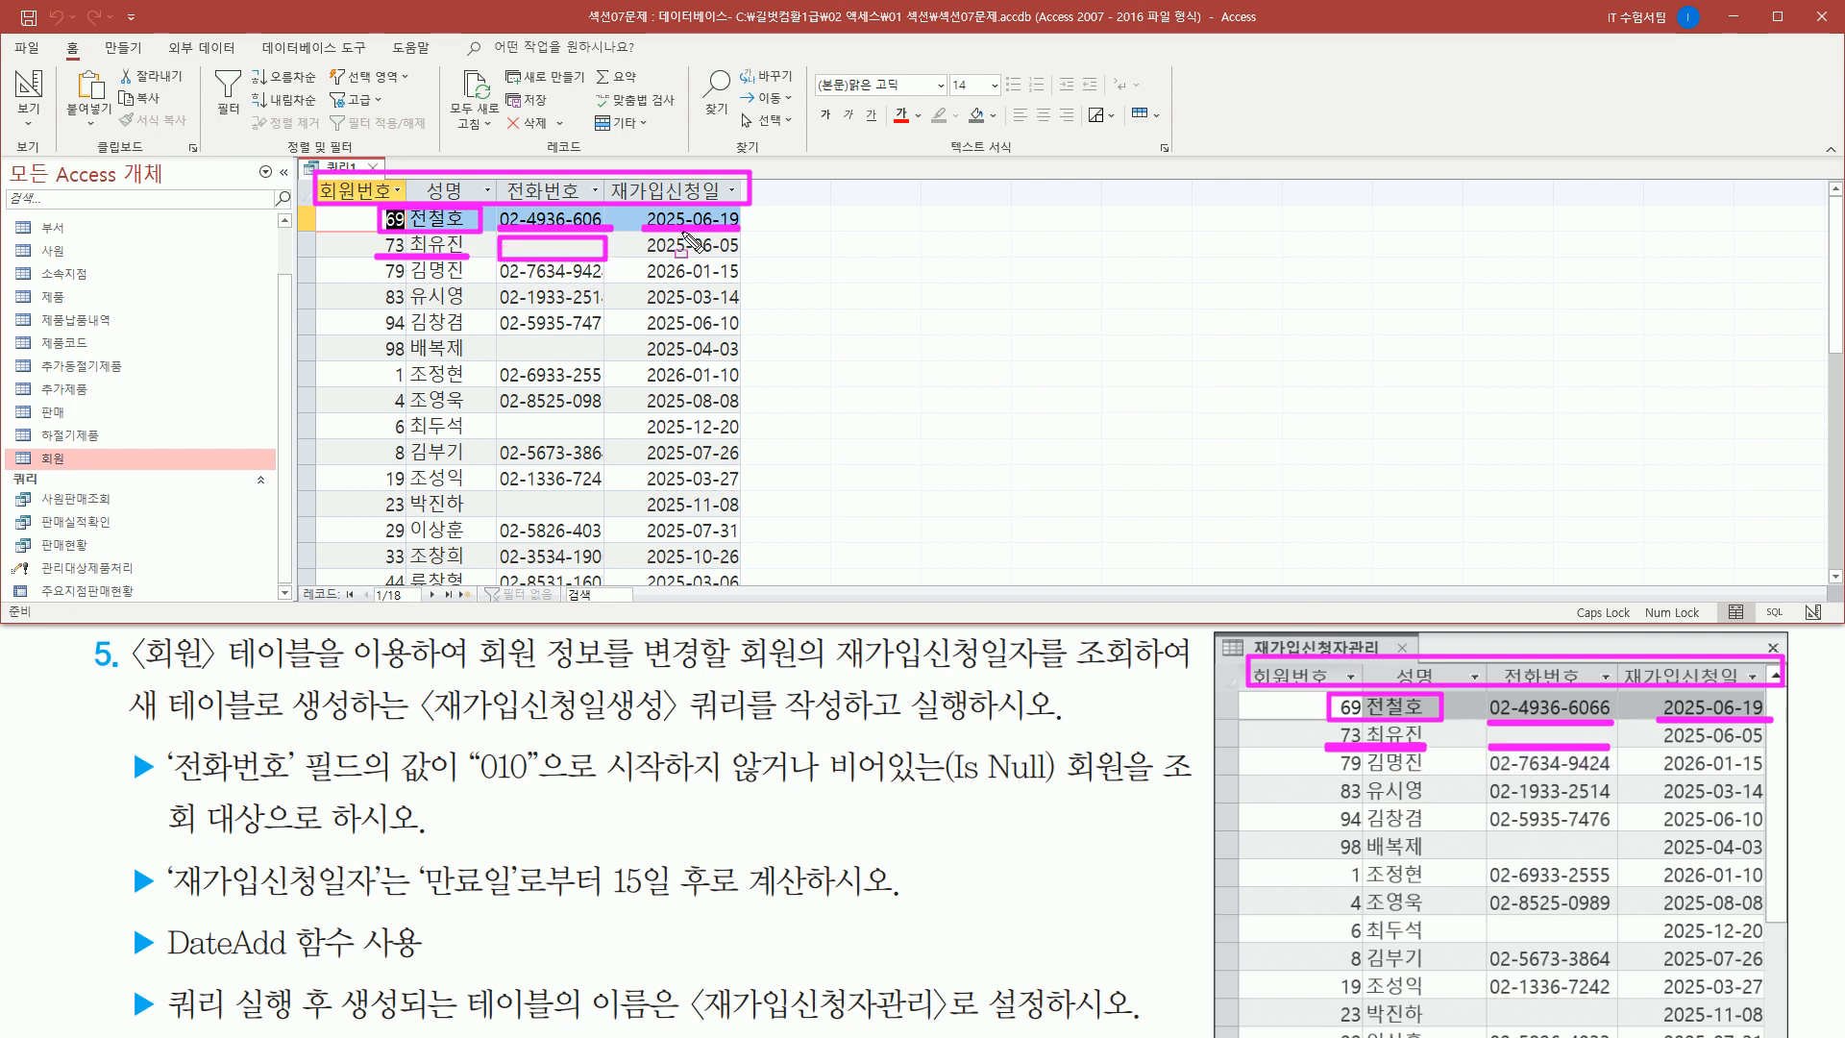
left_click_drag(642, 258, 740, 258)
left_click_drag(1661, 747, 1768, 747)
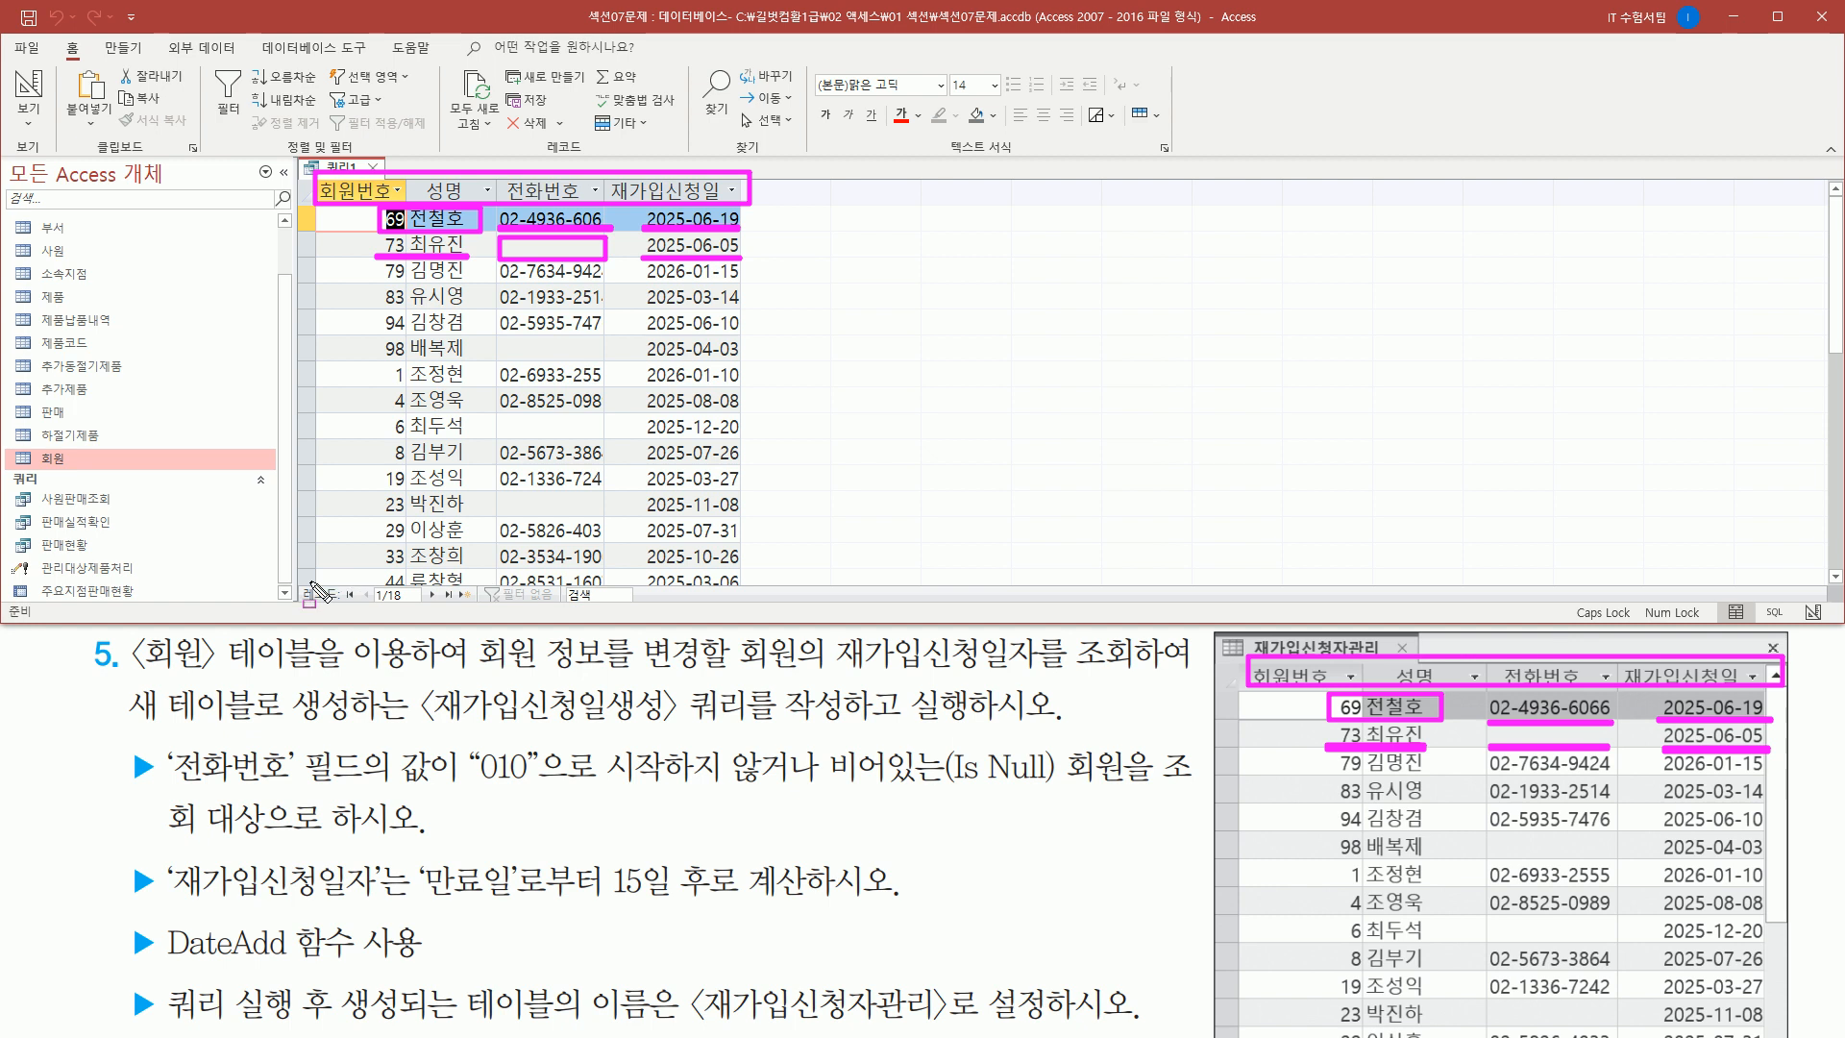
left_click_drag(297, 580, 448, 612)
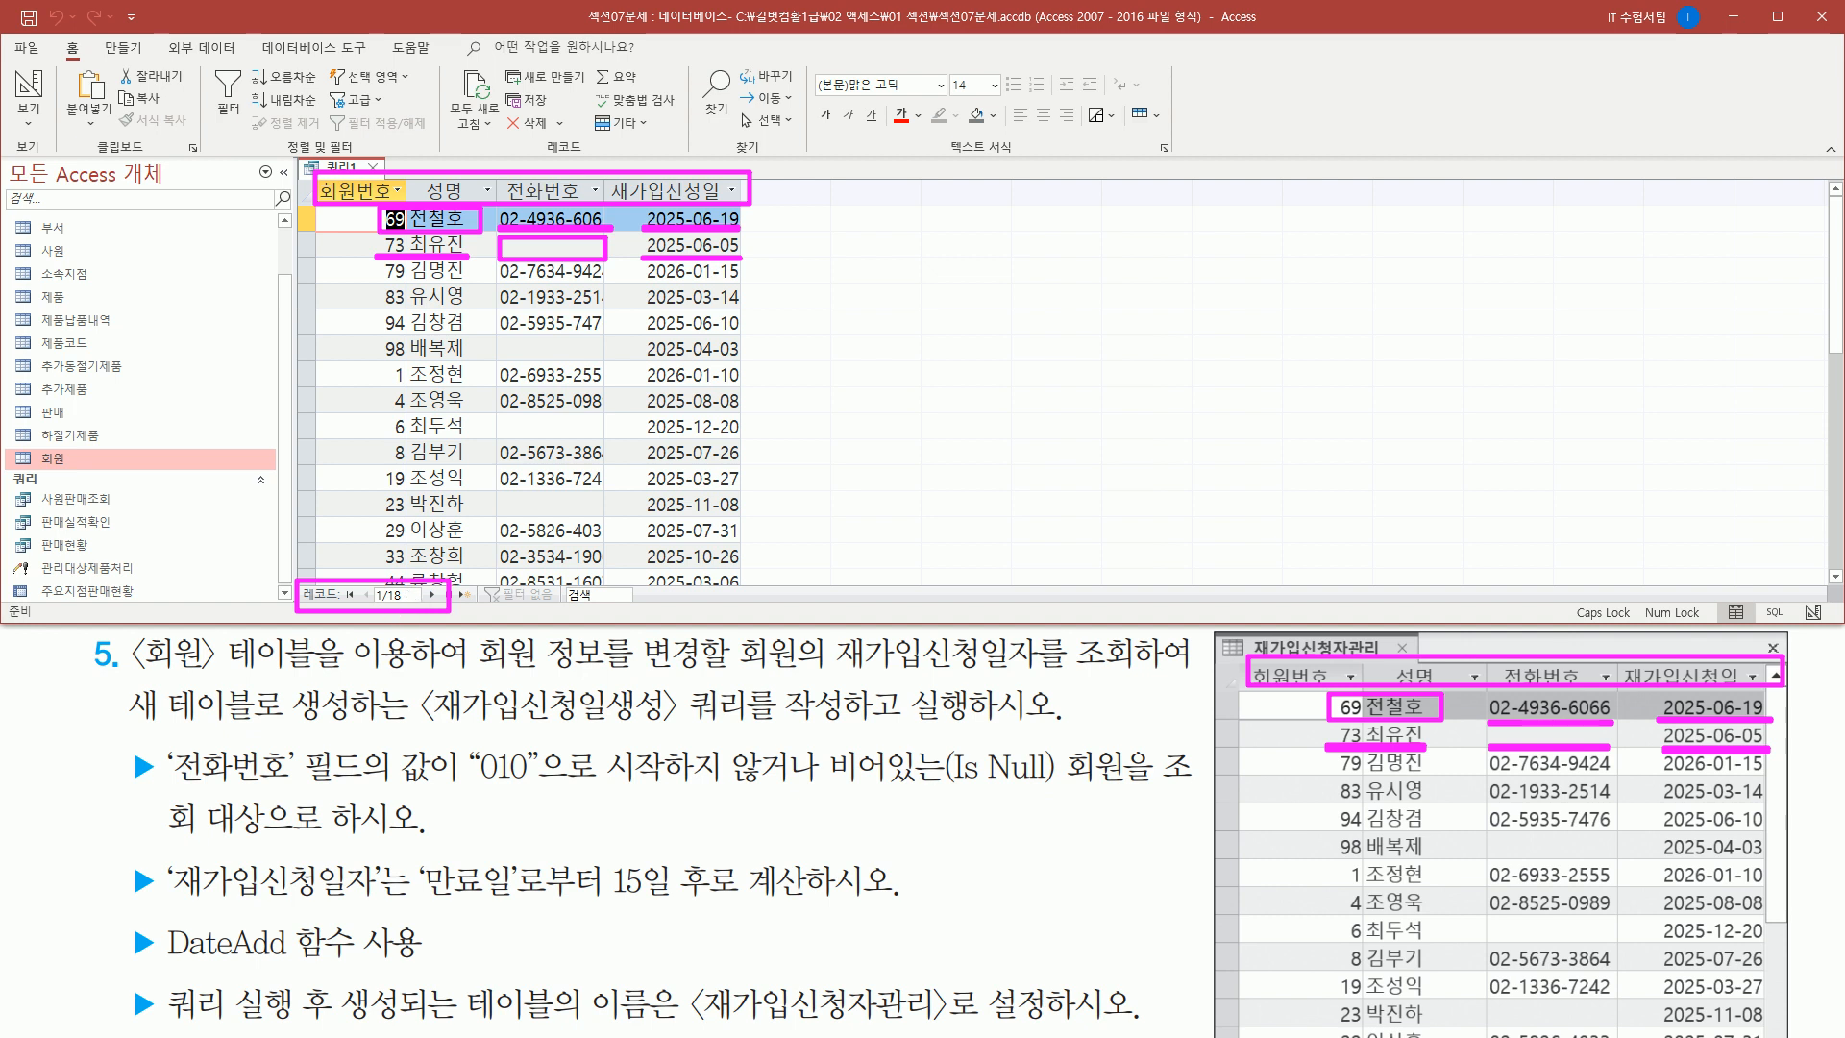
key("Escape")
- Return the query to Design view and change its type to a make-table query
right_click(338, 178)
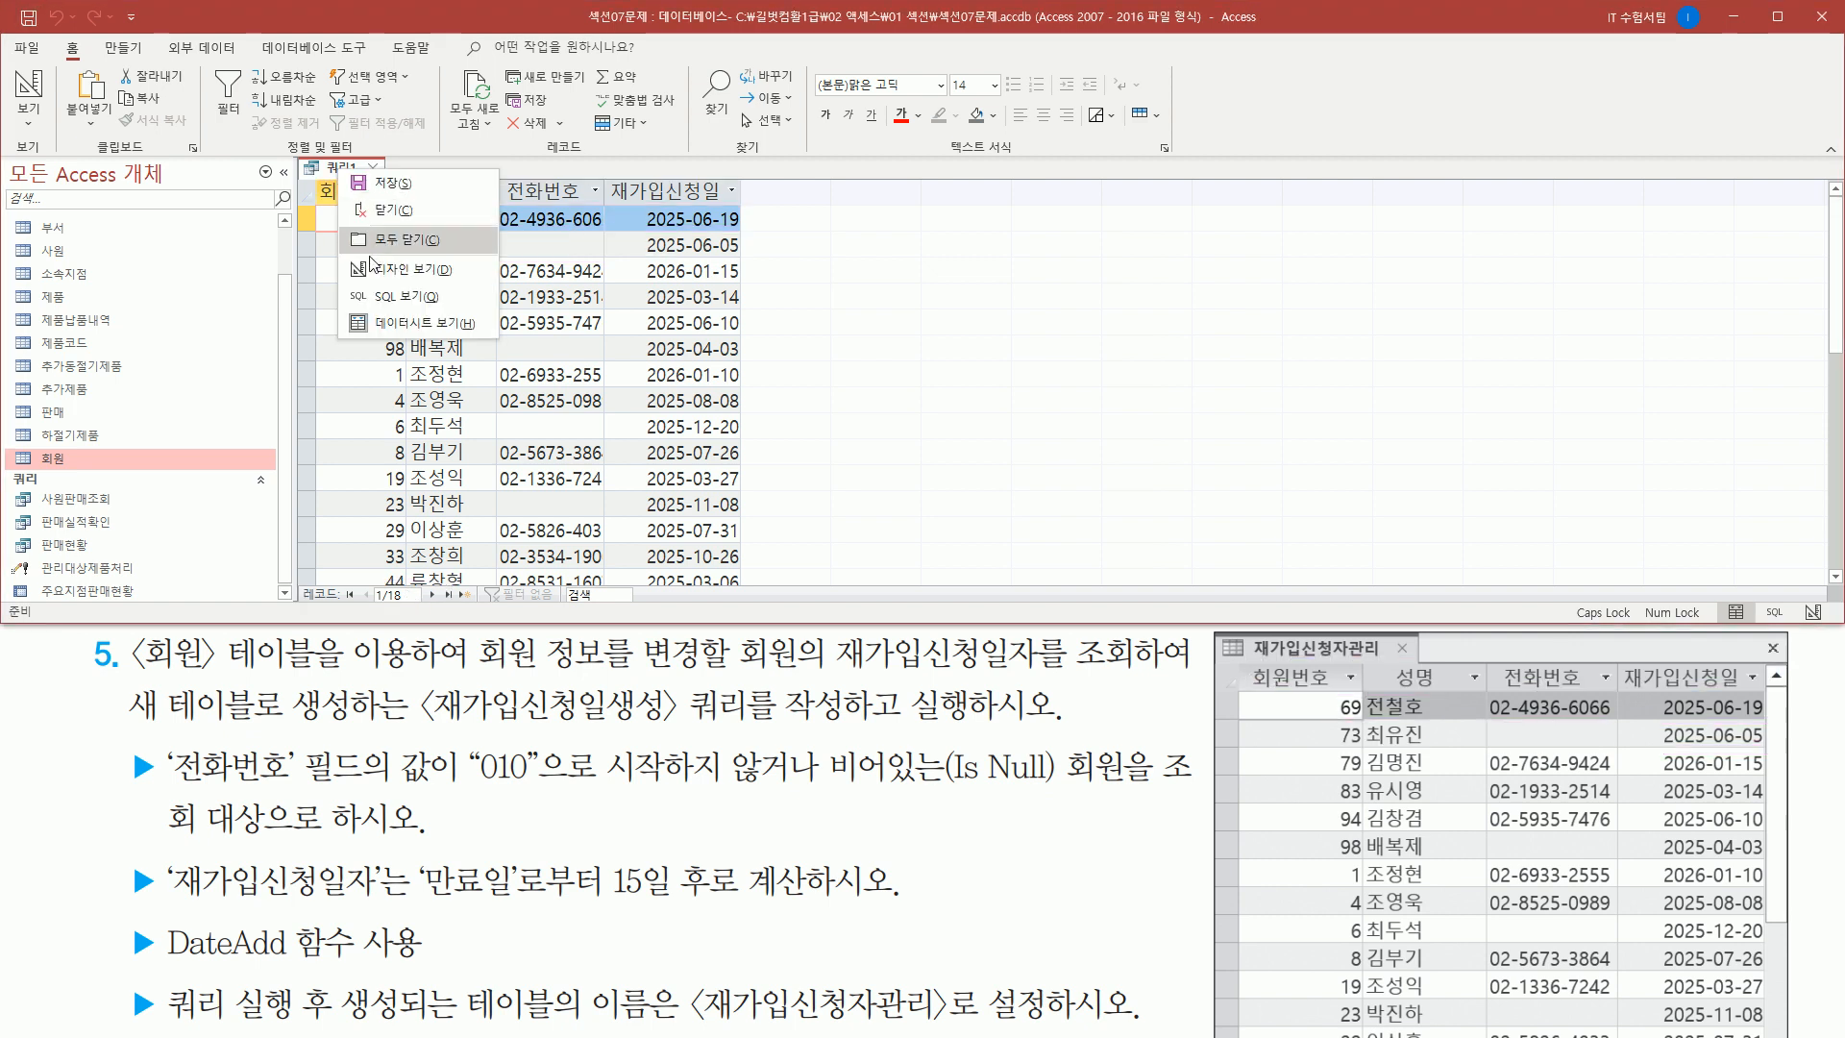
left_click(404, 274)
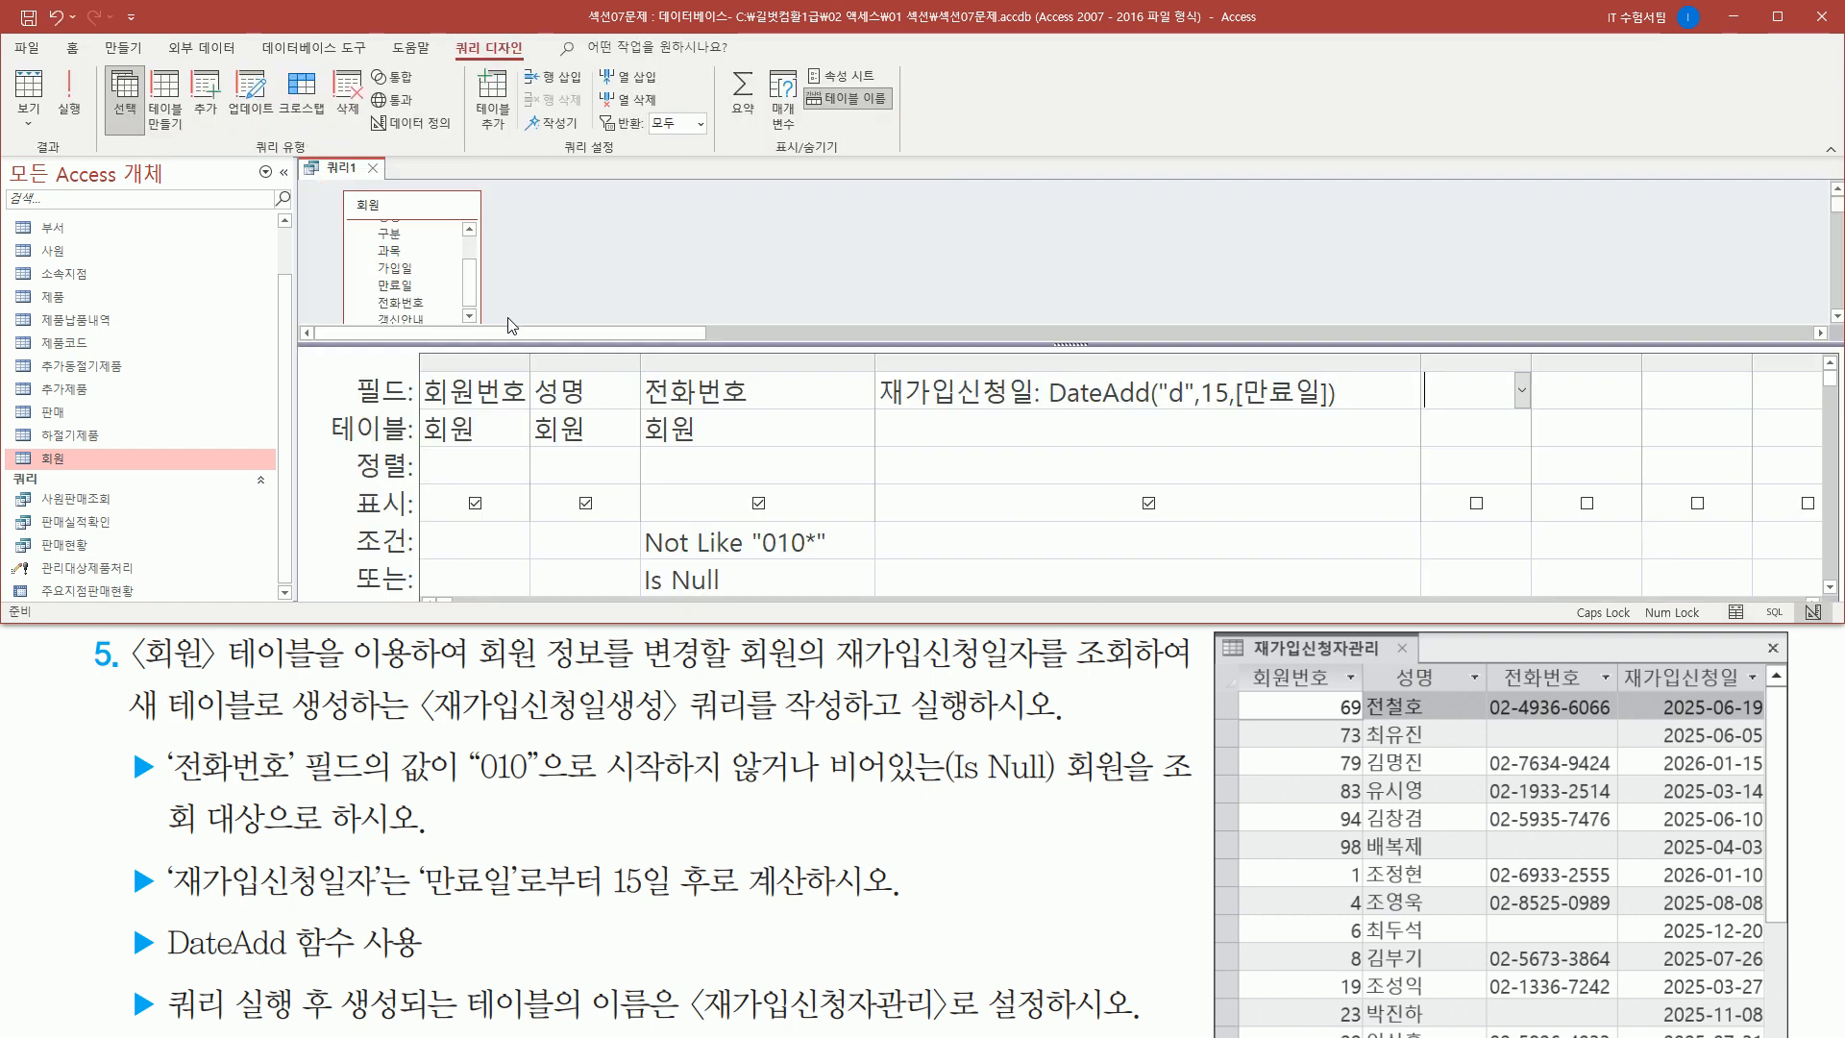
left_click_drag(115, 728, 761, 735)
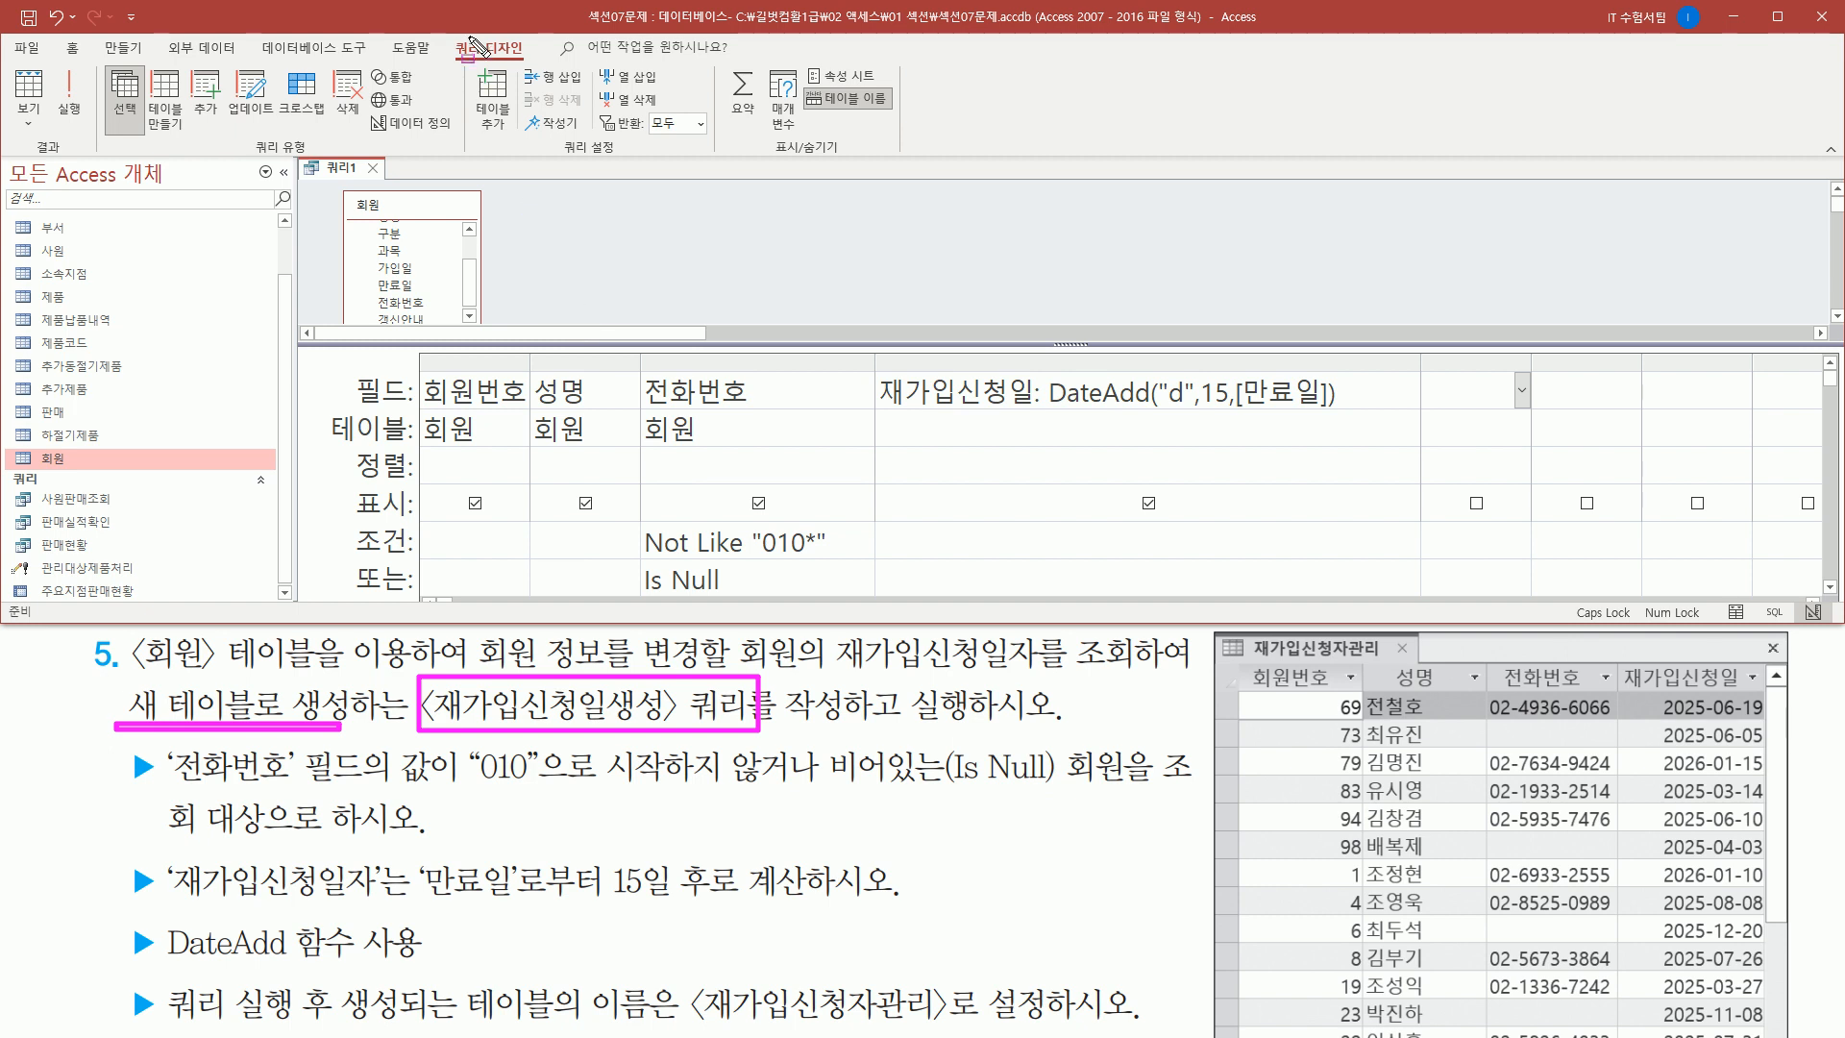
left_click_drag(447, 35, 535, 62)
left_click_drag(240, 137, 330, 156)
left_click_drag(144, 61, 189, 148)
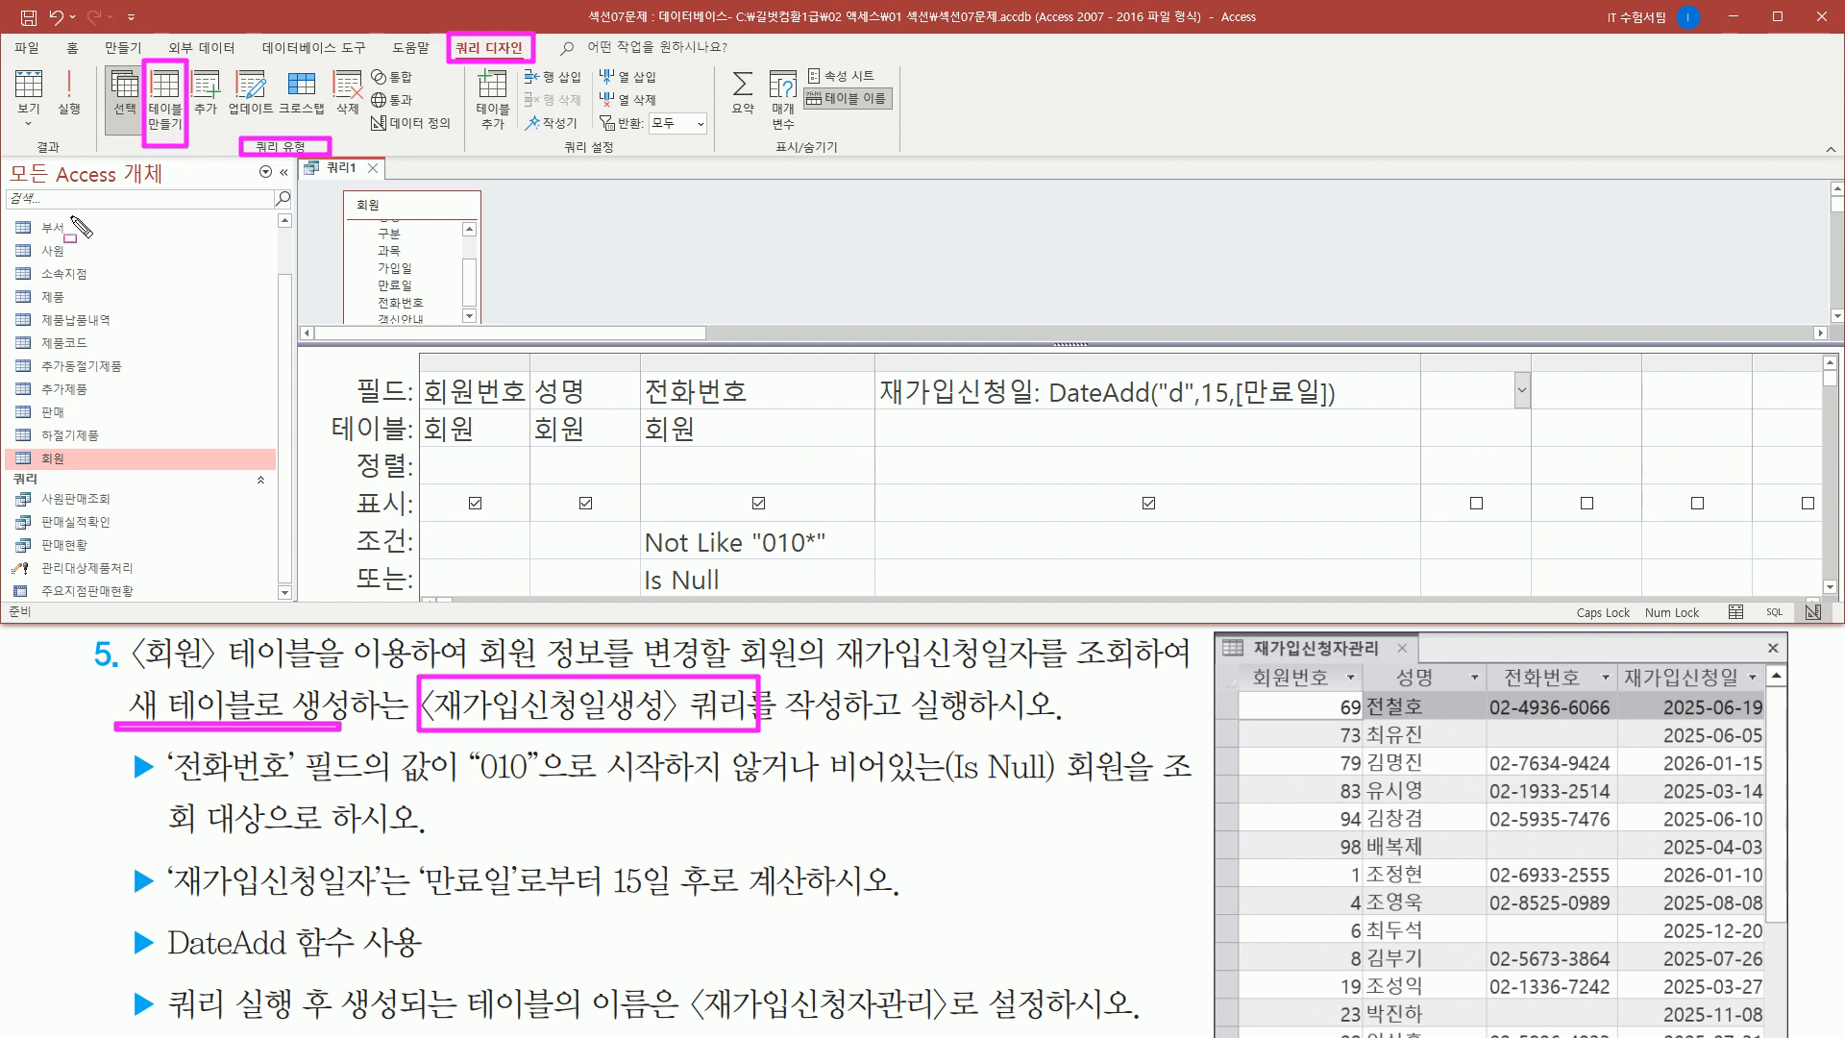
key("Escape")
left_click(166, 95)
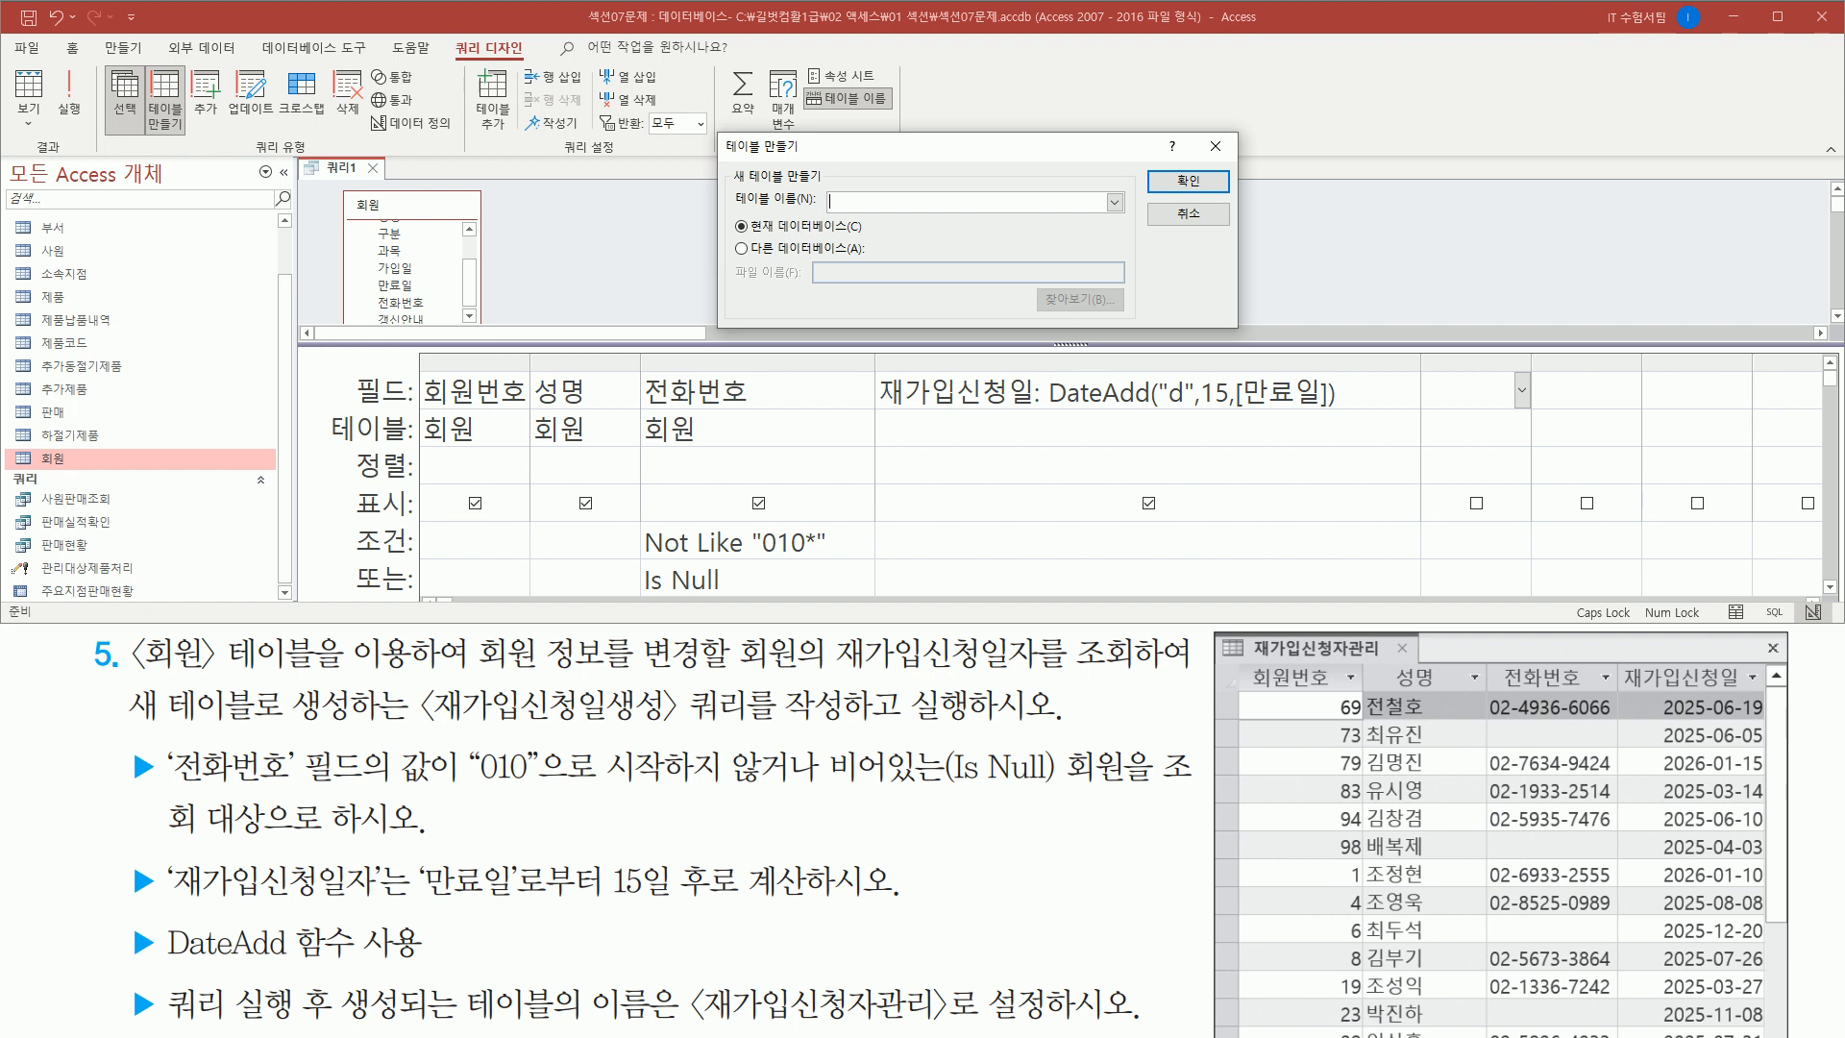
- Name the new table 재가입신청자관리, keeping the current database as its destination
mouse_move(718, 131)
left_mouse_down()
mouse_move(1196, 336)
mouse_move(1241, 327)
left_mouse_up()
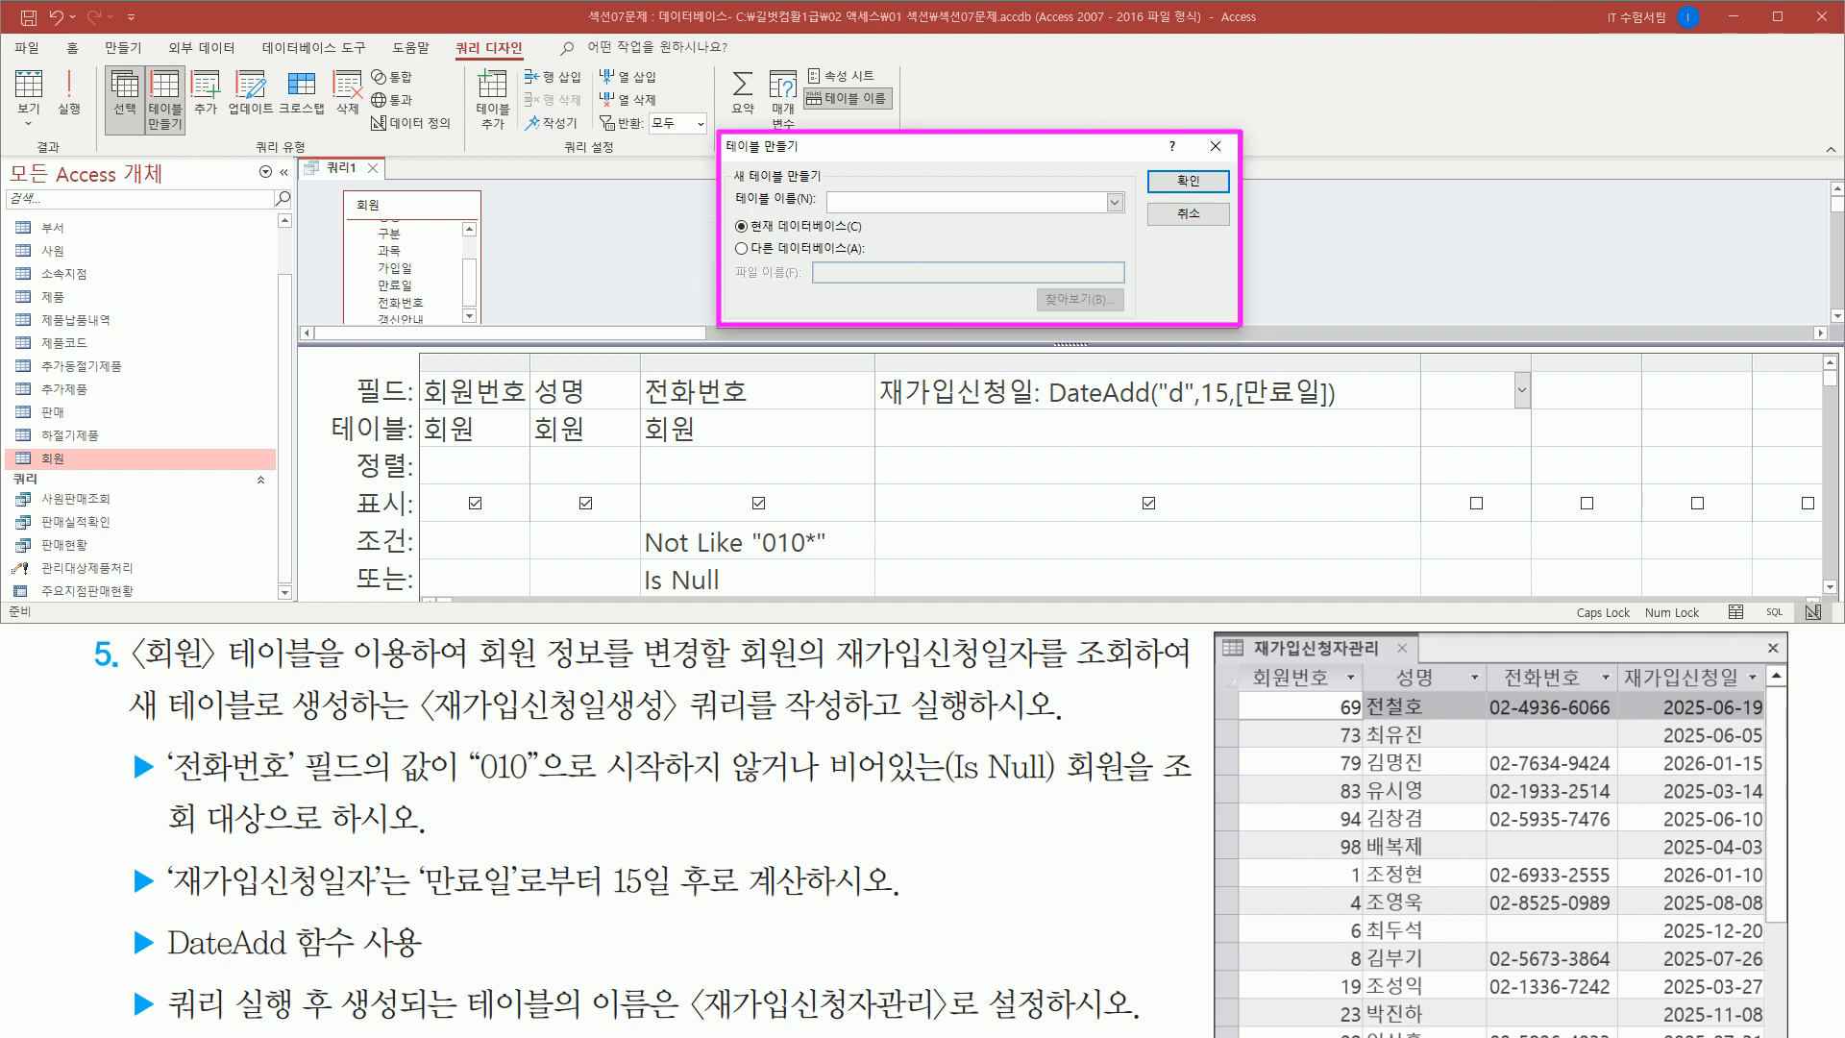
mouse_move(727, 164)
left_mouse_down()
mouse_move(834, 184)
mouse_move(836, 207)
mouse_move(1107, 210)
left_mouse_up()
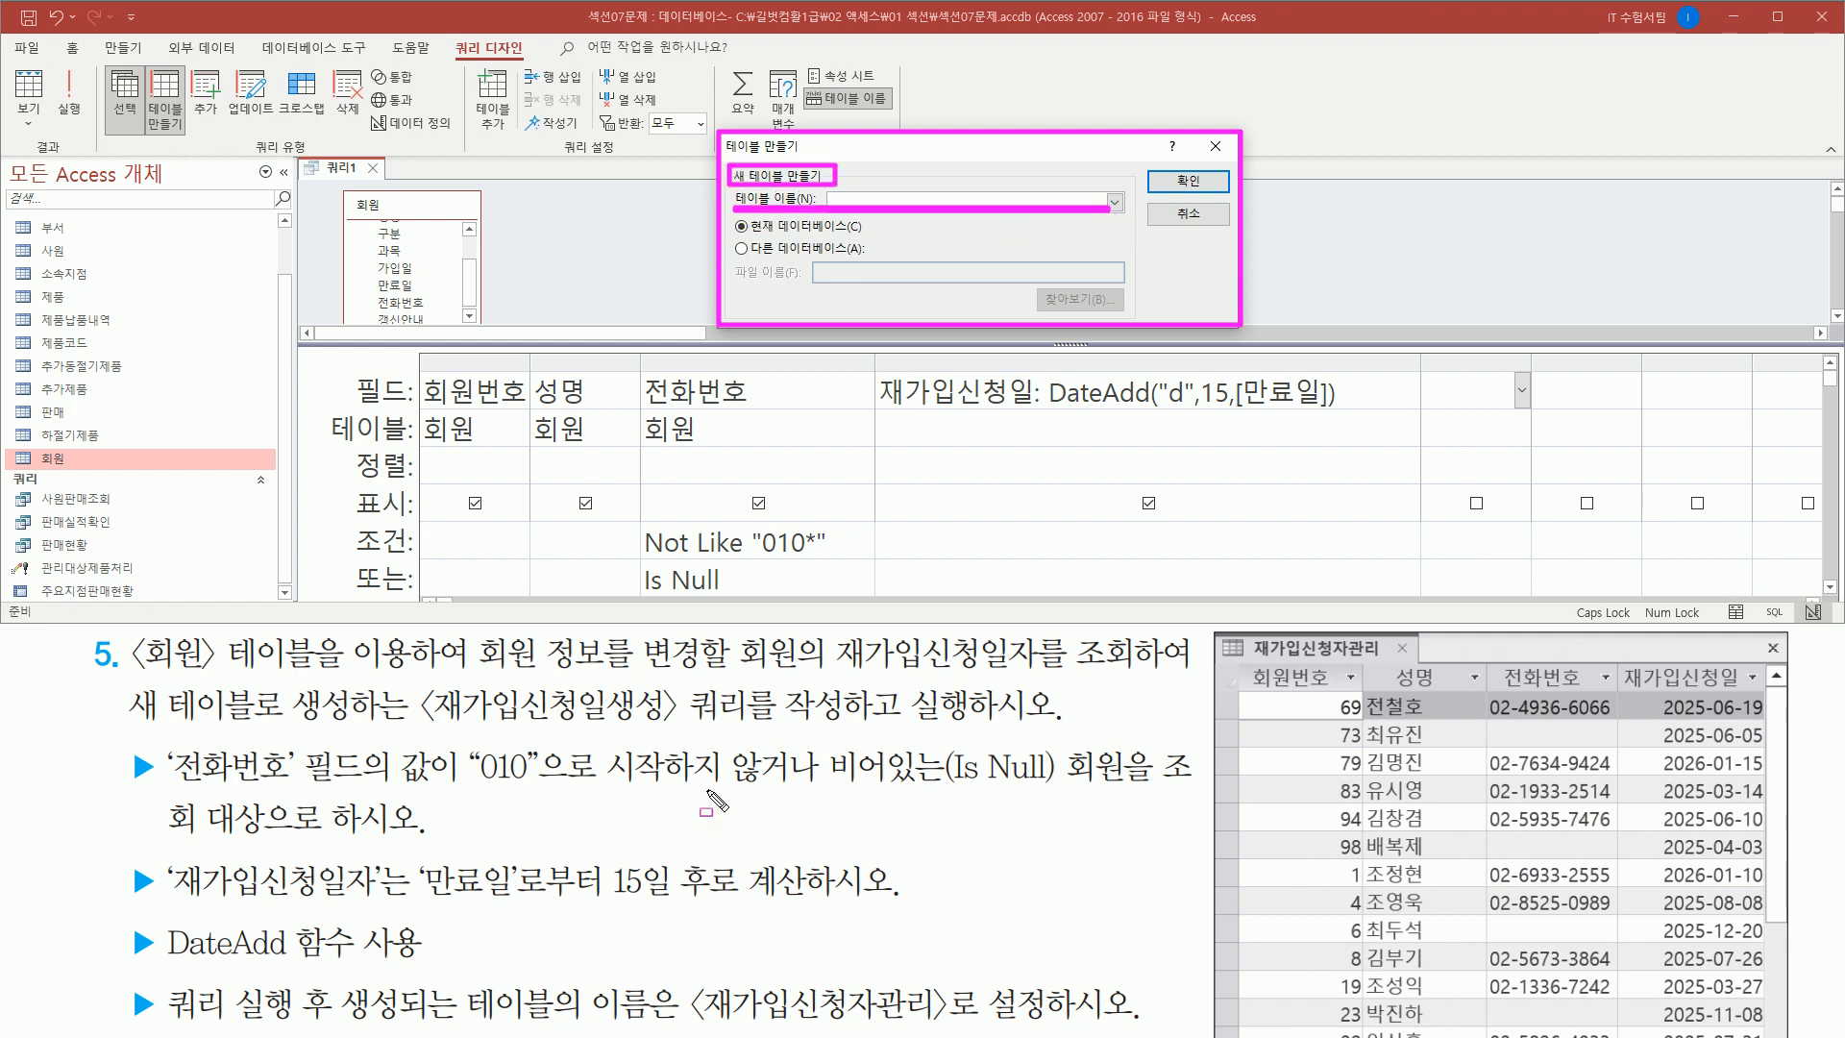
mouse_move(164, 980)
left_mouse_down()
mouse_move(184, 1005)
mouse_move(370, 1026)
mouse_move(943, 1028)
left_mouse_up()
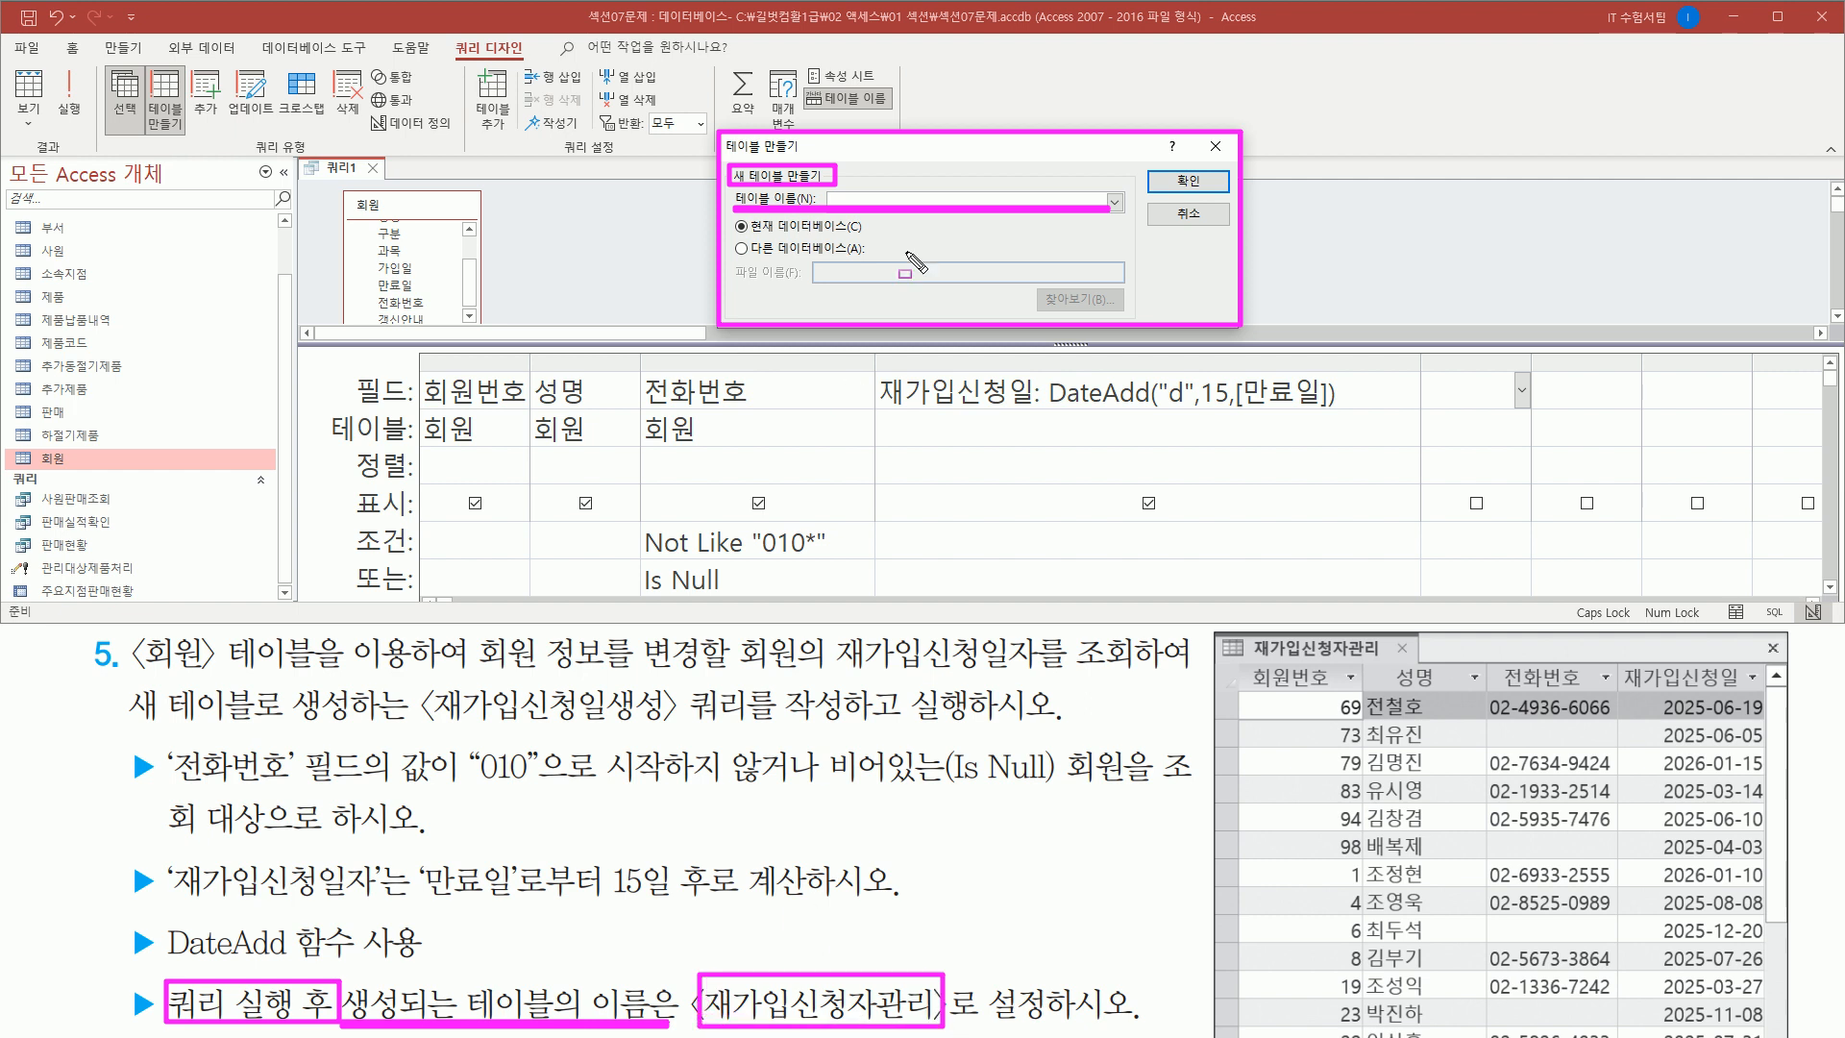
key("Escape")
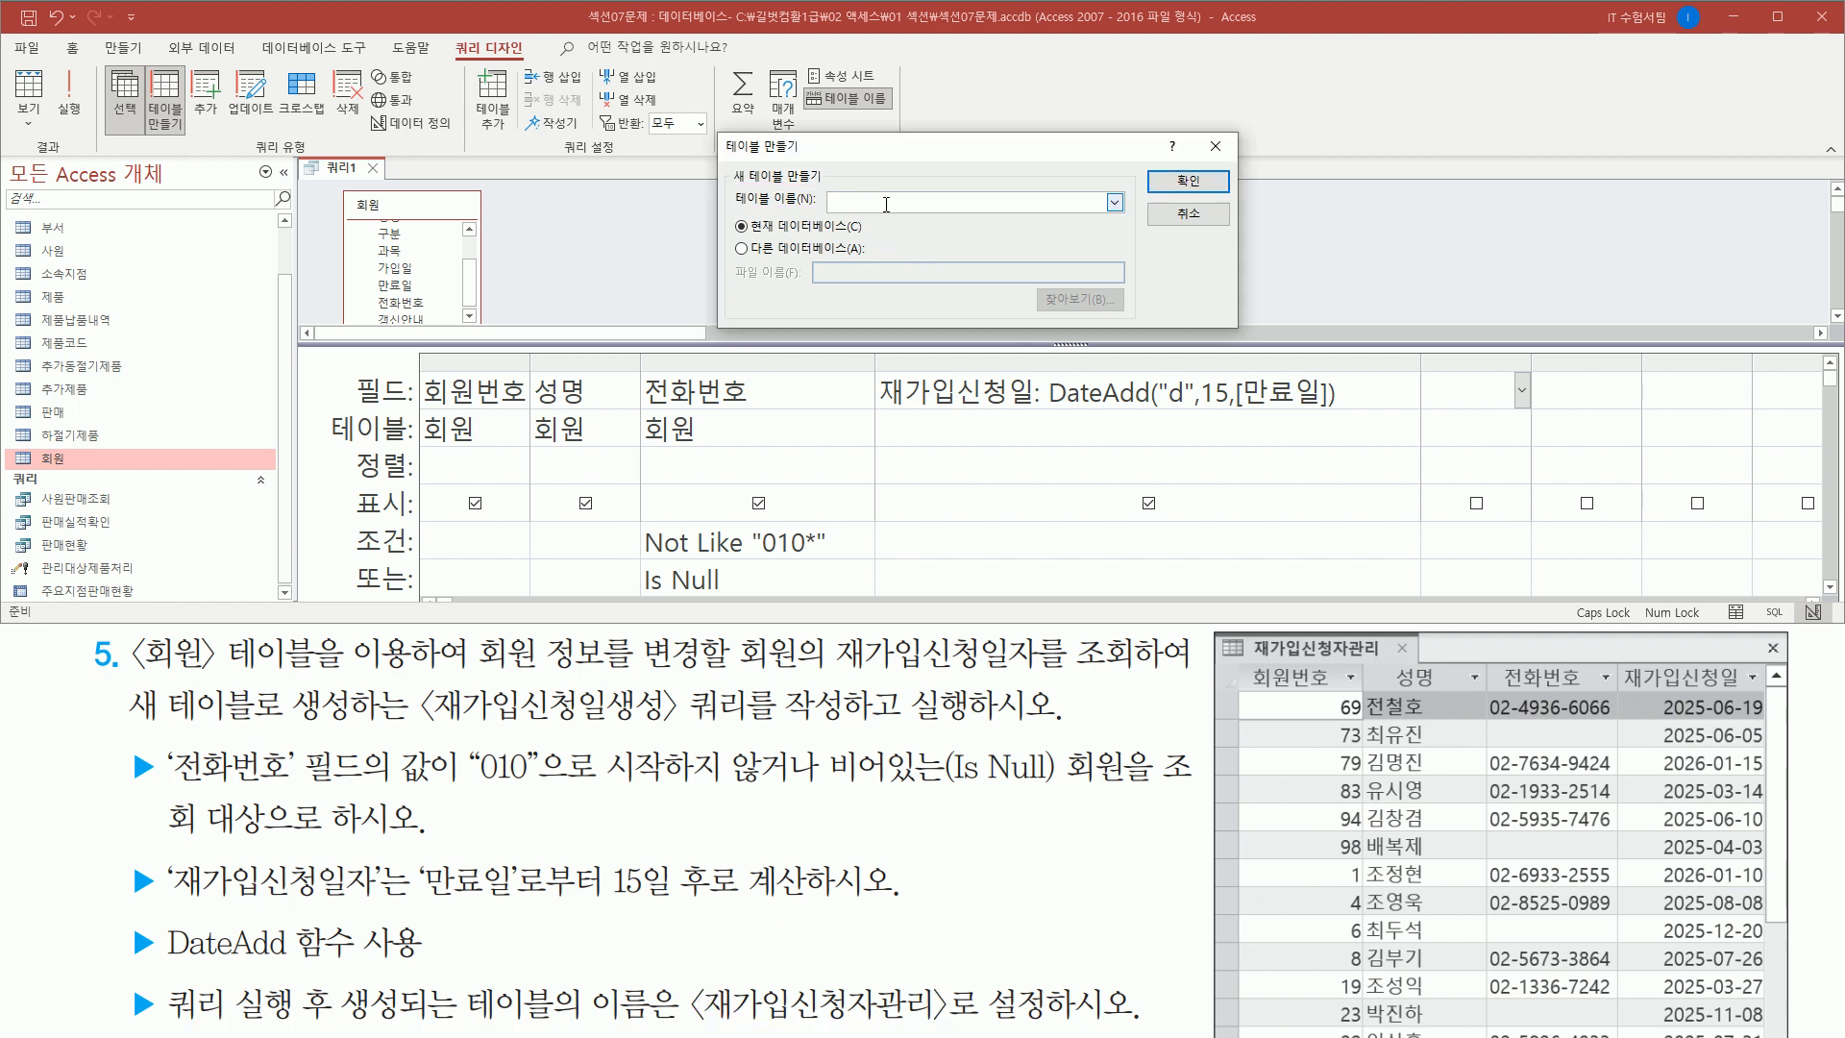
type("재가입신청자관리")
left_click_drag(830, 210, 920, 210)
left_click_drag(688, 1024, 947, 1027)
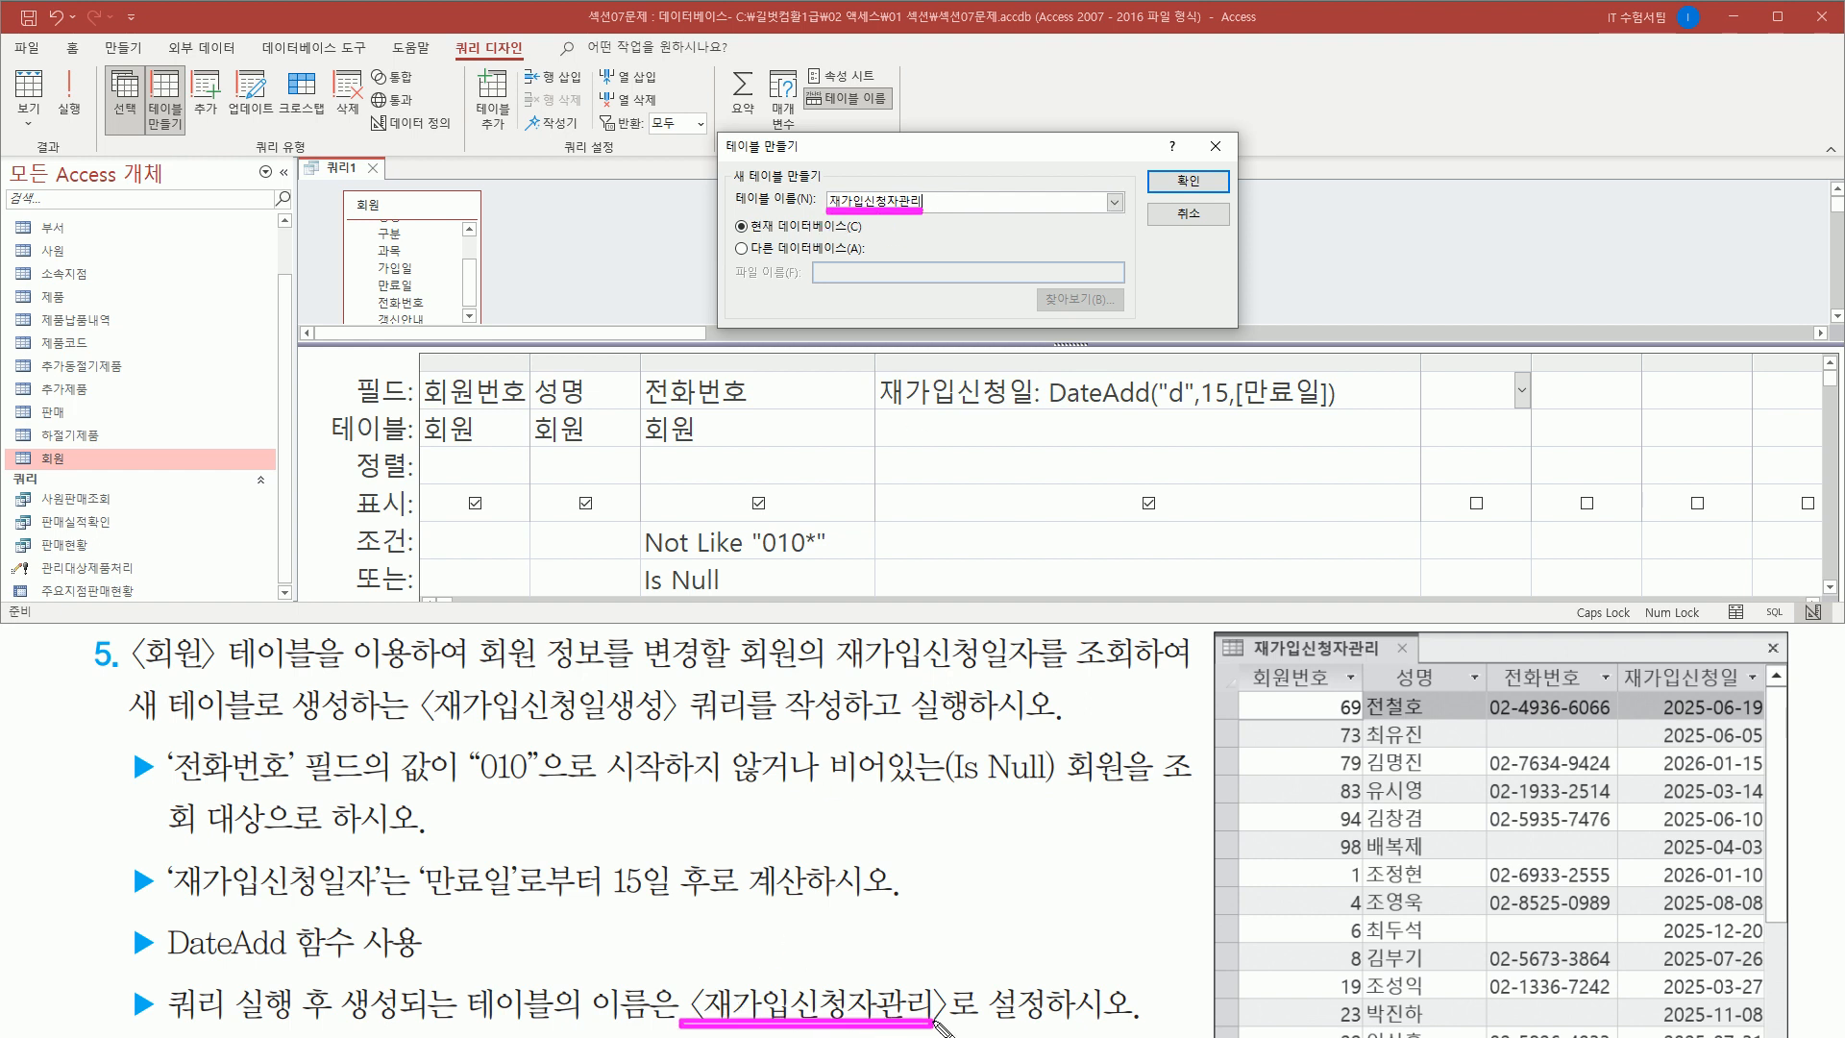
left_click_drag(1155, 166, 1233, 198)
key("Escape")
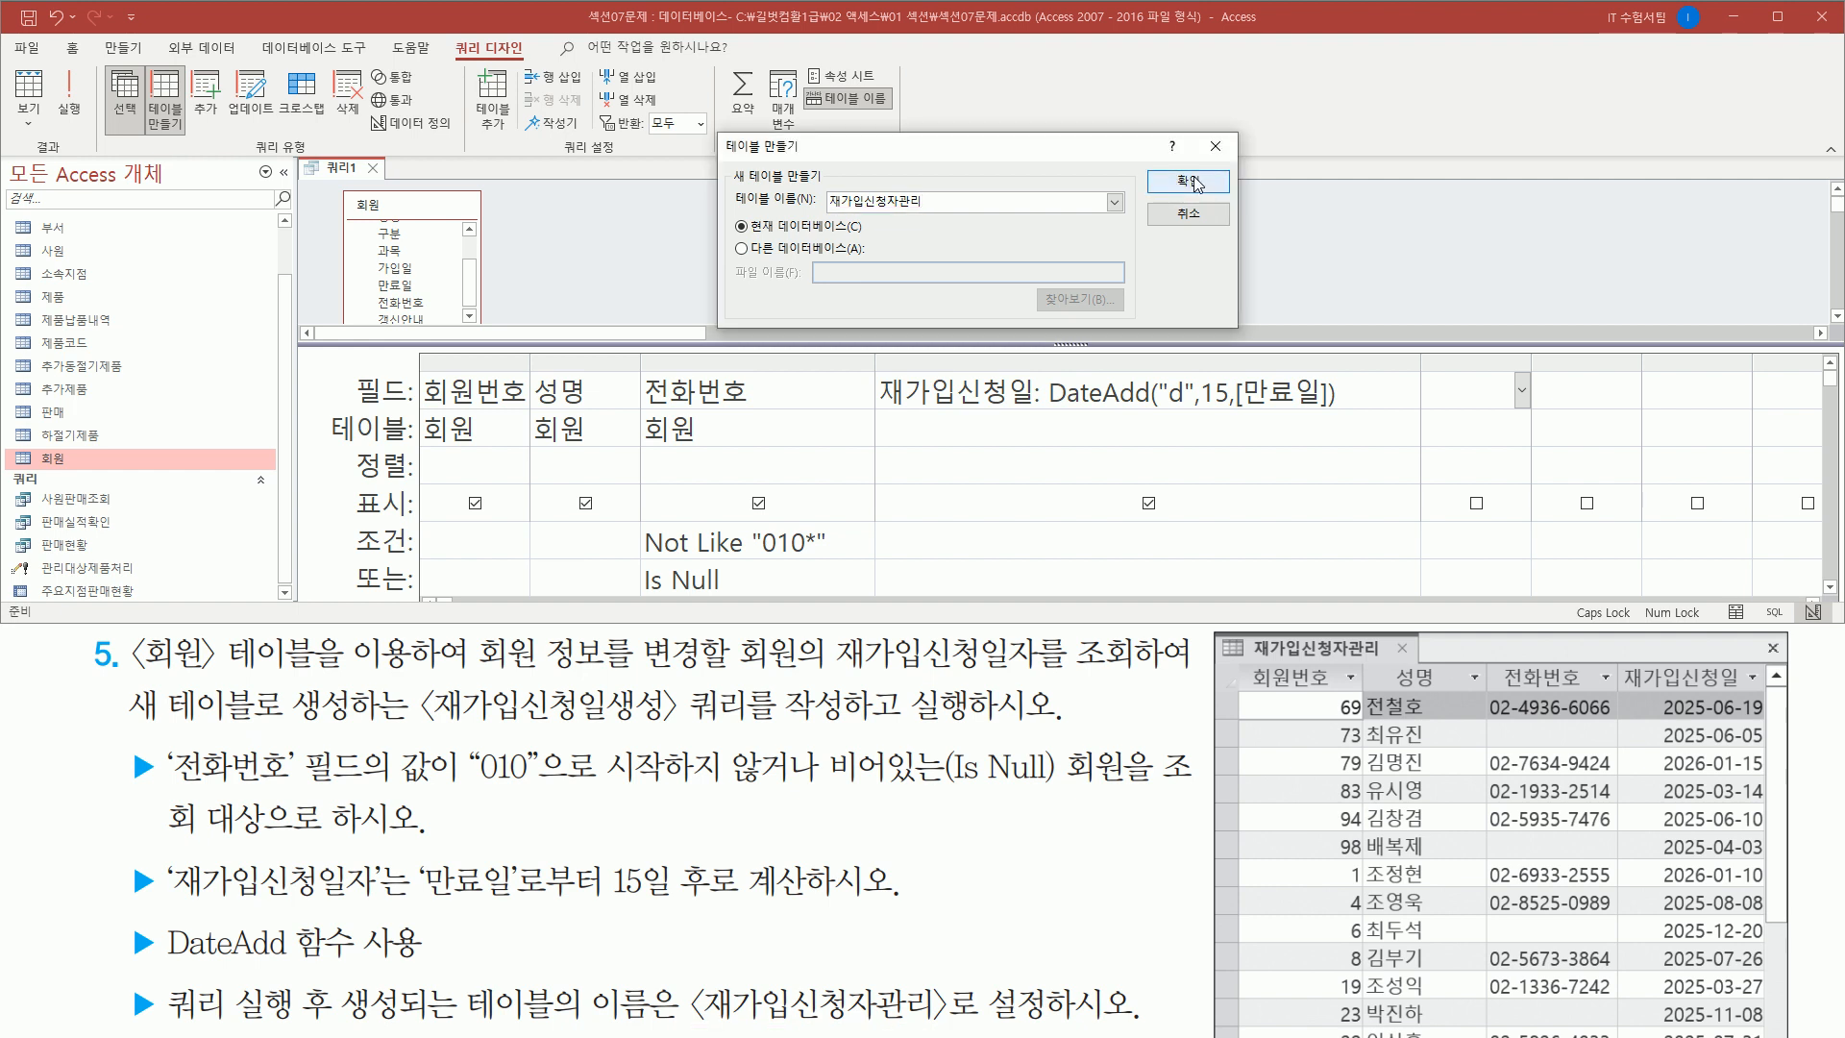
left_click(1190, 181)
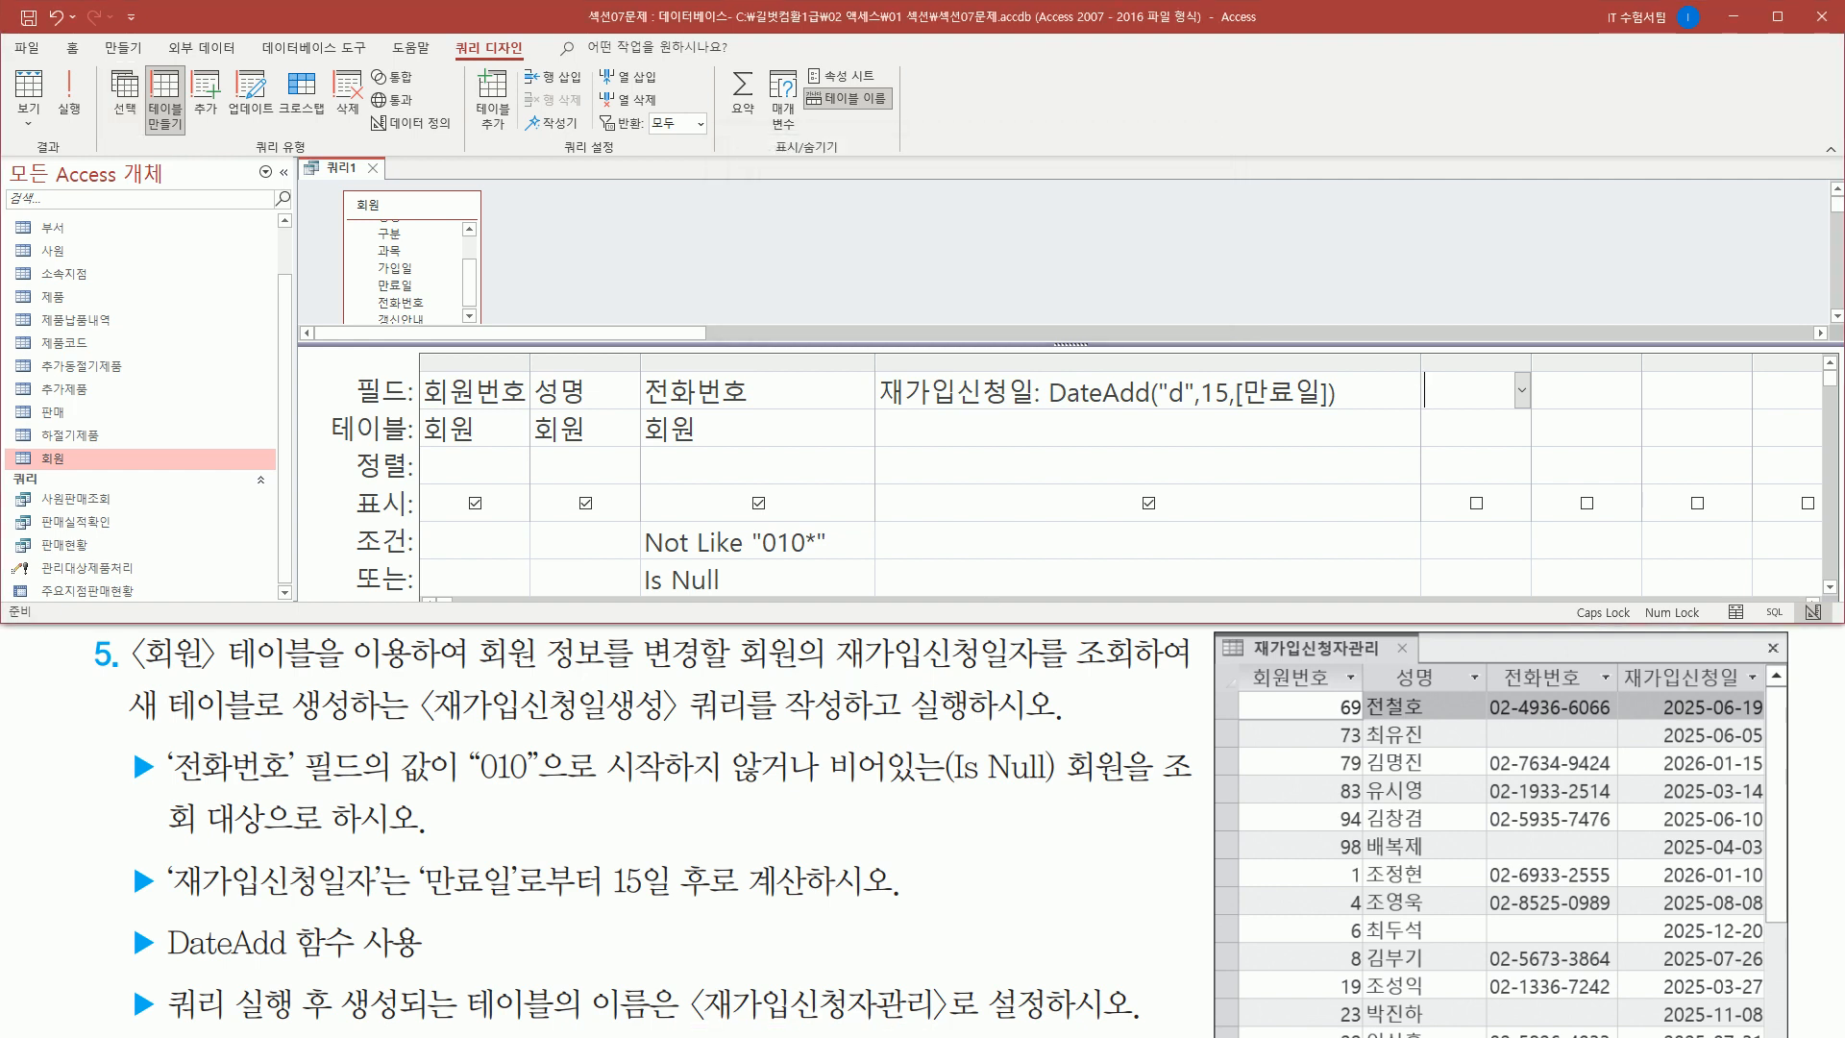
- Run the make-table query, accept creating the new table from the selected records, and check for 재가입신청자관리 among the tables
left_click_drag(244, 138, 336, 155)
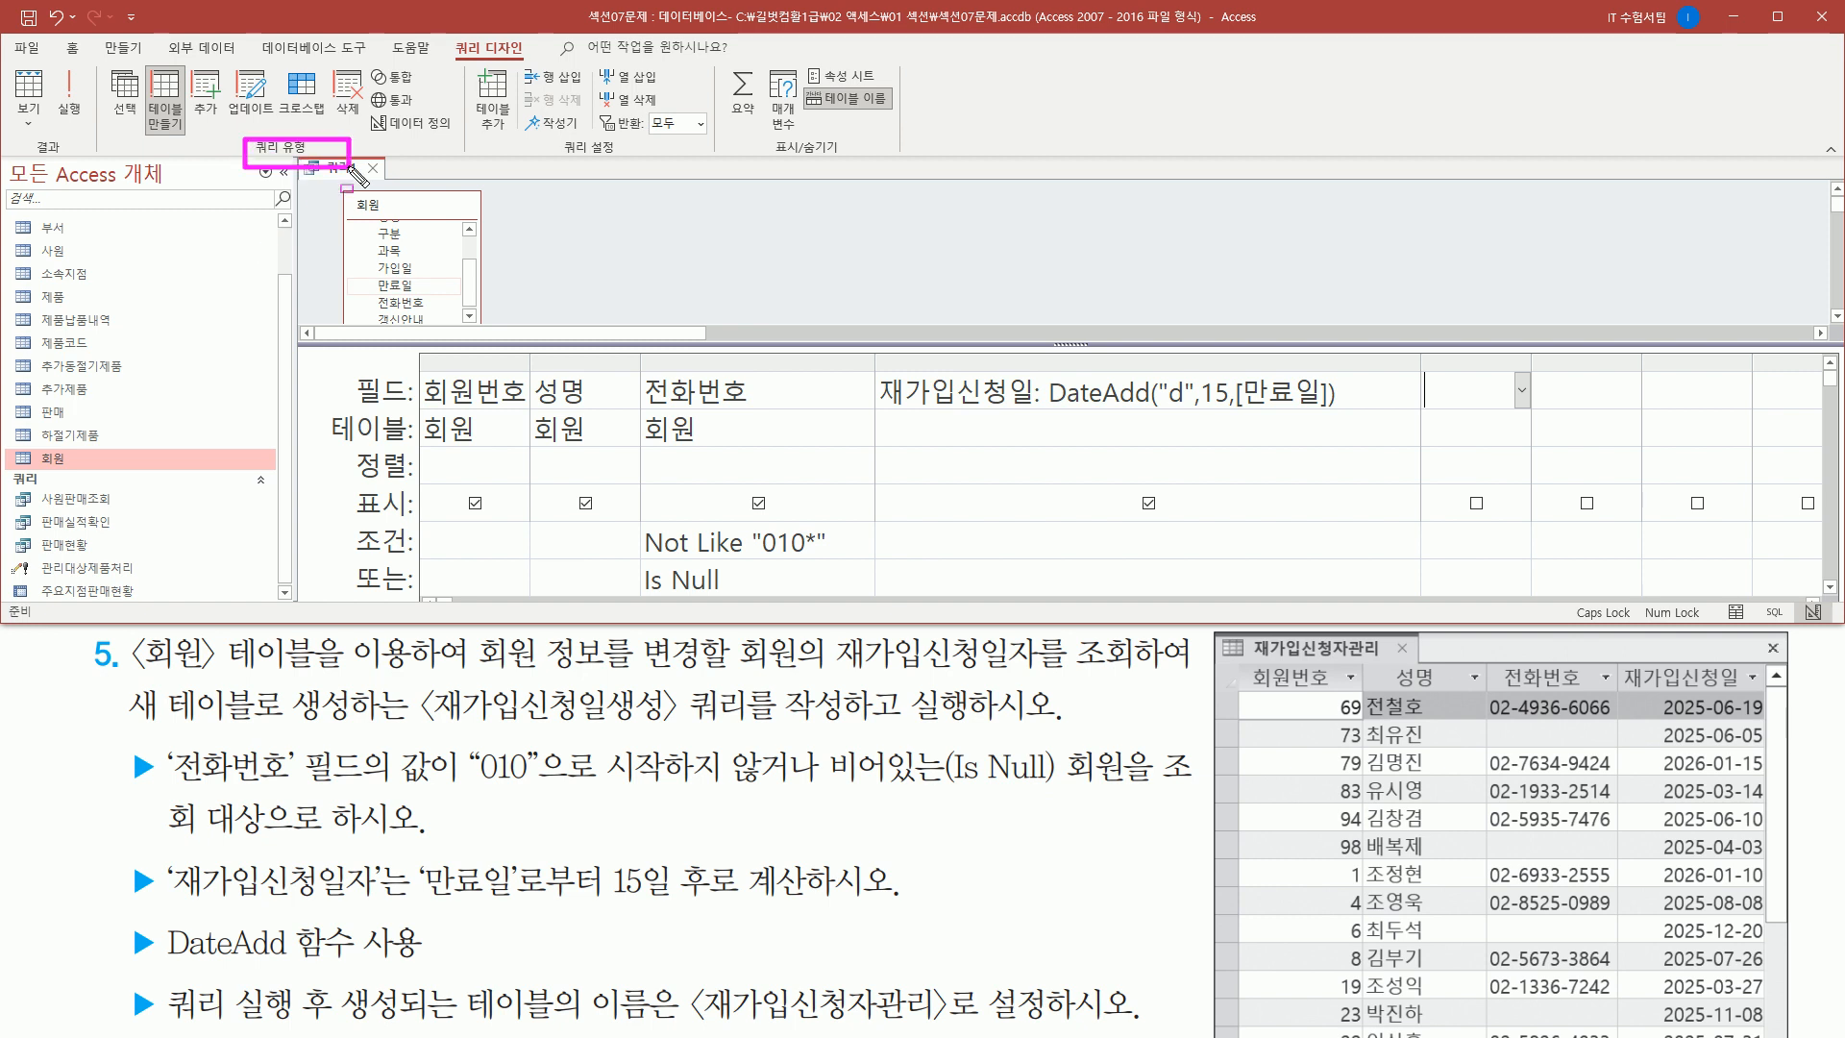
left_click_drag(140, 66, 196, 137)
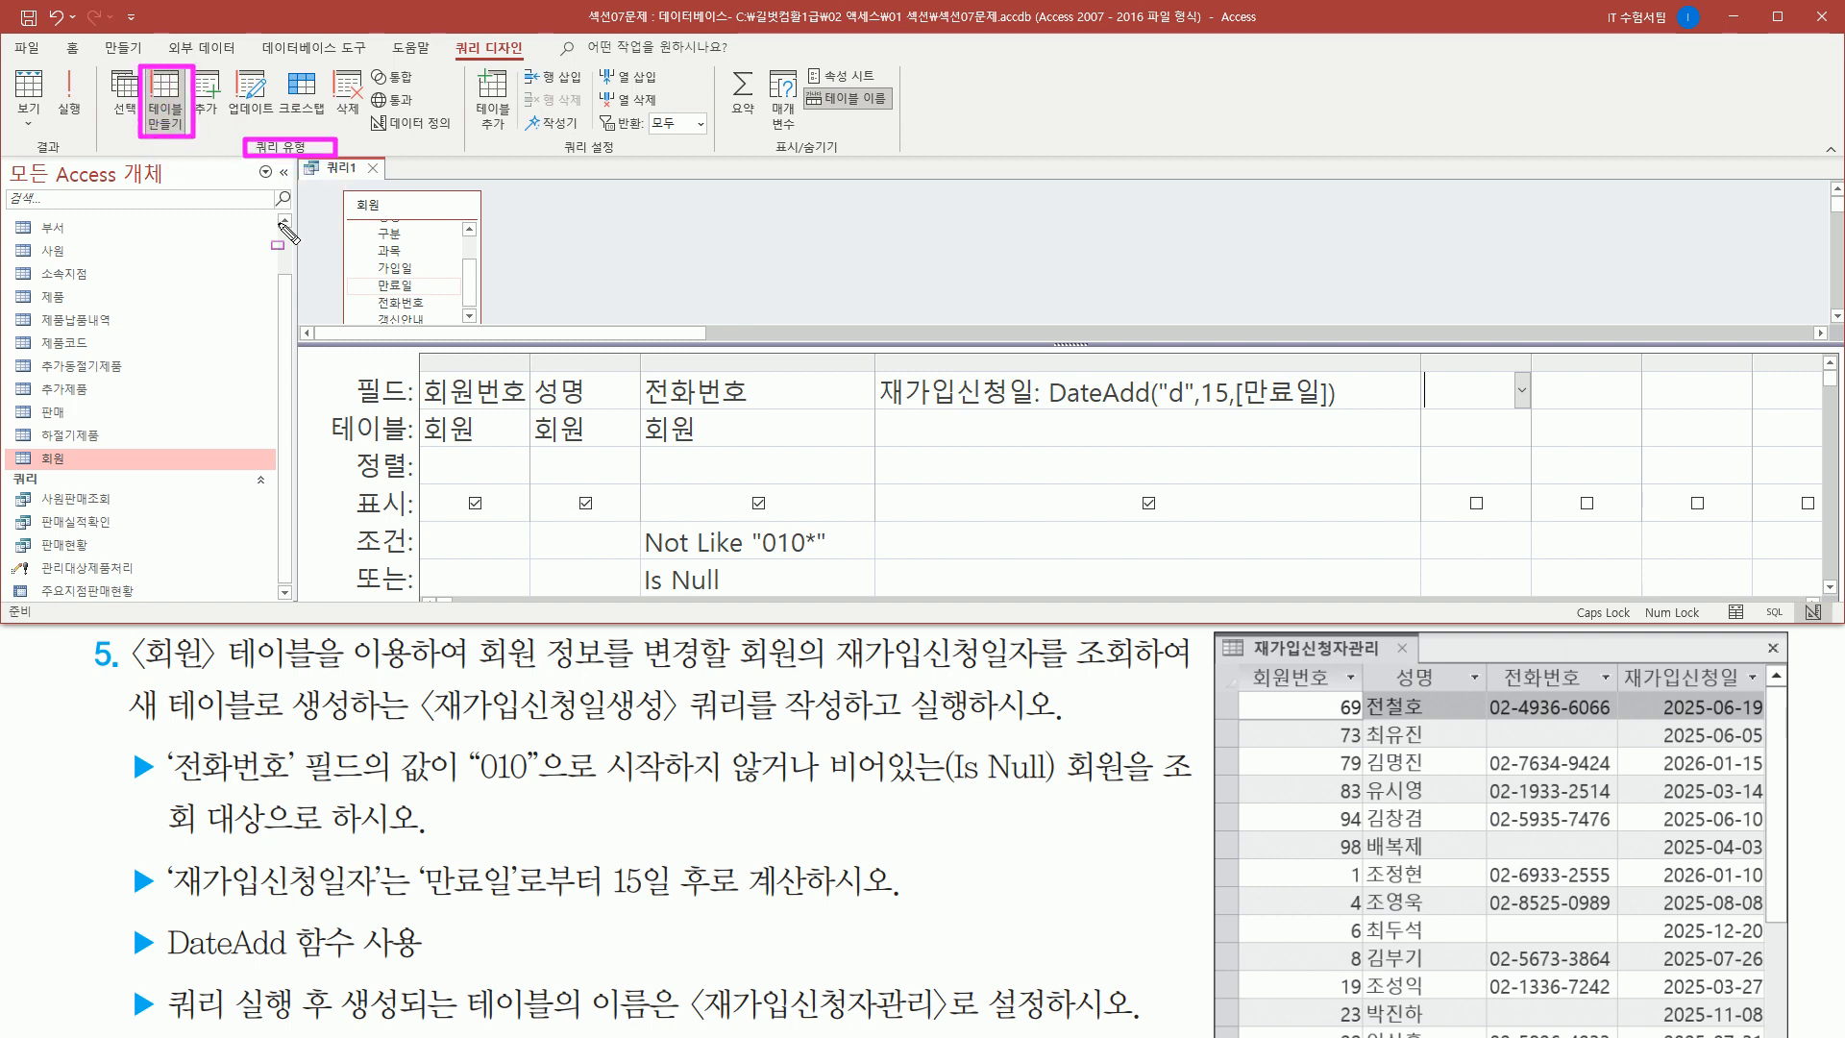
left_click_drag(52, 58, 94, 146)
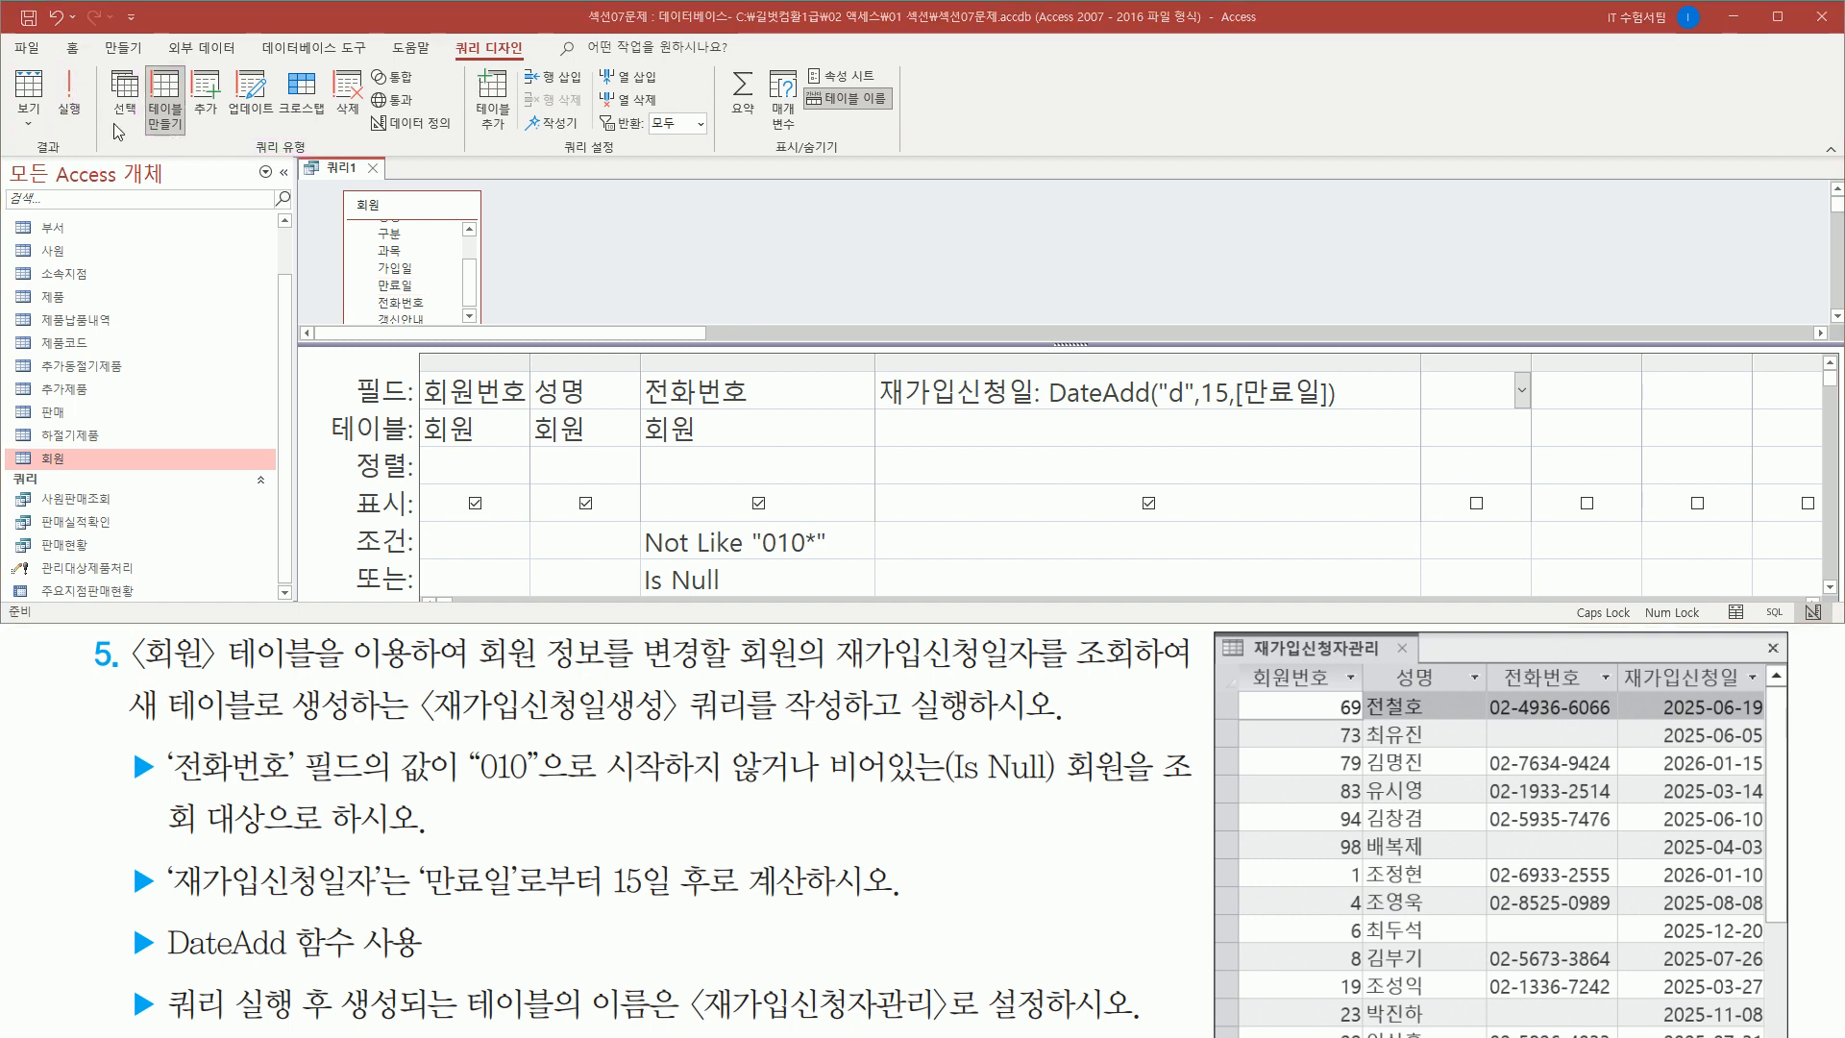
left_click(72, 110)
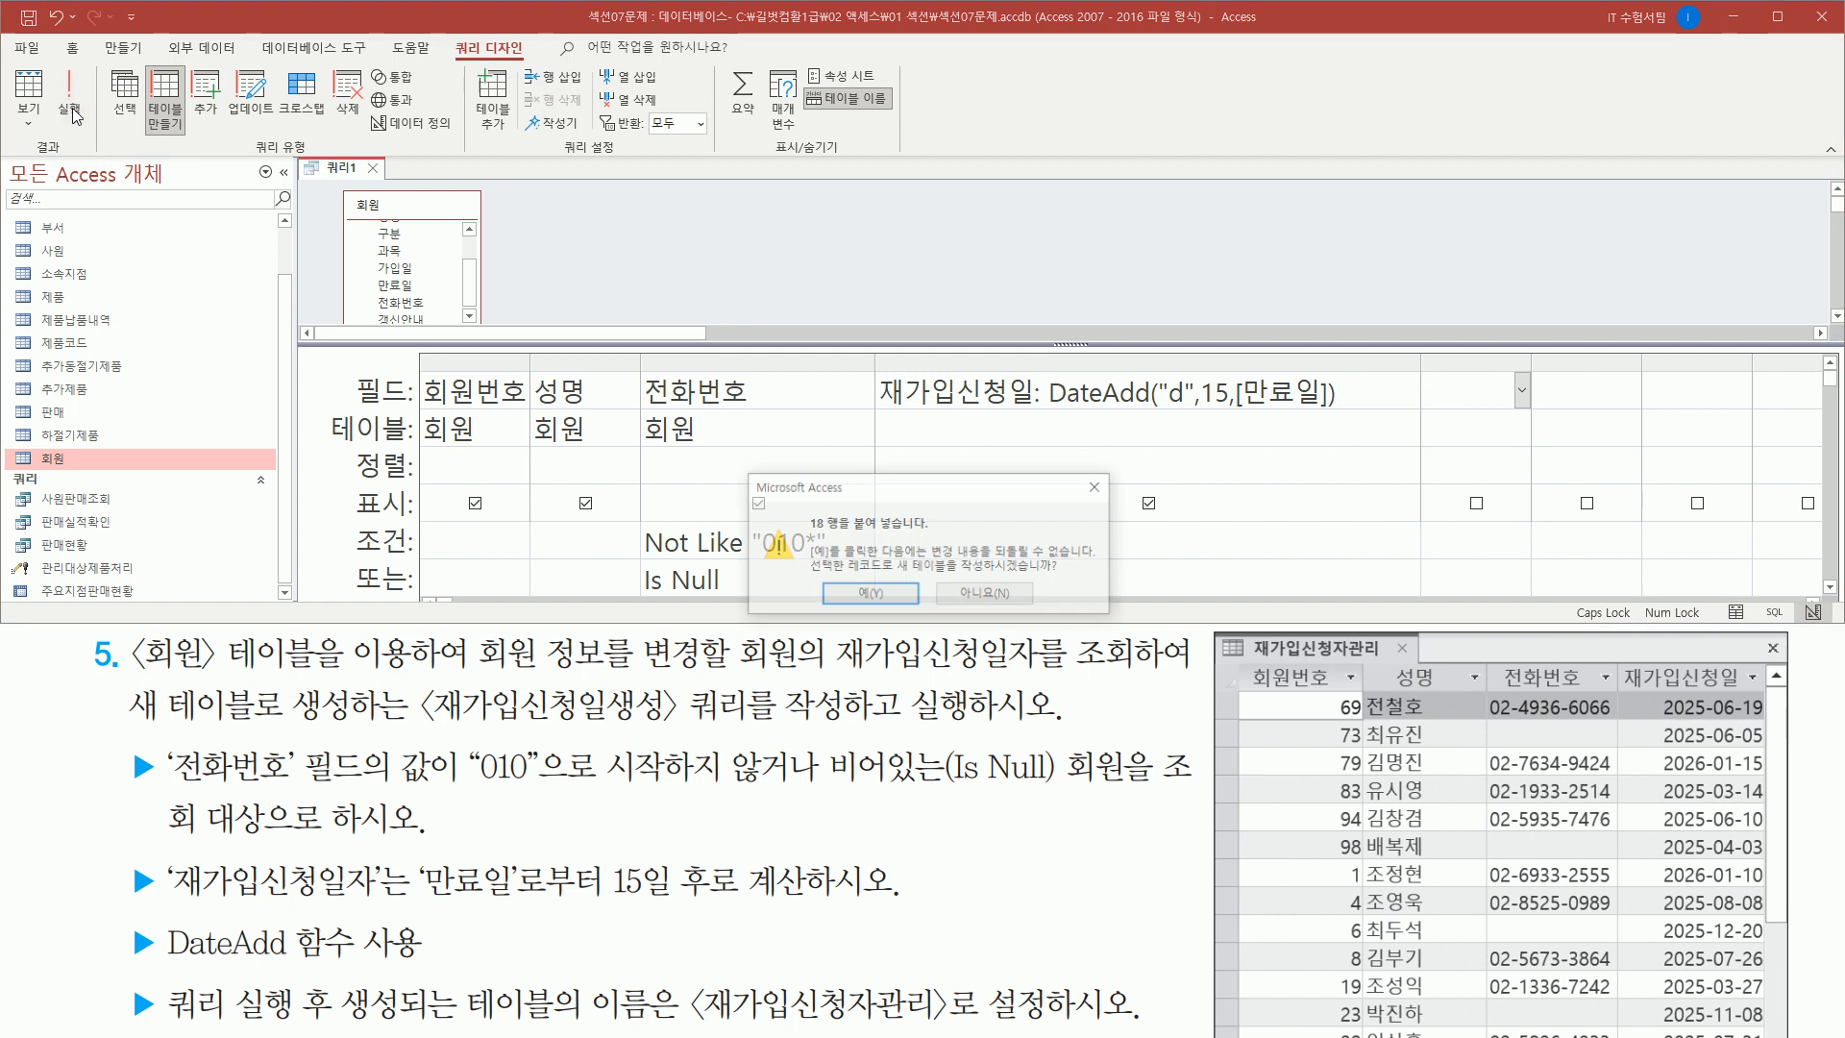
left_click_drag(932, 496, 901, 198)
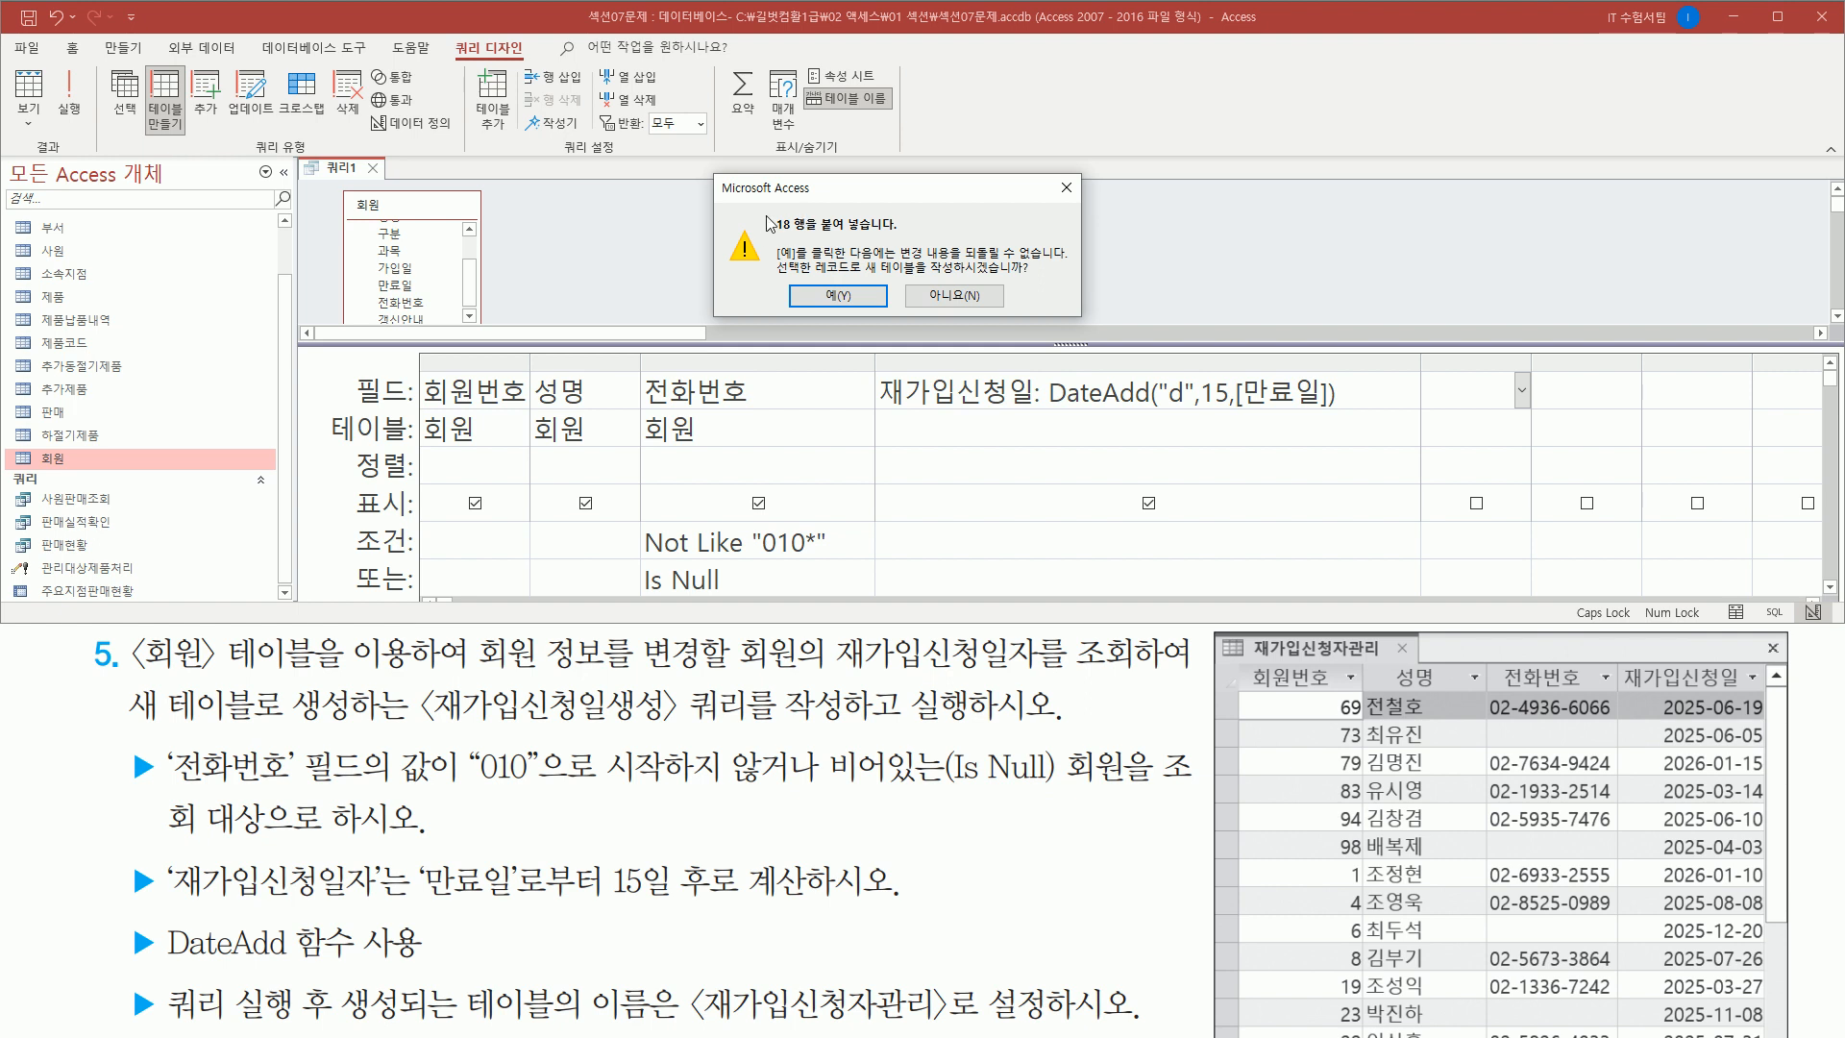
mouse_move(772, 207)
left_mouse_down()
mouse_move(797, 237)
mouse_move(909, 246)
left_mouse_up()
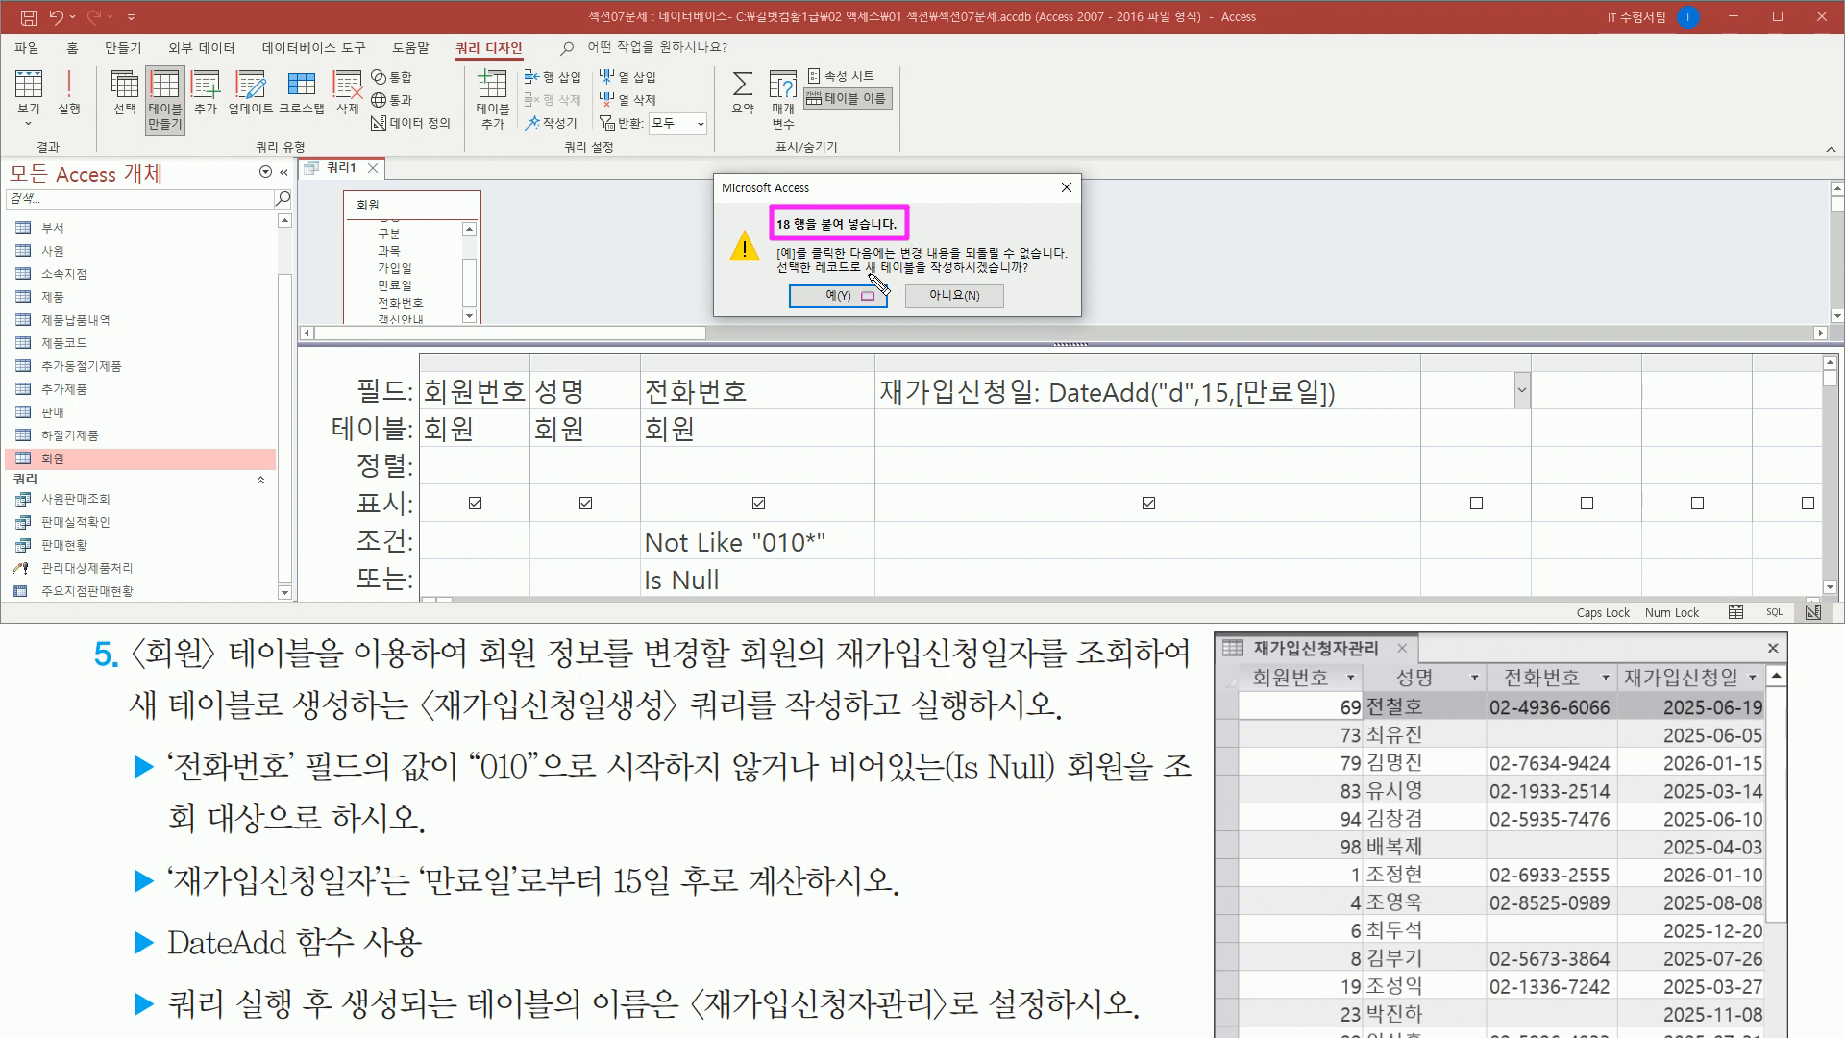
left_click_drag(774, 277, 1035, 279)
left_click_drag(807, 282, 870, 314)
key("Escape")
left_click(840, 298)
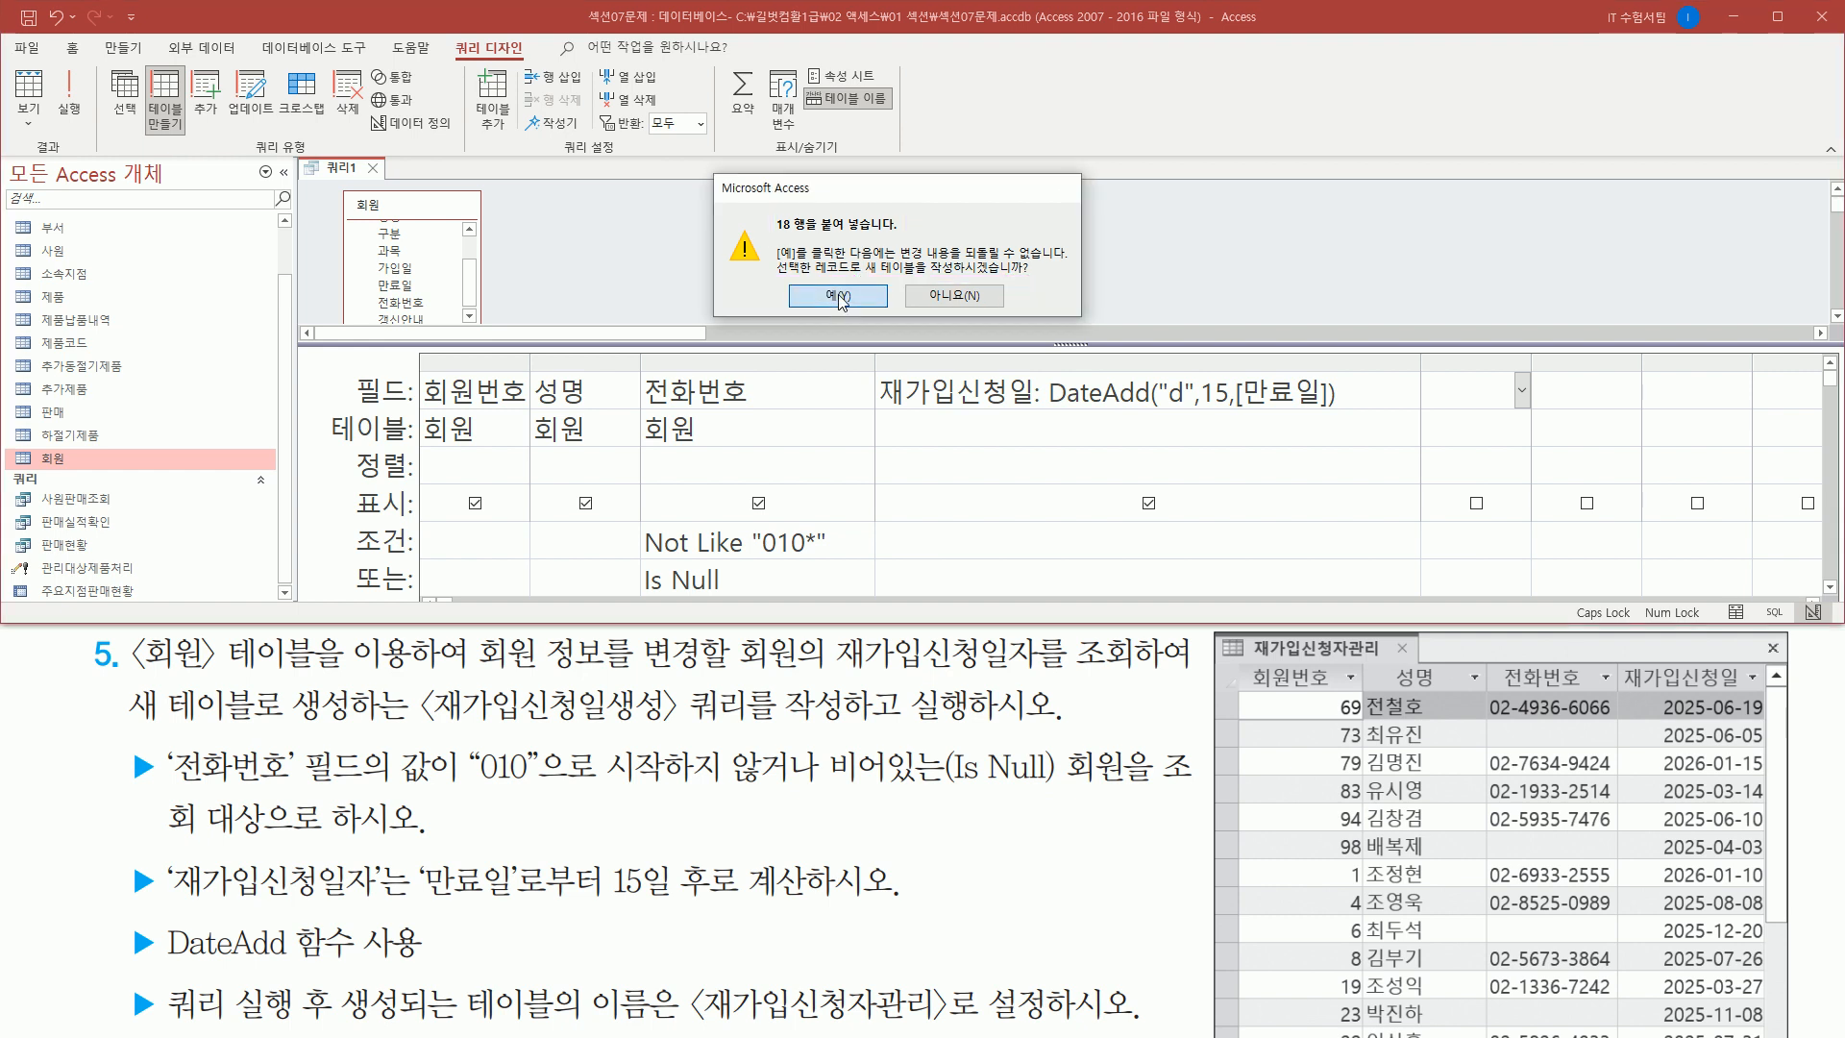
key("ctrl+2")
left_click_drag(12, 281, 152, 314)
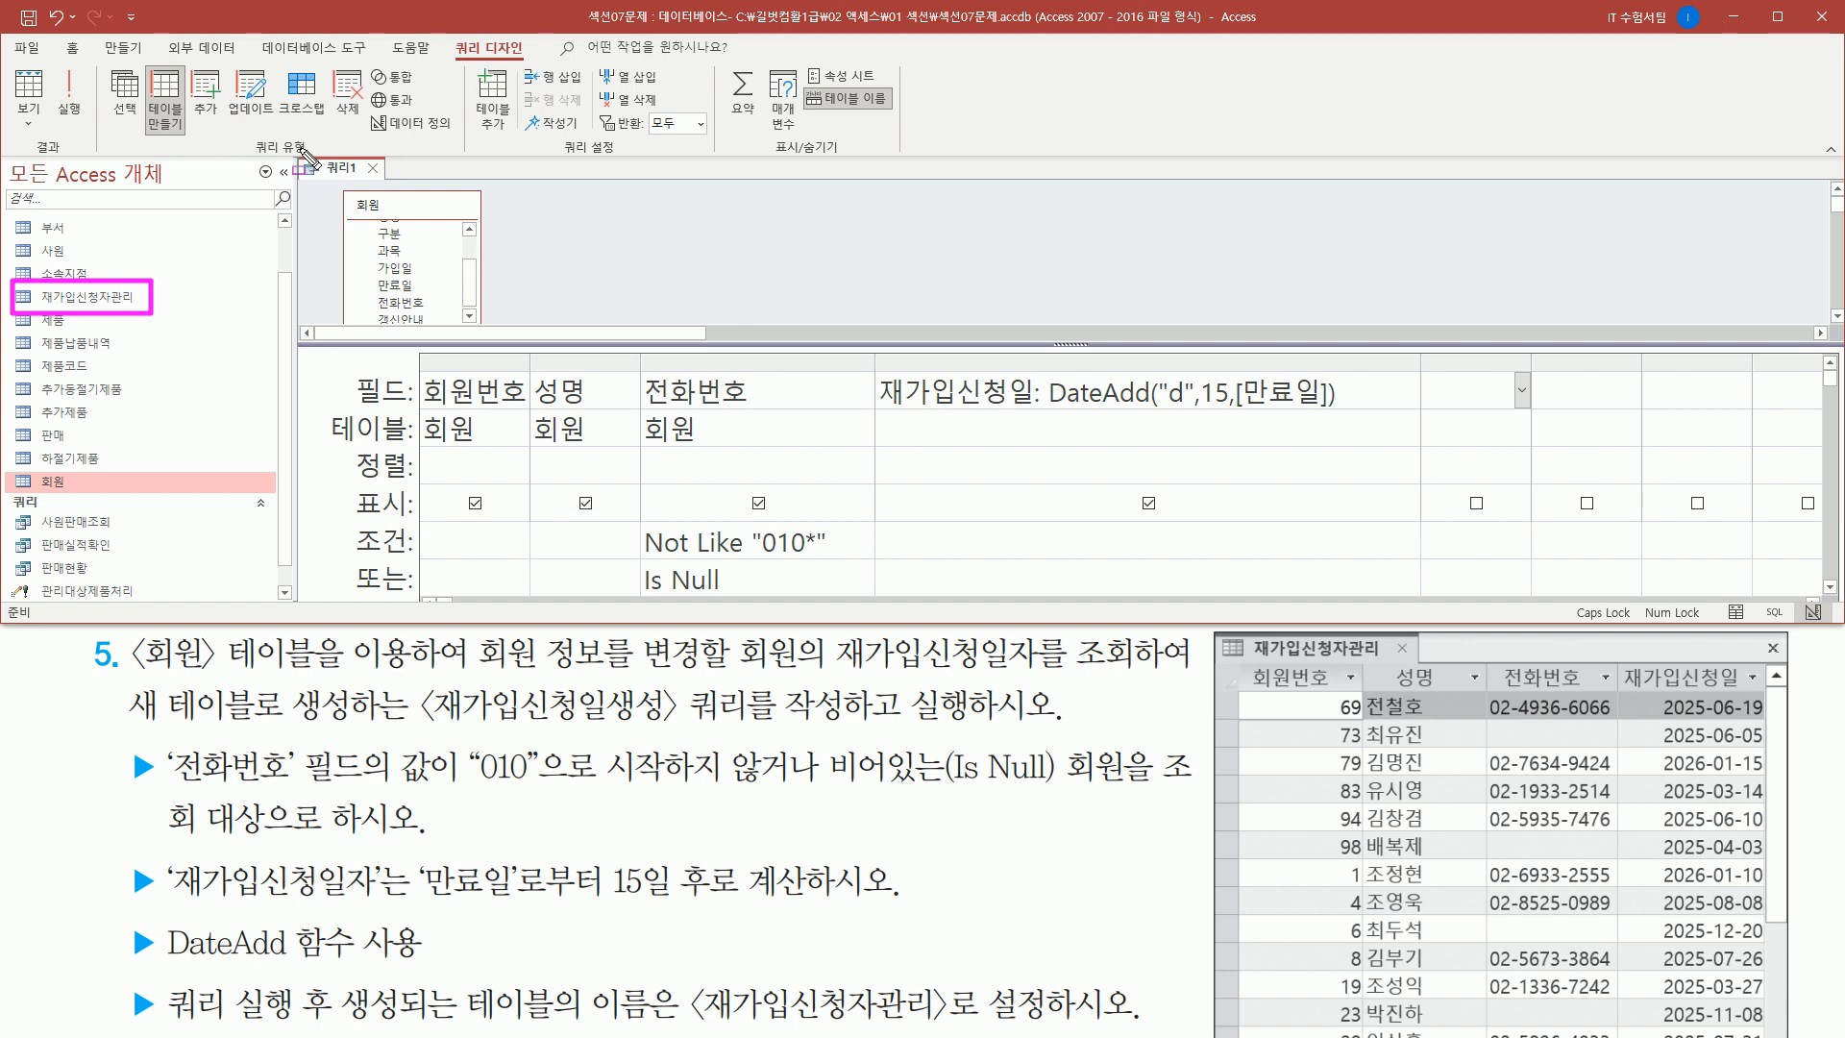
- Close the make-table query and agree to save its design changes
left_click_drag(298, 147, 393, 190)
left_click(373, 168)
left_click_drag(856, 509, 720, 256)
left_click_drag(862, 304, 985, 304)
left_click_drag(634, 314, 716, 343)
key("Escape")
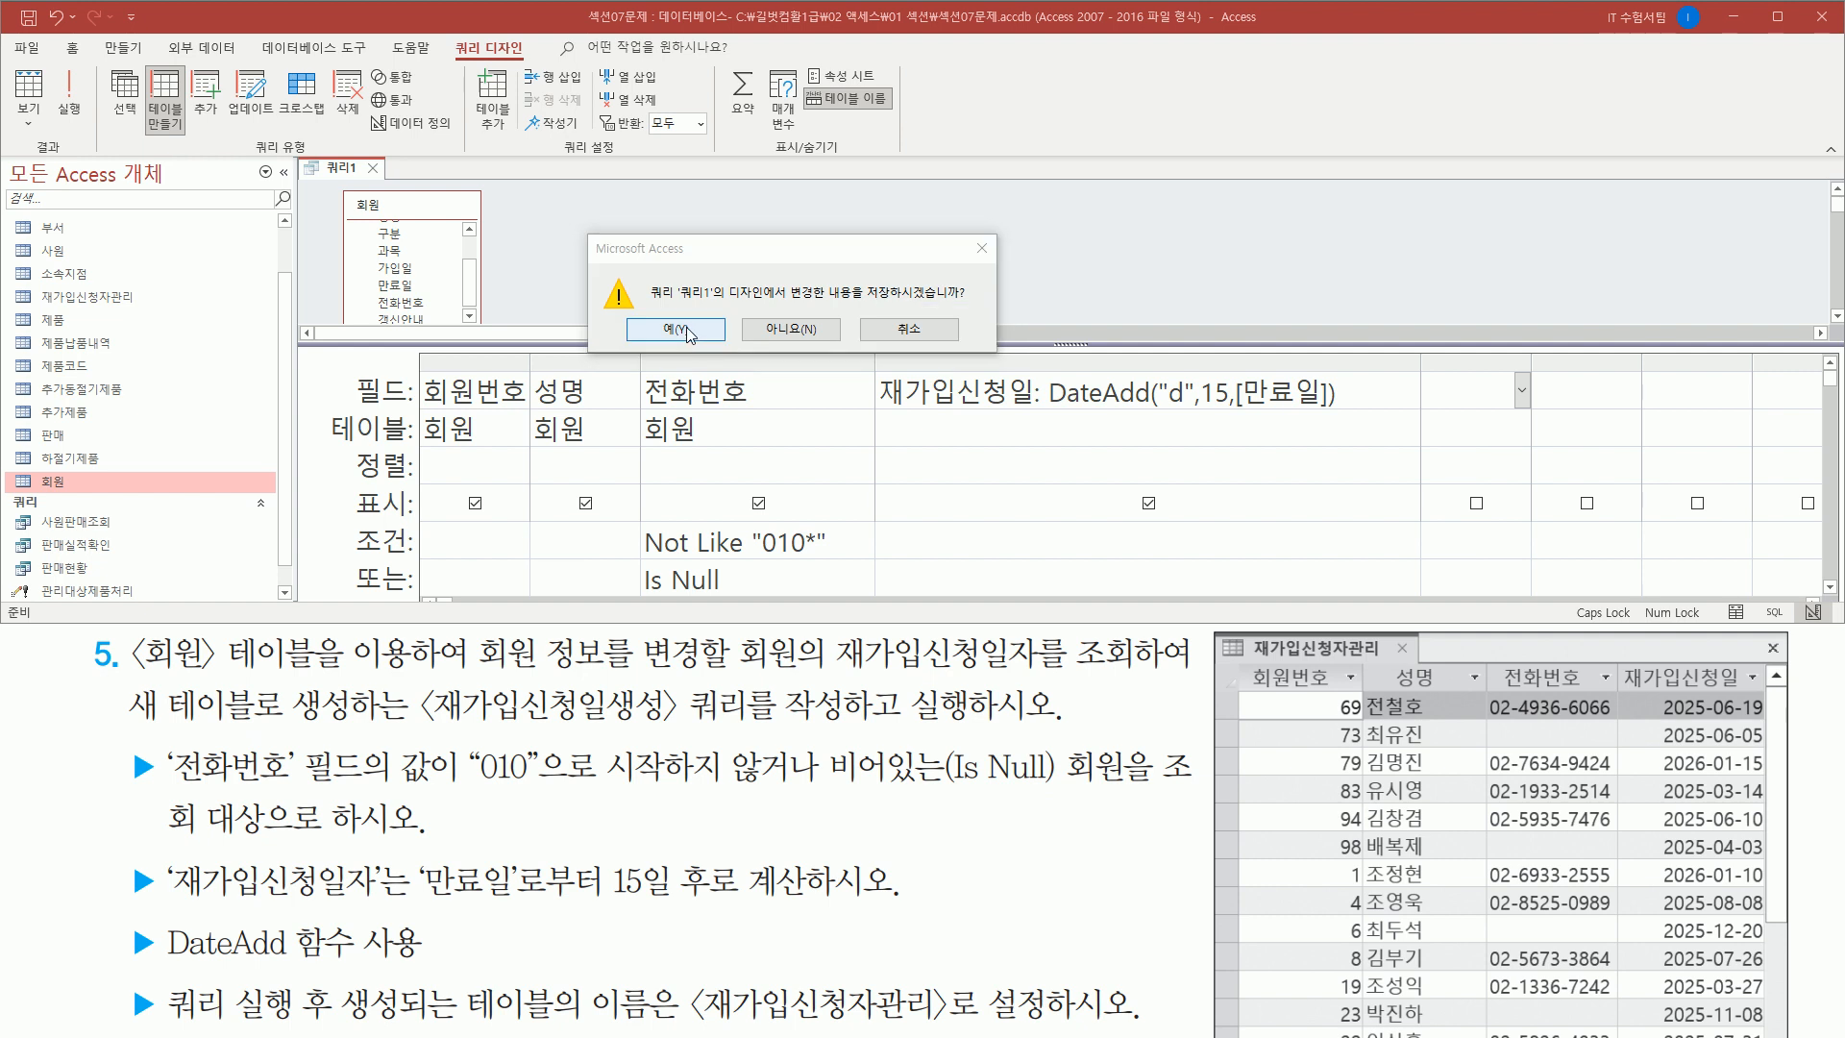
left_click(688, 332)
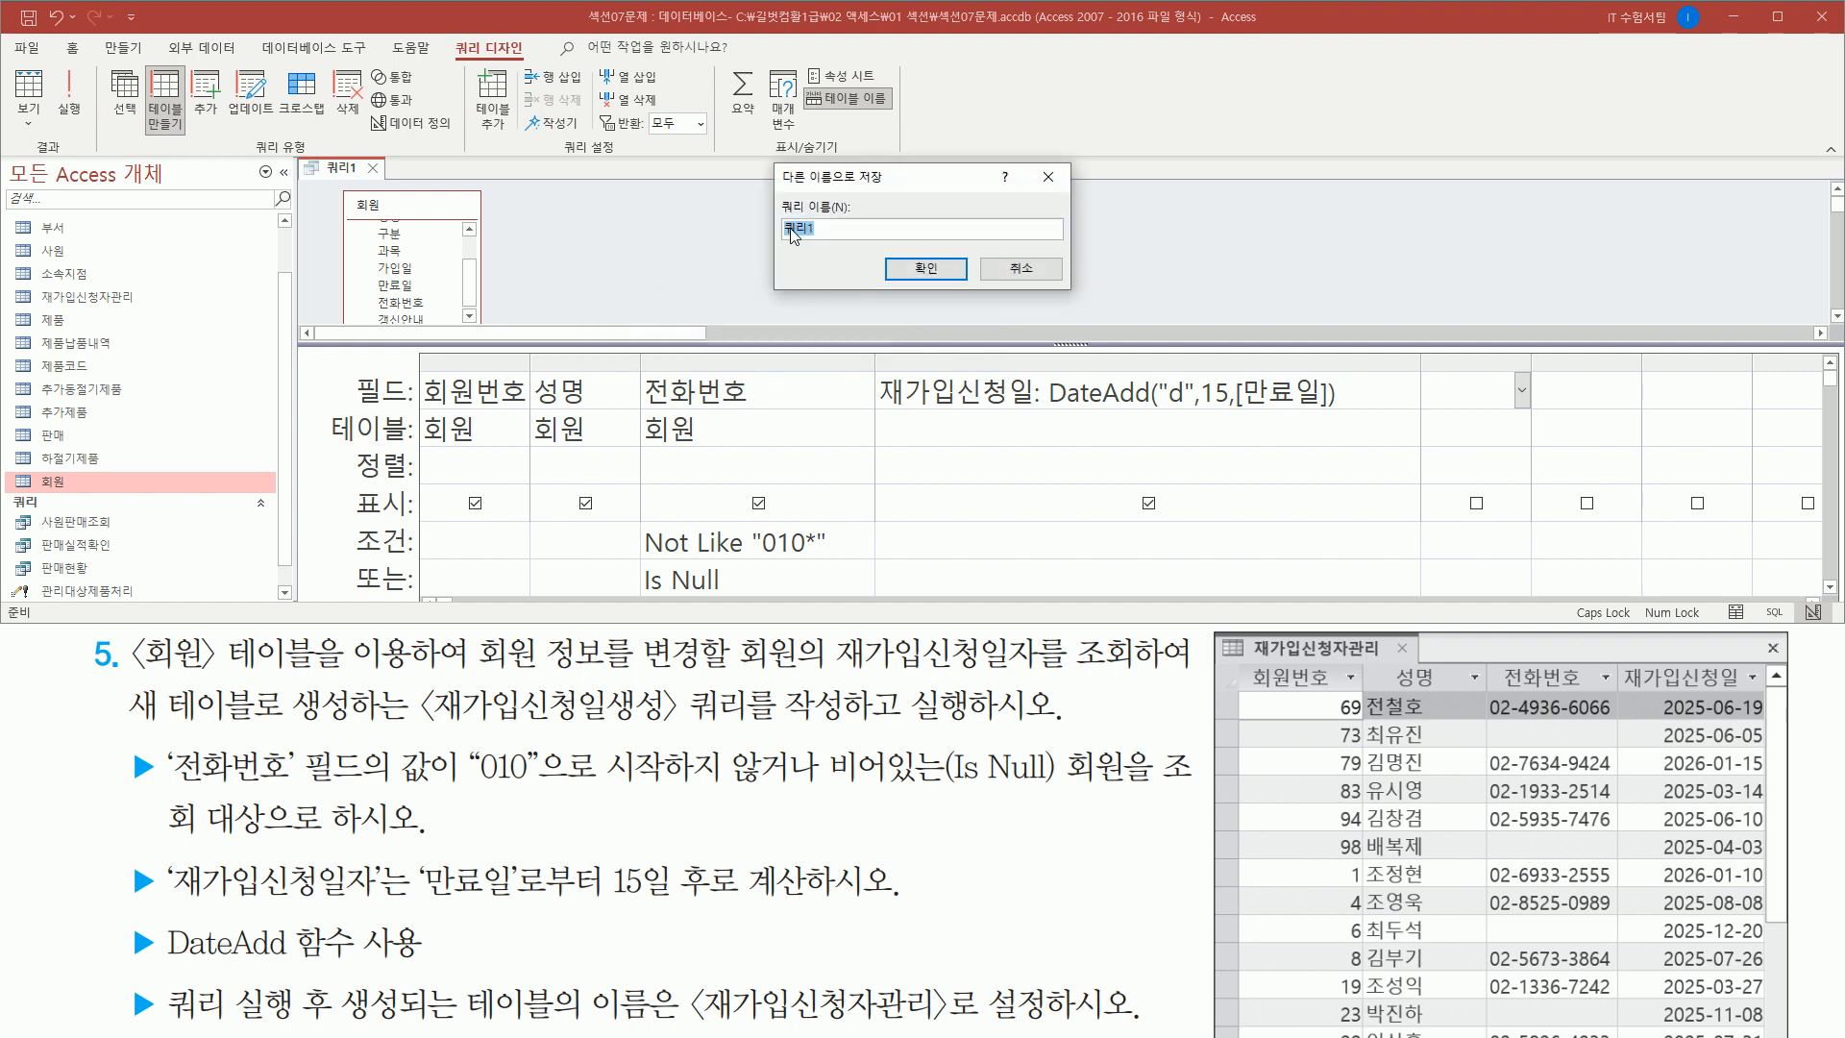
- Name the query 재가입신청일생성, as the task requires, and save it
mouse_move(769, 192)
left_mouse_down()
mouse_move(808, 237)
mouse_move(1078, 253)
left_mouse_up()
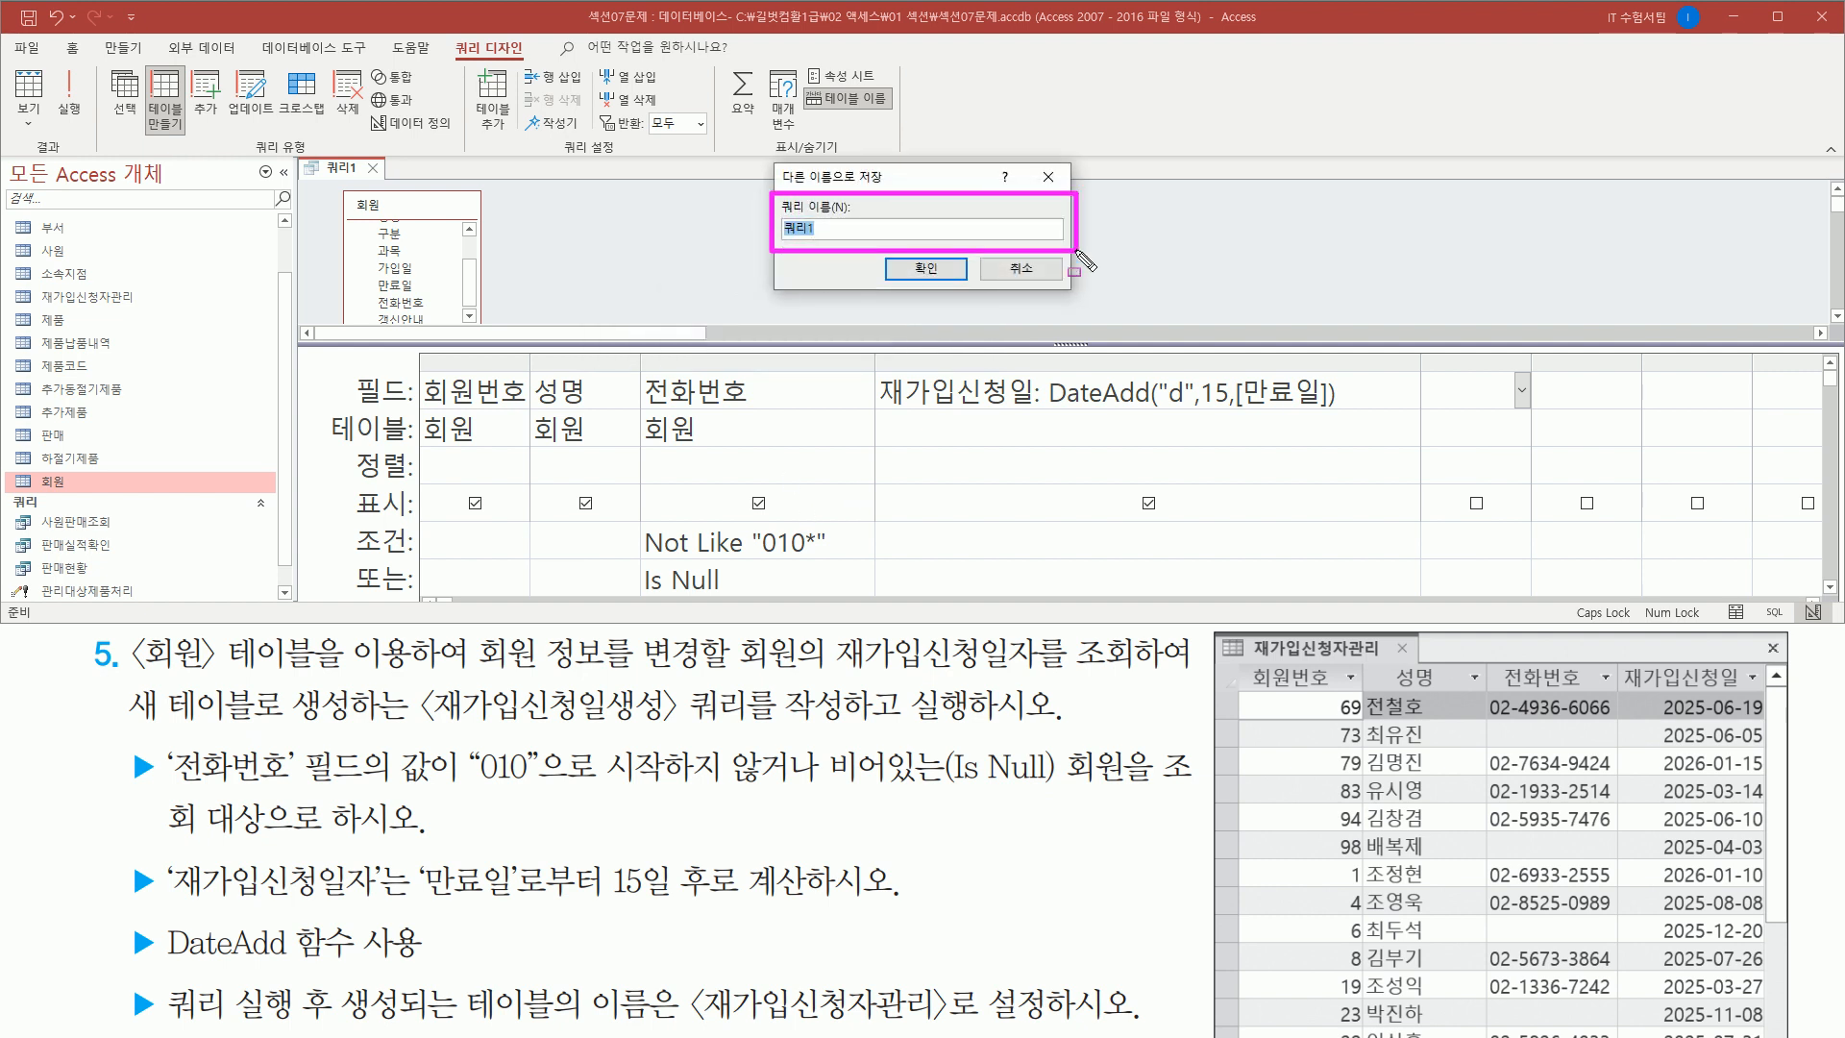
left_click_drag(834, 673, 1194, 673)
mouse_move(130, 716)
left_mouse_down()
mouse_move(408, 716)
mouse_move(444, 698)
mouse_move(449, 735)
mouse_move(759, 749)
left_mouse_up()
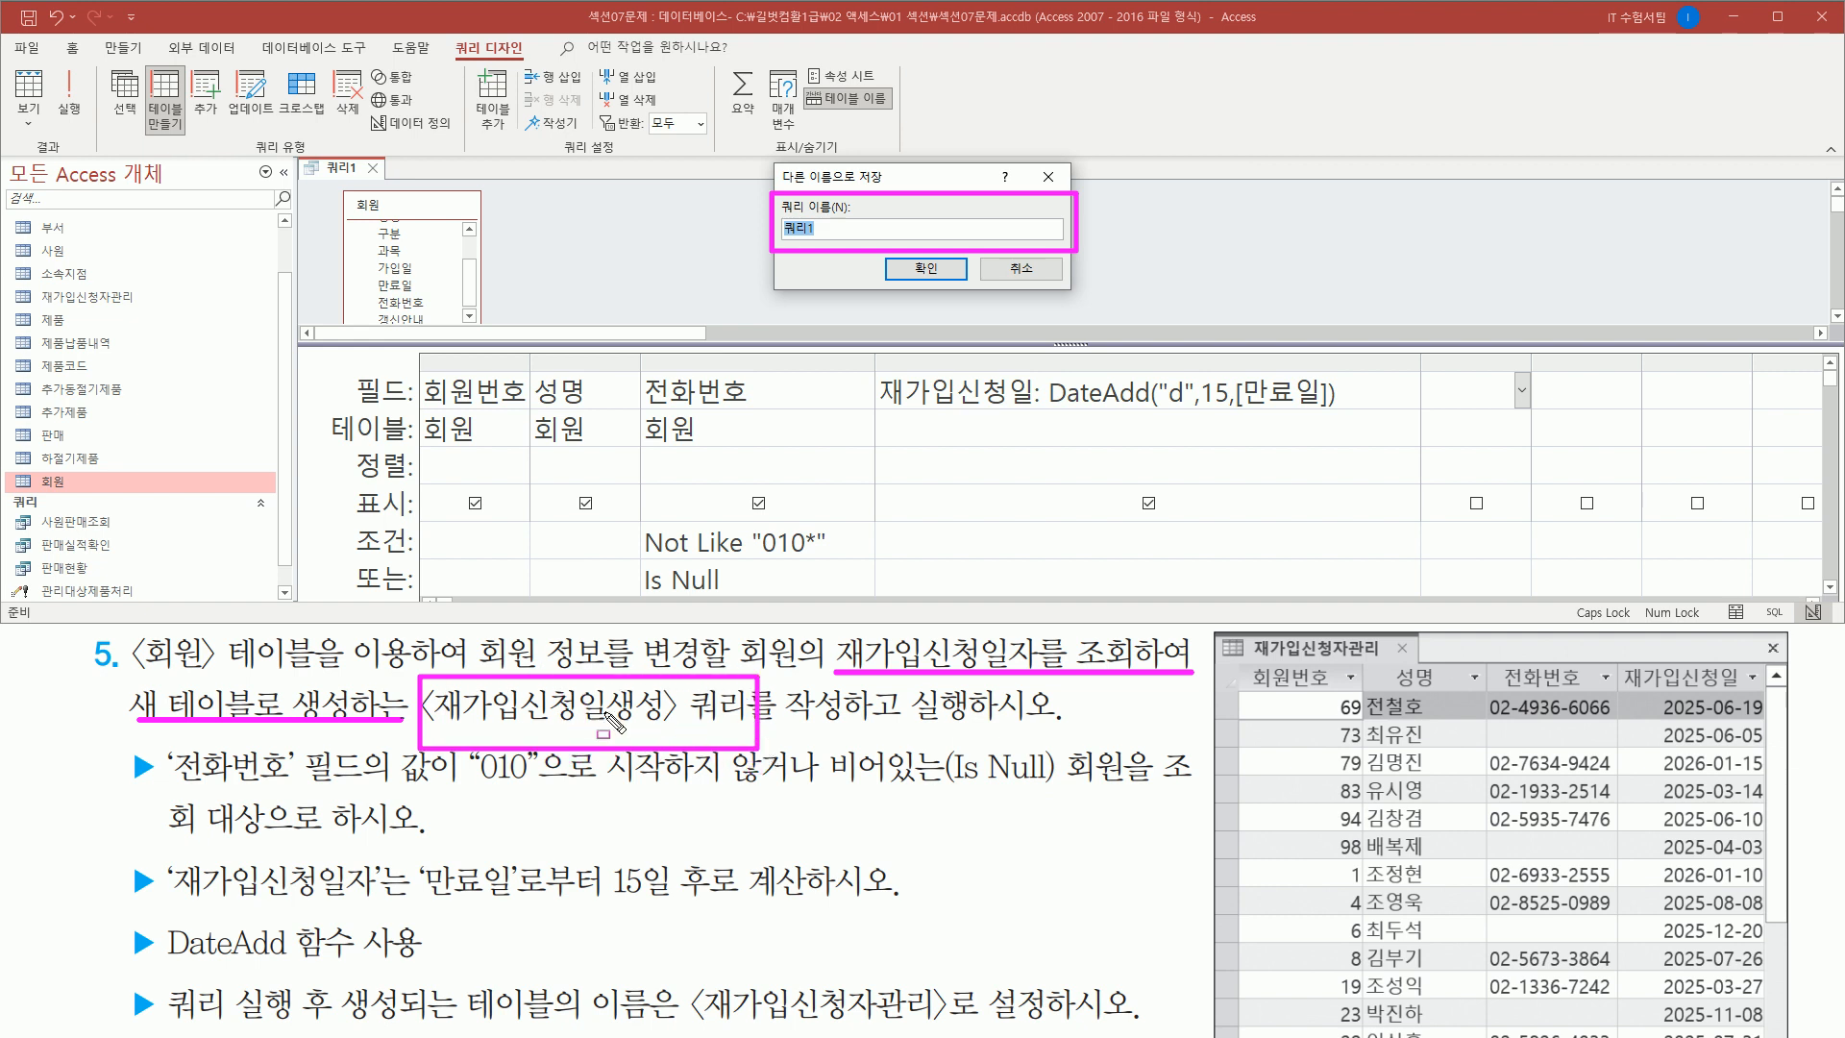
left_click_drag(421, 737, 666, 737)
key("Escape")
left_click(865, 195)
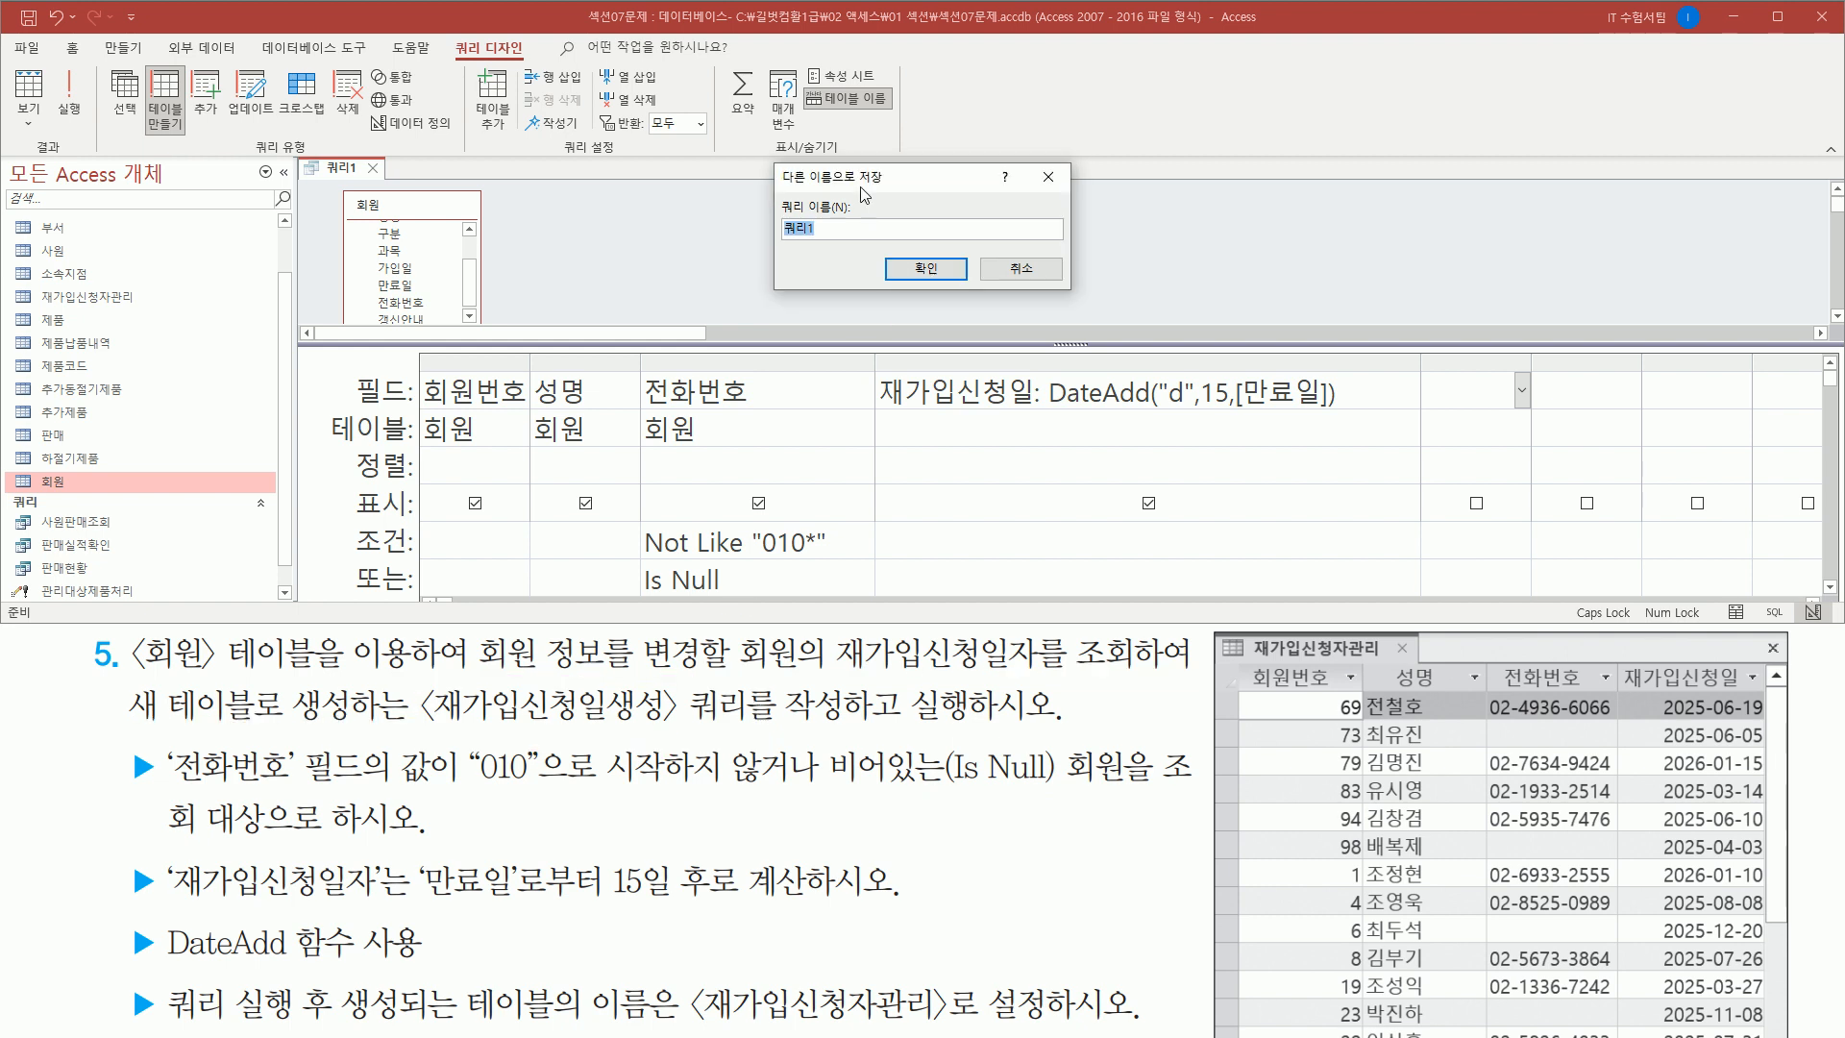
type("재가입신청일생성")
key("ctrl+2")
left_click_drag(779, 238, 894, 238)
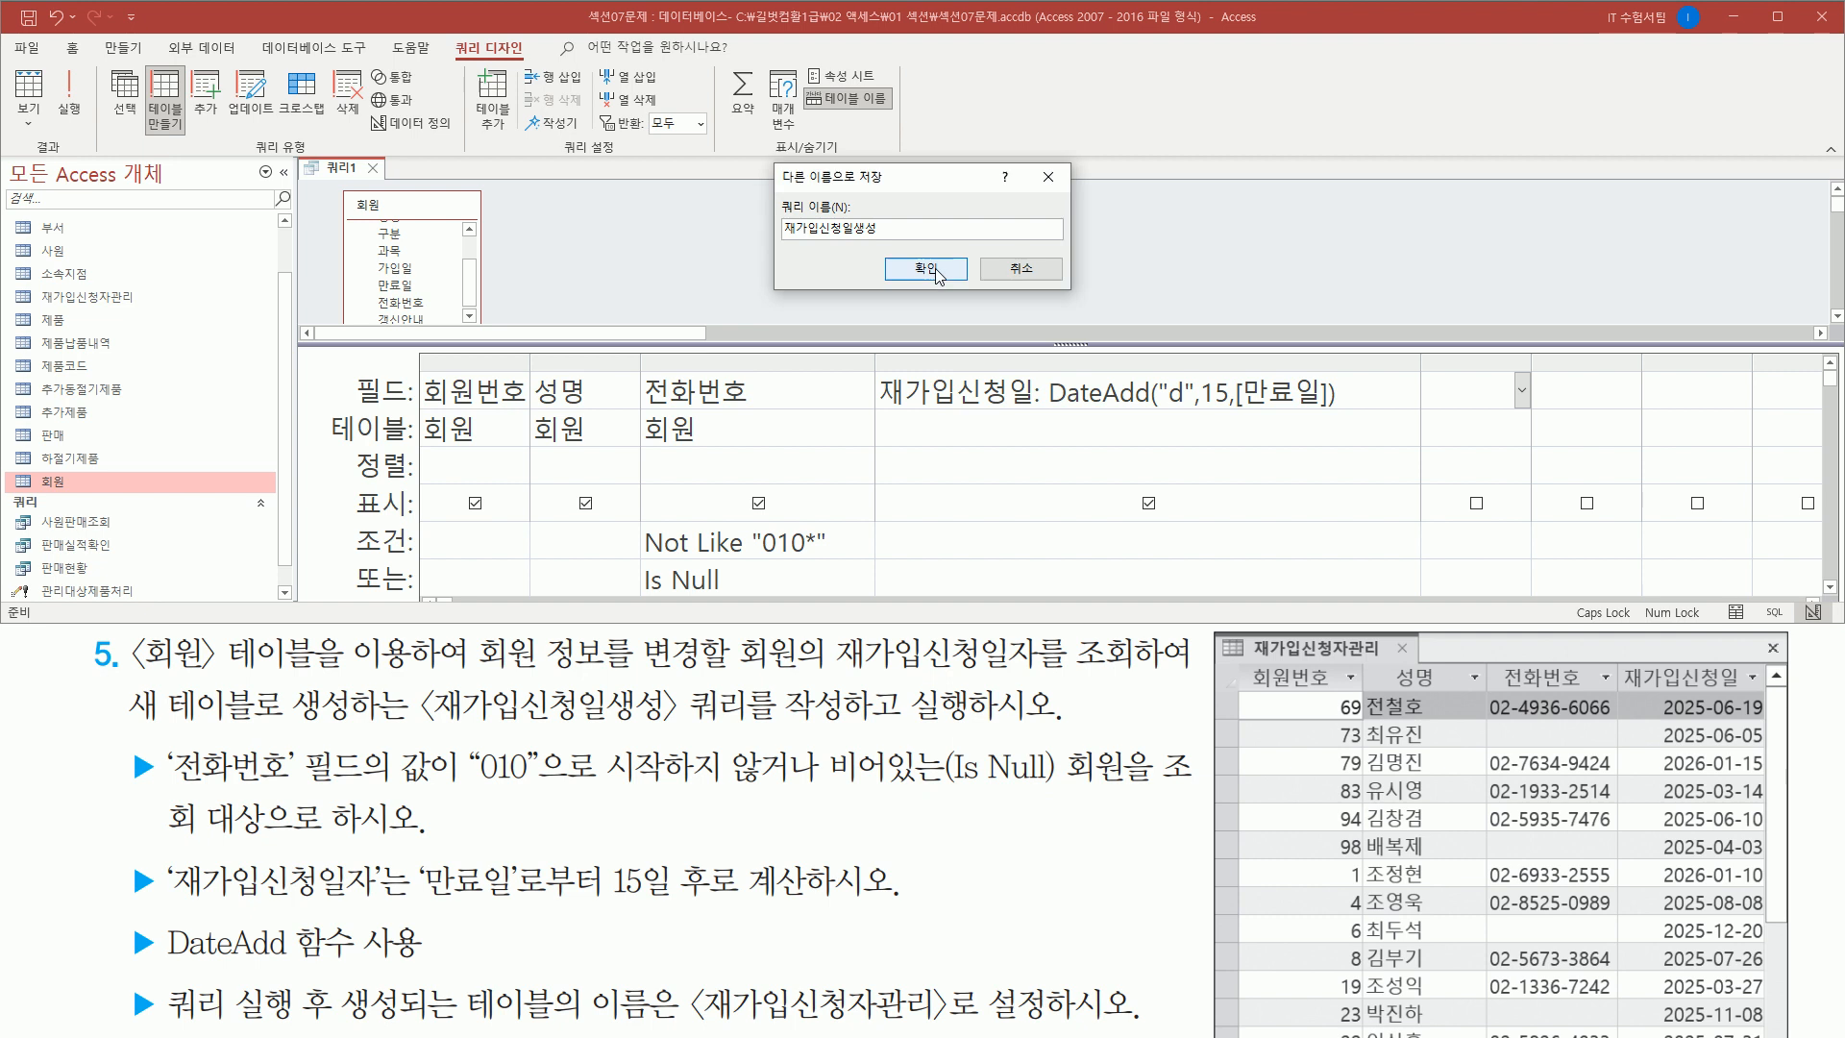
left_click(924, 269)
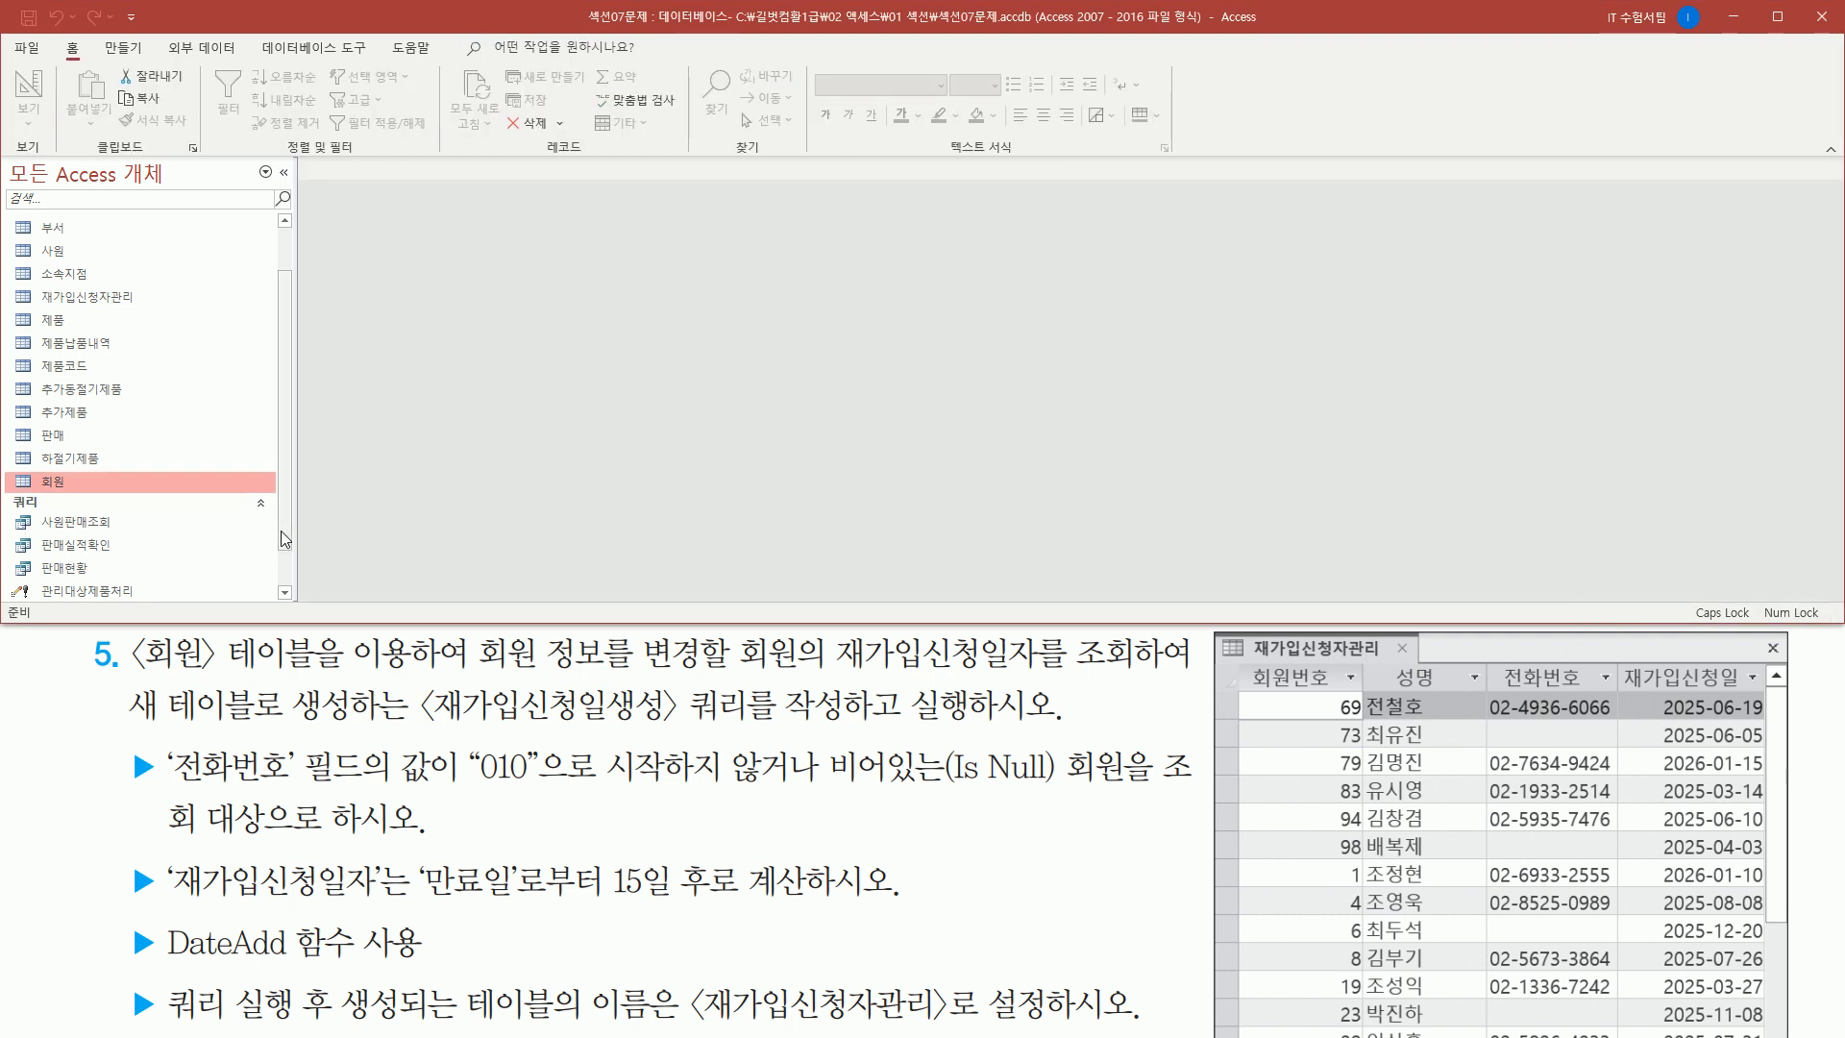
- Check the object list for the 재가입신청일생성 query and the 재가입신청자관리 table
scroll(279, 531, "down", 1)
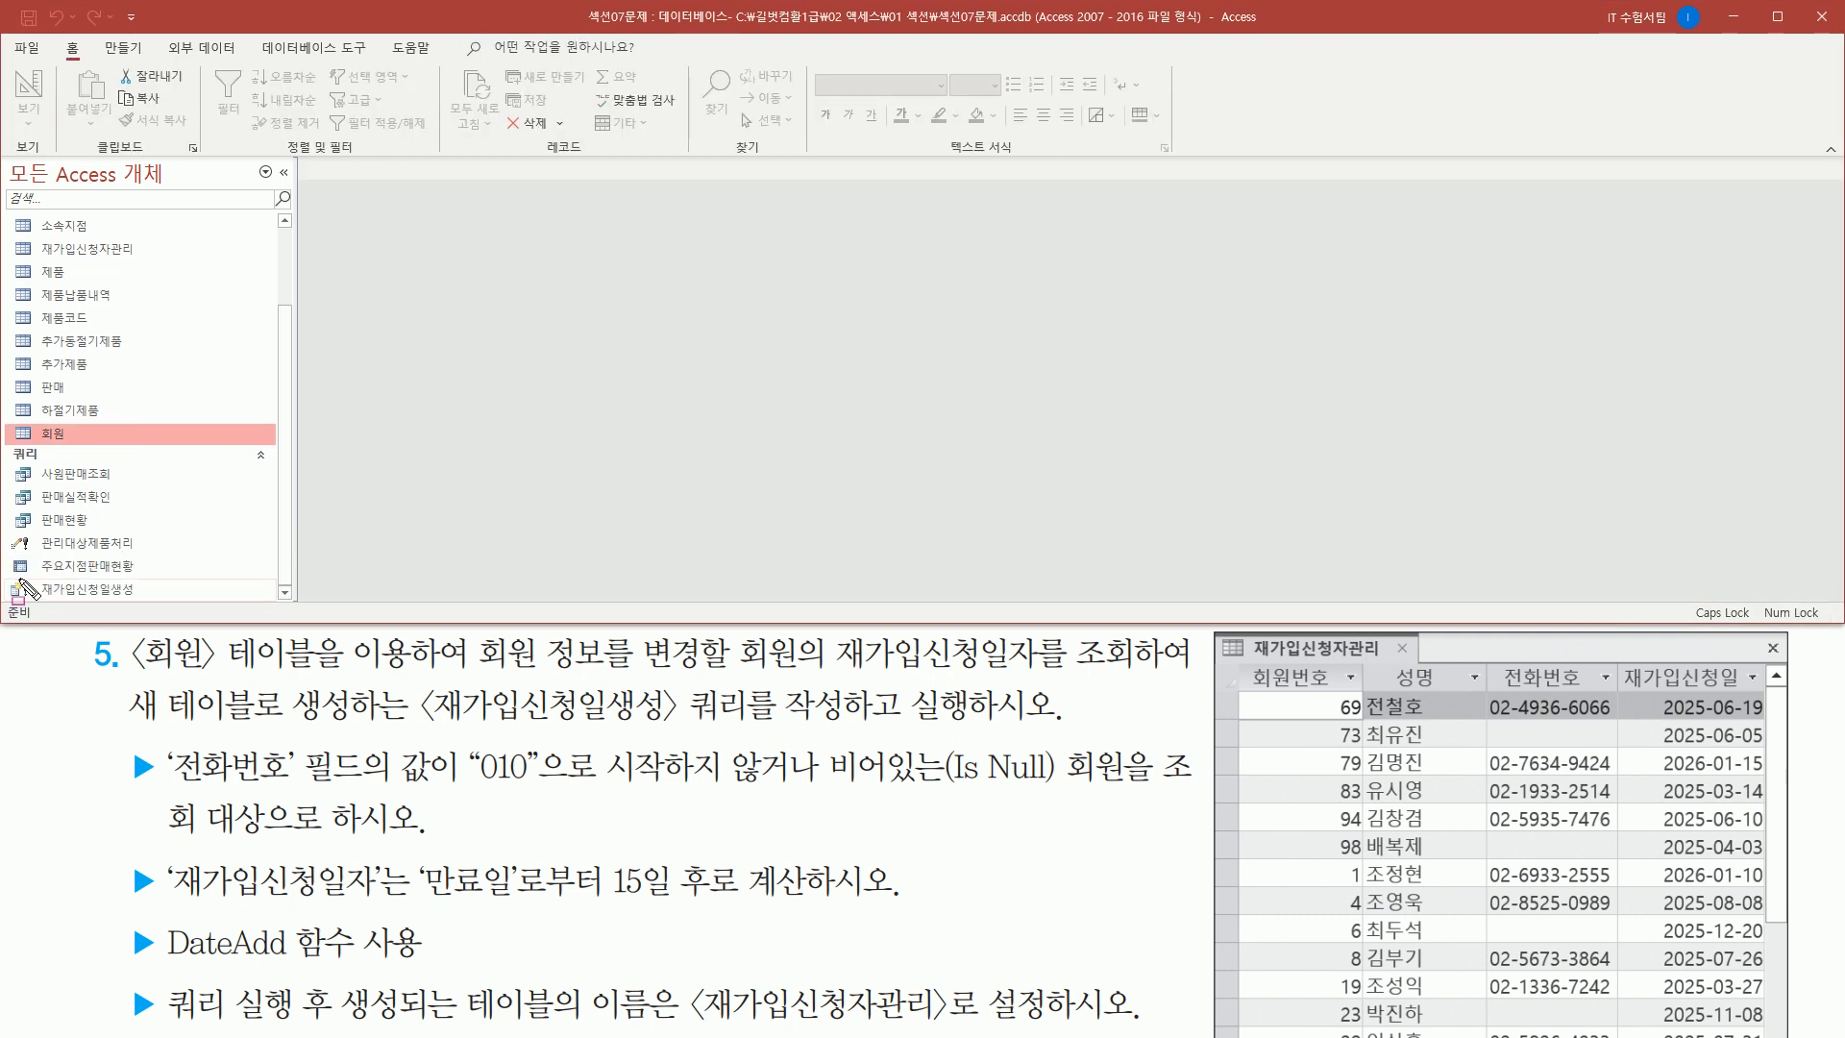
left_click_drag(15, 574, 146, 603)
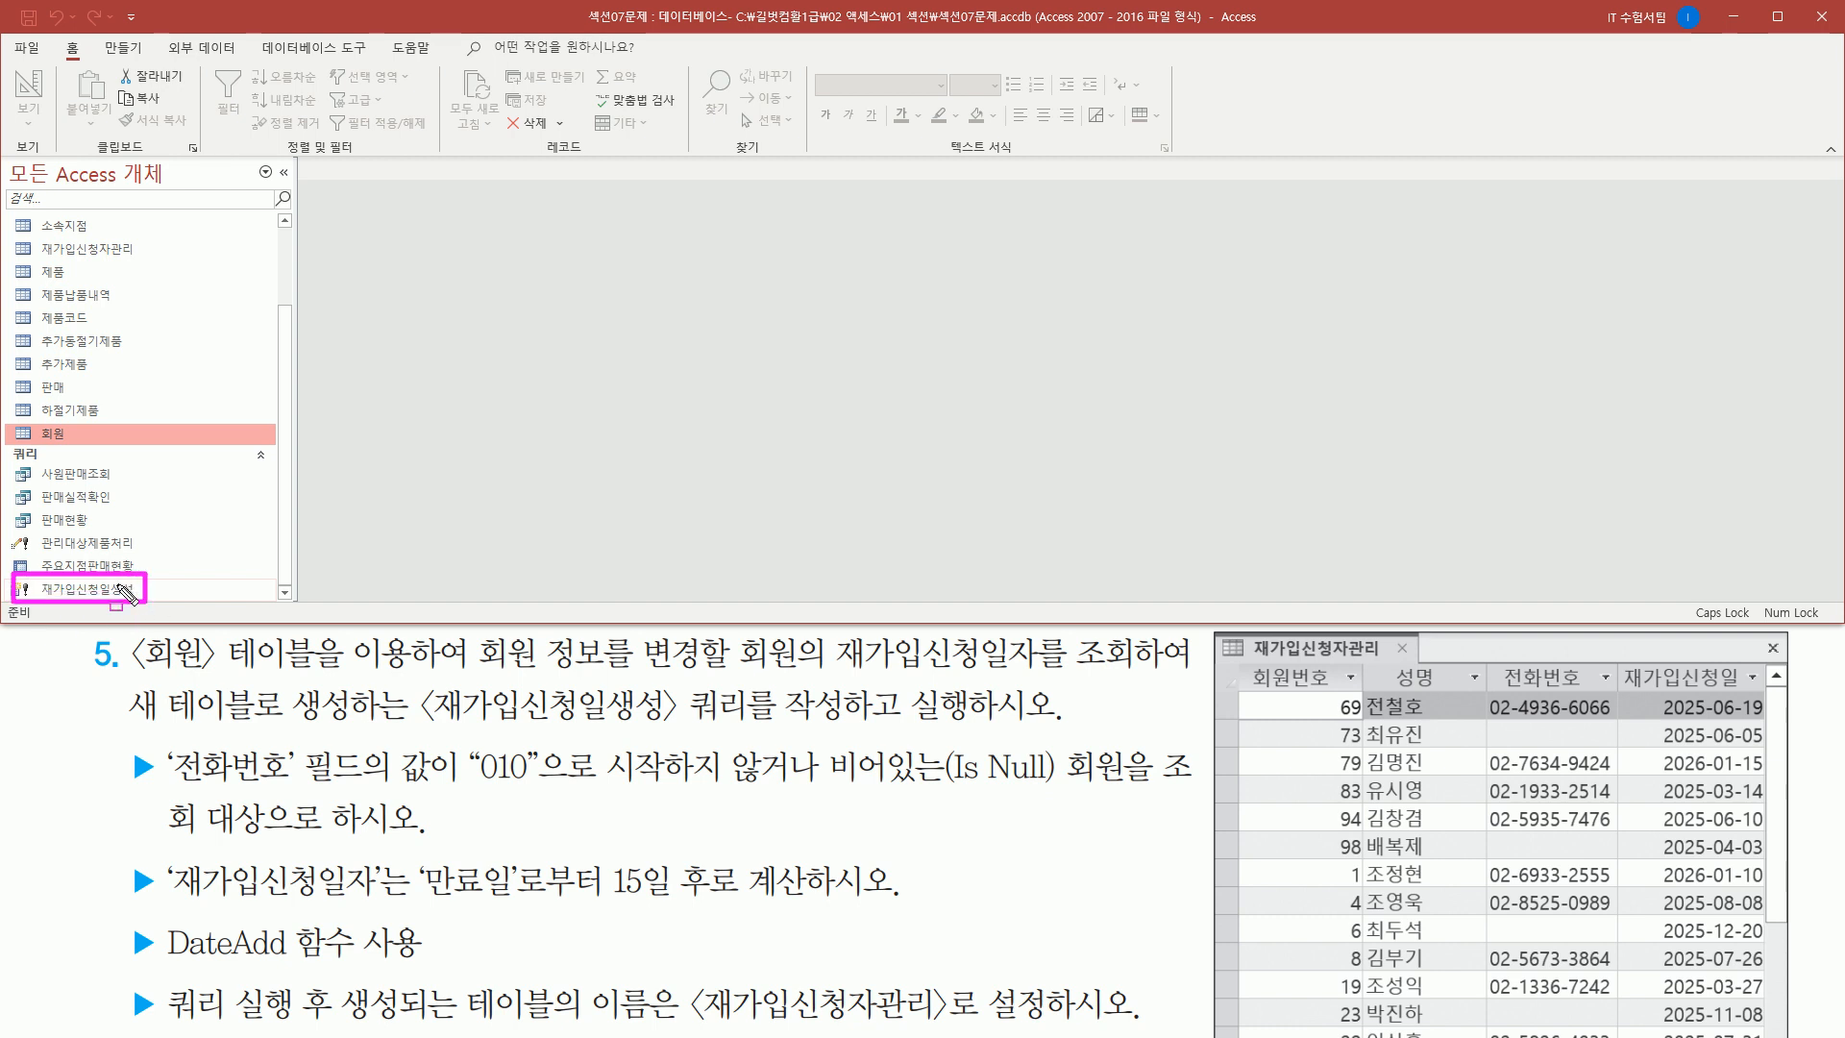
mouse_move(28, 235)
left_mouse_down()
mouse_move(53, 263)
mouse_move(149, 265)
left_mouse_up()
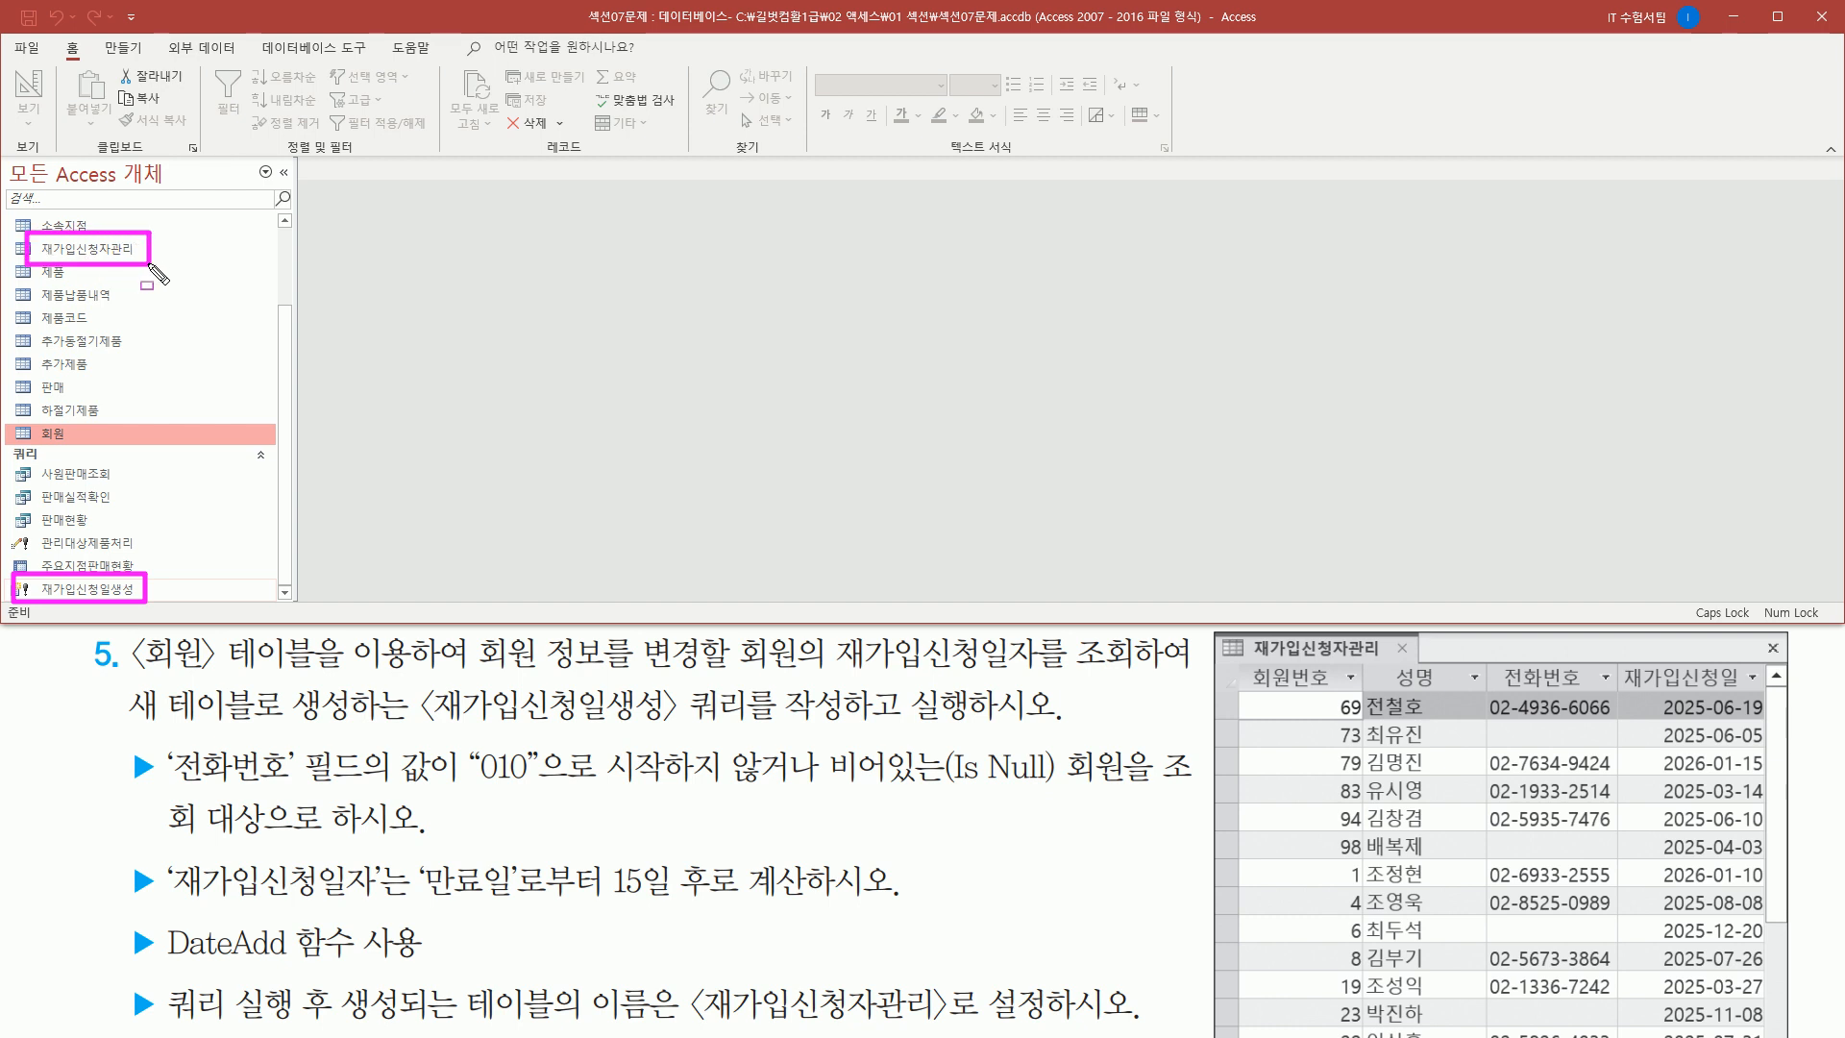
- Open the 재가입신청자관리 table and fit the 재가입신청일 column width to its contents
left_click(115, 252)
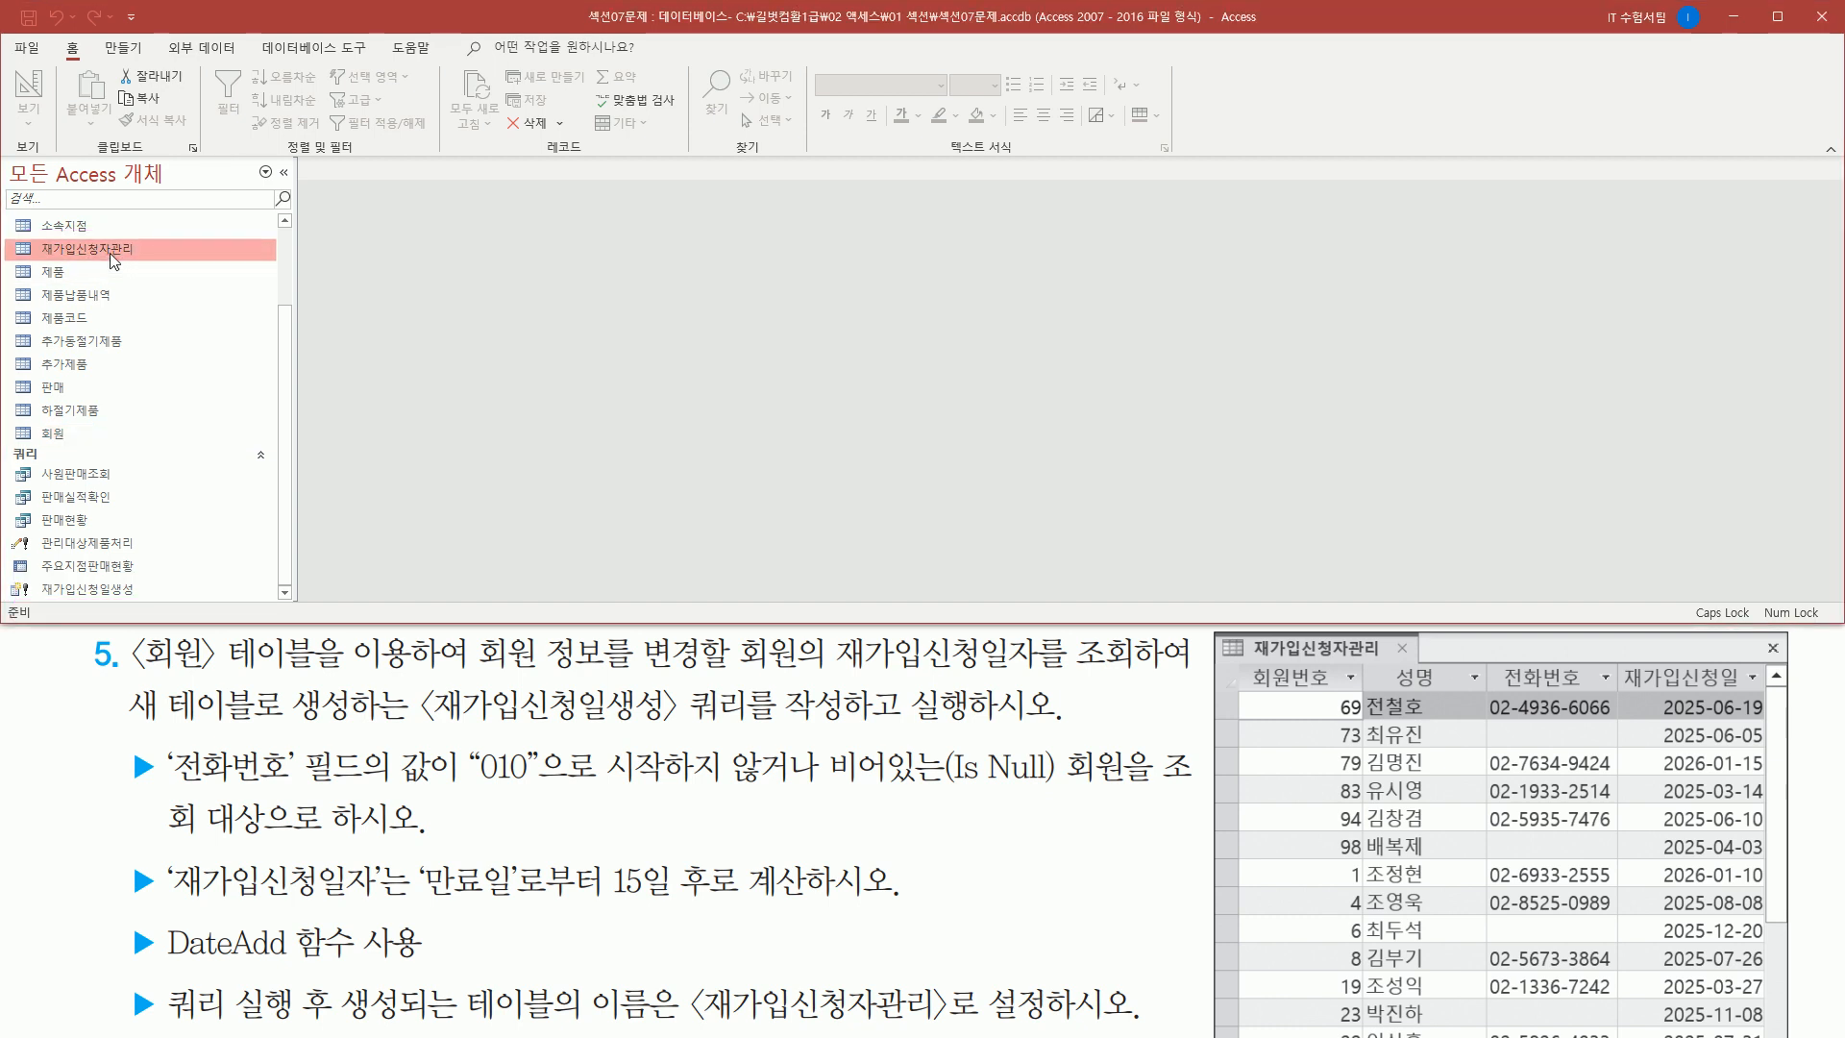
double_click(110, 251)
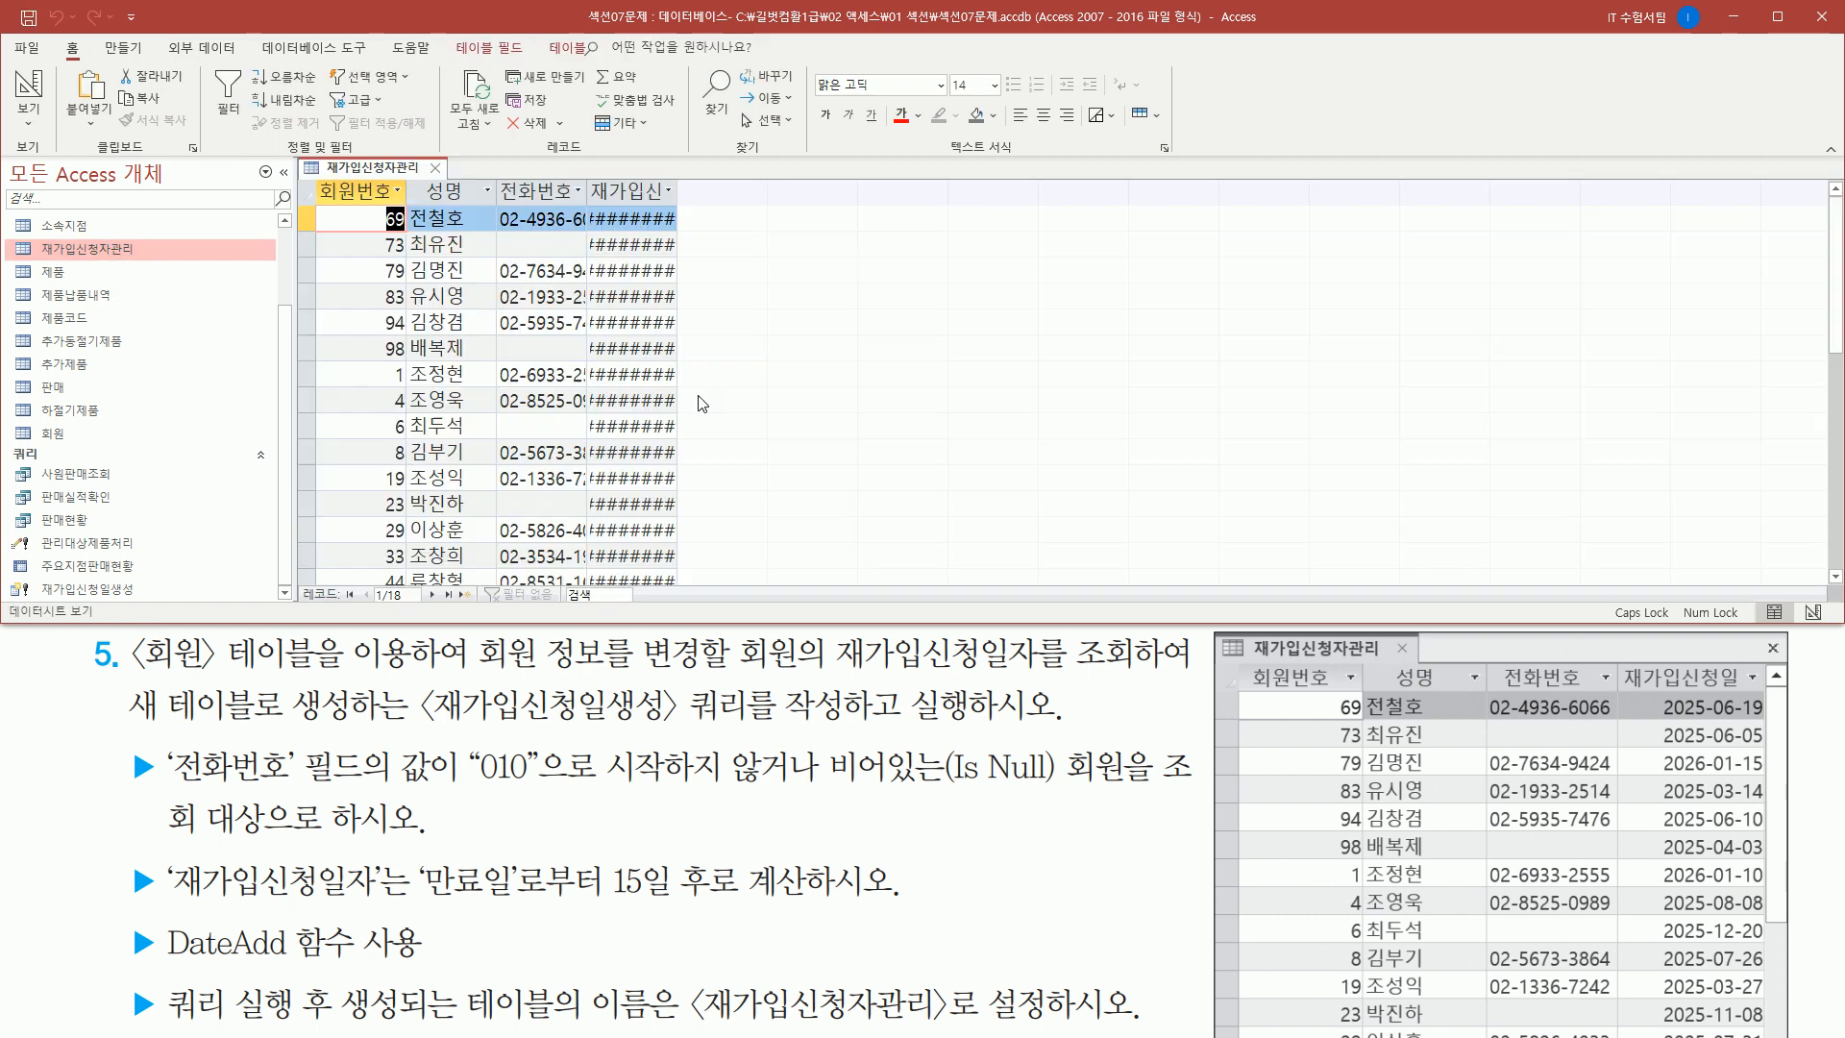
double_click(678, 192)
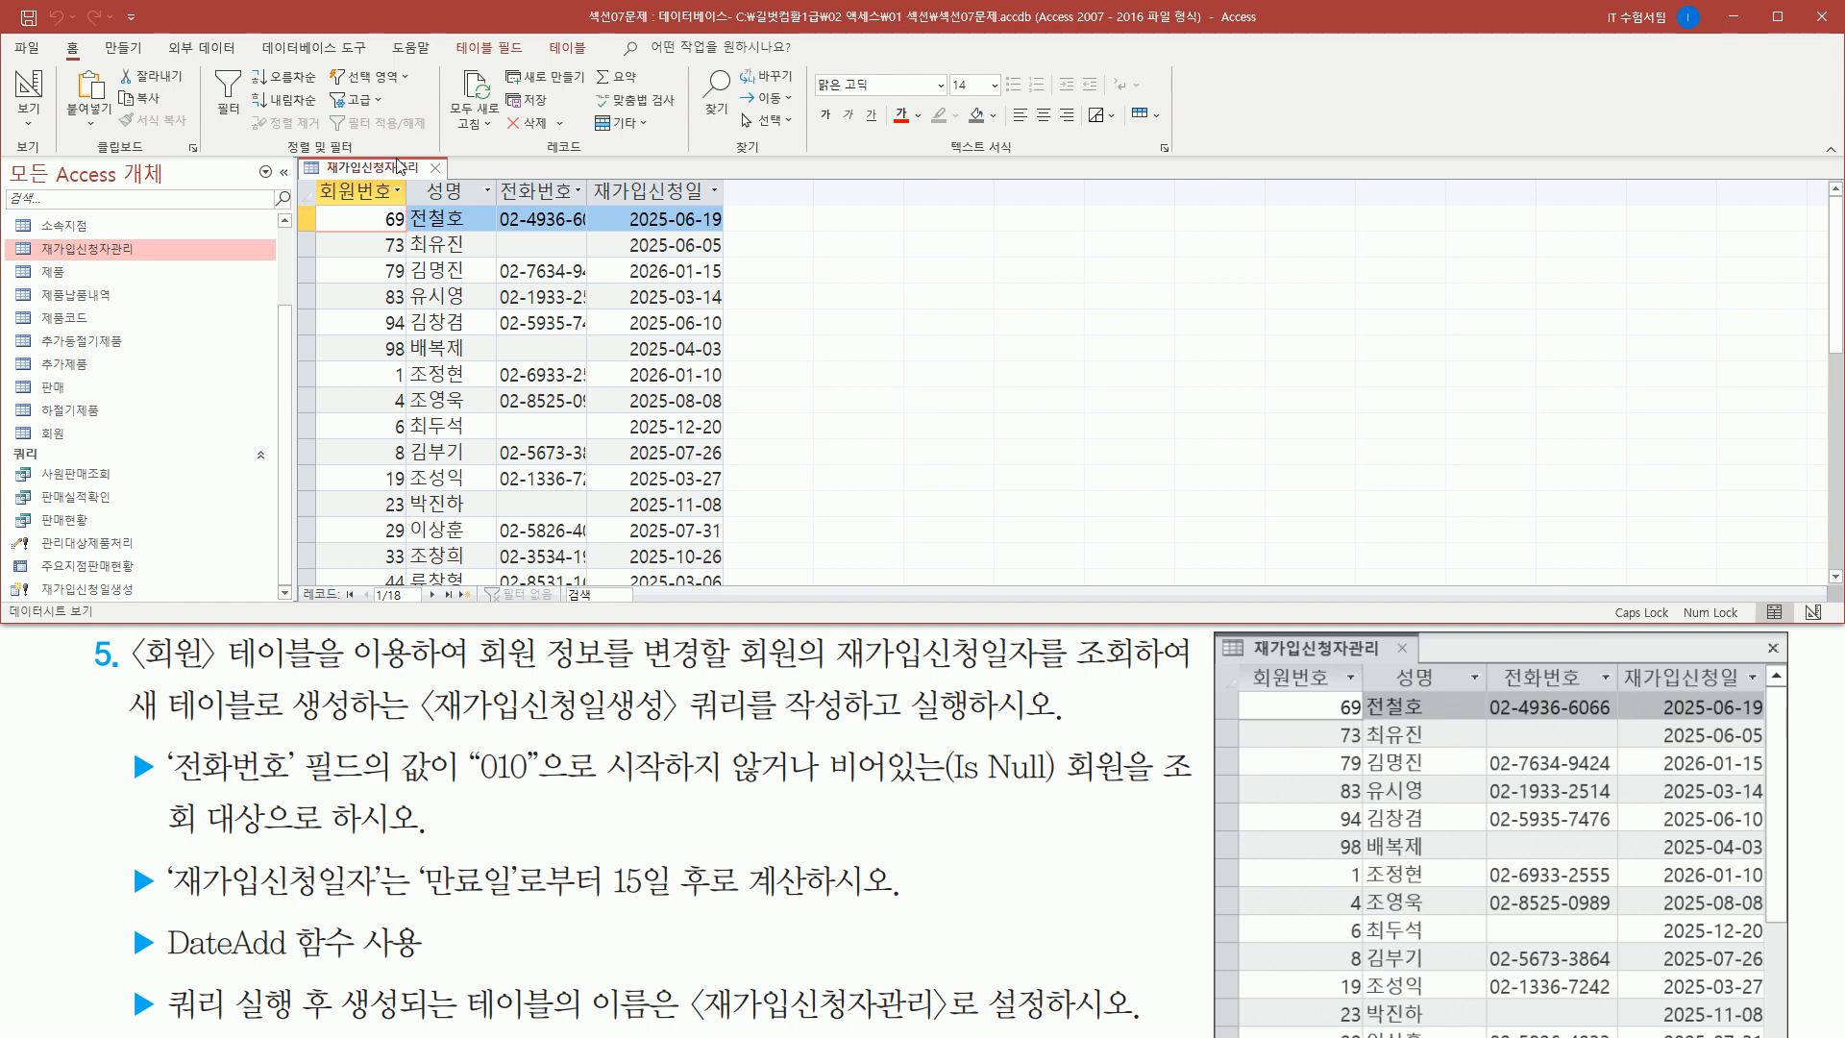
- Close the 재가입신청자관리 table, saving its layout changes
left_click(435, 167)
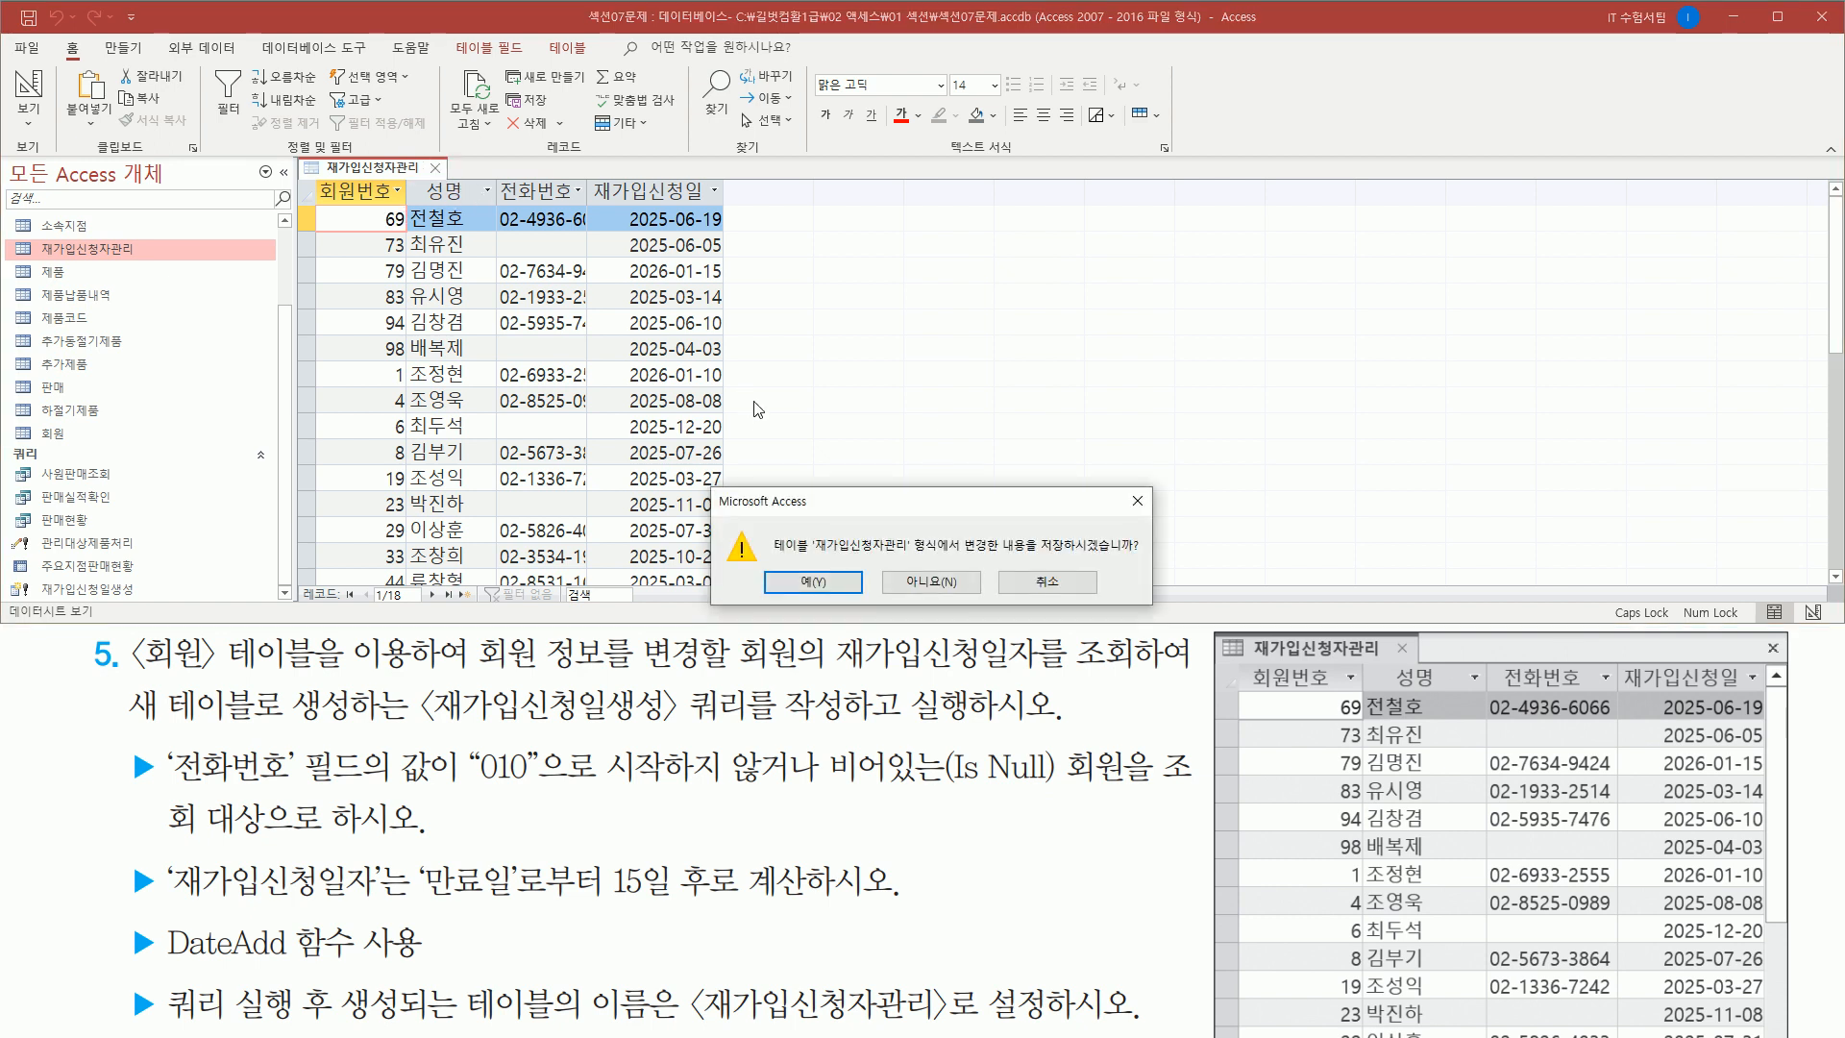
left_click_drag(921, 510, 966, 353)
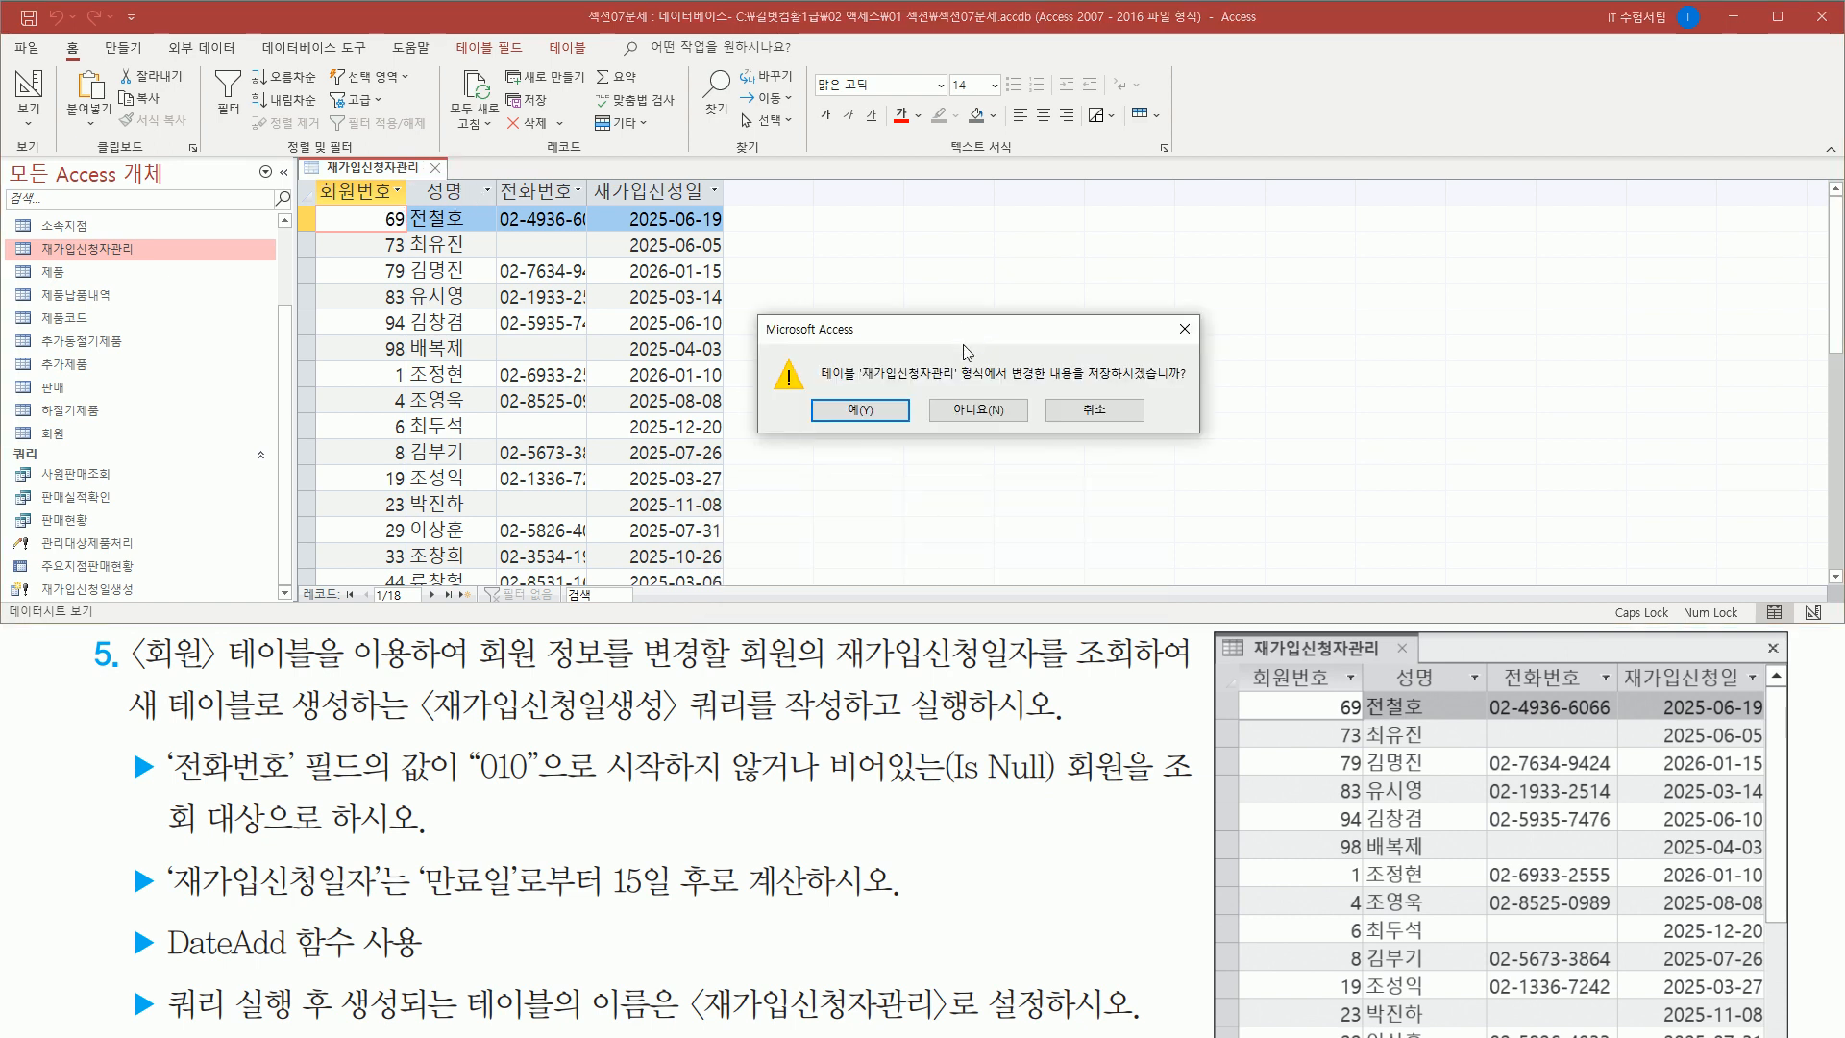
left_click(861, 411)
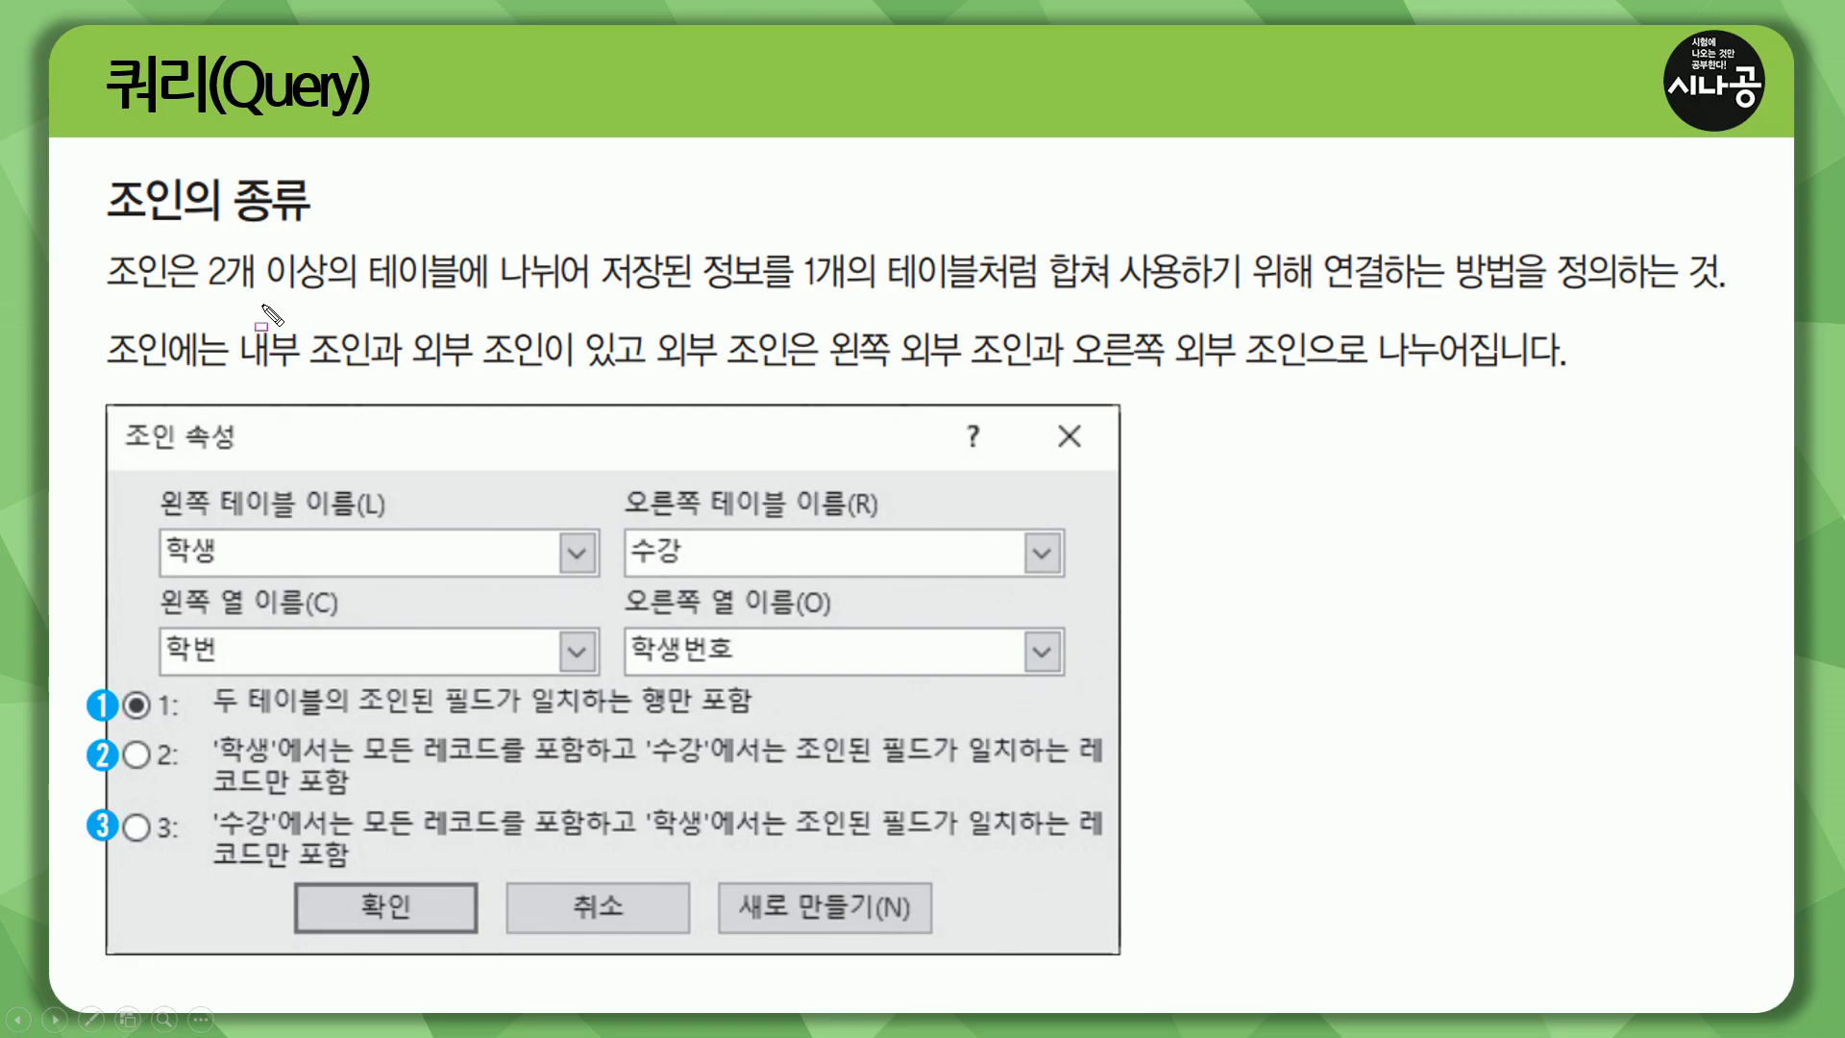
left_click_drag(94, 153, 326, 238)
key("Escape")
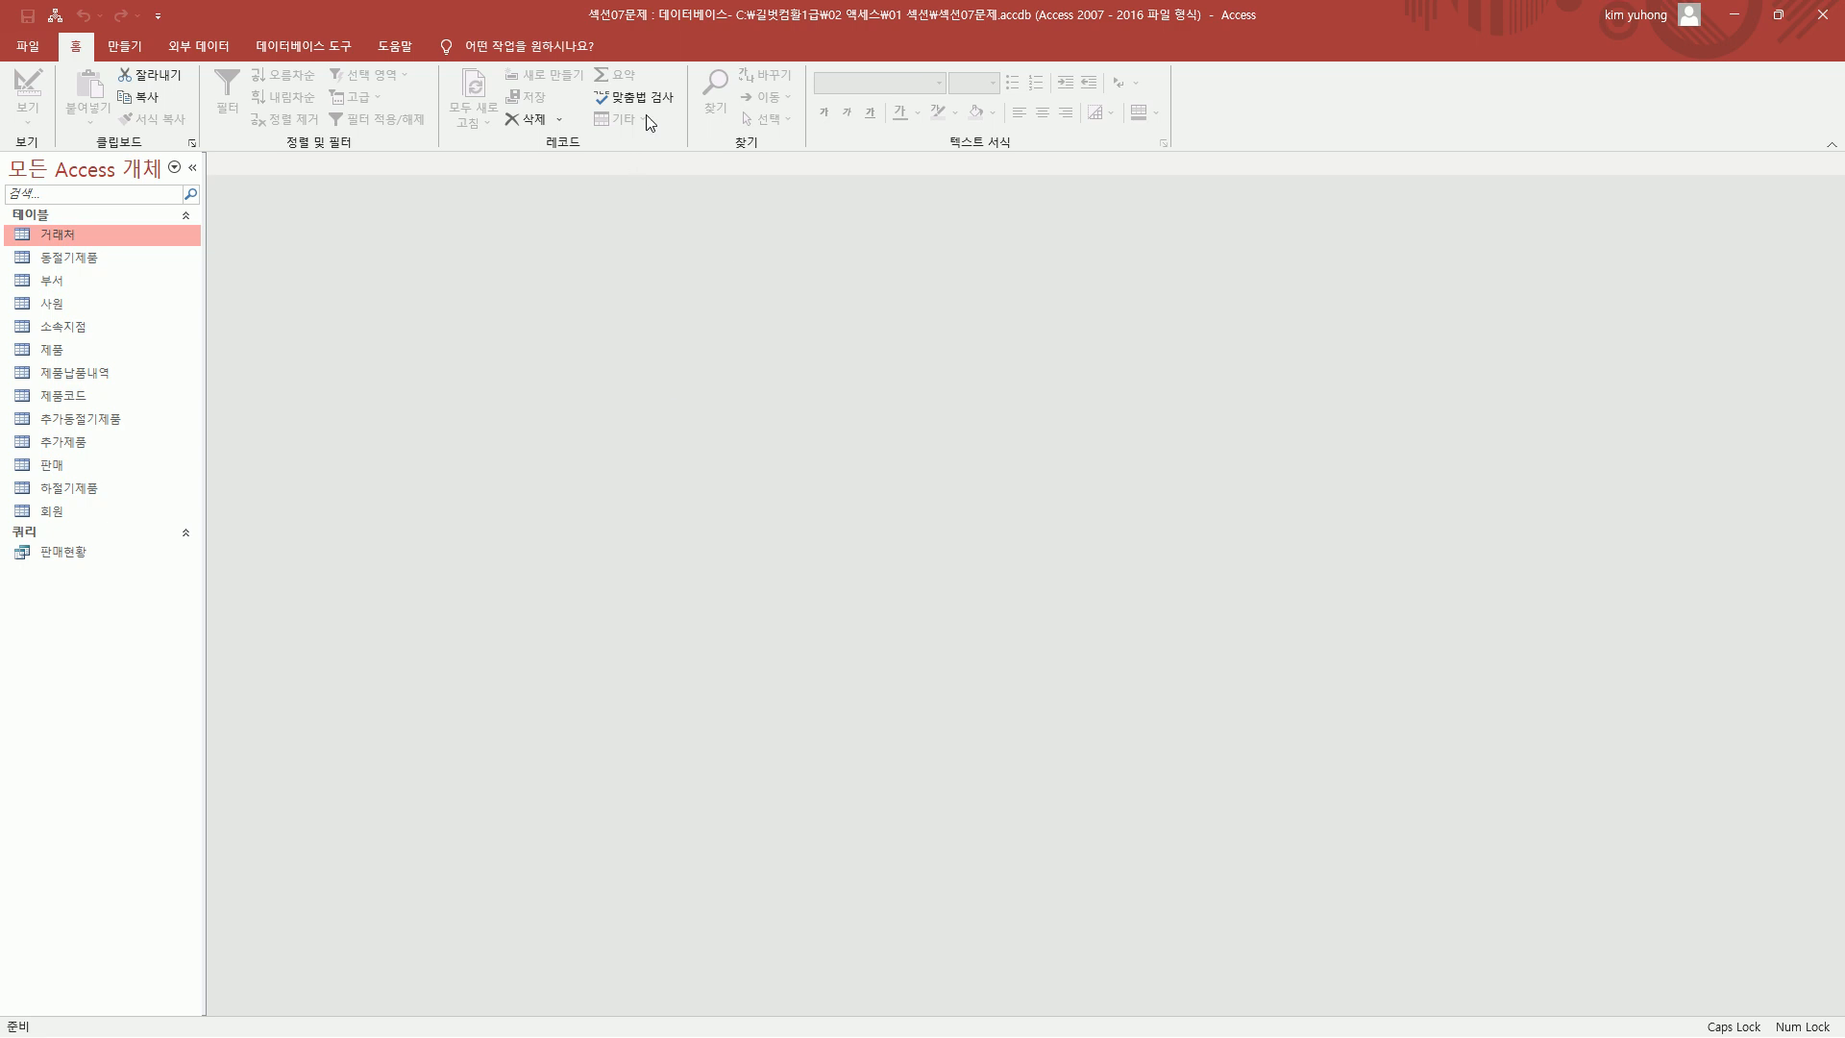
- Open the Relationships window of the 섹션07문제 database and examine how its tables are linked
left_click_drag(590, 26, 649, 28)
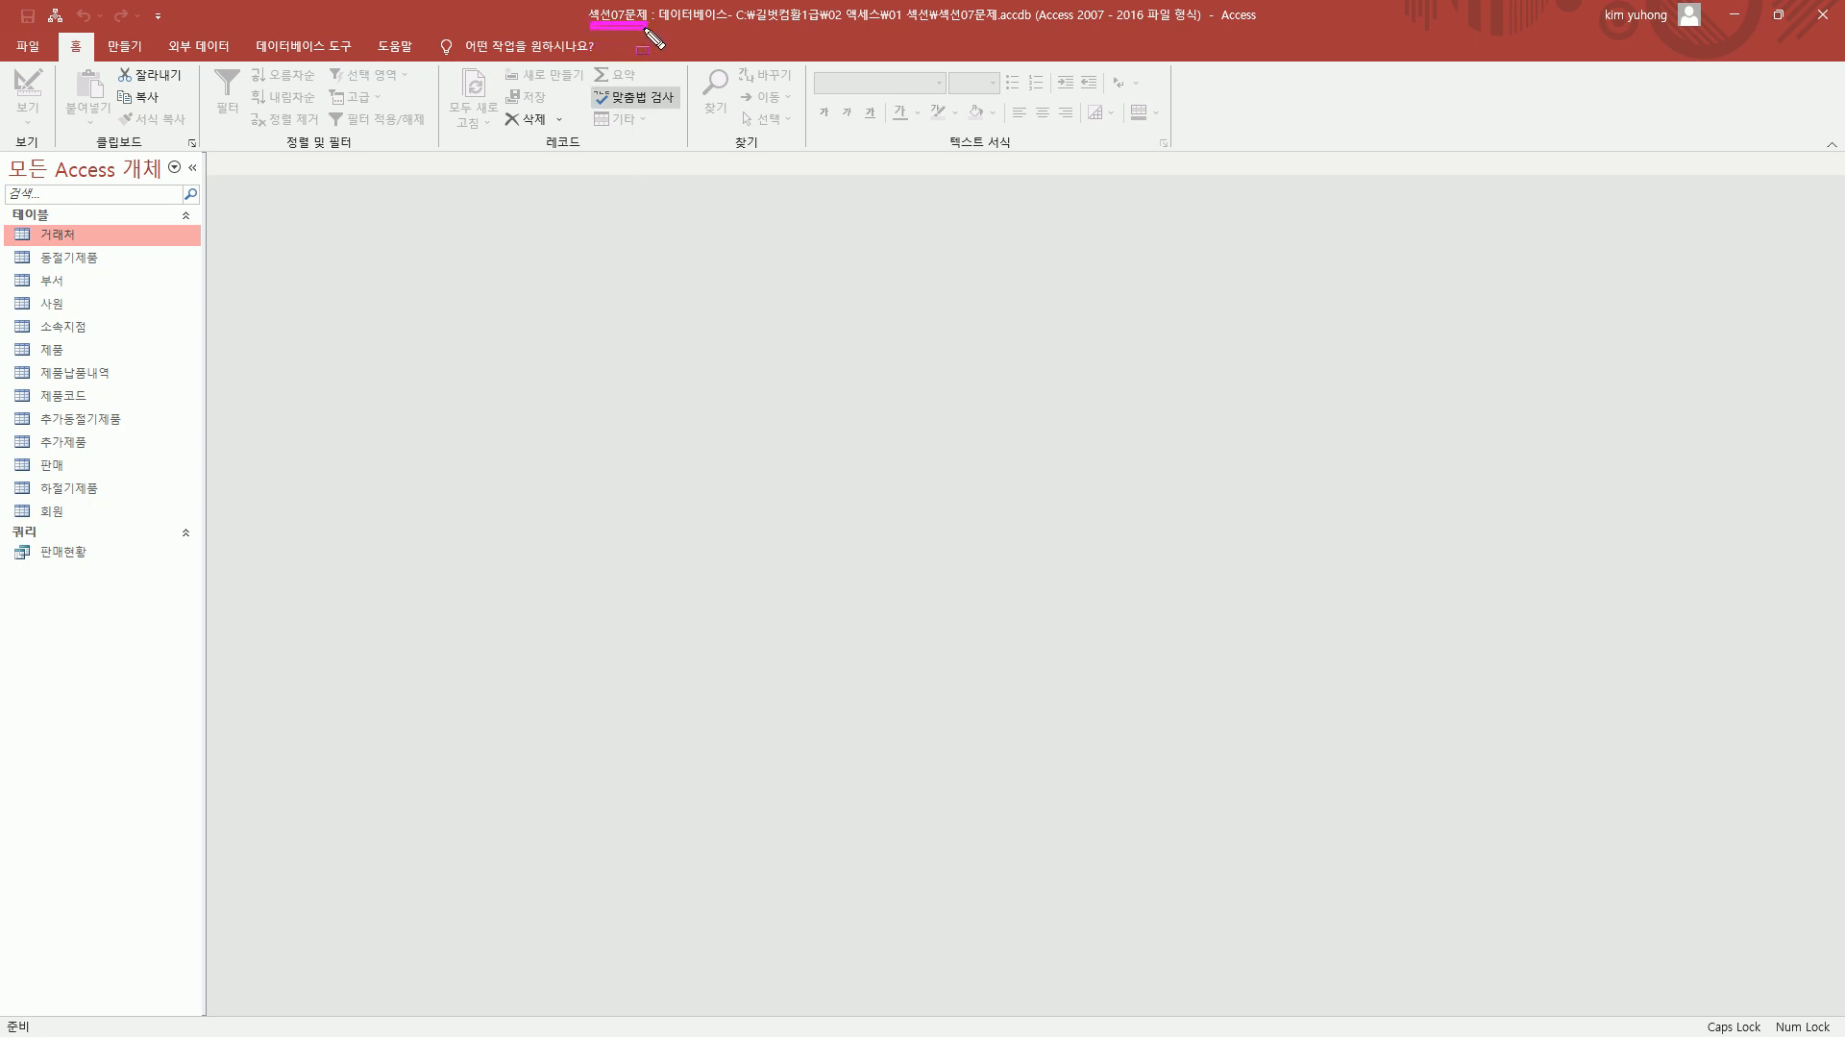
key("Escape")
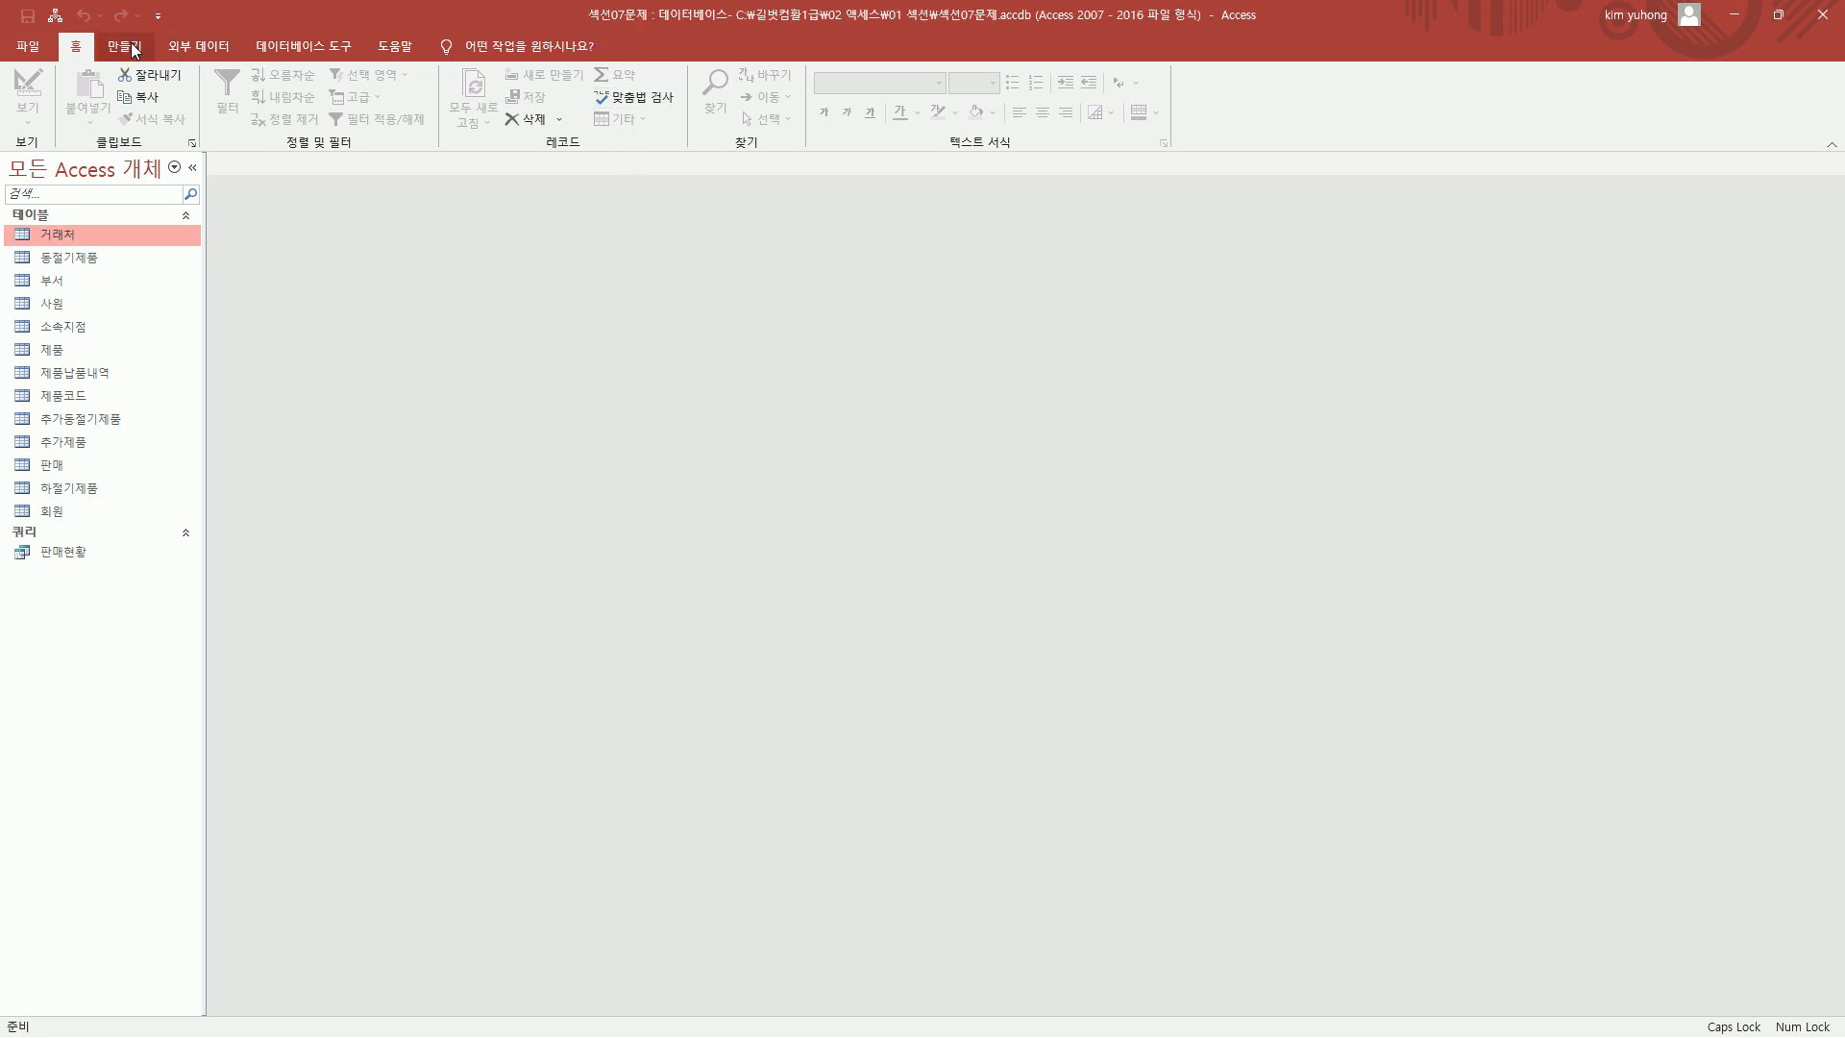
left_click(283, 45)
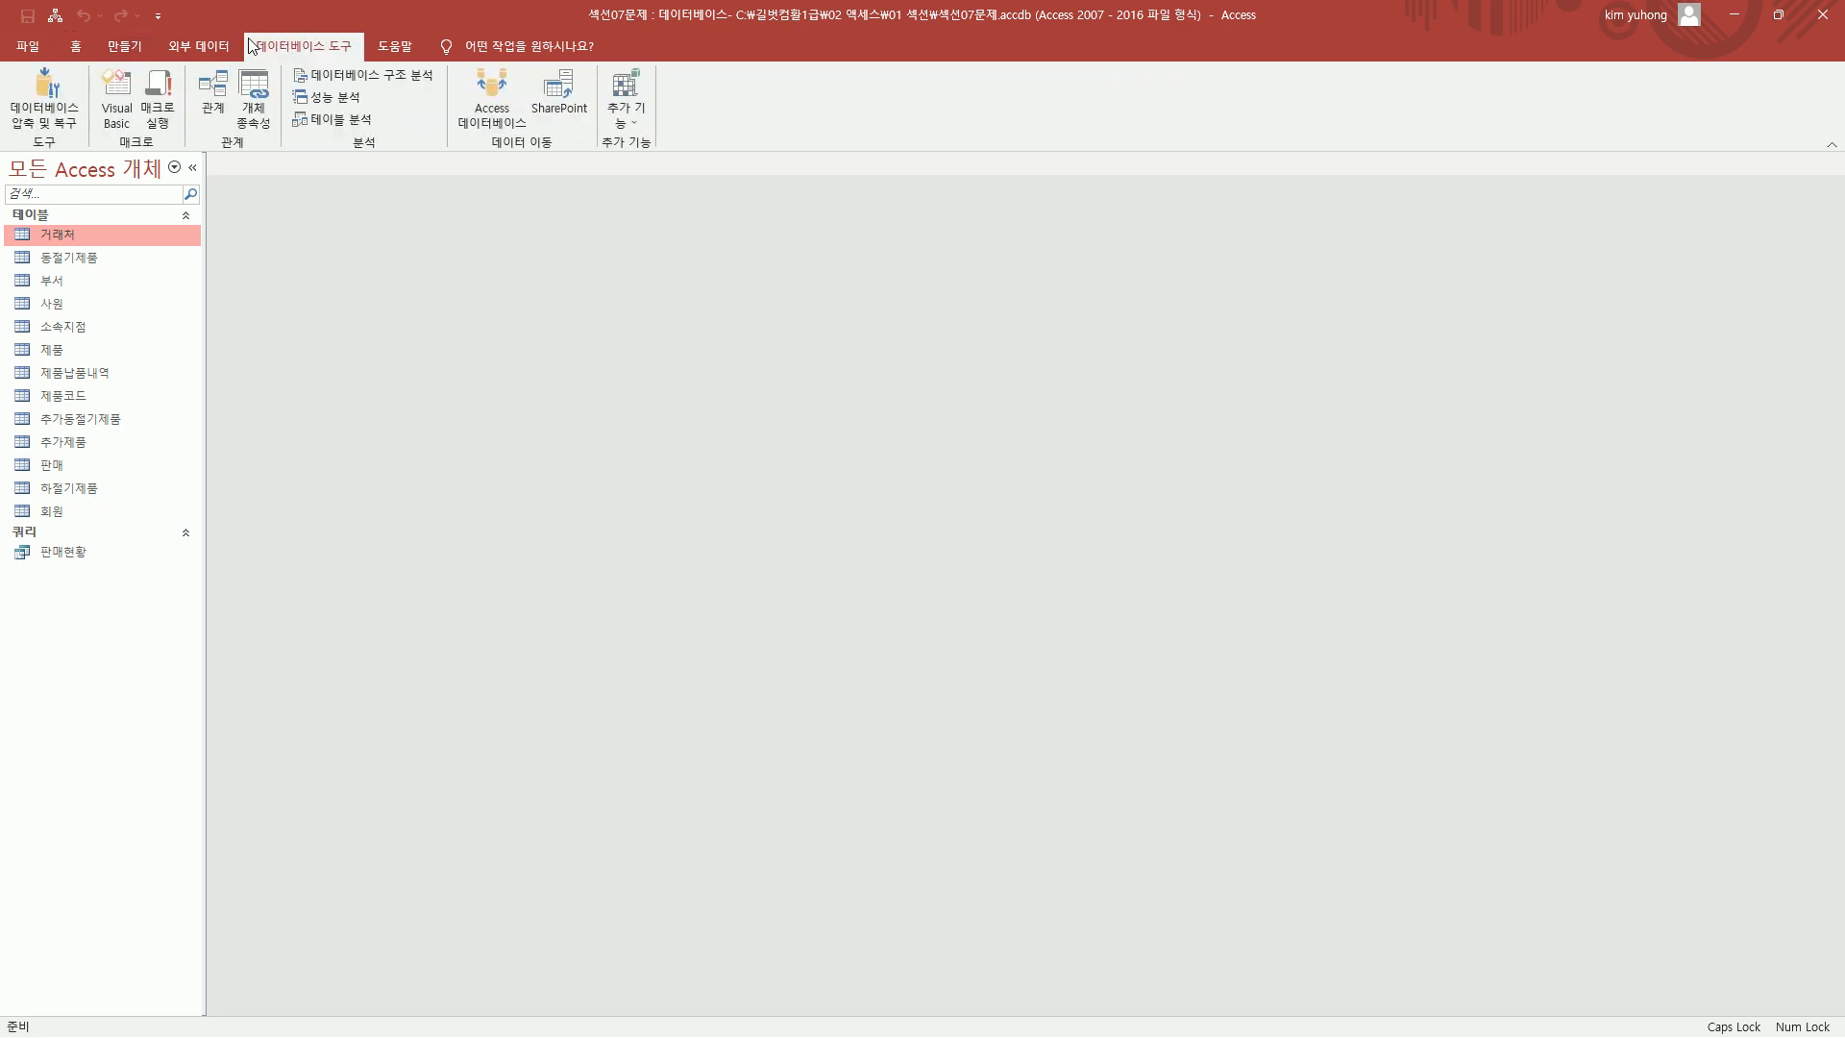
left_click_drag(238, 30, 369, 62)
left_click_drag(194, 61, 235, 130)
key("Escape")
left_click(209, 88)
mouse_move(231, 175)
left_mouse_down()
mouse_move(1431, 507)
mouse_move(1387, 534)
left_mouse_up()
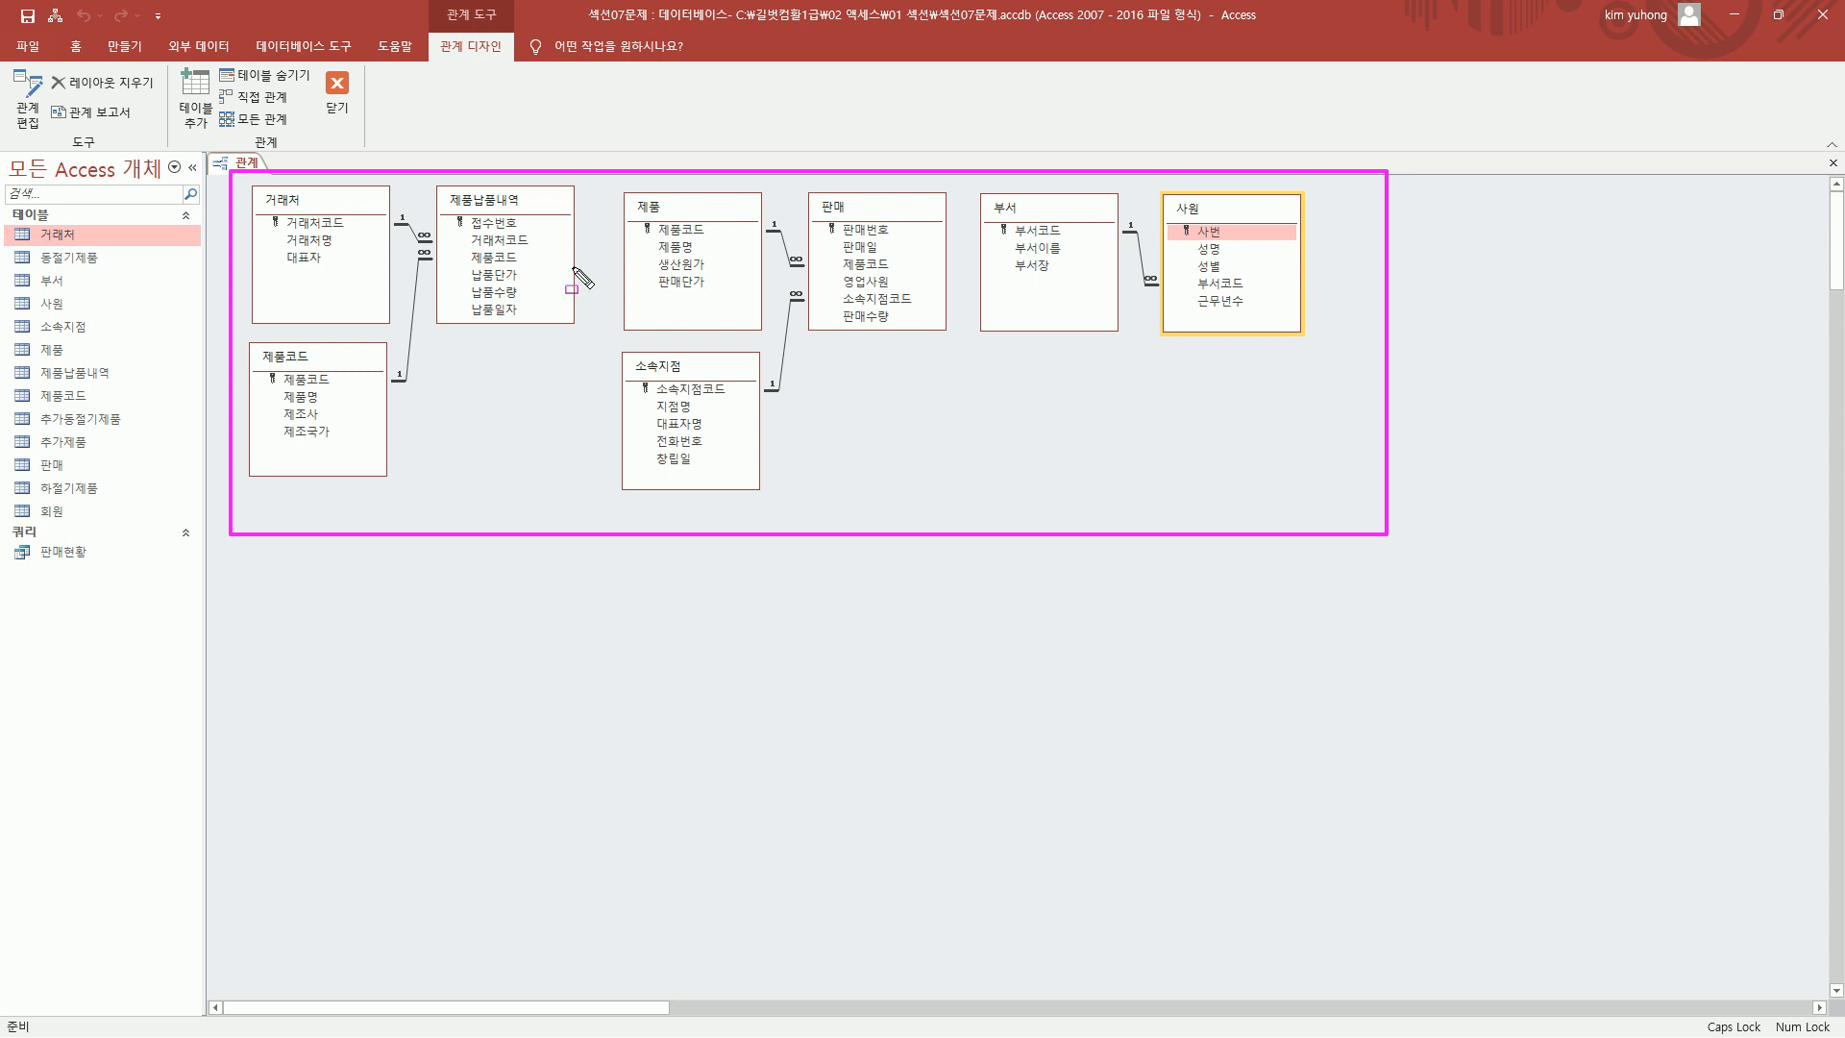
key("e")
- Open the relationship between 부서 and 사원 for editing and examine its referential integrity, cascade update and cascade delete options
mouse_move(967, 185)
left_mouse_down()
mouse_move(1304, 365)
mouse_move(1333, 351)
left_mouse_up()
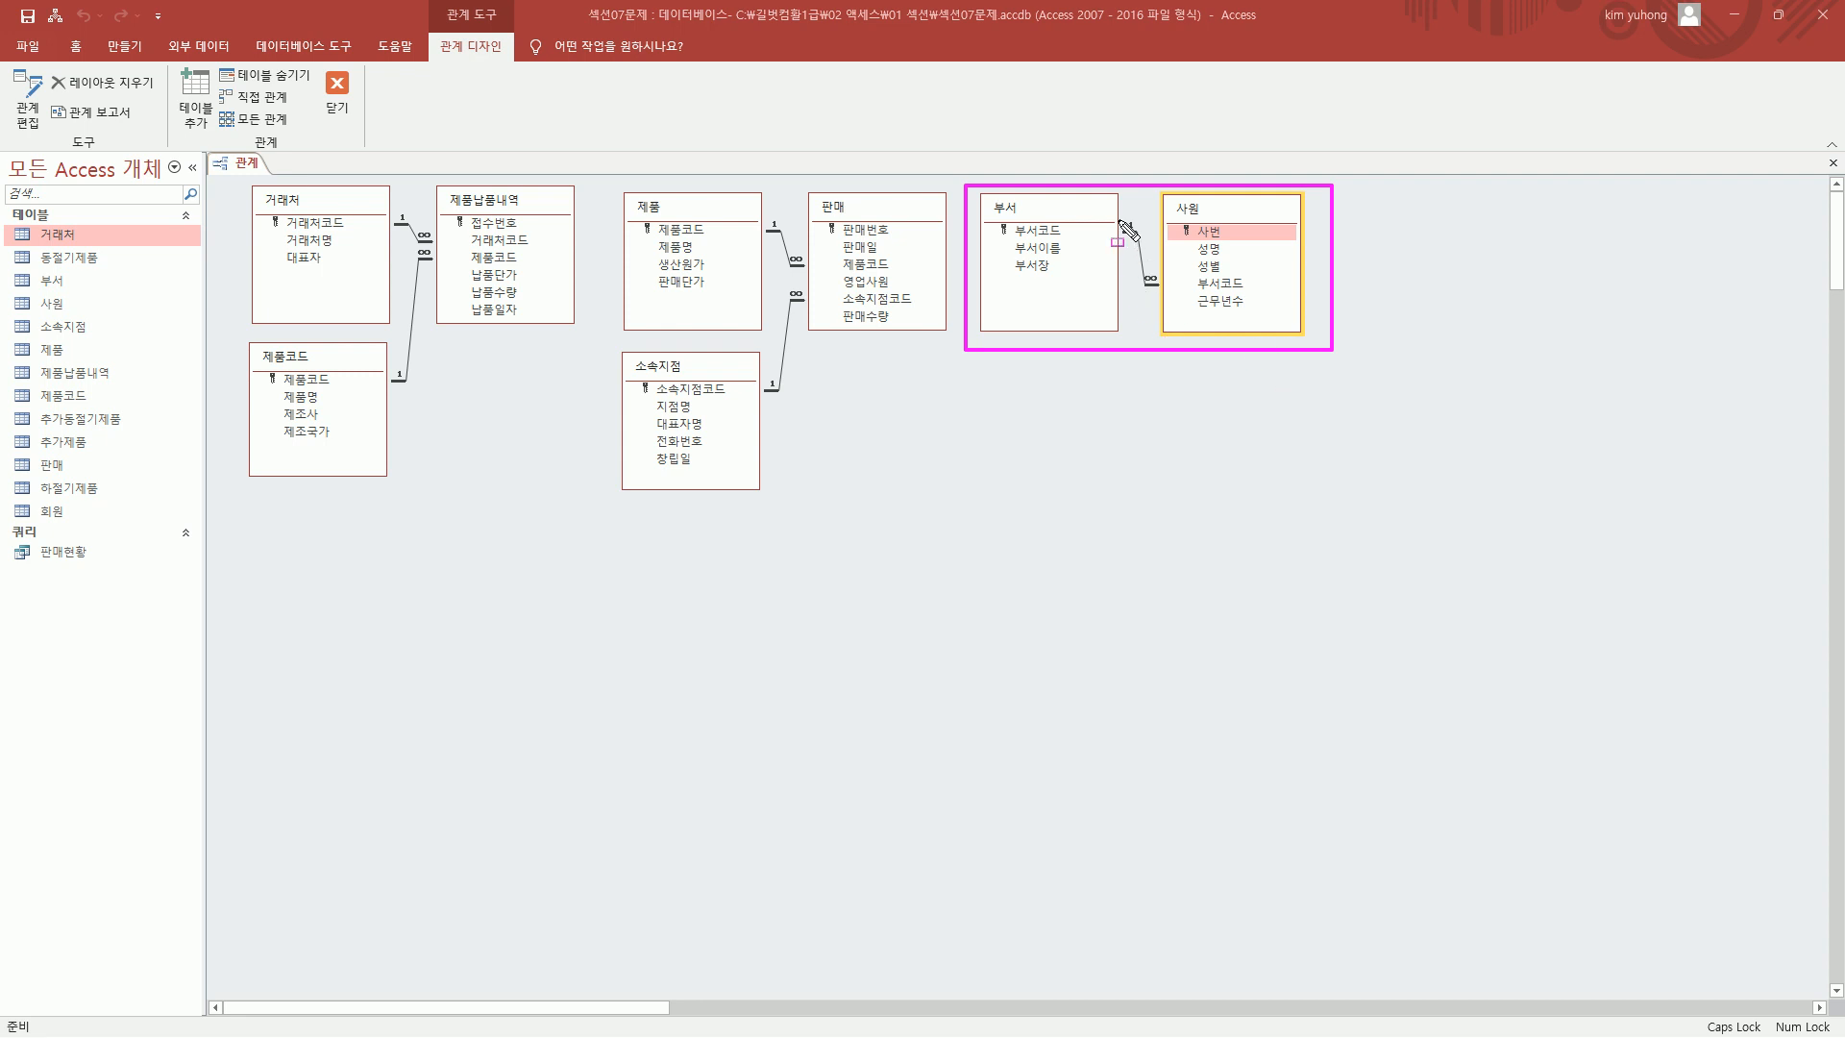
left_click_drag(1118, 213, 1169, 303)
key("Escape")
left_click(1149, 265)
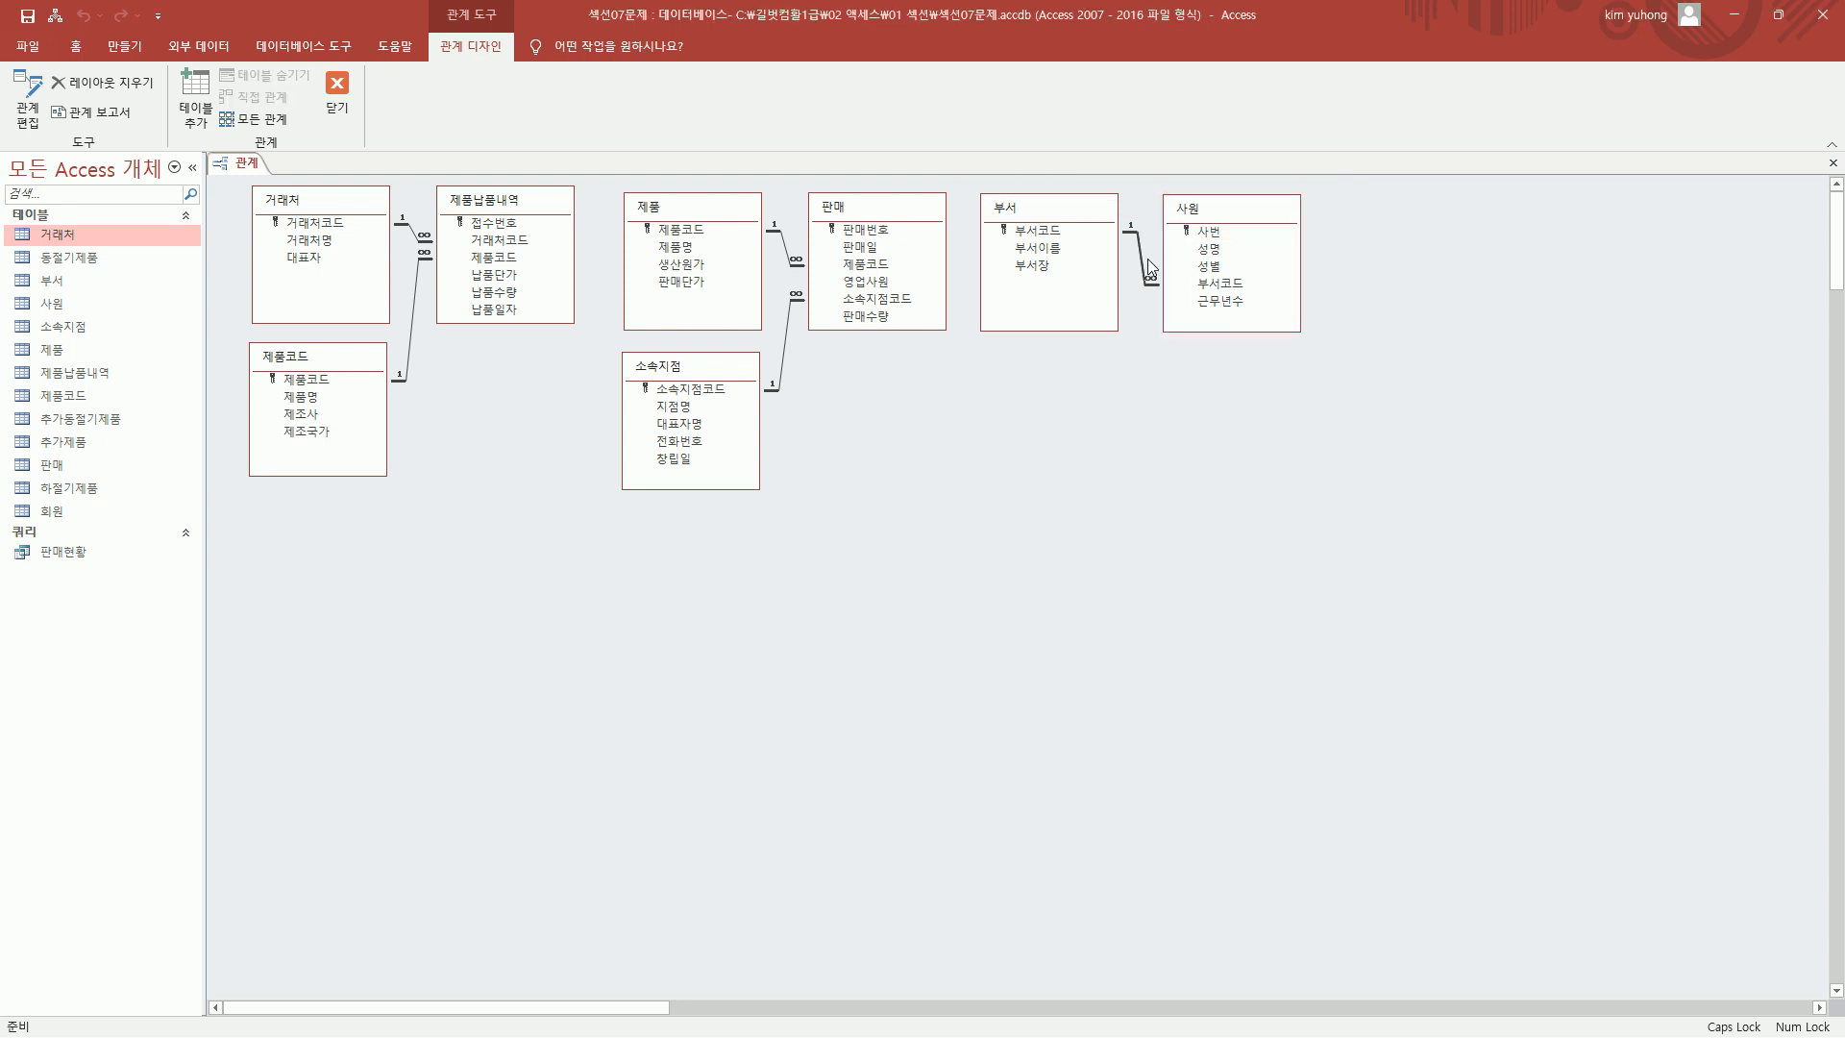
double_click(1144, 265)
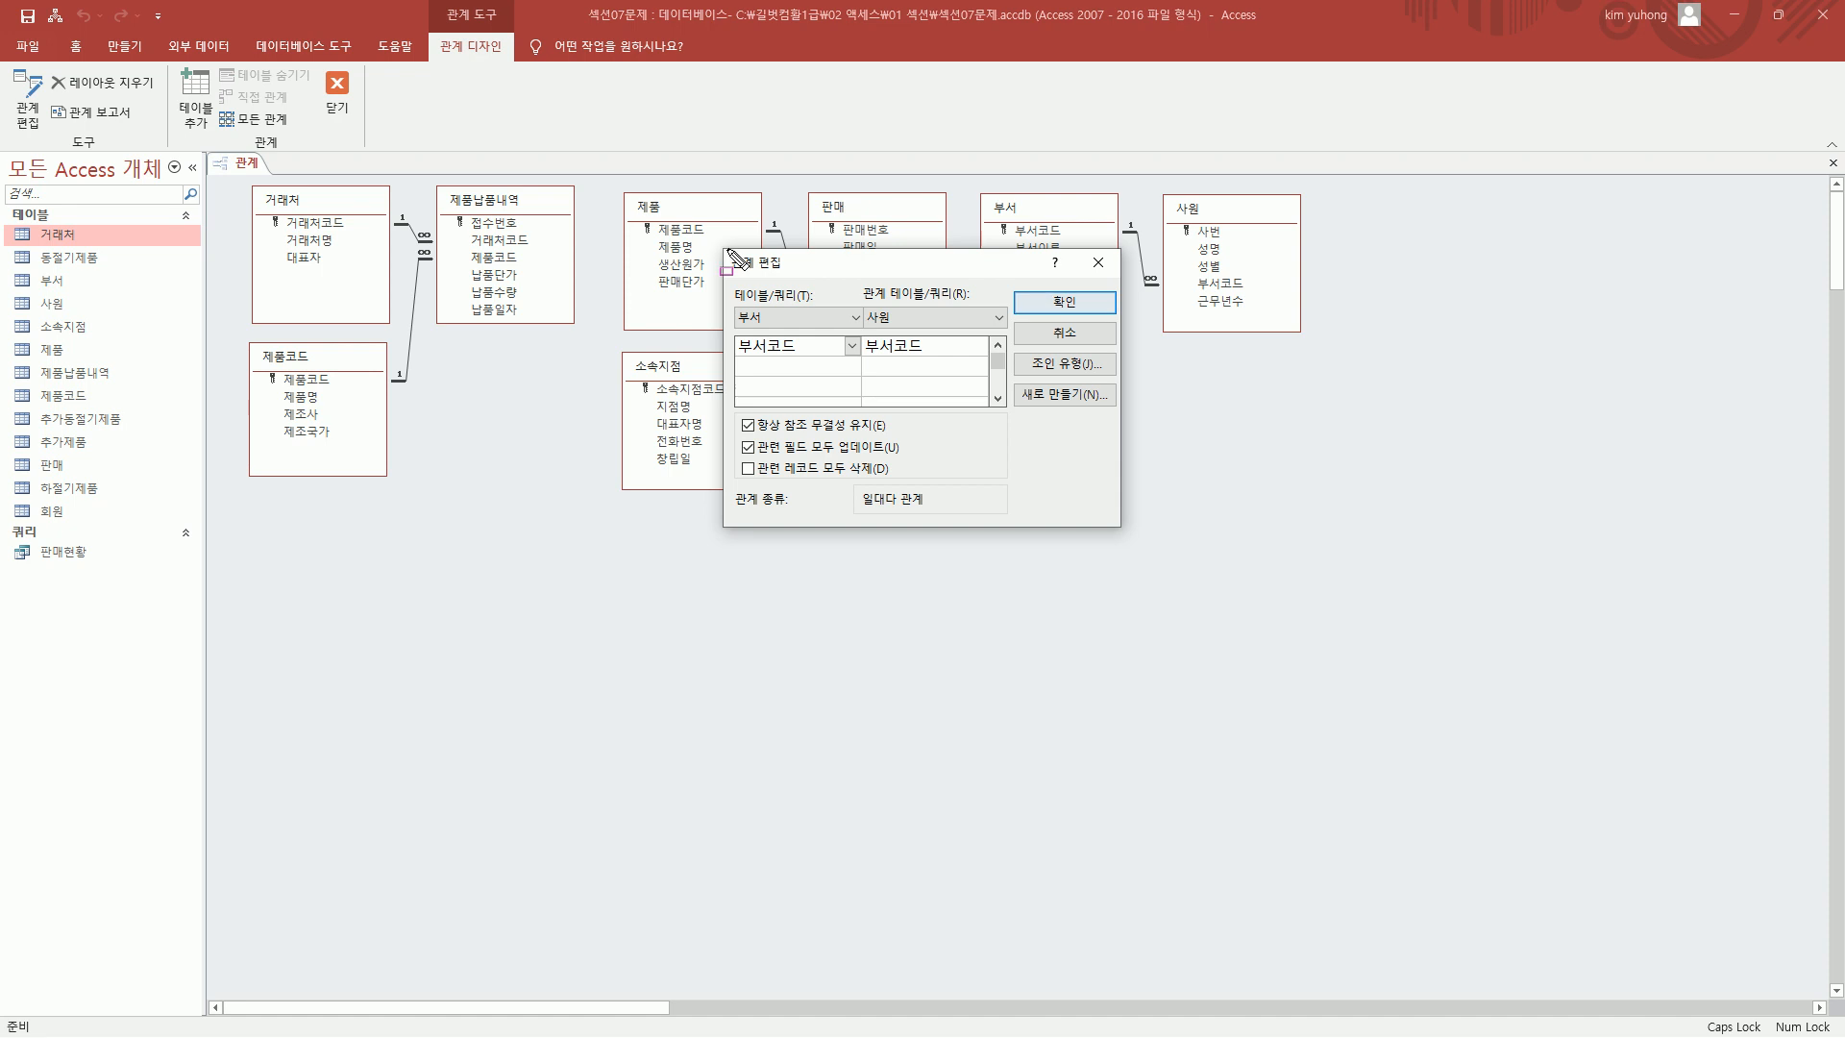
left_click_drag(728, 250, 1127, 527)
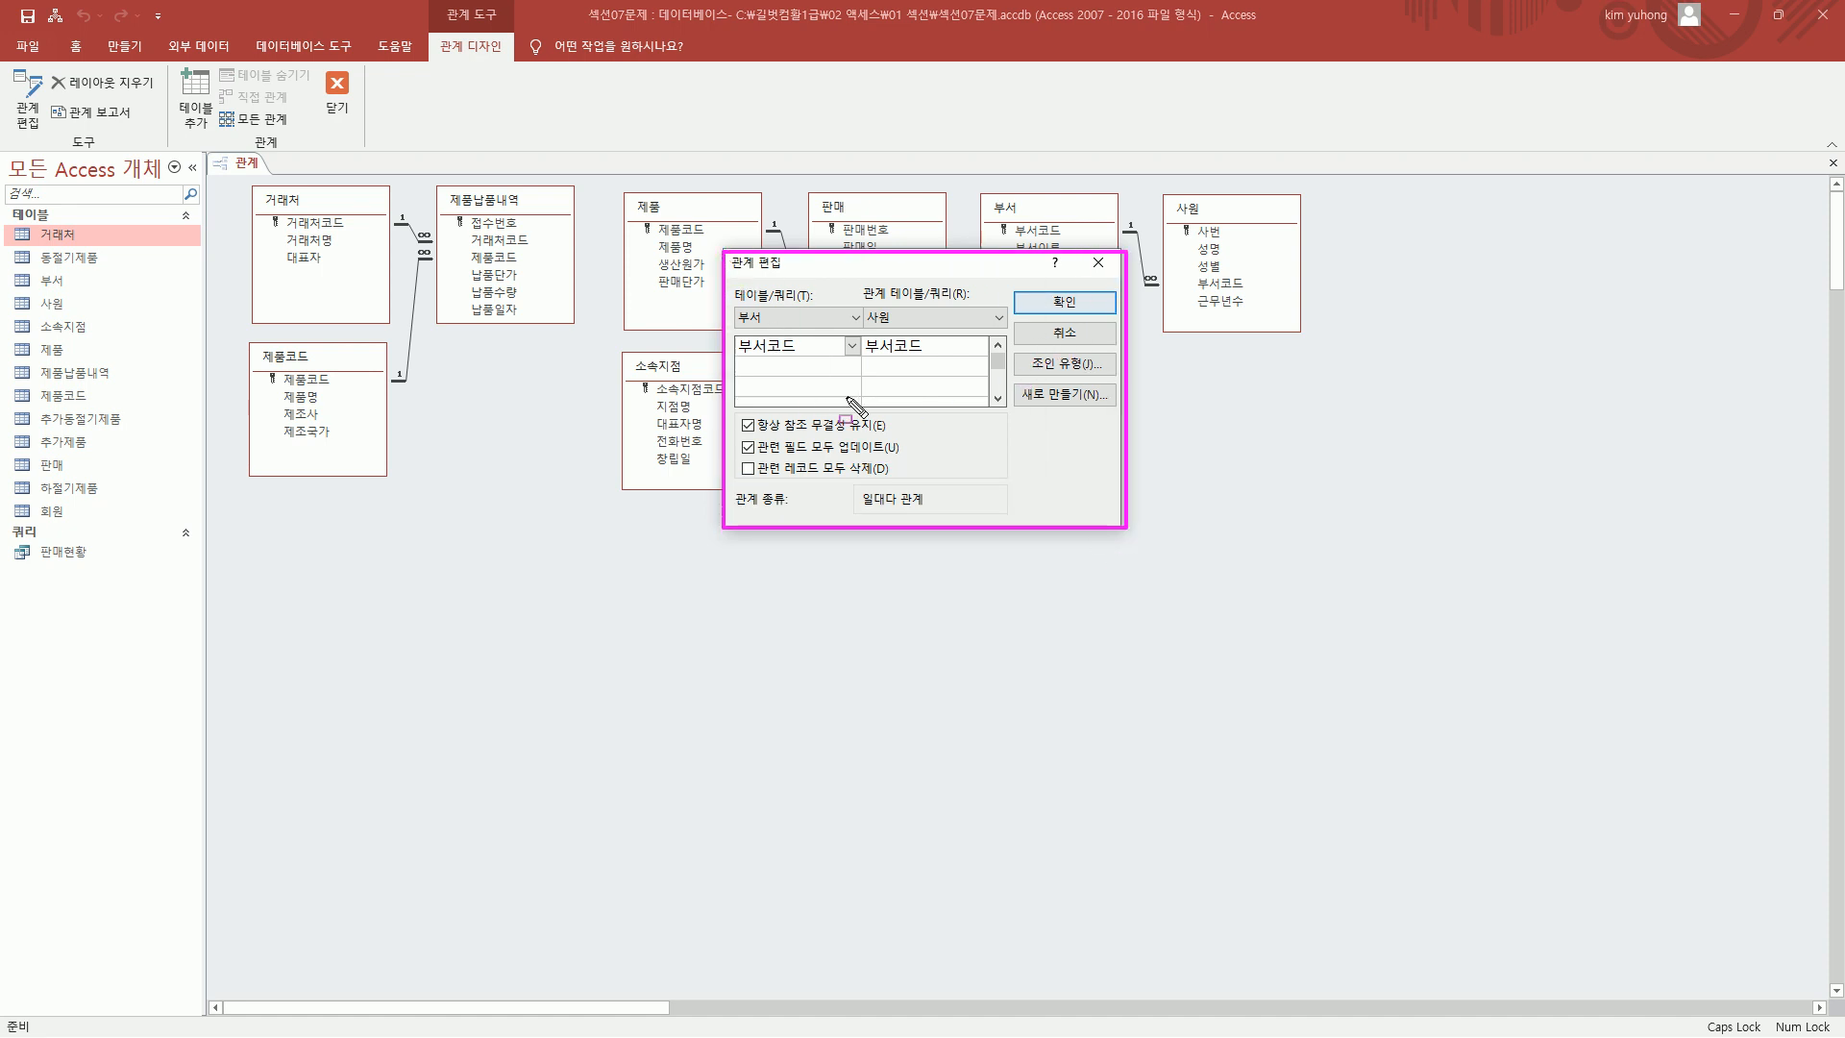
left_click_drag(732, 411, 934, 434)
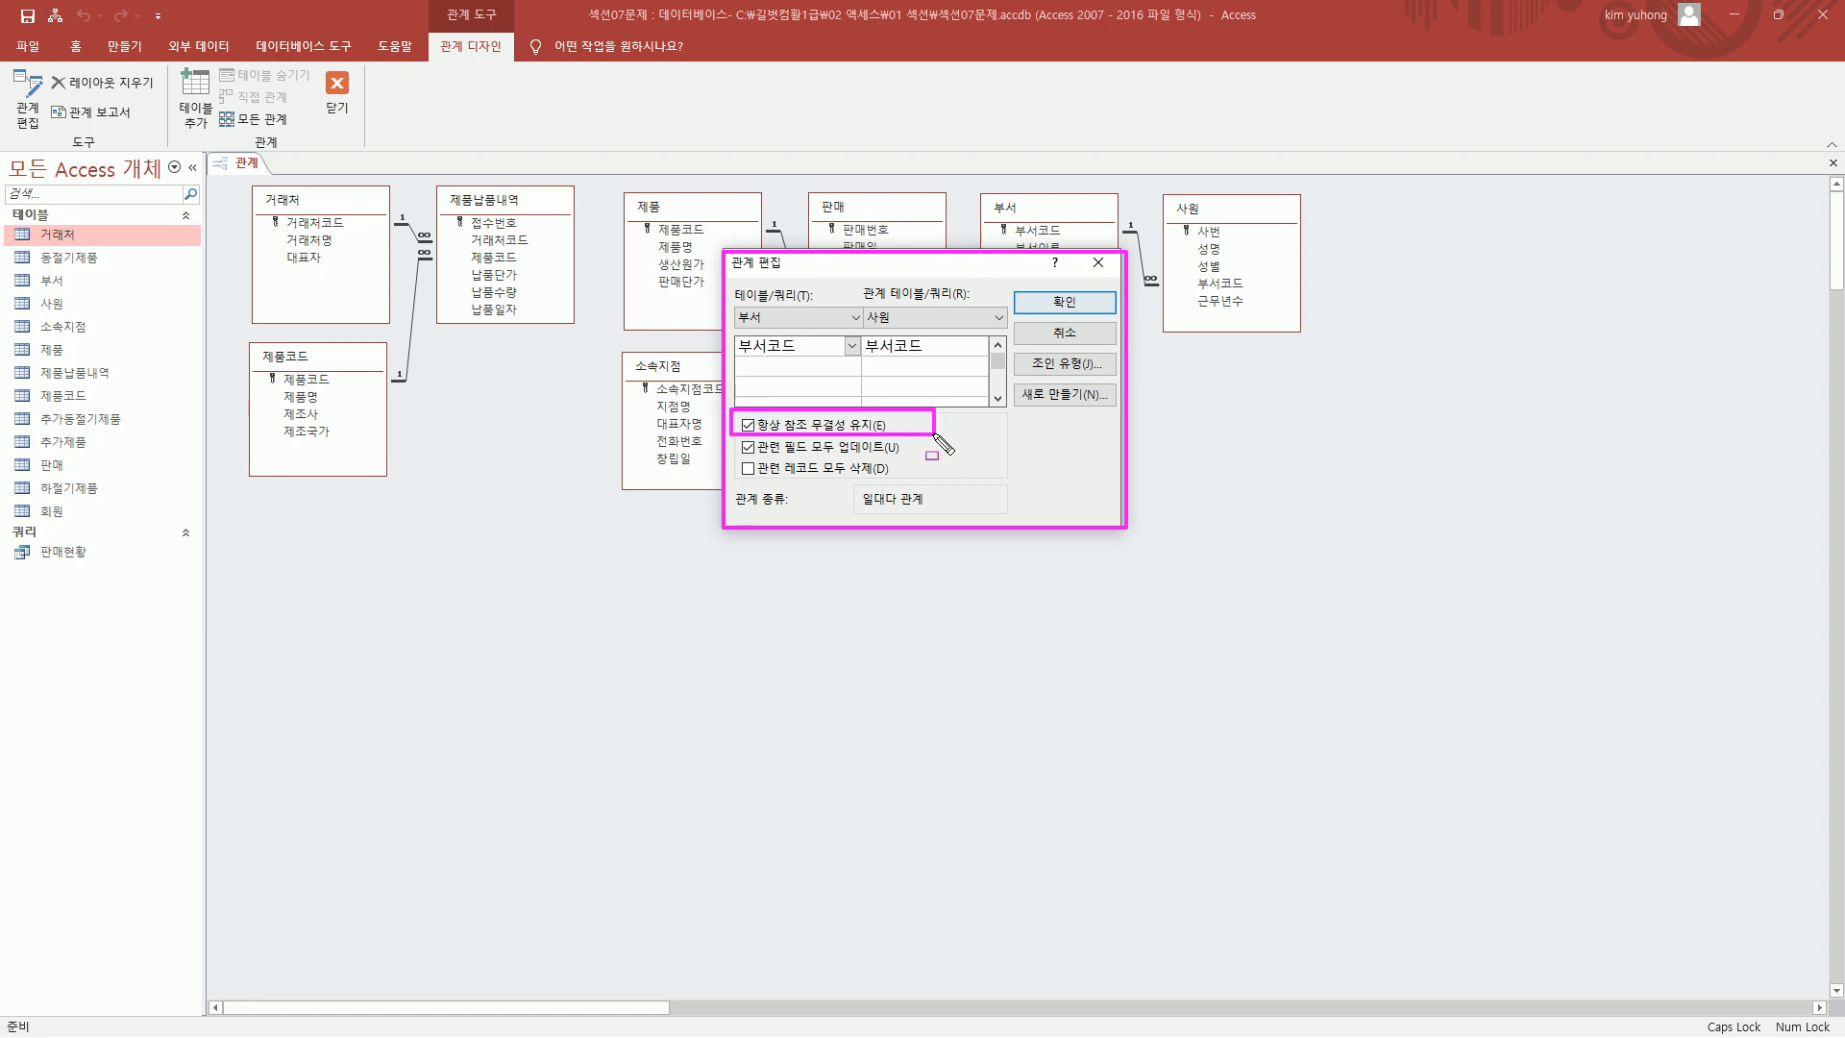
mouse_move(728, 458)
left_mouse_down()
mouse_move(929, 447)
mouse_move(929, 428)
left_mouse_up()
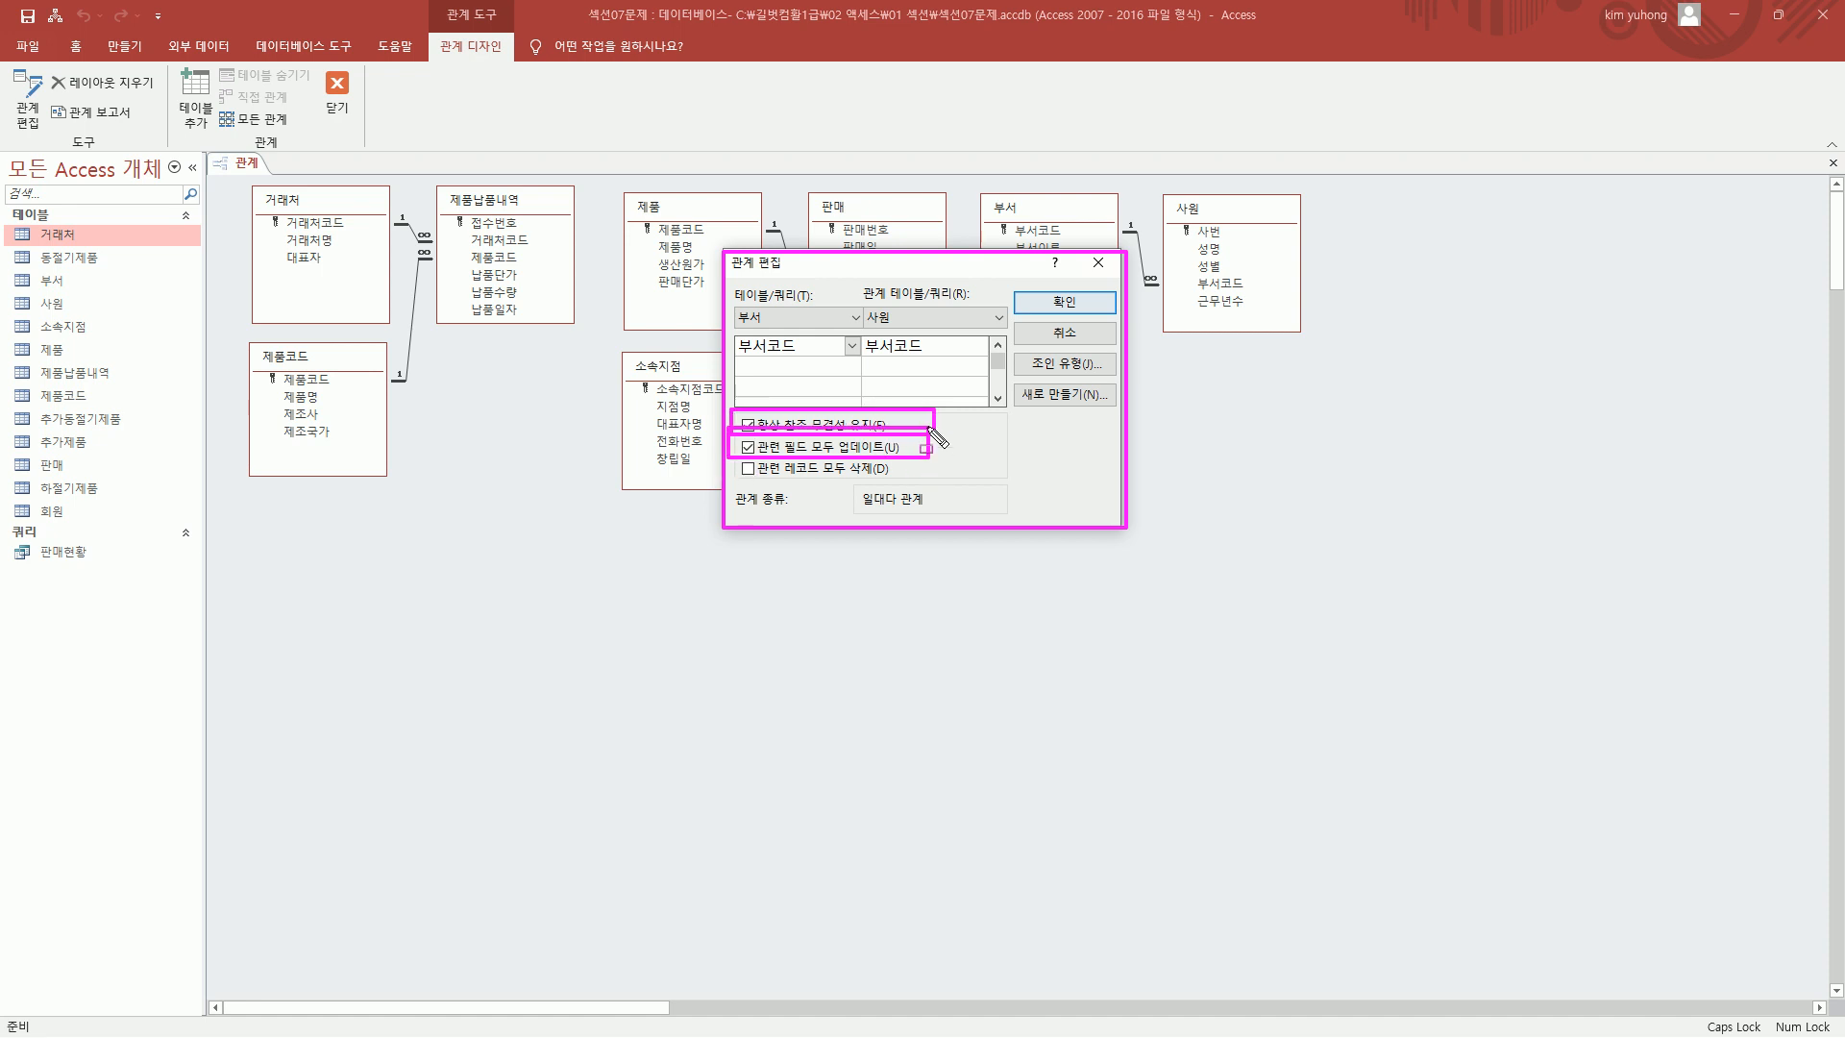
left_click_drag(723, 459, 940, 480)
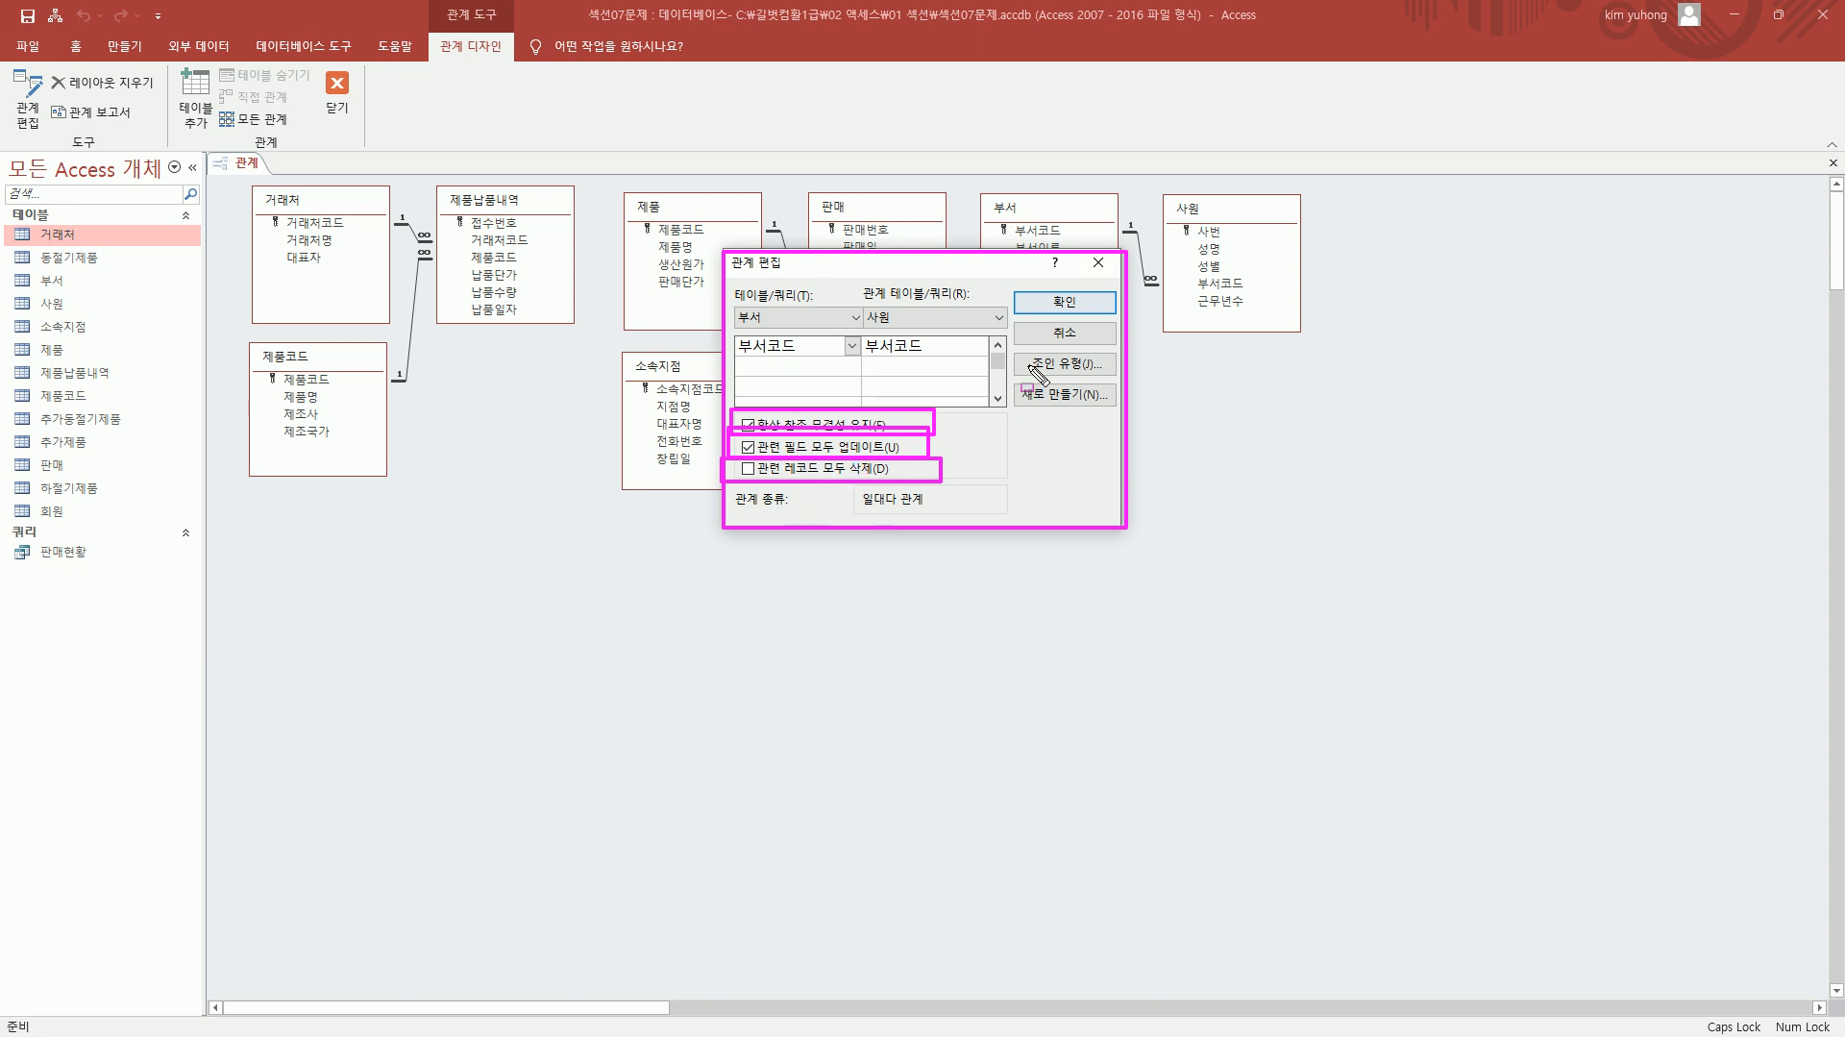
key("Escape")
- View the three join types available for the 부서–사원 relationship and cancel out of both dialogs
key("ctrl+2")
left_click_drag(1013, 353, 1118, 381)
key("Escape")
left_click(1057, 364)
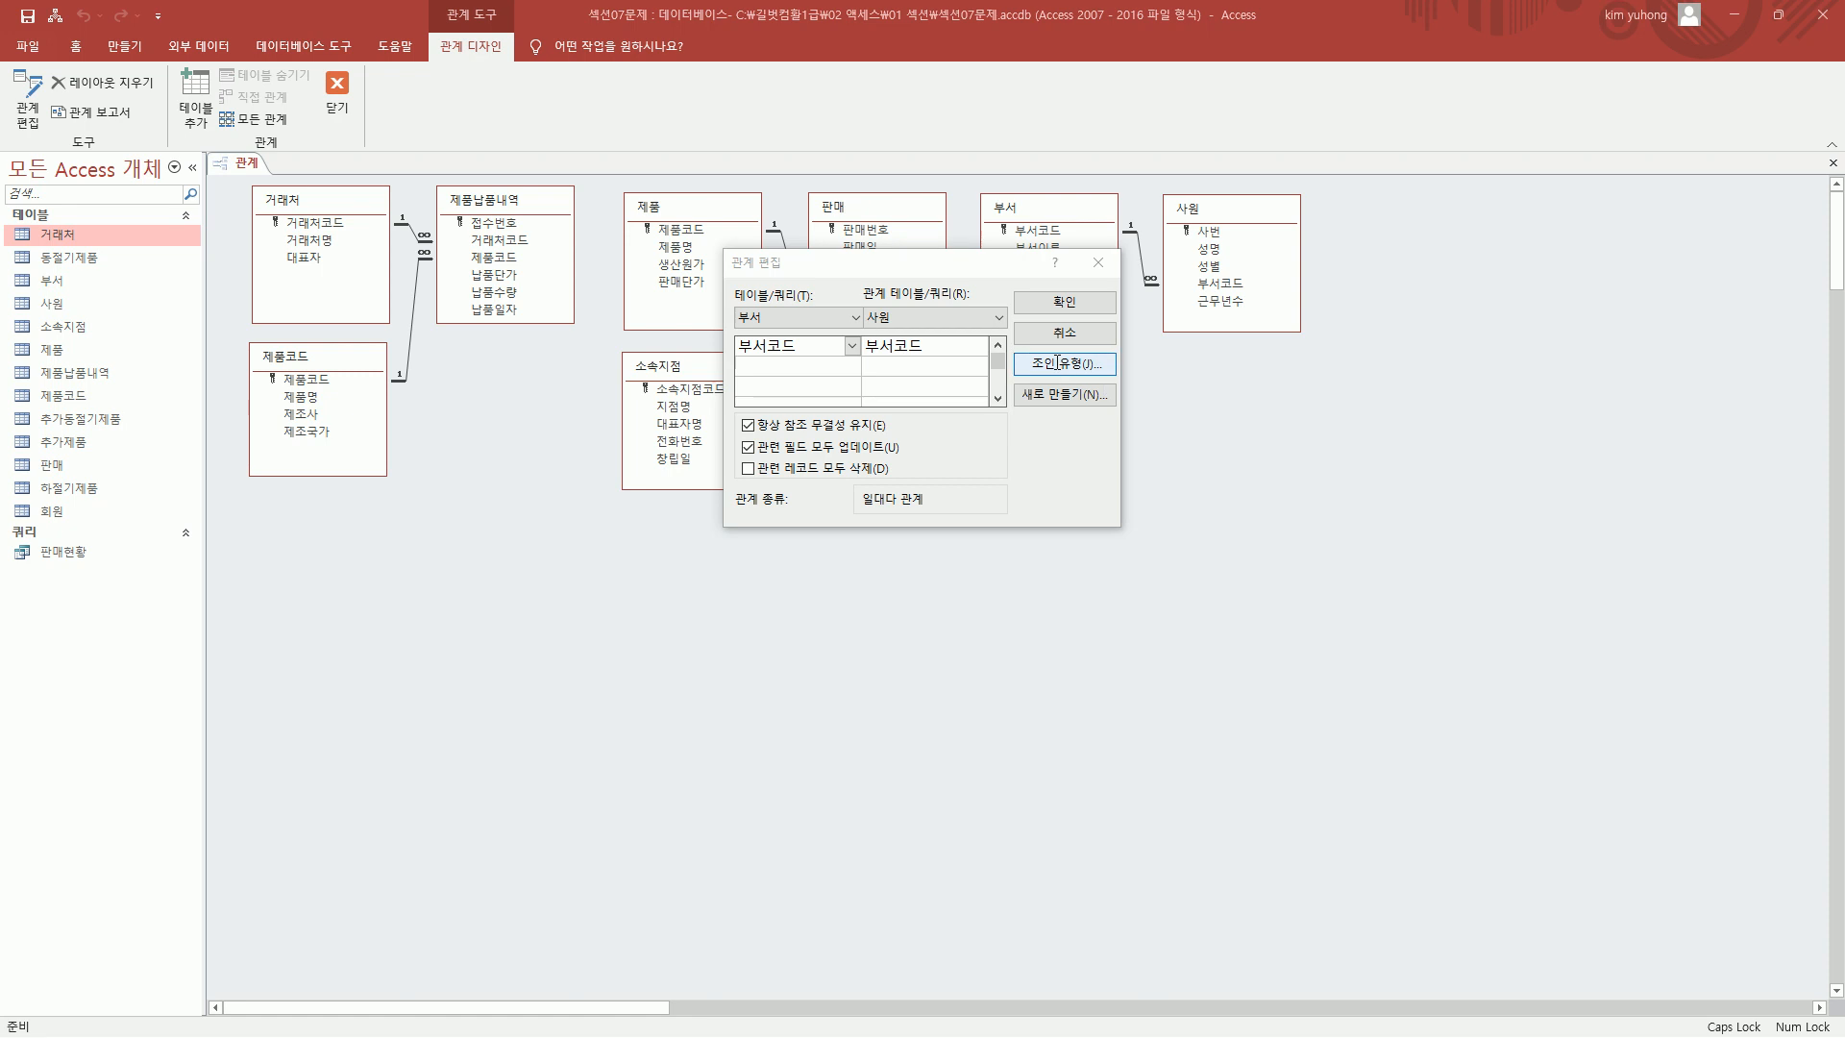
key("ctrl+2")
mouse_move(732, 313)
left_mouse_down()
mouse_move(952, 417)
mouse_move(1108, 419)
left_mouse_up()
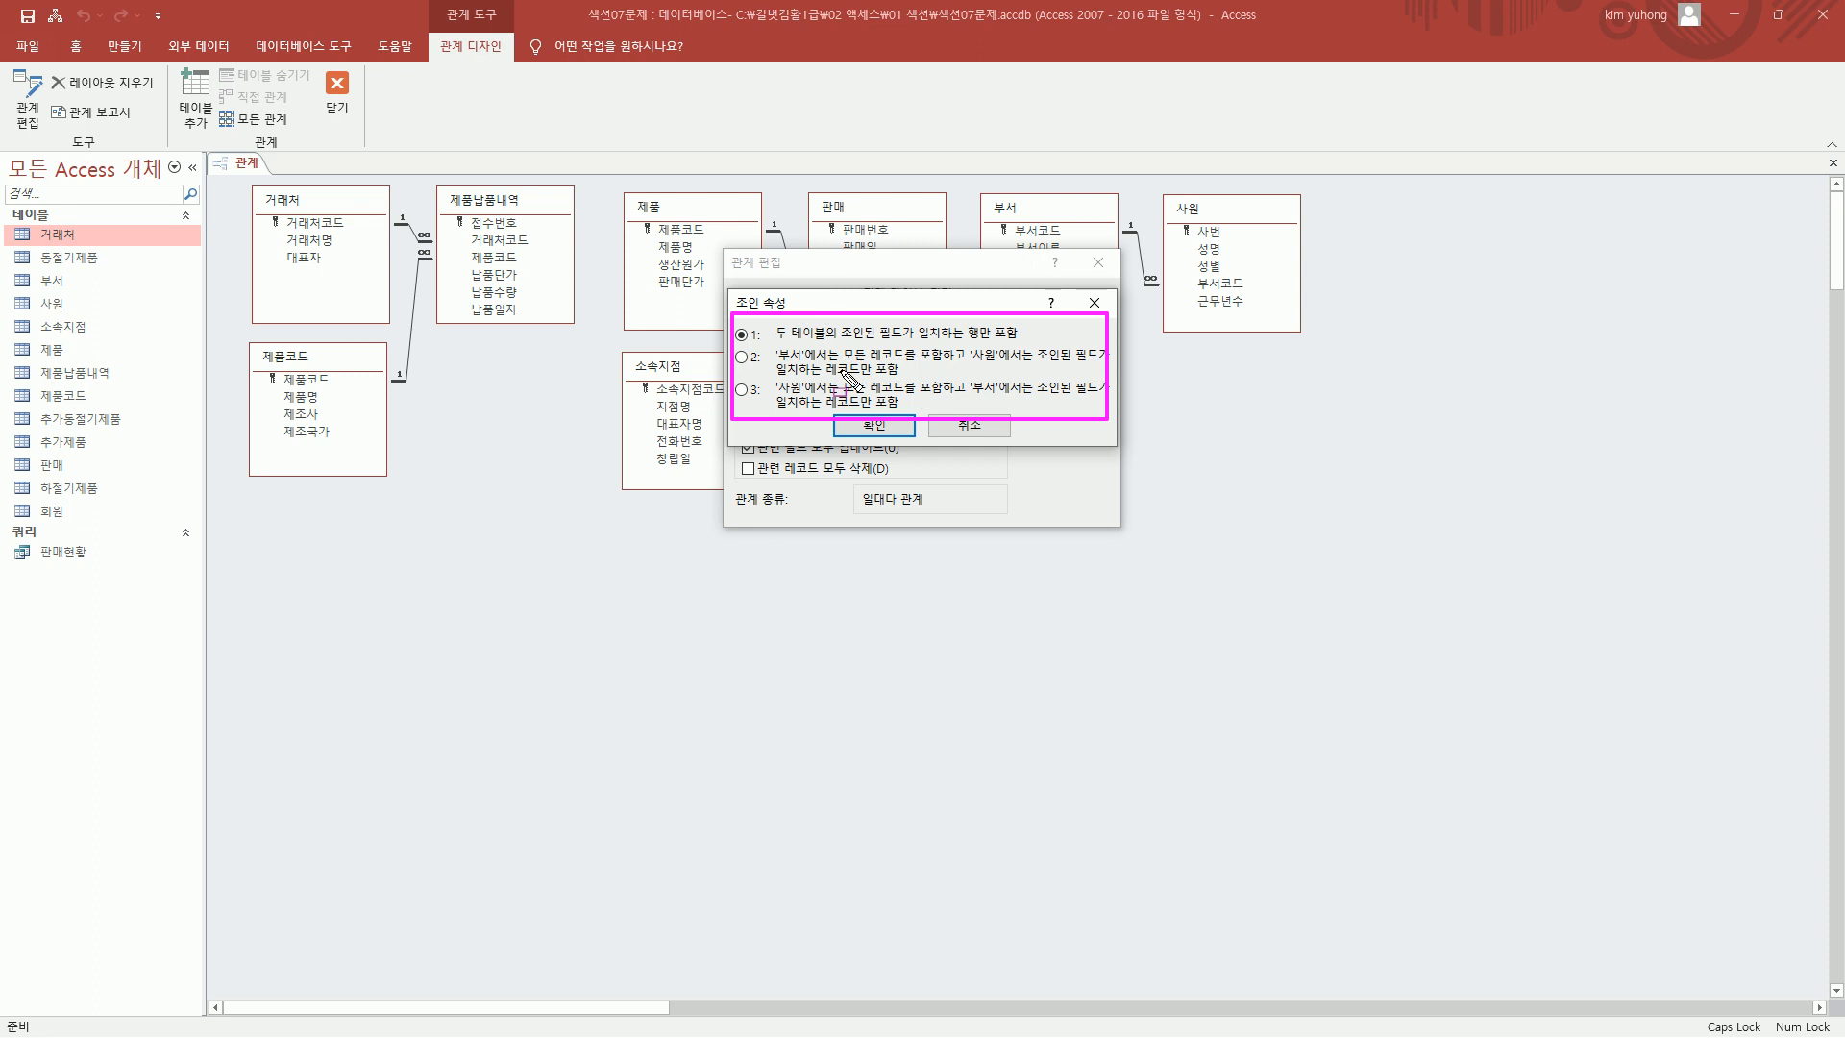
key("Escape")
left_click(967, 426)
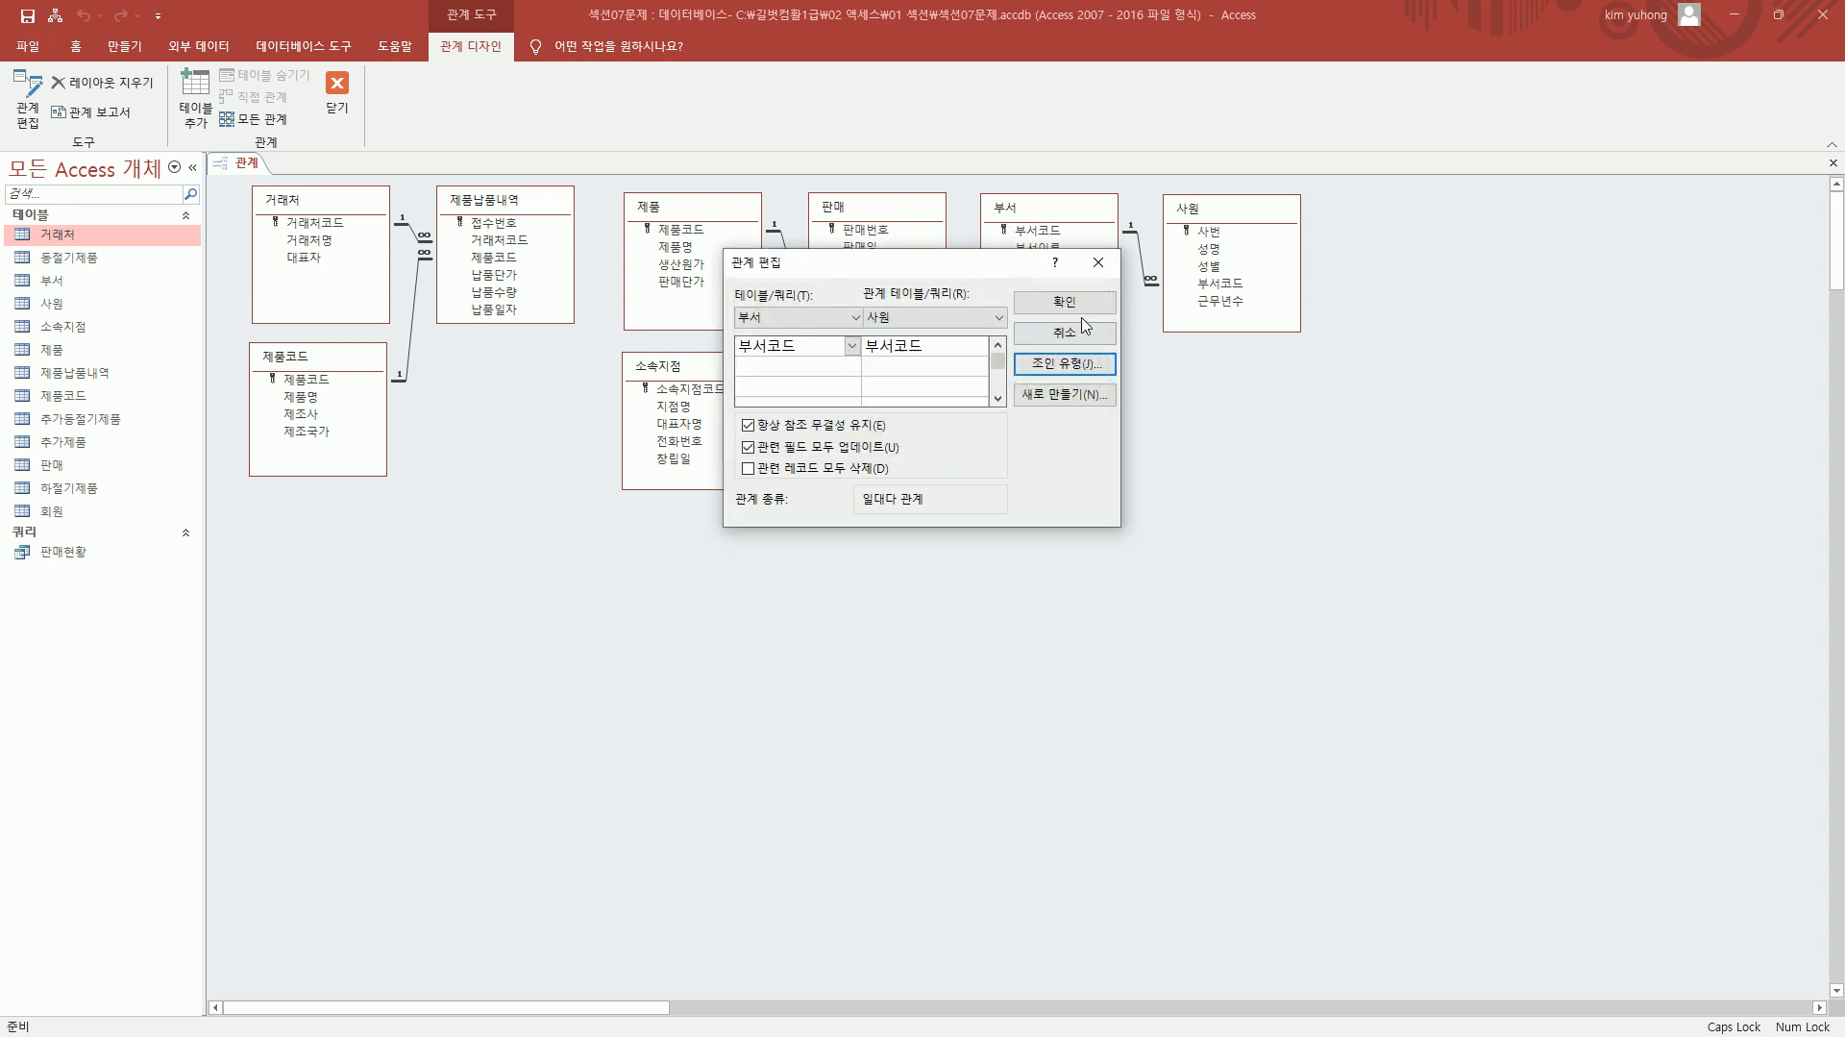
left_click(1065, 332)
- Examine the link between the 부서 and 사원 tables and close the Relationships window
mouse_move(983, 190)
left_mouse_down()
mouse_move(1004, 248)
mouse_move(1287, 350)
mouse_move(1313, 340)
left_mouse_up()
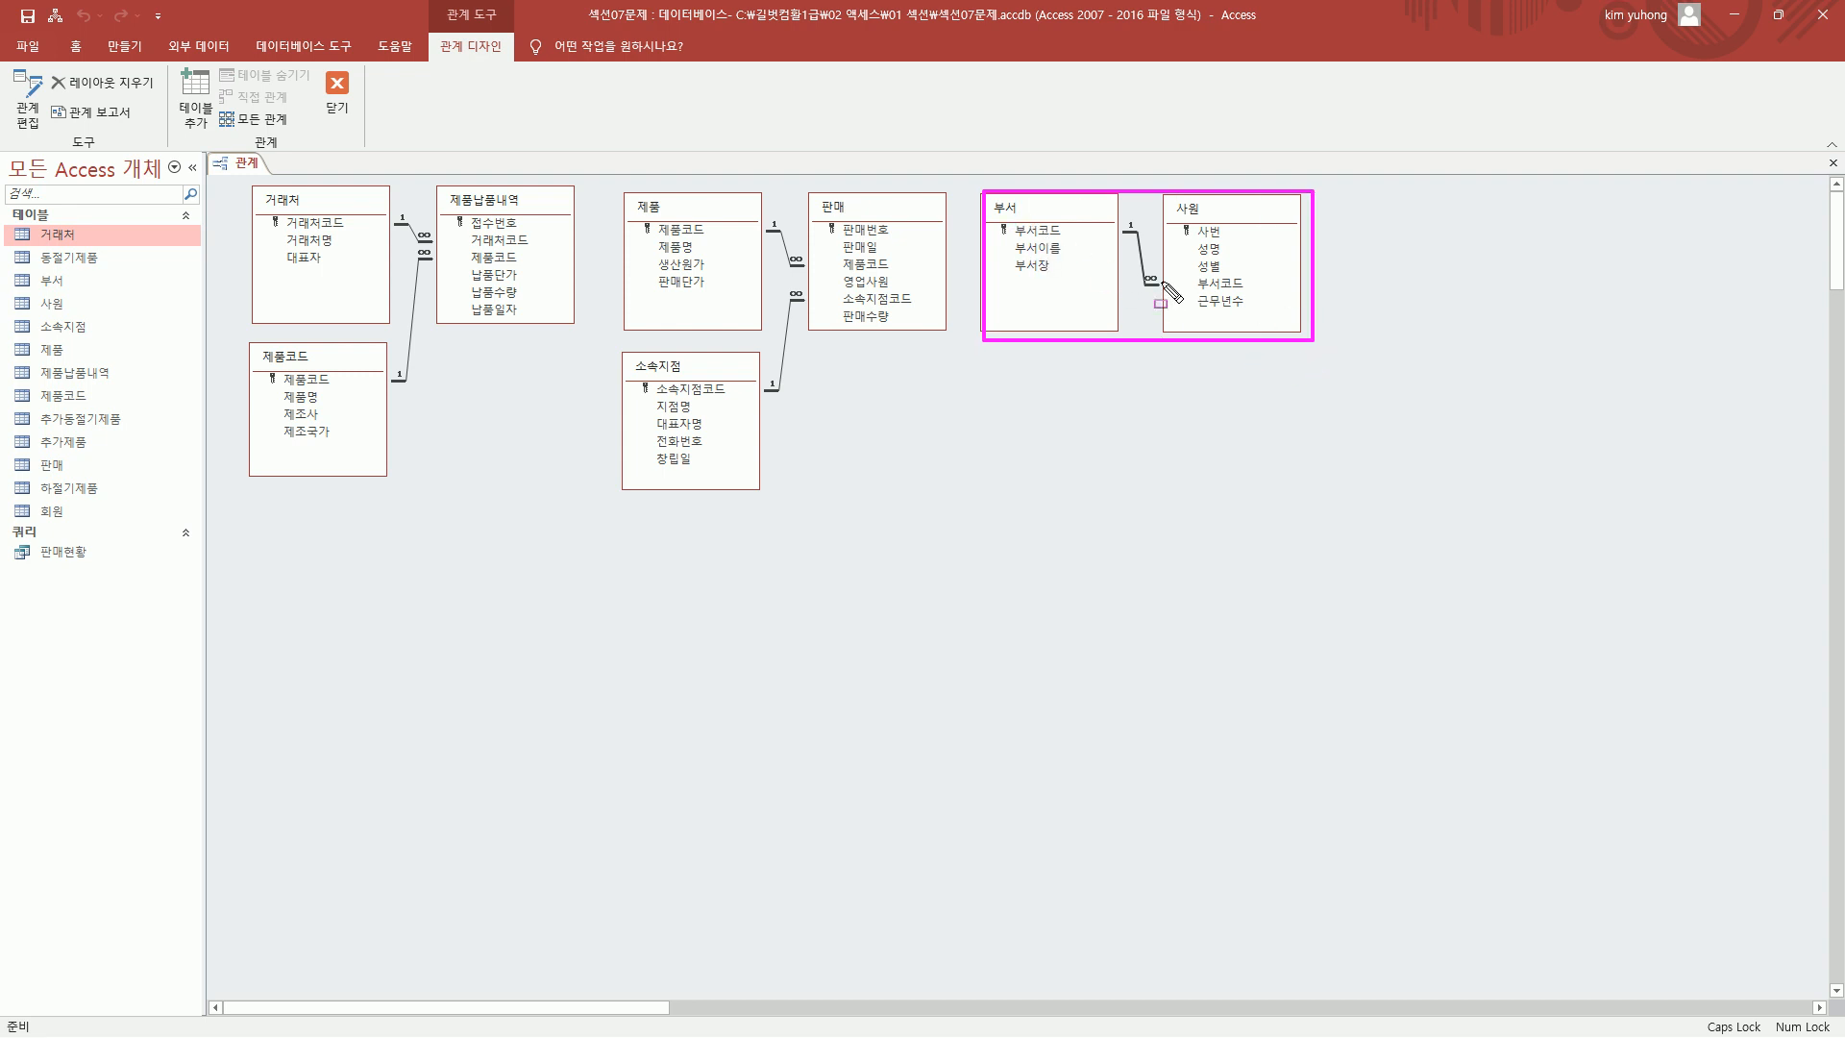
left_click_drag(1038, 254, 1194, 272)
left_click_drag(1200, 263, 351, 101)
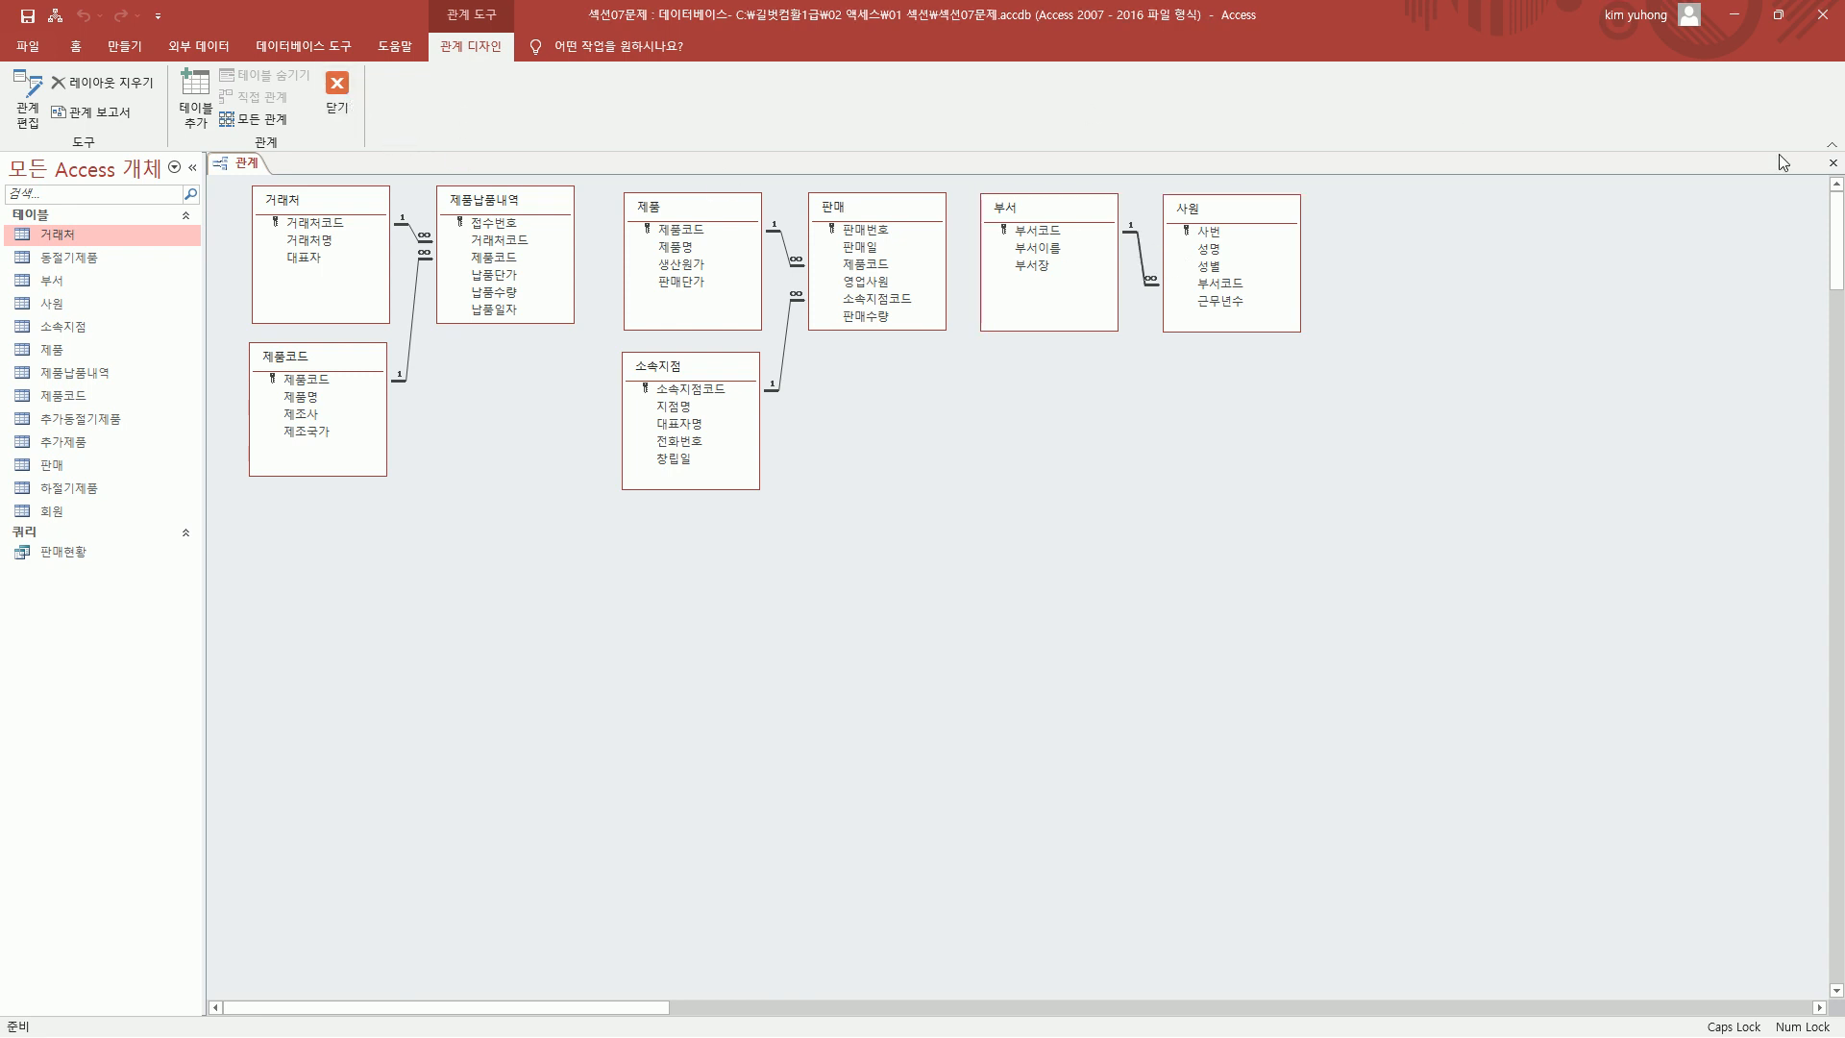
left_click(1834, 165)
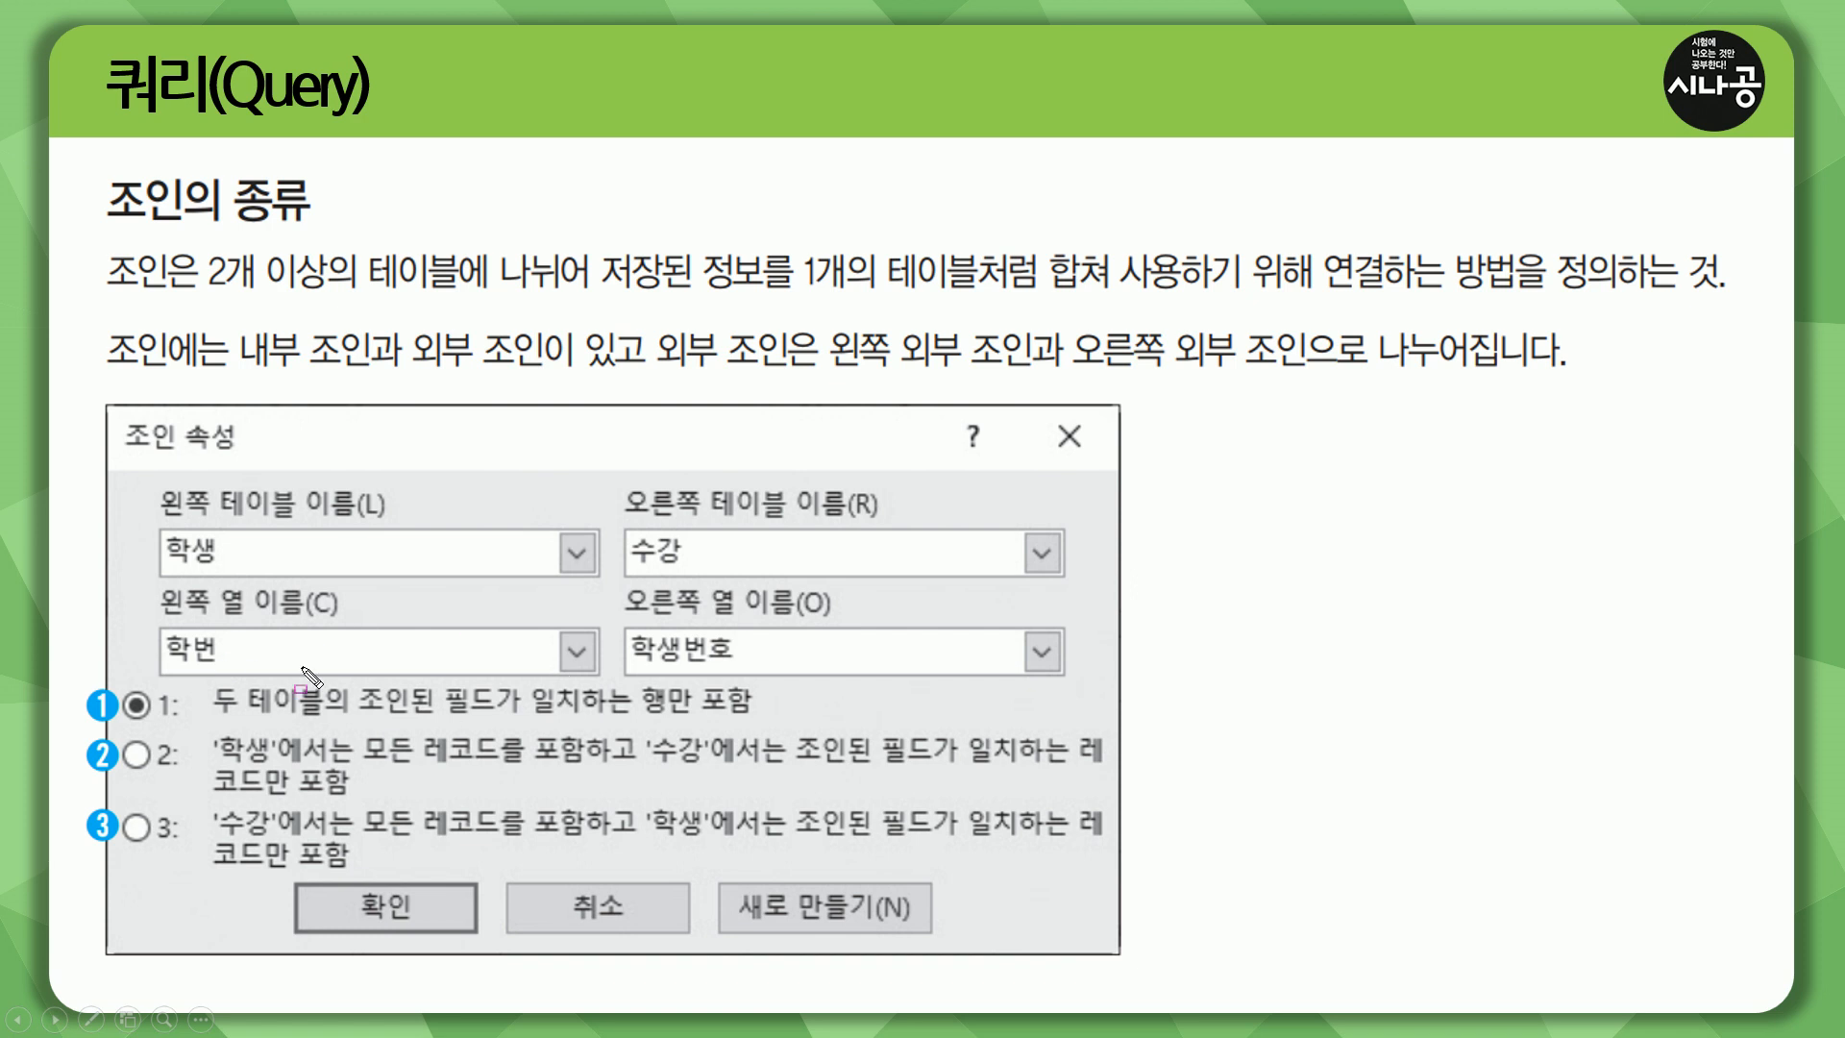
mouse_move(148, 476)
left_mouse_down()
mouse_move(283, 567)
mouse_move(401, 564)
left_mouse_up()
mouse_move(606, 469)
left_mouse_down()
mouse_move(781, 566)
mouse_move(807, 605)
mouse_move(791, 585)
left_mouse_up()
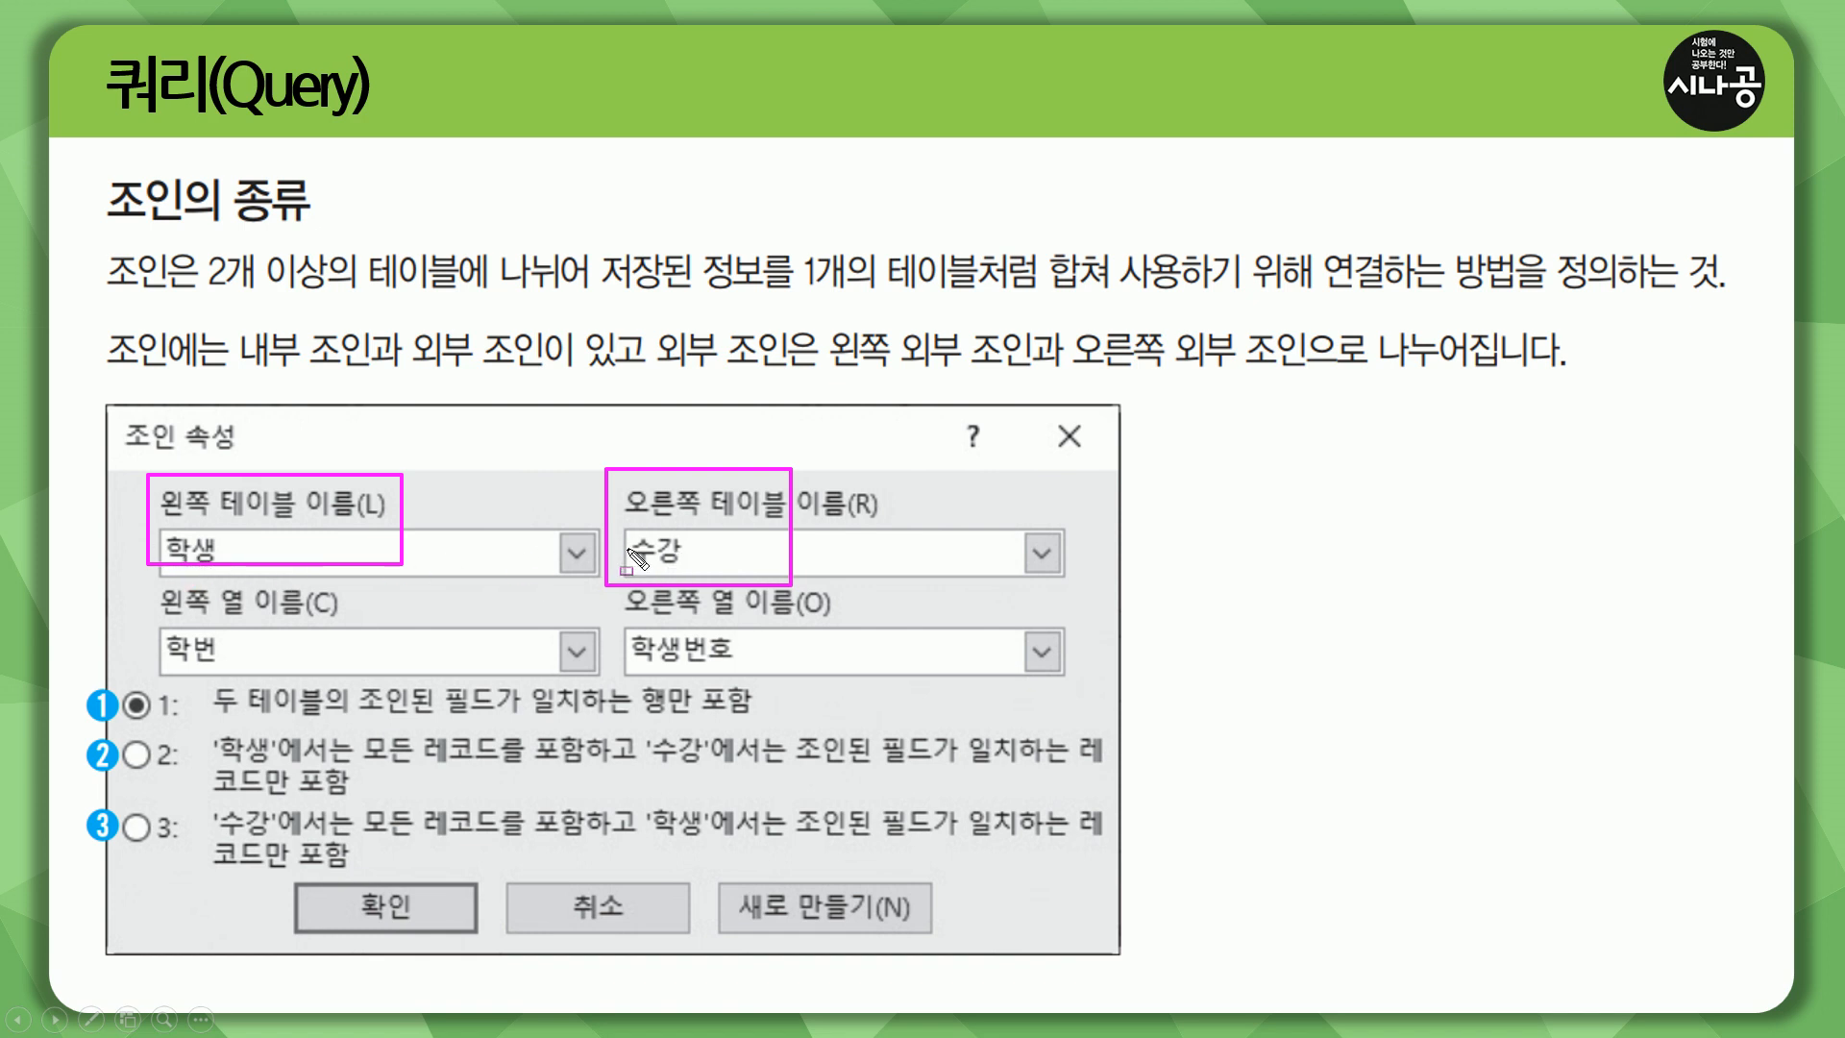
left_click_drag(151, 648, 154, 645)
mouse_move(627, 636)
left_mouse_down()
mouse_move(639, 663)
mouse_move(754, 684)
left_mouse_up()
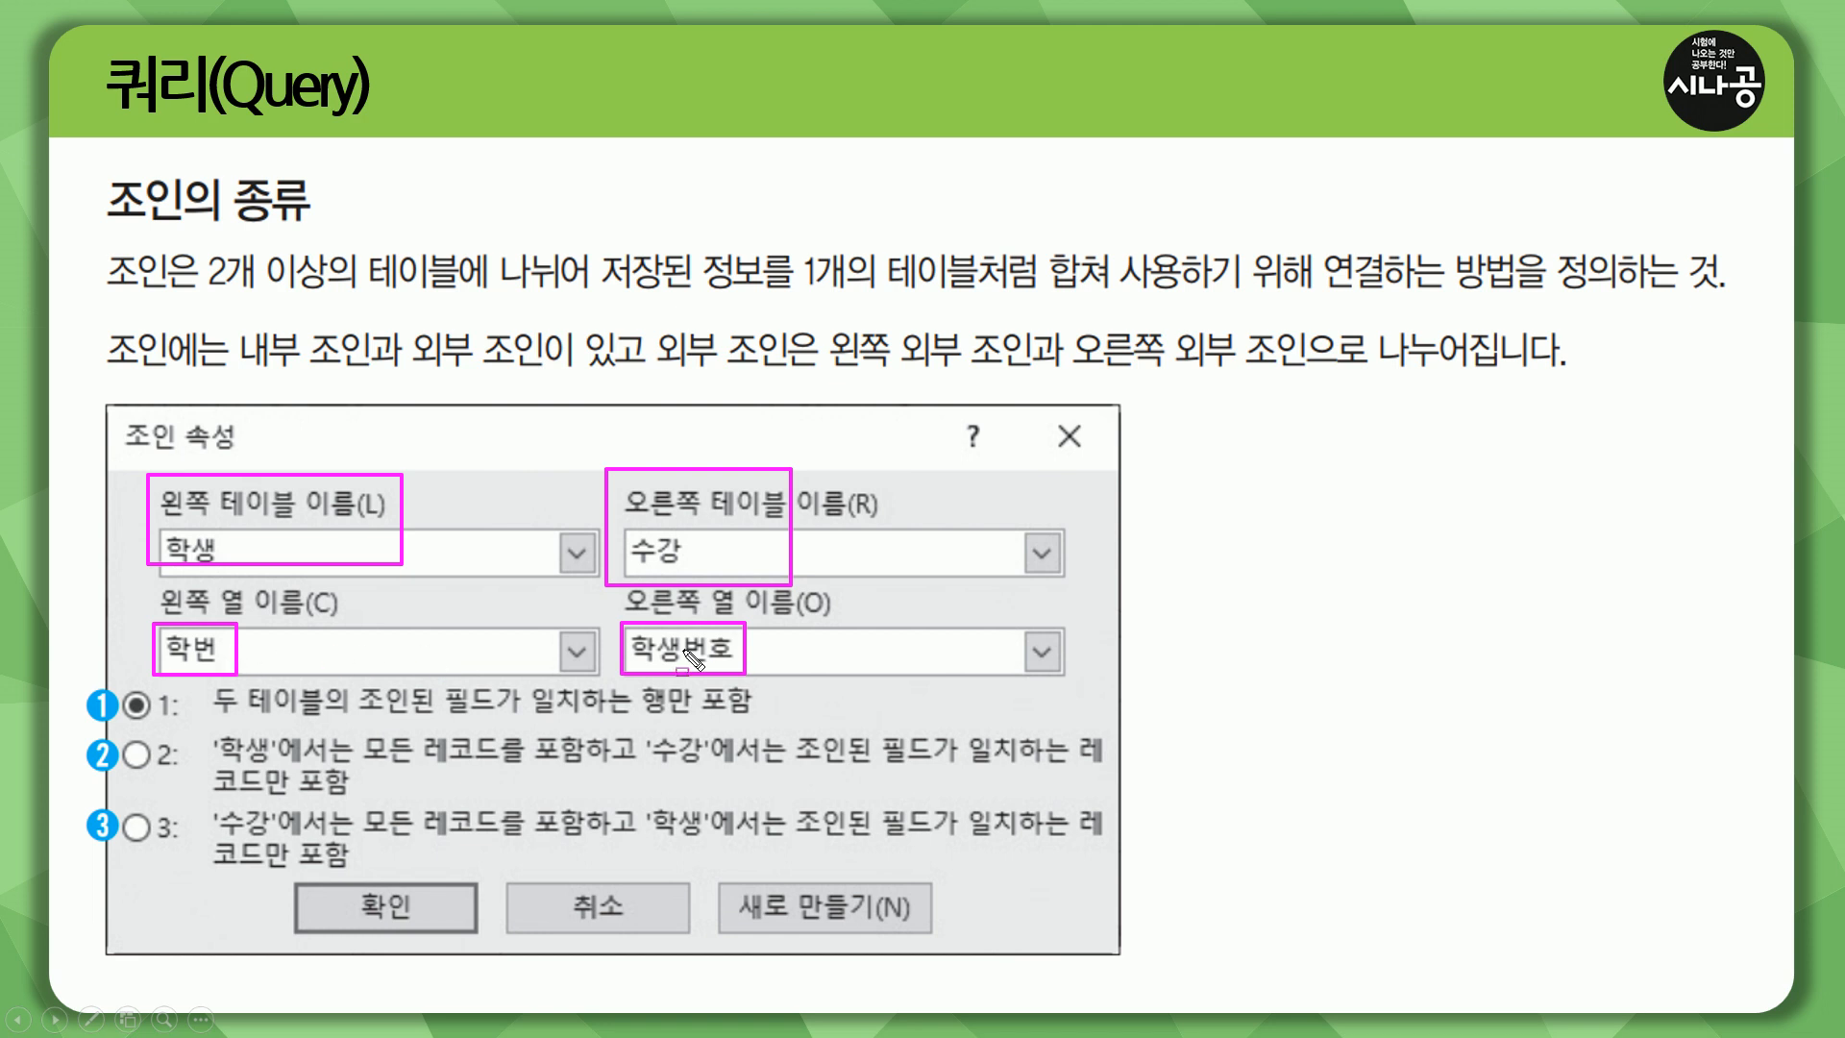
mouse_move(64, 676)
left_mouse_down()
mouse_move(821, 738)
mouse_move(1116, 836)
mouse_move(1131, 874)
left_mouse_up()
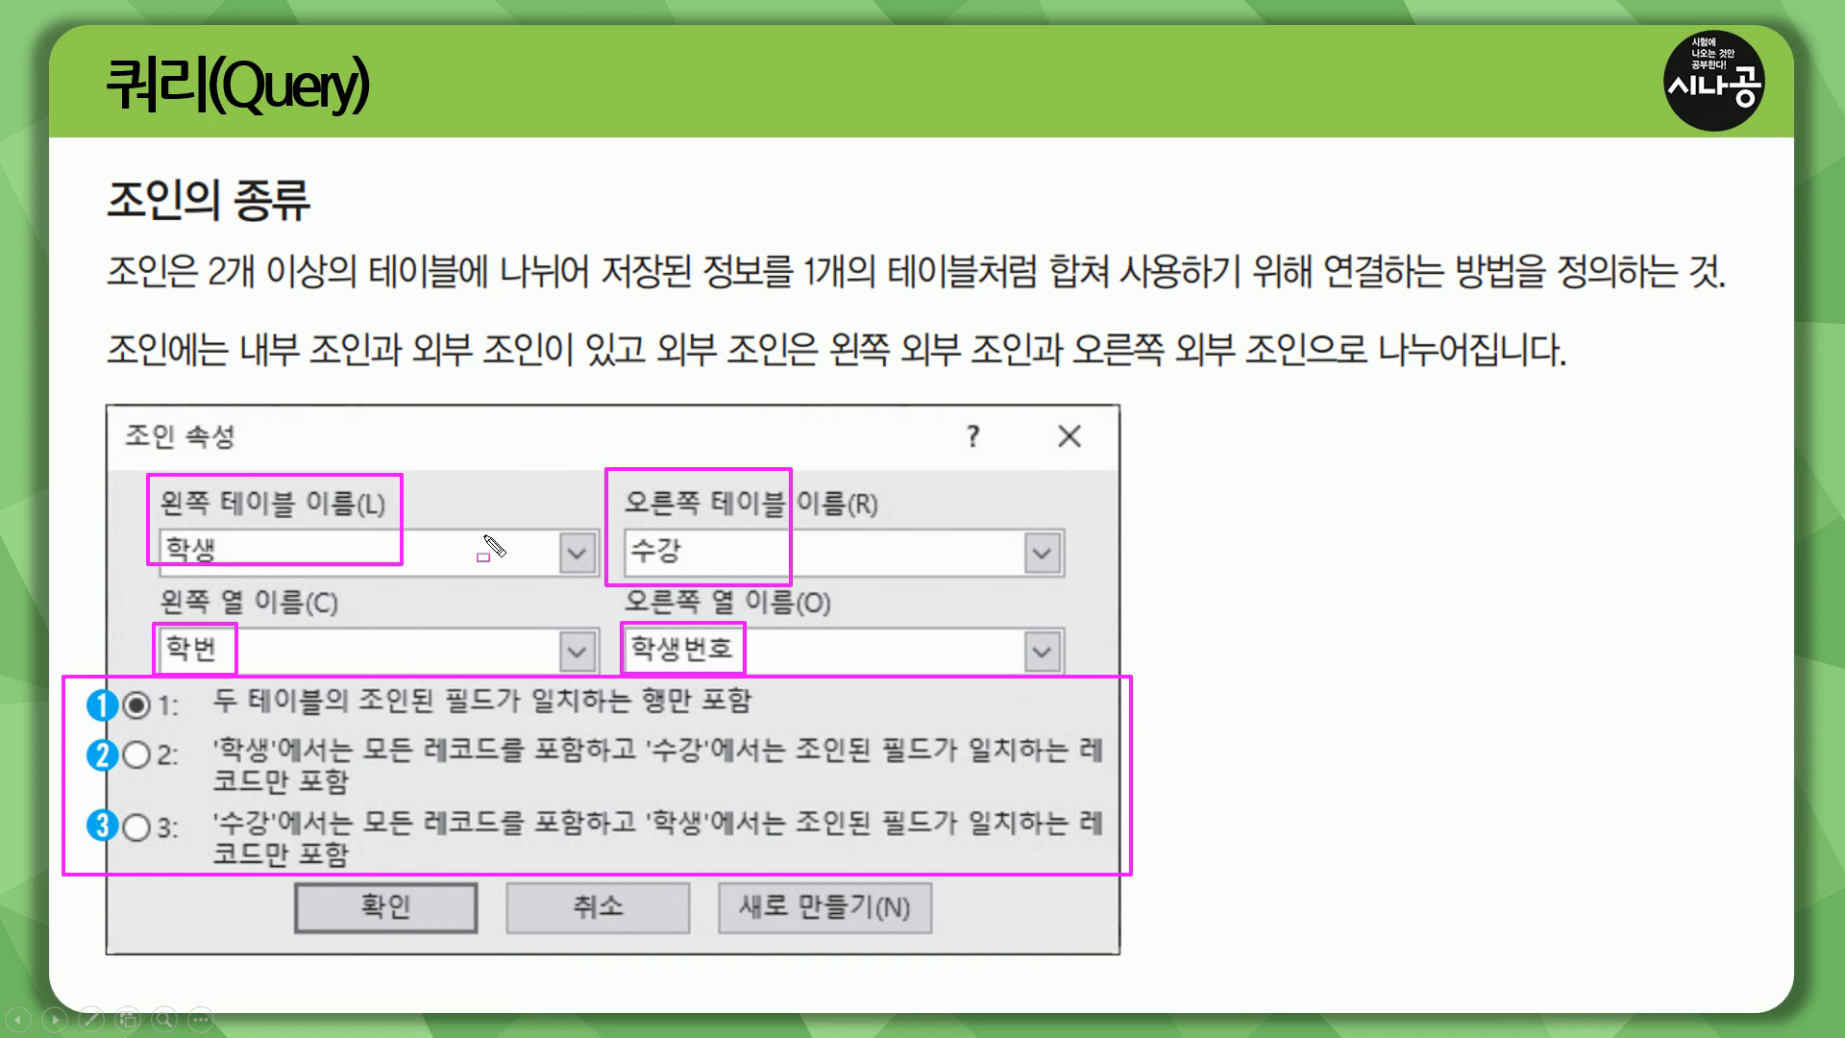
mouse_move(233, 312)
left_mouse_down()
mouse_move(244, 343)
mouse_move(373, 377)
mouse_move(548, 377)
left_mouse_up()
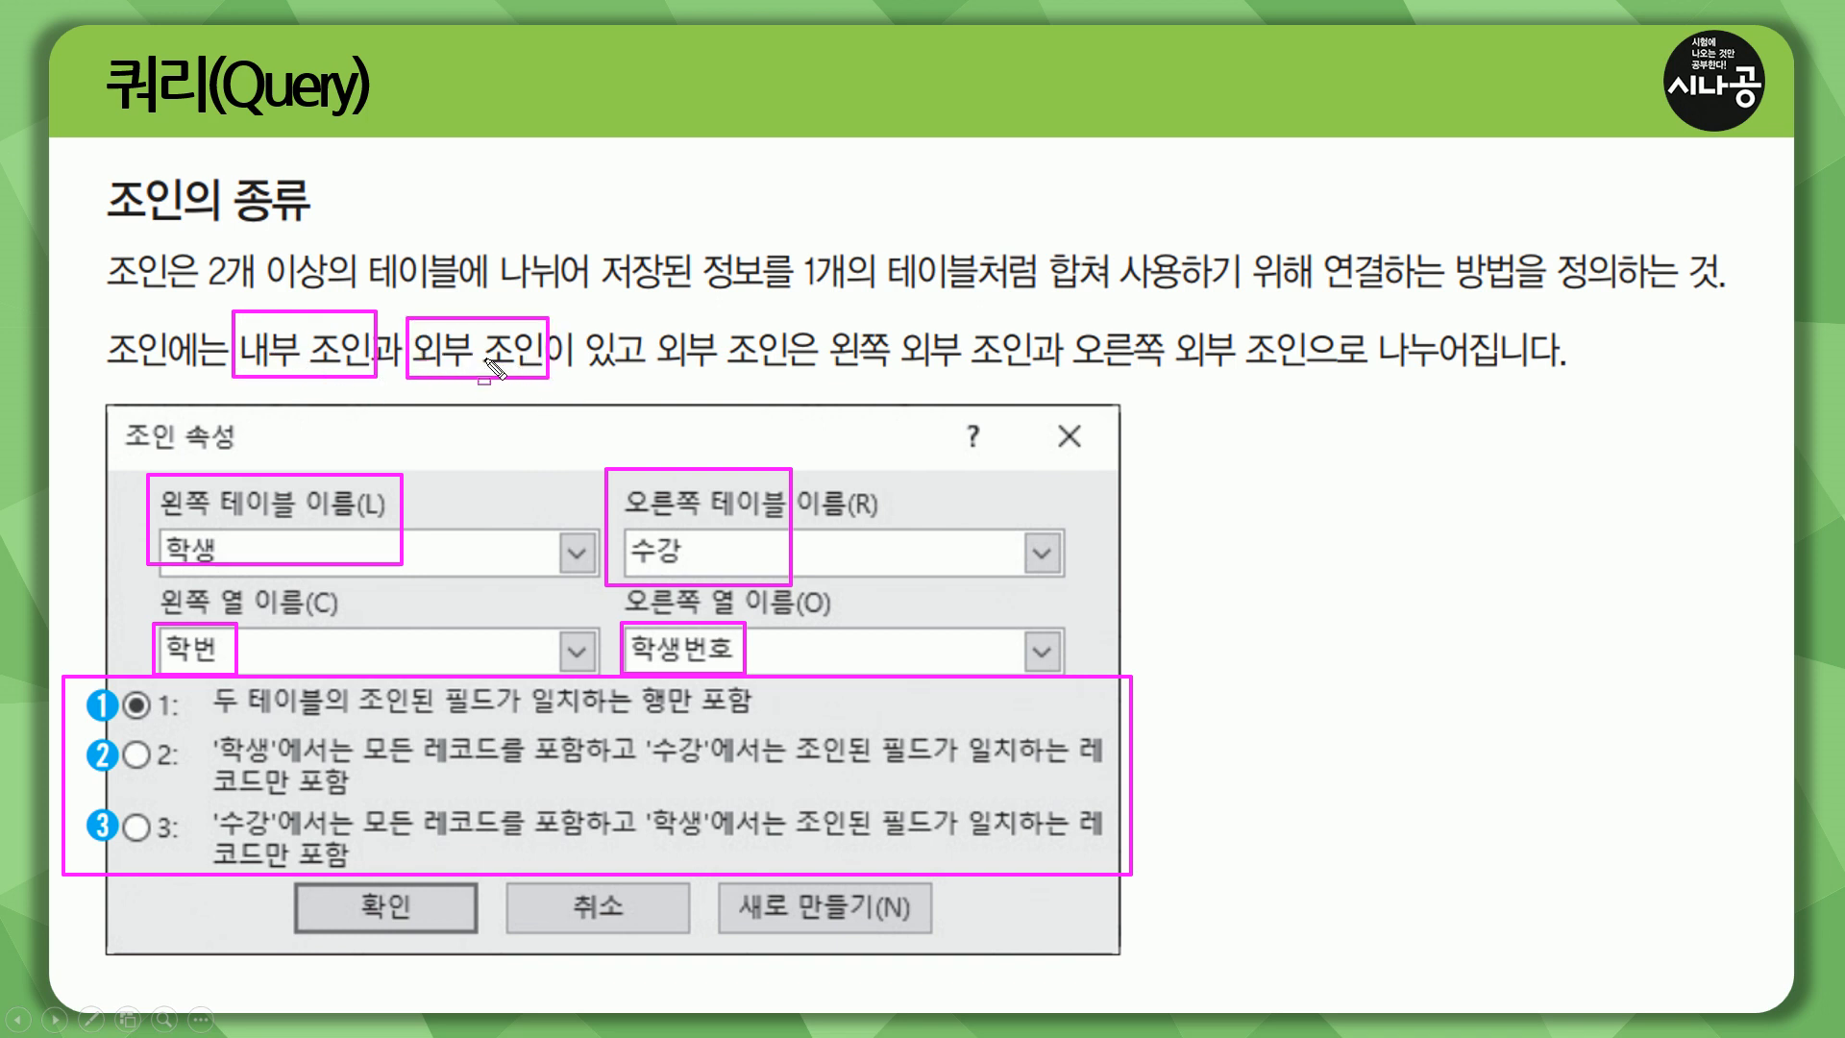
left_click_drag(416, 371, 535, 367)
mouse_move(829, 320)
left_mouse_down()
mouse_move(843, 379)
mouse_move(1023, 317)
mouse_move(1040, 378)
mouse_move(1315, 374)
left_mouse_up()
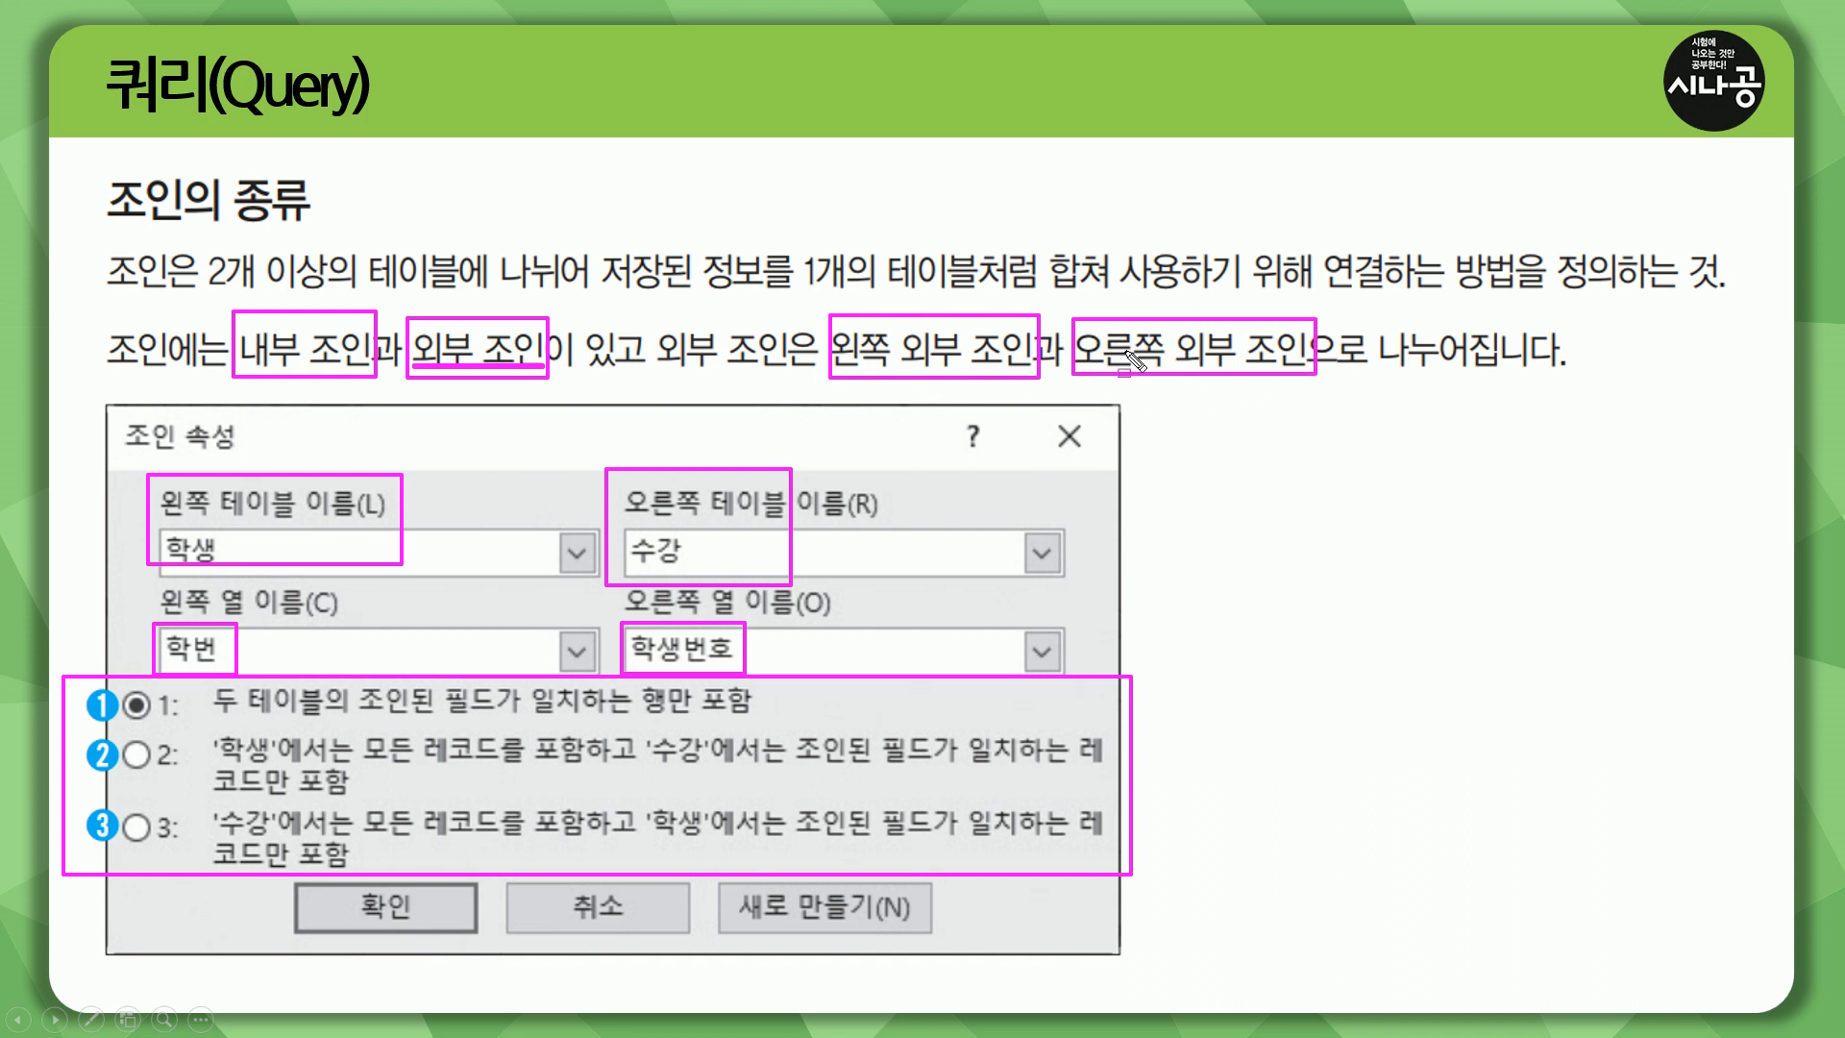
key("e")
mouse_move(238, 317)
left_mouse_down()
mouse_move(309, 378)
mouse_move(554, 382)
left_mouse_up()
key("e")
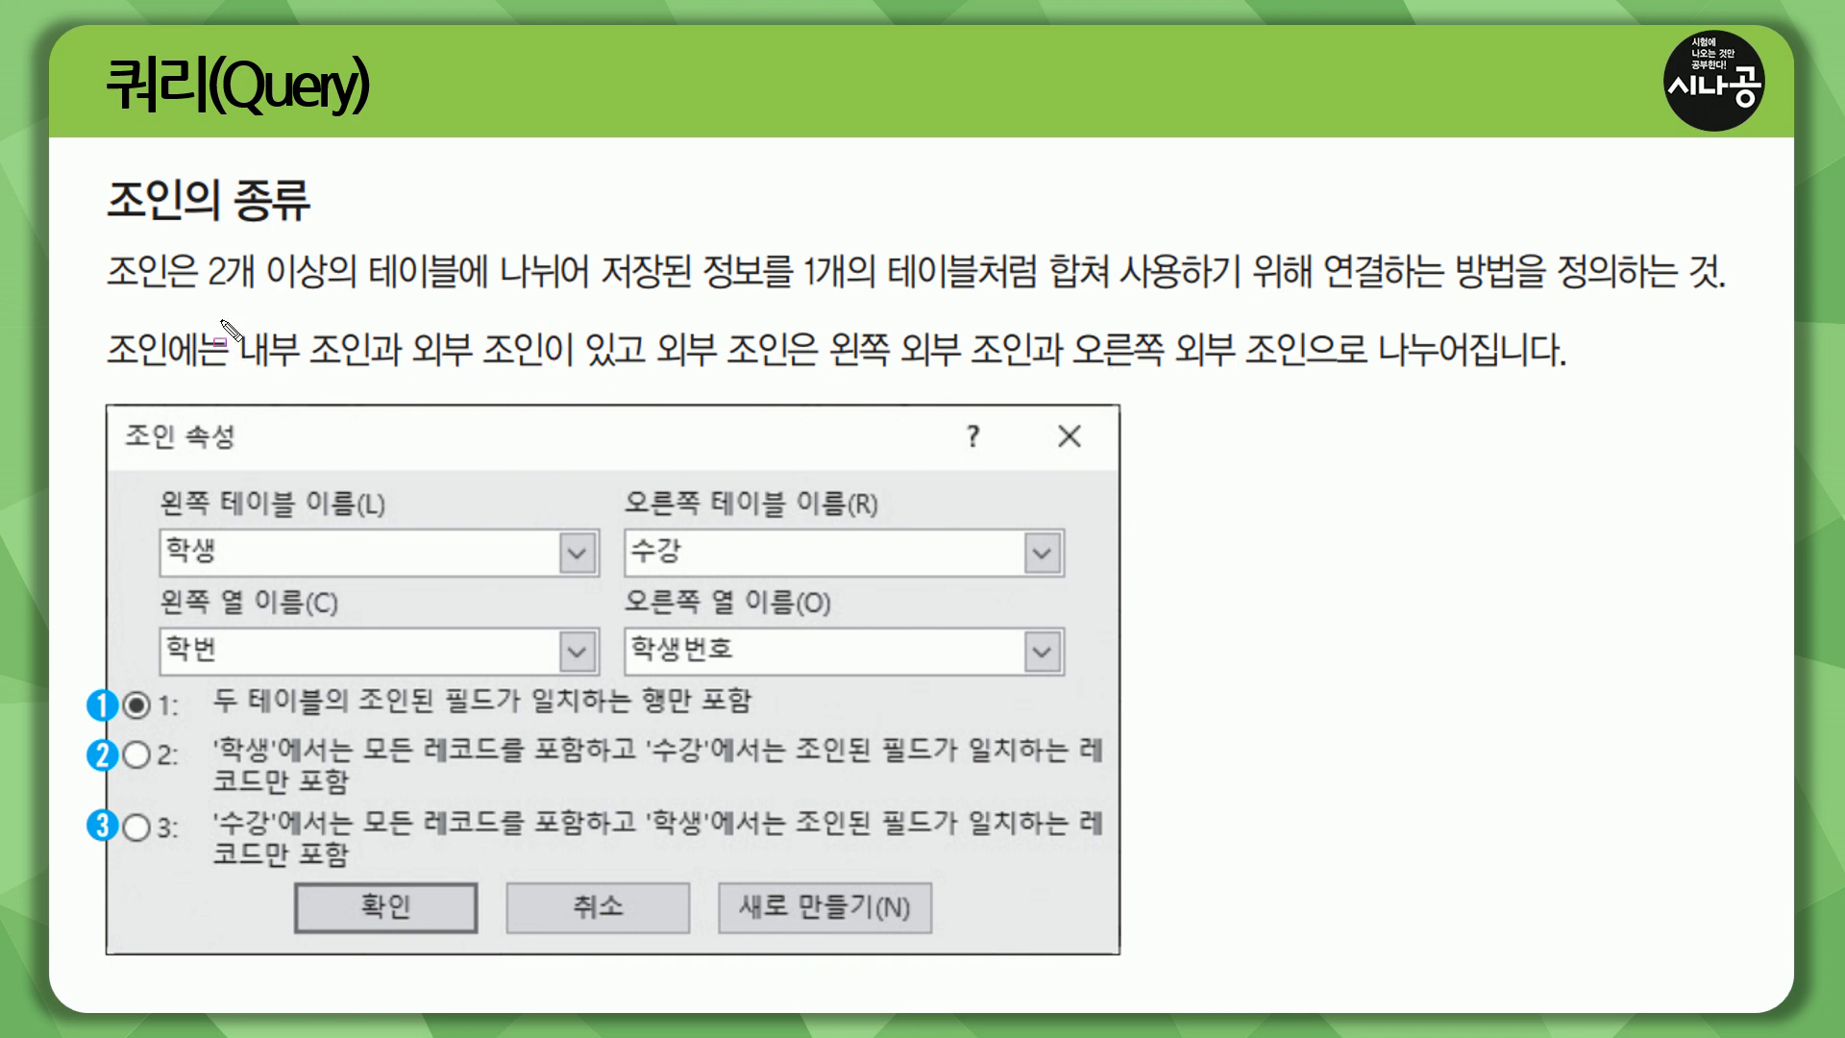
left_click_drag(237, 317, 380, 382)
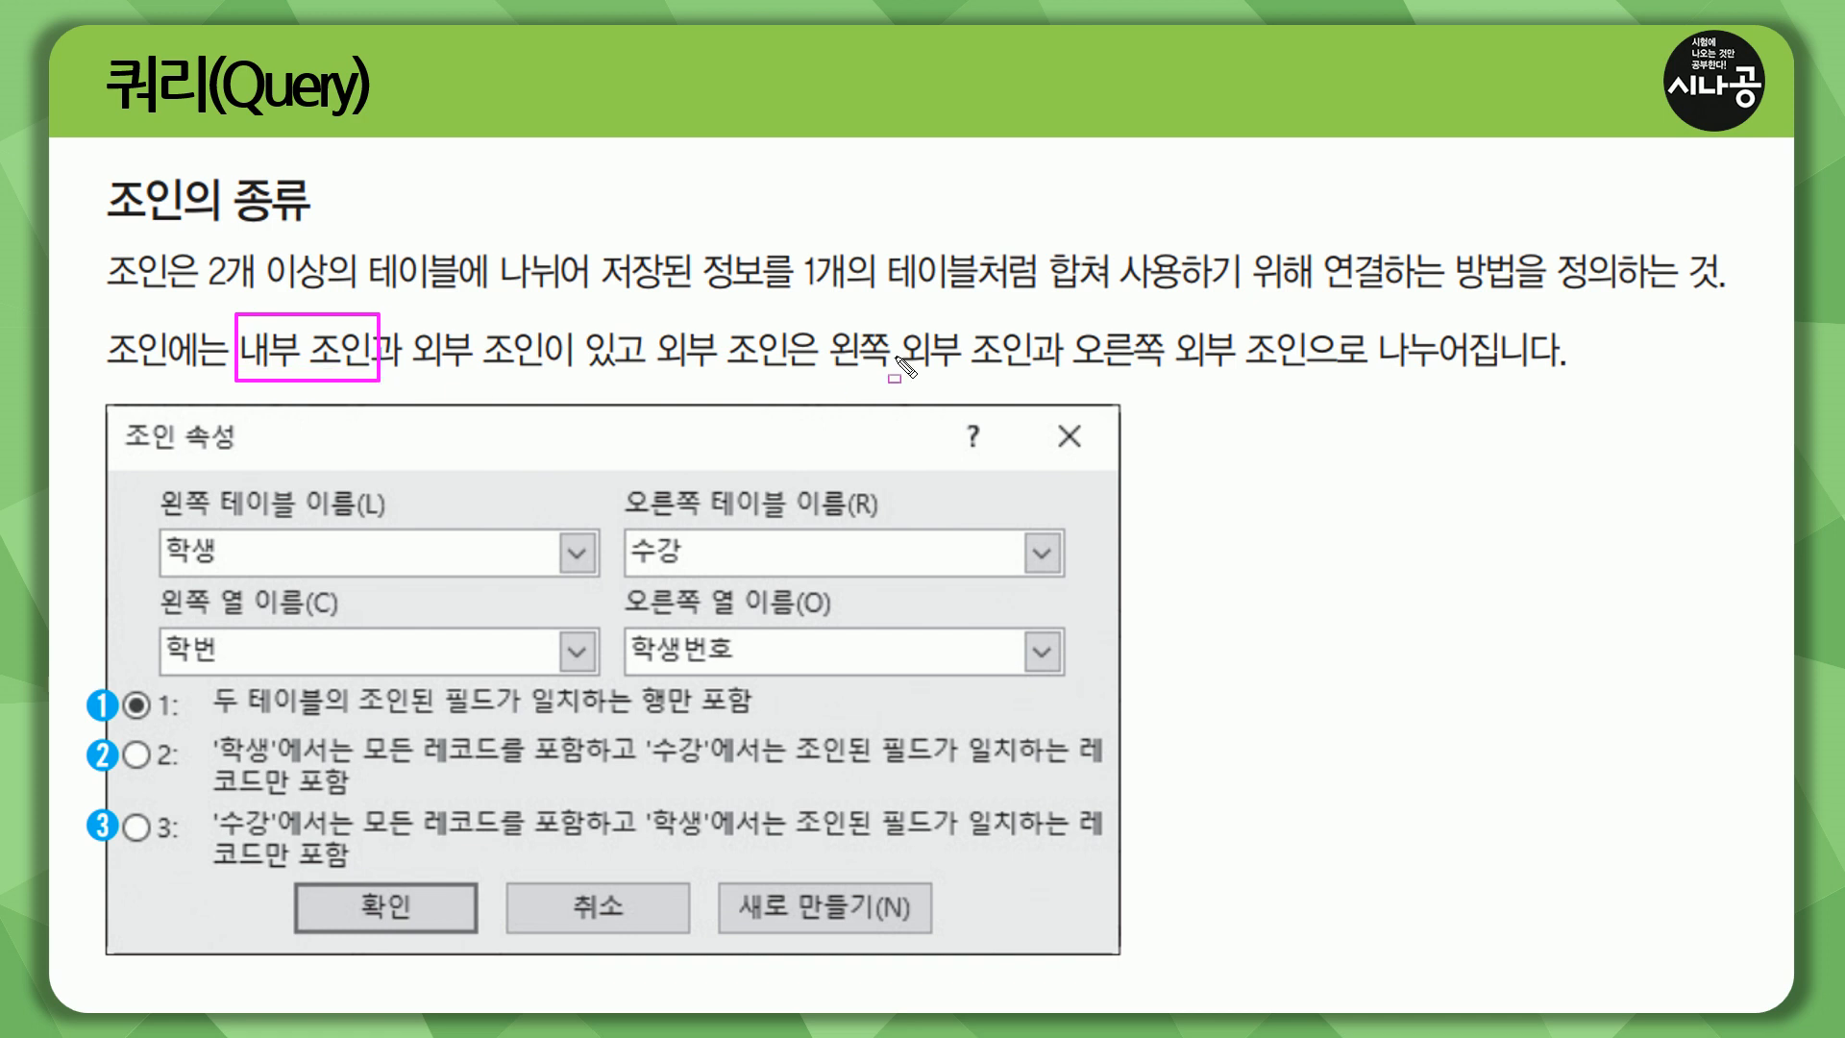
mouse_move(823, 312)
left_mouse_down()
mouse_move(879, 380)
mouse_move(1038, 384)
left_mouse_up()
left_click_drag(1072, 316, 1310, 385)
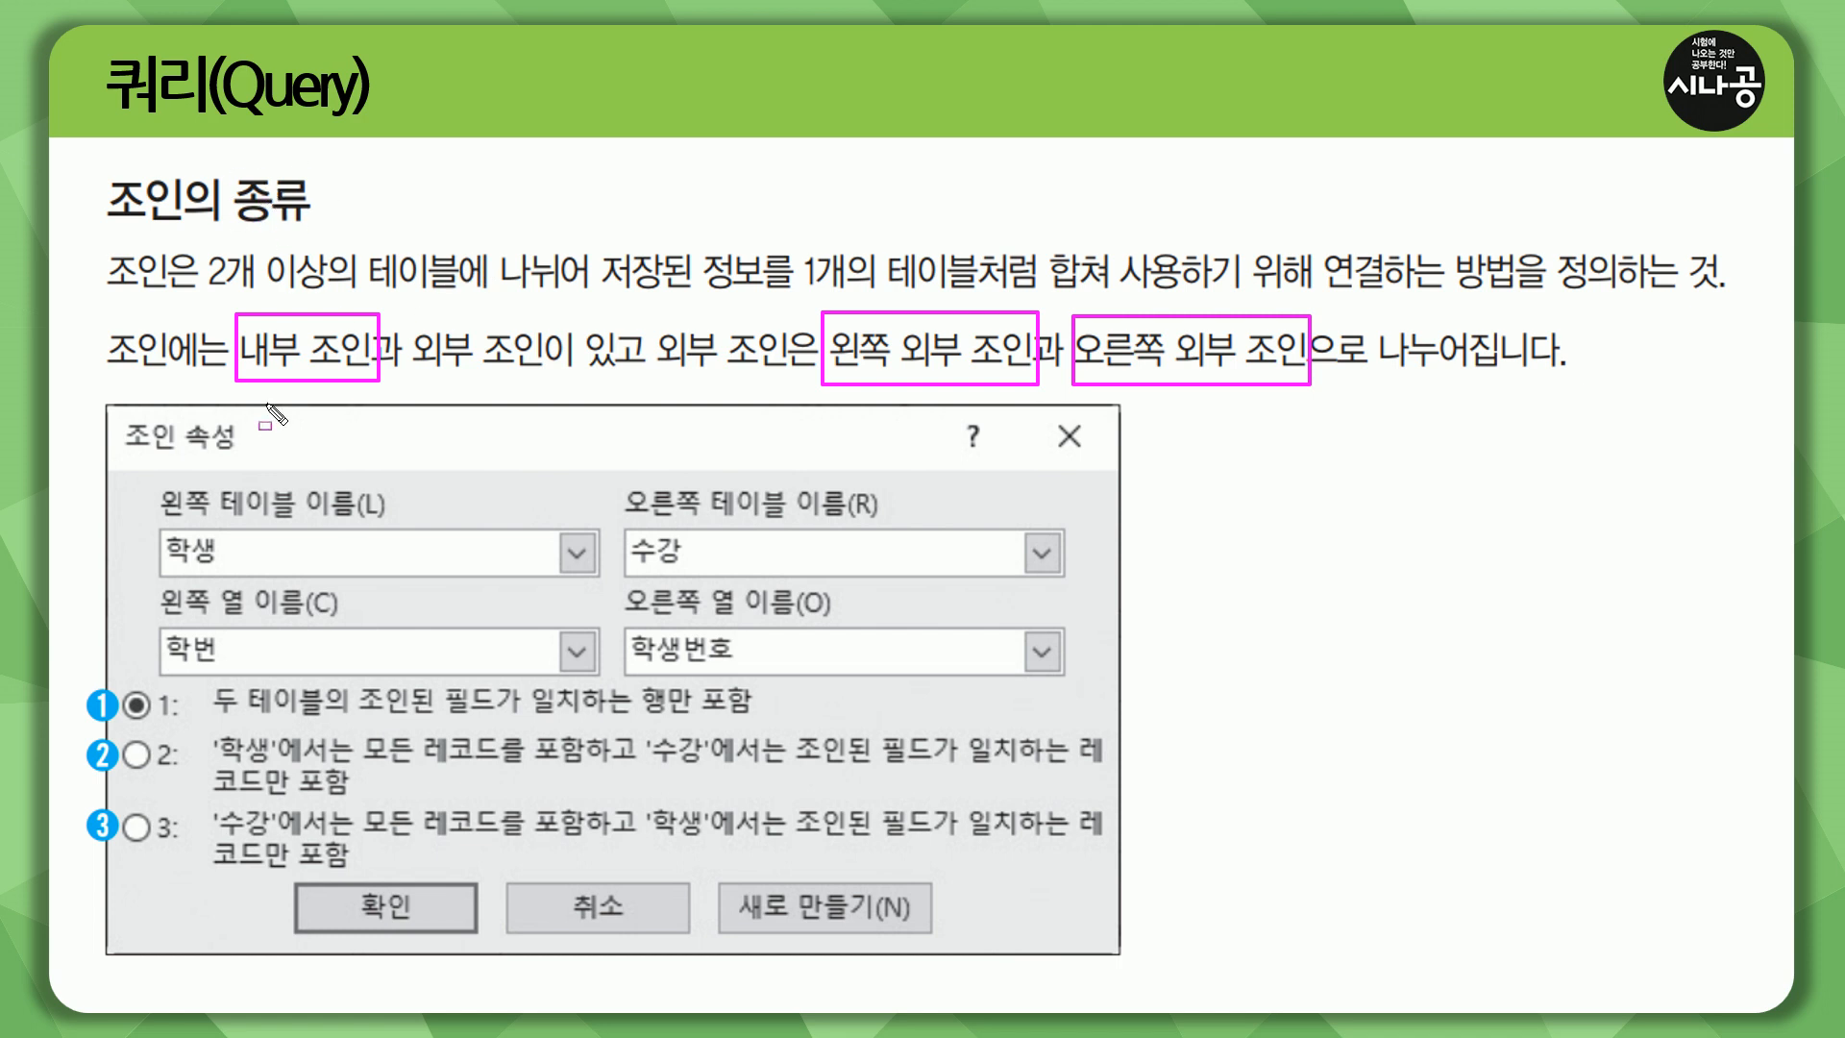
left_click_drag(238, 371, 388, 374)
left_click_drag(160, 526, 246, 572)
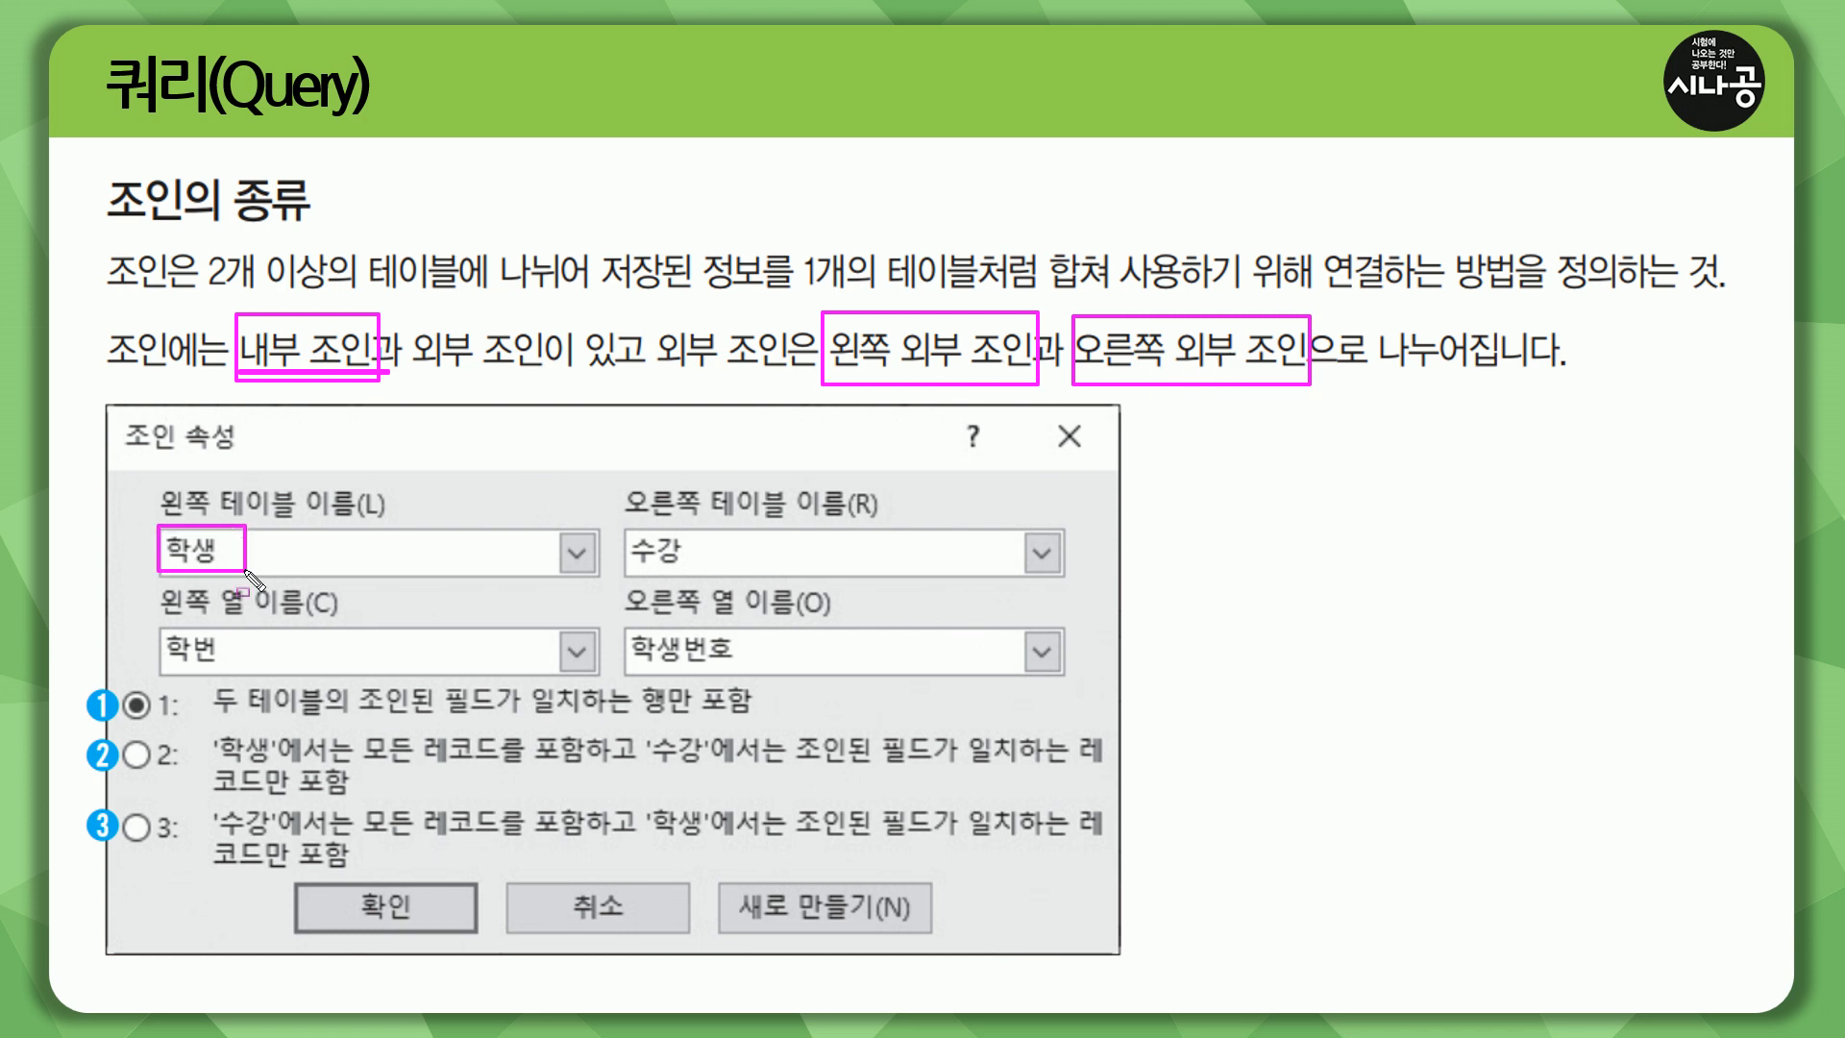
left_click_drag(624, 527, 697, 577)
left_click_drag(159, 664, 226, 665)
left_click_drag(627, 665, 737, 665)
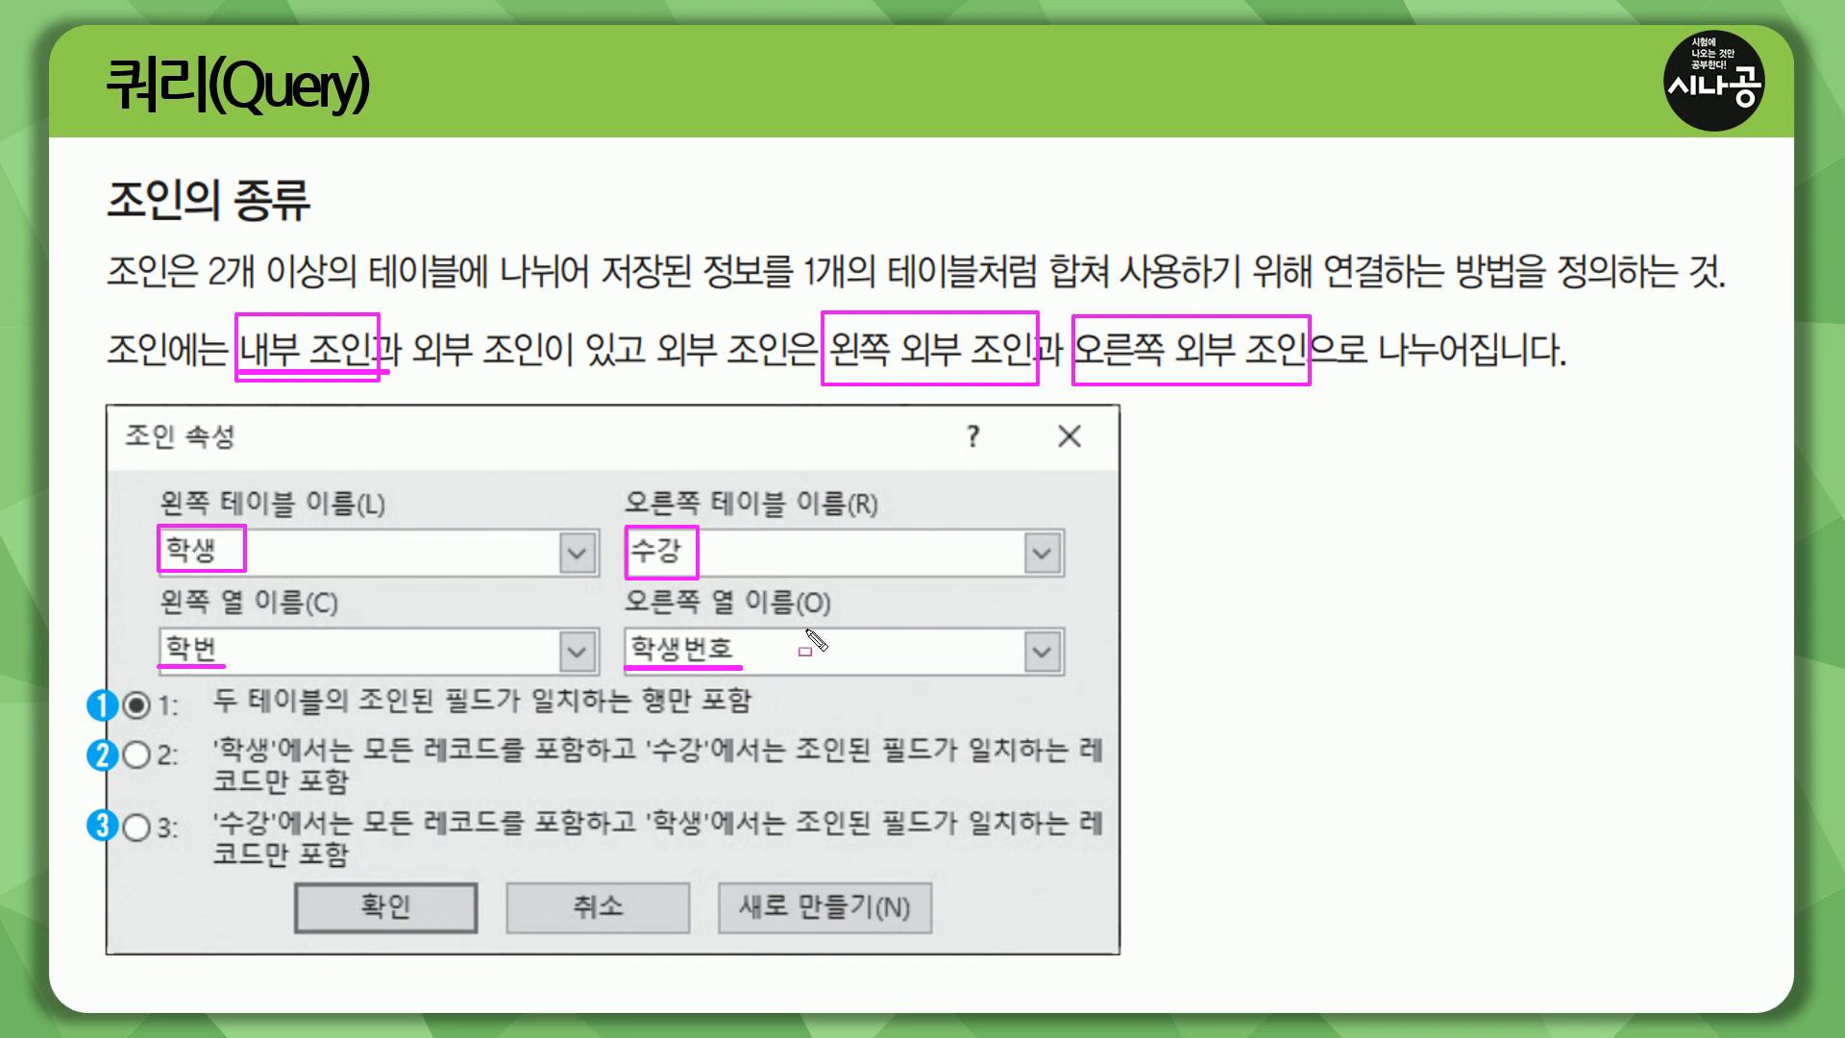
key("Right")
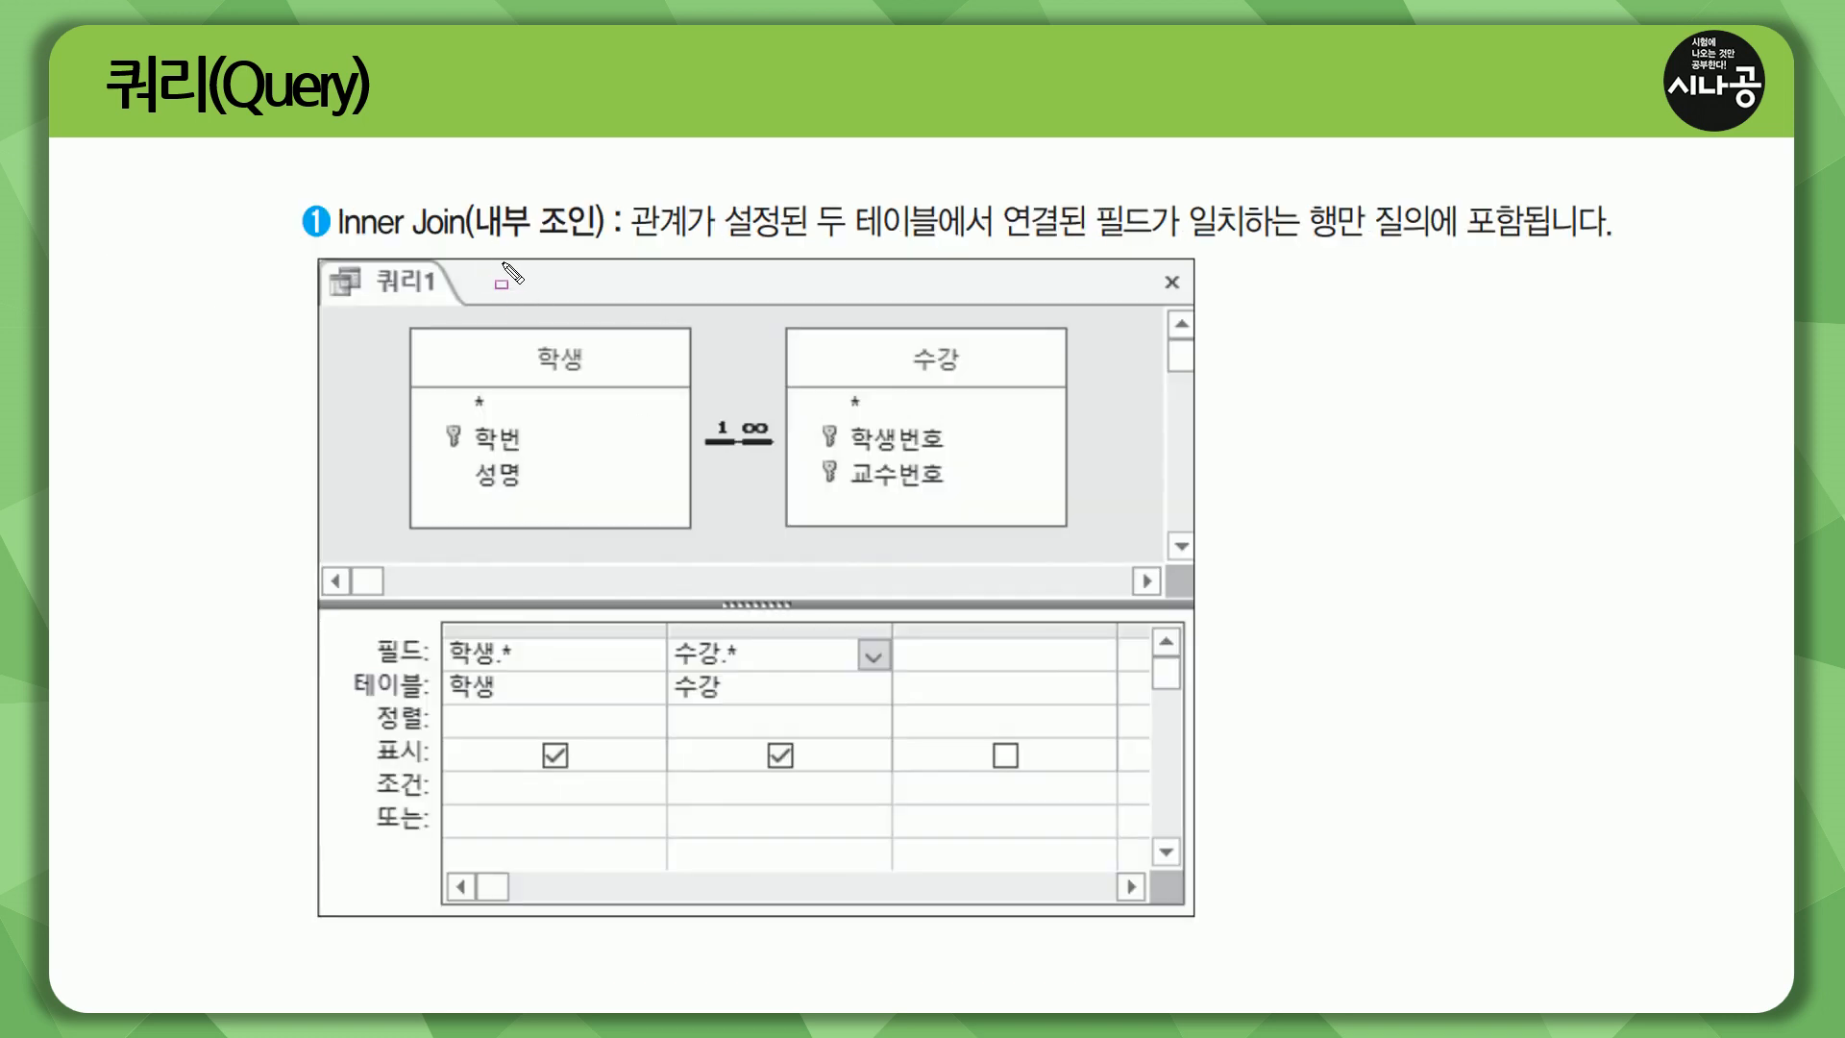
mouse_move(407, 311)
left_mouse_down()
mouse_move(709, 535)
mouse_move(687, 537)
left_mouse_up()
left_click_drag(781, 313, 1080, 534)
mouse_move(474, 457)
left_mouse_down()
mouse_move(527, 457)
mouse_move(527, 423)
left_mouse_up()
left_click_drag(846, 420, 958, 455)
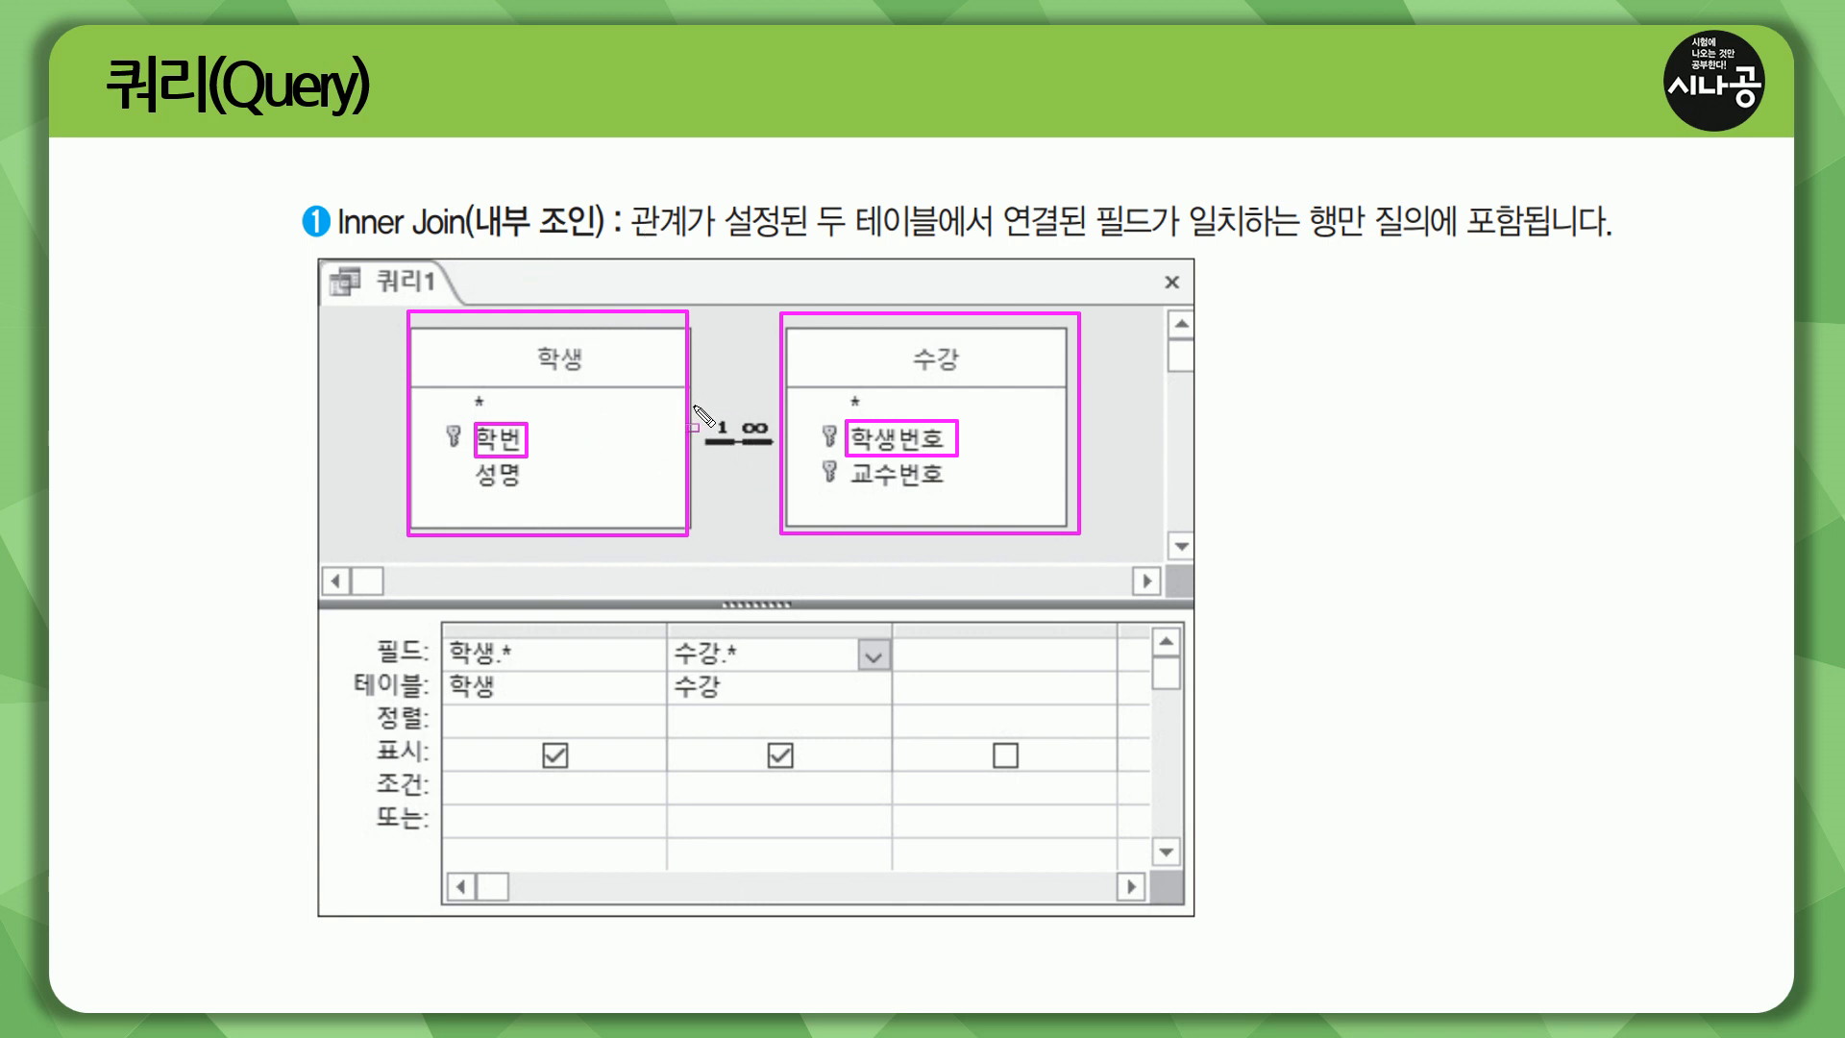
left_click_drag(698, 406, 776, 461)
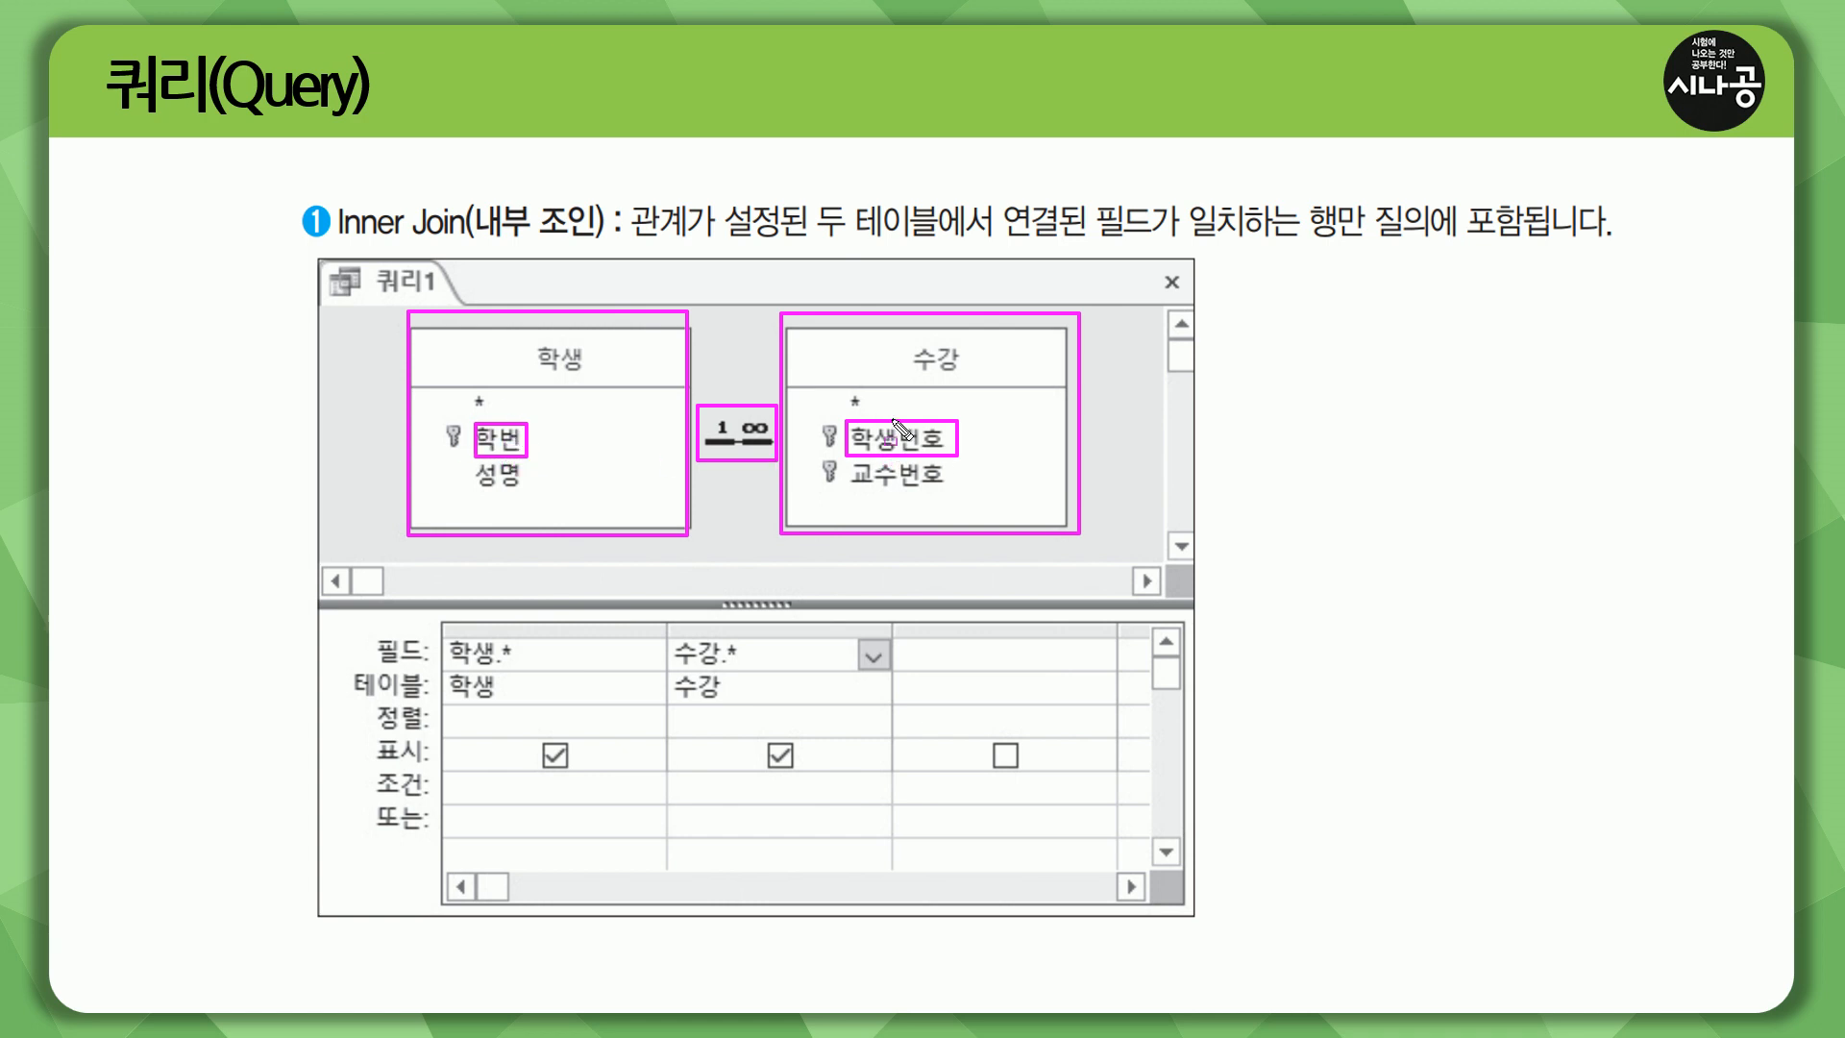
mouse_move(625, 240)
left_mouse_down()
mouse_move(936, 240)
mouse_move(999, 226)
mouse_move(999, 199)
mouse_move(1365, 268)
mouse_move(1372, 252)
mouse_move(1624, 250)
left_mouse_up()
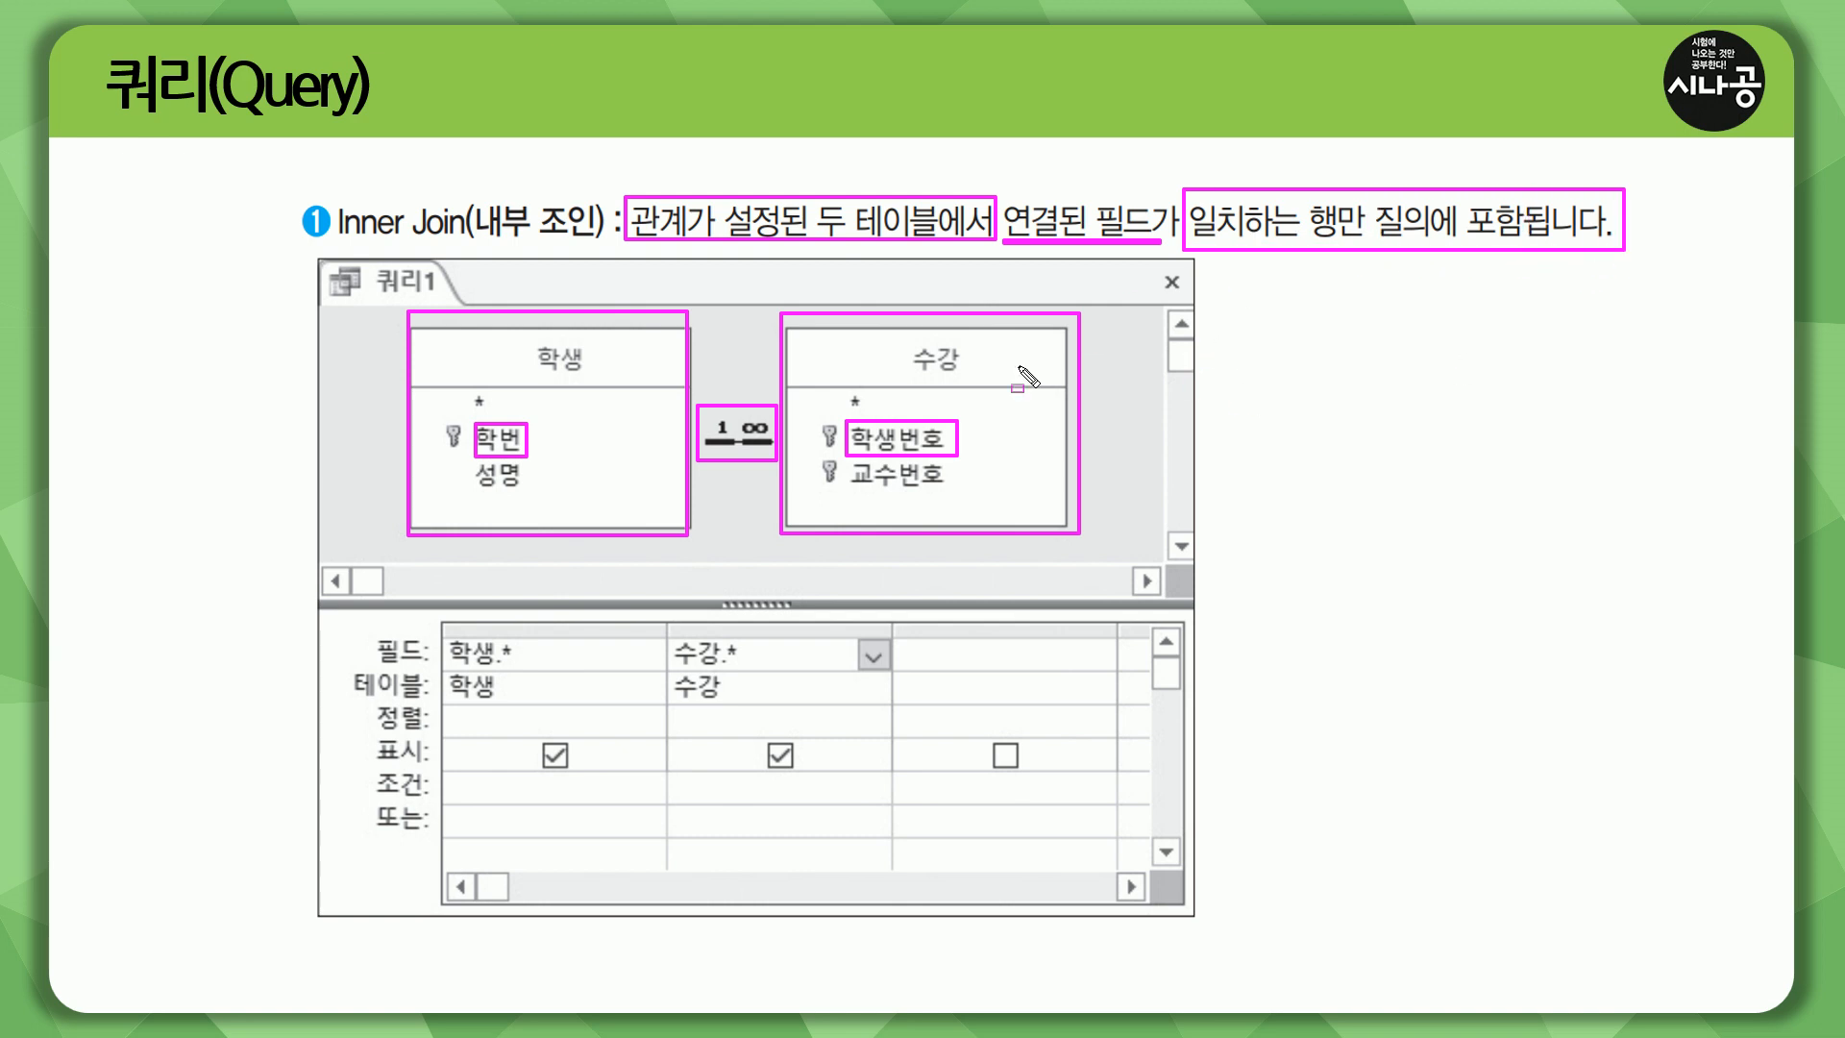
key("Escape")
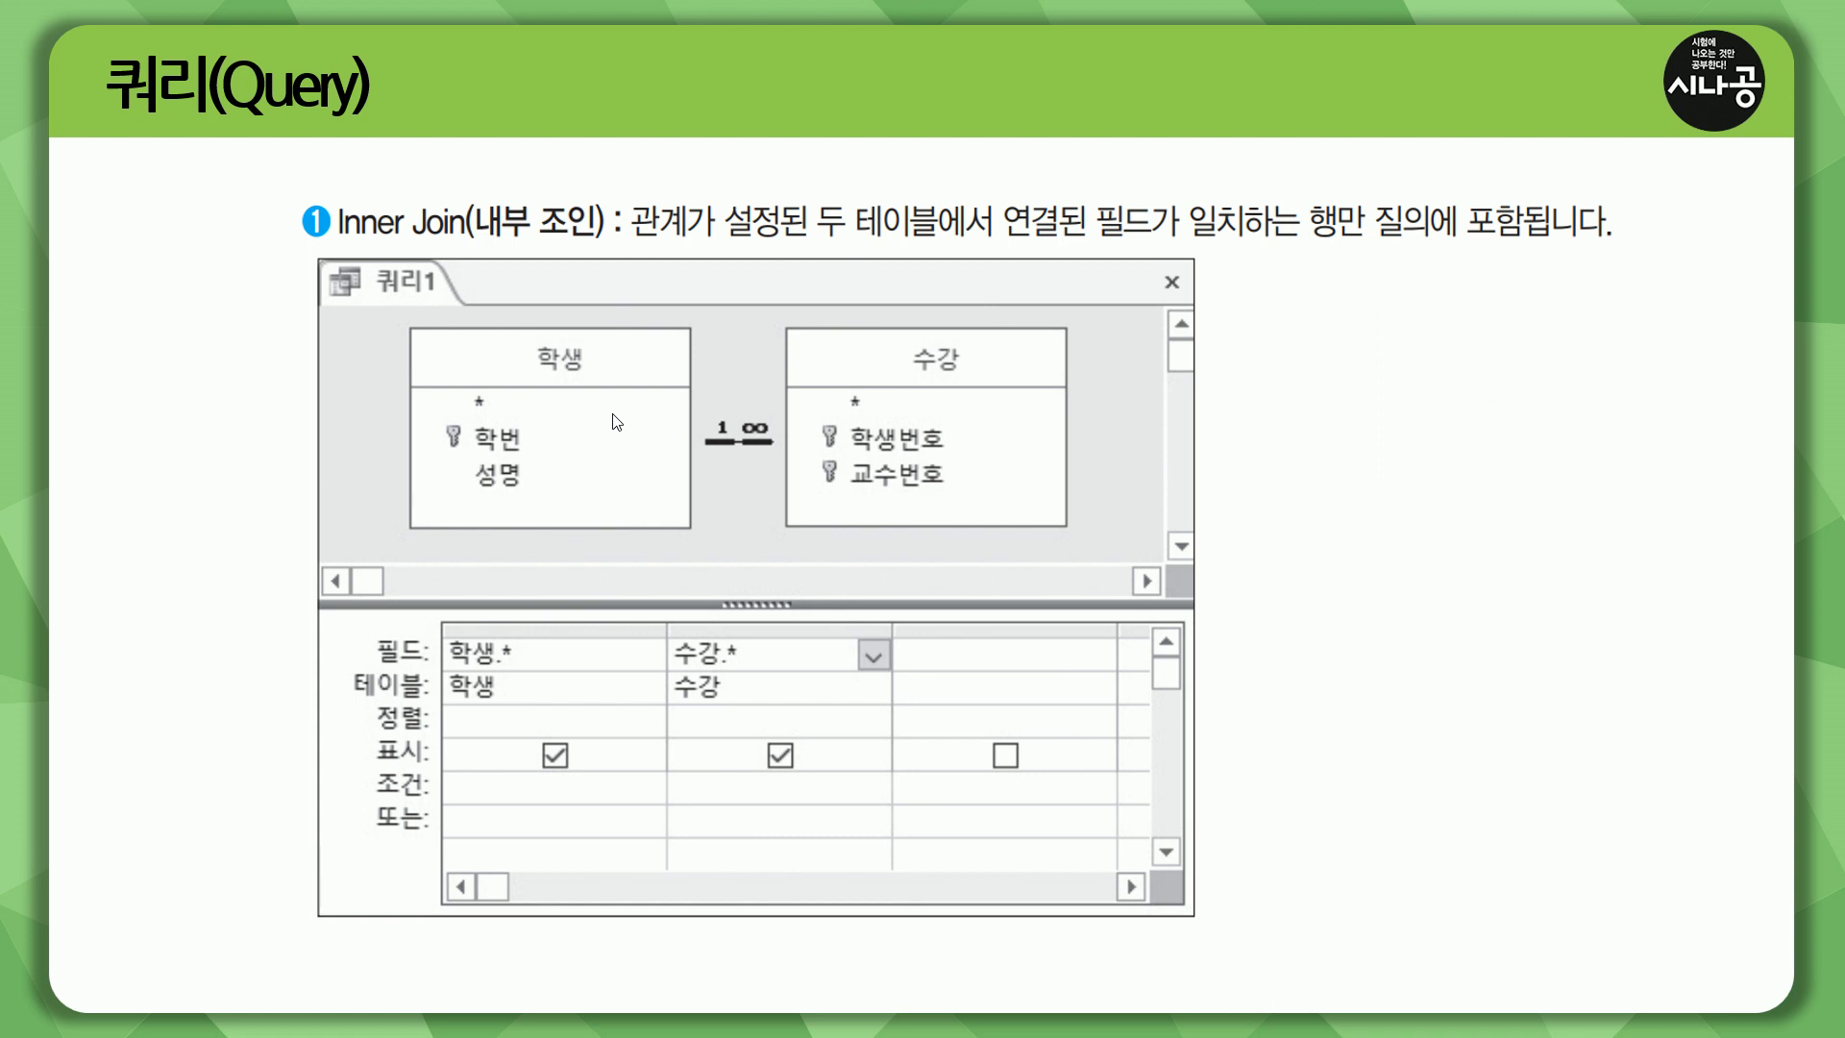
key("Right")
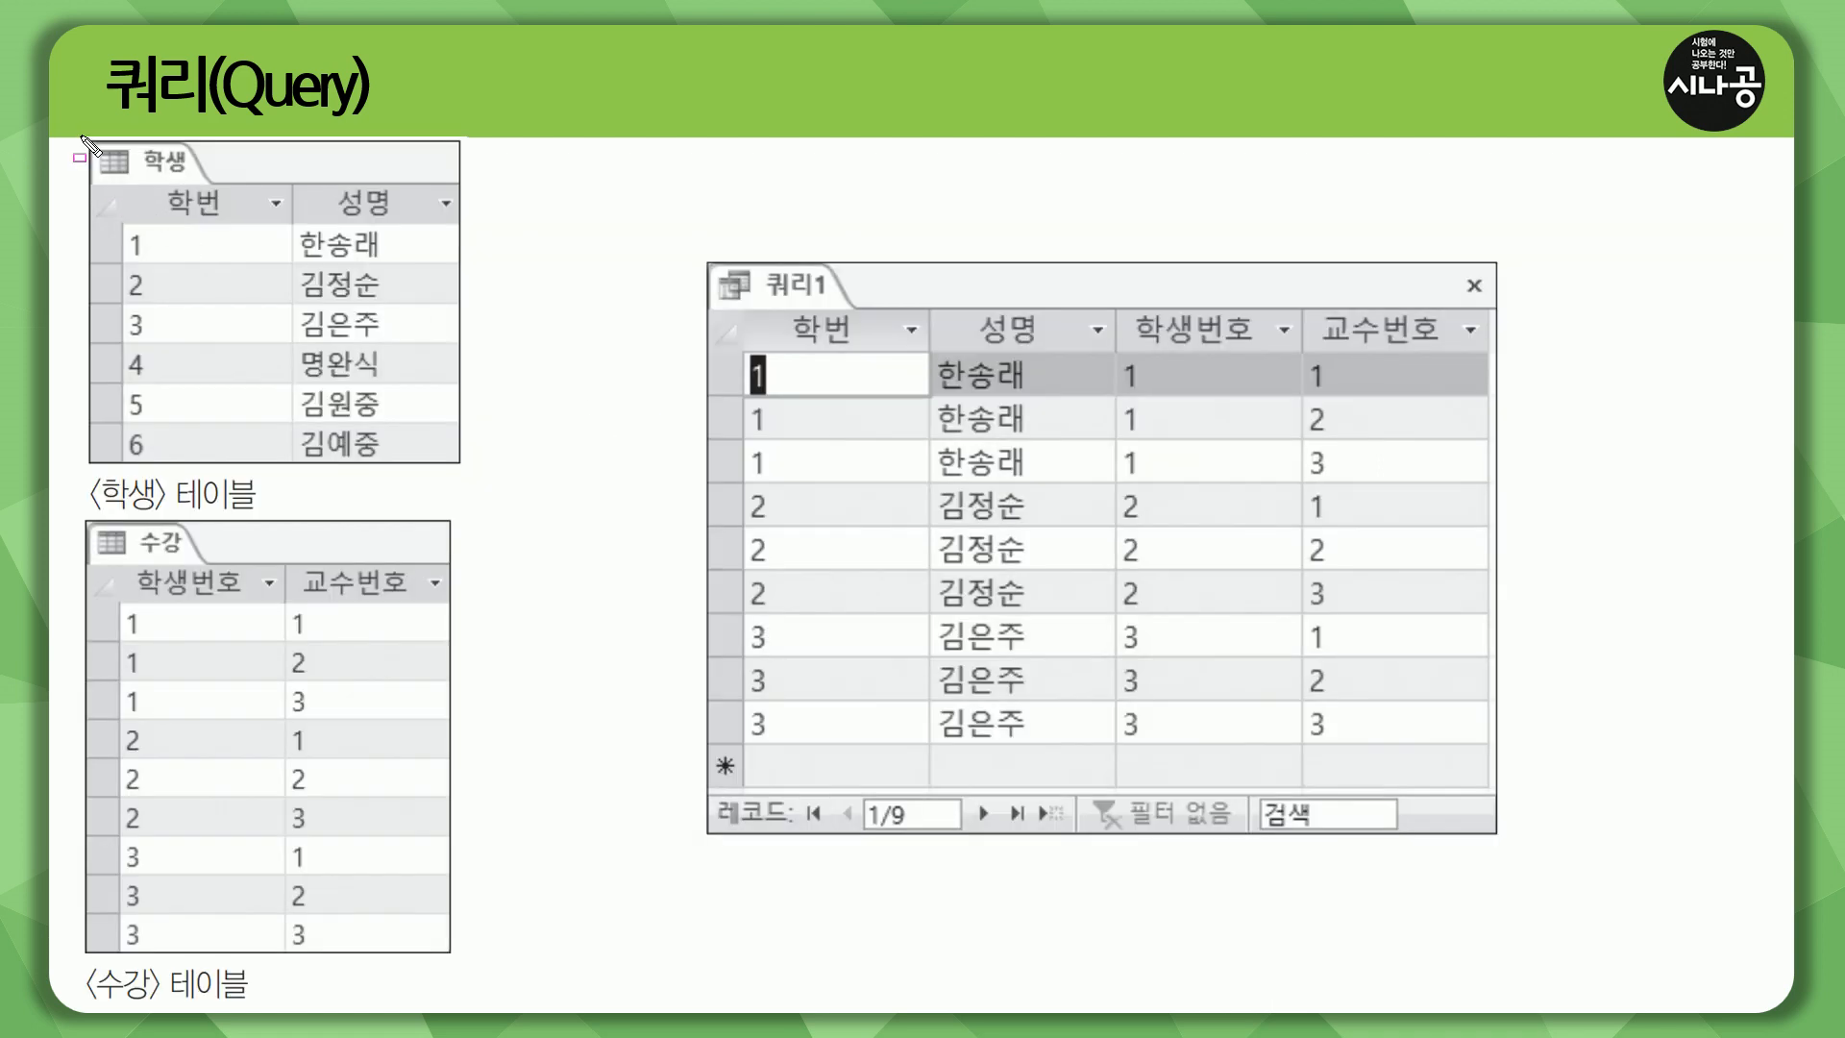
left_click_drag(79, 136, 467, 470)
mouse_move(80, 517)
left_mouse_down()
mouse_move(267, 756)
mouse_move(459, 911)
mouse_move(455, 964)
left_mouse_up()
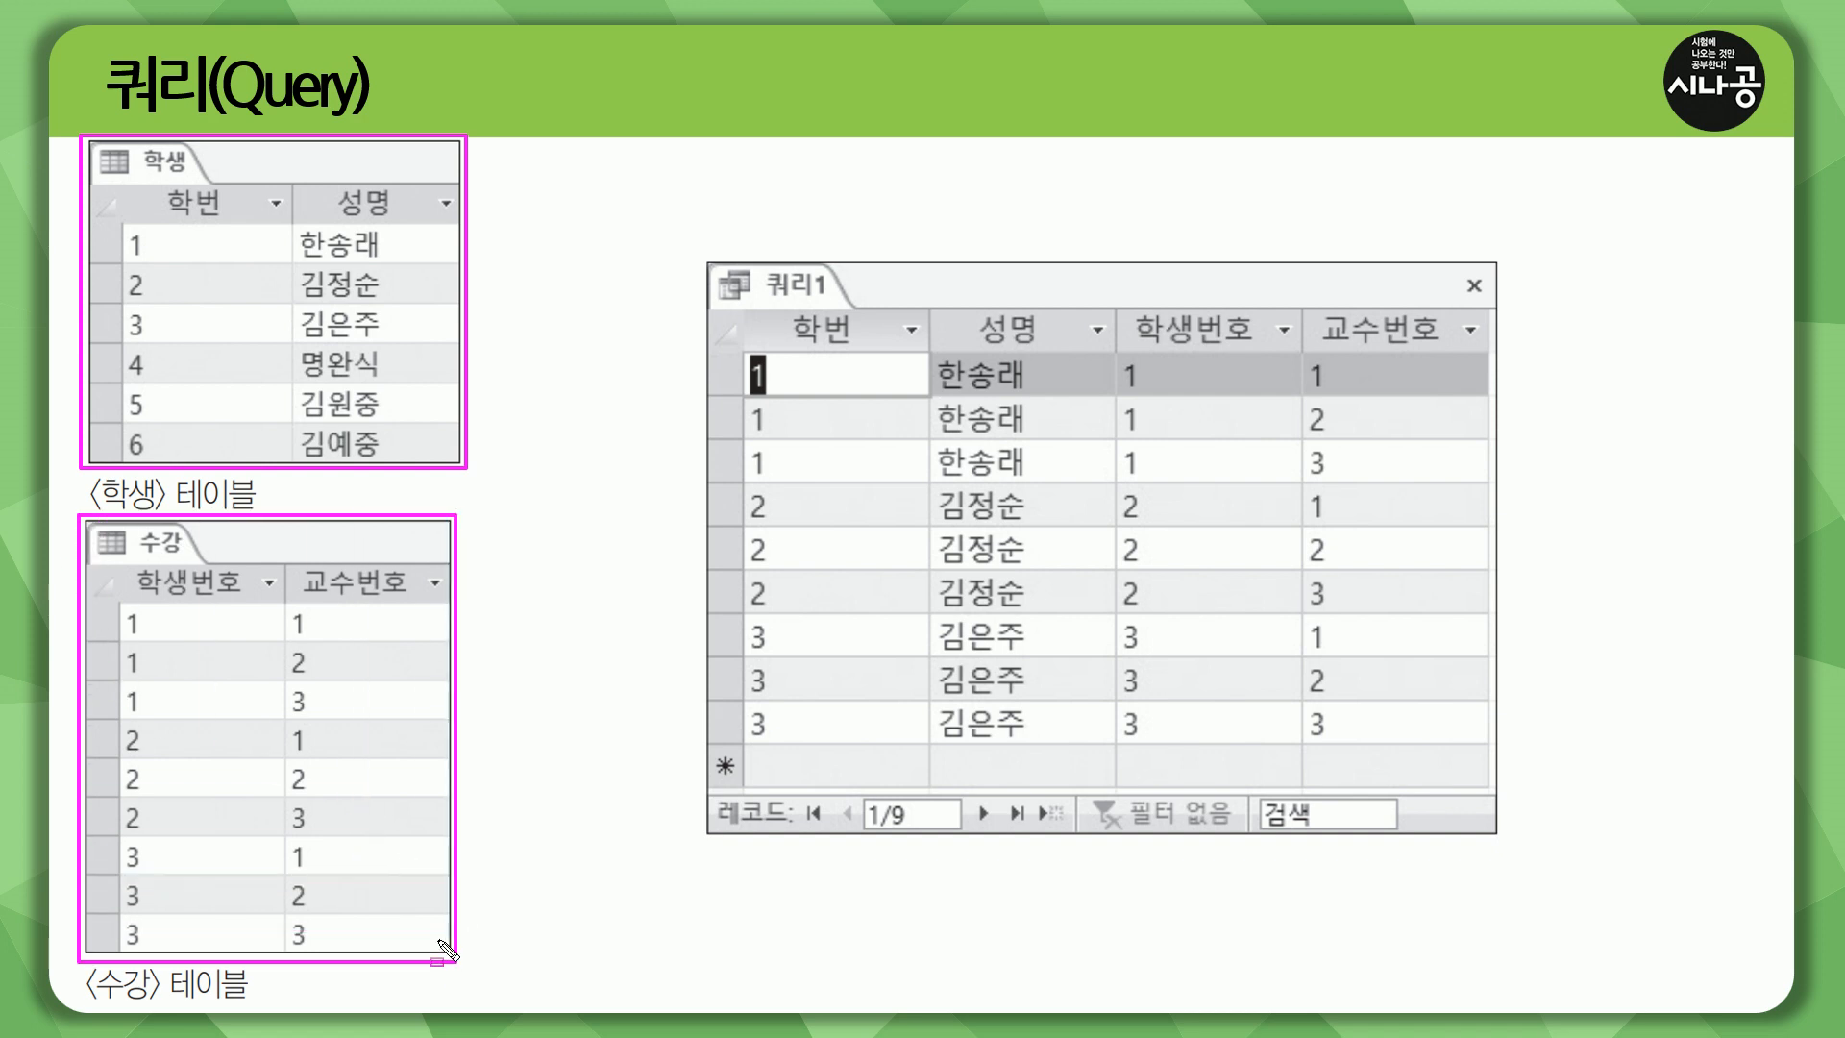
left_click_drag(155, 183, 229, 220)
mouse_move(130, 564)
left_mouse_down()
mouse_move(207, 607)
mouse_move(267, 600)
left_mouse_up()
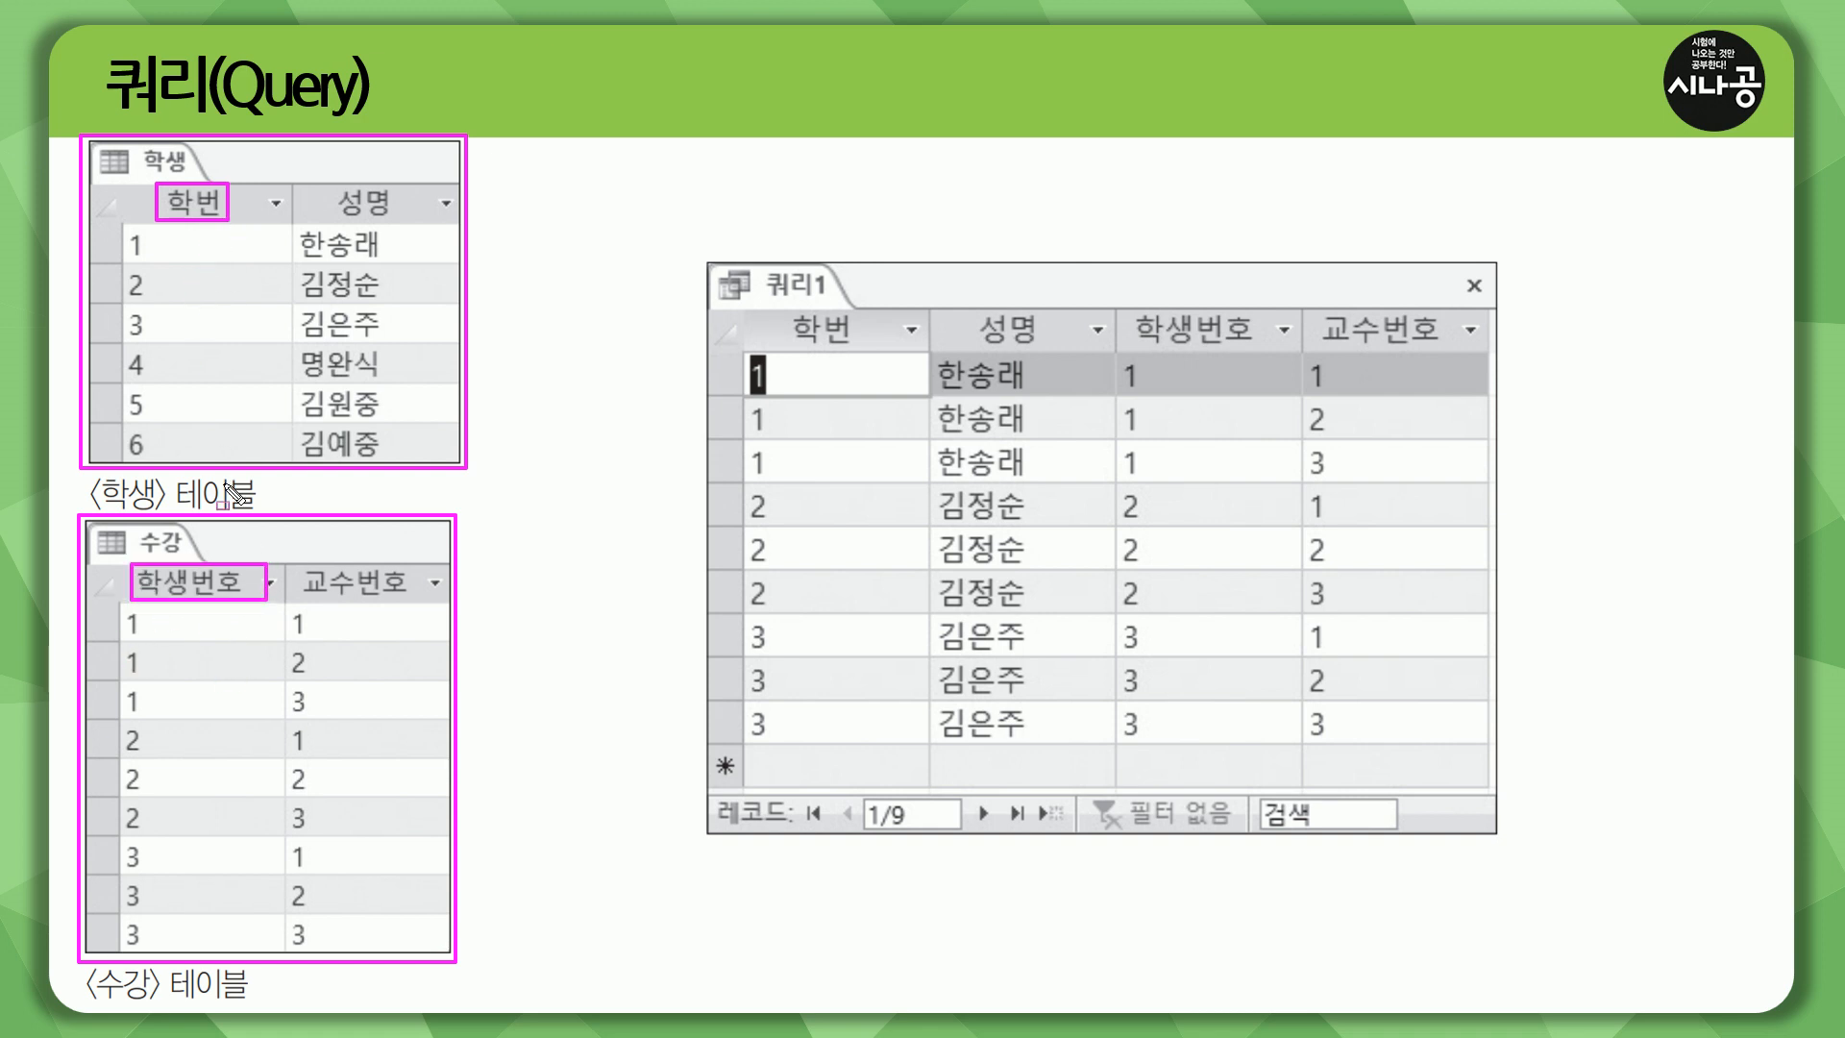